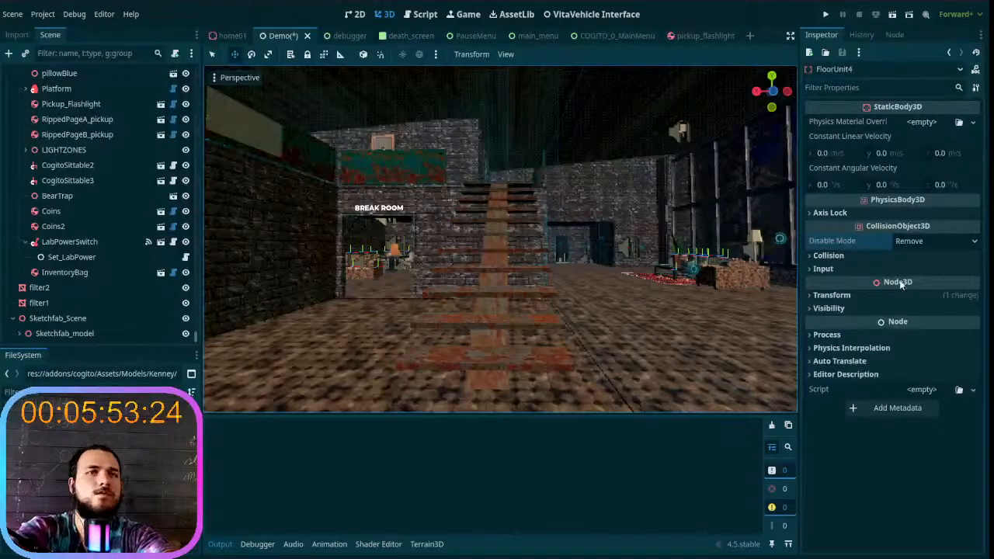
# - Enlarge the 3D viewport by narrowing the scene and inspector docks, shortening the file system dock and collapsing the output panel
pyautogui.moveTo(326, 263); pyautogui.dragTo(378, 277, button='right')
pyautogui.press('w')
pyautogui.moveTo(370, 340); pyautogui.dragTo(371, 340, button='right')
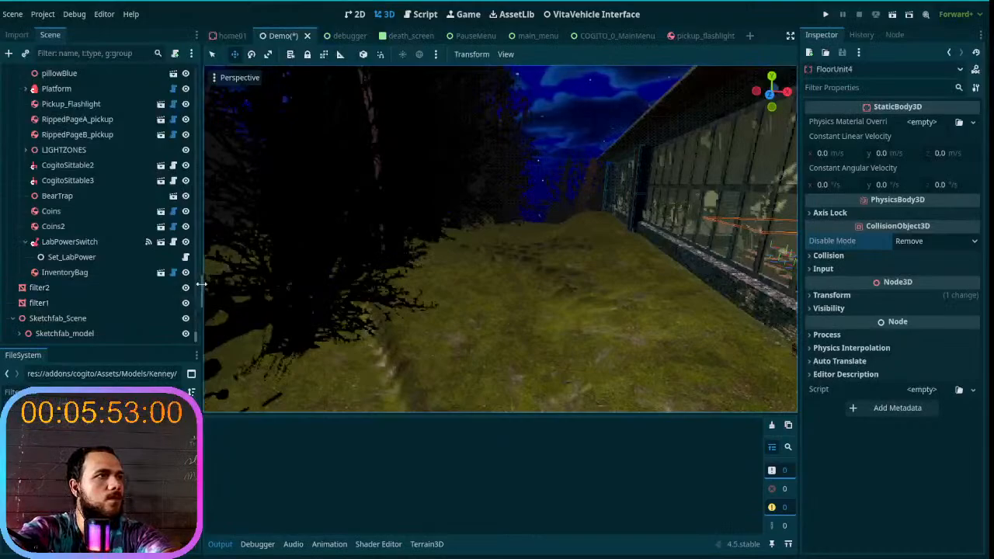
pyautogui.moveTo(200, 268); pyautogui.dragTo(164, 270)
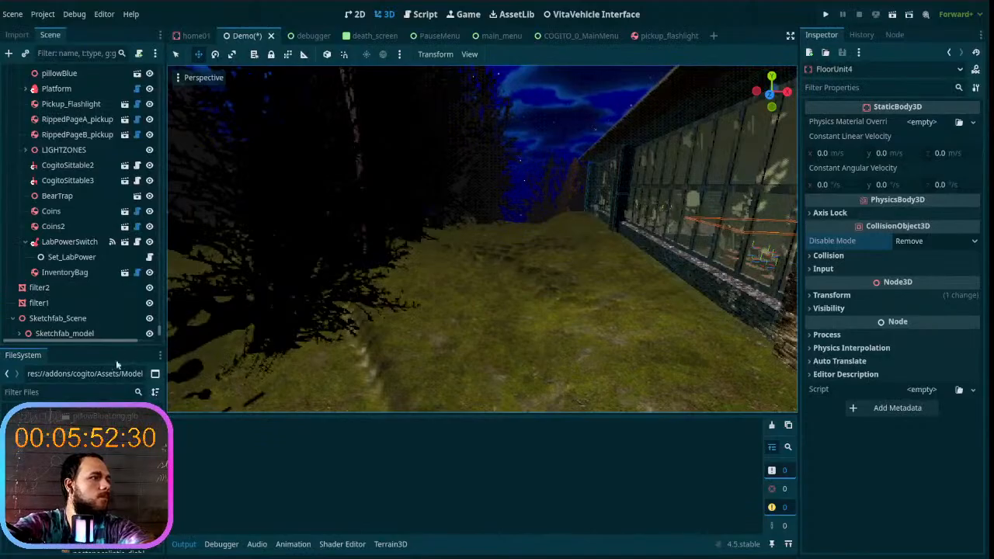
pyautogui.moveTo(97, 348); pyautogui.dragTo(89, 384)
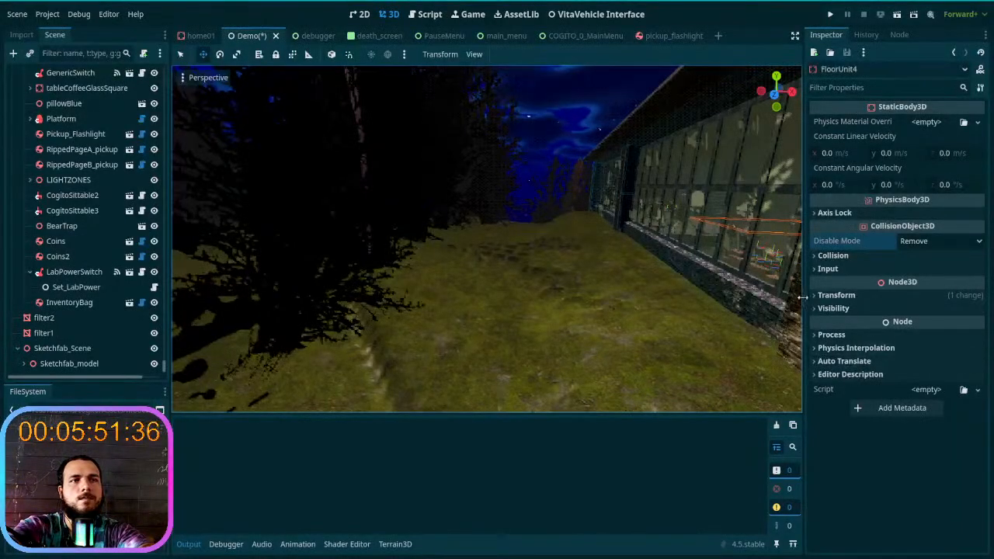
pyautogui.moveTo(804, 296); pyautogui.dragTo(848, 299)
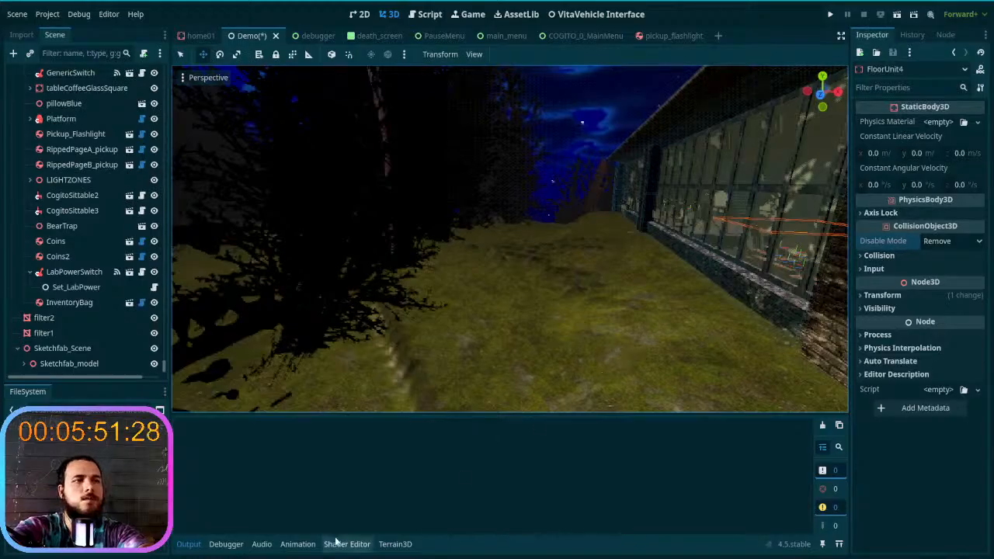
pyautogui.click(189, 544)
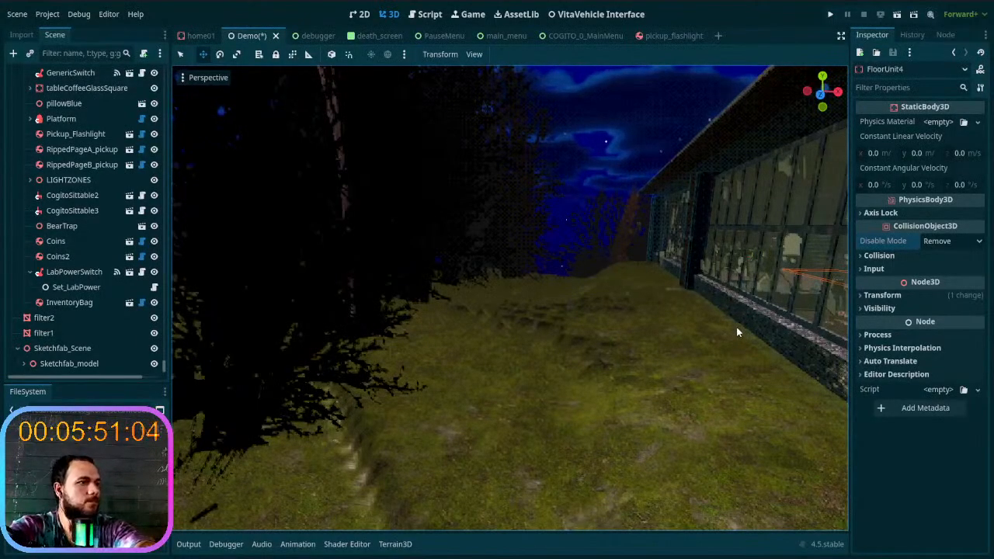
# - Examine the building's exterior and the terrain where it meets the base of the dark wall
pyautogui.moveTo(397, 366); pyautogui.dragTo(613, 350, button='right')
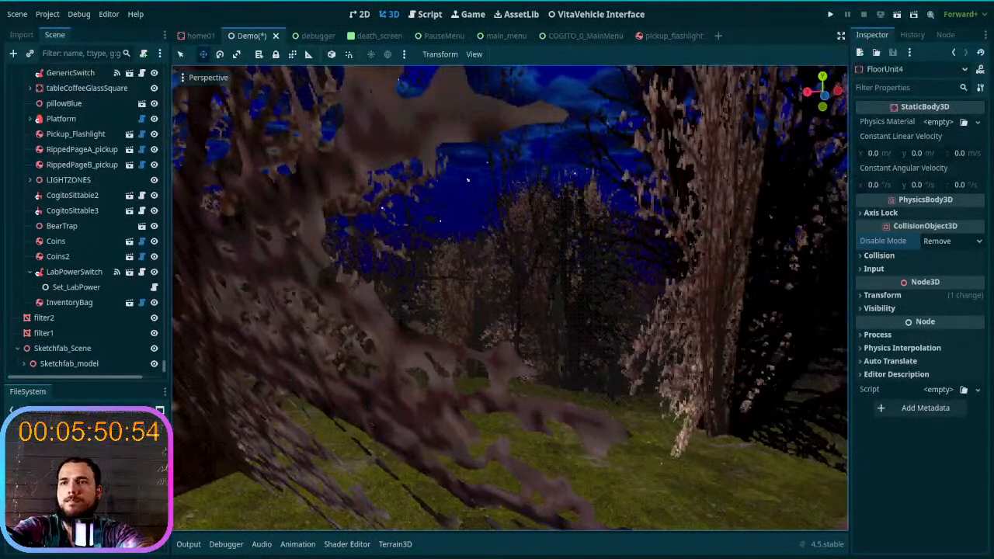
pyautogui.click(565, 291)
pyautogui.moveTo(573, 294)
pyautogui.mouseDown(button='right')
pyautogui.moveTo(746, 334)
pyautogui.moveTo(637, 310)
pyautogui.moveTo(435, 291)
pyautogui.moveTo(473, 319)
pyautogui.moveTo(528, 334)
pyautogui.moveTo(653, 256)
pyautogui.moveTo(653, 330)
pyautogui.moveTo(567, 311)
pyautogui.moveTo(572, 290)
pyautogui.mouseUp(button='right')
pyautogui.scroll(3, 528, 299)
pyautogui.scroll(5, 435, 291)
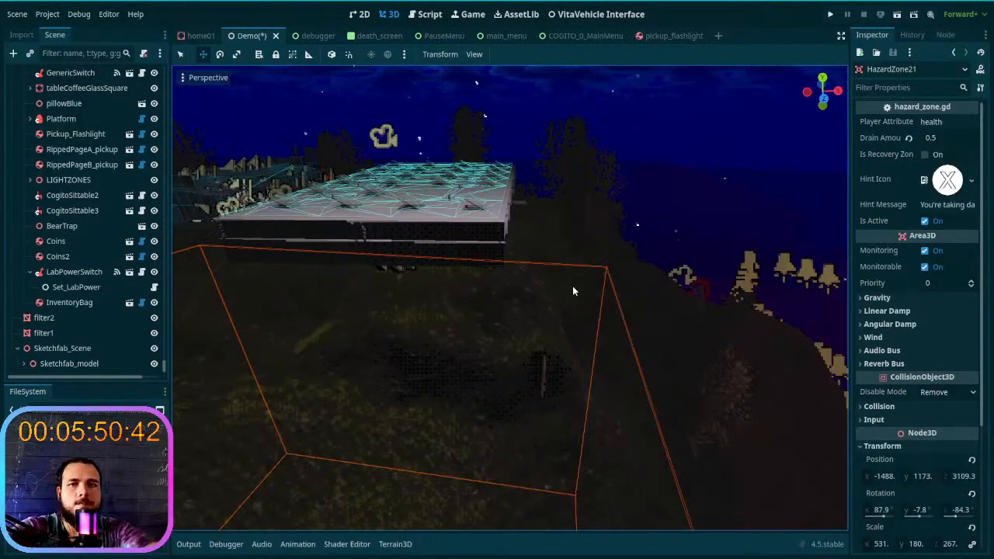
pyautogui.moveTo(572, 290); pyautogui.dragTo(553, 272, button='right')
pyautogui.moveTo(415, 300); pyautogui.dragTo(415, 300, button='right')
pyautogui.moveTo(477, 313); pyautogui.dragTo(477, 313, button='right')
pyautogui.scroll(10, 85, 174)
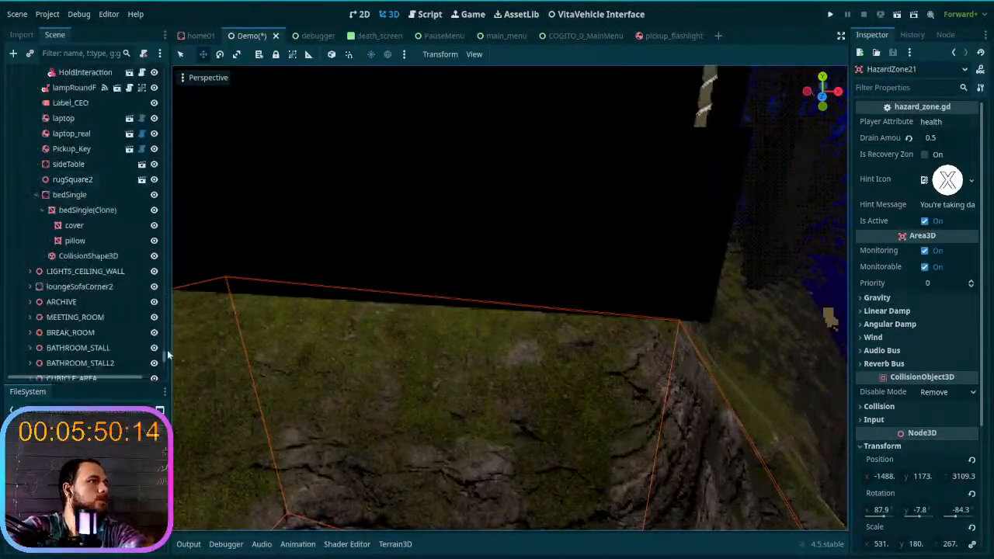
# - Collapse the Player and structures branches of the scene tree and select the Terrain3D node
pyautogui.scroll(15, 166, 355)
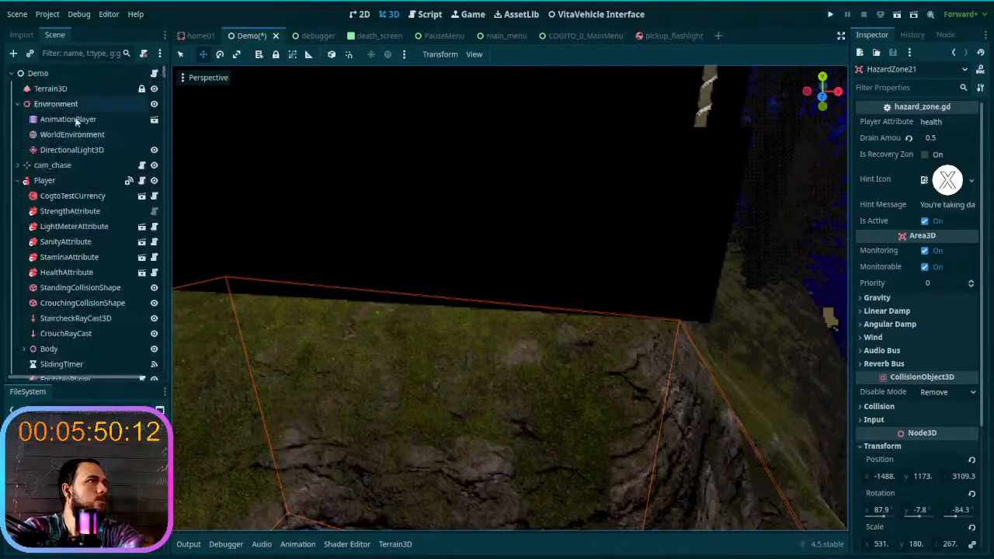
pyautogui.click(17, 180)
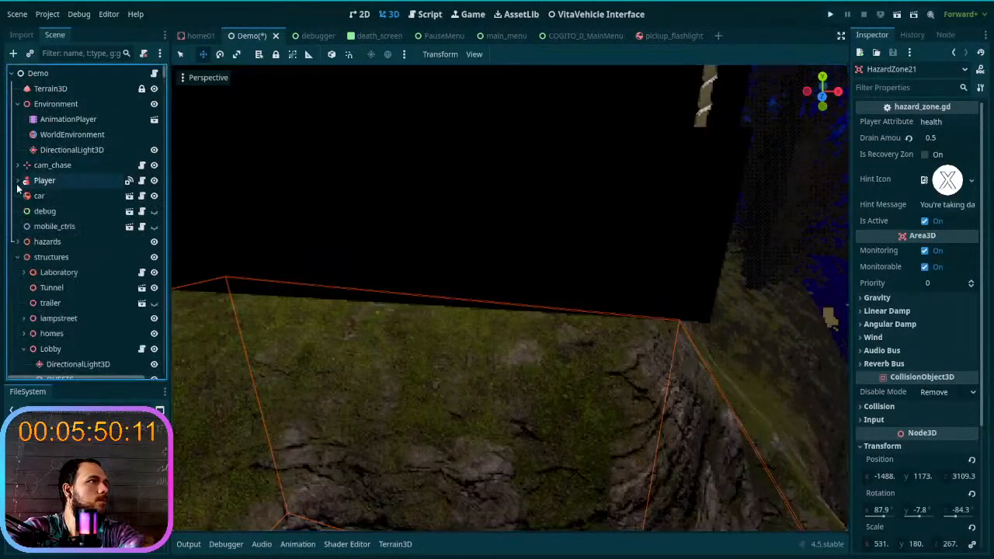
pyautogui.click(19, 259)
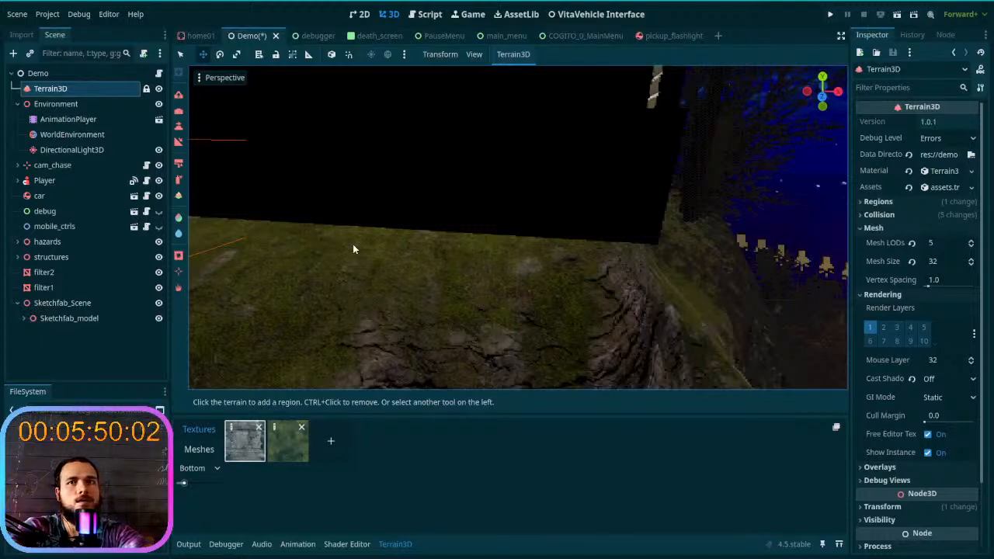
# - Activate the terrain Height tool with a target height of 1473.8 and a brush strength of 16%
pyautogui.moveTo(406, 264); pyautogui.dragTo(229, 141, button='right')
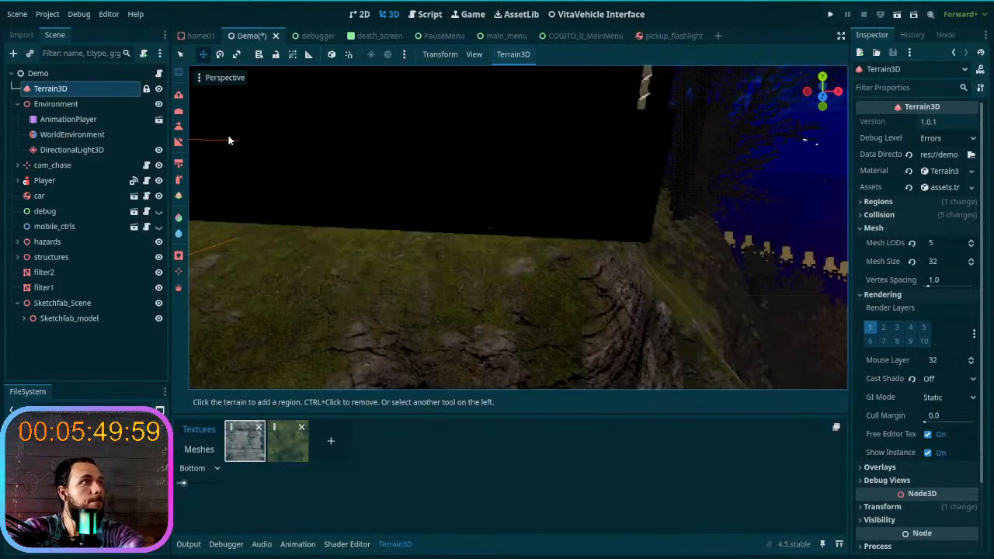
pyautogui.click(179, 129)
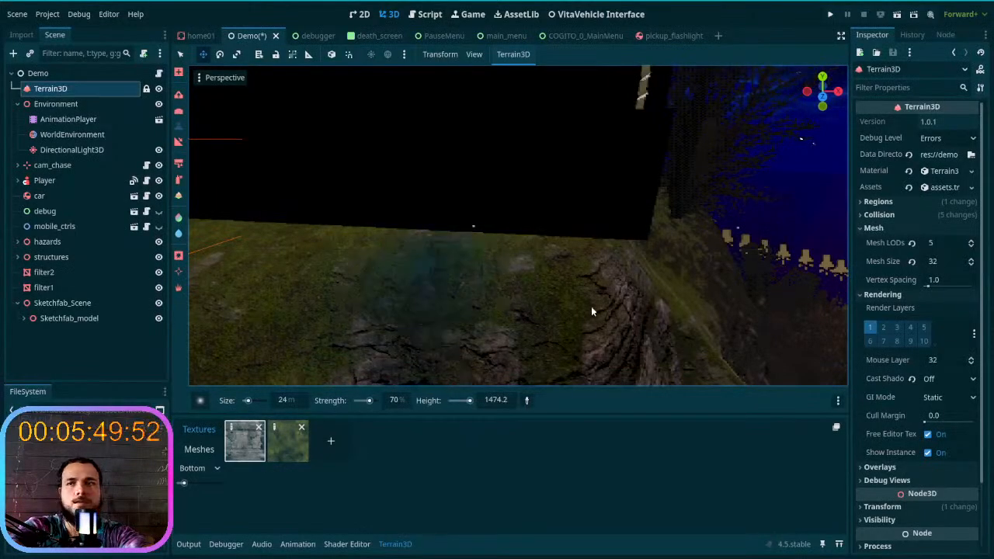
pyautogui.moveTo(579, 313); pyautogui.dragTo(497, 313, button='right')
pyautogui.press('w')
pyautogui.moveTo(579, 296)
pyautogui.mouseDown(button='right')
pyautogui.moveTo(602, 295)
pyautogui.moveTo(652, 245)
pyautogui.moveTo(699, 272)
pyautogui.moveTo(746, 334)
pyautogui.moveTo(579, 313)
pyautogui.mouseUp(button='right')
pyautogui.press('w')
pyautogui.press('w')
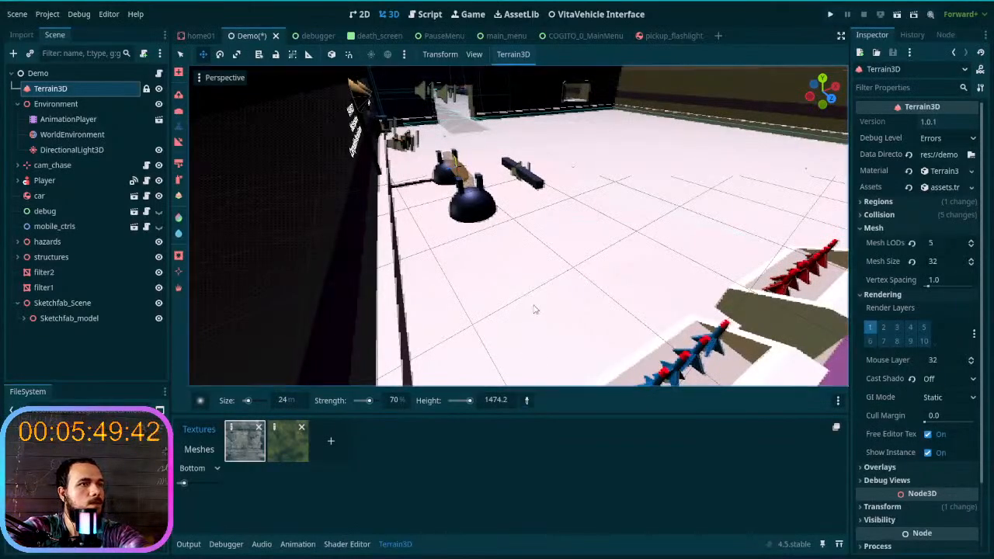
pyautogui.press('s')
pyautogui.moveTo(533, 310); pyautogui.dragTo(464, 367, button='right')
pyautogui.click(361, 402)
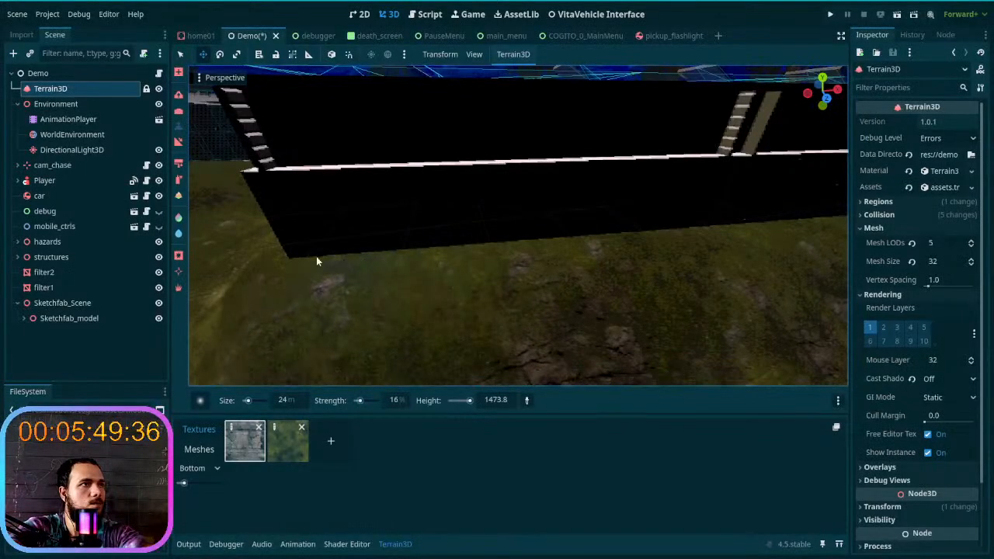
# - Level the terrain along the base of the building's dark wall with the Height brush
pyautogui.moveTo(565, 251); pyautogui.dragTo(565, 251, button='right')
pyautogui.moveTo(543, 195)
pyautogui.mouseDown()
pyautogui.moveTo(415, 178)
pyautogui.moveTo(417, 188)
pyautogui.moveTo(443, 194)
pyautogui.moveTo(528, 185)
pyautogui.mouseUp()
pyautogui.moveTo(528, 185)
pyautogui.mouseDown(button='right')
pyautogui.moveTo(543, 243)
pyautogui.moveTo(590, 244)
pyautogui.mouseUp(button='right')
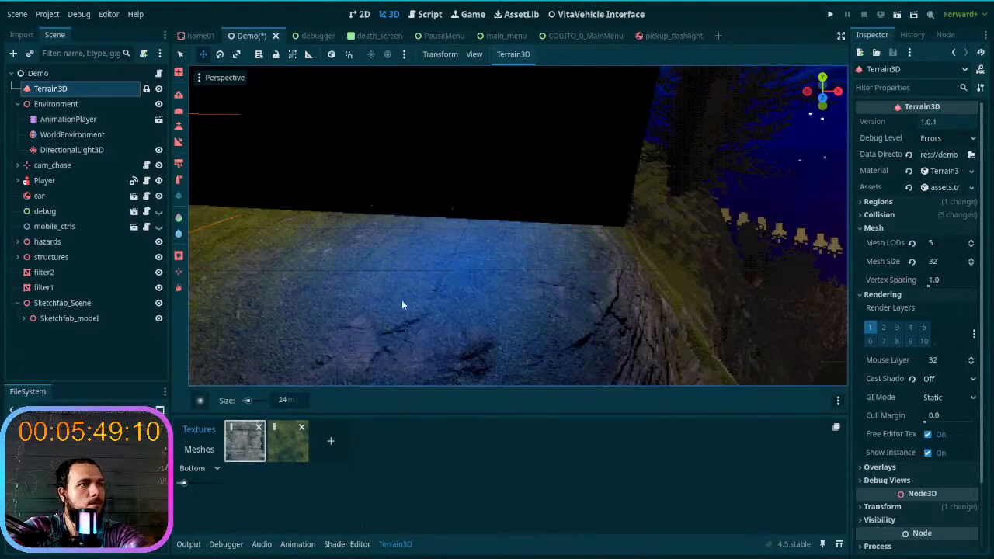
pyautogui.click(177, 110)
pyautogui.click(177, 129)
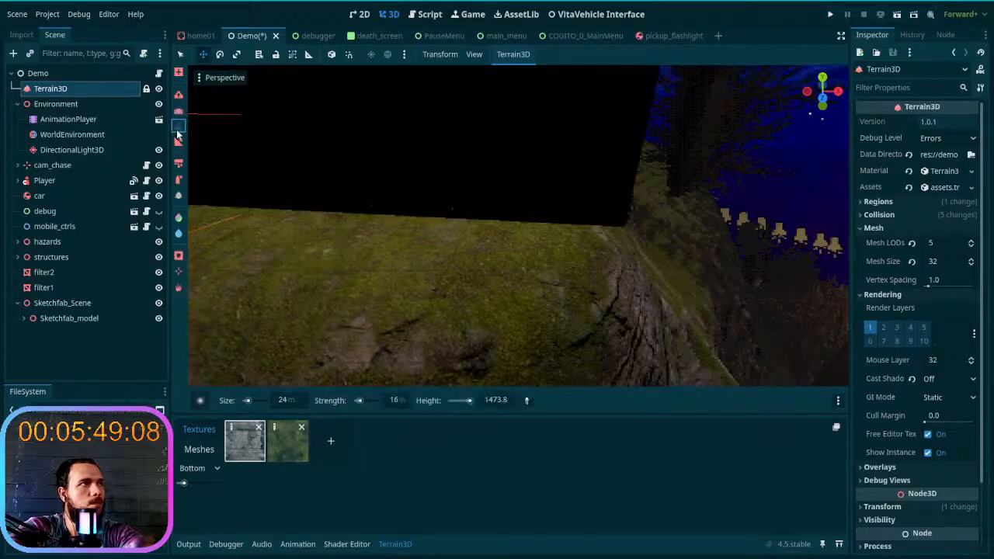
pyautogui.moveTo(421, 233)
pyautogui.mouseDown()
pyautogui.moveTo(525, 249)
pyautogui.moveTo(591, 234)
pyautogui.moveTo(594, 219)
pyautogui.mouseUp()
pyautogui.moveTo(604, 228); pyautogui.dragTo(435, 224, button='middle')
pyautogui.moveTo(638, 227)
pyautogui.mouseDown()
pyautogui.moveTo(606, 214)
pyautogui.moveTo(693, 226)
pyautogui.mouseUp()
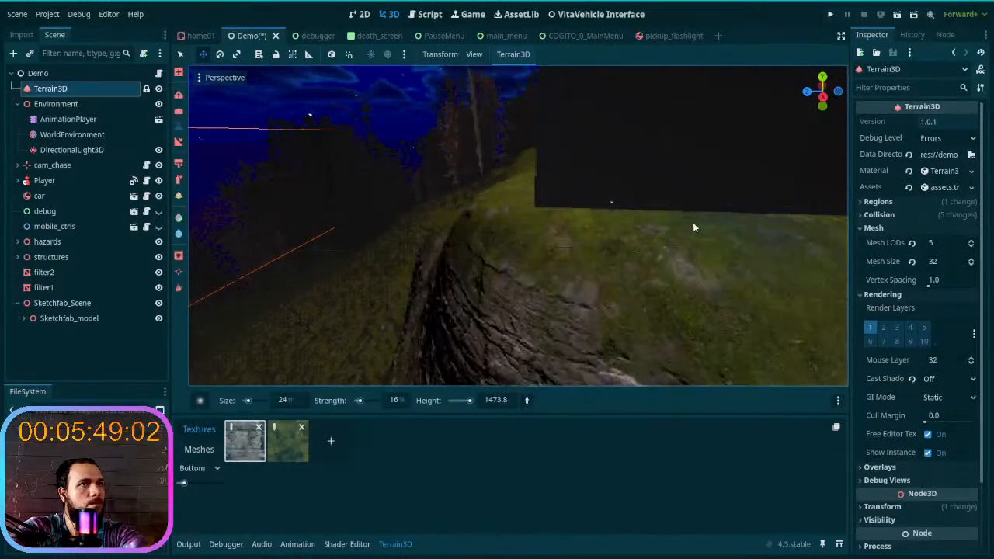
pyautogui.moveTo(693, 226); pyautogui.dragTo(738, 226, button='middle')
pyautogui.moveTo(738, 226); pyautogui.dragTo(693, 221, button='right')
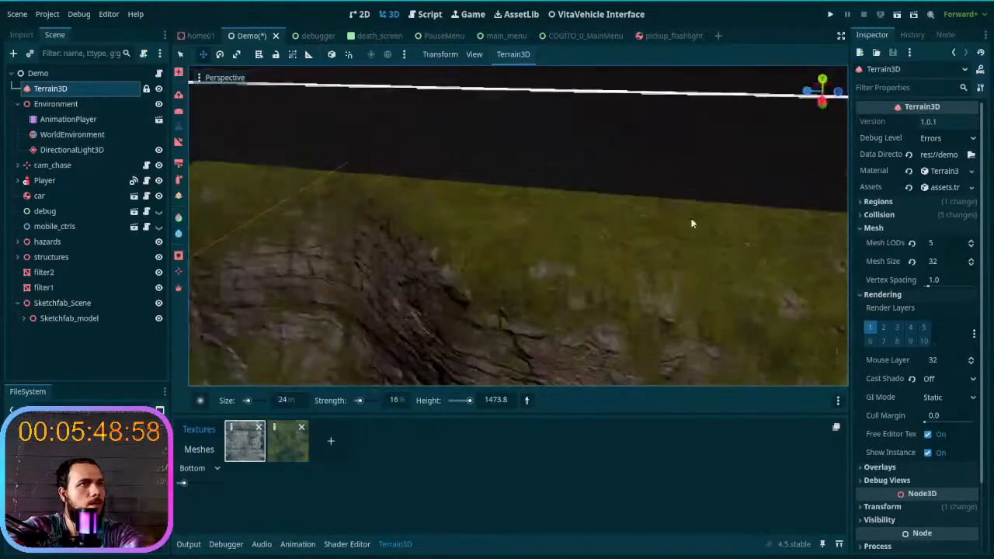
# - Continue levelling the ground from the dark wall around the corner to the pale side wall beside the tree
pyautogui.moveTo(448, 192); pyautogui.dragTo(291, 184)
pyautogui.moveTo(291, 184); pyautogui.dragTo(345, 187, button='right')
pyautogui.moveTo(450, 247)
pyautogui.mouseDown()
pyautogui.moveTo(536, 251)
pyautogui.moveTo(536, 238)
pyautogui.mouseUp()
pyautogui.moveTo(536, 238)
pyautogui.mouseDown(button='right')
pyautogui.moveTo(489, 213)
pyautogui.moveTo(497, 237)
pyautogui.mouseUp(button='right')
pyautogui.moveTo(543, 248)
pyautogui.mouseDown()
pyautogui.moveTo(717, 215)
pyautogui.moveTo(761, 279)
pyautogui.mouseUp()
pyautogui.moveTo(480, 210)
pyautogui.mouseDown()
pyautogui.moveTo(533, 237)
pyautogui.moveTo(612, 247)
pyautogui.mouseUp()
pyautogui.moveTo(612, 247)
pyautogui.mouseDown(button='right')
pyautogui.moveTo(715, 237)
pyautogui.moveTo(574, 280)
pyautogui.mouseUp(button='right')
pyautogui.moveTo(411, 301)
pyautogui.mouseDown()
pyautogui.moveTo(557, 263)
pyautogui.moveTo(649, 250)
pyautogui.moveTo(682, 258)
pyautogui.mouseUp()
pyautogui.moveTo(681, 258); pyautogui.dragTo(641, 268, button='right')
pyautogui.moveTo(641, 266); pyautogui.dragTo(550, 265)
pyautogui.moveTo(550, 265); pyautogui.dragTo(472, 274, button='right')
pyautogui.moveTo(472, 273)
pyautogui.mouseDown()
pyautogui.moveTo(527, 259)
pyautogui.moveTo(725, 313)
pyautogui.mouseUp()
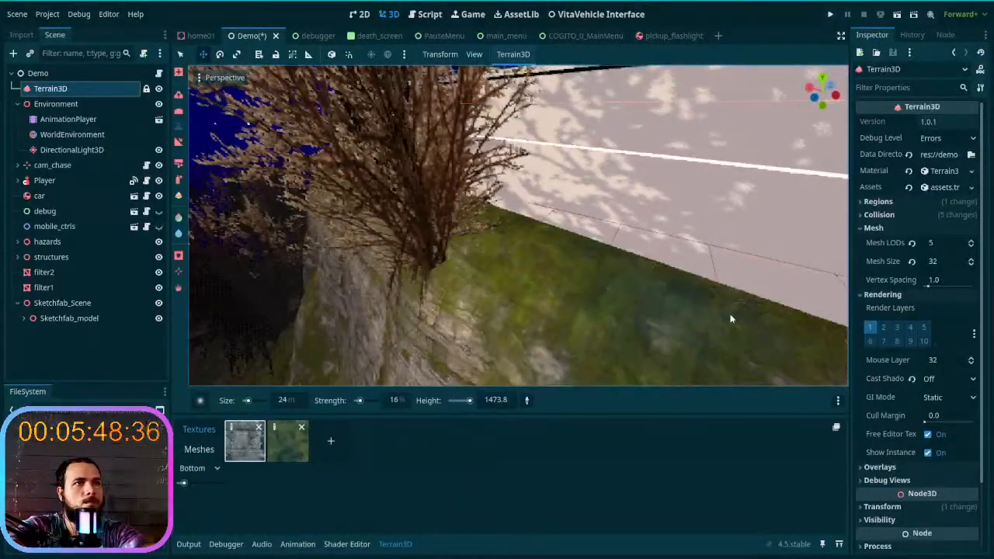
# - Level the ground around the building's opposite corner and along the dark wall to its far end
pyautogui.moveTo(468, 273); pyautogui.dragTo(477, 268, button='right')
pyautogui.moveTo(522, 271)
pyautogui.mouseDown()
pyautogui.moveTo(541, 217)
pyautogui.moveTo(533, 178)
pyautogui.moveTo(542, 228)
pyautogui.moveTo(435, 302)
pyautogui.mouseUp()
pyautogui.moveTo(435, 303); pyautogui.dragTo(550, 244, button='right')
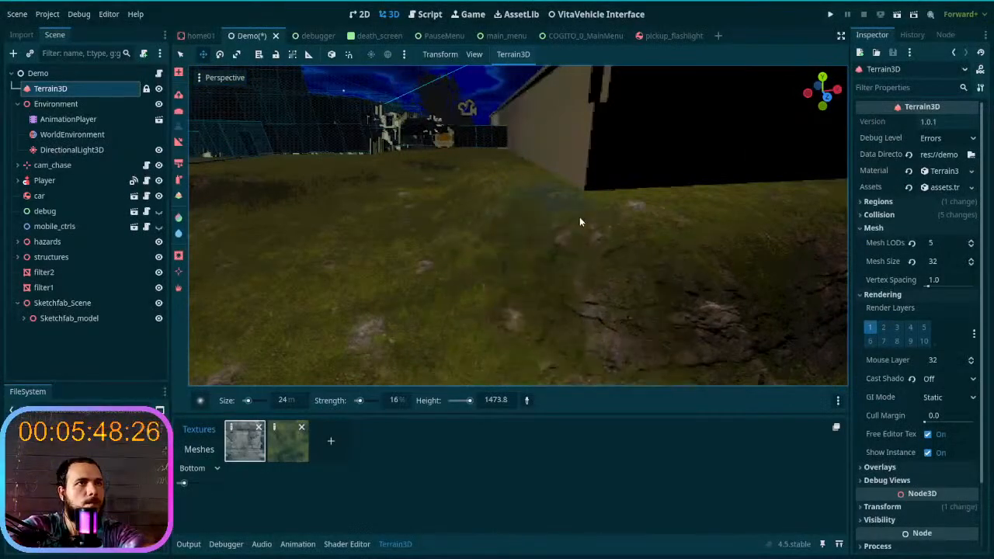
pyautogui.moveTo(767, 220); pyautogui.dragTo(690, 271, button='right')
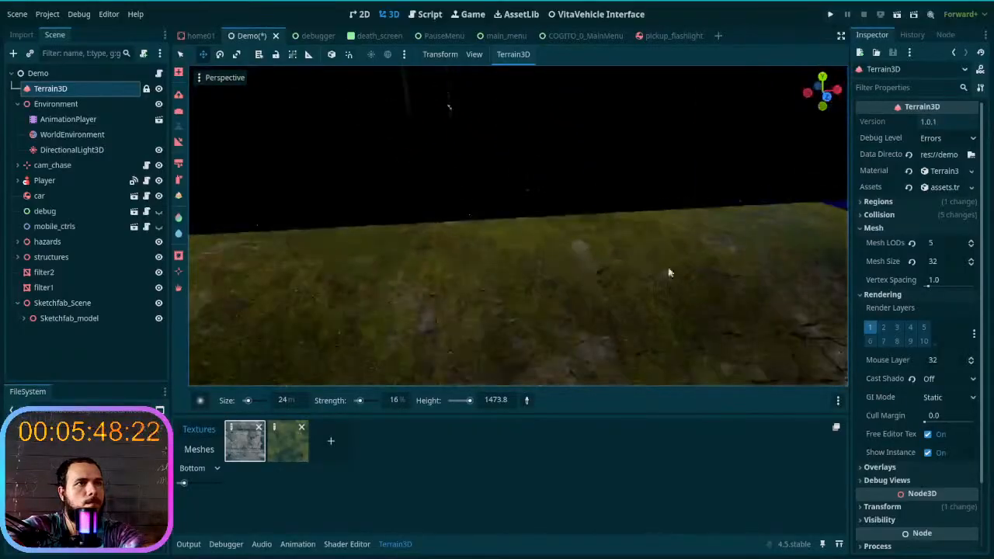
pyautogui.moveTo(780, 230); pyautogui.dragTo(643, 232, button='right')
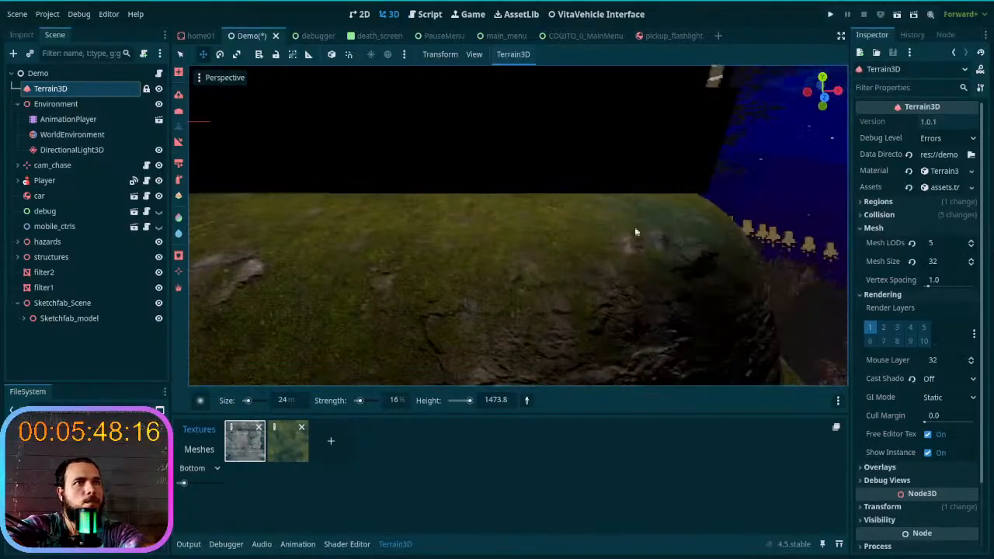
pyautogui.moveTo(519, 354); pyautogui.dragTo(518, 355, button='right')
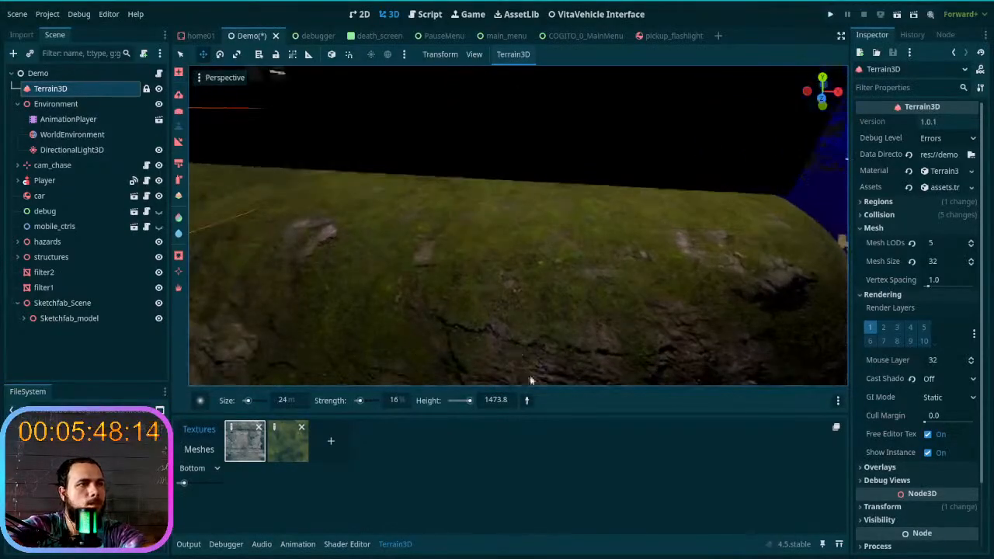
# - Set the brush's target height to 1474 and level the terrain edge along the dark wall again
pyautogui.click(505, 401)
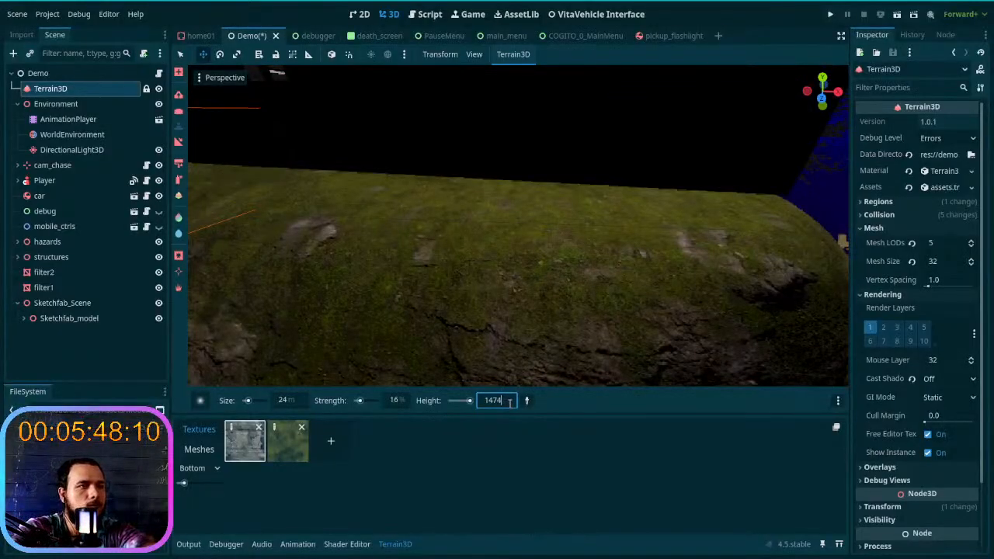
pyautogui.write('1474')
pyautogui.press('Return')
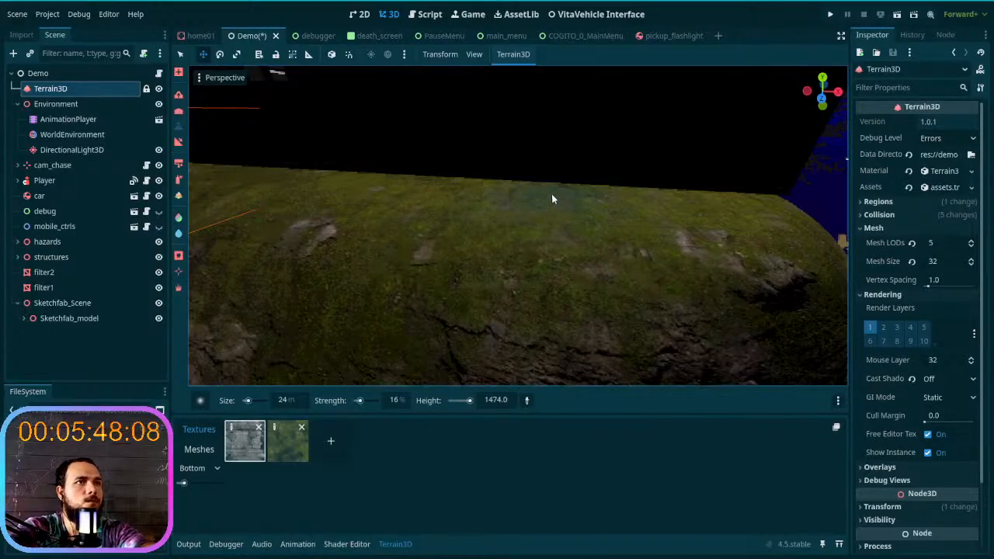
pyautogui.moveTo(718, 191); pyautogui.dragTo(497, 236, button='right')
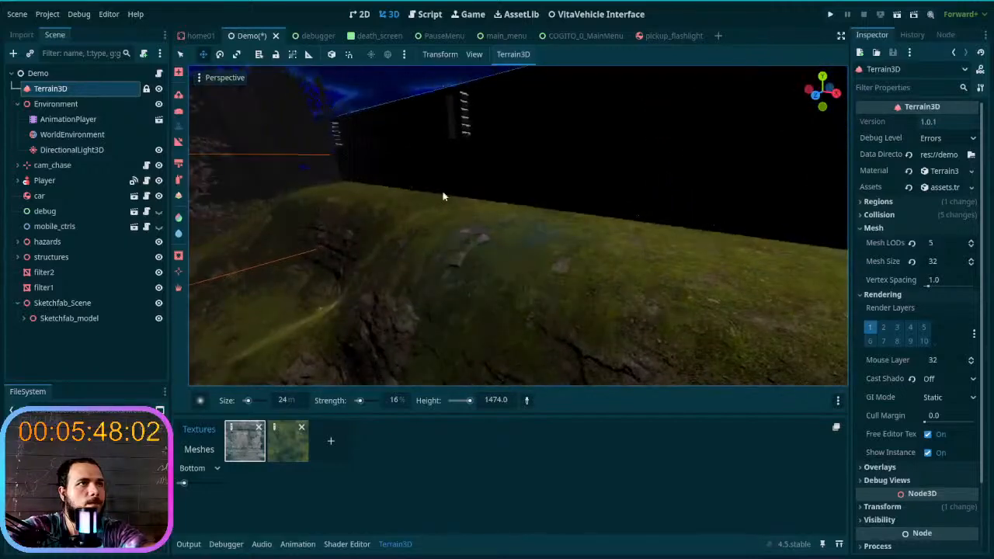
pyautogui.moveTo(373, 191); pyautogui.dragTo(372, 283, button='right')
pyautogui.moveTo(432, 265); pyautogui.dragTo(761, 257)
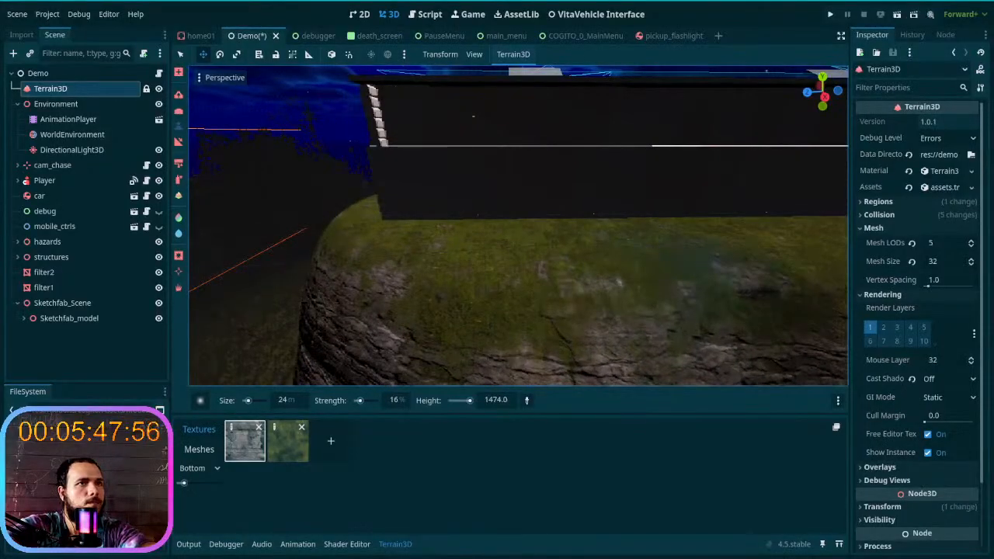
# - Raise the ground to the 1474 brush height around the corner between the dark wall and the pale end wall
pyautogui.moveTo(685, 267); pyautogui.dragTo(685, 267, button='right')
pyautogui.moveTo(652, 243); pyautogui.dragTo(490, 286)
pyautogui.moveTo(779, 210); pyautogui.dragTo(502, 317, button='right')
pyautogui.moveTo(597, 323)
pyautogui.mouseDown()
pyautogui.moveTo(671, 279)
pyautogui.moveTo(698, 236)
pyautogui.moveTo(584, 317)
pyautogui.mouseUp()
pyautogui.moveTo(423, 323); pyautogui.dragTo(342, 309)
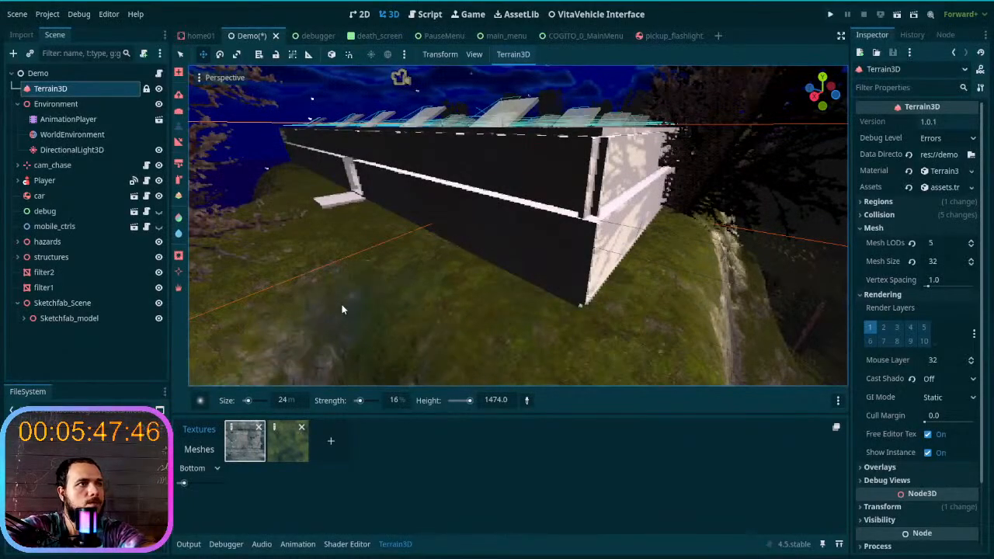
# - Hide the hazards node and check the terrain around the building and down the valley
pyautogui.moveTo(365, 312); pyautogui.dragTo(472, 295, button='right')
pyautogui.press('a')
pyautogui.press('s')
pyautogui.click(159, 242)
pyautogui.moveTo(302, 253)
pyautogui.mouseDown(button='right')
pyautogui.moveTo(292, 223)
pyautogui.moveTo(287, 252)
pyautogui.moveTo(295, 243)
pyautogui.mouseUp(button='right')
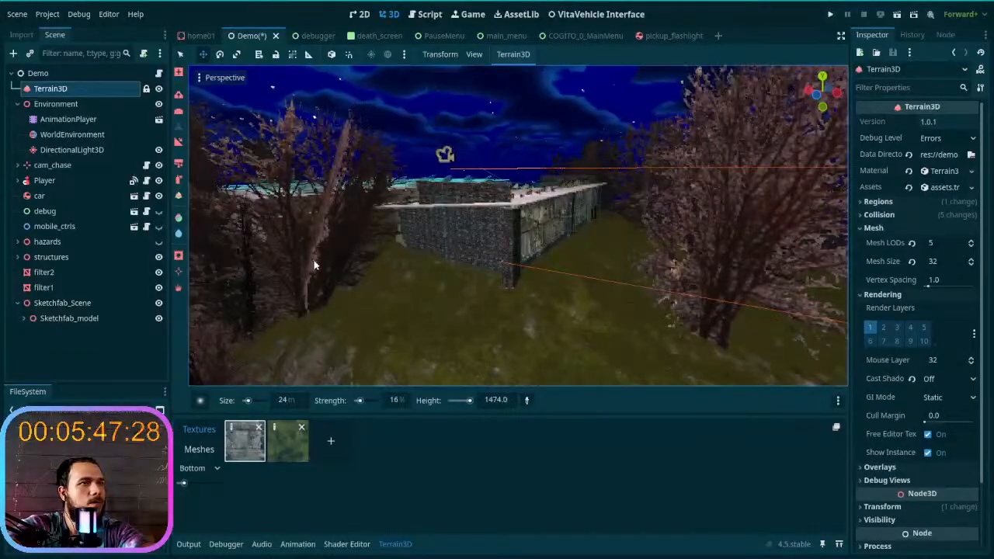
pyautogui.moveTo(352, 264); pyautogui.dragTo(323, 252, button='right')
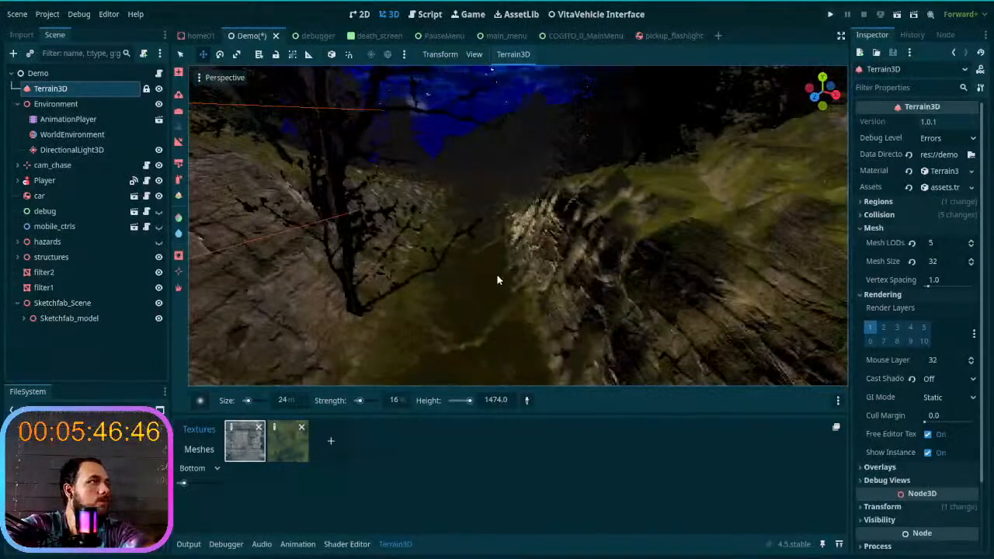
# - Smooth the valley path between the rocky slopes with the Smooth tool at 24 m size and 42% strength
pyautogui.click(178, 114)
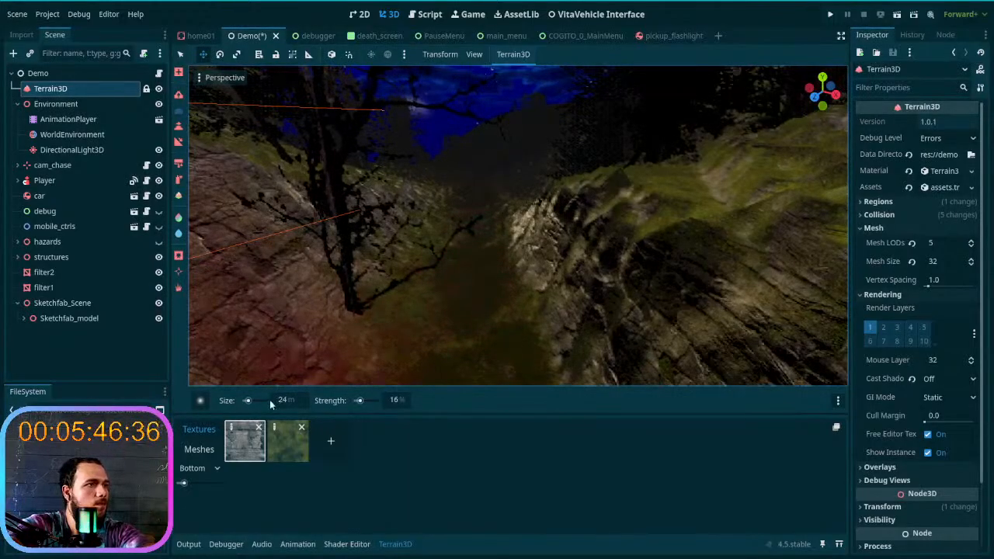
pyautogui.click(365, 403)
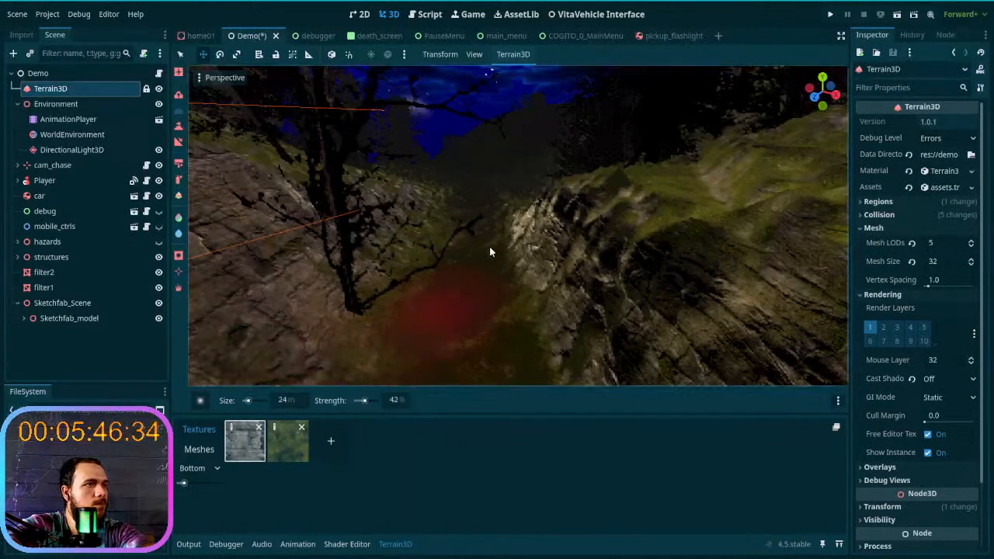
pyautogui.press('w')
pyautogui.moveTo(477, 257)
pyautogui.mouseDown(button='right')
pyautogui.moveTo(472, 225)
pyautogui.moveTo(477, 257)
pyautogui.mouseUp(button='right')
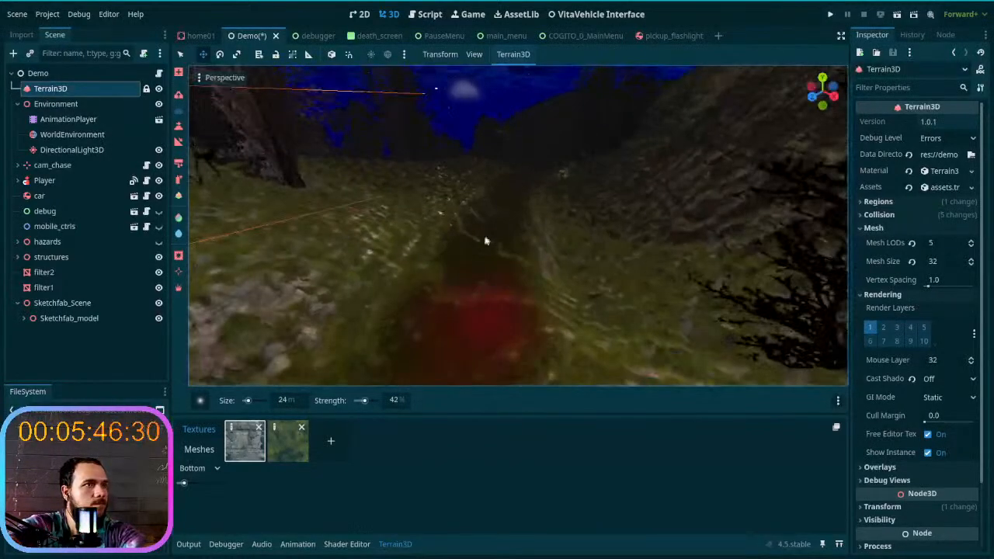
# - Set the brush strength to 83% and smooth the path further down the valley, along the foot of the rocky slope
pyautogui.click(372, 400)
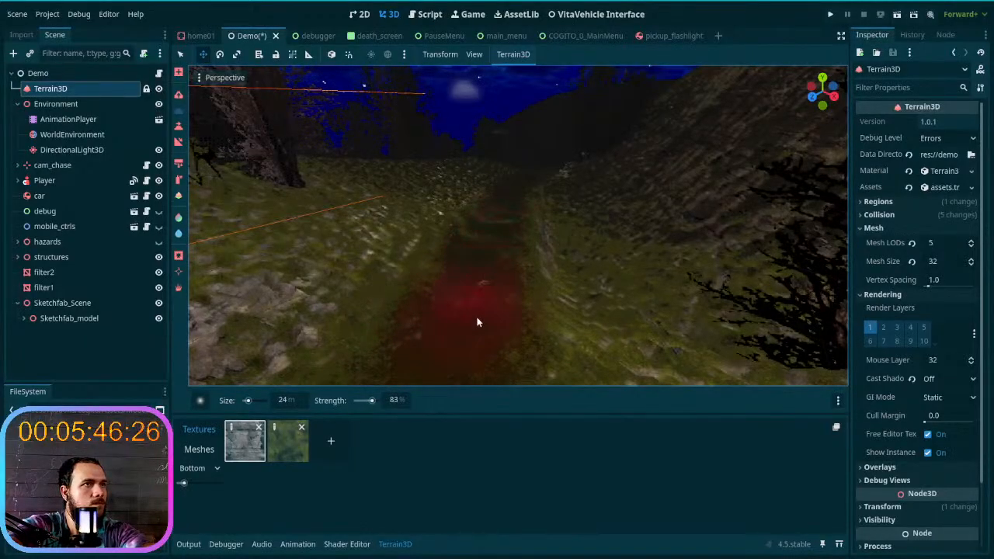
pyautogui.press('w')
pyautogui.moveTo(474, 327)
pyautogui.mouseDown(button='right')
pyautogui.moveTo(473, 268)
pyautogui.moveTo(468, 302)
pyautogui.moveTo(543, 304)
pyautogui.moveTo(509, 300)
pyautogui.mouseUp(button='right')
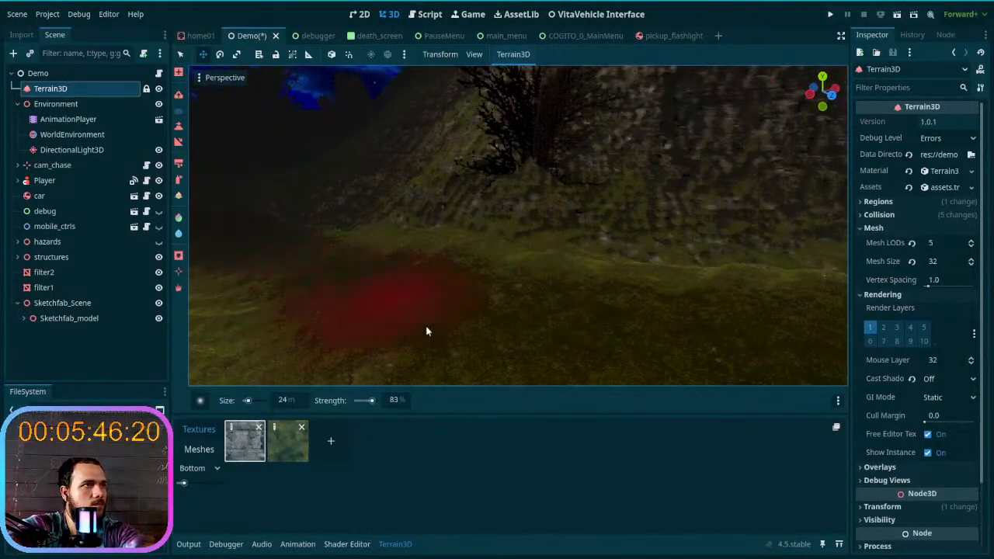
pyautogui.press('w')
pyautogui.moveTo(523, 223); pyautogui.dragTo(753, 241, button='right')
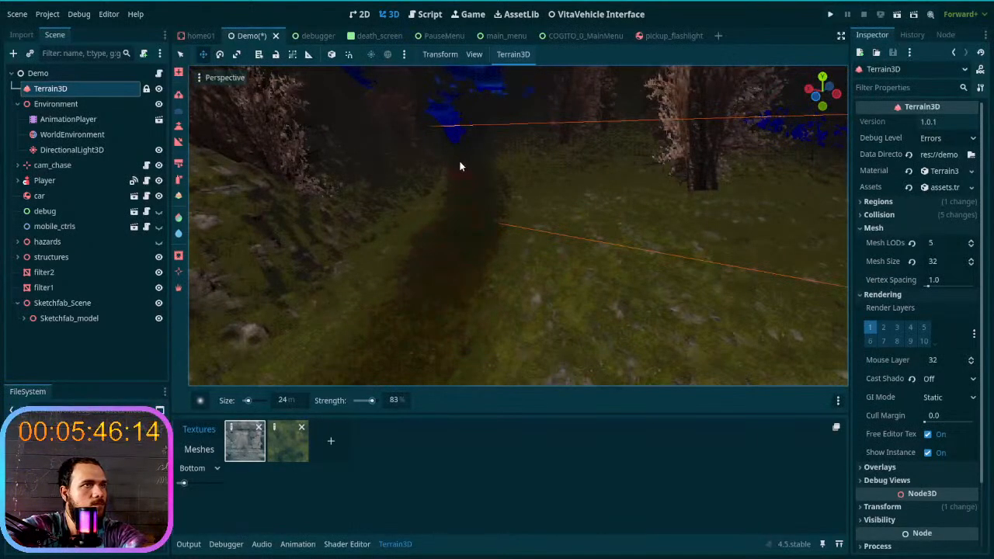
# - Smooth the path along the mossy hillside, past the white and dark boulders and the house
pyautogui.moveTo(443, 271); pyautogui.dragTo(499, 284, button='right')
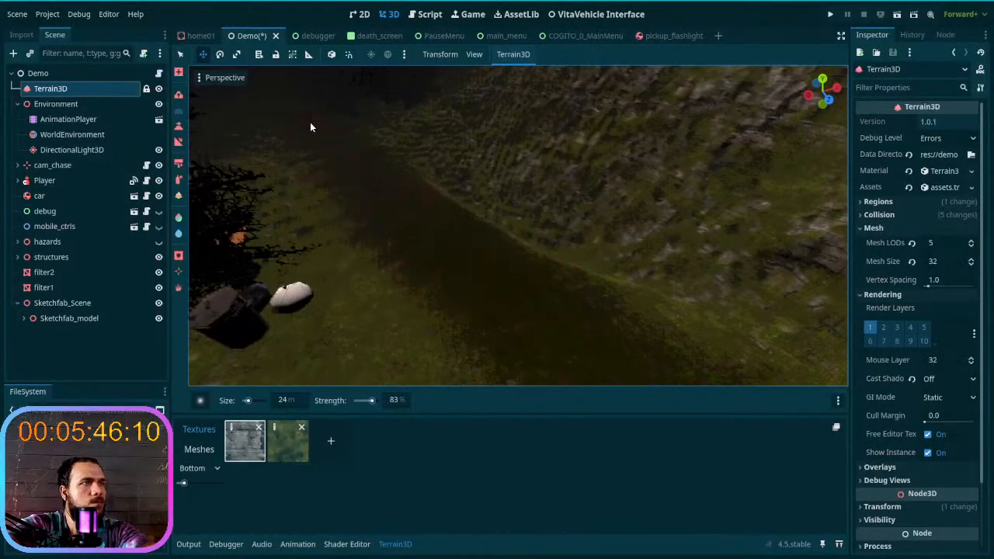
pyautogui.moveTo(360, 173); pyautogui.dragTo(370, 211, button='right')
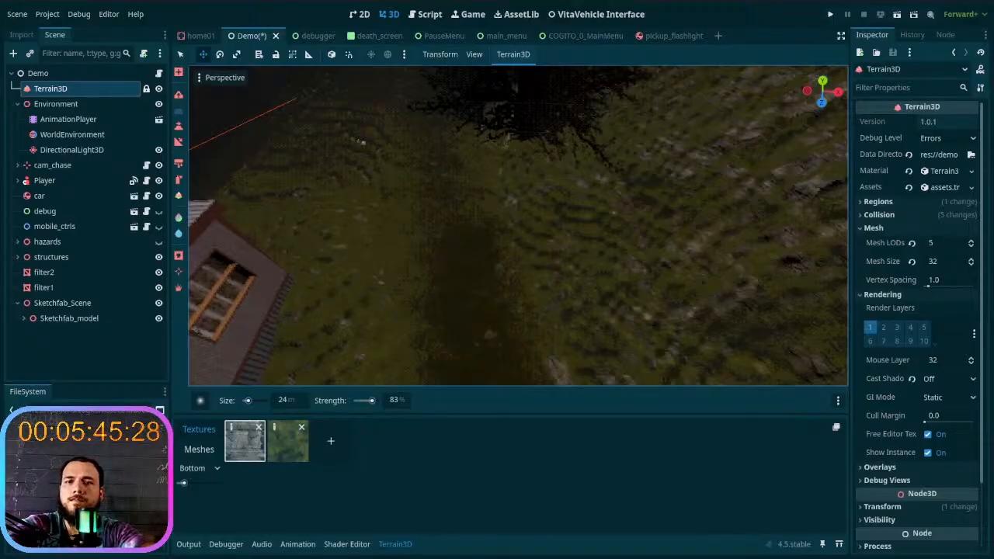
pyautogui.moveTo(558, 258)
pyautogui.mouseDown(button='right')
pyautogui.moveTo(505, 217)
pyautogui.moveTo(494, 173)
pyautogui.moveTo(506, 209)
pyautogui.moveTo(497, 198)
pyautogui.moveTo(513, 206)
pyautogui.moveTo(509, 190)
pyautogui.moveTo(520, 187)
pyautogui.moveTo(483, 165)
pyautogui.moveTo(486, 140)
pyautogui.moveTo(509, 133)
pyautogui.moveTo(547, 289)
pyautogui.moveTo(599, 278)
pyautogui.mouseUp(button='right')
pyautogui.press('w')
pyautogui.press('w')
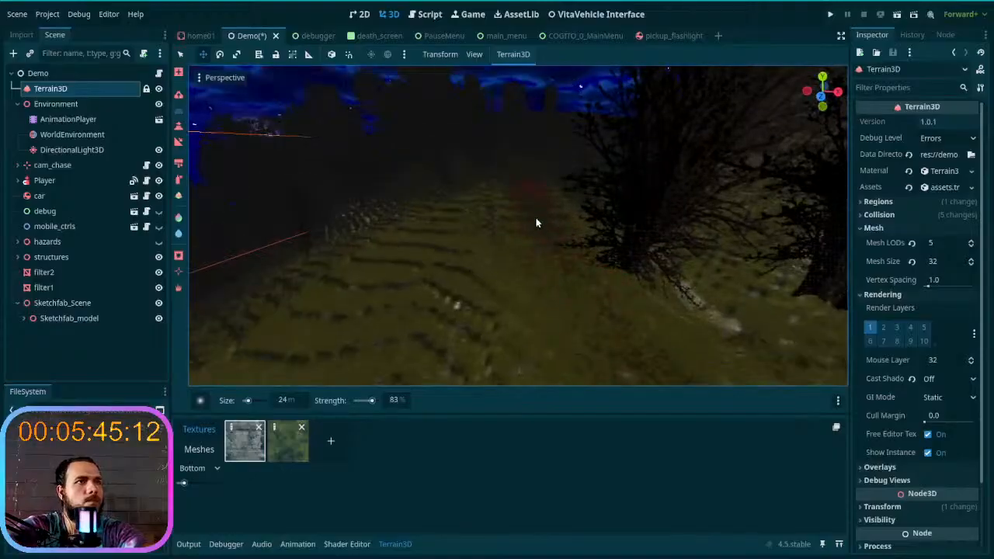
# - Smooth the ground between the terraced grassy slope and the dark trees
pyautogui.moveTo(526, 183)
pyautogui.mouseDown(button='right')
pyautogui.moveTo(530, 147)
pyautogui.moveTo(551, 248)
pyautogui.moveTo(590, 173)
pyautogui.moveTo(621, 148)
pyautogui.moveTo(598, 116)
pyautogui.moveTo(532, 177)
pyautogui.moveTo(450, 191)
pyautogui.moveTo(536, 217)
pyautogui.moveTo(513, 186)
pyautogui.moveTo(527, 193)
pyautogui.mouseUp(button='right')
pyautogui.press('w')
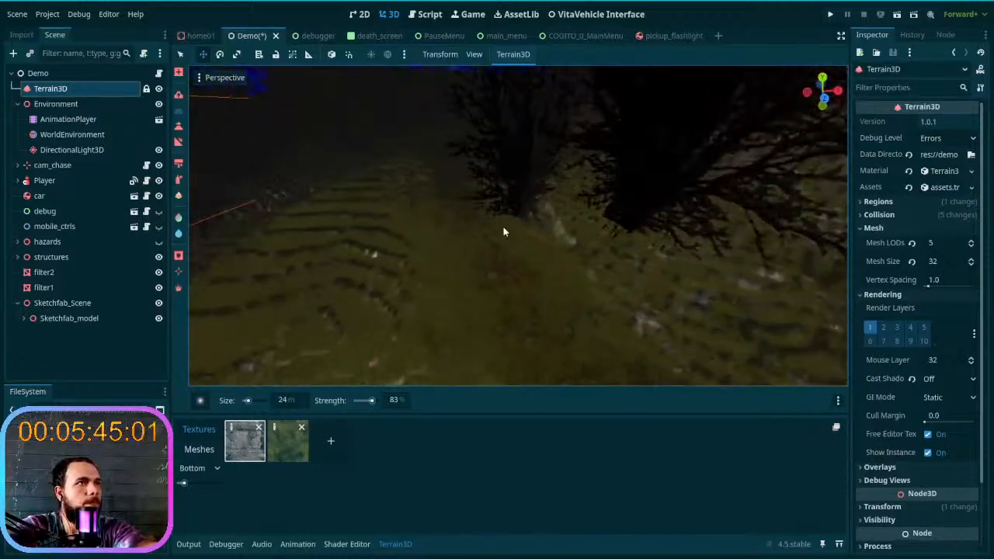
pyautogui.moveTo(503, 232); pyautogui.dragTo(476, 187, button='right')
pyautogui.moveTo(497, 313)
pyautogui.mouseDown(button='right')
pyautogui.moveTo(496, 291)
pyautogui.moveTo(497, 313)
pyautogui.mouseUp(button='right')
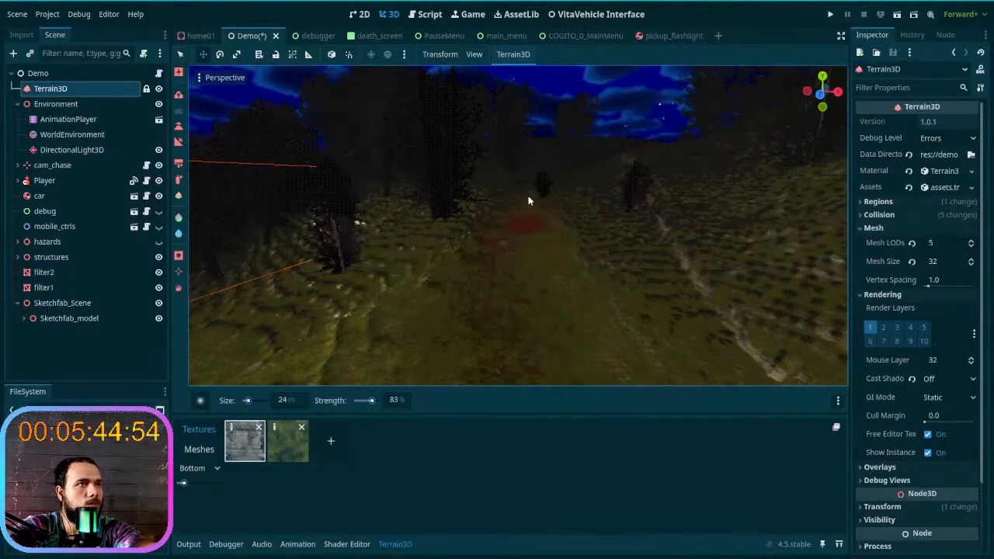
# - Smooth the path past the small lone tree and between the grassy banks
pyautogui.moveTo(524, 336); pyautogui.dragTo(522, 311, button='right')
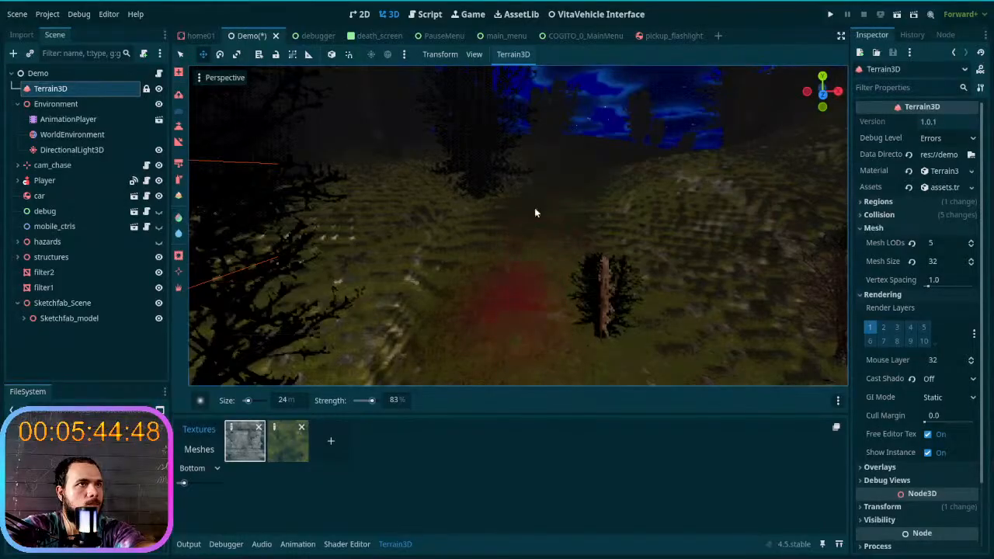
pyautogui.moveTo(537, 327); pyautogui.dragTo(534, 326, button='right')
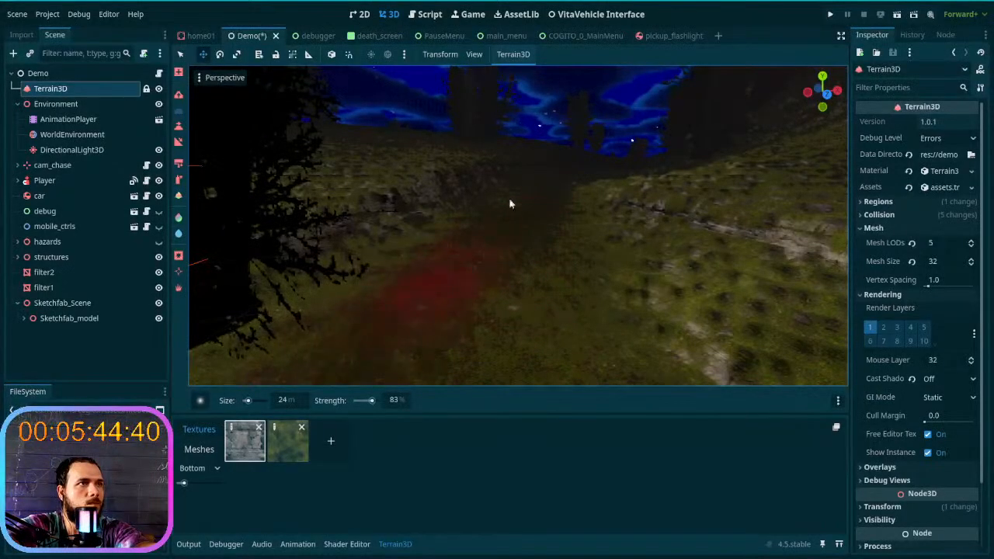
pyautogui.moveTo(507, 276); pyautogui.dragTo(508, 294, button='right')
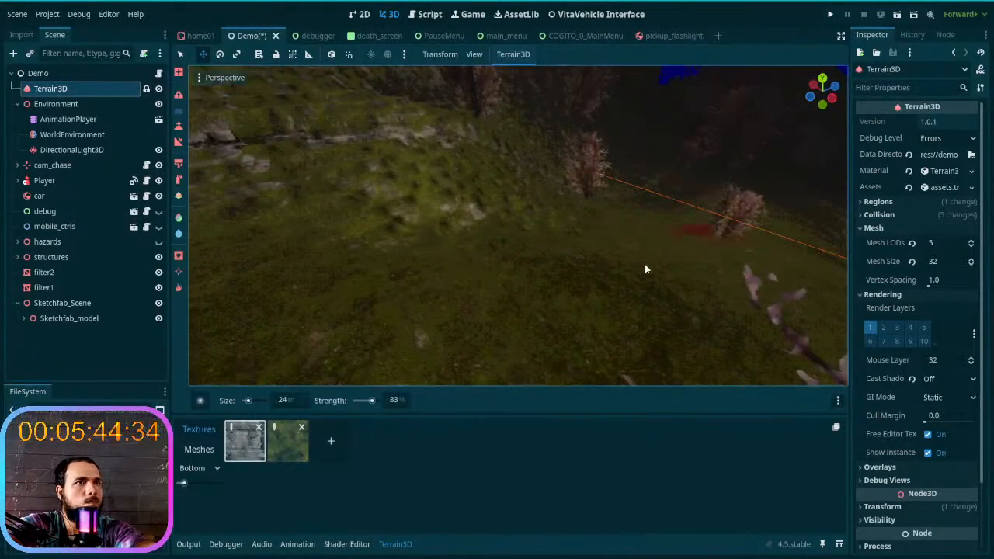
# - Smooth the path beside the rocky ditch and past the large tree trunks
pyautogui.moveTo(659, 264); pyautogui.dragTo(658, 264, button='right')
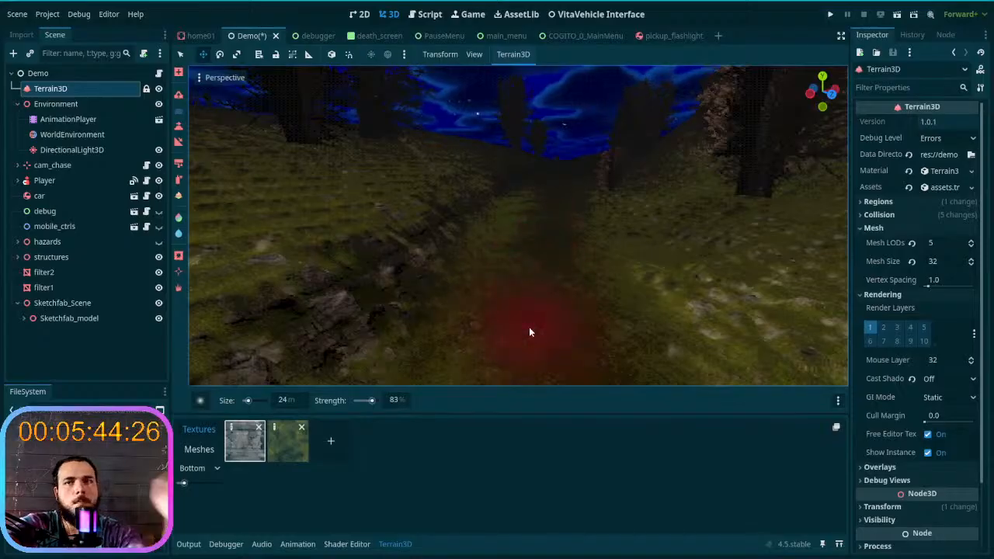
pyautogui.moveTo(537, 313); pyautogui.dragTo(490, 277, button='right')
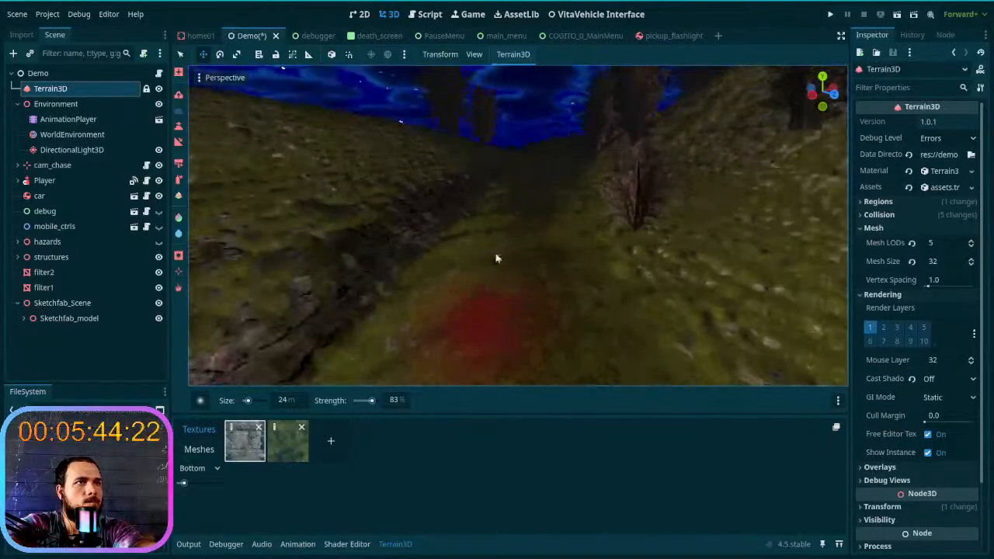
pyautogui.moveTo(539, 174); pyautogui.dragTo(509, 265, button='right')
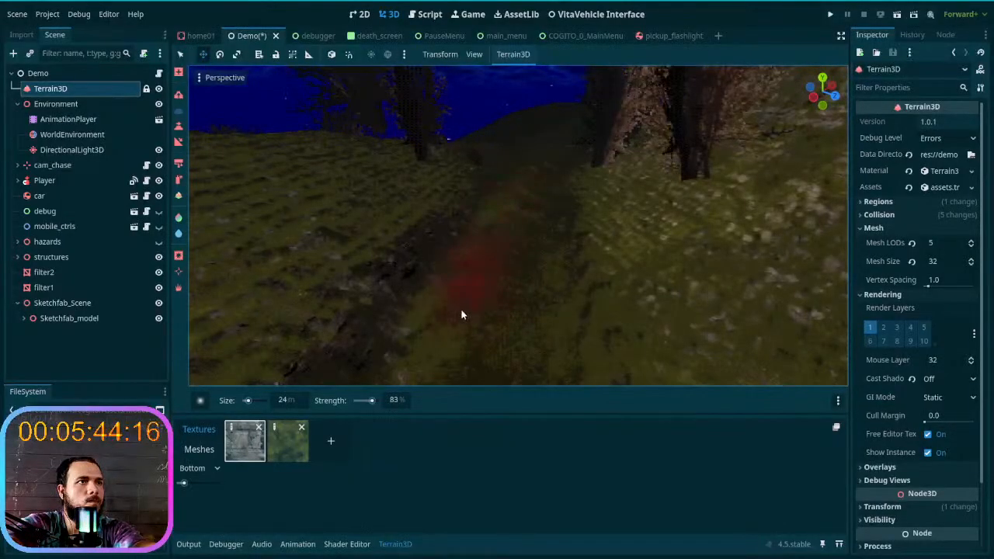
pyautogui.moveTo(548, 168); pyautogui.dragTo(433, 242, button='right')
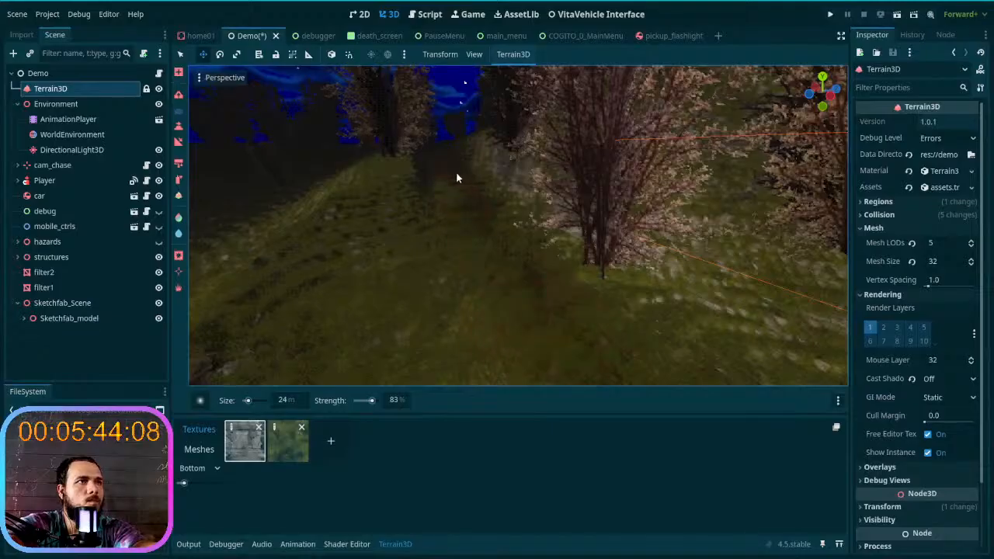
# - Smooth the grassy path beside the pink-leaved trees and up to the pale rock slope
pyautogui.moveTo(521, 314); pyautogui.dragTo(521, 314, button='right')
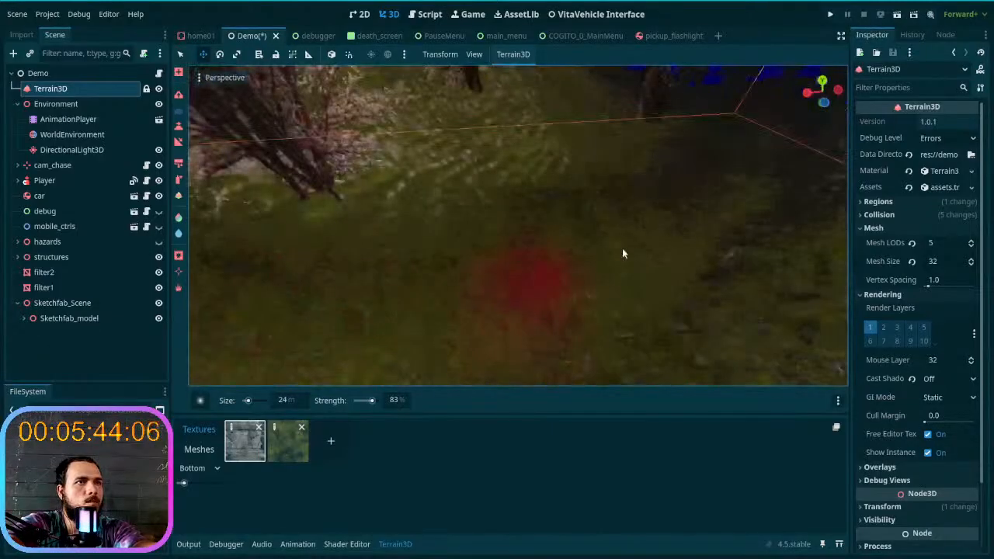
pyautogui.moveTo(352, 267); pyautogui.dragTo(510, 237, button='right')
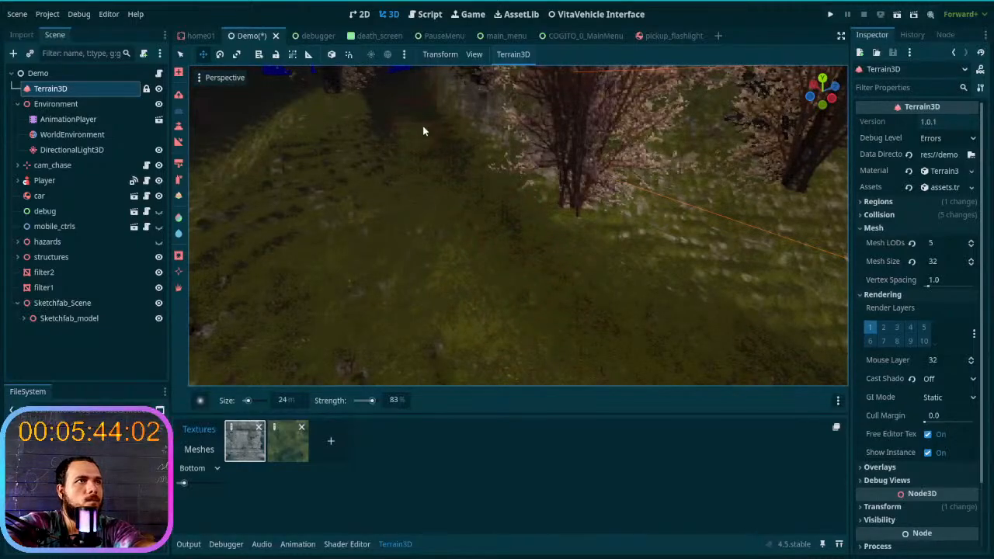
pyautogui.moveTo(531, 273); pyautogui.dragTo(530, 273, button='right')
pyautogui.moveTo(498, 223); pyautogui.dragTo(498, 223, button='right')
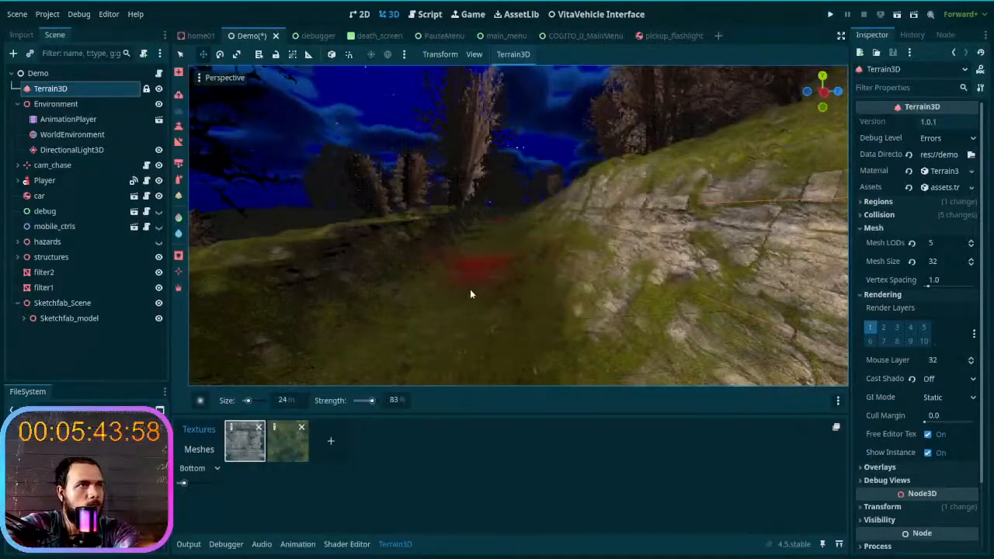
# - Smooth the path along the pale rock slope and on into the dark trees
pyautogui.moveTo(491, 305); pyautogui.dragTo(488, 282, button='right')
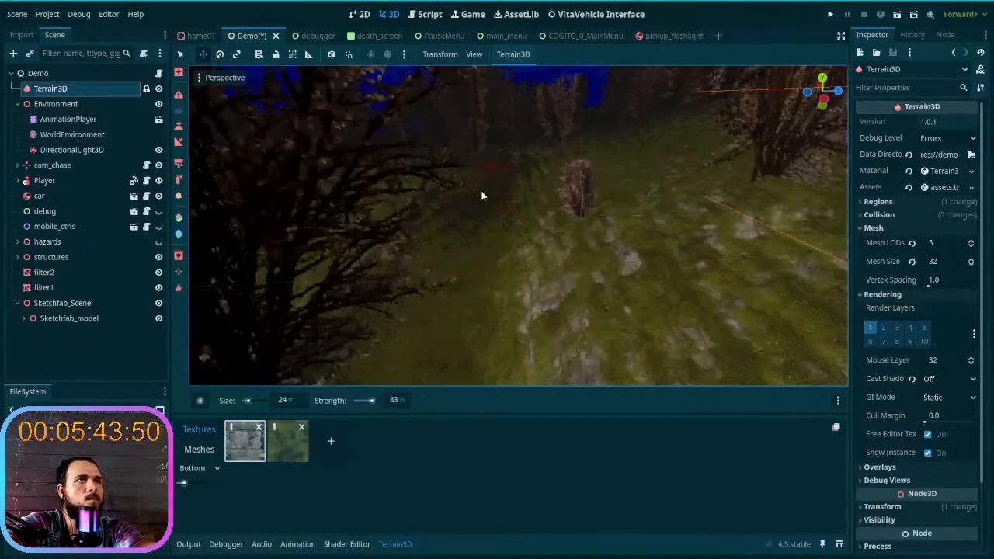
pyautogui.moveTo(470, 240); pyautogui.dragTo(470, 240, button='right')
pyautogui.moveTo(454, 309)
pyautogui.mouseDown()
pyautogui.moveTo(383, 273)
pyautogui.moveTo(407, 333)
pyautogui.moveTo(275, 226)
pyautogui.moveTo(445, 262)
pyautogui.moveTo(557, 217)
pyautogui.moveTo(562, 303)
pyautogui.moveTo(466, 288)
pyautogui.moveTo(303, 316)
pyautogui.moveTo(275, 342)
pyautogui.moveTo(422, 271)
pyautogui.moveTo(389, 186)
pyautogui.moveTo(451, 248)
pyautogui.moveTo(577, 240)
pyautogui.moveTo(554, 194)
pyautogui.moveTo(376, 205)
pyautogui.moveTo(337, 223)
pyautogui.mouseUp()
pyautogui.press('w')
pyautogui.moveTo(338, 223)
pyautogui.mouseDown(button='right')
pyautogui.moveTo(287, 216)
pyautogui.moveTo(260, 194)
pyautogui.moveTo(272, 211)
pyautogui.moveTo(339, 226)
pyautogui.mouseUp(button='right')
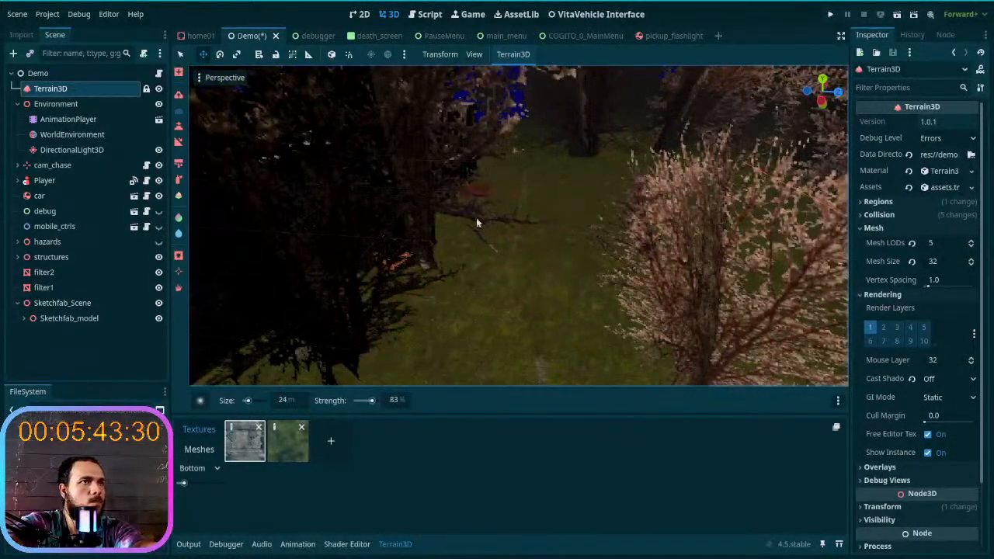
# - Smooth the forest floor in the clearing among the pink-leaved trees
pyautogui.moveTo(628, 296); pyautogui.dragTo(745, 252, button='right')
pyautogui.moveTo(622, 241); pyautogui.dragTo(629, 324, button='right')
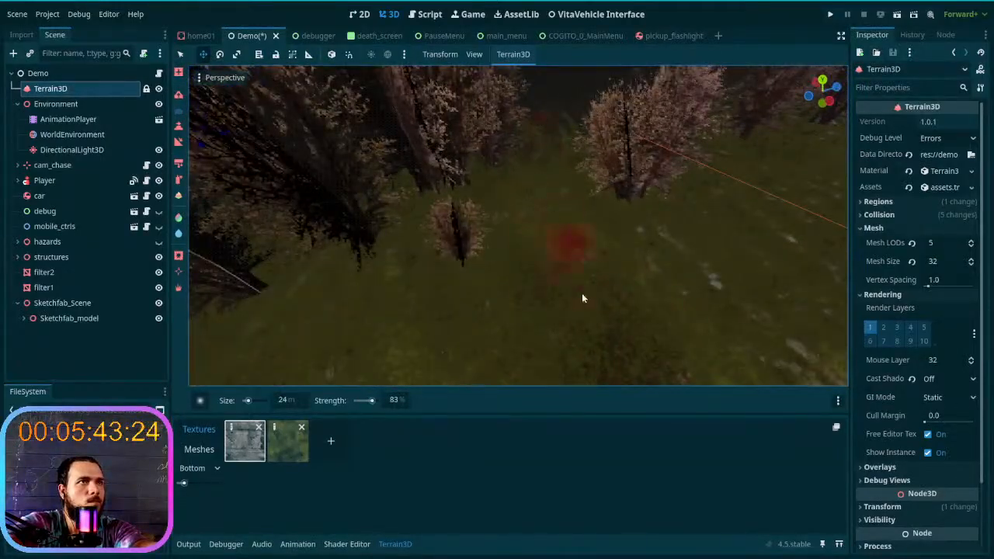
pyautogui.moveTo(582, 295)
pyautogui.mouseDown(button='right')
pyautogui.moveTo(584, 202)
pyautogui.moveTo(595, 185)
pyautogui.moveTo(604, 233)
pyautogui.moveTo(614, 183)
pyautogui.moveTo(574, 309)
pyautogui.mouseUp(button='right')
pyautogui.moveTo(553, 352)
pyautogui.mouseDown(button='right')
pyautogui.moveTo(563, 392)
pyautogui.moveTo(538, 363)
pyautogui.mouseUp(button='right')
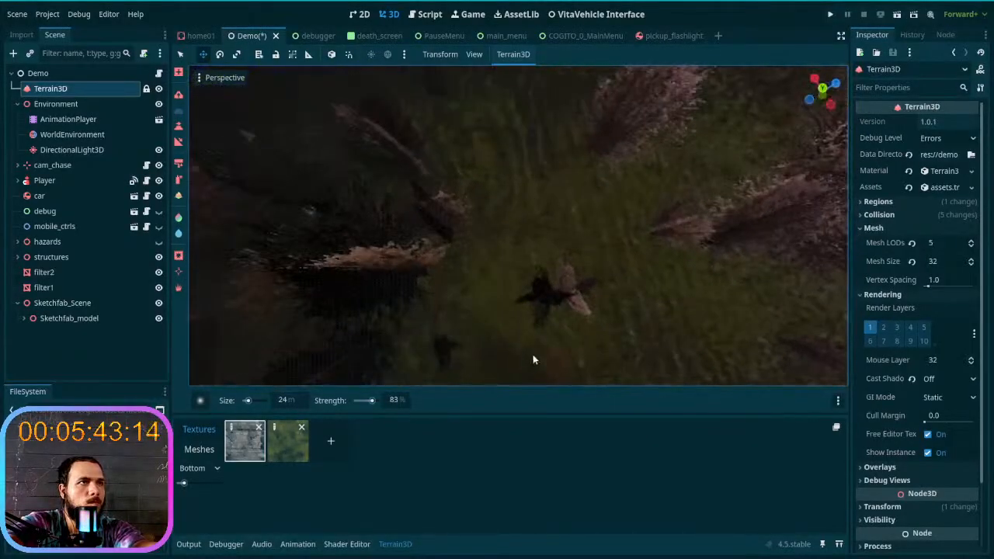
# - Hide the filter1 and filter2 nodes, and try hiding the structures node before undoing that last visibility change
pyautogui.click(159, 287)
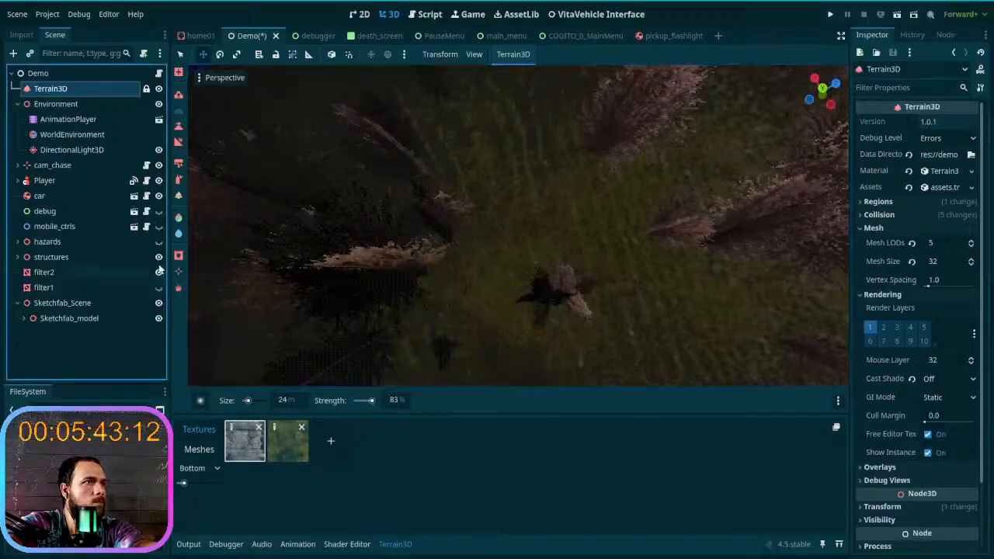
pyautogui.click(159, 257)
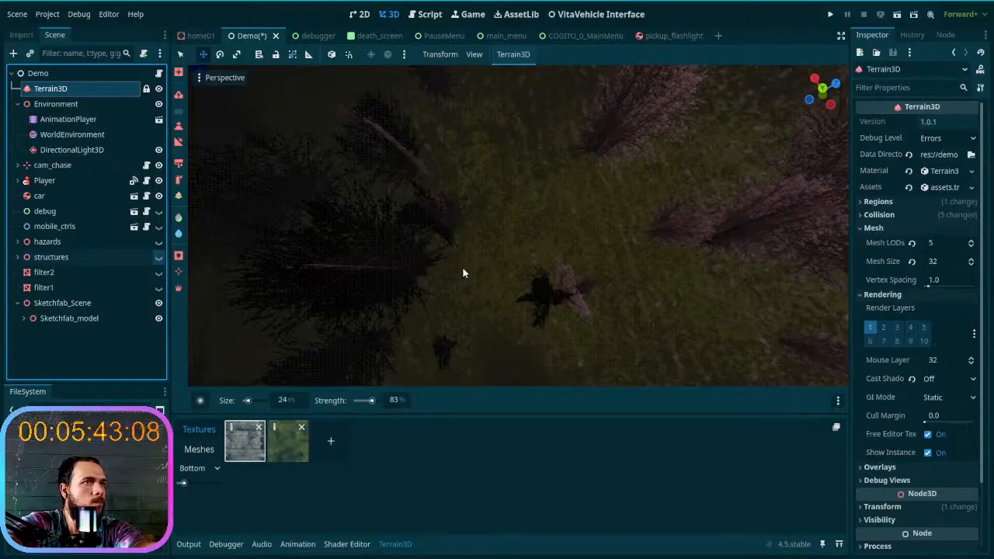
pyautogui.hotkey('ctrl', 'z')
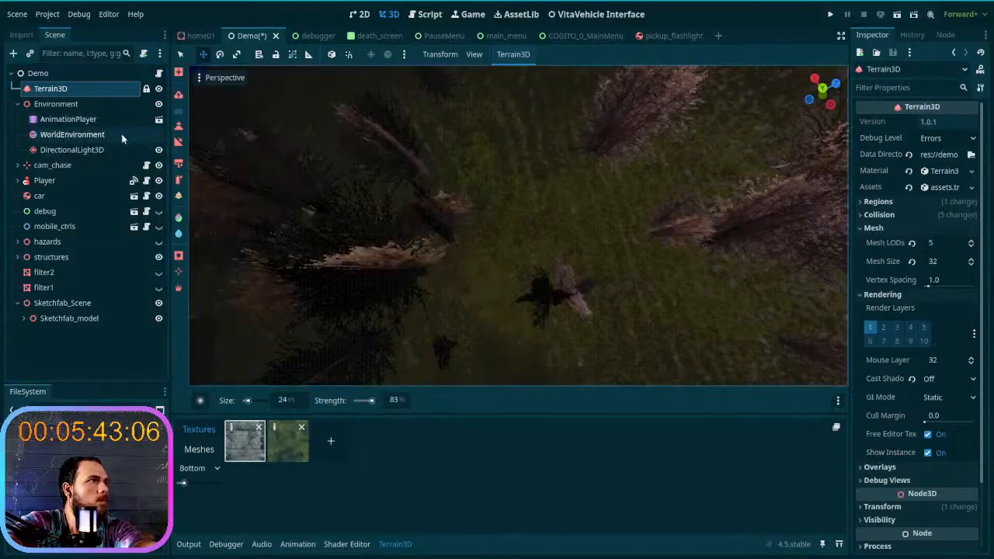
# - Smooth the remaining strip of the clearing and the grassy slope beyond the trees
pyautogui.moveTo(497, 301); pyautogui.dragTo(495, 348, button='right')
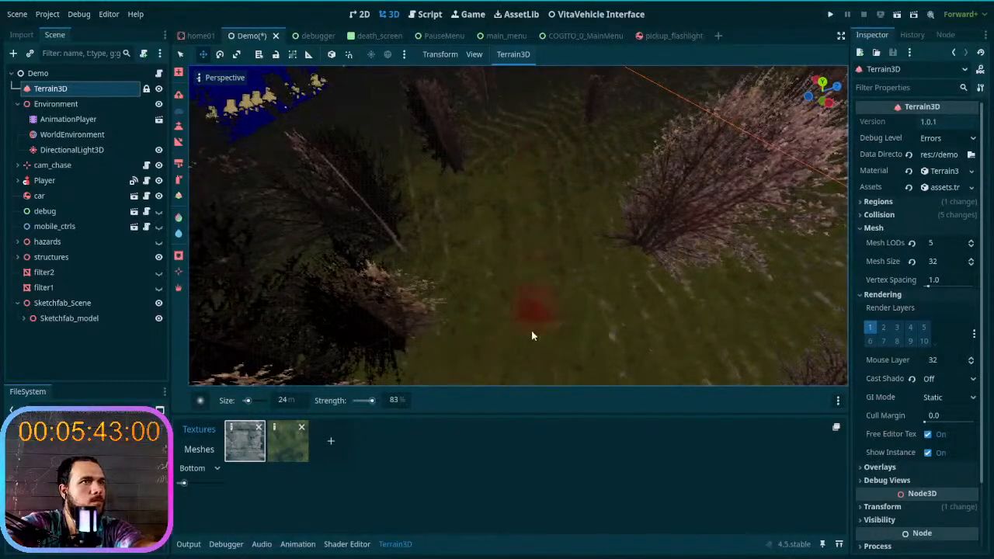
pyautogui.moveTo(543, 184); pyautogui.dragTo(683, 124, button='right')
pyautogui.press('w')
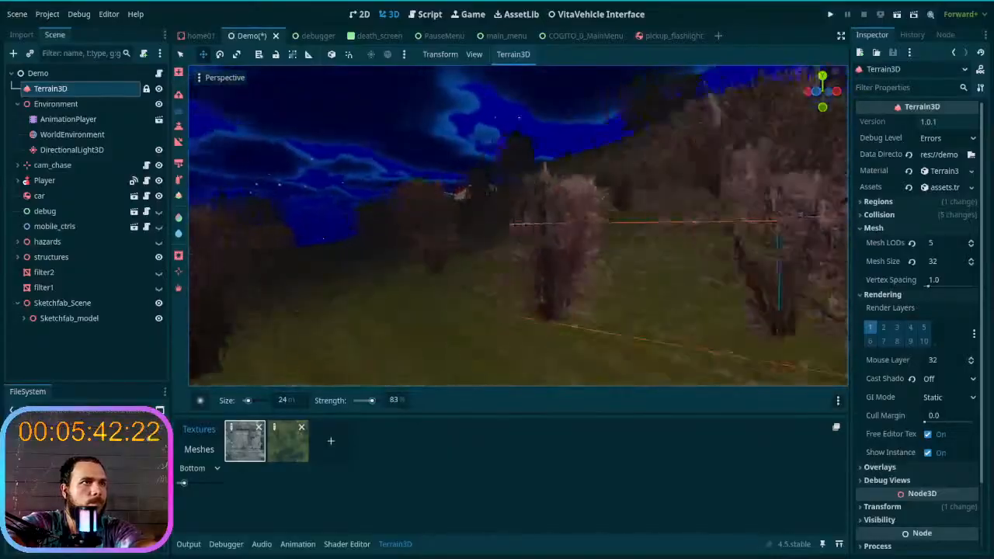
pyautogui.press('w')
pyautogui.moveTo(518, 225); pyautogui.dragTo(506, 262, button='right')
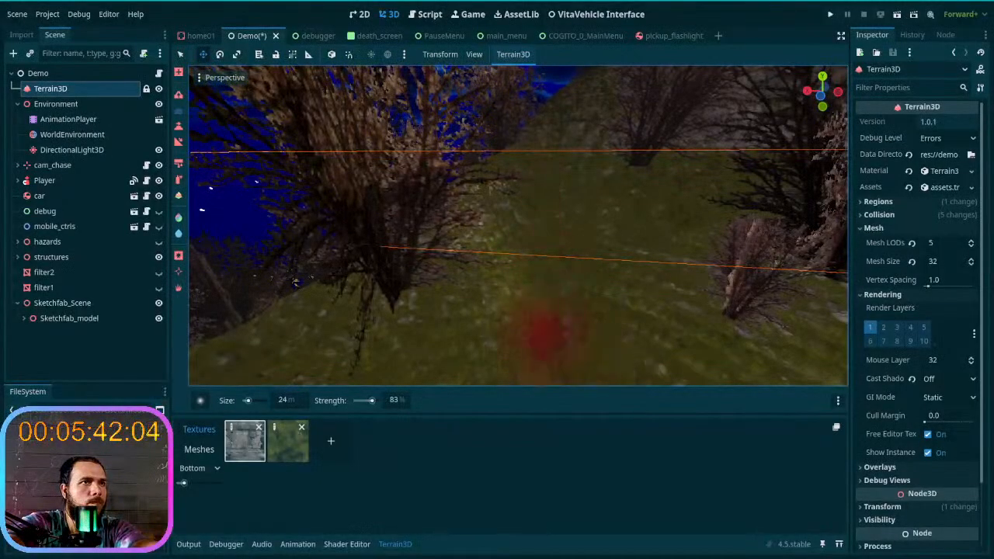
# - Smooth the rippled hillside and the ground around the dark trees and the small sapling
pyautogui.moveTo(546, 329); pyautogui.dragTo(483, 272, button='right')
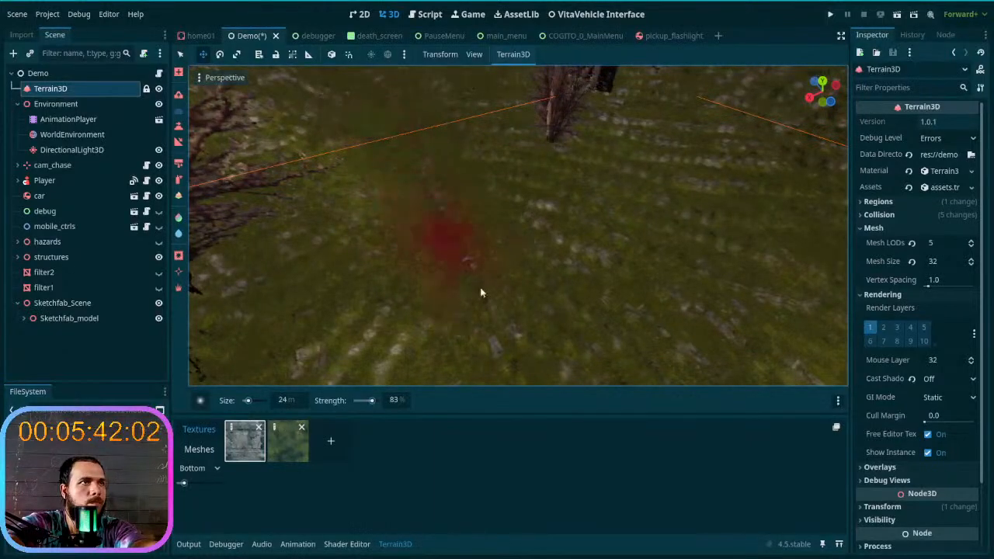
pyautogui.moveTo(614, 360); pyautogui.dragTo(351, 275, button='right')
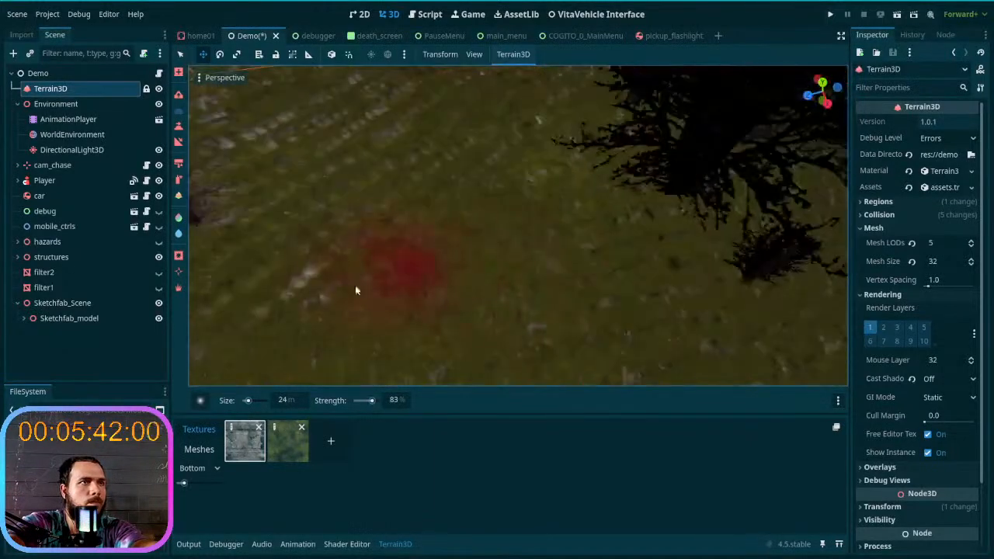
pyautogui.moveTo(712, 219)
pyautogui.mouseDown(button='right')
pyautogui.moveTo(800, 198)
pyautogui.moveTo(393, 311)
pyautogui.mouseUp(button='right')
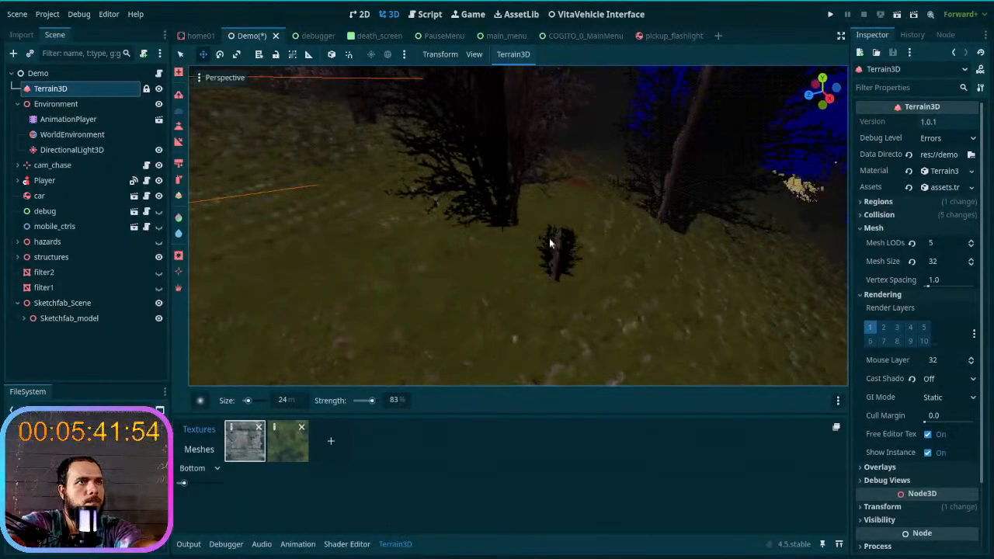
pyautogui.moveTo(402, 299); pyautogui.dragTo(365, 314, button='right')
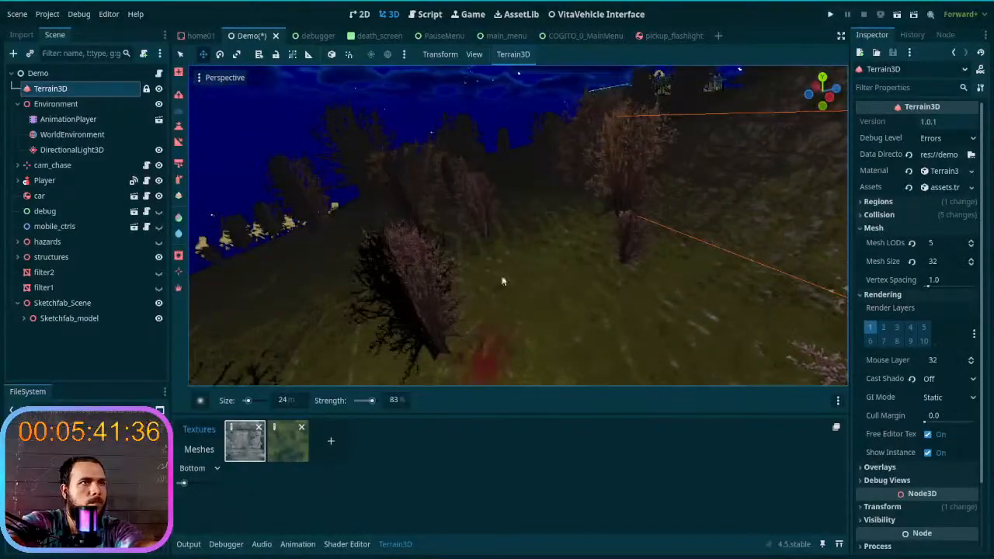
# - Smooth the grassy corridor between the pink-leaved trees and the hillside where it leads past them
pyautogui.moveTo(525, 222); pyautogui.dragTo(531, 154, button='right')
pyautogui.moveTo(531, 263)
pyautogui.mouseDown(button='right')
pyautogui.moveTo(531, 230)
pyautogui.moveTo(547, 364)
pyautogui.moveTo(533, 354)
pyautogui.moveTo(532, 366)
pyautogui.mouseUp(button='right')
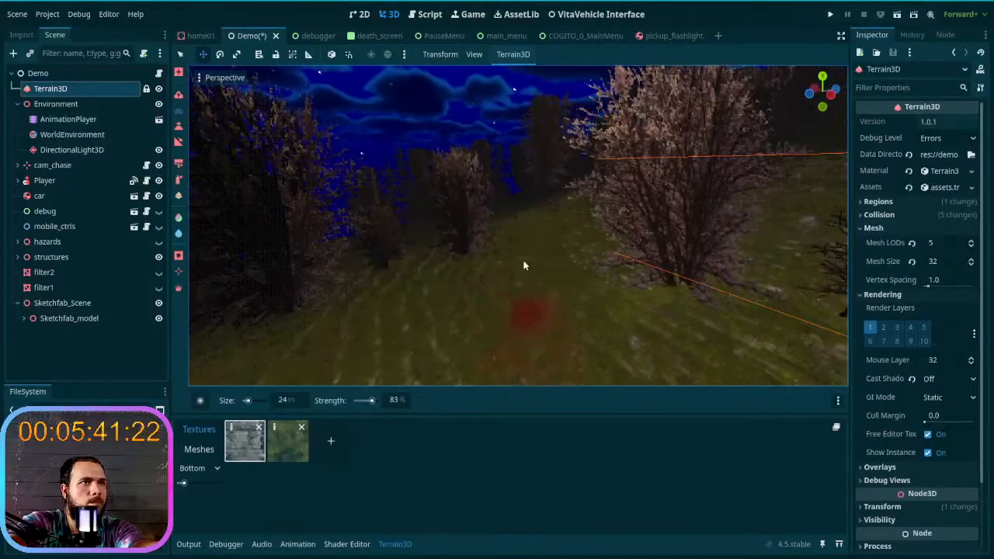
pyautogui.moveTo(529, 322); pyautogui.dragTo(510, 358, button='right')
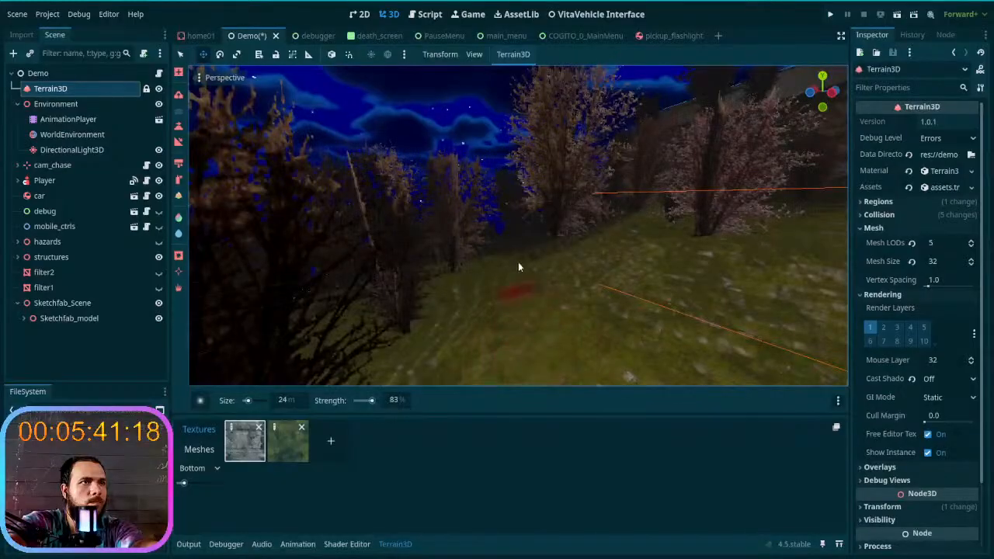
pyautogui.moveTo(509, 269)
pyautogui.mouseDown(button='right')
pyautogui.moveTo(498, 286)
pyautogui.moveTo(514, 254)
pyautogui.moveTo(505, 314)
pyautogui.moveTo(496, 314)
pyautogui.mouseUp(button='right')
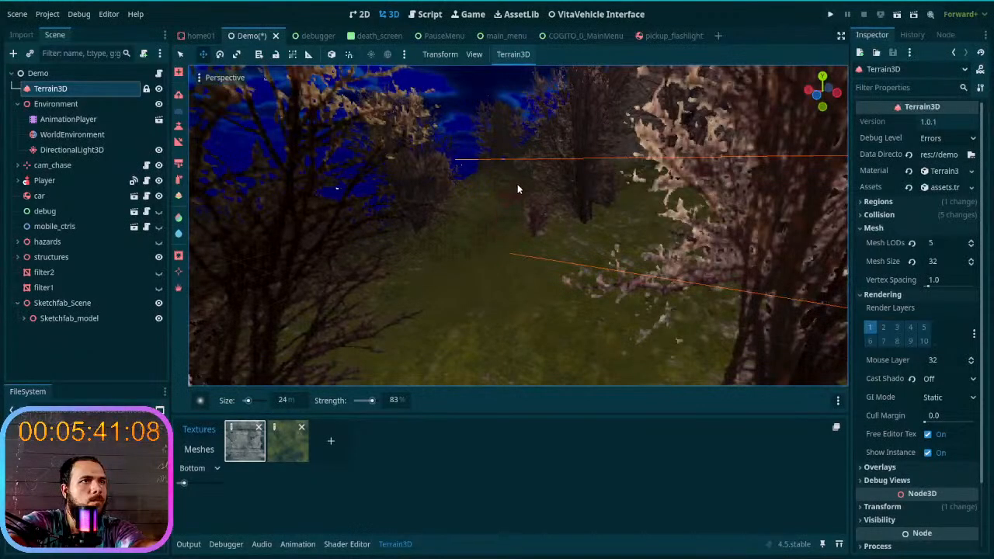
pyautogui.moveTo(535, 335)
pyautogui.mouseDown(button='right')
pyautogui.moveTo(510, 336)
pyautogui.moveTo(532, 340)
pyautogui.mouseUp(button='right')
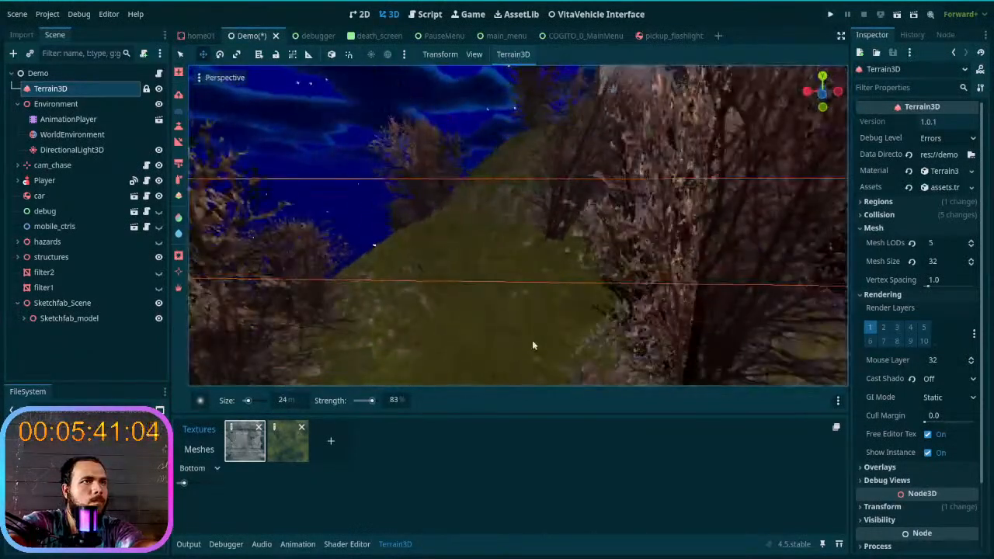
pyautogui.moveTo(473, 246); pyautogui.dragTo(400, 249, button='right')
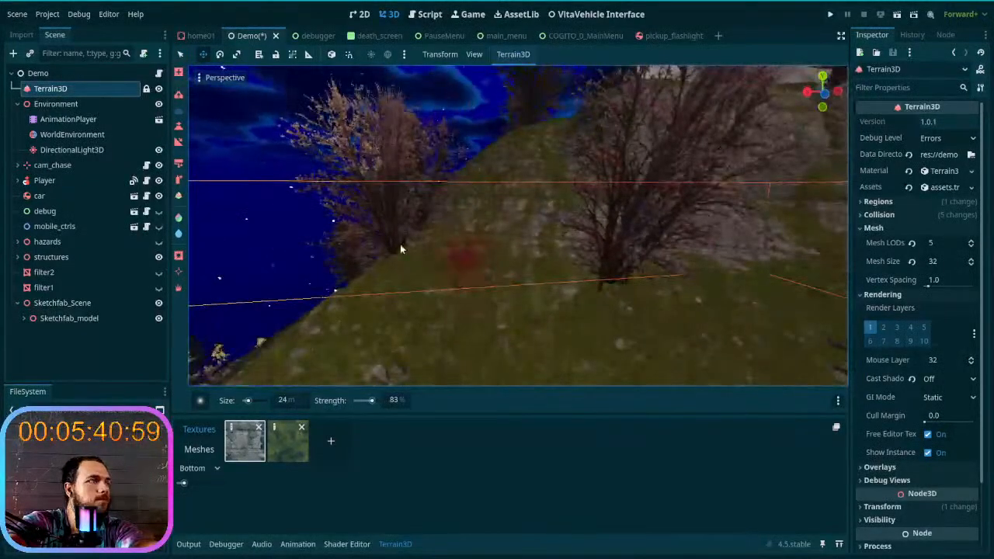
# - Grade the grassy ground between the pink-leaved tree and the dark trees with the Slope tool, placing slope points along the path
pyautogui.click(178, 144)
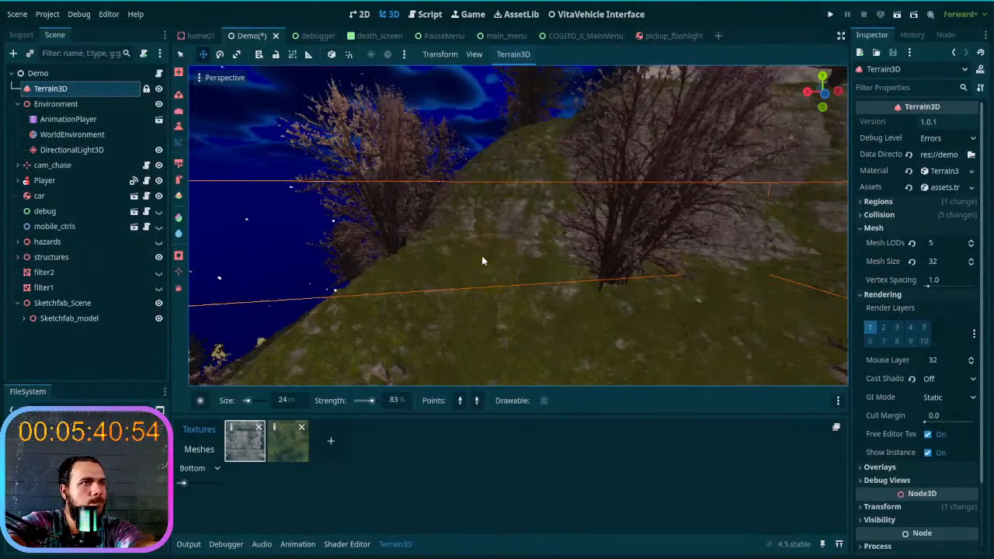
pyautogui.press('w')
pyautogui.moveTo(467, 214)
pyautogui.mouseDown(button='right')
pyautogui.moveTo(472, 233)
pyautogui.moveTo(575, 229)
pyautogui.moveTo(547, 266)
pyautogui.moveTo(575, 291)
pyautogui.mouseUp(button='right')
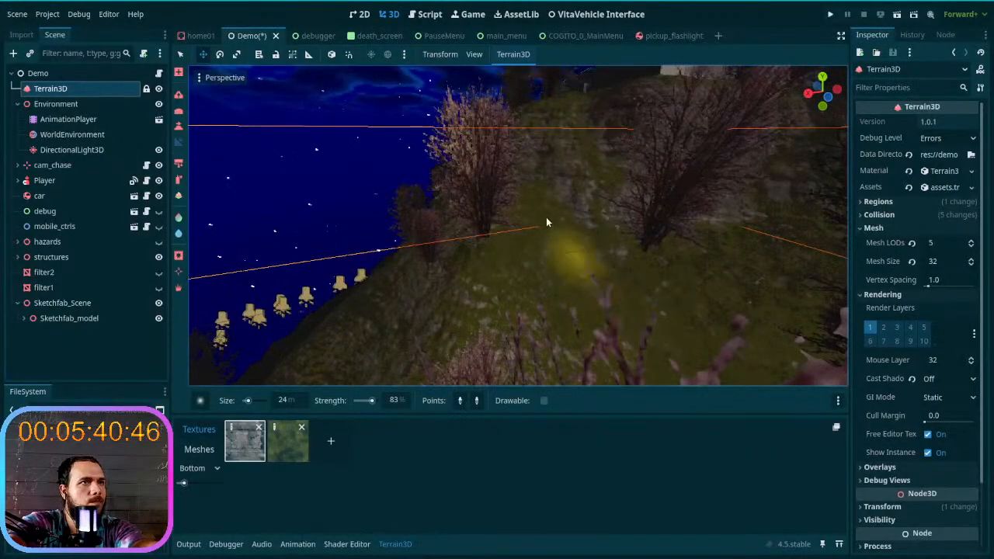
pyautogui.moveTo(628, 353)
pyautogui.mouseDown(button='right')
pyautogui.moveTo(610, 342)
pyautogui.moveTo(639, 352)
pyautogui.mouseUp(button='right')
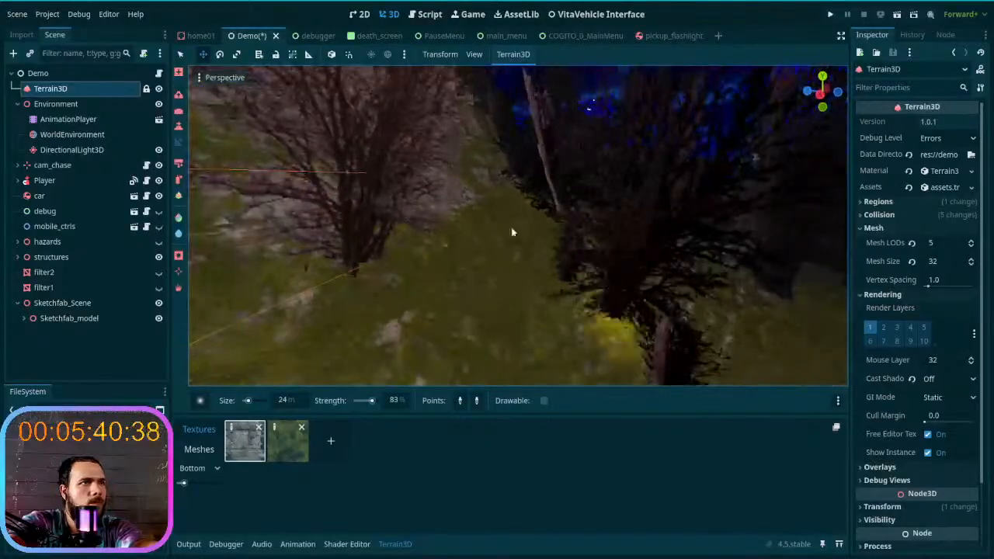
pyautogui.click(497, 319)
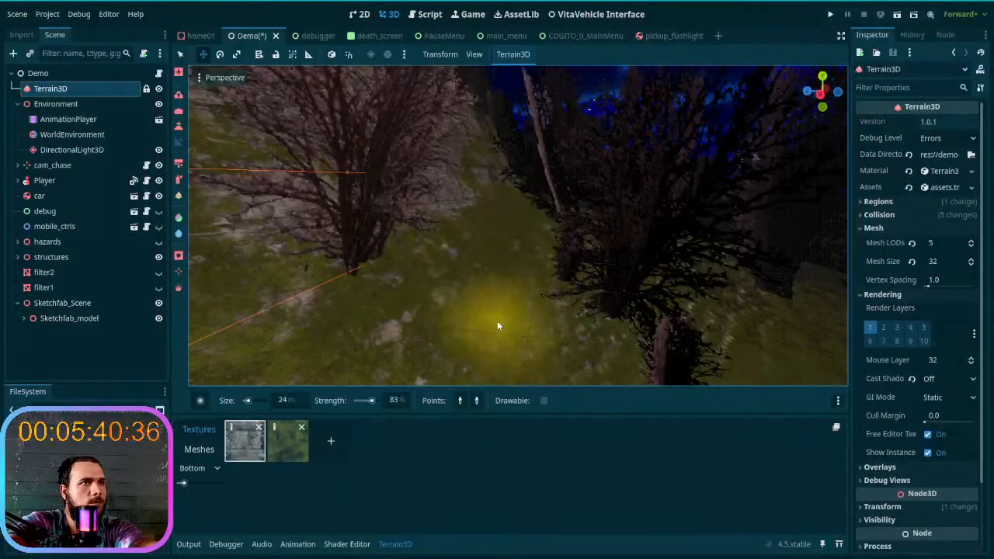
pyautogui.click(498, 319)
pyautogui.click(501, 345)
pyautogui.click(501, 347)
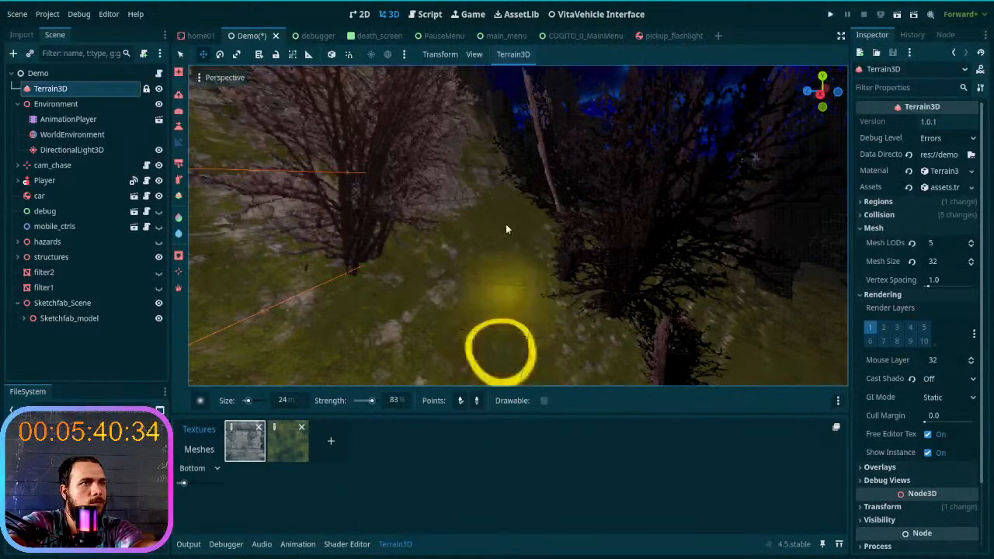
pyautogui.click(509, 211)
pyautogui.click(494, 331)
pyautogui.click(510, 195)
# - Place further slope points along the terrace below the rock cliff and across the ground beside the building to grade the path
pyautogui.press('w')
pyautogui.moveTo(481, 195); pyautogui.dragTo(481, 195, button='right')
pyautogui.click(481, 194)
pyautogui.click(472, 133)
pyautogui.moveTo(472, 133); pyautogui.dragTo(494, 278, button='right')
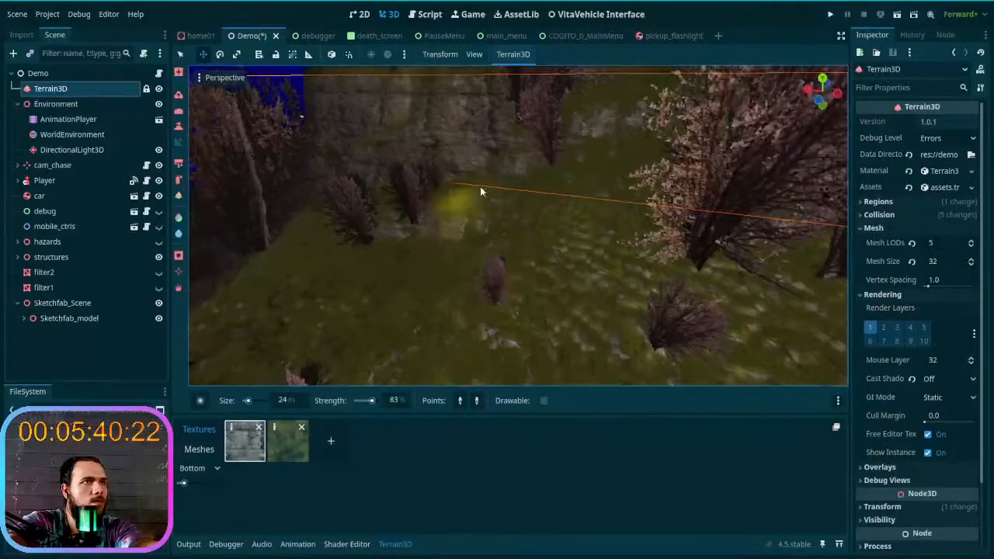
pyautogui.moveTo(586, 192); pyautogui.dragTo(624, 192, button='right')
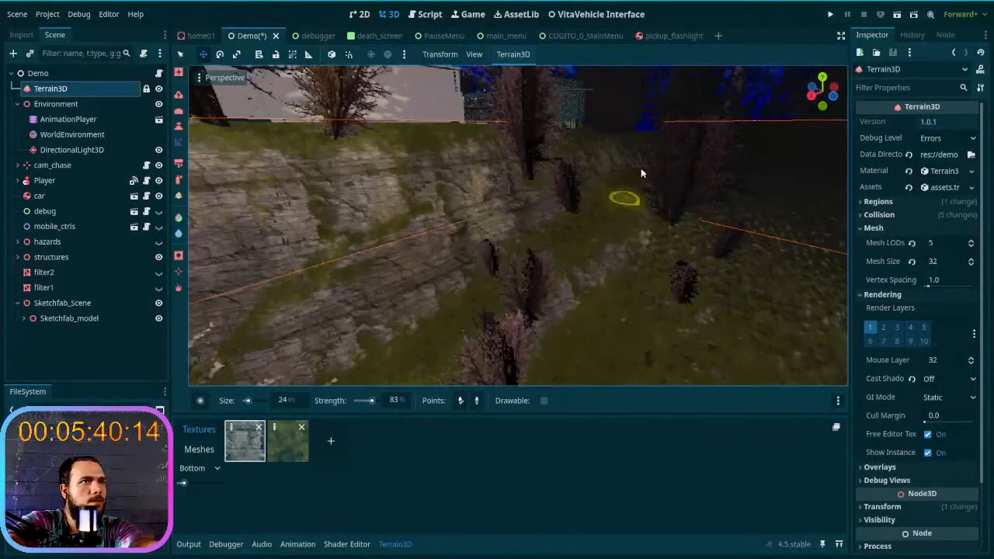
pyautogui.moveTo(636, 151); pyautogui.dragTo(637, 152, button='right')
pyautogui.moveTo(511, 350); pyautogui.dragTo(511, 350, button='right')
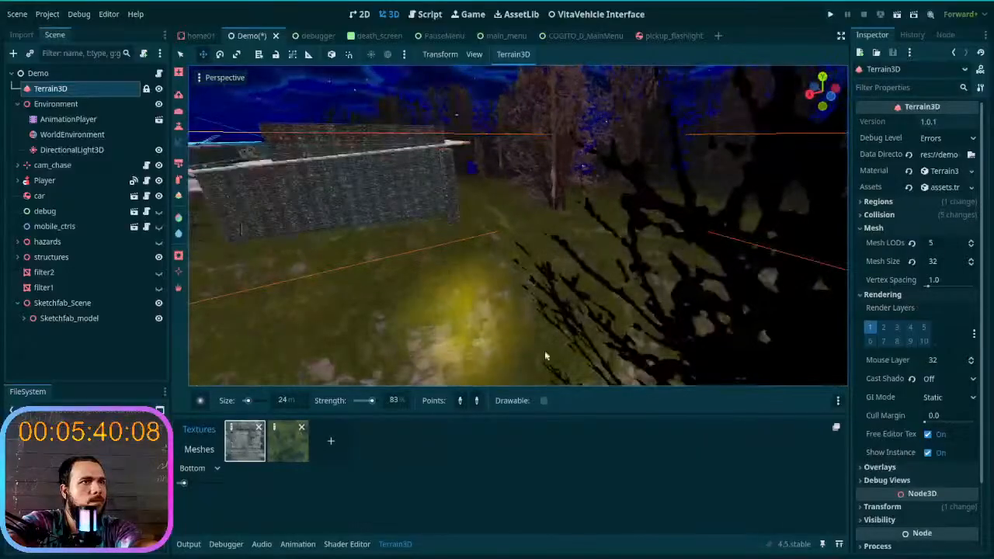
pyautogui.click(583, 327)
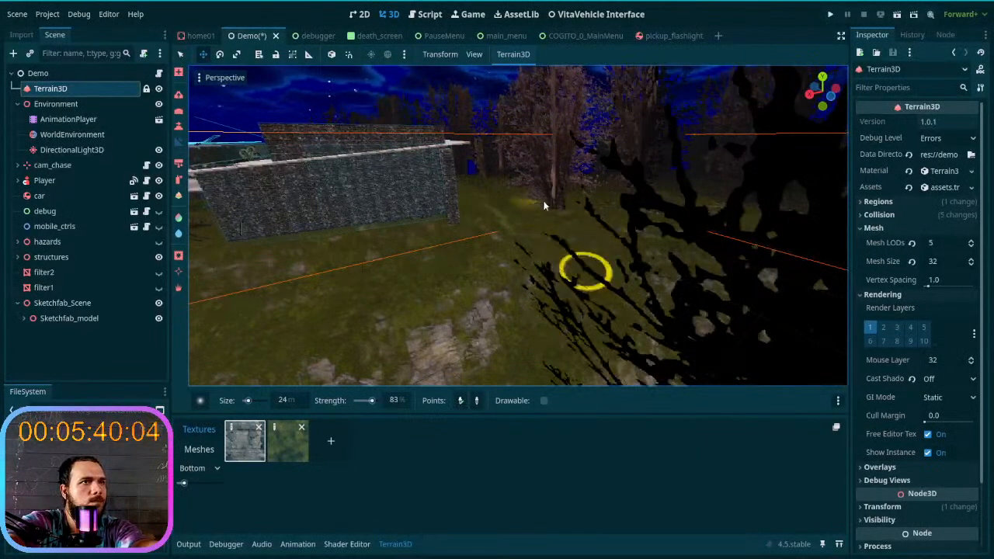
# - Grade the grassy rise leading up to the stone building with the Slope tool
pyautogui.press('w')
pyautogui.moveTo(550, 222)
pyautogui.mouseDown(button='right')
pyautogui.moveTo(396, 221)
pyautogui.moveTo(395, 264)
pyautogui.mouseUp(button='right')
pyautogui.press('s')
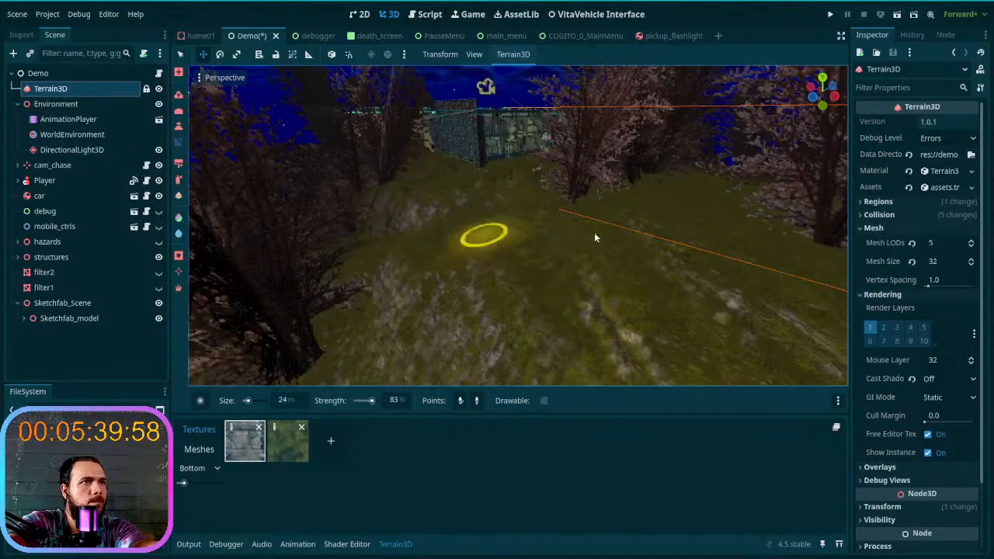
pyautogui.press('a')
pyautogui.moveTo(659, 217)
pyautogui.mouseDown(button='right')
pyautogui.moveTo(661, 226)
pyautogui.moveTo(474, 241)
pyautogui.moveTo(469, 250)
pyautogui.moveTo(590, 186)
pyautogui.moveTo(592, 233)
pyautogui.moveTo(613, 233)
pyautogui.moveTo(466, 264)
pyautogui.moveTo(336, 308)
pyautogui.mouseUp(button='right')
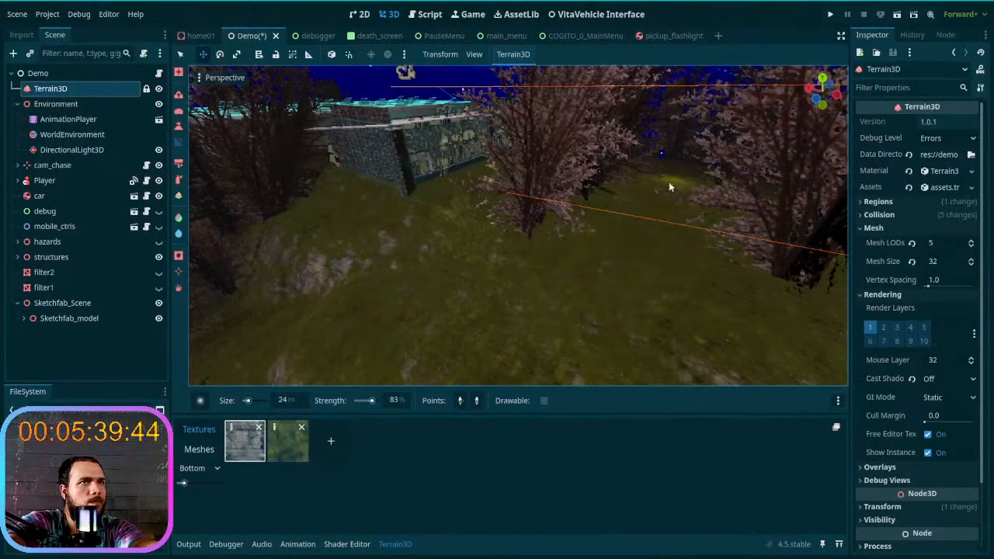
# - Paint a dark trail over the grassy ground near the building and along the foot of the rocky slope with the color tool
pyautogui.click(180, 234)
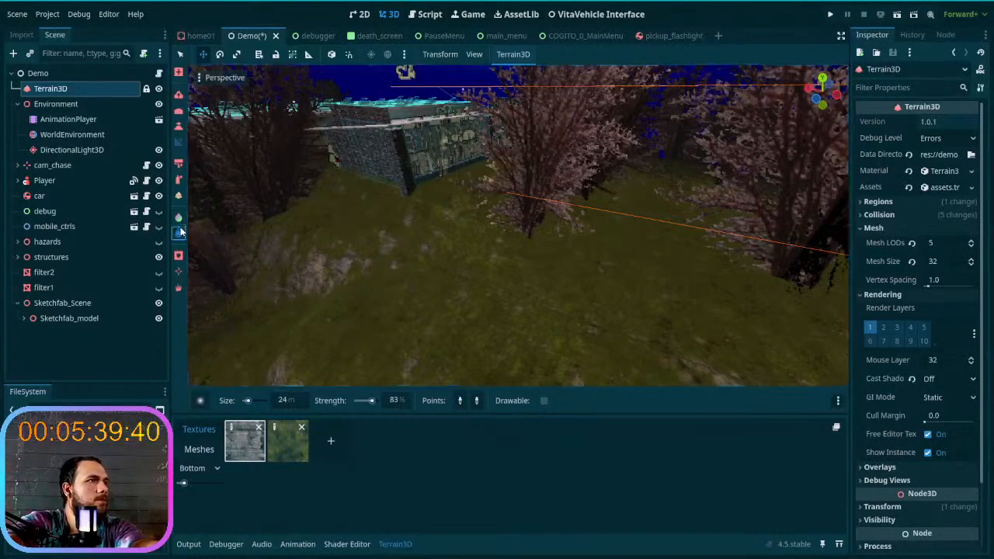
pyautogui.click(179, 220)
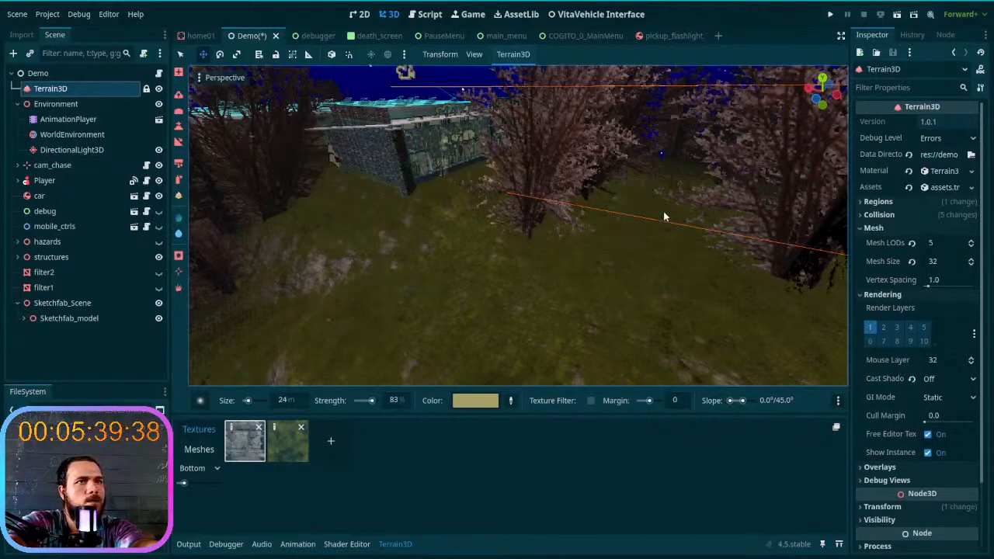
pyautogui.moveTo(666, 215)
pyautogui.mouseDown()
pyautogui.moveTo(600, 274)
pyautogui.moveTo(511, 303)
pyautogui.moveTo(349, 317)
pyautogui.mouseUp()
pyautogui.moveTo(262, 327); pyautogui.dragTo(216, 321)
pyautogui.moveTo(215, 321)
pyautogui.mouseDown(button='right')
pyautogui.moveTo(156, 330)
pyautogui.moveTo(167, 299)
pyautogui.moveTo(101, 303)
pyautogui.moveTo(202, 330)
pyautogui.moveTo(215, 321)
pyautogui.mouseUp(button='right')
pyautogui.press('w')
pyautogui.moveTo(475, 294); pyautogui.dragTo(505, 233)
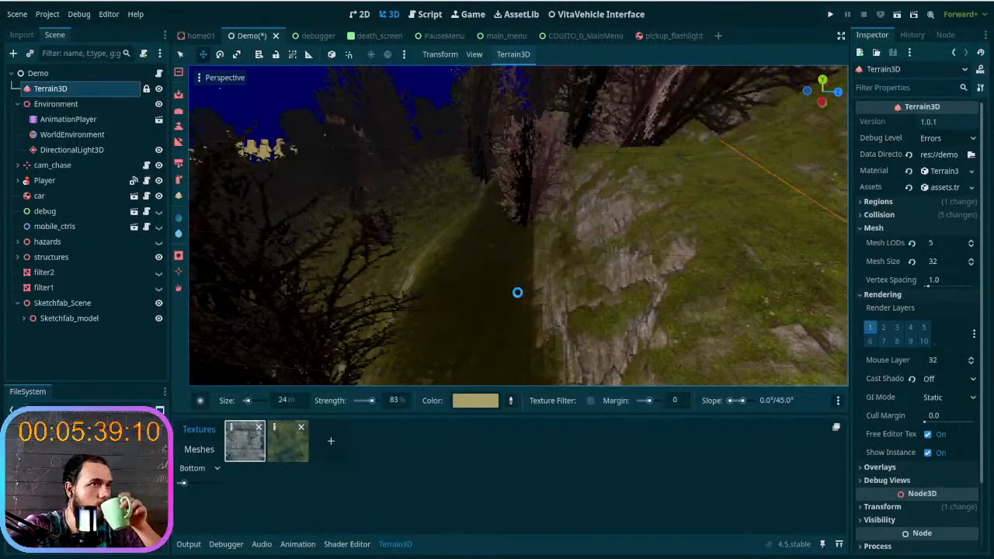
# - Undo the last color stroke and set the color brush to 45% strength and 21 m size
pyautogui.hotkey('ctrl', 'z')
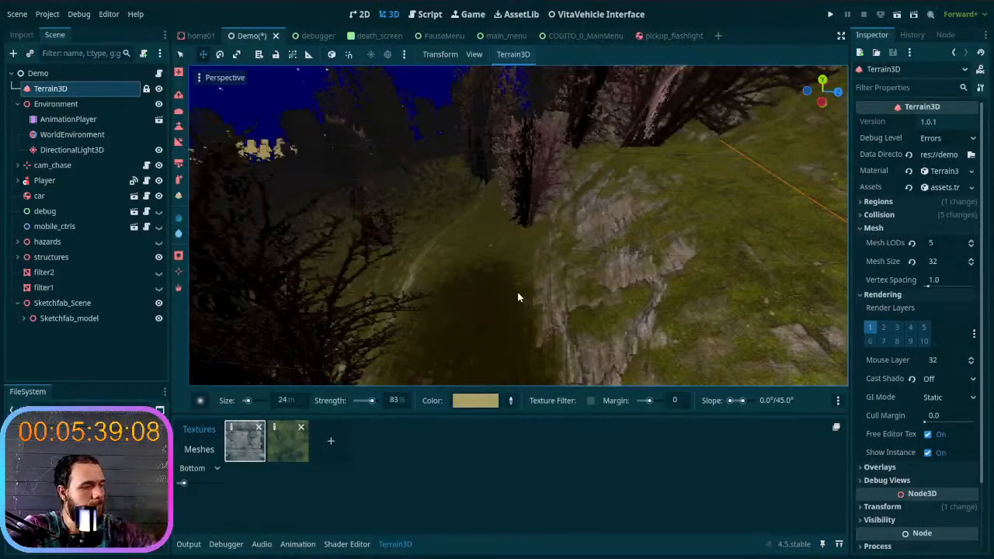
pyautogui.press('w')
pyautogui.moveTo(518, 294); pyautogui.dragTo(617, 332, button='right')
pyautogui.press('s')
pyautogui.moveTo(523, 297); pyautogui.dragTo(390, 390, button='right')
pyautogui.press('w')
pyautogui.moveTo(371, 402); pyautogui.dragTo(368, 403)
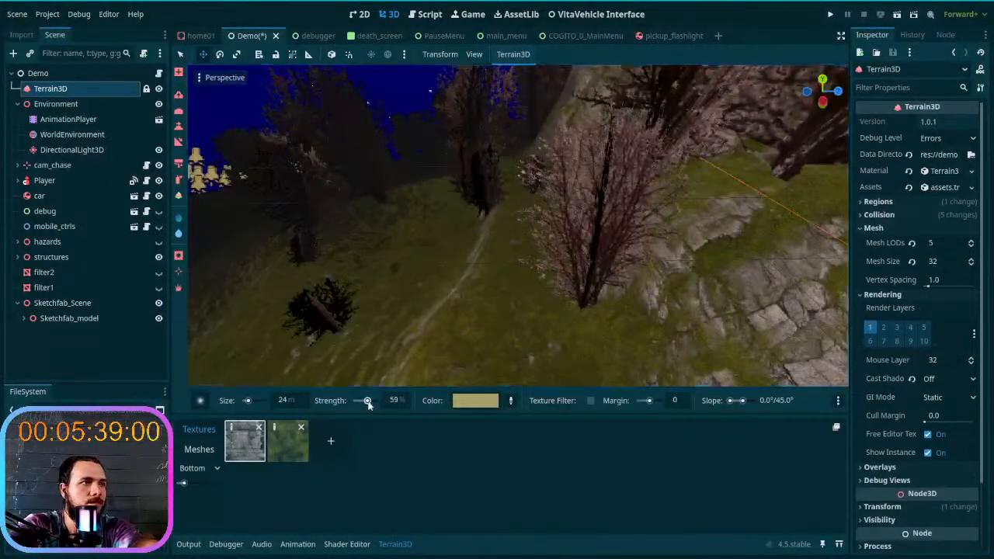
pyautogui.press('s')
pyautogui.moveTo(582, 354); pyautogui.dragTo(677, 334, button='right')
pyautogui.press('w')
pyautogui.click(288, 401)
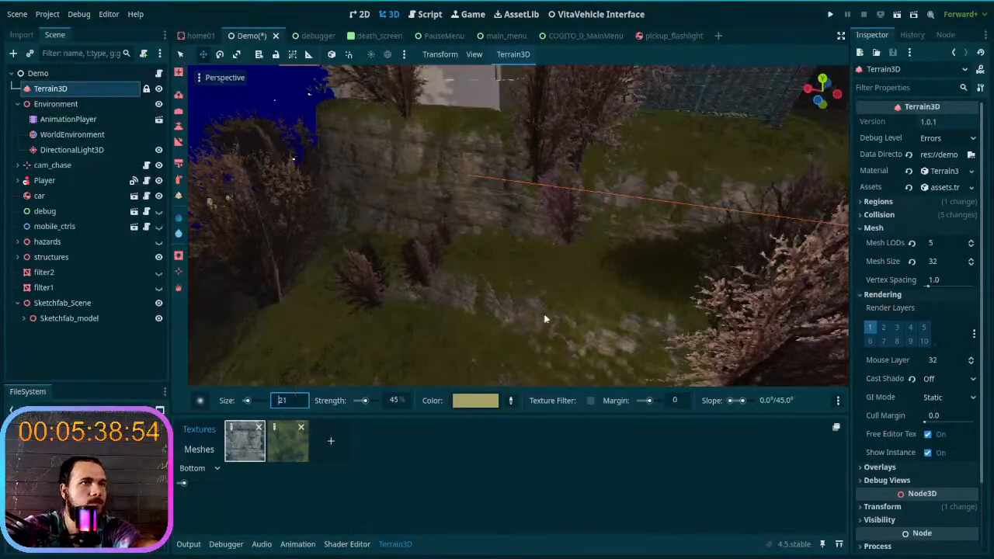
# - Paint the dark trail along the foot of the cliff and onward across the open grassy valley
pyautogui.moveTo(584, 278); pyautogui.dragTo(625, 273, button='right')
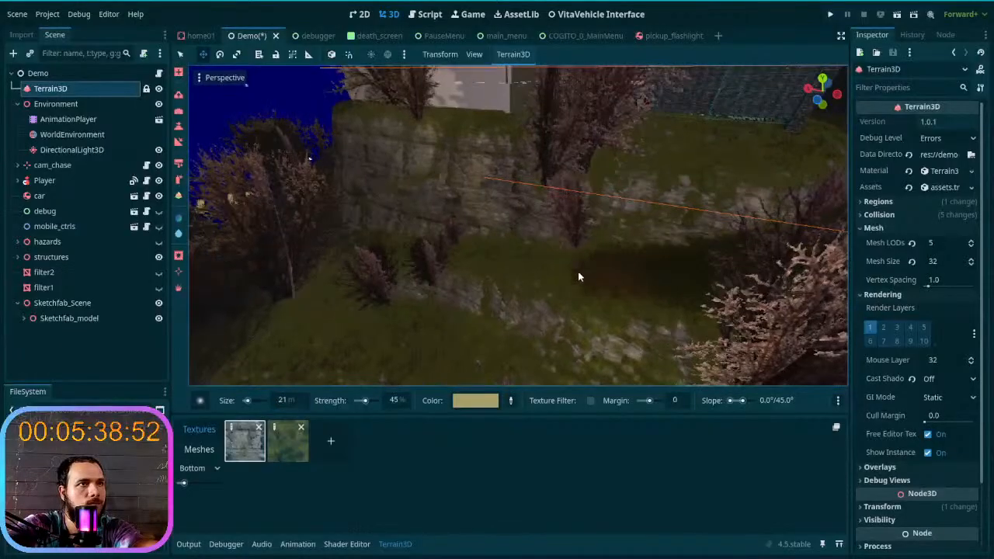
pyautogui.press('w')
pyautogui.moveTo(518, 225); pyautogui.dragTo(629, 260, button='right')
pyautogui.moveTo(406, 258)
pyautogui.mouseDown(button='right')
pyautogui.moveTo(466, 264)
pyautogui.moveTo(406, 258)
pyautogui.mouseUp(button='right')
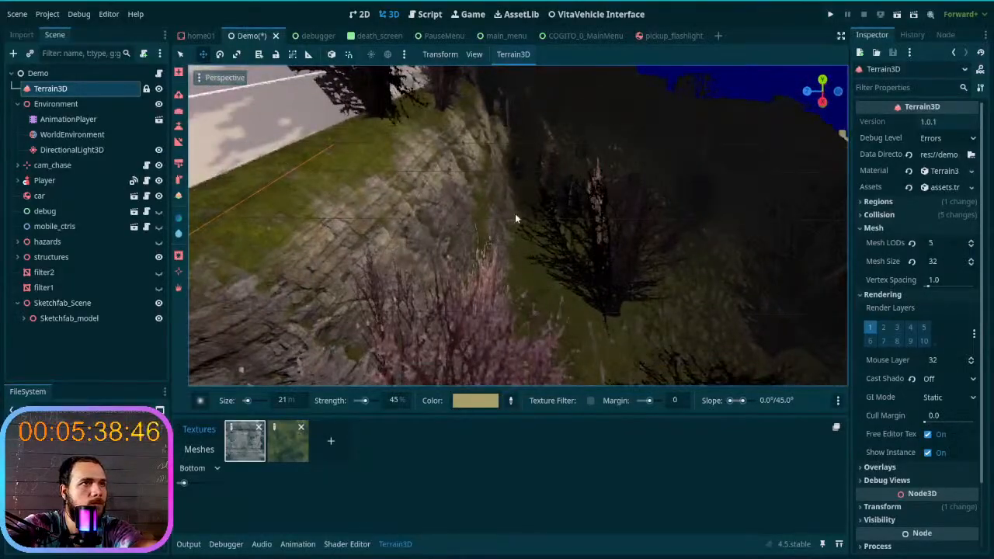
pyautogui.moveTo(553, 358); pyautogui.dragTo(563, 384, button='right')
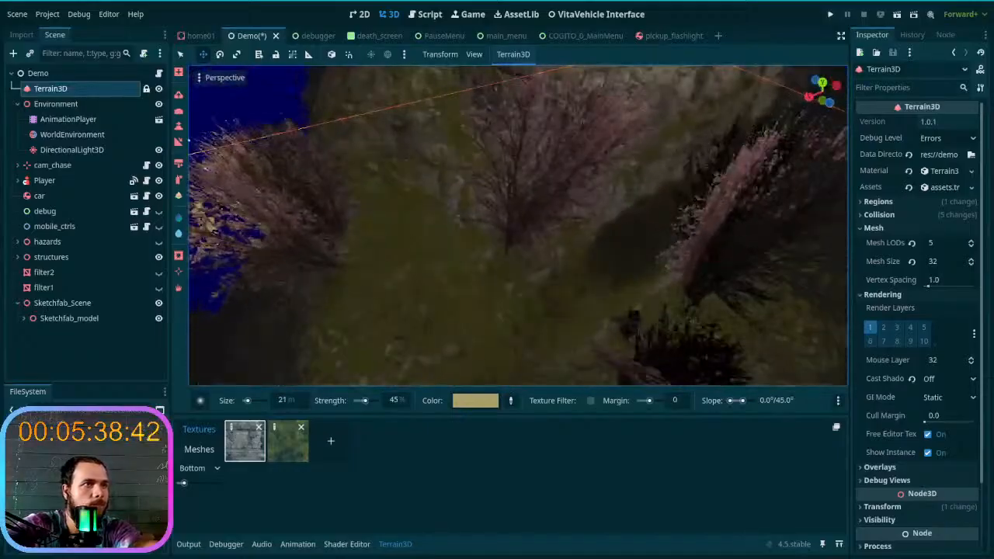
pyautogui.moveTo(513, 339)
pyautogui.mouseDown(button='right')
pyautogui.moveTo(489, 297)
pyautogui.moveTo(505, 305)
pyautogui.moveTo(431, 291)
pyautogui.moveTo(513, 356)
pyautogui.mouseUp(button='right')
pyautogui.moveTo(524, 228); pyautogui.dragTo(559, 222, button='right')
pyautogui.moveTo(497, 295); pyautogui.dragTo(497, 316, button='right')
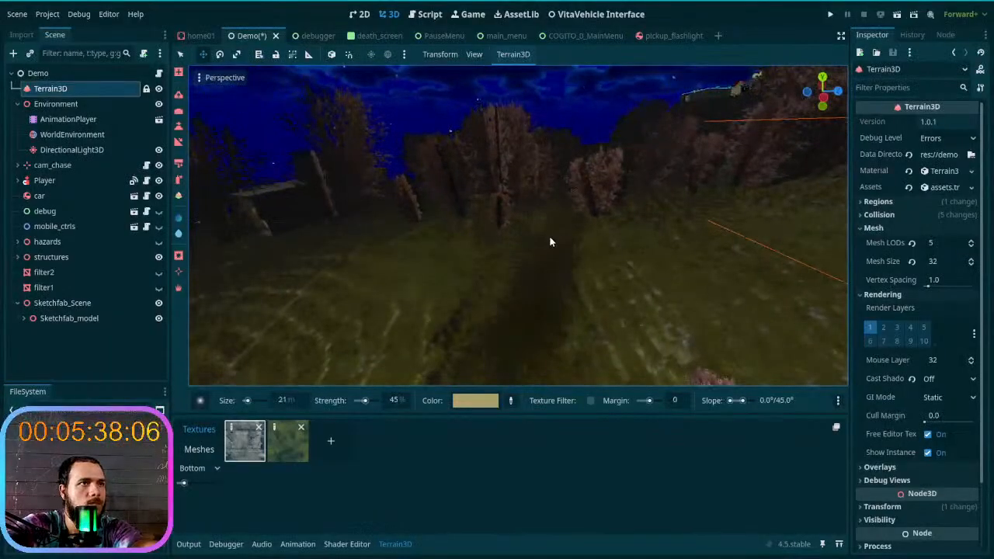
# - Continue the dark trail from the open grass into the corridor between the pink-leaved trees
pyautogui.moveTo(550, 242); pyautogui.dragTo(550, 242, button='right')
pyautogui.moveTo(513, 312); pyautogui.dragTo(506, 275, button='right')
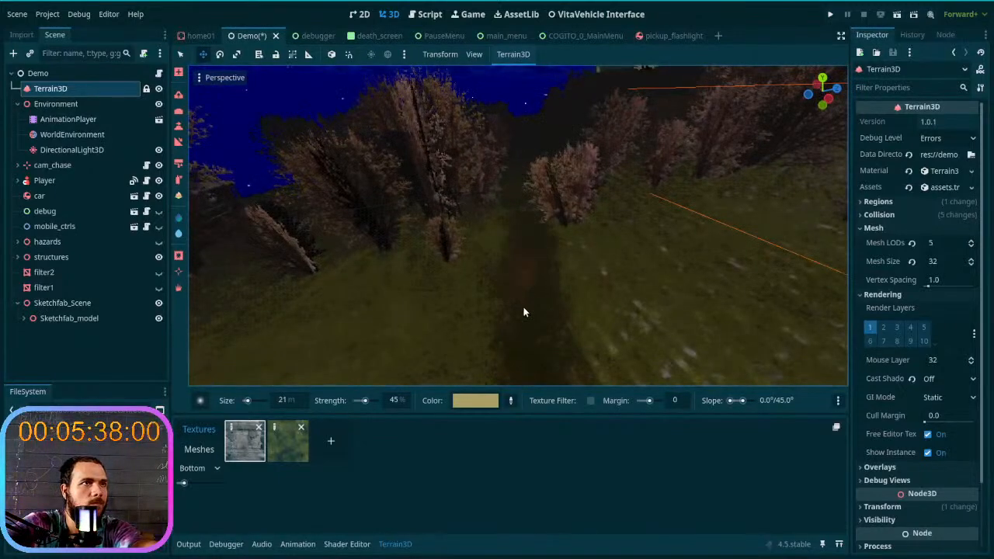
pyautogui.moveTo(510, 215); pyautogui.dragTo(512, 235, button='right')
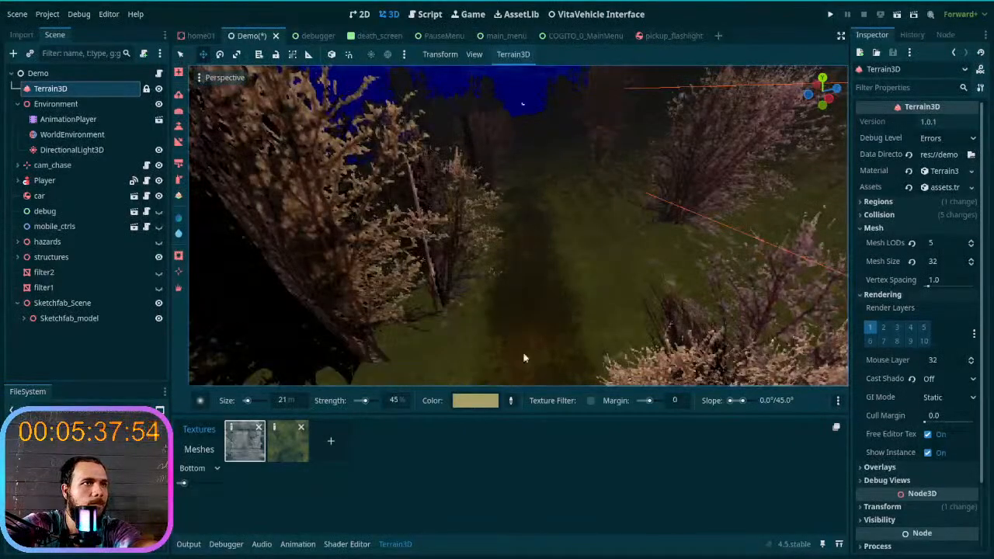
pyautogui.moveTo(532, 165)
pyautogui.mouseDown(button='right')
pyautogui.moveTo(497, 326)
pyautogui.moveTo(531, 315)
pyautogui.moveTo(497, 266)
pyautogui.moveTo(503, 255)
pyautogui.mouseUp(button='right')
# - Return to the color tool and fill in the dark trail down the corridor past the next pink-leaved bushes
pyautogui.press('s')
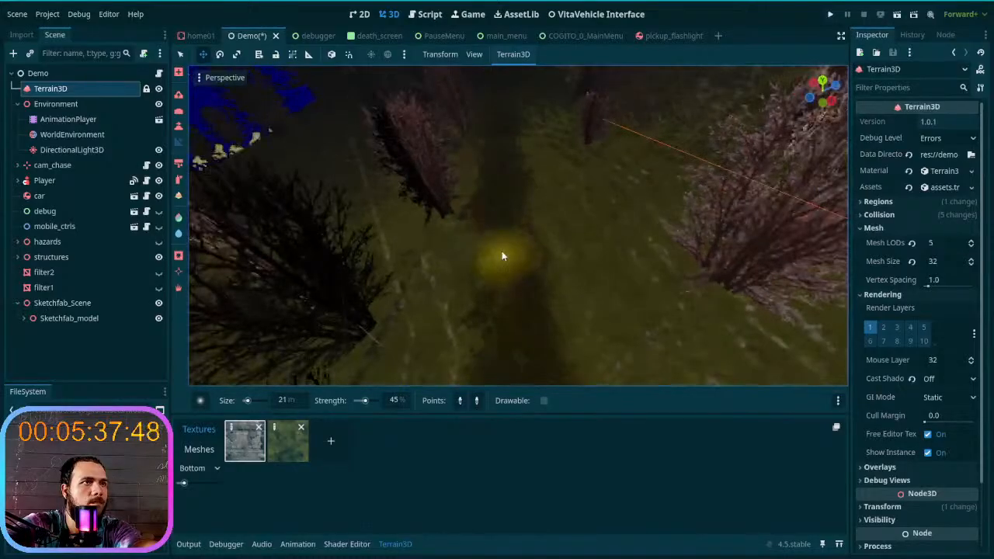
pyautogui.click(179, 228)
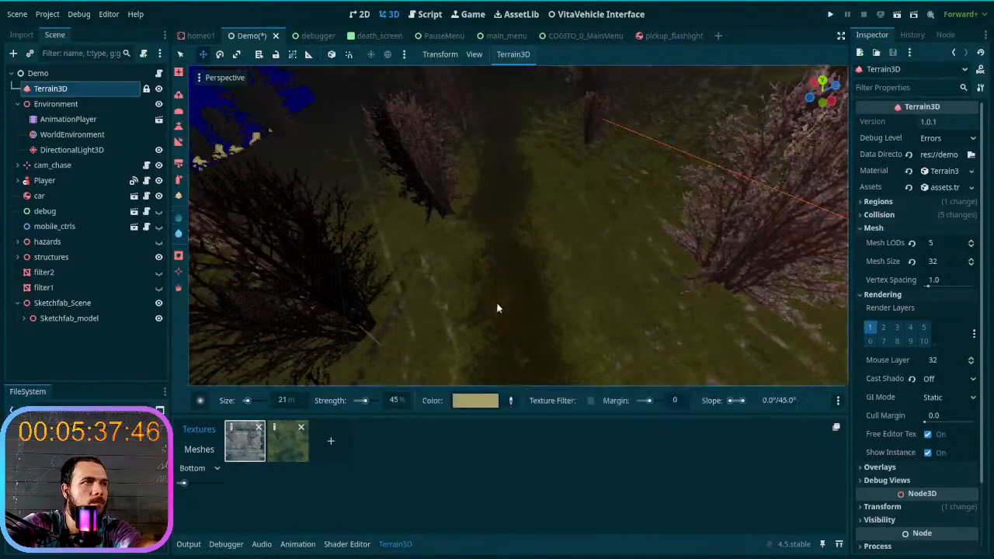
pyautogui.moveTo(506, 140); pyautogui.dragTo(495, 196, button='right')
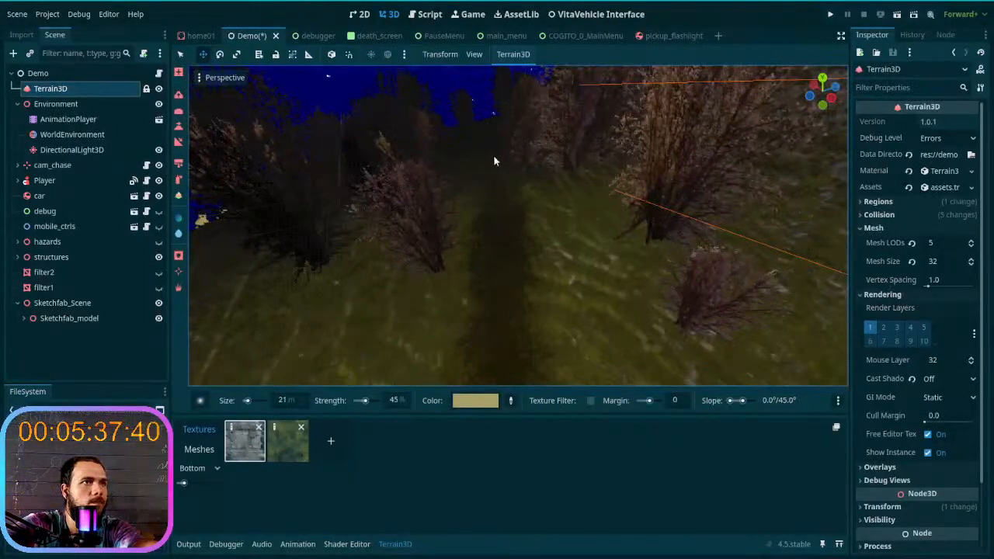
pyautogui.moveTo(495, 196); pyautogui.dragTo(555, 179, button='right')
pyautogui.press('w')
pyautogui.press('w')
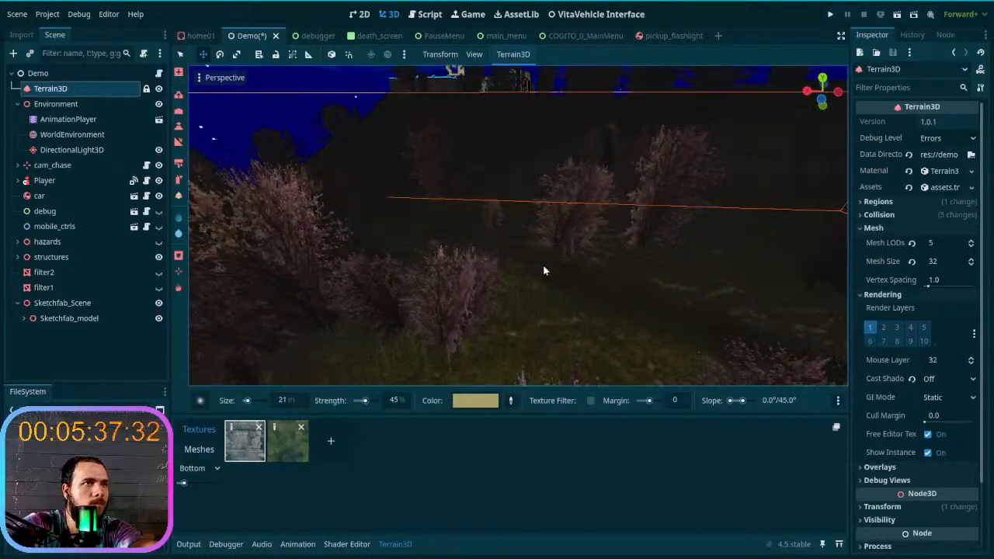
# - Continue painting the dark trail between the next group of pink-leaved trees in the valley corridor
pyautogui.press('w')
pyautogui.moveTo(555, 179); pyautogui.dragTo(629, 183, button='right')
pyautogui.press('w')
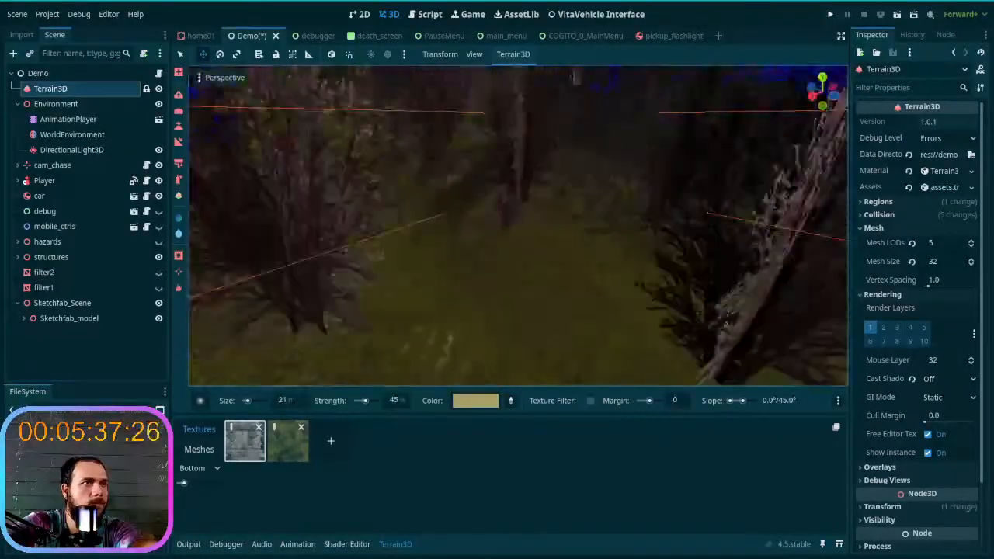
pyautogui.scroll(-4, 497, 260)
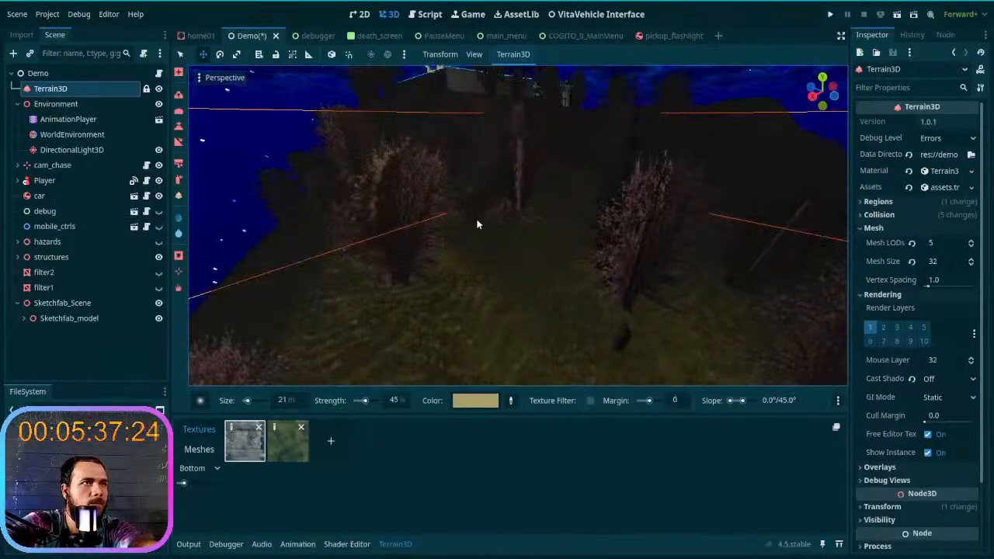
pyautogui.press('w')
pyautogui.moveTo(551, 284); pyautogui.dragTo(676, 330, button='right')
pyautogui.press('s')
pyautogui.press('w')
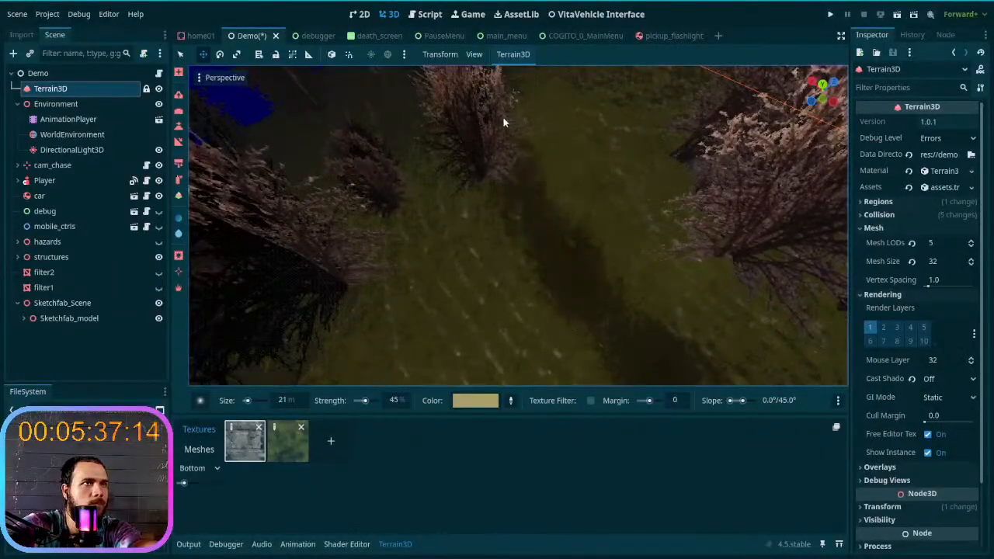
# - Extend the dark trail past the thin-trunked trees and the stump into the darker part of the forest
pyautogui.moveTo(497, 97); pyautogui.dragTo(498, 264, button='right')
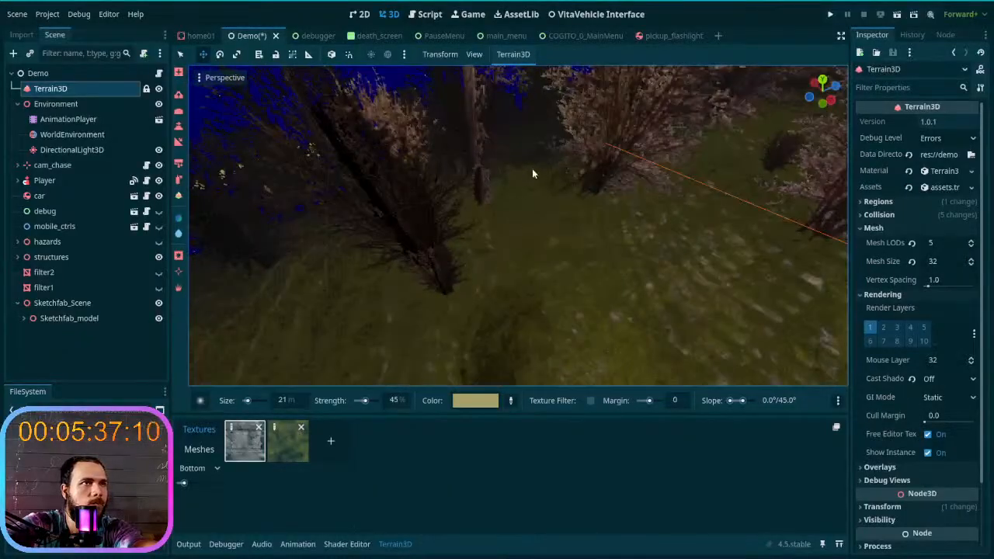
pyautogui.moveTo(522, 162)
pyautogui.mouseDown()
pyautogui.moveTo(499, 211)
pyautogui.moveTo(500, 271)
pyautogui.mouseUp()
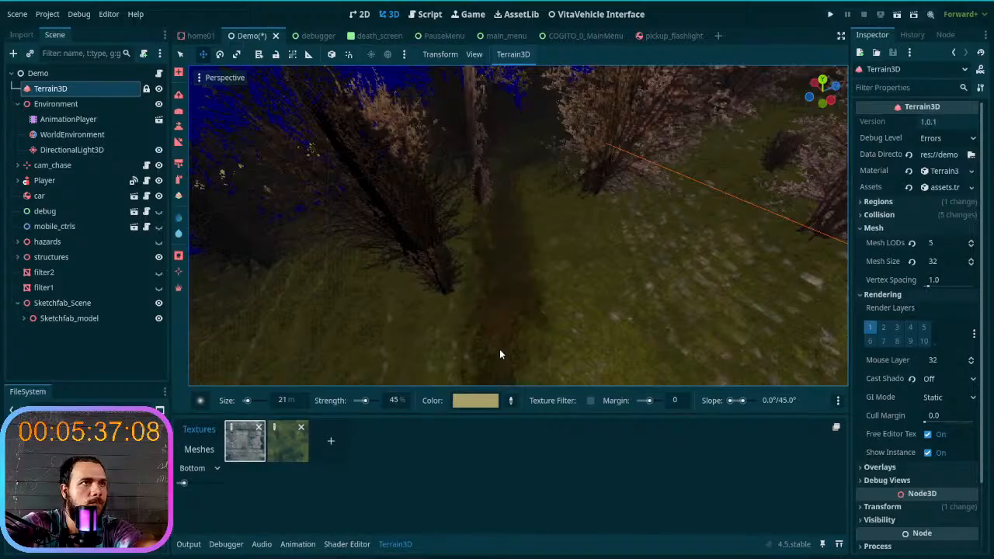
pyautogui.press('w')
pyautogui.moveTo(495, 343); pyautogui.dragTo(492, 282, button='right')
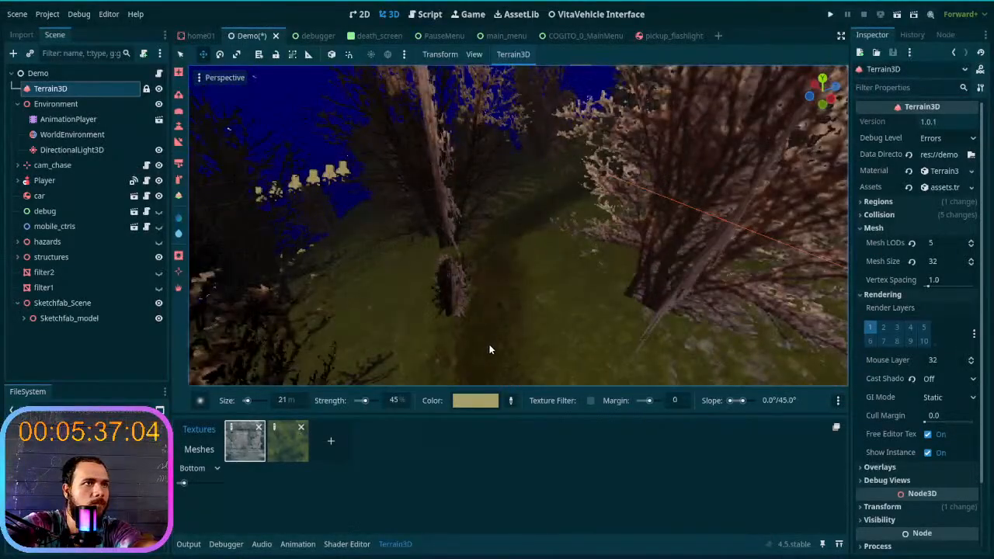
pyautogui.moveTo(491, 363); pyautogui.dragTo(496, 280, button='right')
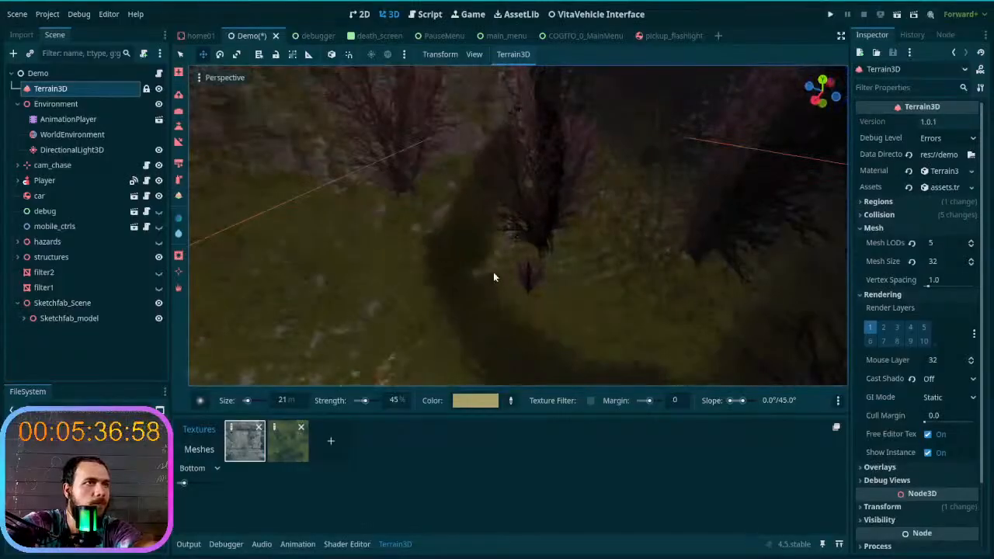
# - Switch to the Slope tool at 59% strength and level the trail's bend around the small pink bush
pyautogui.click(178, 142)
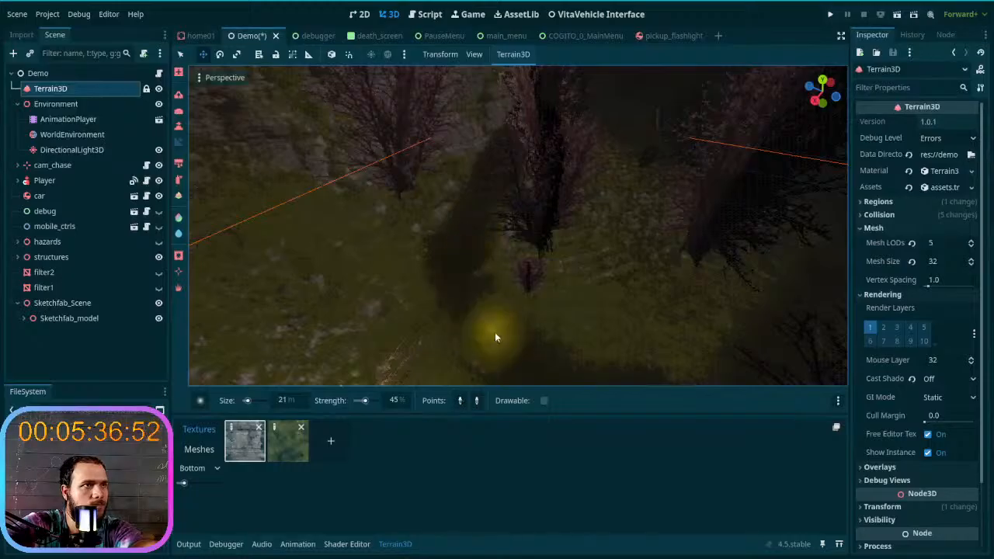
pyautogui.moveTo(364, 401); pyautogui.dragTo(368, 403)
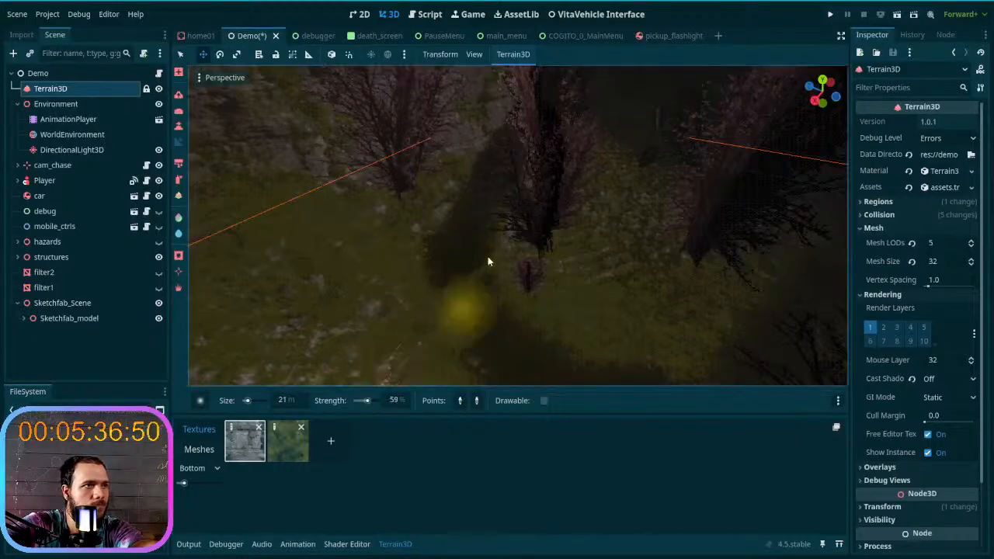
pyautogui.click(455, 310)
pyautogui.click(457, 317)
pyautogui.click(505, 354)
pyautogui.moveTo(505, 355); pyautogui.dragTo(571, 355, button='right')
pyautogui.click(436, 352)
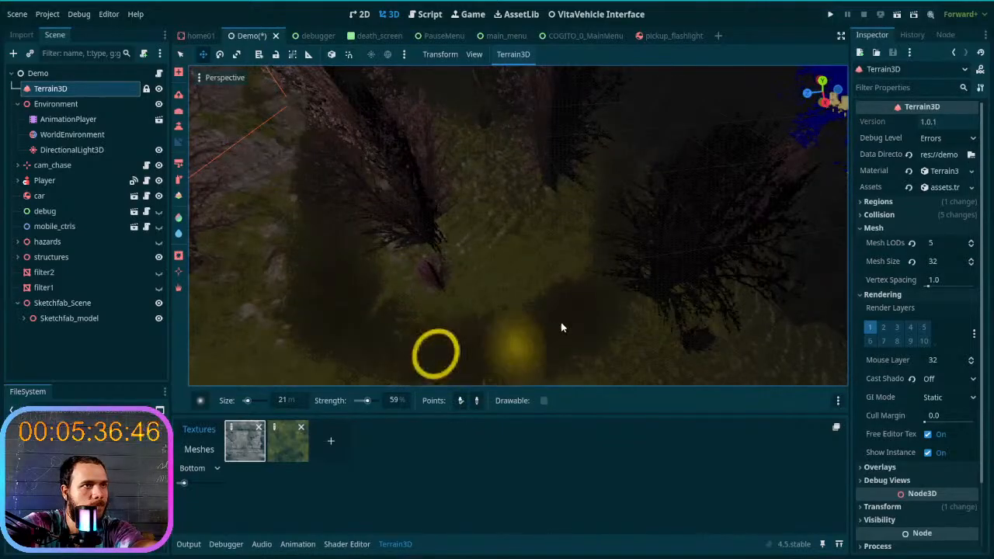
pyautogui.click(561, 324)
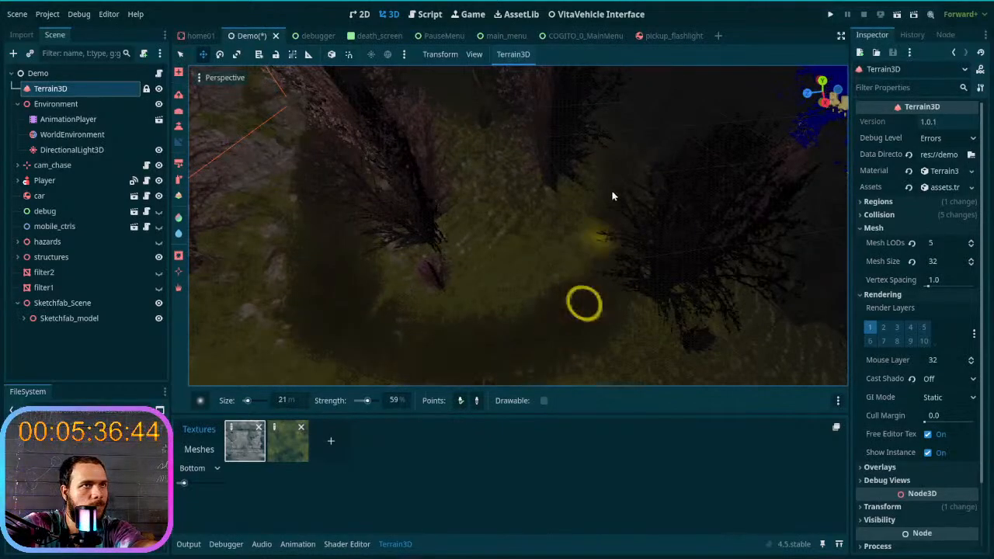
pyautogui.click(614, 159)
pyautogui.moveTo(612, 160); pyautogui.dragTo(597, 128, button='right')
# - Level the dark trail with slope strokes past the lone tree on the grassy hillside facing the moon
pyautogui.press('w')
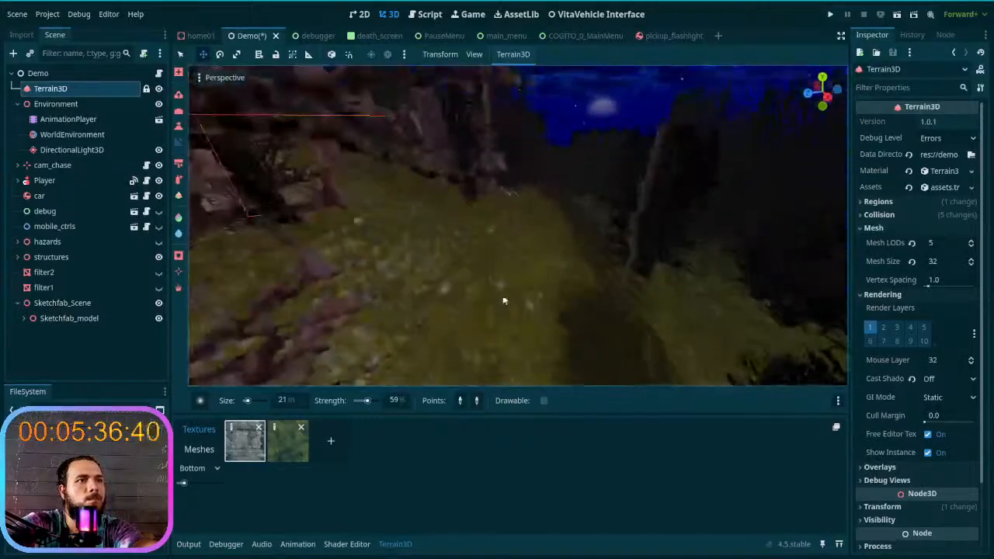
pyautogui.click(624, 356)
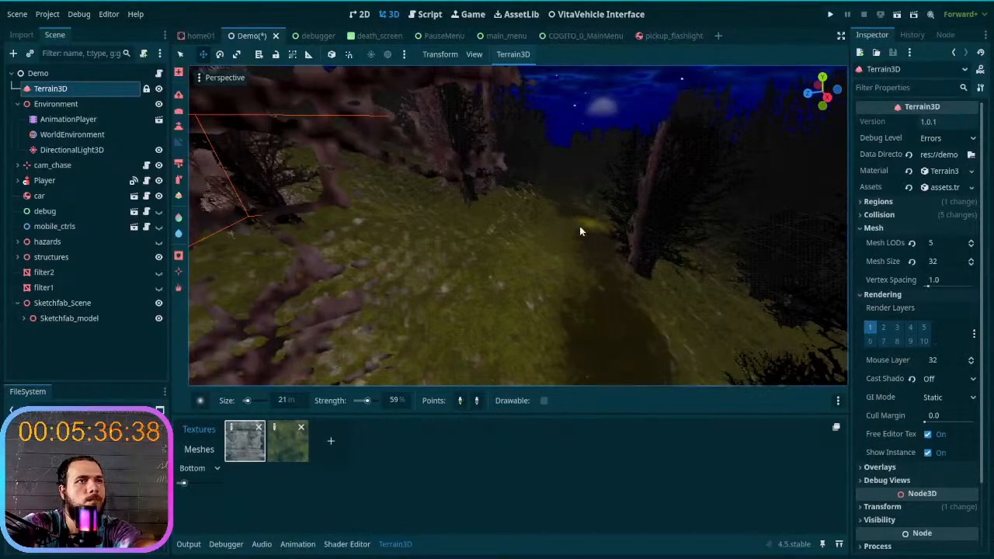
pyautogui.click(599, 339)
pyautogui.press('w')
pyautogui.moveTo(600, 339)
pyautogui.mouseDown(button='right')
pyautogui.moveTo(620, 315)
pyautogui.moveTo(602, 323)
pyautogui.mouseUp(button='right')
pyautogui.click(577, 378)
pyautogui.click(531, 269)
pyautogui.click(554, 343)
pyautogui.click(527, 271)
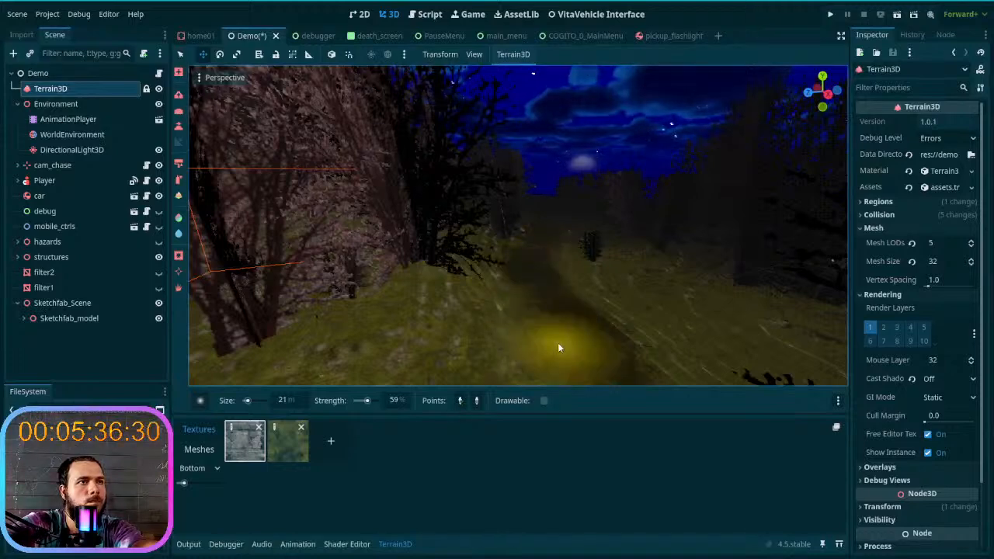
# - Continue the slope leveling along the trail past the small dark bush and between the pink-leaved trees
pyautogui.moveTo(558, 344)
pyautogui.mouseDown(button='right')
pyautogui.moveTo(570, 317)
pyautogui.moveTo(582, 318)
pyautogui.moveTo(565, 367)
pyautogui.mouseUp(button='right')
pyautogui.press('w')
pyautogui.click(423, 340)
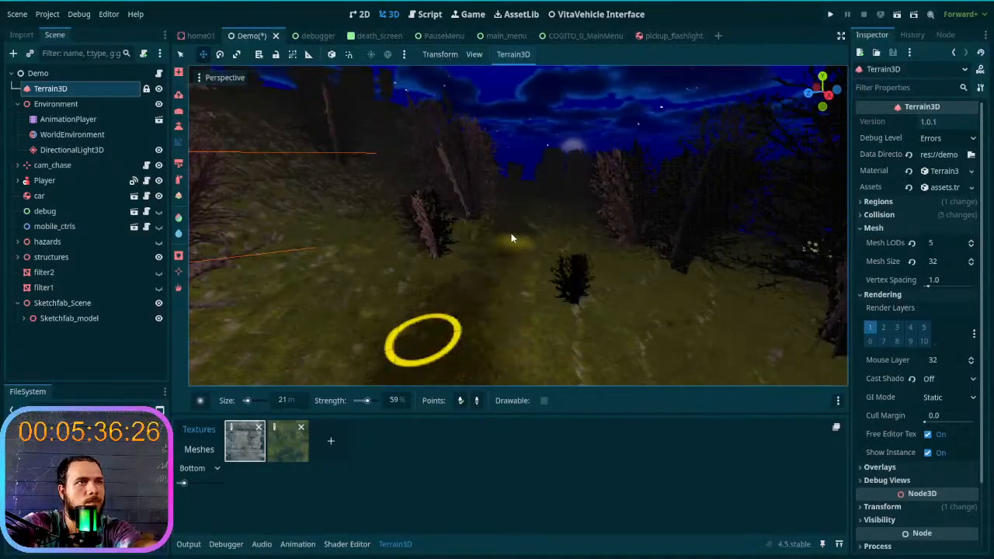
pyautogui.click(516, 227)
pyautogui.moveTo(515, 228); pyautogui.dragTo(474, 333, button='right')
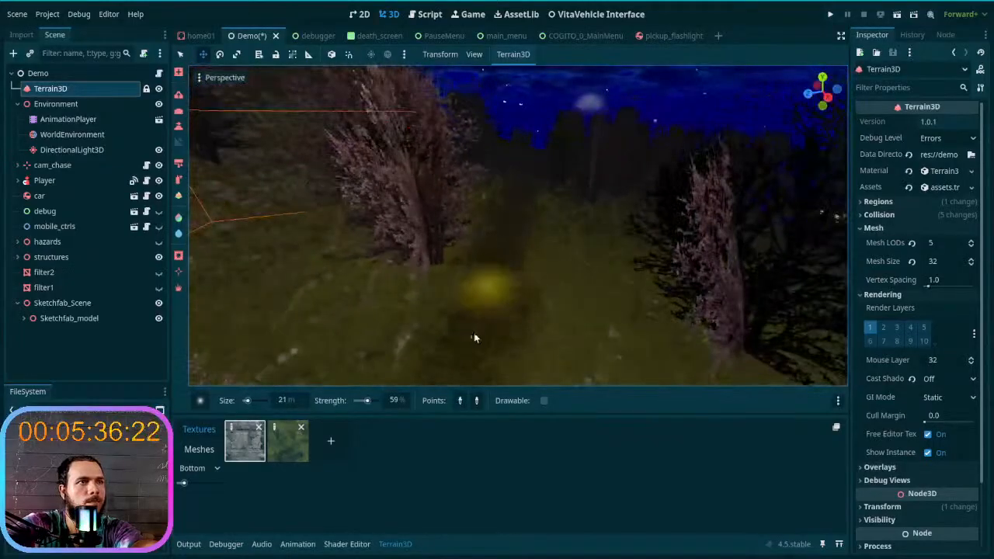
pyautogui.click(483, 331)
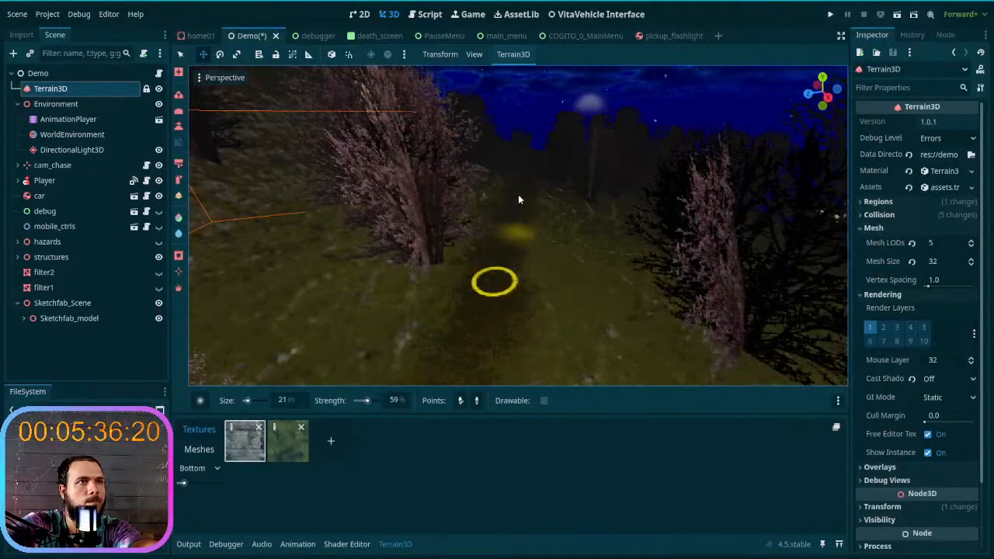
pyautogui.moveTo(518, 193); pyautogui.dragTo(491, 305, button='right')
pyautogui.click(483, 341)
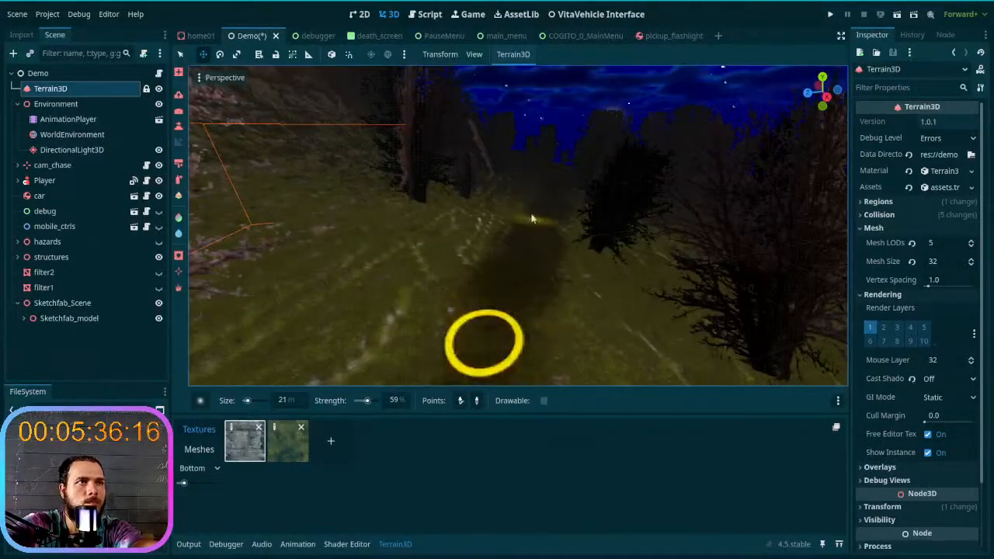
# - Level the next stretch of trail as it passes the dark leafy trees on the hillside
pyautogui.click(511, 313)
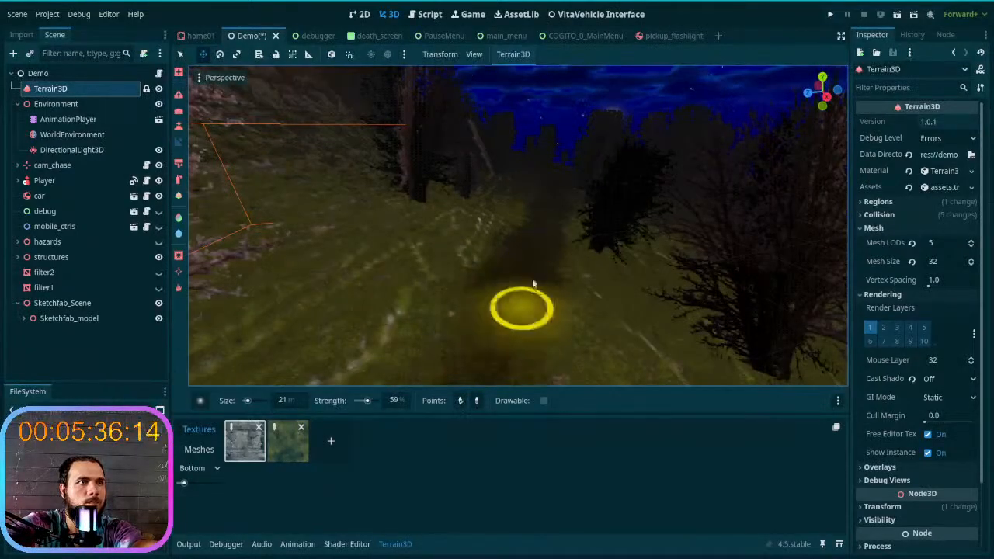
pyautogui.moveTo(543, 225); pyautogui.dragTo(544, 222, button='right')
pyautogui.click(512, 327)
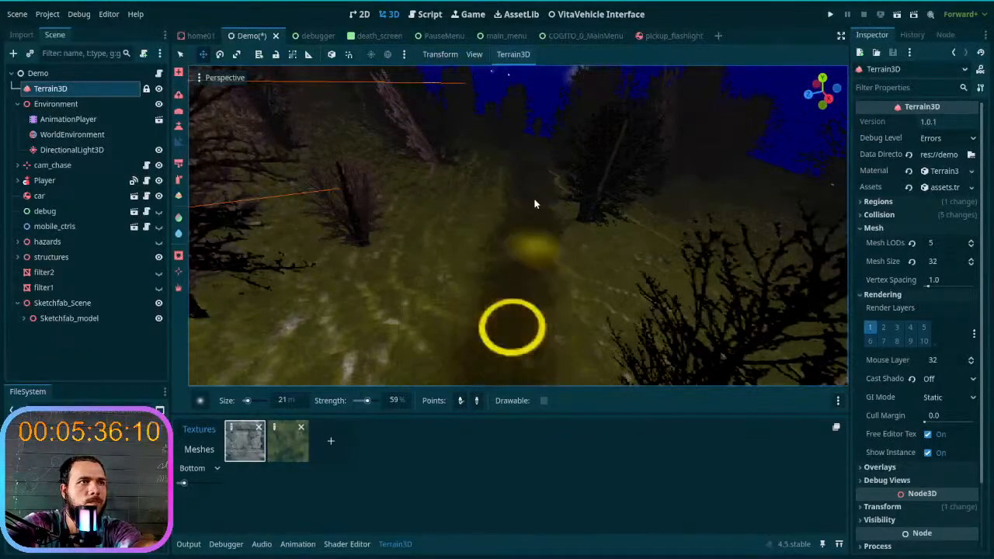
pyautogui.click(522, 292)
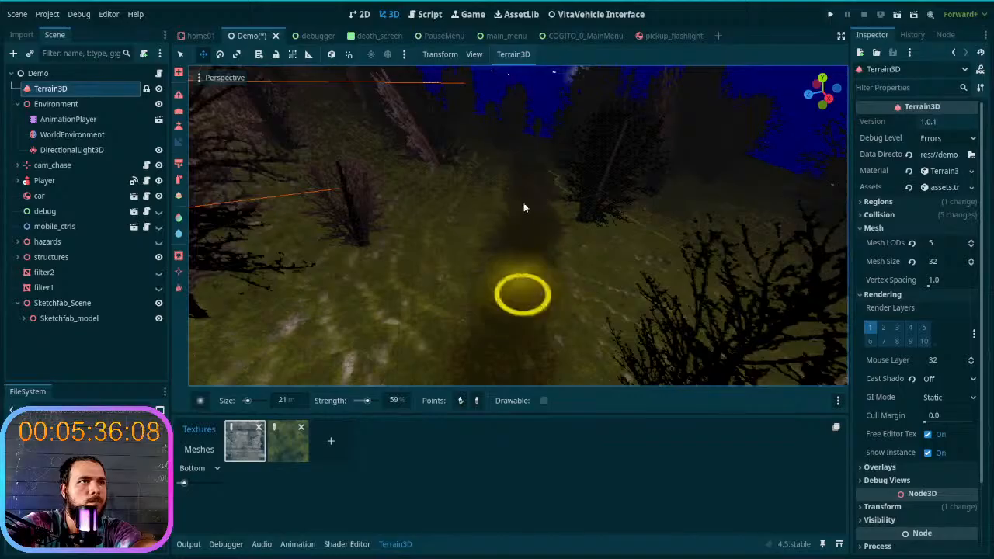
pyautogui.moveTo(532, 180); pyautogui.dragTo(532, 177, button='right')
pyautogui.click(517, 314)
pyautogui.click(515, 212)
pyautogui.click(515, 212)
pyautogui.moveTo(511, 201); pyautogui.dragTo(492, 297, button='right')
pyautogui.click(492, 295)
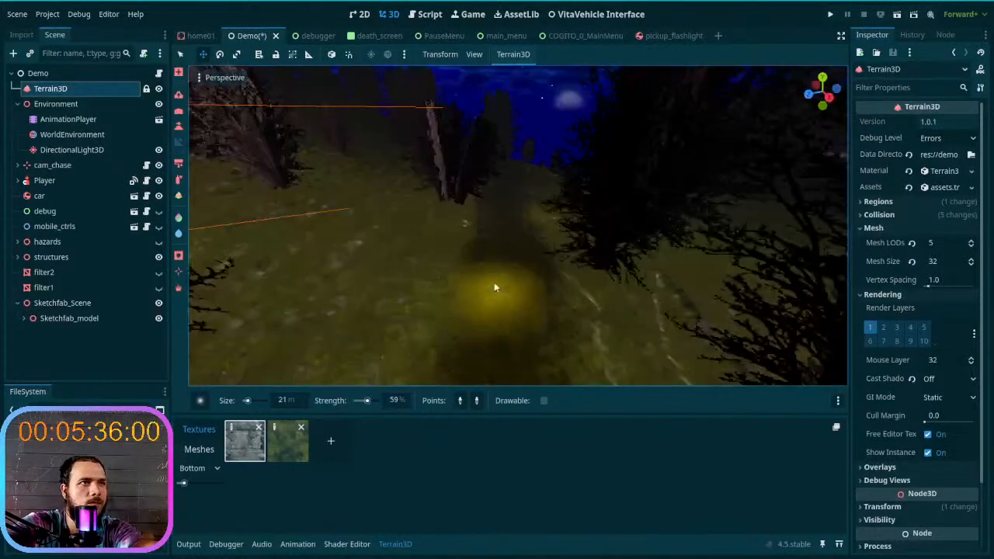
pyautogui.moveTo(503, 205); pyautogui.dragTo(531, 161, button='right')
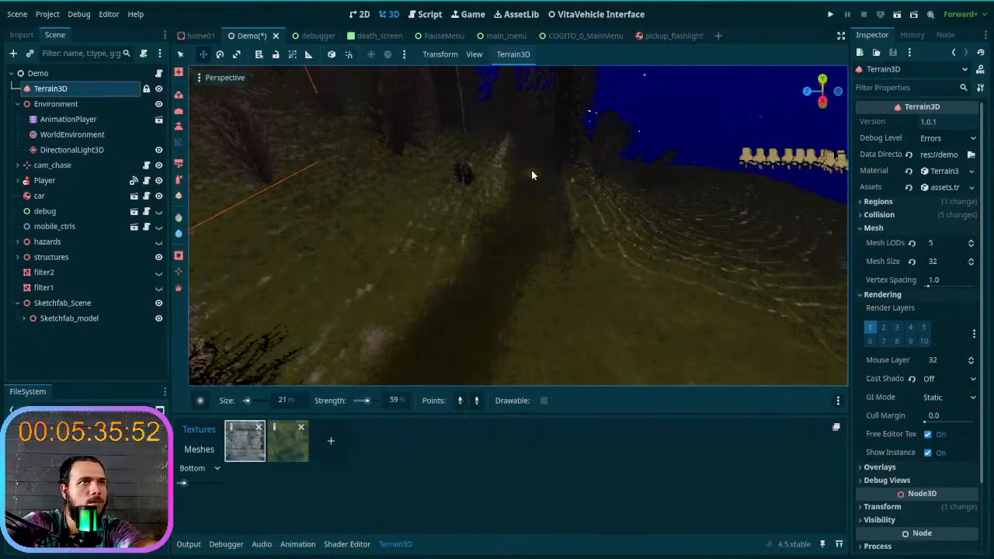
# - Level the trail from the terraced hillside edge onward through the trees with successive slope strokes
pyautogui.moveTo(497, 271)
pyautogui.mouseDown(button='right')
pyautogui.moveTo(543, 346)
pyautogui.moveTo(541, 323)
pyautogui.moveTo(530, 328)
pyautogui.mouseUp(button='right')
pyautogui.click(548, 338)
pyautogui.click(543, 346)
pyautogui.click(522, 237)
pyautogui.click(524, 236)
pyautogui.click(530, 328)
pyautogui.click(449, 334)
pyautogui.click(530, 203)
pyautogui.moveTo(531, 202); pyautogui.dragTo(530, 202, button='right')
pyautogui.click(505, 308)
pyautogui.click(528, 197)
pyautogui.click(528, 196)
pyautogui.click(522, 275)
pyautogui.moveTo(522, 275); pyautogui.dragTo(522, 275, button='right')
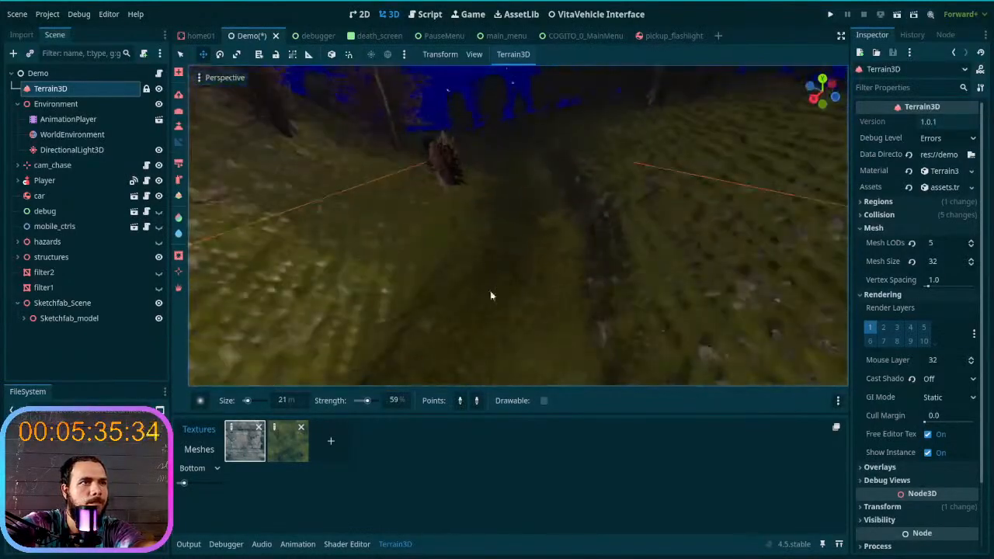
# - Even out the trail's slope from the stump through the pink-leaved corridor to the open ground before the house
pyautogui.click(500, 328)
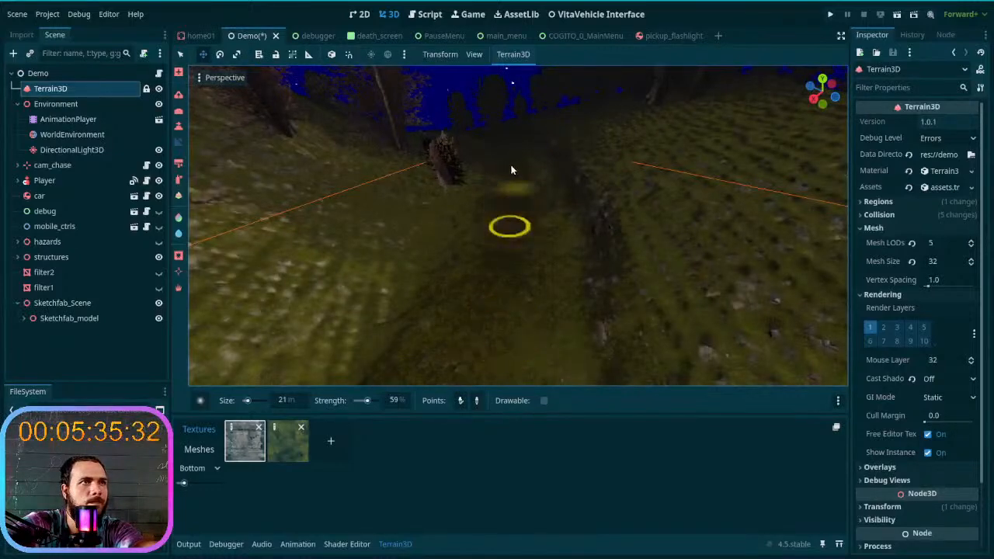
pyautogui.moveTo(511, 169); pyautogui.dragTo(508, 134, button='right')
pyautogui.click(480, 264)
pyautogui.click(514, 173)
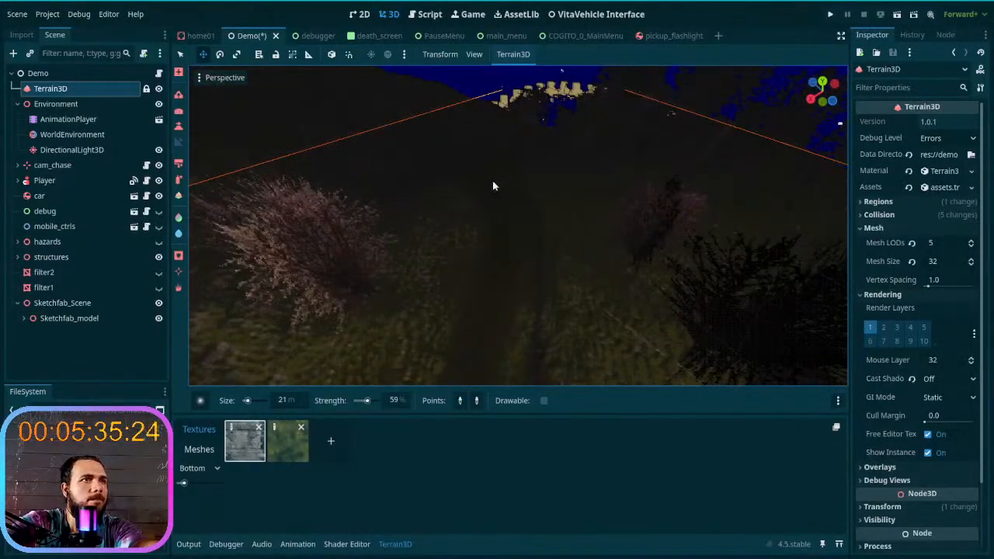
pyautogui.click(494, 308)
pyautogui.moveTo(495, 308); pyautogui.dragTo(534, 321, button='right')
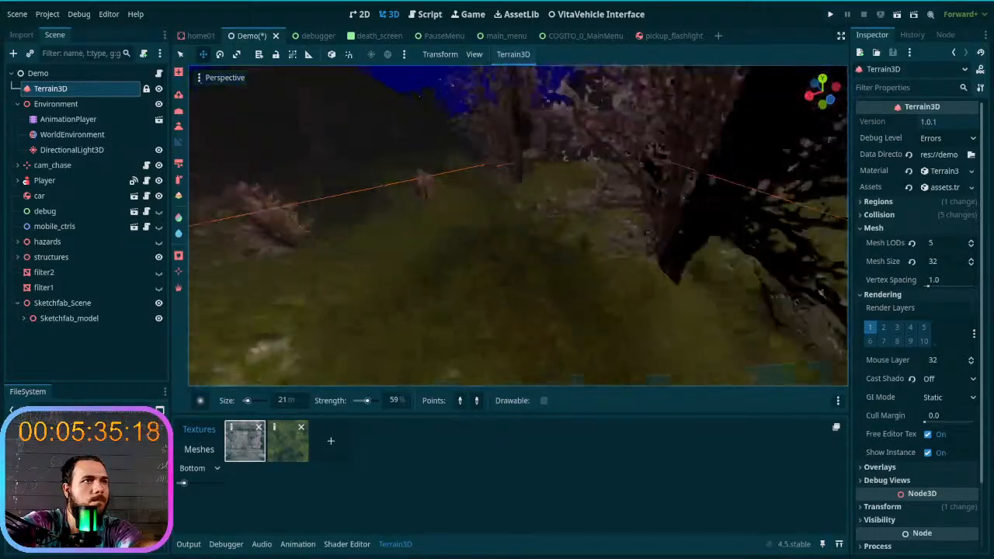
pyautogui.moveTo(500, 273); pyautogui.dragTo(499, 273, button='right')
pyautogui.moveTo(554, 316); pyautogui.dragTo(546, 313, button='right')
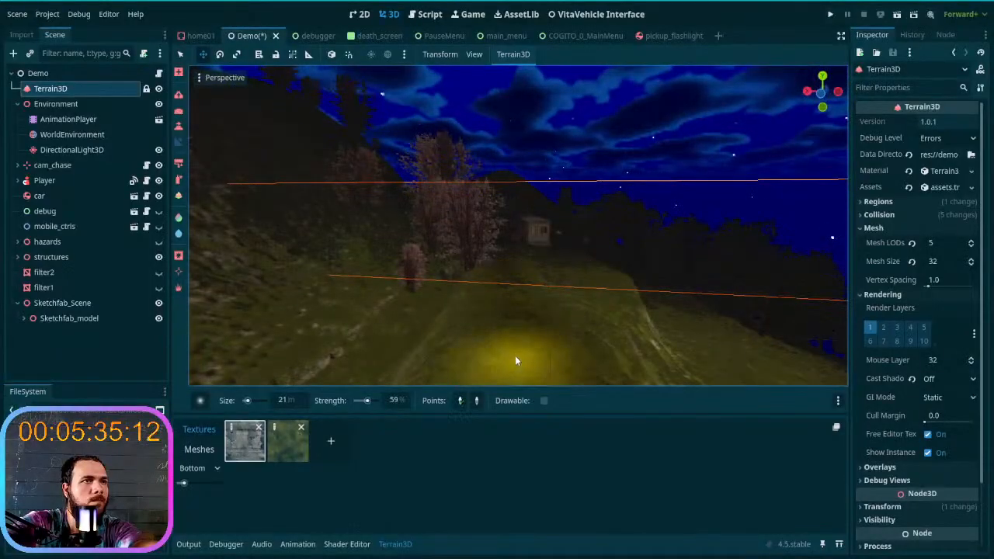
# - Continue leveling the trail past the pink-leaved trees and alongside the small house
pyautogui.moveTo(495, 257); pyautogui.dragTo(495, 257, button='right')
pyautogui.press('w')
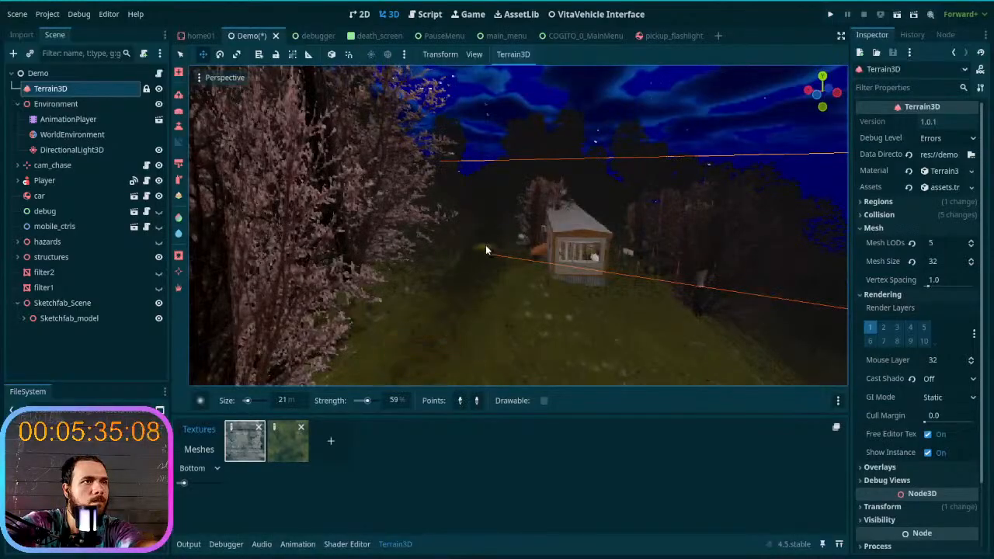
pyautogui.moveTo(489, 226); pyautogui.dragTo(490, 226, button='right')
pyautogui.press('w')
pyautogui.moveTo(520, 280); pyautogui.dragTo(519, 280, button='right')
pyautogui.press('s')
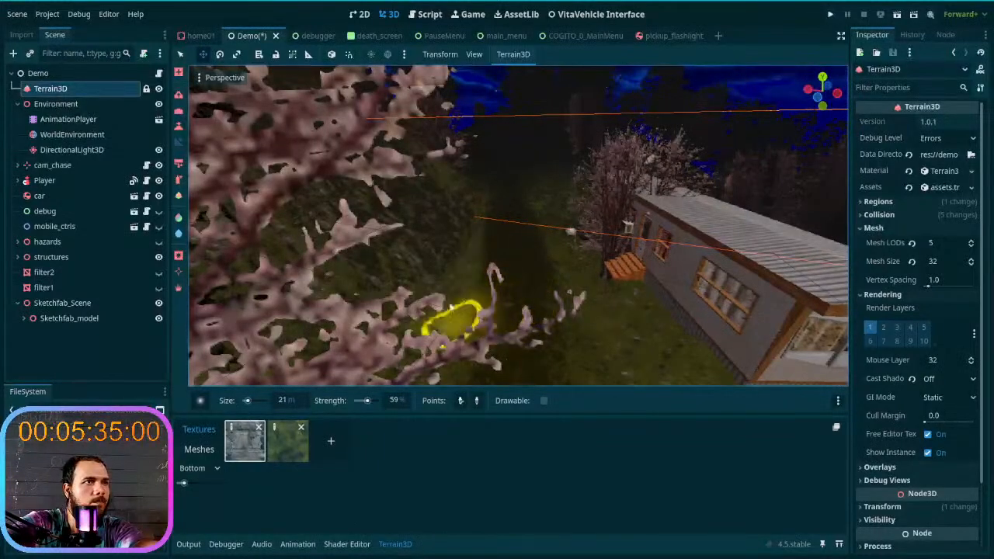
pyautogui.press('w')
# - Level the trail beyond the house along the foot of the rocky slope
pyautogui.moveTo(519, 225); pyautogui.dragTo(516, 194, button='right')
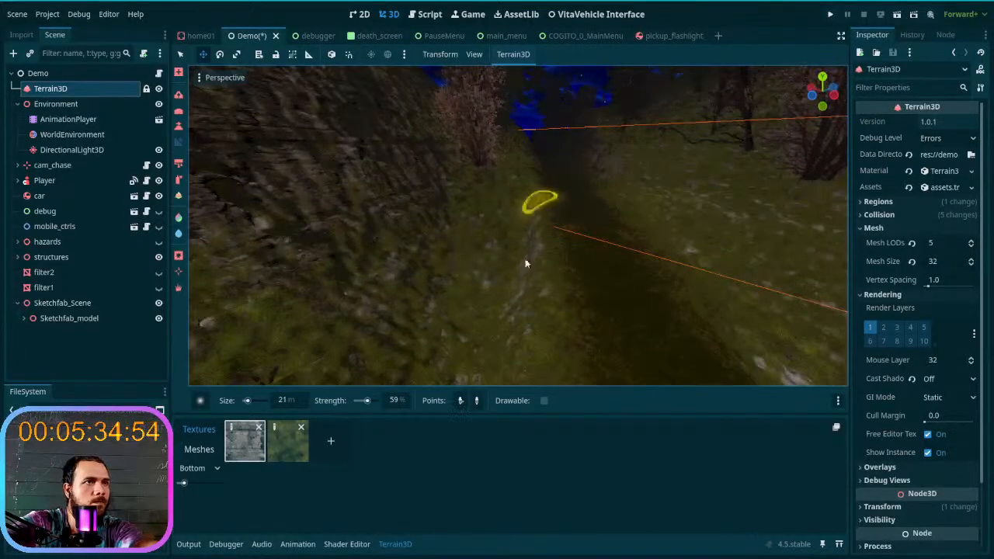
pyautogui.moveTo(507, 349); pyautogui.dragTo(507, 348, button='right')
pyautogui.moveTo(641, 337); pyautogui.dragTo(641, 337, button='right')
pyautogui.moveTo(437, 274); pyautogui.dragTo(438, 274, button='right')
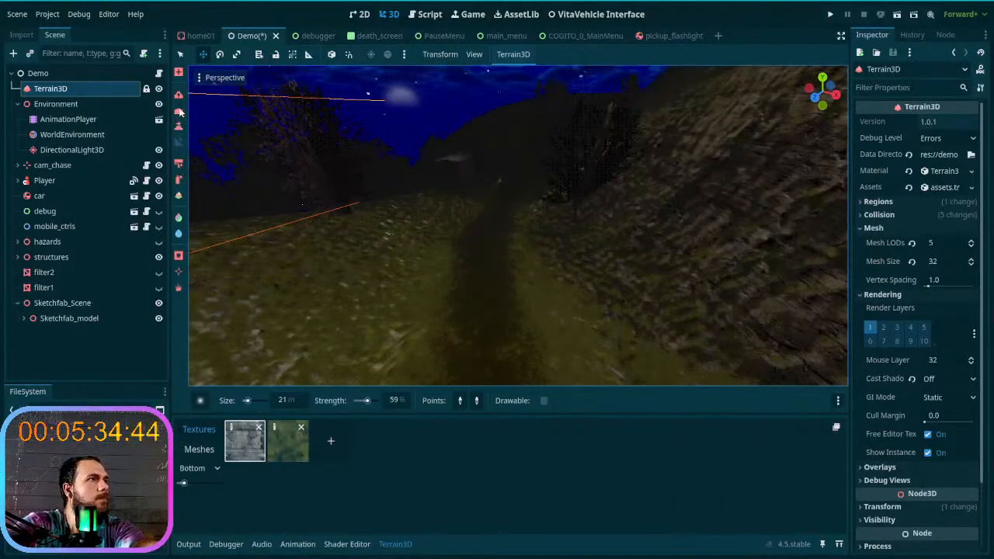
# - Smooth the ground on both sides of the trail near the small house with a 135 m Smooth brush at 59% strength
pyautogui.click(259, 401)
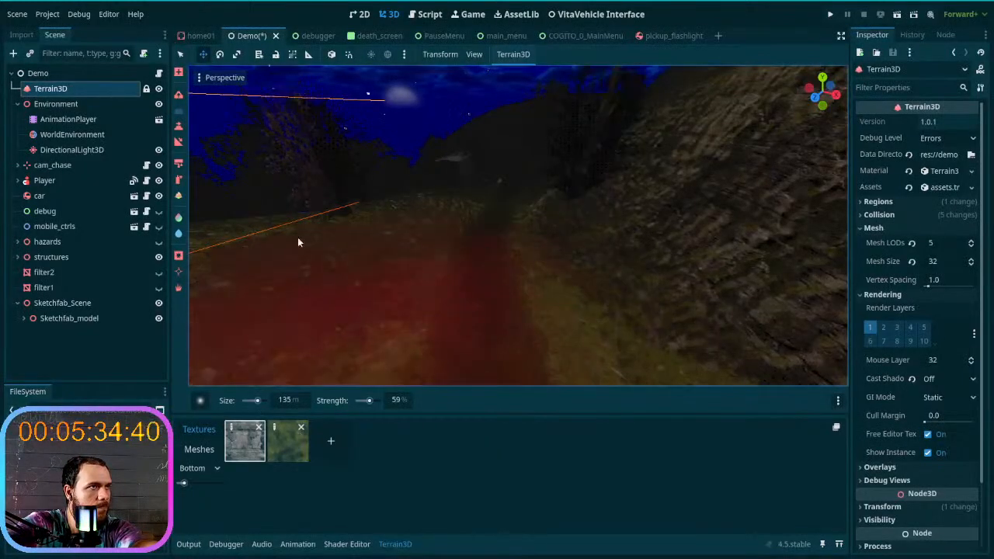
pyautogui.press('s')
pyautogui.moveTo(417, 228)
pyautogui.mouseDown(button='right')
pyautogui.moveTo(417, 267)
pyautogui.moveTo(429, 227)
pyautogui.mouseUp(button='right')
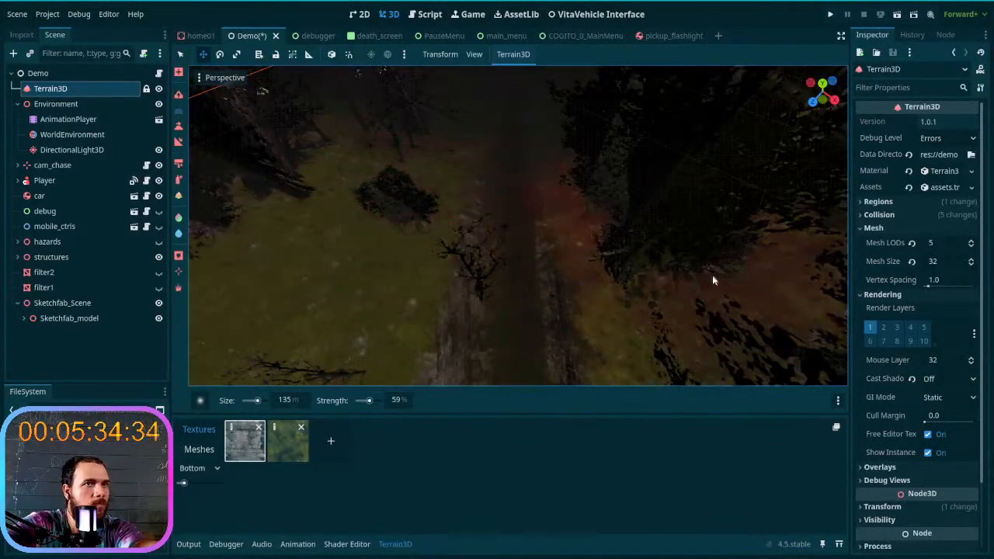
pyautogui.moveTo(575, 231)
pyautogui.mouseDown(button='right')
pyautogui.moveTo(573, 156)
pyautogui.moveTo(544, 194)
pyautogui.moveTo(563, 203)
pyautogui.moveTo(579, 163)
pyautogui.moveTo(562, 240)
pyautogui.mouseUp(button='right')
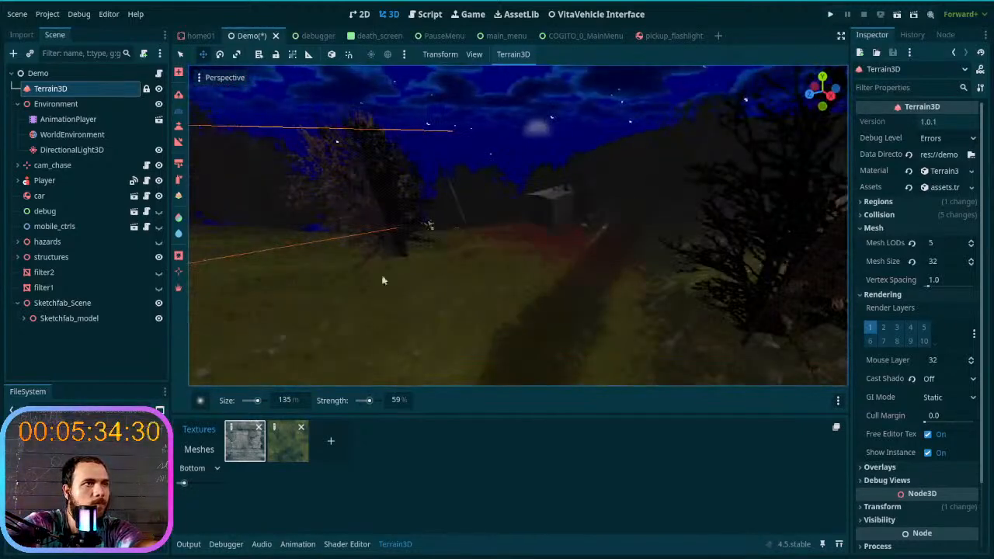
pyautogui.press('w')
pyautogui.moveTo(277, 311)
pyautogui.mouseDown(button='right')
pyautogui.moveTo(365, 299)
pyautogui.moveTo(446, 256)
pyautogui.moveTo(509, 279)
pyautogui.mouseUp(button='right')
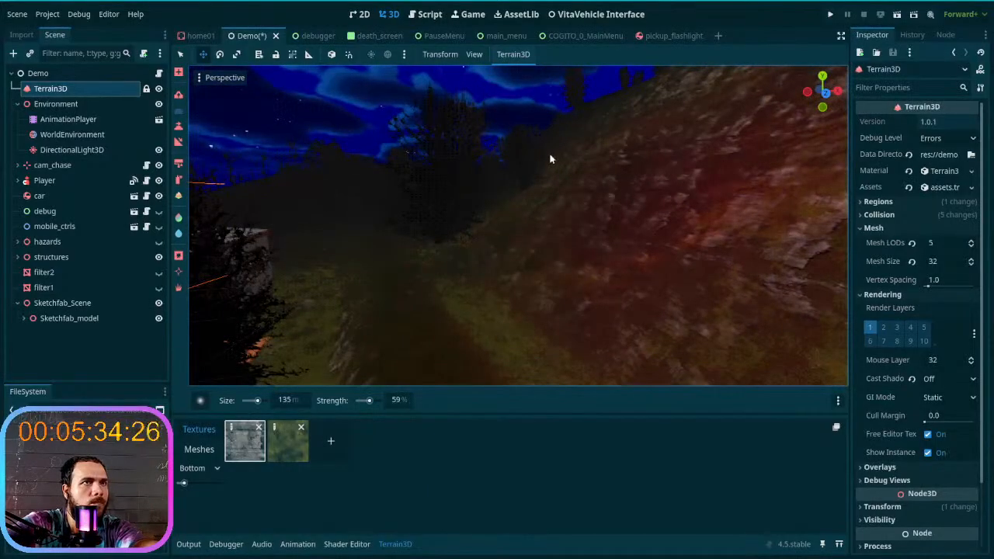
# - Smooth the rocky hillside foot and the dark forest ground beside the trail beyond the house
pyautogui.press('s')
pyautogui.moveTo(515, 314)
pyautogui.mouseDown(button='right')
pyautogui.moveTo(446, 311)
pyautogui.moveTo(474, 314)
pyautogui.moveTo(475, 302)
pyautogui.mouseUp(button='right')
pyautogui.press('w')
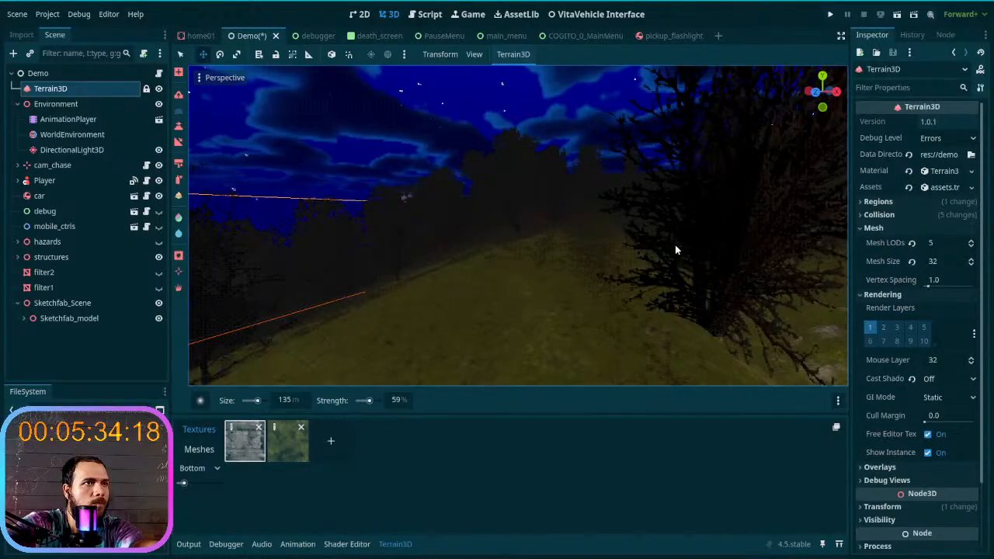
pyautogui.press('w')
pyautogui.moveTo(634, 278)
pyautogui.mouseDown(button='right')
pyautogui.moveTo(626, 235)
pyautogui.moveTo(654, 326)
pyautogui.moveTo(617, 277)
pyautogui.mouseUp(button='right')
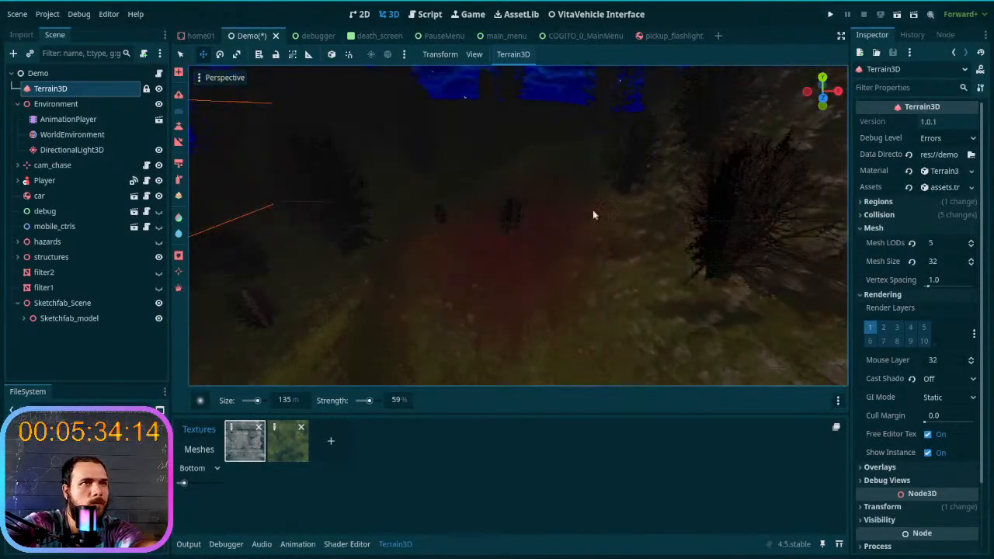
pyautogui.press('w')
pyautogui.moveTo(320, 290)
pyautogui.mouseDown(button='right')
pyautogui.moveTo(320, 264)
pyautogui.moveTo(320, 289)
pyautogui.mouseUp(button='right')
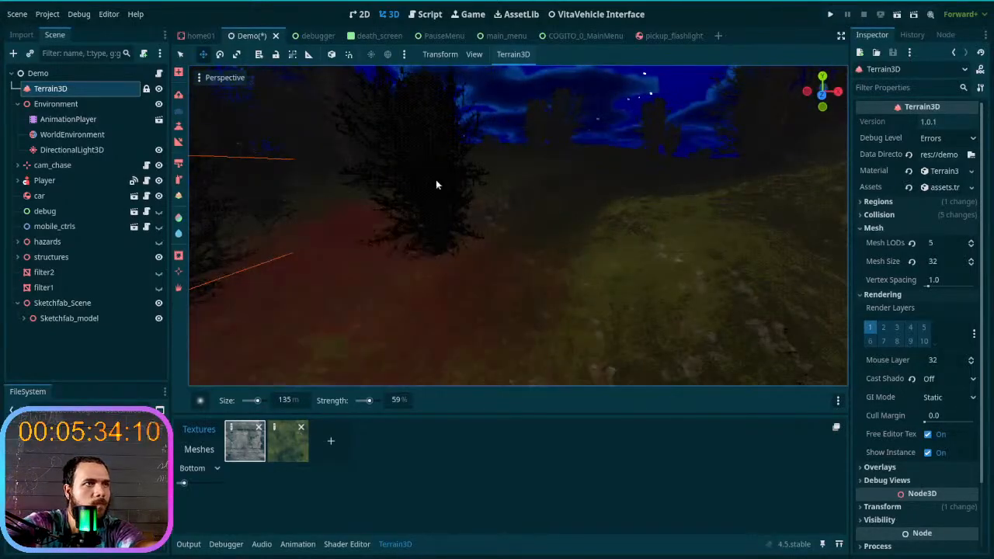
# - Smooth the grassy banks bordering the trail up to the tall pink-leaved trees
pyautogui.moveTo(719, 222)
pyautogui.mouseDown(button='right')
pyautogui.moveTo(660, 208)
pyautogui.moveTo(619, 279)
pyautogui.mouseUp(button='right')
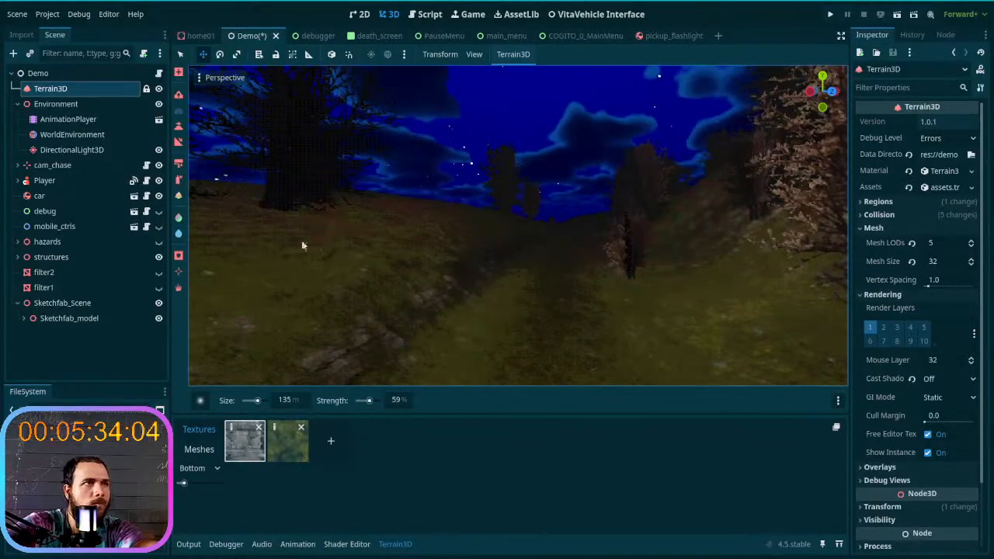
pyautogui.moveTo(452, 344)
pyautogui.mouseDown(button='right')
pyautogui.moveTo(513, 319)
pyautogui.moveTo(428, 277)
pyautogui.mouseUp(button='right')
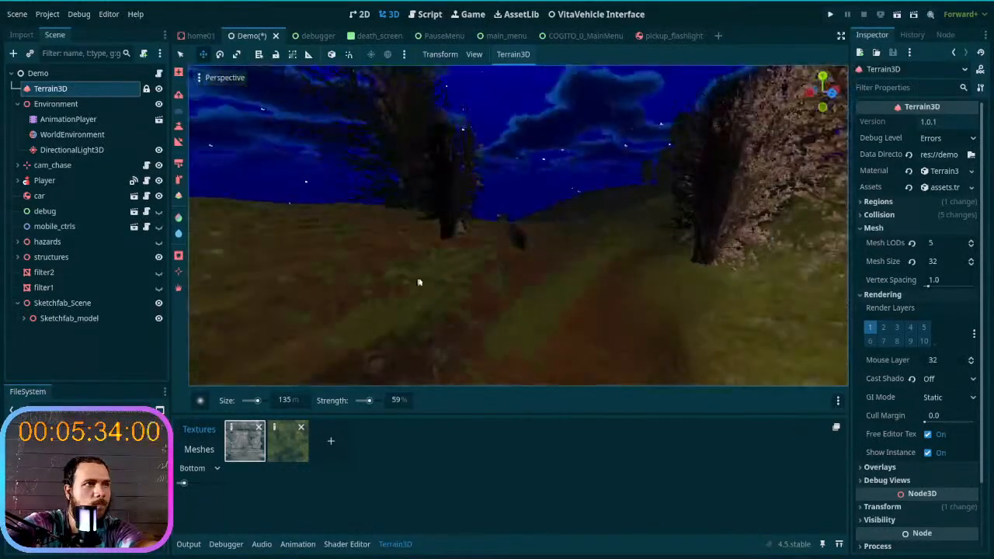
pyautogui.moveTo(695, 248)
pyautogui.mouseDown(button='right')
pyautogui.moveTo(835, 253)
pyautogui.moveTo(846, 262)
pyautogui.moveTo(836, 269)
pyautogui.mouseUp(button='right')
pyautogui.press('w')
pyautogui.press('s')
pyautogui.moveTo(444, 224); pyautogui.dragTo(456, 211, button='right')
pyautogui.press('w')
pyautogui.press('s')
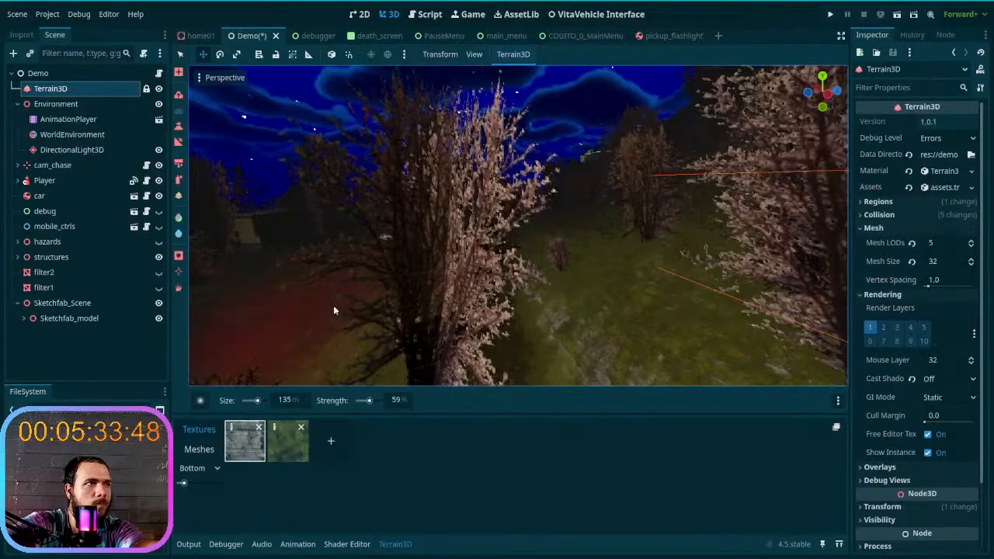
# - Smooth the open ground and slopes on both sides of the trail through the pink-leaved tree corridor
pyautogui.press('w')
pyautogui.moveTo(420, 296); pyautogui.dragTo(385, 294, button='right')
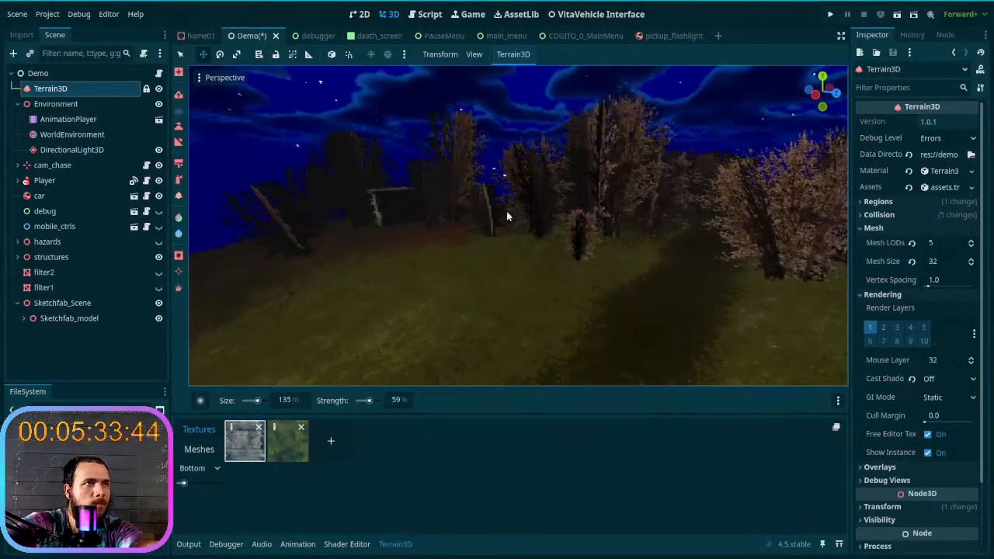
pyautogui.moveTo(651, 233); pyautogui.dragTo(657, 235, button='right')
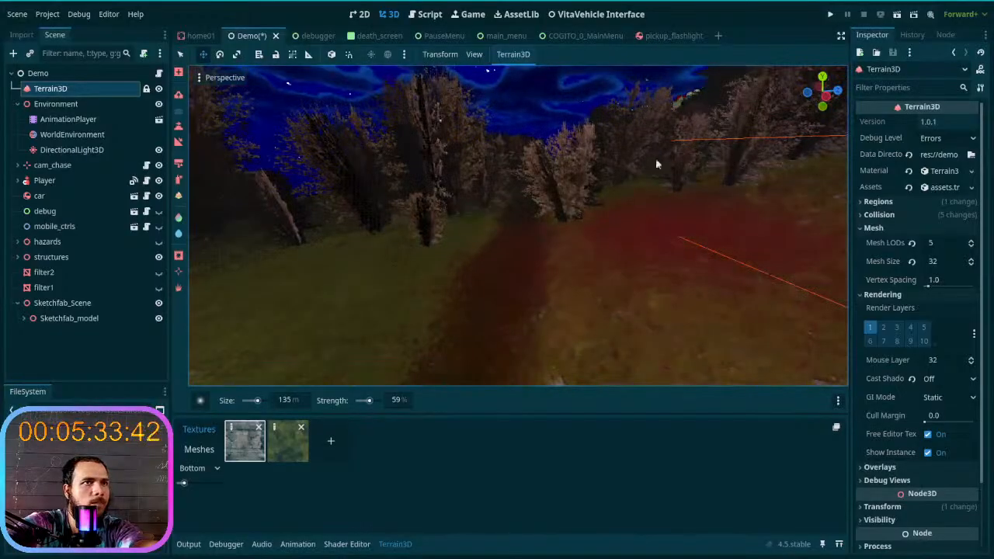
pyautogui.moveTo(528, 193)
pyautogui.mouseDown(button='right')
pyautogui.moveTo(529, 180)
pyautogui.moveTo(531, 205)
pyautogui.moveTo(610, 233)
pyautogui.mouseUp(button='right')
pyautogui.press('w')
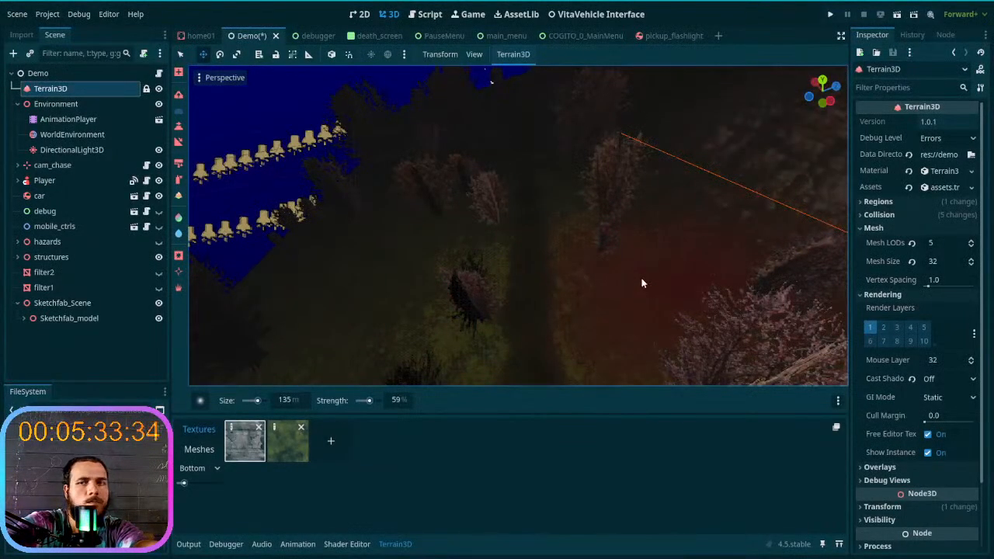
pyautogui.press('w')
pyautogui.moveTo(610, 233); pyautogui.dragTo(642, 289, button='right')
pyautogui.press('w')
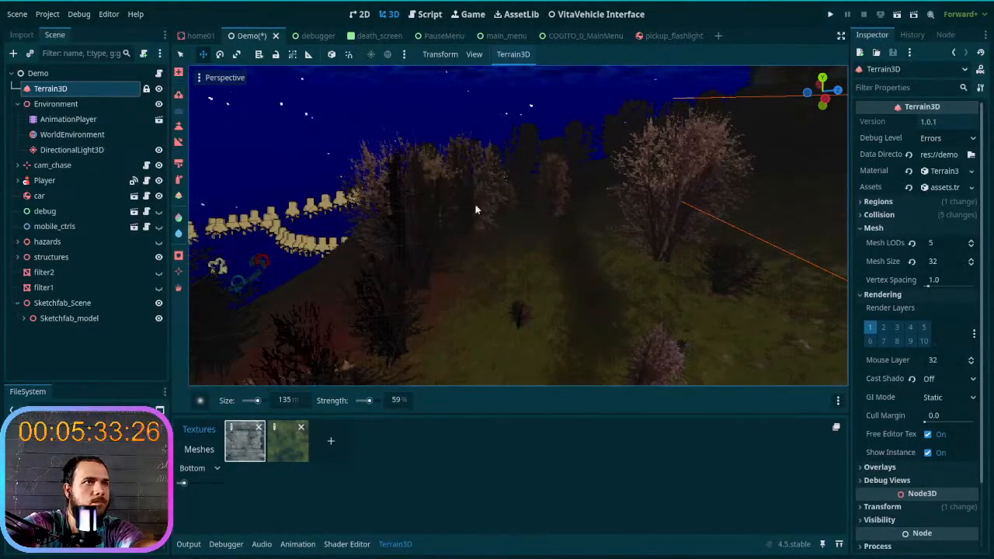
# - Smooth the wooded slope along the trail's outer edge and the ground leading past the stone-walled building
pyautogui.moveTo(433, 311)
pyautogui.mouseDown(button='right')
pyautogui.moveTo(423, 268)
pyautogui.moveTo(432, 310)
pyautogui.mouseUp(button='right')
pyautogui.press('w')
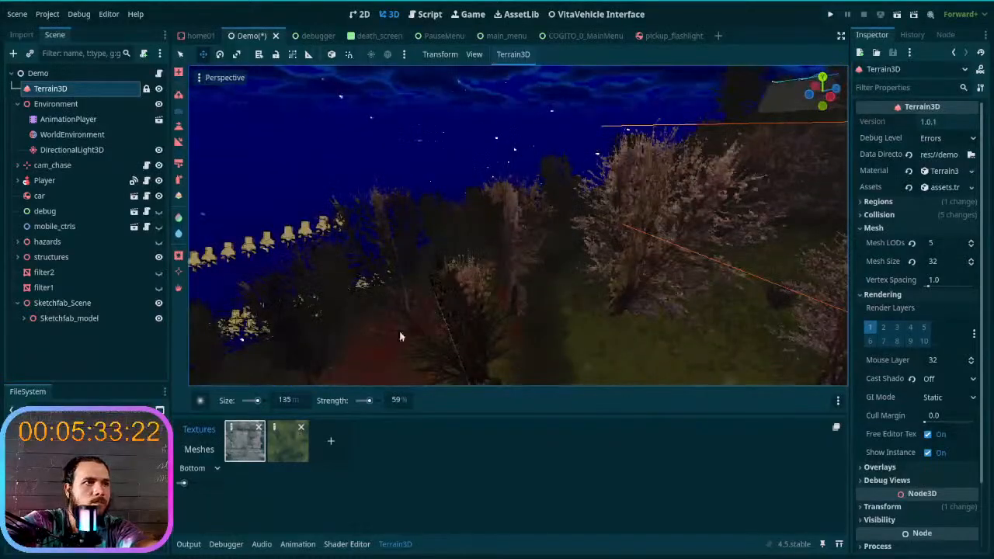
pyautogui.press('w')
pyautogui.moveTo(508, 354); pyautogui.dragTo(617, 337, button='right')
pyautogui.moveTo(489, 338); pyautogui.dragTo(489, 355, button='right')
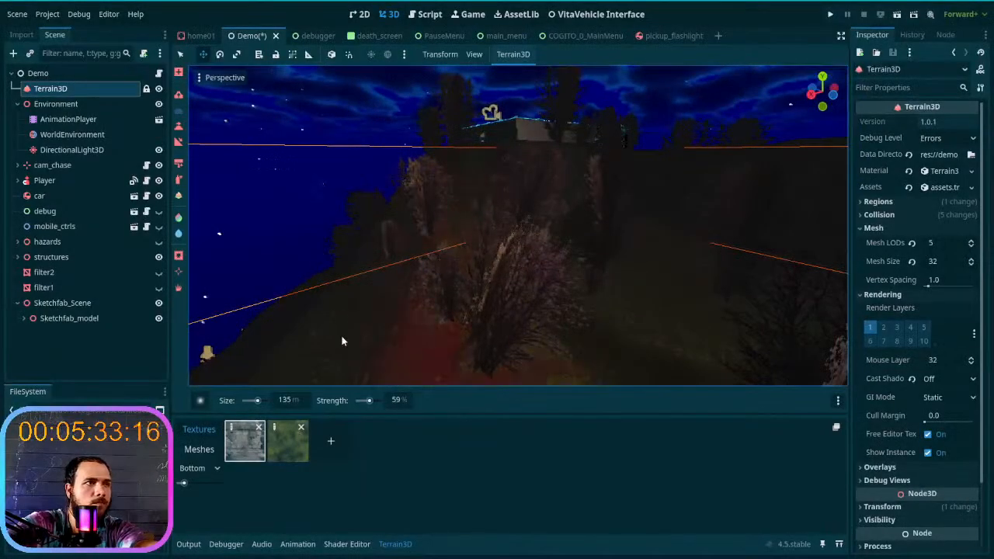
pyautogui.press('w')
pyautogui.moveTo(689, 214); pyautogui.dragTo(771, 196, button='right')
pyautogui.press('w')
pyautogui.moveTo(600, 241); pyautogui.dragTo(498, 281, button='right')
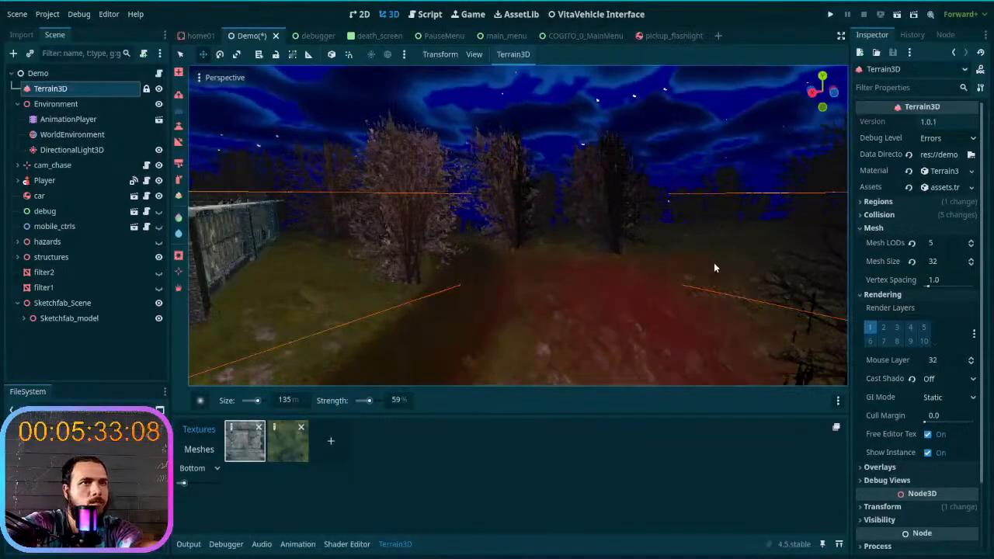
# - Smooth the forest floor between the trees up to the large flat-roofed building
pyautogui.press('w')
pyautogui.moveTo(359, 306); pyautogui.dragTo(397, 300, button='right')
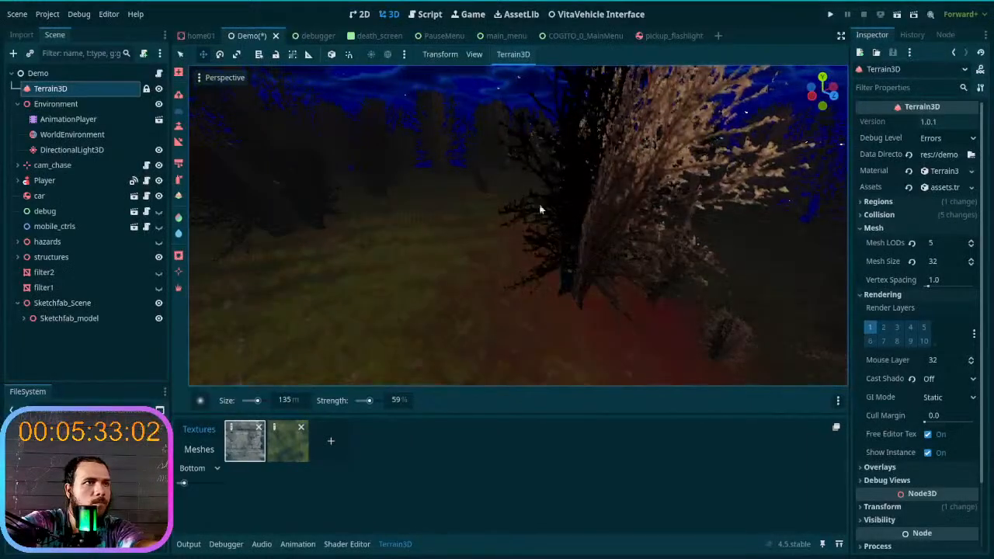
pyautogui.moveTo(335, 260); pyautogui.dragTo(517, 217, button='right')
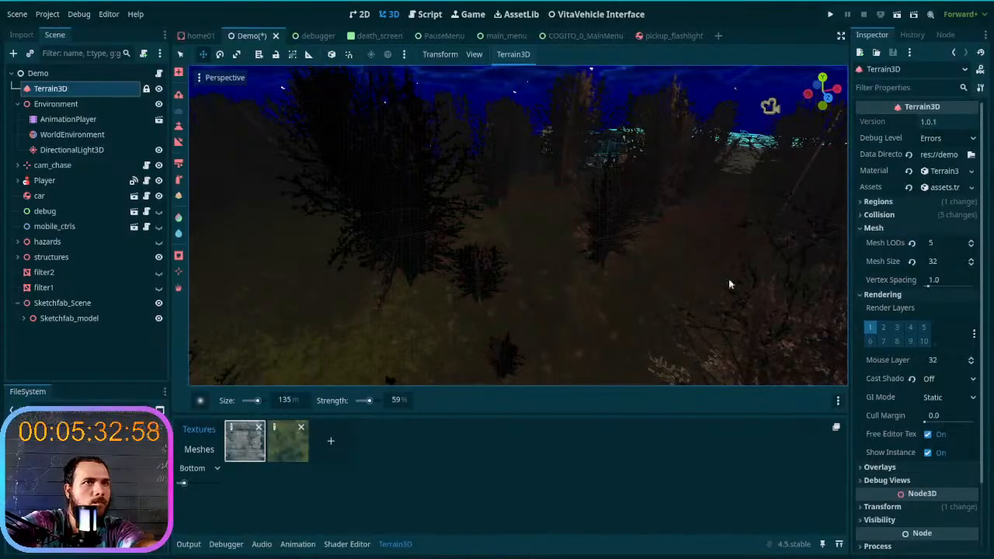
pyautogui.press('w')
pyautogui.moveTo(311, 248); pyautogui.dragTo(427, 280, button='right')
pyautogui.press('s')
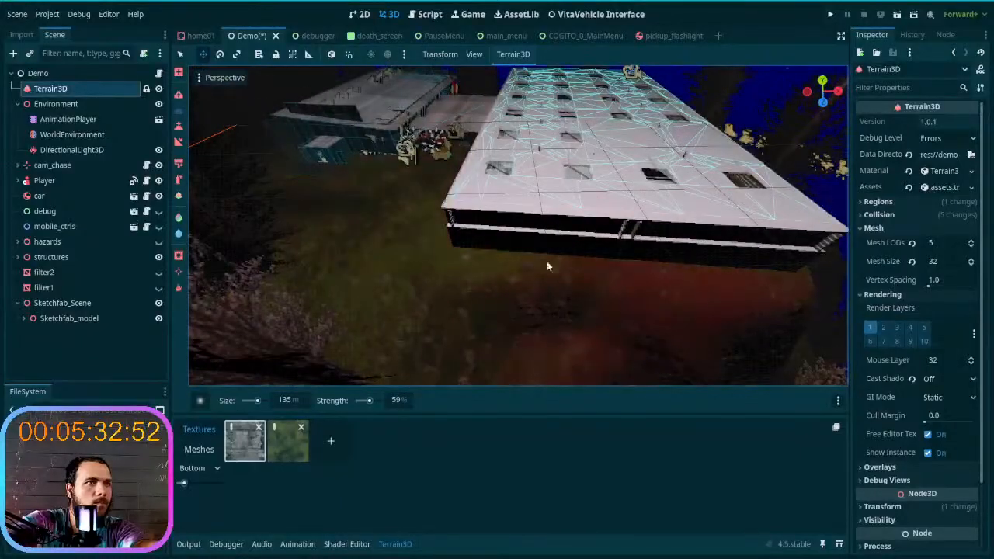
# - Smooth the terrain in front of the flat-roofed buildings and among the neighbouring trees
pyautogui.press('w')
pyautogui.moveTo(237, 173)
pyautogui.mouseDown(button='right')
pyautogui.moveTo(194, 132)
pyautogui.moveTo(220, 186)
pyautogui.mouseUp(button='right')
pyautogui.press('s')
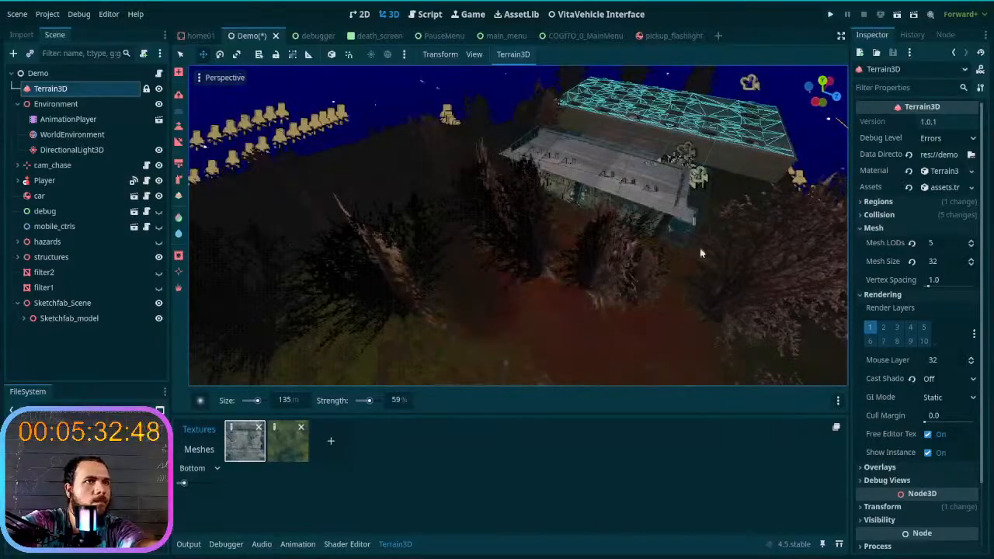
pyautogui.press('d')
pyautogui.moveTo(652, 174); pyautogui.dragTo(699, 170, button='right')
pyautogui.moveTo(326, 261); pyautogui.dragTo(294, 261, button='right')
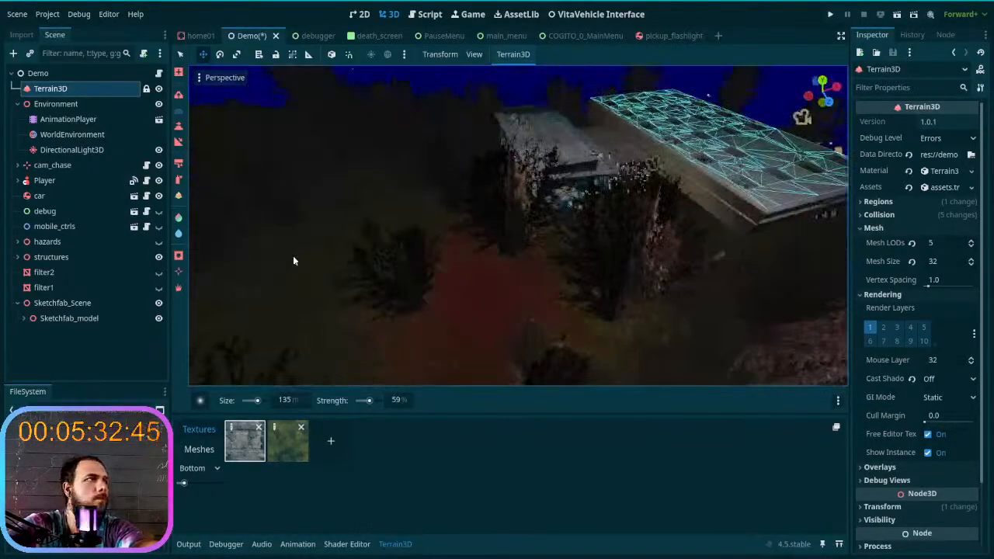
# - Move the Player and car together onto the grassy ground among the trees near the buildings and save the scene
pyautogui.click(55, 106)
pyautogui.click(44, 180)
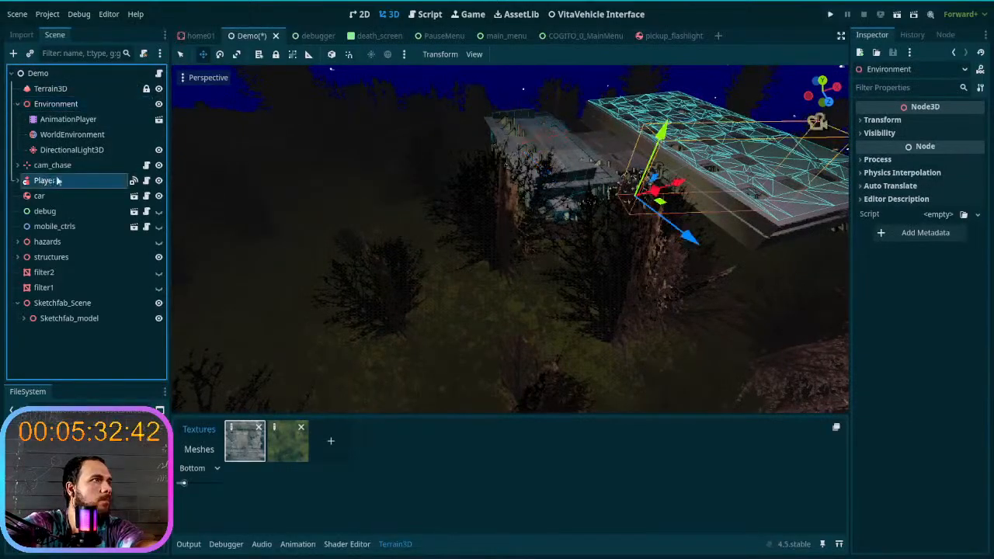
pyautogui.keyDown('shift'); pyautogui.click(51, 198); pyautogui.keyUp('shift')
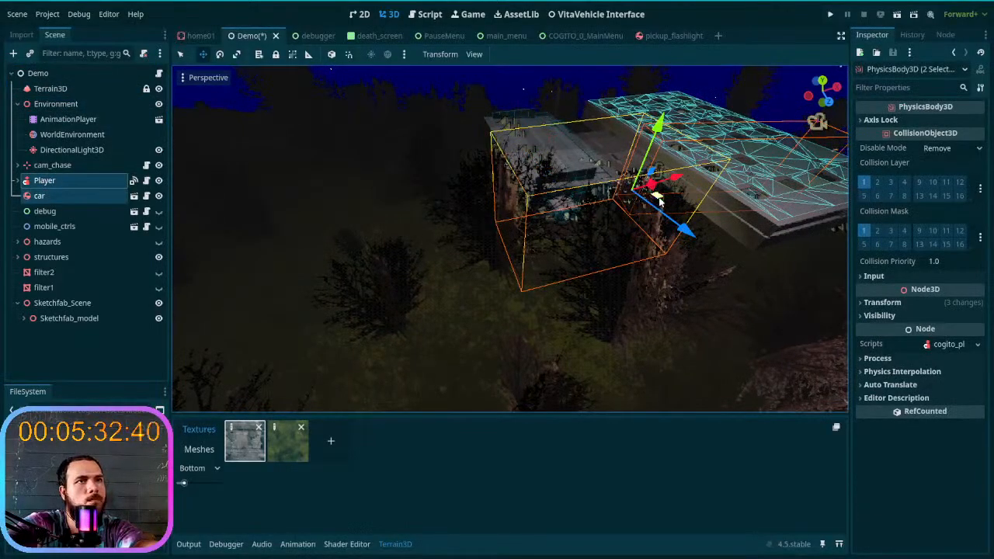
pyautogui.press('f')
pyautogui.moveTo(377, 251); pyautogui.dragTo(440, 307, button='right')
pyautogui.moveTo(474, 331); pyautogui.dragTo(455, 278)
pyautogui.hotkey('ctrl', 's')
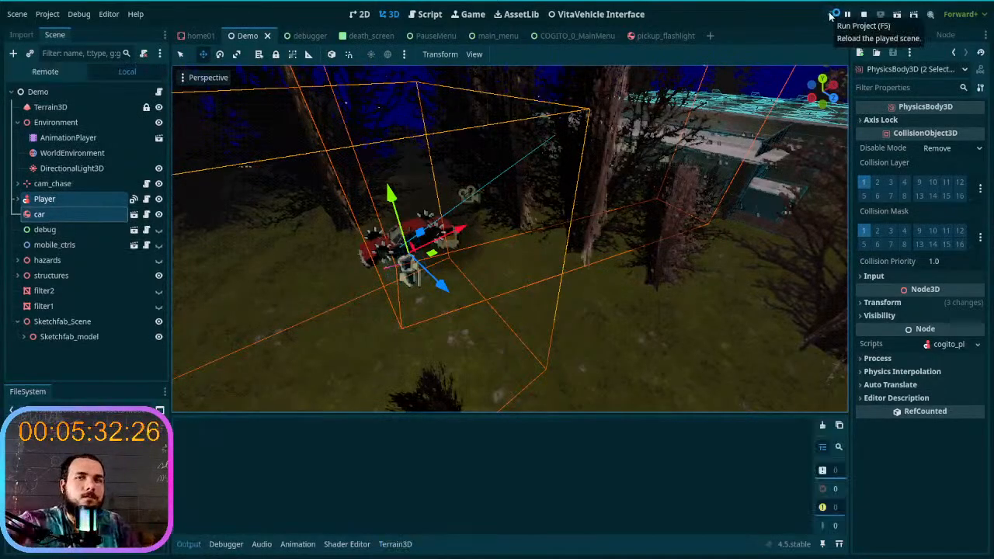
# - Run the project, start a new game in the first save slot and get into the red car
pyautogui.click(830, 13)
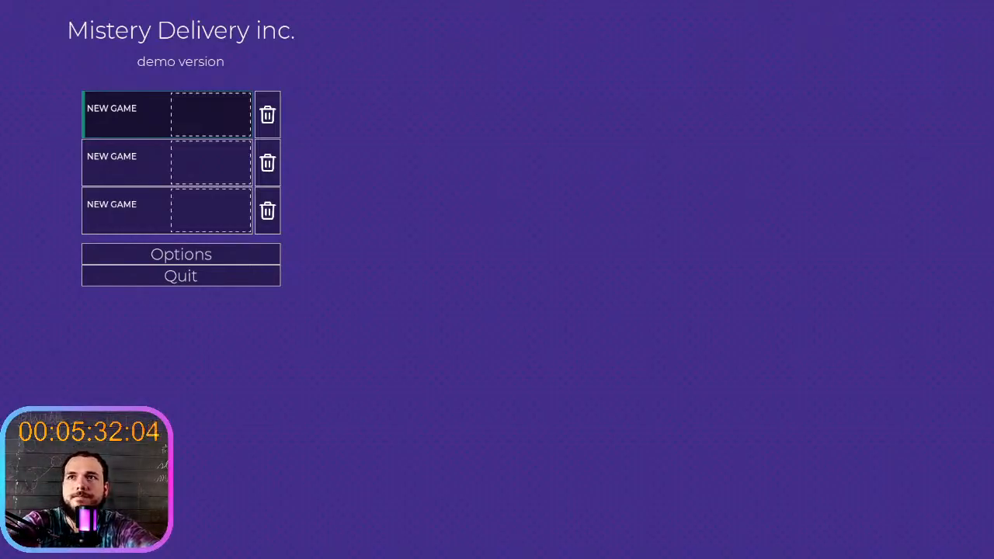
pyautogui.click(222, 125)
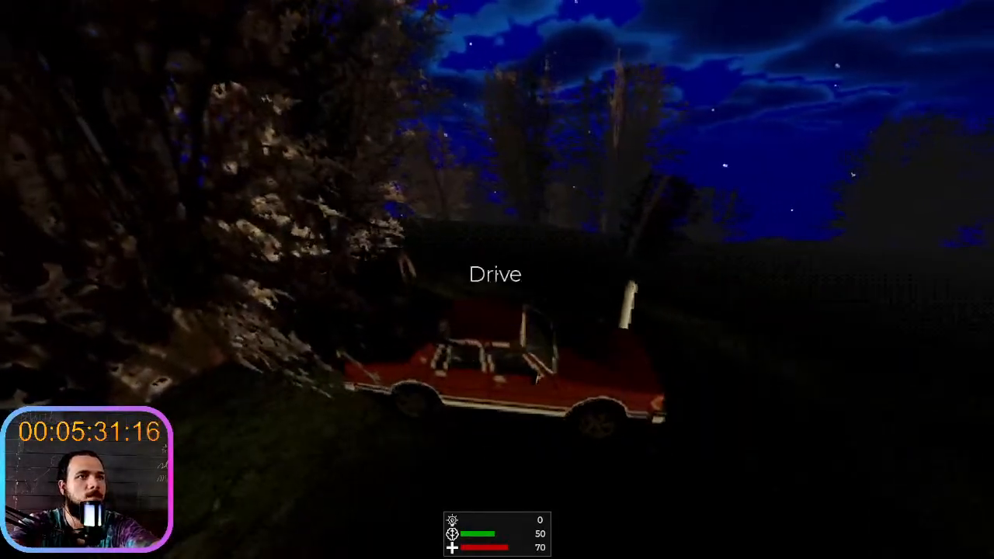
pyautogui.press('e')
pyautogui.press('e')
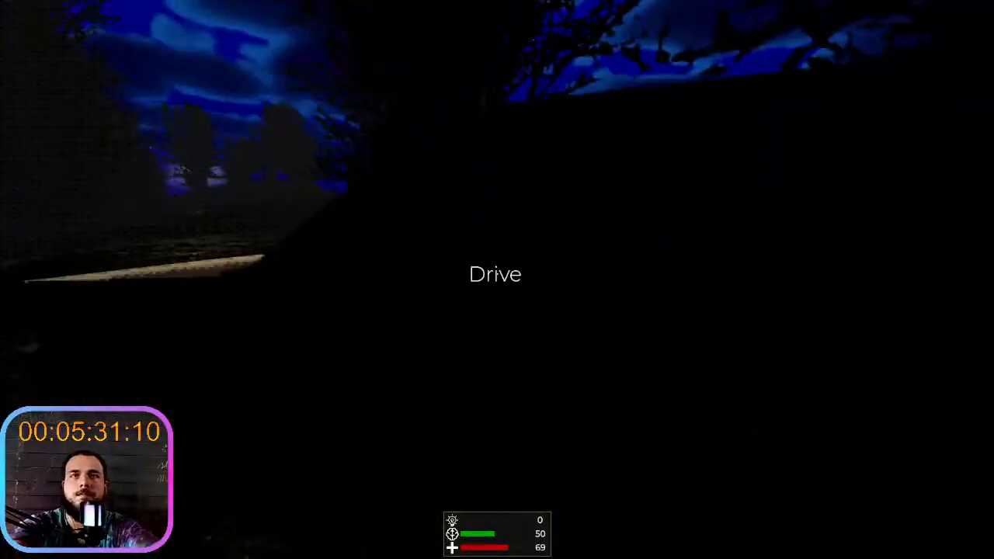
pyautogui.press('e')
# - Drive the red car forward over the dark ground between the trees and brake in front of the large tree
pyautogui.press('w')
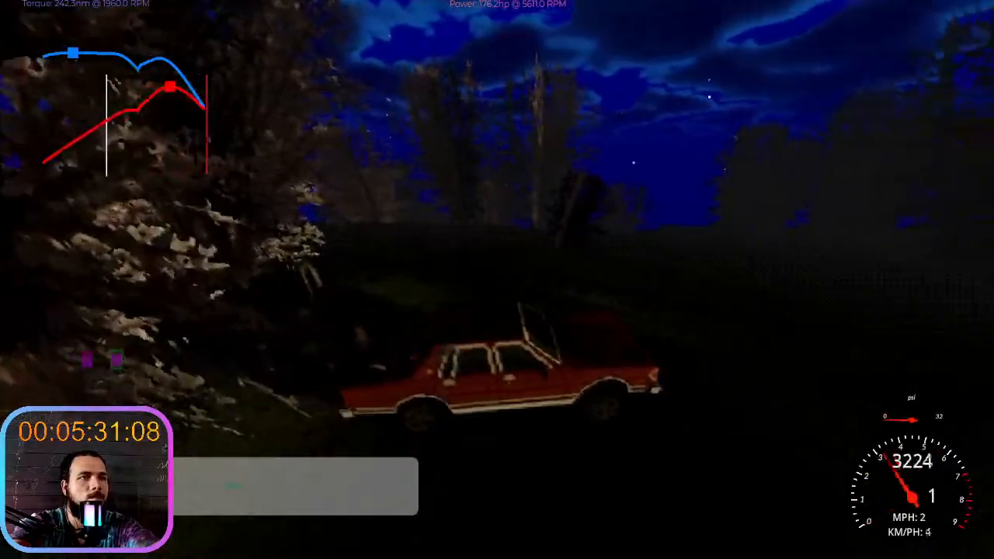
pyautogui.press('d')
pyautogui.press('w')
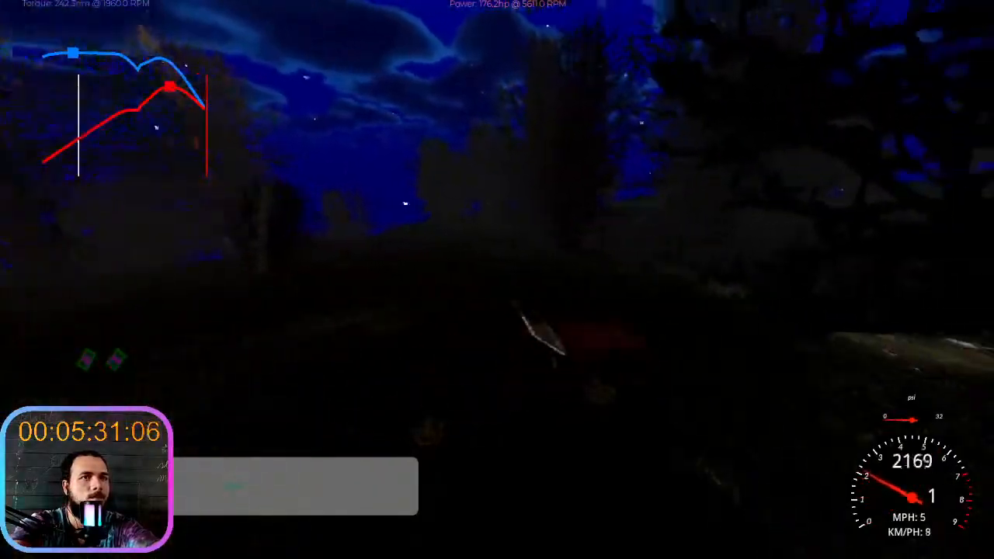
pyautogui.press('w')
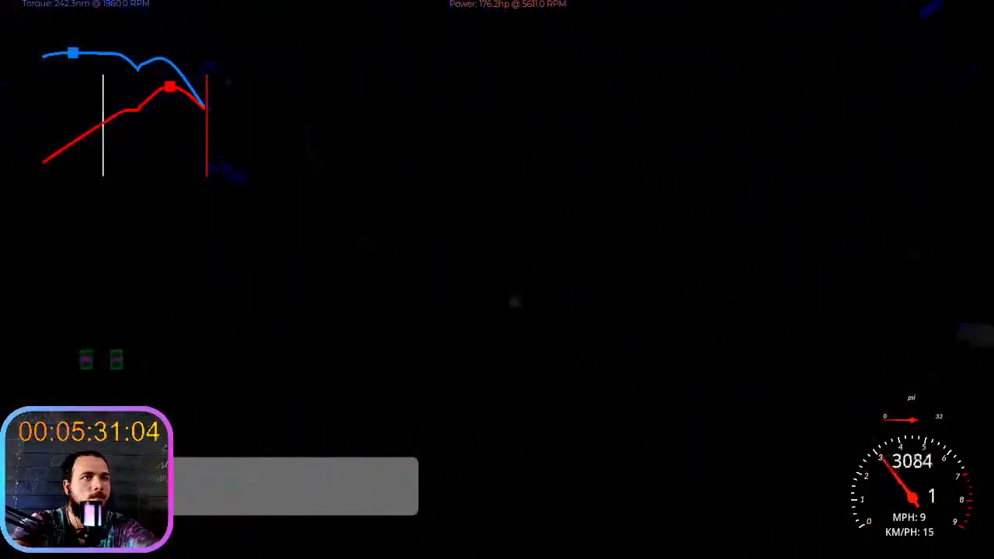
pyautogui.press('s')
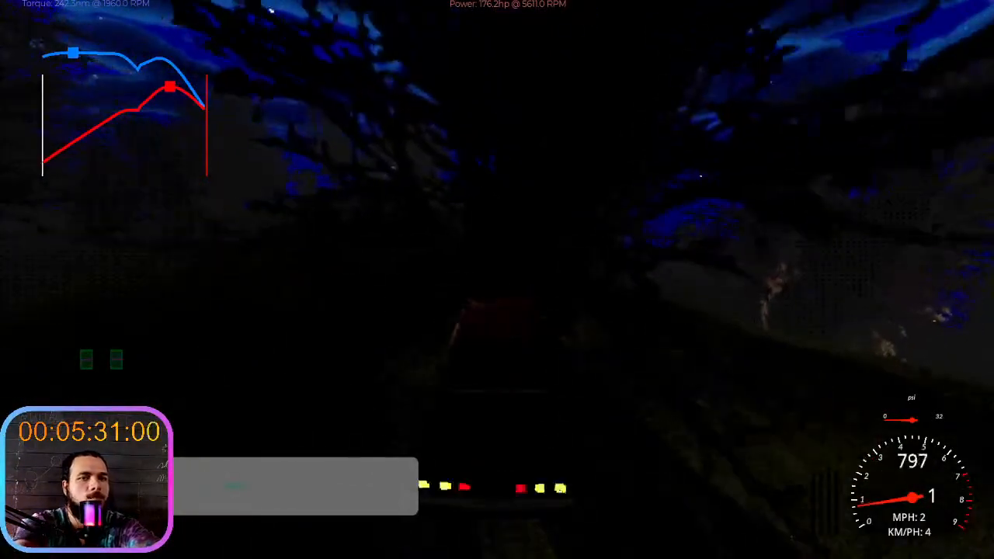
# - Reverse the car away from the large tree and bring it to a stop on the grass
pyautogui.press('s')
pyautogui.press('s')
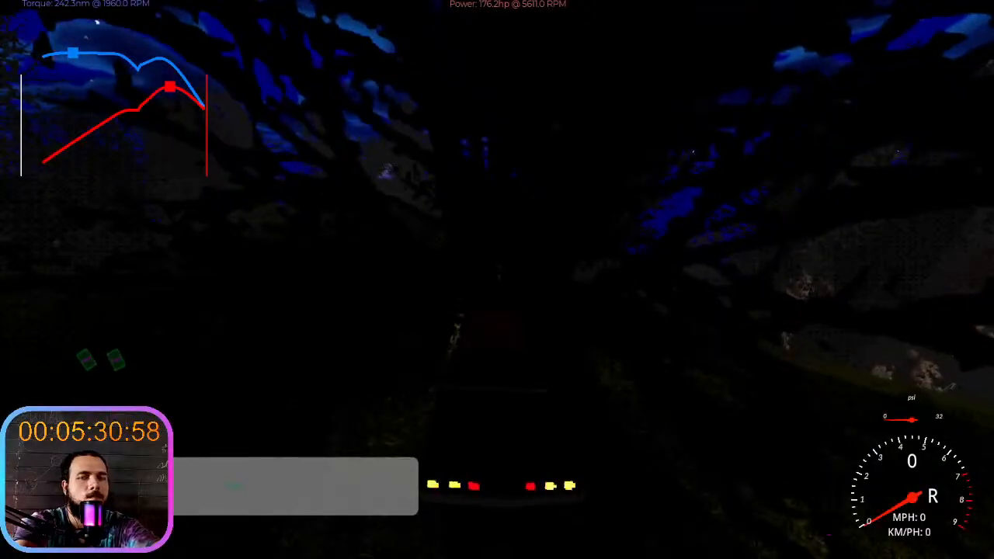
pyautogui.press('s')
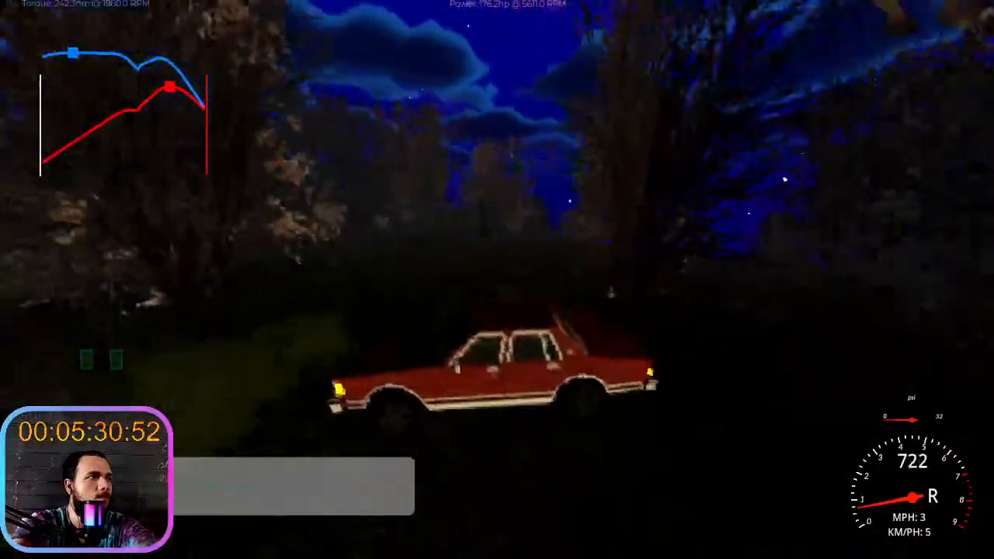
pyautogui.press('s')
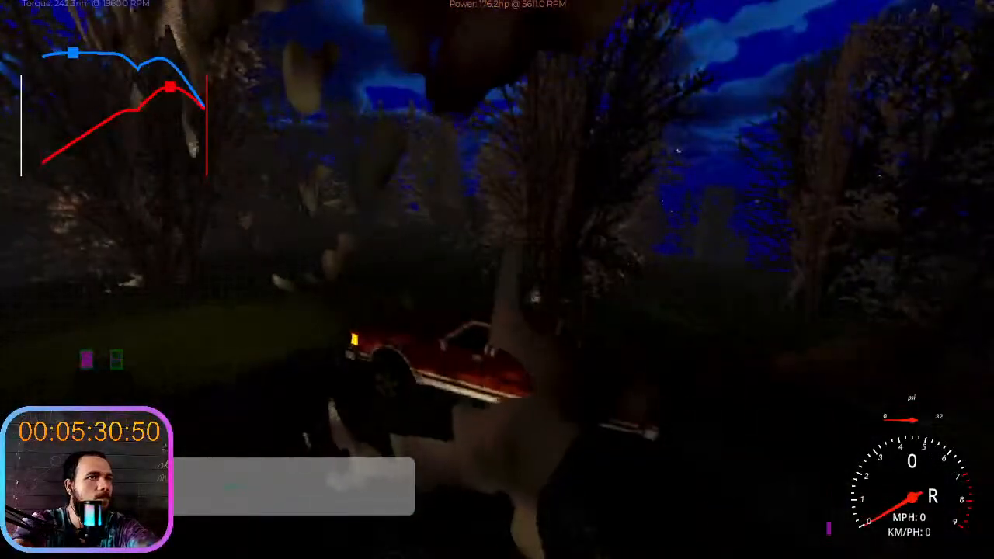
pyautogui.press('s')
pyautogui.press('s')
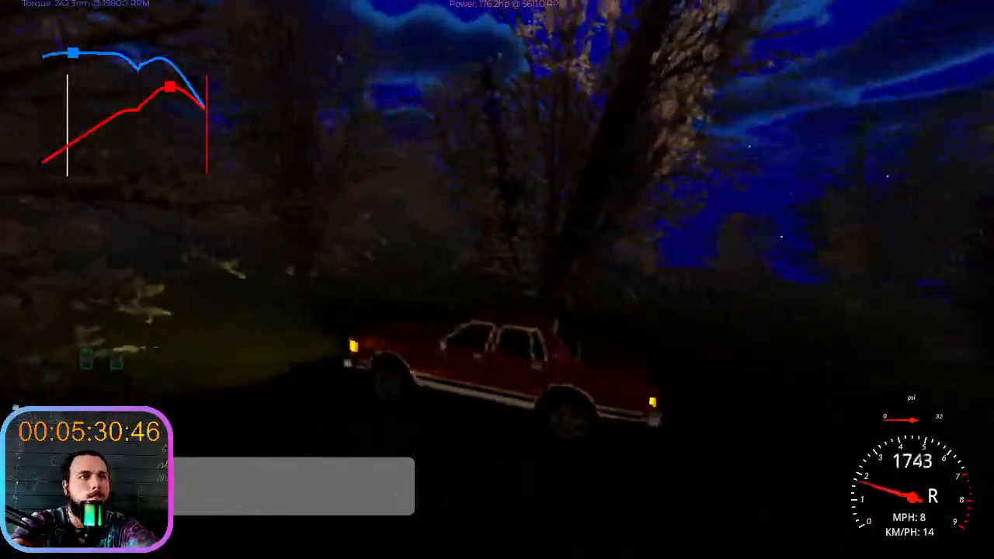
pyautogui.press('w')
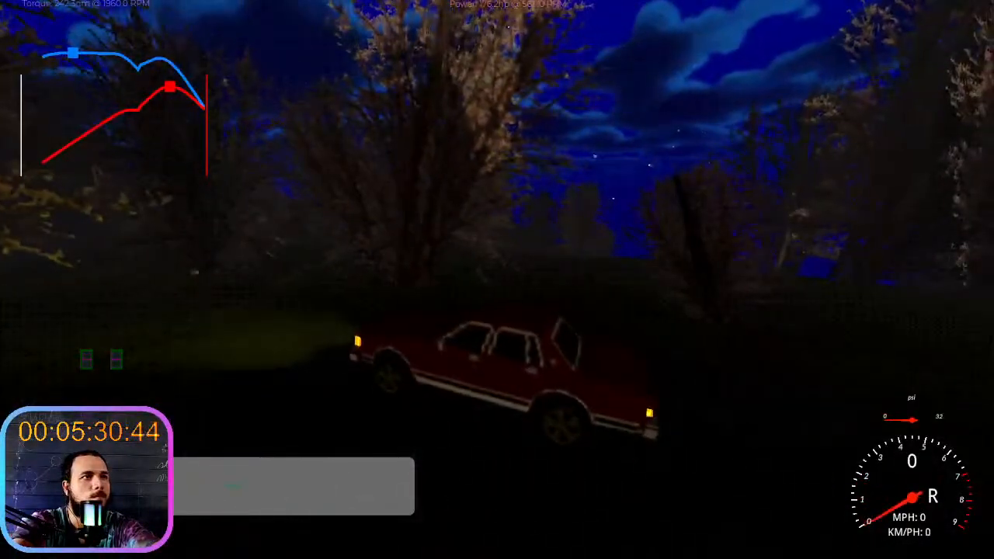
# - Get out of the car, run around its front and get back into the driver's seat
pyautogui.press('e')
pyautogui.press('e')
pyautogui.press('e')
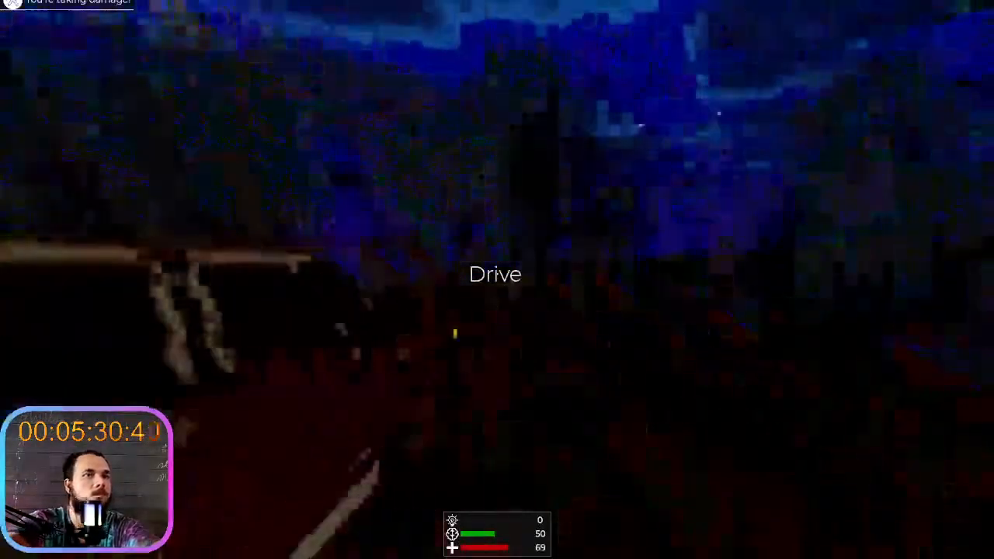
pyautogui.hotkey('shift', 'w')
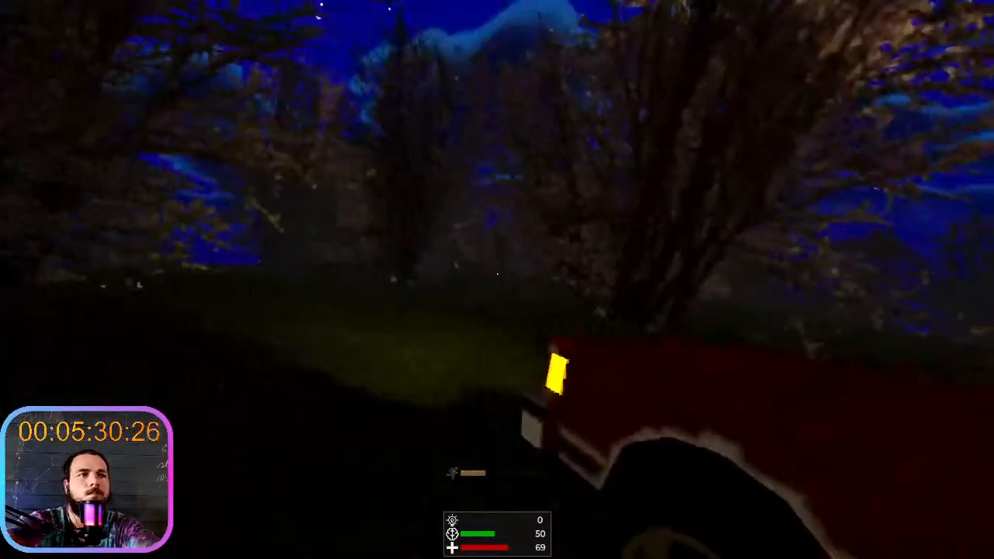
pyautogui.press('e')
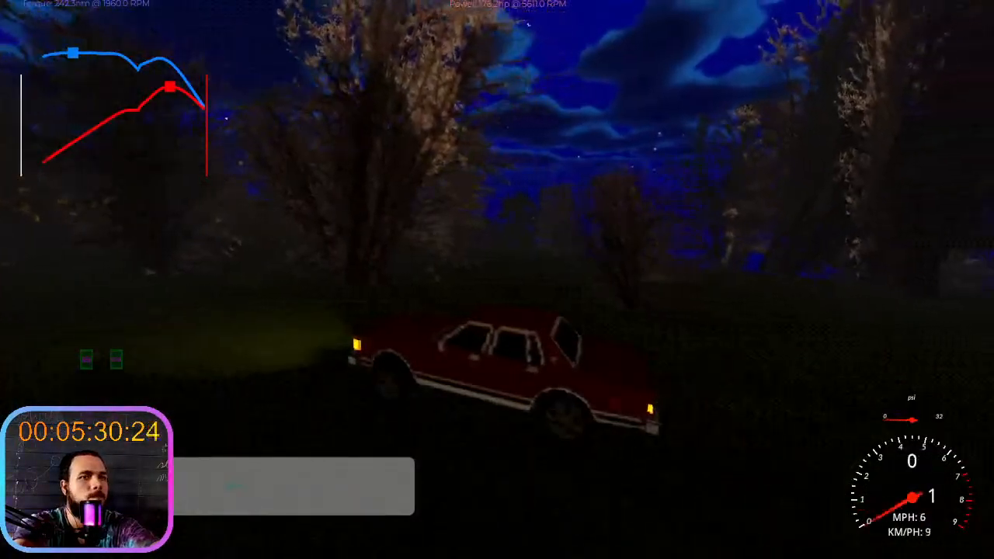
# - Drive the car forward through the forest, steering around the trees and bushes to test the smoothed terrain
pyautogui.press('w')
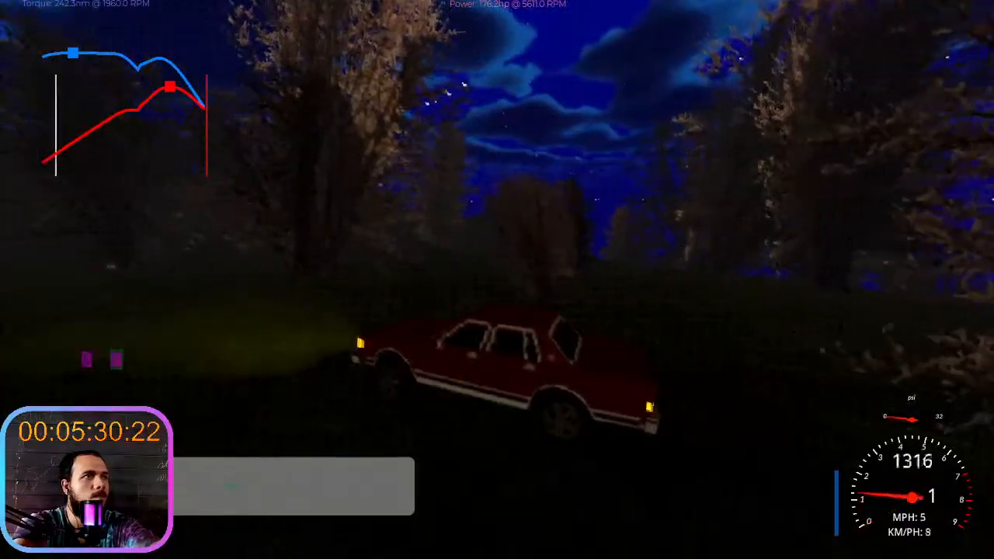
pyautogui.press('d')
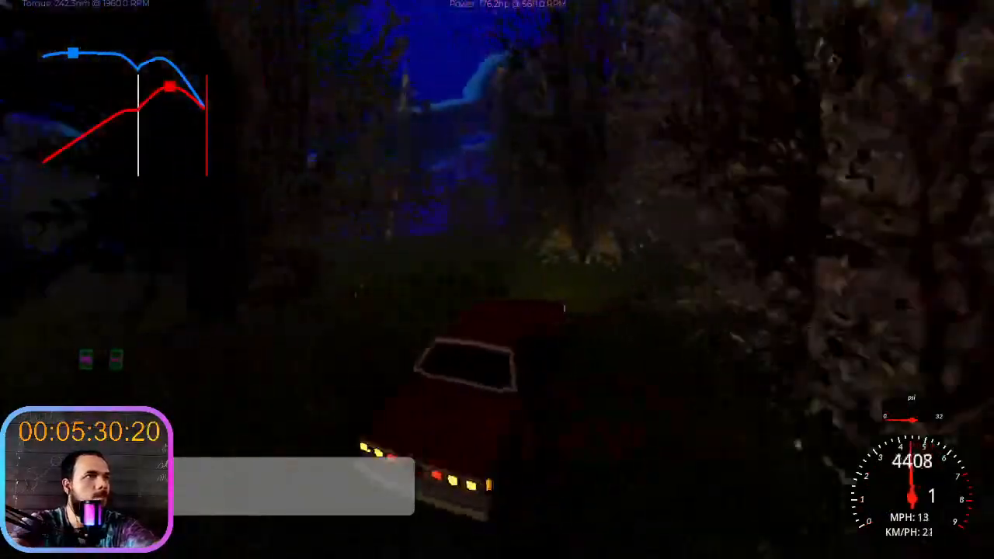
pyautogui.press('w')
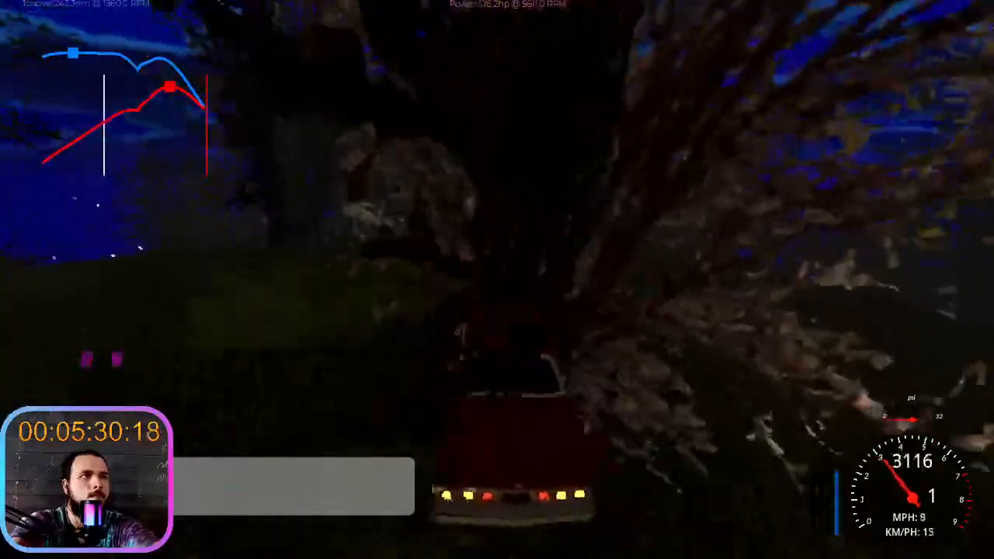
pyautogui.press('a')
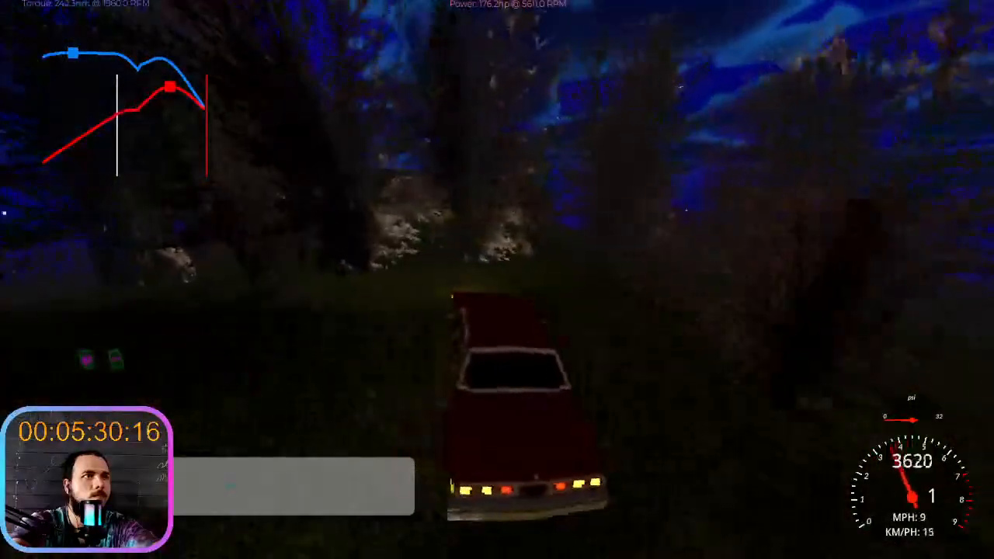
pyautogui.press('w')
pyautogui.press('a')
pyautogui.press('w')
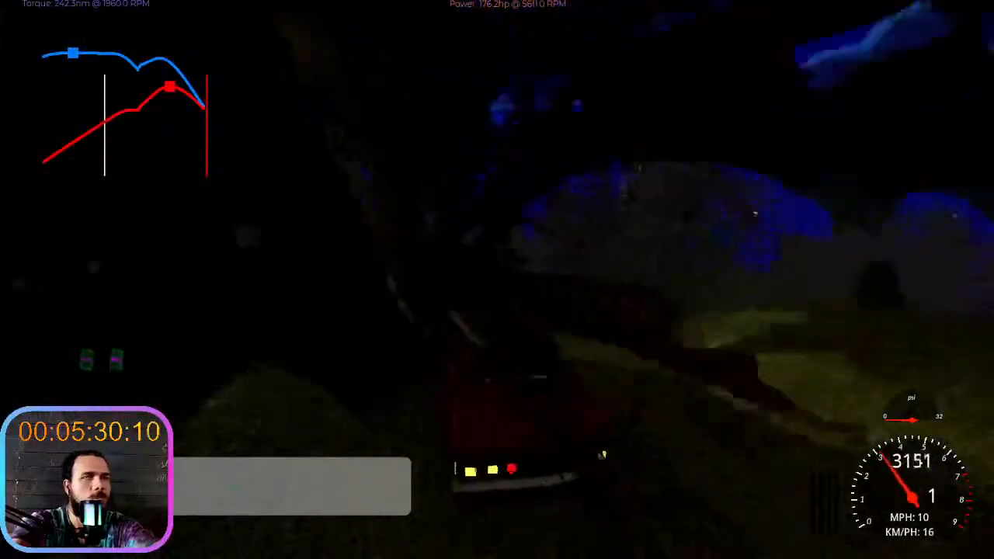
# - Brake and steer the car to end the test drive, and stop the running project
pyautogui.press('s')
pyautogui.press('d')
pyautogui.press('d')
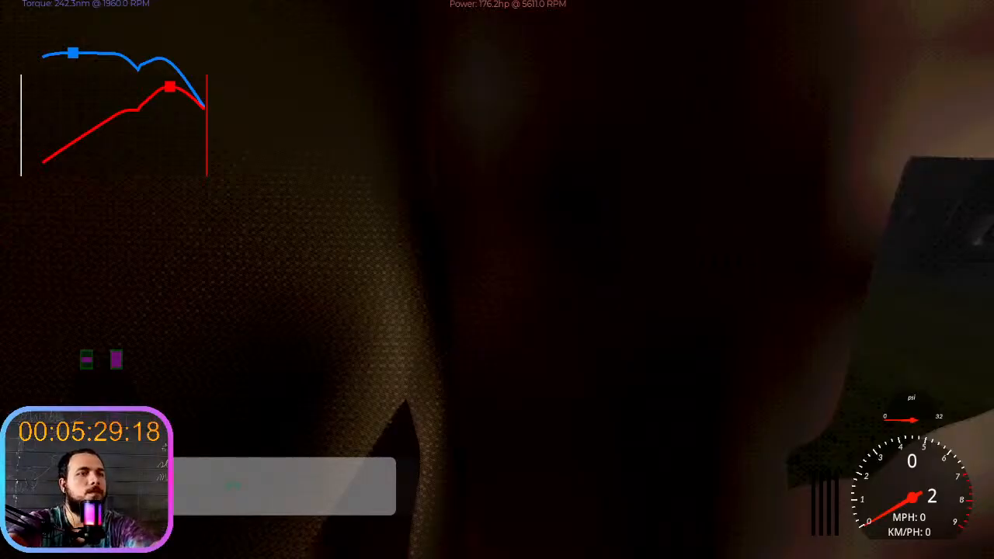
pyautogui.press('F8')
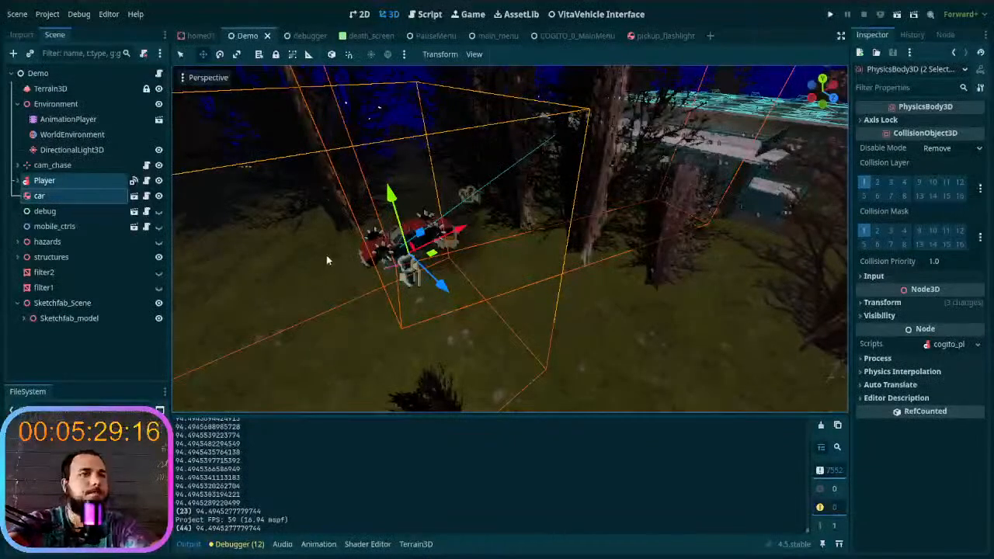
# - Select Terrain3D and set the Slope tool's brush size to 20 m for the dark trail beside the building
pyautogui.moveTo(480, 262); pyautogui.dragTo(497, 280, button='middle')
pyautogui.press('w')
pyautogui.moveTo(497, 280)
pyautogui.mouseDown(button='right')
pyautogui.moveTo(474, 261)
pyautogui.moveTo(513, 261)
pyautogui.moveTo(512, 291)
pyautogui.moveTo(614, 307)
pyautogui.moveTo(513, 291)
pyautogui.mouseUp(button='right')
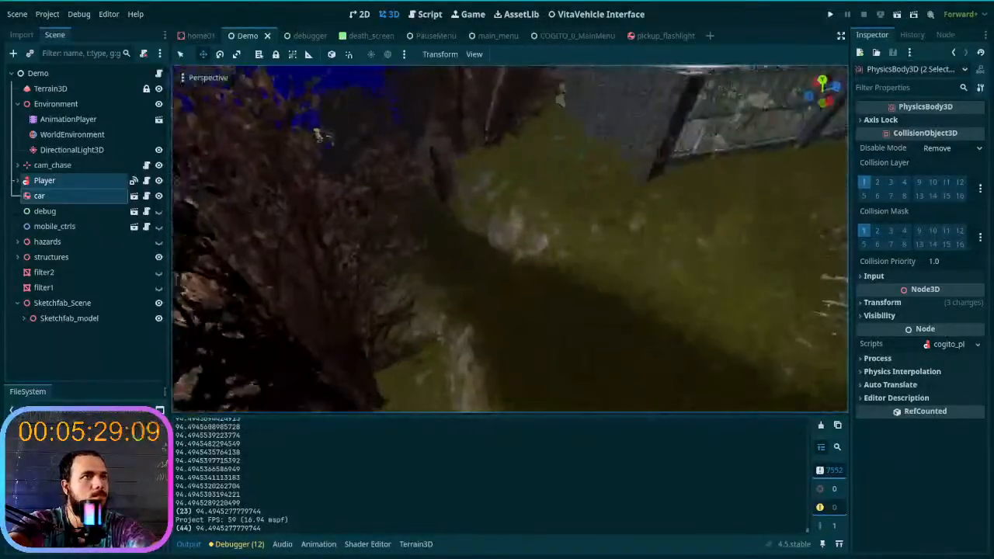
pyautogui.click(49, 89)
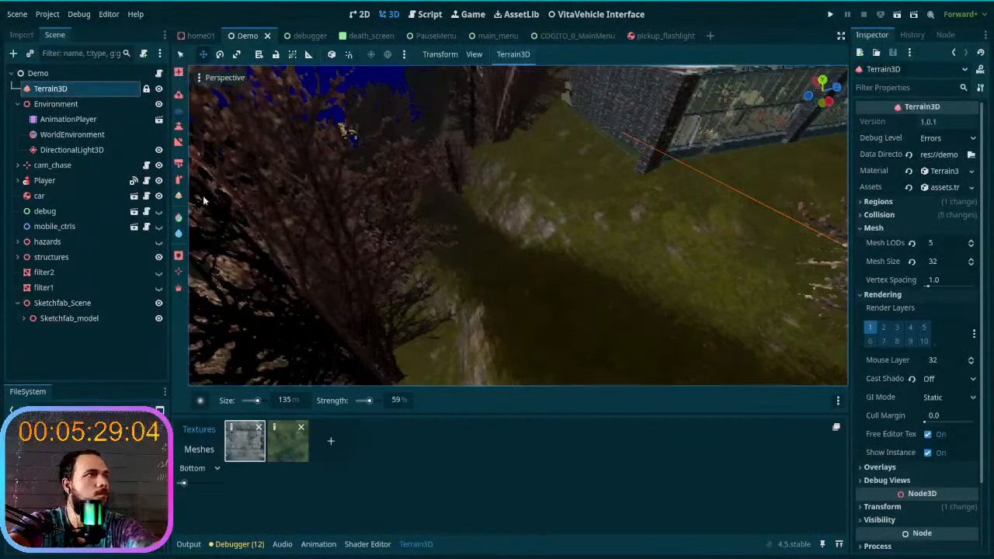
pyautogui.moveTo(497, 279)
pyautogui.mouseDown(button='right')
pyautogui.moveTo(532, 289)
pyautogui.moveTo(487, 271)
pyautogui.mouseUp(button='right')
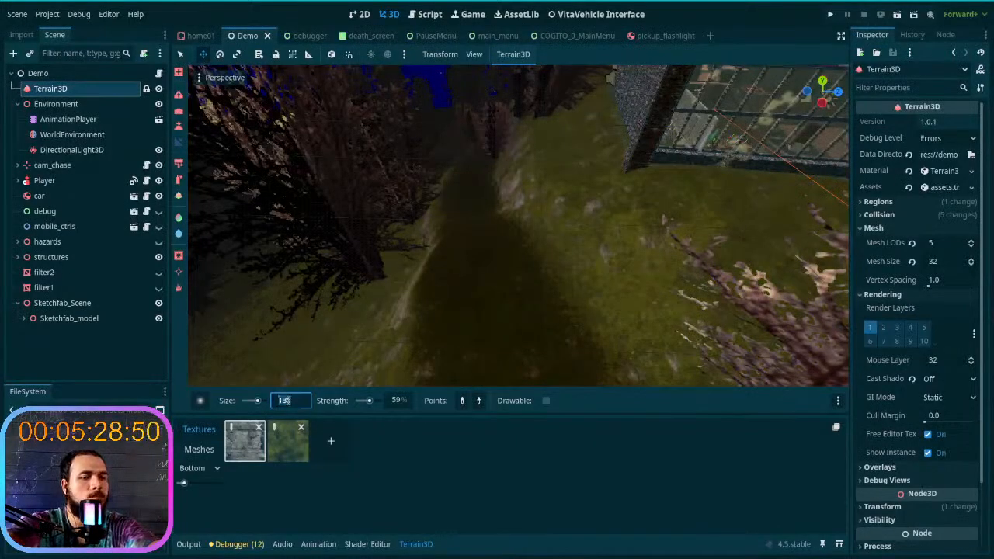
pyautogui.press('Return')
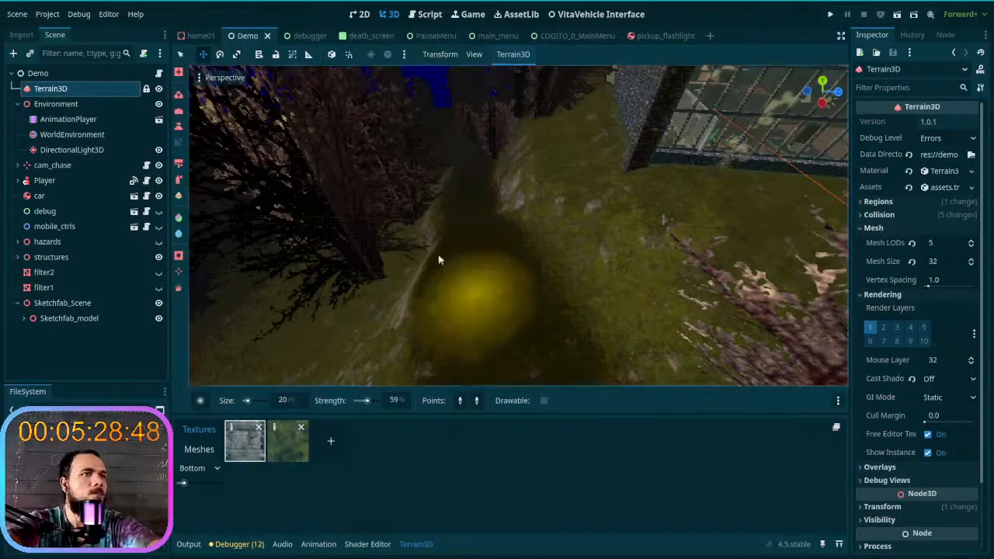
# - Slope two consecutive stretches of the dark trail that runs past the building towards the rocky hillside
pyautogui.click(478, 275)
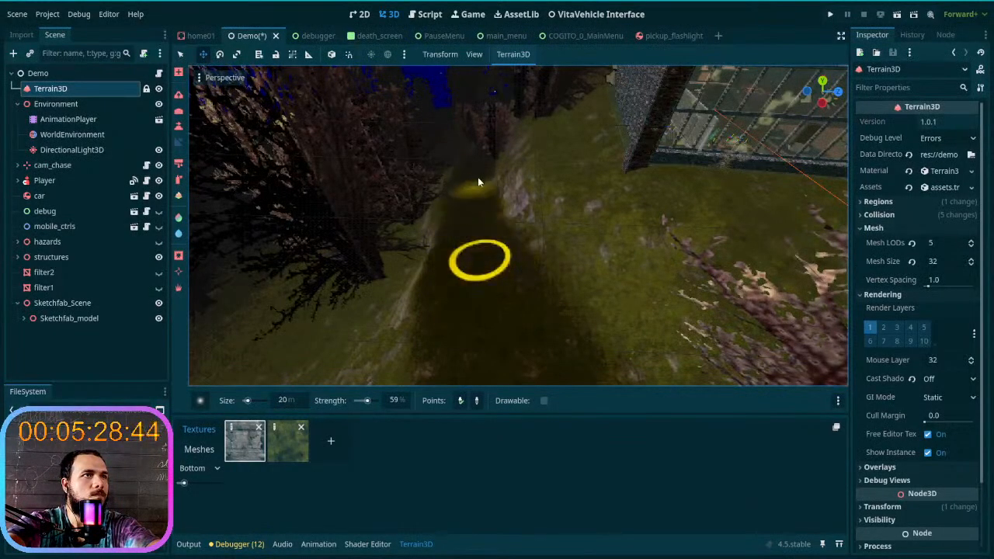
pyautogui.click(478, 177)
pyautogui.press('w')
pyautogui.moveTo(465, 196); pyautogui.dragTo(470, 223, button='right')
pyautogui.click(489, 295)
pyautogui.click(480, 195)
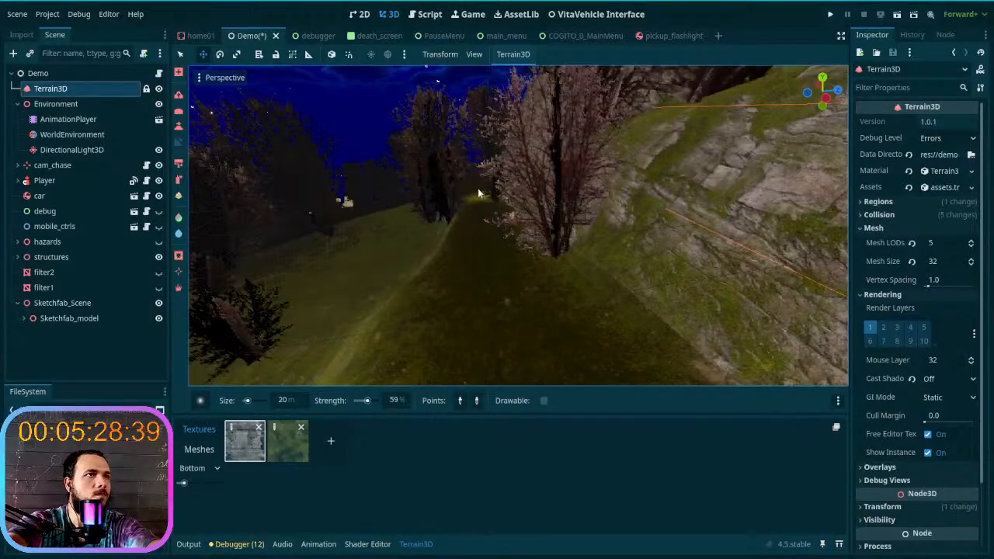
# - Slope the trail segment by segment along the foot of the steep rock face
pyautogui.moveTo(493, 291); pyautogui.dragTo(498, 314, button='right')
pyautogui.click(498, 327)
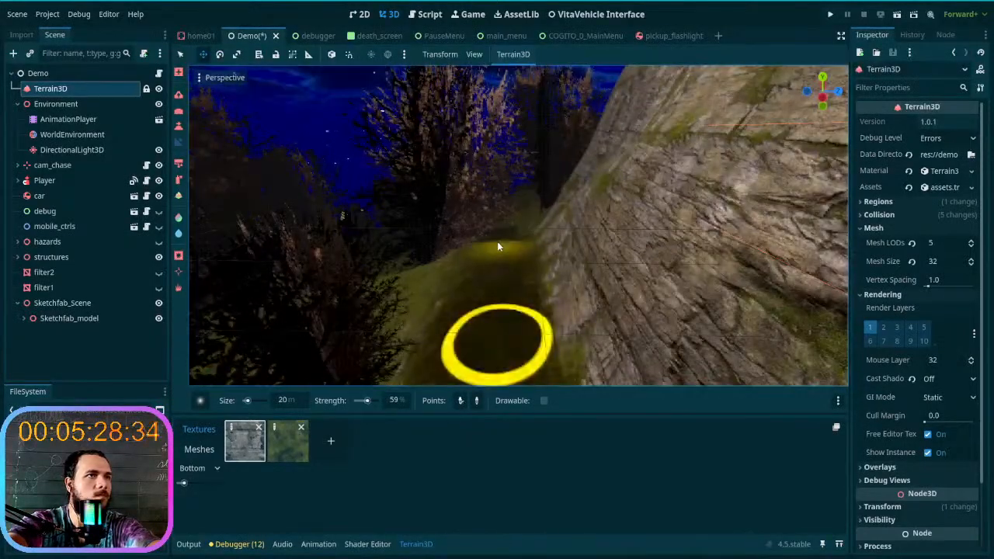
pyautogui.click(497, 239)
pyautogui.click(495, 301)
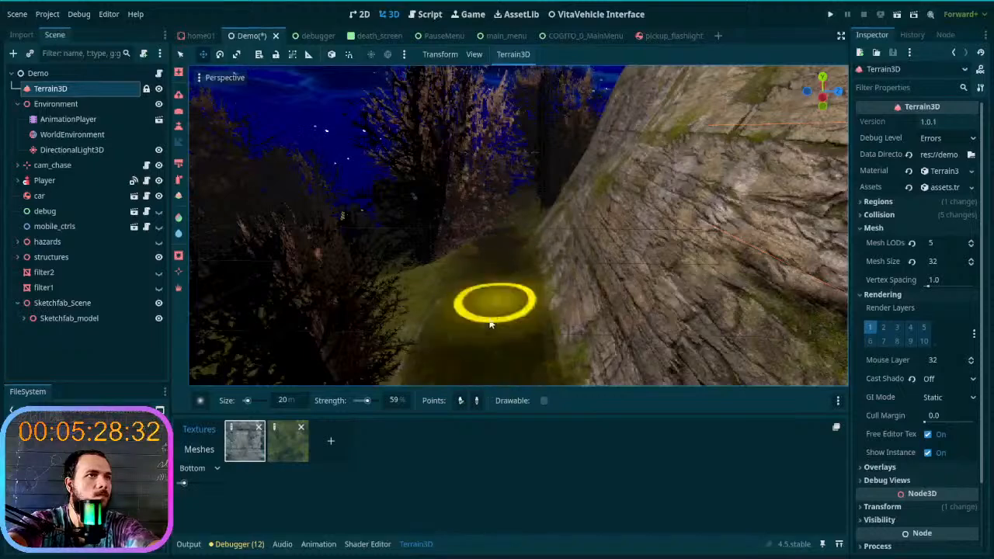
pyautogui.click(488, 327)
pyautogui.press('w')
pyautogui.moveTo(495, 307)
pyautogui.mouseDown(button='right')
pyautogui.moveTo(485, 309)
pyautogui.moveTo(495, 308)
pyautogui.mouseUp(button='right')
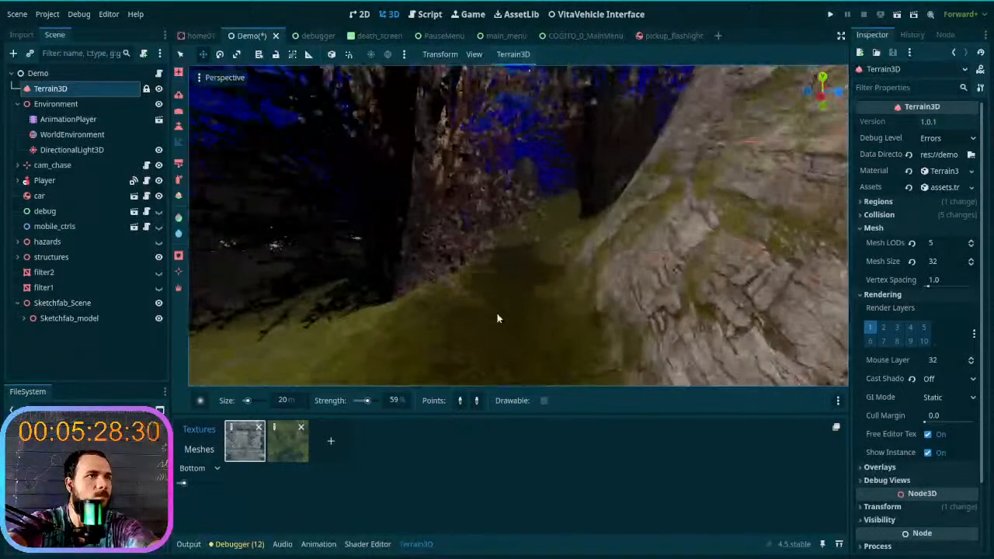
pyautogui.click(498, 328)
pyautogui.click(507, 254)
# - Slope the ground across the dark hollow towards the trail leading uphill between the trees
pyautogui.moveTo(506, 252); pyautogui.dragTo(423, 276, button='right')
pyautogui.press('w')
pyautogui.click(455, 267)
pyautogui.click(542, 282)
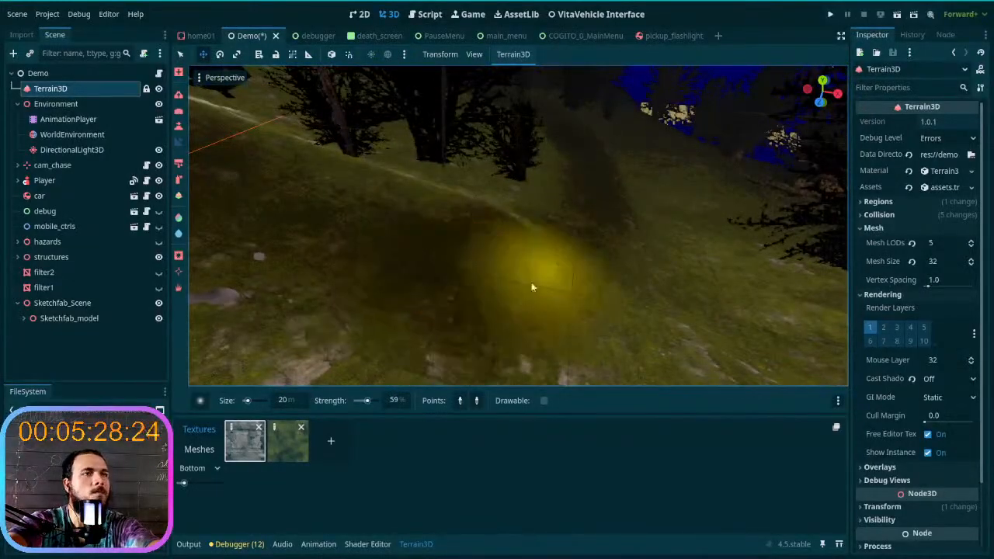
pyautogui.click(516, 288)
pyautogui.click(599, 222)
pyautogui.click(551, 282)
pyautogui.click(607, 188)
pyautogui.click(580, 249)
# - Widen the sloped junction by adding slopes along the near side of the hollow and the foot of the uphill trail
pyautogui.click(471, 334)
pyautogui.click(495, 317)
pyautogui.click(595, 317)
pyautogui.click(604, 308)
pyautogui.click(634, 231)
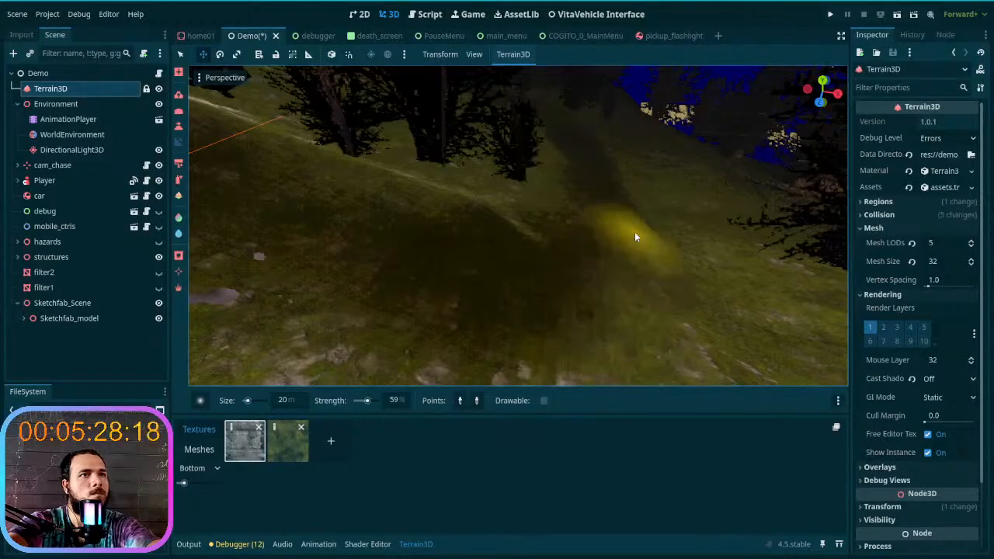
pyautogui.click(621, 281)
pyautogui.click(622, 202)
pyautogui.click(622, 204)
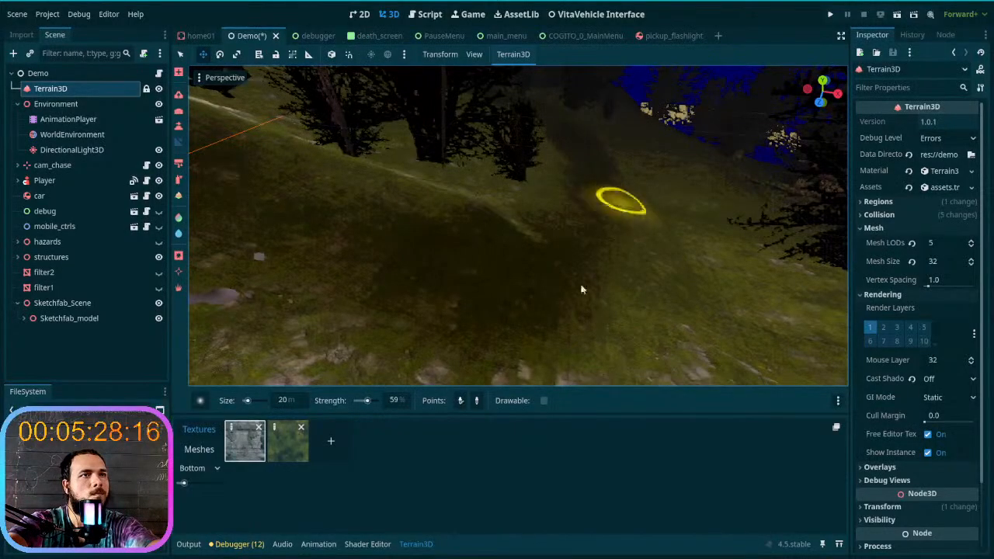
pyautogui.click(566, 309)
# - Slope the ground from the dark hollow around the foot of the large tree, segment by segment
pyautogui.moveTo(565, 309); pyautogui.dragTo(472, 236, button='right')
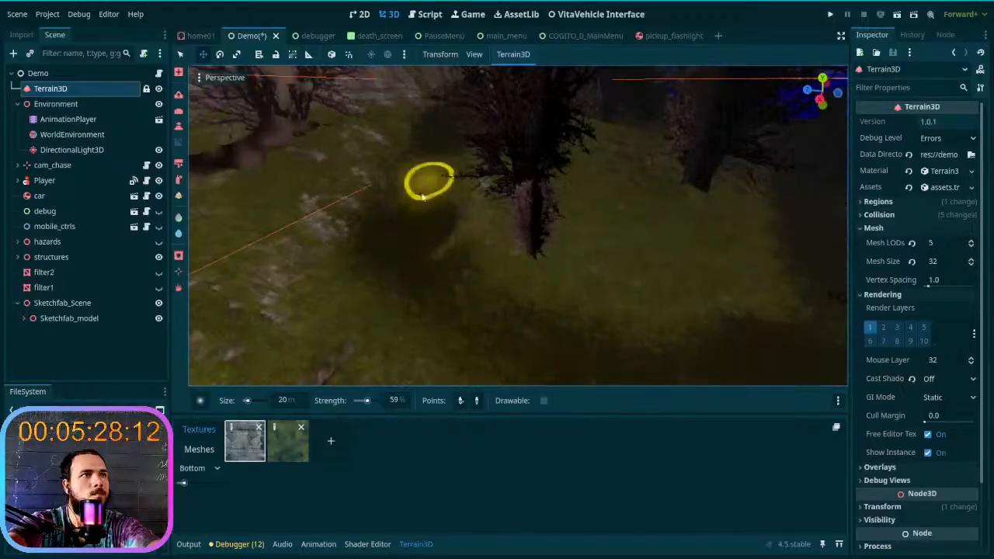
pyautogui.click(452, 302)
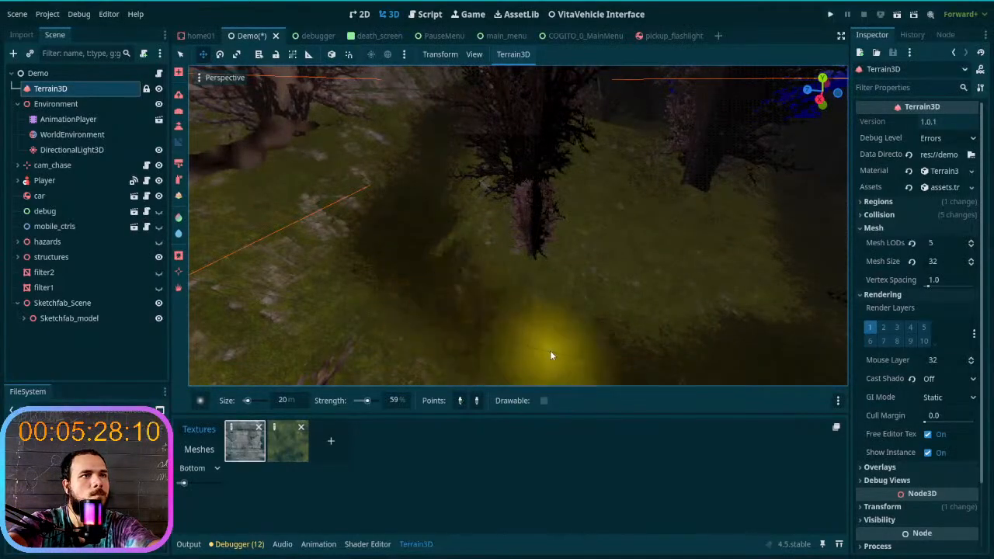
pyautogui.moveTo(551, 352); pyautogui.dragTo(594, 354, button='right')
pyautogui.click(510, 349)
pyautogui.click(612, 296)
pyautogui.click(628, 200)
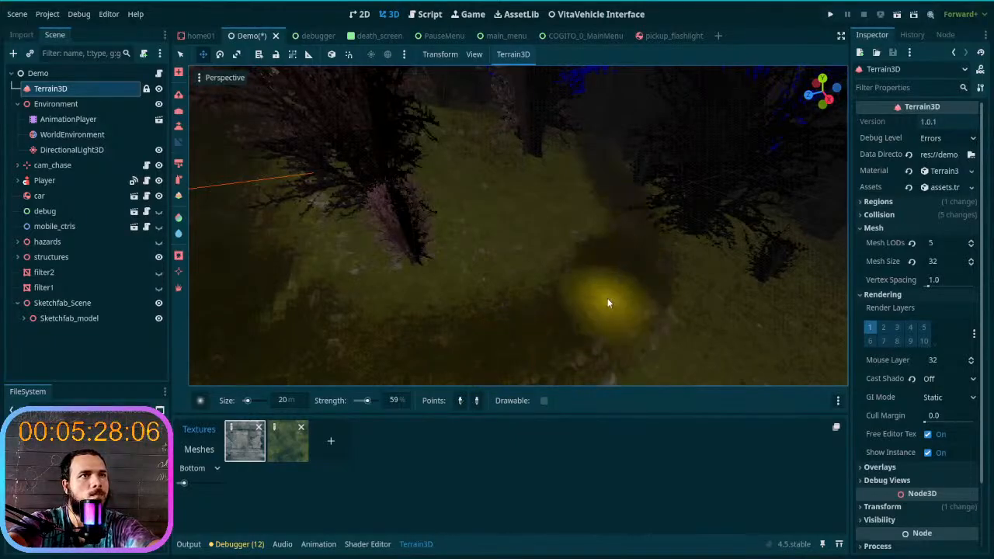
# - Slope the bend beyond the large tree and the trail stretch leading in between the dark trees
pyautogui.moveTo(610, 292); pyautogui.dragTo(614, 256, button='right')
pyautogui.moveTo(601, 320); pyautogui.dragTo(606, 346, button='right')
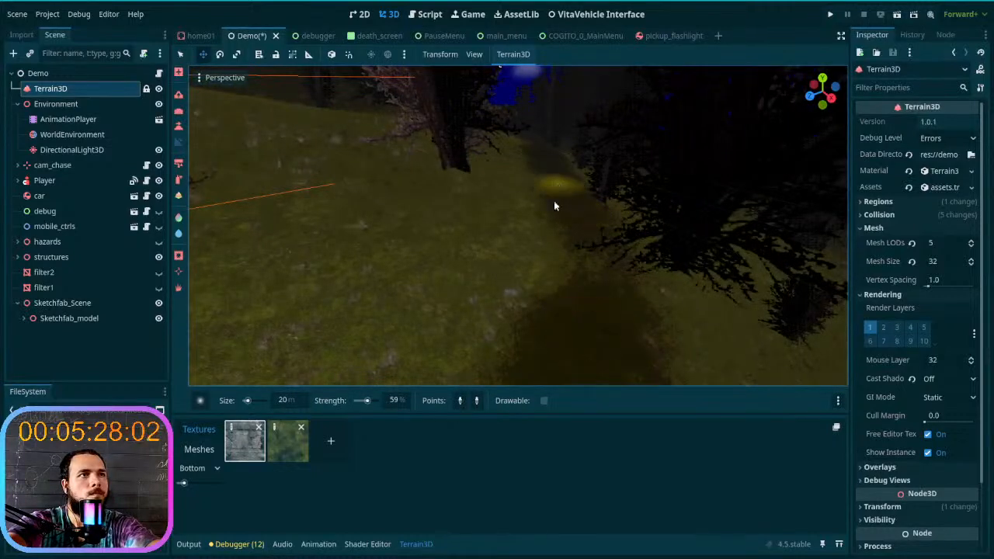
pyautogui.click(556, 184)
pyautogui.click(561, 329)
pyautogui.moveTo(561, 329); pyautogui.dragTo(571, 305, button='right')
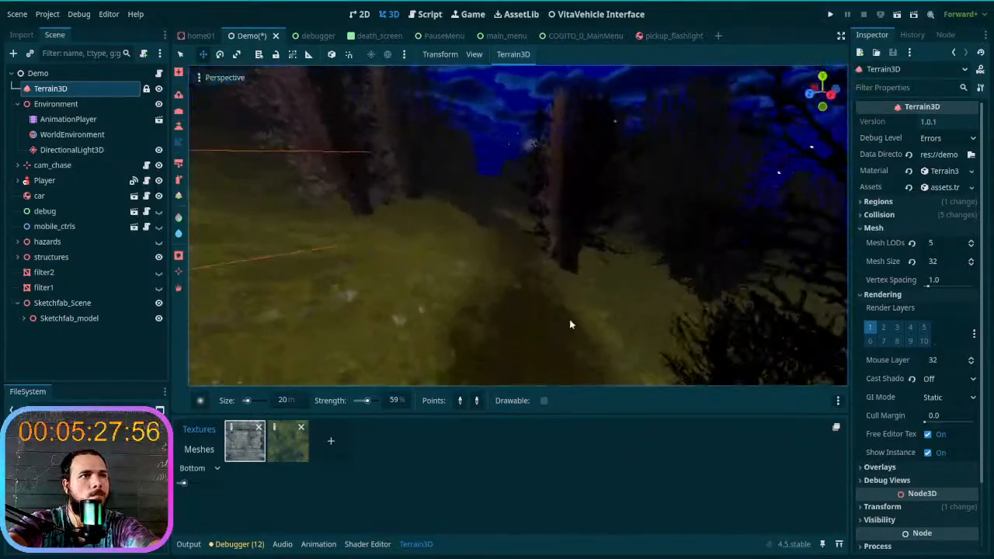
# - Slope the narrow trail past the tall bare trunk and onward across the open grass
pyautogui.click(503, 229)
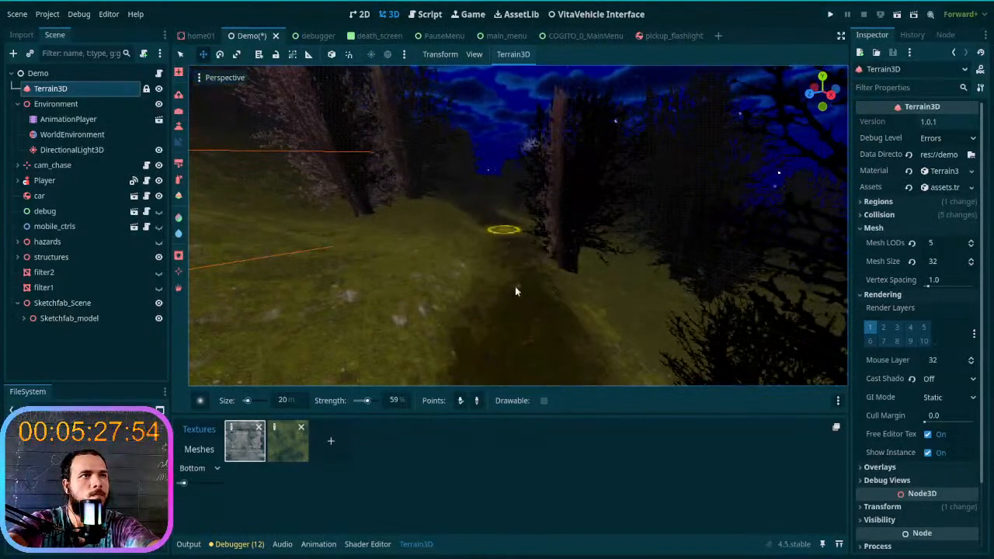
pyautogui.click(516, 336)
pyautogui.moveTo(499, 232)
pyautogui.mouseDown(button='right')
pyautogui.moveTo(489, 272)
pyautogui.moveTo(512, 291)
pyautogui.mouseUp(button='right')
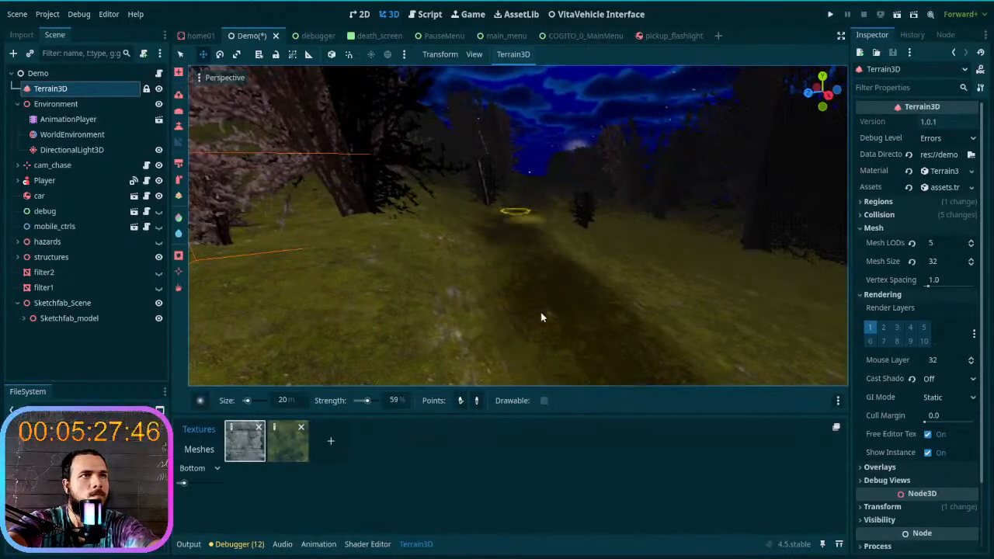
pyautogui.click(536, 197)
pyautogui.press('w')
pyautogui.moveTo(532, 270)
pyautogui.mouseDown(button='right')
pyautogui.moveTo(532, 235)
pyautogui.moveTo(514, 301)
pyautogui.mouseUp(button='right')
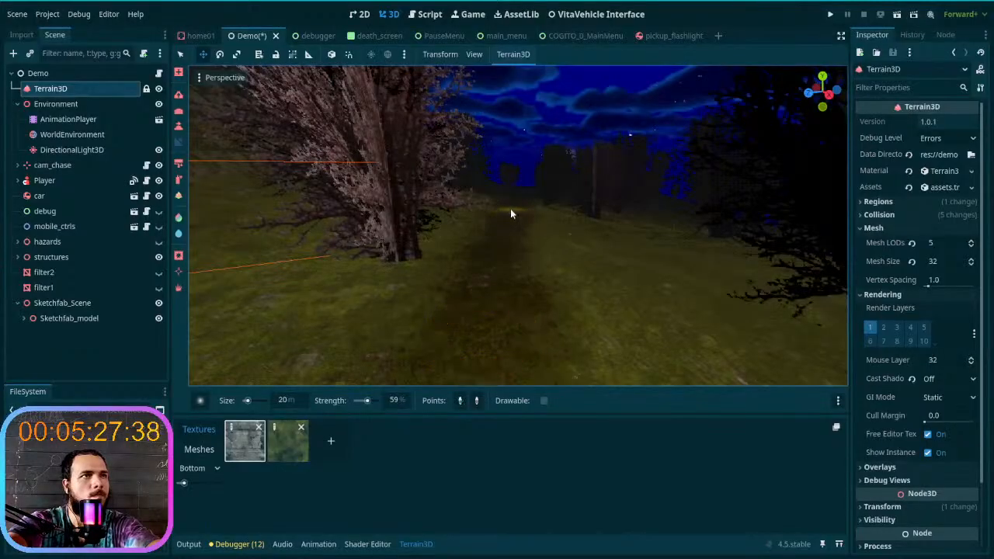
# - Slope the straight trail through the forest in consecutive segments beyond the pale blossoming tree
pyautogui.moveTo(503, 311); pyautogui.dragTo(497, 295, button='right')
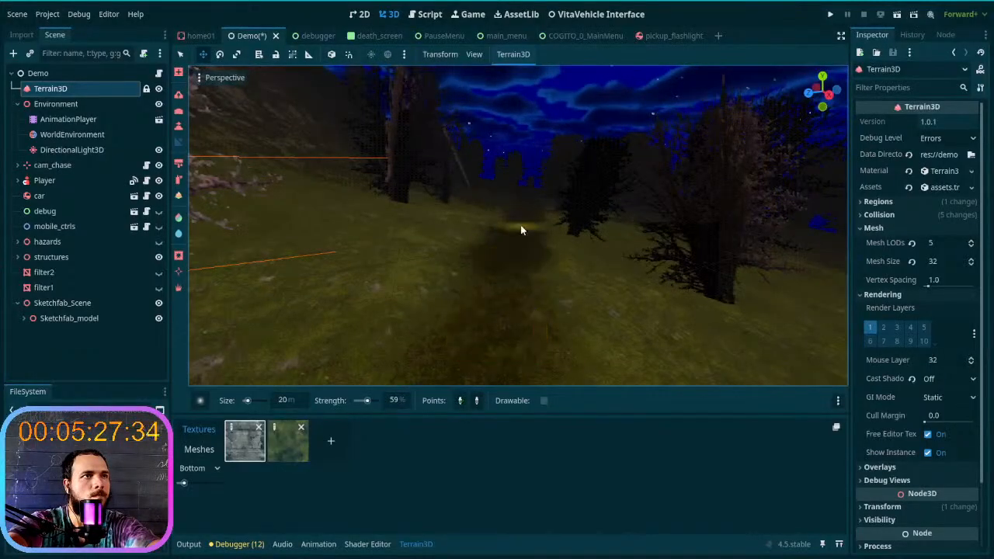
pyautogui.press('w')
pyautogui.moveTo(497, 384); pyautogui.dragTo(497, 375, button='right')
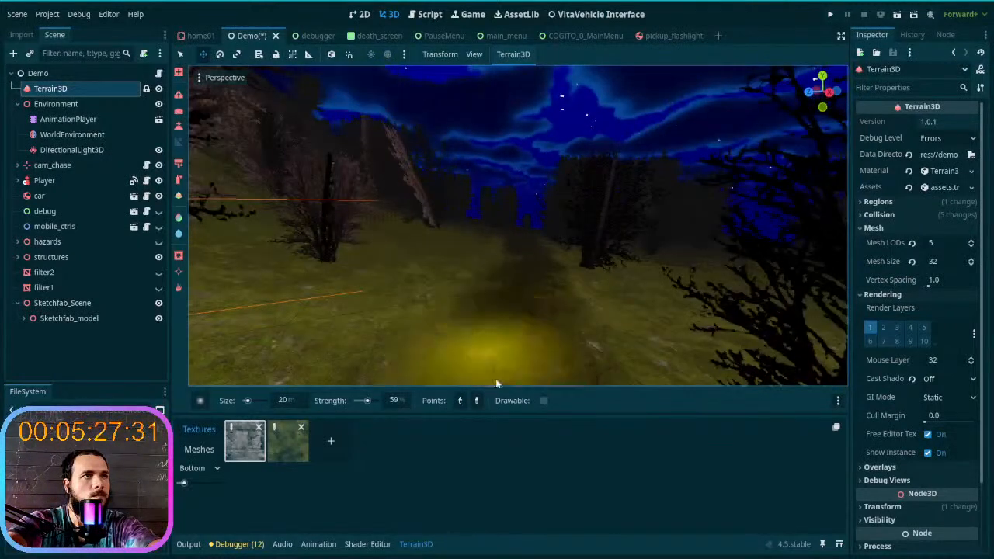
pyautogui.moveTo(526, 261); pyautogui.dragTo(525, 250, button='right')
pyautogui.click(526, 251)
pyautogui.press('w')
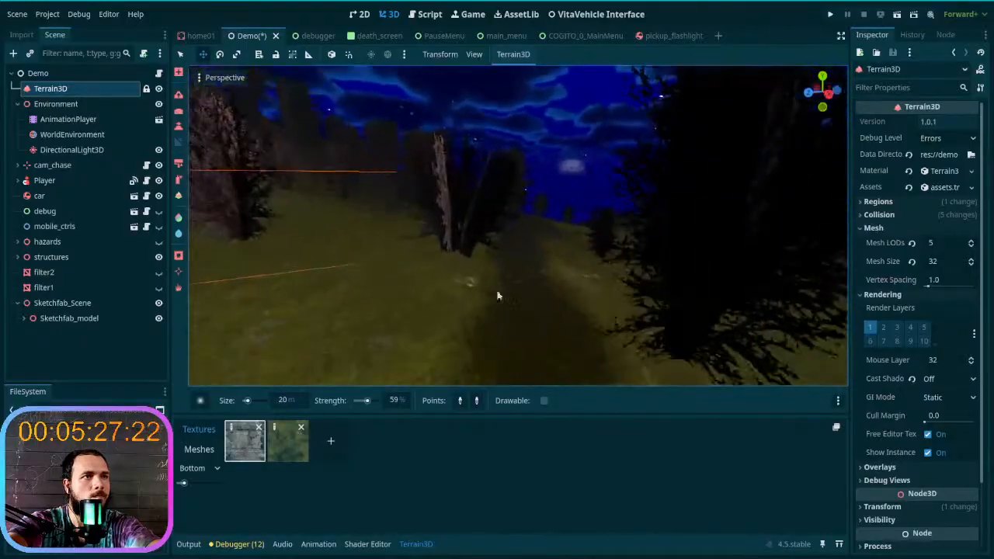
# - Slope the trail out of the forest and across the open hillside towards the pale rocky bank
pyautogui.click(538, 364)
pyautogui.click(518, 292)
pyautogui.moveTo(518, 234); pyautogui.dragTo(497, 250, button='right')
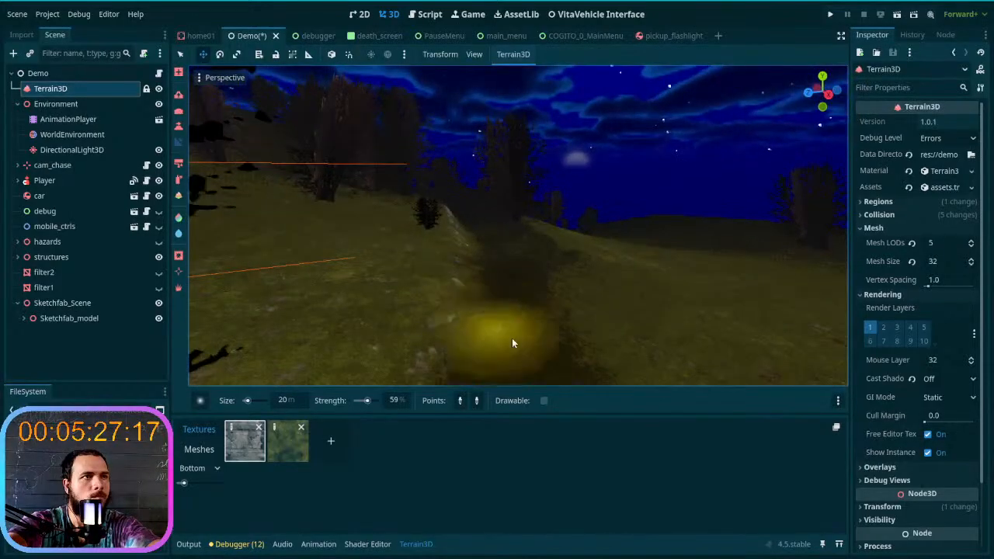
pyautogui.click(491, 245)
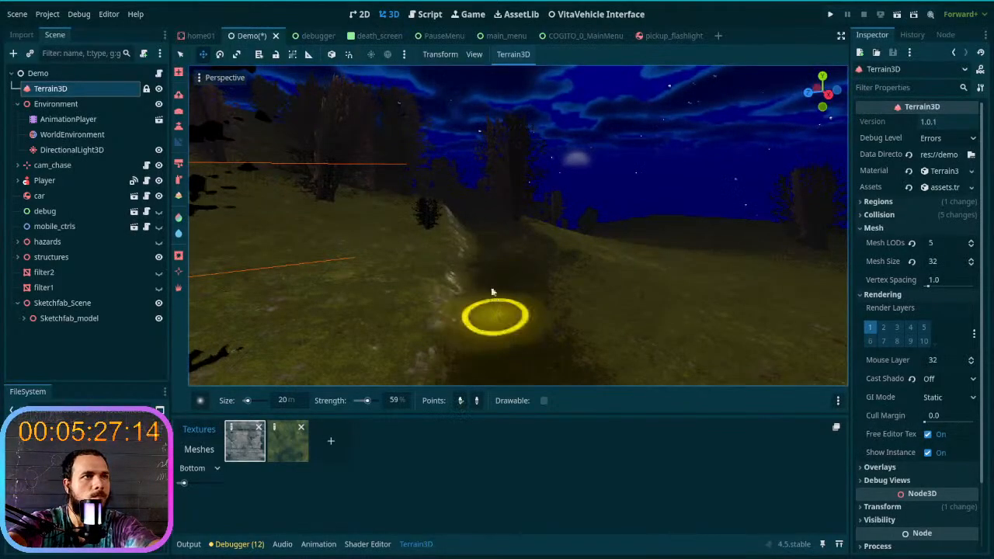
pyautogui.moveTo(483, 240); pyautogui.dragTo(499, 285, button='right')
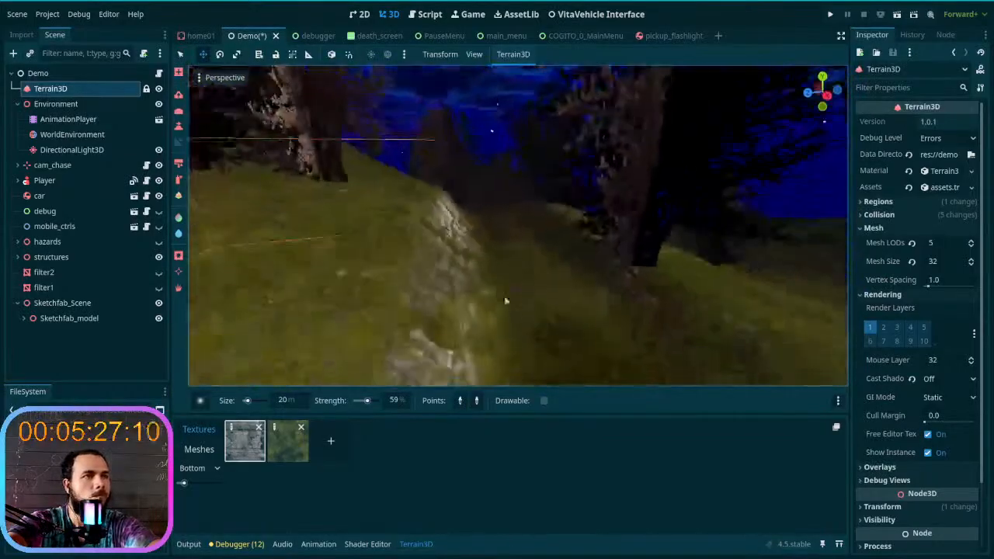
# - Slope the trail alongside the pale rocky bank and on into the grassy dip beyond it
pyautogui.click(495, 221)
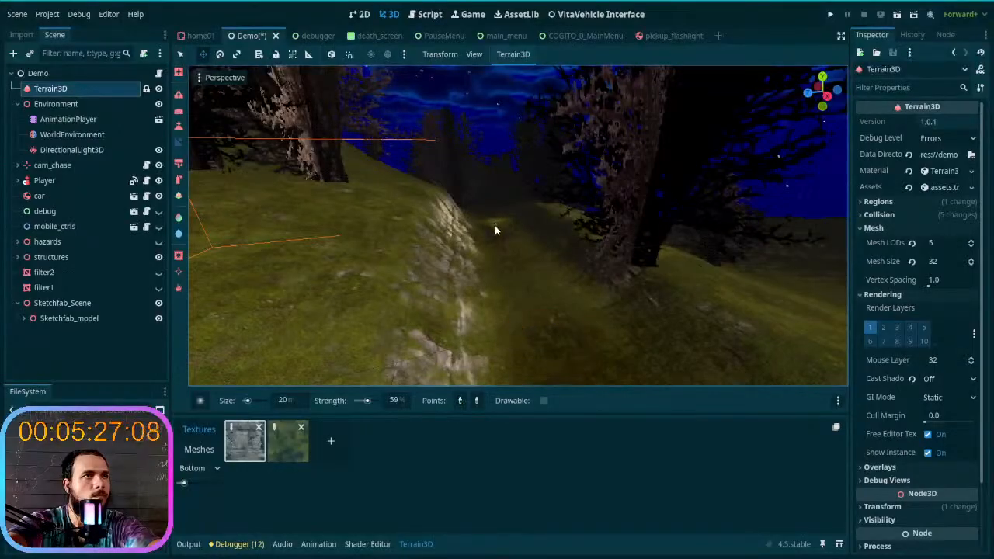
pyautogui.moveTo(549, 329); pyautogui.dragTo(539, 319, button='right')
pyautogui.moveTo(512, 274); pyautogui.dragTo(498, 341, button='right')
pyautogui.click(499, 331)
pyautogui.click(504, 224)
pyautogui.click(504, 223)
pyautogui.click(502, 337)
pyautogui.click(500, 341)
pyautogui.click(506, 247)
pyautogui.click(496, 324)
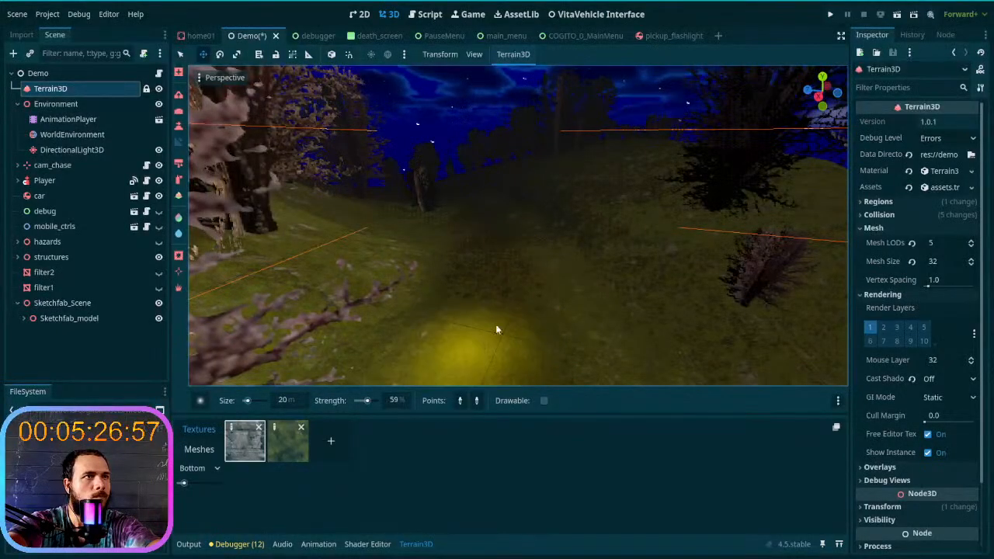
# - Slope the trail through the grassy dip towards the small shrub beside the dark rocky slope
pyautogui.click(500, 220)
pyautogui.click(499, 221)
pyautogui.click(499, 279)
pyautogui.press('w')
pyautogui.moveTo(493, 279); pyautogui.dragTo(497, 286, button='right')
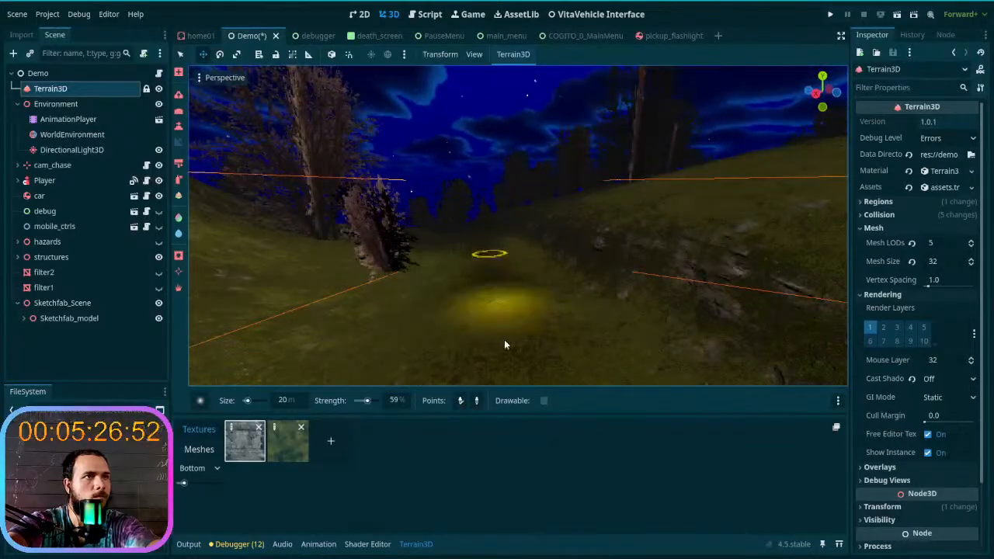
# - Slope the trail stretch past the small shrub, following the foot of the dark rocky slope
pyautogui.click(504, 344)
pyautogui.click(504, 342)
pyautogui.click(490, 243)
pyautogui.moveTo(489, 252); pyautogui.dragTo(489, 251, button='right')
pyautogui.press('w')
pyautogui.moveTo(499, 294); pyautogui.dragTo(498, 295, button='right')
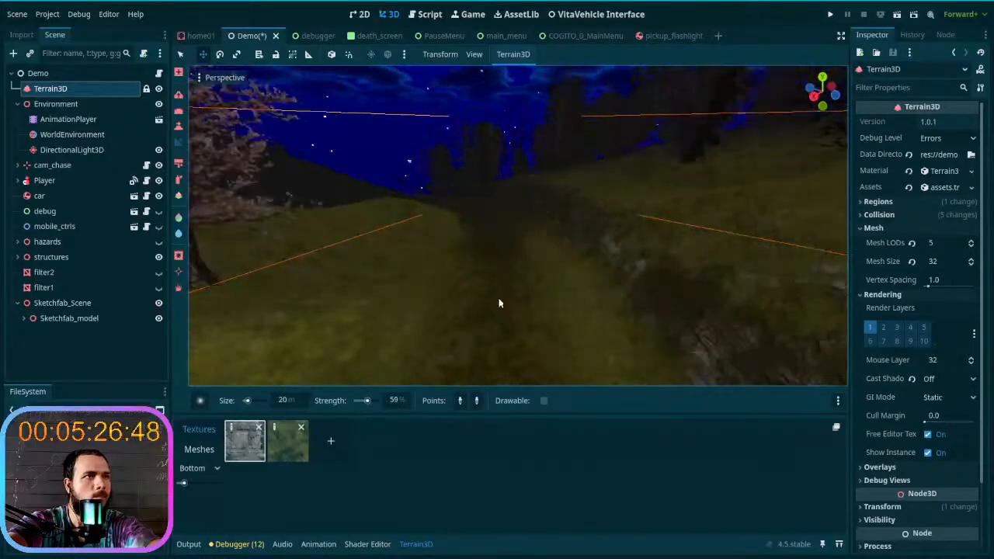
# - Slope the trail along the grassy ridge past the blossoming trees towards the small house
pyautogui.moveTo(493, 295)
pyautogui.mouseDown(button='right')
pyautogui.moveTo(494, 253)
pyautogui.moveTo(472, 277)
pyautogui.mouseUp(button='right')
pyautogui.press('w')
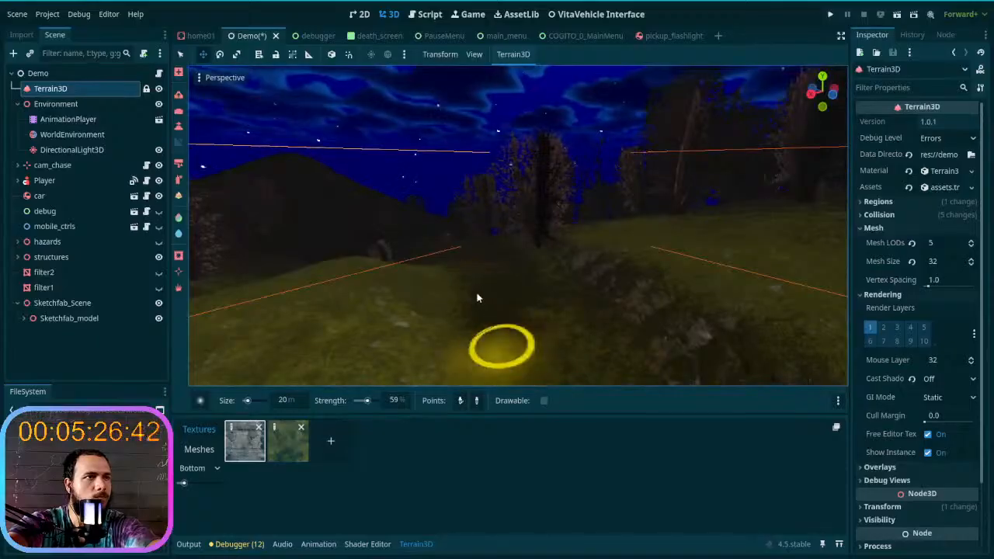
pyautogui.moveTo(477, 295)
pyautogui.mouseDown(button='right')
pyautogui.moveTo(477, 311)
pyautogui.moveTo(474, 295)
pyautogui.mouseUp(button='right')
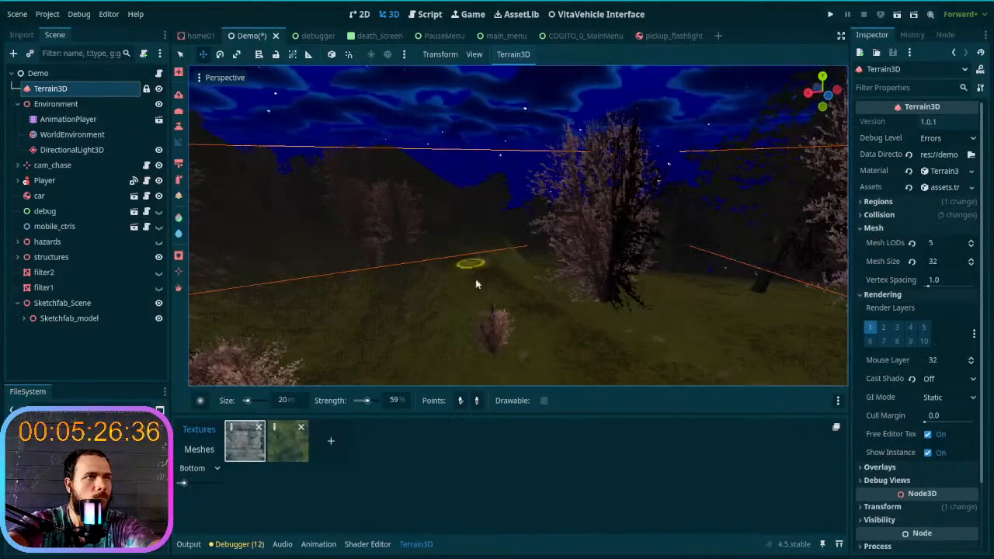
pyautogui.moveTo(570, 365); pyautogui.dragTo(571, 365, button='right')
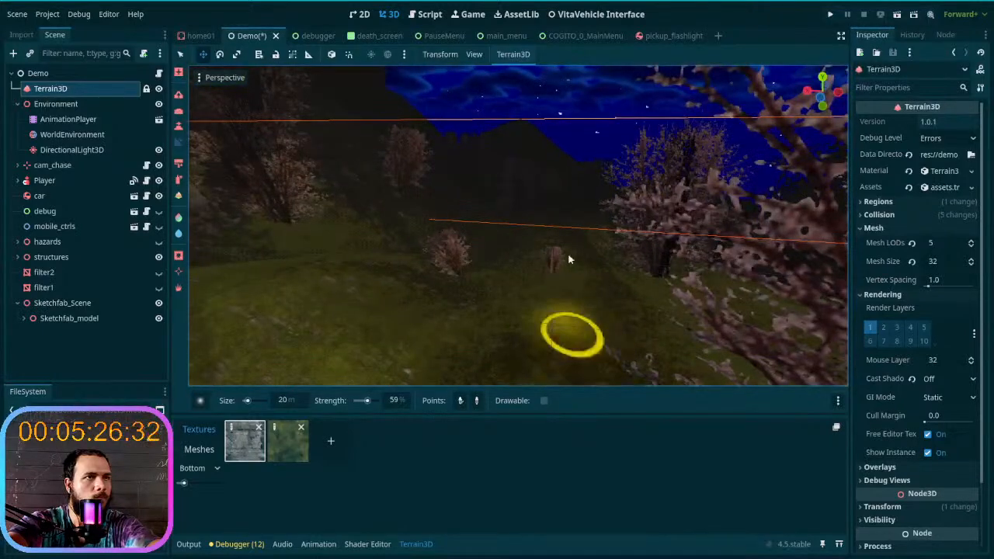
pyautogui.moveTo(536, 327); pyautogui.dragTo(502, 313, button='right')
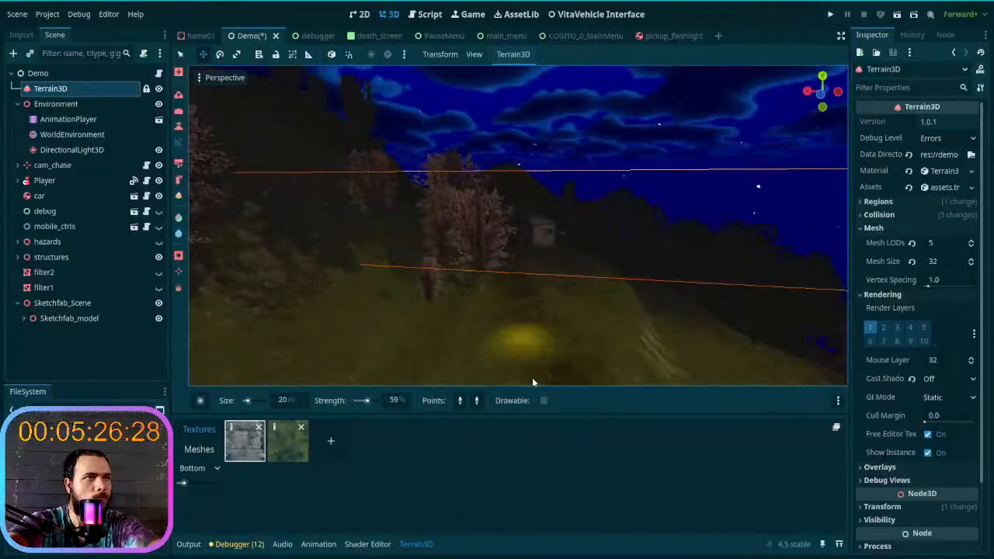
pyautogui.moveTo(462, 332); pyautogui.dragTo(493, 241, button='right')
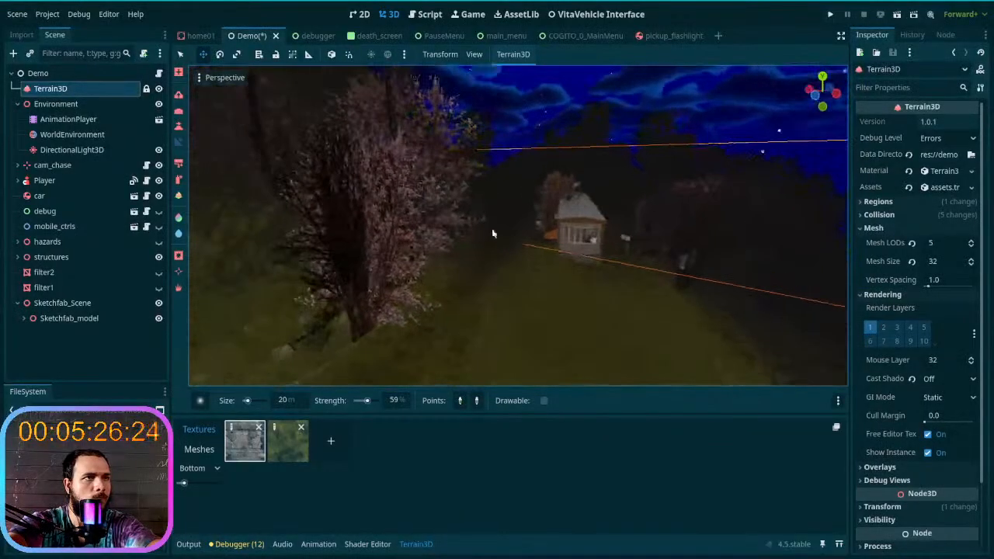
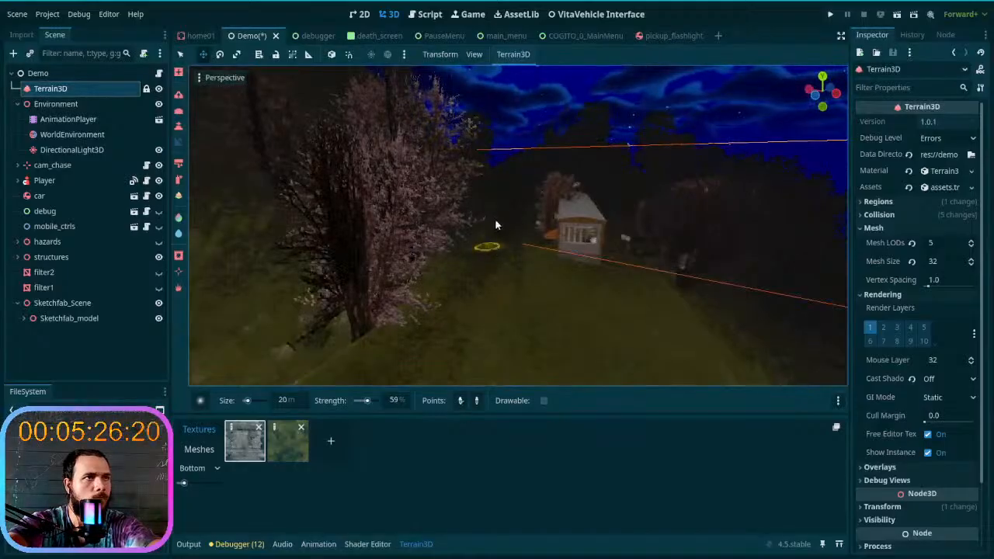
# - Paint the tan colour onto the trail behind the small house with the 20 m brush at 59% strength
pyautogui.moveTo(498, 226); pyautogui.dragTo(498, 226, button='right')
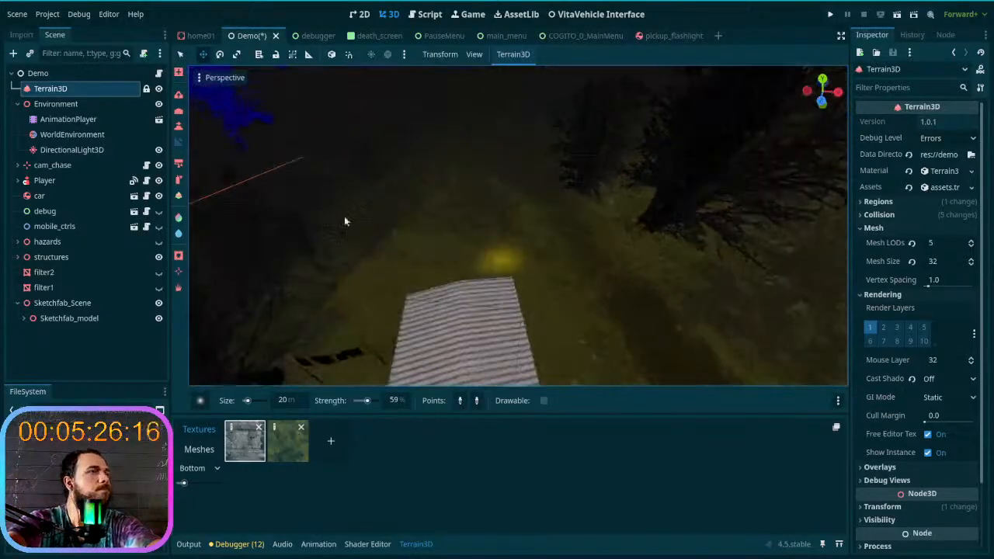
pyautogui.click(178, 232)
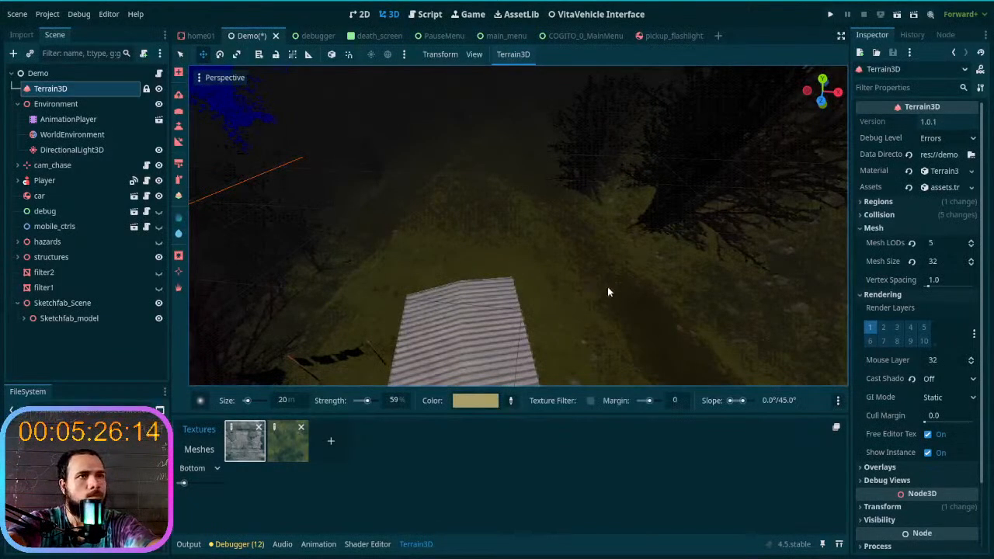
pyautogui.moveTo(536, 171); pyautogui.dragTo(511, 309, button='right')
pyautogui.moveTo(620, 350); pyautogui.dragTo(544, 200)
pyautogui.moveTo(544, 199); pyautogui.dragTo(498, 332, button='right')
# - Paint the tan colour along the trail past the dark overhanging tree and into the grassy valley
pyautogui.moveTo(498, 331)
pyautogui.mouseDown()
pyautogui.moveTo(511, 206)
pyautogui.moveTo(530, 157)
pyautogui.mouseUp()
pyautogui.moveTo(521, 168); pyautogui.dragTo(501, 202, button='right')
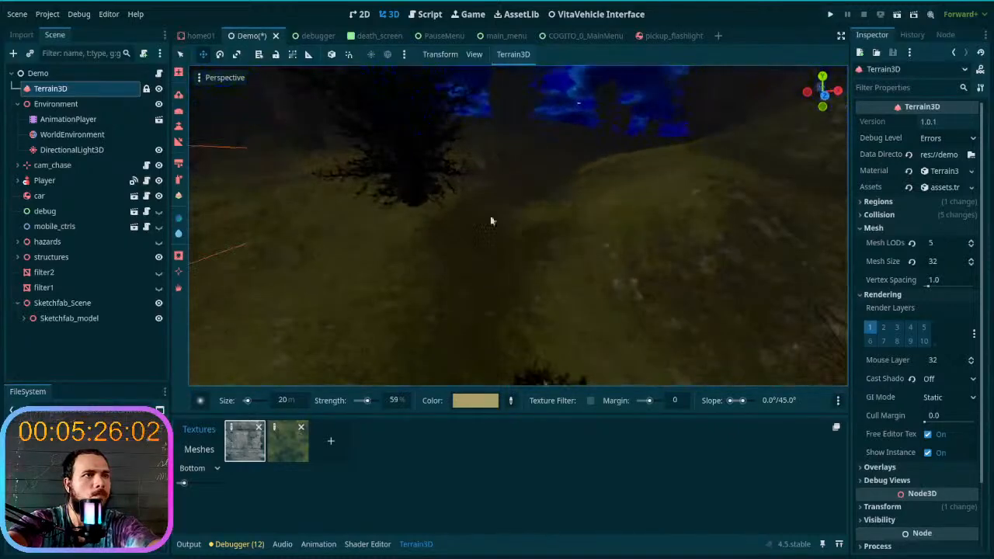
pyautogui.moveTo(550, 167); pyautogui.dragTo(530, 174, button='right')
pyautogui.moveTo(531, 218); pyautogui.dragTo(531, 219, button='right')
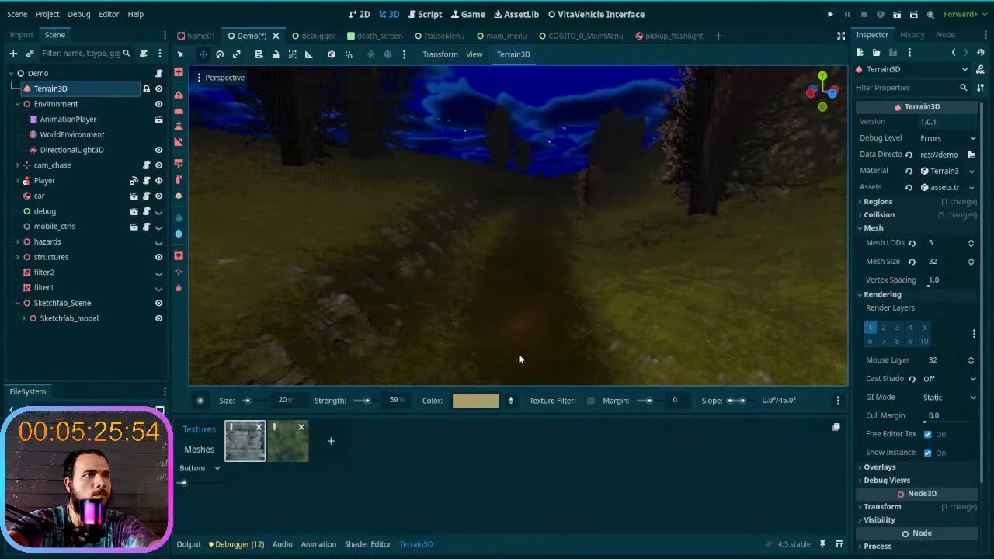
# - Paint the tan colour along the valley trail past the lone tree and the thick tree trunks
pyautogui.moveTo(531, 218); pyautogui.dragTo(495, 241, button='right')
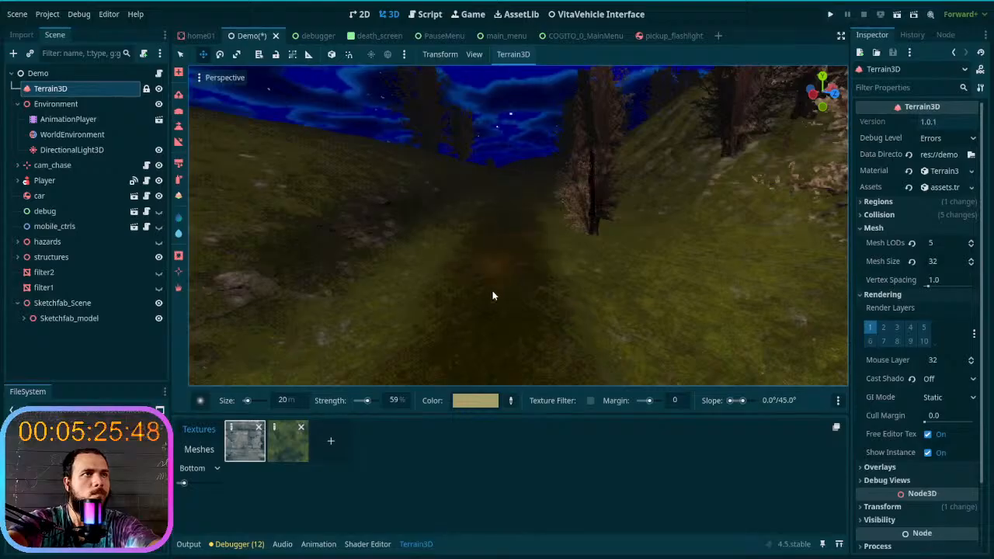
pyautogui.moveTo(490, 288); pyautogui.dragTo(490, 289, button='right')
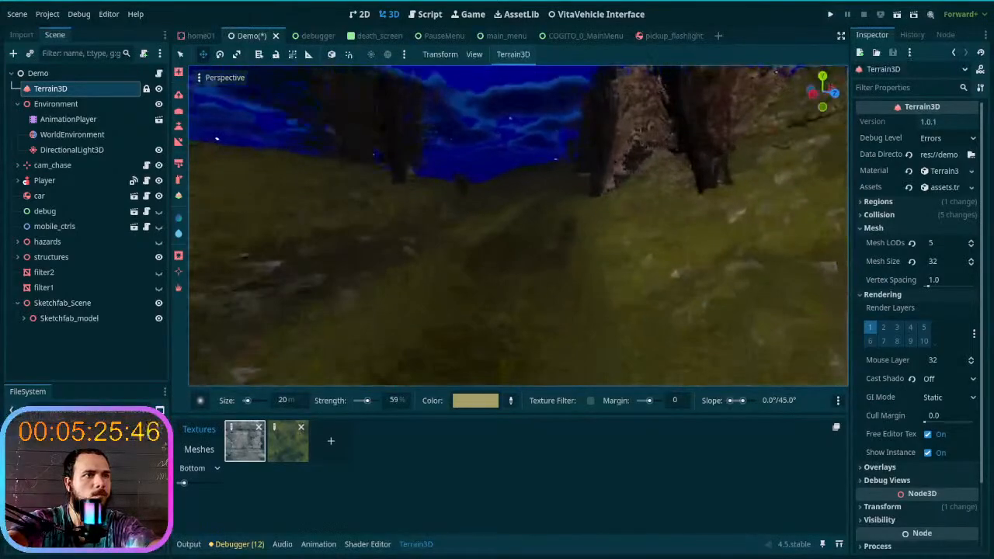
pyautogui.moveTo(510, 262); pyautogui.dragTo(452, 381)
pyautogui.moveTo(452, 380); pyautogui.dragTo(452, 380, button='right')
pyautogui.moveTo(488, 270); pyautogui.dragTo(501, 270, button='right')
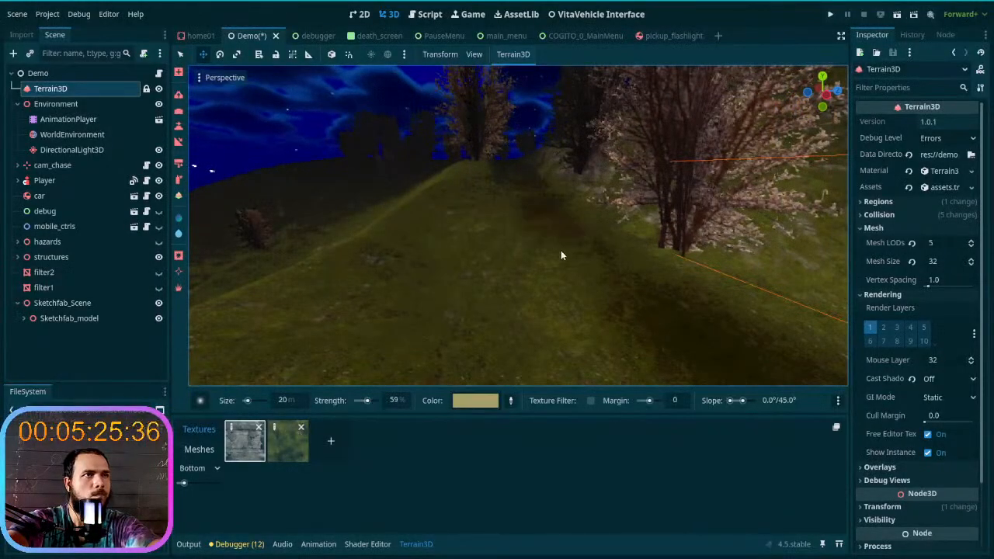
# - Paint the tan colour on the trail running beside the grassy ridge and the blossoming trees
pyautogui.moveTo(602, 294)
pyautogui.mouseDown()
pyautogui.moveTo(637, 320)
pyautogui.moveTo(533, 195)
pyautogui.mouseUp()
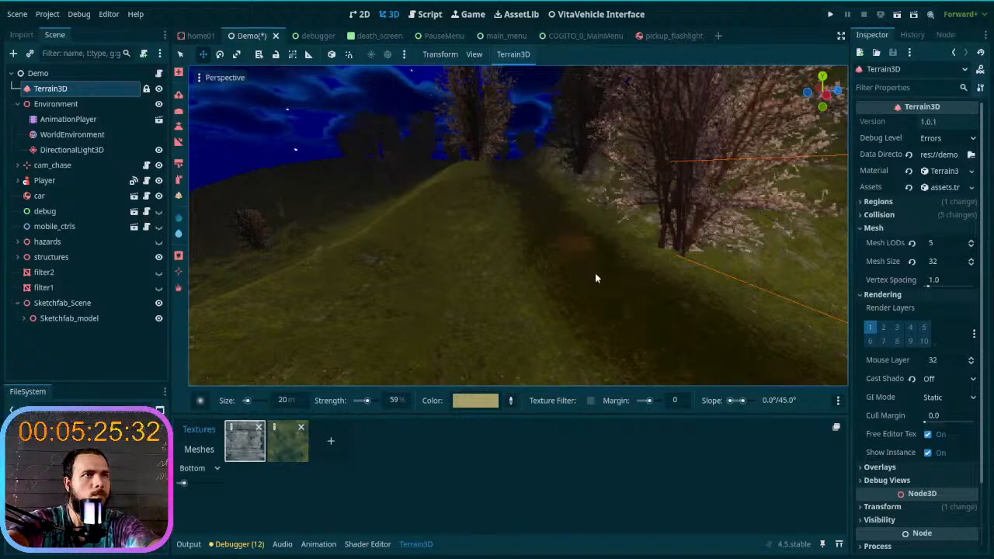
pyautogui.moveTo(579, 288); pyautogui.dragTo(578, 289, button='right')
pyautogui.moveTo(560, 226); pyautogui.dragTo(559, 226, button='right')
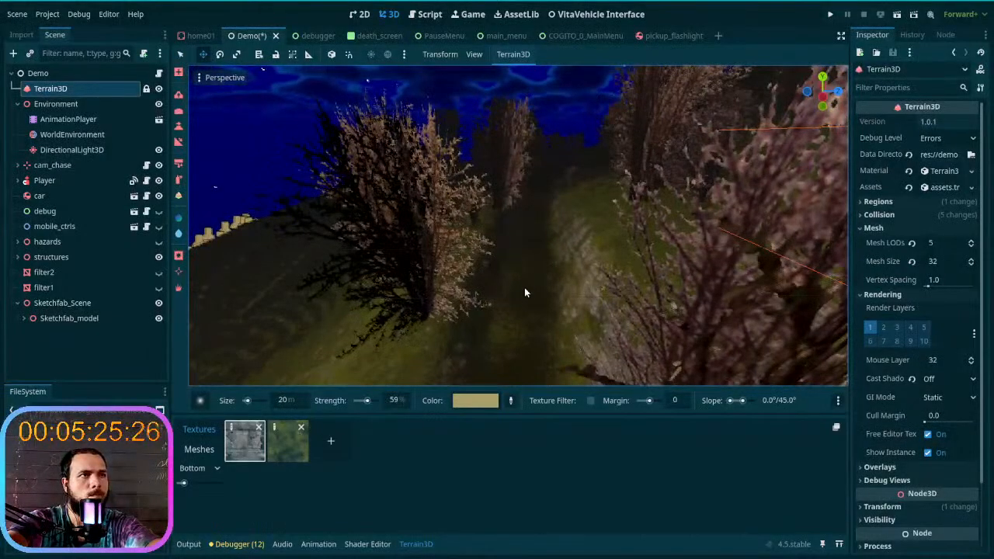
# - Paint the tan colour on the trail past the pale rocky bank and into the blossoming forest
pyautogui.moveTo(524, 340); pyautogui.dragTo(529, 333, button='right')
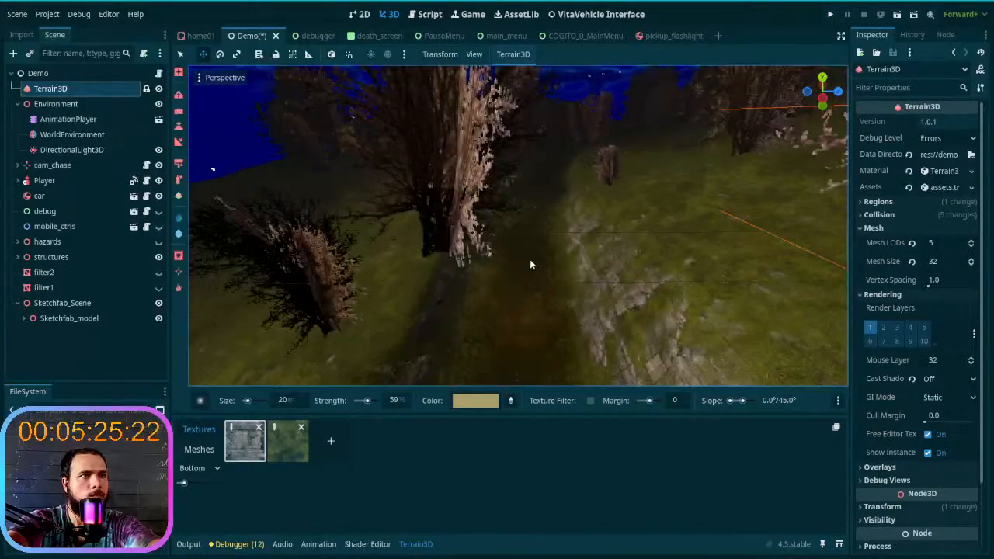
pyautogui.moveTo(537, 183); pyautogui.dragTo(547, 203, button='right')
pyautogui.moveTo(506, 297); pyautogui.dragTo(505, 297, button='right')
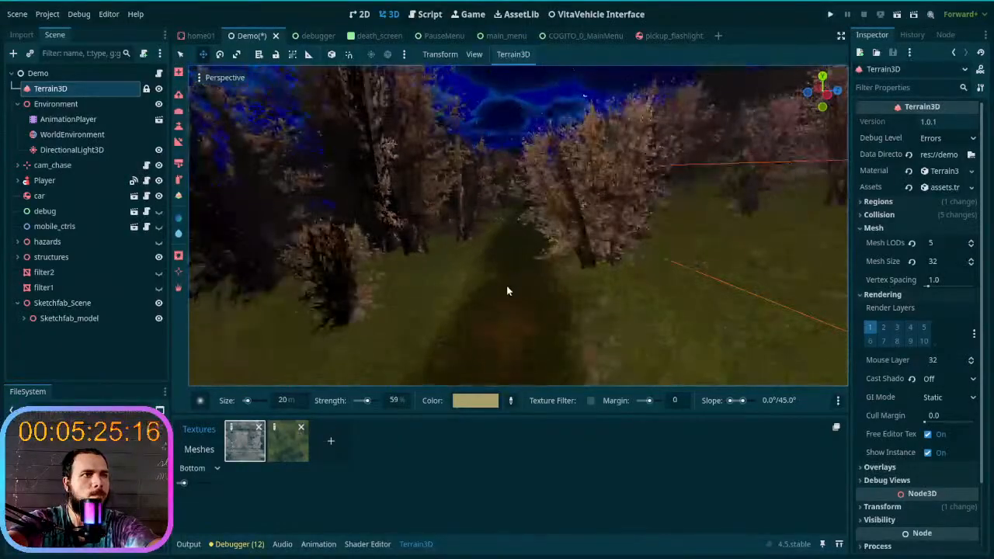
pyautogui.moveTo(514, 260); pyautogui.dragTo(494, 306, button='right')
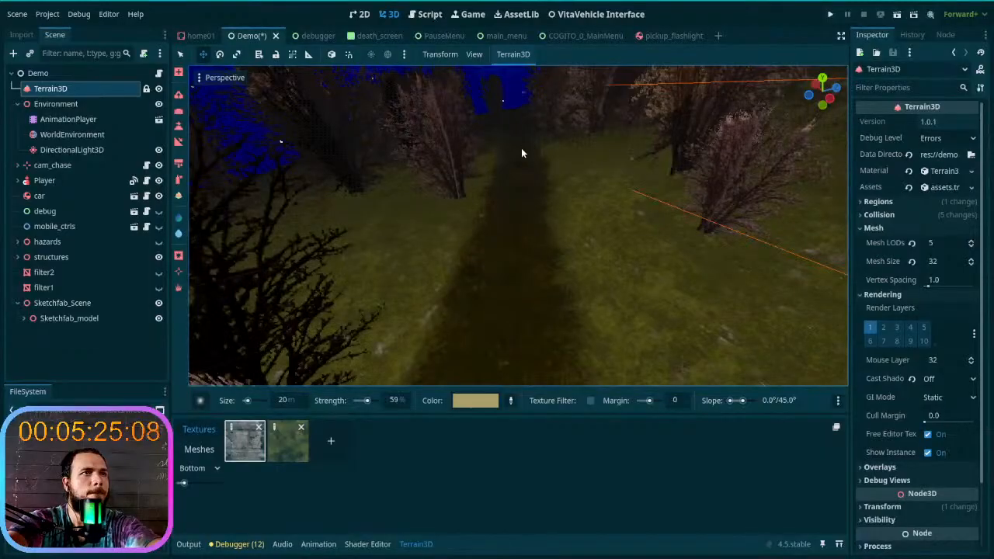
# - Paint the tan colour along the straight forest trail, on towards the small blossoming tree beside the path
pyautogui.moveTo(497, 321); pyautogui.dragTo(497, 322, button='right')
pyautogui.moveTo(503, 278); pyautogui.dragTo(509, 225)
pyautogui.moveTo(505, 223); pyautogui.dragTo(506, 224, button='right')
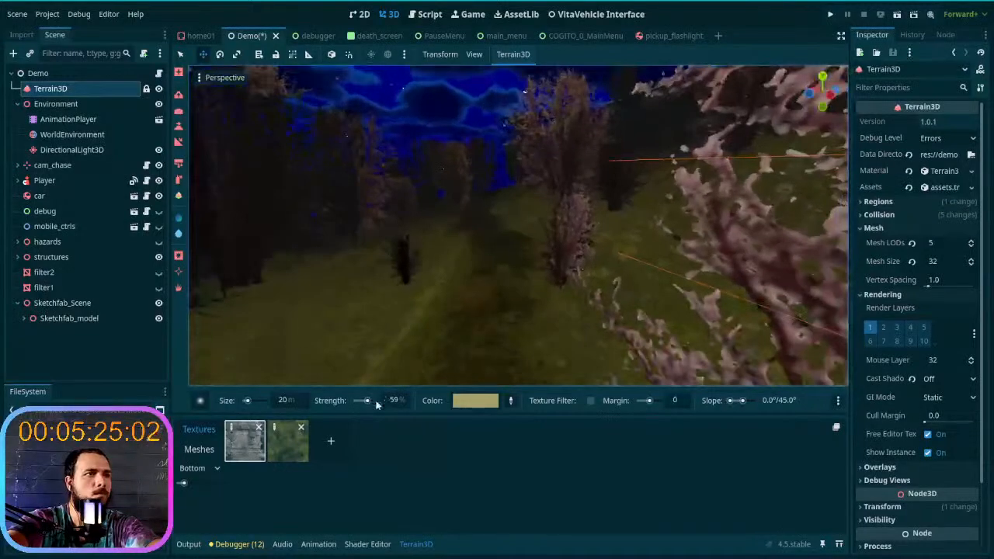
# - Set the colour brush size to 18 m and paint the trail up to the tree clump on the grassy rise
pyautogui.click(285, 402)
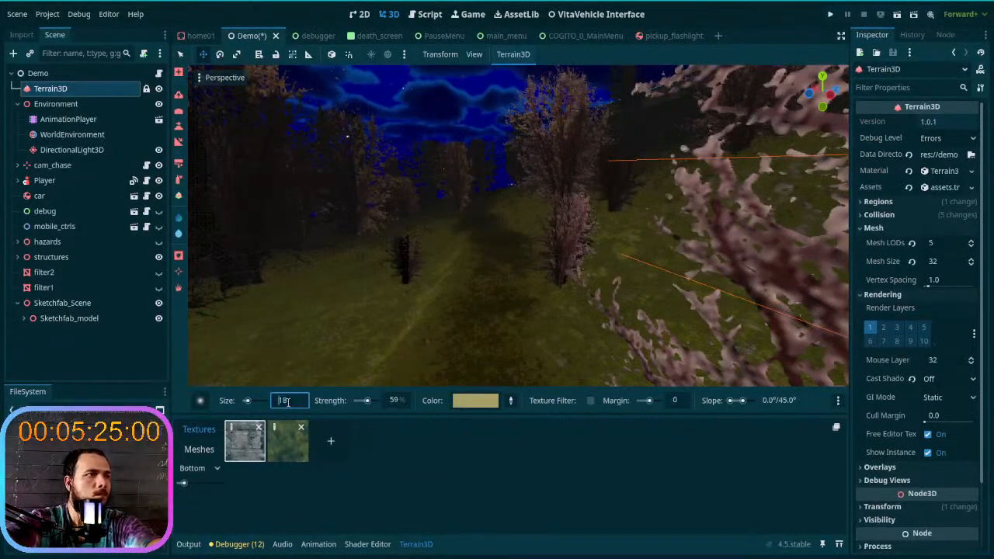
pyautogui.moveTo(473, 355); pyautogui.dragTo(499, 247)
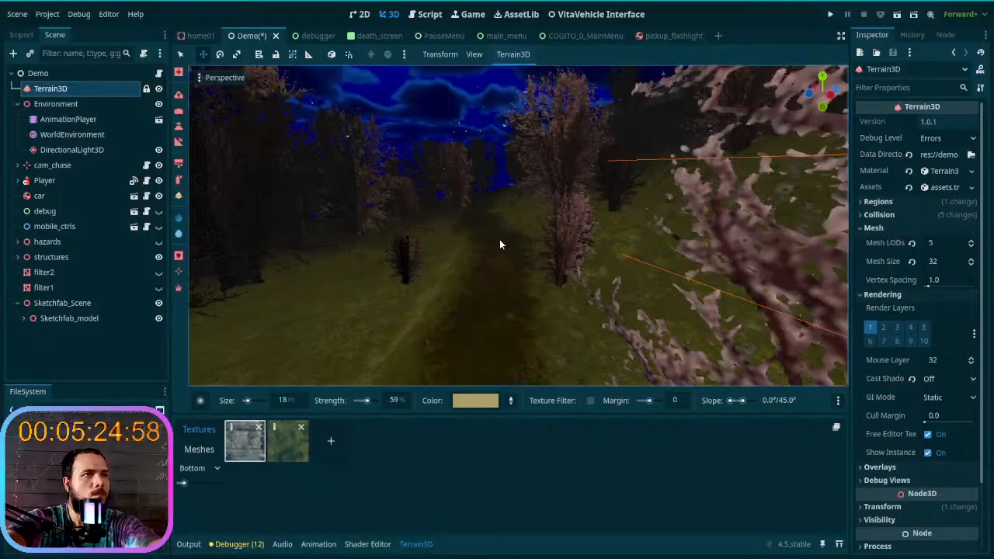
pyautogui.moveTo(482, 217); pyautogui.dragTo(513, 291, button='right')
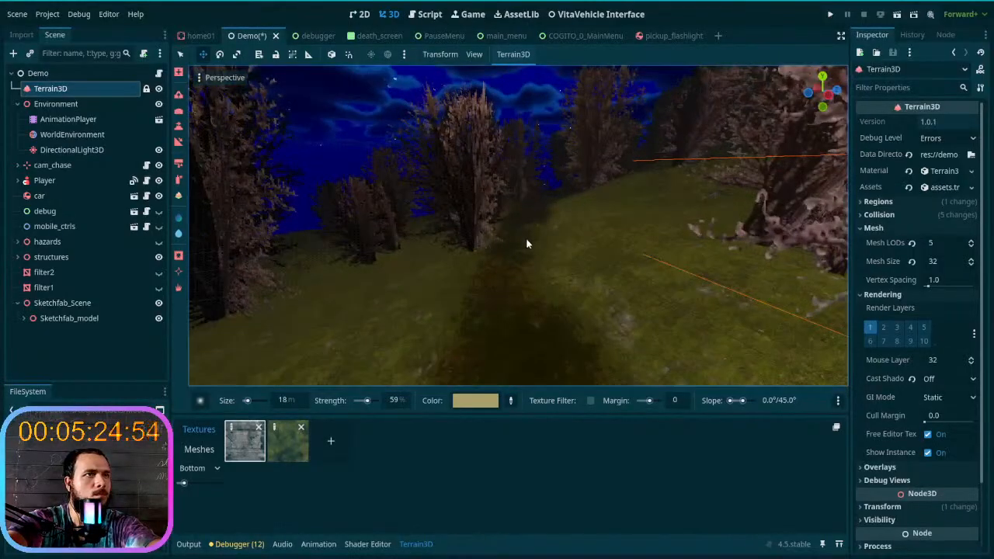
pyautogui.moveTo(520, 276); pyautogui.dragTo(527, 334)
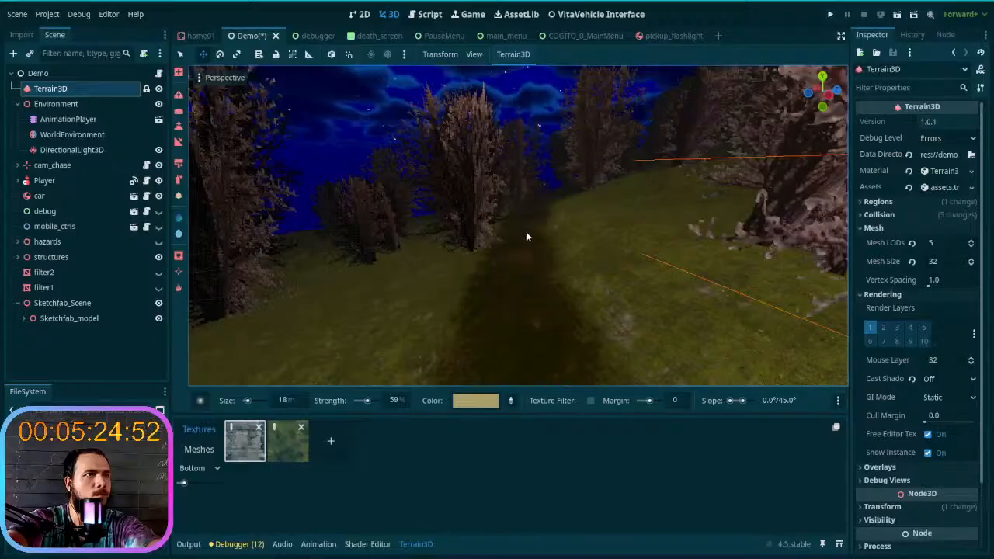
pyautogui.moveTo(515, 233)
pyautogui.mouseDown(button='right')
pyautogui.moveTo(504, 241)
pyautogui.moveTo(518, 229)
pyautogui.mouseUp(button='right')
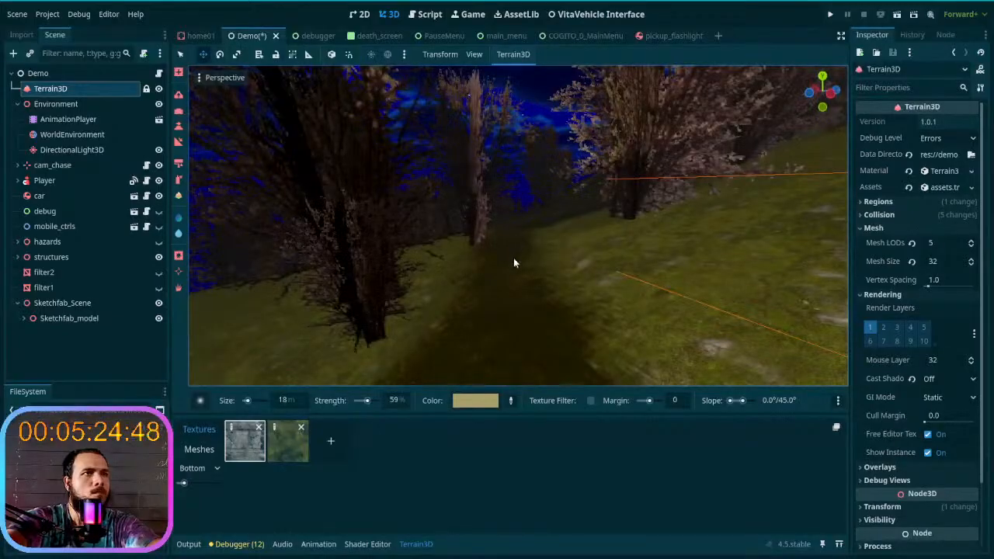
# - Paint the tan colour on the trail past the tree clump to the narrow bend between the tall trees
pyautogui.moveTo(510, 300); pyautogui.dragTo(514, 245)
pyautogui.moveTo(515, 239); pyautogui.dragTo(516, 253, button='right')
pyautogui.moveTo(516, 253); pyautogui.dragTo(526, 229)
pyautogui.moveTo(509, 270)
pyautogui.mouseDown()
pyautogui.moveTo(491, 344)
pyautogui.moveTo(492, 298)
pyautogui.mouseUp()
pyautogui.moveTo(493, 297); pyautogui.dragTo(510, 230, button='right')
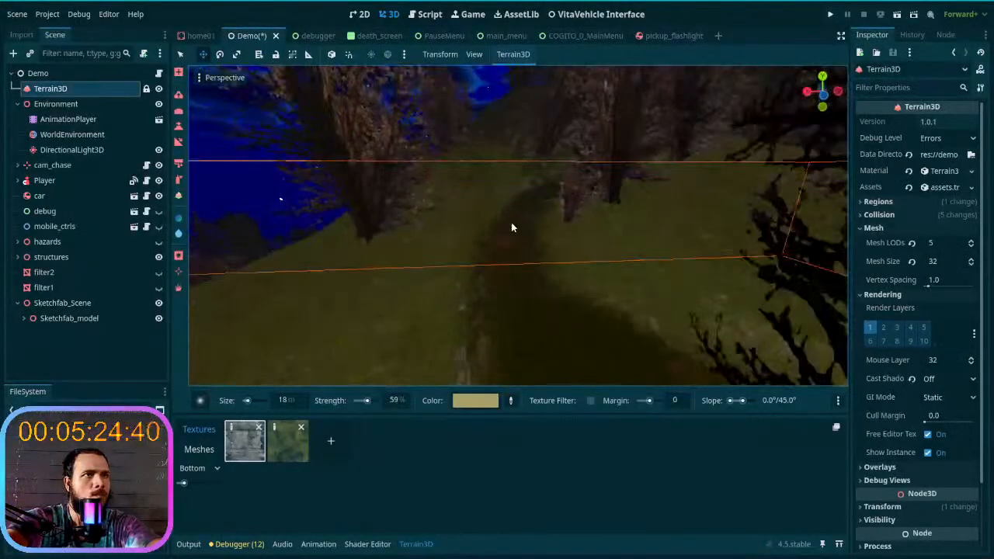
# - Paint the tan colour on the trail past the dark branching trees, following the foot of the rocky cliff
pyautogui.moveTo(536, 319); pyautogui.dragTo(541, 326, button='right')
pyautogui.moveTo(539, 322); pyautogui.dragTo(538, 354)
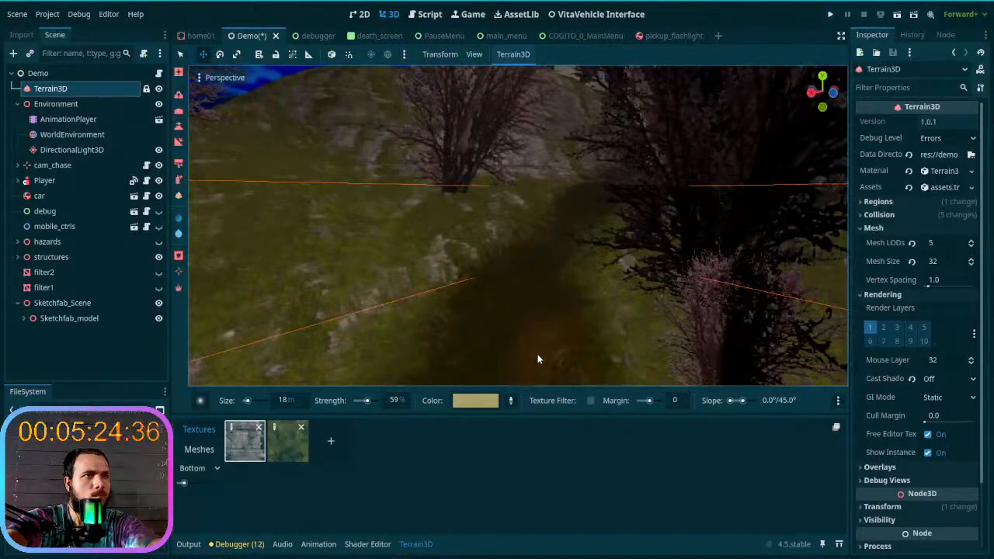
pyautogui.moveTo(538, 353); pyautogui.dragTo(506, 276, button='right')
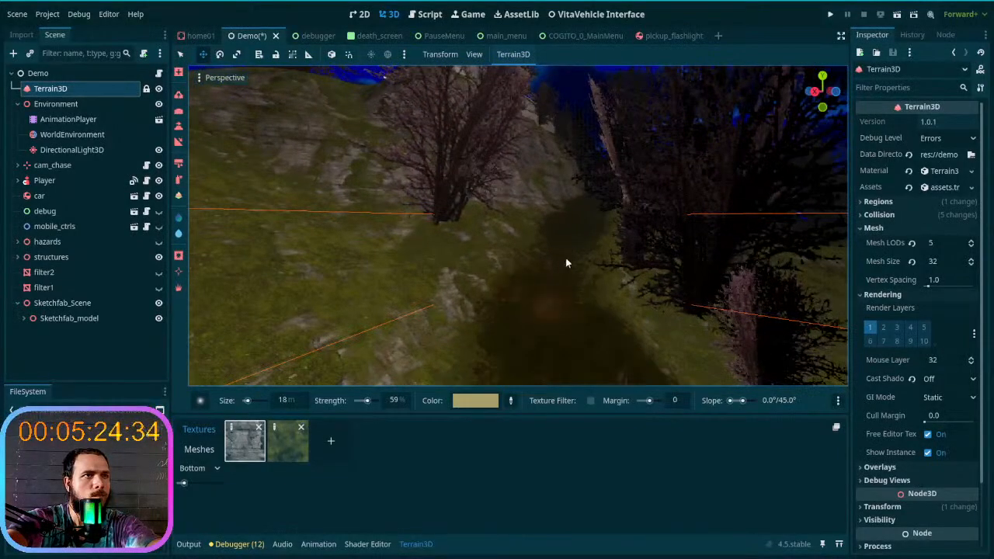
pyautogui.moveTo(577, 224)
pyautogui.mouseDown(button='right')
pyautogui.moveTo(621, 226)
pyautogui.moveTo(575, 223)
pyautogui.mouseUp(button='right')
pyautogui.moveTo(519, 308); pyautogui.dragTo(537, 223)
pyautogui.moveTo(538, 204); pyautogui.dragTo(523, 236, button='right')
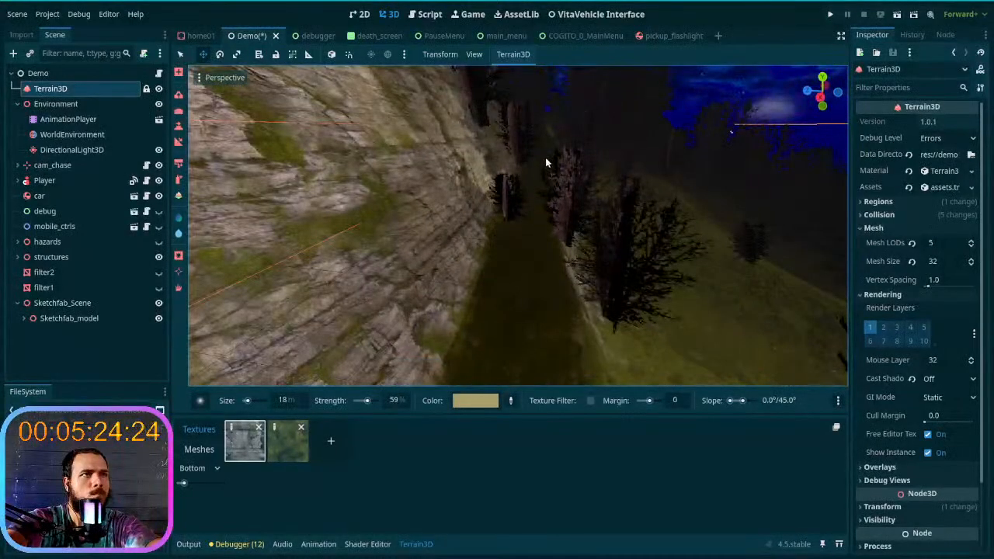
# - Paint the tan colour on the trail from the cliff foot past the concrete building and around the forest bend
pyautogui.press('w')
pyautogui.moveTo(528, 217)
pyautogui.mouseDown(button='right')
pyautogui.moveTo(533, 194)
pyautogui.moveTo(527, 214)
pyautogui.mouseUp(button='right')
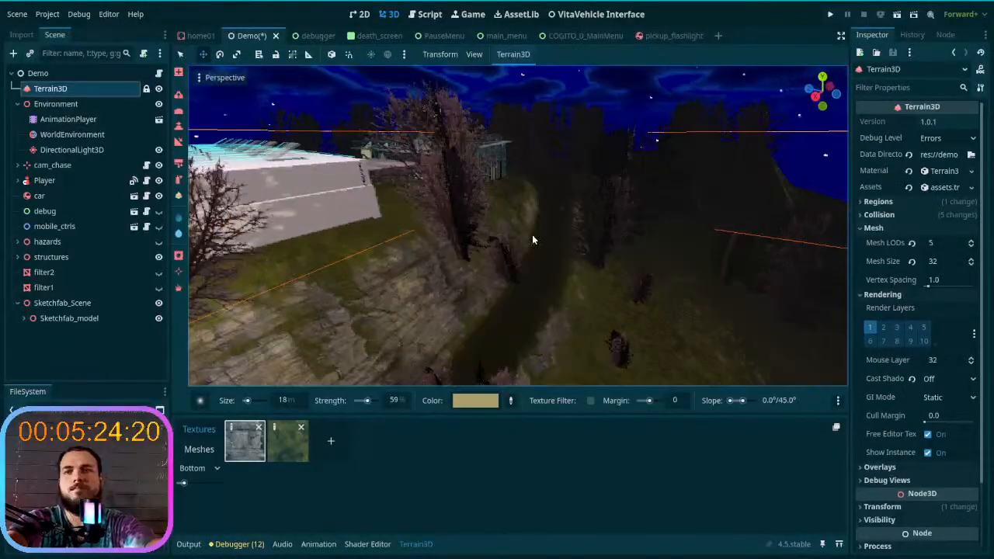
pyautogui.moveTo(556, 263)
pyautogui.mouseDown(button='right')
pyautogui.moveTo(547, 256)
pyautogui.moveTo(562, 254)
pyautogui.mouseUp(button='right')
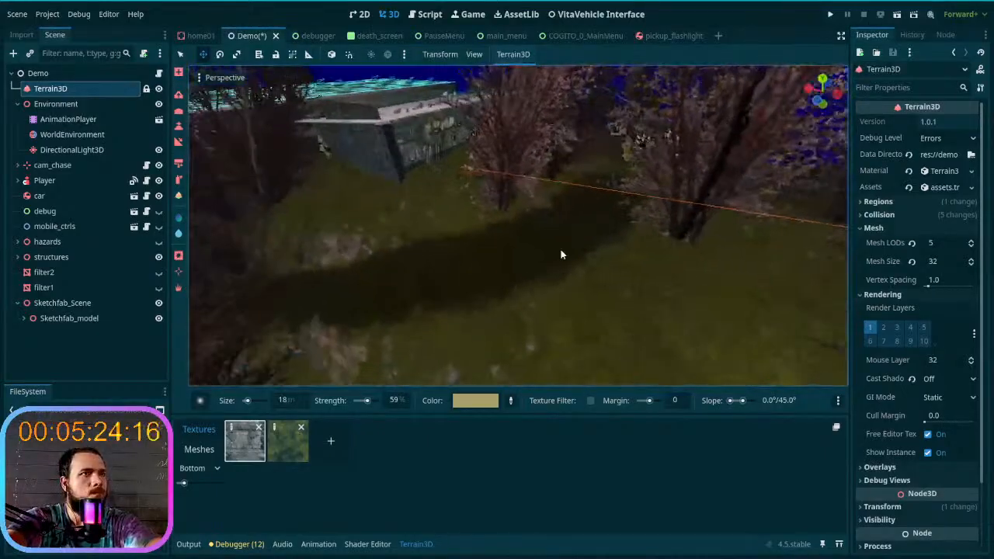
pyautogui.moveTo(469, 273); pyautogui.dragTo(409, 258, button='right')
pyautogui.moveTo(498, 284); pyautogui.dragTo(498, 285, button='right')
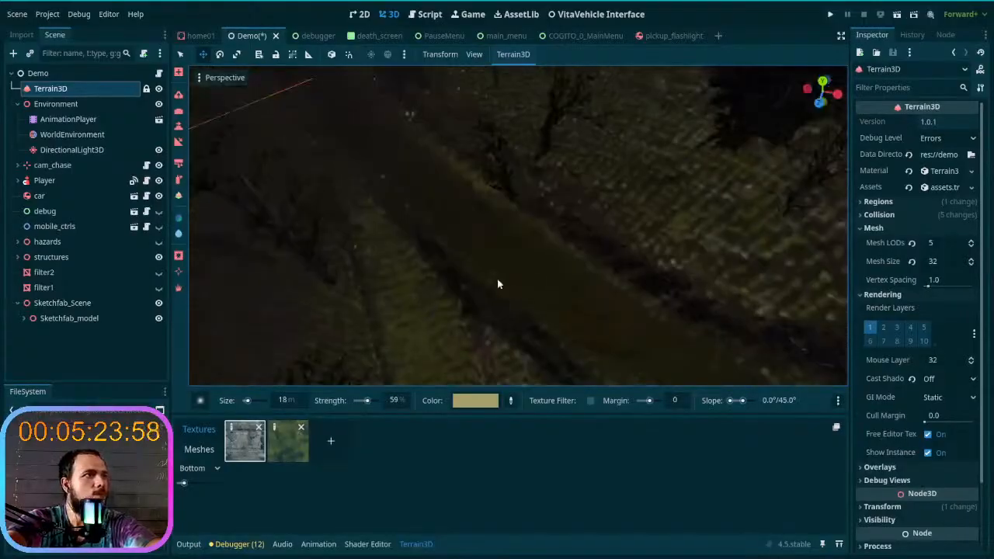
# - Smooth the trail between the mossy banks with the 18 m brush at 59% strength
pyautogui.click(178, 111)
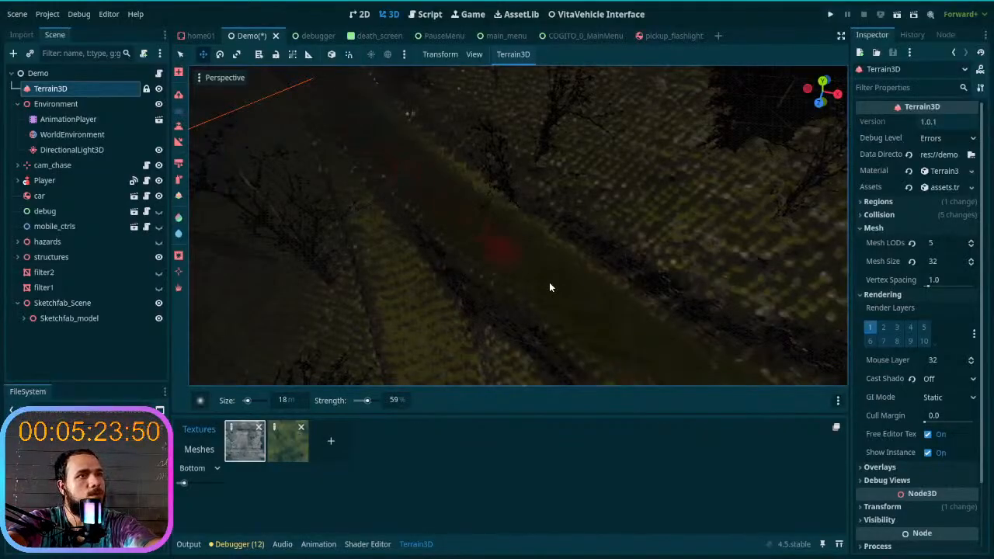
pyautogui.moveTo(458, 243); pyautogui.dragTo(458, 243, button='right')
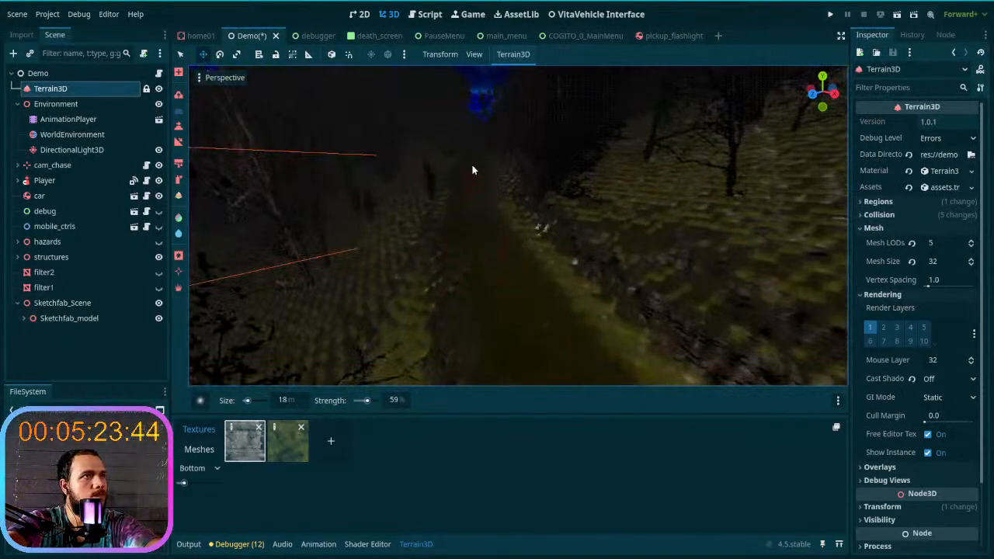
pyautogui.moveTo(549, 369); pyautogui.dragTo(549, 368, button='right')
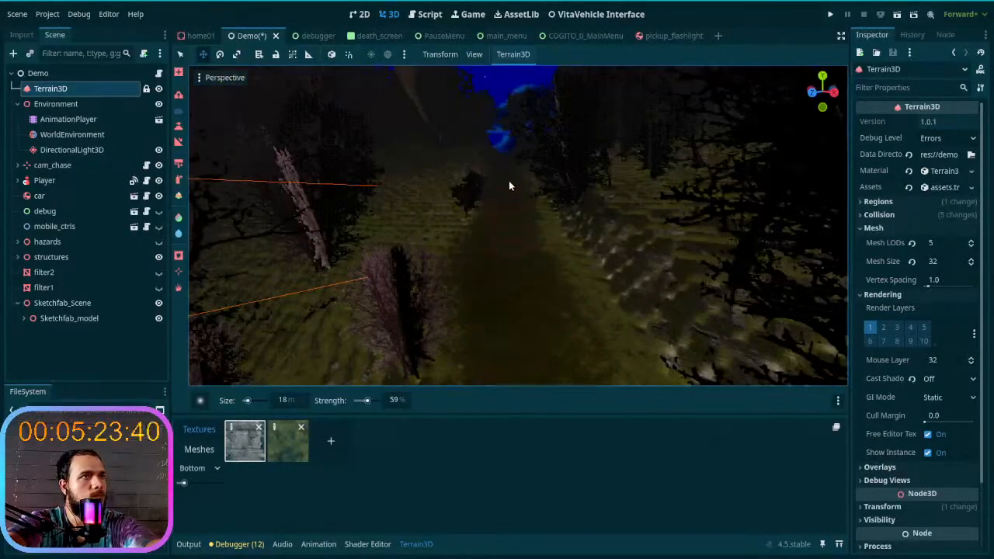
pyautogui.moveTo(541, 223); pyautogui.dragTo(531, 215, button='right')
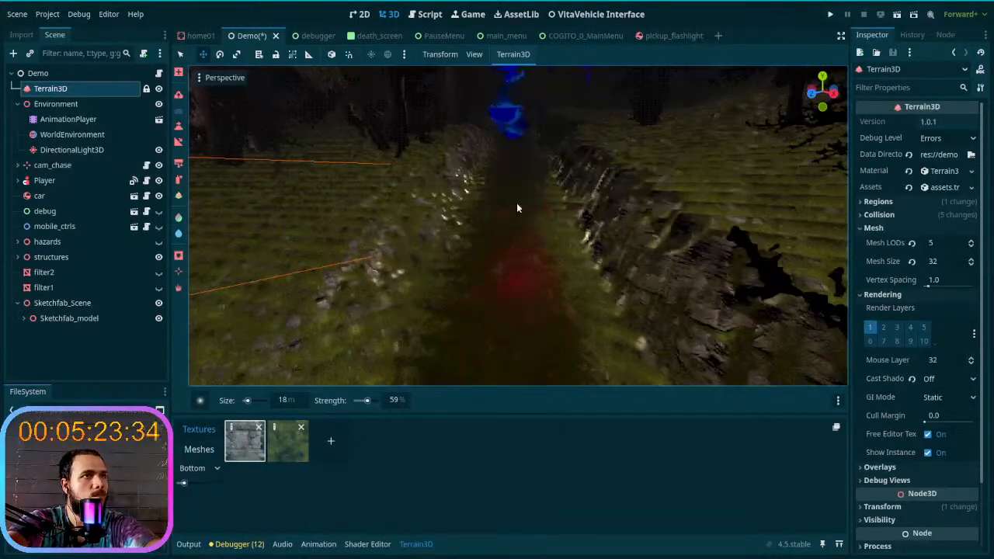
# - Raise the smoothing strength to 71% and smooth the trail into the cutting between the rocky banks
pyautogui.moveTo(365, 401); pyautogui.dragTo(369, 401)
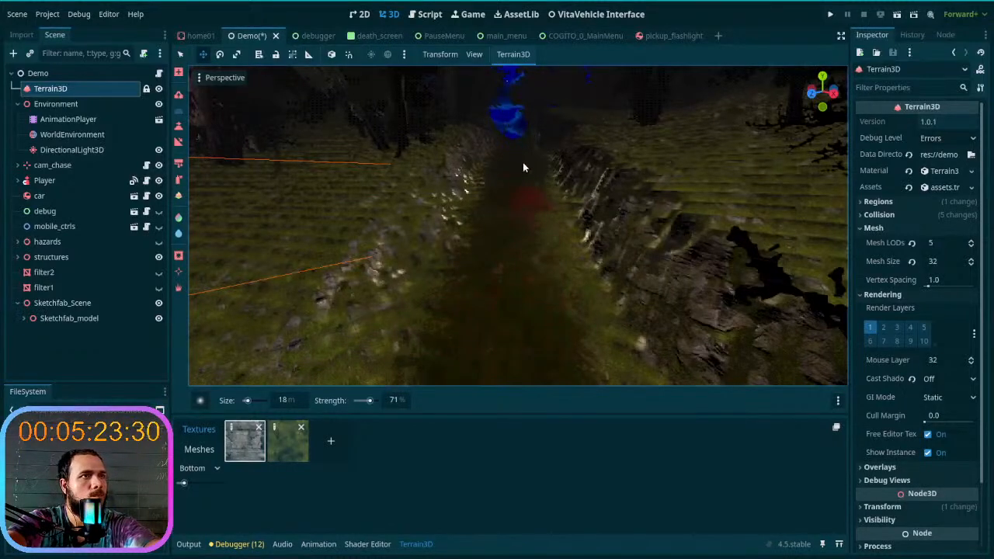
pyautogui.moveTo(503, 258); pyautogui.dragTo(502, 258, button='right')
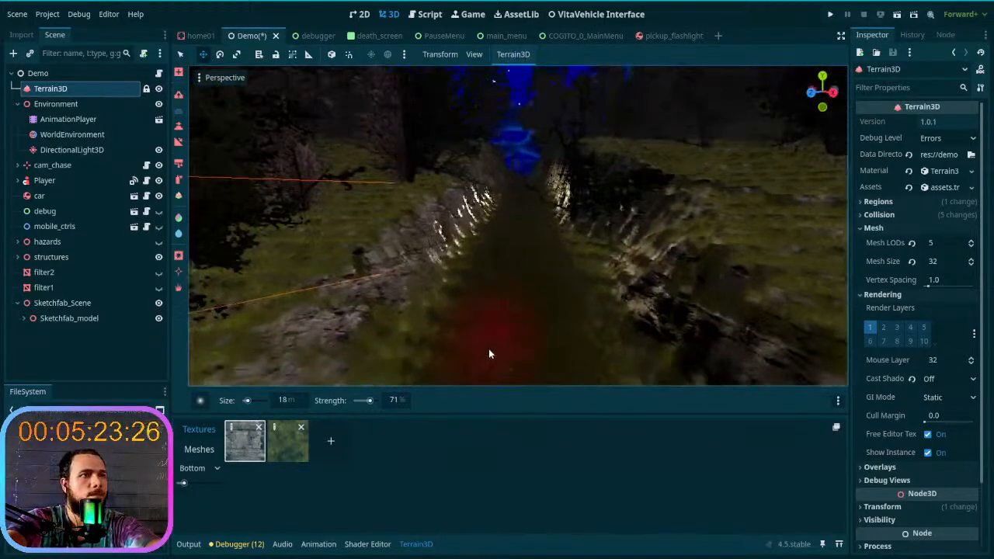
pyautogui.press('w')
pyautogui.moveTo(550, 319); pyautogui.dragTo(533, 278, button='right')
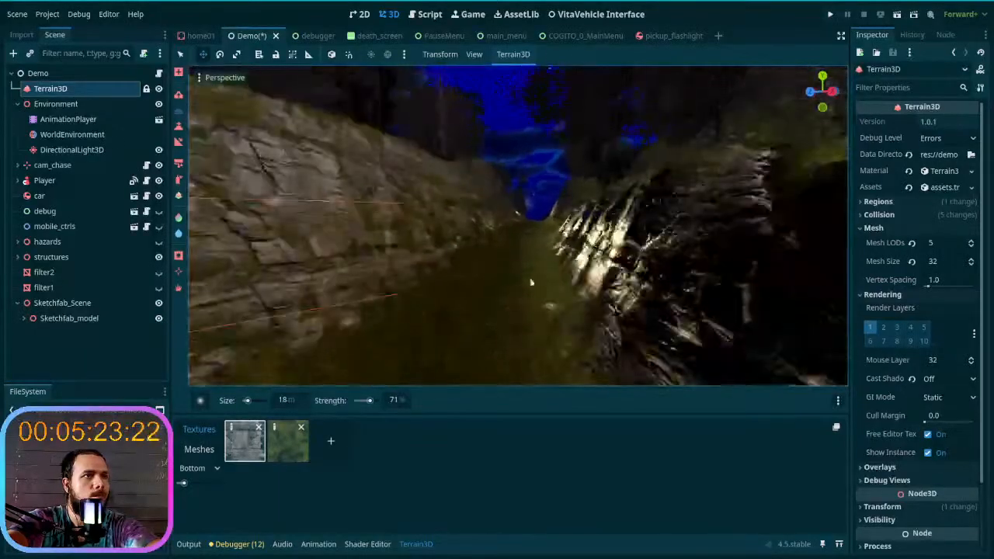
# - Smooth the trail through the rocky cutting and out past the bright rock outcrop
pyautogui.press('w')
pyautogui.moveTo(528, 226)
pyautogui.mouseDown(button='right')
pyautogui.moveTo(530, 202)
pyautogui.moveTo(531, 221)
pyautogui.mouseUp(button='right')
pyautogui.press('w')
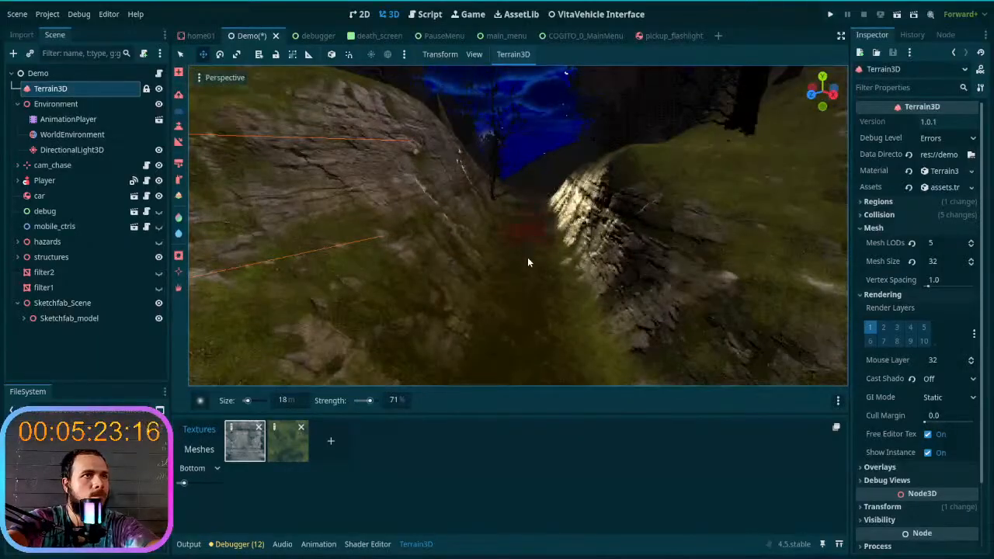
pyautogui.press('w')
pyautogui.moveTo(530, 221); pyautogui.dragTo(472, 334, button='right')
# - Smooth the trail stretch between the dark mossy bank and the blossoming trees
pyautogui.press('w')
pyautogui.press('w')
pyautogui.press('w')
pyautogui.press('w')
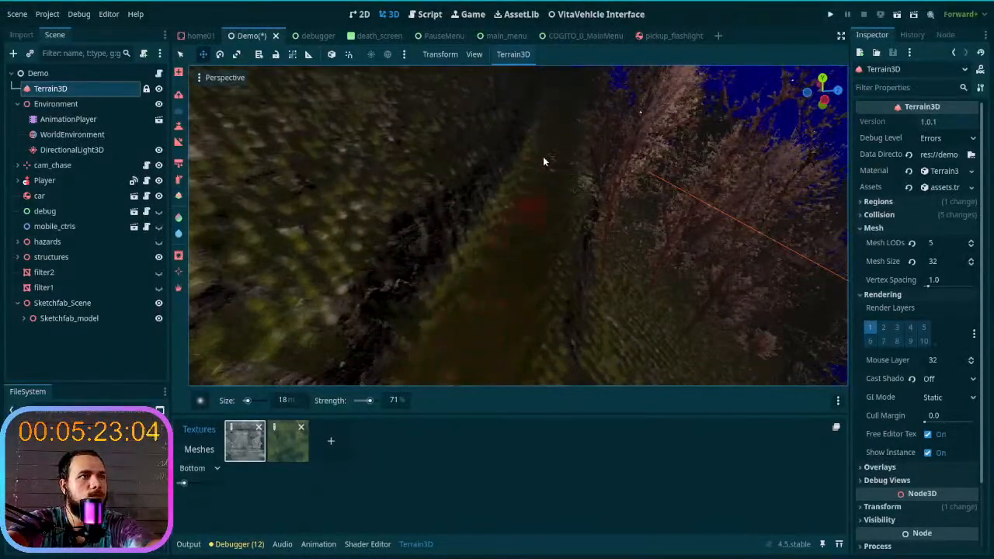
pyautogui.press('w')
pyautogui.moveTo(528, 226); pyautogui.dragTo(522, 349, button='right')
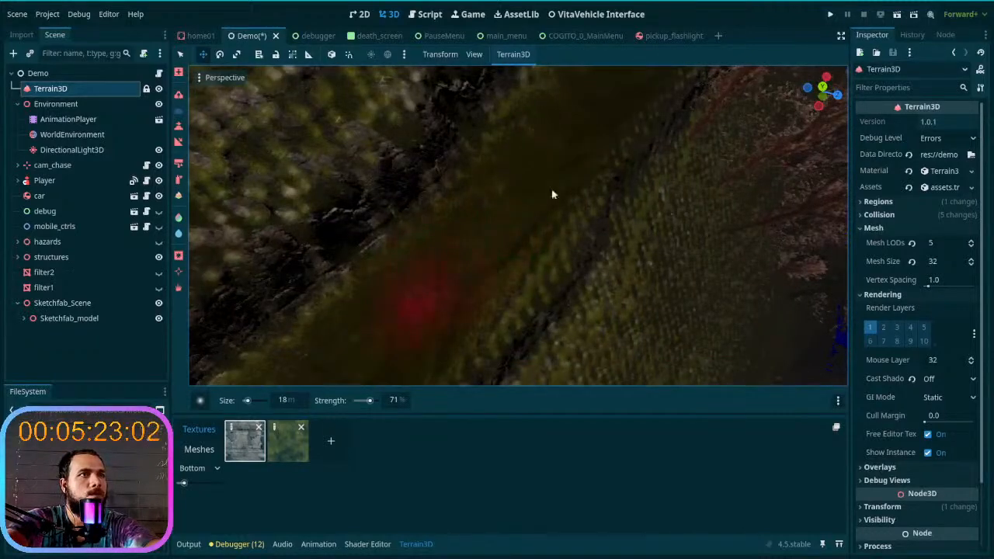
# - Smooth the trail alongside the steep mossy cliff and past the pink blossoming trees, using the 18 m brush at 71% strength
pyautogui.moveTo(554, 193); pyautogui.dragTo(518, 214, button='right')
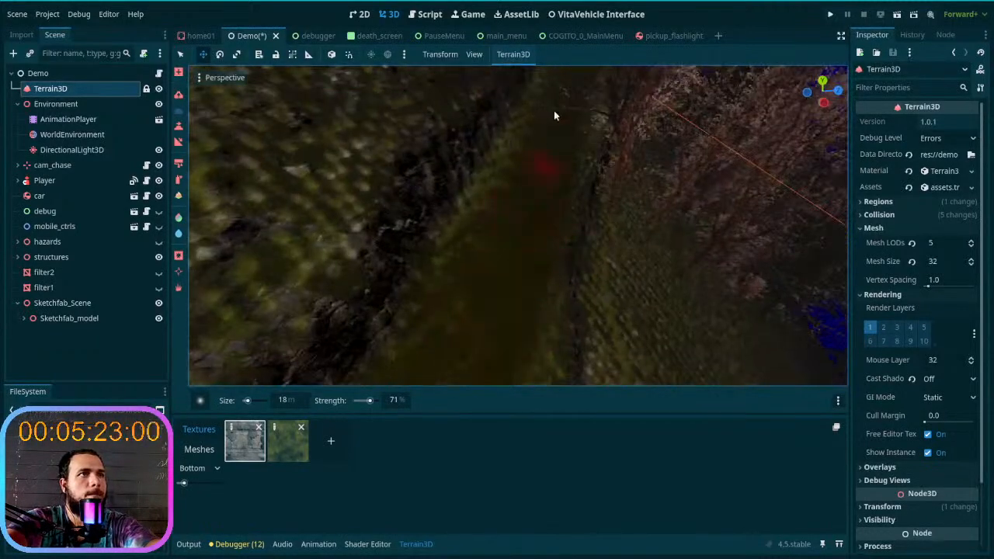
pyautogui.press('w')
pyautogui.moveTo(507, 339)
pyautogui.mouseDown(button='right')
pyautogui.moveTo(497, 264)
pyautogui.moveTo(509, 257)
pyautogui.moveTo(507, 339)
pyautogui.mouseUp(button='right')
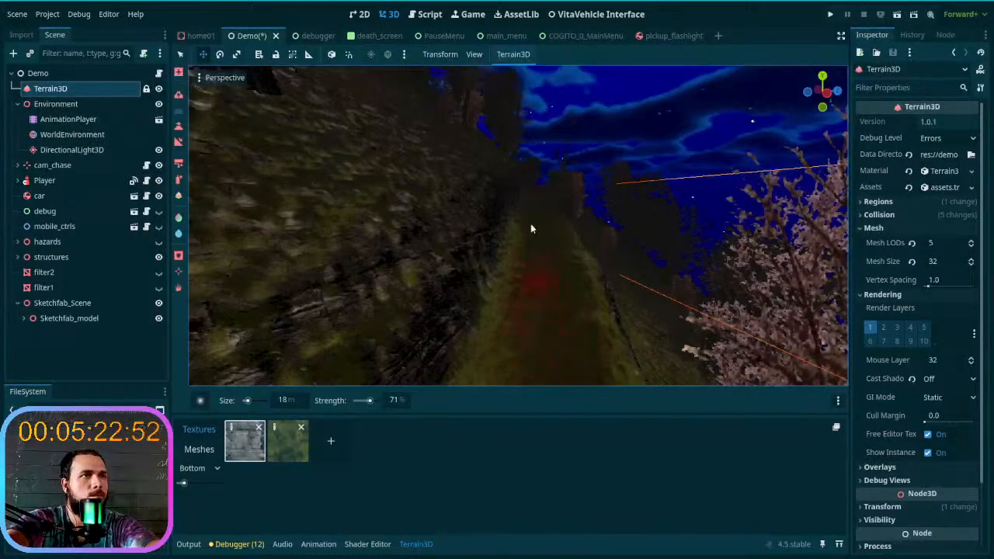
pyautogui.press('w')
pyautogui.moveTo(526, 247); pyautogui.dragTo(490, 324, button='right')
pyautogui.press('w')
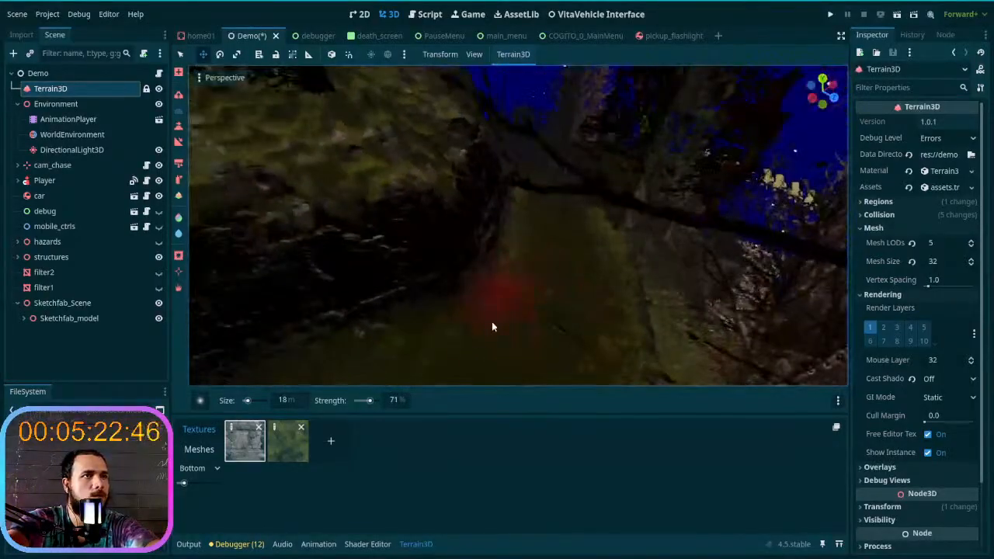
# - Smooth the trail onward between the dark trees and into the gully beside the wooden lamp post
pyautogui.press('w')
pyautogui.moveTo(541, 191); pyautogui.dragTo(492, 306, button='right')
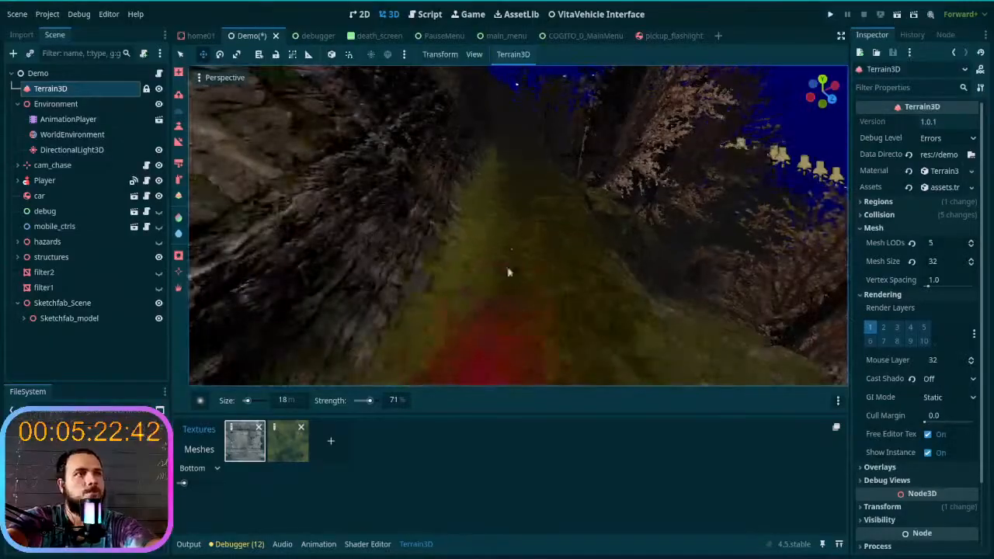
pyautogui.press('w')
pyautogui.moveTo(518, 226); pyautogui.dragTo(487, 303, button='right')
pyautogui.moveTo(528, 186); pyautogui.dragTo(584, 286, button='right')
pyautogui.scroll(2, 593, 140)
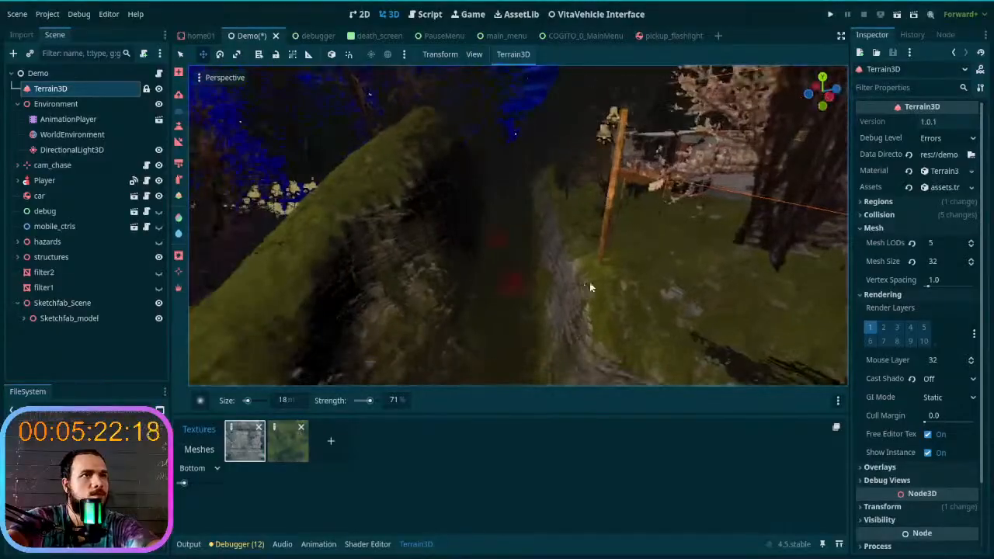
# - Pick the lamp post beside the gully, expand the structures group, collapse Lobby and select the lampstreet group
pyautogui.click(56, 104)
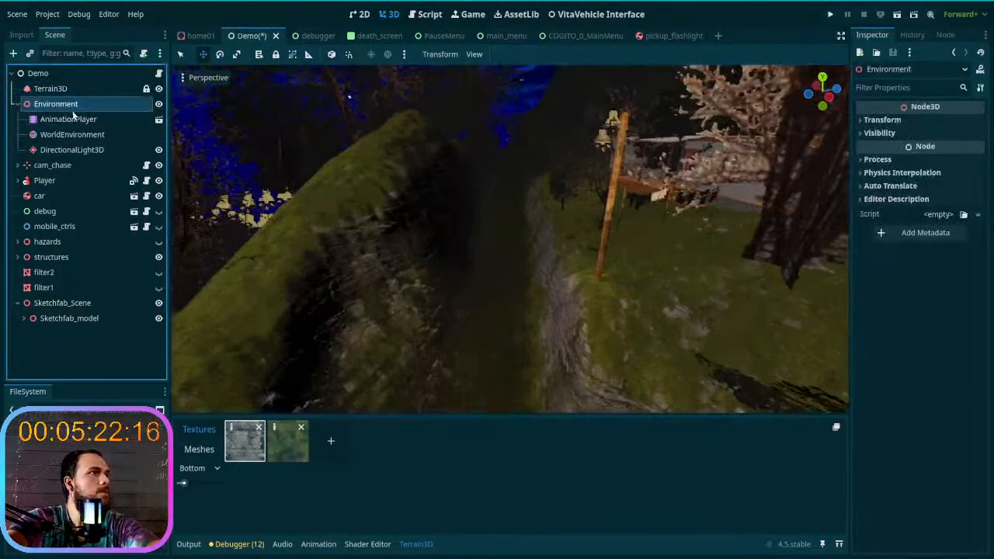
pyautogui.click(597, 267)
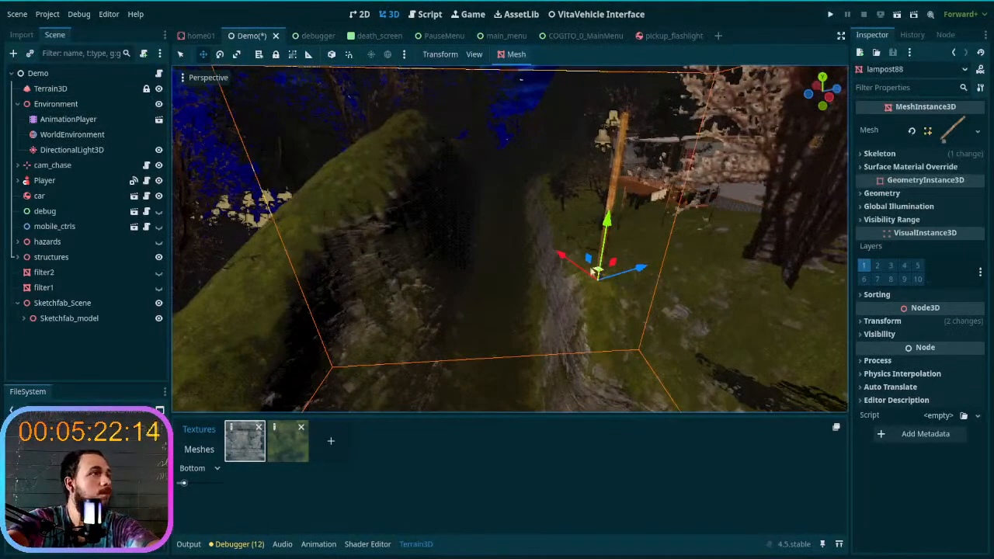
pyautogui.click(17, 257)
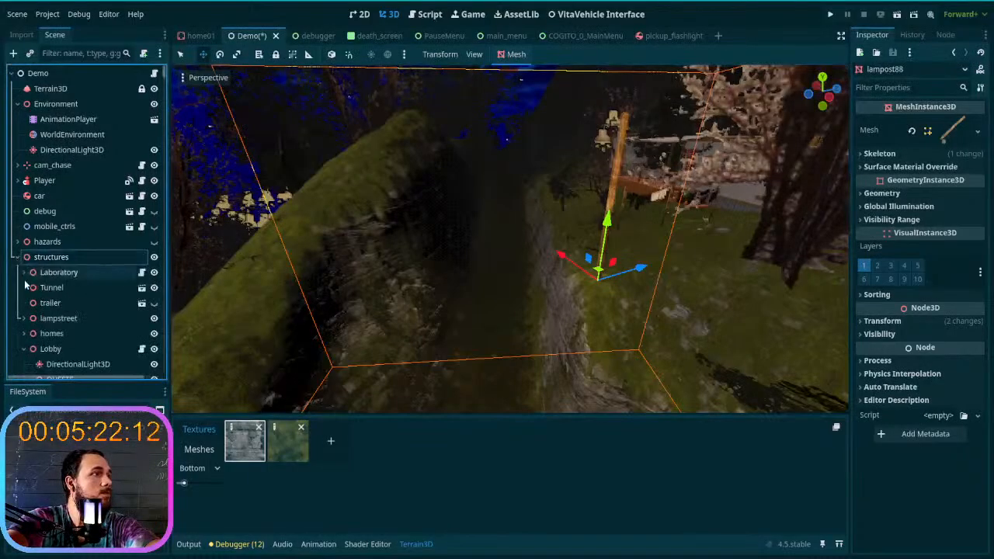
pyautogui.scroll(-3, 23, 311)
pyautogui.click(24, 274)
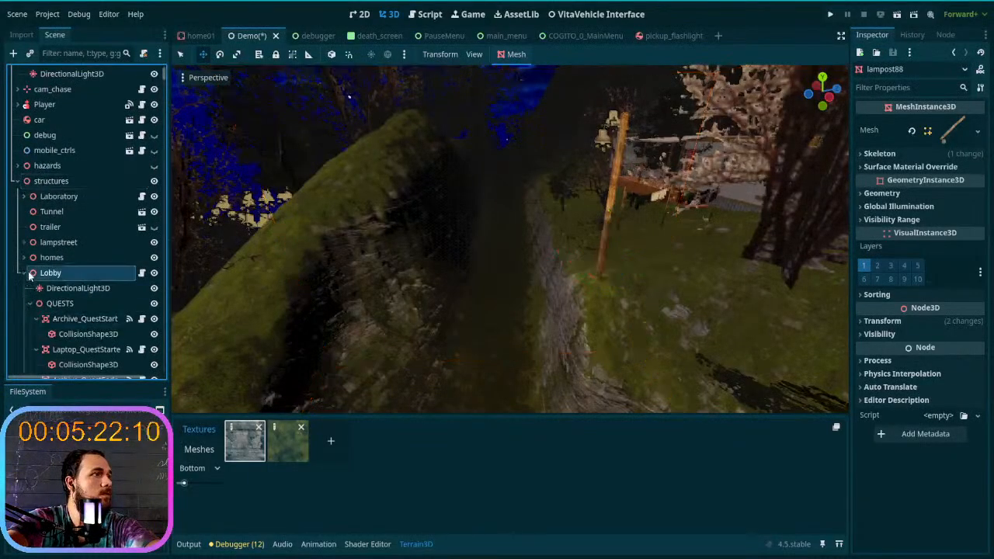
pyautogui.click(24, 274)
pyautogui.click(47, 278)
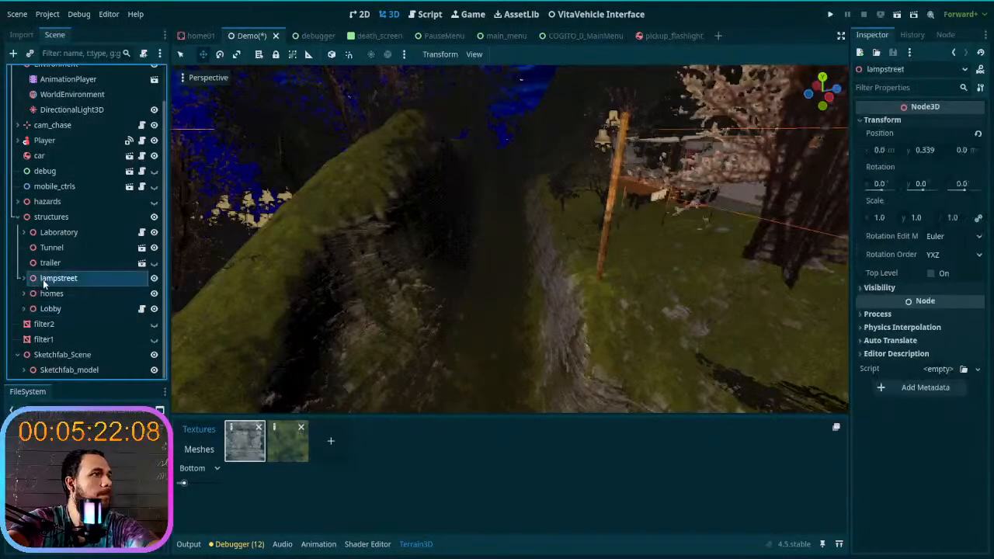
# - Reselect the lamp post beside the gully and locate its lampost88 node inside the expanded lampstreet group
pyautogui.click(596, 277)
pyautogui.click(23, 278)
pyautogui.scroll(-10, 117, 233)
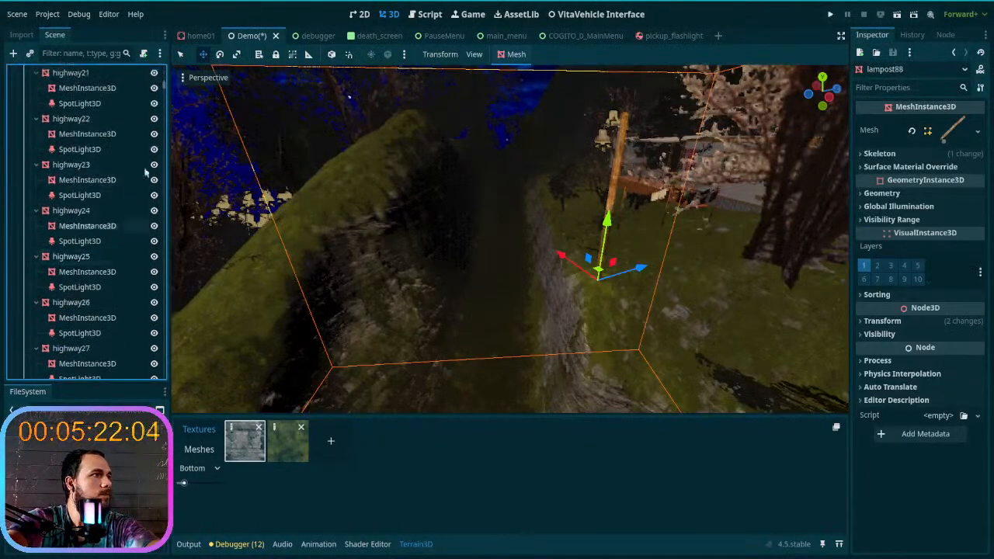
pyautogui.moveTo(163, 92); pyautogui.dragTo(154, 371)
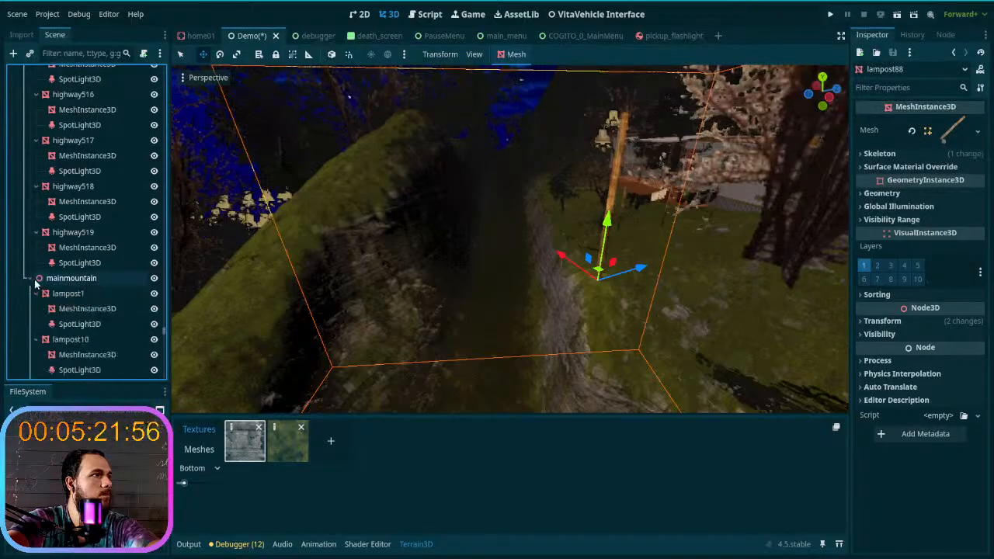
pyautogui.scroll(-5, 34, 285)
pyautogui.moveTo(166, 338); pyautogui.dragTo(164, 386)
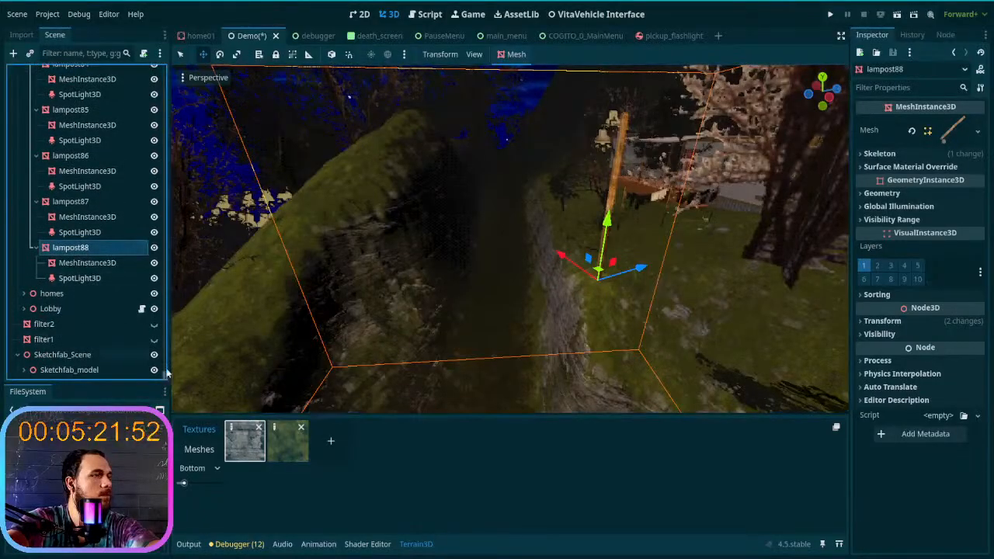
# - Collapse the highwayroadlight group and return to lampost88 at the end of the mainmountain group
pyautogui.moveTo(166, 378); pyautogui.dragTo(166, 70)
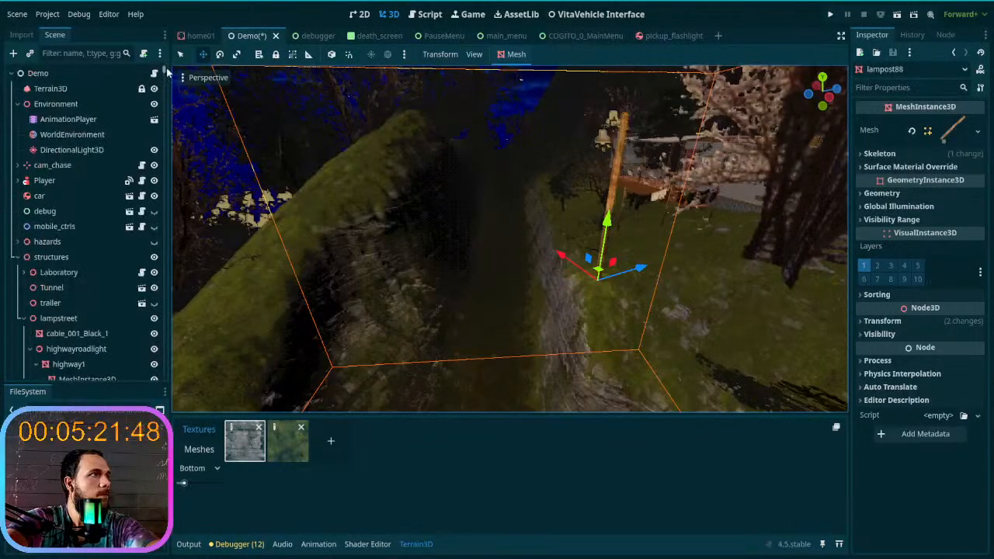
pyautogui.scroll(-2, 101, 254)
pyautogui.click(30, 271)
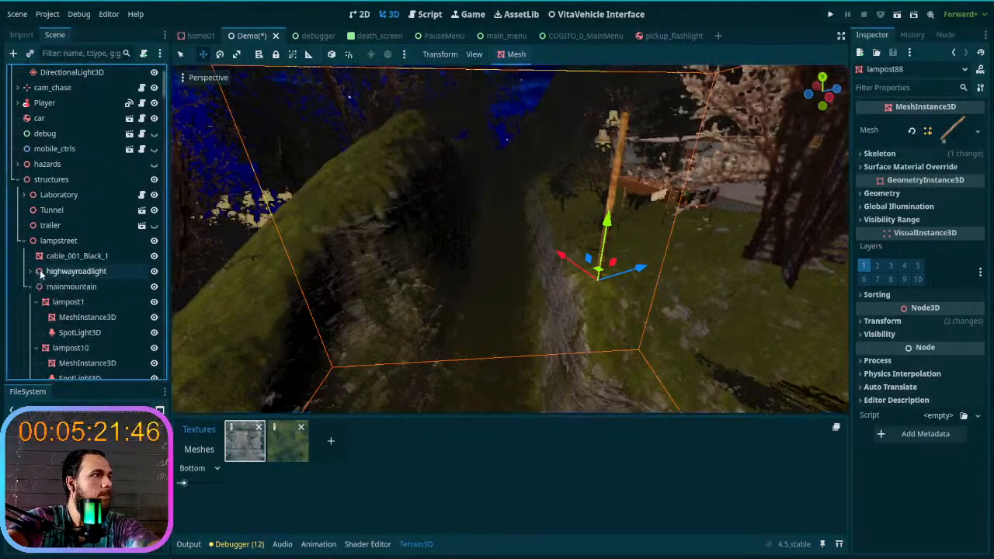
pyautogui.scroll(-15, 27, 288)
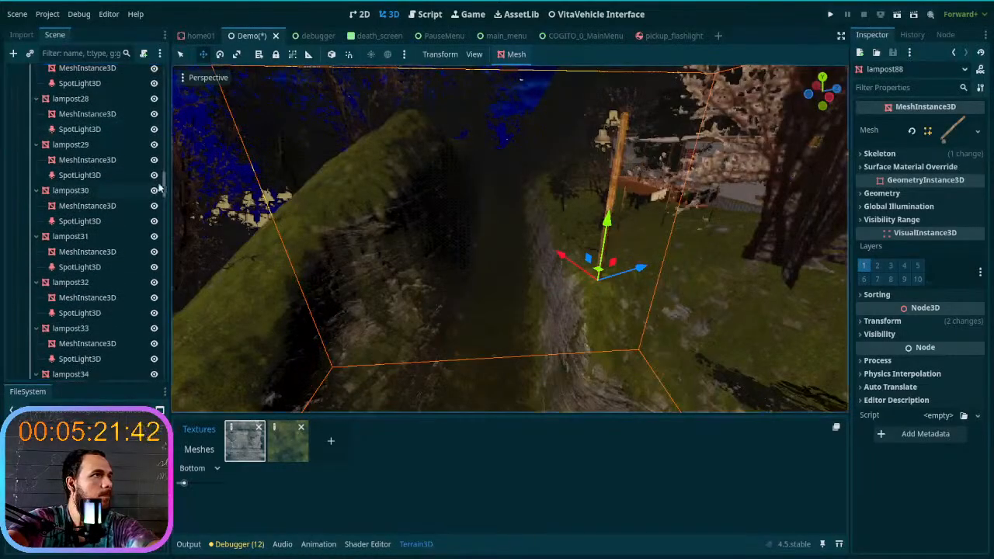
pyautogui.moveTo(163, 189); pyautogui.dragTo(152, 357)
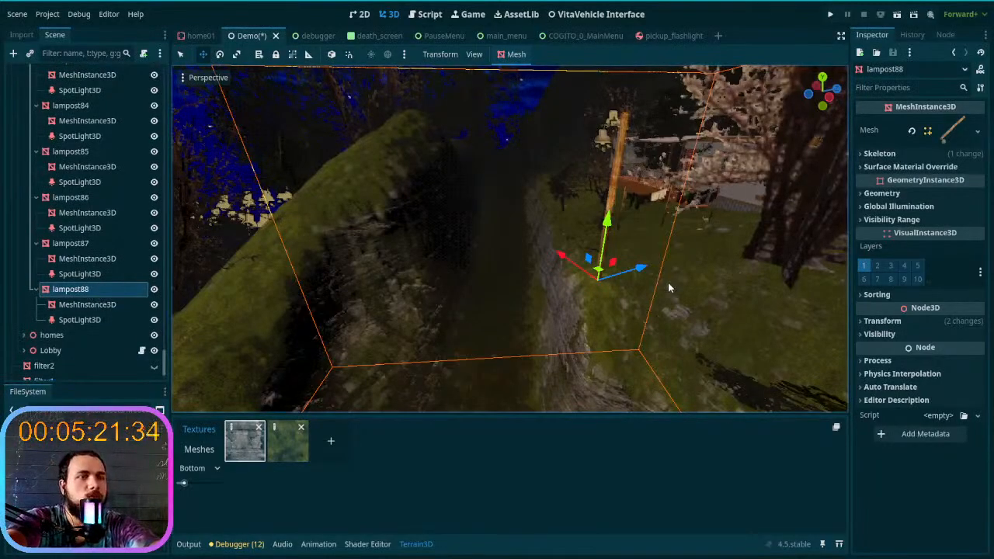
# - Duplicate lampost88 and move the copy along the bank of the gully
pyautogui.hotkey('ctrl', 'd')
pyautogui.moveTo(600, 272); pyautogui.dragTo(520, 199)
pyautogui.press('w')
pyautogui.moveTo(520, 200); pyautogui.dragTo(503, 243, button='right')
pyautogui.press('s')
pyautogui.moveTo(468, 310); pyautogui.dragTo(468, 312, button='right')
pyautogui.press('a')
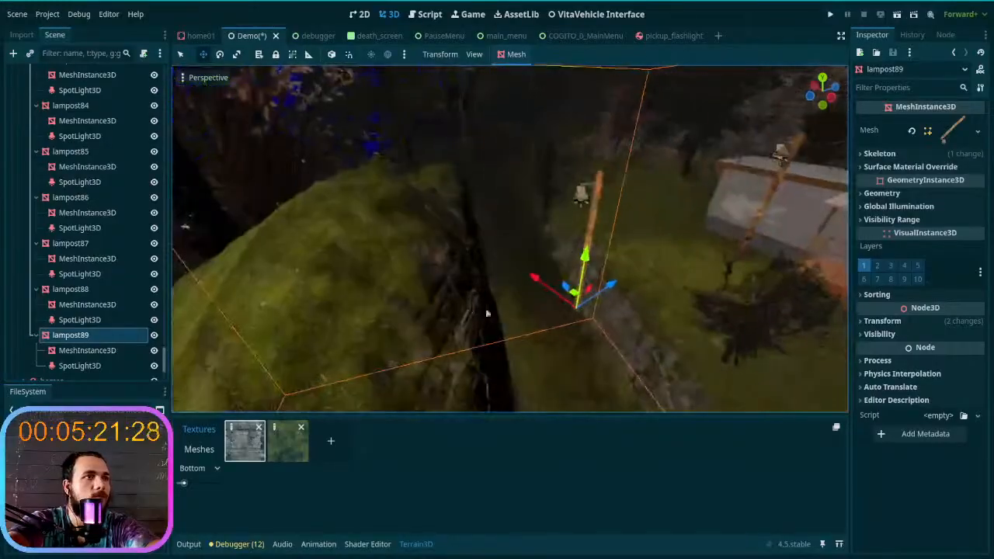
# - Carry the copied lamp post further along the gully toward the open mossy slope
pyautogui.moveTo(577, 298); pyautogui.dragTo(539, 183)
pyautogui.press('w')
pyautogui.moveTo(539, 183); pyautogui.dragTo(539, 342, button='right')
pyautogui.press('w')
pyautogui.moveTo(625, 357); pyautogui.dragTo(635, 352, button='right')
pyautogui.press('a')
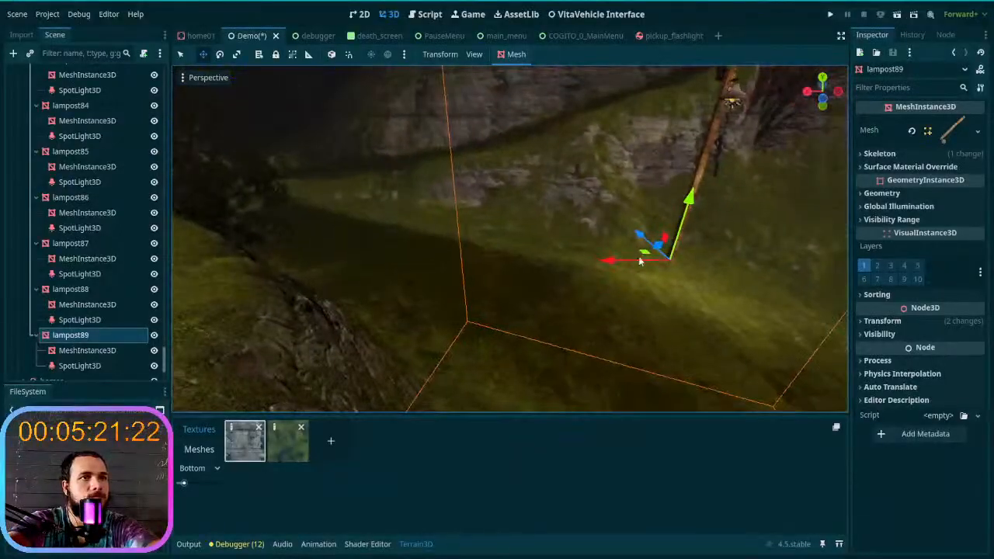
# - Shift the copied lamp post horizontally onto the mossy bank beside the trail, opposite the rock wall
pyautogui.moveTo(644, 254); pyautogui.dragTo(388, 233)
pyautogui.press('s')
pyautogui.moveTo(494, 289); pyautogui.dragTo(453, 336, button='right')
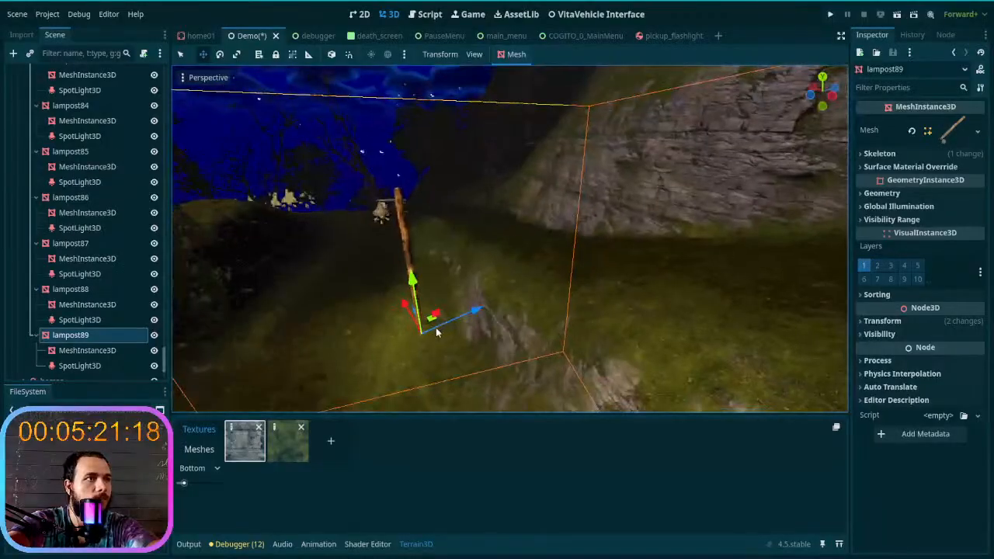
pyautogui.moveTo(430, 329); pyautogui.dragTo(418, 394)
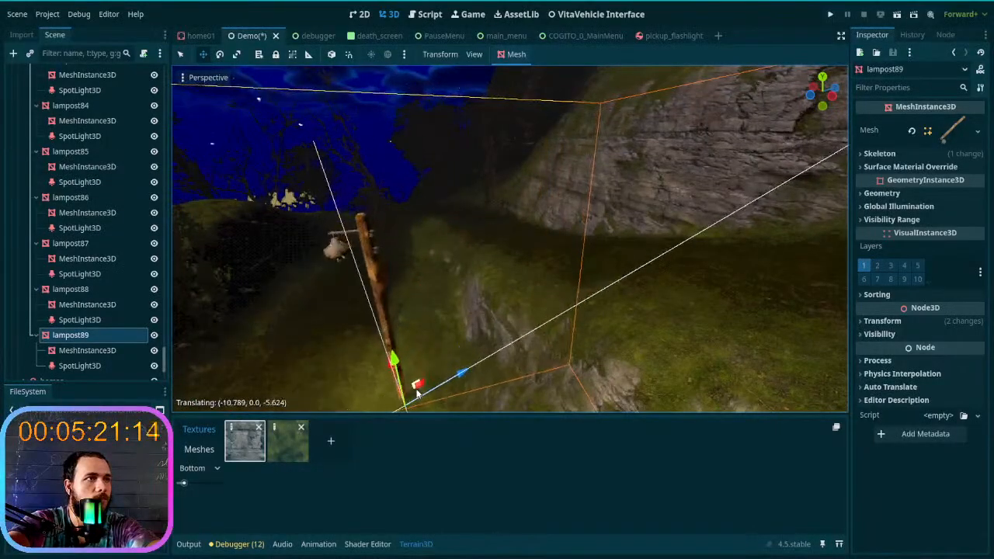
# - Duplicate the lamp post on the mossy bank and move the copy further along the trail
pyautogui.hotkey('ctrl', 'd')
pyautogui.moveTo(412, 388); pyautogui.dragTo(524, 407, button='middle')
pyautogui.moveTo(613, 390); pyautogui.dragTo(508, 228)
pyautogui.press('w')
pyautogui.moveTo(508, 227); pyautogui.dragTo(537, 313, button='right')
pyautogui.press('a')
# - Position the new lamp post on the mossy slope near the bare trees and rotate it about its vertical axis
pyautogui.moveTo(568, 297); pyautogui.dragTo(406, 251)
pyautogui.press('w')
pyautogui.moveTo(407, 266); pyautogui.dragTo(500, 284, button='right')
pyautogui.press('e')
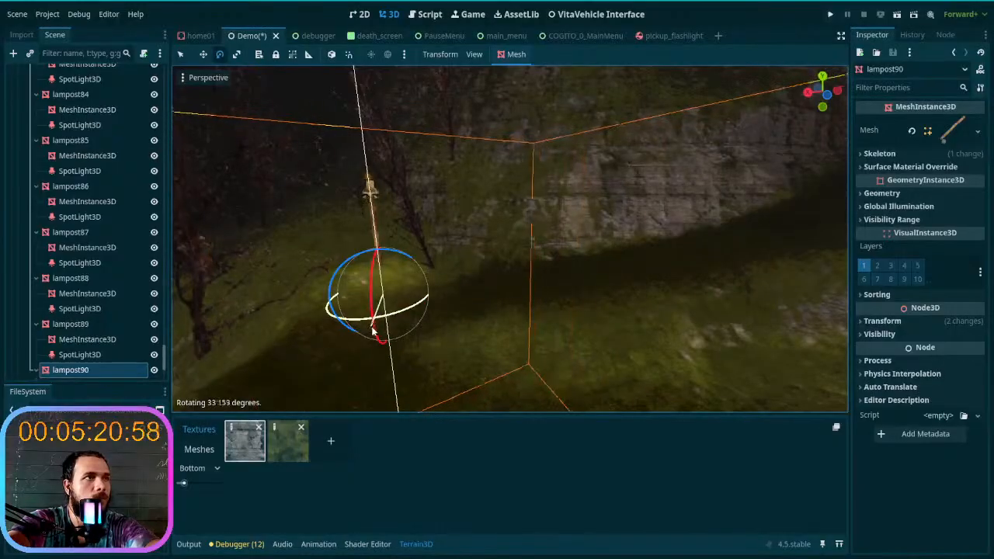
pyautogui.moveTo(380, 334); pyautogui.dragTo(357, 321, button='right')
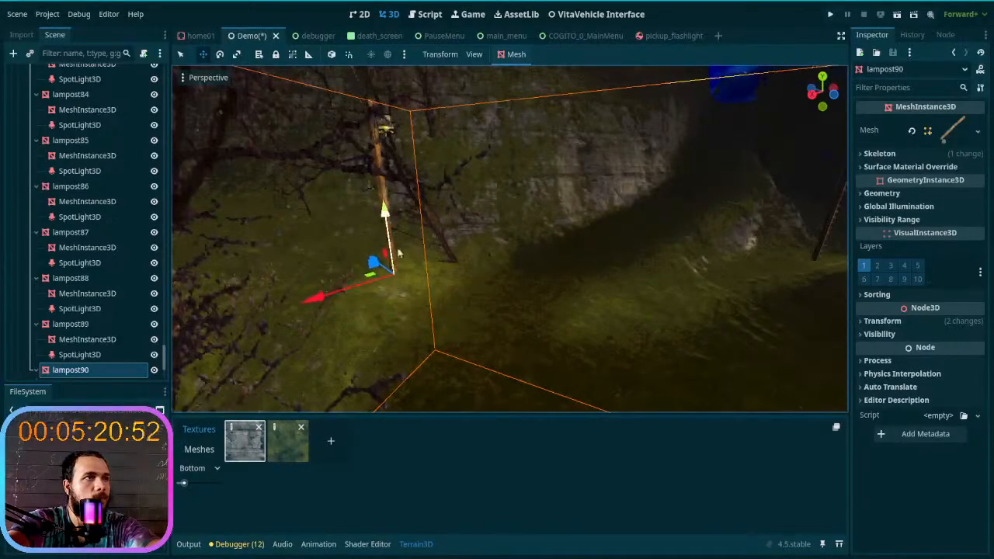
# - Duplicate the lamp post by the bare trees, move the copy up the cliffside trail and raise it about 31 m
pyautogui.hotkey('ctrl', 'd')
pyautogui.moveTo(376, 268); pyautogui.dragTo(691, 203)
pyautogui.moveTo(692, 203); pyautogui.dragTo(571, 262, button='right')
pyautogui.moveTo(456, 202); pyautogui.dragTo(458, 137)
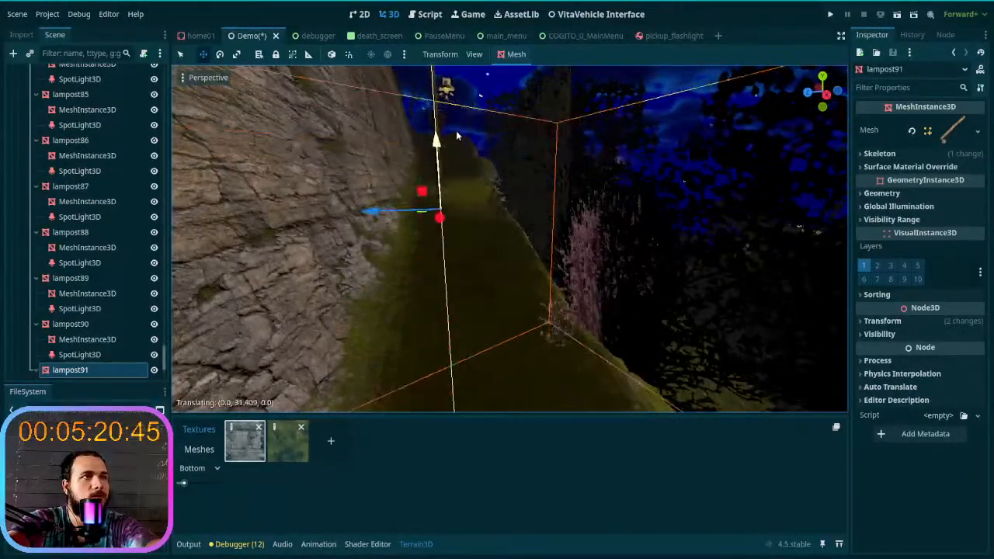
pyautogui.moveTo(458, 185); pyautogui.dragTo(398, 249, button='right')
pyautogui.press('w')
# - Place the raised lamp post on the outer edge of the cliffside trail, adjusting its height and turning it toward the path
pyautogui.moveTo(313, 296); pyautogui.dragTo(540, 220)
pyautogui.moveTo(539, 219); pyautogui.dragTo(509, 257, button='right')
pyautogui.press('w')
pyautogui.press('w')
pyautogui.moveTo(594, 299); pyautogui.dragTo(605, 235)
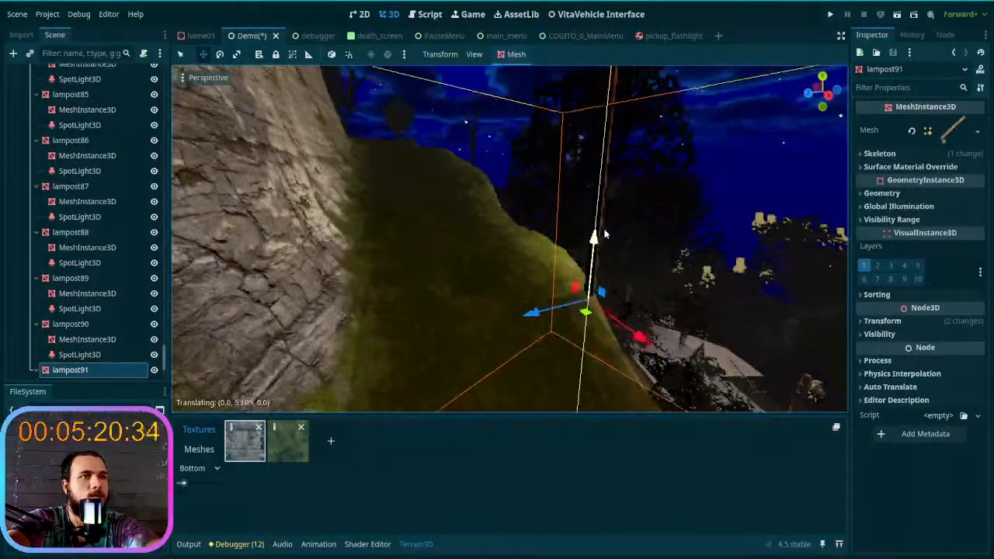
pyautogui.moveTo(585, 316); pyautogui.dragTo(536, 279)
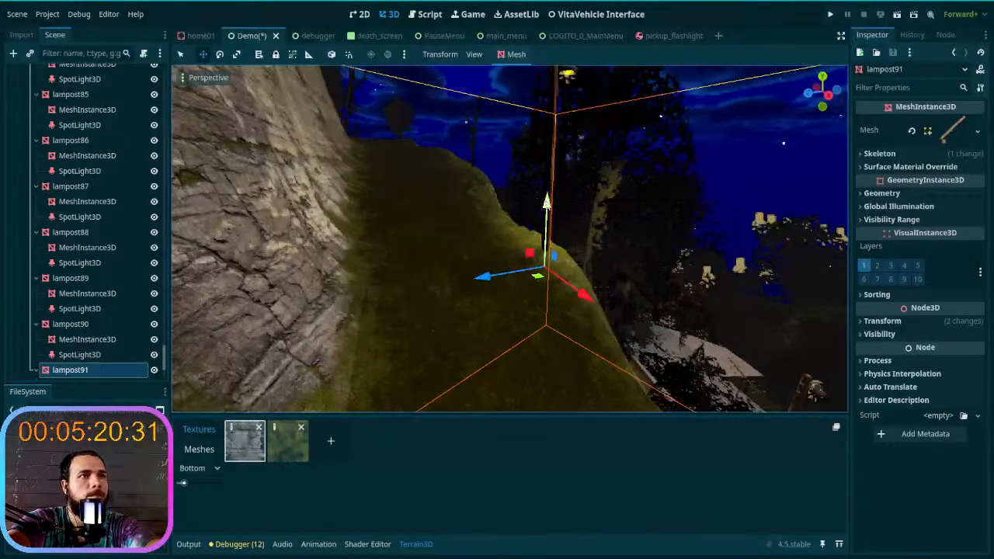
pyautogui.moveTo(546, 202); pyautogui.dragTo(548, 174)
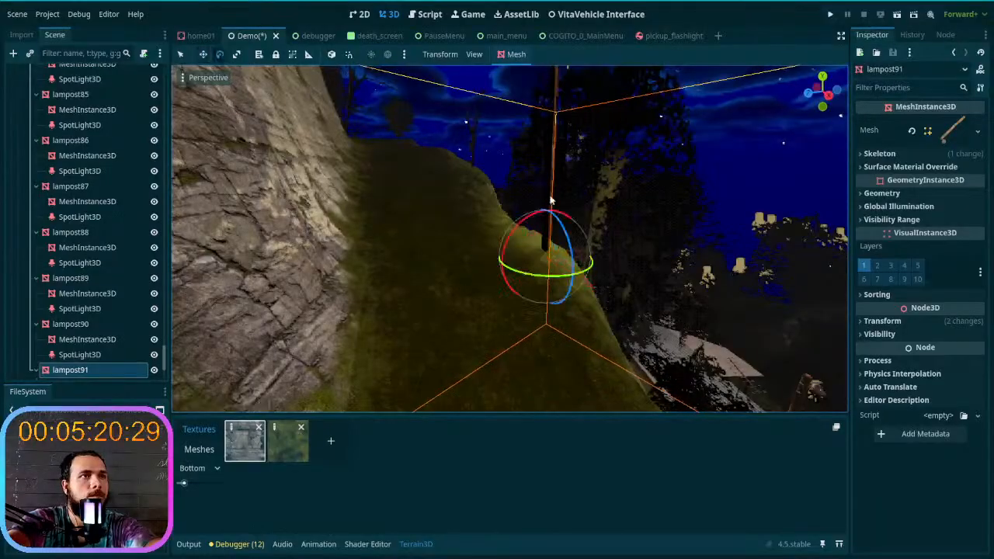
pyautogui.moveTo(550, 278); pyautogui.dragTo(509, 198)
pyautogui.moveTo(509, 199); pyautogui.dragTo(503, 274, button='right')
# - Duplicate the cliff-edge lamp post, place the copy further up the trail's outer edge, and rotate it about -25 degrees
pyautogui.hotkey('ctrl', 'd')
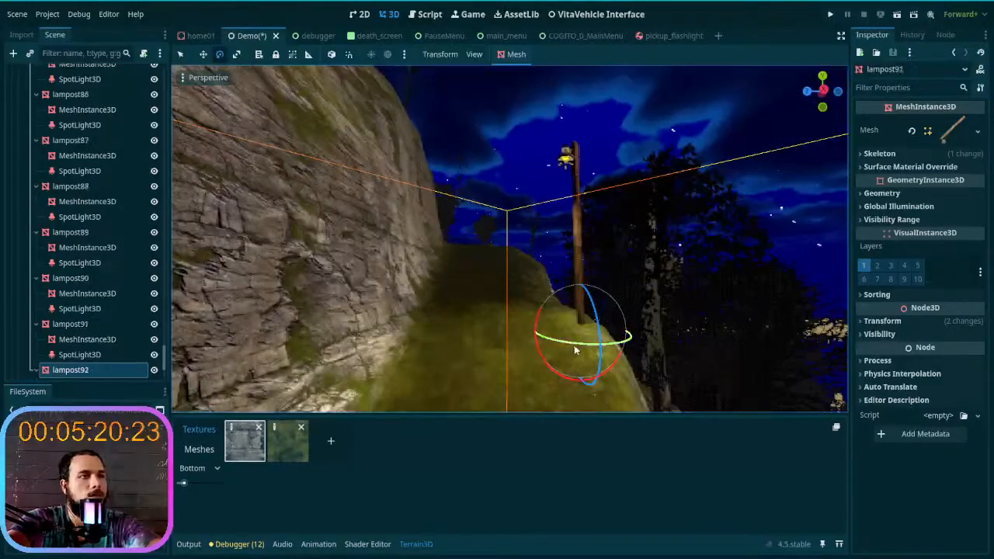
pyautogui.press('w')
pyautogui.moveTo(588, 349); pyautogui.dragTo(505, 302)
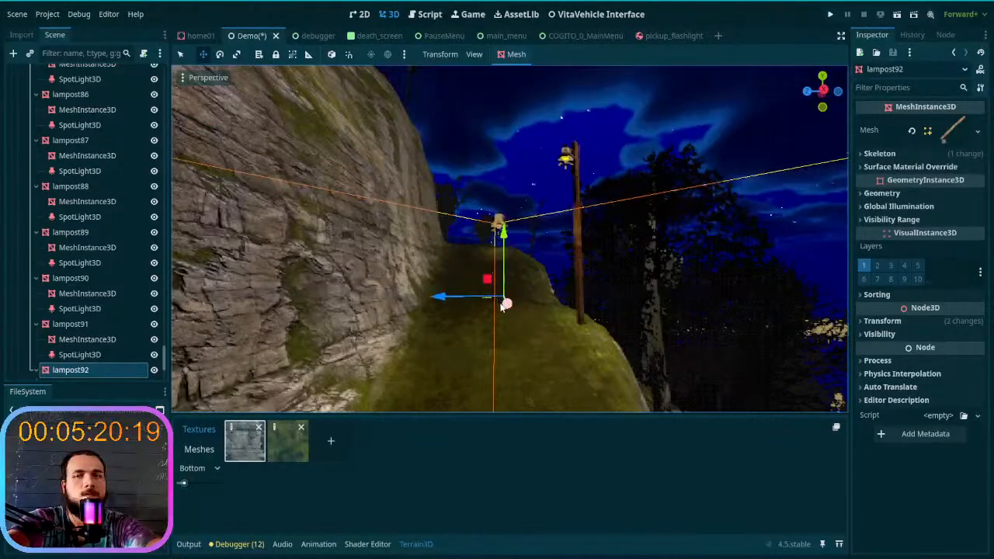
pyautogui.moveTo(516, 301)
pyautogui.mouseDown(button='right')
pyautogui.moveTo(521, 268)
pyautogui.moveTo(525, 317)
pyautogui.mouseUp(button='right')
pyautogui.moveTo(506, 311); pyautogui.dragTo(522, 203)
pyautogui.moveTo(485, 298); pyautogui.dragTo(512, 308)
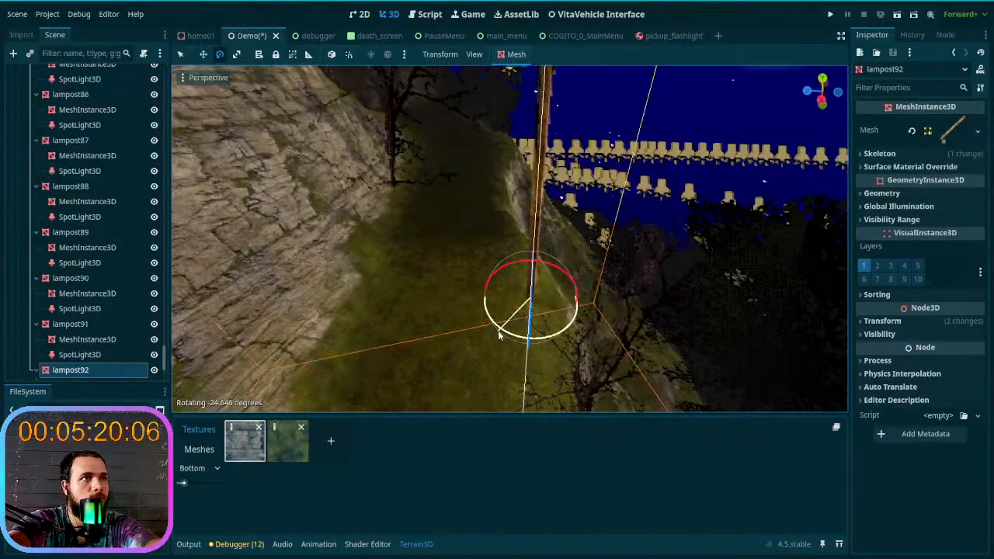
pyautogui.moveTo(500, 337); pyautogui.dragTo(500, 286, button='right')
# - Duplicate the rotated lamp post, move the copy to the next stretch of the trail's outer edge and raise it about 8 m
pyautogui.hotkey('ctrl', 'd')
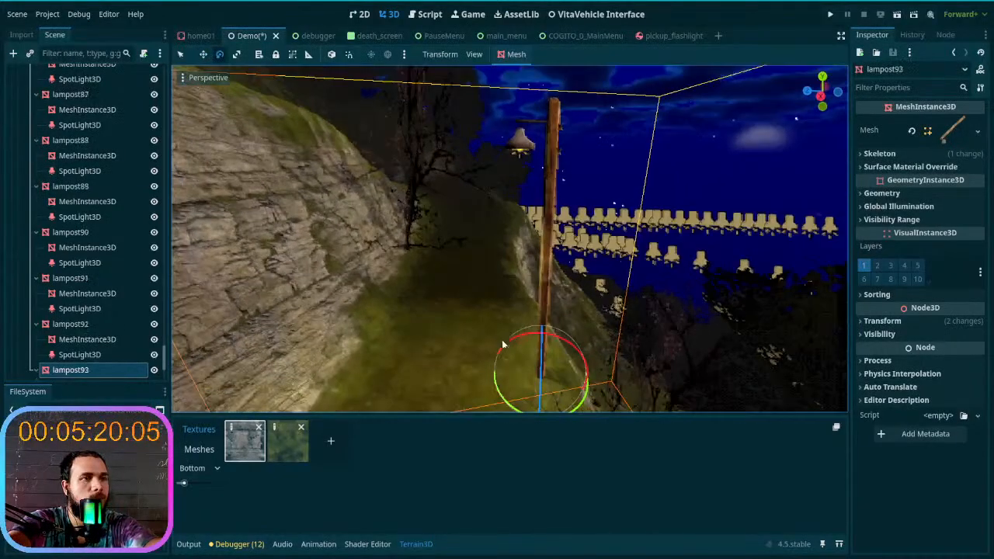
pyautogui.moveTo(499, 337); pyautogui.dragTo(503, 245)
pyautogui.press('w')
pyautogui.moveTo(504, 244)
pyautogui.mouseDown(button='right')
pyautogui.moveTo(493, 218)
pyautogui.moveTo(446, 219)
pyautogui.moveTo(490, 244)
pyautogui.mouseUp(button='right')
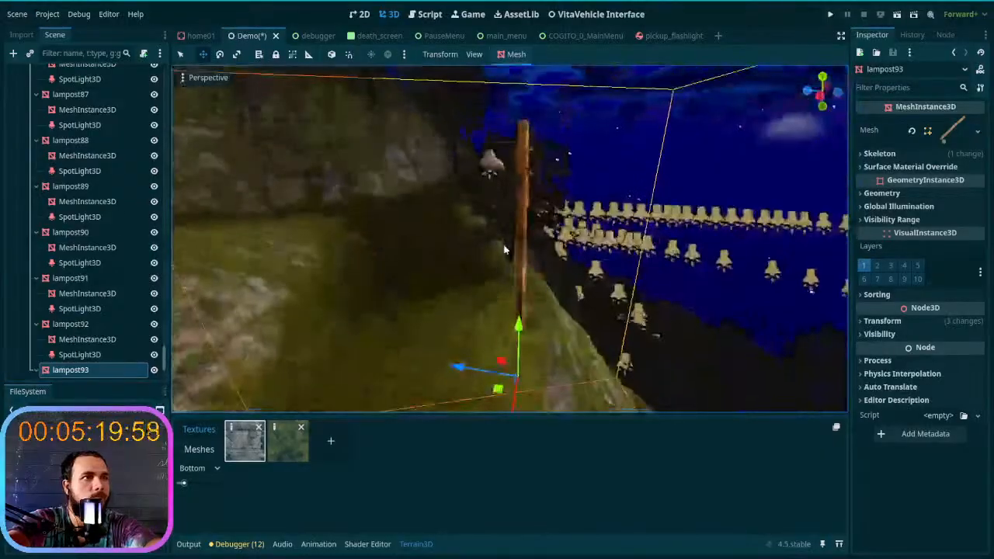
pyautogui.moveTo(501, 396); pyautogui.dragTo(506, 361)
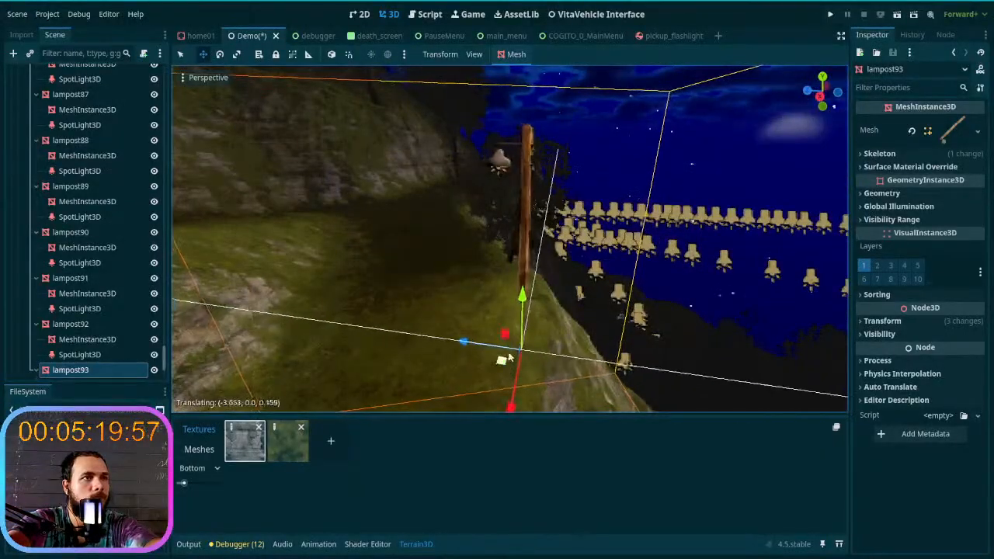
pyautogui.moveTo(522, 292); pyautogui.dragTo(530, 237)
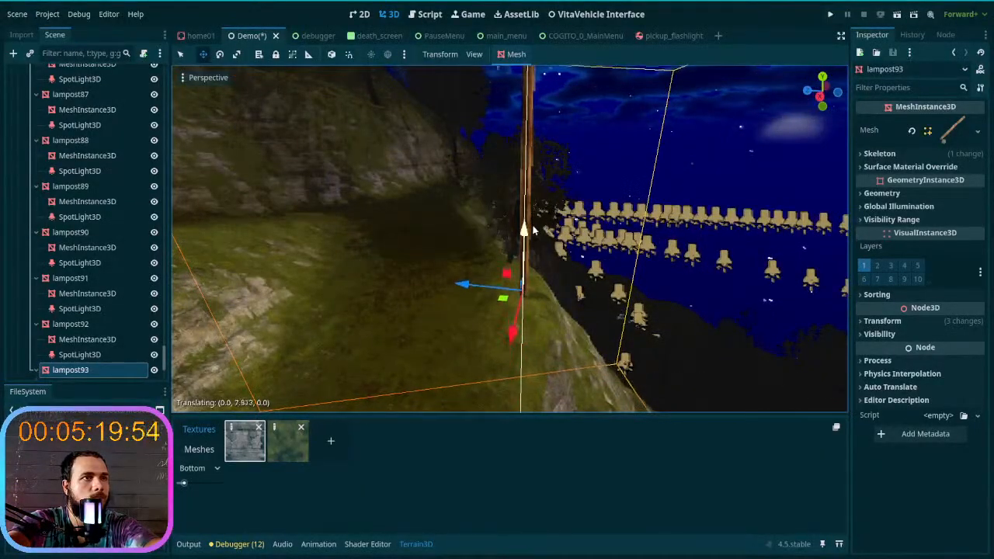
# - Duplicate the lamp post beside the cliff, move the copy up to the trail's outer edge and raise it about 16 m
pyautogui.press('w')
pyautogui.moveTo(533, 238); pyautogui.dragTo(454, 281, button='right')
pyautogui.press('s')
pyautogui.press('d')
pyautogui.hotkey('ctrl', 'd')
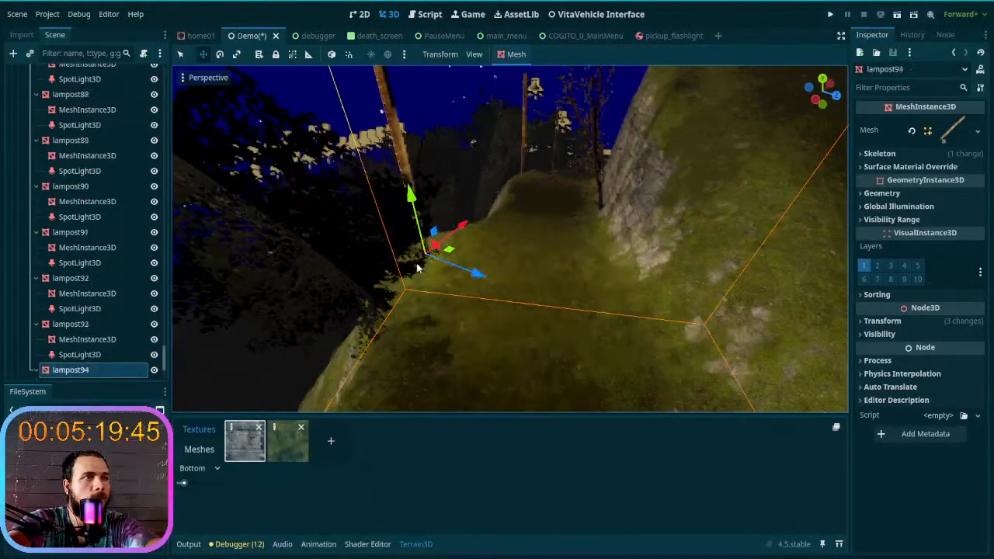
pyautogui.moveTo(452, 254); pyautogui.dragTo(721, 232)
pyautogui.moveTo(721, 232); pyautogui.dragTo(696, 270, button='right')
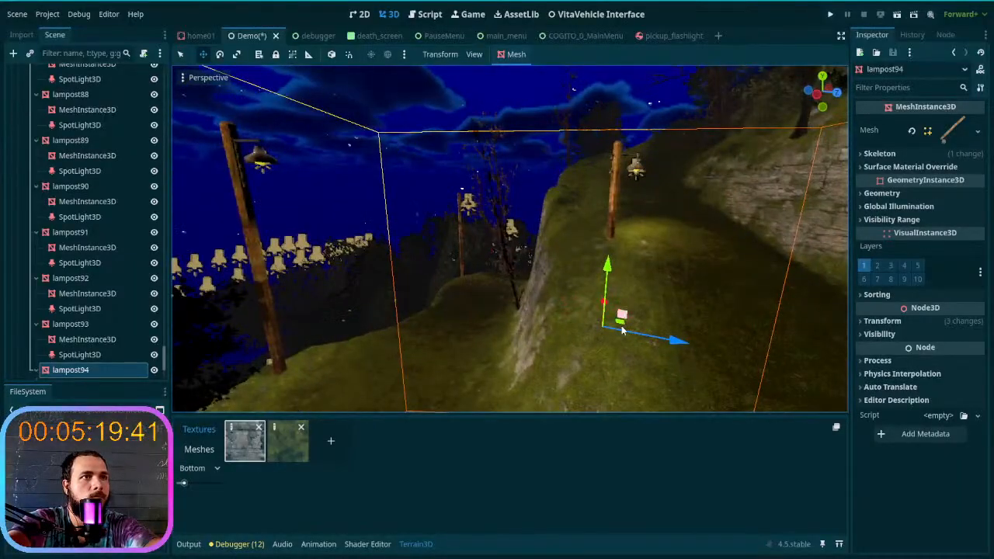
pyautogui.moveTo(621, 331); pyautogui.dragTo(587, 304)
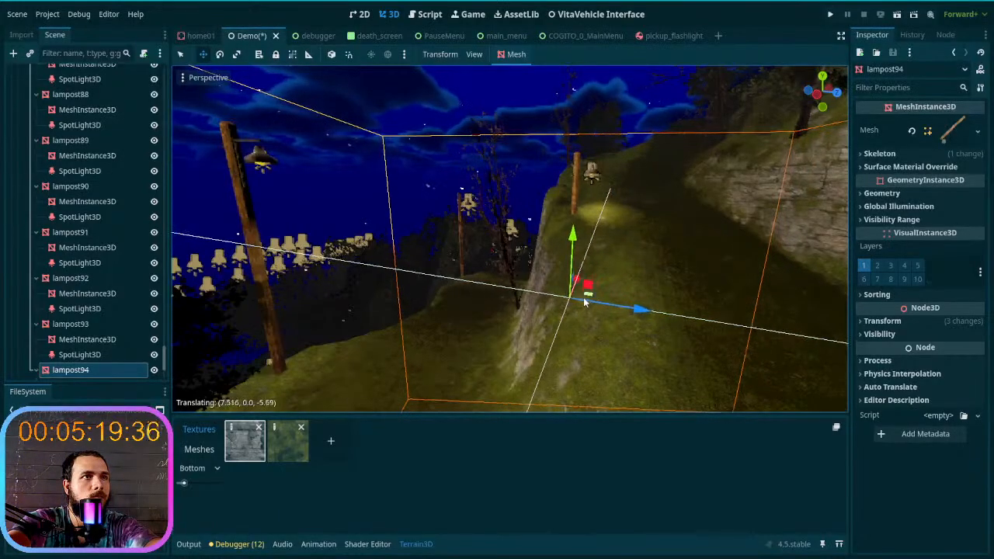
pyautogui.moveTo(572, 237); pyautogui.dragTo(575, 155)
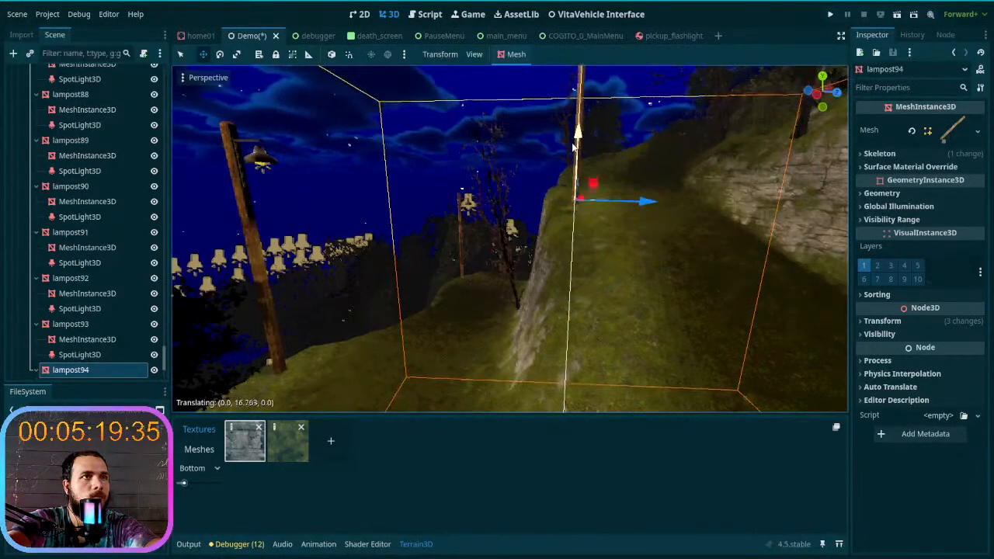
pyautogui.moveTo(605, 228); pyautogui.dragTo(555, 295, button='right')
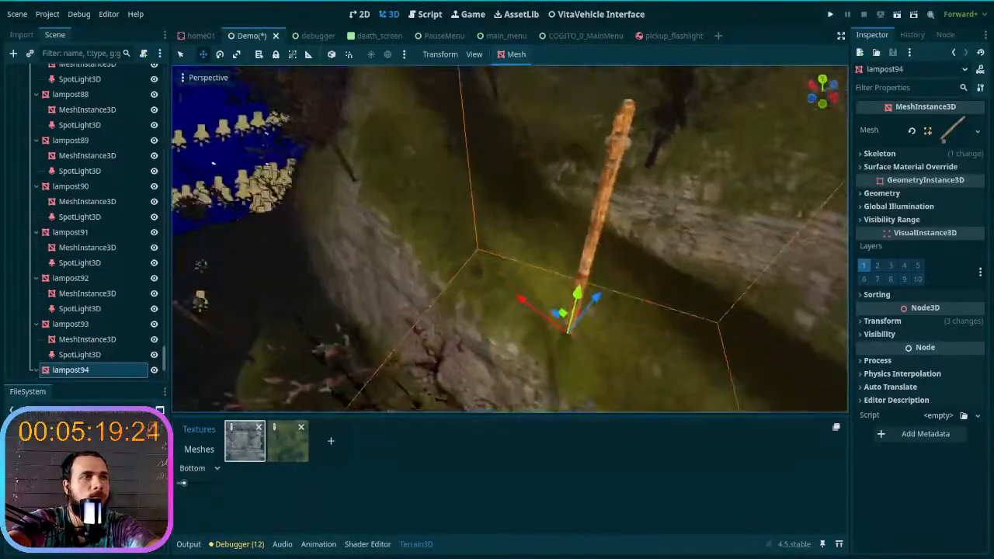
# - Duplicate the newly raised lamp post, move the copy further along the outer cliff edge and raise it about 13 m
pyautogui.hotkey('ctrl', 'd')
pyautogui.moveTo(566, 316); pyautogui.dragTo(417, 153)
pyautogui.moveTo(439, 222); pyautogui.dragTo(402, 291, button='right')
pyautogui.moveTo(502, 343); pyautogui.dragTo(479, 152)
pyautogui.moveTo(519, 191)
pyautogui.mouseDown(button='right')
pyautogui.moveTo(513, 132)
pyautogui.moveTo(544, 137)
pyautogui.moveTo(522, 192)
pyautogui.mouseUp(button='right')
pyautogui.press('a')
pyautogui.moveTo(553, 285); pyautogui.dragTo(560, 187)
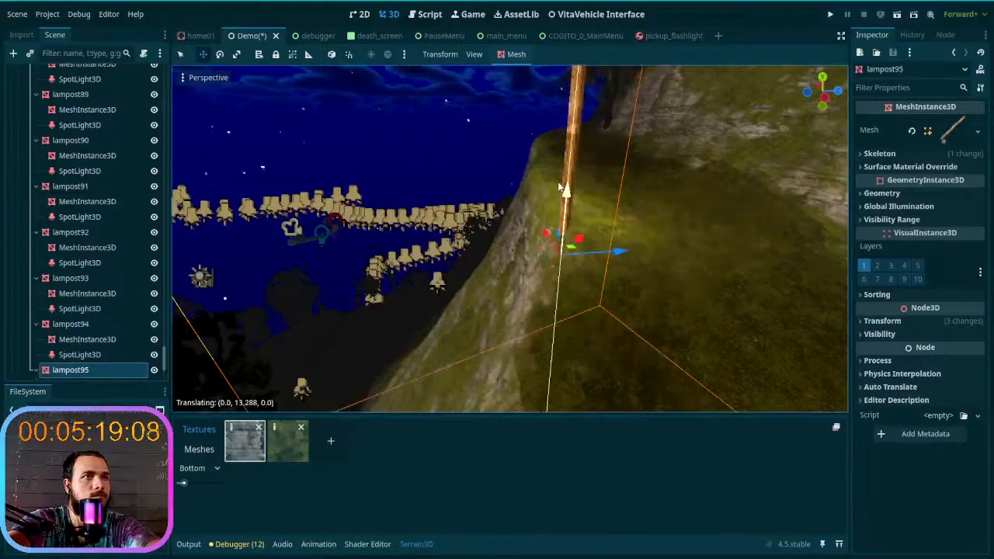
# - Adjust the new lamp post's position and height on the grassy cliff edge and rotate it toward the path
pyautogui.press('d')
pyautogui.moveTo(564, 180); pyautogui.dragTo(467, 250, button='right')
pyautogui.moveTo(471, 244); pyautogui.dragTo(549, 206)
pyautogui.moveTo(549, 206); pyautogui.dragTo(597, 160, button='right')
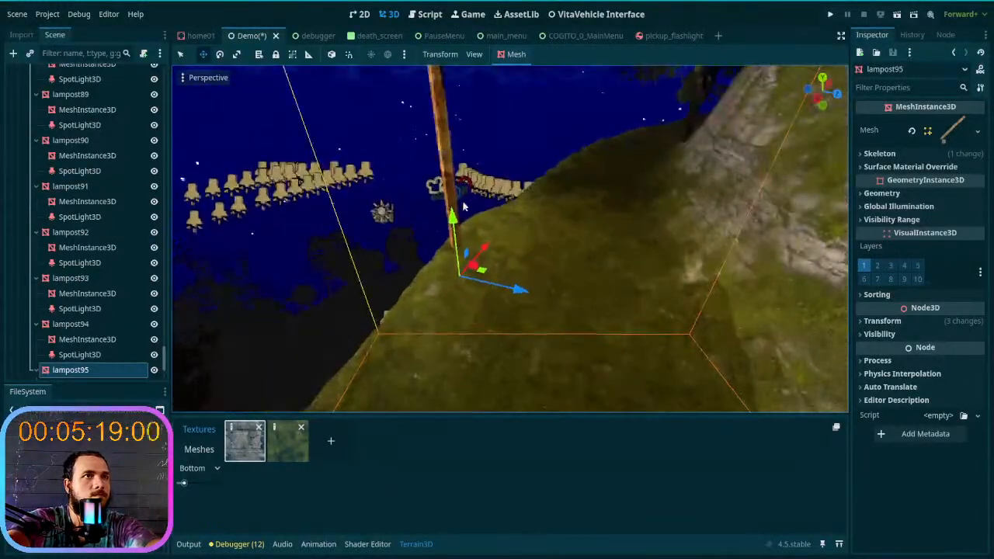
pyautogui.moveTo(457, 203); pyautogui.dragTo(449, 187)
pyautogui.moveTo(448, 187); pyautogui.dragTo(459, 148, button='right')
pyautogui.press('e')
pyautogui.moveTo(464, 358)
pyautogui.mouseDown()
pyautogui.moveTo(448, 368)
pyautogui.moveTo(459, 368)
pyautogui.mouseUp()
pyautogui.moveTo(460, 368); pyautogui.dragTo(765, 394, button='right')
# - Duplicate the turned lamp post, move the copy along the ledge to the next bend, raise it about 6 m and settle it on the edge
pyautogui.press('a')
pyautogui.press('a')
pyautogui.press('w')
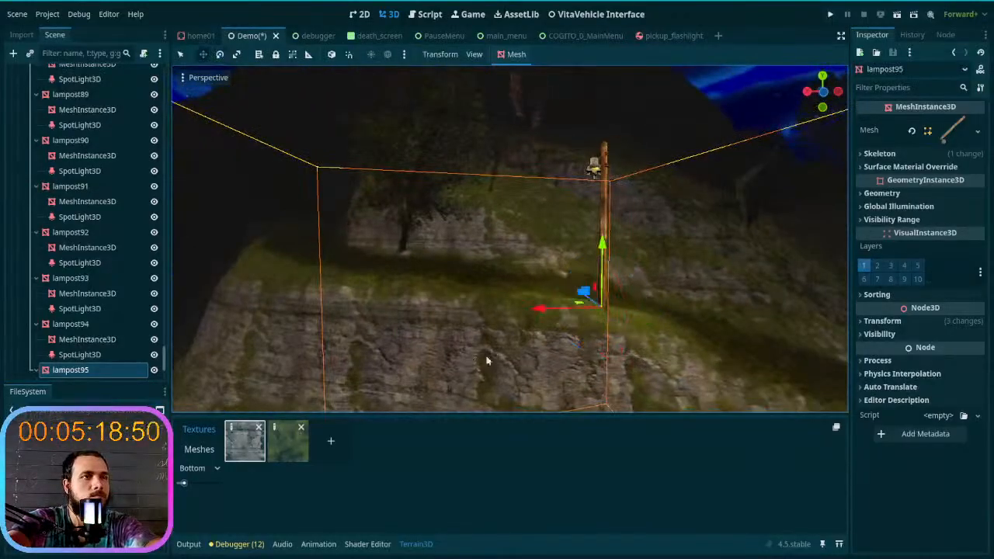
pyautogui.hotkey('ctrl', 'd')
pyautogui.moveTo(578, 308); pyautogui.dragTo(247, 288)
pyautogui.moveTo(274, 295)
pyautogui.mouseDown(button='right')
pyautogui.moveTo(225, 291)
pyautogui.moveTo(209, 307)
pyautogui.moveTo(190, 299)
pyautogui.moveTo(283, 293)
pyautogui.mouseUp(button='right')
pyautogui.press('w')
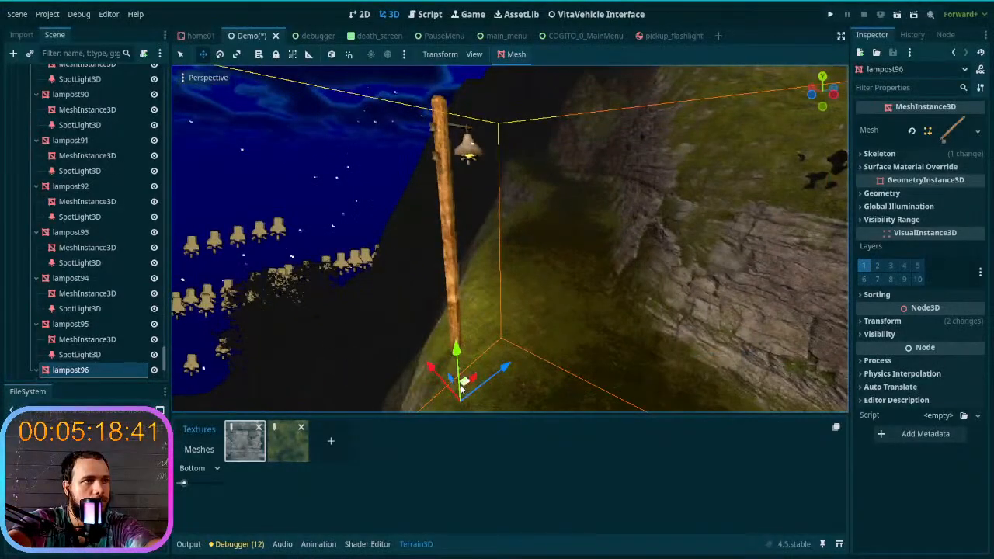
pyautogui.moveTo(461, 389); pyautogui.dragTo(470, 379)
pyautogui.moveTo(466, 335); pyautogui.dragTo(461, 271)
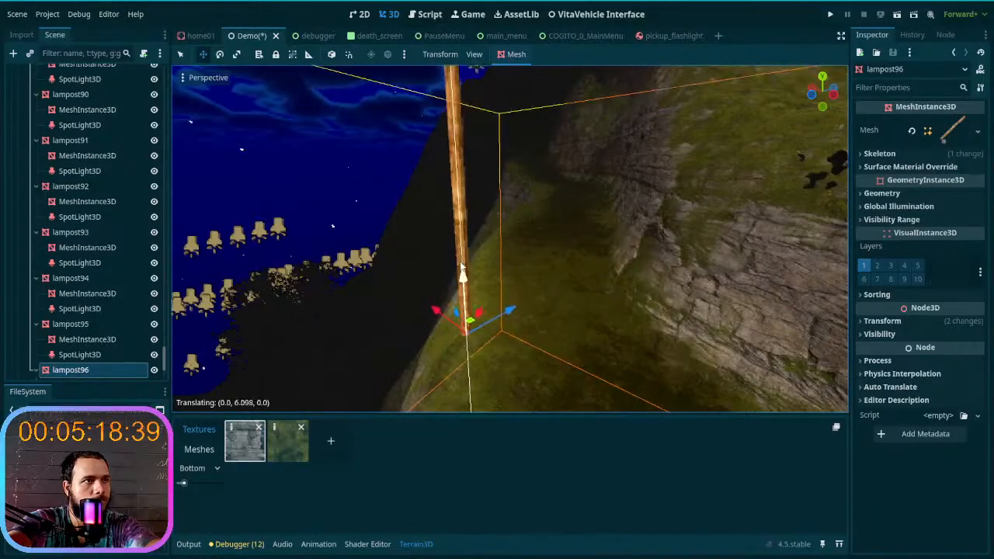
pyautogui.moveTo(511, 358); pyautogui.dragTo(506, 373)
pyautogui.moveTo(507, 373); pyautogui.dragTo(518, 366, button='right')
pyautogui.moveTo(504, 331); pyautogui.dragTo(511, 332)
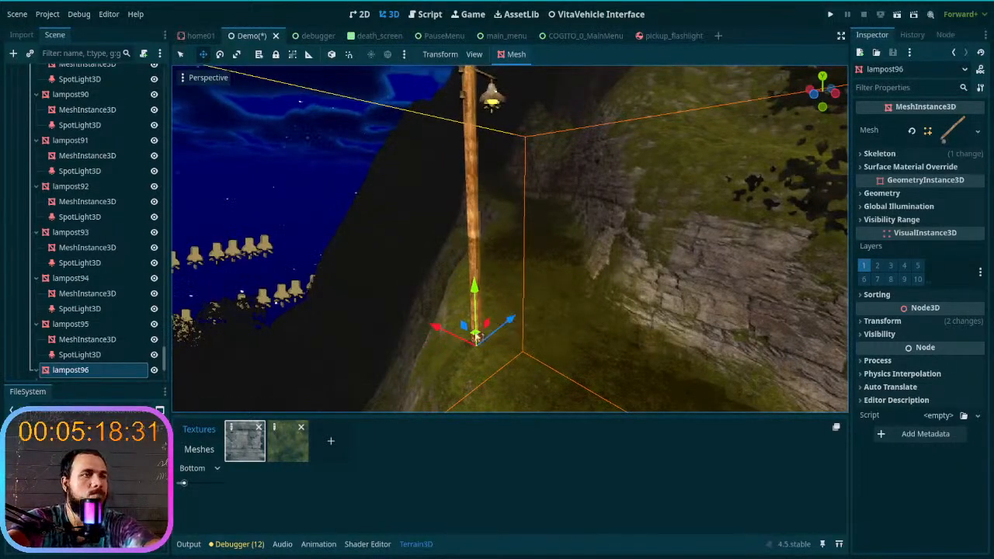
# - Duplicate the lamp post at the bend, move the copy up the narrow ledge's outer edge and raise it to ground level
pyautogui.hotkey('ctrl', 'd')
pyautogui.moveTo(475, 336); pyautogui.dragTo(498, 235)
pyautogui.moveTo(498, 236); pyautogui.dragTo(516, 289, button='right')
pyautogui.press('w')
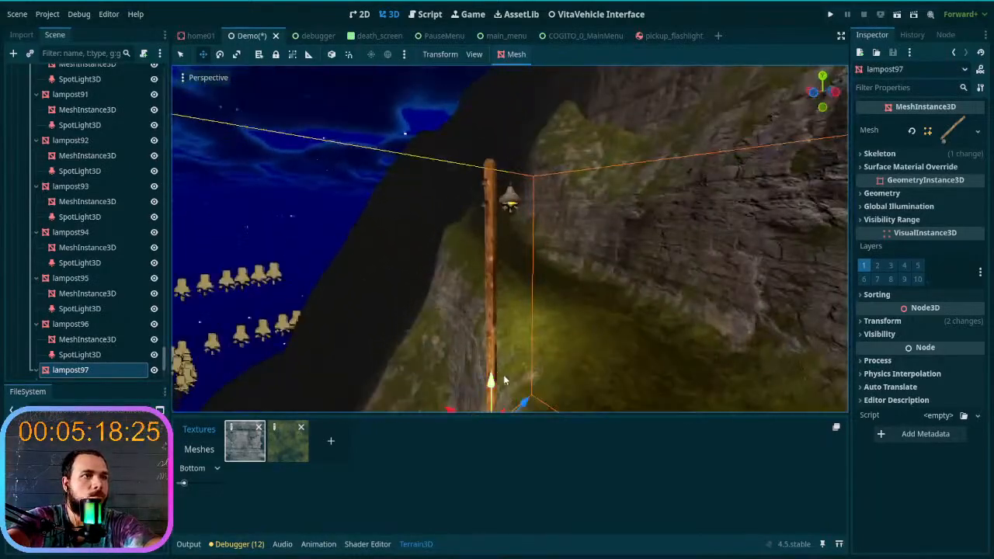
pyautogui.scroll(-2, 502, 379)
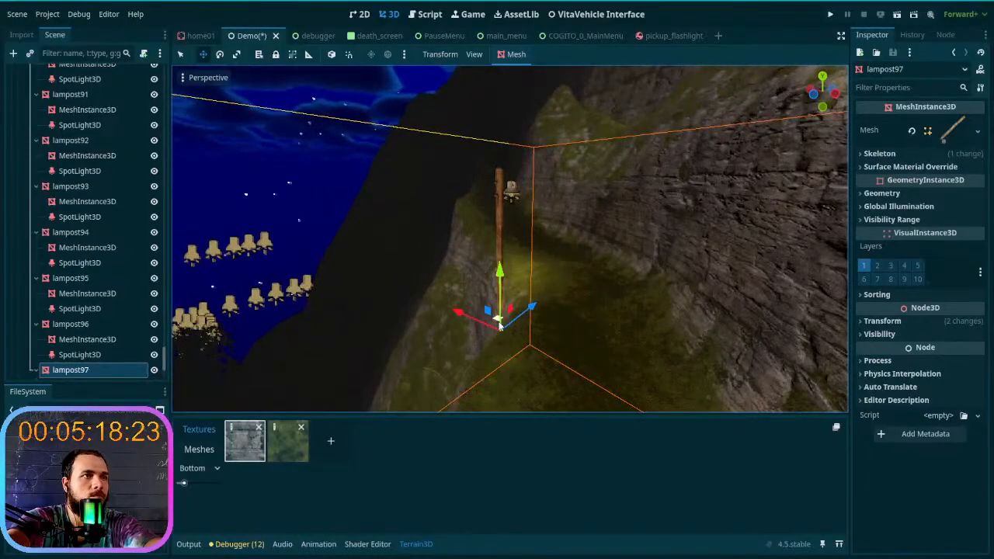
pyautogui.moveTo(500, 327); pyautogui.dragTo(470, 245)
pyautogui.moveTo(480, 293)
pyautogui.mouseDown(button='right')
pyautogui.moveTo(472, 252)
pyautogui.moveTo(480, 293)
pyautogui.mouseUp(button='right')
pyautogui.press('w')
pyautogui.moveTo(490, 321); pyautogui.dragTo(472, 181)
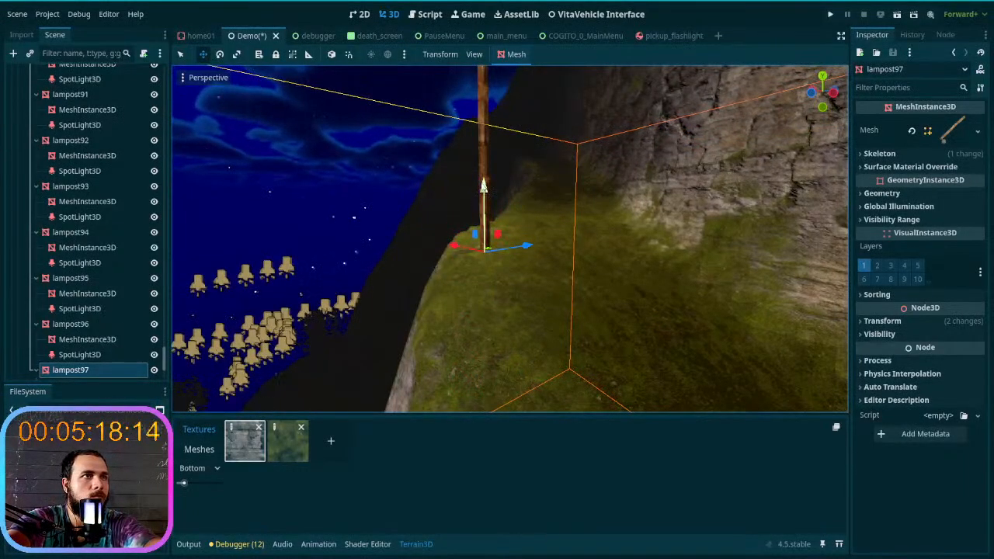
# - Rotate the copied lamp post on the narrow ledge around its vertical axis to align it with the trail
pyautogui.moveTo(503, 313); pyautogui.dragTo(521, 328, button='right')
pyautogui.press('e')
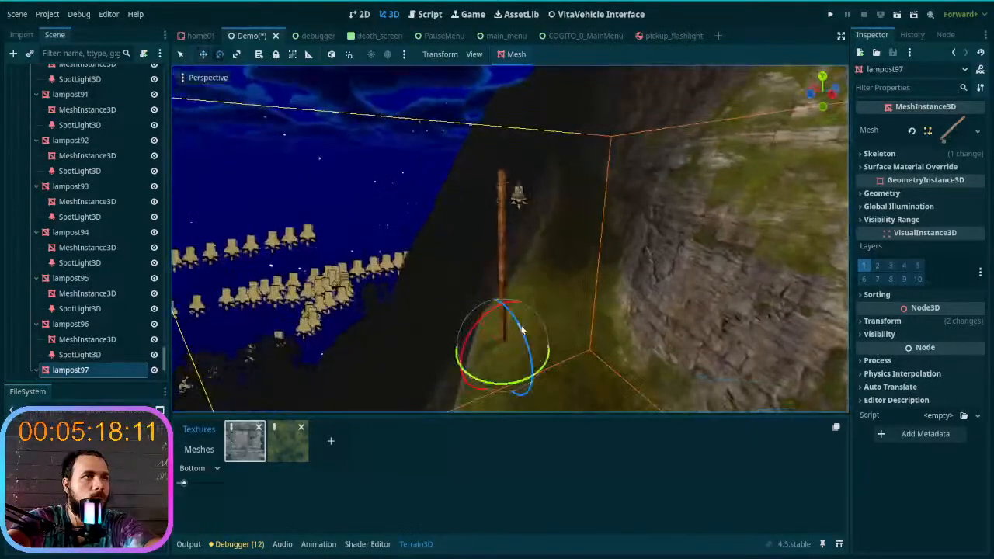
pyautogui.moveTo(546, 372); pyautogui.dragTo(526, 400)
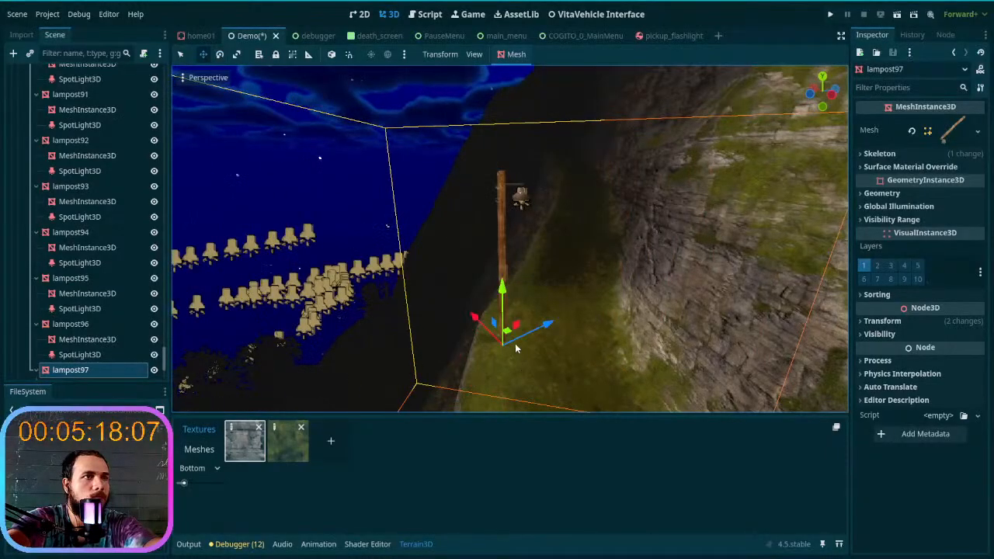
# - Duplicate the realigned lamp post, move the copy further up the narrow ledge and raise it onto the outer edge
pyautogui.hotkey('ctrl', 'd')
pyautogui.moveTo(513, 327); pyautogui.dragTo(552, 193)
pyautogui.press('w')
pyautogui.moveTo(570, 251)
pyautogui.mouseDown(button='right')
pyautogui.moveTo(578, 214)
pyautogui.moveTo(587, 244)
pyautogui.moveTo(569, 251)
pyautogui.mouseUp(button='right')
pyautogui.moveTo(556, 283); pyautogui.dragTo(566, 330)
pyautogui.moveTo(576, 289); pyautogui.dragTo(582, 214)
pyautogui.press('w')
pyautogui.moveTo(581, 244); pyautogui.dragTo(567, 242, button='right')
pyautogui.press('d')
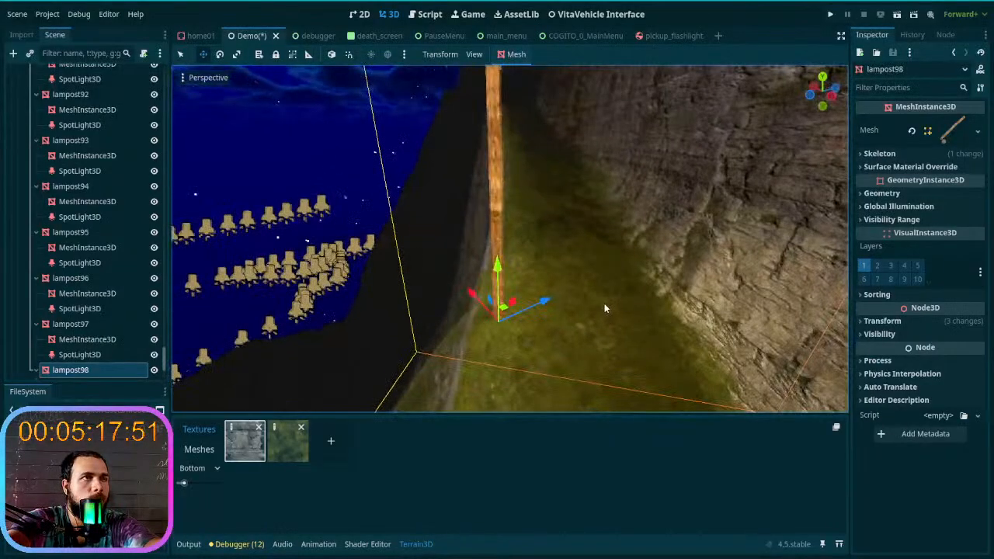
# - Duplicate the ledge lamp post again, place the copy on the next stretch beside the rock wall and adjust its height
pyautogui.hotkey('ctrl', 'd')
pyautogui.moveTo(504, 308); pyautogui.dragTo(510, 186)
pyautogui.press('w')
pyautogui.moveTo(509, 186); pyautogui.dragTo(494, 333, button='right')
pyautogui.press('w')
pyautogui.moveTo(510, 400); pyautogui.dragTo(501, 291)
pyautogui.moveTo(492, 247); pyautogui.dragTo(465, 83)
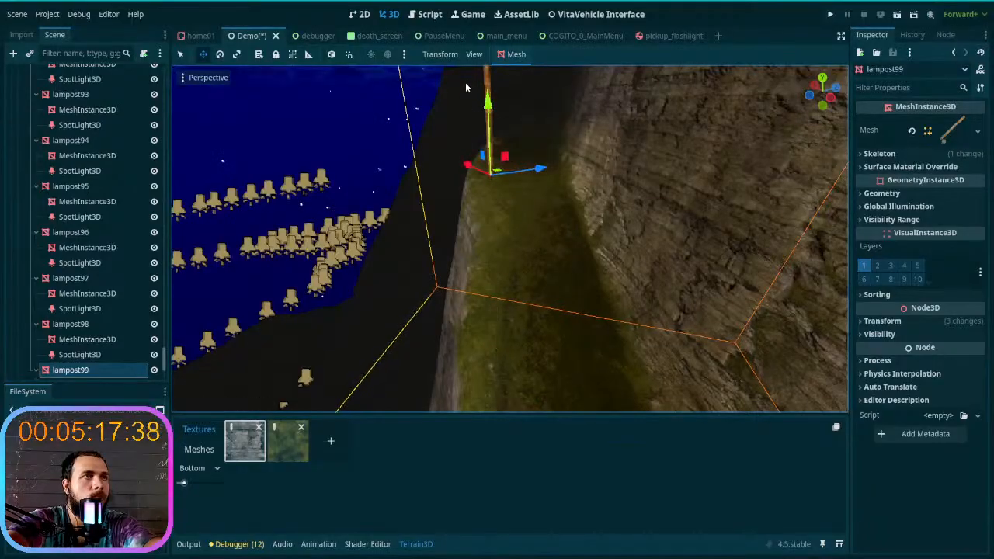
pyautogui.press('w')
pyautogui.moveTo(505, 157)
pyautogui.mouseDown(button='right')
pyautogui.moveTo(522, 108)
pyautogui.moveTo(507, 139)
pyautogui.mouseUp(button='right')
pyautogui.moveTo(453, 260); pyautogui.dragTo(428, 262)
pyautogui.moveTo(428, 262); pyautogui.dragTo(468, 247, button='right')
# - Duplicate the lamp post beside the rock wall and move the copy along the trail's outer edge
pyautogui.press('a')
pyautogui.press('d')
pyautogui.moveTo(421, 290)
pyautogui.mouseDown(button='right')
pyautogui.moveTo(406, 295)
pyautogui.moveTo(427, 273)
pyautogui.moveTo(439, 287)
pyautogui.moveTo(429, 289)
pyautogui.mouseUp(button='right')
pyautogui.press('w')
pyautogui.press('s')
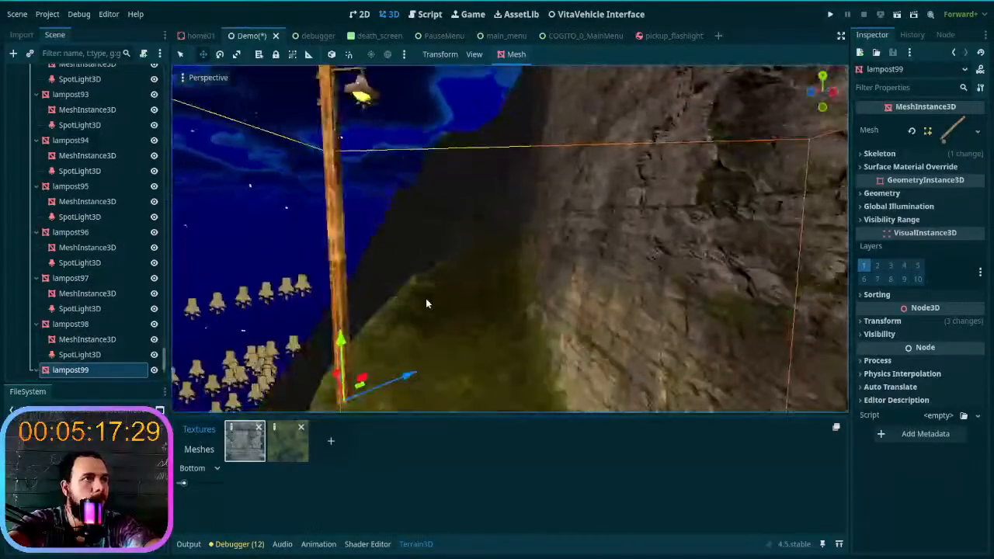
pyautogui.hotkey('ctrl', 'd')
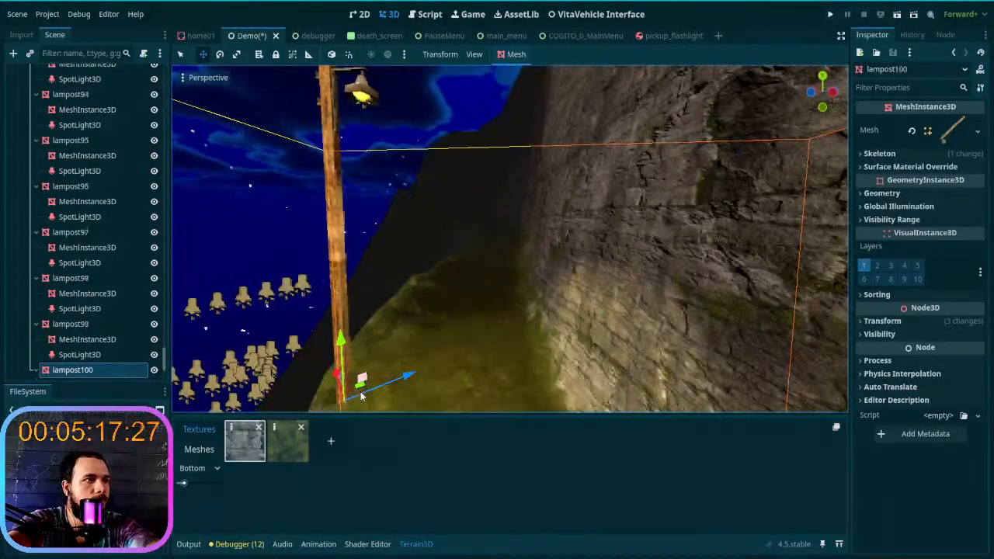
pyautogui.moveTo(361, 396); pyautogui.dragTo(483, 247)
pyautogui.press('w')
pyautogui.moveTo(483, 247); pyautogui.dragTo(465, 340, button='right')
pyautogui.press('d')
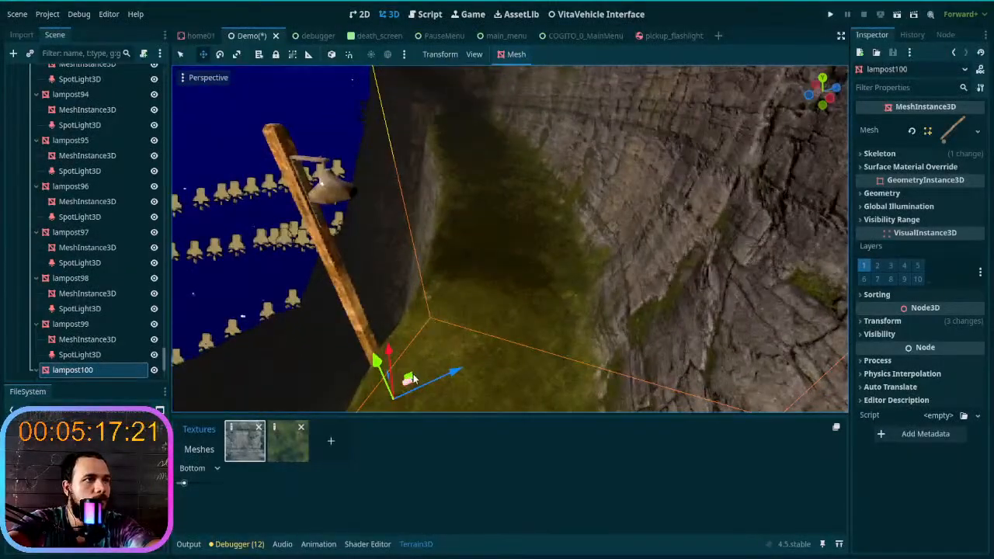
# - Move the copied lamp post about 47 m along X and 17 m along Z, further up the ledge
pyautogui.moveTo(410, 377); pyautogui.dragTo(470, 206)
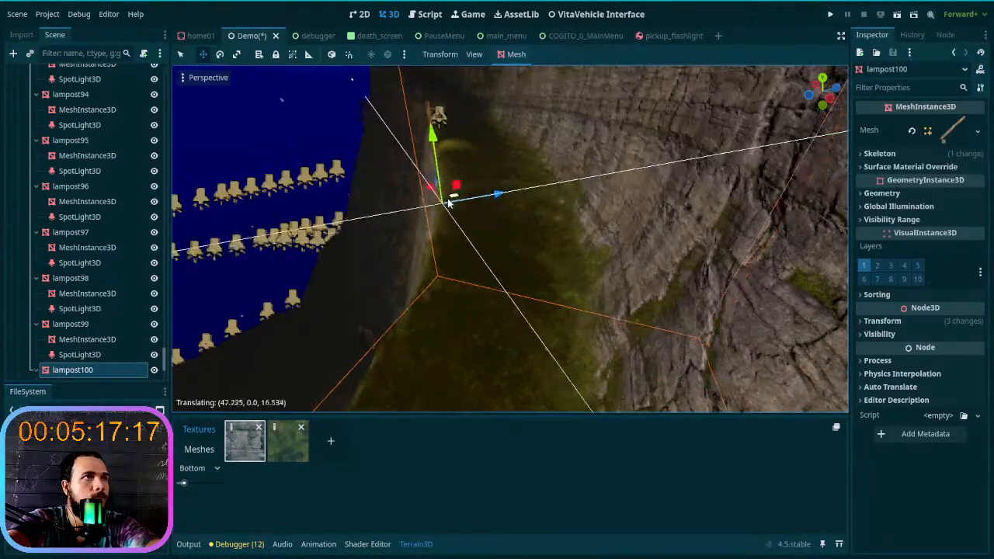
pyautogui.moveTo(446, 221)
pyautogui.mouseDown(button='right')
pyautogui.moveTo(445, 119)
pyautogui.moveTo(457, 208)
pyautogui.mouseUp(button='right')
pyautogui.press('w')
pyautogui.press('d')
pyautogui.press('a')
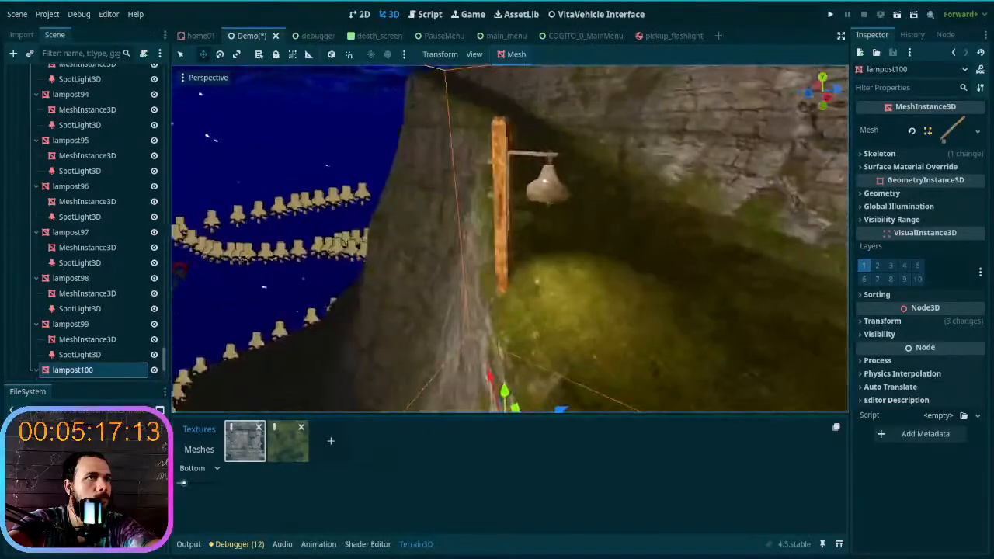
pyautogui.scroll(-5, 473, 253)
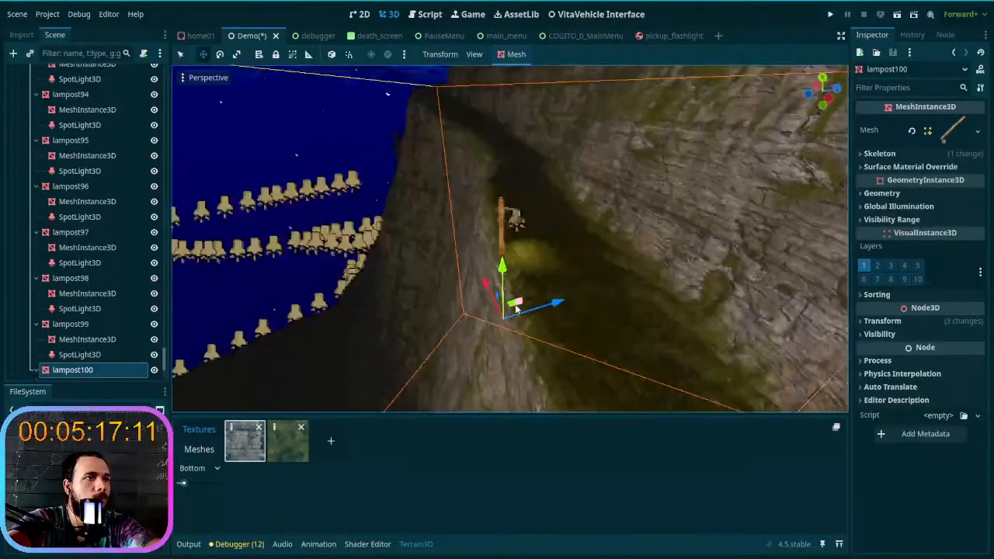
# - Place the lamp post against the cliff wall at the trail's bend, raise it to the ground and rotate it about -166 degrees
pyautogui.moveTo(509, 311); pyautogui.dragTo(546, 226)
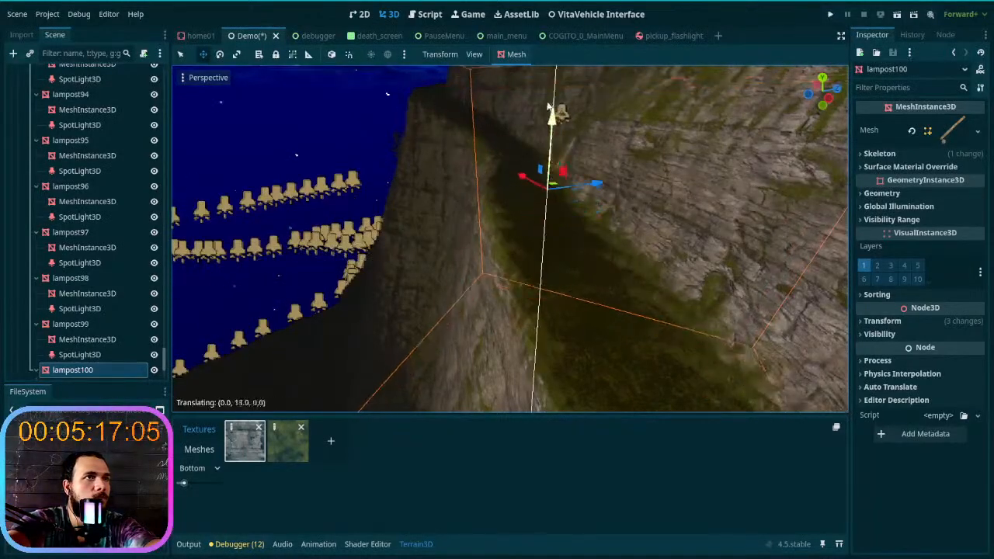
pyautogui.moveTo(542, 94); pyautogui.dragTo(555, 212, button='right')
pyautogui.press('w')
pyautogui.moveTo(539, 280); pyautogui.dragTo(540, 257)
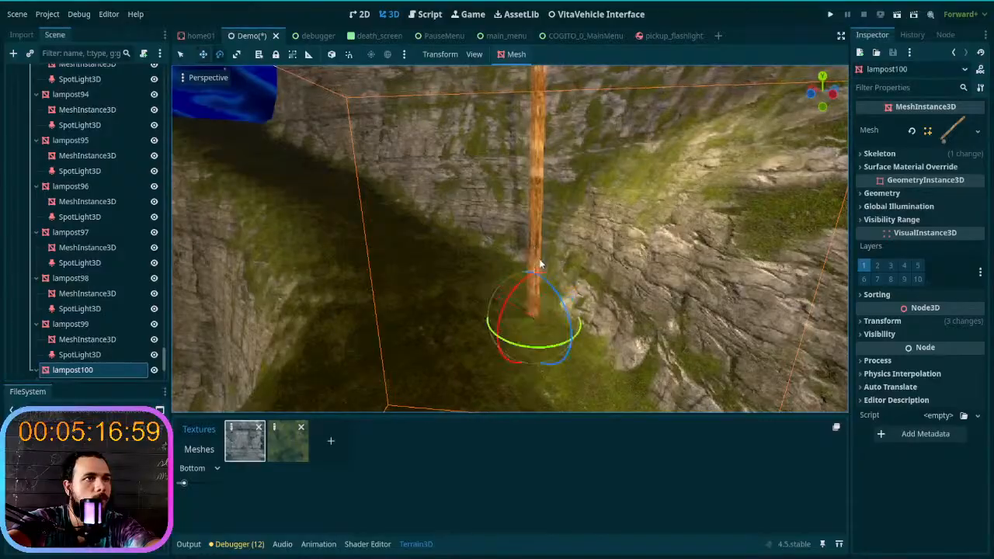
pyautogui.moveTo(541, 340); pyautogui.dragTo(493, 241)
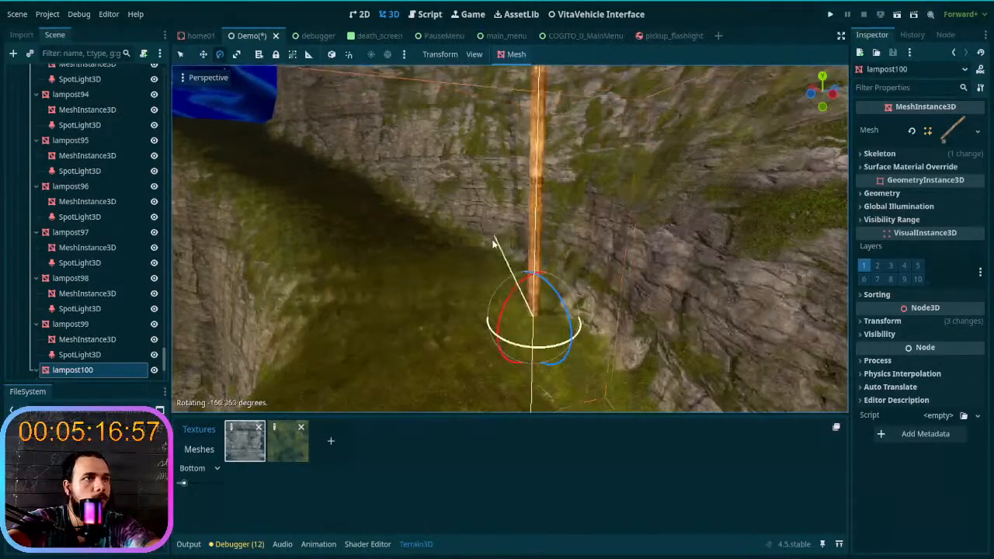
pyautogui.moveTo(505, 249)
pyautogui.mouseDown(button='right')
pyautogui.moveTo(483, 222)
pyautogui.moveTo(491, 249)
pyautogui.mouseUp(button='right')
# - Duplicate the lamp post at the cliff wall, move the copy to the outer corner of the trail and adjust its height and edge position
pyautogui.hotkey('ctrl', 'd')
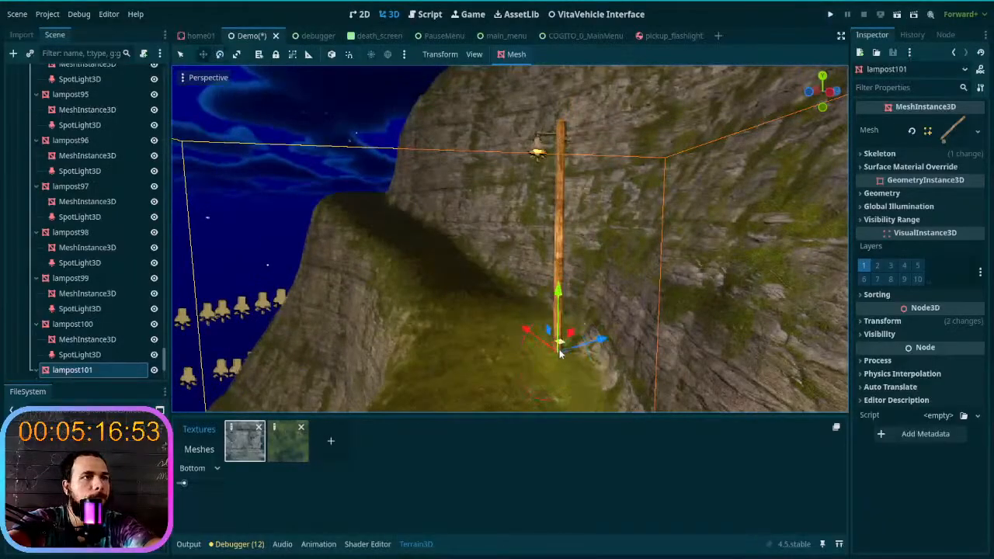
pyautogui.moveTo(559, 349); pyautogui.dragTo(344, 269)
pyautogui.moveTo(344, 269)
pyautogui.mouseDown(button='right')
pyautogui.moveTo(336, 264)
pyautogui.moveTo(344, 282)
pyautogui.moveTo(334, 278)
pyautogui.mouseUp(button='right')
pyautogui.press('a')
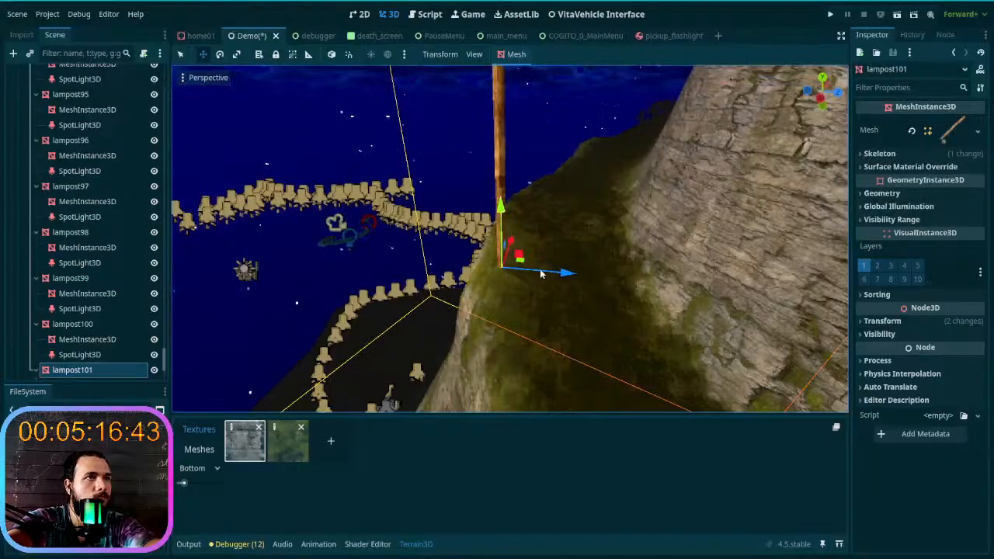
pyautogui.moveTo(509, 305); pyautogui.dragTo(509, 189)
pyautogui.moveTo(509, 216)
pyautogui.mouseDown(button='right')
pyautogui.moveTo(510, 164)
pyautogui.moveTo(506, 201)
pyautogui.mouseUp(button='right')
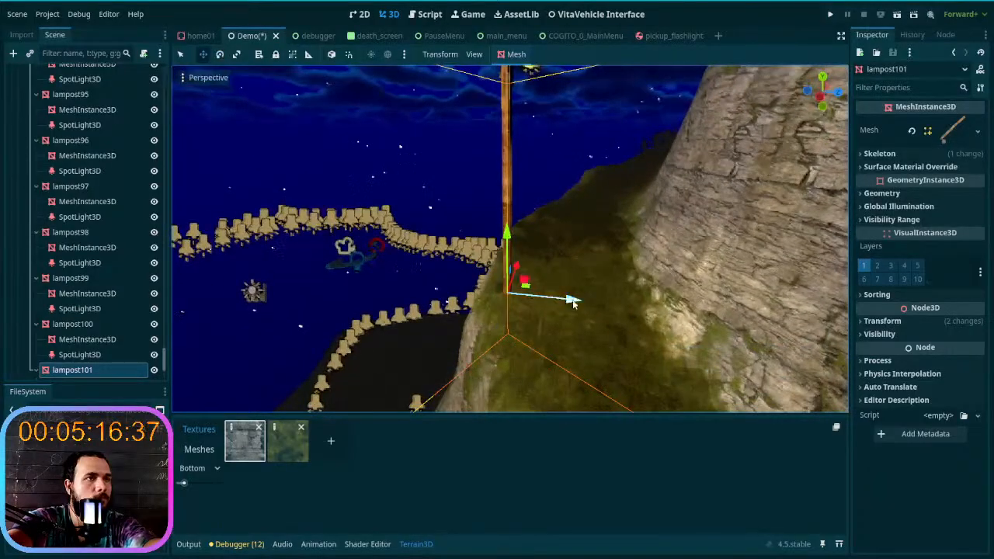
pyautogui.moveTo(573, 304); pyautogui.dragTo(560, 304)
pyautogui.moveTo(558, 303); pyautogui.dragTo(497, 311, button='right')
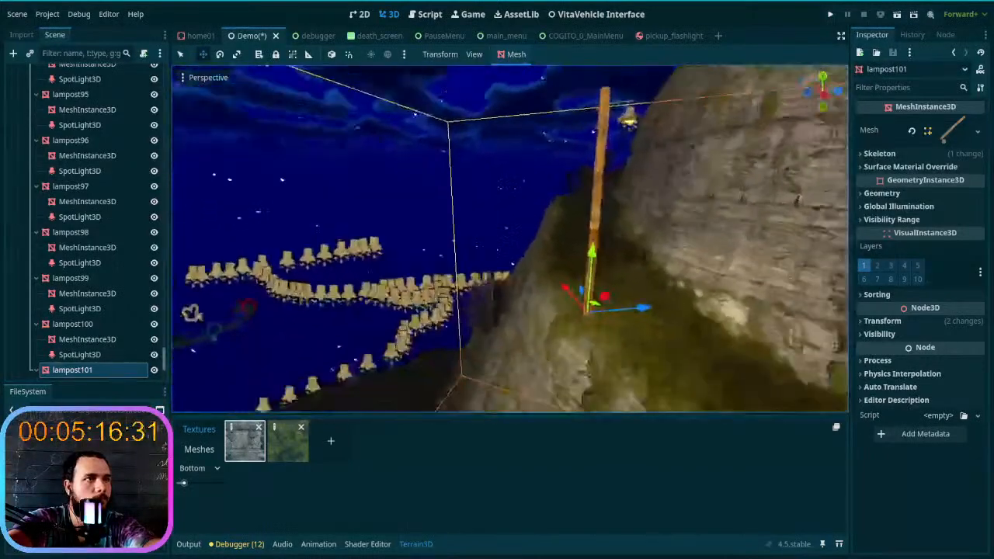
# - Duplicate the outer-corner lamp post and place the copy on the outer edge of the next straight stretch
pyautogui.hotkey('ctrl', 'd')
pyautogui.moveTo(594, 308); pyautogui.dragTo(567, 230)
pyautogui.moveTo(566, 229)
pyautogui.mouseDown(button='right')
pyautogui.moveTo(566, 210)
pyautogui.moveTo(622, 256)
pyautogui.moveTo(565, 228)
pyautogui.mouseUp(button='right')
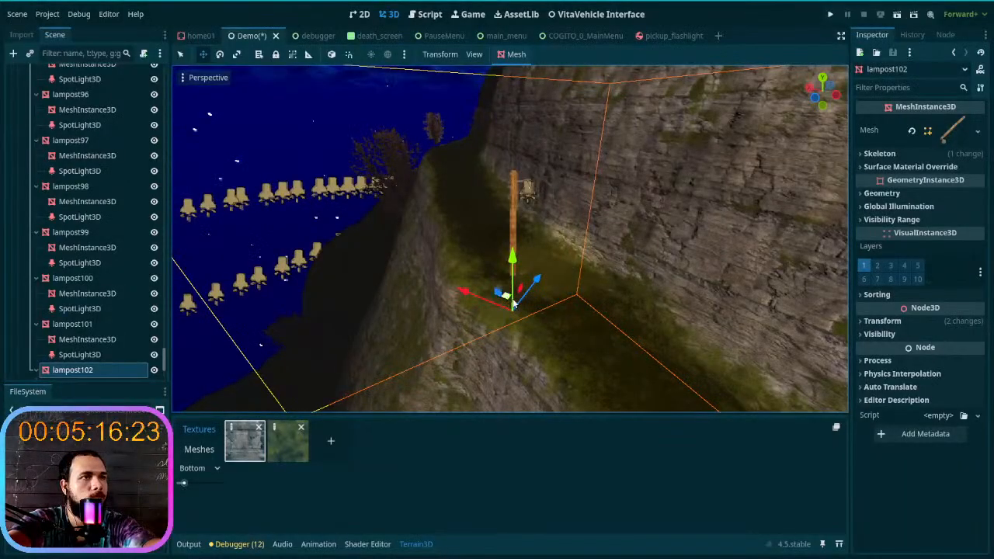
pyautogui.moveTo(513, 304); pyautogui.dragTo(455, 277)
pyautogui.moveTo(464, 243); pyautogui.dragTo(468, 222)
pyautogui.moveTo(467, 222)
pyautogui.mouseDown(button='right')
pyautogui.moveTo(471, 209)
pyautogui.moveTo(497, 204)
pyautogui.moveTo(466, 221)
pyautogui.mouseUp(button='right')
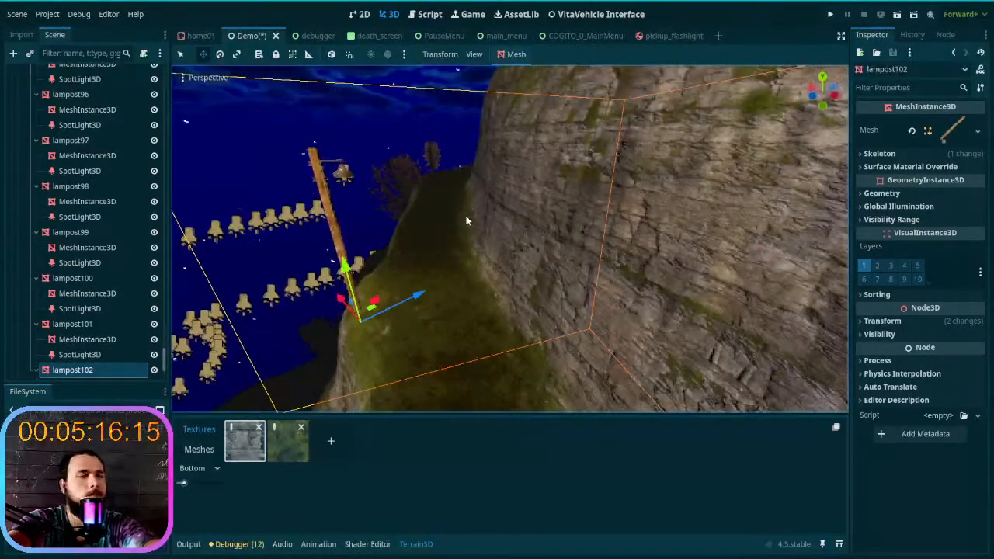
# - Duplicate the lamp post on the straight stretch, move the copy up near the bare trees and raise it about 10 m
pyautogui.hotkey('ctrl', 'd')
pyautogui.moveTo(369, 314); pyautogui.dragTo(431, 210)
pyautogui.moveTo(417, 238)
pyautogui.mouseDown(button='right')
pyautogui.moveTo(412, 199)
pyautogui.moveTo(413, 246)
pyautogui.mouseUp(button='right')
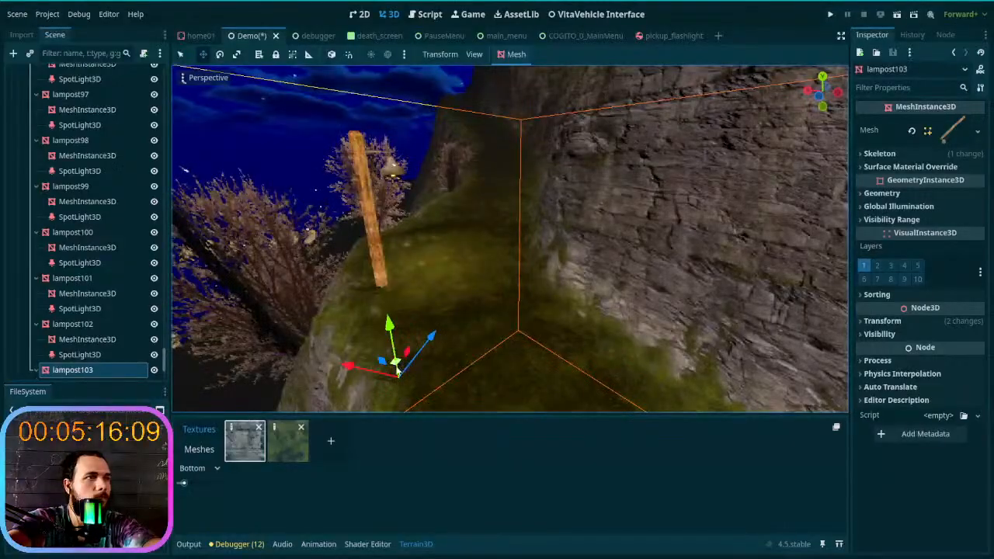
pyautogui.moveTo(391, 362); pyautogui.dragTo(386, 363)
pyautogui.moveTo(376, 308); pyautogui.dragTo(383, 205)
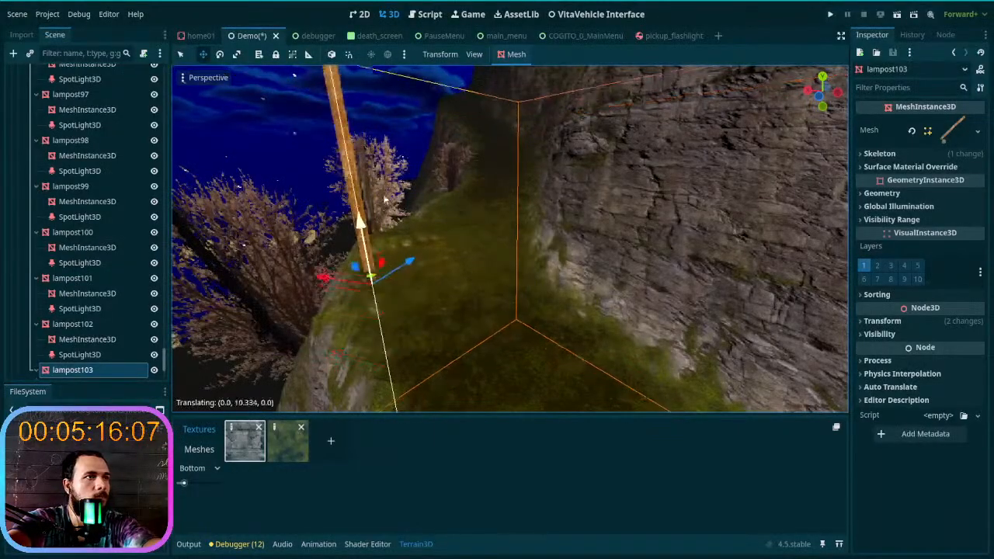
# - Duplicate the lamp post near the bare trees, move the copy farther up the trail and raise it about 9.5 m
pyautogui.moveTo(383, 205); pyautogui.dragTo(416, 307, button='right')
pyautogui.moveTo(431, 314); pyautogui.dragTo(555, 171)
pyautogui.moveTo(549, 200)
pyautogui.mouseDown(button='right')
pyautogui.moveTo(553, 175)
pyautogui.moveTo(548, 200)
pyautogui.mouseUp(button='right')
pyautogui.press('w')
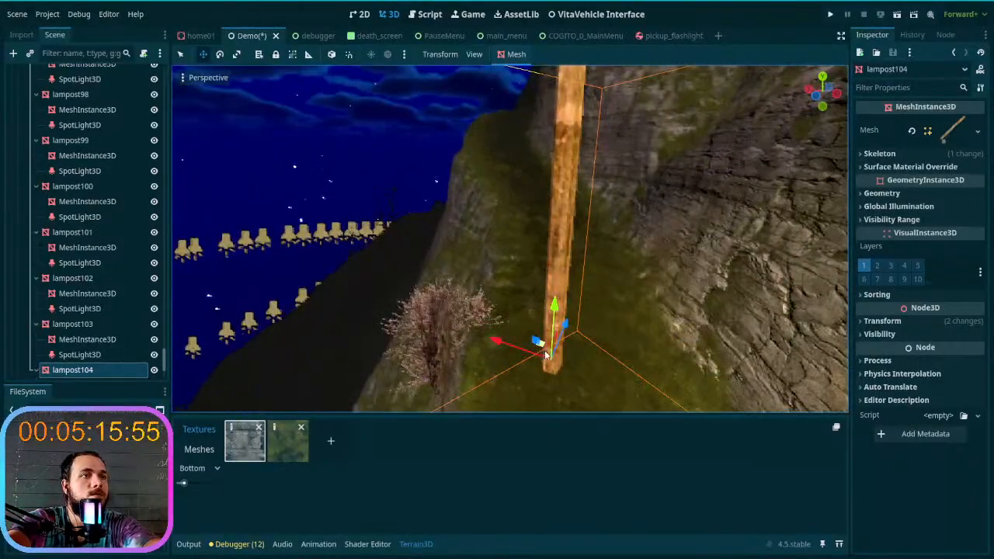
pyautogui.moveTo(544, 347); pyautogui.dragTo(474, 199)
pyautogui.press('w')
pyautogui.moveTo(474, 199); pyautogui.dragTo(469, 231, button='right')
pyautogui.press('s')
pyautogui.moveTo(456, 236); pyautogui.dragTo(454, 168)
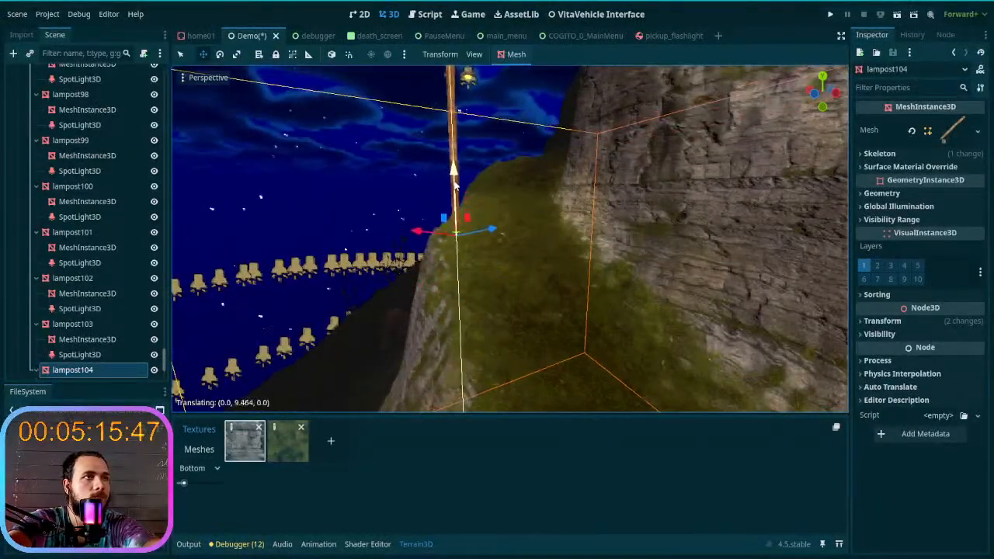
# - Lower the copied lamp post slightly so its base sits on the grassy outer edge of the trail
pyautogui.press('w')
pyautogui.moveTo(467, 207); pyautogui.dragTo(498, 256, button='right')
pyautogui.press('a')
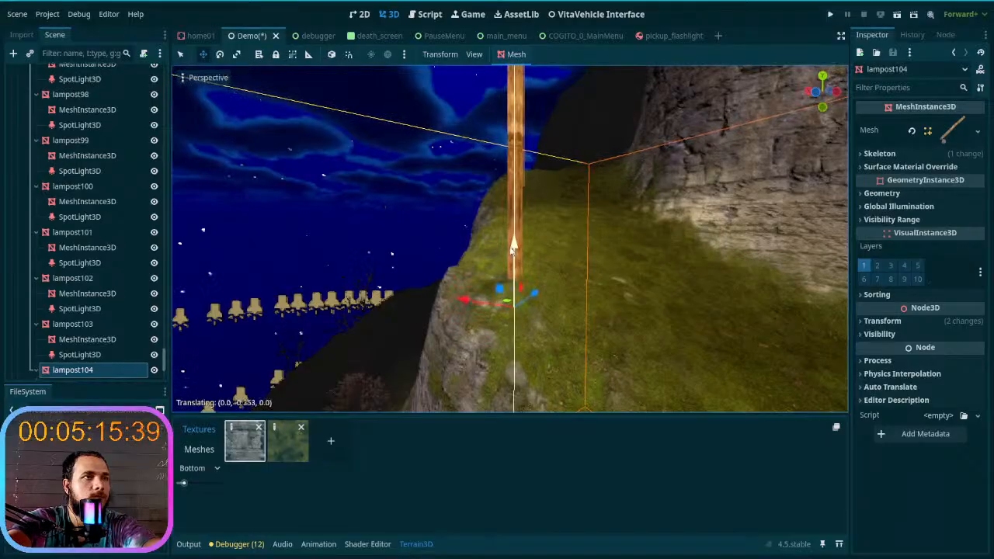
pyautogui.moveTo(513, 247); pyautogui.dragTo(512, 248)
# - Duplicate the lamp post on the grassy edge and move the copy ahead along the outer side of the climbing trail
pyautogui.moveTo(486, 218); pyautogui.dragTo(494, 282, button='right')
pyautogui.press('w')
pyautogui.press('s')
pyautogui.press('s')
pyautogui.hotkey('ctrl', 'd')
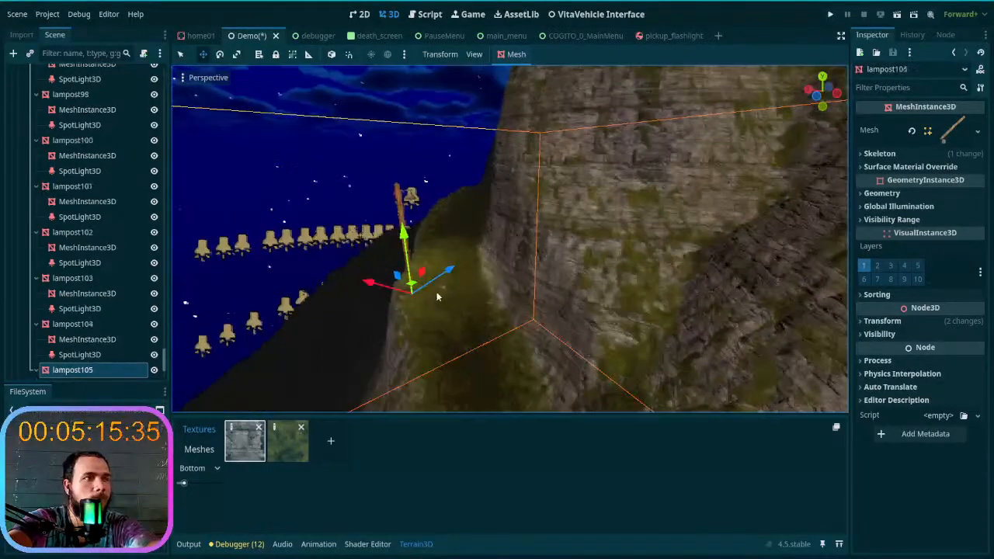
pyautogui.moveTo(413, 287); pyautogui.dragTo(448, 221)
pyautogui.moveTo(447, 239); pyautogui.dragTo(511, 203, button='right')
pyautogui.press('a')
pyautogui.press('w')
pyautogui.press('d')
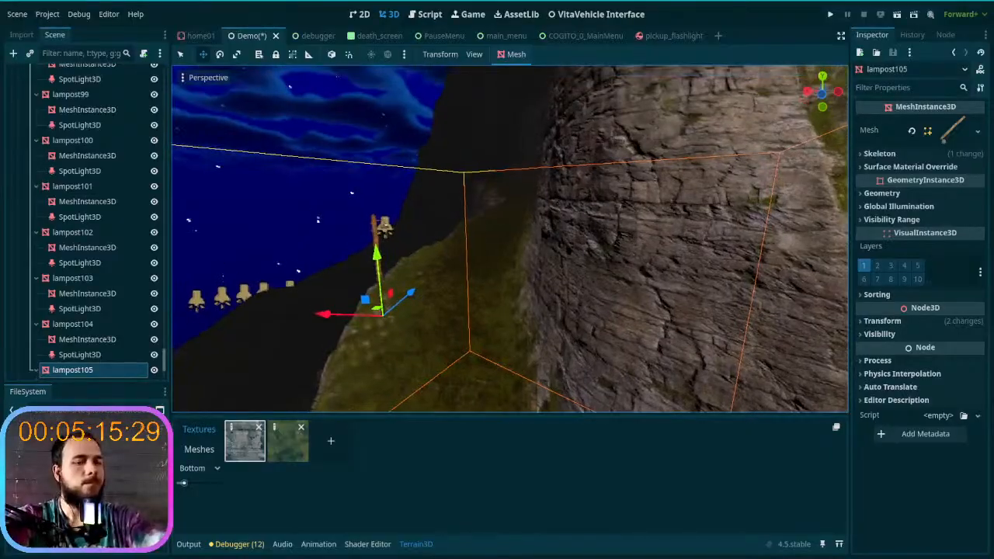
pyautogui.moveTo(378, 314); pyautogui.dragTo(408, 200)
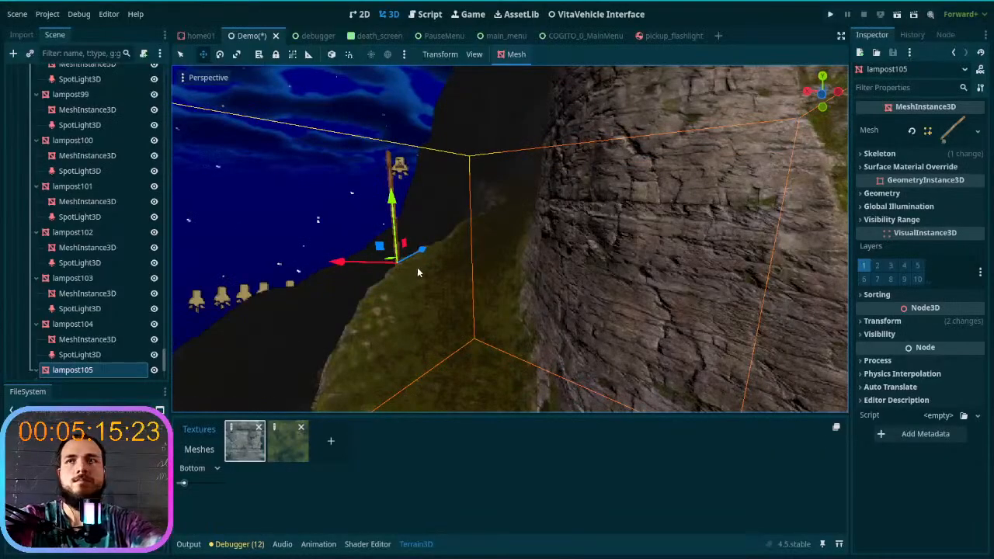
# - Adjust the new lamp post against the trail's cliff edge and raise it about 2.6 m
pyautogui.press('w')
pyautogui.moveTo(408, 200); pyautogui.dragTo(369, 285, button='right')
pyautogui.press('s')
pyautogui.moveTo(381, 275); pyautogui.dragTo(432, 325)
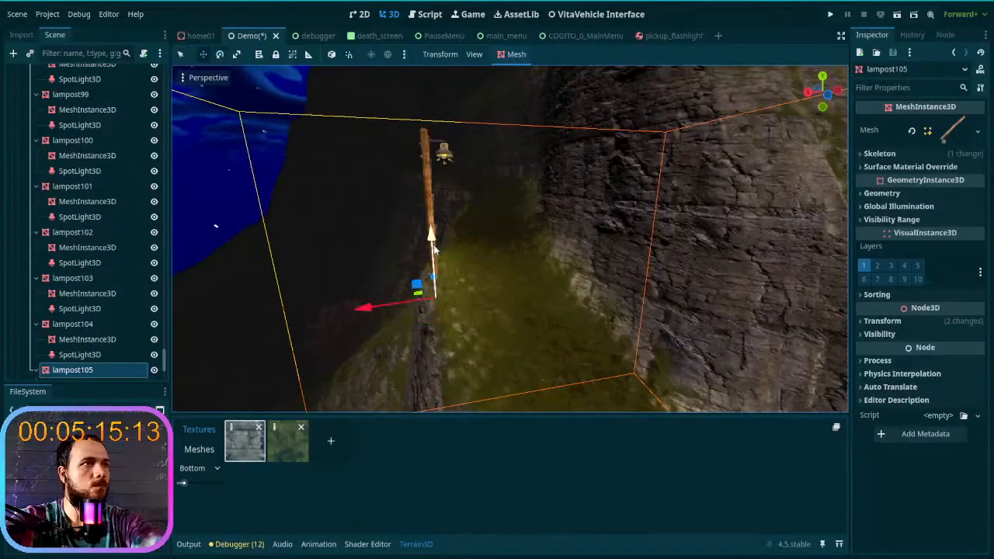
pyautogui.moveTo(432, 237); pyautogui.dragTo(426, 214)
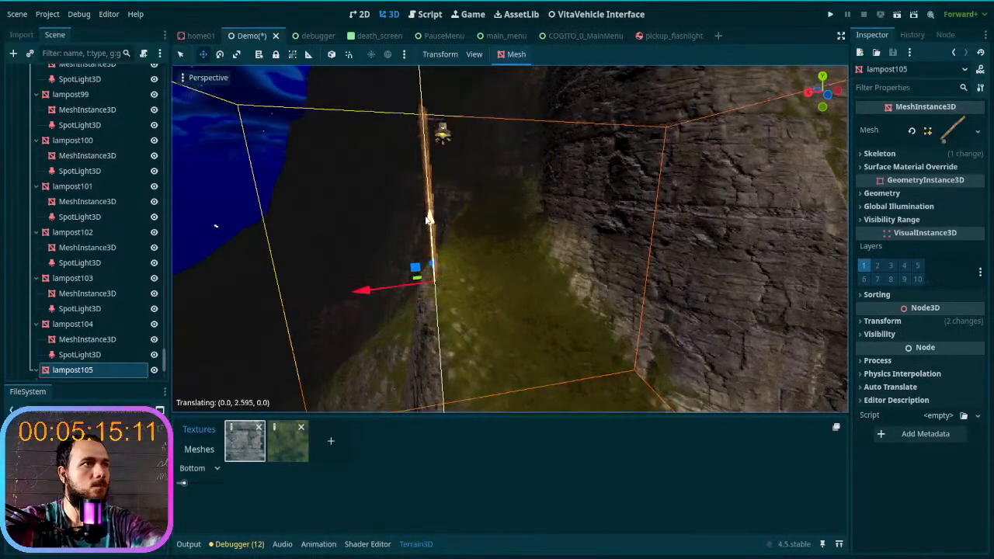
pyautogui.press('w')
pyautogui.moveTo(459, 267); pyautogui.dragTo(536, 272, button='right')
pyautogui.press('w')
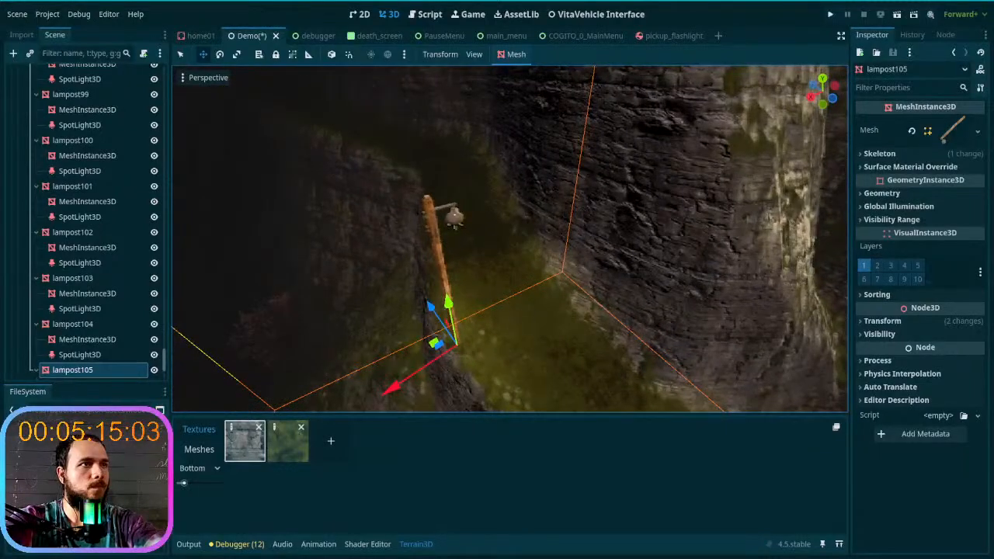
# - Duplicate lampost105, move the copy farther along the ledge, raise it and shift it horizontally onto the outer edge
pyautogui.hotkey('ctrl', 'd')
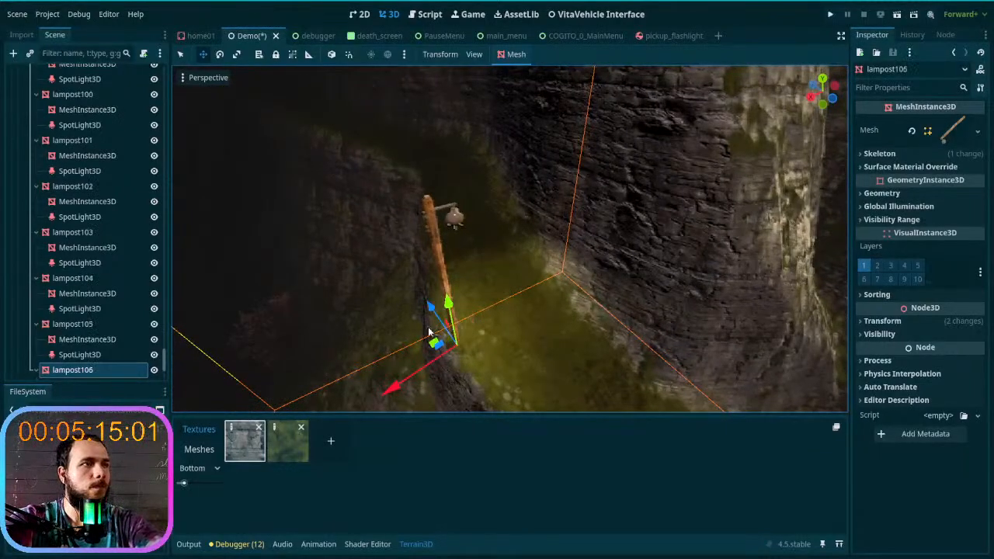
pyautogui.moveTo(432, 342); pyautogui.dragTo(325, 180)
pyautogui.moveTo(346, 205); pyautogui.dragTo(374, 268, button='right')
pyautogui.moveTo(446, 325); pyautogui.dragTo(439, 182)
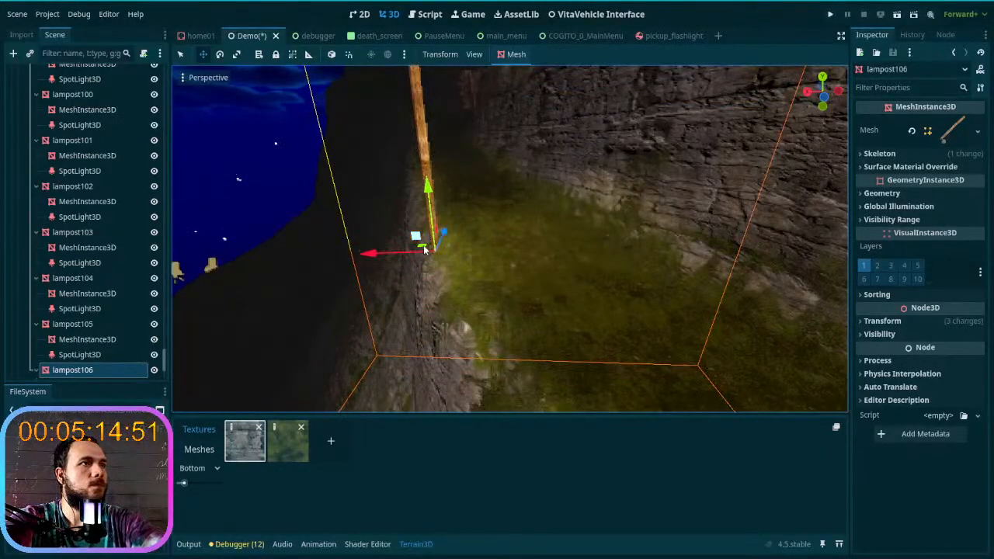
pyautogui.moveTo(427, 253); pyautogui.dragTo(441, 268)
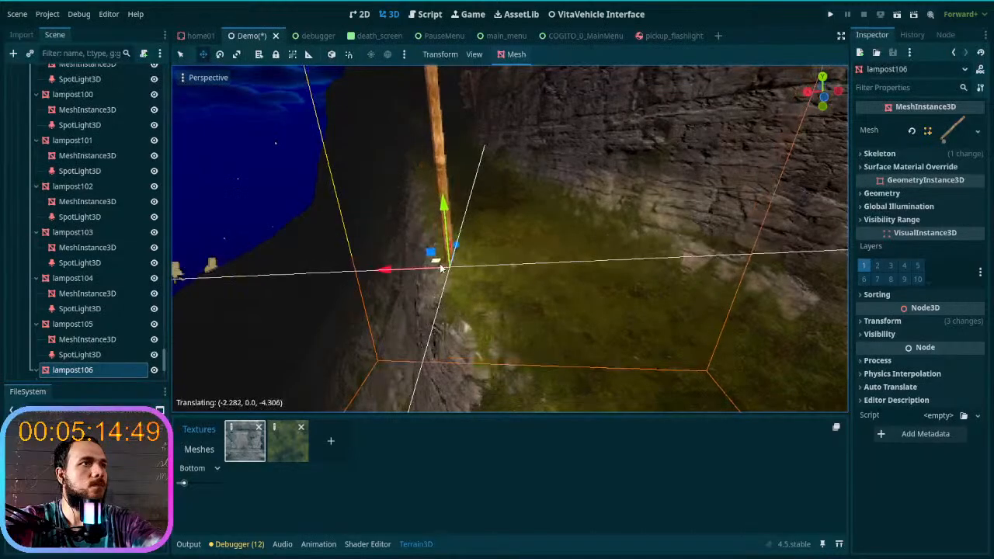
pyautogui.moveTo(441, 268)
pyautogui.mouseDown(button='right')
pyautogui.moveTo(350, 279)
pyautogui.moveTo(440, 248)
pyautogui.moveTo(404, 253)
pyautogui.moveTo(435, 288)
pyautogui.moveTo(466, 299)
pyautogui.moveTo(513, 288)
pyautogui.moveTo(438, 251)
pyautogui.mouseUp(button='right')
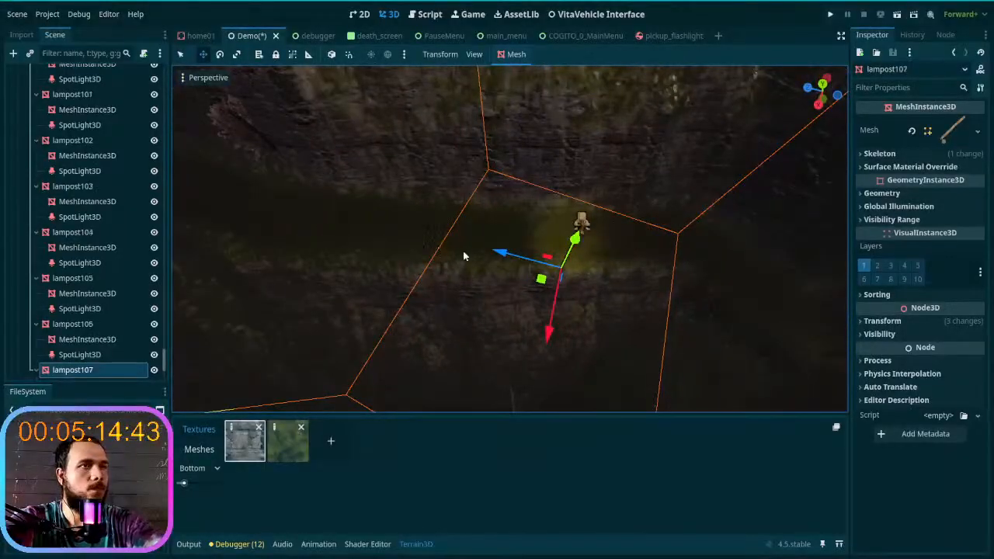
# - Move the lampost107 copy along the ledge to the outer rim above the rock face and raise it to ground level
pyautogui.moveTo(541, 290); pyautogui.dragTo(250, 286)
pyautogui.moveTo(250, 286); pyautogui.dragTo(275, 227, button='right')
pyautogui.press('s')
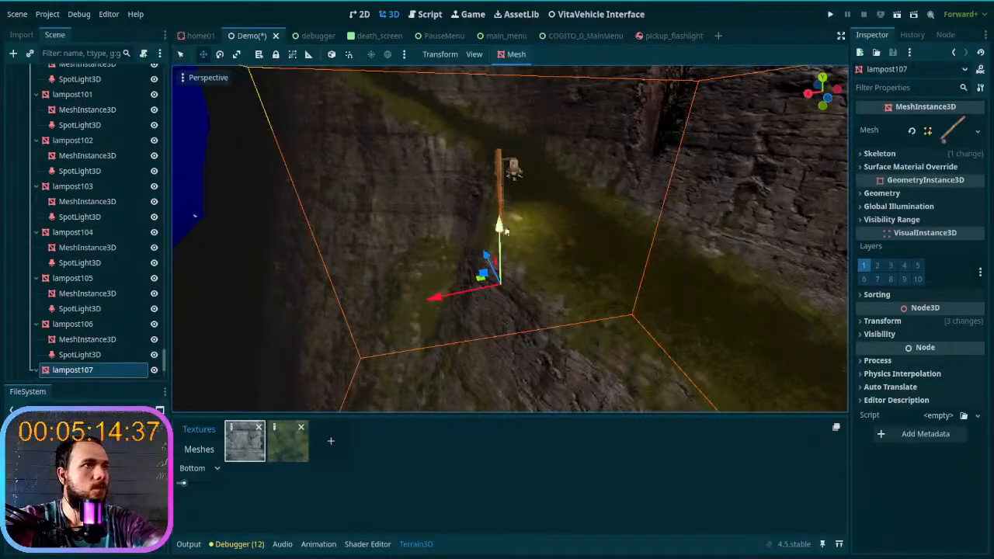
pyautogui.moveTo(501, 227); pyautogui.dragTo(507, 142)
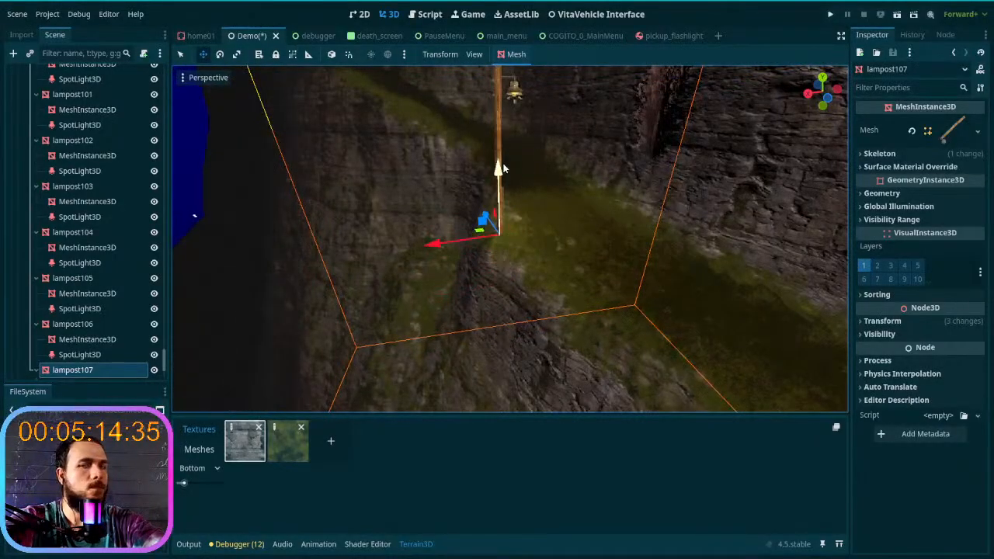
pyautogui.press('w')
pyautogui.moveTo(546, 242)
pyautogui.mouseDown(button='right')
pyautogui.moveTo(549, 221)
pyautogui.moveTo(546, 241)
pyautogui.mouseUp(button='right')
pyautogui.press('s')
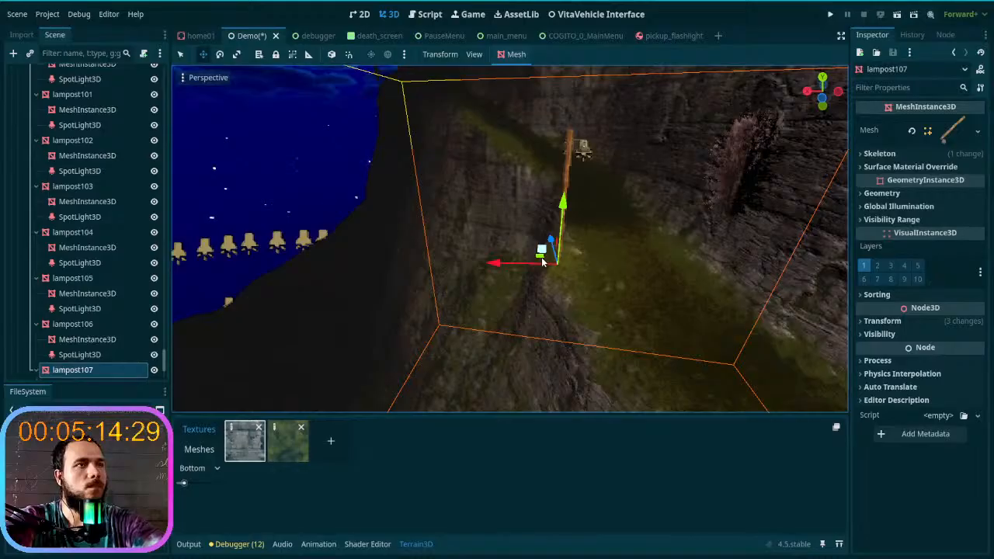
# - Duplicate lampost107 and move the copy up the trail to the next stretch beside the rock wall, adjusting its height
pyautogui.hotkey('ctrl', 'd')
pyautogui.moveTo(539, 259); pyautogui.dragTo(449, 201)
pyautogui.moveTo(449, 202); pyautogui.dragTo(449, 148, button='right')
pyautogui.press('w')
pyautogui.moveTo(450, 257)
pyautogui.mouseDown(button='right')
pyautogui.moveTo(452, 237)
pyautogui.moveTo(453, 270)
pyautogui.mouseUp(button='right')
pyautogui.press('s')
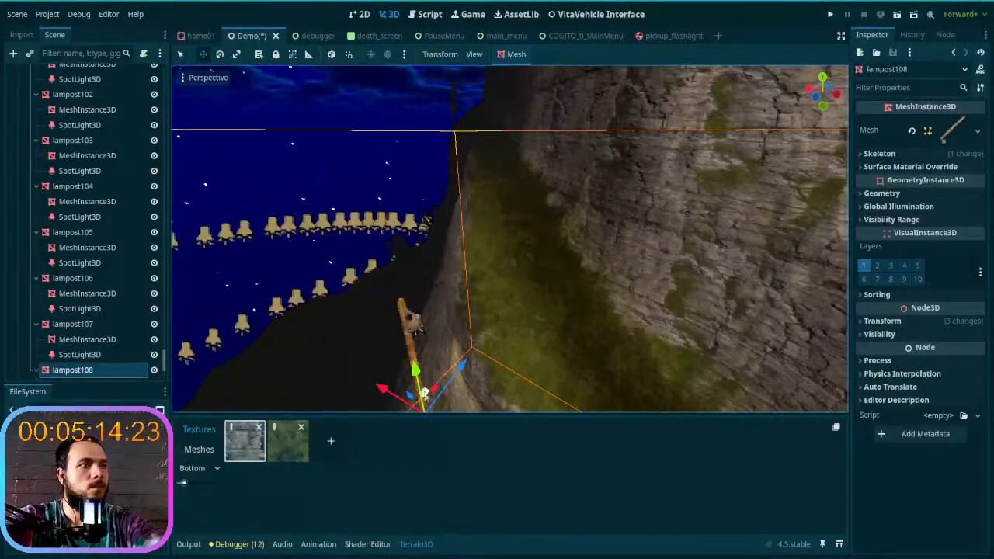
pyautogui.moveTo(423, 400); pyautogui.dragTo(492, 133)
pyautogui.moveTo(492, 134); pyautogui.dragTo(496, 175, button='right')
pyautogui.press('w')
pyautogui.press('w')
pyautogui.press('s')
pyautogui.moveTo(509, 320)
pyautogui.mouseDown(button='right')
pyautogui.moveTo(598, 325)
pyautogui.moveTo(501, 336)
pyautogui.mouseUp(button='right')
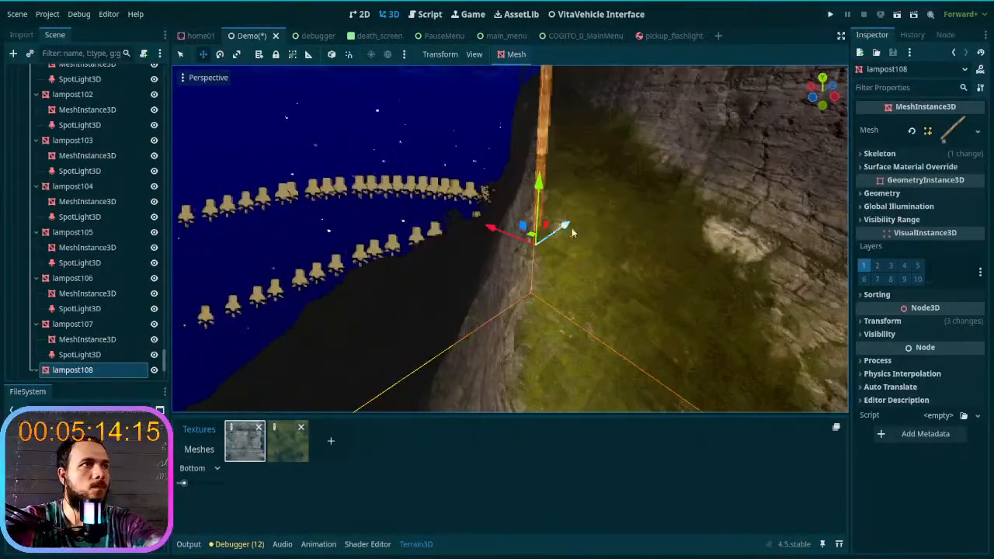
# - Nudge the new lamp post onto the trail's outer edge and save the Demo scene
pyautogui.moveTo(533, 241); pyautogui.dragTo(539, 256)
pyautogui.moveTo(554, 242); pyautogui.dragTo(947, 177, button='right')
pyautogui.press('w')
pyautogui.press('s')
pyautogui.press('s')
pyautogui.press('w')
pyautogui.press('s')
pyautogui.press('w')
pyautogui.press('w')
pyautogui.moveTo(544, 225); pyautogui.dragTo(560, 223, button='right')
pyautogui.hotkey('ctrl', 's')
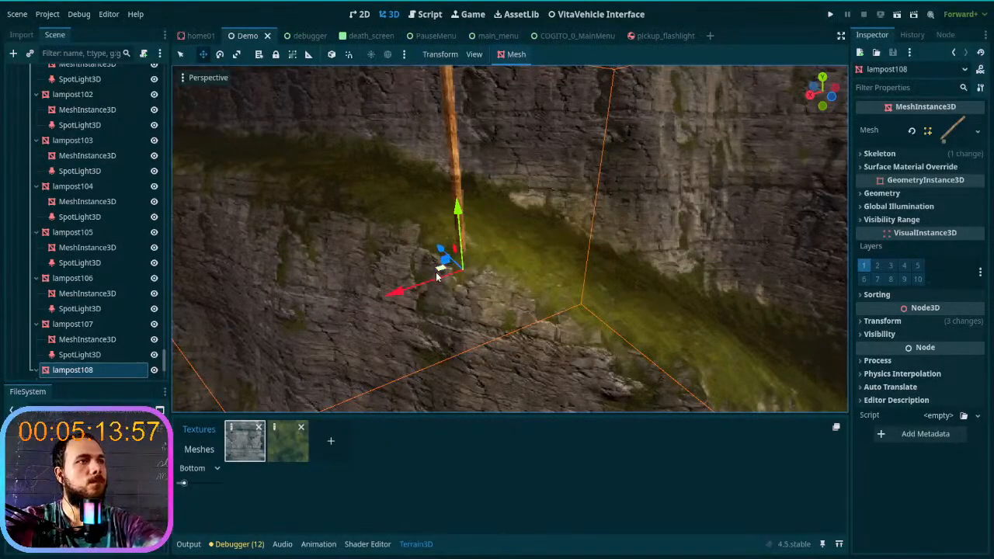
# - Duplicate lampost108, move the copy well along the cliffside ledge and raise it to the trail's height
pyautogui.hotkey('ctrl', 'd')
pyautogui.moveTo(436, 272); pyautogui.dragTo(293, 244)
pyautogui.scroll(-3, 293, 243)
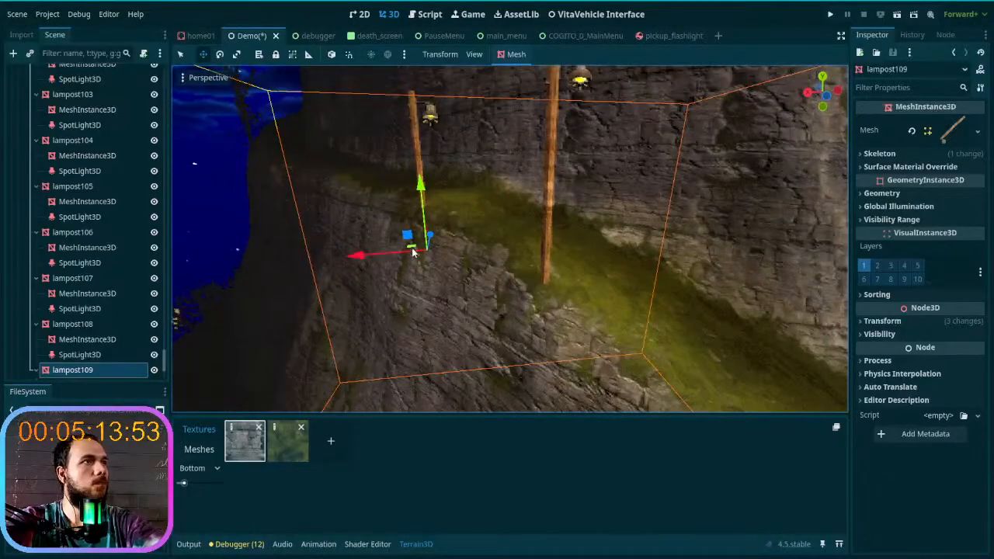
pyautogui.moveTo(413, 251); pyautogui.dragTo(276, 216)
pyautogui.moveTo(307, 227); pyautogui.dragTo(233, 226, button='right')
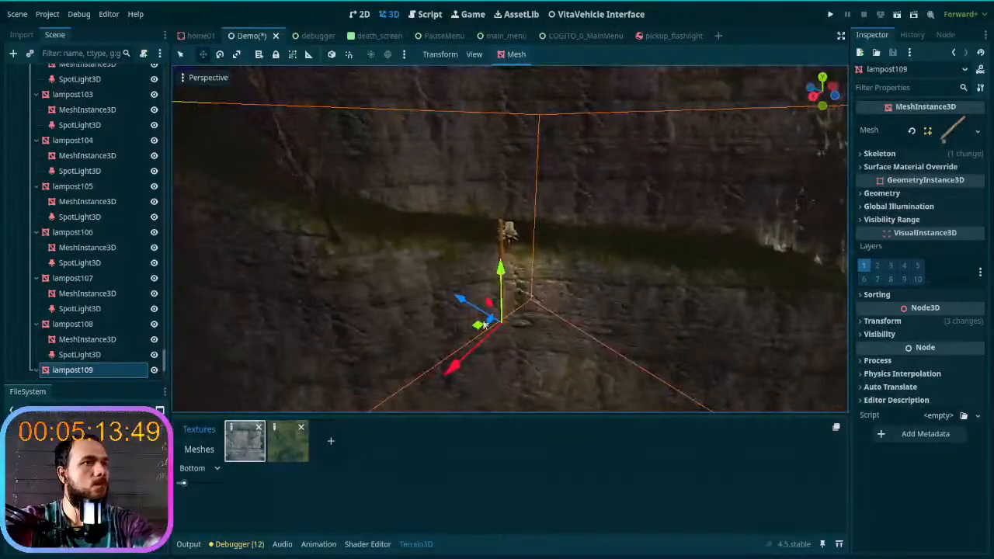
pyautogui.moveTo(480, 331); pyautogui.dragTo(357, 320)
pyautogui.moveTo(364, 260); pyautogui.dragTo(341, 153)
pyautogui.moveTo(350, 194)
pyautogui.mouseDown(button='right')
pyautogui.moveTo(280, 133)
pyautogui.moveTo(303, 156)
pyautogui.moveTo(264, 210)
pyautogui.moveTo(225, 213)
pyautogui.moveTo(203, 147)
pyautogui.moveTo(182, 125)
pyautogui.moveTo(184, 193)
pyautogui.moveTo(327, 204)
pyautogui.moveTo(299, 222)
pyautogui.moveTo(350, 206)
pyautogui.mouseUp(button='right')
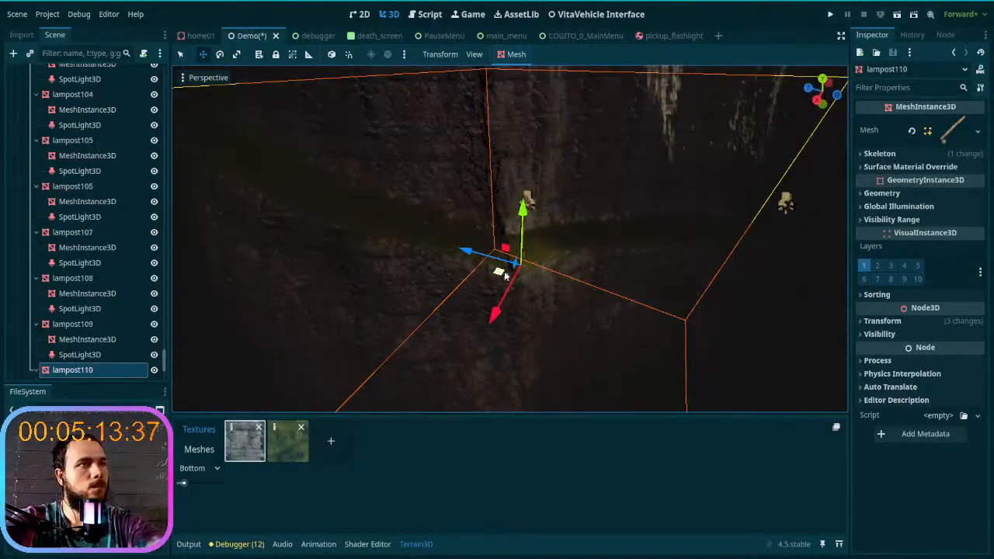
# - Move the lampost110 copy along the dark ledge toward the bare trees and raise it onto the trail's outer edge
pyautogui.moveTo(499, 273); pyautogui.dragTo(248, 262)
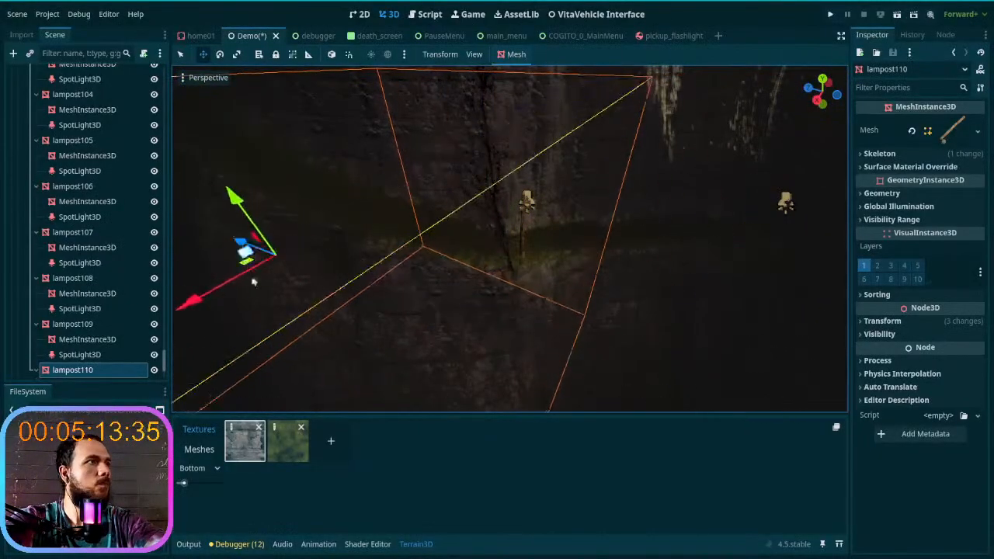
pyautogui.moveTo(340, 295)
pyautogui.mouseDown(button='right')
pyautogui.moveTo(365, 287)
pyautogui.moveTo(340, 295)
pyautogui.mouseUp(button='right')
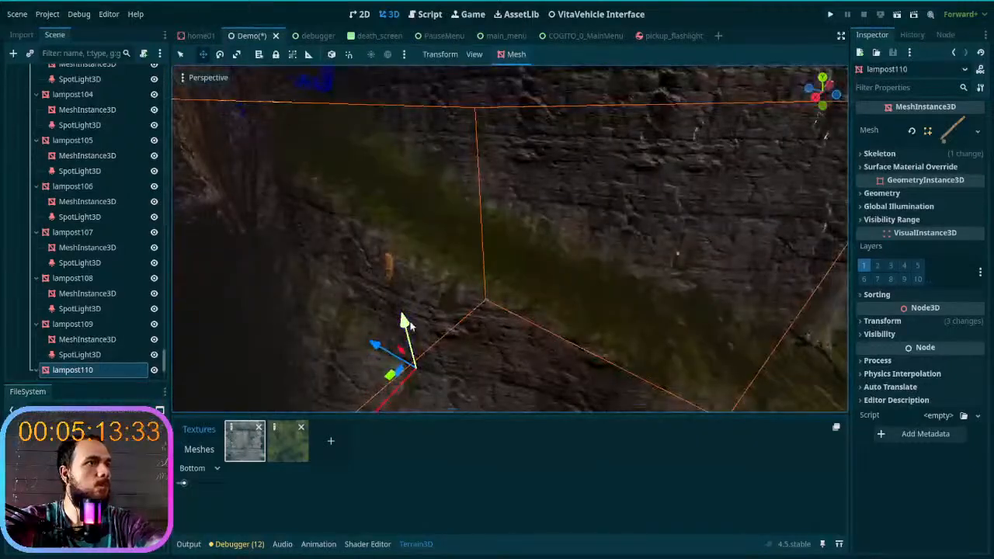
pyautogui.moveTo(406, 324); pyautogui.dragTo(394, 192)
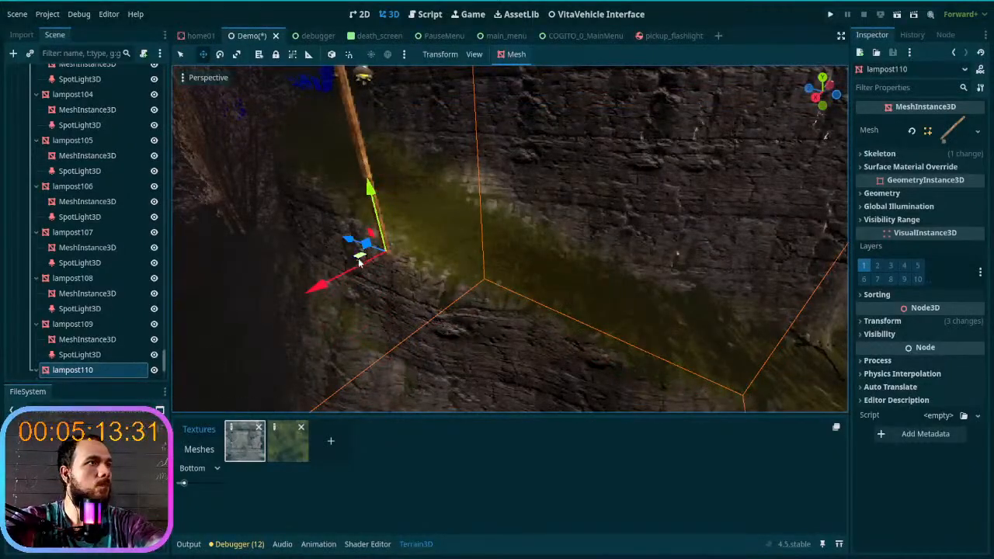
pyautogui.moveTo(498, 240); pyautogui.dragTo(350, 190, button='right')
pyautogui.moveTo(510, 240); pyautogui.dragTo(668, 281, button='right')
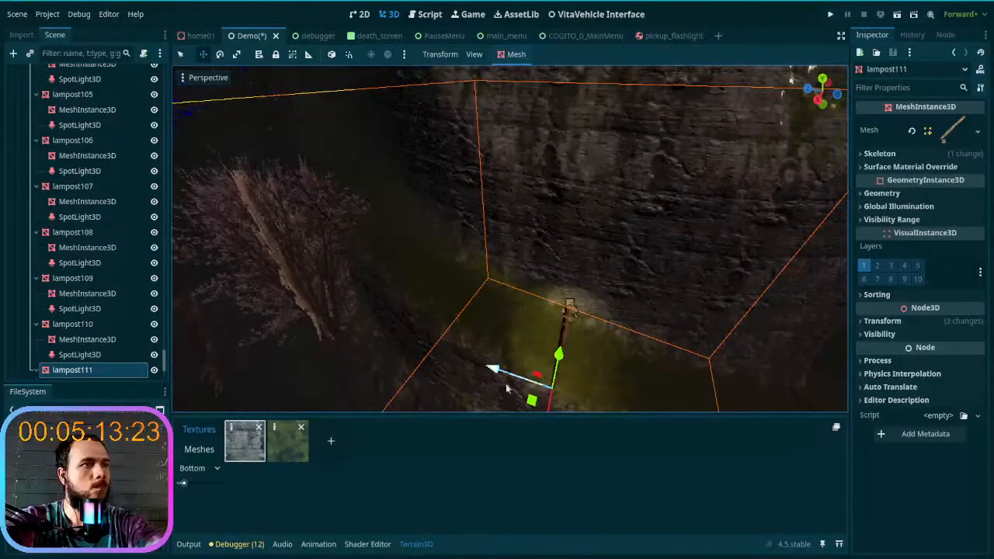
# - Move the lampost111 copy up the trail past the large bare tree, raise it and refine its position on the edge
pyautogui.moveTo(532, 406); pyautogui.dragTo(285, 232)
pyautogui.moveTo(285, 232); pyautogui.dragTo(500, 283, button='right')
pyautogui.moveTo(479, 325); pyautogui.dragTo(458, 219)
pyautogui.moveTo(486, 297); pyautogui.dragTo(378, 286)
pyautogui.moveTo(372, 288); pyautogui.dragTo(393, 321, button='right')
pyautogui.moveTo(460, 350); pyautogui.dragTo(603, 302)
pyautogui.moveTo(600, 302); pyautogui.dragTo(578, 317, button='right')
# - Duplicate lampost111, place the copy on the grass beside the cluster of bare trees and rotate it about the vertical axis
pyautogui.hotkey('ctrl', 'd')
pyautogui.moveTo(592, 289); pyautogui.dragTo(327, 277)
pyautogui.moveTo(326, 277); pyautogui.dragTo(472, 323, button='right')
pyautogui.moveTo(430, 298); pyautogui.dragTo(444, 295)
pyautogui.press('e')
pyautogui.moveTo(475, 346); pyautogui.dragTo(449, 350)
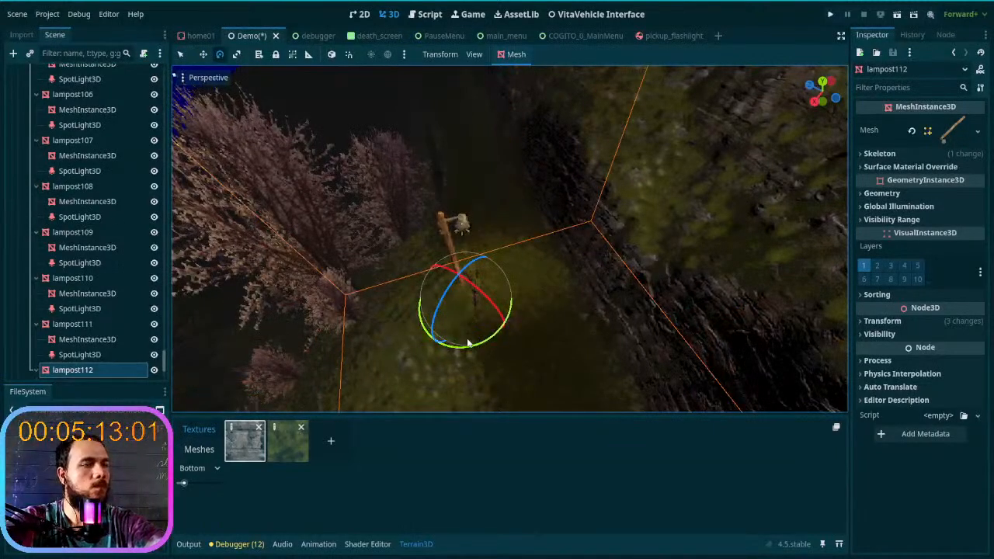
pyautogui.press('w')
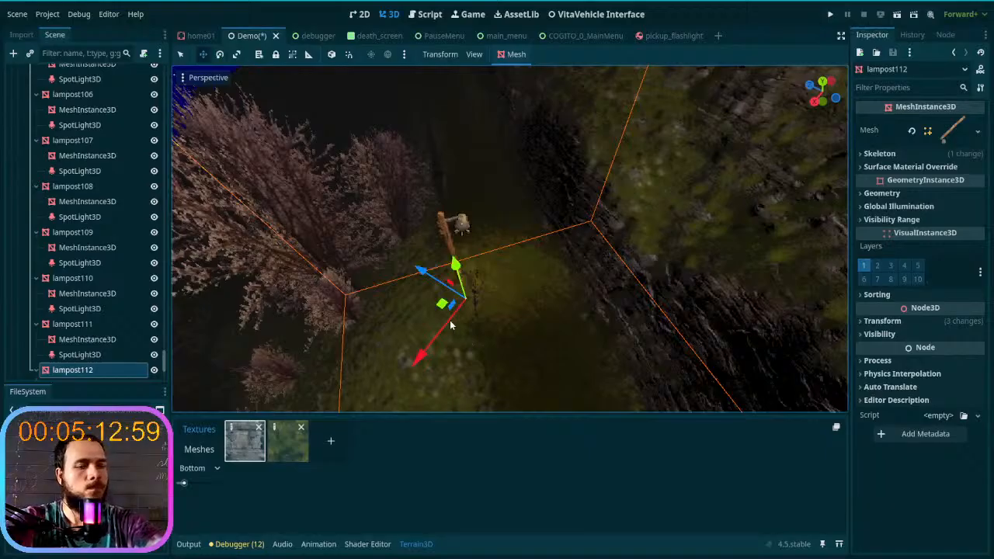
# - Duplicate the rotated lamp post beside the bare trees and place the copy farther up the trail at ground height
pyautogui.hotkey('ctrl', 'd')
pyautogui.moveTo(445, 304); pyautogui.dragTo(436, 135)
pyautogui.moveTo(481, 203); pyautogui.dragTo(470, 160, button='right')
pyautogui.press('w')
pyautogui.moveTo(495, 303); pyautogui.dragTo(475, 226)
pyautogui.moveTo(475, 227); pyautogui.dragTo(571, 309, button='right')
pyautogui.press('w')
pyautogui.moveTo(565, 305); pyautogui.dragTo(392, 181)
# - Duplicate lampost113, move the copy ahead along the trail's outer side and raise it to the ground
pyautogui.hotkey('ctrl', 'd')
pyautogui.moveTo(433, 182); pyautogui.dragTo(388, 128, button='right')
pyautogui.moveTo(483, 299); pyautogui.dragTo(468, 278)
pyautogui.moveTo(487, 207); pyautogui.dragTo(477, 143)
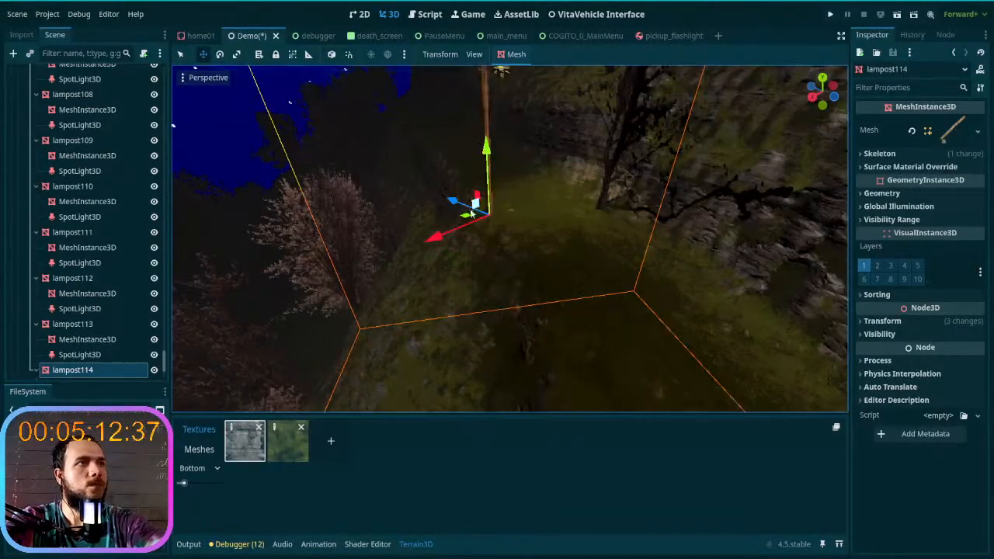
pyautogui.press('w')
pyautogui.moveTo(510, 246); pyautogui.dragTo(505, 218, button='right')
pyautogui.press('s')
# - Duplicate lampost114, move the copy to the rocky rim of the following stretch and raise it to trail level
pyautogui.hotkey('ctrl', 'd')
pyautogui.moveTo(503, 281); pyautogui.dragTo(455, 210)
pyautogui.press('w')
pyautogui.moveTo(456, 210); pyautogui.dragTo(509, 314, button='right')
pyautogui.press('s')
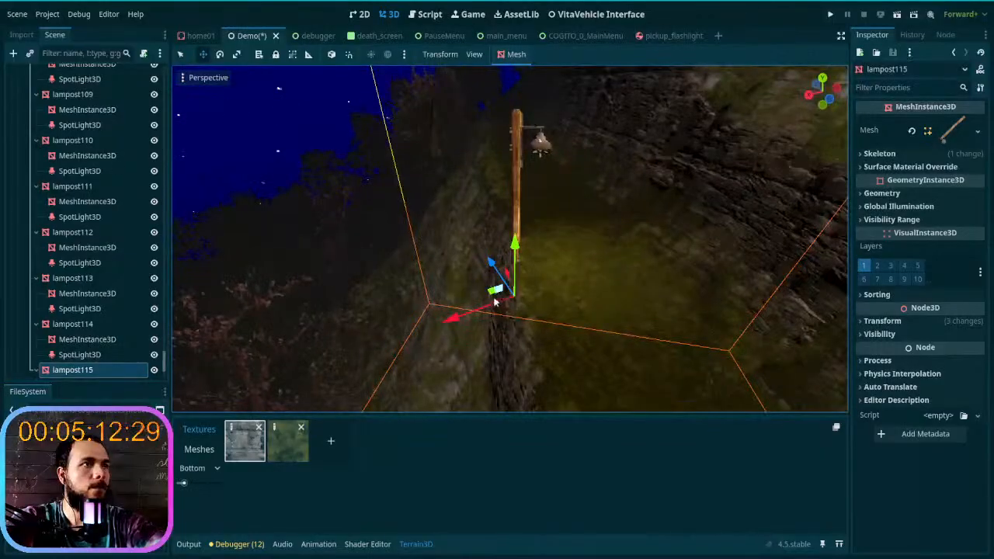
pyautogui.moveTo(514, 240); pyautogui.dragTo(514, 202)
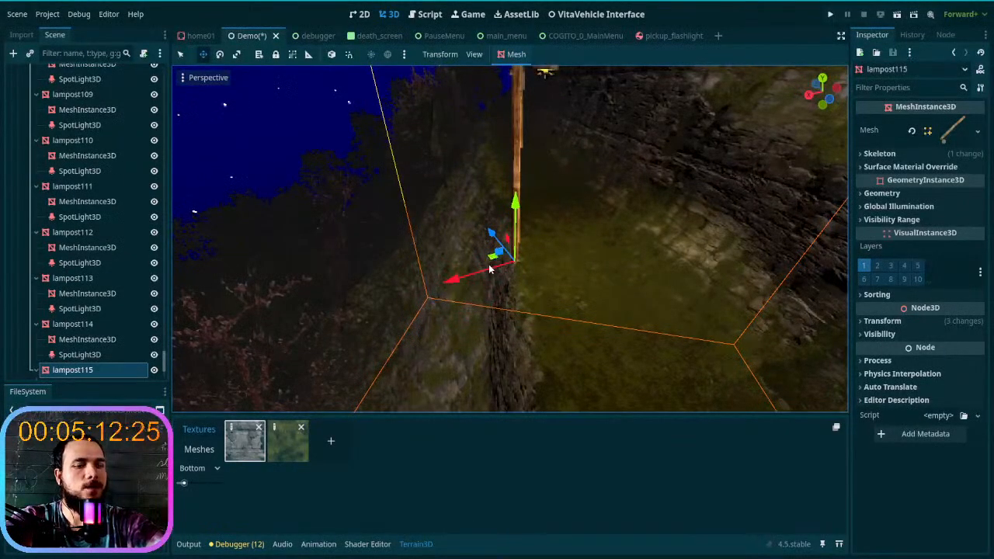
# - Duplicate the lamp post on the rocky rim, move the copy up the trail and raise its base onto the grass
pyautogui.hotkey('ctrl', 'd')
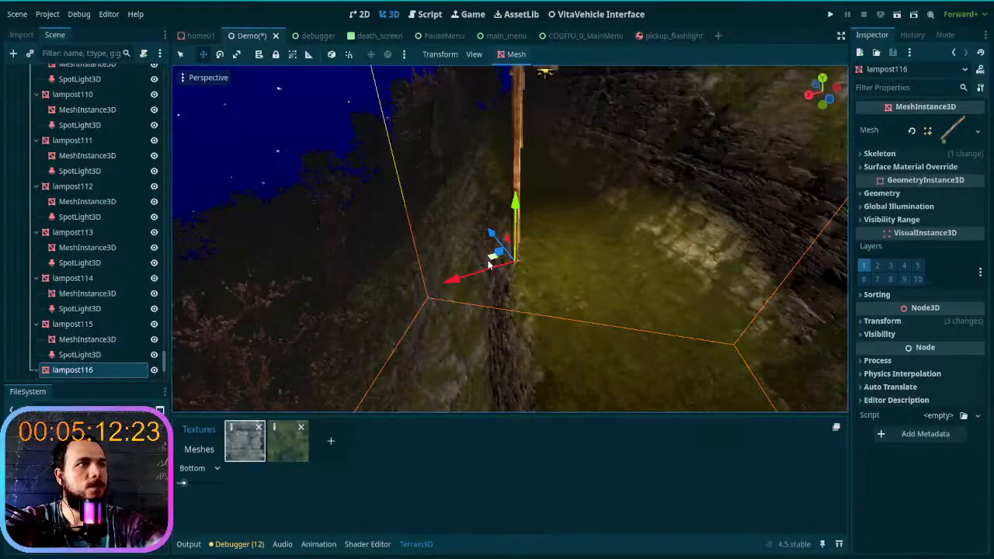
pyautogui.moveTo(489, 264); pyautogui.dragTo(476, 189)
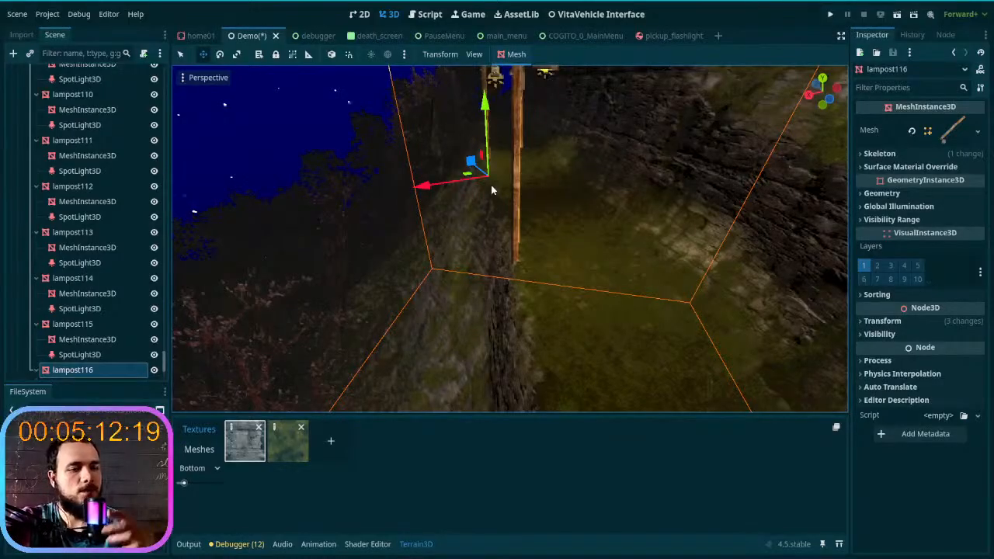
pyautogui.moveTo(491, 190); pyautogui.dragTo(496, 121, button='right')
pyautogui.press('w')
pyautogui.moveTo(487, 319); pyautogui.dragTo(491, 329, button='right')
pyautogui.moveTo(490, 317); pyautogui.dragTo(492, 198)
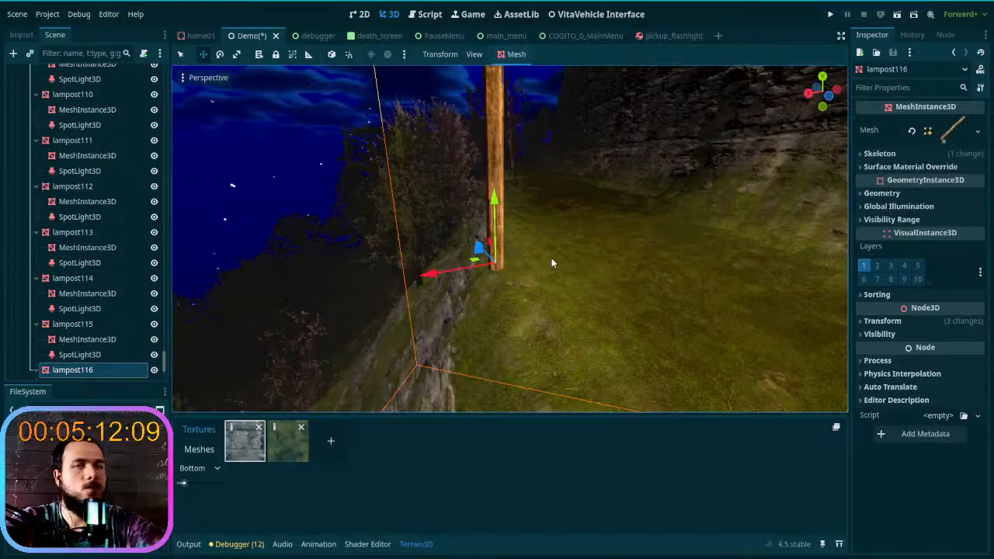
# - Duplicate lampost116, move the copy farther along the cliffside trail and set its base on the outer edge beside the pinkish bushes
pyautogui.press('a')
pyautogui.moveTo(553, 261); pyautogui.dragTo(590, 230, button='right')
pyautogui.press('w')
pyautogui.hotkey('ctrl', 'd')
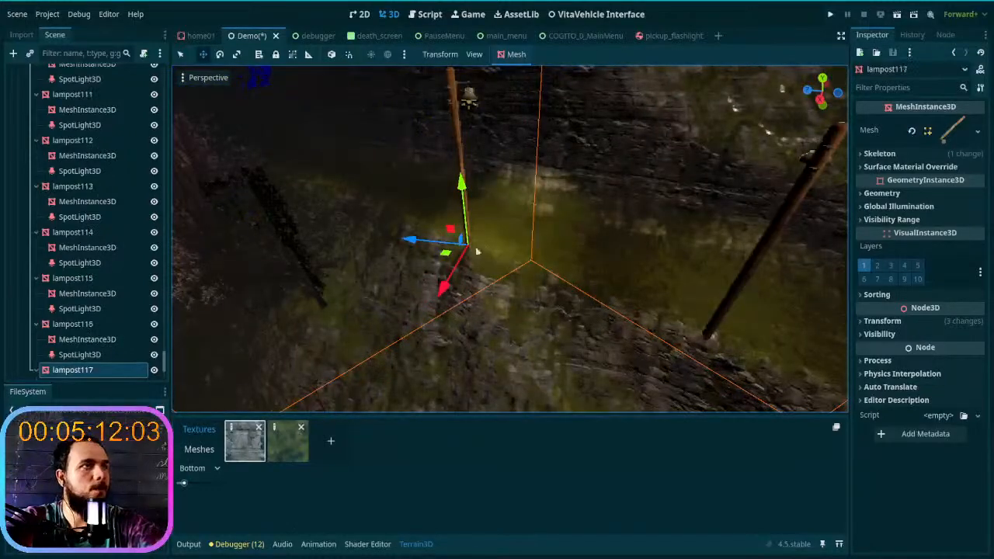
pyautogui.moveTo(443, 257); pyautogui.dragTo(250, 191)
pyautogui.moveTo(250, 191)
pyautogui.mouseDown(button='right')
pyautogui.moveTo(187, 132)
pyautogui.moveTo(254, 203)
pyautogui.mouseUp(button='right')
pyautogui.moveTo(530, 311); pyautogui.dragTo(536, 365, button='right')
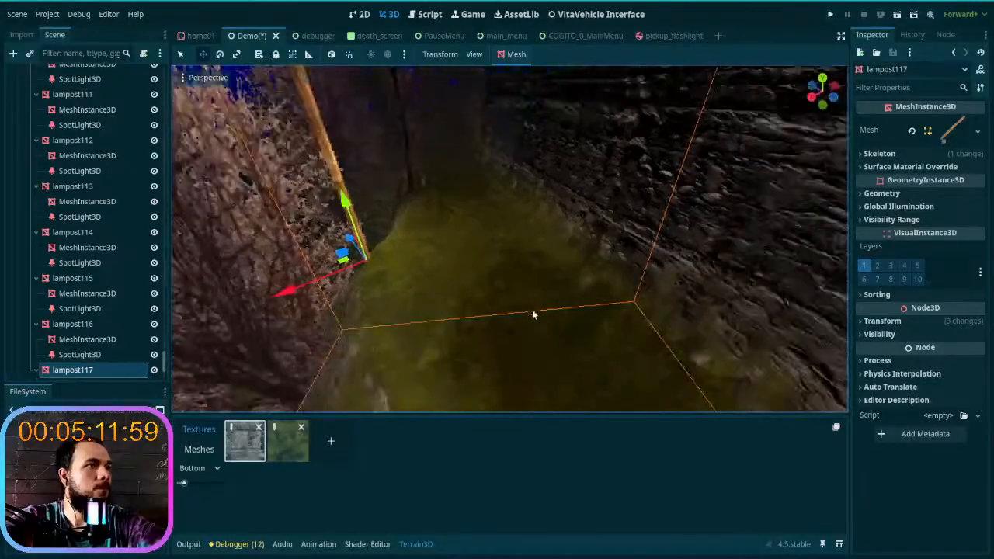
pyautogui.moveTo(394, 272); pyautogui.dragTo(544, 241, button='middle')
pyautogui.moveTo(524, 275); pyautogui.dragTo(571, 296)
pyautogui.moveTo(573, 301); pyautogui.dragTo(592, 309, button='right')
pyautogui.press('w')
pyautogui.press('s')
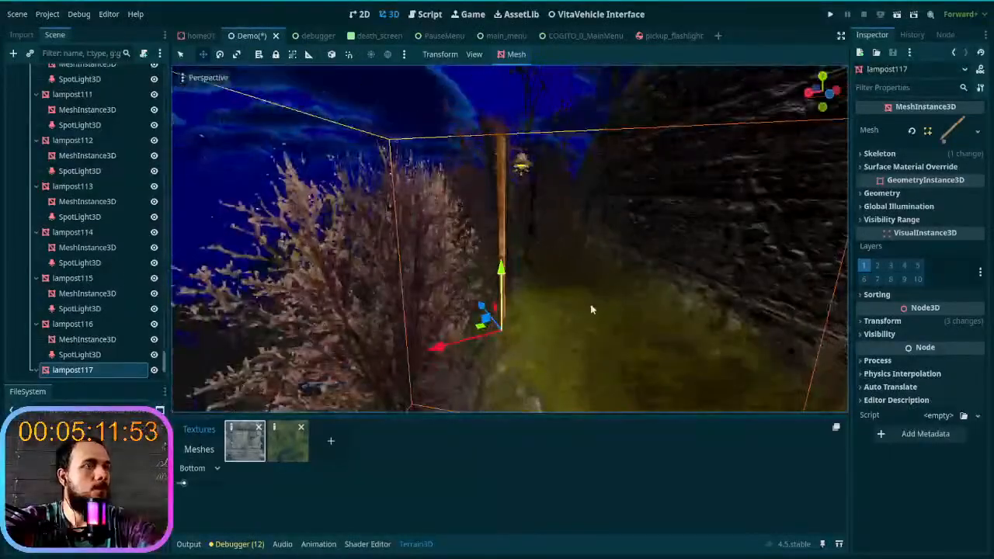
# - Duplicate lampost117, move the copy ahead along the trail below the rock wall and adjust it to the ground height
pyautogui.hotkey('ctrl', 'd')
pyautogui.moveTo(477, 336); pyautogui.dragTo(519, 241)
pyautogui.moveTo(519, 240)
pyautogui.mouseDown(button='right')
pyautogui.moveTo(501, 237)
pyautogui.moveTo(500, 299)
pyautogui.moveTo(563, 291)
pyautogui.moveTo(547, 286)
pyautogui.moveTo(519, 242)
pyautogui.mouseUp(button='right')
pyautogui.press('w')
pyautogui.press('s')
pyautogui.moveTo(508, 279); pyautogui.dragTo(530, 199)
pyautogui.moveTo(530, 198); pyautogui.dragTo(543, 243, button='right')
pyautogui.press('w')
pyautogui.press('s')
pyautogui.moveTo(526, 339); pyautogui.dragTo(539, 192)
pyautogui.press('a')
pyautogui.moveTo(539, 192); pyautogui.dragTo(714, 225, button='right')
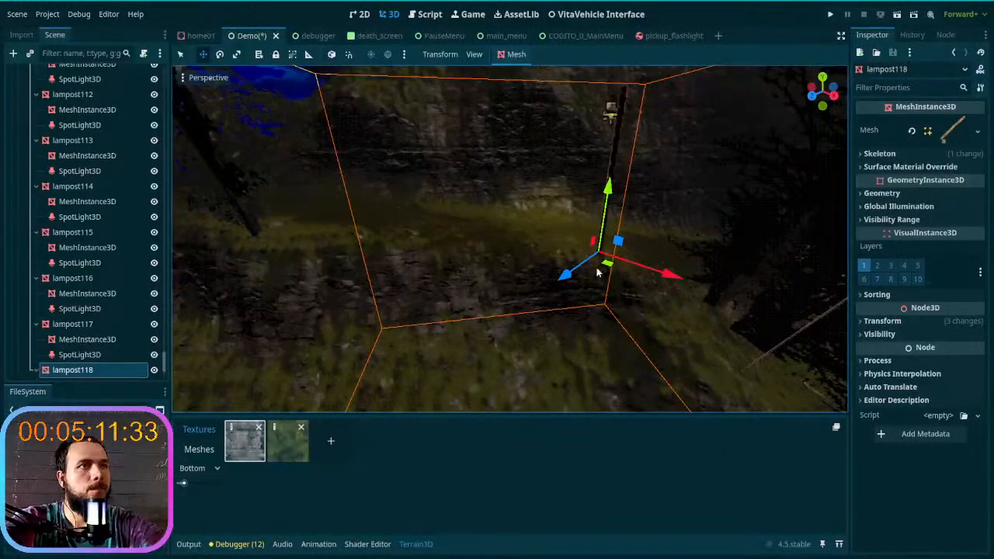
# - Duplicate lampost118, move the copy to the grassy rise beside the bare trees and raise it about 8.66 m to the ground
pyautogui.hotkey('ctrl', 'd')
pyautogui.moveTo(609, 268); pyautogui.dragTo(265, 297)
pyautogui.moveTo(265, 298); pyautogui.dragTo(404, 293, button='right')
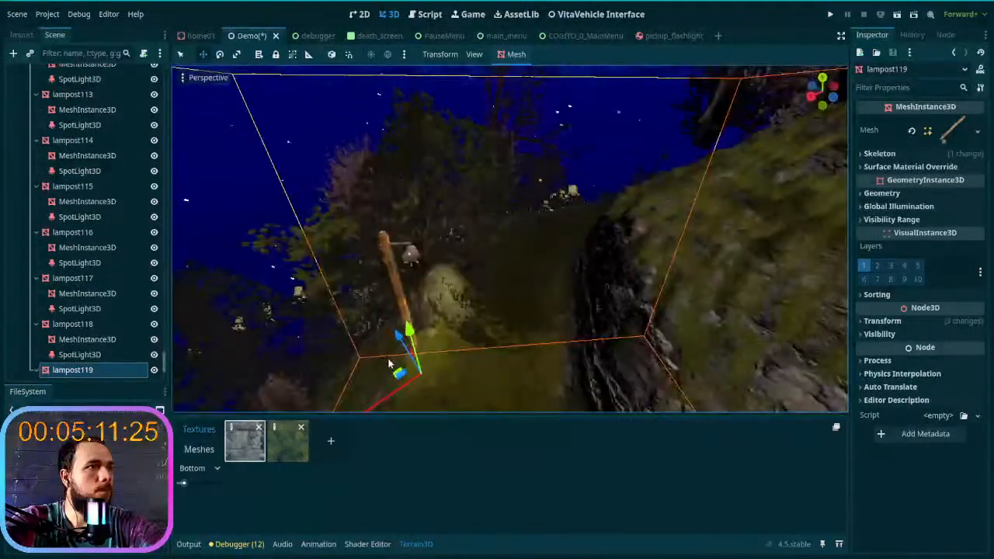
pyautogui.moveTo(392, 376); pyautogui.dragTo(472, 274)
pyautogui.moveTo(472, 274)
pyautogui.mouseDown(button='right')
pyautogui.moveTo(483, 214)
pyautogui.moveTo(488, 282)
pyautogui.mouseUp(button='right')
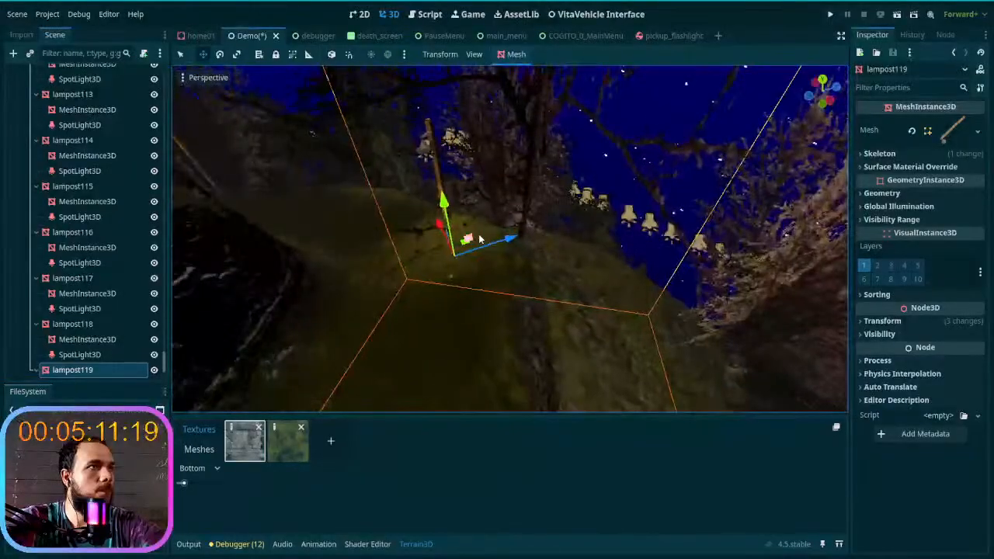
pyautogui.moveTo(463, 251); pyautogui.dragTo(468, 258, button='right')
pyautogui.moveTo(463, 265); pyautogui.dragTo(531, 278)
pyautogui.moveTo(541, 237); pyautogui.dragTo(542, 167)
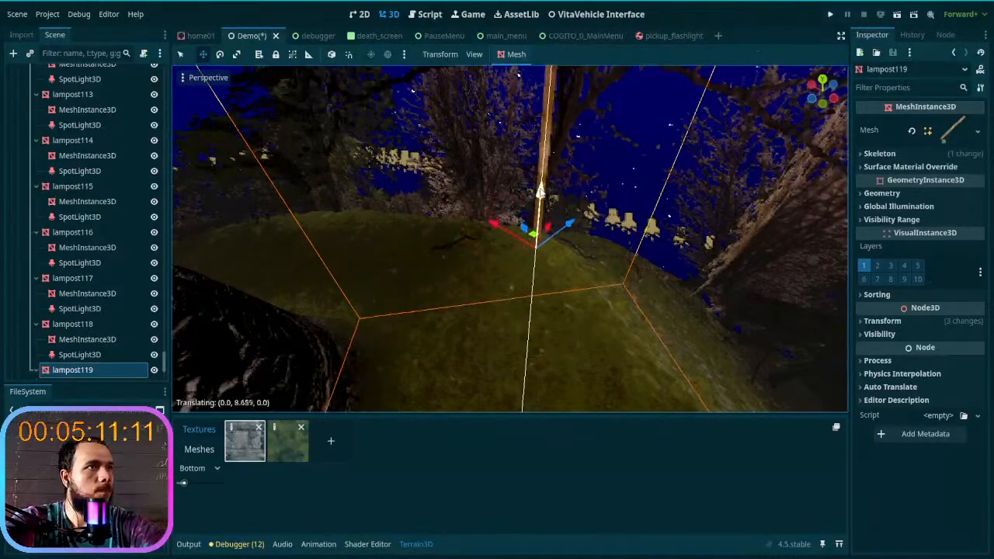
# - Rotate lampost119 about its vertical axis to suit the trail's bend and save the Demo scene
pyautogui.press('e')
pyautogui.moveTo(543, 290); pyautogui.dragTo(525, 291)
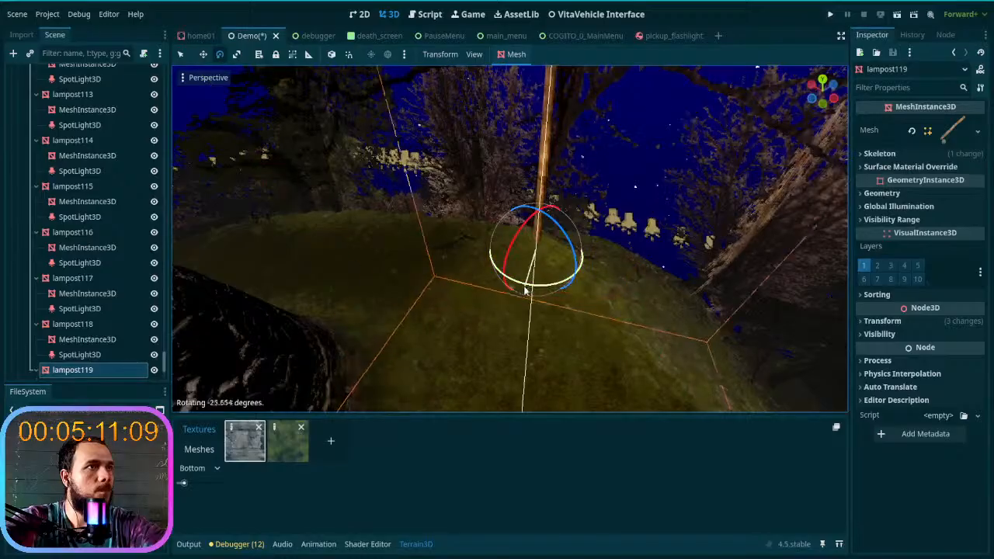
pyautogui.moveTo(531, 295); pyautogui.dragTo(475, 270, button='right')
pyautogui.press('w')
pyautogui.scroll(4, 299, 270)
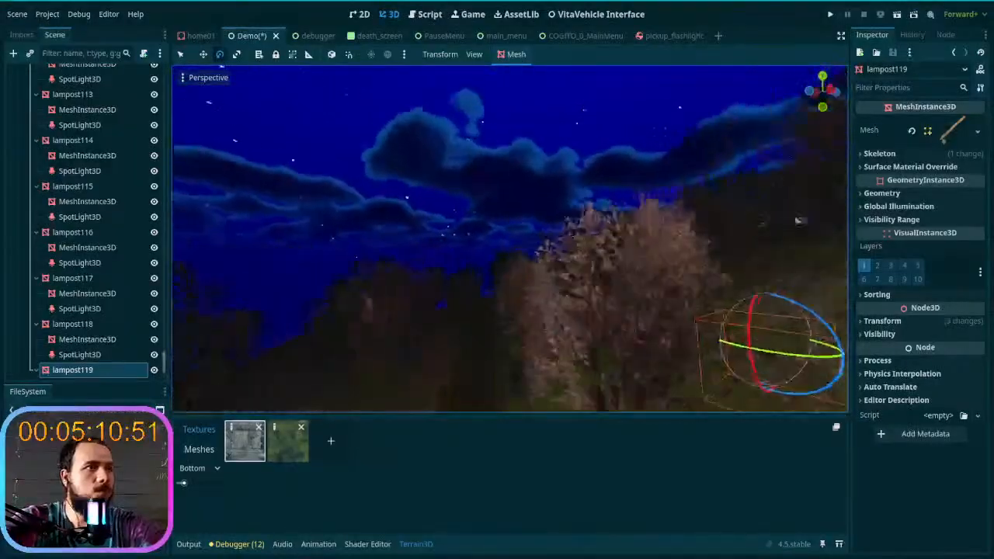
pyautogui.moveTo(476, 270); pyautogui.dragTo(542, 309, button='right')
pyautogui.hotkey('ctrl', 's')
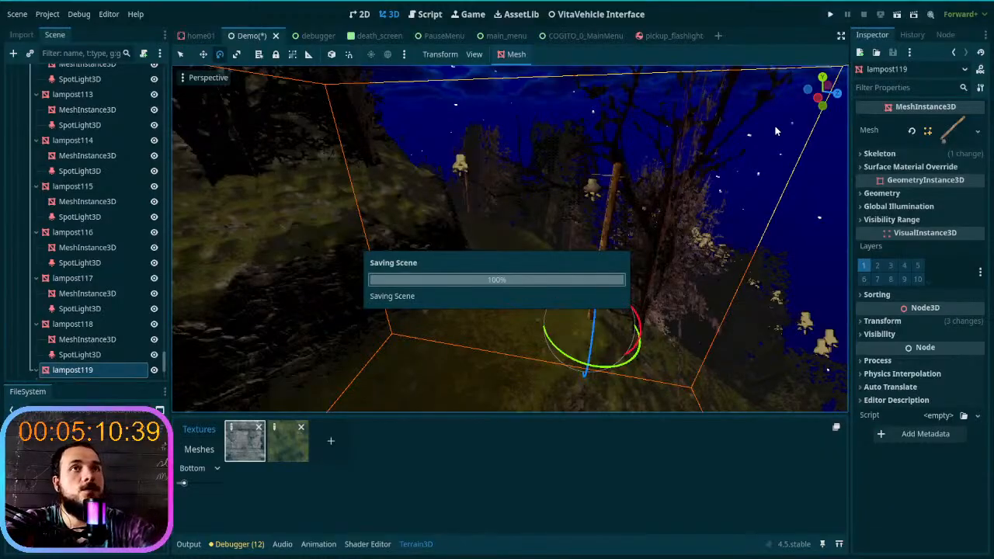
# - Run the project, start the game, get into the red car and put it in first gear
pyautogui.click(830, 14)
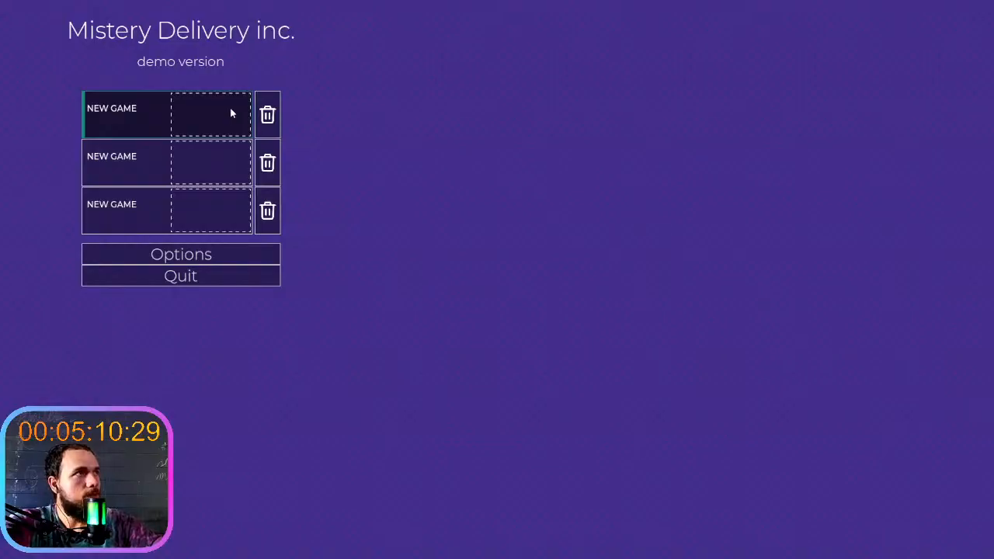
pyautogui.click(231, 110)
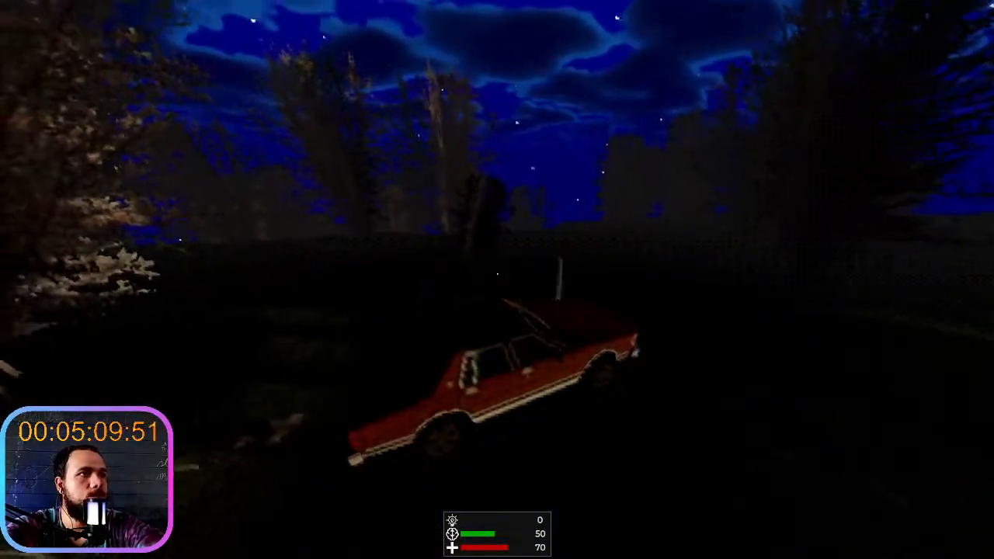
pyautogui.press('e')
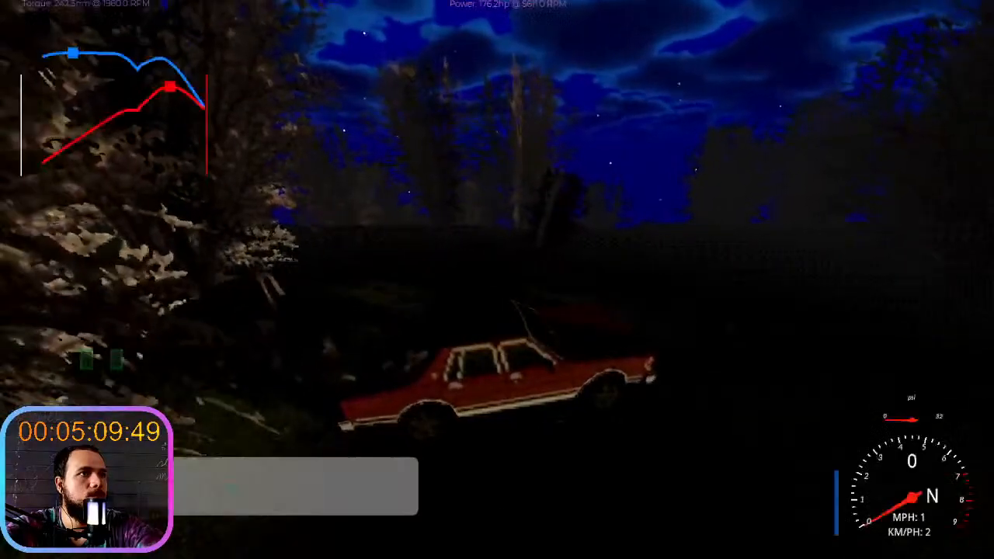
pyautogui.press('e')
pyautogui.press('e')
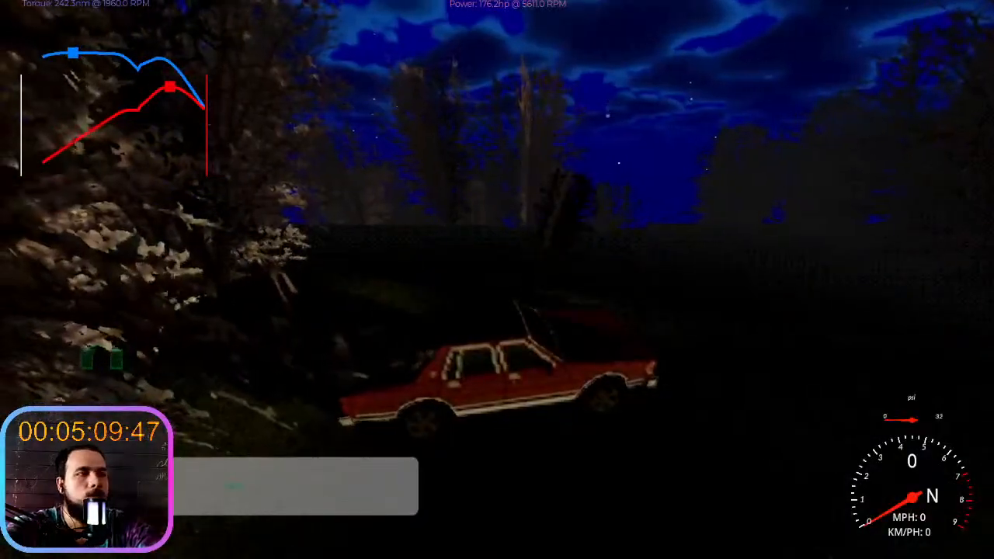
# - Test-drive the car in first gear uphill past the house and along the dark forest trail
pyautogui.press('w')
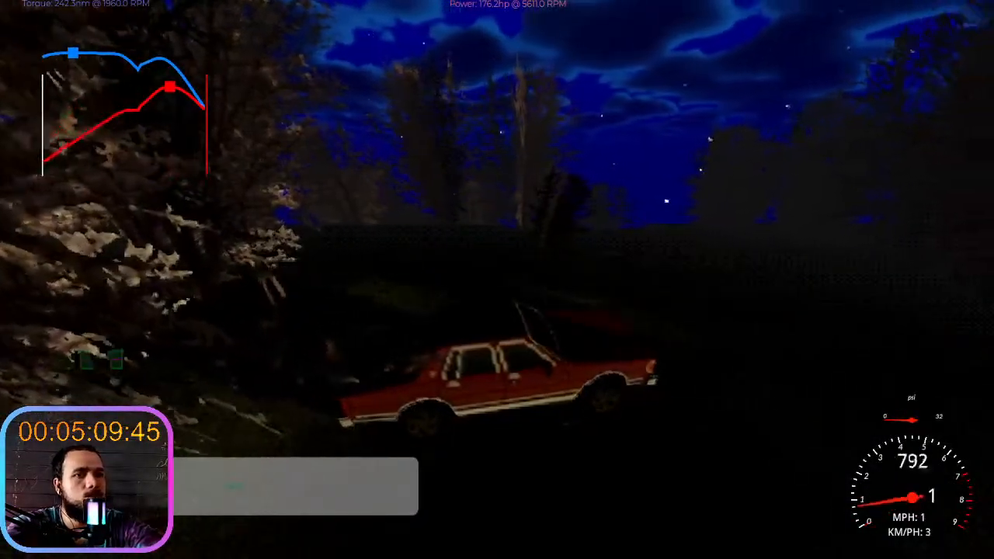
pyautogui.press('d')
pyautogui.press('w')
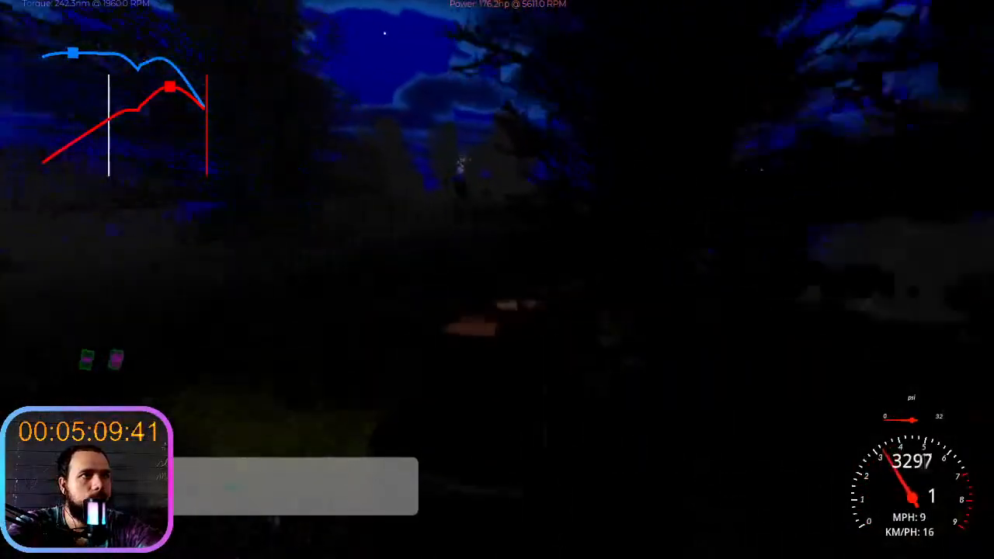
pyautogui.press('d')
pyautogui.press('w')
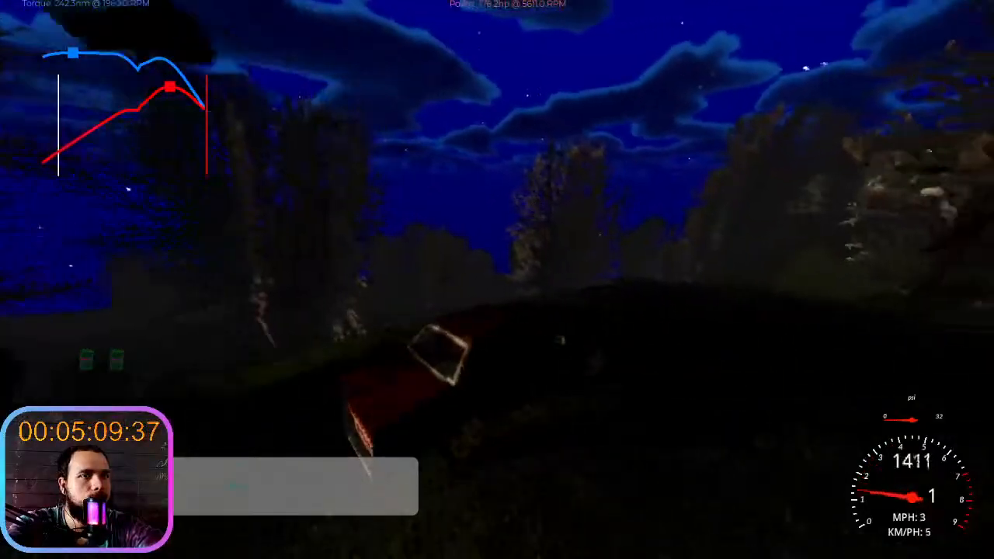
pyautogui.press('w')
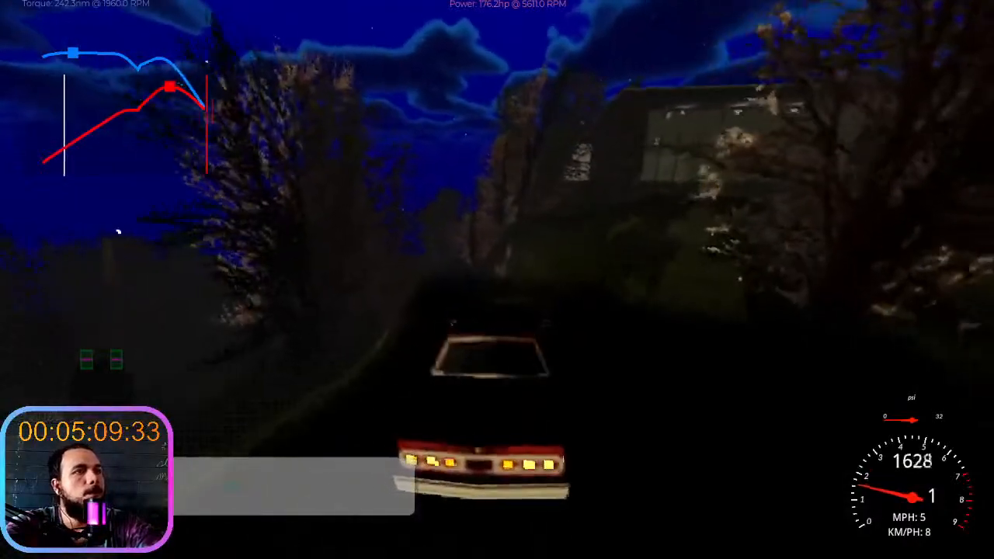
pyautogui.press('a')
pyautogui.press('w')
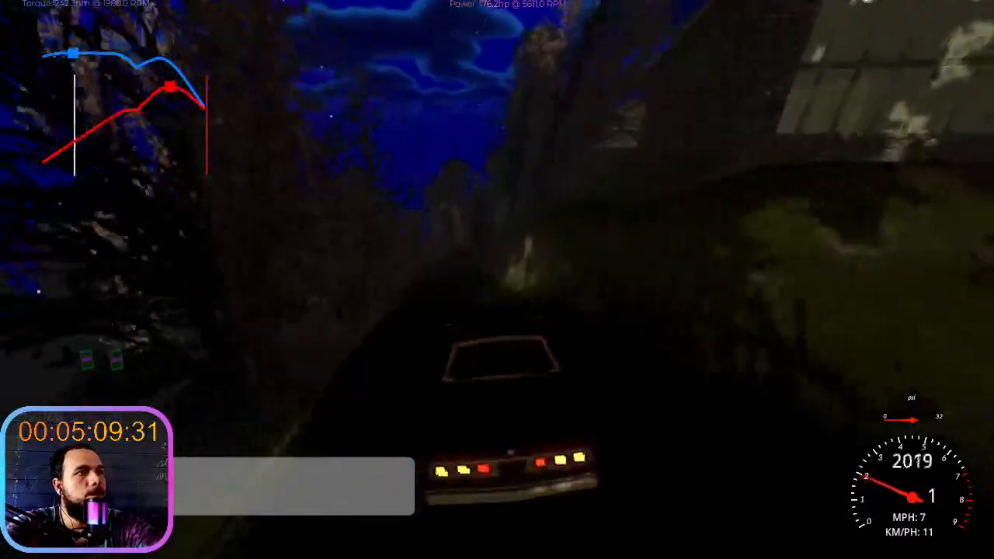
pyautogui.press('w')
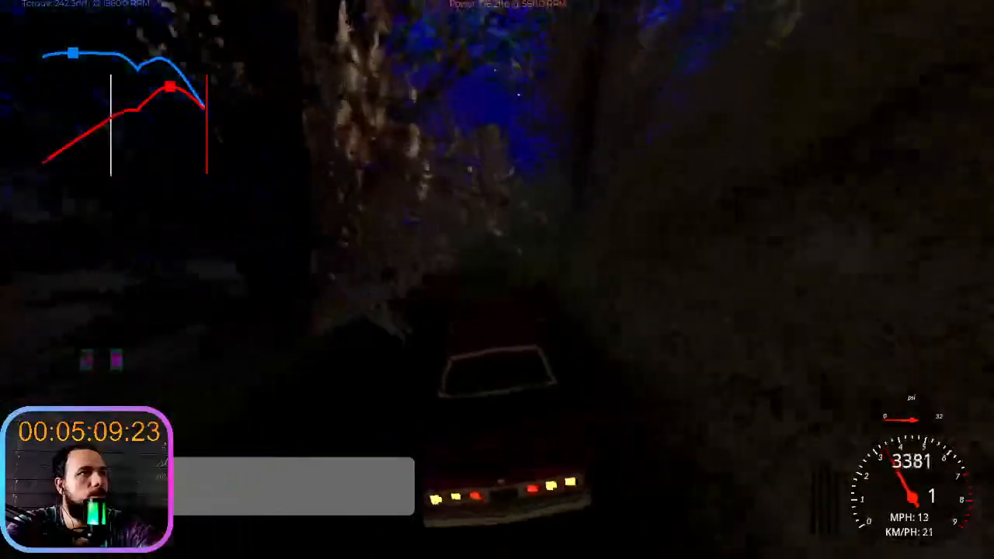
pyautogui.press('w')
pyautogui.press('s')
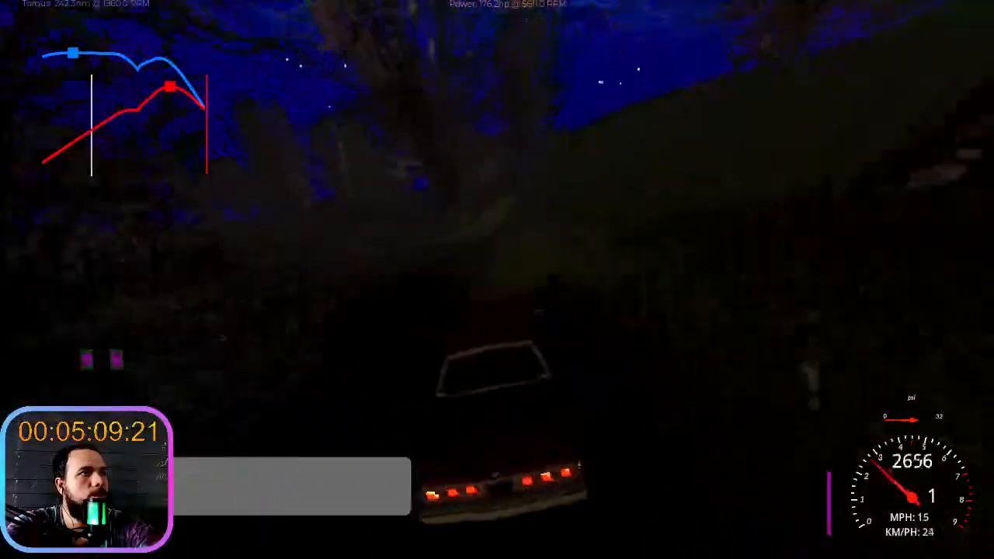
pyautogui.press('a')
pyautogui.press('w')
pyautogui.press('a')
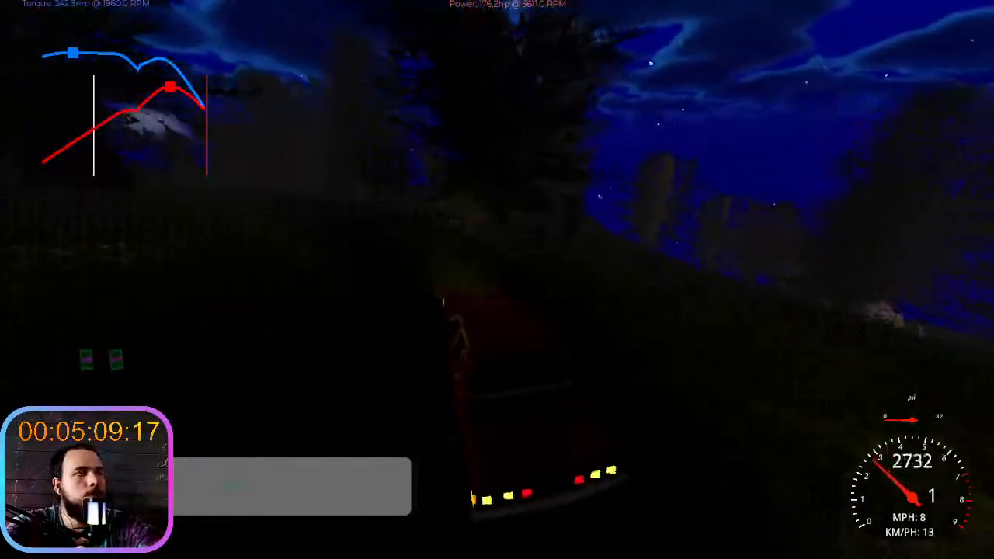
pyautogui.press('w')
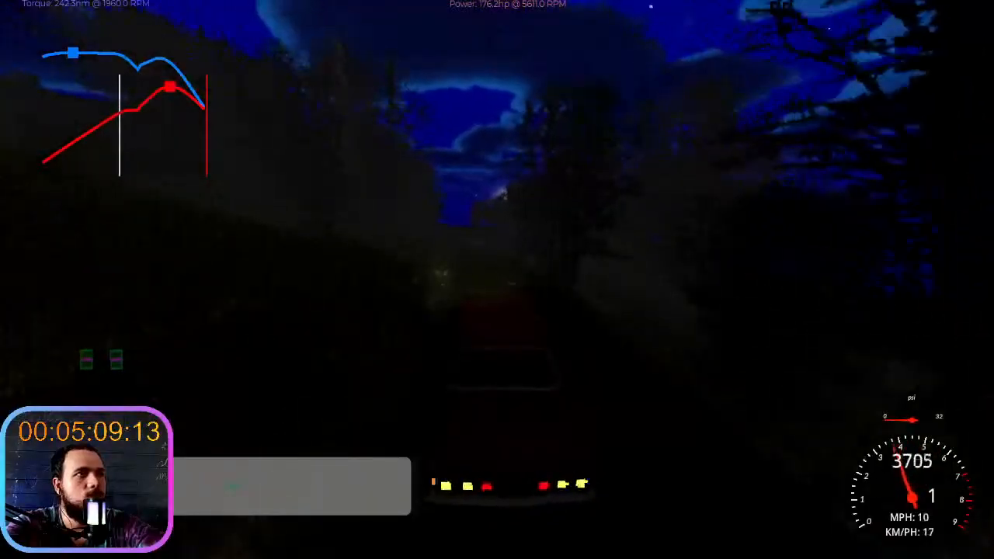
pyautogui.press('w')
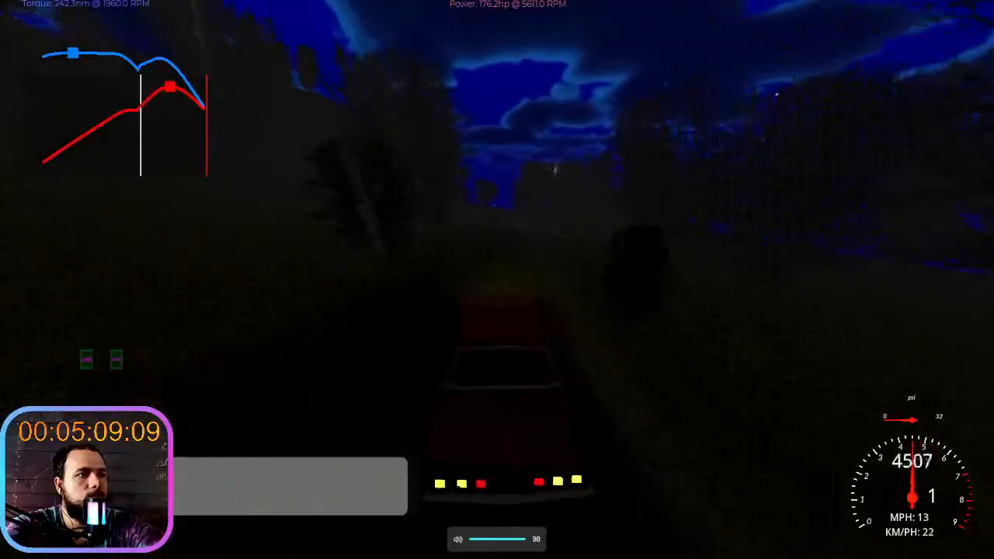
# - Lower the system volume to about 36 while continuing to drive along the trail
pyautogui.press('XF86AudioLowerVolume')
pyautogui.press('XF86AudioLowerVolume')
pyautogui.press('XF86AudioLowerVolume')
pyautogui.press('XF86AudioLowerVolume')
pyautogui.press('XF86AudioLowerVolume')
pyautogui.press('XF86AudioLowerVolume')
pyautogui.press('XF86AudioLowerVolume')
pyautogui.press('XF86AudioLowerVolume')
pyautogui.press('XF86AudioLowerVolume')
pyautogui.press('XF86AudioLowerVolume')
pyautogui.press('XF86AudioLowerVolume')
pyautogui.press('XF86AudioLowerVolume')
pyautogui.press('XF86AudioLowerVolume')
pyautogui.press('XF86AudioLowerVolume')
pyautogui.press('XF86AudioLowerVolume')
pyautogui.press('XF86AudioLowerVolume')
pyautogui.press('XF86AudioLowerVolume')
pyautogui.press('XF86AudioLowerVolume')
pyautogui.press('w')
pyautogui.press('XF86AudioLowerVolume')
pyautogui.press('XF86AudioLowerVolume')
pyautogui.press('XF86AudioLowerVolume')
pyautogui.press('XF86AudioLowerVolume')
pyautogui.press('XF86AudioLowerVolume')
pyautogui.press('XF86AudioLowerVolume')
pyautogui.press('XF86AudioLowerVolume')
pyautogui.press('XF86AudioLowerVolume')
pyautogui.press('XF86AudioLowerVolume')
pyautogui.press('XF86AudioLowerVolume')
pyautogui.press('XF86AudioLowerVolume')
pyautogui.press('XF86AudioLowerVolume')
pyautogui.press('XF86AudioLowerVolume')
pyautogui.press('XF86AudioLowerVolume')
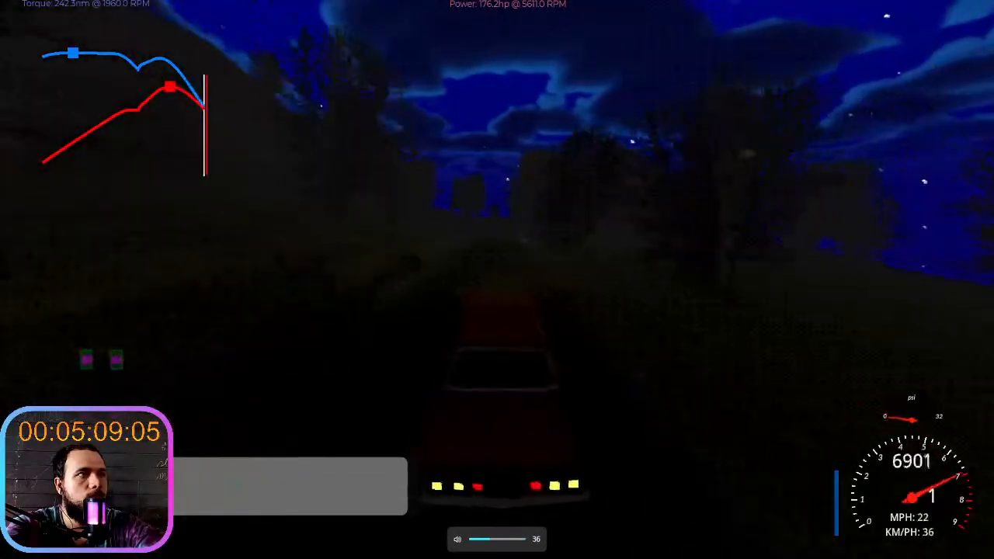
# - Shift the car into second gear, continue the test drive through the forest and stop the running game
pyautogui.press('e')
pyautogui.press('w')
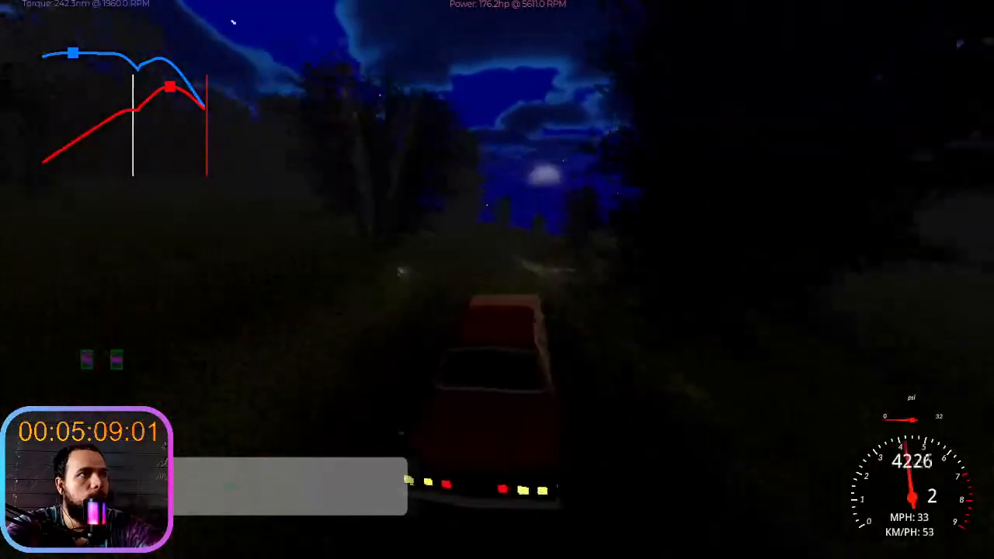
pyautogui.press('a')
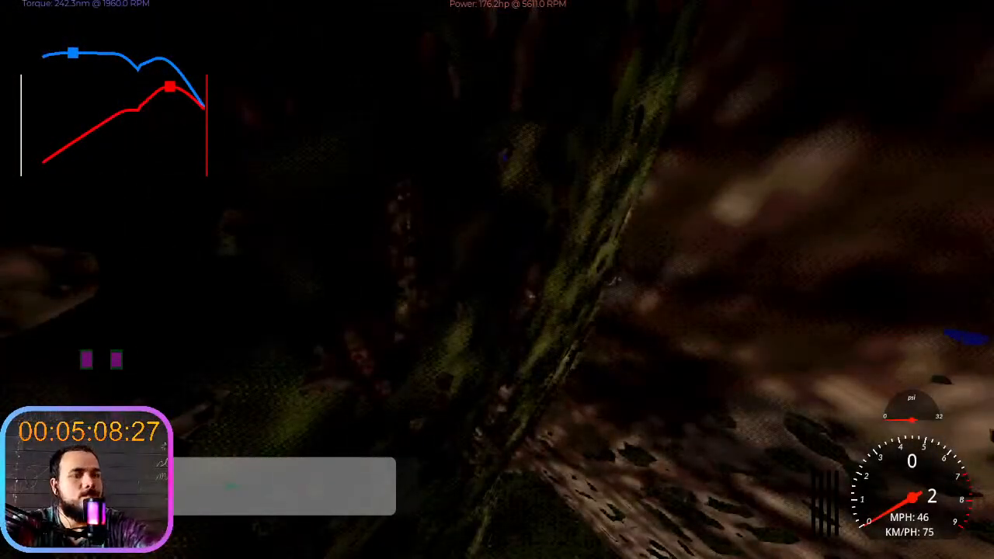
pyautogui.press('F8')
pyautogui.moveTo(497, 273); pyautogui.dragTo(467, 277, button='right')
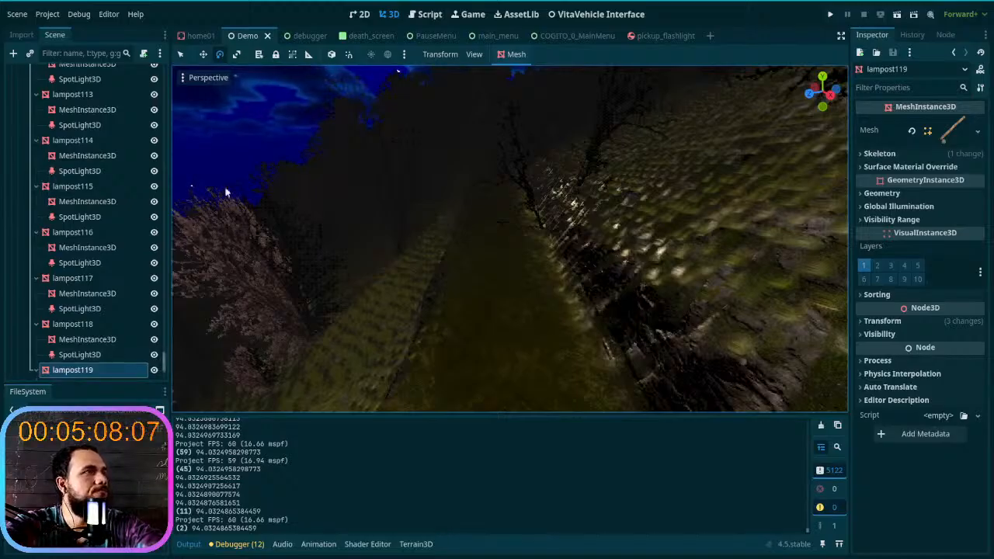
# - Collapse the structures branch and set the Terrain3D node's Cast Shadows option to Double-Sided
pyautogui.moveTo(165, 357); pyautogui.dragTo(150, 70)
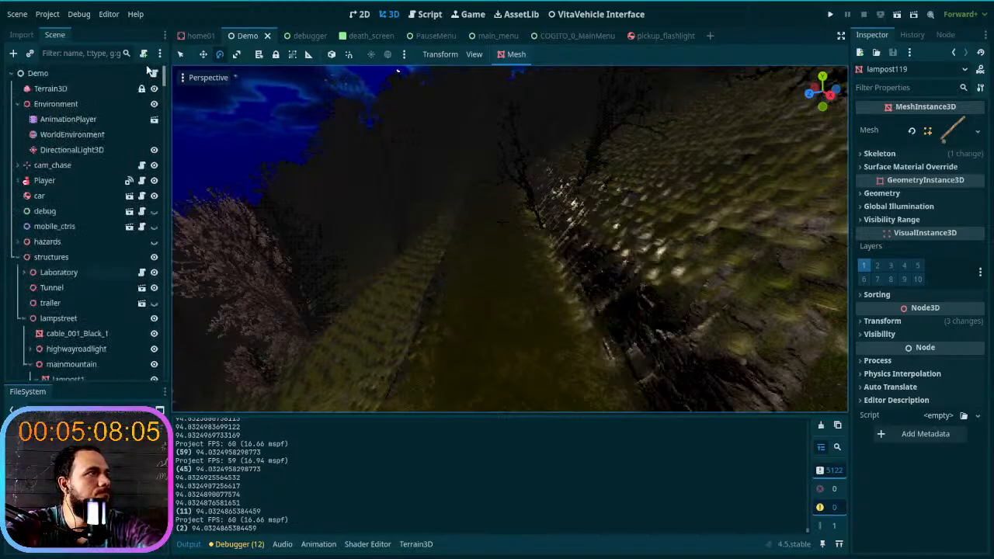
pyautogui.click(18, 257)
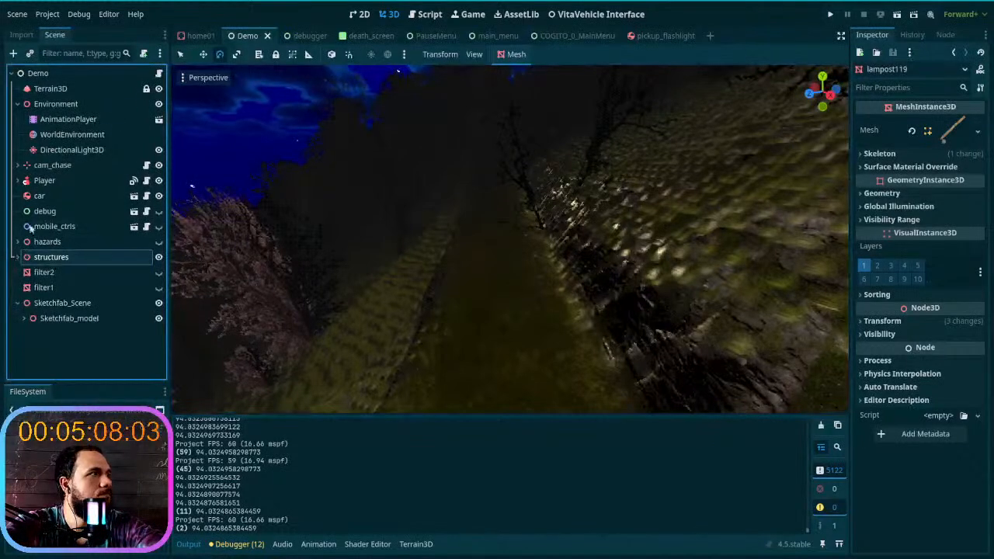
pyautogui.click(71, 135)
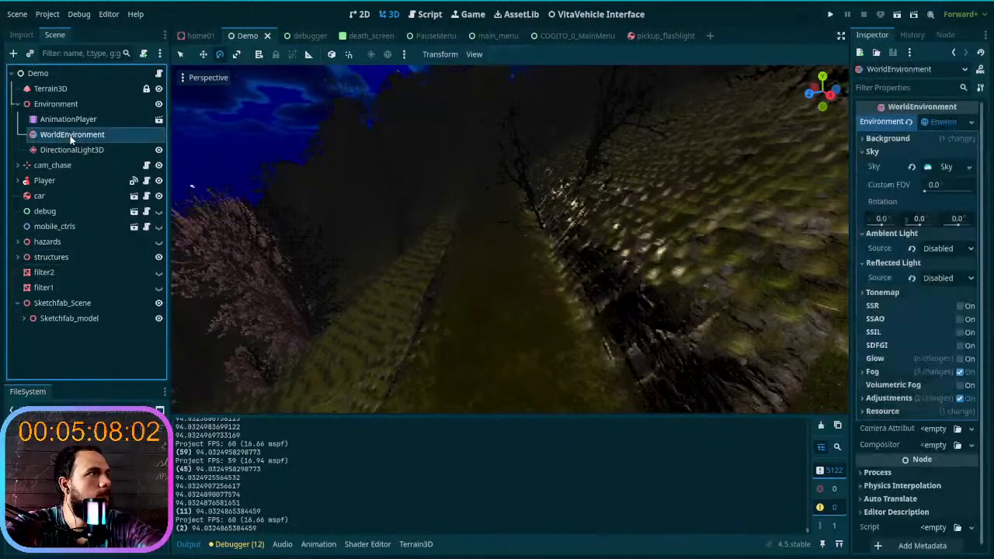
pyautogui.click(53, 88)
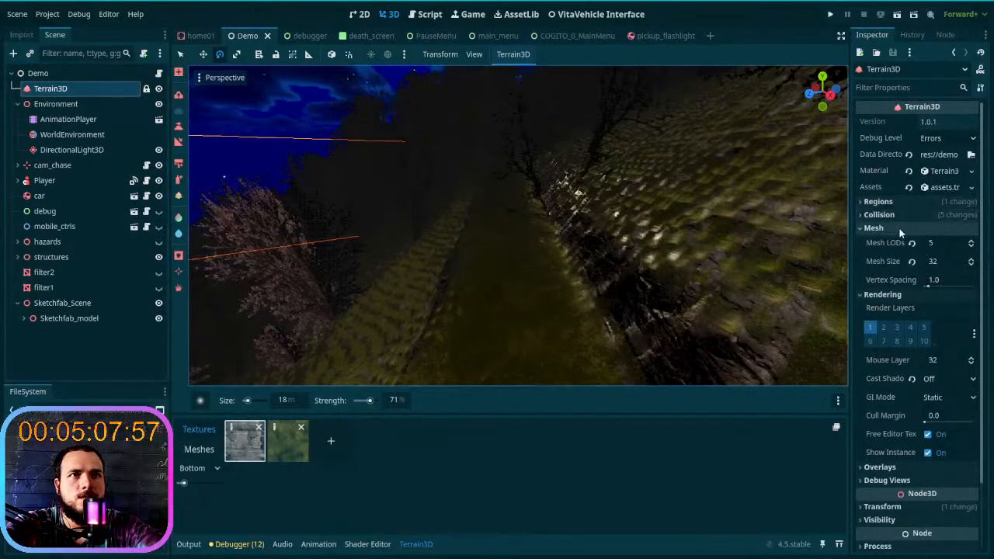
pyautogui.click(899, 228)
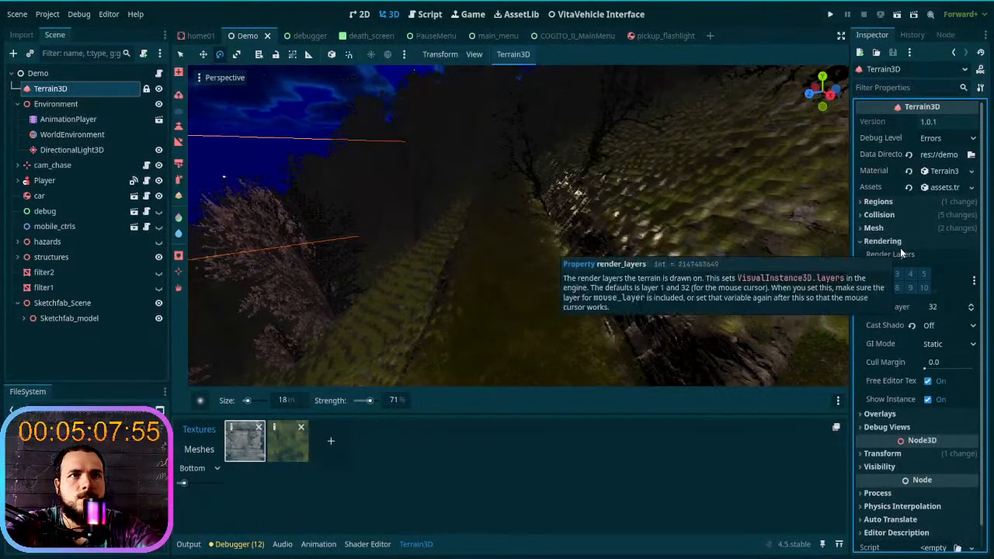
pyautogui.click(929, 330)
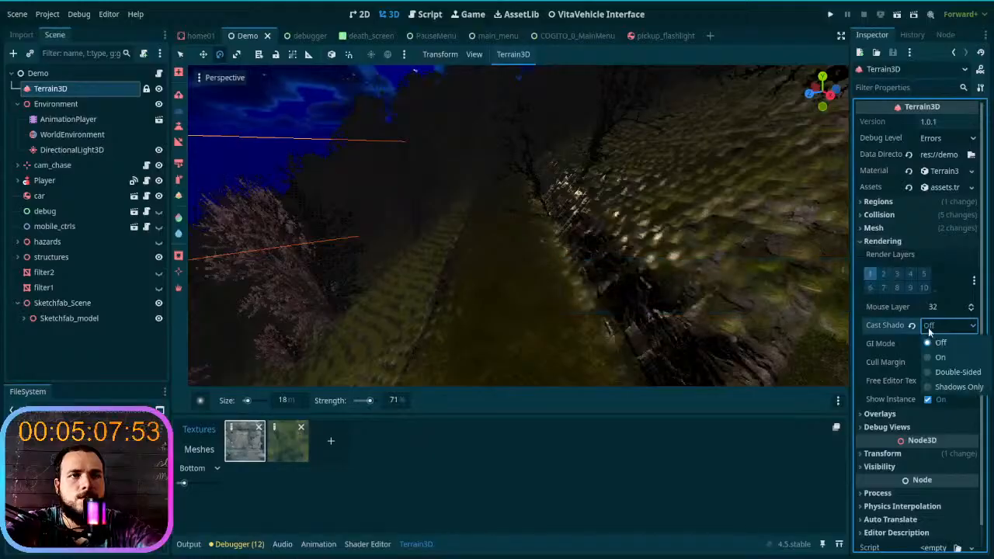
pyautogui.click(952, 375)
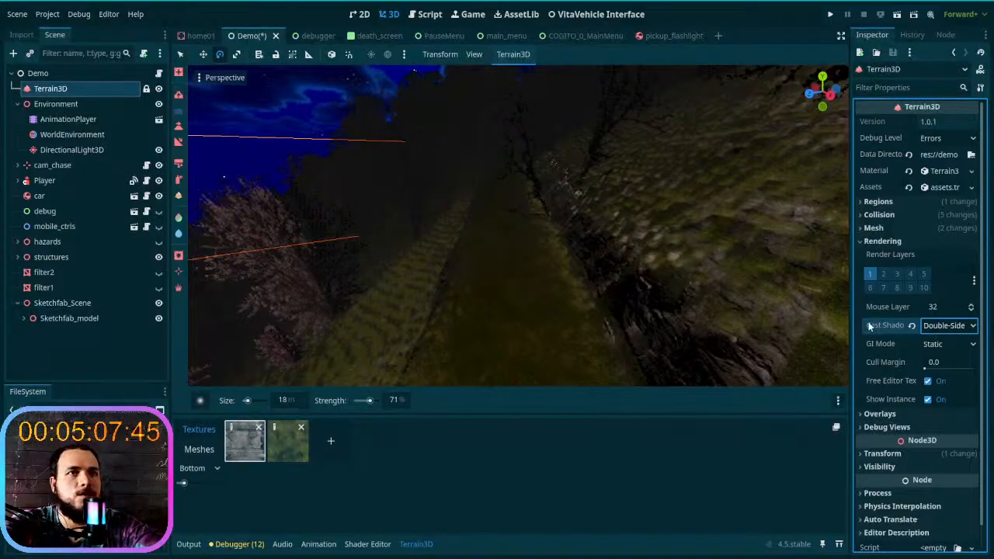
# - Show the output log and save the Demo scene
pyautogui.moveTo(872, 326)
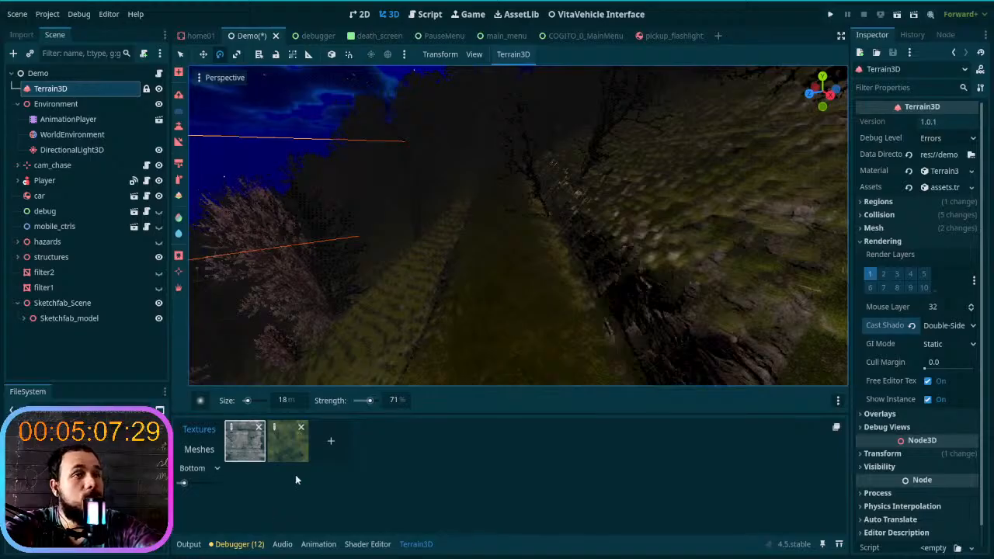
pyautogui.click(200, 546)
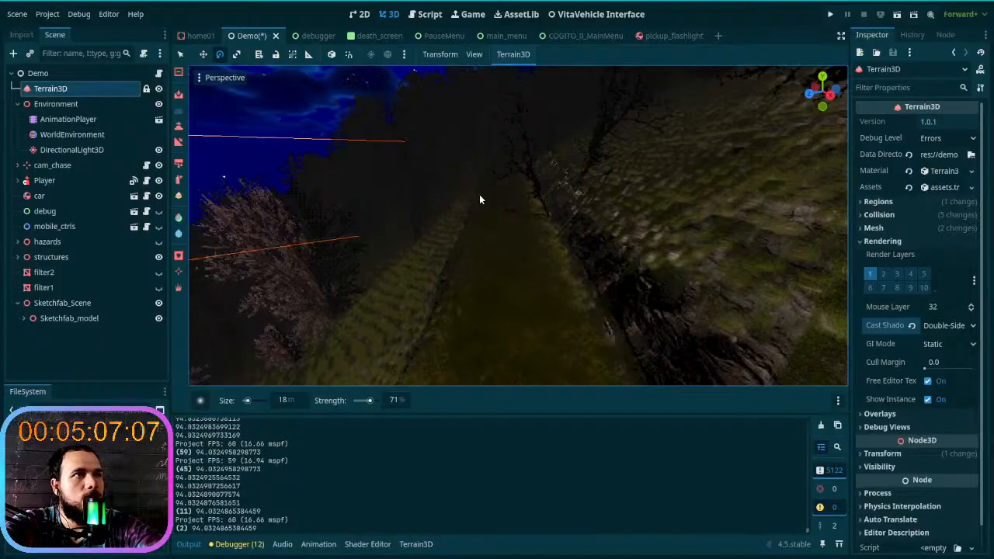
pyautogui.hotkey('ctrl', 's')
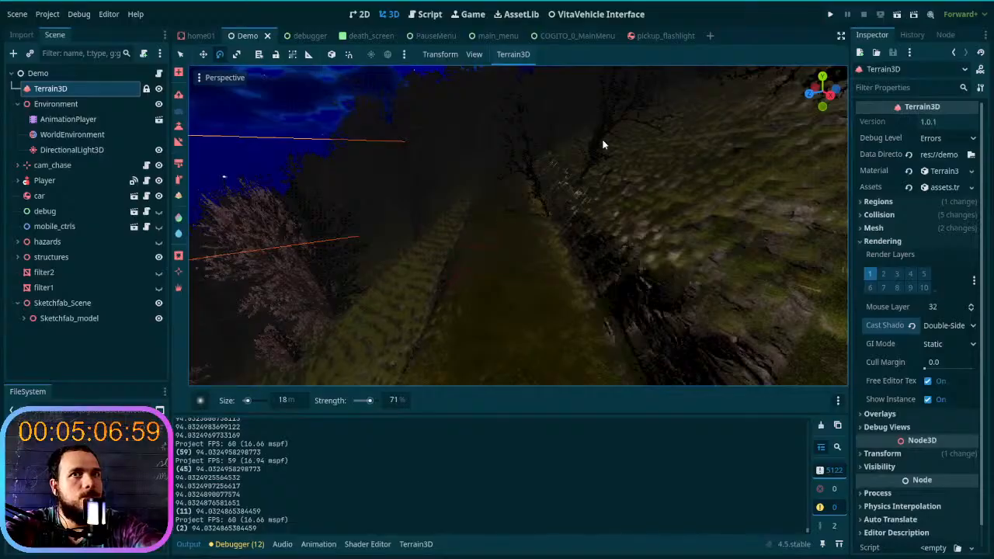
# - Run the project, start a new game in the first save slot, and get in and out of the car
pyautogui.click(830, 15)
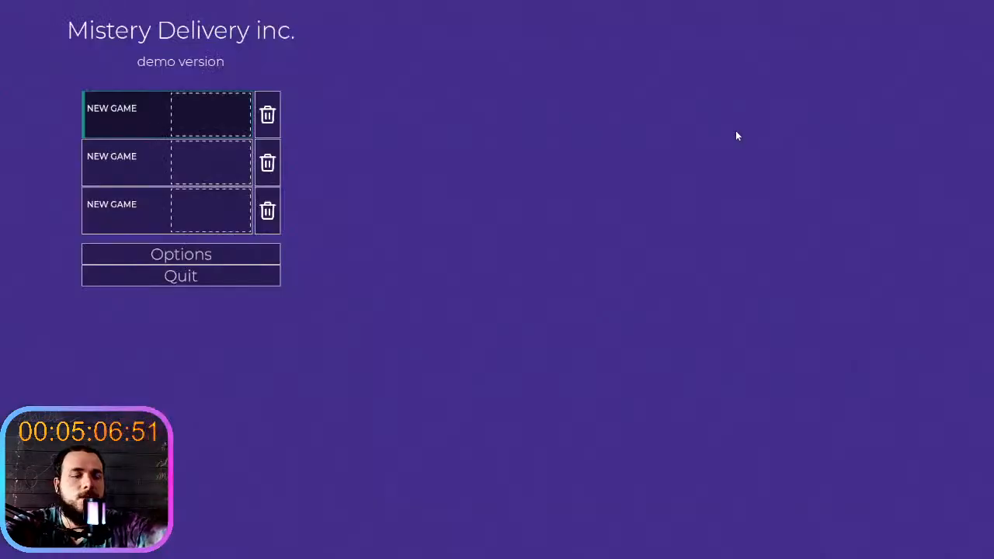
pyautogui.click(243, 130)
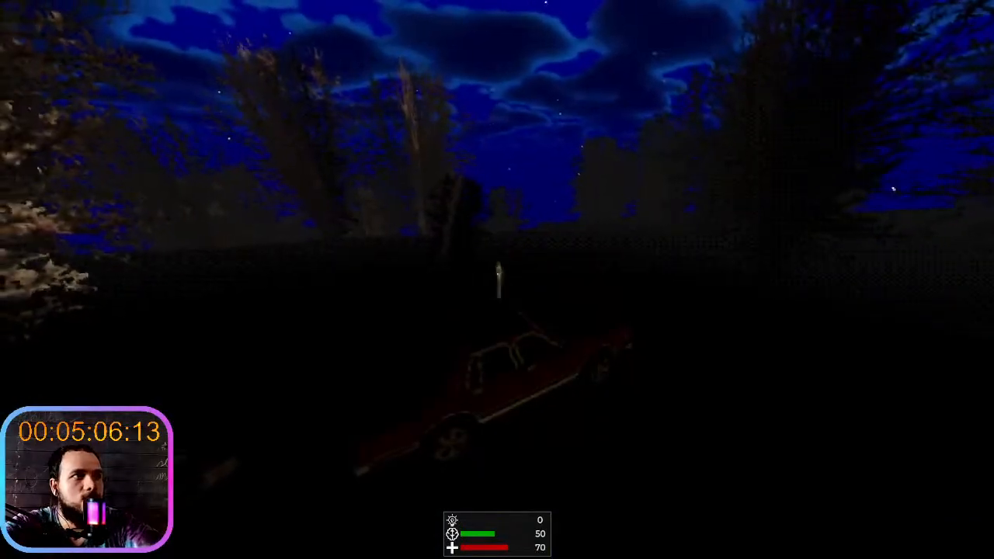
pyautogui.press('e')
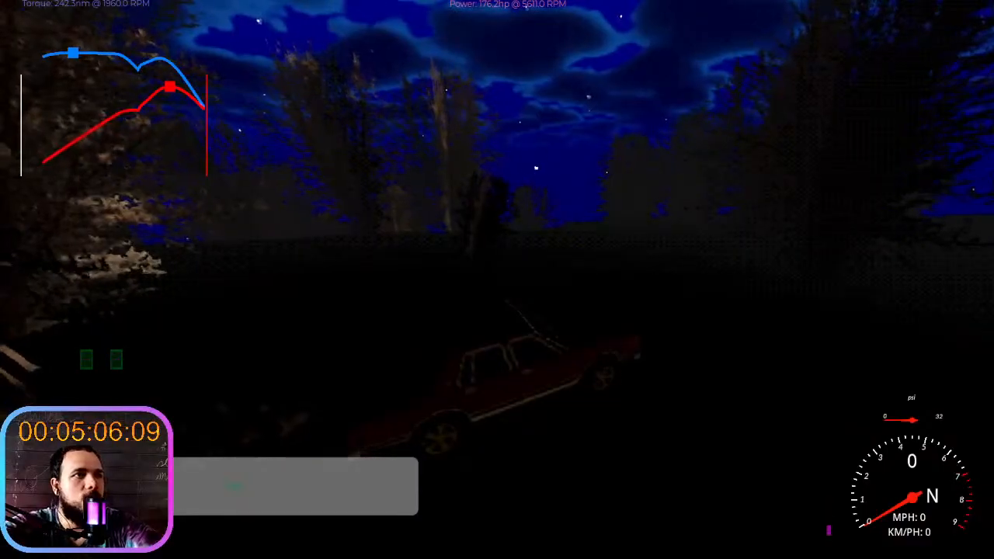
pyautogui.press('e')
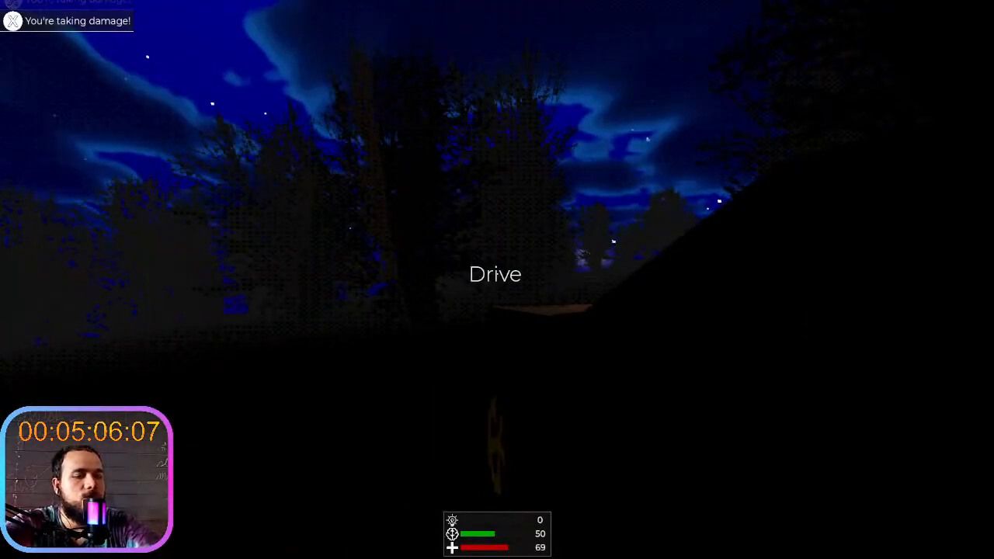
# - Start recording frame times in the debugger's Visual Profiler and return to the running game
pyautogui.hotkey('alt', 'Tab')
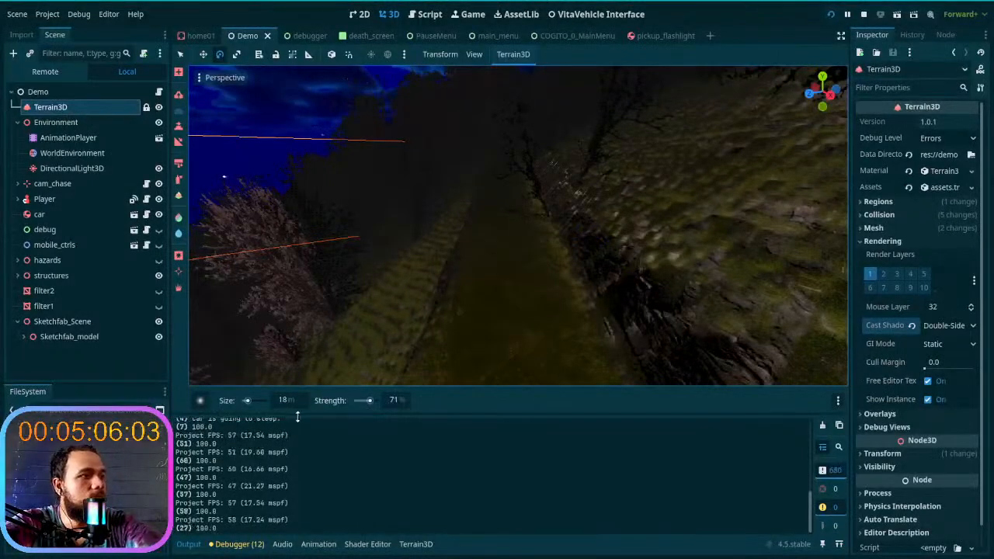
pyautogui.click(255, 548)
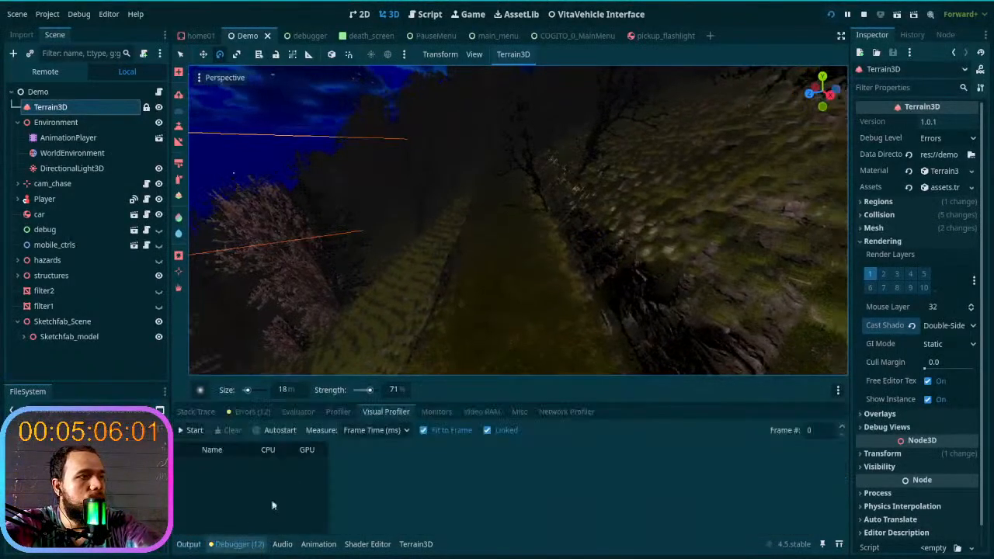
pyautogui.click(193, 432)
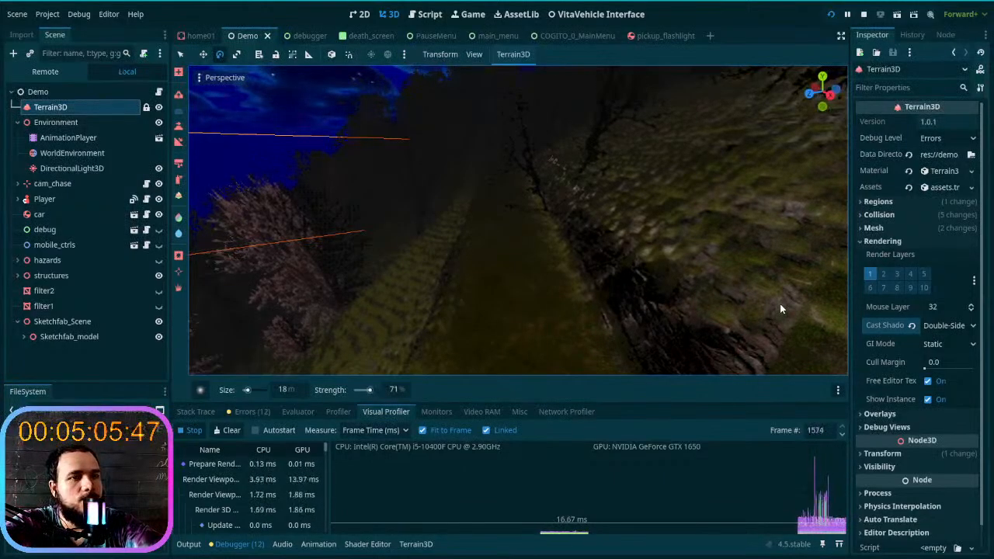
pyautogui.hotkey('alt', 'Tab')
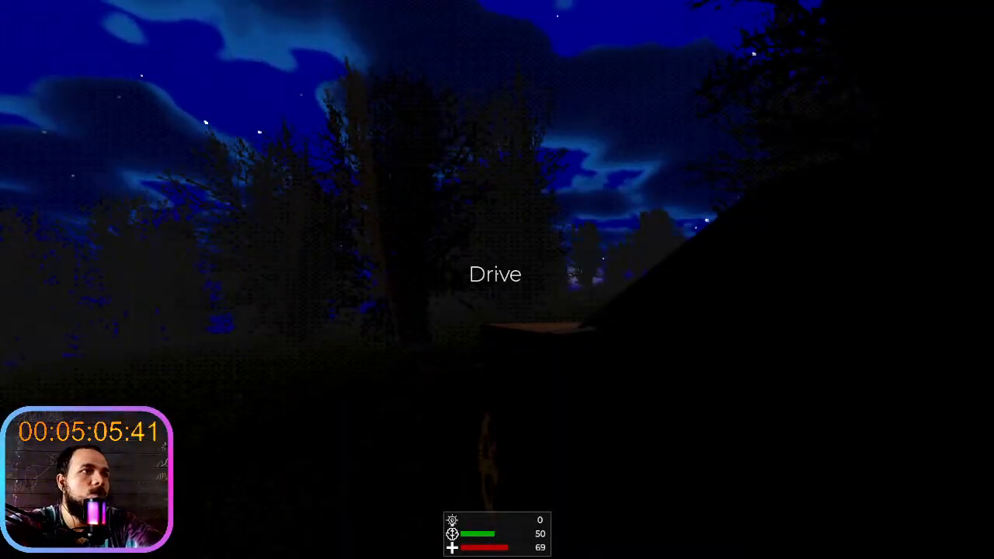
# - Get into the car and drive it in first gear through the trees and onto the trail beside the house
pyautogui.press('e')
pyautogui.press('w')
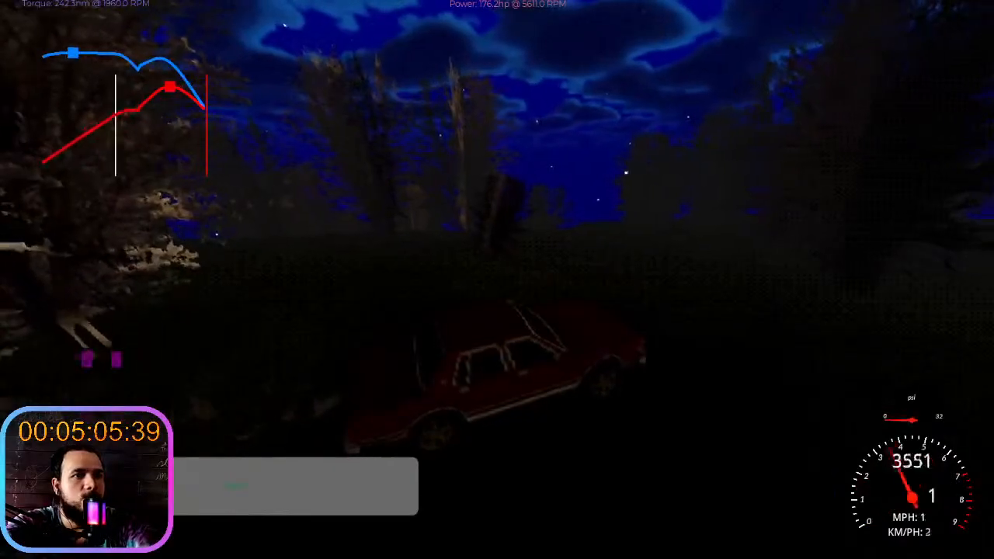
pyautogui.press('d')
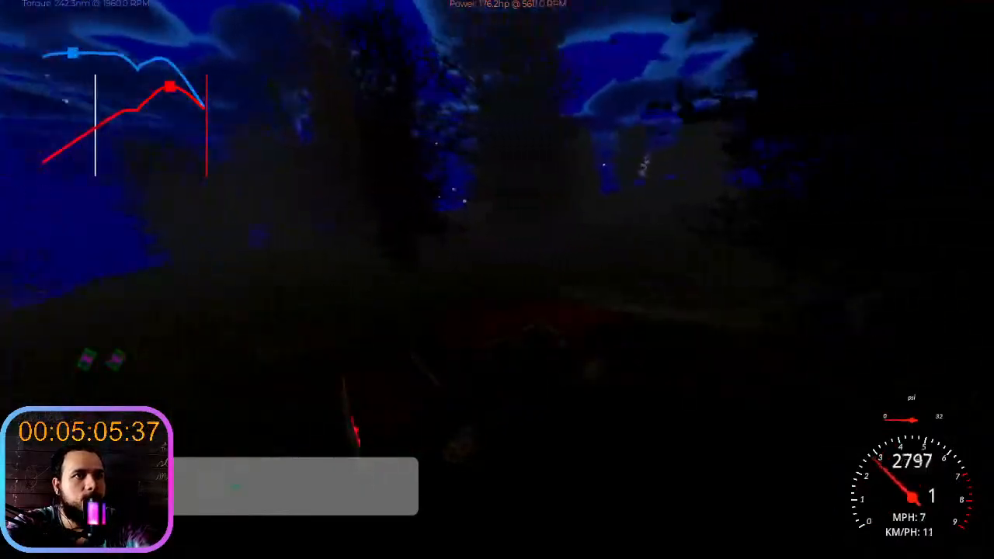
pyautogui.press('w')
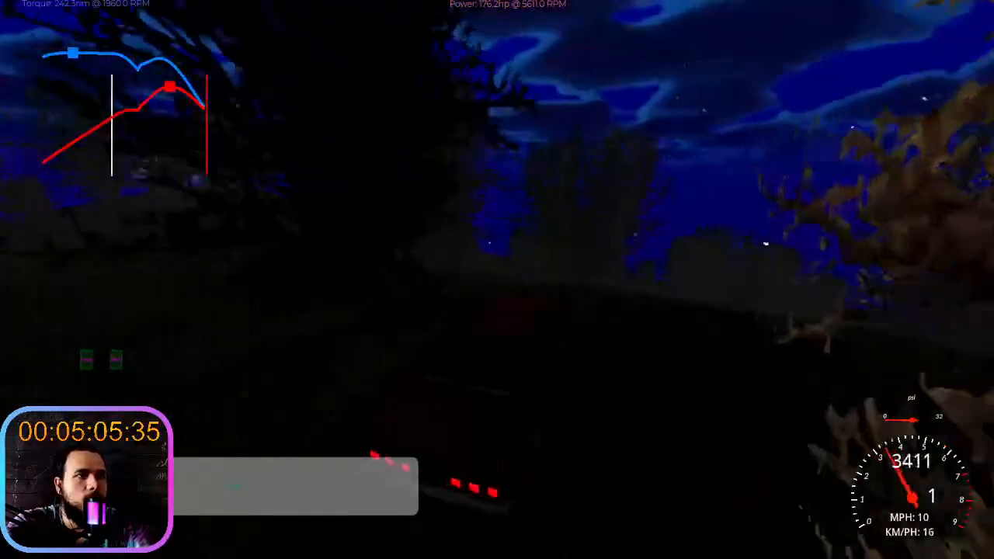
pyautogui.press('d')
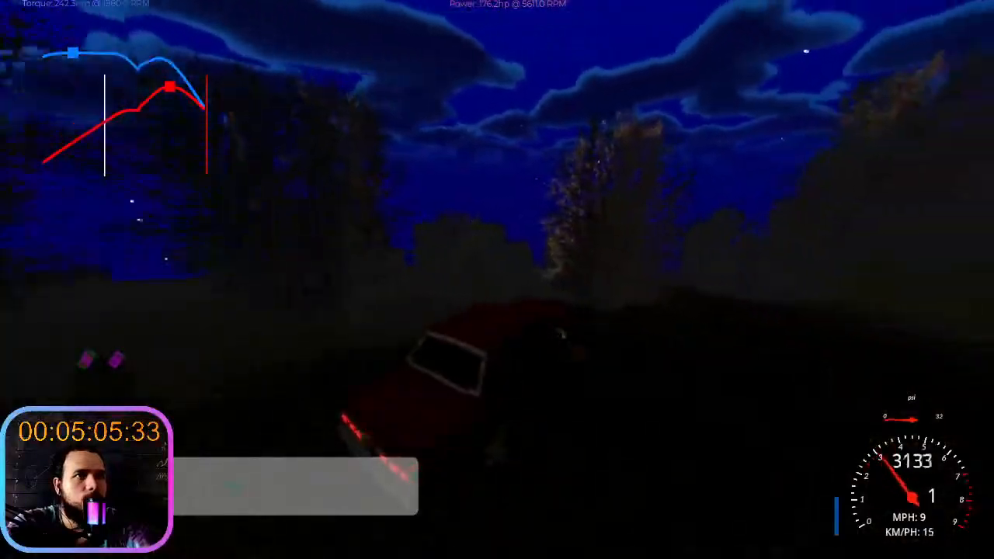
pyautogui.press('w')
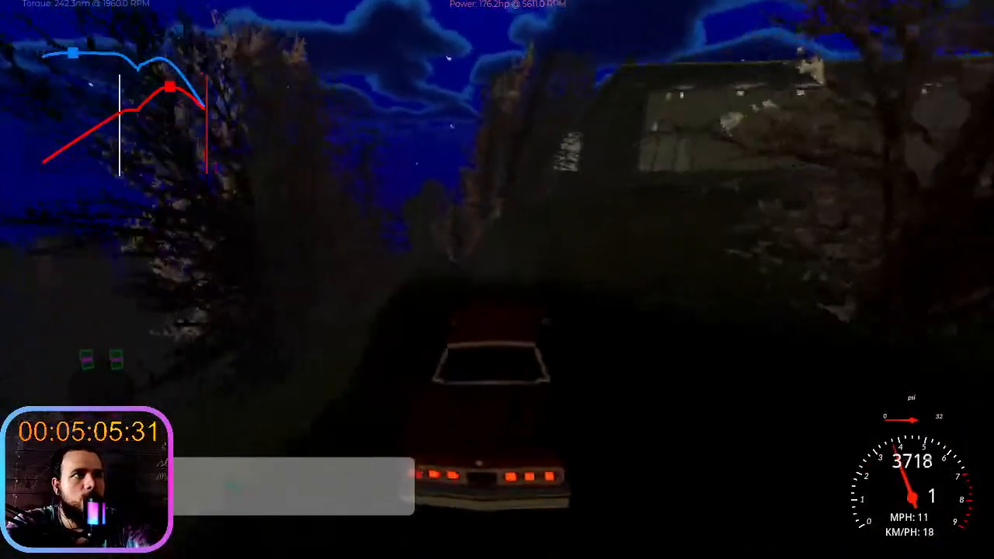
pyautogui.press('a')
pyautogui.press('w')
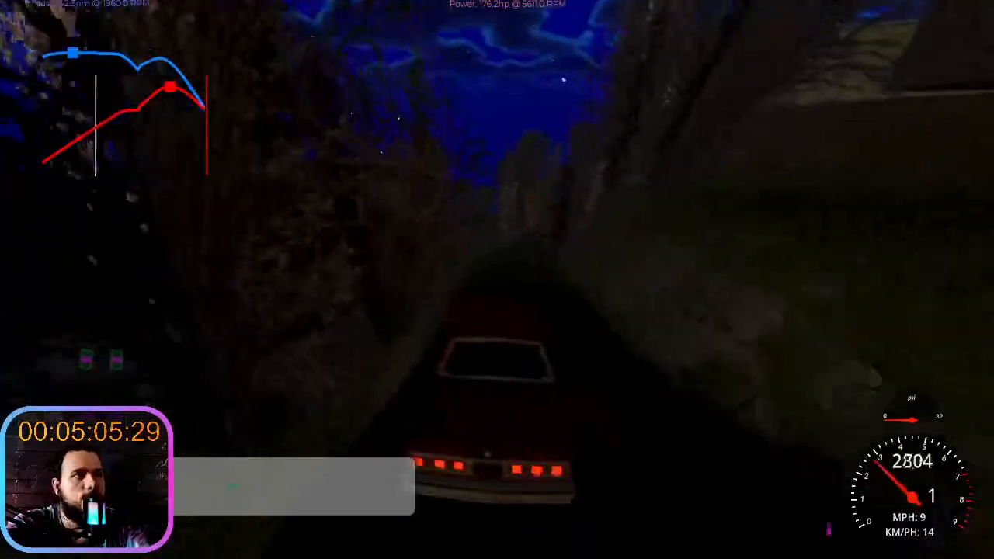
# - Follow the narrow trail uphill between the slopes in first gear until it bends at the clearing
pyautogui.press('w')
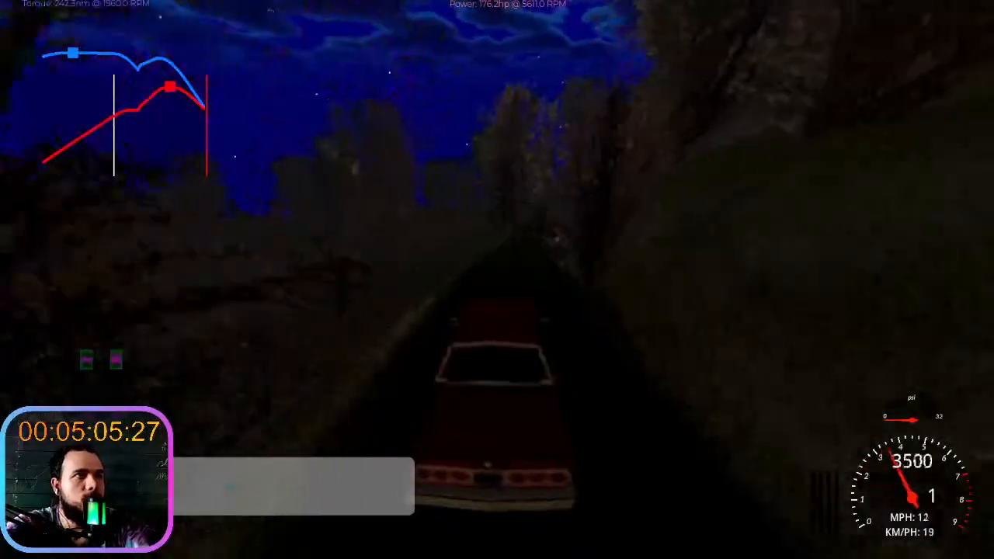
pyautogui.press('w')
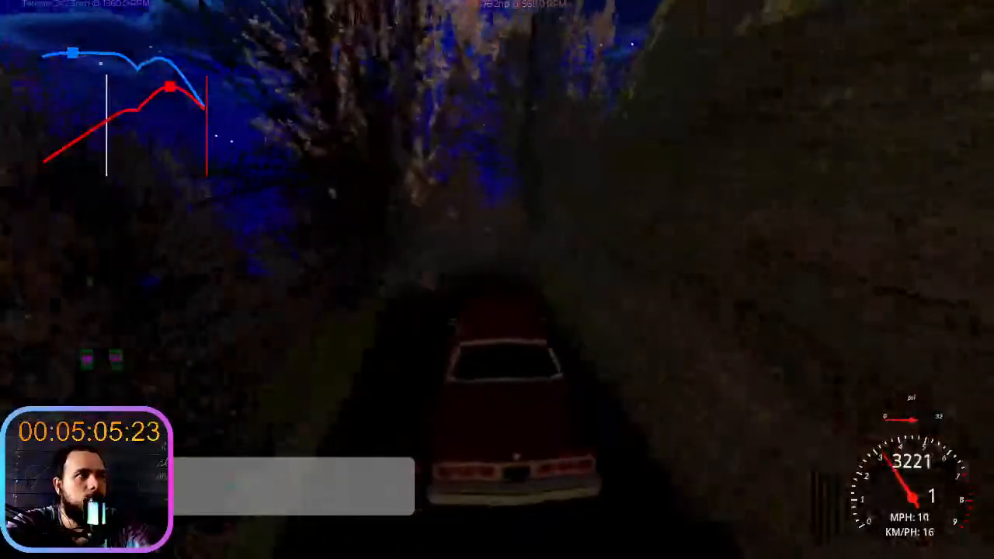
pyautogui.press('w')
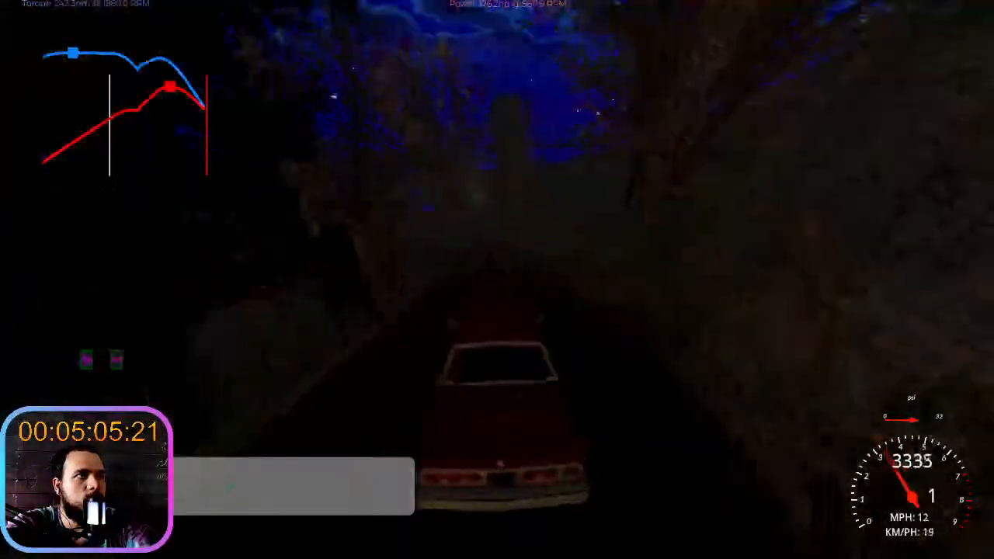
pyautogui.press('w')
pyautogui.press('a')
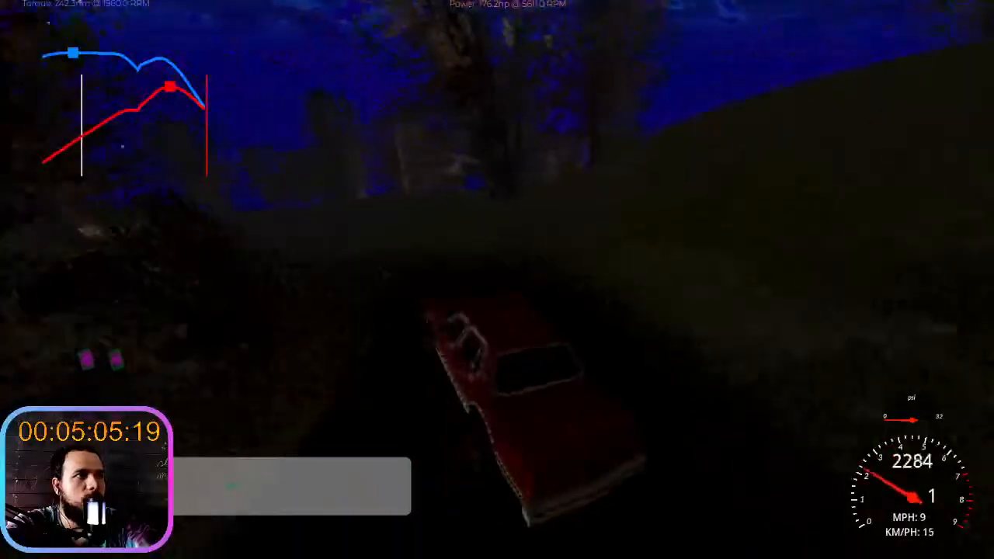
# - Steer through the bend and continue the test drive through the dark forest to the cliffside
pyautogui.press('w')
pyautogui.press('w')
pyautogui.press('a')
pyautogui.press('s')
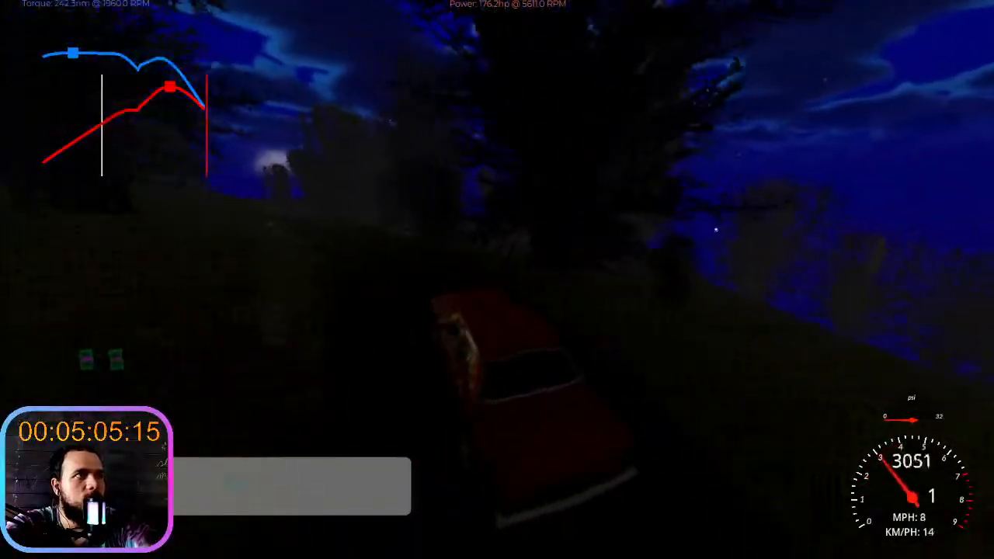
pyautogui.press('w')
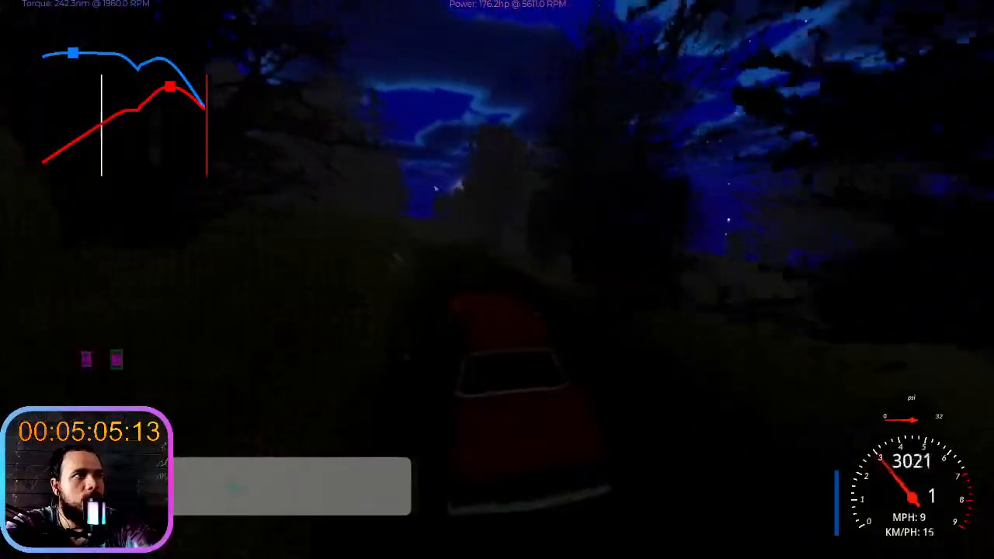
pyautogui.press('w')
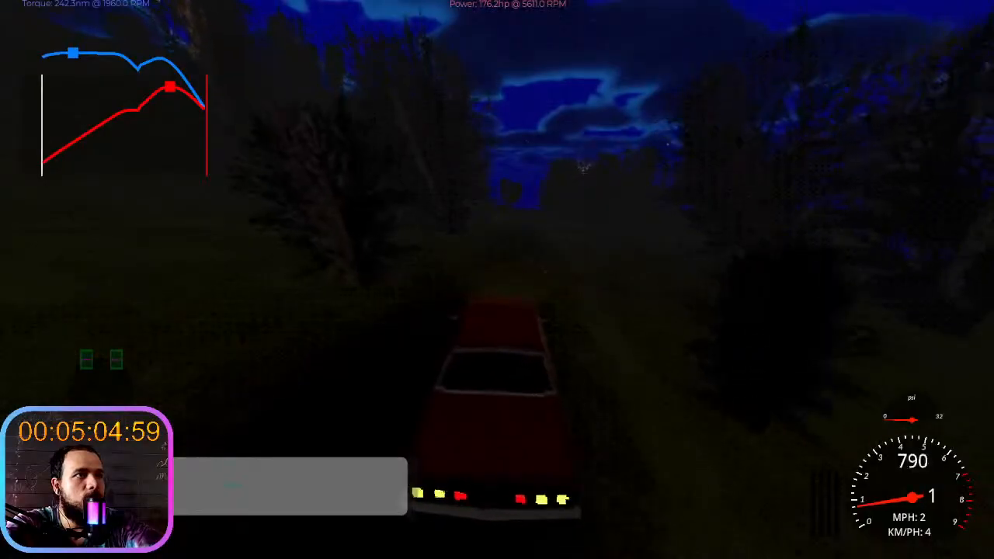
pyautogui.press('w')
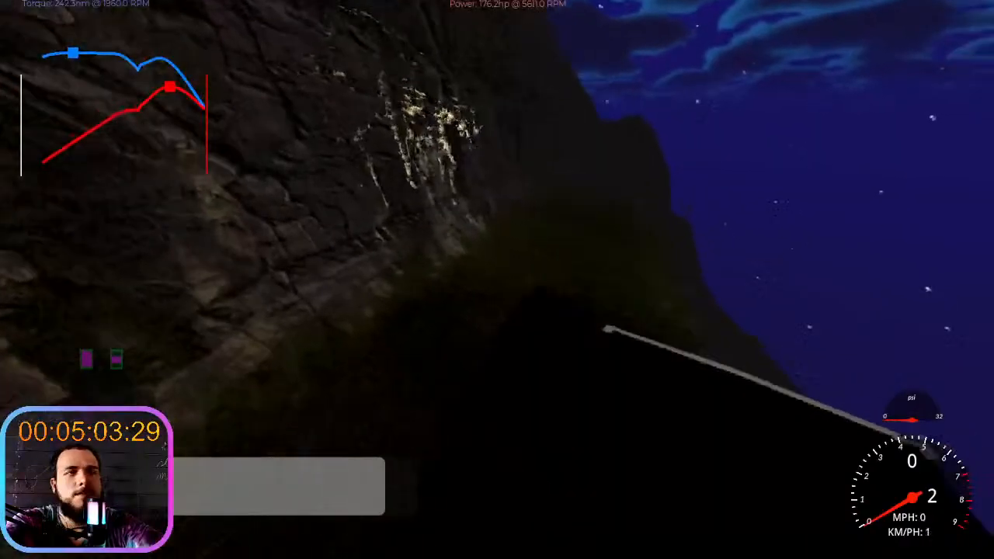
# - Get out of the overturned car and inspect the cliff edge and lamp post around it on foot
pyautogui.press('e')
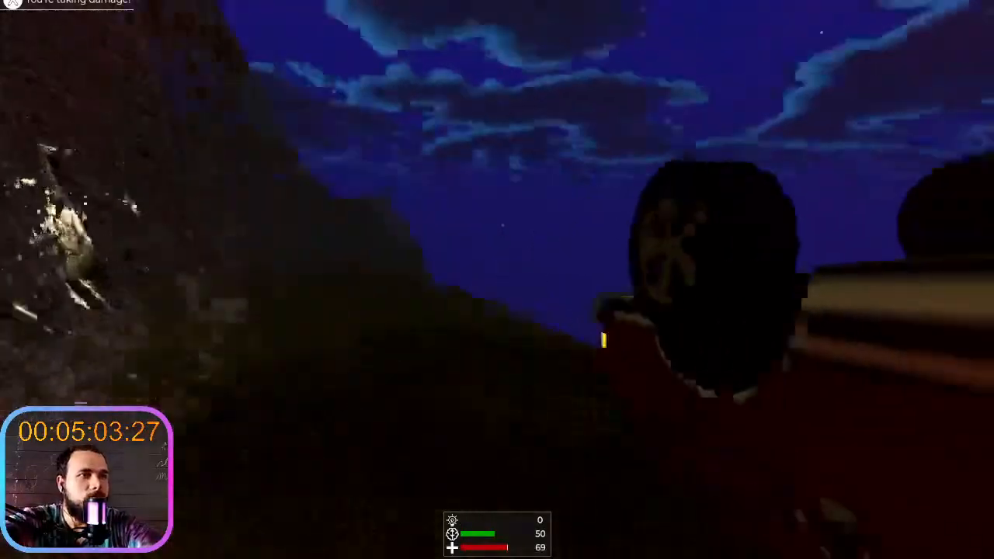
pyautogui.hotkey('shift', 'w')
pyautogui.press('w')
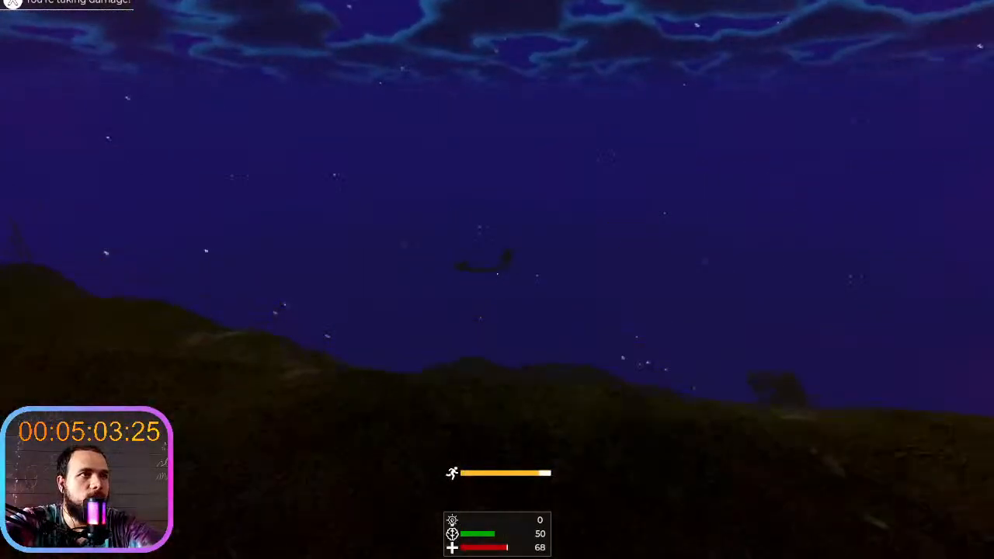
pyautogui.press('w')
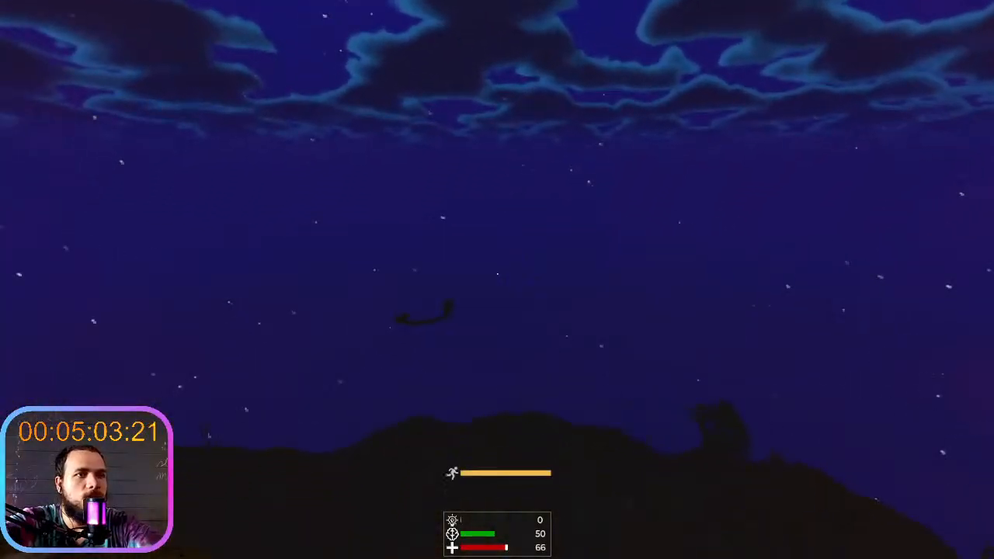
pyautogui.press('w')
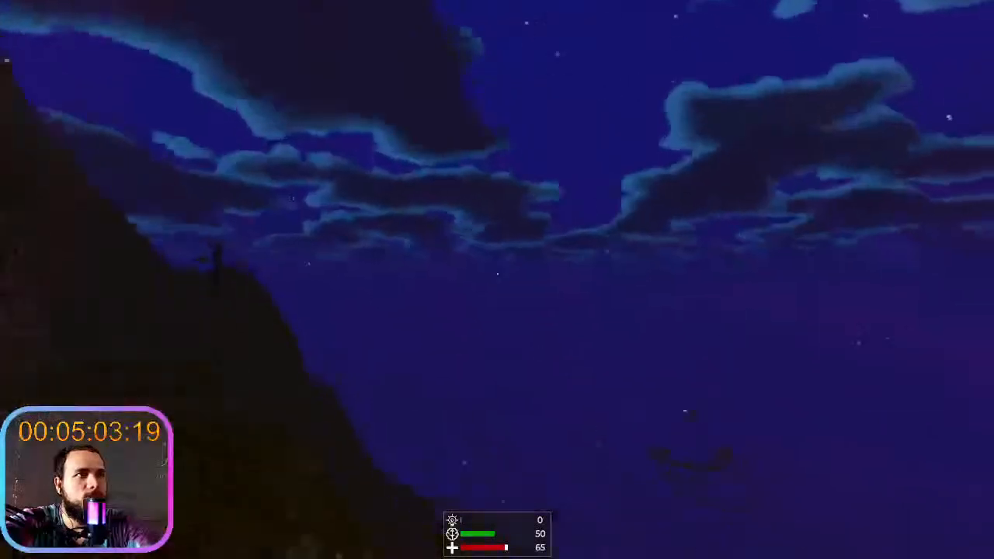
pyautogui.press('w')
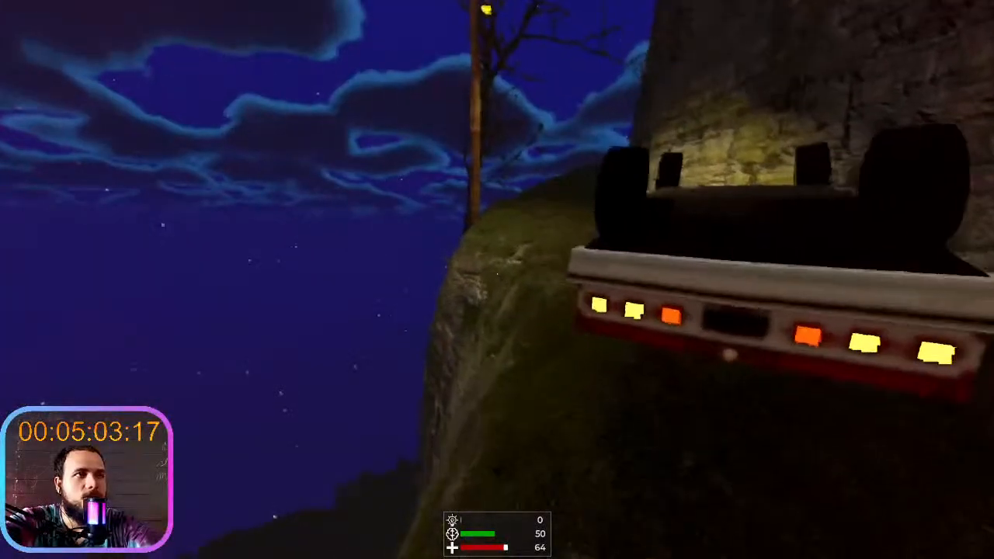
pyautogui.press('w')
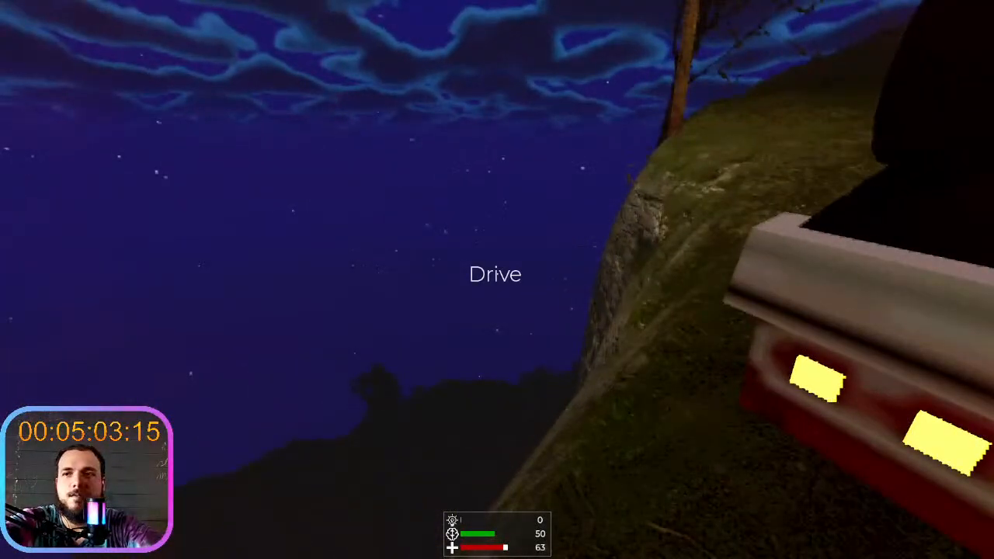
# - Leave the car behind and run down from the cliff edge over the rocky slope to the first large tree
pyautogui.press('s')
pyautogui.hotkey('shift', 'w')
pyautogui.hotkey('shift', 'w')
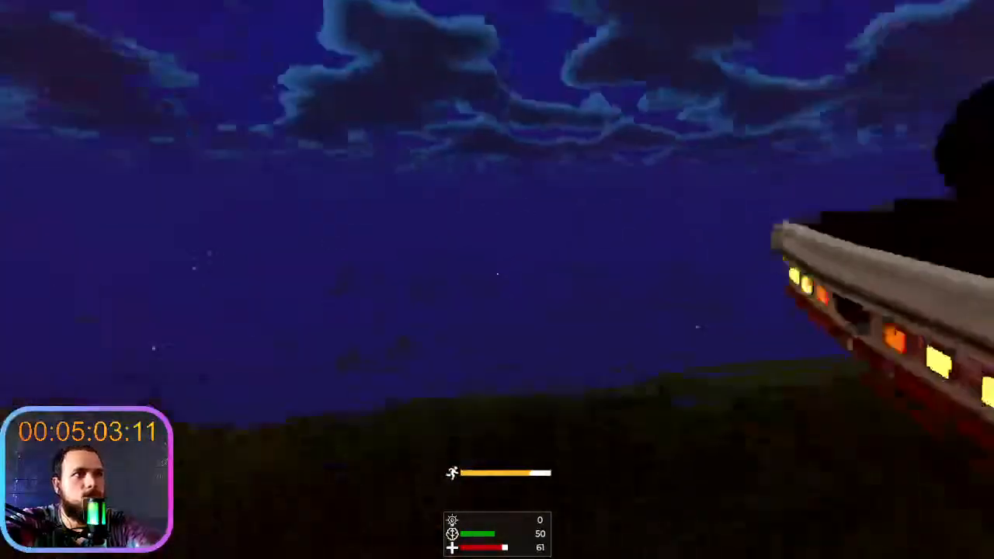
pyautogui.hotkey('shift', 'w')
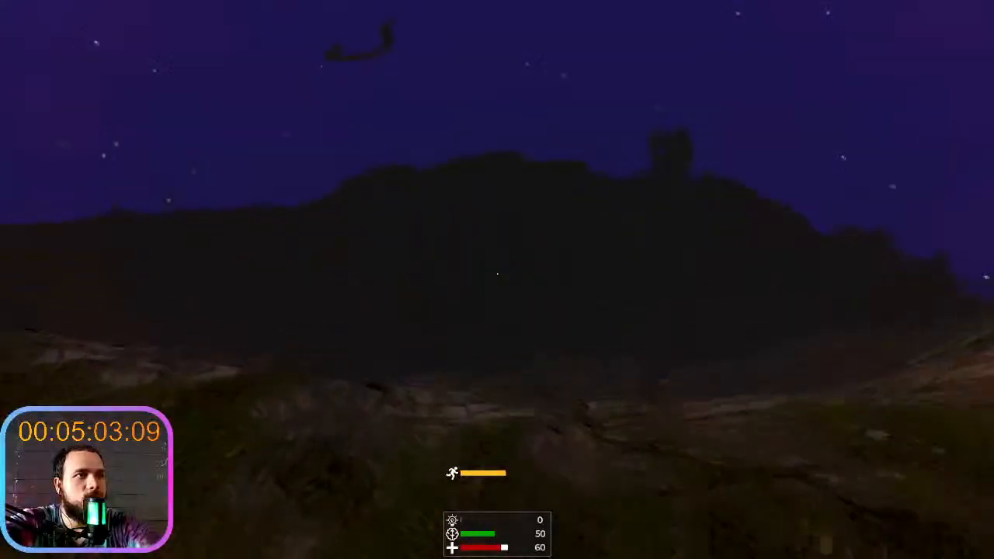
pyautogui.press('w')
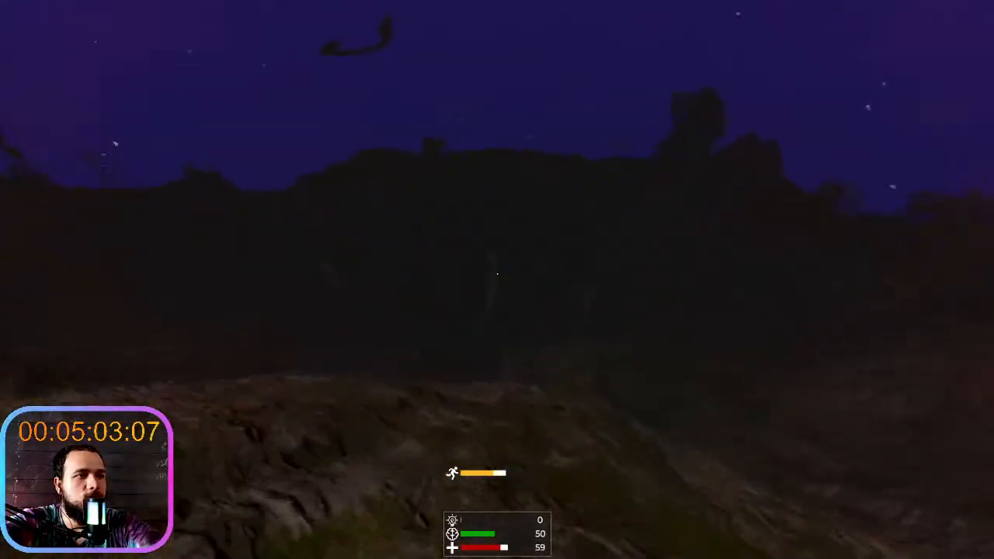
pyautogui.hotkey('shift', 'w')
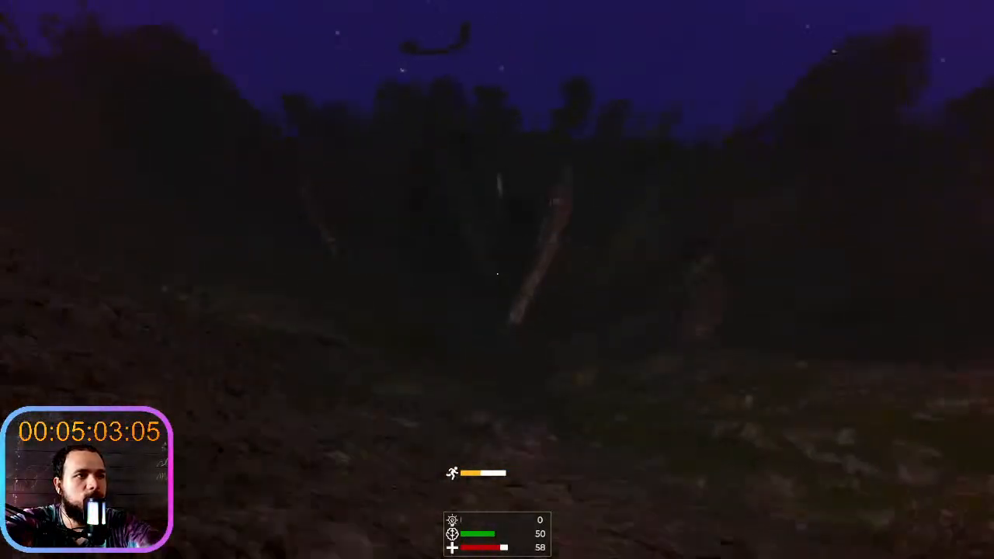
pyautogui.hotkey('shift', 'w')
pyautogui.hotkey('shift', 'w')
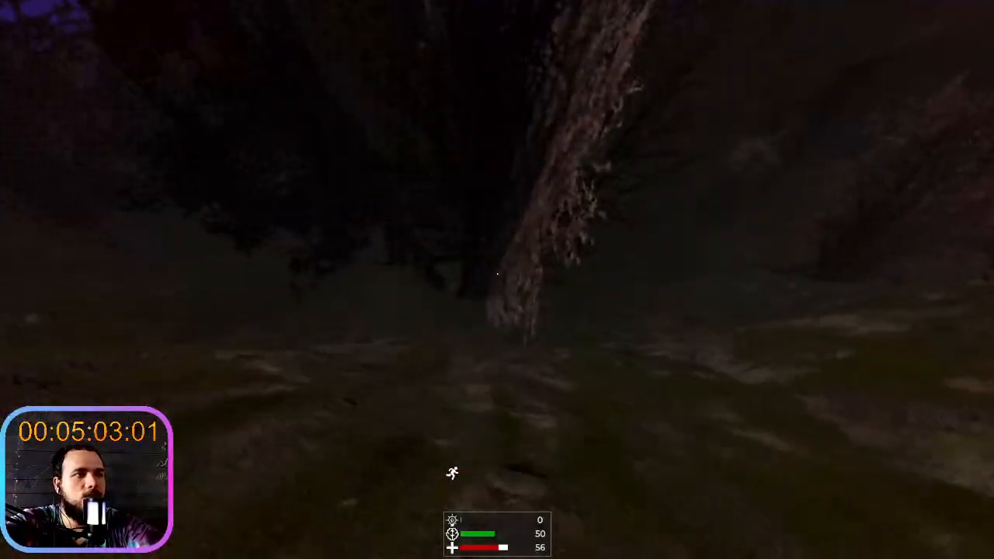
# - Run past the leaning trunk and through the dense dark trees to inspect the forest floor on foot
pyautogui.hotkey('shift', 'w')
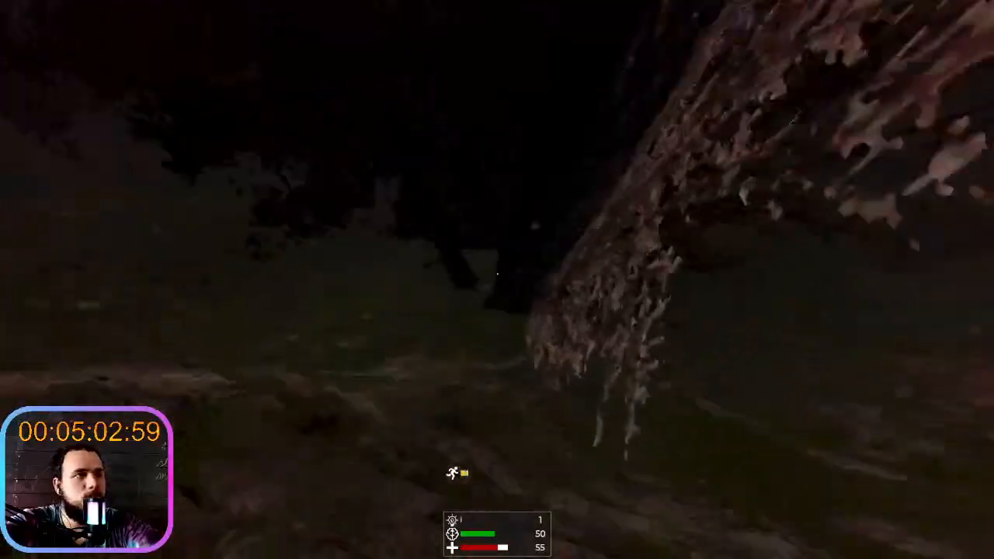
pyautogui.hotkey('shift', 'w')
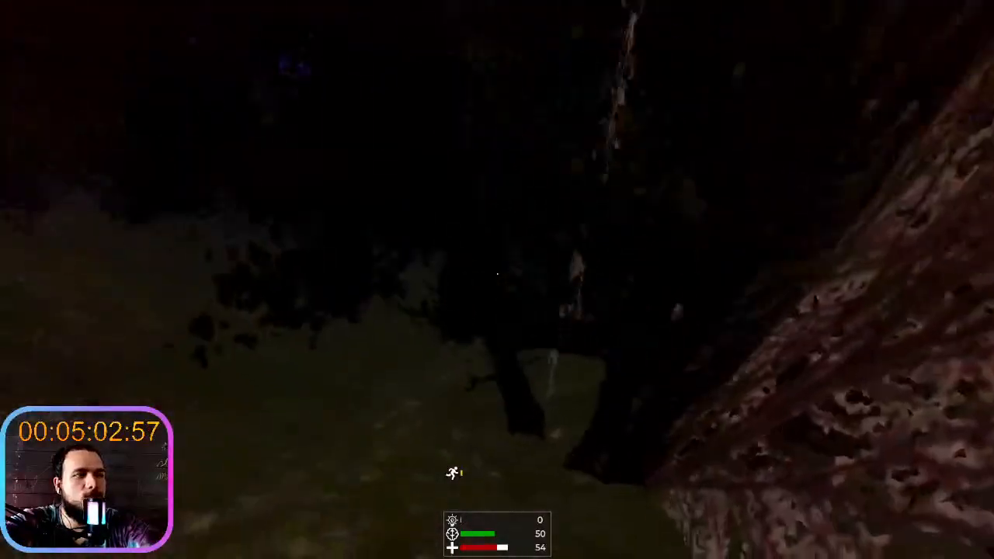
pyautogui.hotkey('shift', 'w')
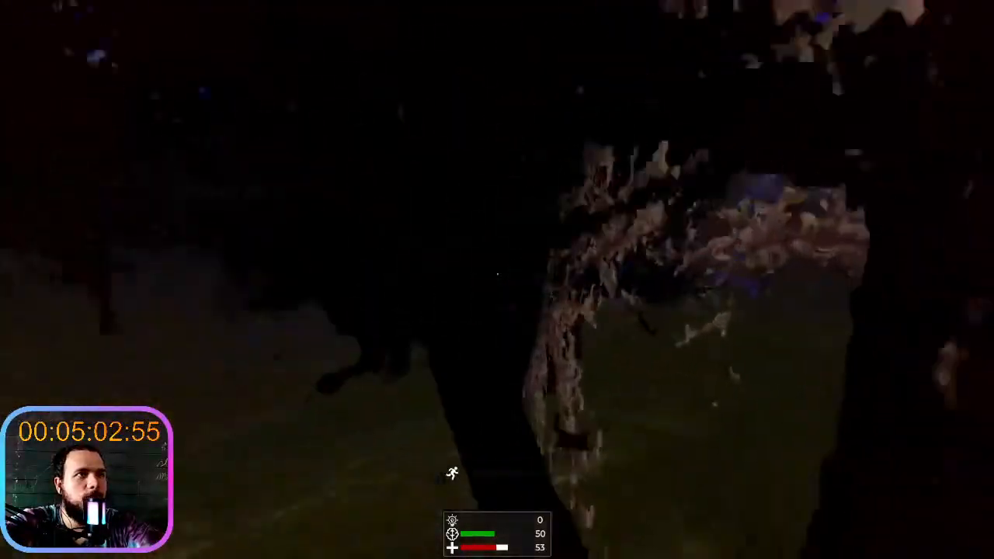
pyautogui.hotkey('shift', 'w')
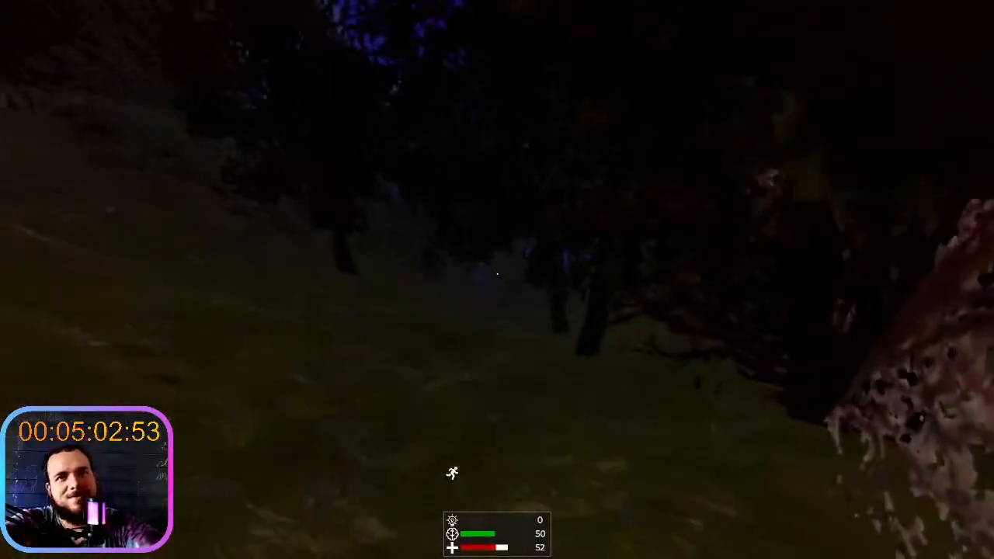
pyautogui.hotkey('shift', 'w')
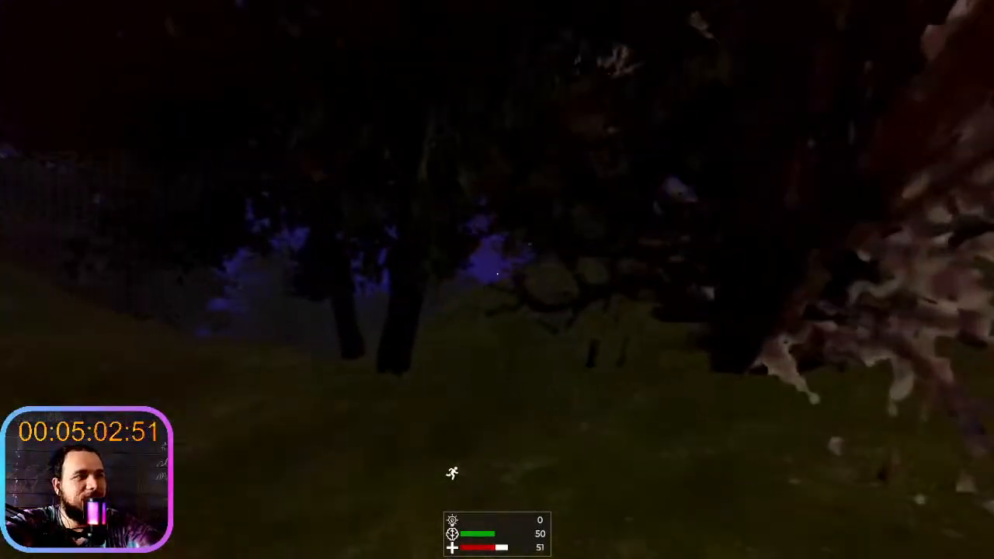
pyautogui.hotkey('shift', 'w')
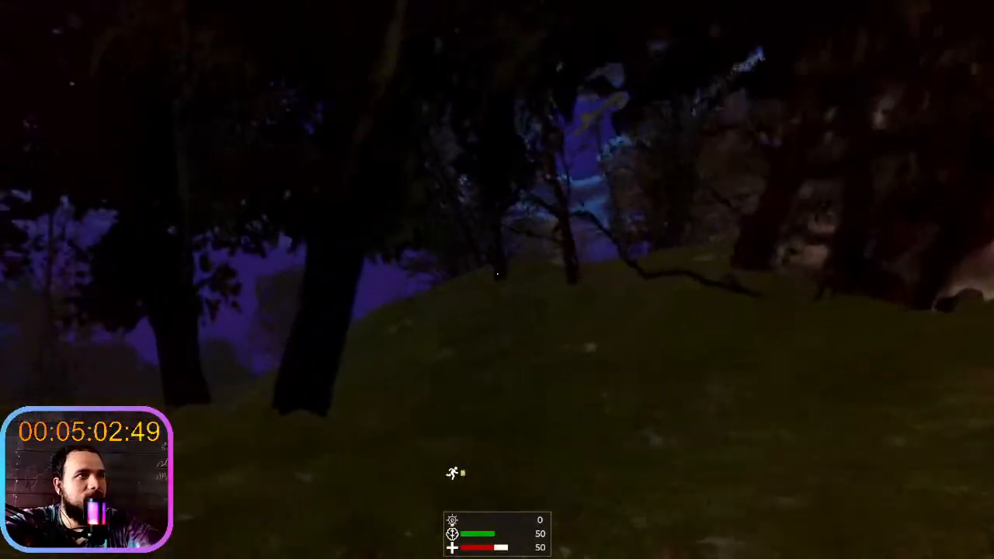
pyautogui.hotkey('shift', 'w')
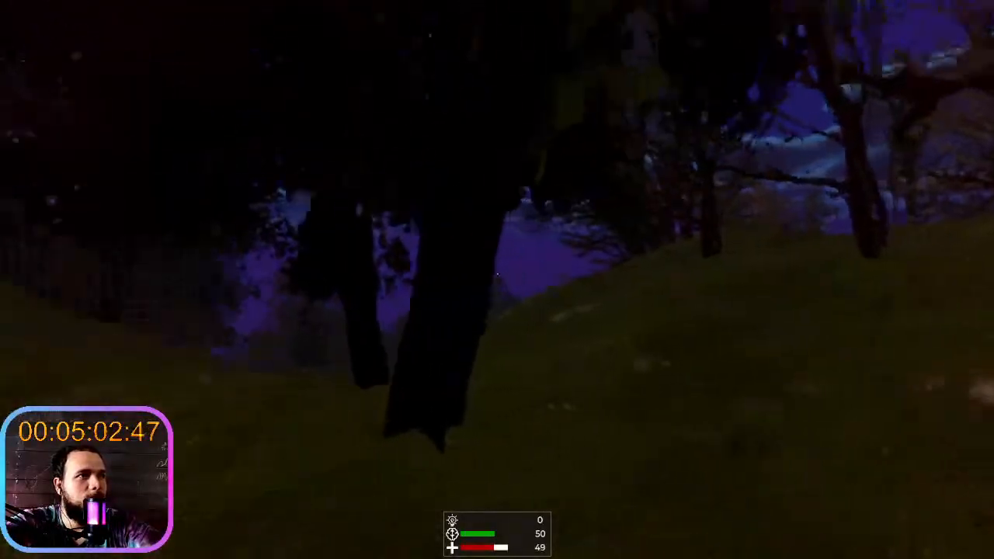
# - Explore the grassy valley between the slopes on foot, and end the test run
pyautogui.hotkey('shift', 'w')
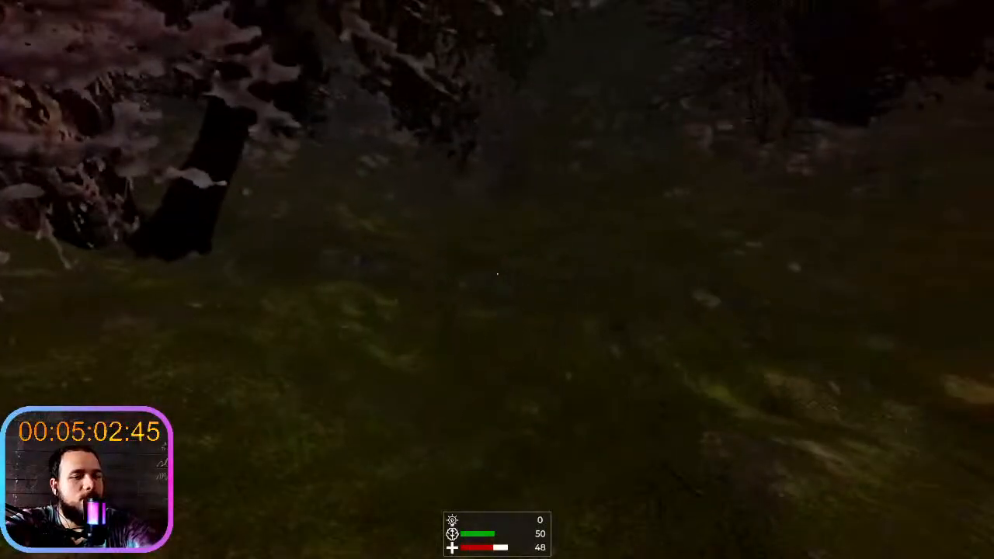
pyautogui.hotkey('shift', 'w')
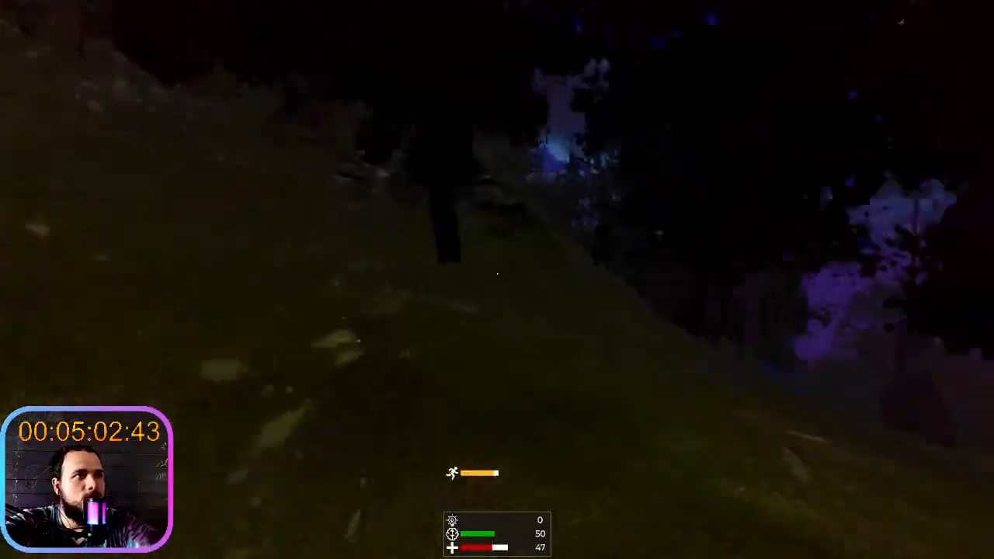
pyautogui.hotkey('shift', 'w')
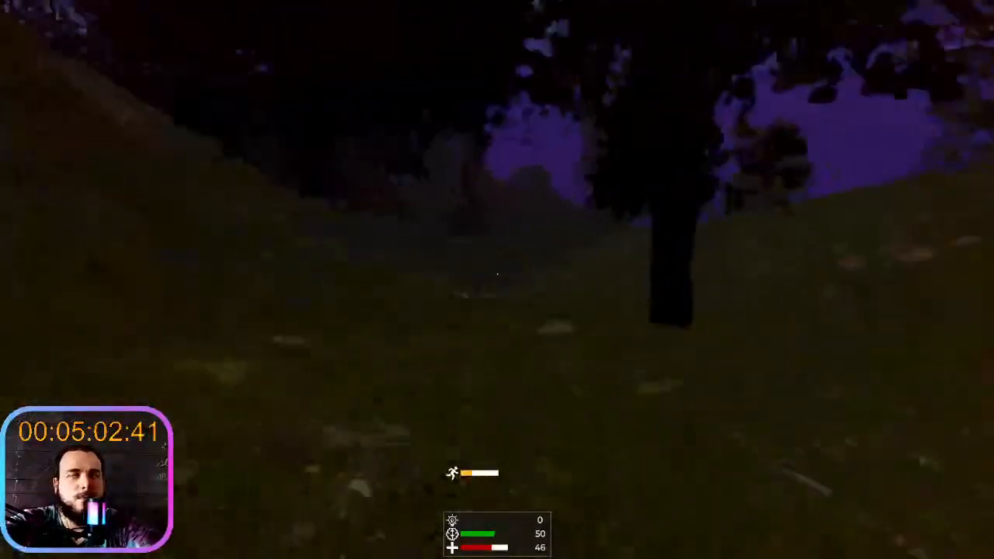
pyautogui.hotkey('shift', 'w')
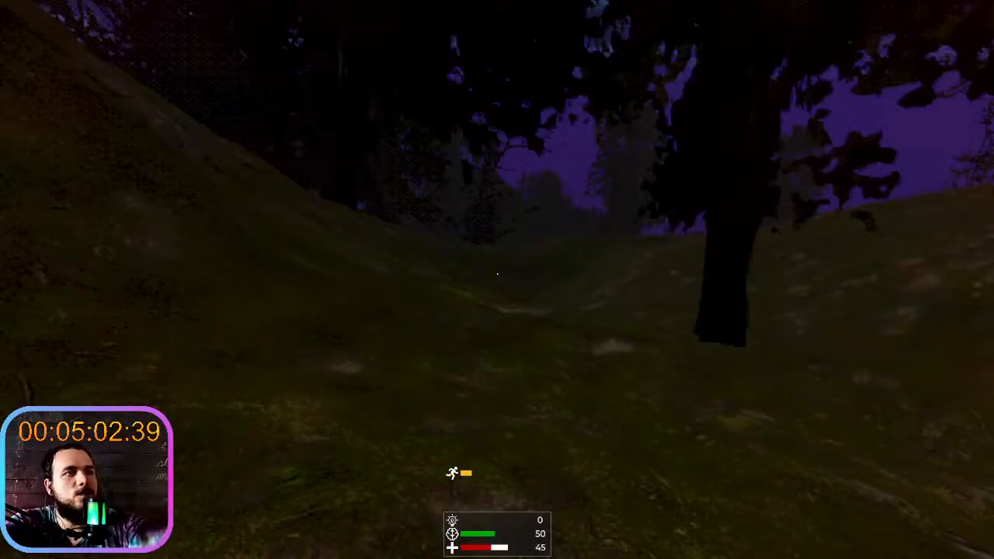
pyautogui.press('F8')
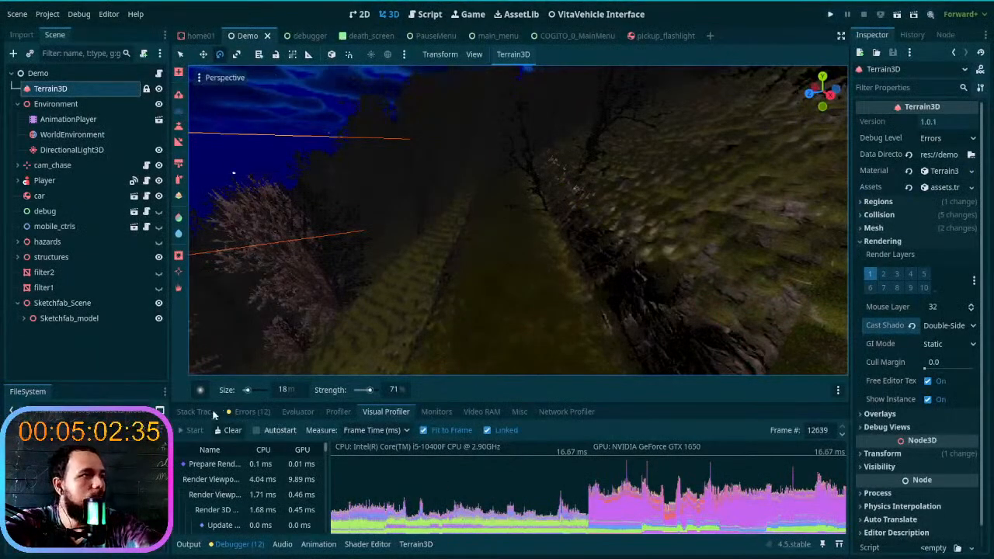
# - Review the Project FPS entries logged in the output during the test run
pyautogui.click(189, 544)
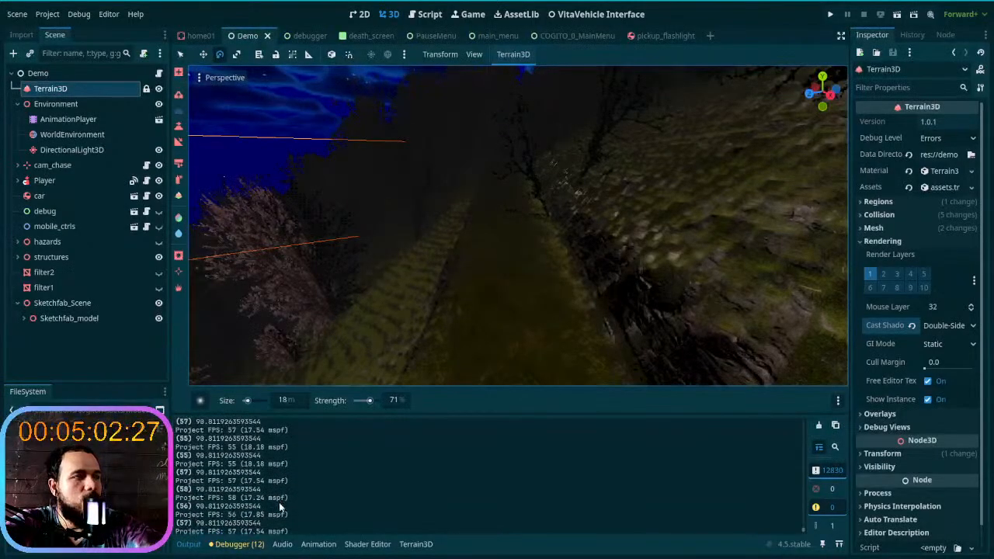
pyautogui.scroll(1, 278, 503)
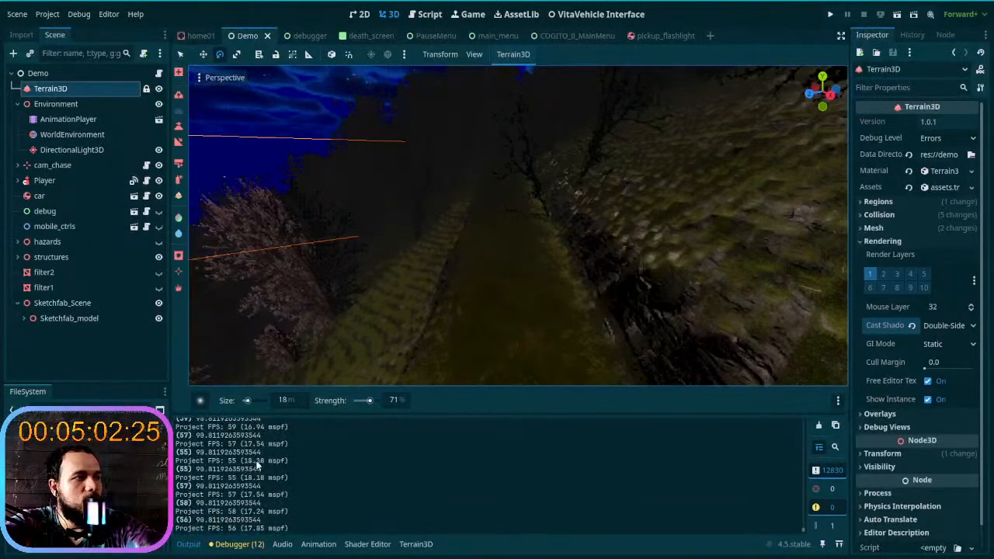
pyautogui.scroll(2, 260, 467)
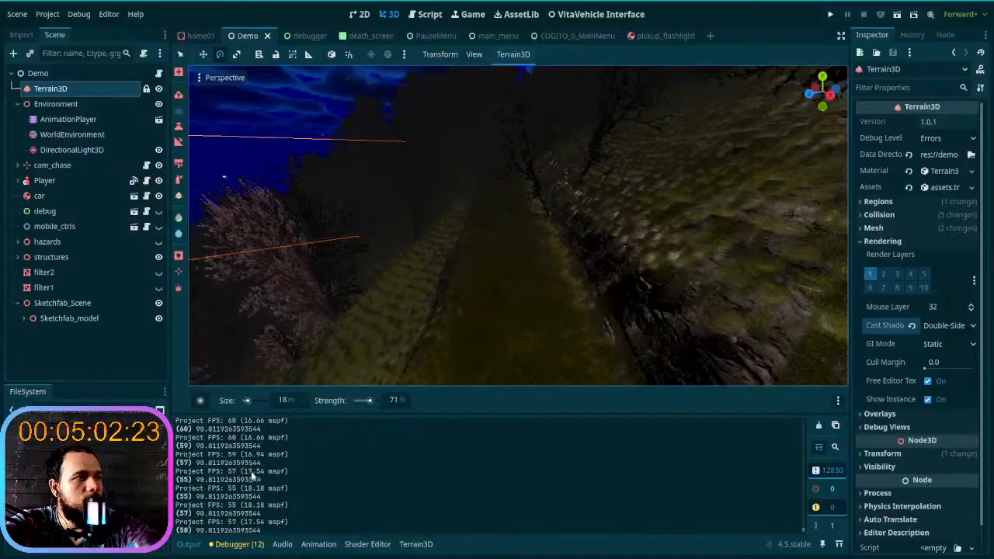
pyautogui.scroll(3, 253, 479)
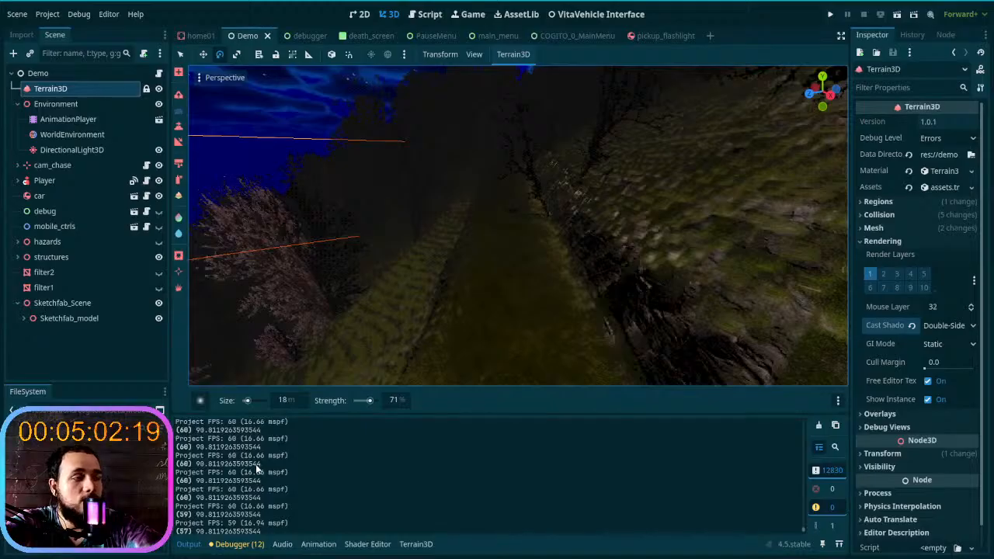
pyautogui.scroll(2, 256, 464)
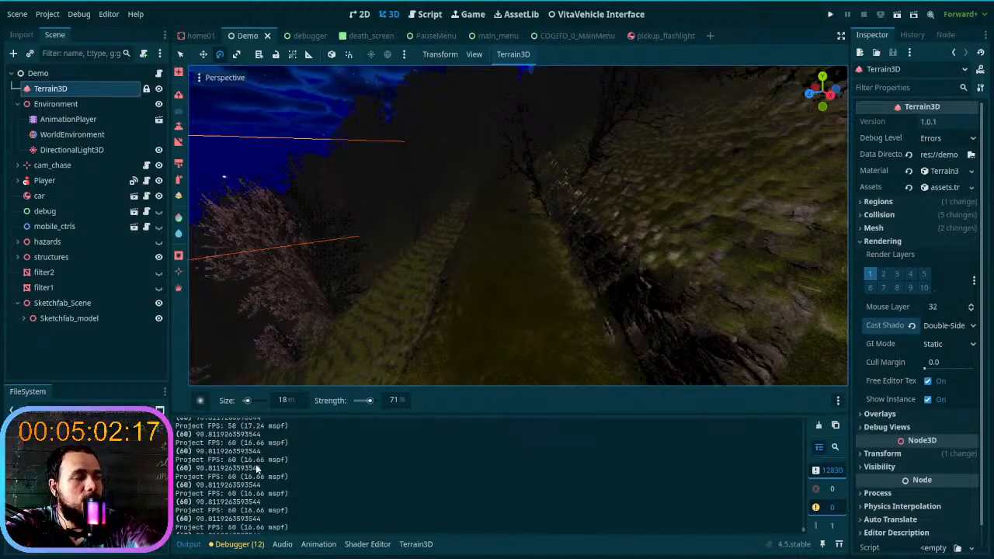
pyautogui.scroll(5, 256, 464)
pyautogui.scroll(-5, 256, 469)
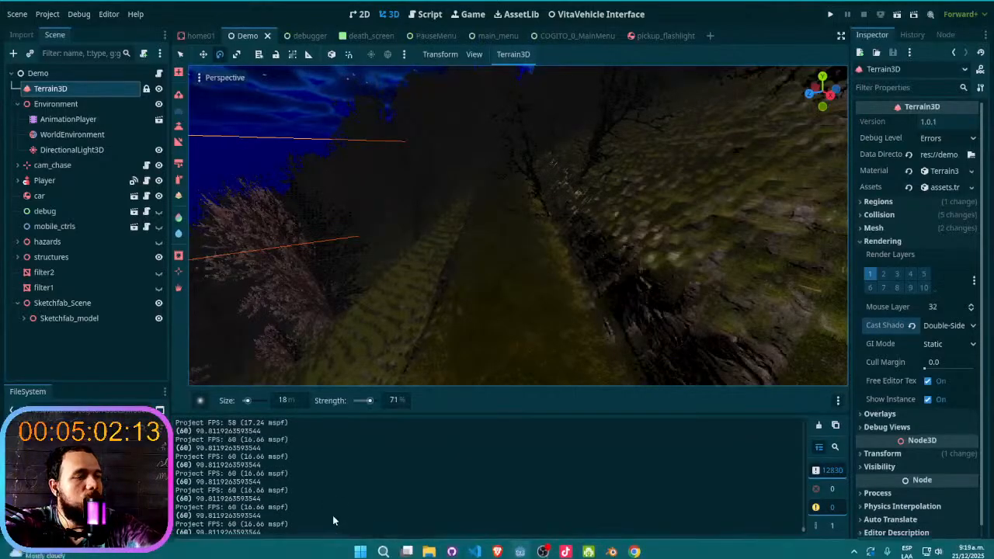
# - Enlarge the Visual Profiler, widen its name column, and identify the dominant GPU render pass at frame 9141
pyautogui.click(254, 546)
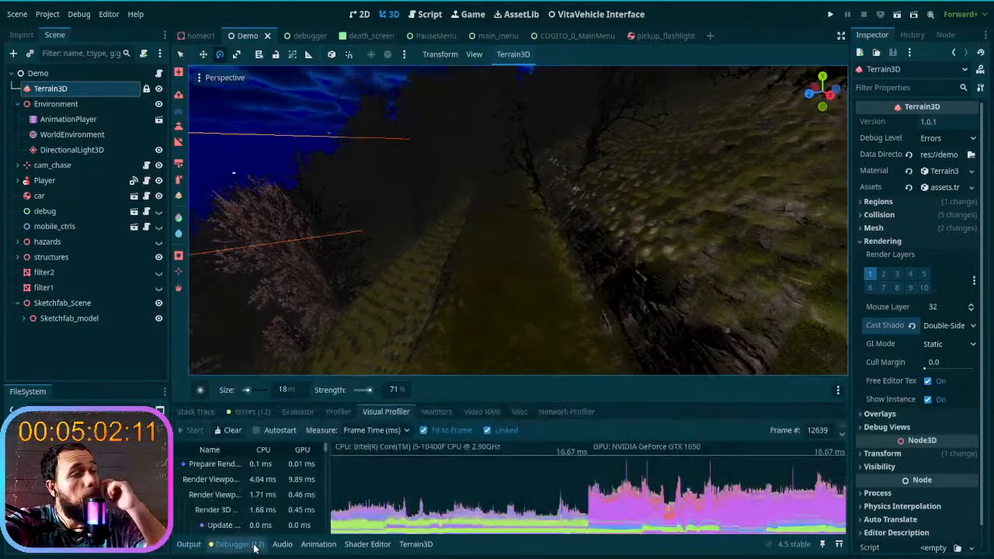
pyautogui.click(596, 520)
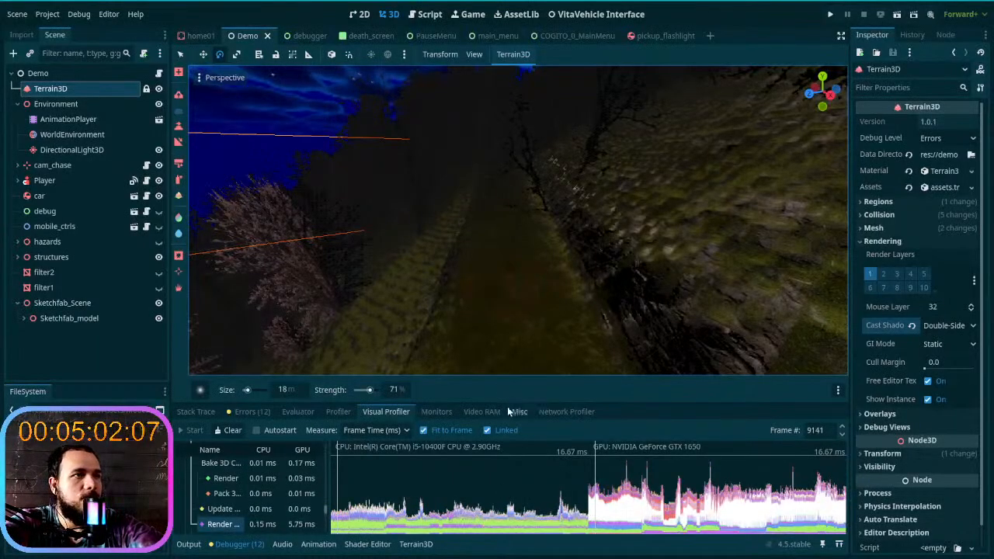
pyautogui.moveTo(510, 377); pyautogui.dragTo(490, 196)
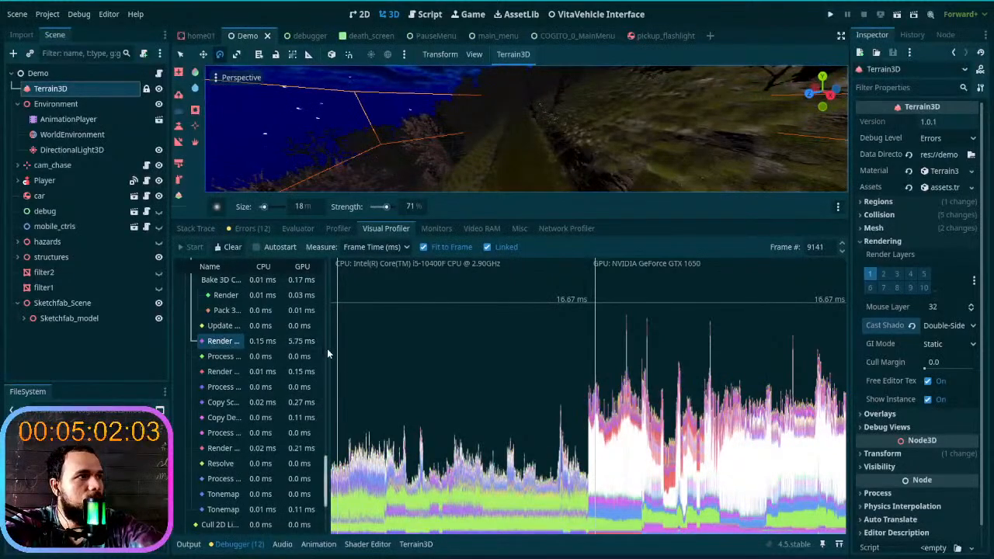
pyautogui.moveTo(330, 431); pyautogui.dragTo(393, 430)
pyautogui.click(251, 350)
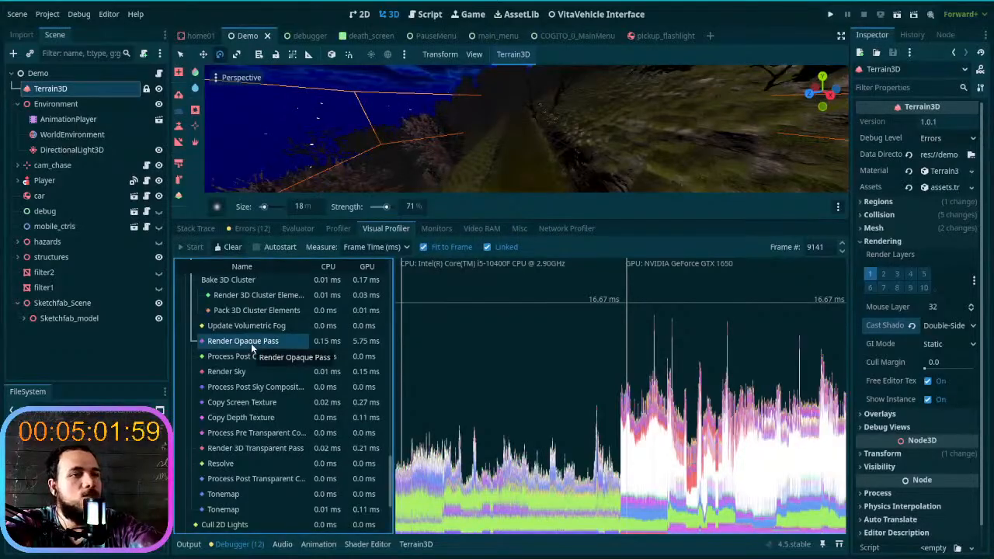
# - Inspect the GPU costs of Render Depth Pre-Pass, Setup Sky Resolution Buffers and Render Opaque Pass around frames 9420 to 9462
pyautogui.click(646, 511)
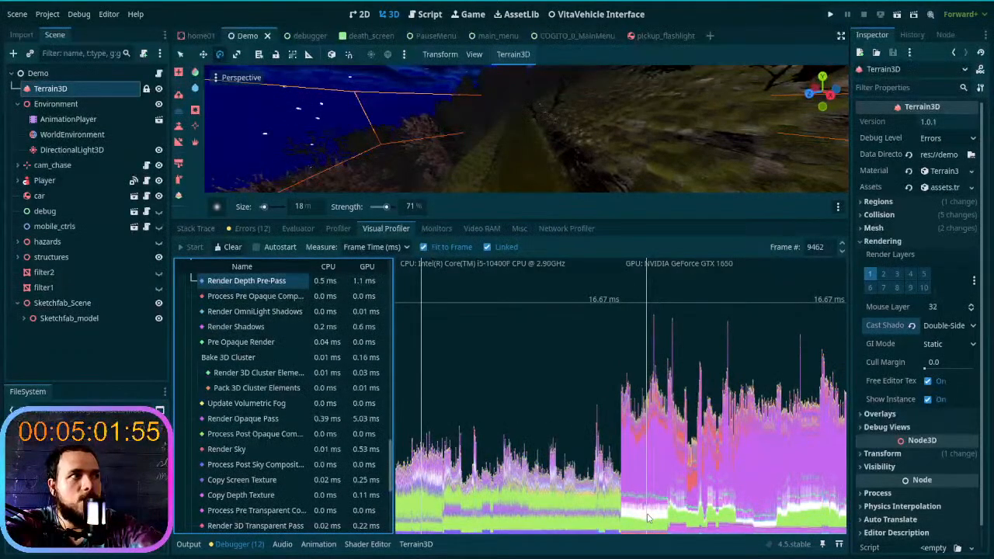
pyautogui.click(646, 531)
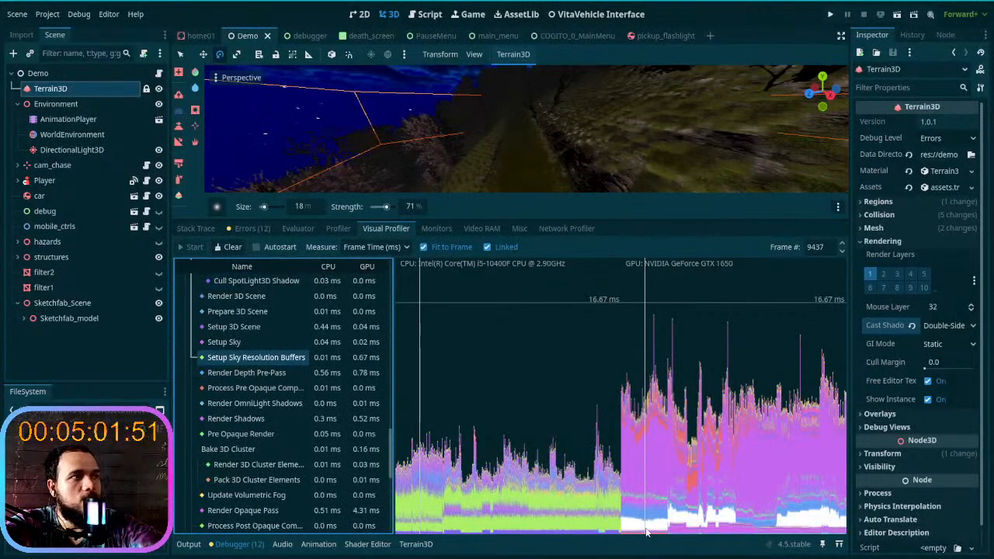
pyautogui.moveTo(455, 165); pyautogui.dragTo(455, 165, button='right')
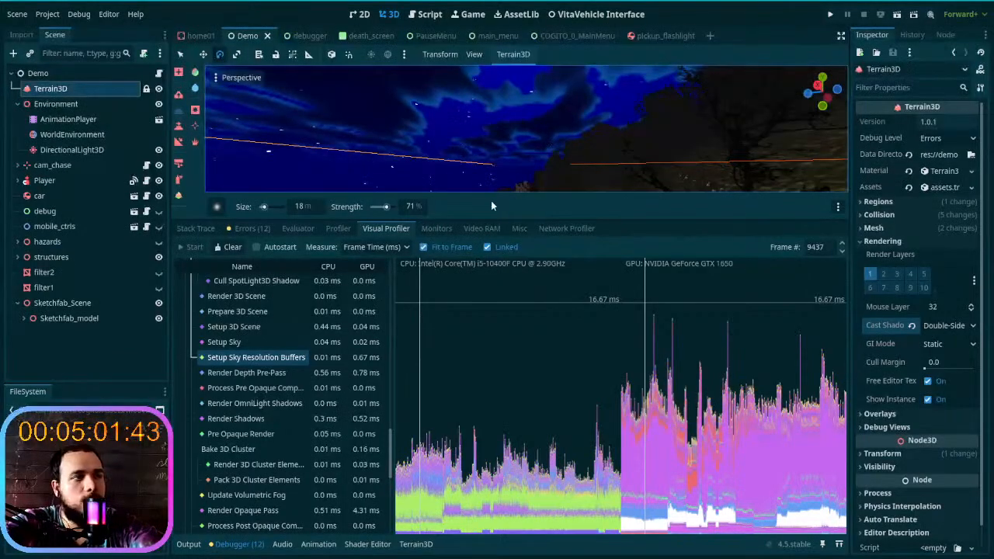
pyautogui.click(644, 470)
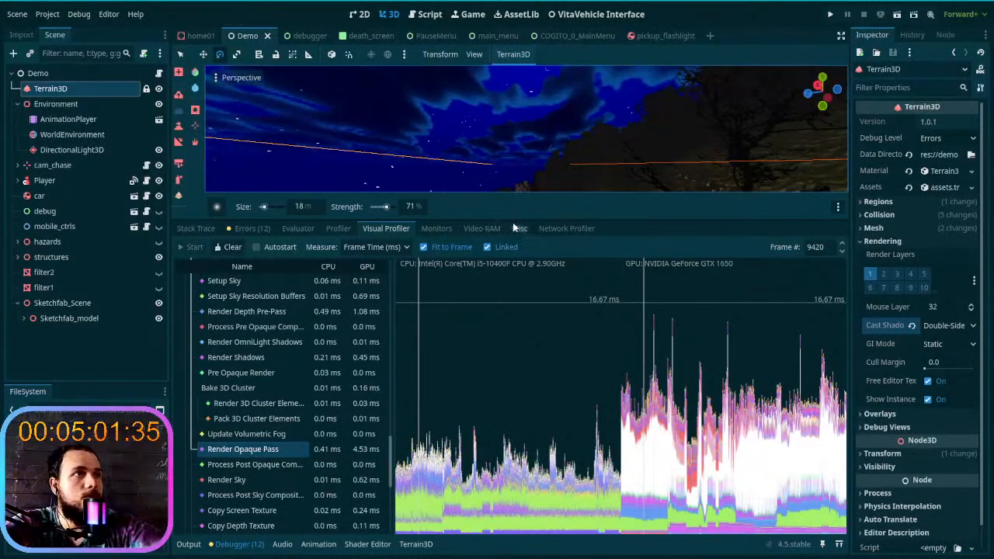
# - Shrink the Visual Profiler to enlarge the 3D view, and expand the WorldEnvironment's Fog settings
pyautogui.moveTo(511, 221); pyautogui.dragTo(500, 392)
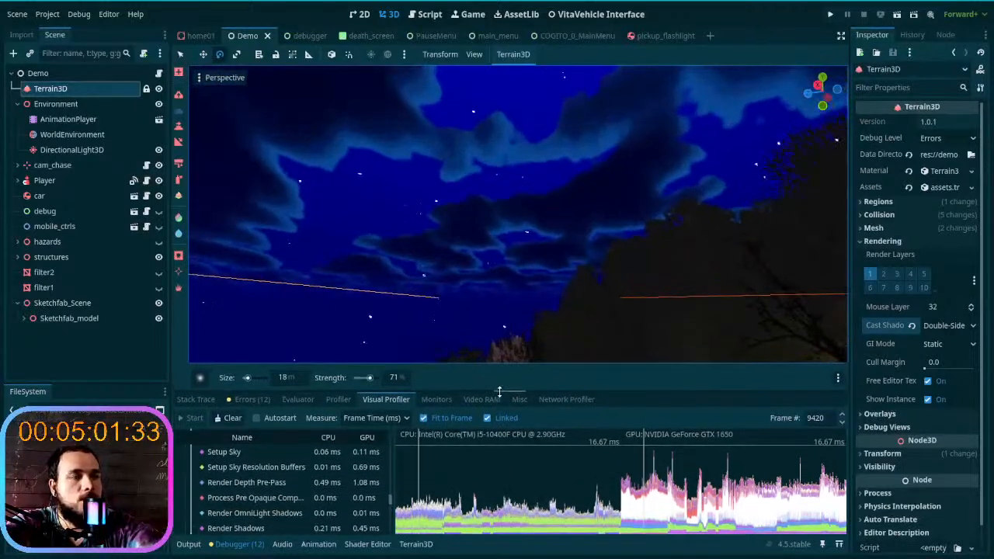
pyautogui.moveTo(474, 195); pyautogui.dragTo(420, 252, button='right')
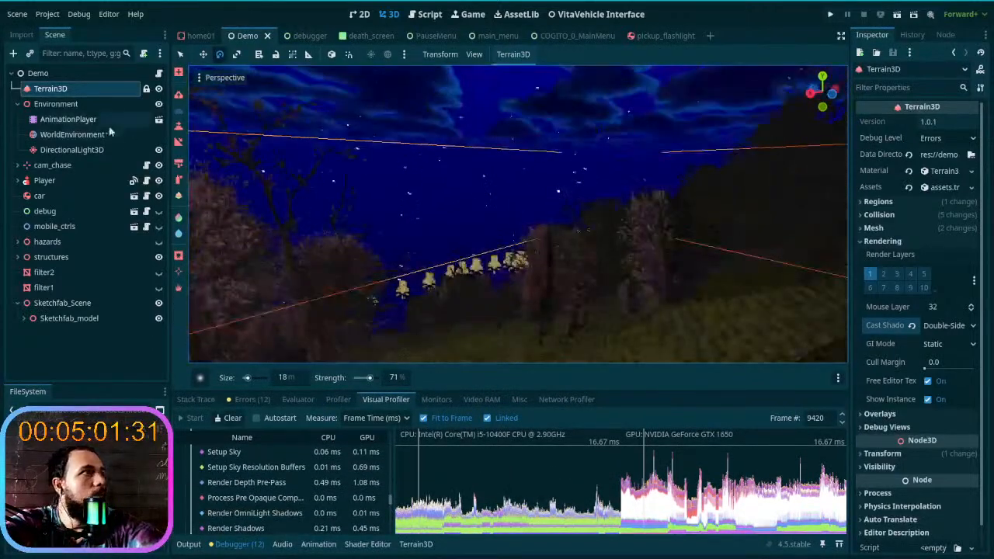
pyautogui.click(71, 134)
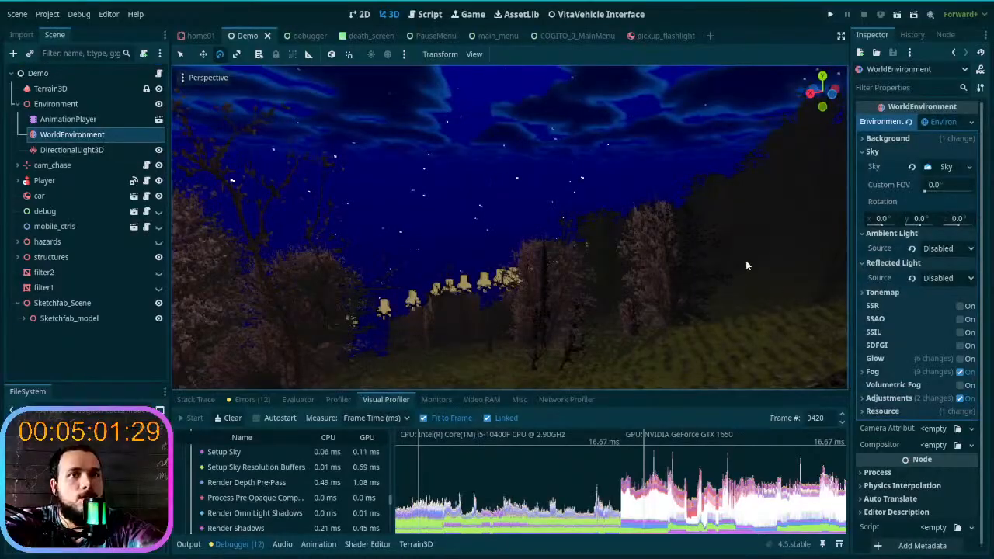
pyautogui.click(877, 371)
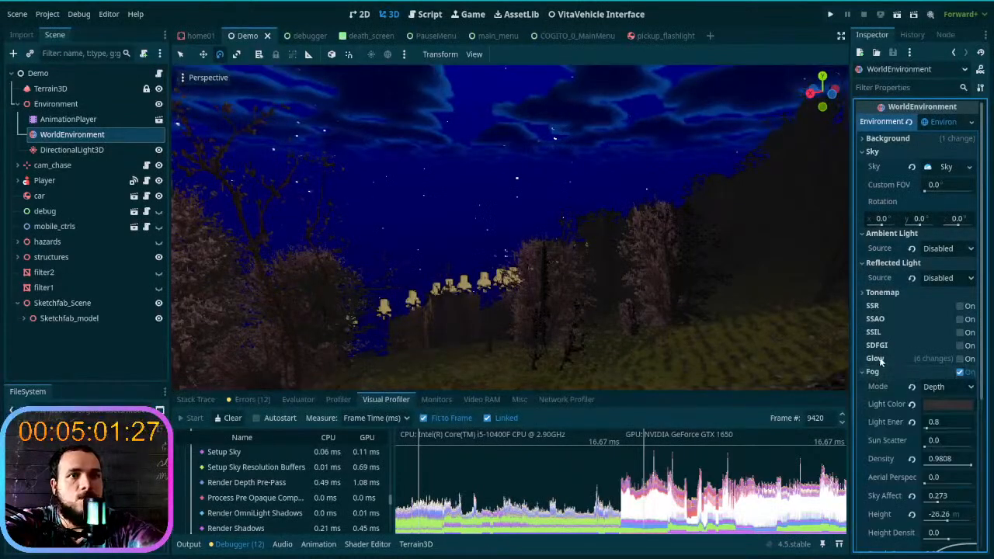
pyautogui.scroll(-5, 913, 384)
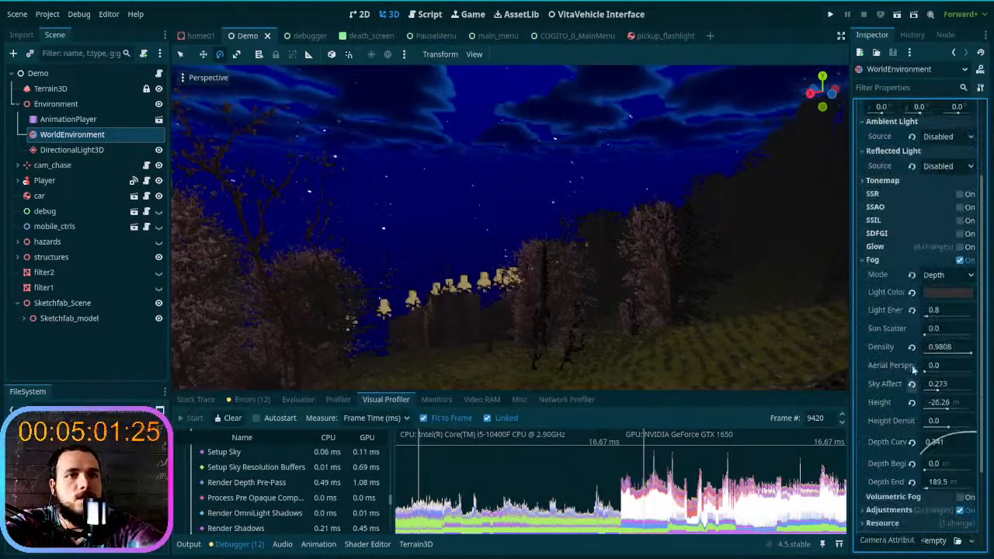
# - Examine how the depth fog affects the cliffside terrain and the rows of lamps in the 3D view
pyautogui.press('w')
pyautogui.moveTo(513, 286); pyautogui.dragTo(635, 275, button='right')
pyautogui.press('w')
pyautogui.scroll(3, 504, 277)
pyautogui.press('w')
pyautogui.press('s')
pyautogui.press('s')
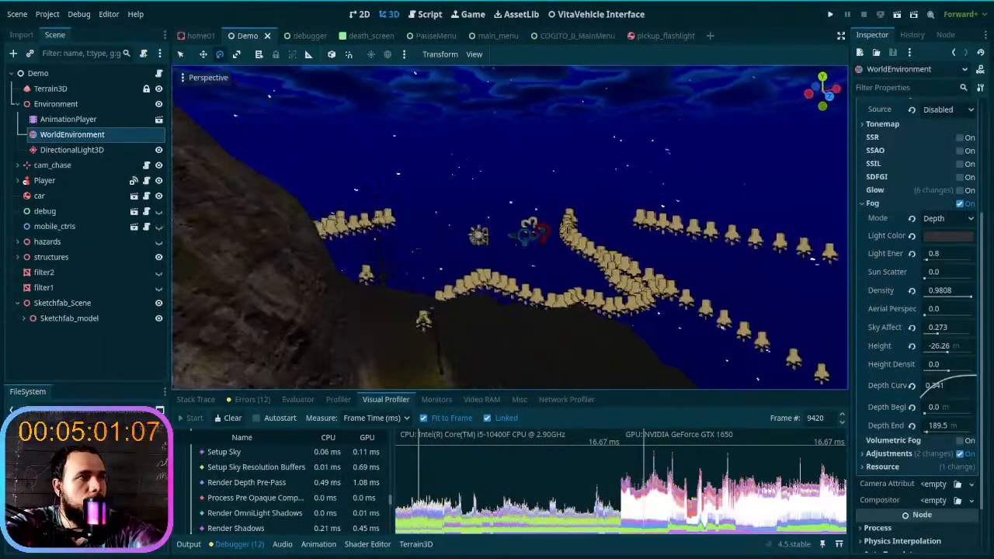
pyautogui.press('s')
pyautogui.scroll(3, 608, 231)
pyautogui.press('w')
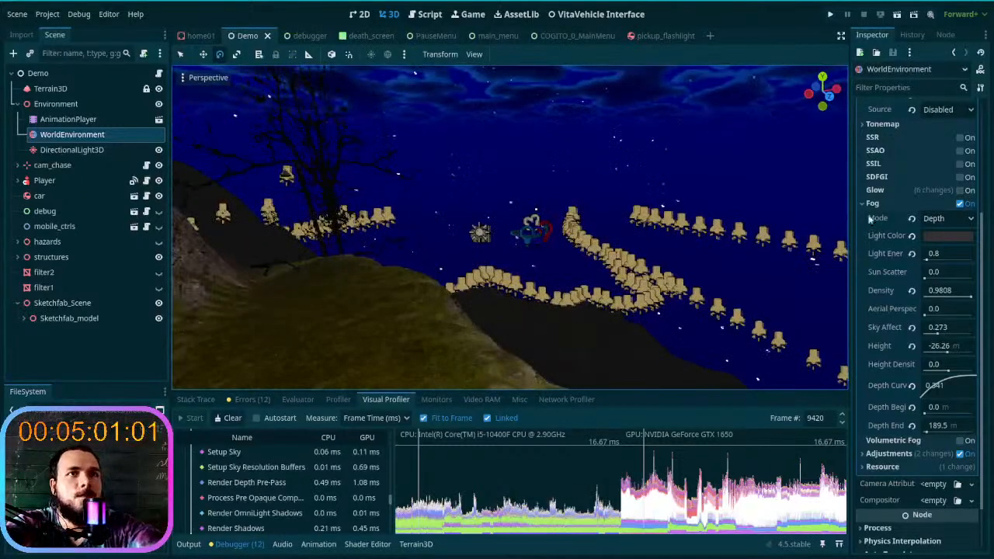
# - Toggle the WorldEnvironment's fog off and on repeatedly to compare the terrain, collapse the Sky settings, and leave the fog enabled
pyautogui.click(960, 203)
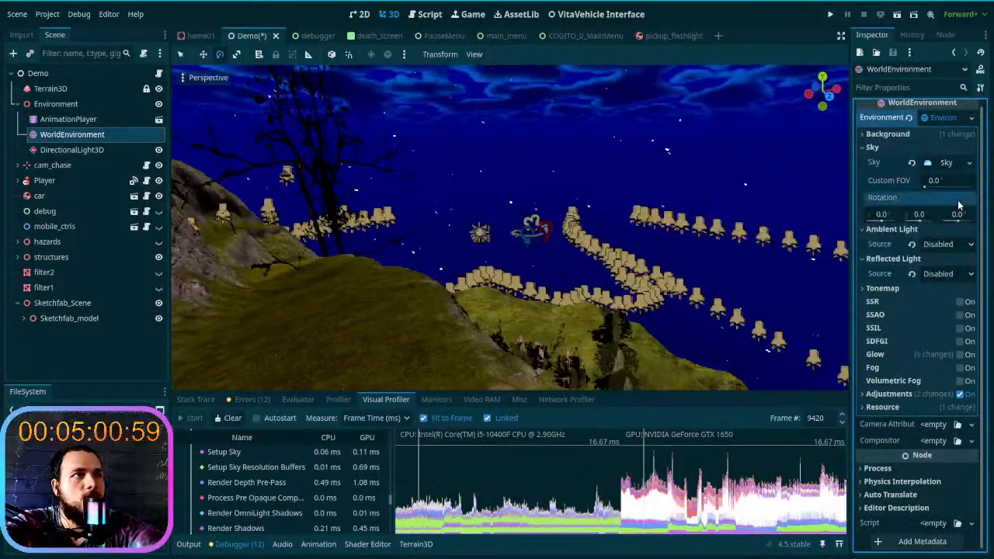
pyautogui.click(873, 147)
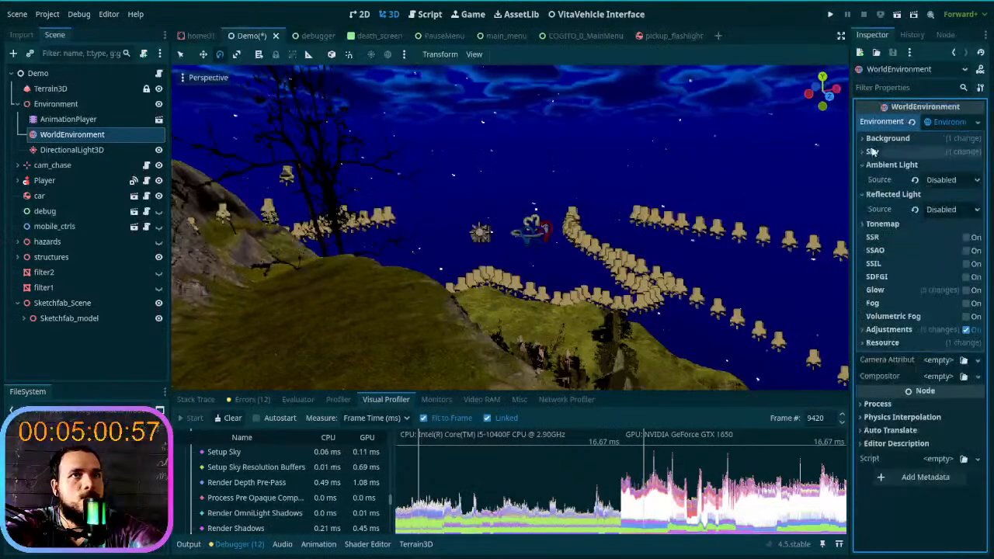
pyautogui.click(972, 304)
pyautogui.click(972, 304)
pyautogui.click(973, 305)
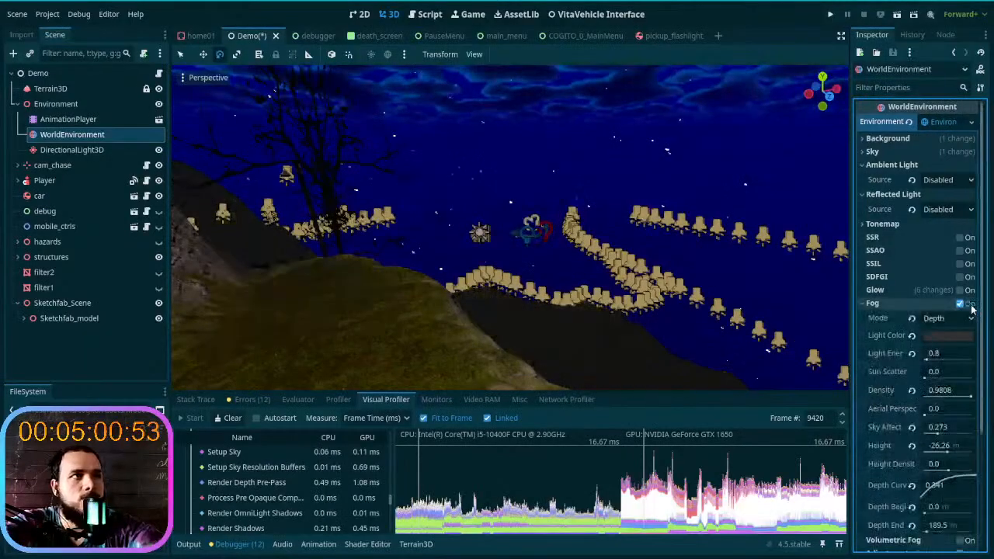
pyautogui.click(972, 304)
pyautogui.click(972, 305)
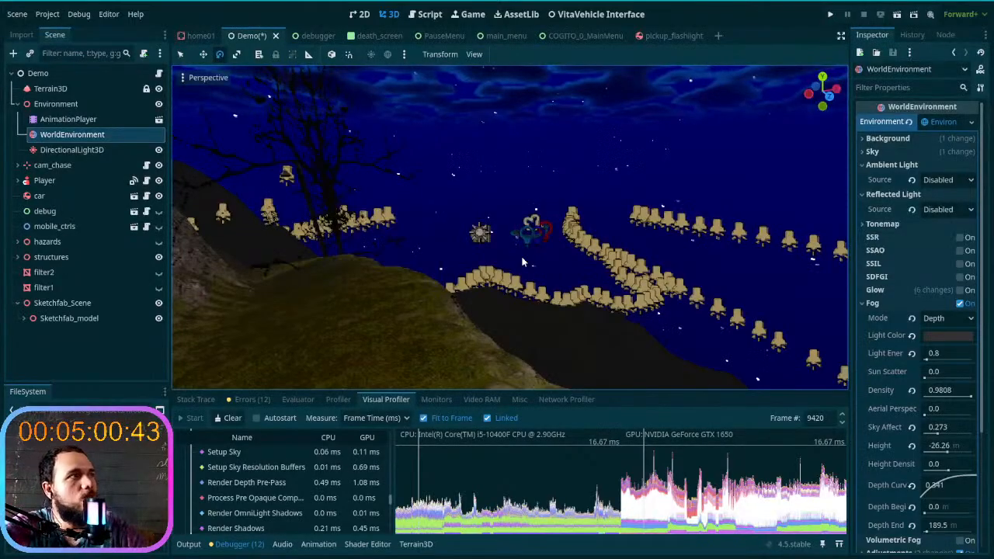
# - Expand the Player node and locate its MeshInstance3D children in the scene tree
pyautogui.click(18, 180)
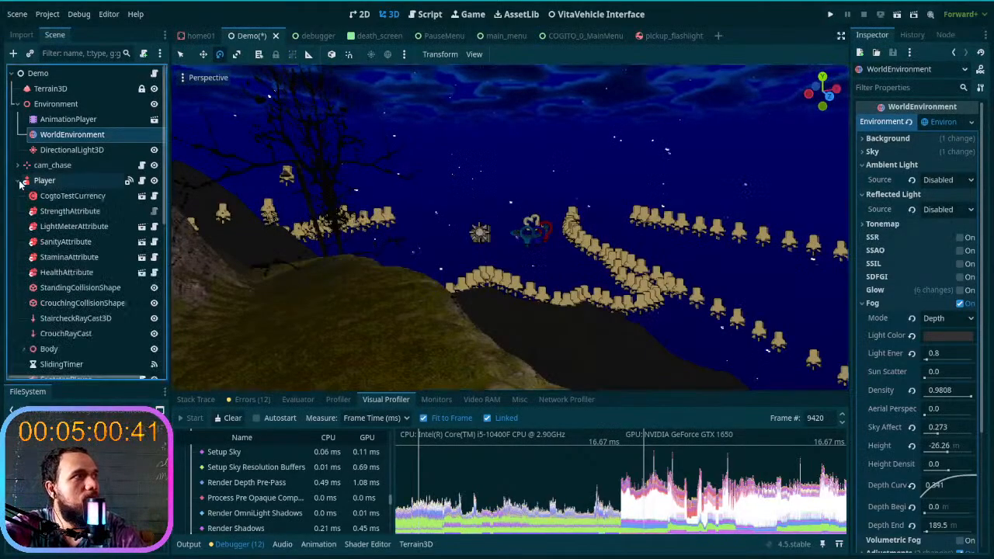
pyautogui.scroll(-5, 90, 241)
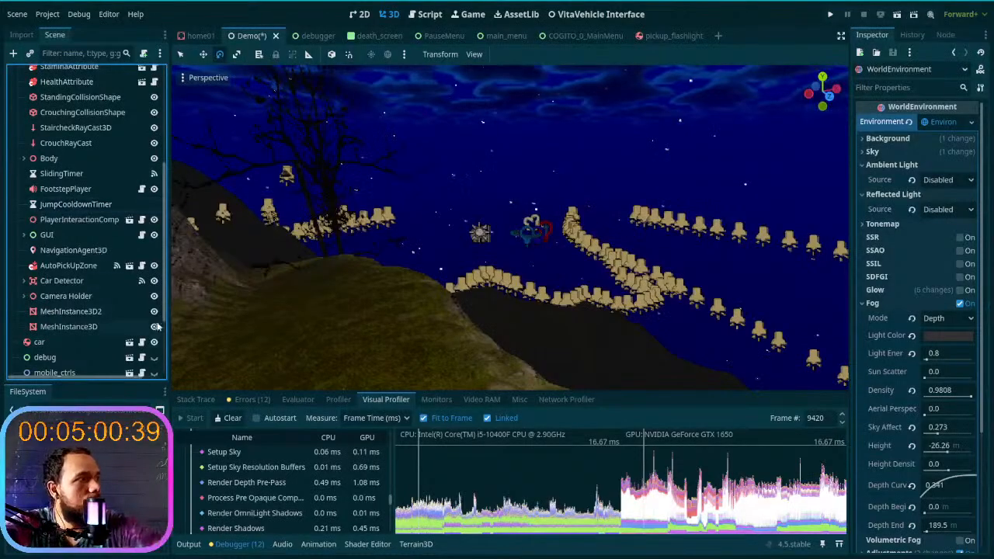
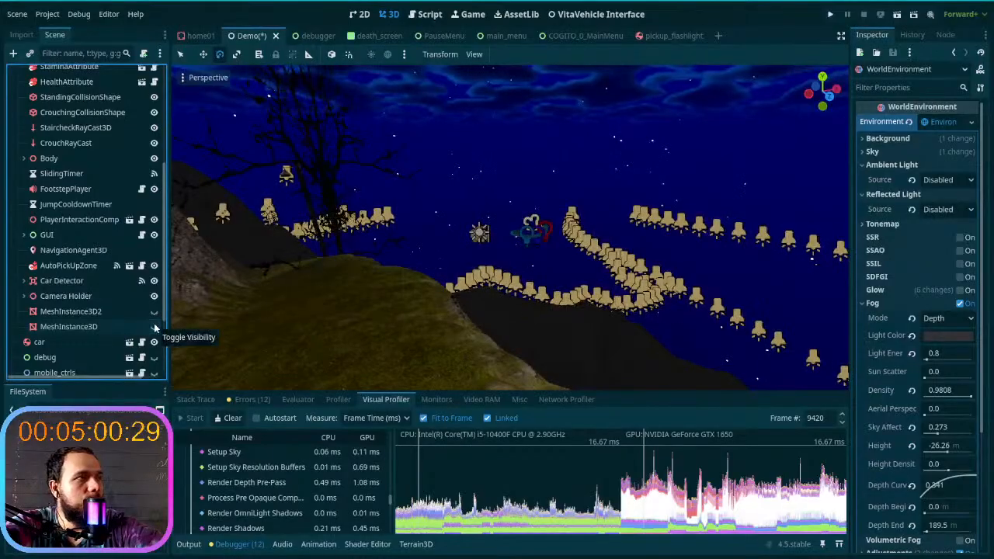
# - Try volumetric fog on the WorldEnvironment, turn it back off, and reopen the regular Fog settings
pyautogui.click(153, 314)
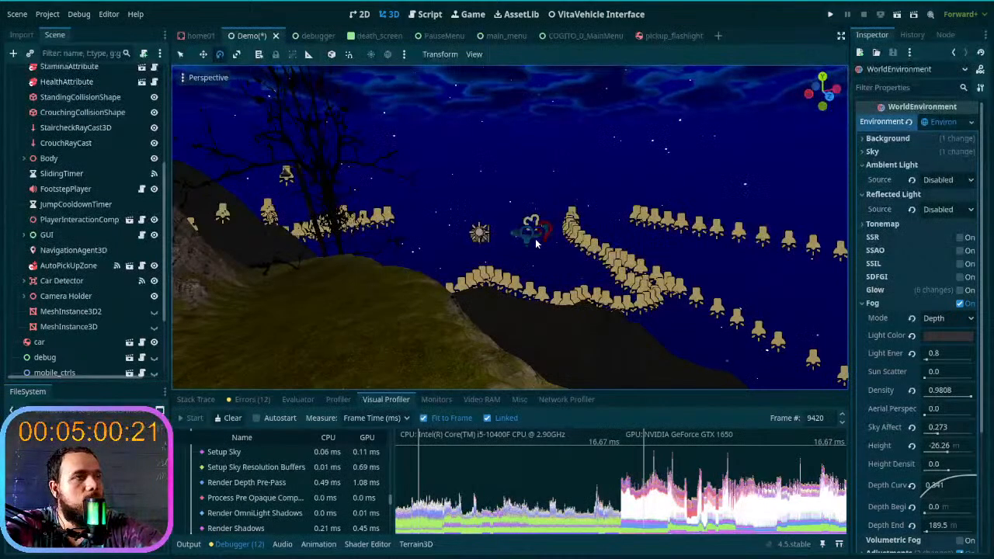
pyautogui.click(907, 300)
pyautogui.click(967, 317)
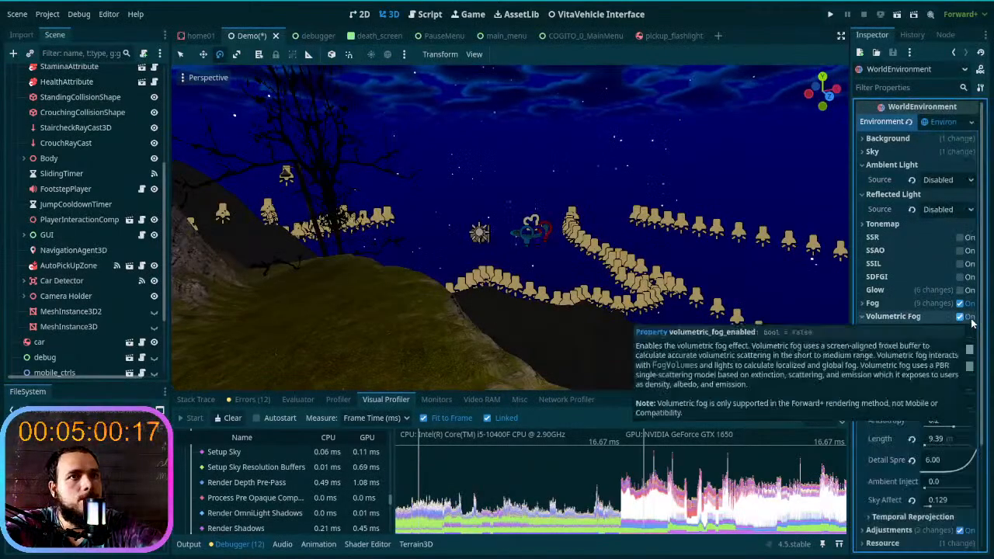
pyautogui.click(965, 317)
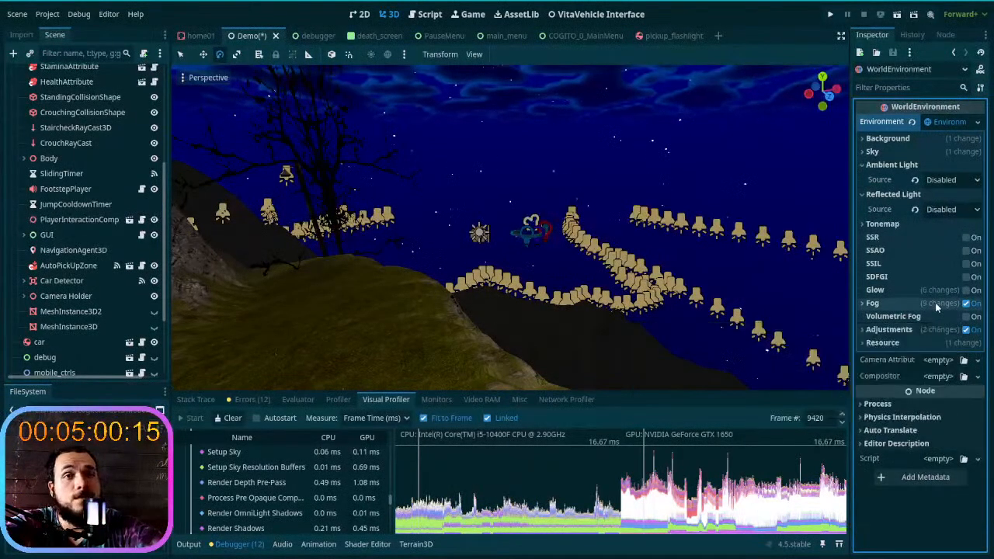
pyautogui.click(940, 304)
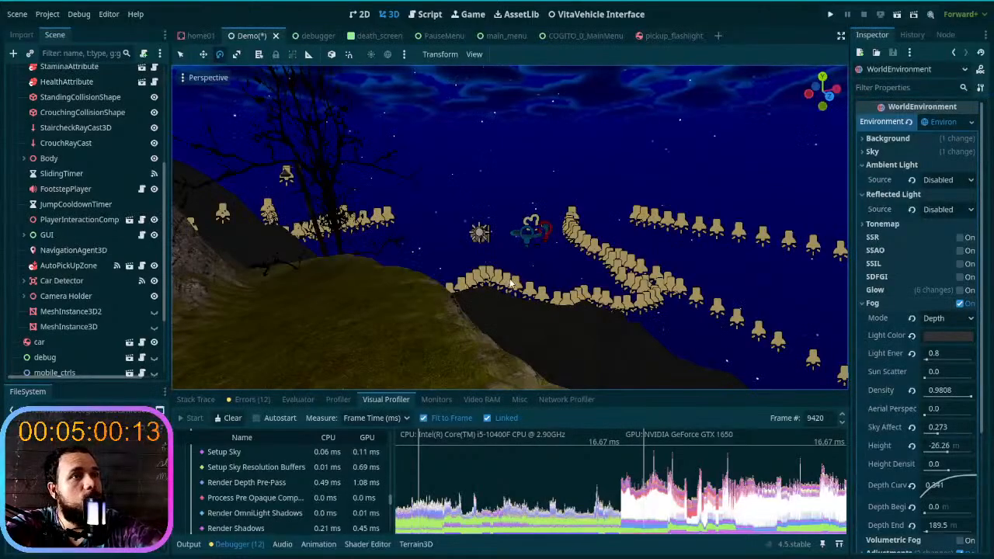
# - Reset the fog's Depth Curve and Depth End to their default values
pyautogui.moveTo(511, 280); pyautogui.dragTo(424, 255, button='right')
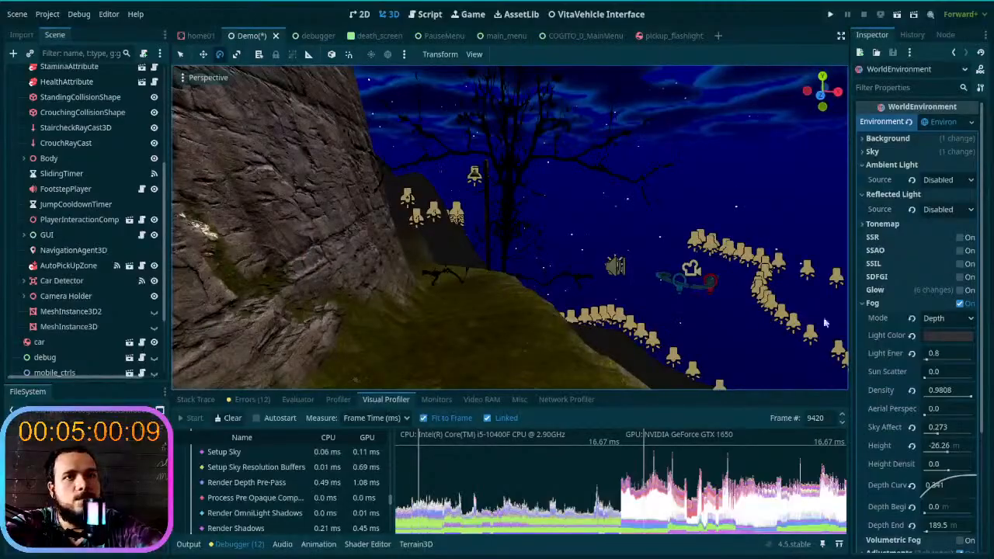
pyautogui.scroll(-3, 882, 336)
pyautogui.click(912, 374)
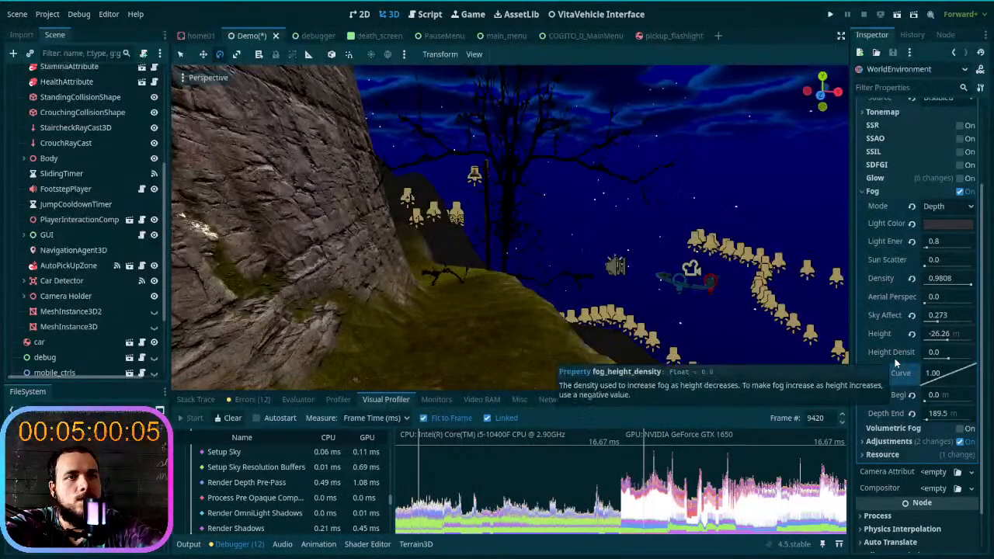
pyautogui.moveTo(929, 420)
pyautogui.mouseDown()
pyautogui.moveTo(942, 420)
pyautogui.moveTo(932, 420)
pyautogui.mouseUp()
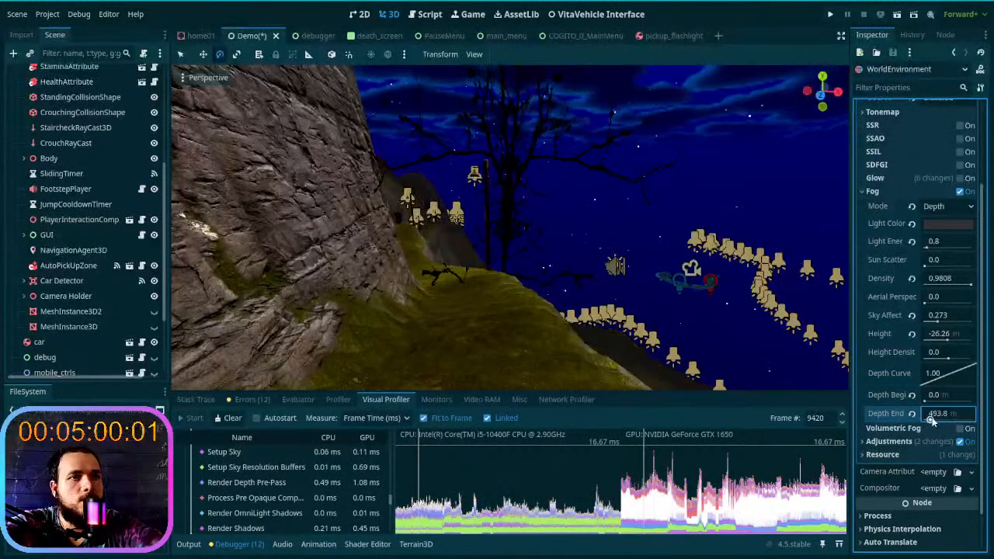
pyautogui.click(912, 415)
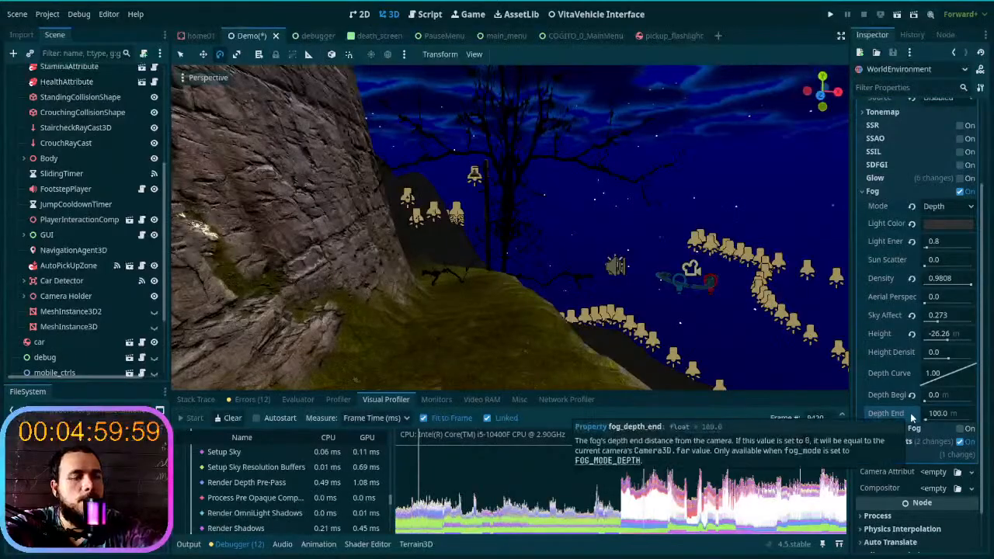
# - Examine how the fog covers the distant terrain and lamp rows from the grassy ridge
pyautogui.press('w')
pyautogui.moveTo(612, 268); pyautogui.dragTo(651, 299, button='right')
pyautogui.press('a')
pyautogui.press('w')
pyautogui.press('w')
pyautogui.press('w')
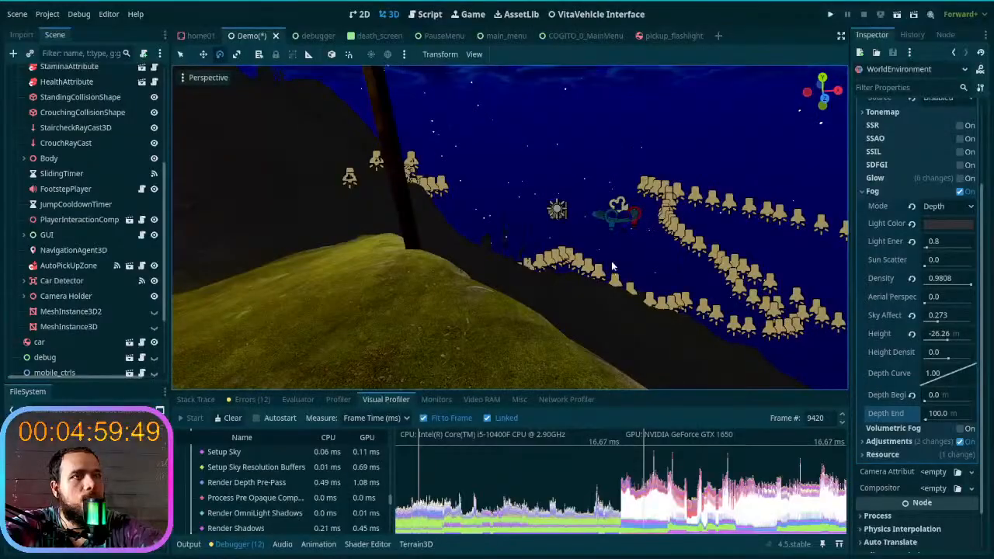
pyautogui.moveTo(612, 262); pyautogui.dragTo(611, 259, button='right')
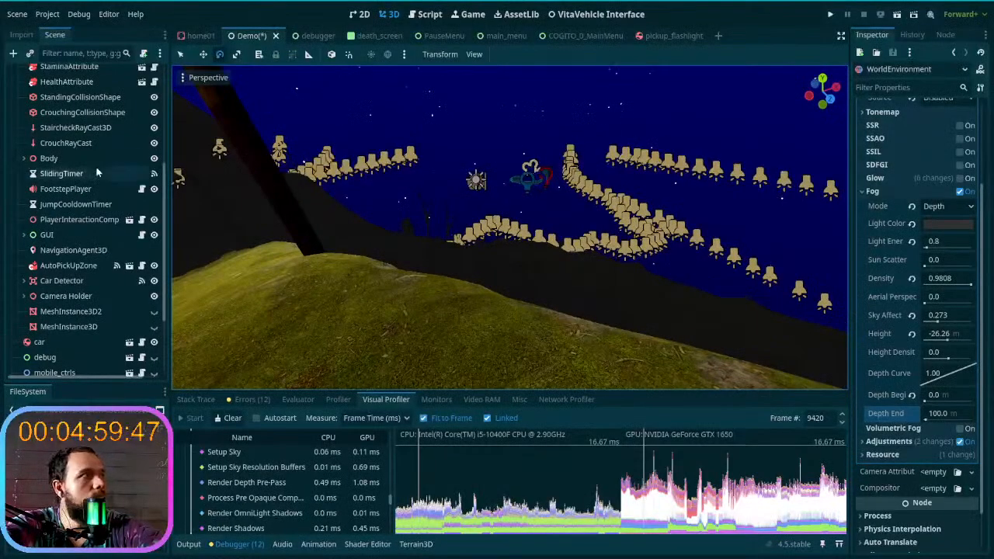
# - Raise Terrain3D's Mesh LODs to 8 and check how far the terrain extends beneath the lamps
pyautogui.scroll(5, 119, 182)
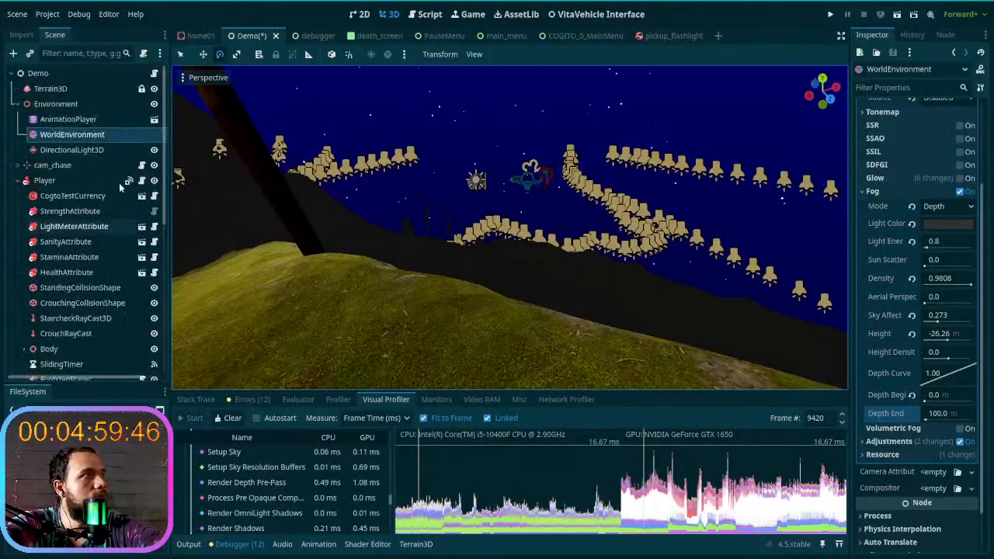
pyautogui.click(89, 92)
pyautogui.click(893, 241)
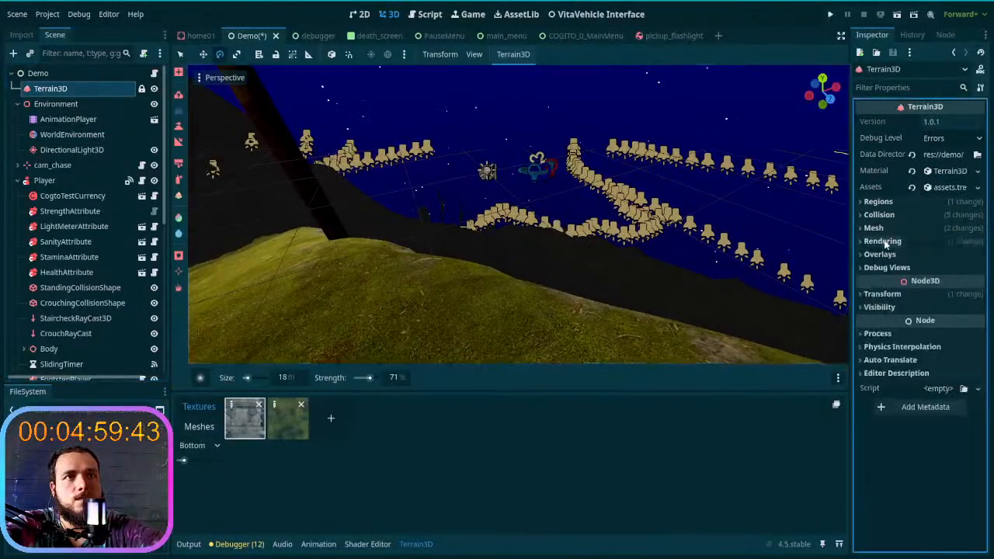
pyautogui.click(912, 202)
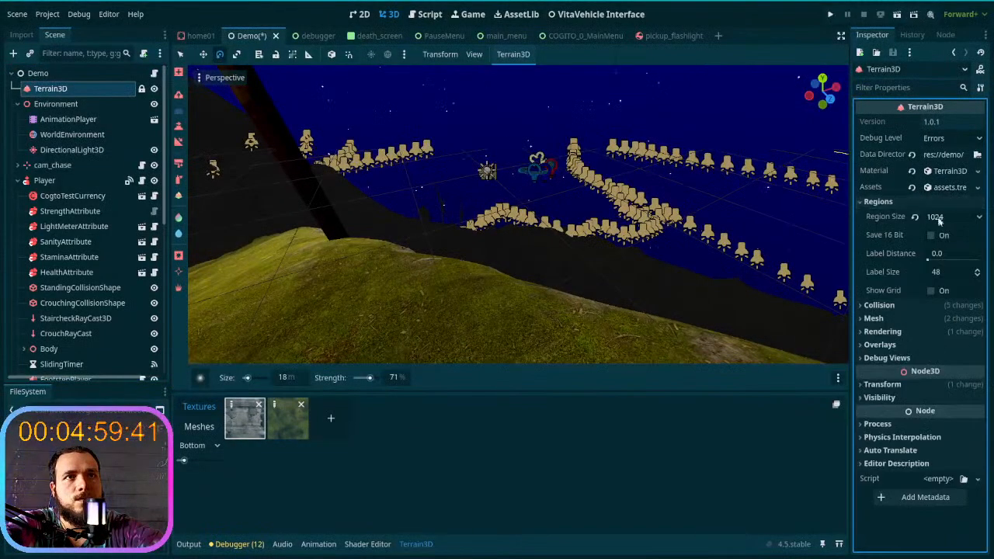
pyautogui.click(878, 201)
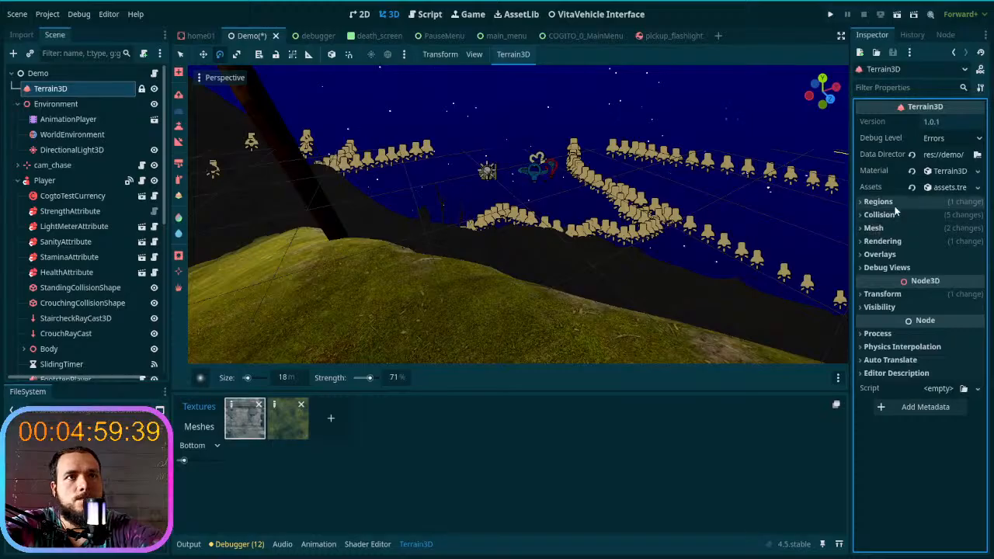
pyautogui.click(891, 228)
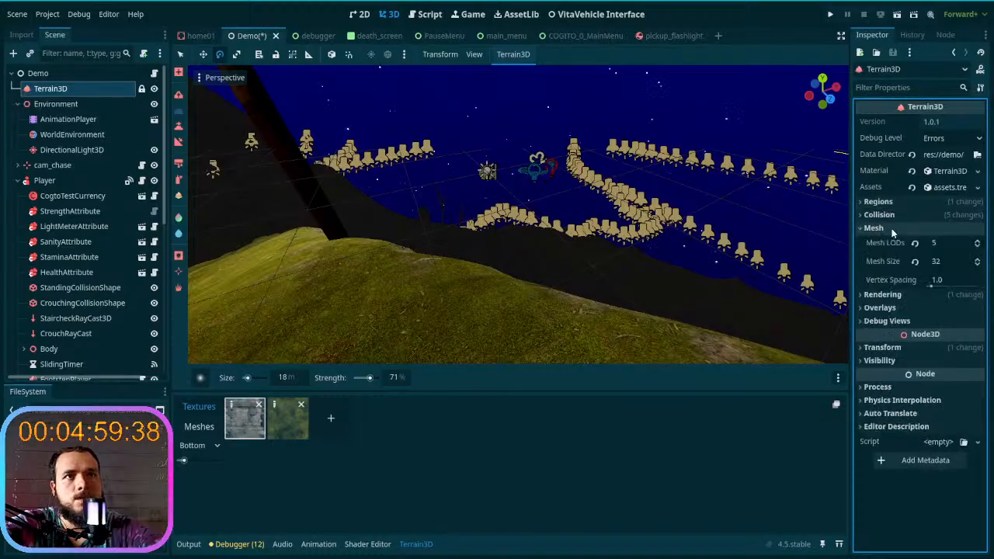
pyautogui.click(977, 242)
pyautogui.click(978, 242)
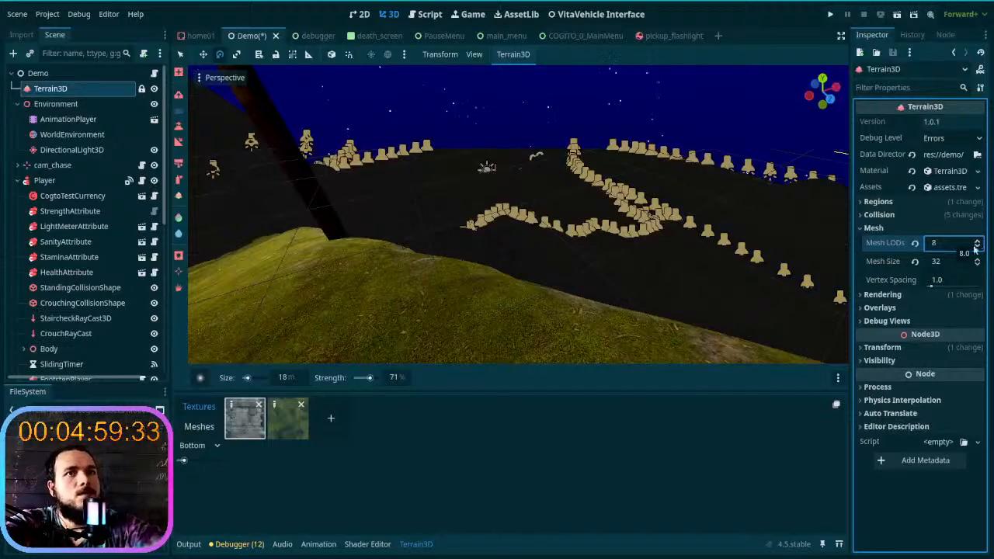
pyautogui.moveTo(785, 226)
pyautogui.mouseDown(button='right')
pyautogui.moveTo(794, 212)
pyautogui.moveTo(536, 216)
pyautogui.moveTo(671, 205)
pyautogui.moveTo(613, 241)
pyautogui.moveTo(544, 256)
pyautogui.mouseUp(button='right')
pyautogui.press('w')
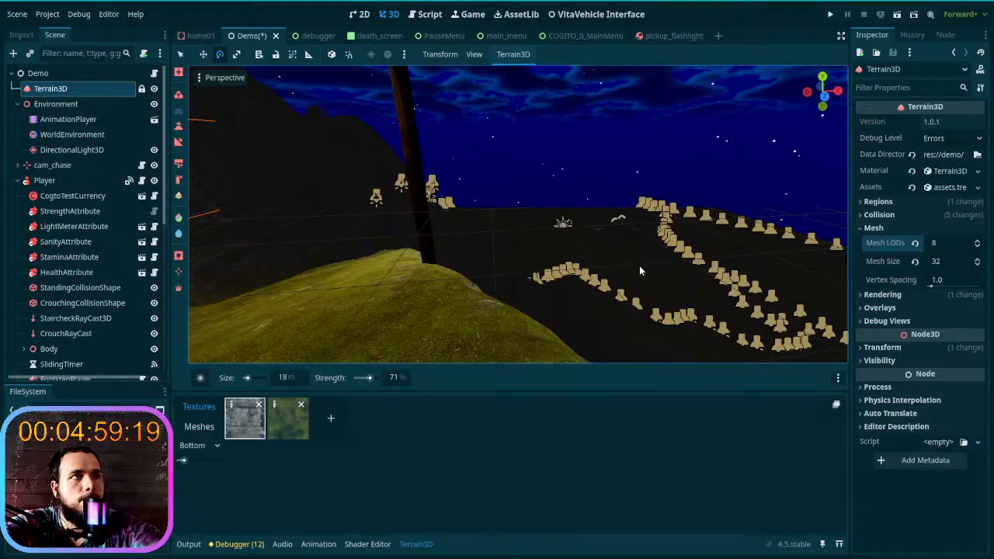
pyautogui.moveTo(607, 264); pyautogui.dragTo(590, 261, button='right')
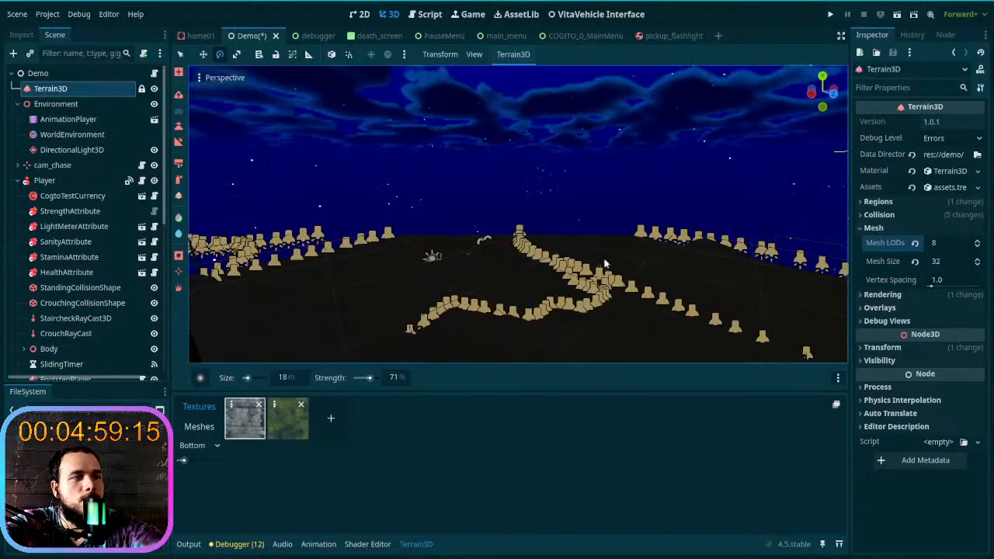
# - Raise the WorldEnvironment fog's Sky Affect to 1.0 and check the horizon
pyautogui.click(78, 135)
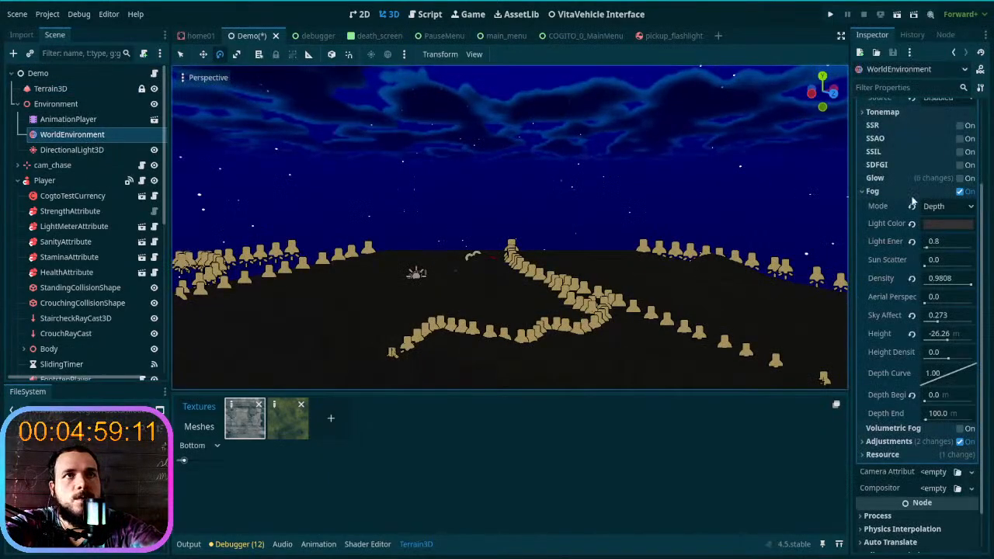
pyautogui.scroll(3, 913, 187)
pyautogui.scroll(-5, 911, 211)
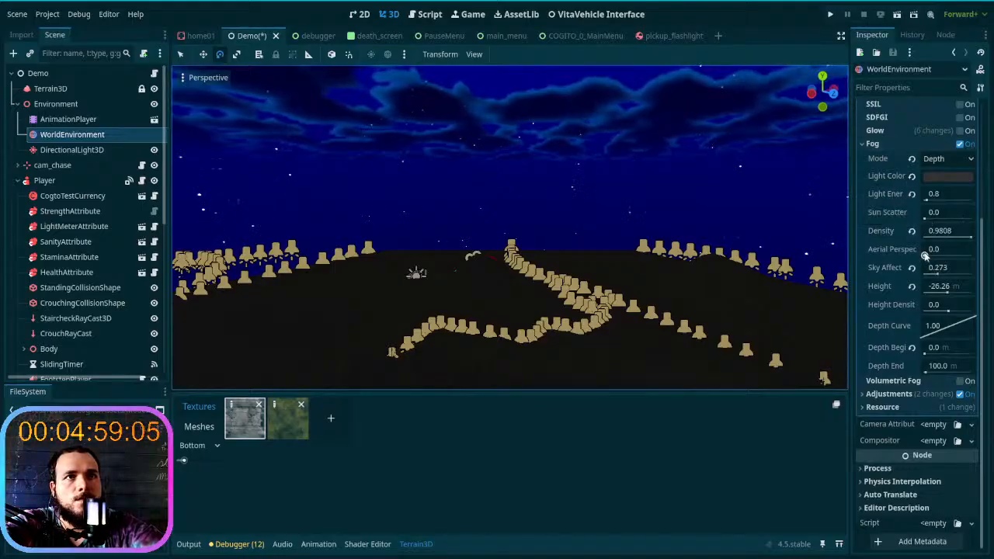
pyautogui.click(926, 251)
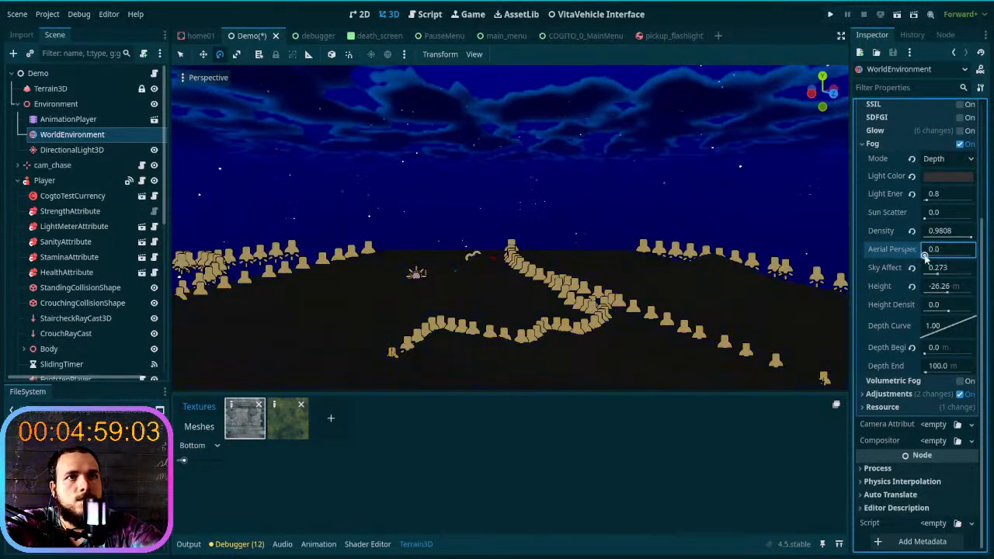
pyautogui.moveTo(938, 273); pyautogui.dragTo(985, 278)
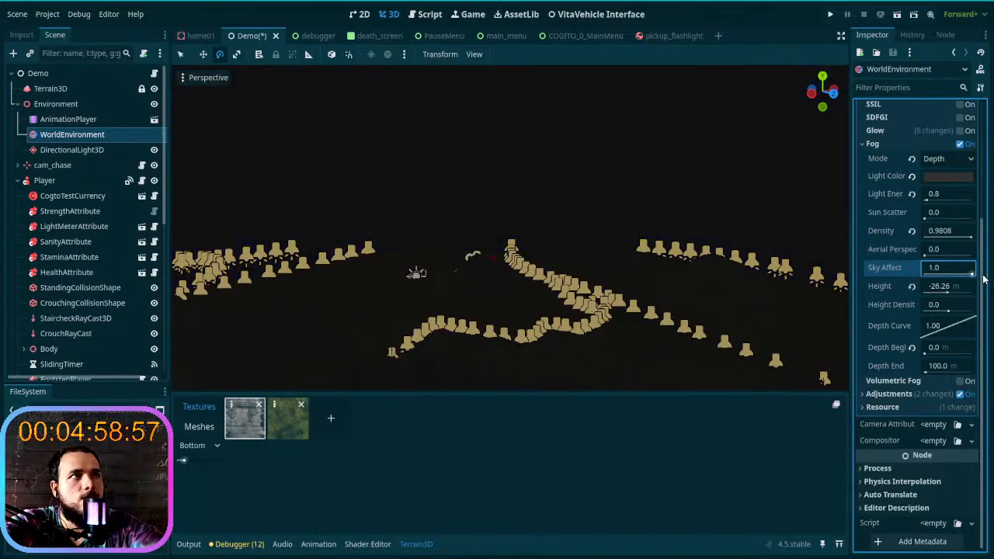
pyautogui.moveTo(595, 250)
pyautogui.mouseDown(button='right')
pyautogui.moveTo(597, 195)
pyautogui.moveTo(595, 251)
pyautogui.mouseUp(button='right')
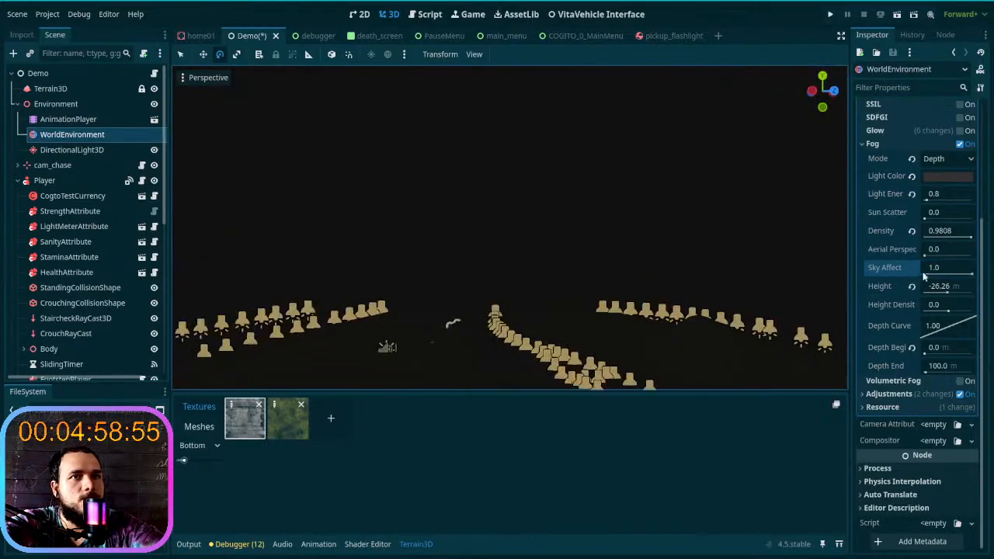
pyautogui.moveTo(972, 276)
pyautogui.mouseDown()
pyautogui.moveTo(962, 278)
pyautogui.moveTo(977, 282)
pyautogui.mouseUp()
# - Try a different fog Depth Curve and a Depth End of 3621.7 m, and reset both to their defaults
pyautogui.moveTo(940, 334); pyautogui.dragTo(957, 334)
pyautogui.click(912, 327)
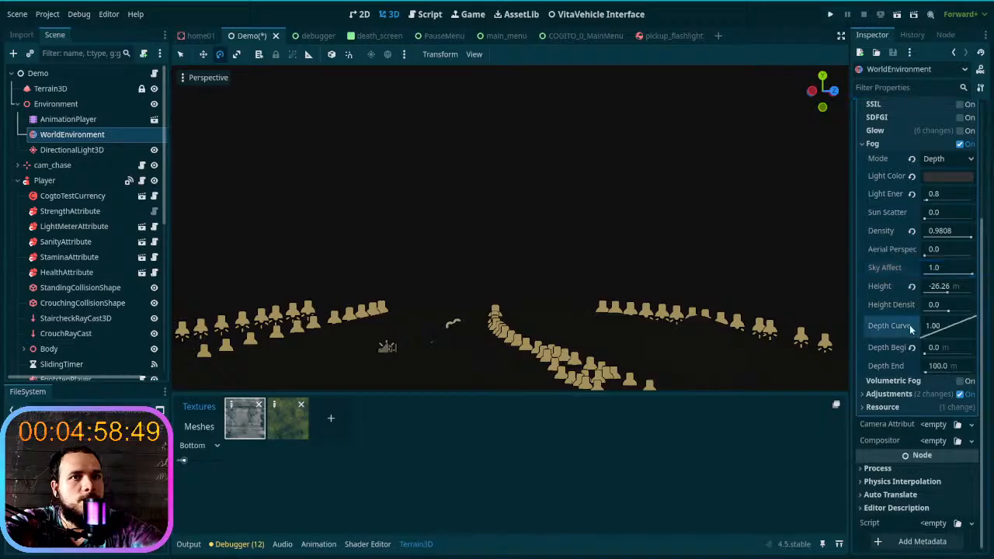
pyautogui.moveTo(942, 374); pyautogui.dragTo(970, 380)
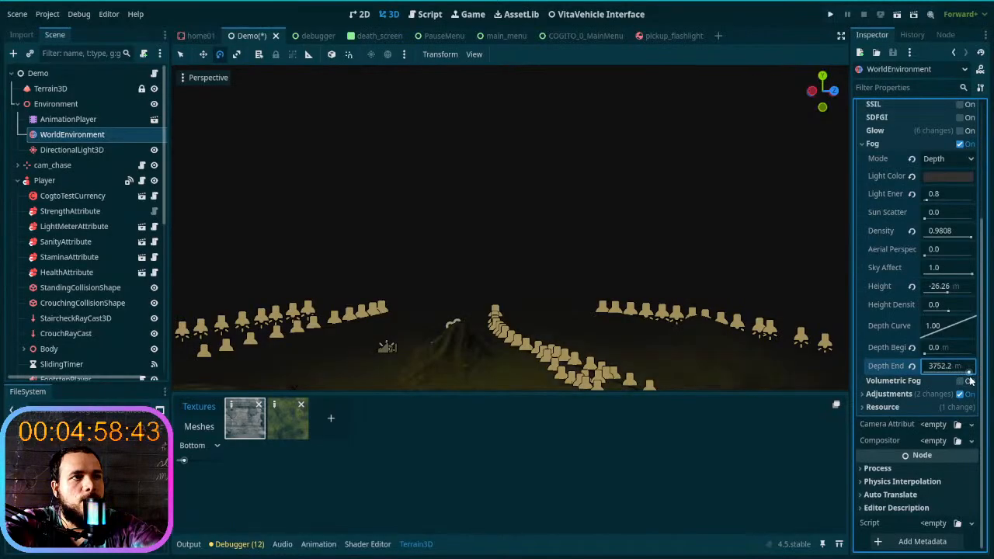
pyautogui.click(911, 366)
# - Lower the fog's Sky Affect to 0.793, check the sky from several viewpoints, and collapse the Fog settings
pyautogui.moveTo(650, 299)
pyautogui.mouseDown(button='right')
pyautogui.moveTo(634, 347)
pyautogui.moveTo(664, 299)
pyautogui.mouseUp(button='right')
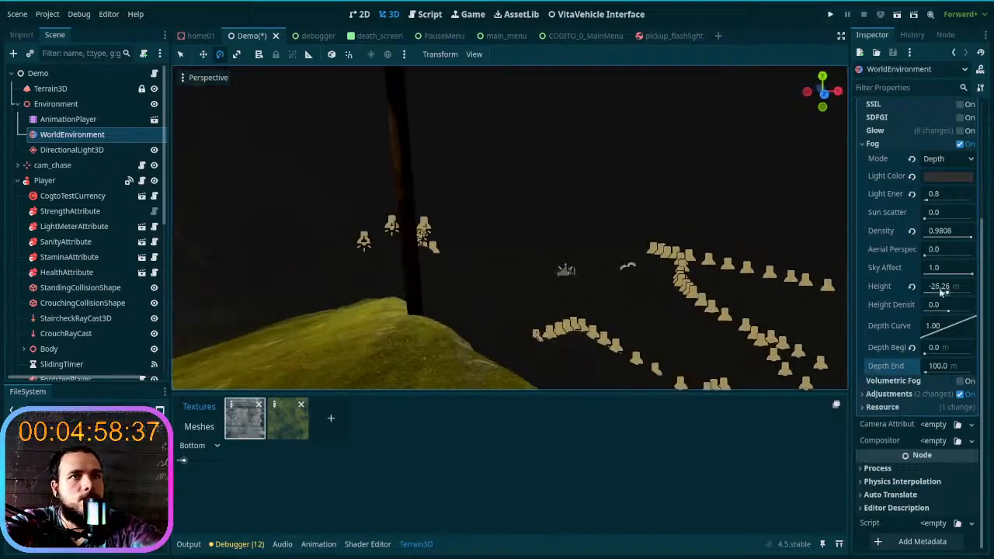
pyautogui.moveTo(968, 275); pyautogui.dragTo(968, 278)
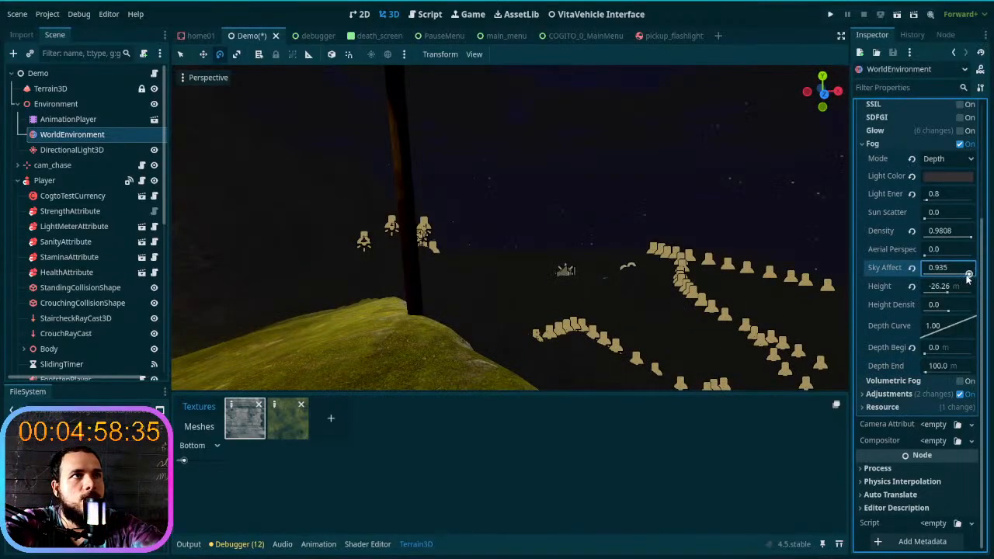
pyautogui.moveTo(967, 275); pyautogui.dragTo(962, 277)
pyautogui.press('w')
pyautogui.moveTo(660, 276); pyautogui.dragTo(839, 253, button='right')
pyautogui.press('w')
pyautogui.moveTo(510, 227); pyautogui.dragTo(651, 261, button='right')
pyautogui.press('d')
pyautogui.press('a')
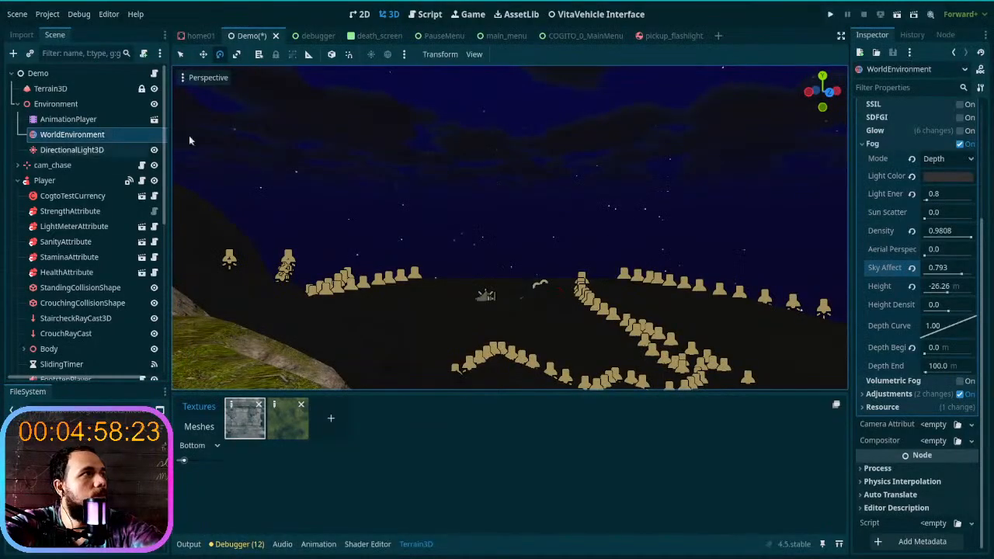
pyautogui.click(892, 145)
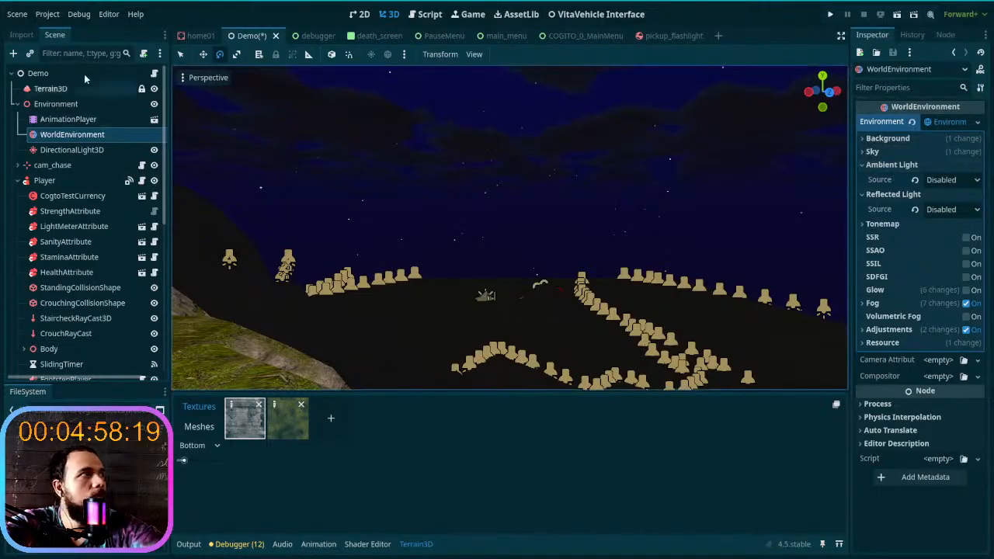
# - Set Terrain3D's Mesh LODs to 10 and its Mesh Size to 64
pyautogui.click(51, 89)
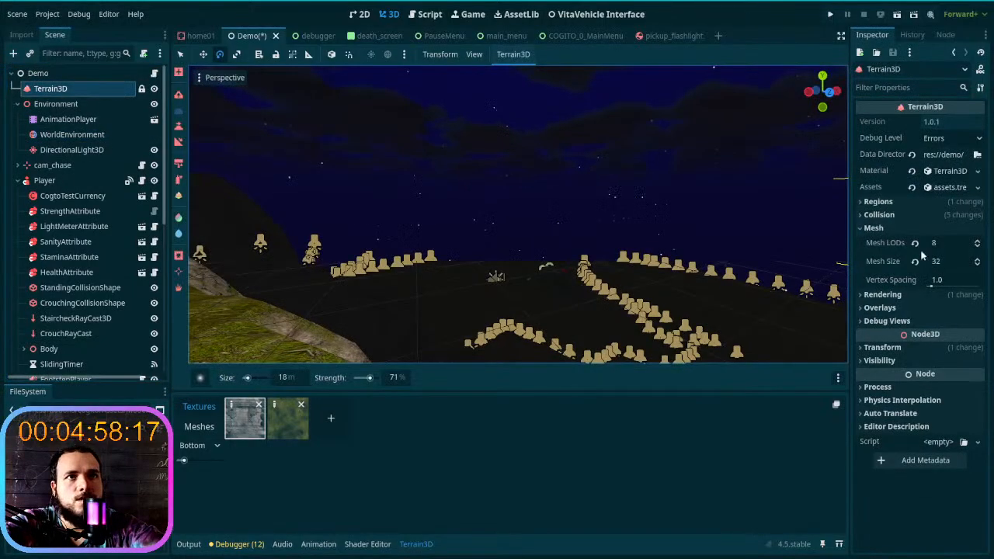
pyautogui.click(916, 243)
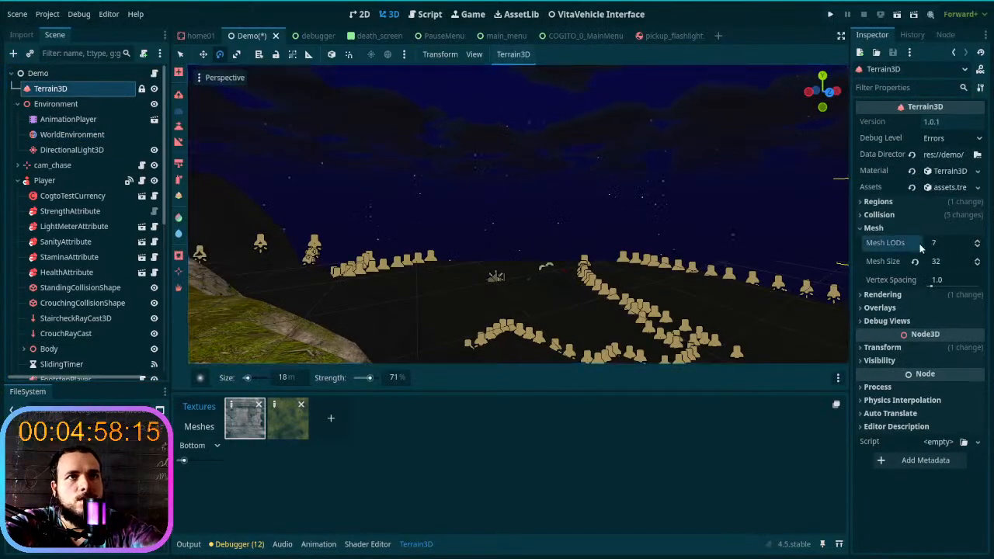
pyautogui.doubleClick(980, 250)
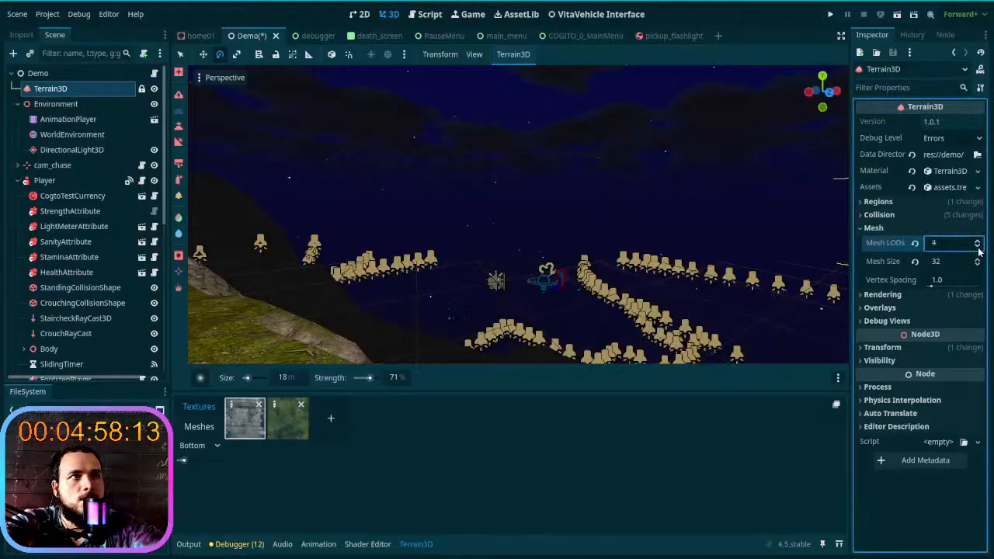
pyautogui.doubleClick(978, 240)
pyautogui.tripleClick(978, 240)
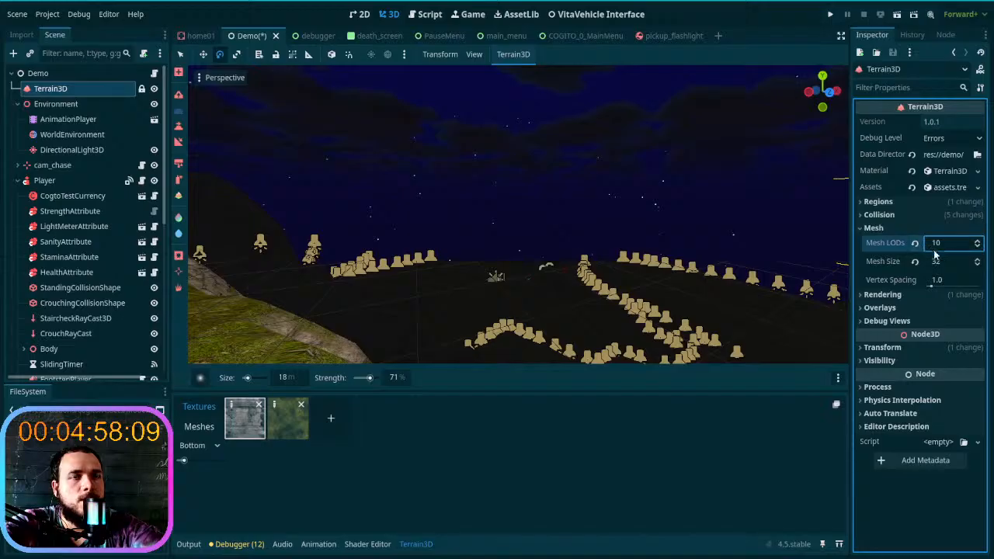
pyautogui.doubleClick(979, 260)
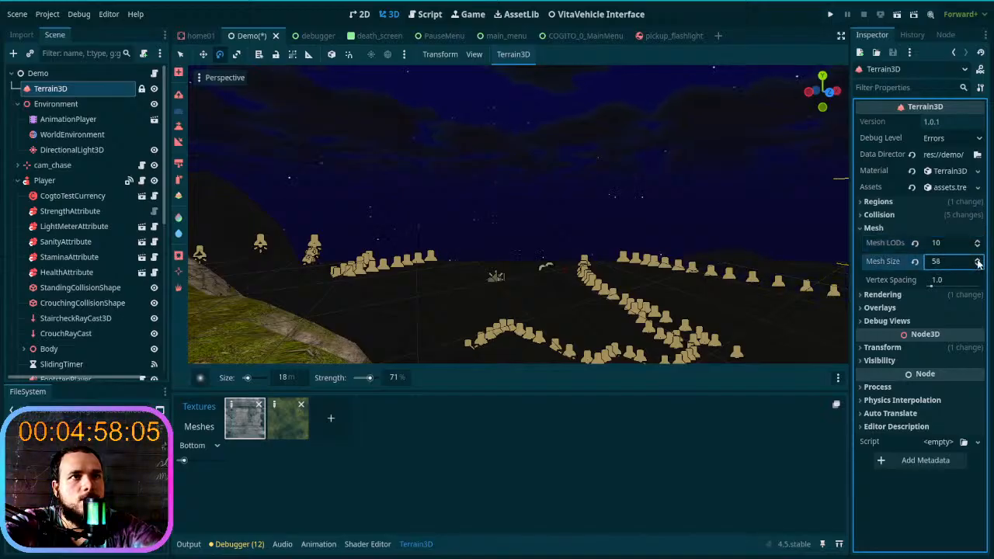
pyautogui.doubleClick(980, 261)
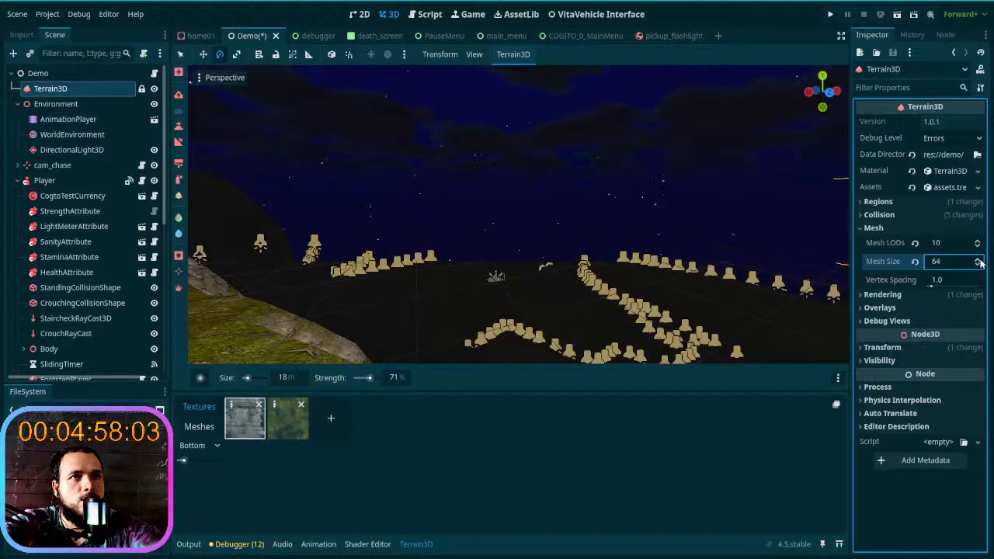
# - Reset Terrain3D's Mesh Size to its default of 48 and set its Mesh LODs to 7
pyautogui.click(916, 262)
pyautogui.click(915, 244)
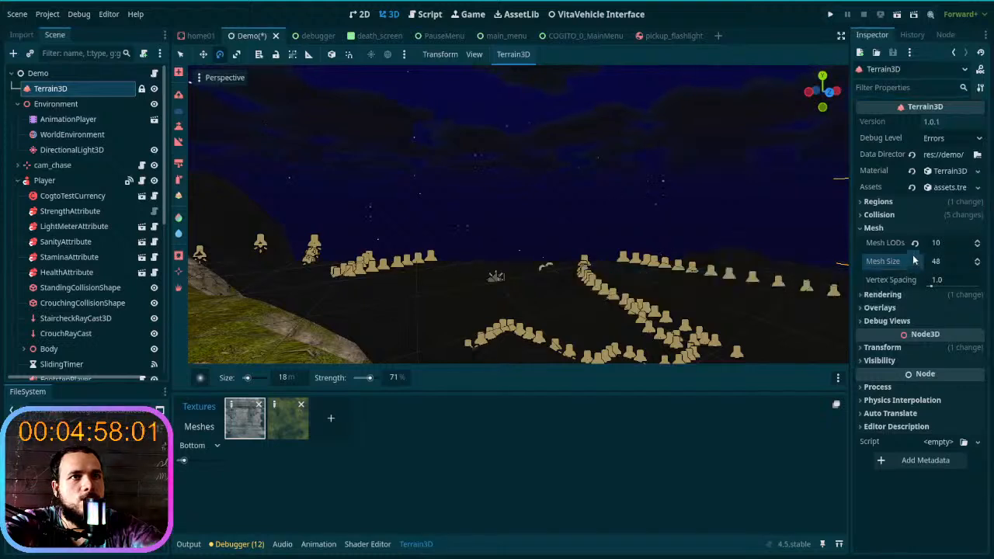
pyautogui.doubleClick(978, 247)
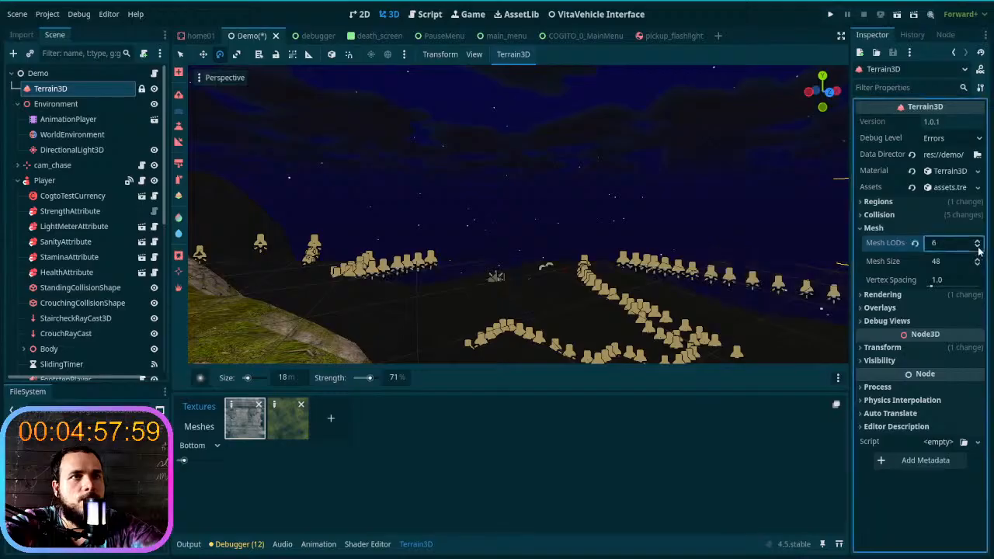
pyautogui.click(979, 242)
pyautogui.click(979, 242)
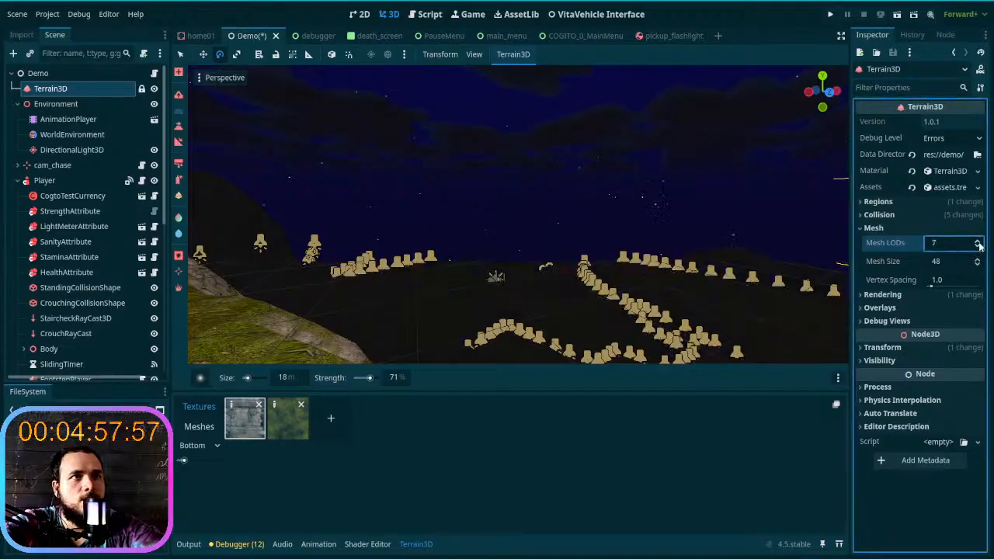
# - Examine the terrain horizon, cliffs and lamp-lined trail from several viewpoints, and check Terrain3D's Regions settings
pyautogui.moveTo(595, 260); pyautogui.dragTo(466, 257, button='right')
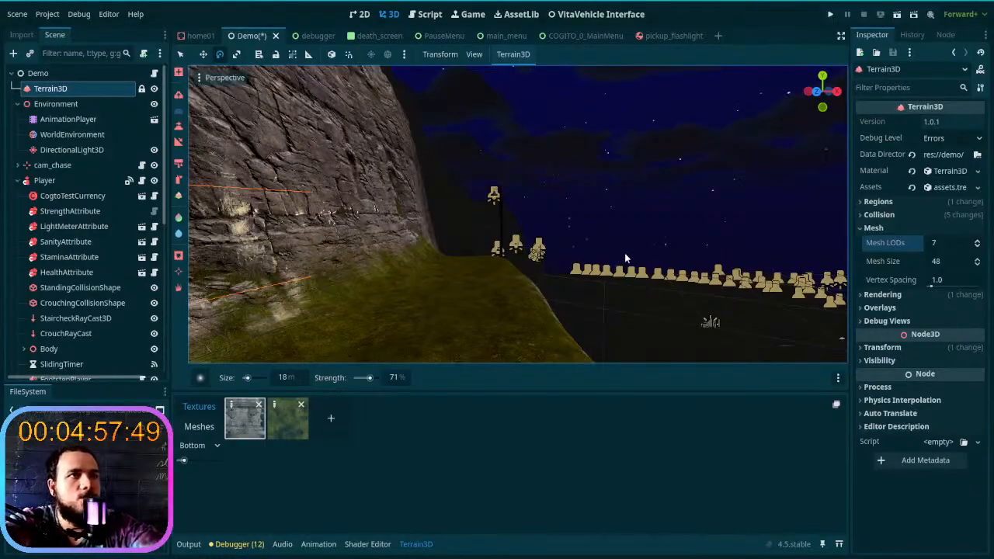
pyautogui.moveTo(624, 253); pyautogui.dragTo(660, 254, button='right')
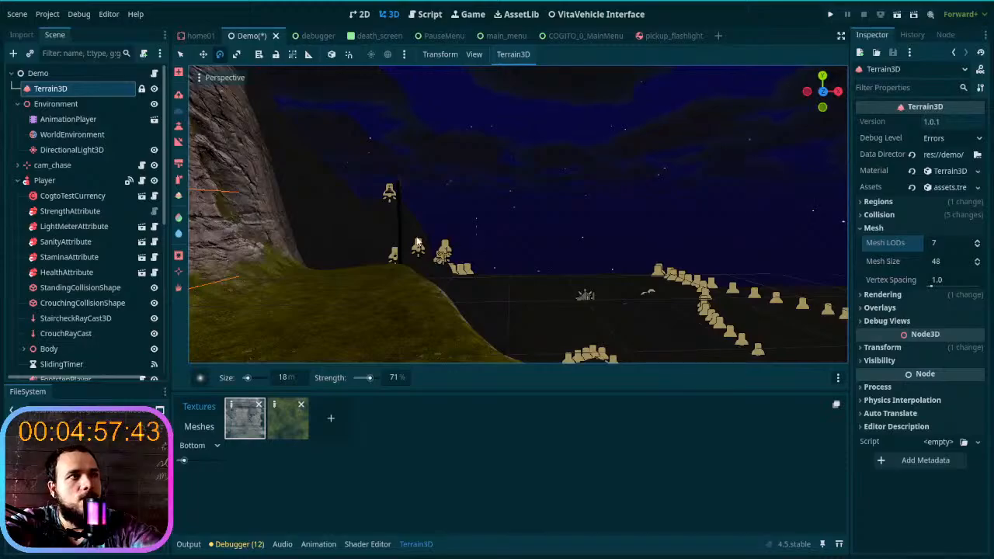
pyautogui.moveTo(573, 234); pyautogui.dragTo(707, 235, button='right')
pyautogui.moveTo(473, 241)
pyautogui.mouseDown(button='right')
pyautogui.moveTo(606, 243)
pyautogui.moveTo(486, 239)
pyautogui.mouseUp(button='right')
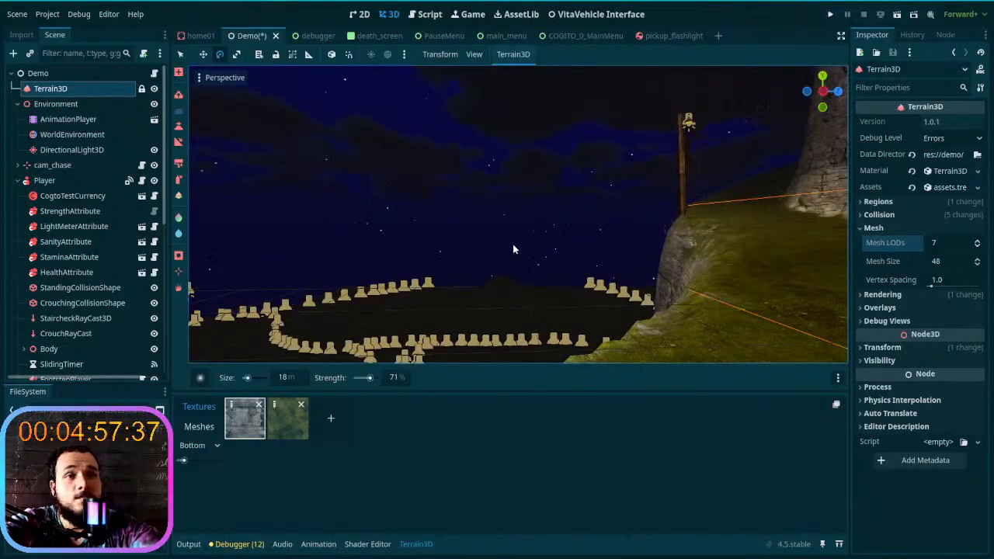
pyautogui.click(894, 232)
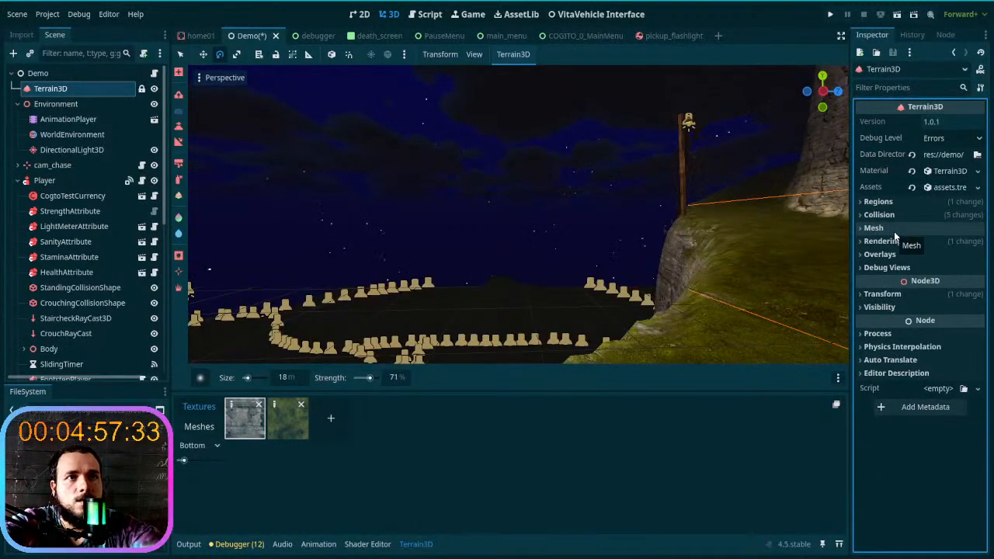
pyautogui.click(942, 202)
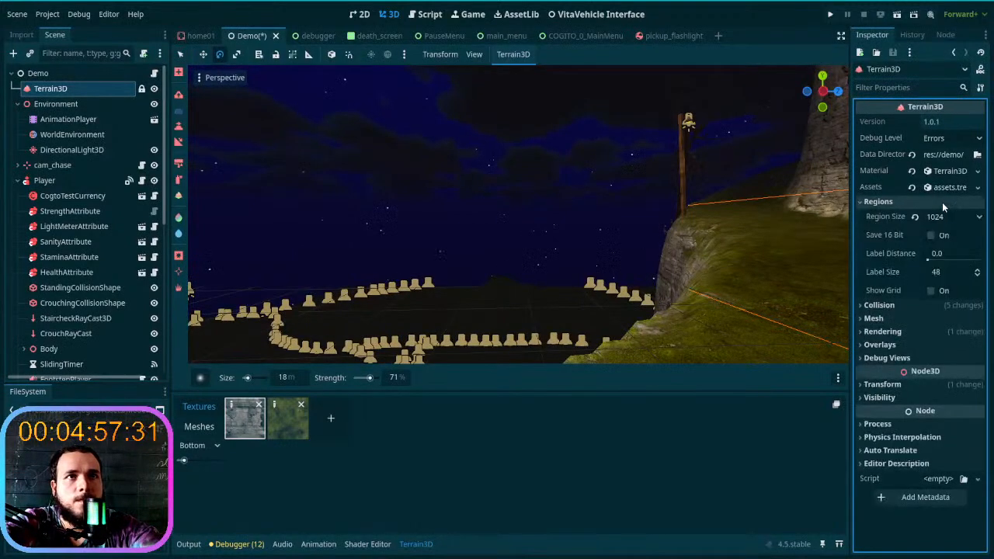
pyautogui.press('w')
pyautogui.moveTo(793, 225); pyautogui.dragTo(626, 237, button='right')
pyautogui.scroll(3, 792, 226)
pyautogui.scroll(20, 792, 227)
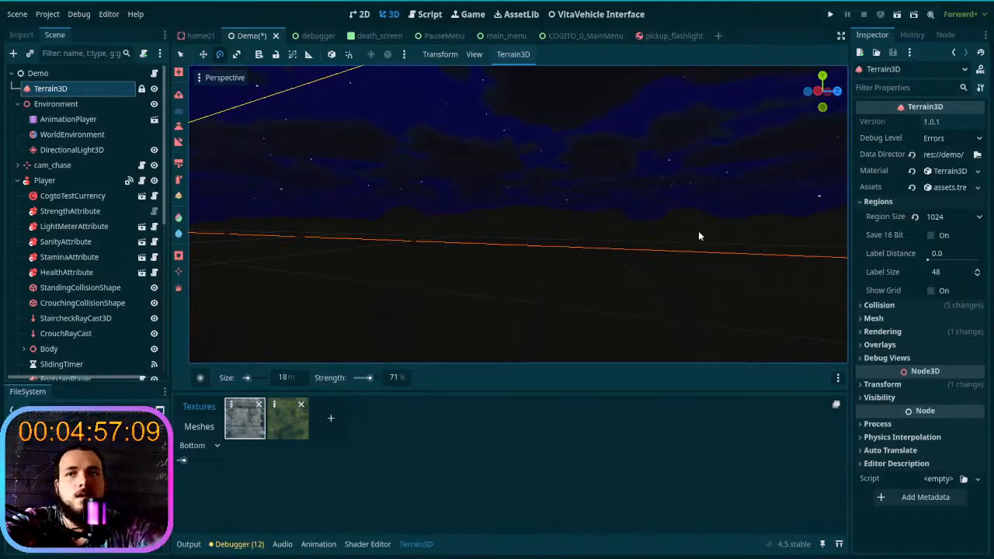
pyautogui.moveTo(698, 231); pyautogui.dragTo(645, 245, button='right')
pyautogui.press('w')
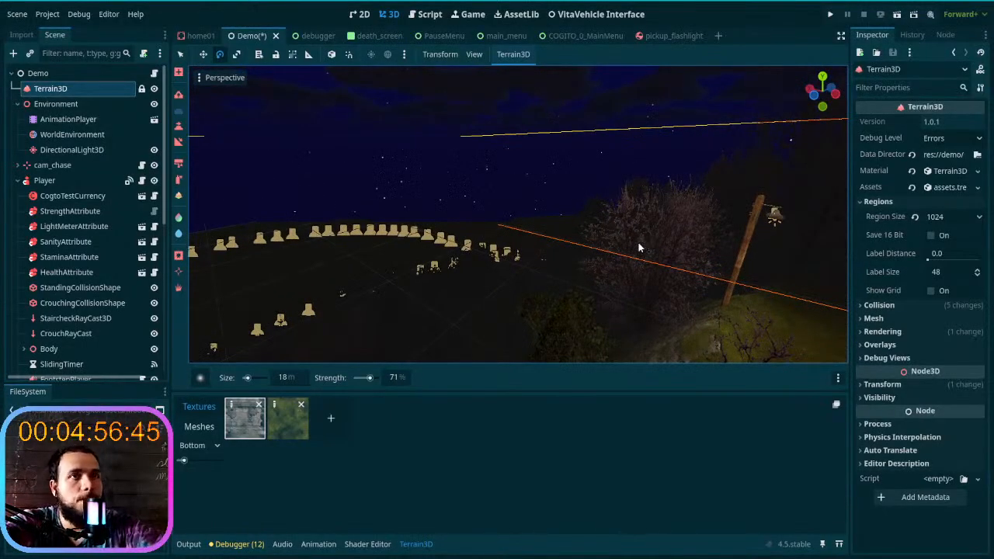
# - Set Terrain3D's Mesh Size to 34 and check the terrain from other viewpoints
pyautogui.click(893, 202)
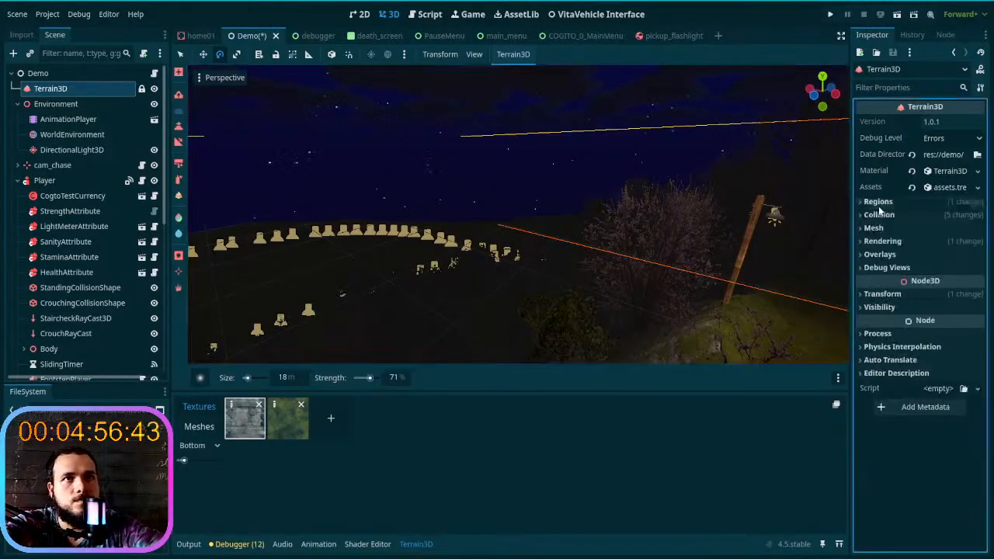
pyautogui.click(924, 216)
pyautogui.click(923, 216)
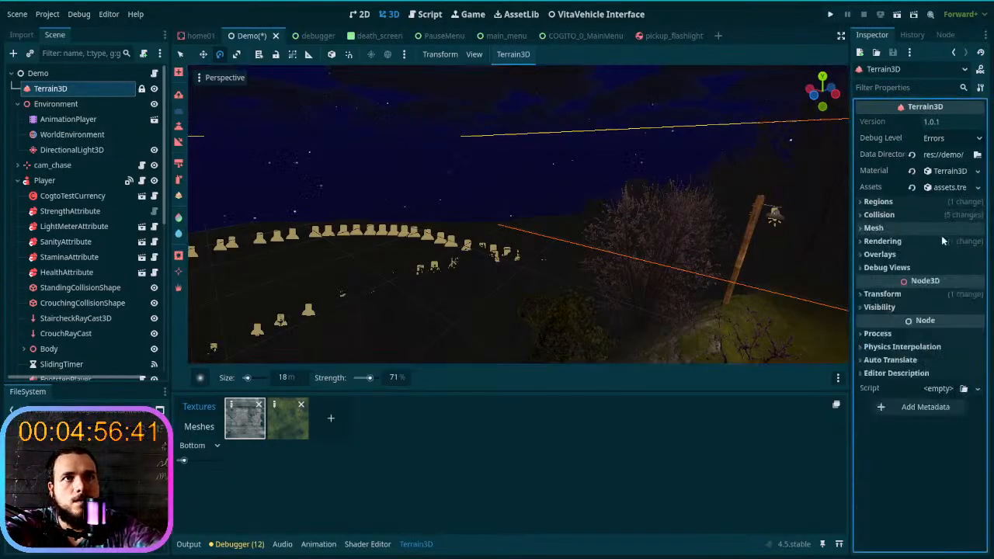
pyautogui.click(942, 229)
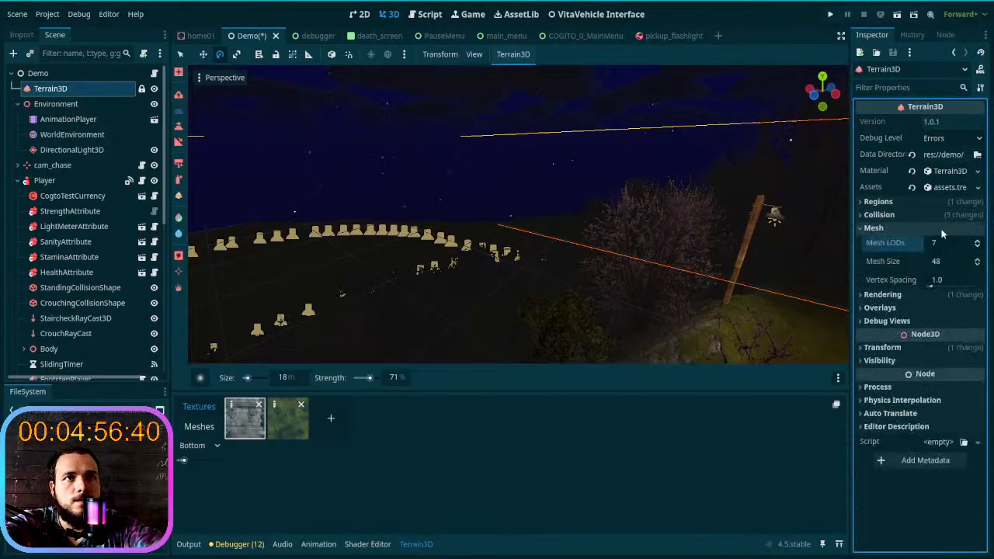
pyautogui.click(977, 266)
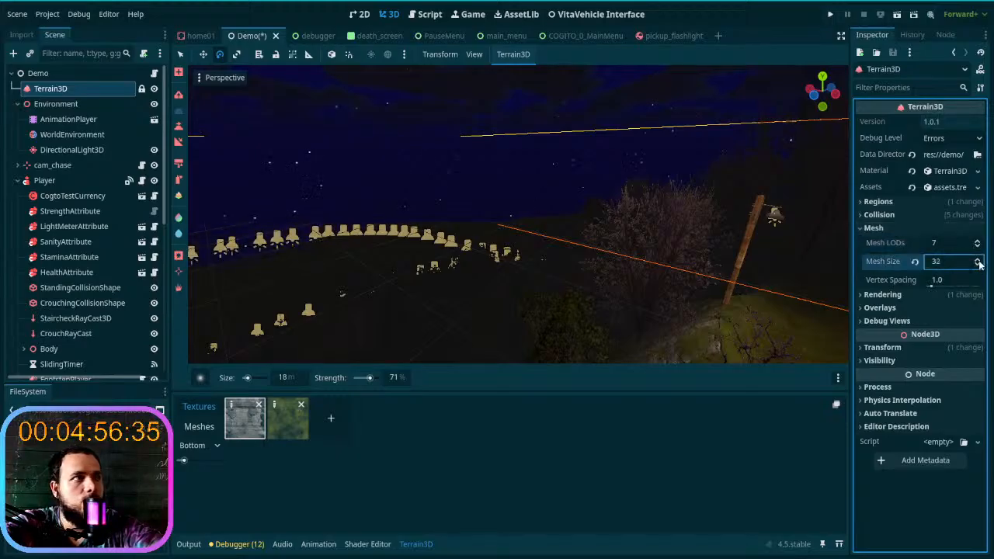
pyautogui.scroll(-4, 822, 261)
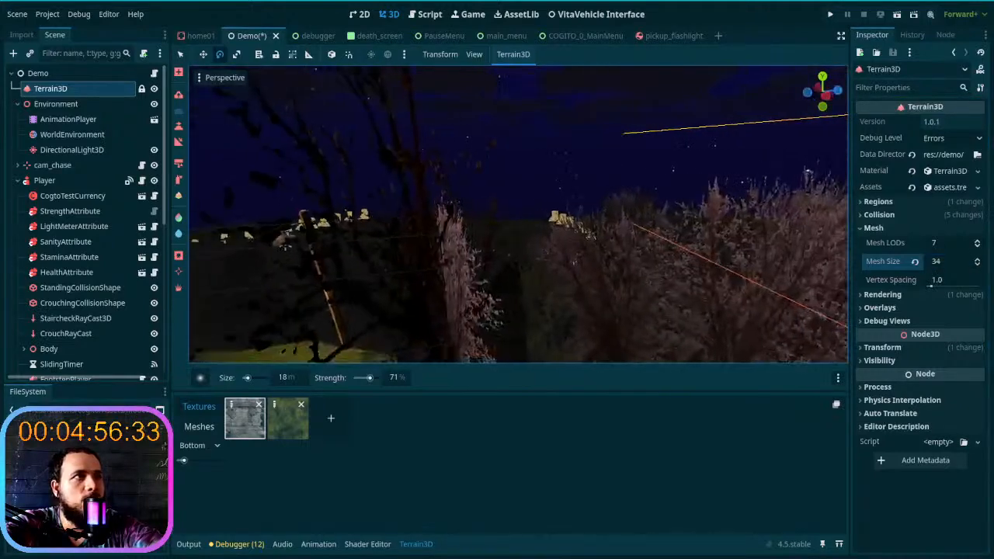
pyautogui.moveTo(822, 261); pyautogui.dragTo(701, 217, button='middle')
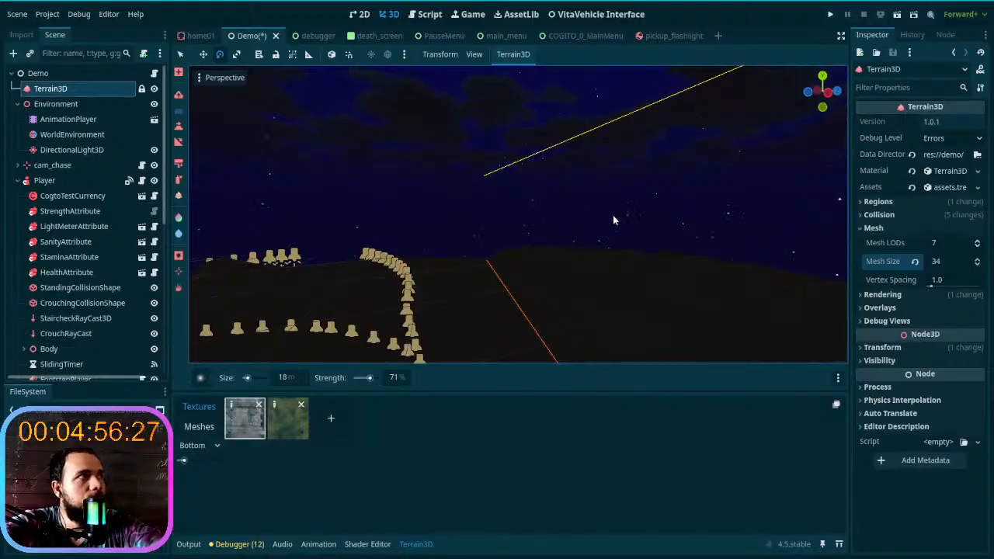
# - Focus the view on the structures node, and collapse lampstreet, Sketchfab_Scene and structures in the scene tree
pyautogui.scroll(-8, 107, 287)
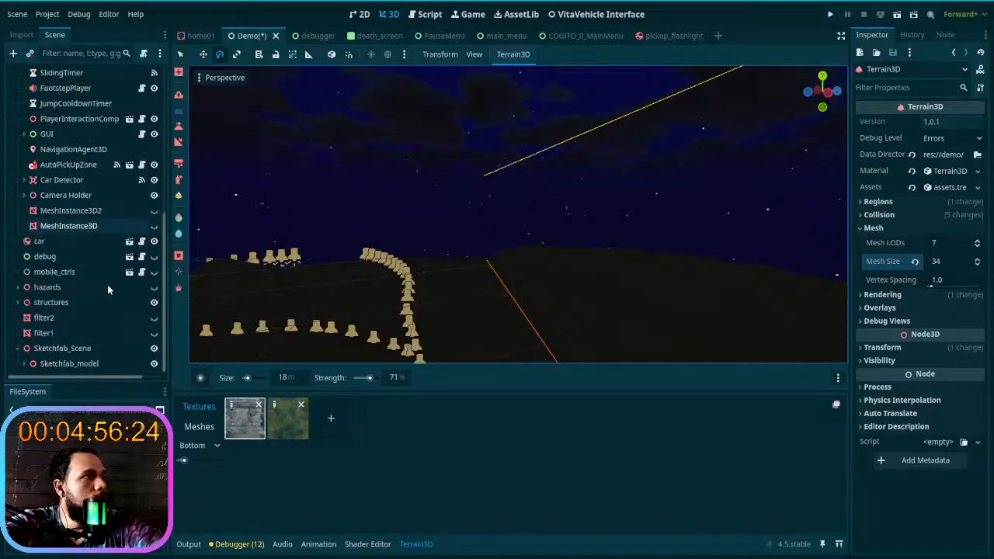
pyautogui.click(63, 304)
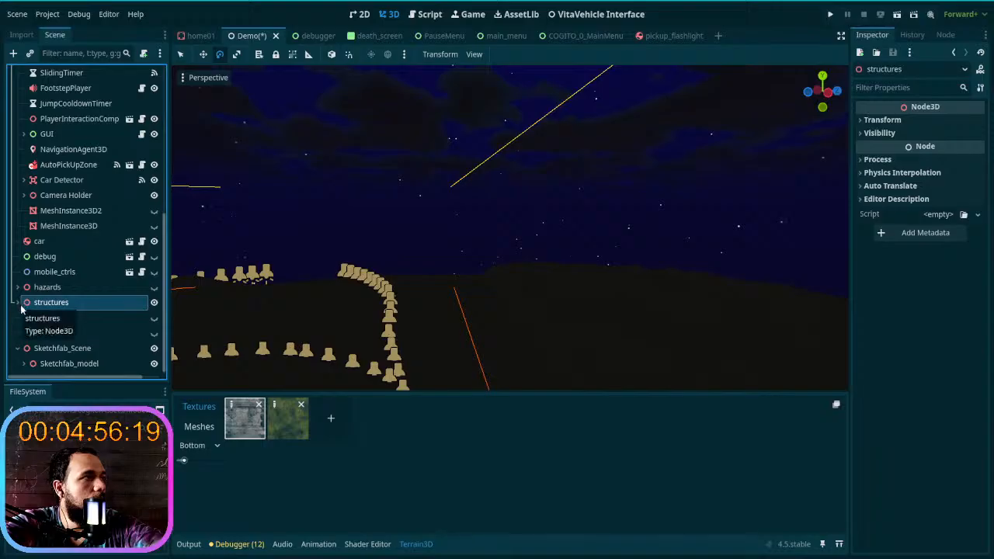
pyautogui.doubleClick(26, 304)
pyautogui.click(17, 303)
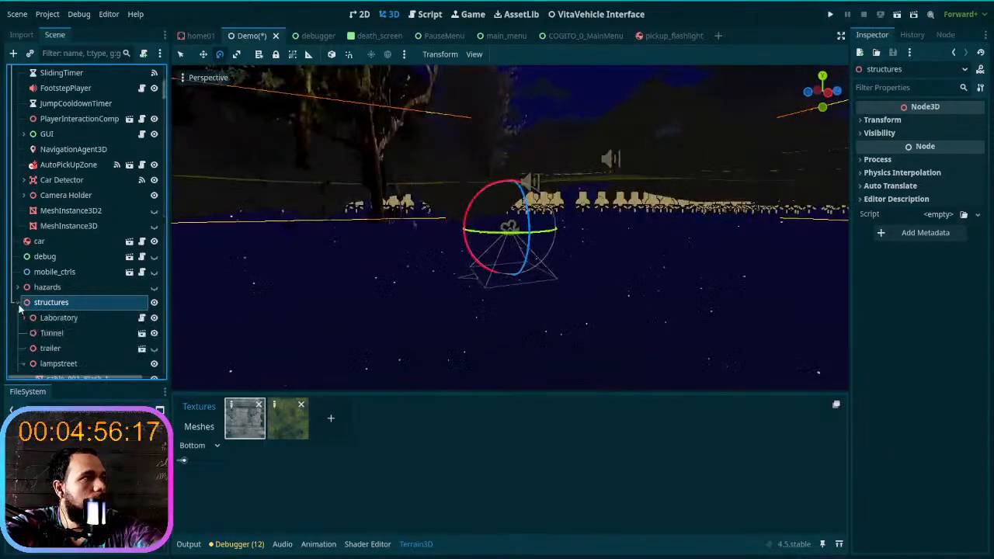
pyautogui.scroll(-5, 73, 317)
pyautogui.click(24, 288)
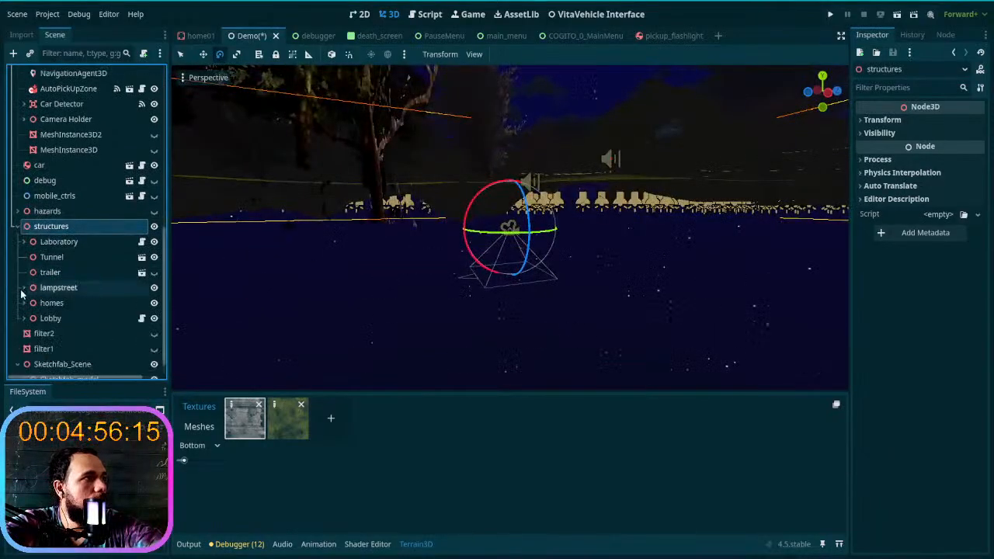
pyautogui.scroll(-1, 43, 307)
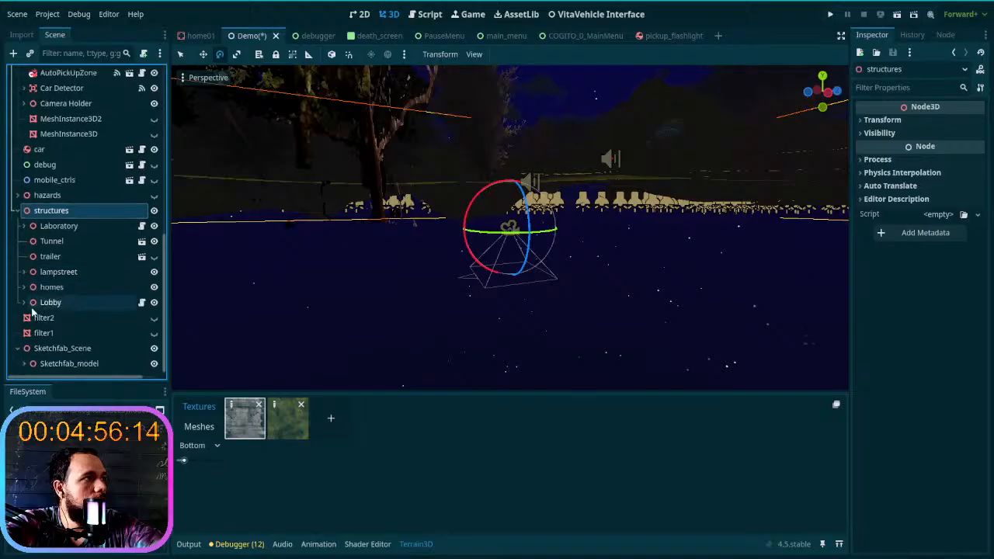
pyautogui.click(17, 348)
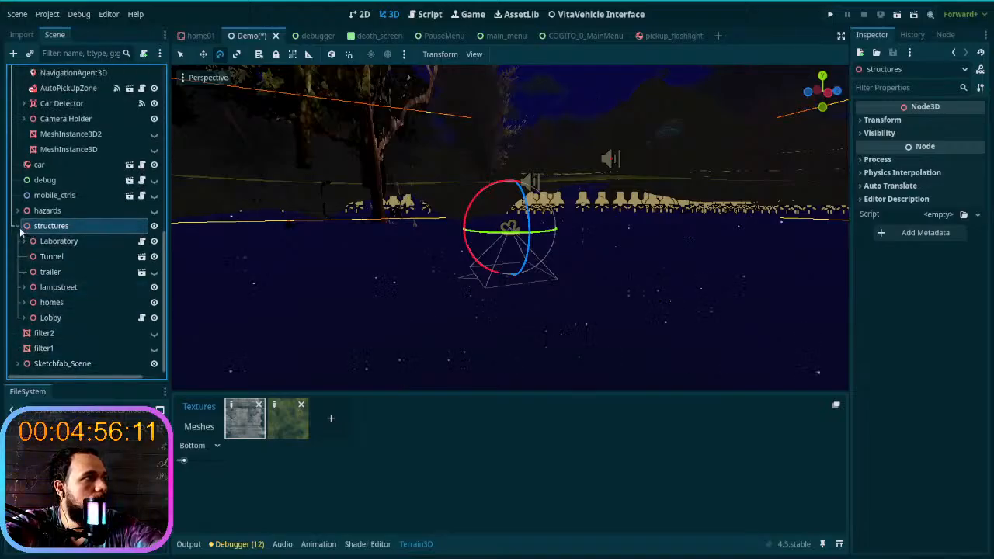
pyautogui.click(17, 226)
# - Expand the hazards group, make it visible, and individually hide its zones from HazardZone2 through HazardZone37
pyautogui.click(17, 303)
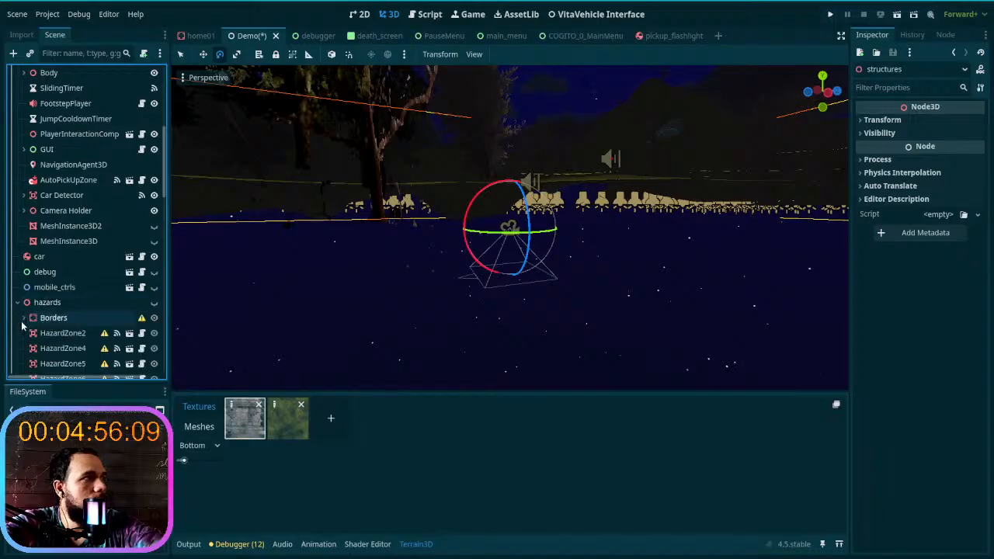
pyautogui.click(35, 320)
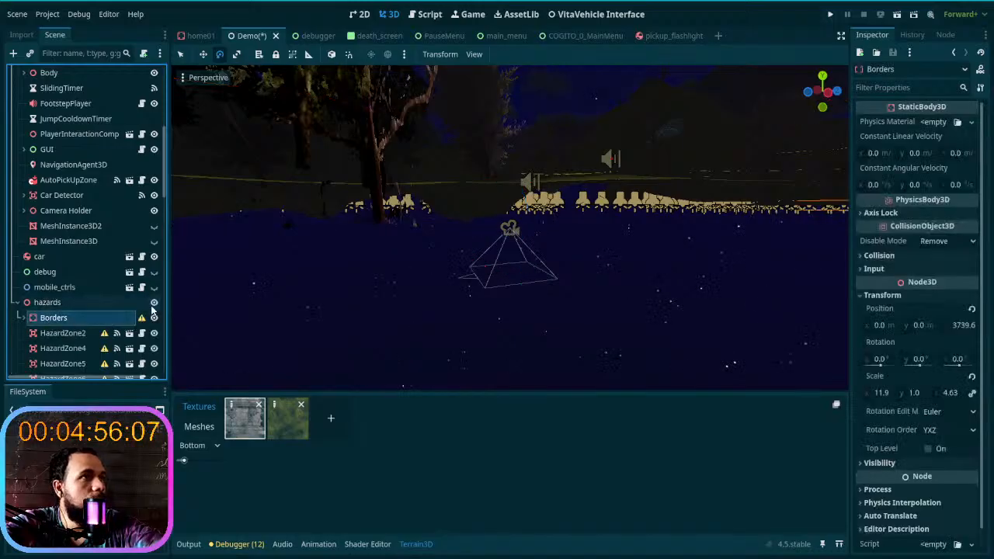
pyautogui.moveTo(327, 251); pyautogui.dragTo(447, 300, button='right')
pyautogui.scroll(-2, 53, 320)
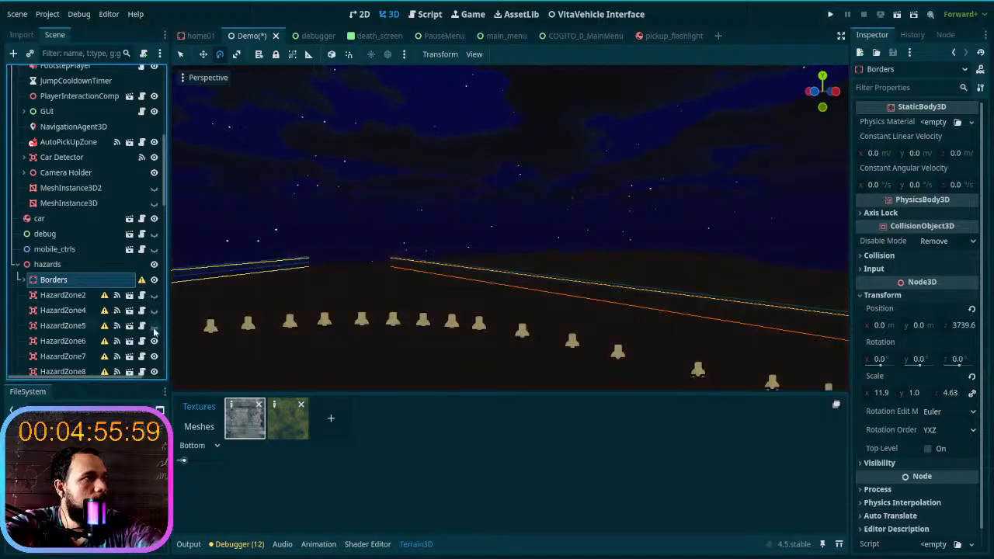
pyautogui.scroll(-6, 153, 299)
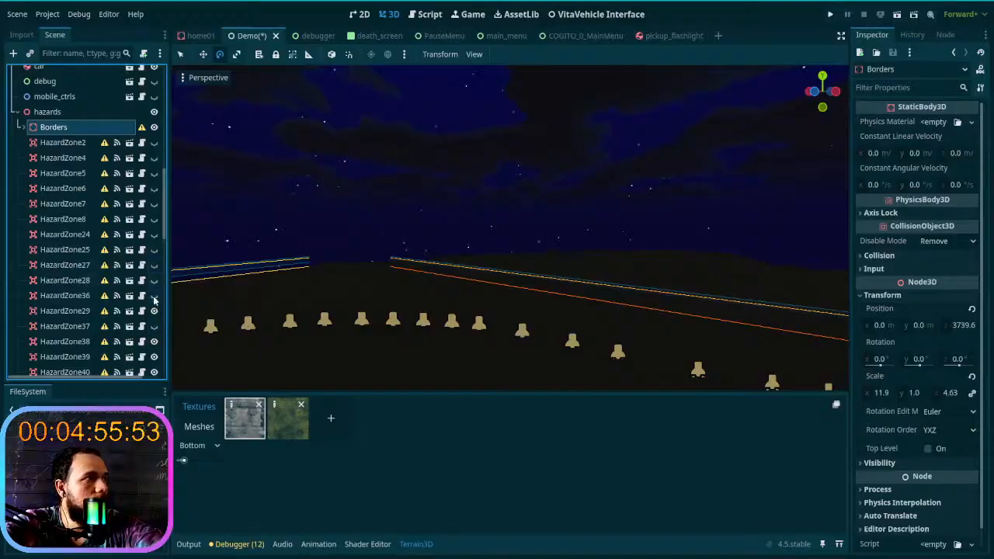
pyautogui.scroll(-7, 154, 313)
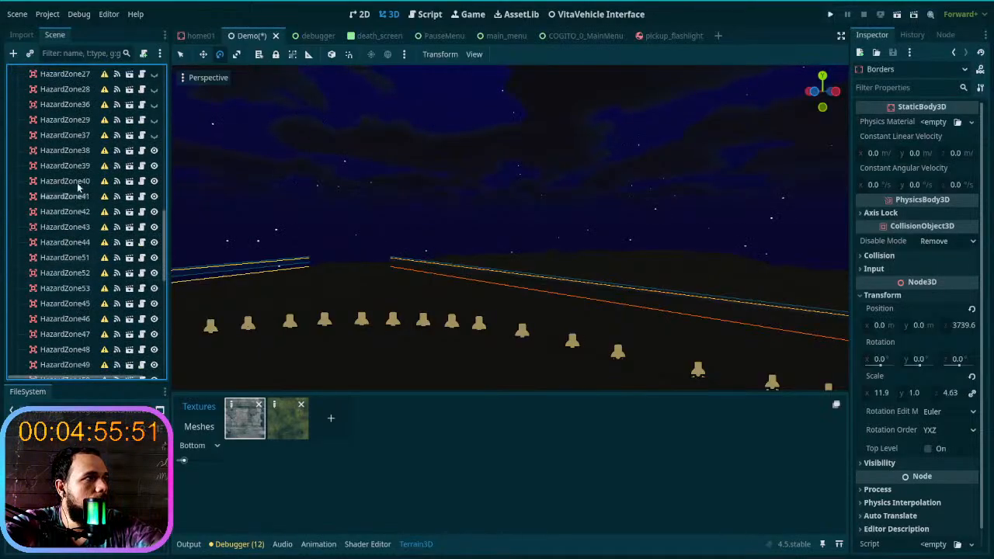
# - Select all hazards children from Borders through HazardZone10, toggle their visibility, and inspect the hazard volumes around the trail
pyautogui.keyDown('shift'); pyautogui.click(56, 152); pyautogui.keyUp('shift')
pyautogui.scroll(-5, 67, 204)
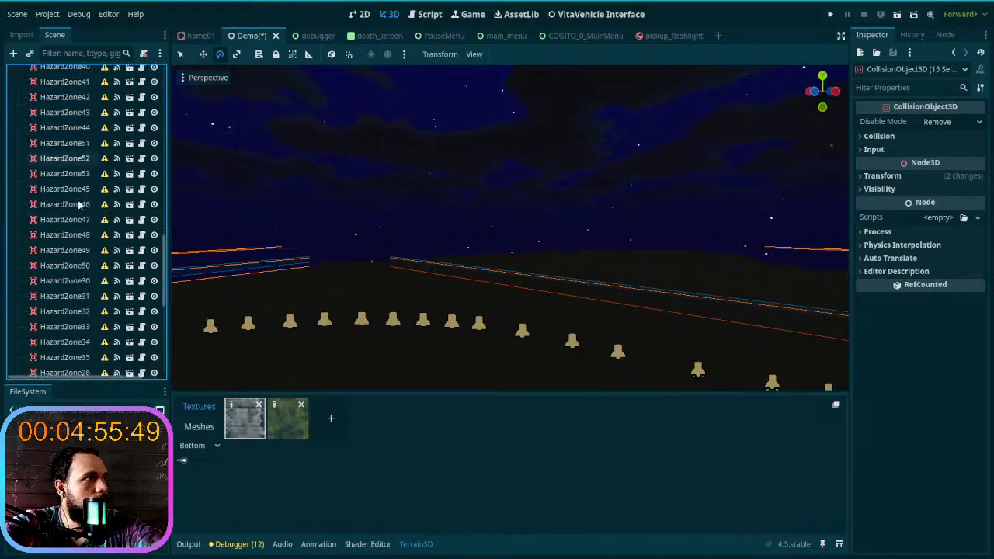
pyautogui.scroll(-5, 76, 220)
pyautogui.keyDown('shift'); pyautogui.click(75, 305); pyautogui.keyUp('shift')
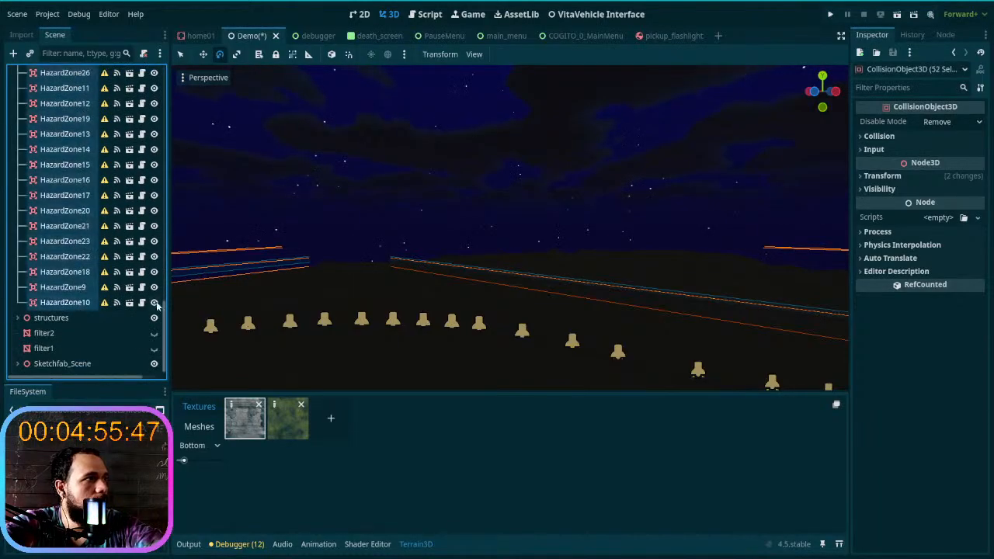
pyautogui.click(155, 302)
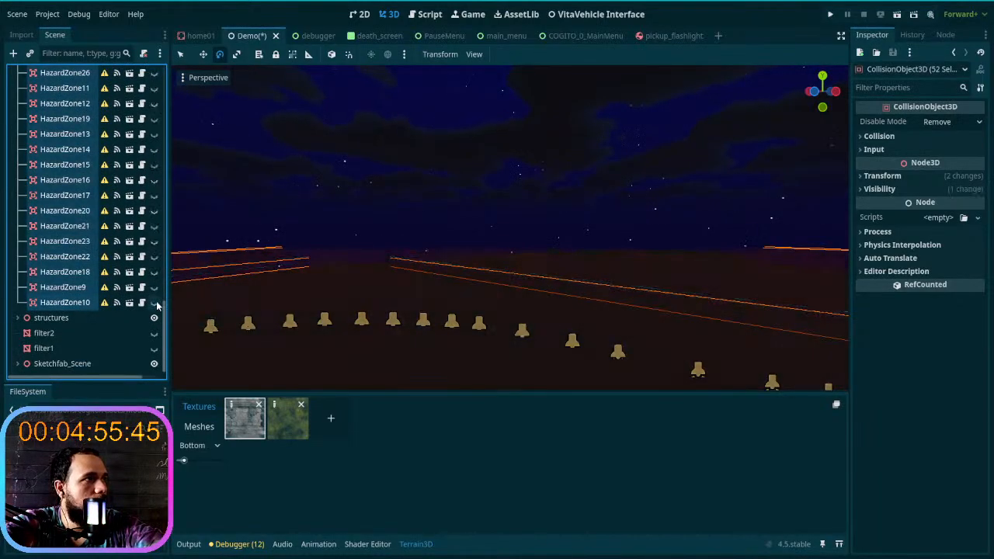
pyautogui.click(154, 304)
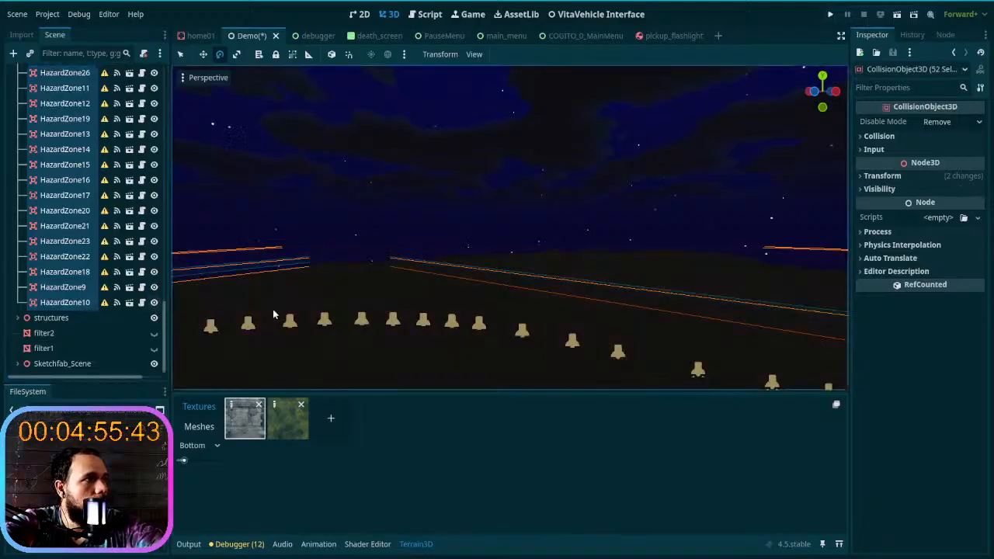
pyautogui.moveTo(273, 313); pyautogui.dragTo(388, 295, button='right')
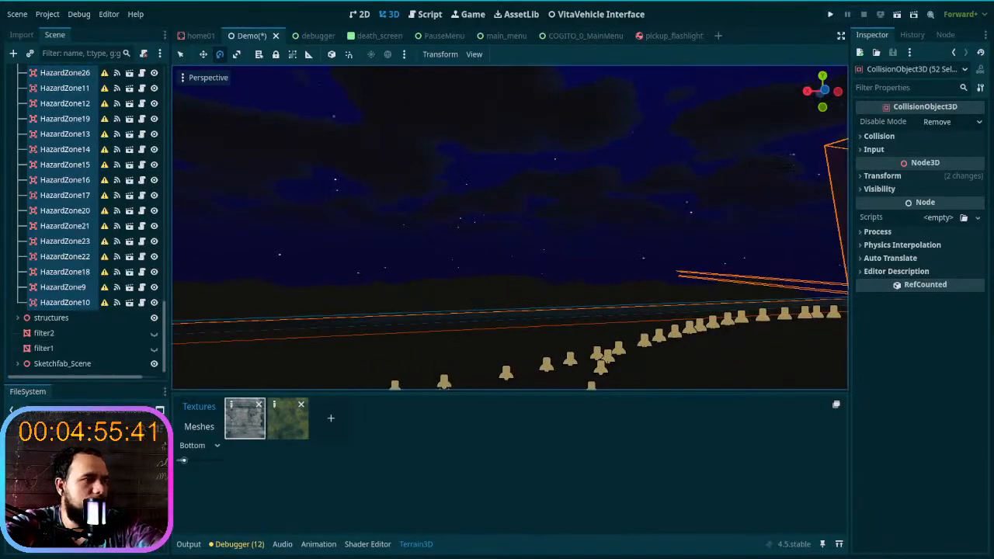
pyautogui.moveTo(389, 295); pyautogui.dragTo(652, 287, button='right')
pyautogui.press('w')
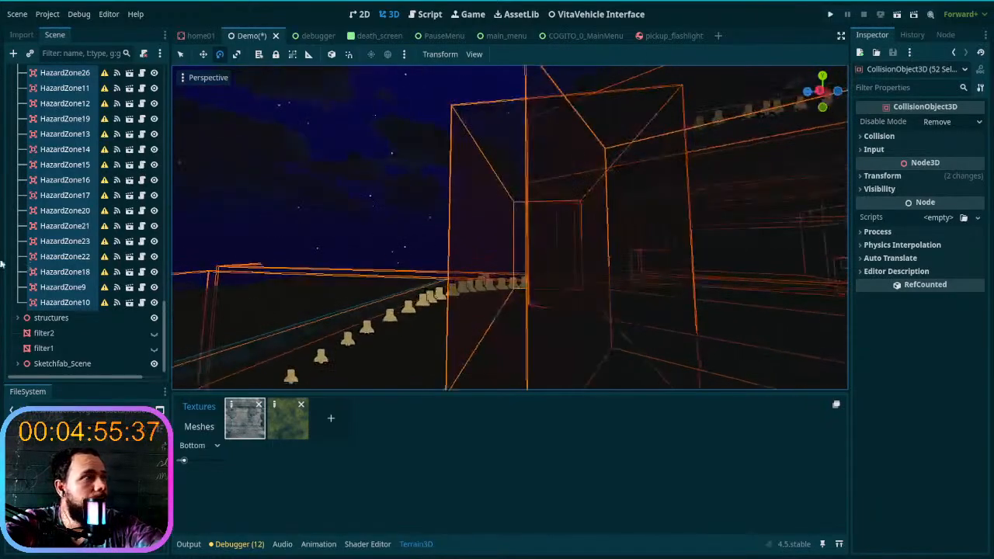
pyautogui.click(153, 303)
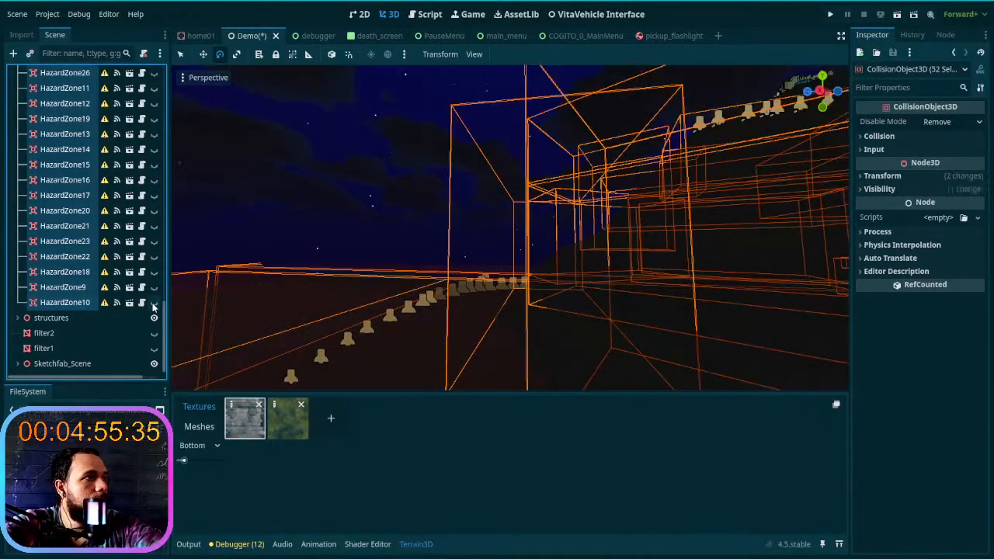
# - Select the hazard zones from HazardZone2 through HazardZone37 and hide them all together
pyautogui.click(89, 303)
pyautogui.scroll(3, 86, 306)
pyautogui.scroll(5, 86, 305)
pyautogui.click(73, 294)
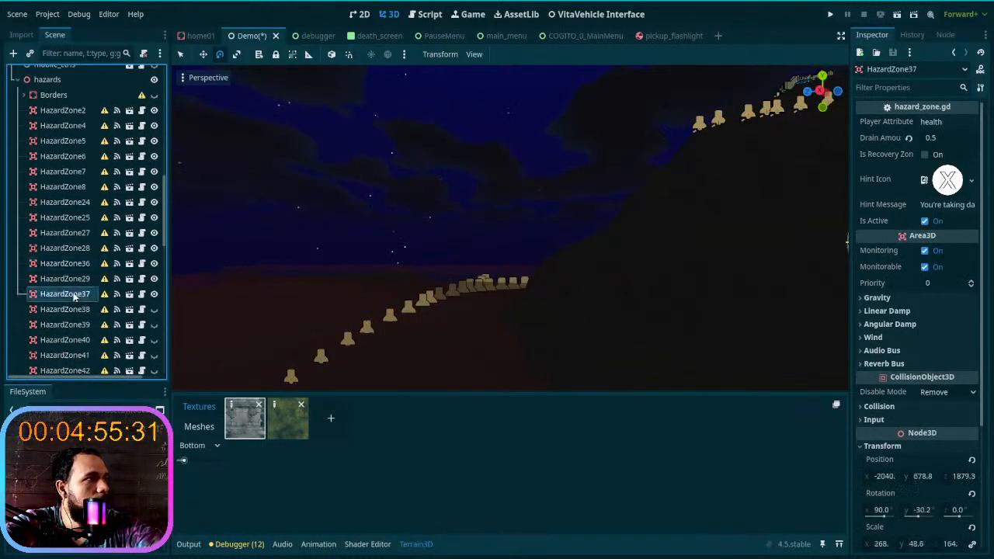
pyautogui.keyDown('shift'); pyautogui.click(54, 115); pyautogui.keyUp('shift')
pyautogui.click(154, 110)
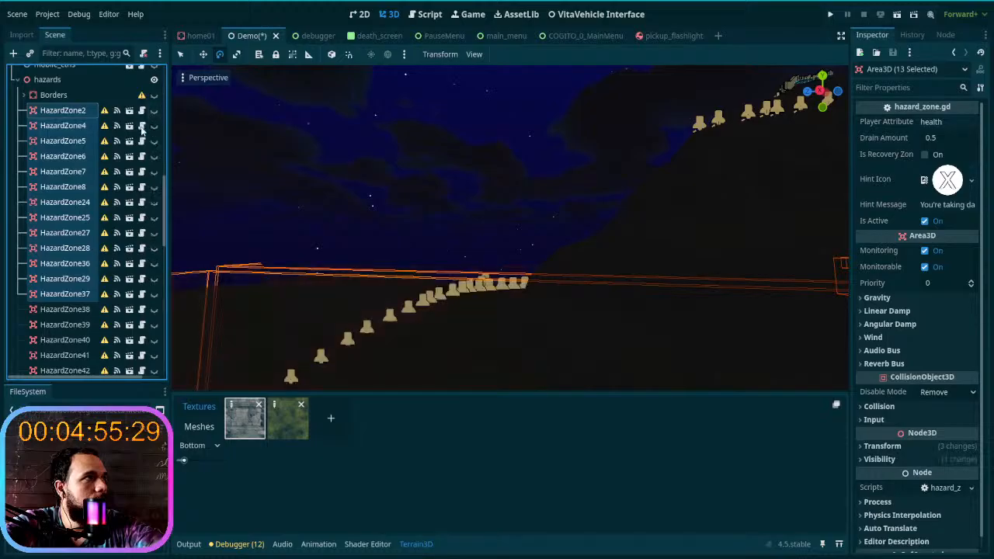
# - Make the Borders node visible in the hazards group
pyautogui.click(156, 97)
pyautogui.click(155, 96)
pyautogui.click(156, 97)
# - Examine the border walls around the terrain up close, picking wall1 in the scene
pyautogui.moveTo(313, 266); pyautogui.dragTo(349, 303, button='right')
pyautogui.press('w')
pyautogui.press('w')
pyautogui.press('w')
pyautogui.press('s')
pyautogui.click(350, 288)
pyautogui.press('w')
pyautogui.press('s')
pyautogui.press('w')
pyautogui.press('s')
pyautogui.press('w')
pyautogui.scroll(-3, 350, 302)
pyautogui.scroll(-12, 350, 302)
pyautogui.press('s')
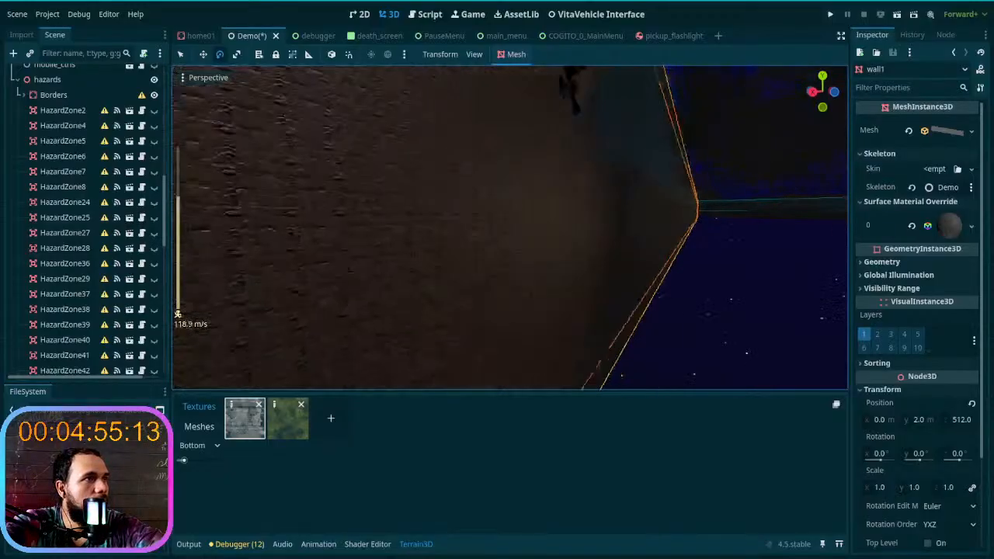
# - Expand Borders and inspect the properties of wall1 and its first collision shape
pyautogui.click(59, 97)
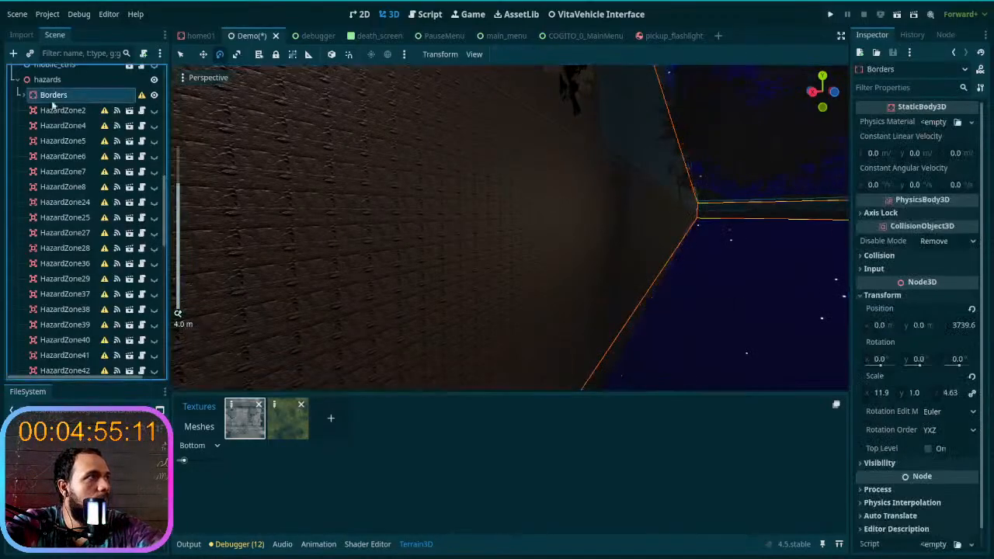
pyautogui.click(23, 95)
pyautogui.click(67, 110)
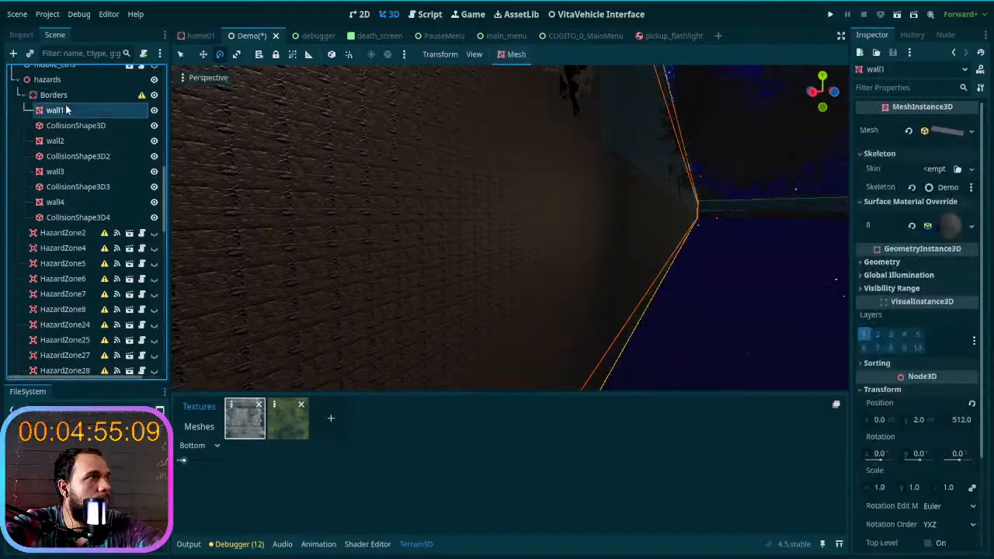
pyautogui.click(68, 126)
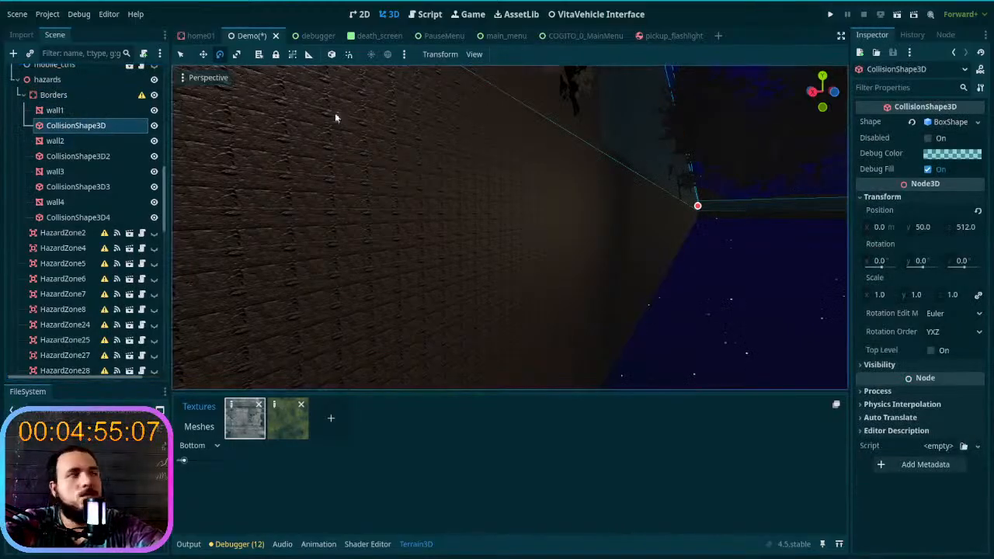
pyautogui.click(54, 111)
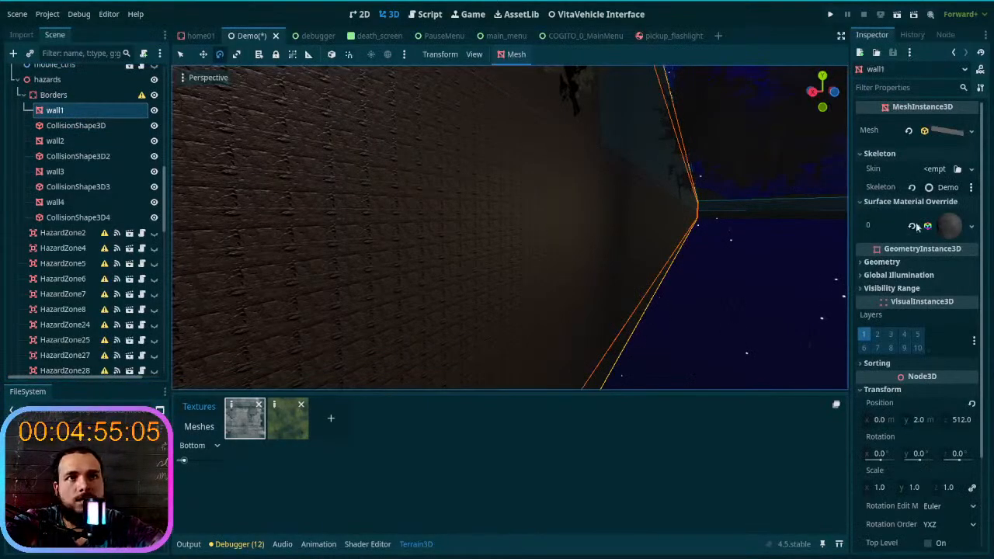
# - Set the Sampling filter of wall1's surface override material to Nearest, and try its Repeat option off and on
pyautogui.click(970, 226)
pyautogui.click(946, 225)
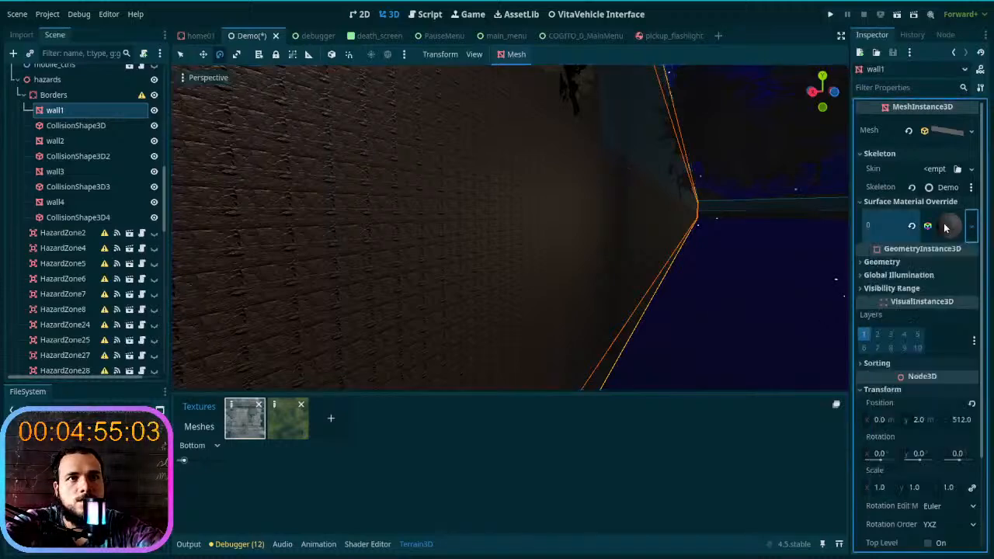
pyautogui.click(944, 226)
pyautogui.scroll(-6, 926, 311)
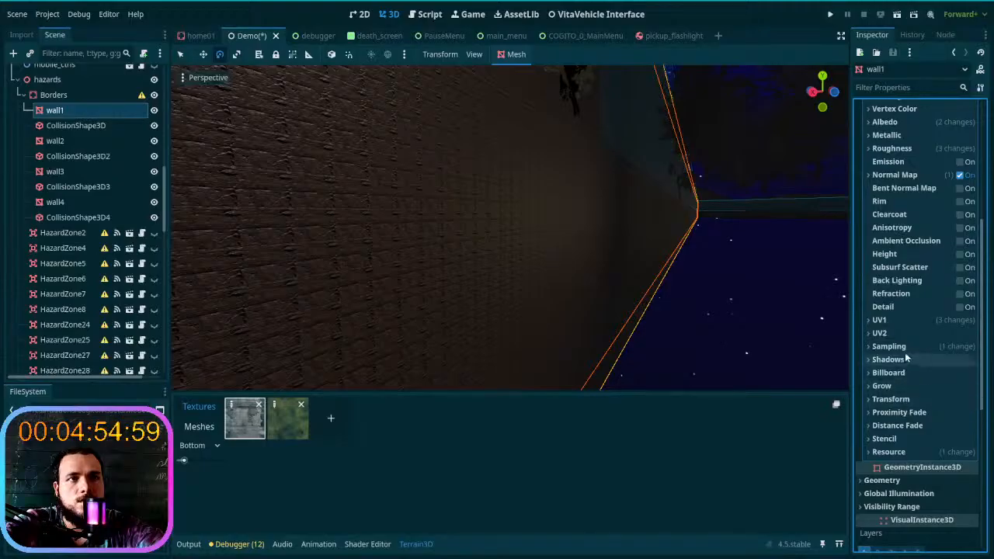
pyautogui.click(905, 350)
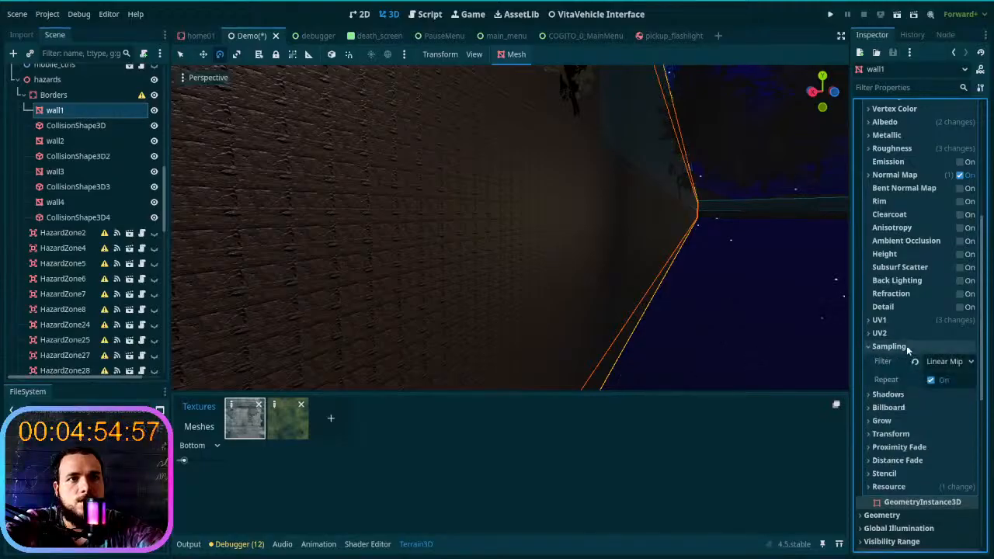
pyautogui.click(937, 364)
pyautogui.press('Escape')
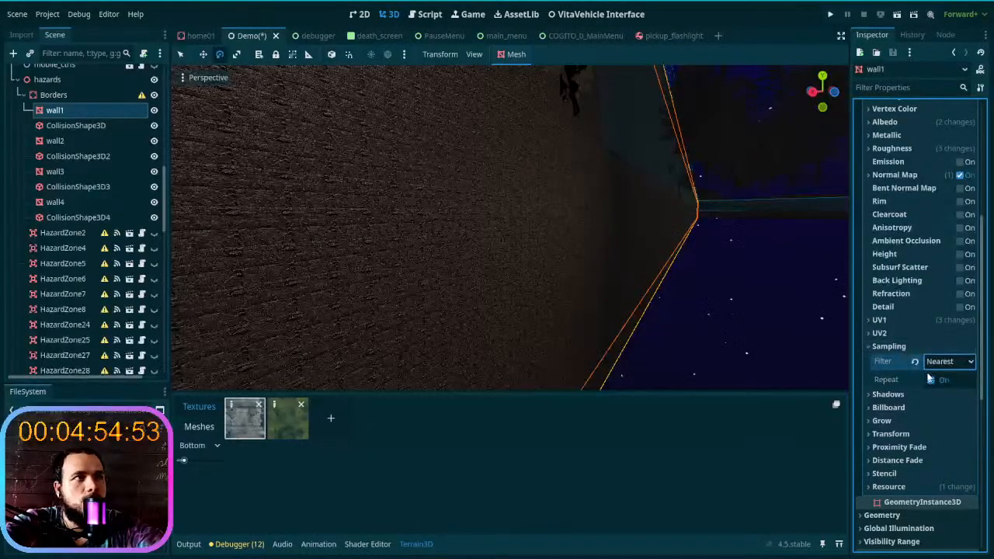
pyautogui.click(931, 380)
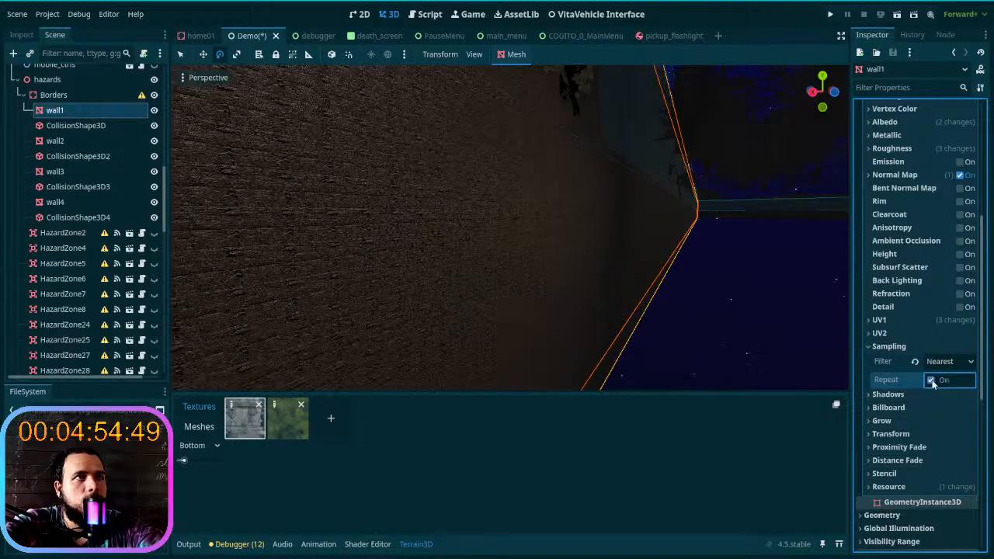
pyautogui.click(932, 380)
# - Examine the border wall's texture up close and along its length from both directions
pyautogui.press('w')
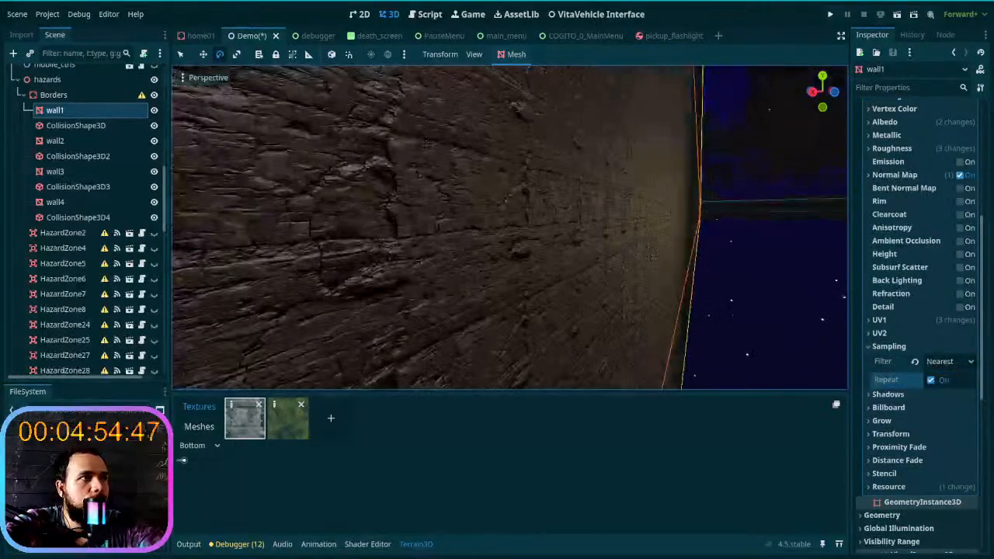
pyautogui.moveTo(510, 227); pyautogui.dragTo(187, 225, button='right')
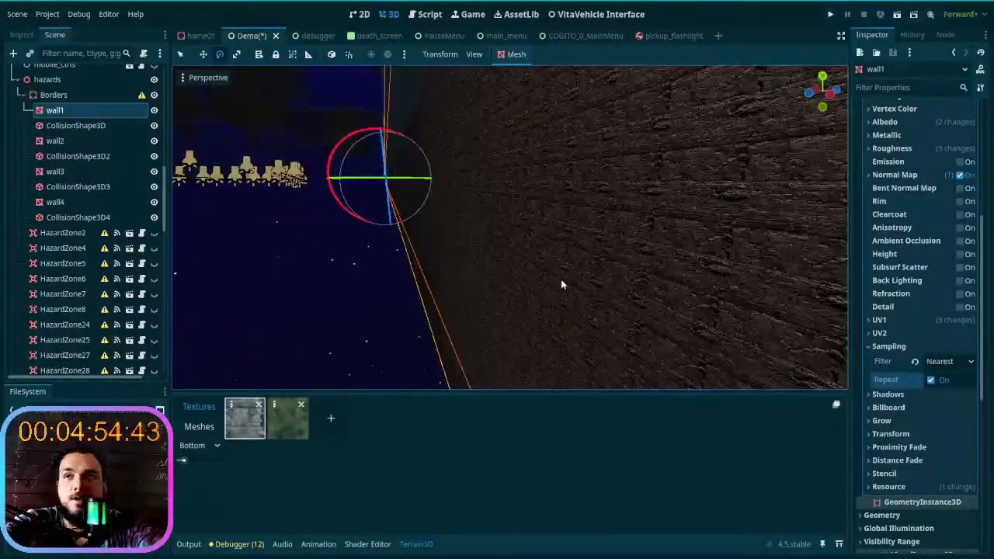
pyautogui.moveTo(564, 277); pyautogui.dragTo(572, 278, button='right')
pyautogui.scroll(-3, 573, 278)
pyautogui.press('w')
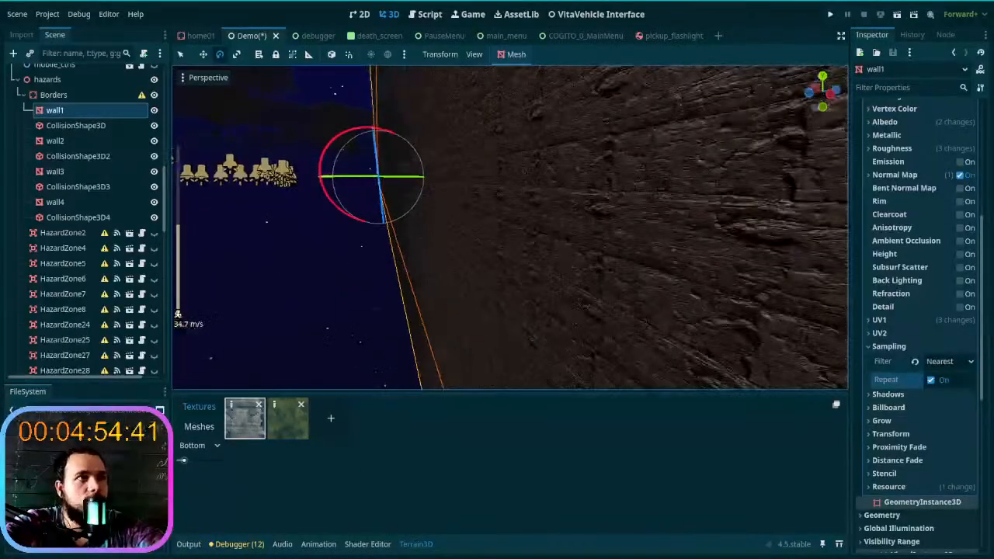
pyautogui.scroll(-4, 573, 278)
pyautogui.press('w')
pyautogui.press('s')
# - Examine the lamp-lined trails and surrounding terrain from the border wall, from ground level and from above
pyautogui.moveTo(573, 278); pyautogui.dragTo(496, 230, button='right')
pyautogui.scroll(-18, 573, 278)
pyautogui.scroll(10, 403, 231)
pyautogui.press('w')
pyautogui.scroll(20, 403, 230)
pyautogui.scroll(4, 466, 174)
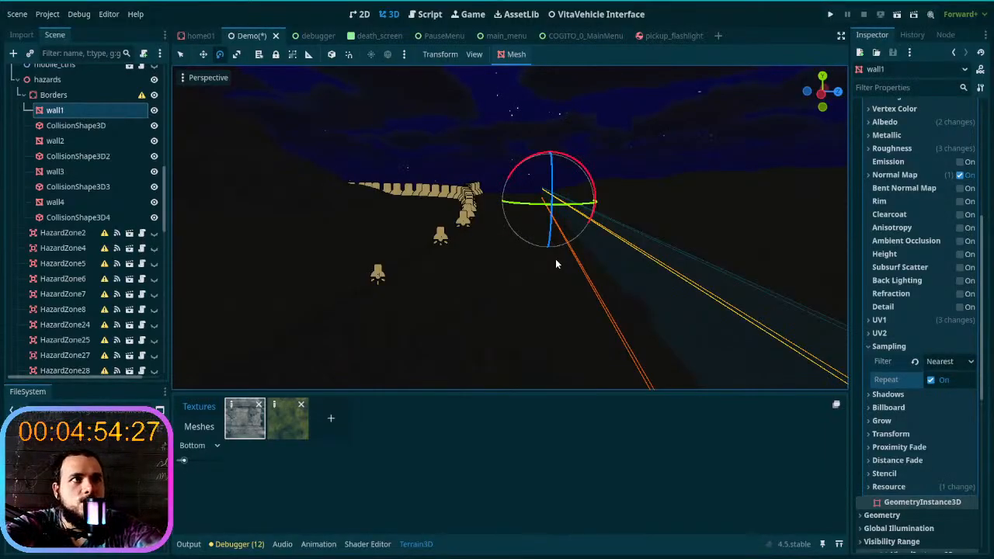
pyautogui.moveTo(566, 254); pyautogui.dragTo(563, 227, button='right')
pyautogui.press('w')
pyautogui.scroll(3, 409, 220)
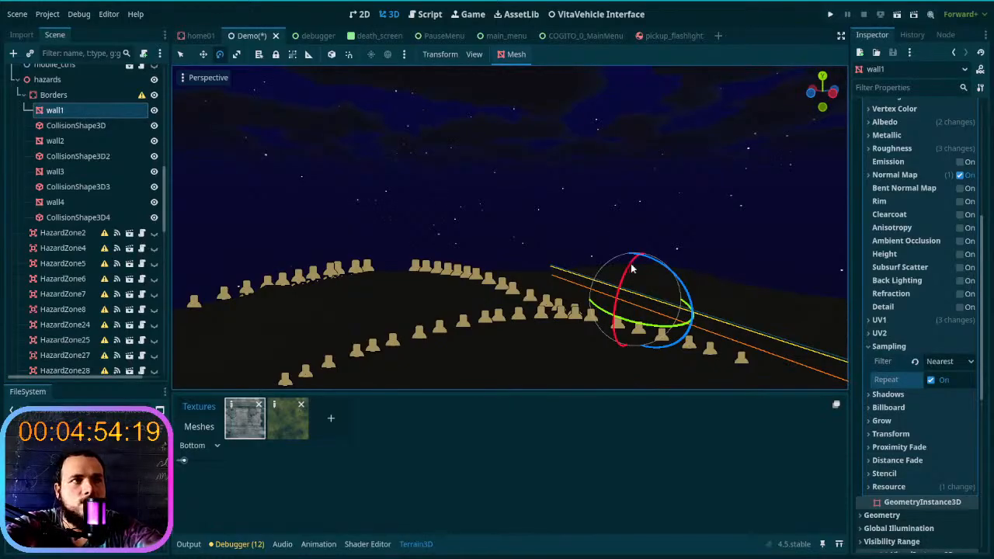
pyautogui.moveTo(626, 349)
pyautogui.mouseDown(button='right')
pyautogui.moveTo(482, 359)
pyautogui.moveTo(462, 349)
pyautogui.moveTo(521, 341)
pyautogui.moveTo(450, 334)
pyautogui.moveTo(474, 358)
pyautogui.moveTo(489, 336)
pyautogui.moveTo(623, 347)
pyautogui.mouseUp(button='right')
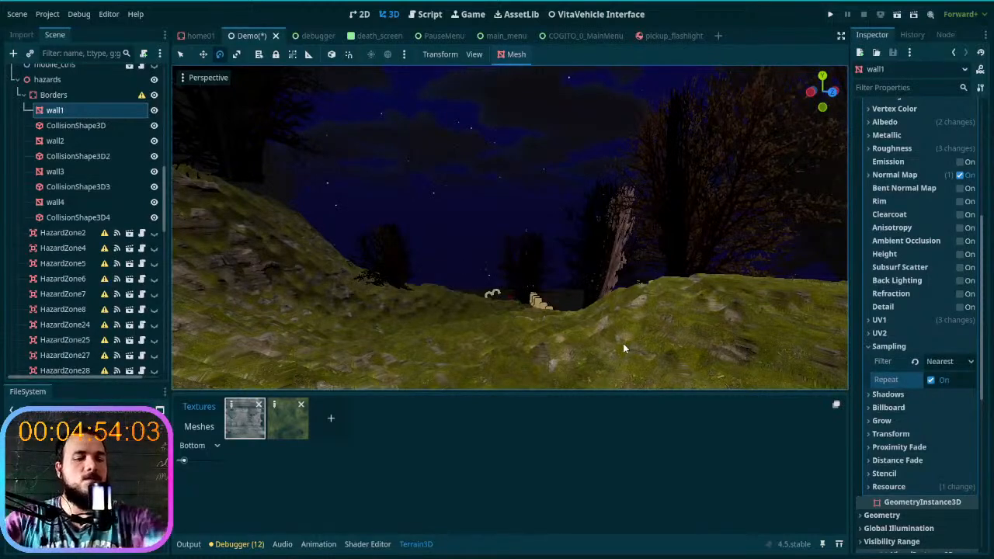
pyautogui.moveTo(623, 348)
pyautogui.mouseDown(button='right')
pyautogui.moveTo(633, 354)
pyautogui.moveTo(624, 343)
pyautogui.mouseUp(button='right')
pyautogui.press('s')
pyautogui.press('w')
pyautogui.press('w')
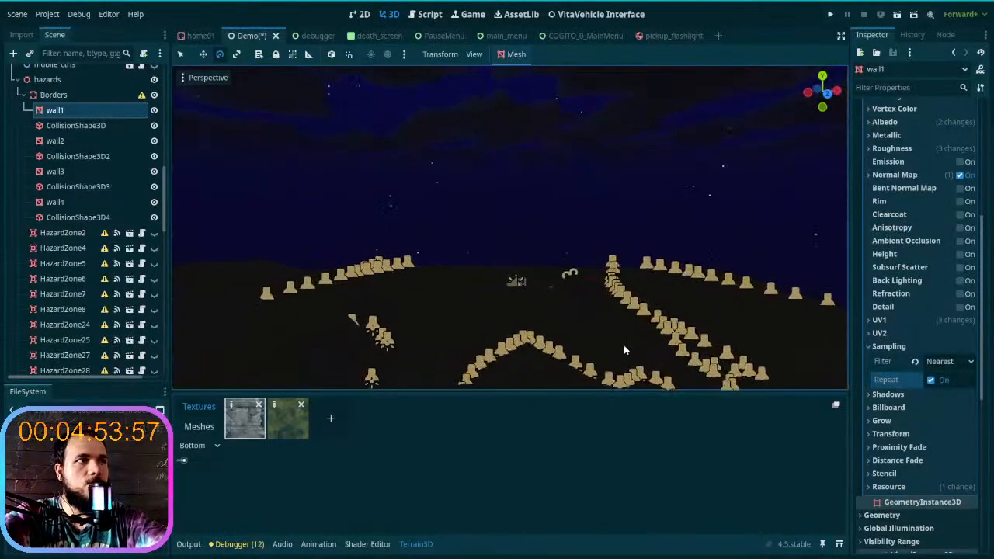
# - Select the Player node, and collapse Player and hazards in the scene tree
pyautogui.scroll(10, 126, 238)
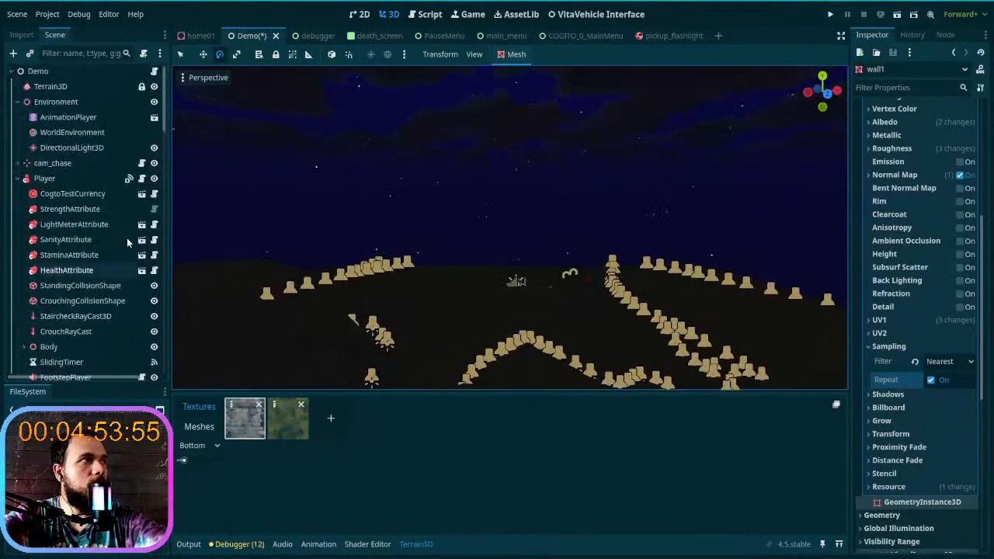
pyautogui.click(72, 182)
pyautogui.click(18, 180)
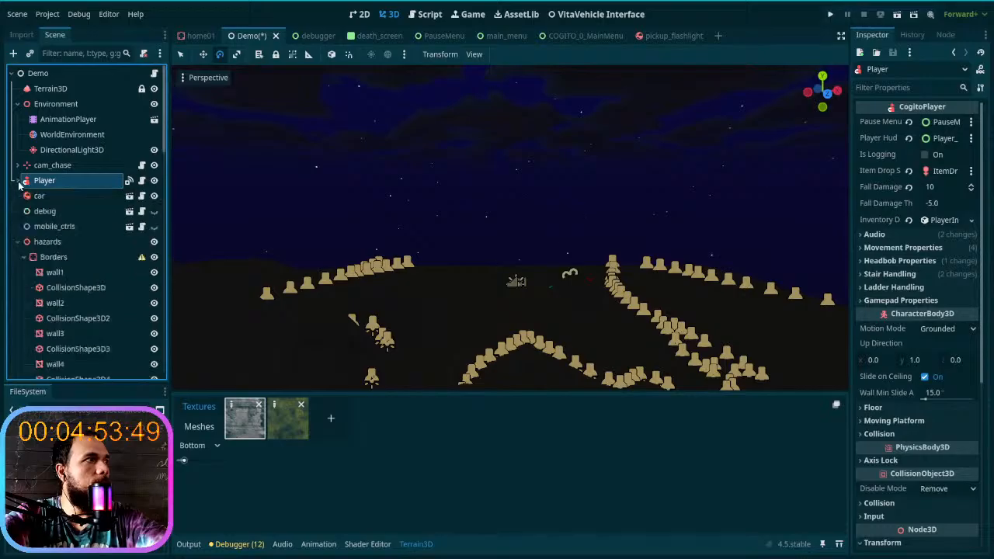
pyautogui.click(18, 241)
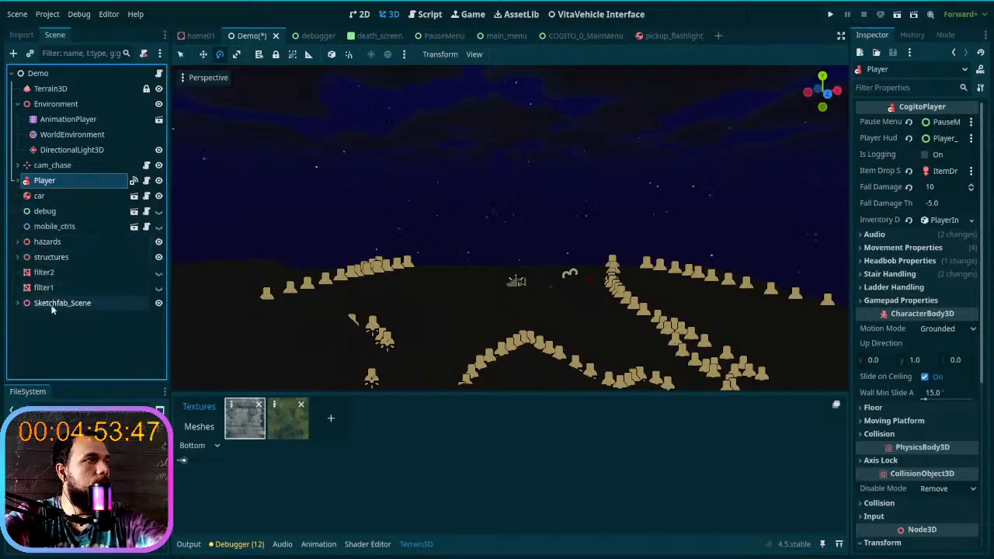
# - Focus the view on the Player and survey the lamp trails and distant terrain from several directions
pyautogui.press('f')
pyautogui.moveTo(510, 227); pyautogui.dragTo(726, 221, button='right')
pyautogui.scroll(3, 509, 227)
pyautogui.press('w')
pyautogui.press('s')
pyautogui.press('w')
pyautogui.press('w')
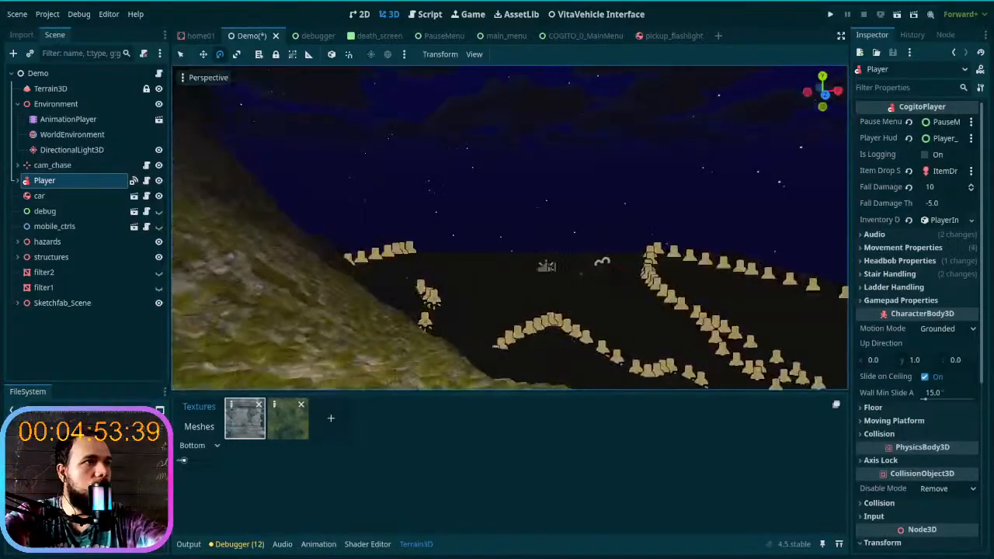
pyautogui.press('w')
pyautogui.moveTo(403, 330)
pyautogui.mouseDown(button='right')
pyautogui.moveTo(481, 326)
pyautogui.moveTo(403, 329)
pyautogui.mouseUp(button='right')
pyautogui.press('w')
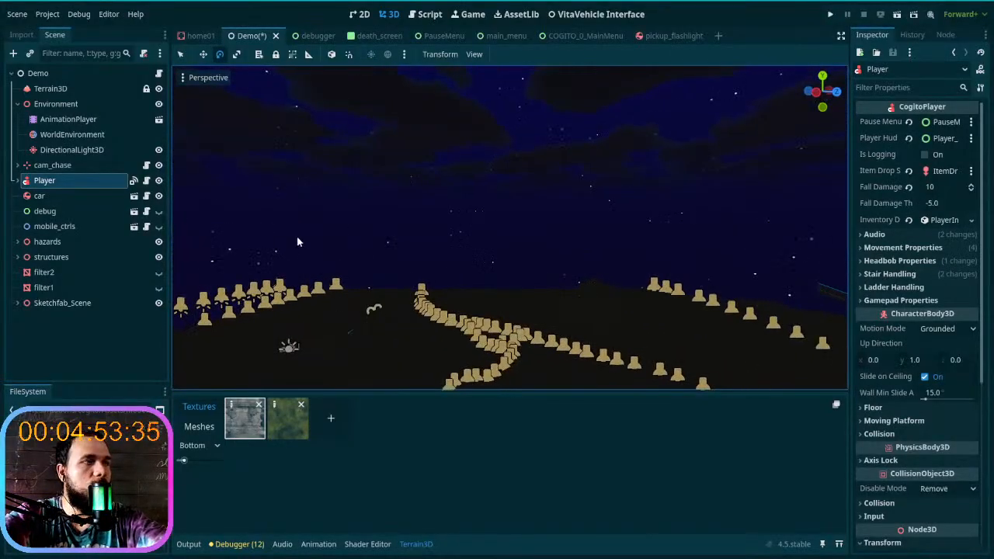
pyautogui.moveTo(534, 233)
pyautogui.mouseDown(button='right')
pyautogui.moveTo(738, 231)
pyautogui.moveTo(505, 234)
pyautogui.moveTo(528, 235)
pyautogui.moveTo(555, 260)
pyautogui.moveTo(547, 233)
pyautogui.mouseUp(button='right')
pyautogui.press('w')
pyautogui.press('w')
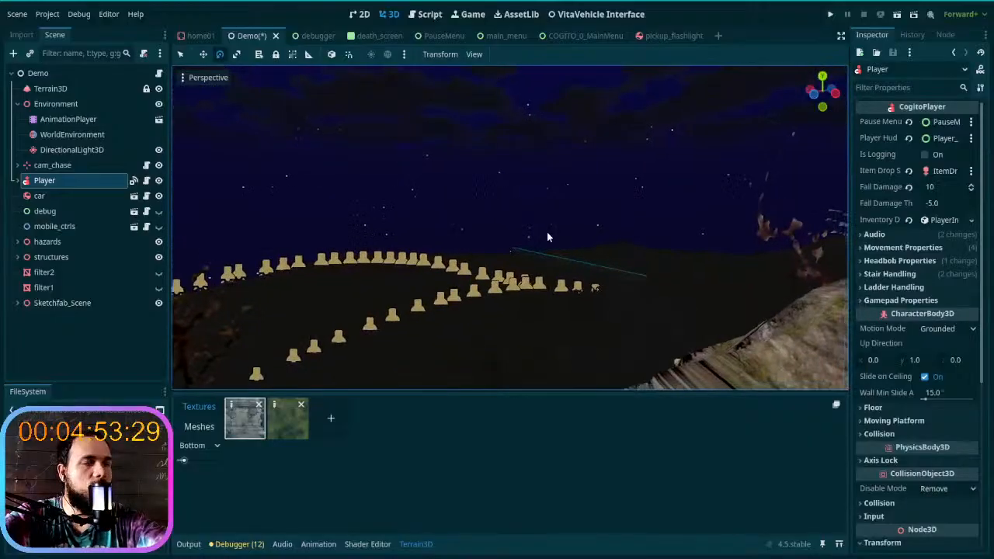
pyautogui.moveTo(509, 227); pyautogui.dragTo(474, 191, button='right')
pyautogui.moveTo(614, 267); pyautogui.dragTo(555, 271, button='right')
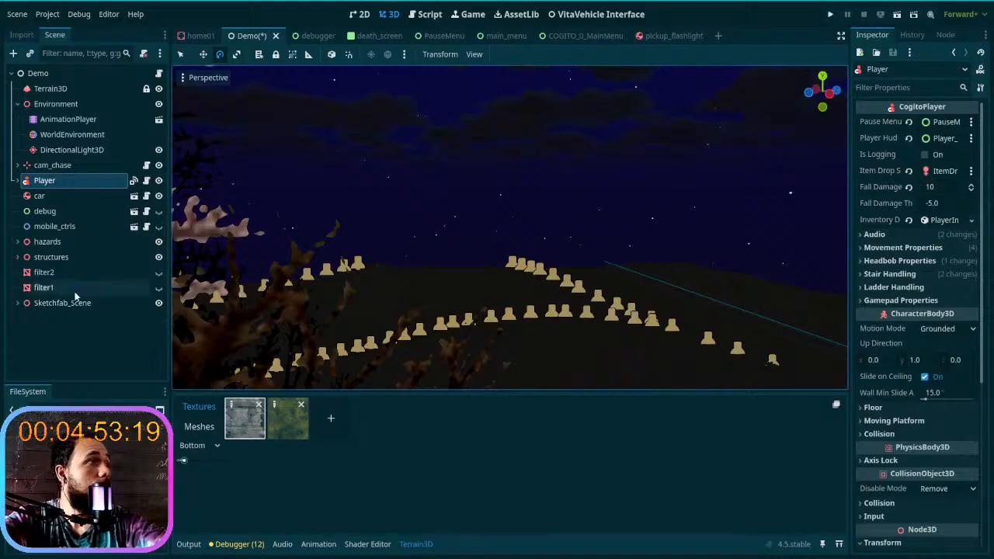
# - Open WorldEnvironment's Fog settings and examine the darkened distant terrain beside the border
pyautogui.click(74, 134)
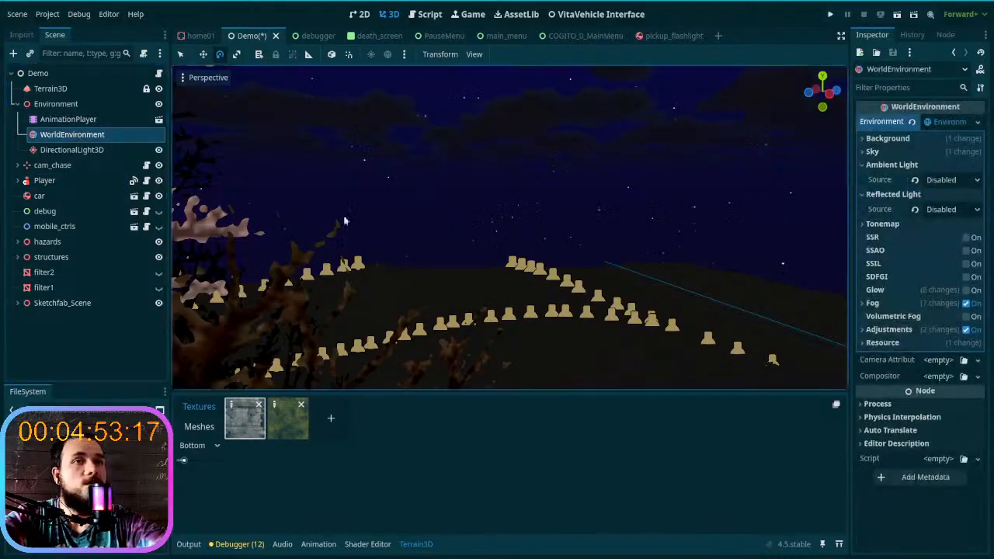
pyautogui.click(917, 303)
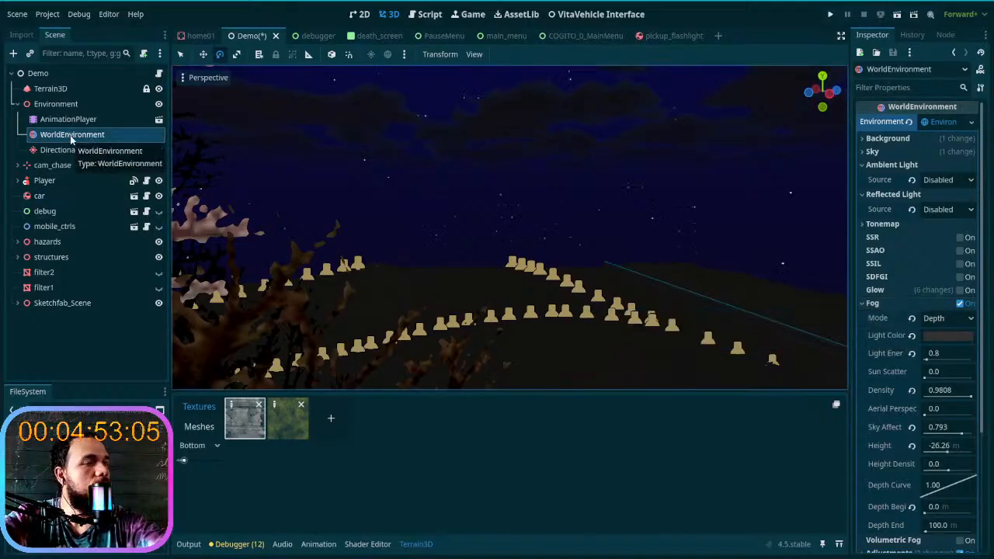
pyautogui.press('w')
pyautogui.moveTo(689, 256); pyautogui.dragTo(308, 229, button='right')
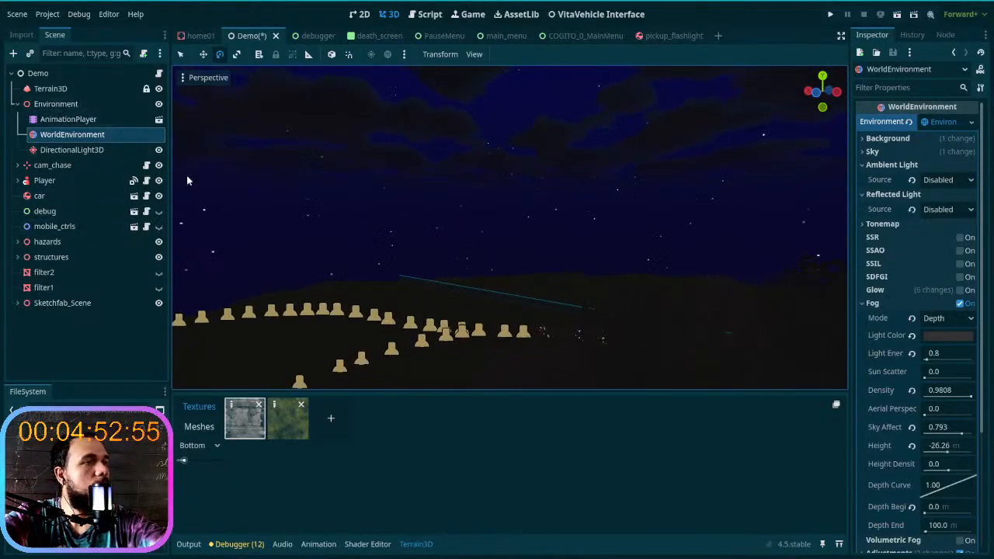
pyautogui.press('w')
pyautogui.moveTo(466, 233); pyautogui.dragTo(486, 248, button='right')
pyautogui.scroll(3, 476, 239)
pyautogui.moveTo(595, 300)
pyautogui.mouseDown(button='right')
pyautogui.moveTo(536, 285)
pyautogui.moveTo(594, 300)
pyautogui.mouseUp(button='right')
pyautogui.click(592, 303)
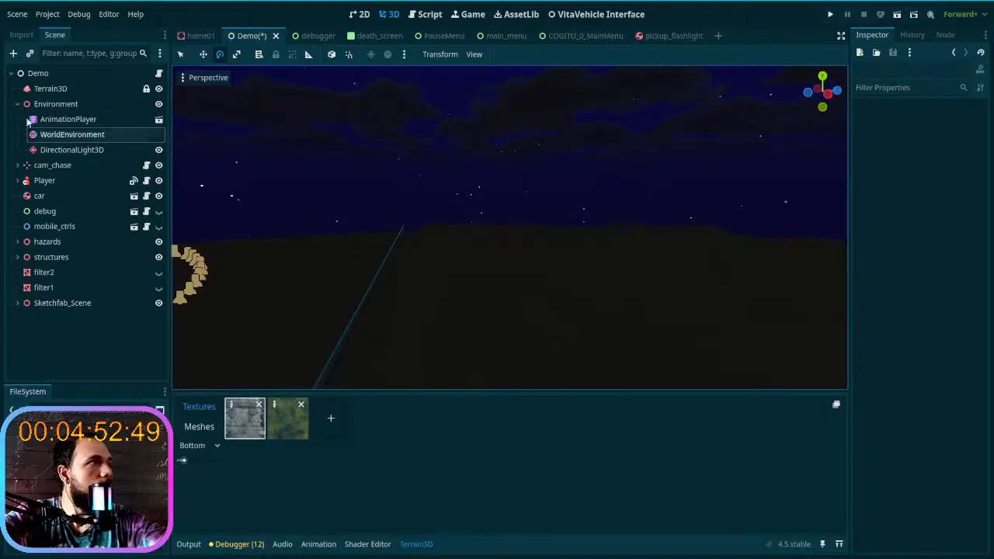
# - Select Terrain3D and review its Rendering and Regions settings
pyautogui.click(51, 89)
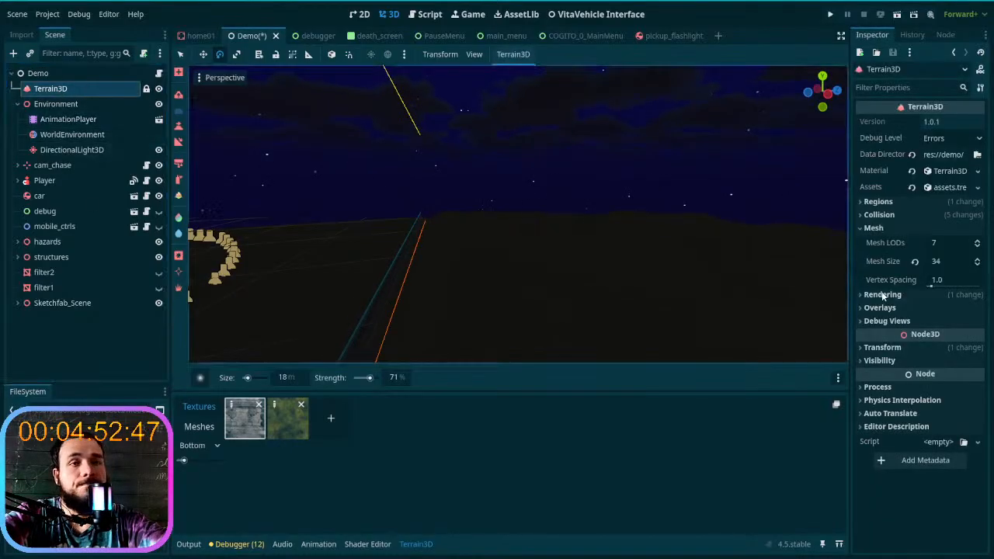
pyautogui.click(916, 299)
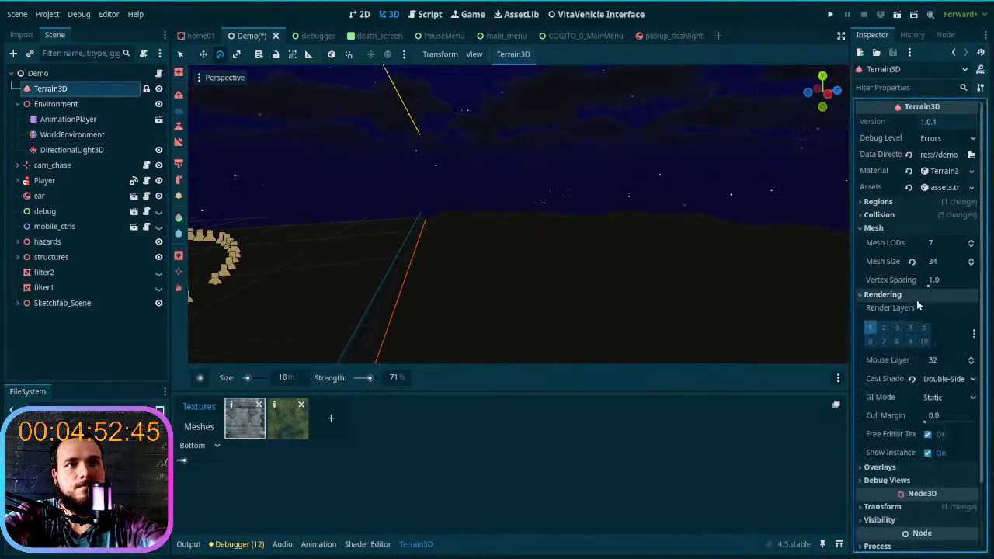
pyautogui.click(917, 298)
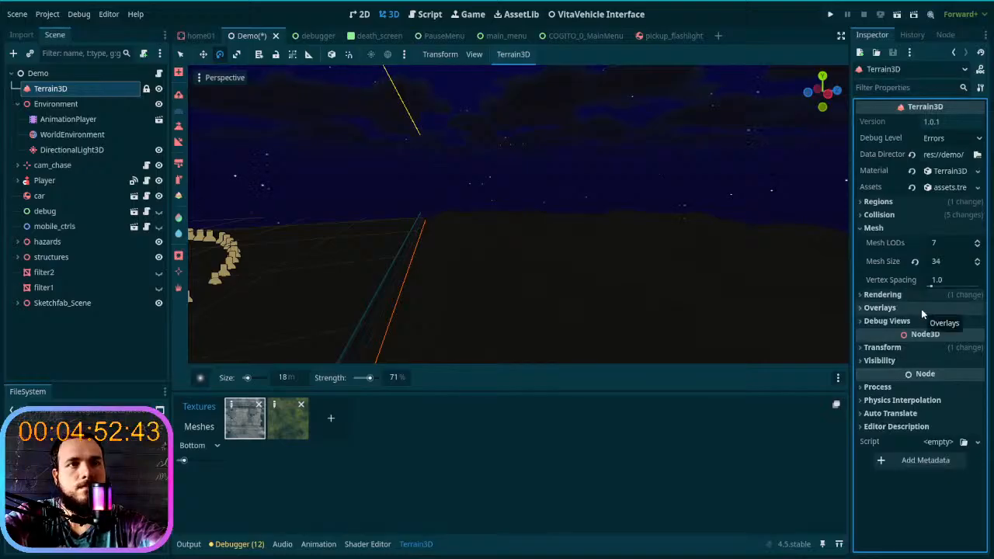
pyautogui.click(895, 202)
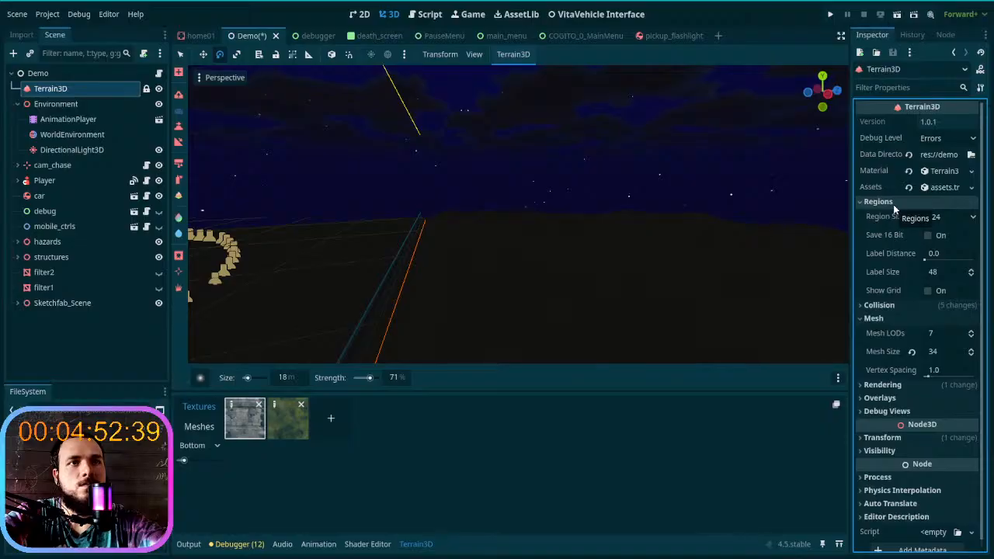
pyautogui.click(894, 206)
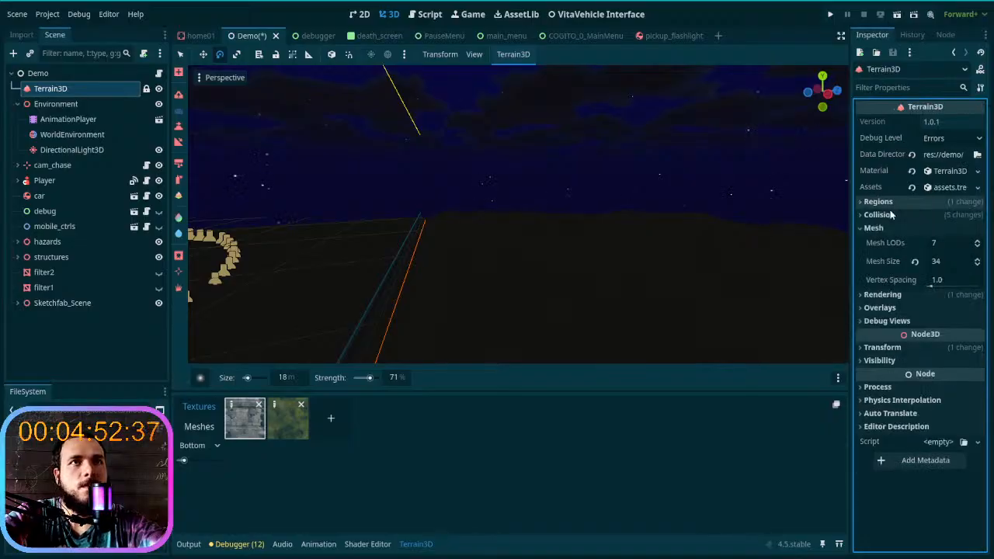
# - Review Terrain3D's Collision, Regions, Overlays, Debug Views and Transform settings, collapsing each section including Mesh
pyautogui.click(892, 216)
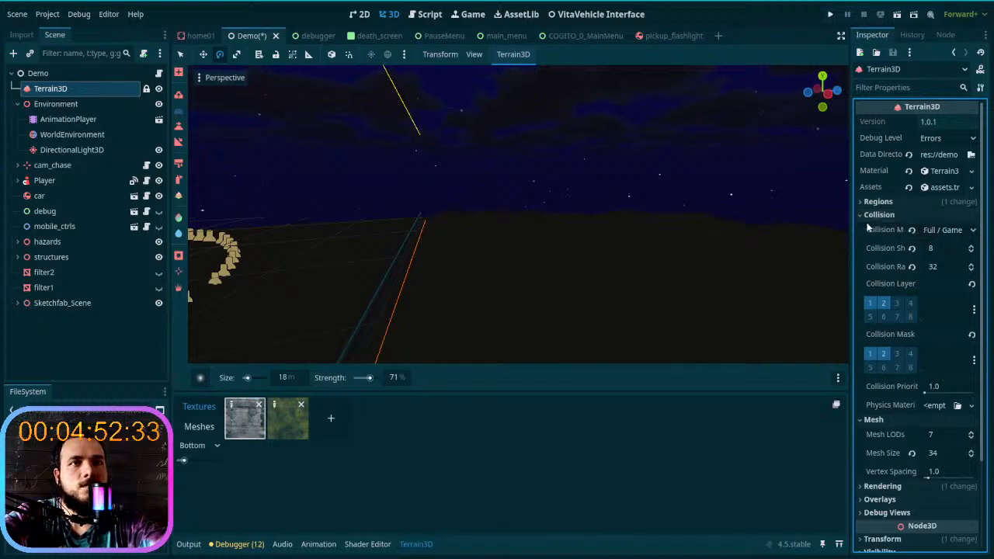
pyautogui.moveTo(867, 225)
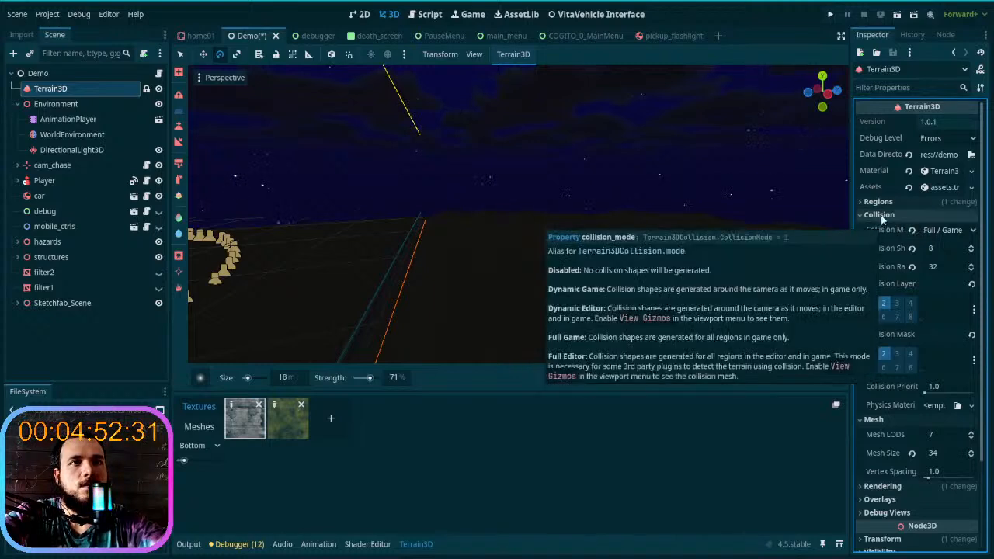
pyautogui.click(881, 217)
pyautogui.click(880, 204)
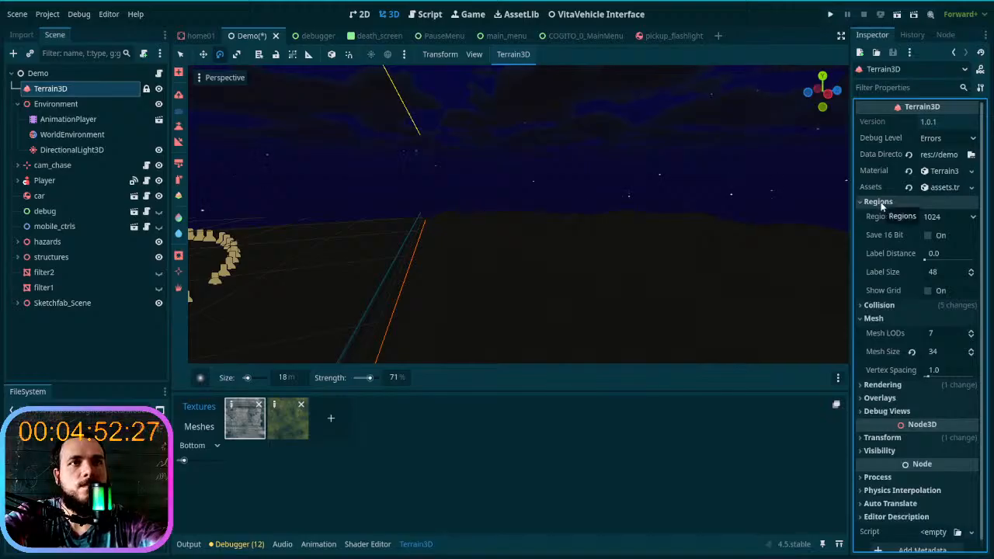
pyautogui.click(880, 204)
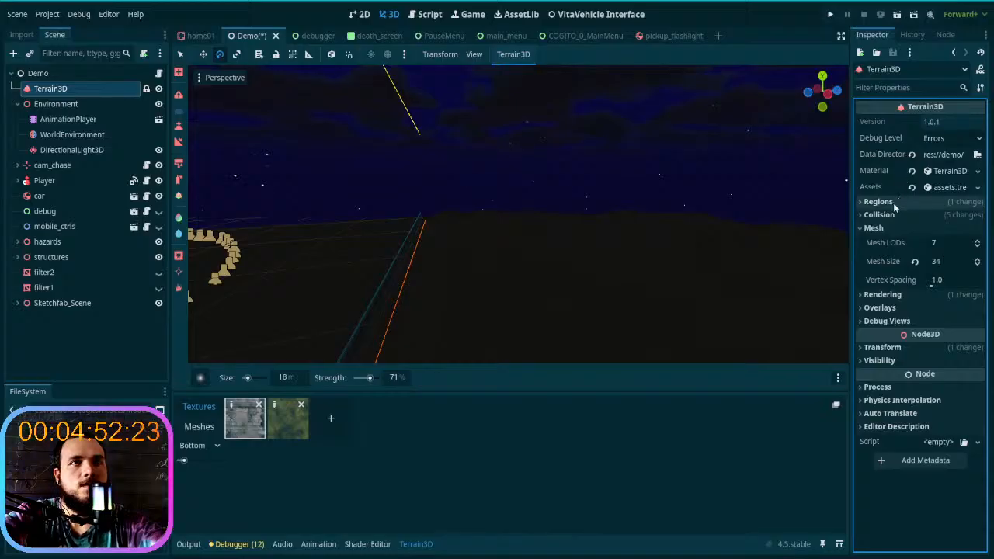
pyautogui.click(894, 228)
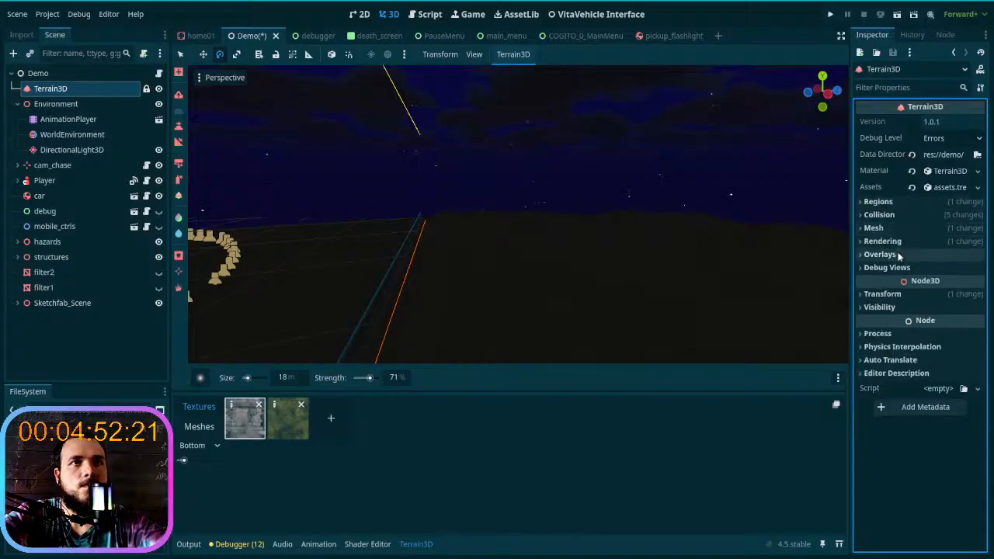
pyautogui.click(893, 254)
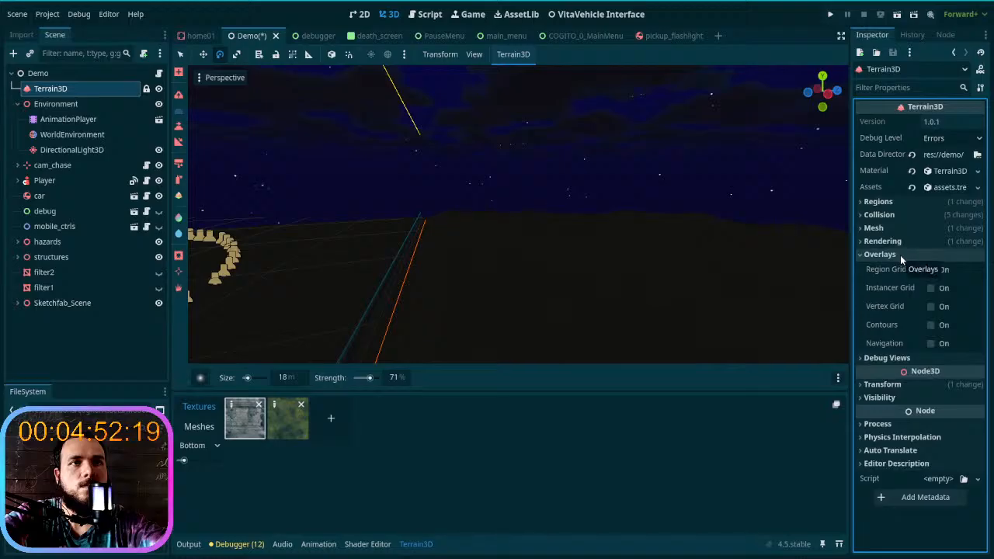
pyautogui.click(901, 254)
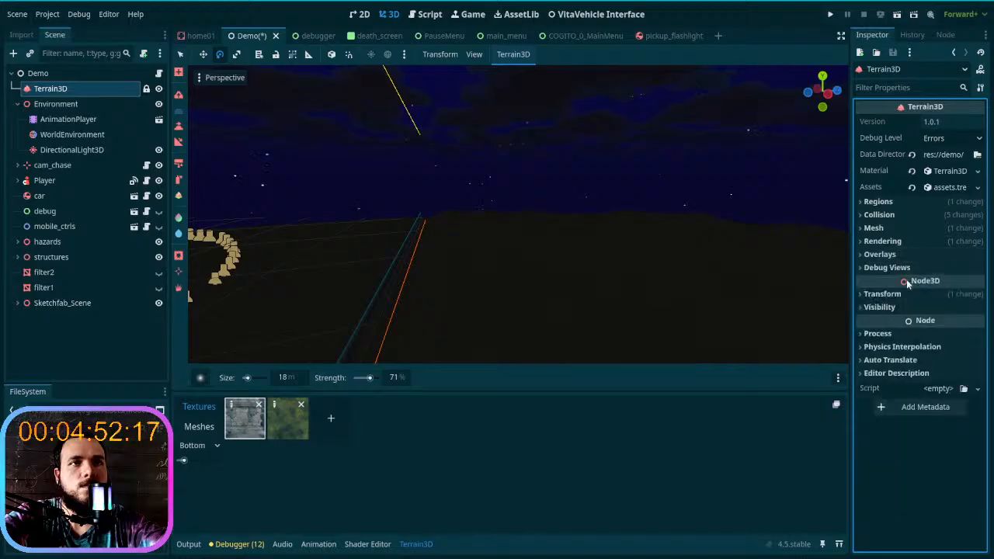
pyautogui.click(906, 268)
pyautogui.click(906, 268)
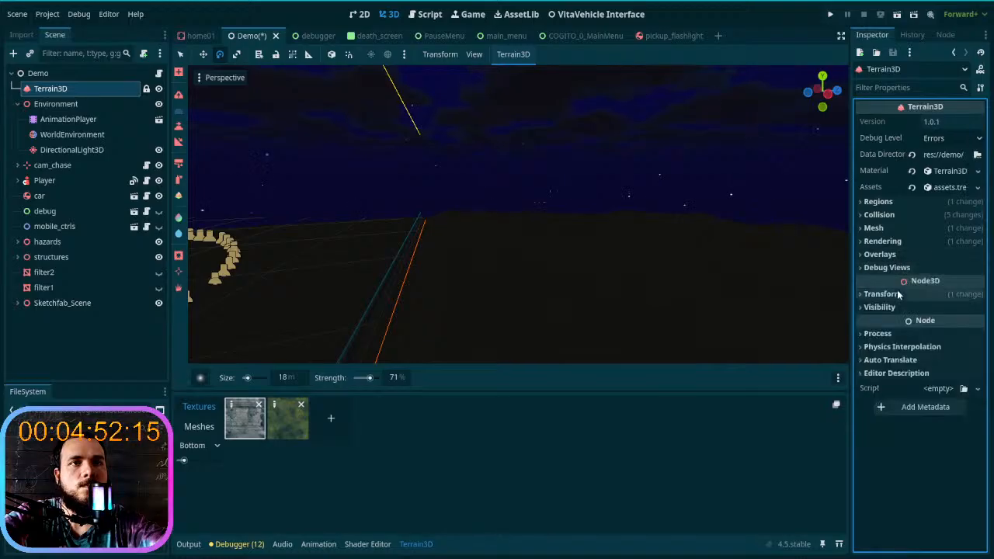
pyautogui.click(893, 295)
pyautogui.click(893, 299)
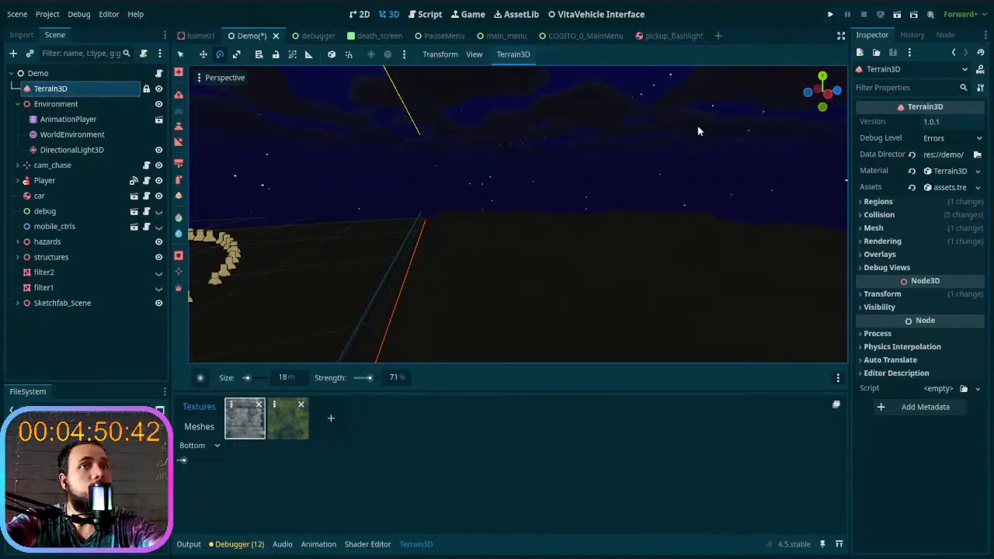
# - Try a Cull Margin of about 7491 in Terrain3D's Rendering settings, and reset it to its default
pyautogui.click(918, 239)
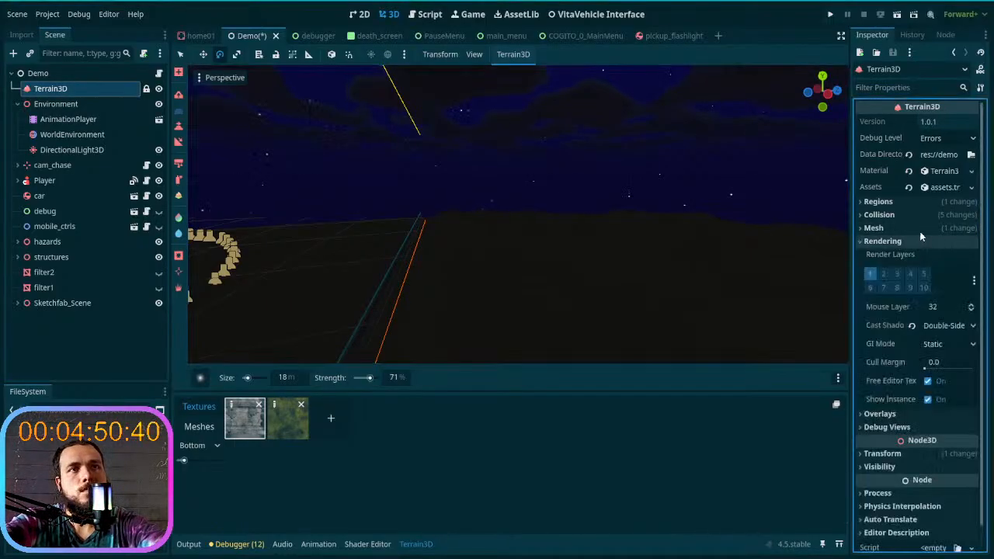
pyautogui.moveTo(930, 368); pyautogui.dragTo(961, 372)
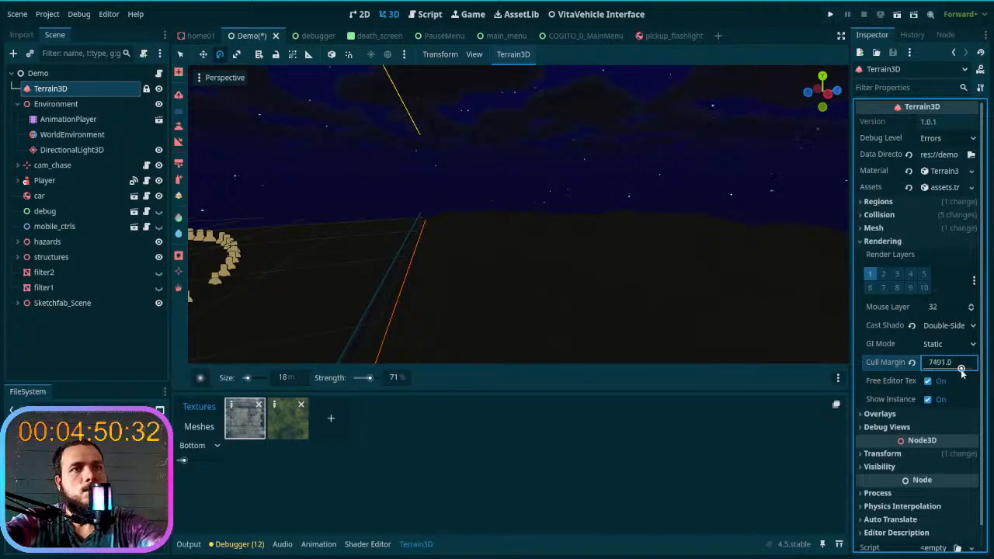
pyautogui.click(912, 363)
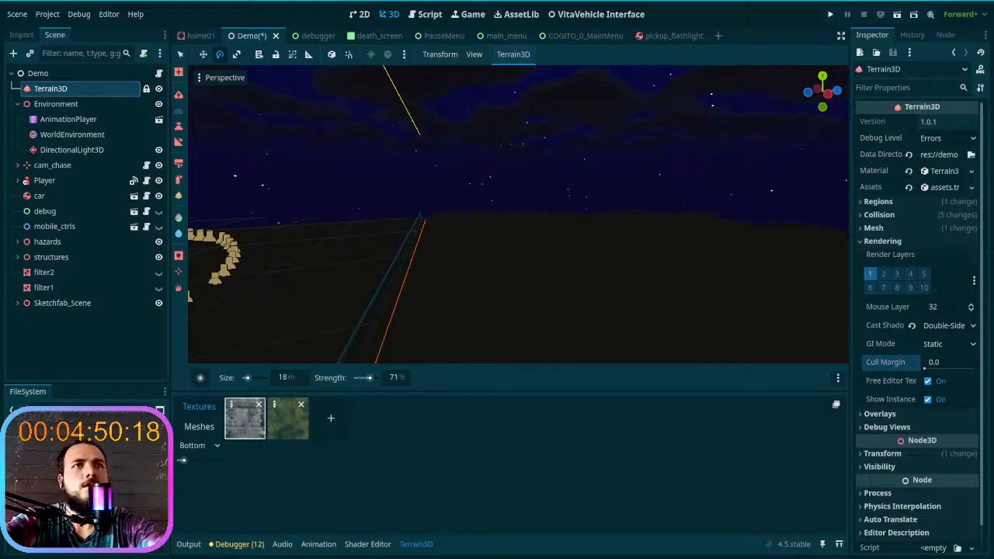
pyautogui.click(868, 241)
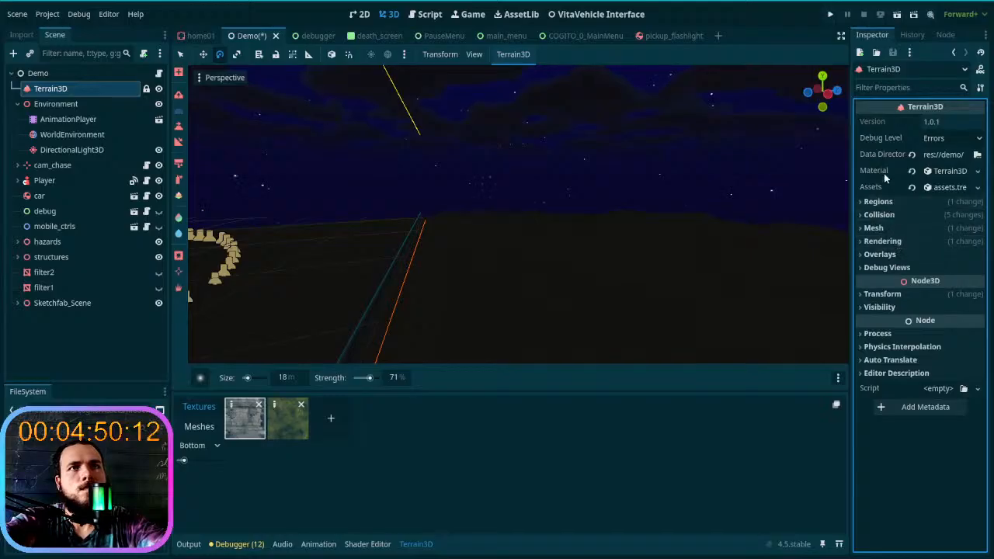
# - Open the Terrain3D material, try World Background None while viewing the border, and restore it to Noise
pyautogui.click(940, 171)
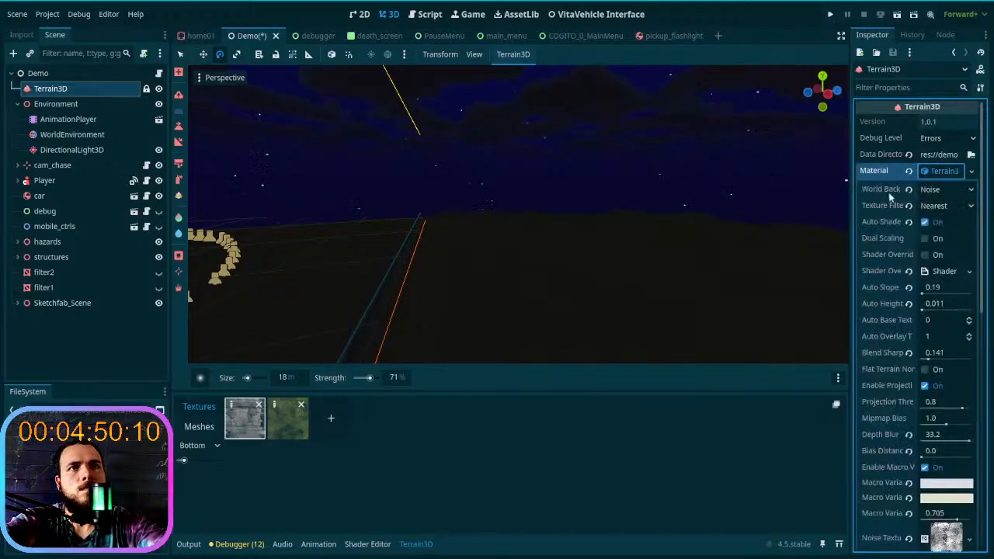
pyautogui.click(941, 190)
pyautogui.click(942, 206)
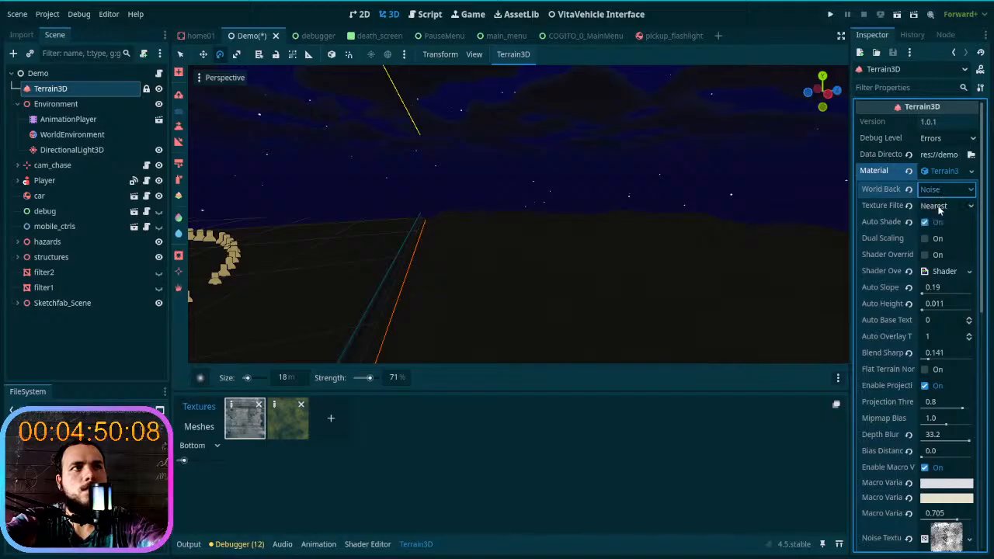
pyautogui.moveTo(577, 217); pyautogui.dragTo(674, 166, button='right')
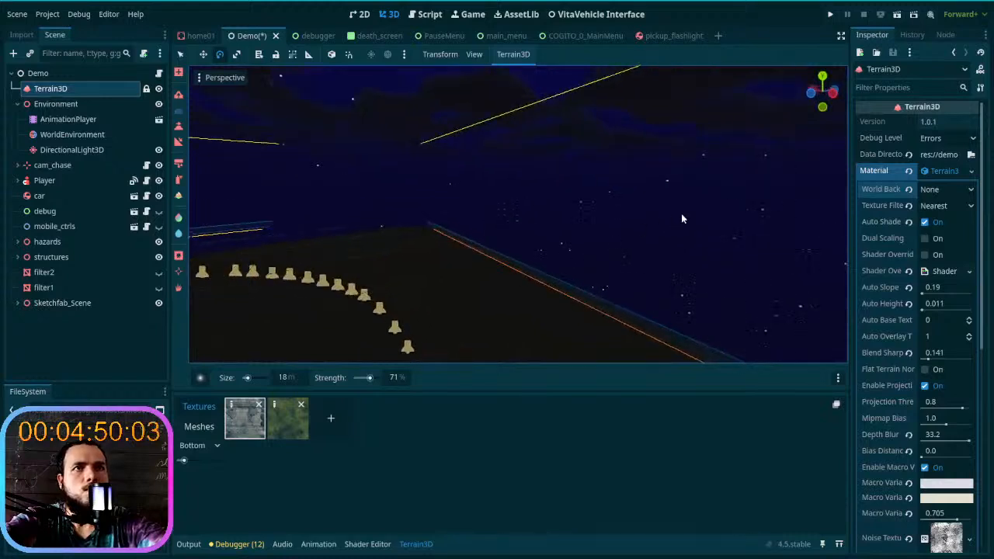
pyautogui.click(939, 192)
pyautogui.click(943, 234)
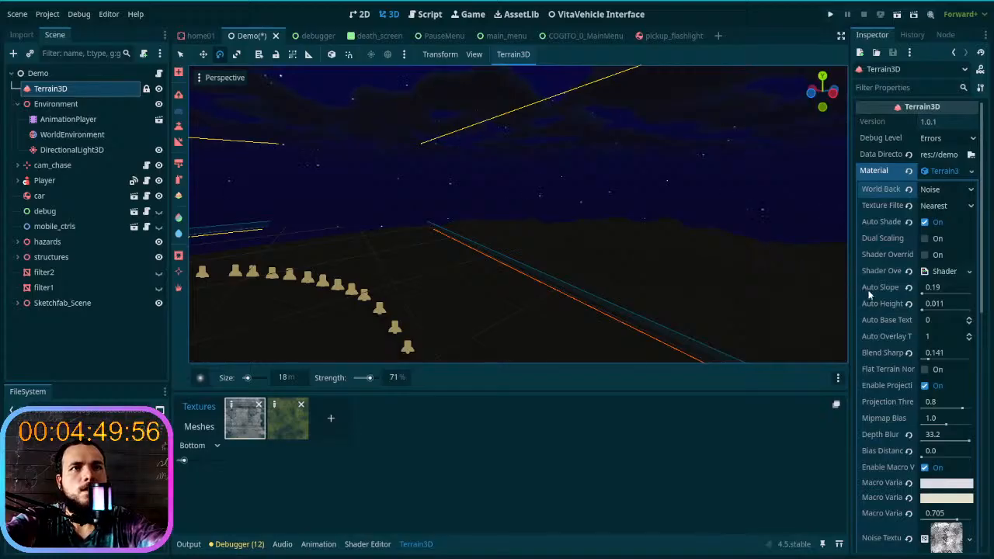
# - Set the terrain material's Bias Distance to 512
pyautogui.scroll(-4, 869, 294)
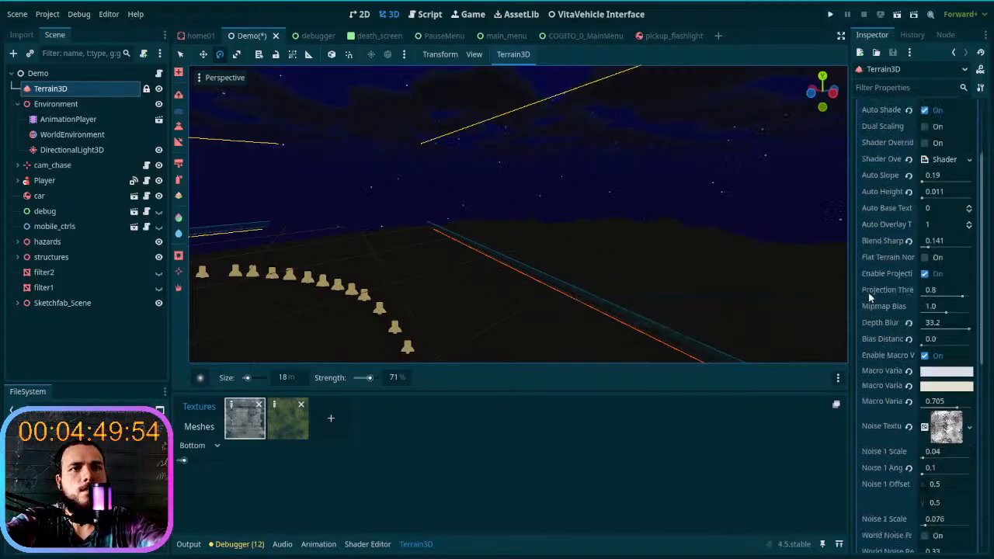
pyautogui.scroll(-2, 878, 311)
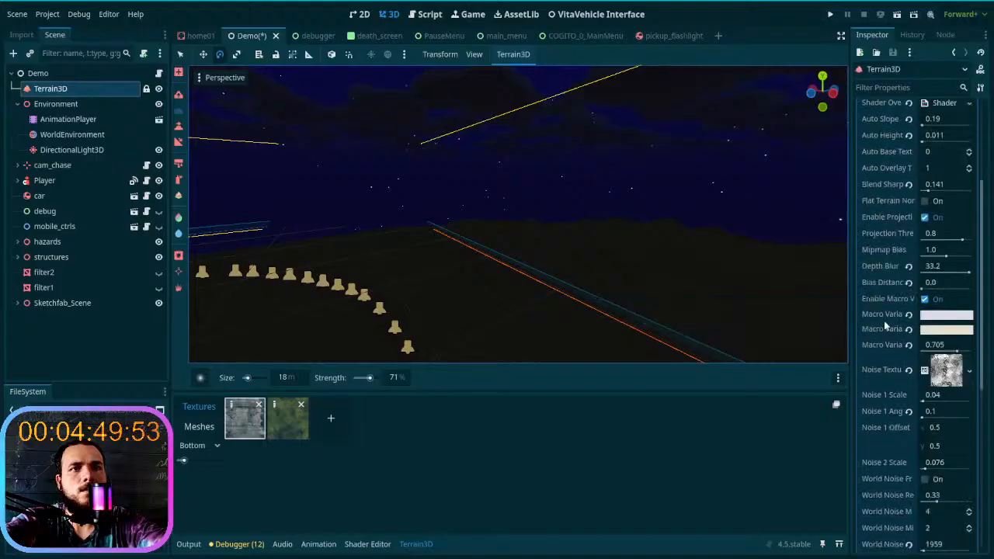
pyautogui.click(923, 289)
pyautogui.write('512')
pyautogui.press('Return')
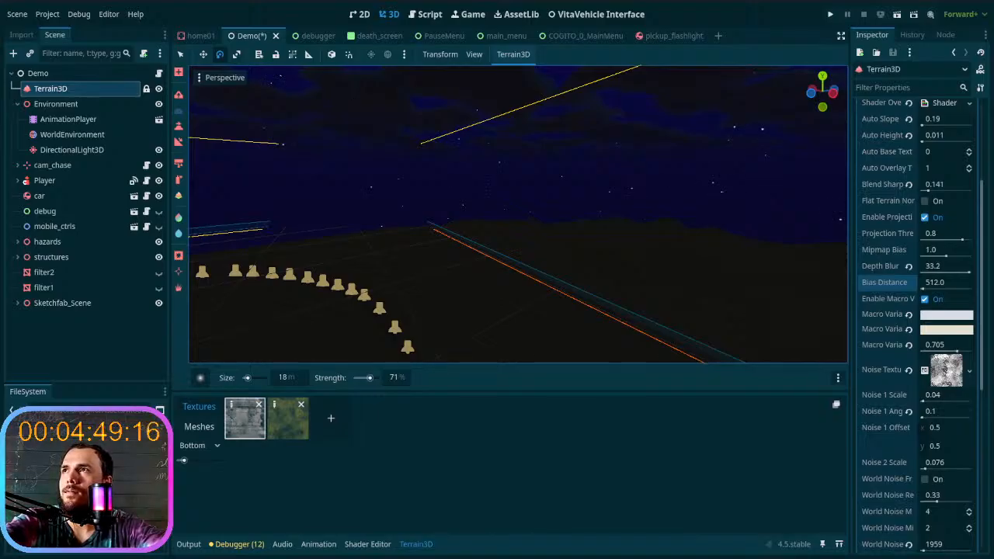
# - Reset the terrain material's World Noise LOD Distance to its default of 7500
pyautogui.moveTo(591, 177); pyautogui.dragTo(747, 191, button='right')
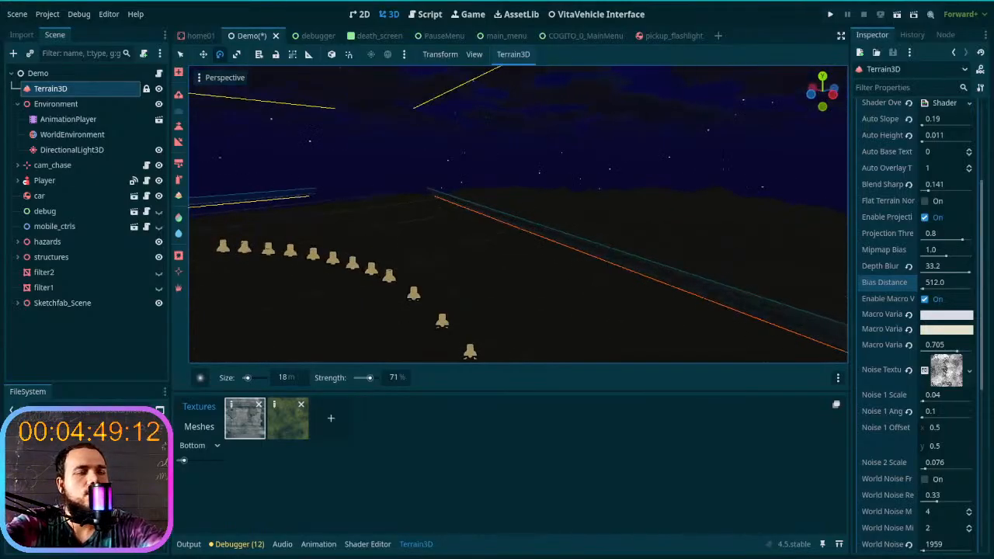
pyautogui.scroll(-2, 871, 322)
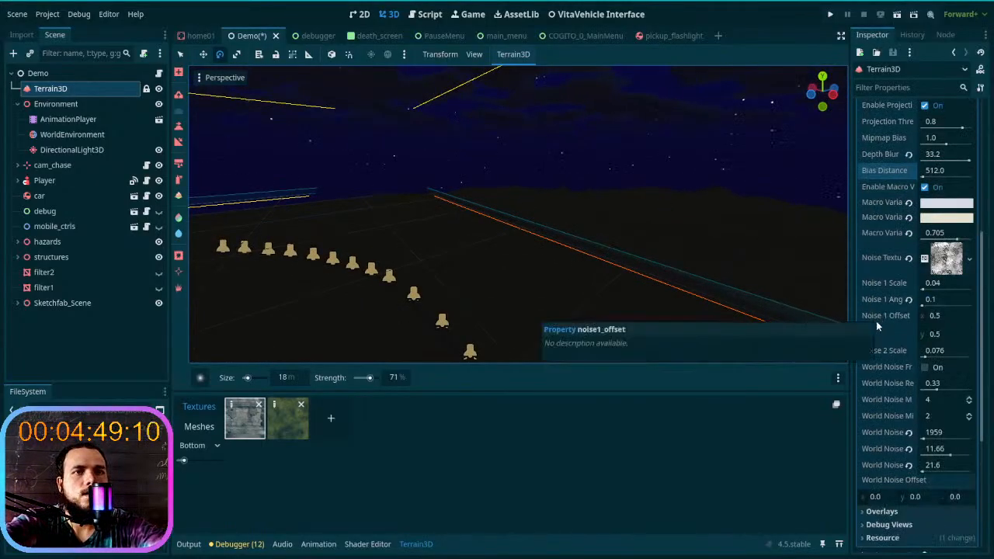
pyautogui.scroll(-2, 878, 326)
pyautogui.scroll(-2, 877, 384)
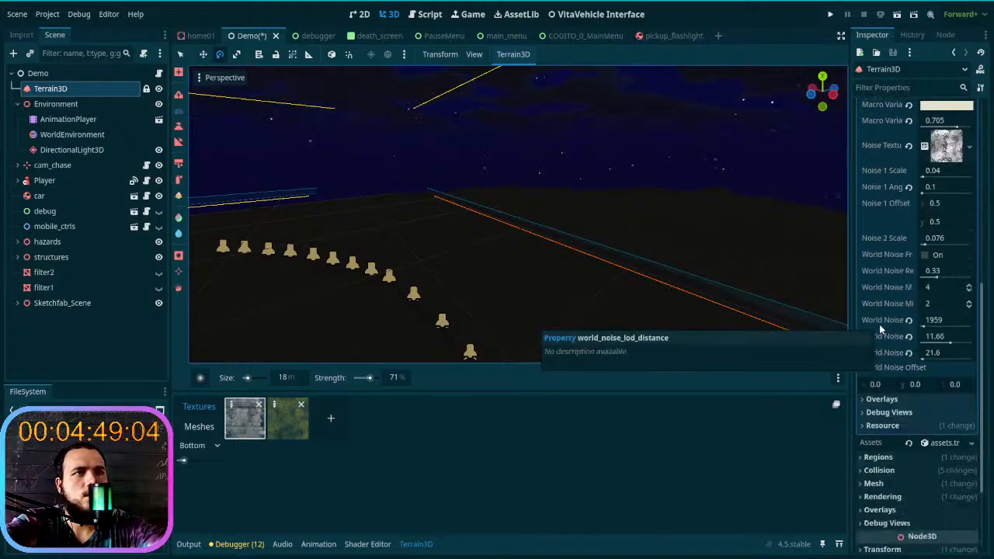
pyautogui.moveTo(928, 325)
pyautogui.mouseDown()
pyautogui.moveTo(979, 326)
pyautogui.moveTo(929, 334)
pyautogui.moveTo(980, 327)
pyautogui.moveTo(892, 334)
pyautogui.moveTo(912, 327)
pyautogui.mouseUp()
pyautogui.click(910, 320)
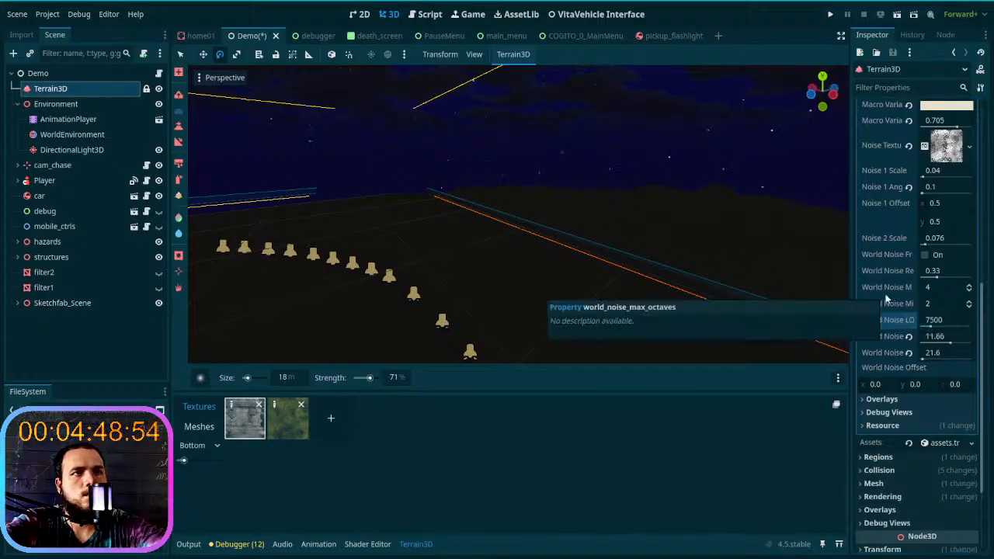
# - Try World Noise max octaves 9, min octaves 6 and a different region blend, restoring the defaults of all three
pyautogui.click(969, 287)
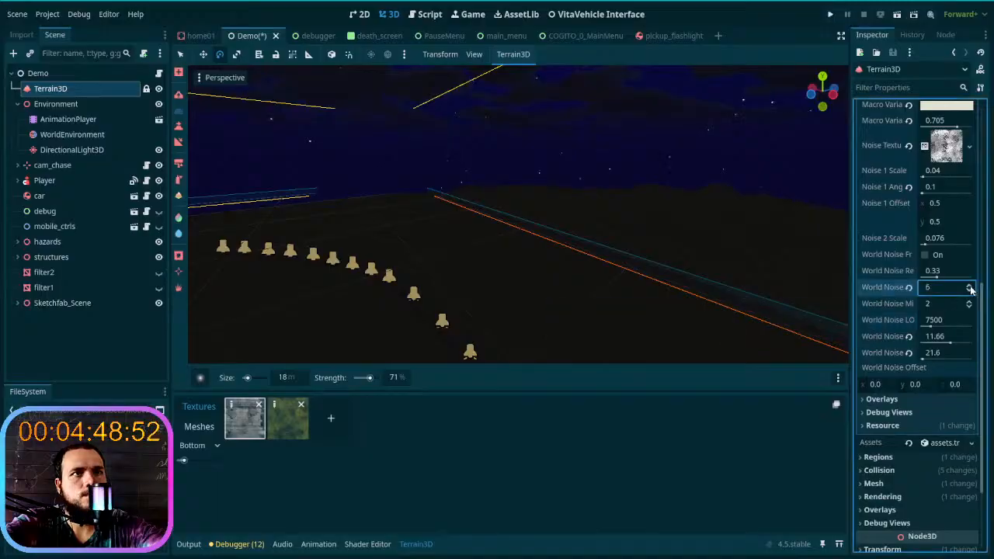
pyautogui.click(969, 287)
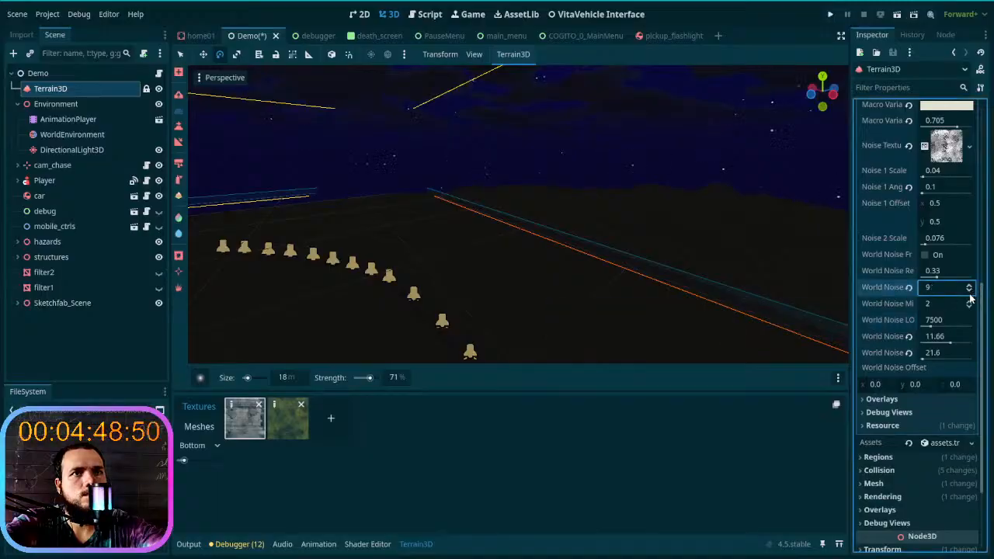
pyautogui.click(909, 287)
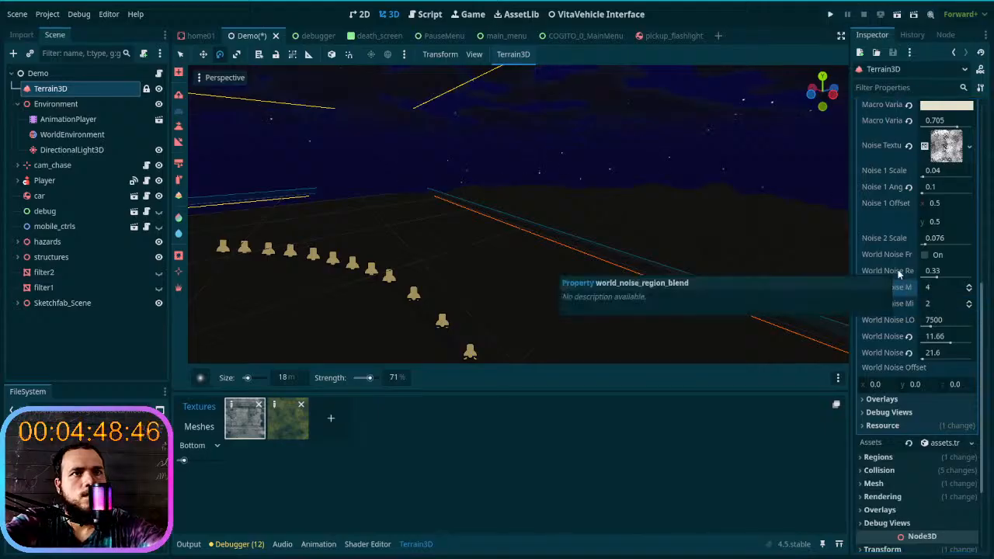
pyautogui.moveTo(938, 278)
pyautogui.mouseDown()
pyautogui.moveTo(977, 282)
pyautogui.moveTo(930, 280)
pyautogui.mouseUp()
pyautogui.click(909, 271)
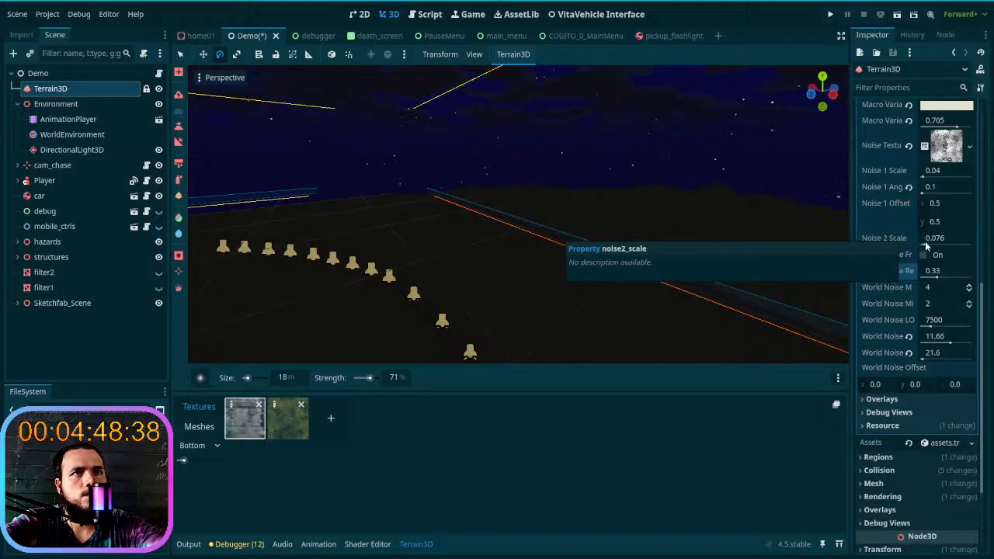
# - Try a Noise 2 Scale of 0.555 against the distant terrain, and reset it to its default
pyautogui.moveTo(930, 244); pyautogui.dragTo(956, 250)
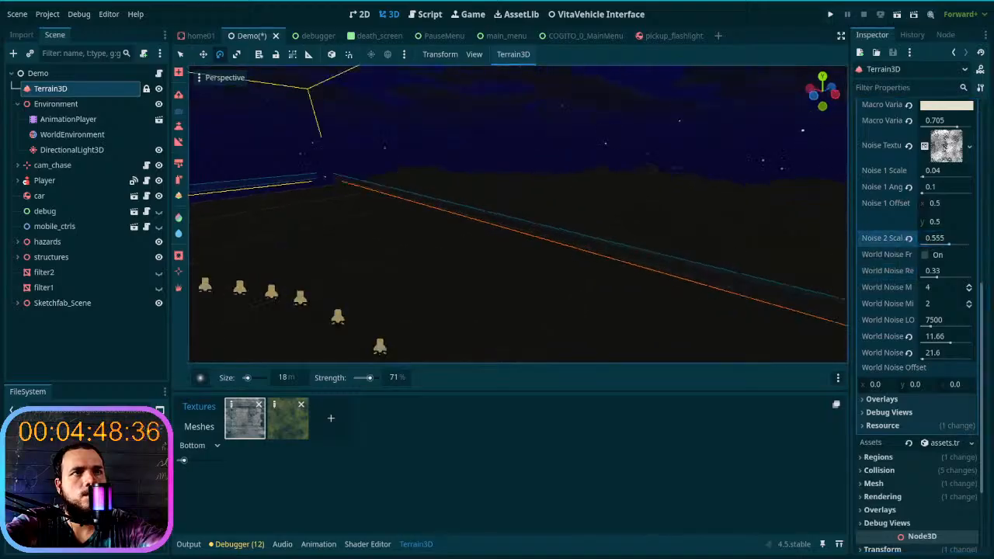
pyautogui.moveTo(518, 214); pyautogui.dragTo(712, 244, button='right')
pyautogui.click(909, 239)
# - Inspect the border and distant terrain beyond the lamp curve, and collapse the terrain material's settings
pyautogui.moveTo(628, 243)
pyautogui.mouseDown(button='right')
pyautogui.moveTo(586, 239)
pyautogui.moveTo(629, 245)
pyautogui.mouseUp(button='right')
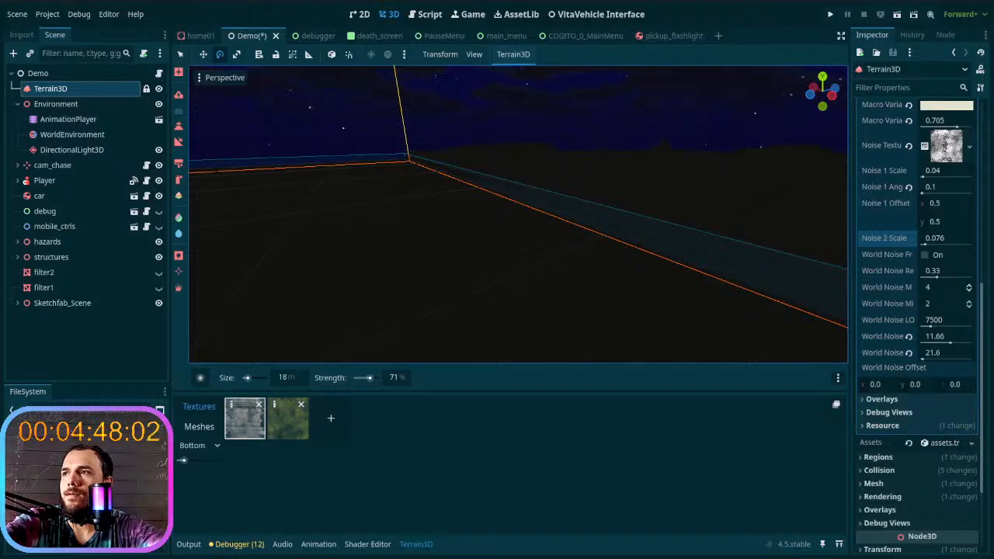
pyautogui.moveTo(366, 222); pyautogui.dragTo(719, 232, button='right')
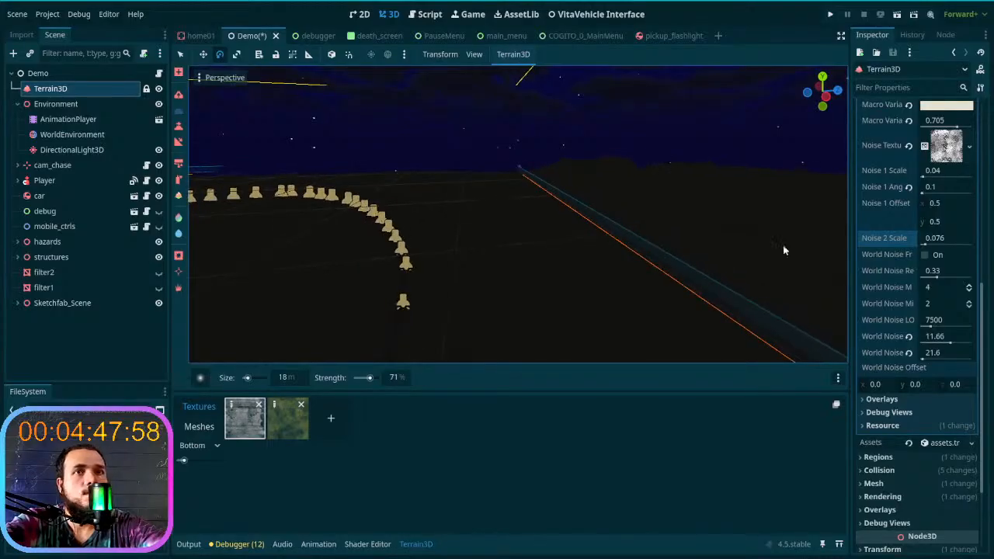
pyautogui.scroll(5, 881, 272)
pyautogui.scroll(5, 882, 272)
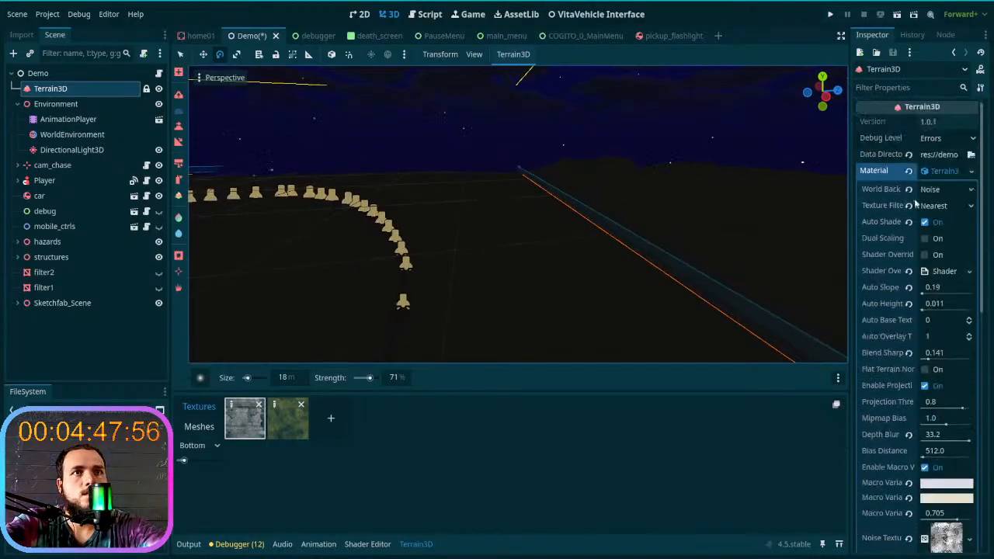
pyautogui.click(944, 171)
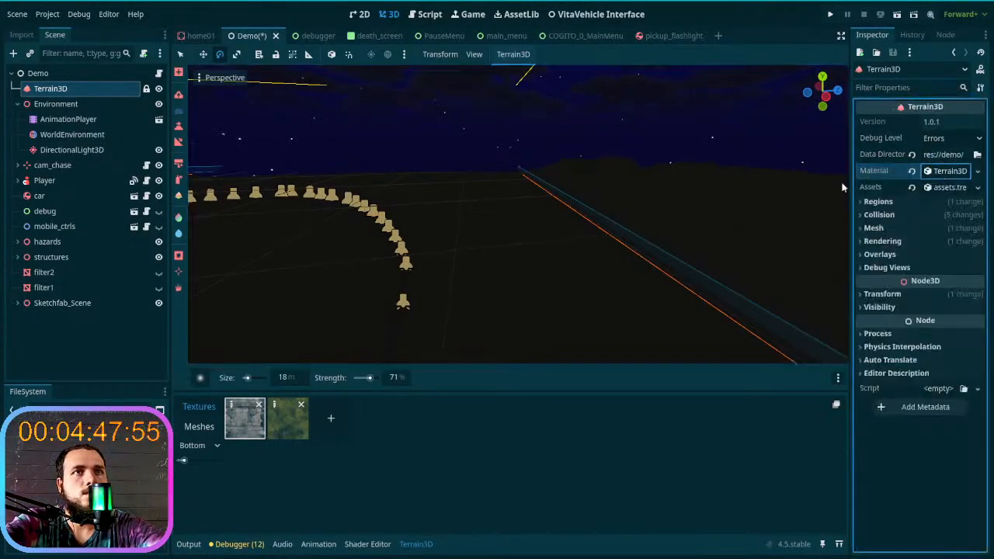
# - Select and expand the Player node in the scene tree, and survey the lamp trail around the blossoming tree
pyautogui.click(47, 181)
pyautogui.click(17, 182)
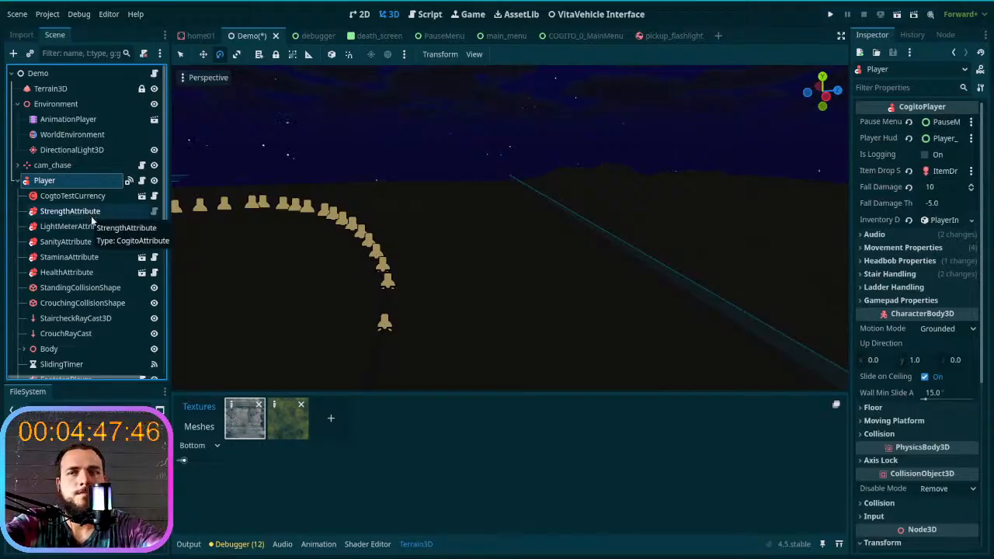
pyautogui.moveTo(388, 225); pyautogui.dragTo(560, 272, button='right')
pyautogui.press('w')
pyautogui.scroll(-12, 574, 262)
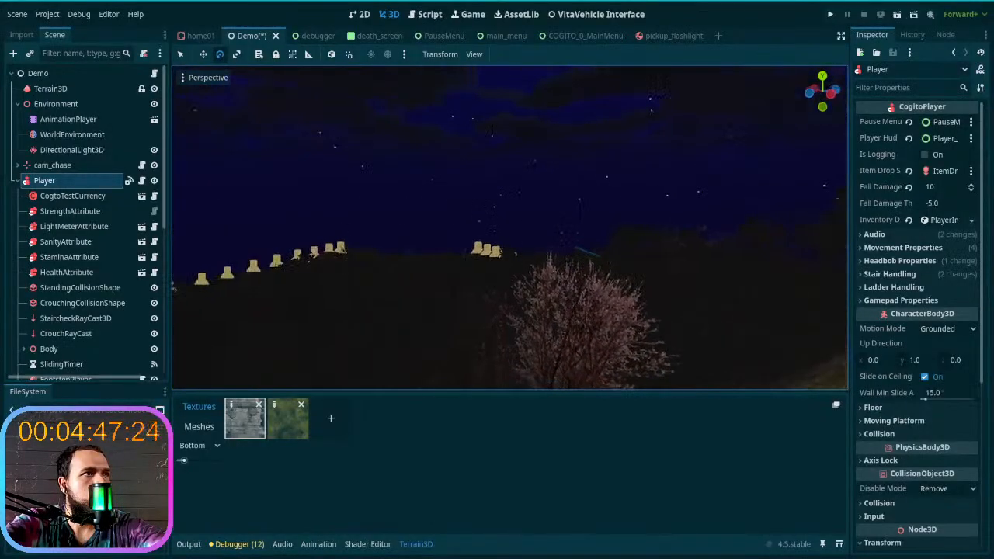
# - Look through the Player's child nodes and filter the scene tree for "camera"
pyautogui.scroll(-6, 81, 210)
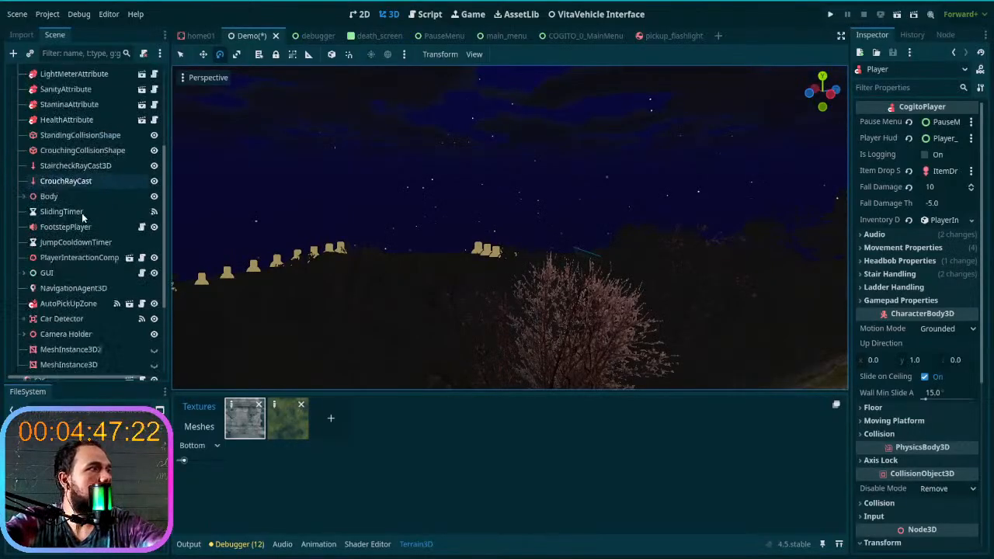
pyautogui.scroll(-1, 81, 213)
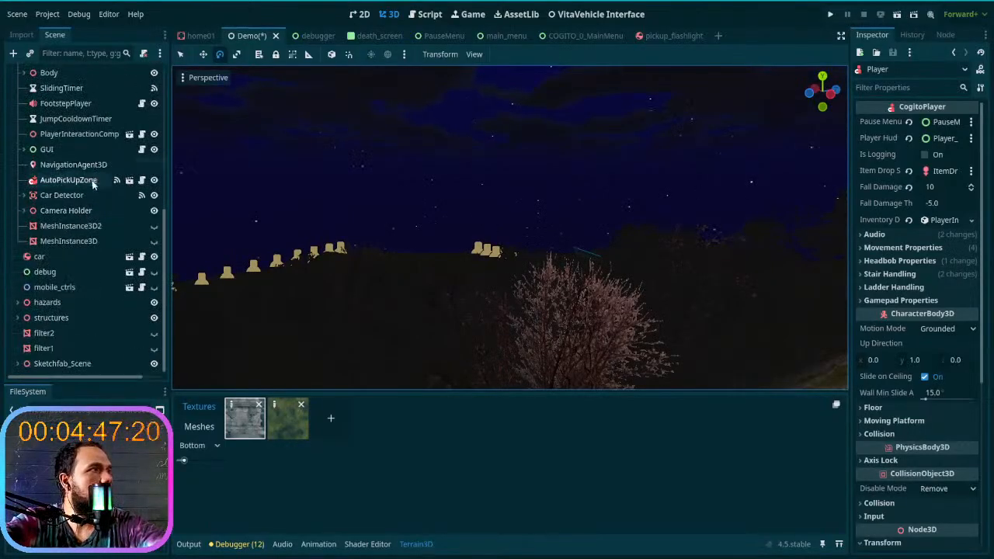
pyautogui.scroll(5, 104, 186)
pyautogui.scroll(2, 107, 192)
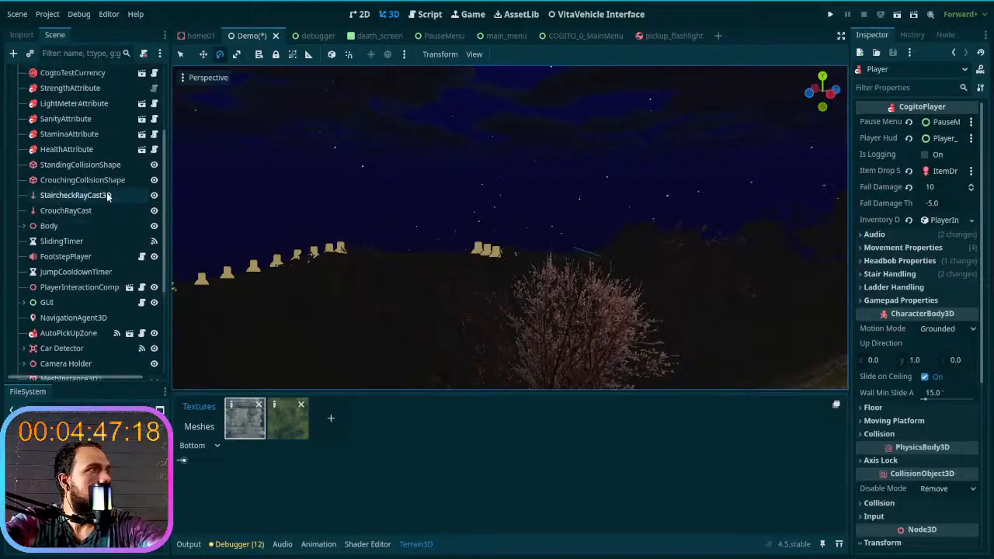
pyautogui.click(88, 53)
pyautogui.write('camera')
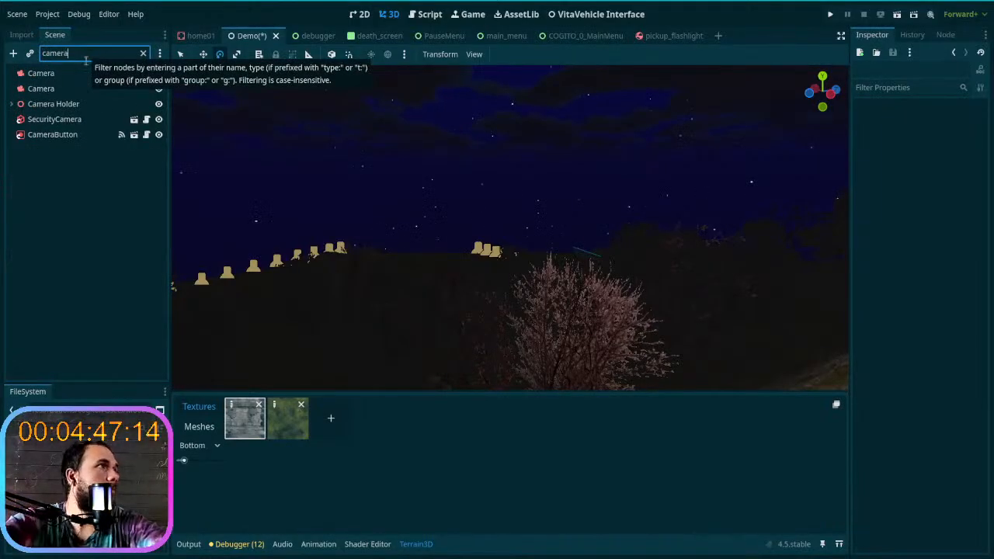
# - Compare the properties of the two Camera nodes and the Camera3D inside Camera Holder against the lamp-trail view
pyautogui.click(91, 75)
pyautogui.click(94, 88)
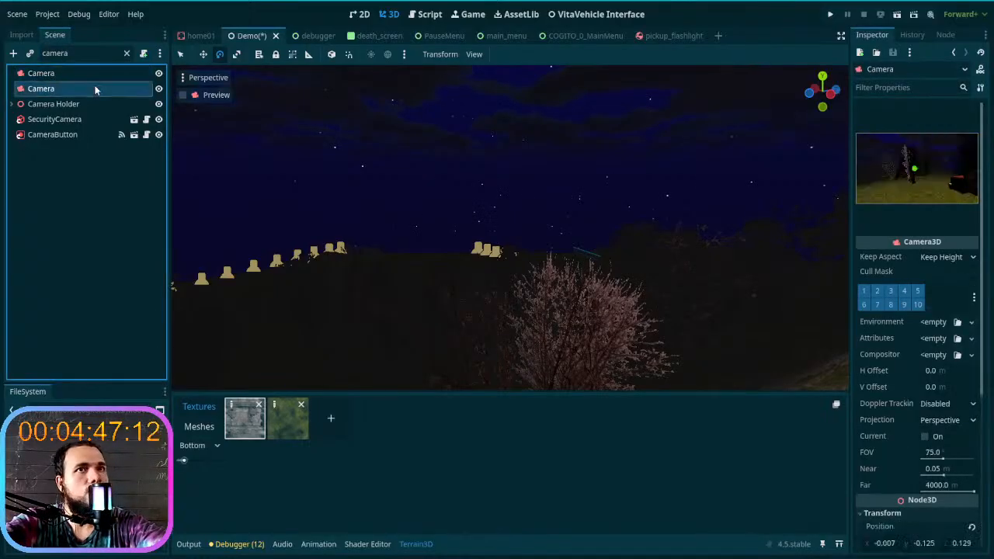
pyautogui.click(97, 74)
pyautogui.click(90, 89)
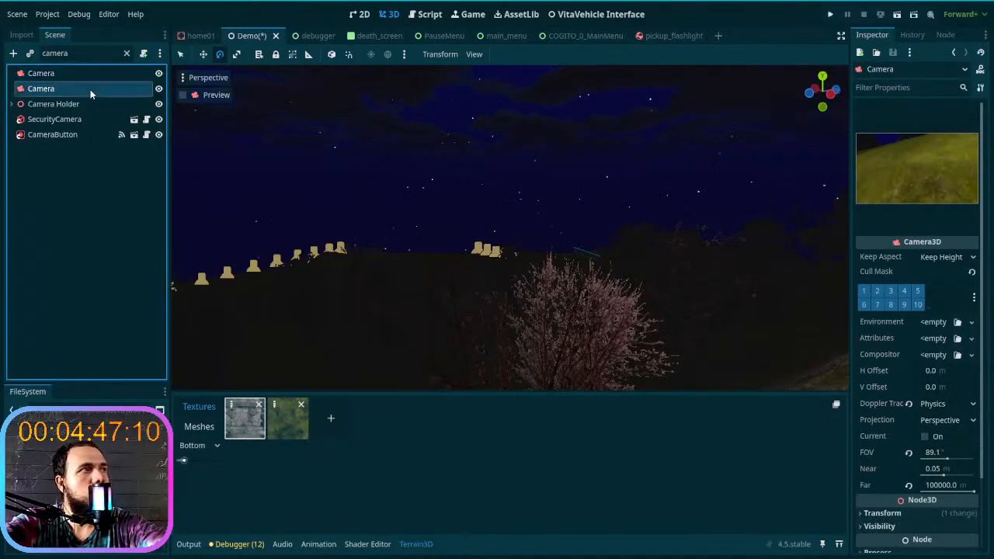
pyautogui.click(85, 101)
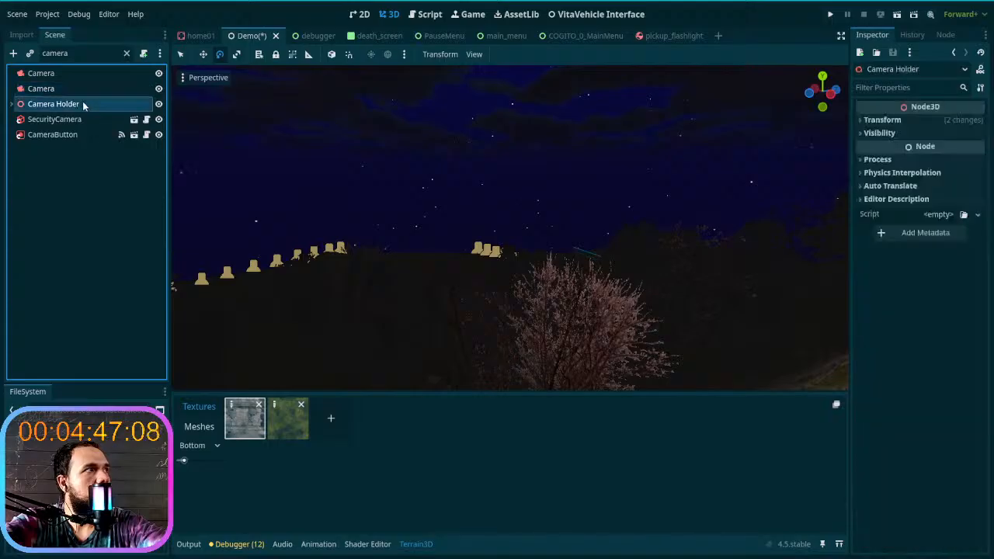
pyautogui.click(14, 104)
pyautogui.click(39, 118)
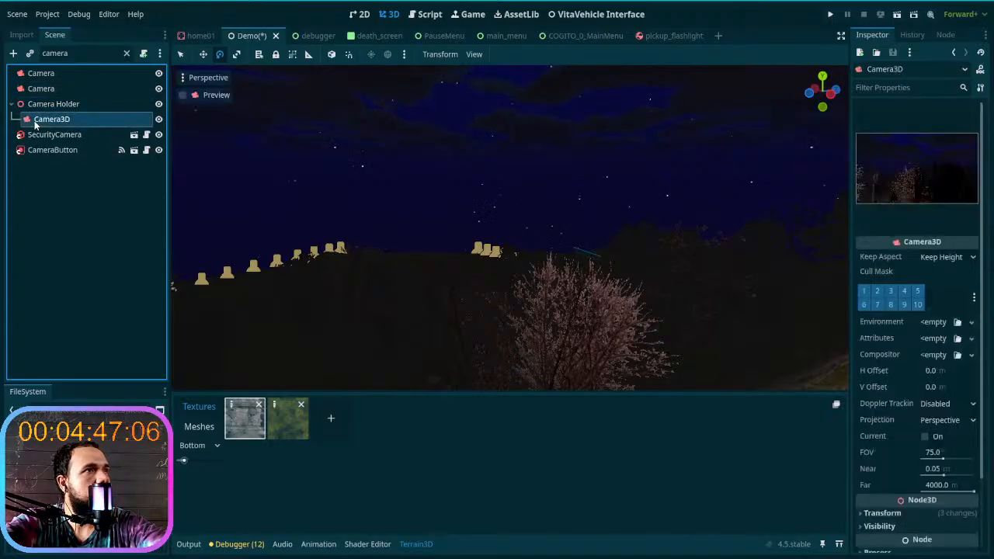
pyautogui.moveTo(282, 234); pyautogui.dragTo(413, 210, button='right')
pyautogui.moveTo(231, 239); pyautogui.dragTo(117, 234, button='right')
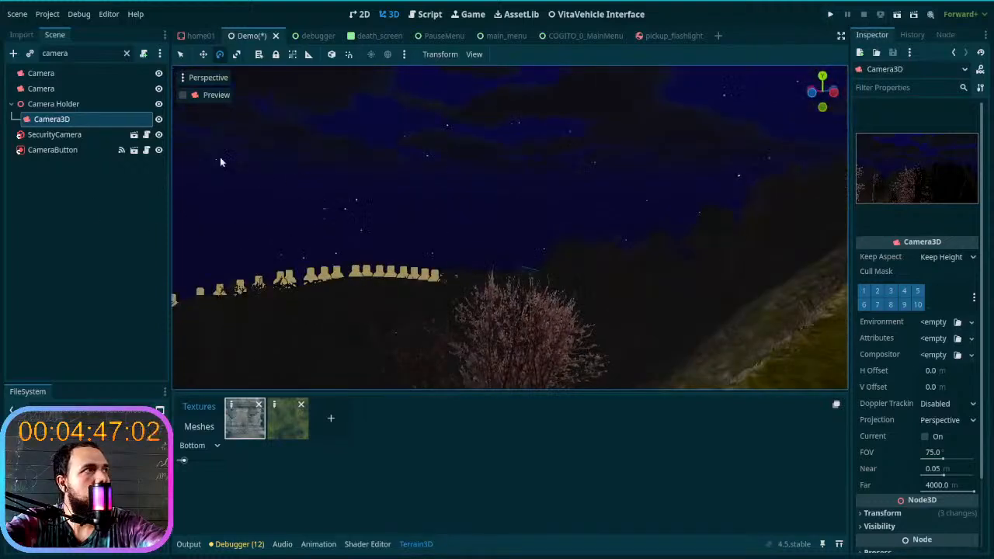
# - Examine the projection, field of view and near and far distances of the Camera3D under Camera Holder
pyautogui.click(60, 91)
pyautogui.click(72, 104)
pyautogui.click(73, 120)
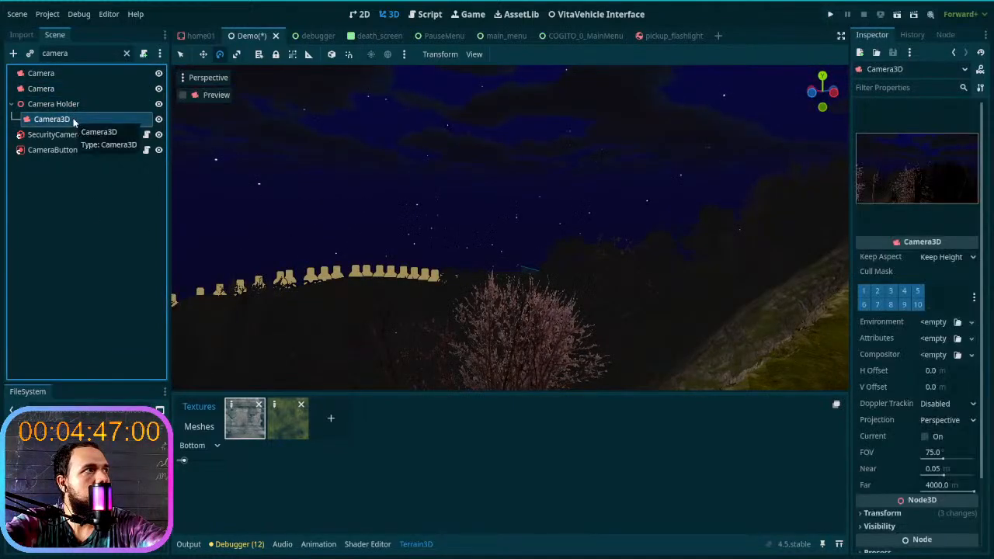
pyautogui.scroll(-3, 920, 337)
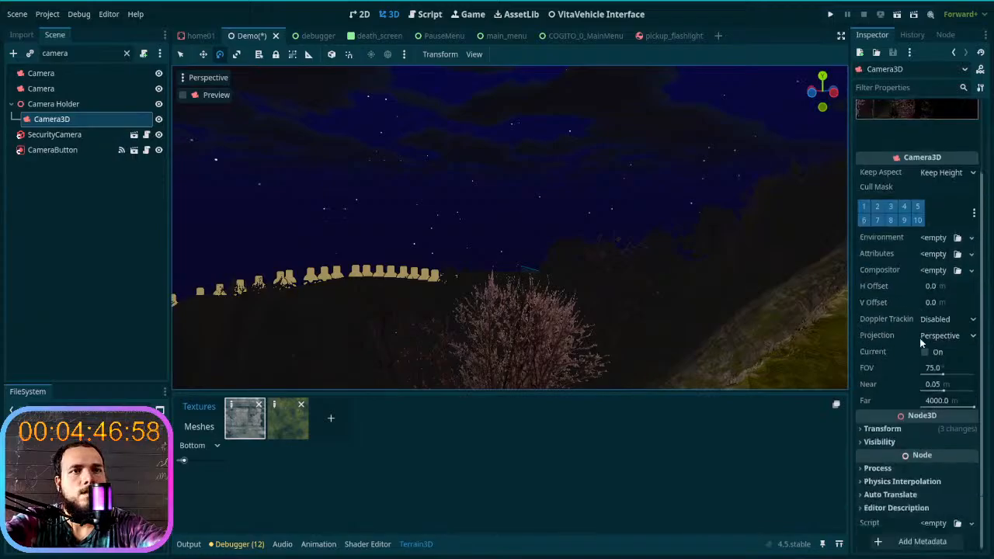
pyautogui.moveTo(900, 345)
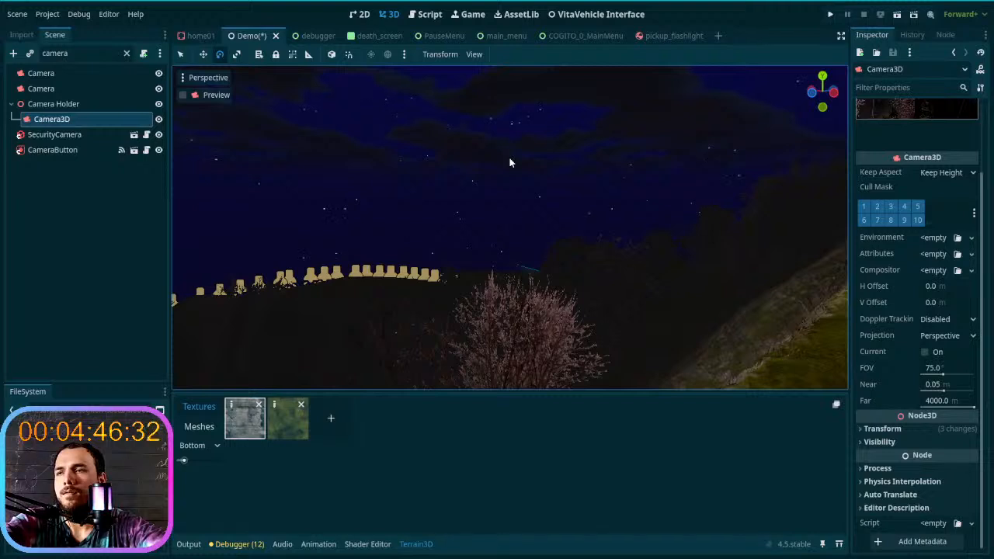
# - Search the project settings for an editor camera option using "editor c", clear the search and close the settings
pyautogui.click(38, 17)
pyautogui.click(58, 30)
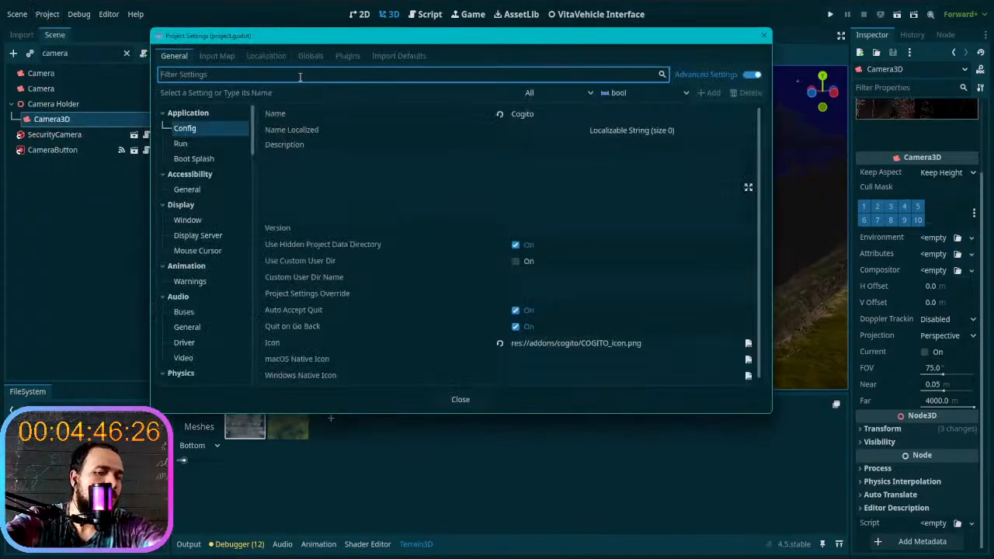
pyautogui.write('edi')
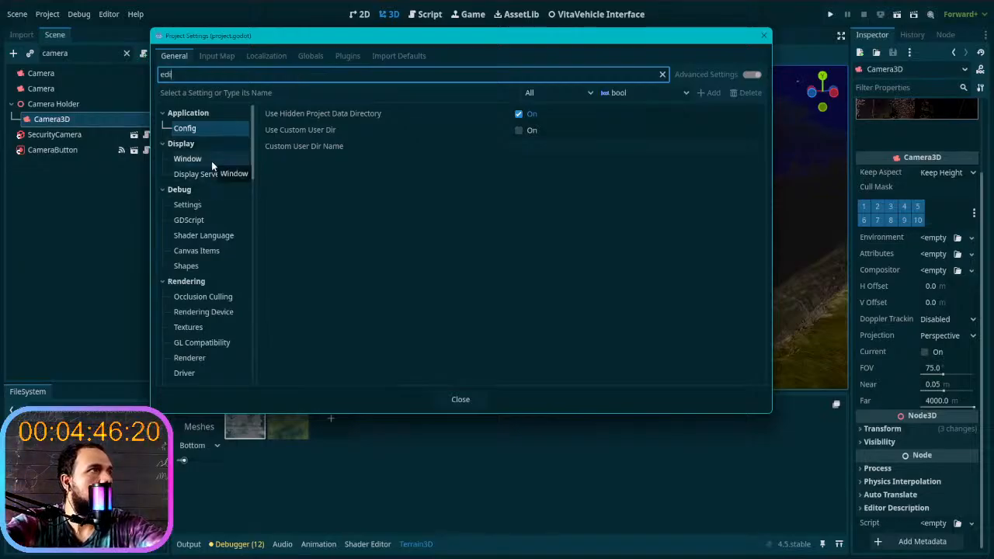
pyautogui.write('tor c')
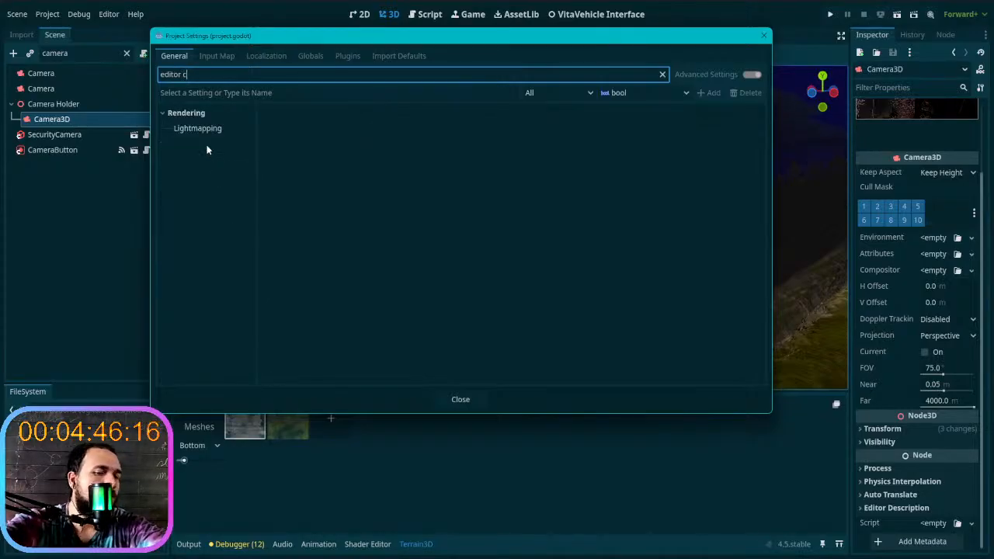
pyautogui.press('BackSpace')
pyautogui.write('v')
pyautogui.press('BackSpace')
pyautogui.press('BackSpace')
pyautogui.press('BackSpace')
pyautogui.press('BackSpace')
pyautogui.press('BackSpace')
pyautogui.press('BackSpace')
pyautogui.press('BackSpace')
pyautogui.press('BackSpace')
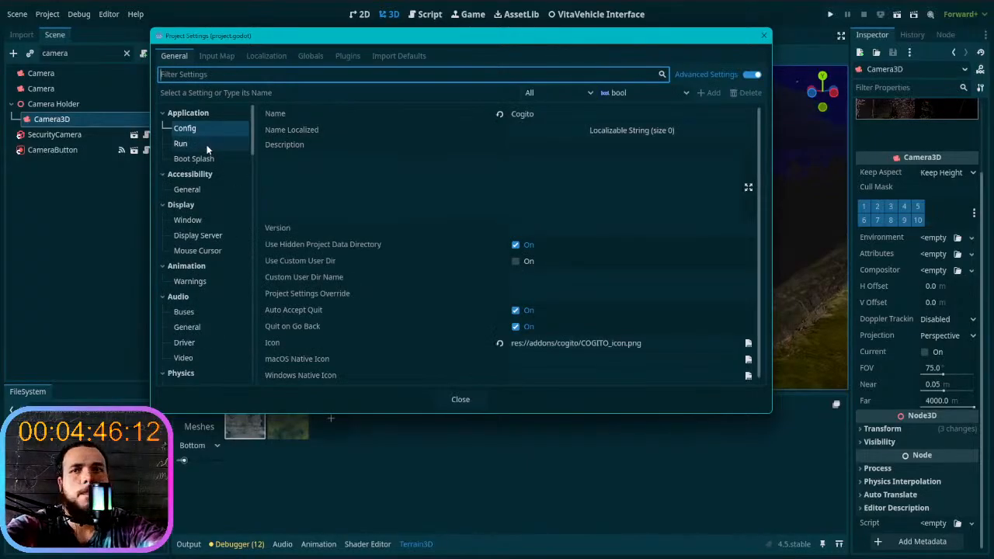
pyautogui.click(763, 35)
# - Survey the terrain around the wooden post and blossoming tree, and clear the scene tree's node filter
pyautogui.moveTo(598, 159); pyautogui.dragTo(642, 191, button='right')
pyautogui.press('w')
pyautogui.click(644, 191)
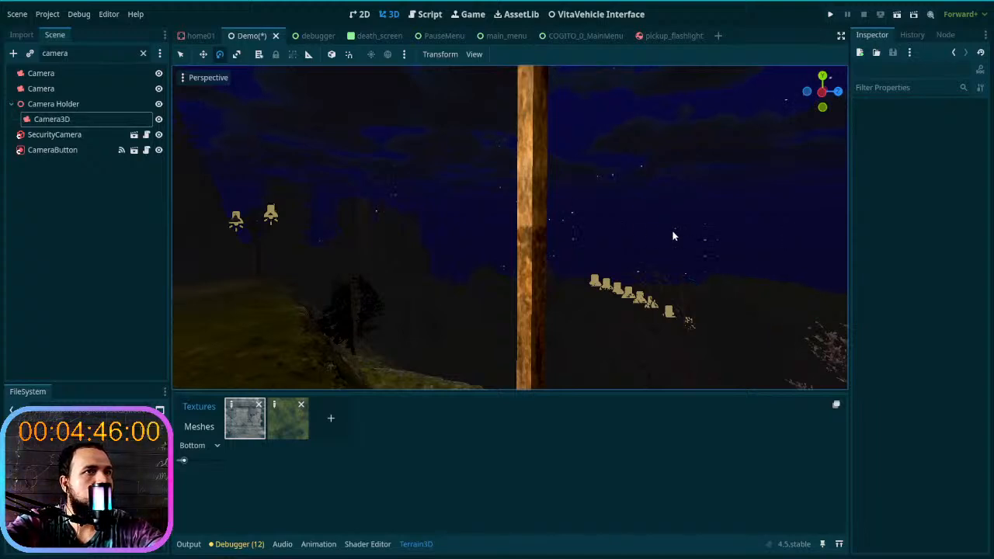
pyautogui.press('w')
pyautogui.moveTo(643, 191); pyautogui.dragTo(816, 197, button='right')
pyautogui.moveTo(484, 279); pyautogui.dragTo(487, 280, button='right')
pyautogui.click(144, 56)
pyautogui.click(143, 54)
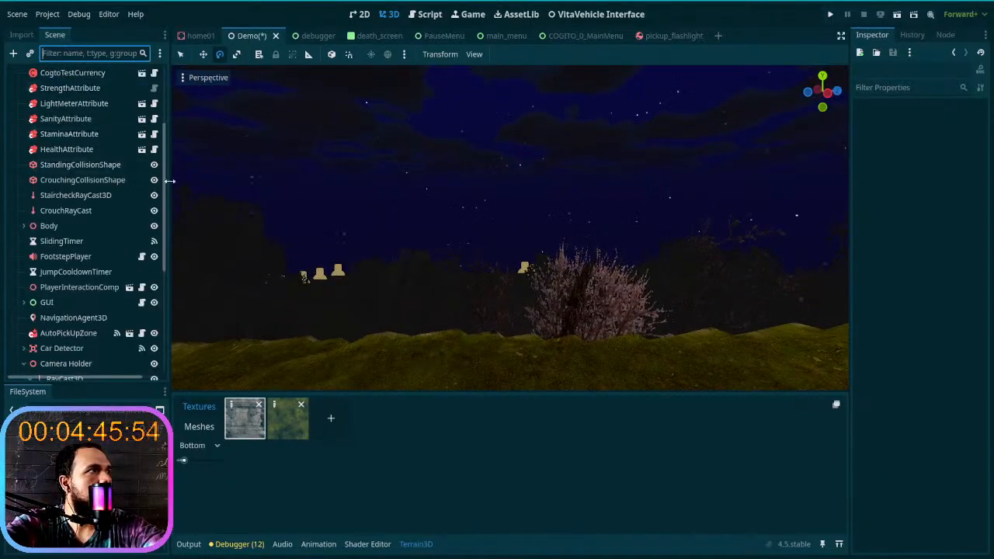
# - Set the Terrain3D node's Mesh LODs to 5 and check the distant terrain along the lamp trail
pyautogui.scroll(4, 164, 180)
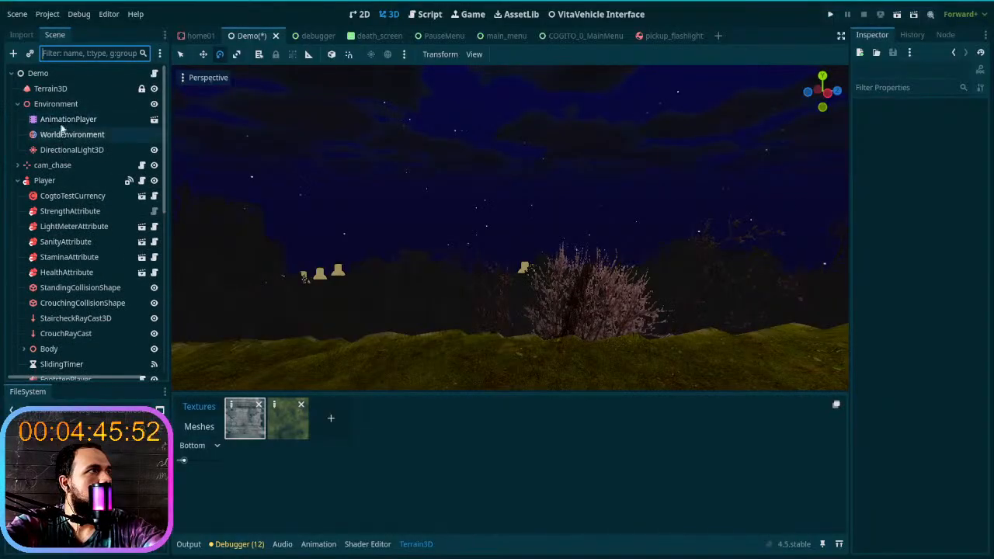
pyautogui.click(50, 88)
pyautogui.click(874, 228)
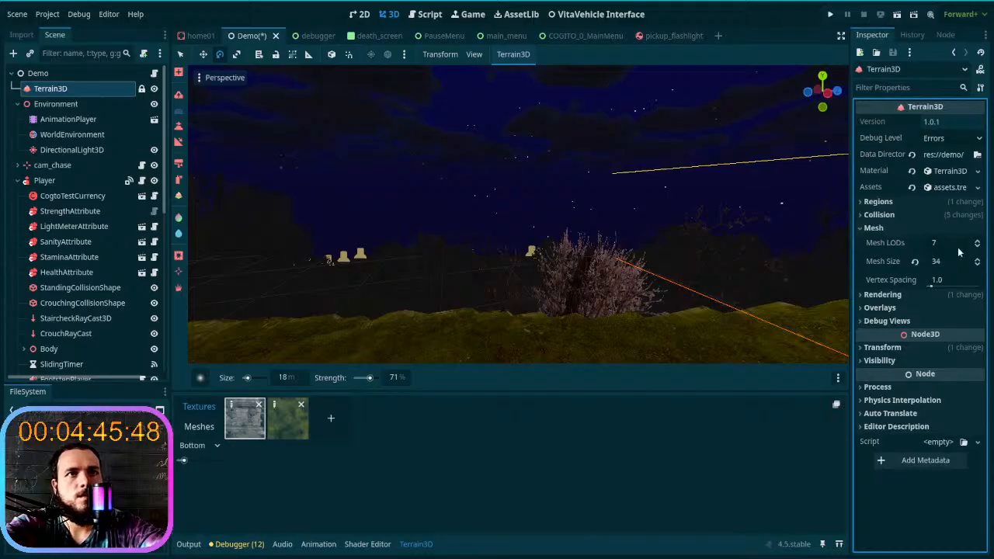
pyautogui.click(978, 248)
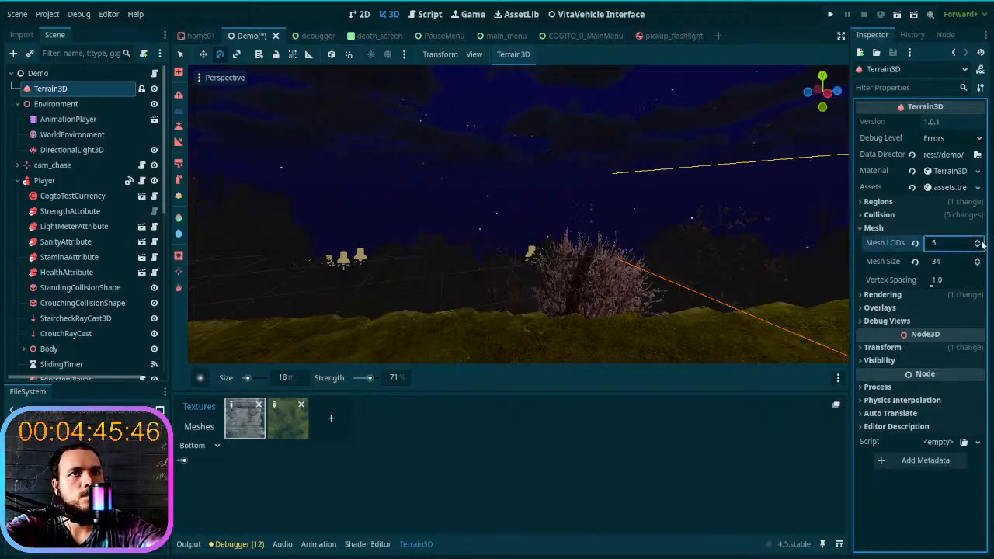
pyautogui.click(978, 242)
pyautogui.click(978, 241)
pyautogui.click(978, 247)
pyautogui.click(979, 248)
pyautogui.press('w')
pyautogui.moveTo(723, 239); pyautogui.dragTo(620, 237, button='right')
pyautogui.press('w')
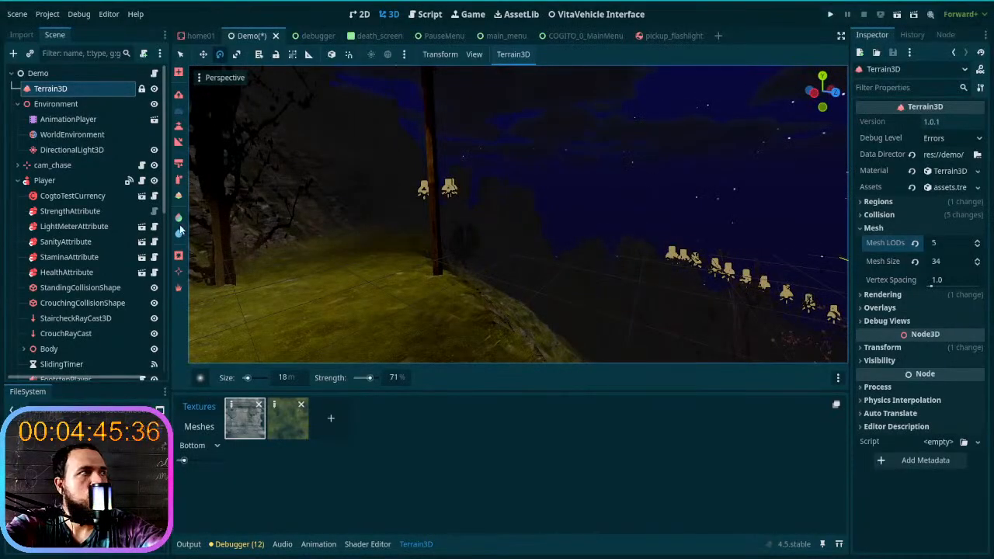
# - Move the Environment node above Terrain3D in the scene tree, keeping its child nodes expanded
pyautogui.click(60, 136)
pyautogui.click(56, 107)
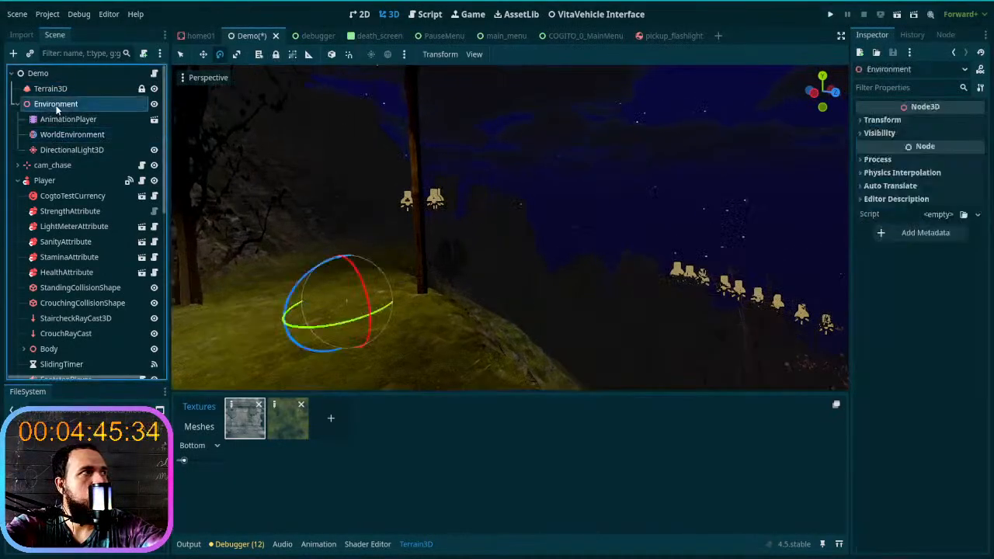
pyautogui.moveTo(56, 107)
pyautogui.mouseDown()
pyautogui.moveTo(66, 84)
pyautogui.moveTo(66, 113)
pyautogui.mouseUp()
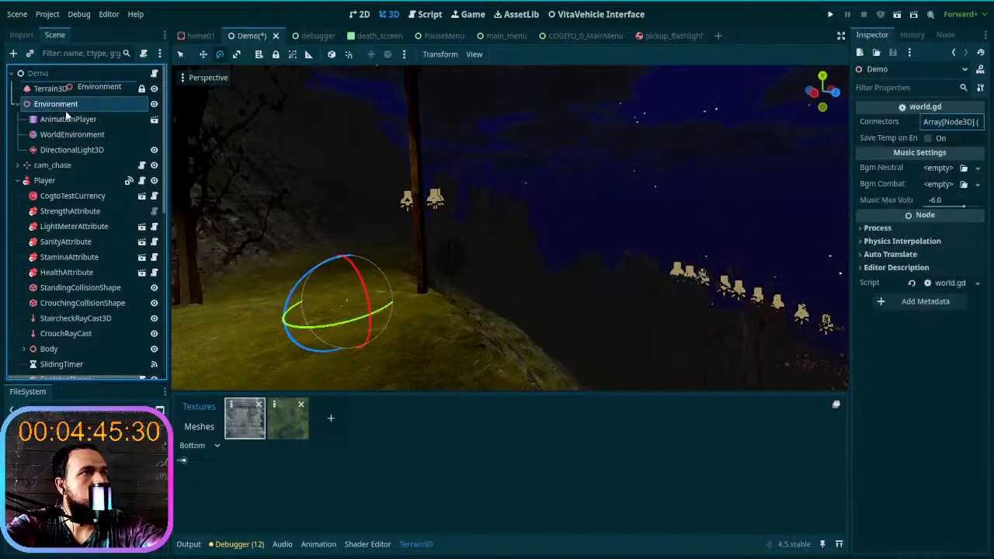
pyautogui.moveTo(68, 137); pyautogui.dragTo(68, 137)
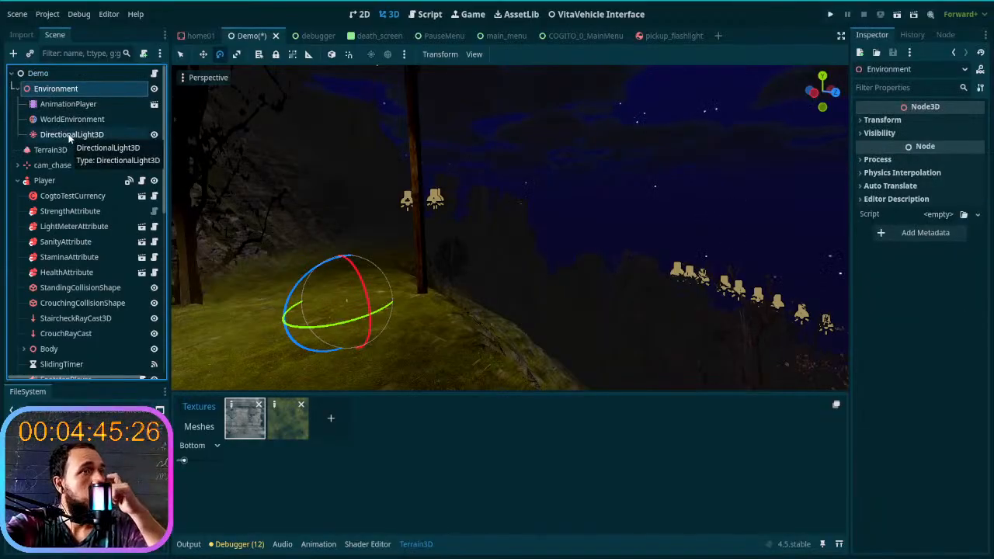
pyautogui.click(17, 88)
pyautogui.click(17, 89)
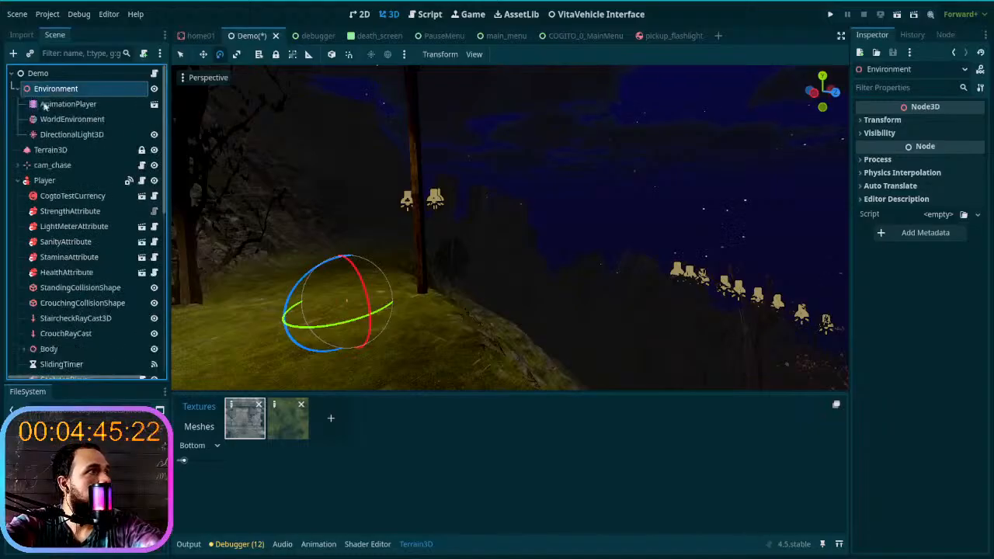
# - Toggle the WorldEnvironment's fog off and on repeatedly to compare its effect on the distant terrain, leaving it enabled
pyautogui.click(57, 121)
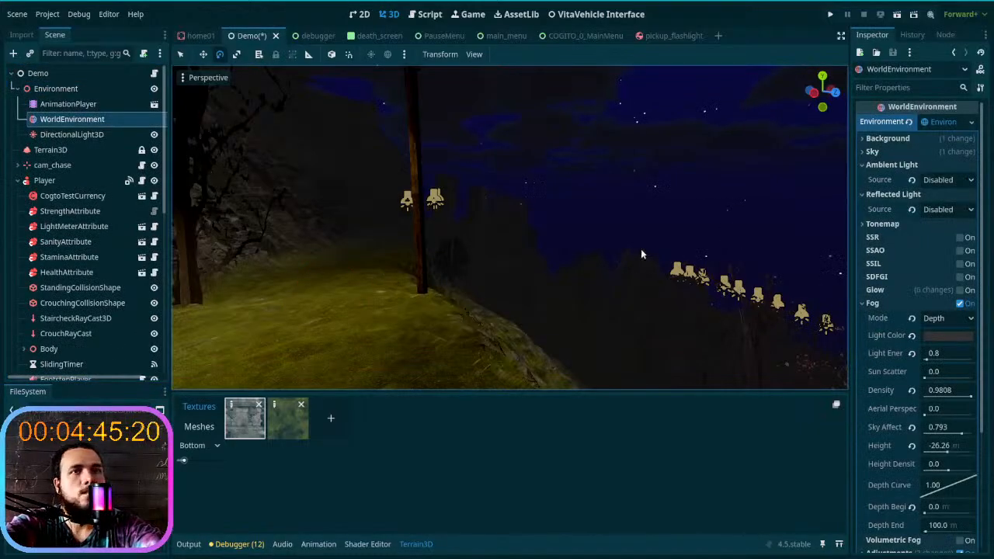
pyautogui.click(960, 303)
pyautogui.click(960, 303)
pyautogui.click(961, 303)
pyautogui.click(961, 304)
pyautogui.click(961, 304)
pyautogui.click(960, 304)
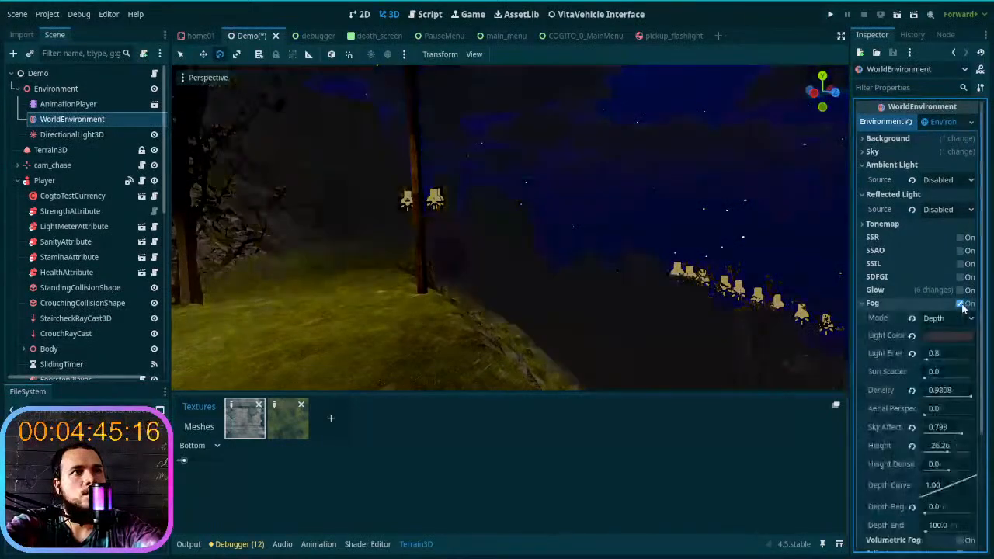
pyautogui.moveTo(660, 249); pyautogui.dragTo(765, 242, button='right')
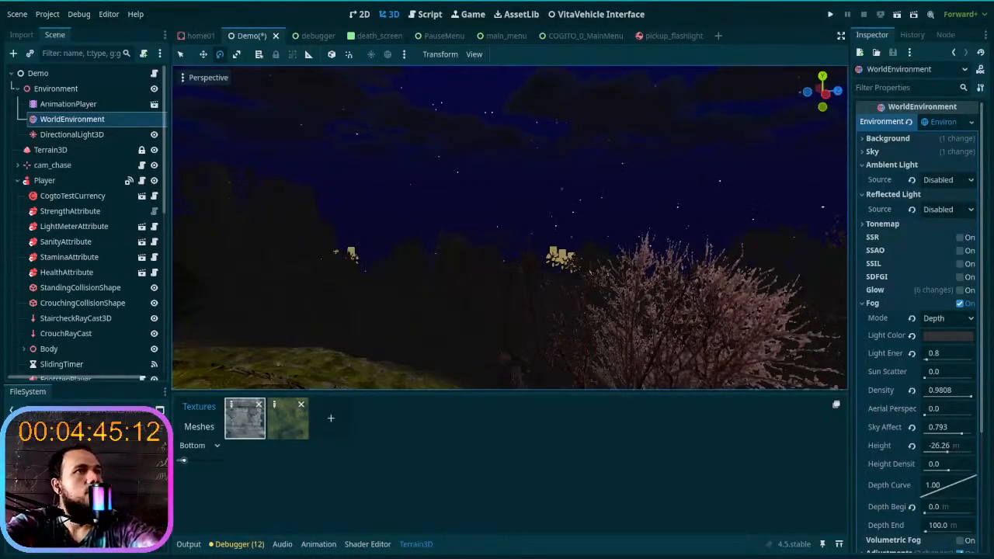
# - Try another fog mode on the WorldEnvironment, set the mode back to Depth, and collapse the fog settings
pyautogui.doubleClick(877, 304)
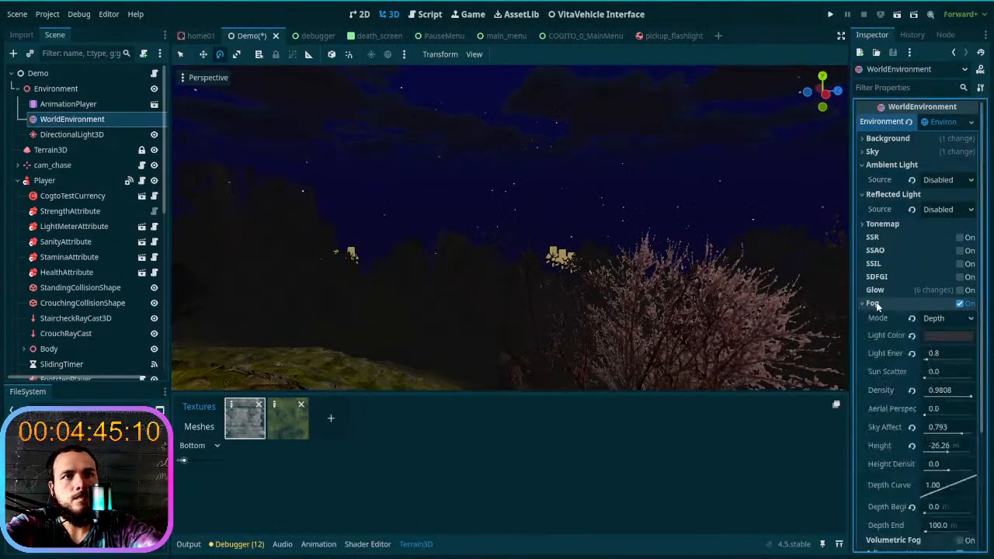
pyautogui.click(893, 305)
pyautogui.click(921, 306)
pyautogui.click(943, 318)
pyautogui.click(942, 335)
pyautogui.click(942, 318)
pyautogui.click(945, 351)
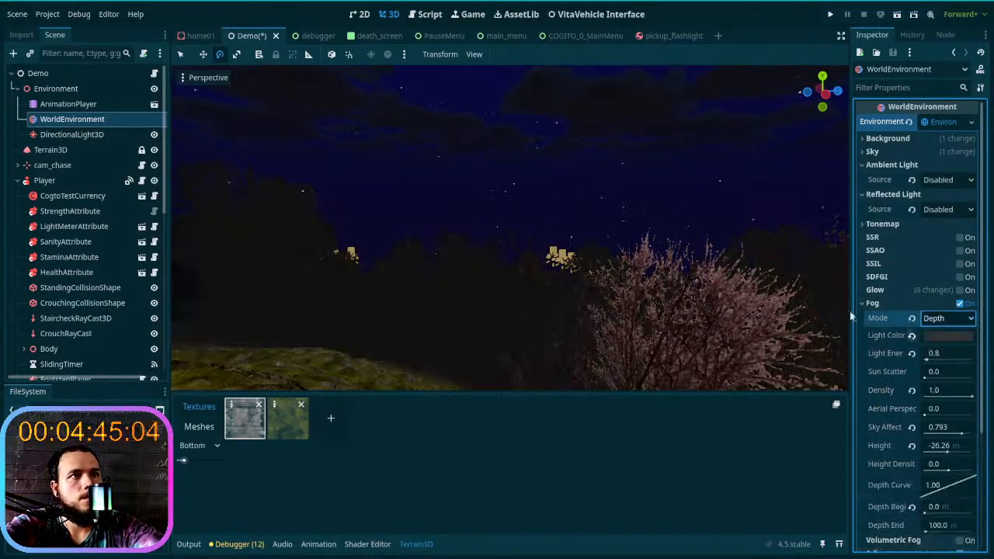
pyautogui.click(927, 304)
# - Enable volumetric fog and reset its detail spread to 2.00 and its length to 64 m
pyautogui.click(940, 316)
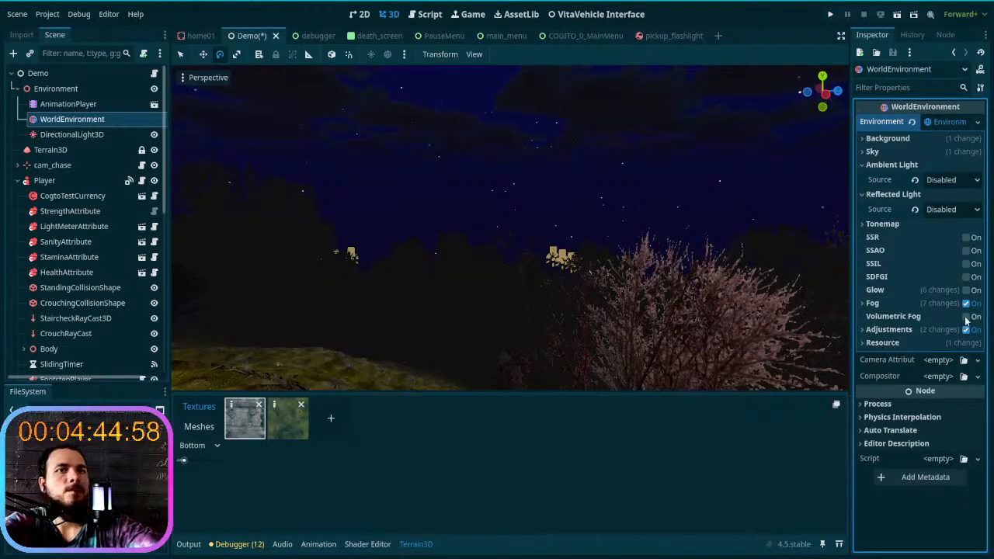
pyautogui.click(941, 317)
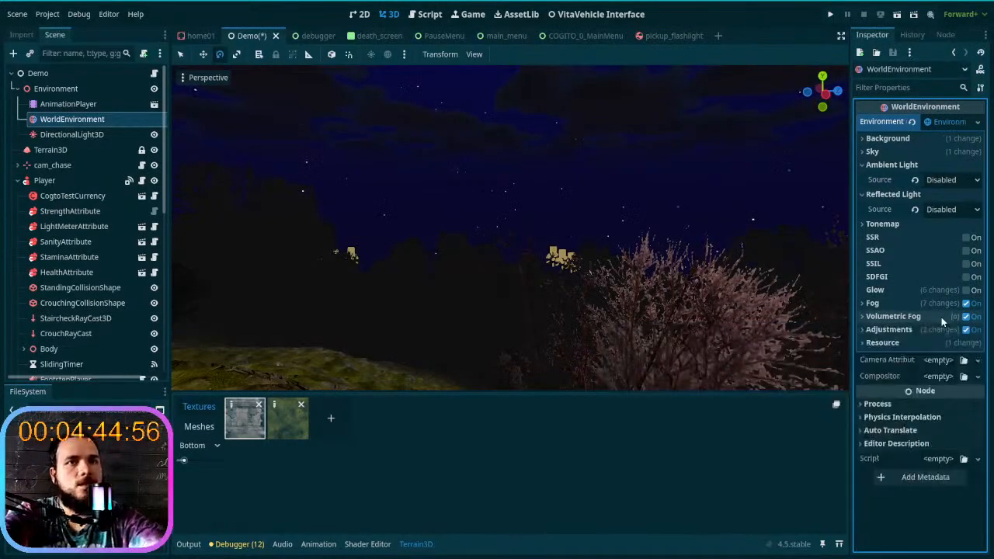
pyautogui.click(943, 318)
pyautogui.scroll(-3, 943, 318)
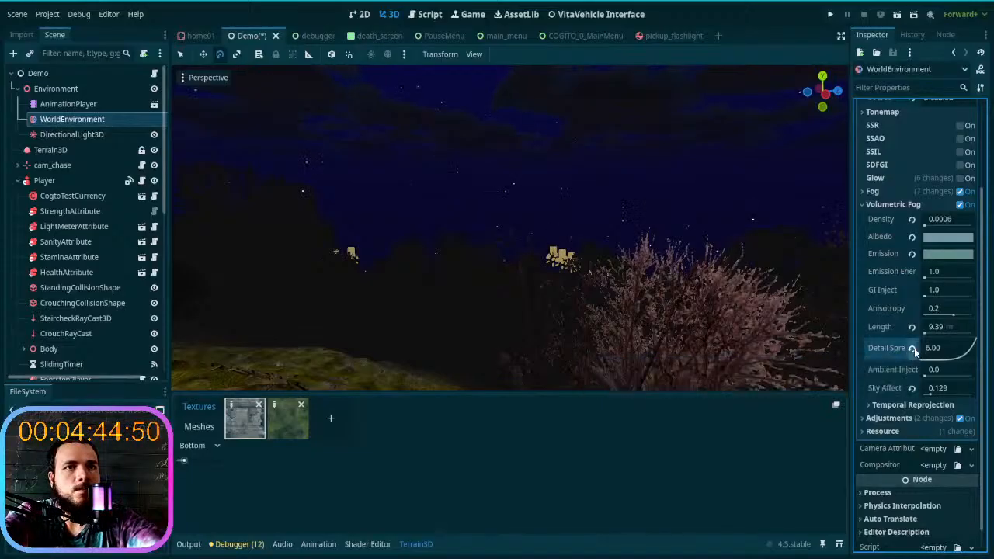
pyautogui.click(912, 347)
pyautogui.click(912, 327)
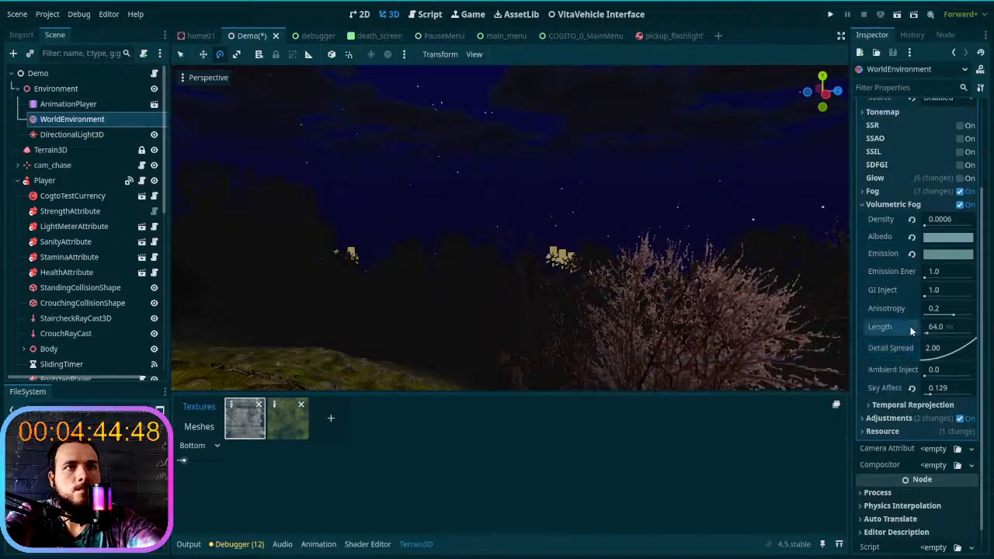
# - Turn off the WorldEnvironment's regular fog and reset the volumetric fog's sky affect to 1.0 and density to 0.05
pyautogui.moveTo(931, 394); pyautogui.dragTo(970, 398)
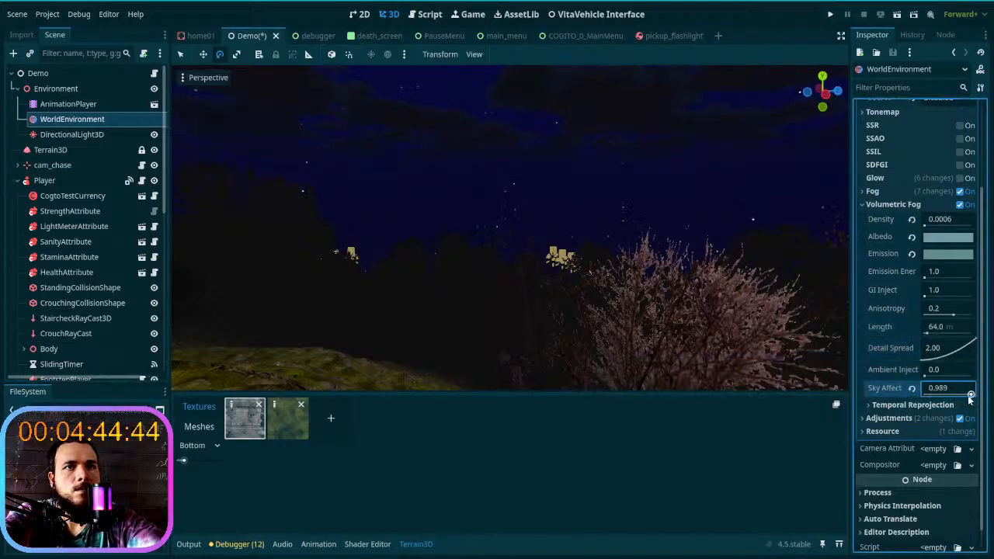
pyautogui.click(960, 192)
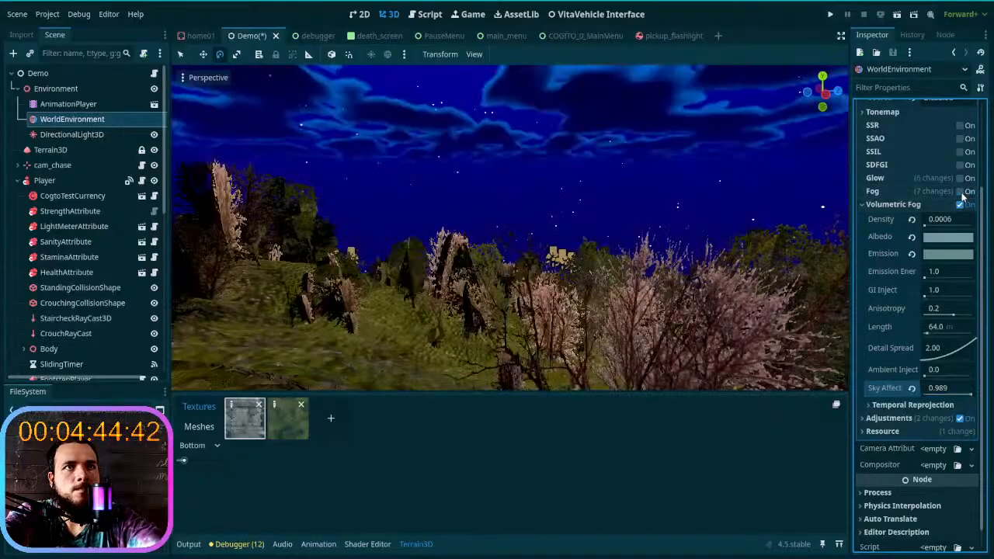
pyautogui.click(912, 390)
pyautogui.click(913, 219)
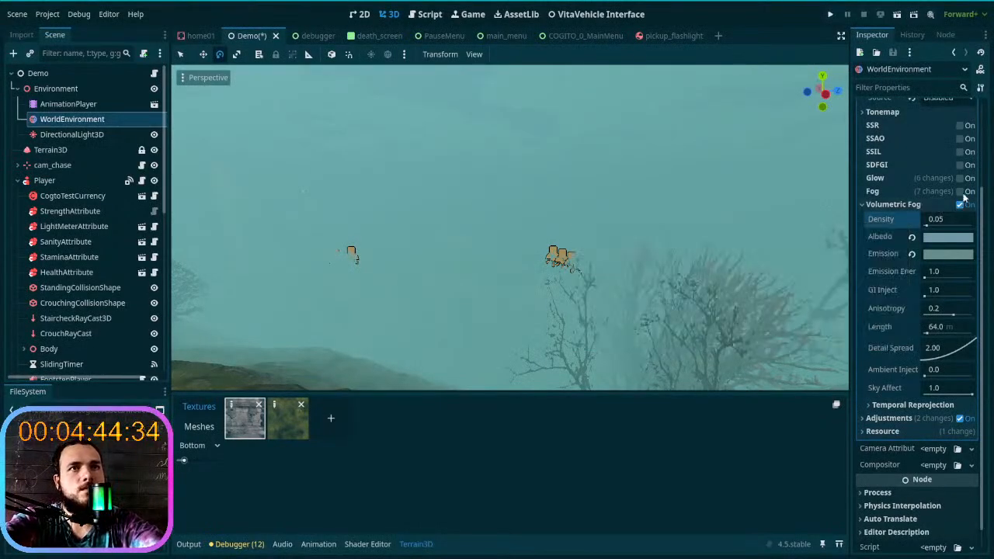
pyautogui.click(961, 191)
pyautogui.click(960, 192)
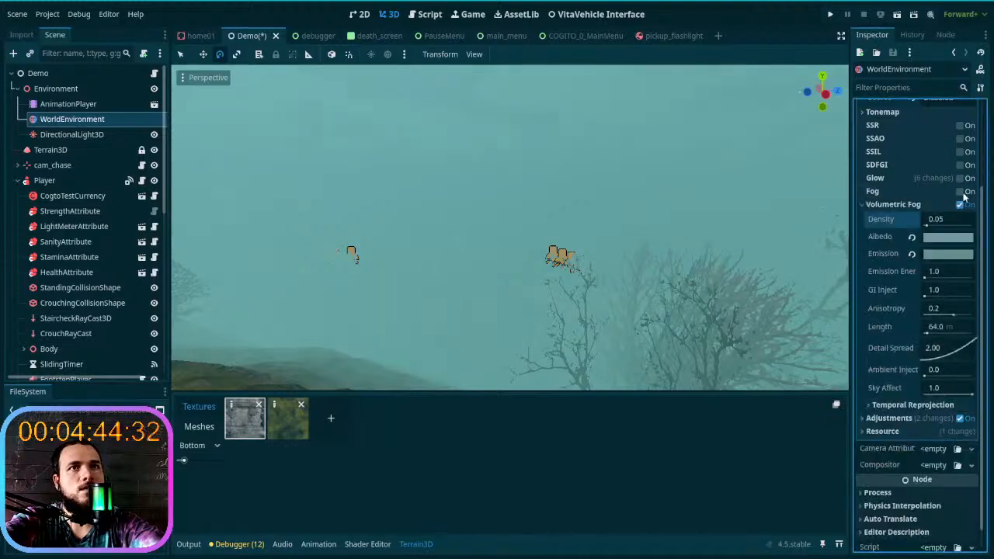
# - Widen the Inspector and try adjusting the volumetric fog's sky affect and density, leaving them at 1.0 and 0.05
pyautogui.click(911, 205)
pyautogui.click(893, 316)
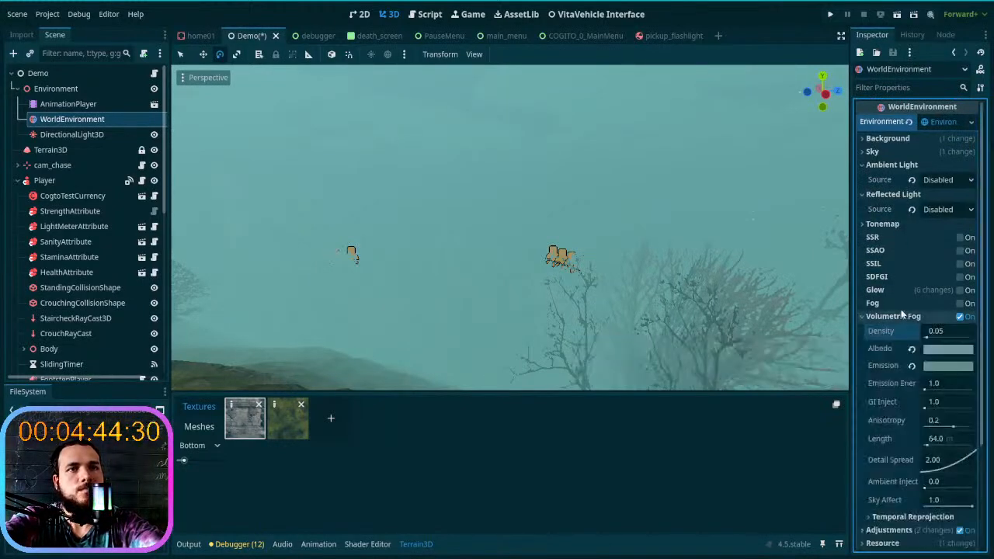
pyautogui.scroll(-3, 899, 339)
pyautogui.moveTo(970, 394)
pyautogui.mouseDown()
pyautogui.moveTo(953, 396)
pyautogui.moveTo(981, 400)
pyautogui.mouseUp()
pyautogui.moveTo(610, 255); pyautogui.dragTo(587, 340, button='right')
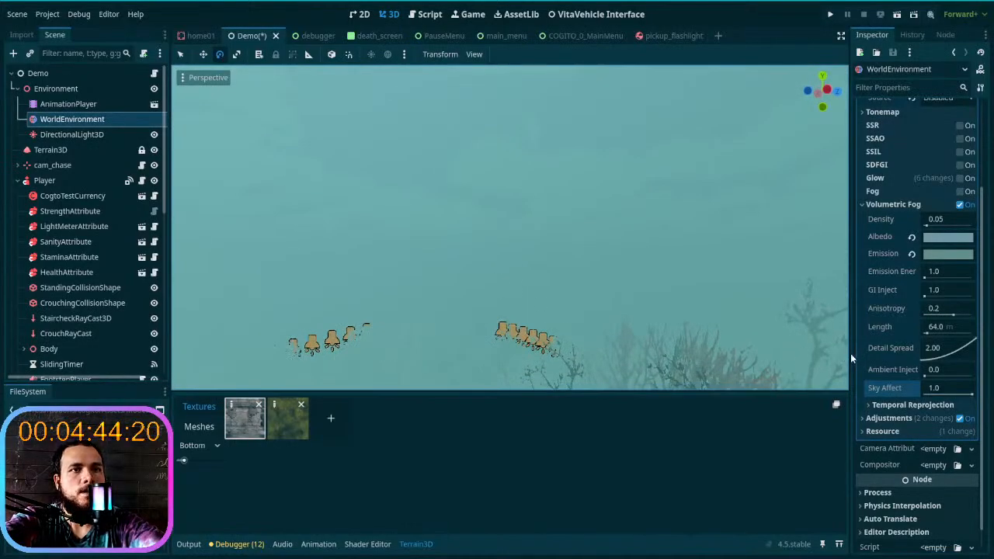
pyautogui.moveTo(851, 354); pyautogui.dragTo(738, 361)
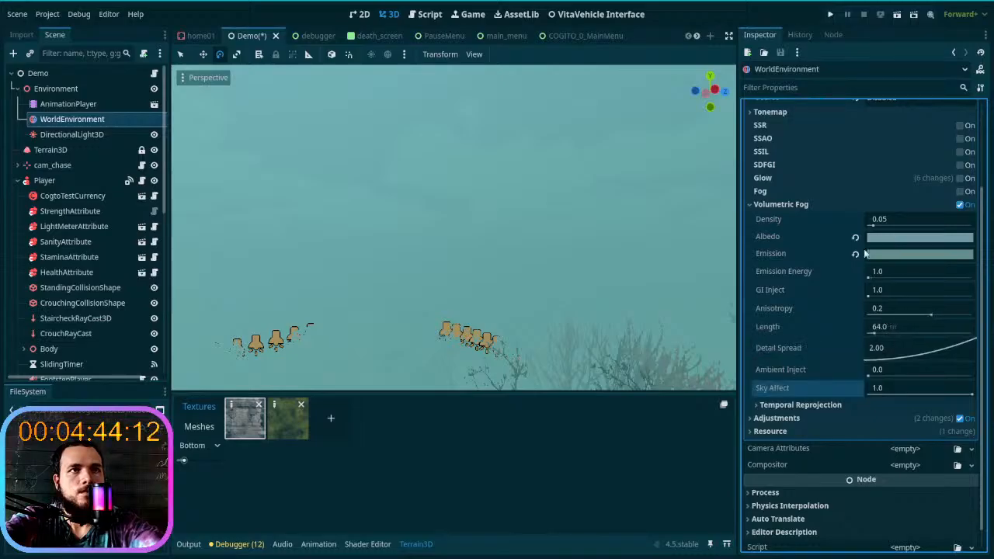
pyautogui.moveTo(874, 225); pyautogui.dragTo(855, 237)
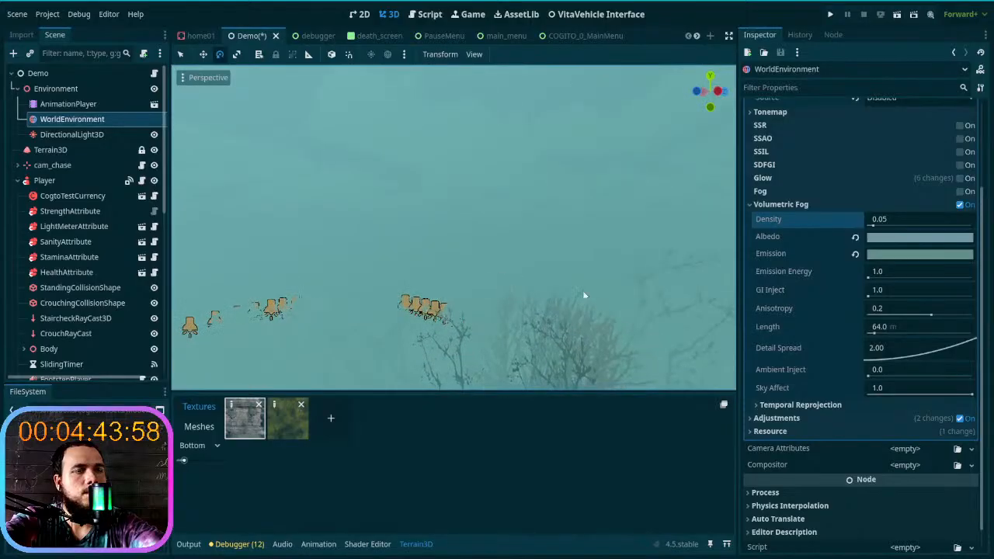
# - Expand the WorldEnvironment's Adjustments and Temporal Reprojection settings and examine the fog over the terrain from another angle
pyautogui.click(803, 419)
pyautogui.scroll(-3, 801, 414)
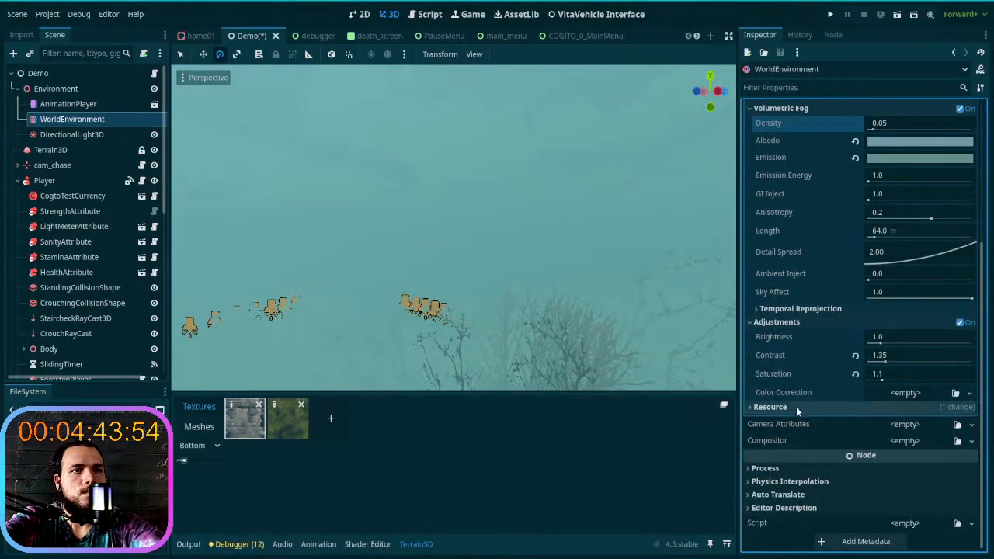
pyautogui.click(794, 308)
pyautogui.moveTo(453, 228); pyautogui.dragTo(292, 227, button='right')
pyautogui.moveTo(553, 305); pyautogui.dragTo(578, 314, button='right')
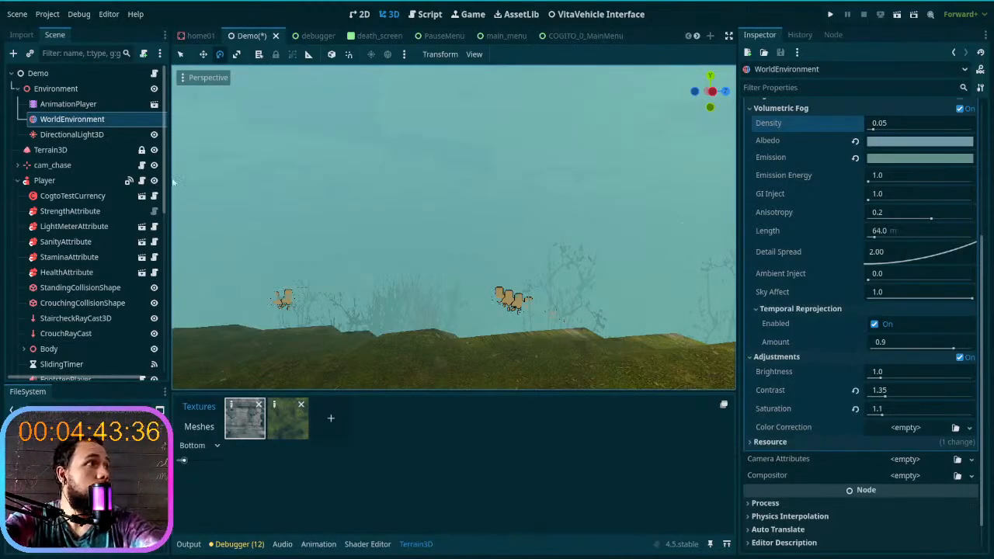
# - Collapse the volumetric fog settings and open the Stars parameters of the sky's shader material
pyautogui.scroll(5, 826, 247)
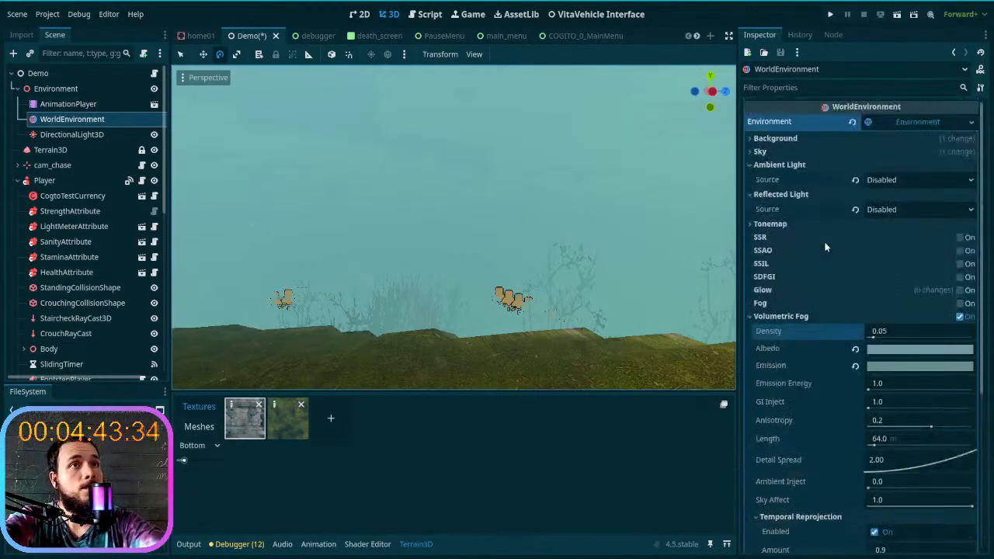
pyautogui.click(784, 316)
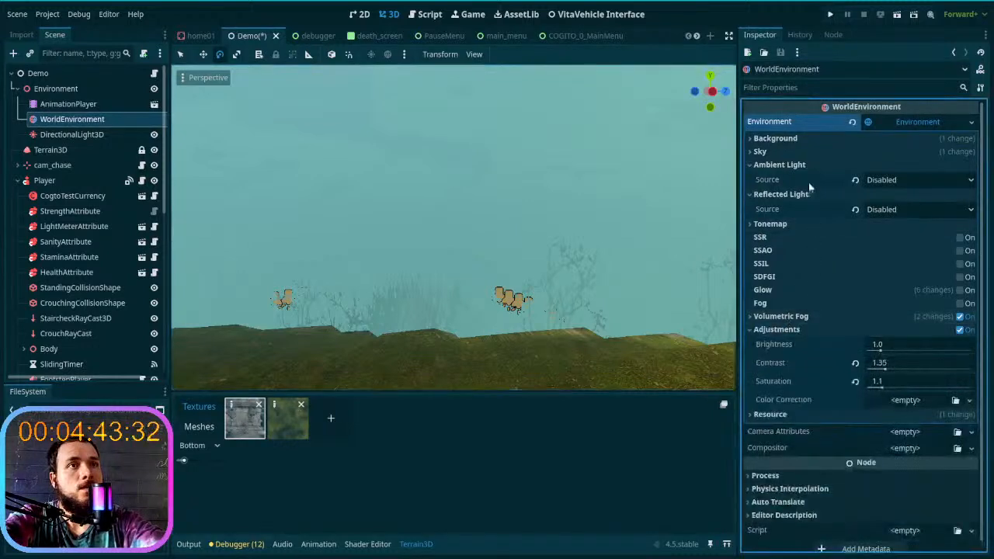
pyautogui.click(813, 152)
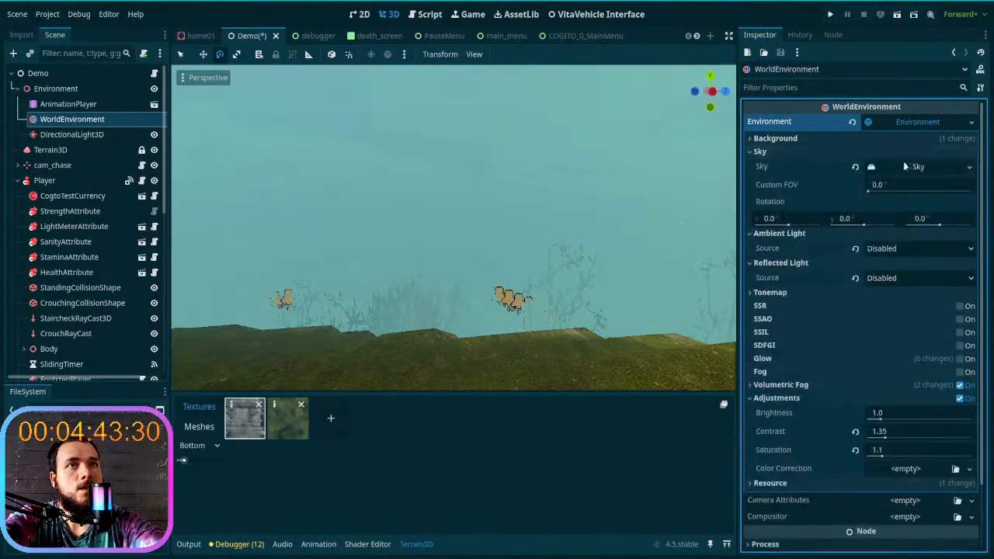
pyautogui.click(921, 185)
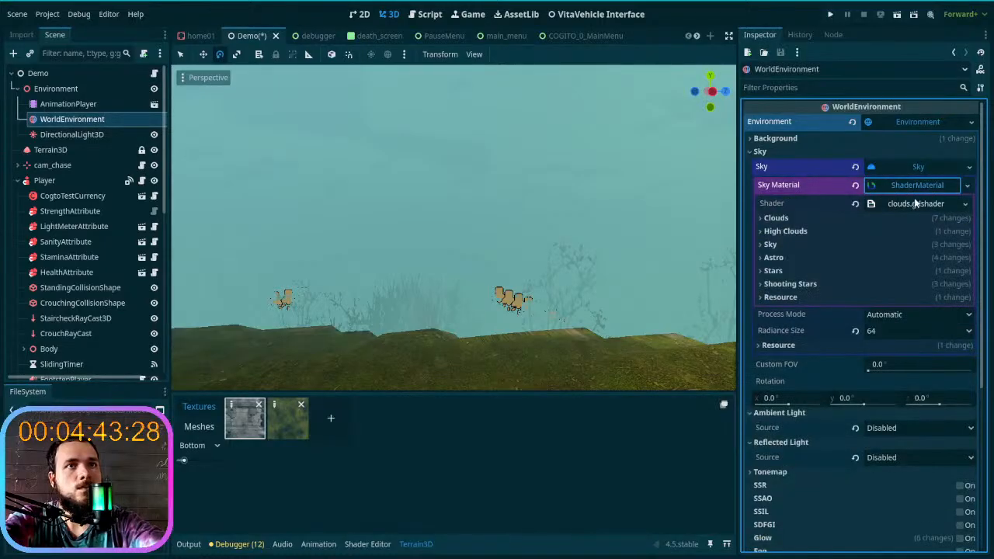
pyautogui.click(804, 243)
pyautogui.click(804, 243)
pyautogui.click(798, 269)
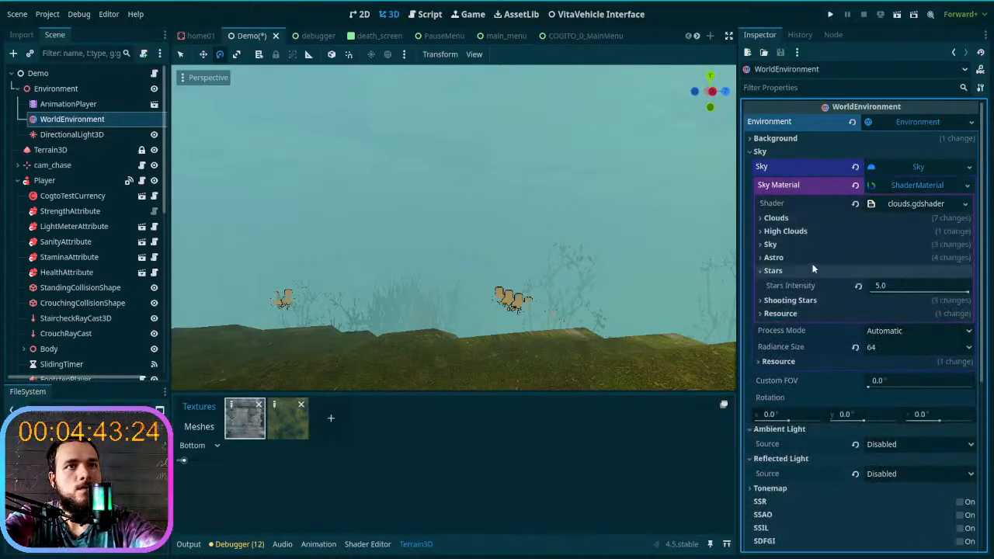
# - Set the sky material's stars intensity to 2.3 and check the sky from several angles
pyautogui.moveTo(969, 292); pyautogui.dragTo(897, 296)
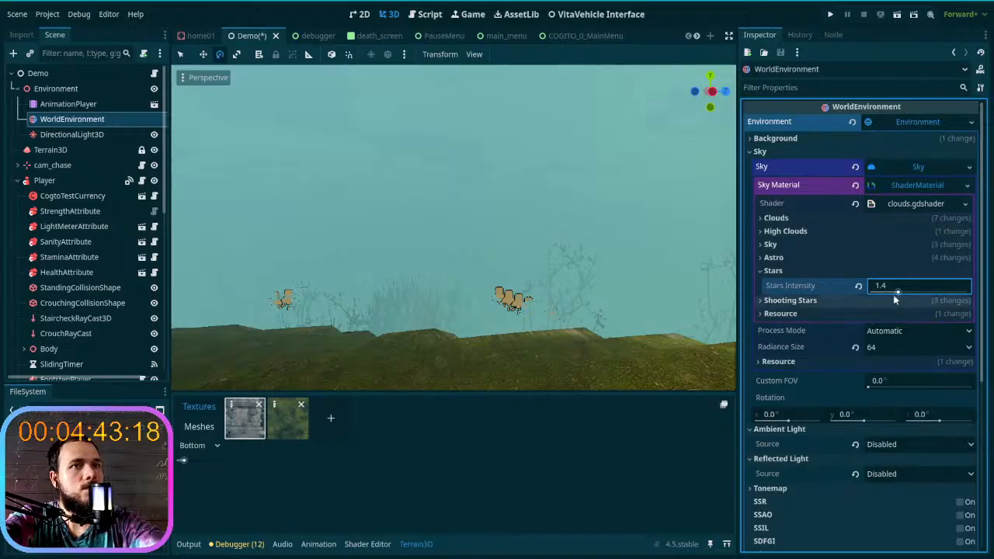
pyautogui.moveTo(566, 247); pyautogui.dragTo(495, 205, button='right')
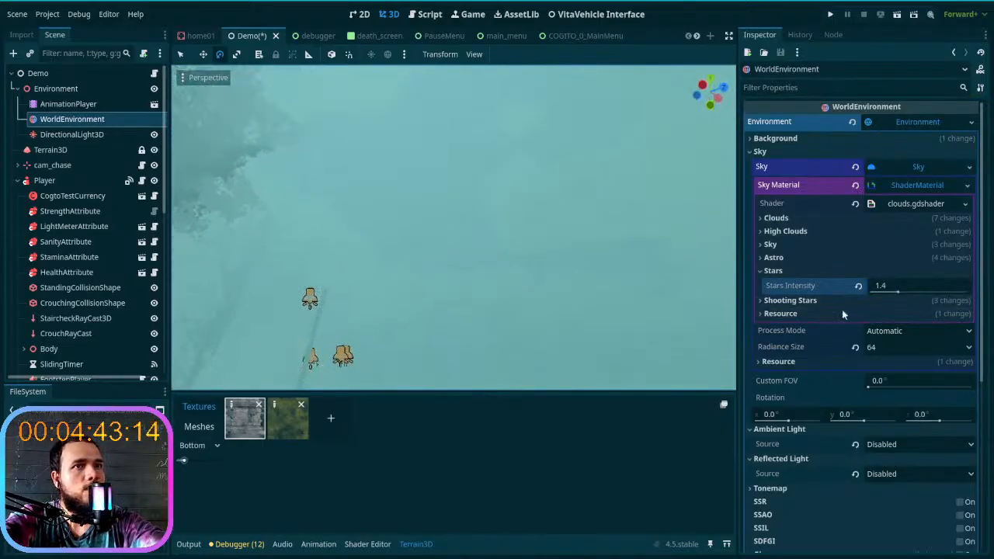
pyautogui.moveTo(903, 295); pyautogui.dragTo(936, 295)
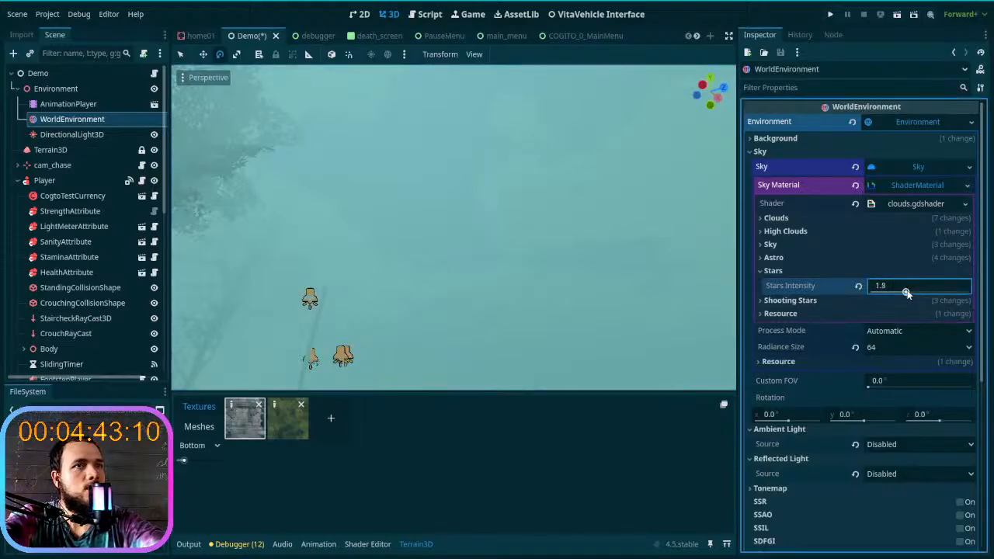
pyautogui.moveTo(533, 316); pyautogui.dragTo(410, 379, button='right')
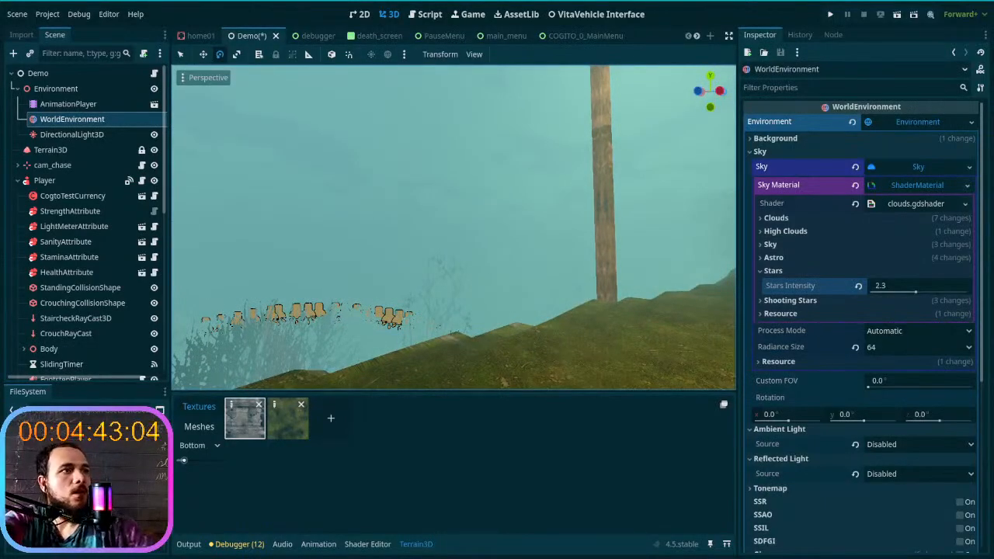
pyautogui.moveTo(410, 379); pyautogui.dragTo(536, 376, button='right')
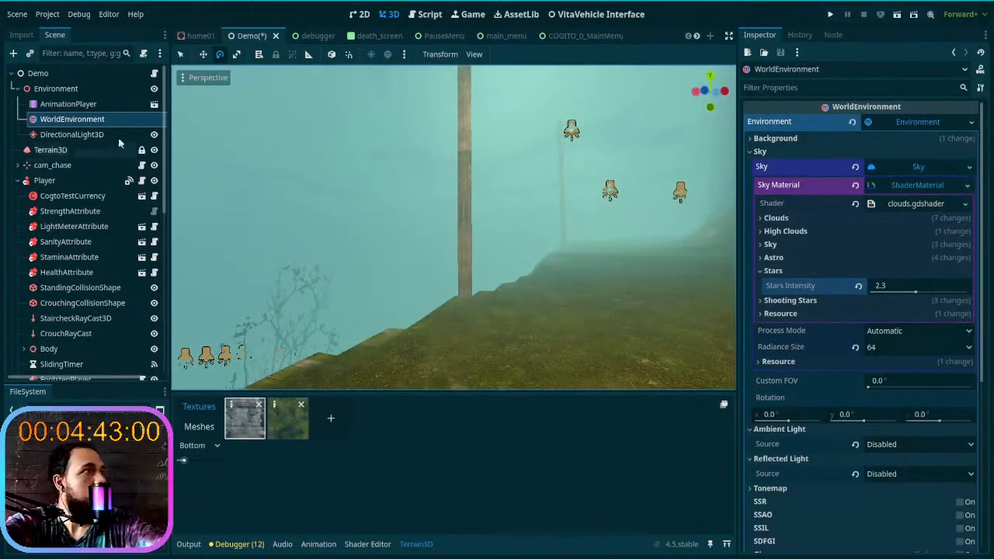
# - Collapse the sky resource and set the volumetric fog's emission to the pale grey-green colour a1b3b0
pyautogui.click(904, 166)
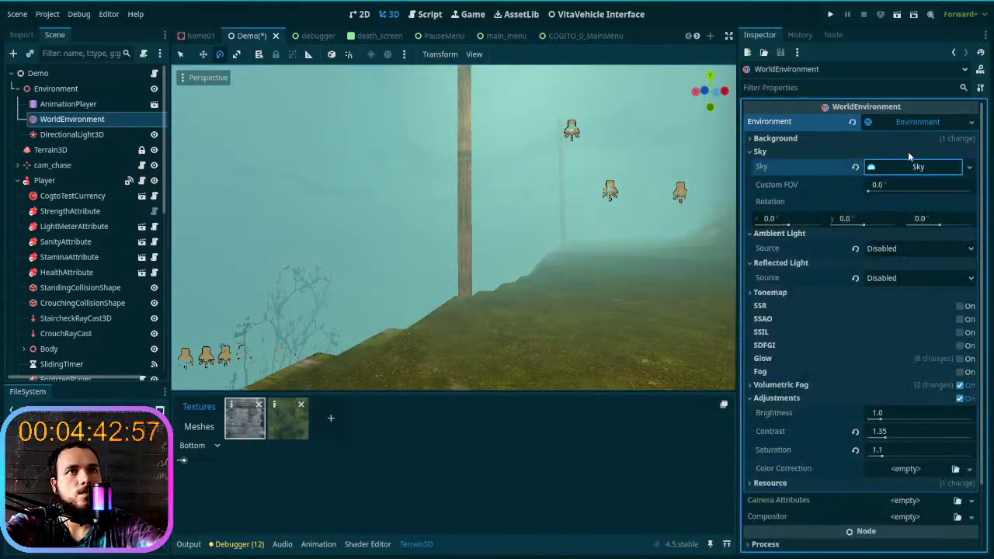
pyautogui.click(890, 381)
pyautogui.scroll(-2, 870, 374)
pyautogui.scroll(-2, 873, 350)
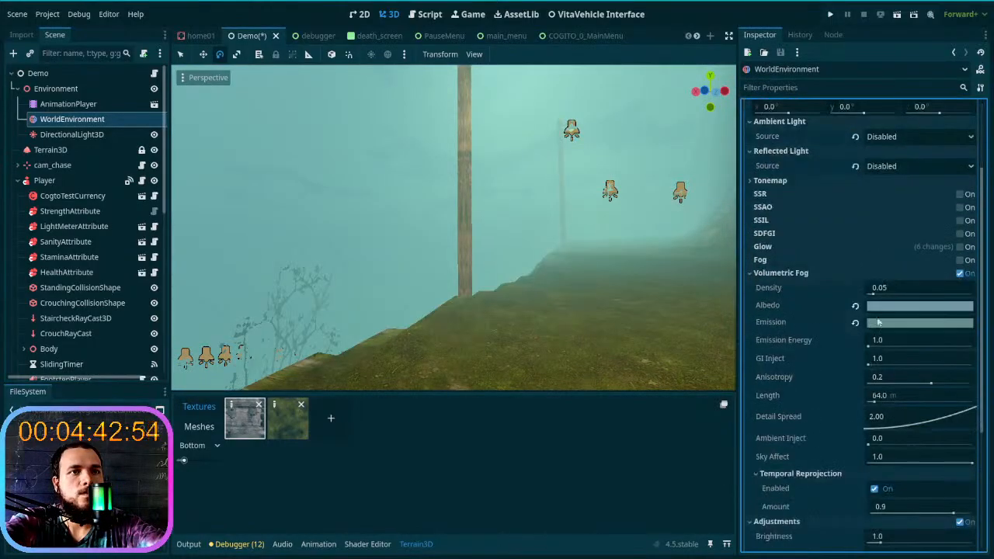
pyautogui.click(902, 324)
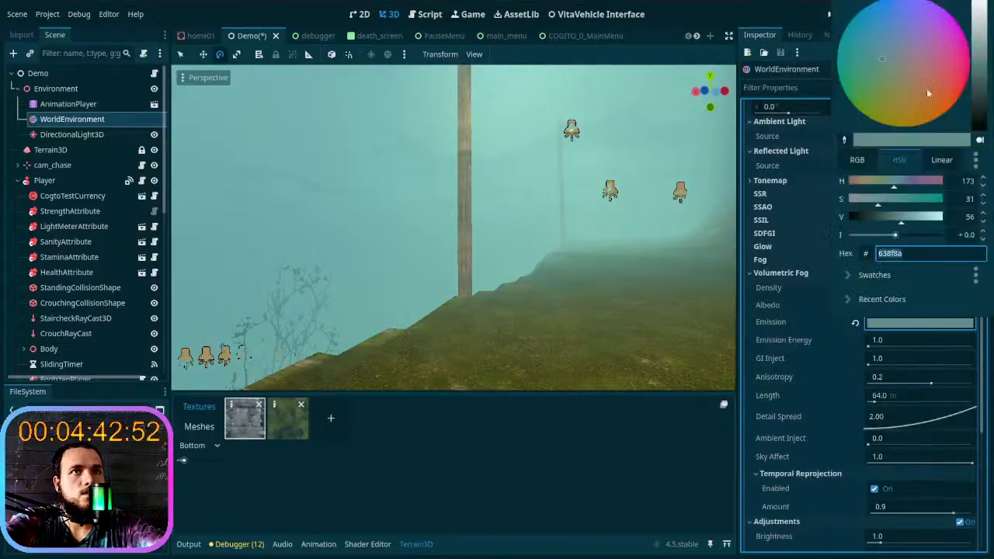
pyautogui.moveTo(858, 207); pyautogui.dragTo(915, 225)
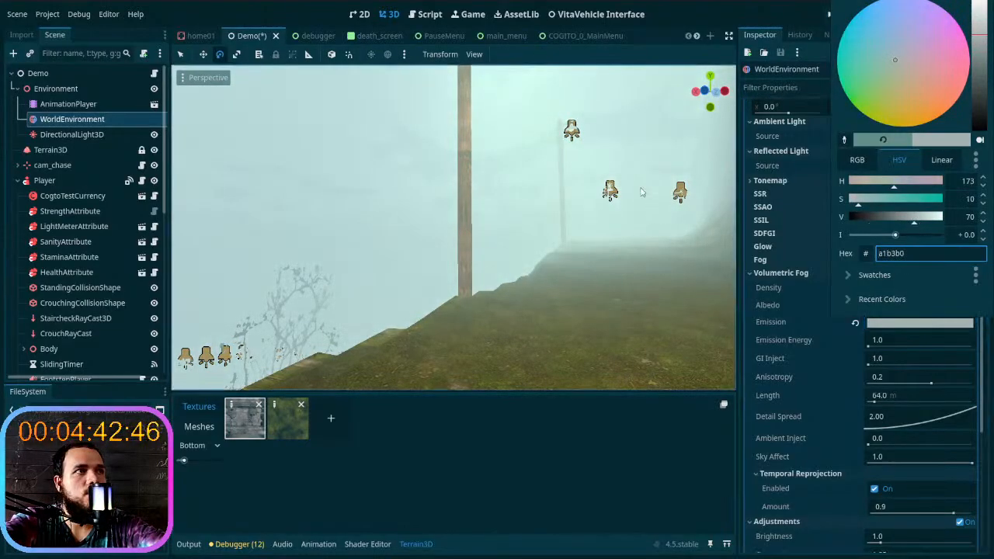
pyautogui.click(590, 170)
pyautogui.moveTo(595, 228)
pyautogui.mouseDown(button='right')
pyautogui.moveTo(548, 187)
pyautogui.moveTo(571, 227)
pyautogui.moveTo(539, 260)
pyautogui.moveTo(505, 254)
pyautogui.moveTo(611, 226)
pyautogui.mouseUp(button='right')
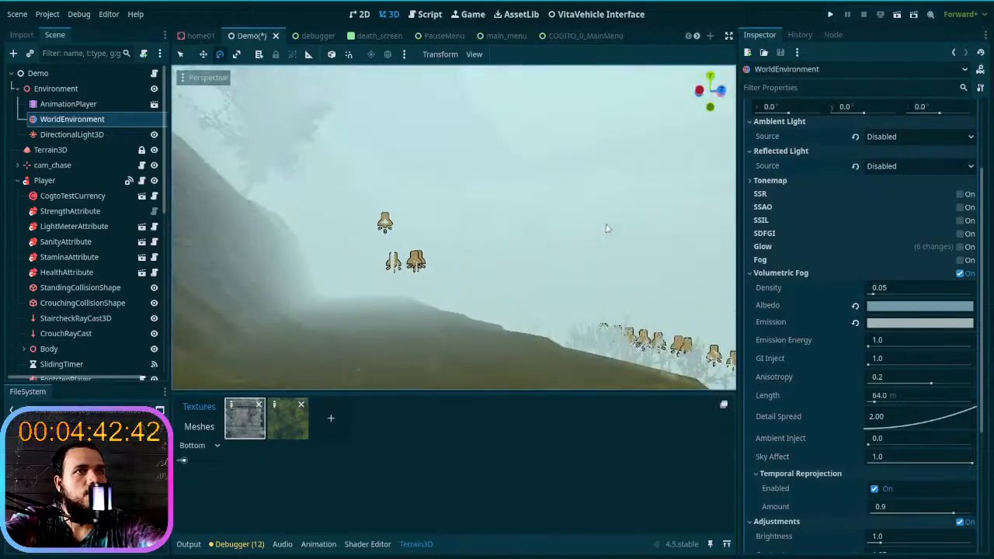
# - Darken the volumetric fog's emission colour to 5b6b69 and check the result along the terrain
pyautogui.click(901, 318)
pyautogui.click(800, 321)
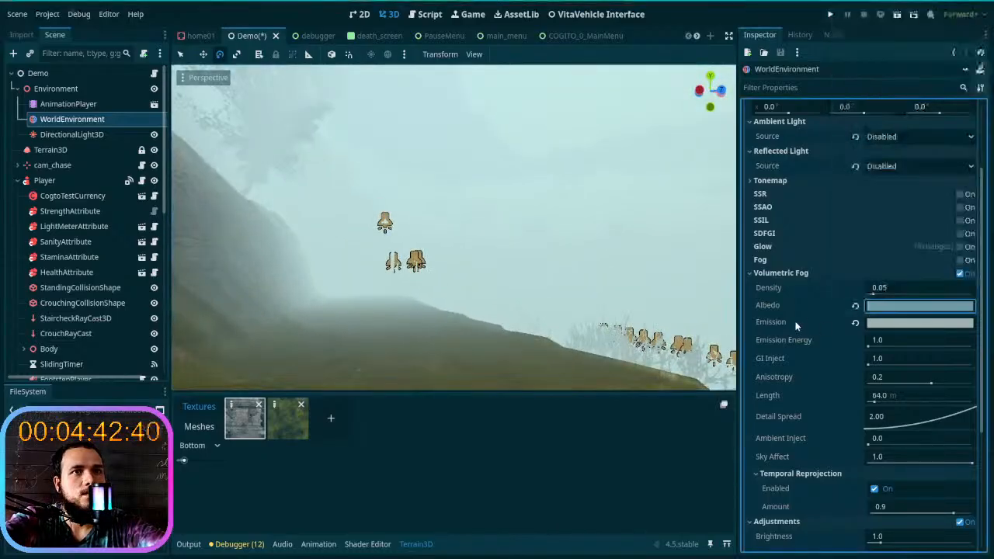
pyautogui.click(901, 321)
pyautogui.moveTo(978, 33); pyautogui.dragTo(981, 75)
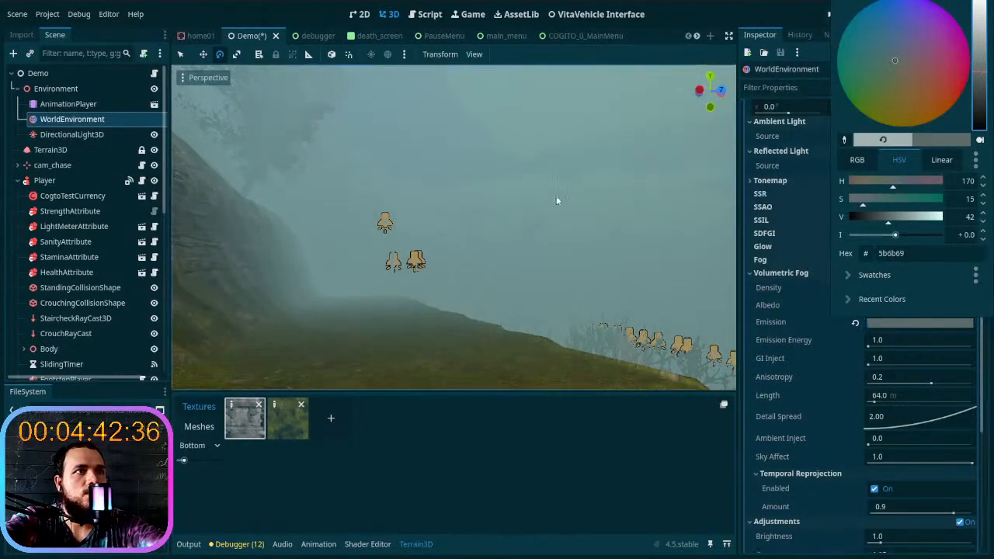
pyautogui.click(590, 202)
pyautogui.moveTo(590, 202); pyautogui.dragTo(862, 232, button='right')
pyautogui.press('w')
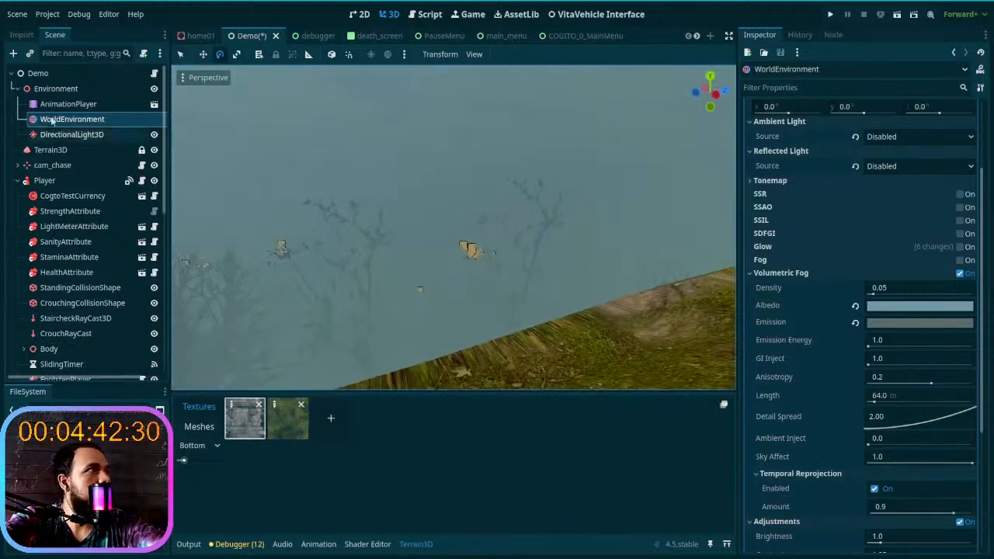
# - Set the Terrain3D node's mesh LODs to 2 and its mesh size to 22
pyautogui.click(66, 150)
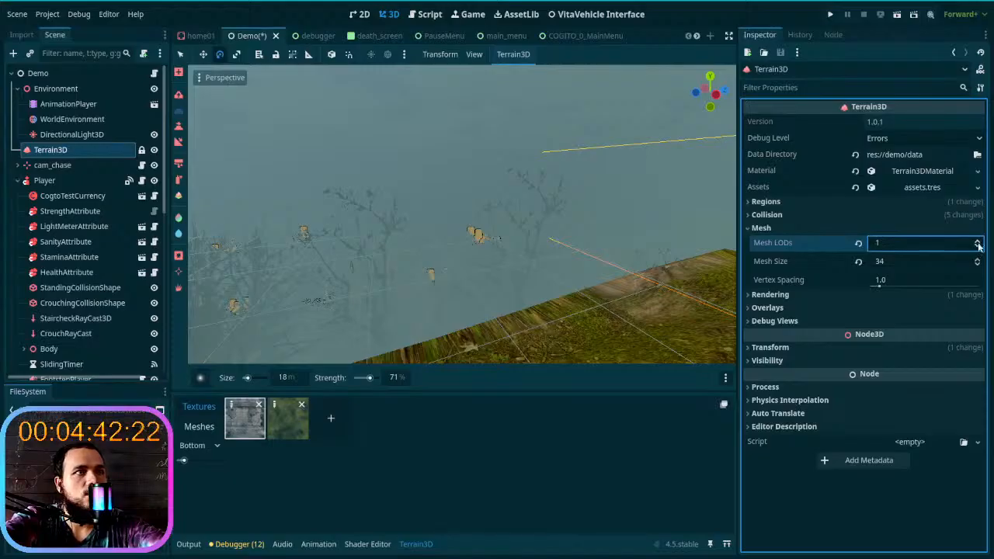
pyautogui.moveTo(583, 229); pyautogui.dragTo(397, 228, button='right')
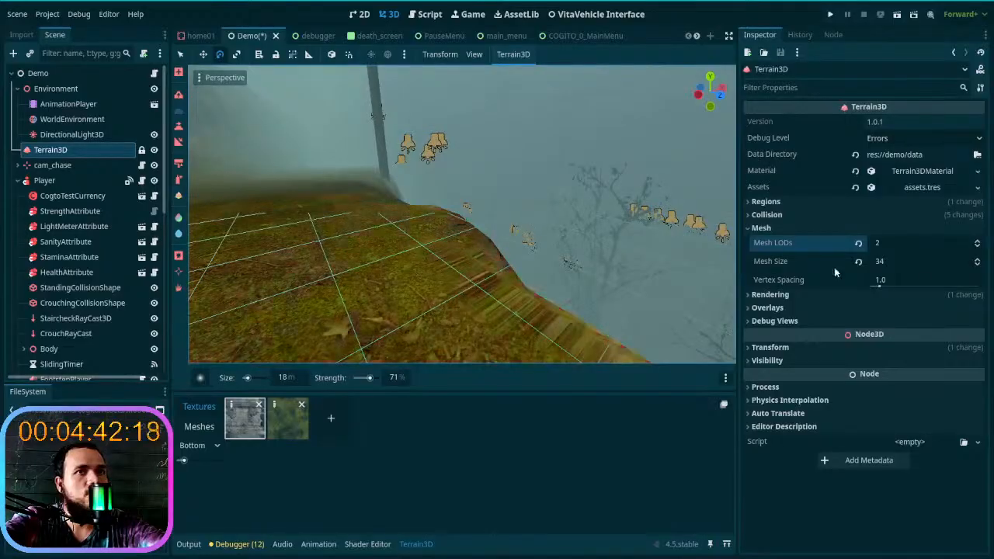
pyautogui.click(979, 265)
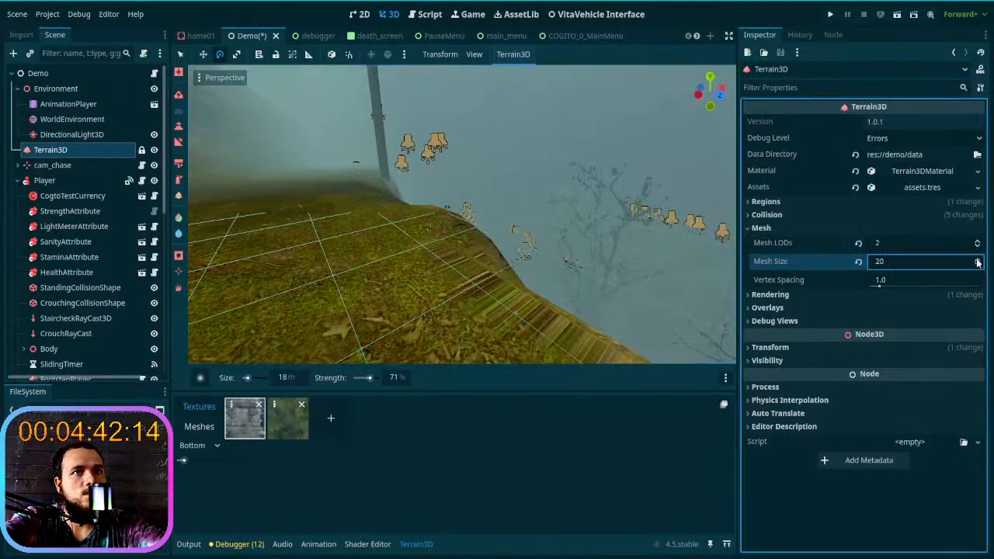
pyautogui.moveTo(377, 237)
pyautogui.mouseDown(button='right')
pyautogui.moveTo(268, 227)
pyautogui.moveTo(386, 229)
pyautogui.mouseUp(button='right')
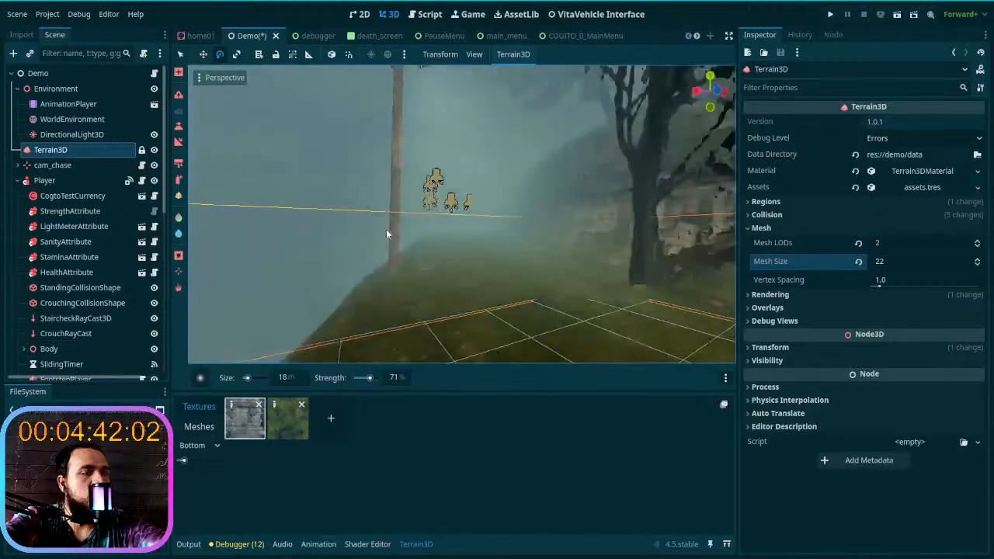
# - Save the Demo scene, run the project and start a new game in the first slot
pyautogui.hotkey('ctrl', 's')
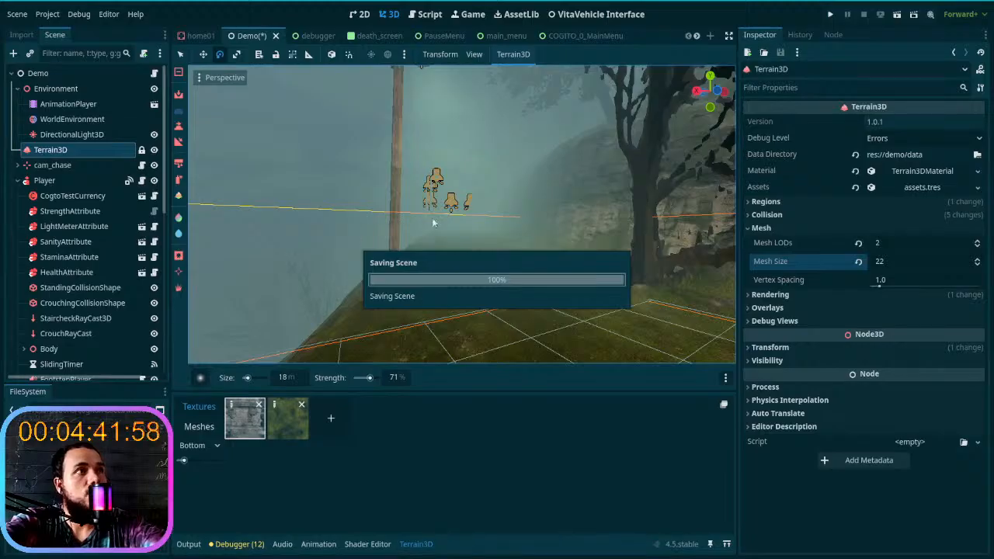
pyautogui.click(829, 15)
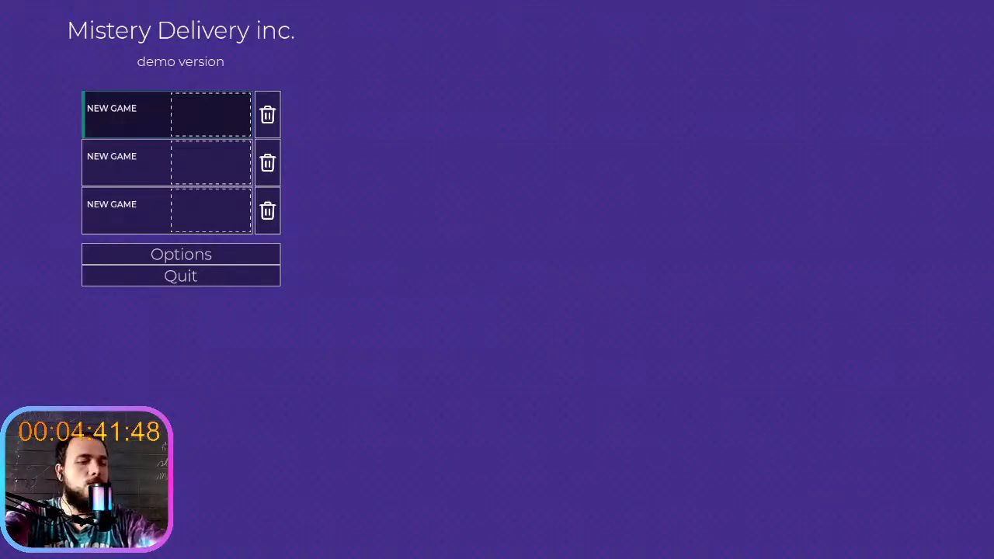
pyautogui.click(229, 126)
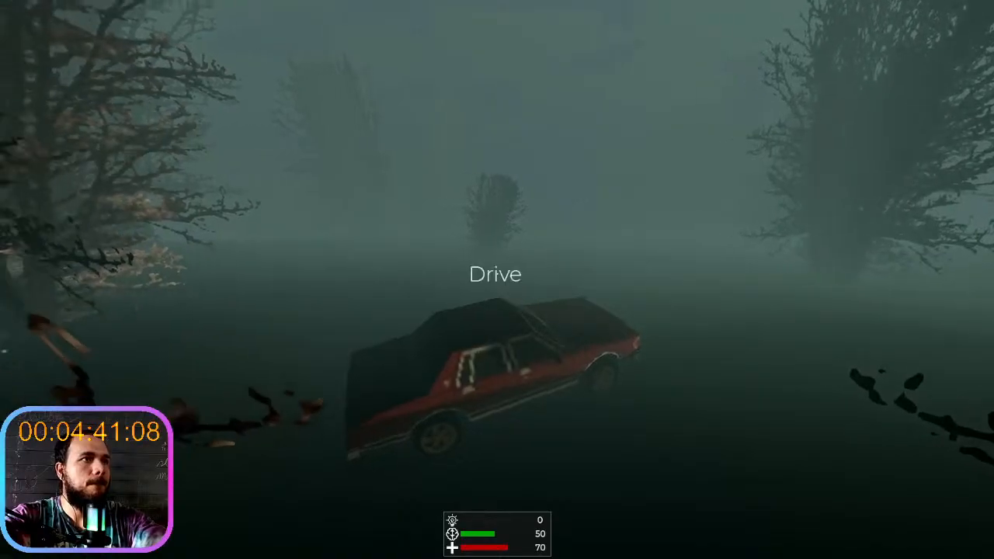
# - Get into the red car and test-drive it through the foggy trees, braking beside the large trunk
pyautogui.press('e')
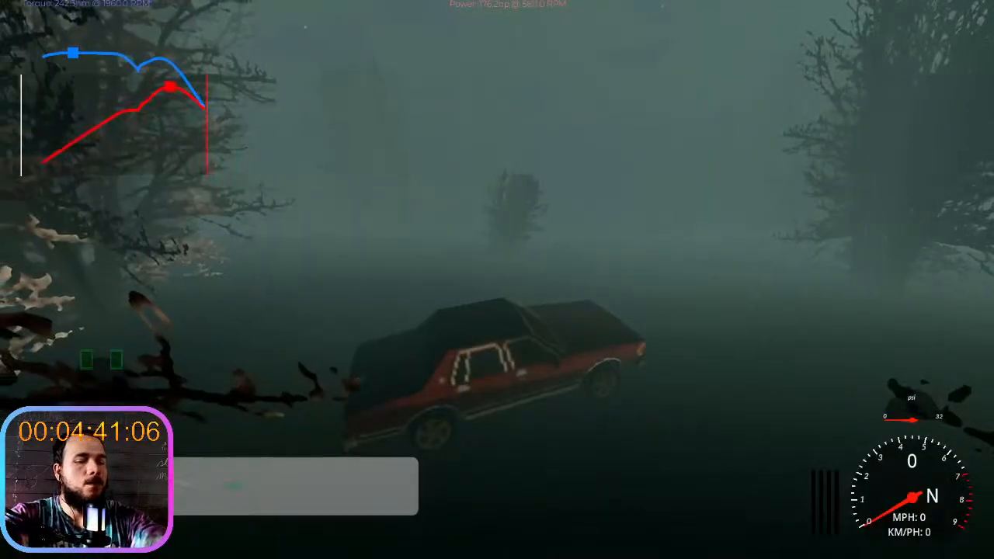
pyautogui.press('w')
pyautogui.press('w')
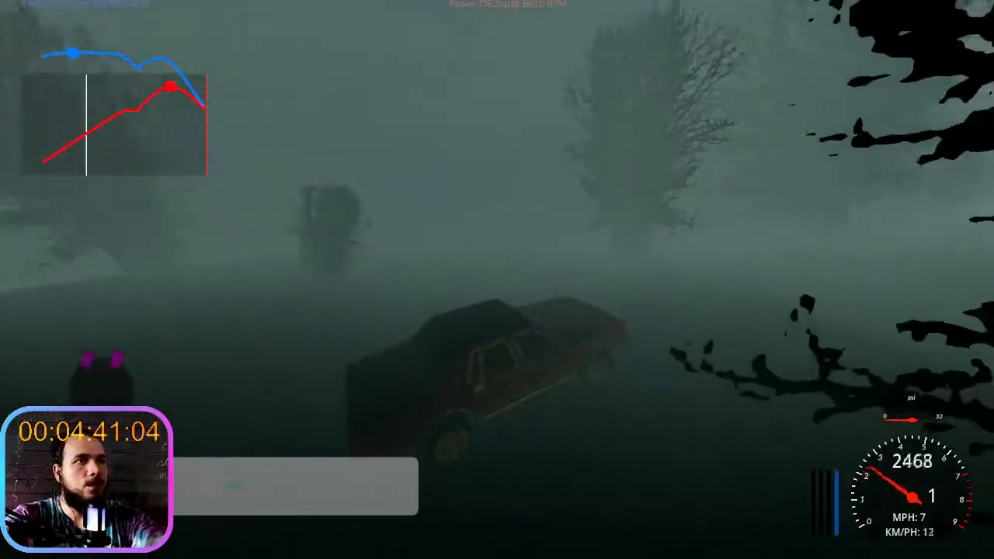
pyautogui.press('d')
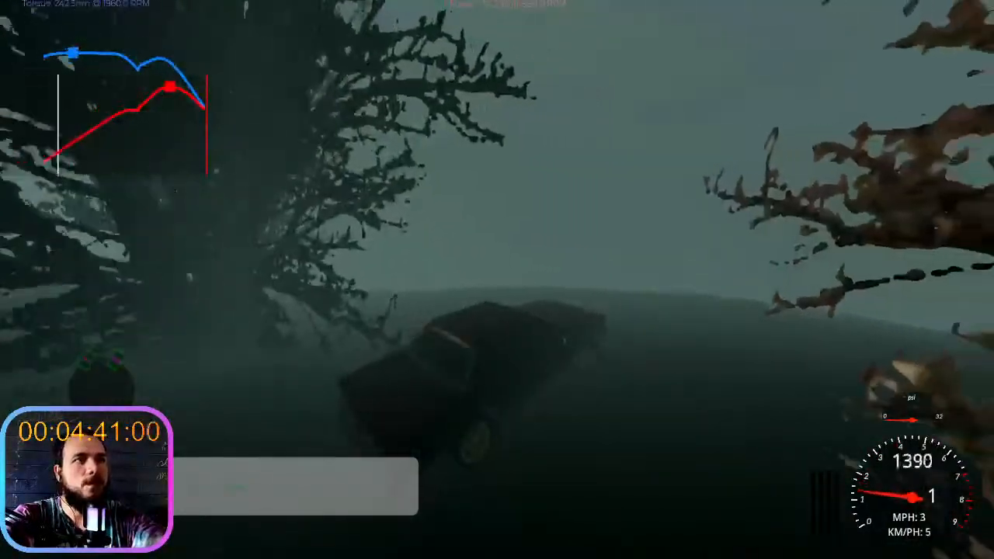
pyautogui.press('s')
# - Leave the car and walk around its rear to view the surrounding fog and trees on foot
pyautogui.press('e')
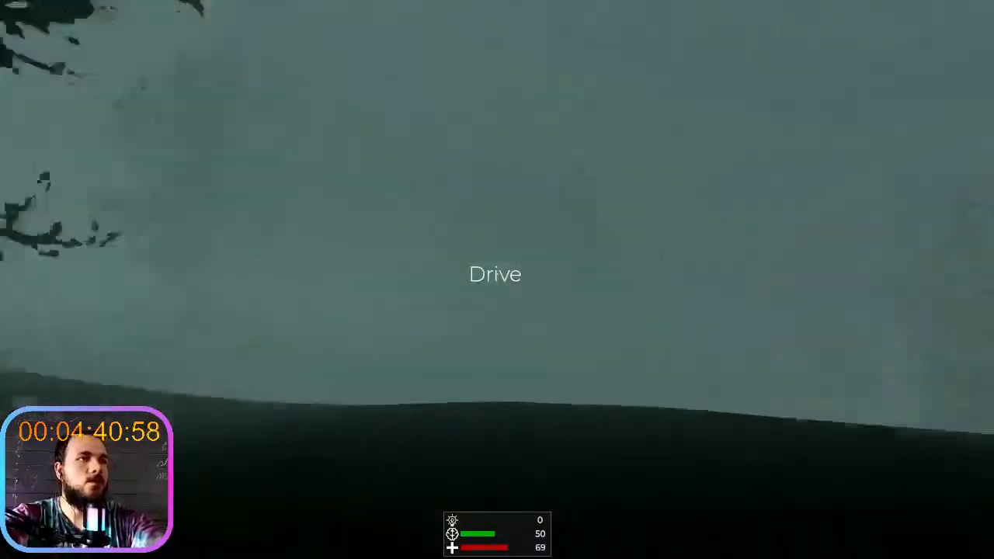
pyautogui.press('s')
pyautogui.press('a')
pyautogui.press('w')
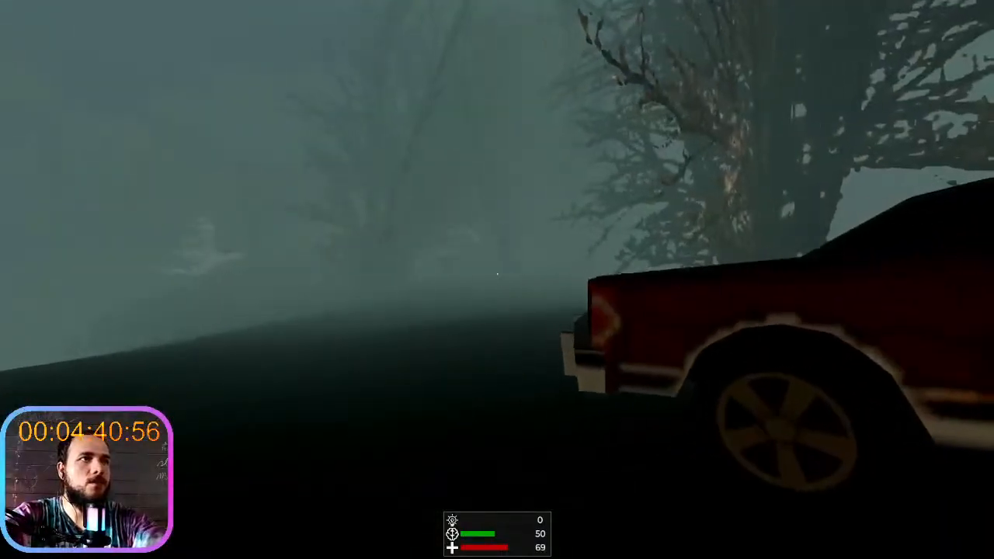
# - Get back into the car, drive it toward the building on the slope and brake beside the tree
pyautogui.press('e')
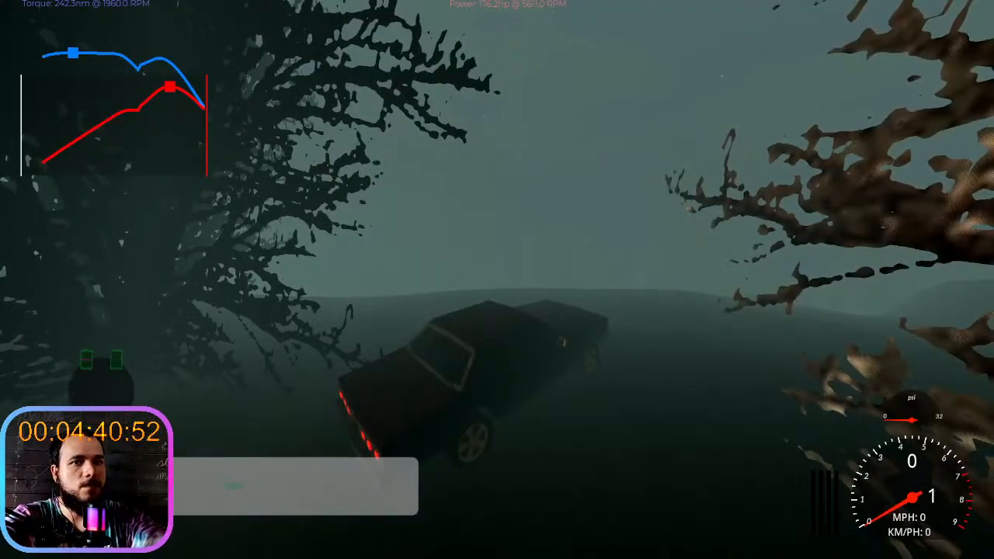
pyautogui.press('w')
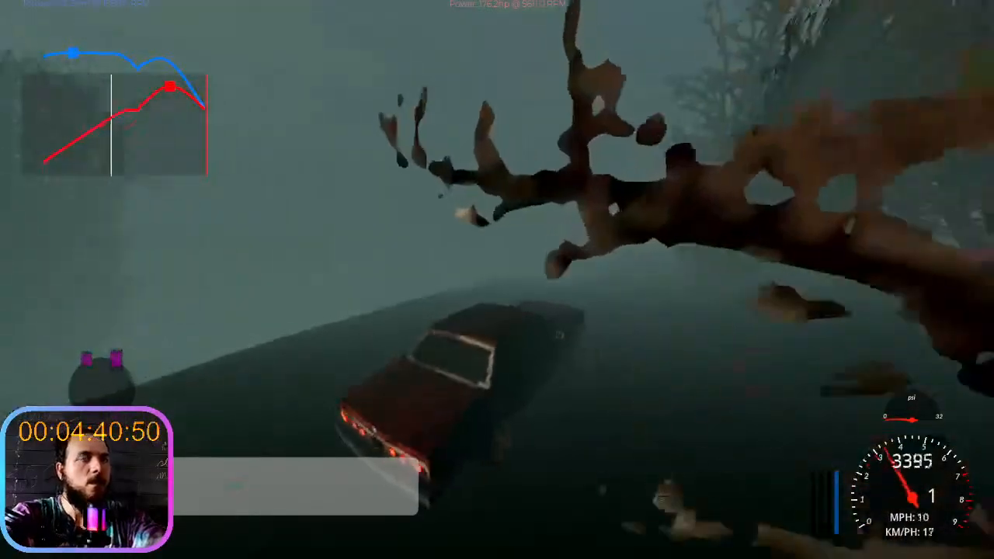
pyautogui.press('s')
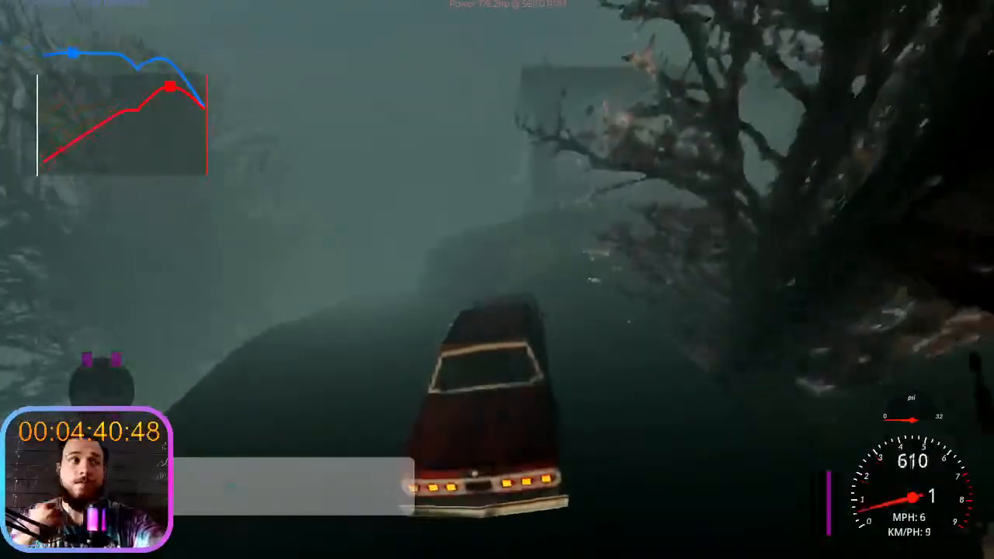
pyautogui.press('s')
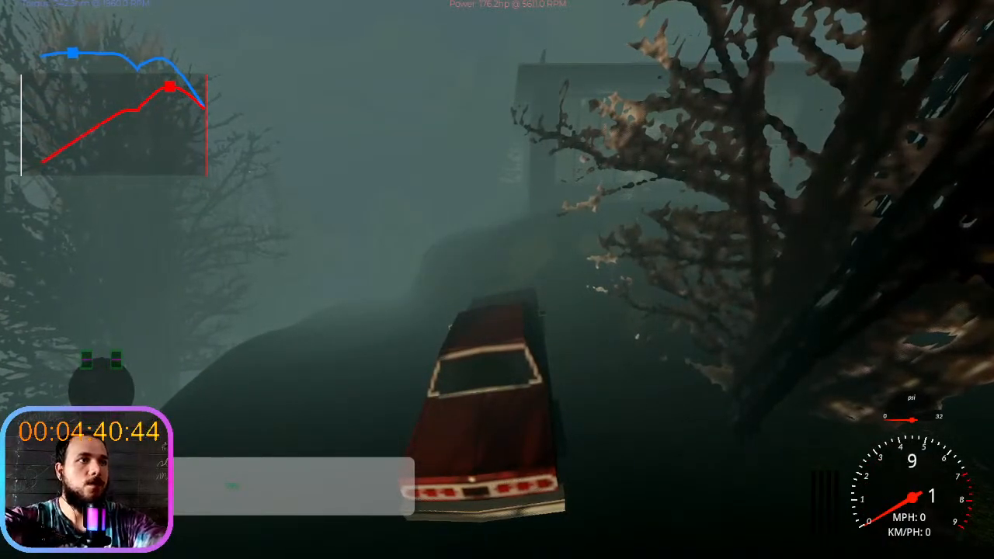
# - Switch to the Godot editor, clear the Visual Profiler's old data and start a new frame-time recording
pyautogui.hotkey('alt', 'Tab')
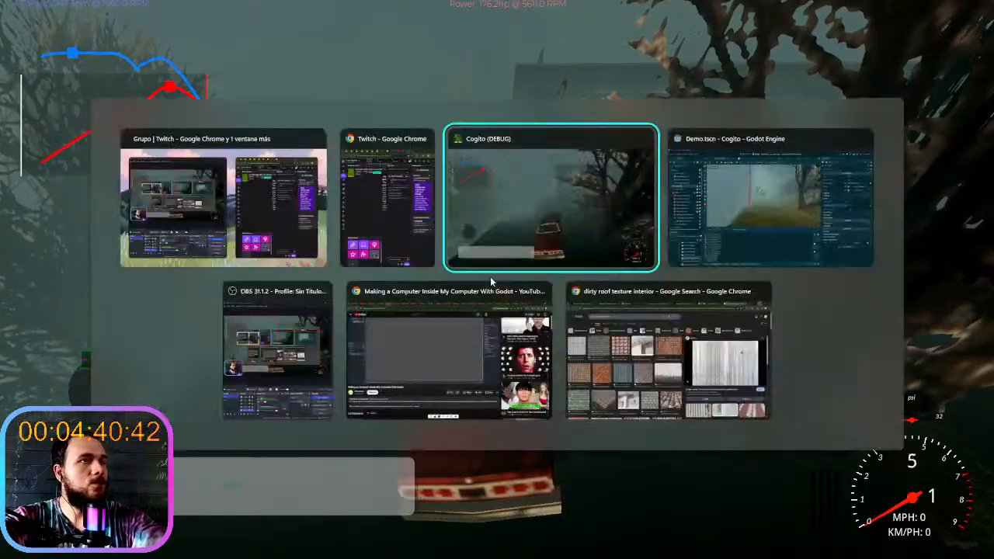
pyautogui.hotkey('alt', 'Tab')
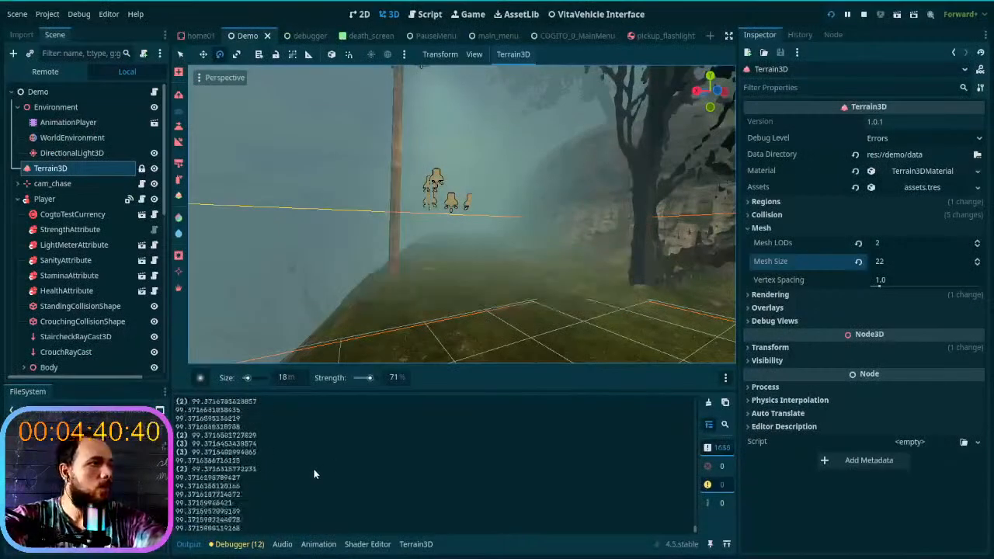
pyautogui.click(249, 546)
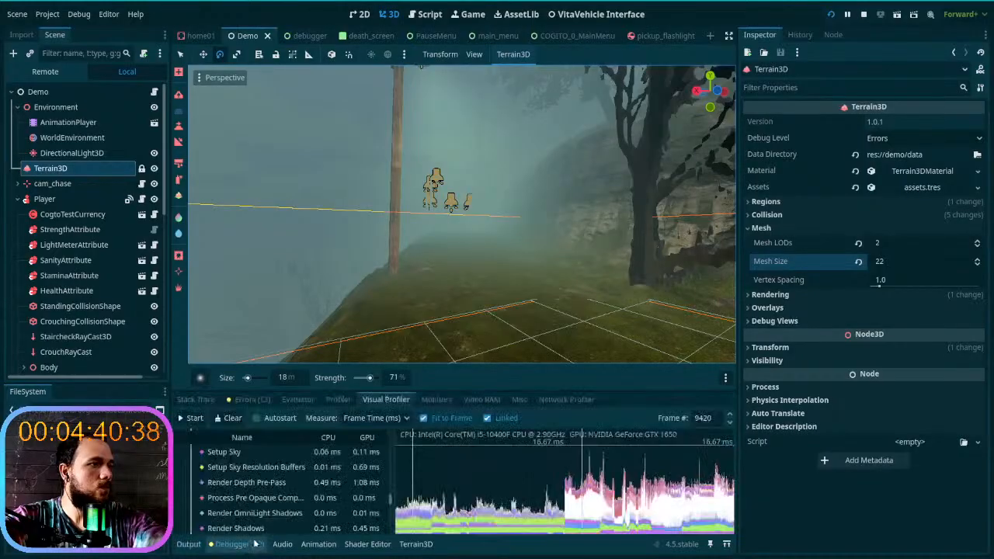
pyautogui.click(237, 422)
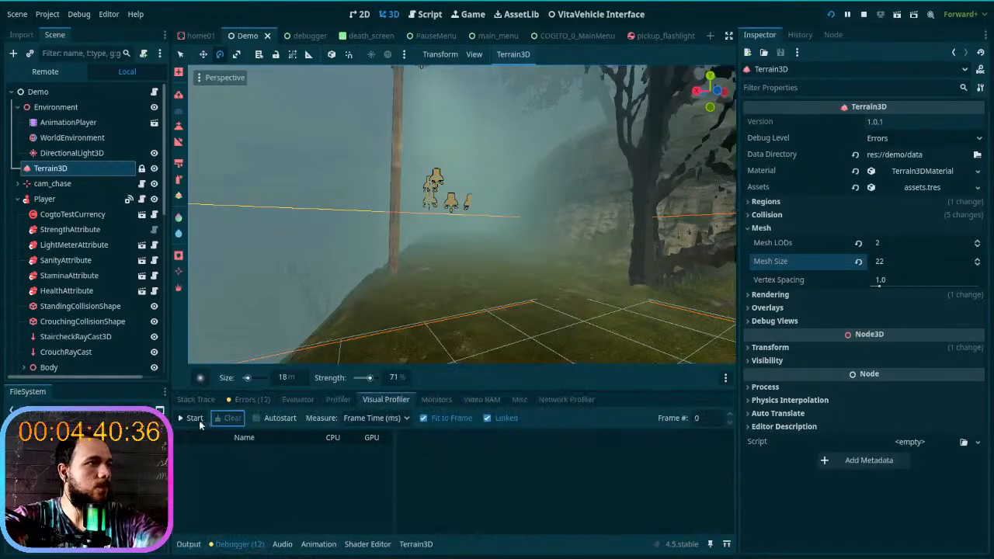
pyautogui.click(191, 418)
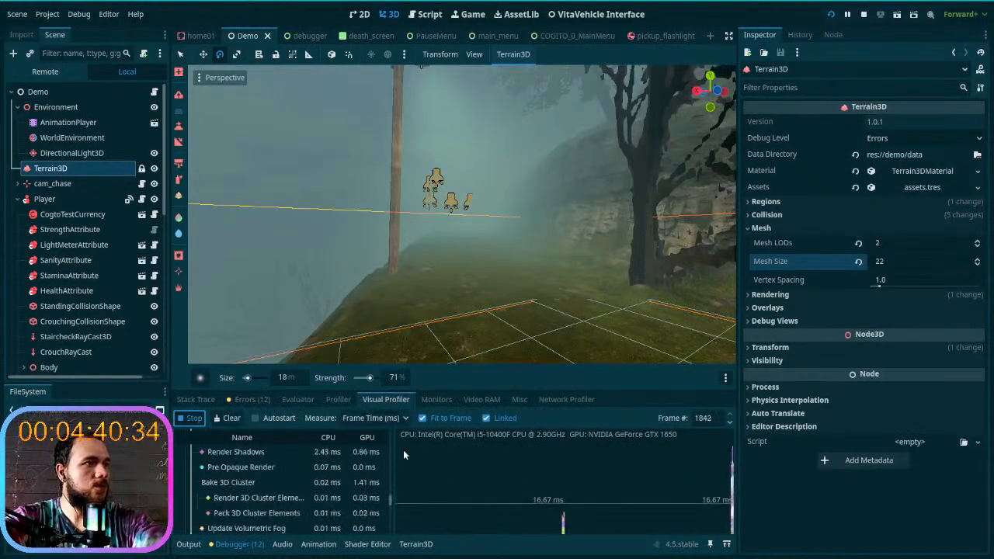
# - Switch back to the running game, shift into reverse and back the car away from the tree near the building
pyautogui.hotkey('alt', 'Tab')
pyautogui.hotkey('alt', 'Tab')
pyautogui.hotkey('alt', 'Tab')
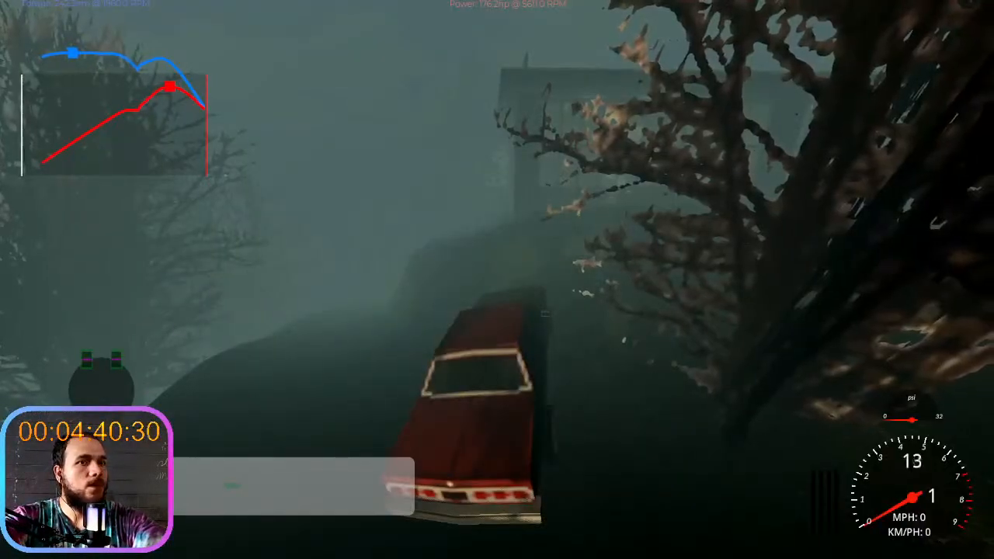
pyautogui.press('z')
pyautogui.press('z')
pyautogui.press('s')
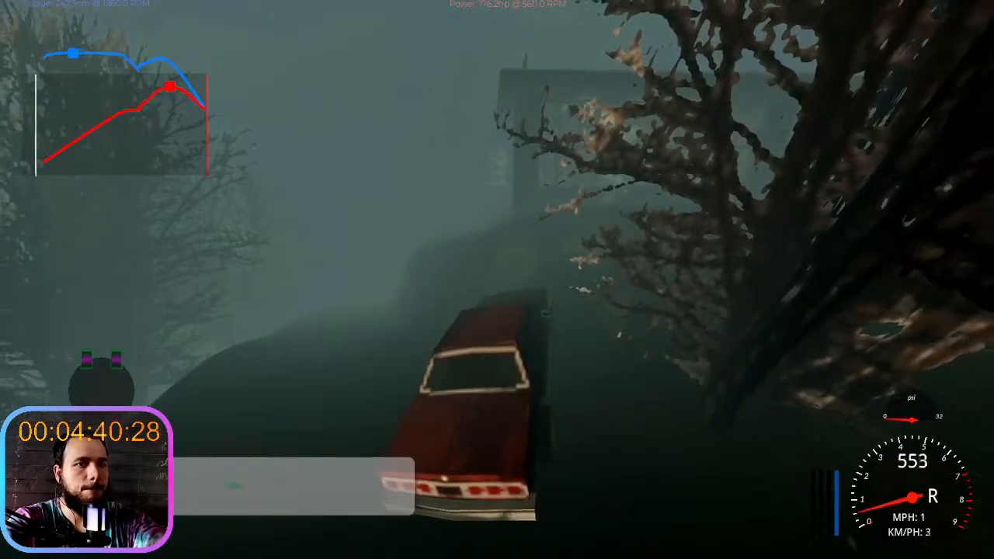
pyautogui.press('d')
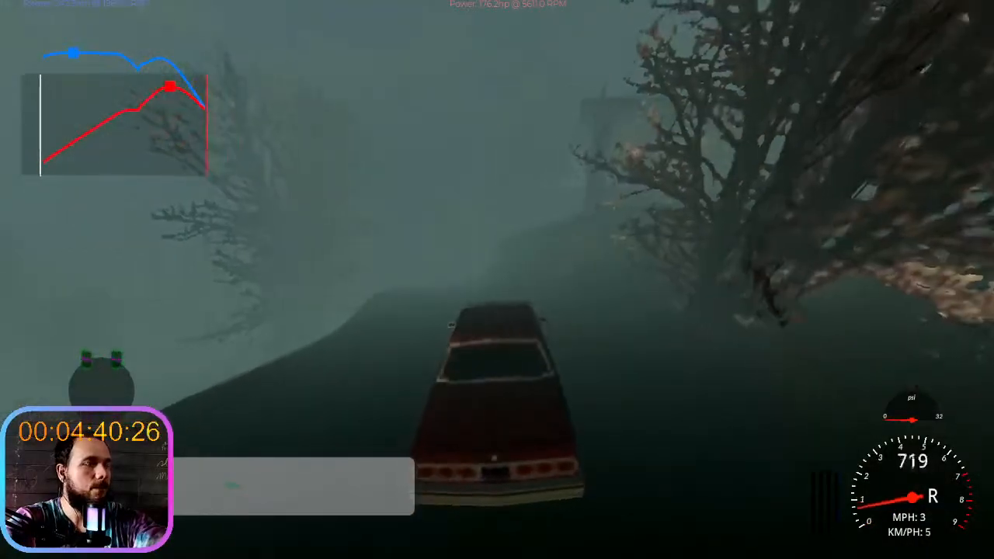
pyautogui.press('a')
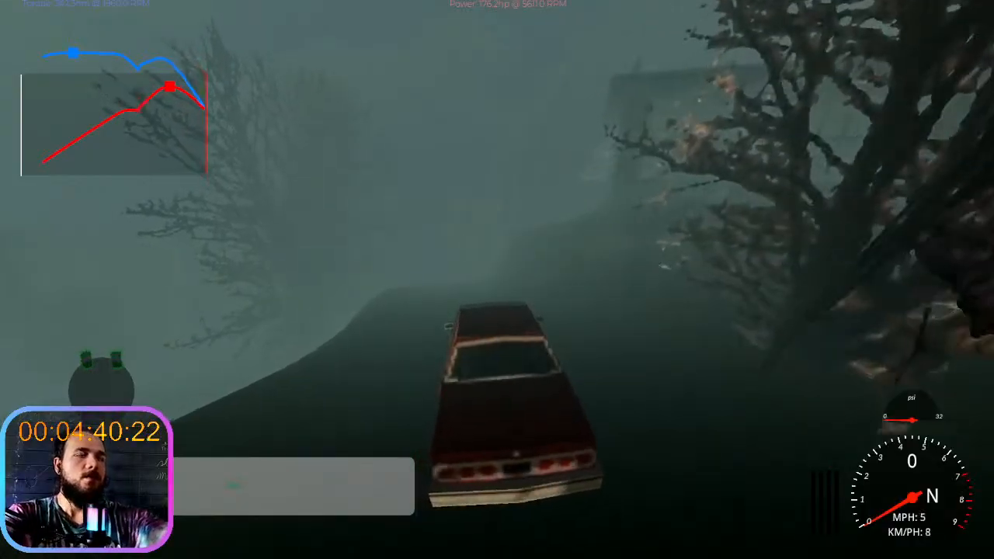
# - Let the car roll in neutral along the trail past the rock walls to examine the fog and terrain
pyautogui.press('Down')
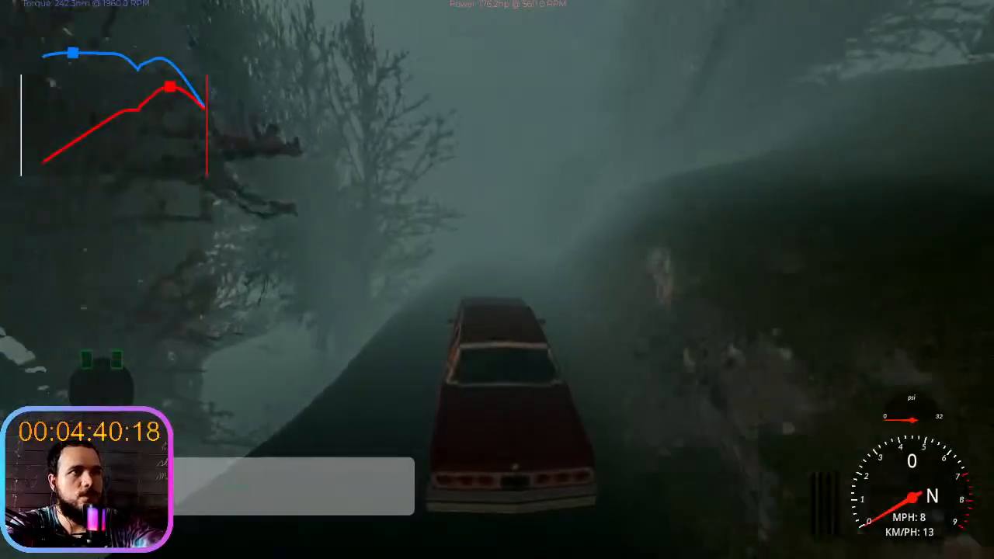
pyautogui.press('Down')
pyautogui.press('Down')
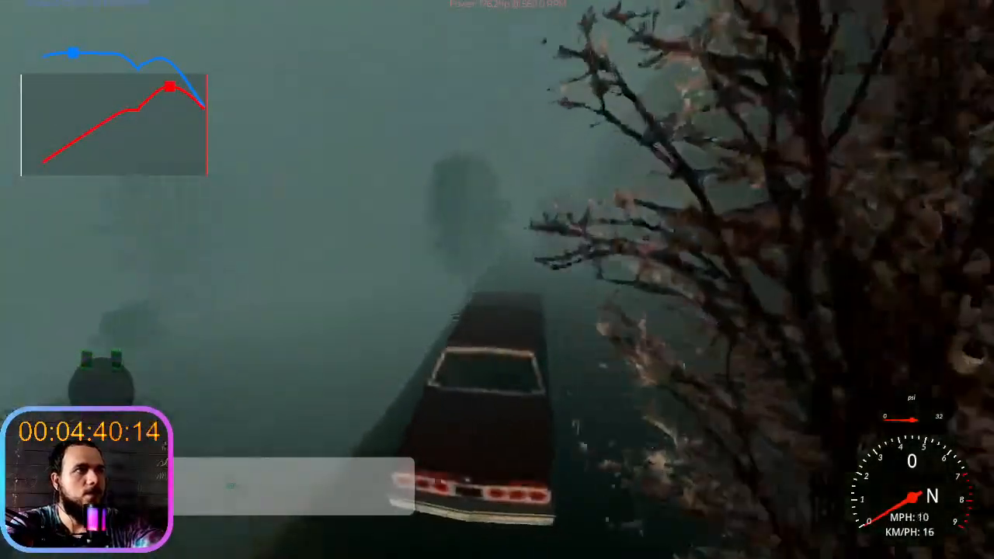
pyautogui.press('Down')
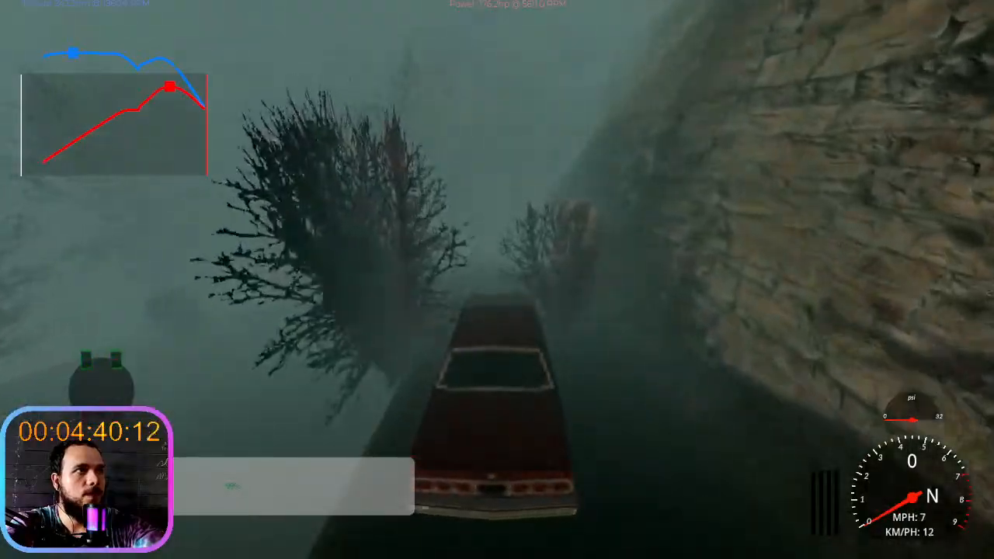
pyautogui.press('Down')
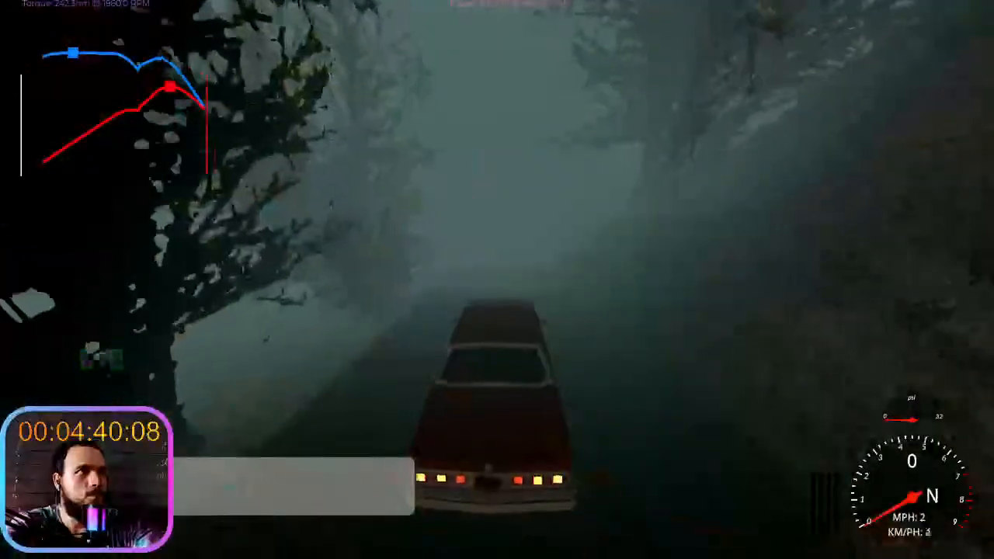
# - Steer the car into the open area between the large trees and slow it with the brake
pyautogui.press('s')
pyautogui.press('a')
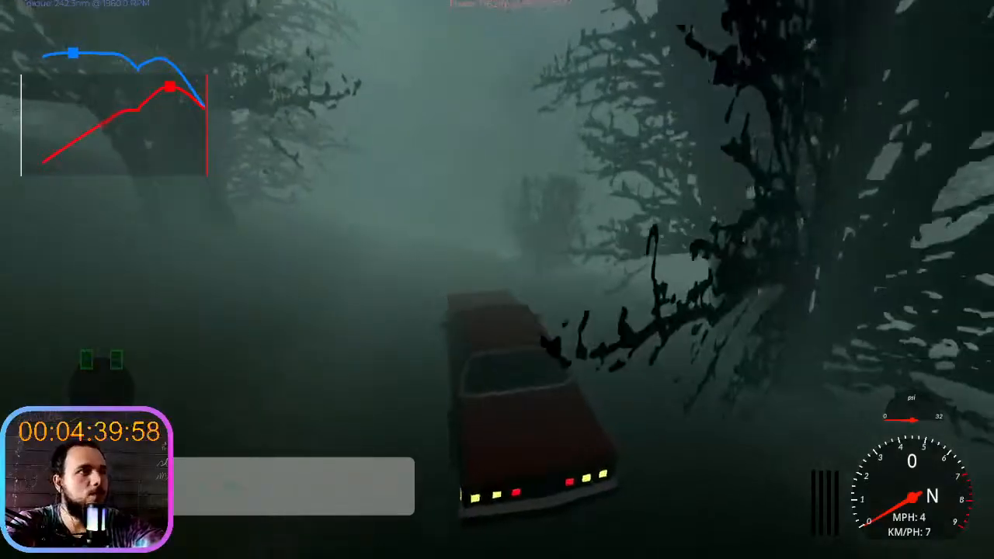
pyautogui.press('shift')
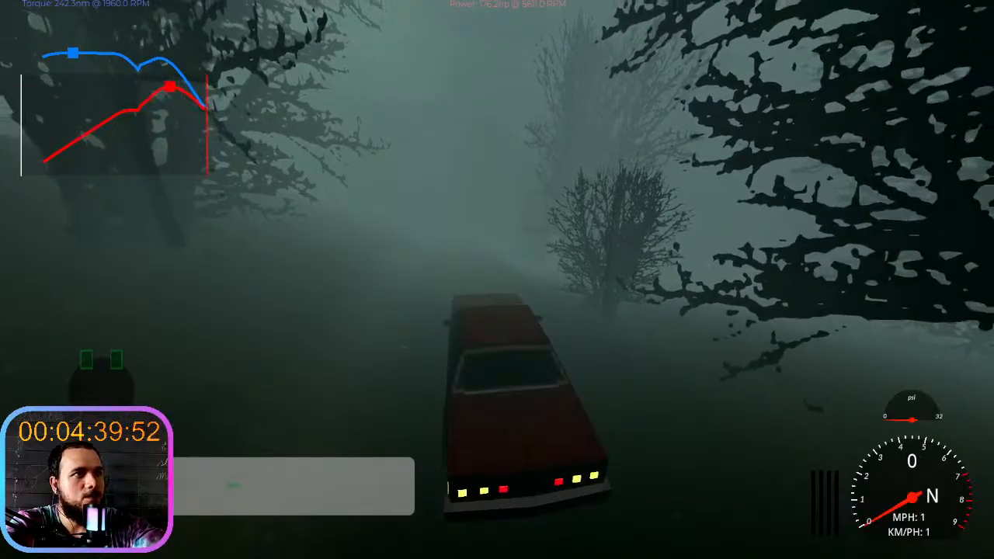
pyautogui.press('s')
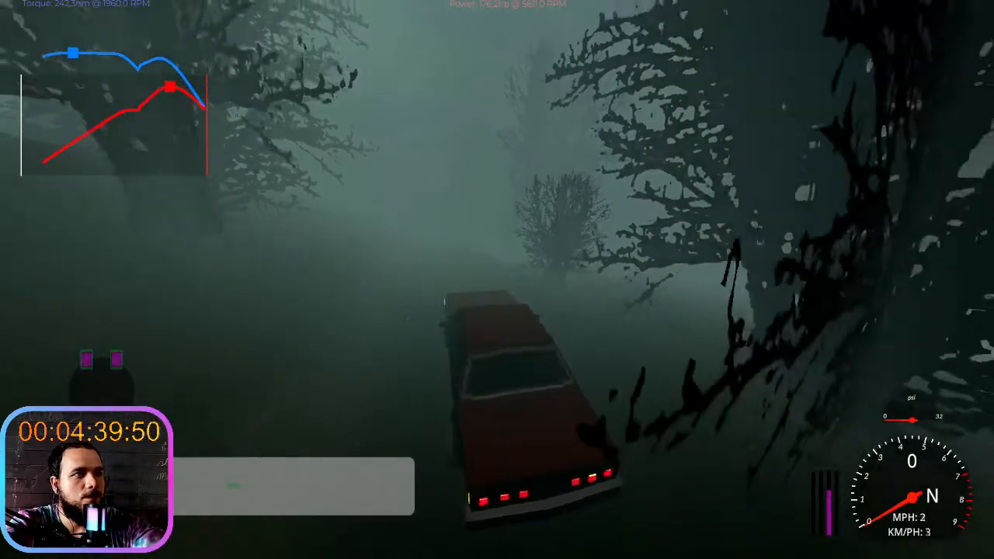
# - Accelerate forward along the foggy trail up to second gear, braking briefly between the trees
pyautogui.press('w')
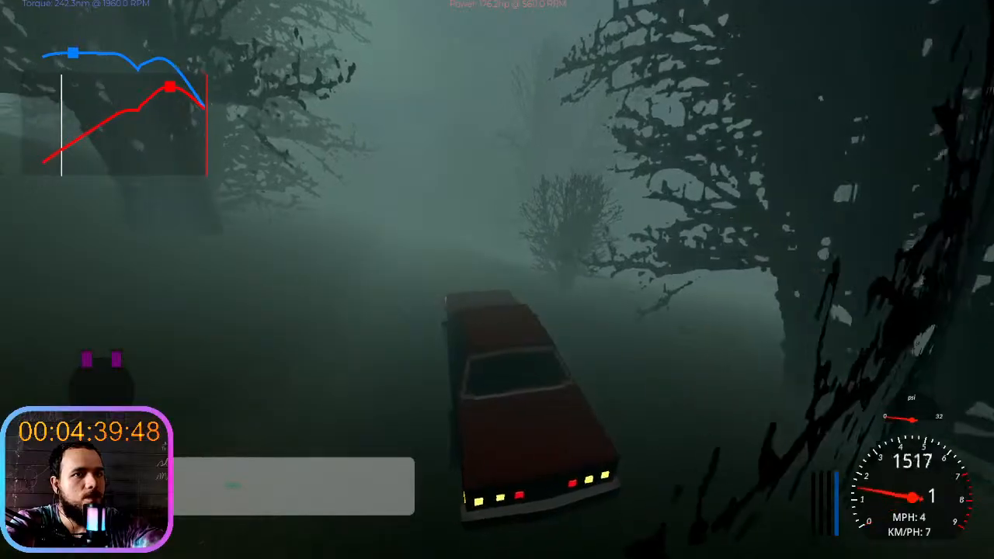
pyautogui.press('w')
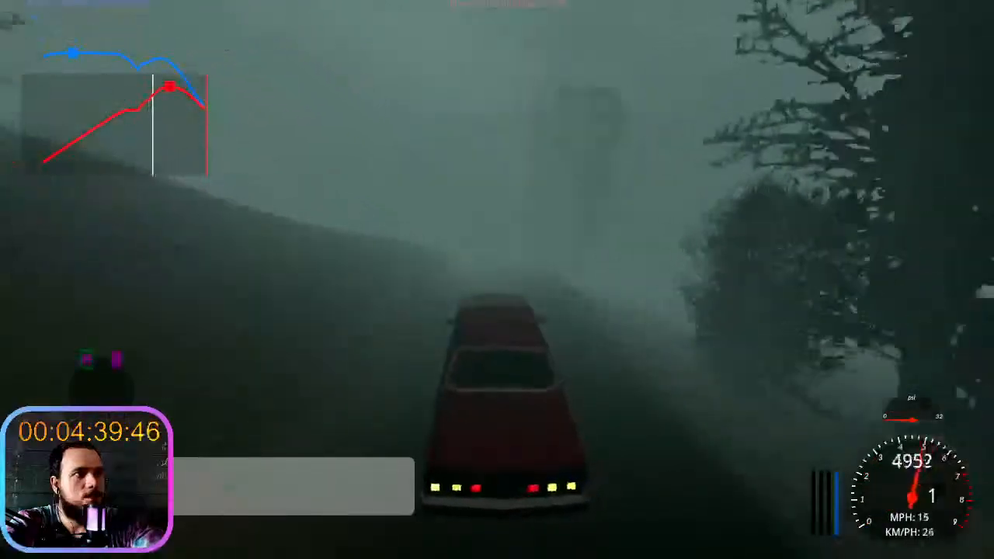
pyautogui.press('w')
pyautogui.press('s')
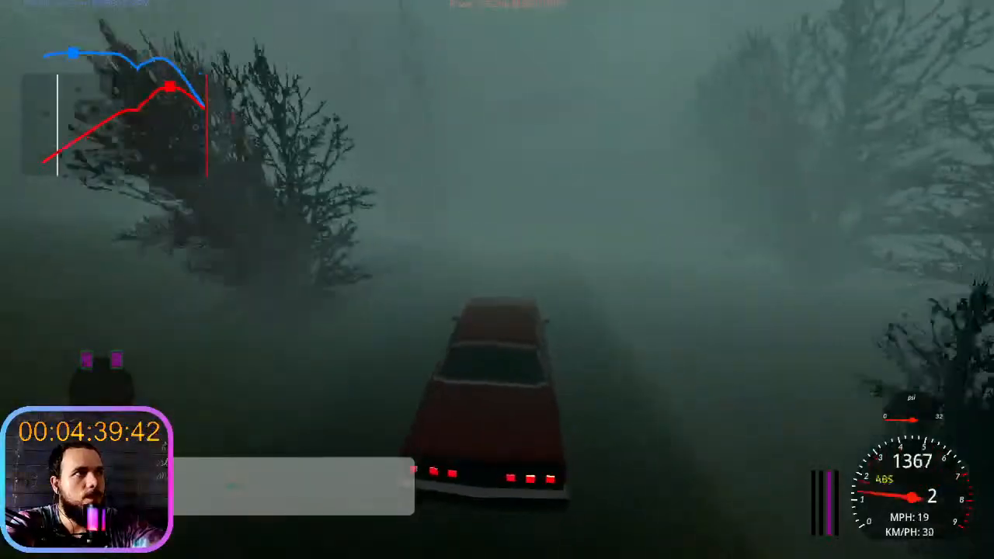
pyautogui.press('w')
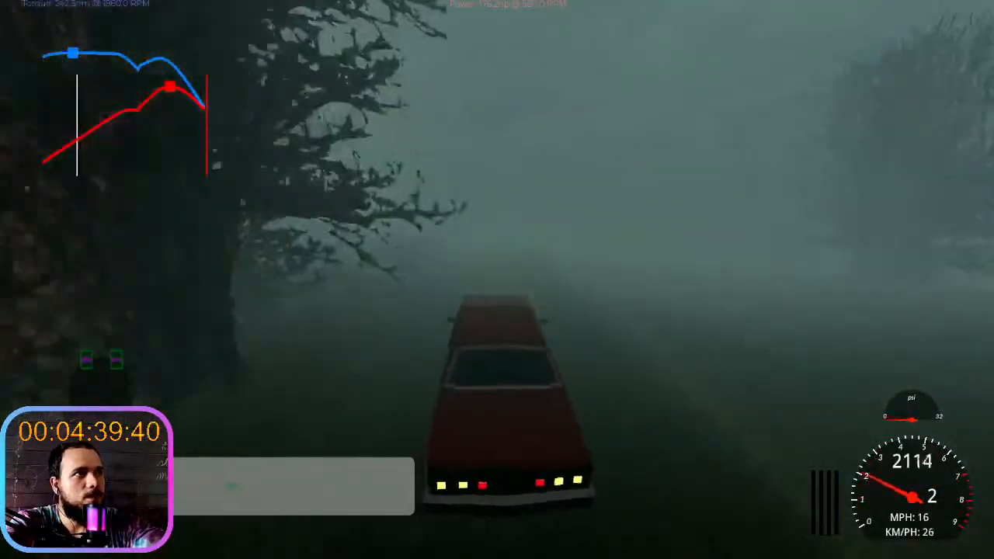
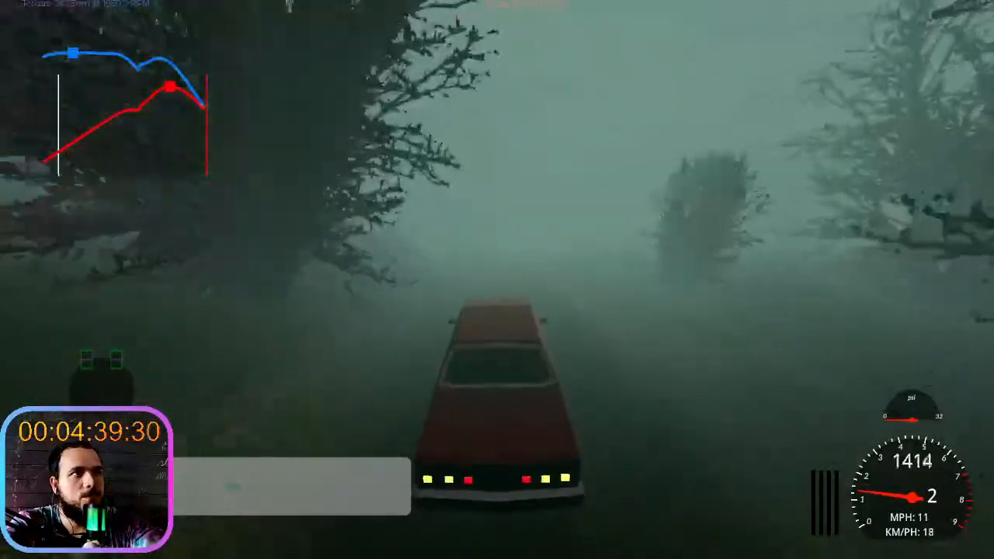
# - Drive the car in second gear along the foggy trail past the rocky bank and large trees, braking and steering around the bend
pyautogui.press('Up')
pyautogui.press('Up')
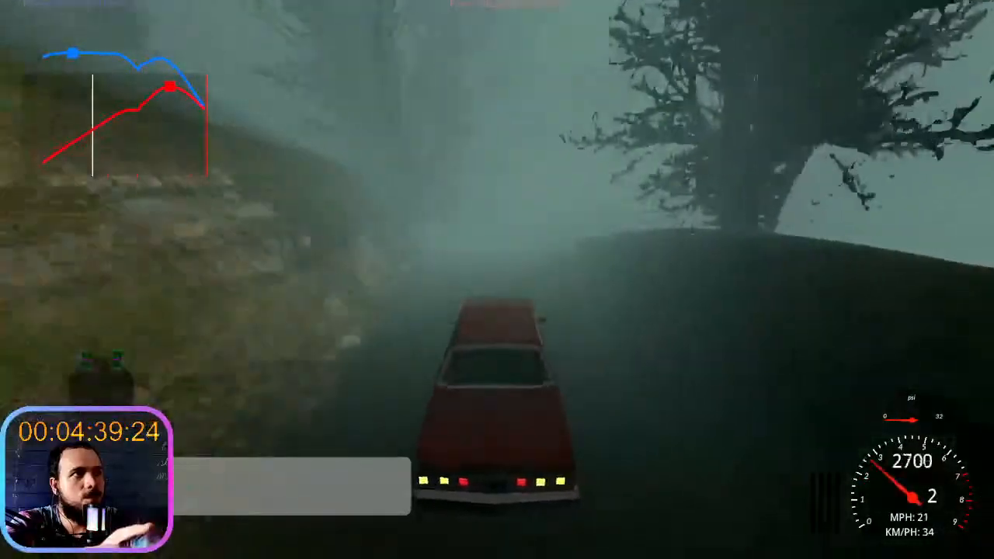
pyautogui.press('Down')
pyautogui.press('Down')
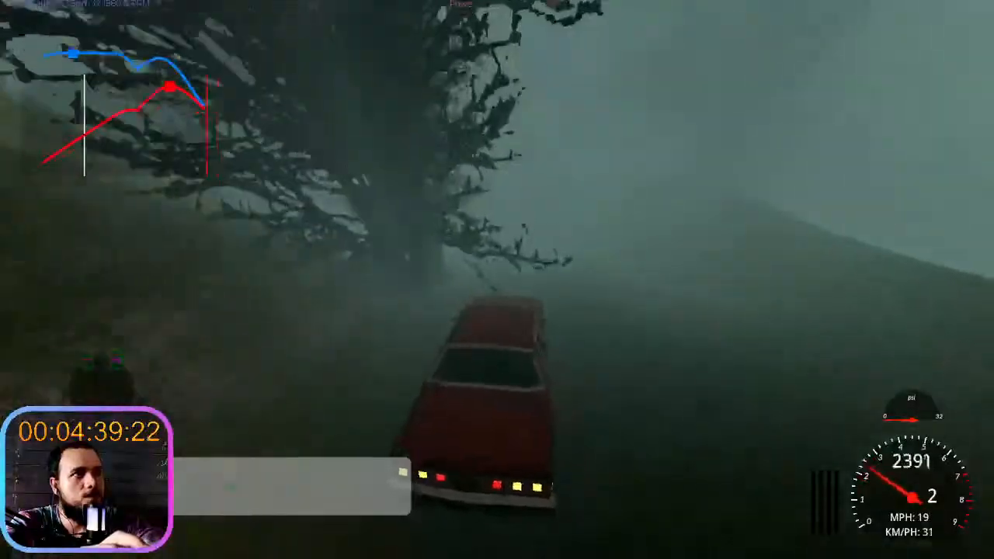
pyautogui.press('Left')
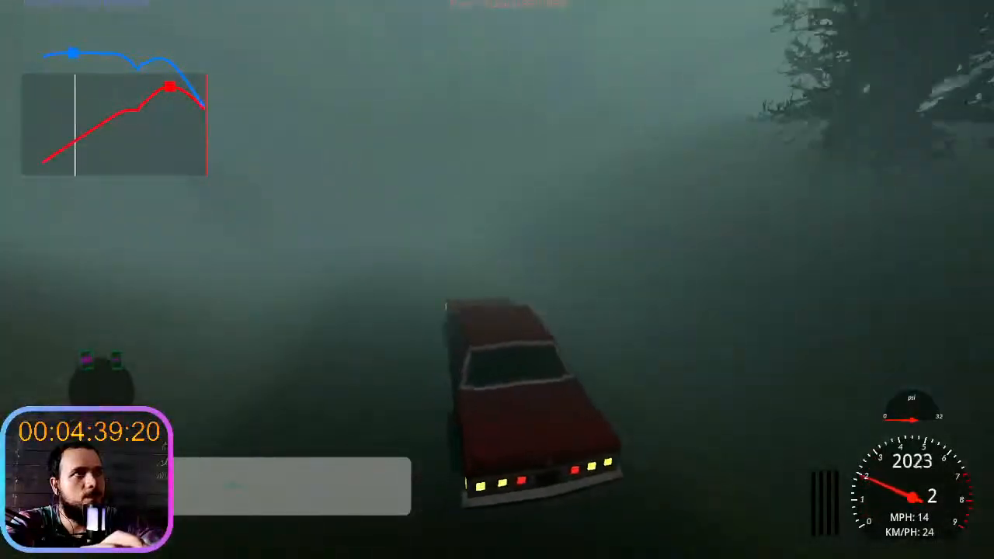
pyautogui.press('Up')
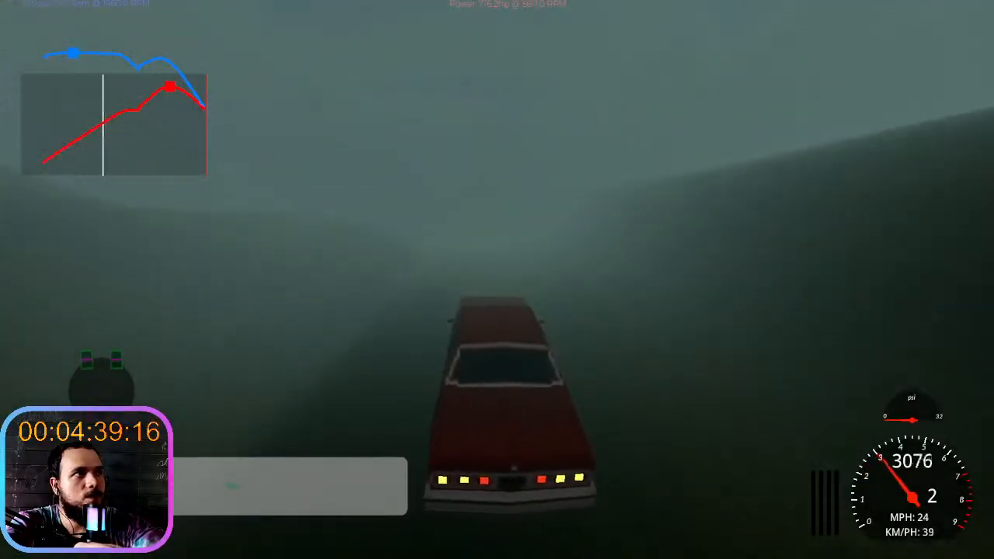
# - Slow the car on the open hillside, stop it at the bare bush beside the large tree and get out
pyautogui.press('Down')
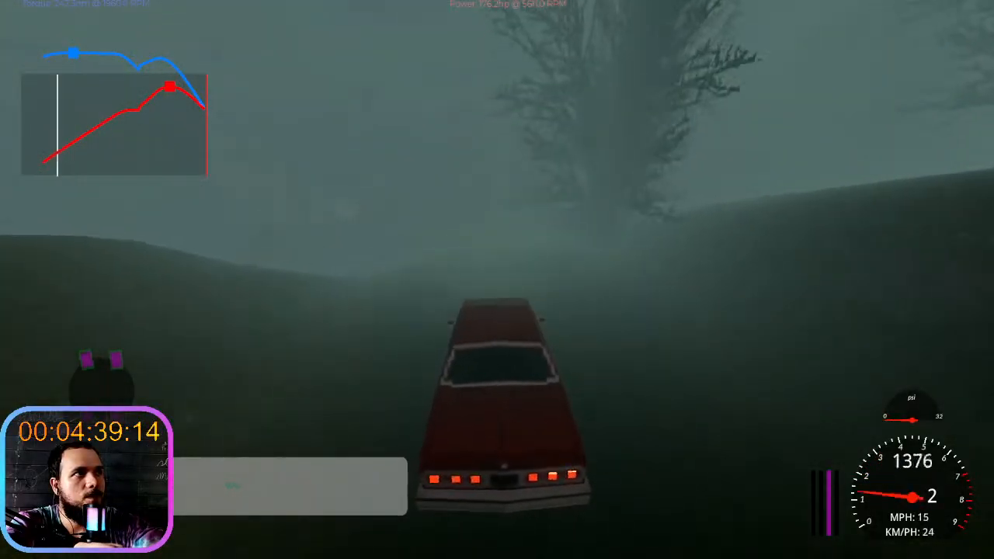
pyautogui.press('Left')
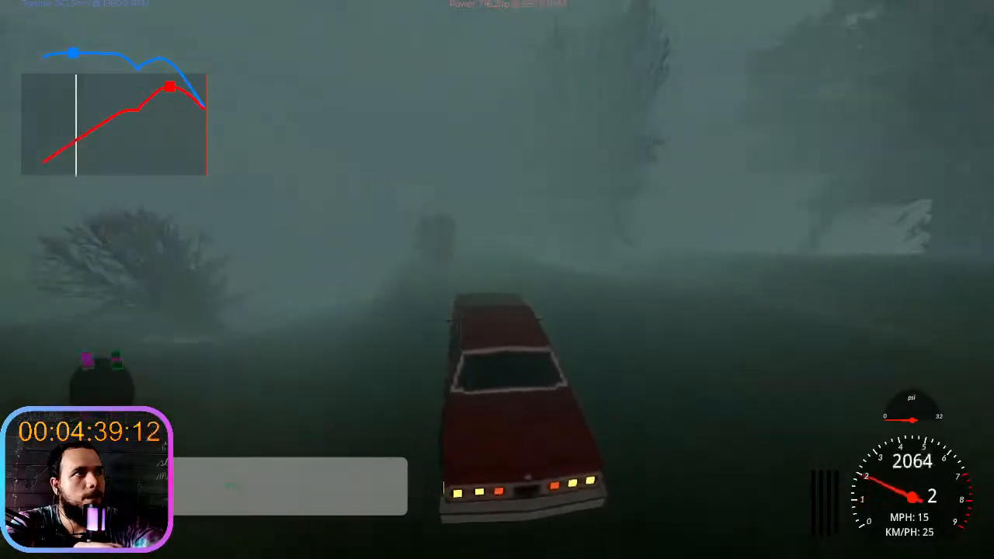
pyautogui.press('Down')
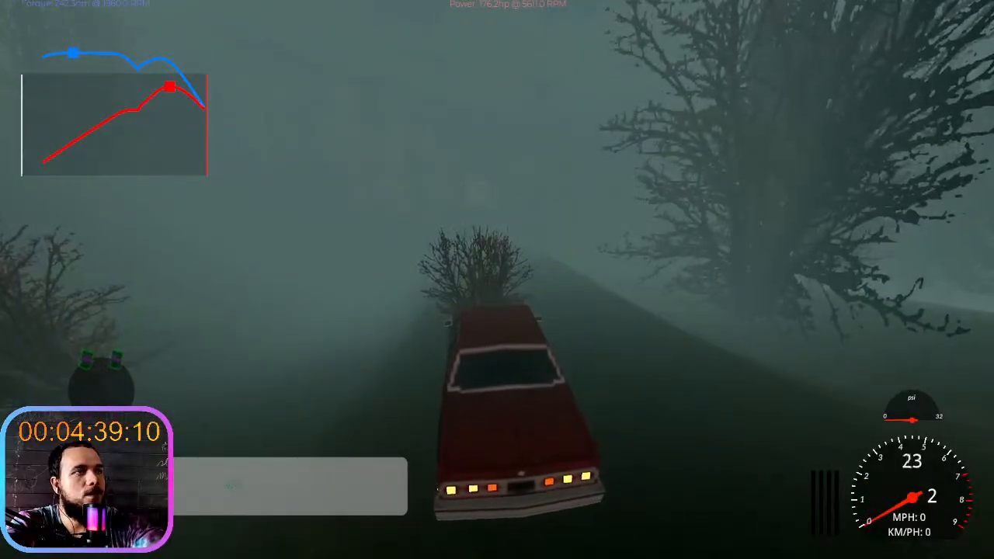
pyautogui.press('Down')
pyautogui.press('e')
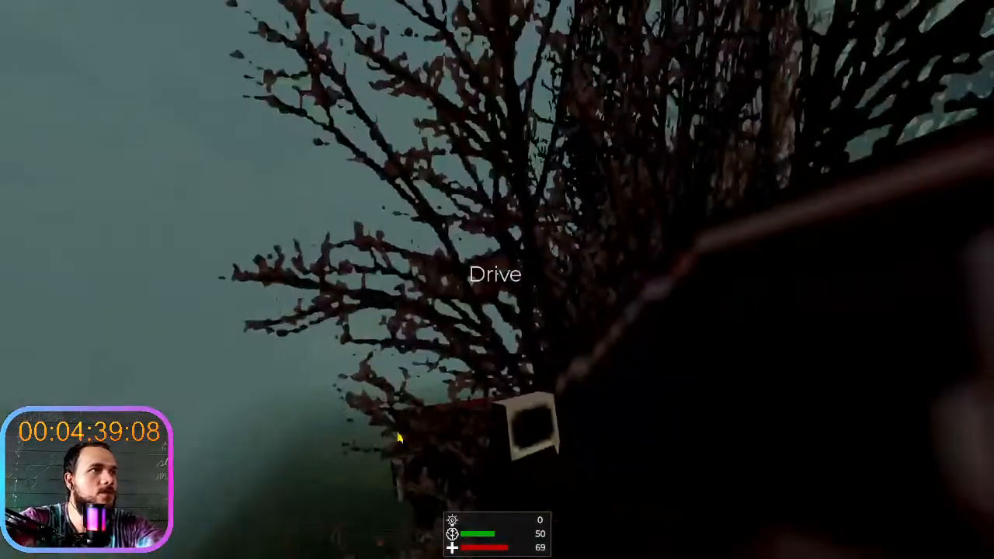
# - Sprint on foot away from the car along the dark ridge to examine the terrain and distant trees through the fog
pyautogui.press('w')
pyautogui.press('w')
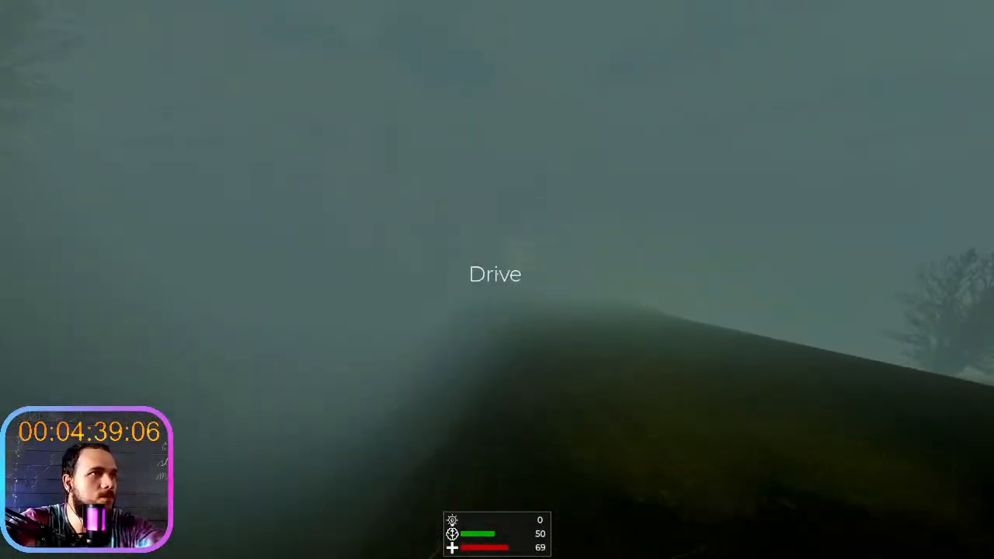
pyautogui.hotkey('shift', 'w')
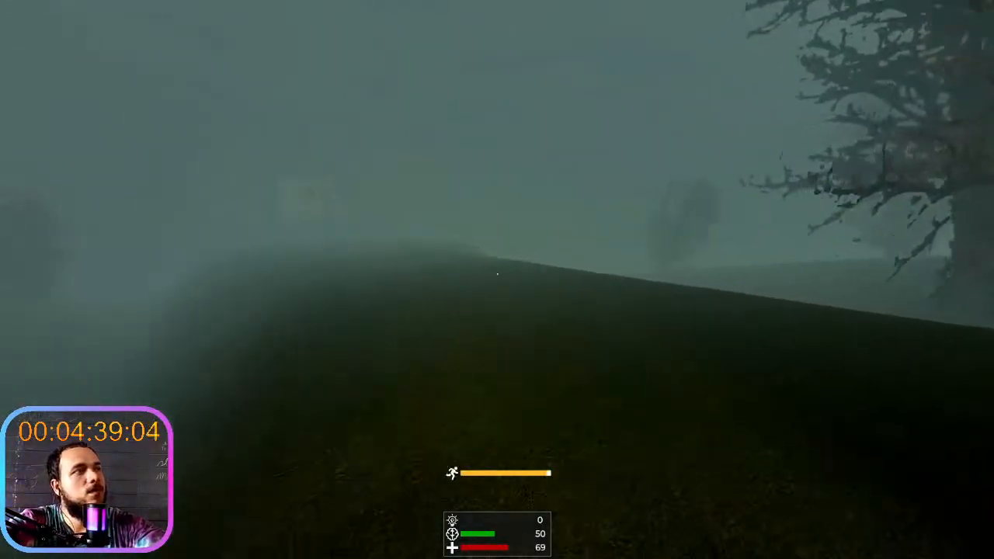
pyautogui.hotkey('shift', 'w')
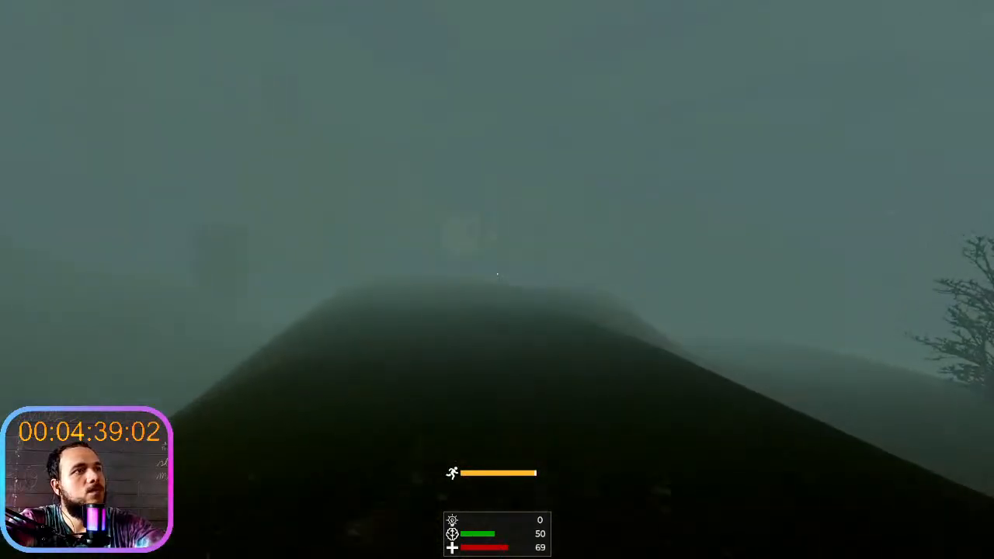
pyautogui.hotkey('shift', 'w')
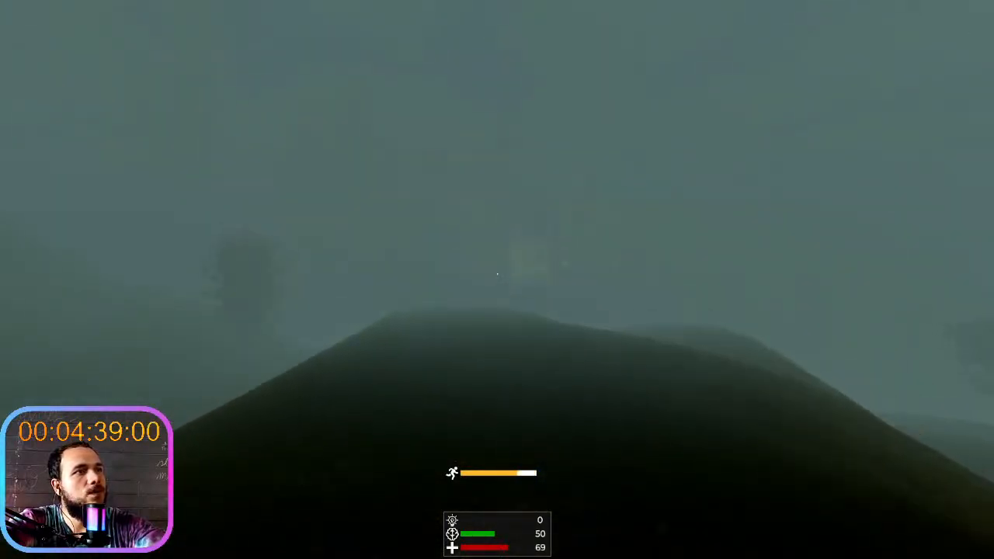
pyautogui.hotkey('shift', 'w')
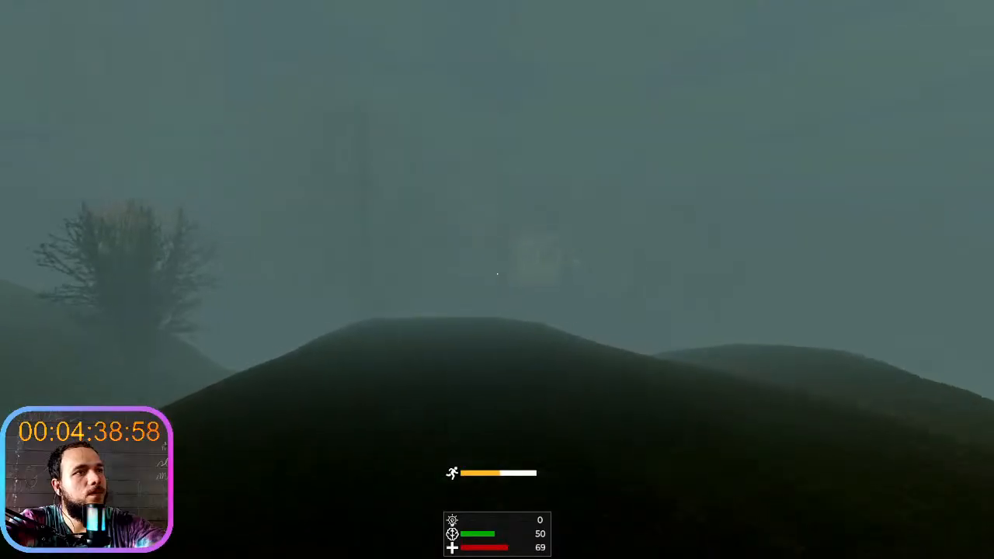
pyautogui.hotkey('shift', 'w')
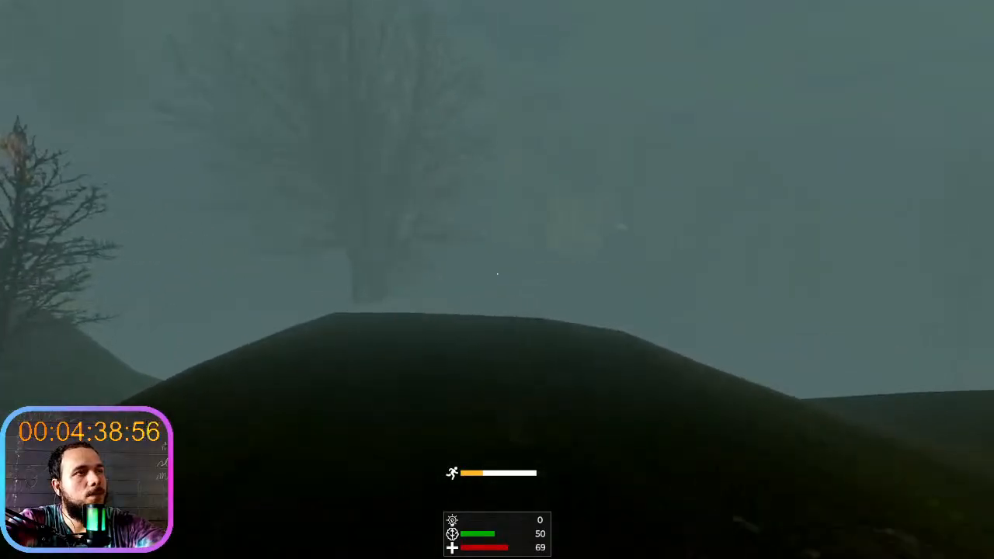
pyautogui.hotkey('shift', 'w')
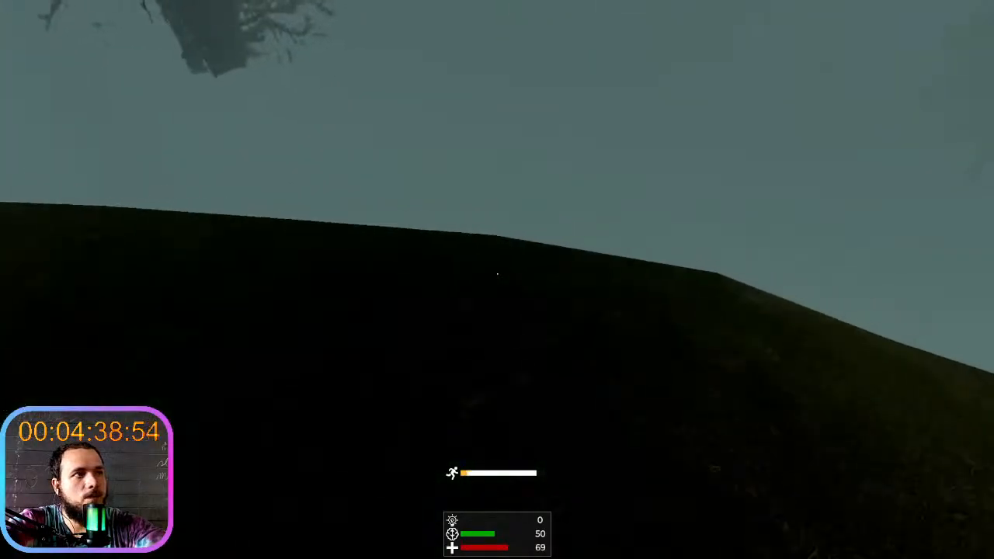
# - Walk on past the ridge's edge to inspect where the terrain mesh ends beneath the trees
pyautogui.press('w')
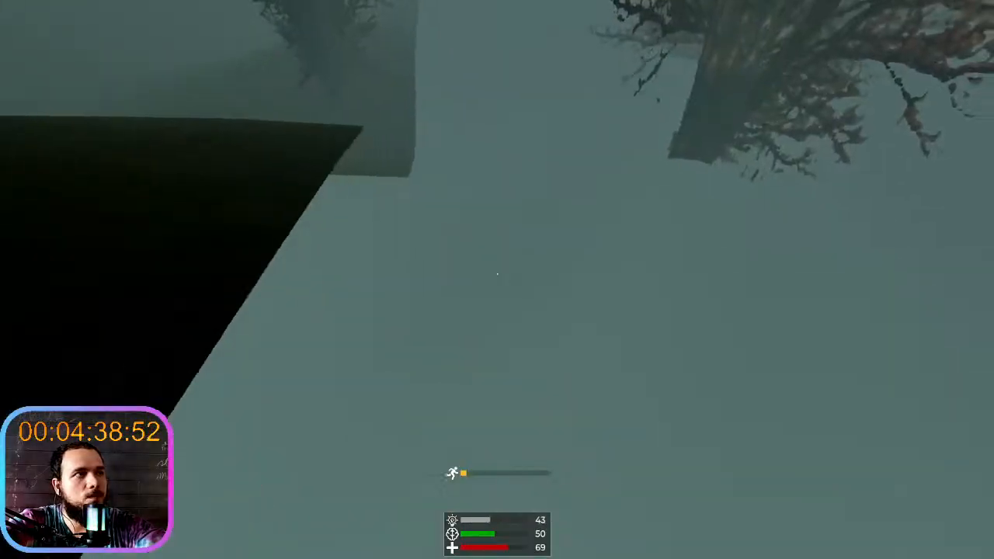
pyautogui.press('w')
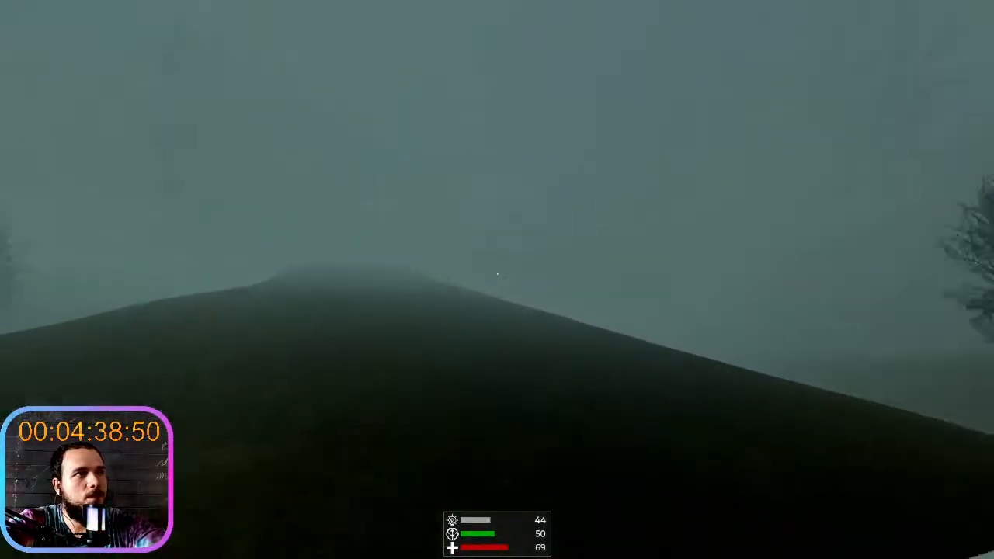
pyautogui.press('w')
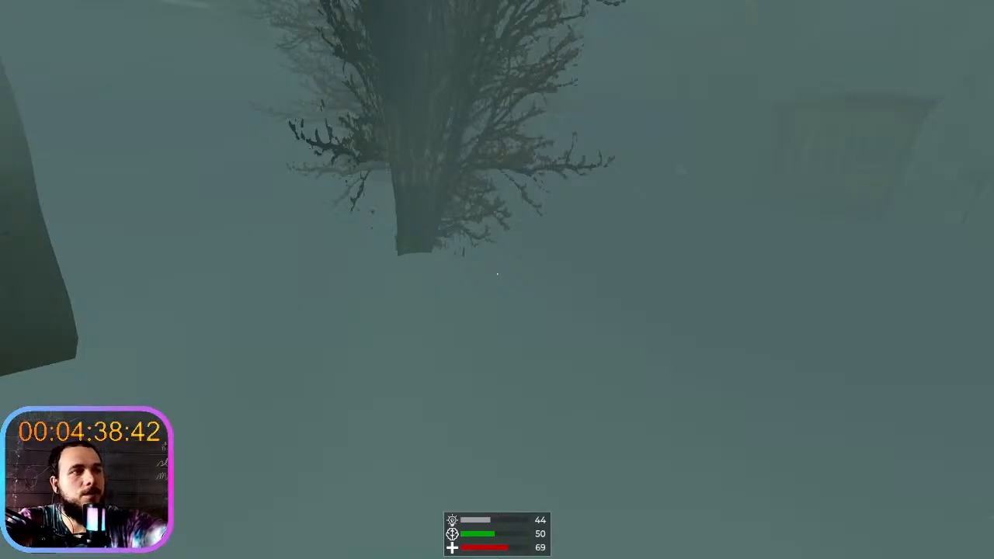
# - Stop the running game and review the logged project FPS values in the output
pyautogui.press('F8')
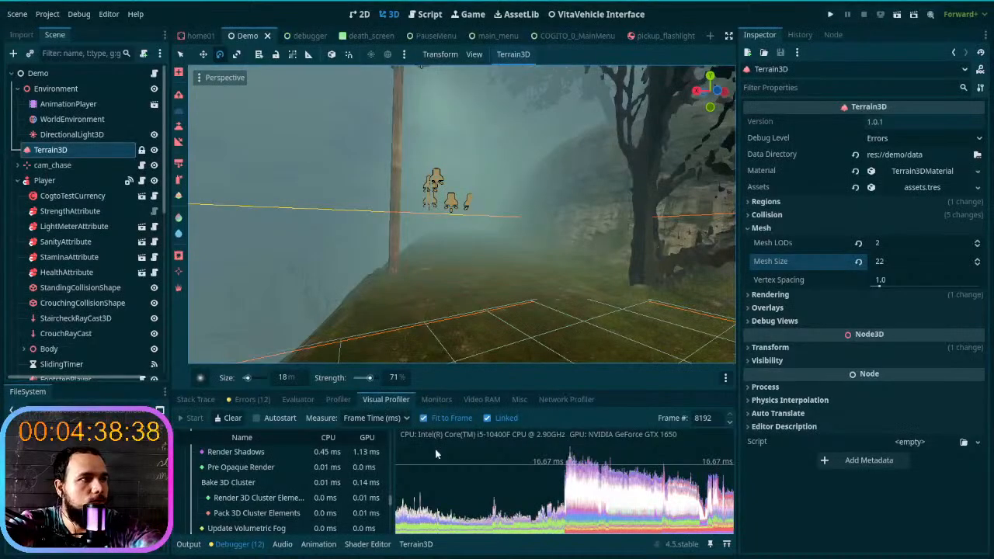
pyautogui.click(189, 545)
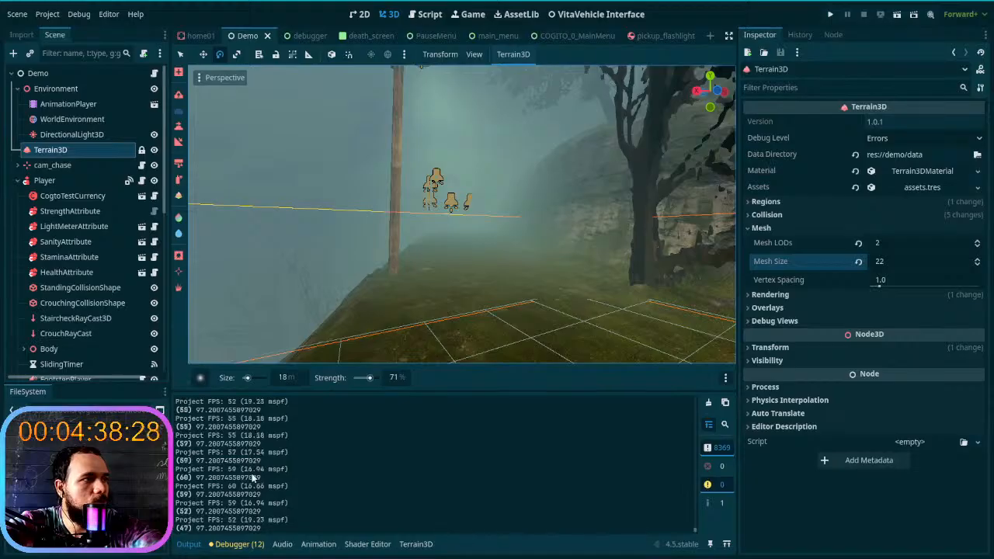
pyautogui.scroll(3, 253, 480)
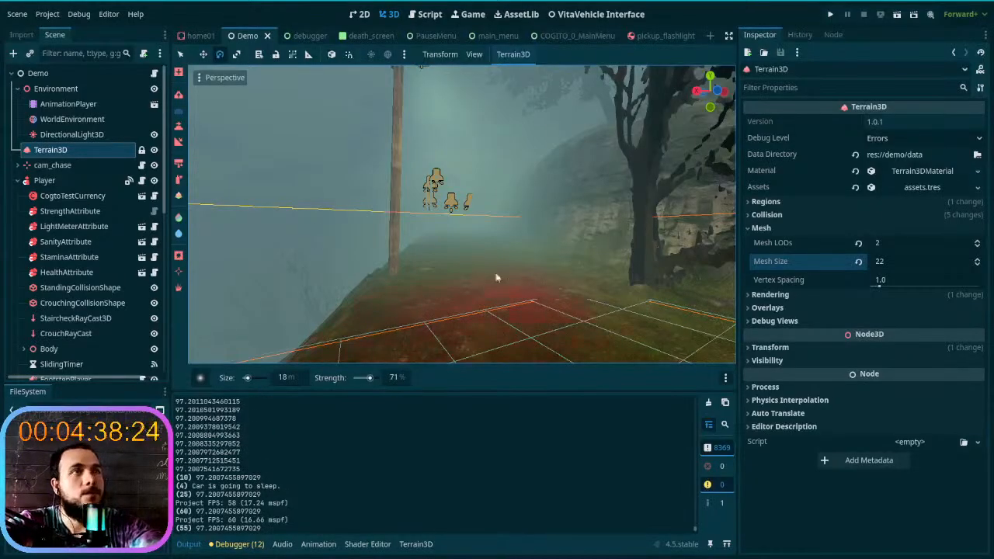
# - Set the Terrain3D node's Mesh LODs to 5 and reset its Mesh Size to the default of 48
pyautogui.click(68, 156)
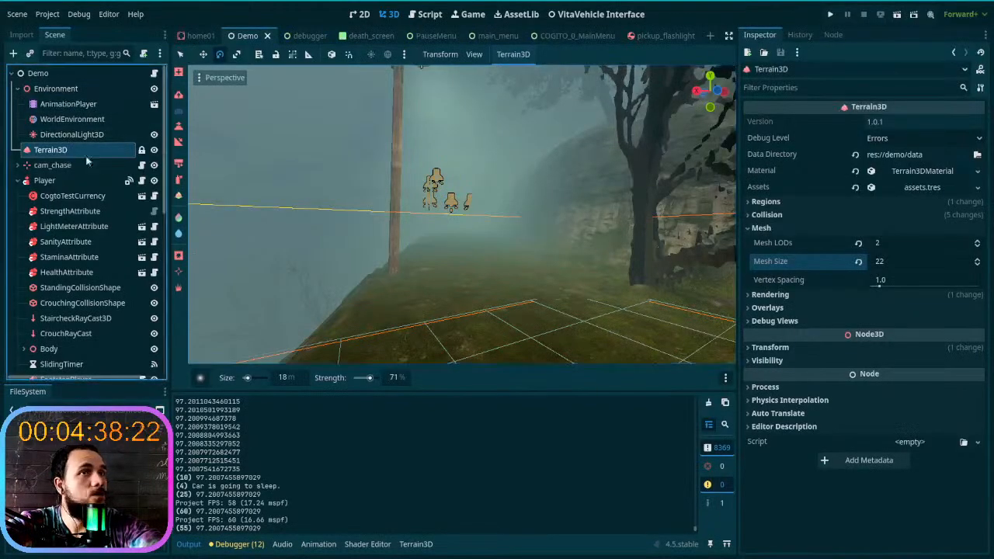
pyautogui.click(978, 242)
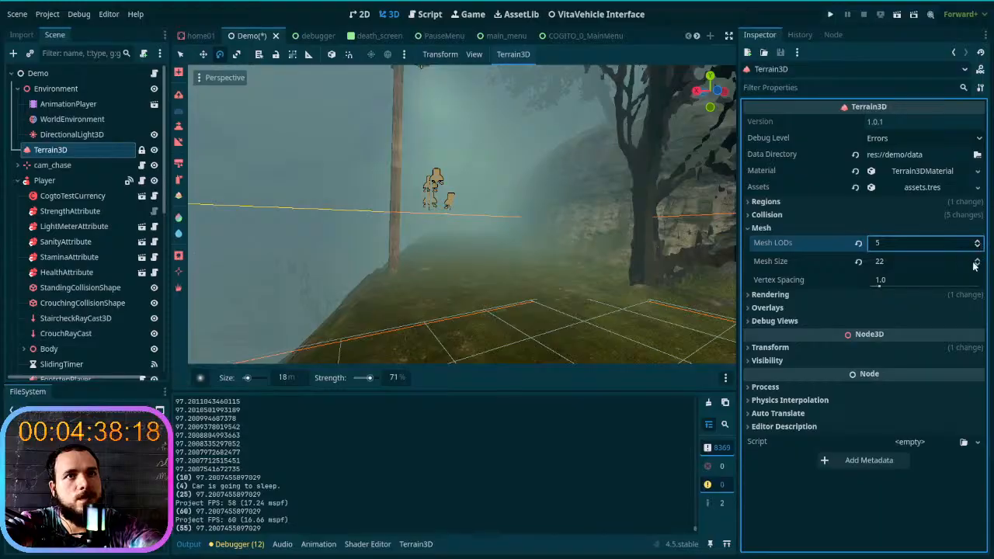
pyautogui.click(858, 262)
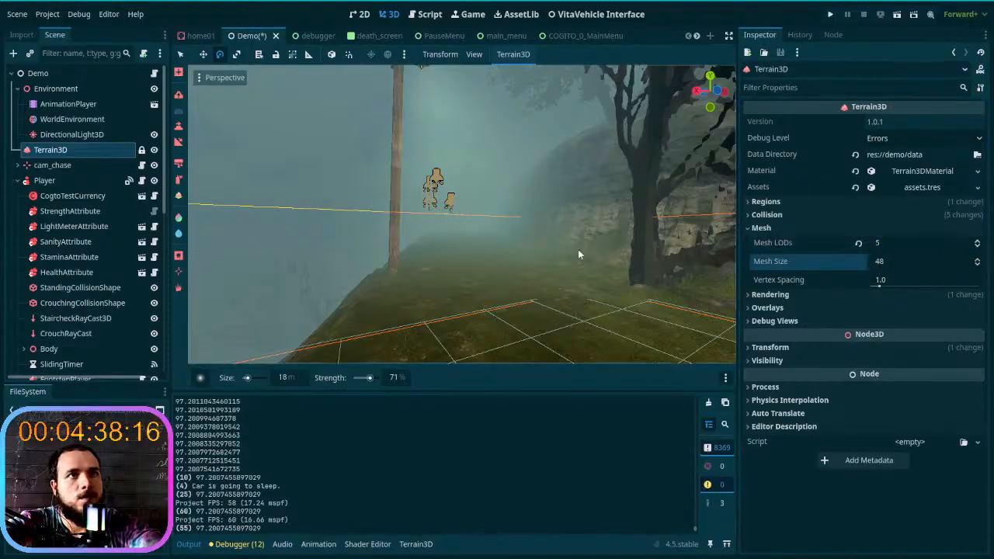
# - Raise the Terrain3D rendering Cull Margin to 2244 and check the terrain around the lamp post
pyautogui.click(765, 296)
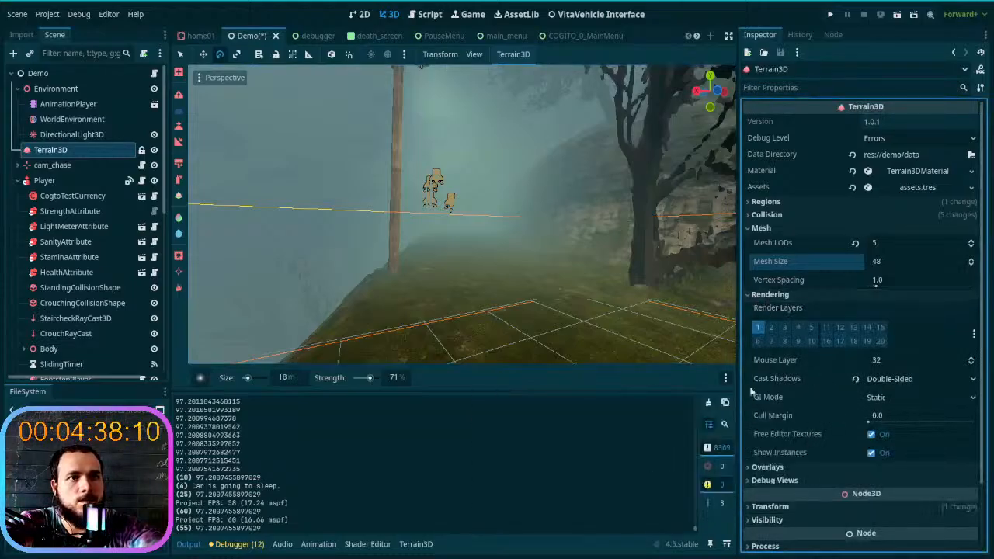
pyautogui.click(886, 421)
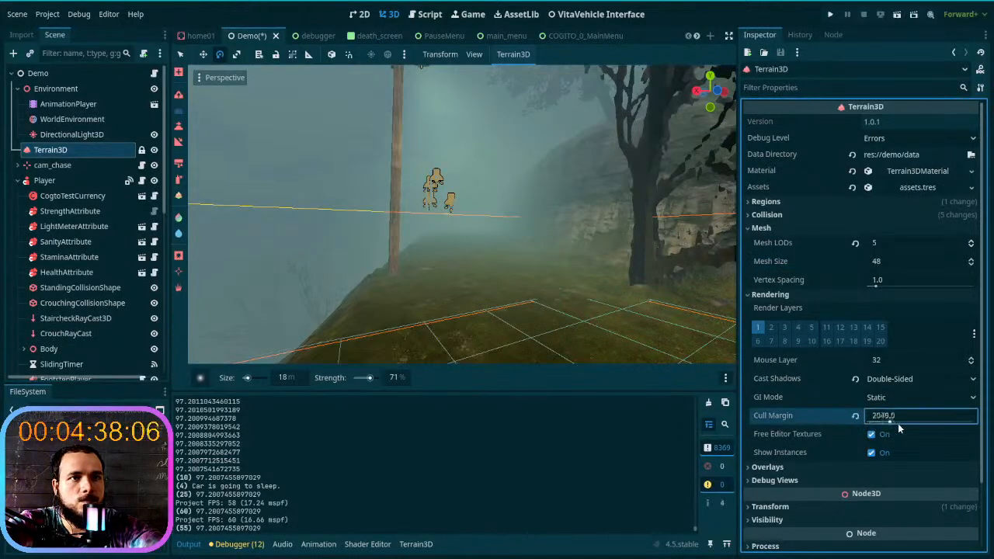
pyautogui.moveTo(894, 424); pyautogui.dragTo(892, 424)
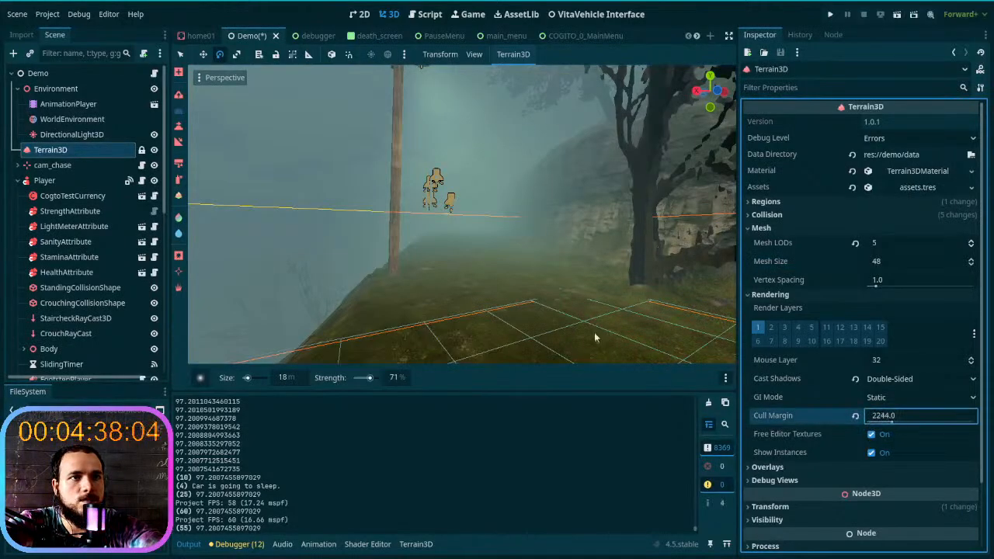
pyautogui.press('w')
pyautogui.moveTo(520, 296); pyautogui.dragTo(383, 268, button='right')
pyautogui.press('s')
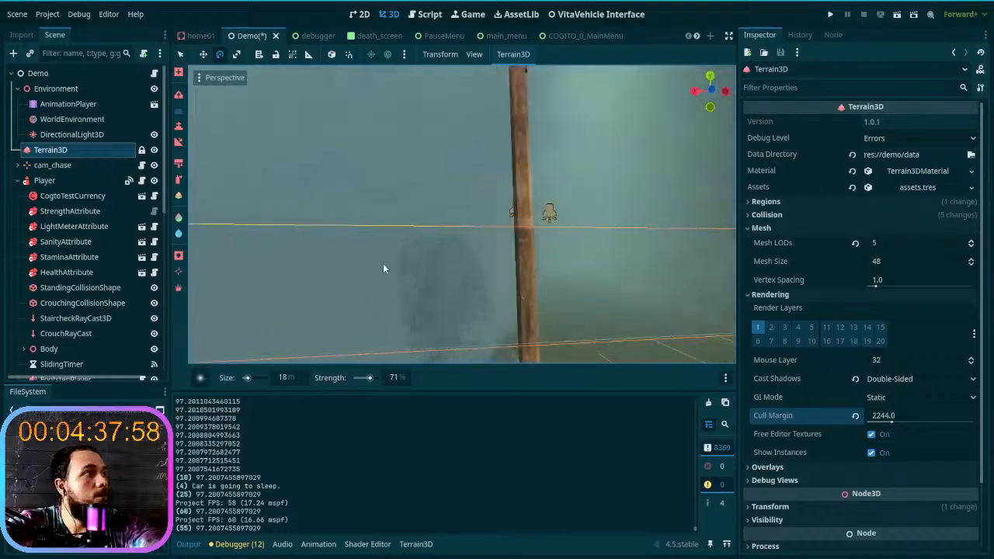
# - Select the WorldEnvironment node, try a different Detail Spread for its volumetric fog and reset it to 2.00
pyautogui.click(48, 121)
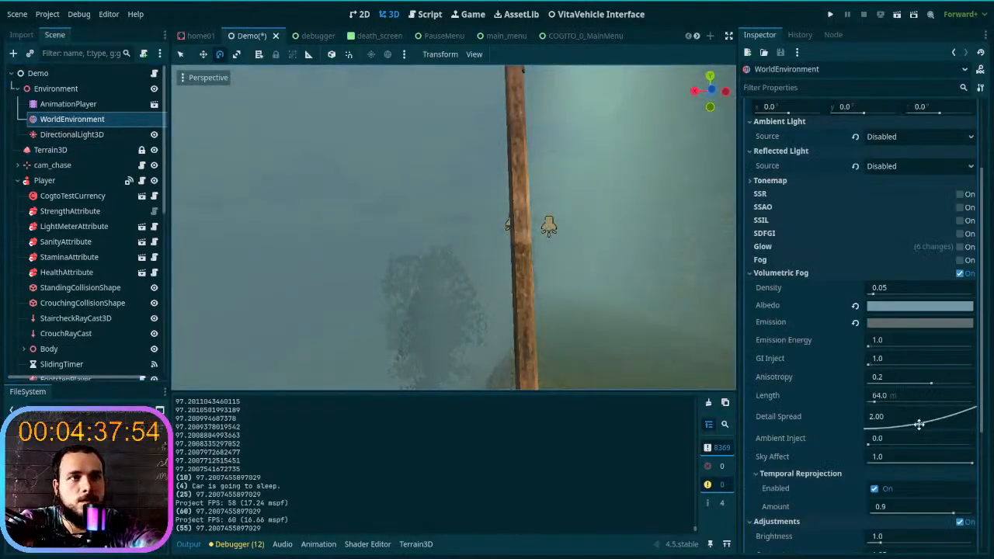
pyautogui.moveTo(870, 391); pyautogui.dragTo(963, 445)
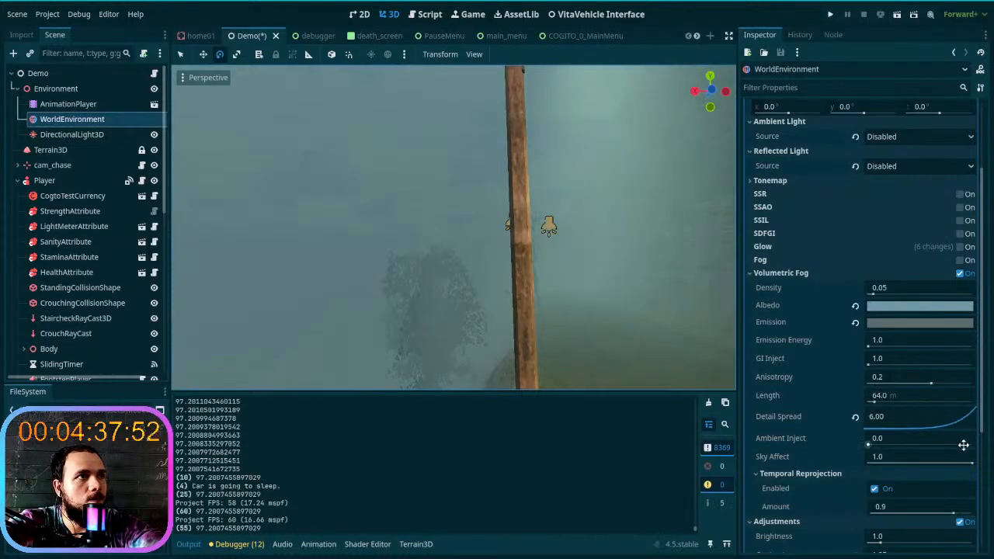
pyautogui.click(856, 418)
# - Raise the volumetric fog Length to 94.56 m while checking the fog around the lamp post
pyautogui.moveTo(875, 403); pyautogui.dragTo(880, 405)
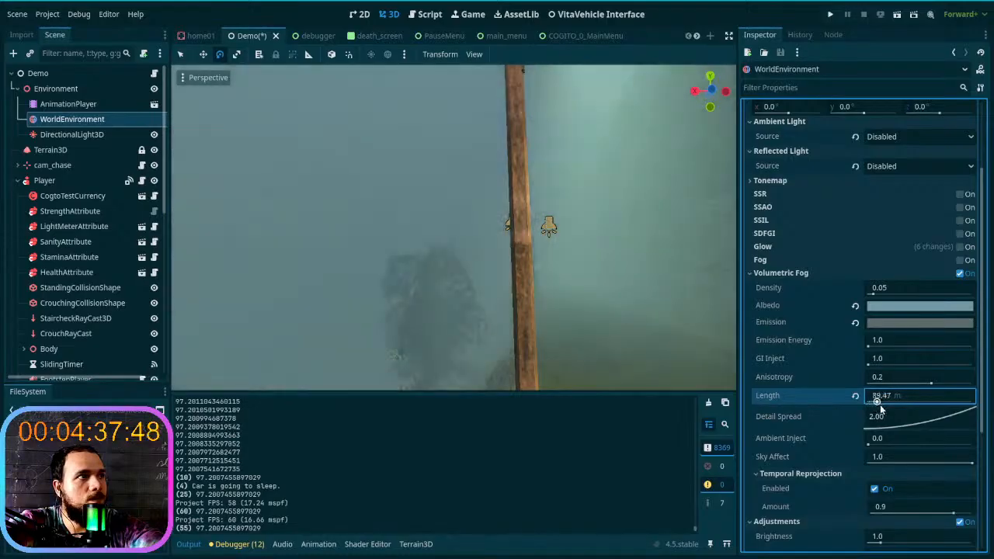
pyautogui.moveTo(641, 362); pyautogui.dragTo(435, 315, button='right')
pyautogui.press('w')
pyautogui.moveTo(703, 311); pyautogui.dragTo(699, 373, button='right')
pyautogui.moveTo(919, 403); pyautogui.dragTo(871, 409)
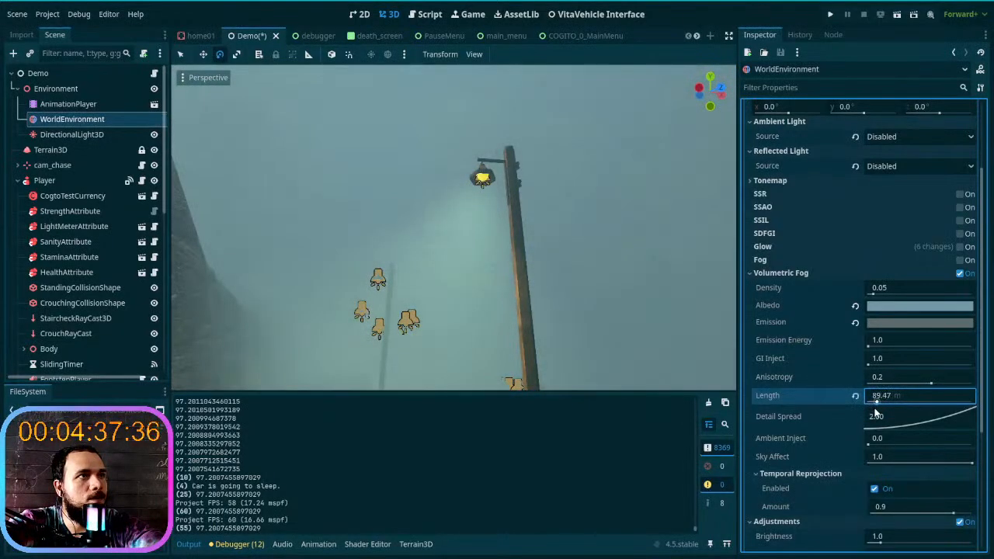
pyautogui.moveTo(676, 334); pyautogui.dragTo(695, 287, button='right')
pyautogui.moveTo(466, 214); pyautogui.dragTo(434, 281, button='right')
# - Try a volumetric fog Anisotropy of -0.88 on the lamp's glow and reset it to the default
pyautogui.moveTo(932, 386); pyautogui.dragTo(868, 384)
pyautogui.moveTo(692, 328); pyautogui.dragTo(709, 278, button='right')
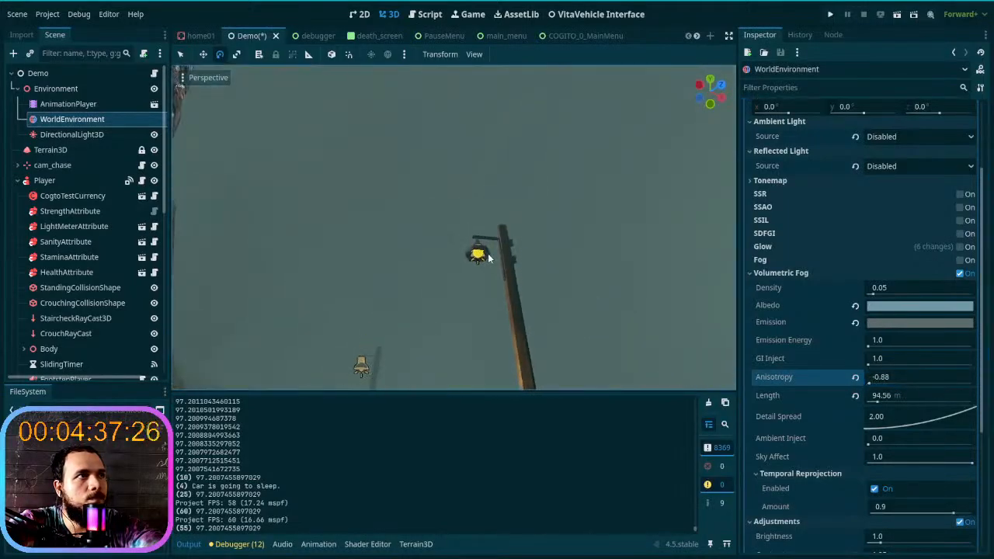
pyautogui.click(855, 378)
# - Set the volumetric fog Anisotropy to 0.46, comparing the glow around the lamp post
pyautogui.moveTo(932, 383); pyautogui.dragTo(967, 388)
pyautogui.moveTo(477, 231); pyautogui.dragTo(477, 231, button='right')
pyautogui.moveTo(969, 386); pyautogui.dragTo(949, 383)
pyautogui.moveTo(532, 259); pyautogui.dragTo(532, 259, button='right')
# - Reduce the WorldEnvironment's volumetric fog Length to 81.99 m, checking the fog around the lamp post
pyautogui.click(879, 401)
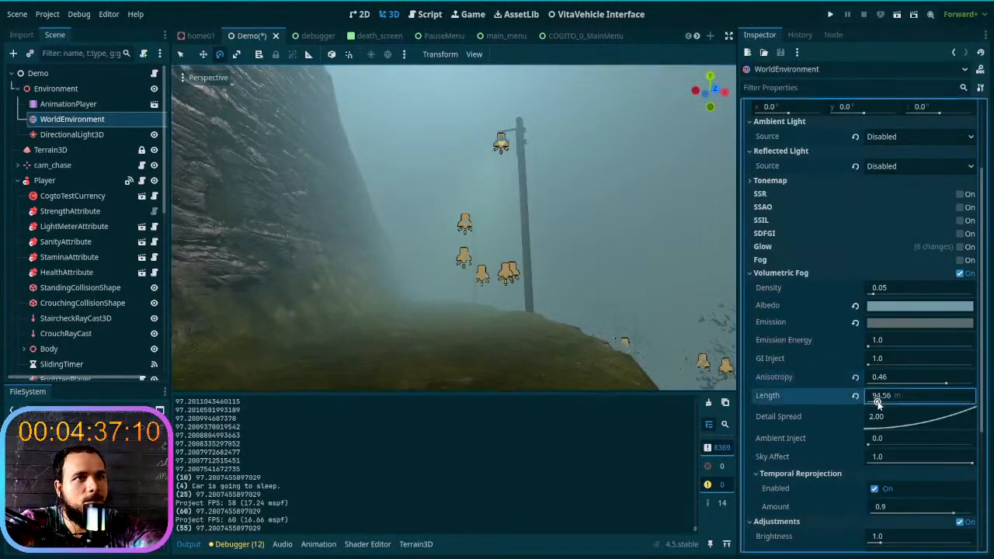
pyautogui.moveTo(691, 347); pyautogui.dragTo(691, 347, button='right')
pyautogui.click(893, 397)
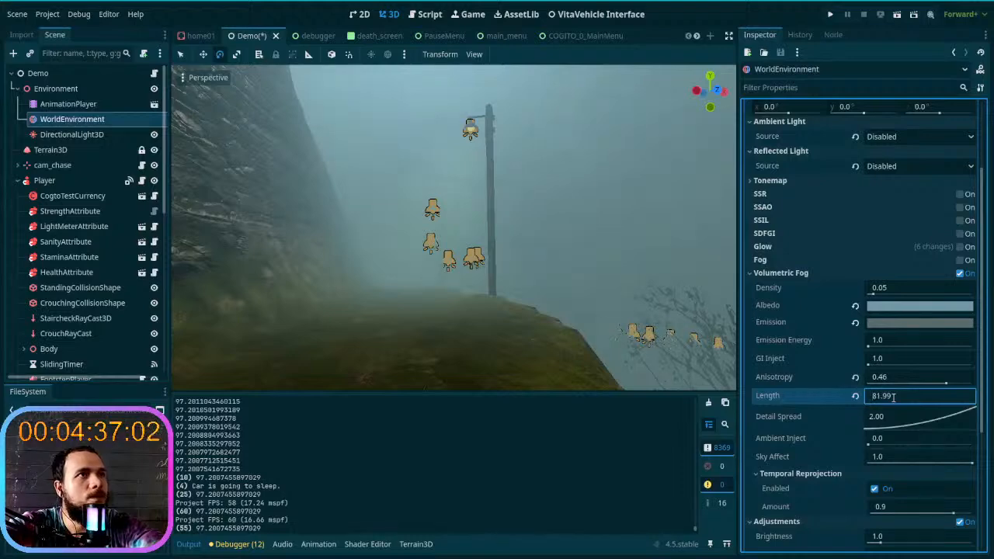
pyautogui.moveTo(566, 369); pyautogui.dragTo(561, 364, button='right')
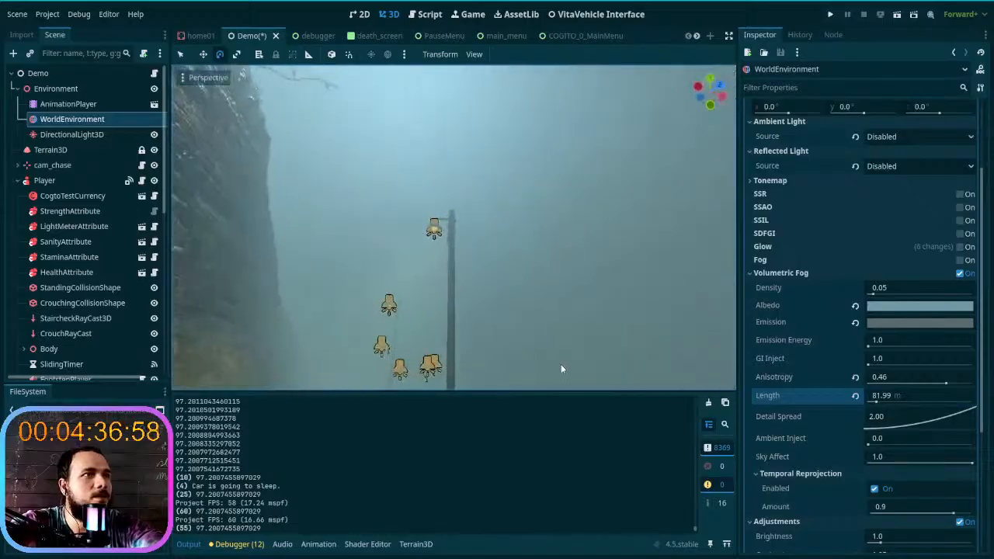
# - Try a volumetric fog Anisotropy of -0.9, settle on 0.08 while checking the trail, and save the scene
pyautogui.click(946, 381)
pyautogui.write('0.9')
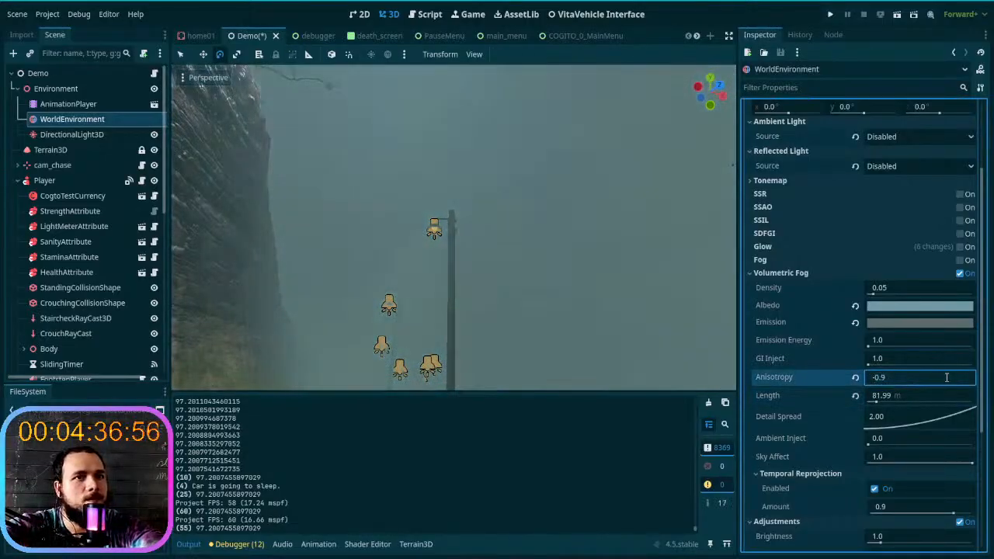
pyautogui.press('Down')
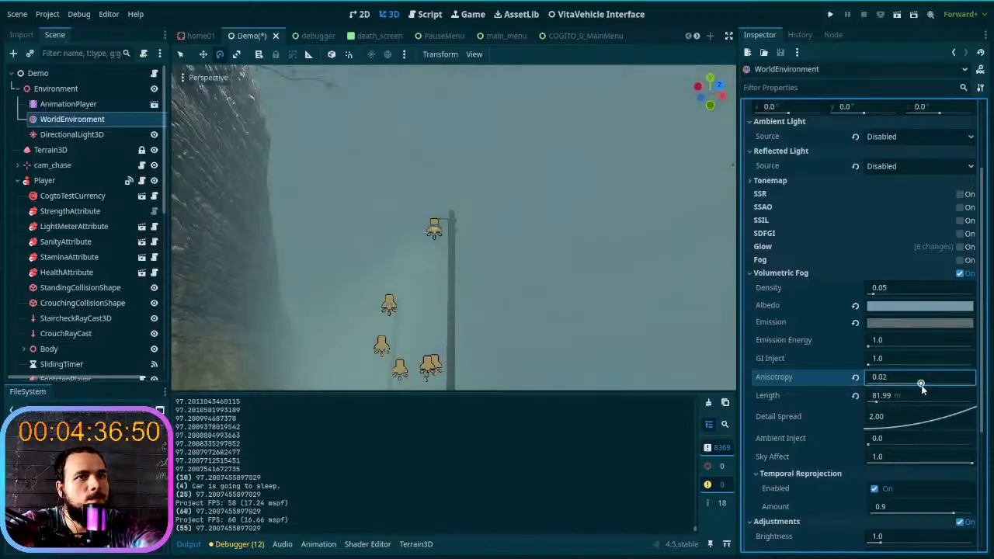
pyautogui.press('w')
pyautogui.moveTo(621, 272); pyautogui.dragTo(730, 311, button='right')
pyautogui.moveTo(542, 299); pyautogui.dragTo(334, 294, button='right')
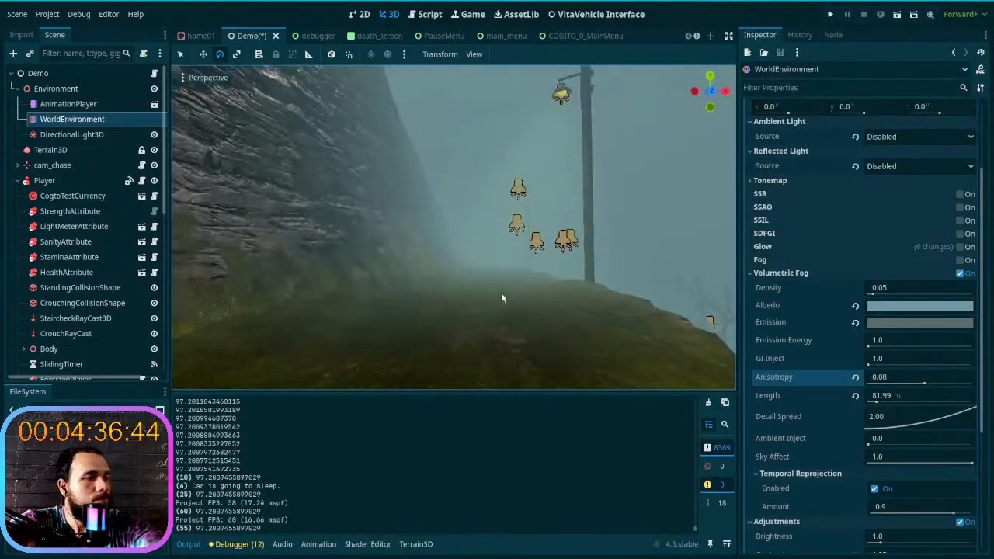
pyautogui.hotkey('ctrl', 's')
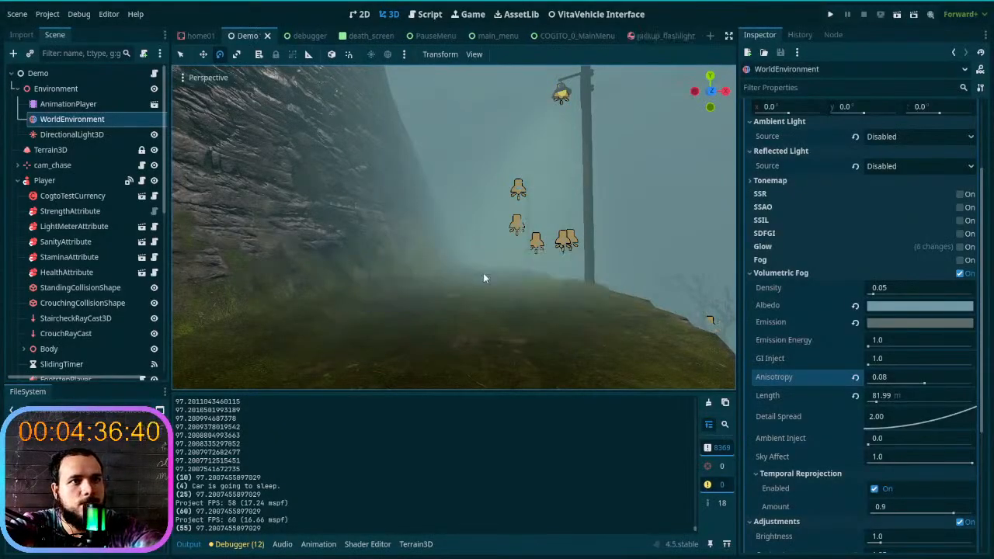
# - Try a volumetric fog Ambient Inject of 0.42 and reset it to 0.0
pyautogui.moveTo(869, 445); pyautogui.dragTo(837, 445)
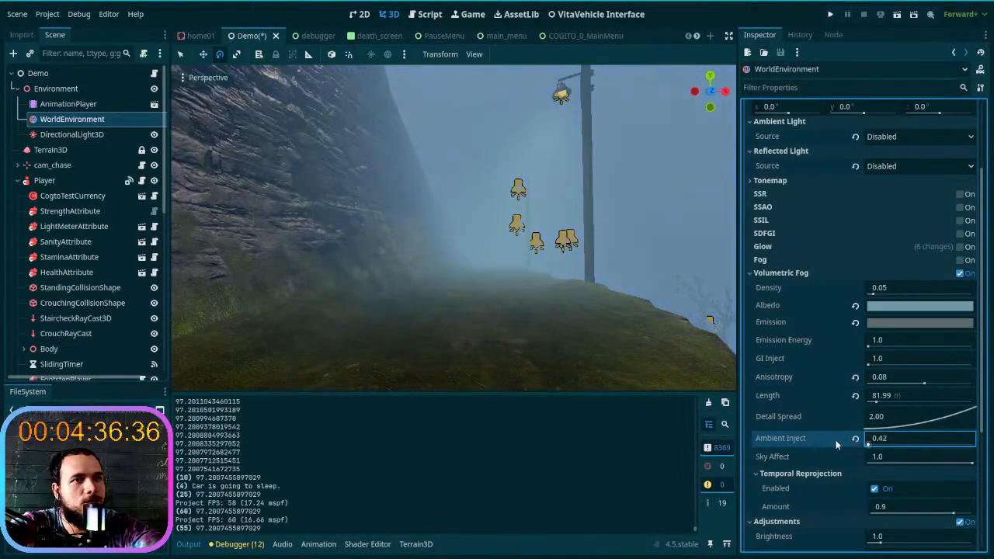
pyautogui.click(856, 439)
pyautogui.moveTo(595, 261); pyautogui.dragTo(595, 181, button='right')
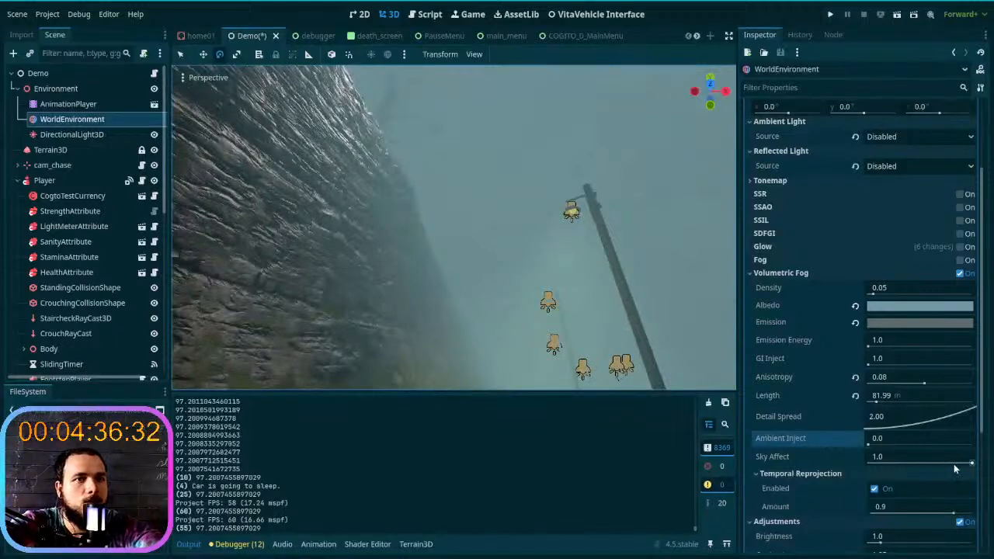
# - Set the volumetric fog Sky Affect to 0.96, comparing the sky behind the lamp posts and trees
pyautogui.moveTo(968, 463); pyautogui.dragTo(990, 471)
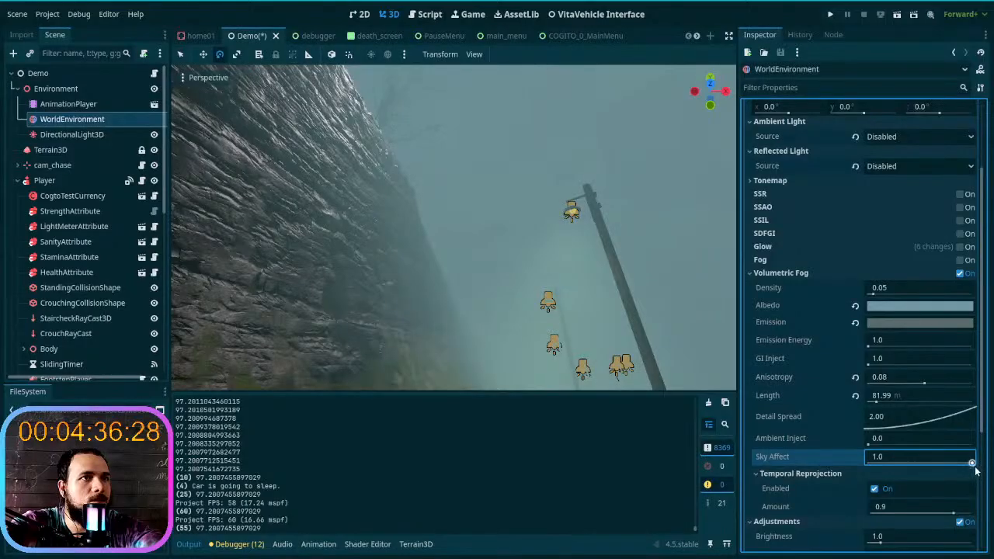
pyautogui.moveTo(566, 269); pyautogui.dragTo(588, 275, button='right')
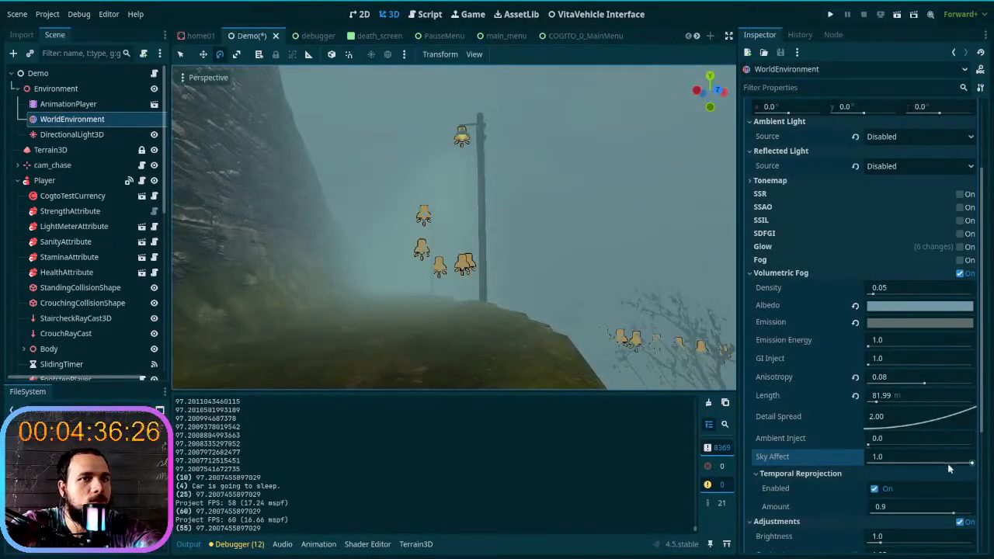
pyautogui.moveTo(971, 464); pyautogui.dragTo(969, 464)
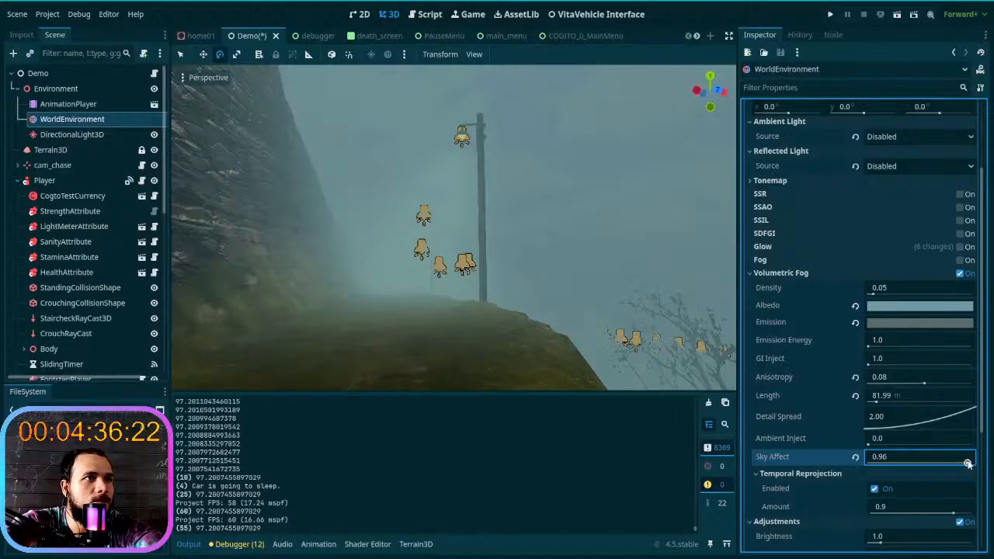
pyautogui.press('w')
pyautogui.moveTo(620, 347); pyautogui.dragTo(709, 341, button='right')
pyautogui.press('a')
pyautogui.press('d')
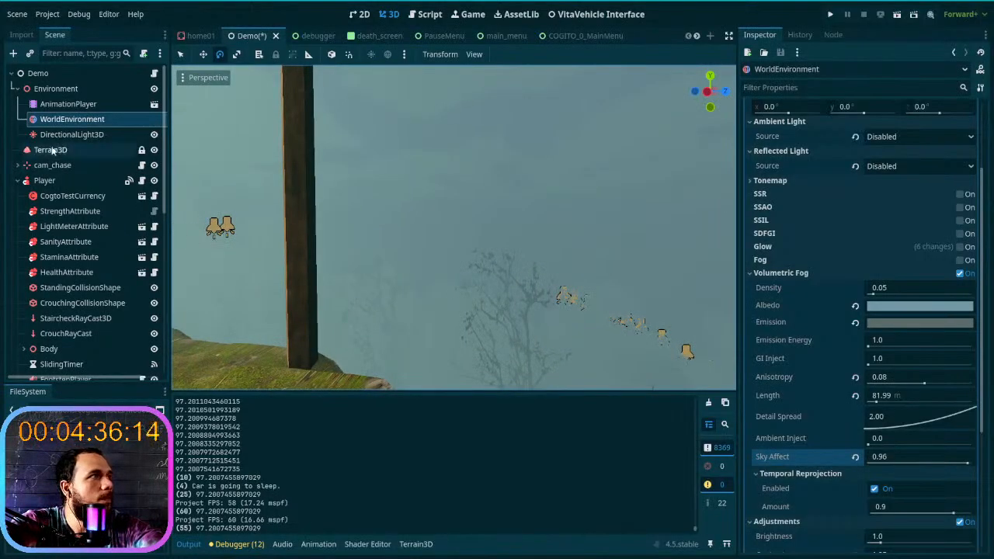
# - Select the Terrain3D node and try raising its Mesh LODs to 7
pyautogui.click(56, 89)
pyautogui.click(69, 118)
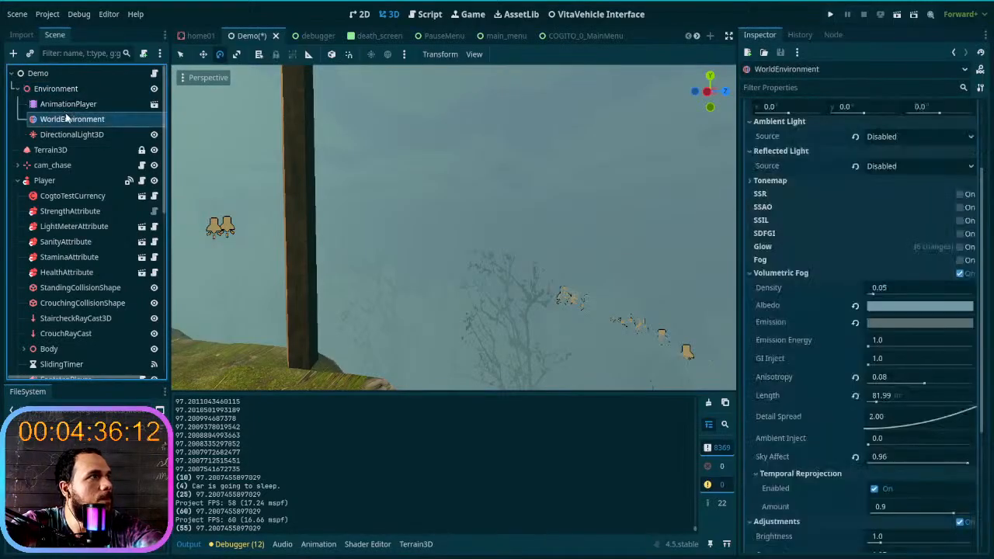
pyautogui.click(66, 152)
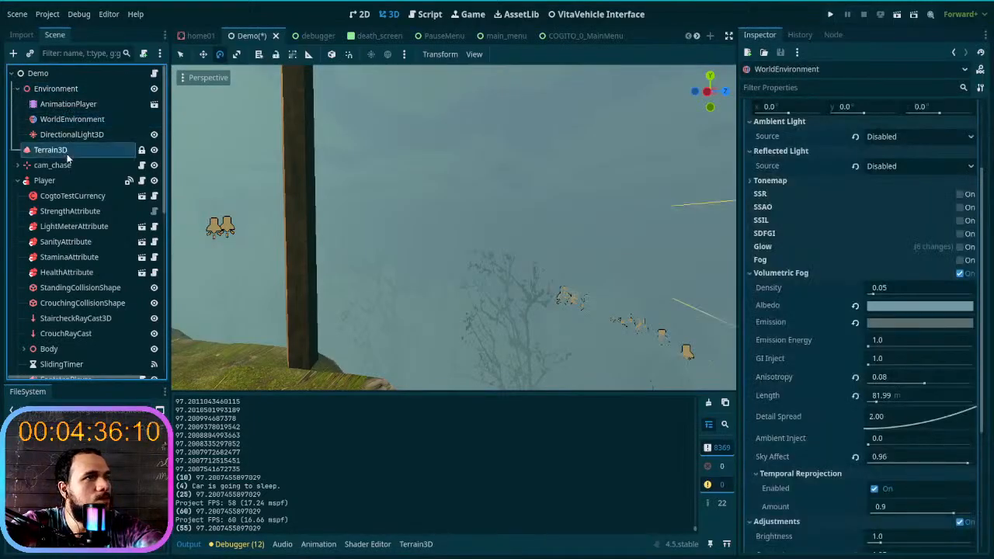
pyautogui.moveTo(583, 245); pyautogui.dragTo(621, 268, button='right')
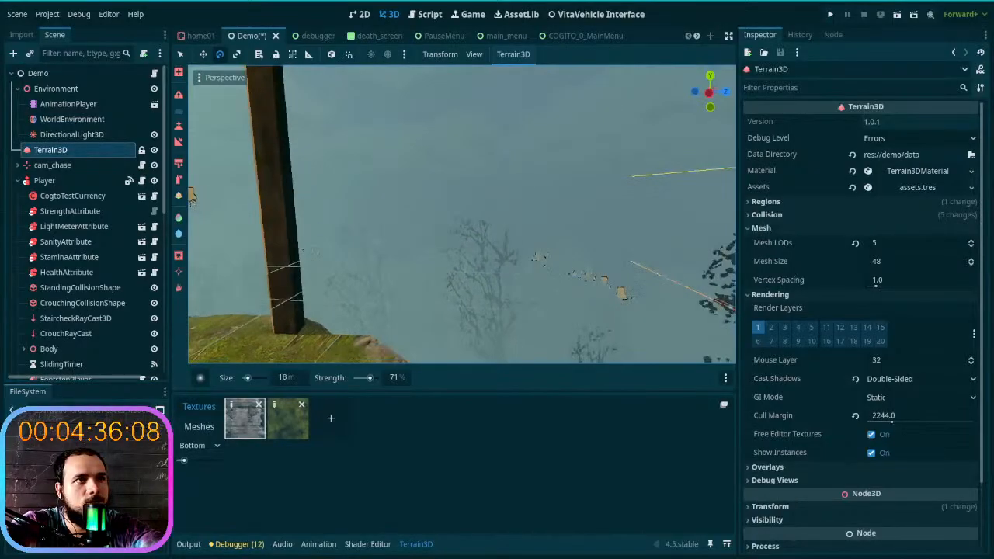
pyautogui.click(972, 241)
pyautogui.click(972, 241)
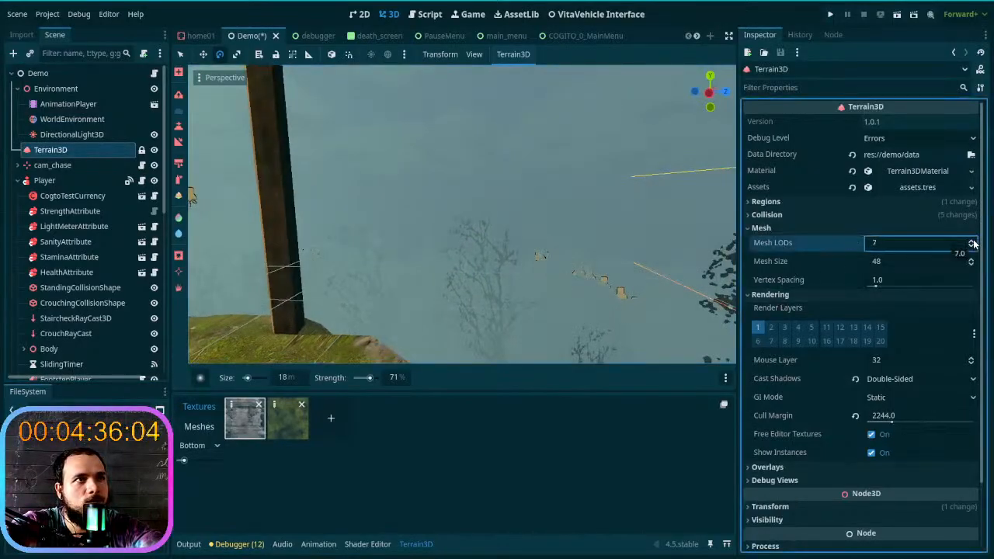
pyautogui.click(972, 241)
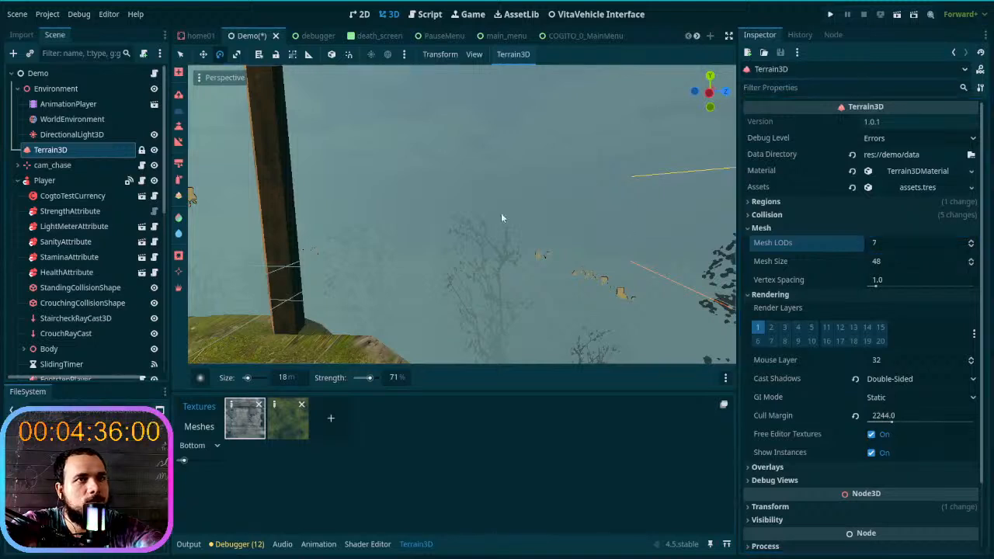
# - Check the terrain edge near the lamp posts from several positions and return Mesh LODs to 5
pyautogui.press('d')
pyautogui.press('a')
pyautogui.press('d')
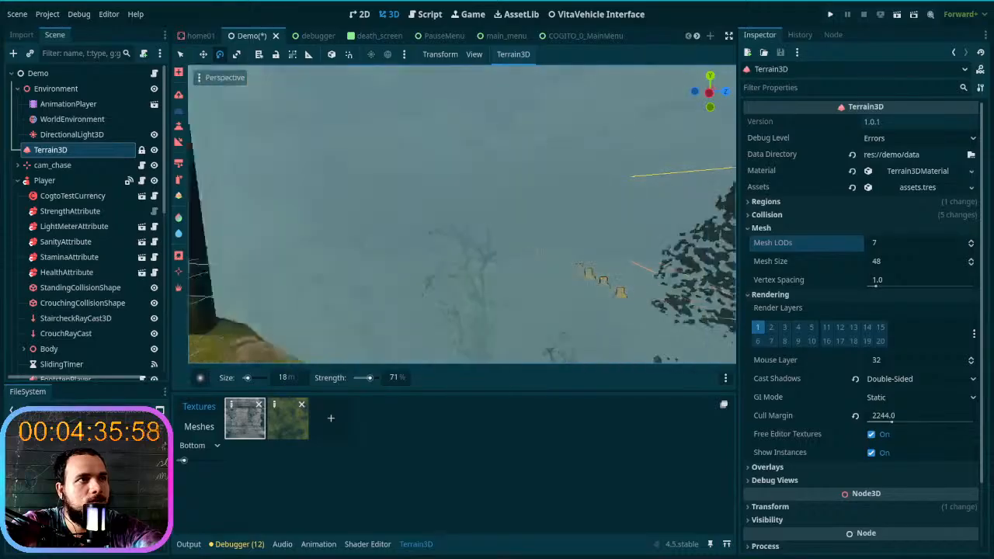
pyautogui.press('a')
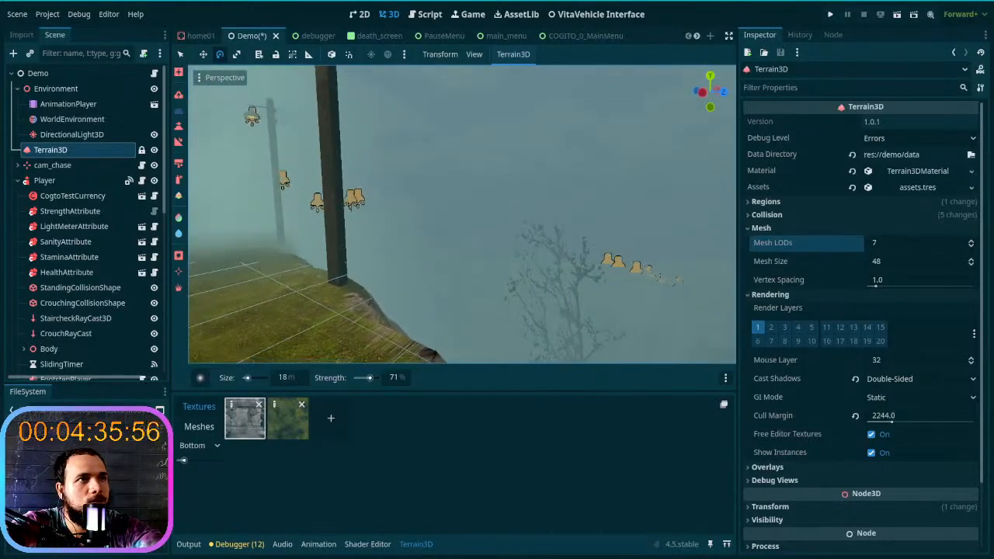
pyautogui.press('a')
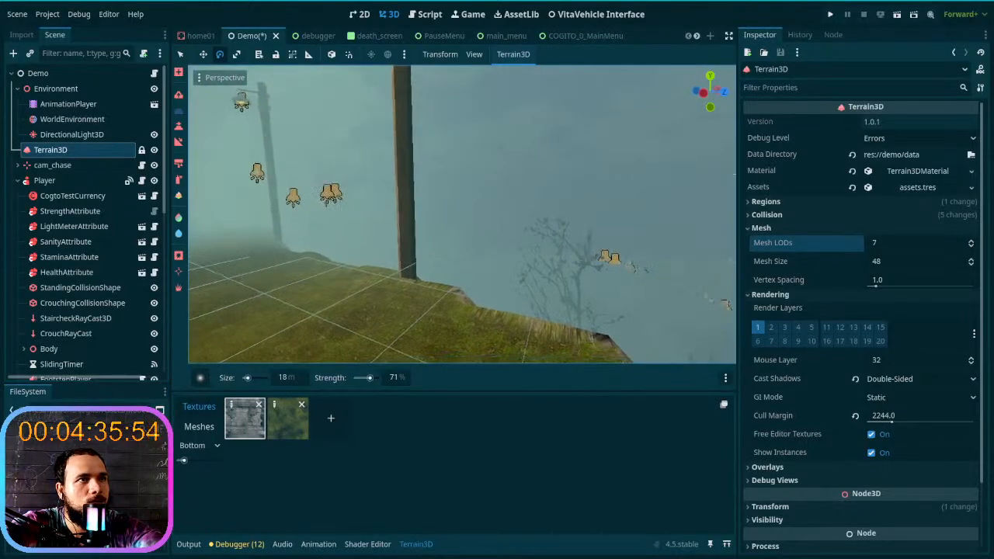
pyautogui.click(972, 246)
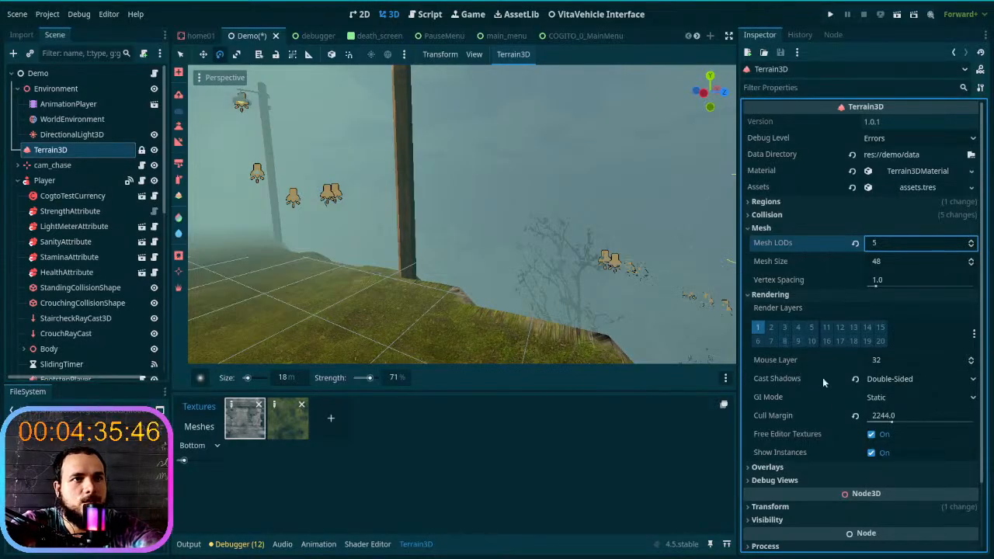
# - Select the WorldEnvironment node, try a volumetric fog Emission Energy of 0.0 over the trail edge, and reset it to 1.0
pyautogui.click(72, 120)
pyautogui.moveTo(460, 282); pyautogui.dragTo(563, 277, button='right')
pyautogui.press('w')
pyautogui.press('w')
pyautogui.press('w')
pyautogui.press('w')
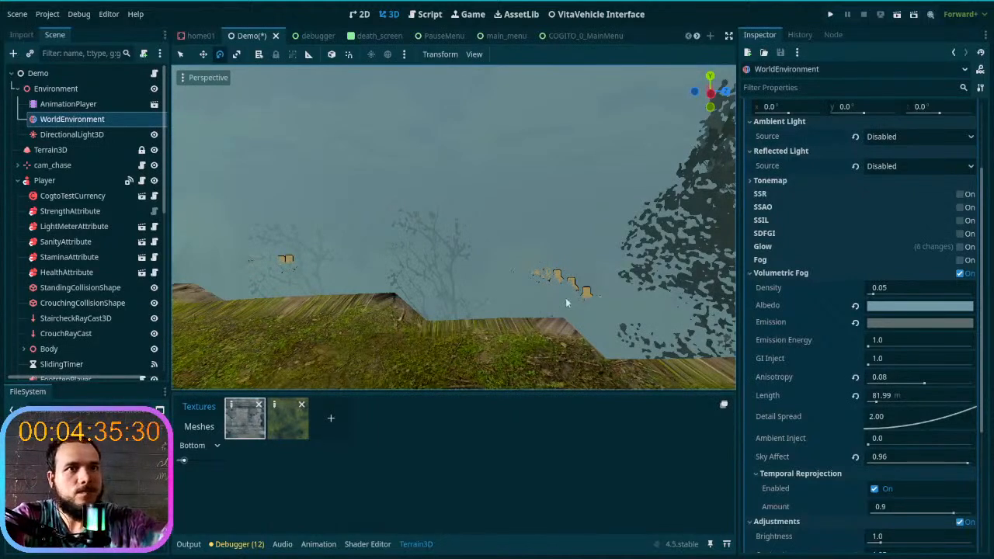
pyautogui.moveTo(871, 342)
pyautogui.mouseDown()
pyautogui.moveTo(963, 344)
pyautogui.moveTo(862, 343)
pyautogui.mouseUp()
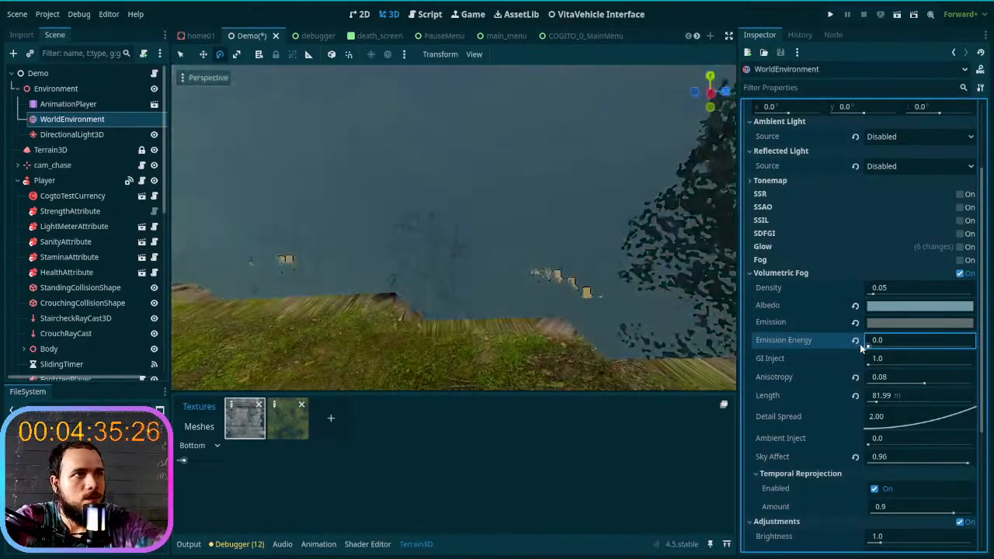
pyautogui.click(856, 342)
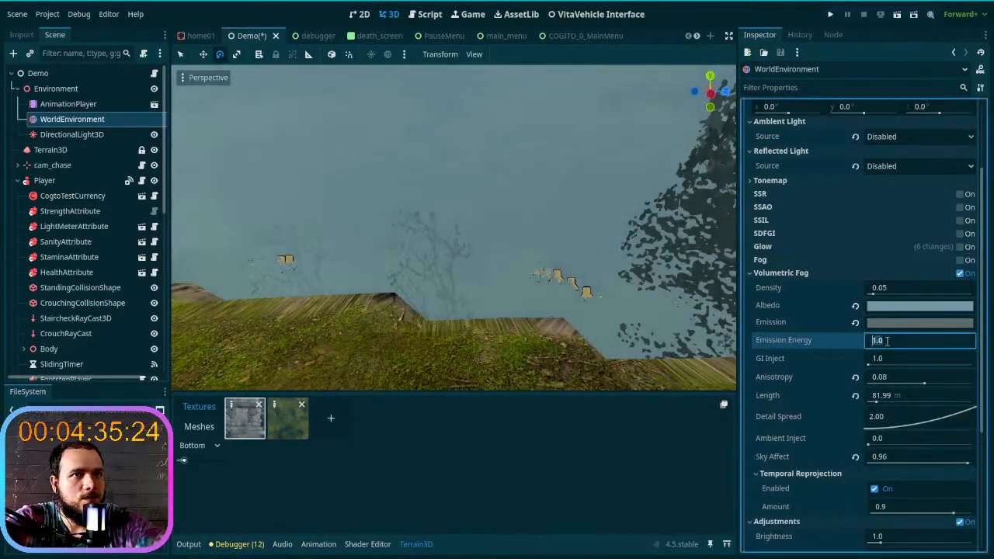
# - Vary the fog's Emission Energy up and down to compare its brightness against the trees, and restore the default 1.0
pyautogui.press('Up')
pyautogui.press('Down')
pyautogui.press('Up')
pyautogui.press('Up')
pyautogui.press('Down')
pyautogui.press('Down')
pyautogui.press('Down')
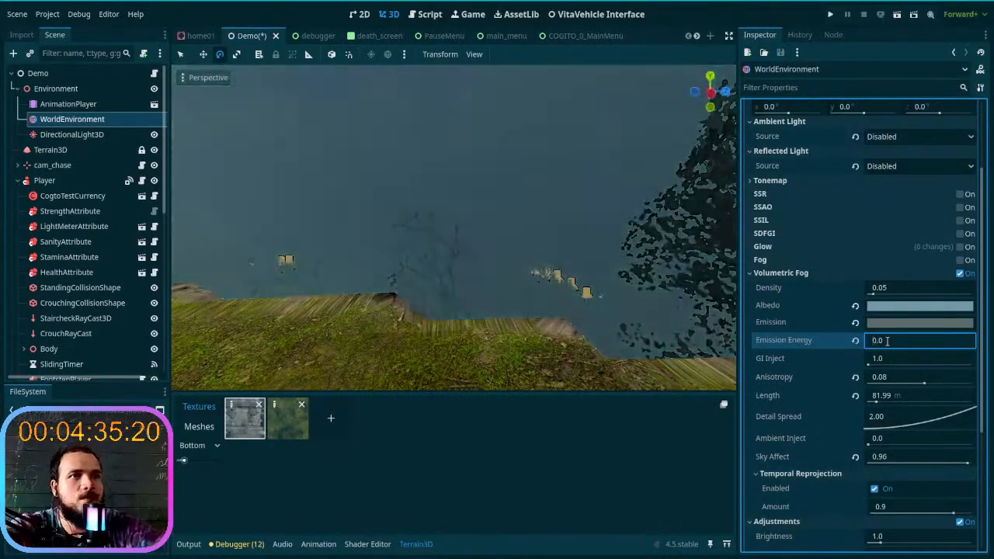
pyautogui.click(855, 342)
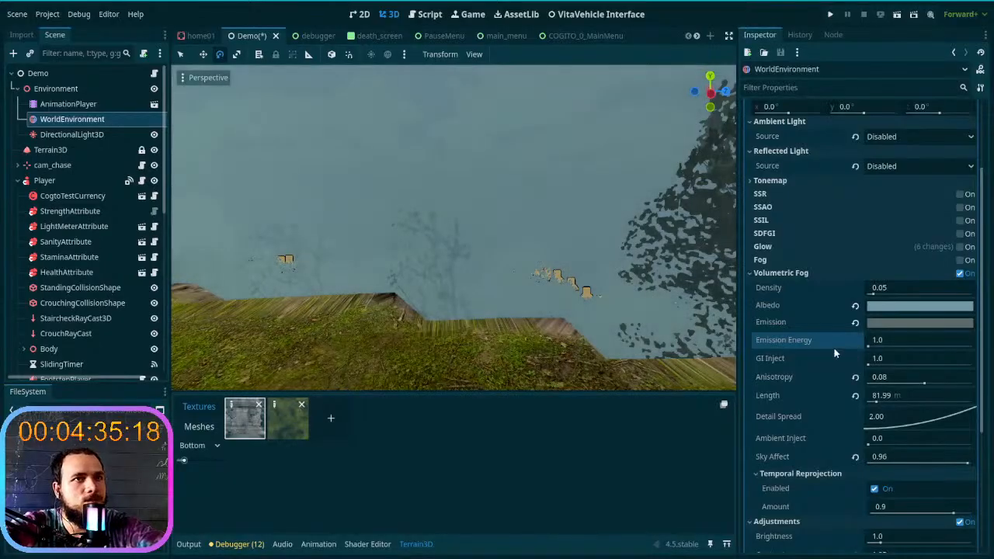
# - Try a volumetric fog Density of 0.244 over the trail and reset it to 0.05
pyautogui.moveTo(871, 295); pyautogui.dragTo(894, 306)
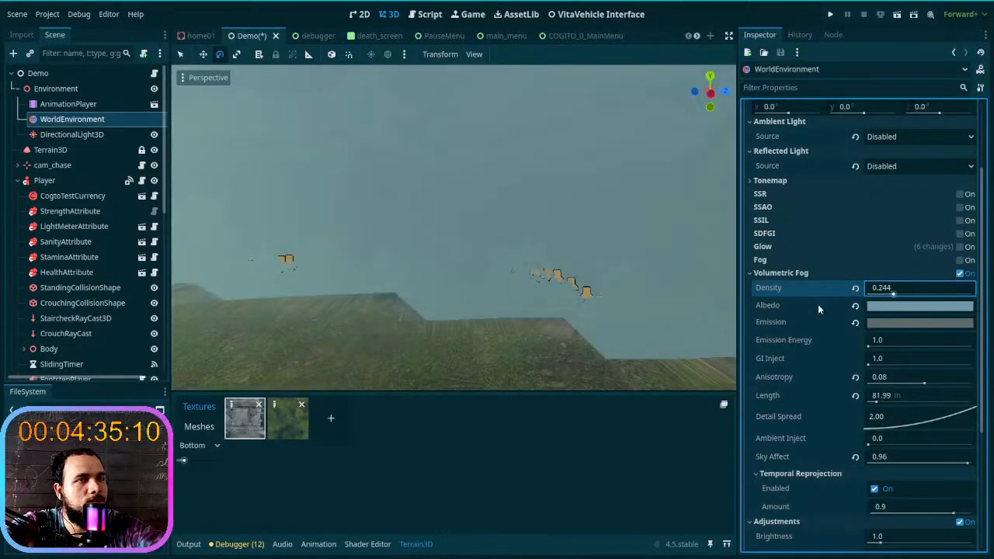
pyautogui.click(855, 288)
pyautogui.moveTo(454, 228); pyautogui.dragTo(322, 214, button='right')
pyautogui.moveTo(455, 228); pyautogui.dragTo(578, 246, button='right')
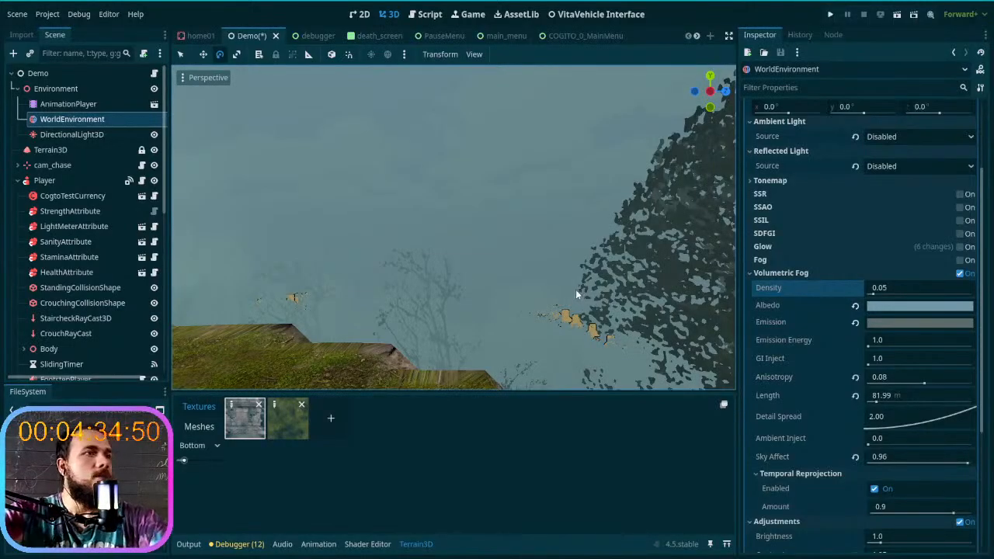
# - Examine the fog around the lamp posts, cliff edge and distant trees from different heights along the trail
pyautogui.moveTo(536, 289); pyautogui.dragTo(435, 289, button='right')
pyautogui.press('q')
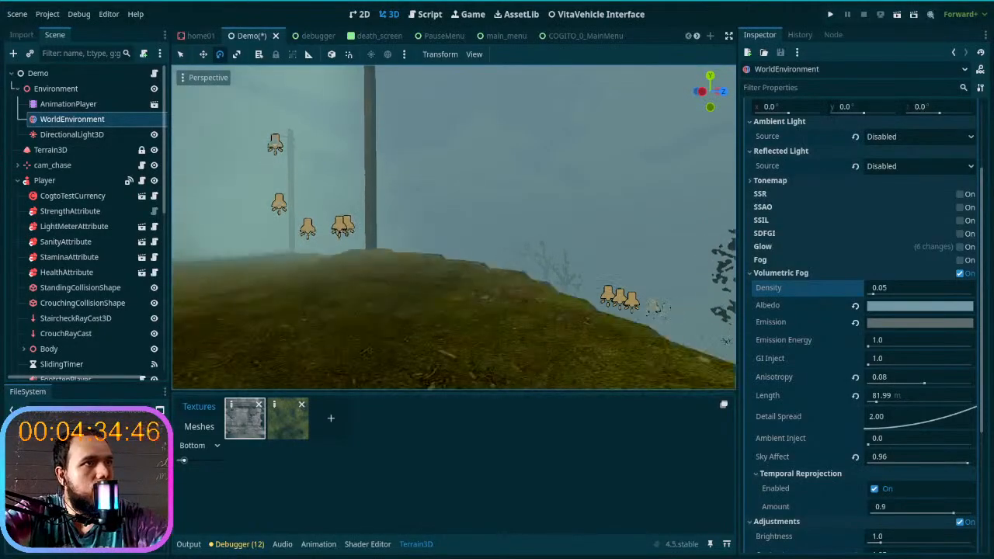
pyautogui.press('e')
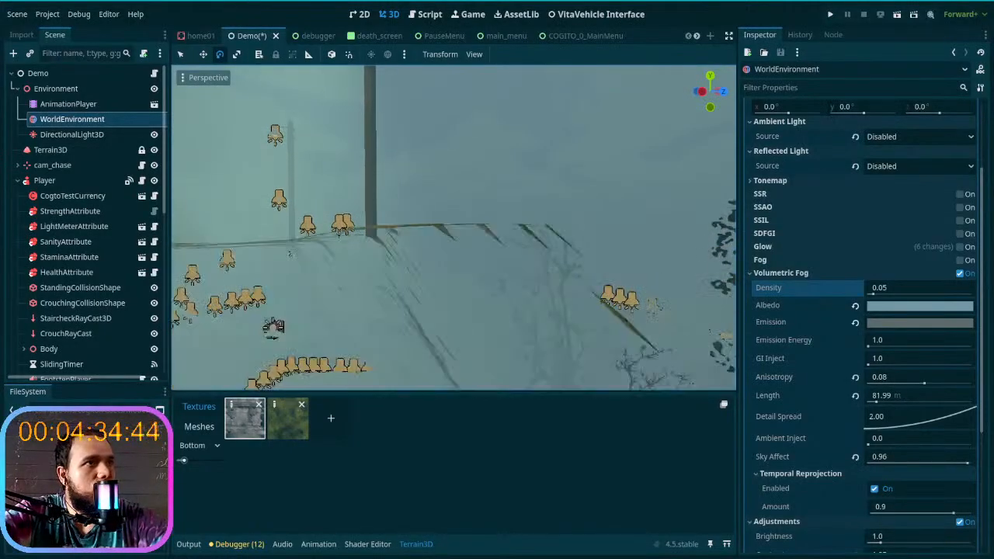
pyautogui.press('q')
pyautogui.press('w')
pyautogui.moveTo(435, 289); pyautogui.dragTo(559, 290, button='right')
pyautogui.press('s')
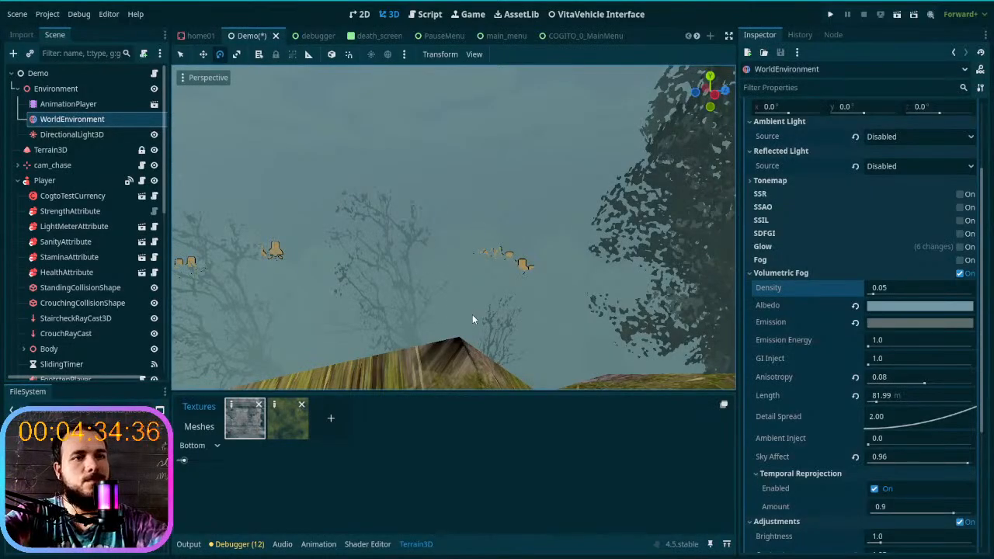
# - Toggle the volumetric fog's Temporal Reprojection, leaving it enabled, and look over the remaining environment adjustment settings
pyautogui.scroll(-3, 814, 482)
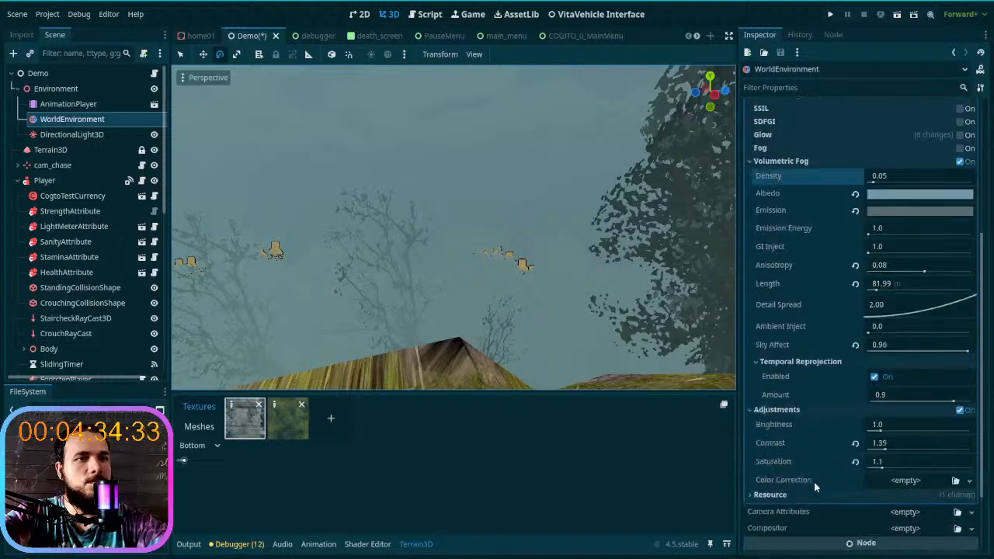
pyautogui.click(875, 376)
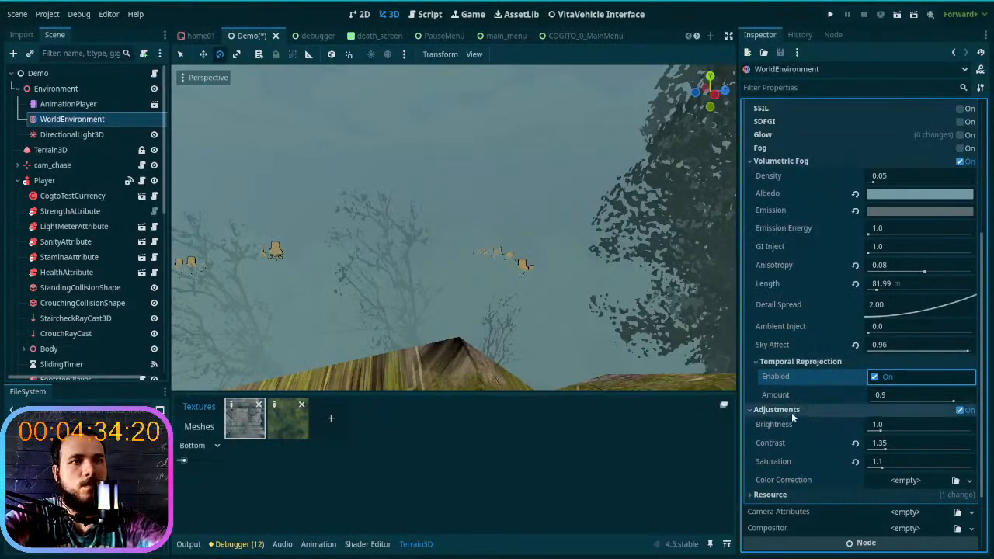
pyautogui.scroll(-3, 792, 434)
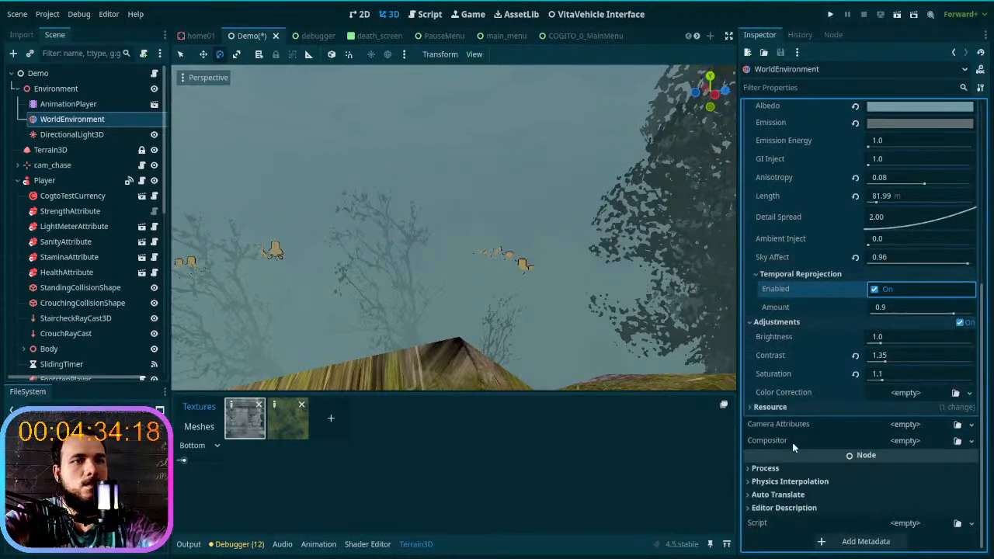
# - Check the available Camera Attributes types, and examine the fog around the trees, lamps and cliff edge while moving along the trail
pyautogui.click(904, 425)
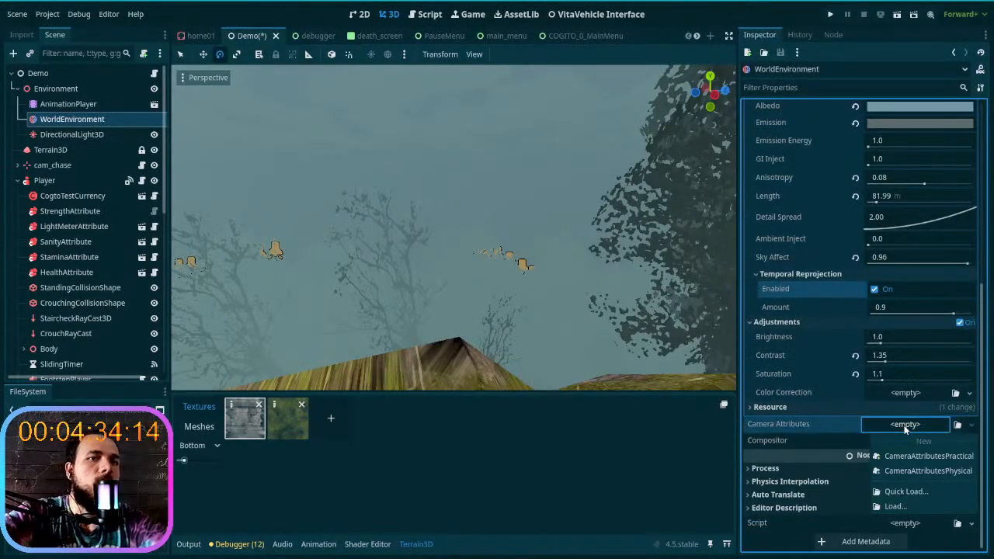
pyautogui.click(905, 428)
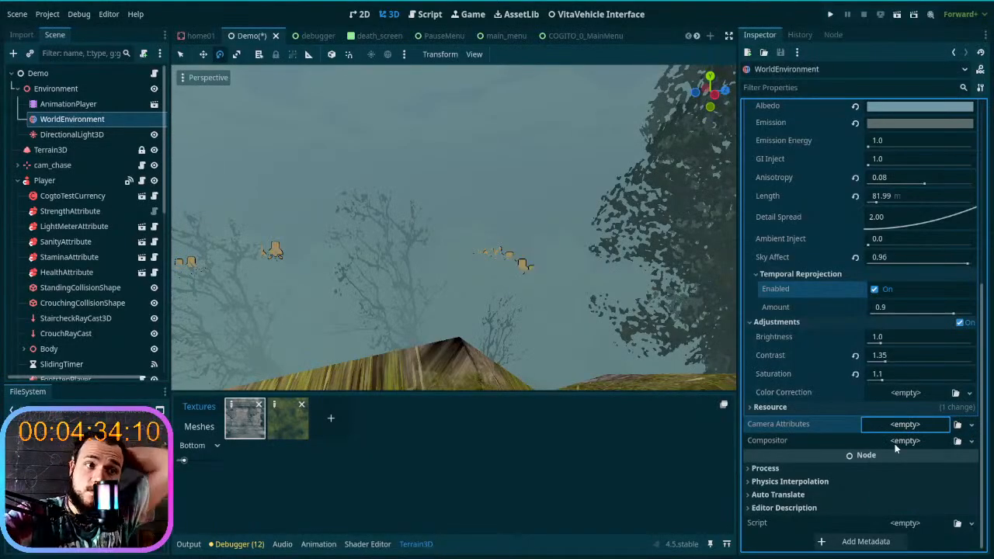
pyautogui.moveTo(532, 354); pyautogui.dragTo(384, 345, button='right')
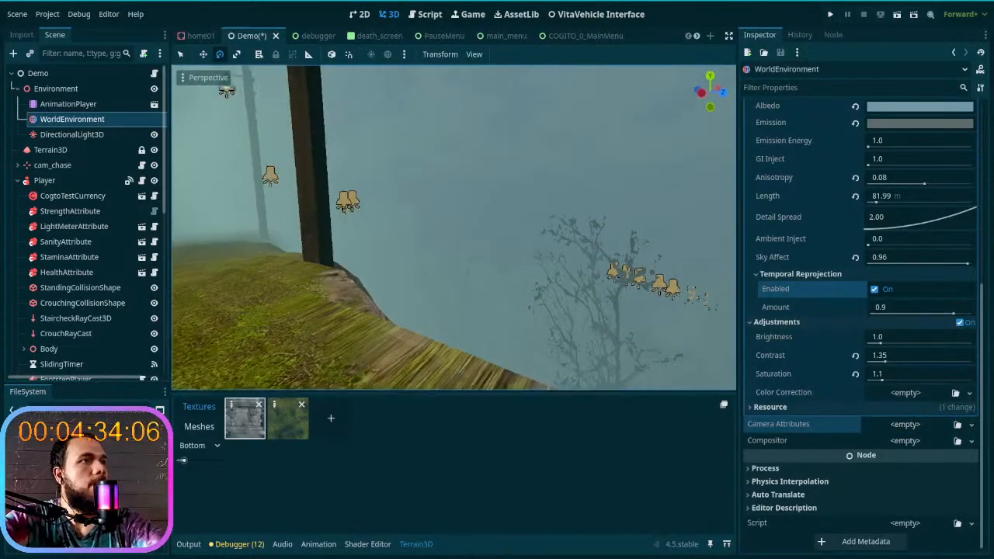
pyautogui.press('w')
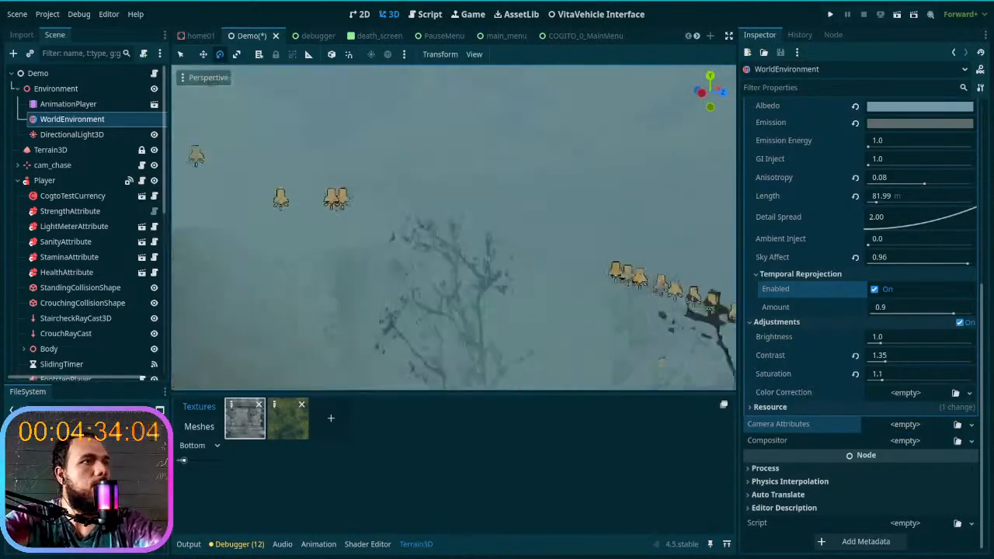
pyautogui.press('w')
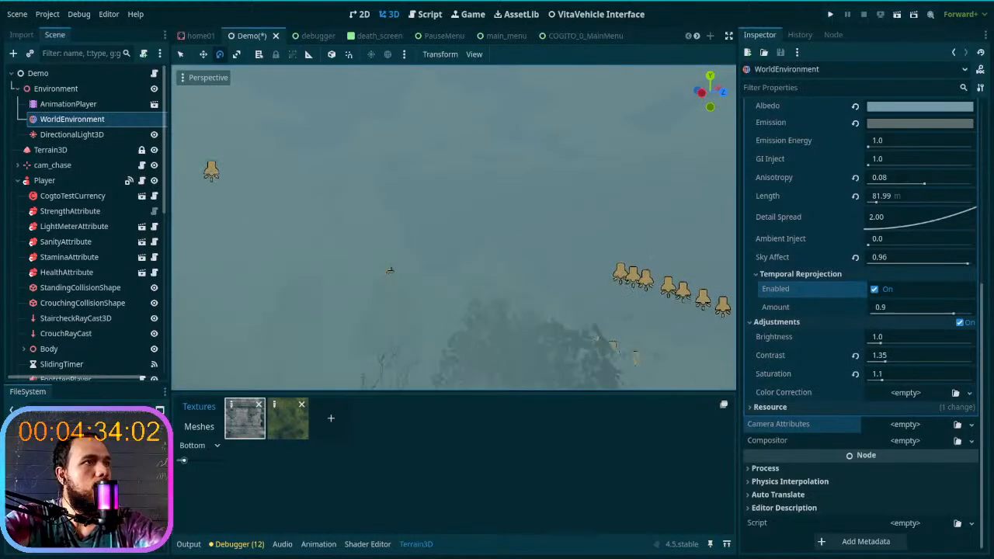
pyautogui.press('w')
pyautogui.moveTo(385, 345); pyautogui.dragTo(516, 349, button='right')
pyautogui.press('w')
pyautogui.press('w')
pyautogui.press('w')
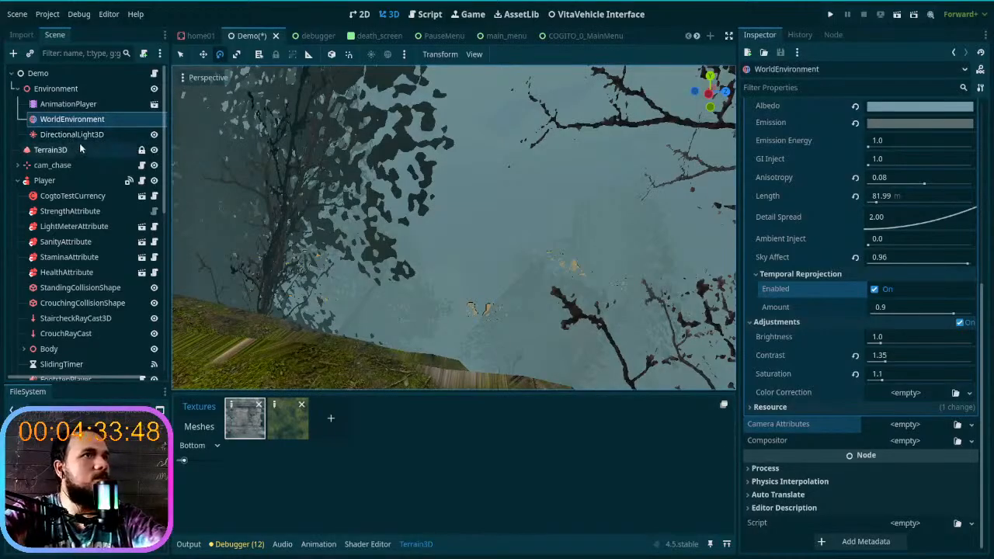
pyautogui.moveTo(402, 260); pyautogui.dragTo(183, 155, button='right')
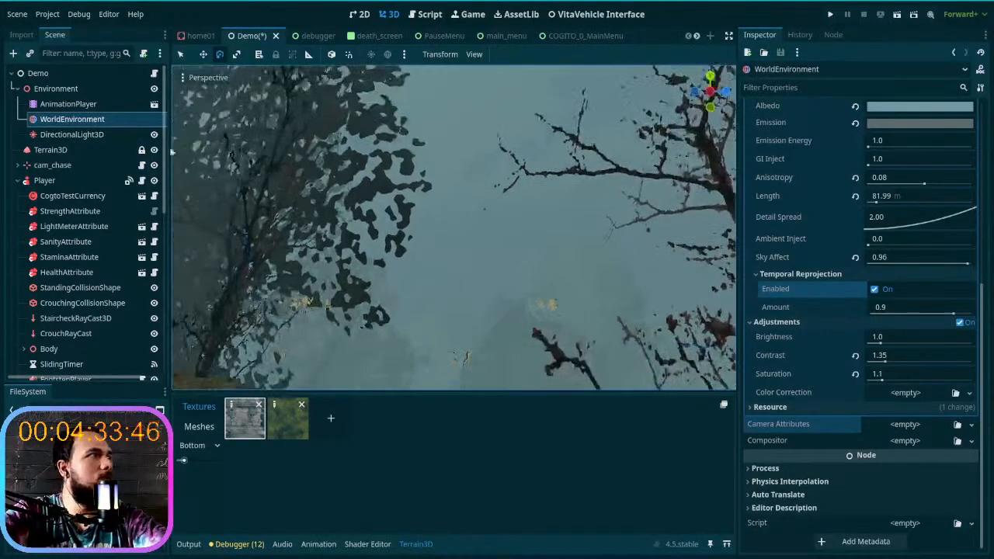
# - Lower the Stars Intensity of the WorldEnvironment's sky material to 0.0
pyautogui.click(91, 134)
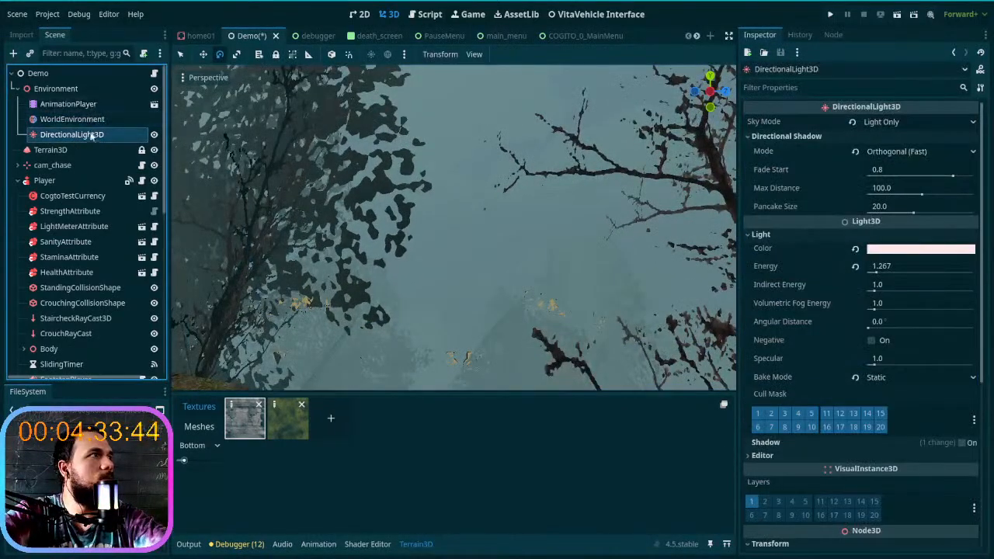
pyautogui.click(73, 119)
pyautogui.scroll(10, 837, 186)
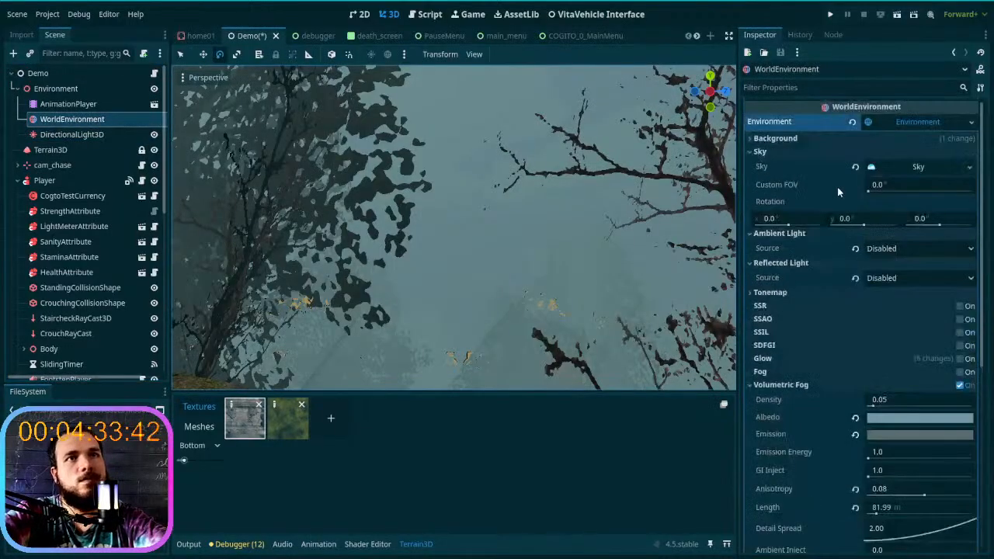
pyautogui.click(910, 165)
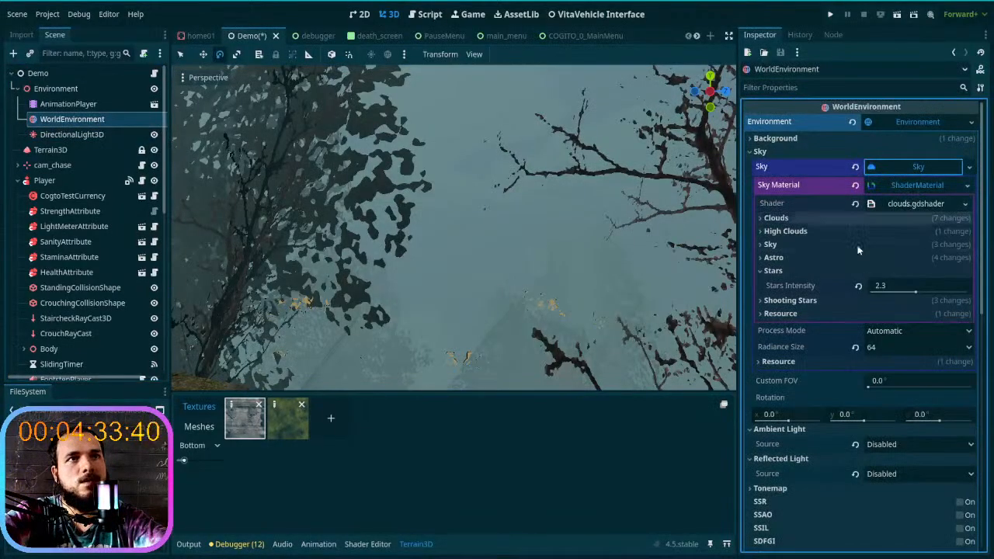
pyautogui.click(792, 271)
pyautogui.click(796, 270)
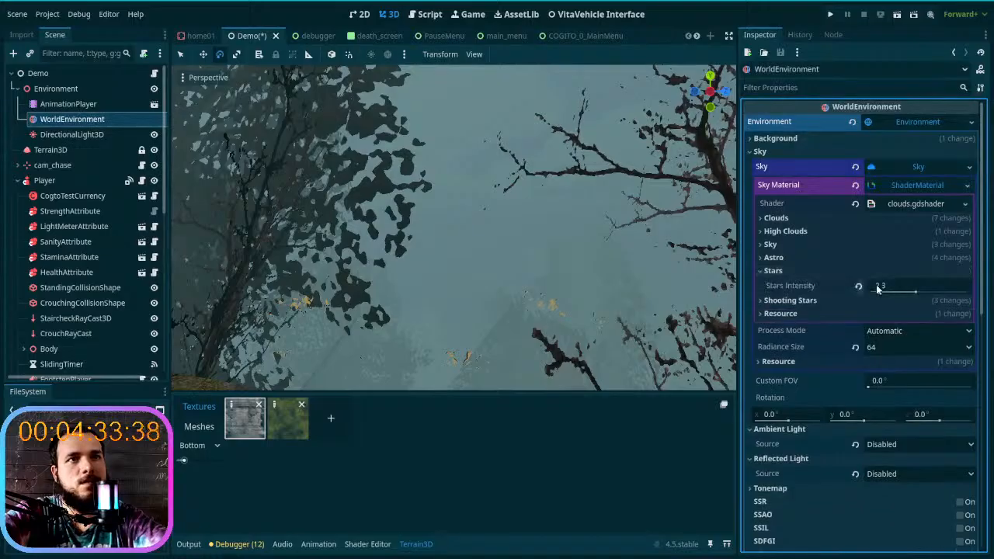
pyautogui.moveTo(916, 294); pyautogui.dragTo(848, 300)
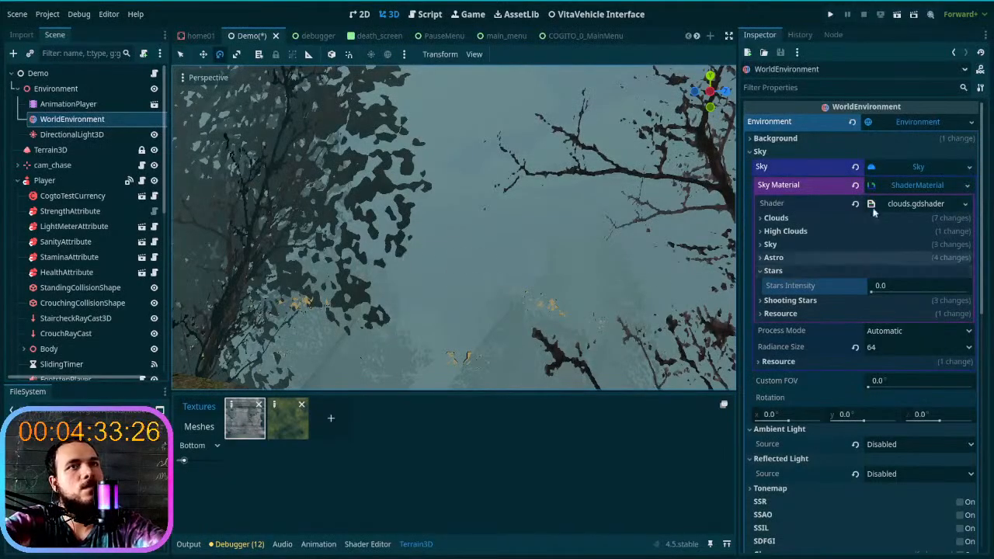
# - Open the sky's clouds.gdshader code in an enlarged editor and read through the uniforms to the stars_intensity declaration
pyautogui.click(911, 203)
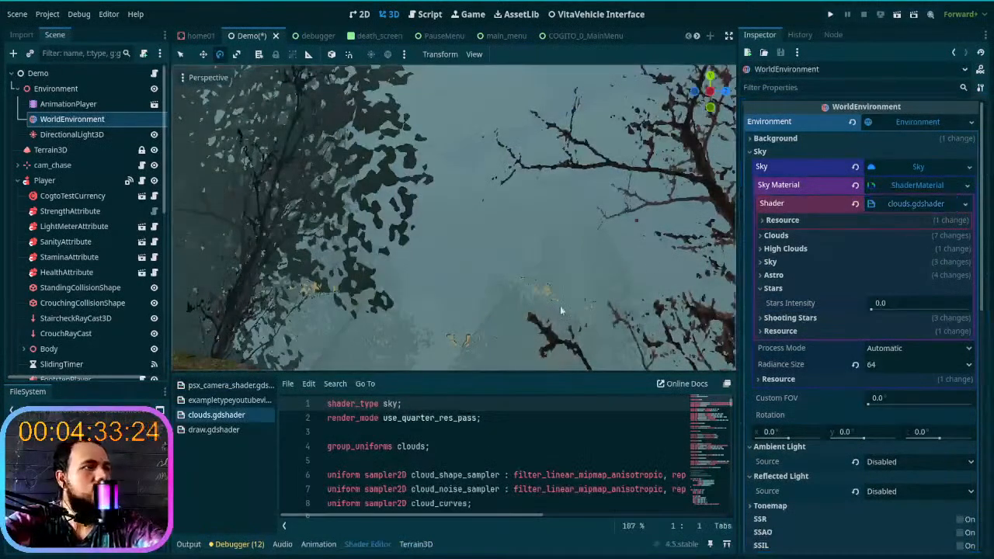
pyautogui.moveTo(481, 375); pyautogui.dragTo(511, 220)
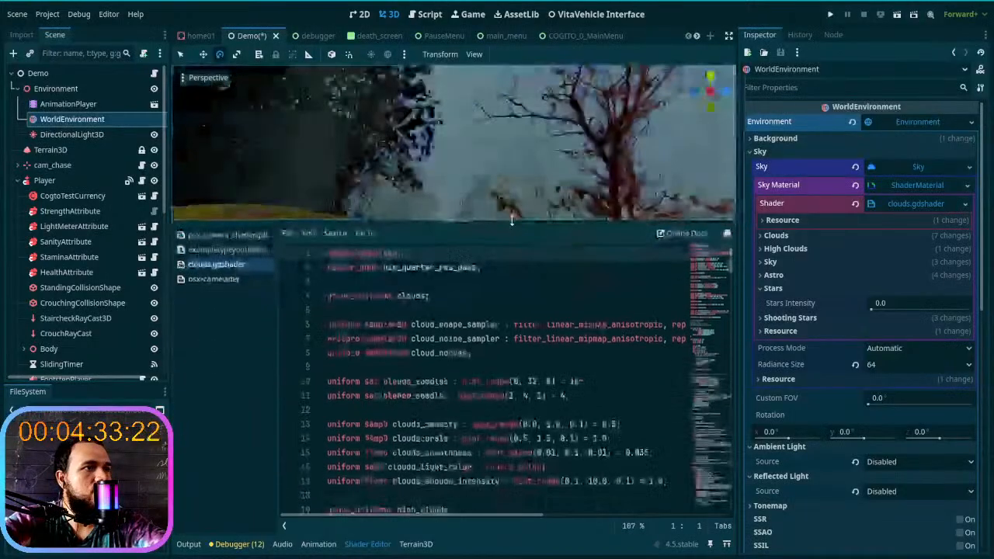
pyautogui.scroll(-1, 506, 364)
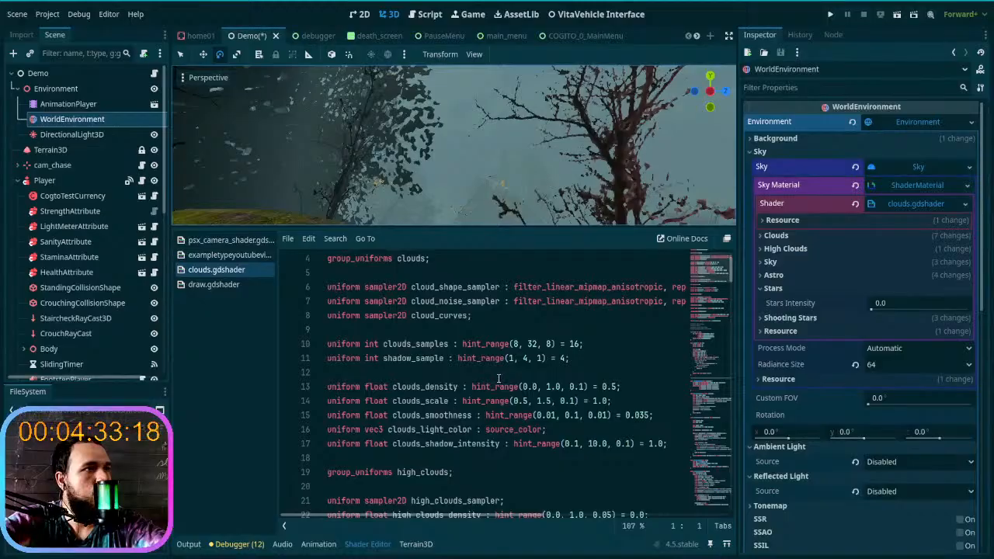
pyautogui.scroll(-1, 499, 378)
pyautogui.scroll(2, 498, 378)
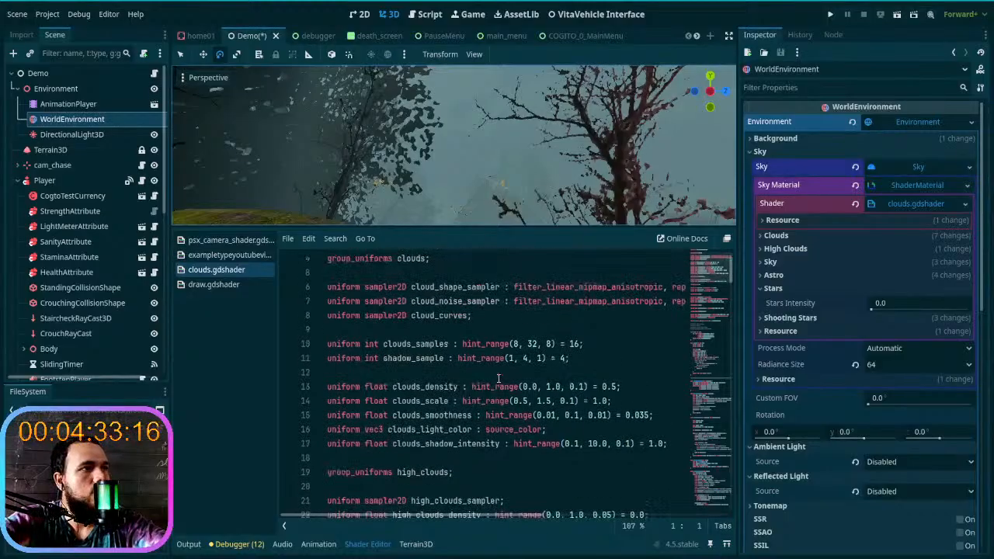
pyautogui.scroll(-3, 499, 378)
pyautogui.scroll(-1, 498, 378)
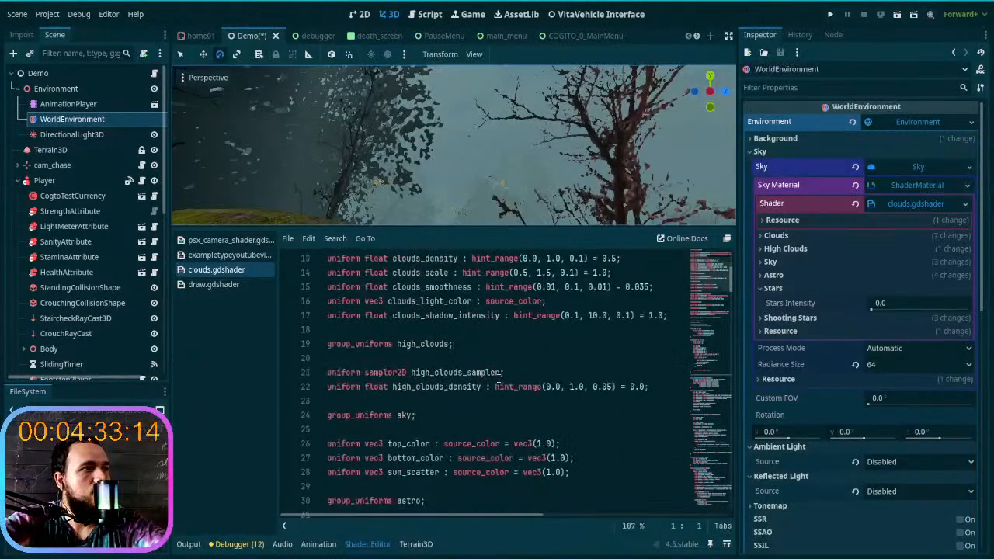
pyautogui.scroll(-1, 498, 378)
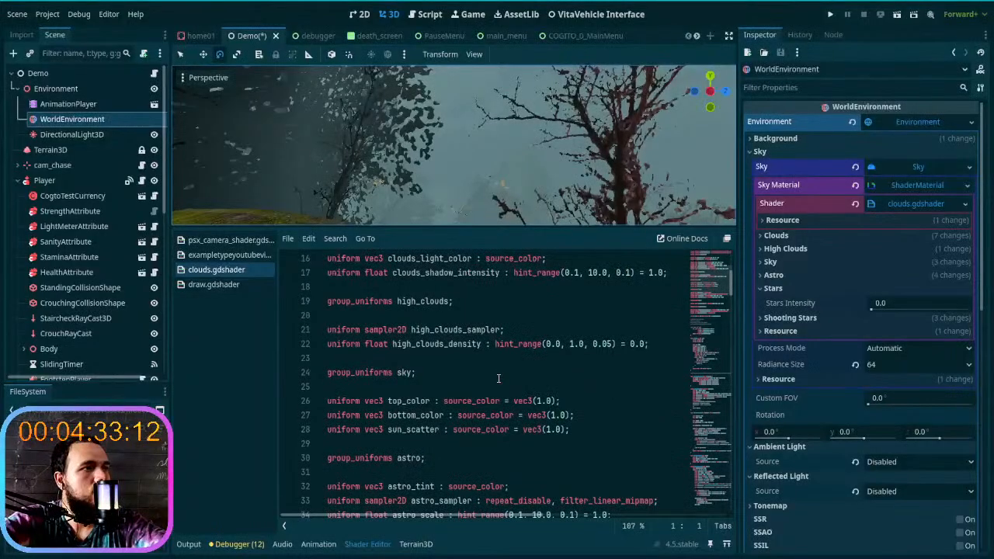
pyautogui.scroll(-2, 499, 378)
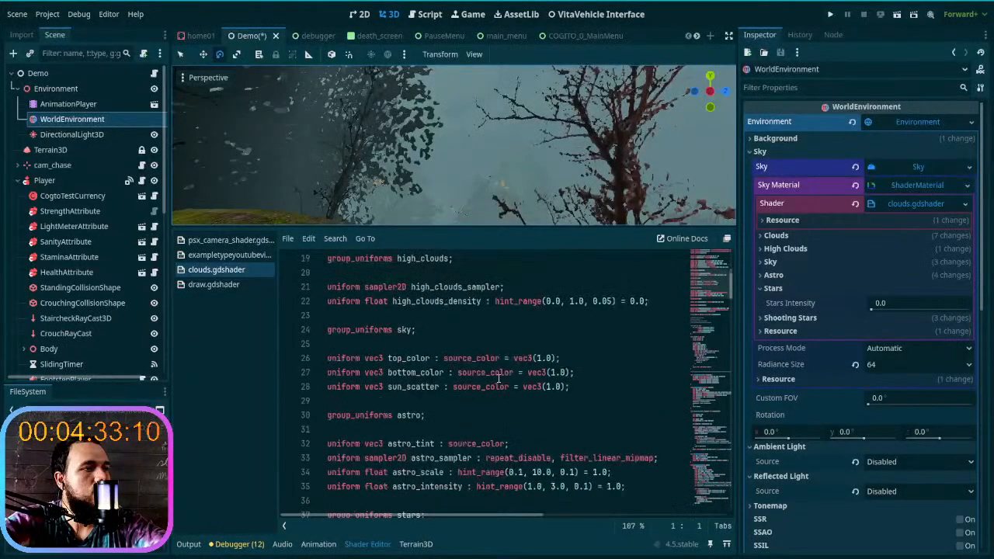
pyautogui.scroll(-2, 499, 378)
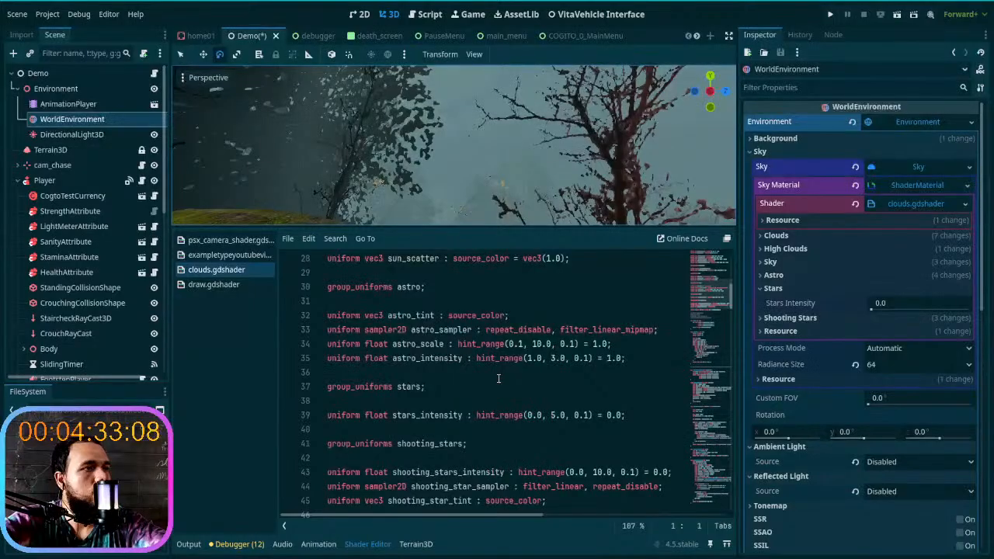
pyautogui.scroll(-1, 499, 378)
pyautogui.click(458, 345)
pyautogui.click(464, 373)
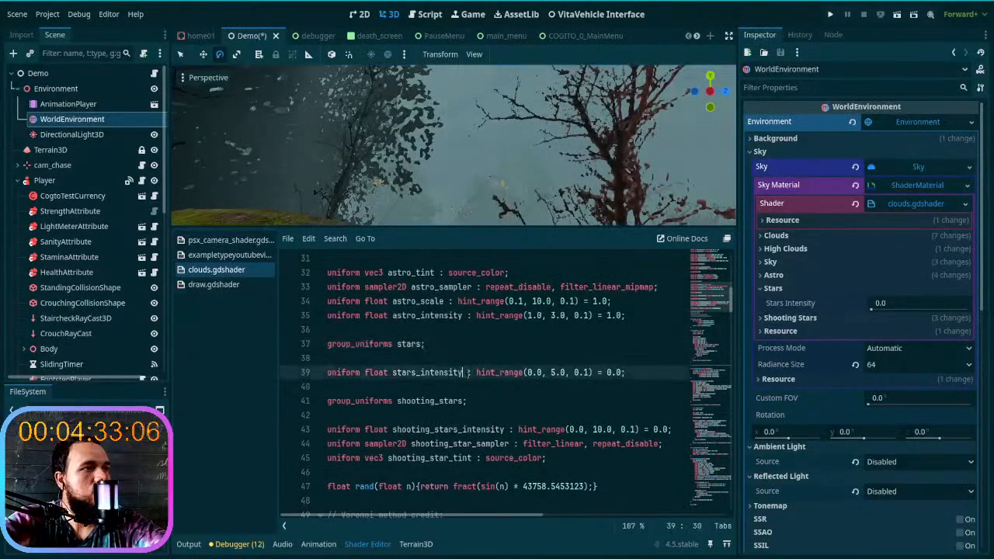
pyautogui.moveTo(624, 372); pyautogui.dragTo(337, 378)
pyautogui.click(338, 378)
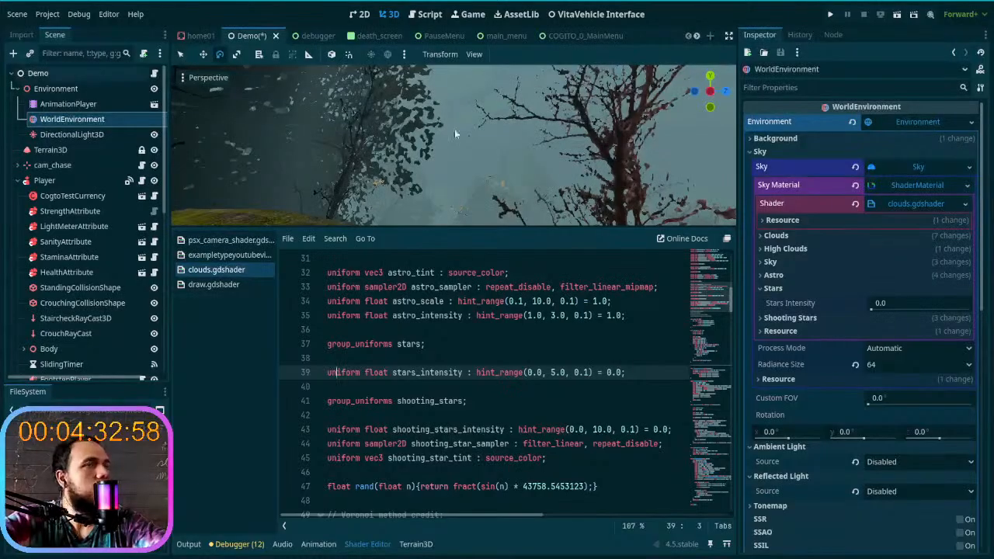
# - Disable the WorldEnvironment's Volumetric Fog to expose the sky
pyautogui.click(922, 169)
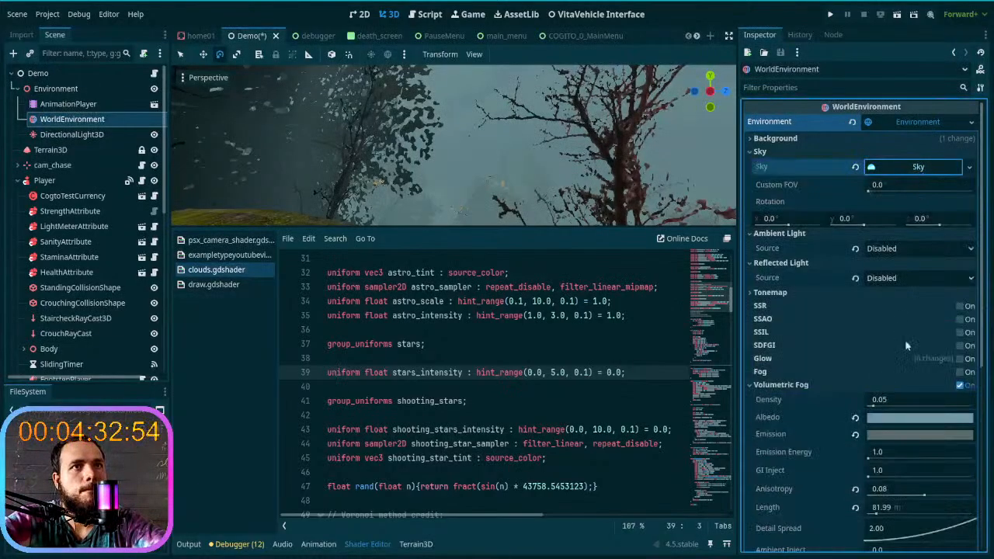
pyautogui.click(961, 386)
pyautogui.click(962, 386)
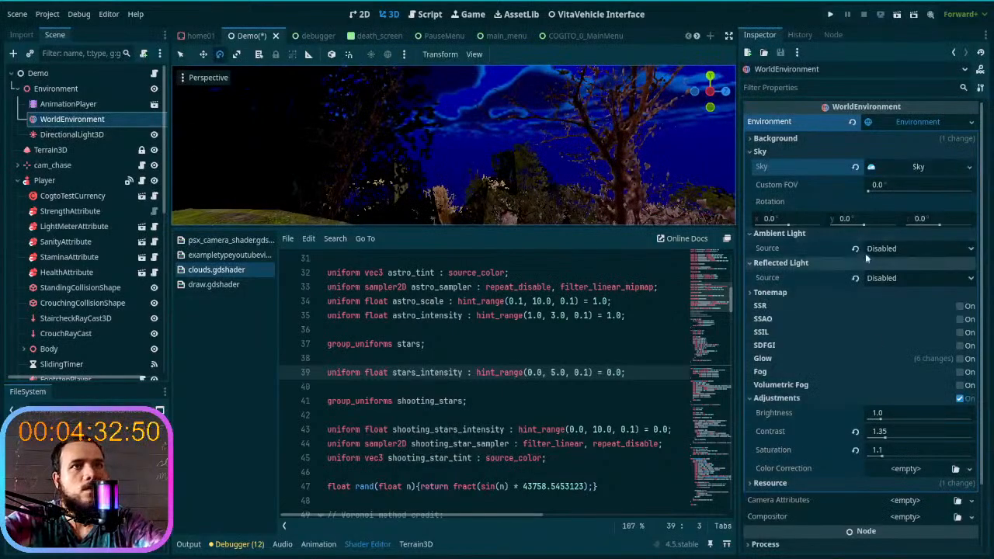
# - Set the sky material's Stars Intensity to 5.0 and look over the night sky above the trees
pyautogui.click(901, 169)
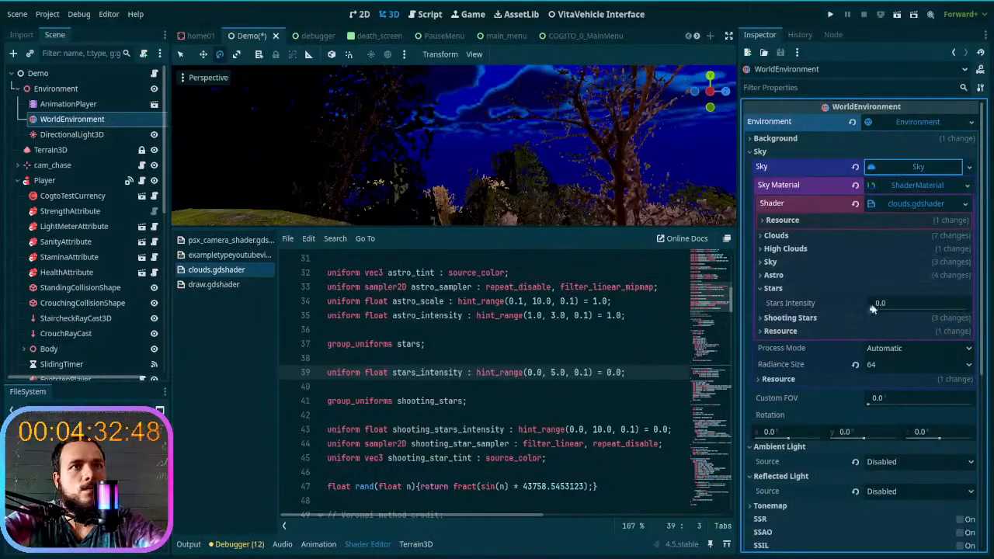
pyautogui.moveTo(879, 306); pyautogui.dragTo(985, 314)
pyautogui.click(553, 373)
pyautogui.click(581, 374)
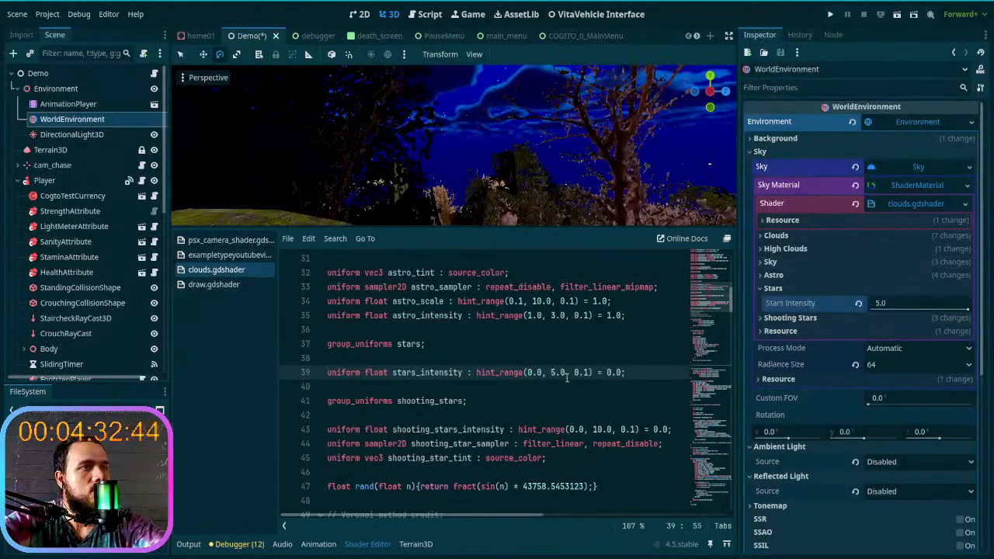
pyautogui.moveTo(546, 196); pyautogui.dragTo(471, 283, button='right')
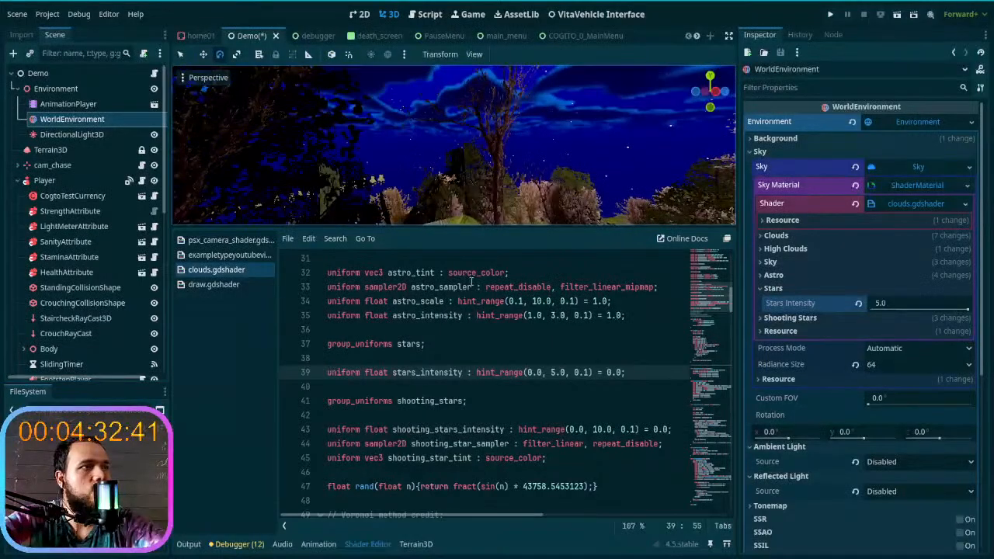
# - Set the upper limit of the stars_intensity hint_range in clouds.gdshader to 10.0, save, and inspect the stars
pyautogui.click(556, 373)
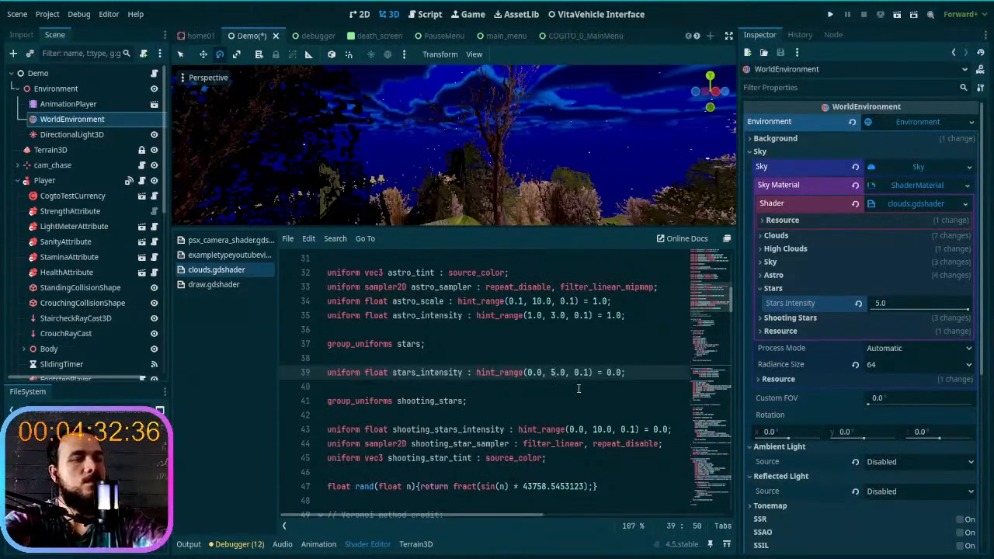
pyautogui.press('BackSpace')
pyautogui.write('10')
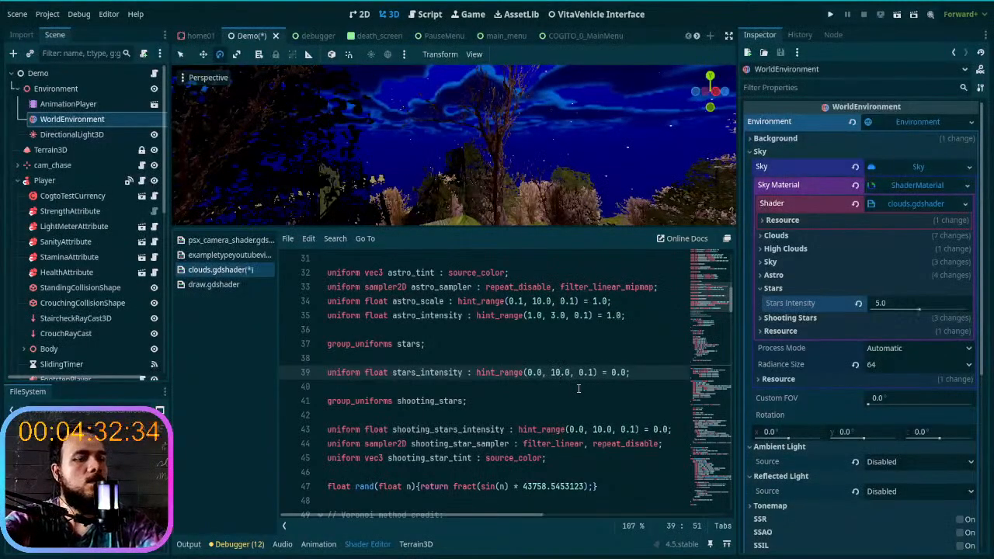
pyautogui.hotkey('ctrl', 's')
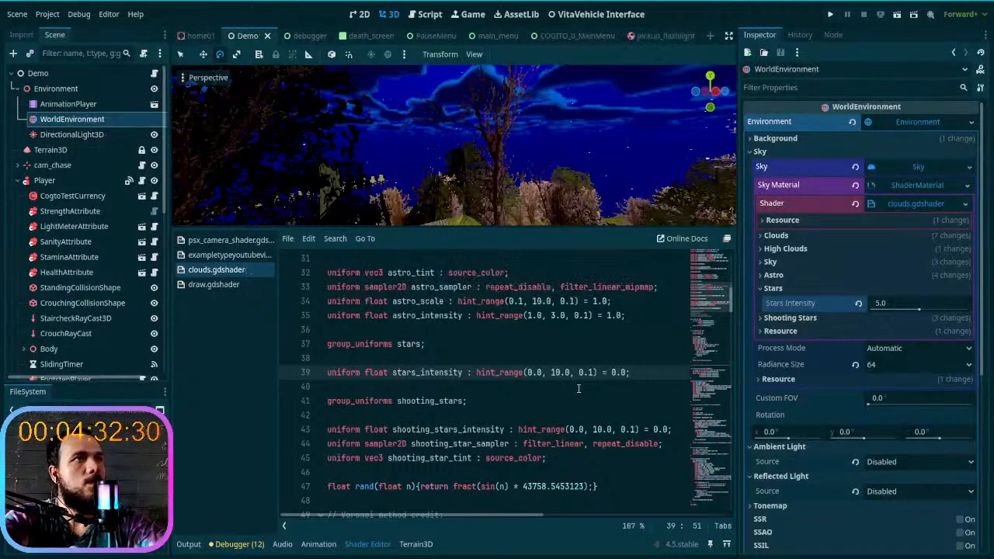
pyautogui.moveTo(554, 182); pyautogui.dragTo(493, 194, button='right')
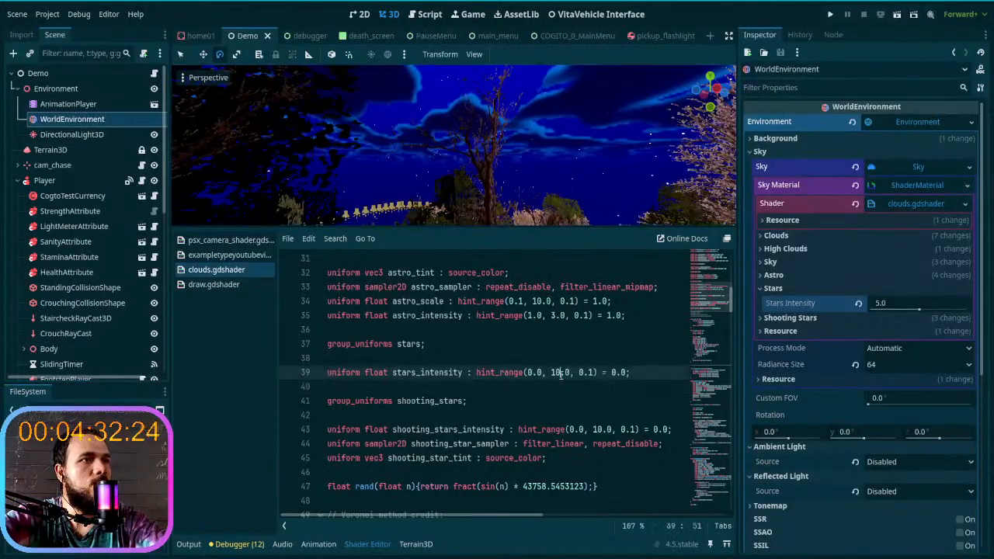
# - Change the upper limit of the stars_intensity hint_range to 0.0, save the shader, and check the stars again
pyautogui.press('BackSpace')
pyautogui.press('BackSpace')
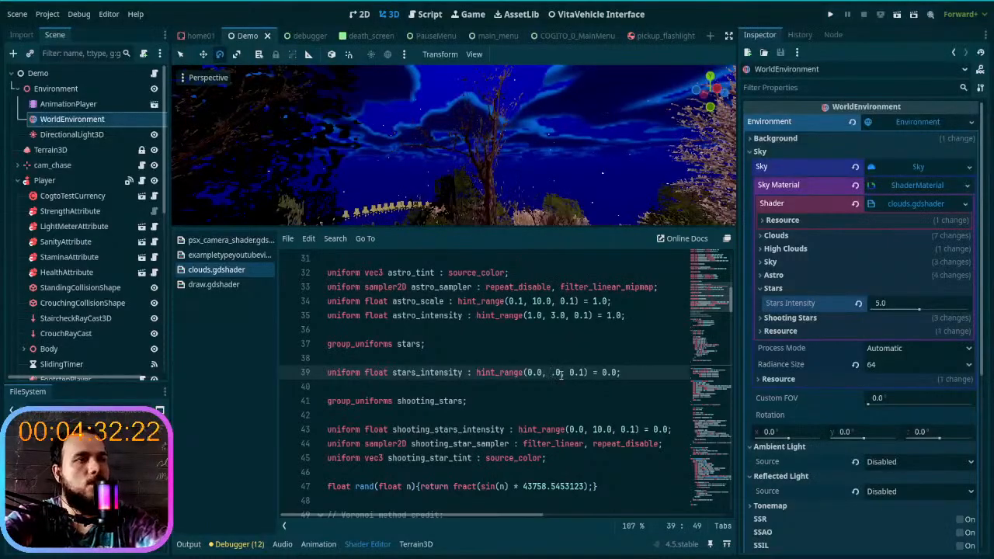
pyautogui.write('0')
pyautogui.hotkey('ctrl', 's')
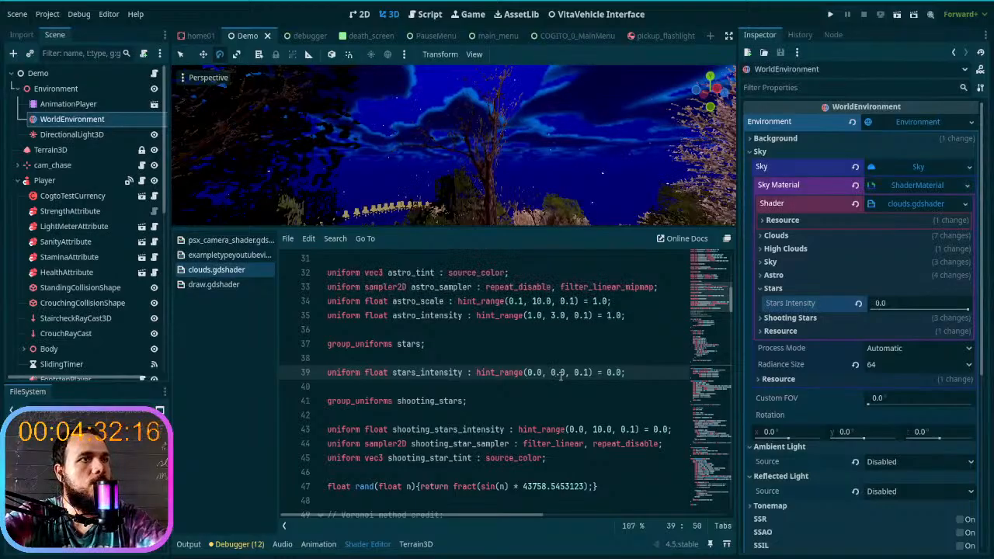
pyautogui.moveTo(522, 167)
pyautogui.mouseDown(button='right')
pyautogui.moveTo(527, 177)
pyautogui.moveTo(522, 116)
pyautogui.moveTo(525, 147)
pyautogui.mouseUp(button='right')
# - Select the entire code of clouds.gdshader, and clear the selection again
pyautogui.click(571, 376)
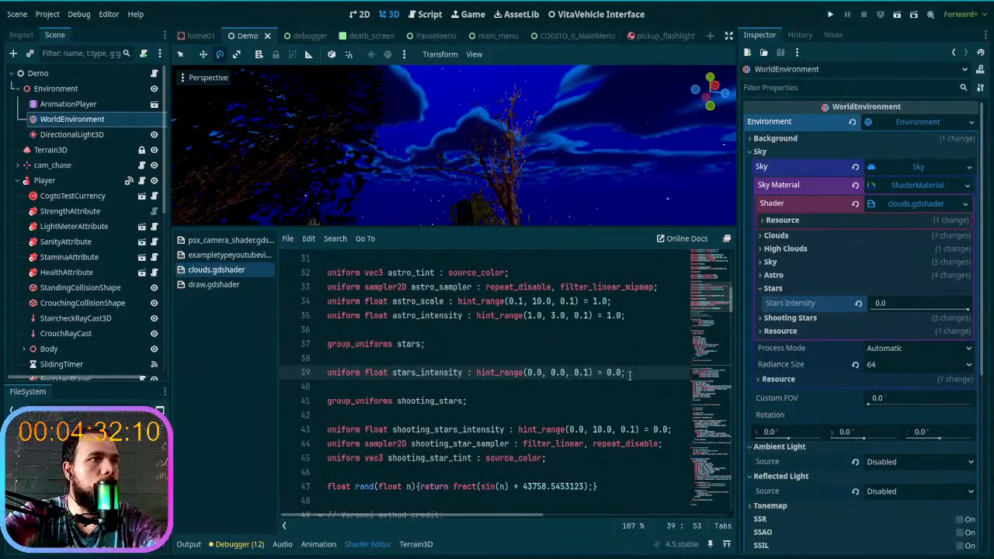
pyautogui.hotkey('ctrl', 'a')
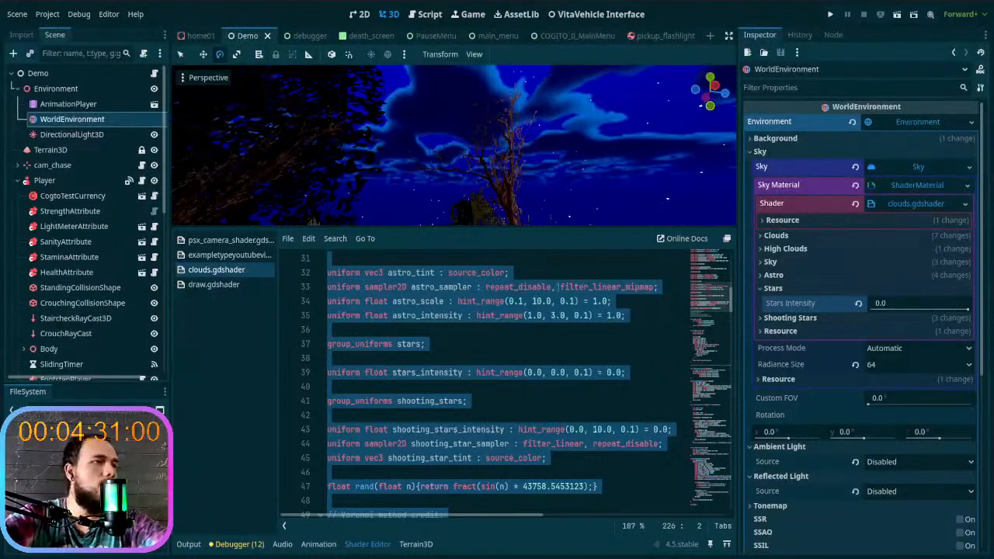
pyautogui.click(527, 403)
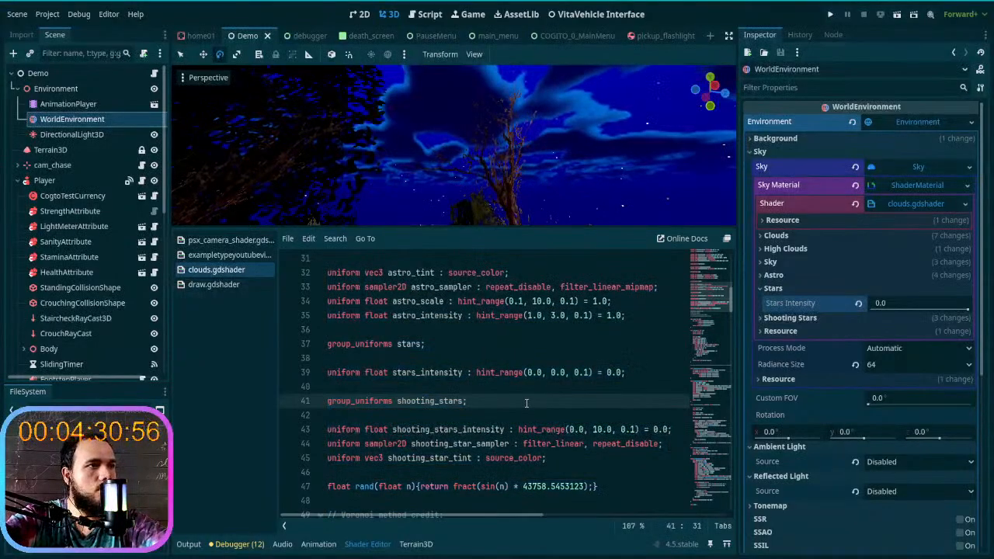
# - Set the upper limit of the stars_intensity hint_range in clouds.gdshader to 5.0
pyautogui.click(556, 373)
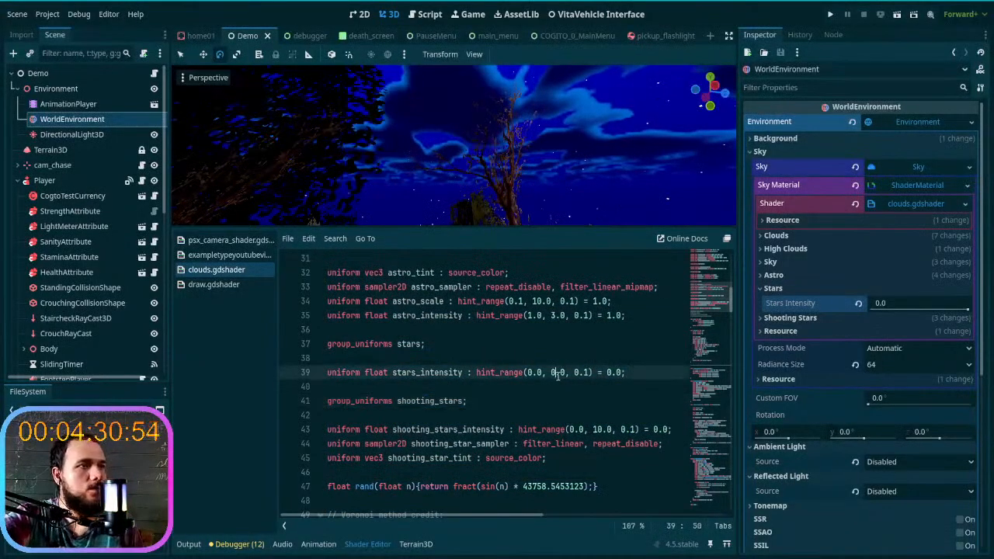
pyautogui.write('1')
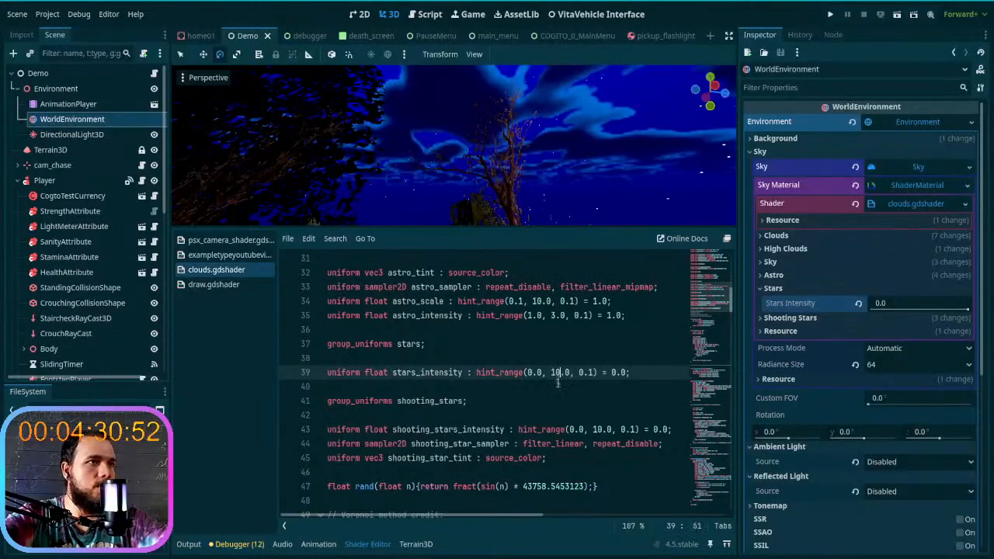
pyautogui.press('Delete')
pyautogui.press('BackSpace')
pyautogui.write('5')
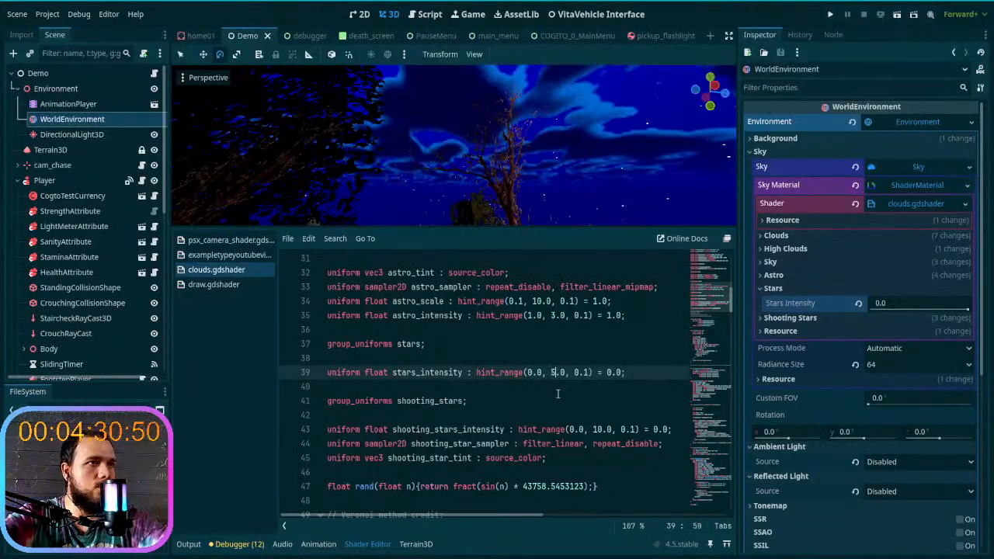
pyautogui.click(557, 394)
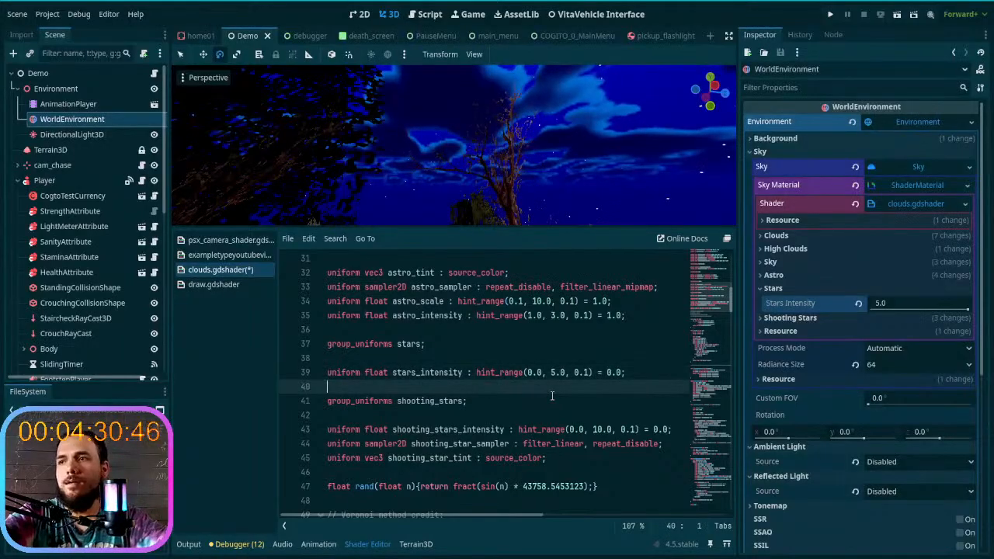
# - Look through the rest of clouds.gdshader for the code that draws the stars
pyautogui.scroll(-4, 553, 396)
pyautogui.scroll(-12, 552, 396)
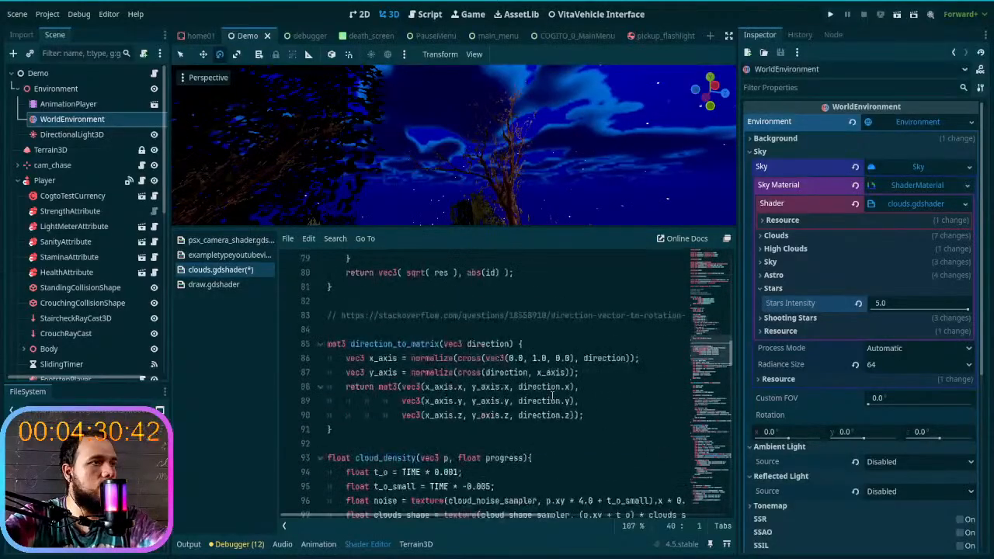
pyautogui.scroll(-10, 552, 396)
pyautogui.scroll(-9, 552, 396)
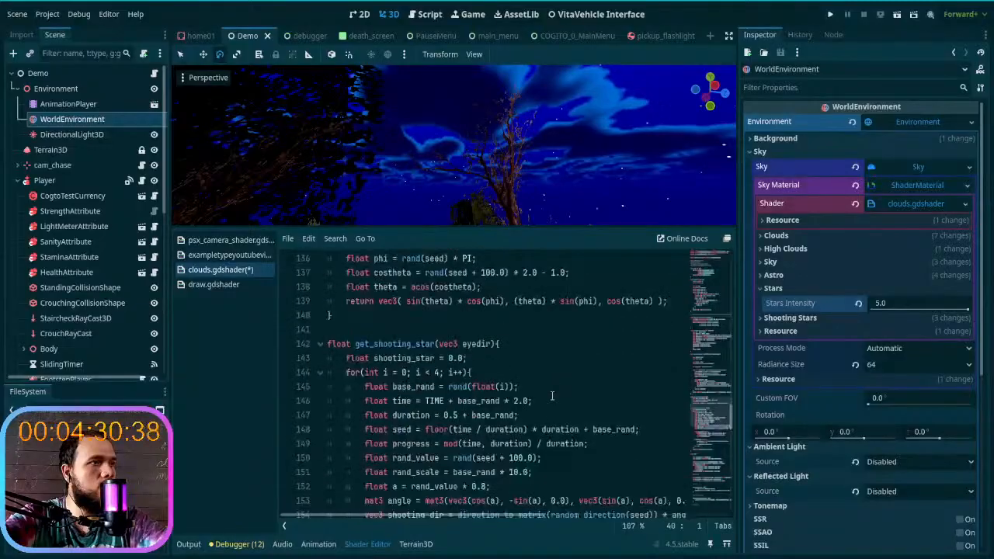
pyautogui.scroll(-12, 552, 396)
pyautogui.scroll(-12, 552, 396)
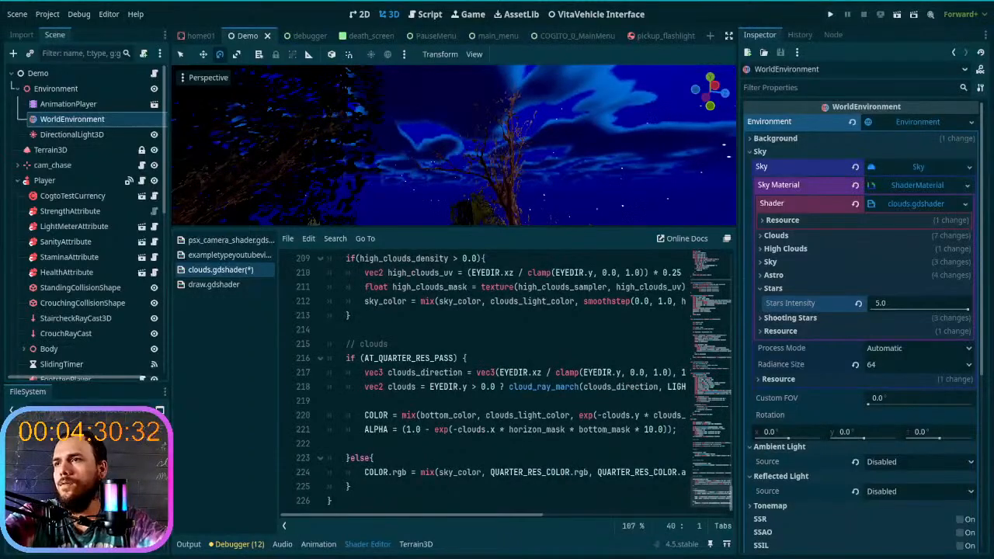
pyautogui.scroll(3, 491, 443)
pyautogui.scroll(5, 497, 441)
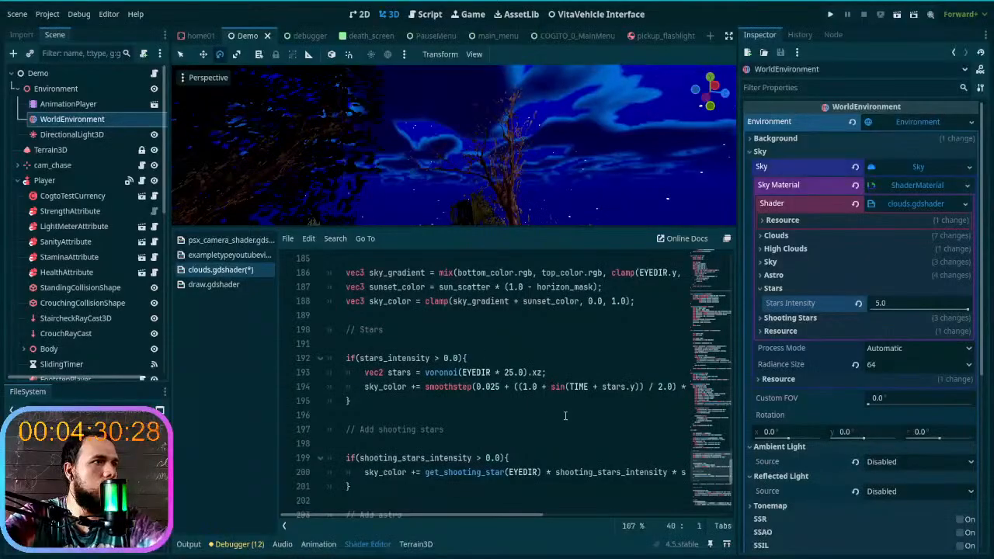
pyautogui.click(461, 387)
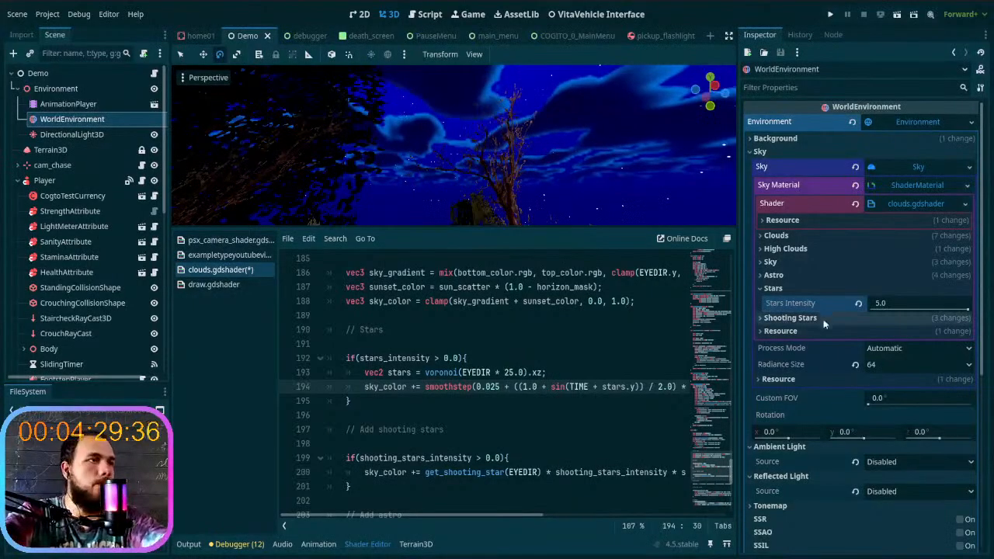
# - Replace the Stars block in clouds.gdshader with the copied version using star_height_mask, save it, and inspect the sky
pyautogui.click(383, 414)
pyautogui.moveTo(384, 414); pyautogui.dragTo(326, 360)
pyautogui.hotkey('ctrl', 'v')
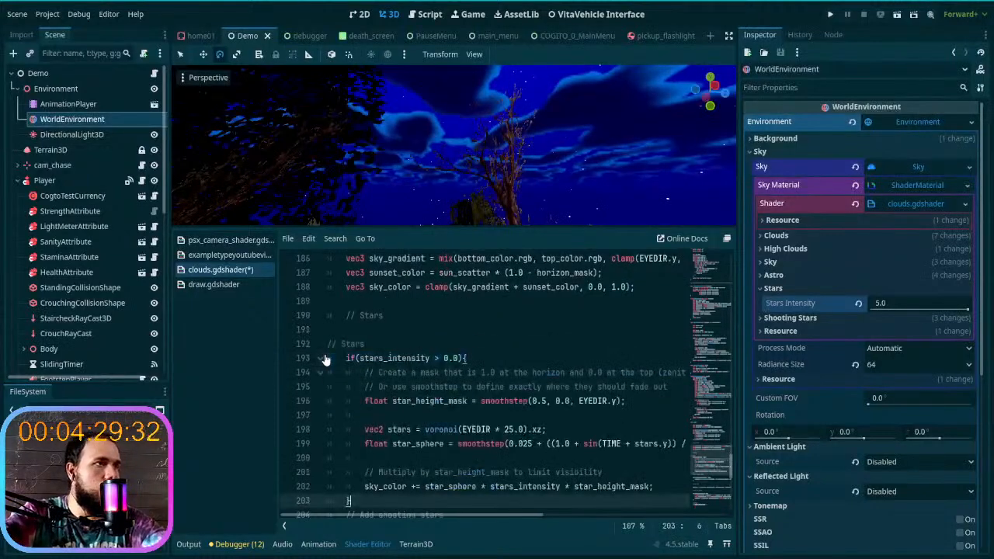
pyautogui.scroll(-1, 399, 368)
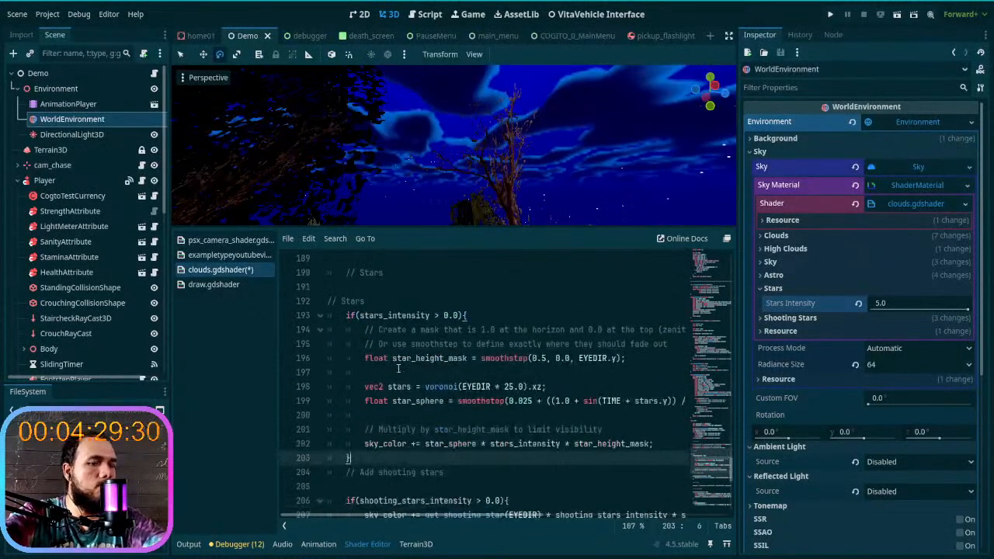
pyautogui.hotkey('ctrl', 's')
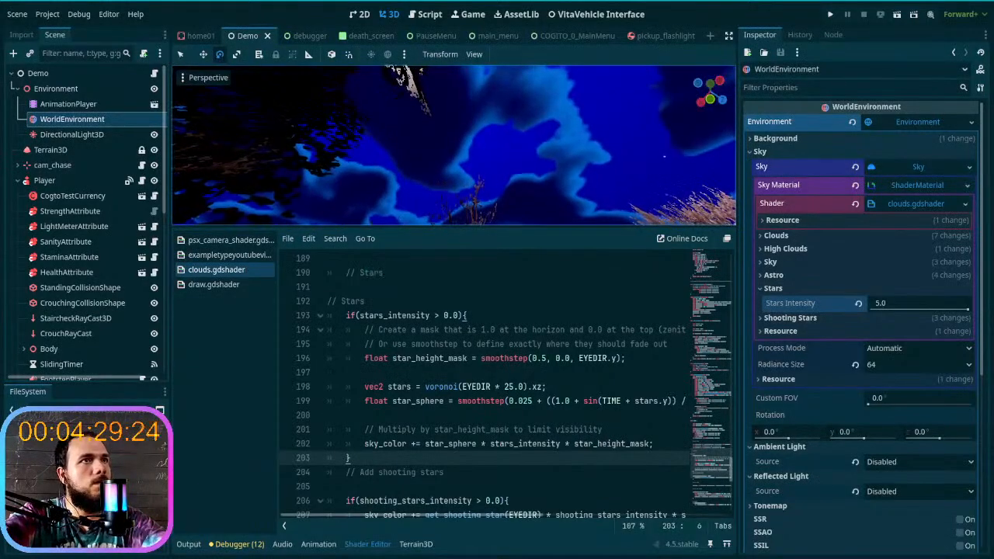
pyautogui.moveTo(455, 145); pyautogui.dragTo(513, 148, button='right')
pyautogui.moveTo(405, 153); pyautogui.dragTo(419, 180, button='right')
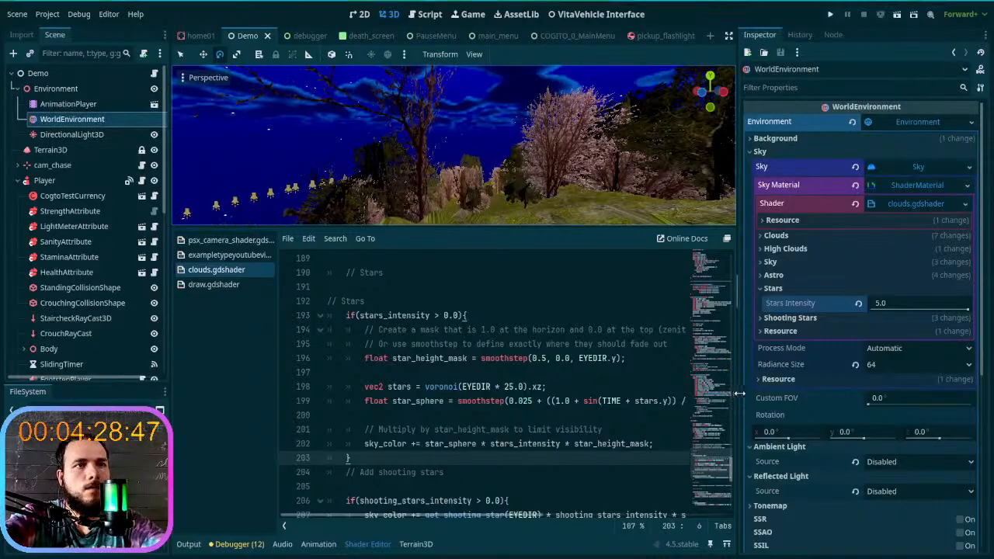
# - Widen the shader code area by narrowing the Inspector and the shader file list, so the full star_sphere line fits
pyautogui.moveTo(736, 394); pyautogui.dragTo(823, 397)
pyautogui.moveTo(742, 340); pyautogui.dragTo(795, 347)
pyautogui.click(771, 359)
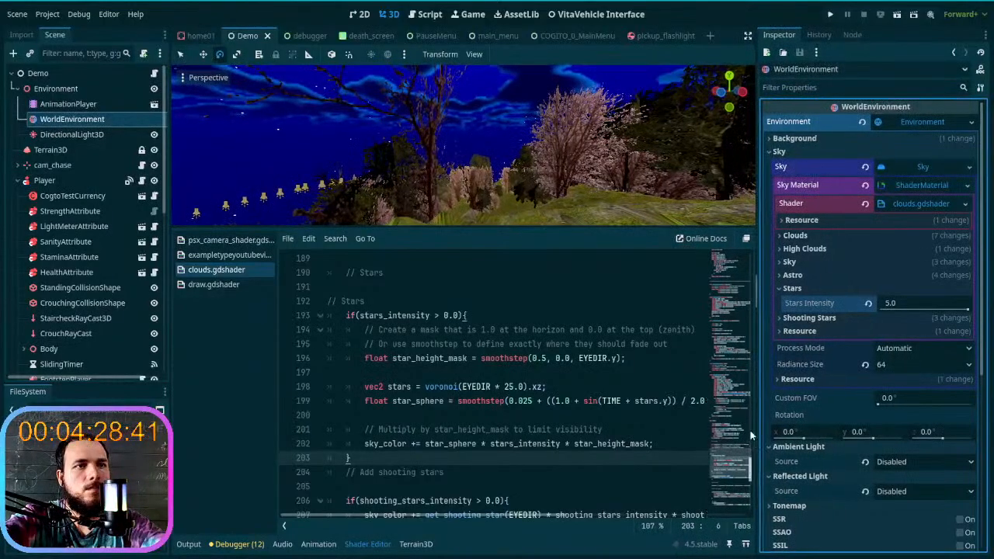
pyautogui.moveTo(755, 431); pyautogui.dragTo(819, 431)
pyautogui.scroll(-2, 696, 391)
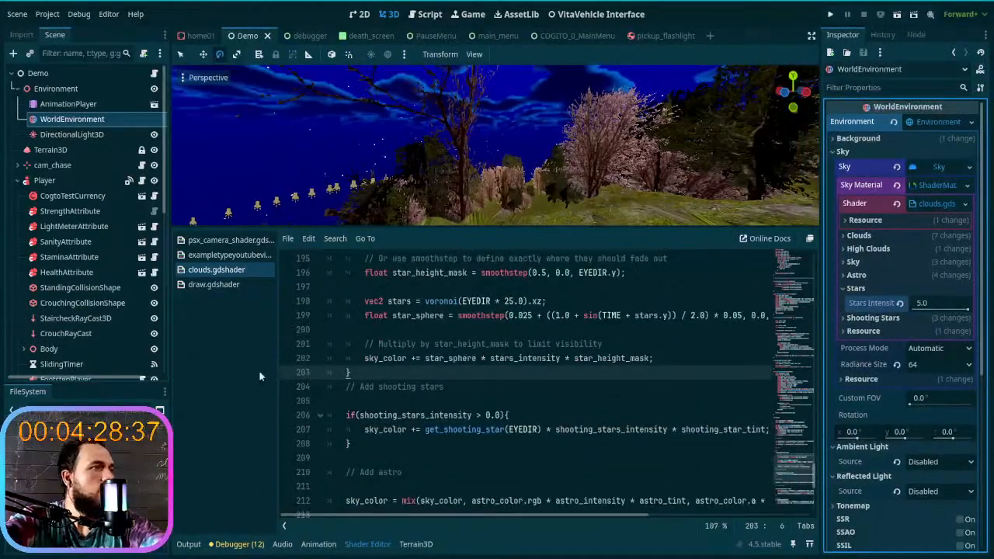
pyautogui.moveTo(279, 385); pyautogui.dragTo(195, 384)
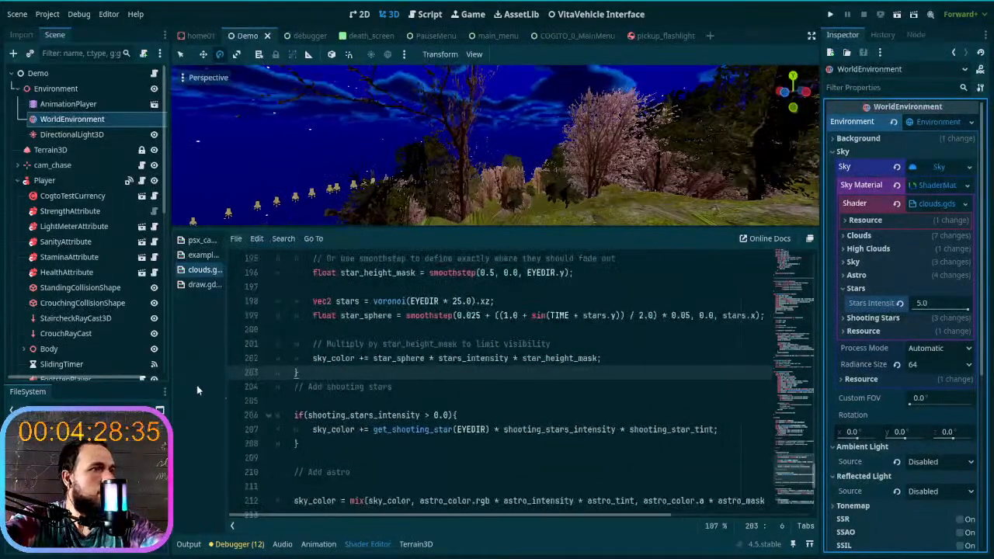
pyautogui.scroll(1, 373, 392)
pyautogui.scroll(-1, 411, 400)
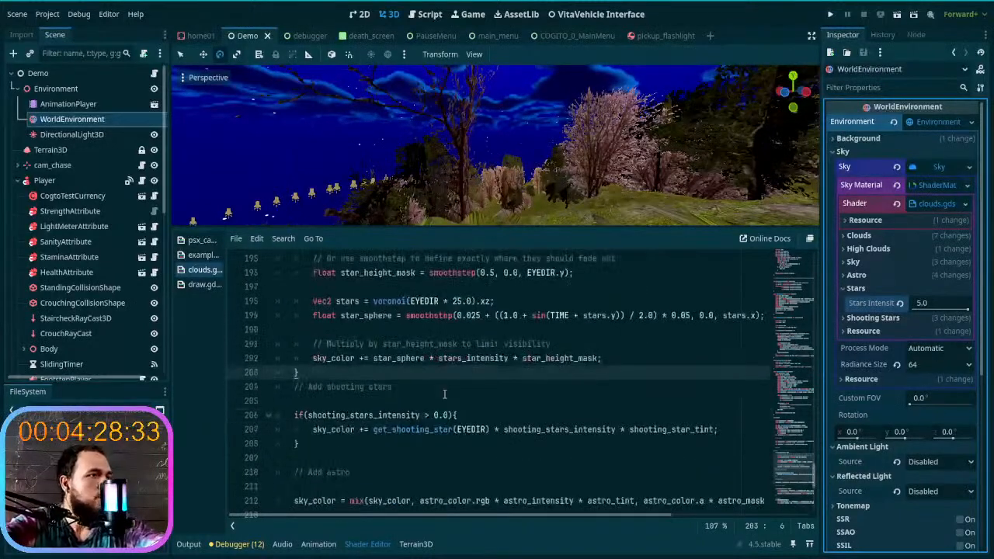
pyautogui.scroll(1, 430, 407)
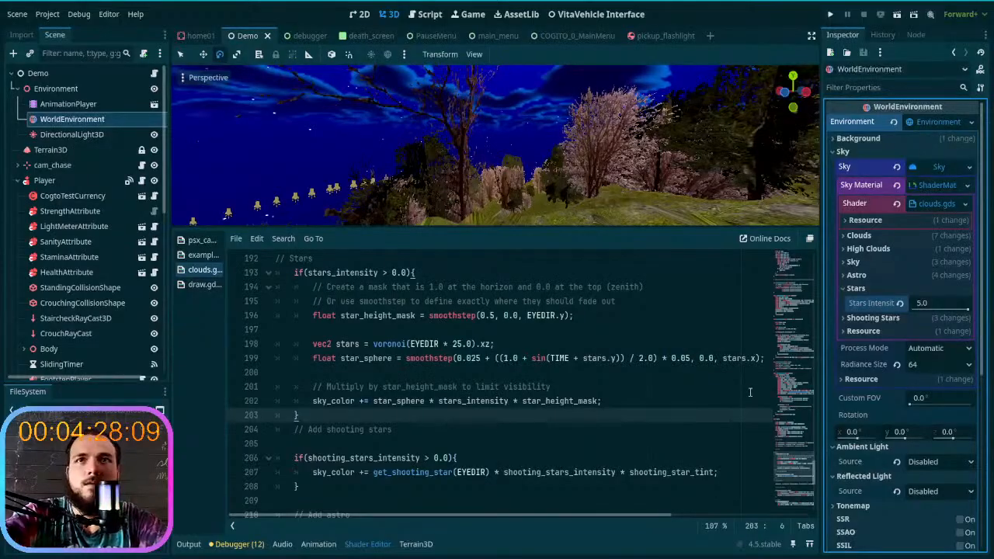
# - Look around the sky overhead and near the horizon to examine how the stars are distributed
pyautogui.moveTo(450, 168); pyautogui.dragTo(498, 218, button='right')
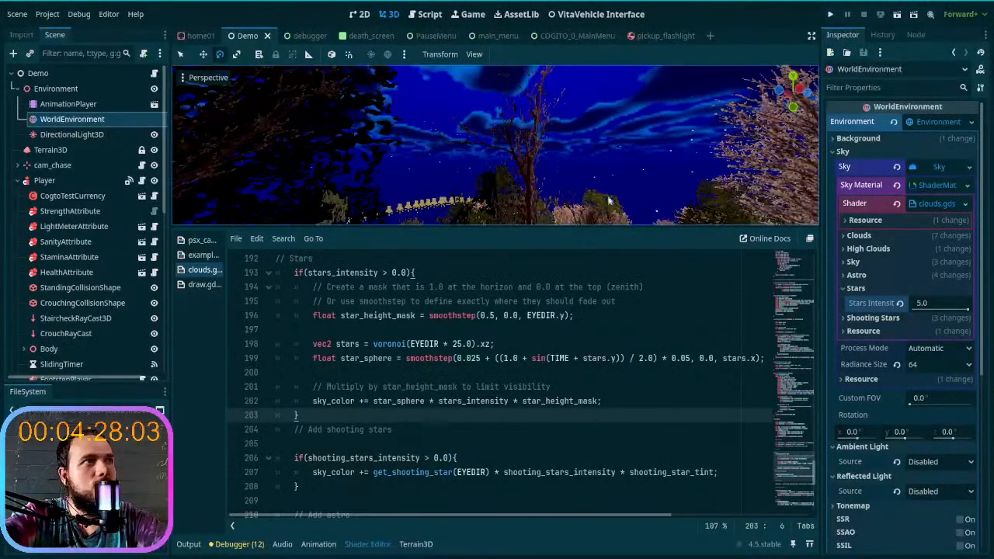
pyautogui.moveTo(555, 198); pyautogui.dragTo(455, 140, button='right')
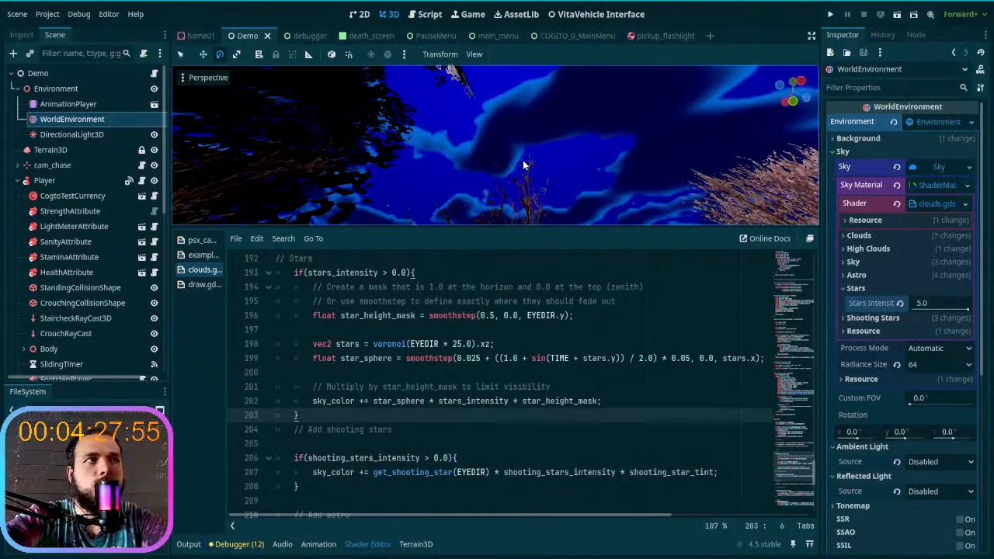
pyautogui.moveTo(528, 169); pyautogui.dragTo(513, 279, button='right')
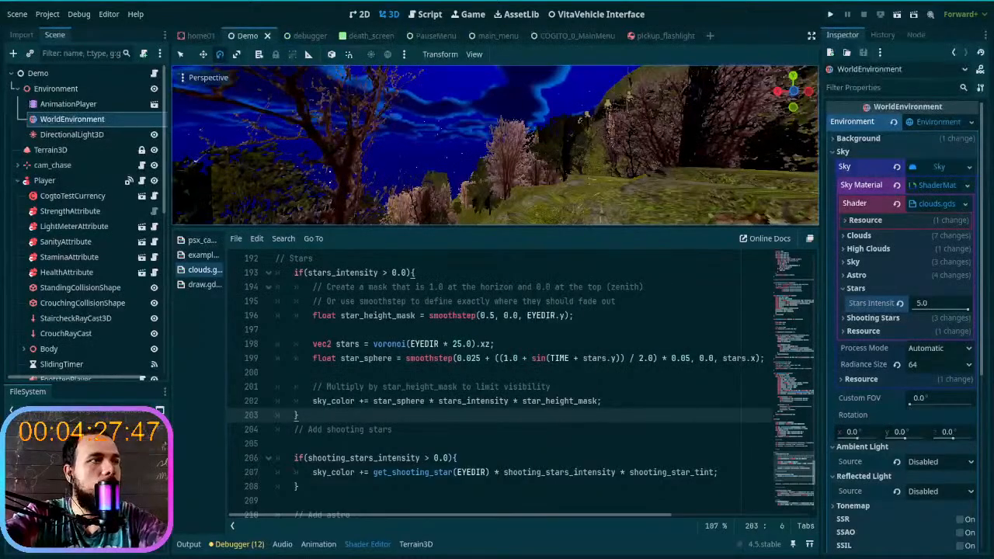
pyautogui.moveTo(646, 146); pyautogui.dragTo(598, 179, button='right')
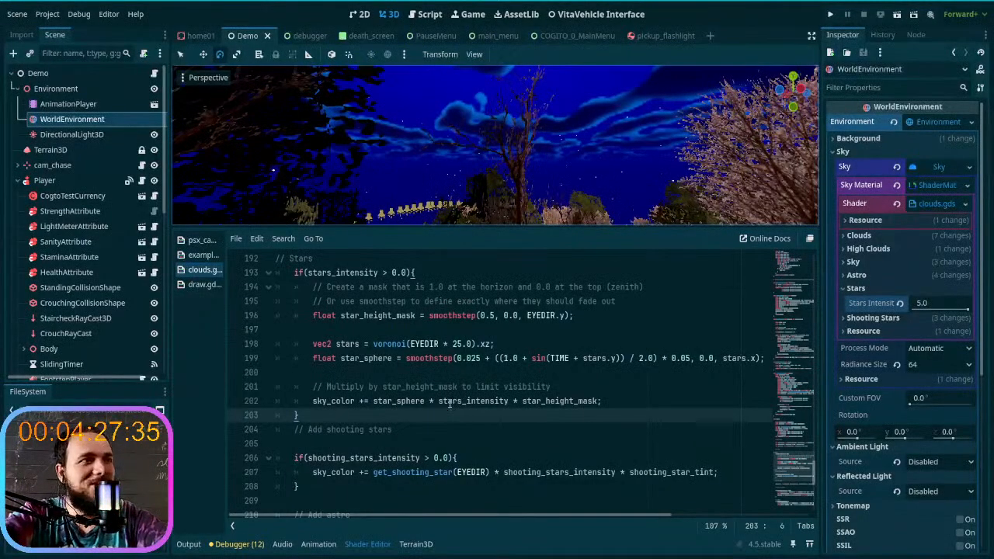
# - Examine the star_height_mask, voronoi and star_sphere lines in the Stars block for values that control star placement
pyautogui.scroll(-1, 428, 422)
pyautogui.scroll(1, 404, 428)
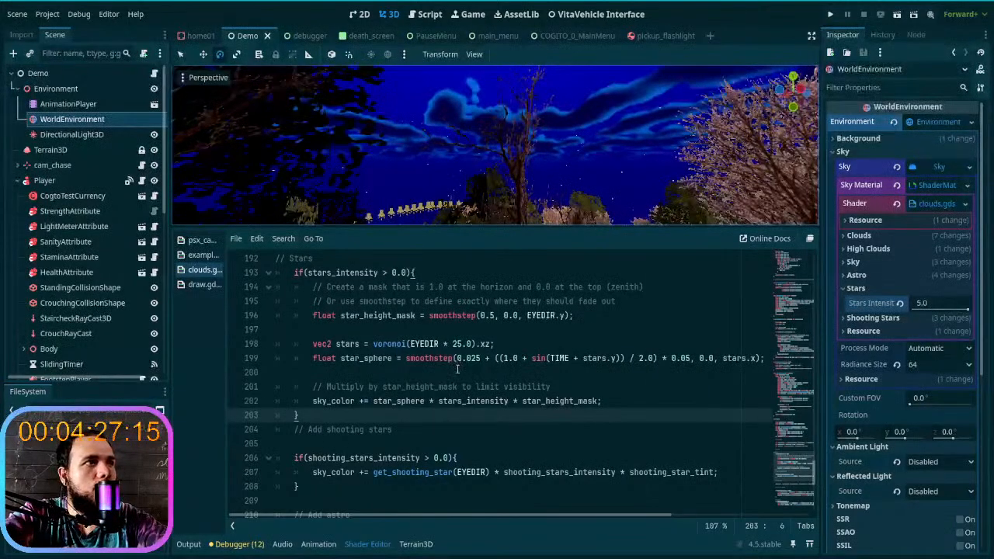
pyautogui.doubleClick(454, 344)
pyautogui.click(415, 343)
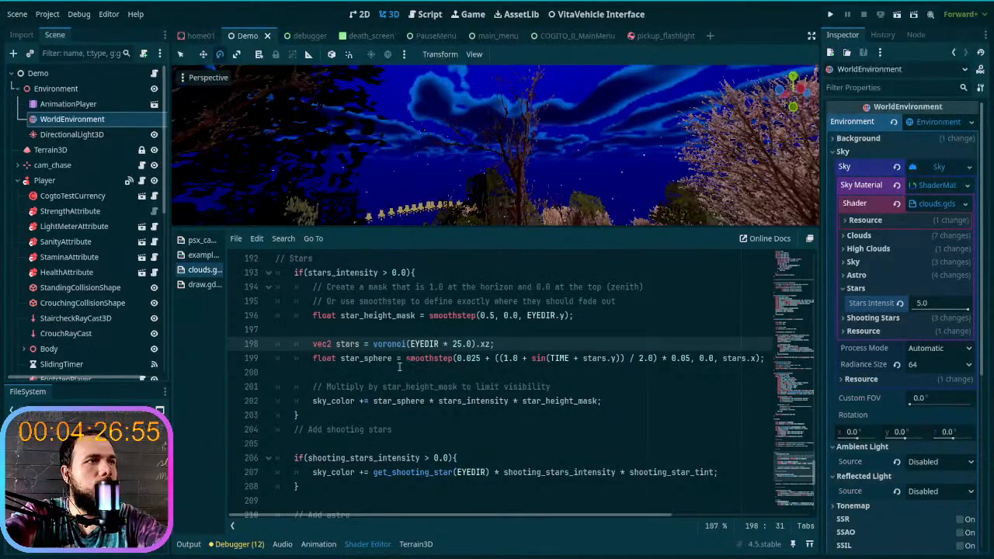
pyautogui.click(492, 315)
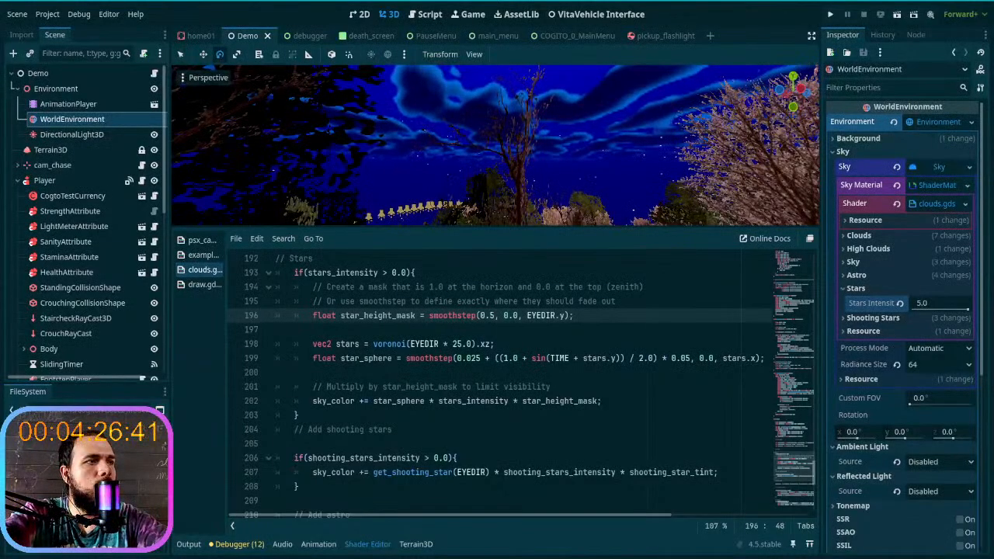
pyautogui.scroll(-2, 657, 379)
pyautogui.scroll(2, 656, 380)
pyautogui.scroll(1, 656, 380)
pyautogui.scroll(-1, 657, 379)
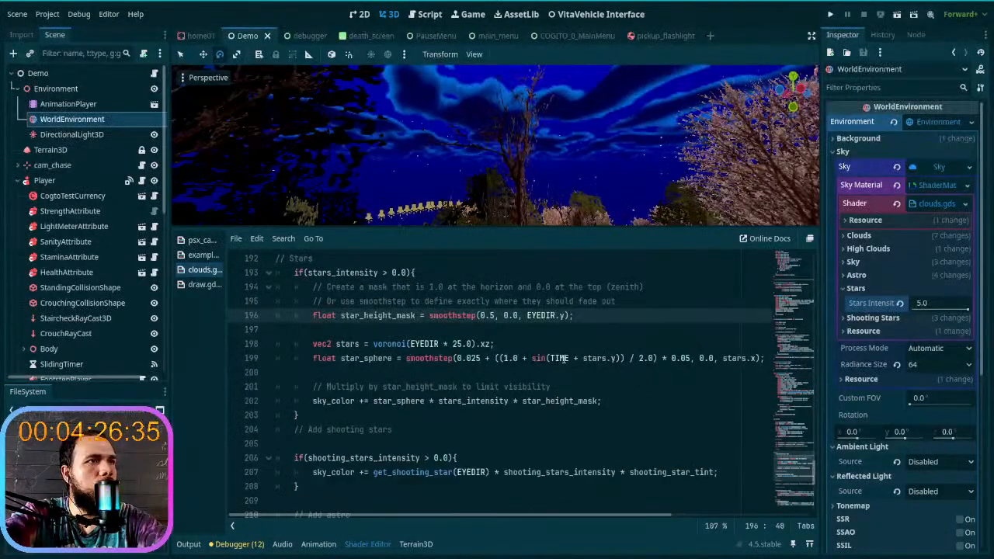
# - Set the first smoothstep value of star_height_mask to -0.5, save the shader, and check the sky
pyautogui.click(483, 321)
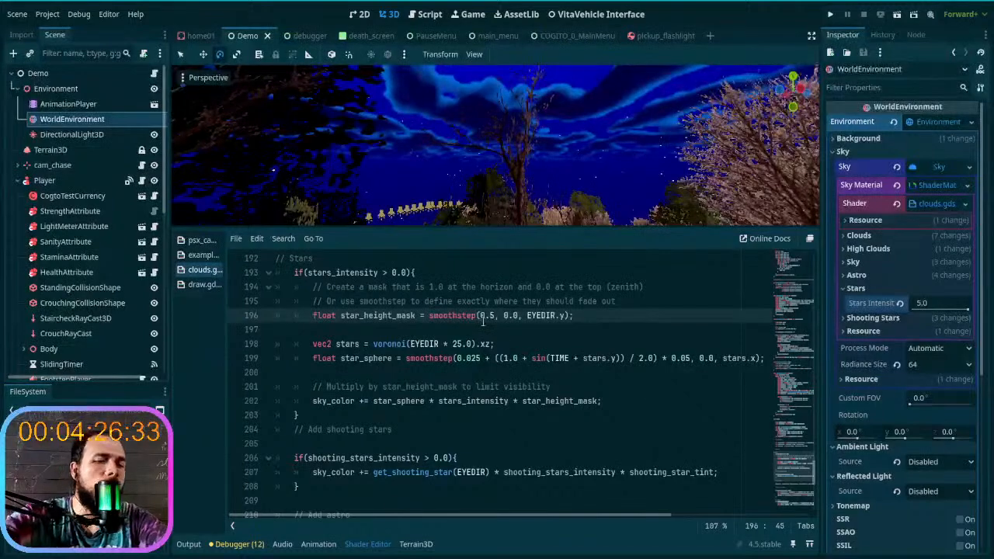
pyautogui.write('-')
pyautogui.hotkey('ctrl', 's')
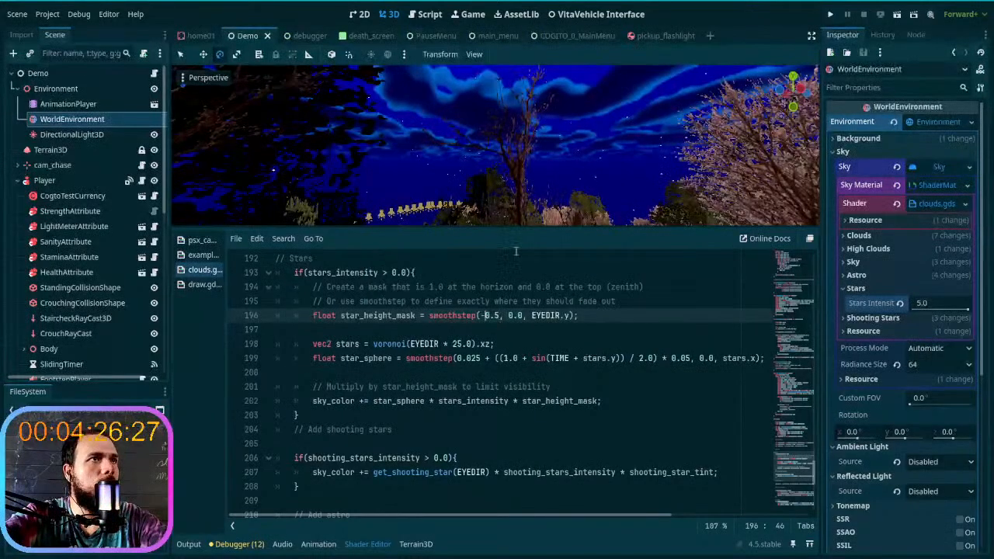
pyautogui.moveTo(497, 147); pyautogui.dragTo(497, 177, button='right')
# - Change the first smoothstep value of star_height_mask to -2.5, save the shader, and look over the sky
pyautogui.click(490, 315)
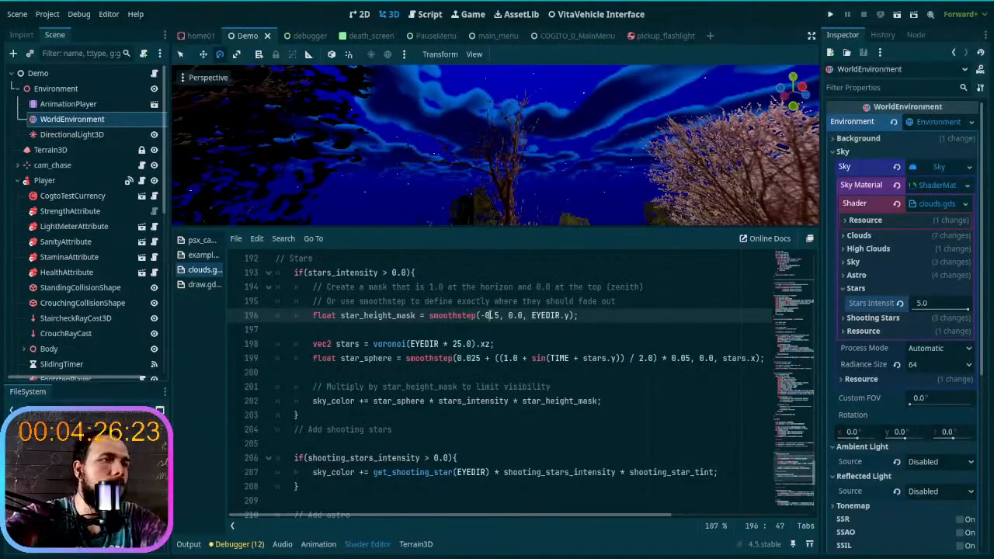
pyautogui.hotkey('ctrl', 's')
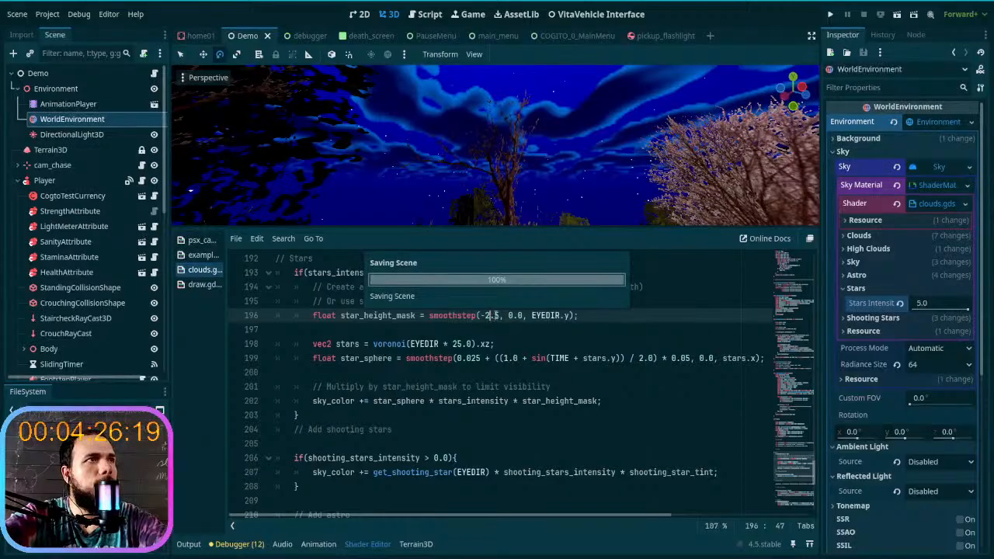
pyautogui.moveTo(528, 219); pyautogui.dragTo(613, 211, button='right')
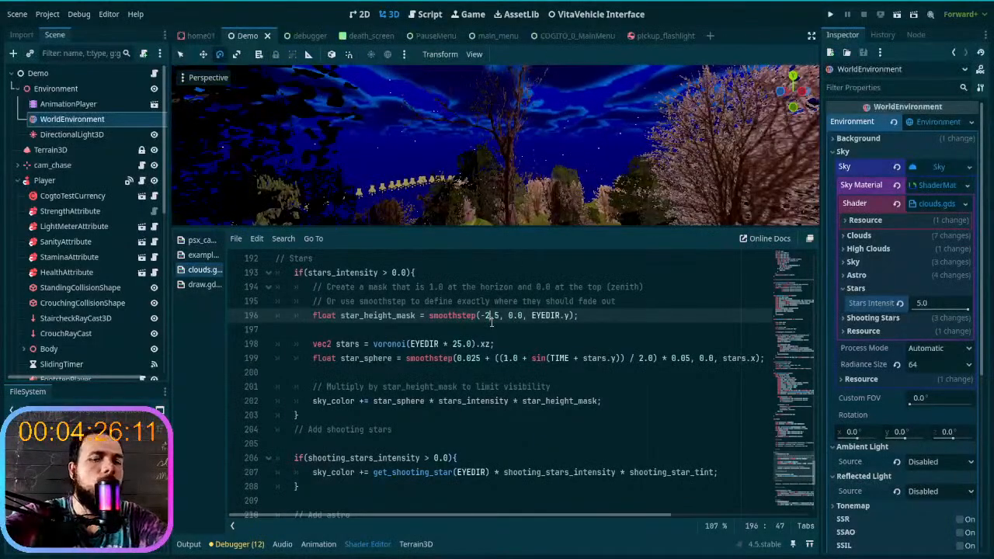
# - Change the first smoothstep value of star_height_mask to -10.5, save the shader, and check the sky
pyautogui.press('BackSpace')
pyautogui.write('10')
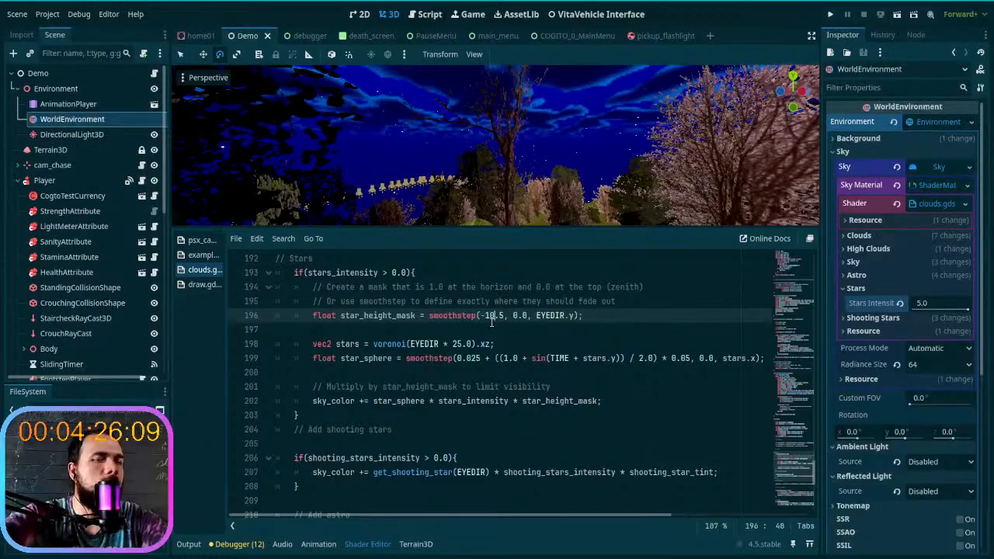
pyautogui.hotkey('ctrl', 's')
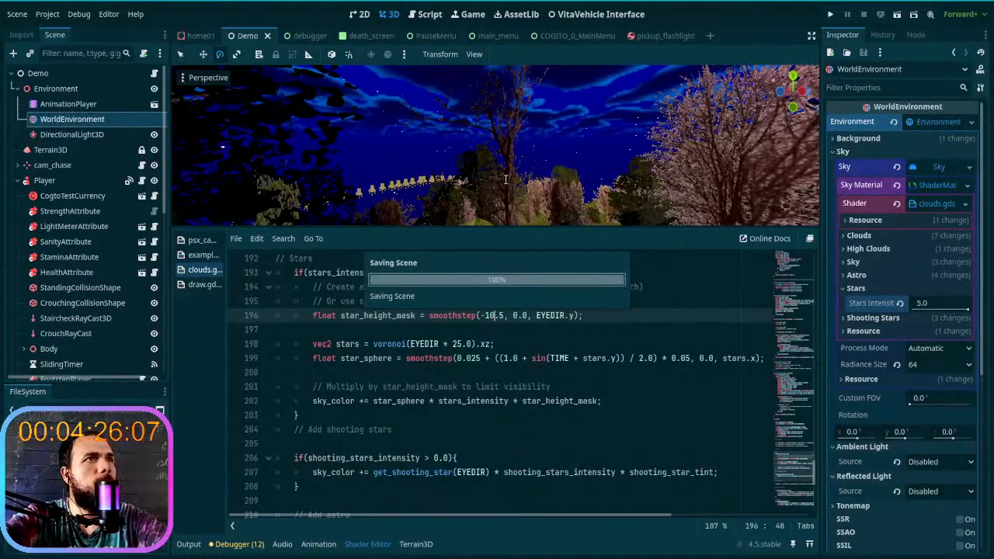
pyautogui.moveTo(511, 208)
pyautogui.mouseDown(button='right')
pyautogui.moveTo(522, 109)
pyautogui.moveTo(510, 226)
pyautogui.mouseUp(button='right')
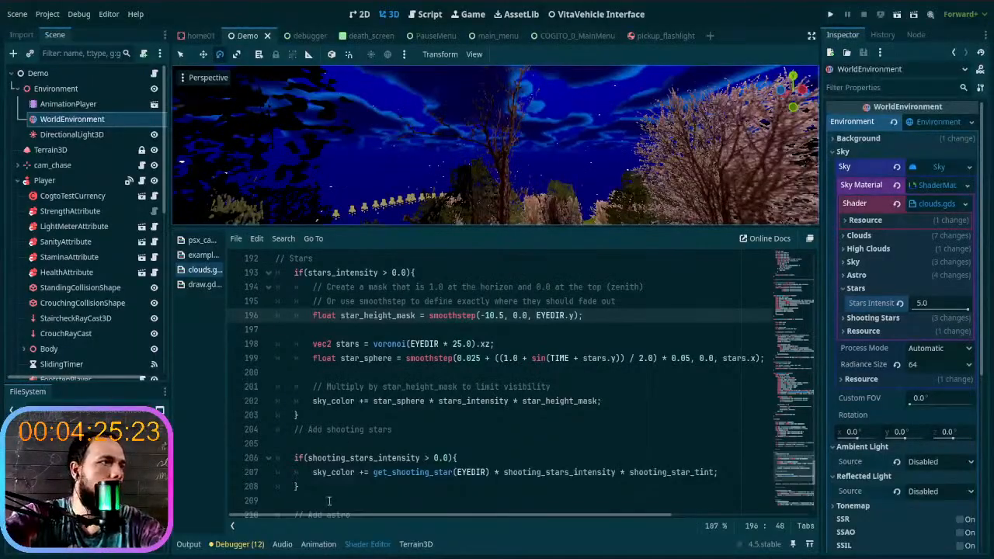
# - Replace the Stars and shooting stars blocks with the copied version using star_mask = clamp(EYEDIR.y, 0.0, 1.0), and save the shader
pyautogui.moveTo(322, 489); pyautogui.dragTo(276, 260)
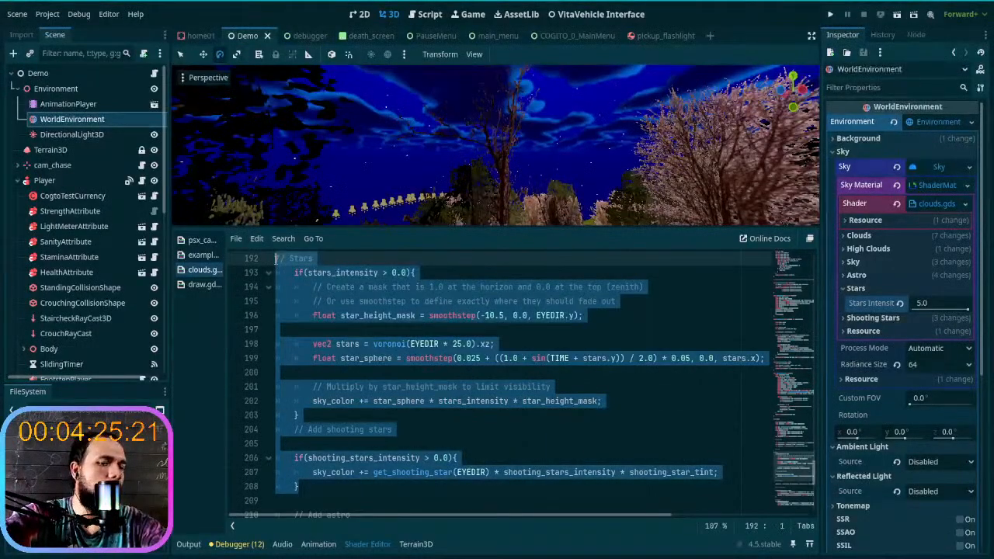
pyautogui.write("// Stars \tif(stars_intensity > 0.0){ \t\t// This mask is 0.0 at the horizon and 1.0 at the top. \t\t// It ensures stars don't render below the horizon line. \t\tfloat star_mask = clamp(EYEDIR.y, 0.0, 1.0); \t\t \t\tvec2 stars = voronoi(EYEDIR * 25.0).xz; \t\tfloat star_values = smoothstep(0.025 + ((1.0 + sin(TIME + stars.y)) / 2.0) * 0.05, 0.0, stars.x); \t\t \t\t// Multiply the stars by the mask \t\tsky_color += star_values * stars_intensity * star_mask; \t}")
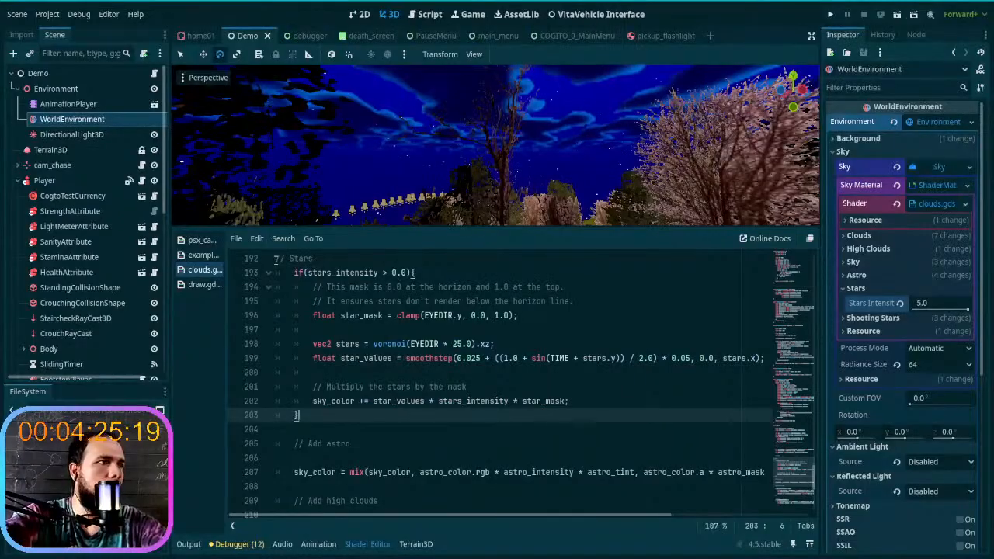
pyautogui.hotkey('ctrl', 's')
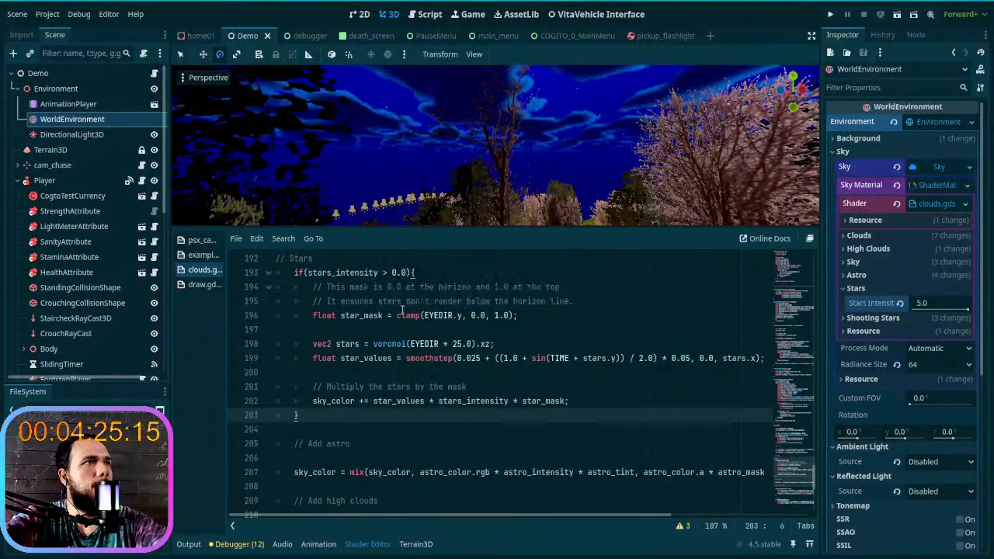
# - Enlarge the 3D viewport and look up at the sky to examine how the stars render with the new mask
pyautogui.moveTo(446, 178); pyautogui.dragTo(440, 205, button='right')
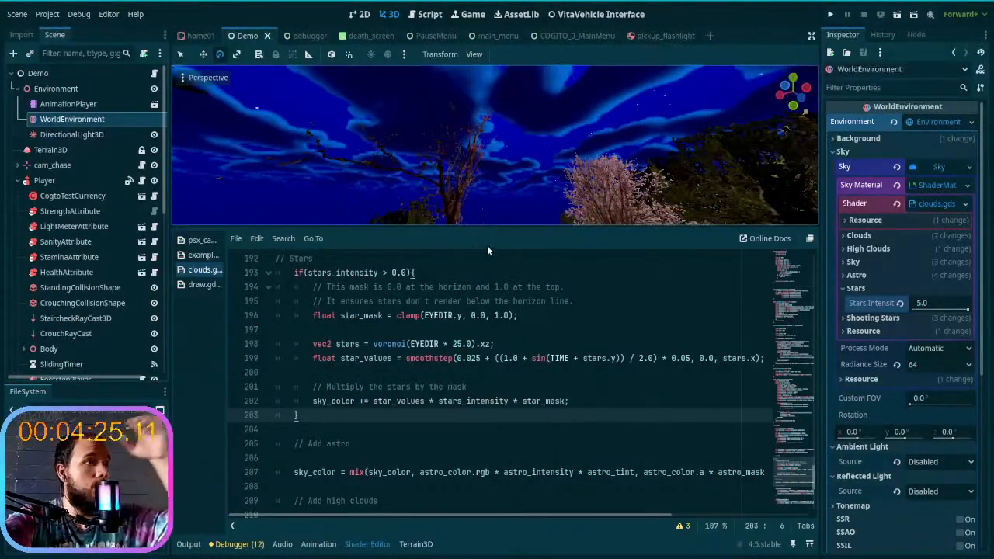
pyautogui.moveTo(482, 225); pyautogui.dragTo(490, 403)
pyautogui.moveTo(521, 272)
pyautogui.mouseDown(button='right')
pyautogui.moveTo(521, 293)
pyautogui.moveTo(481, 299)
pyautogui.moveTo(510, 334)
pyautogui.moveTo(482, 326)
pyautogui.moveTo(466, 299)
pyautogui.moveTo(530, 293)
pyautogui.moveTo(525, 274)
pyautogui.mouseUp(button='right')
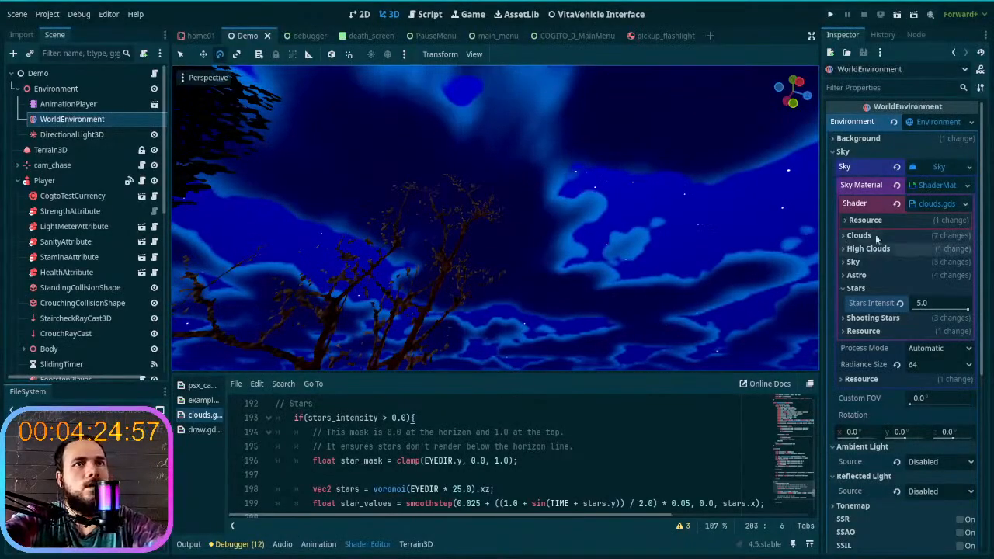
# - Collapse the Sky resource's properties, enable Volumetric Fog on the WorldEnvironment, and look around the scene
pyautogui.click(922, 167)
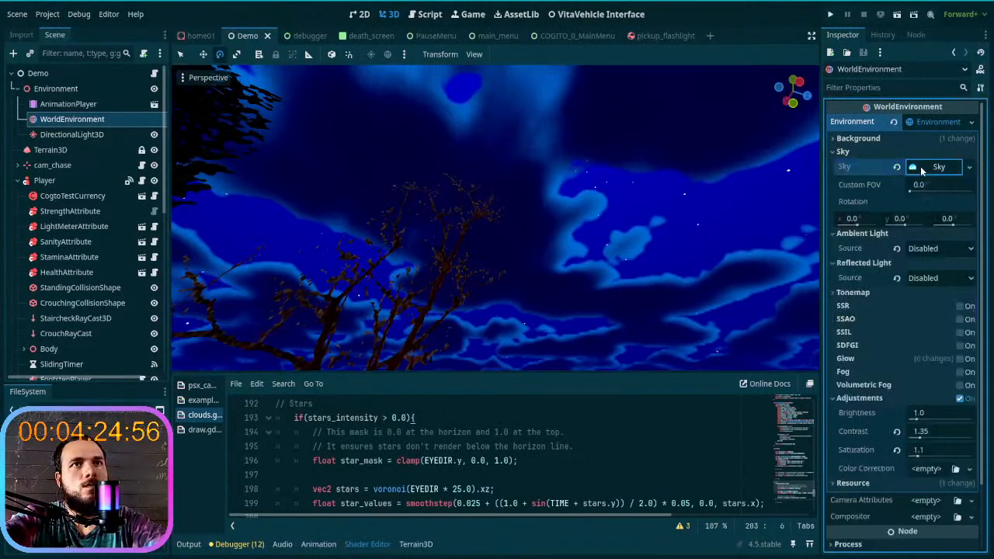
pyautogui.click(960, 385)
pyautogui.moveTo(546, 238); pyautogui.dragTo(607, 353, button='right')
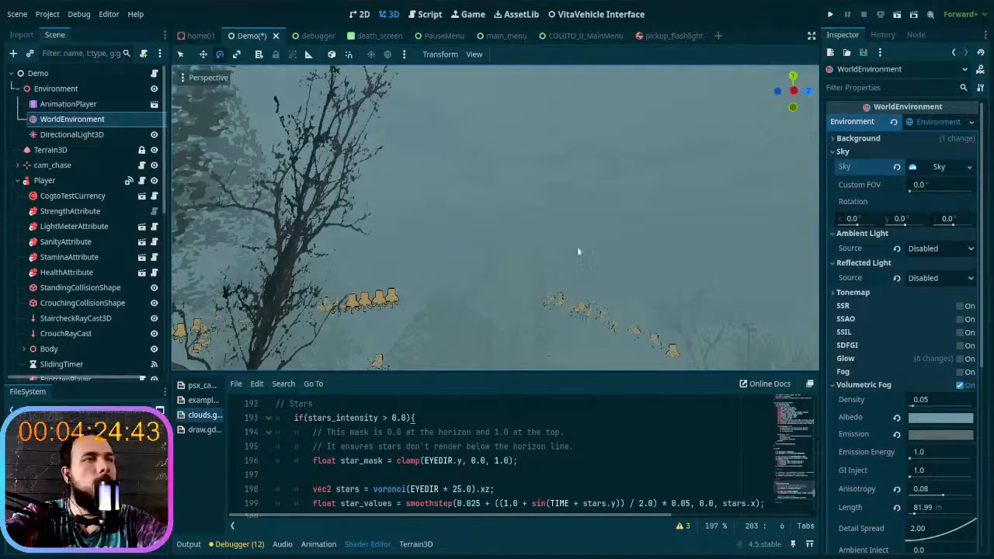
pyautogui.moveTo(595, 249)
pyautogui.mouseDown(button='right')
pyautogui.moveTo(385, 272)
pyautogui.moveTo(605, 250)
pyautogui.moveTo(711, 264)
pyautogui.moveTo(699, 258)
pyautogui.moveTo(687, 276)
pyautogui.moveTo(672, 260)
pyautogui.moveTo(633, 257)
pyautogui.moveTo(613, 287)
pyautogui.moveTo(614, 268)
pyautogui.moveTo(587, 259)
pyautogui.mouseUp(button='right')
pyautogui.press('w')
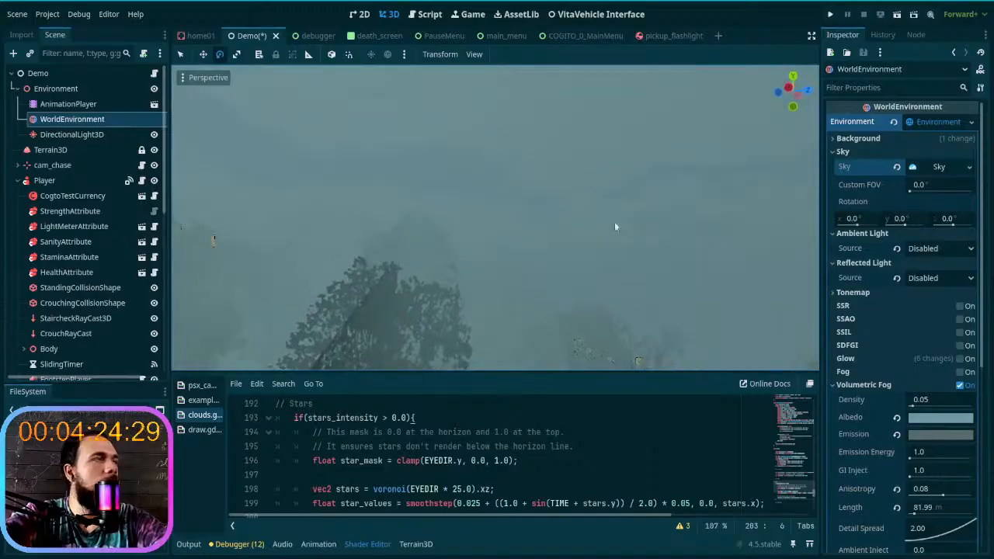
# - Lower the volumetric fog's Sky Affect to 0.877 and fly around the trail to check the sky through the fog
pyautogui.scroll(-10, 888, 328)
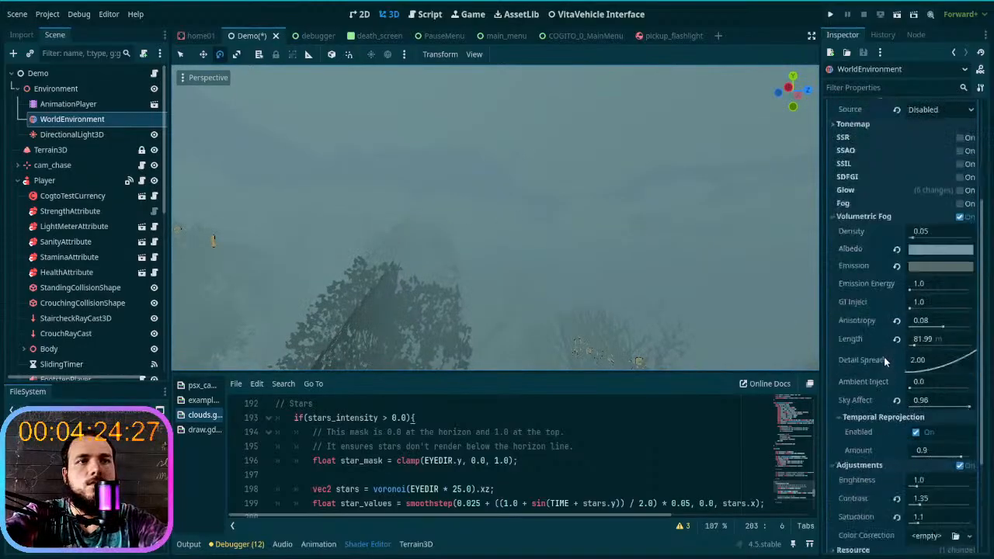
pyautogui.moveTo(974, 266)
pyautogui.mouseDown()
pyautogui.moveTo(960, 266)
pyautogui.moveTo(968, 268)
pyautogui.mouseUp()
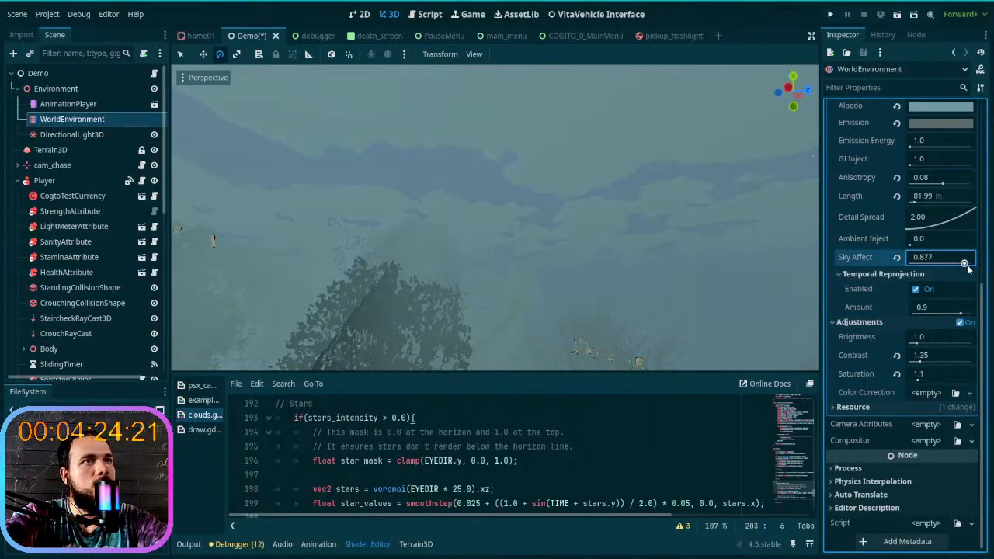
pyautogui.moveTo(637, 298); pyautogui.dragTo(596, 300, button='right')
pyautogui.press('w')
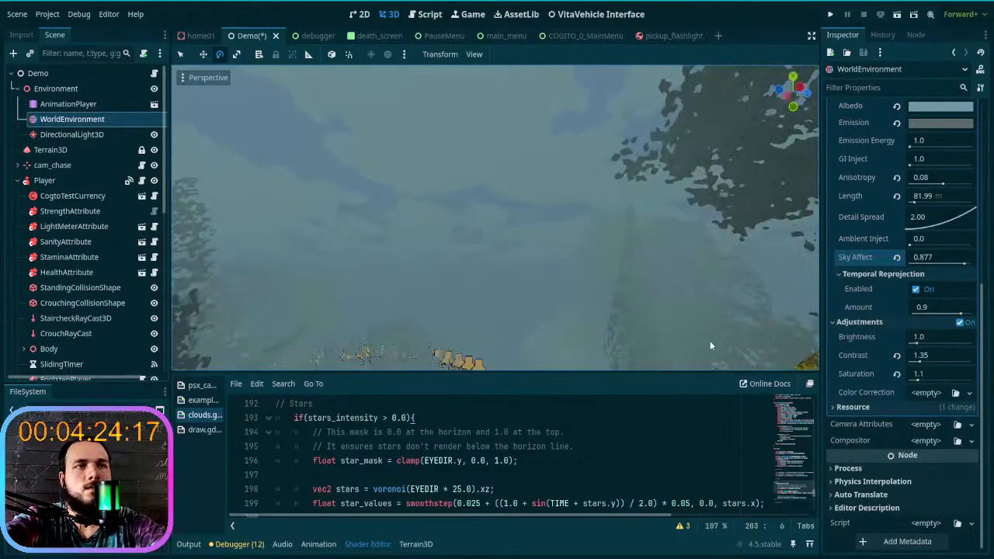
pyautogui.moveTo(601, 339); pyautogui.dragTo(587, 318, button='right')
pyautogui.press('w')
pyautogui.press('s')
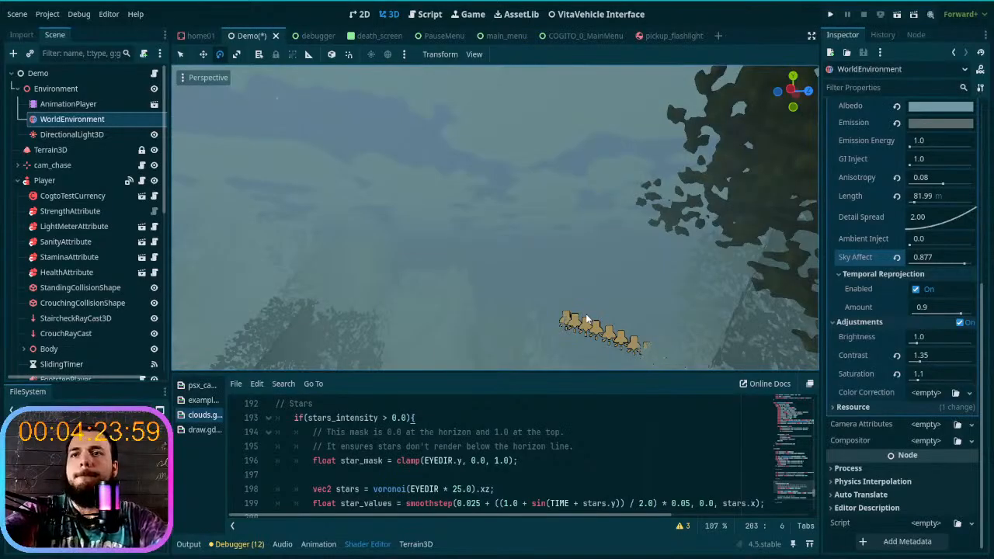
pyautogui.moveTo(549, 312)
pyautogui.mouseDown(button='right')
pyautogui.moveTo(482, 350)
pyautogui.moveTo(543, 316)
pyautogui.mouseUp(button='right')
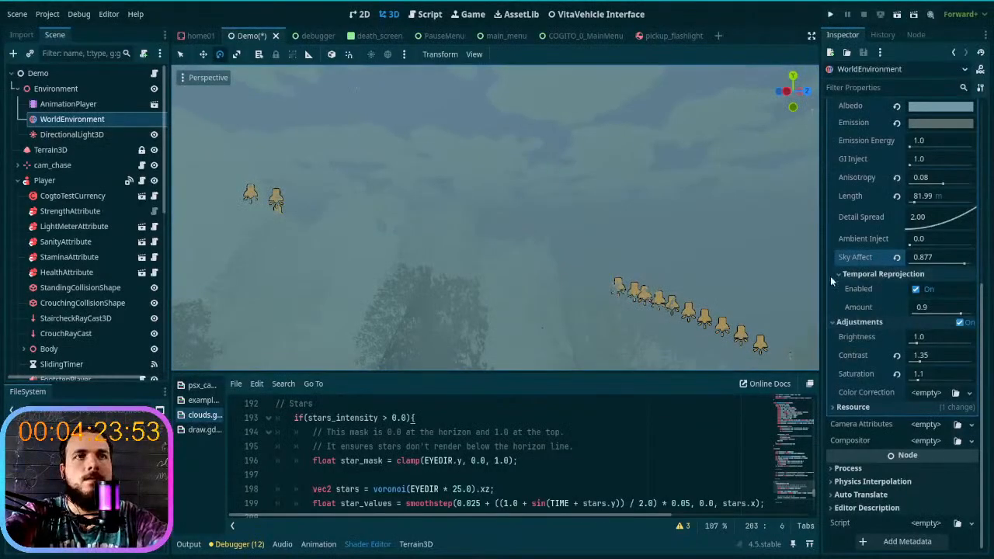
# - Collapse the Temporal Reprojection and Adjustments groups and enable the environment's non-volumetric Fog
pyautogui.click(874, 274)
pyautogui.click(862, 322)
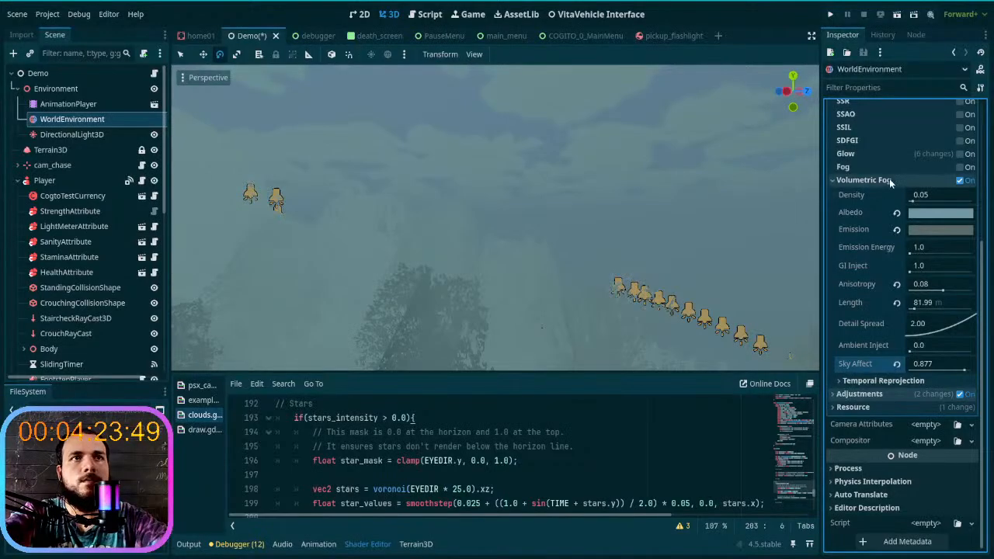
pyautogui.click(960, 167)
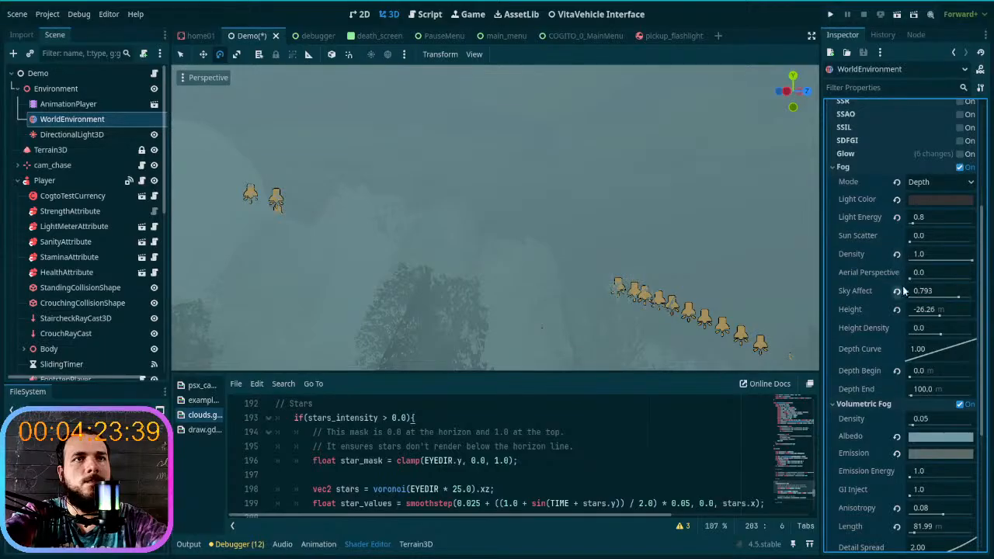
# - Lower the non-volumetric fog's Sky Affect to 0.38, try a Height of 1024 m, and reset the Height
pyautogui.click(949, 294)
pyautogui.write('0.553')
pyautogui.moveTo(950, 304); pyautogui.dragTo(981, 324)
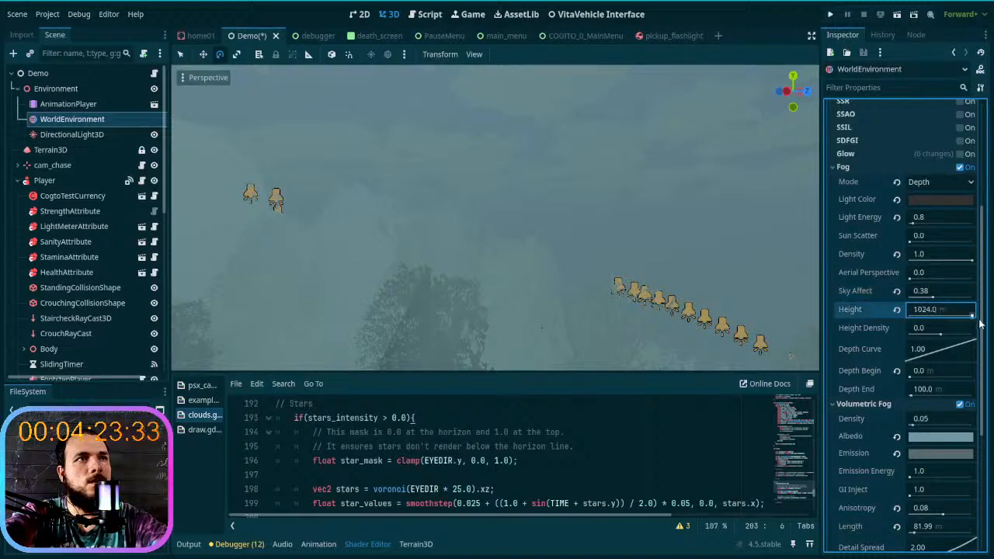
pyautogui.click(895, 310)
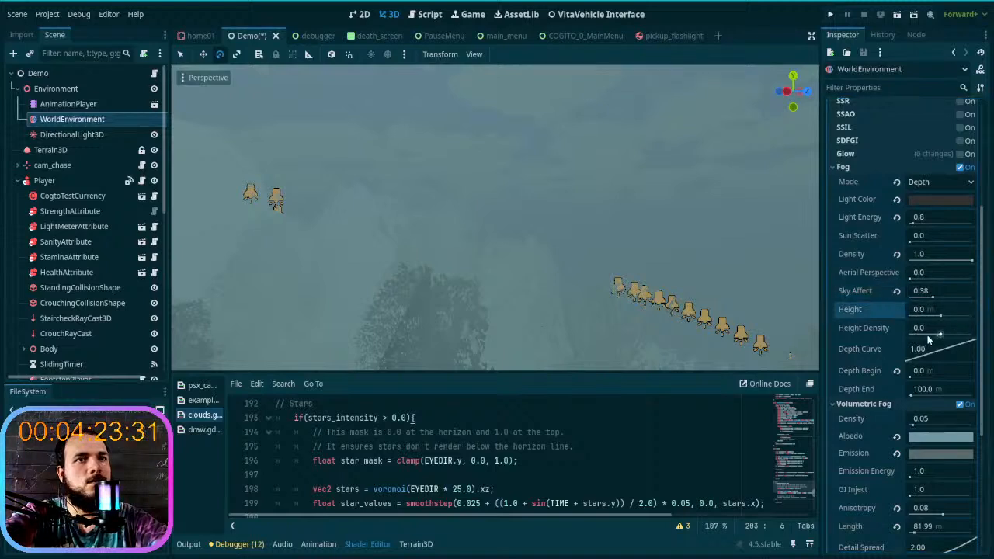
# - Try the non-volumetric fog with Height 203.11 m, Height Density 9.7851 and Sky Affect 0.504, and check the view
pyautogui.moveTo(940, 336)
pyautogui.mouseDown()
pyautogui.moveTo(963, 336)
pyautogui.moveTo(941, 318)
pyautogui.mouseUp()
pyautogui.moveTo(961, 318); pyautogui.dragTo(942, 295)
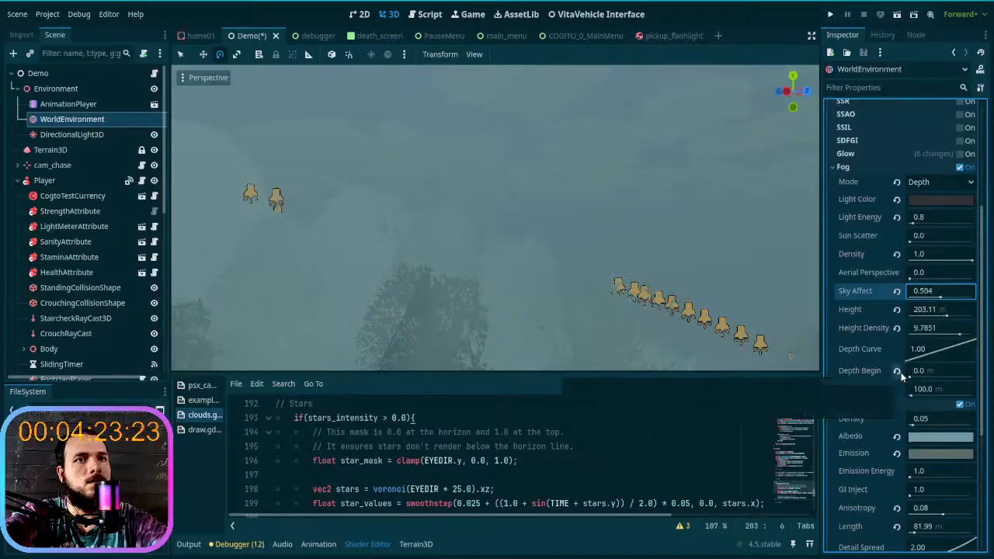
pyautogui.moveTo(932, 390); pyautogui.dragTo(893, 394)
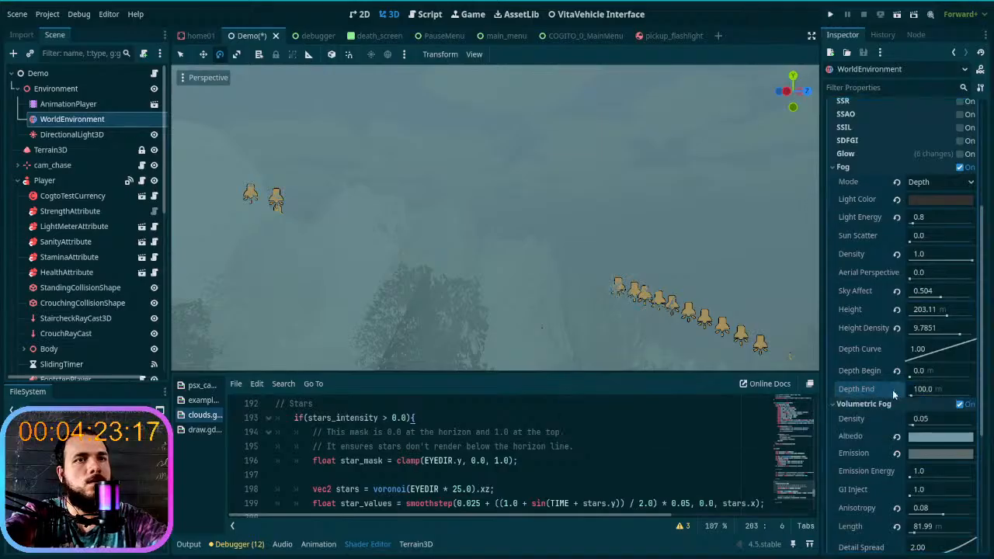
pyautogui.click(862, 404)
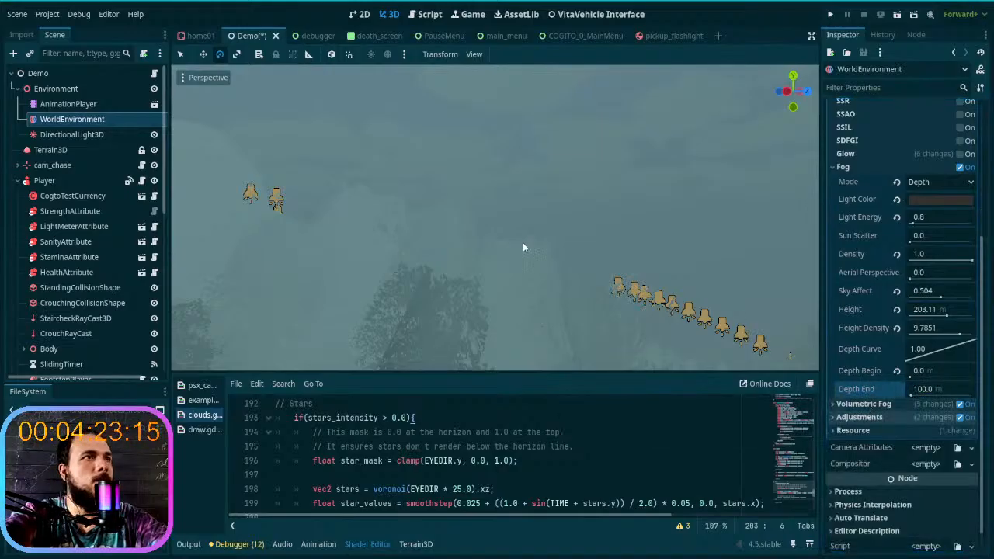
pyautogui.press('s')
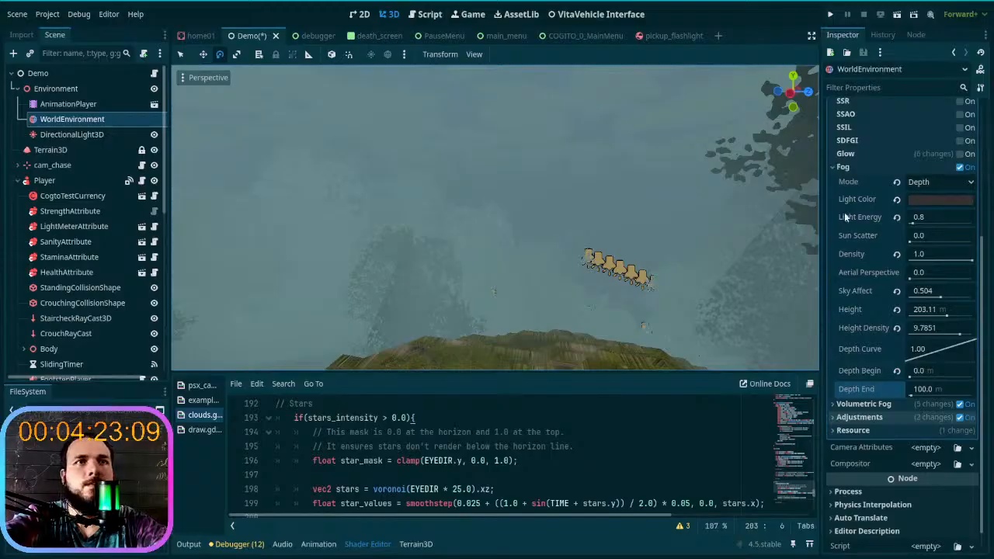
# - Reset the non-volumetric fog's Density, Sky Affect and Height to their defaults and look over the scene
pyautogui.click(896, 255)
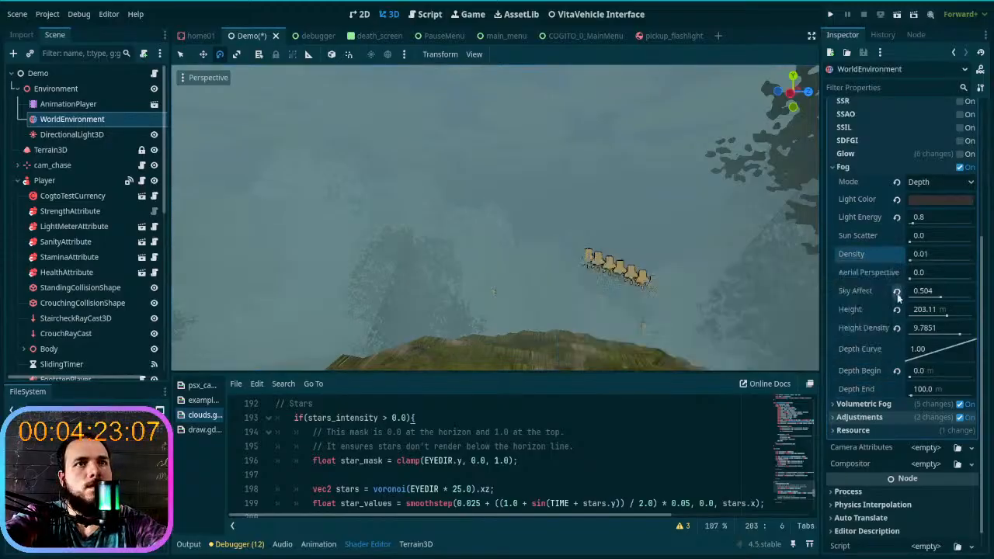
pyautogui.click(897, 291)
pyautogui.click(897, 309)
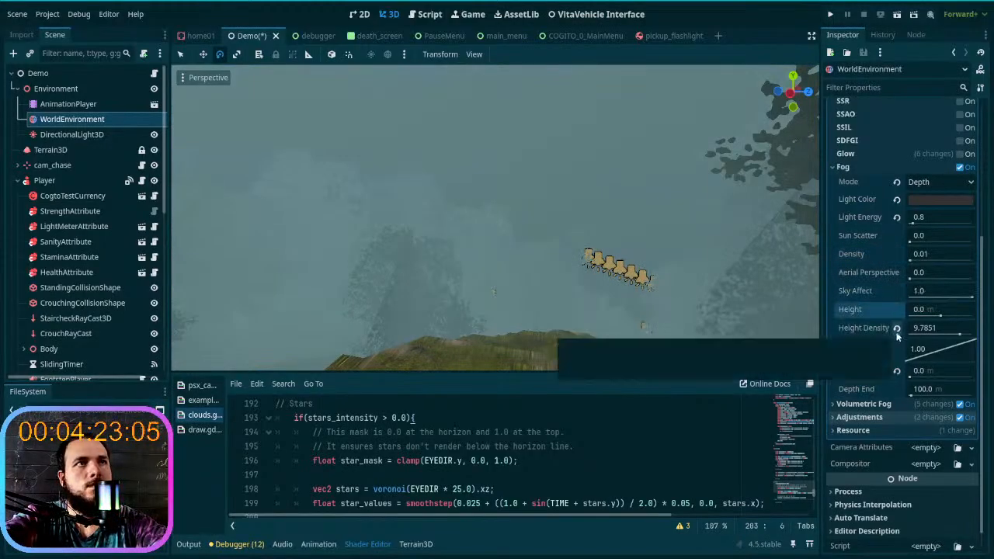
pyautogui.moveTo(699, 269); pyautogui.dragTo(648, 222, button='right')
pyautogui.moveTo(654, 313)
pyautogui.mouseDown(button='right')
pyautogui.moveTo(673, 268)
pyautogui.moveTo(655, 313)
pyautogui.mouseUp(button='right')
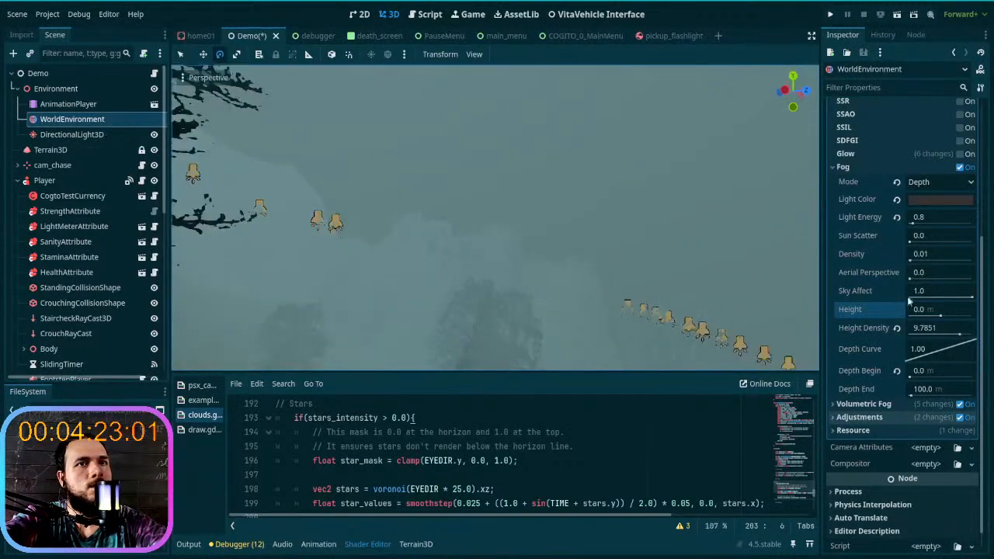
# - Set the non-volumetric fog's Sky Affect to 0.0 and reset its Light Energy to 1.0
pyautogui.moveTo(954, 299); pyautogui.dragTo(893, 299)
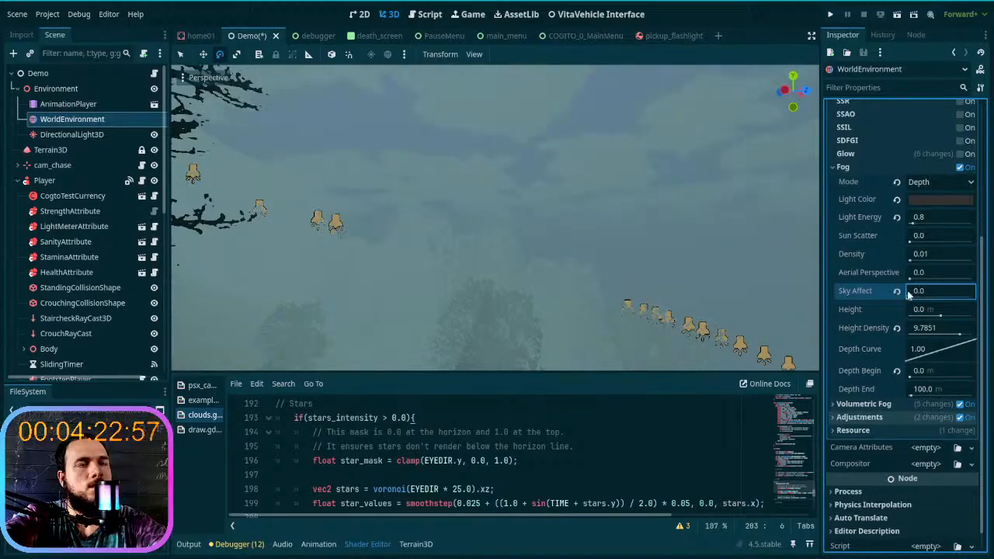
pyautogui.moveTo(910, 225)
pyautogui.mouseDown()
pyautogui.moveTo(959, 224)
pyautogui.moveTo(907, 222)
pyautogui.mouseUp()
pyautogui.click(897, 219)
pyautogui.click(917, 200)
pyautogui.click(920, 200)
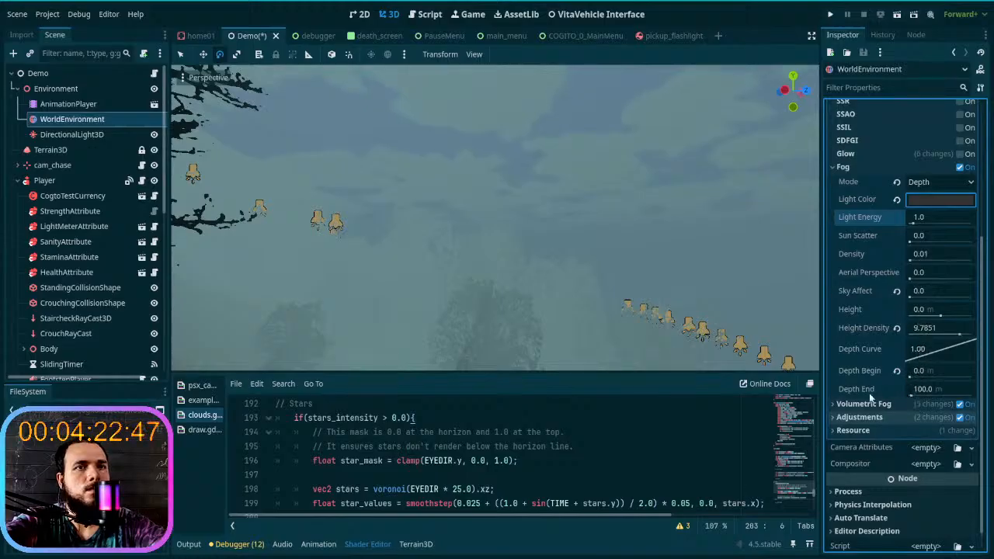
# - Set the fog's Depth End to 33.9 m, try a different Depth Curve, and reset the curve to 1.00
pyautogui.moveTo(871, 397)
pyautogui.moveTo(910, 395)
pyautogui.mouseDown()
pyautogui.moveTo(972, 392)
pyautogui.moveTo(913, 394)
pyautogui.mouseUp()
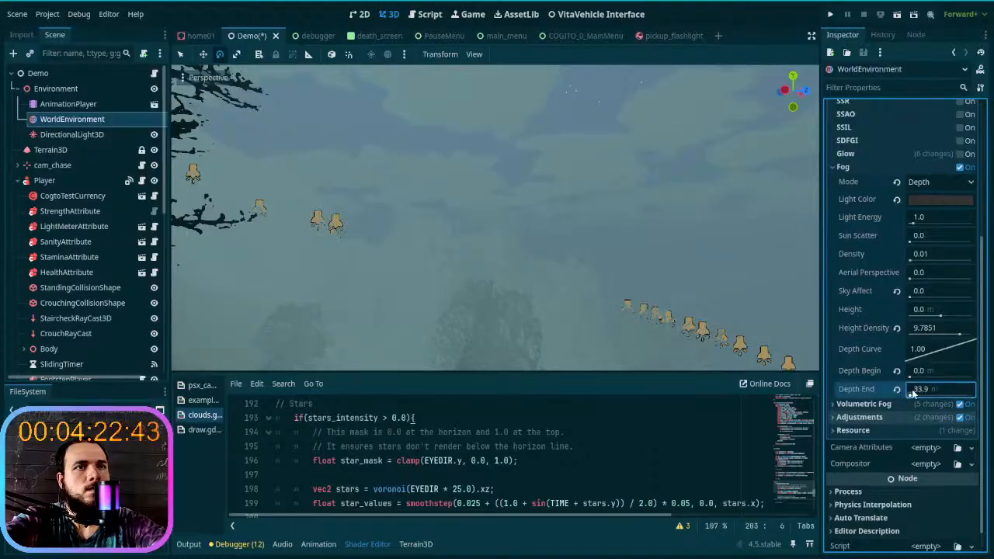
pyautogui.moveTo(928, 348)
pyautogui.mouseDown()
pyautogui.moveTo(936, 351)
pyautogui.moveTo(920, 347)
pyautogui.mouseUp()
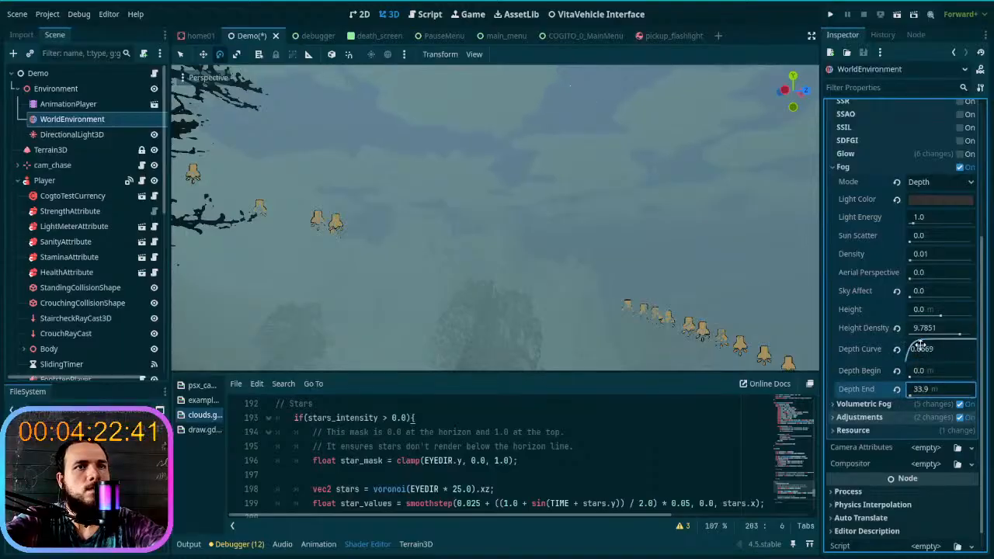
pyautogui.click(897, 350)
# - Set the fog's Height Density to 16.0 and move back through the scene to check the effect
pyautogui.click(897, 329)
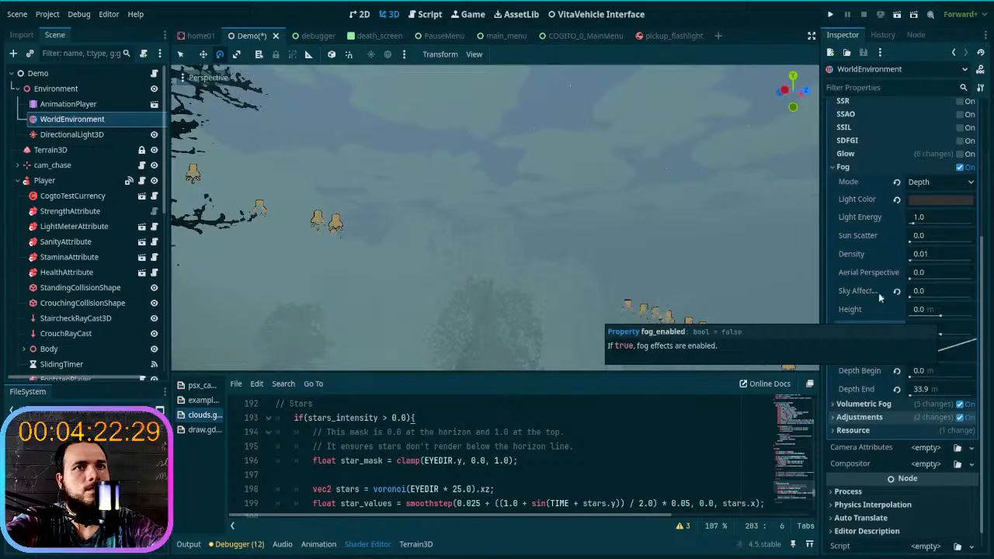
pyautogui.moveTo(941, 335); pyautogui.dragTo(972, 334)
pyautogui.moveTo(648, 283); pyautogui.dragTo(648, 283, button='right')
pyautogui.press('s')
pyautogui.press('s')
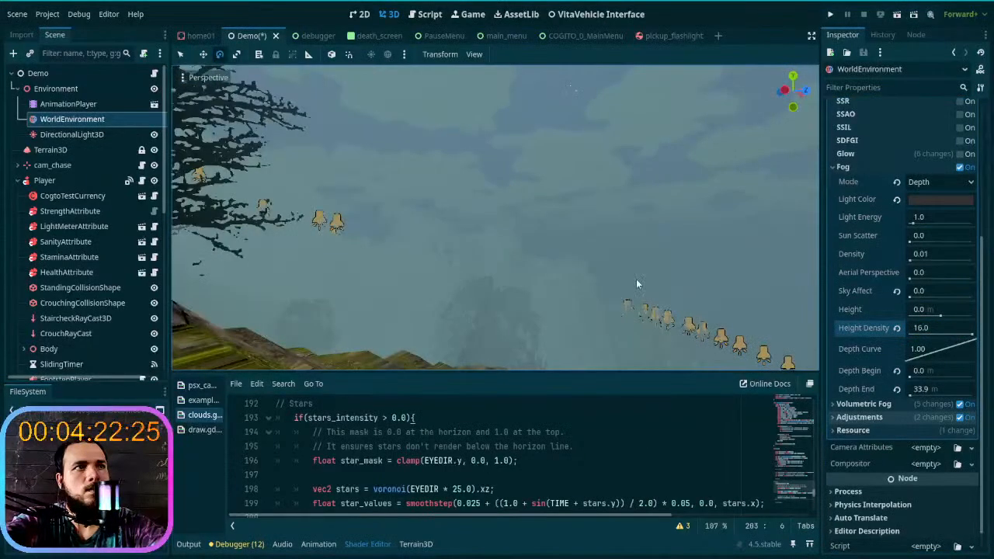
# - Disable the non-volumetric Fog and check the Sky resource, leaving its properties collapsed
pyautogui.scroll(4, 956, 171)
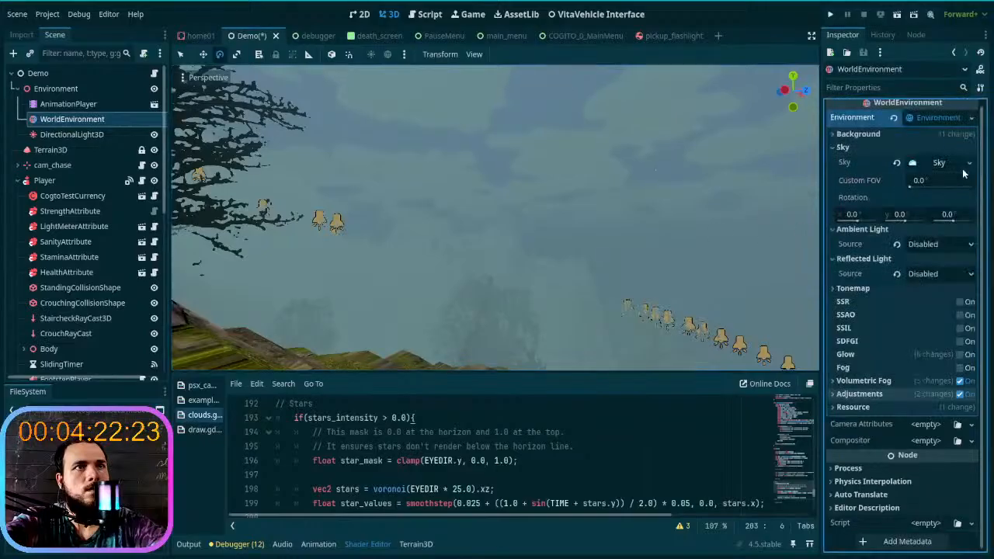
pyautogui.click(951, 163)
pyautogui.click(938, 162)
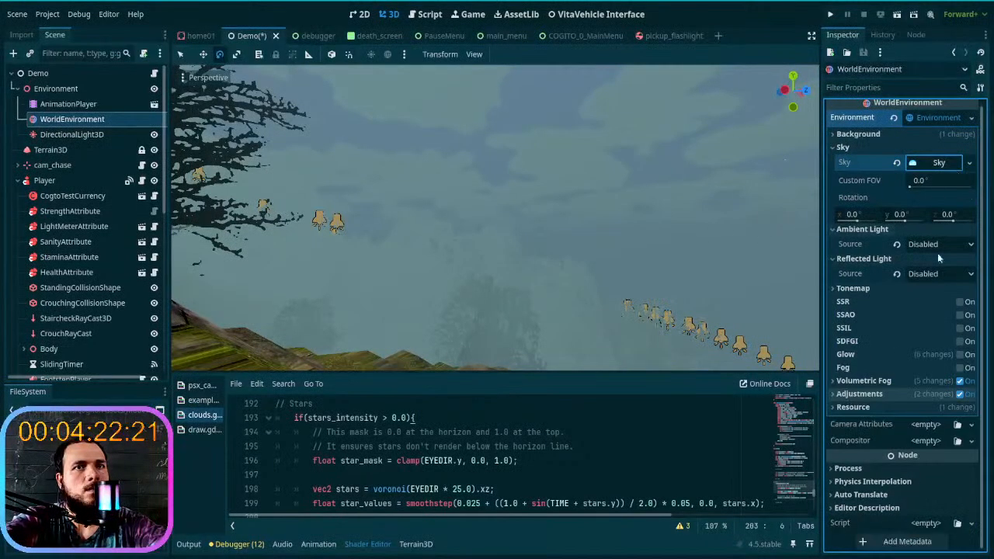
# - Try the non-volumetric Fog on the scene, turn it back off, and look over the trees and lamps
pyautogui.click(963, 381)
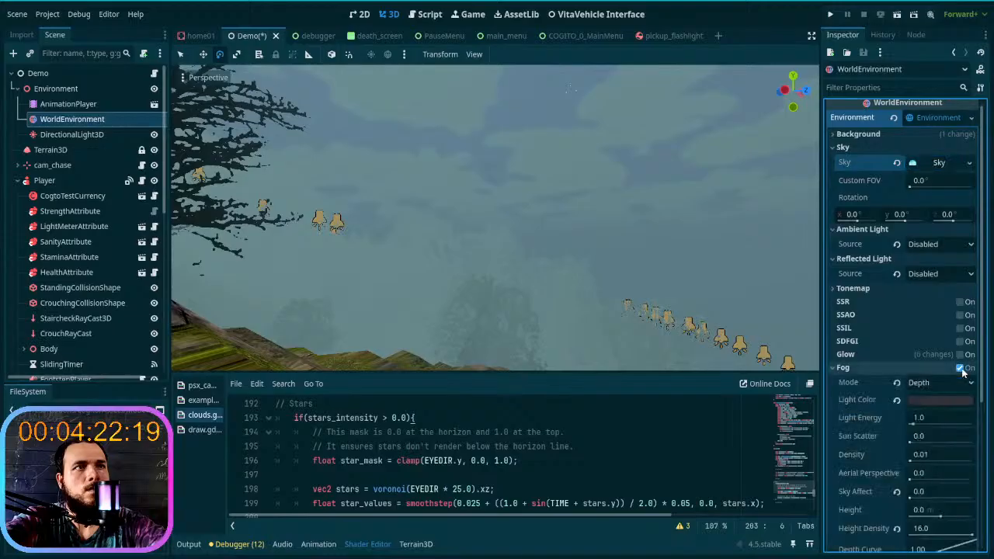
pyautogui.click(940, 381)
pyautogui.press('s')
pyautogui.moveTo(562, 253)
pyautogui.mouseDown(button='right')
pyautogui.moveTo(539, 255)
pyautogui.moveTo(556, 259)
pyautogui.mouseUp(button='right')
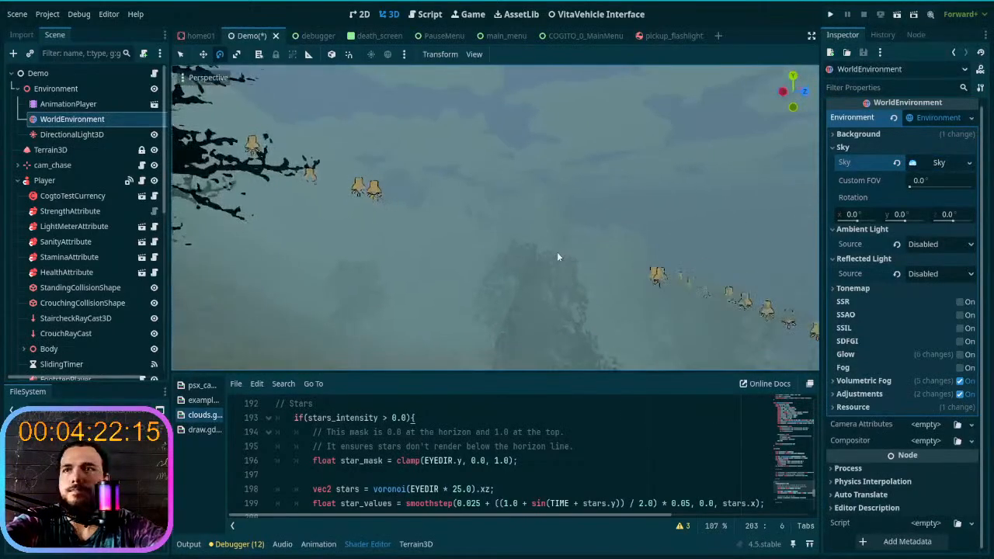
# - Open the Volumetric Fog settings, try a lower Density, and reset the Density to 0.05
pyautogui.click(876, 382)
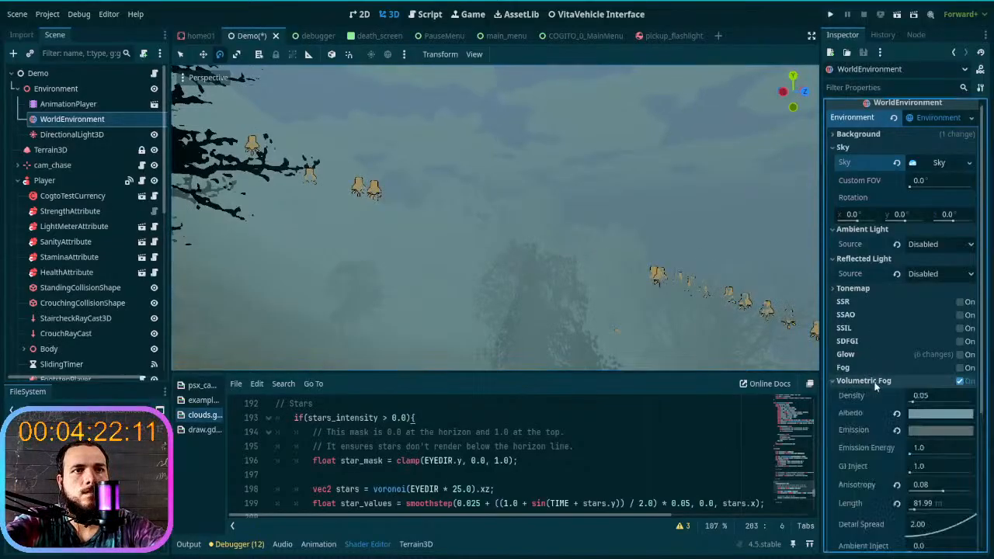
pyautogui.click(875, 383)
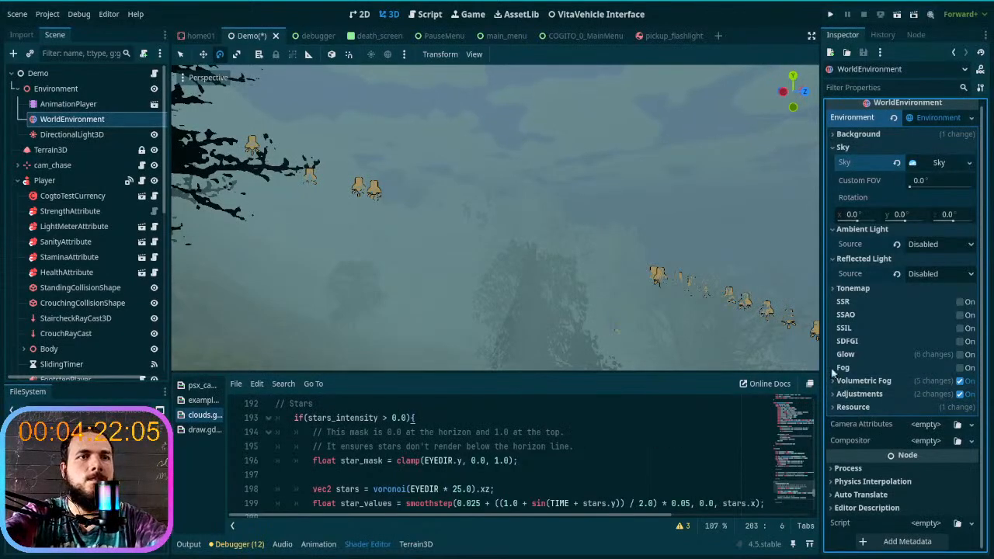
pyautogui.click(876, 382)
pyautogui.scroll(-3, 878, 388)
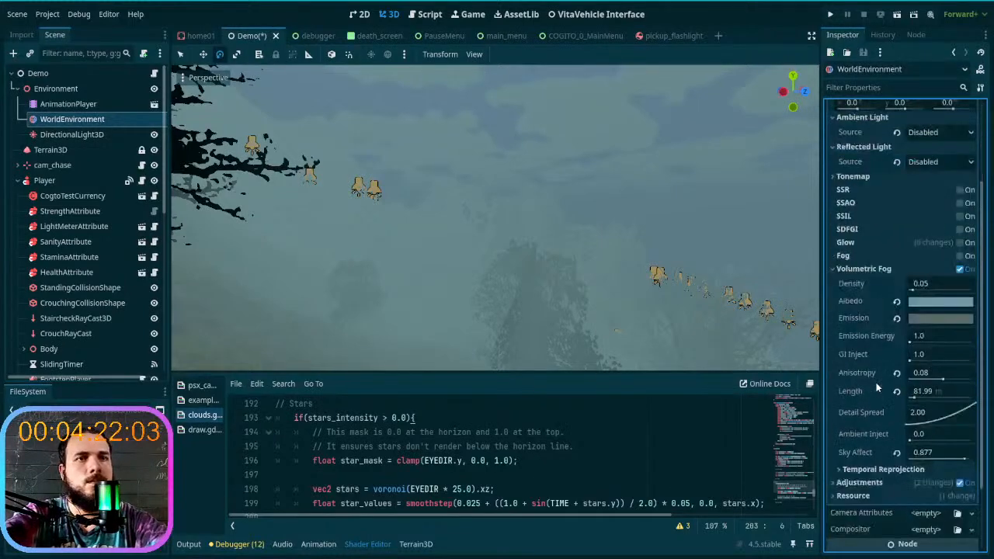
pyautogui.moveTo(917, 287)
pyautogui.mouseDown()
pyautogui.moveTo(926, 286)
pyautogui.moveTo(903, 289)
pyautogui.mouseUp()
pyautogui.click(898, 284)
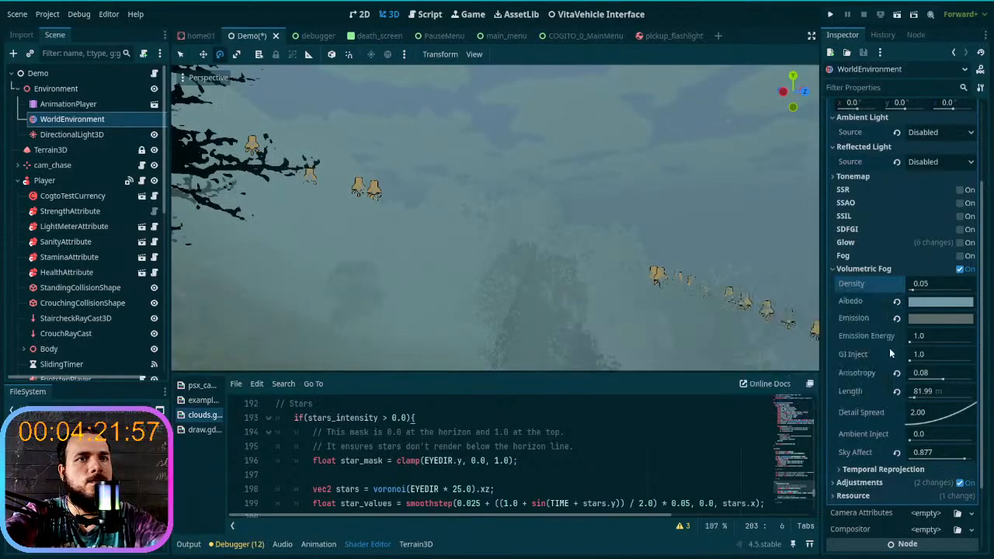
# - Review the Temporal Reprojection, Adjustments and Resource settings of the environment, and look around the foggy scene
pyautogui.scroll(-3, 864, 347)
pyautogui.click(870, 382)
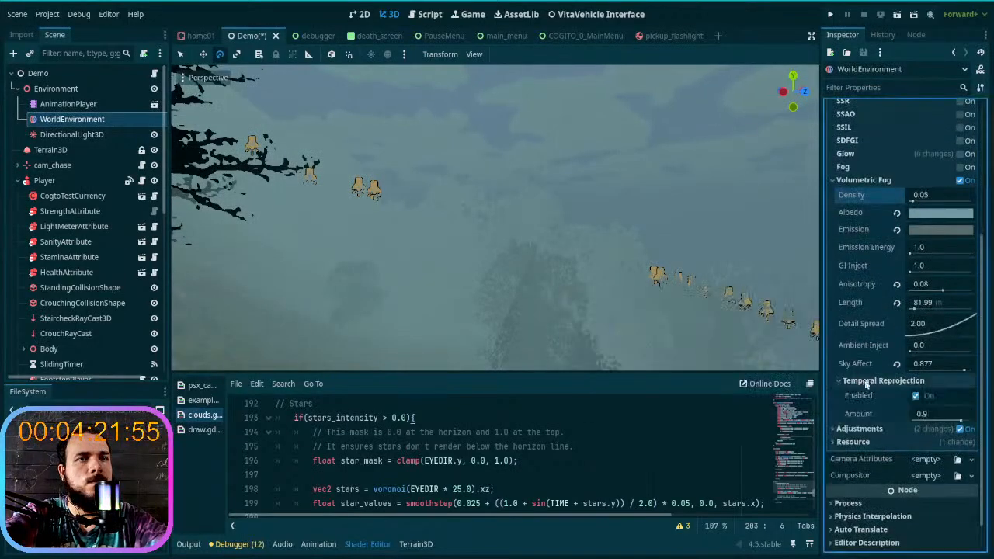
pyautogui.scroll(-1, 863, 377)
pyautogui.click(862, 395)
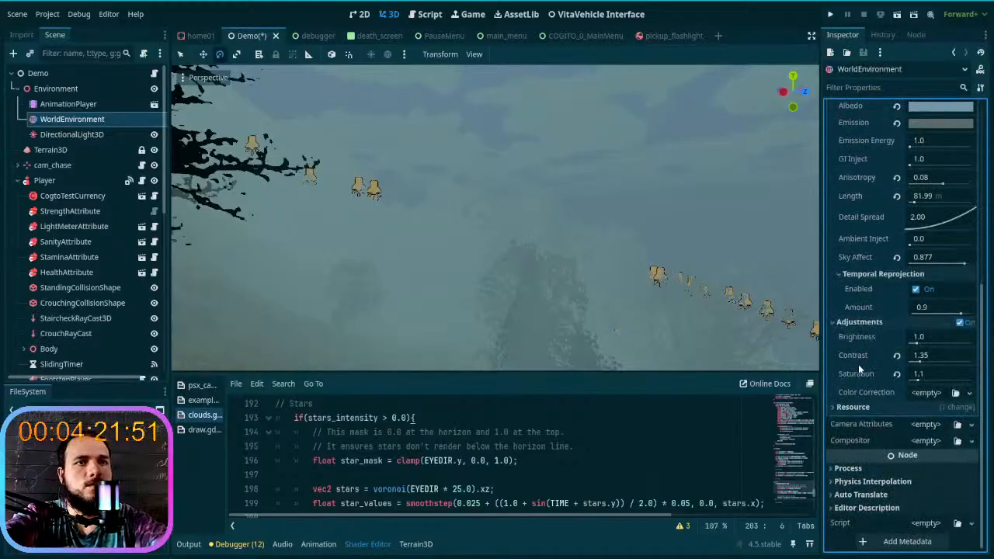
pyautogui.click(865, 408)
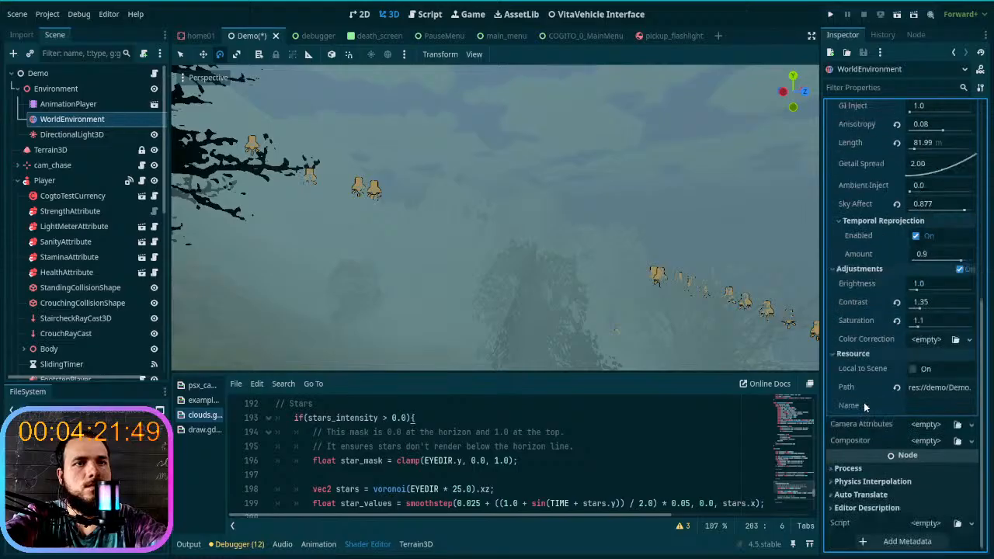
pyautogui.click(861, 353)
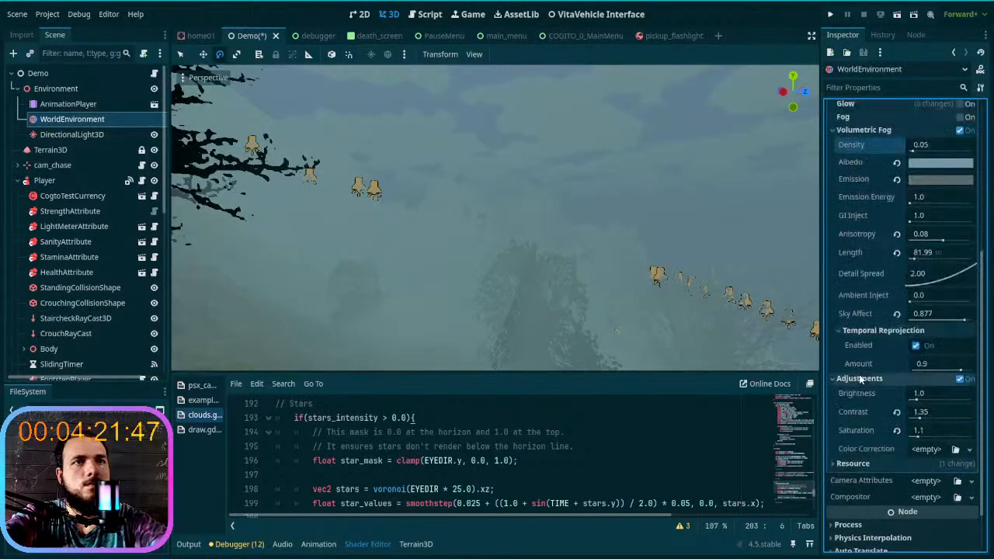
pyautogui.click(860, 378)
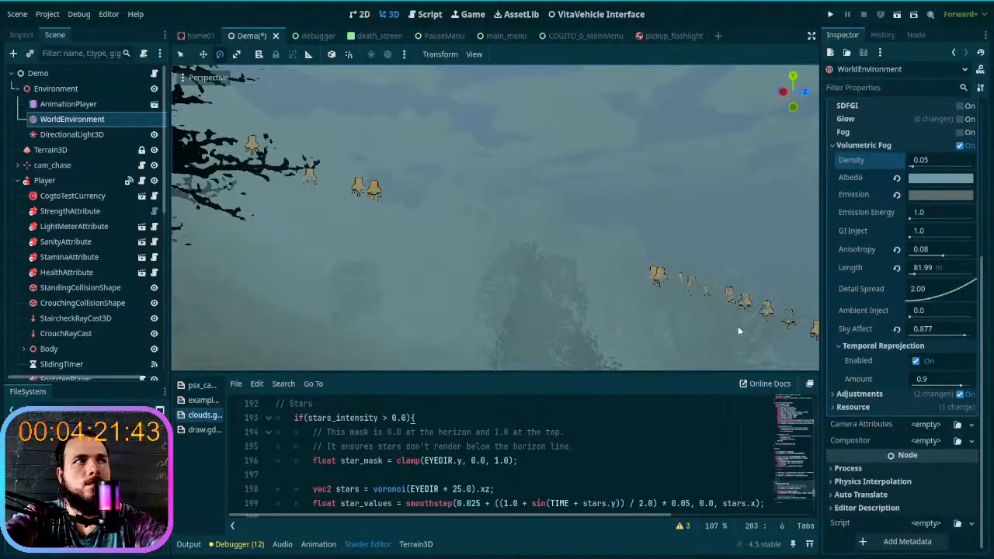
pyautogui.moveTo(738, 325); pyautogui.dragTo(873, 329, button='right')
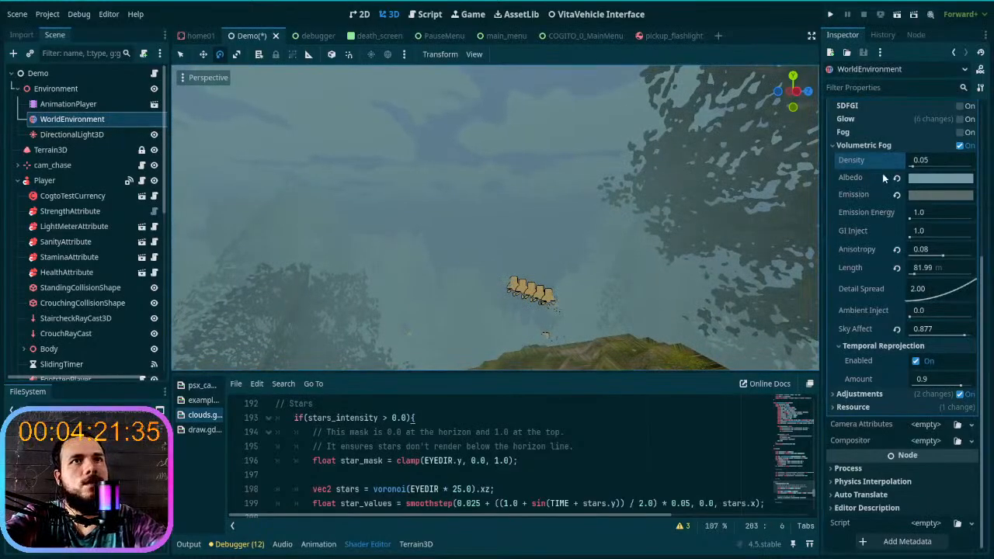
# - Open the Sky resource's shader parameters and reset the Sky group's Bottom Color to its default, checking the horizon
pyautogui.click(858, 147)
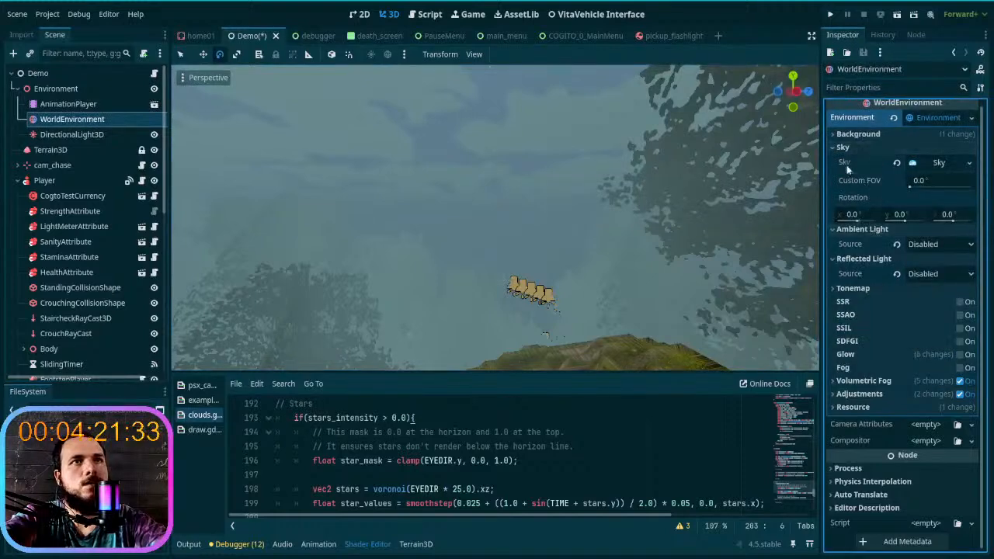
pyautogui.click(928, 162)
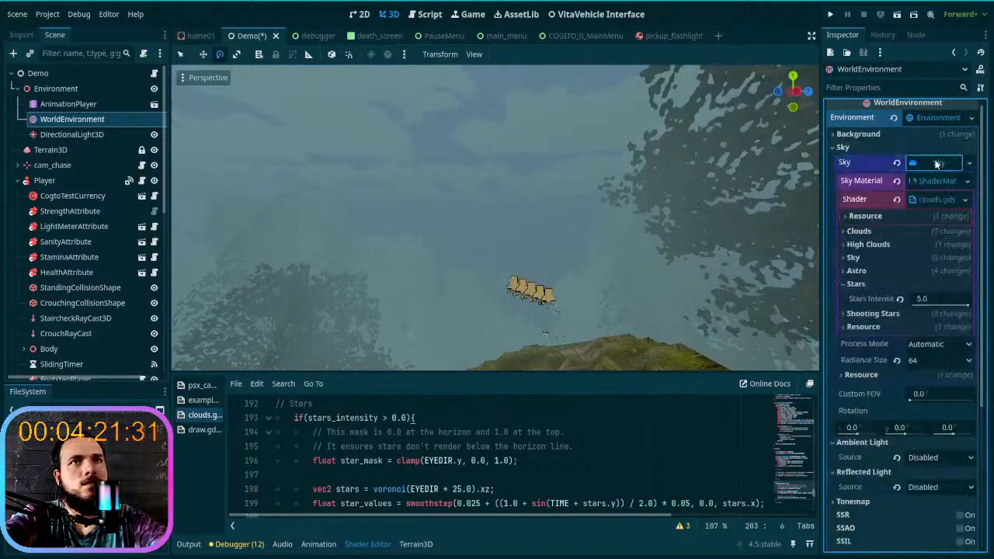
pyautogui.click(854, 284)
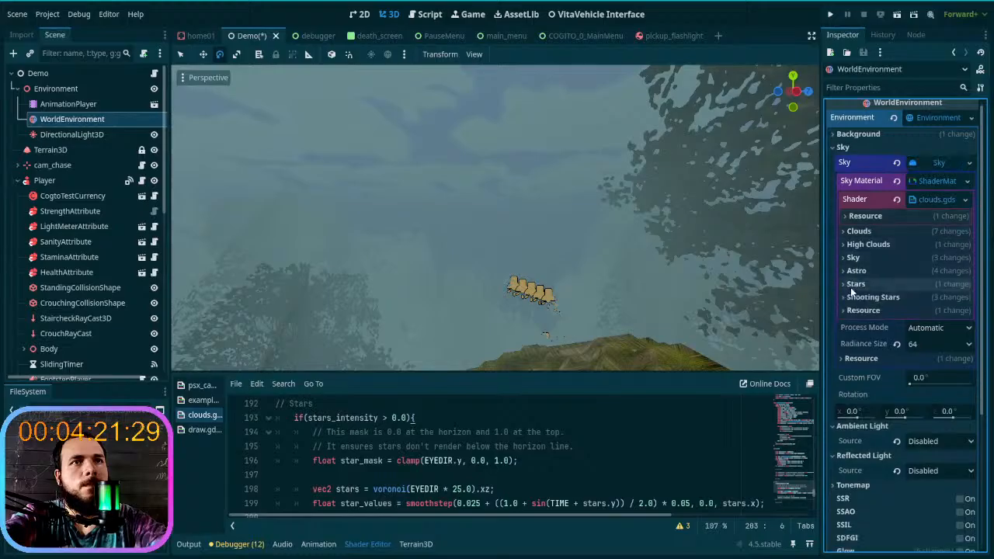
pyautogui.click(870, 284)
pyautogui.click(885, 284)
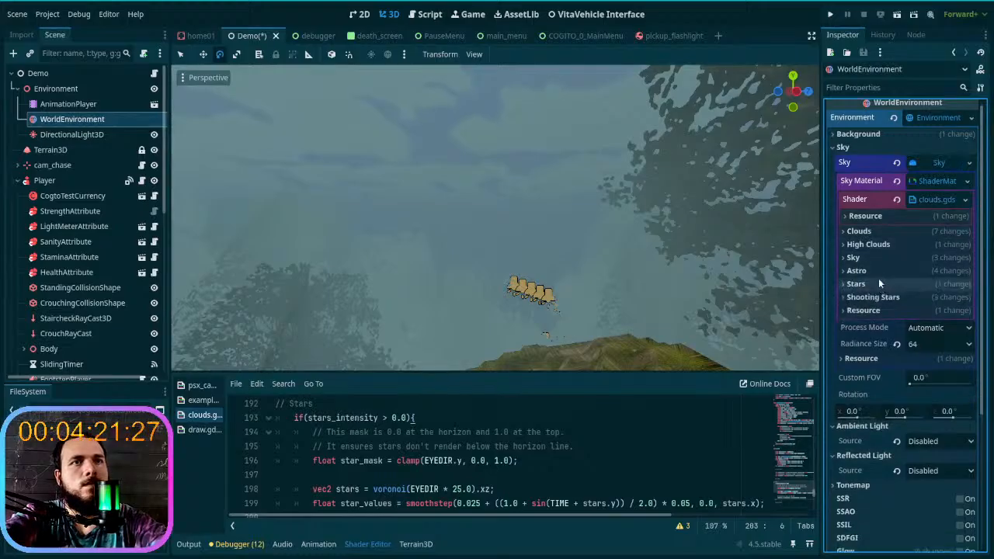
pyautogui.click(886, 259)
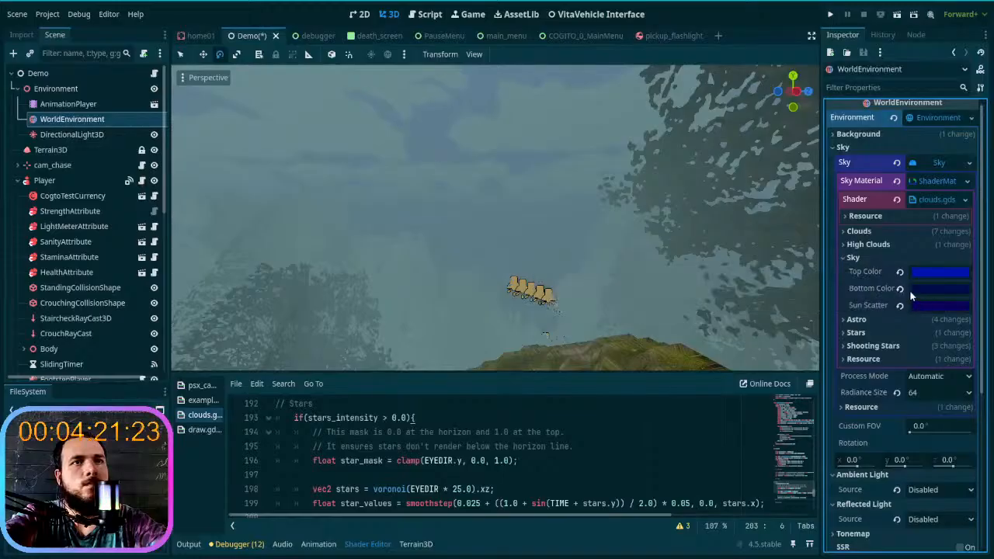
pyautogui.click(900, 288)
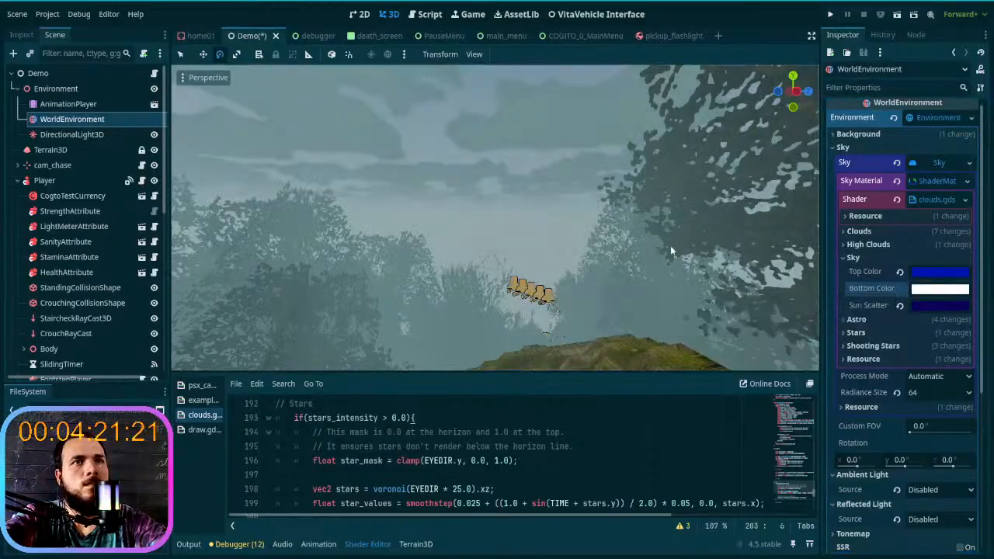
pyautogui.moveTo(674, 251)
pyautogui.mouseDown(button='right')
pyautogui.moveTo(668, 163)
pyautogui.moveTo(677, 244)
pyautogui.mouseUp(button='right')
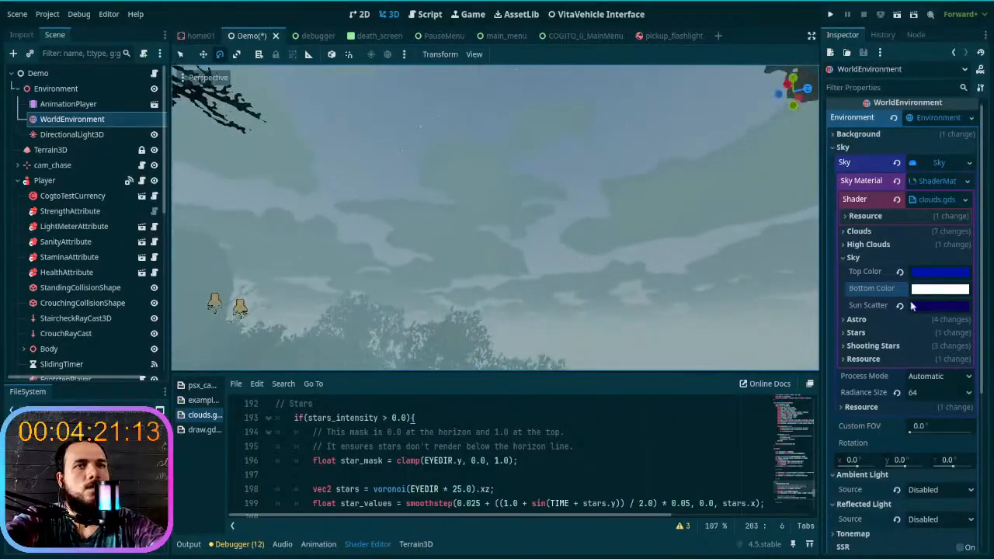
# - Set the sky shader's Bottom Color to grey b0b0b0, fine-tune its brightness, and check the sky from several directions
pyautogui.click(941, 289)
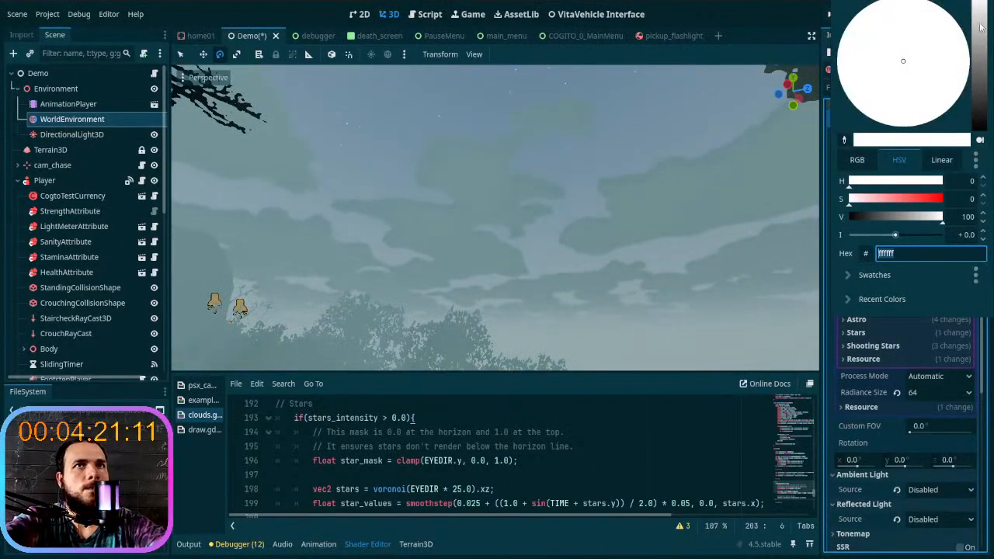
pyautogui.moveTo(981, 27); pyautogui.dragTo(981, 37)
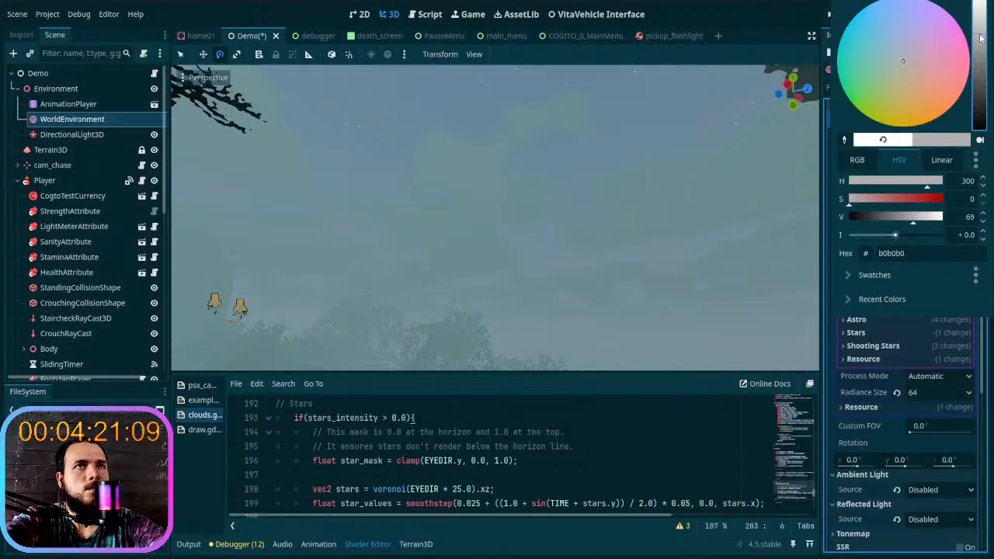
pyautogui.click(627, 219)
pyautogui.moveTo(644, 195); pyautogui.dragTo(504, 187, button='right')
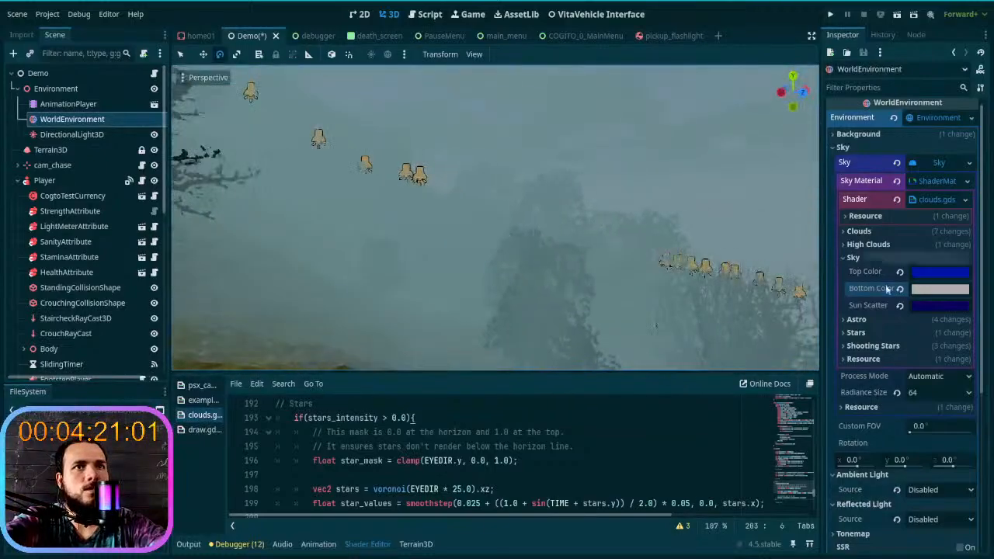
pyautogui.click(945, 290)
pyautogui.moveTo(981, 45)
pyautogui.mouseDown()
pyautogui.moveTo(978, 91)
pyautogui.moveTo(985, 34)
pyautogui.mouseUp()
pyautogui.click(637, 209)
pyautogui.moveTo(674, 206); pyautogui.dragTo(497, 279, button='right')
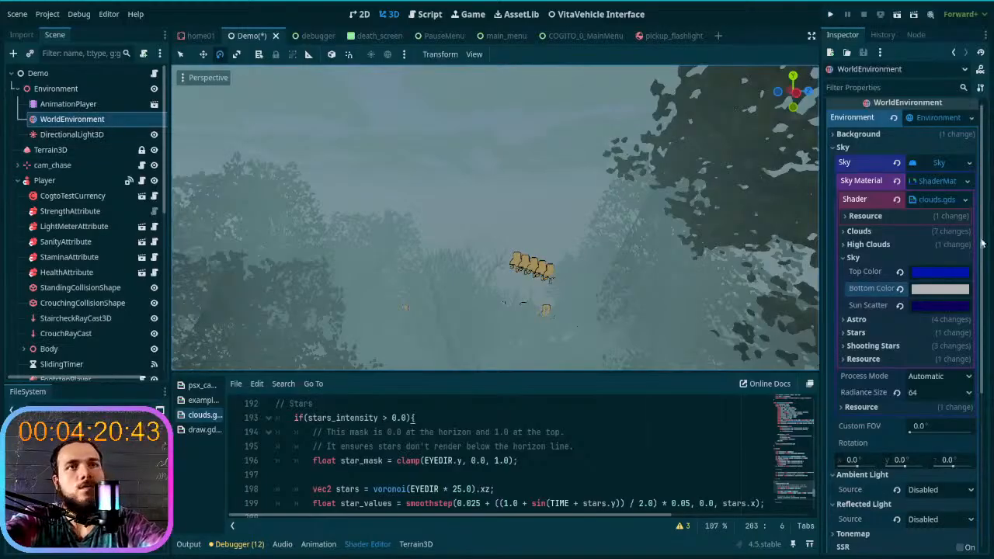
# - Try Volumetric Fog Sky Affect values of 0.662 and 0.0, and settle on 0.421
pyautogui.scroll(-5, 911, 302)
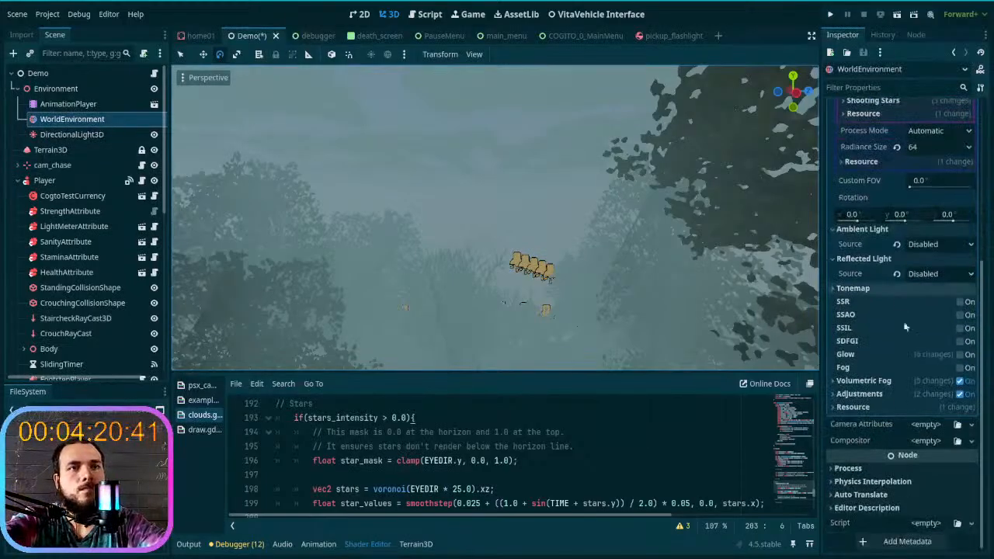
pyautogui.click(894, 384)
pyautogui.scroll(-3, 889, 381)
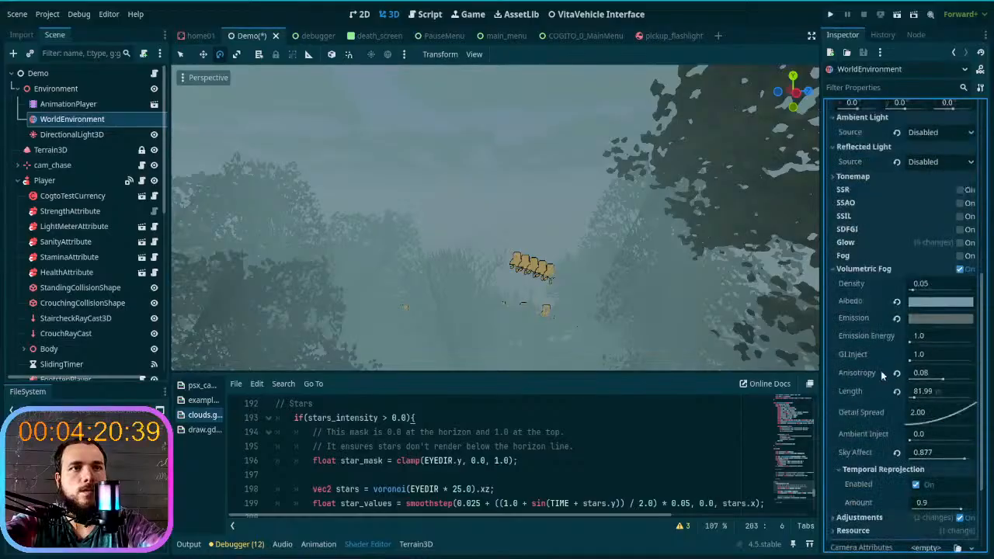
pyautogui.scroll(-2, 877, 369)
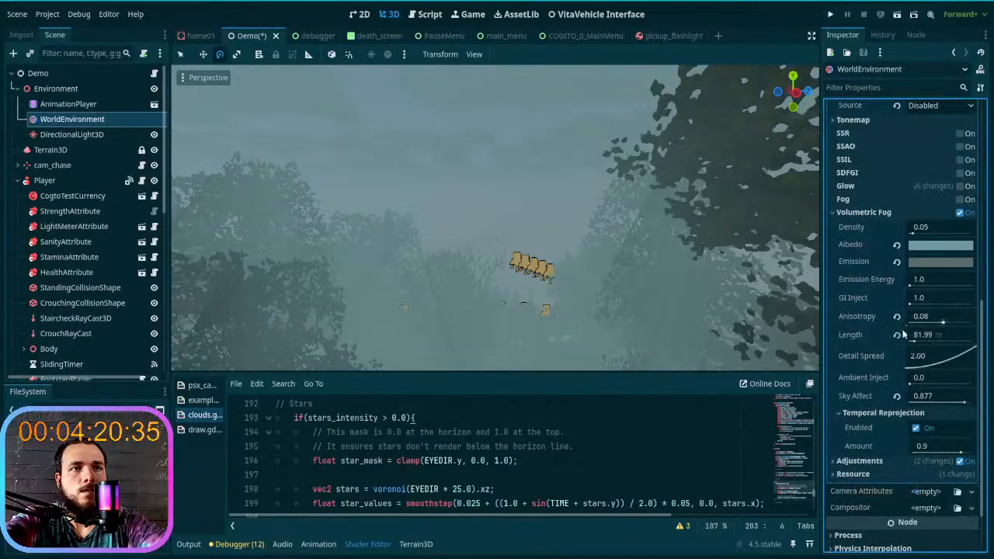
pyautogui.scroll(-1, 907, 330)
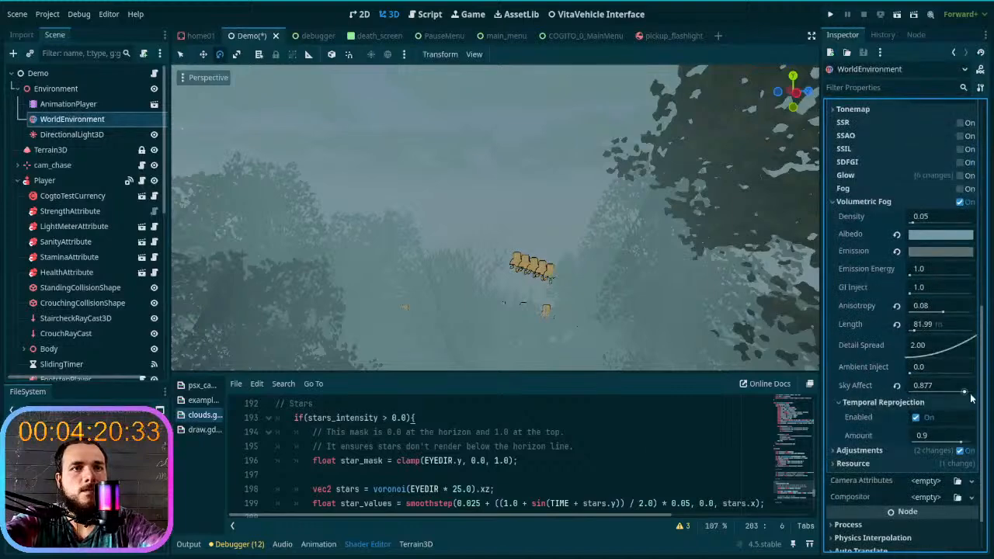
pyautogui.moveTo(965, 395)
pyautogui.mouseDown()
pyautogui.moveTo(930, 392)
pyautogui.moveTo(951, 394)
pyautogui.mouseUp()
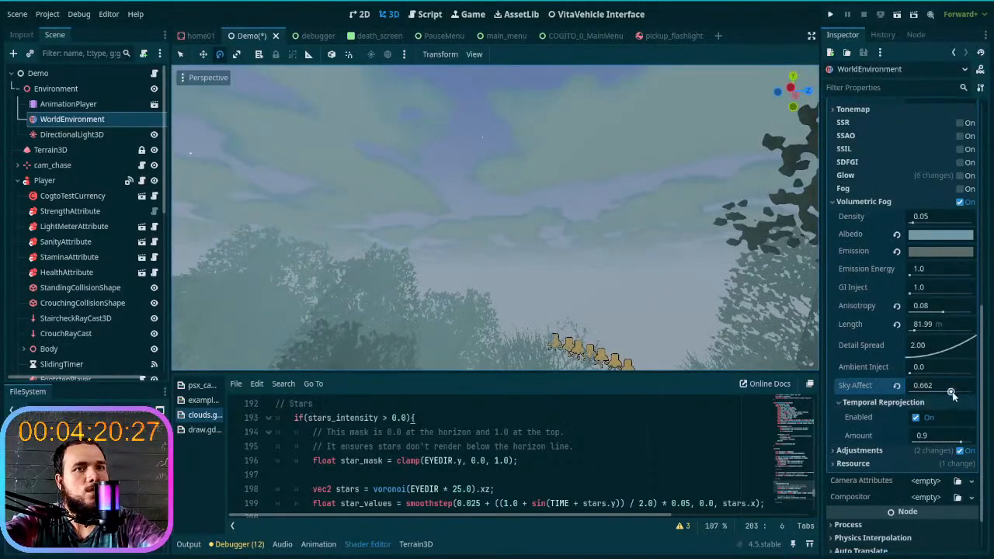
pyautogui.moveTo(952, 395); pyautogui.dragTo(904, 400)
pyautogui.moveTo(633, 291); pyautogui.dragTo(494, 340, button='right')
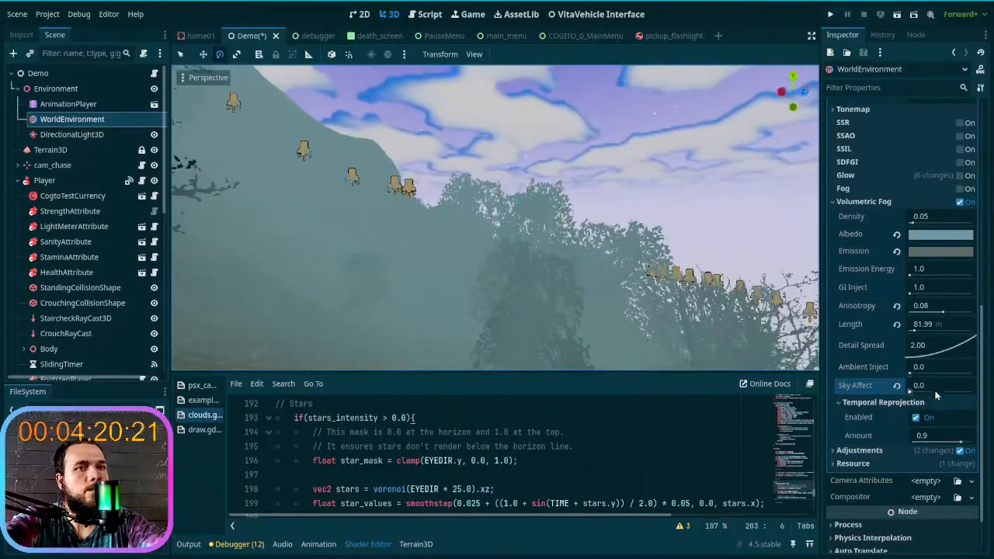
pyautogui.moveTo(910, 394); pyautogui.dragTo(938, 393)
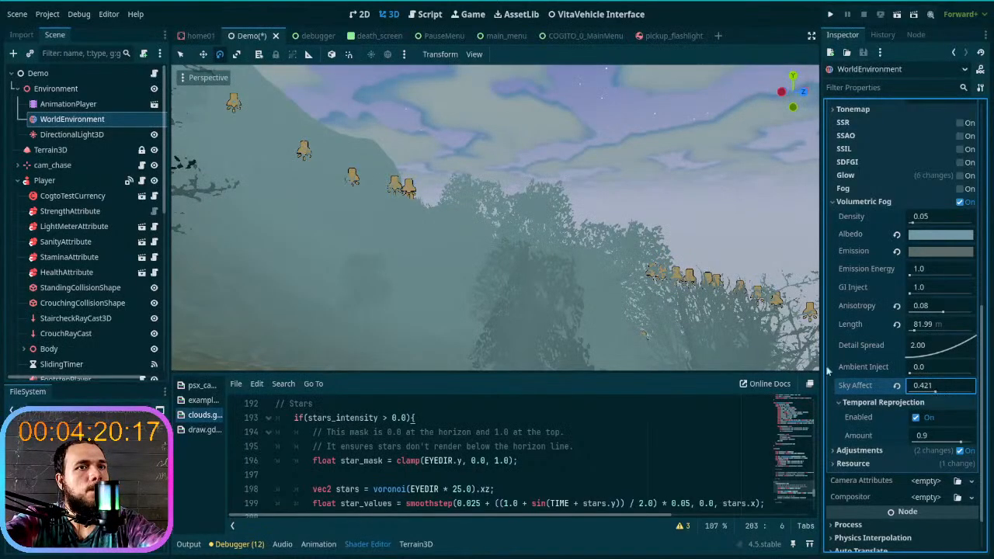
pyautogui.moveTo(595, 329); pyautogui.dragTo(564, 329, button='right')
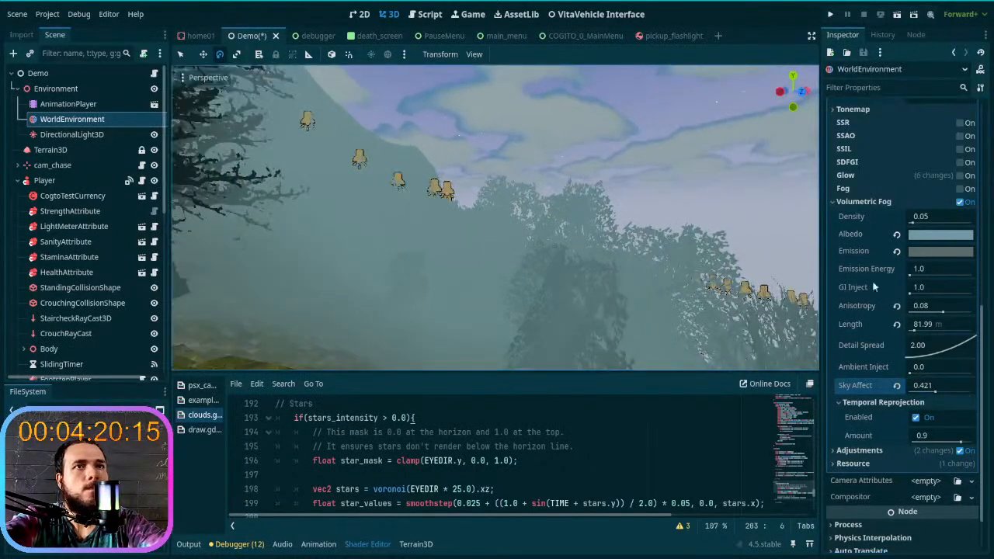
# - Darken the sky shader's Bottom Color to a duller grey in two passes, and check the High Clouds settings
pyautogui.click(875, 203)
pyautogui.scroll(5, 900, 344)
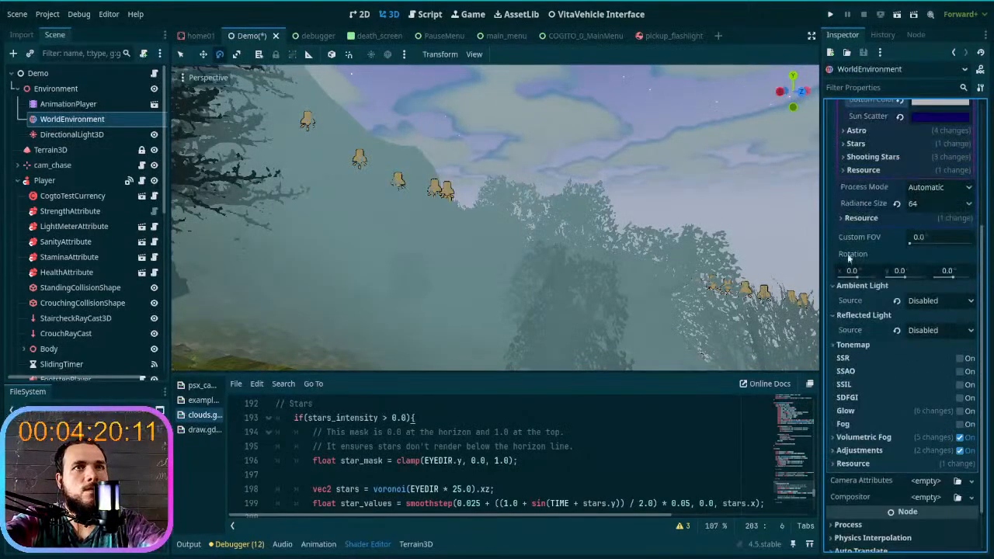
pyautogui.click(942, 268)
pyautogui.click(677, 236)
pyautogui.moveTo(693, 233); pyautogui.dragTo(738, 303, button='right')
pyautogui.click(948, 268)
pyautogui.moveTo(985, 291)
pyautogui.mouseDown()
pyautogui.moveTo(985, 326)
pyautogui.moveTo(985, 268)
pyautogui.moveTo(988, 295)
pyautogui.mouseUp()
pyautogui.click(546, 234)
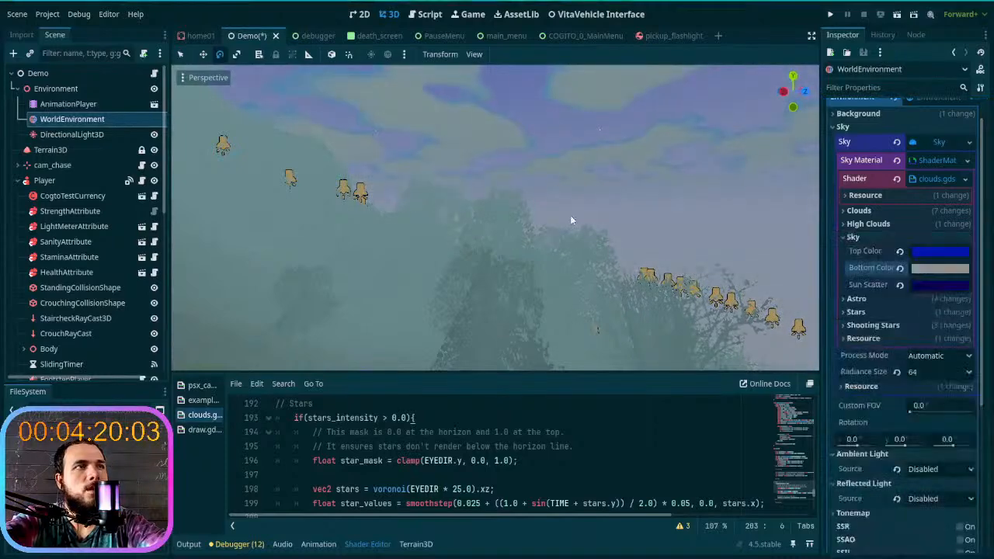
pyautogui.moveTo(571, 220); pyautogui.dragTo(644, 247, button='middle')
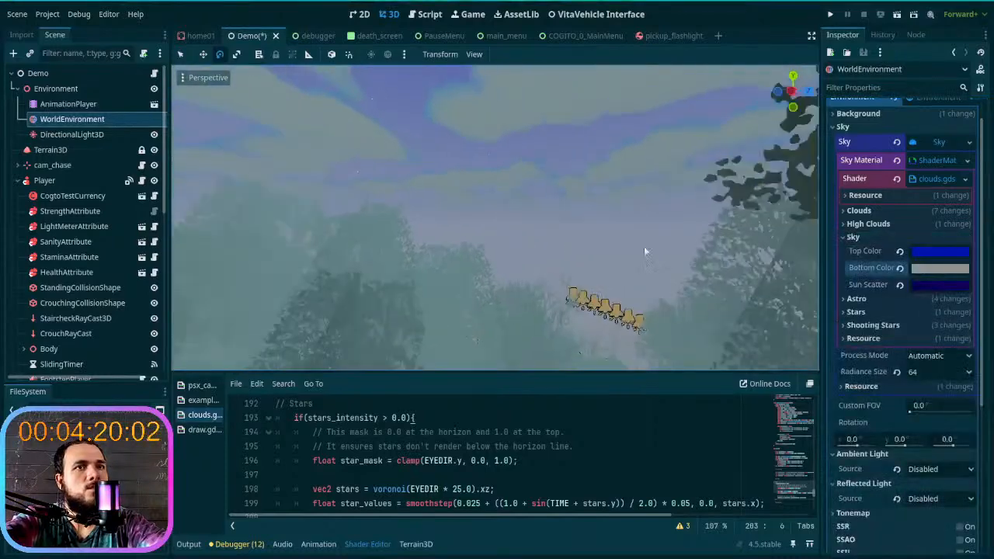
pyautogui.click(921, 224)
pyautogui.click(898, 222)
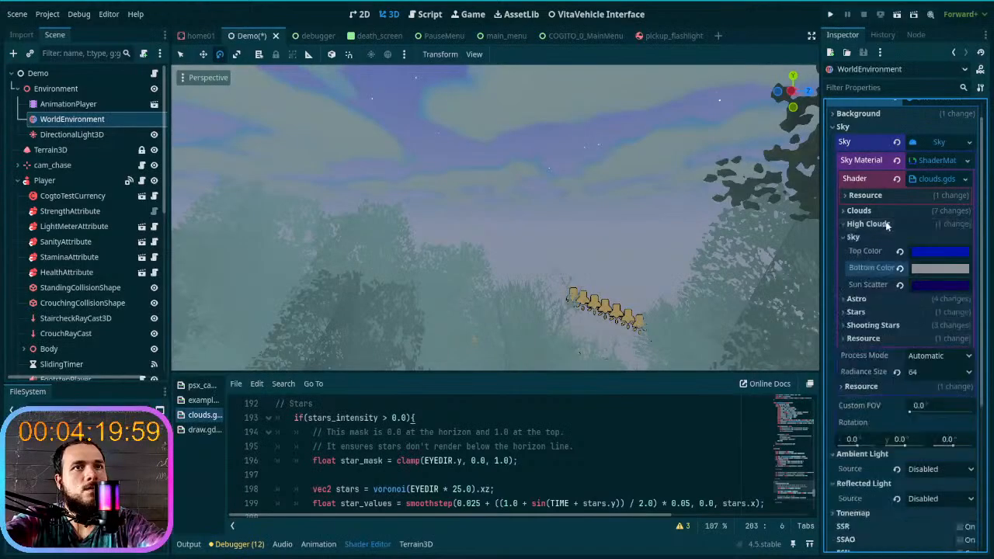
# - Open the sky shader's Clouds parameters and lower Clouds Shadow Intensity to 1.0
pyautogui.click(877, 210)
pyautogui.scroll(-2, 895, 286)
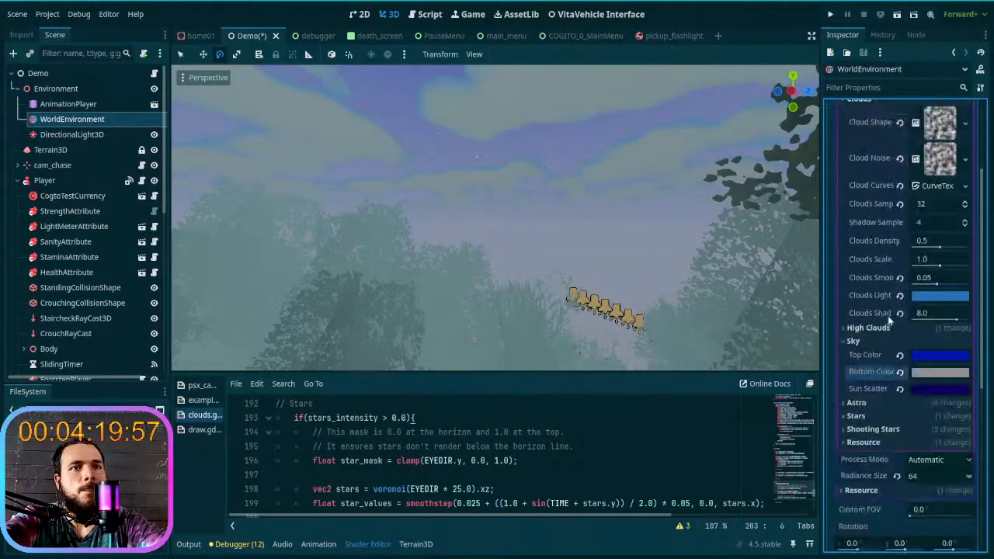
pyautogui.scroll(1, 885, 330)
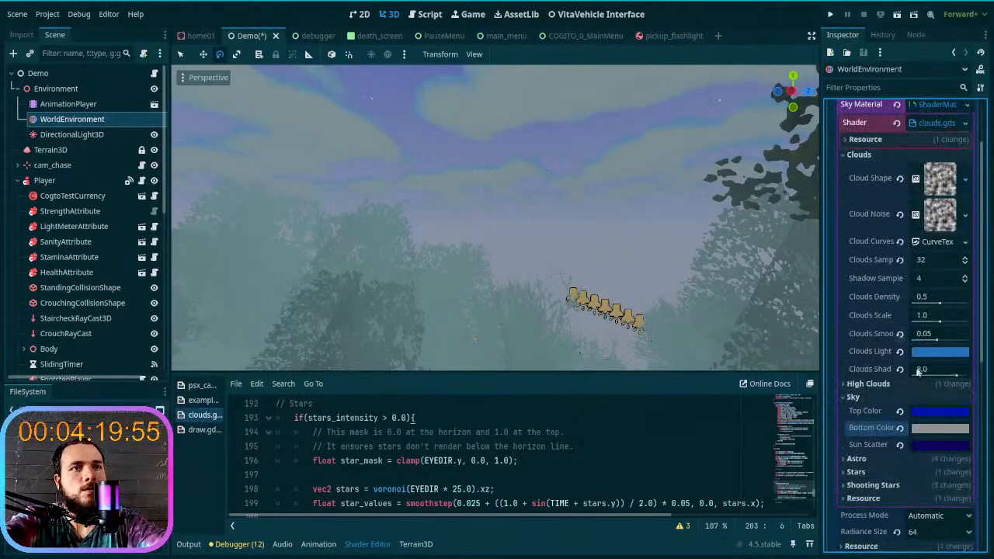
pyautogui.moveTo(957, 376); pyautogui.dragTo(918, 375)
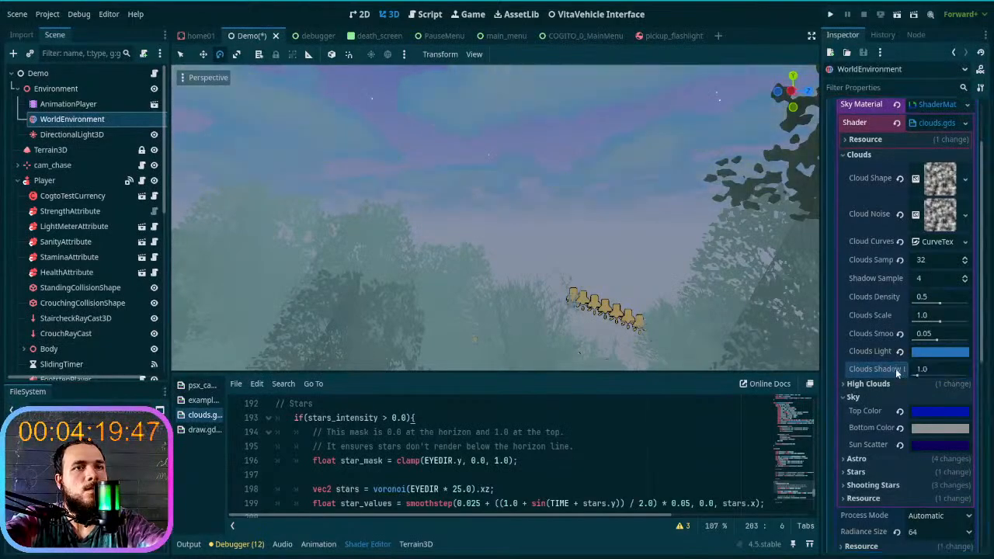
# - Change the Clouds Light color to pale grey d1d8de and check the clouds from several directions
pyautogui.click(930, 351)
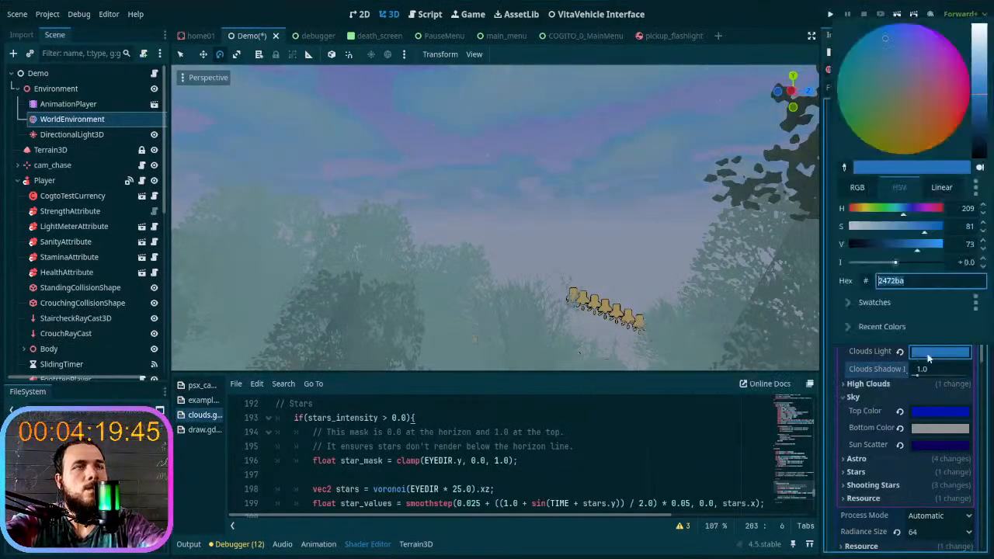
pyautogui.moveTo(977, 93); pyautogui.dragTo(988, 31)
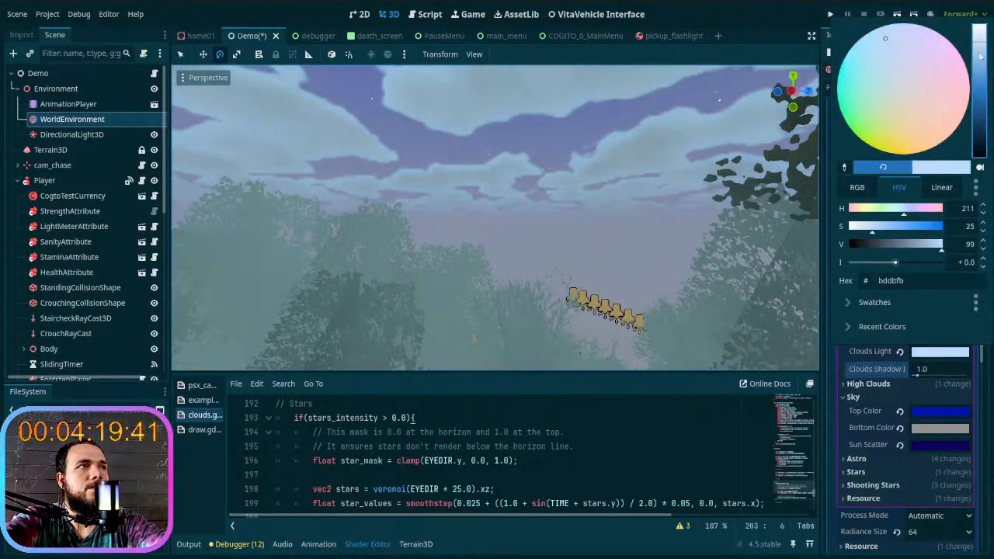
pyautogui.moveTo(897, 78)
pyautogui.mouseDown()
pyautogui.moveTo(900, 108)
pyautogui.moveTo(901, 86)
pyautogui.mouseUp()
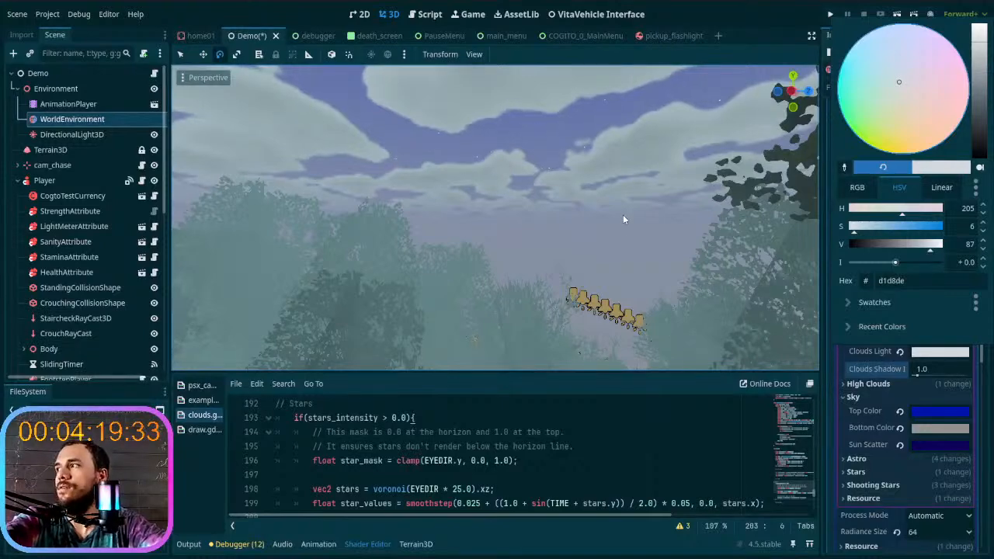
pyautogui.click(469, 218)
pyautogui.moveTo(470, 219); pyautogui.dragTo(545, 203, button='right')
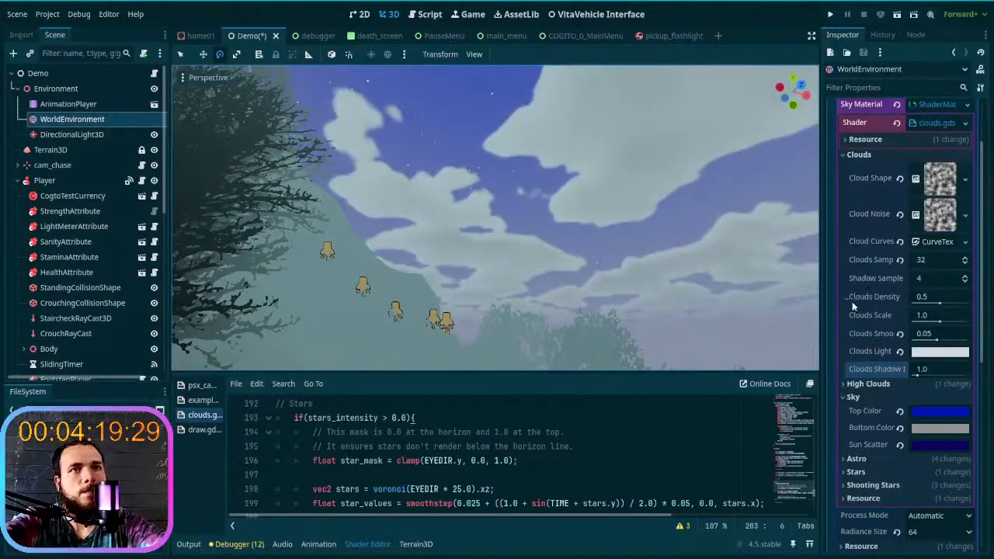
pyautogui.moveTo(699, 257); pyautogui.dragTo(757, 287, button='right')
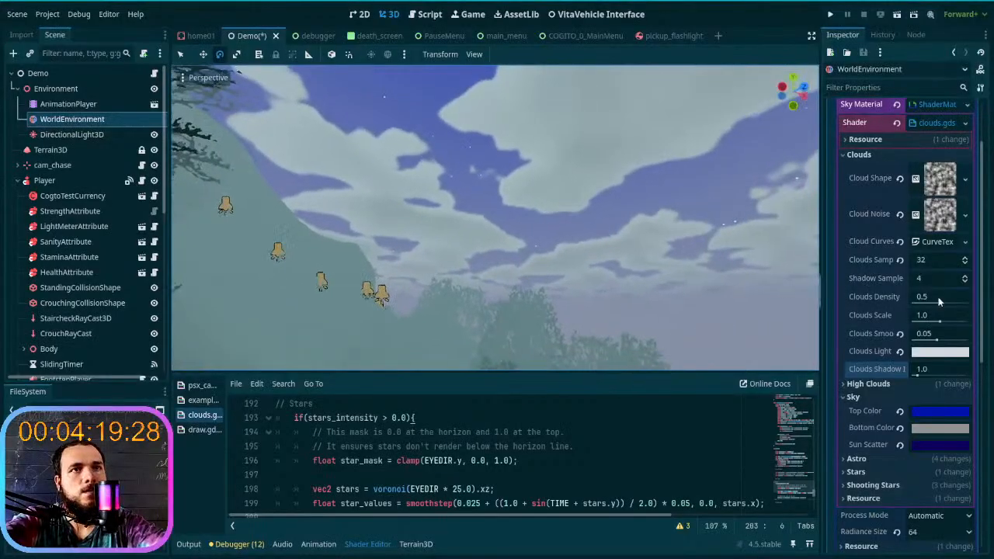
# - Set Clouds Samples to 8, try a Shadow Samples value of 2, and reset Shadow Samples to its default
pyautogui.click(966, 261)
pyautogui.click(901, 261)
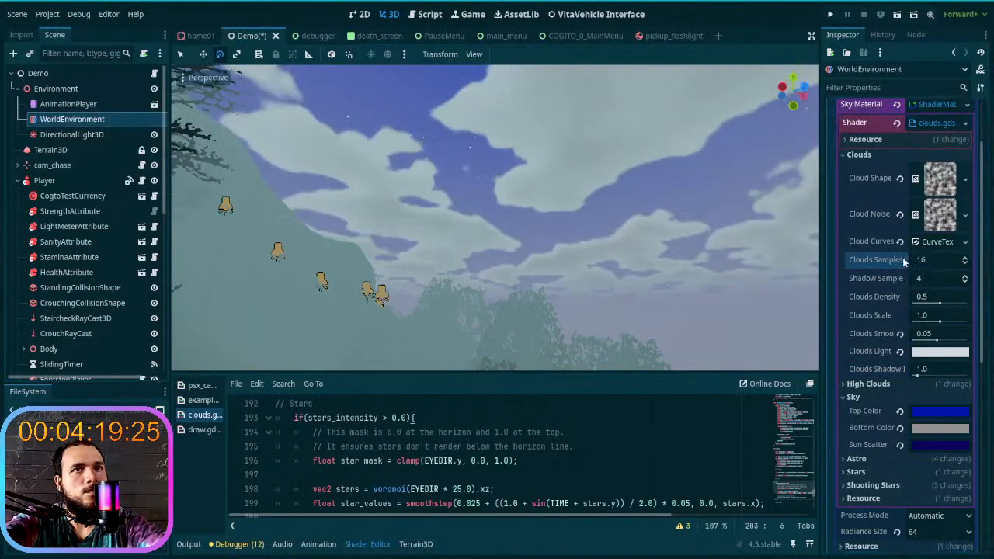
pyautogui.click(965, 263)
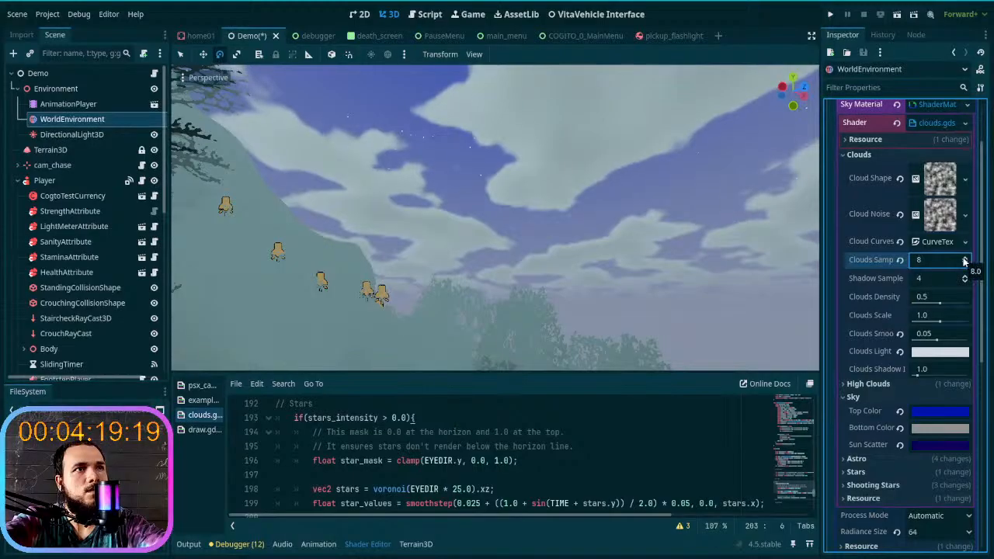
pyautogui.click(964, 281)
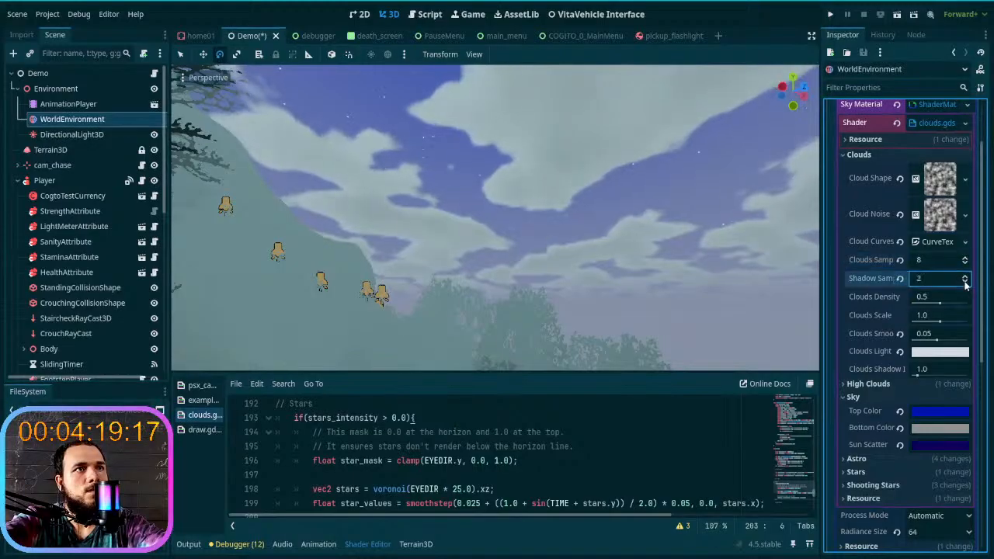
pyautogui.click(901, 280)
# - Set Clouds Scale to 0.6 and Clouds Smoothness to 0.02, checking the cloud shapes in the sky
pyautogui.moveTo(942, 308)
pyautogui.mouseDown()
pyautogui.moveTo(959, 307)
pyautogui.moveTo(930, 300)
pyautogui.mouseUp()
pyautogui.moveTo(583, 252); pyautogui.dragTo(765, 299, button='middle')
pyautogui.moveTo(930, 304); pyautogui.dragTo(921, 352)
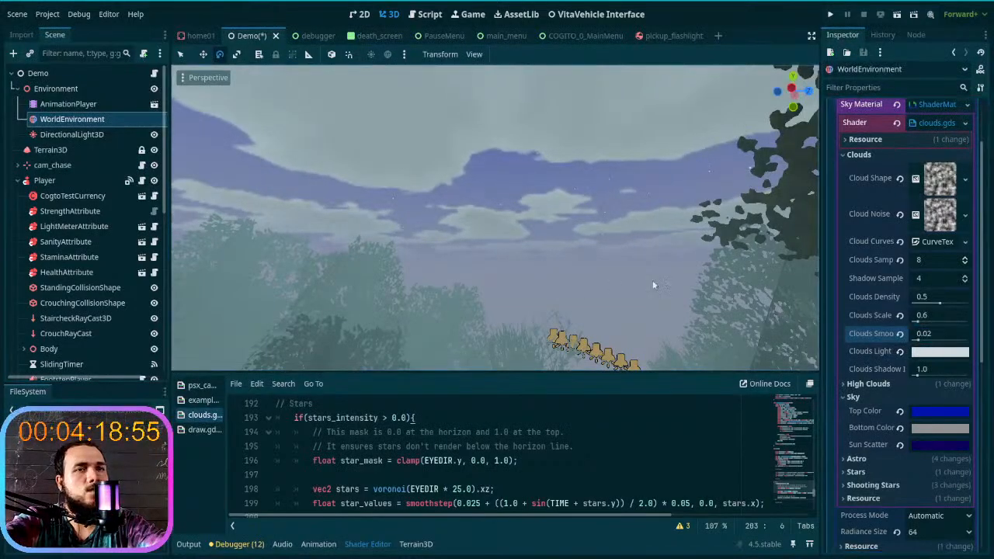
# - Lower Clouds Shadow Intensity to 0.1 and slightly darken the Clouds Light color
pyautogui.click(936, 354)
pyautogui.click(932, 363)
pyautogui.moveTo(918, 375)
pyautogui.mouseDown()
pyautogui.moveTo(874, 381)
pyautogui.moveTo(979, 374)
pyautogui.moveTo(864, 388)
pyautogui.mouseUp()
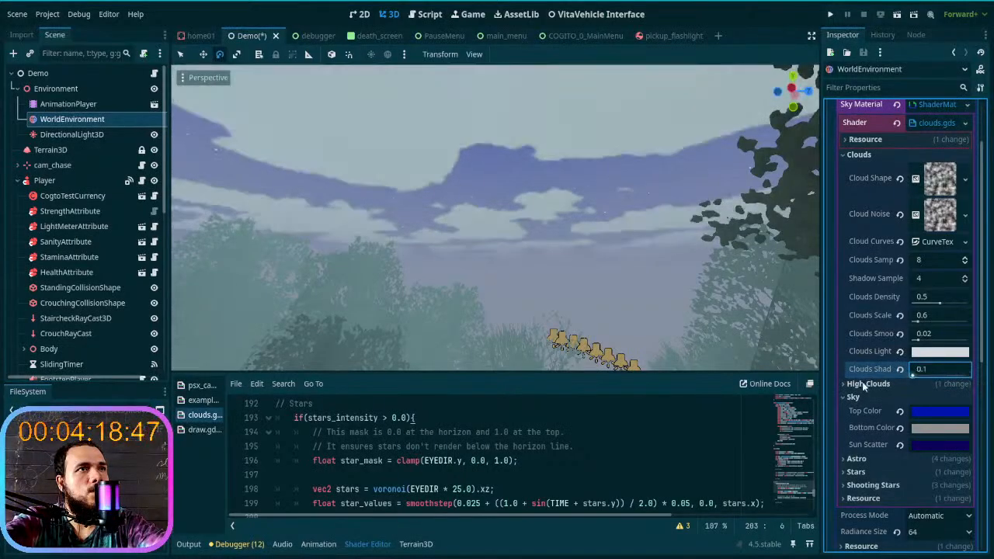
pyautogui.click(918, 353)
pyautogui.moveTo(983, 70); pyautogui.dragTo(978, 52)
pyautogui.click(798, 163)
pyautogui.moveTo(663, 223)
pyautogui.mouseDown(button='right')
pyautogui.moveTo(563, 227)
pyautogui.moveTo(574, 256)
pyautogui.moveTo(631, 255)
pyautogui.moveTo(649, 221)
pyautogui.mouseUp(button='right')
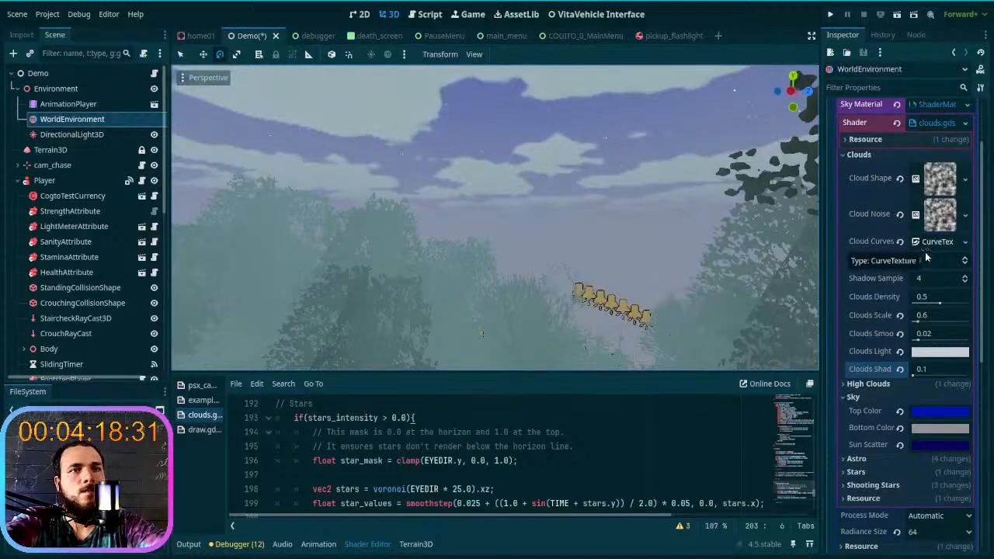
# - Collapse the Clouds group, lighten the sky's Bottom Color to a pale greenish grey, and inspect the foggy trail up close
pyautogui.click(859, 155)
pyautogui.moveTo(688, 250); pyautogui.dragTo(781, 248, button='right')
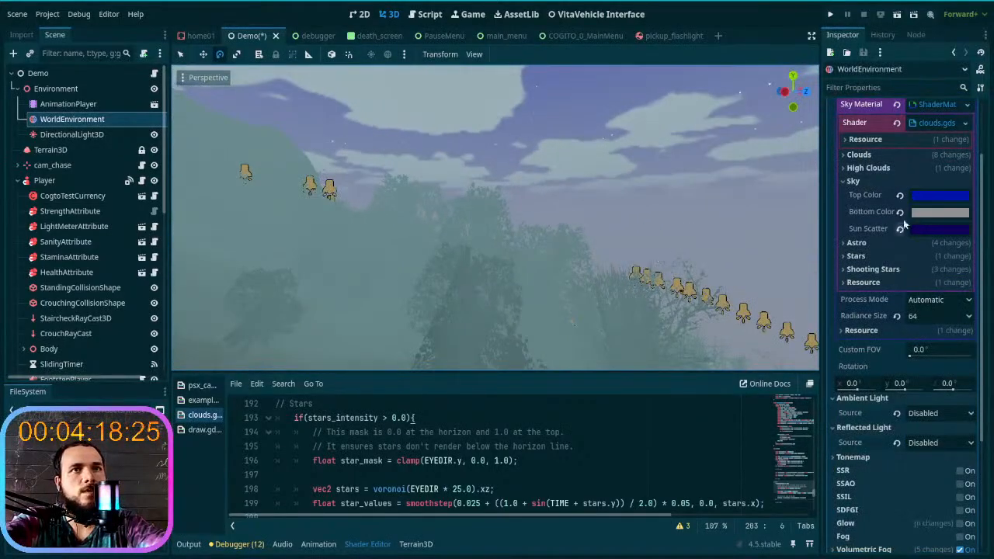
pyautogui.click(944, 212)
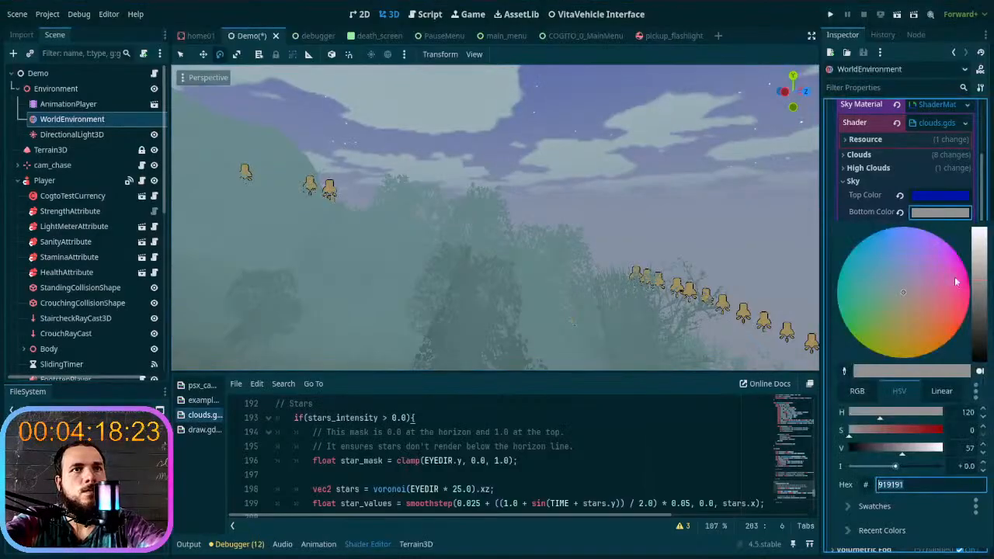
pyautogui.moveTo(984, 308); pyautogui.dragTo(984, 271)
pyautogui.moveTo(902, 291); pyautogui.dragTo(893, 296)
pyautogui.moveTo(495, 252); pyautogui.dragTo(559, 251, button='right')
pyautogui.press('w')
pyautogui.press('w')
pyautogui.press('w')
pyautogui.press('w')
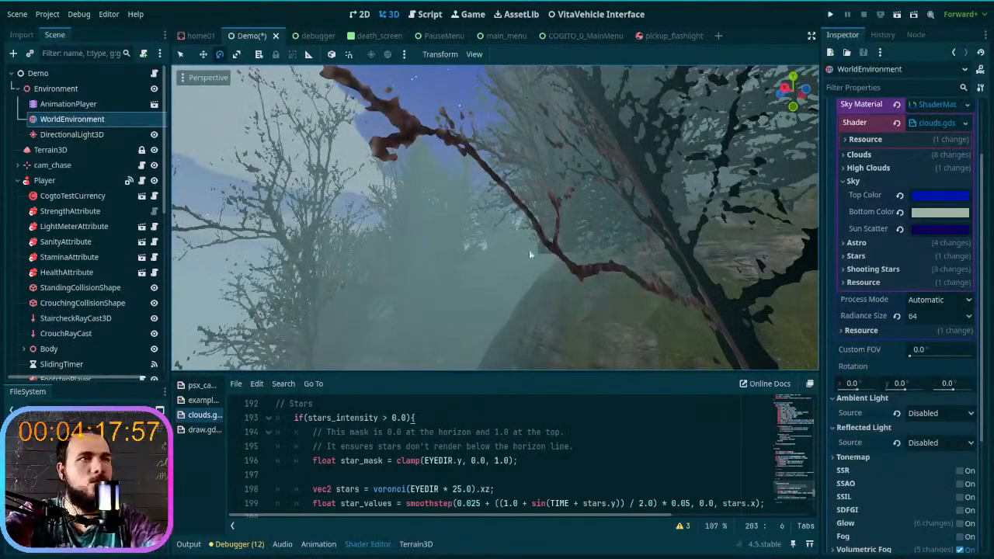
# - Save the scene, run the project, check the night sky in a new game from the first slot, and stop the game
pyautogui.hotkey('ctrl', 's')
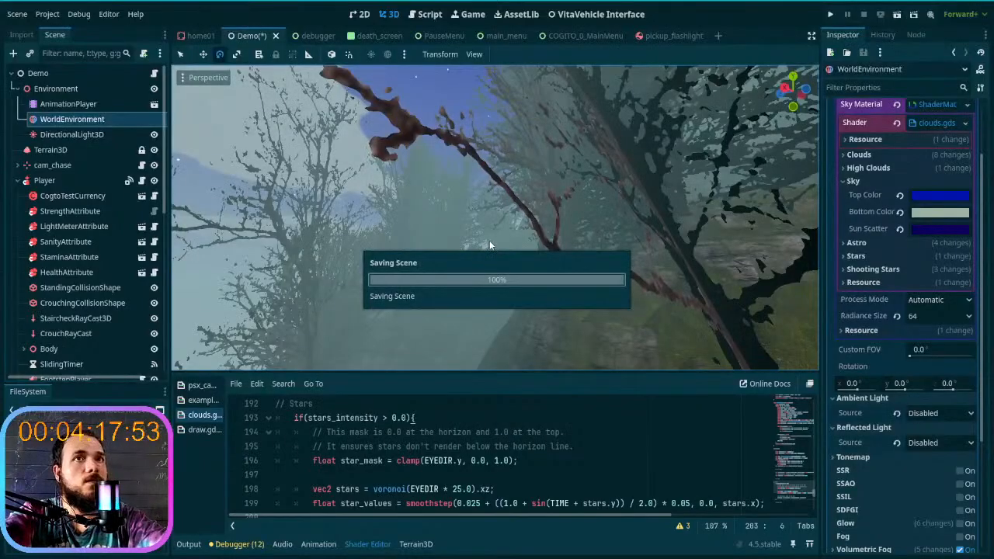
pyautogui.click(829, 14)
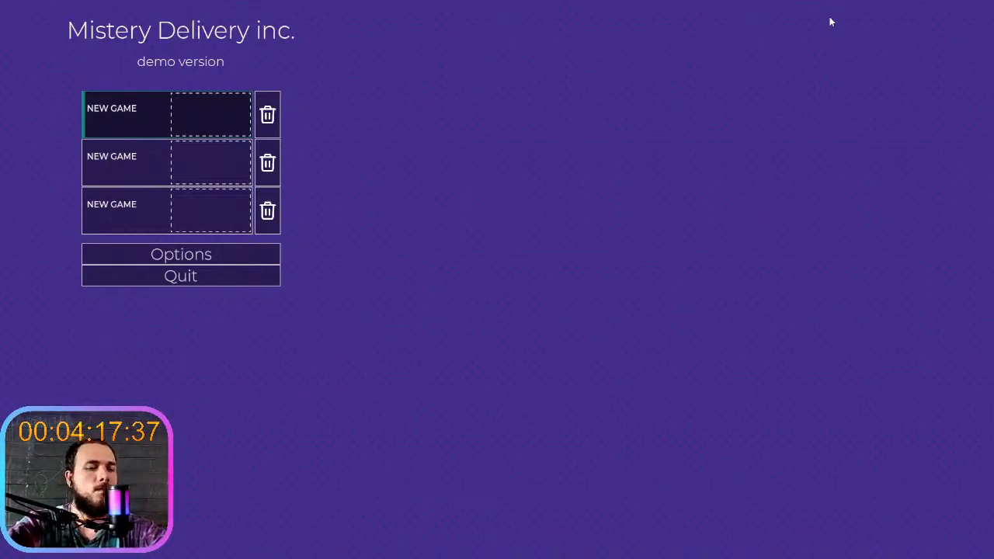
pyautogui.click(211, 118)
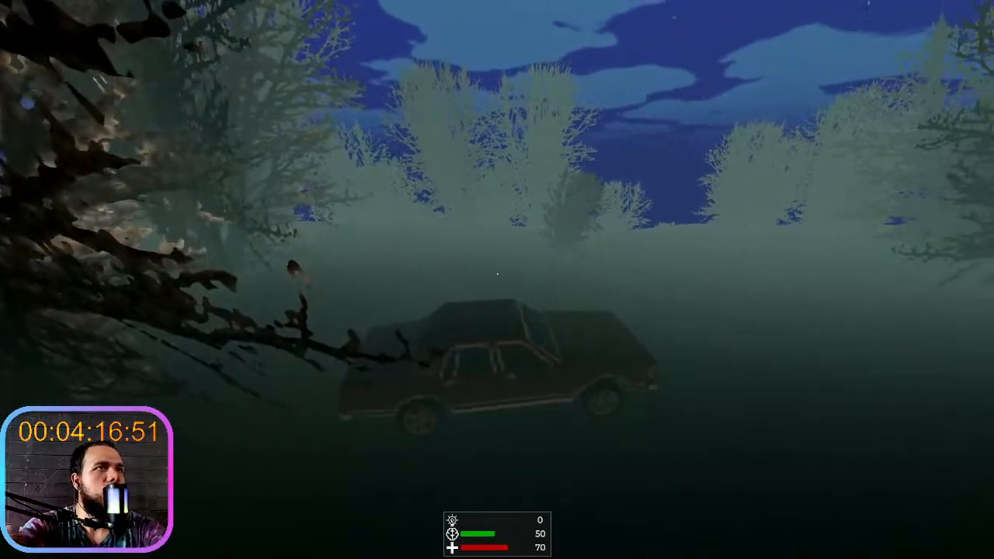
pyautogui.press('F8')
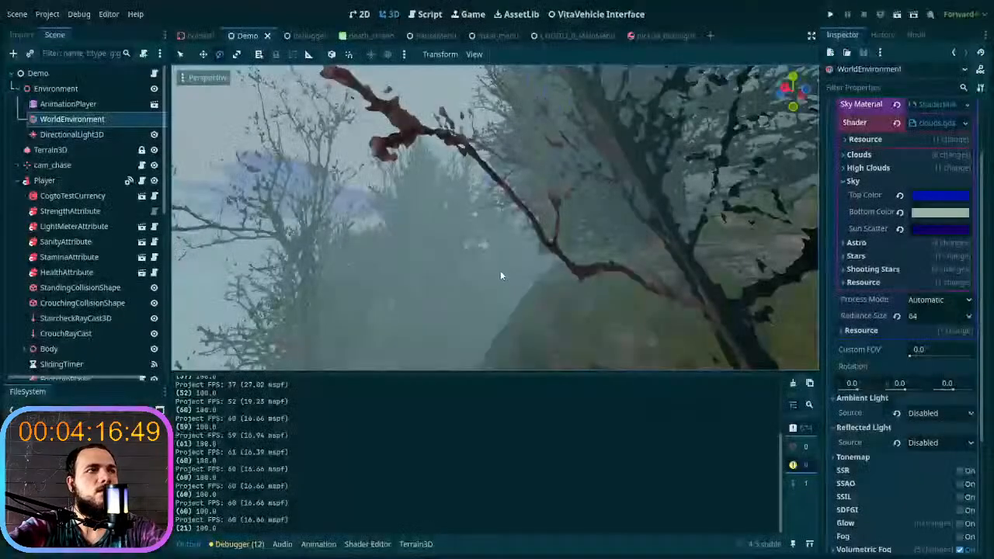
# - Look along the trail in the viewport, clear the node selection, and save the Demo scene
pyautogui.moveTo(496, 218); pyautogui.dragTo(297, 226, button='right')
pyautogui.click(396, 217)
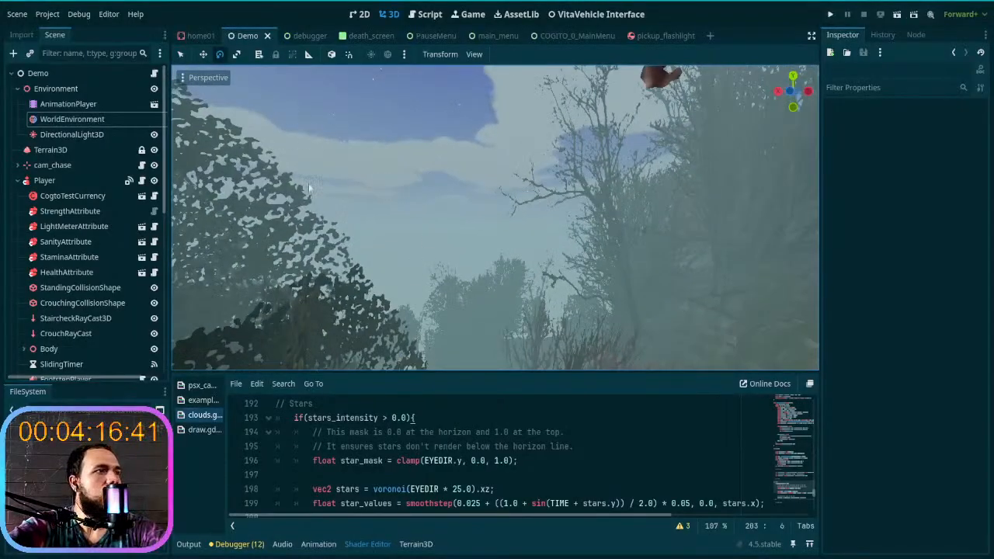
pyautogui.click(430, 432)
pyautogui.hotkey('ctrl', 's')
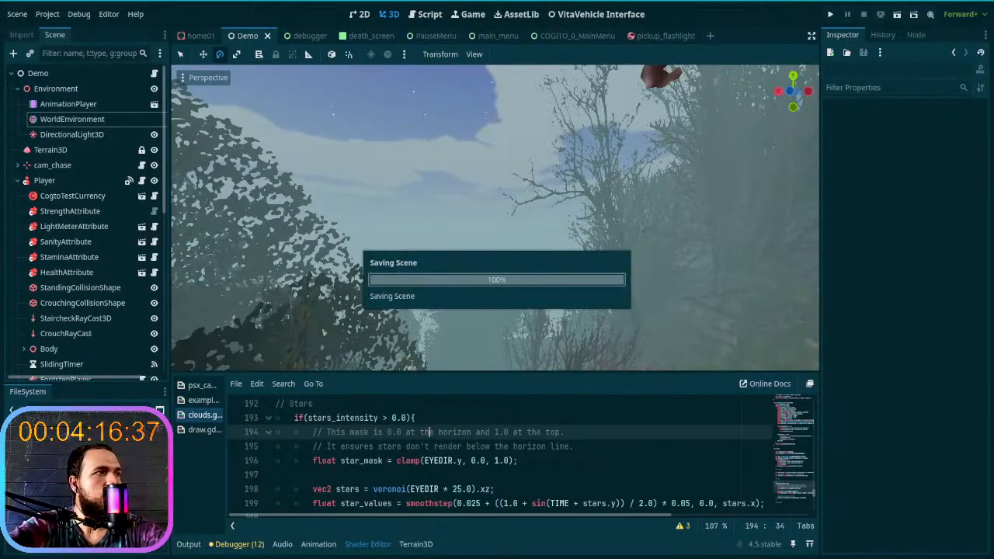
# - Check the fog and lamps along the hillside trail and reload the current project
pyautogui.press('s')
pyautogui.moveTo(443, 322)
pyautogui.mouseDown(button='right')
pyautogui.moveTo(559, 326)
pyautogui.moveTo(540, 349)
pyautogui.moveTo(443, 322)
pyautogui.mouseUp(button='right')
pyautogui.press('s')
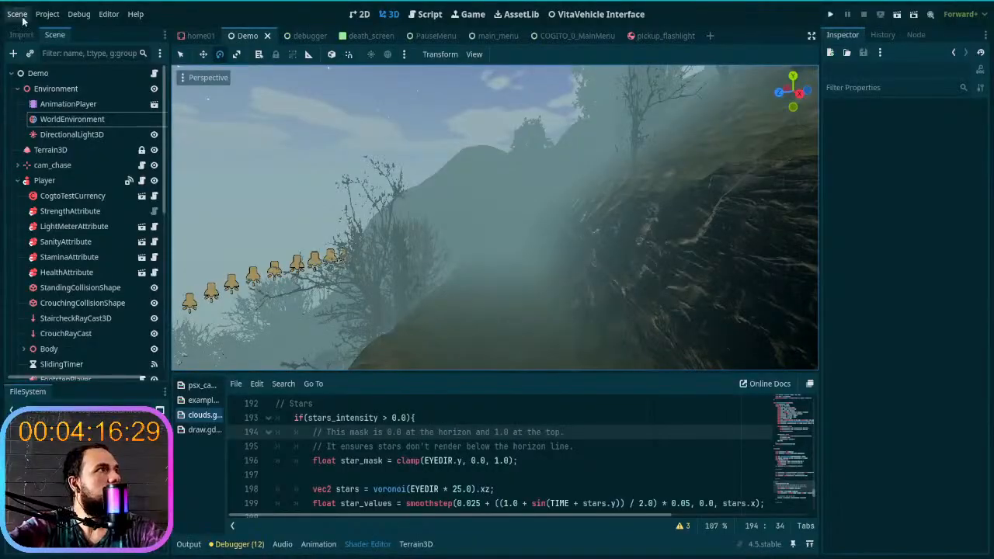
pyautogui.click(17, 14)
pyautogui.moveTo(47, 14)
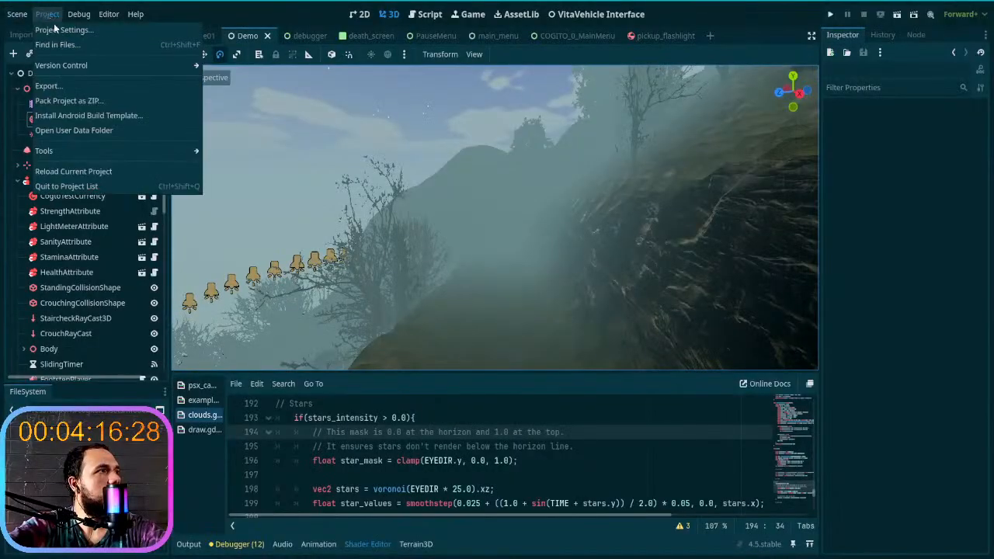
pyautogui.click(105, 175)
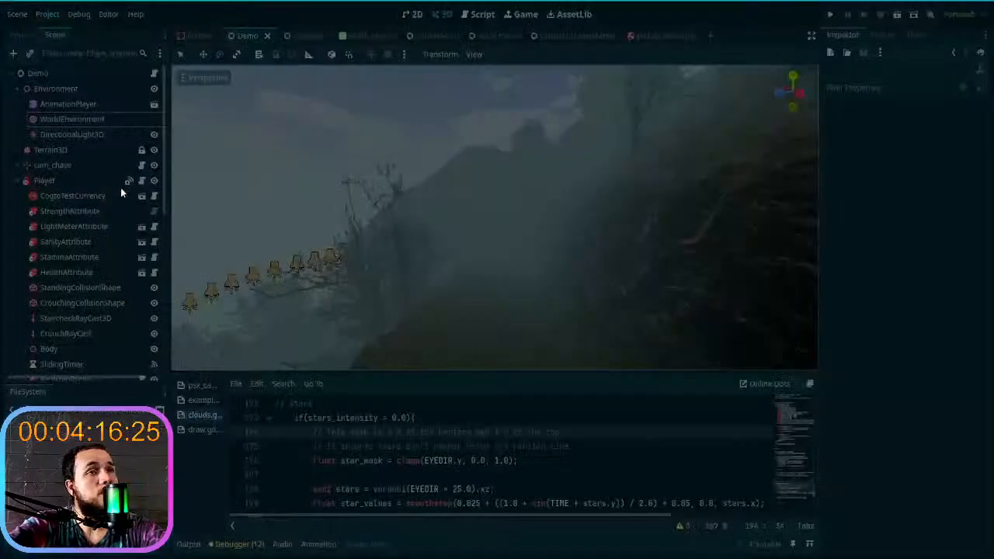
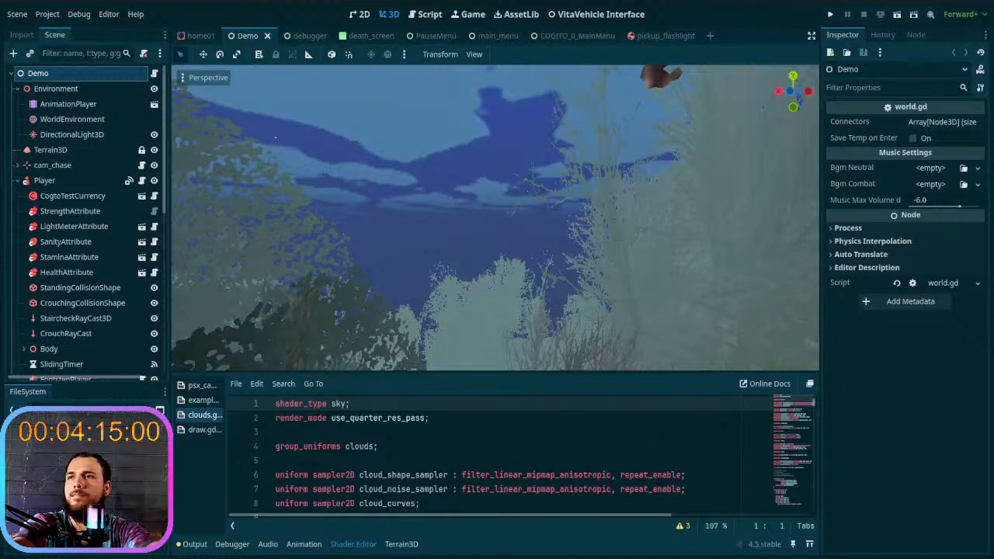
# - Select the WorldEnvironment node and expand its sky shader material's Sky colour parameters
pyautogui.moveTo(563, 272); pyautogui.dragTo(567, 272, button='right')
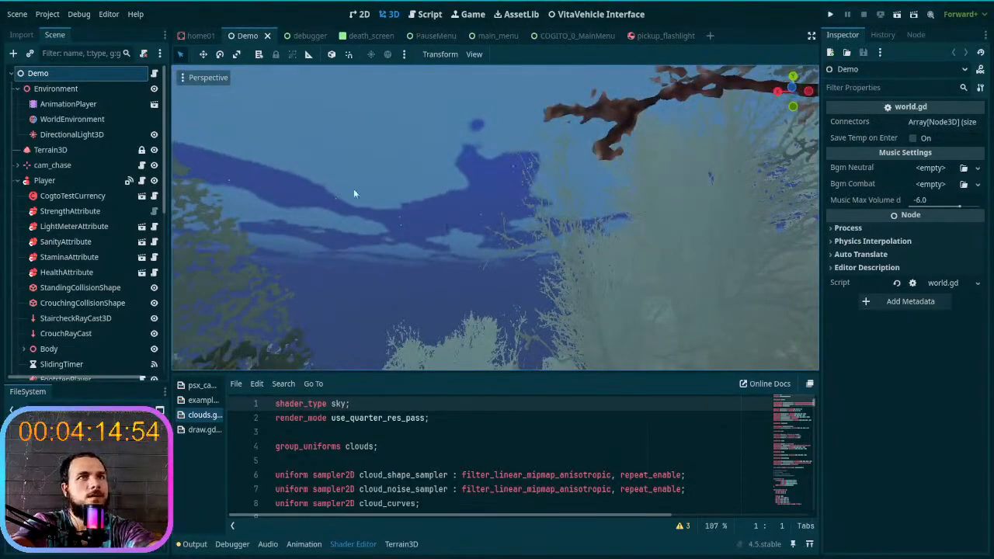
pyautogui.click(68, 104)
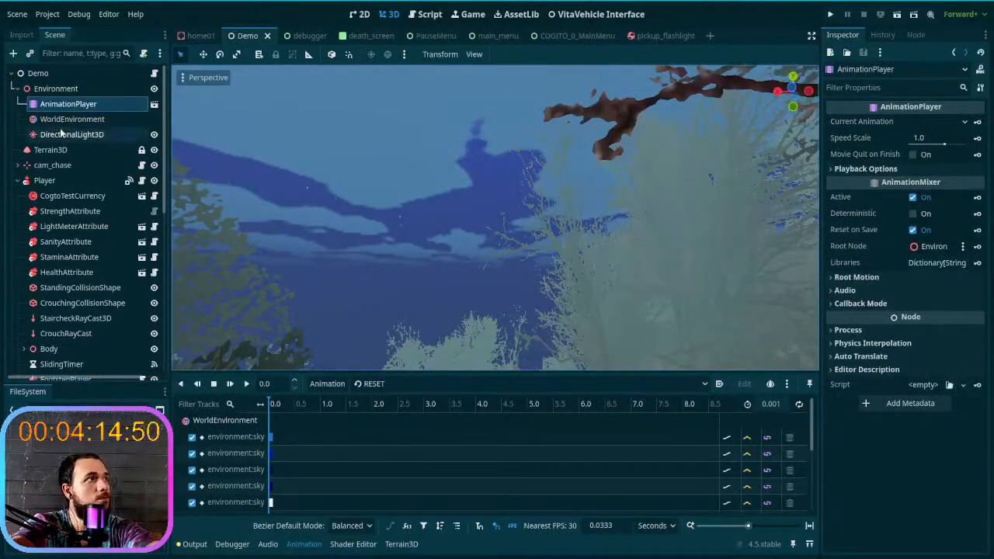
pyautogui.click(62, 133)
pyautogui.click(69, 120)
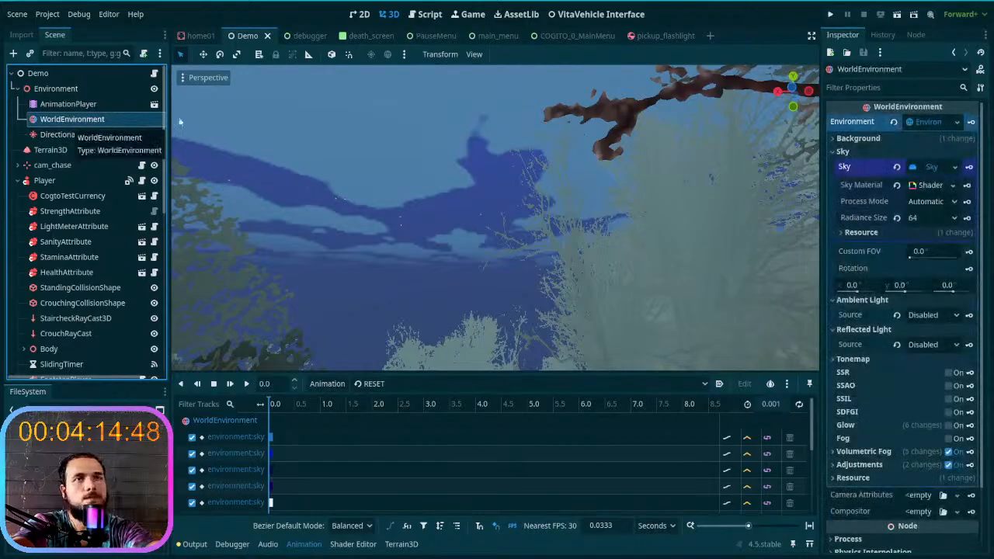
pyautogui.click(931, 187)
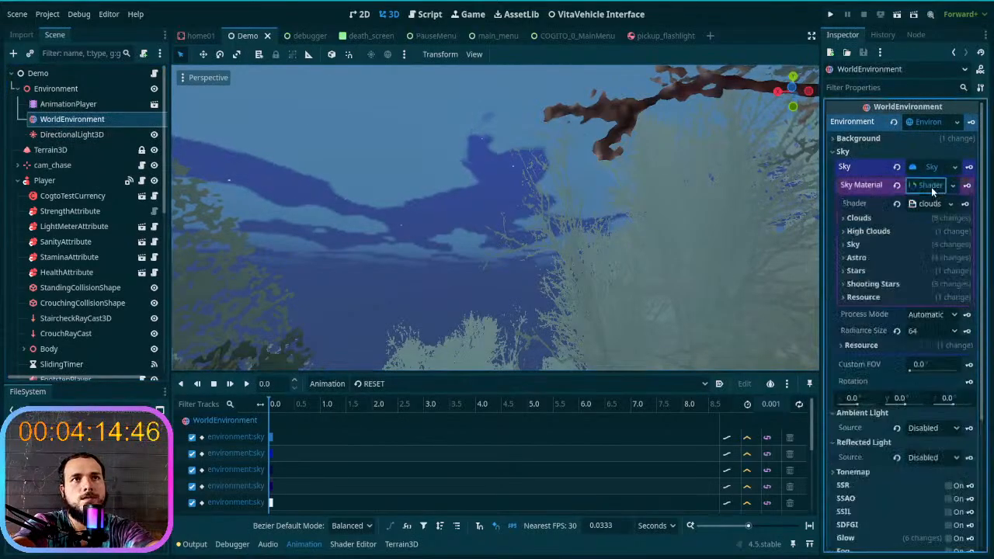
pyautogui.click(852, 245)
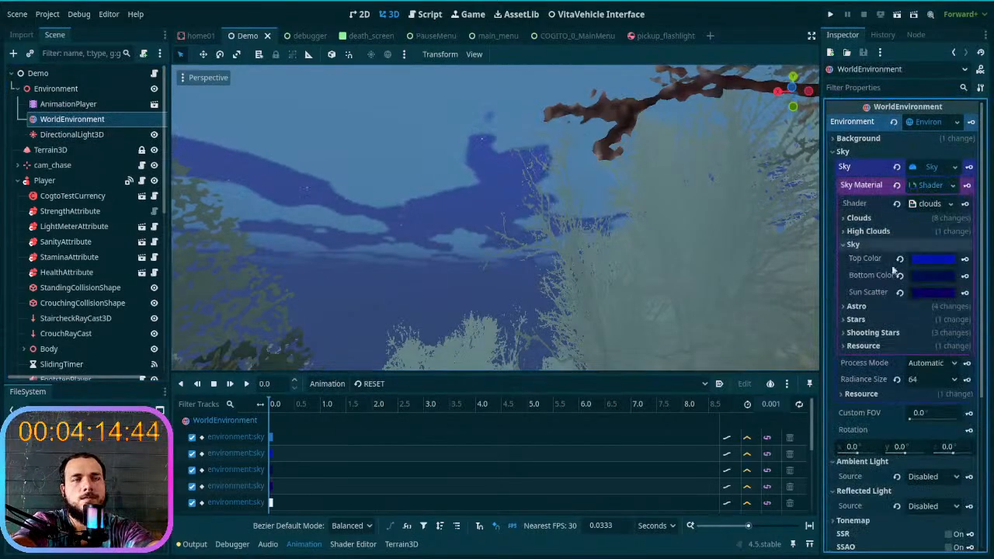
pyautogui.click(932, 259)
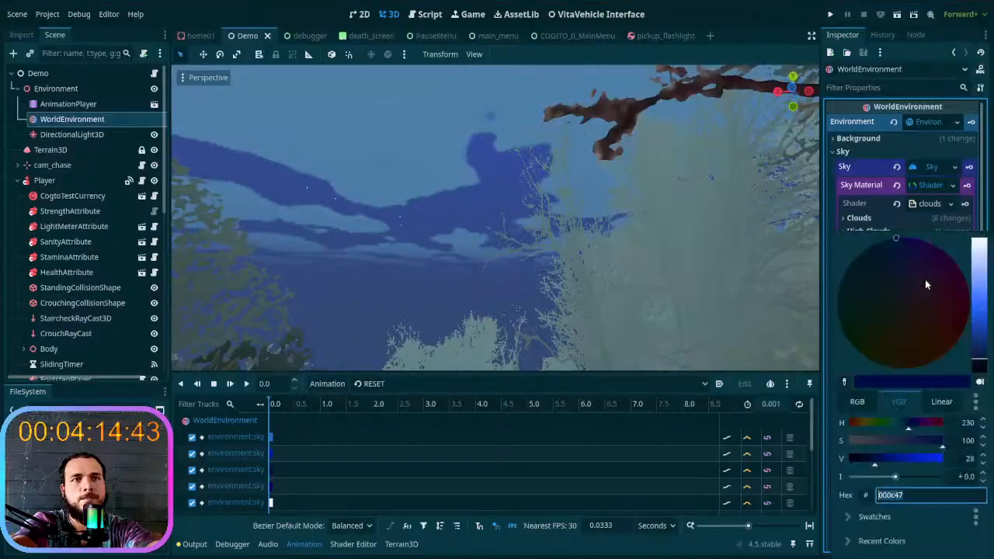
pyautogui.click(880, 232)
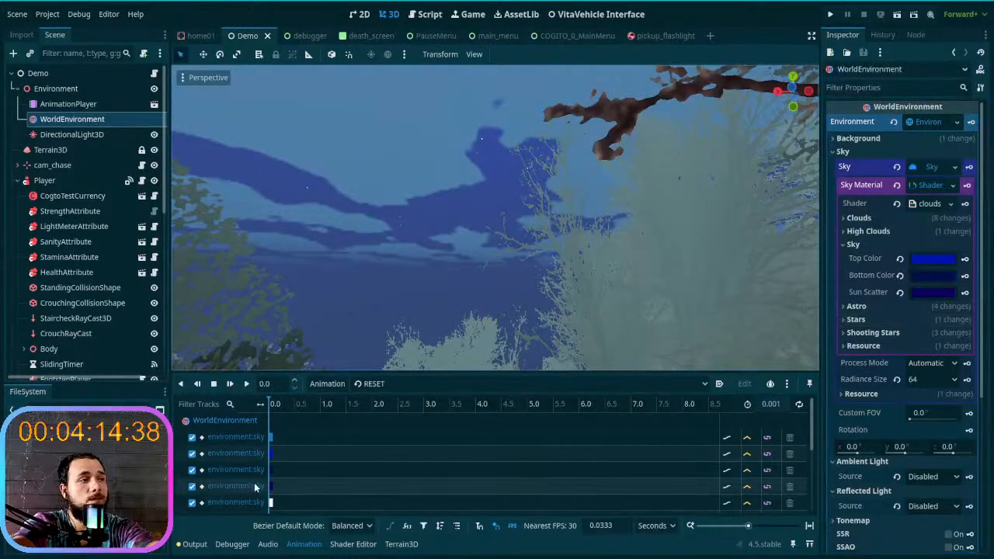
# - Try light blue a1c0ff as the sky's Bottom Color and scrub the start of the RESET animation
pyautogui.click(935, 278)
pyautogui.moveTo(983, 316); pyautogui.dragTo(979, 272)
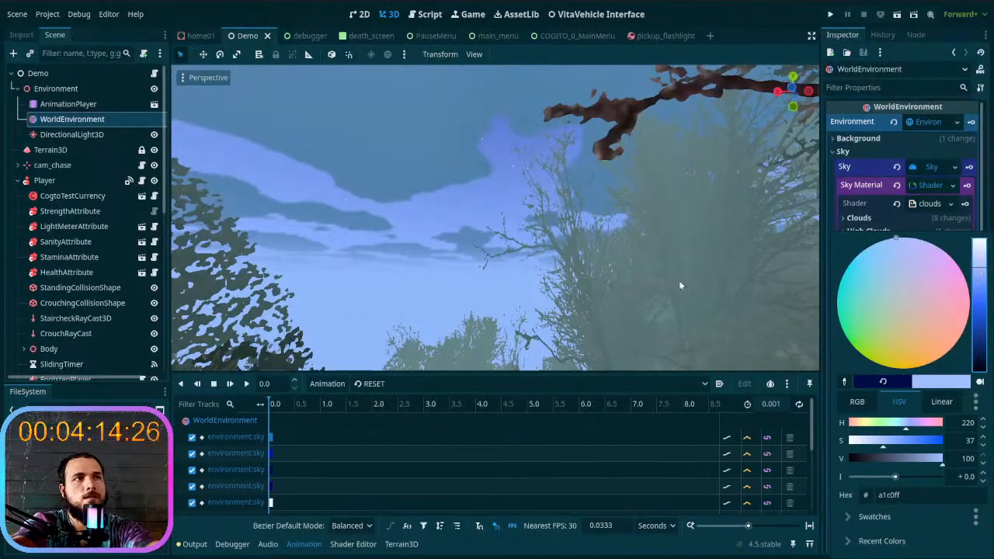
pyautogui.click(843, 215)
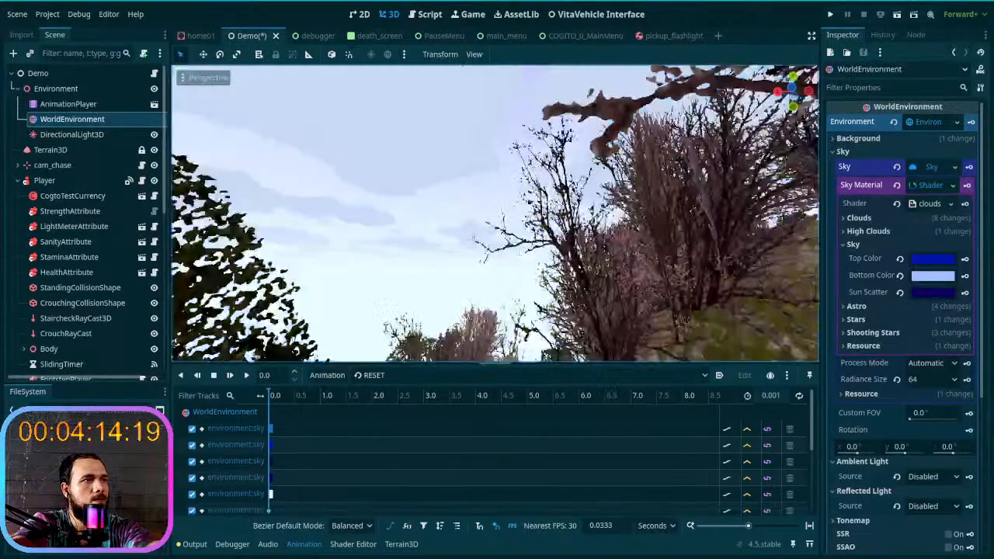
pyautogui.moveTo(365, 373); pyautogui.dragTo(416, 286)
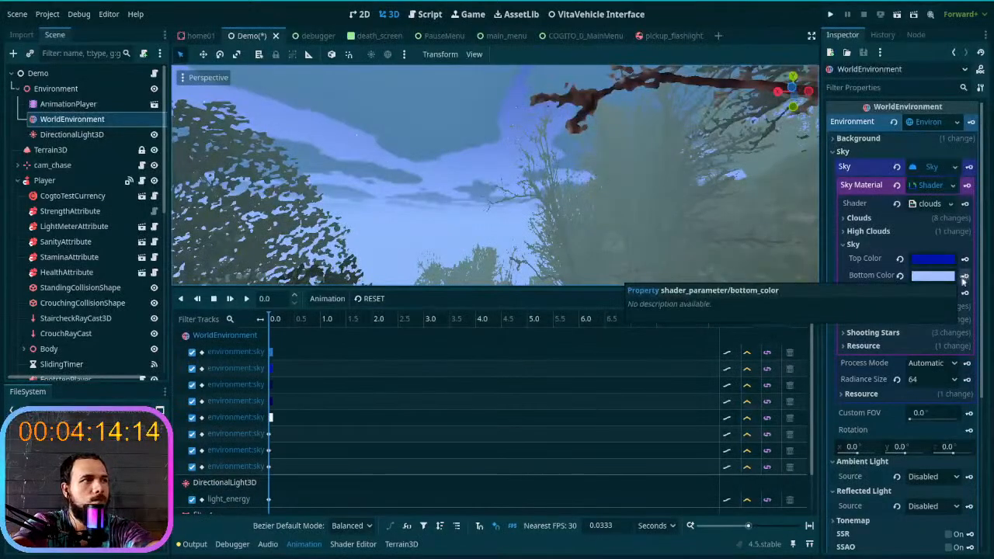
pyautogui.click(271, 319)
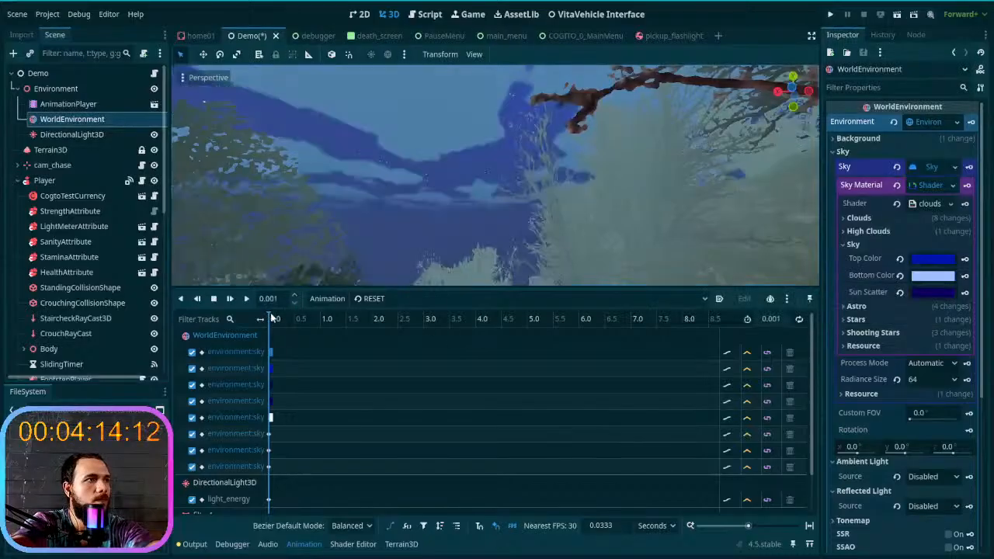
pyautogui.moveTo(271, 319); pyautogui.dragTo(267, 320)
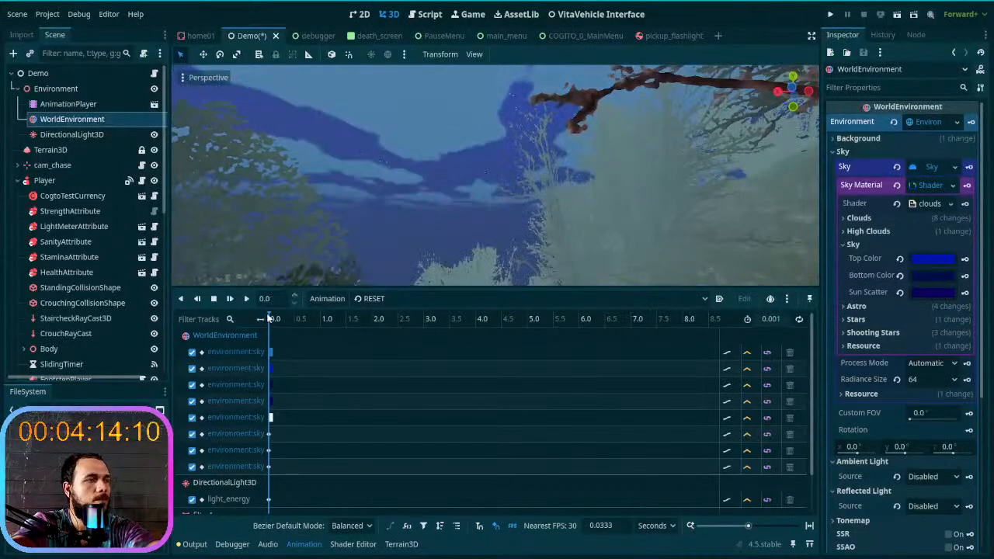
# - Switch to the cycle animation, set the sky's Bottom Color to grey-green 8fb7ad and key it at 0.0 seconds
pyautogui.click(376, 299)
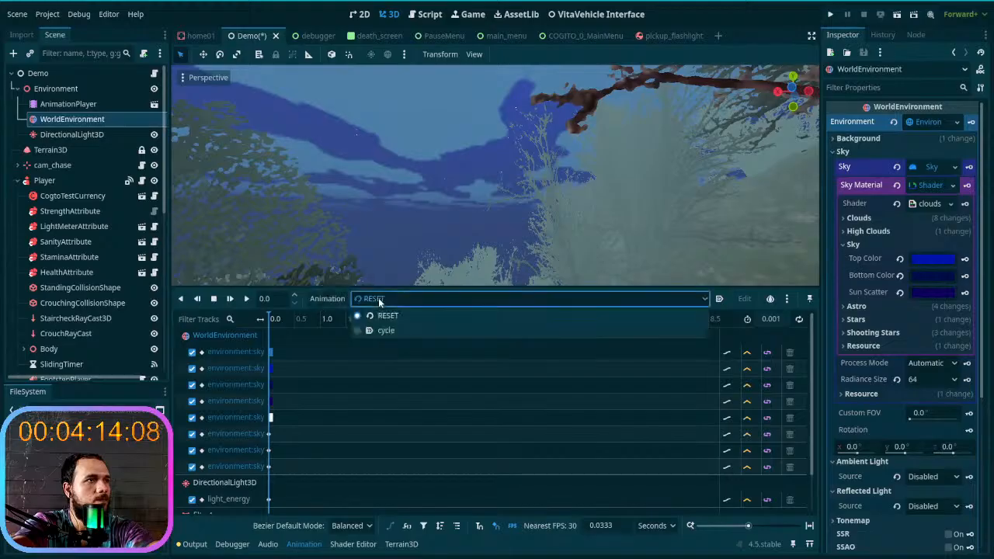
pyautogui.click(381, 330)
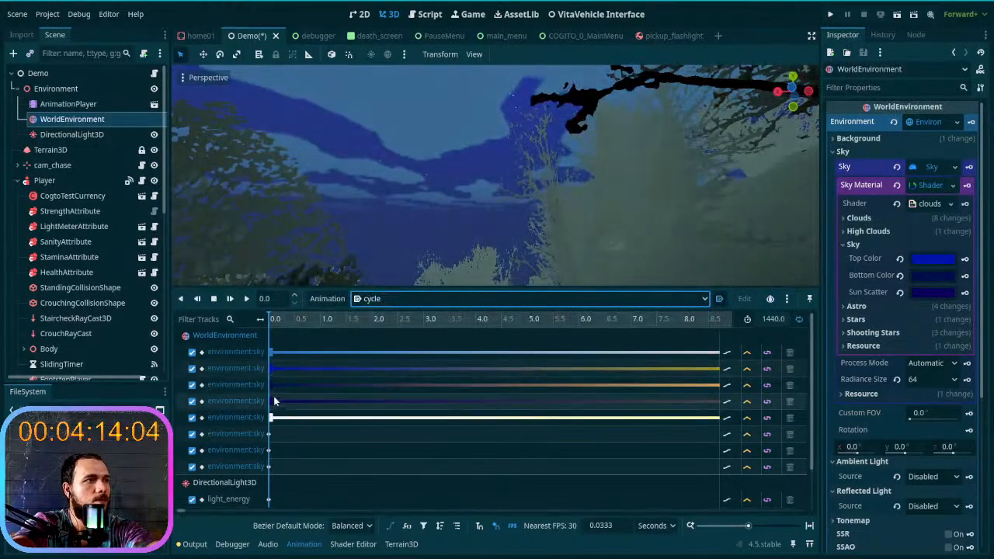
pyautogui.moveTo(270, 317); pyautogui.dragTo(259, 349)
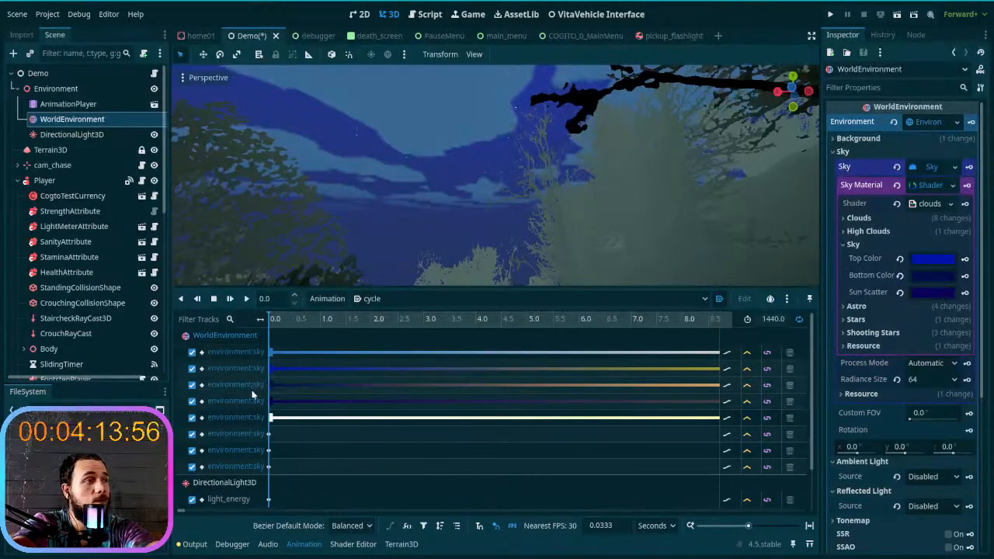
pyautogui.click(924, 279)
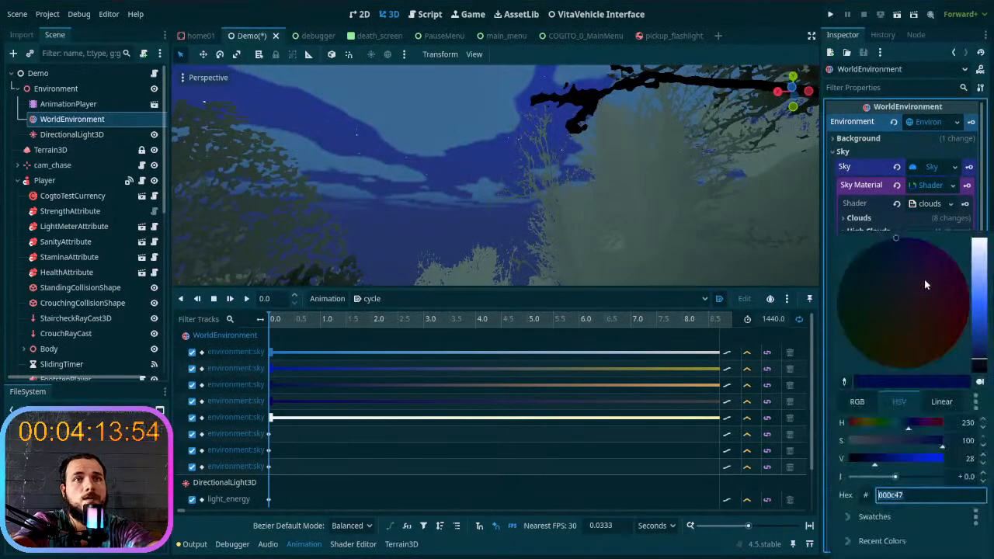
pyautogui.moveTo(979, 275)
pyautogui.mouseDown()
pyautogui.moveTo(981, 246)
pyautogui.moveTo(982, 276)
pyautogui.moveTo(982, 259)
pyautogui.mouseUp()
pyautogui.moveTo(882, 308)
pyautogui.mouseDown()
pyautogui.moveTo(895, 317)
pyautogui.moveTo(893, 333)
pyautogui.moveTo(900, 300)
pyautogui.moveTo(884, 304)
pyautogui.mouseUp()
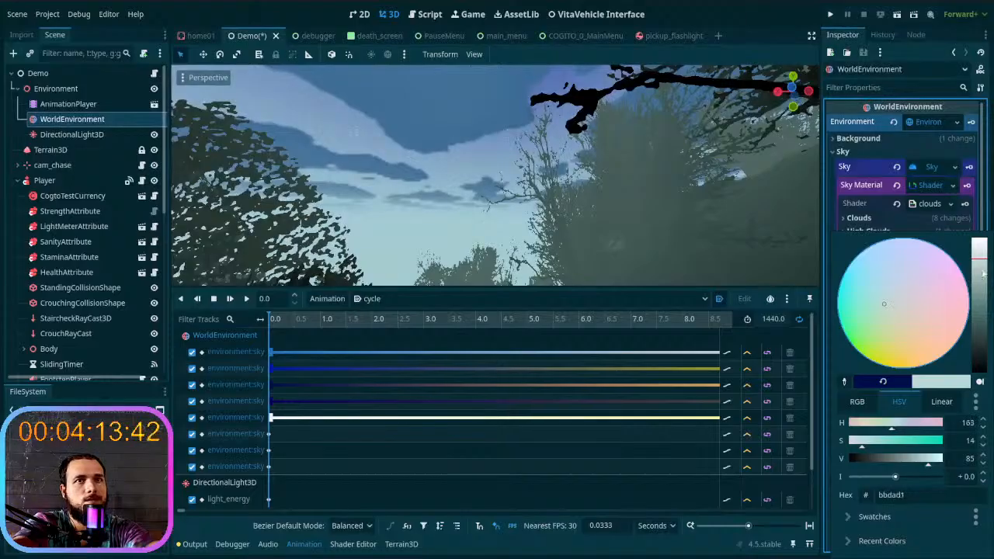
pyautogui.moveTo(985, 265); pyautogui.dragTo(983, 277)
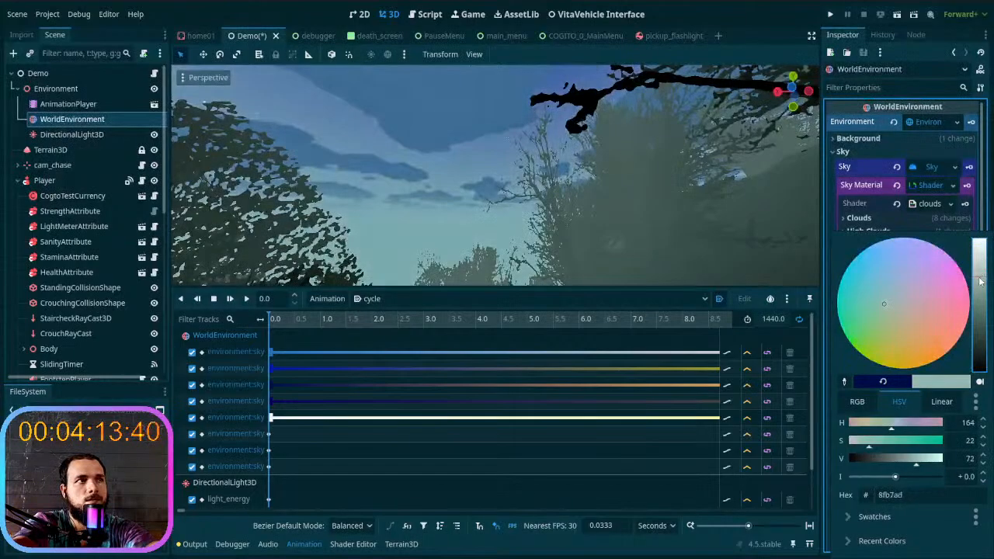
pyautogui.click(831, 229)
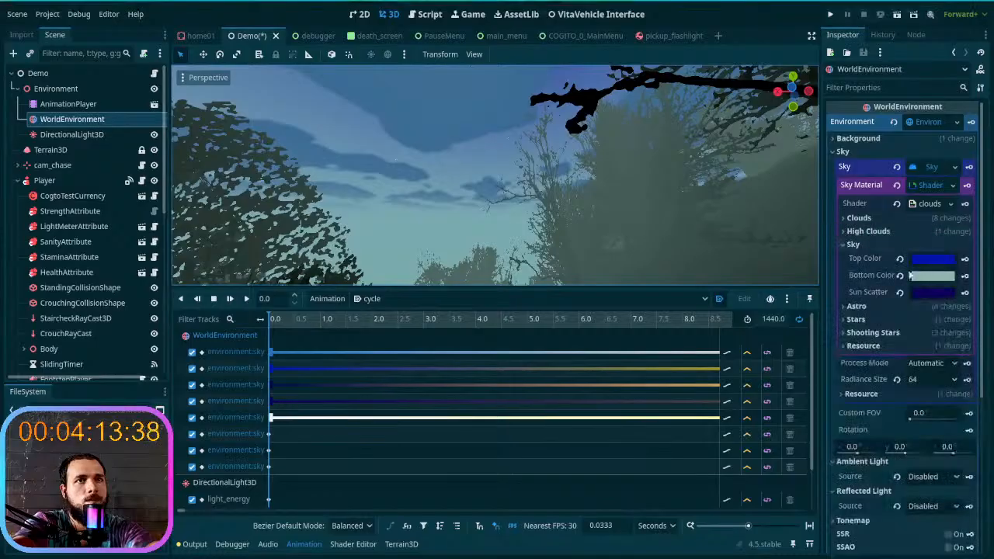
pyautogui.click(964, 280)
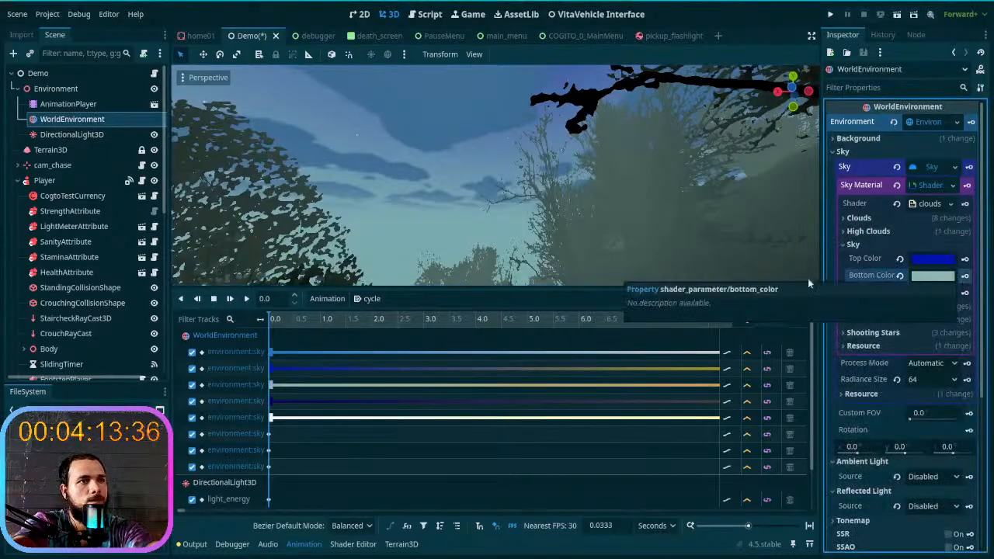
# - Play the cycle animation forwards and backwards to check how the sky colours change, and stop the playback
pyautogui.moveTo(269, 325)
pyautogui.mouseDown()
pyautogui.moveTo(696, 327)
pyautogui.moveTo(263, 341)
pyautogui.mouseUp()
pyautogui.click(247, 299)
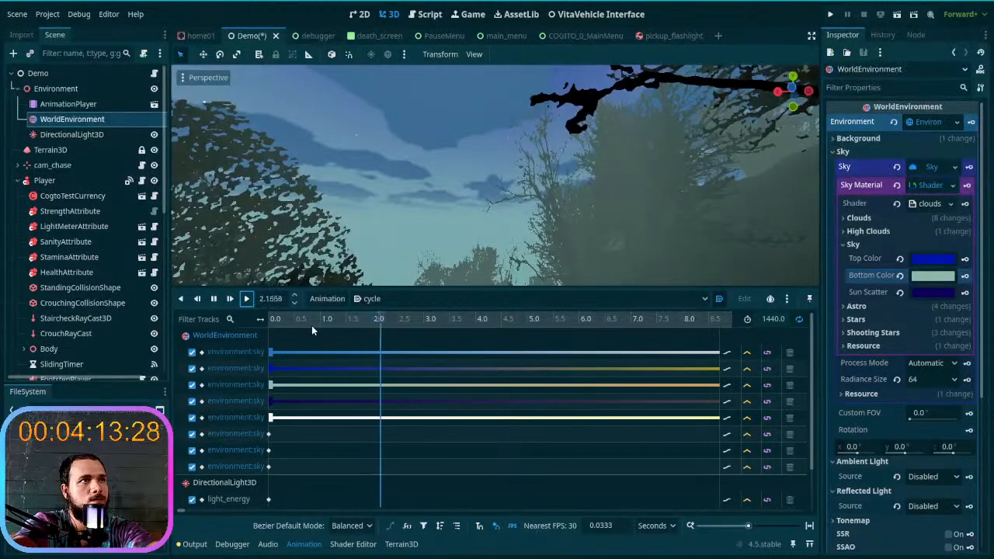
pyautogui.click(213, 298)
pyautogui.click(183, 300)
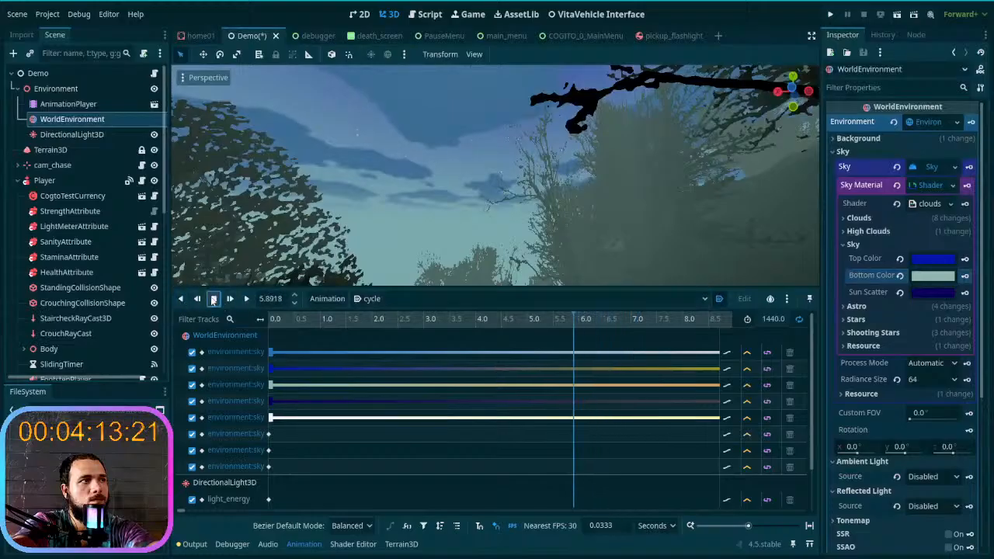
pyautogui.click(198, 300)
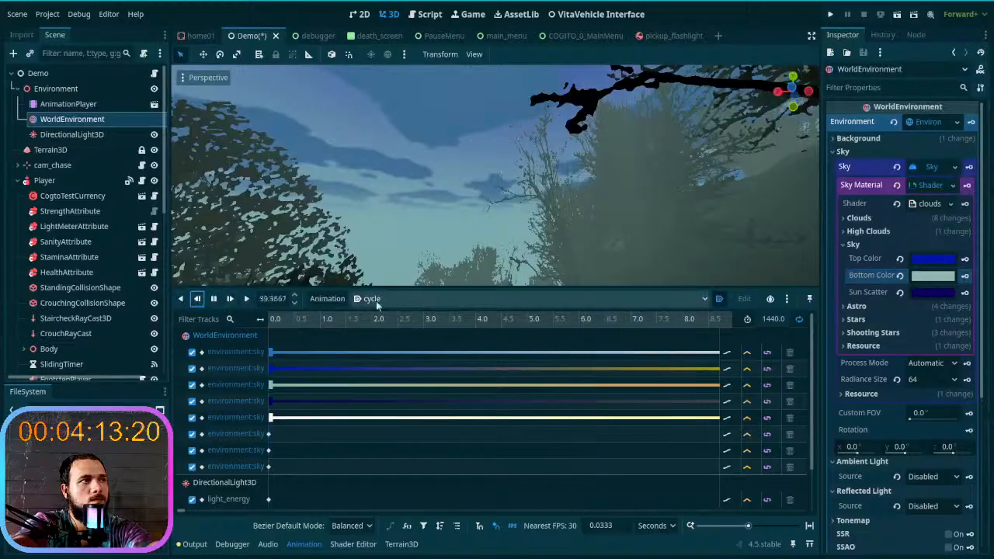
pyautogui.click(214, 299)
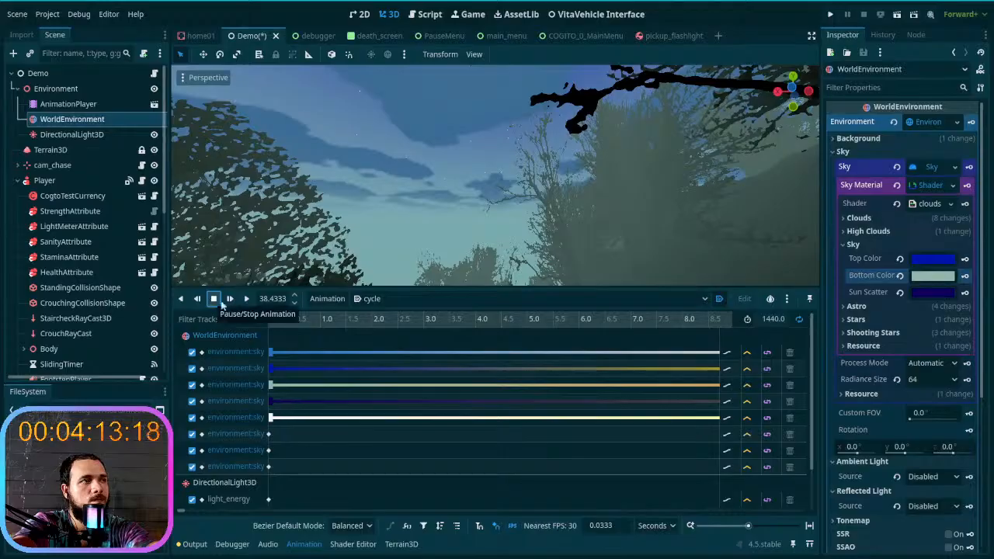
# - Compare the sky in the RESET and cycle animations, ending on cycle
pyautogui.click(701, 299)
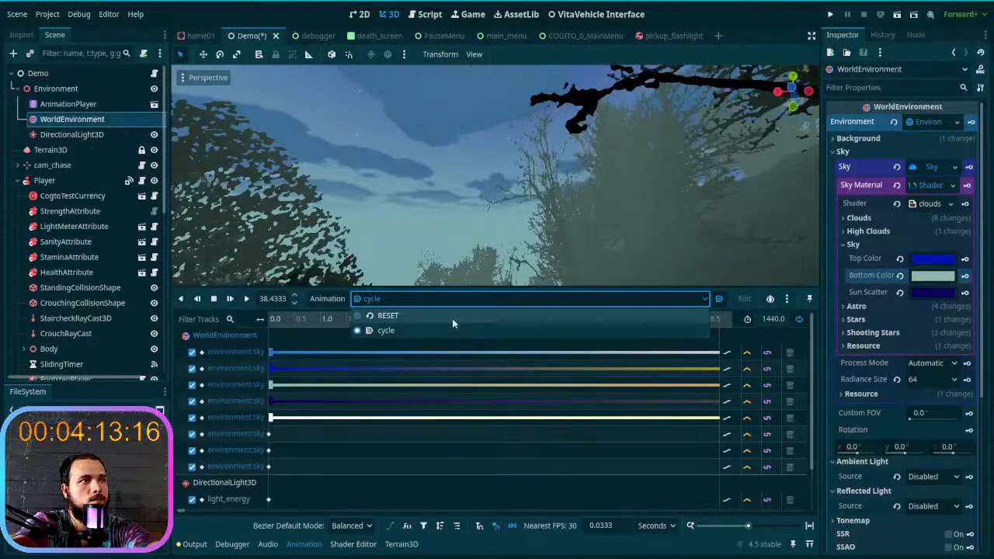
pyautogui.click(452, 317)
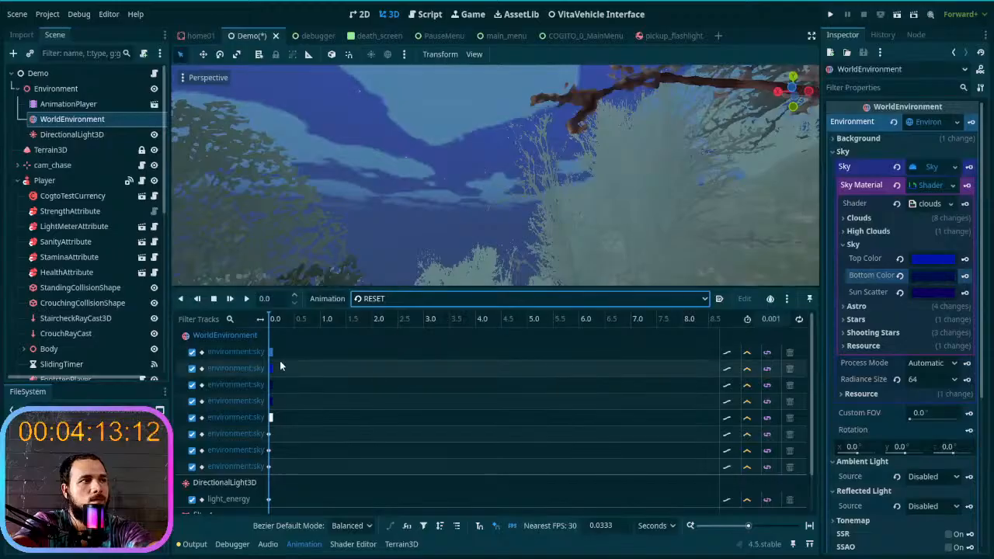
pyautogui.click(413, 299)
pyautogui.click(421, 327)
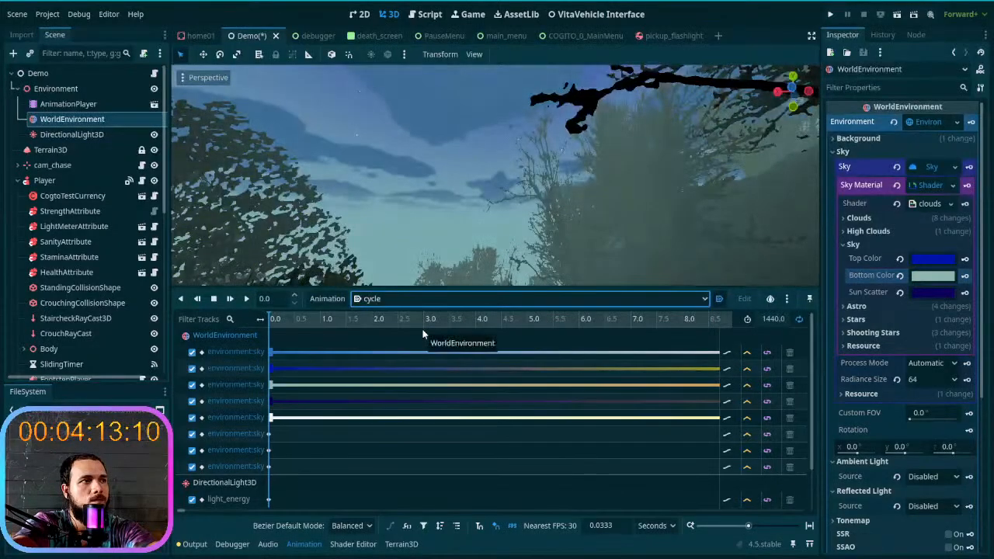
pyautogui.click(442, 303)
pyautogui.click(451, 313)
pyautogui.click(452, 300)
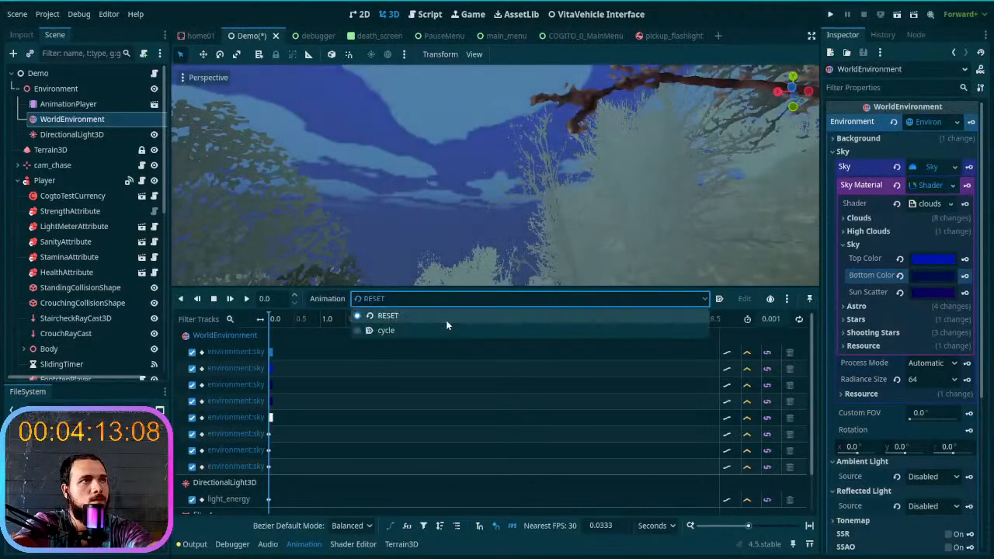
pyautogui.click(450, 330)
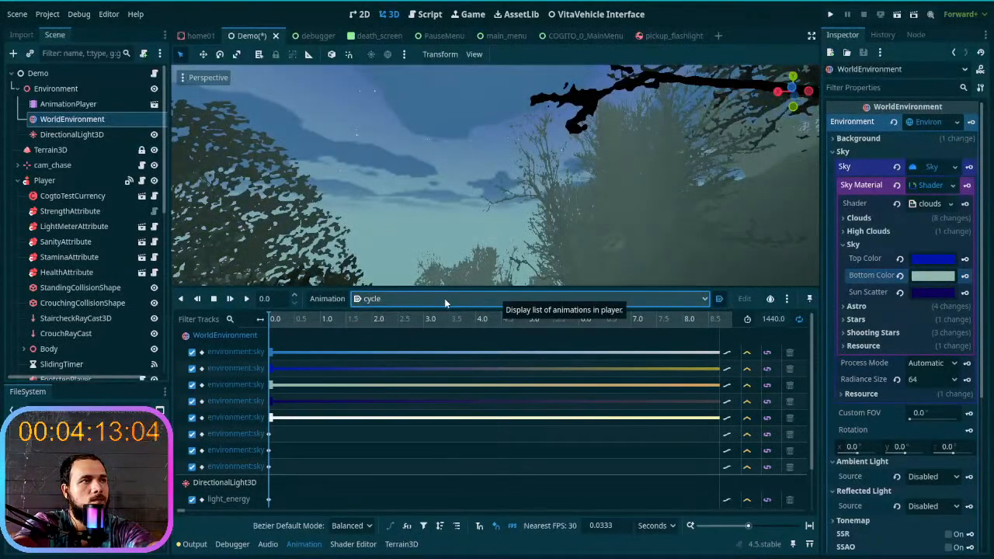
# - Move the cycle animation's playhead to 8.69 seconds and key the sky's Bottom Color there
pyautogui.click(244, 374)
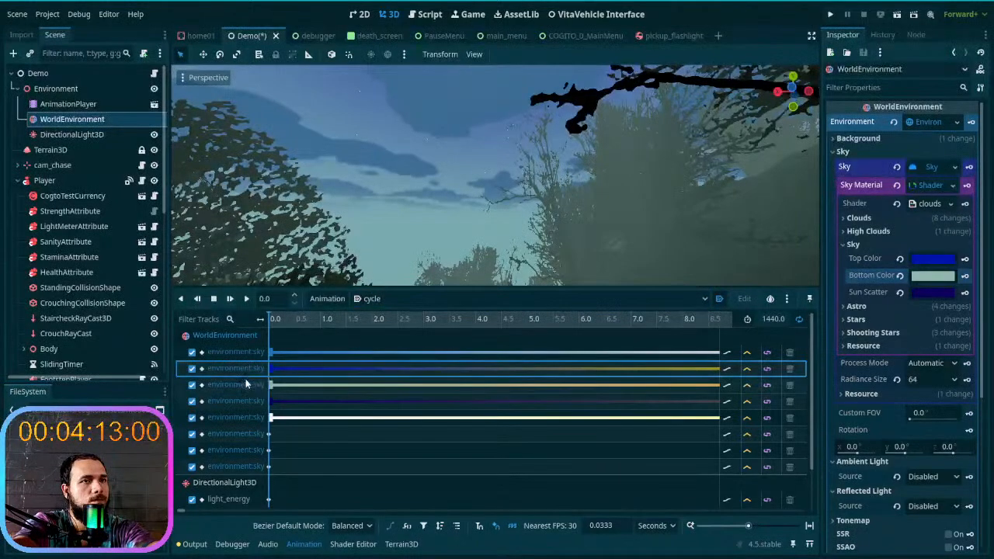
pyautogui.moveTo(481, 206); pyautogui.dragTo(668, 242, button='right')
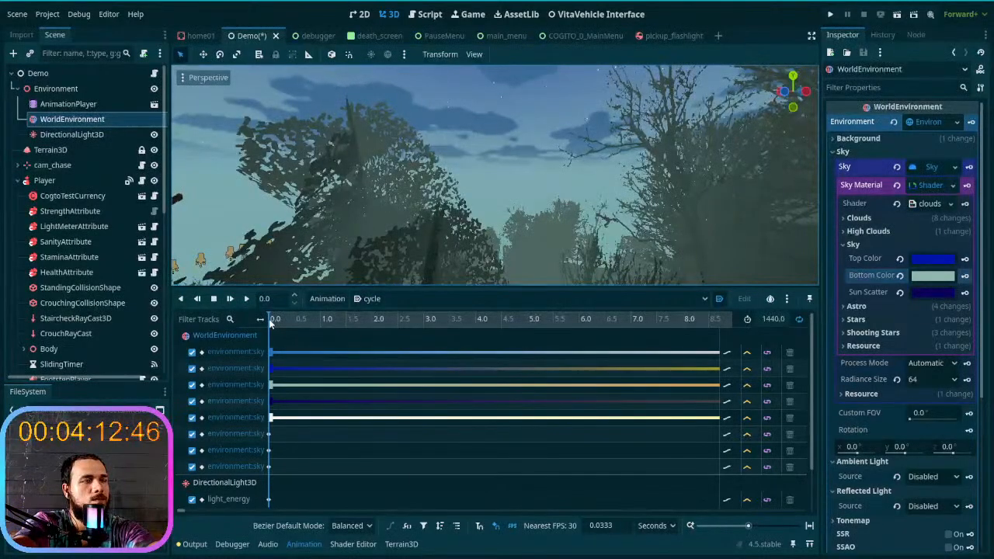
pyautogui.moveTo(272, 325); pyautogui.dragTo(719, 348)
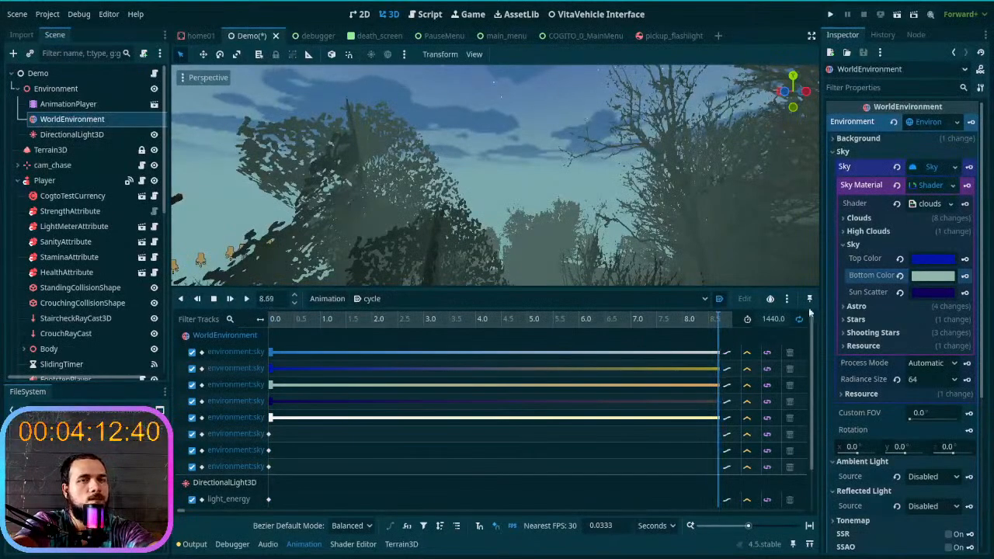
pyautogui.click(964, 276)
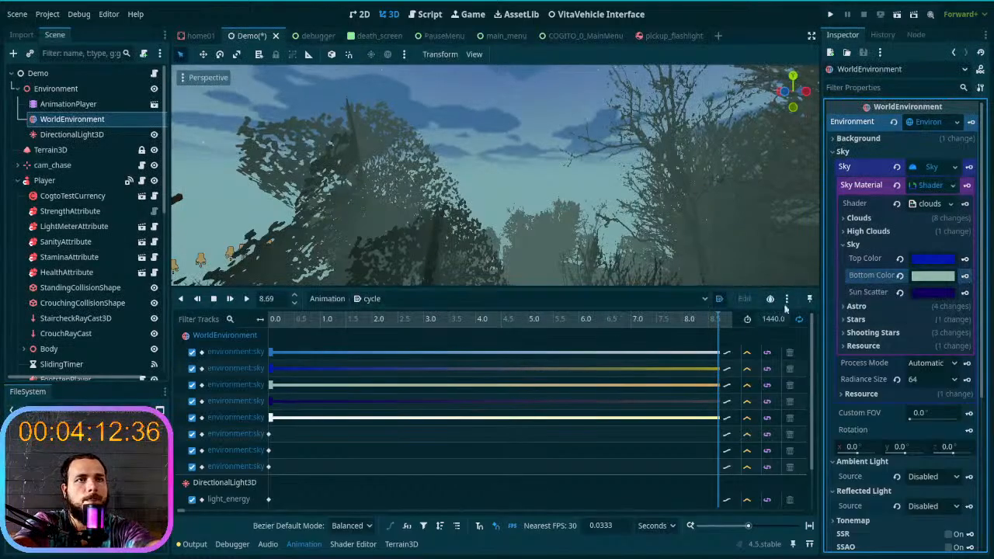
# - Save the Demo scene and run the project
pyautogui.hotkey('ctrl', 's')
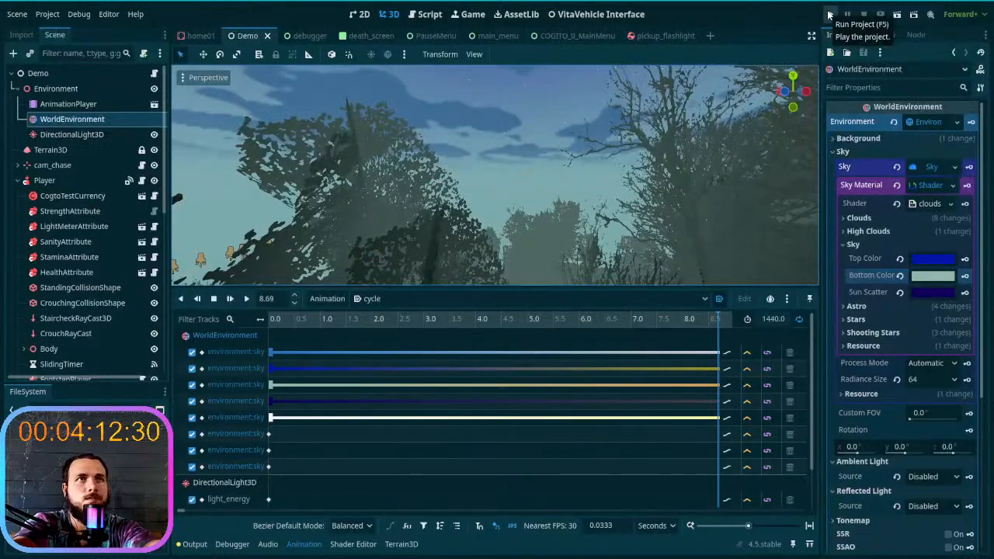
pyautogui.click(830, 14)
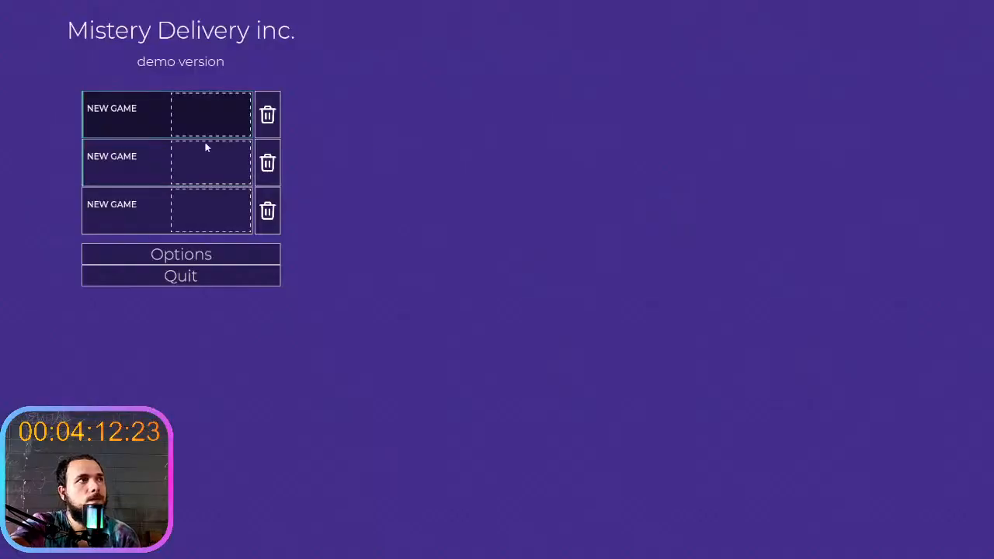
# - Start a new game from the first save slot, check the night sky in the running game, and stop the project
pyautogui.click(206, 147)
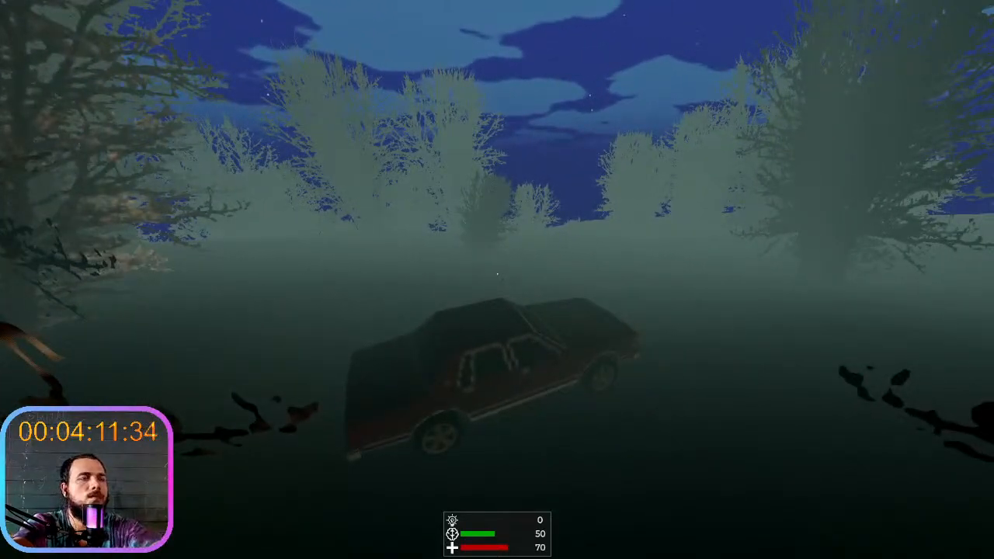
pyautogui.press('F8')
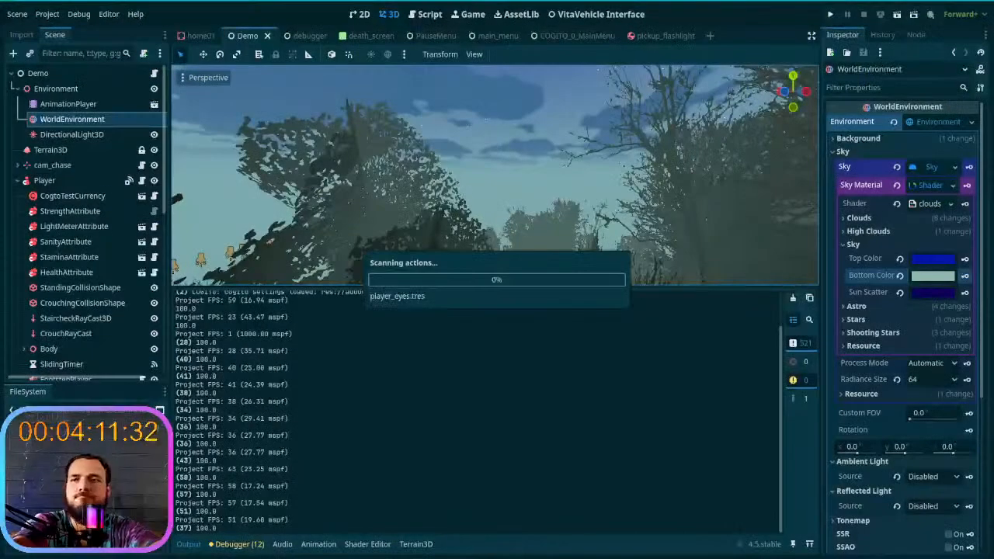
pyautogui.press('super+d')
pyautogui.press('super+d')
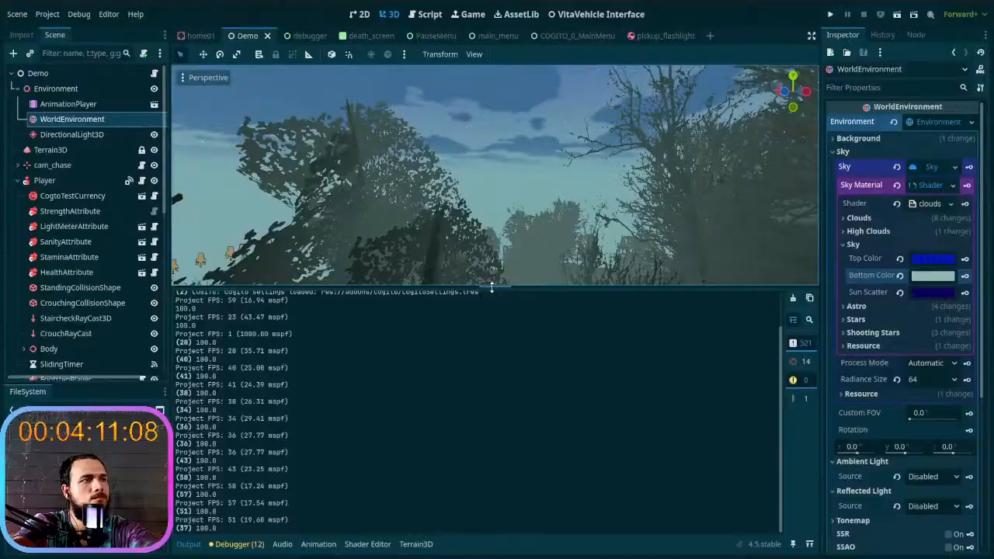
# - Enlarge the 3D viewport and look through the sky tracks of the cycle animation
pyautogui.moveTo(491, 288); pyautogui.dragTo(493, 355)
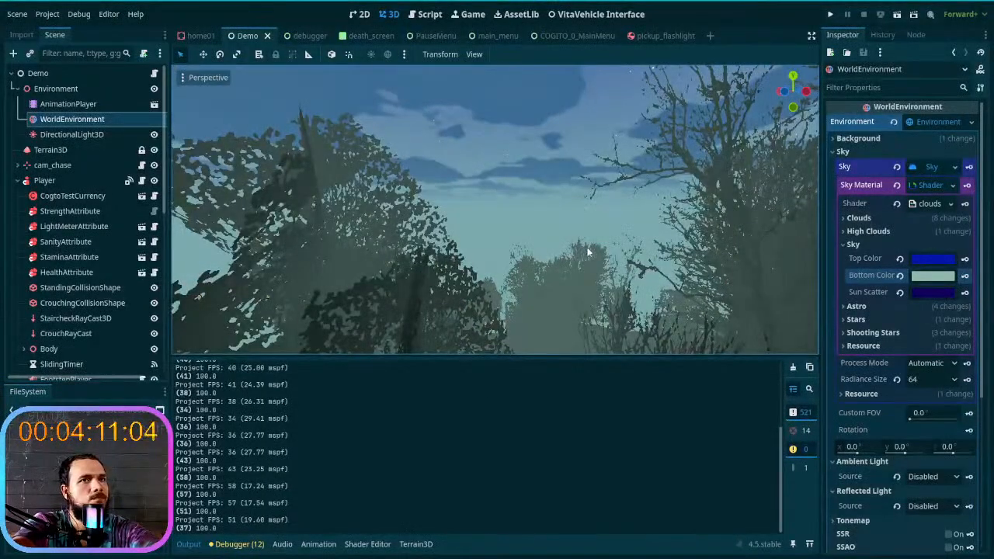
pyautogui.click(897, 232)
pyautogui.click(897, 232)
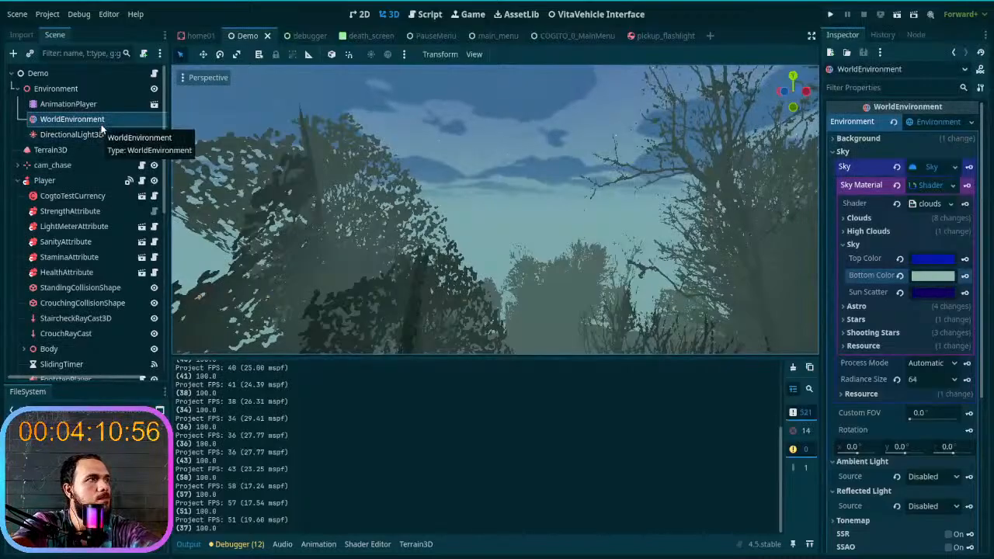
pyautogui.click(320, 544)
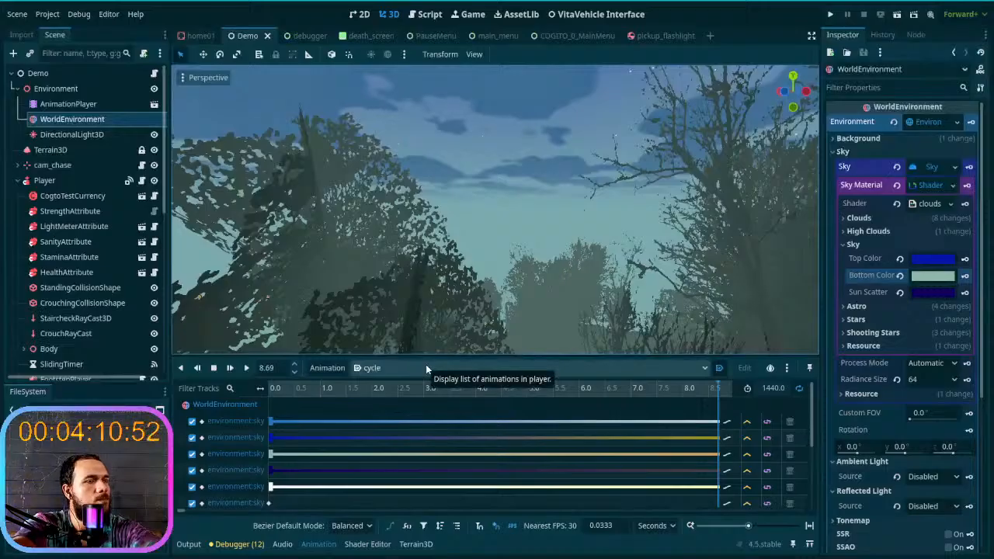
pyautogui.scroll(-1, 464, 417)
pyautogui.scroll(1, 464, 417)
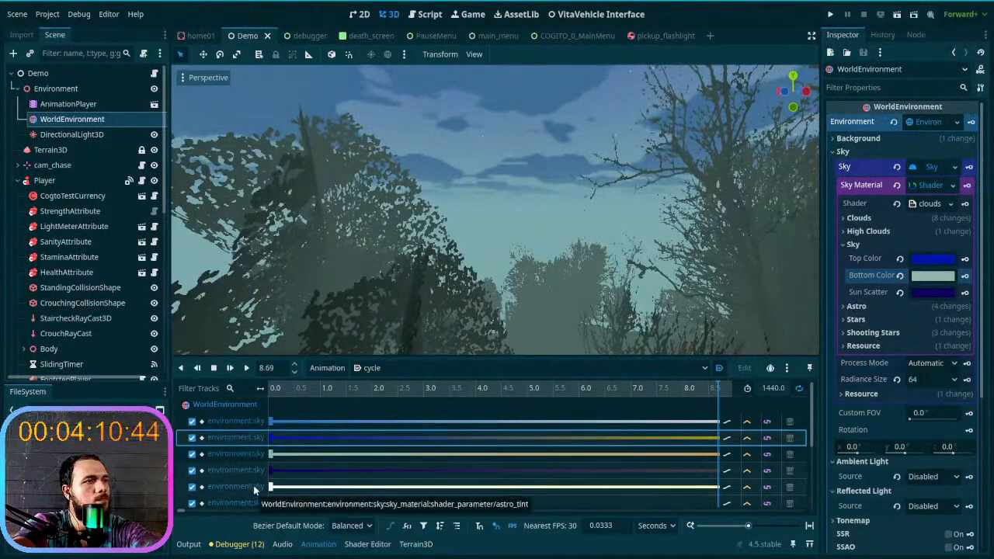
# - In the RESET animation, set the sky's Bottom Color to a3bab8 and key it
pyautogui.click(419, 367)
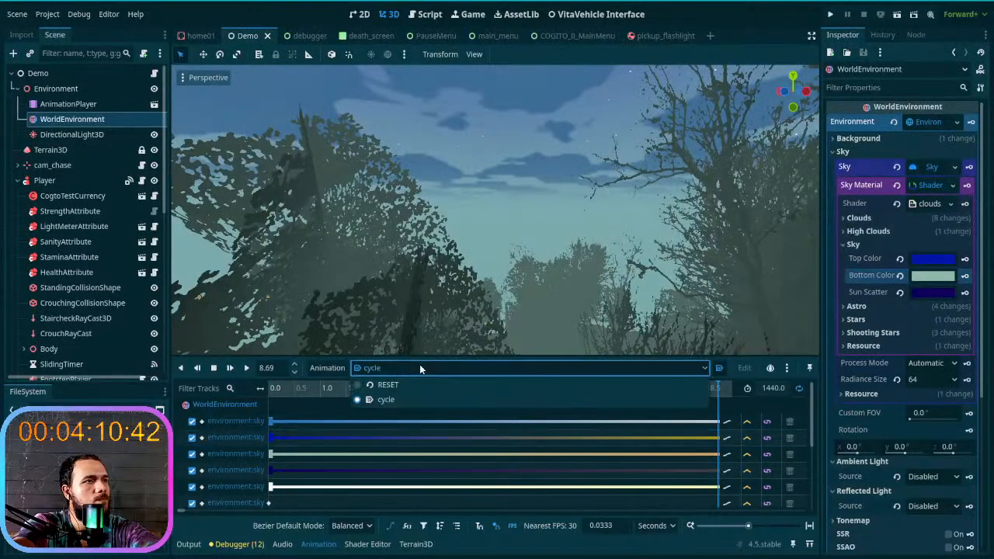
pyautogui.click(423, 384)
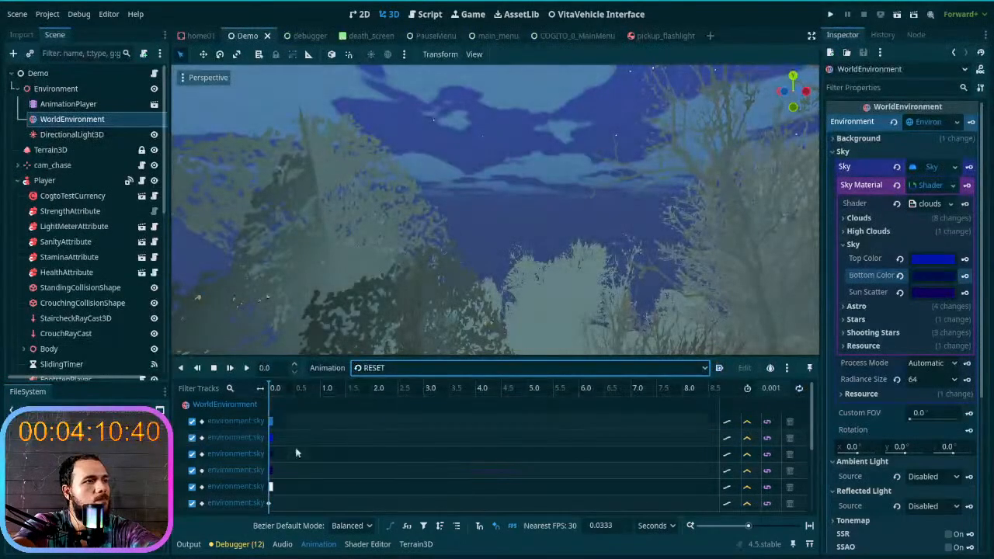
pyautogui.click(899, 276)
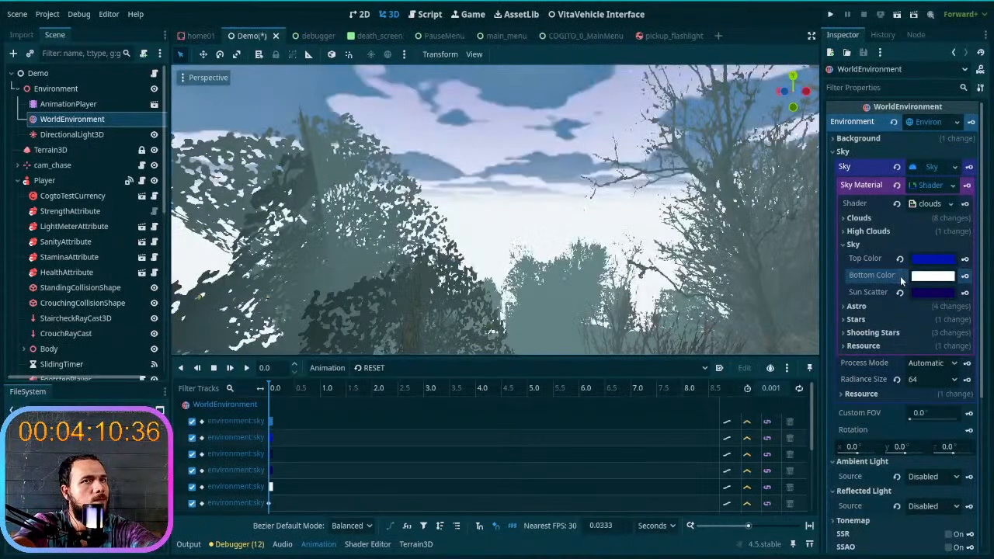
pyautogui.click(928, 278)
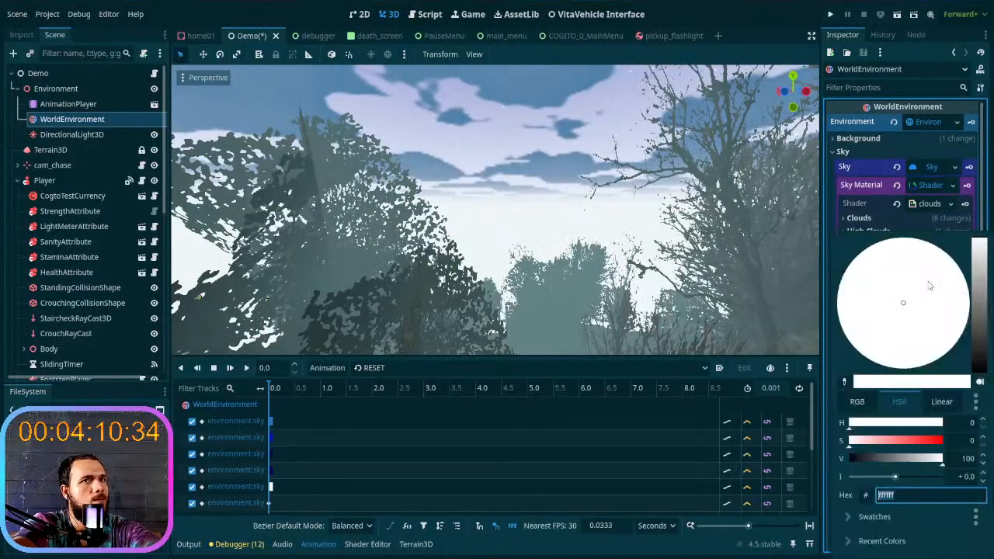
pyautogui.moveTo(981, 285); pyautogui.dragTo(982, 277)
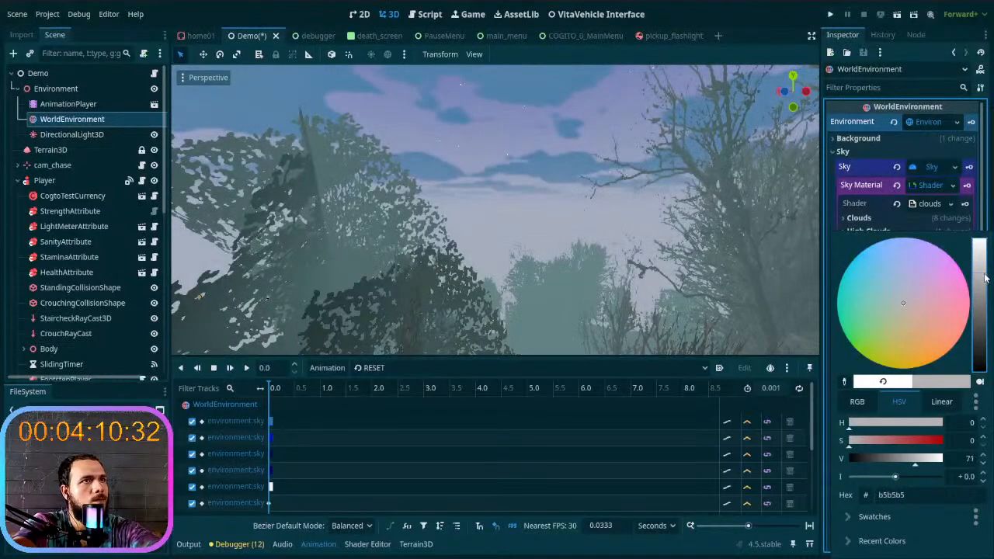
pyautogui.moveTo(898, 318); pyautogui.dragTo(893, 301)
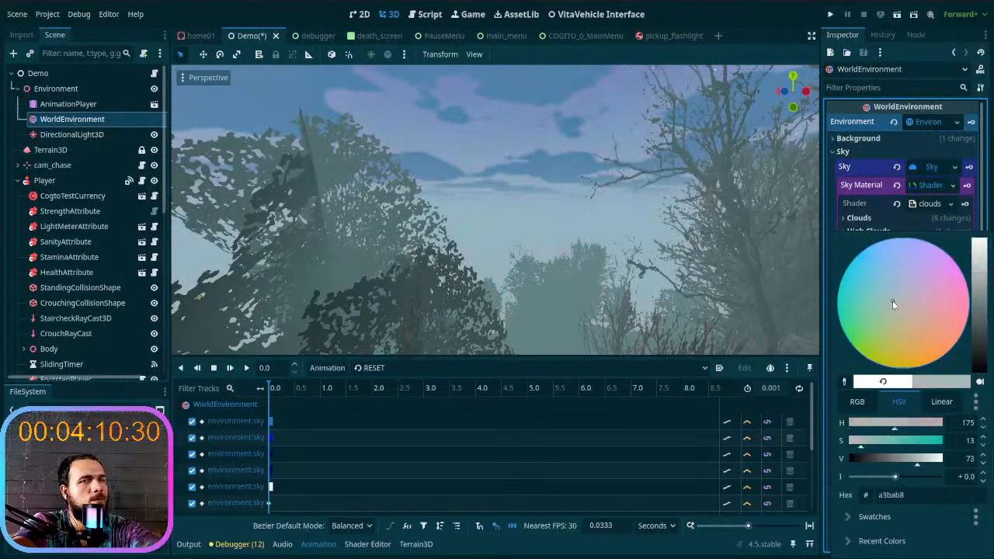
pyautogui.click(830, 221)
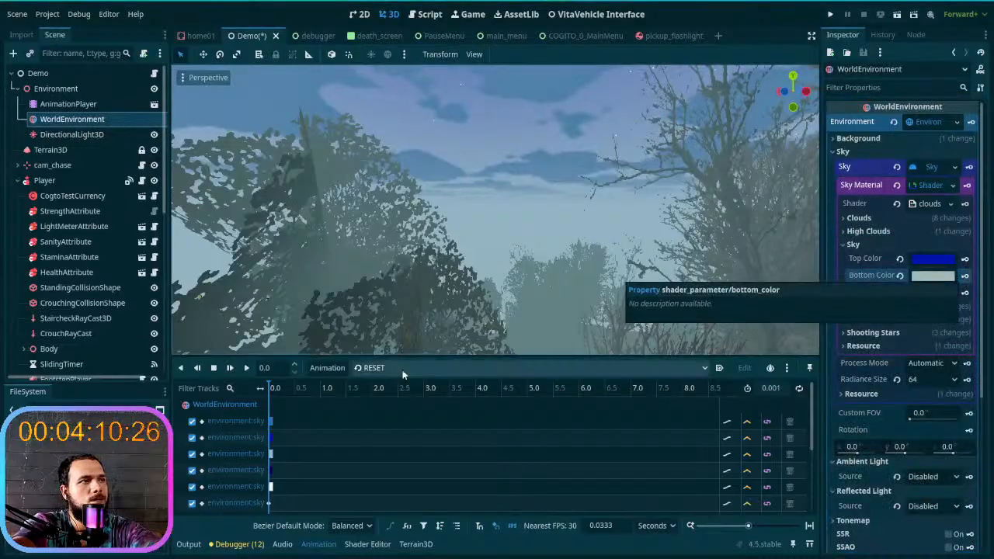
# - Switch between the cycle and RESET animations to compare the sky with the new Bottom Color, ending on cycle
pyautogui.click(423, 374)
pyautogui.click(380, 401)
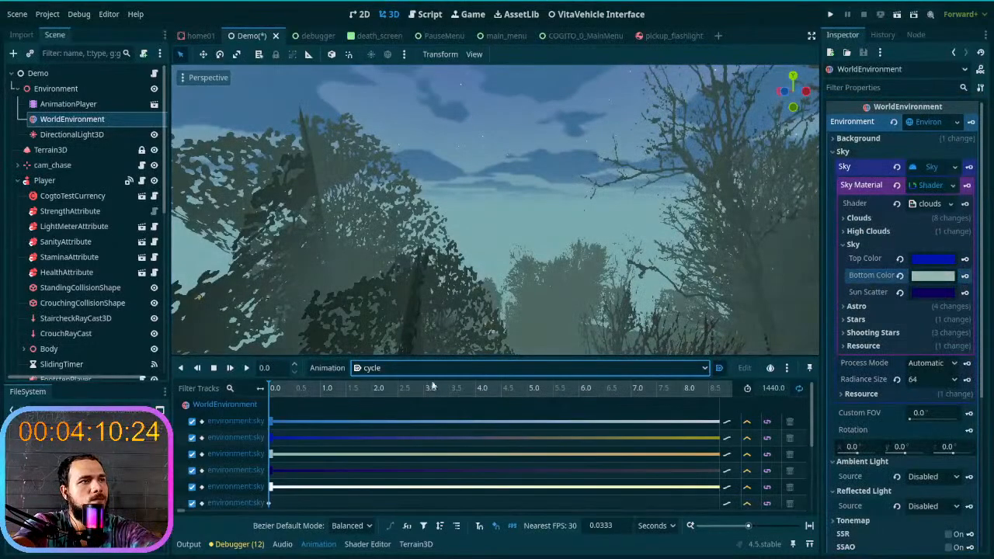
pyautogui.click(431, 370)
pyautogui.click(452, 385)
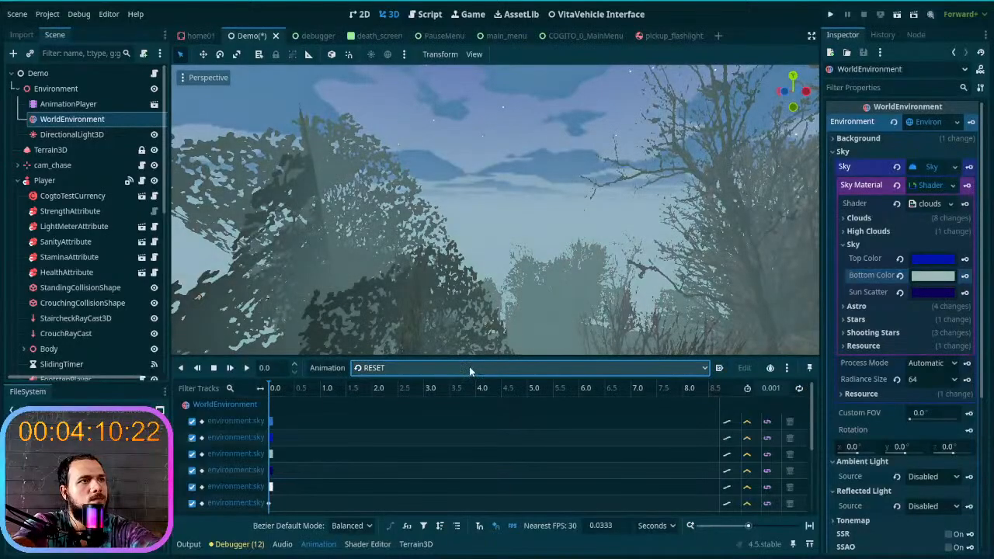
pyautogui.click(470, 367)
pyautogui.click(469, 400)
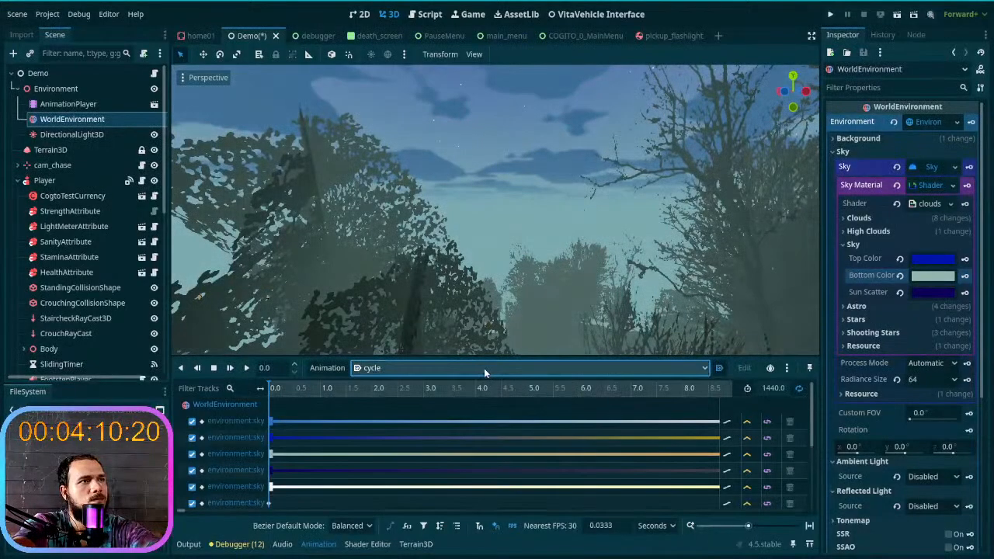
# - Turn the cycle animation's autoplay on load off and back on, and compare its sky with RESET again
pyautogui.click(720, 368)
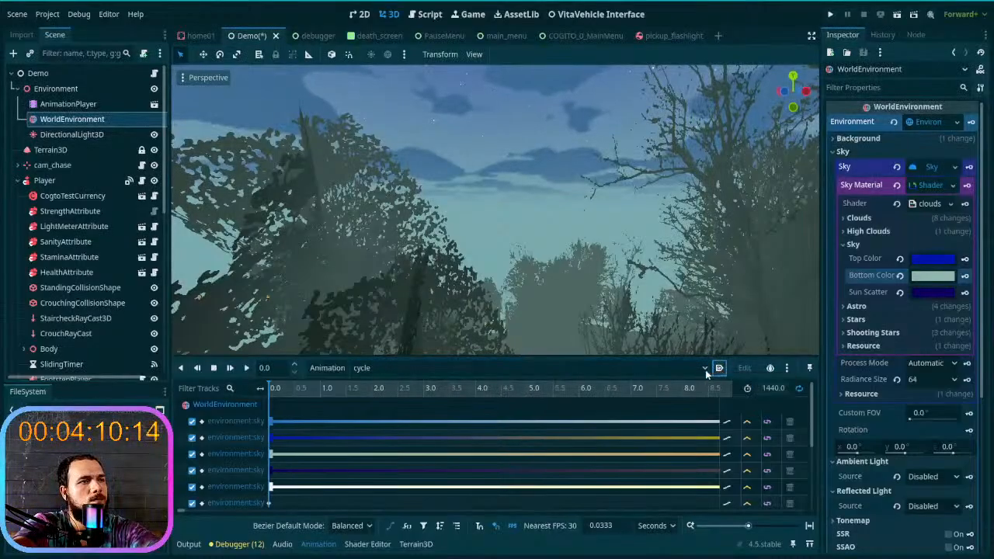
pyautogui.click(720, 369)
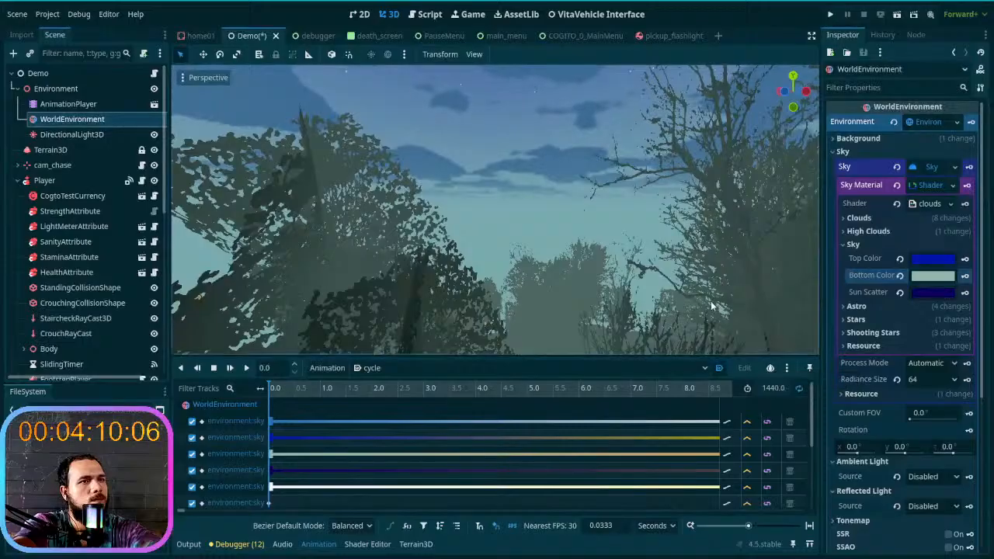
pyautogui.click(661, 369)
pyautogui.click(647, 386)
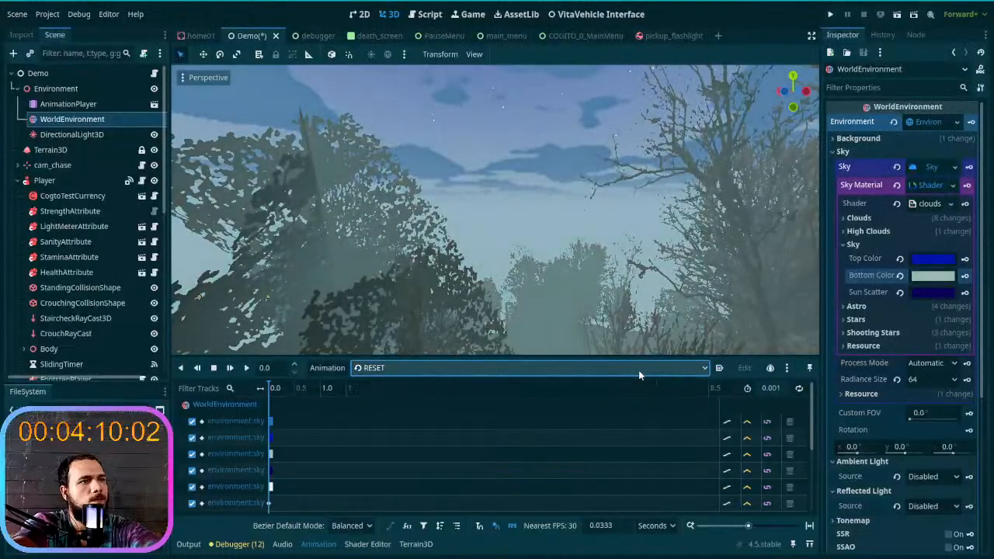
pyautogui.click(639, 369)
pyautogui.click(641, 398)
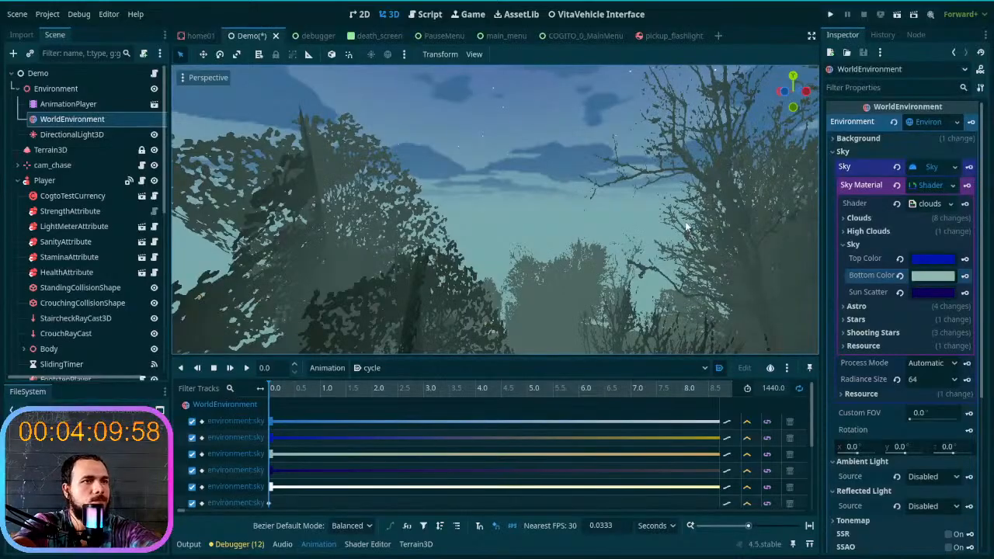
# - Run the project, start a new game from the first slot to check the sky, and stop the project
pyautogui.click(828, 14)
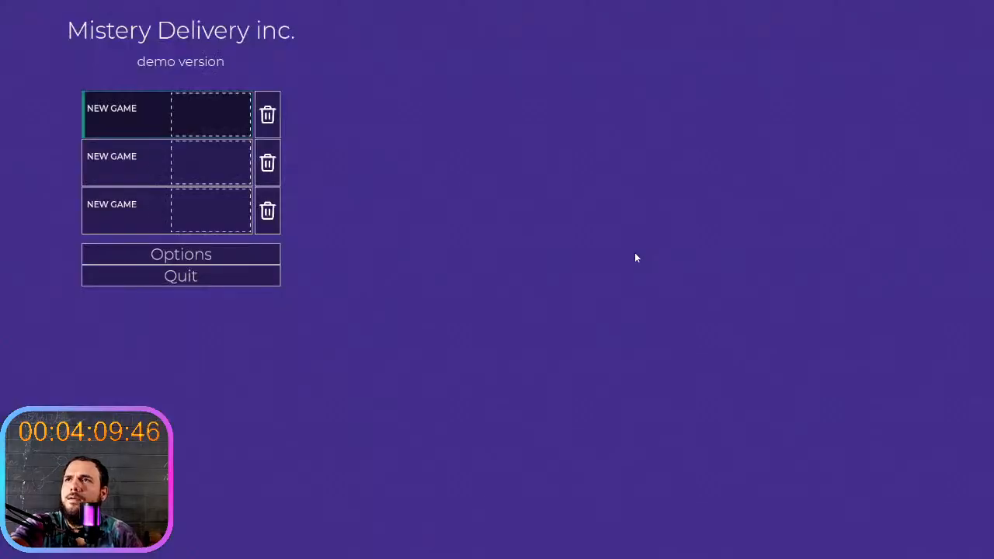
pyautogui.click(154, 125)
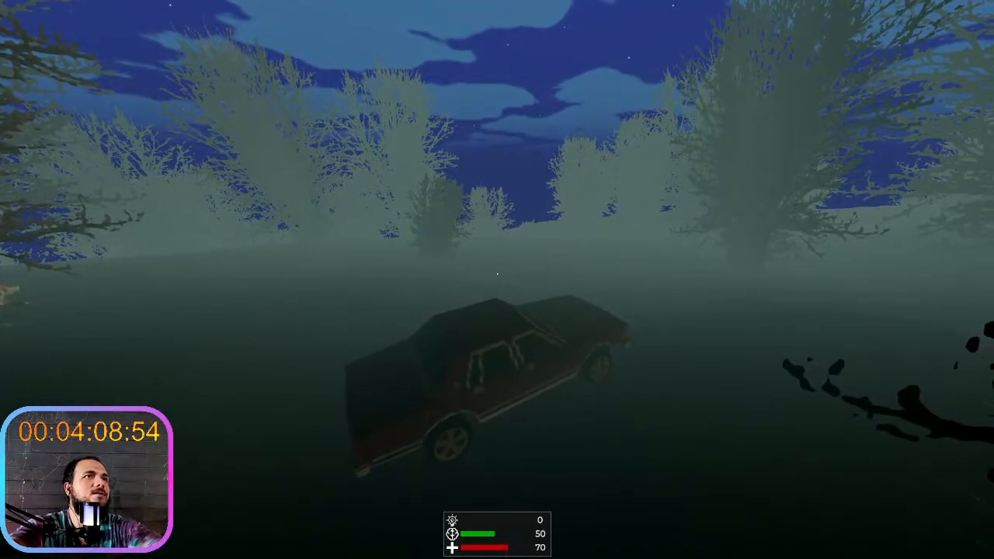
pyautogui.press('F8')
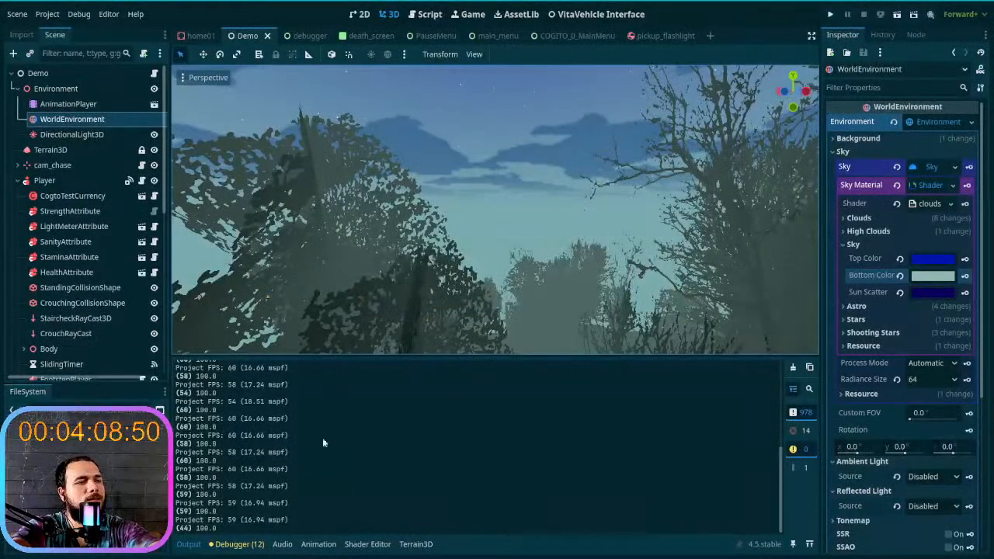
# - Review the RESET animation's tracks and return to the cycle animation
pyautogui.click(319, 544)
pyautogui.click(367, 368)
pyautogui.click(387, 386)
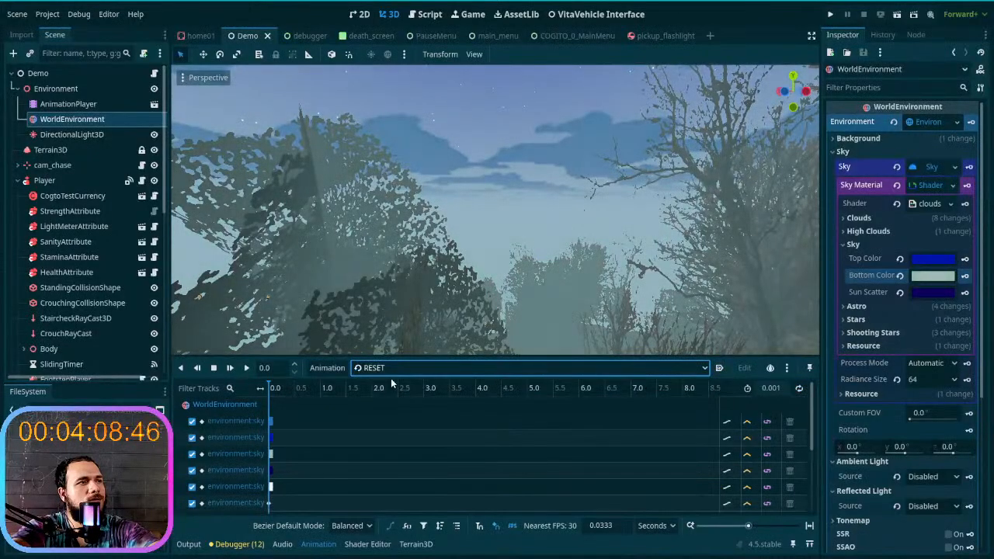
pyautogui.scroll(-3, 409, 470)
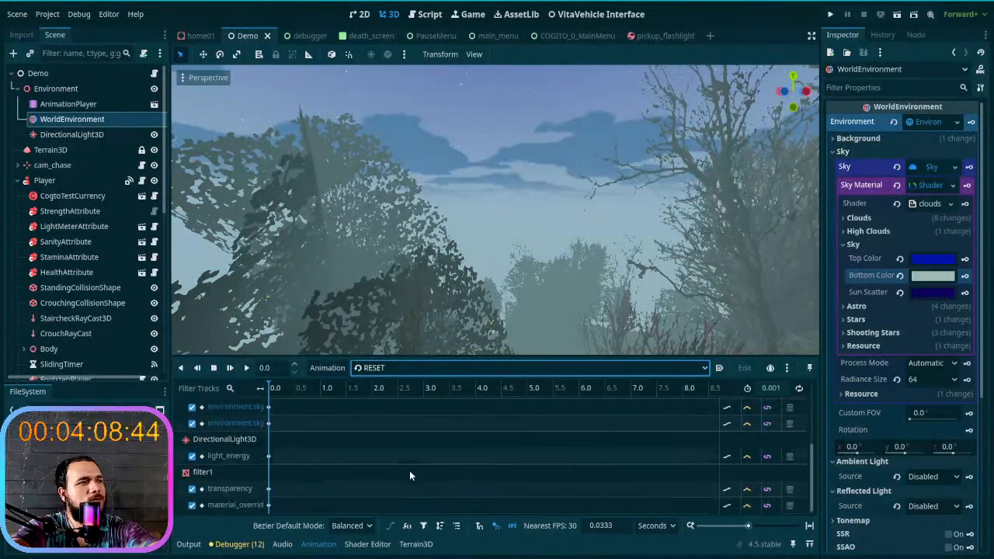
pyautogui.scroll(3, 409, 471)
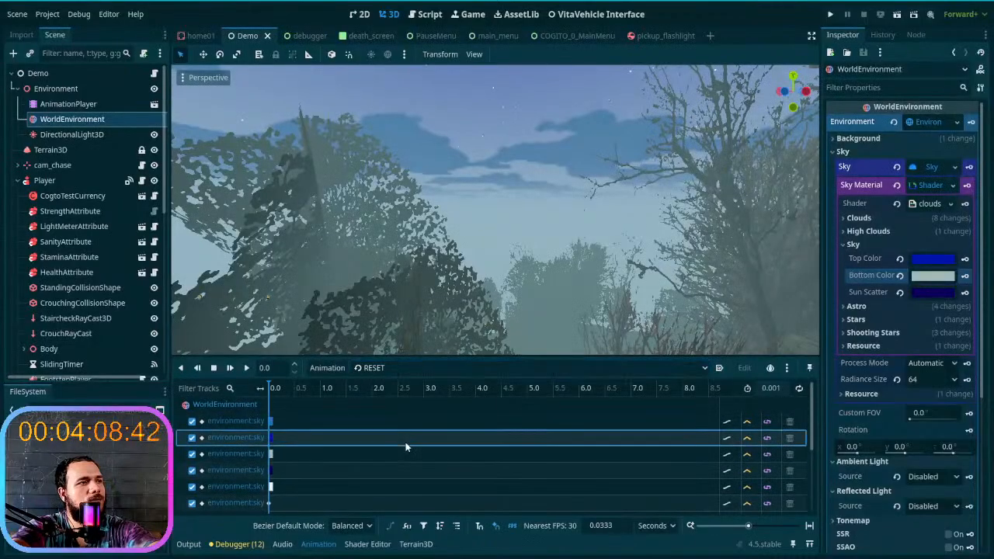
pyautogui.click(428, 368)
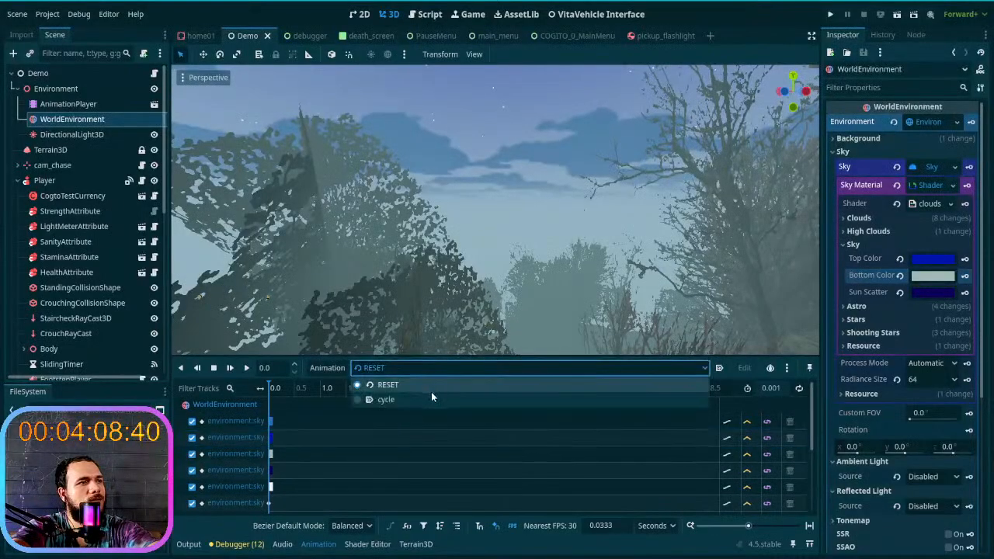
pyautogui.click(431, 398)
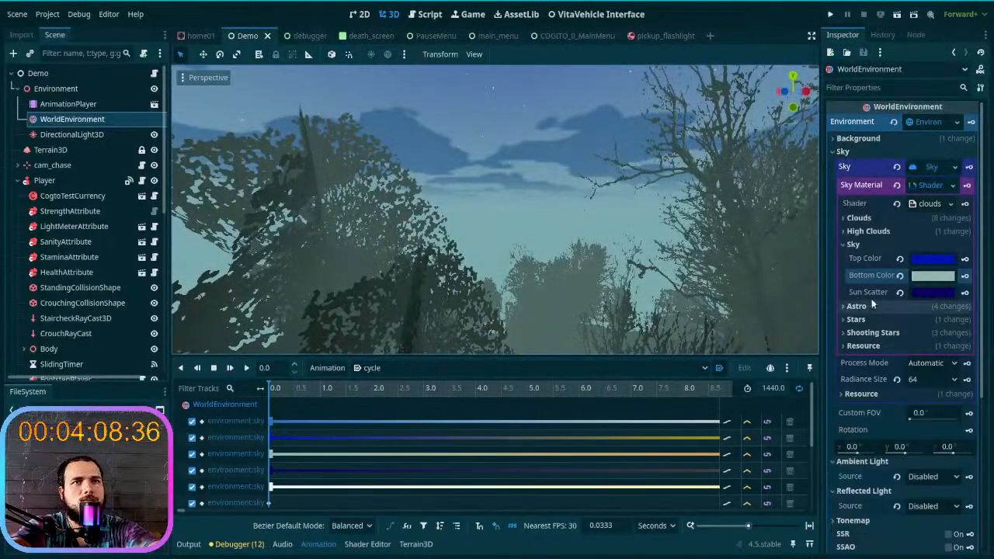
# - Try restoring the sky's Top Color to its default, check the sky overhead, and undo the change
pyautogui.click(881, 230)
pyautogui.click(880, 230)
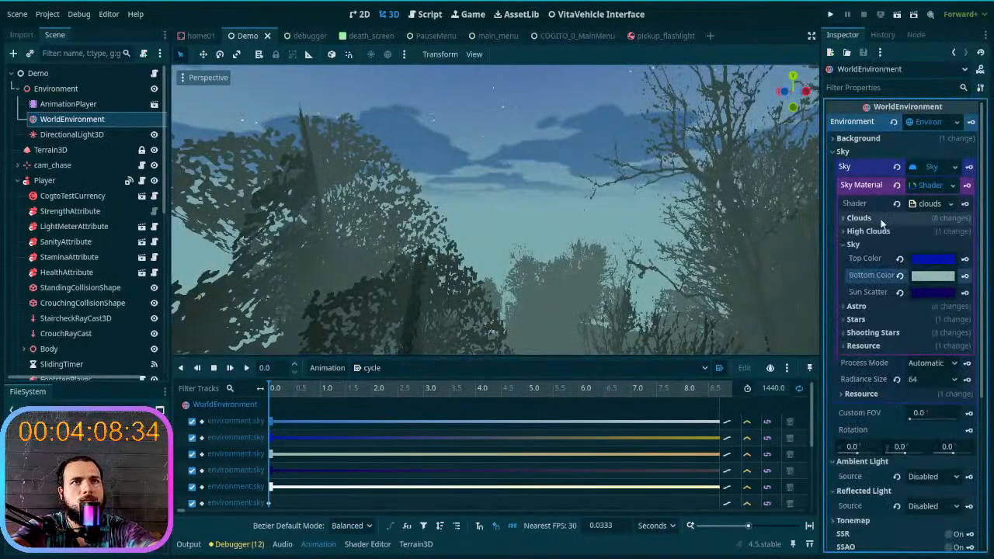
pyautogui.click(881, 220)
pyautogui.click(881, 221)
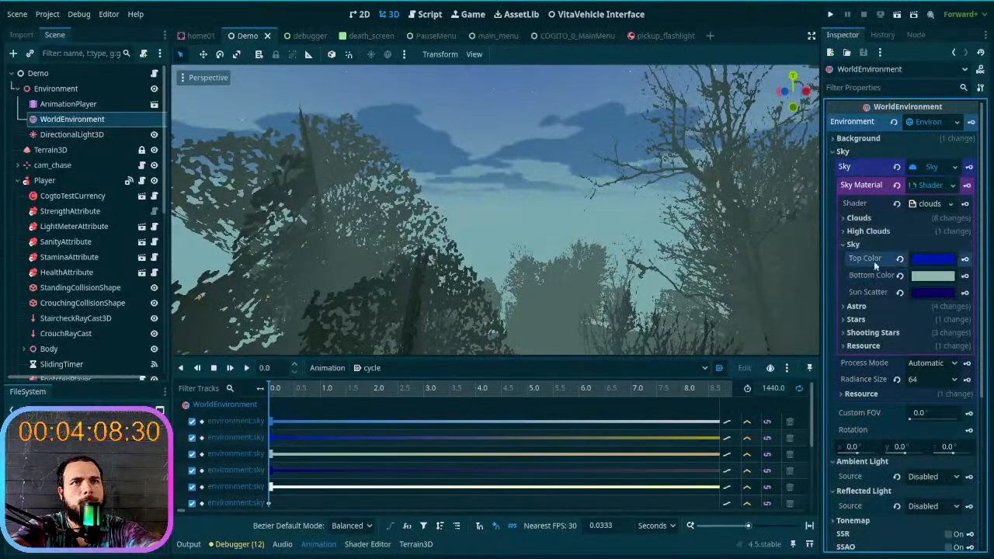
pyautogui.click(900, 258)
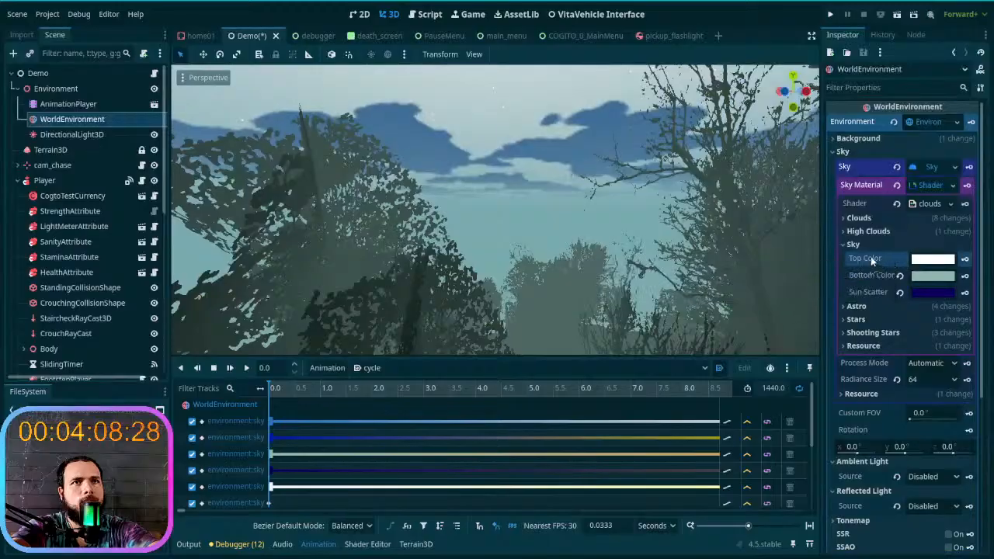
pyautogui.moveTo(590, 225); pyautogui.dragTo(617, 155, button='right')
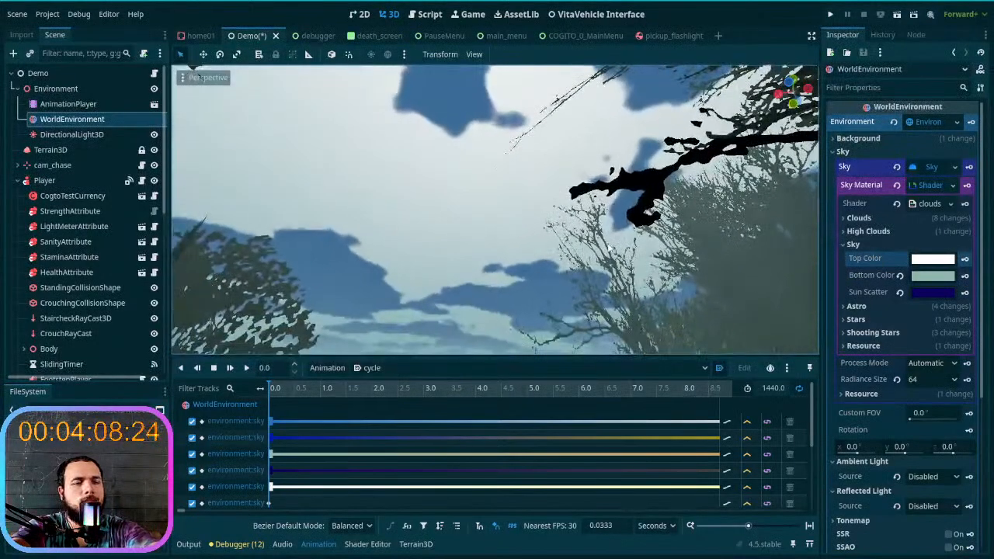
pyautogui.hotkey('ctrl', 'z')
# - Darken the sky's Top Color at the start of the cycle animation to hex 000125 by lowering its intensity, and view the sky
pyautogui.click(925, 266)
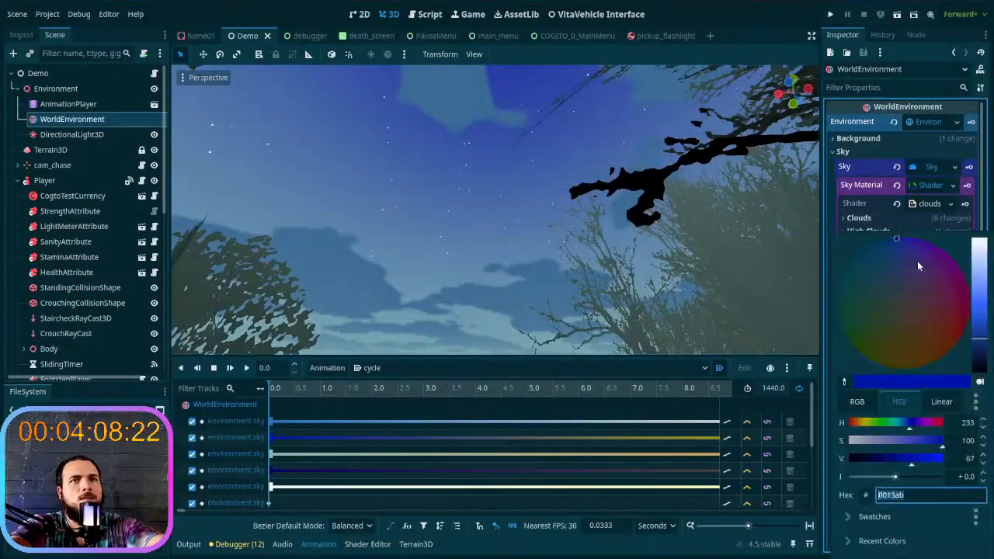
pyautogui.click(896, 477)
pyautogui.moveTo(896, 477)
pyautogui.mouseDown()
pyautogui.moveTo(855, 477)
pyautogui.moveTo(877, 476)
pyautogui.mouseUp()
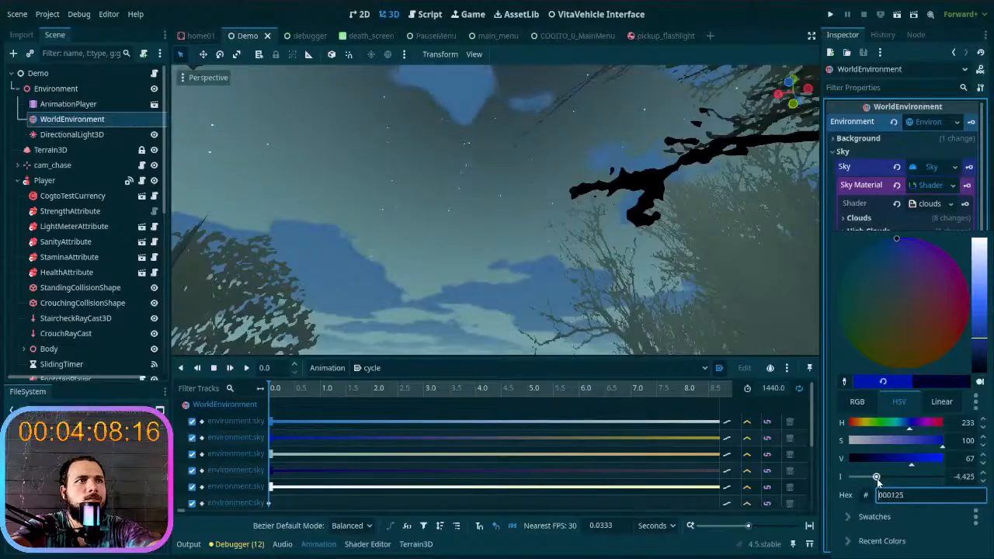
pyautogui.click(798, 420)
pyautogui.moveTo(679, 271); pyautogui.dragTo(629, 284, button='right')
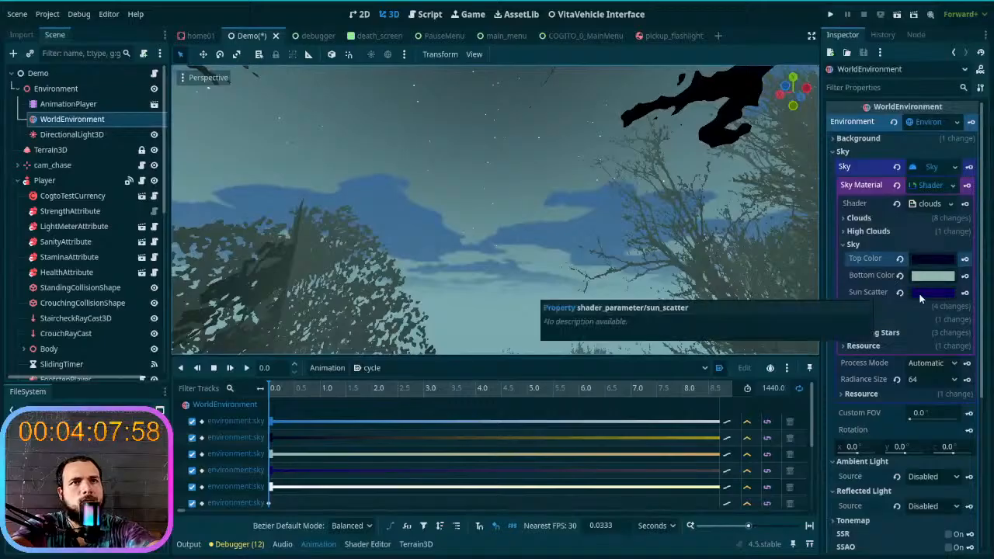
# - Look through the sky material's Sky, High Clouds and Clouds parameter groups and collapse them
pyautogui.moveTo(921, 297)
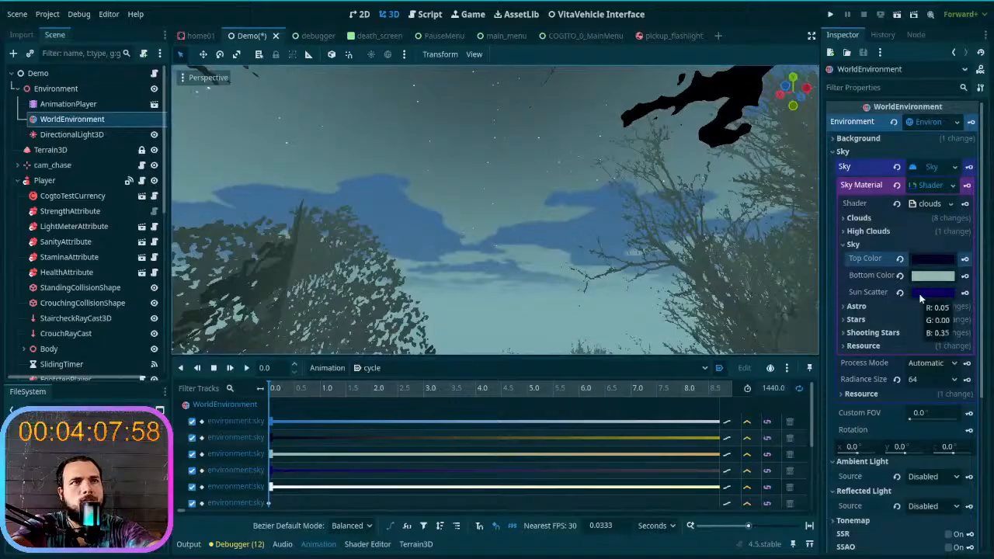
pyautogui.click(885, 242)
pyautogui.click(891, 232)
pyautogui.click(892, 232)
pyautogui.click(895, 218)
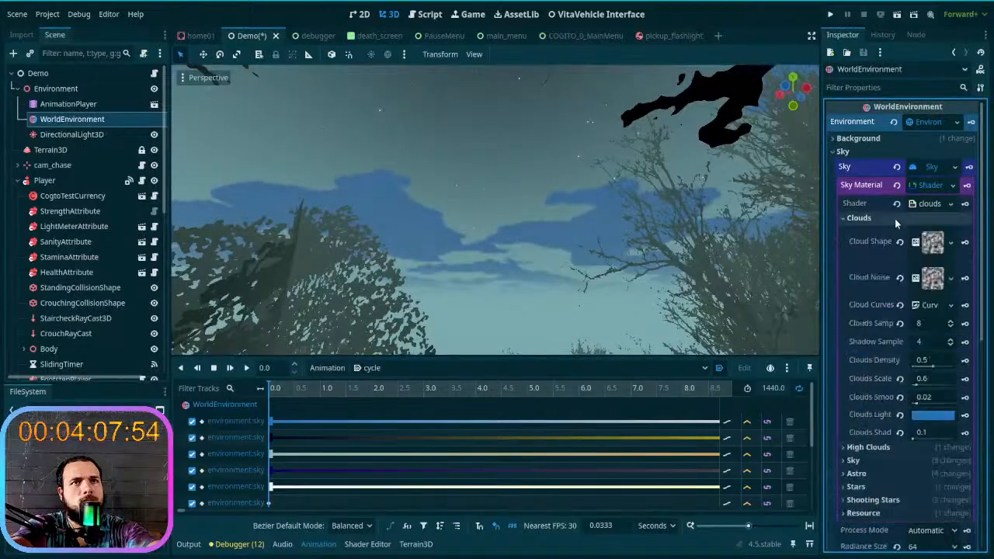
pyautogui.click(894, 218)
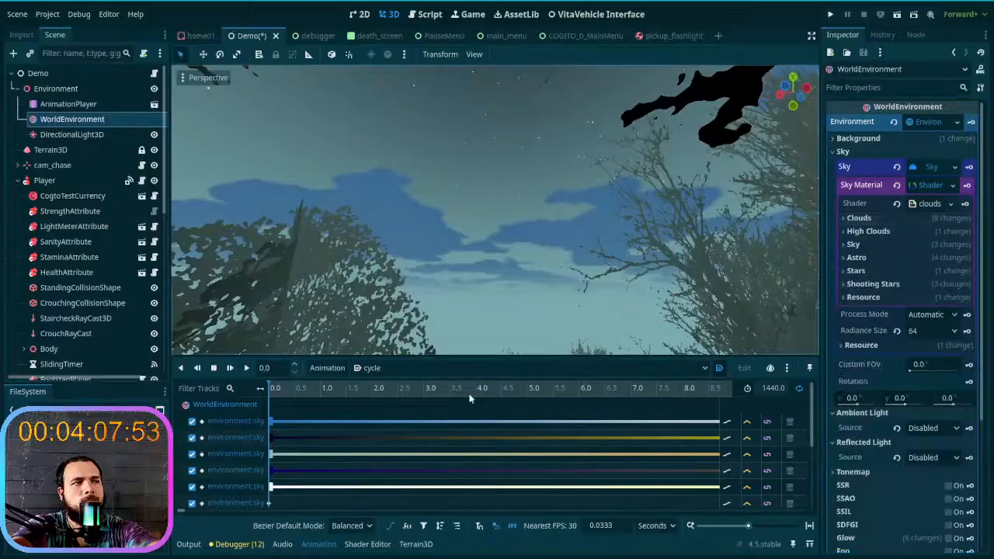
# - Set the sky's Top Color to teal 79d1b7 in the RESET animation, key it at the start, and save the scene
pyautogui.click(396, 370)
pyautogui.click(397, 381)
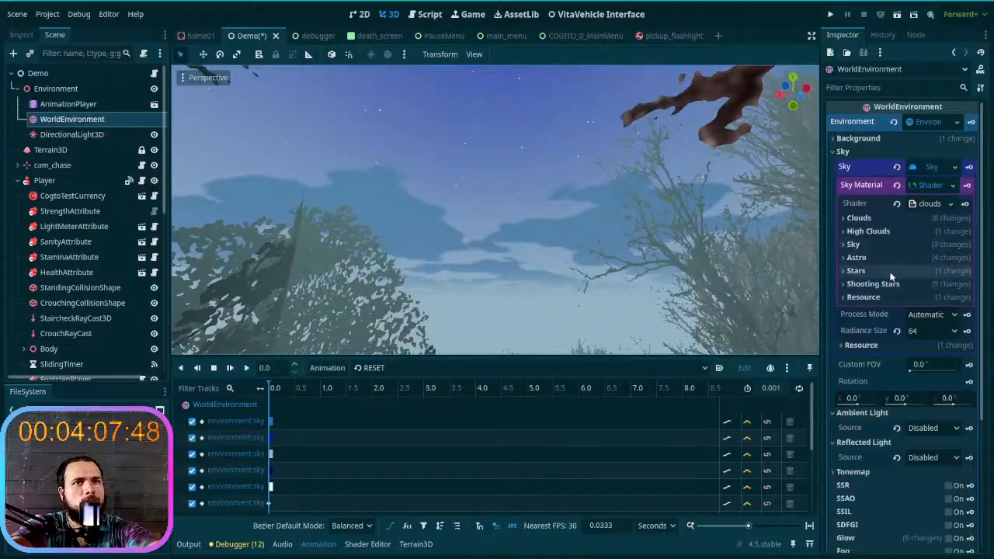
pyautogui.click(901, 245)
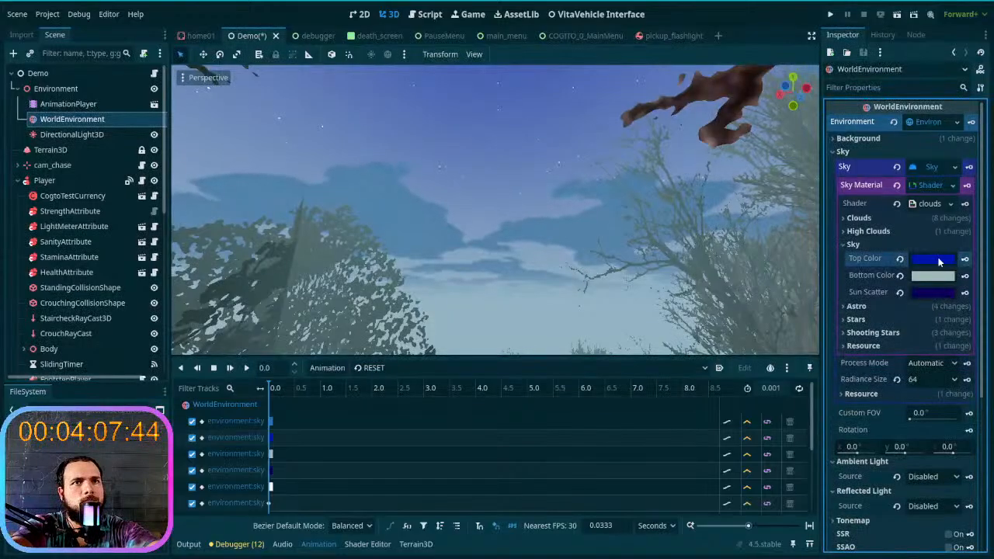
pyautogui.click(936, 260)
pyautogui.moveTo(977, 296); pyautogui.dragTo(984, 274)
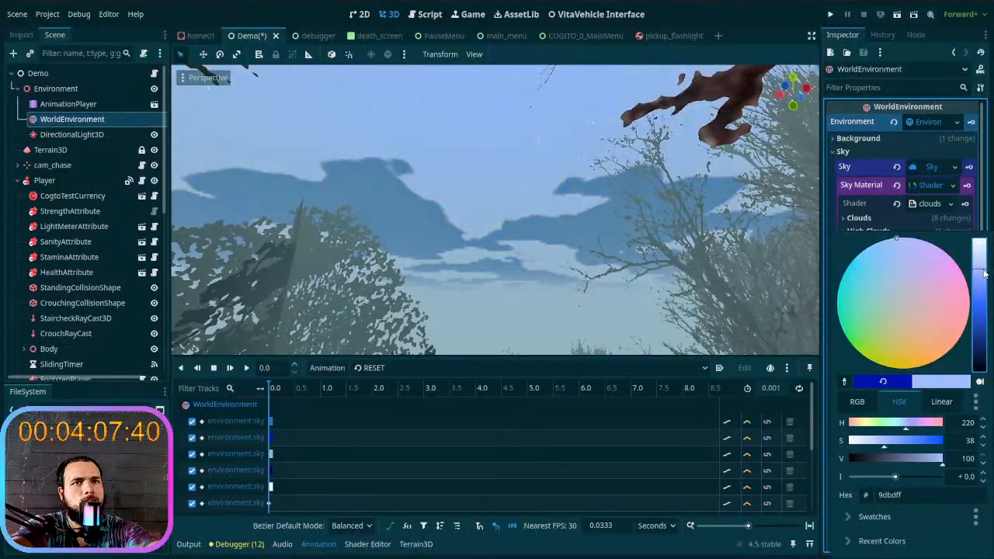
pyautogui.moveTo(886, 283)
pyautogui.mouseDown()
pyautogui.moveTo(859, 315)
pyautogui.moveTo(864, 308)
pyautogui.mouseUp()
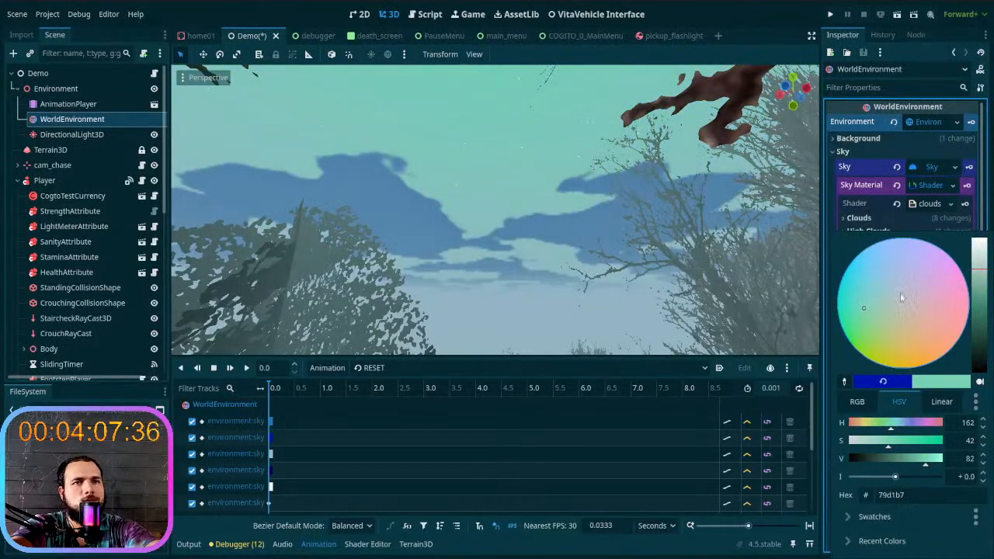
pyautogui.click(833, 223)
pyautogui.click(964, 259)
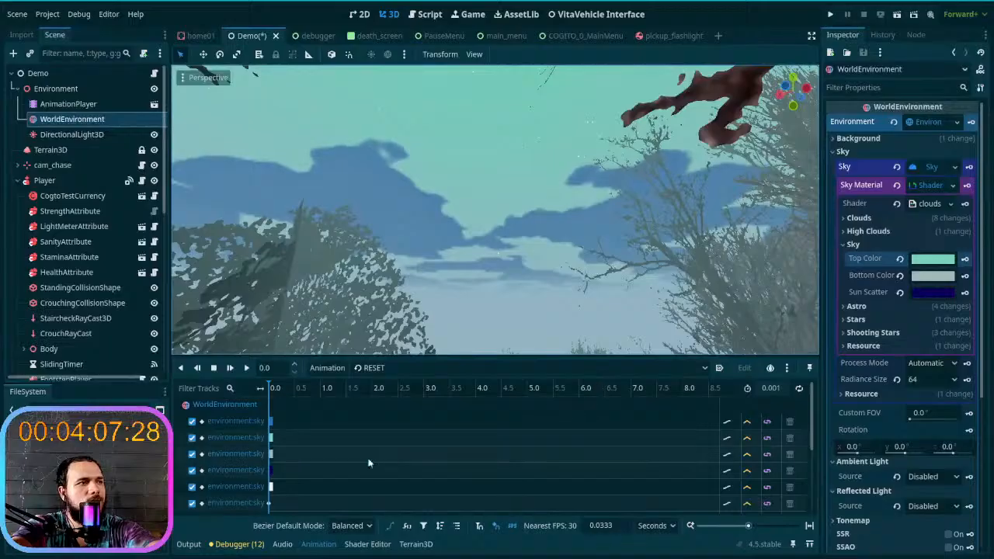
pyautogui.scroll(-3, 319, 454)
pyautogui.scroll(3, 318, 455)
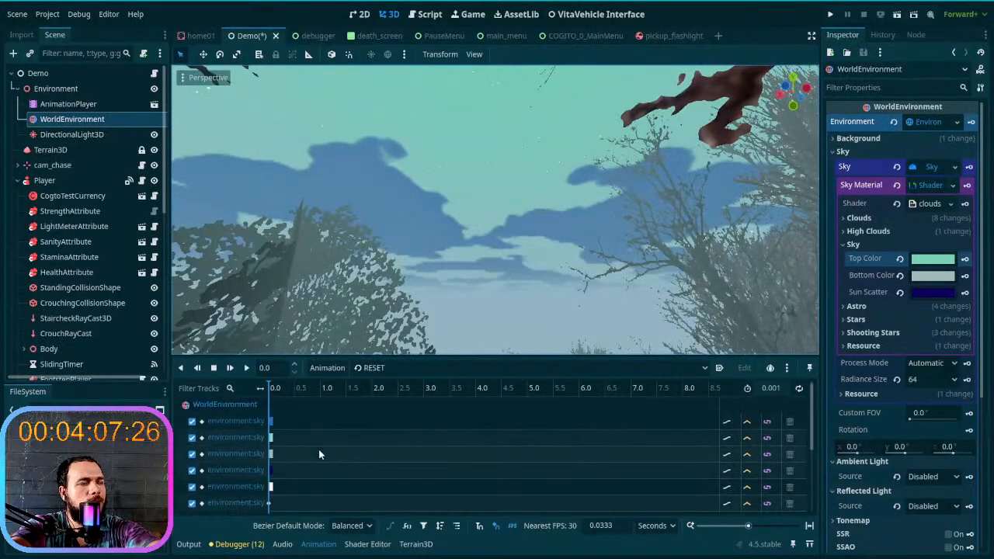
pyautogui.hotkey('ctrl', 's')
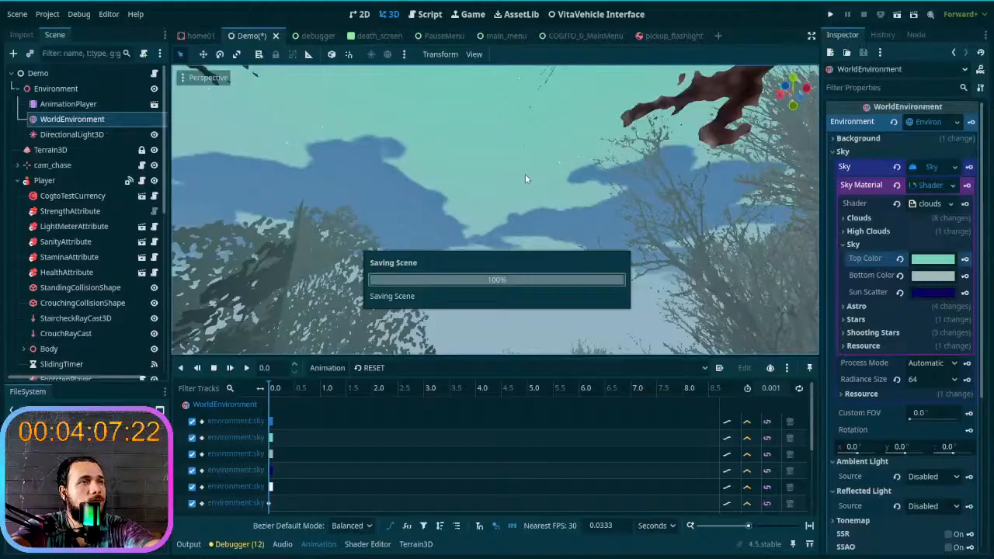
# - Compare the sky in the cycle animation with the RESET animation and leave RESET selected
pyautogui.click(527, 368)
pyautogui.click(490, 397)
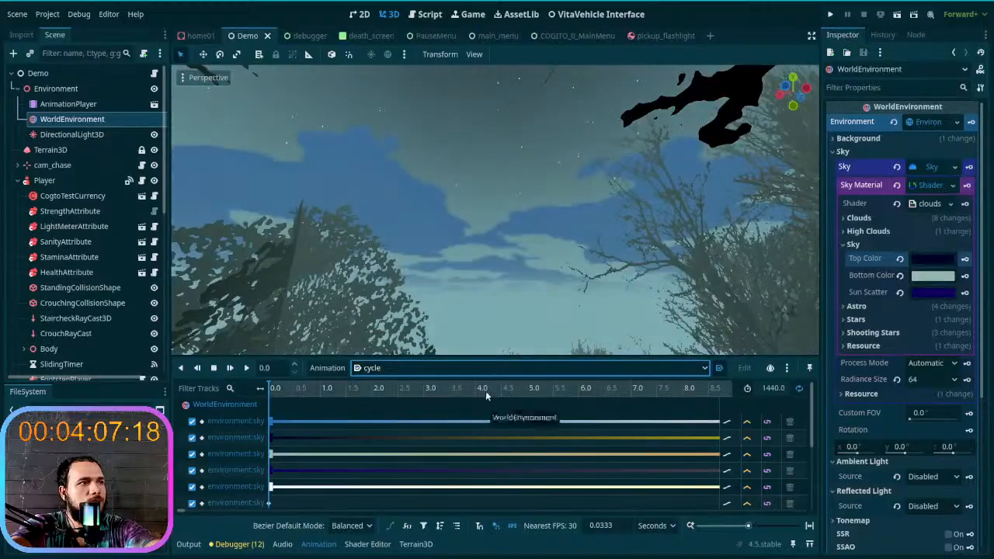
pyautogui.click(490, 370)
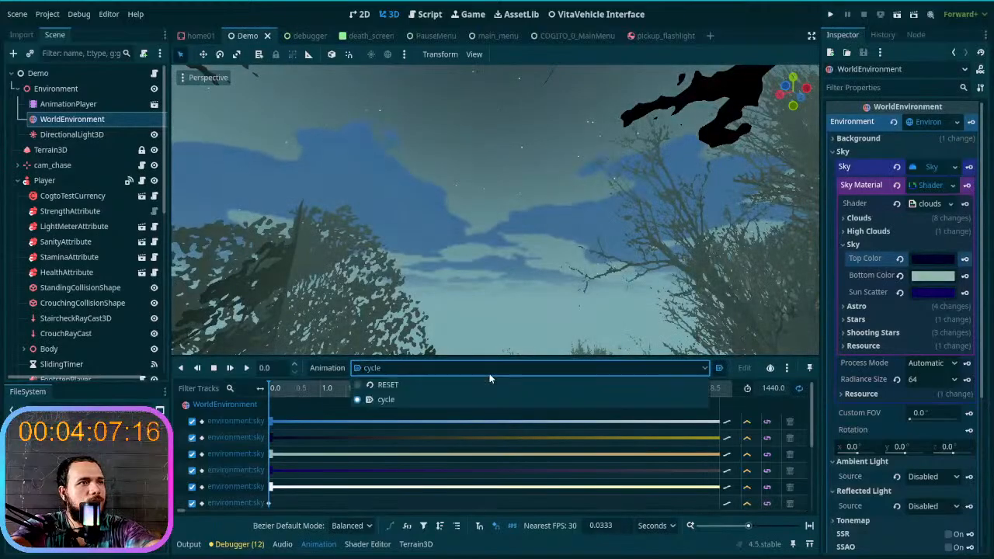
pyautogui.click(486, 389)
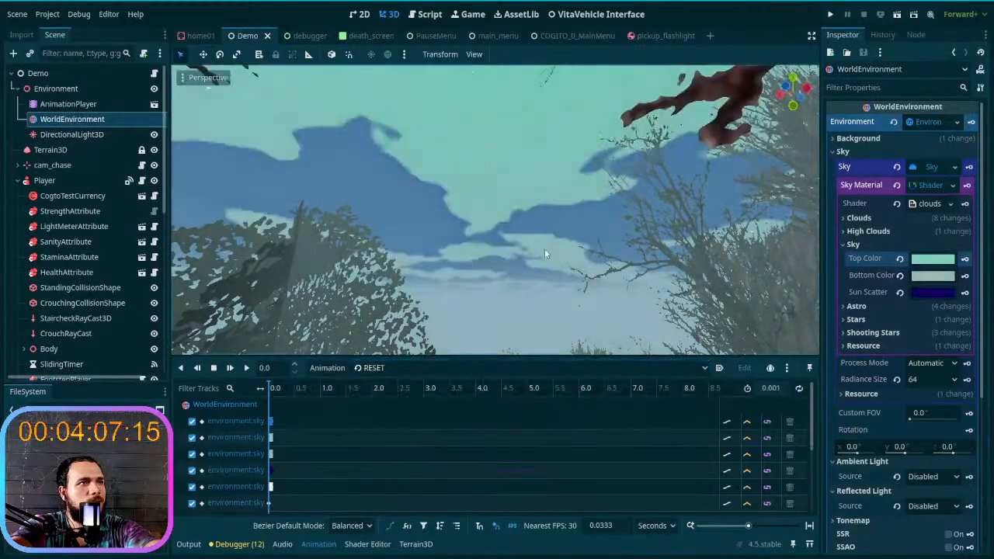
# - Run the project, start a new game from the first slot to examine the sky colours, and stop the project
pyautogui.click(829, 14)
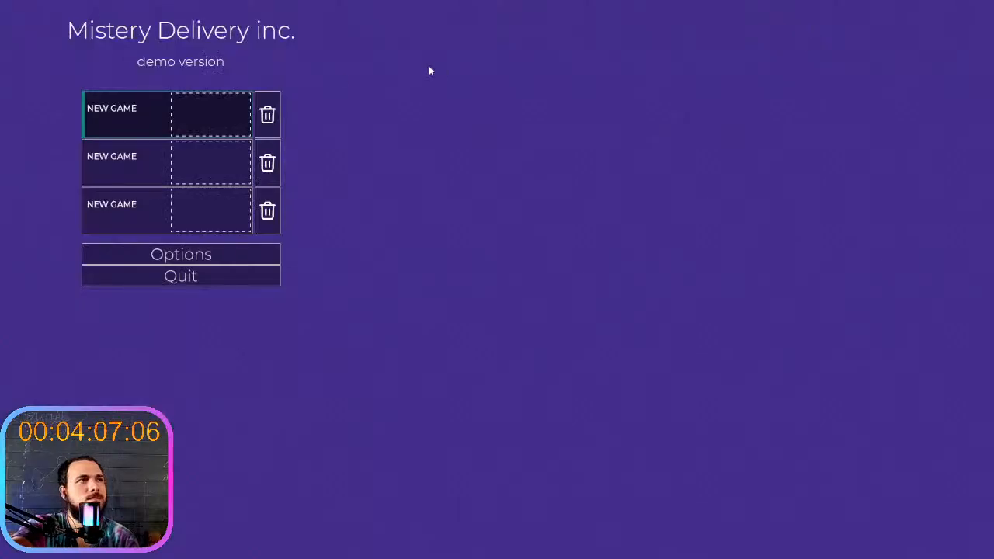
pyautogui.click(240, 129)
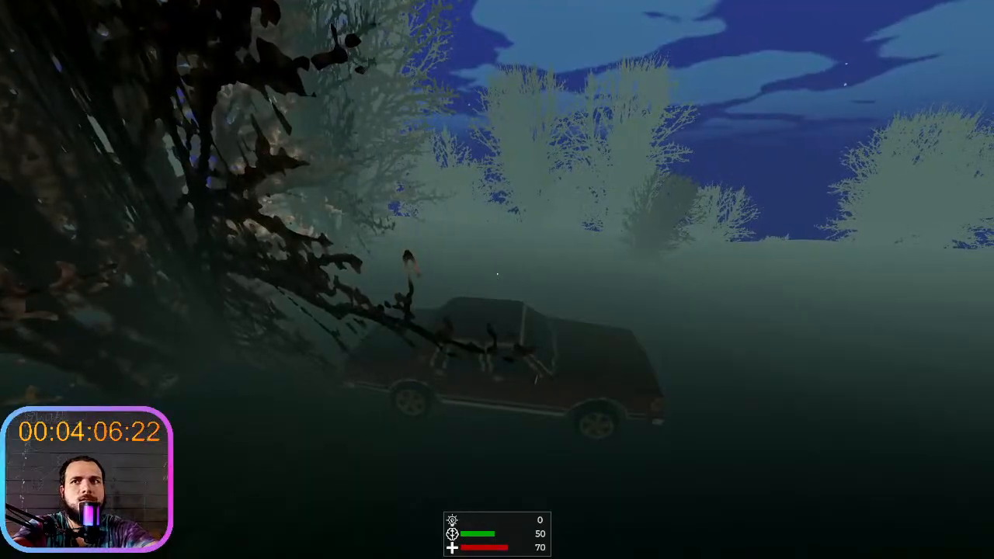
pyautogui.press('F8')
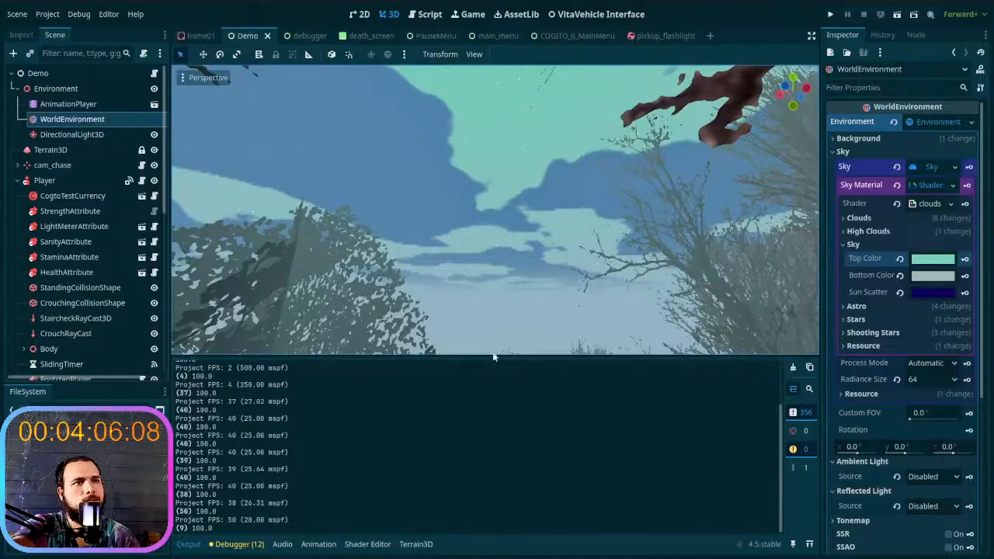
# - Enlarge the 3D viewport and look at the sky above the trees from another direction
pyautogui.moveTo(497, 357); pyautogui.dragTo(498, 427)
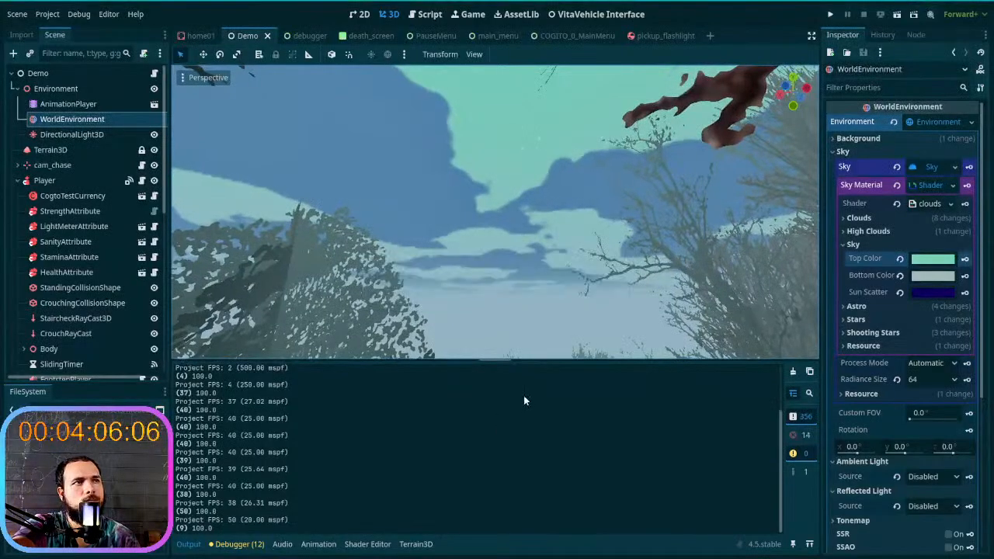
pyautogui.moveTo(530, 361); pyautogui.dragTo(502, 382)
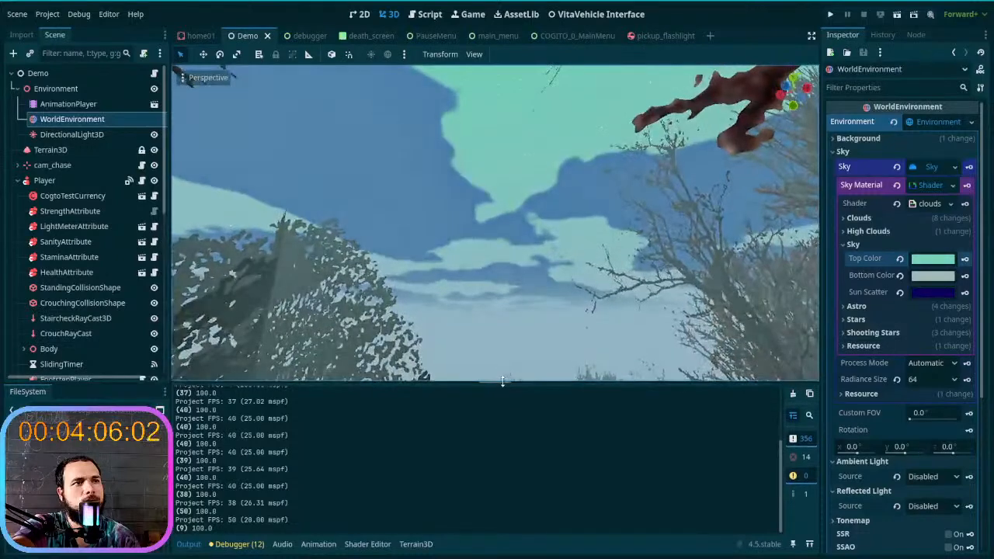
pyautogui.moveTo(538, 327); pyautogui.dragTo(467, 340, button='right')
pyautogui.moveTo(554, 314); pyautogui.dragTo(569, 302, button='right')
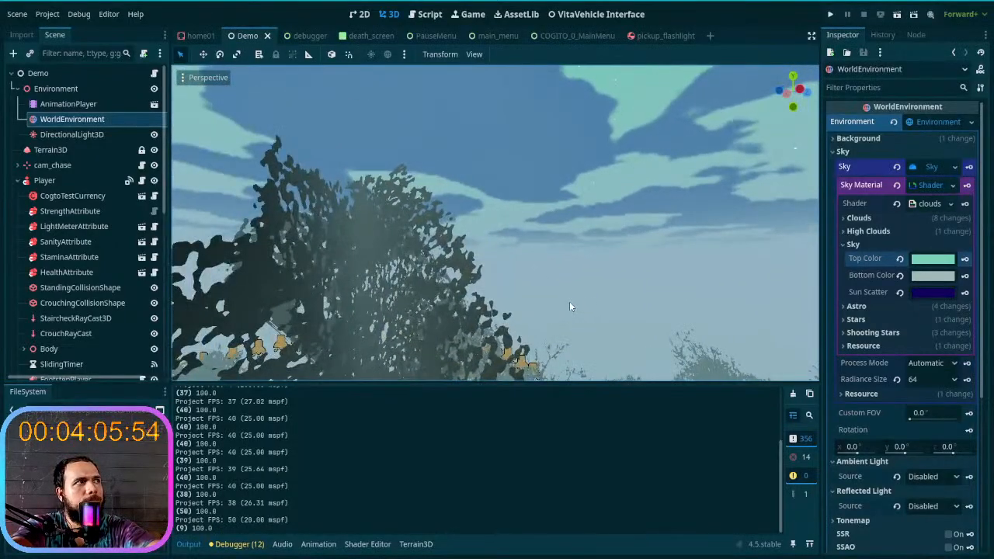
# - Reopen the animation timeline and review the RESET animation's sky tracks, including sun_scatter
pyautogui.click(282, 544)
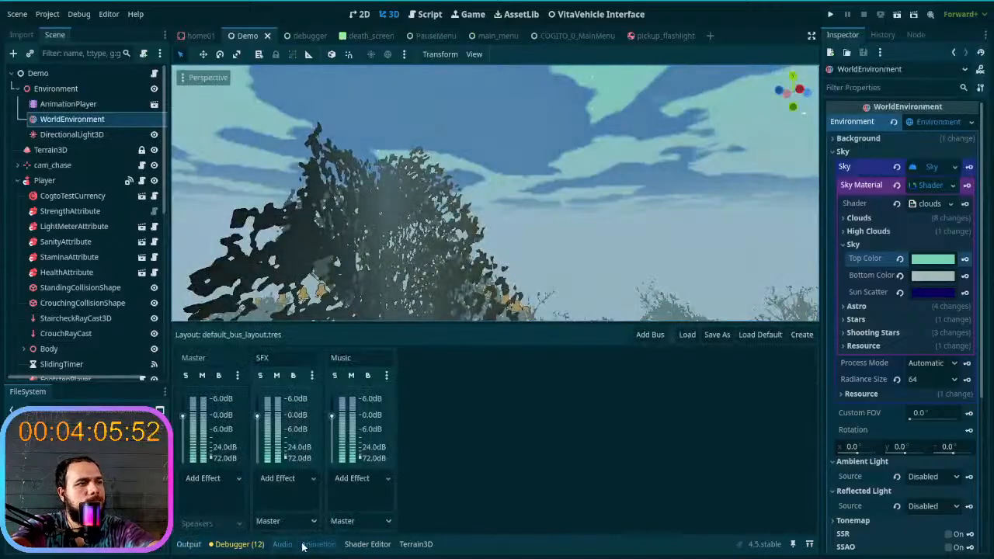
pyautogui.click(319, 544)
pyautogui.scroll(-2, 353, 466)
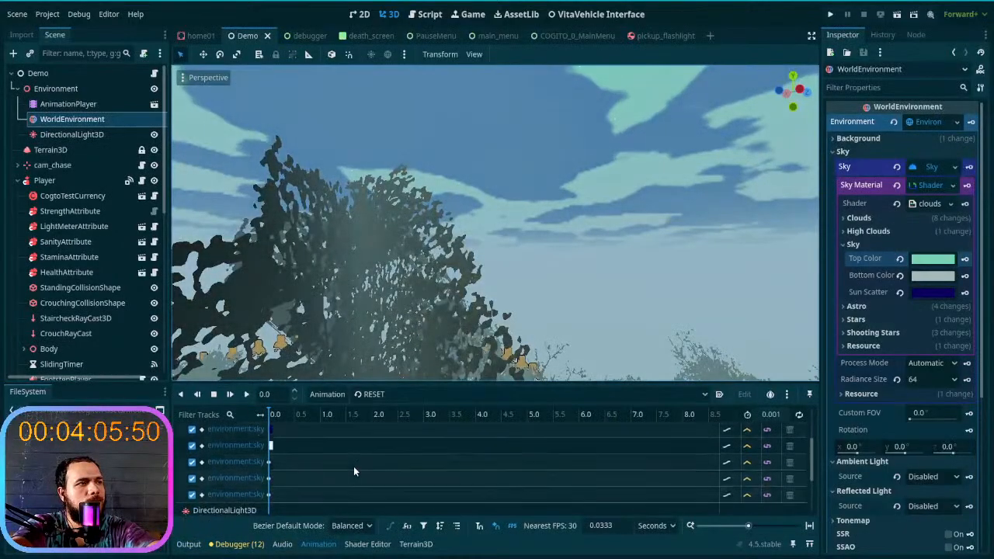
pyautogui.click(244, 466)
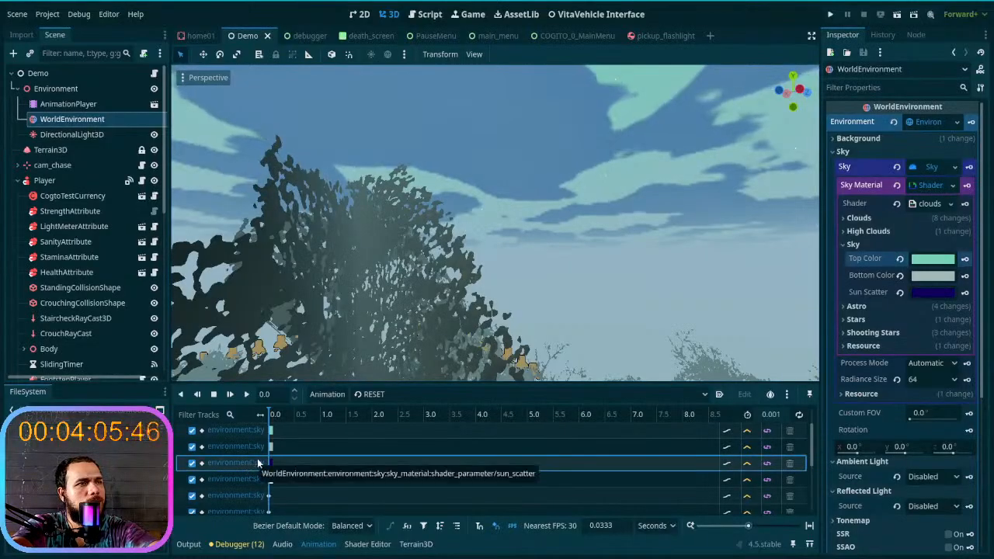
pyautogui.scroll(1, 319, 461)
pyautogui.scroll(1, 318, 464)
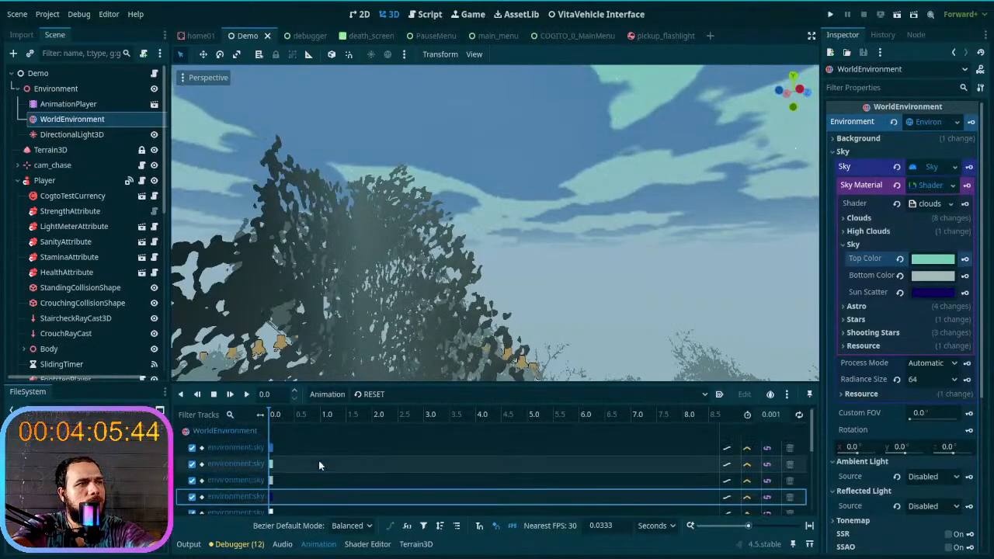
pyautogui.scroll(-1, 318, 464)
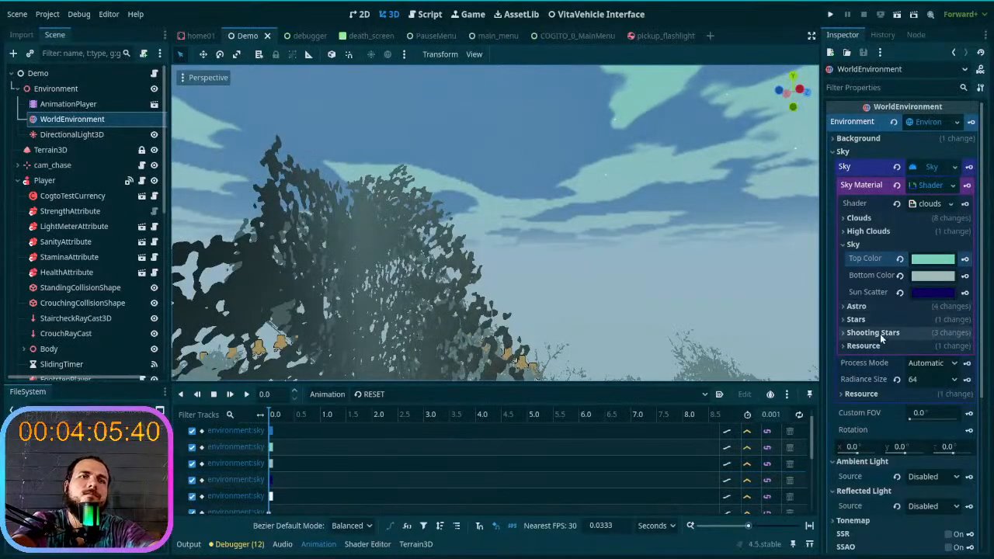
# - Examine the sky material's High Clouds and Clouds parameters and the sky's Process Mode options
pyautogui.click(901, 245)
pyautogui.click(915, 231)
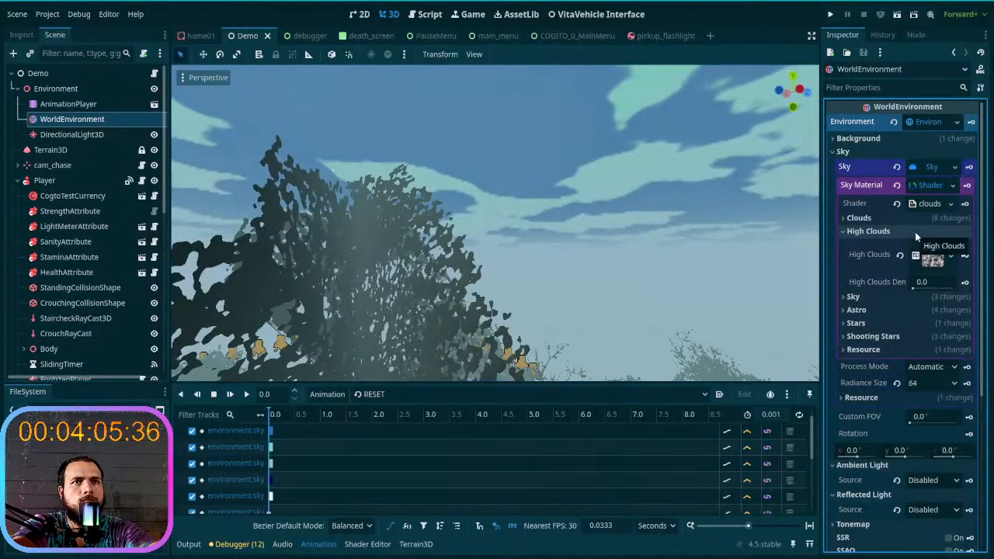
pyautogui.click(919, 222)
pyautogui.click(919, 222)
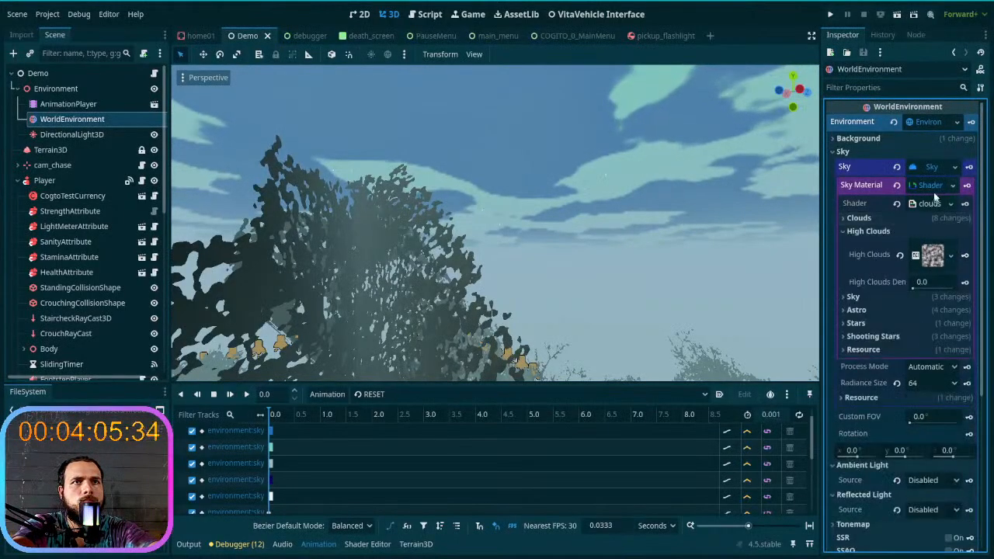
pyautogui.click(931, 185)
pyautogui.click(935, 168)
pyautogui.click(936, 167)
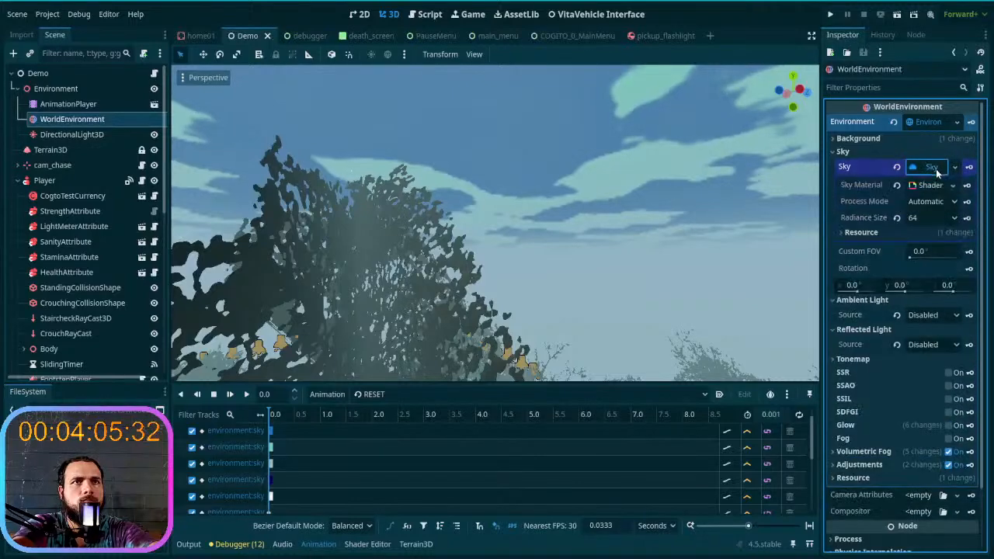
pyautogui.click(927, 200)
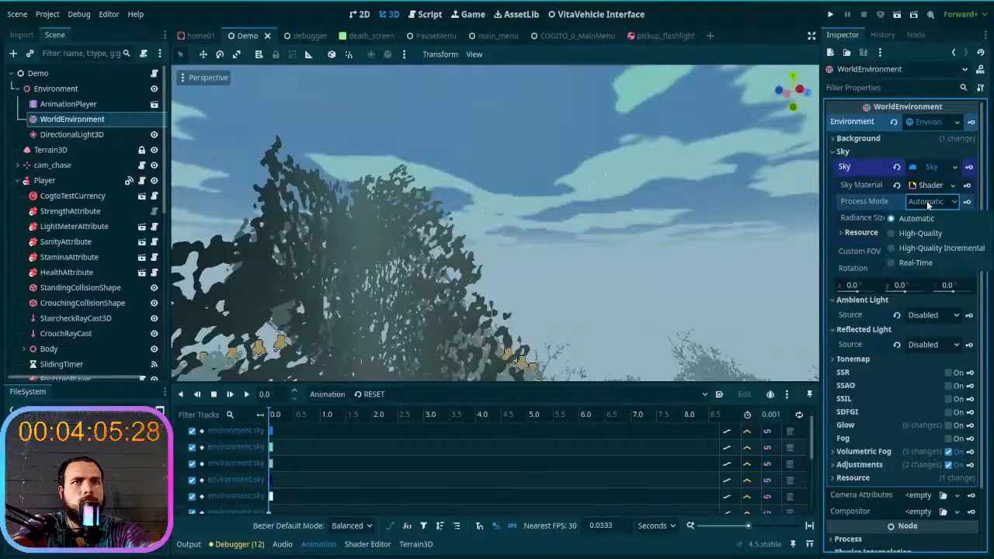
pyautogui.click(927, 200)
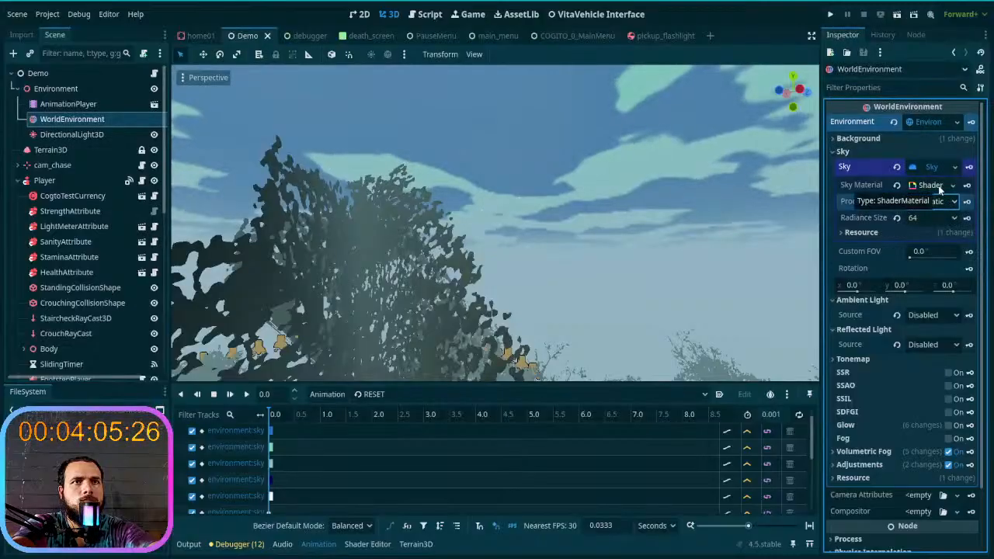
pyautogui.click(936, 189)
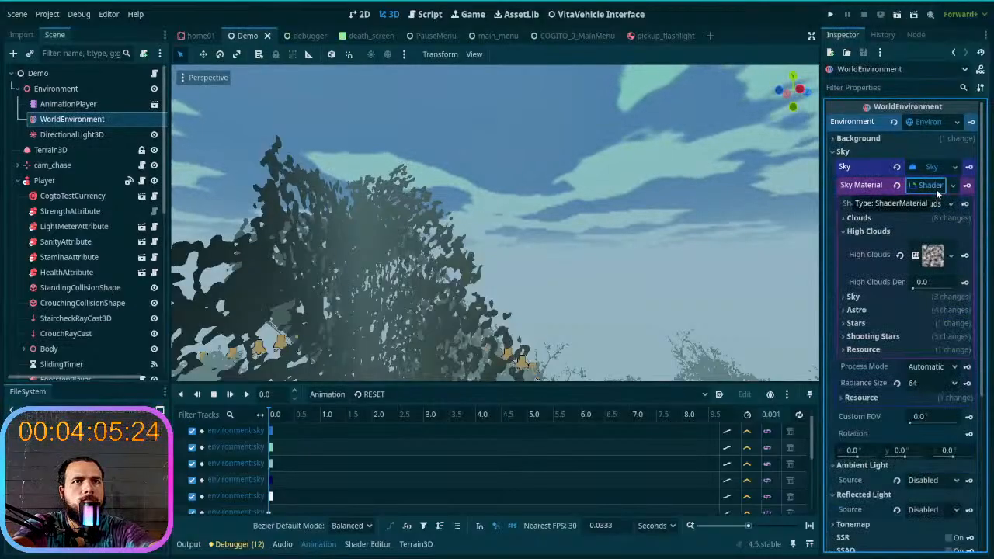
pyautogui.click(907, 218)
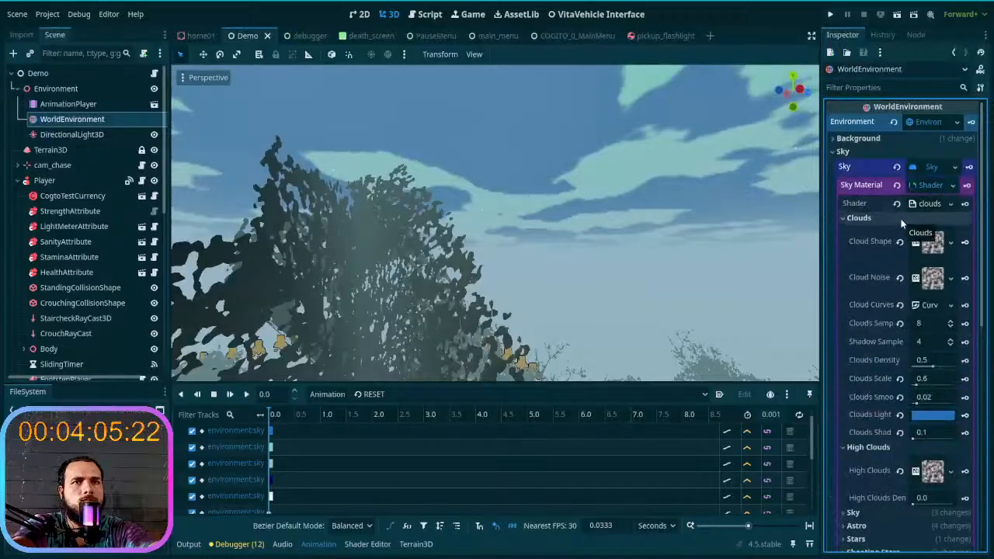
pyautogui.click(901, 222)
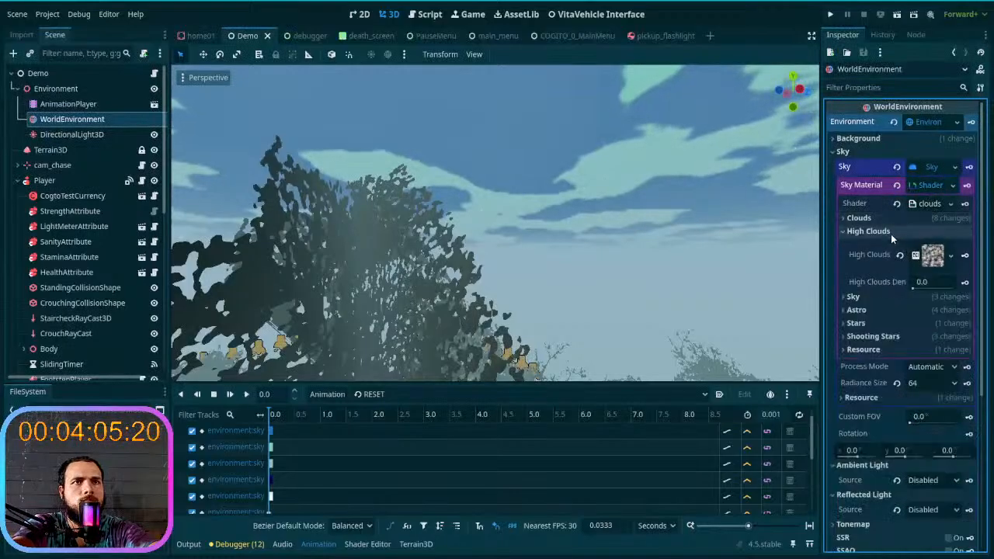
# - Examine the sky material's Sky, Astro, Stars and Shooting Stars parameters and the environment's remaining settings
pyautogui.click(891, 233)
pyautogui.click(907, 247)
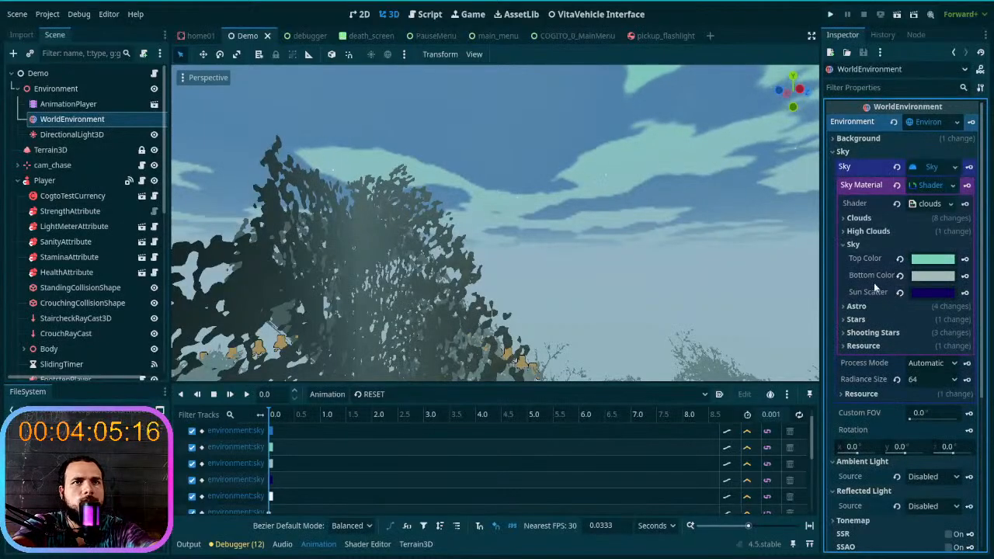
pyautogui.scroll(-2, 885, 282)
pyautogui.click(886, 250)
pyautogui.click(885, 250)
pyautogui.click(887, 264)
pyautogui.click(886, 266)
pyautogui.click(884, 276)
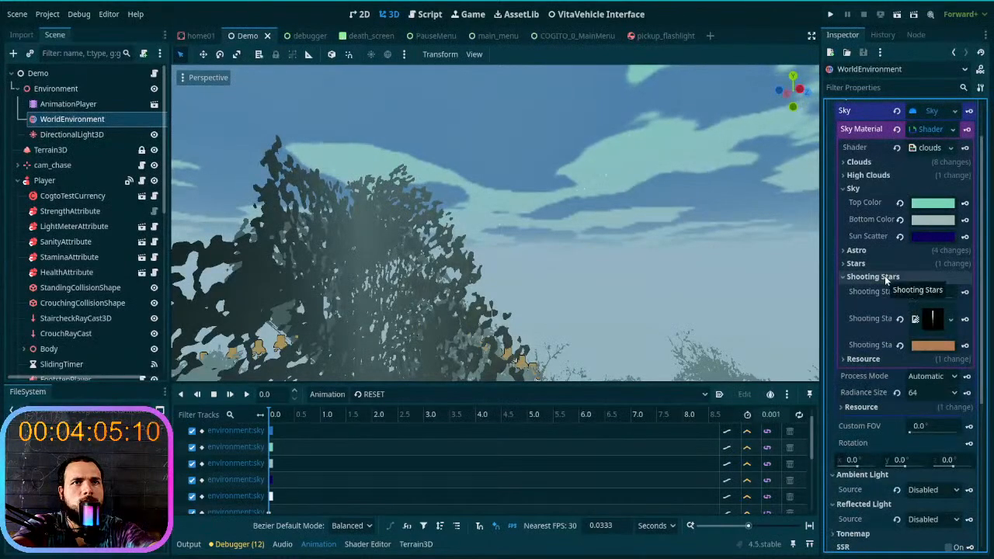
pyautogui.click(885, 275)
pyautogui.scroll(-4, 885, 293)
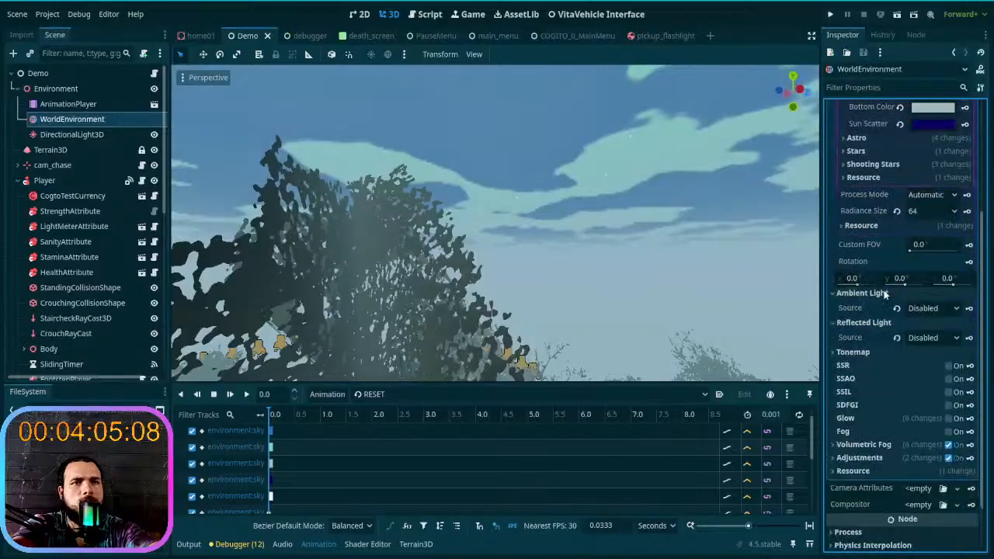
pyautogui.scroll(-2, 884, 294)
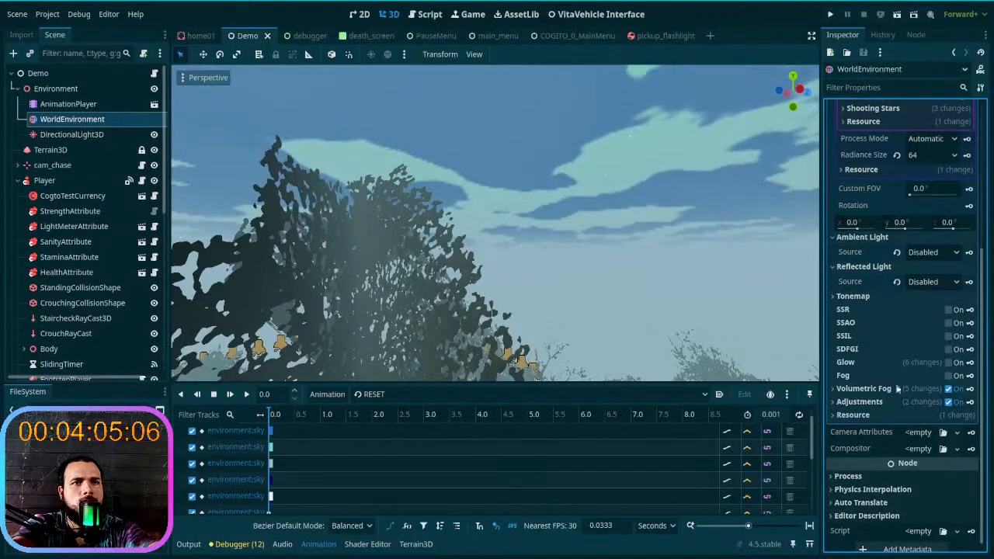
# - Switch the environment's Adjustments off and back on to compare the rendering, and look at the sky from another direction
pyautogui.click(854, 401)
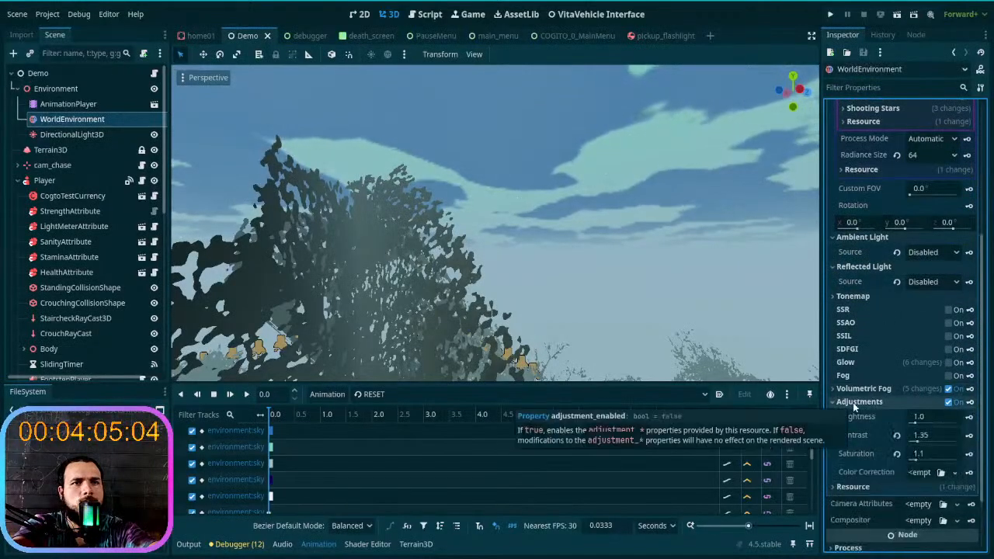
pyautogui.click(949, 402)
pyautogui.click(949, 401)
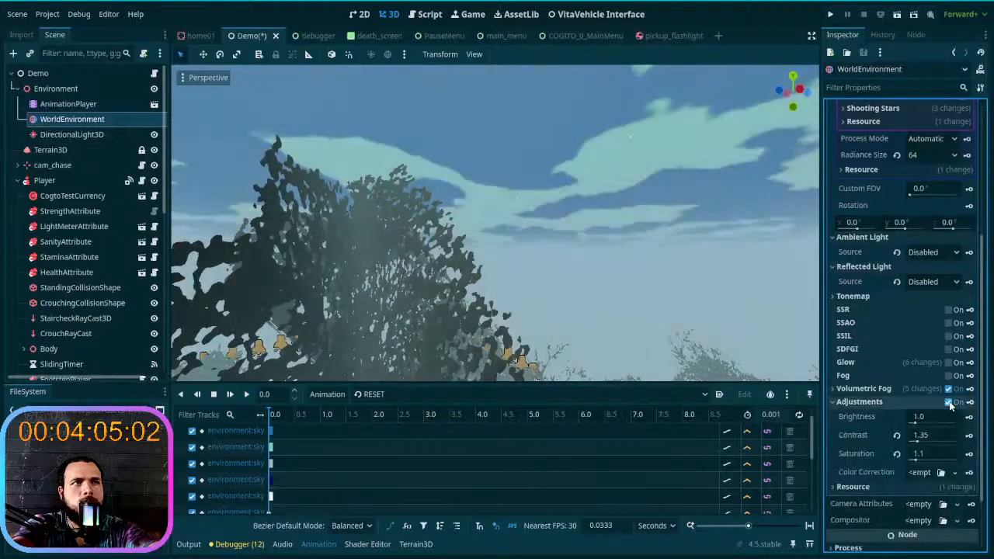
pyautogui.click(863, 401)
pyautogui.moveTo(619, 253)
pyautogui.mouseDown(button='right')
pyautogui.moveTo(652, 140)
pyautogui.moveTo(678, 129)
pyautogui.moveTo(668, 218)
pyautogui.moveTo(619, 253)
pyautogui.mouseUp(button='right')
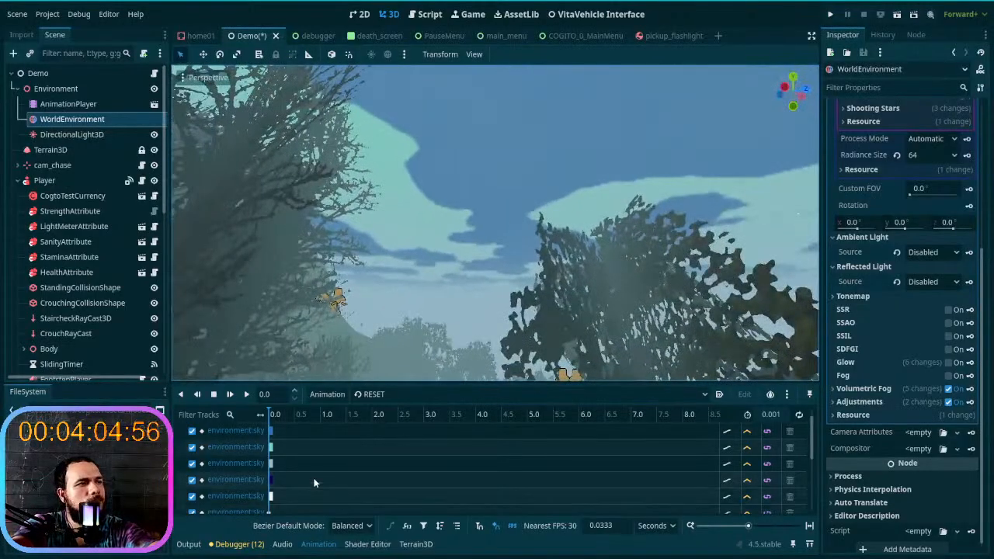
# - Open the sky material's clouds shader and check its warnings
pyautogui.scroll(5, 895, 260)
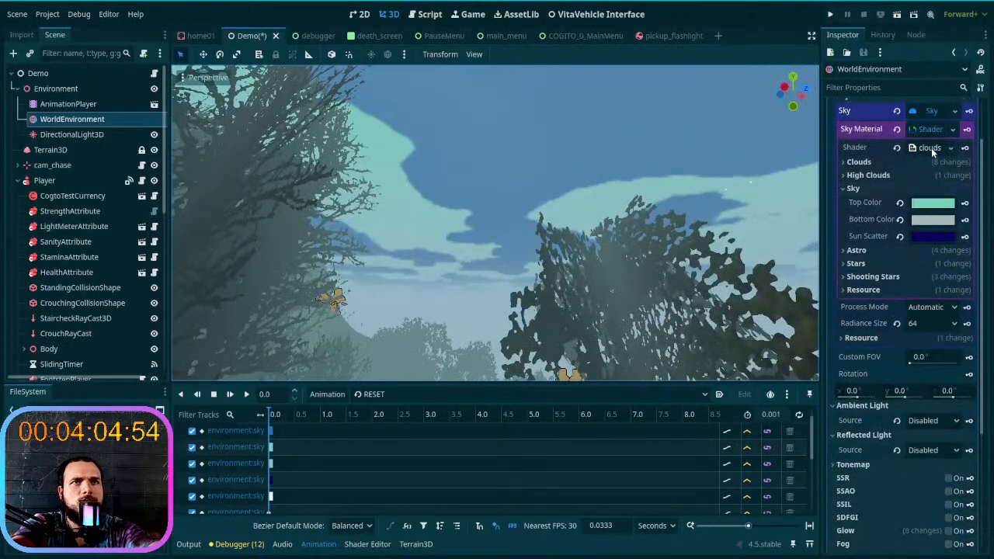
pyautogui.click(931, 148)
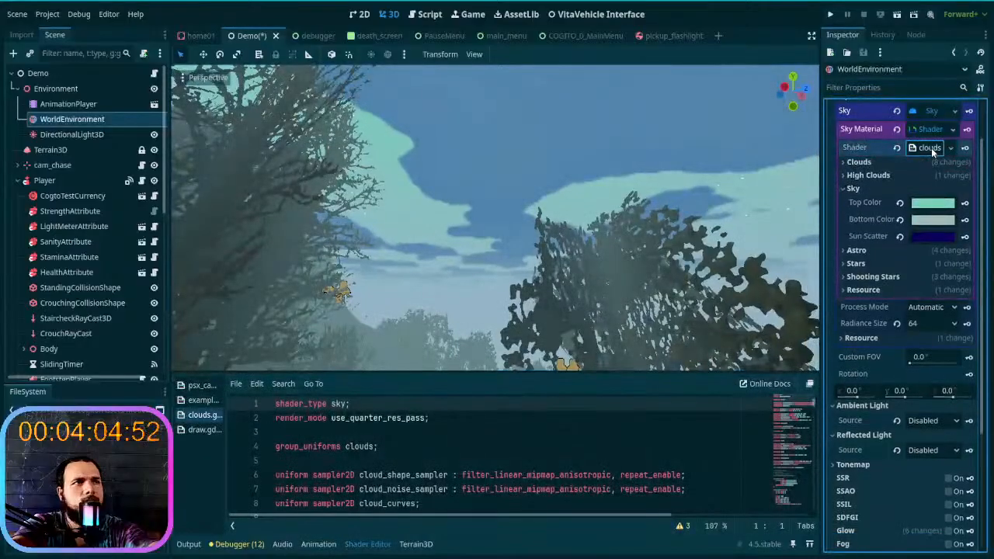
pyautogui.click(684, 529)
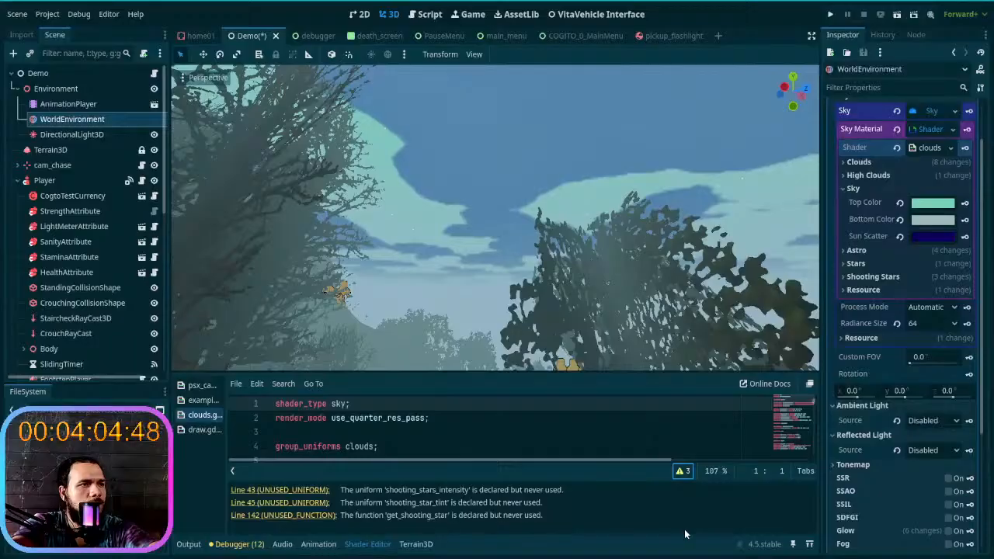
pyautogui.click(688, 476)
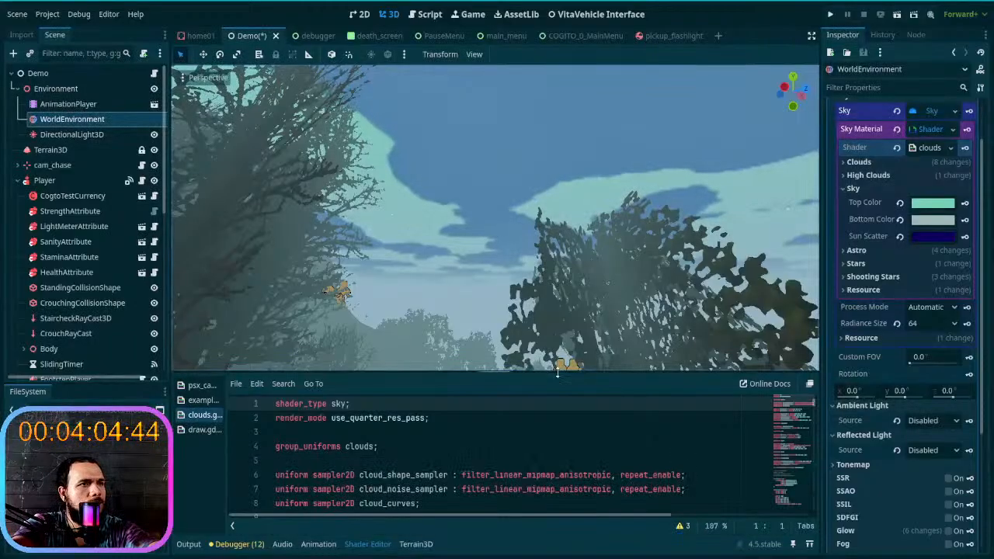
# - Enlarge the shader editor and read the uniform declarations for the clouds, sky and astro groups, including clouds_light_color
pyautogui.moveTo(557, 372); pyautogui.dragTo(555, 268)
pyautogui.scroll(-2, 519, 392)
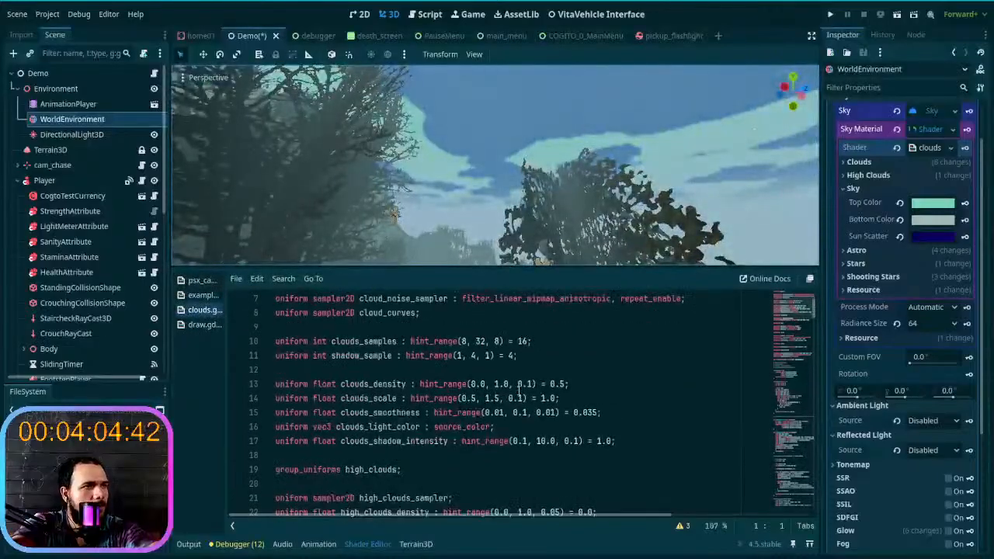
pyautogui.scroll(-1, 519, 393)
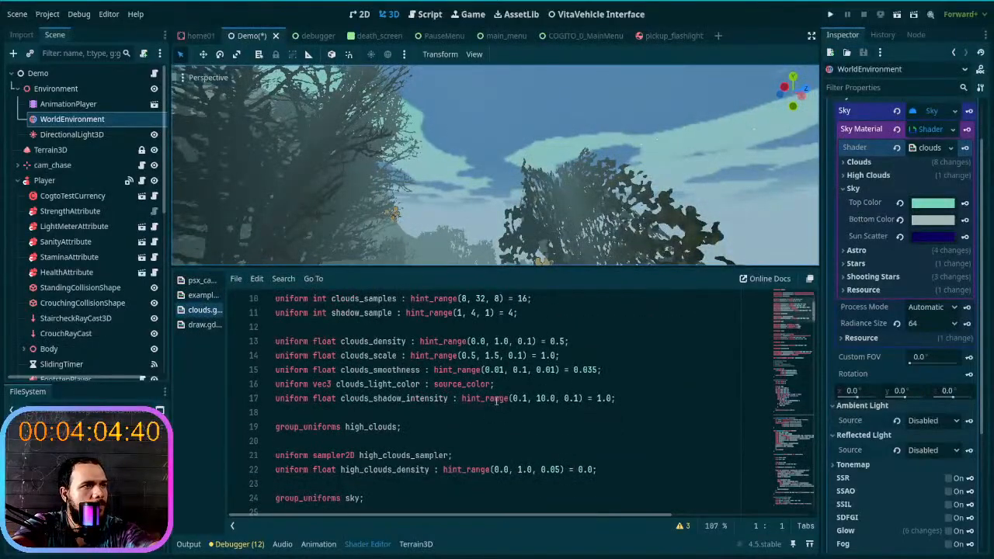
pyautogui.click(432, 383)
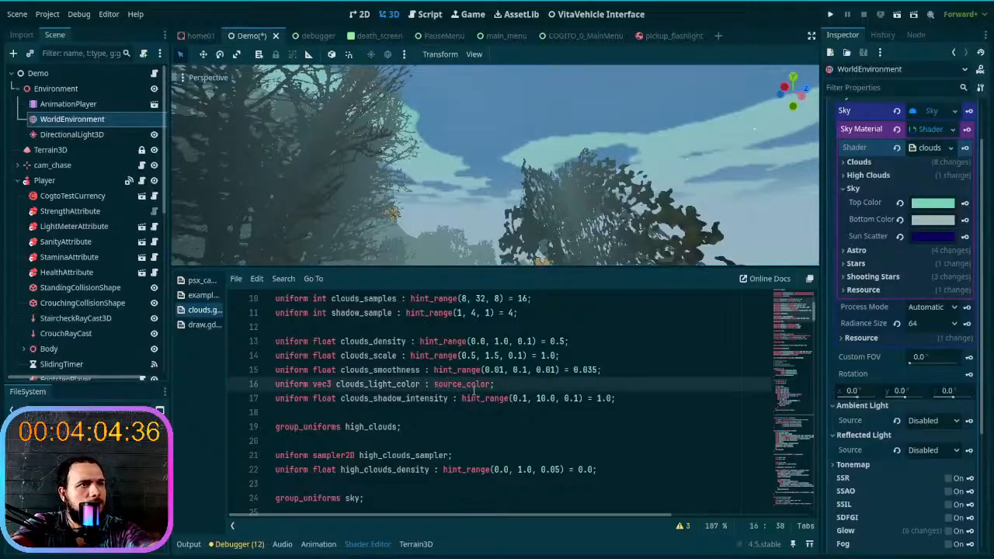
pyautogui.scroll(-2, 473, 391)
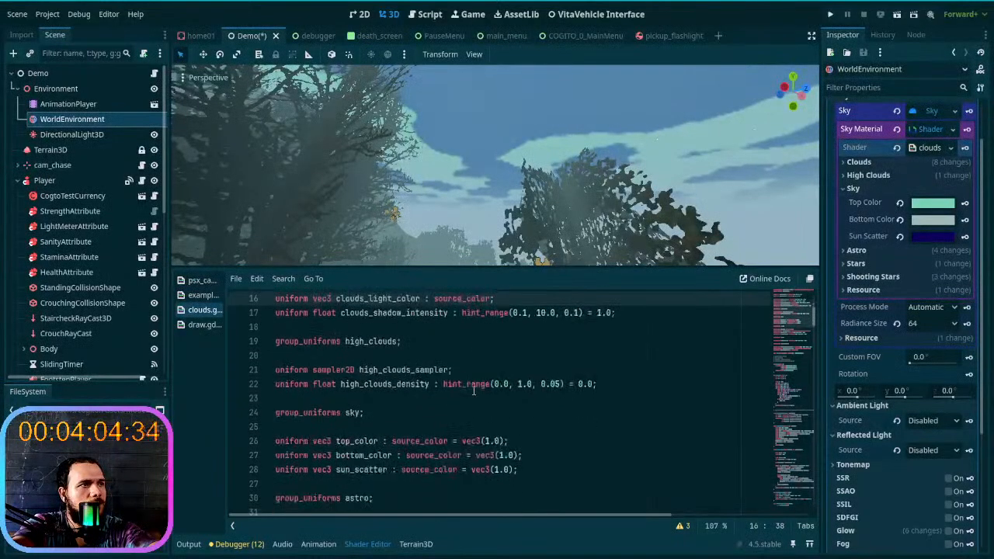
pyautogui.scroll(-3, 474, 391)
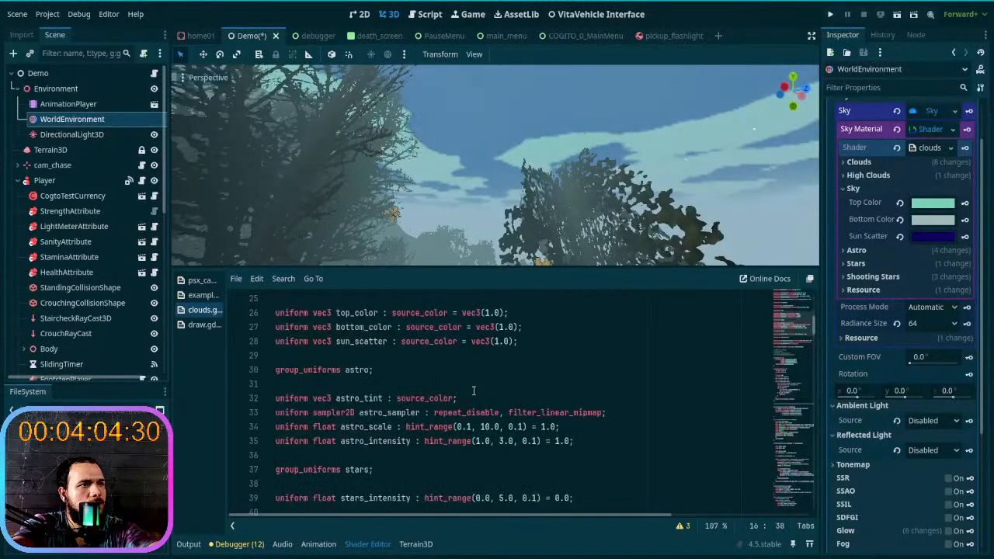
pyautogui.scroll(5, 473, 391)
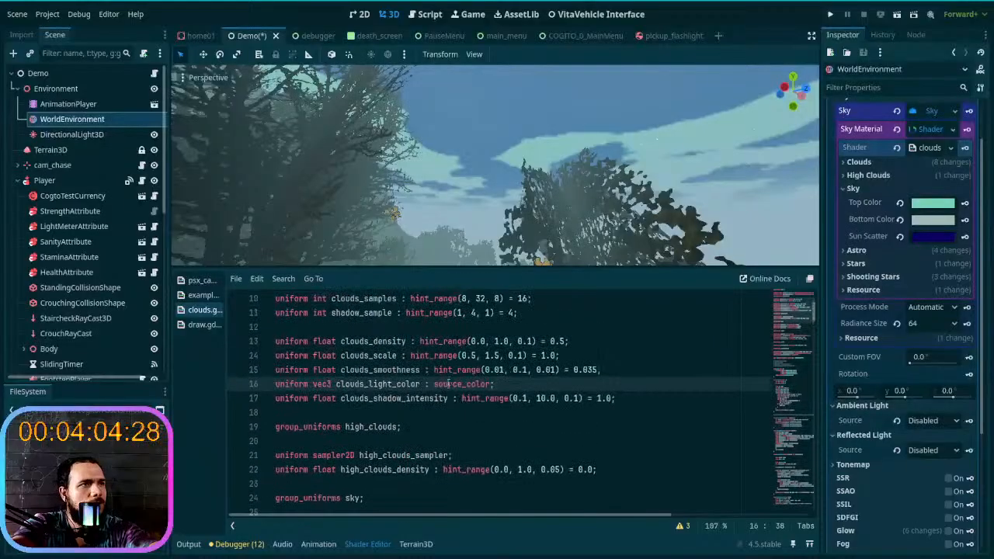
# - Search the clouds shader for source_color and go through all its occurrences
pyautogui.doubleClick(464, 397)
pyautogui.doubleClick(463, 384)
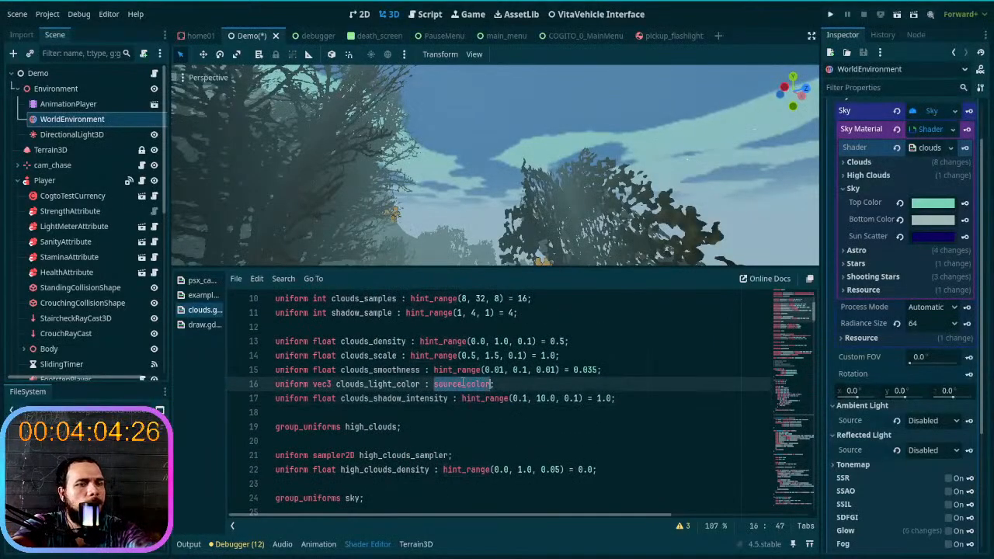
pyautogui.hotkey('ctrl', 'f')
pyautogui.press('Return')
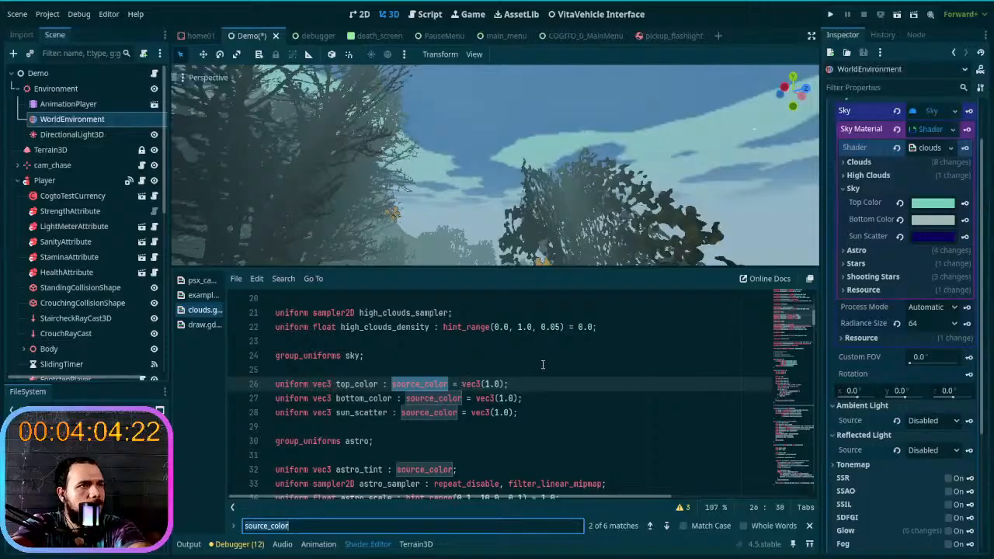
pyautogui.press('Return')
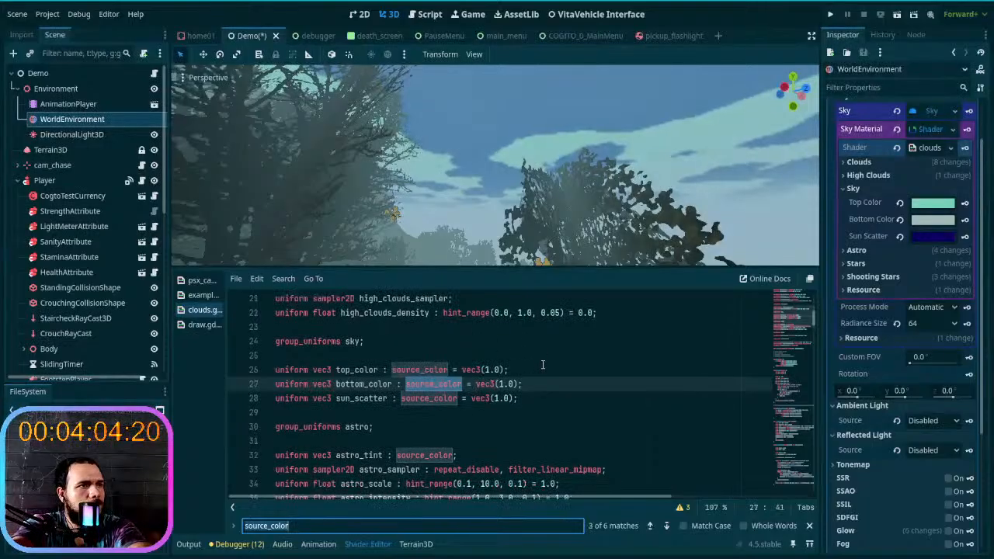
pyautogui.press('Return')
pyautogui.press('Return')
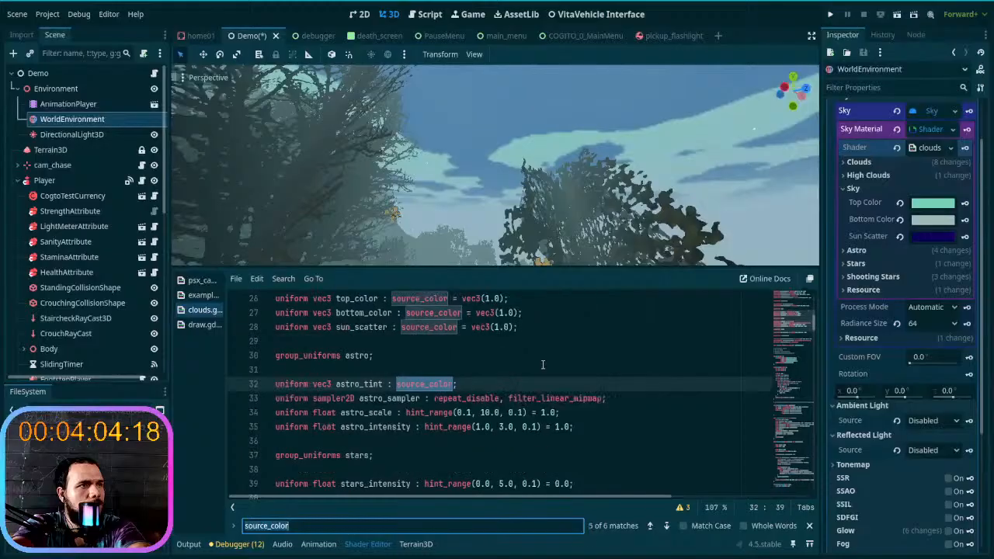
pyautogui.press('Return')
pyautogui.press('Return')
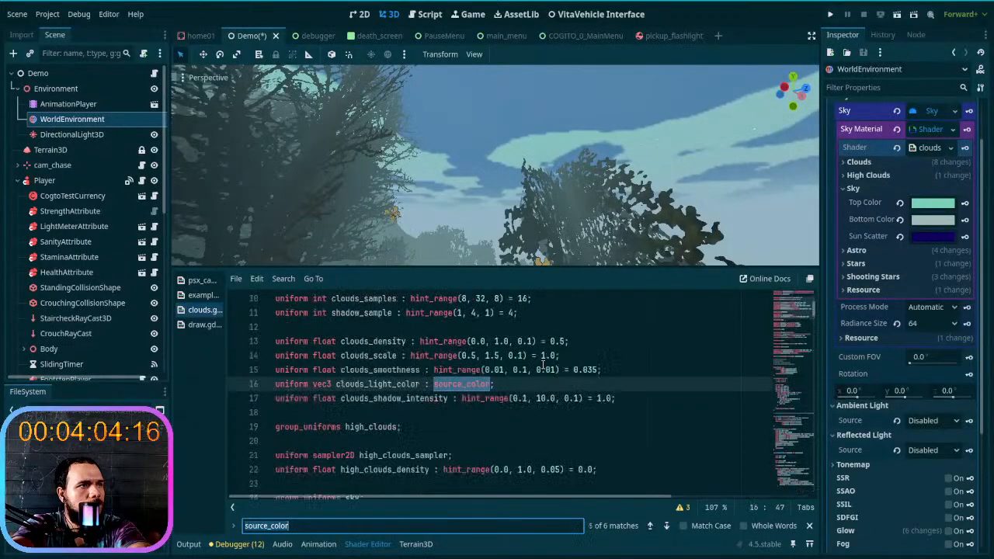
pyautogui.press('Return')
pyautogui.press('Return')
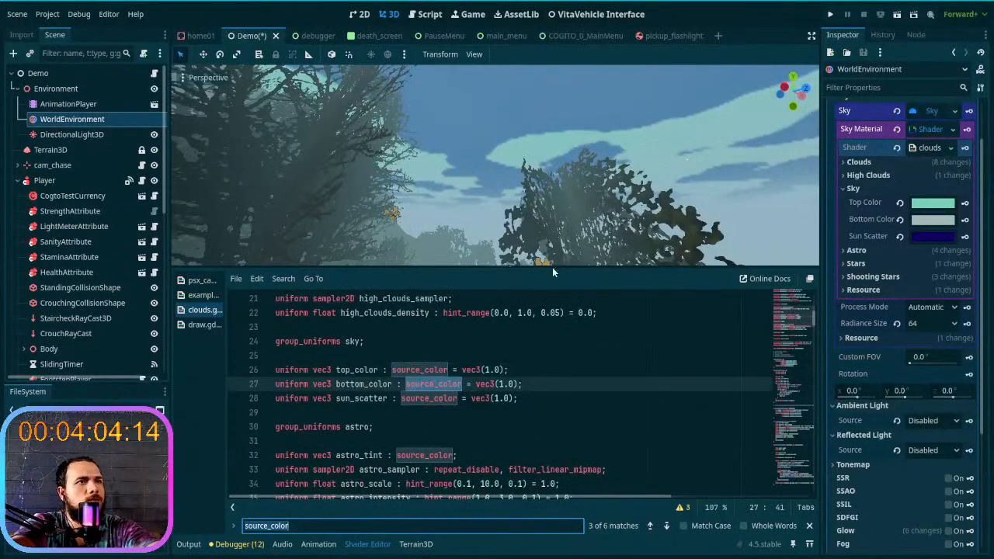
# - Shrink the shader editor, return to the animation timeline and display the cycle animation
pyautogui.moveTo(501, 272); pyautogui.dragTo(514, 376)
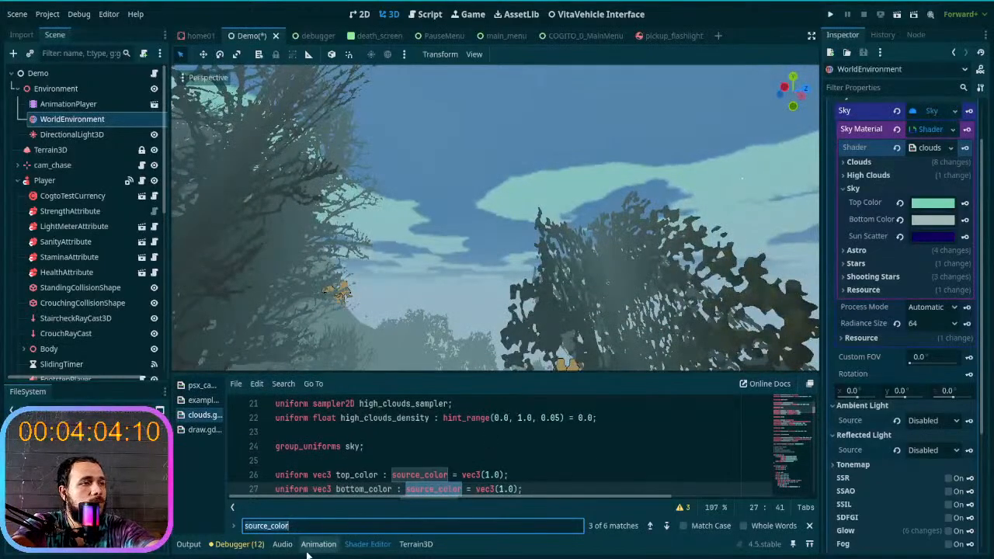
pyautogui.click(314, 545)
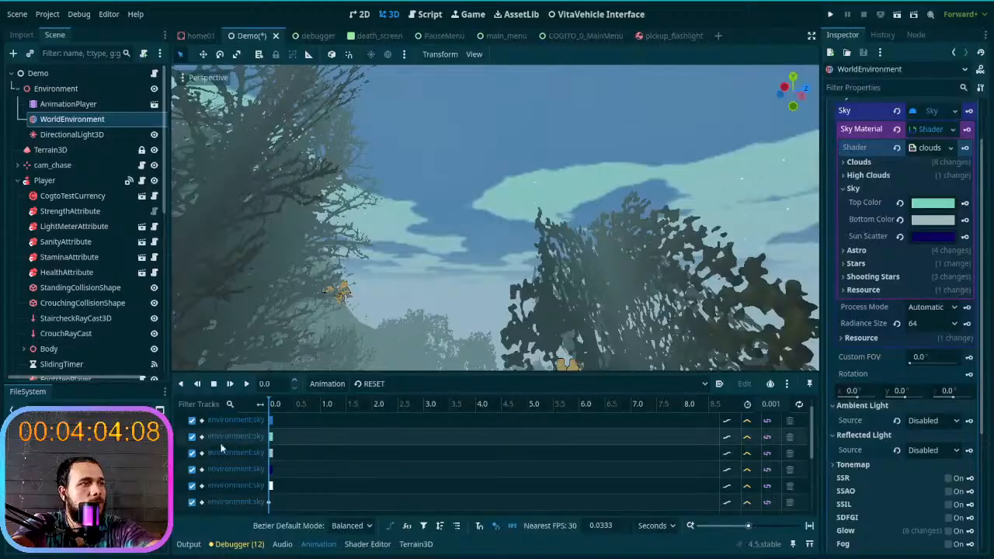
pyautogui.scroll(1, 250, 445)
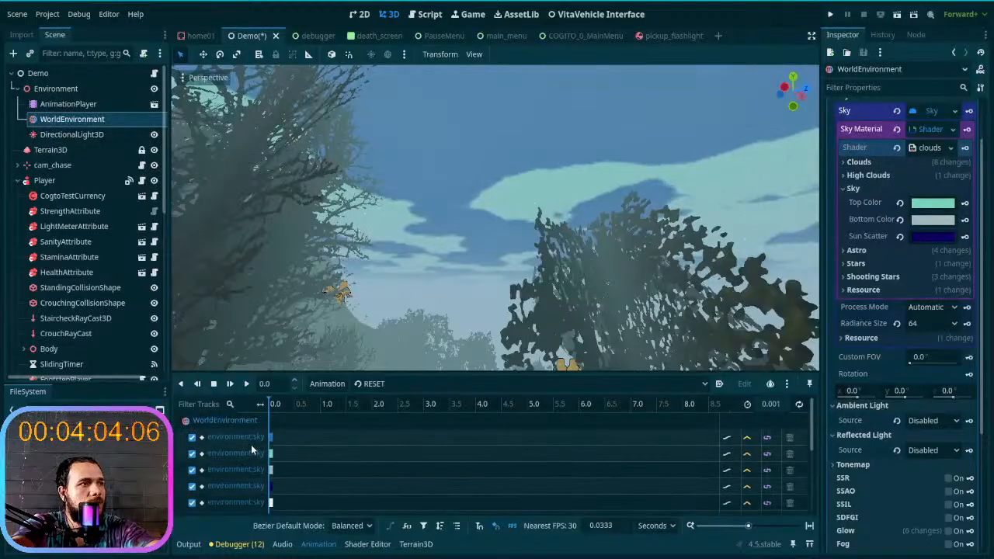
pyautogui.click(376, 384)
pyautogui.click(382, 410)
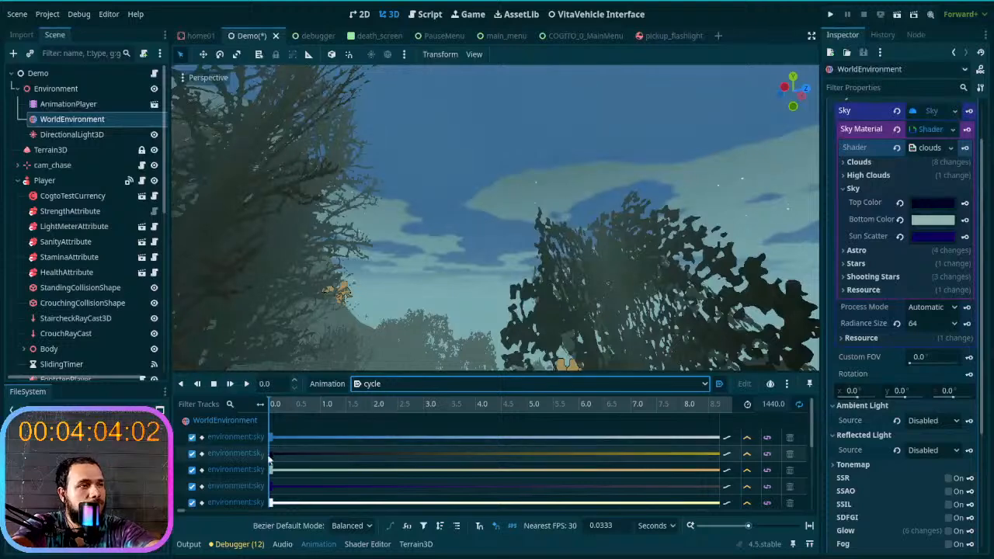
# - Examine the cycle animation's WorldEnvironment, DirectionalLight3D and filter1 tracks, and select the first sky track
pyautogui.click(293, 458)
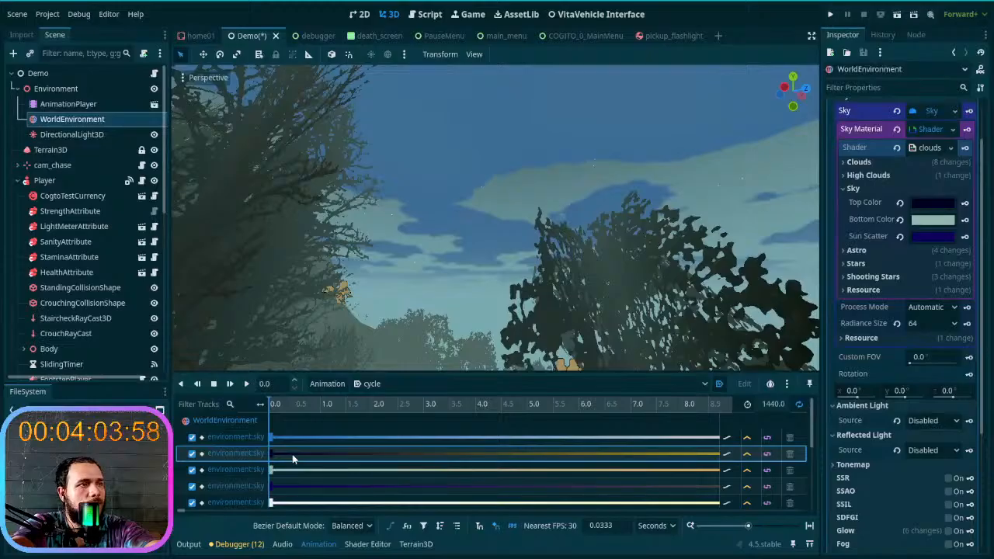
pyautogui.scroll(-4, 297, 457)
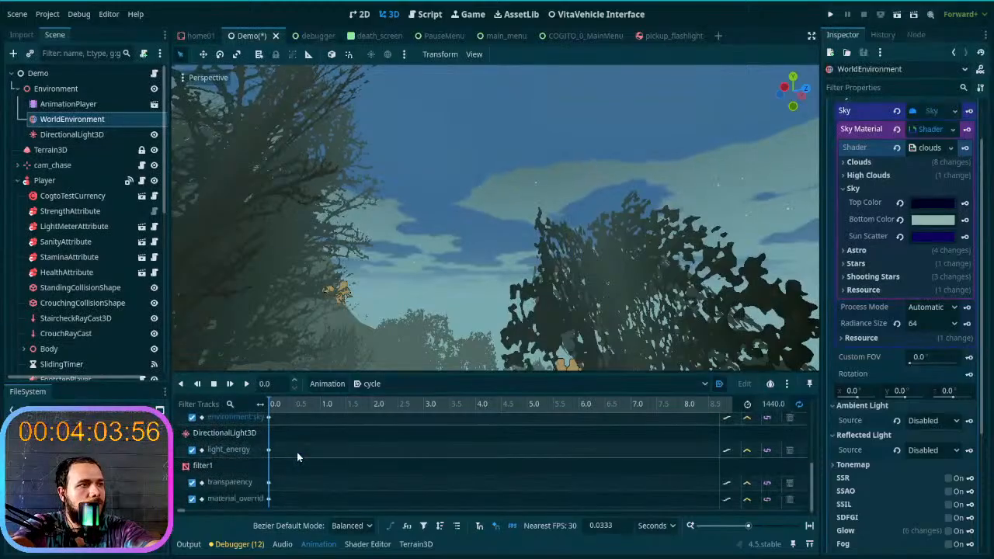
pyautogui.scroll(1, 297, 456)
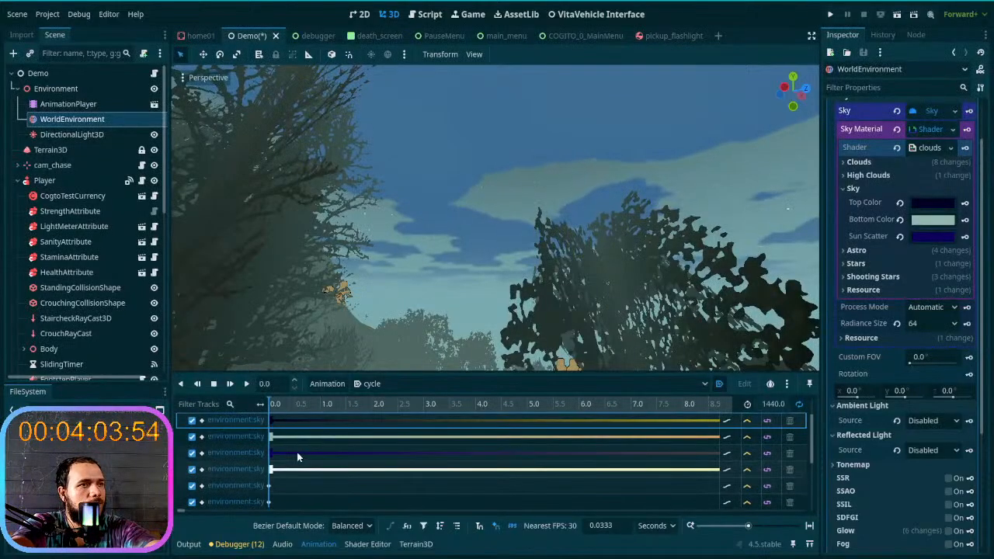
pyautogui.scroll(-1, 297, 456)
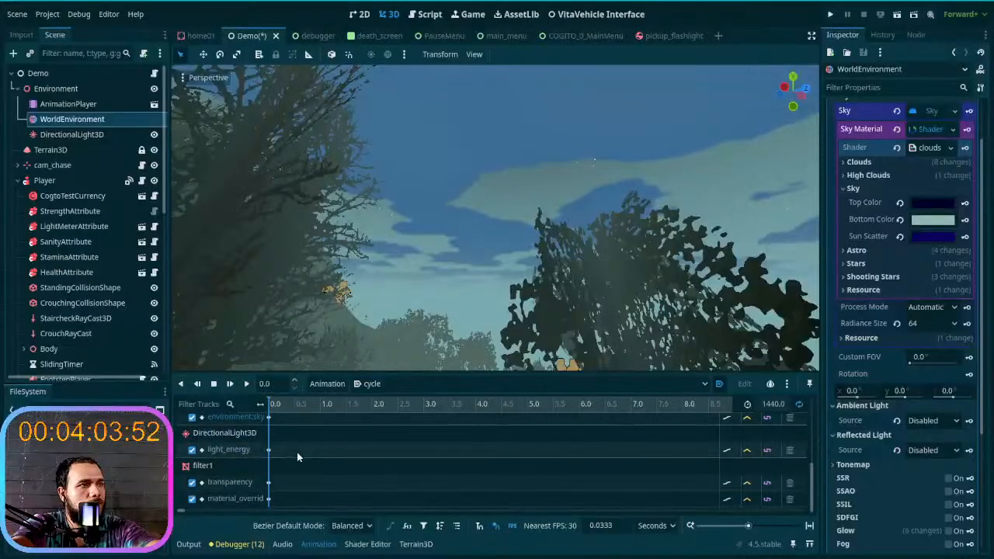
pyautogui.scroll(4, 297, 457)
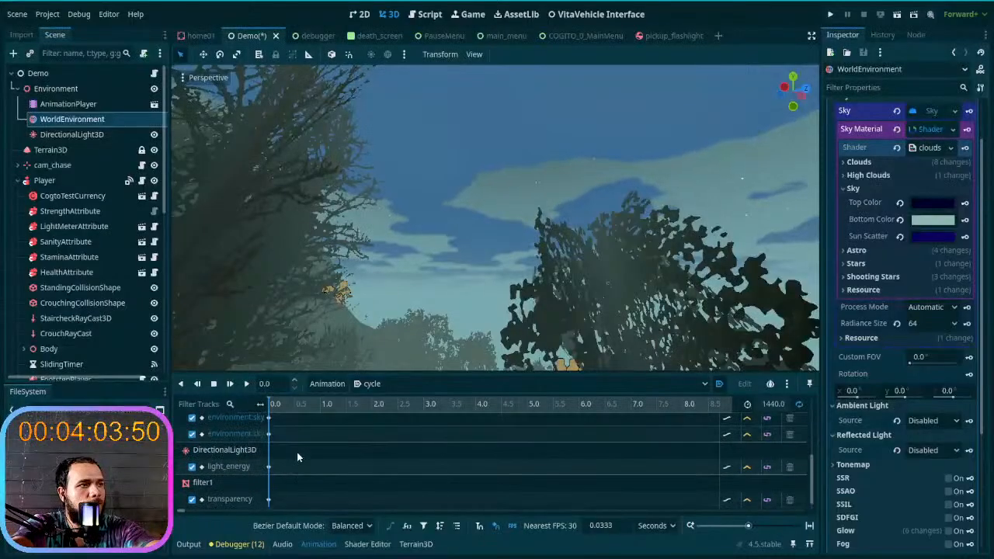
pyautogui.scroll(1, 296, 452)
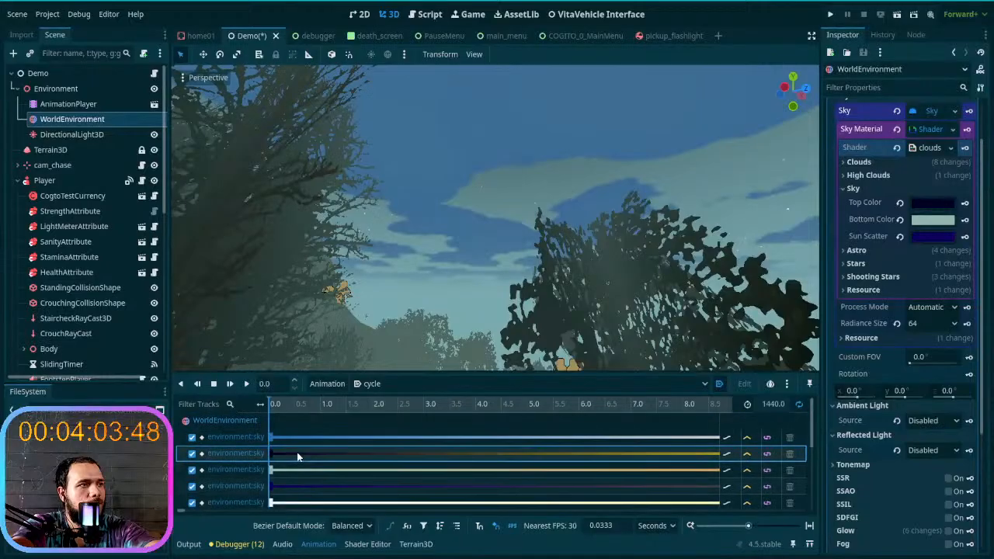
pyautogui.click(297, 438)
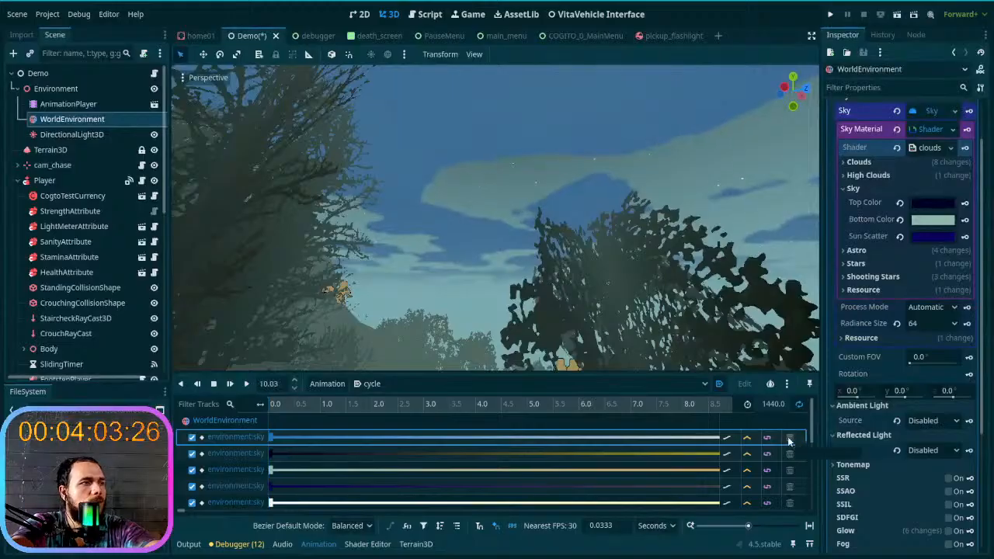
# - Switch the timeline to the RESET animation and back to cycle, comparing the sky colours in the viewport
pyautogui.click(463, 384)
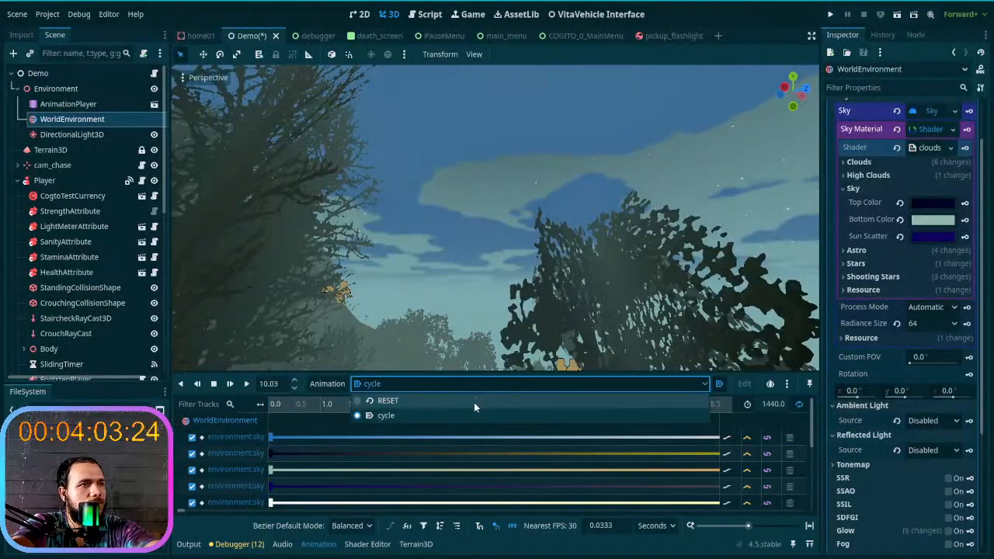
pyautogui.click(473, 402)
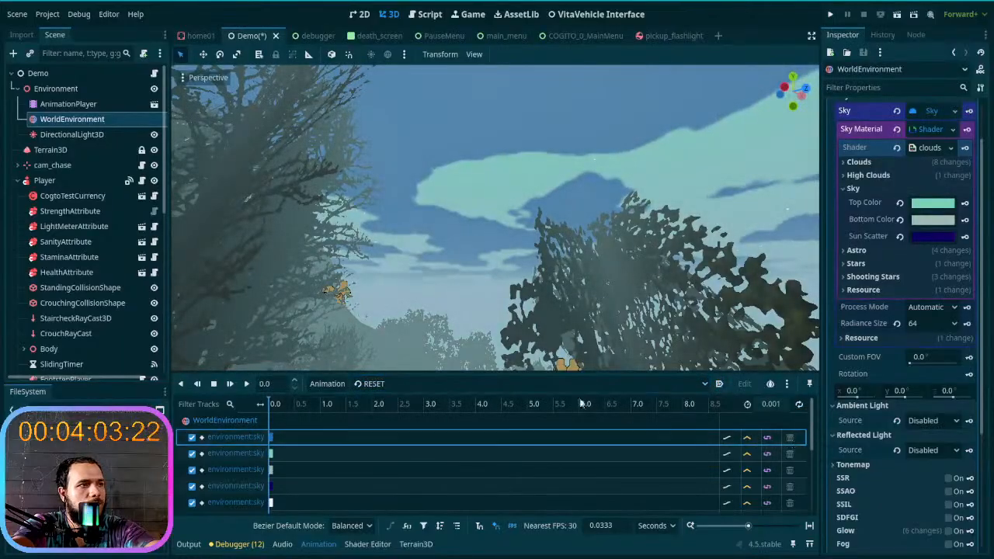
pyautogui.click(554, 383)
pyautogui.click(551, 415)
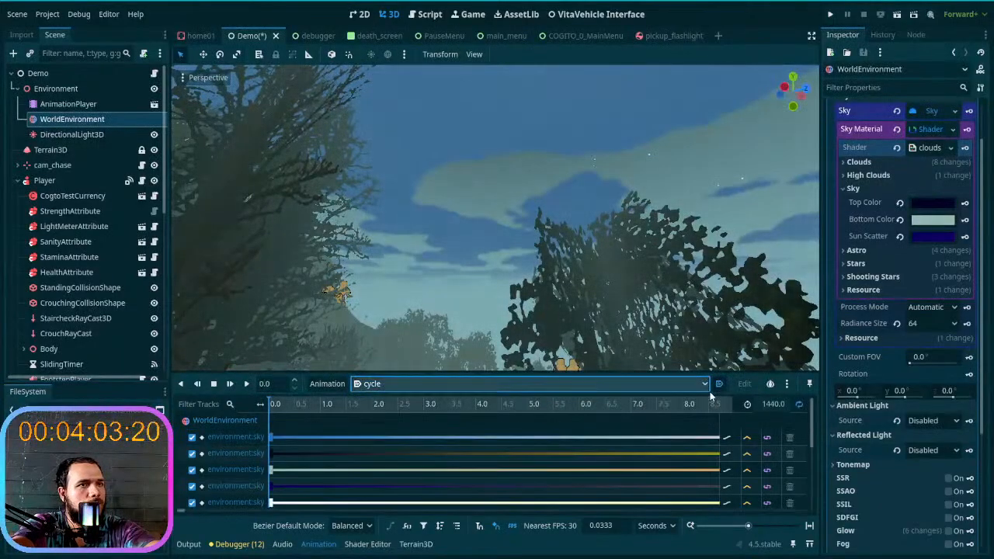
# - Check the cycle animation's autoplay, length and player pin controls, and compare the AnimationPlayer and WorldEnvironment nodes
pyautogui.click(720, 386)
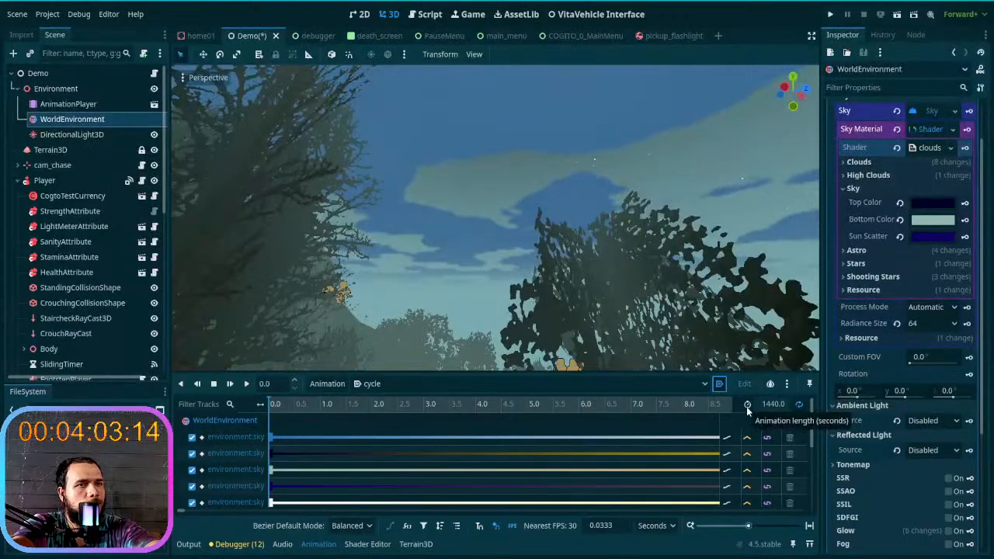
pyautogui.click(773, 405)
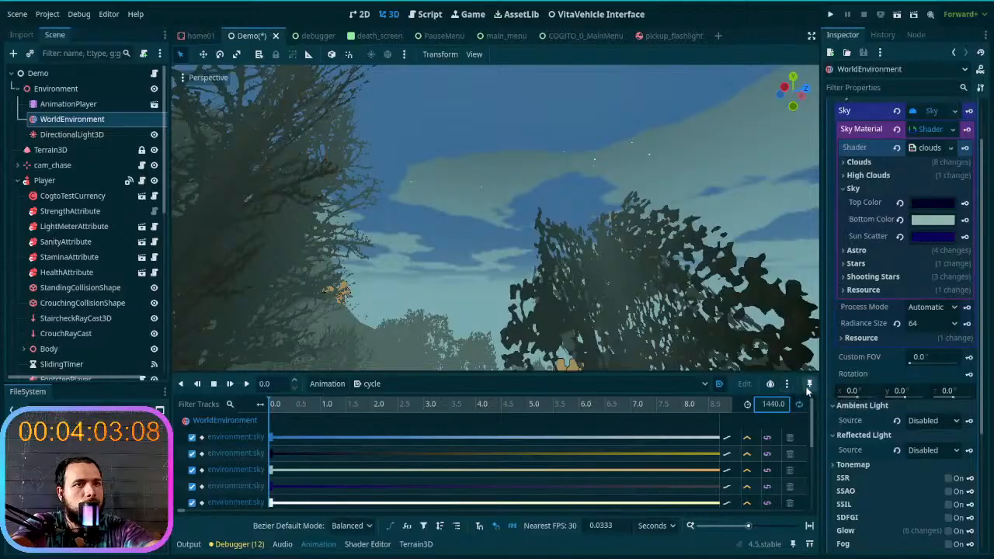
pyautogui.click(808, 384)
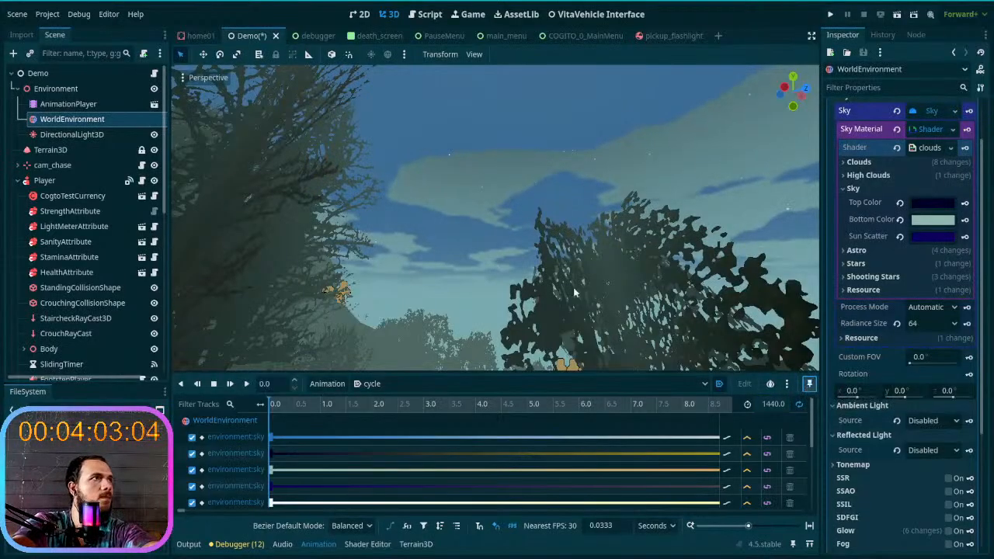
pyautogui.click(105, 102)
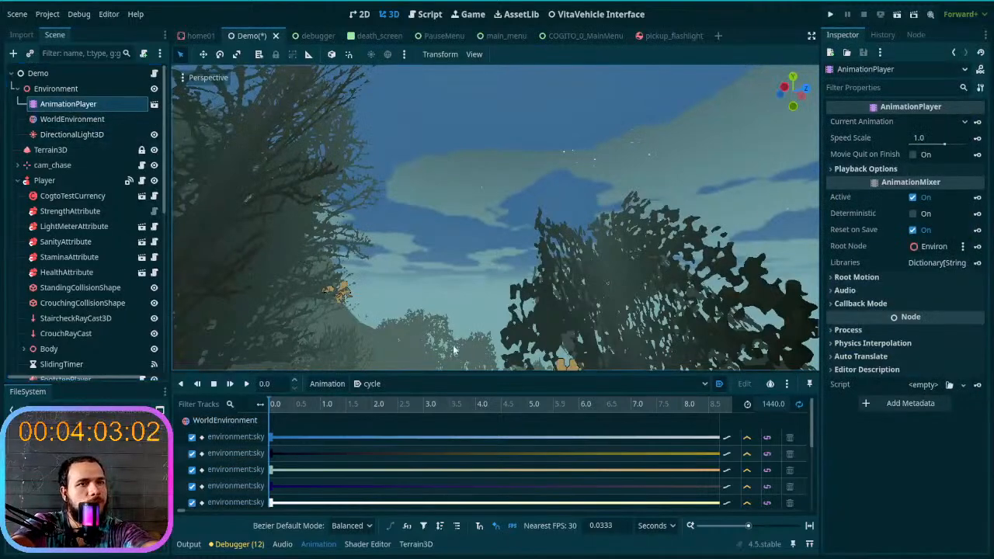
pyautogui.click(79, 120)
pyautogui.click(79, 105)
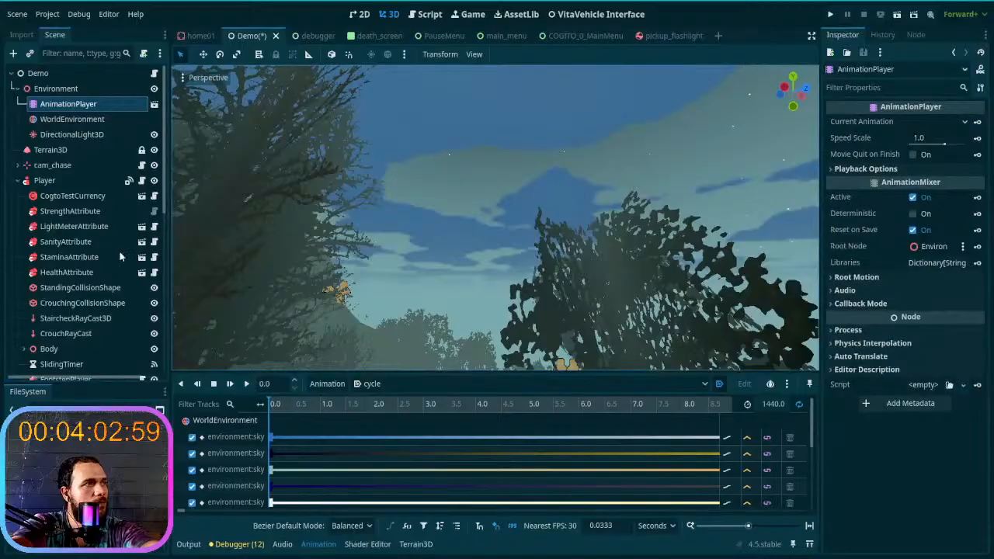
pyautogui.click(85, 119)
pyautogui.click(88, 106)
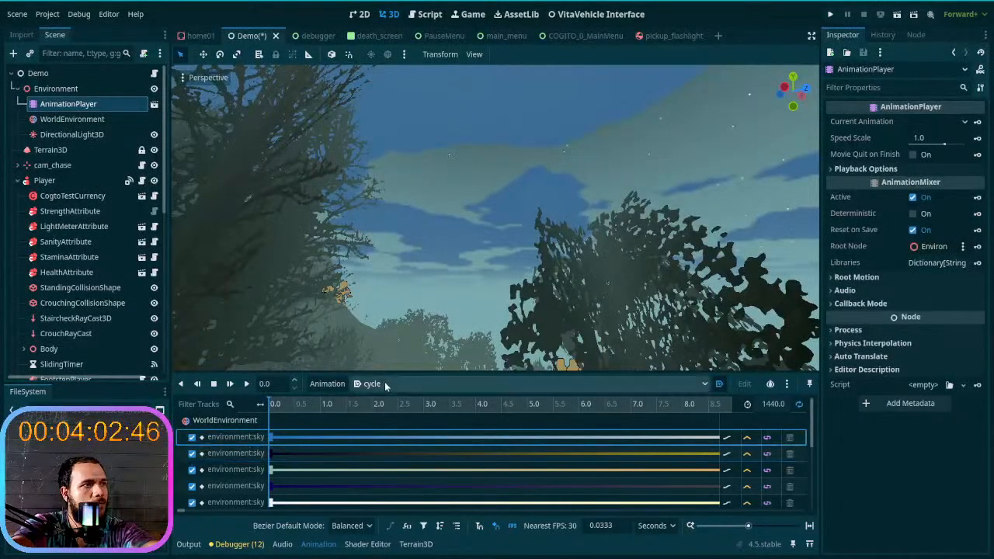
# - Review the RESET and cycle entries of the Global library in the animation manager, and close it
pyautogui.click(337, 385)
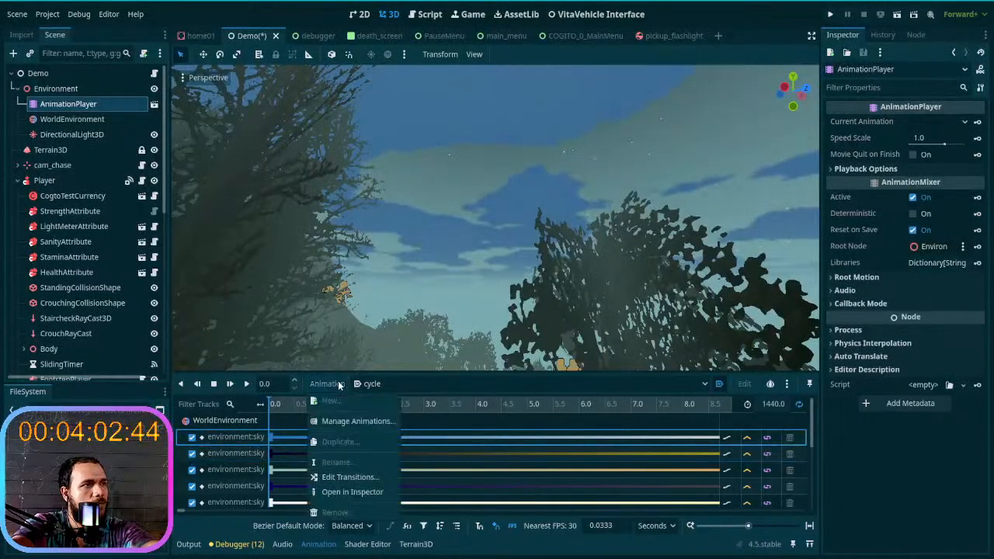
pyautogui.click(353, 422)
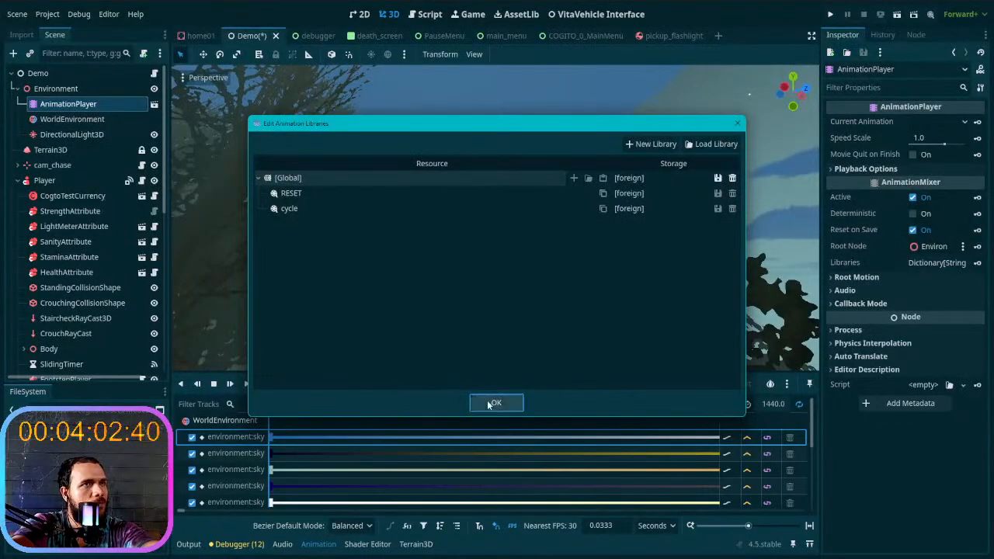
pyautogui.click(324, 207)
pyautogui.click(325, 193)
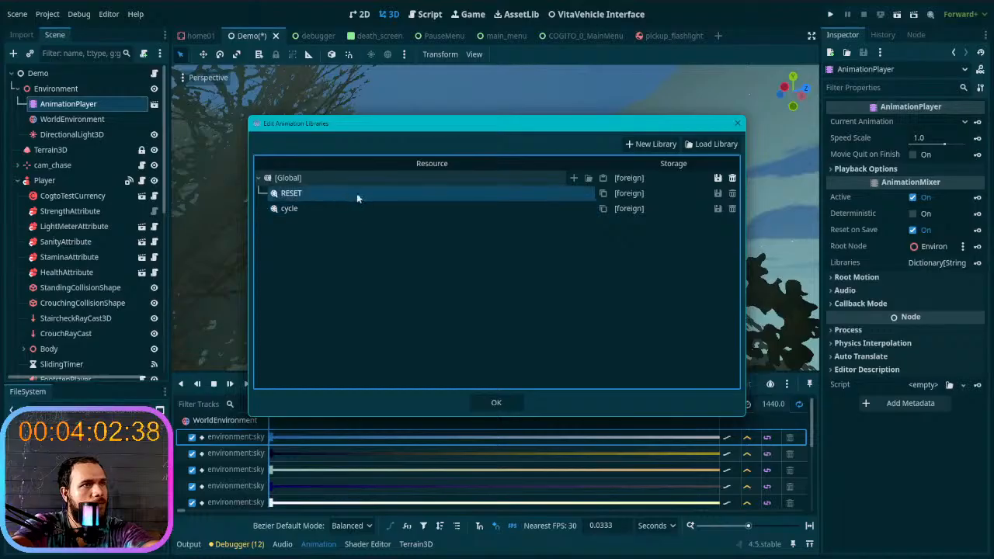
pyautogui.click(738, 123)
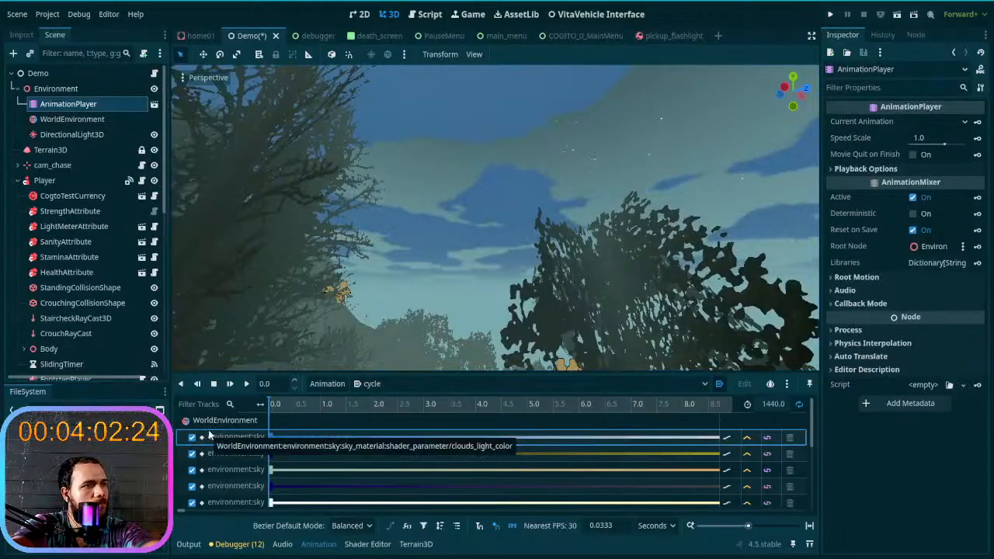
# - Check the Bezier default modes, the cycle autoplay control, the first sky track and the operations available for the AnimationPlayer node
pyautogui.click(352, 526)
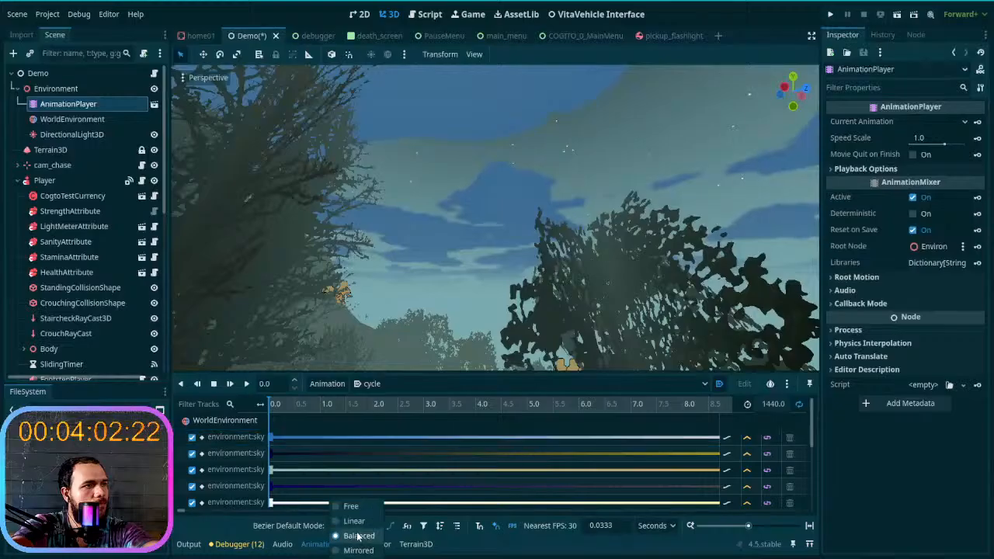
pyautogui.click(358, 536)
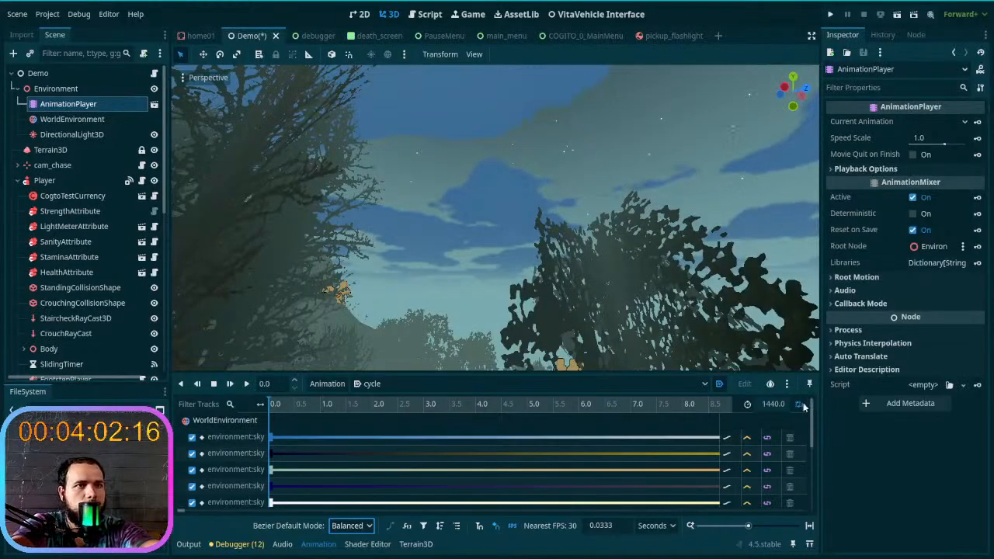
pyautogui.click(719, 386)
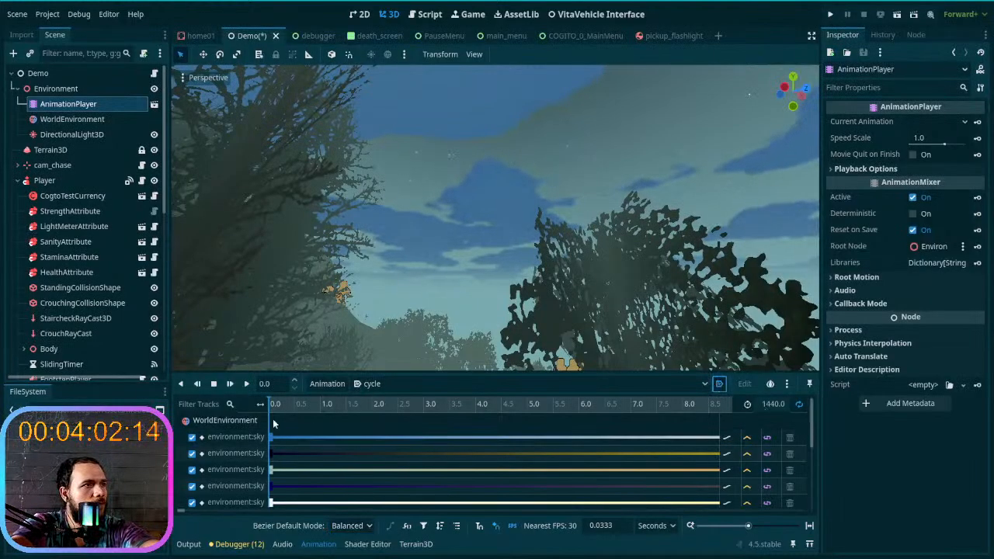
pyautogui.click(223, 439)
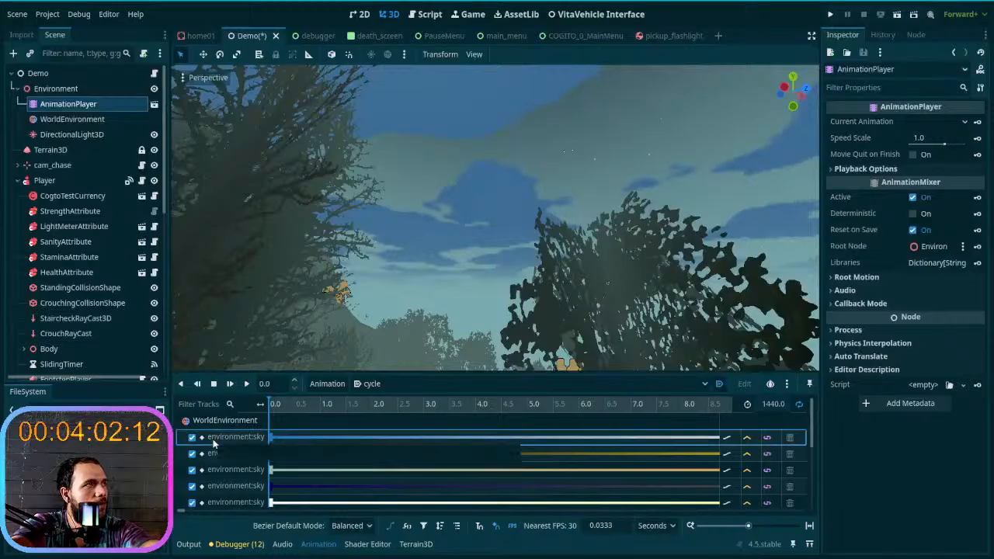
pyautogui.rightClick(113, 102)
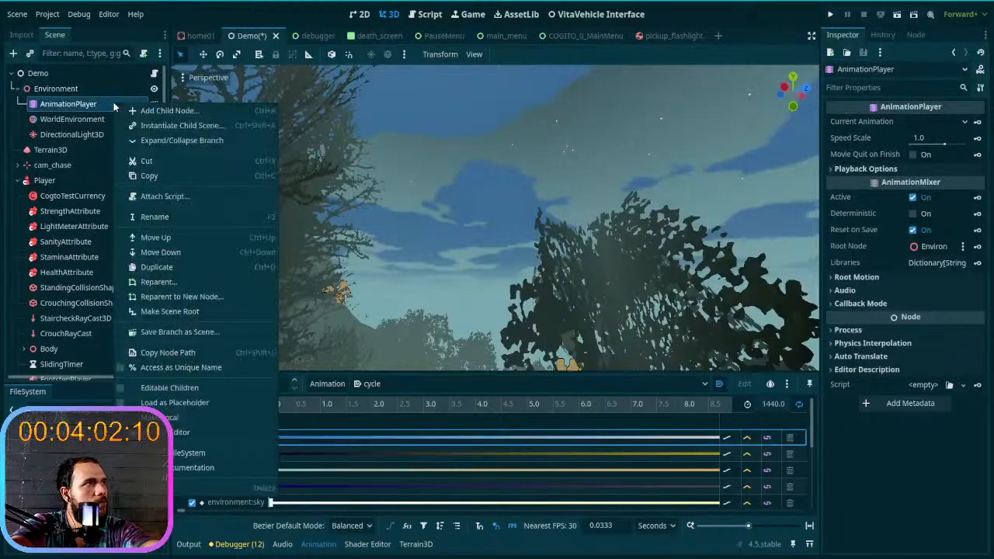
pyautogui.click(82, 111)
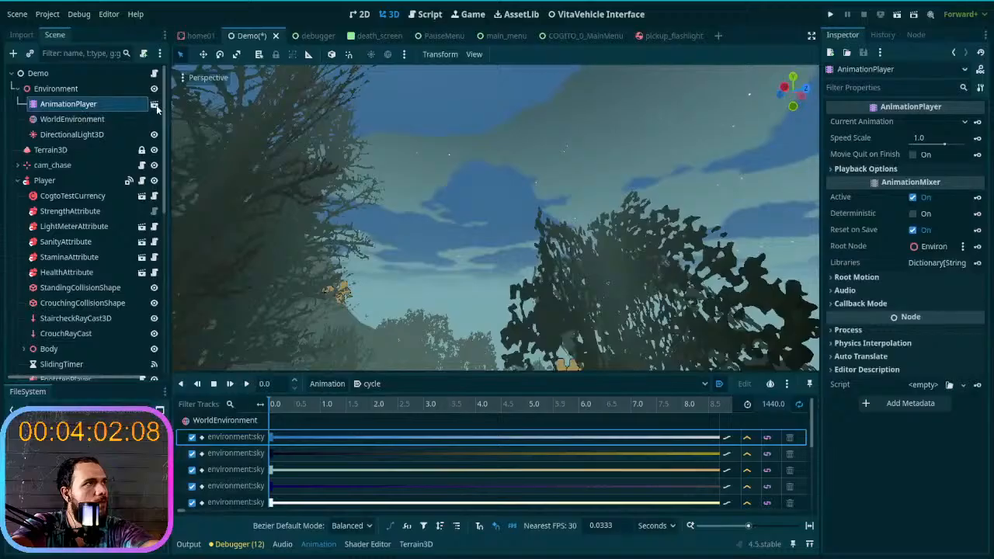
# - Open the AnimationPlayer's source scene, daynightcycle, and display its RESET animation tracks
pyautogui.click(156, 106)
pyautogui.click(155, 106)
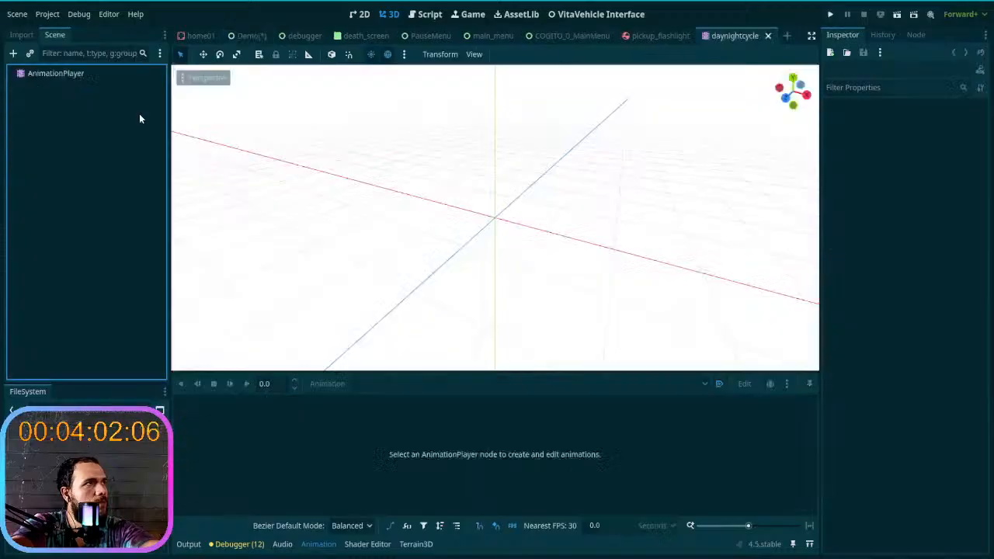
pyautogui.click(107, 78)
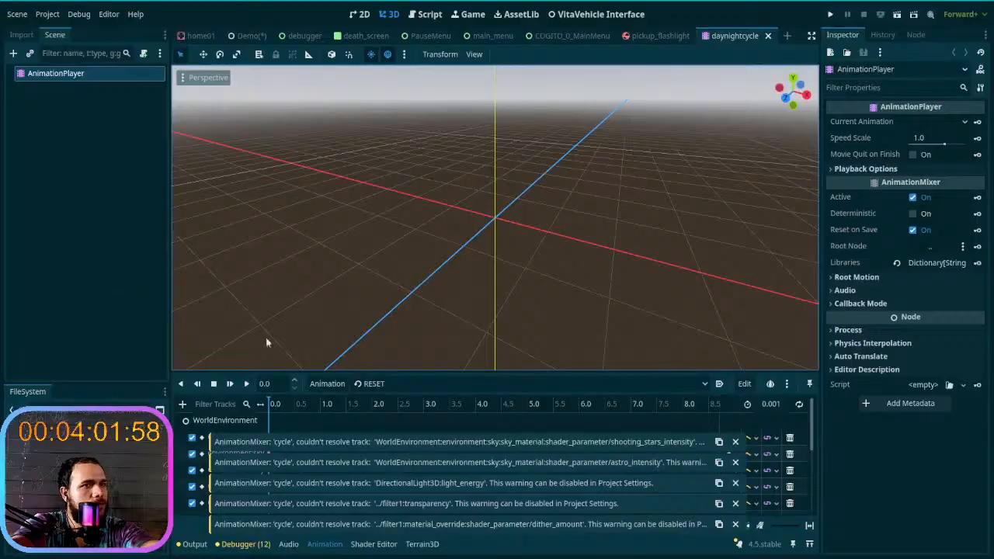
# - Dismiss the unresolved-track warnings and close the daynightcycle scene to return to the Demo scene
pyautogui.click(735, 442)
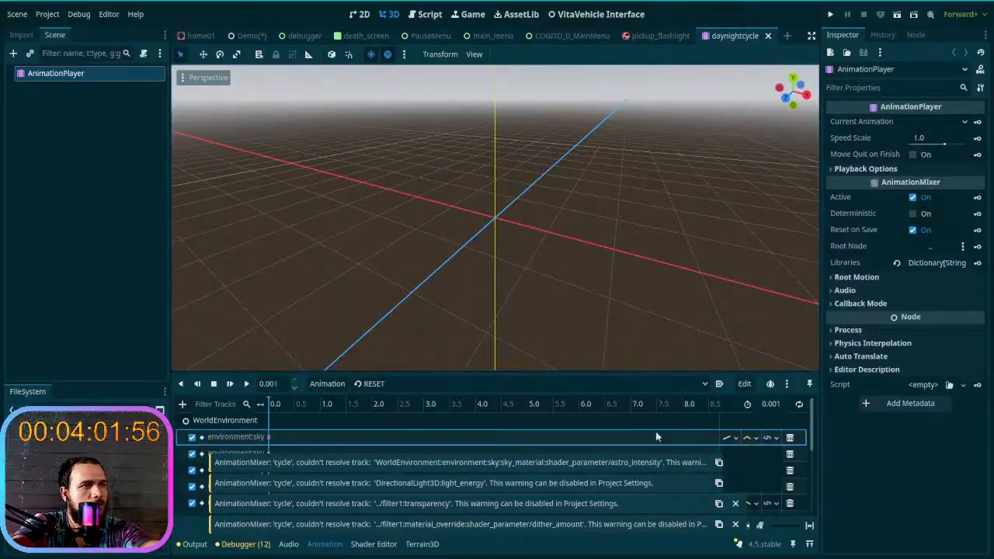
pyautogui.click(576, 437)
pyautogui.click(736, 464)
pyautogui.click(737, 483)
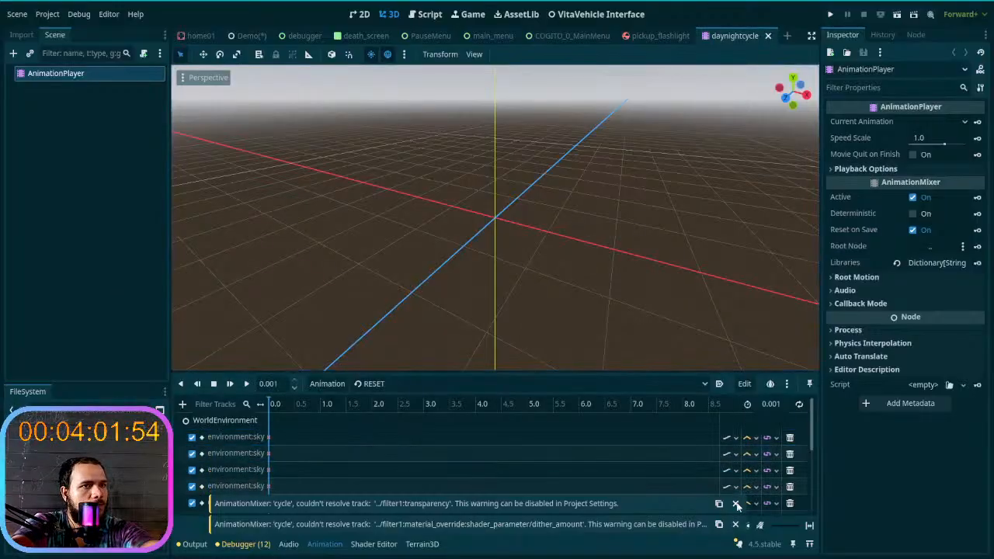
pyautogui.click(736, 504)
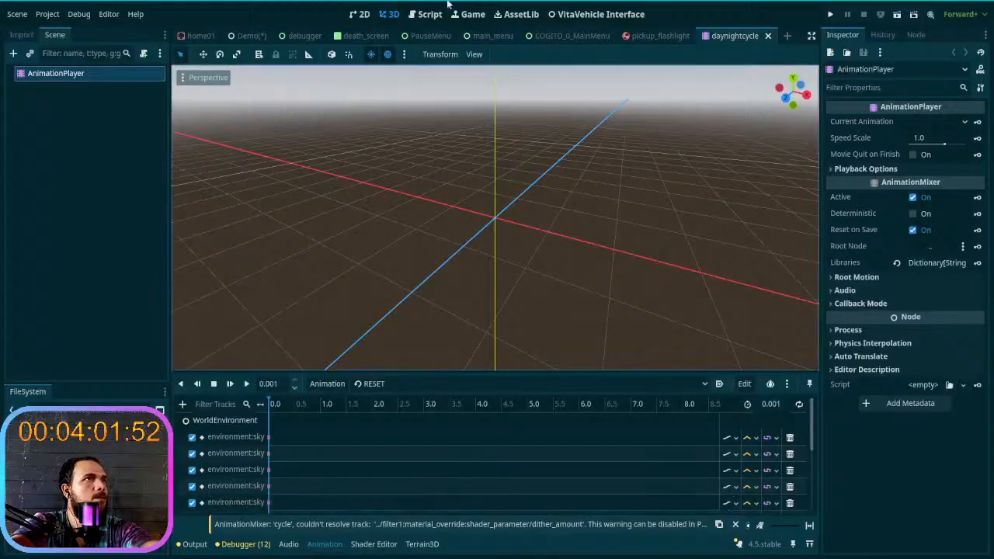
pyautogui.click(768, 35)
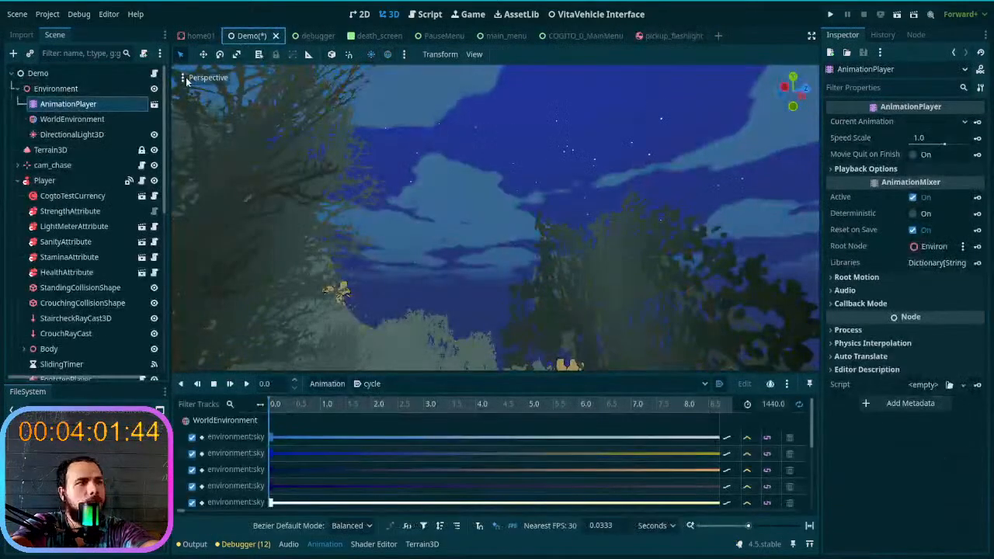
# - Make the AnimationPlayer instance under Environment local to the Demo scene and keep it selected
pyautogui.rightClick(71, 103)
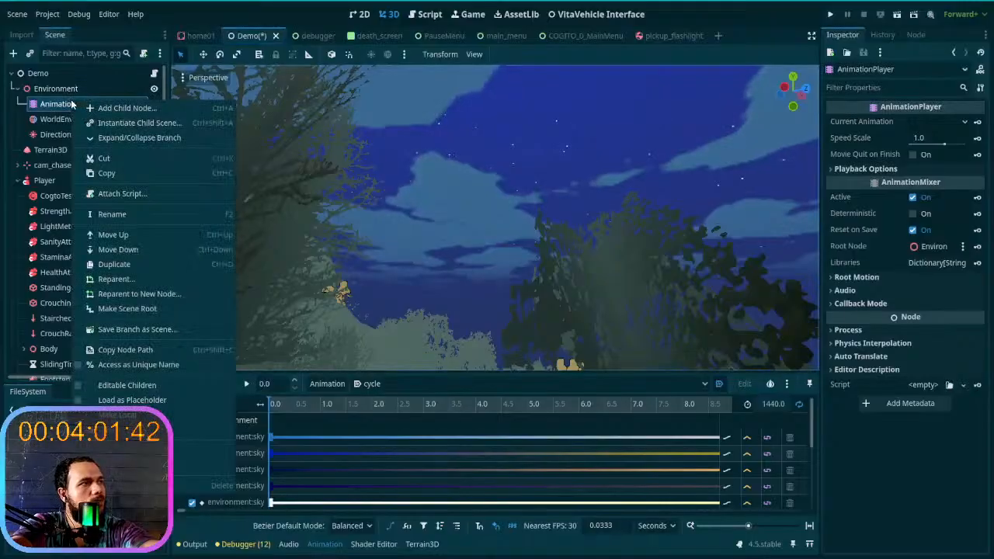
pyautogui.click(117, 415)
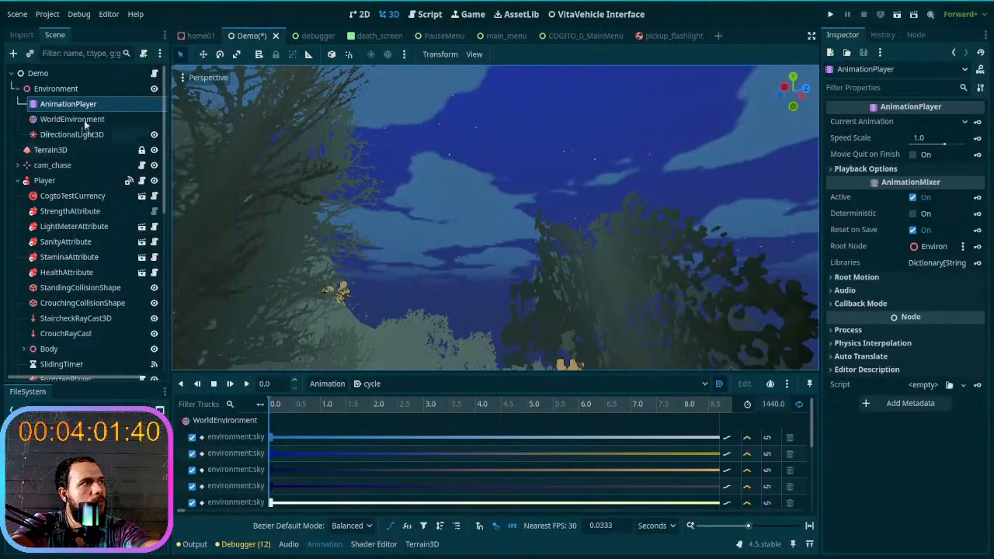
pyautogui.click(192, 442)
pyautogui.click(194, 455)
pyautogui.click(84, 109)
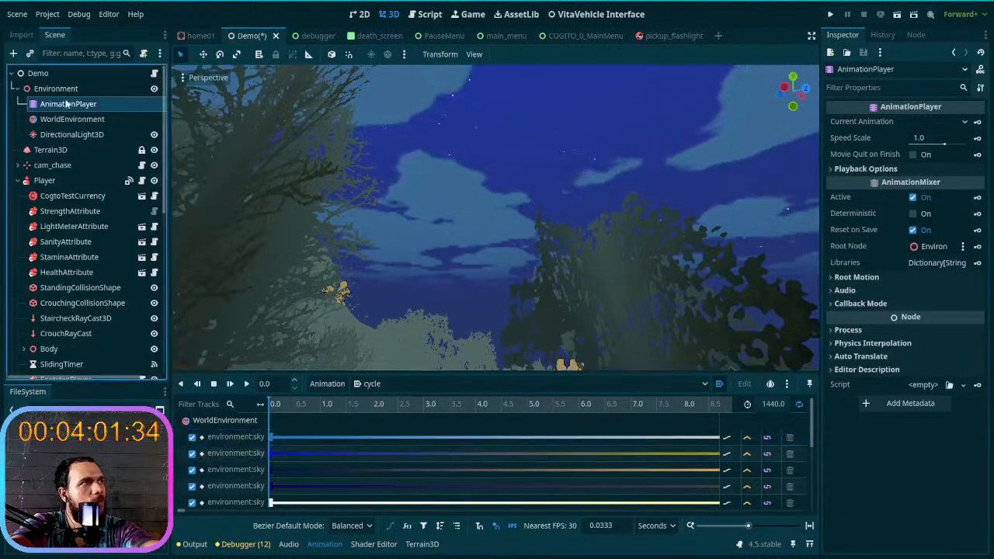
# - Duplicate the local AnimationPlayer node under Environment and select the copy
pyautogui.hotkey('ctrl', 'd')
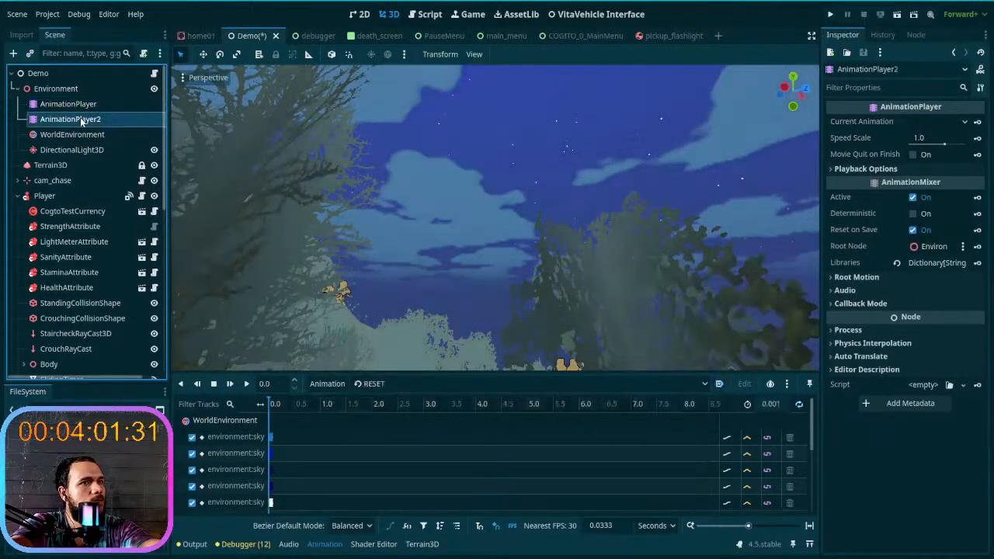
pyautogui.click(78, 106)
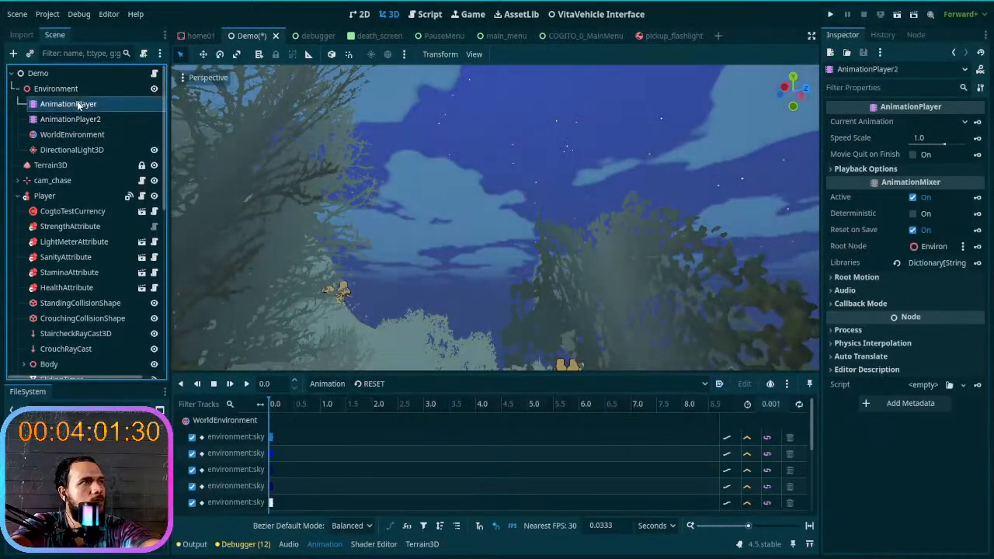
pyautogui.rightClick(78, 111)
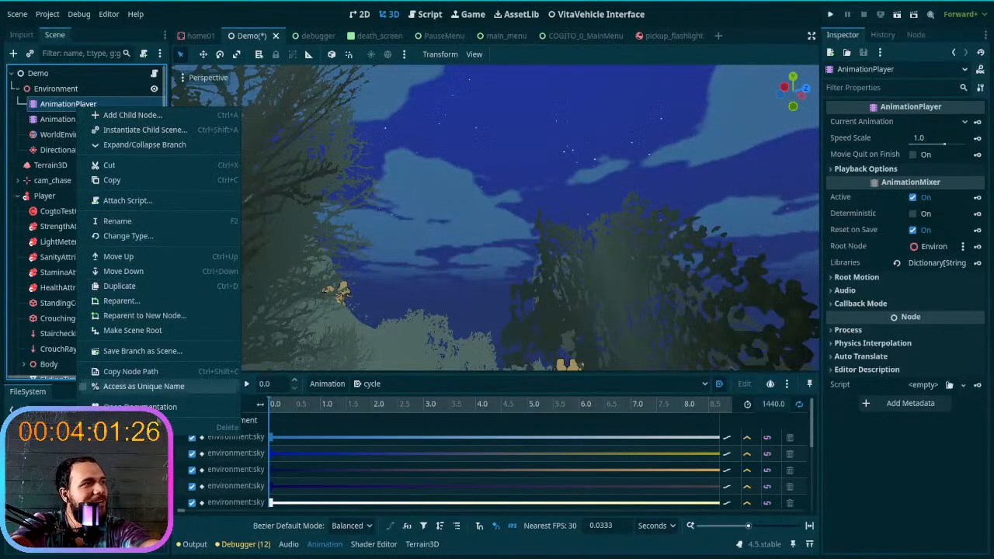
pyautogui.click(35, 113)
pyautogui.click(46, 121)
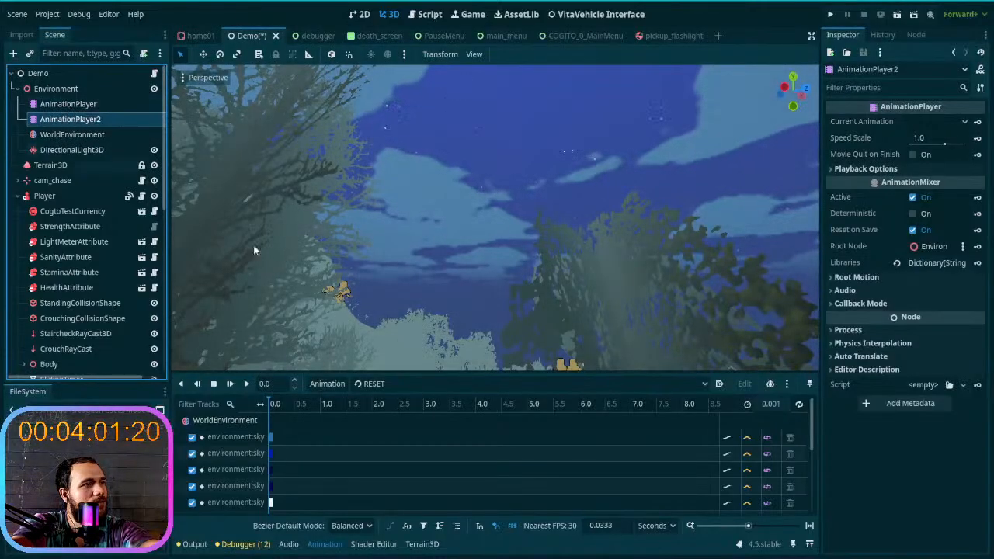
# - Display the cycle animation's tracks for the AnimationPlayer2 copy
pyautogui.click(365, 384)
pyautogui.click(356, 393)
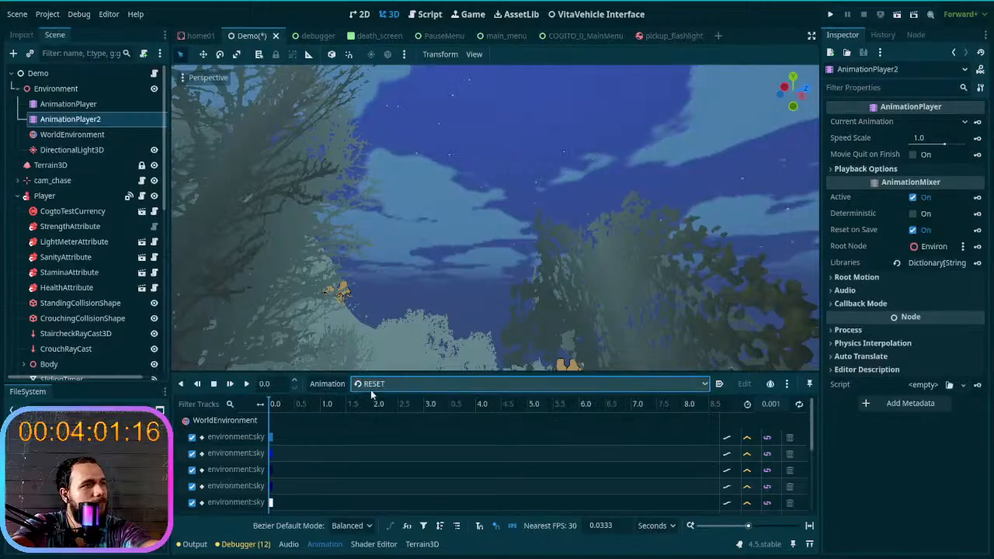
pyautogui.click(362, 388)
pyautogui.click(390, 409)
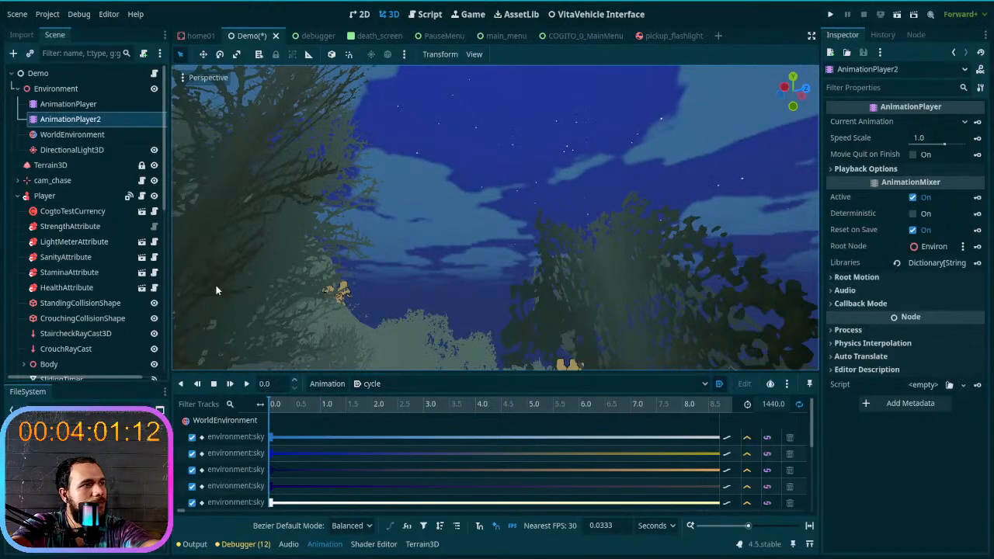
# - Delete the duplicate AnimationPlayer2 node, keeping the local AnimationPlayer under Environment selected
pyautogui.click(77, 108)
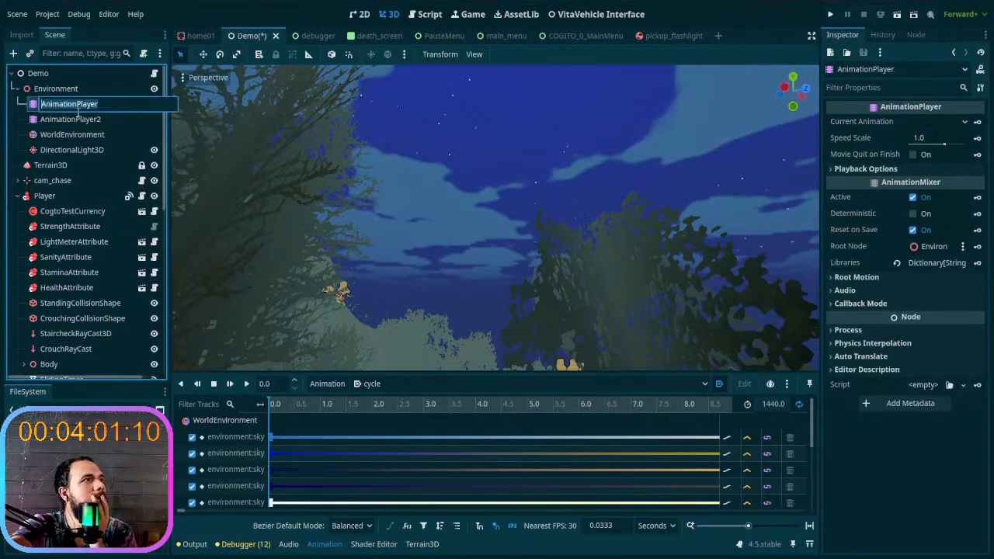
pyautogui.rightClick(72, 103)
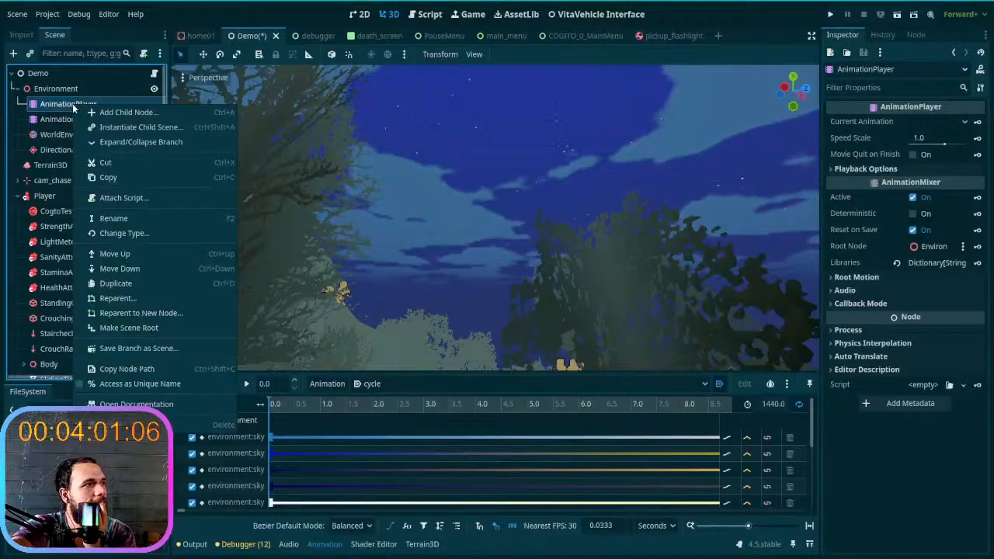
pyautogui.click(60, 120)
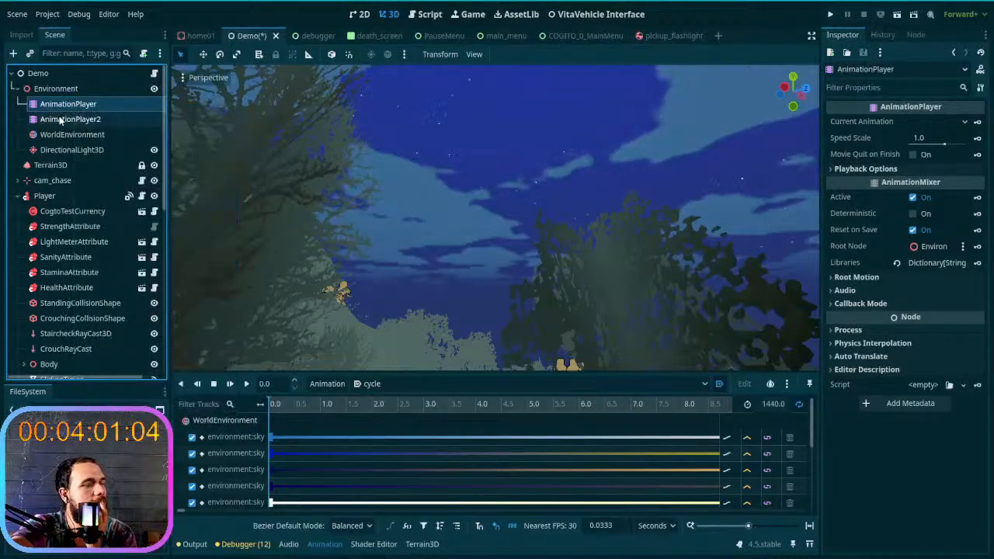
pyautogui.press('Delete')
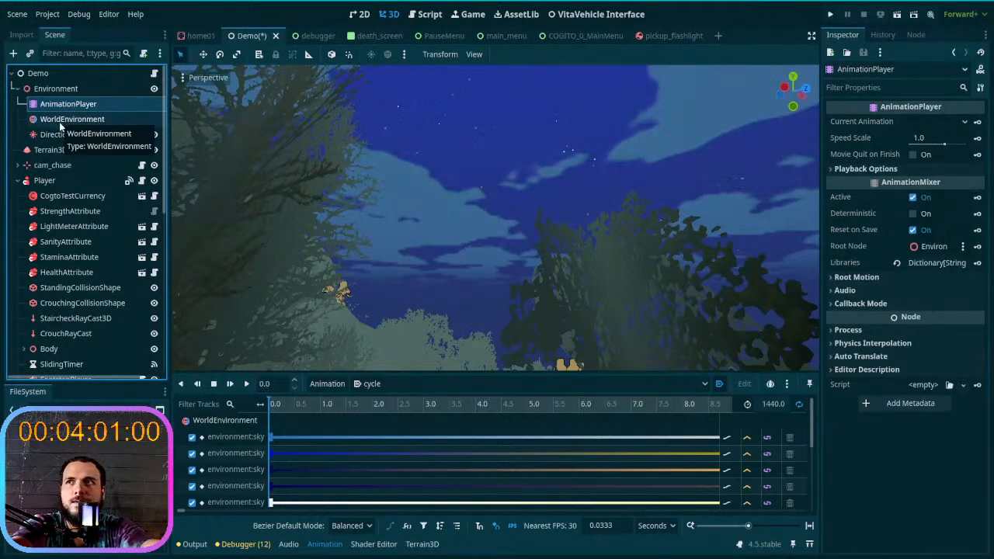
# - Inspect the AnimationPlayer's cycle tracks and the WorldEnvironment node they drive
pyautogui.moveTo(280, 408); pyautogui.dragTo(244, 437)
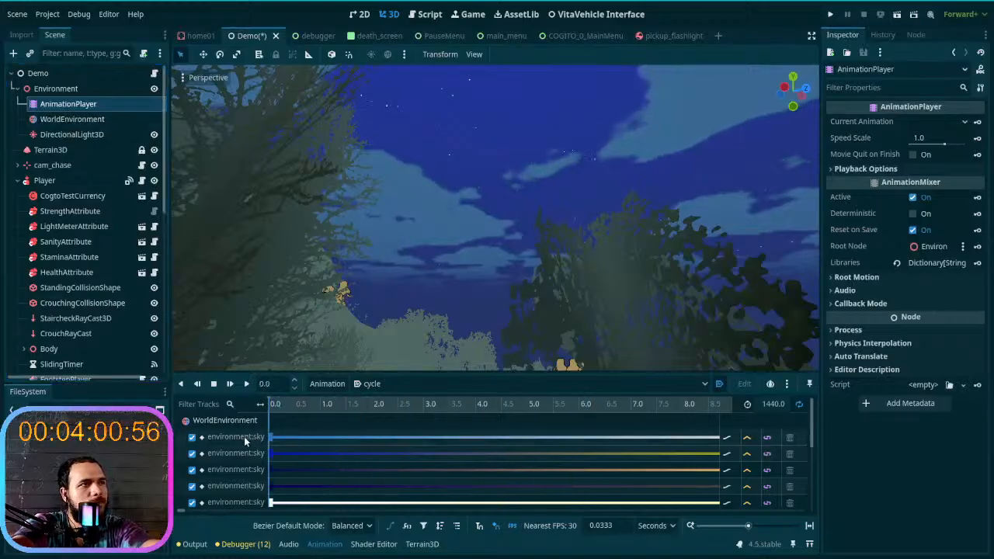
pyautogui.click(411, 383)
pyautogui.click(414, 384)
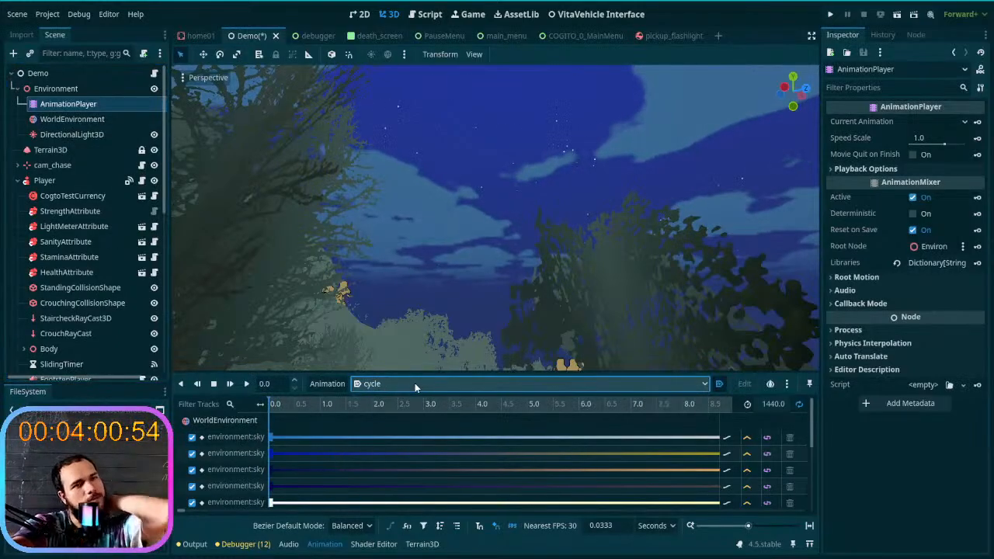
pyautogui.moveTo(369, 339); pyautogui.dragTo(493, 336, button='right')
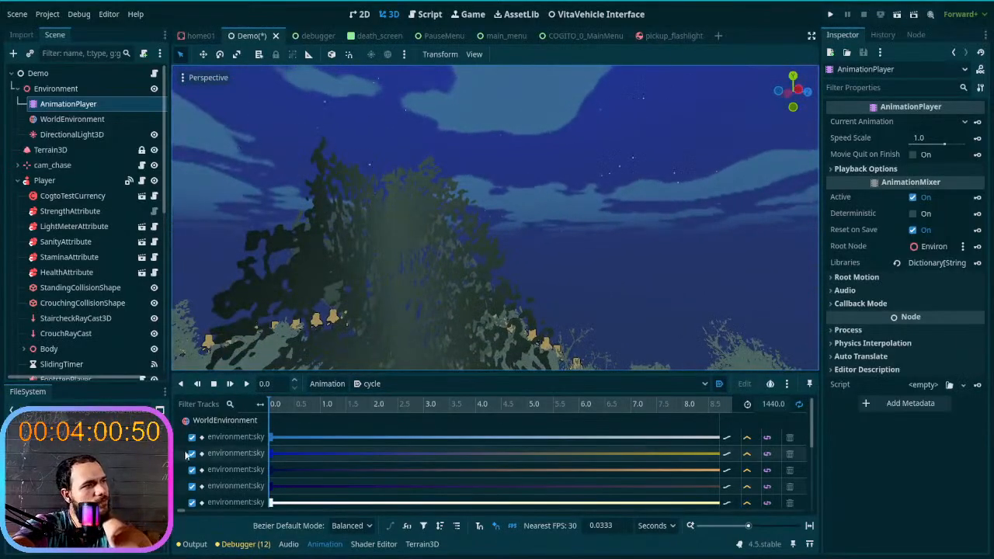
pyautogui.click(218, 424)
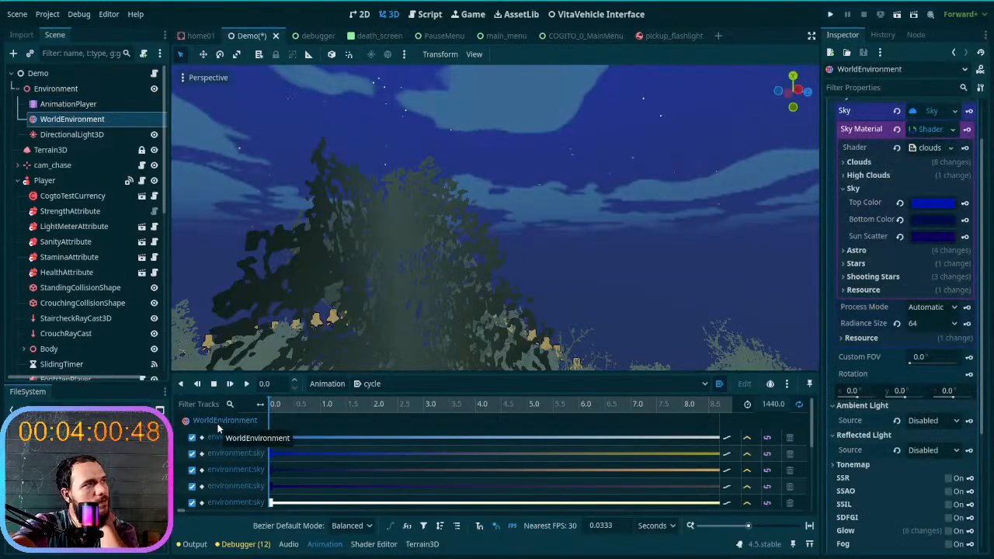
pyautogui.click(191, 441)
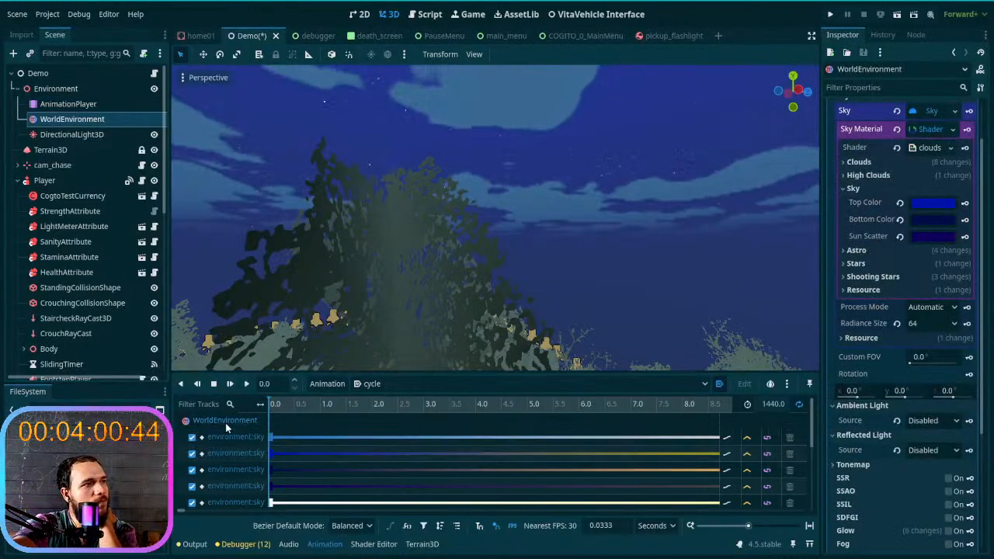
pyautogui.click(69, 104)
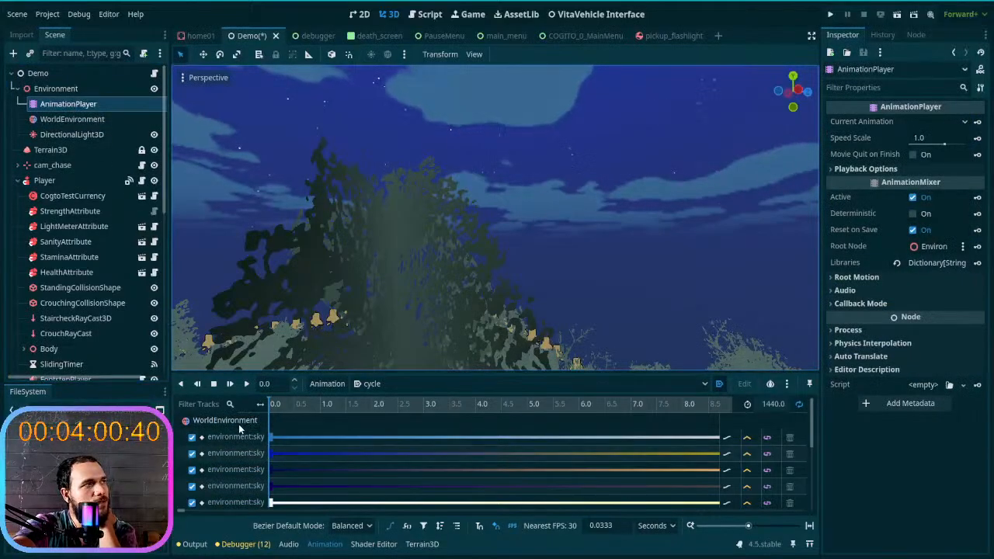
pyautogui.rightClick(58, 106)
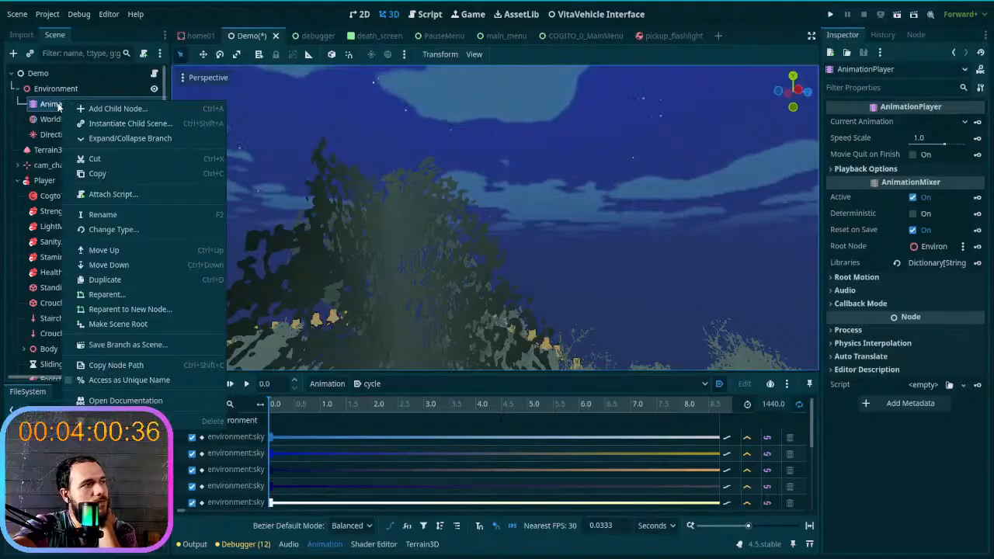
pyautogui.click(251, 437)
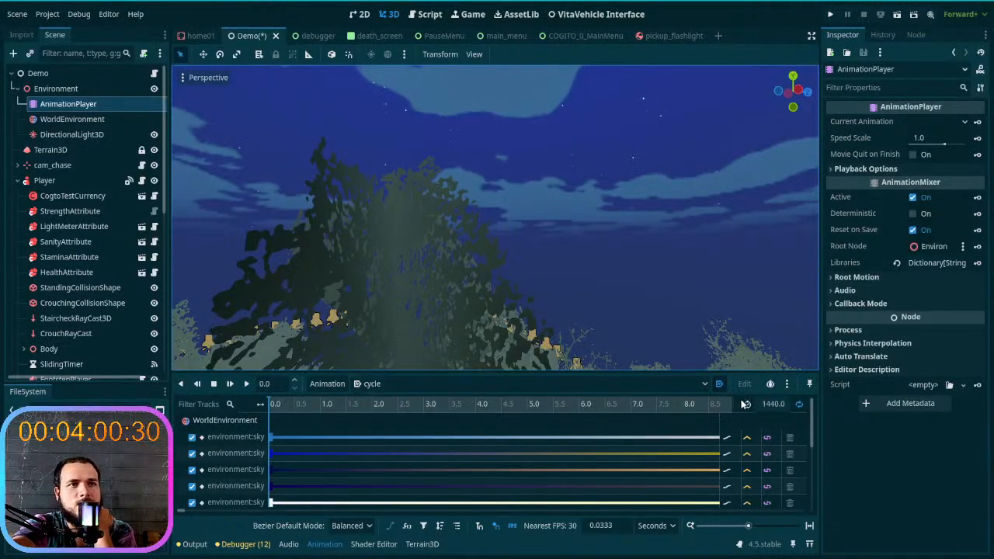
# - Check the AnimationPlayer's autoplay toggle, available animations and Root Motion settings
pyautogui.click(719, 385)
pyautogui.click(719, 384)
pyautogui.click(699, 382)
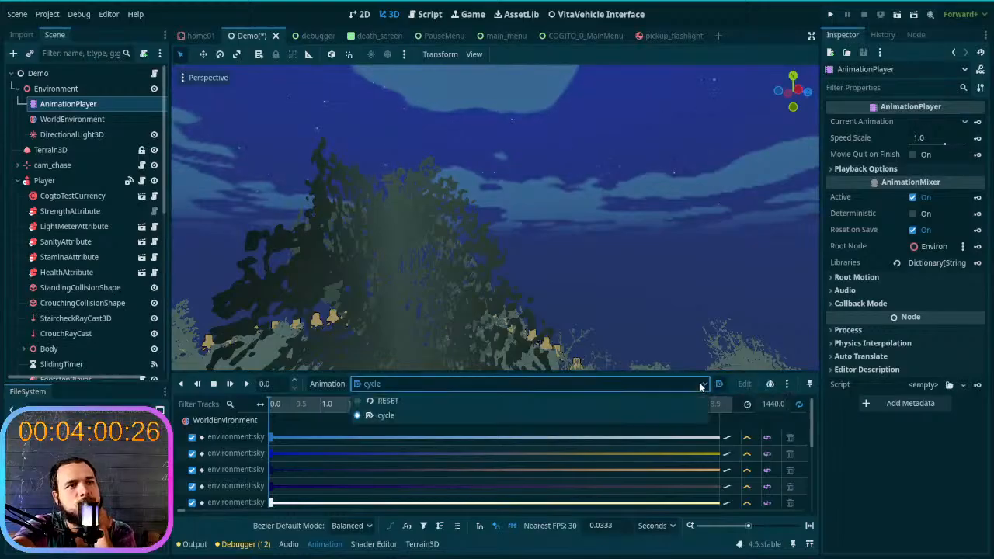
pyautogui.click(699, 382)
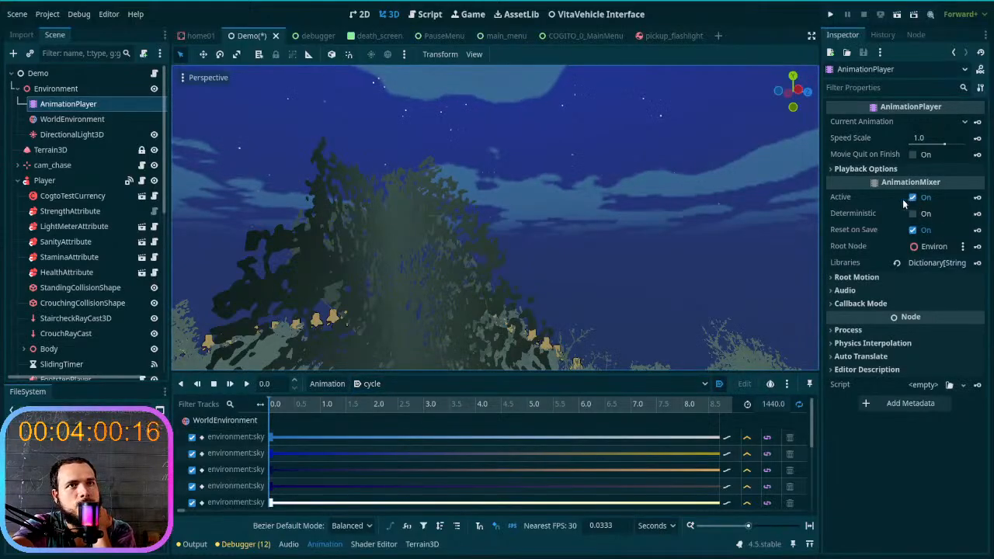
pyautogui.click(911, 280)
pyautogui.click(912, 281)
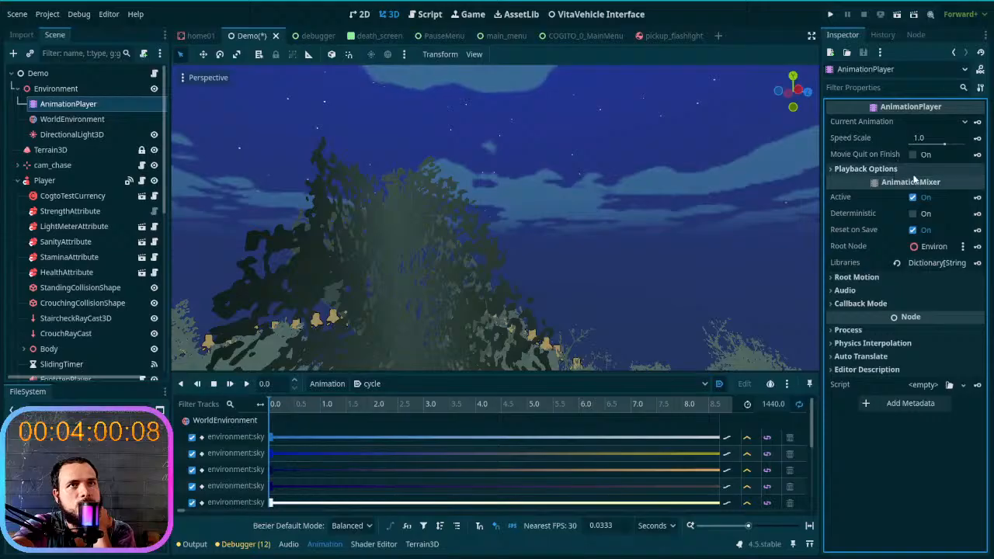
# - Preview the sky with cycle as the AnimationPlayer's current animation, and set it back to stop
pyautogui.click(944, 122)
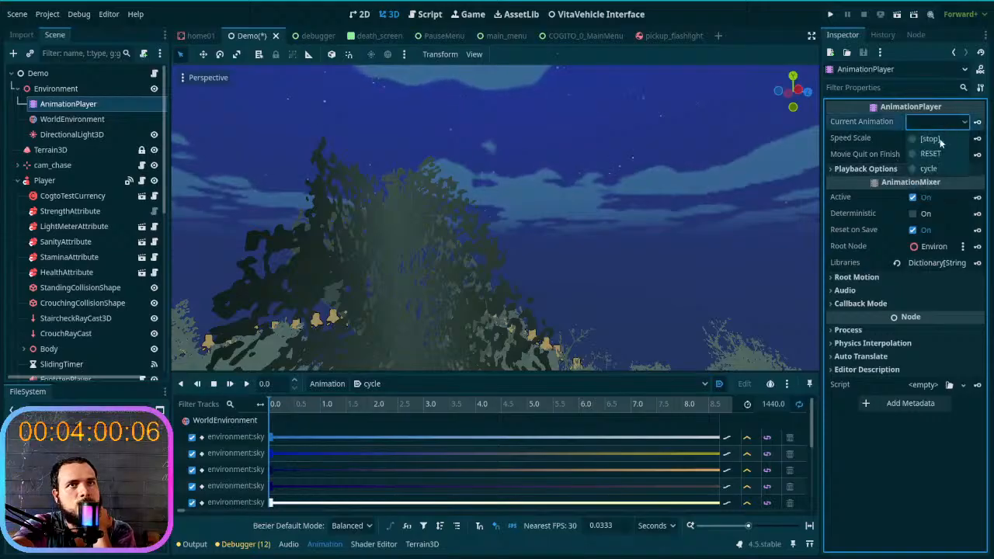
pyautogui.click(932, 169)
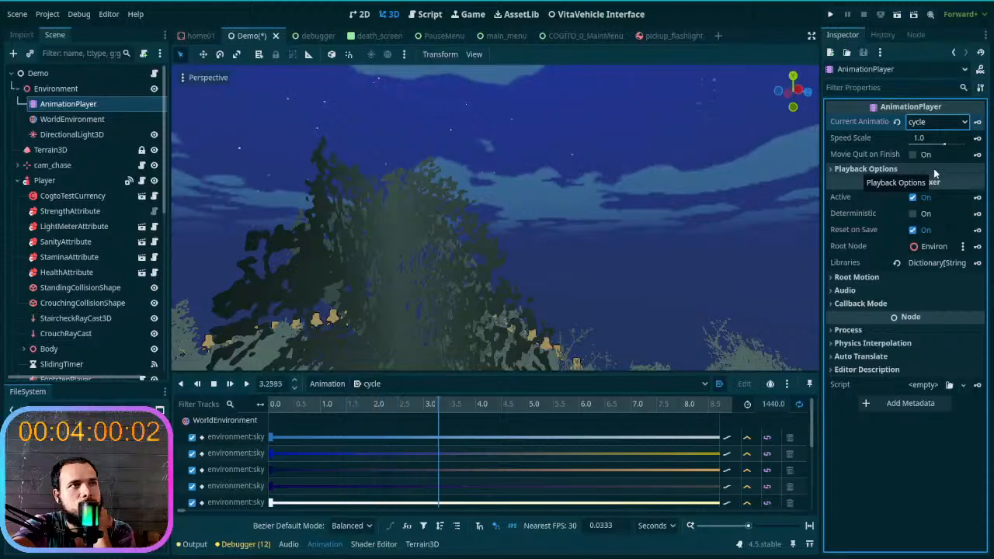
pyautogui.moveTo(688, 242)
pyautogui.mouseDown(button='right')
pyautogui.moveTo(716, 186)
pyautogui.moveTo(673, 248)
pyautogui.mouseUp(button='right')
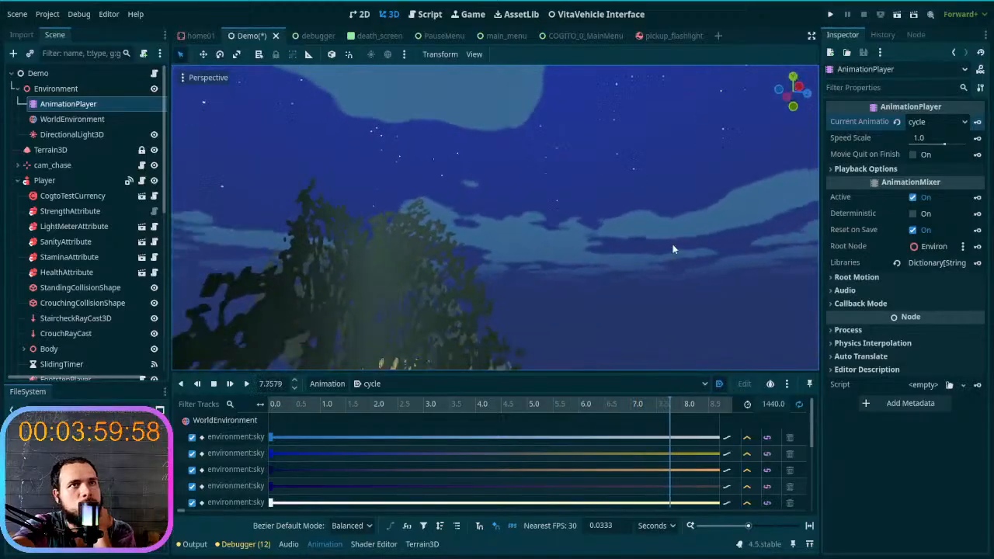
pyautogui.click(916, 126)
pyautogui.click(926, 138)
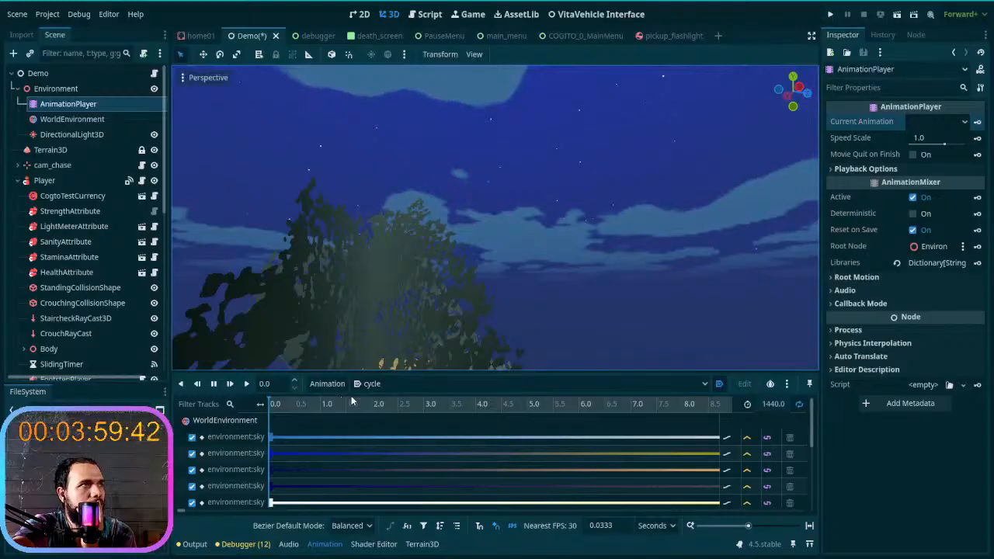
# - Look through the remaining cycle tracks and delete the AnimationPlayer node from Environment
pyautogui.scroll(-2, 357, 452)
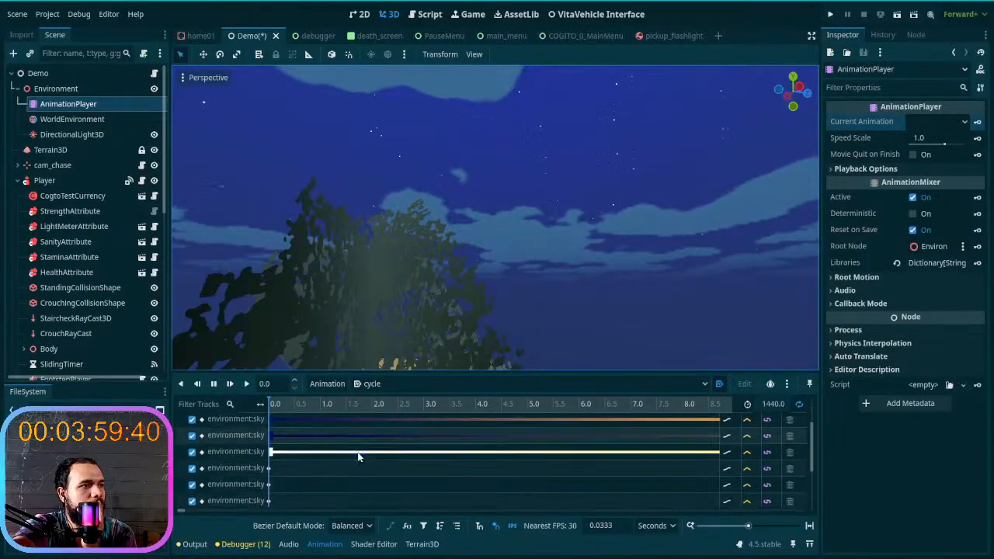
pyautogui.scroll(-2, 357, 452)
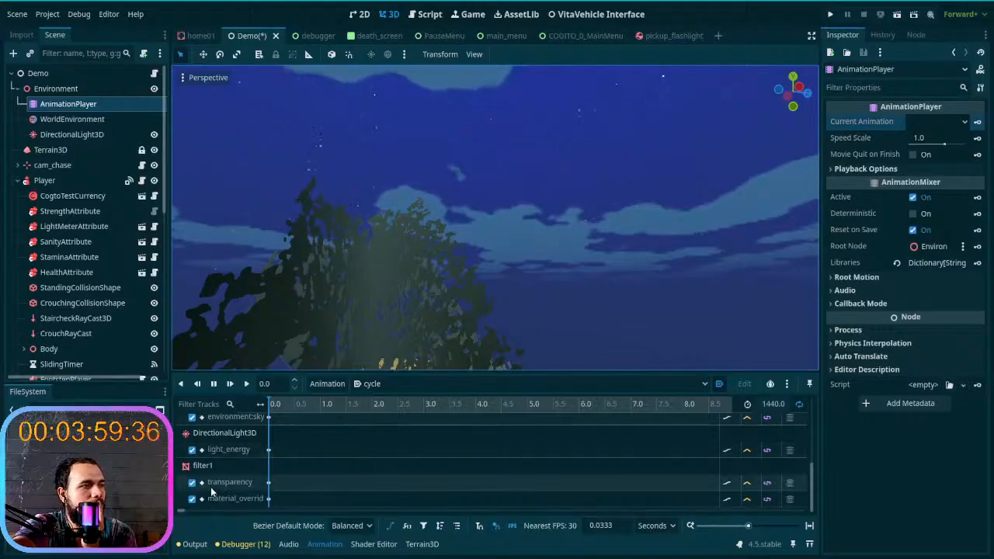
pyautogui.scroll(4, 256, 488)
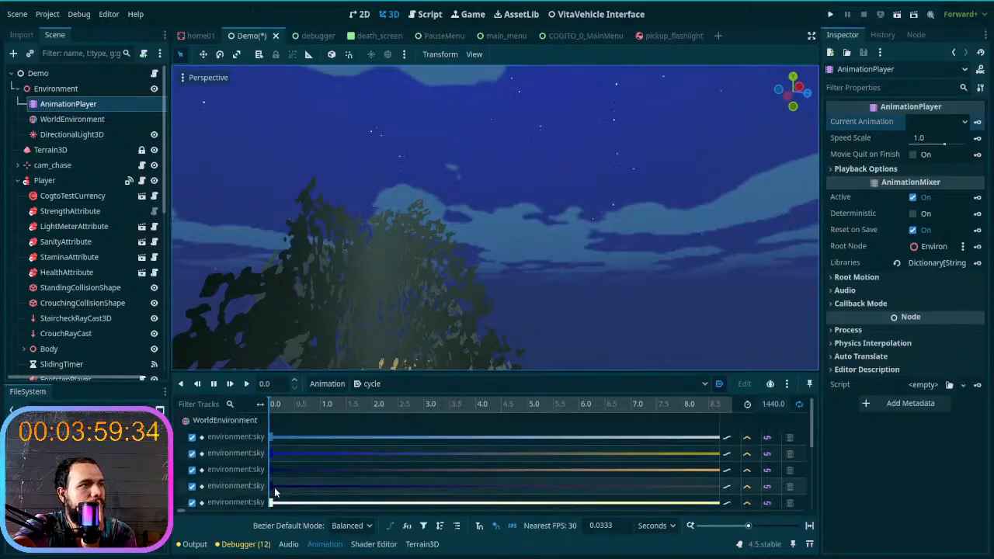
pyautogui.rightClick(65, 109)
pyautogui.click(203, 428)
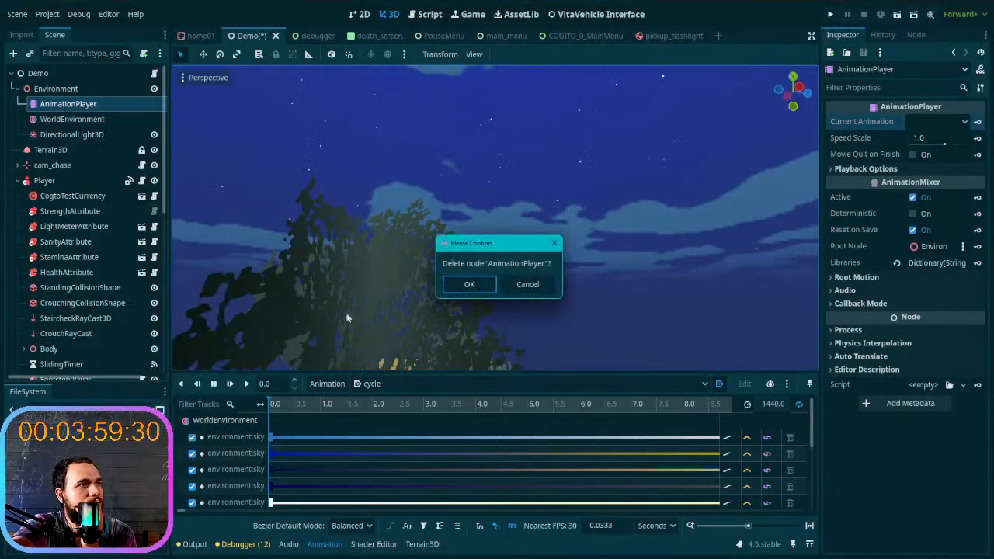
pyautogui.click(470, 285)
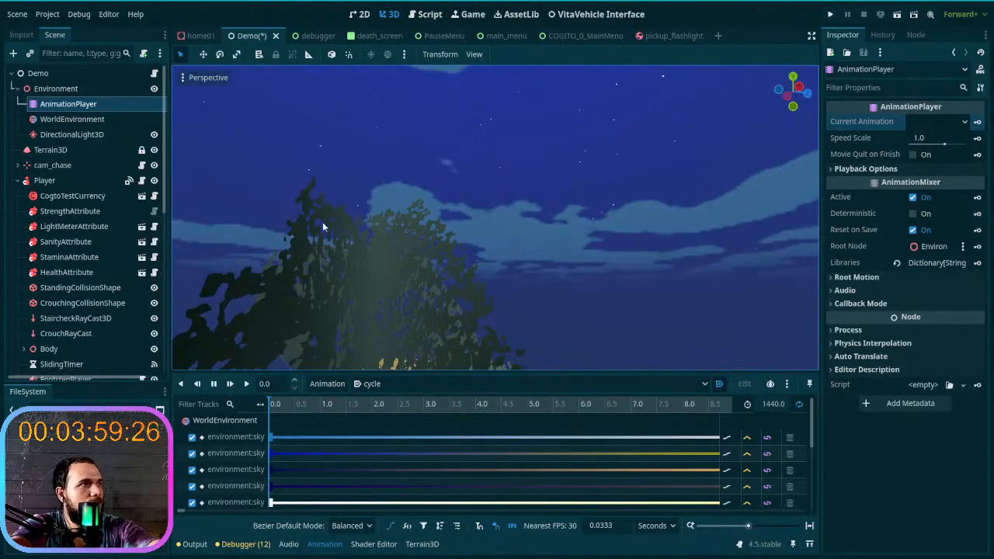
# - Set the WorldEnvironment sky shader's Bottom Color to grey-blue 7fa2a4 and save the Demo scene
pyautogui.moveTo(498, 292); pyautogui.dragTo(468, 286, button='right')
pyautogui.click(97, 109)
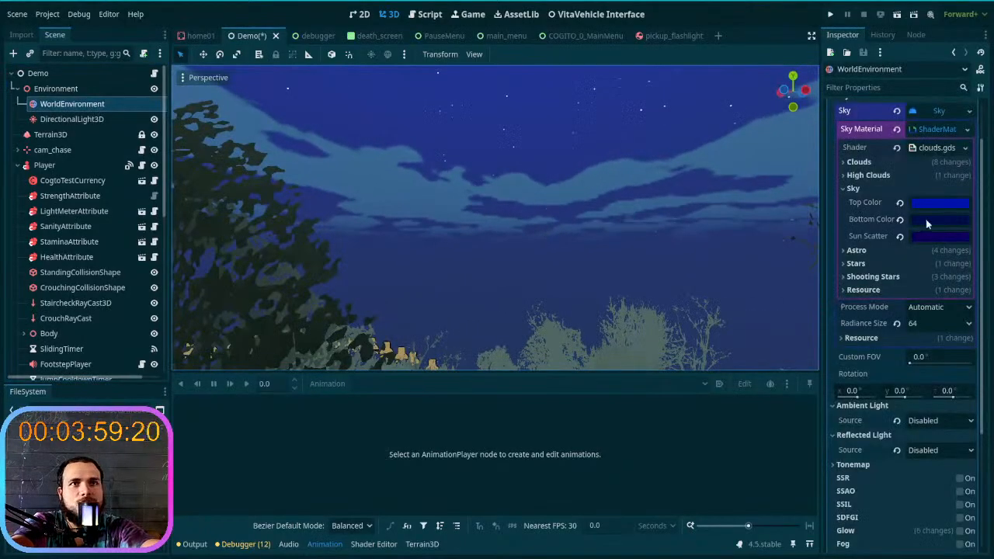
pyautogui.click(900, 219)
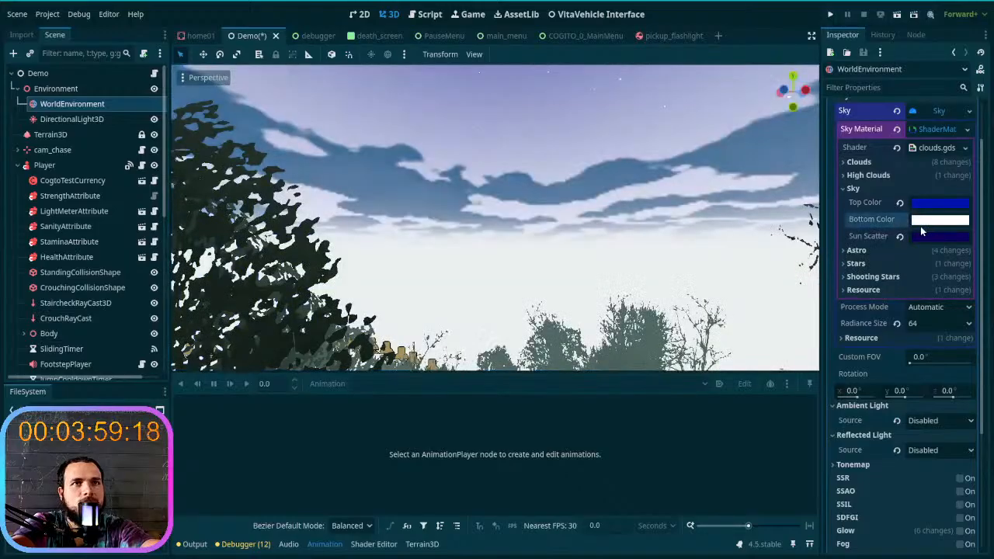
pyautogui.click(924, 220)
pyautogui.click(977, 278)
pyautogui.moveTo(977, 278); pyautogui.dragTo(977, 285)
pyautogui.moveTo(904, 299); pyautogui.dragTo(888, 294)
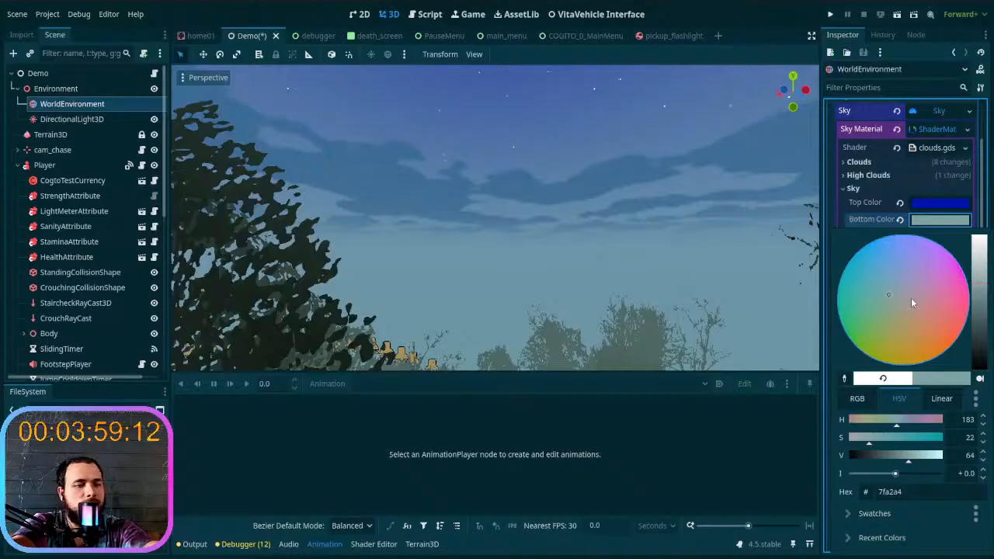
pyautogui.click(889, 187)
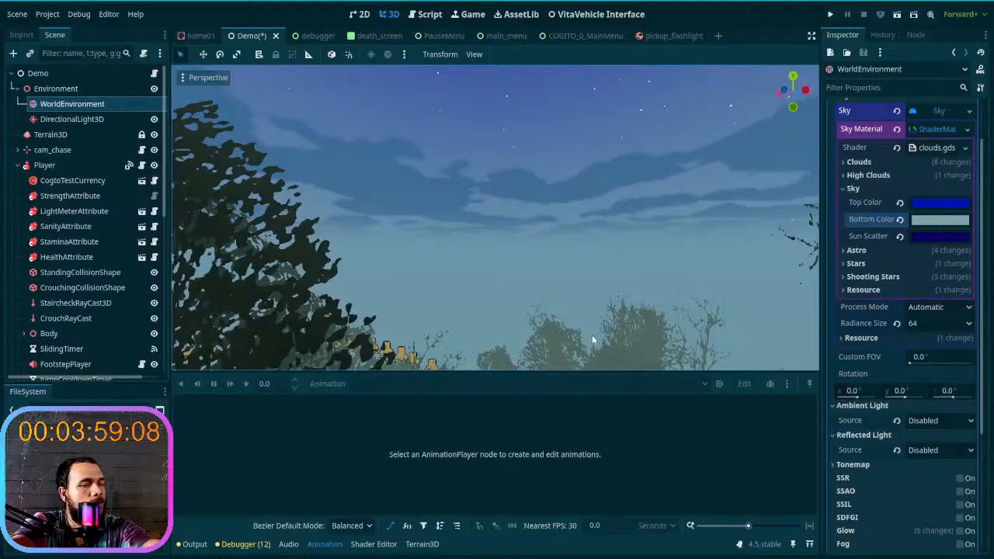
pyautogui.hotkey('ctrl', 's')
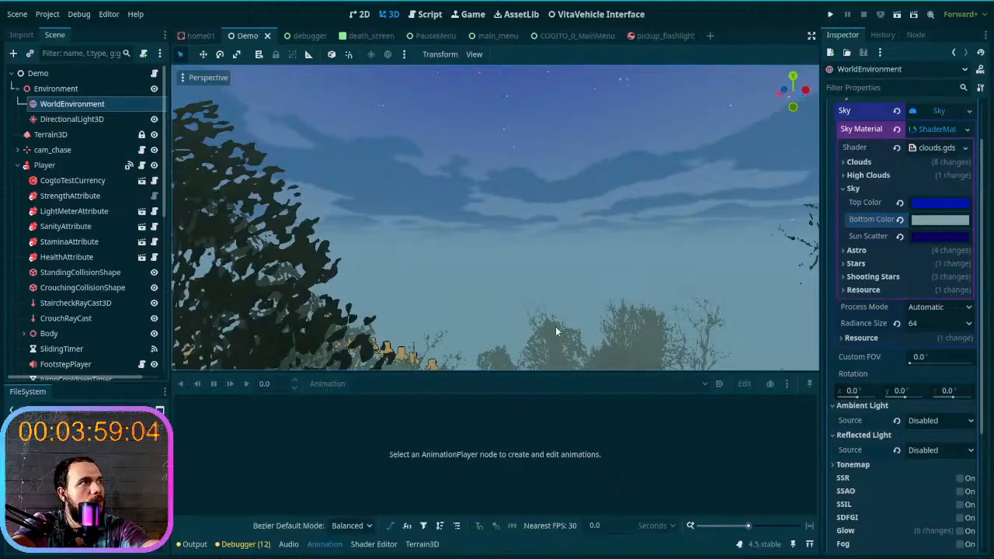
# - Set the DirectionalLight3D's light color to pale yellow d1d9a3, with its energy at 0.0
pyautogui.moveTo(556, 327); pyautogui.dragTo(606, 345, button='right')
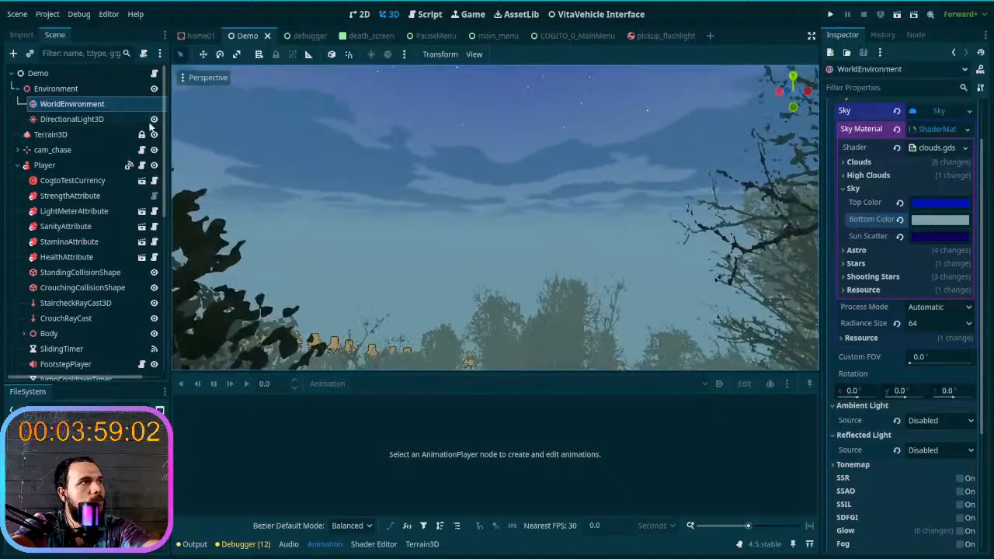
pyautogui.click(118, 121)
pyautogui.moveTo(379, 218)
pyautogui.mouseDown(button='right')
pyautogui.moveTo(454, 225)
pyautogui.moveTo(382, 225)
pyautogui.mouseUp(button='right')
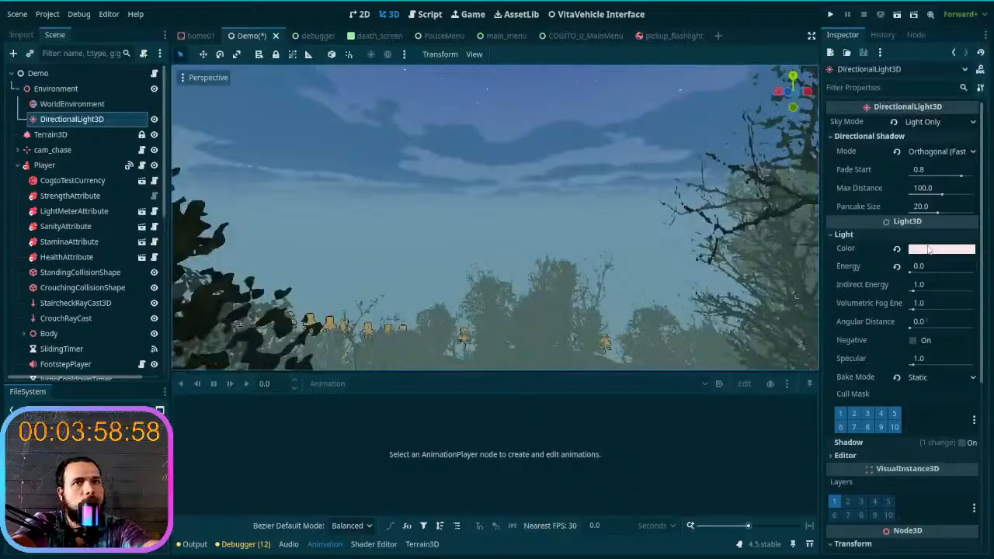
pyautogui.click(942, 249)
pyautogui.moveTo(981, 272); pyautogui.dragTo(982, 257)
pyautogui.moveTo(904, 342); pyautogui.dragTo(887, 338)
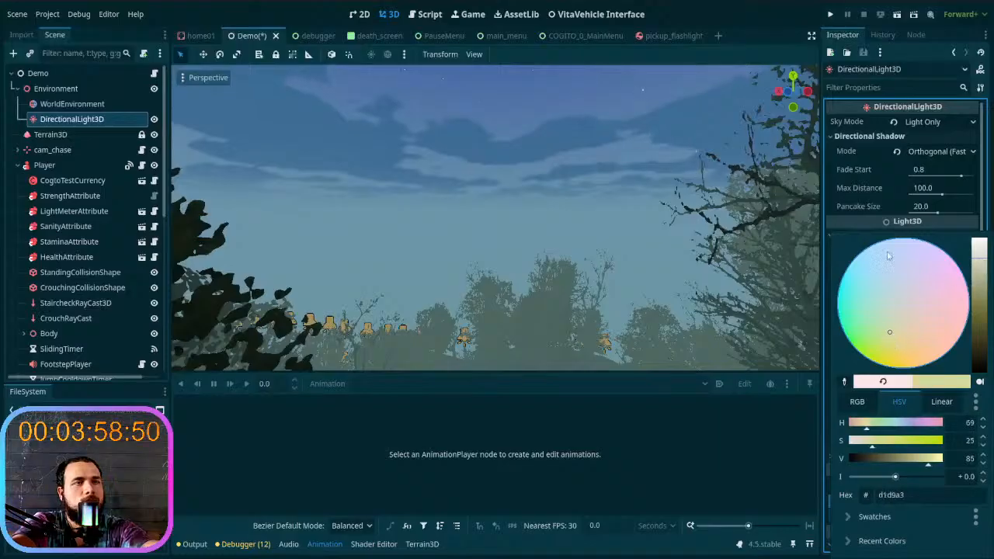
pyautogui.click(615, 251)
pyautogui.moveTo(922, 270)
pyautogui.mouseDown()
pyautogui.moveTo(941, 270)
pyautogui.moveTo(907, 271)
pyautogui.mouseUp()
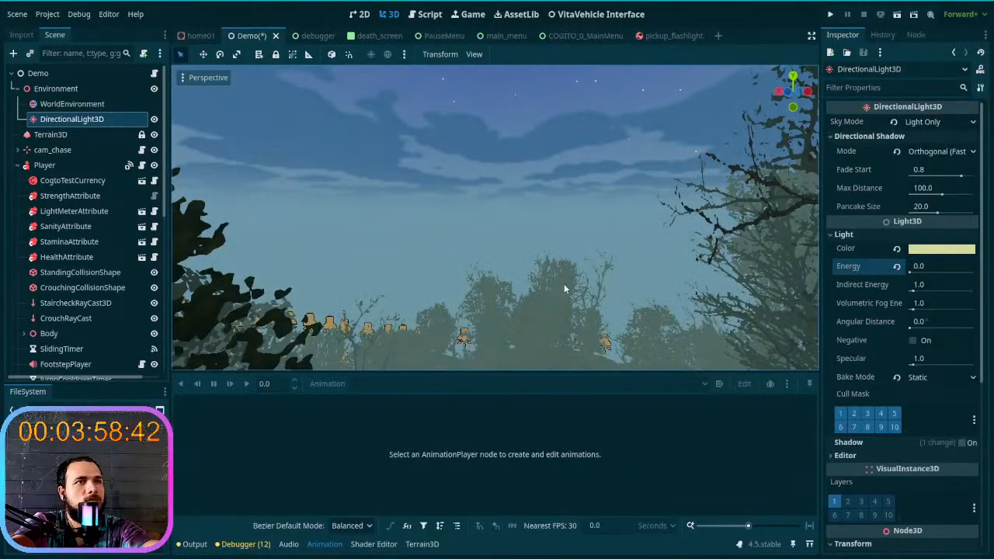
# - Preview the scene with the DirectionalLight3D's energy at its default 1.0, and set the energy back to 0.0
pyautogui.moveTo(918, 270)
pyautogui.mouseDown()
pyautogui.moveTo(955, 271)
pyautogui.moveTo(920, 273)
pyautogui.mouseUp()
pyautogui.click(897, 267)
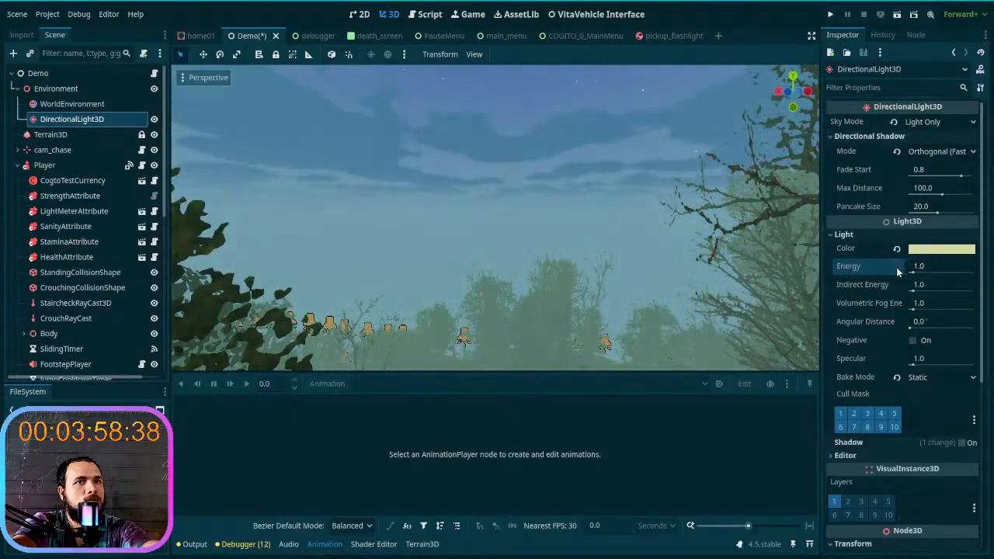
pyautogui.moveTo(913, 272); pyautogui.dragTo(905, 272)
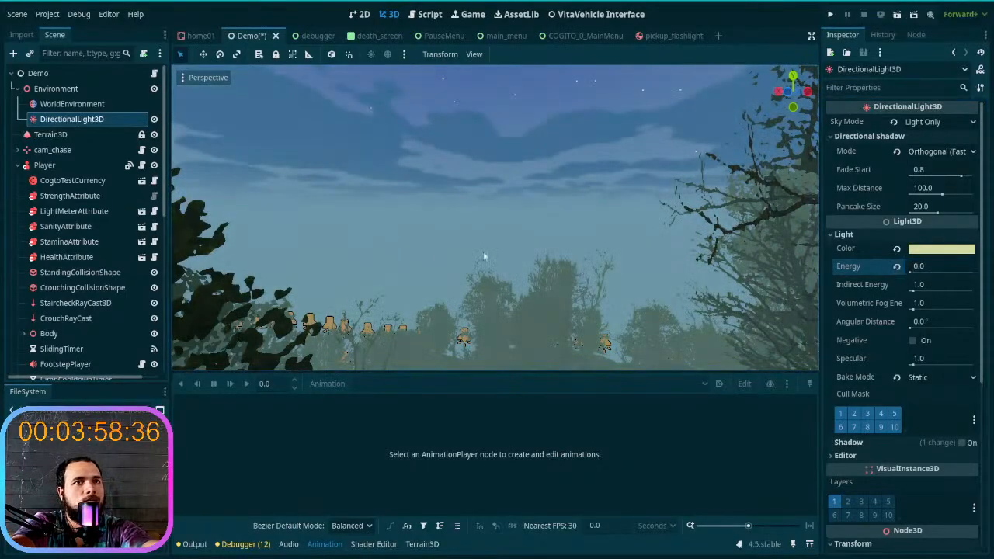
pyautogui.press('w')
pyautogui.moveTo(462, 249)
pyautogui.mouseDown(button='right')
pyautogui.moveTo(401, 269)
pyautogui.moveTo(427, 295)
pyautogui.moveTo(462, 251)
pyautogui.mouseUp(button='right')
pyautogui.press('s')
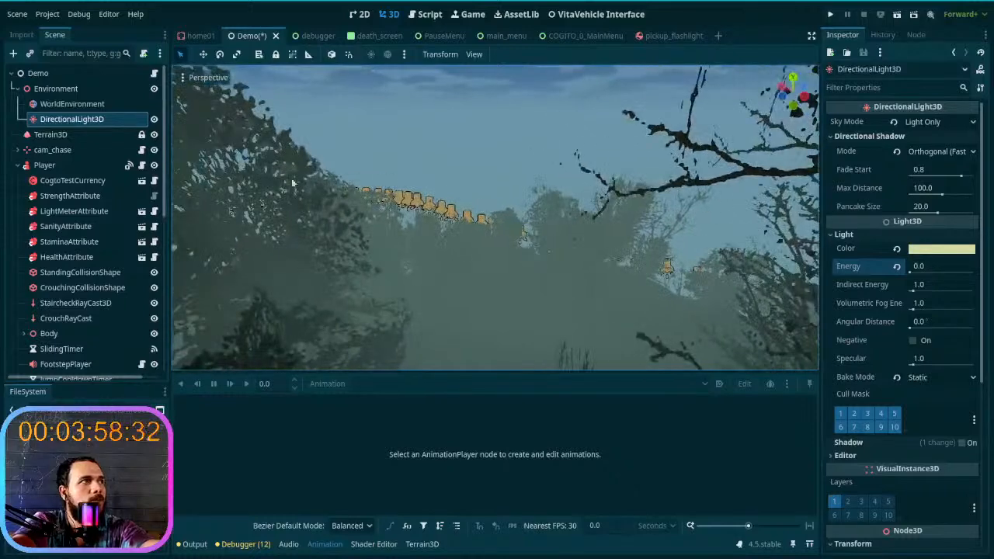
# - Save the Demo scene and playtest a new game from the first save slot to check the sky in the running project
pyautogui.click(95, 109)
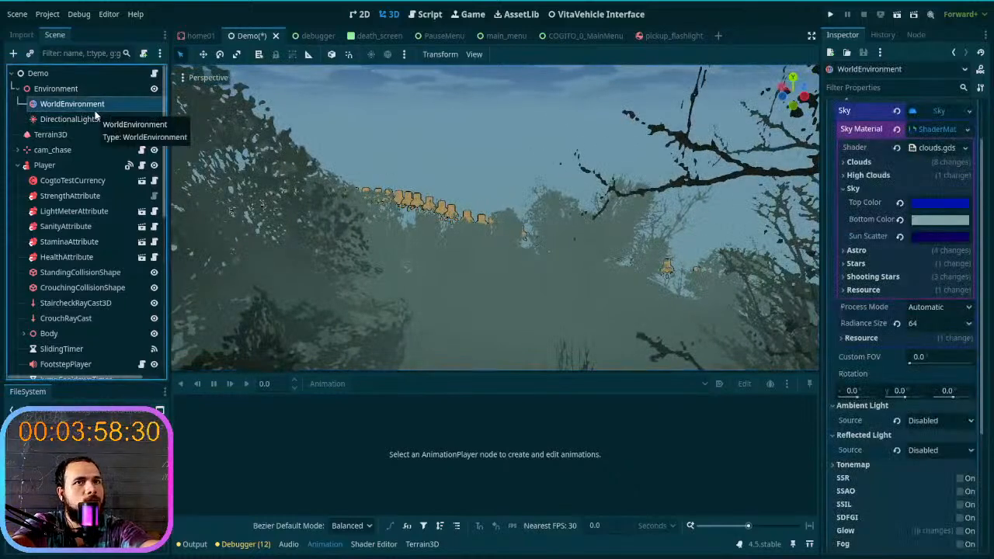
pyautogui.hotkey('ctrl', 's')
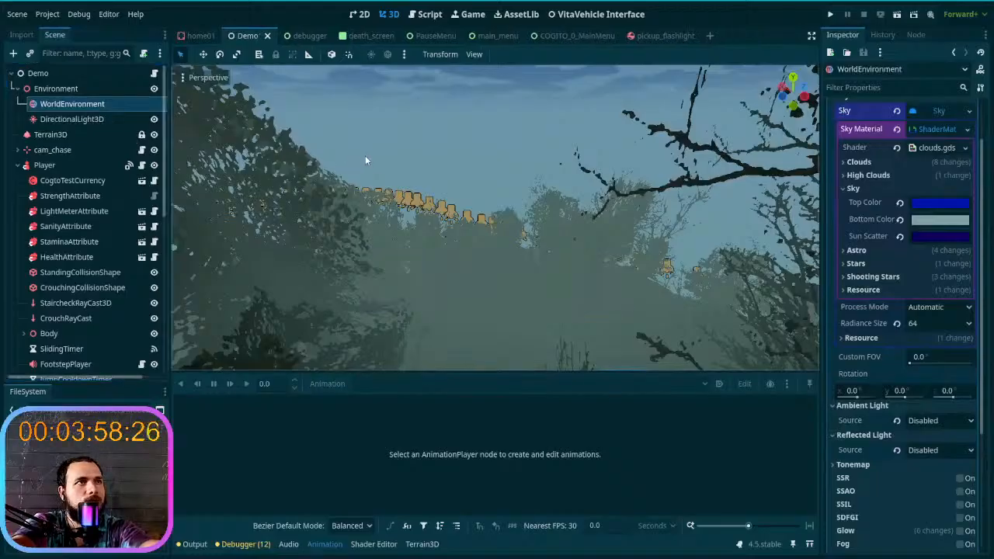
pyautogui.moveTo(399, 194); pyautogui.dragTo(465, 136, button='right')
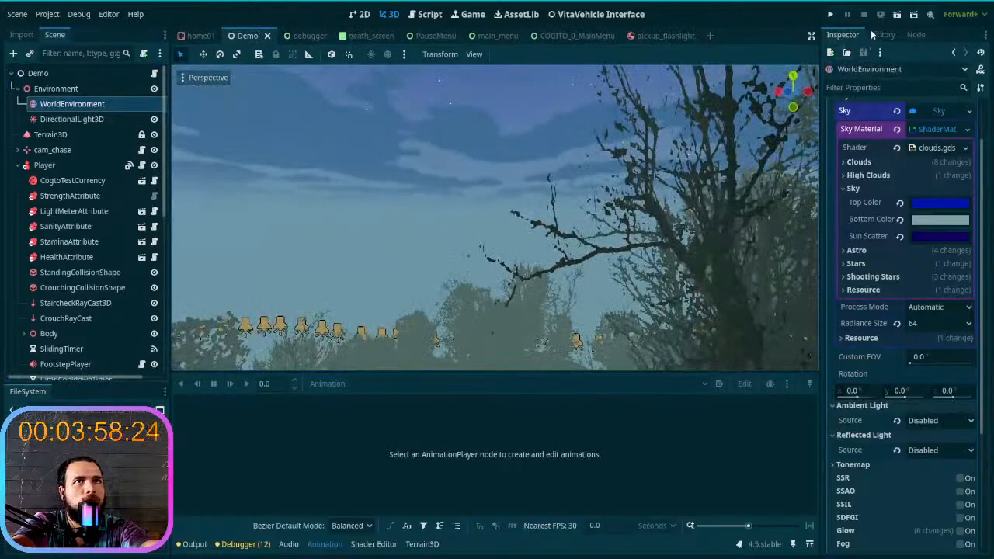
pyautogui.click(830, 17)
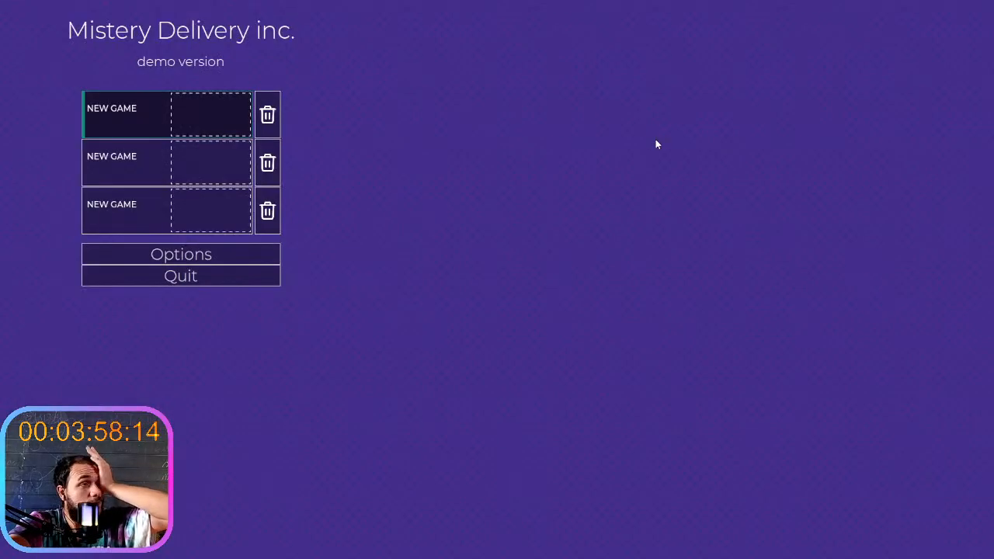
pyautogui.click(212, 126)
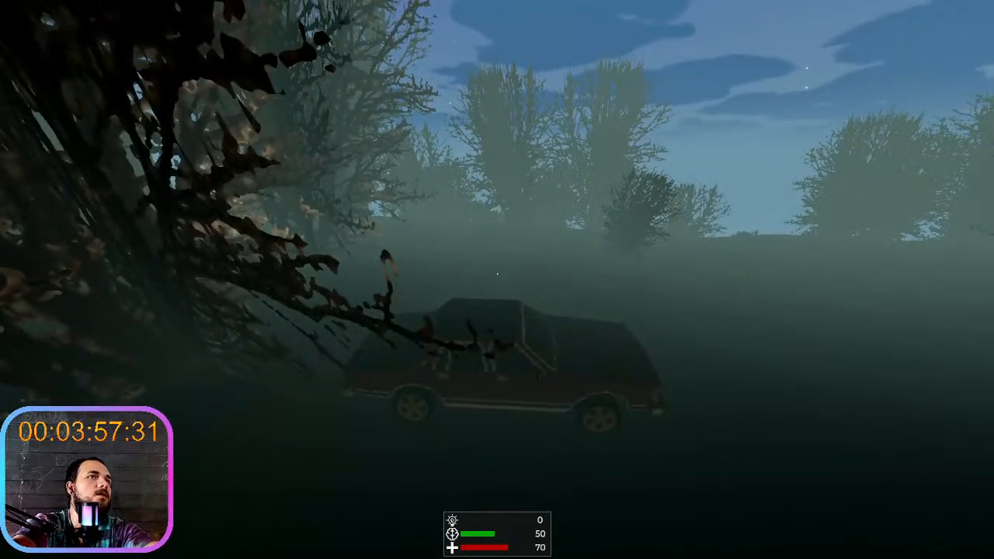
pyautogui.press('F8')
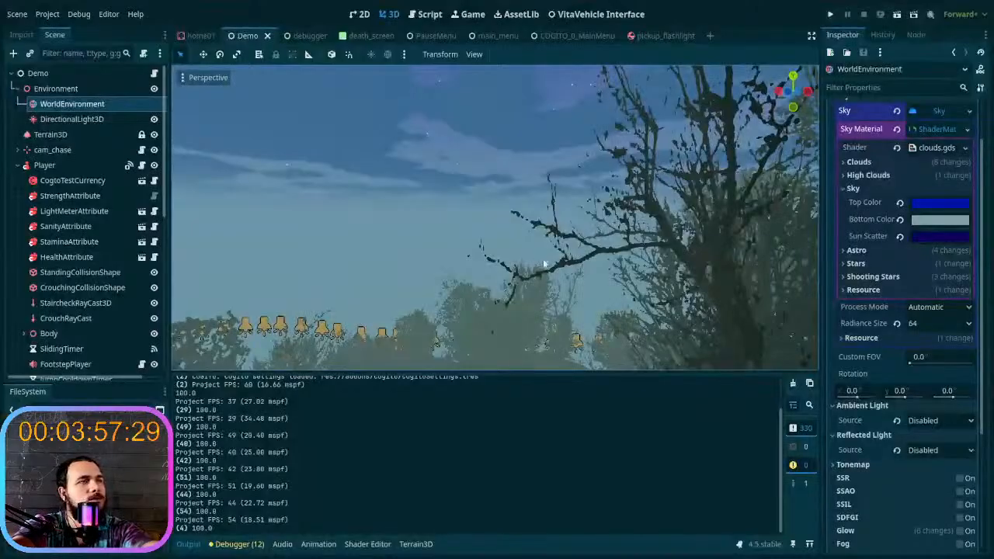
# - Add a new AnimationPlayer node as a child of the Environment node
pyautogui.rightClick(70, 91)
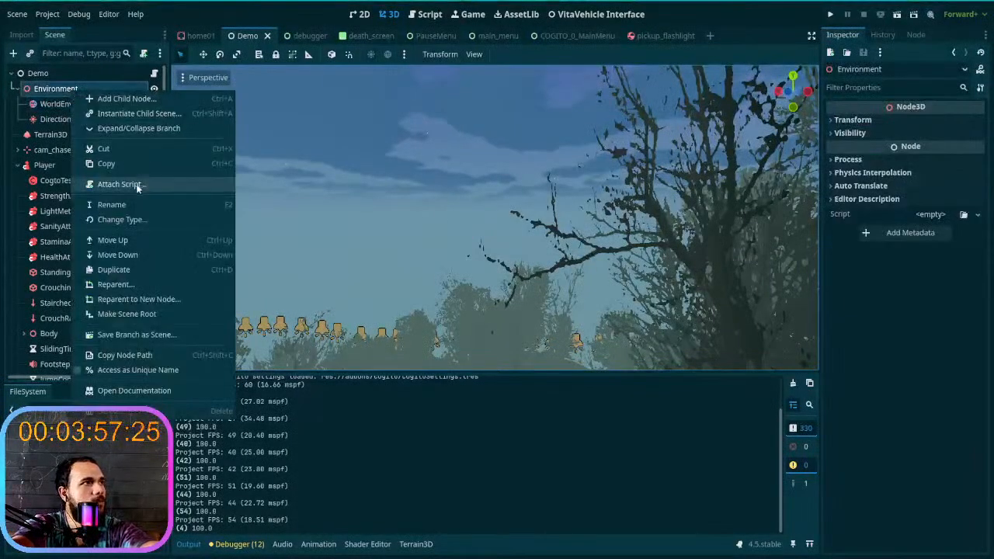
pyautogui.click(161, 99)
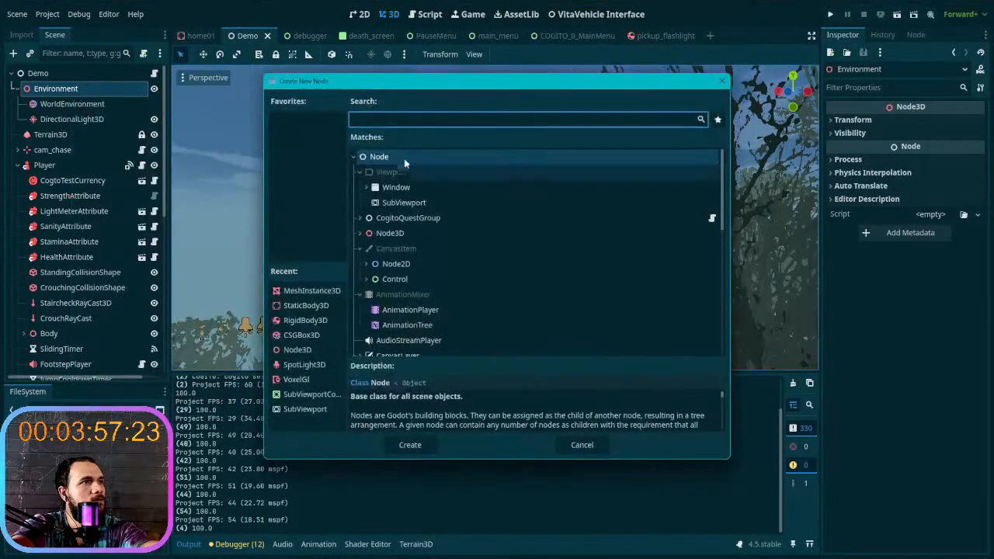
pyautogui.doubleClick(411, 310)
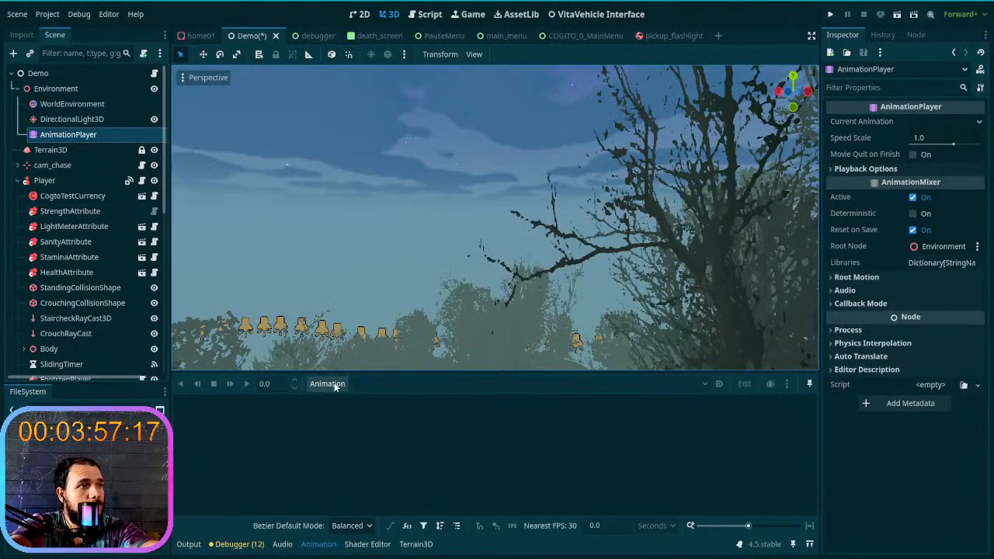
# - Create a new animation named day&night in the AnimationPlayer
pyautogui.click(327, 383)
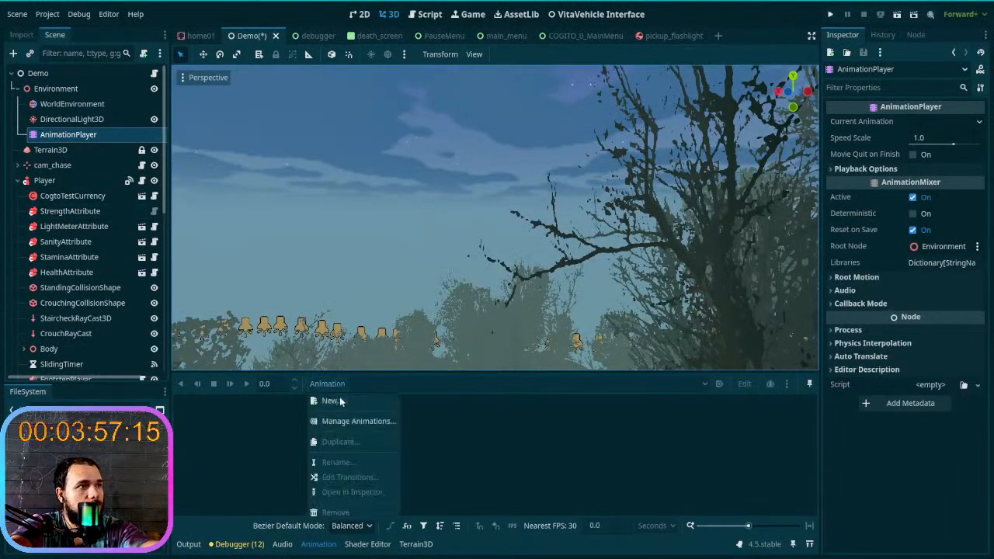
pyautogui.click(332, 401)
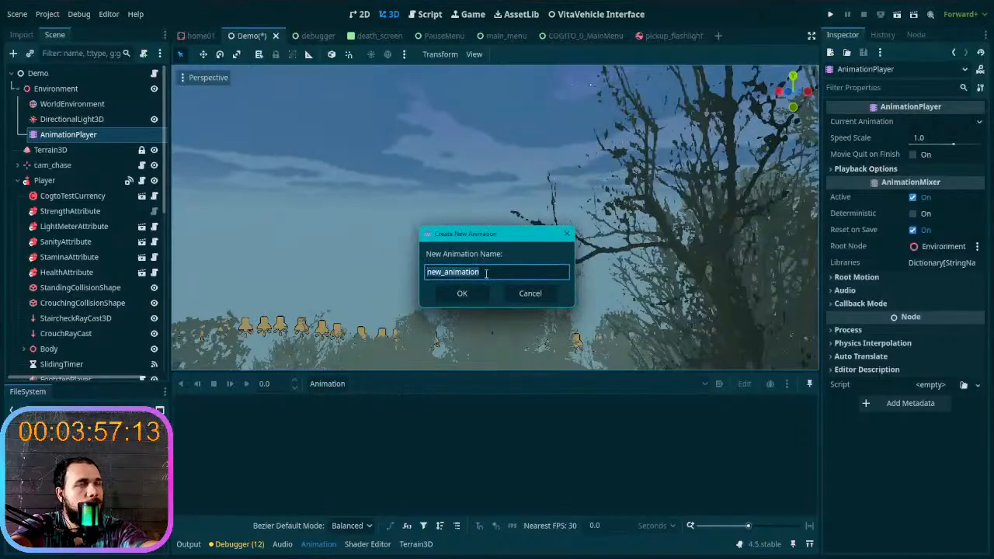
pyautogui.write('day')
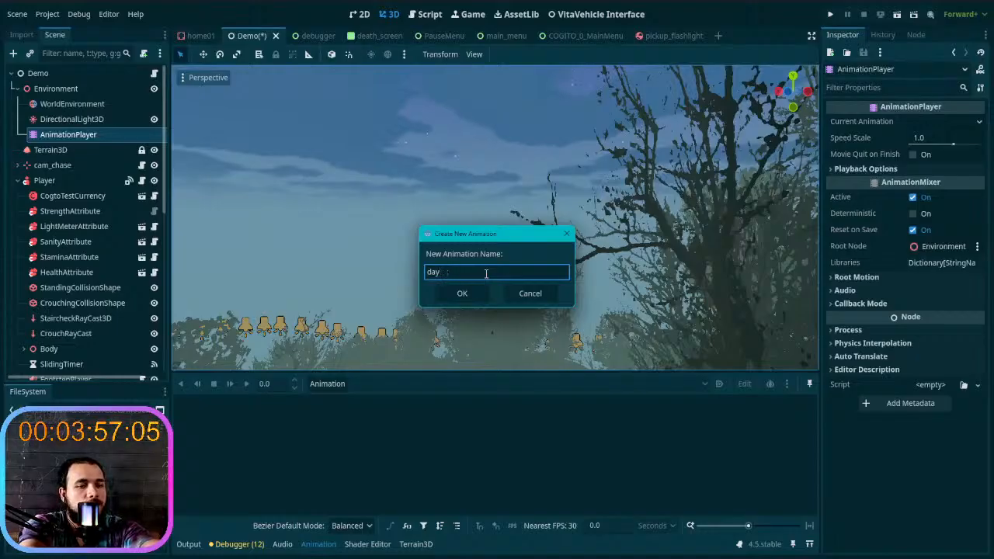
pyautogui.write('&night')
pyautogui.press('Return')
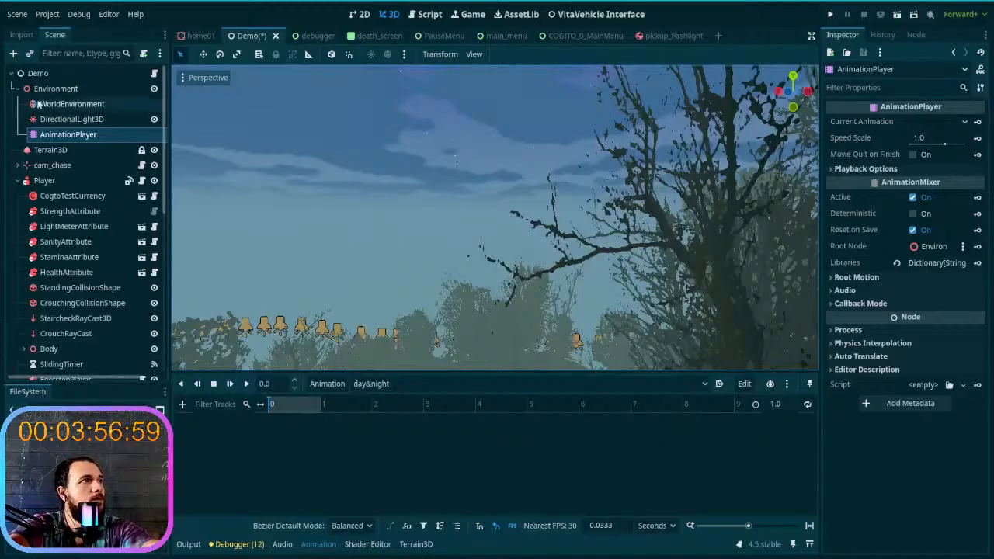
pyautogui.click(70, 107)
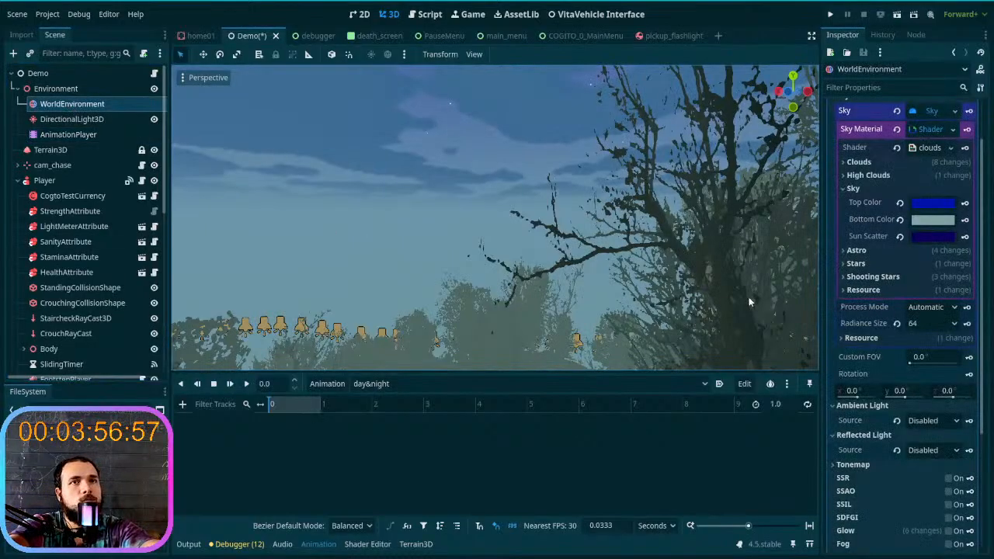
pyautogui.click(581, 383)
pyautogui.click(581, 384)
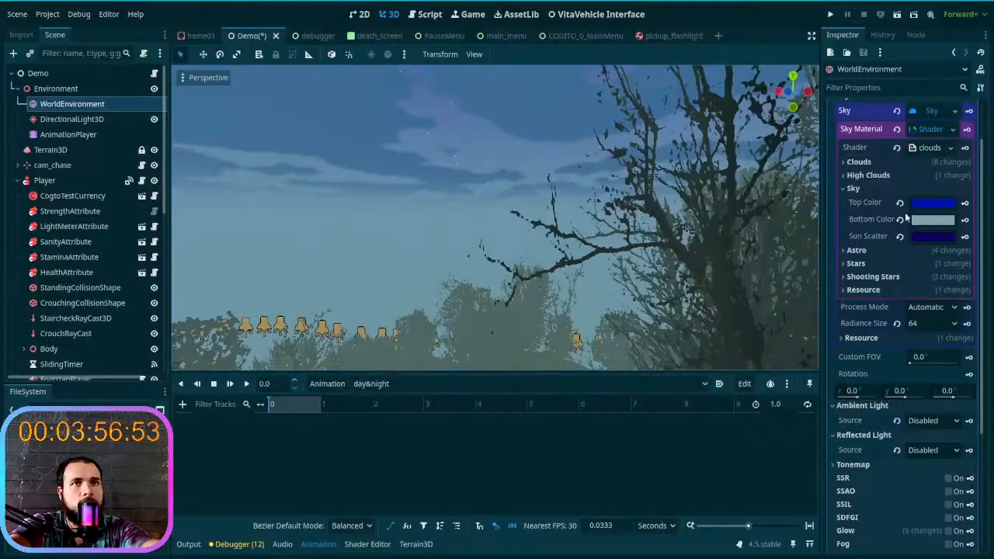
pyautogui.click(965, 203)
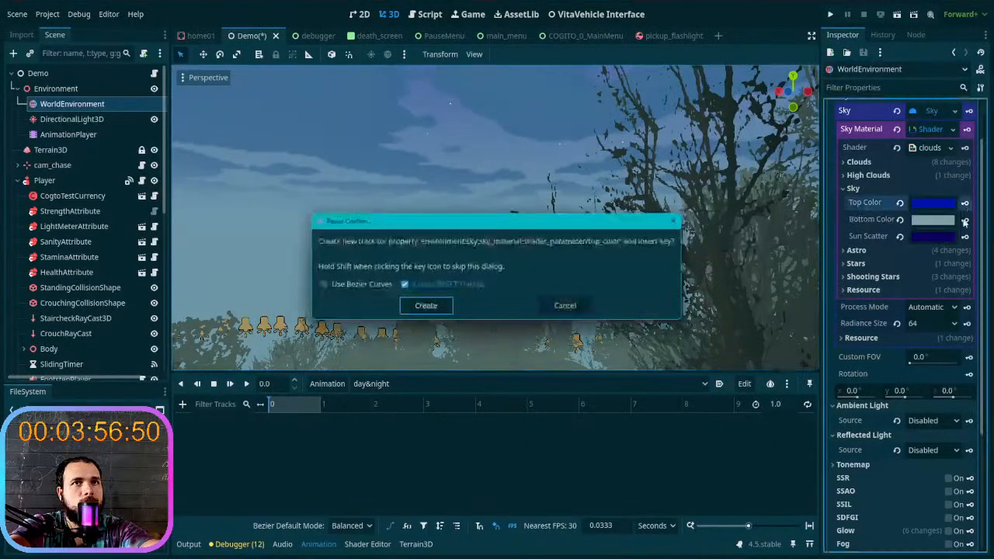
pyautogui.click(560, 306)
# - Examine the sky, fog and trees of the Demo scene from several viewpoints
pyautogui.moveTo(561, 306); pyautogui.dragTo(477, 330, button='right')
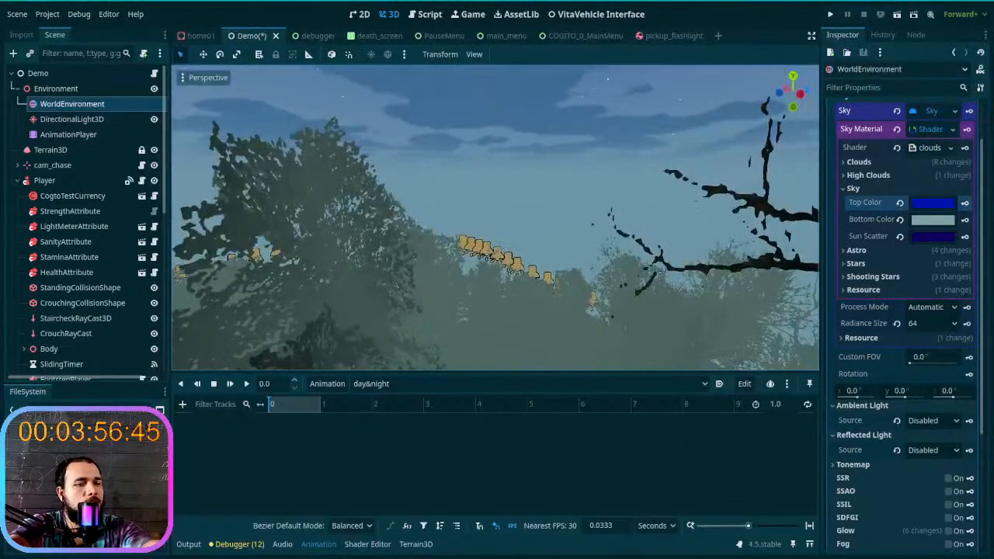
pyautogui.moveTo(503, 298); pyautogui.dragTo(380, 272, button='right')
pyautogui.press('w')
pyautogui.scroll(10, 503, 297)
pyautogui.scroll(8, 503, 298)
pyautogui.moveTo(559, 322); pyautogui.dragTo(592, 302, button='right')
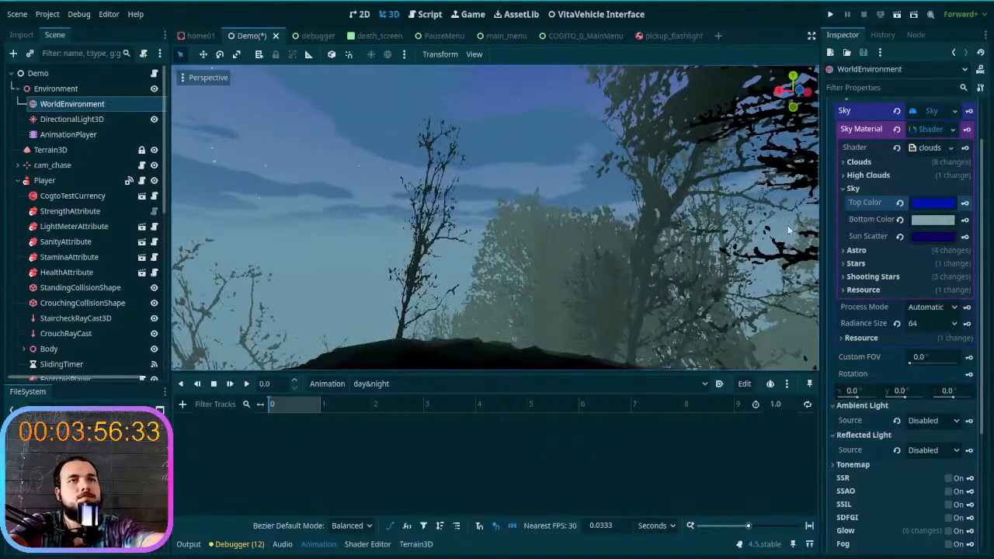
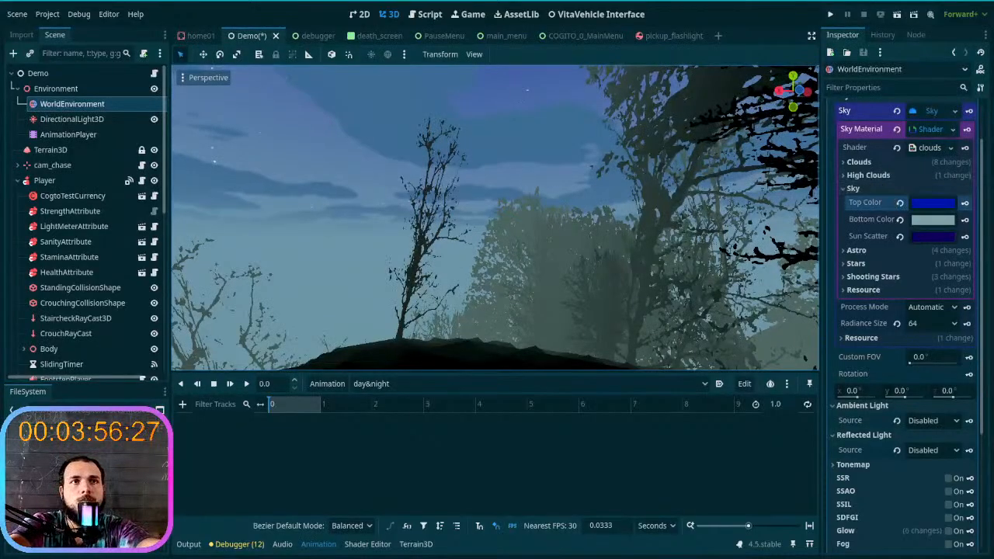
# - Set the sky shader's Top Color to the dark blue 06205a, lowering its intensity to about -2.7
pyautogui.moveTo(643, 225); pyautogui.dragTo(621, 227, button='right')
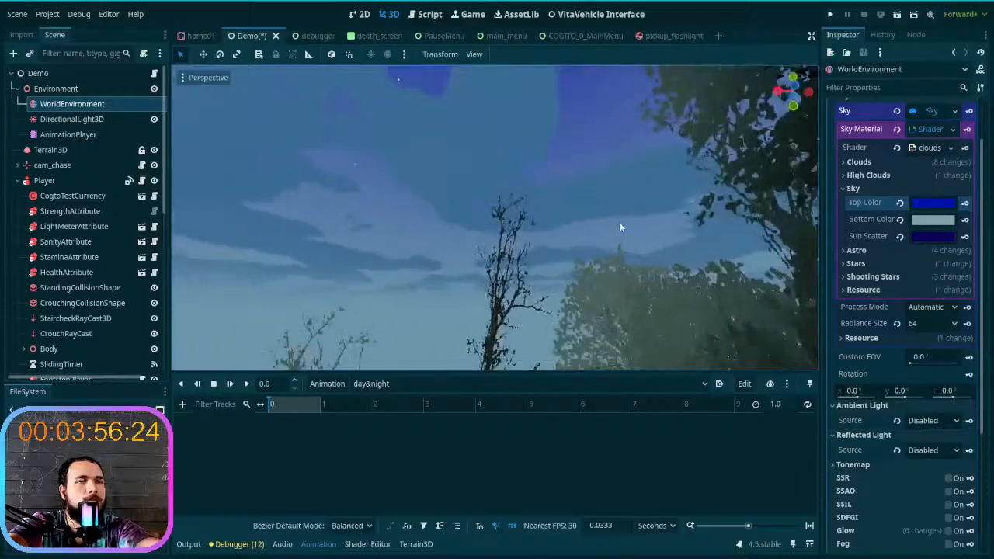
pyautogui.click(921, 208)
pyautogui.click(981, 266)
pyautogui.moveTo(981, 266); pyautogui.dragTo(982, 294)
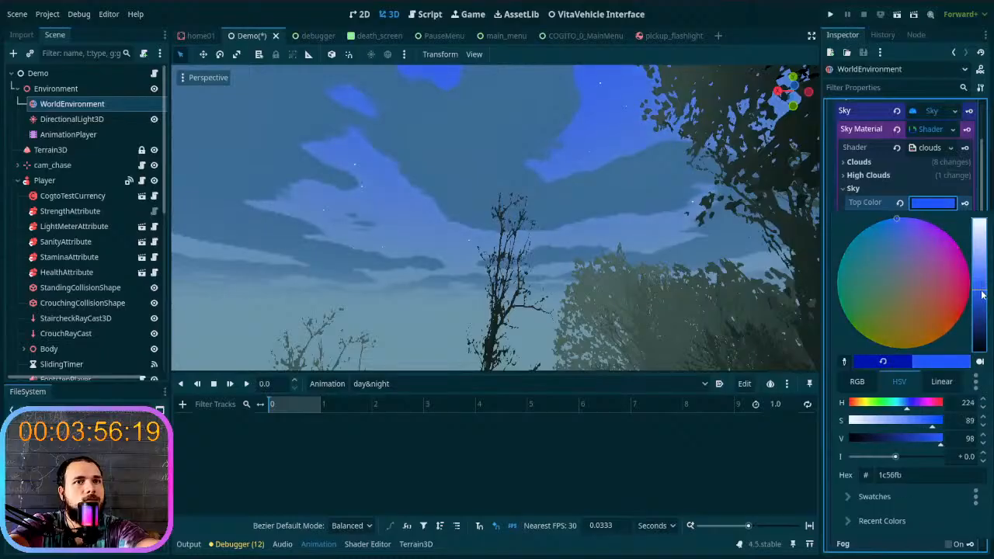
pyautogui.moveTo(895, 458)
pyautogui.mouseDown()
pyautogui.moveTo(877, 456)
pyautogui.moveTo(885, 457)
pyautogui.mouseUp()
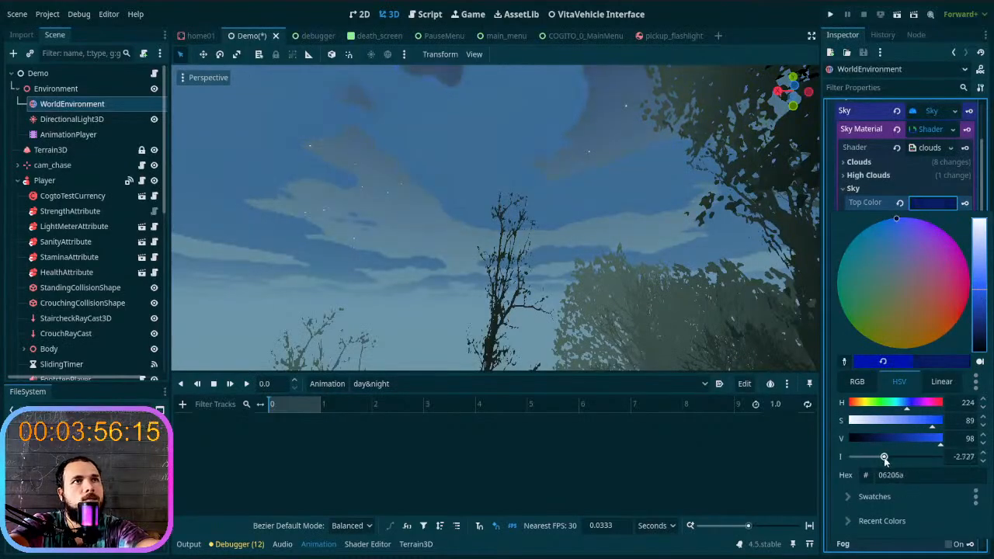
pyautogui.click(605, 237)
pyautogui.moveTo(561, 209); pyautogui.dragTo(497, 284, button='right')
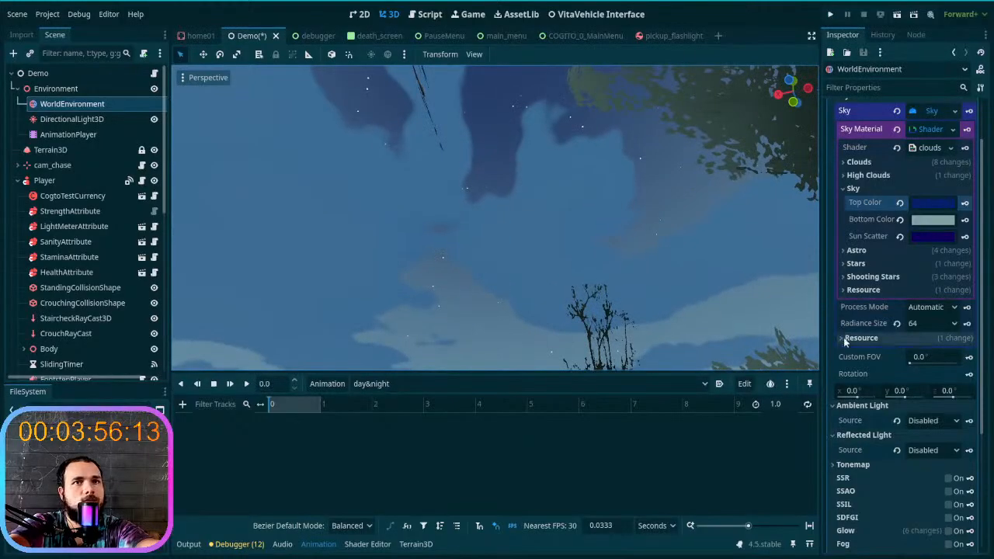
# - Darken the sky's Top Color a little further without adding an animation track for it
pyautogui.click(965, 203)
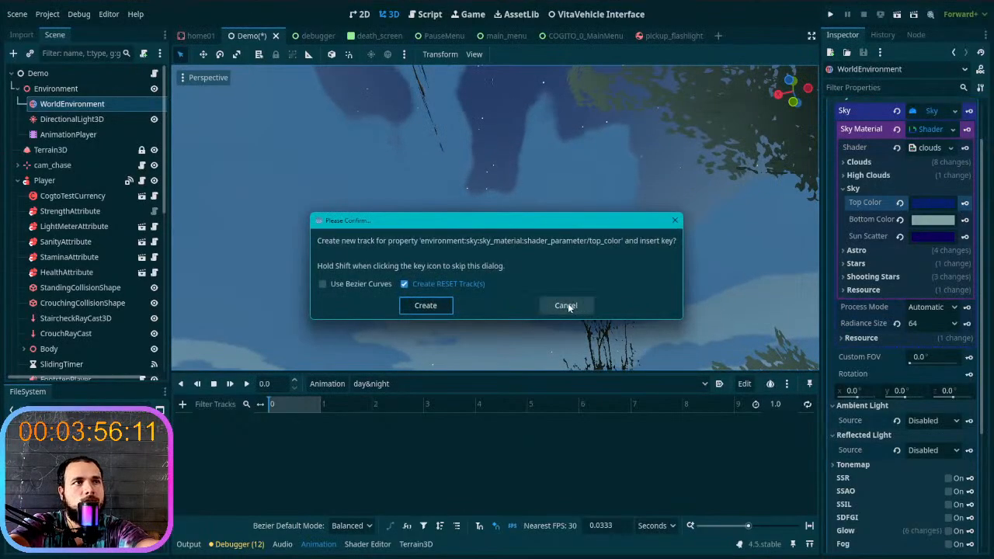
pyautogui.click(563, 303)
pyautogui.click(932, 202)
pyautogui.moveTo(982, 314); pyautogui.dragTo(987, 337)
pyautogui.click(517, 231)
pyautogui.moveTo(516, 230)
pyautogui.mouseDown(button='right')
pyautogui.moveTo(544, 178)
pyautogui.moveTo(520, 248)
pyautogui.moveTo(522, 303)
pyautogui.moveTo(520, 226)
pyautogui.mouseUp(button='right')
# - Darken the sky's Bottom Color to the grey-teal 5e7e80 and check the scene from other angles
pyautogui.click(935, 222)
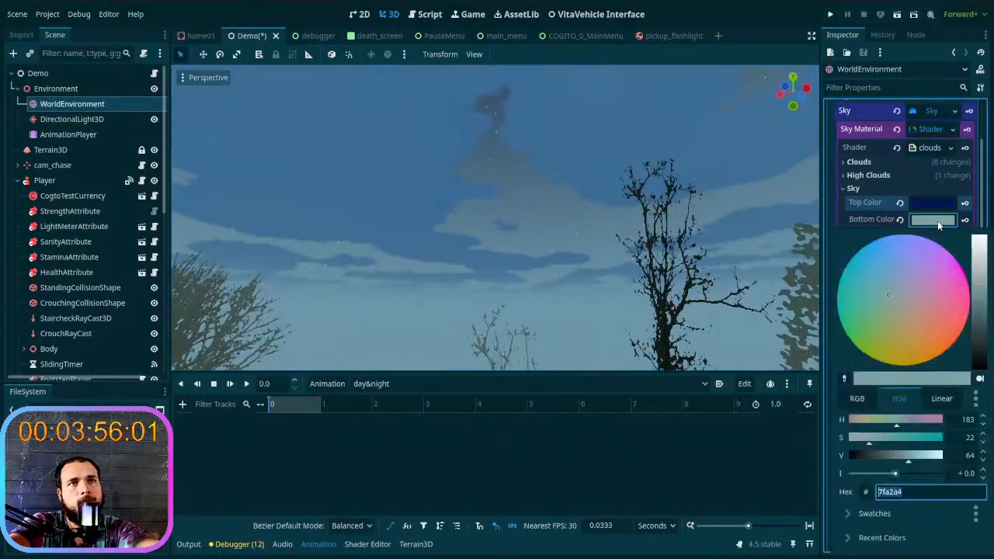
pyautogui.moveTo(977, 308)
pyautogui.mouseDown()
pyautogui.moveTo(980, 344)
pyautogui.moveTo(990, 304)
pyautogui.mouseUp()
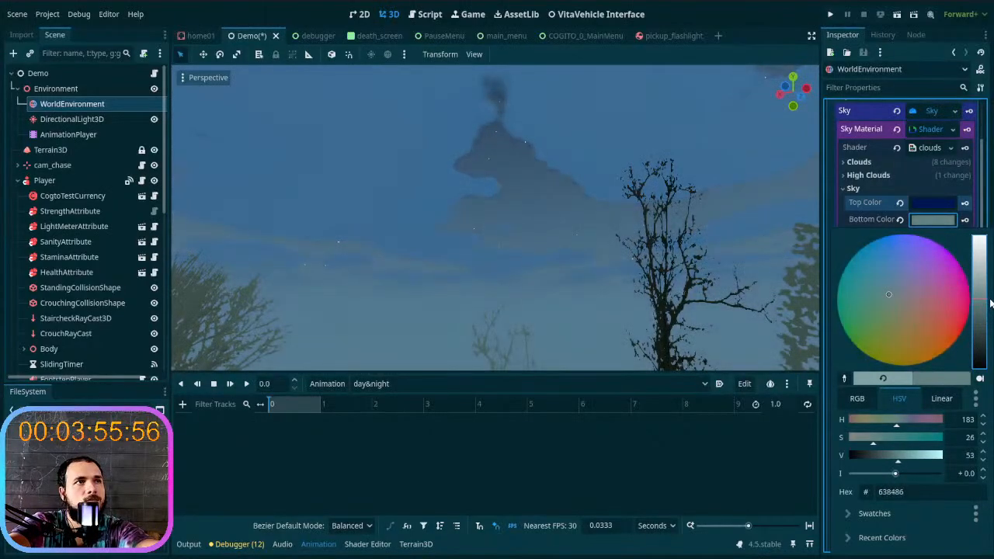
pyautogui.click(774, 271)
pyautogui.moveTo(736, 249)
pyautogui.mouseDown(button='right')
pyautogui.moveTo(730, 330)
pyautogui.moveTo(734, 253)
pyautogui.mouseUp(button='right')
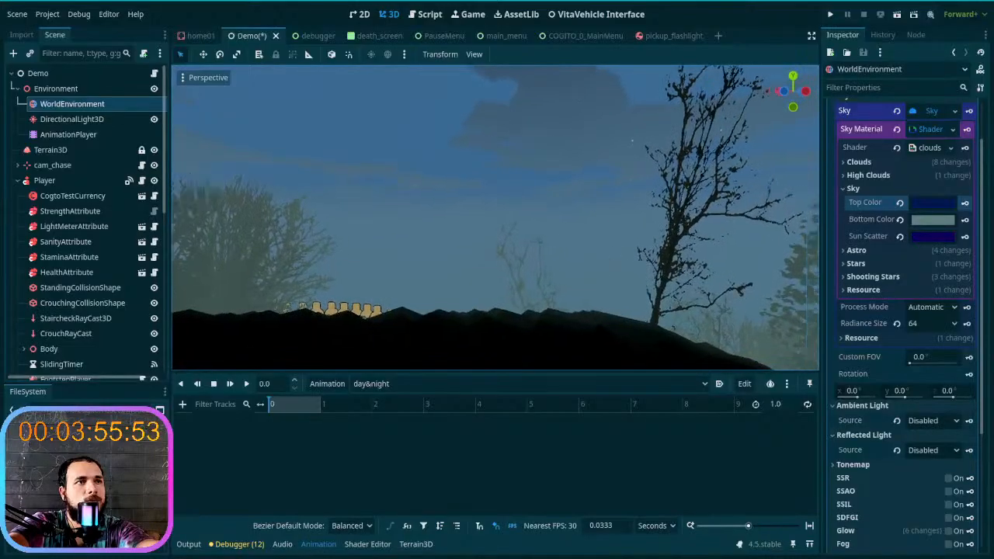
pyautogui.moveTo(604, 257); pyautogui.dragTo(707, 257, button='right')
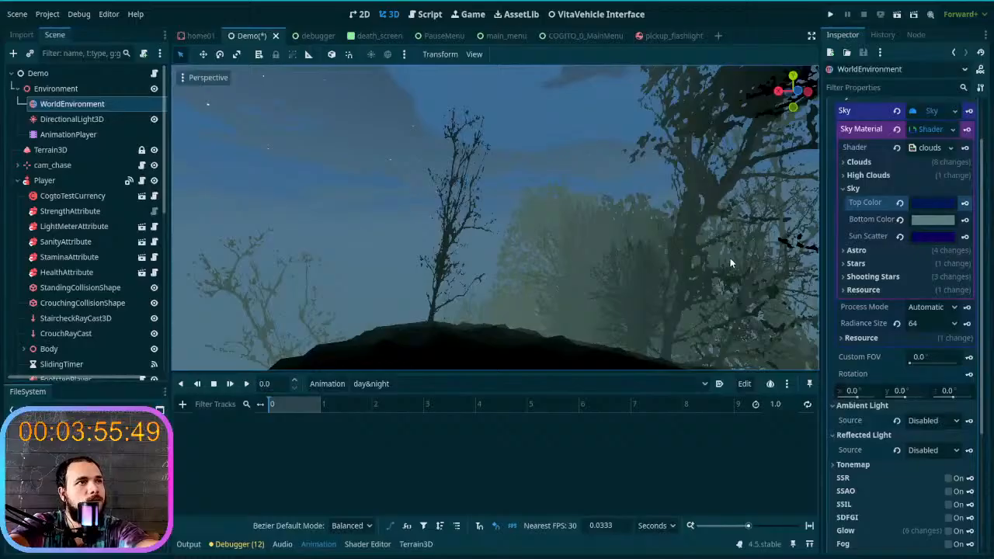
# - Set the sky's Bottom Color to the grey-teal 77999a without adding an animation track
pyautogui.click(949, 227)
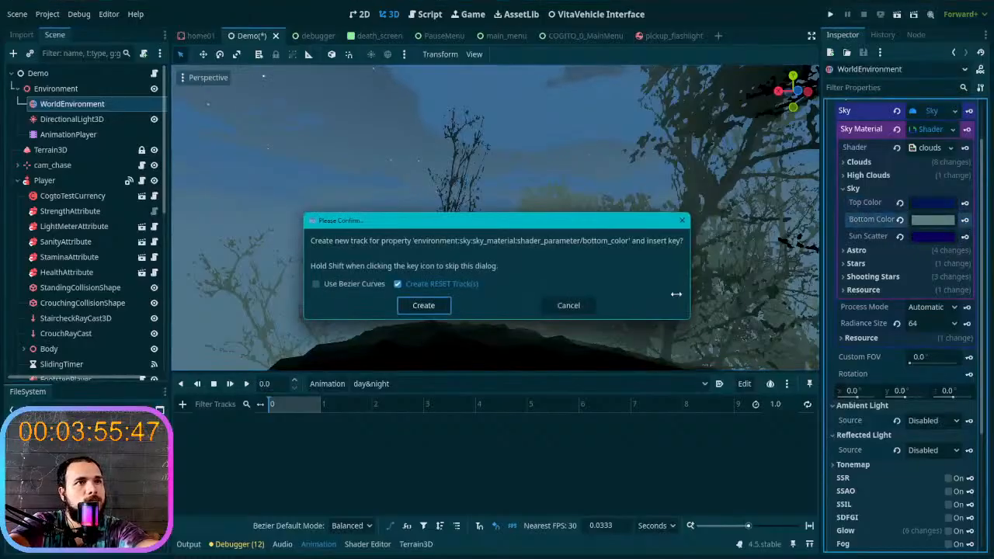
pyautogui.click(581, 306)
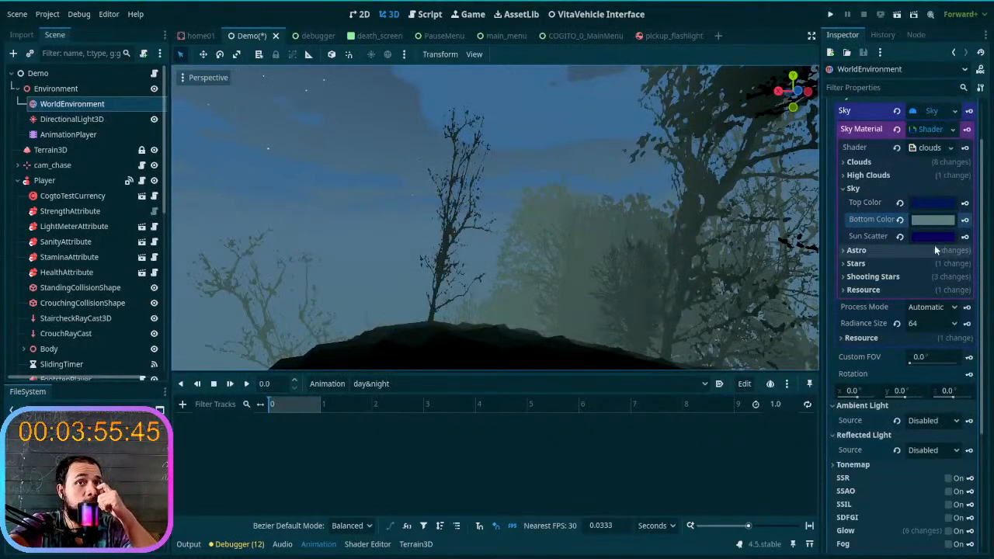
pyautogui.click(932, 219)
pyautogui.moveTo(888, 473)
pyautogui.mouseDown()
pyautogui.moveTo(910, 473)
pyautogui.moveTo(896, 474)
pyautogui.mouseUp()
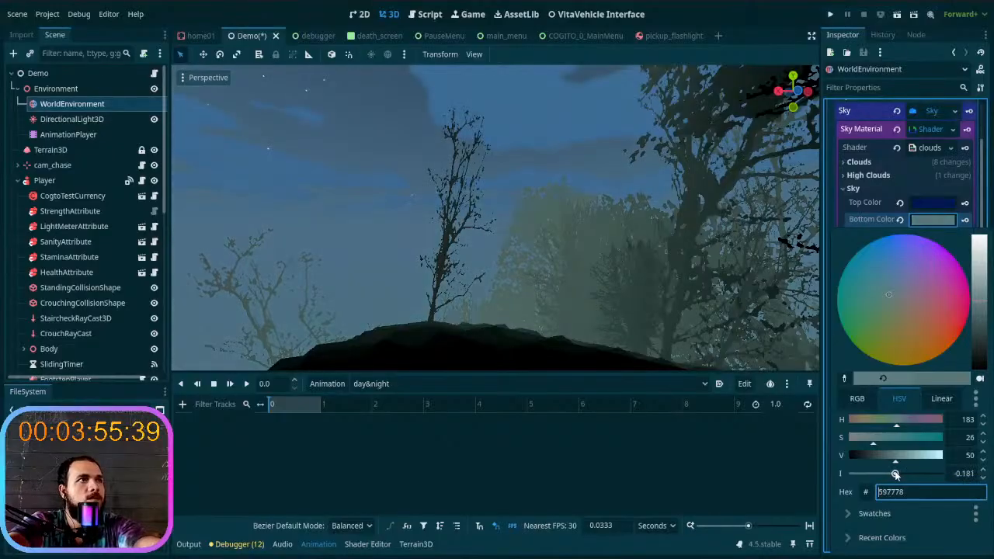
pyautogui.moveTo(978, 313); pyautogui.dragTo(979, 292)
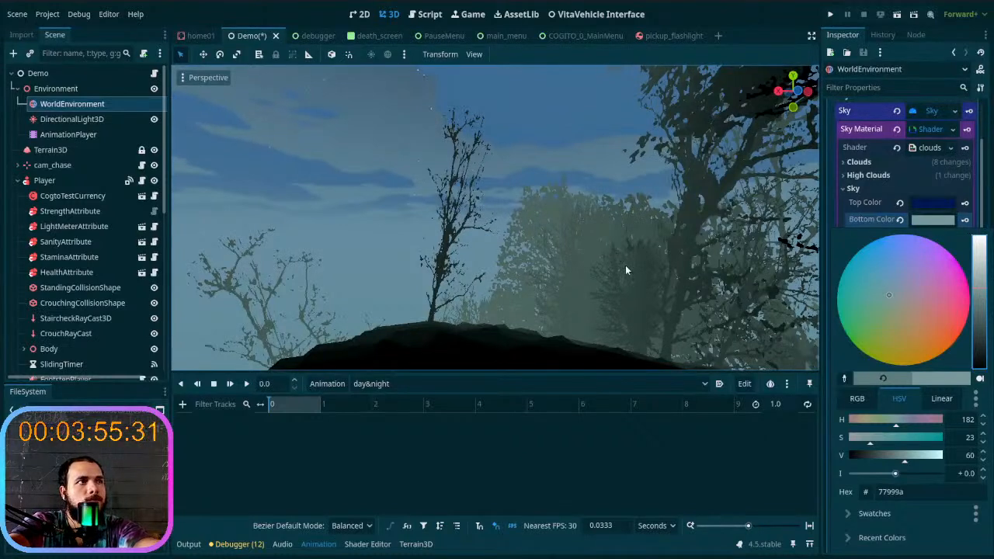
pyautogui.click(936, 221)
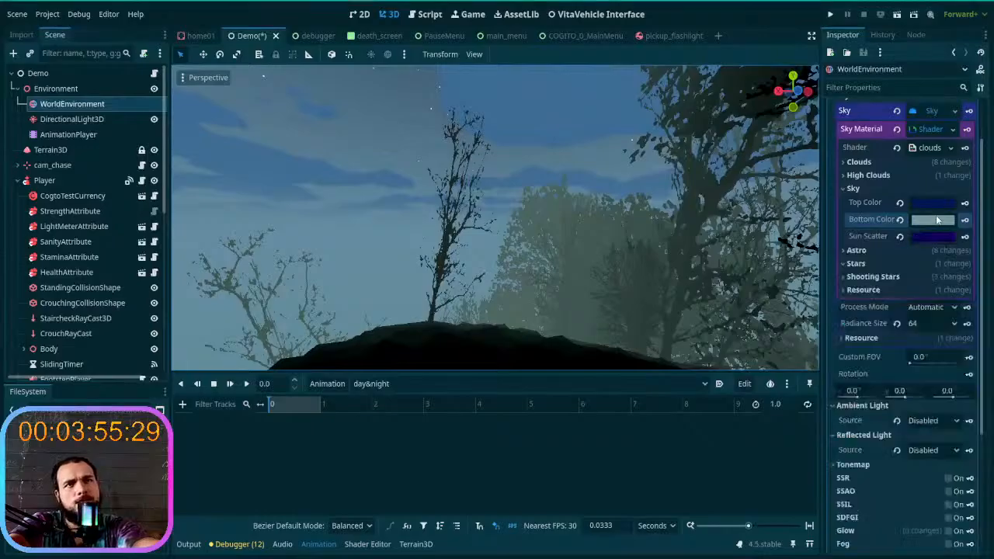
# - Try the light blue aabcff as the sky's Sun Scatter color and reset it to the default white
pyautogui.click(932, 236)
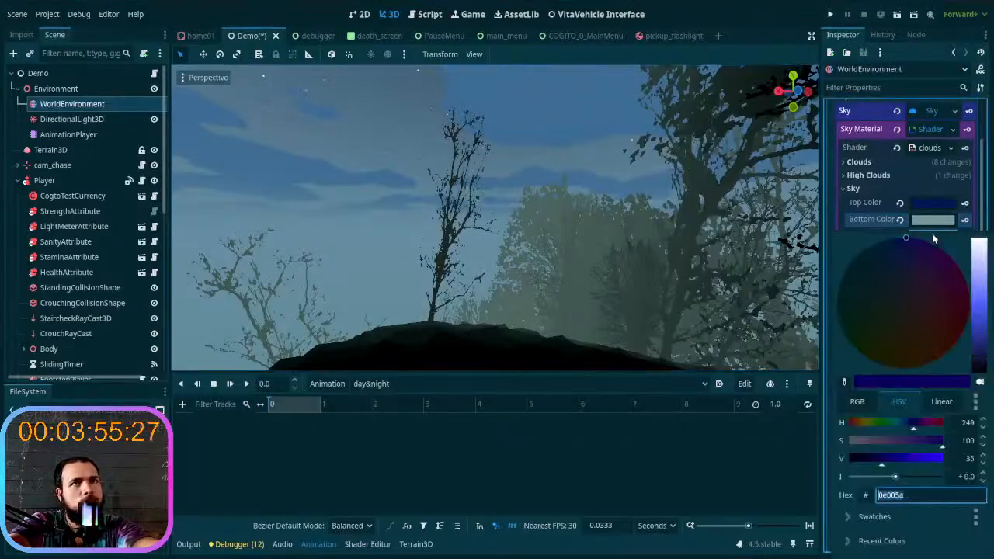
pyautogui.click(980, 330)
pyautogui.moveTo(980, 330); pyautogui.dragTo(986, 272)
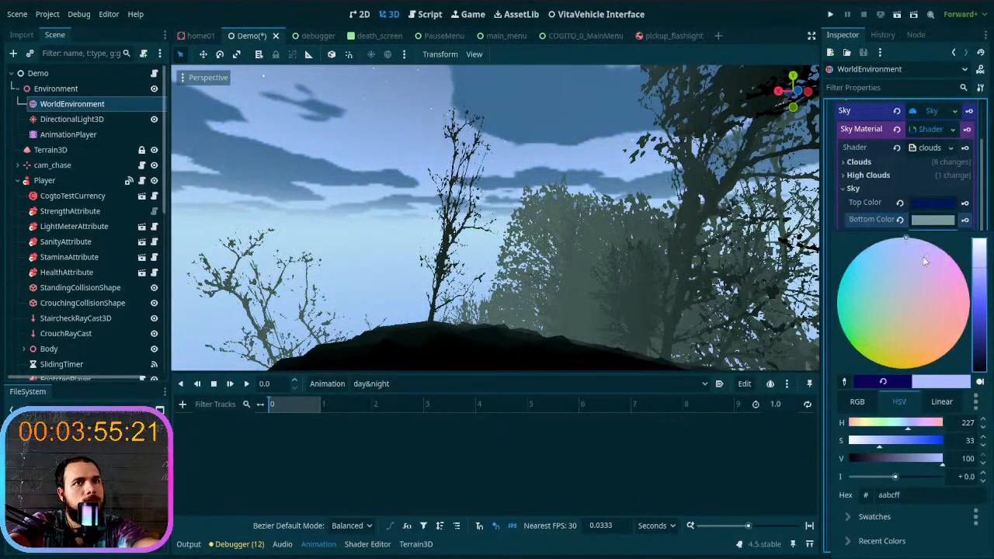
pyautogui.click(923, 223)
pyautogui.click(900, 237)
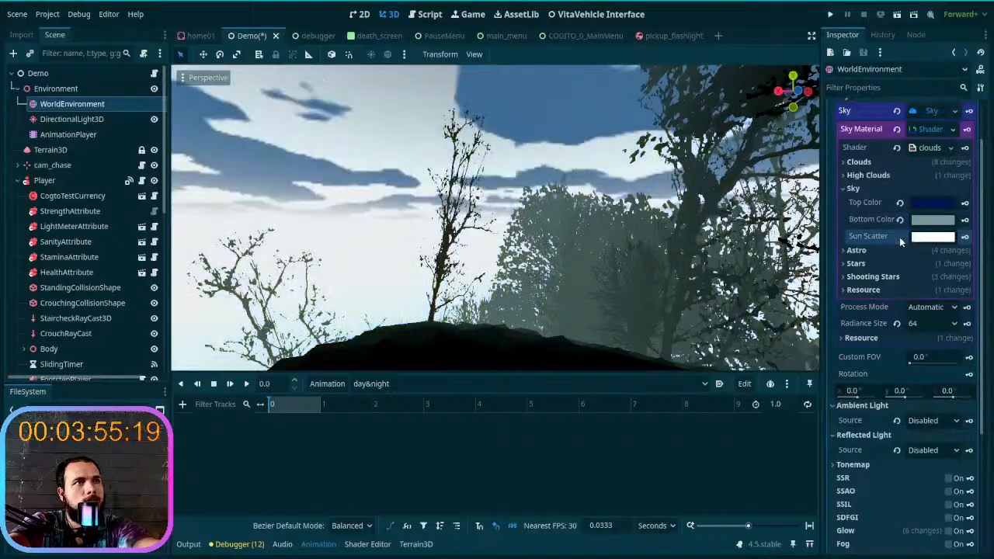
# - Try a very dark grey-green Sun Scatter color, starting from 171d1a with intensity -2.97 and darkening it slightly
pyautogui.click(933, 237)
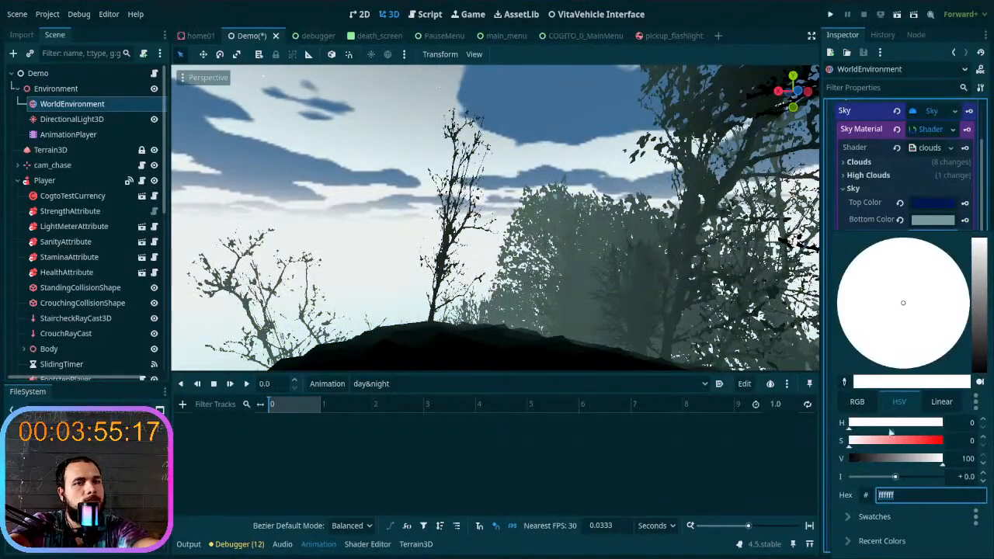
pyautogui.moveTo(888, 480)
pyautogui.mouseDown()
pyautogui.moveTo(852, 477)
pyautogui.moveTo(845, 488)
pyautogui.moveTo(872, 479)
pyautogui.mouseUp()
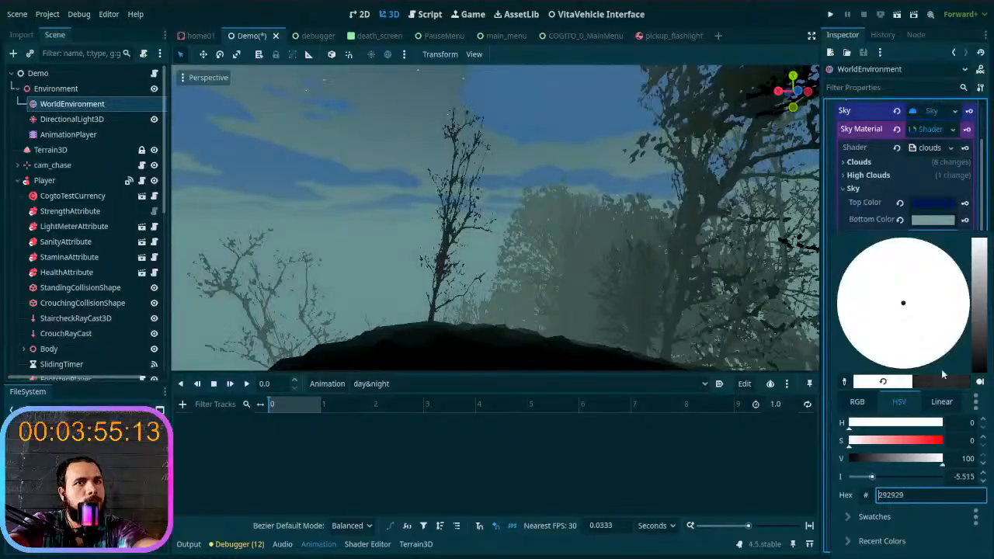
pyautogui.click(978, 356)
pyautogui.moveTo(978, 356); pyautogui.dragTo(980, 360)
pyautogui.moveTo(979, 320); pyautogui.dragTo(980, 325)
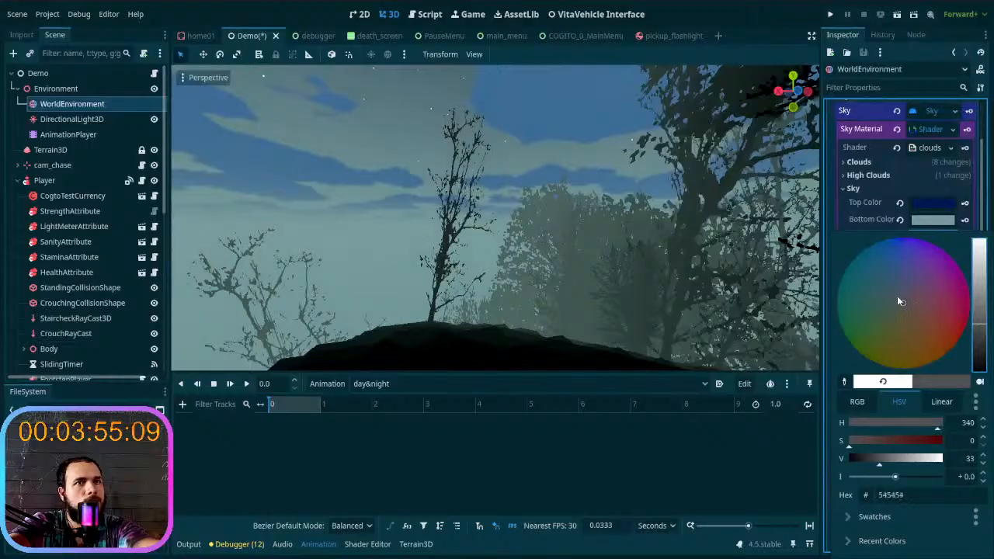
pyautogui.moveTo(896, 301); pyautogui.dragTo(895, 305)
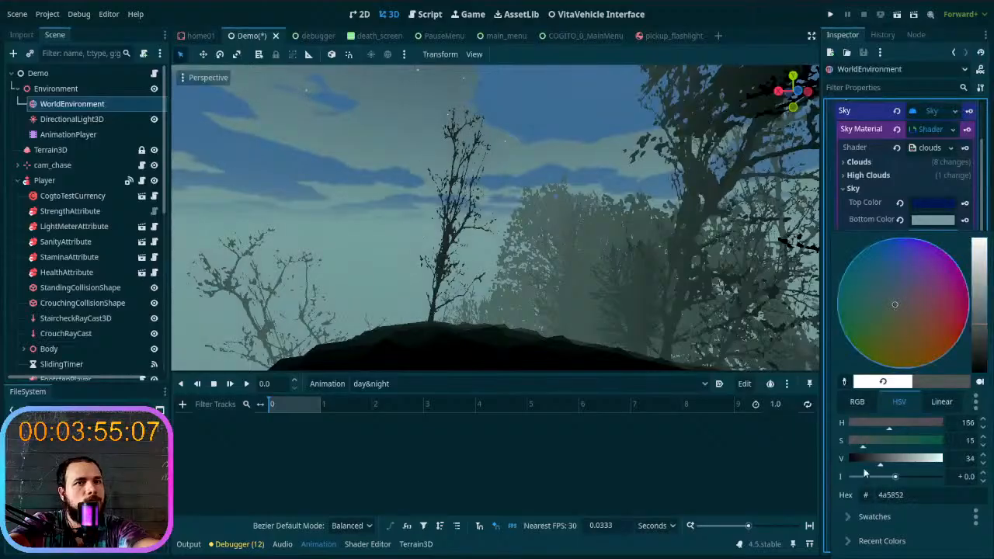
pyautogui.moveTo(896, 478)
pyautogui.mouseDown()
pyautogui.moveTo(845, 474)
pyautogui.moveTo(921, 478)
pyautogui.moveTo(854, 479)
pyautogui.moveTo(884, 481)
pyautogui.mouseUp()
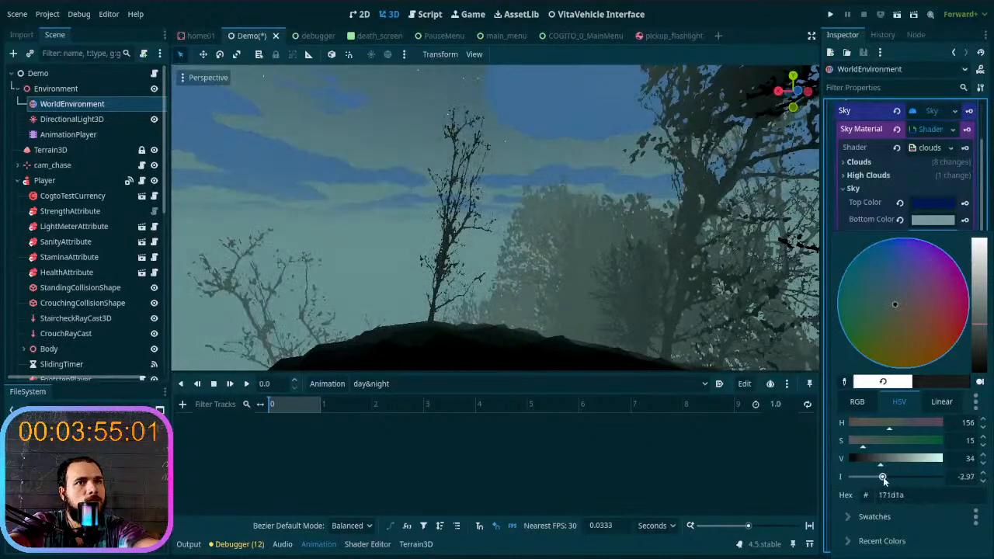
pyautogui.moveTo(979, 331)
pyautogui.mouseDown()
pyautogui.moveTo(980, 361)
pyautogui.moveTo(981, 338)
pyautogui.mouseUp()
pyautogui.click(925, 217)
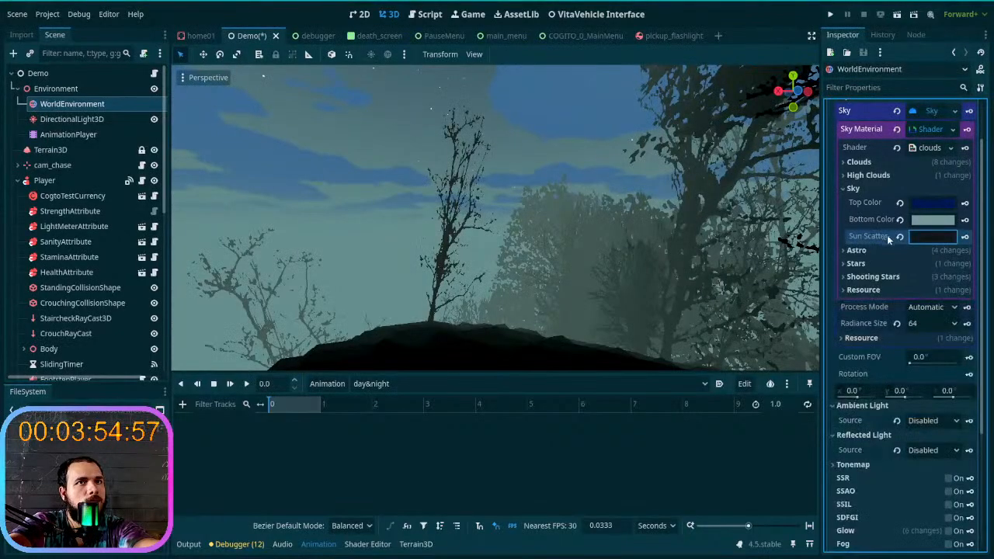
# - Reset the Sun Scatter color to its default and brighten the Bottom Color to 8cb4b5
pyautogui.click(900, 237)
pyautogui.moveTo(805, 257); pyautogui.dragTo(611, 291, button='right')
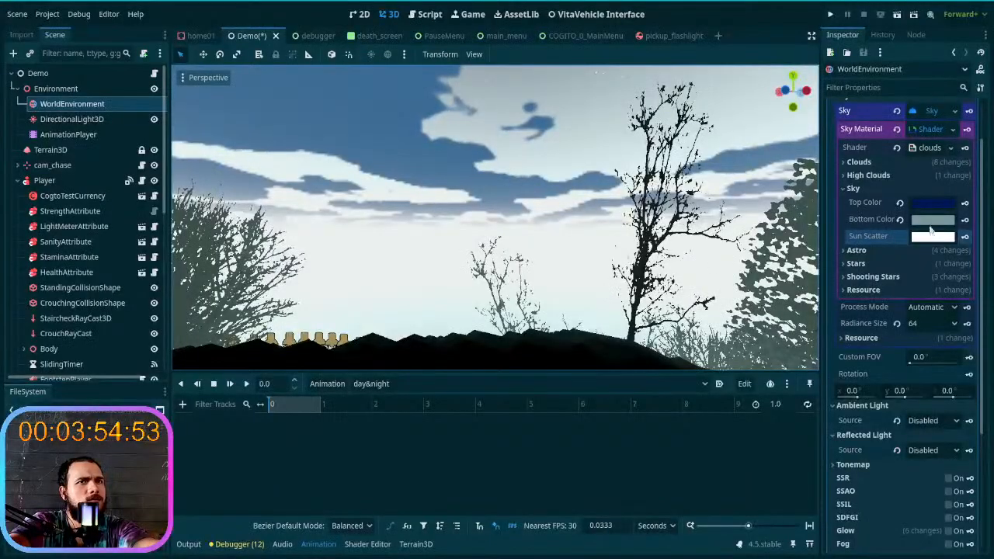
pyautogui.click(932, 221)
pyautogui.moveTo(882, 475)
pyautogui.mouseDown()
pyautogui.moveTo(893, 474)
pyautogui.moveTo(869, 476)
pyautogui.moveTo(910, 471)
pyautogui.moveTo(898, 473)
pyautogui.mouseUp()
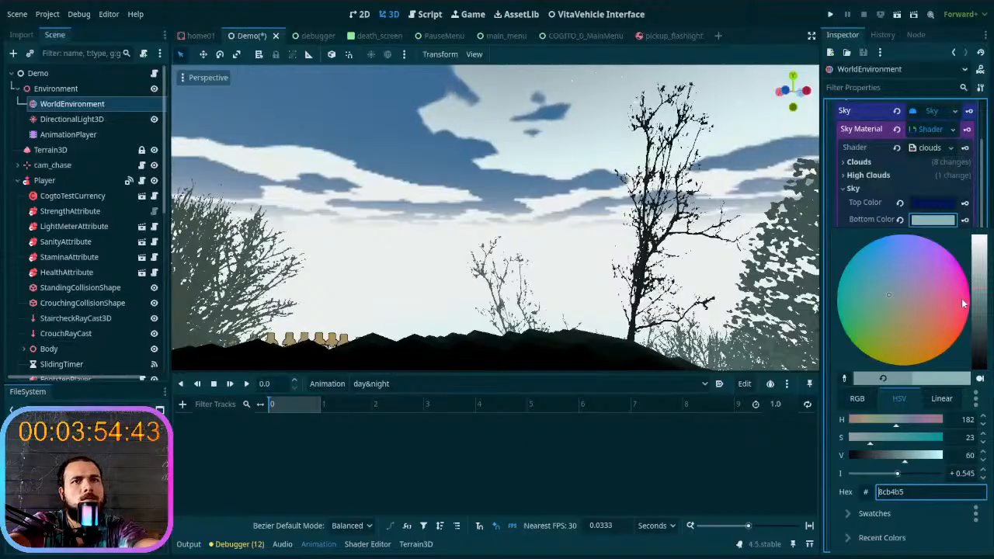
pyautogui.click(926, 225)
# - Try the dark green 222d21 as the Sun Scatter color and check the sky around the trees
pyautogui.click(929, 236)
pyautogui.moveTo(876, 445); pyautogui.dragTo(882, 446)
pyautogui.moveTo(887, 318); pyautogui.dragTo(882, 319)
pyautogui.moveTo(982, 270); pyautogui.dragTo(982, 278)
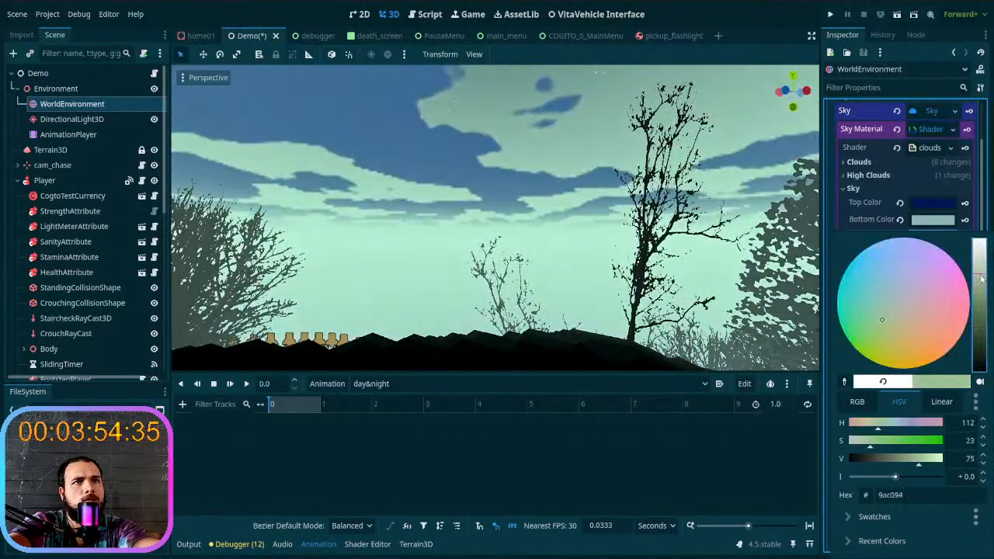
pyautogui.moveTo(896, 478)
pyautogui.mouseDown()
pyautogui.moveTo(860, 477)
pyautogui.moveTo(882, 477)
pyautogui.moveTo(893, 461)
pyautogui.moveTo(875, 457)
pyautogui.moveTo(889, 464)
pyautogui.moveTo(885, 479)
pyautogui.mouseUp()
pyautogui.click(571, 268)
pyautogui.moveTo(579, 274)
pyautogui.mouseDown(button='right')
pyautogui.moveTo(602, 210)
pyautogui.moveTo(699, 175)
pyautogui.moveTo(693, 233)
pyautogui.moveTo(660, 260)
pyautogui.moveTo(567, 268)
pyautogui.mouseUp(button='right')
pyautogui.press('w')
pyautogui.click(934, 239)
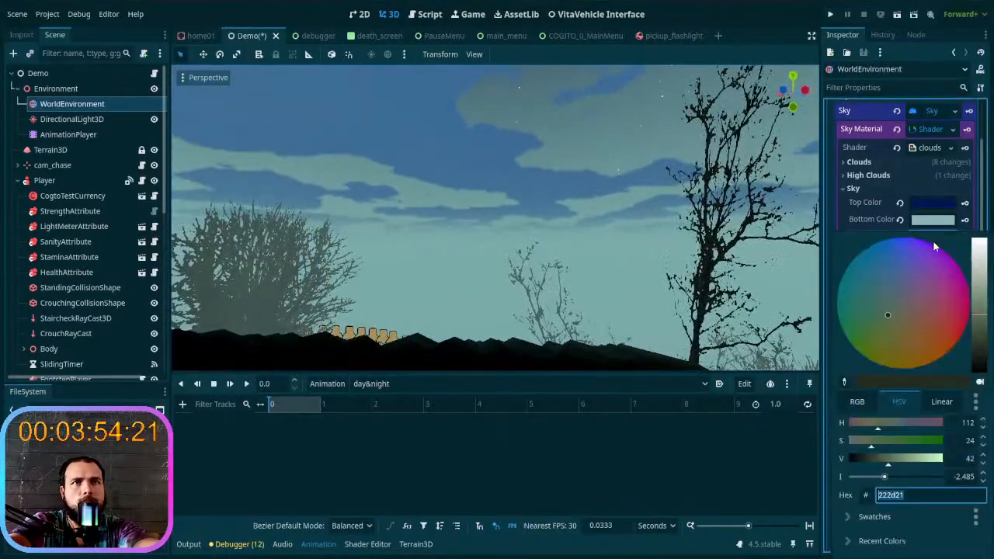
pyautogui.click(933, 222)
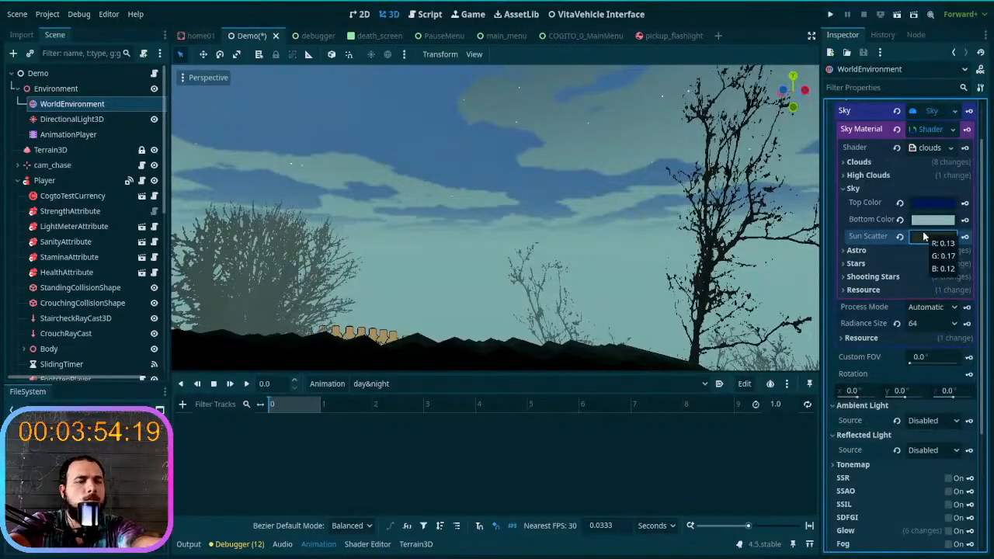
# - Undo the recent Sun Scatter and Bottom Color changes back to the dark violet-blue scatter
pyautogui.hotkey('ctrl', 'z')
pyautogui.hotkey('ctrl', 'z')
pyautogui.hotkey('ctrl', 'z')
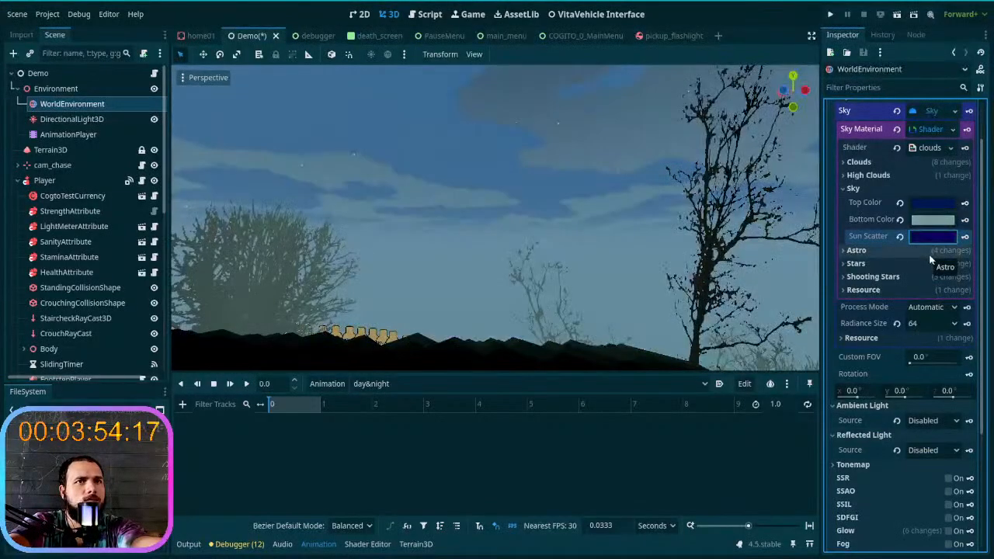
# - Redo the light blue Sun Scatter to compare it in the scene, and undo it again
pyautogui.hotkey('ctrl', 'shift', 'z')
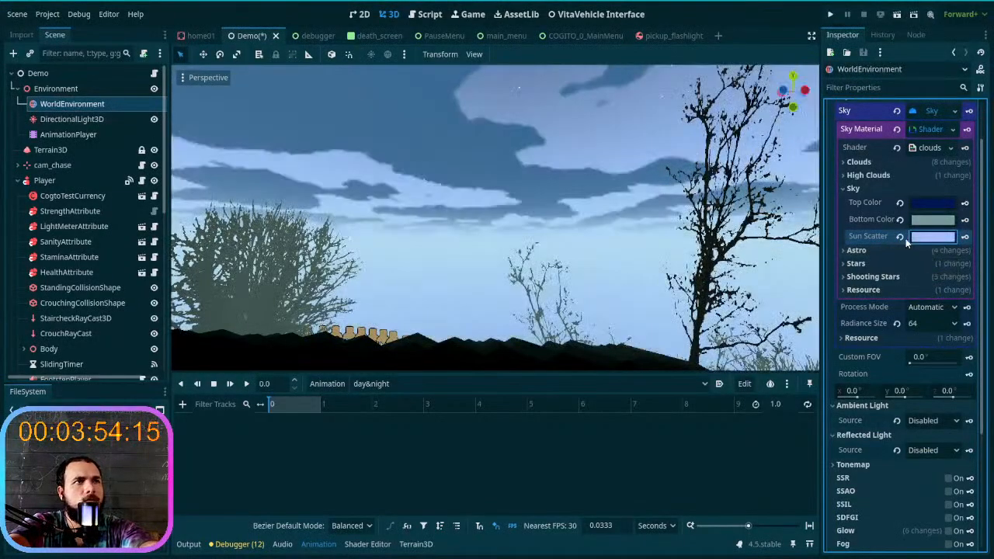
pyautogui.moveTo(702, 221); pyautogui.dragTo(652, 269, button='right')
pyautogui.press('w')
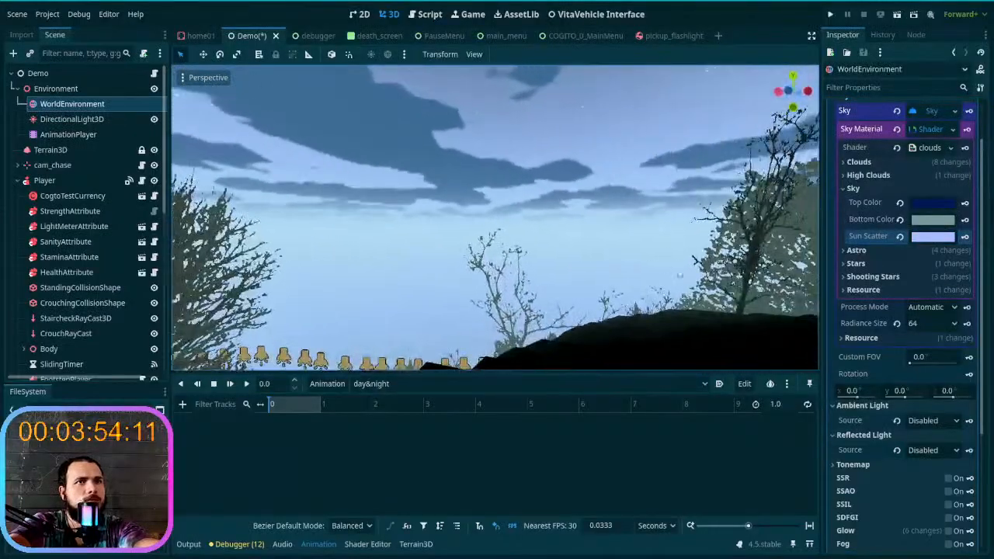
pyautogui.hotkey('ctrl', 'z')
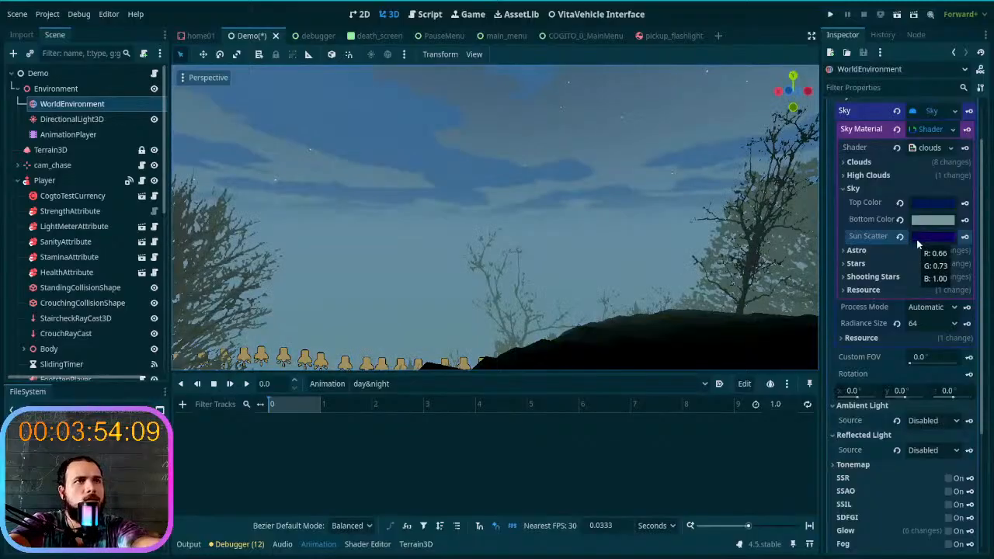
pyautogui.press('w')
pyautogui.moveTo(590, 253); pyautogui.dragTo(694, 251, button='right')
# - Darken the sky's Sun Scatter color slightly to 0c0052
pyautogui.click(946, 236)
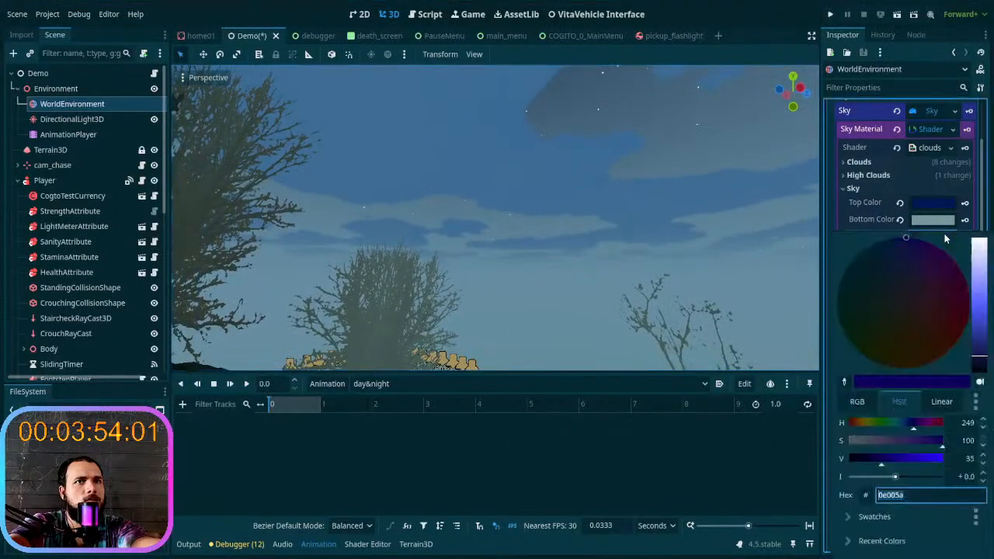
pyautogui.moveTo(980, 361)
pyautogui.mouseDown()
pyautogui.moveTo(985, 350)
pyautogui.moveTo(982, 387)
pyautogui.moveTo(985, 361)
pyautogui.mouseUp()
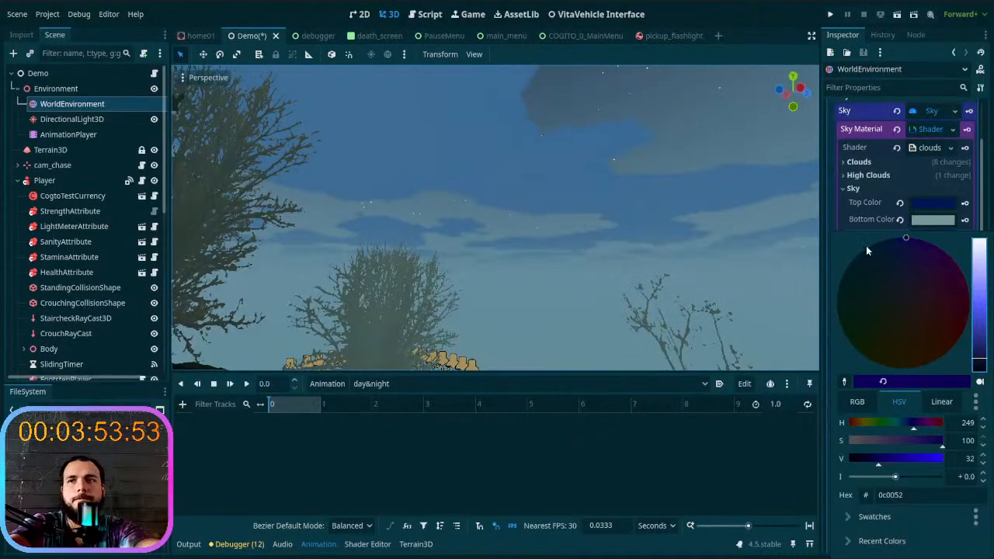
pyautogui.click(861, 220)
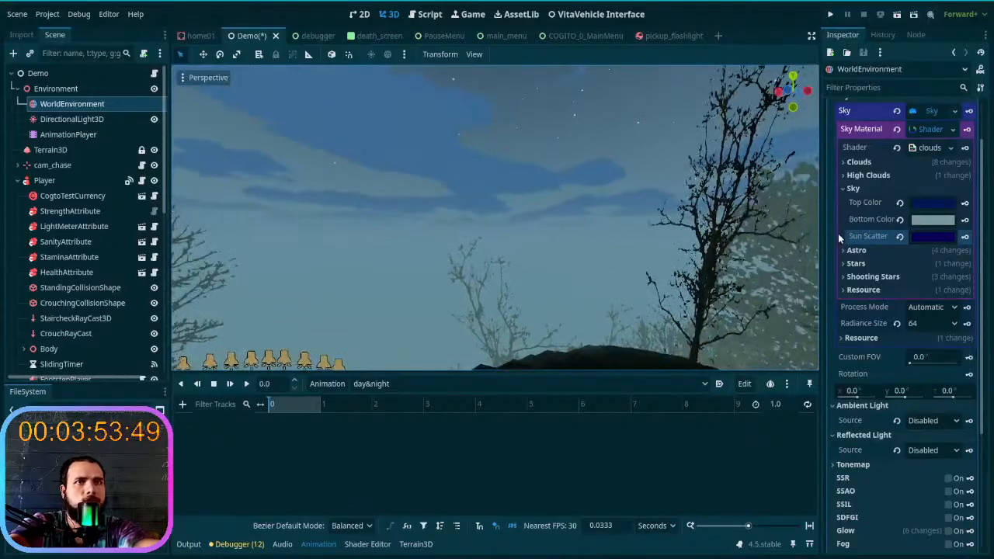
# - Key the sky's Top Color at 0 seconds on a new day&night track, without Bezier curves or RESET tracks
pyautogui.click(964, 204)
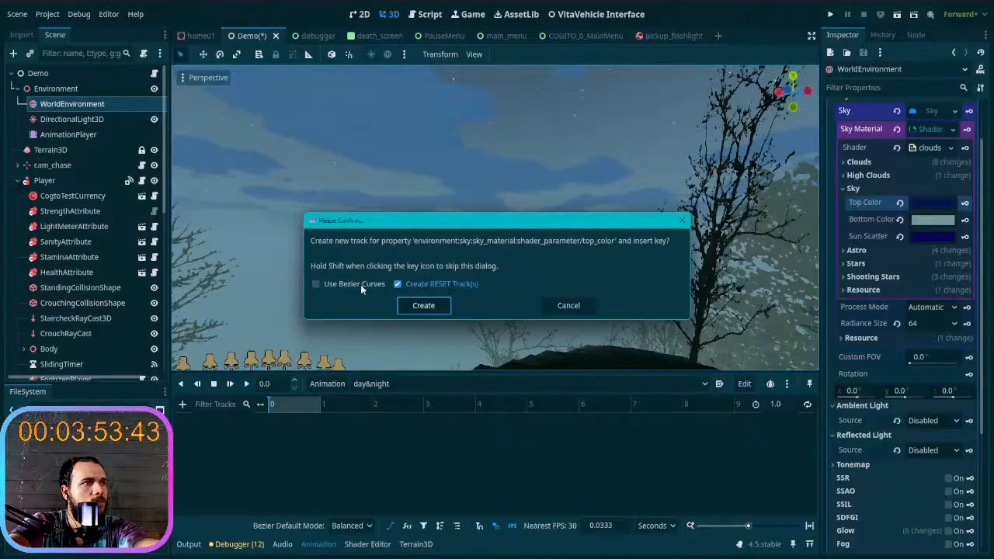
pyautogui.click(323, 285)
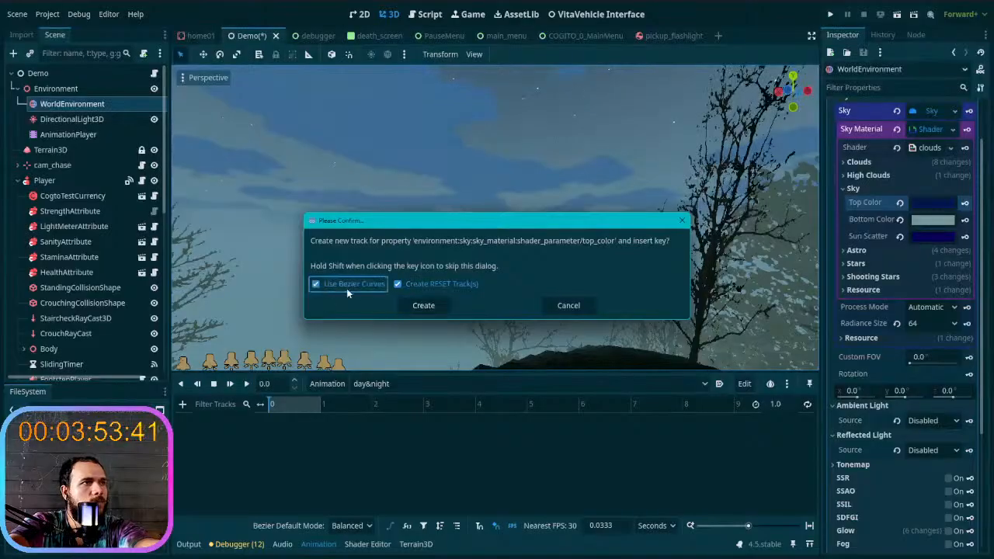
pyautogui.click(417, 285)
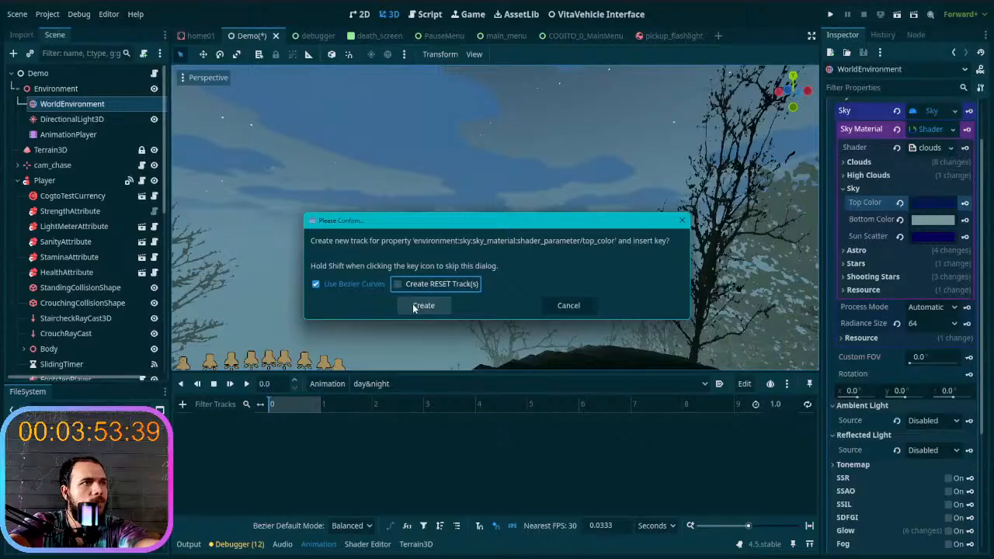
pyautogui.click(353, 284)
pyautogui.click(419, 305)
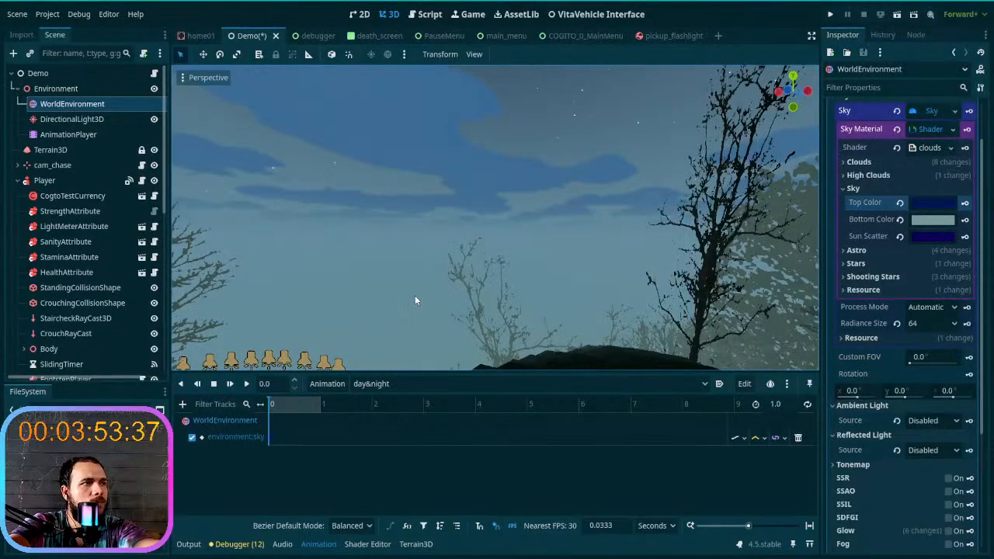
pyautogui.click(424, 384)
pyautogui.click(398, 390)
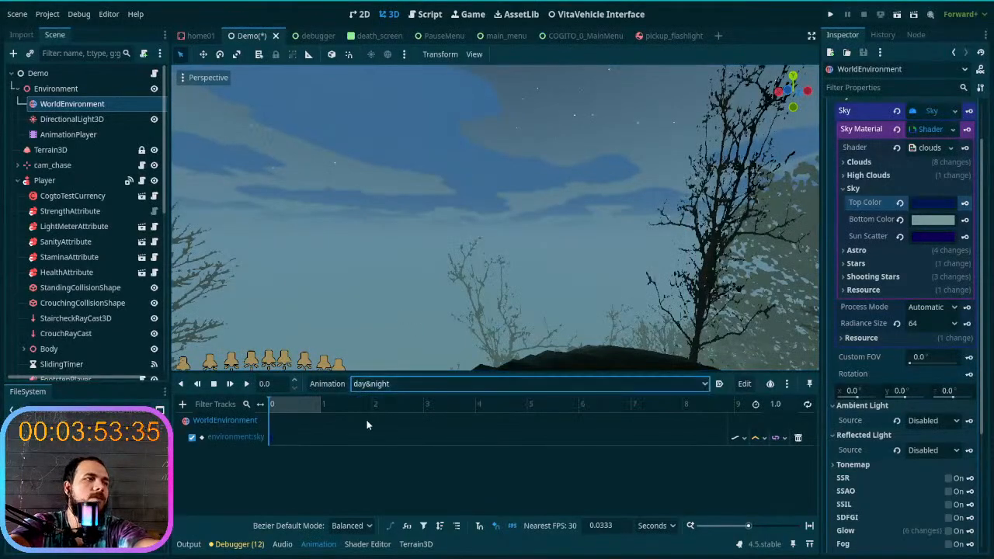
# - Key the sky's Bottom Color and Sun Scatter at 0 seconds on new tracks
pyautogui.click(965, 220)
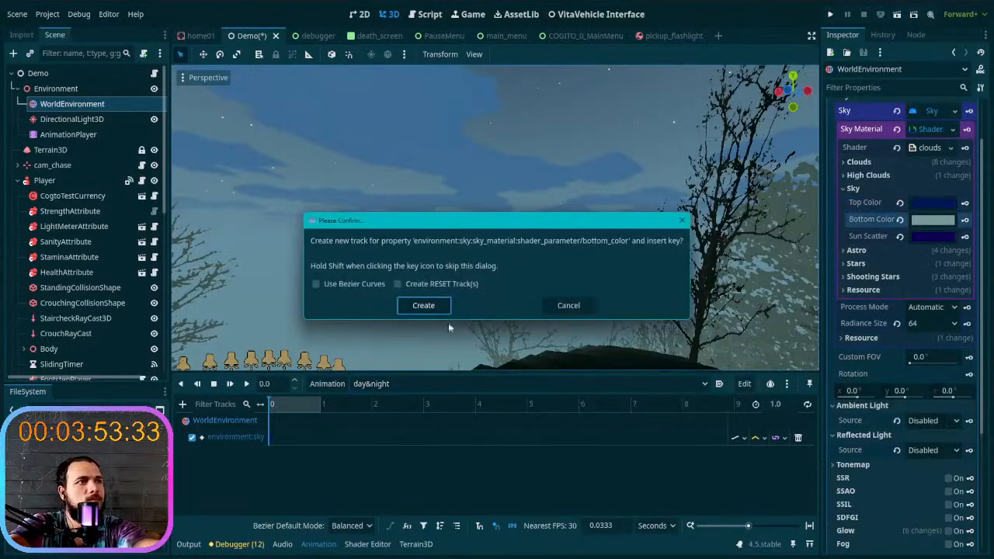
pyautogui.click(417, 306)
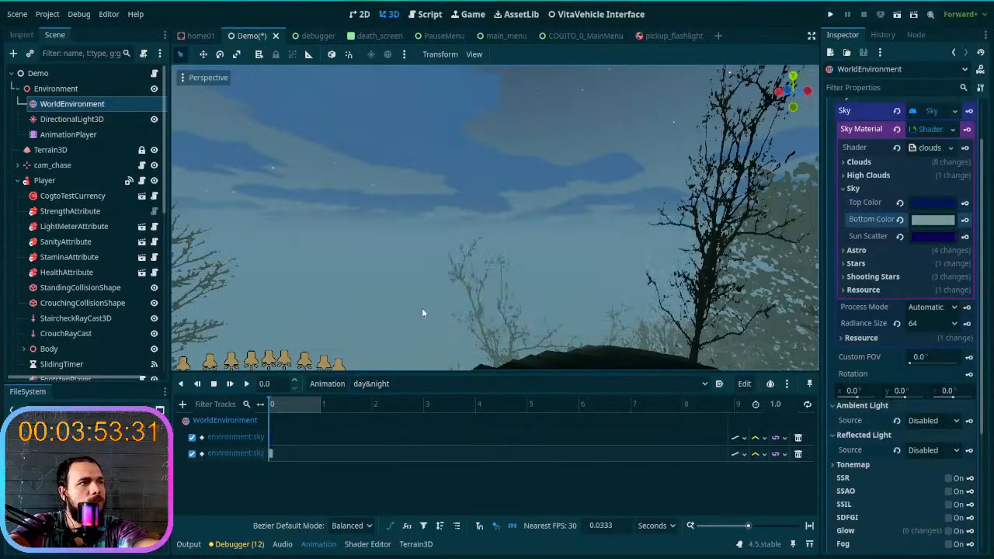
pyautogui.click(965, 236)
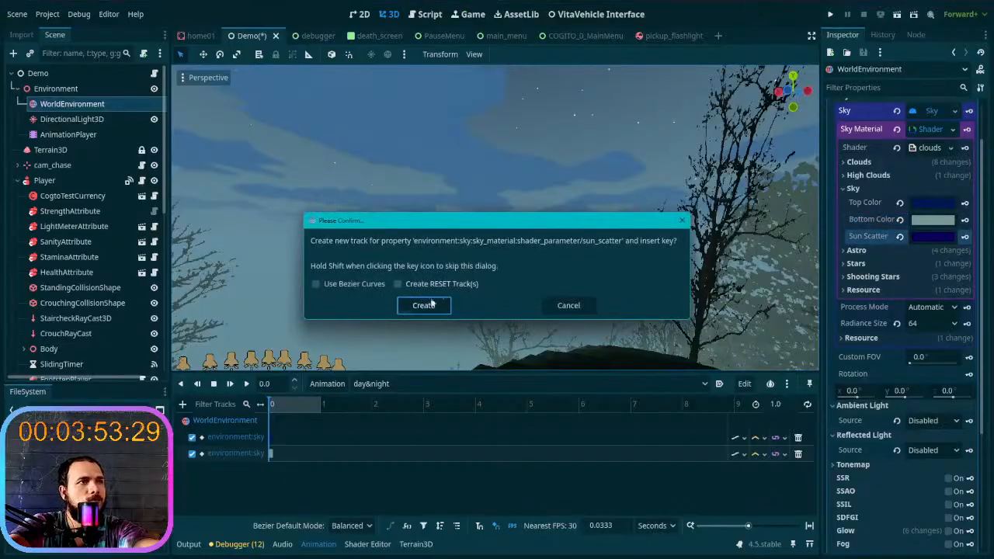
pyautogui.click(421, 307)
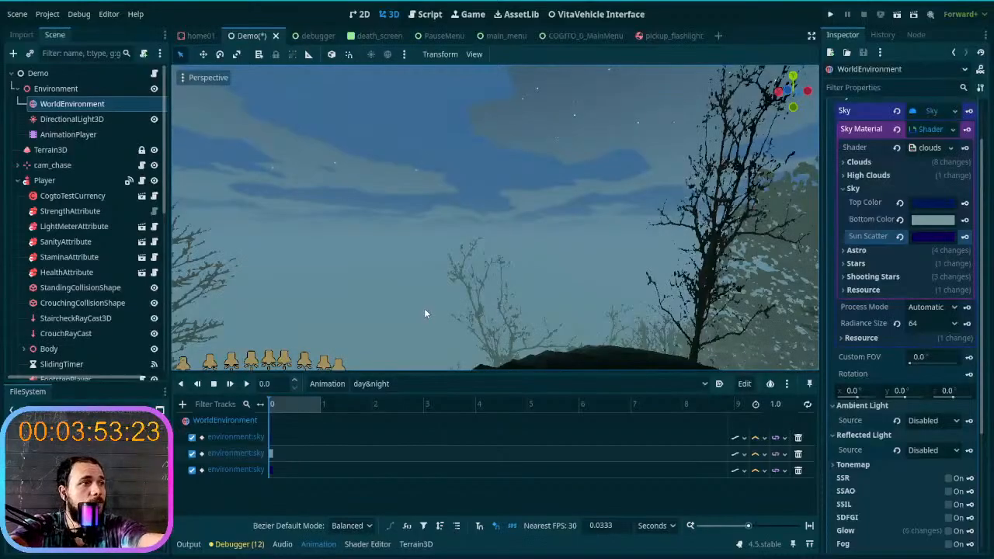
# - Scrub through the first second of the timeline and enable autoplay on load for the day&night animation
pyautogui.moveTo(271, 406); pyautogui.dragTo(395, 409)
pyautogui.moveTo(321, 405); pyautogui.dragTo(267, 413)
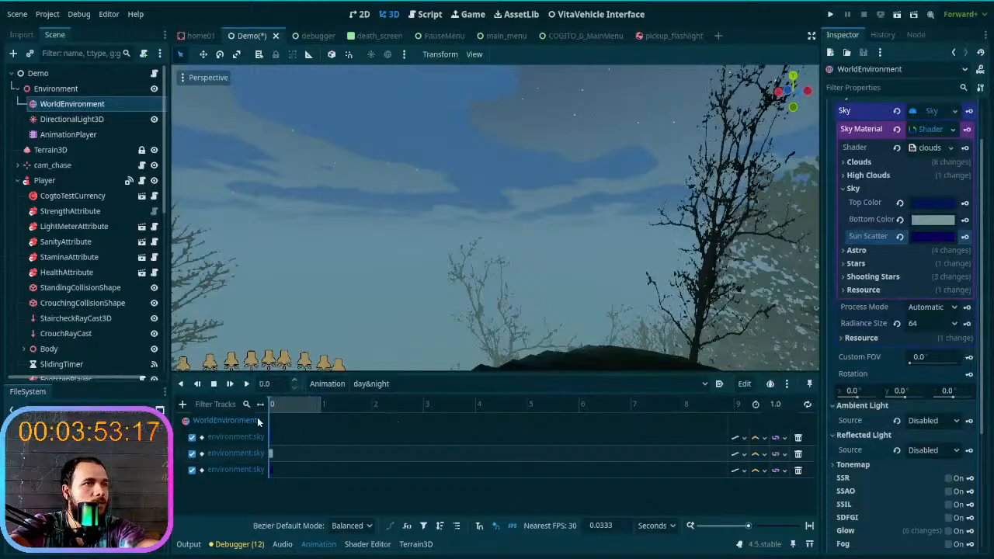
pyautogui.click(706, 405)
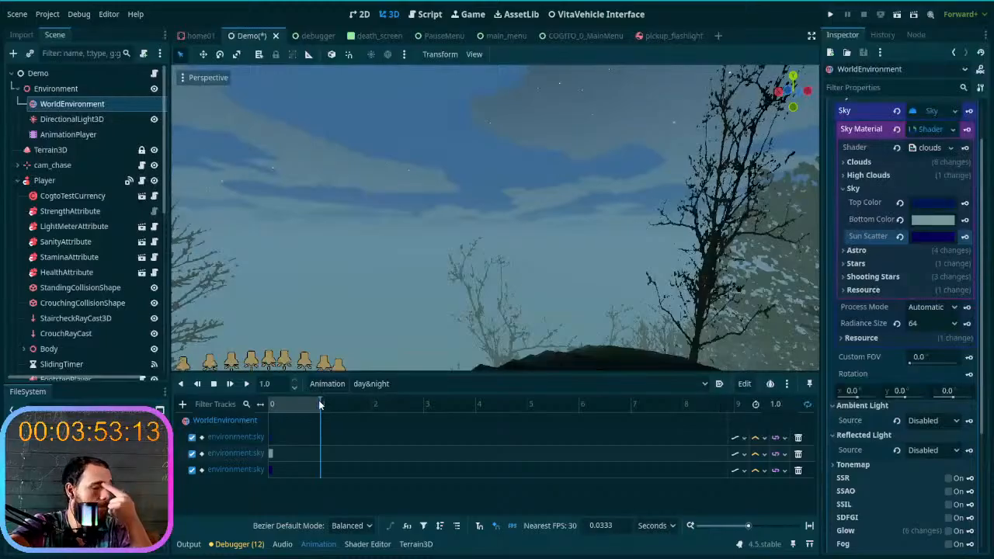
pyautogui.moveTo(313, 401); pyautogui.dragTo(254, 406)
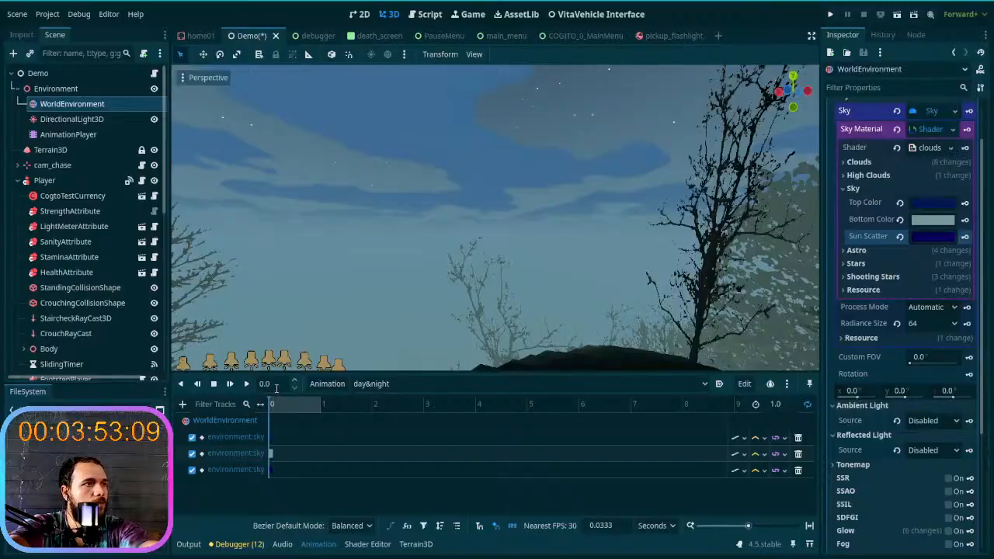
pyautogui.click(345, 407)
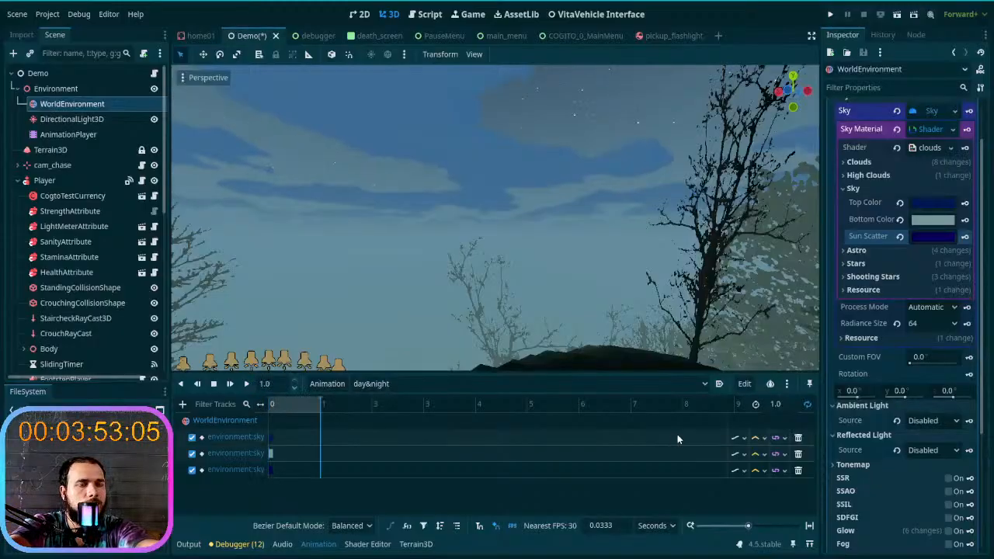
pyautogui.click(720, 386)
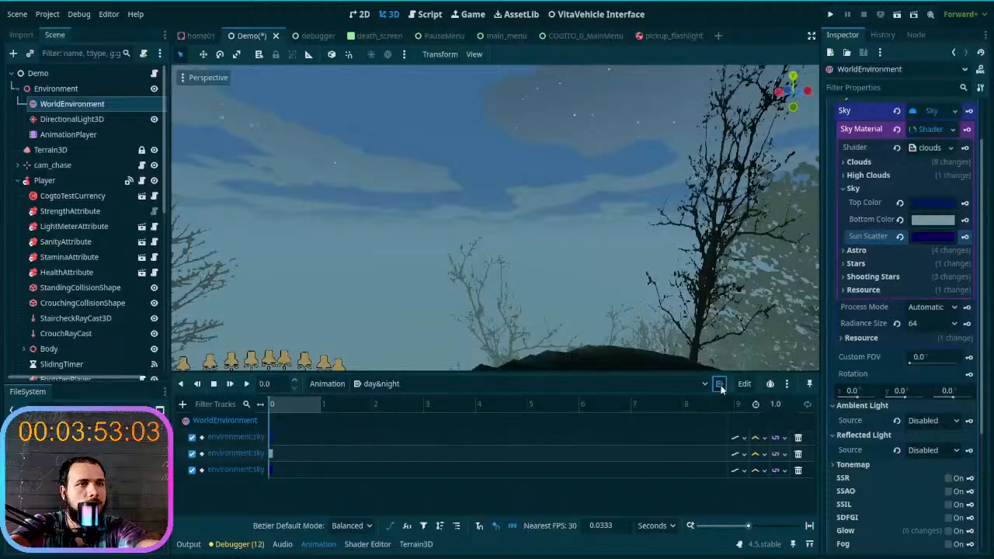
pyautogui.moveTo(315, 407)
pyautogui.mouseDown()
pyautogui.moveTo(339, 410)
pyautogui.moveTo(256, 404)
pyautogui.moveTo(330, 410)
pyautogui.moveTo(255, 420)
pyautogui.moveTo(303, 410)
pyautogui.mouseUp()
# - Set the day&night animation's length to 1440 seconds
pyautogui.click(781, 403)
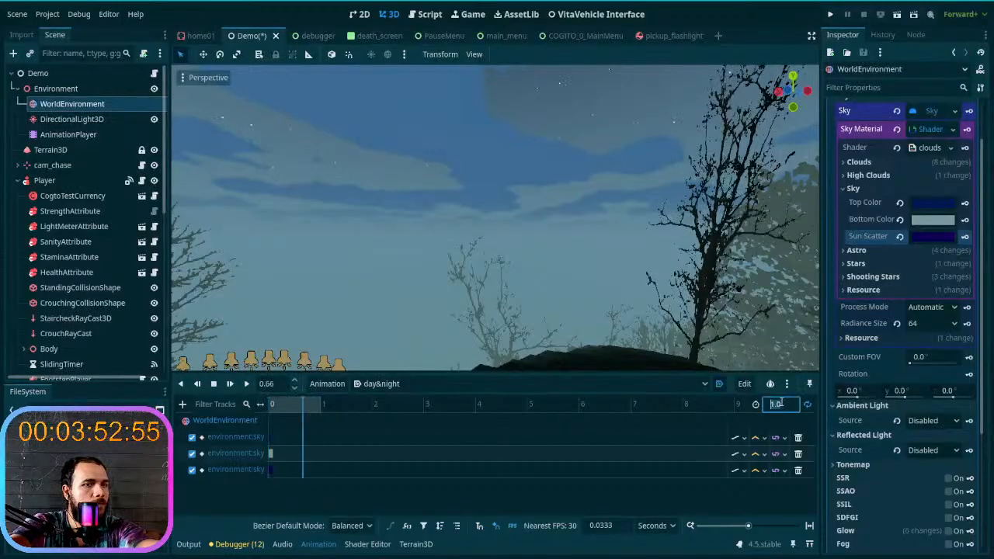
pyautogui.write('1440')
pyautogui.press('Return')
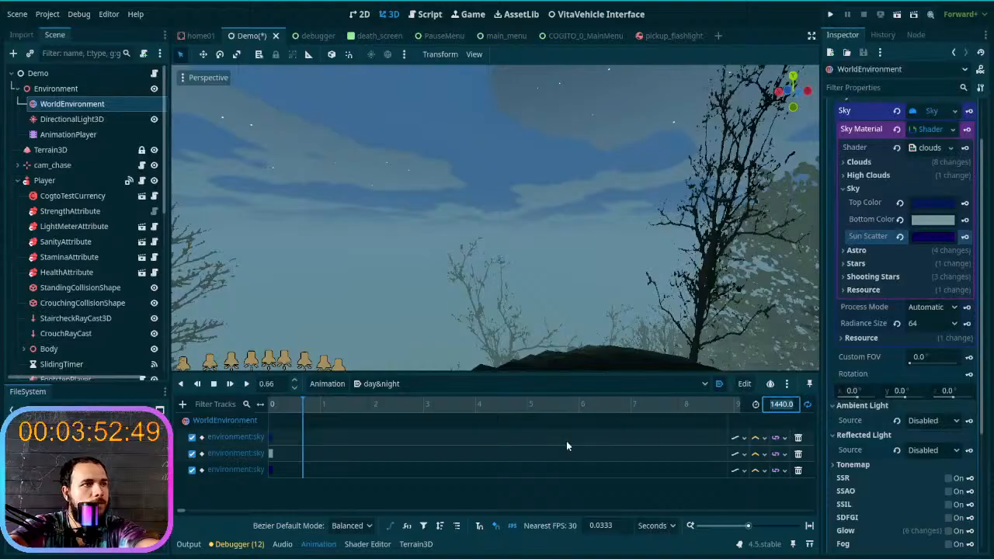
pyautogui.hscroll(5, 566, 445)
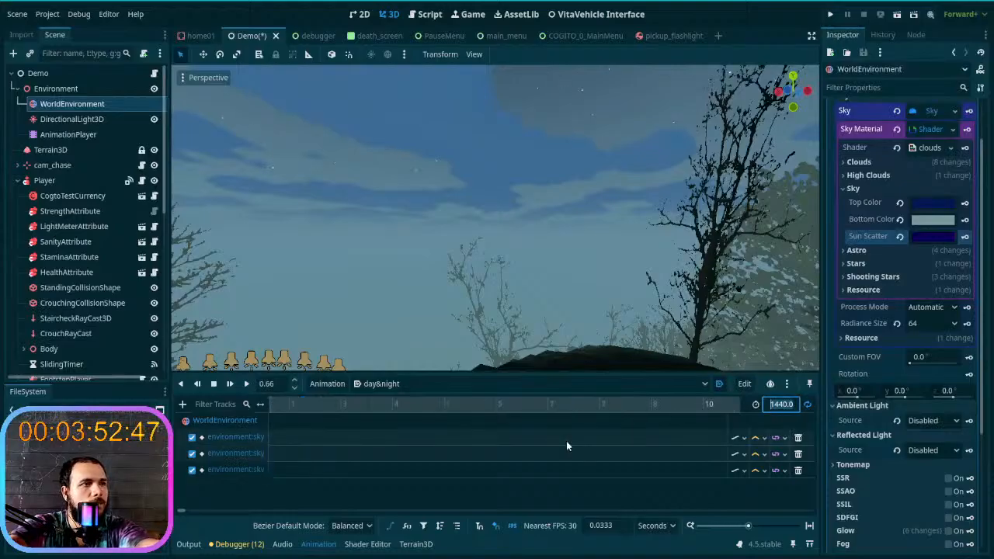
pyautogui.hscroll(-5, 566, 442)
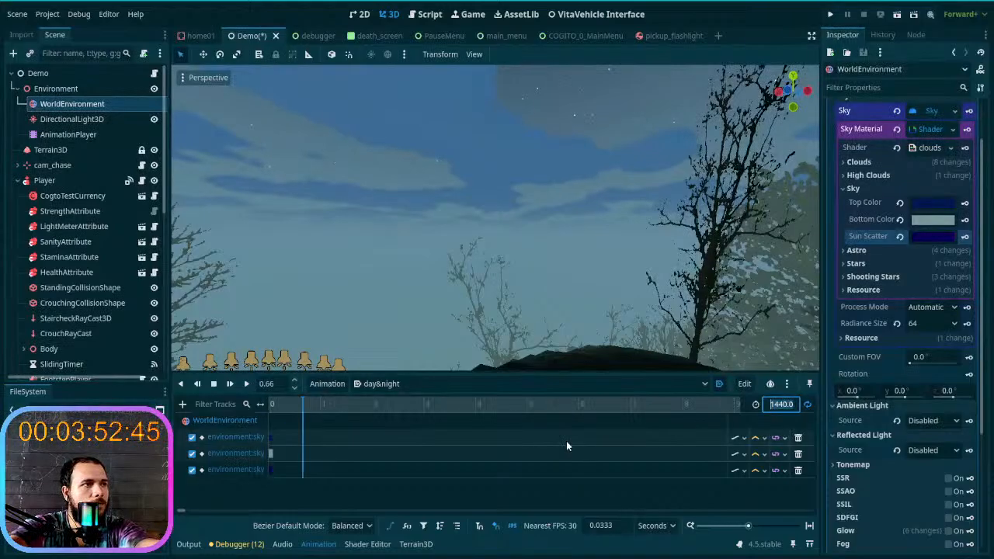
# - Move the animation playhead to 1440 seconds
pyautogui.moveTo(310, 407); pyautogui.dragTo(220, 441)
pyautogui.click(266, 385)
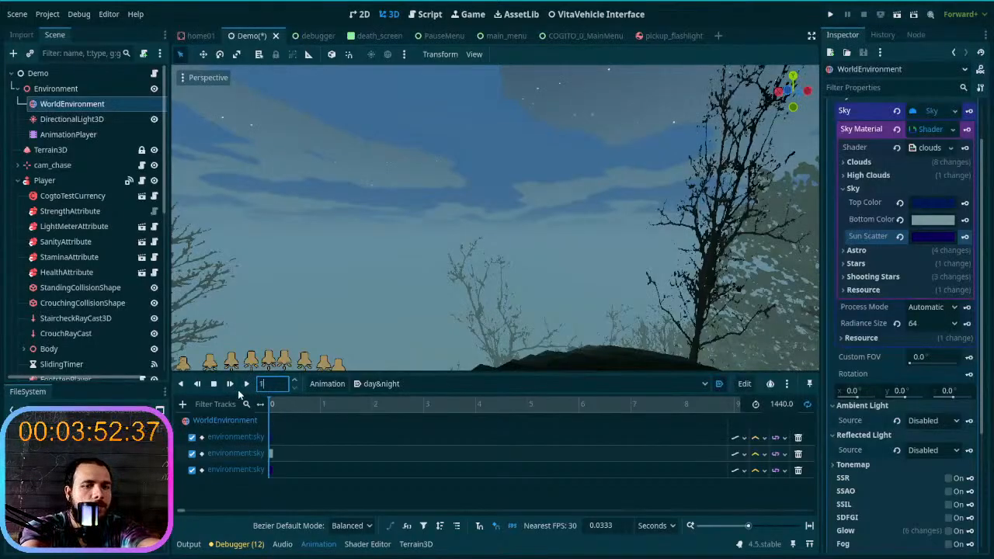
pyautogui.write('1440')
pyautogui.press('Return')
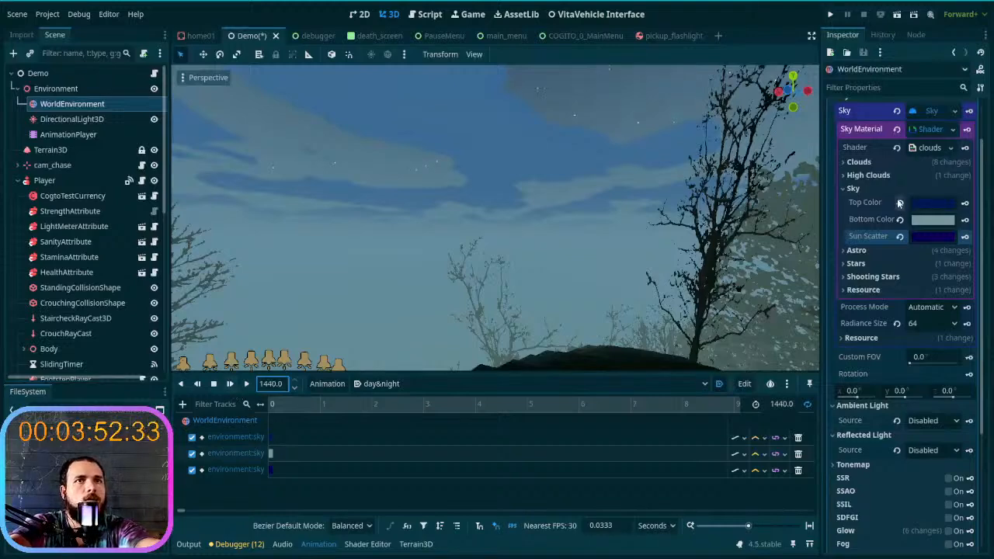
# - Try brightening the sky's Top Color to white, check it above the trees, and undo the change
pyautogui.moveTo(542, 284)
pyautogui.mouseDown(button='right')
pyautogui.moveTo(593, 300)
pyautogui.moveTo(527, 290)
pyautogui.mouseUp(button='right')
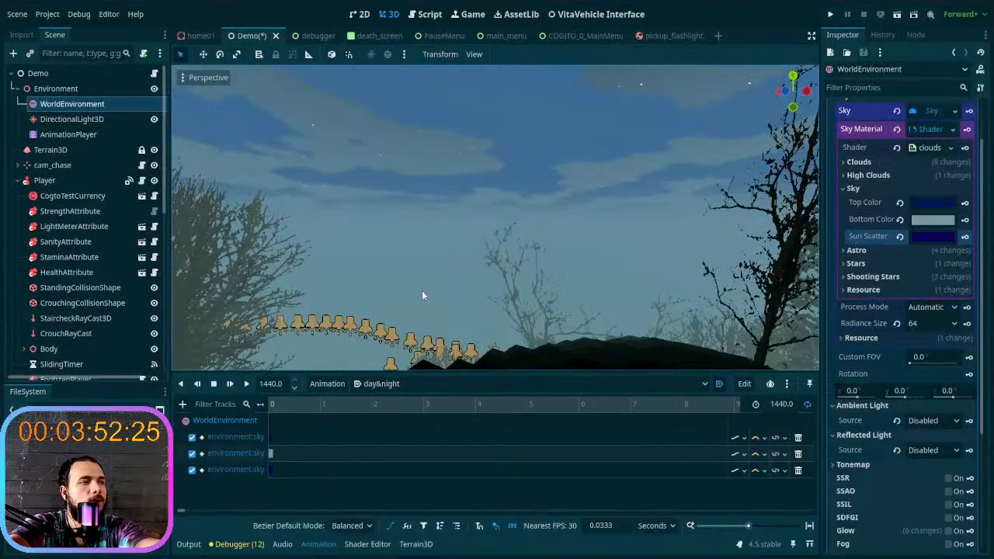
pyautogui.moveTo(423, 289); pyautogui.dragTo(421, 268, button='right')
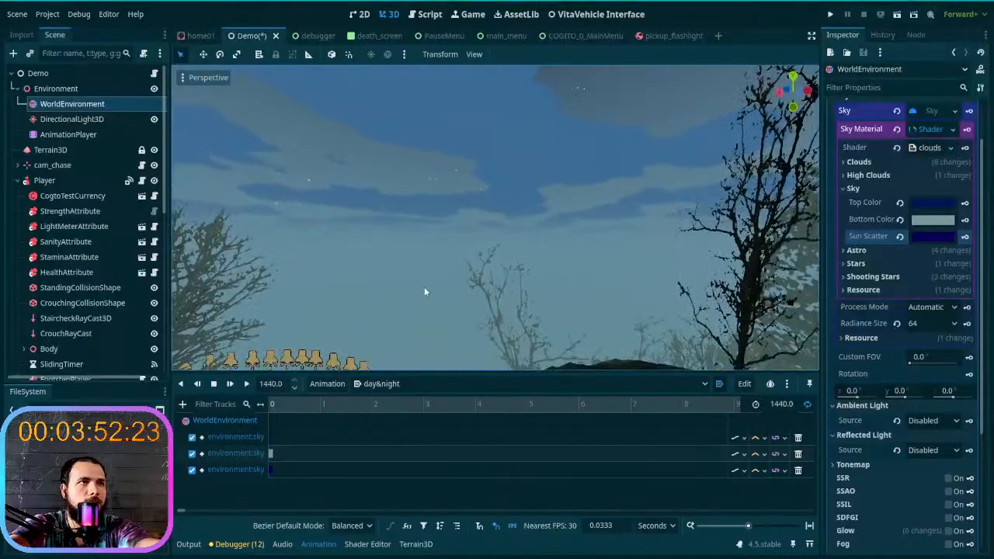
pyautogui.moveTo(413, 348); pyautogui.dragTo(416, 315, button='right')
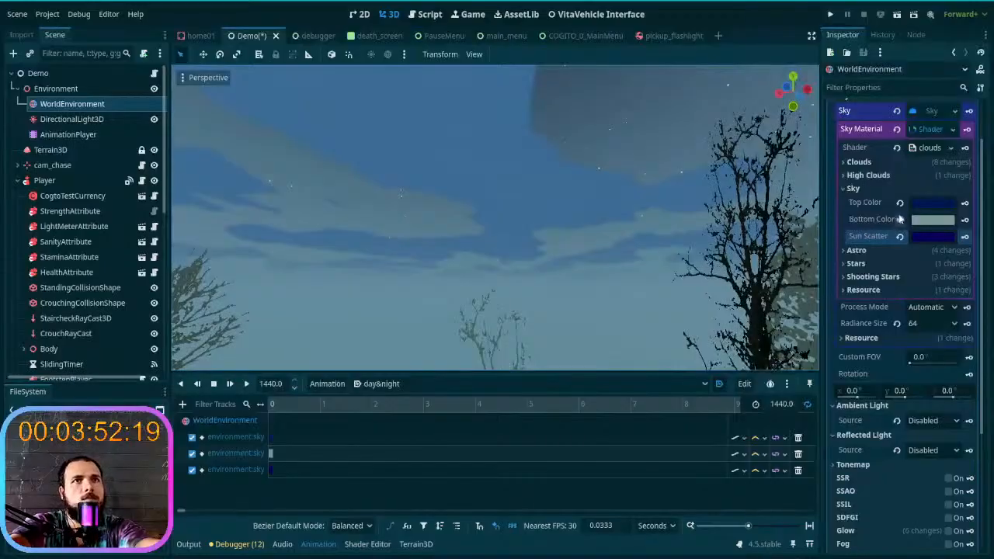
pyautogui.click(924, 203)
pyautogui.moveTo(980, 296); pyautogui.dragTo(985, 245)
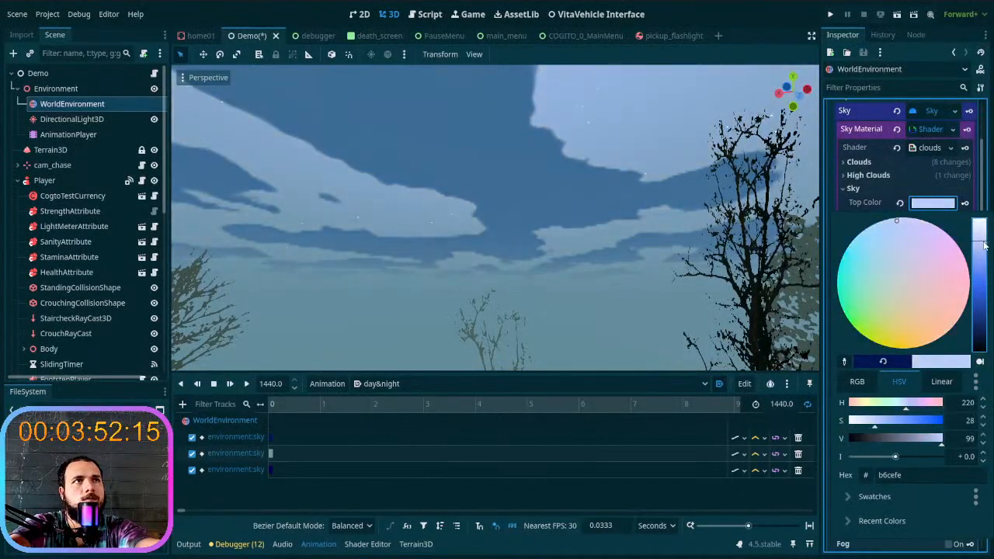
pyautogui.click(577, 262)
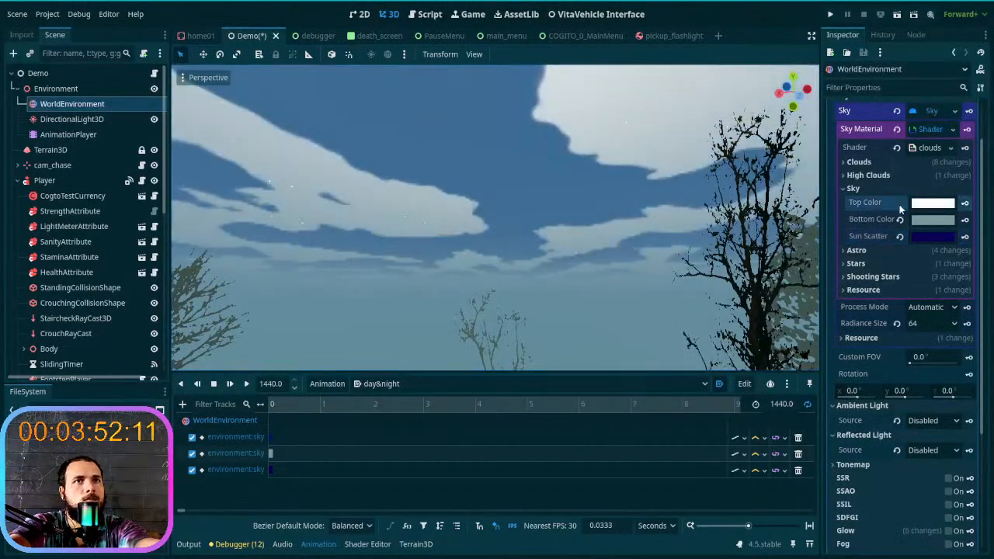
pyautogui.hotkey('ctrl', 'z')
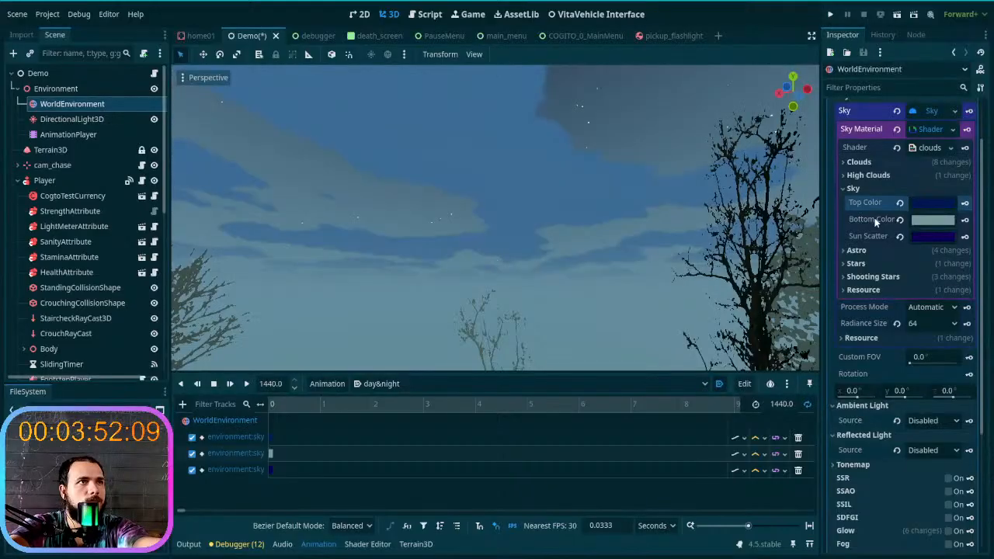
# - Return the playhead to 0 seconds and key the sky shader's Astro Tint on a new track
pyautogui.click(269, 384)
pyautogui.click(214, 387)
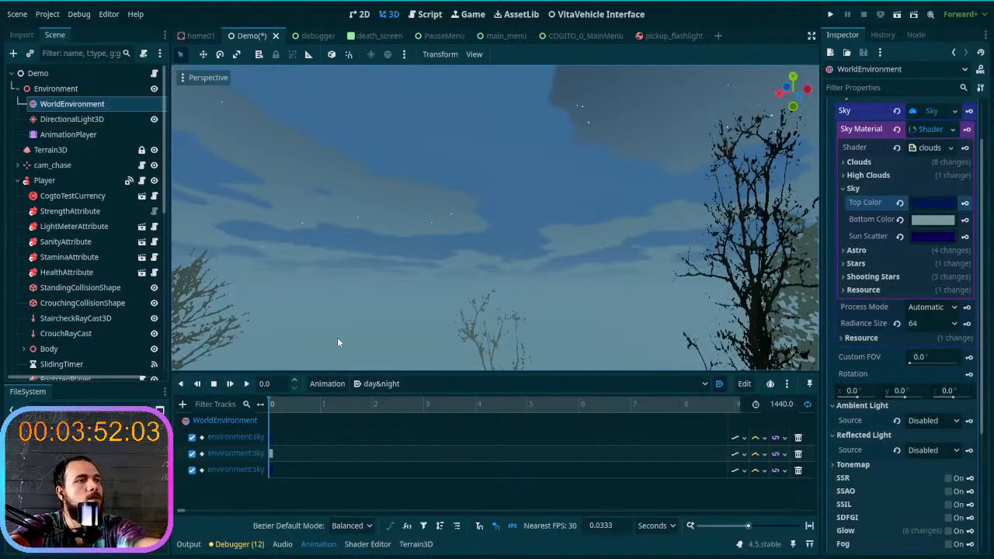
pyautogui.moveTo(374, 308); pyautogui.dragTo(330, 330, button='right')
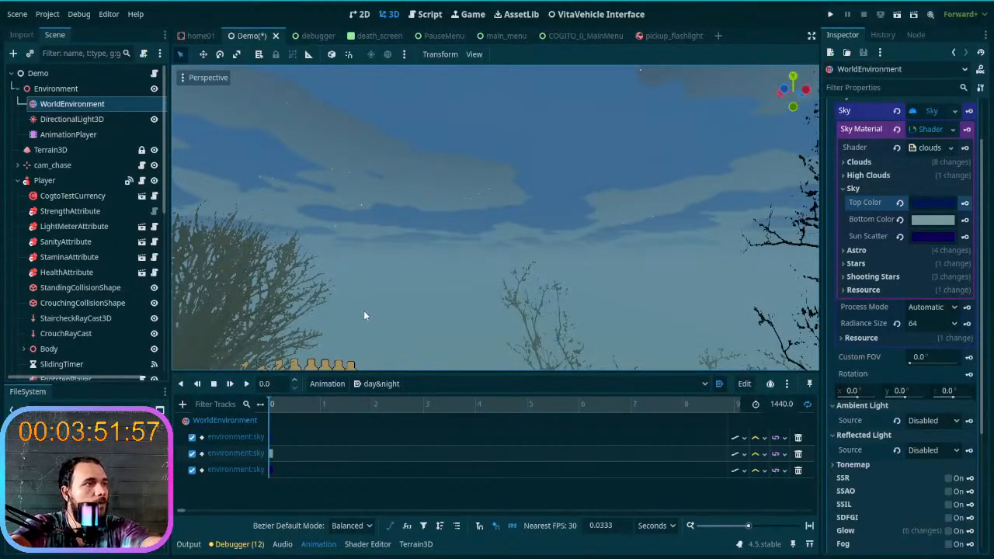
pyautogui.moveTo(387, 287); pyautogui.dragTo(391, 286, button='right')
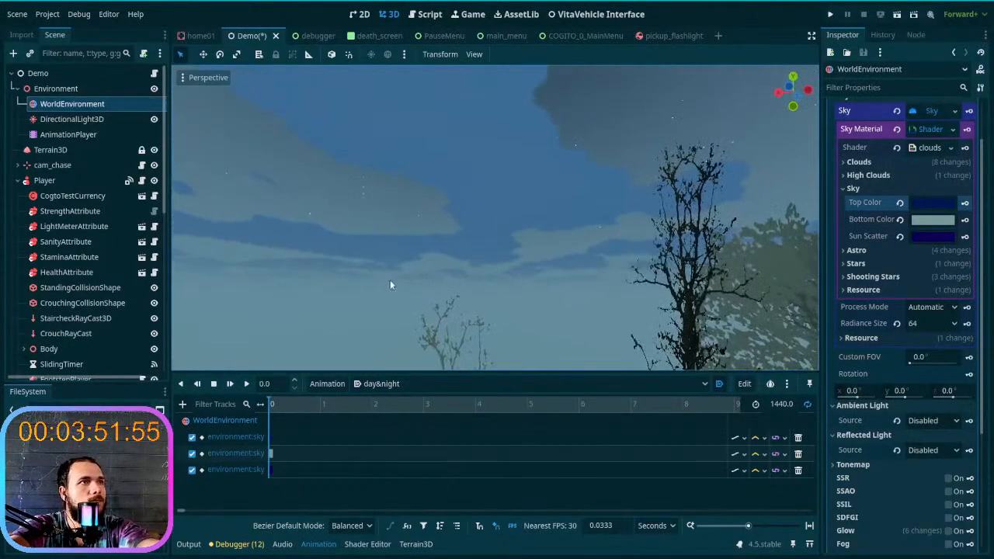
pyautogui.click(850, 250)
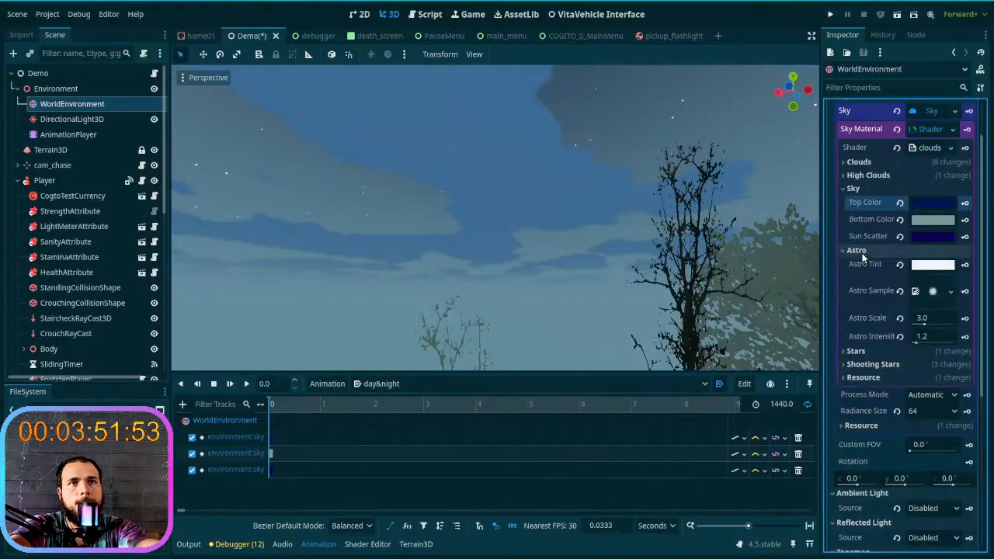
pyautogui.click(965, 265)
pyautogui.click(449, 303)
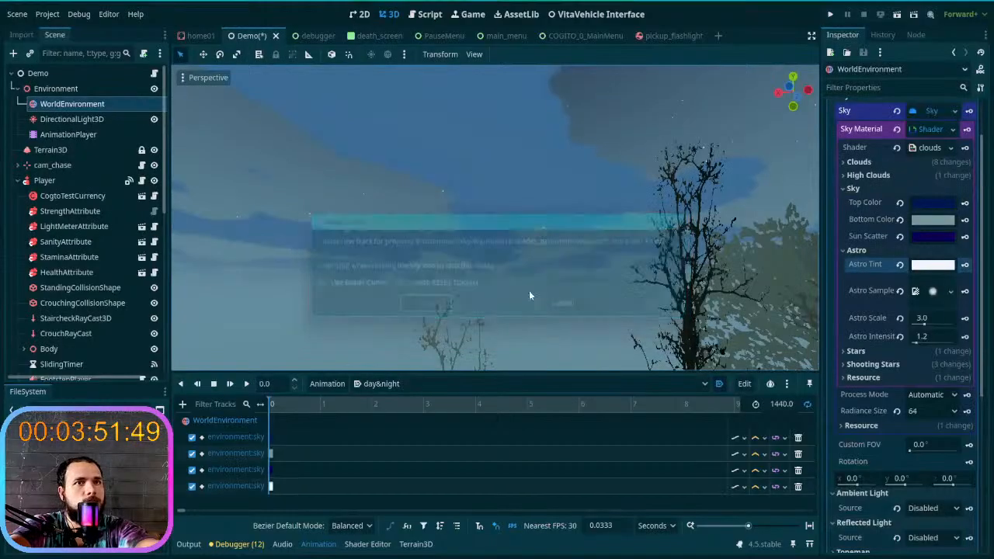
# - Key the sky shader's Stars Intensity at 0 seconds on a new track
pyautogui.click(876, 251)
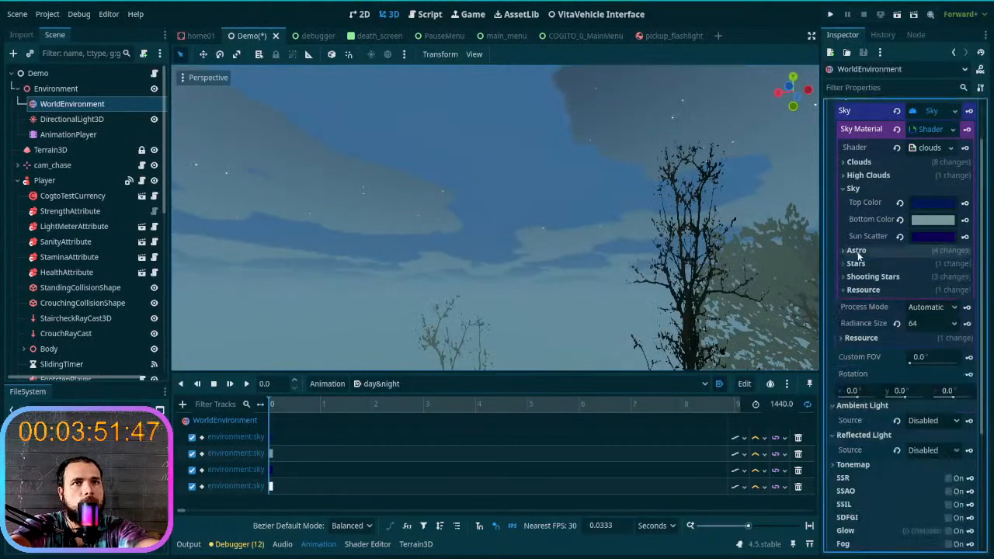
pyautogui.click(916, 264)
pyautogui.click(965, 278)
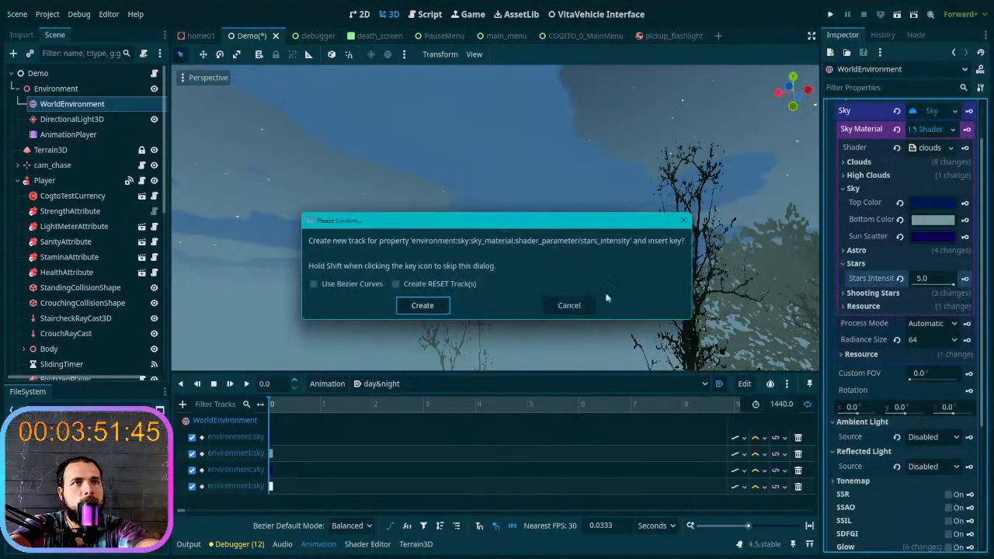
pyautogui.click(420, 306)
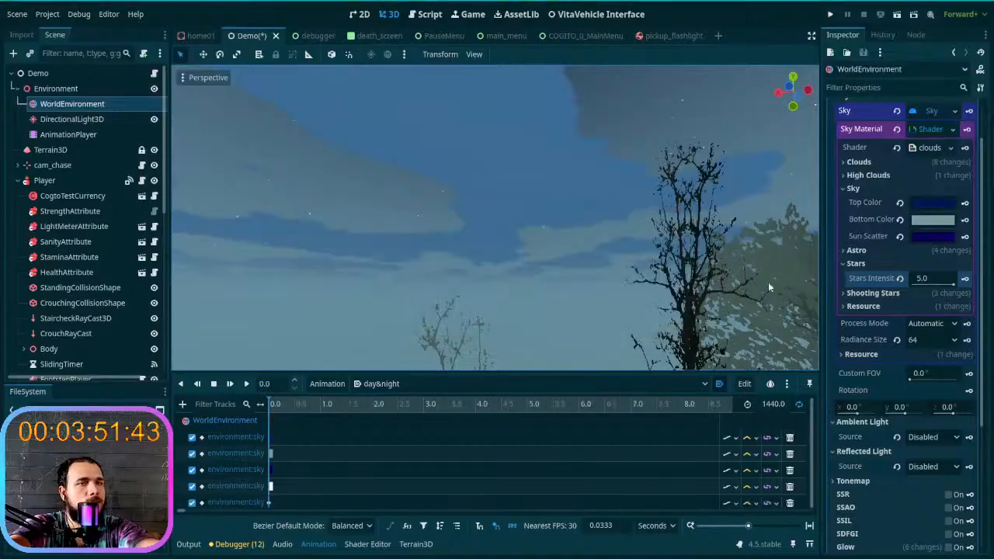
pyautogui.click(867, 264)
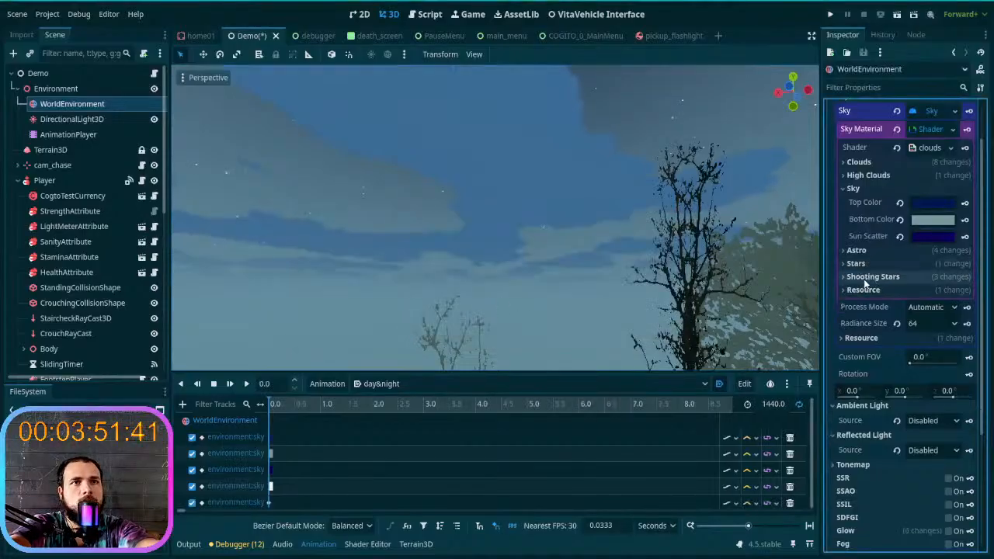
# - Key the sky shader's Shooting Stars Intensity at 0 seconds on a new track
pyautogui.click(866, 277)
pyautogui.click(965, 292)
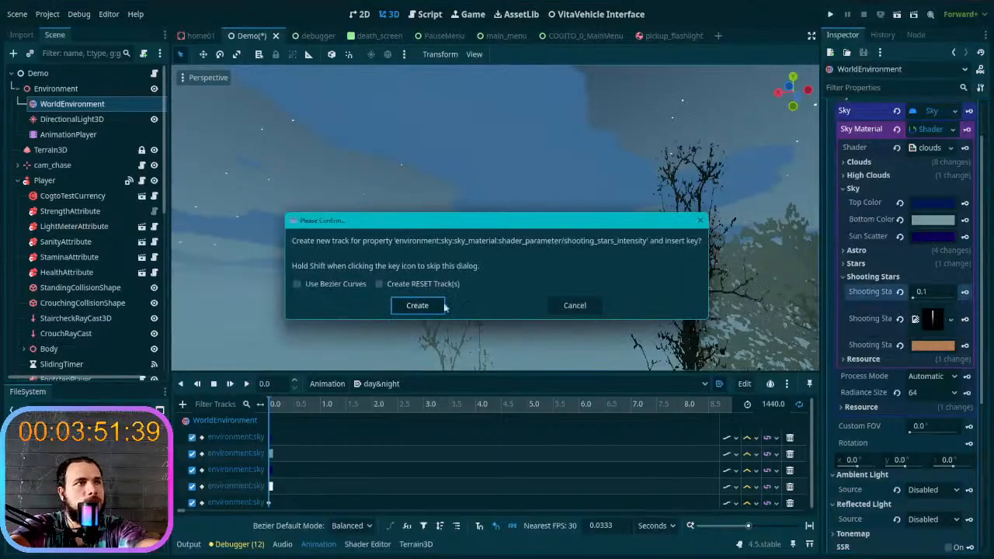
pyautogui.click(418, 306)
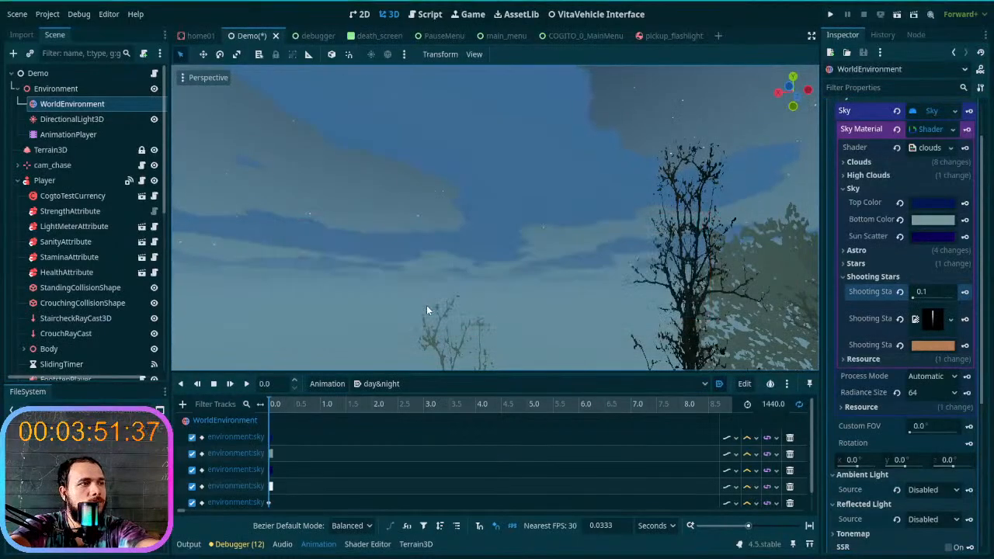
pyautogui.click(866, 278)
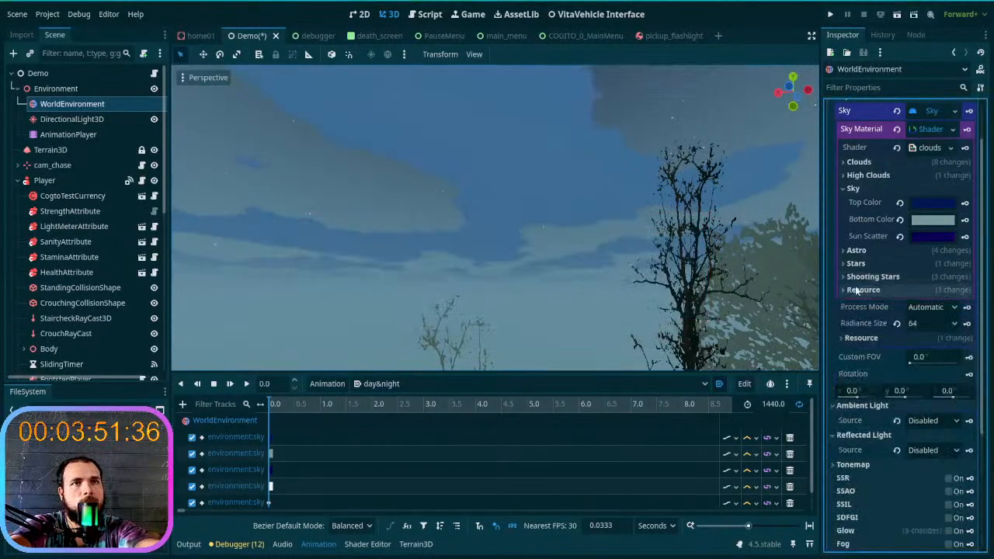
pyautogui.click(859, 189)
pyautogui.click(877, 174)
pyautogui.click(876, 174)
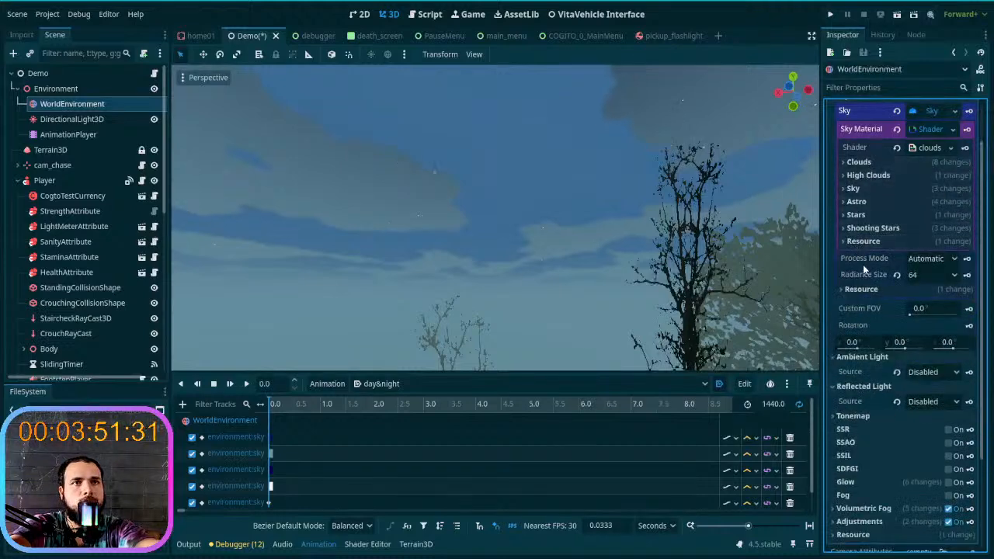
pyautogui.scroll(3, 869, 185)
pyautogui.click(853, 154)
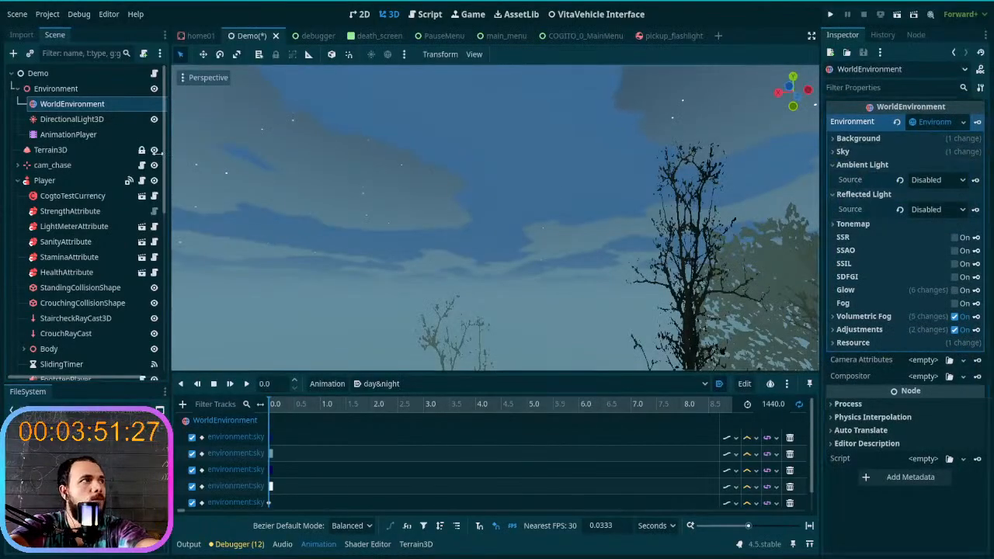
# - Key the DirectionalLight3D's Color and Energy at 0 seconds on new tracks, and delete the light color track
pyautogui.click(72, 119)
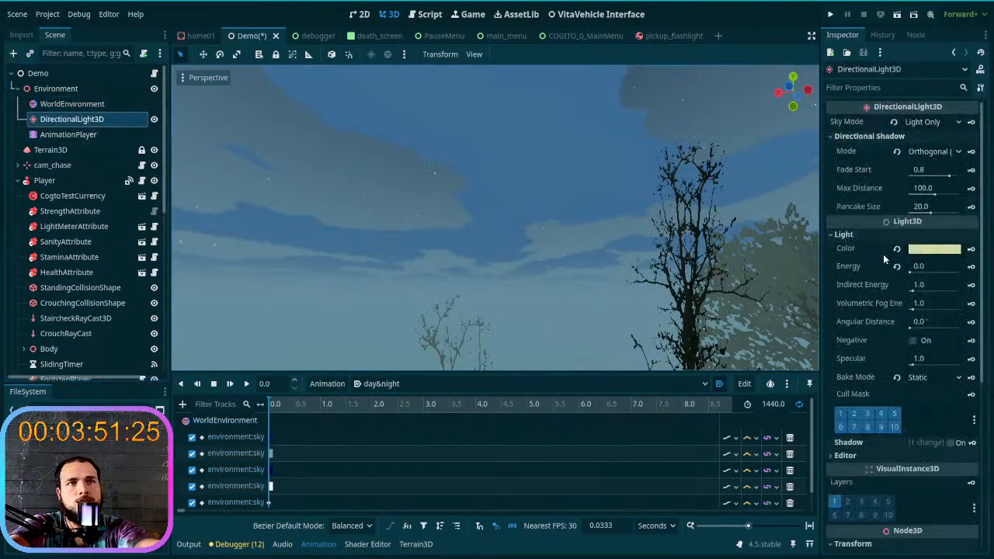
pyautogui.click(972, 250)
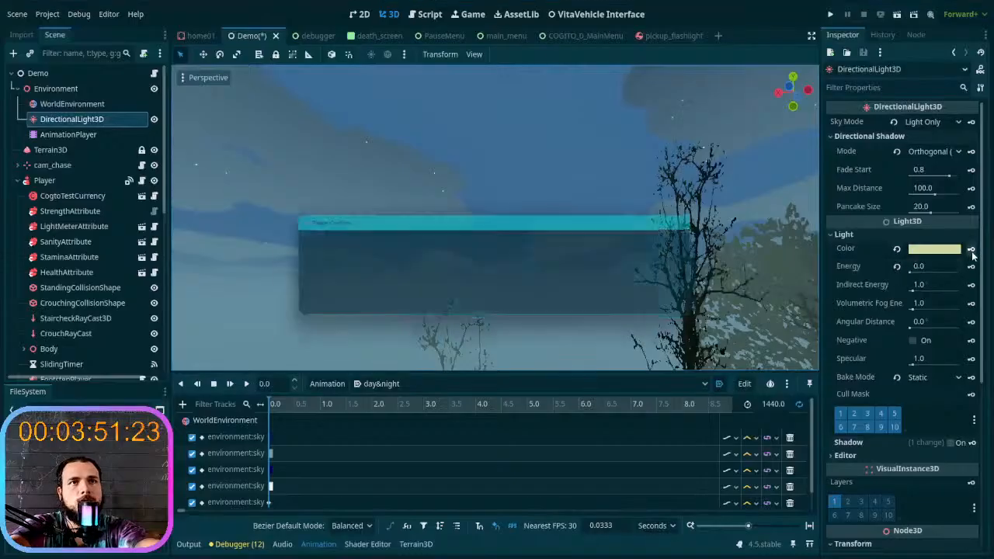
pyautogui.click(416, 307)
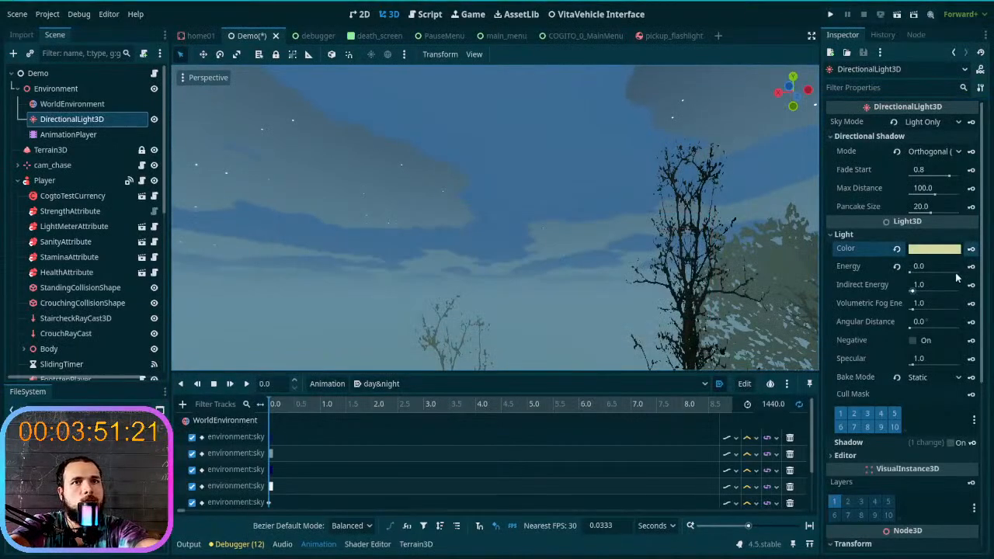
pyautogui.click(971, 265)
pyautogui.click(413, 303)
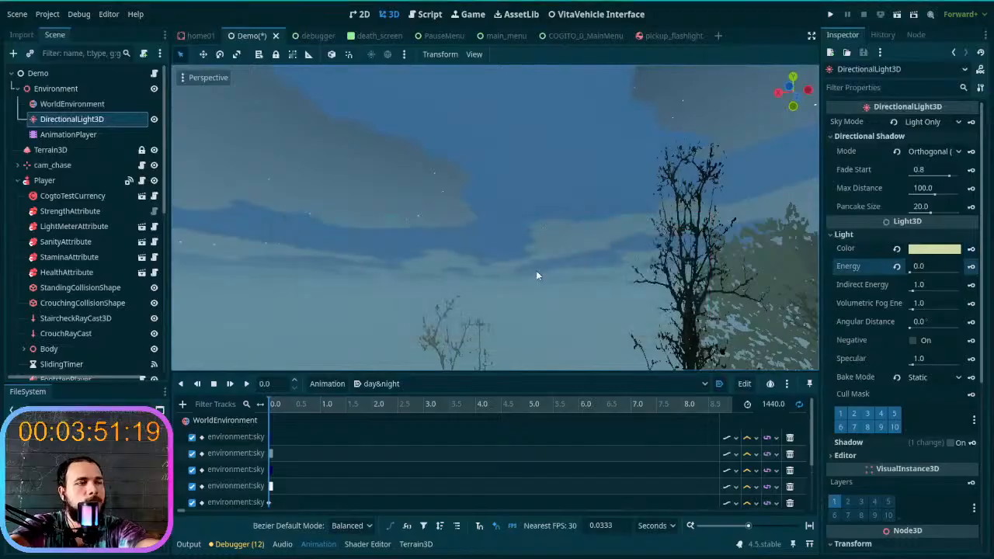
pyautogui.scroll(-3, 494, 454)
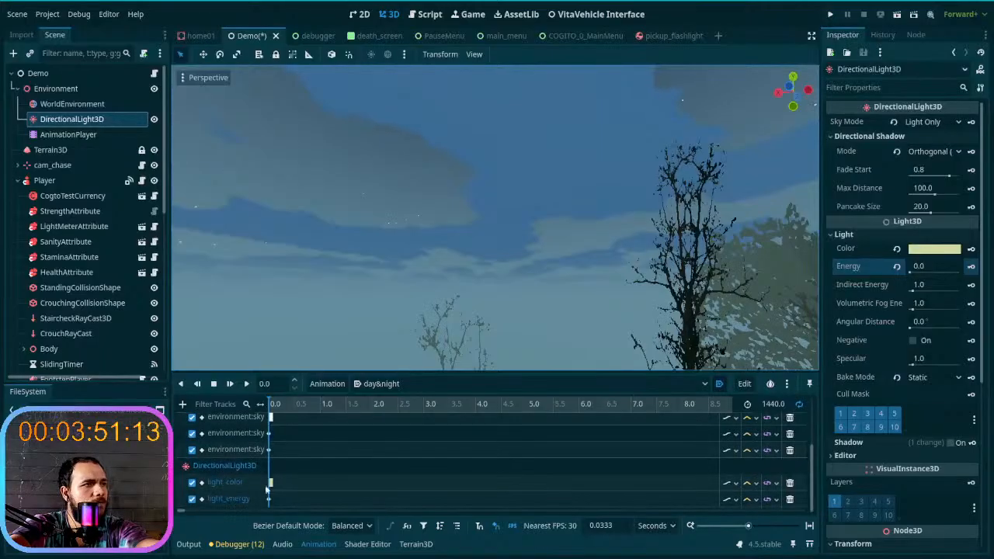
pyautogui.click(790, 484)
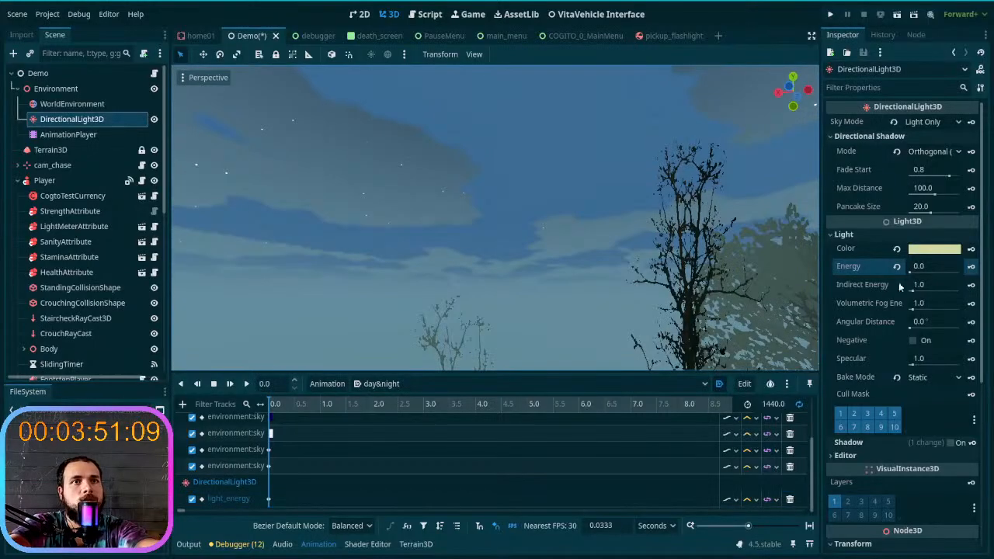
# - Try an Energy of 2.32 on the DirectionalLight3D and reset it to the default
pyautogui.moveTo(910, 268)
pyautogui.mouseDown()
pyautogui.moveTo(932, 274)
pyautogui.moveTo(913, 275)
pyautogui.mouseUp()
pyautogui.click(928, 272)
pyautogui.click(949, 251)
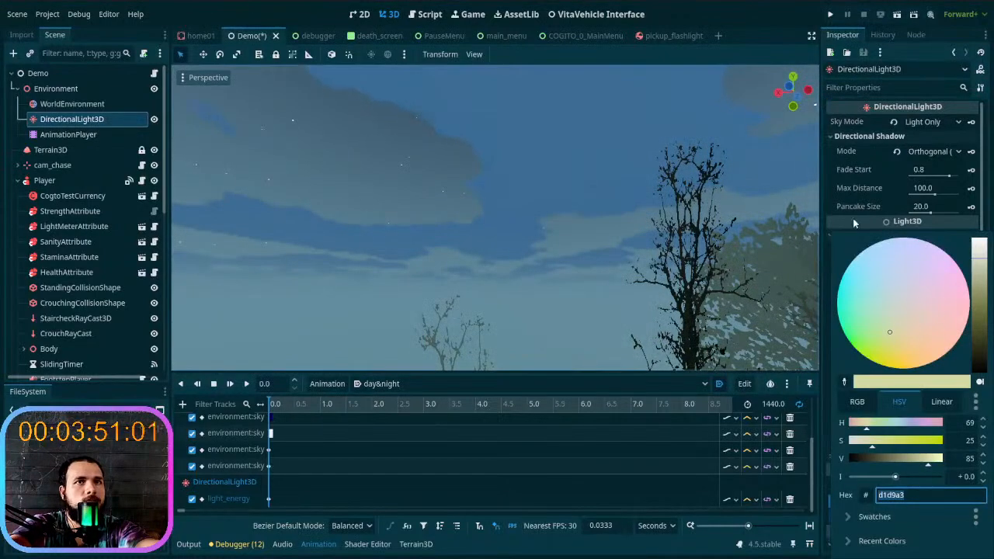
pyautogui.click(854, 224)
pyautogui.click(916, 268)
pyautogui.write('2.32')
pyautogui.press('Return')
pyautogui.click(897, 266)
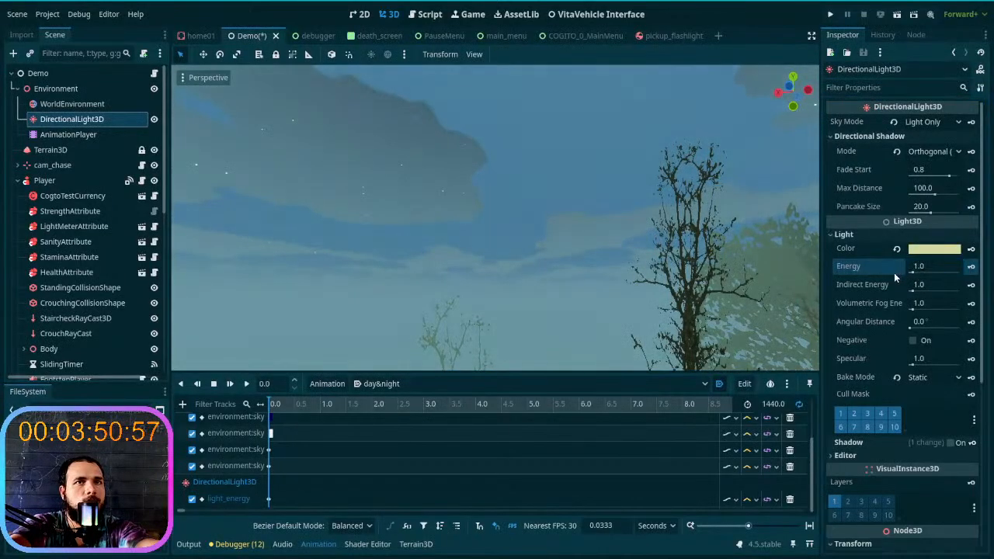
# - Compare the hillside's lighting with the directional light's Energy at 0 and at its default
pyautogui.moveTo(574, 277); pyautogui.dragTo(617, 278, button='right')
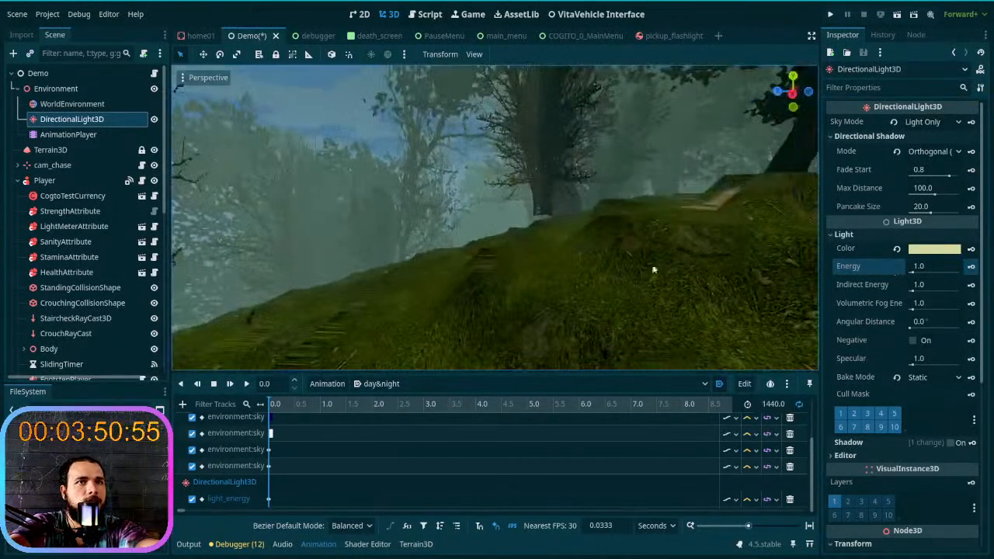
pyautogui.moveTo(913, 273); pyautogui.dragTo(891, 271)
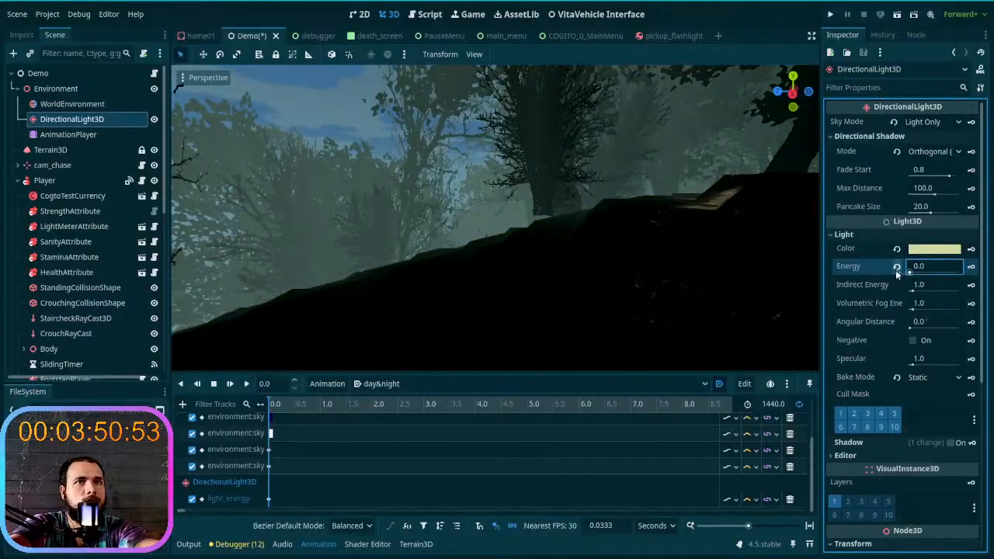
pyautogui.click(895, 269)
# - Soften the DirectionalLight3D's Color to a paler yellow and check the light on the terrain
pyautogui.click(932, 249)
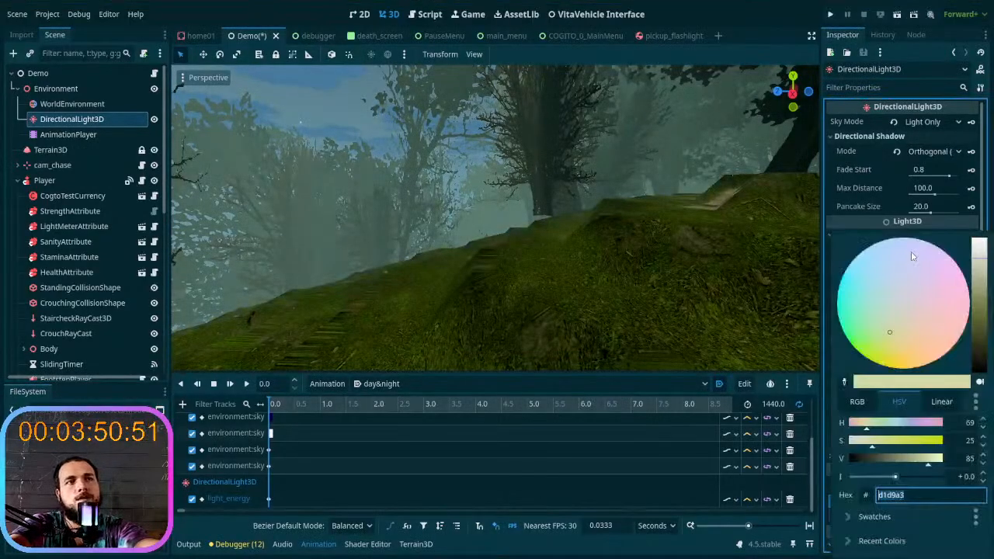
pyautogui.moveTo(895, 330)
pyautogui.mouseDown()
pyautogui.moveTo(911, 291)
pyautogui.moveTo(891, 318)
pyautogui.mouseUp()
pyautogui.click(886, 382)
pyautogui.click(645, 284)
pyautogui.moveTo(644, 284)
pyautogui.mouseDown(button='right')
pyautogui.moveTo(423, 278)
pyautogui.moveTo(691, 285)
pyautogui.mouseUp(button='right')
pyautogui.moveTo(458, 275); pyautogui.dragTo(572, 282, button='right')
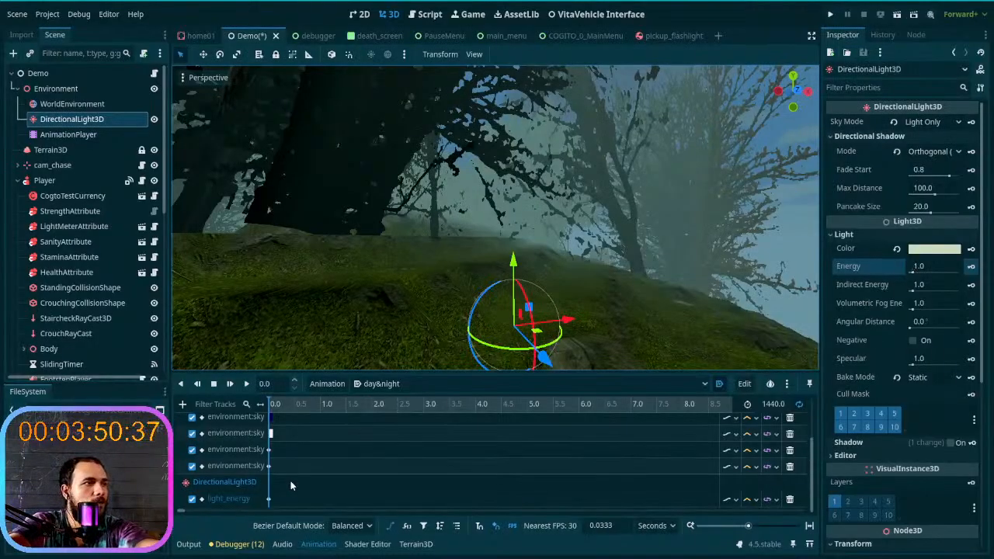
# - Set the DirectionalLight3D's Energy to 0.0, key it at 0 seconds, and look over the dark scene
pyautogui.moveTo(914, 272); pyautogui.dragTo(886, 276)
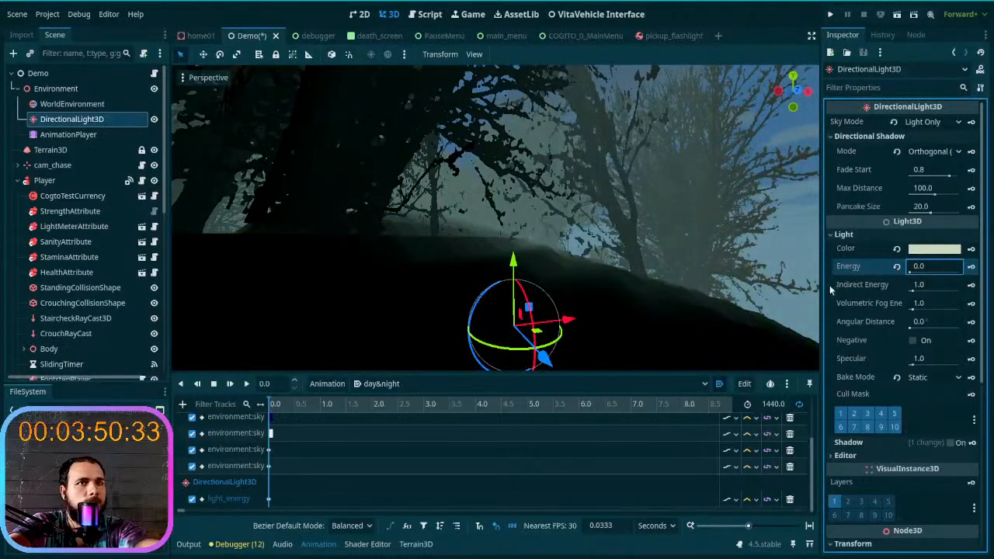
pyautogui.click(971, 267)
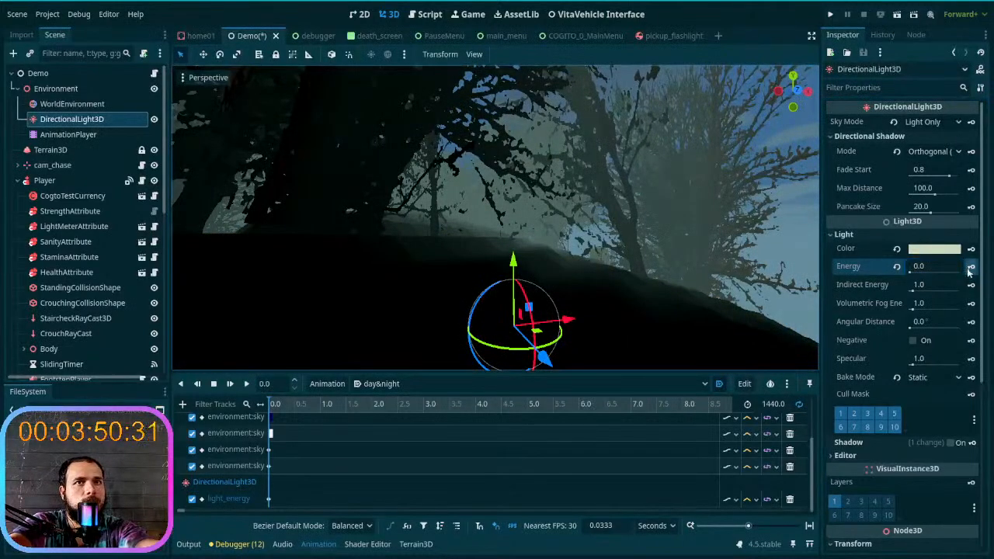
pyautogui.moveTo(582, 297); pyautogui.dragTo(7, 278, button='right')
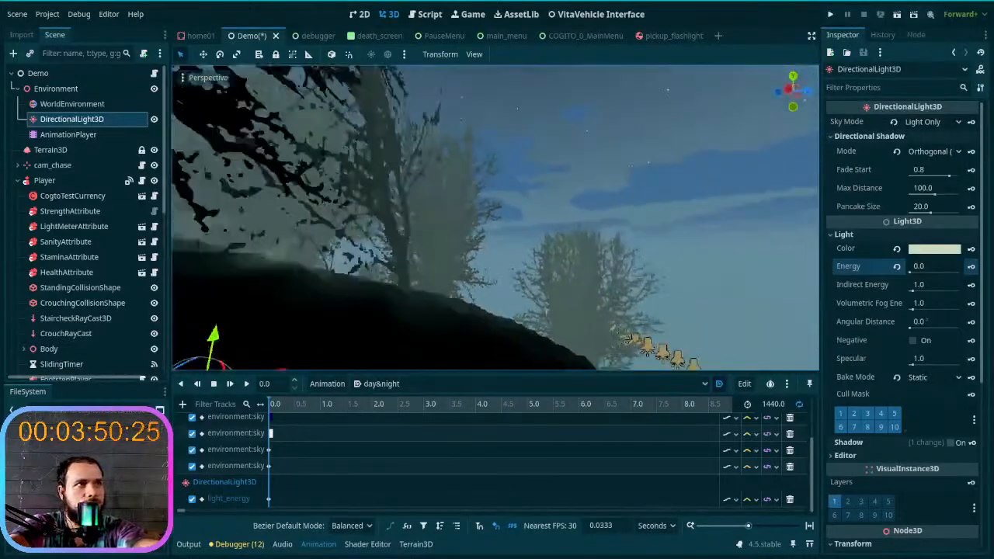
pyautogui.moveTo(549, 308); pyautogui.dragTo(576, 308, button='right')
pyautogui.scroll(3, 392, 456)
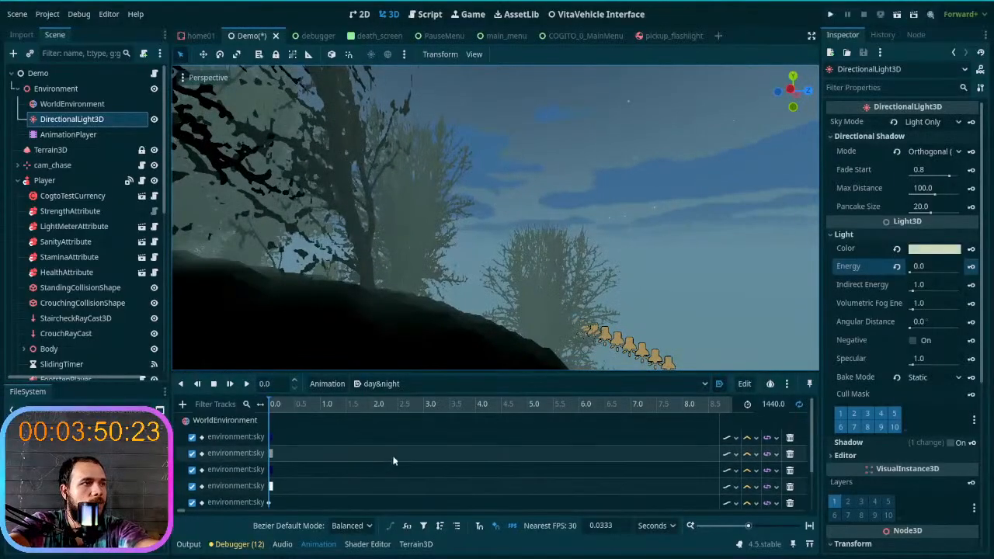
pyautogui.moveTo(501, 261); pyautogui.dragTo(552, 263, button='right')
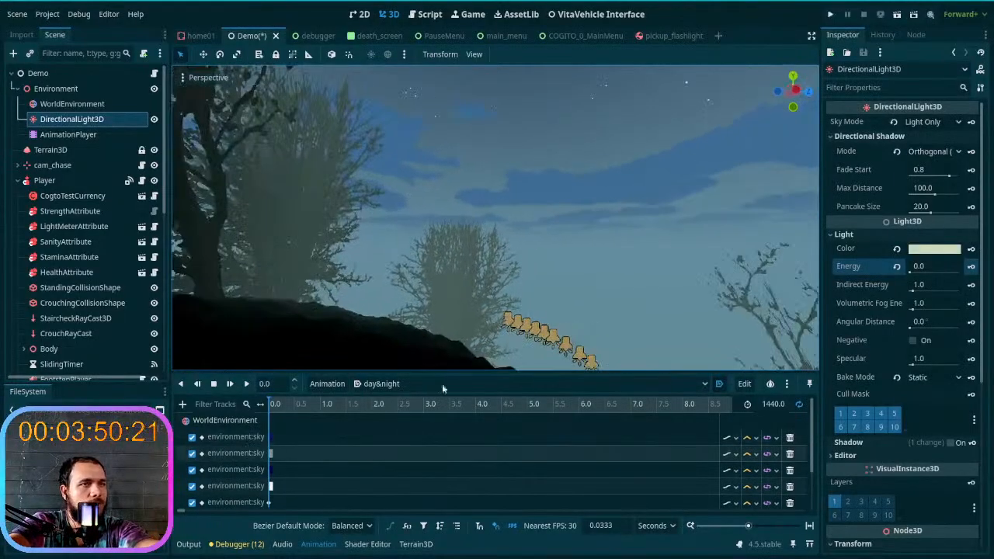
pyautogui.click(873, 235)
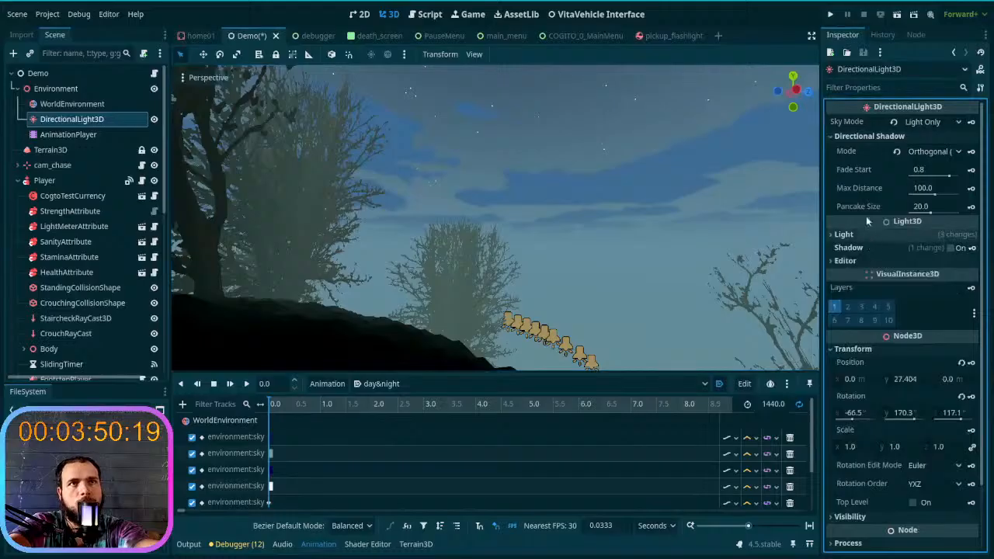
# - Reset the WorldEnvironment sky shader's Clouds Light Color and set it to dark gray 4e4e4e
pyautogui.click(110, 104)
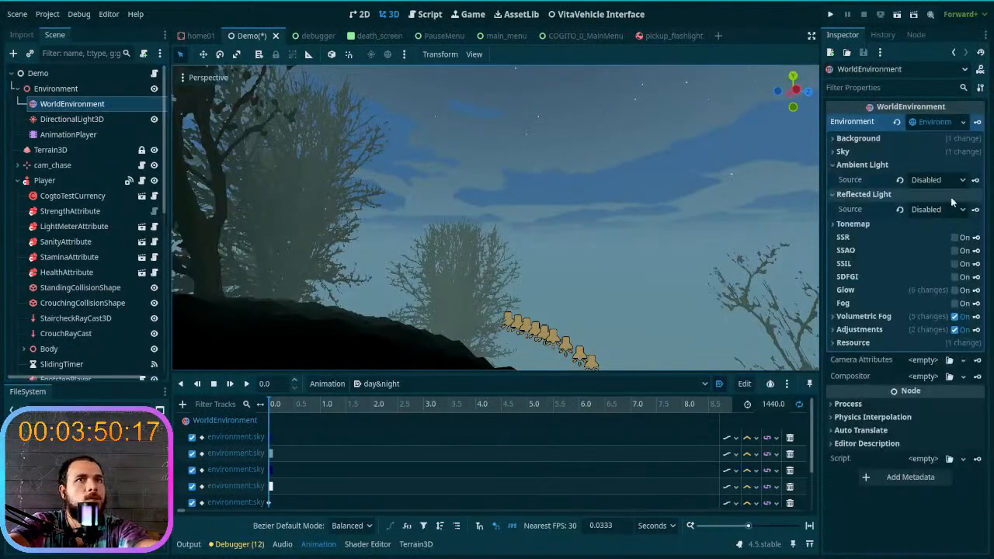
pyautogui.click(913, 154)
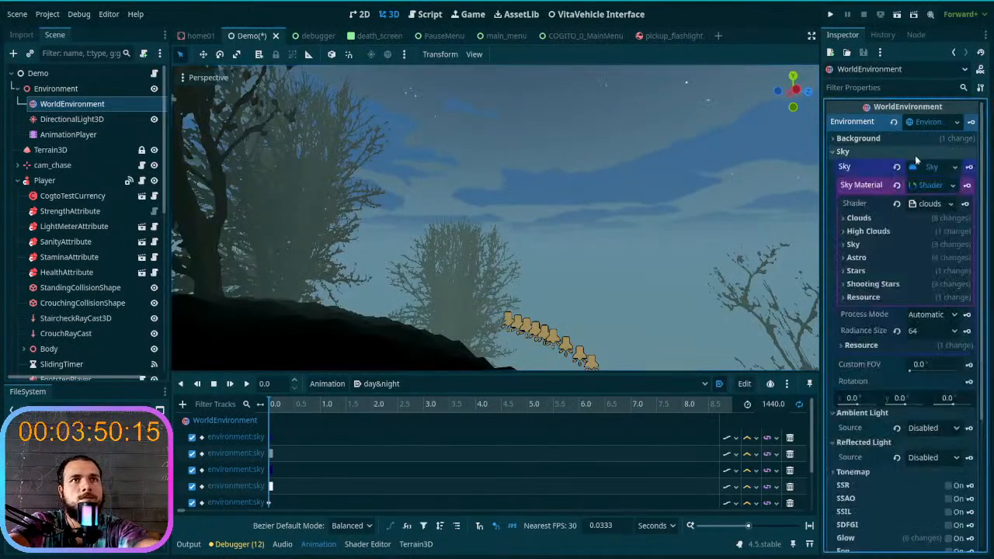
pyautogui.click(890, 219)
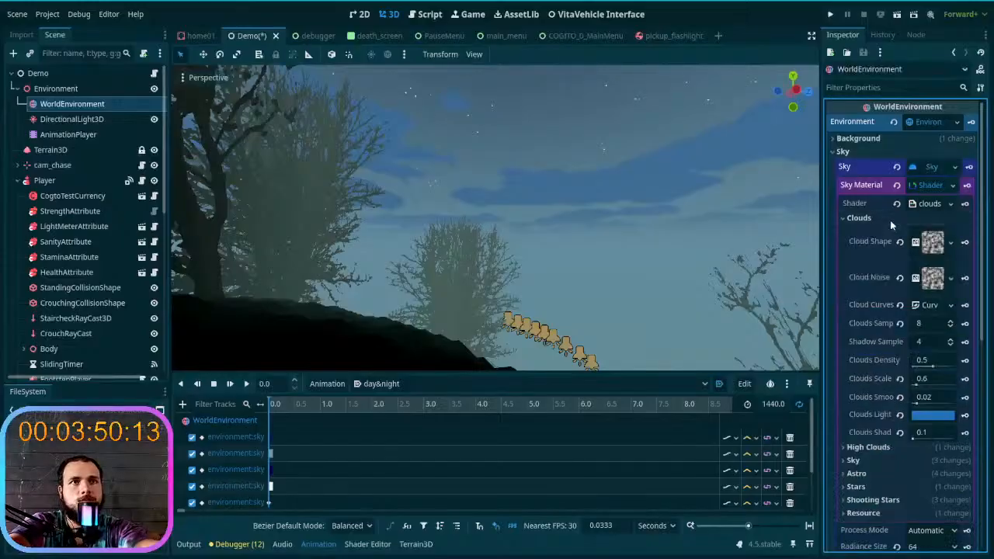
pyautogui.scroll(-3, 907, 312)
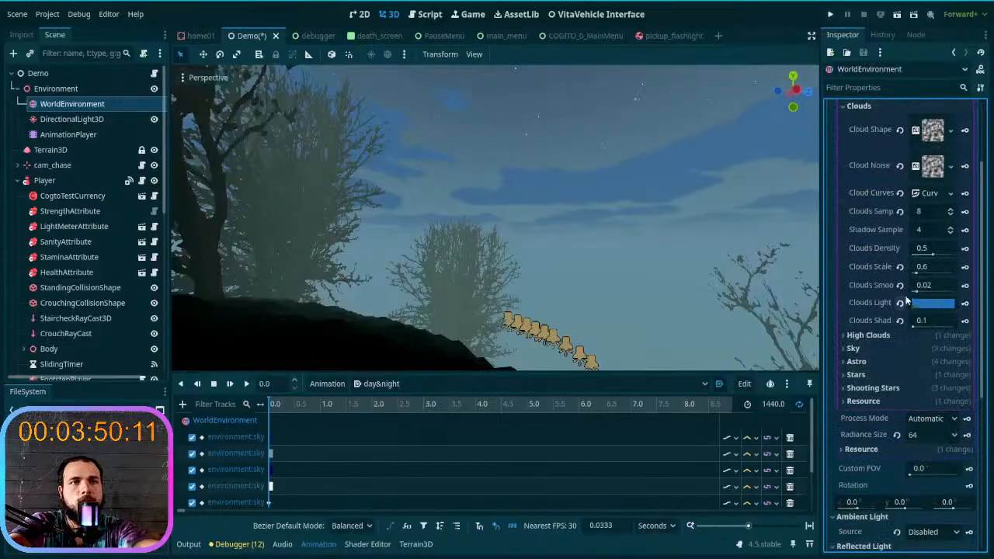
pyautogui.click(900, 304)
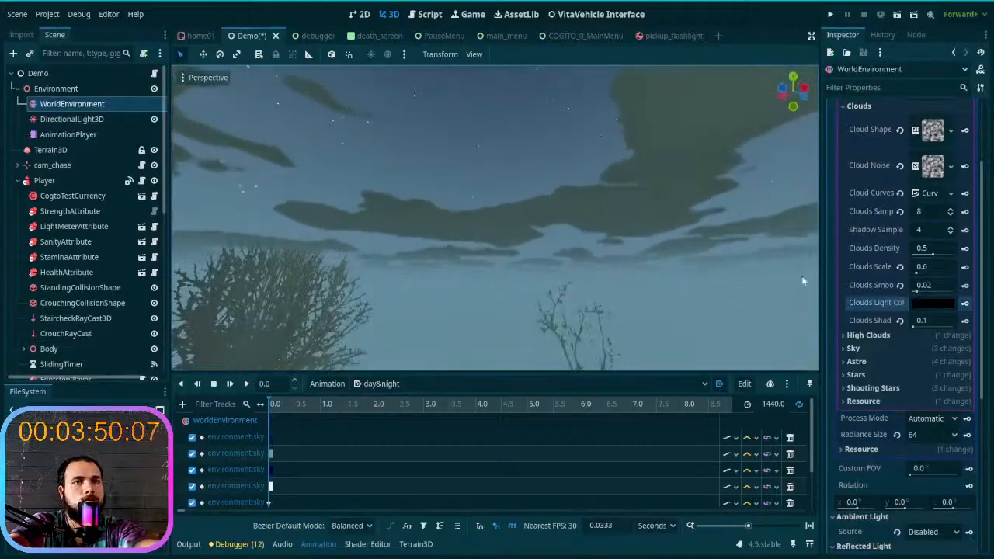
pyautogui.click(924, 303)
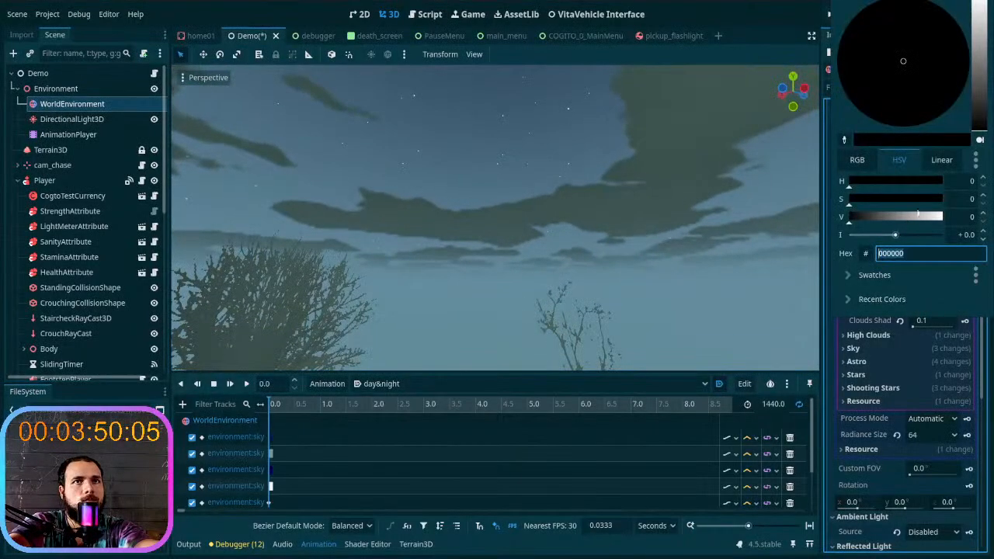
pyautogui.moveTo(981, 118); pyautogui.dragTo(980, 87)
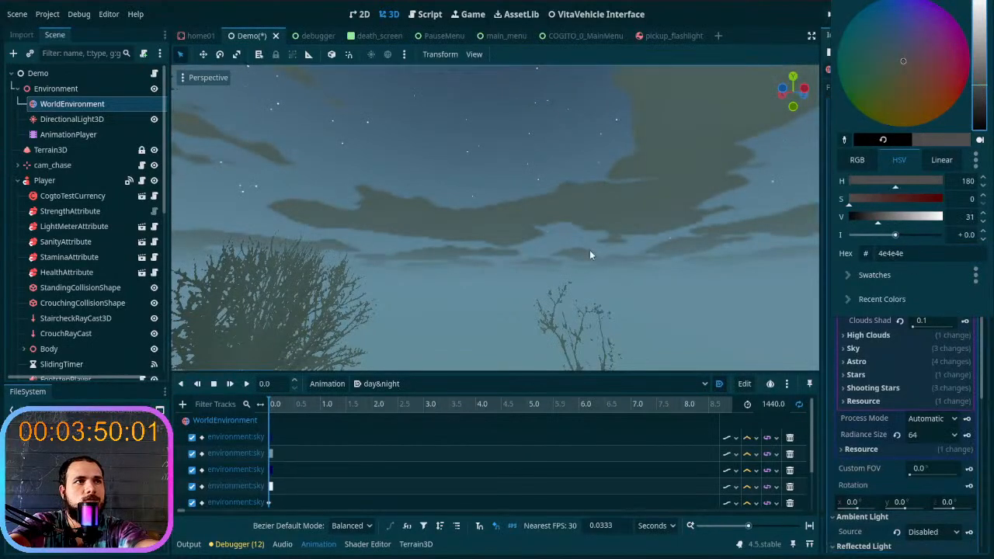
pyautogui.rightClick(601, 245)
pyautogui.moveTo(600, 245); pyautogui.dragTo(488, 270, button='right')
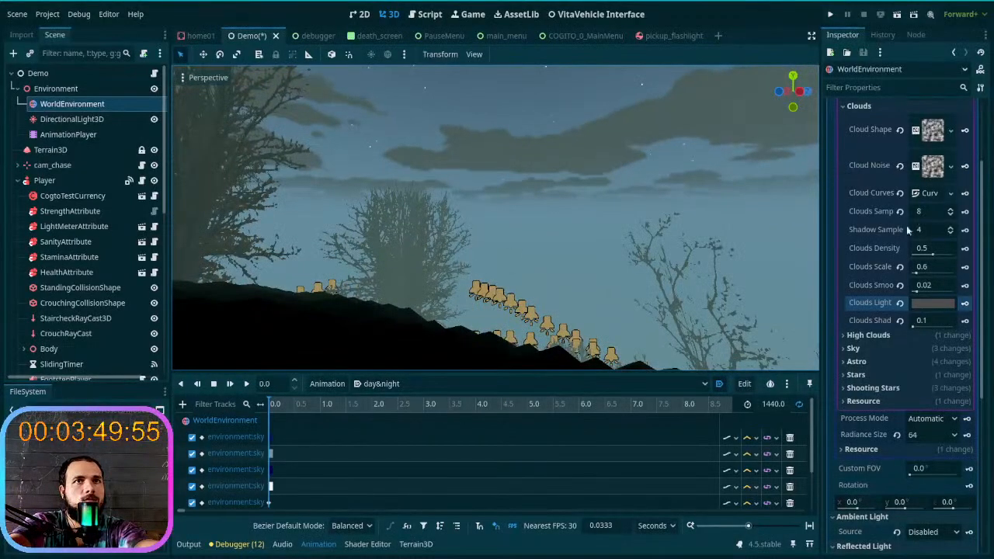
# - Lighten the Clouds Light Color to a mid gray with a slight cool tint and check it around the scene
pyautogui.click(932, 303)
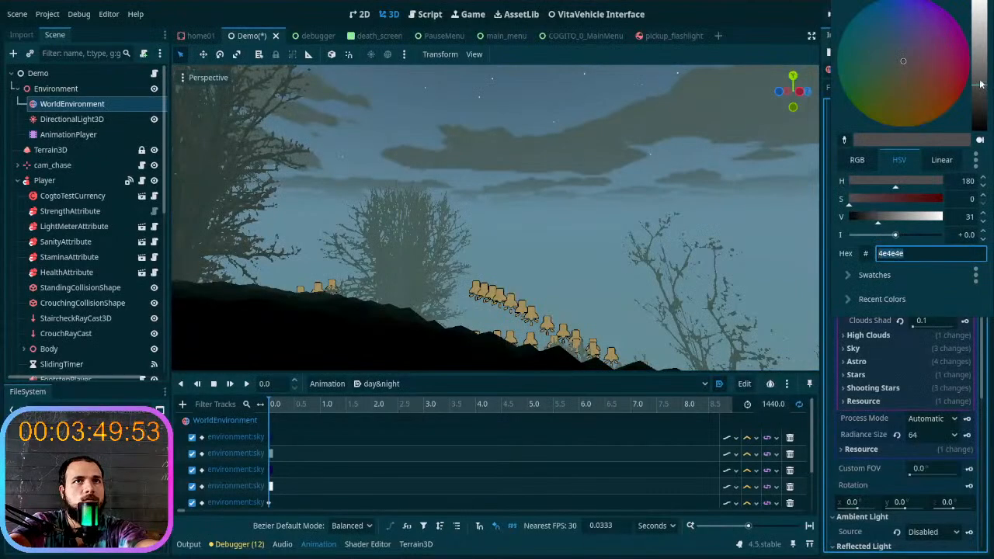
pyautogui.moveTo(980, 84); pyautogui.dragTo(979, 70)
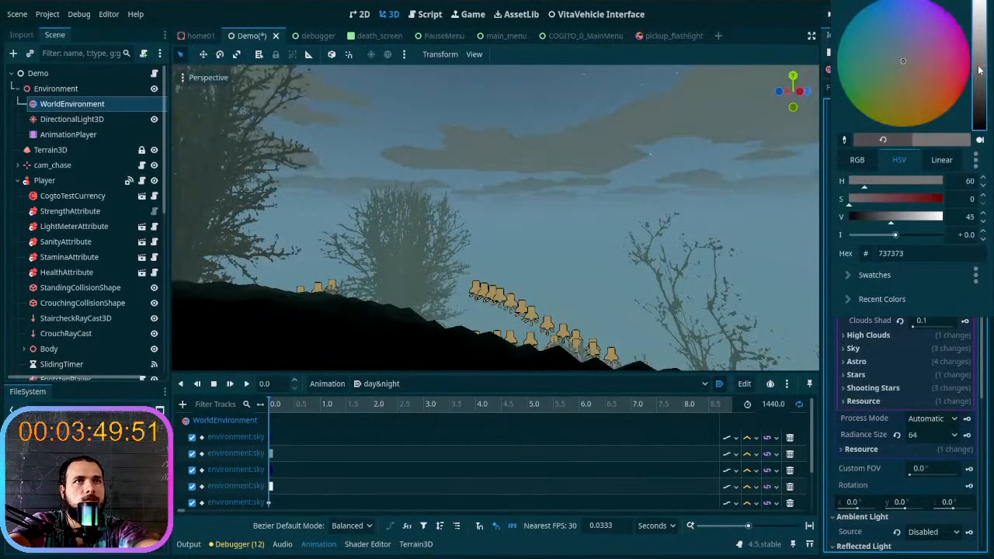
pyautogui.moveTo(896, 64); pyautogui.dragTo(891, 56)
pyautogui.click(533, 247)
pyautogui.moveTo(533, 247); pyautogui.dragTo(525, 198, button='right')
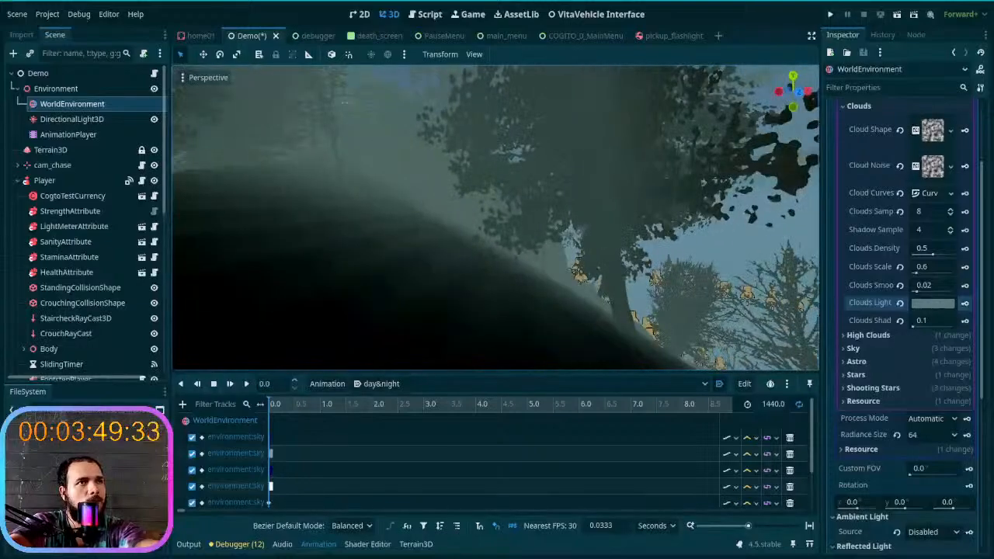
pyautogui.moveTo(534, 242); pyautogui.dragTo(533, 247, button='right')
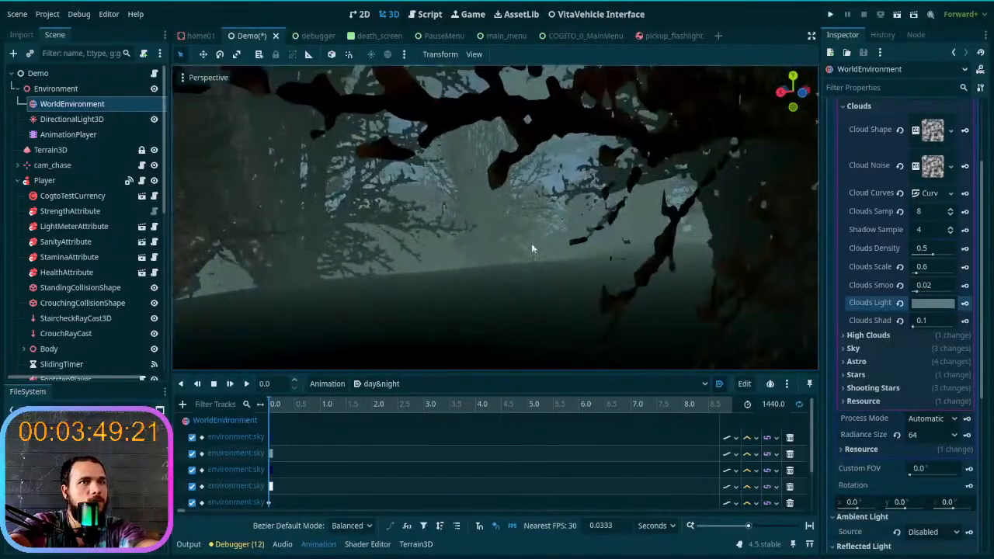
# - Set the DirectionalLight3D's Energy to 0.1, check it around the scene, and key it at 0 seconds
pyautogui.hscroll(2, 369, 400)
pyautogui.scroll(-2, 367, 424)
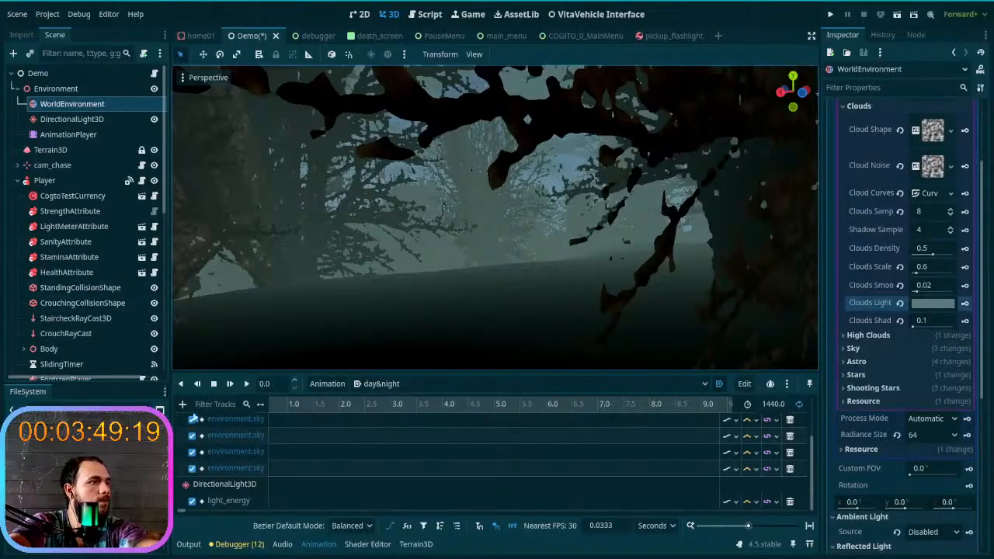
pyautogui.click(110, 133)
pyautogui.click(72, 118)
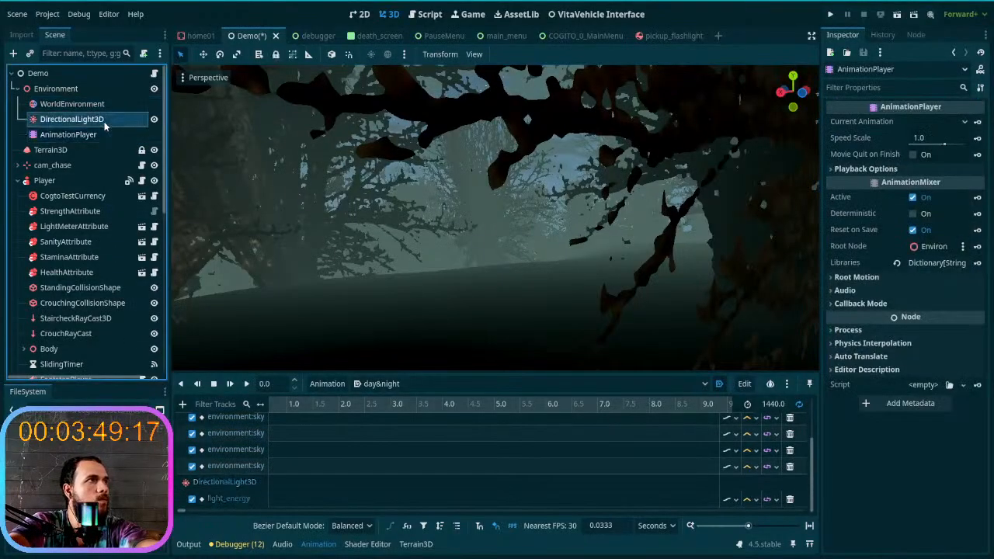
pyautogui.scroll(-2, 878, 301)
pyautogui.scroll(2, 879, 301)
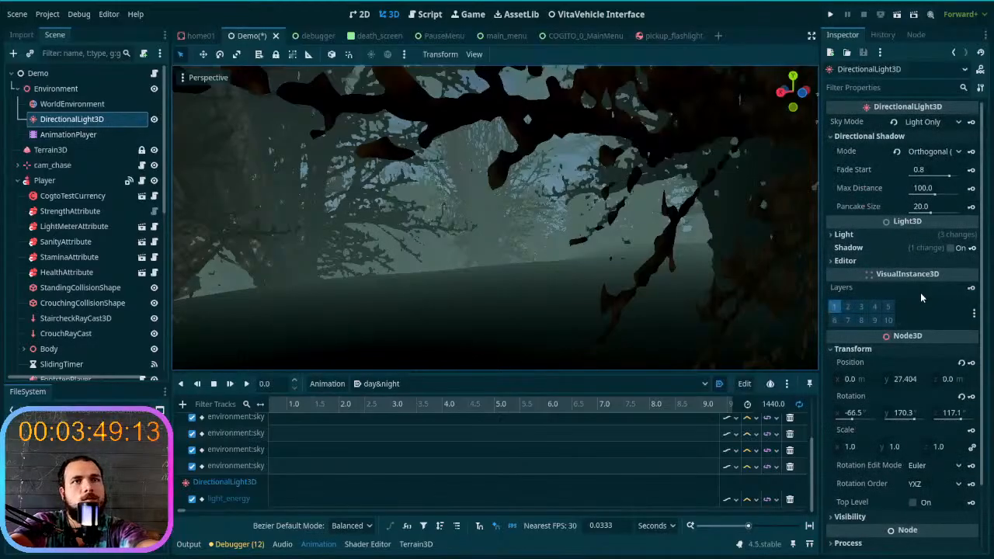
pyautogui.click(886, 235)
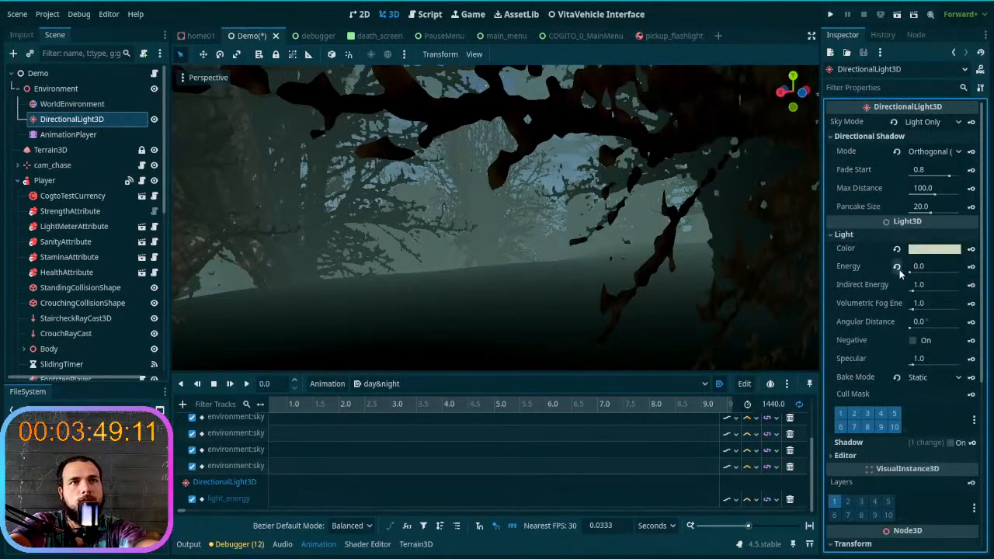
pyautogui.moveTo(911, 272); pyautogui.dragTo(920, 269)
pyautogui.moveTo(590, 225); pyautogui.dragTo(606, 266, button='right')
pyautogui.click(924, 266)
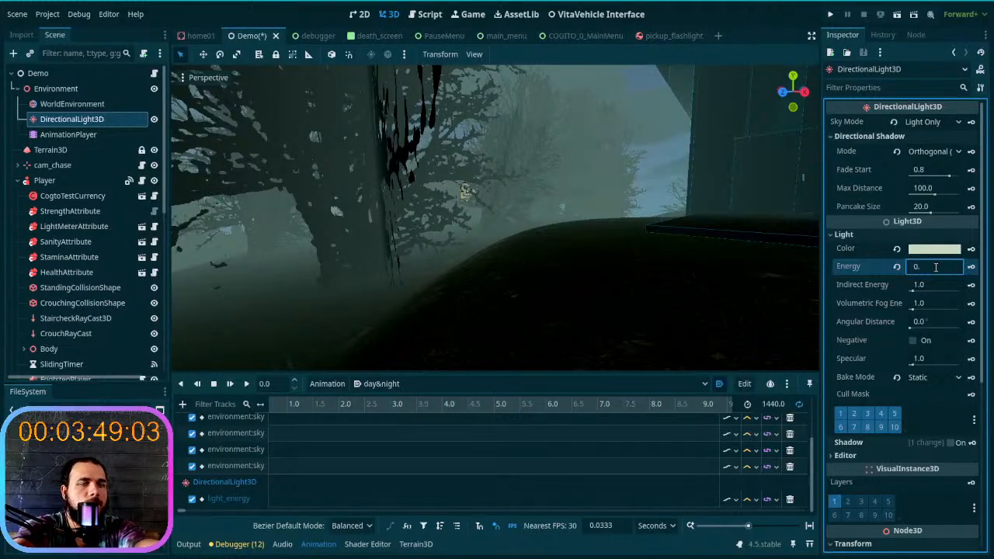
pyautogui.moveTo(676, 295); pyautogui.dragTo(626, 324, button='right')
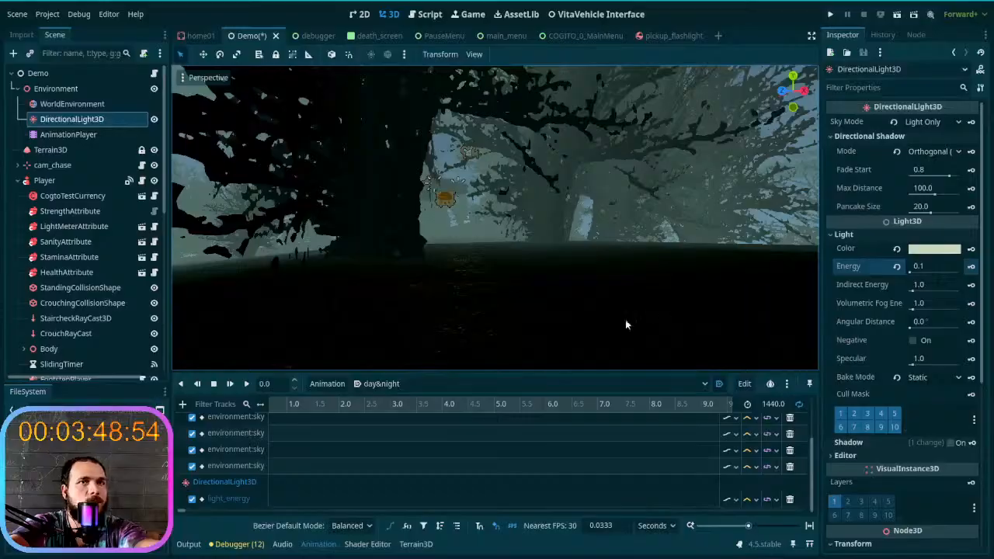
pyautogui.click(973, 266)
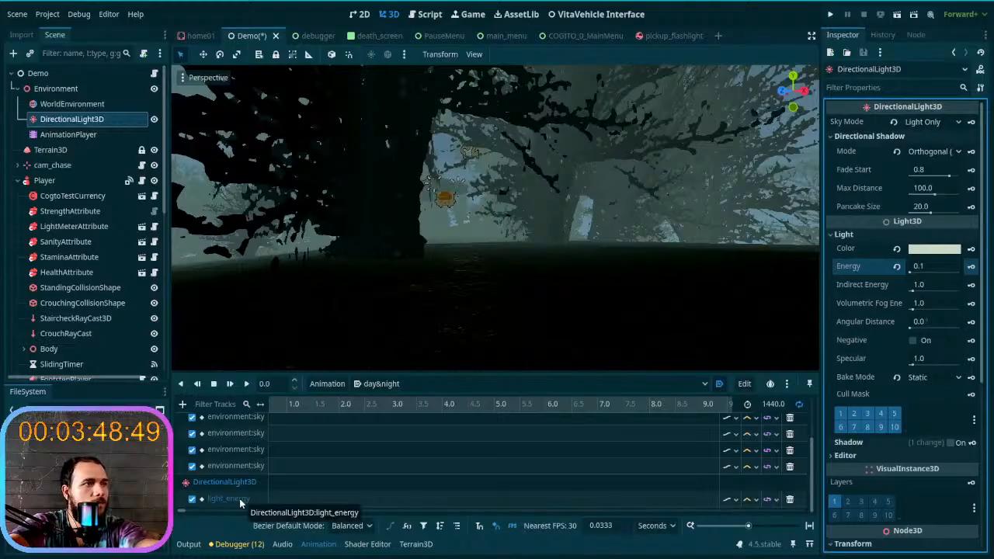
# - Cycle the loop mode of the day&night animation
pyautogui.scroll(2, 326, 480)
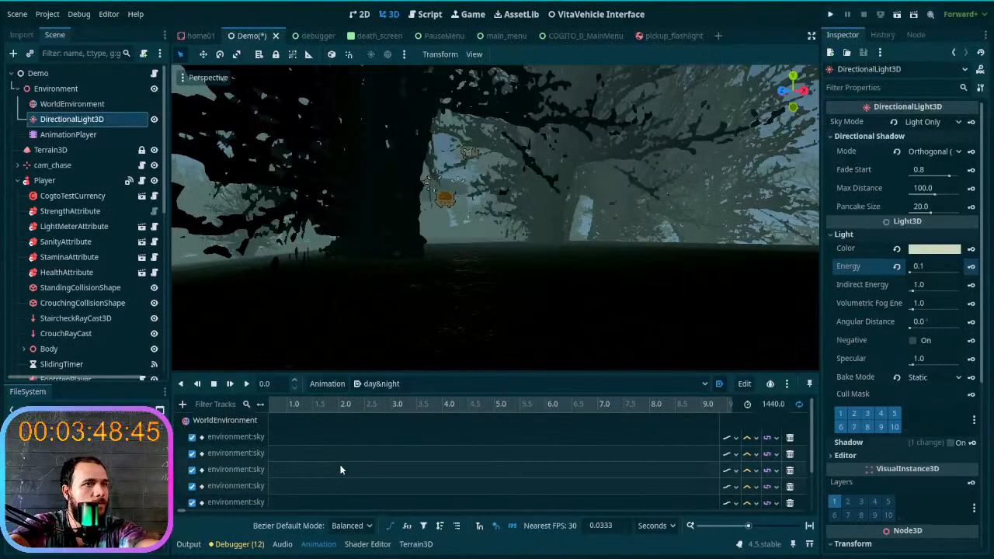
pyautogui.click(799, 404)
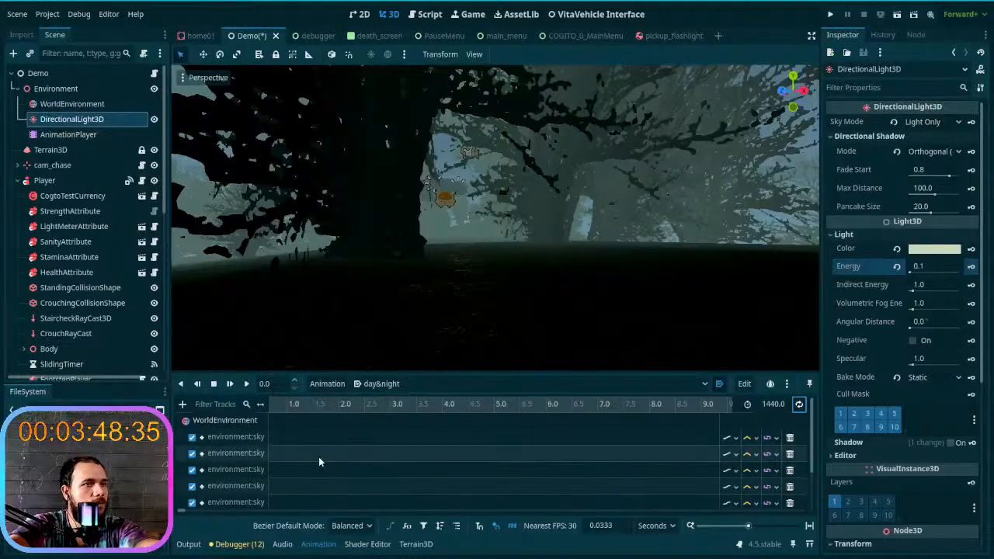
pyautogui.scroll(-2, 318, 462)
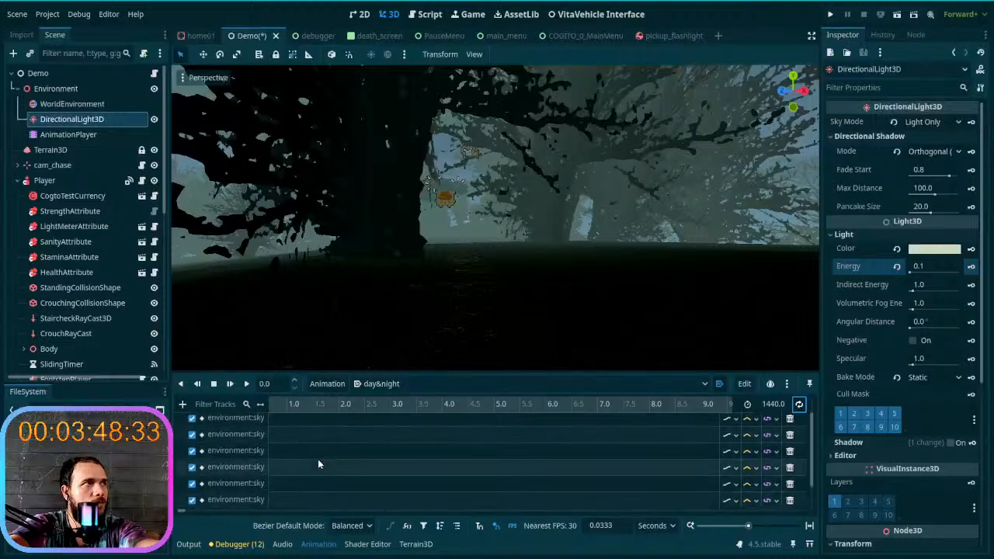
# - Return the day&night timeline to 0 seconds, examine the keys on the sky and light tracks, and look around the scene
pyautogui.click(91, 135)
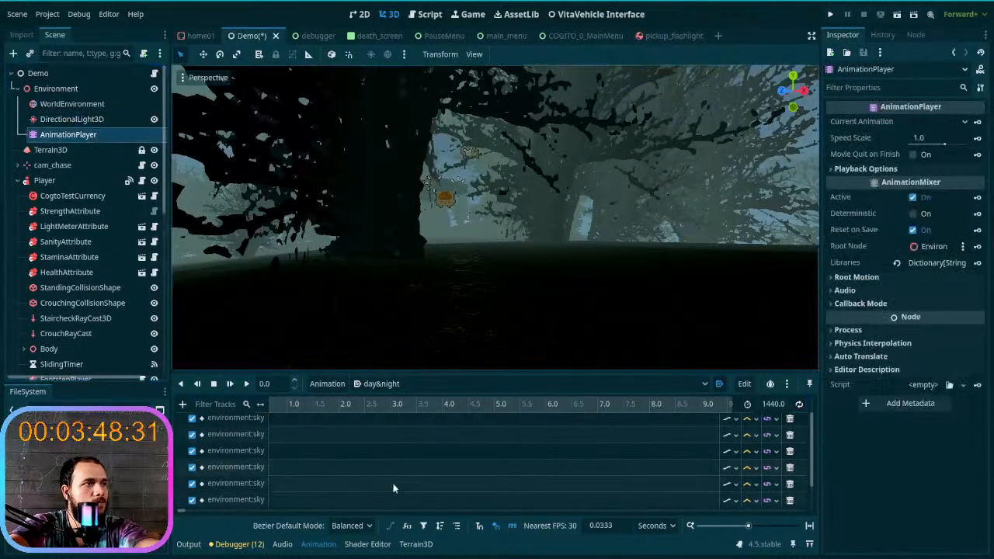
pyautogui.scroll(1, 271, 466)
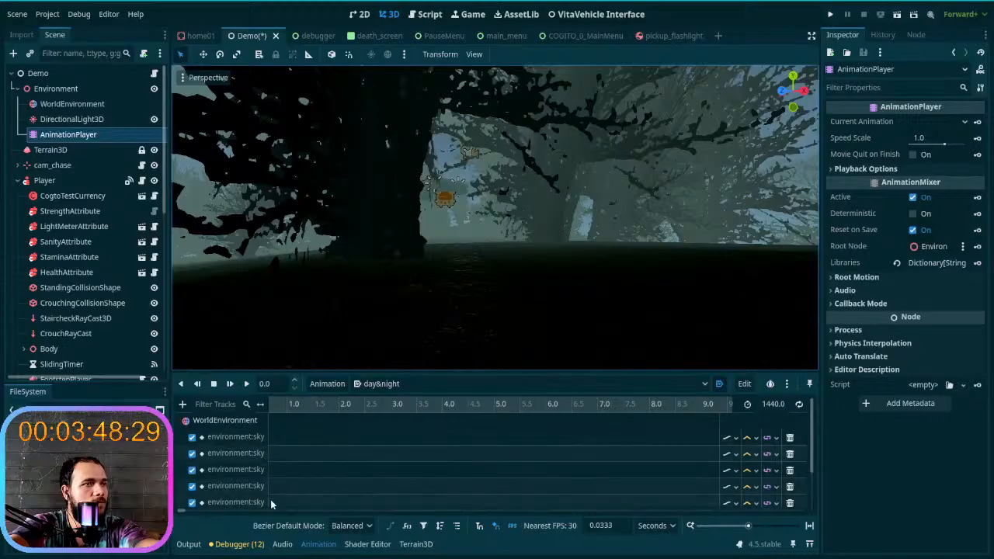
pyautogui.click(273, 384)
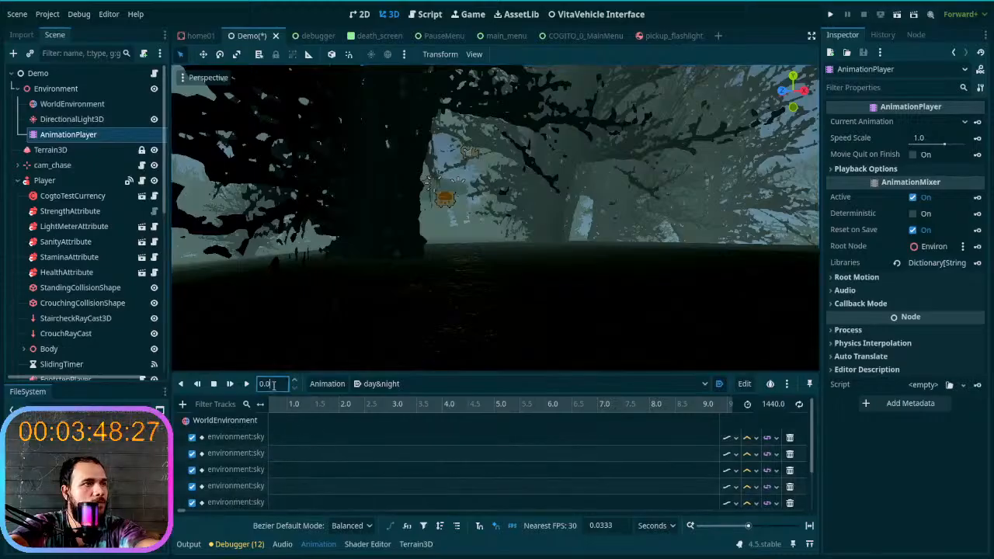
pyautogui.click(248, 440)
pyautogui.click(265, 467)
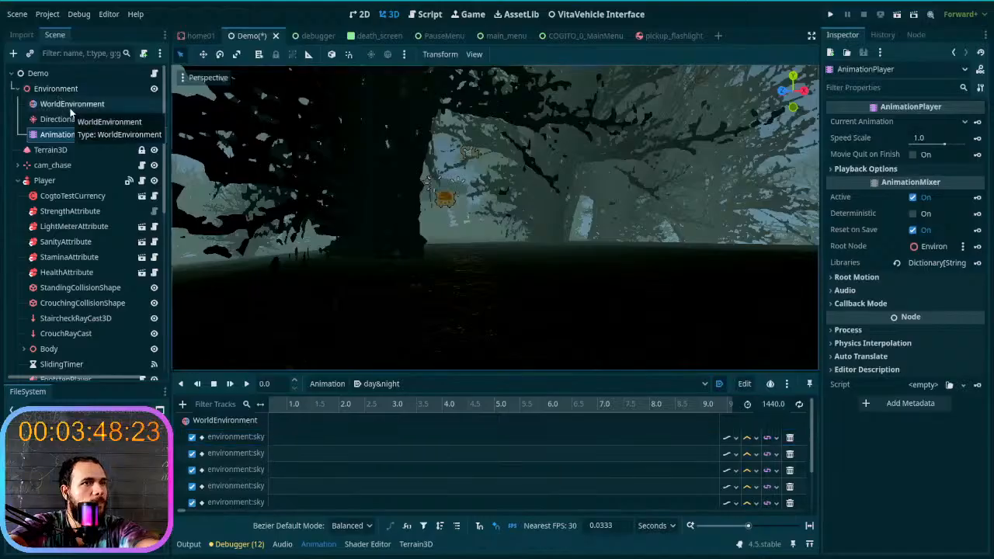
pyautogui.click(277, 405)
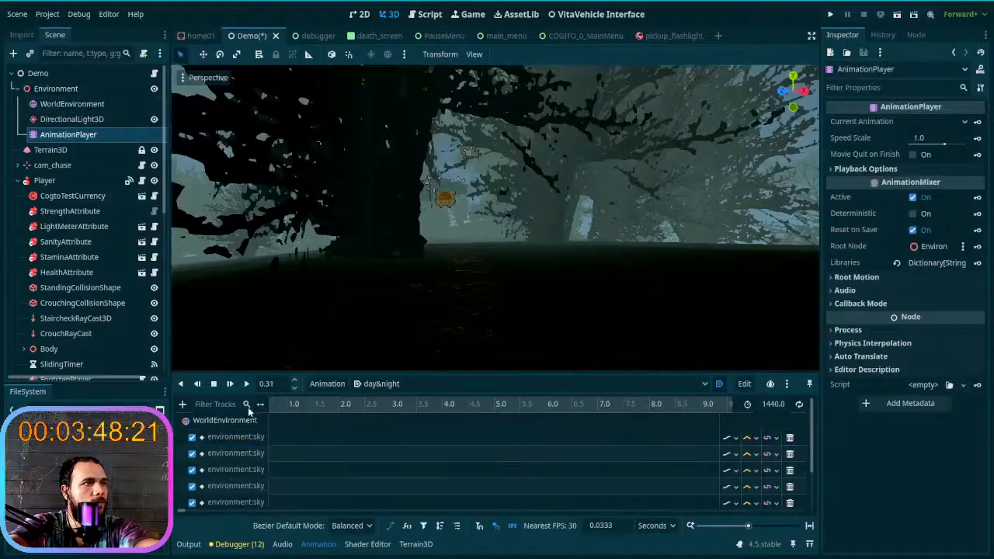
pyautogui.moveTo(323, 401); pyautogui.dragTo(428, 405, button='middle')
pyautogui.scroll(-2, 345, 423)
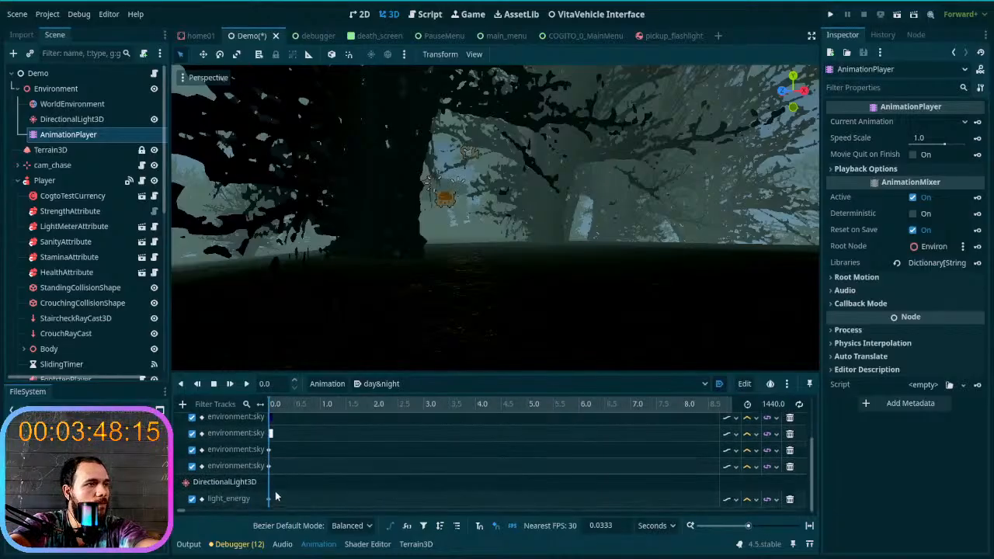
pyautogui.scroll(2, 274, 444)
pyautogui.scroll(-2, 273, 473)
pyautogui.scroll(2, 272, 478)
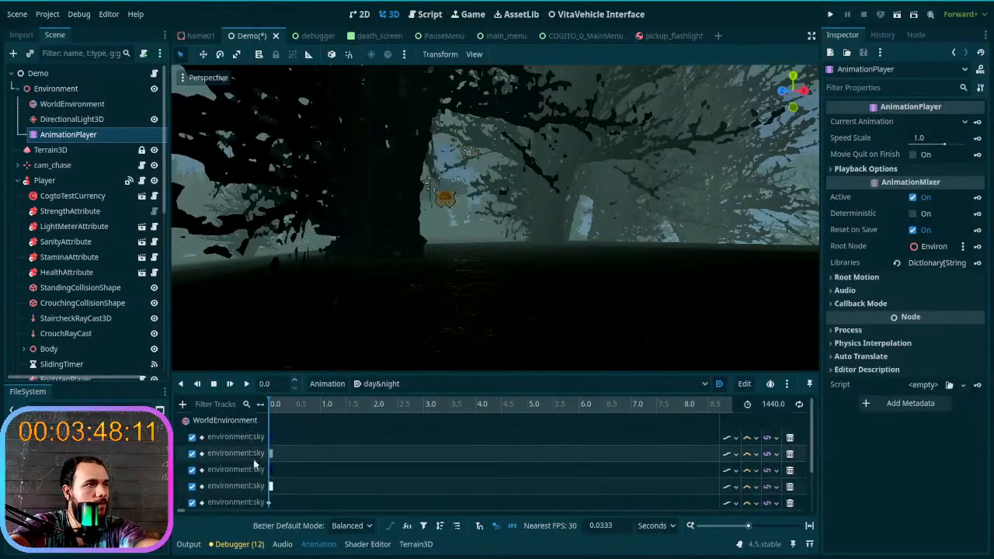
pyautogui.scroll(-2, 250, 437)
pyautogui.press('w')
pyautogui.moveTo(495, 218); pyautogui.dragTo(334, 219, button='right')
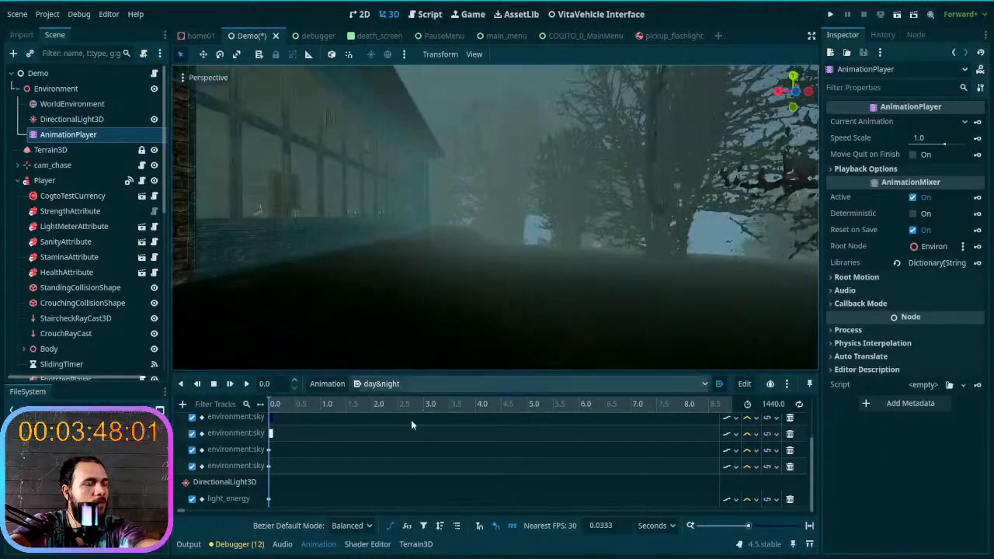
# - Set the DirectionalLight3D's Energy to 0.05 and check the darkness around the house and trees
pyautogui.doubleClick(252, 501)
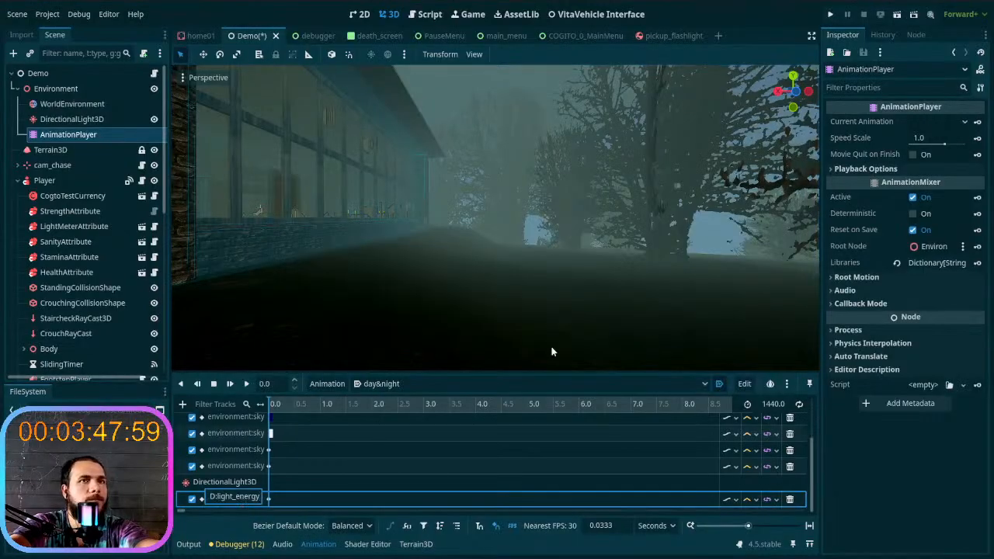
pyautogui.click(70, 103)
pyautogui.click(80, 120)
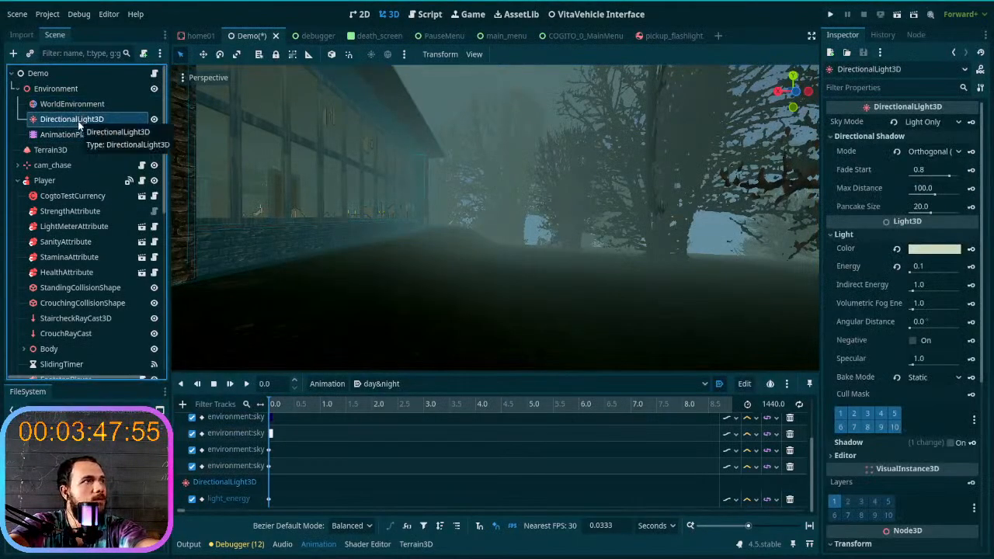
pyautogui.click(919, 266)
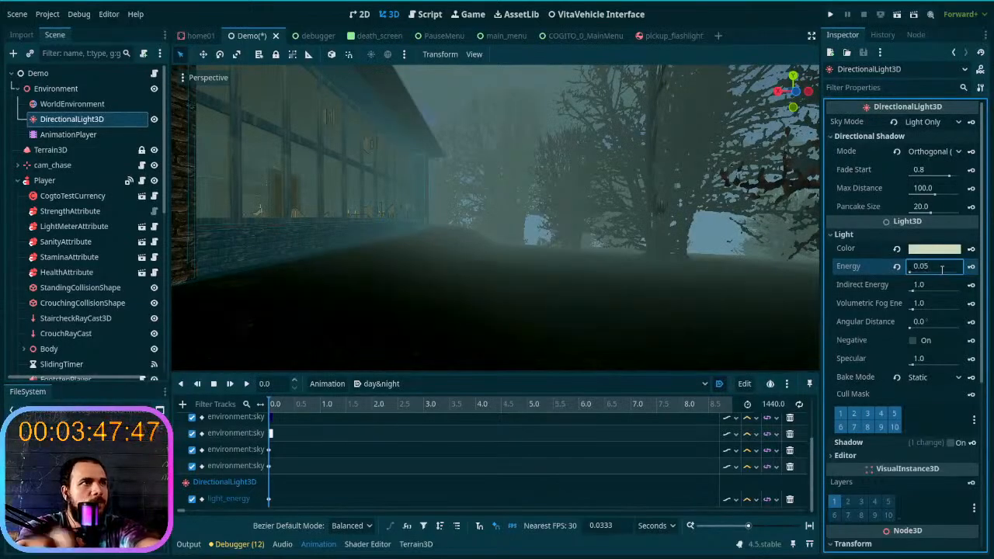
pyautogui.moveTo(661, 233); pyautogui.dragTo(684, 229, button='right')
pyautogui.moveTo(601, 294); pyautogui.dragTo(812, 292, button='right')
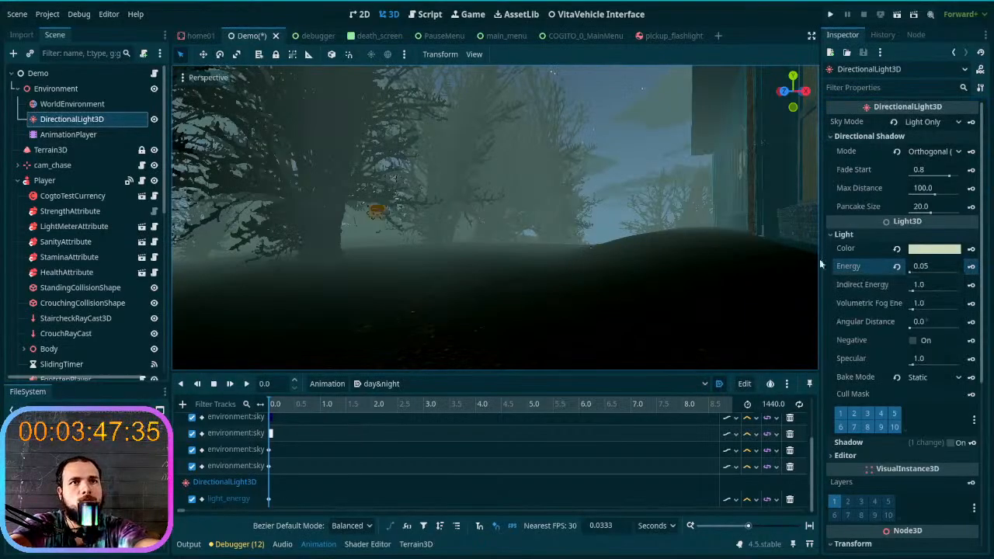
# - Set the DirectionalLight3D's Indirect Energy and Volumetric Fog Energy to 0.0 and key each on a new track at 0 seconds
pyautogui.moveTo(915, 293); pyautogui.dragTo(897, 291)
pyautogui.click(897, 286)
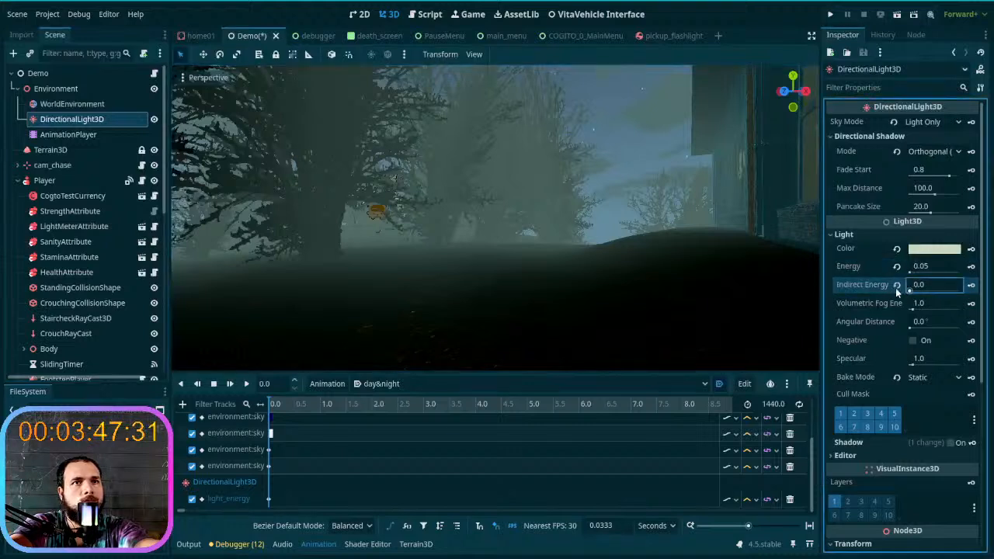
pyautogui.click(971, 286)
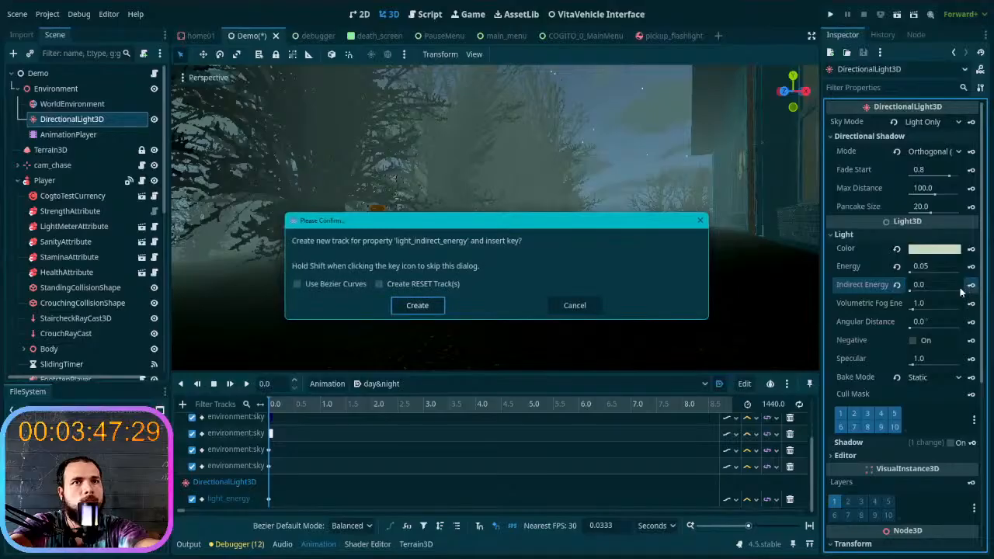
pyautogui.click(411, 305)
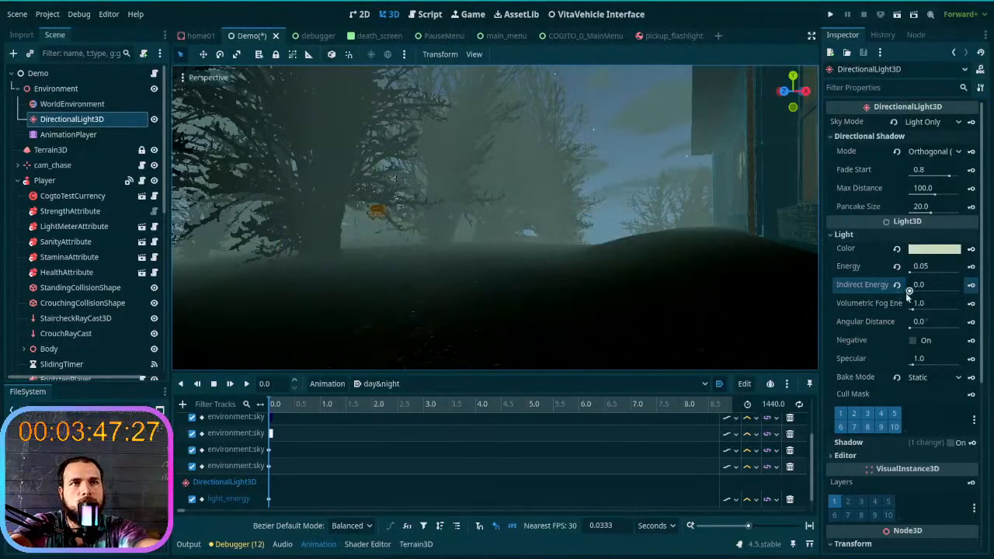
pyautogui.moveTo(911, 310); pyautogui.dragTo(903, 310)
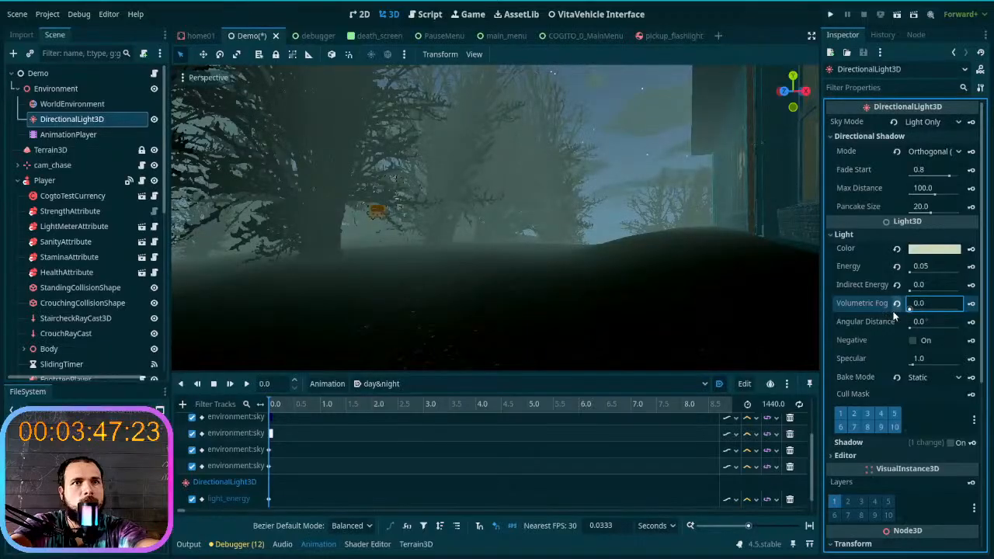
pyautogui.click(971, 305)
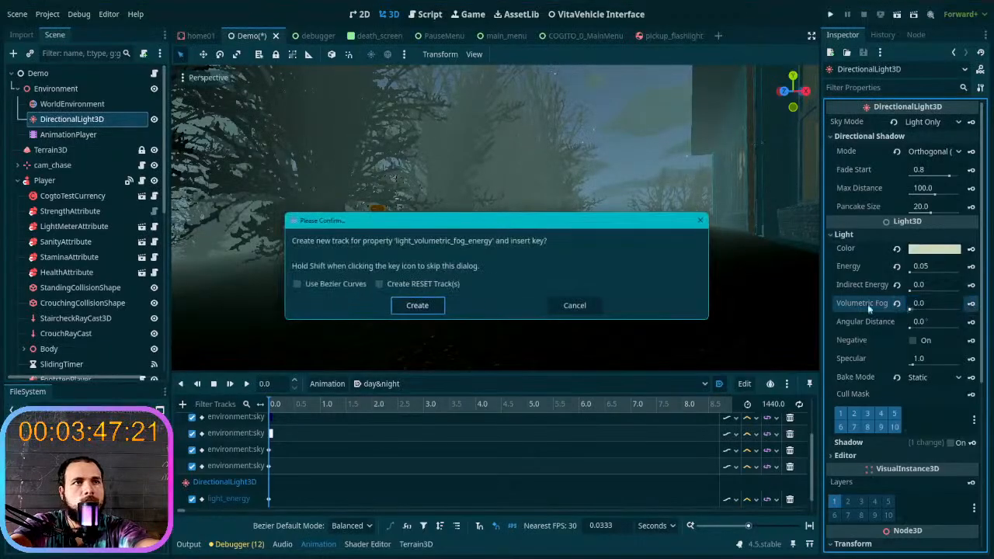
pyautogui.click(423, 306)
# - Reset the DirectionalLight3D's Volumetric Fog Energy and Indirect Energy to 1.0 and look over the foggy terrain
pyautogui.click(897, 305)
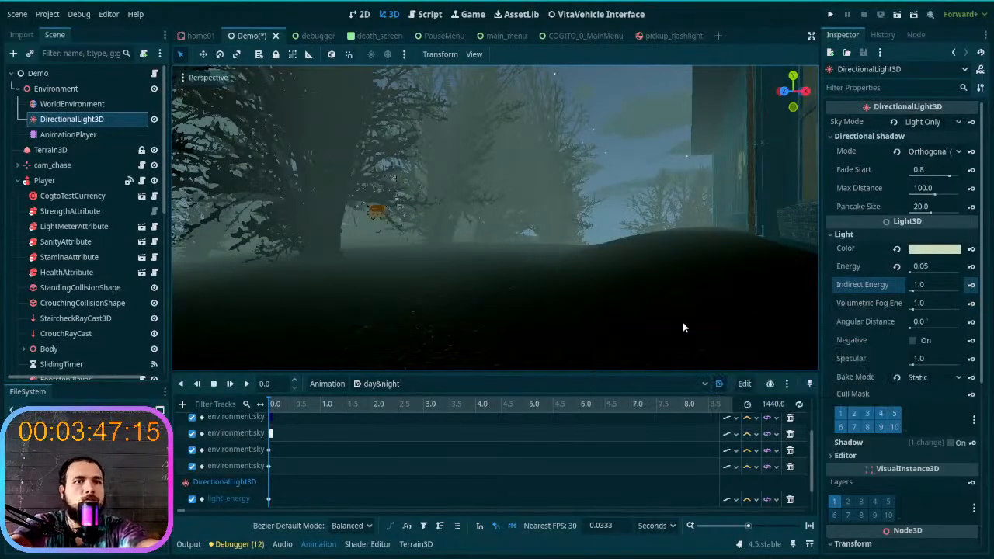
pyautogui.moveTo(683, 322); pyautogui.dragTo(714, 327, button='right')
# - Try the Disabled Bake Mode on the DirectionalLight3D, set it to Dynamic, and inspect the lighting on the house wall
pyautogui.click(927, 378)
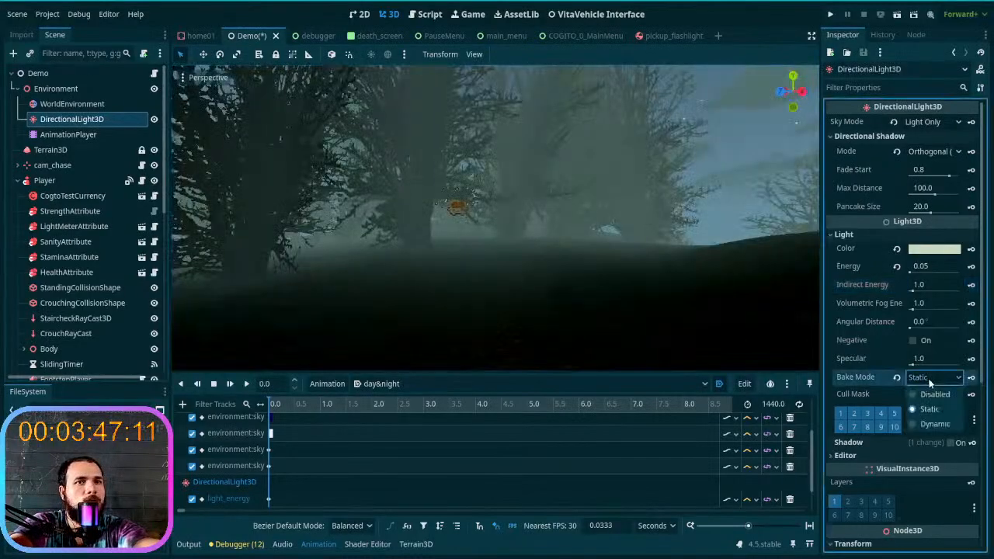
pyautogui.click(936, 395)
pyautogui.click(937, 381)
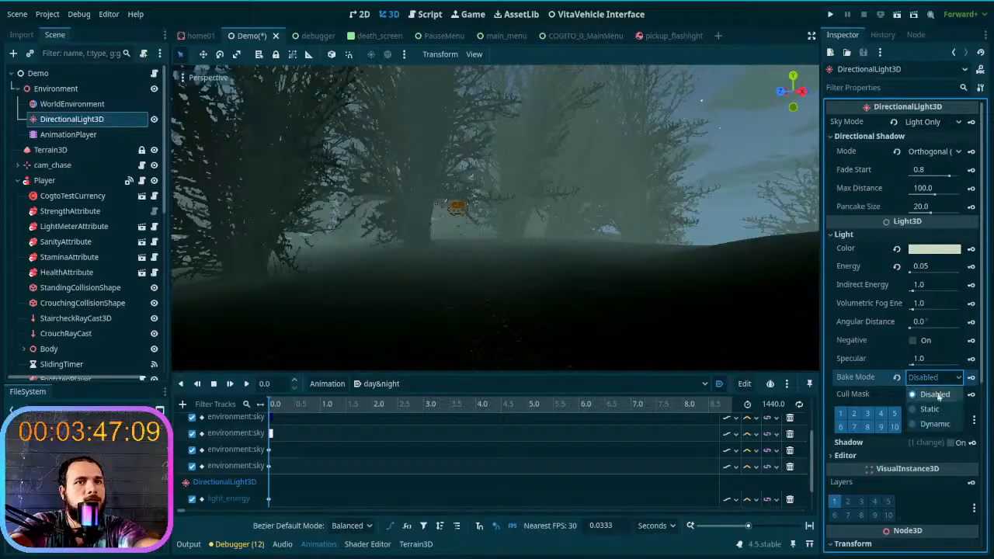
pyautogui.click(935, 424)
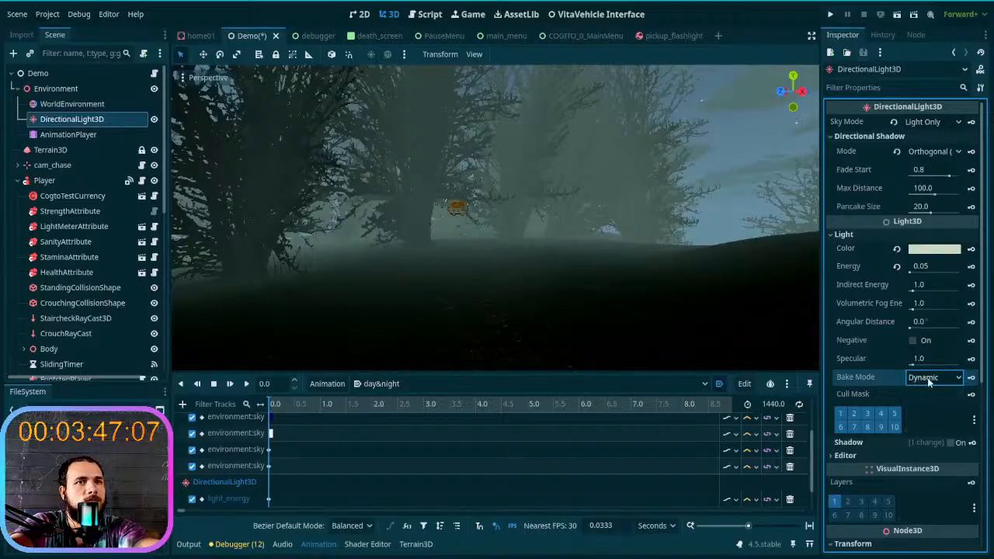
pyautogui.moveTo(606, 311); pyautogui.dragTo(599, 275, button='right')
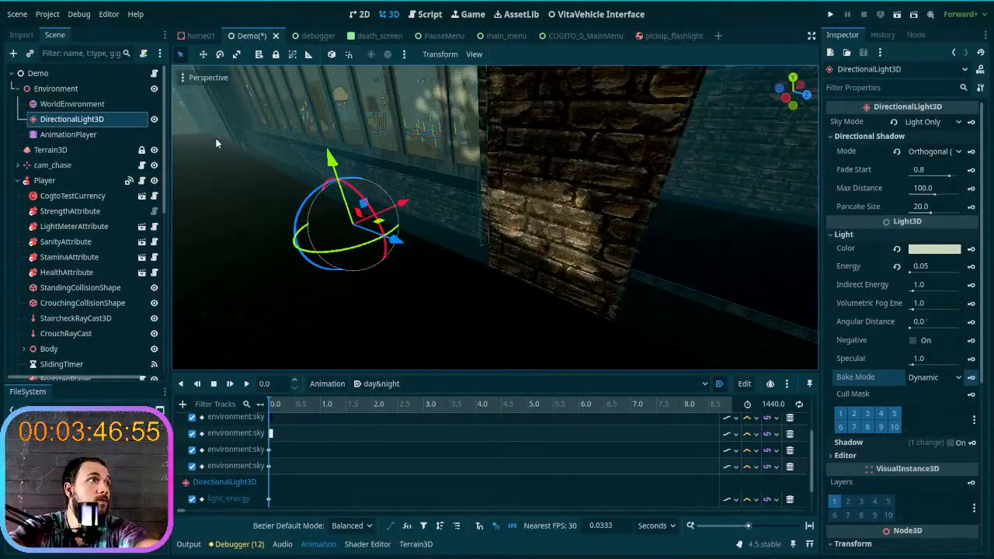
# - Toggle the visibility of the DirectionalLight3D and Terrain3D off and on to compare the lighting on the house wall
pyautogui.click(154, 121)
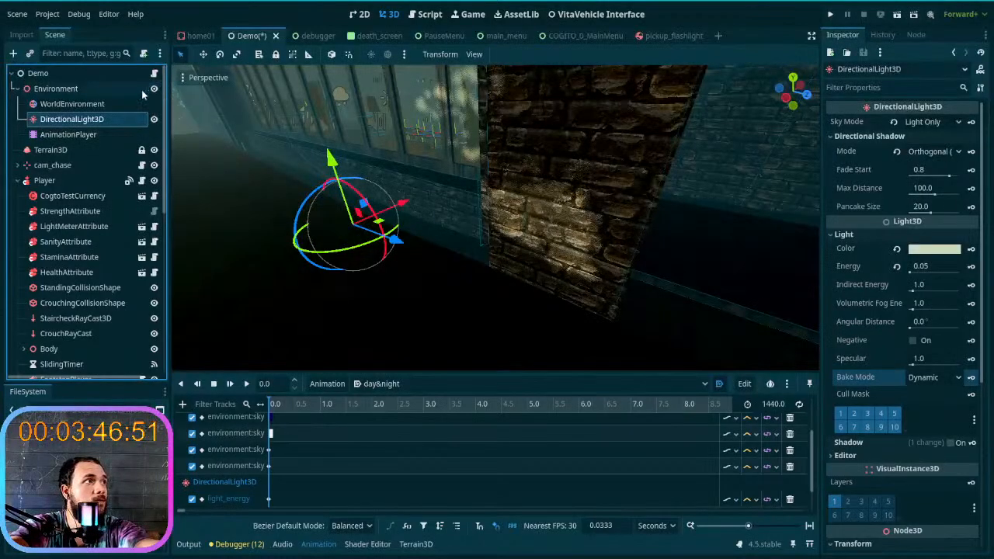
pyautogui.click(154, 150)
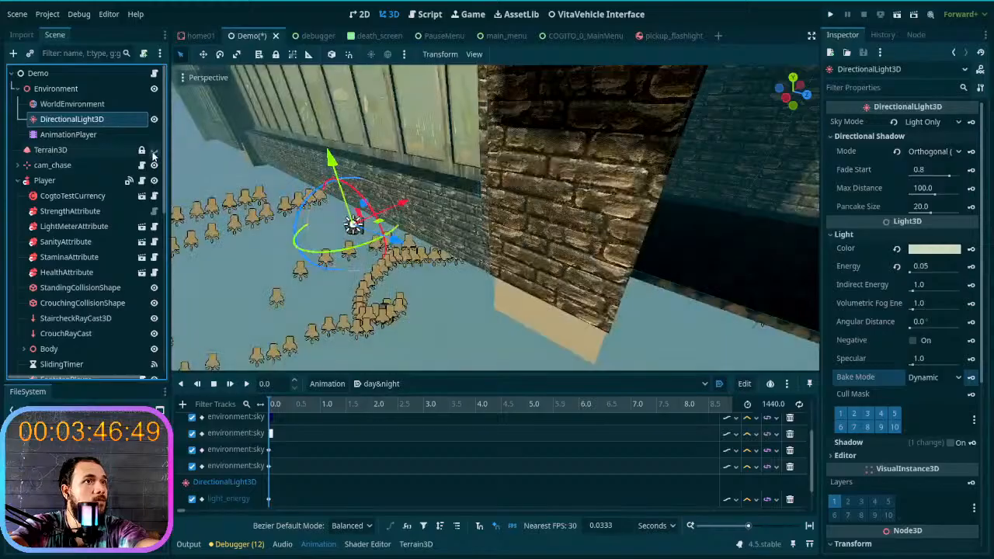
pyautogui.click(154, 151)
pyautogui.click(154, 150)
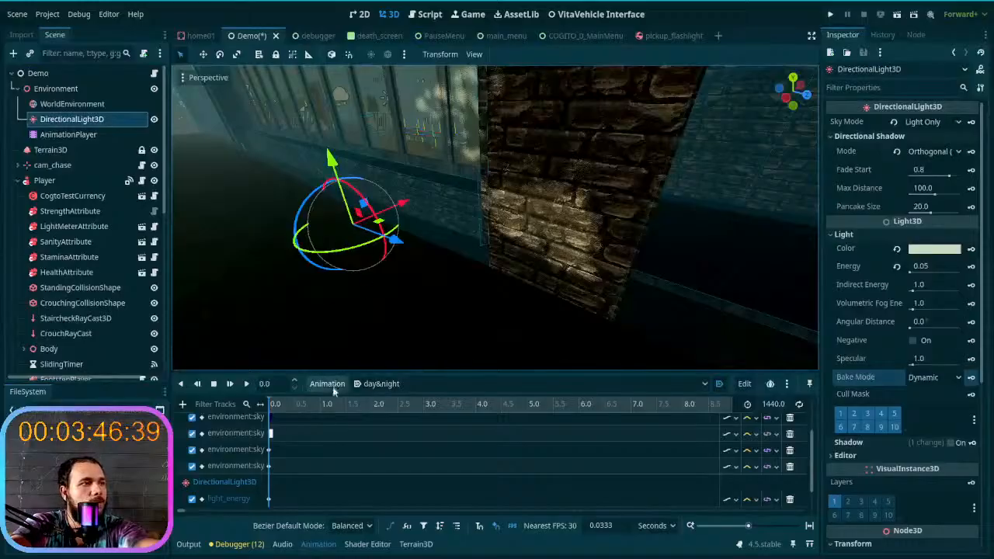
# - Select the WorldEnvironment and look at the night sky and clouds behind the trees
pyautogui.scroll(-2, 343, 451)
pyautogui.scroll(3, 308, 479)
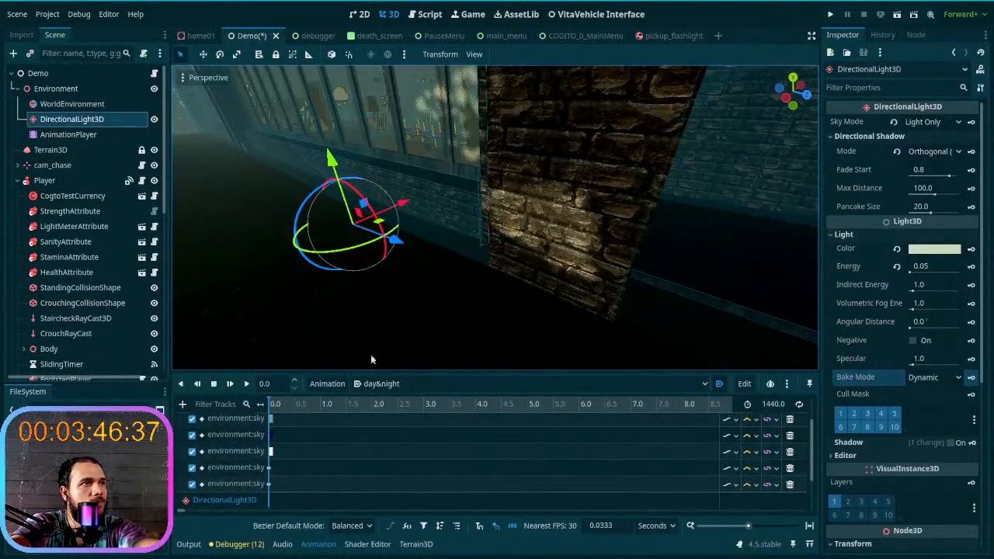
pyautogui.click(82, 107)
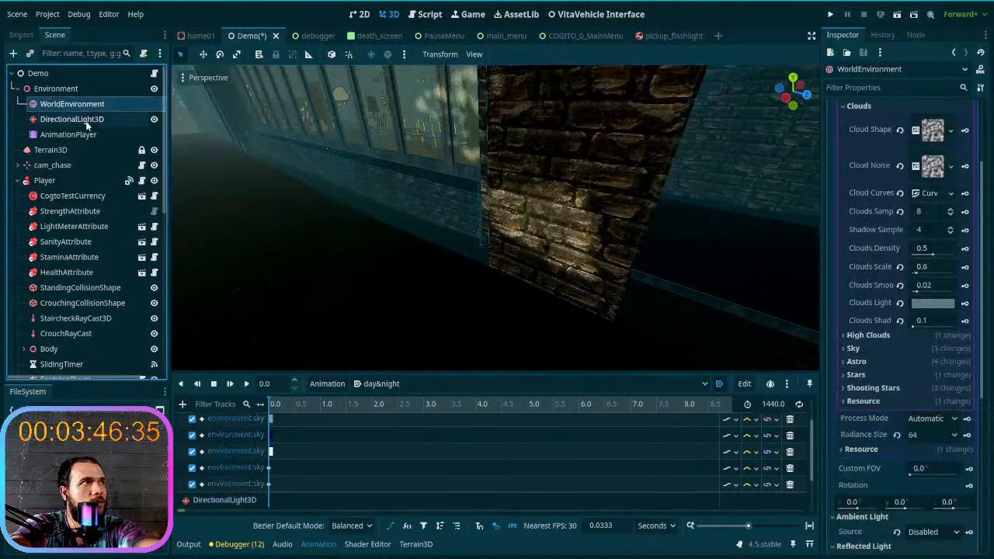
pyautogui.scroll(2, 852, 306)
pyautogui.moveTo(535, 252); pyautogui.dragTo(496, 287, button='right')
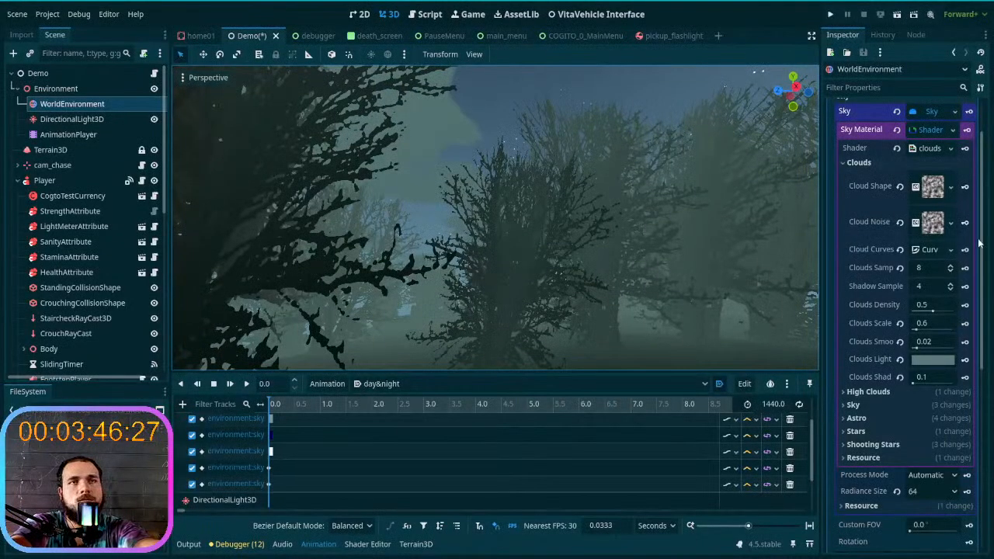
pyautogui.click(925, 147)
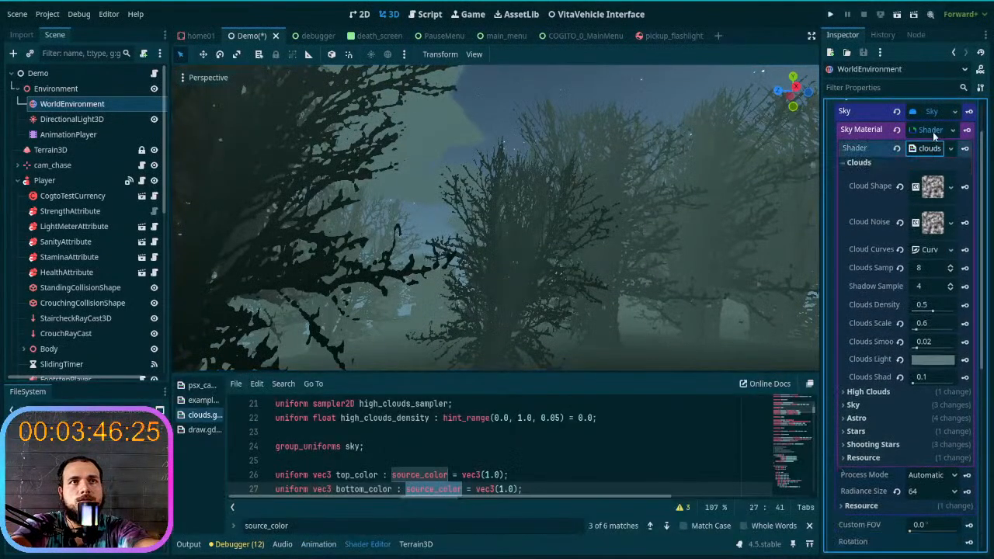
pyautogui.click(933, 131)
pyautogui.click(932, 132)
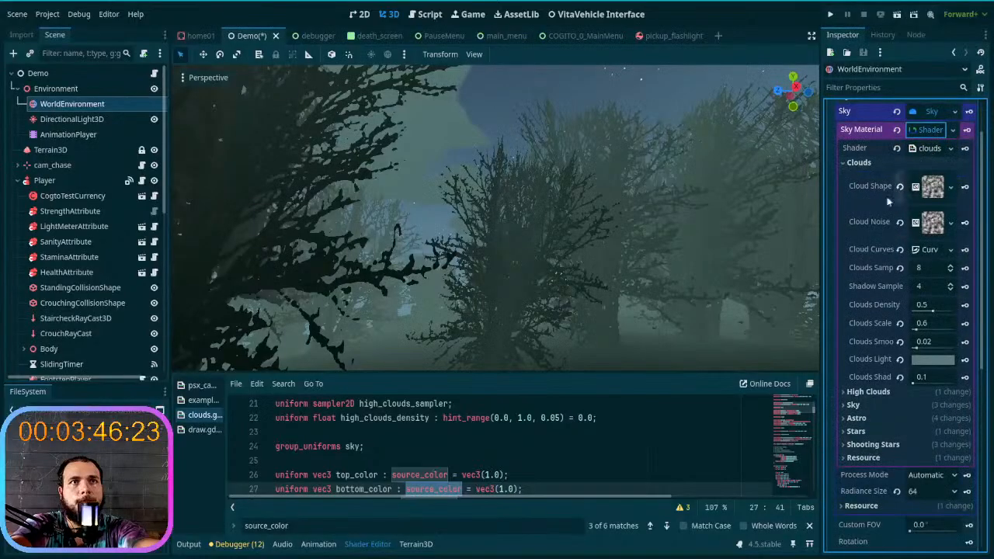
pyautogui.click(858, 162)
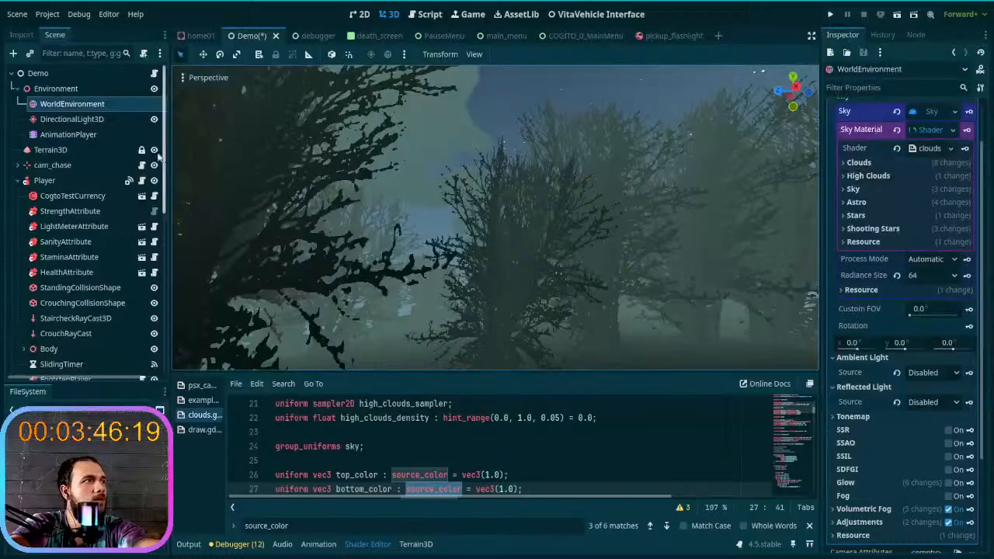
pyautogui.click(69, 135)
pyautogui.click(88, 103)
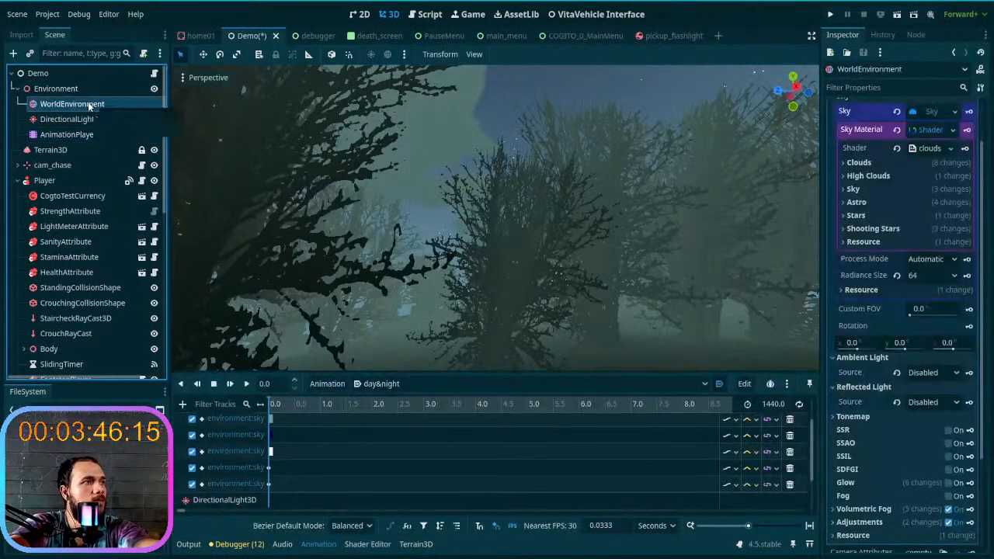
pyautogui.click(900, 162)
# - Try brightening the sky shader's Clouds Light color to near-white and check the clouds beside the house
pyautogui.scroll(-2, 888, 319)
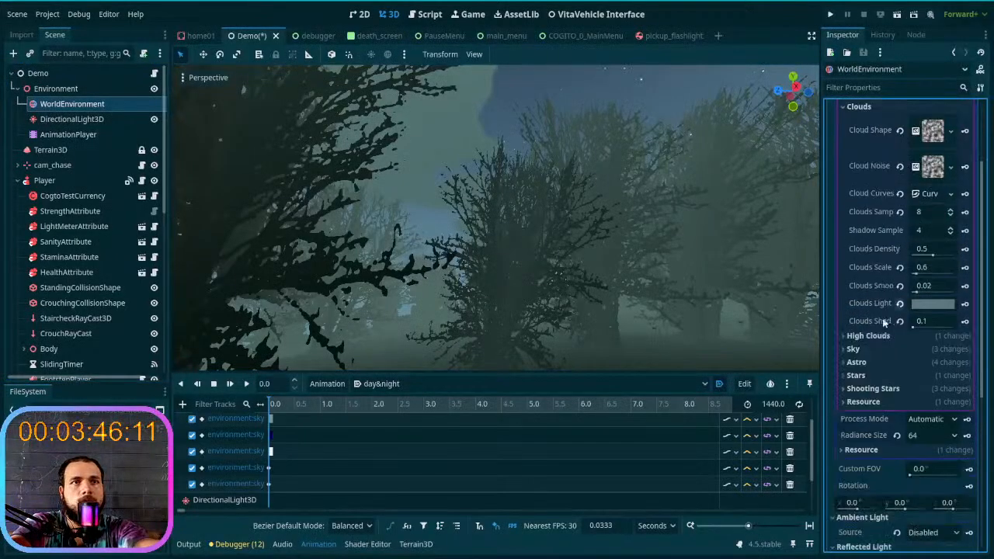
pyautogui.click(929, 309)
pyautogui.moveTo(977, 74); pyautogui.dragTo(987, 3)
pyautogui.click(562, 222)
pyautogui.moveTo(467, 313); pyautogui.dragTo(564, 319, button='right')
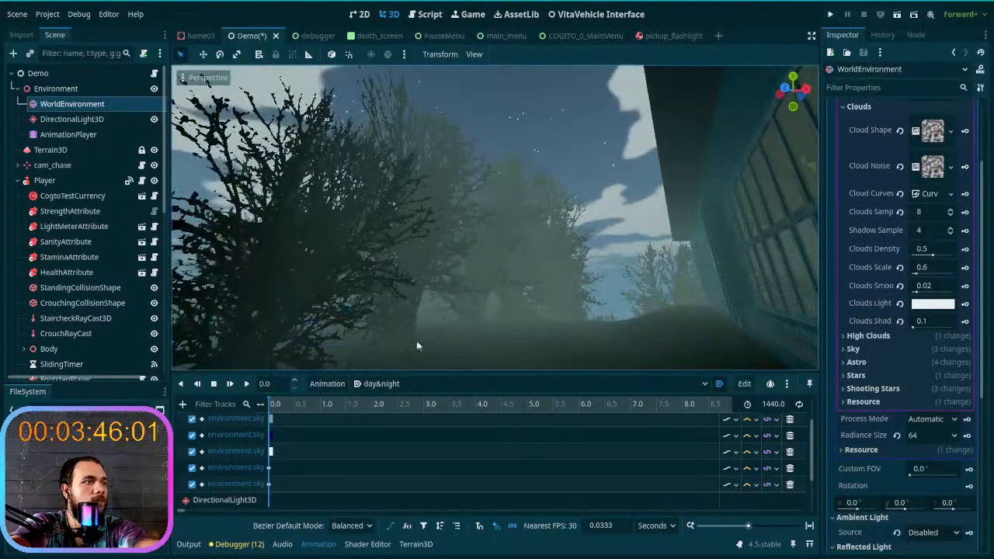
# - Move the day&night animation to 1440 seconds and try keying the near-white Clouds Light color there
pyautogui.click(271, 389)
pyautogui.press('BackSpace')
pyautogui.write('144')
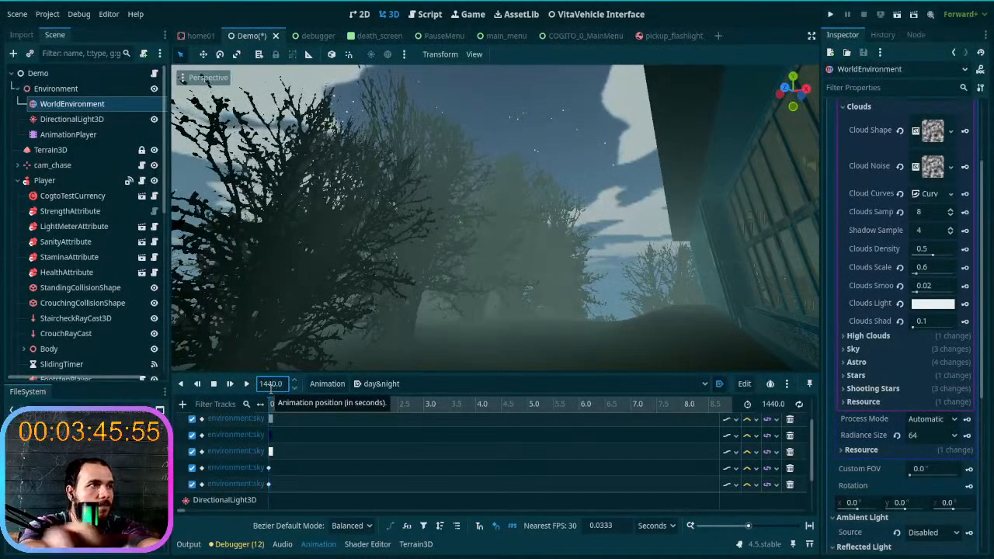
pyautogui.press('Return')
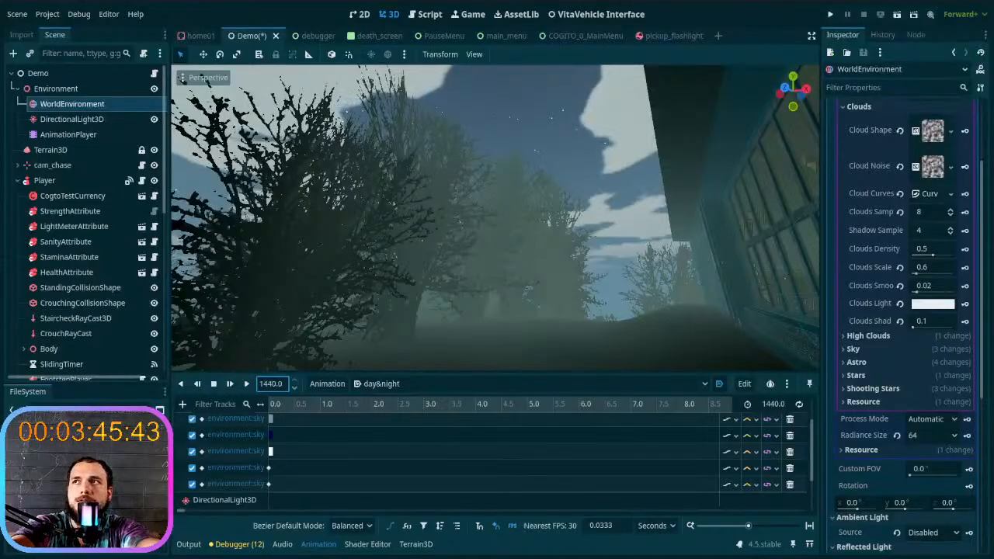
pyautogui.moveTo(497, 208); pyautogui.dragTo(496, 229, button='right')
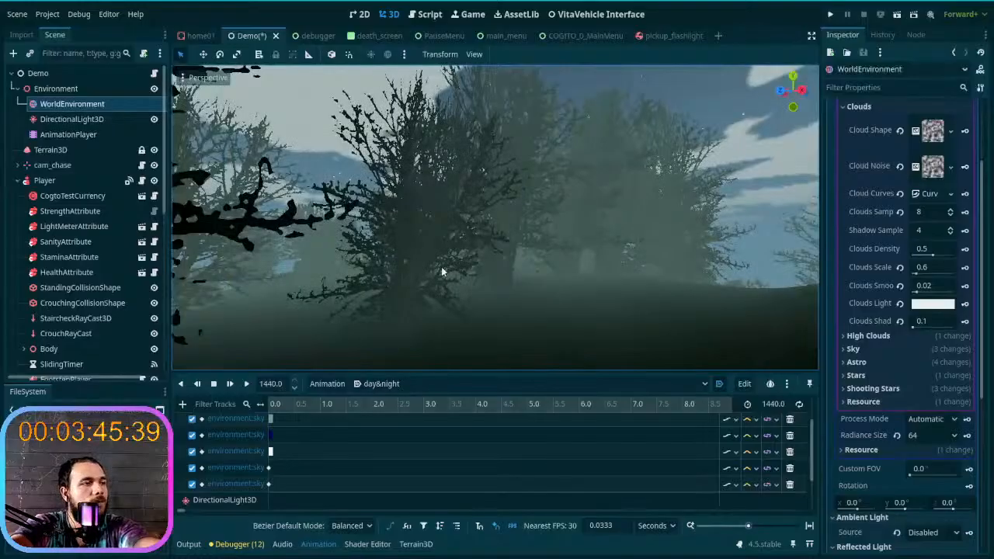
pyautogui.moveTo(356, 265); pyautogui.dragTo(397, 277, button='right')
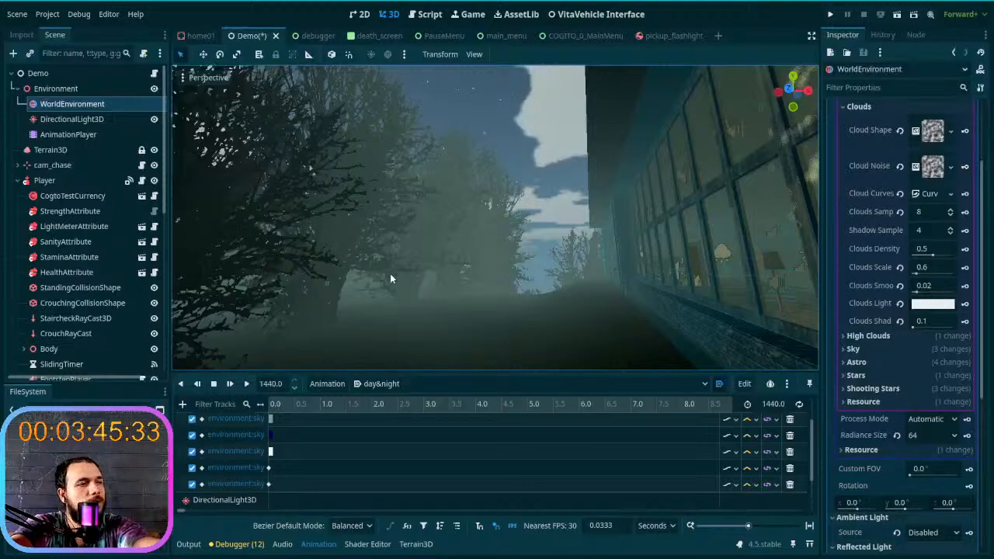
pyautogui.scroll(1, 408, 456)
pyautogui.scroll(1, 408, 456)
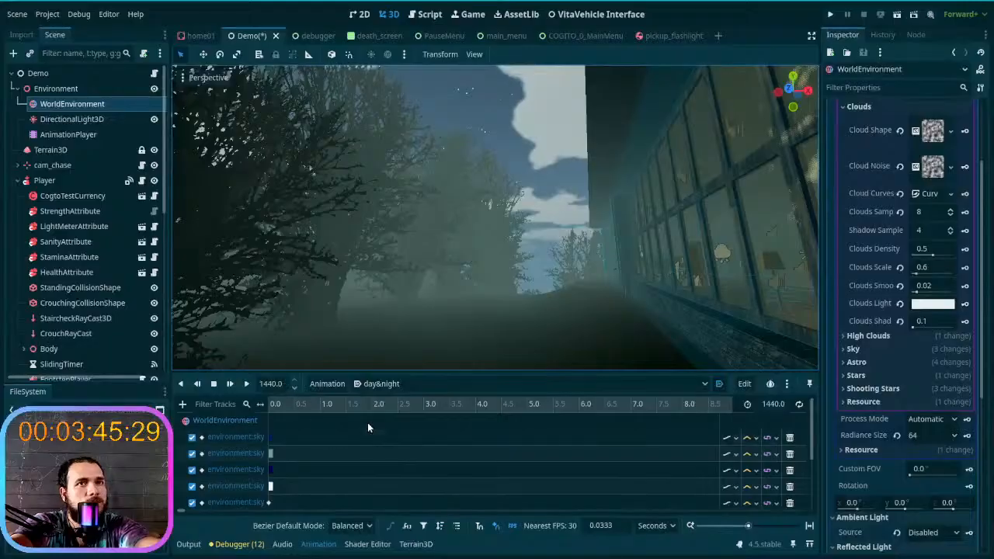
pyautogui.click(965, 304)
pyautogui.click(417, 305)
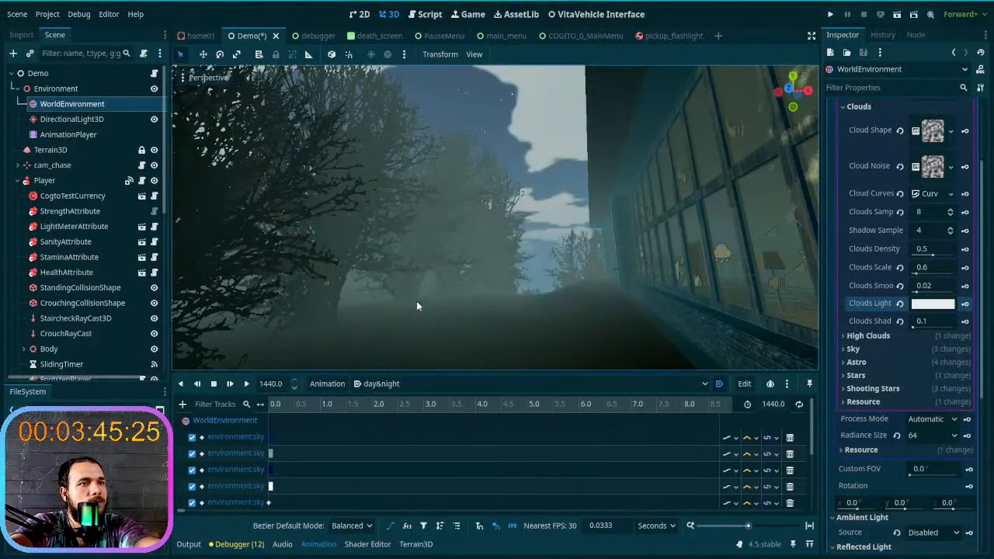
pyautogui.scroll(-3, 454, 470)
pyautogui.scroll(3, 454, 467)
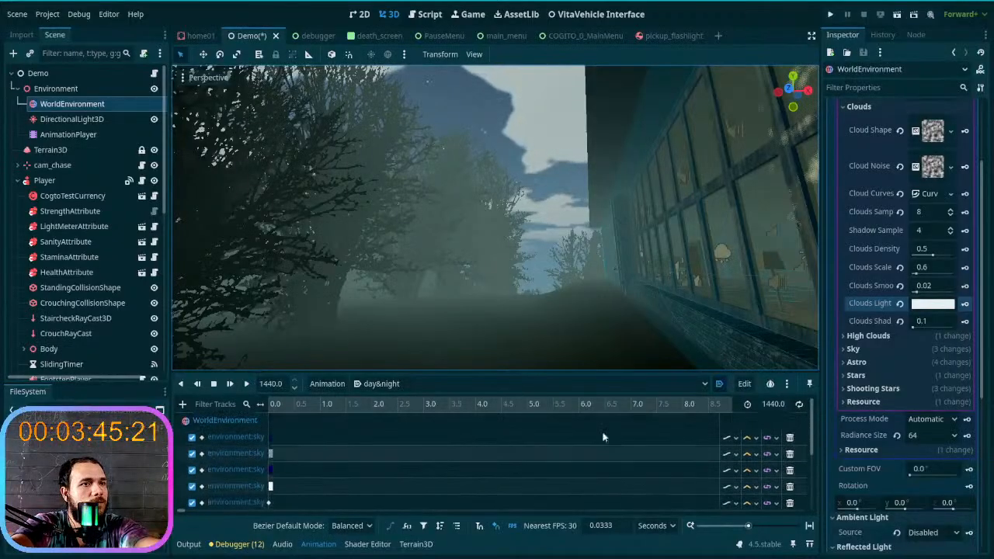
# - Toggle the day&night animation's looping and fit its full 1440-second length on the timeline
pyautogui.click(799, 405)
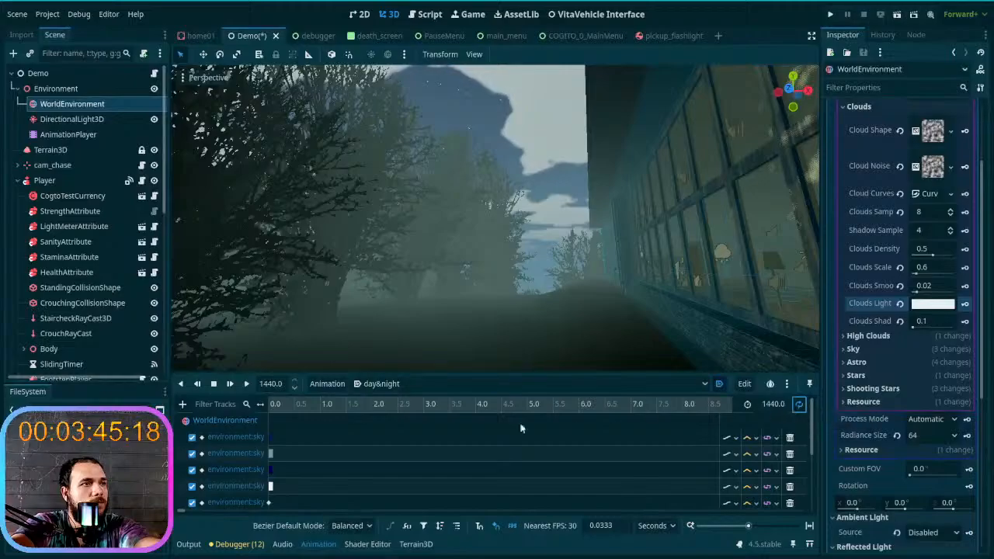
pyautogui.click(366, 406)
pyautogui.keyDown('shift'); pyautogui.hscroll(4, 371, 405); pyautogui.keyUp('shift')
pyautogui.keyDown('shift'); pyautogui.hscroll(4, 371, 405); pyautogui.keyUp('shift')
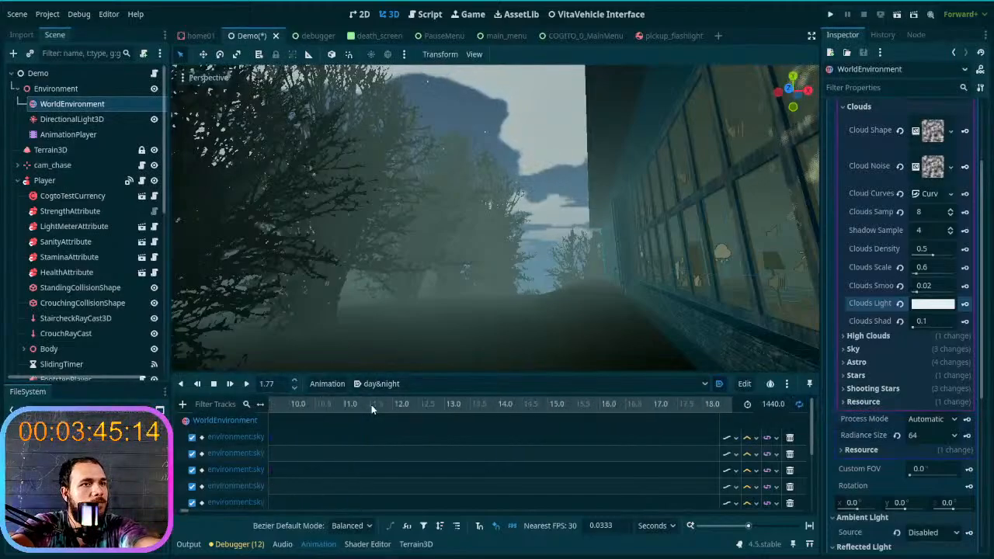
pyautogui.scroll(6, 371, 409)
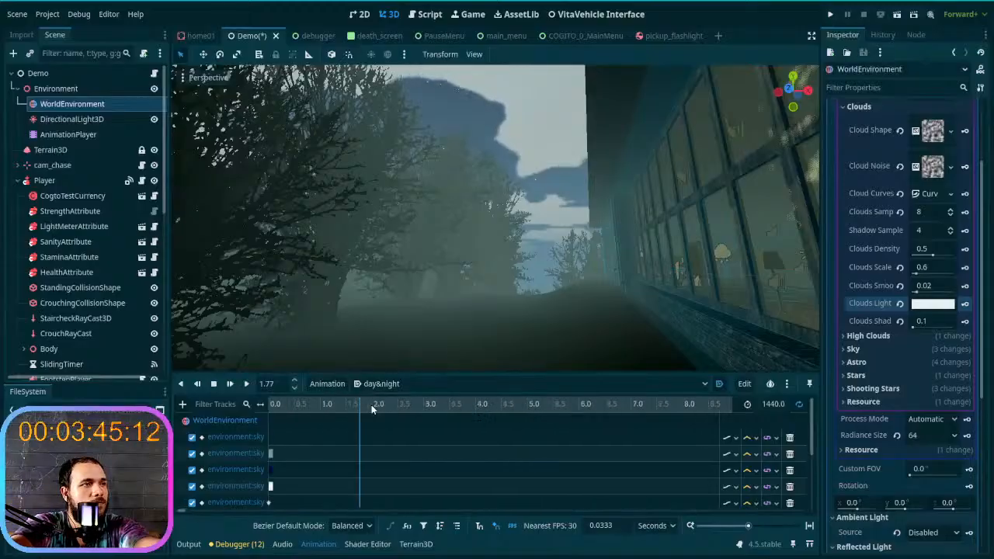
pyautogui.keyDown('ctrl'); pyautogui.scroll(-5, 371, 410); pyautogui.keyUp('ctrl')
pyautogui.keyDown('ctrl'); pyautogui.scroll(-4, 371, 405); pyautogui.keyUp('ctrl')
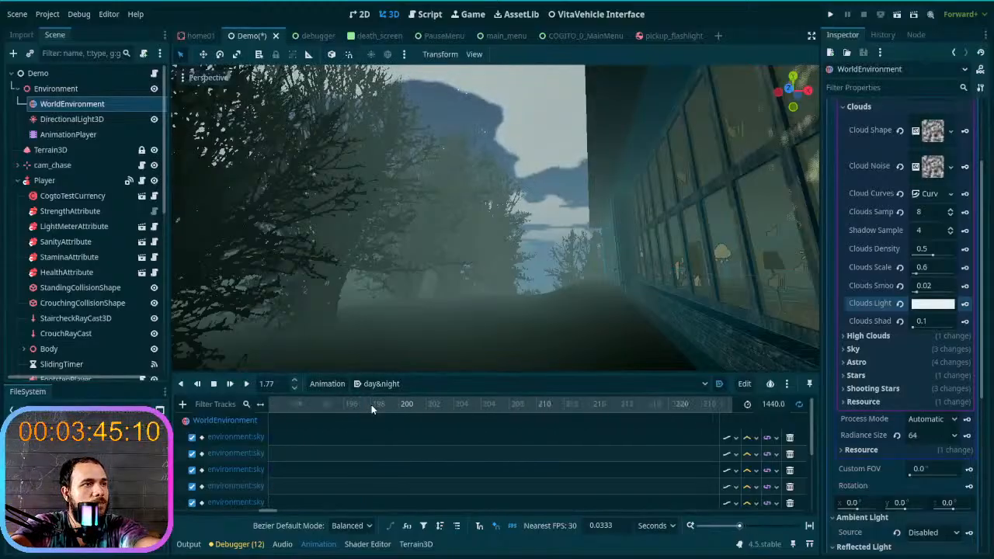
pyautogui.keyDown('ctrl'); pyautogui.scroll(-5, 371, 404); pyautogui.keyUp('ctrl')
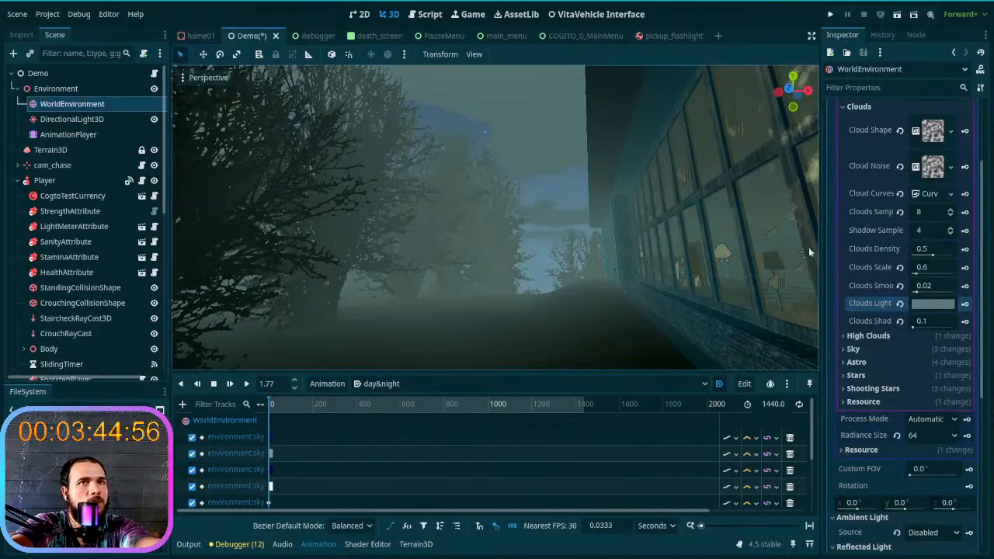
# - Key the grey Clouds Light color on a new track at the animation's start and return the playhead to 0 seconds
pyautogui.click(965, 303)
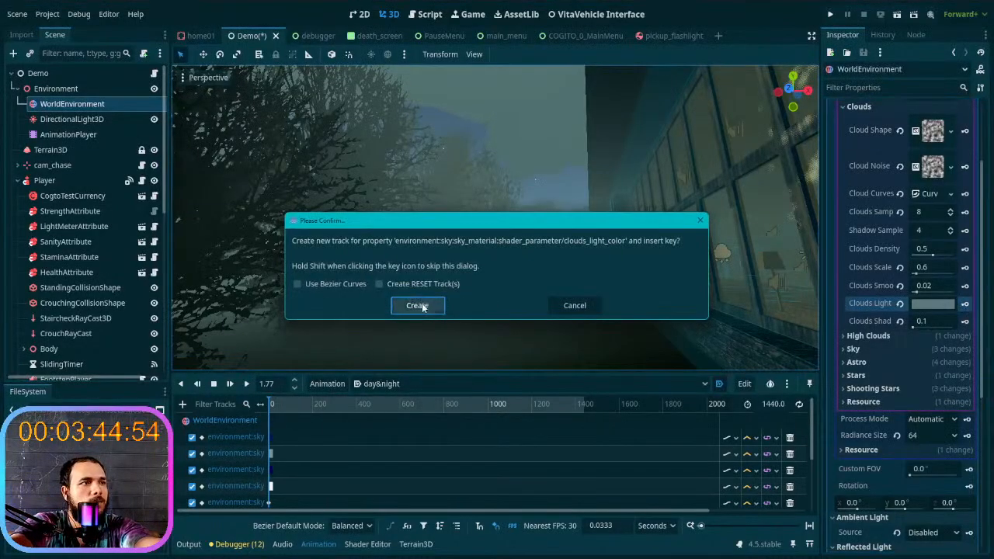
pyautogui.click(411, 303)
pyautogui.click(235, 484)
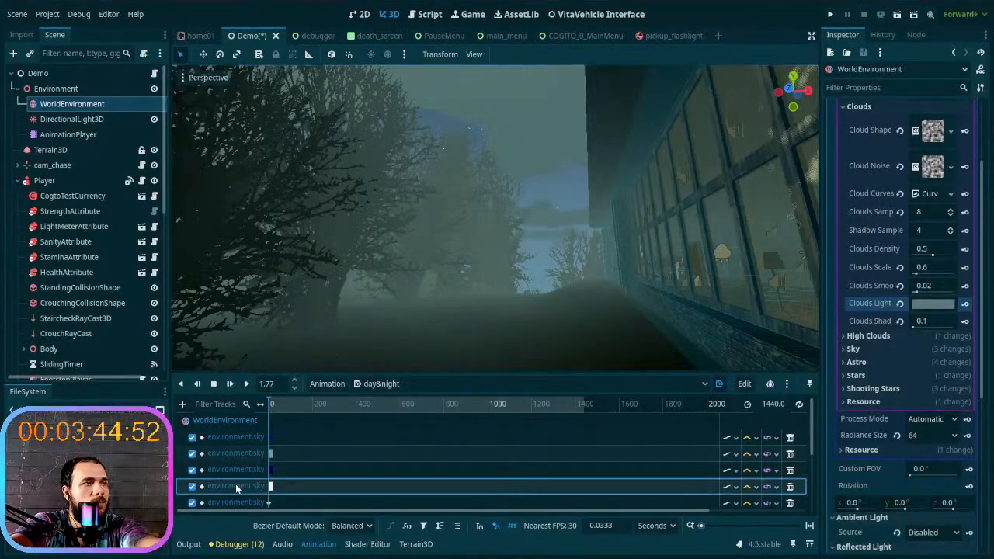
pyautogui.moveTo(310, 404); pyautogui.dragTo(261, 407)
pyautogui.click(241, 485)
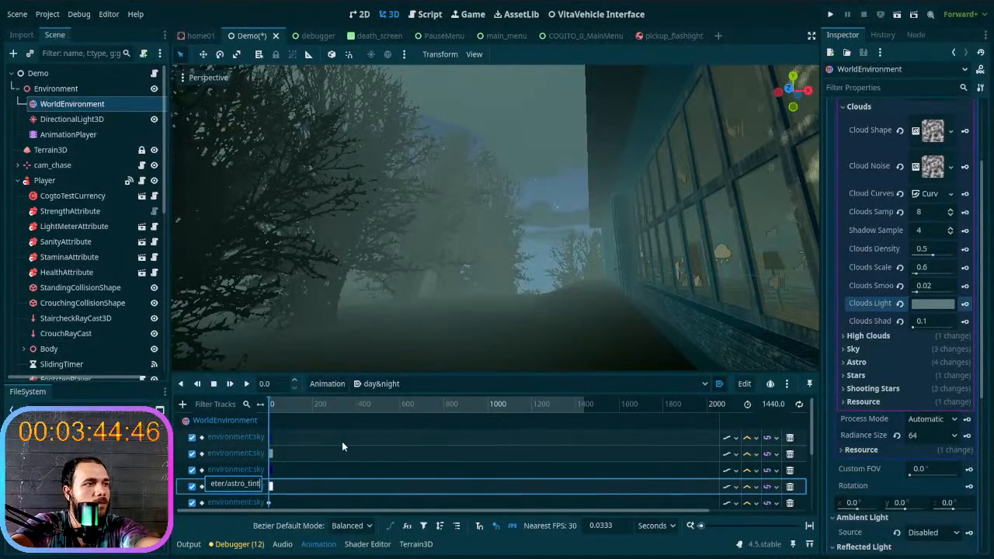
pyautogui.moveTo(469, 298); pyautogui.dragTo(490, 282, button='right')
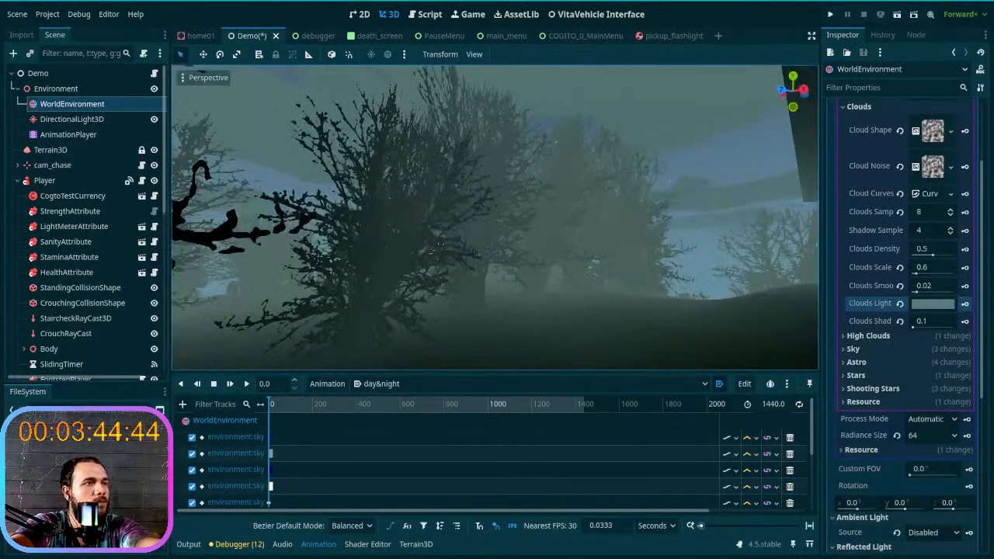
# - Set the Clouds Light color to e0ebe7 at 1440 seconds and key it on its track
pyautogui.moveTo(272, 404); pyautogui.dragTo(590, 405)
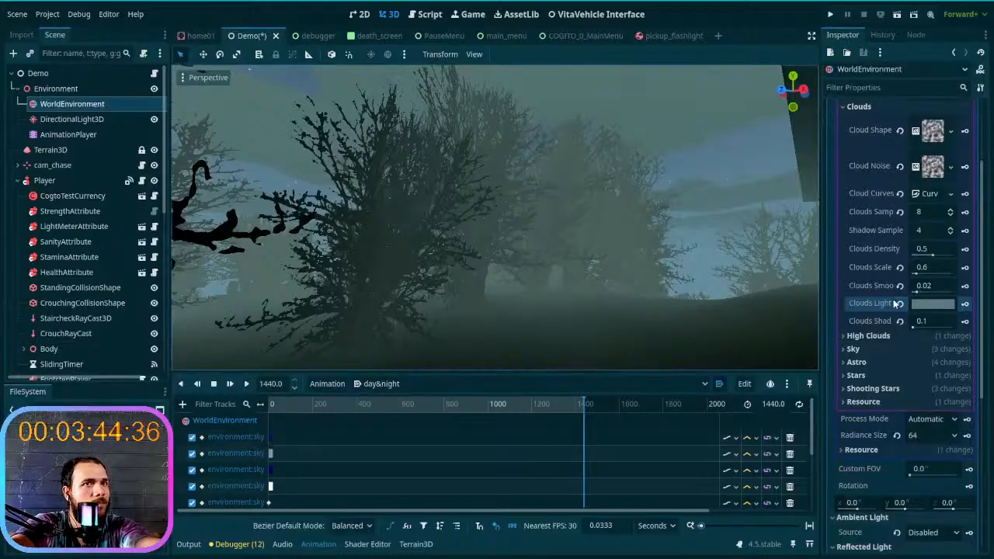
pyautogui.scroll(-3, 314, 433)
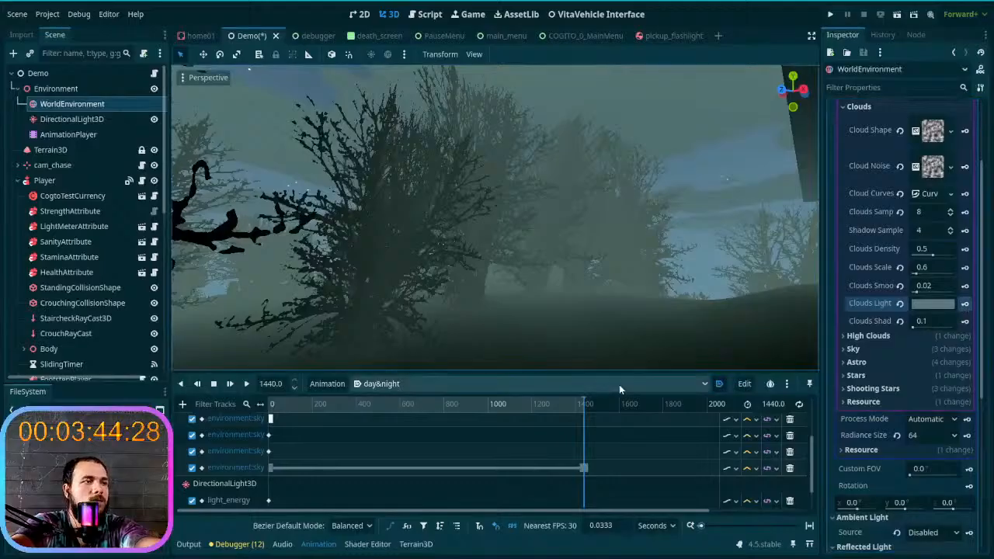
pyautogui.click(929, 304)
pyautogui.moveTo(981, 111); pyautogui.dragTo(982, 9)
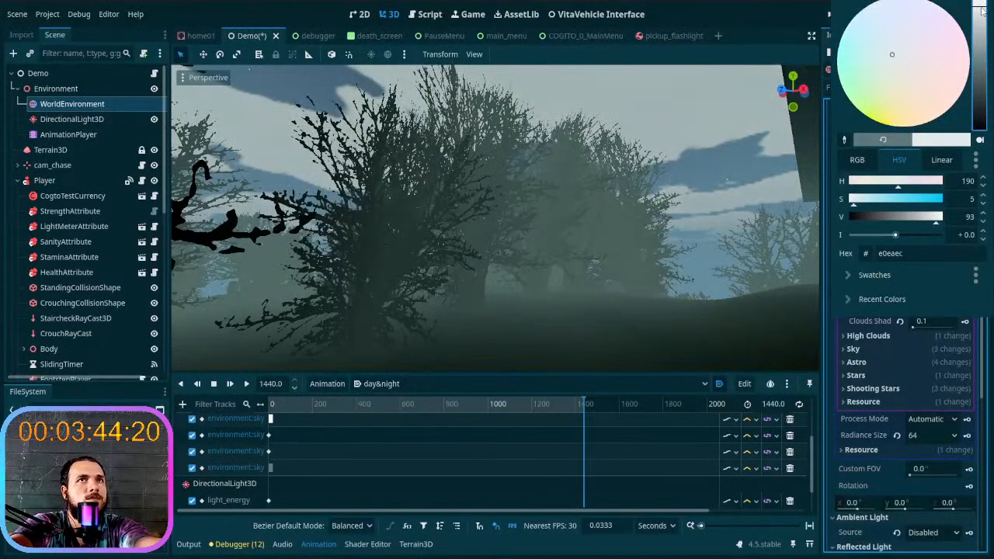
pyautogui.moveTo(884, 76)
pyautogui.mouseDown()
pyautogui.moveTo(879, 99)
pyautogui.moveTo(873, 90)
pyautogui.moveTo(878, 105)
pyautogui.moveTo(884, 55)
pyautogui.moveTo(890, 66)
pyautogui.mouseUp()
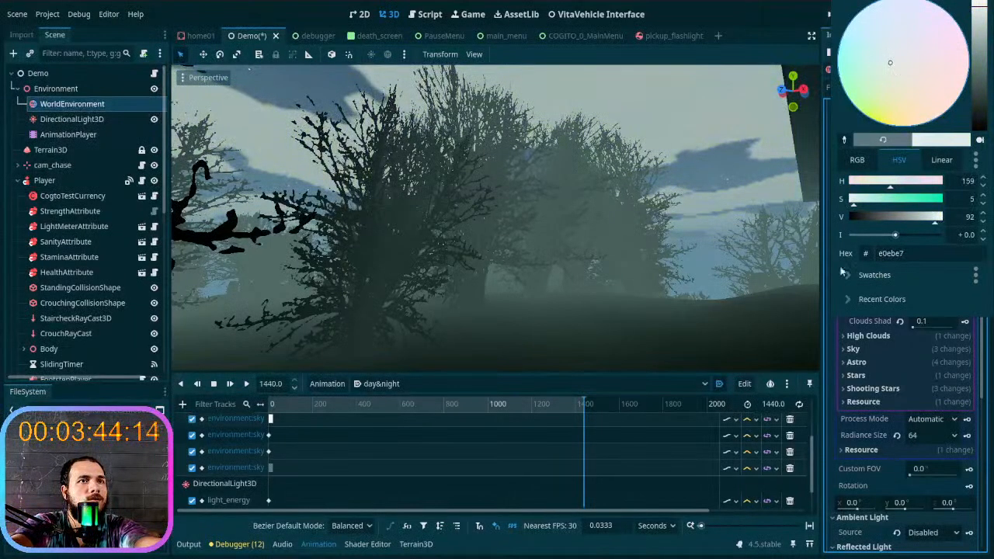
pyautogui.click(952, 294)
pyautogui.click(952, 294)
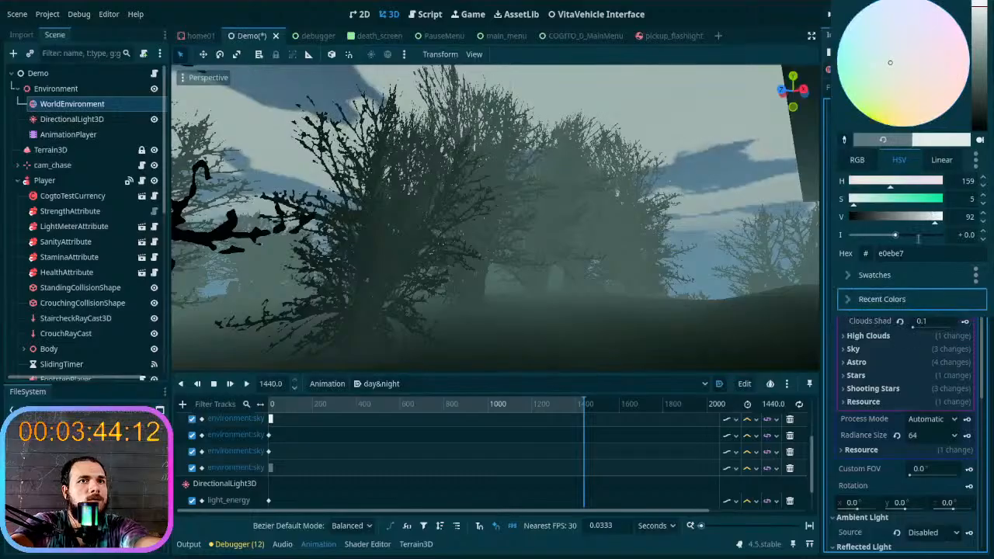
pyautogui.click(845, 125)
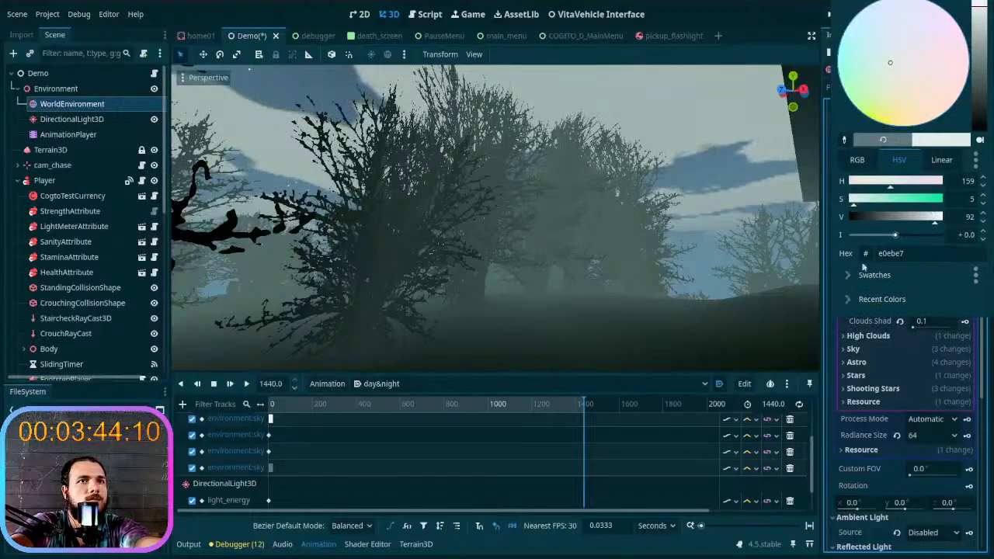
pyautogui.click(862, 429)
pyautogui.click(965, 303)
pyautogui.moveTo(584, 407); pyautogui.dragTo(586, 386)
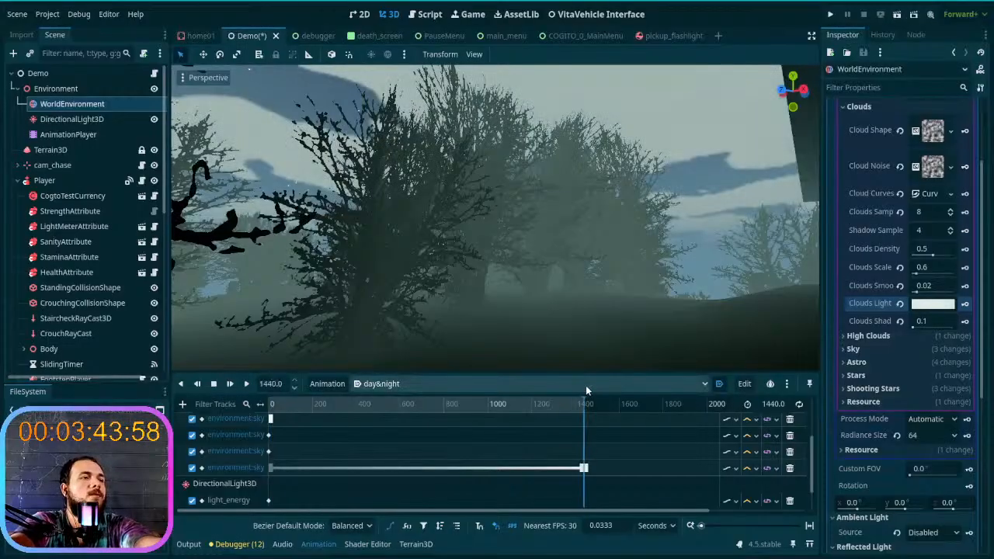
# - Set the Clouds Light color to e0ebeb at 1440 seconds and key it on its track
pyautogui.moveTo(722, 237); pyautogui.dragTo(610, 196, button='right')
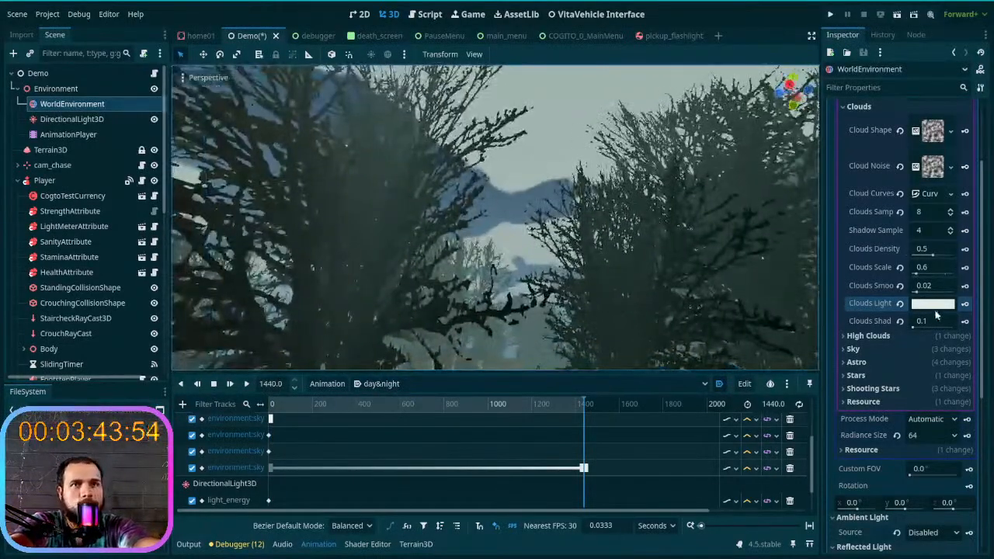
pyautogui.click(932, 304)
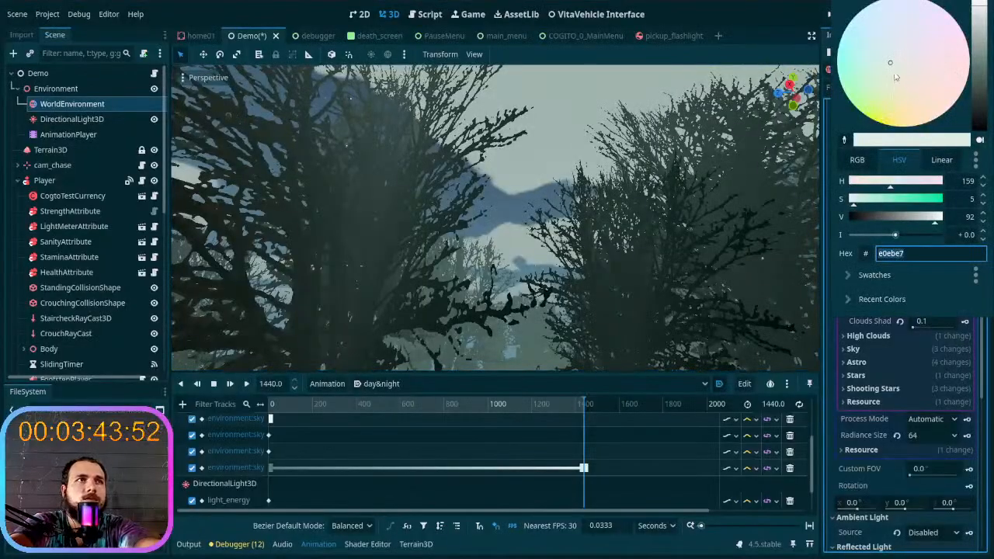
pyautogui.moveTo(895, 75); pyautogui.dragTo(895, 80)
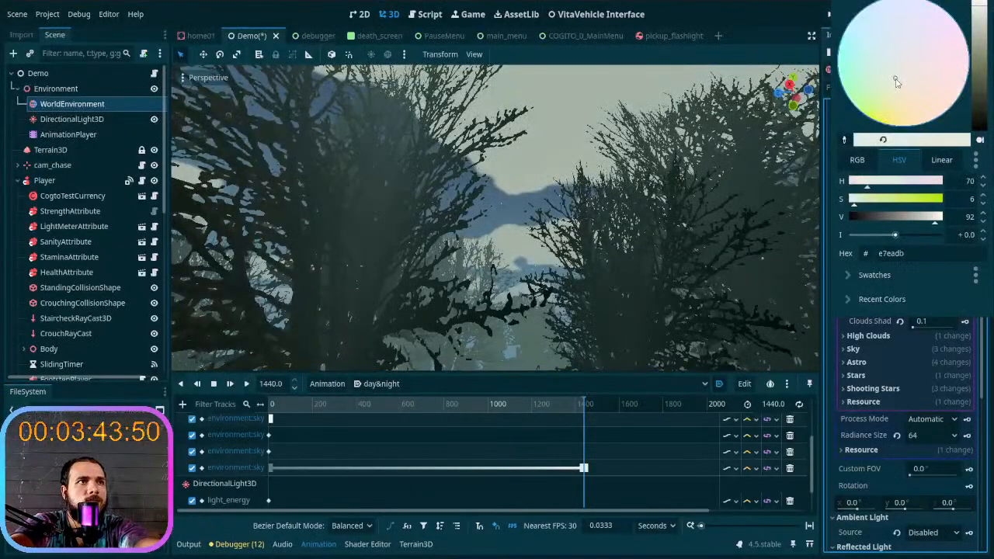
pyautogui.moveTo(893, 88); pyautogui.dragTo(891, 58)
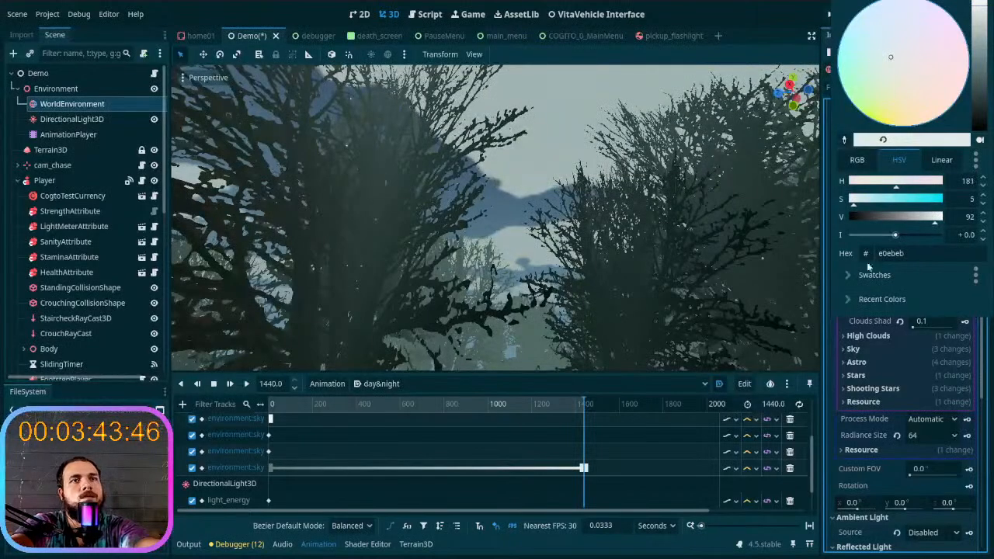
pyautogui.click(834, 365)
pyautogui.click(965, 303)
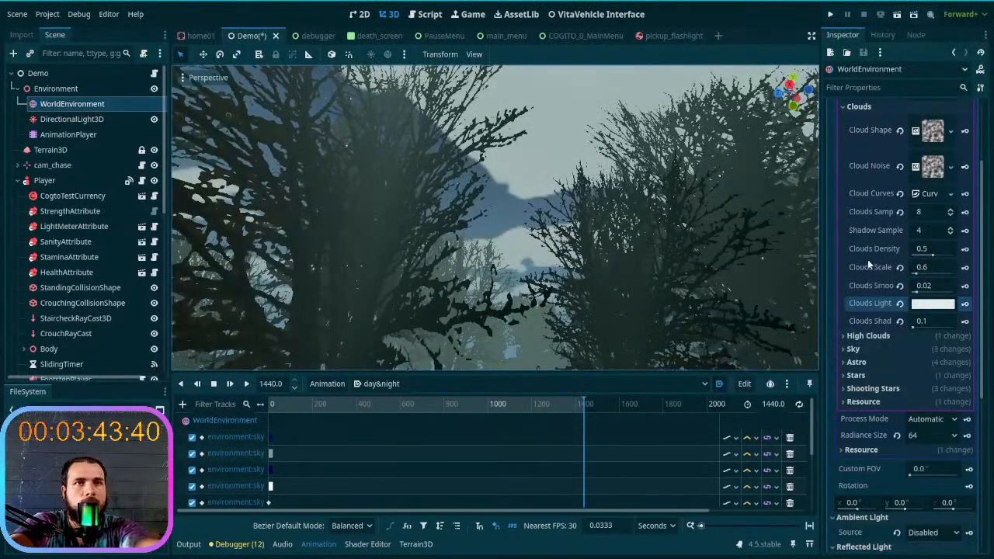
# - Collapse the Clouds parameters of the sky shader material and expand its Sky color parameters
pyautogui.scroll(2, 897, 132)
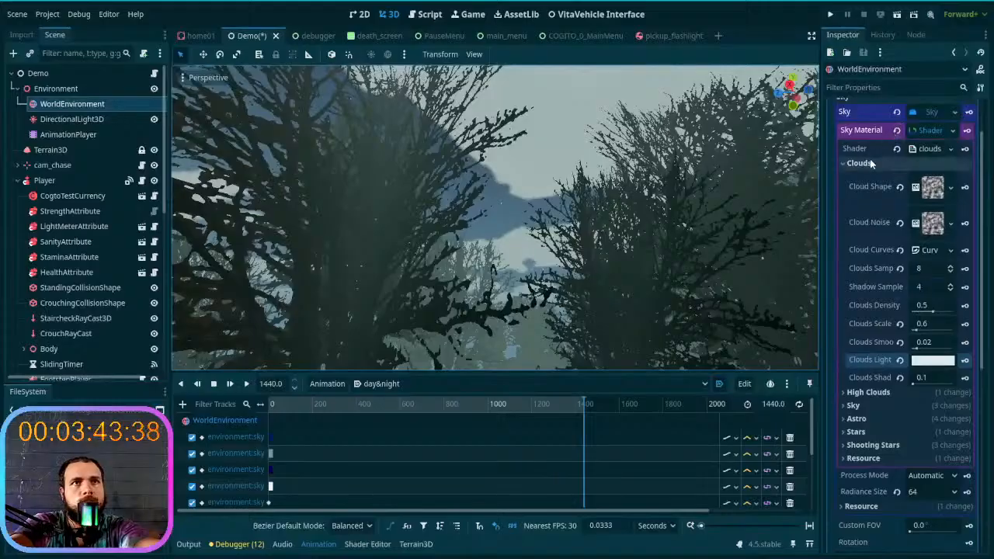
pyautogui.click(886, 163)
pyautogui.click(874, 174)
pyautogui.click(873, 176)
pyautogui.click(854, 189)
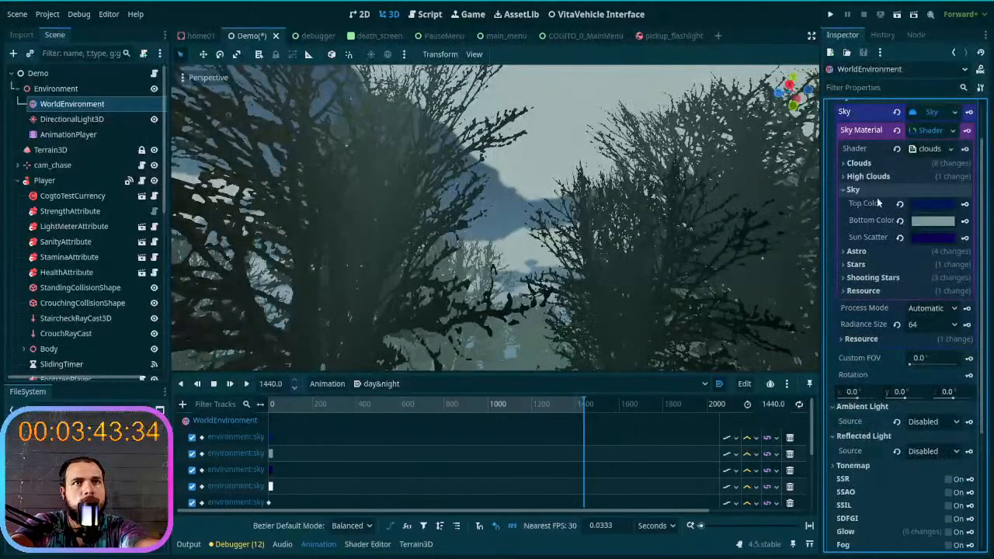
# - Try brighter yellow shades for the sky's Bottom Color at 1440 seconds and check them over the forest
pyautogui.click(929, 224)
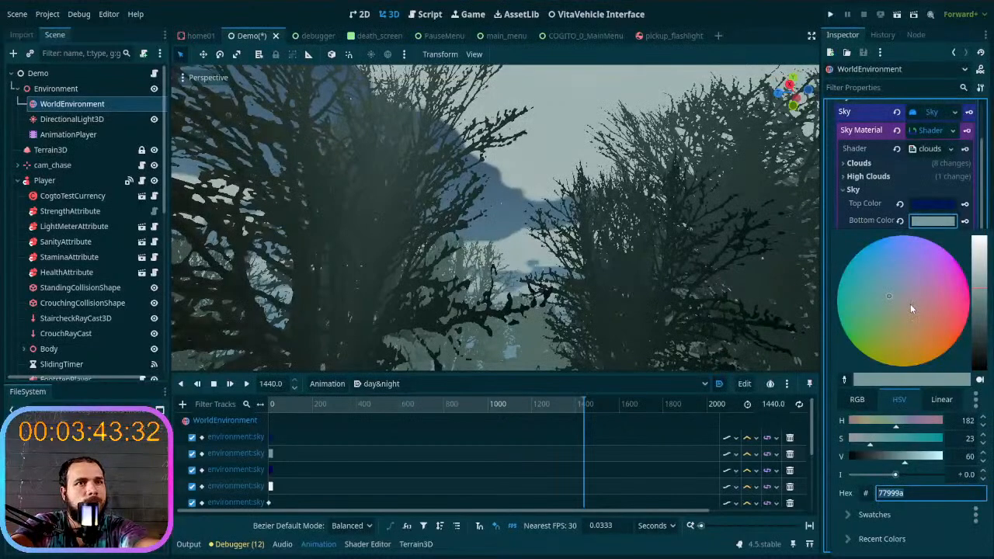
pyautogui.moveTo(904, 304)
pyautogui.mouseDown()
pyautogui.moveTo(878, 330)
pyautogui.moveTo(896, 307)
pyautogui.mouseUp()
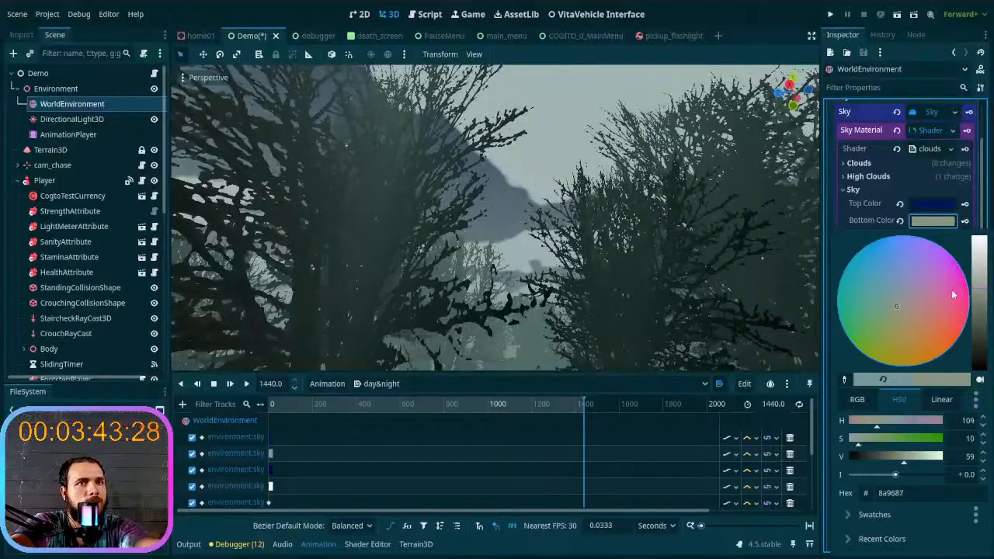
pyautogui.moveTo(981, 342); pyautogui.dragTo(979, 285)
pyautogui.moveTo(981, 245); pyautogui.dragTo(982, 266)
pyautogui.moveTo(884, 313); pyautogui.dragTo(881, 358)
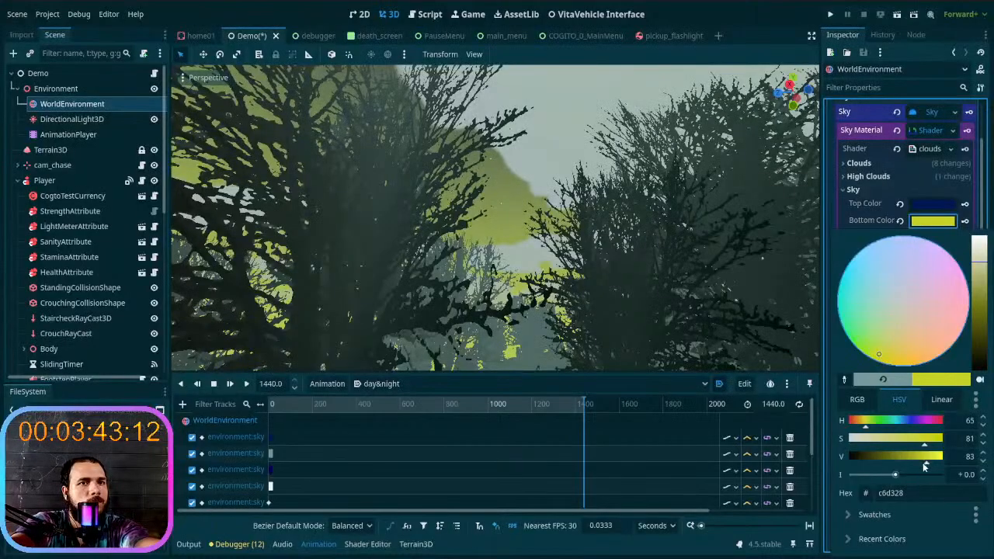
pyautogui.moveTo(901, 442); pyautogui.dragTo(876, 445)
pyautogui.click(622, 264)
pyautogui.moveTo(606, 257); pyautogui.dragTo(541, 287, button='right')
pyautogui.press('w')
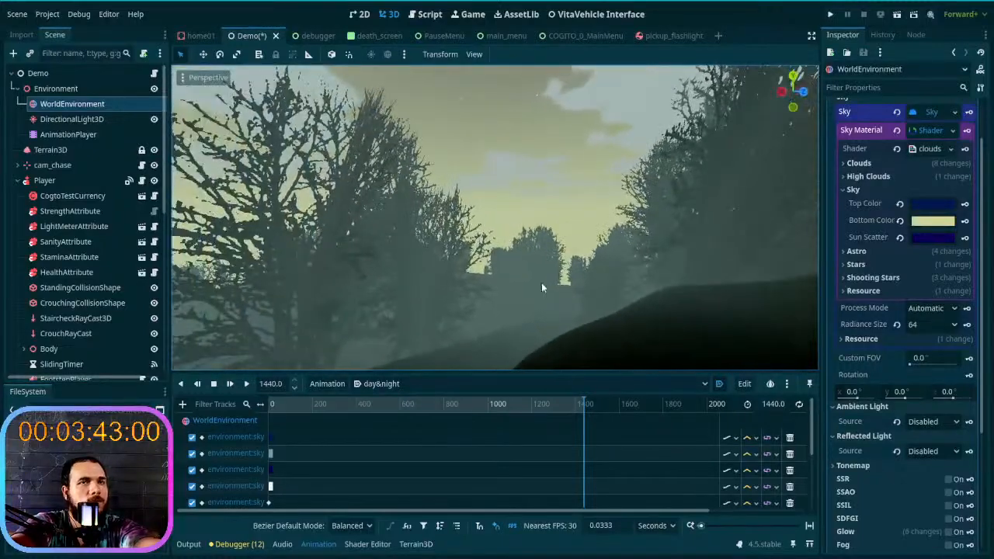
# - Reset the sky's Bottom Color to its default, and undo both the reset and the yellow color change
pyautogui.click(899, 221)
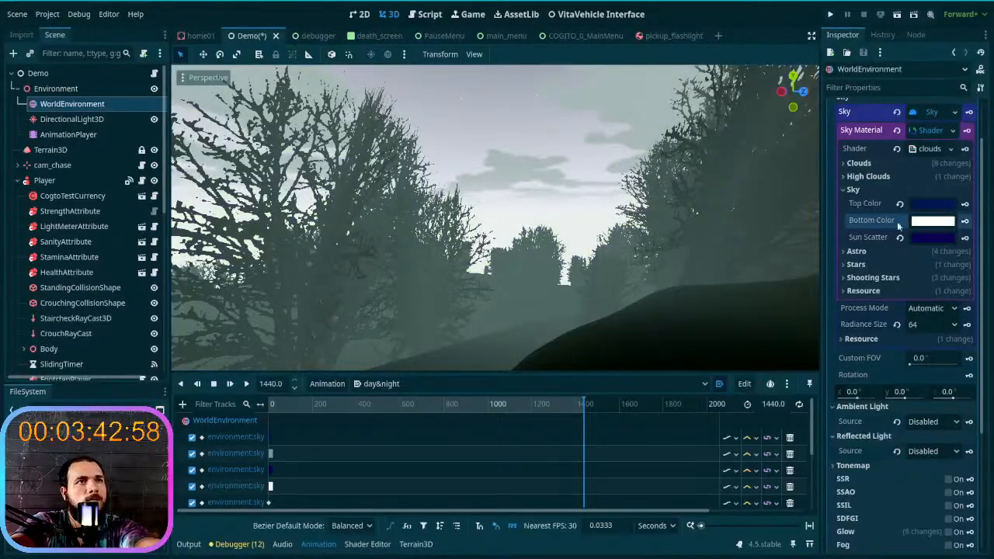
pyautogui.hotkey('ctrl', 'z')
pyautogui.hotkey('ctrl', 'z')
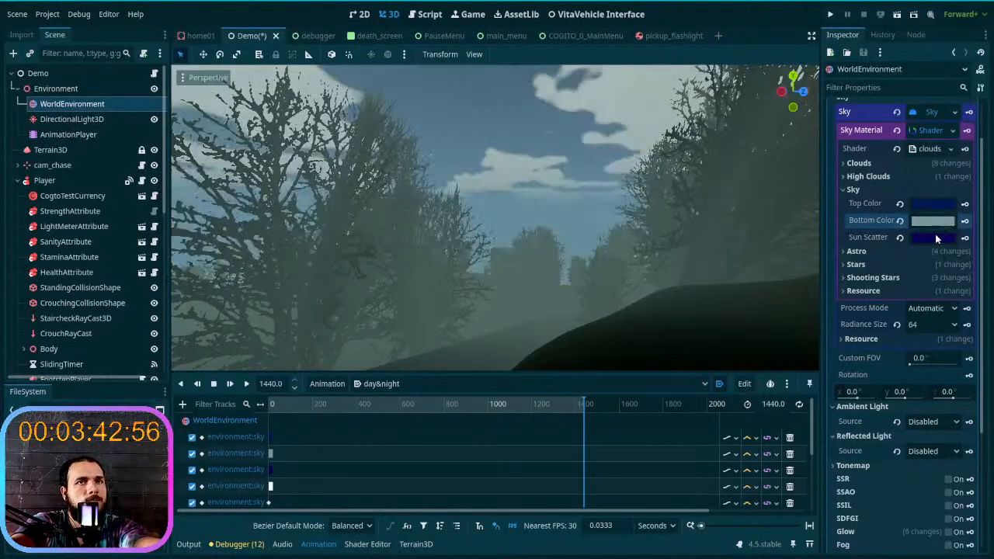
# - Try a grey-green shade for the sky's Bottom Color against the trees, and reset the color to its default white
pyautogui.moveTo(697, 232); pyautogui.dragTo(581, 233, button='right')
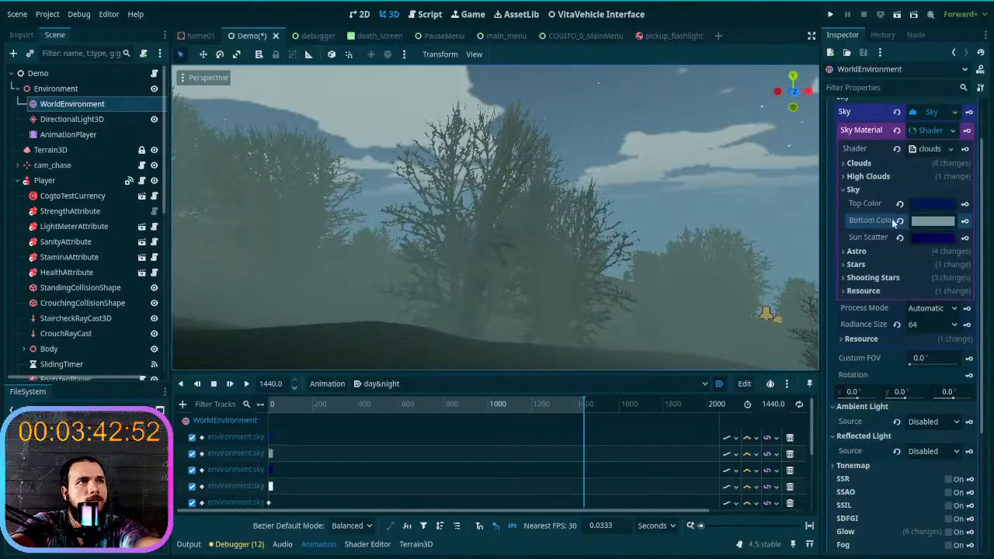
pyautogui.click(928, 222)
pyautogui.moveTo(906, 309)
pyautogui.mouseDown()
pyautogui.moveTo(912, 293)
pyautogui.moveTo(893, 304)
pyautogui.mouseUp()
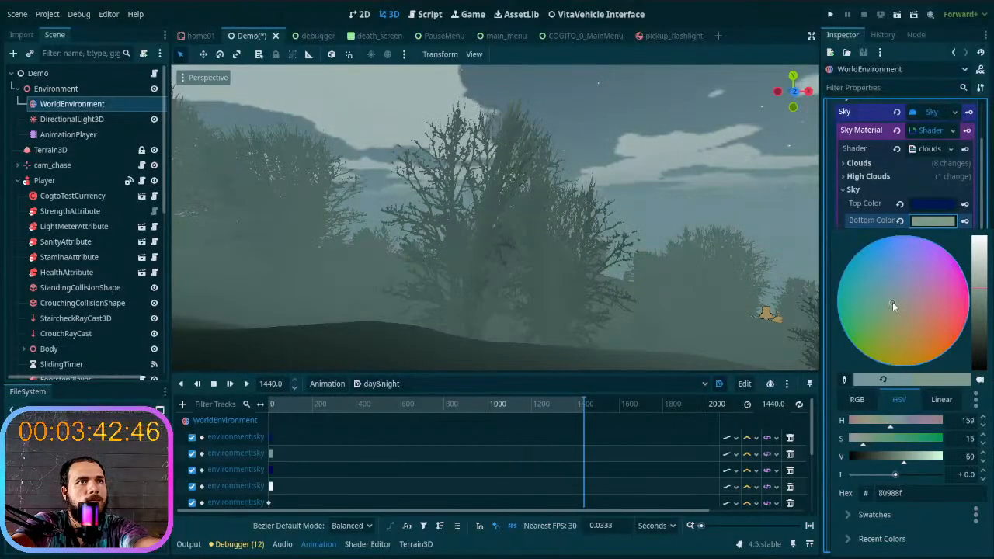
pyautogui.click(703, 266)
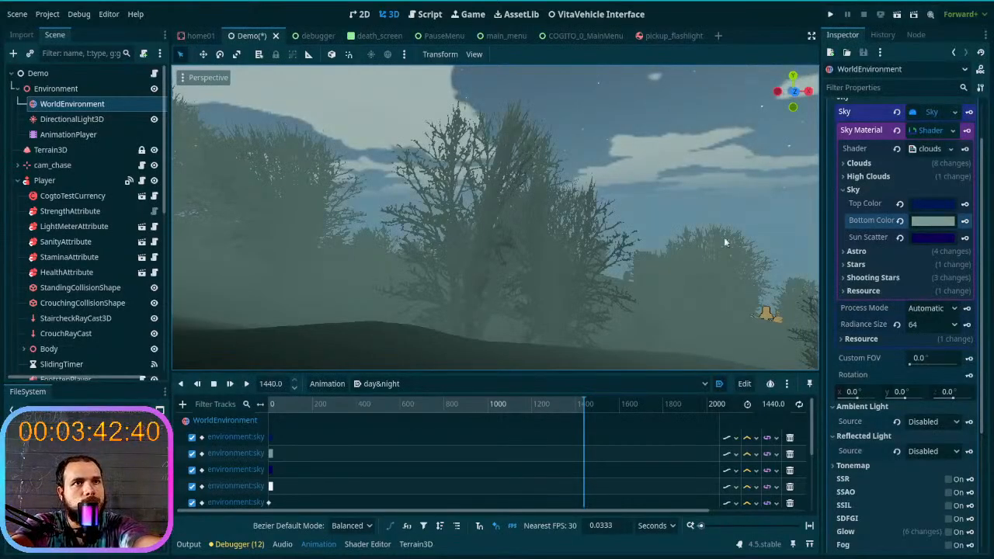
pyautogui.click(900, 221)
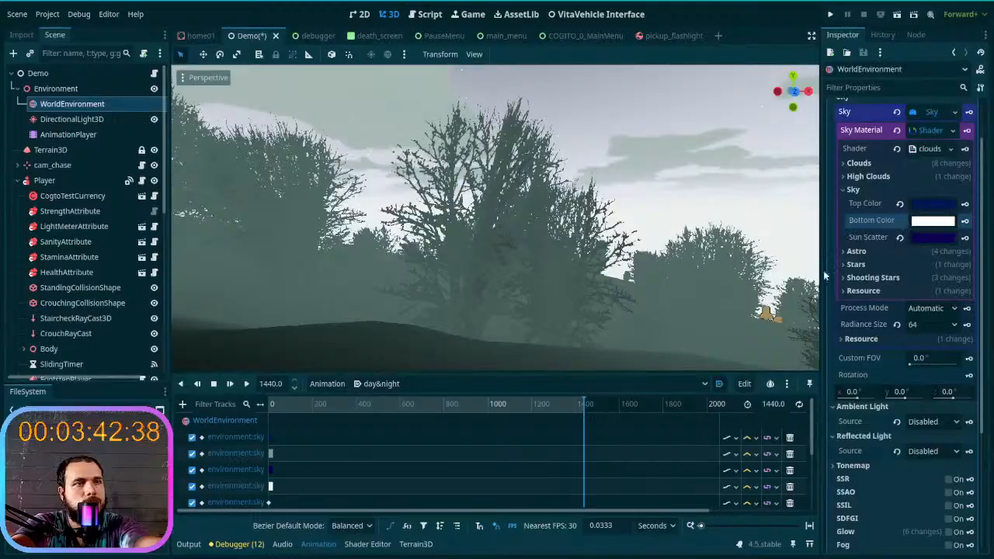
# - Inspect the Bottom Color key at the animation's start and scrub the timeline, returning near 0 seconds
pyautogui.click(271, 453)
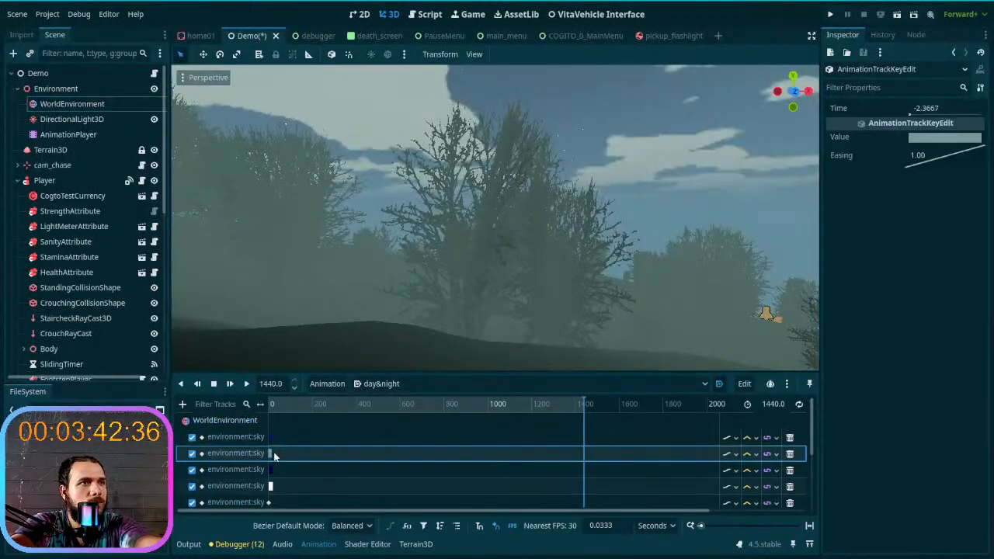
pyautogui.click(286, 452)
pyautogui.click(314, 443)
pyautogui.doubleClick(271, 455)
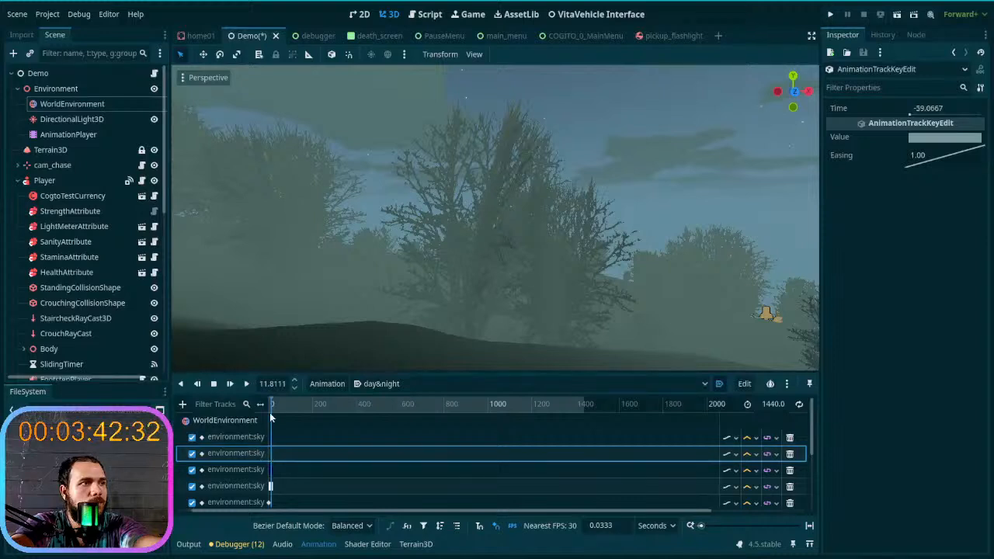
pyautogui.moveTo(271, 416); pyautogui.dragTo(473, 407)
pyautogui.moveTo(269, 405)
pyautogui.mouseDown()
pyautogui.moveTo(526, 406)
pyautogui.moveTo(449, 408)
pyautogui.moveTo(422, 424)
pyautogui.moveTo(596, 421)
pyautogui.moveTo(271, 405)
pyautogui.mouseUp()
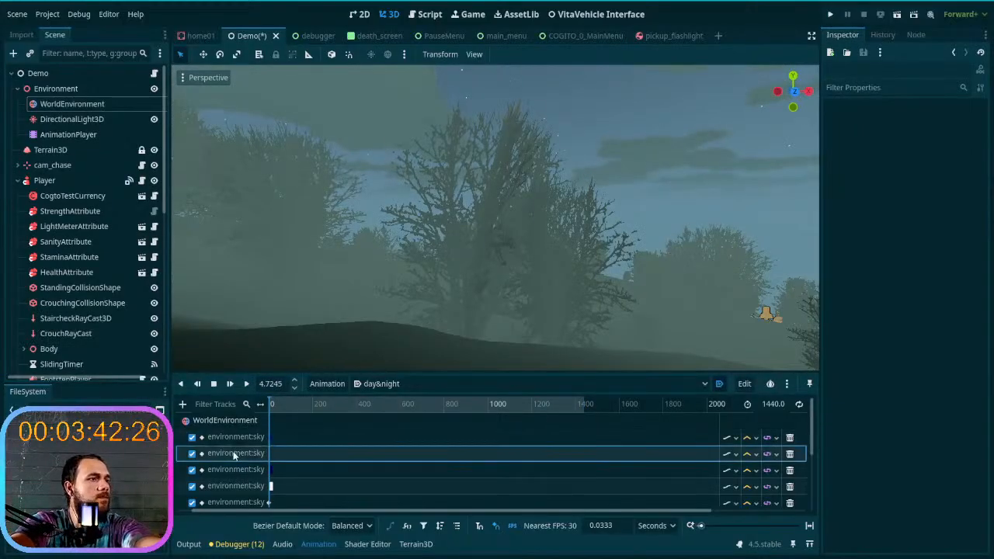
# - Key WorldEnvironment's grey sky Bottom Color on its existing track at 1440 seconds of the day&night animation
pyautogui.click(79, 105)
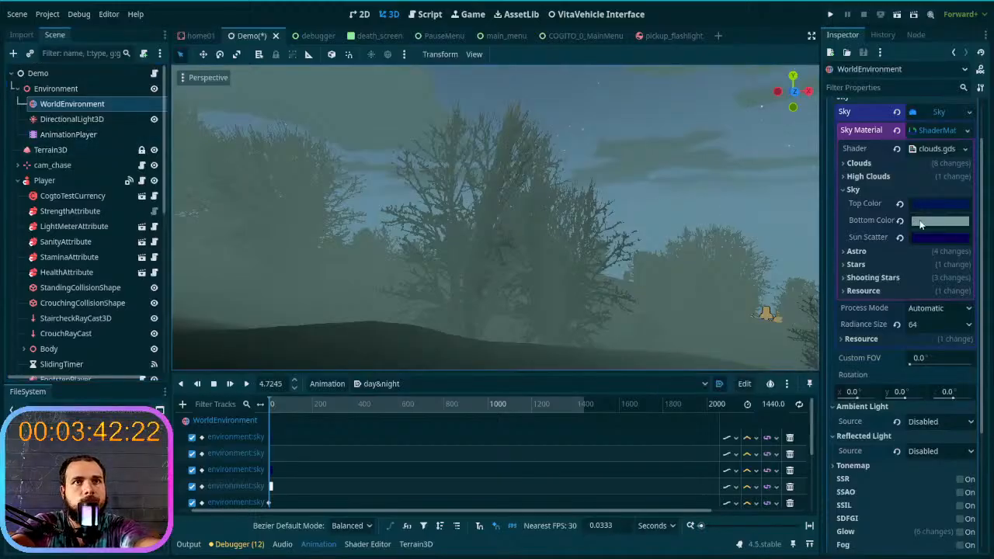
pyautogui.moveTo(920, 224)
pyautogui.moveTo(275, 410); pyautogui.dragTo(677, 409)
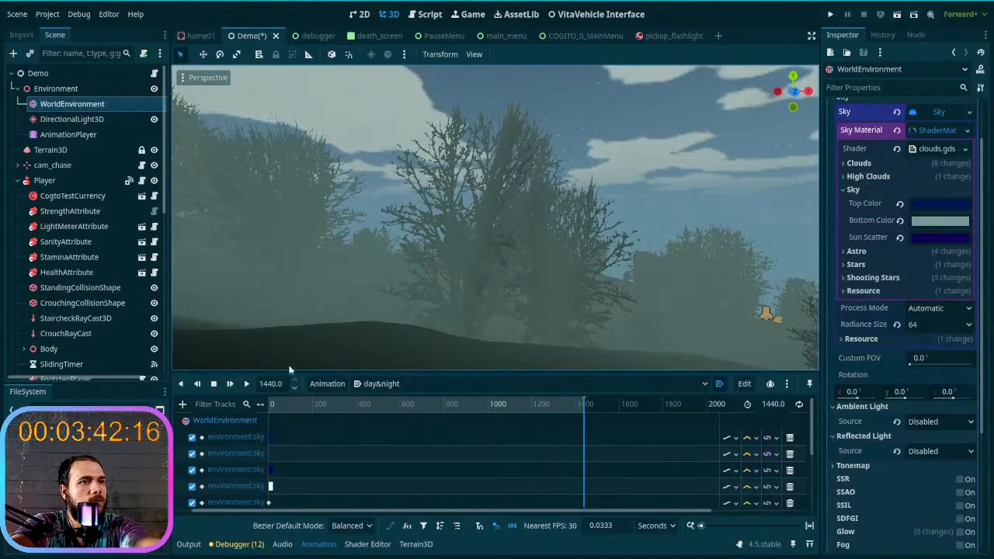
pyautogui.click(119, 133)
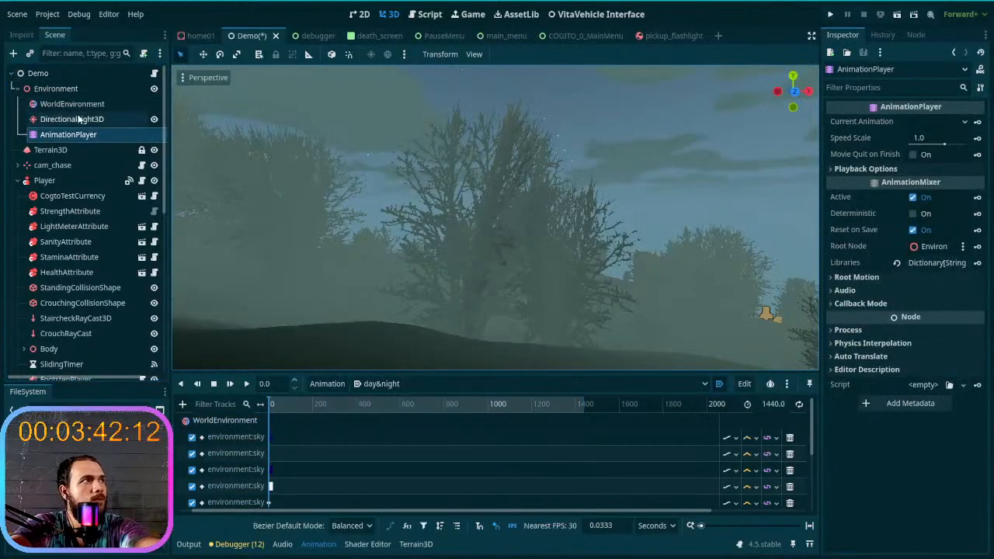
pyautogui.click(76, 103)
pyautogui.click(84, 119)
pyautogui.click(74, 103)
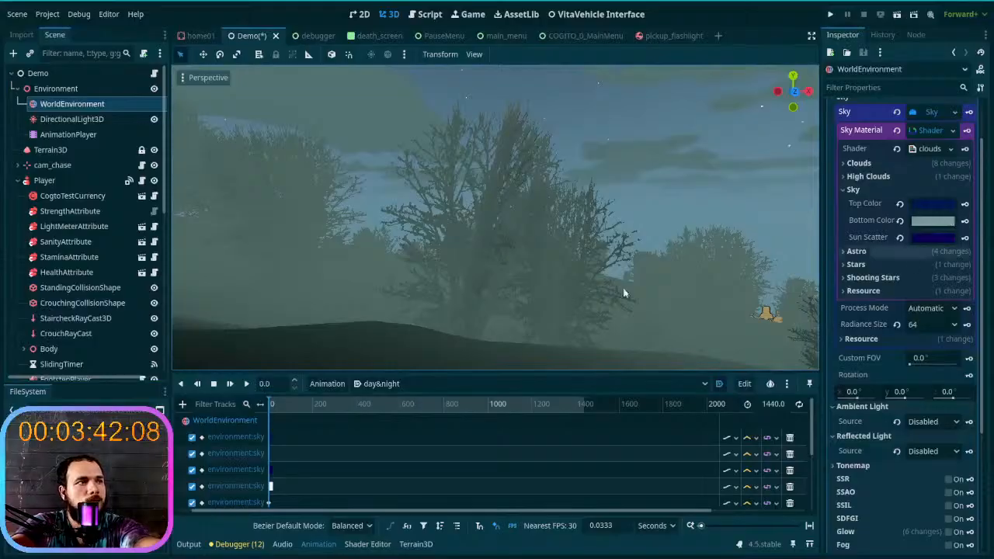
pyautogui.moveTo(309, 408); pyautogui.dragTo(614, 404)
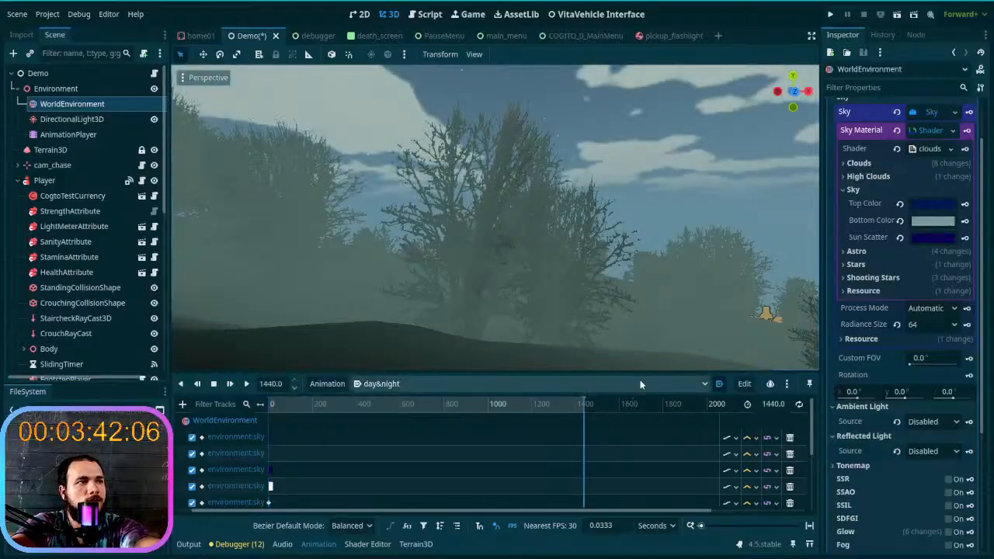
pyautogui.click(964, 221)
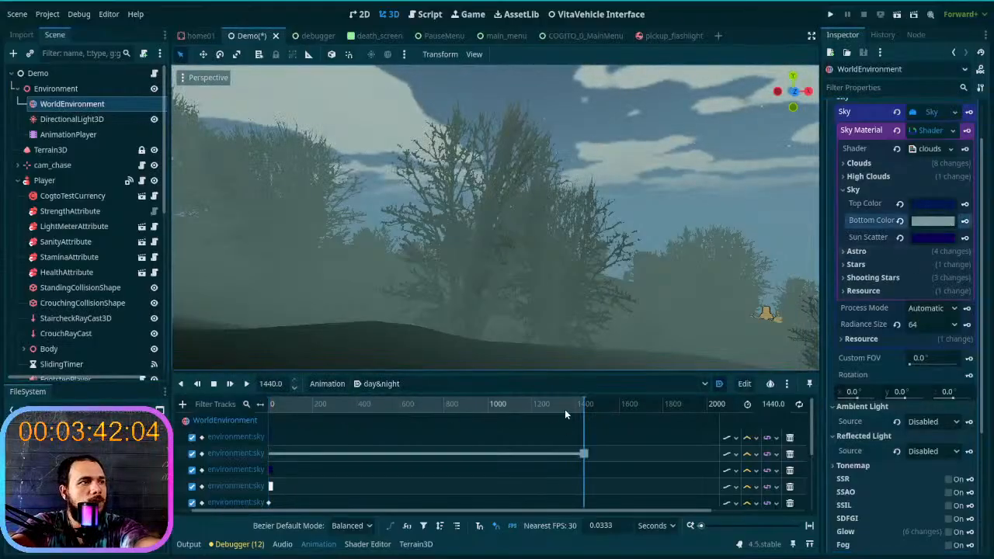
# - Preview the sky transition by scrubbing the day&night animation between its start and 1440 seconds, ending at 1440 seconds
pyautogui.moveTo(580, 409); pyautogui.dragTo(300, 406)
pyautogui.moveTo(414, 405); pyautogui.dragTo(187, 446)
pyautogui.moveTo(320, 407); pyautogui.dragTo(614, 396)
pyautogui.moveTo(571, 288); pyautogui.dragTo(719, 281, button='right')
pyautogui.moveTo(579, 407); pyautogui.dragTo(620, 414)
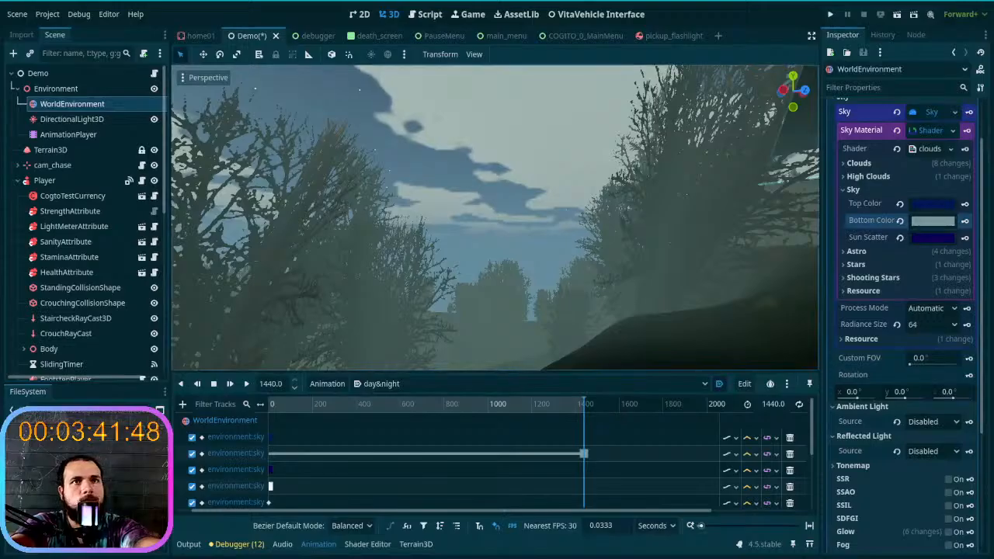
# - Set the sky's Top Color to pale beige c7c6a2 at 1440 seconds, key it on its track and scrub to preview it
pyautogui.click(934, 205)
pyautogui.moveTo(984, 296); pyautogui.dragTo(983, 248)
pyautogui.click(872, 318)
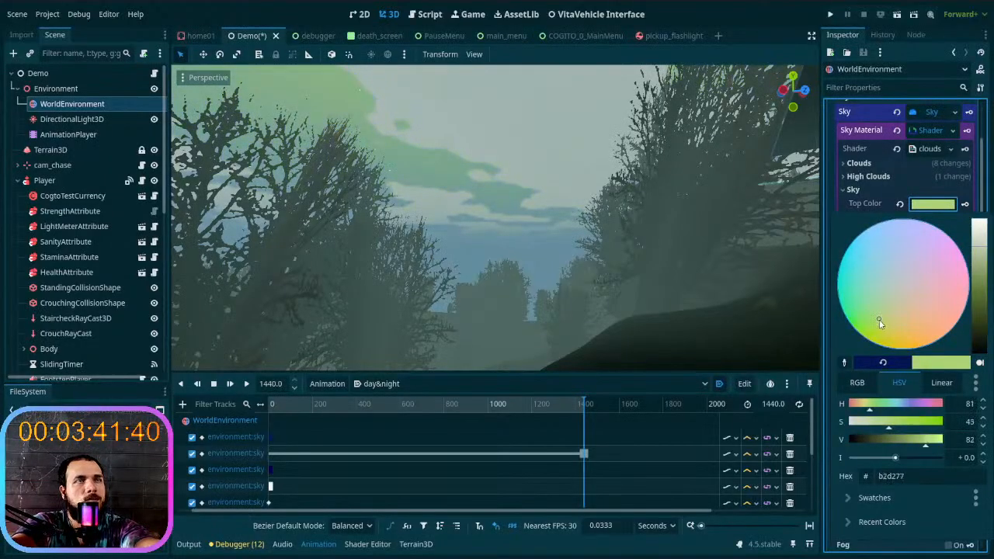
pyautogui.moveTo(880, 317)
pyautogui.mouseDown()
pyautogui.moveTo(899, 273)
pyautogui.moveTo(880, 295)
pyautogui.moveTo(893, 308)
pyautogui.mouseUp()
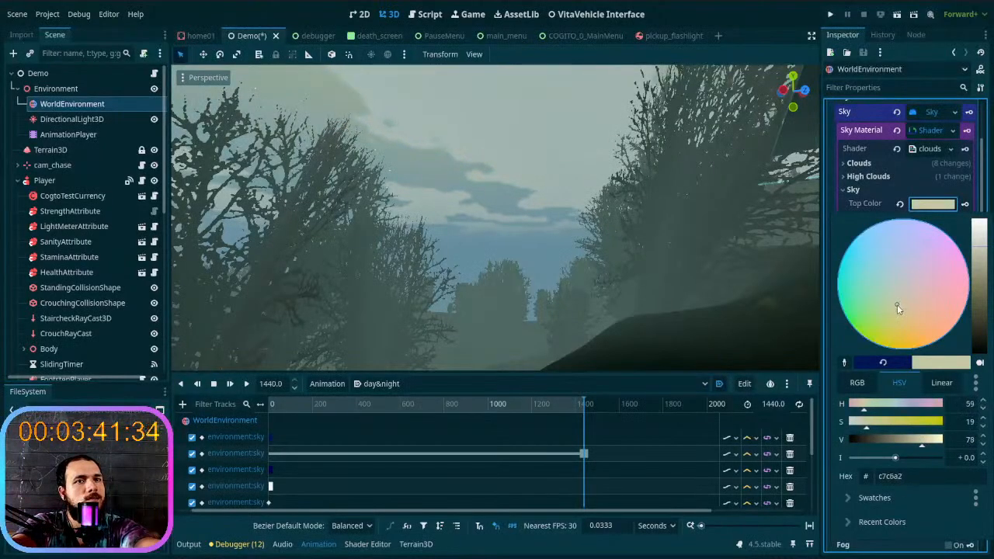
pyautogui.click(580, 264)
pyautogui.moveTo(579, 264); pyautogui.dragTo(551, 193, button='right')
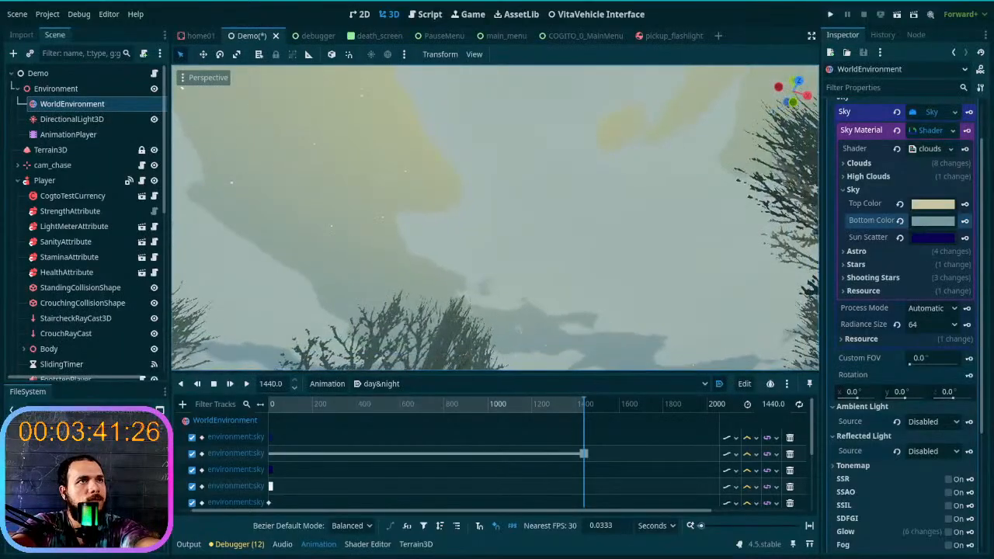
pyautogui.moveTo(567, 245); pyautogui.dragTo(625, 268, button='right')
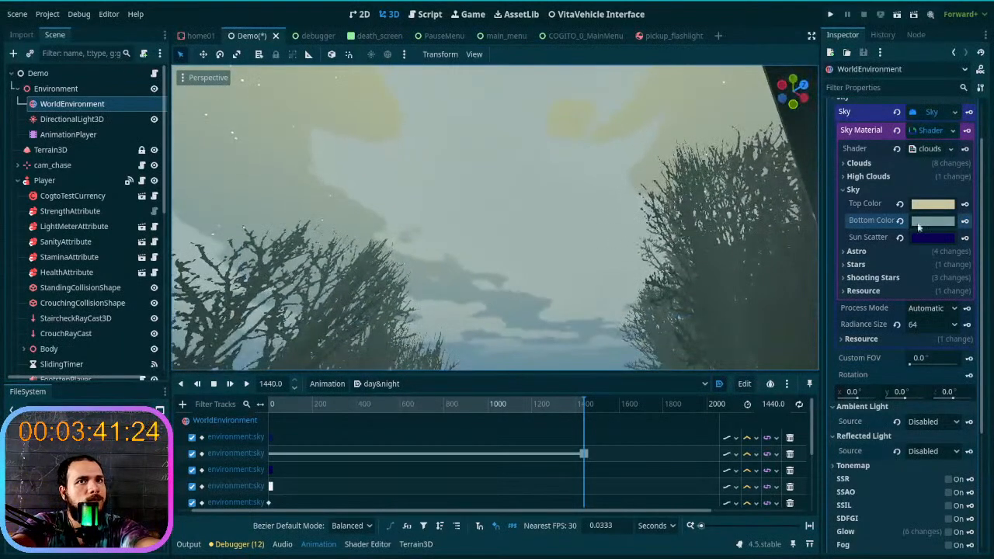
pyautogui.click(964, 203)
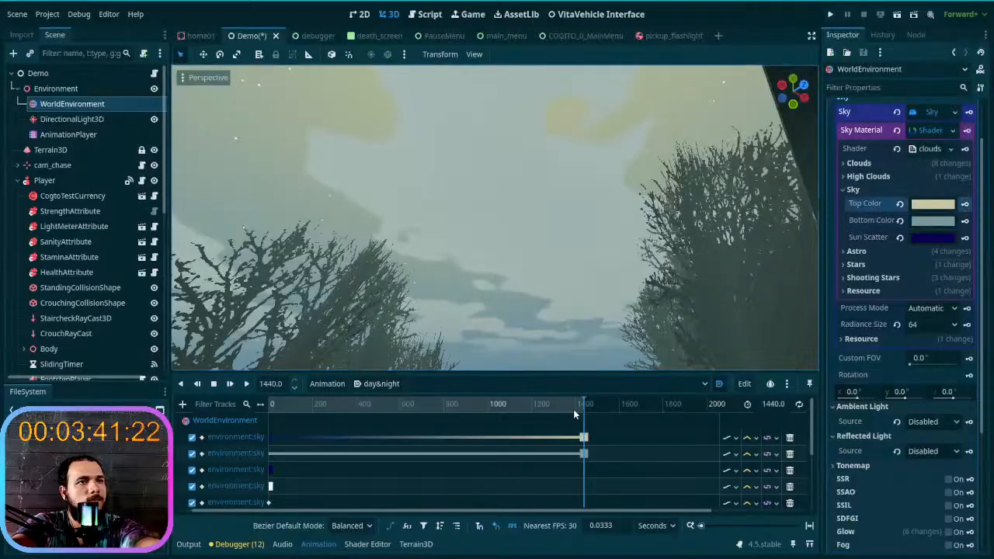
pyautogui.moveTo(582, 404); pyautogui.dragTo(629, 444)
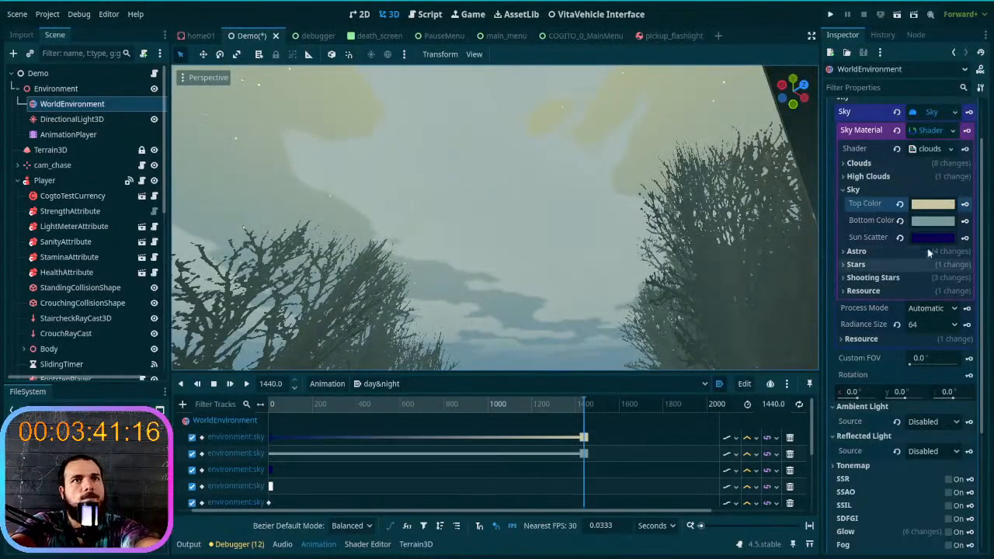
# - Try resetting the sky's Sun Scatter color to default white, check the sky, and restore the dark blue
pyautogui.click(900, 237)
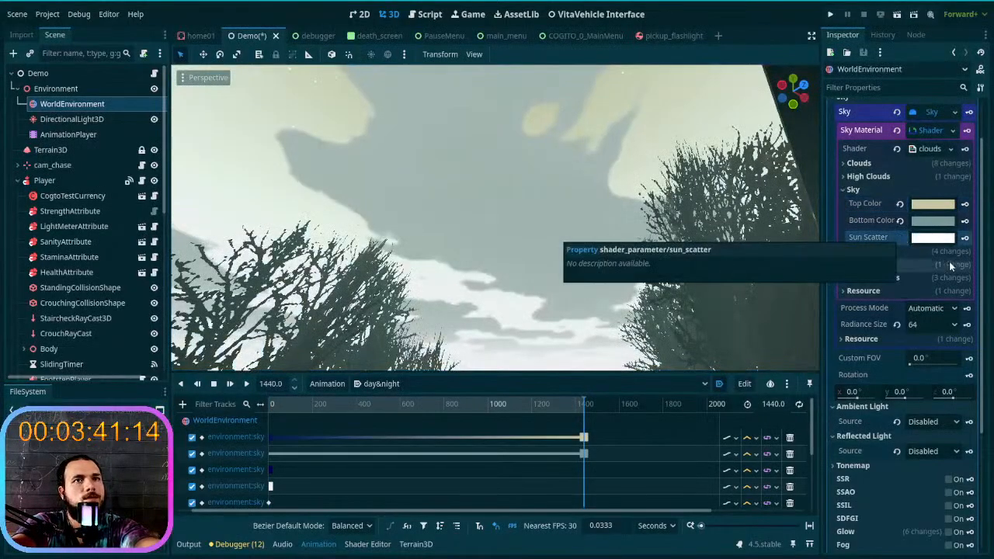
pyautogui.click(932, 238)
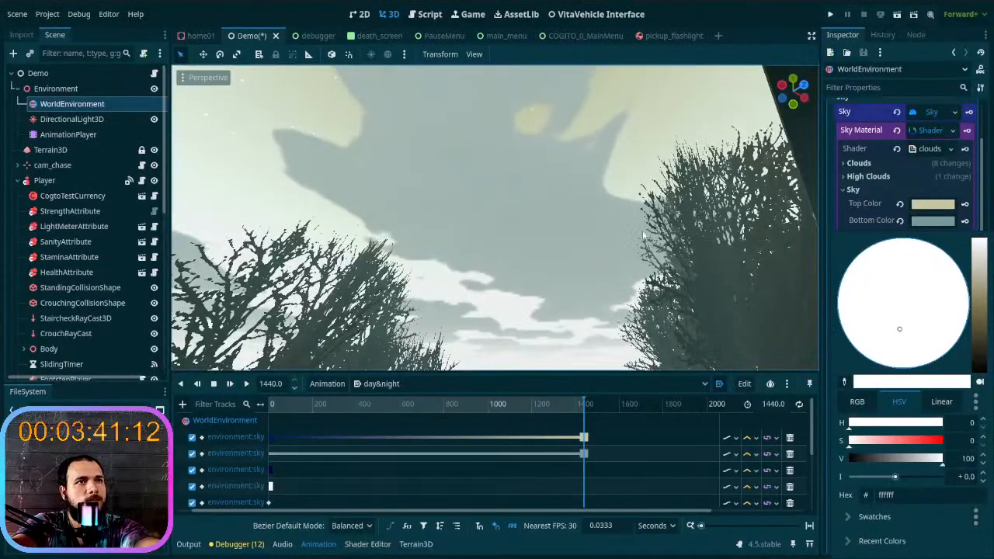
pyautogui.click(679, 248)
pyautogui.moveTo(743, 260)
pyautogui.mouseDown(button='right')
pyautogui.moveTo(745, 350)
pyautogui.moveTo(743, 259)
pyautogui.mouseUp(button='right')
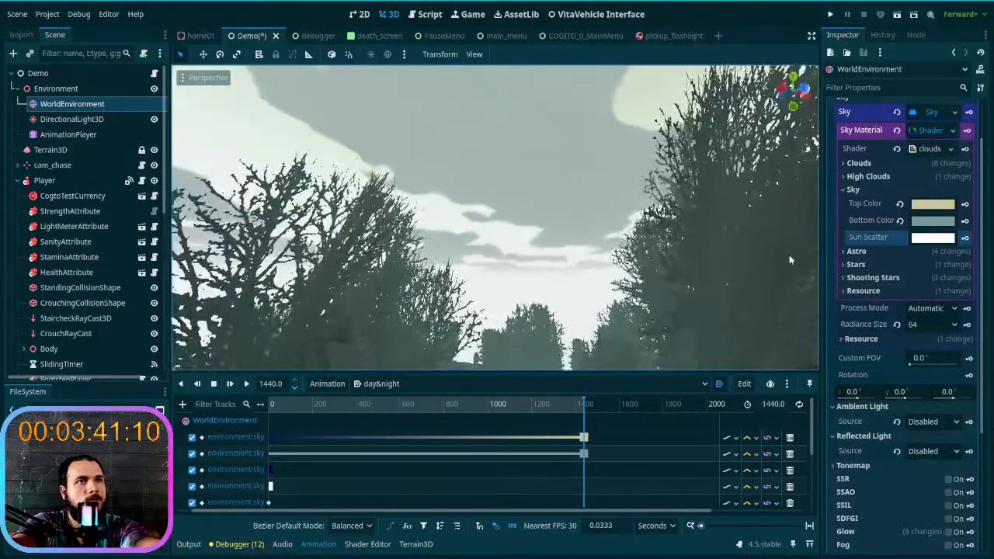
pyautogui.click(900, 237)
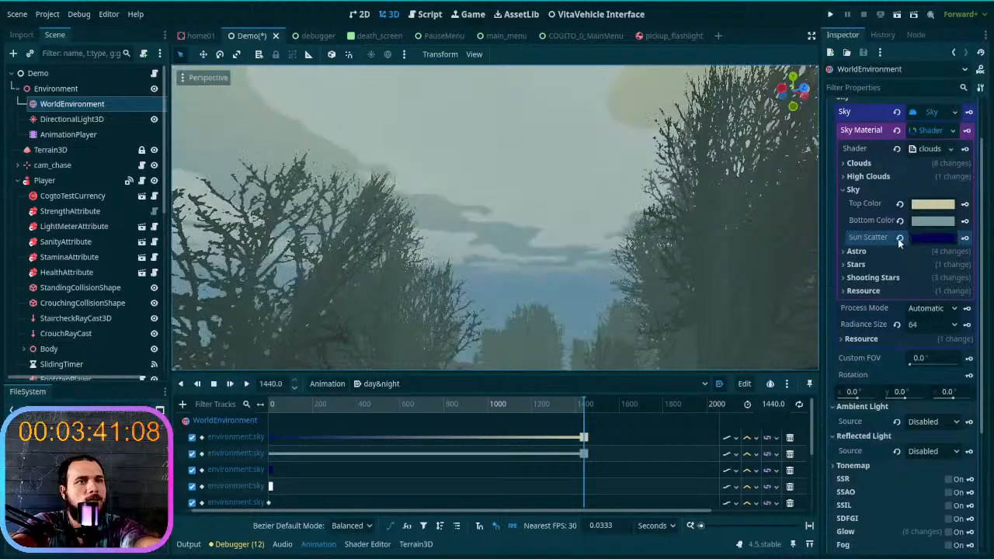
# - Try a brighter blue 2900bd for the sky's Sun Scatter color, and undo it
pyautogui.click(944, 241)
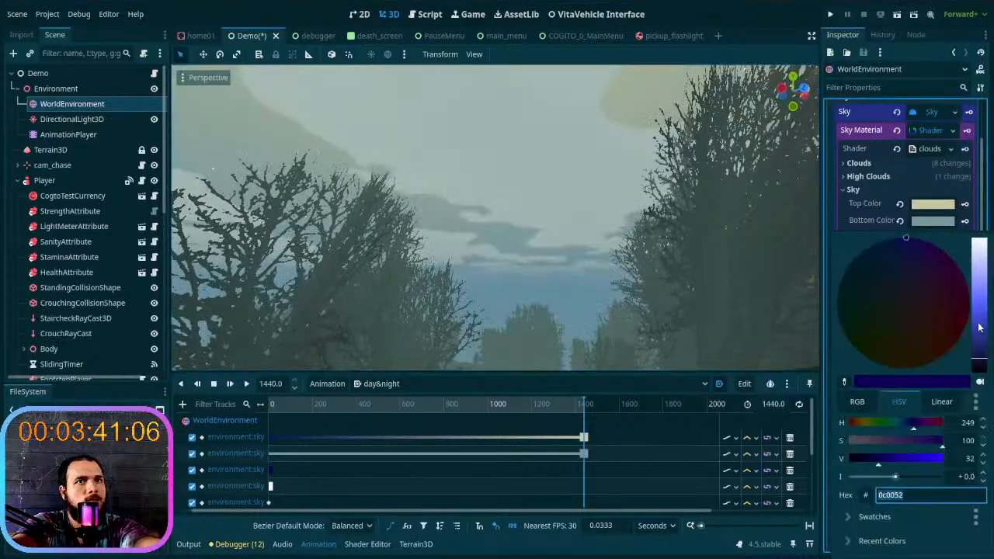
pyautogui.moveTo(978, 350); pyautogui.dragTo(981, 339)
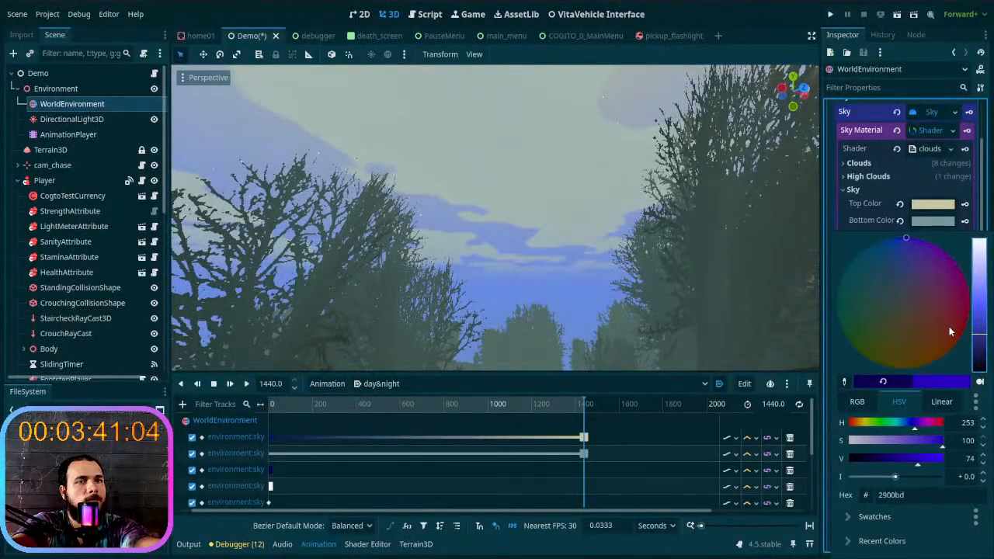
pyautogui.click(886, 211)
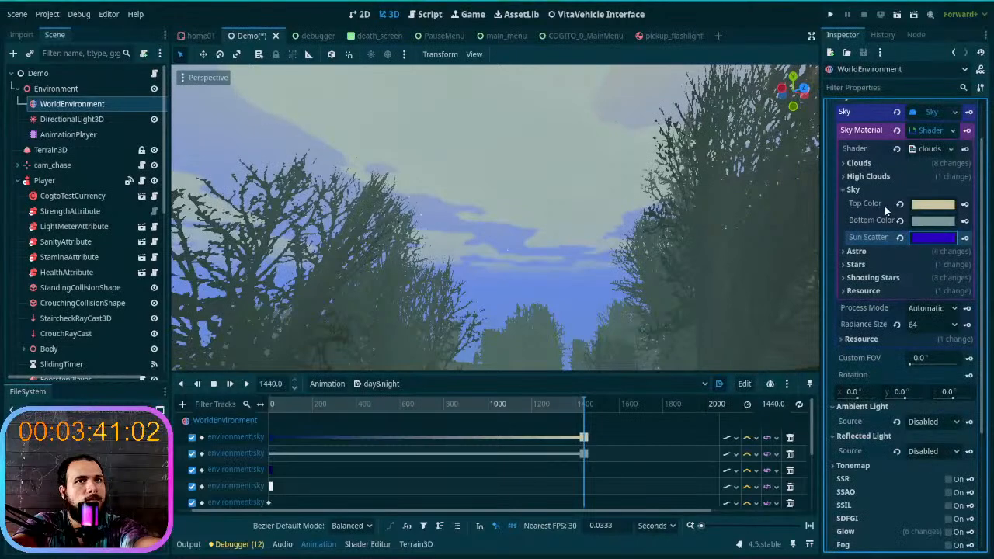
pyautogui.hotkey('ctrl', 'z')
# - Raise the Sun Scatter color's intensity to +2.0, key it at 1440 seconds on its track and preview the sky
pyautogui.click(919, 239)
pyautogui.moveTo(896, 477); pyautogui.dragTo(904, 478)
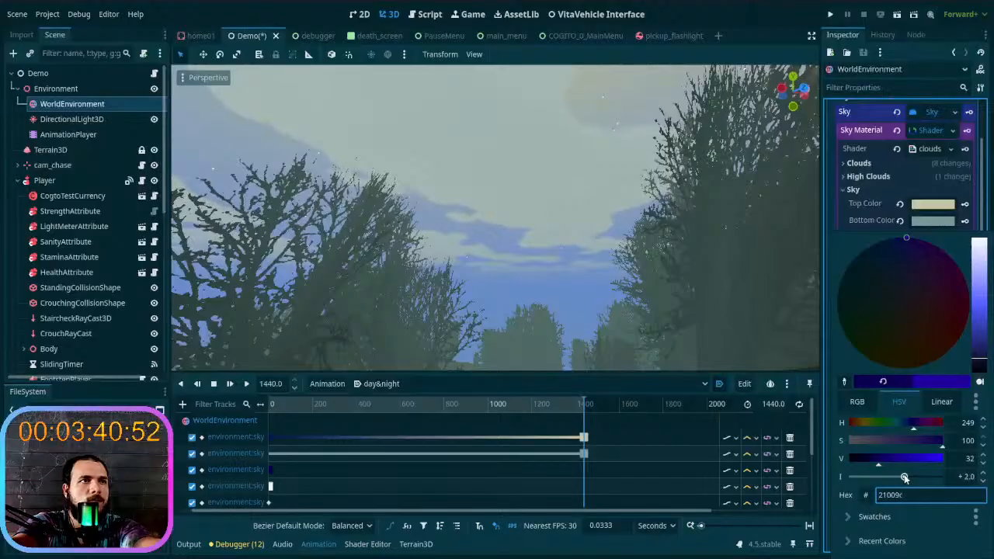
pyautogui.click(843, 223)
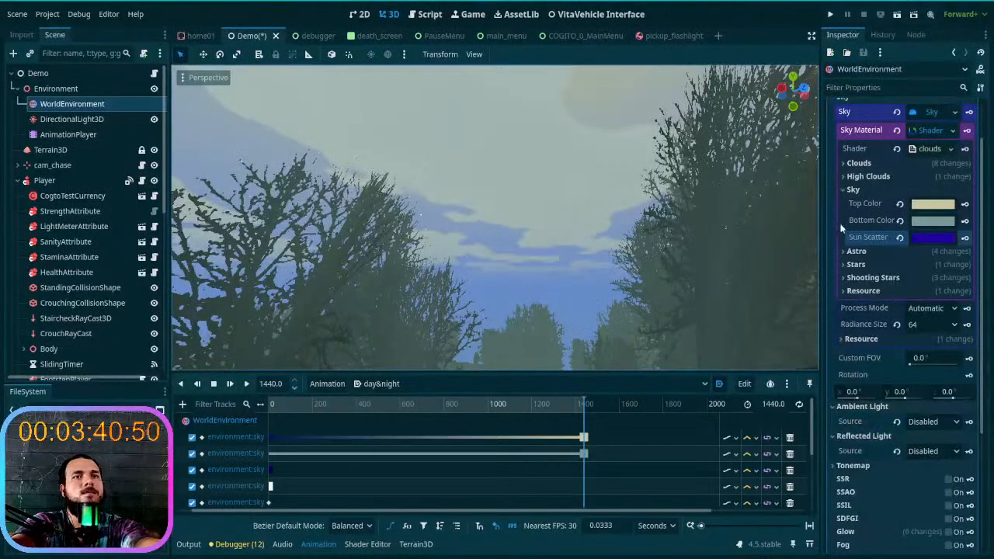
pyautogui.click(964, 239)
pyautogui.moveTo(581, 406); pyautogui.dragTo(633, 418)
pyautogui.moveTo(504, 328); pyautogui.dragTo(654, 309, button='right')
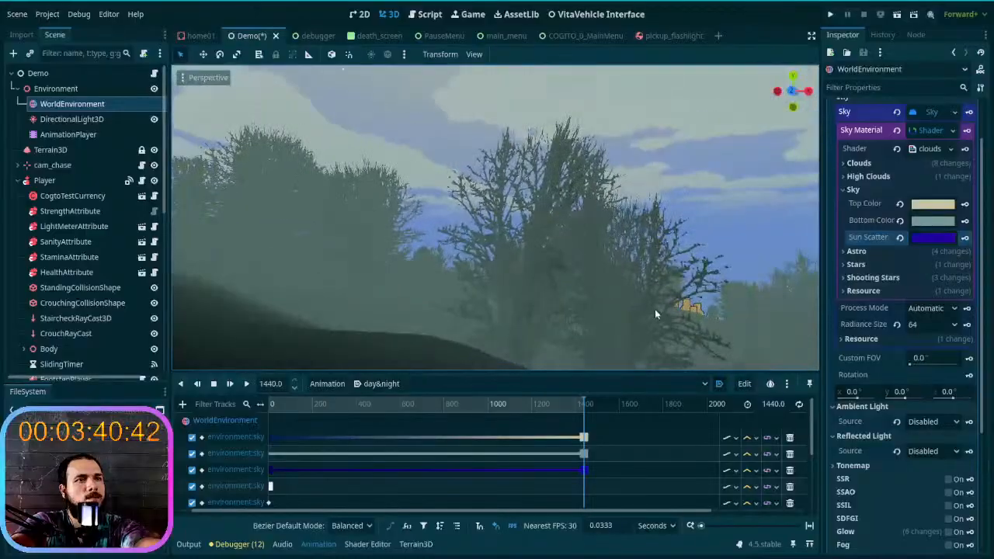
# - Darken the Sun Scatter color to 190080 at 1440 seconds and scrub the day&night animation to preview the transition
pyautogui.click(937, 236)
pyautogui.moveTo(976, 348); pyautogui.dragTo(991, 351)
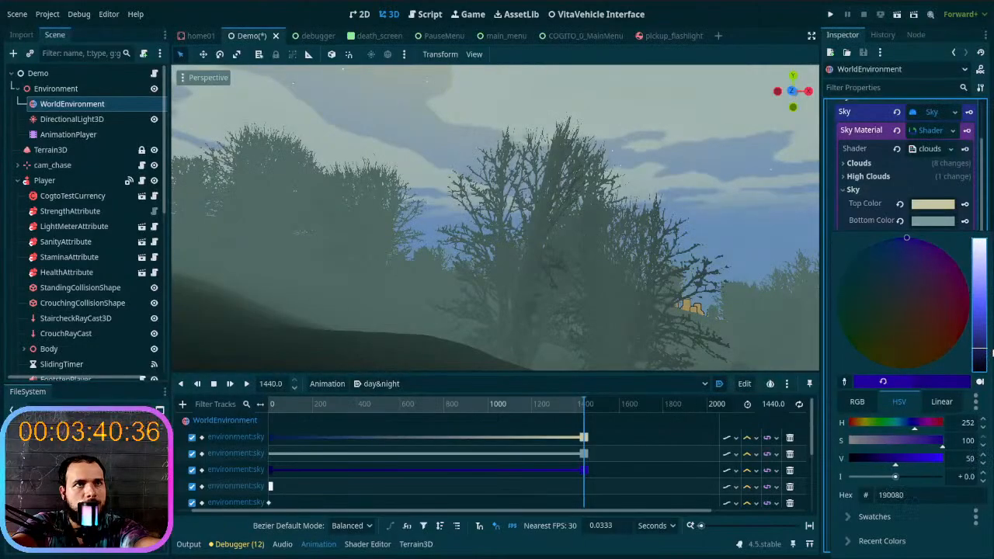
pyautogui.click(866, 217)
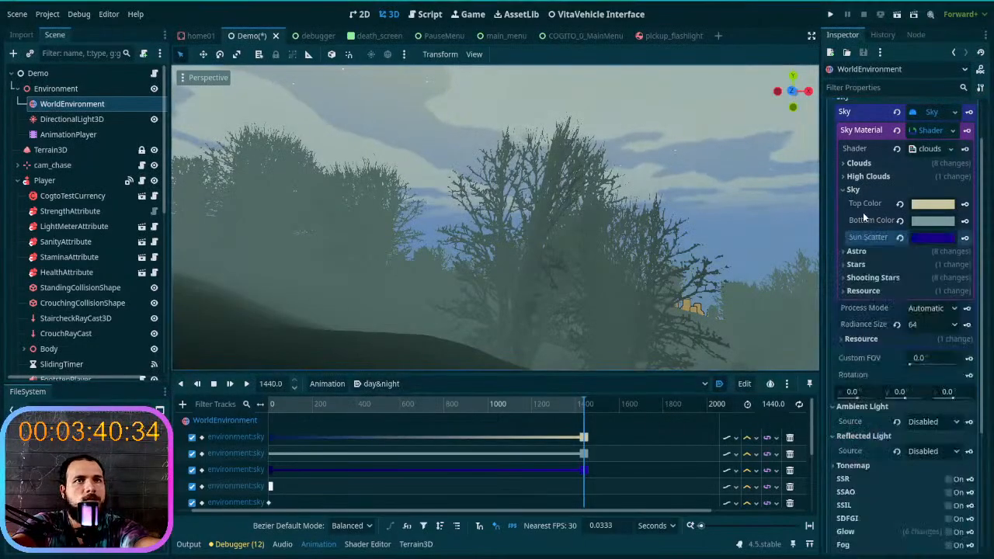
pyautogui.moveTo(588, 404)
pyautogui.mouseDown()
pyautogui.moveTo(222, 410)
pyautogui.moveTo(600, 406)
pyautogui.mouseUp()
pyautogui.moveTo(310, 408); pyautogui.dragTo(582, 406)
pyautogui.moveTo(478, 301)
pyautogui.mouseDown(button='right')
pyautogui.moveTo(644, 305)
pyautogui.moveTo(497, 303)
pyautogui.mouseUp(button='right')
pyautogui.moveTo(583, 404); pyautogui.dragTo(629, 427)
pyautogui.moveTo(510, 332); pyautogui.dragTo(459, 309, button='right')
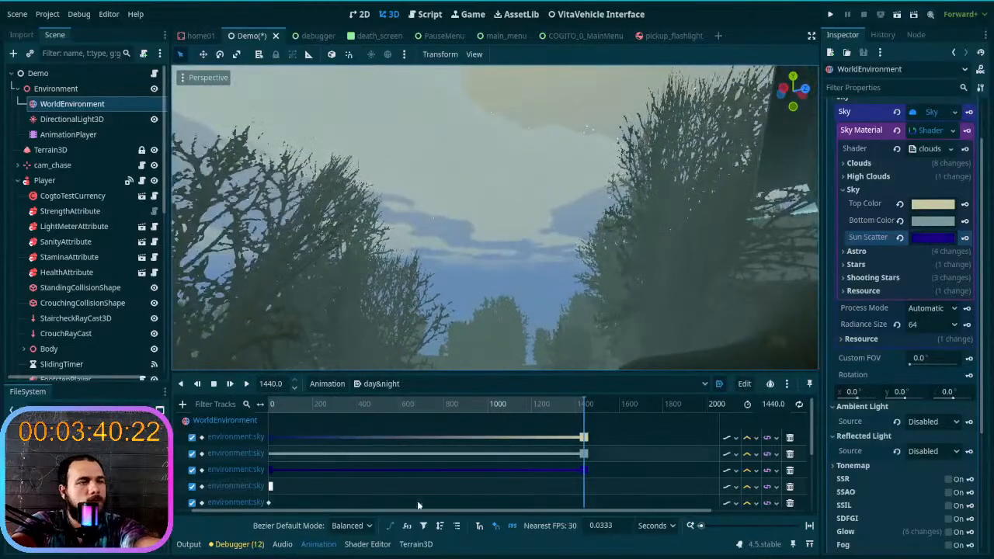
pyautogui.scroll(-1, 418, 497)
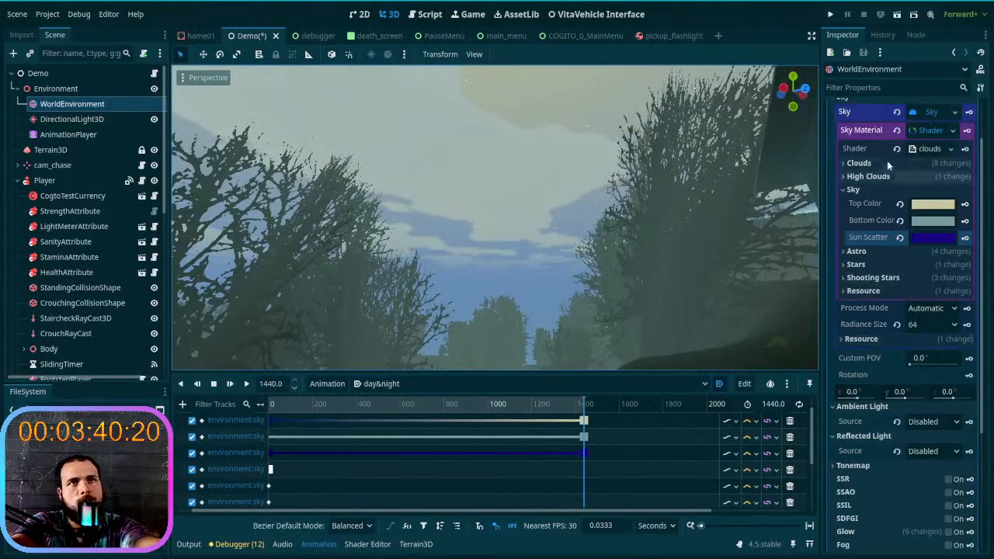
pyautogui.click(917, 148)
pyautogui.click(928, 130)
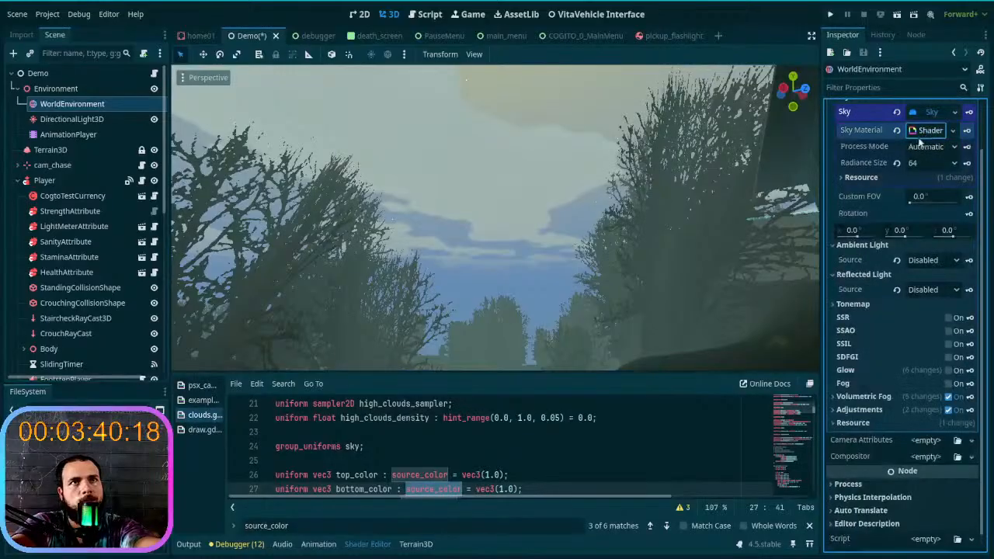
pyautogui.click(74, 135)
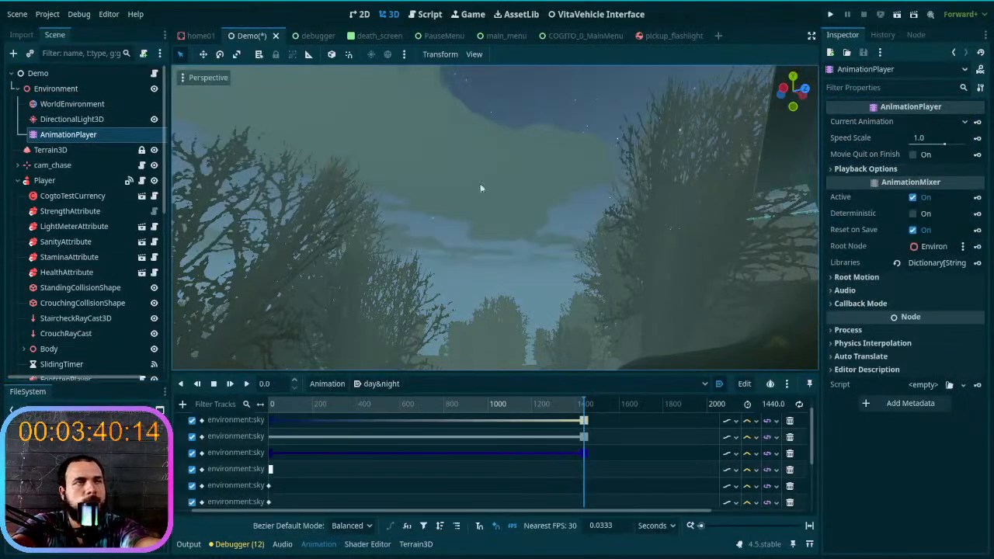
pyautogui.click(77, 103)
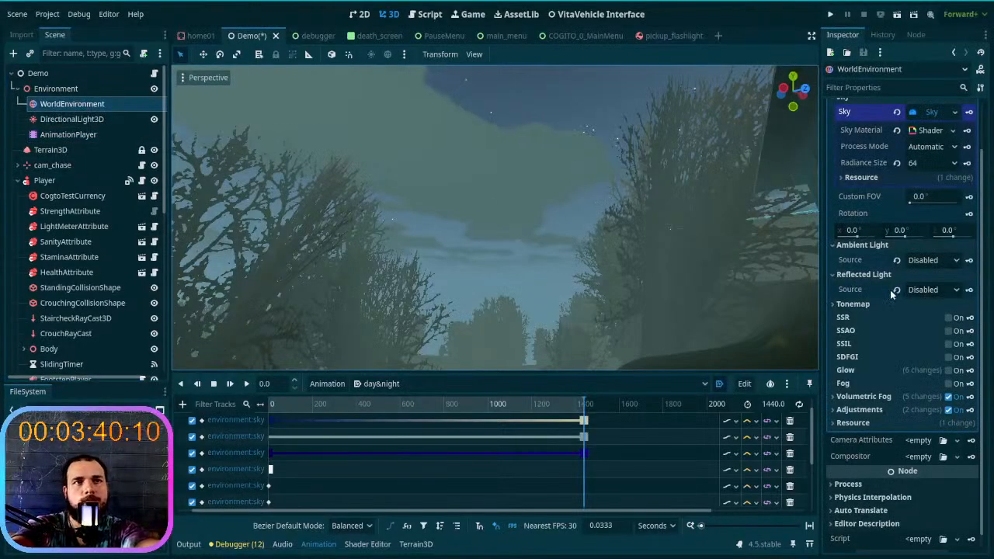
pyautogui.scroll(2, 892, 294)
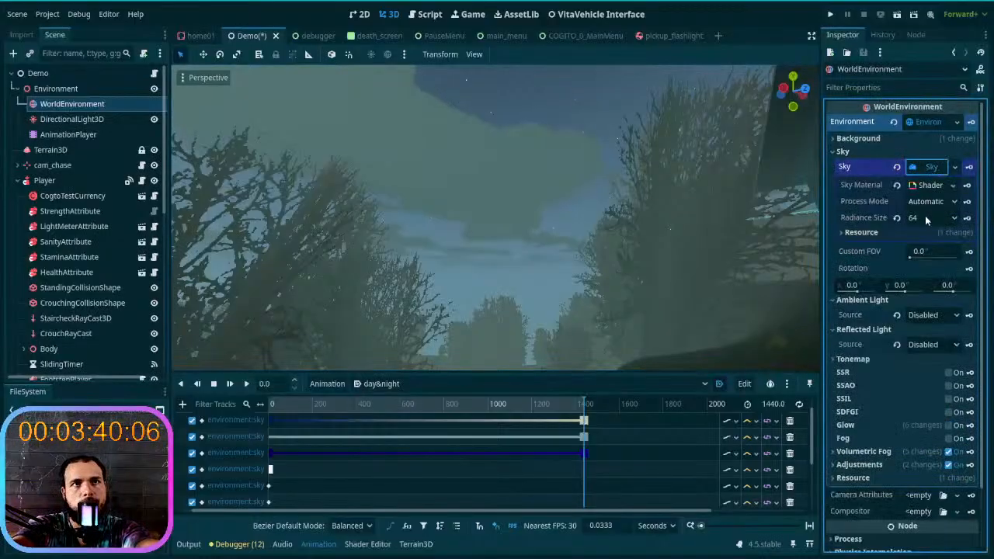
pyautogui.click(930, 185)
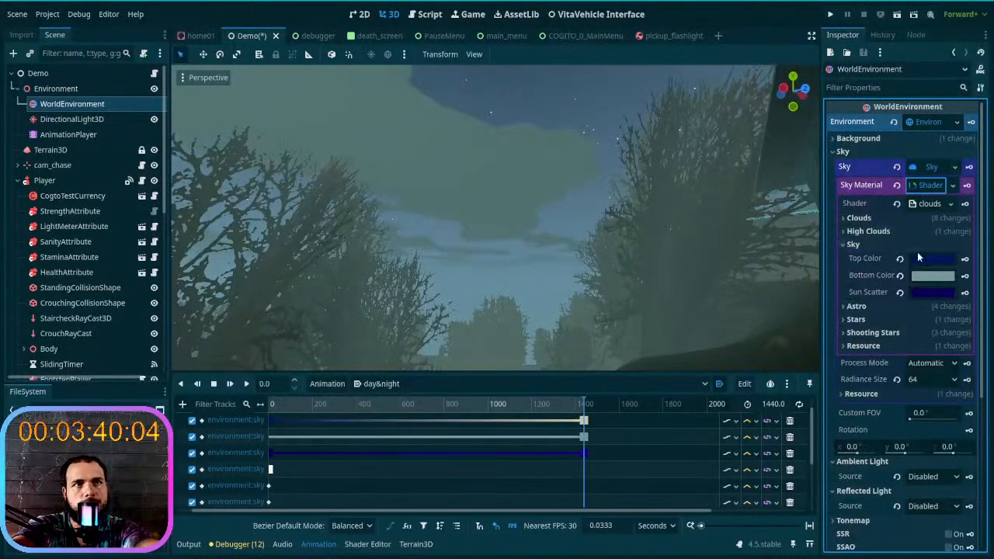
# - Inspect the sky shader's Astro parameters and expand its Stars parameters
pyautogui.click(853, 244)
pyautogui.click(856, 257)
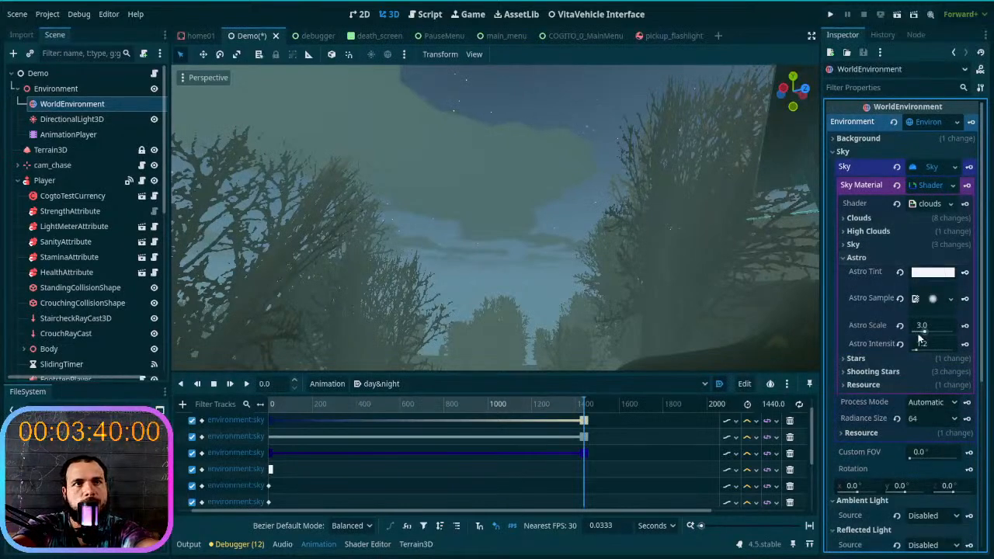
pyautogui.click(865, 258)
pyautogui.click(870, 271)
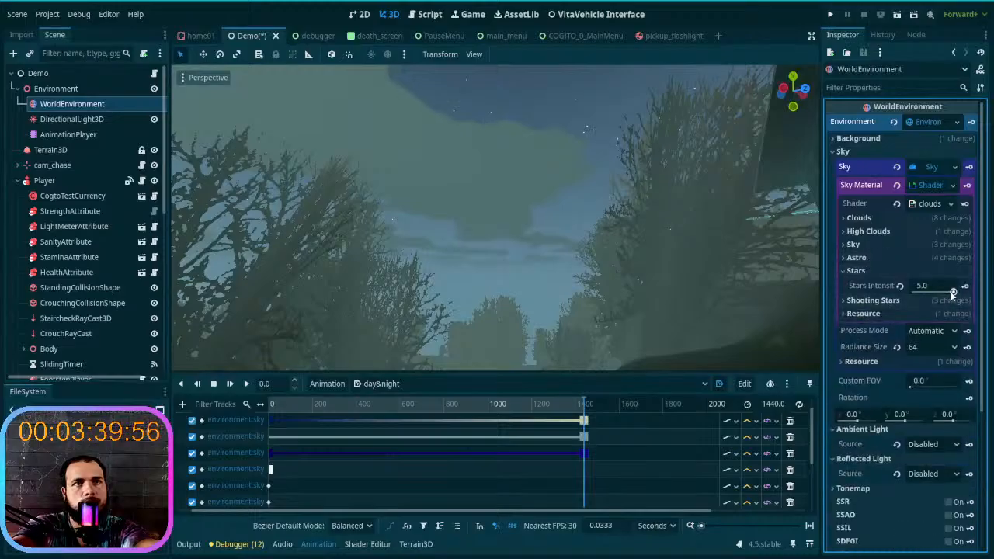
# - Set the sky shader's Stars Intensity to 0.0 at 1440 seconds and key it on its track
pyautogui.moveTo(953, 293); pyautogui.dragTo(846, 298)
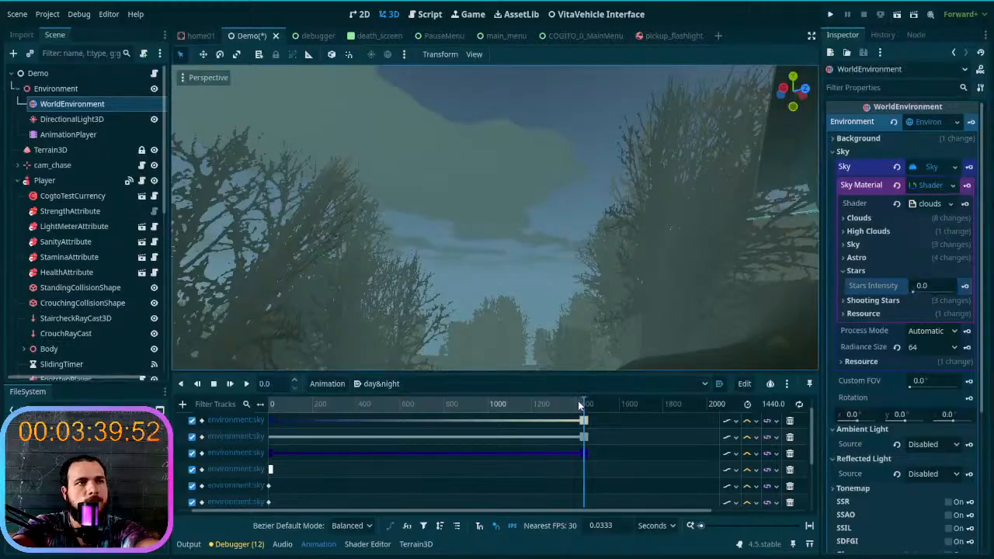
pyautogui.click(580, 402)
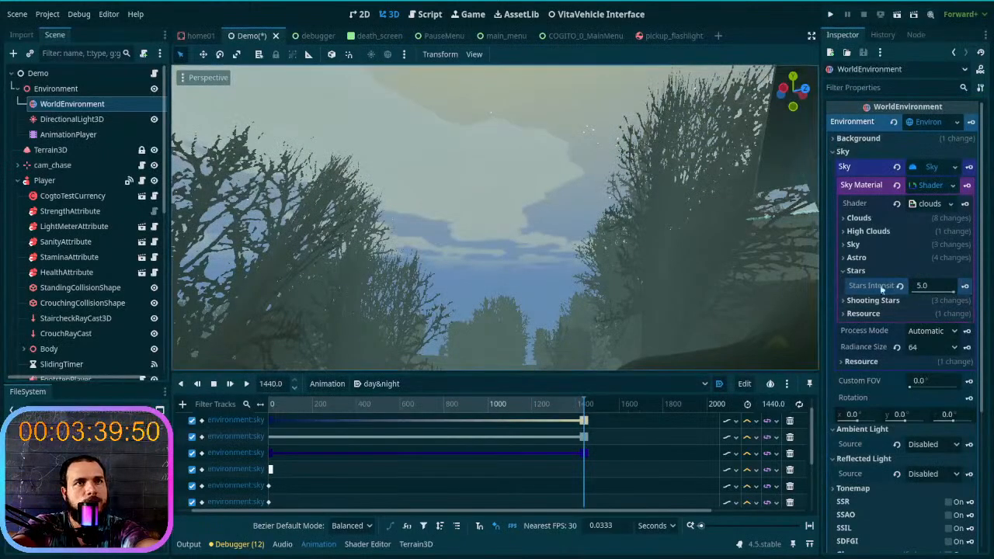
pyautogui.click(901, 285)
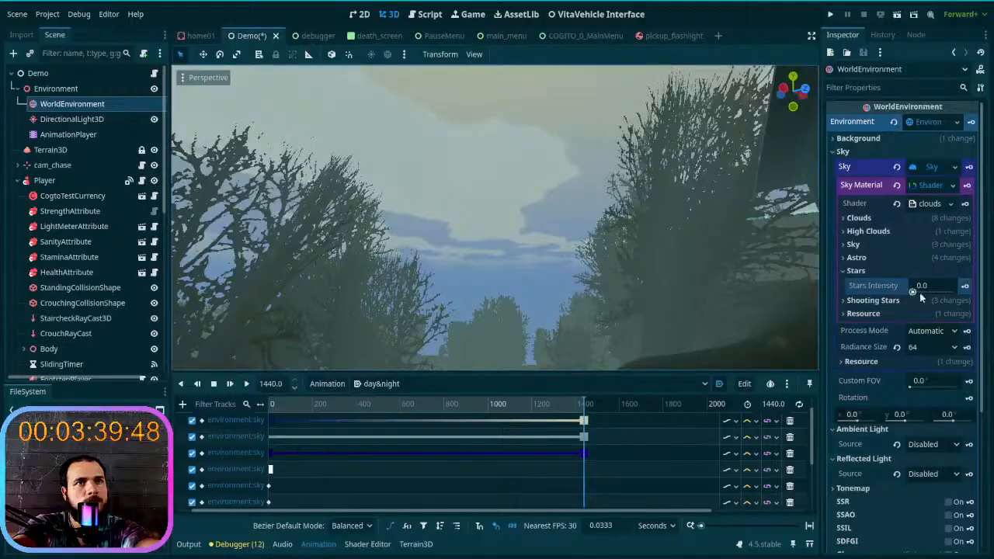
pyautogui.click(966, 289)
pyautogui.moveTo(623, 291)
pyautogui.mouseDown(button='right')
pyautogui.moveTo(618, 183)
pyautogui.moveTo(620, 304)
pyautogui.mouseUp(button='right')
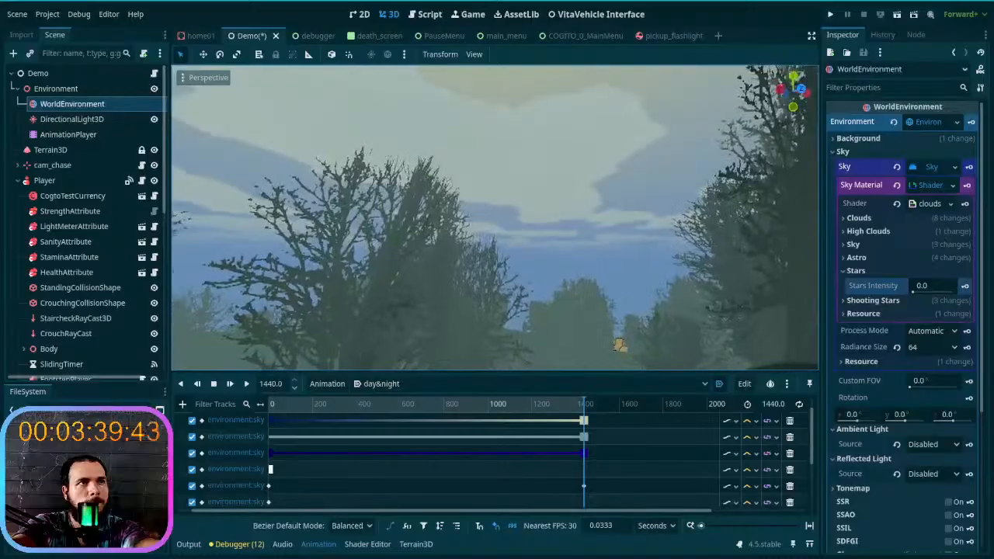
# - Set the Shooting Stars intensity to 0.0, key it at 1440 seconds and scrub back to the start to preview the night sky
pyautogui.click(872, 301)
pyautogui.click(913, 319)
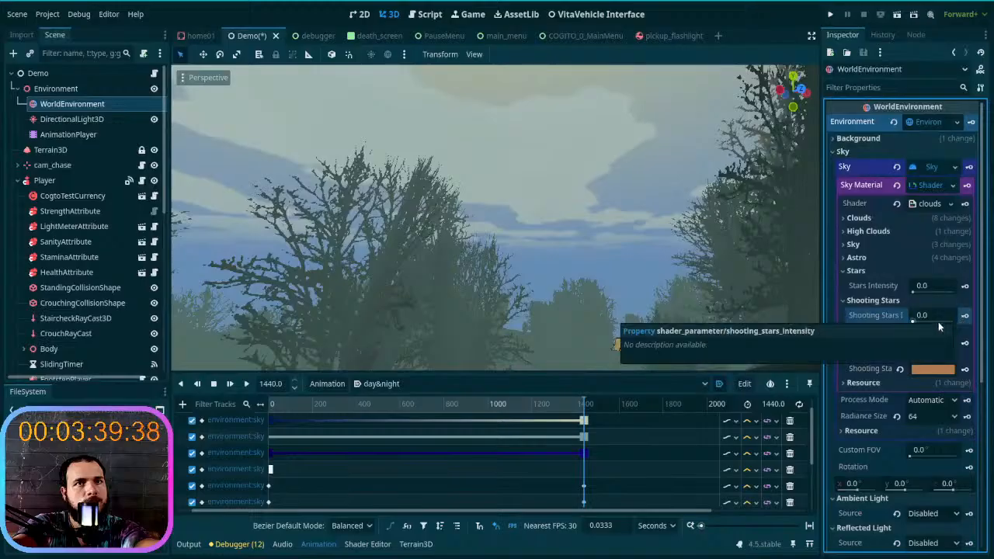
pyautogui.click(577, 405)
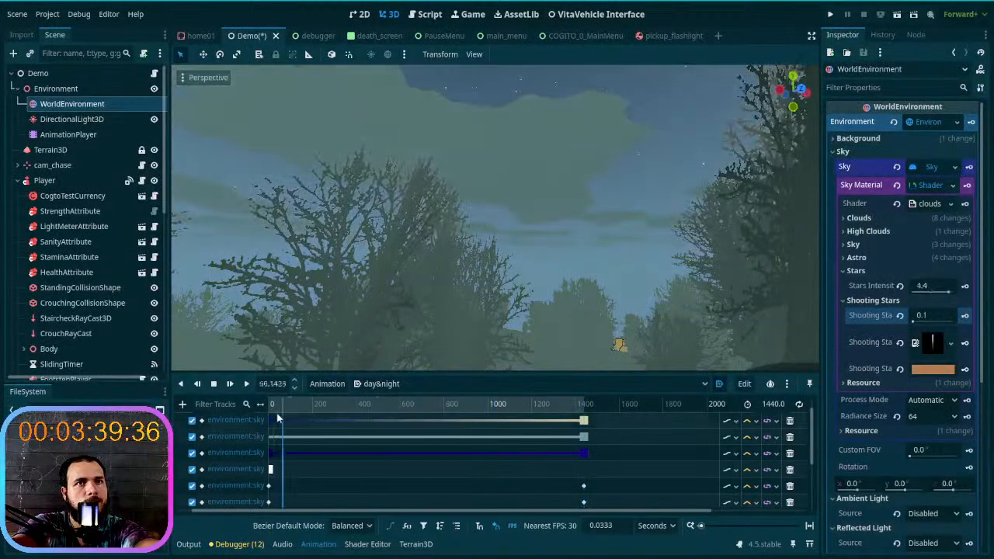
pyautogui.moveTo(586, 413); pyautogui.dragTo(232, 426)
pyautogui.moveTo(373, 240); pyautogui.dragTo(445, 203, button='right')
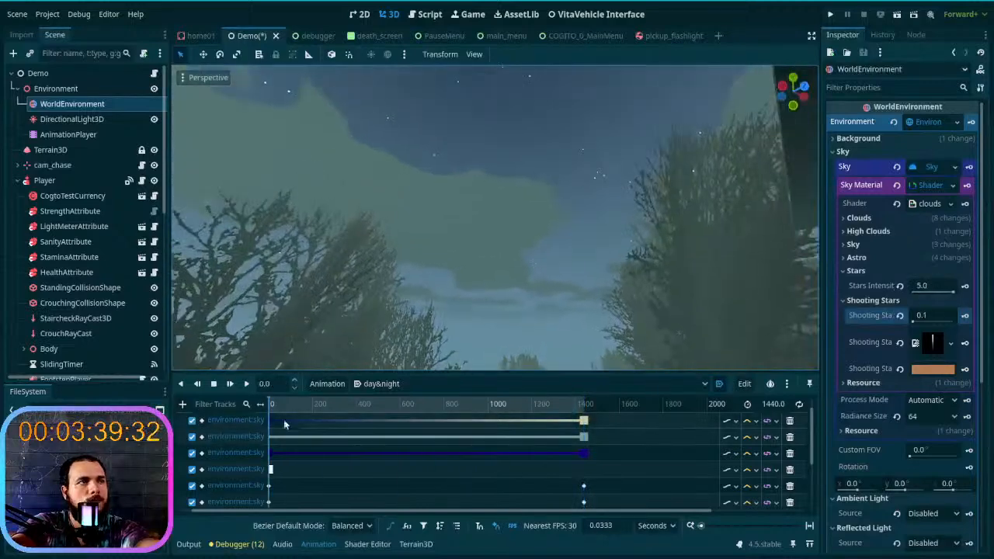
# - Scrub past the middle of the day&night animation and try a Stars Intensity of 0.0 there
pyautogui.moveTo(274, 408); pyautogui.dragTo(466, 413)
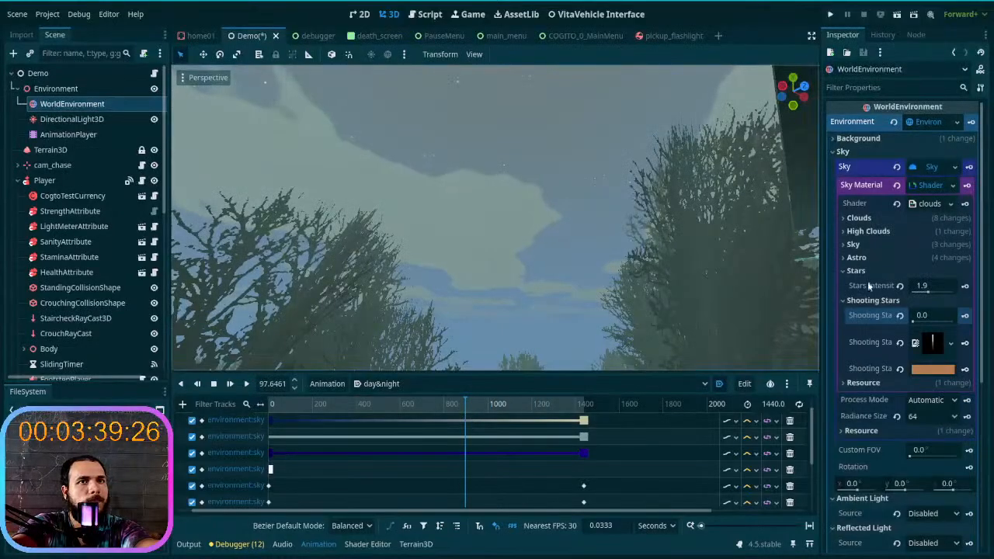
pyautogui.click(930, 292)
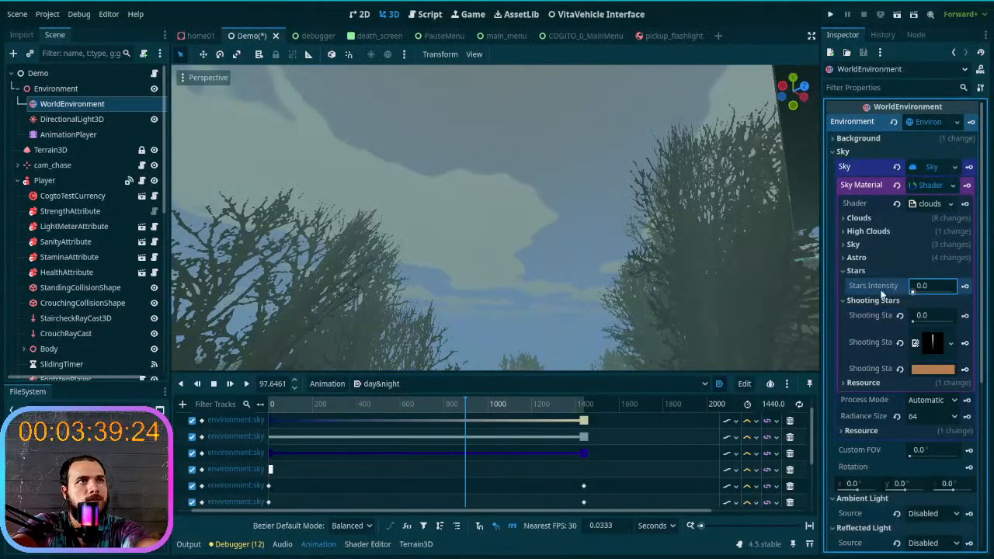
pyautogui.press('Return')
# - Key Stars Intensity at 0.3 at about 966 seconds and scrub to 1440 seconds to preview the fading stars
pyautogui.moveTo(465, 405)
pyautogui.mouseDown()
pyautogui.moveTo(399, 409)
pyautogui.moveTo(480, 412)
pyautogui.mouseUp()
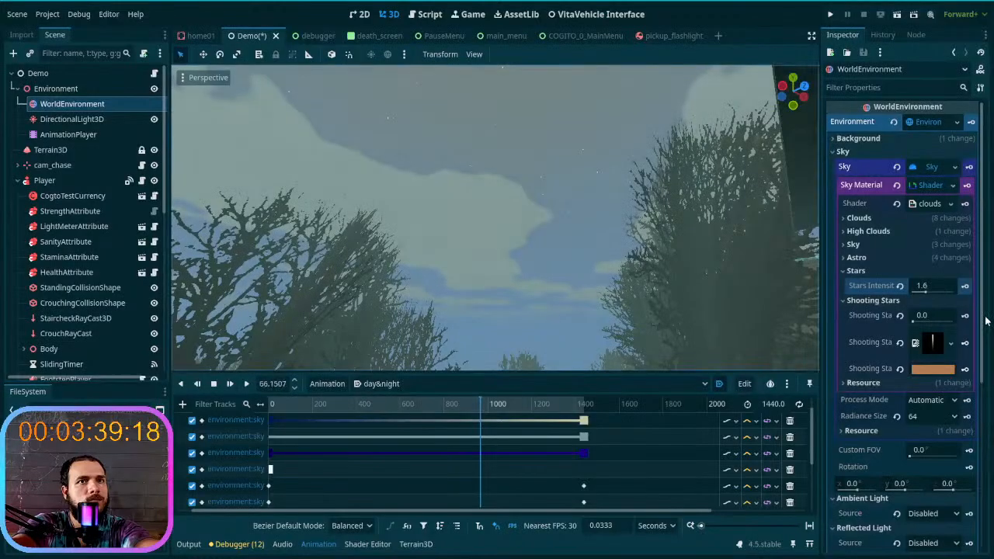
pyautogui.moveTo(915, 291); pyautogui.dragTo(893, 290)
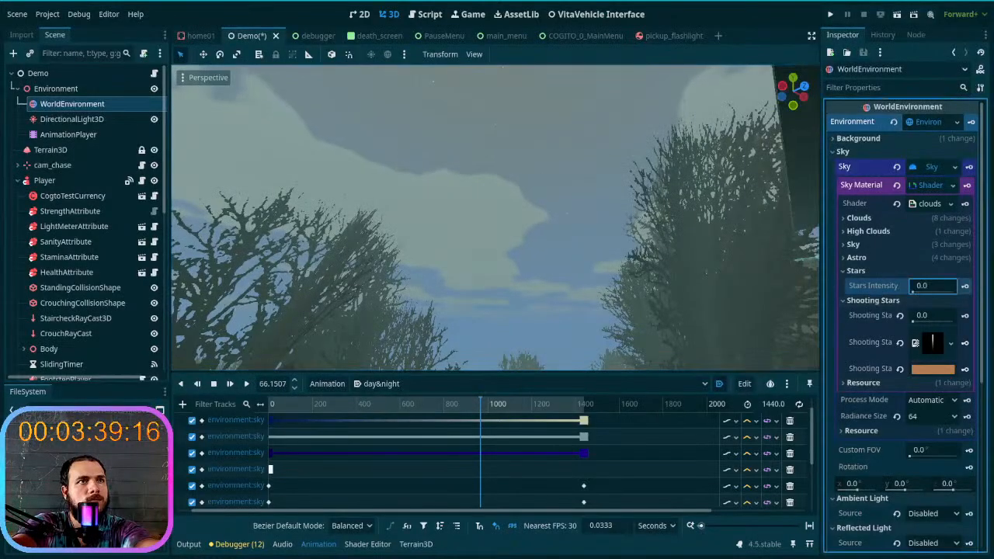
pyautogui.moveTo(644, 282)
pyautogui.mouseDown(button='right')
pyautogui.moveTo(653, 261)
pyautogui.moveTo(657, 283)
pyautogui.mouseUp(button='right')
pyautogui.click(913, 291)
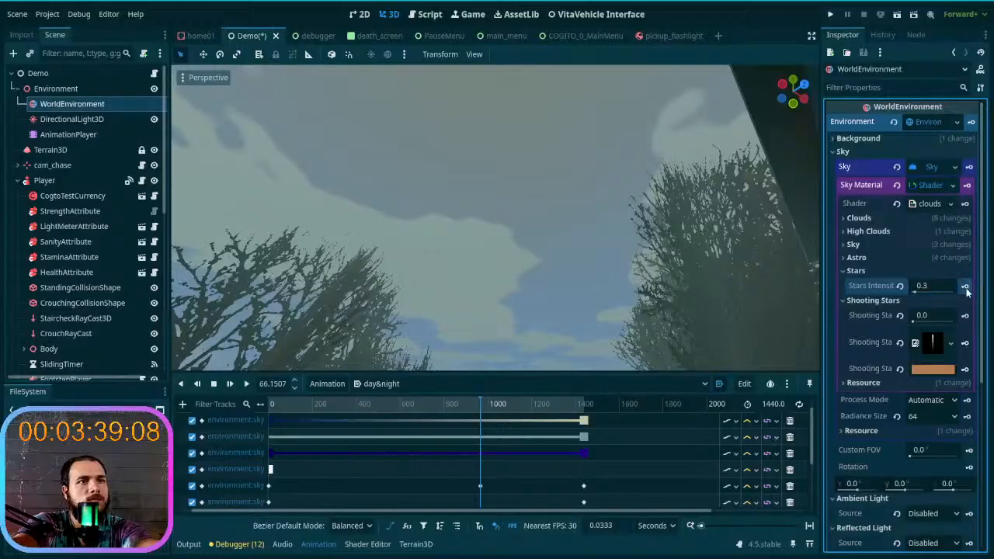
pyautogui.moveTo(478, 403); pyautogui.dragTo(693, 469)
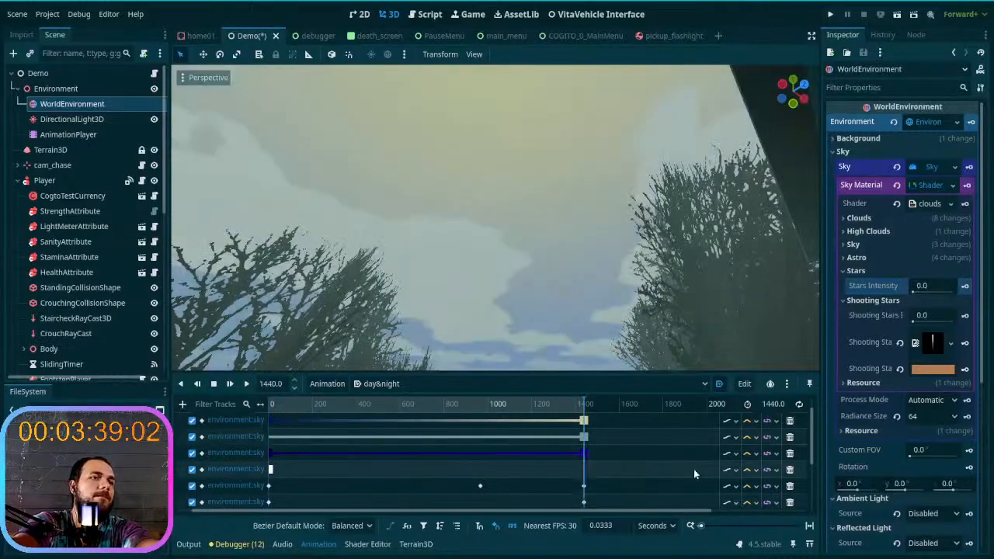
pyautogui.moveTo(476, 195); pyautogui.dragTo(719, 252, button='right')
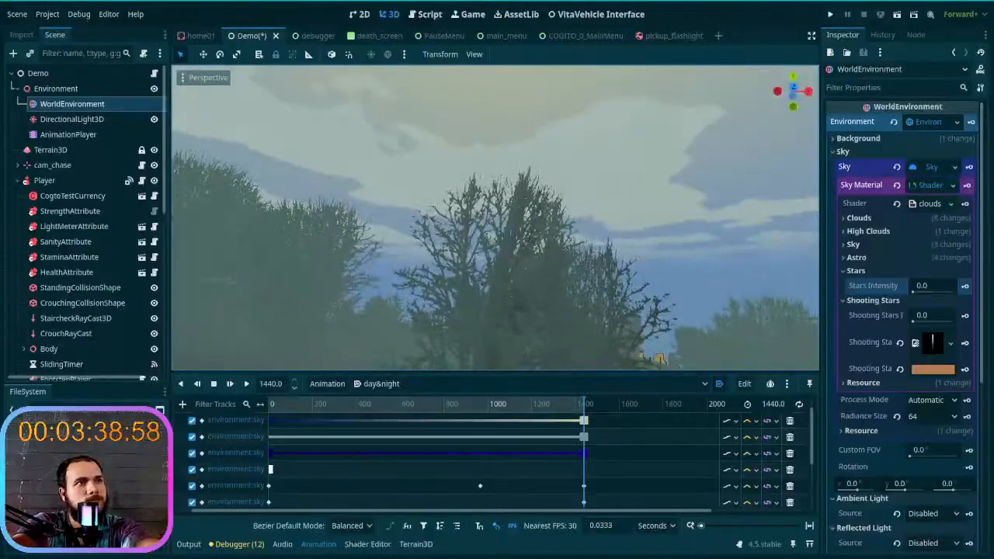
# - Play the day&night animation briefly from the start and scrub to 1440 seconds to check the terrain lighting
pyautogui.click(247, 384)
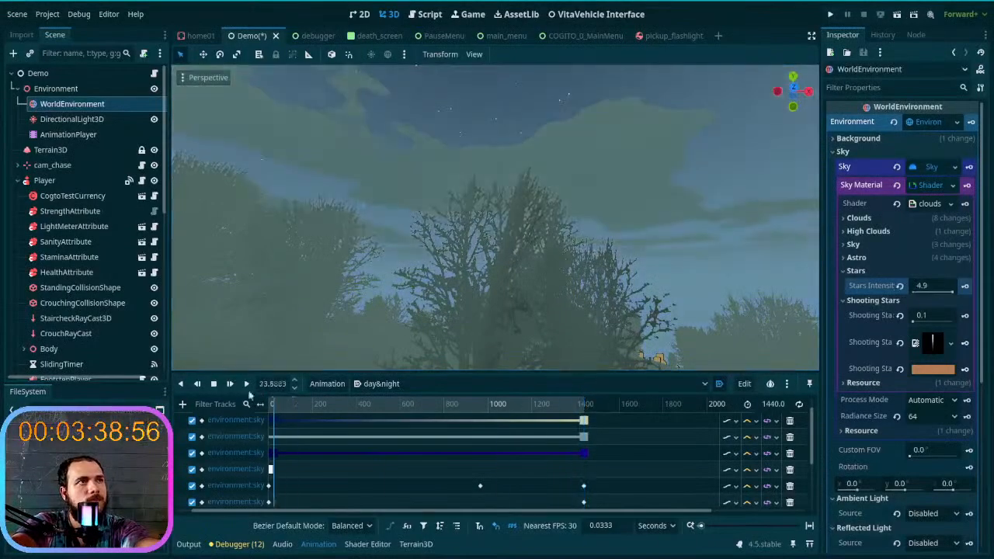
pyautogui.moveTo(272, 403); pyautogui.dragTo(626, 394)
pyautogui.moveTo(500, 259); pyautogui.dragTo(473, 255, button='right')
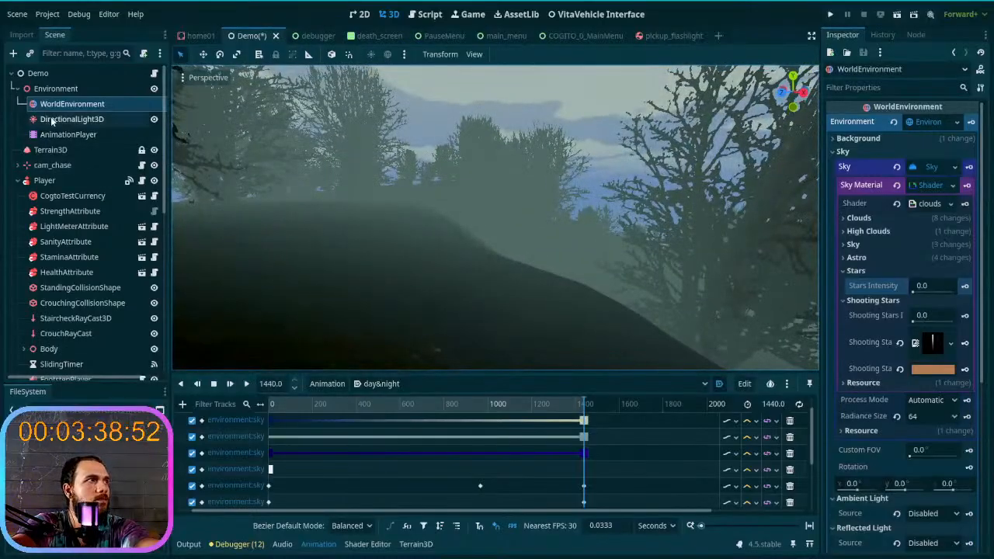
# - Set the DirectionalLight3D's Energy to 1.0 at 1440 seconds and key it in the day&night animation
pyautogui.click(94, 119)
pyautogui.click(898, 267)
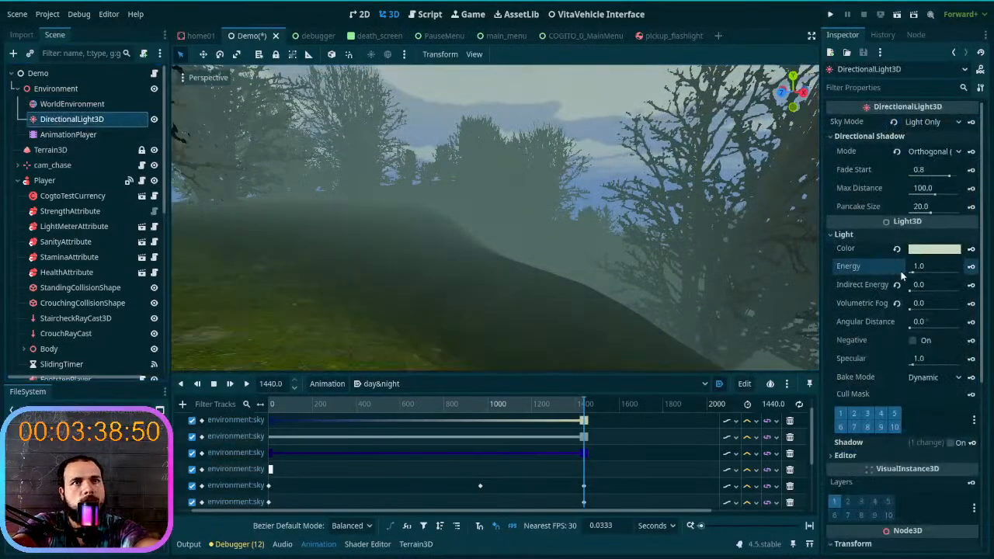
pyautogui.moveTo(590, 242)
pyautogui.mouseDown(button='right')
pyautogui.moveTo(579, 247)
pyautogui.moveTo(590, 242)
pyautogui.mouseUp(button='right')
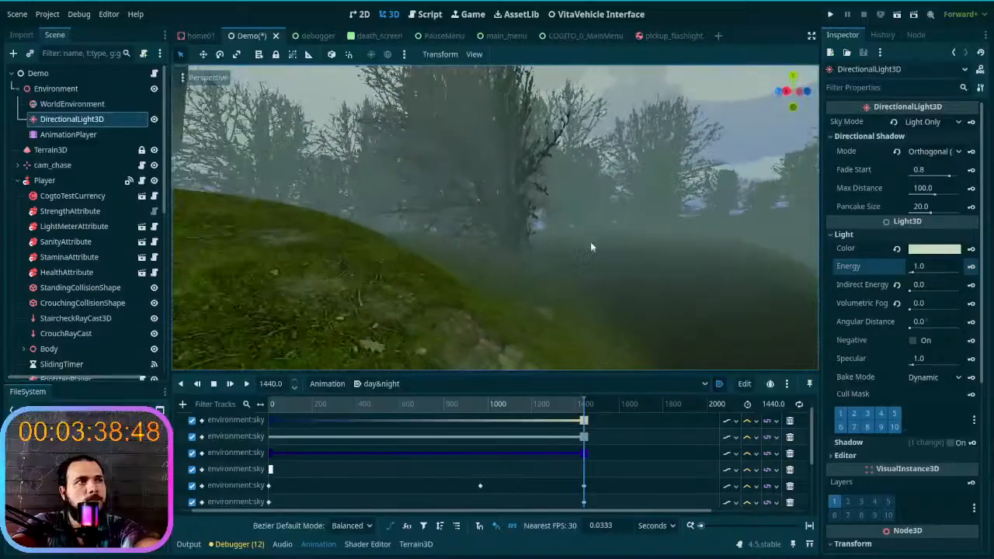
pyautogui.click(970, 269)
# - Scrub the day&night animation back and forth to its end and look around the scene to check the keyed light energy
pyautogui.click(230, 383)
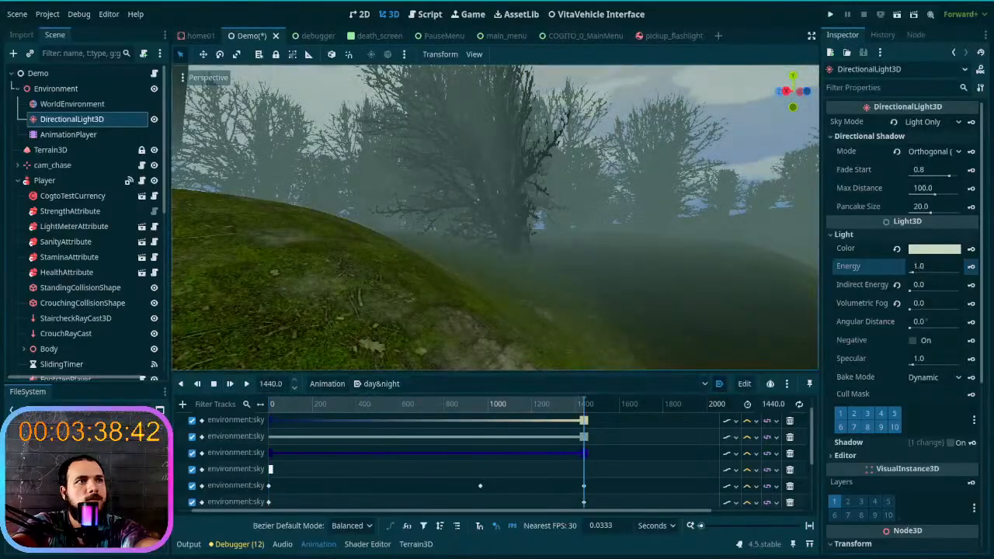
pyautogui.moveTo(587, 407); pyautogui.dragTo(617, 390)
pyautogui.moveTo(575, 271); pyautogui.dragTo(514, 317, button='right')
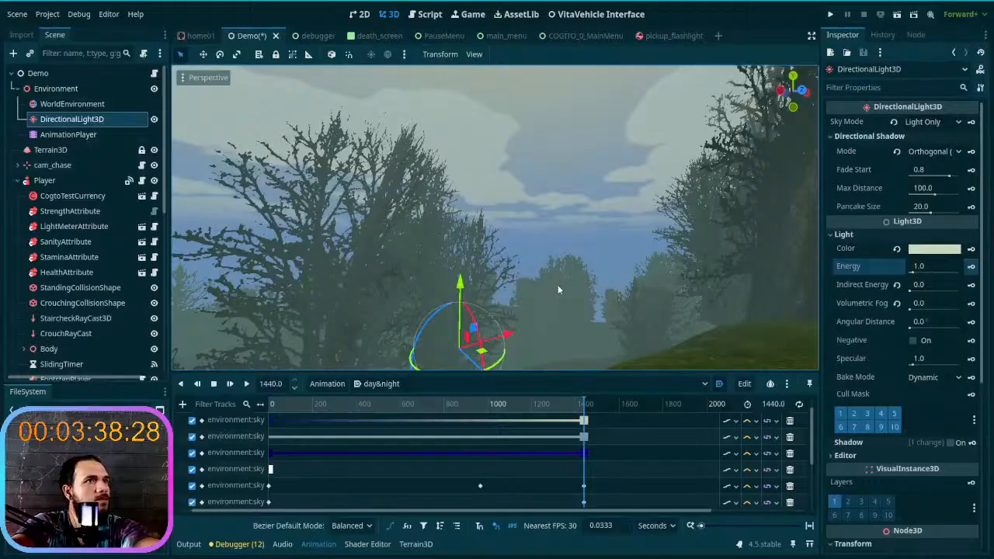
pyautogui.moveTo(557, 280); pyautogui.dragTo(529, 286, button='right')
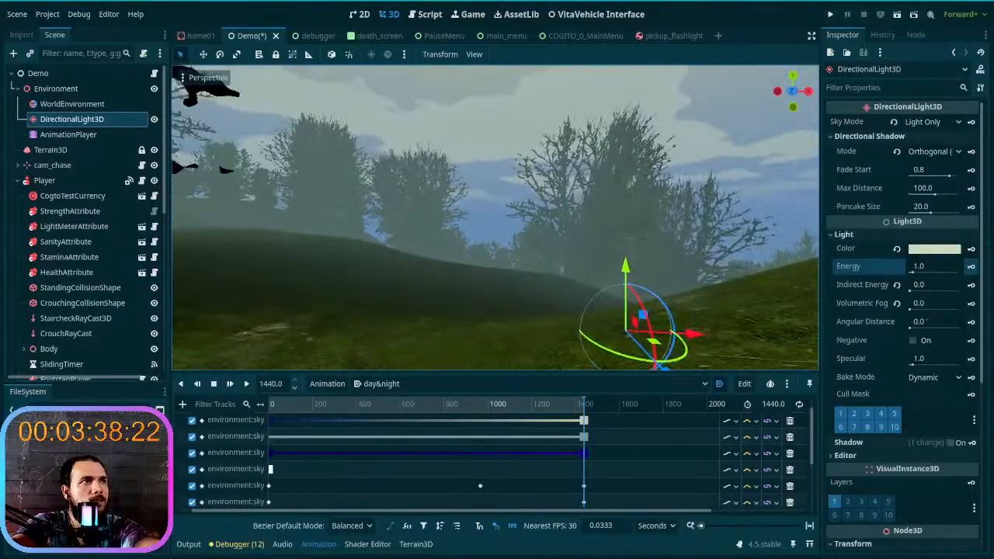
pyautogui.moveTo(579, 403); pyautogui.dragTo(614, 412)
# - Check the tracks of the RESET animation, return to day&night and scrub it to 1440 seconds
pyautogui.click(660, 387)
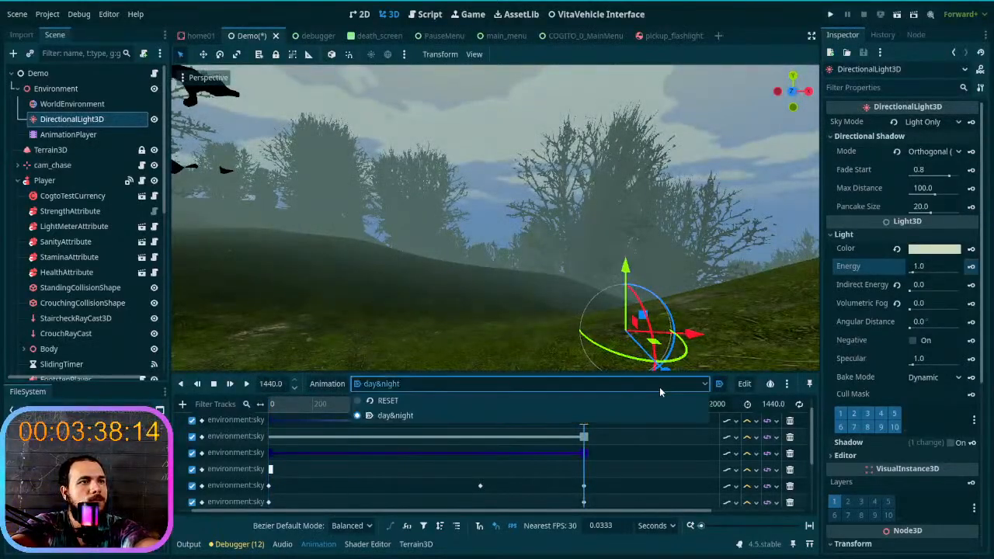
pyautogui.click(653, 382)
pyautogui.click(653, 382)
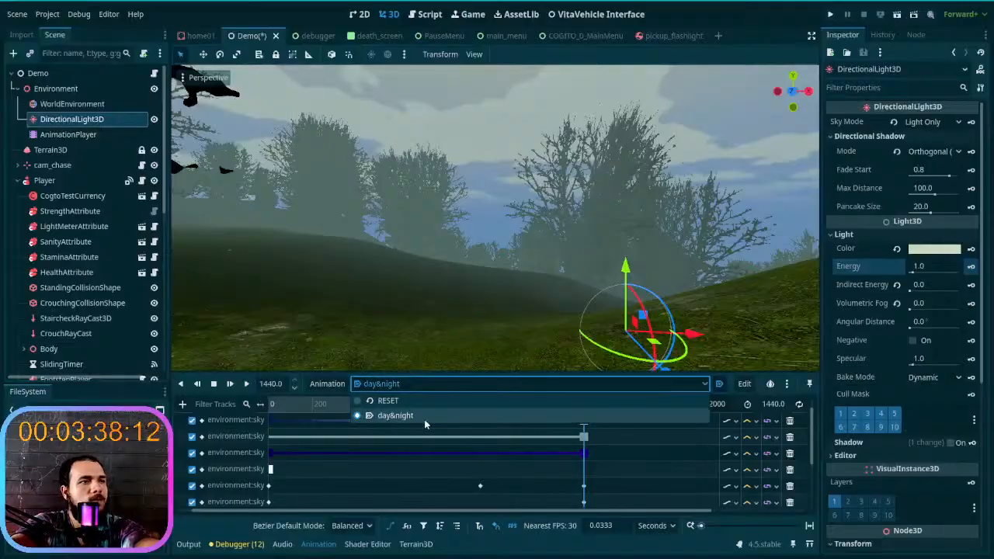
pyautogui.click(423, 400)
pyautogui.scroll(3, 382, 444)
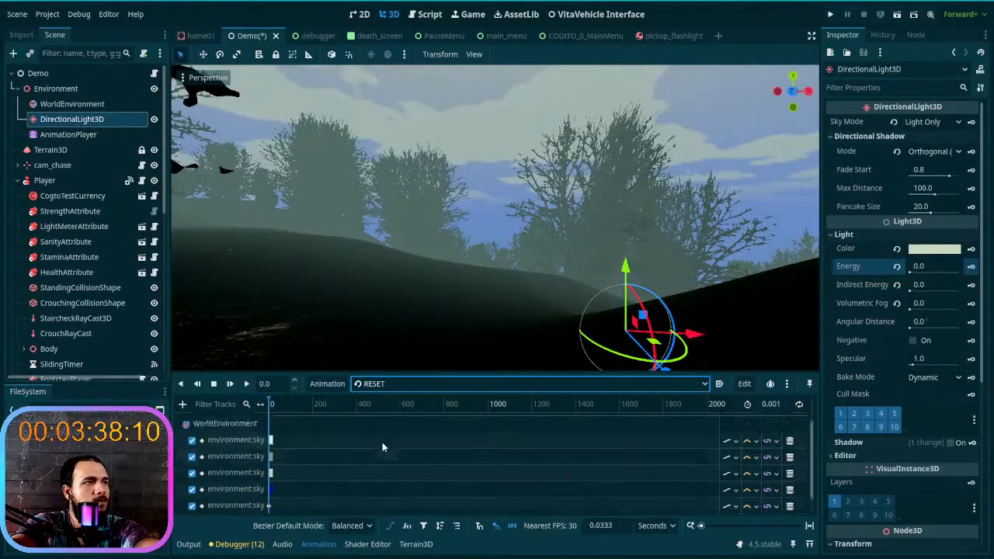
pyautogui.click(444, 386)
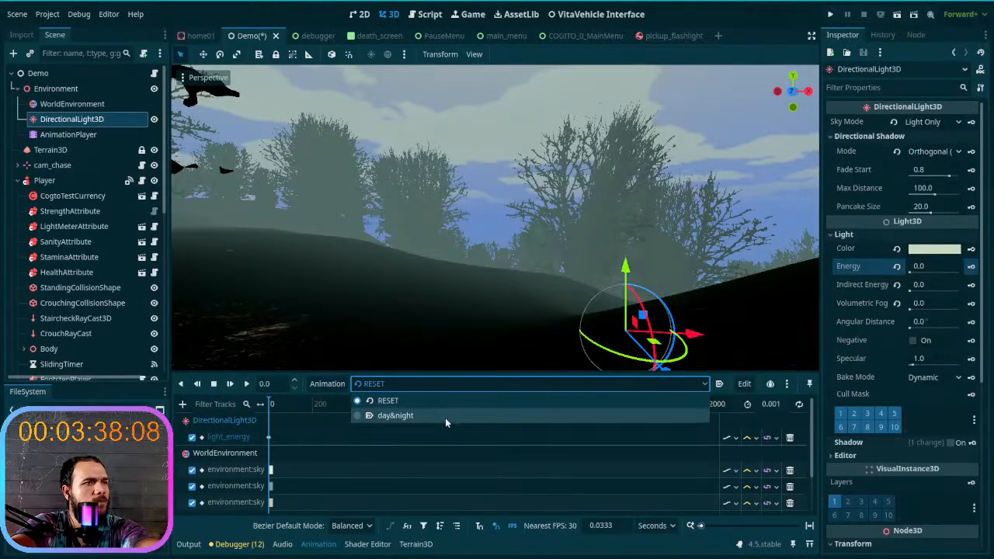
pyautogui.click(444, 417)
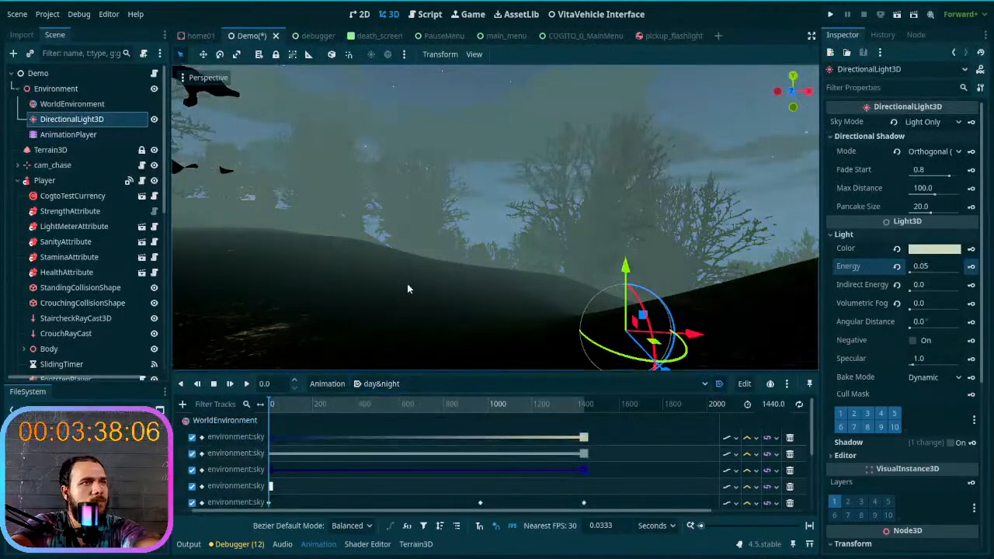
pyautogui.moveTo(275, 409); pyautogui.dragTo(622, 402)
pyautogui.moveTo(474, 295); pyautogui.dragTo(678, 295, button='right')
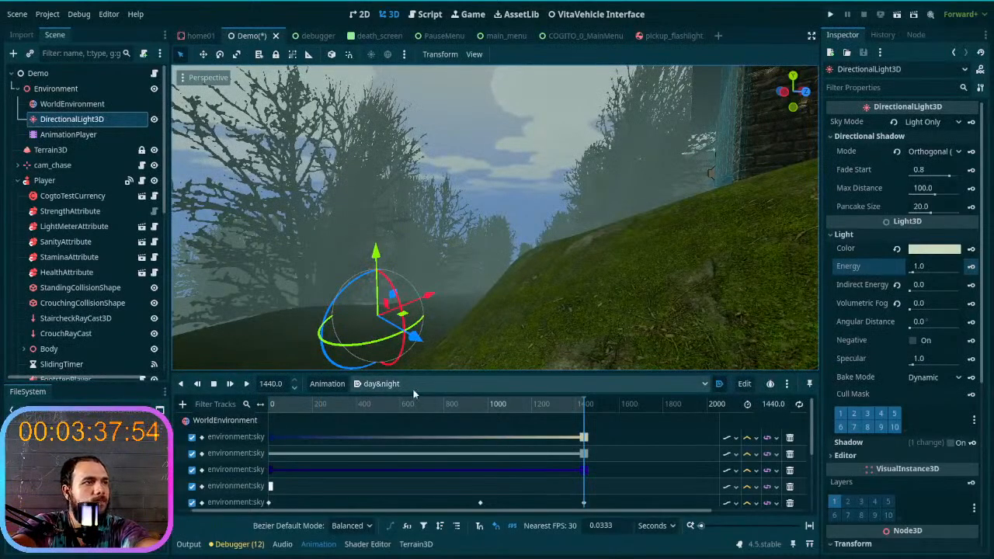
# - Select the AnimationPlayer node and scrub day&night to 1440 seconds to inspect the daytime scene
pyautogui.click(69, 135)
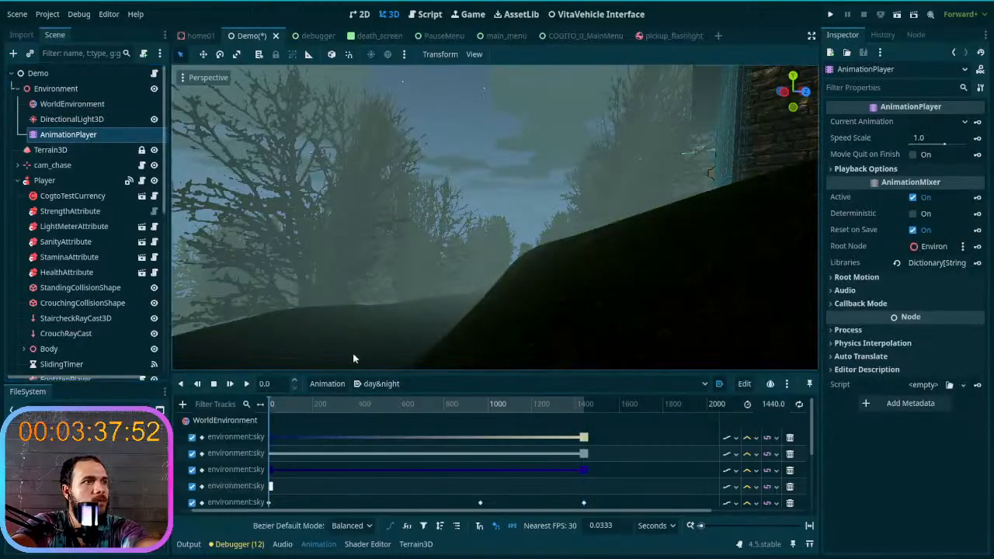
pyautogui.click(454, 383)
pyautogui.click(452, 381)
pyautogui.moveTo(456, 402); pyautogui.dragTo(652, 404)
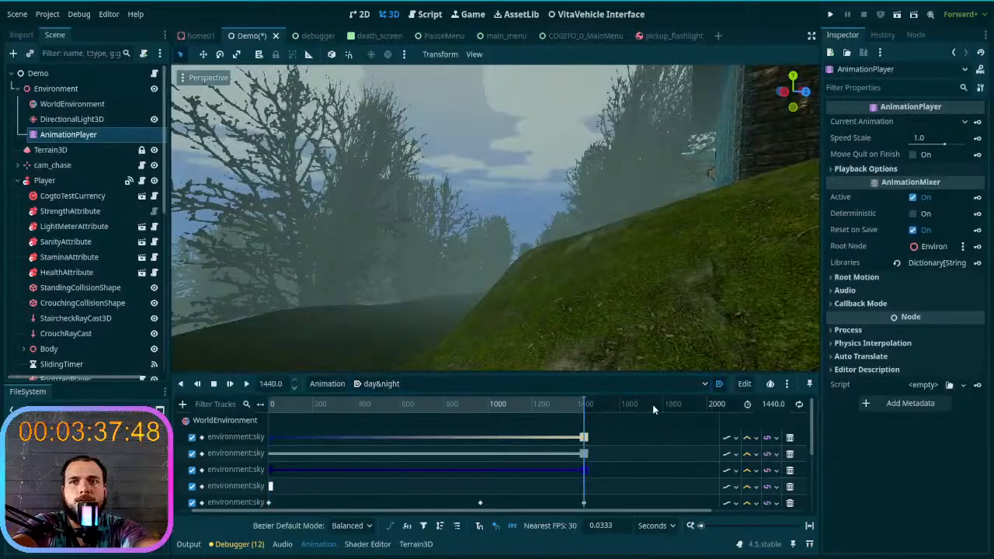
pyautogui.moveTo(584, 414)
pyautogui.mouseDown()
pyautogui.moveTo(218, 404)
pyautogui.moveTo(584, 404)
pyautogui.mouseUp()
pyautogui.moveTo(496, 281); pyautogui.dragTo(389, 281, button='right')
pyautogui.moveTo(496, 281); pyautogui.dragTo(475, 261, button='right')
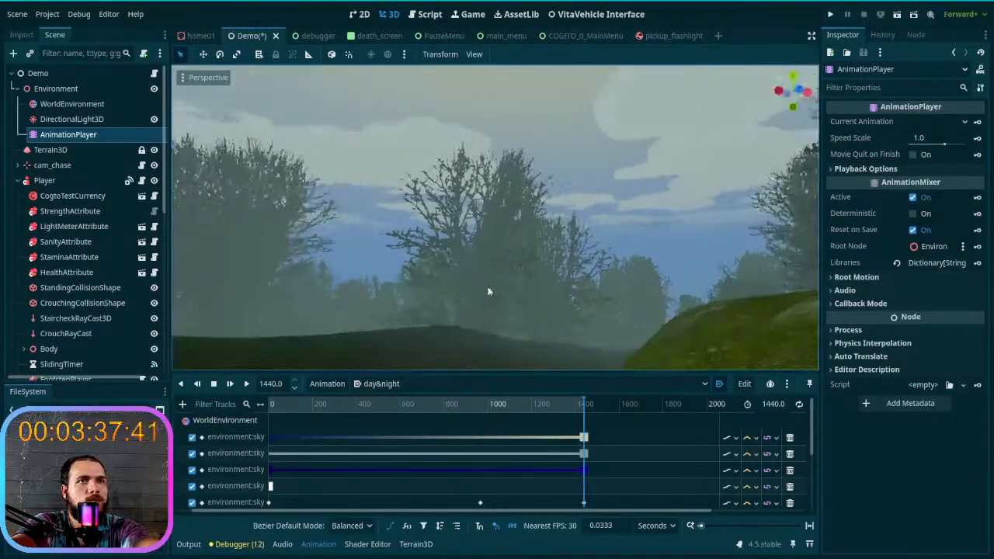
# - Set the AnimationPlayer's Current Animation to day&night, try playing it back and stop it at the start
pyautogui.click(930, 124)
pyautogui.click(932, 155)
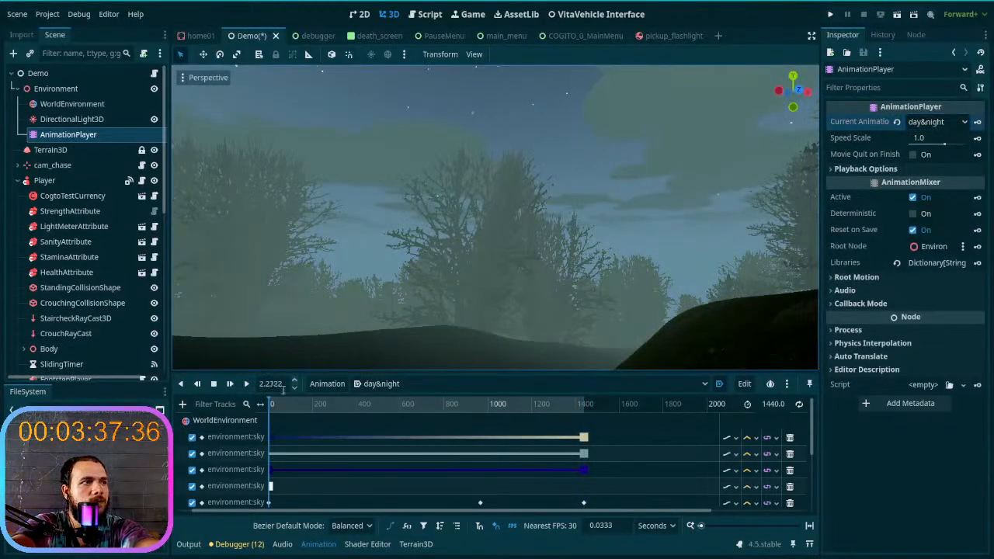
pyautogui.click(247, 388)
pyautogui.click(232, 387)
pyautogui.click(231, 385)
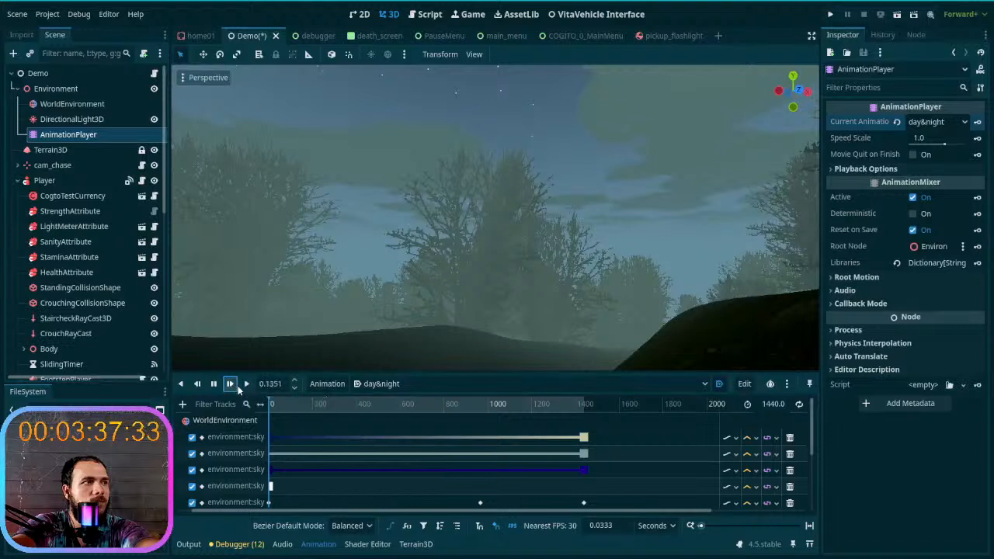
pyautogui.click(247, 386)
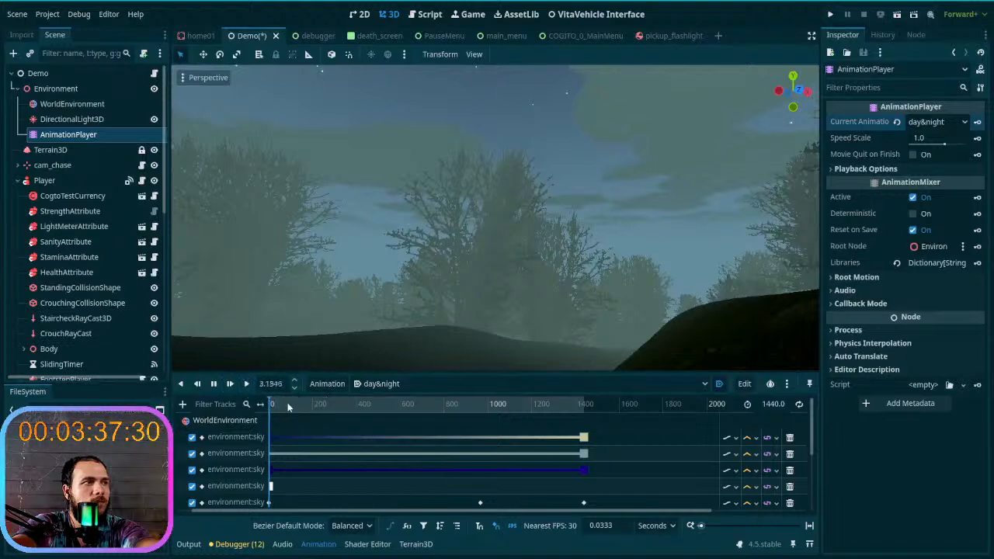
pyautogui.click(213, 386)
pyautogui.click(213, 386)
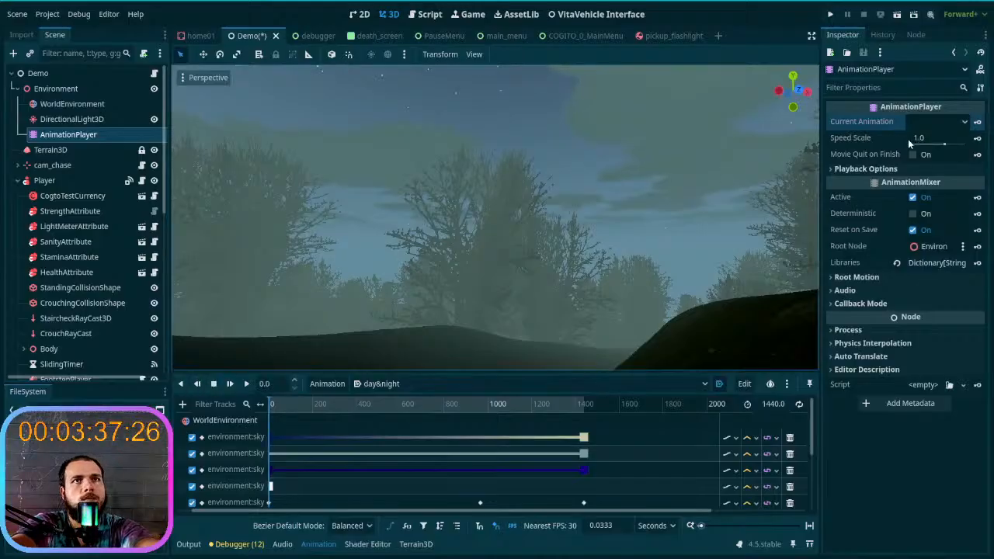
# - Review the AnimationPlayer's Playback Options and mixer properties and save the Demo scene
pyautogui.moveTo(869, 153)
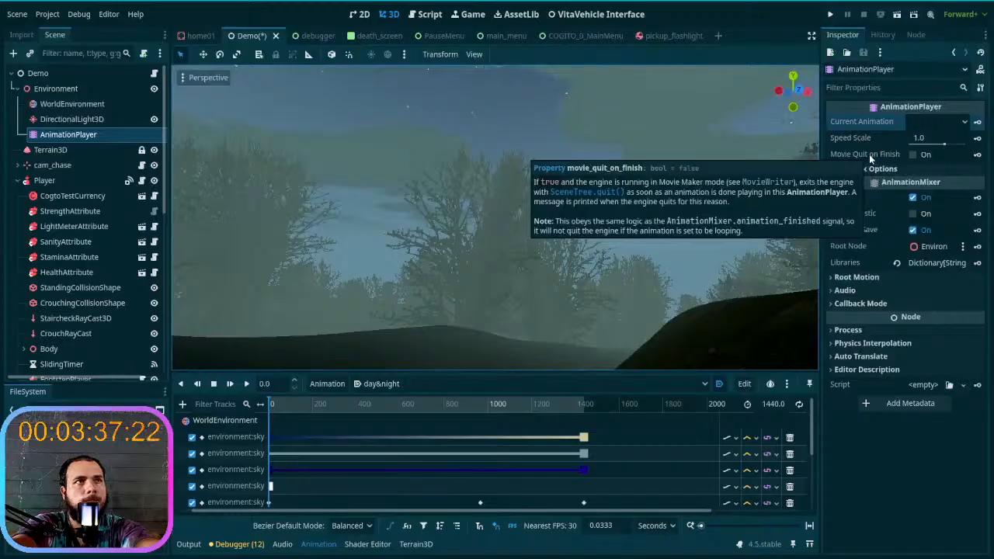
pyautogui.click(901, 173)
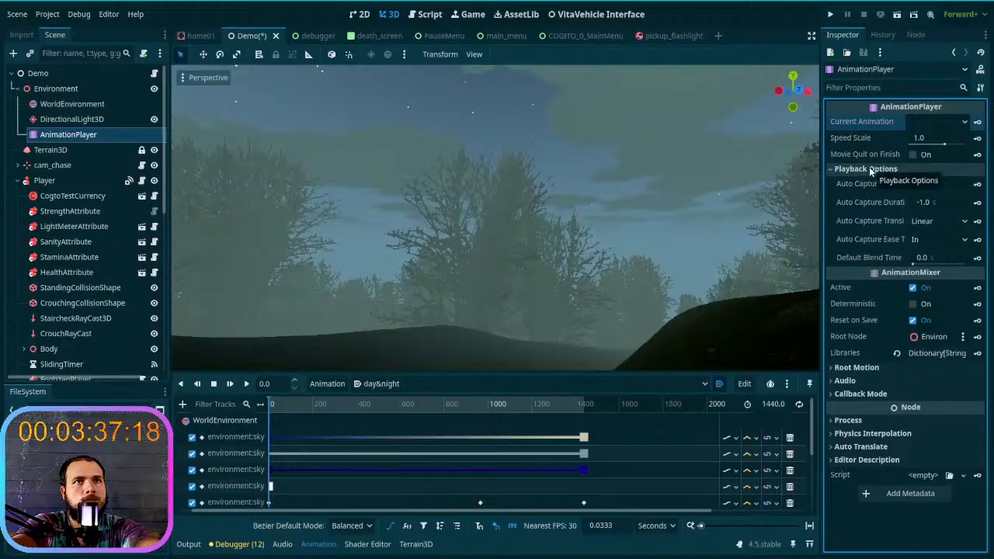
pyautogui.click(870, 169)
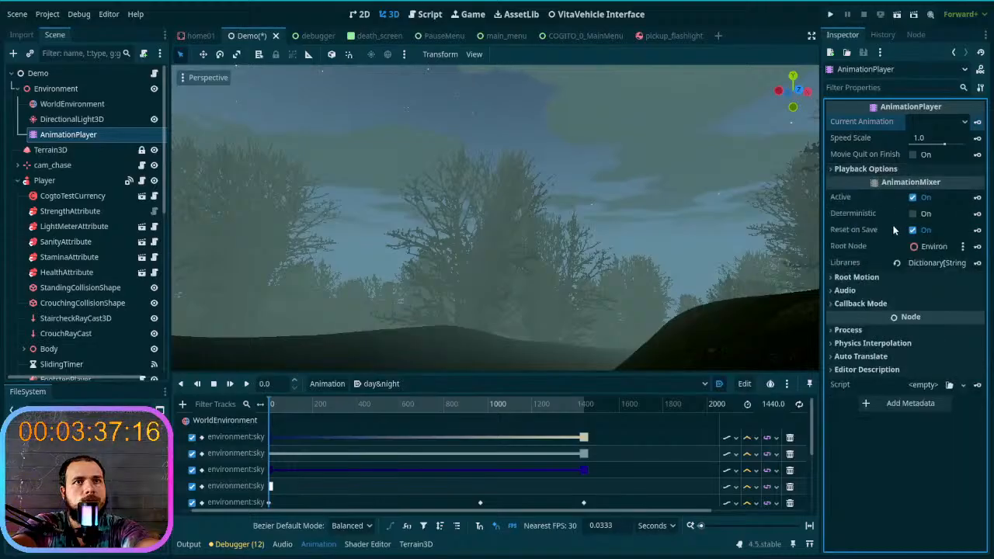
pyautogui.moveTo(872, 218)
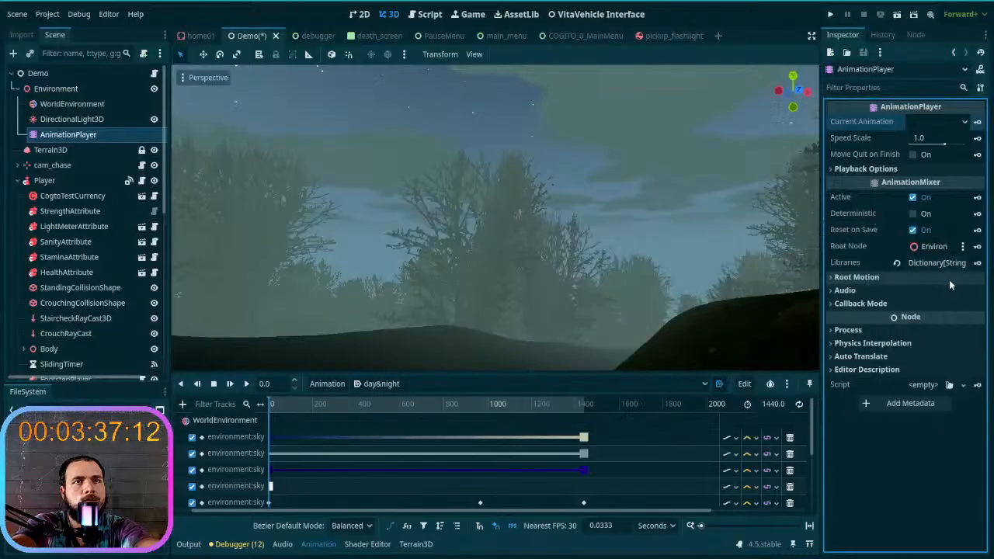
pyautogui.moveTo(605, 218); pyautogui.dragTo(562, 234, button='right')
pyautogui.hotkey('ctrl', 's')
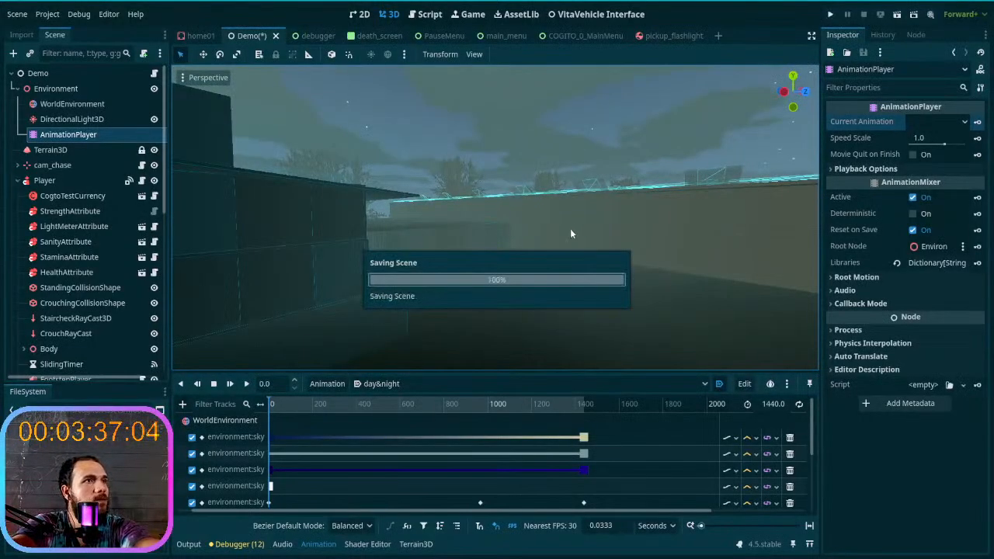
# - Scrub the day&night animation to 1440 seconds to preview the lighting and move the playback position to 60 seconds
pyautogui.moveTo(571, 258)
pyautogui.mouseDown(button='right')
pyautogui.moveTo(365, 260)
pyautogui.moveTo(564, 266)
pyautogui.mouseUp(button='right')
pyautogui.moveTo(273, 406); pyautogui.dragTo(253, 394)
pyautogui.moveTo(355, 298); pyautogui.dragTo(529, 298, button='right')
pyautogui.moveTo(271, 409); pyautogui.dragTo(614, 406)
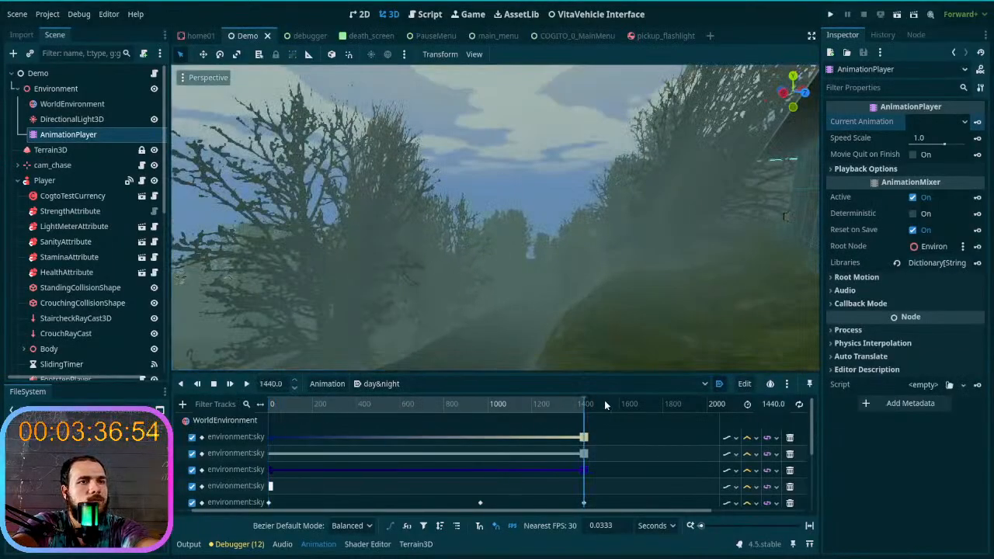
pyautogui.click(278, 383)
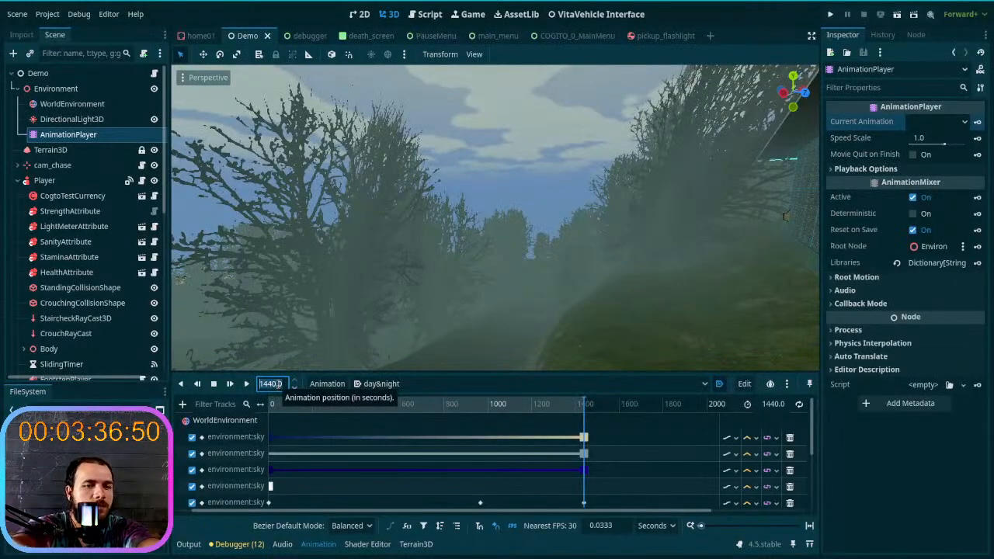
pyautogui.press('Return')
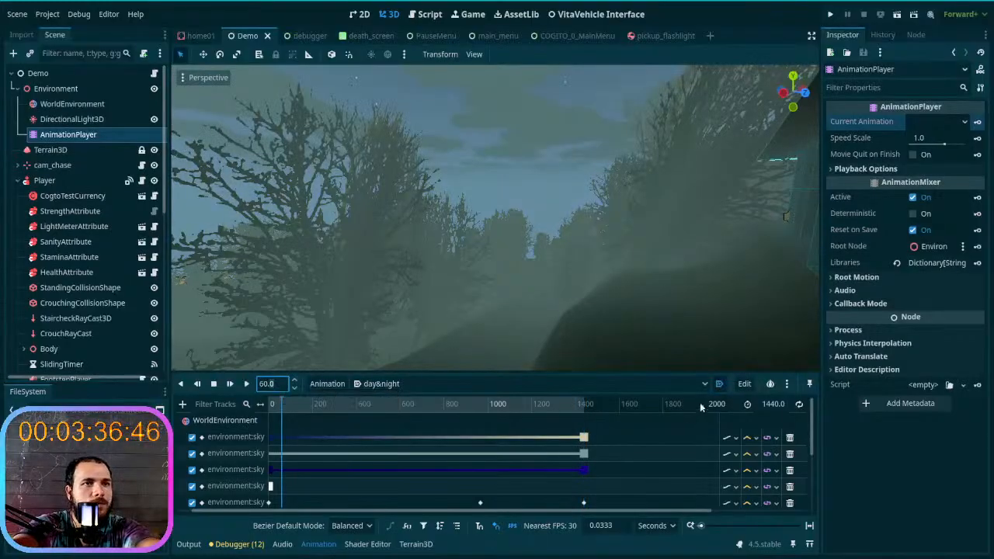
# - Set the day&night animation length to 60 seconds, play it from the start and pause it
pyautogui.click(773, 404)
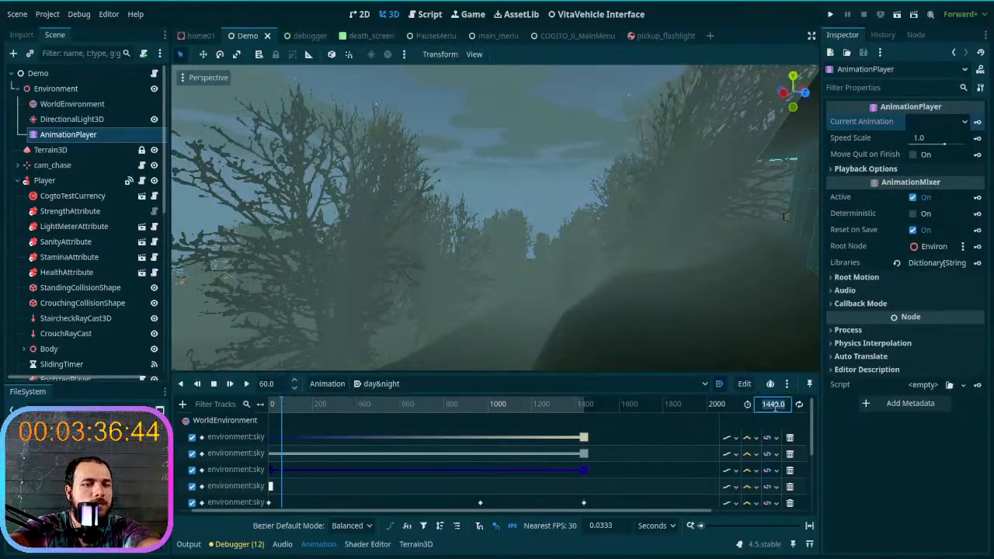
pyautogui.write('60')
pyautogui.press('Return')
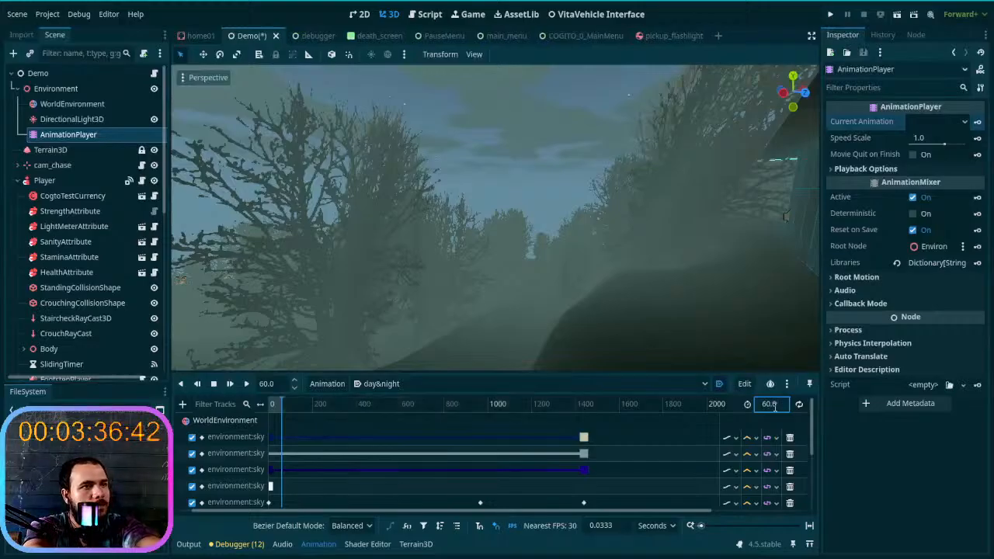
pyautogui.click(272, 405)
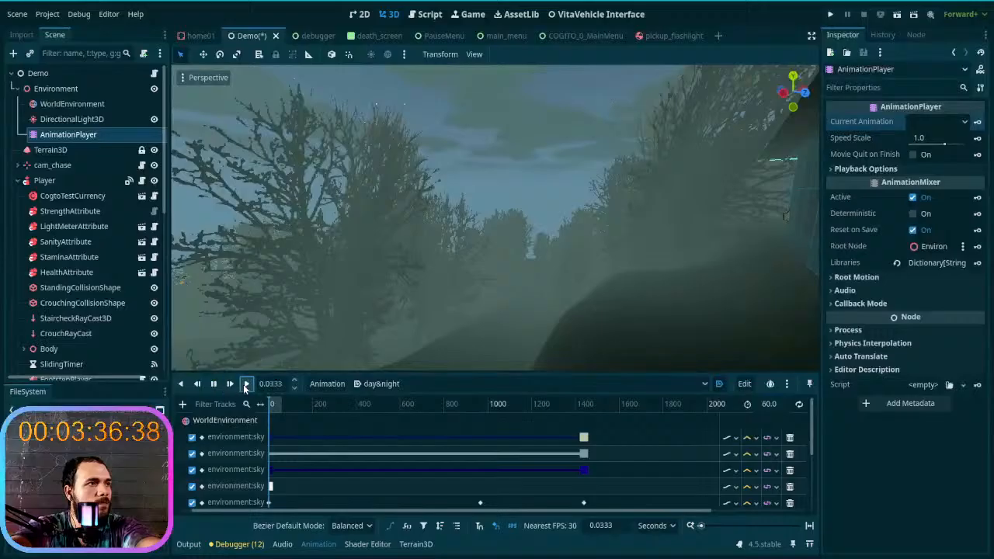
pyautogui.click(246, 383)
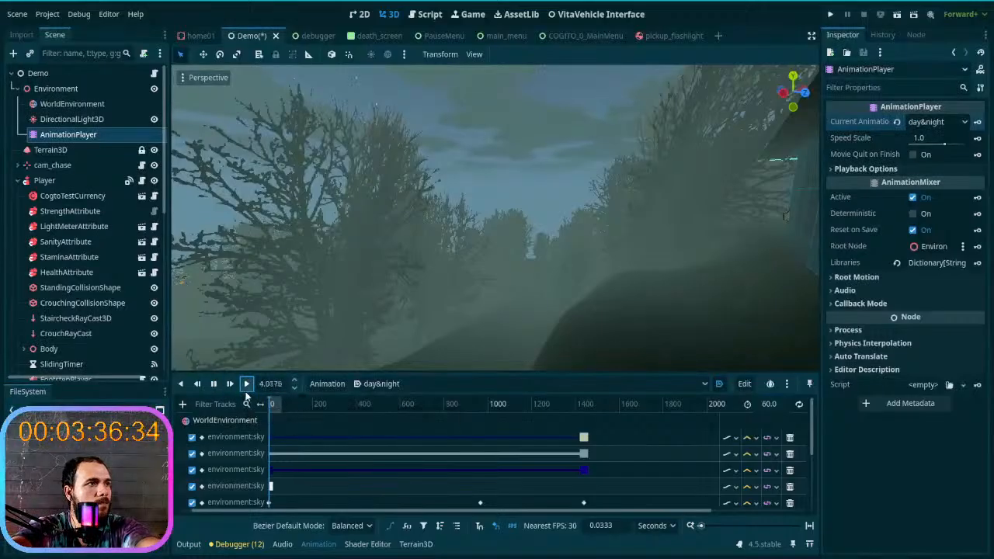
pyautogui.click(213, 383)
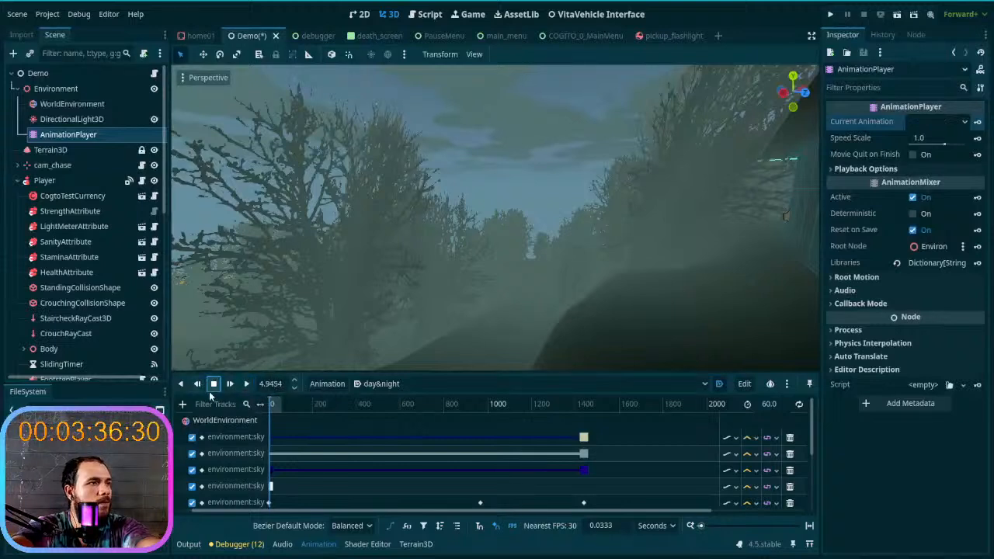
# - Set the day&night animation length to 1440 seconds
pyautogui.click(769, 404)
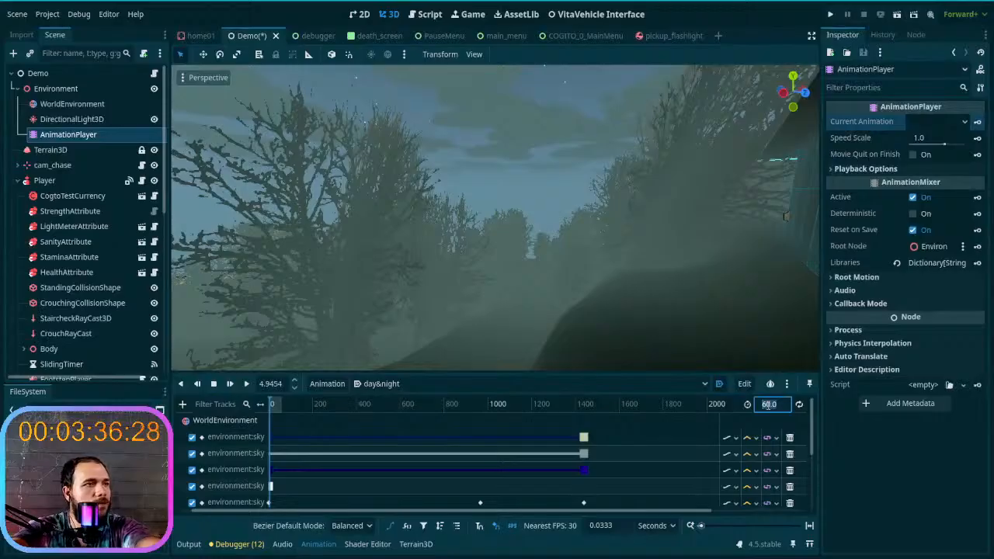
pyautogui.write('144')
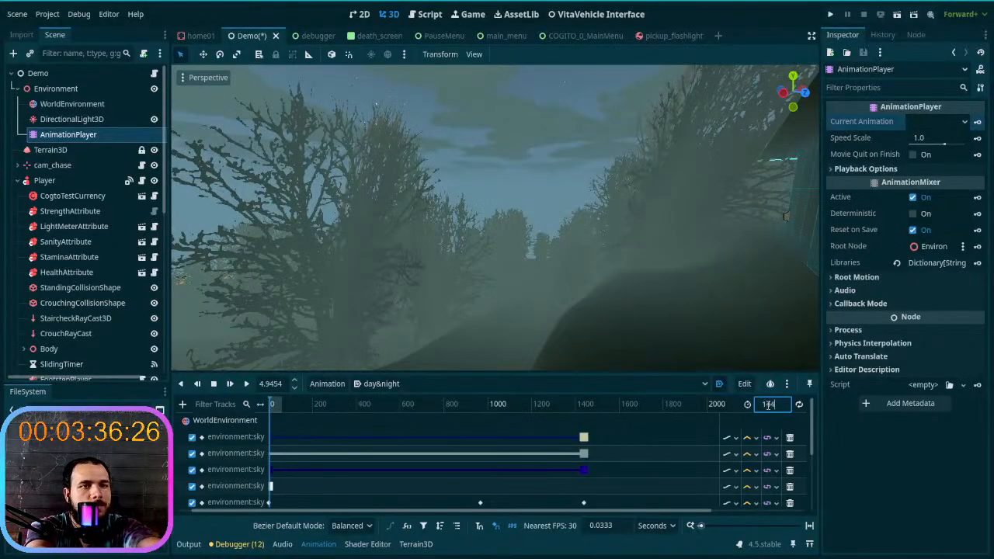
pyautogui.write('0')
pyautogui.press('Return')
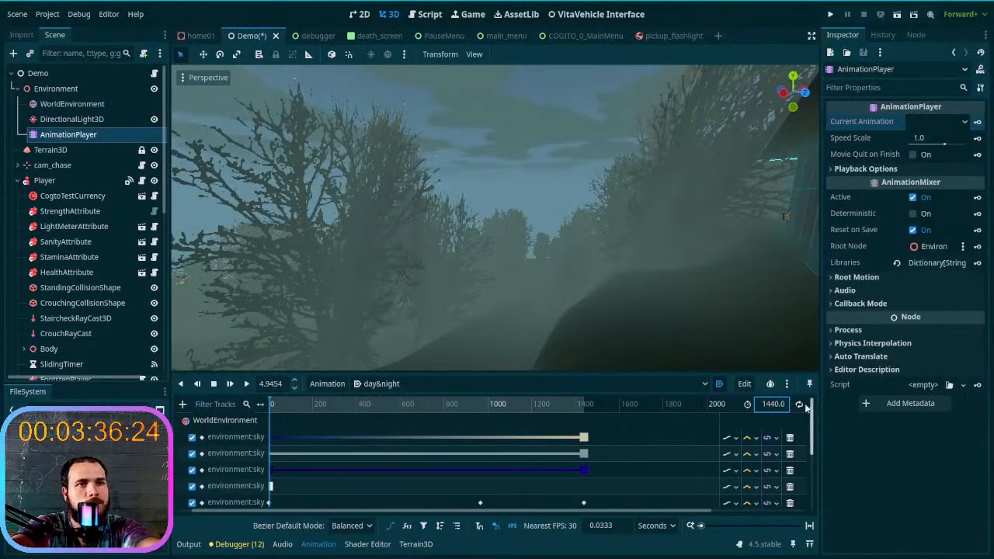
# - Enable looping on the day&night animation and save the Demo scene
pyautogui.click(801, 404)
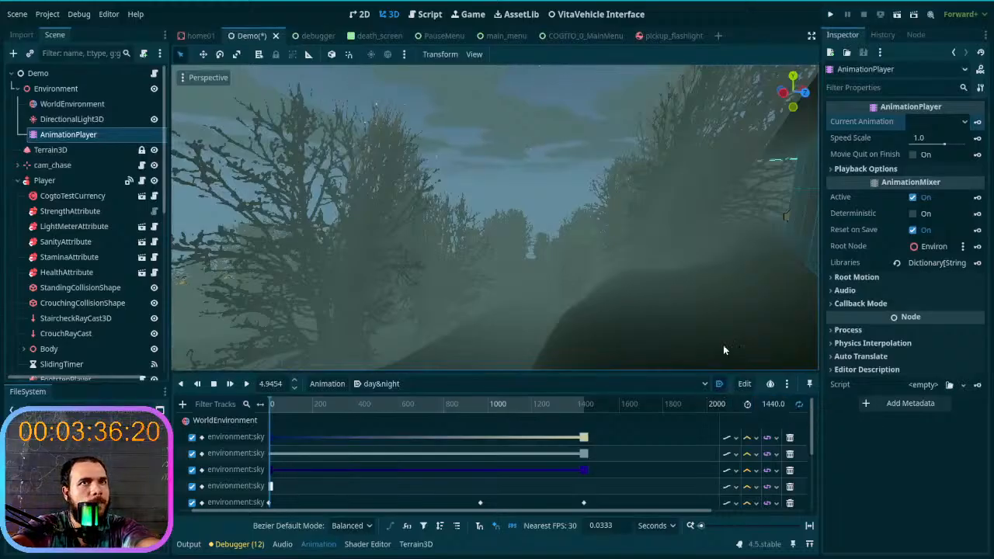
pyautogui.hotkey('ctrl', 's')
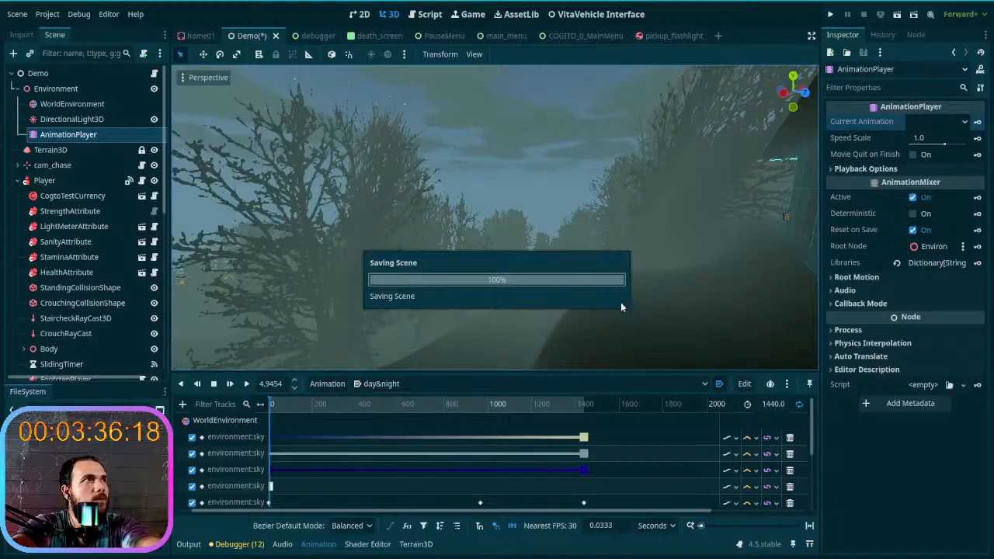
# - Reposition the Player node on the ground beside the dark vehicle and save the Demo scene
pyautogui.press('w')
pyautogui.moveTo(618, 287); pyautogui.dragTo(777, 300, button='right')
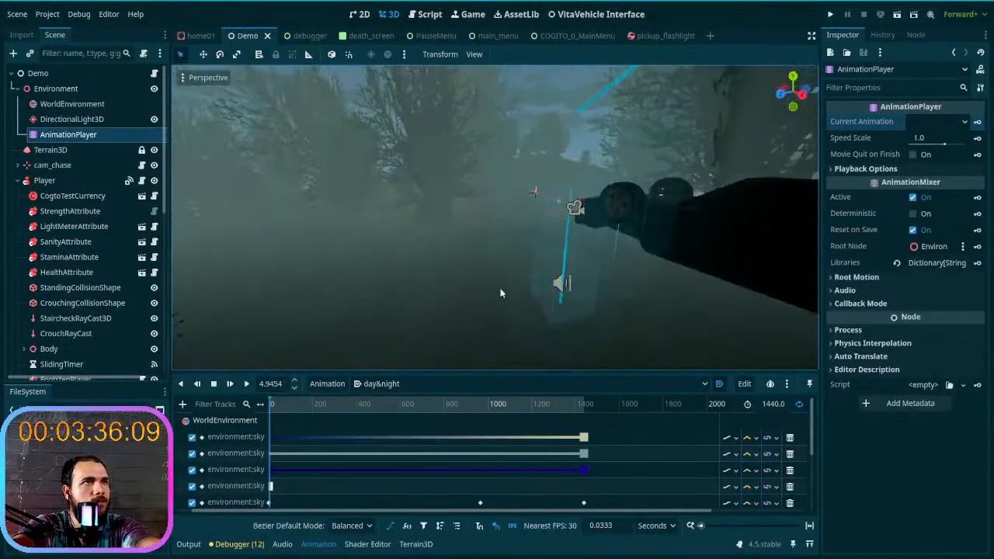
pyautogui.click(44, 180)
pyautogui.moveTo(558, 272); pyautogui.dragTo(630, 279)
pyautogui.moveTo(633, 294); pyautogui.dragTo(635, 297, button='right')
pyautogui.moveTo(497, 280); pyautogui.dragTo(497, 279, button='right')
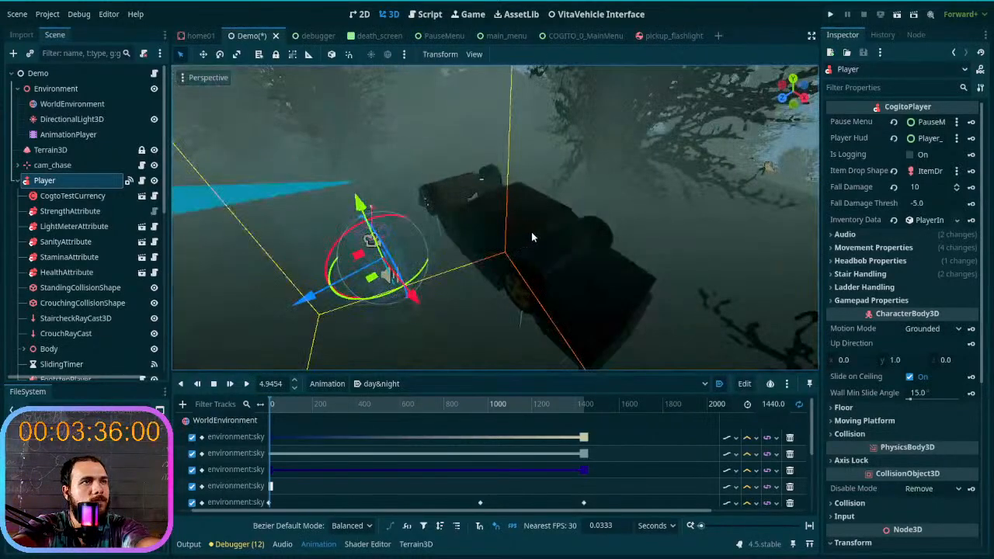
pyautogui.hotkey('ctrl', 's')
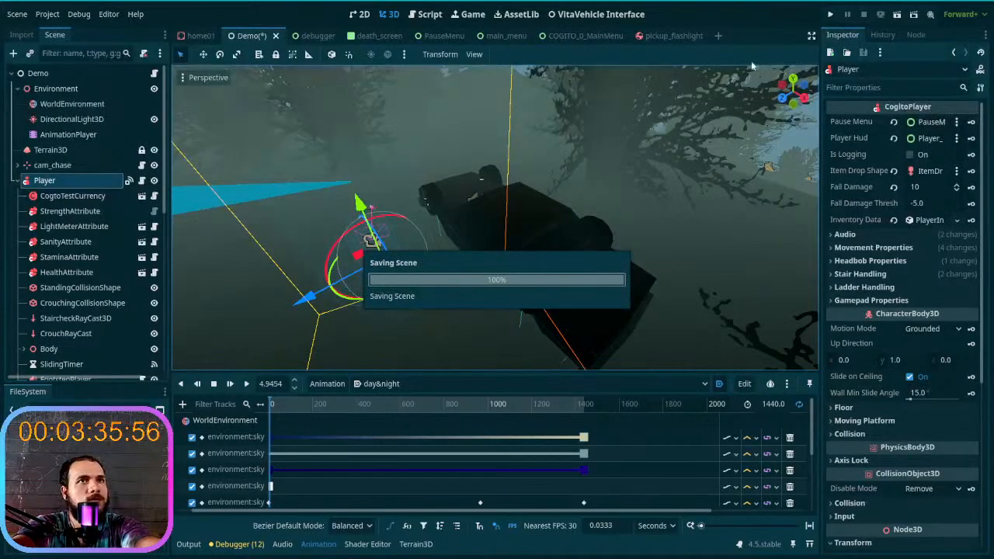
# - Run the project and start a new game in the second save slot
pyautogui.press('F5')
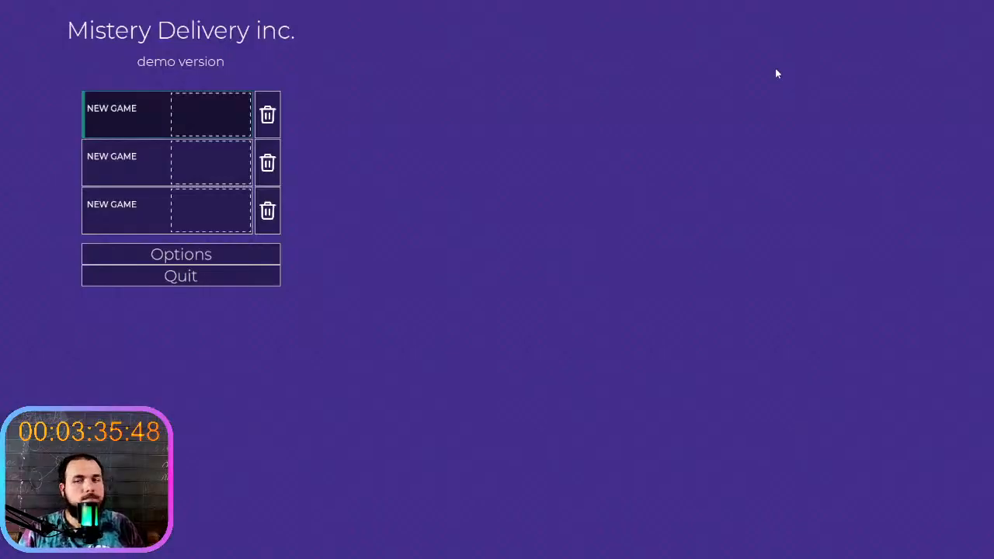
pyautogui.click(138, 148)
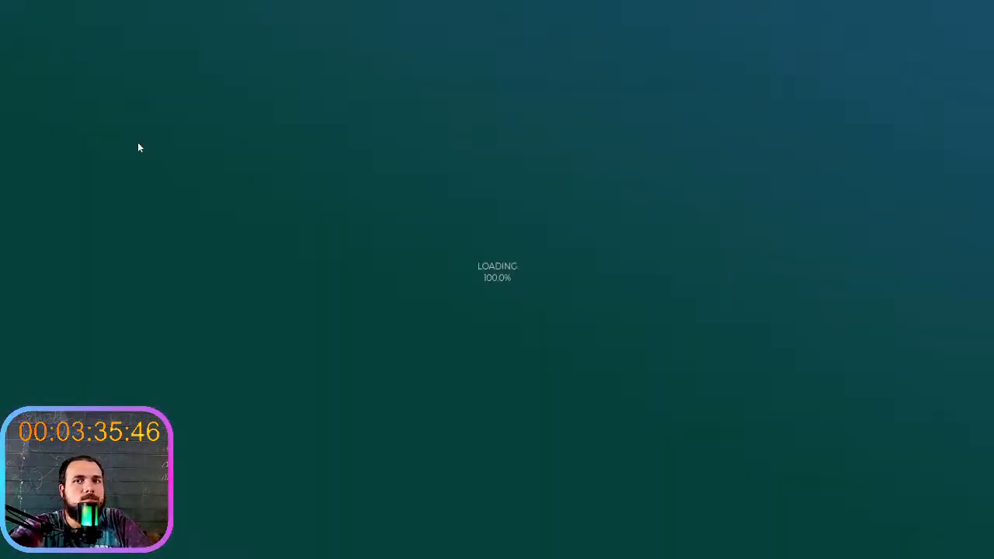
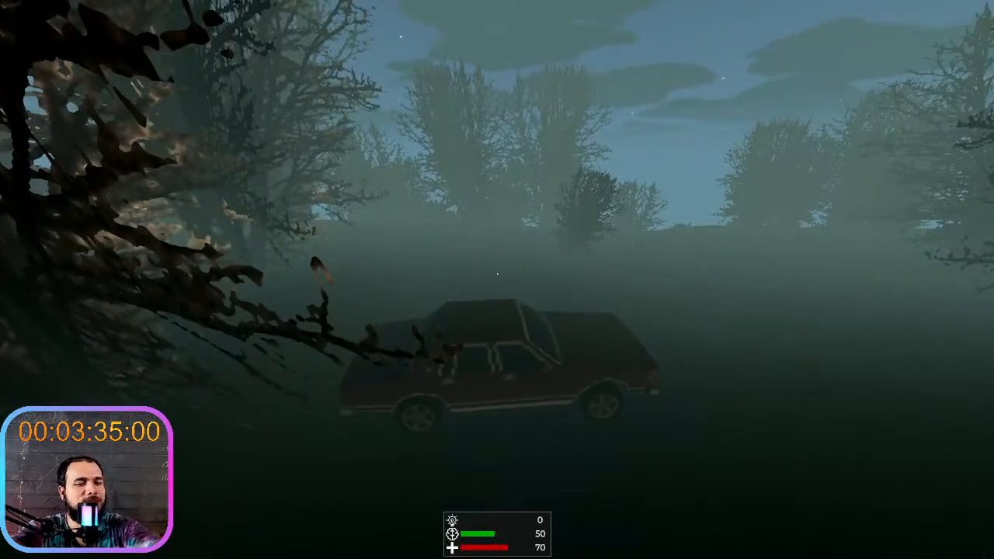
# - Stop the running game, move the Player node toward the far end of the dark vehicle and save the Demo scene
pyautogui.press('F8')
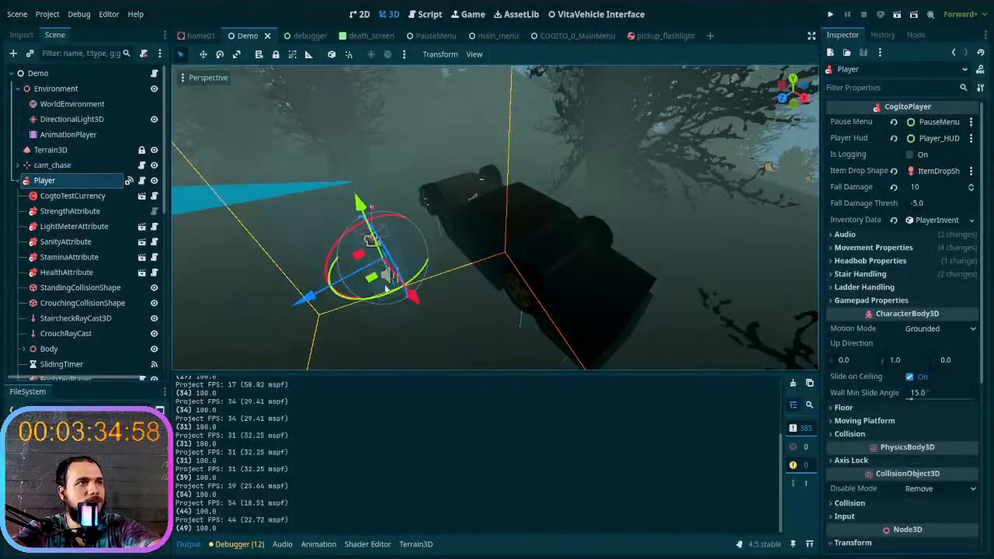
pyautogui.moveTo(371, 288); pyautogui.dragTo(493, 268, button='middle')
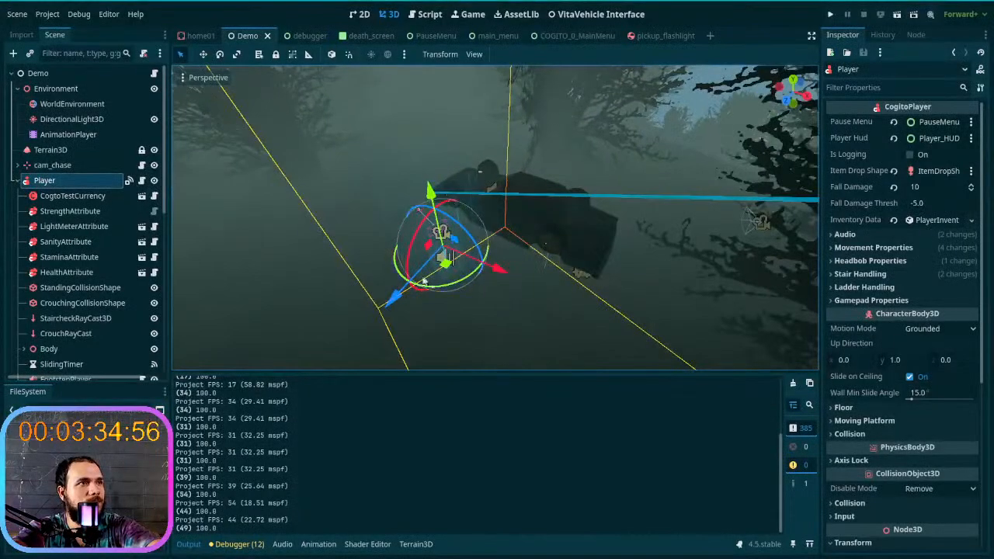
pyautogui.moveTo(449, 269); pyautogui.dragTo(699, 291)
pyautogui.hotkey('ctrl', 's')
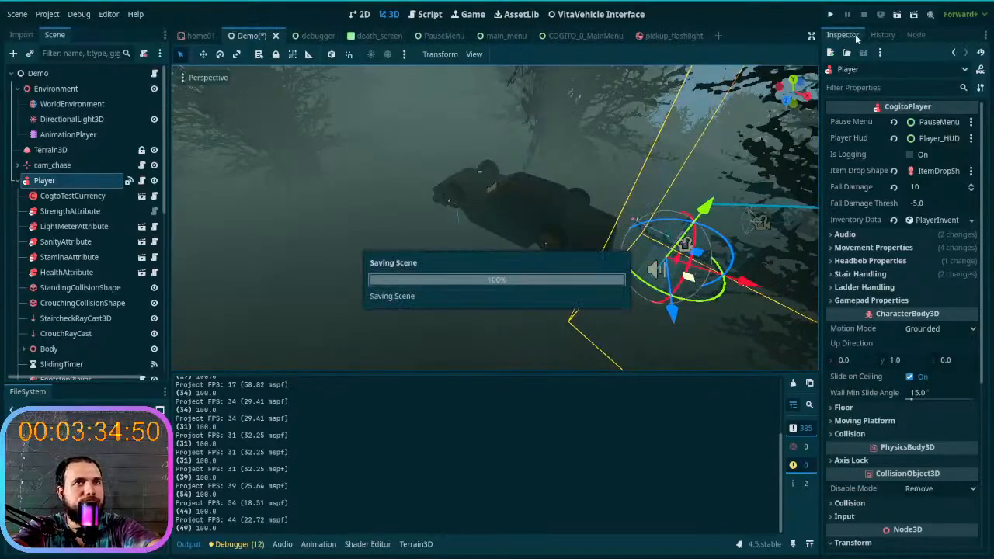
# - Run the project with a new game in the first save slot and get into the car
pyautogui.click(830, 16)
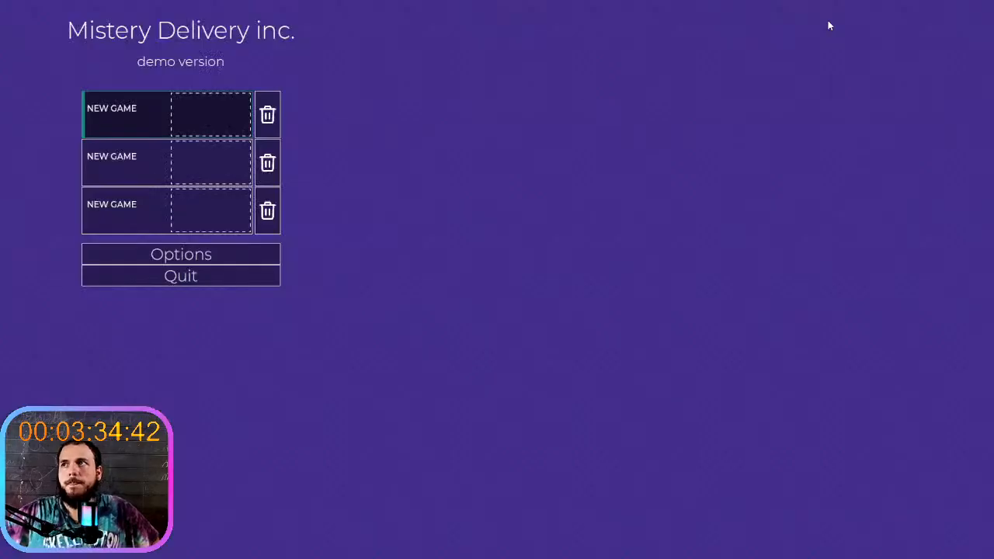
pyautogui.click(131, 117)
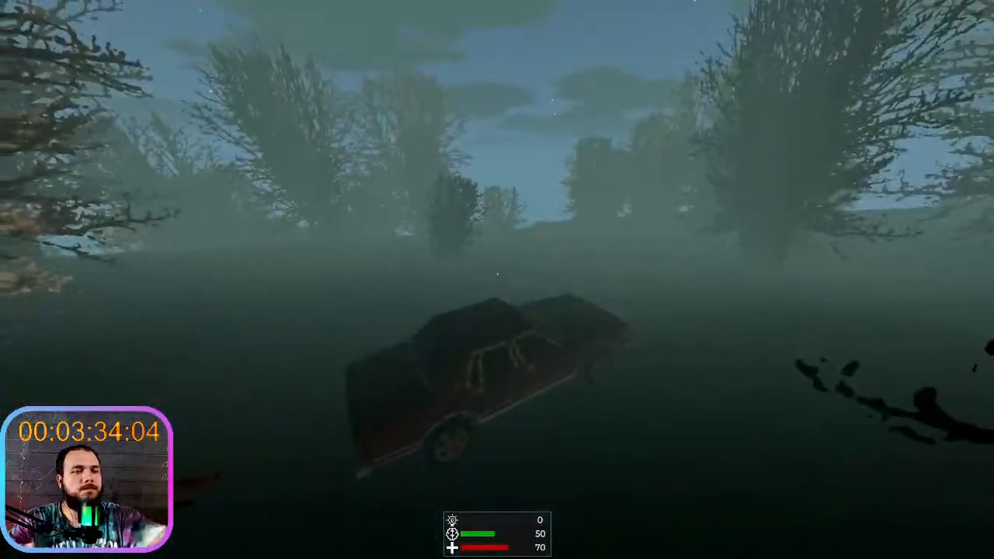
pyautogui.press('e')
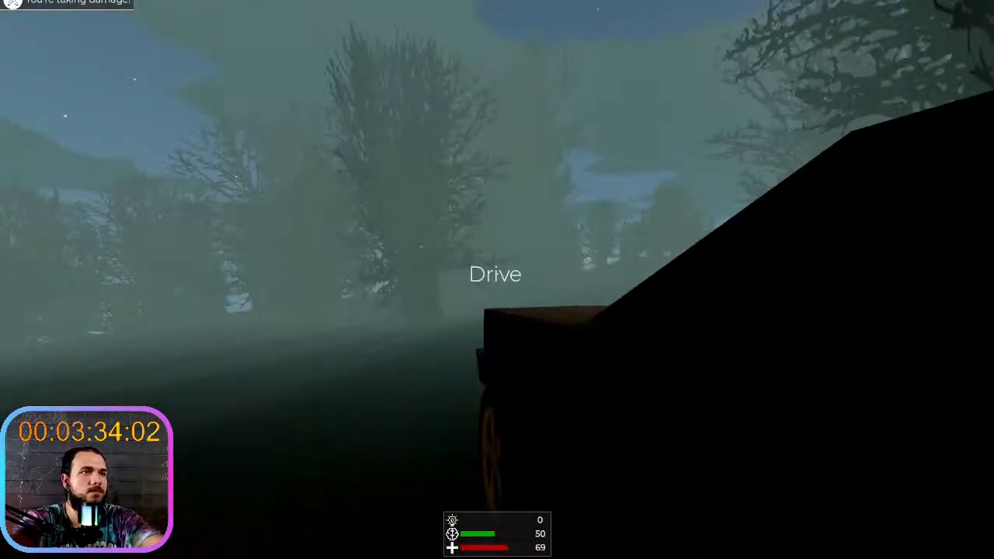
pyautogui.press('e')
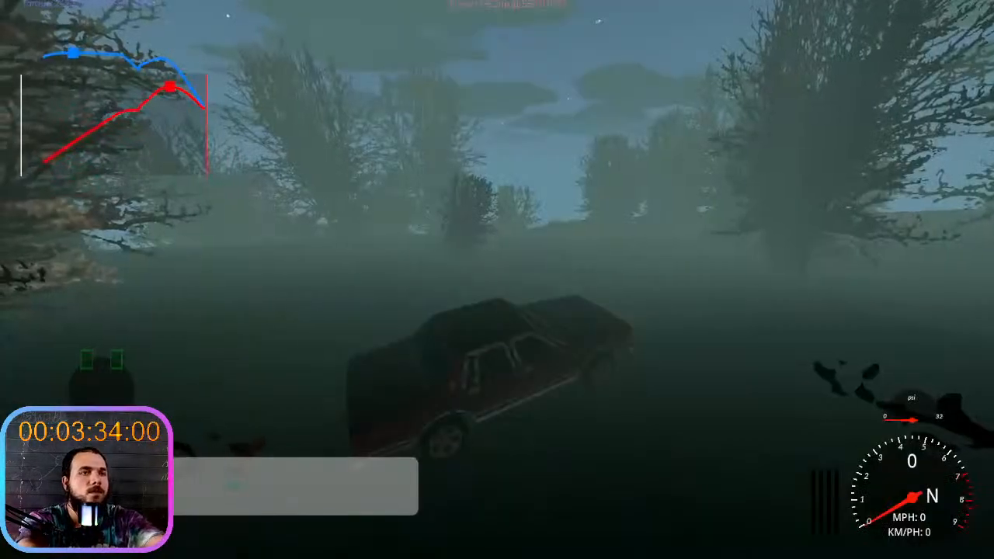
# - Test-drive the car through the foggy forest to examine the night lighting, and get out of it
pyautogui.press('w')
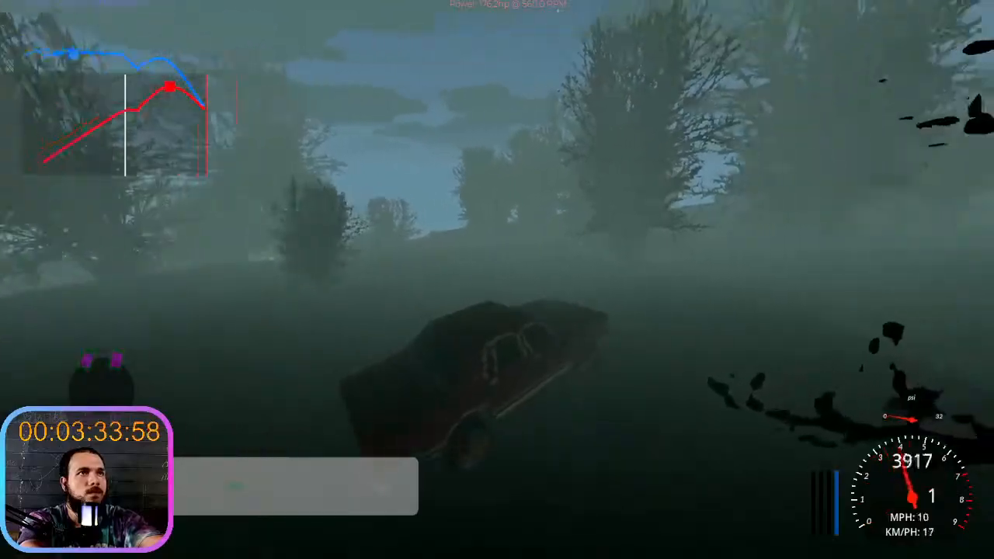
pyautogui.press('w')
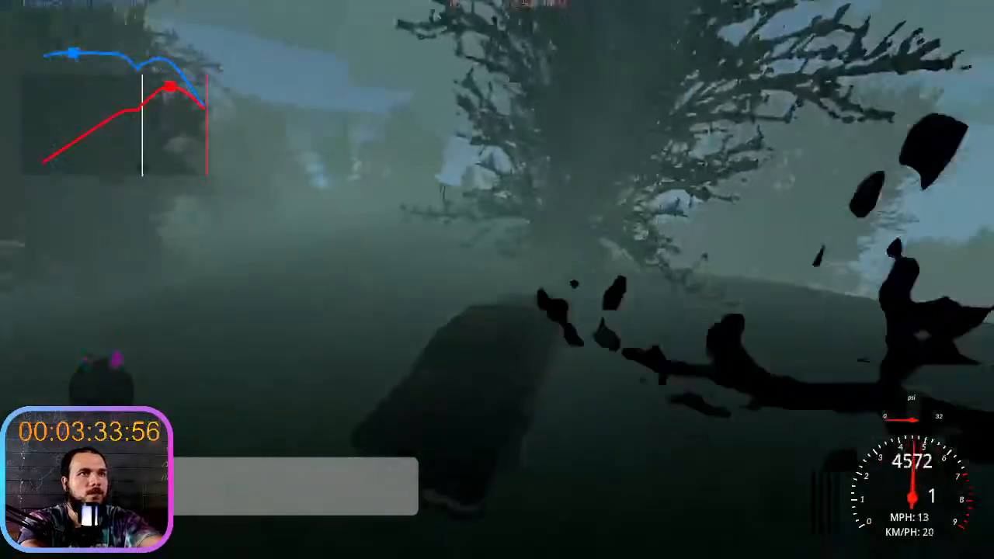
pyautogui.press('d')
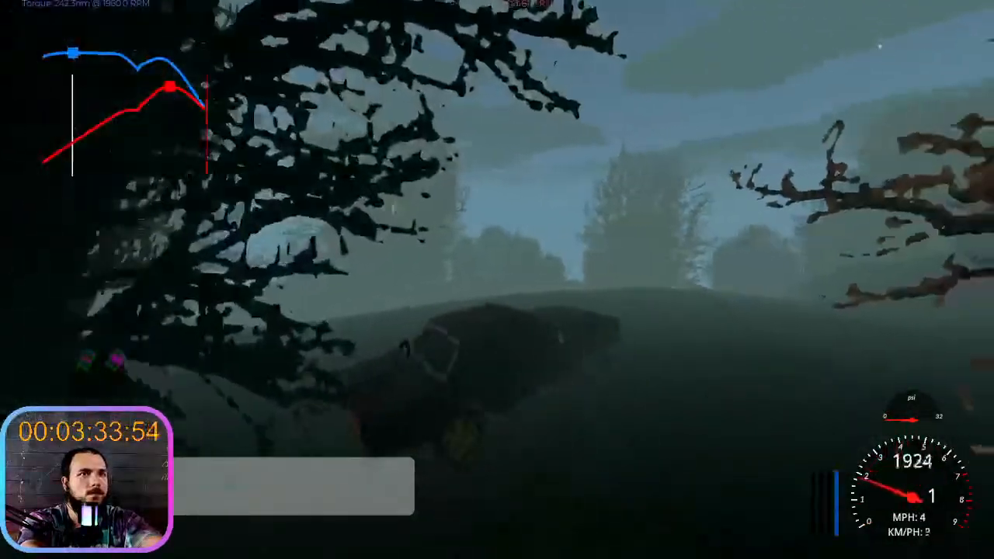
pyautogui.press('w')
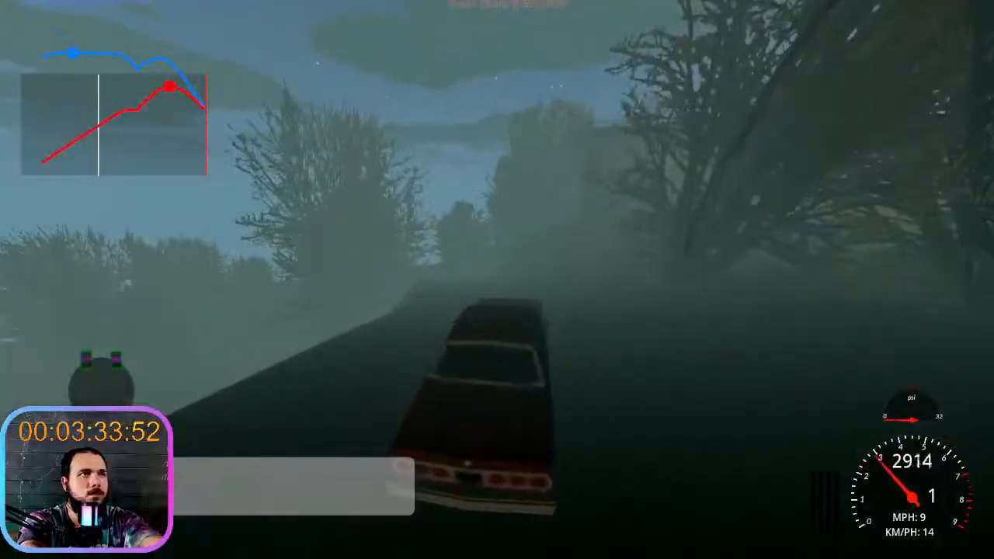
pyautogui.press('w')
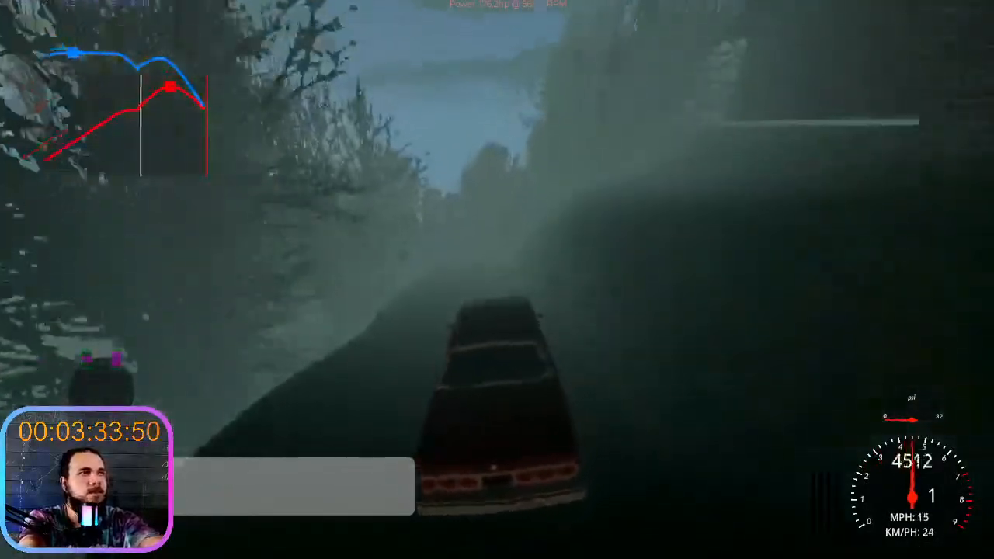
pyautogui.press('s')
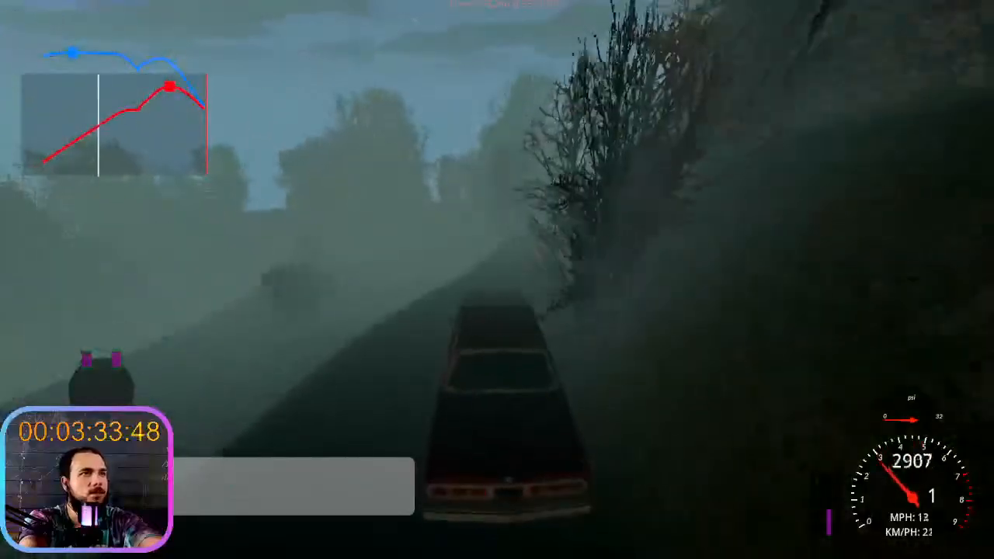
pyautogui.press('w')
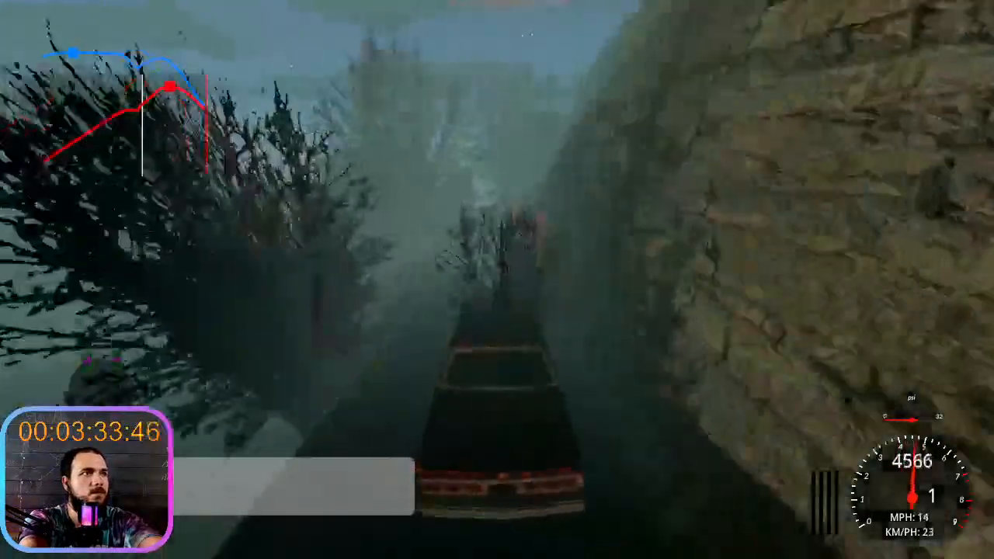
pyautogui.press('s')
pyautogui.press('w')
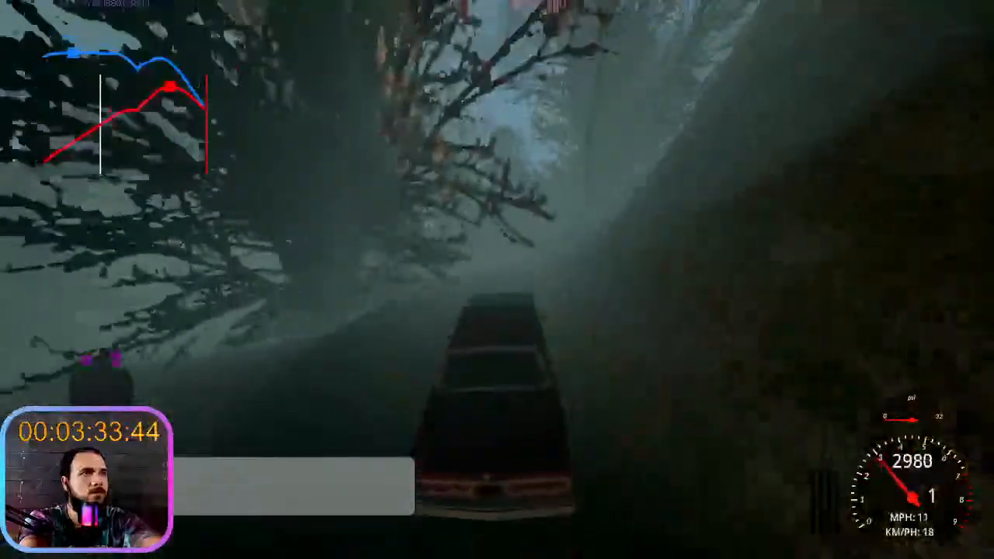
pyautogui.press('s')
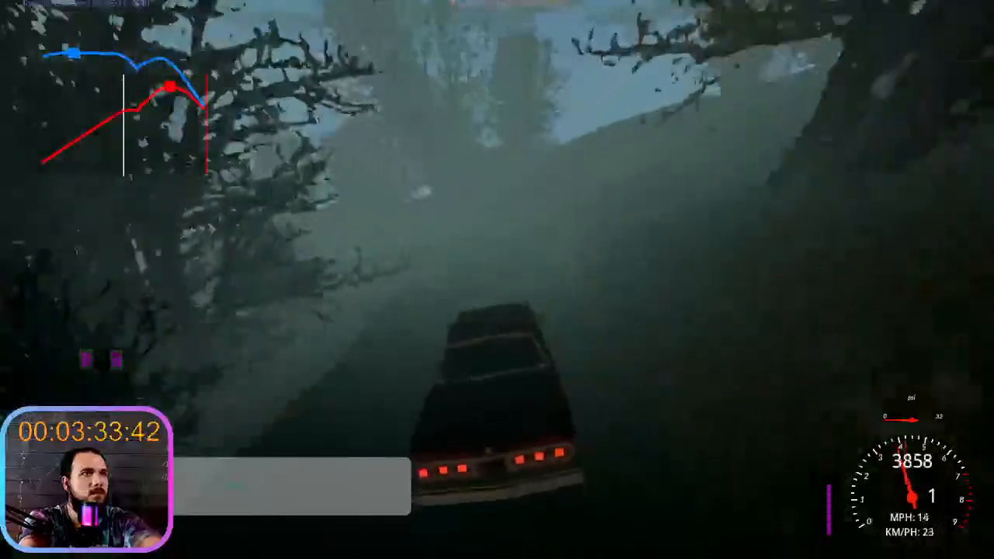
pyautogui.press('w')
pyautogui.press('a')
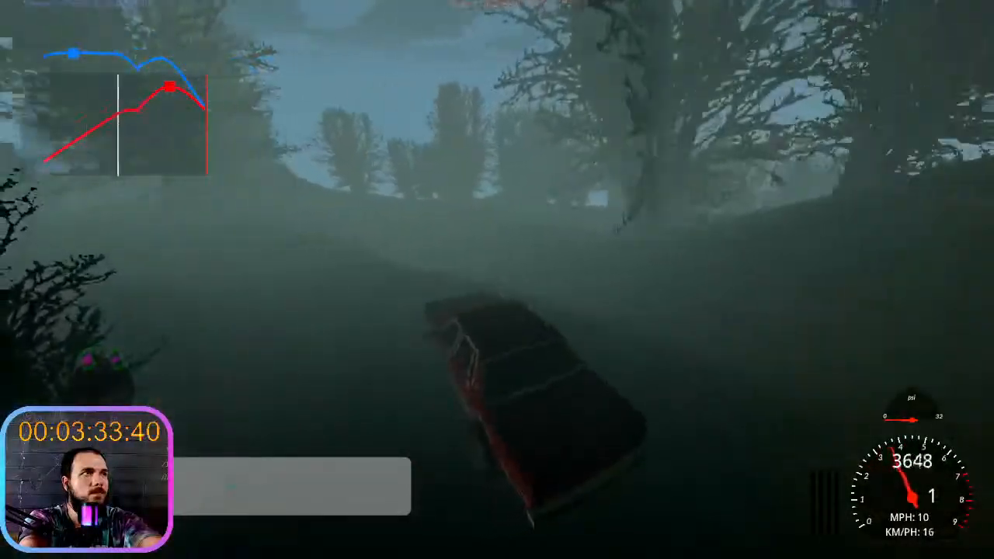
pyautogui.press('a')
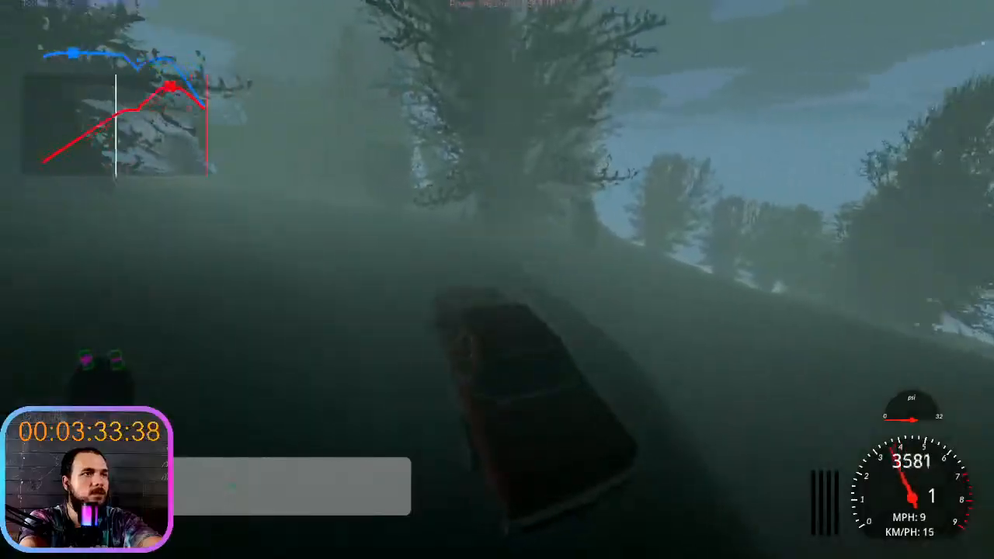
pyautogui.press('w')
pyautogui.press('a')
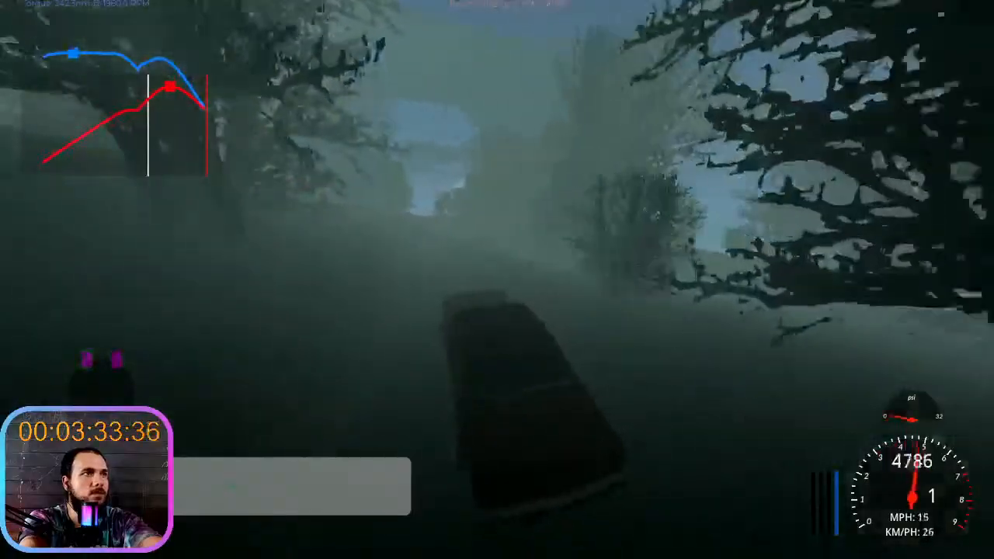
pyautogui.press('w')
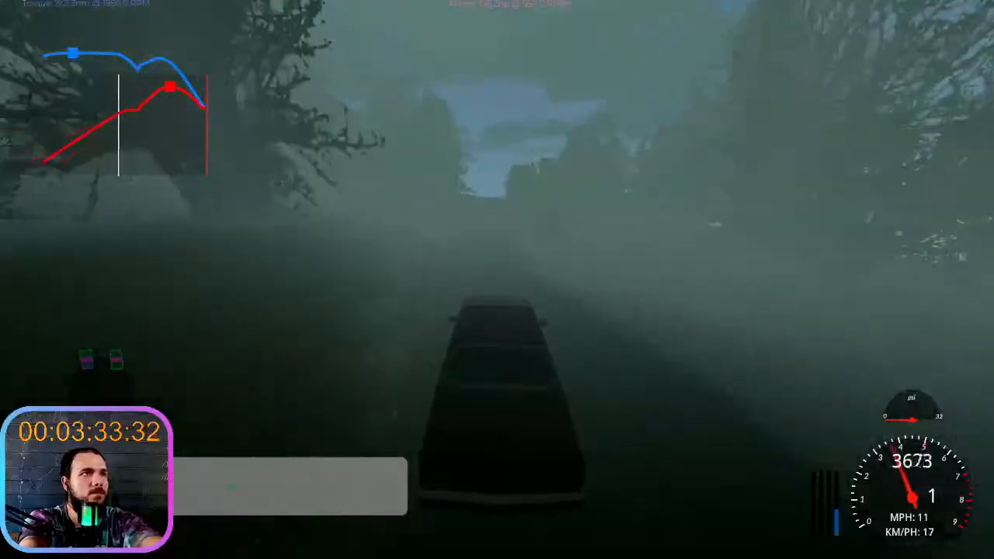
pyautogui.press('w')
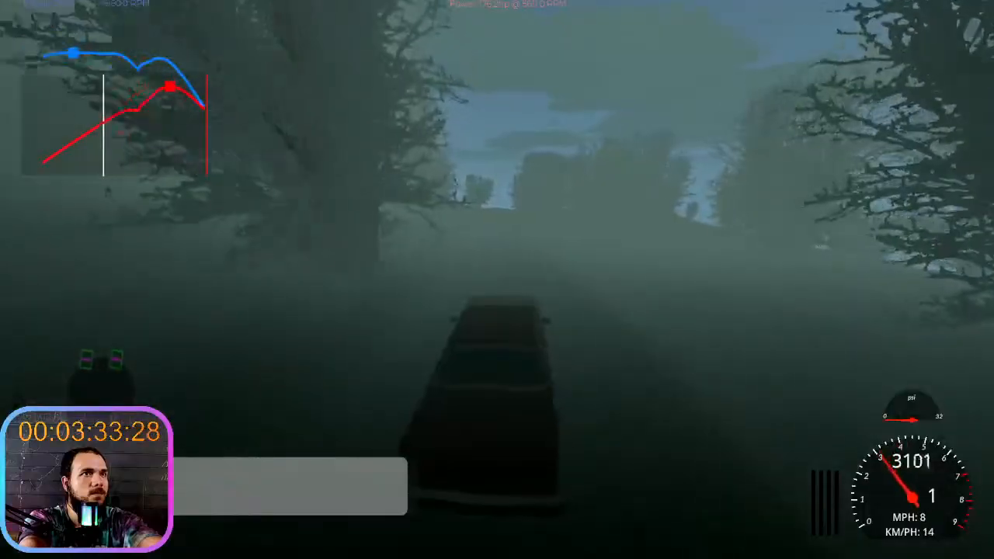
pyautogui.press('w')
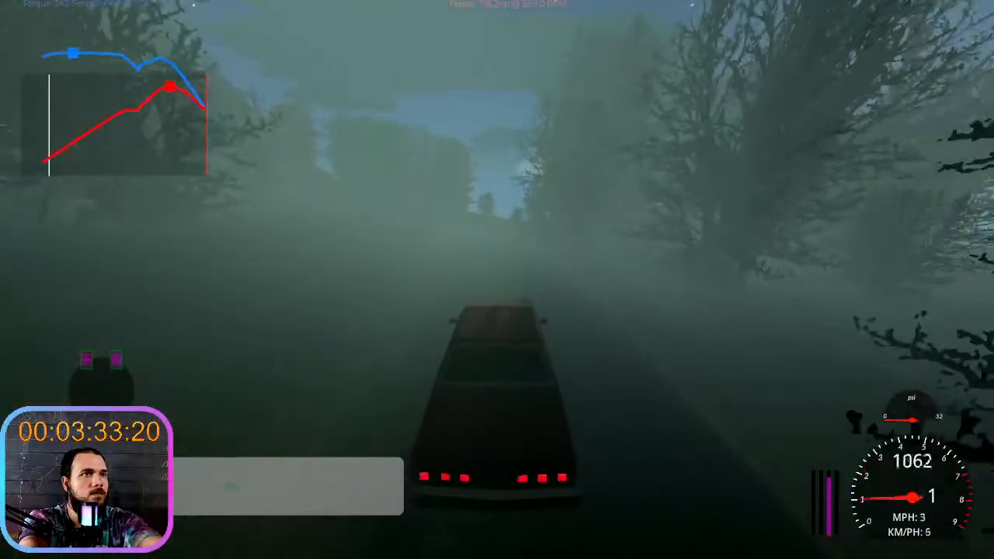
pyautogui.press('e')
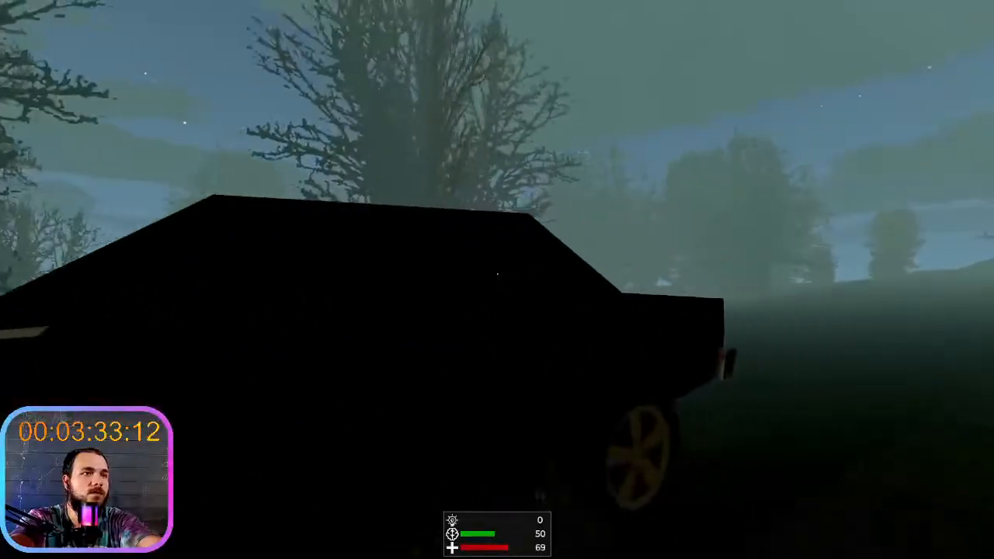
# - Explore the foggy woods on foot and examine the night sky, clouds and stars
pyautogui.hotkey('shift', 'w')
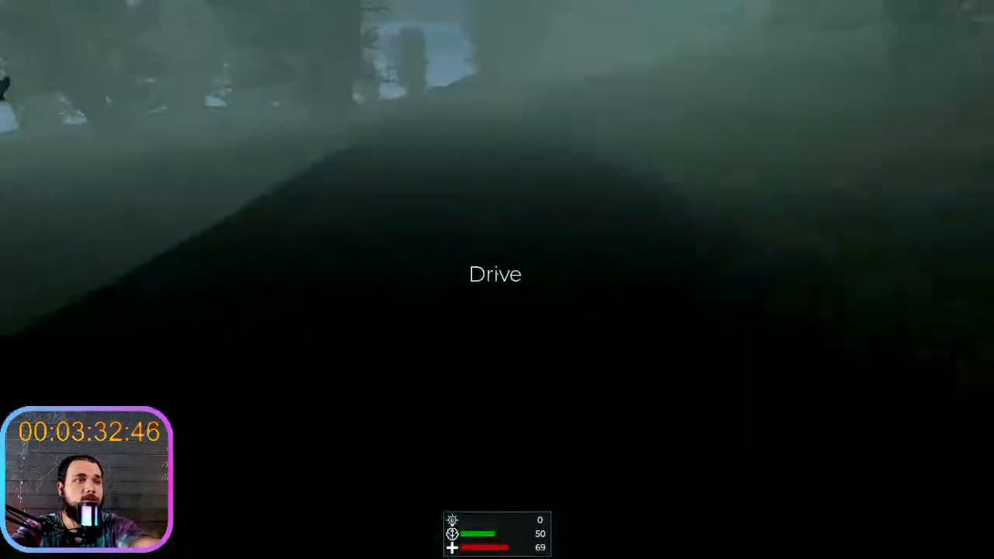
pyautogui.hotkey('shift', 'w')
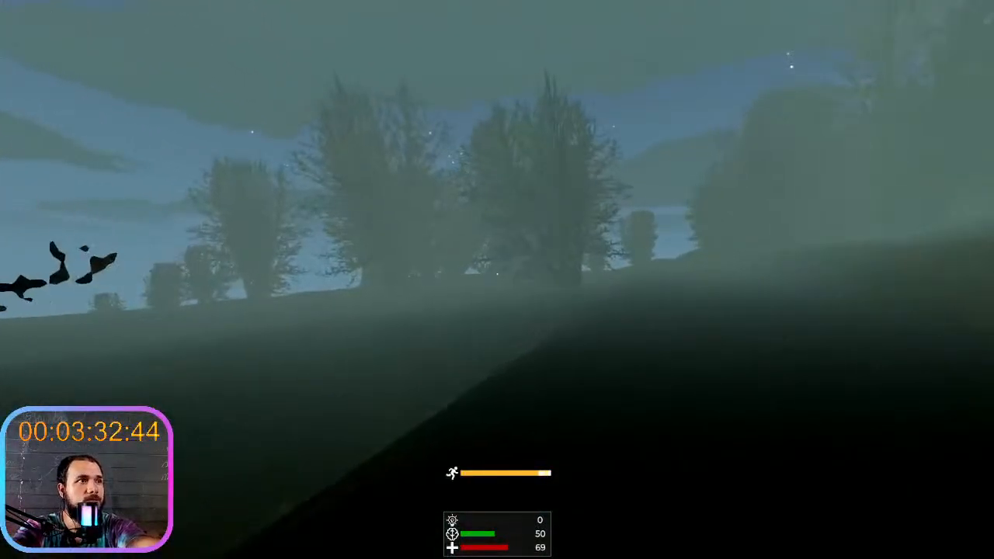
pyautogui.hotkey('shift', 'w')
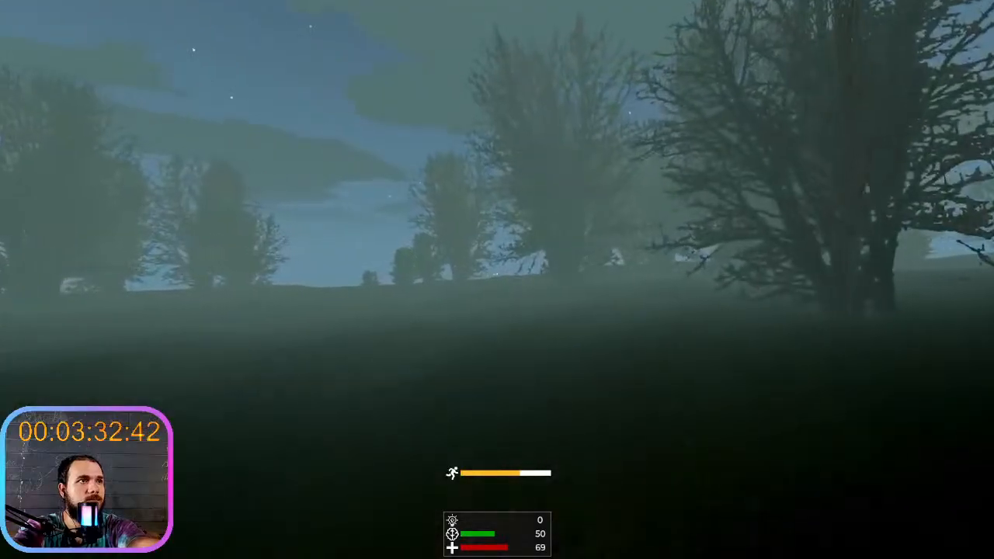
pyautogui.press('w')
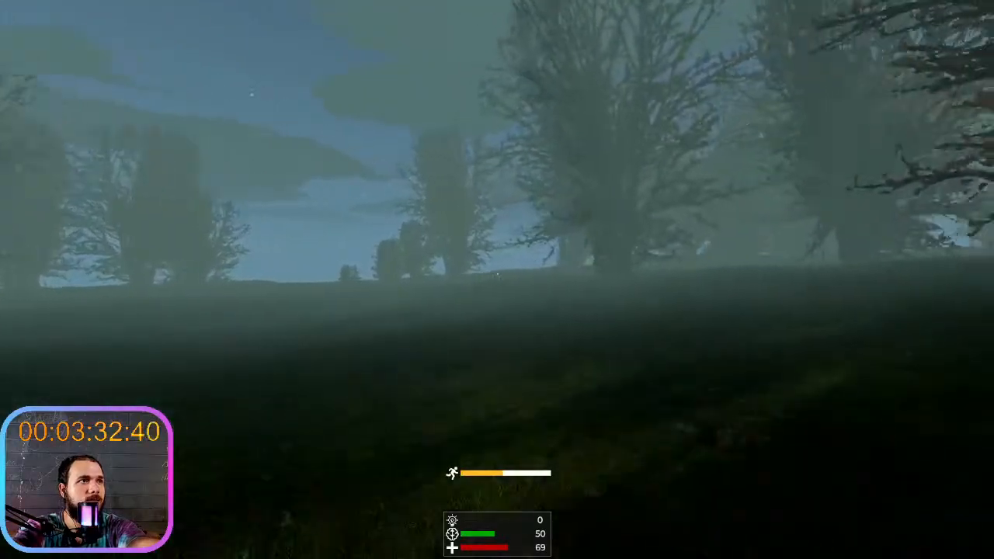
pyautogui.press('w')
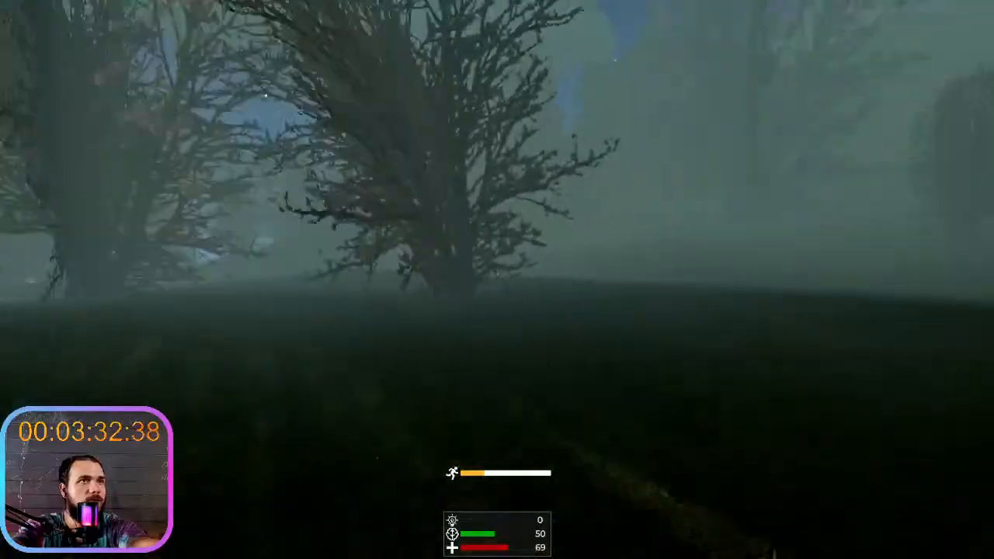
pyautogui.hotkey('shift', 'w')
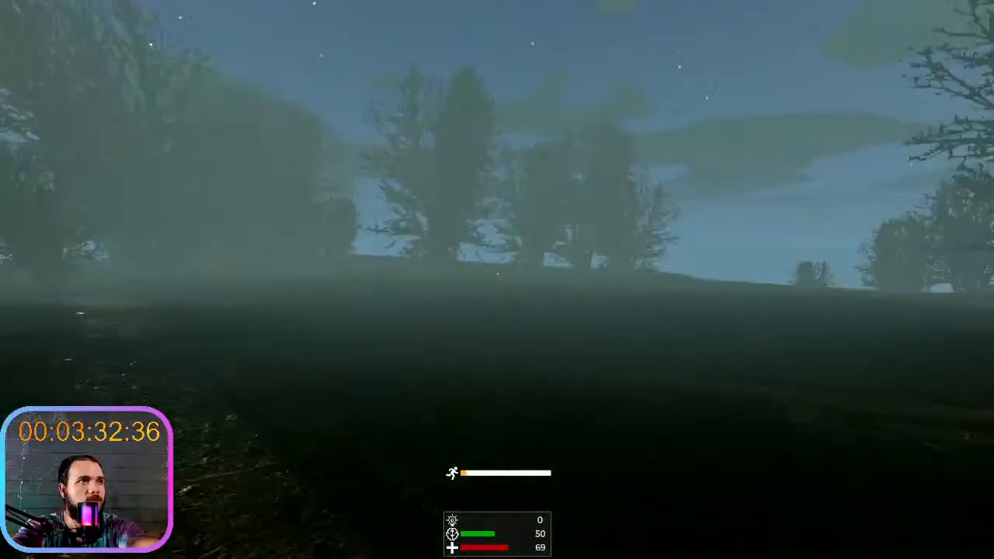
pyautogui.press('w')
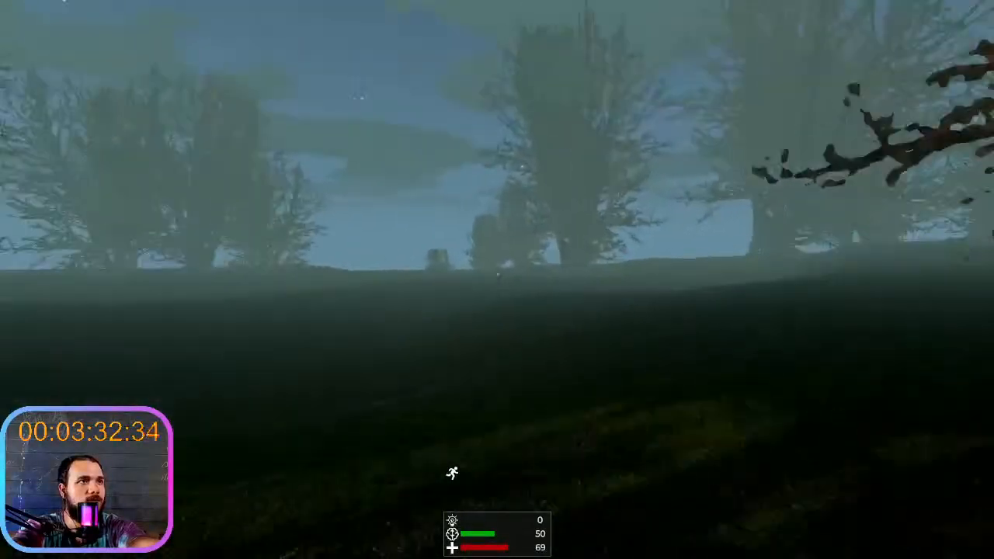
pyautogui.press('w')
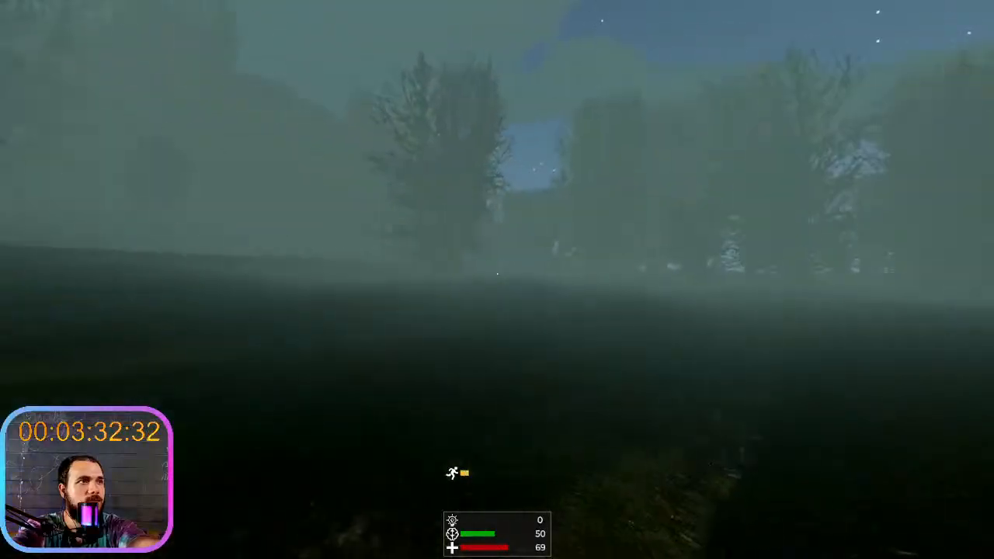
pyautogui.press('w')
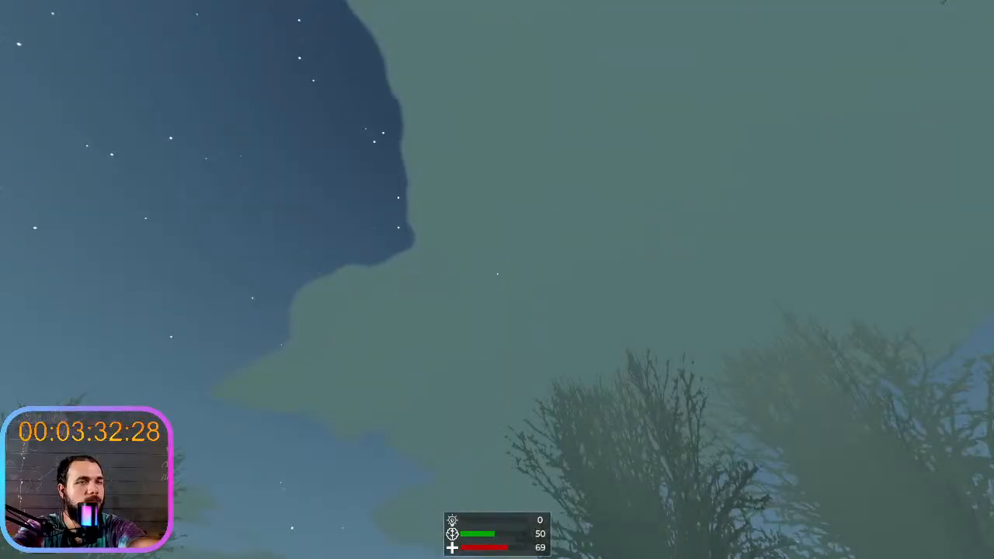
pyautogui.press('w')
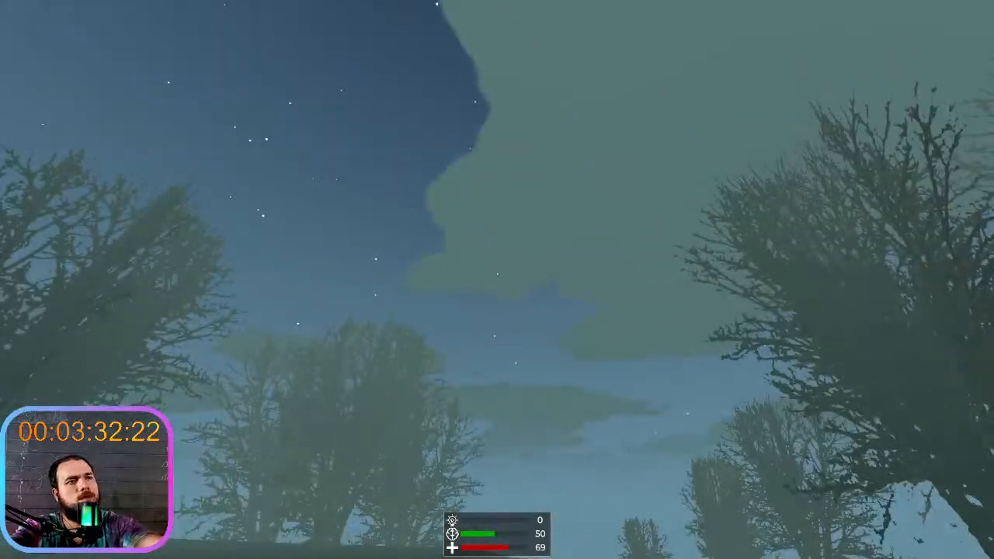
# - Stop the running game, open the AnimationPlayer's day&night animation and move the playhead to 1440 seconds
pyautogui.press('F8')
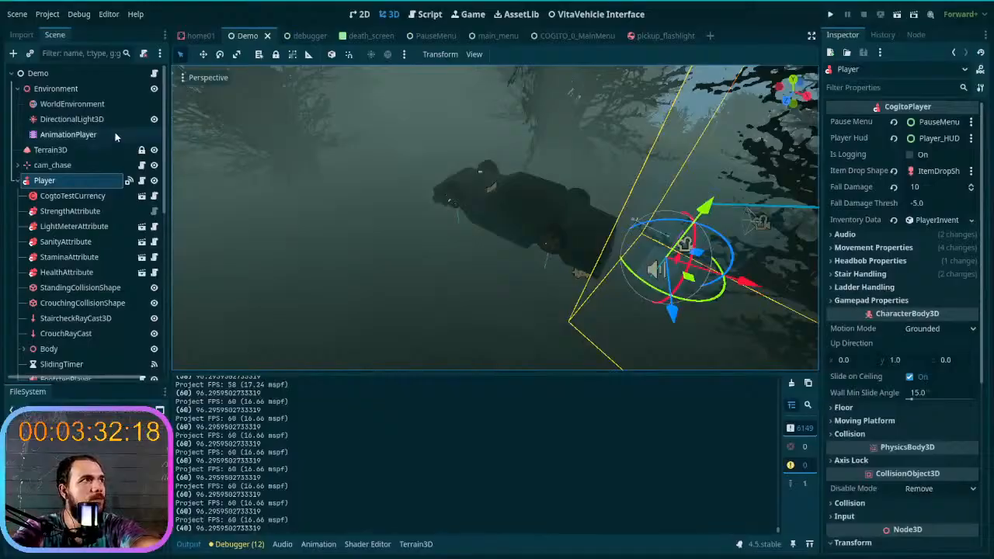
pyautogui.click(78, 134)
pyautogui.scroll(-1, 581, 421)
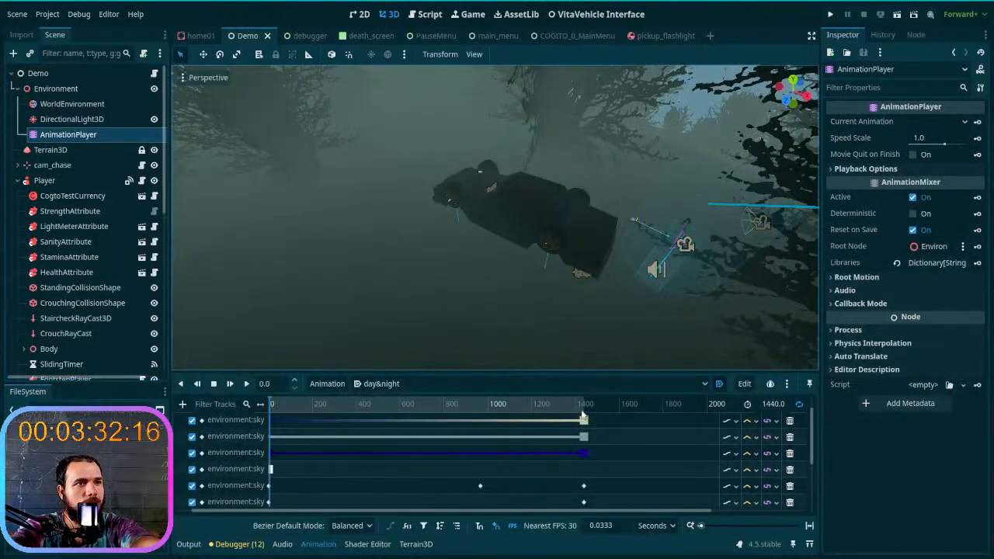
pyautogui.click(583, 418)
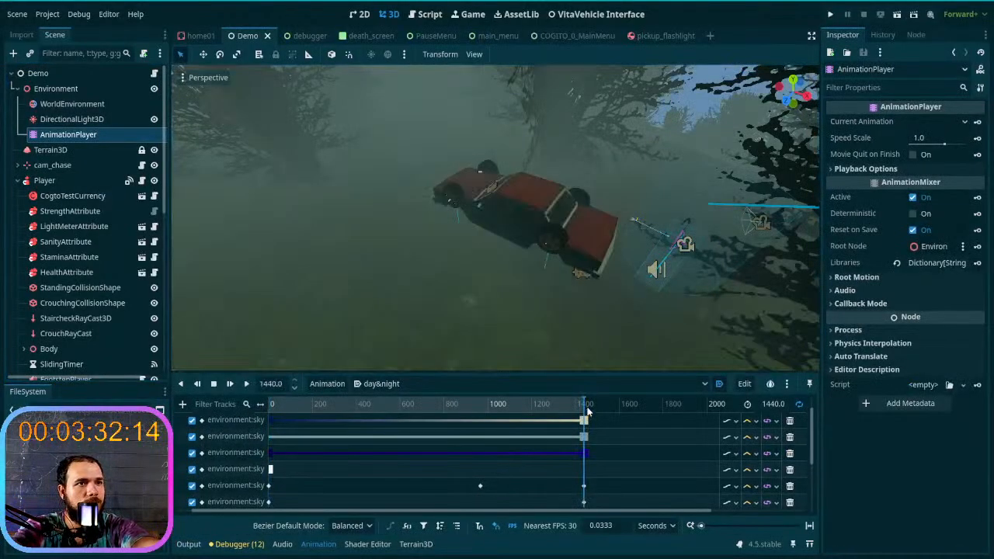
pyautogui.click(585, 421)
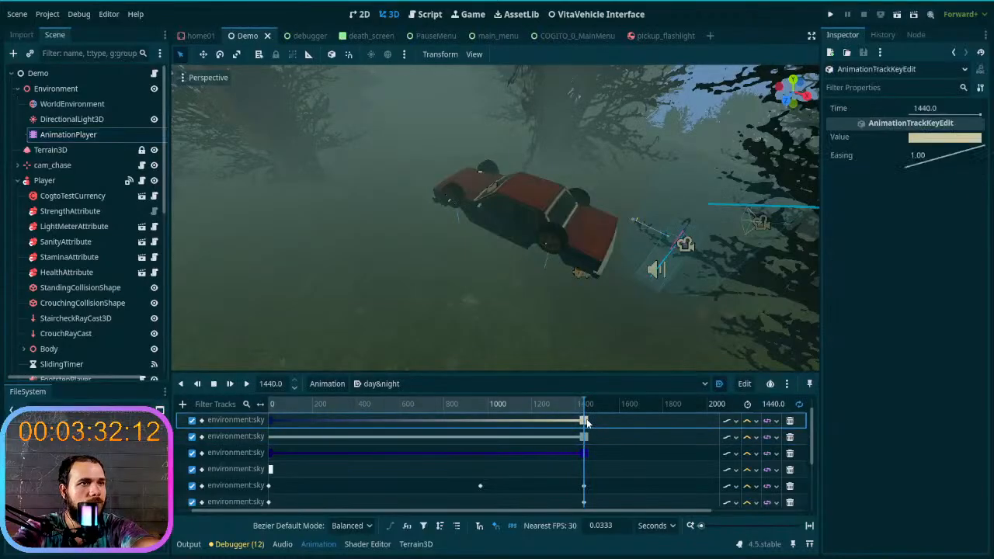
pyautogui.moveTo(570, 422); pyautogui.dragTo(531, 423)
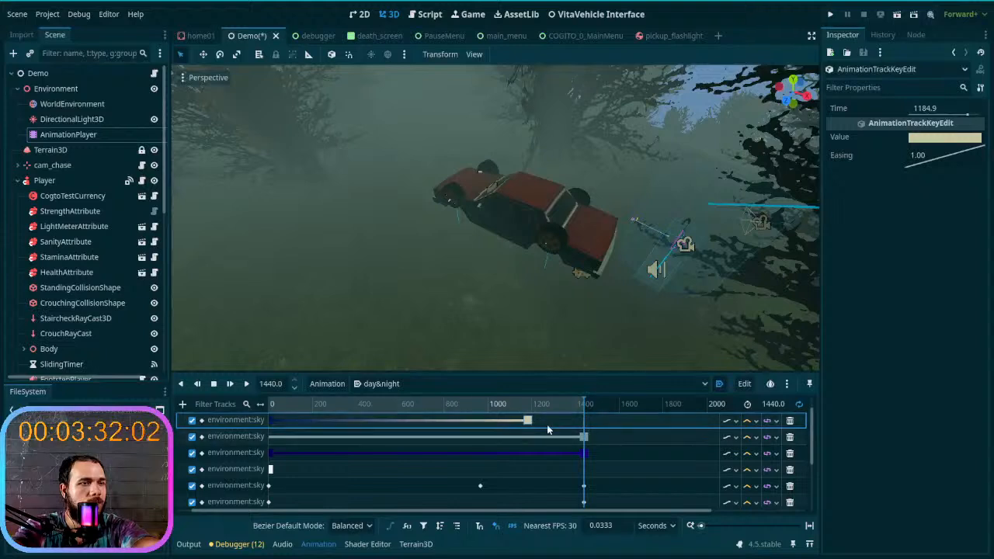
pyautogui.hotkey('ctrl', 'z')
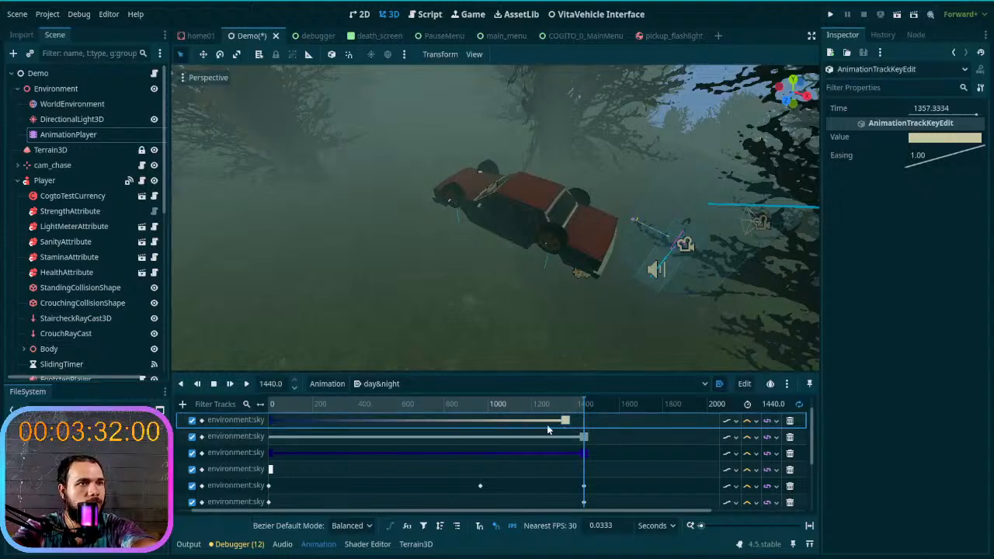
pyautogui.keyDown('shift'); pyautogui.click(584, 436); pyautogui.keyUp('shift')
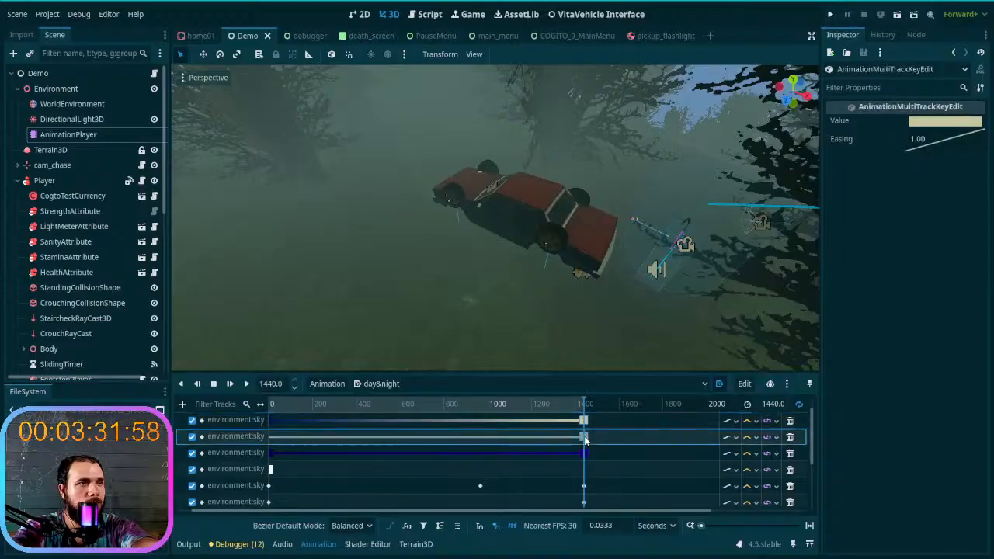
pyautogui.keyDown('shift'); pyautogui.click(585, 453); pyautogui.keyUp('shift')
pyautogui.keyDown('shift'); pyautogui.click(585, 486); pyautogui.keyUp('shift')
pyautogui.scroll(-4, 587, 481)
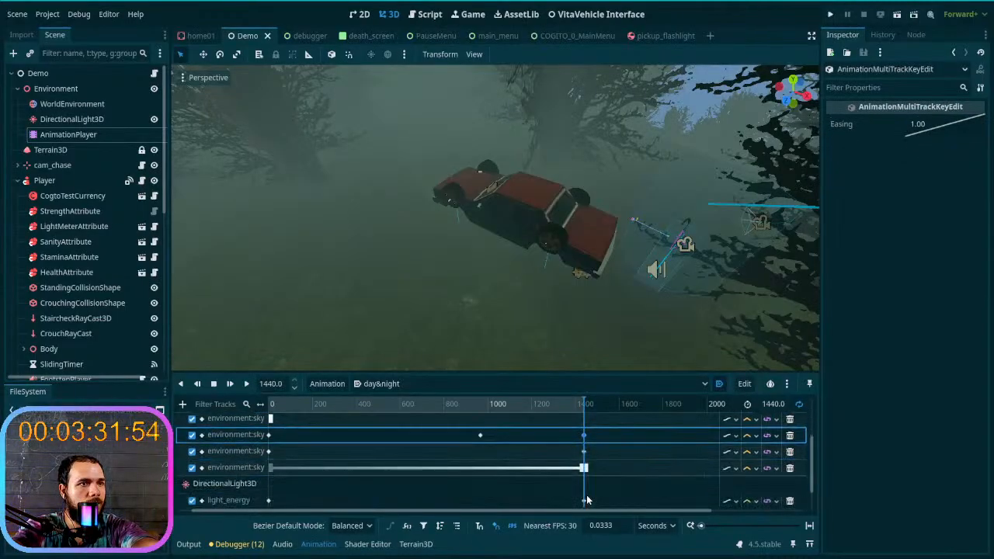
pyautogui.keyDown('shift'); pyautogui.click(585, 451); pyautogui.keyUp('shift')
pyautogui.keyDown('shift'); pyautogui.click(584, 483); pyautogui.keyUp('shift')
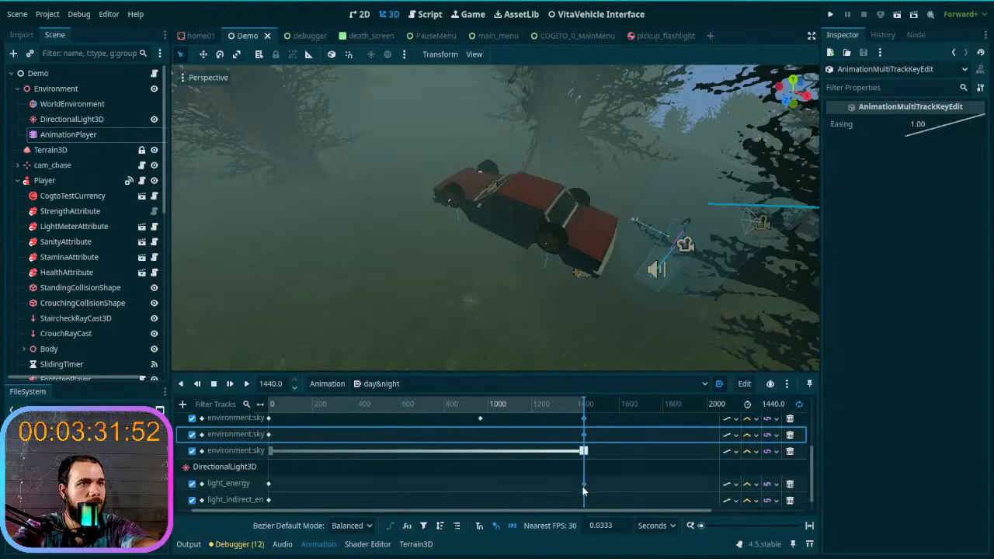
pyautogui.scroll(-1, 592, 498)
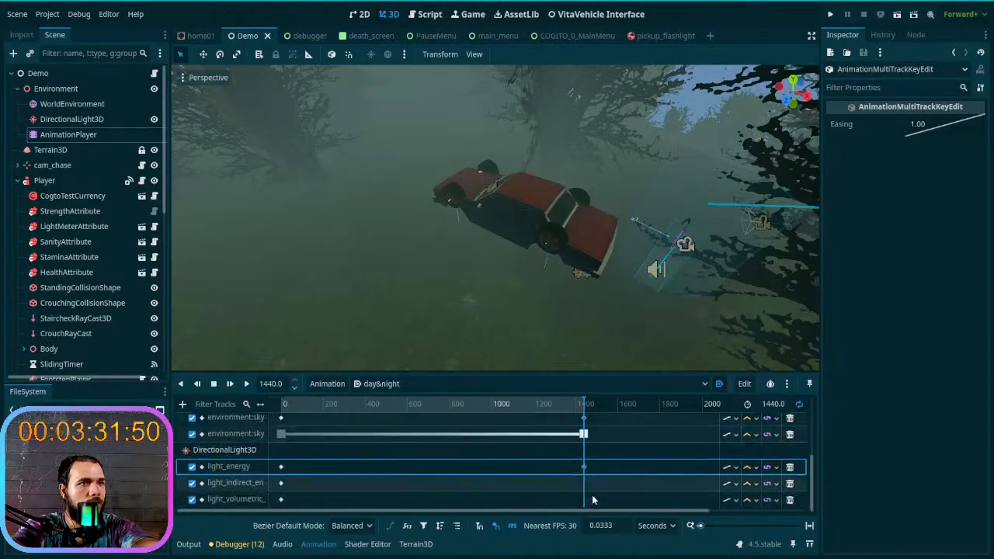
pyautogui.scroll(5, 585, 426)
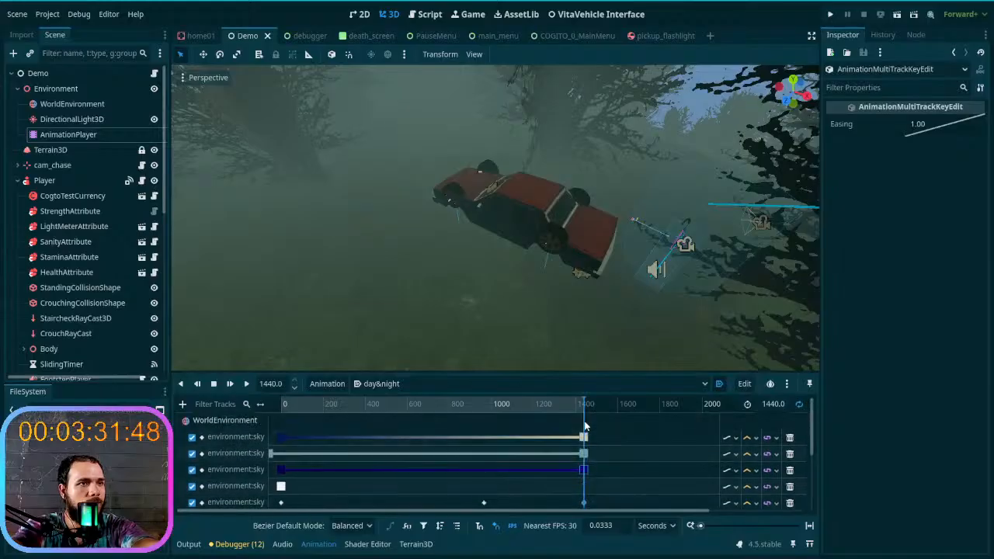
pyautogui.moveTo(584, 405)
pyautogui.mouseDown()
pyautogui.moveTo(558, 402)
pyautogui.moveTo(587, 408)
pyautogui.mouseUp()
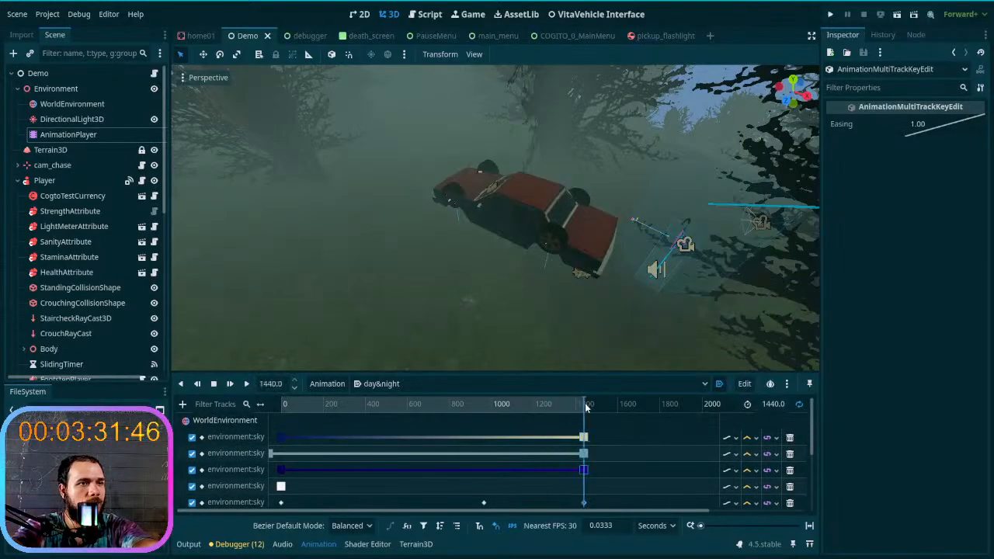
pyautogui.click(552, 435)
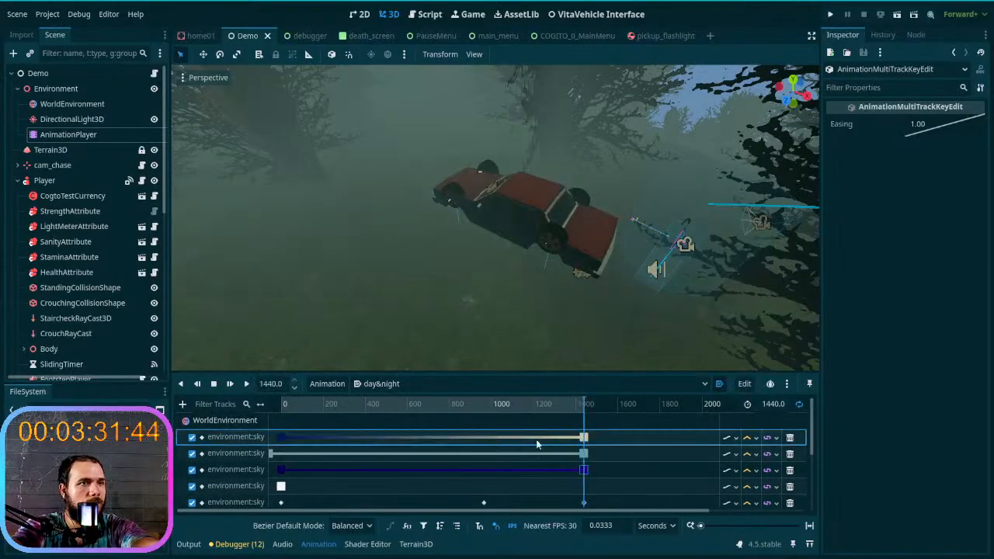
pyautogui.moveTo(584, 437); pyautogui.dragTo(595, 460)
pyautogui.keyDown('shift'); pyautogui.click(585, 470); pyautogui.keyUp('shift')
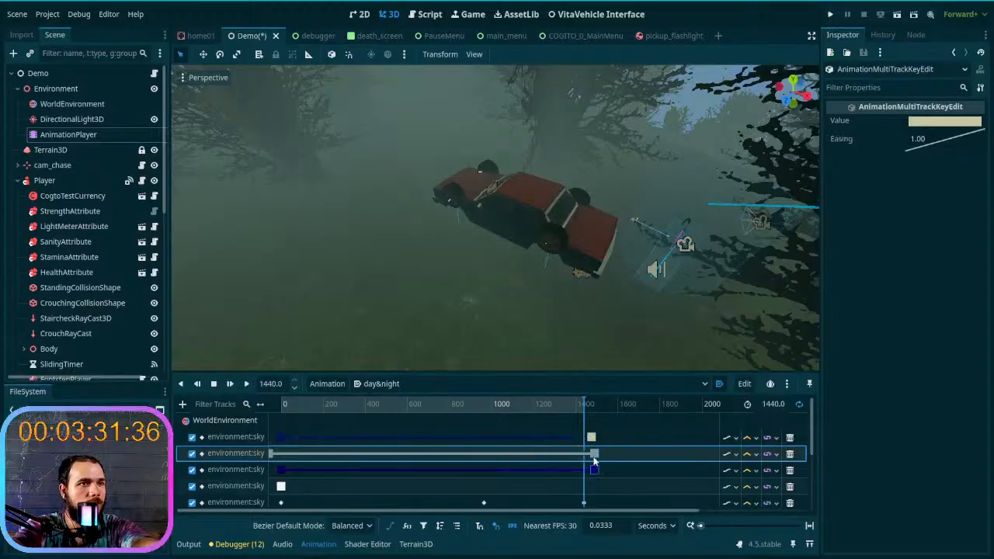
pyautogui.click(625, 443)
pyautogui.hotkey('ctrl', 'z')
pyautogui.hotkey('ctrl', 'z')
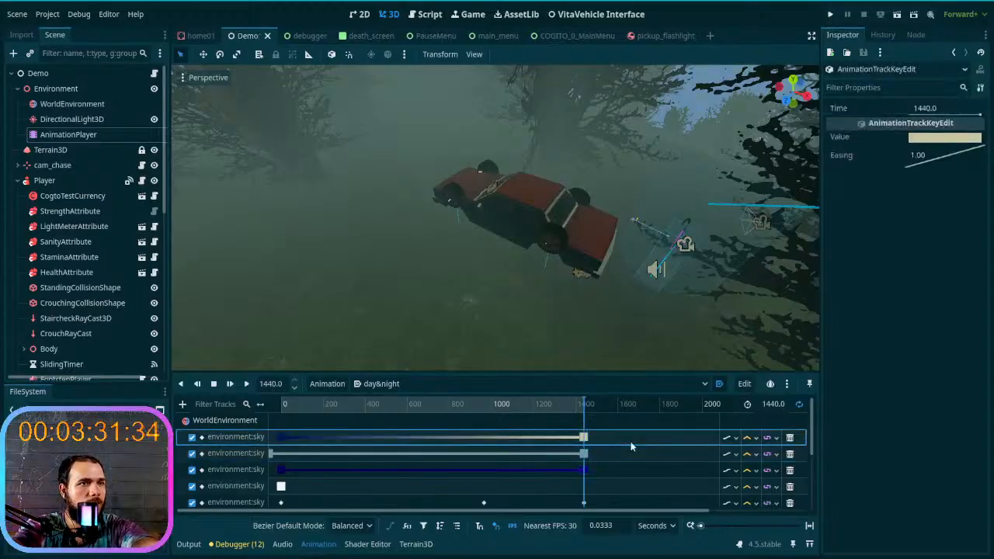
# - Select the 1440-second end keys of the WorldEnvironment sky tracks together and move them back to about 190 seconds
pyautogui.click(586, 441)
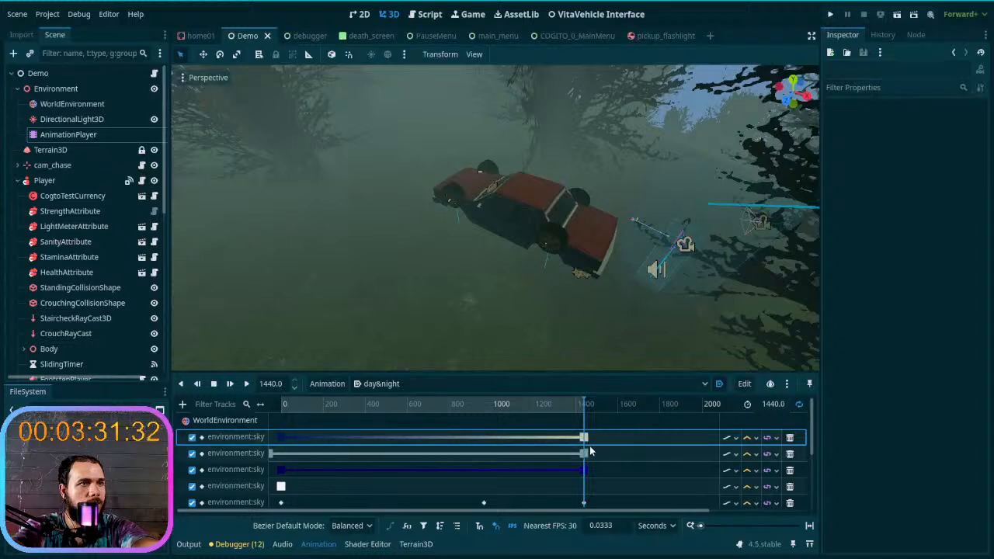
pyautogui.click(589, 451)
pyautogui.click(585, 467)
pyautogui.keyDown('shift'); pyautogui.click(585, 453); pyautogui.keyUp('shift')
pyautogui.keyDown('shift'); pyautogui.click(585, 439); pyautogui.keyUp('shift')
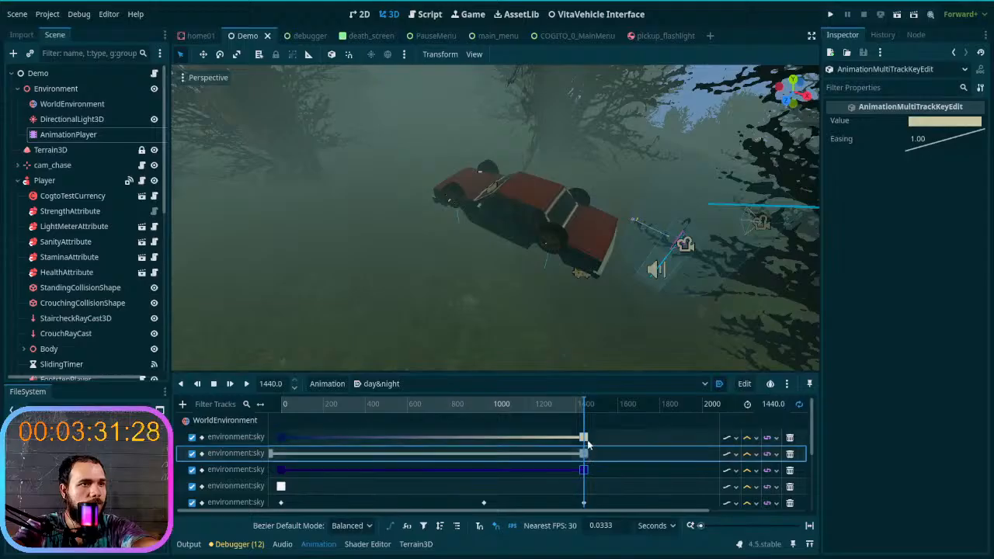
pyautogui.scroll(-2, 588, 446)
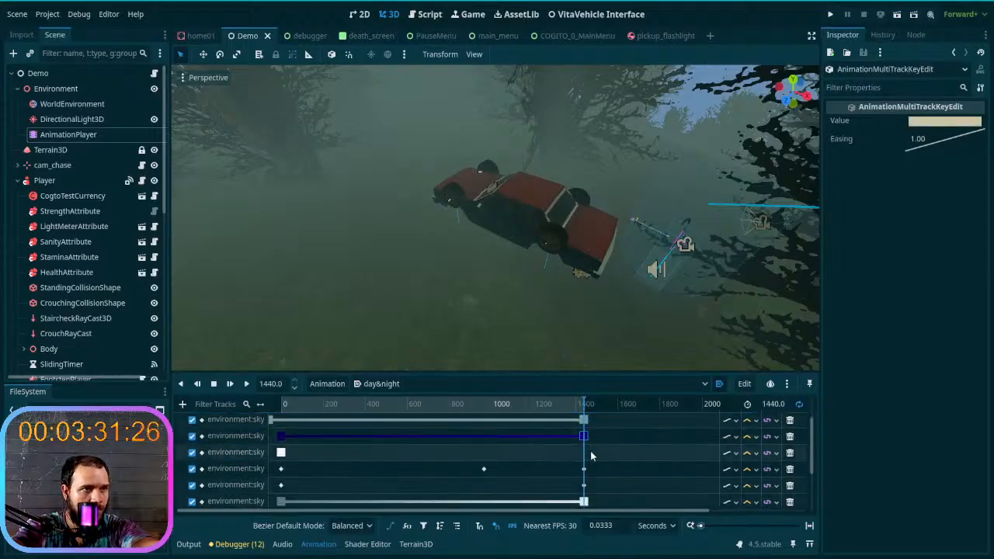
pyautogui.scroll(-1, 591, 454)
pyautogui.keyDown('shift'); pyautogui.click(585, 453); pyautogui.keyUp('shift')
pyautogui.keyDown('shift'); pyautogui.click(586, 468); pyautogui.keyUp('shift')
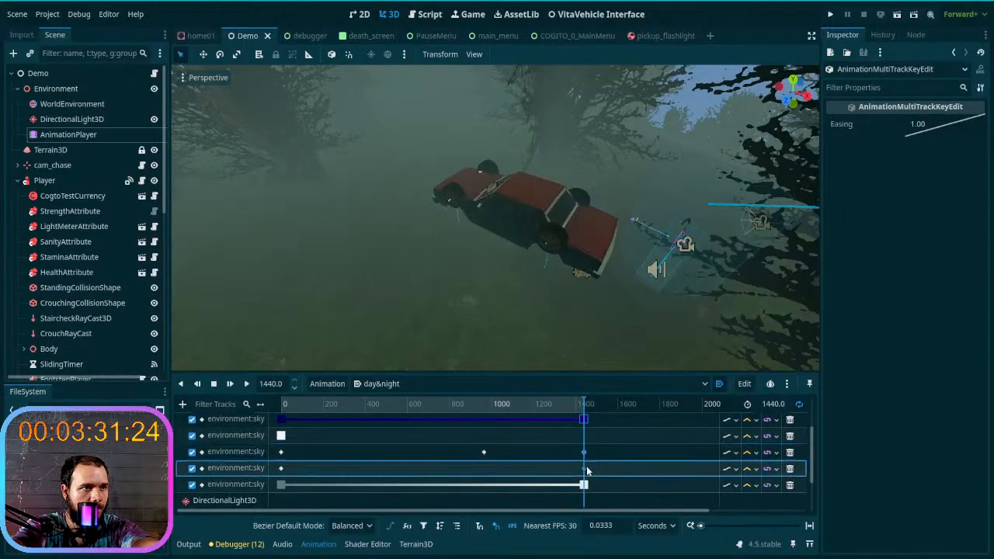
pyautogui.keyDown('shift'); pyautogui.click(585, 485); pyautogui.keyUp('shift')
pyautogui.moveTo(582, 487); pyautogui.dragTo(327, 491)
# - Return the day&night playhead to 0 and turn the 3D view up to examine the night sky
pyautogui.moveTo(585, 408); pyautogui.dragTo(279, 406)
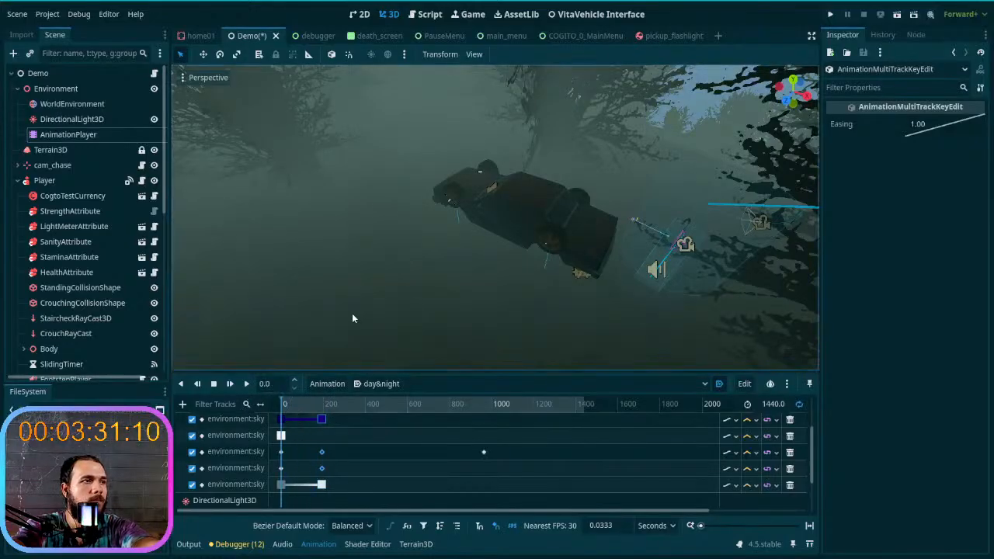
pyautogui.scroll(3, 377, 440)
pyautogui.moveTo(374, 322); pyautogui.dragTo(336, 355, button='right')
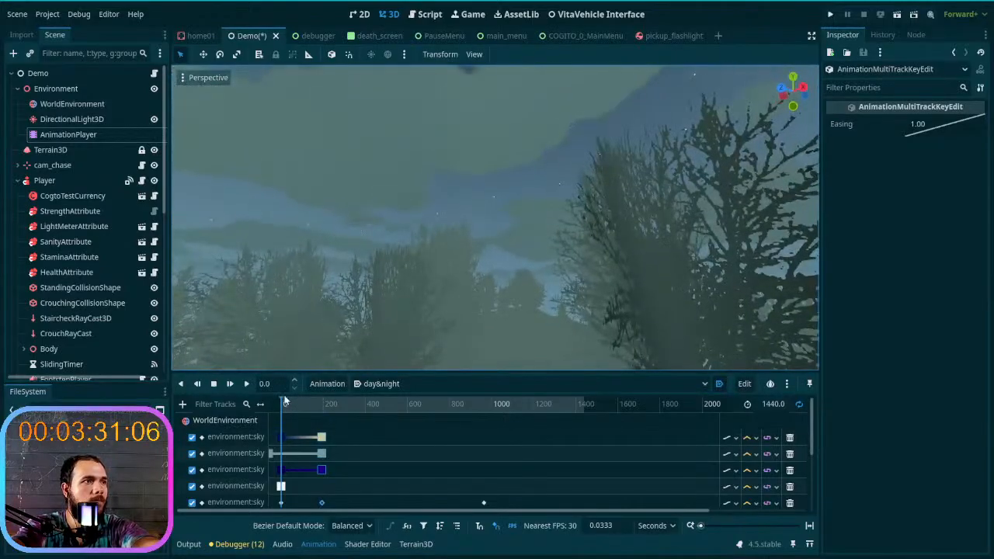
pyautogui.moveTo(283, 399)
pyautogui.mouseDown()
pyautogui.moveTo(322, 402)
pyautogui.moveTo(279, 406)
pyautogui.mouseUp()
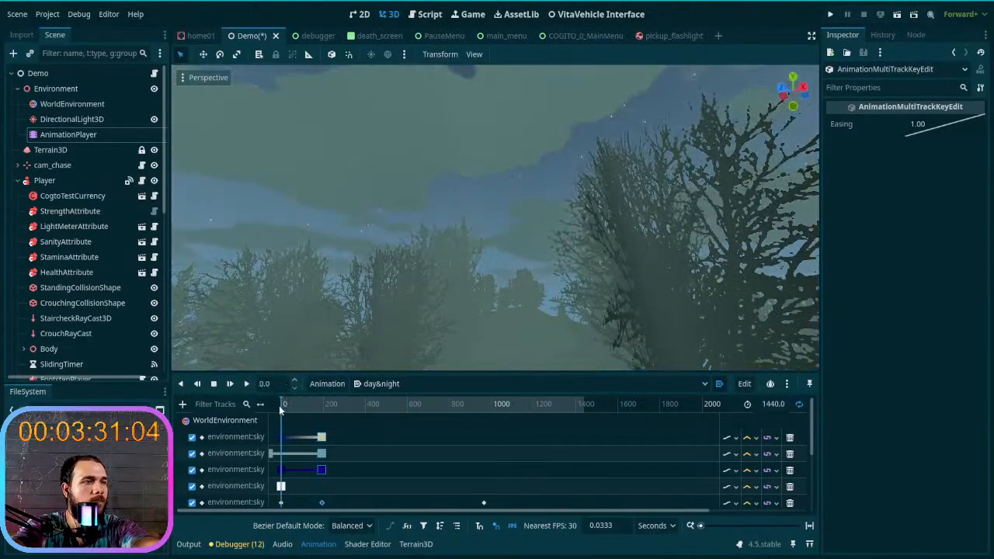
# - Run the project with a new game in the first save slot, get in and out of the car, and examine the starry sky
pyautogui.click(830, 15)
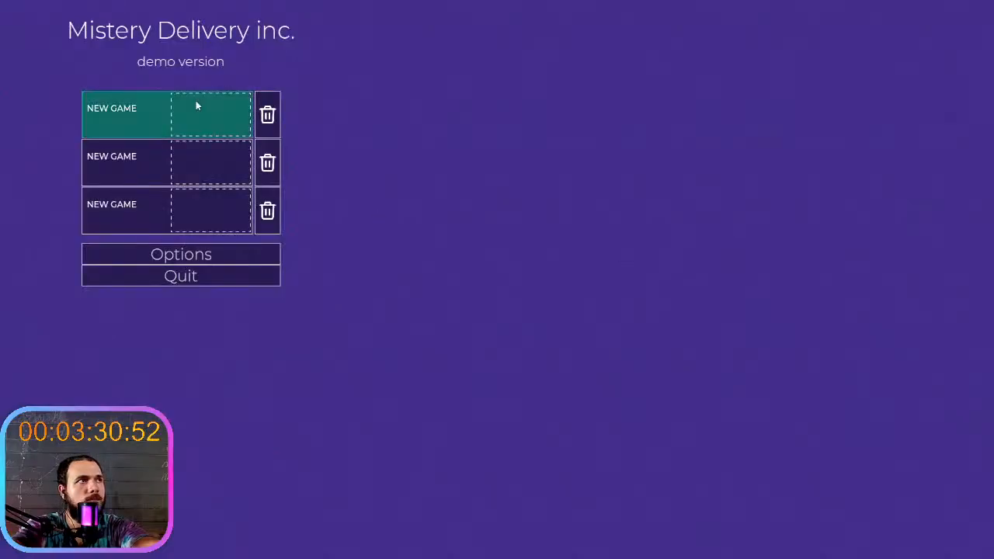
pyautogui.click(196, 105)
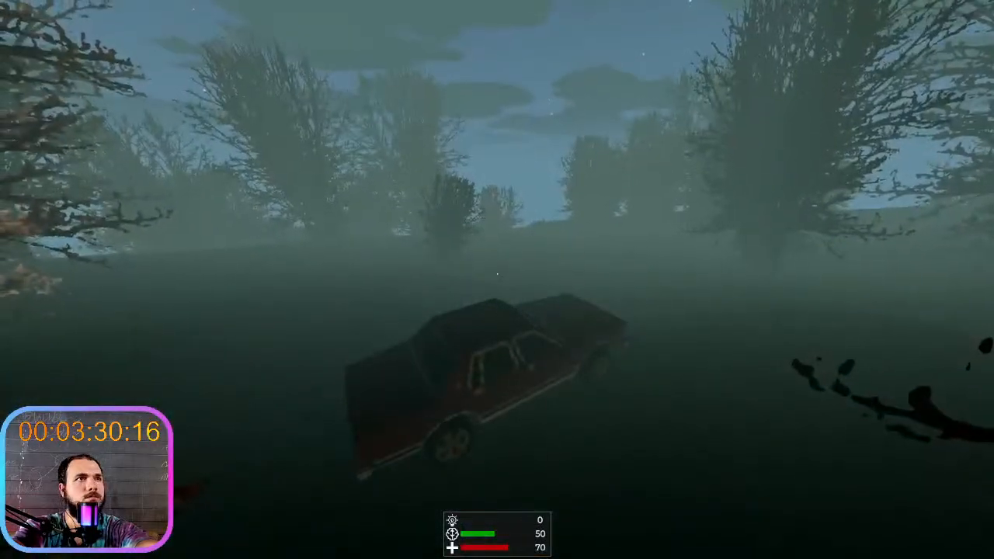
pyautogui.press('e')
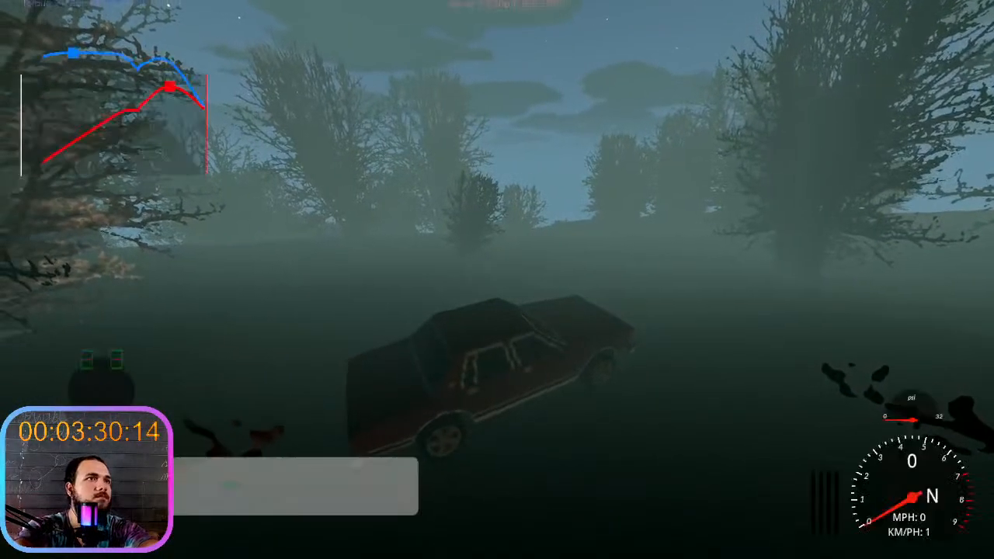
pyautogui.press('e')
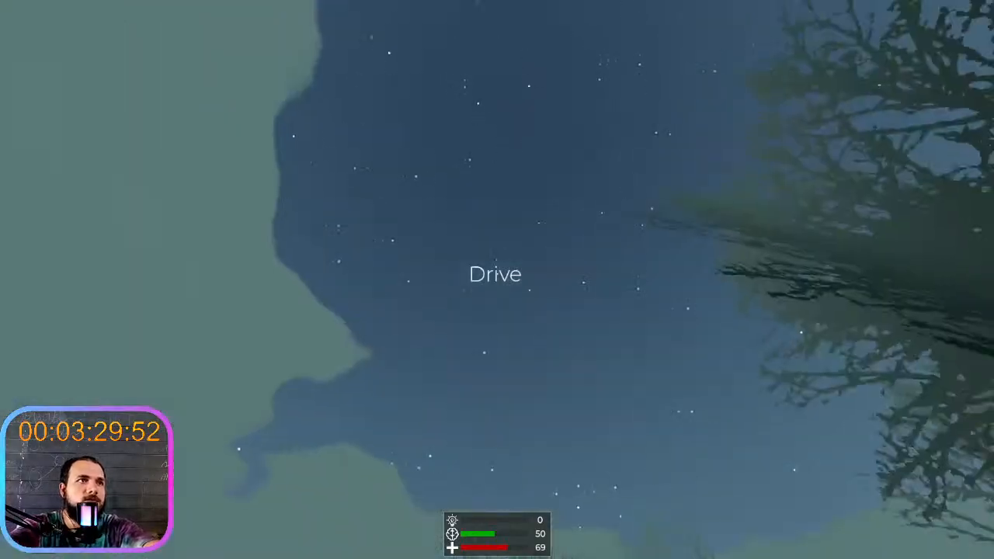
pyautogui.press('w')
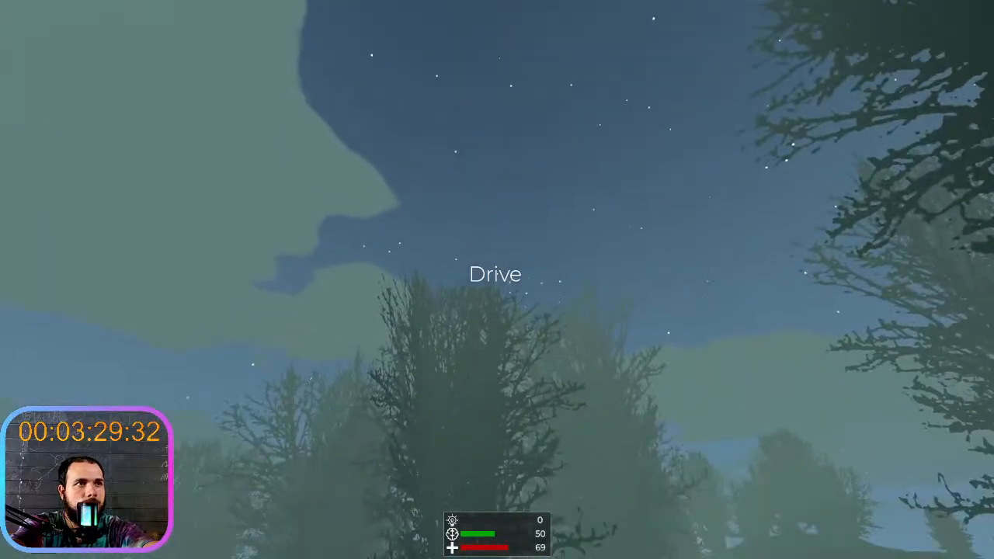
# - Switch to the Godot editor, start the visual profiler on the running game and check the FPS output log
pyautogui.press('F8')
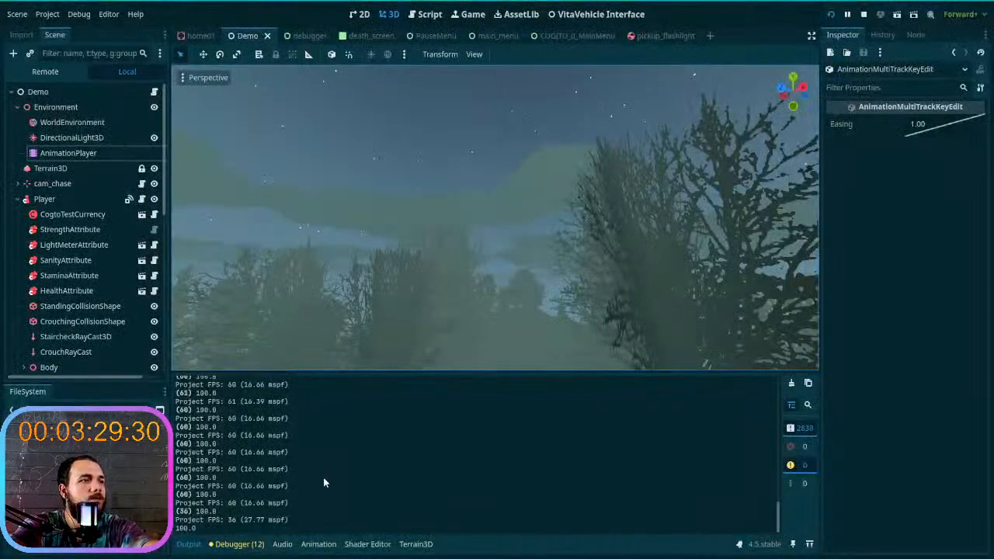
pyautogui.click(239, 543)
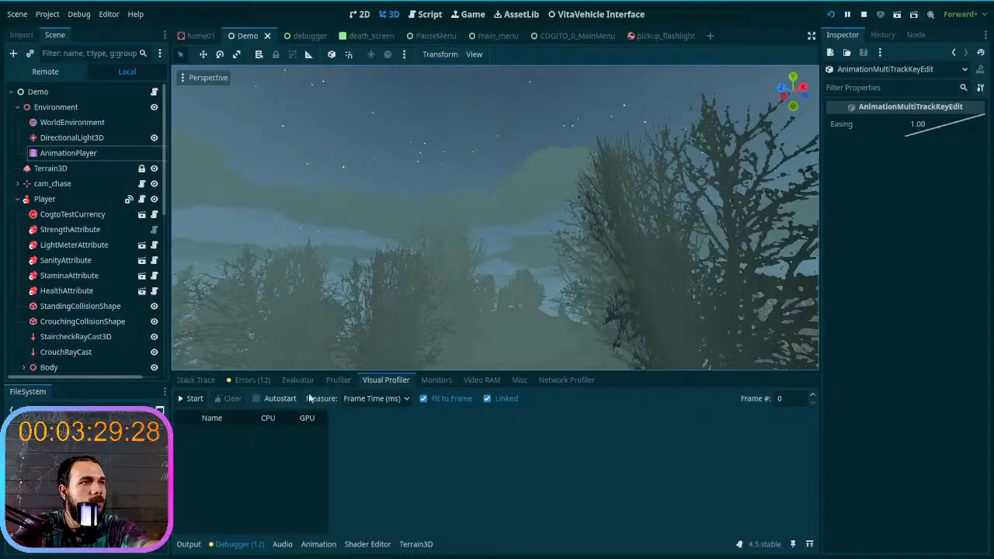
pyautogui.click(192, 398)
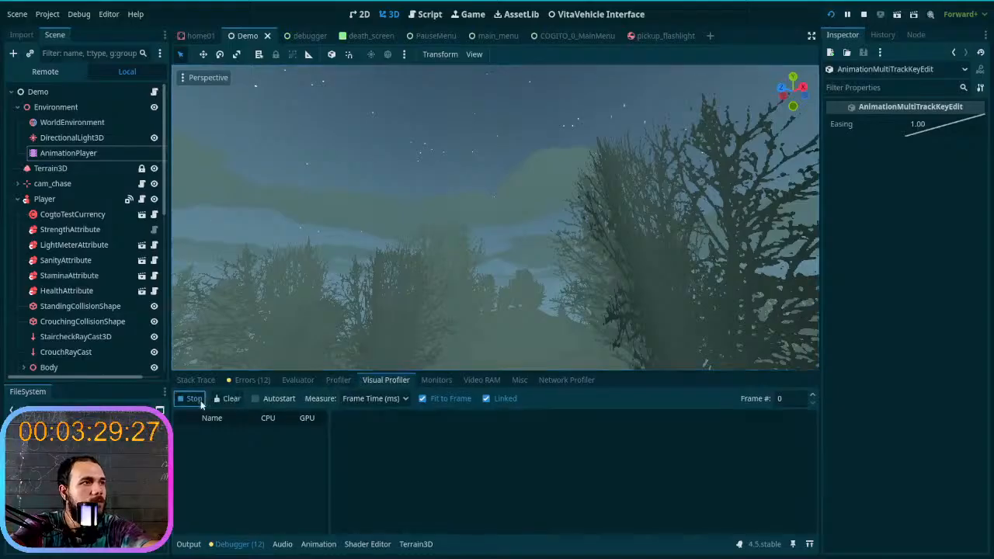
pyautogui.click(189, 545)
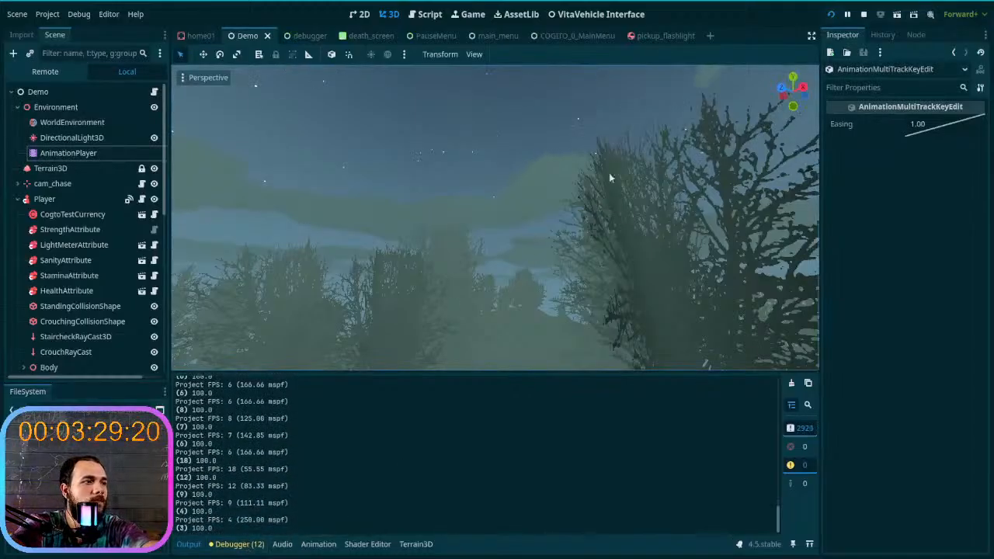
# - Switch back to the running game and walk around the car to examine the foggy woods and sky as time passes
pyautogui.moveTo(834, 1); pyautogui.dragTo(993, 51)
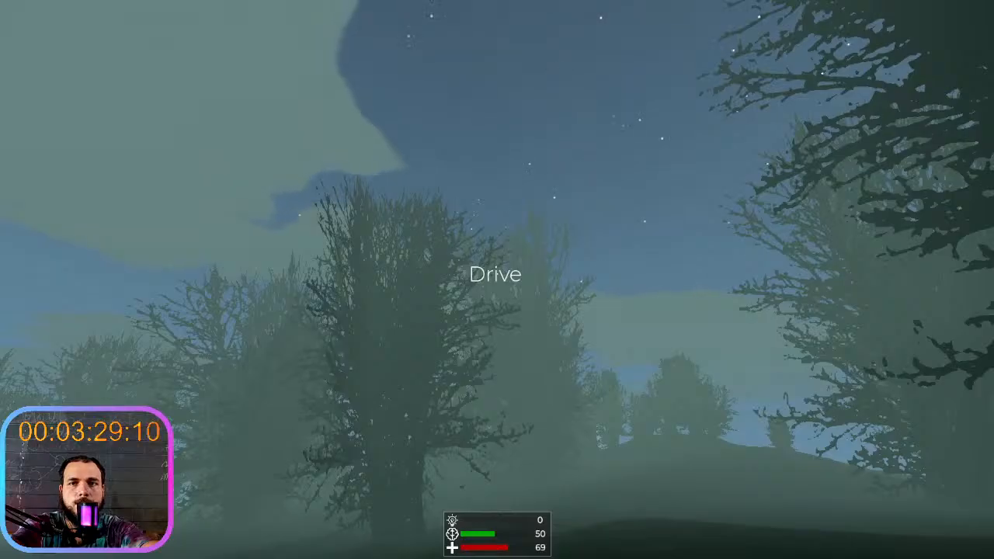
pyautogui.press('w')
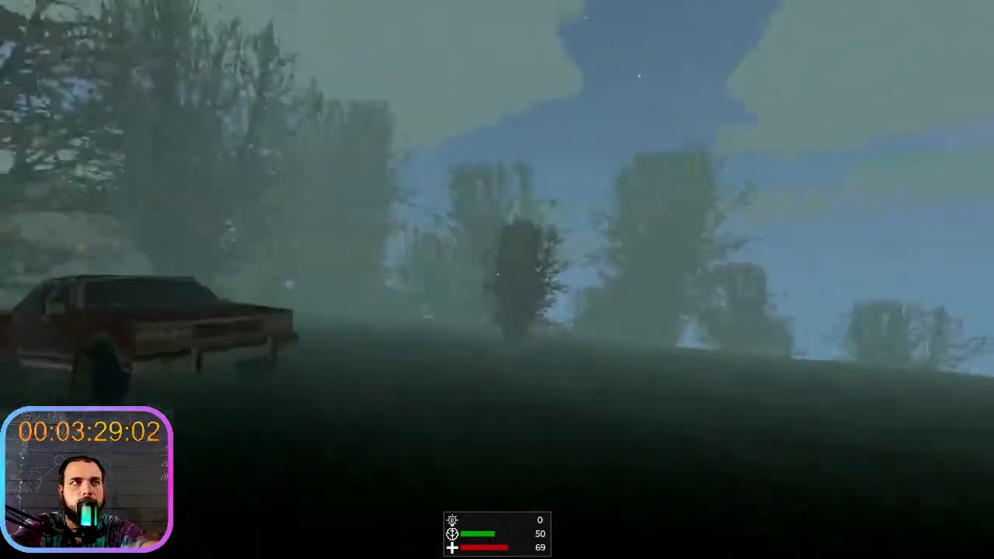
pyautogui.hotkey('shift', 'w')
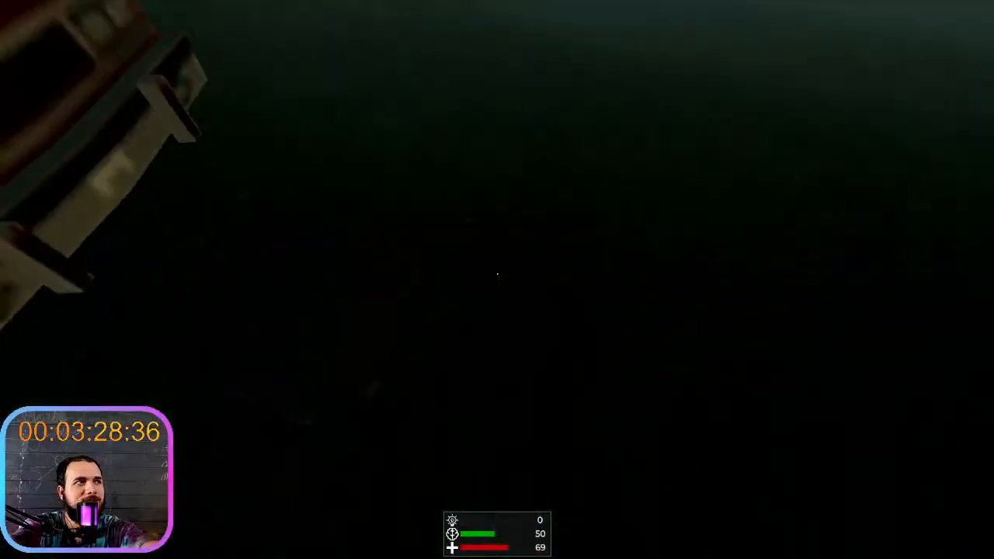
pyautogui.press('w')
pyautogui.press('w')
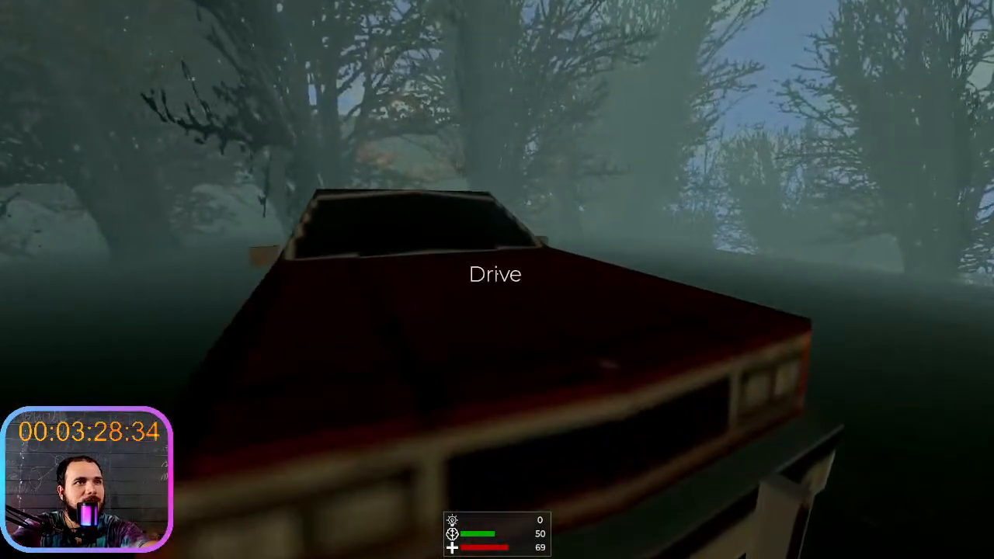
# - Walk around the front of the car and look up to examine the stars and clouds above the trees
pyautogui.press('d')
pyautogui.hotkey('shift', 'd')
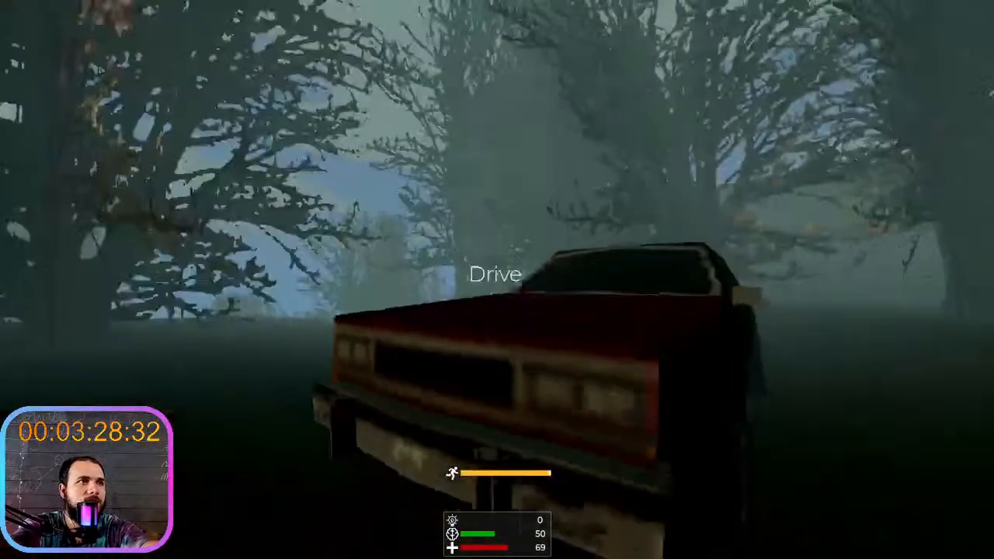
pyautogui.hotkey('shift', 'w')
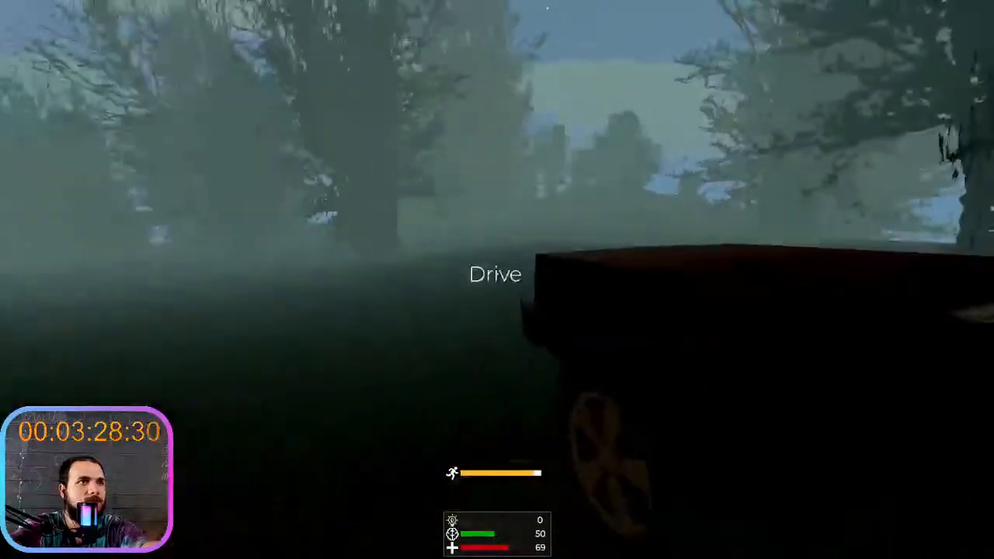
pyautogui.press('d')
pyautogui.hotkey('shift', 'w')
pyautogui.hotkey('shift', 'w')
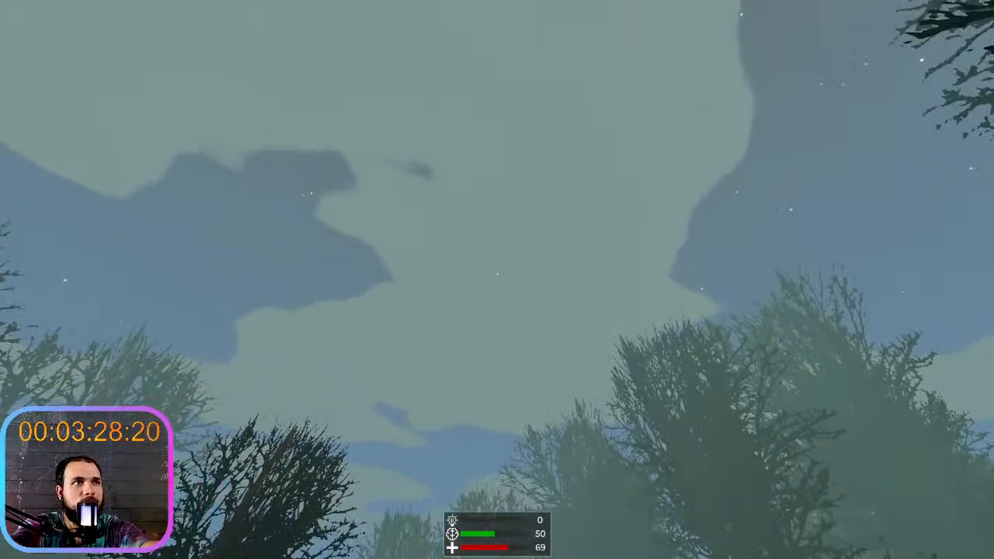
pyautogui.hotkey('shift', 'w')
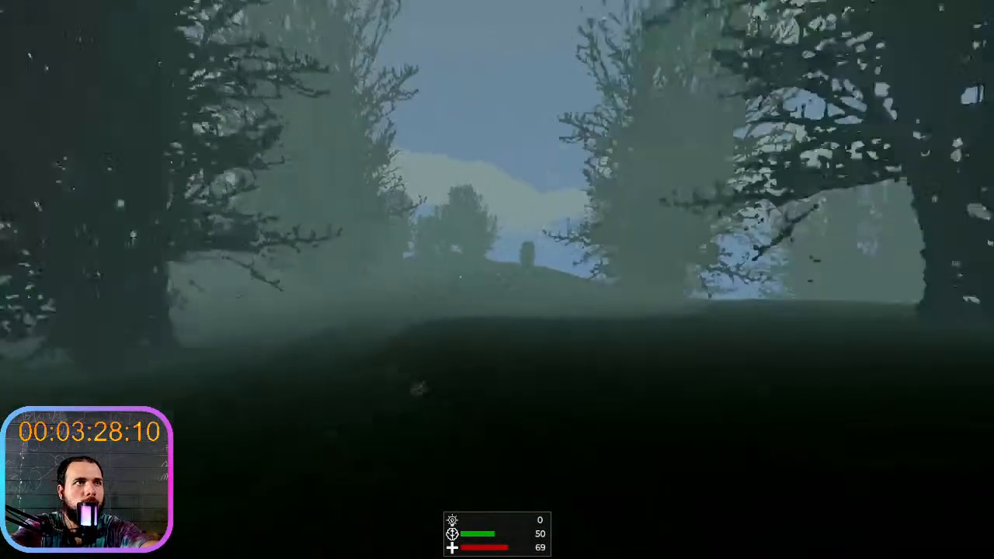
# - Circle the car along its side and rear, examining the fog, the lighting on the car body and the horizon
pyautogui.press('w')
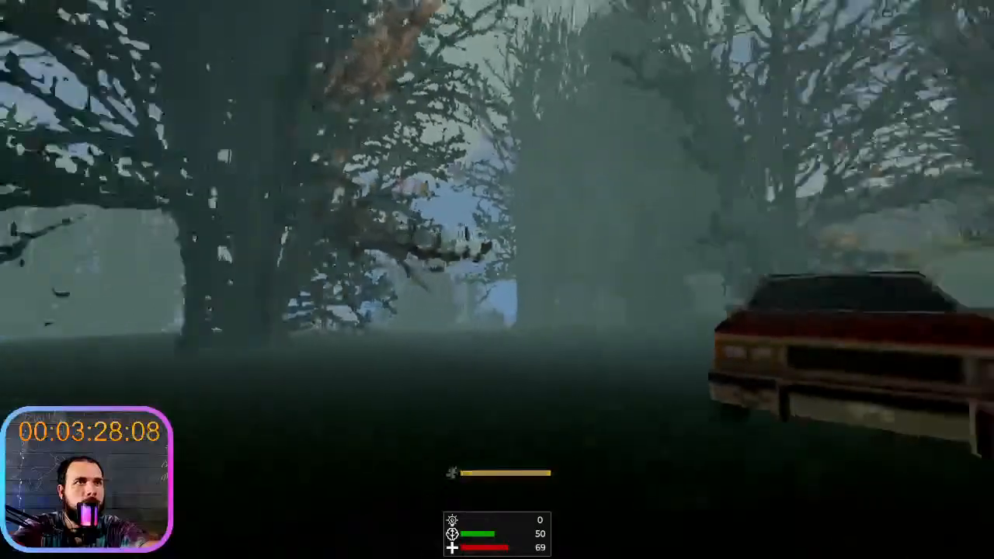
pyautogui.press('a')
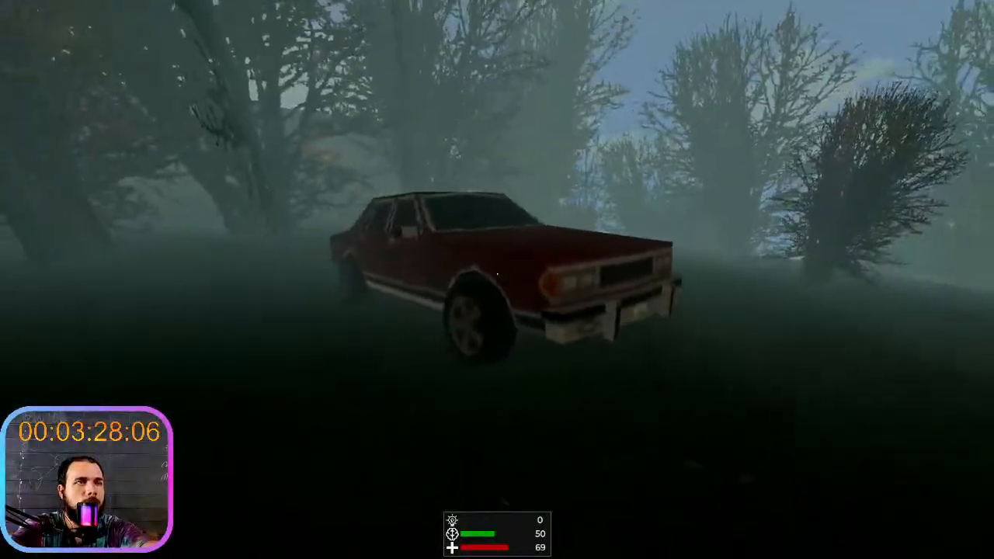
pyautogui.press('a')
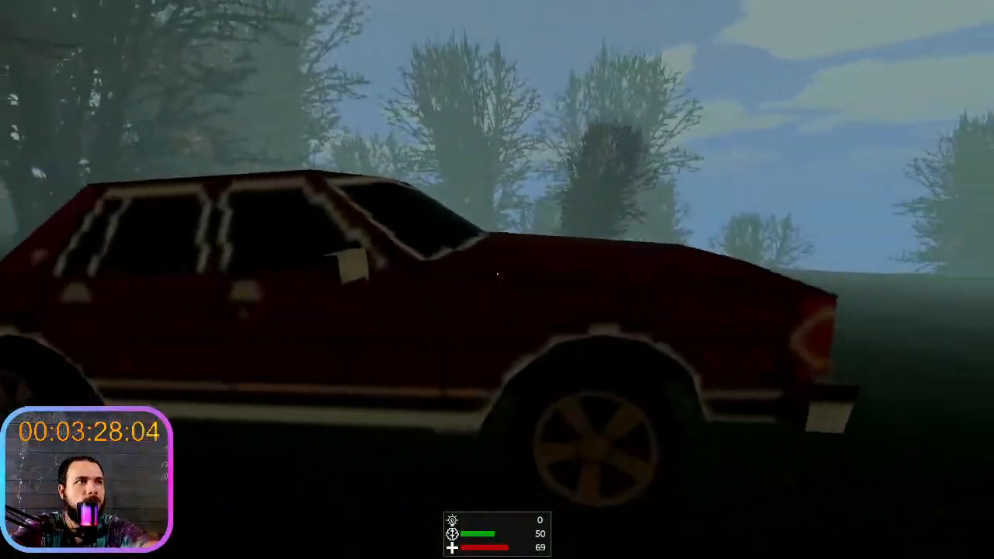
pyautogui.press('a')
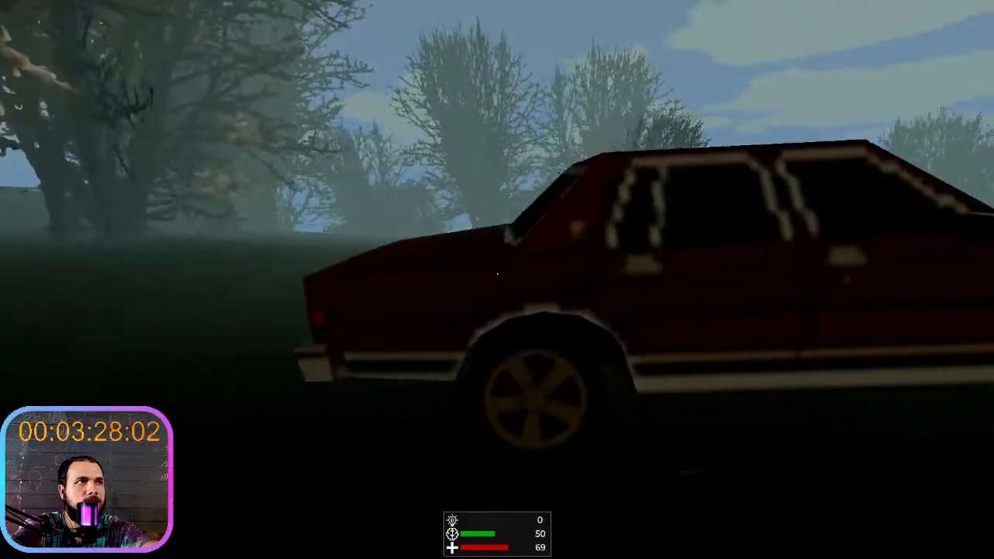
pyautogui.press('w')
pyautogui.press('a')
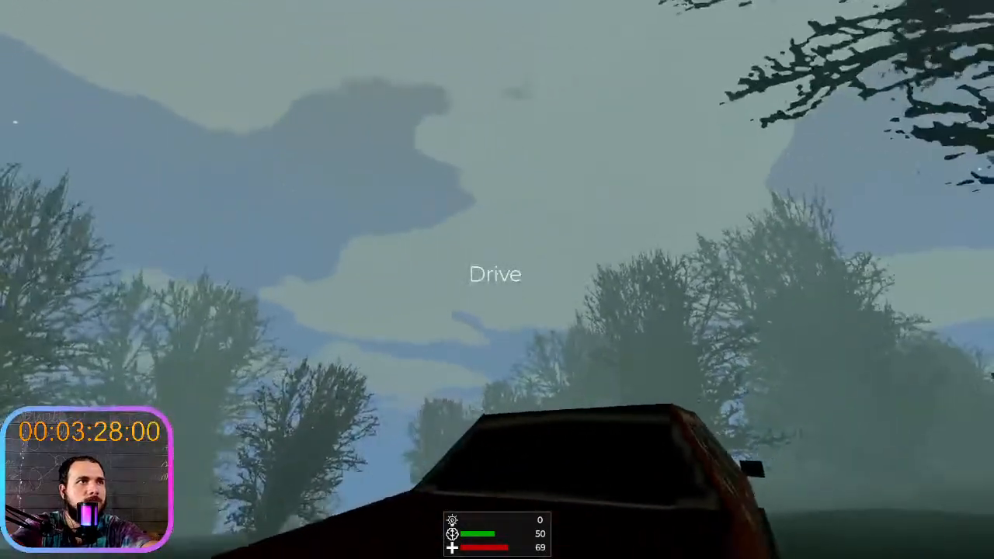
pyautogui.hotkey('shift', 'w')
pyautogui.press('w')
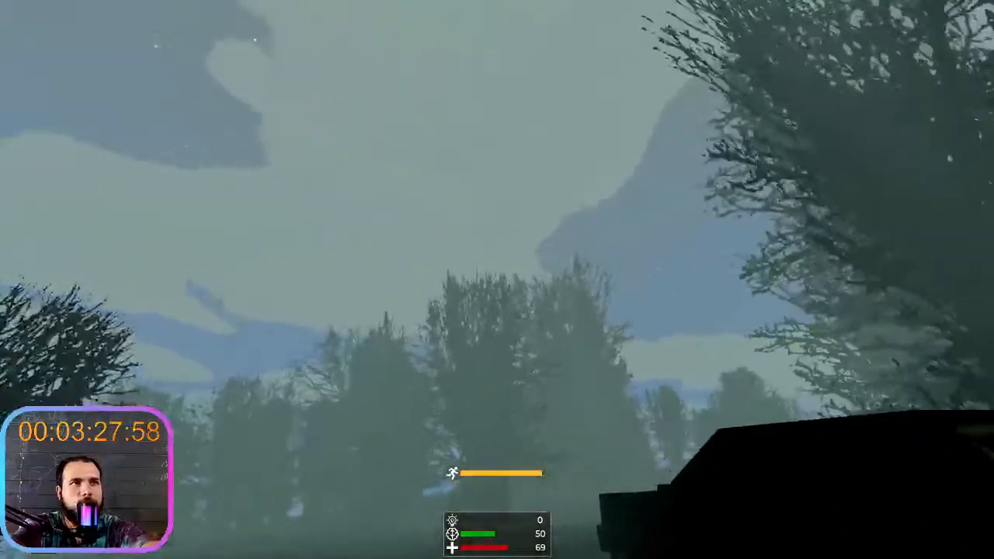
pyautogui.press('d')
pyautogui.press('w')
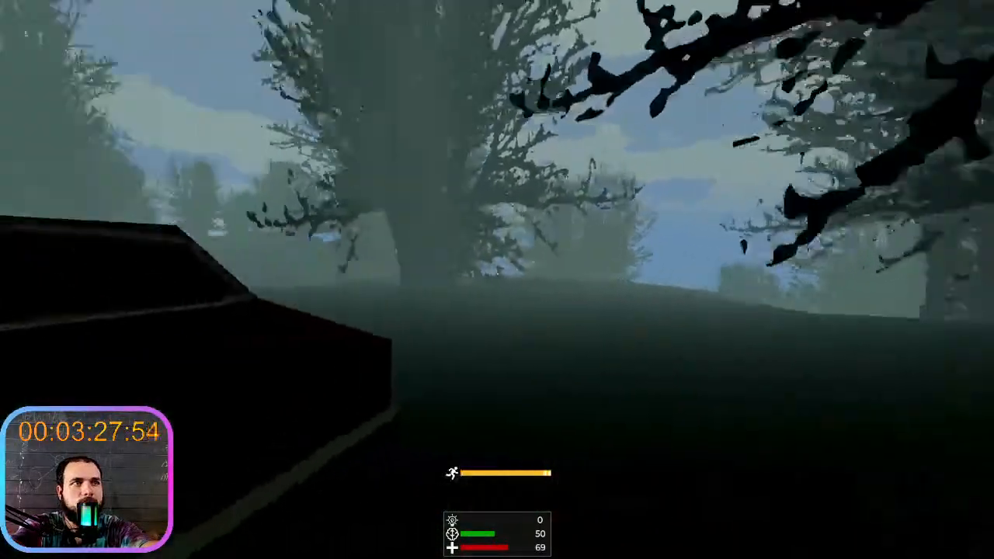
# - Sprint around the woods near the car while looking up to examine how the cloudy sky transitions over time
pyautogui.hotkey('shift', 'w')
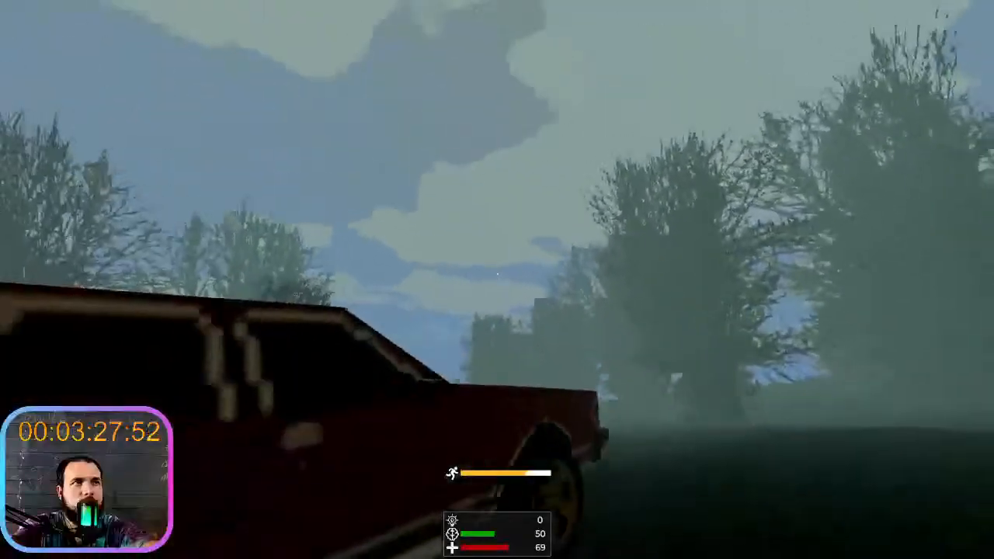
pyautogui.hotkey('shift', 'w')
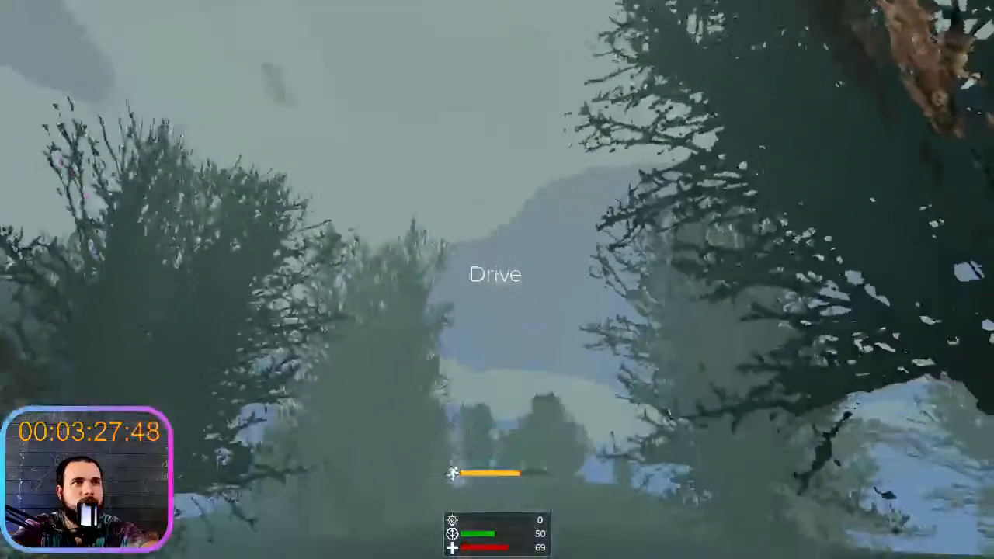
pyautogui.press('w')
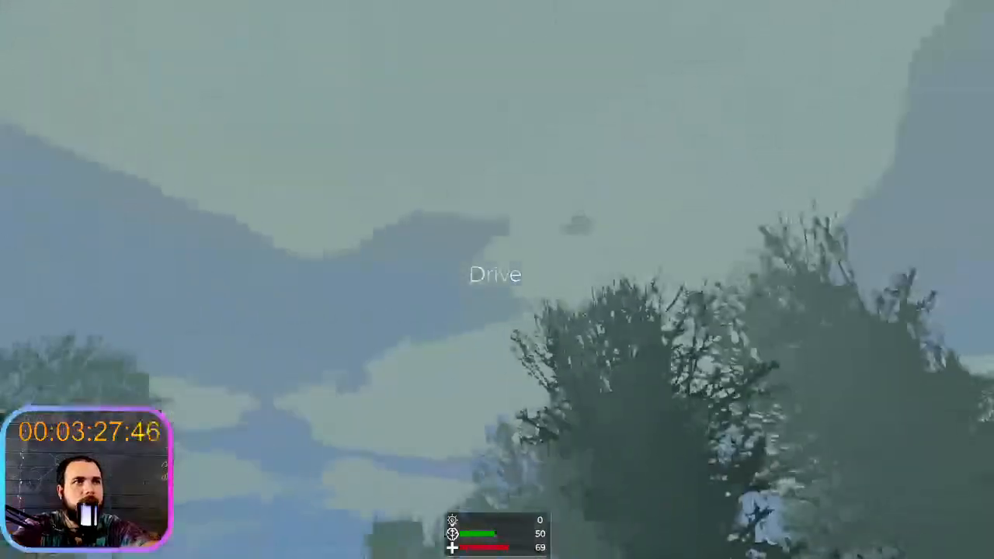
pyautogui.press('w')
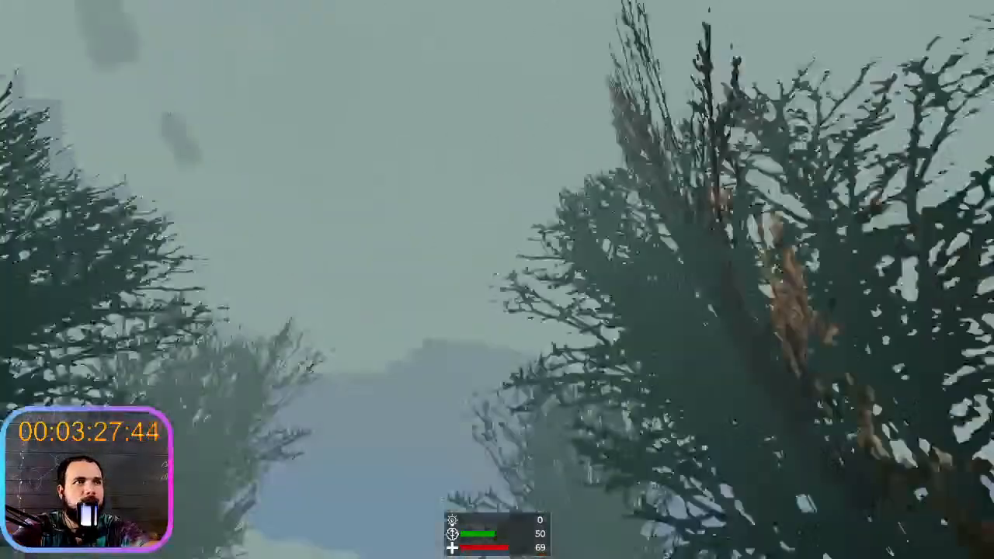
pyautogui.press('w')
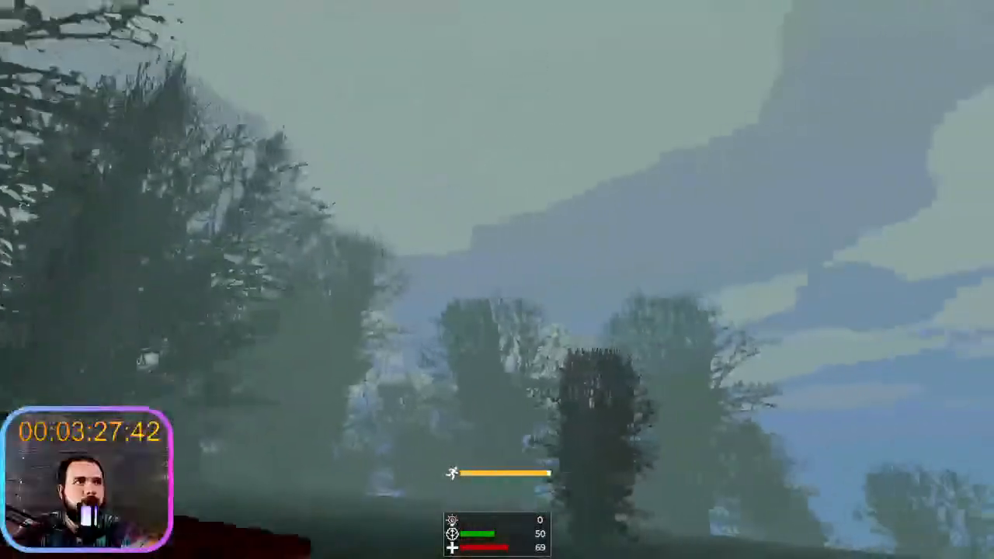
pyautogui.hotkey('shift', 'w')
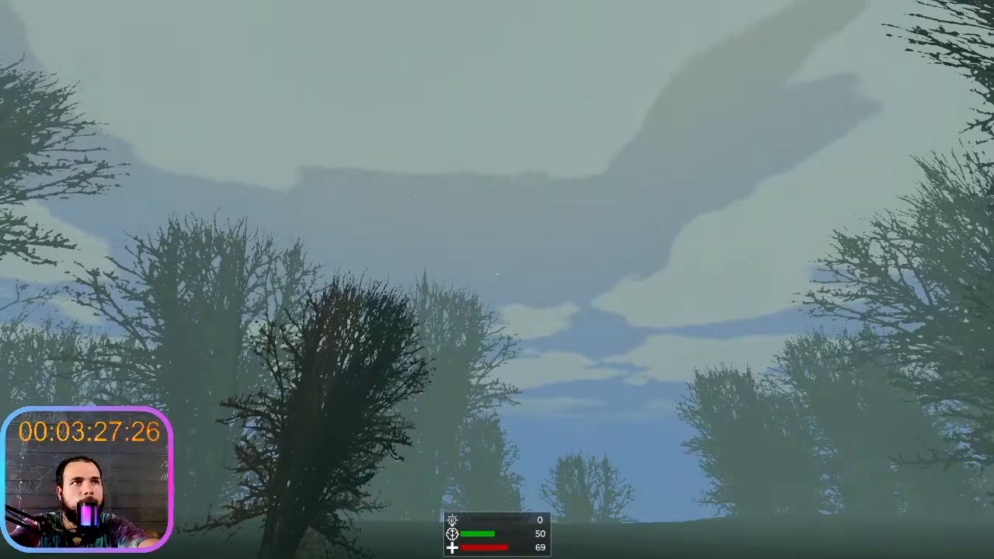
pyautogui.click(839, 369)
pyautogui.press('w')
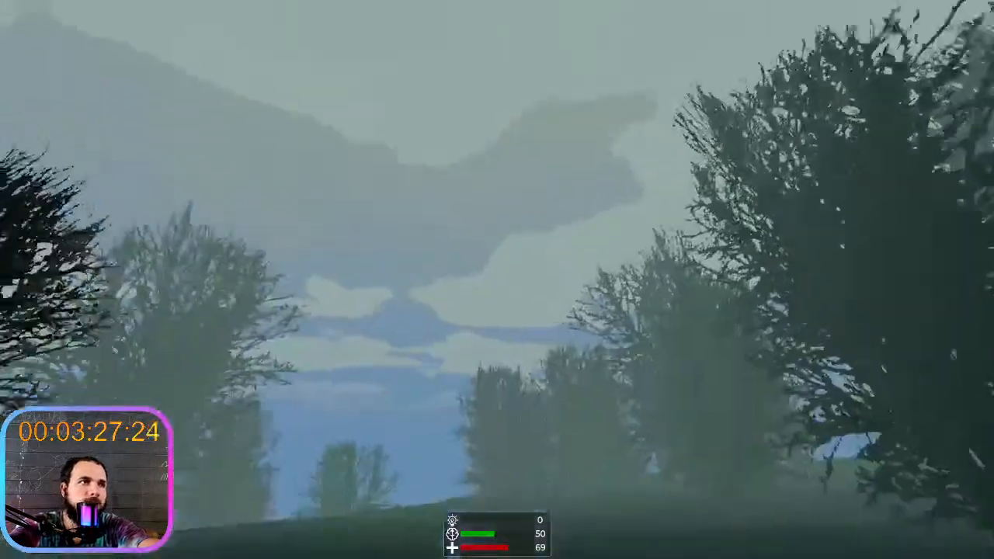
pyautogui.hotkey('shift', 'w')
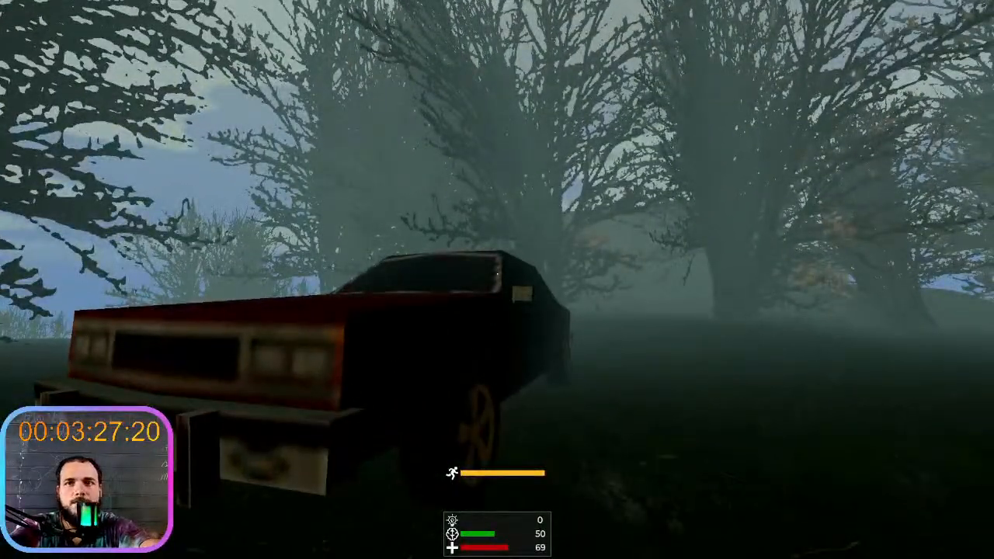
# - Close the running game, return to the Godot editor and read back through the project FPS output log
pyautogui.hotkey('alt', 'F4')
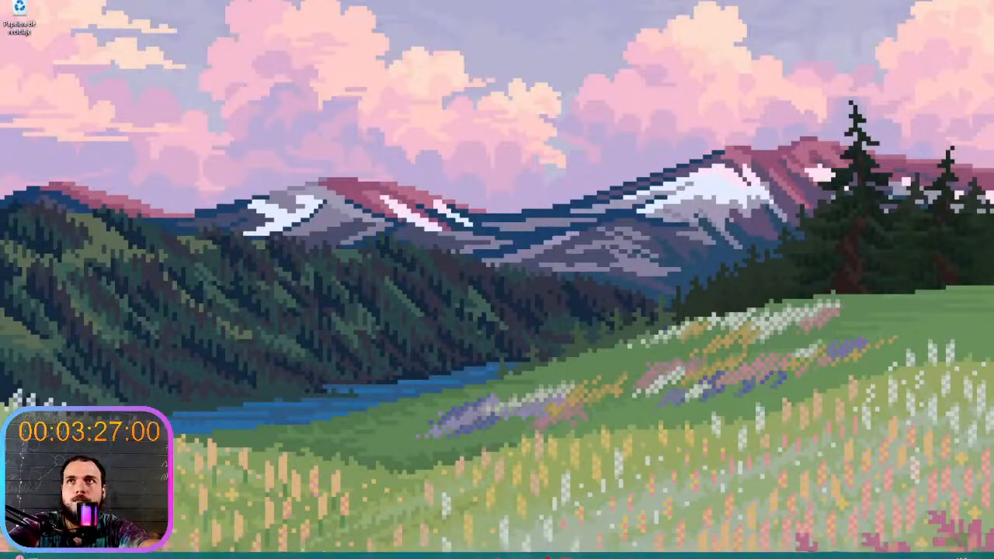
pyautogui.moveTo(993, 176); pyautogui.dragTo(659, 2)
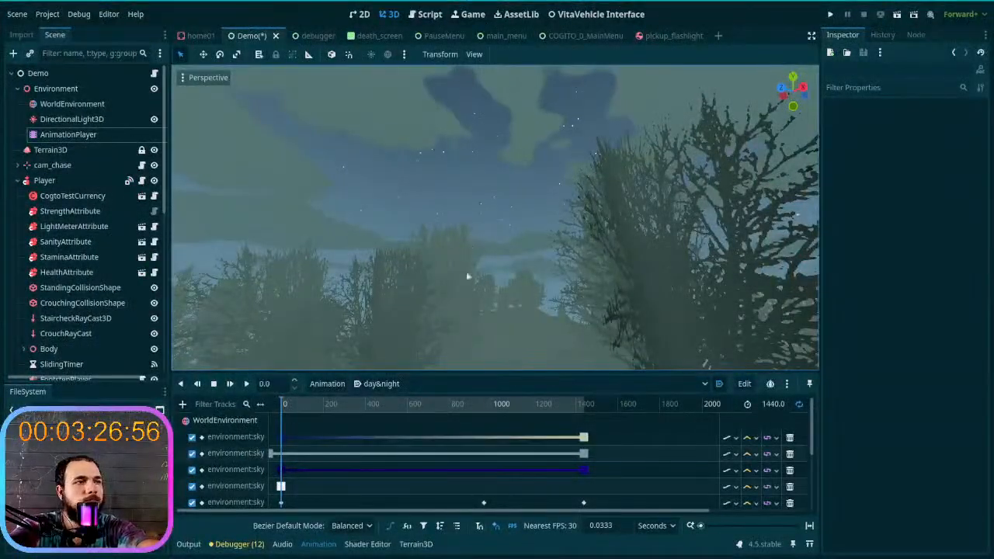
pyautogui.click(204, 544)
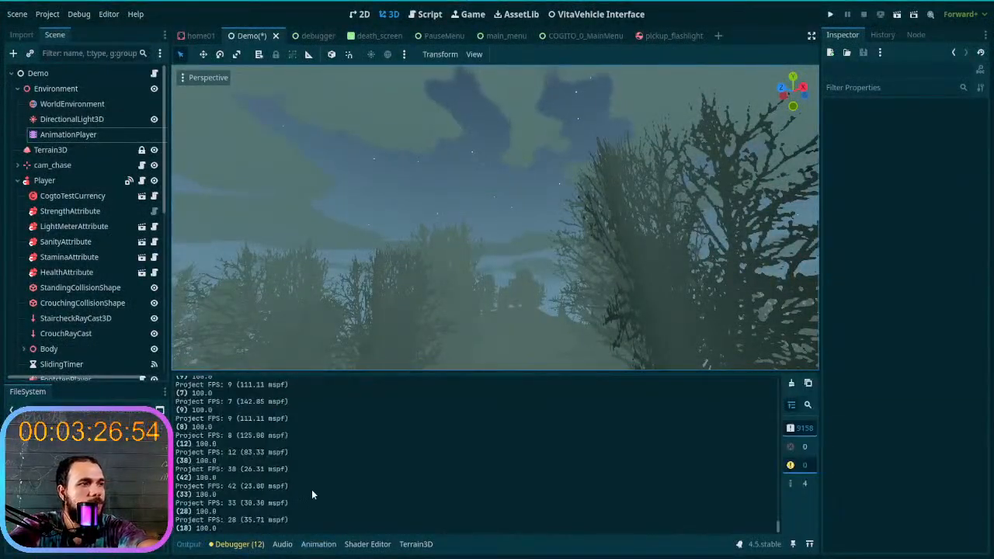
pyautogui.scroll(4, 312, 495)
pyautogui.scroll(6, 312, 494)
pyautogui.scroll(5, 261, 470)
pyautogui.scroll(3, 260, 486)
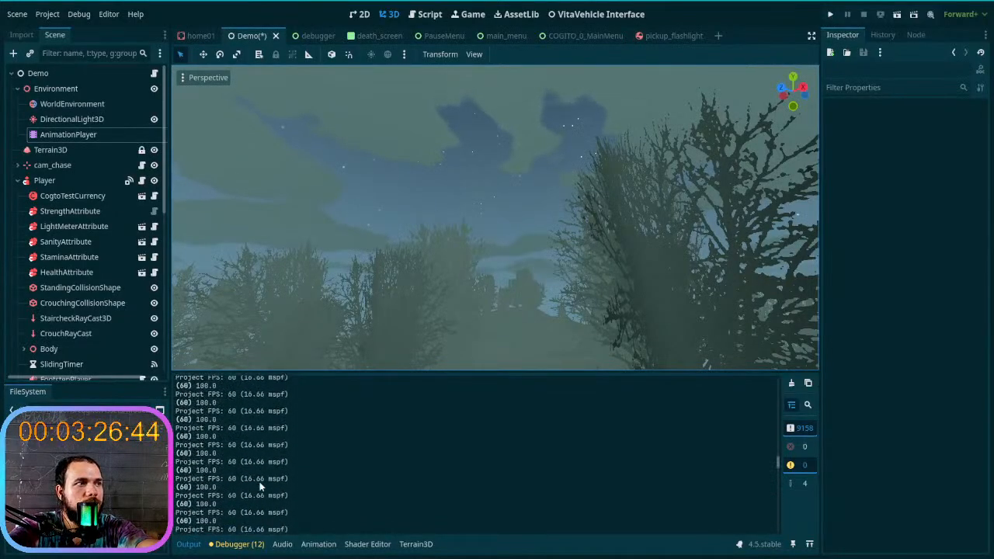
# - Compare the visual profiler's frame times with the FPS log, and clear the output log
pyautogui.click(258, 545)
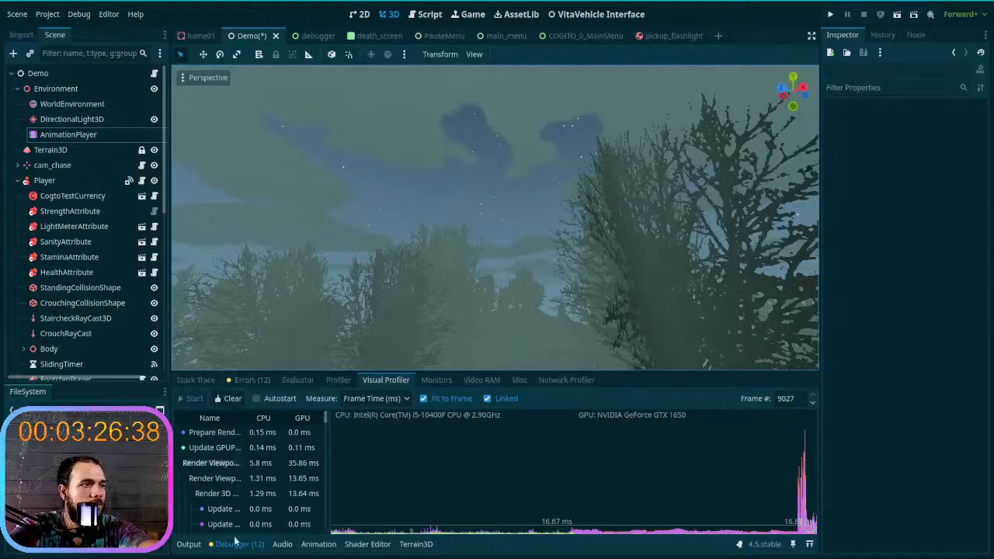
pyautogui.click(188, 545)
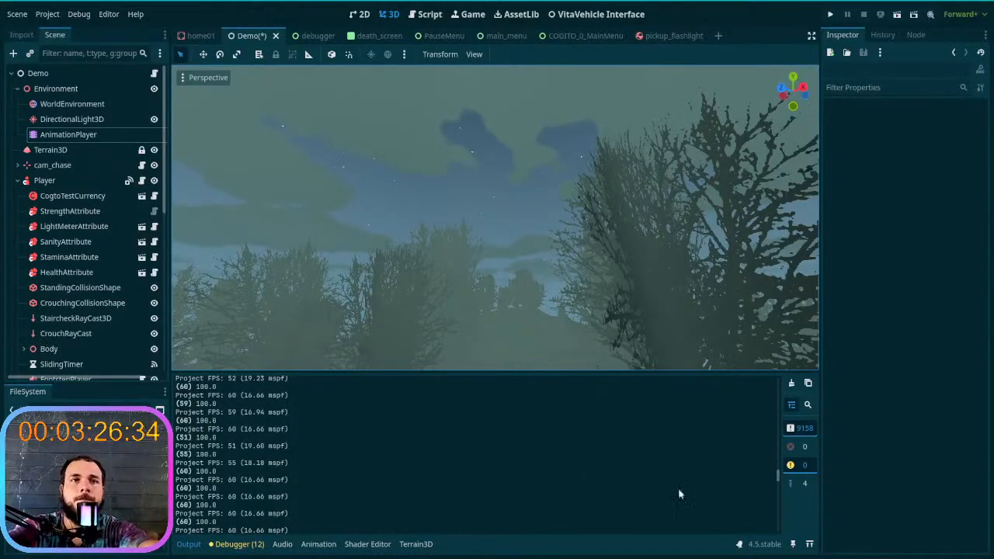
pyautogui.click(791, 384)
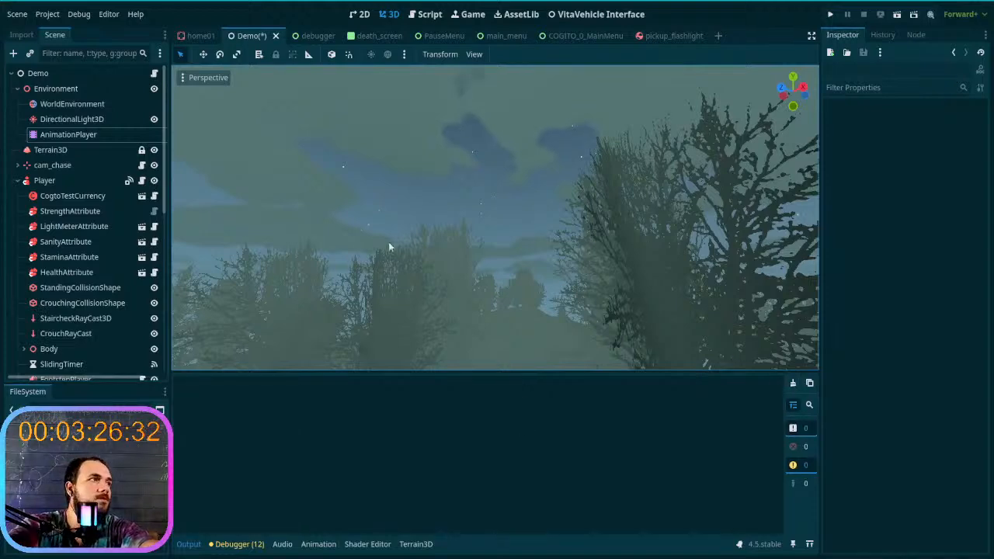
# - Move the first key of the AnimationPlayer's second sky track in day&night to -2.5 s and save the scene
pyautogui.click(70, 134)
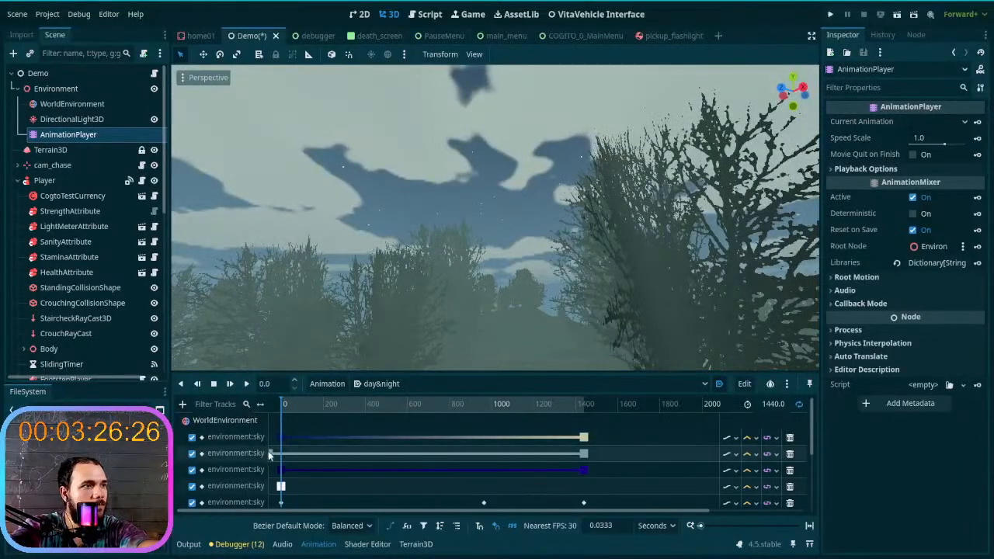
pyautogui.click(270, 454)
pyautogui.moveTo(276, 457); pyautogui.dragTo(285, 460)
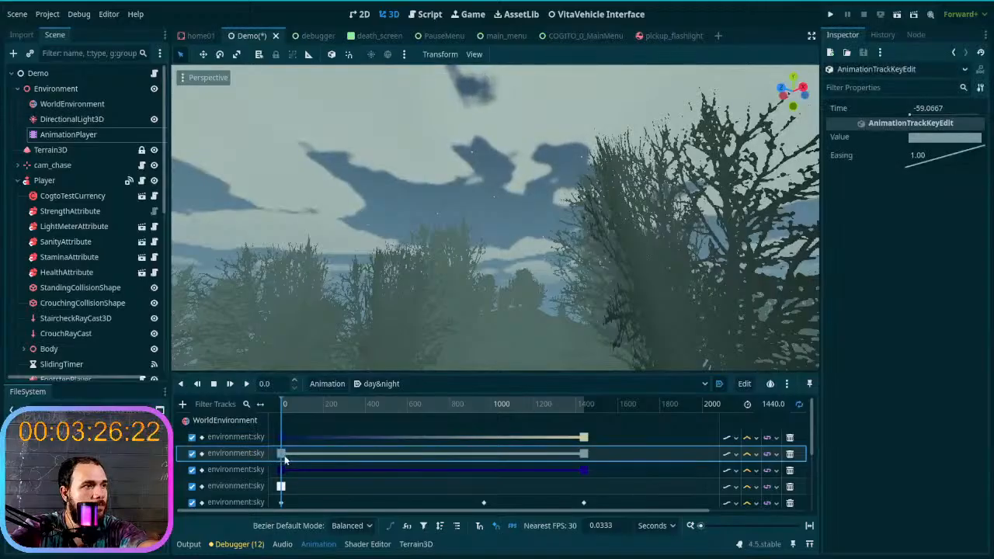
pyautogui.hotkey('ctrl', 'z')
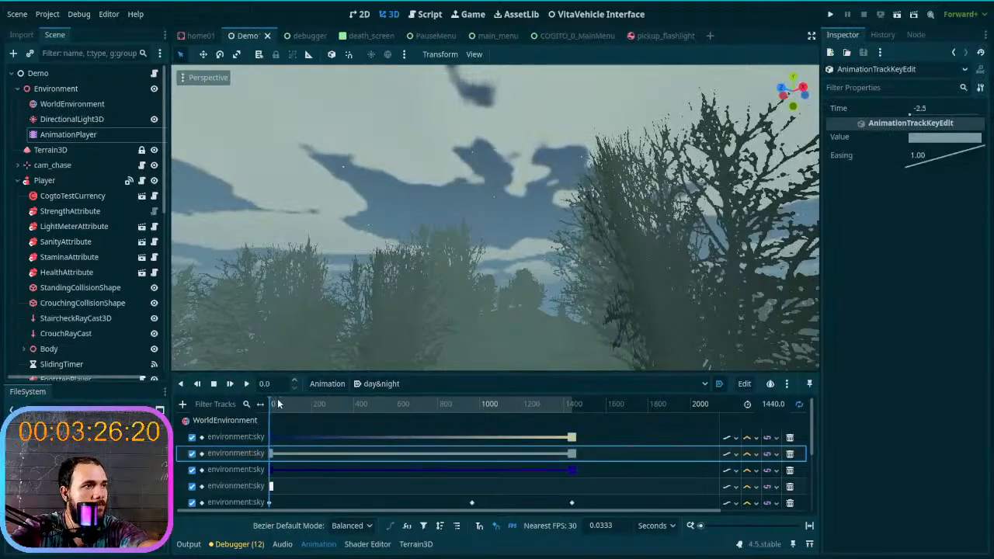
# - Scrub the day&night animation to 1440 s and turn the 3D view to examine the daytime sky and clouds
pyautogui.moveTo(272, 406); pyautogui.dragTo(604, 409)
pyautogui.moveTo(575, 272); pyautogui.dragTo(471, 345, button='right')
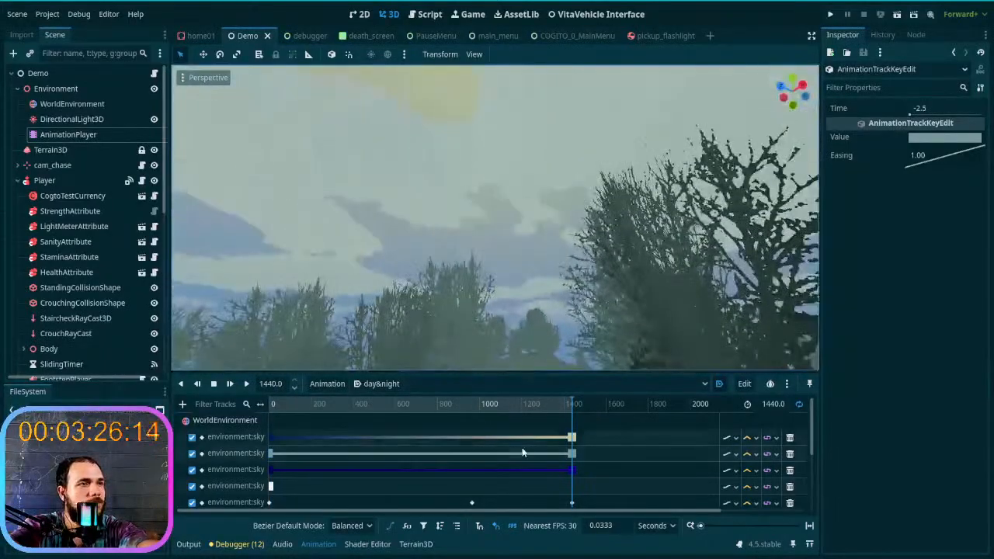
pyautogui.scroll(-3, 505, 458)
pyautogui.scroll(3, 541, 450)
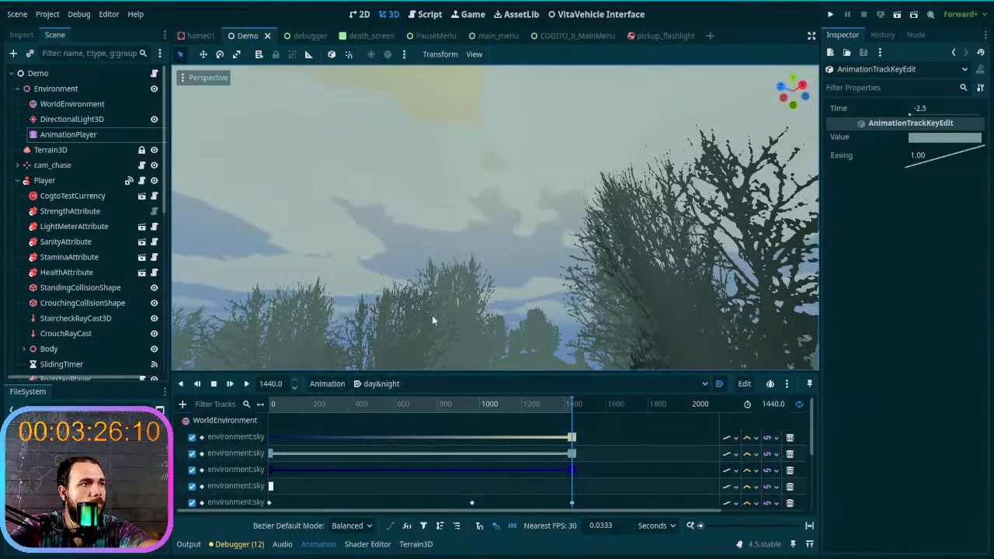
pyautogui.moveTo(465, 304); pyautogui.dragTo(392, 334, button='right')
# - Scrub the day&night playhead back to 0 and back and forth around the start to examine the cloud color change
pyautogui.moveTo(573, 404); pyautogui.dragTo(257, 406)
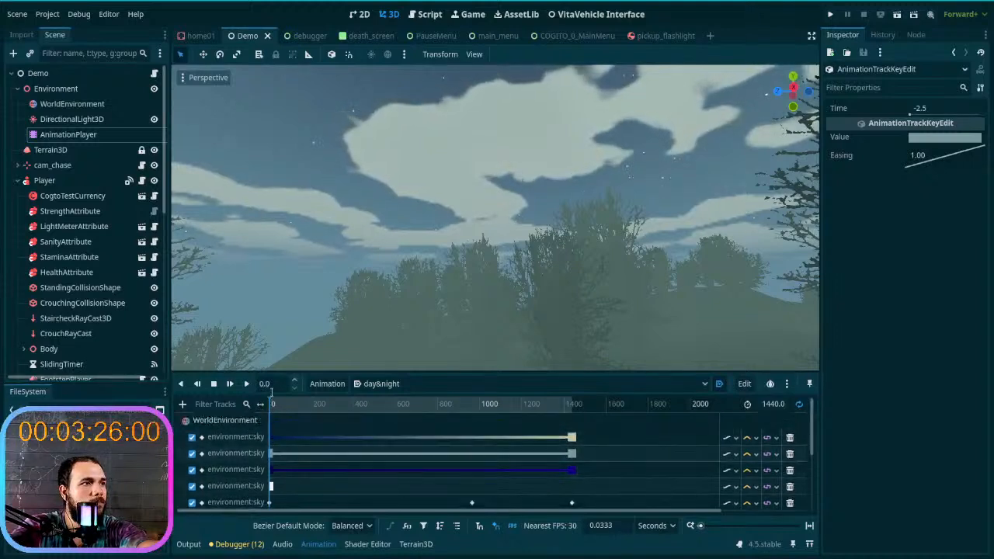
pyautogui.click(295, 383)
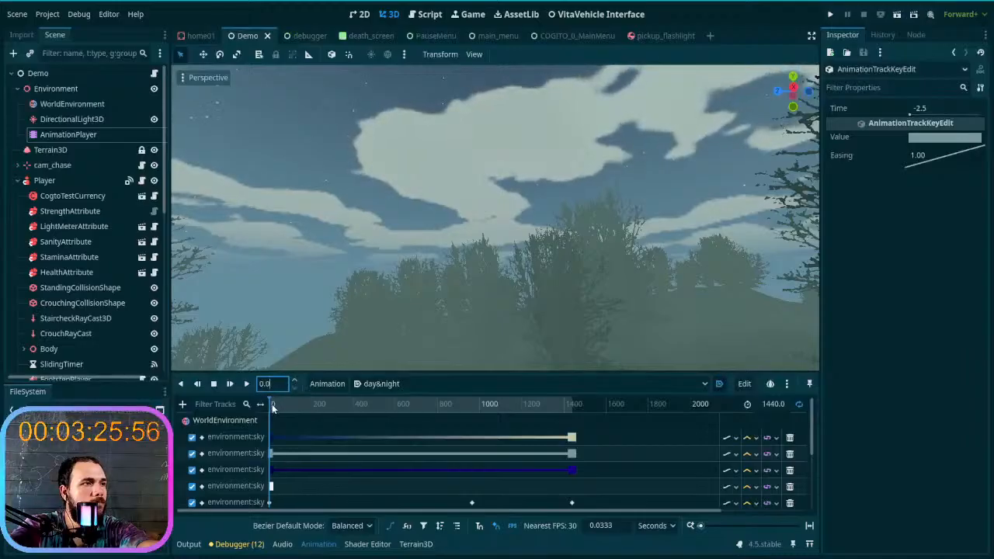
pyautogui.click(276, 403)
pyautogui.moveTo(276, 404); pyautogui.dragTo(271, 405)
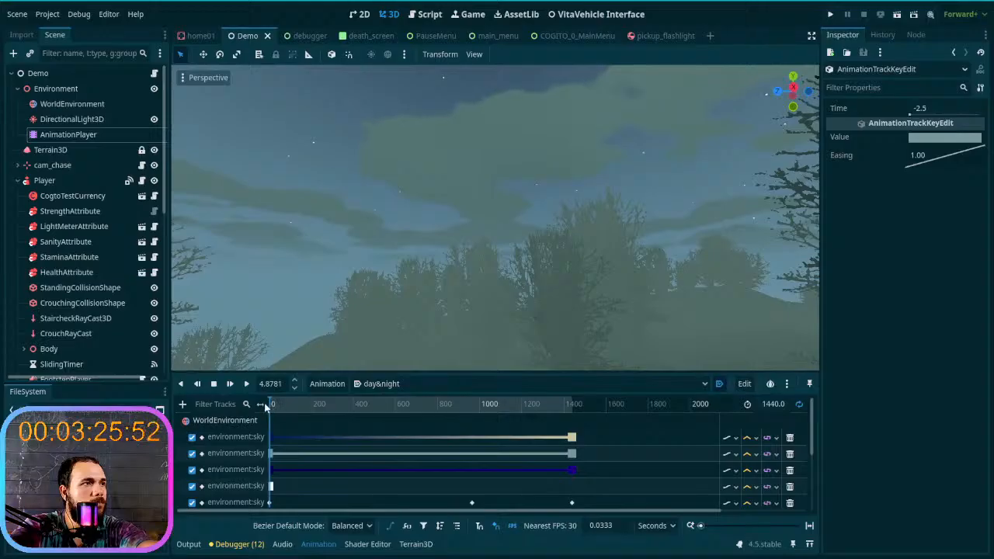
pyautogui.moveTo(269, 403); pyautogui.dragTo(257, 435)
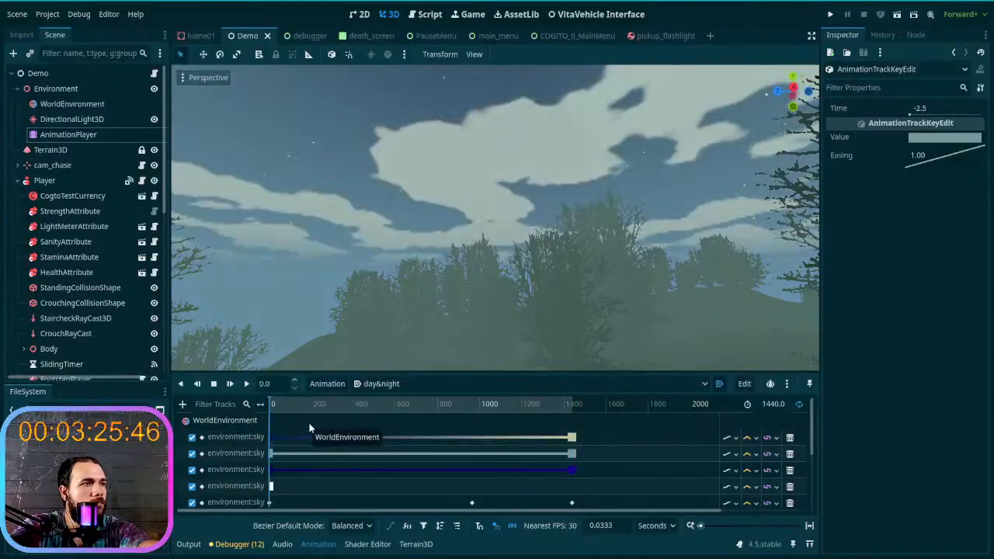
# - Move the first keys of the first and second sky tracks to -46.7333 s and -39.4 s, and scrub around the start
pyautogui.click(263, 455)
pyautogui.moveTo(263, 455); pyautogui.dragTo(262, 455)
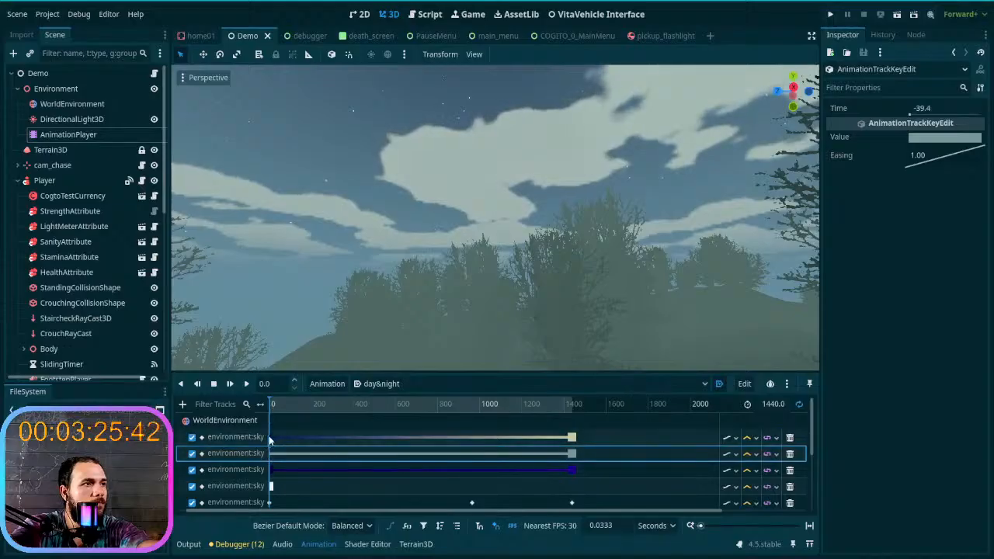
pyautogui.click(295, 408)
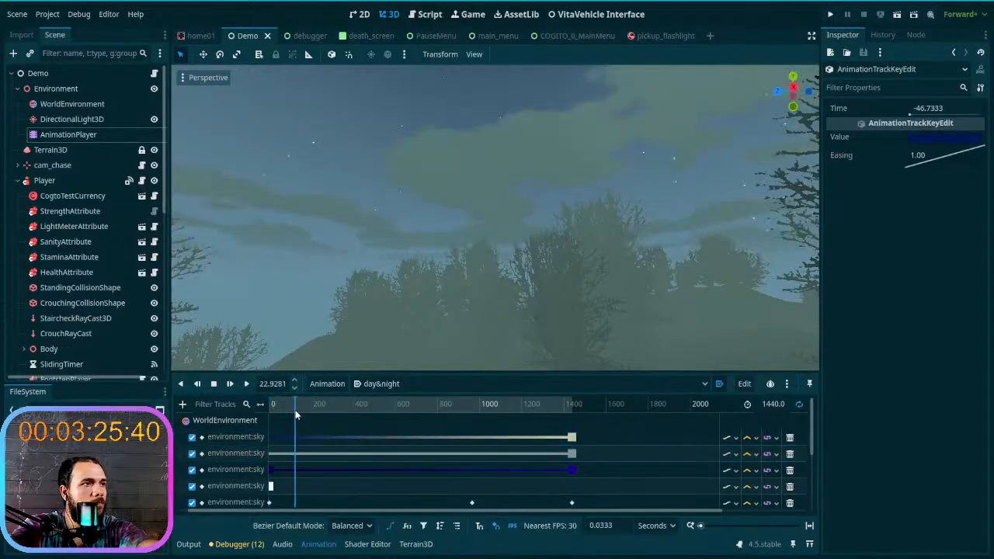
pyautogui.moveTo(295, 414); pyautogui.dragTo(227, 418)
# - Examine the sky keys around the start of the day&night timeline and compare the cloud color at about 62 s
pyautogui.hscroll(3, 311, 421)
pyautogui.hscroll(-4, 311, 421)
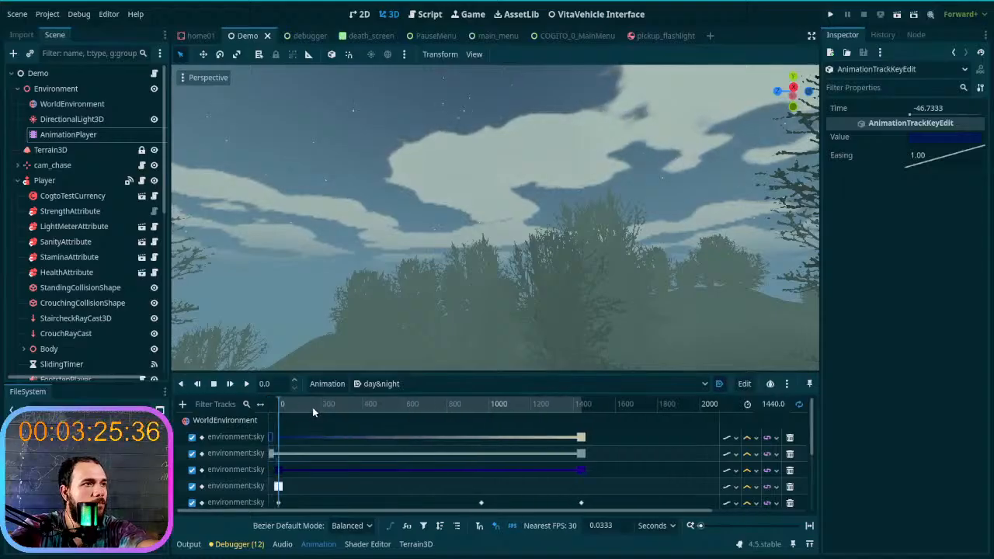
pyautogui.hscroll(1, 312, 407)
pyautogui.hscroll(-1, 312, 408)
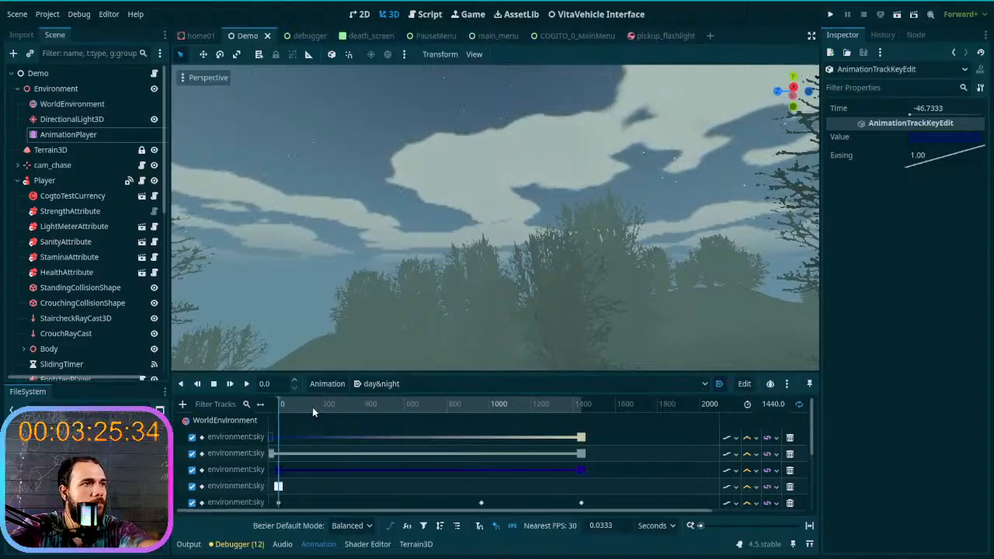
pyautogui.click(312, 407)
pyautogui.keyDown('ctrl'); pyautogui.scroll(-1, 312, 407); pyautogui.keyUp('ctrl')
pyautogui.keyDown('ctrl'); pyautogui.scroll(1, 312, 407); pyautogui.keyUp('ctrl')
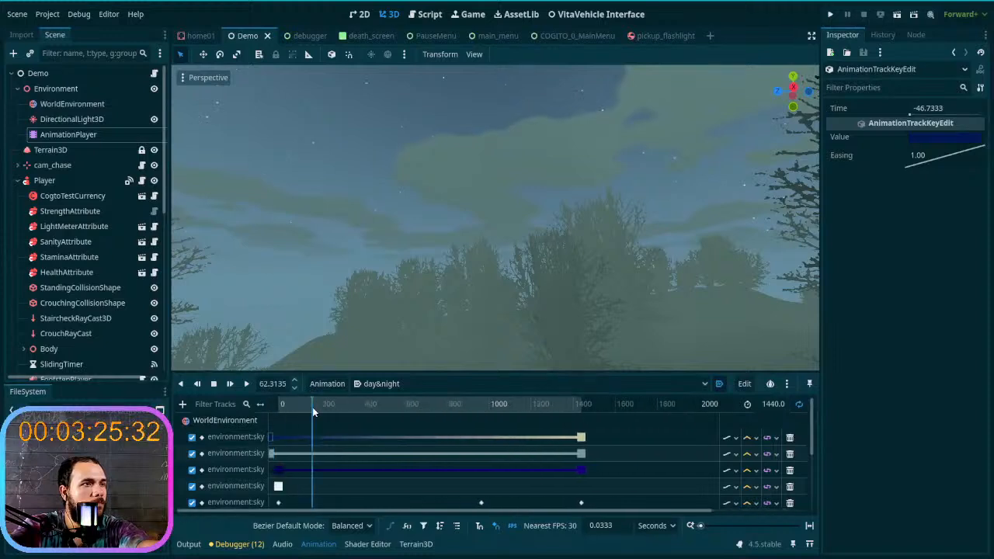
pyautogui.keyDown('ctrl'); pyautogui.scroll(-1, 312, 407); pyautogui.keyUp('ctrl')
pyautogui.keyDown('ctrl'); pyautogui.scroll(1, 312, 407); pyautogui.keyUp('ctrl')
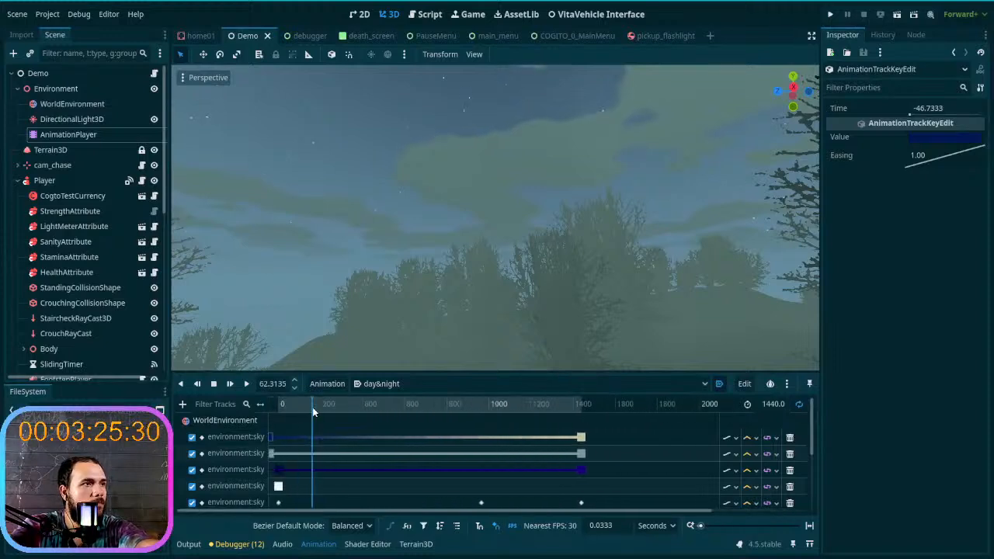
pyautogui.keyDown('ctrl'); pyautogui.scroll(1, 312, 407); pyautogui.keyUp('ctrl')
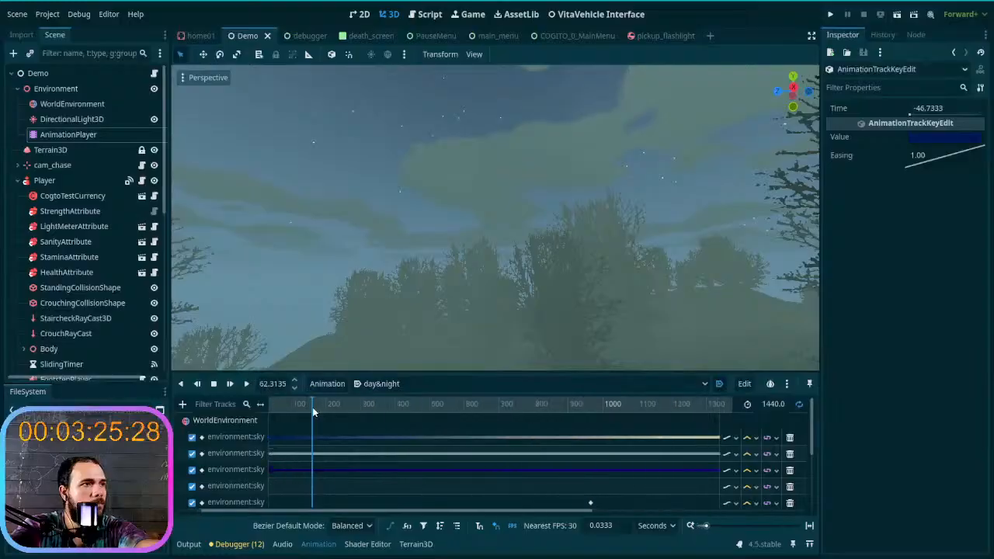
pyautogui.keyDown('ctrl'); pyautogui.scroll(-1, 312, 407); pyautogui.keyUp('ctrl')
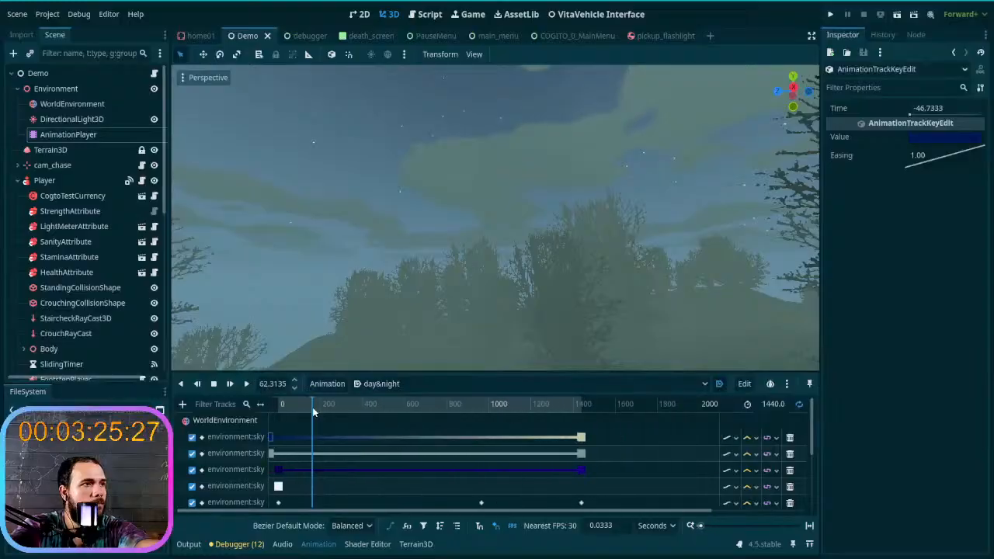
# - Move the first keys of the third to seventh sky tracks before 0, with the sixth at -22.1333 s, and scrub back to 0
pyautogui.click(279, 472)
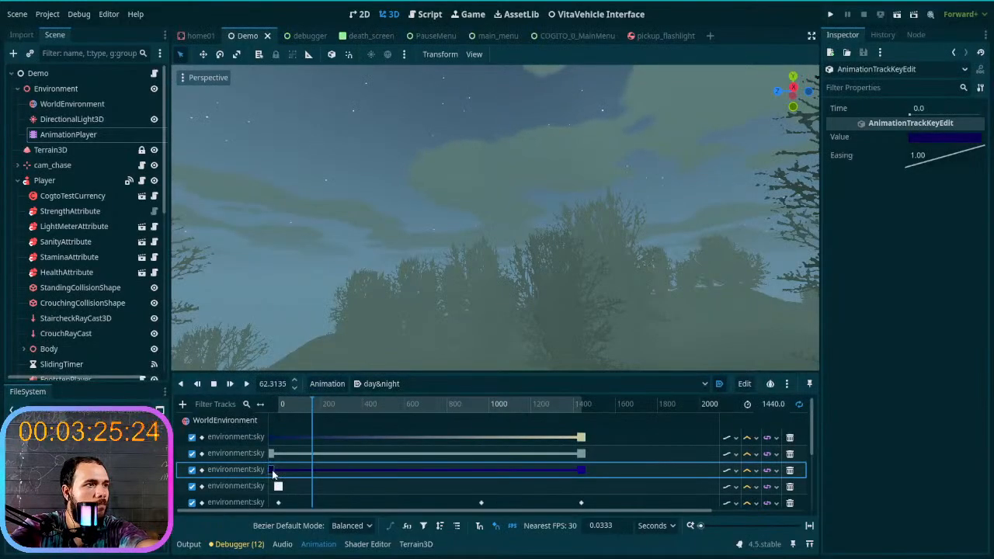
pyautogui.click(272, 487)
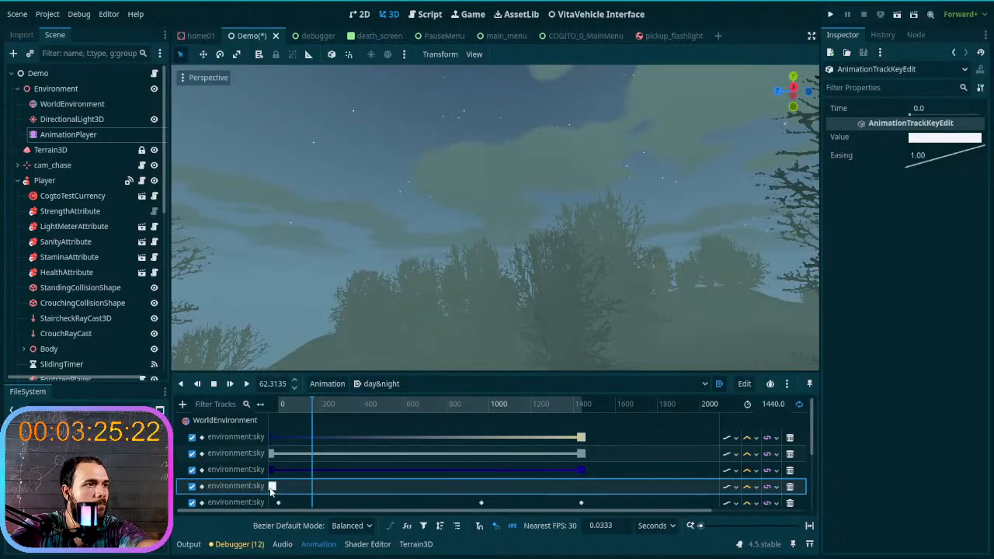
pyautogui.scroll(-2, 284, 482)
pyautogui.click(278, 469)
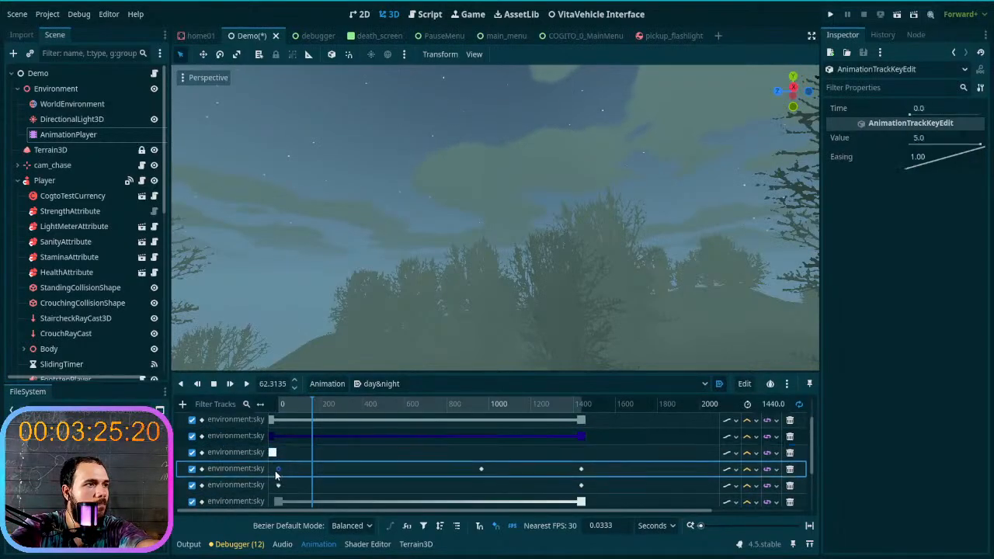
pyautogui.click(277, 485)
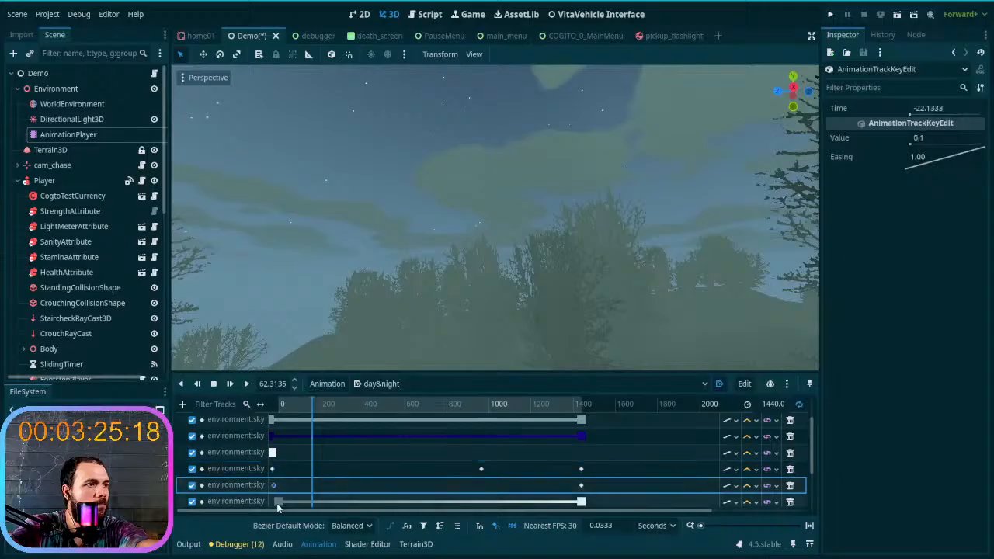
pyautogui.click(273, 502)
pyautogui.moveTo(313, 405); pyautogui.dragTo(232, 437)
# - Bring the first keys of the second to seventh sky tracks closer to 0, with the sixth at -12.3 s and the seventh at -15.4667 s
pyautogui.click(271, 420)
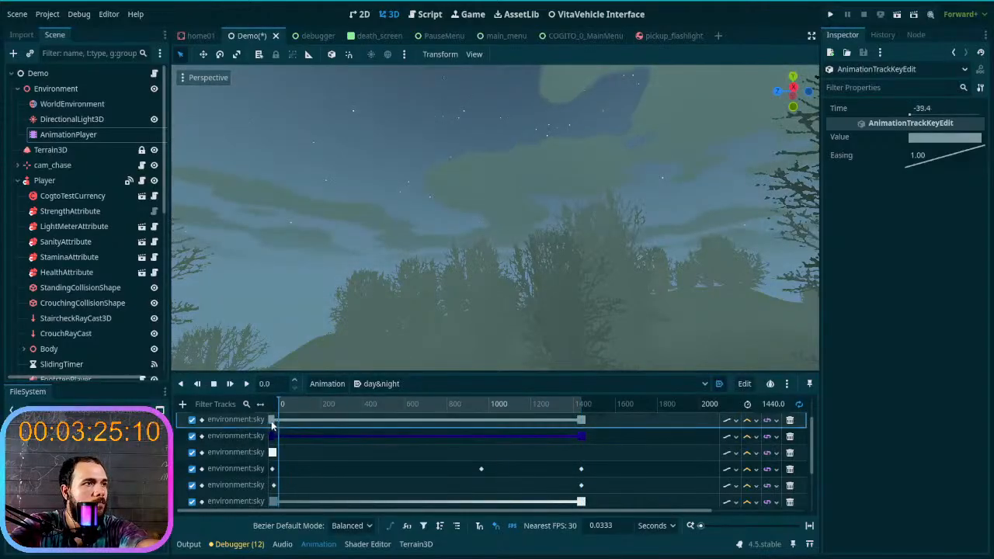
pyautogui.click(272, 436)
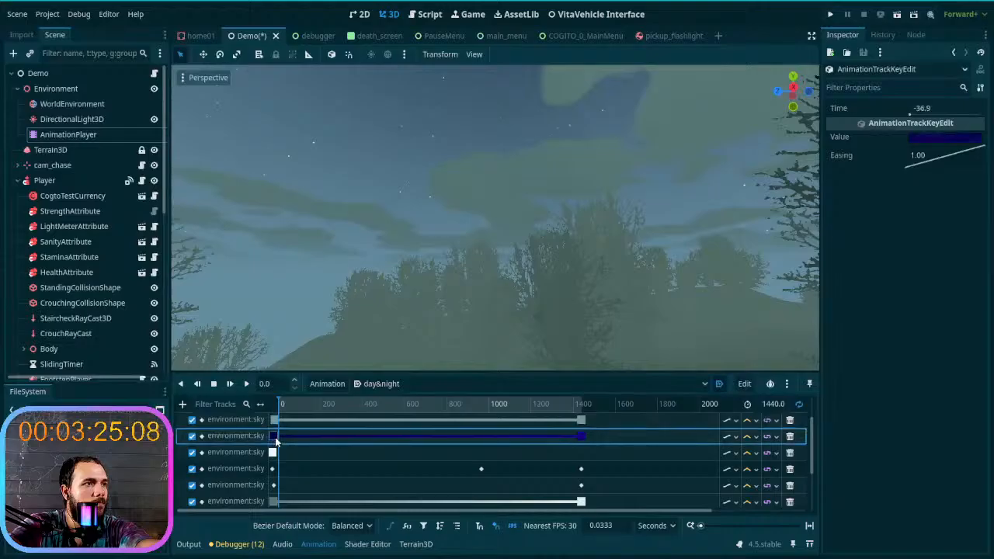
pyautogui.click(273, 452)
pyautogui.click(274, 470)
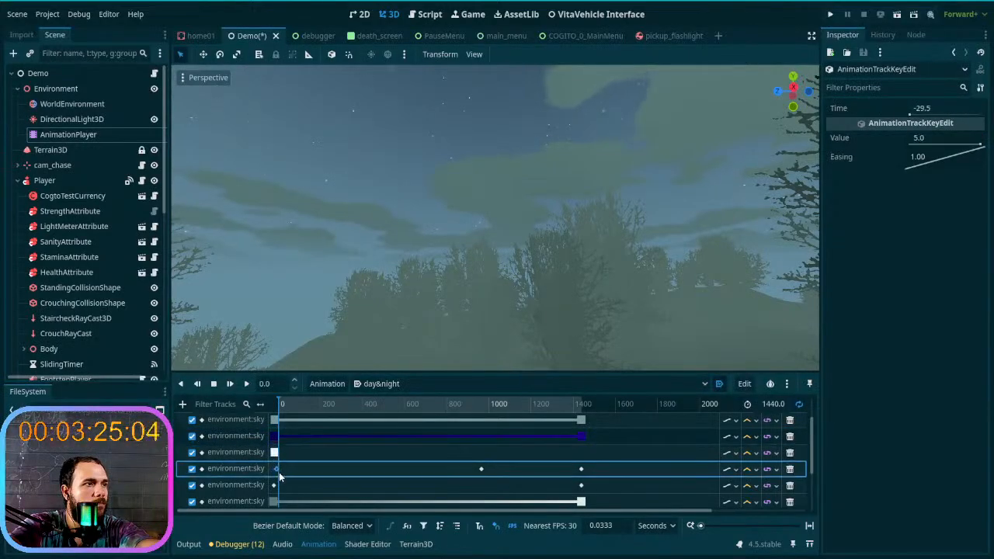
pyautogui.click(276, 486)
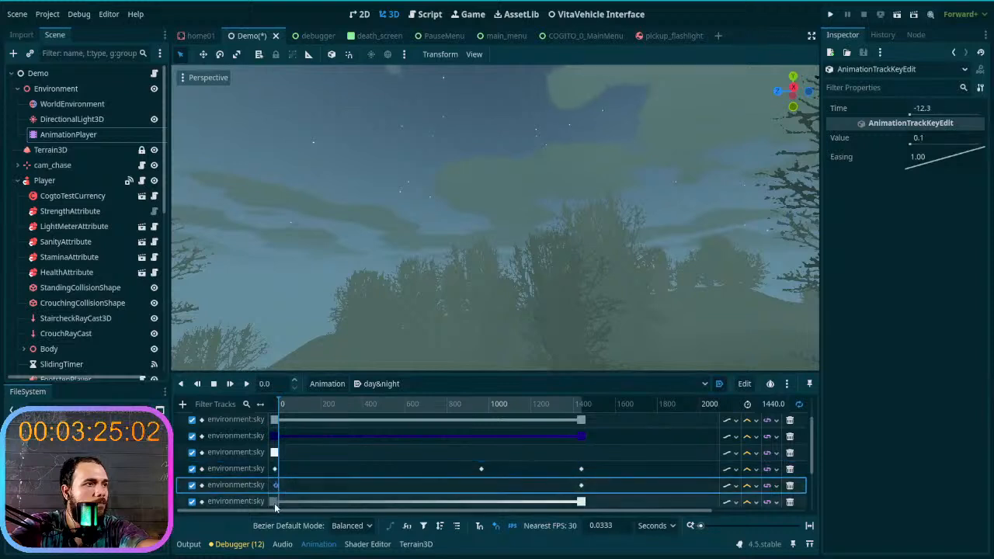
pyautogui.click(275, 501)
pyautogui.scroll(-2, 313, 487)
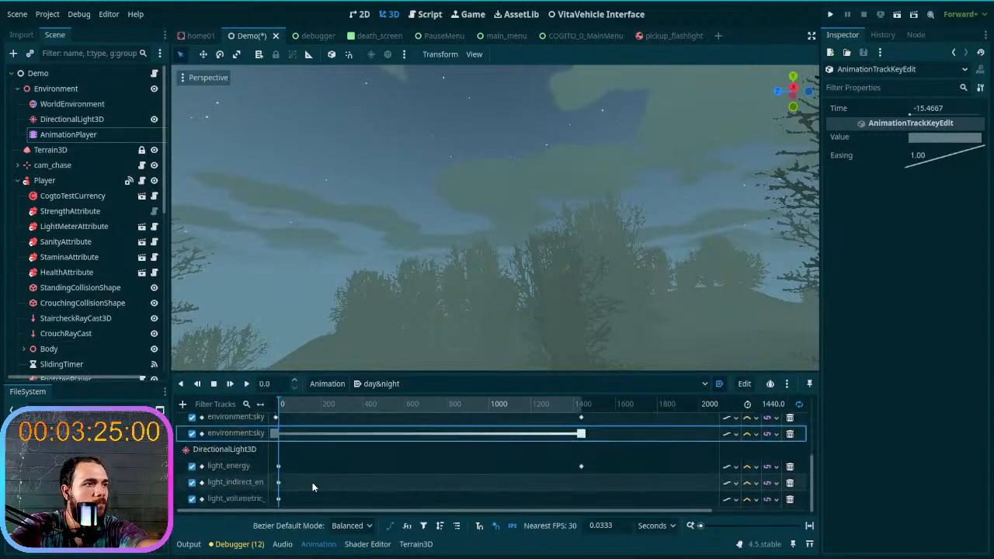
pyautogui.scroll(2, 313, 482)
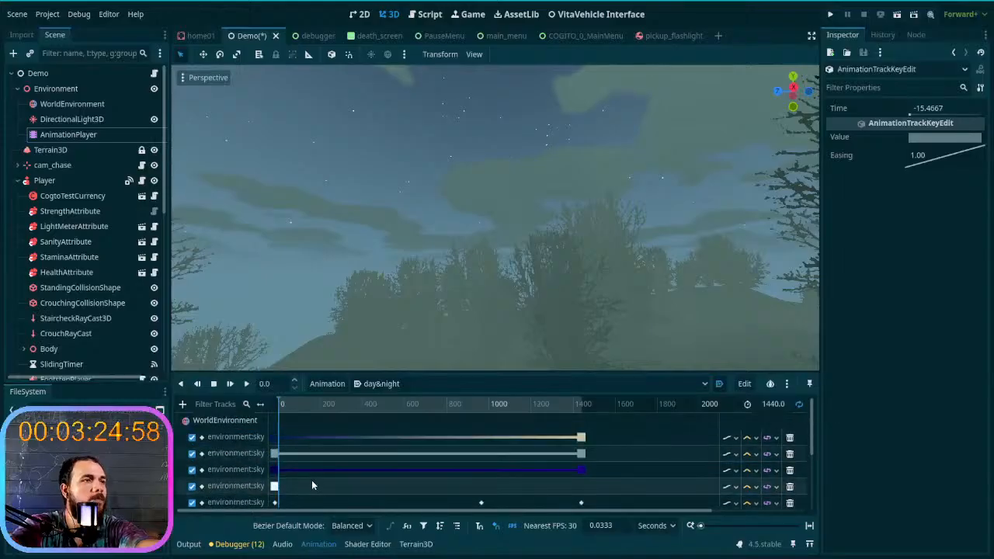
# - Scrub day&night to its end and back to 0 while turning the 3D view to compare the day and night skies
pyautogui.moveTo(292, 404); pyautogui.dragTo(657, 438)
pyautogui.moveTo(565, 286); pyautogui.dragTo(593, 408, button='right')
pyautogui.moveTo(578, 407); pyautogui.dragTo(245, 418)
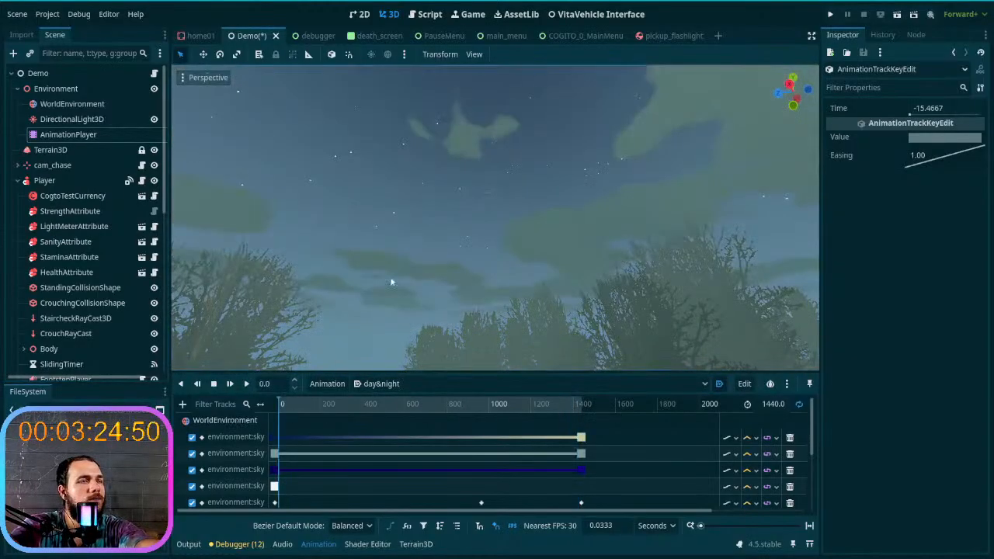
pyautogui.moveTo(373, 294); pyautogui.dragTo(348, 328, button='right')
# - Put the playhead at 1440 s and try a DirectionalLight3D energy of 2.0, viewing the daytime ground and trees
pyautogui.moveTo(287, 410); pyautogui.dragTo(606, 405)
pyautogui.moveTo(474, 302); pyautogui.dragTo(559, 327, button='right')
pyautogui.moveTo(497, 233); pyautogui.dragTo(722, 225, button='right')
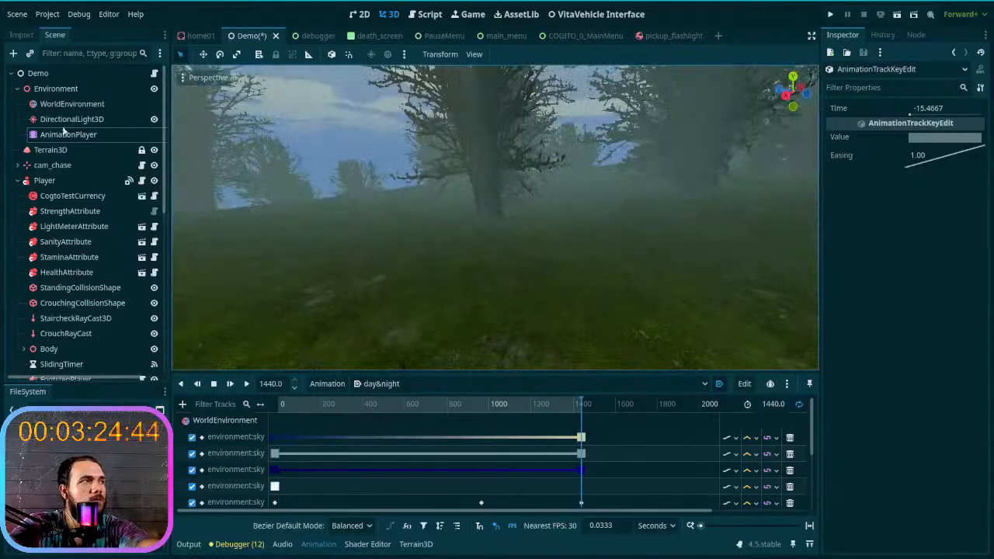
pyautogui.click(74, 119)
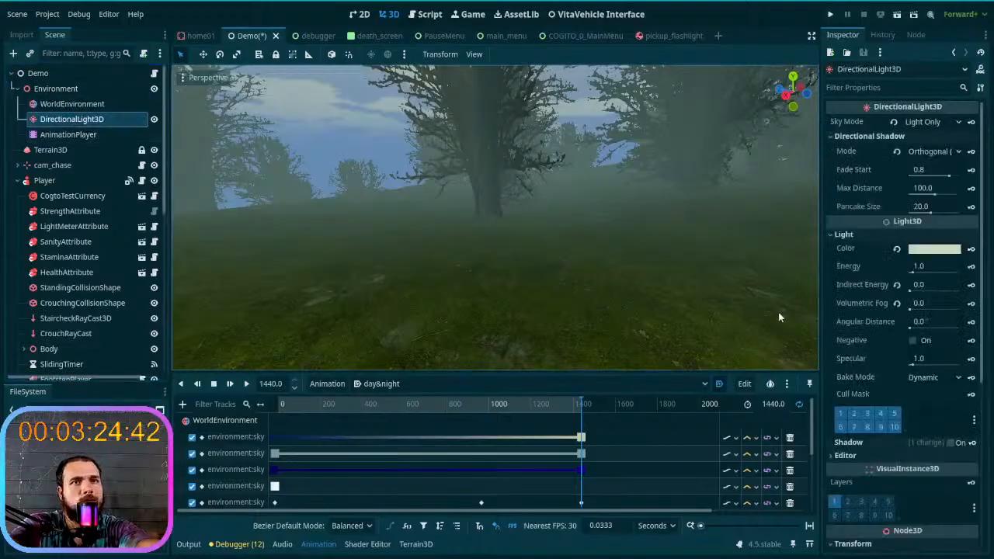
pyautogui.click(931, 266)
pyautogui.write('2')
pyautogui.press('Return')
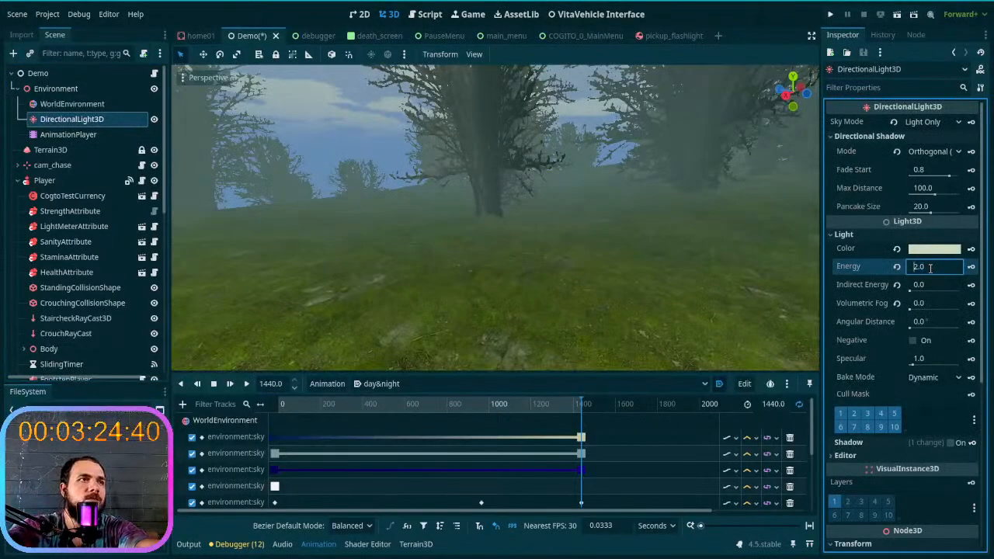
pyautogui.moveTo(554, 263)
pyautogui.mouseDown(button='right')
pyautogui.moveTo(388, 256)
pyautogui.moveTo(553, 261)
pyautogui.mouseUp(button='right')
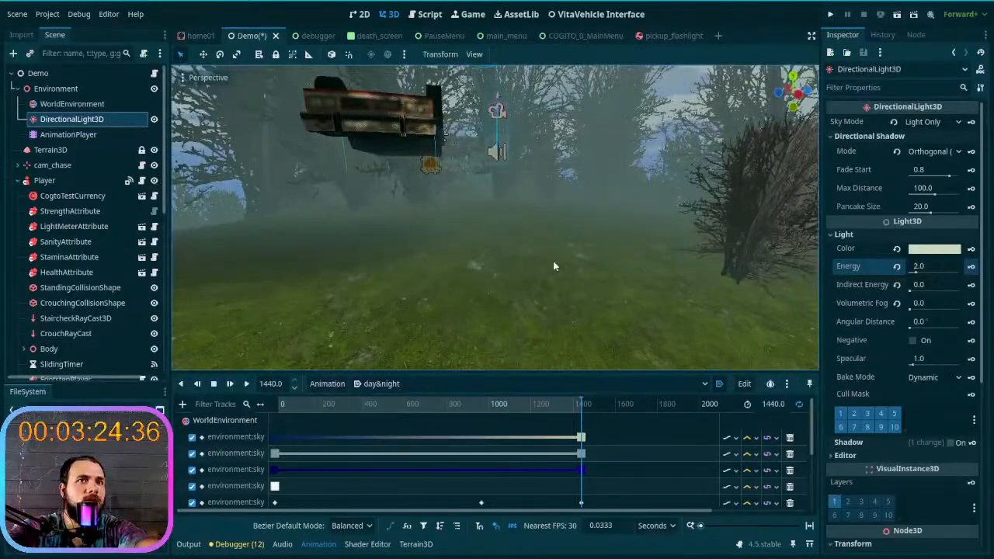
# - Set the DirectionalLight3D energy to 3.0 and key it at 1440 s in the day&night animation
pyautogui.click(915, 267)
pyautogui.write('3.0')
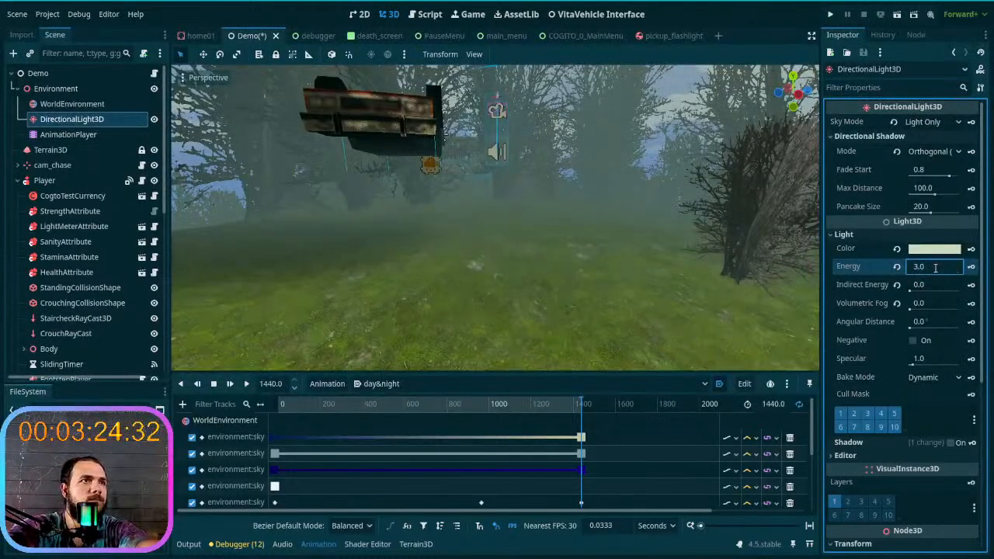
pyautogui.moveTo(713, 262); pyautogui.dragTo(575, 260, button='right')
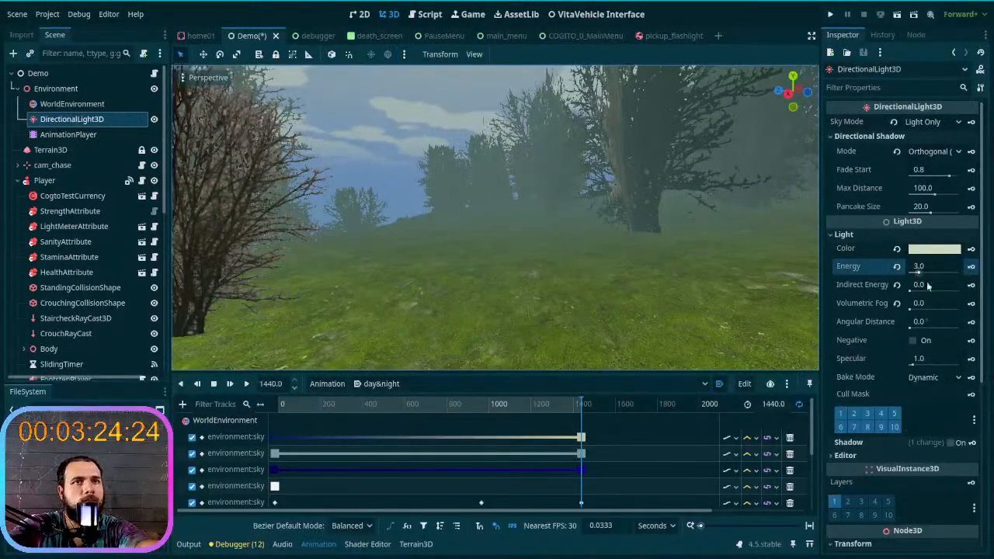
pyautogui.click(971, 266)
# - Scrub the playhead back to 0 and around the start to examine how the directional light brightens from night
pyautogui.moveTo(582, 406); pyautogui.dragTo(250, 410)
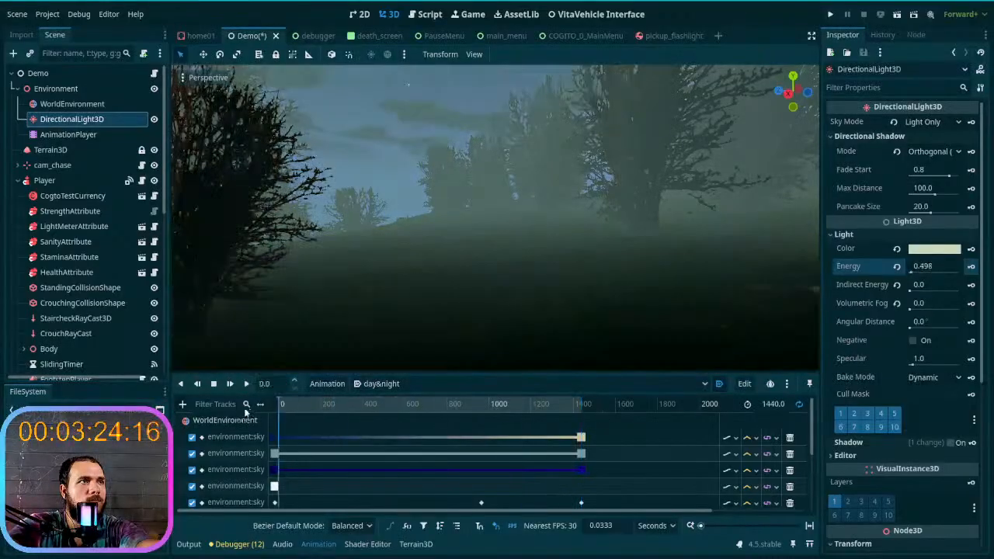
pyautogui.moveTo(443, 306); pyautogui.dragTo(426, 313, button='right')
pyautogui.click(292, 410)
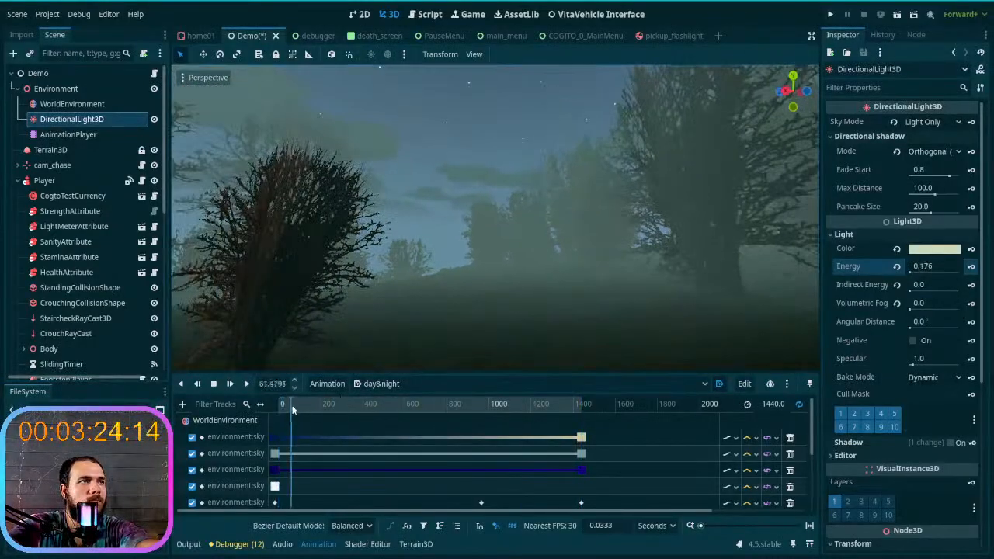
pyautogui.moveTo(313, 412); pyautogui.dragTo(220, 404)
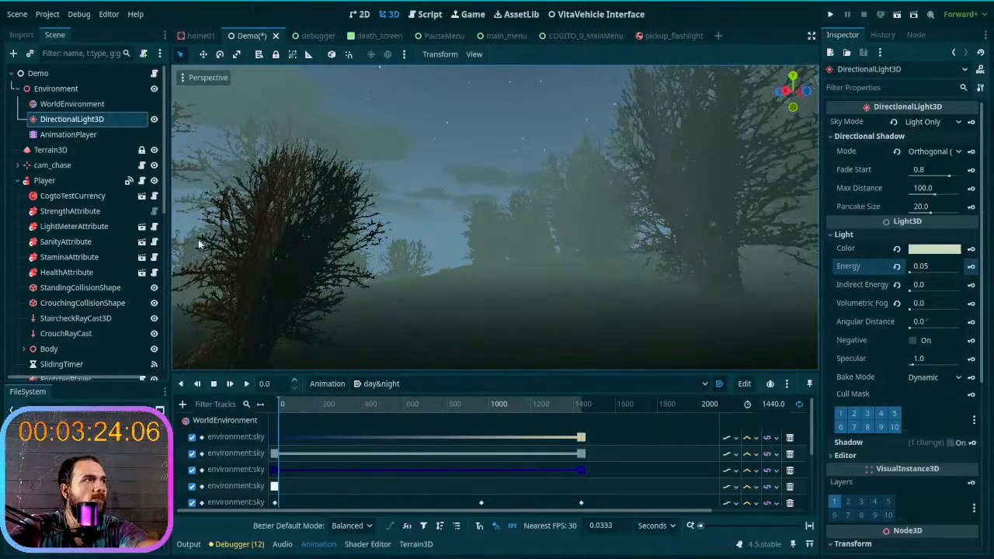
# - Select Terrain3D and fly the 3D view through the dark trees to inspect the night scene
pyautogui.click(60, 149)
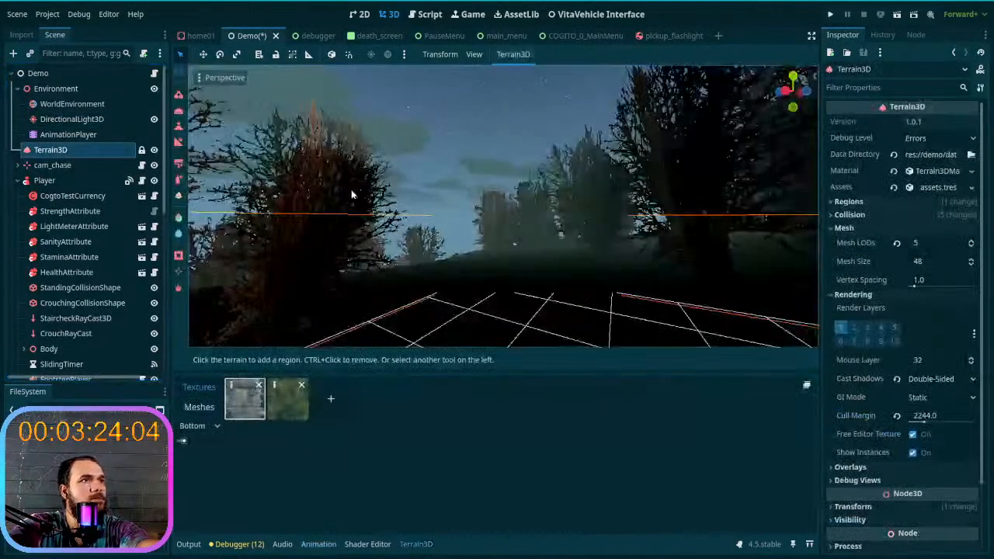
pyautogui.moveTo(347, 201); pyautogui.dragTo(645, 195, button='right')
pyautogui.moveTo(504, 203); pyautogui.dragTo(421, 205, button='right')
pyautogui.press('w')
pyautogui.moveTo(536, 204); pyautogui.dragTo(566, 202, button='right')
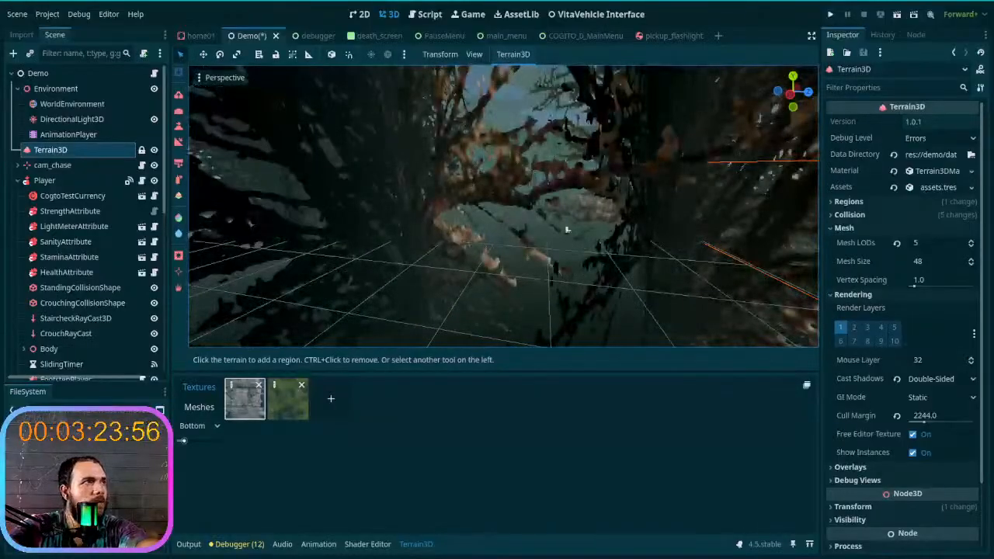
# - Toggle the visibility of Terrain3D and DirectionalLight3D while moving up to the building to compare its night lighting
pyautogui.click(154, 150)
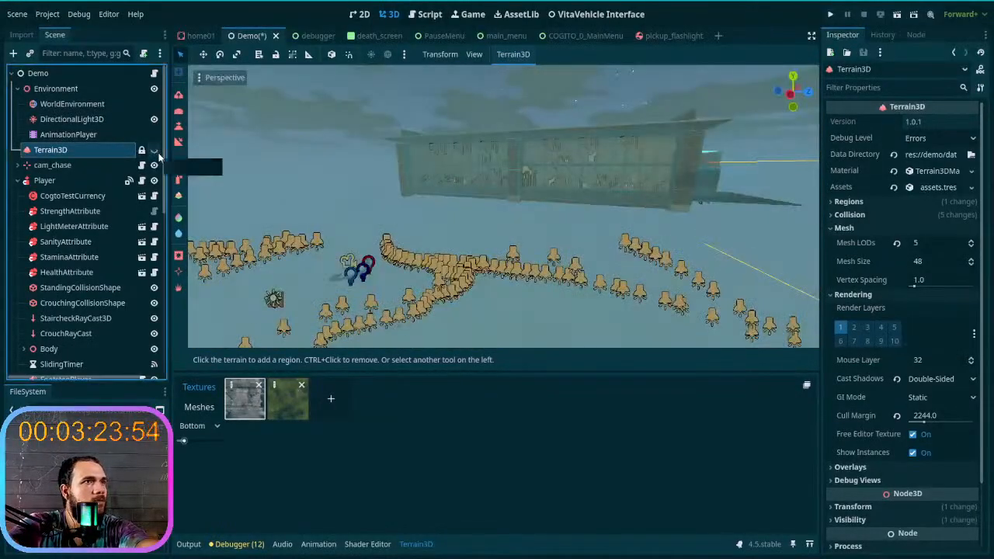
pyautogui.click(154, 150)
pyautogui.click(154, 150)
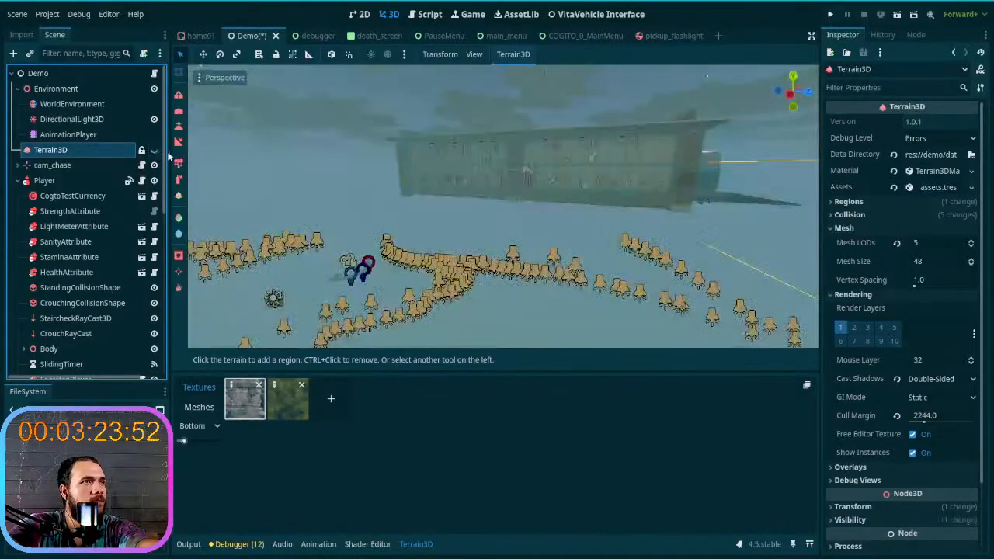
pyautogui.click(156, 151)
pyautogui.moveTo(350, 206); pyautogui.dragTo(458, 206, button='right')
pyautogui.press('w')
pyautogui.moveTo(244, 188)
pyautogui.mouseDown(button='right')
pyautogui.moveTo(194, 172)
pyautogui.moveTo(244, 188)
pyautogui.mouseUp(button='right')
pyautogui.click(154, 150)
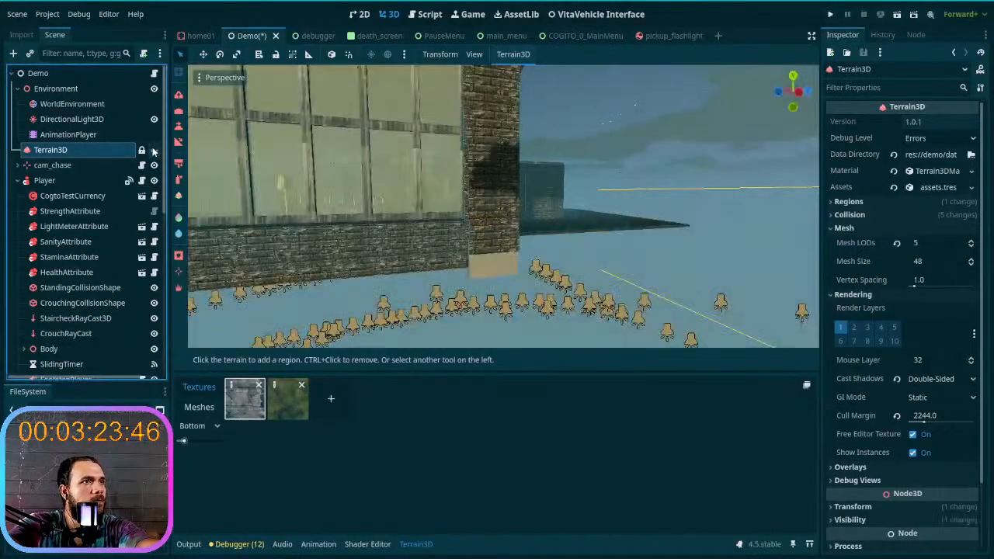
pyautogui.click(154, 150)
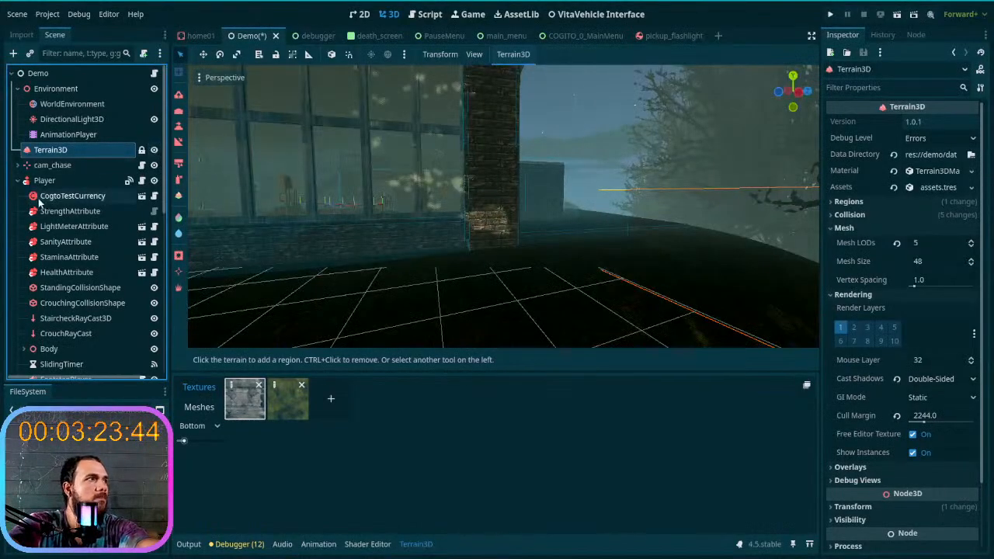
pyautogui.click(154, 119)
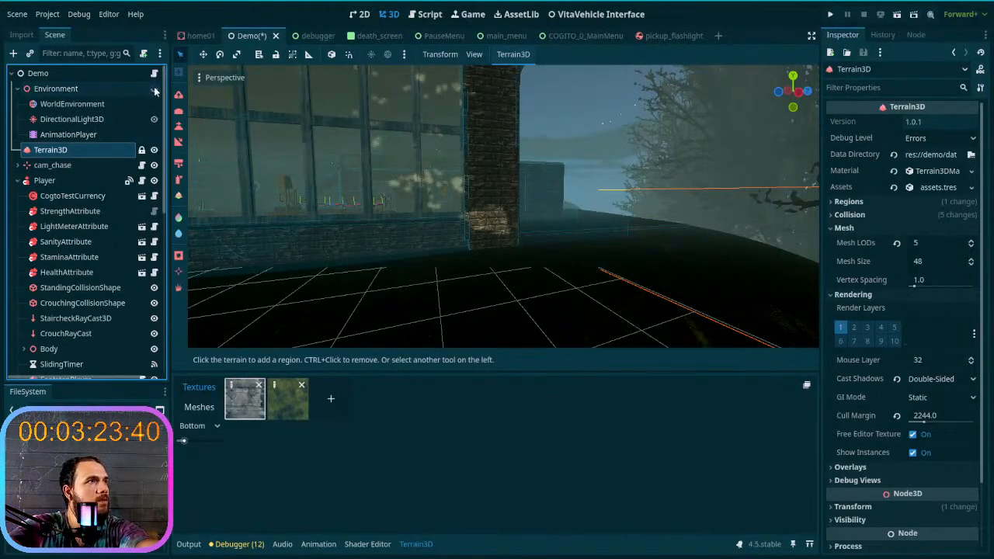
# - Collapse the Player branch and toggle the structures visibility to compare the night lighting on the building and trees
pyautogui.click(17, 180)
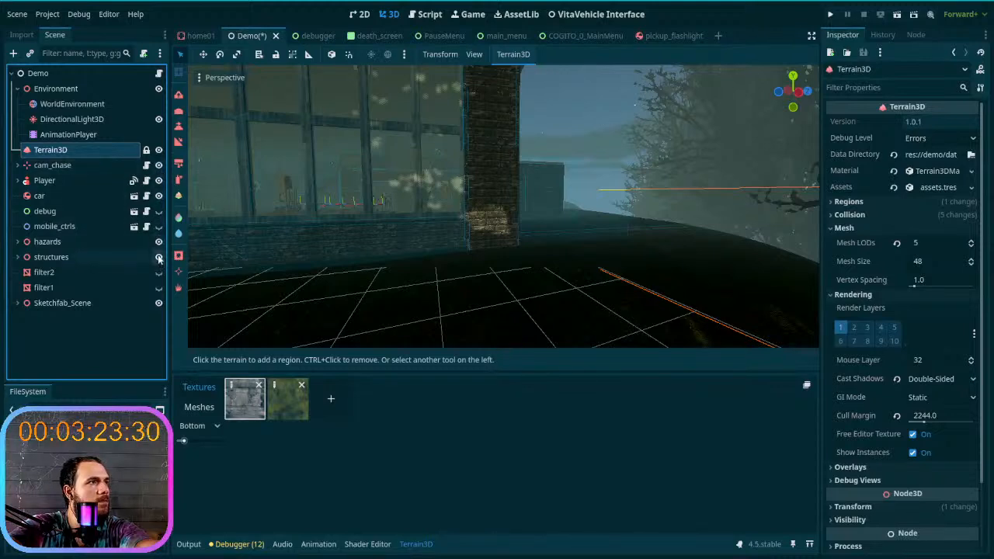
pyautogui.click(159, 257)
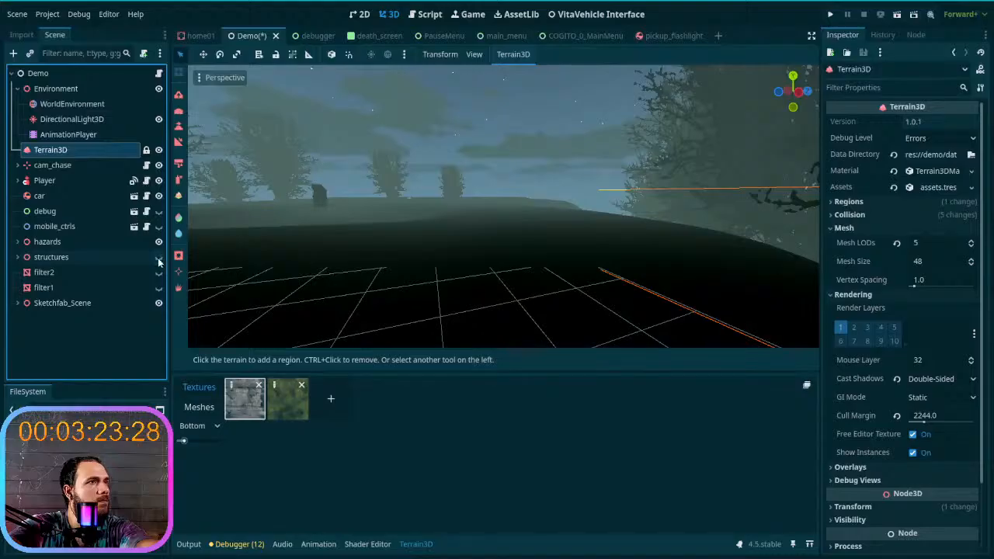
pyautogui.click(158, 258)
pyautogui.click(159, 257)
pyautogui.moveTo(313, 266); pyautogui.dragTo(613, 266, button='right')
pyautogui.moveTo(411, 266)
pyautogui.mouseDown(button='right')
pyautogui.moveTo(544, 264)
pyautogui.moveTo(411, 266)
pyautogui.mouseUp(button='right')
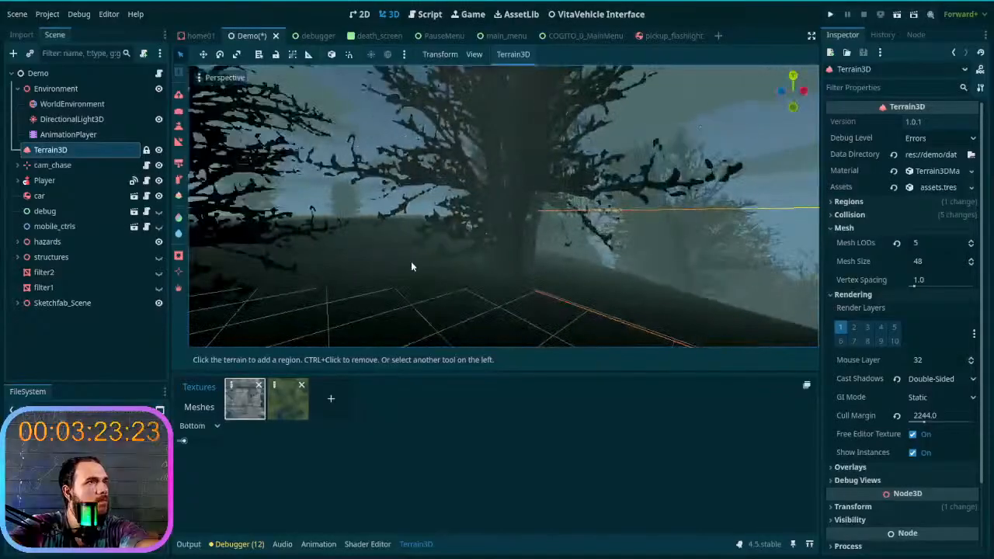
pyautogui.click(158, 260)
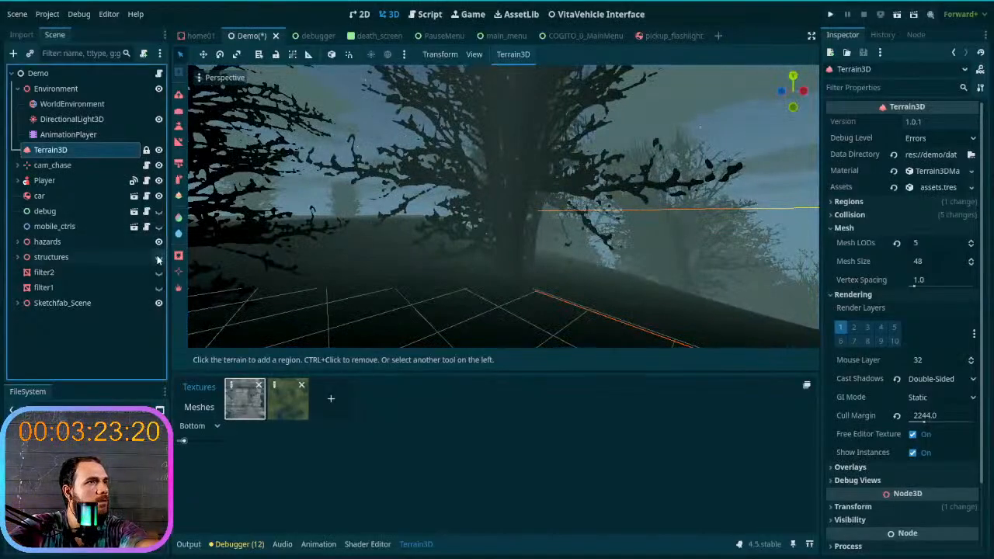
pyautogui.click(158, 257)
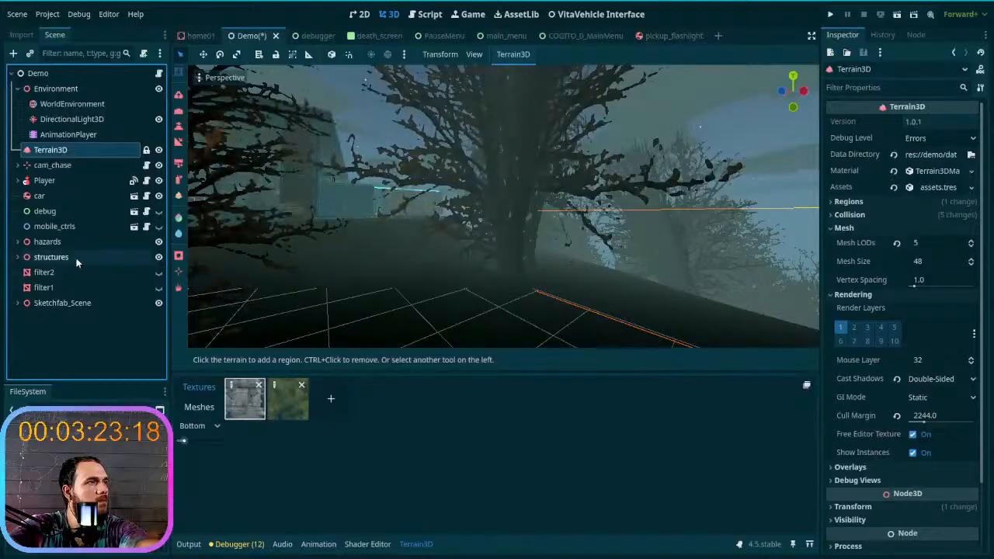
# - Filter the scene tree for "direc" and toggle the found DirectionalLight3D nodes to check what each one lights
pyautogui.click(124, 261)
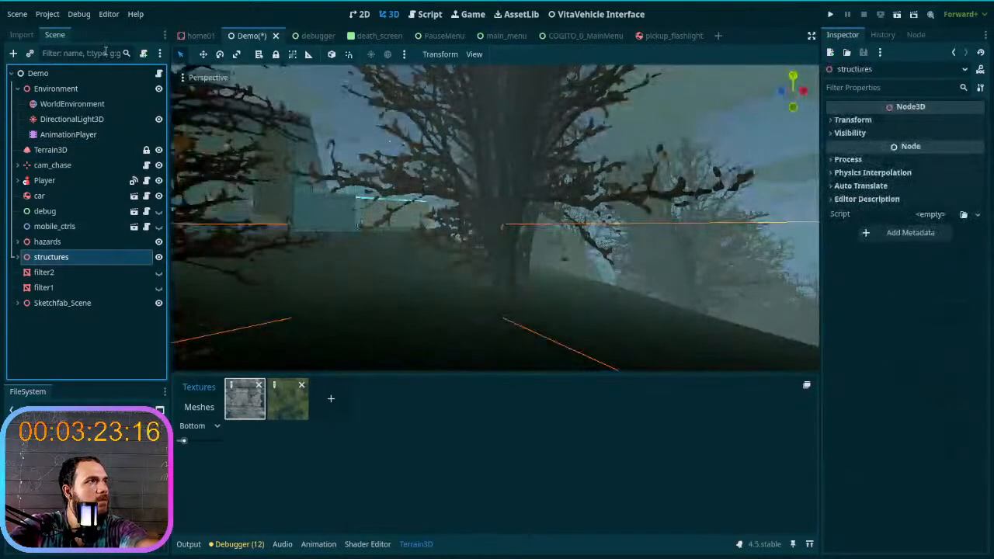
pyautogui.write('direc')
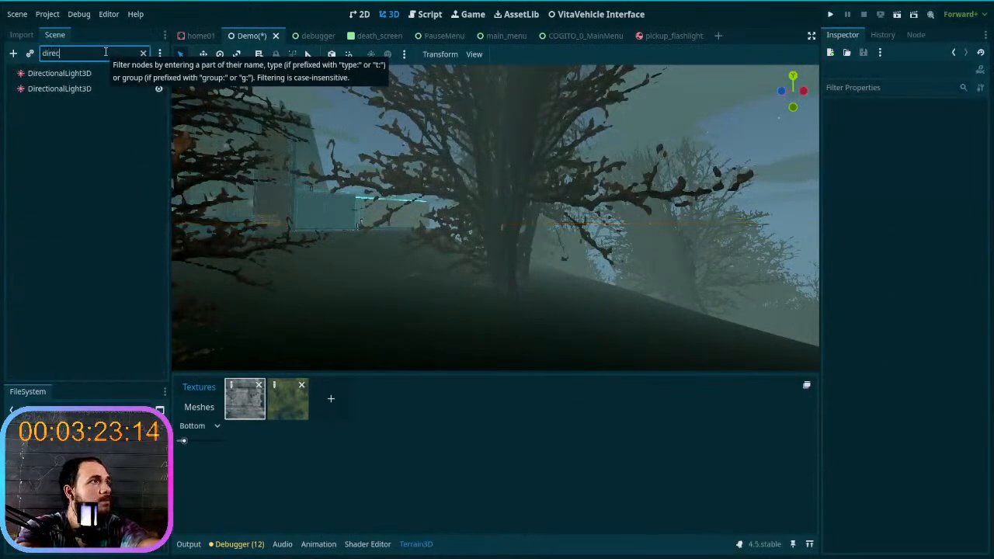
pyautogui.click(159, 88)
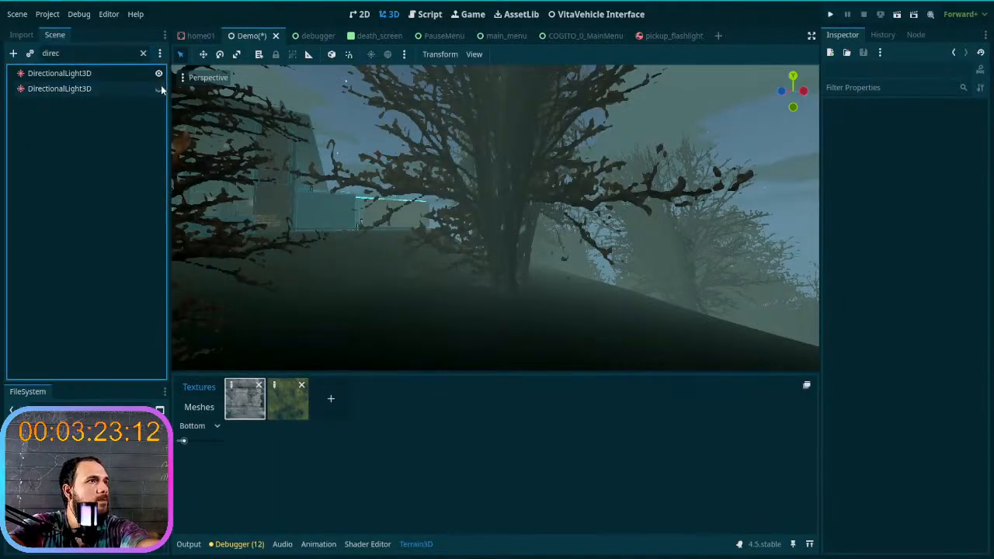
pyautogui.click(161, 75)
pyautogui.click(161, 75)
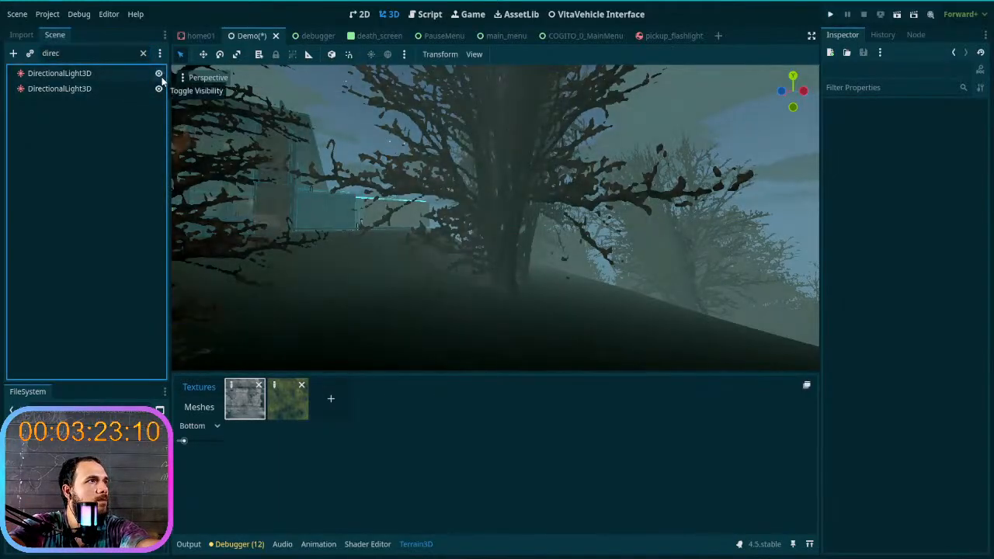
pyautogui.click(92, 75)
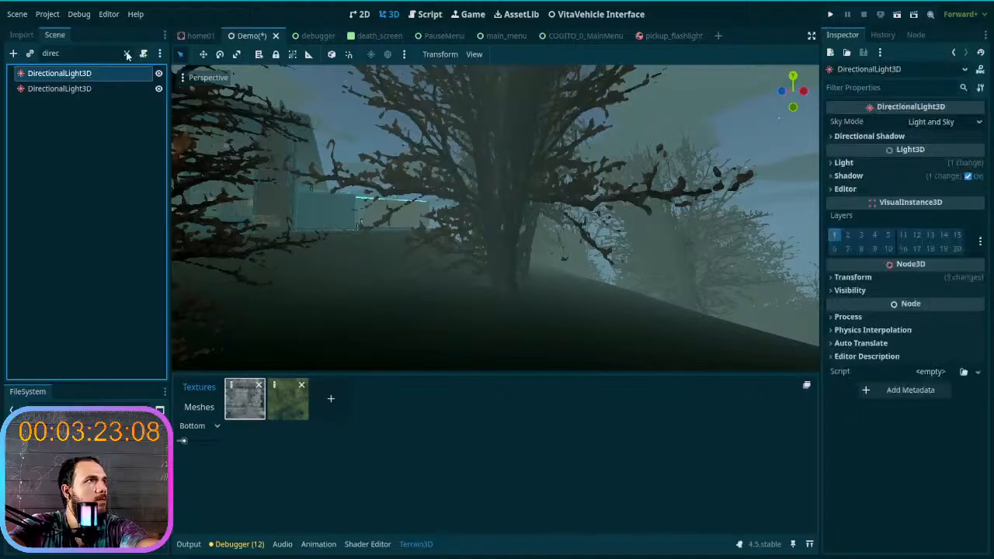
pyautogui.click(127, 54)
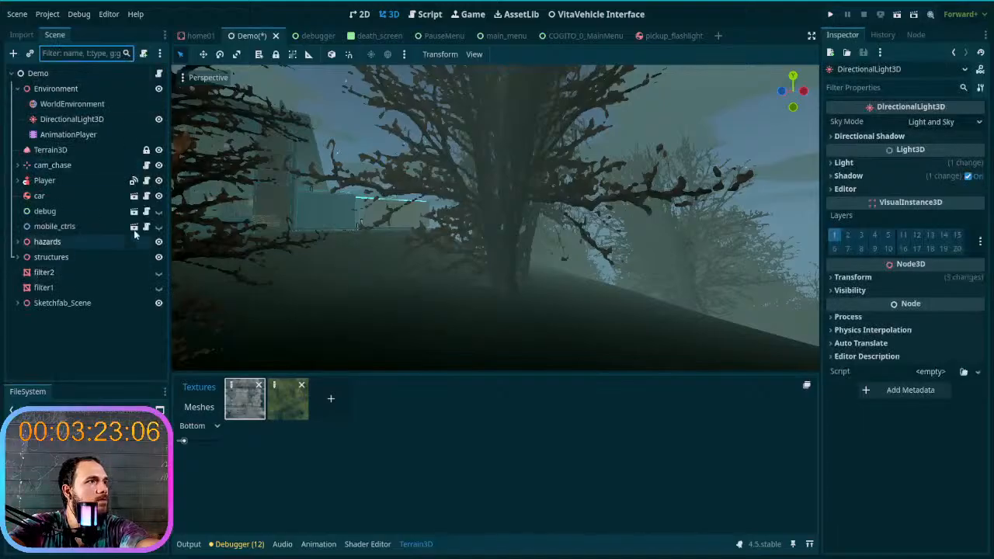
# - Filter for "direc" again, focus on the extra DirectionalLight3D nested under structures, and delete it
pyautogui.write('d')
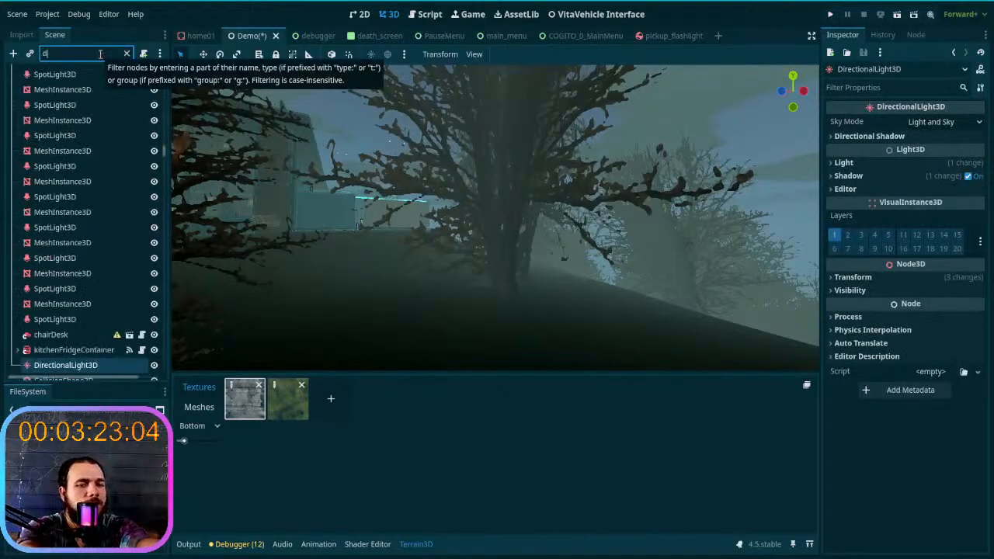
pyautogui.write('irec')
pyautogui.click(59, 73)
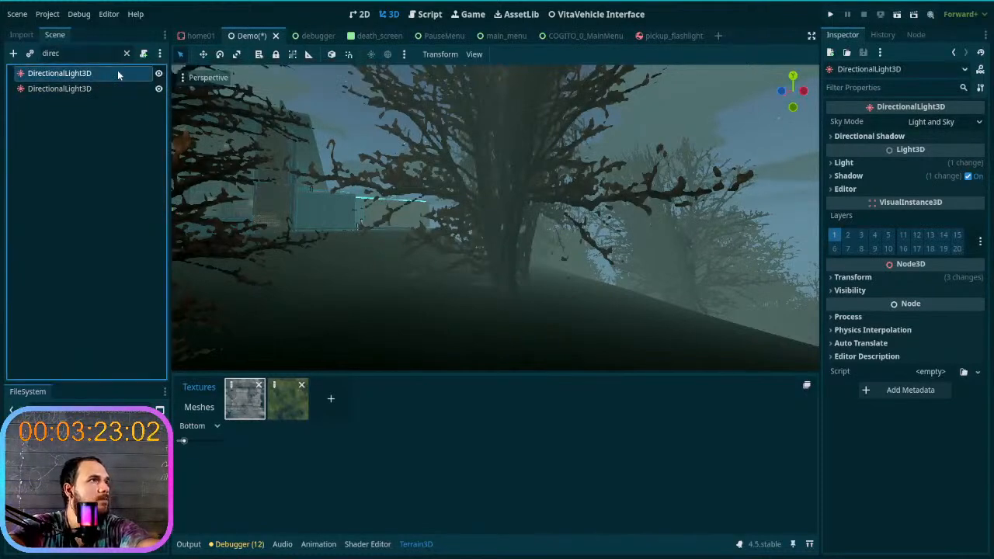
pyautogui.press('f')
pyautogui.moveTo(256, 165); pyautogui.dragTo(256, 165, button='right')
pyautogui.rightClick(113, 76)
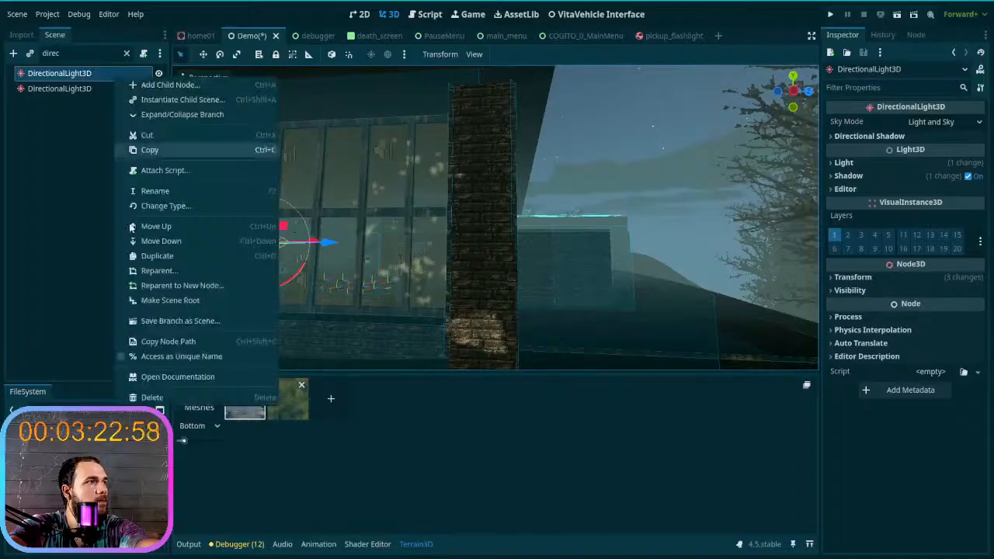
pyautogui.click(190, 408)
pyautogui.click(467, 281)
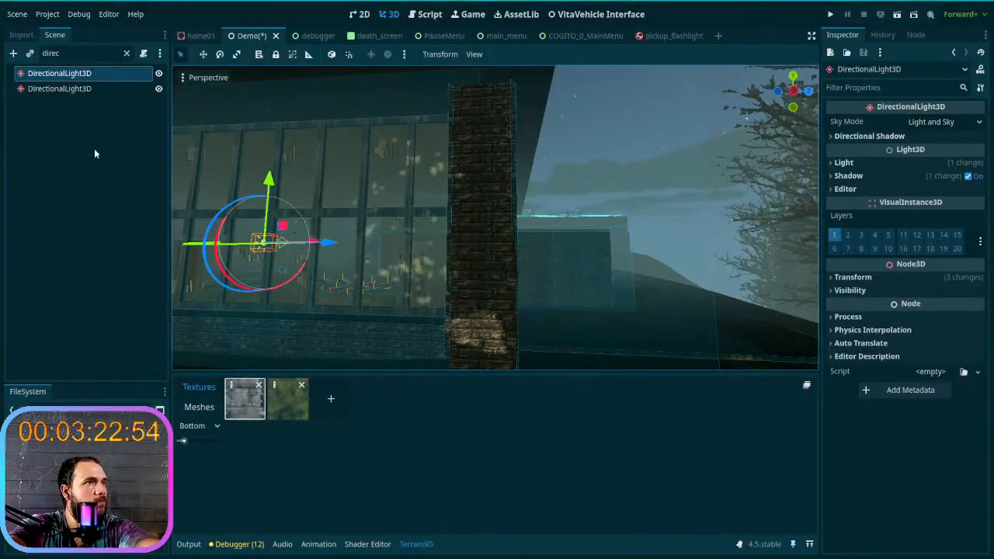
pyautogui.press('Delete')
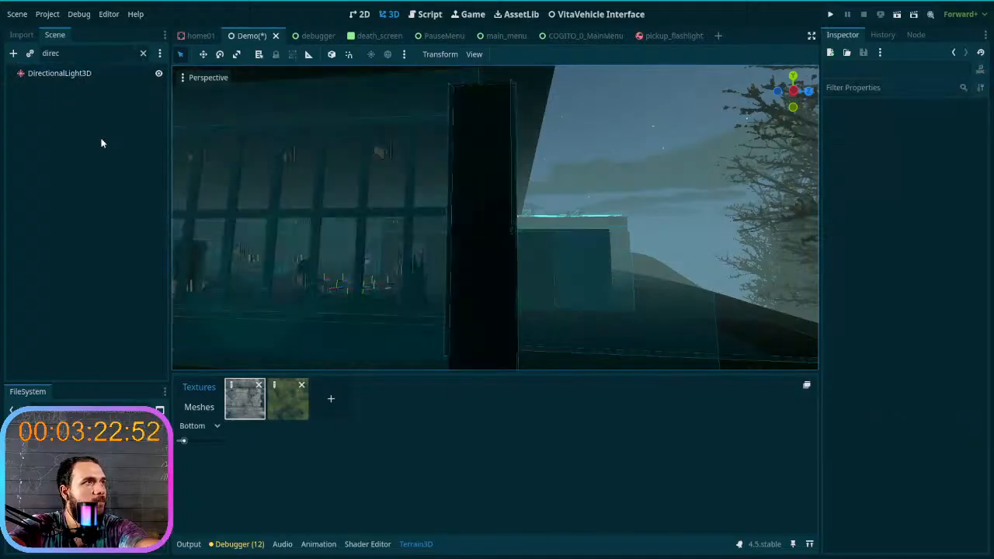
# - Clear the node filter, select the AnimationPlayer and scrub day&night to 1440 s to check the building's daytime lighting
pyautogui.click(84, 74)
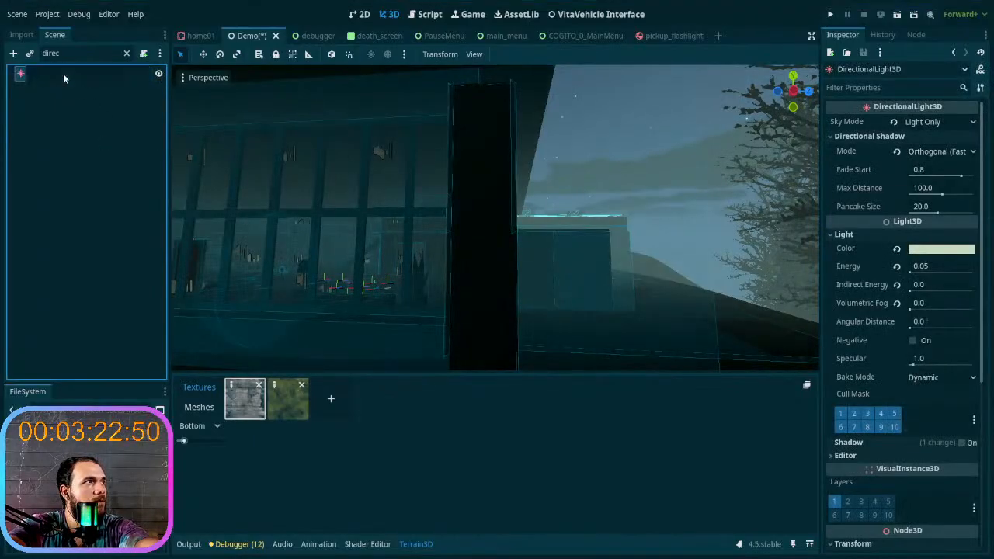
pyautogui.click(126, 53)
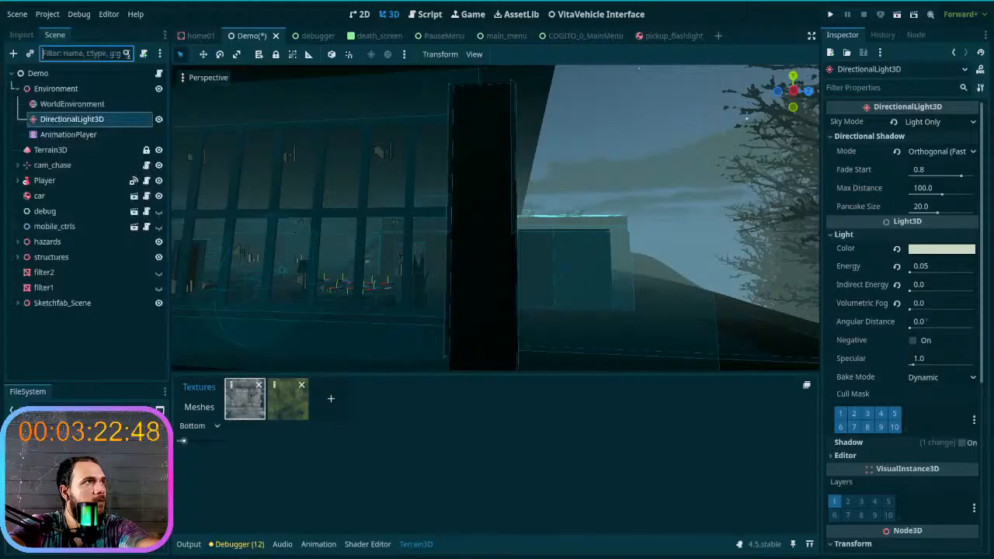
pyautogui.click(69, 134)
pyautogui.moveTo(290, 417); pyautogui.dragTo(593, 410)
pyautogui.moveTo(569, 337); pyautogui.dragTo(513, 358, button='right')
# - Select the Environment's DirectionalLight3D and try different rotations at 1440 s, examining the sunlight on the trees and building
pyautogui.click(73, 120)
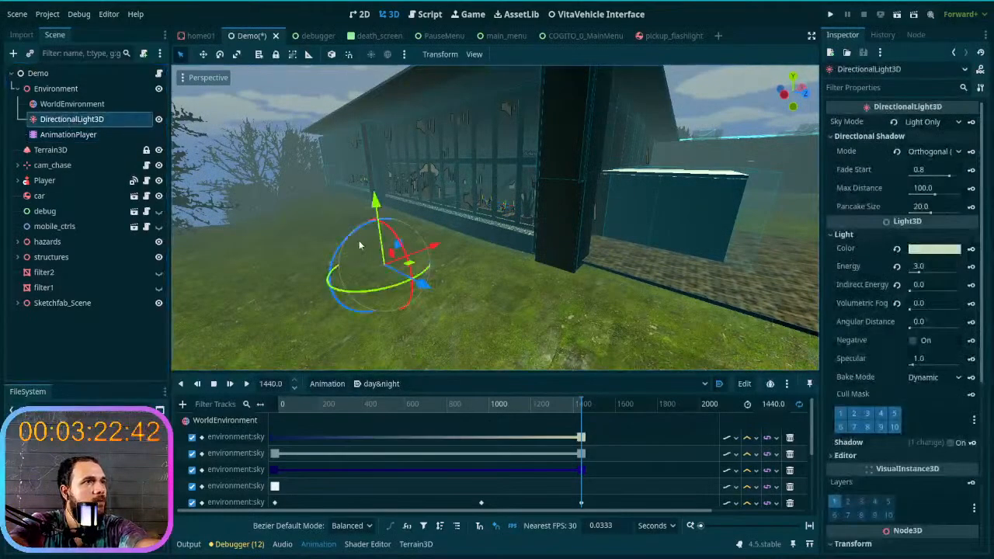
pyautogui.moveTo(353, 239)
pyautogui.mouseDown()
pyautogui.moveTo(332, 250)
pyautogui.moveTo(373, 258)
pyautogui.moveTo(348, 252)
pyautogui.moveTo(366, 247)
pyautogui.mouseUp()
pyautogui.moveTo(376, 212); pyautogui.dragTo(367, 233)
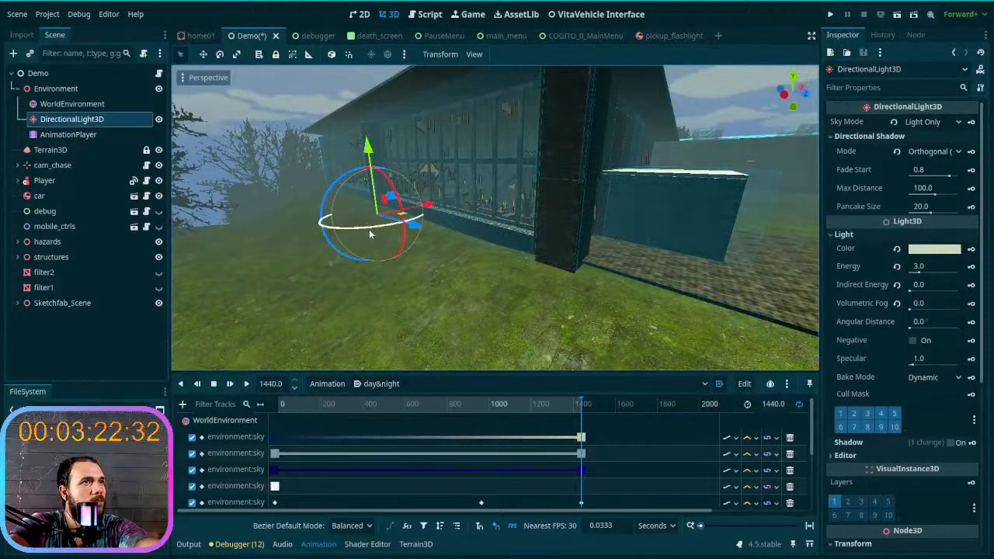
pyautogui.moveTo(426, 289); pyautogui.dragTo(342, 210, button='right')
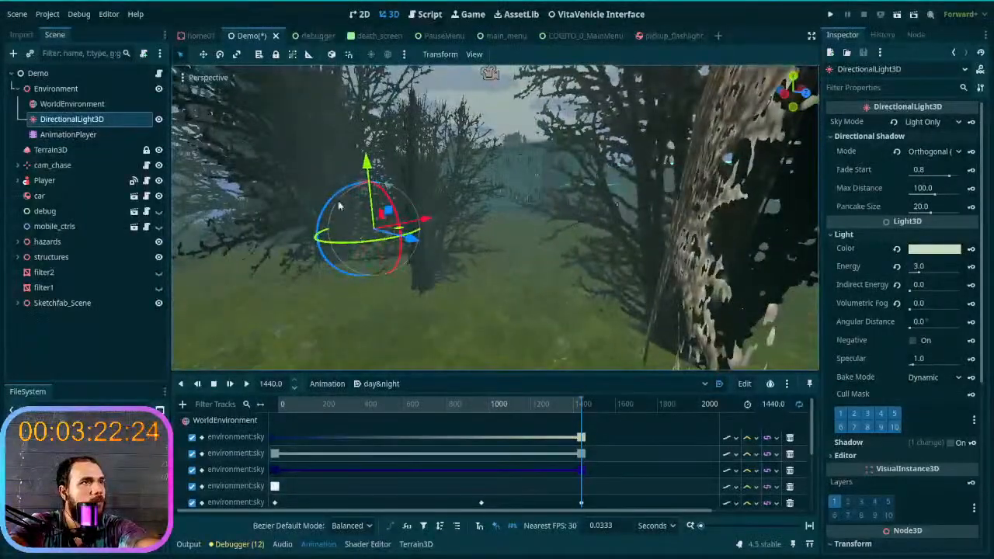
pyautogui.moveTo(336, 202); pyautogui.dragTo(346, 231)
pyautogui.moveTo(345, 231); pyautogui.dragTo(473, 224, button='right')
pyautogui.moveTo(517, 264); pyautogui.dragTo(633, 233, button='right')
pyautogui.moveTo(474, 174); pyautogui.dragTo(410, 199, button='right')
pyautogui.moveTo(374, 190)
pyautogui.mouseDown()
pyautogui.moveTo(331, 222)
pyautogui.moveTo(312, 284)
pyautogui.moveTo(318, 333)
pyautogui.moveTo(337, 341)
pyautogui.moveTo(480, 340)
pyautogui.moveTo(470, 344)
pyautogui.moveTo(497, 295)
pyautogui.moveTo(497, 222)
pyautogui.moveTo(456, 165)
pyautogui.moveTo(353, 175)
pyautogui.moveTo(363, 169)
pyautogui.mouseUp()
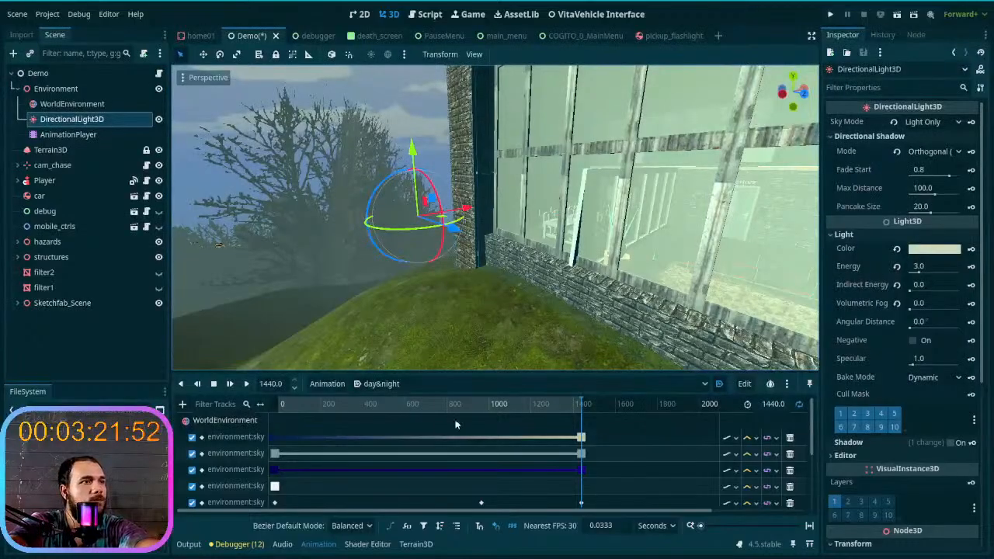
# - Scrub the day&night animation to 0 and back to 1440 s to compare night and day lighting on the building
pyautogui.moveTo(571, 418); pyautogui.dragTo(227, 413)
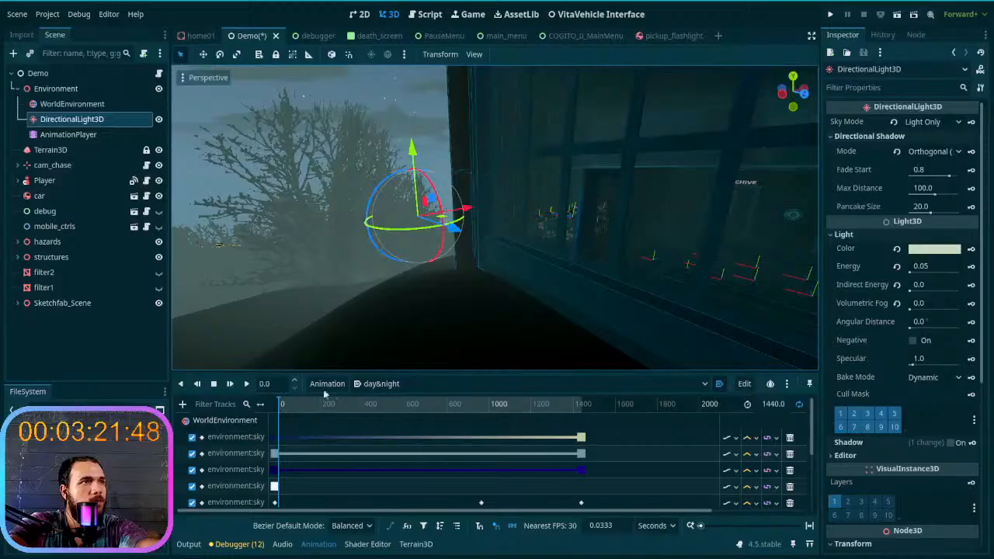
pyautogui.moveTo(277, 409); pyautogui.dragTo(596, 404)
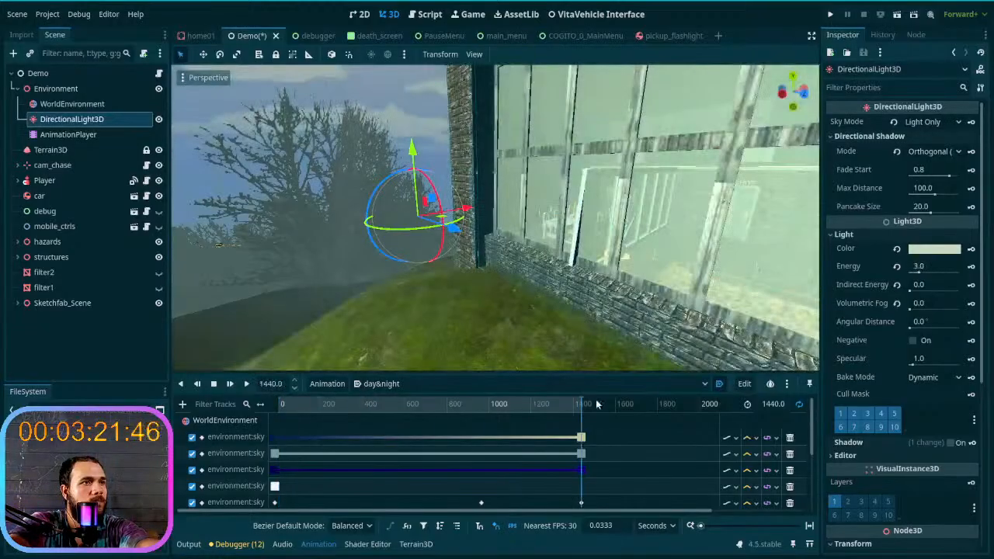
# - Try small rotations of DirectionalLight3D at 1440 s and again with the playhead halfway through the animation
pyautogui.moveTo(376, 195); pyautogui.dragTo(365, 202)
pyautogui.click(403, 248)
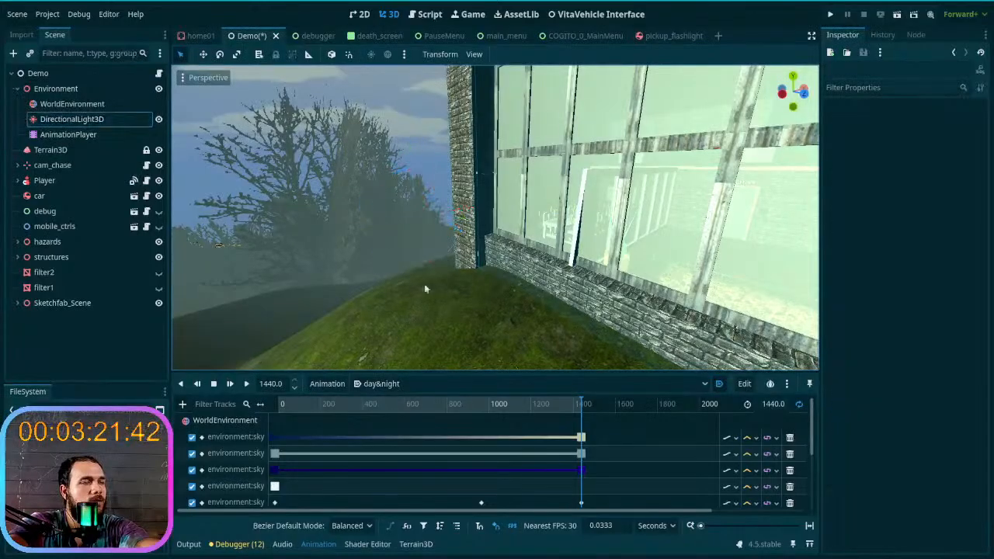
pyautogui.click(65, 120)
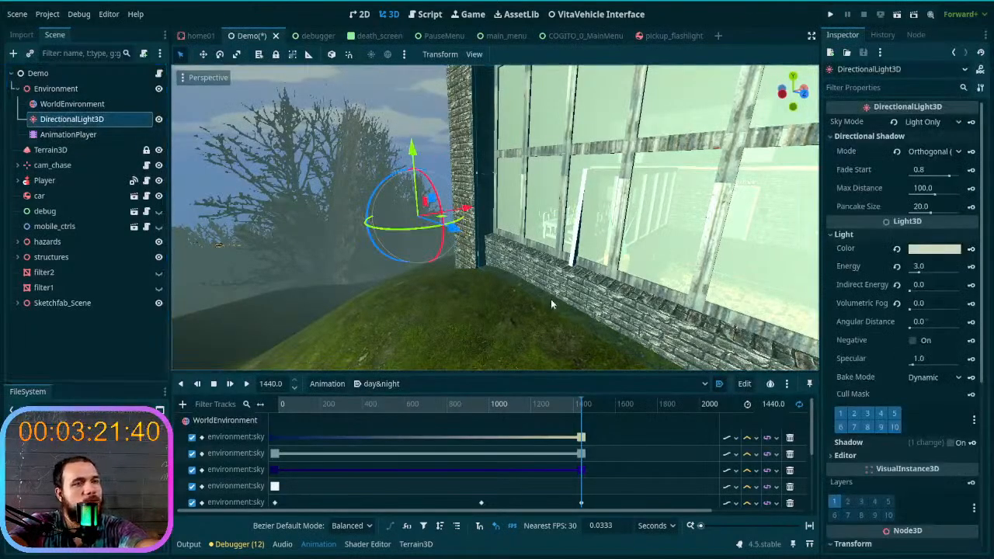
pyautogui.moveTo(379, 190)
pyautogui.mouseDown()
pyautogui.moveTo(380, 199)
pyautogui.moveTo(390, 190)
pyautogui.mouseUp()
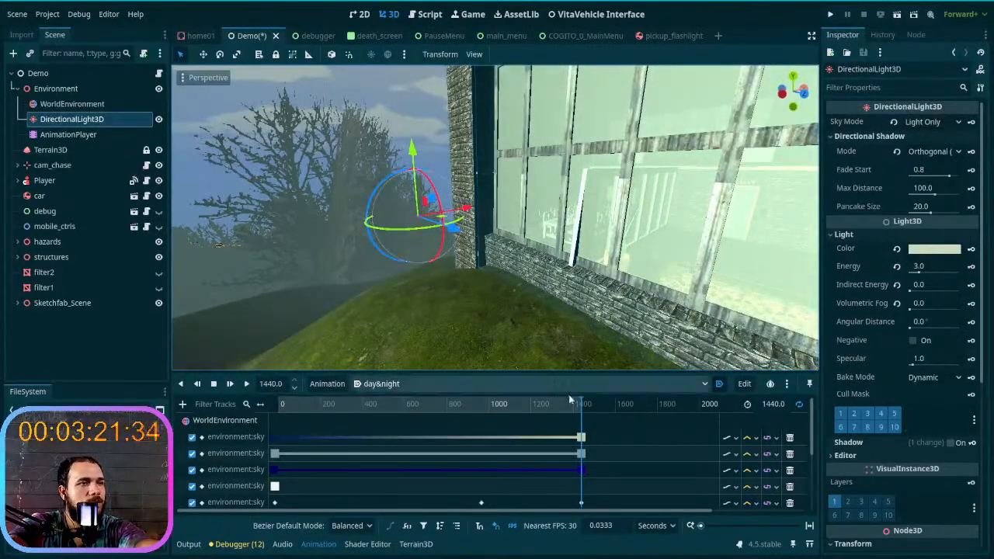
pyautogui.moveTo(556, 407); pyautogui.dragTo(431, 408)
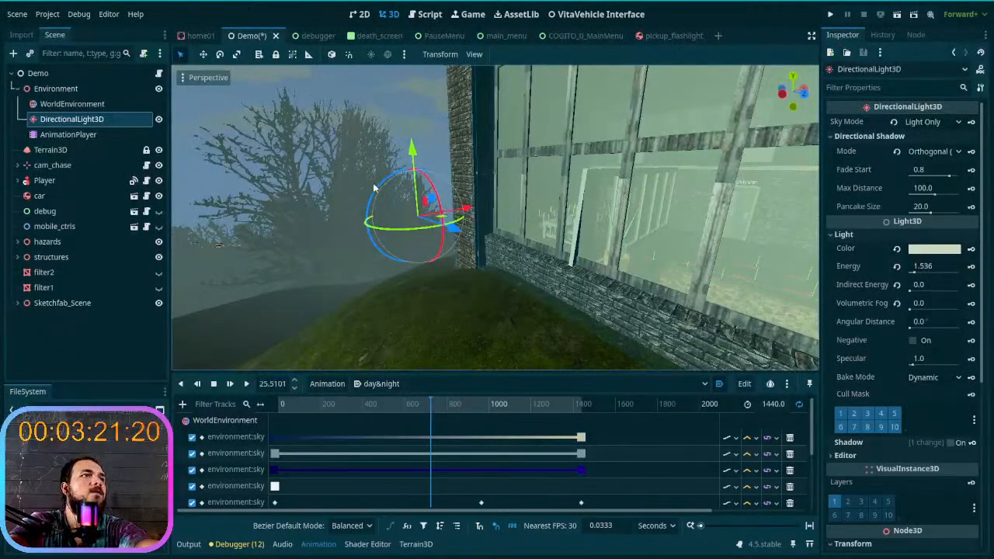
pyautogui.moveTo(375, 194); pyautogui.dragTo(386, 172)
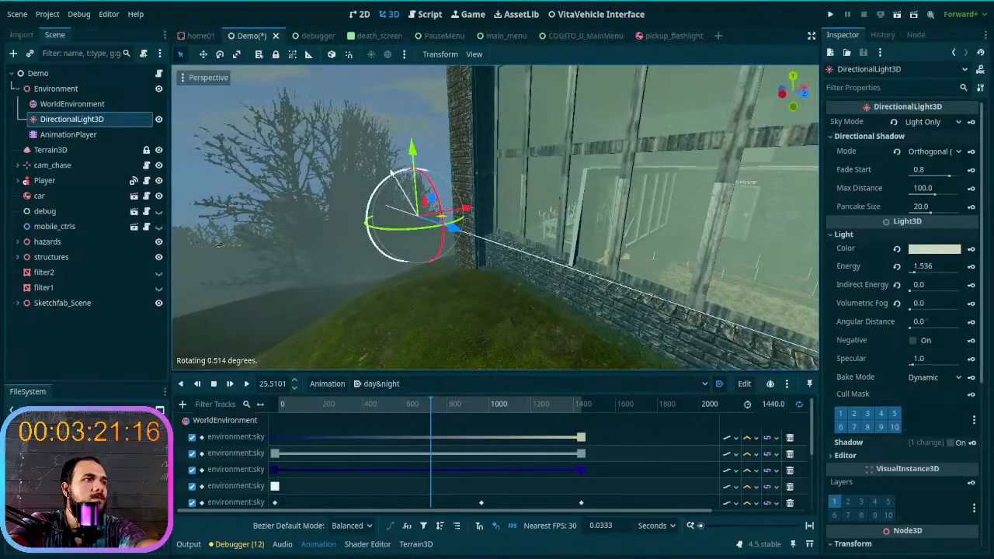
pyautogui.moveTo(392, 172); pyautogui.dragTo(390, 172)
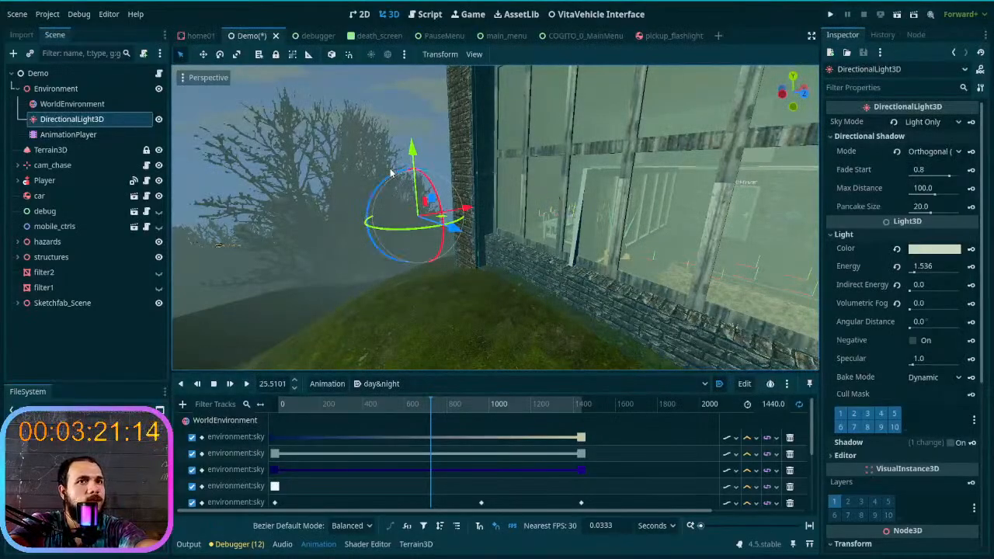
# - Try resetting the DirectionalLight3D rotation to 0 and turning it from there, and undo the changes
pyautogui.scroll(-5, 882, 363)
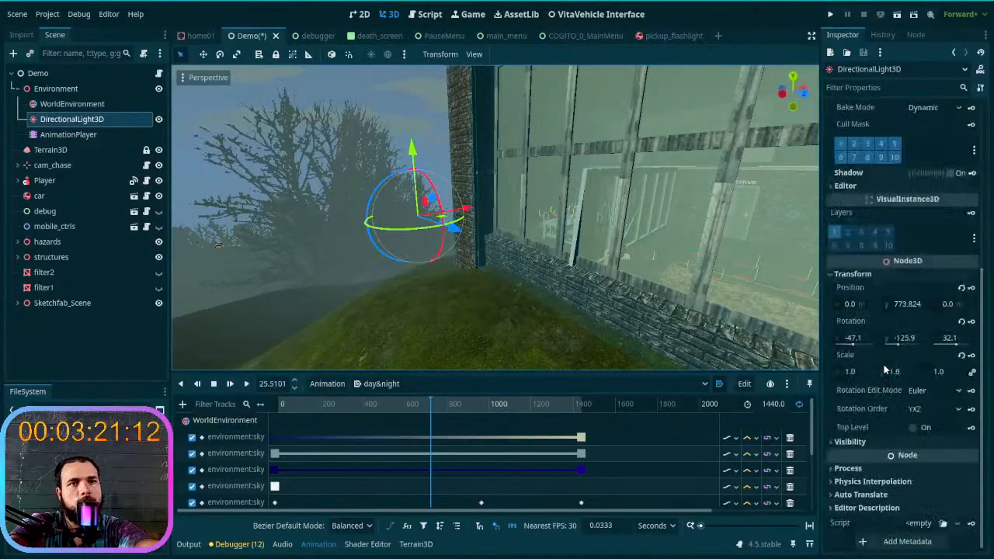
pyautogui.click(961, 323)
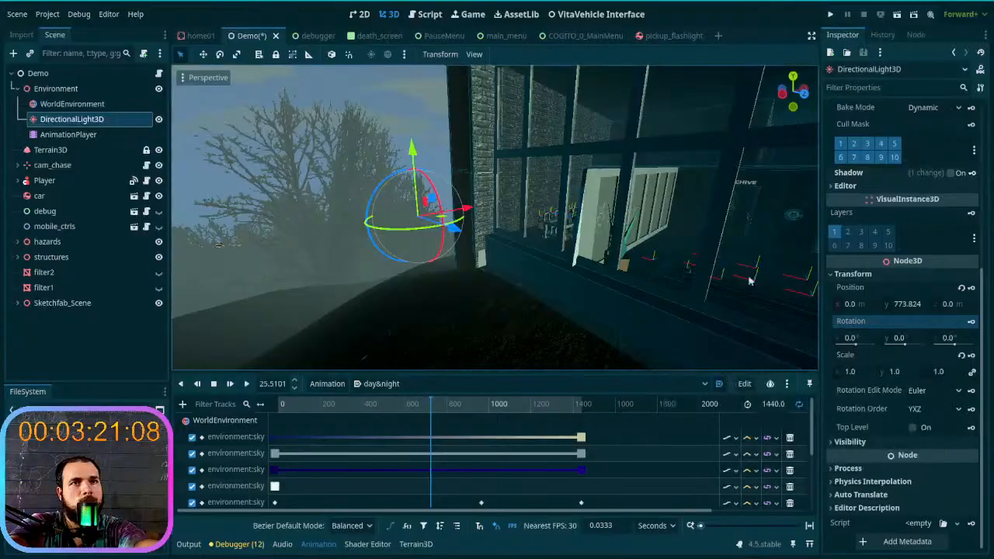
pyautogui.moveTo(374, 195); pyautogui.dragTo(440, 178)
pyautogui.moveTo(349, 188); pyautogui.dragTo(346, 210)
pyautogui.hotkey('ctrl', 'z')
pyautogui.hotkey('ctrl', 'z')
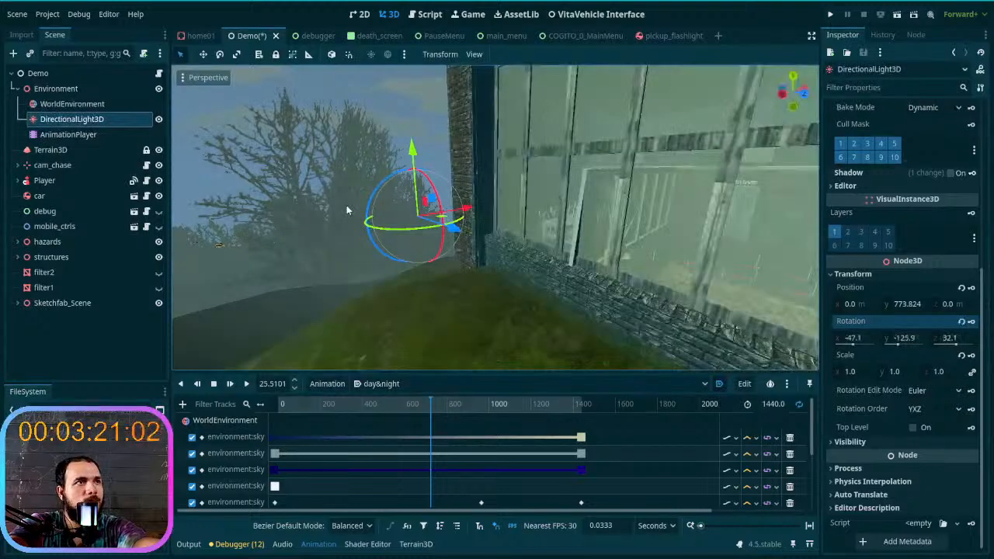
# - Inspect the light among the trees and reset the DirectionalLight3D rotation to 0 on all axes
pyautogui.moveTo(389, 233)
pyautogui.mouseDown()
pyautogui.moveTo(376, 235)
pyautogui.moveTo(388, 237)
pyautogui.mouseUp()
pyautogui.moveTo(388, 236); pyautogui.dragTo(498, 239, button='right')
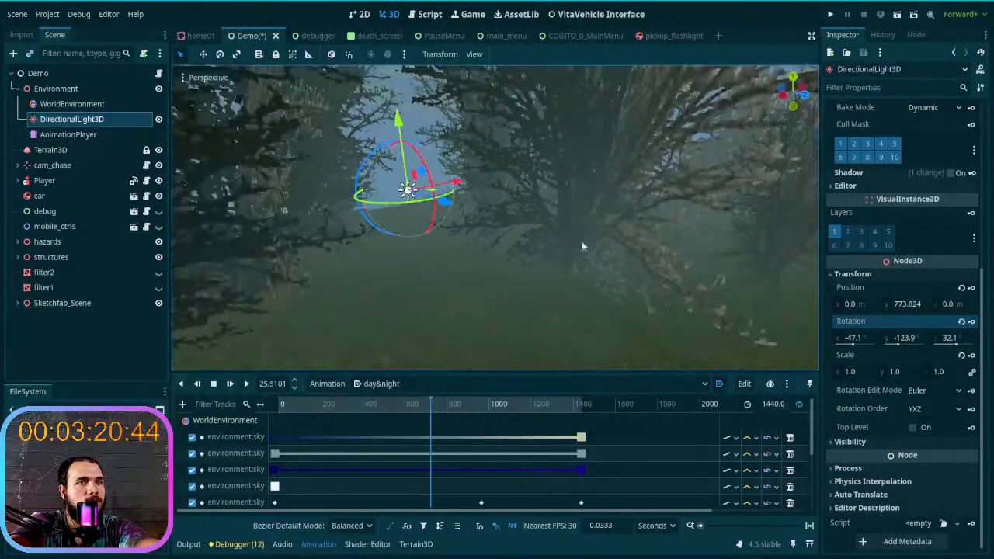
pyautogui.click(962, 321)
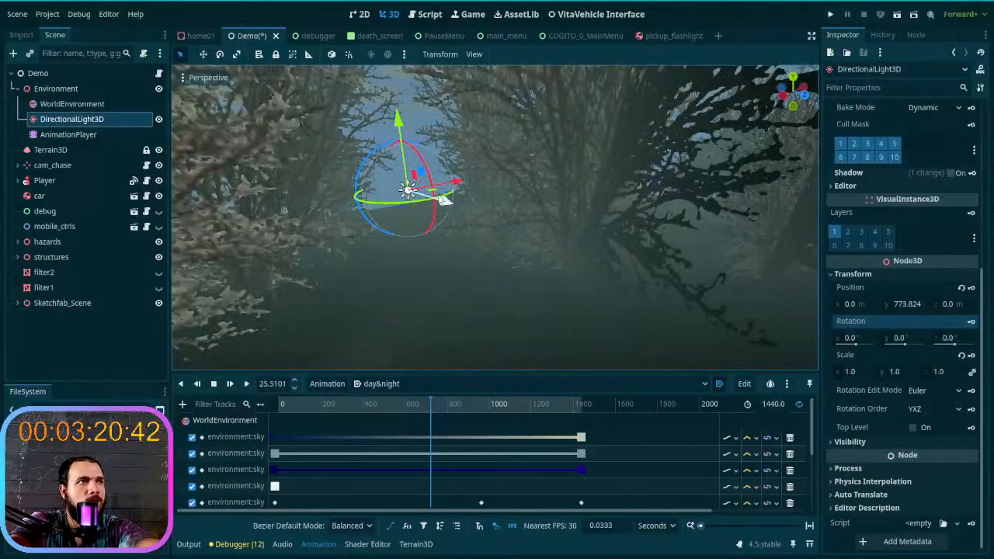
# - Move DirectionalLight3D horizontally away from the world origin to about X -1037 m, Z 3236 m
pyautogui.moveTo(433, 193); pyautogui.dragTo(555, 355)
pyautogui.press('f')
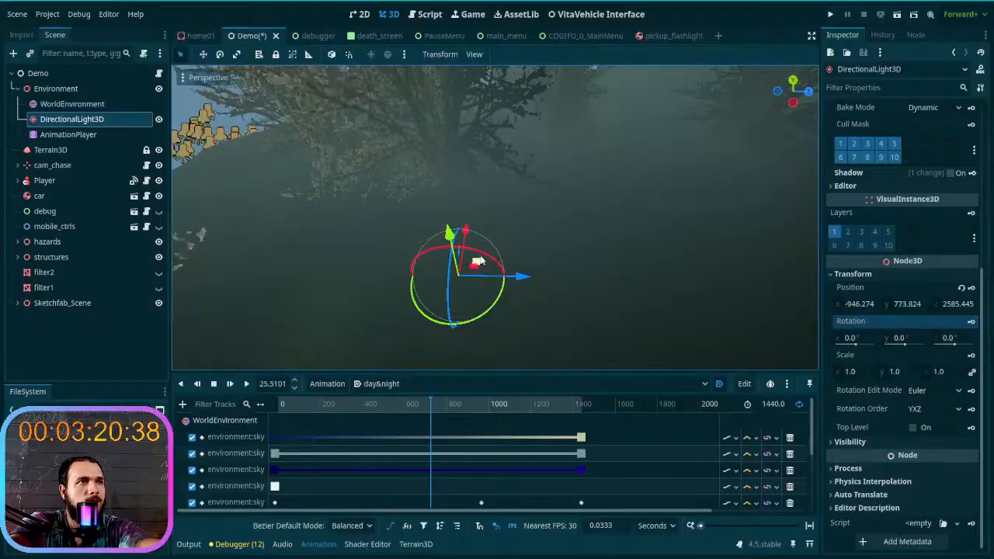
pyautogui.moveTo(479, 263); pyautogui.dragTo(667, 288)
pyautogui.moveTo(542, 329); pyautogui.dragTo(684, 264, button='right')
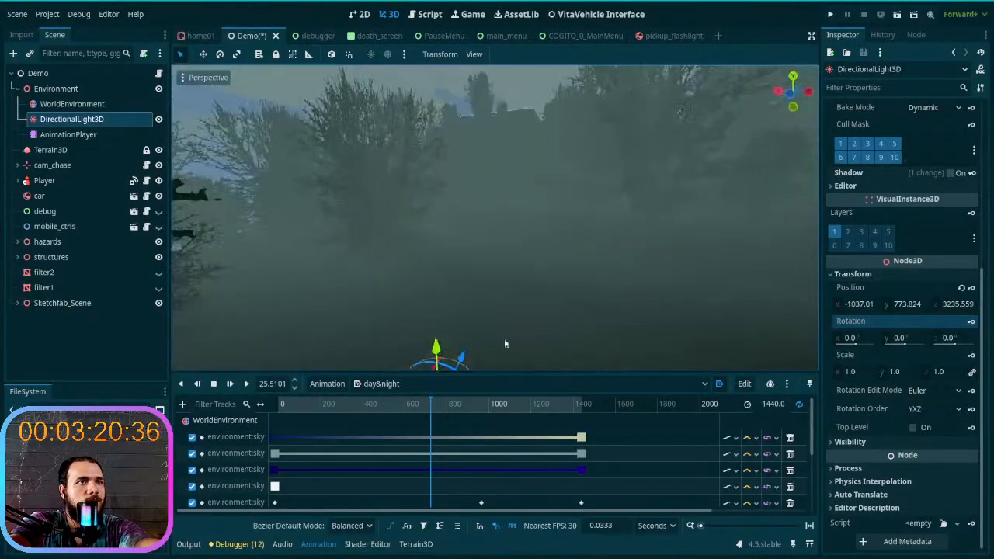
# - Reselect DirectionalLight3D and move it above the trees to about X -1221 m, Y 1443 m, Z 2790 m
pyautogui.click(464, 243)
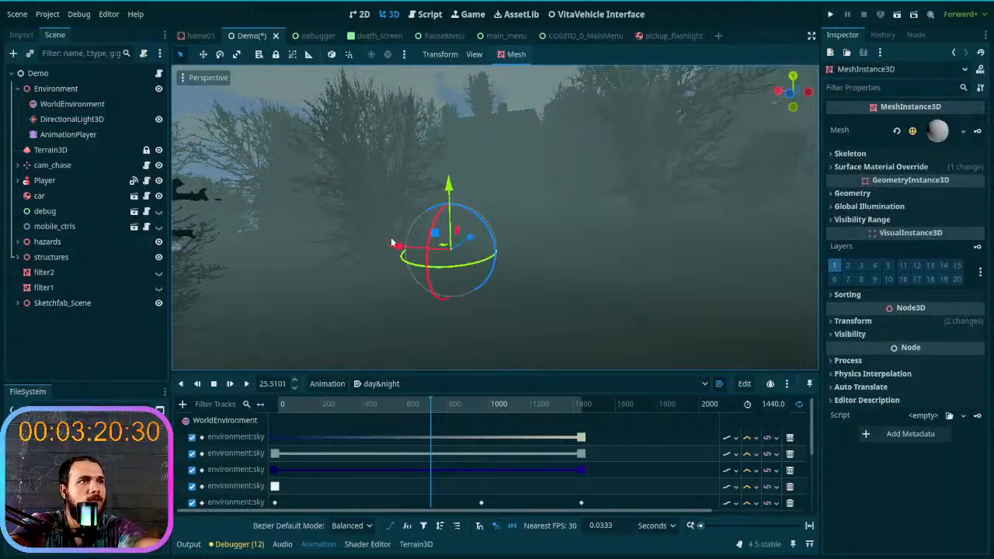
pyautogui.click(376, 249)
pyautogui.click(68, 135)
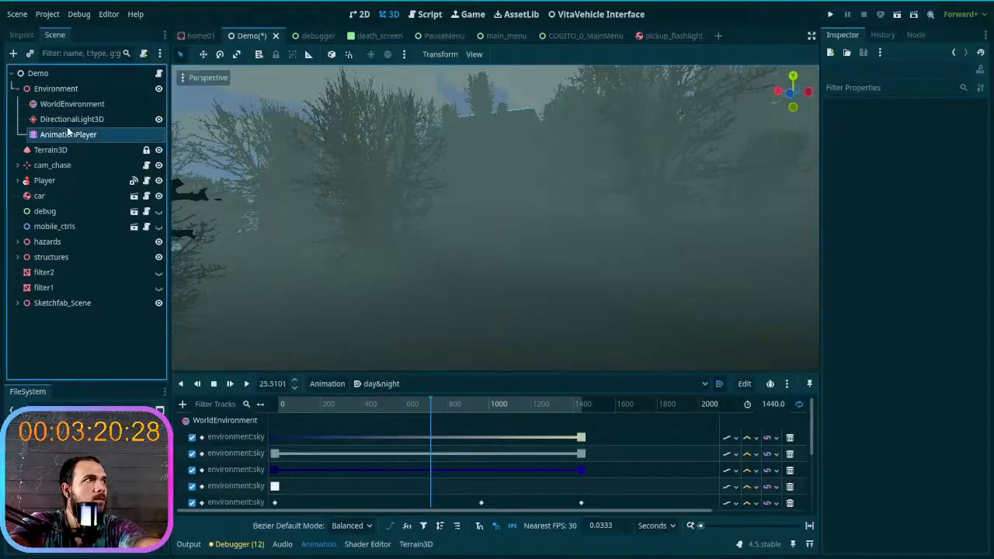
pyautogui.click(71, 119)
pyautogui.moveTo(408, 218)
pyautogui.mouseDown(button='right')
pyautogui.moveTo(482, 222)
pyautogui.moveTo(409, 218)
pyautogui.mouseUp(button='right')
pyautogui.moveTo(501, 159); pyautogui.dragTo(617, 64)
pyautogui.moveTo(612, 161); pyautogui.dragTo(495, 286, button='right')
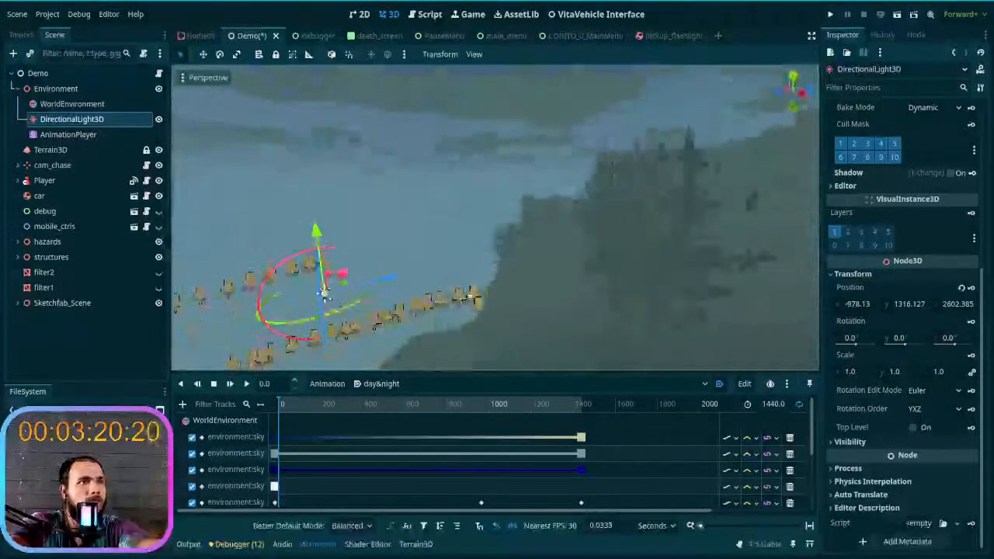
pyautogui.moveTo(347, 289); pyautogui.dragTo(707, 72)
pyautogui.moveTo(705, 78); pyautogui.dragTo(714, 96, button='right')
# - Rotate DirectionalLight3D about its X axis to about -93.2° so that it points down
pyautogui.press('w')
pyautogui.press('s')
pyautogui.press('w')
pyautogui.moveTo(575, 185); pyautogui.dragTo(575, 188, button='right')
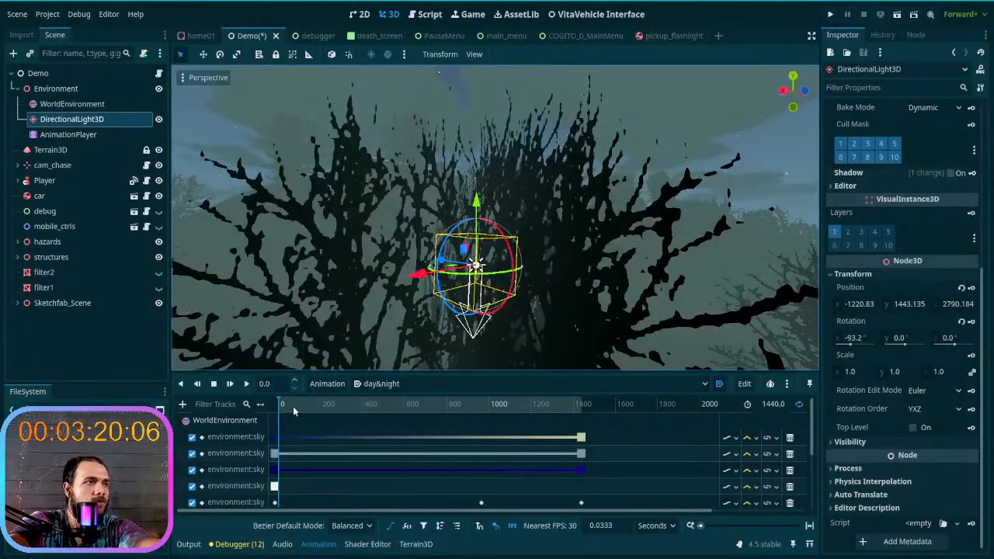
# - At 1440 s, raise DirectionalLight3D to about Y 1458 m and rotate it to about -86.4°, 153.2°, -153.2°
pyautogui.moveTo(282, 409); pyautogui.dragTo(694, 401)
pyautogui.moveTo(652, 295); pyautogui.dragTo(761, 334, button='right')
pyautogui.moveTo(384, 130); pyautogui.dragTo(383, 73)
pyautogui.moveTo(384, 74); pyautogui.dragTo(443, 97, button='right')
pyautogui.moveTo(539, 122); pyautogui.dragTo(554, 36)
pyautogui.moveTo(512, 209); pyautogui.dragTo(557, 358, button='right')
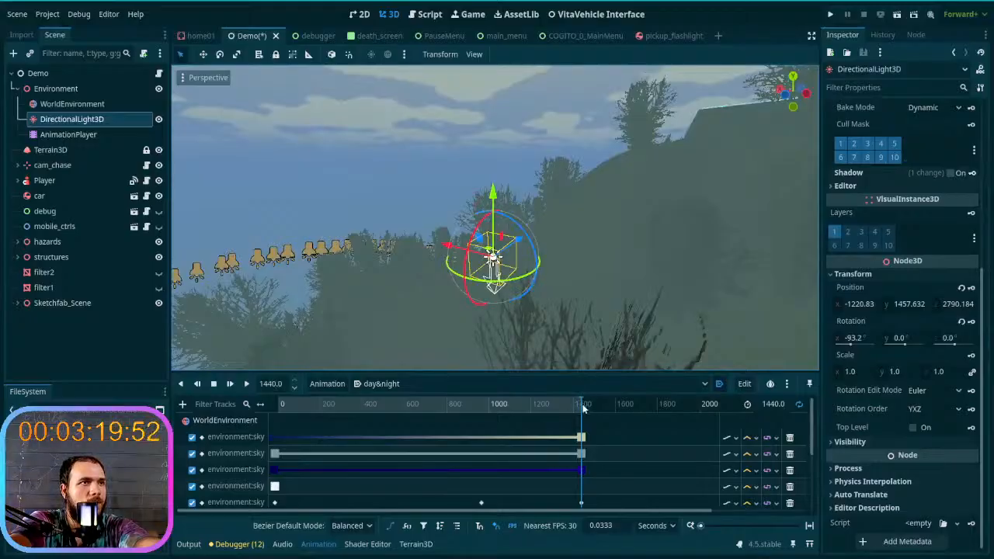
pyautogui.moveTo(536, 274); pyautogui.dragTo(513, 223)
pyautogui.moveTo(514, 223); pyautogui.dragTo(482, 226, button='middle')
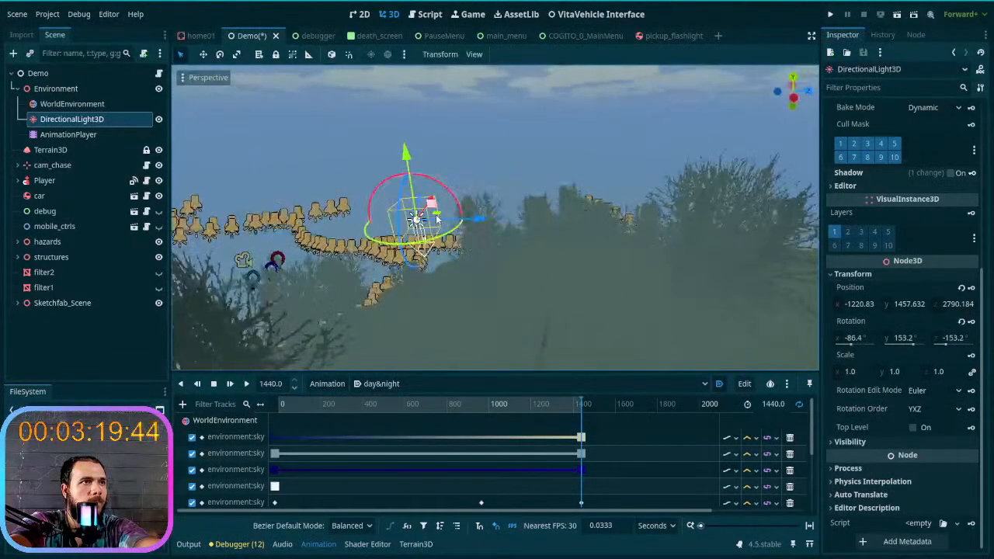
# - Move DirectionalLight3D horizontally past the trees to about X -1256 m, Z 2851 m
pyautogui.moveTo(438, 214); pyautogui.dragTo(800, 282)
pyautogui.moveTo(640, 280); pyautogui.dragTo(621, 228, button='right')
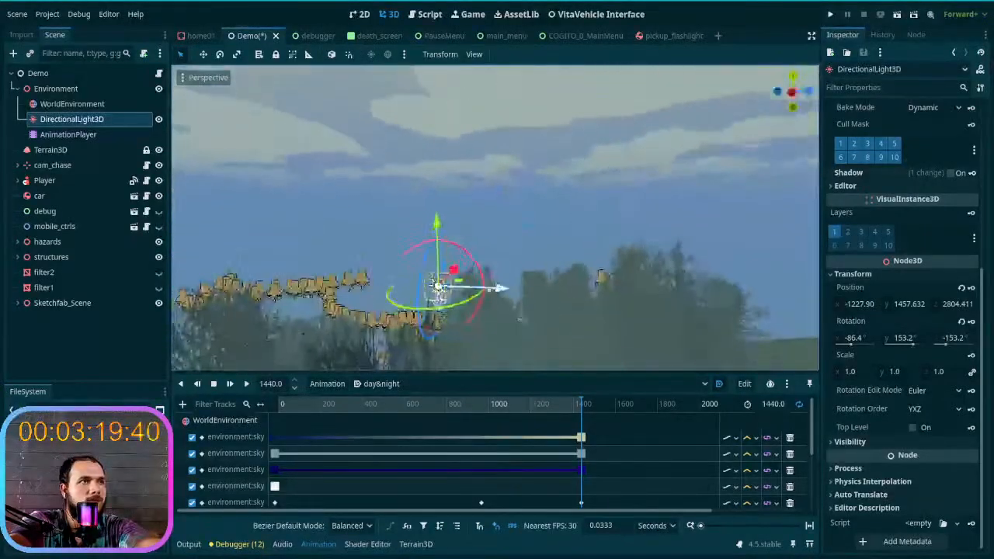
pyautogui.moveTo(459, 285); pyautogui.dragTo(743, 322)
pyautogui.moveTo(743, 321); pyautogui.dragTo(765, 318, button='right')
pyautogui.moveTo(381, 249)
pyautogui.mouseDown(button='right')
pyautogui.moveTo(392, 250)
pyautogui.moveTo(380, 249)
pyautogui.mouseUp(button='right')
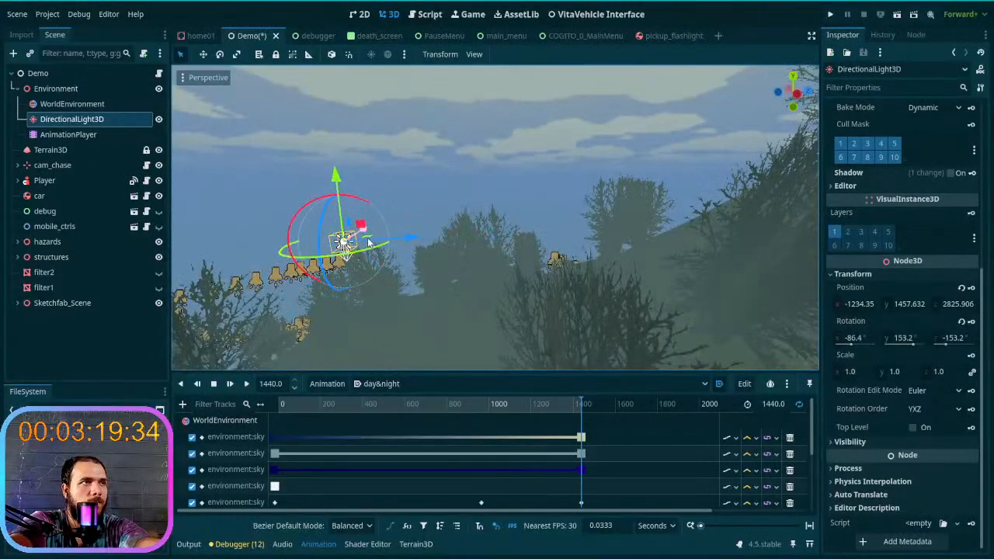
pyautogui.click(370, 243)
pyautogui.click(344, 241)
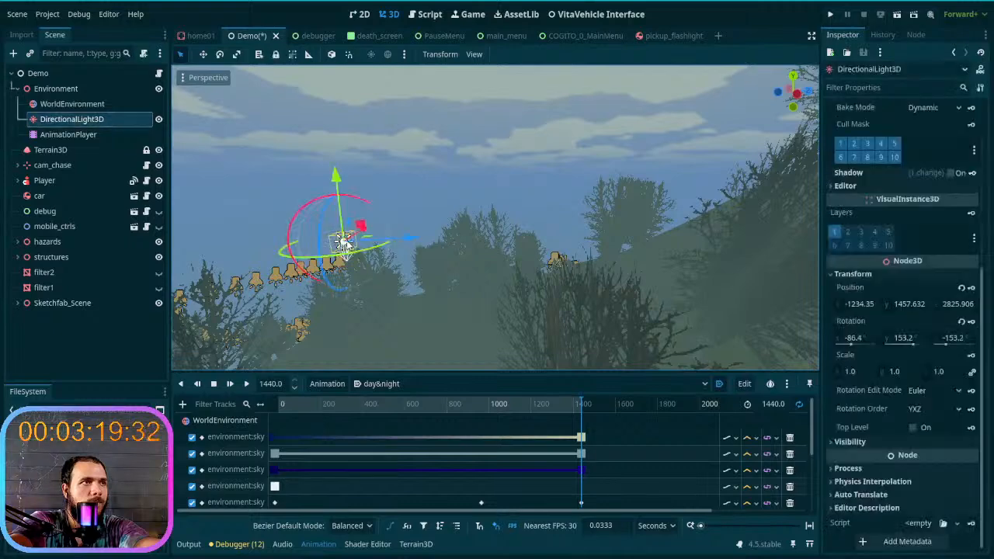
pyautogui.moveTo(372, 242); pyautogui.dragTo(565, 300)
pyautogui.moveTo(565, 300)
pyautogui.mouseDown(button='right')
pyautogui.moveTo(614, 303)
pyautogui.moveTo(562, 302)
pyautogui.mouseUp(button='right')
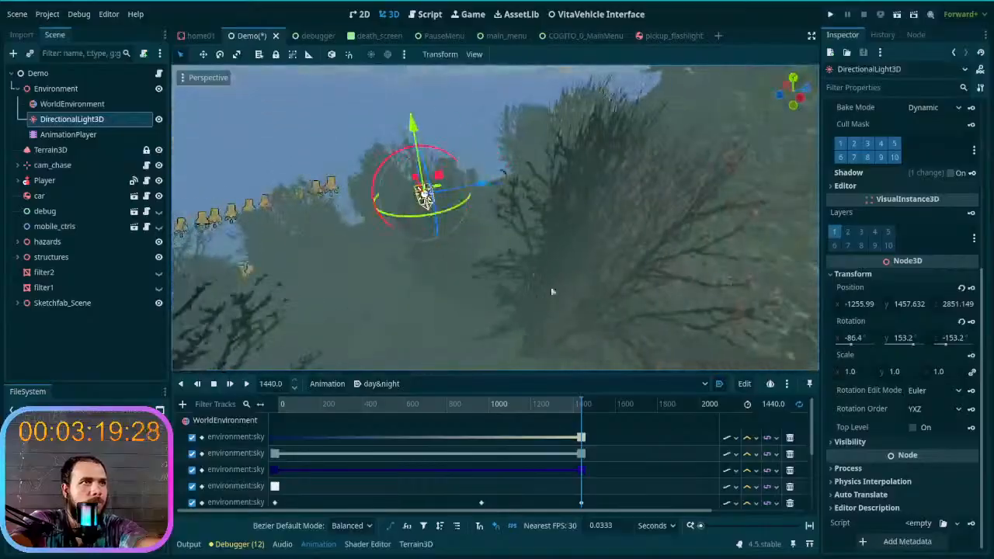
pyautogui.moveTo(439, 191); pyautogui.dragTo(480, 203)
pyautogui.moveTo(564, 214); pyautogui.dragTo(718, 232)
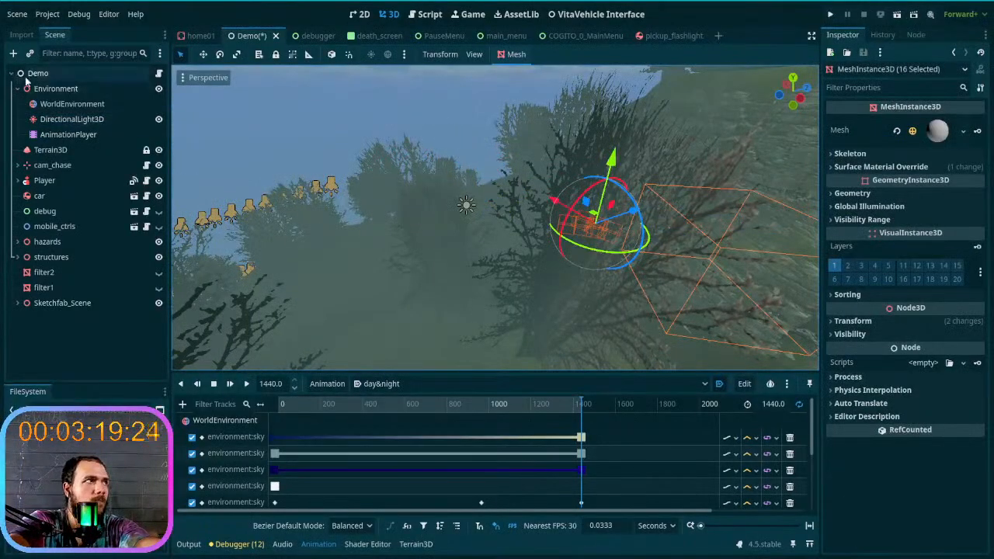
# - Reselect DirectionalLight3D and move it horizontally to the grass by the car, at about X -1441 m, Z 2947 m
pyautogui.click(72, 119)
pyautogui.moveTo(466, 203); pyautogui.dragTo(803, 272)
pyautogui.moveTo(497, 217); pyautogui.dragTo(497, 259, button='right')
pyautogui.moveTo(436, 240); pyautogui.dragTo(817, 236)
pyautogui.moveTo(812, 236); pyautogui.dragTo(236, 150, button='right')
pyautogui.moveTo(236, 150); pyautogui.dragTo(643, 216, button='middle')
pyautogui.moveTo(666, 218); pyautogui.dragTo(432, 173)
pyautogui.moveTo(431, 173); pyautogui.dragTo(353, 132, button='middle')
pyautogui.moveTo(497, 217); pyautogui.dragTo(544, 187, button='right')
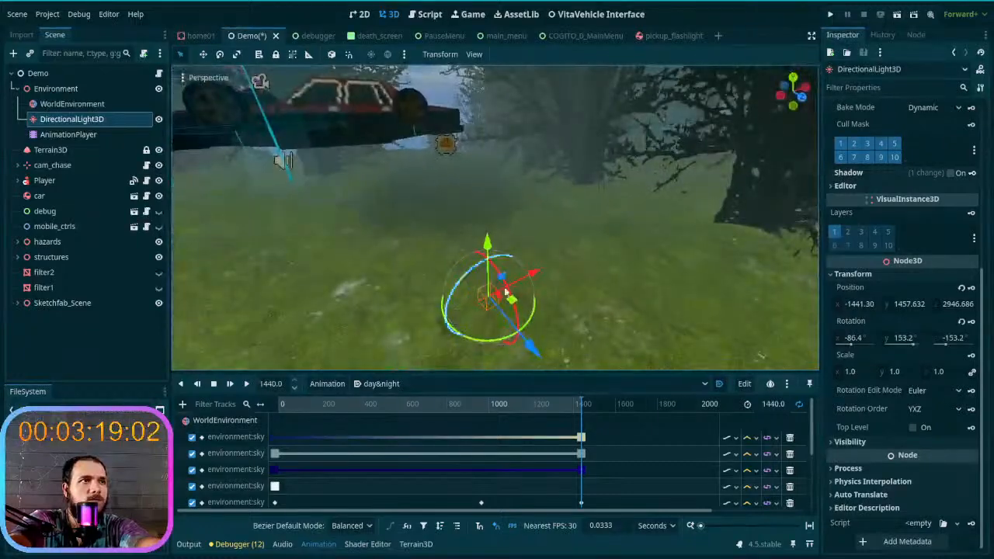
# - Place DirectionalLight3D above the grass beside the glass building, at about X -1405 m, Y 1478 m, Z 2951 m
pyautogui.moveTo(511, 302); pyautogui.dragTo(642, 304)
pyautogui.moveTo(636, 250); pyautogui.dragTo(652, 140)
pyautogui.moveTo(649, 182); pyautogui.dragTo(490, 124, button='right')
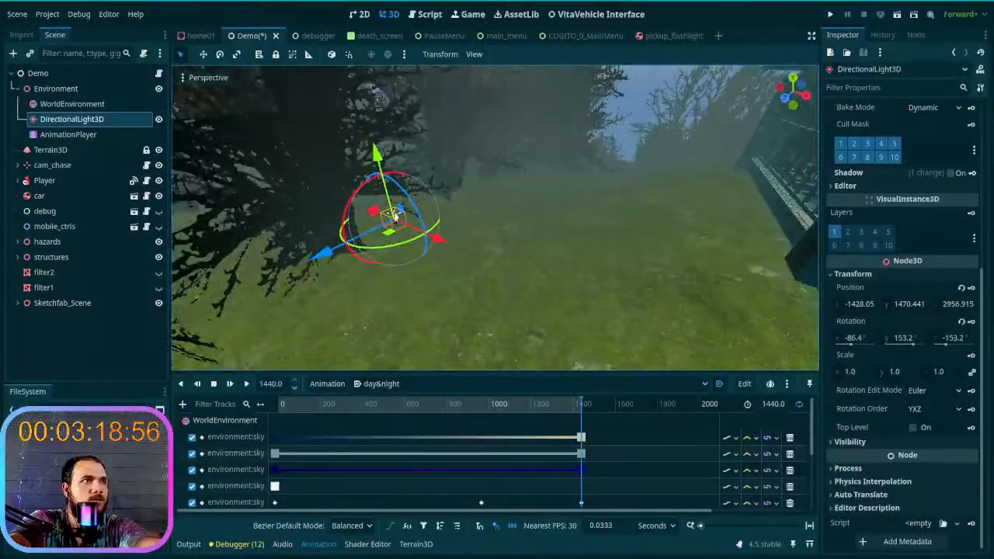
pyautogui.moveTo(391, 233); pyautogui.dragTo(626, 293)
pyautogui.moveTo(626, 293); pyautogui.dragTo(633, 296, button='right')
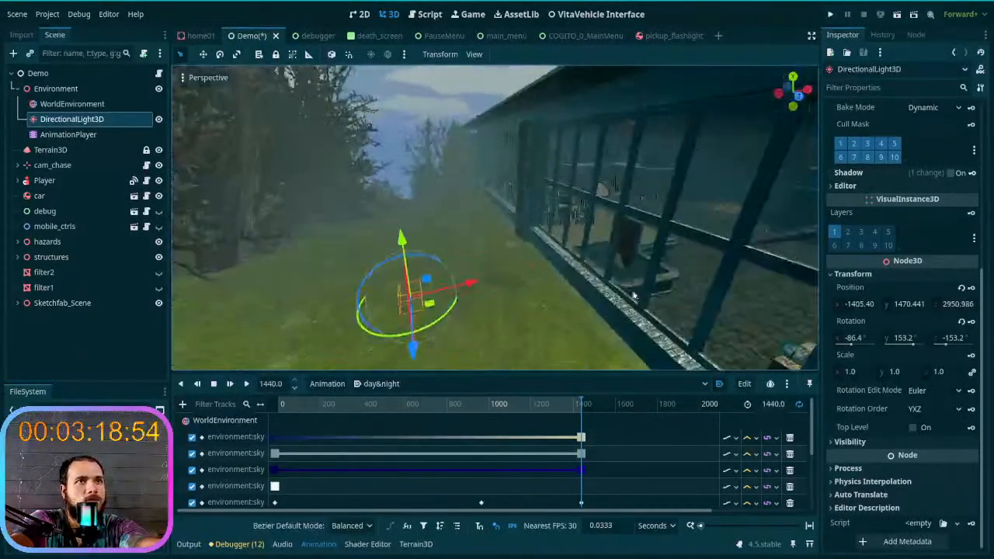
pyautogui.moveTo(416, 211); pyautogui.dragTo(405, 148)
pyautogui.moveTo(460, 221); pyautogui.dragTo(519, 254, button='right')
pyautogui.press('w')
pyautogui.moveTo(394, 191); pyautogui.dragTo(378, 151)
pyautogui.moveTo(392, 178); pyautogui.dragTo(472, 155, button='right')
# - Try tilting the light to about -49.5° on X, undo it, and rotate the light to about -88.0°, 125.7°, -125.7°
pyautogui.press('a')
pyautogui.moveTo(551, 212)
pyautogui.mouseDown()
pyautogui.moveTo(633, 277)
pyautogui.moveTo(590, 334)
pyautogui.moveTo(520, 358)
pyautogui.moveTo(458, 341)
pyautogui.moveTo(432, 314)
pyautogui.moveTo(541, 201)
pyautogui.moveTo(554, 202)
pyautogui.mouseUp()
pyautogui.moveTo(514, 232); pyautogui.dragTo(514, 231, button='right')
pyautogui.press('a')
pyautogui.moveTo(606, 174); pyautogui.dragTo(651, 204)
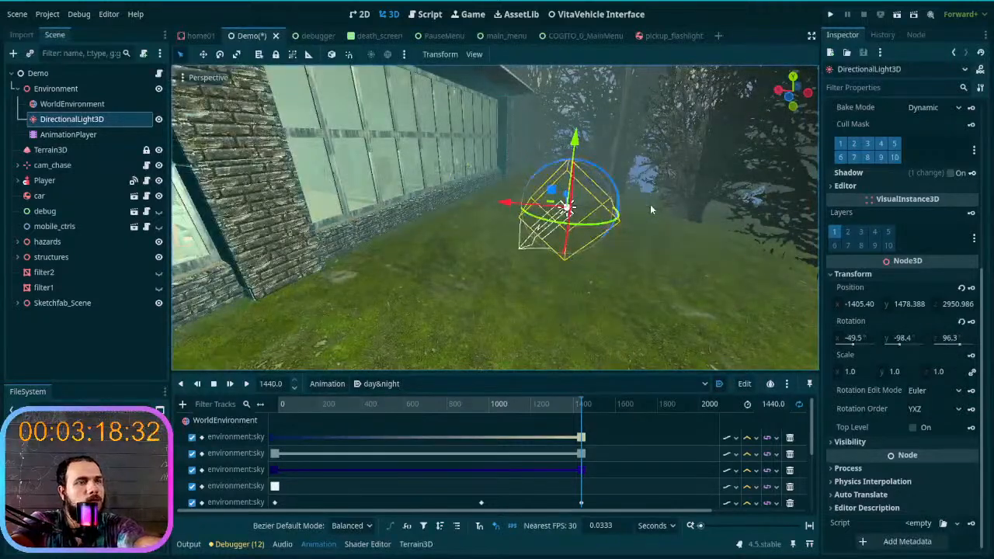
pyautogui.hotkey('ctrl', 'z')
pyautogui.moveTo(650, 204); pyautogui.dragTo(466, 204, button='middle')
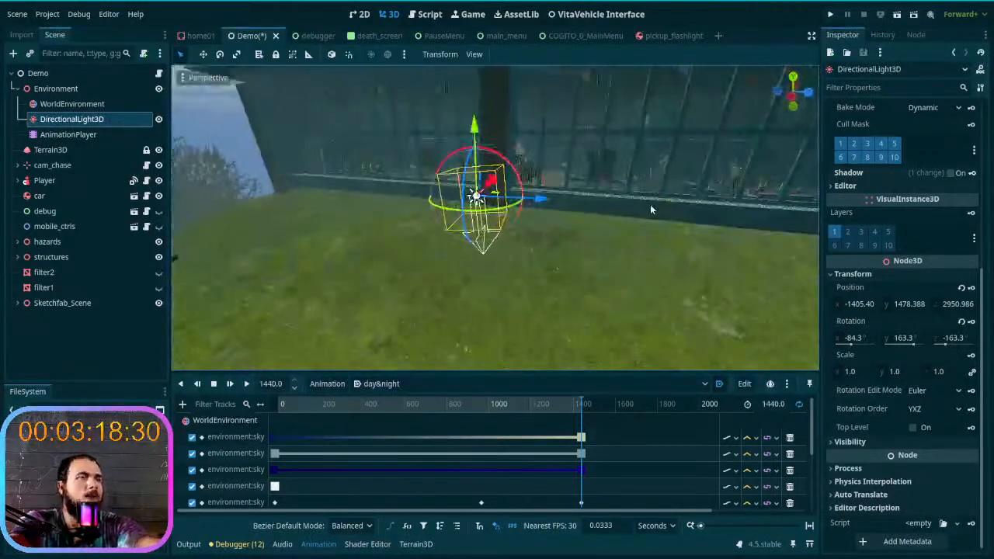
pyautogui.moveTo(521, 186); pyautogui.dragTo(528, 214)
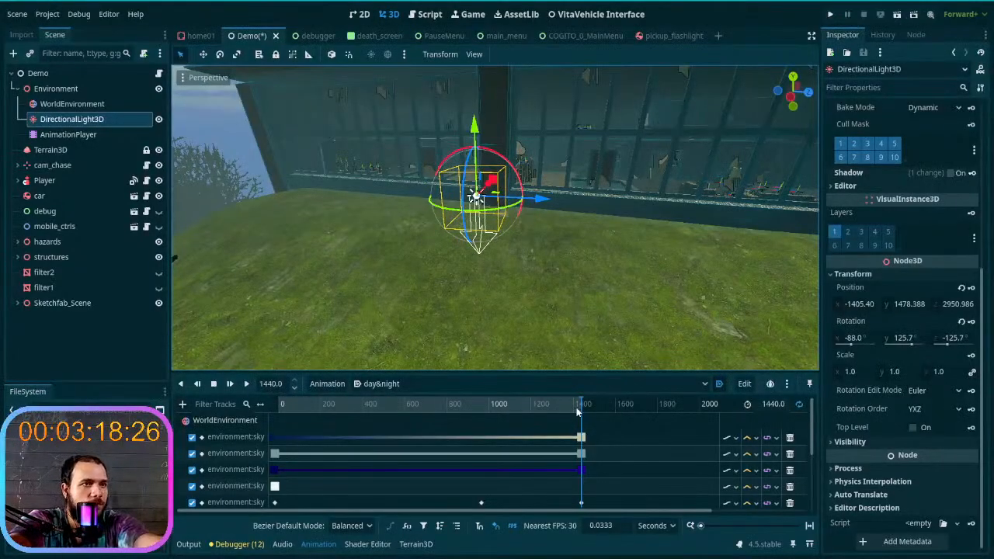
# - Scrub the day&night animation to about its middle and back to 1440 s to compare the lighting on the grass
pyautogui.click(408, 405)
pyautogui.moveTo(422, 407); pyautogui.dragTo(443, 407)
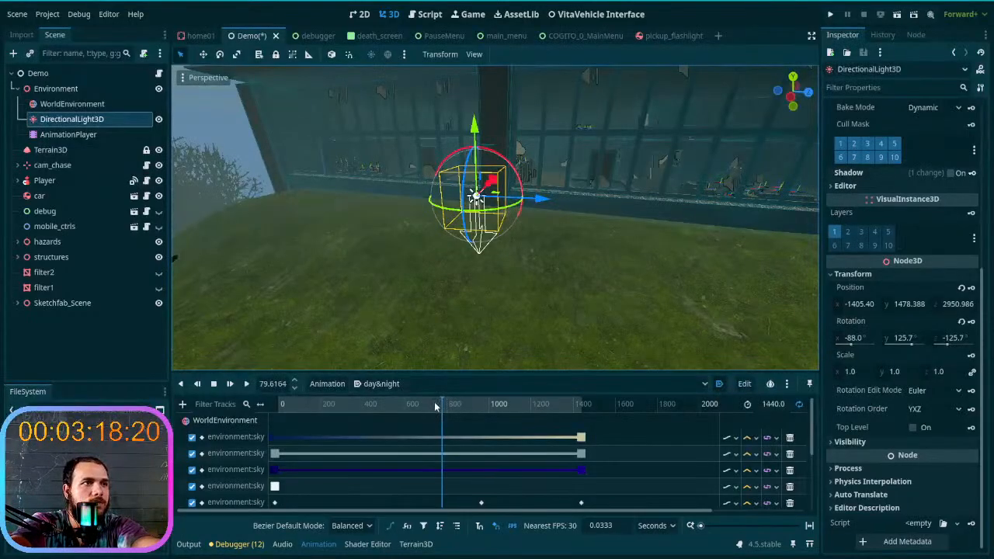
pyautogui.moveTo(444, 407); pyautogui.dragTo(604, 410)
# - Try rotating DirectionalLight3D to about -84.2°, 16.3°, -16.1° at 1440 s and undo the rotation
pyautogui.moveTo(515, 168); pyautogui.dragTo(496, 184)
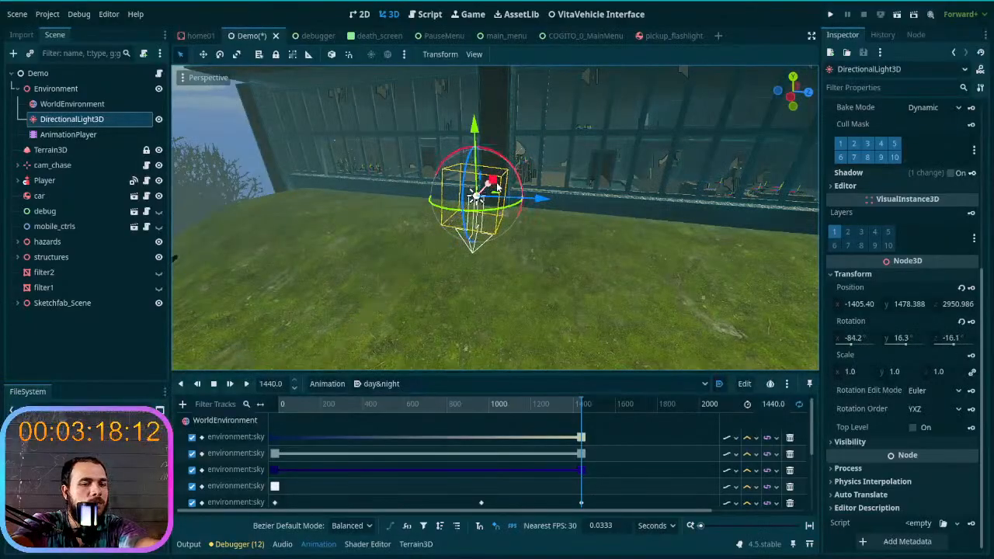
pyautogui.hotkey('ctrl', 'z')
pyautogui.moveTo(498, 187); pyautogui.dragTo(633, 232, button='right')
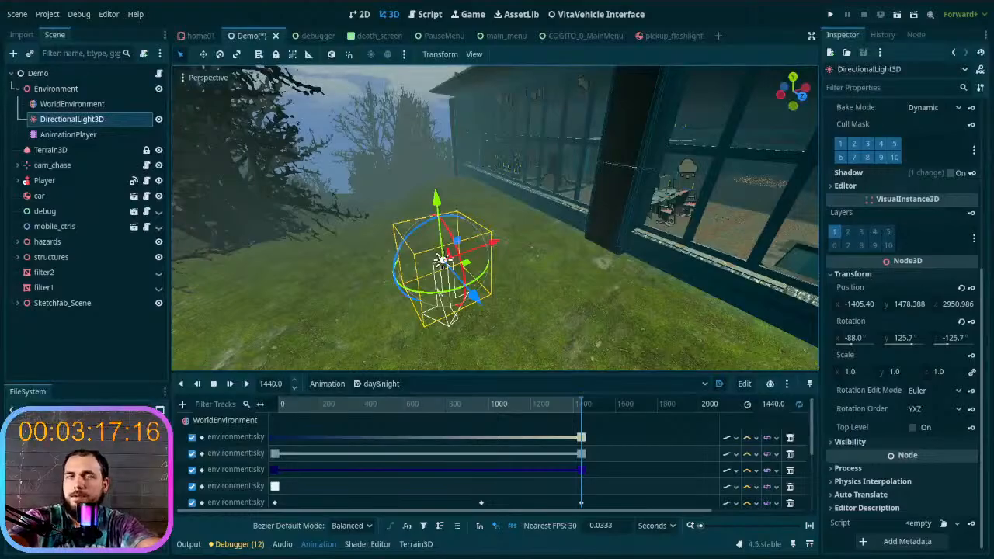
# - Reset the DirectionalLight3D rotation to 0 on all axes and try to key it at 0 s of the day&night animation
pyautogui.click(914, 337)
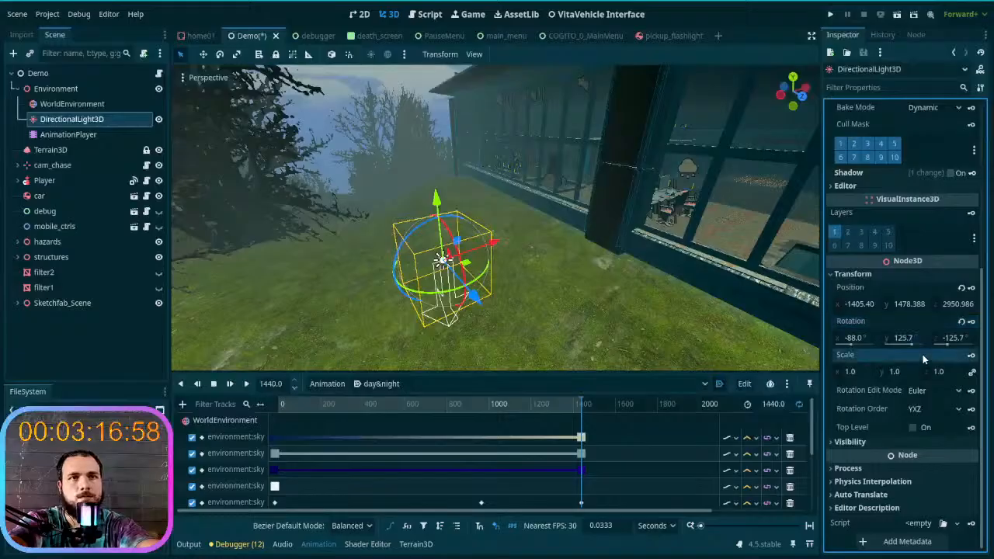
pyautogui.click(961, 321)
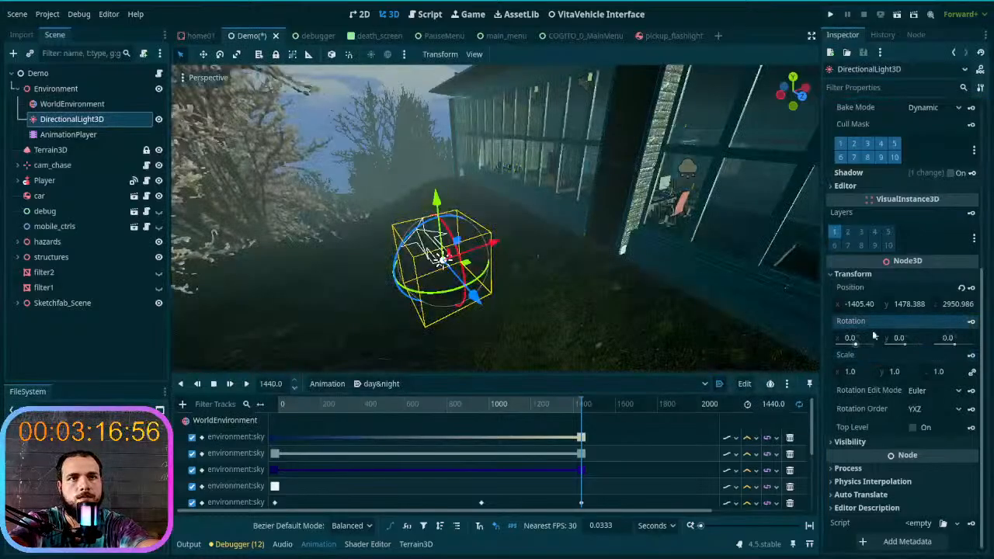
pyautogui.moveTo(579, 406); pyautogui.dragTo(215, 406)
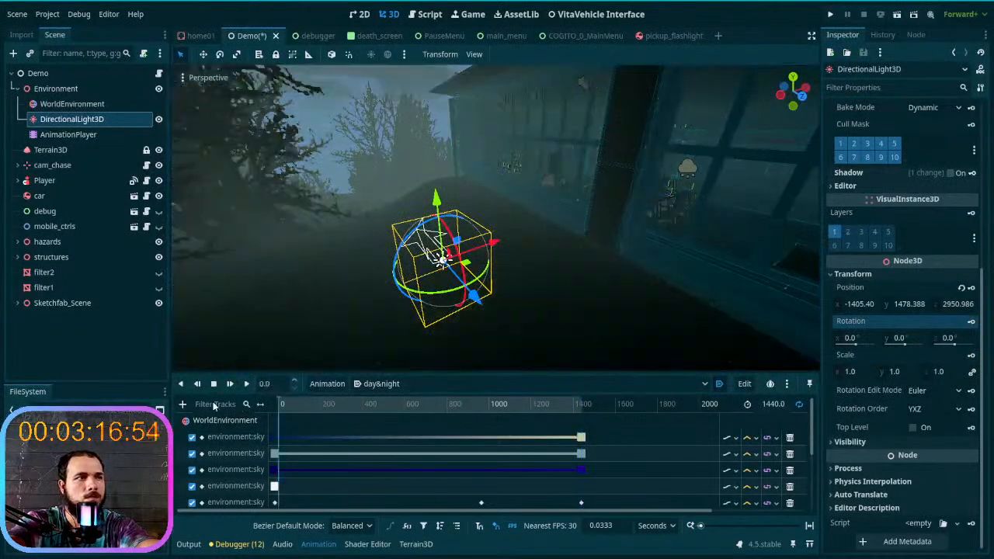
pyautogui.click(971, 321)
pyautogui.click(407, 306)
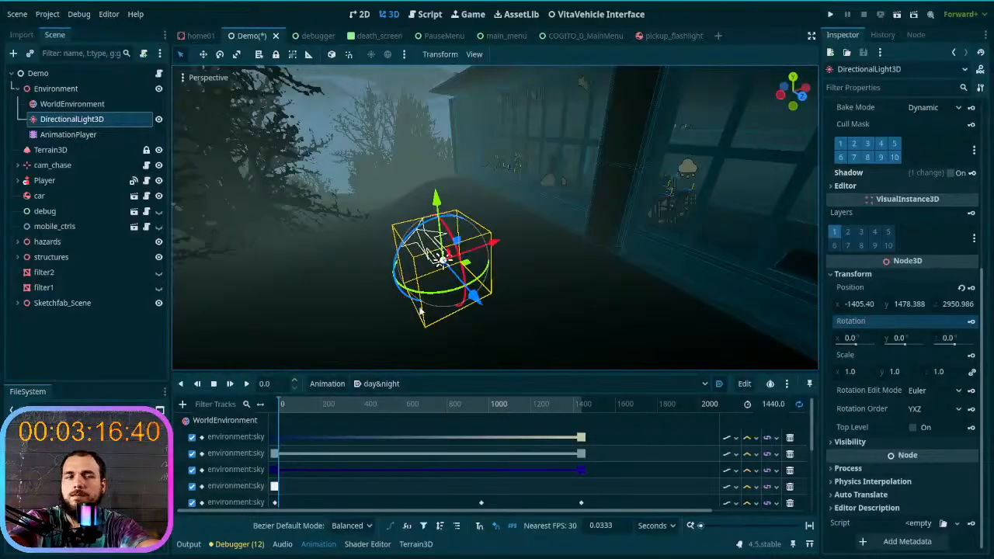
# - Try an X rotation of 180° on DirectionalLight3D at 0 s and reset the rotation to its default
pyautogui.click(857, 337)
pyautogui.write('18')
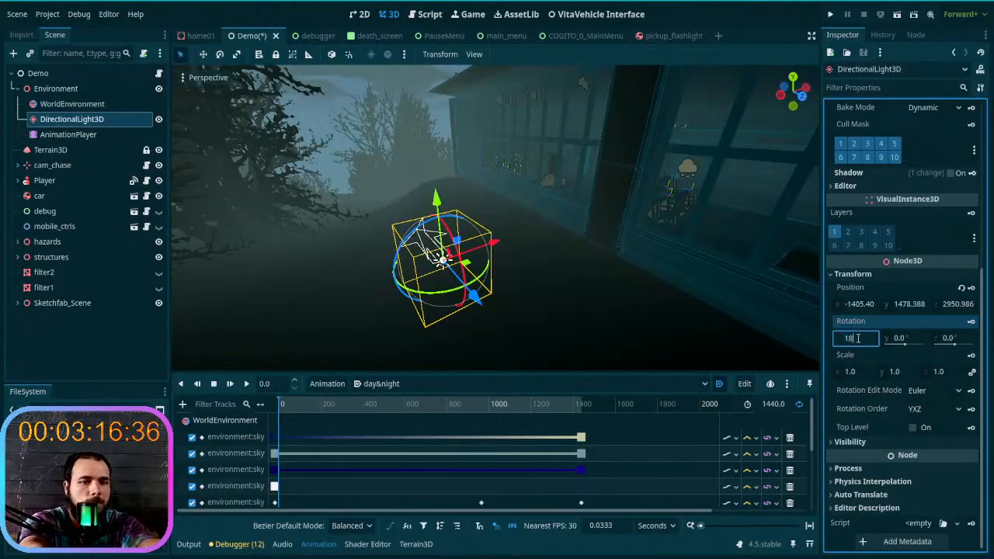
pyautogui.write('0')
pyautogui.press('Return')
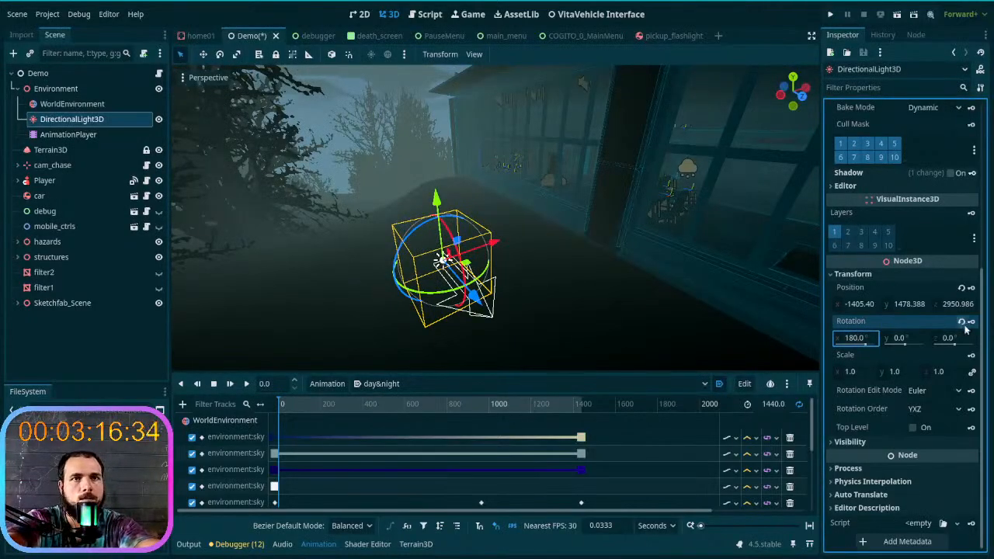
pyautogui.click(960, 324)
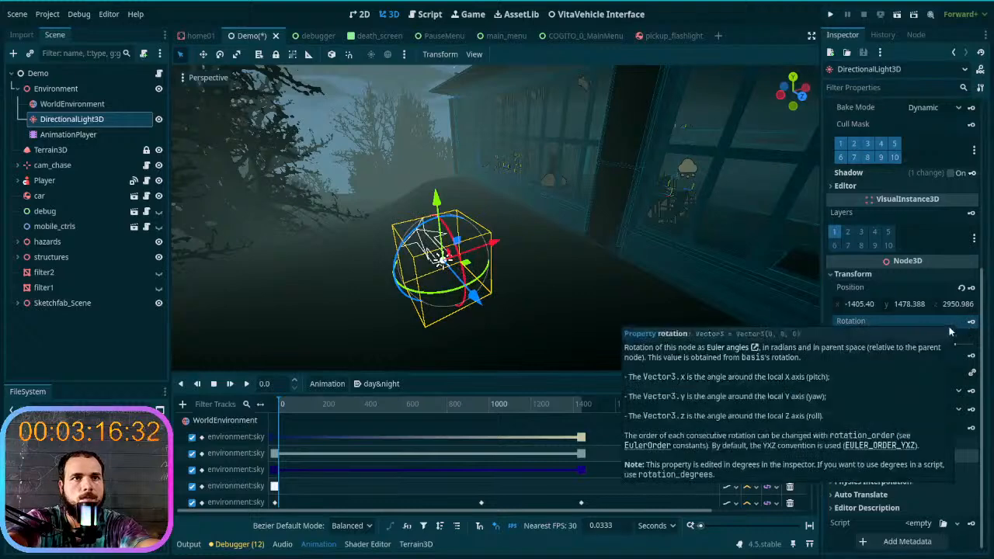
# - Set the DirectionalLight3D X rotation to 180° with the day&night animation at 0 s
pyautogui.click(850, 339)
pyautogui.write('1')
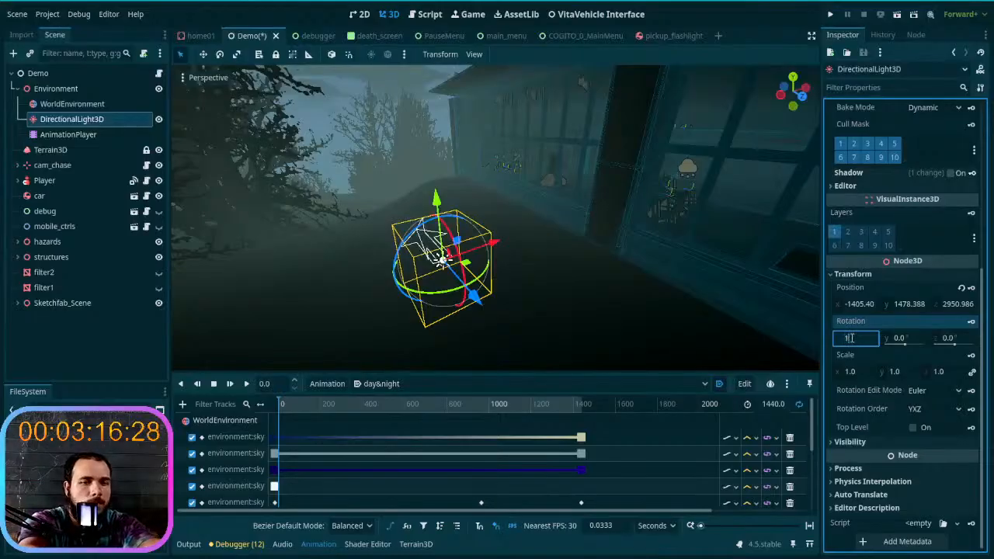
pyautogui.write('80')
pyautogui.press('Return')
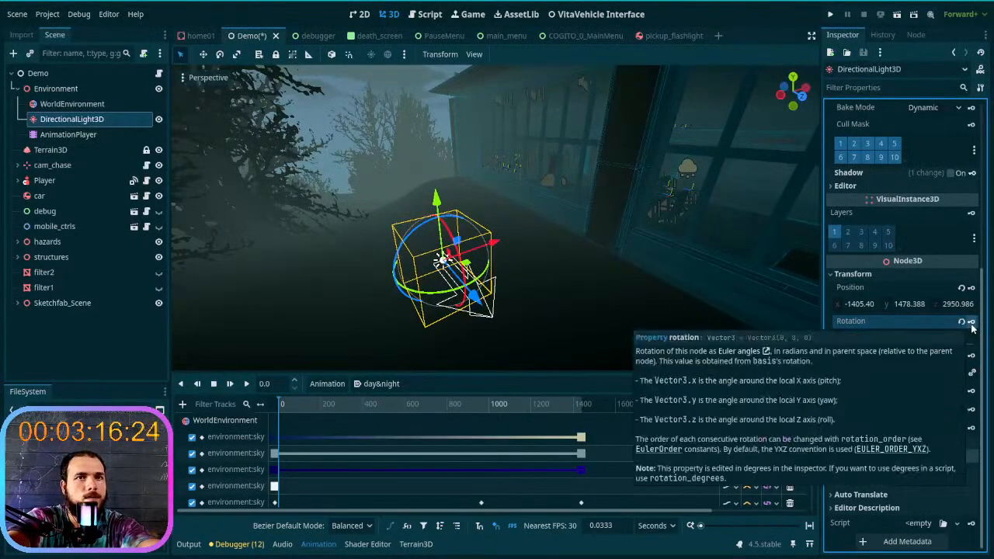
pyautogui.scroll(-2, 360, 464)
pyautogui.scroll(3, 359, 462)
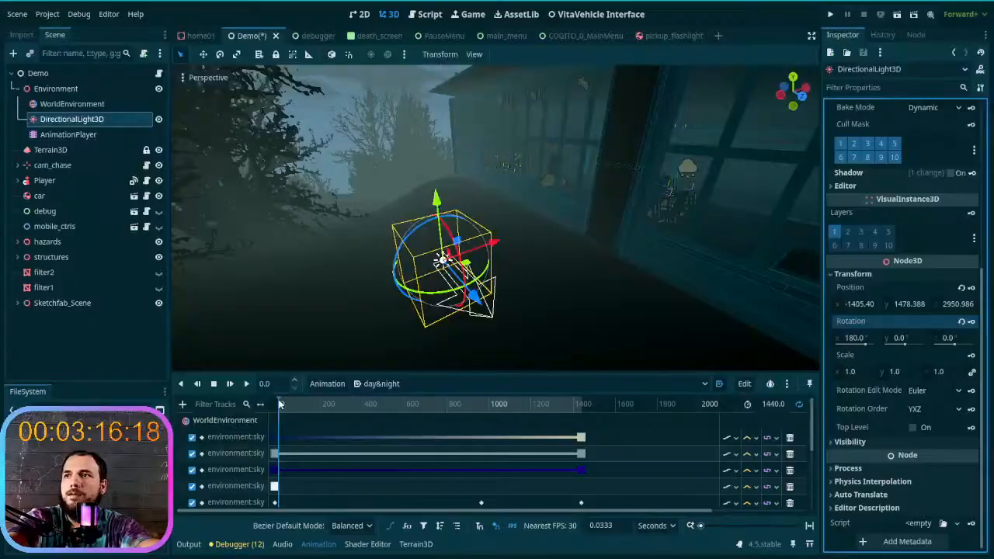
# - Key a DirectionalLight3D X rotation of 90° near 400 s of the day&night animation and scrub on to preview the interpolation
pyautogui.moveTo(280, 404); pyautogui.dragTo(365, 418)
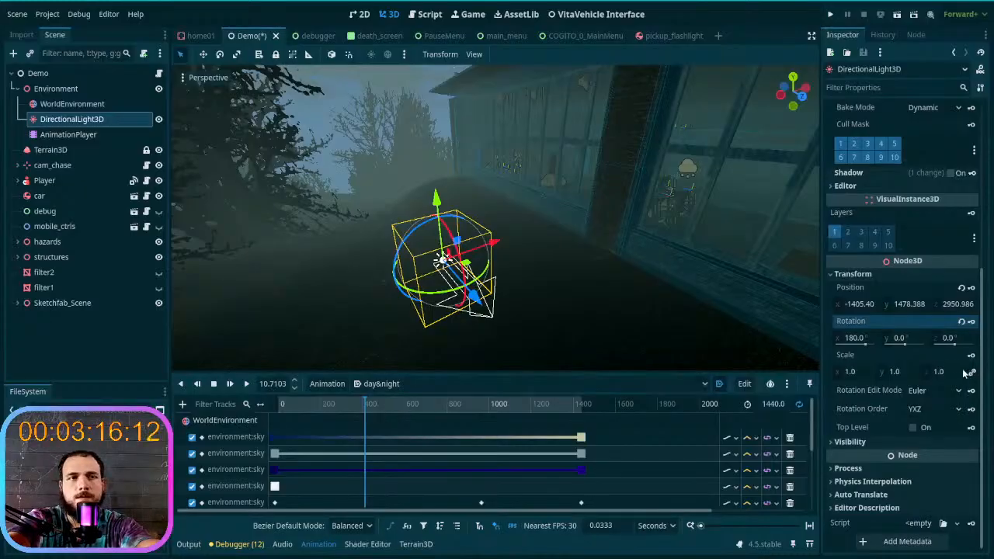
pyautogui.click(854, 340)
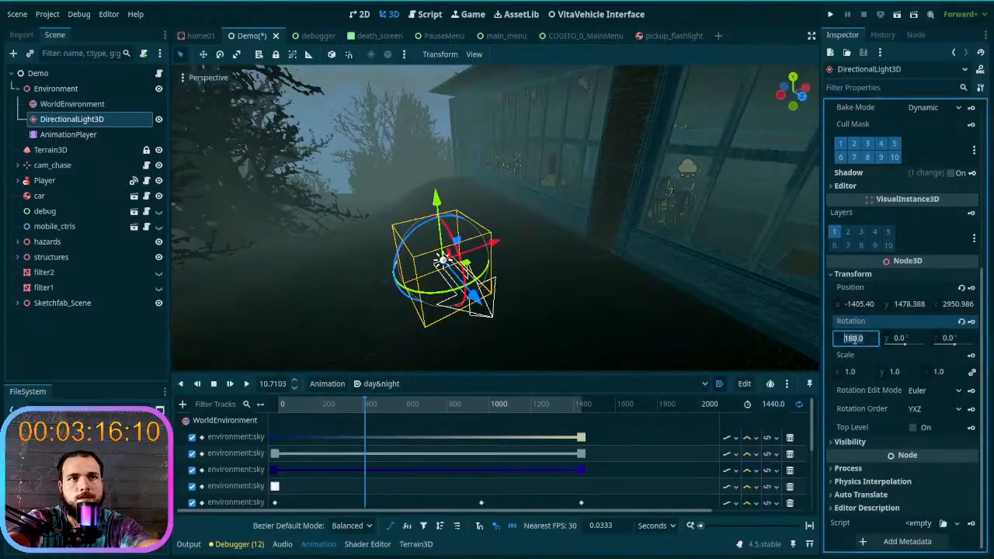
pyautogui.write('90')
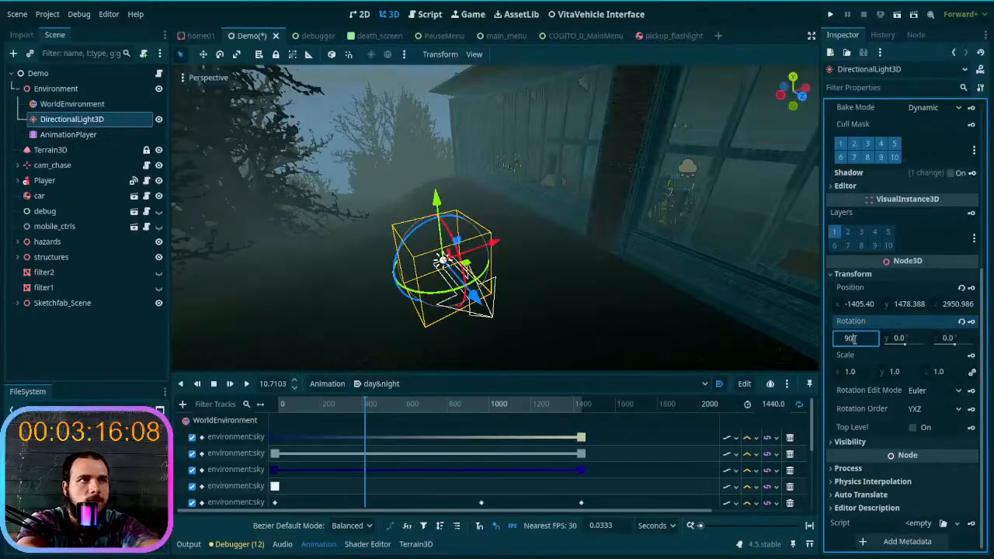
pyautogui.press('Return')
pyautogui.moveTo(611, 270); pyautogui.dragTo(564, 279, button='right')
pyautogui.press('s')
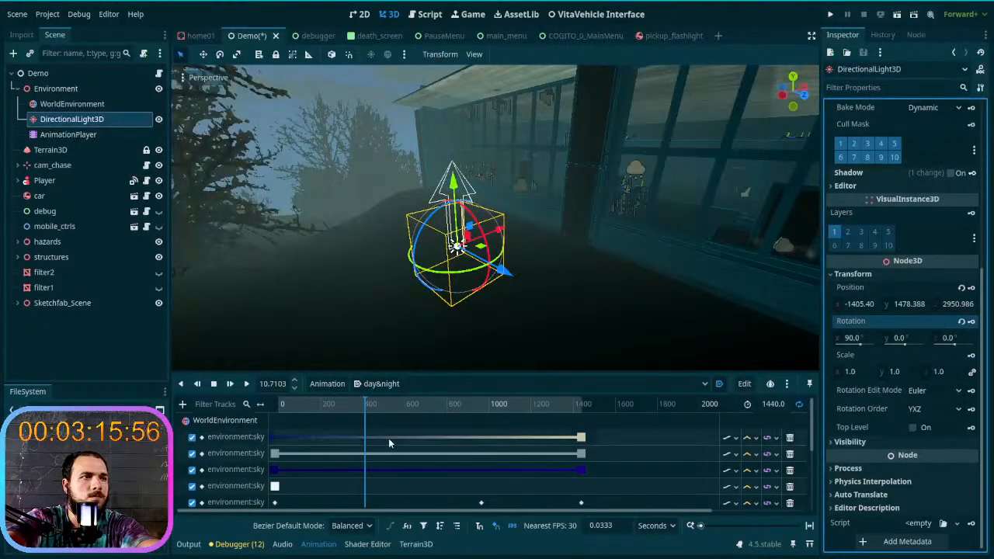
pyautogui.moveTo(376, 411); pyautogui.dragTo(508, 413)
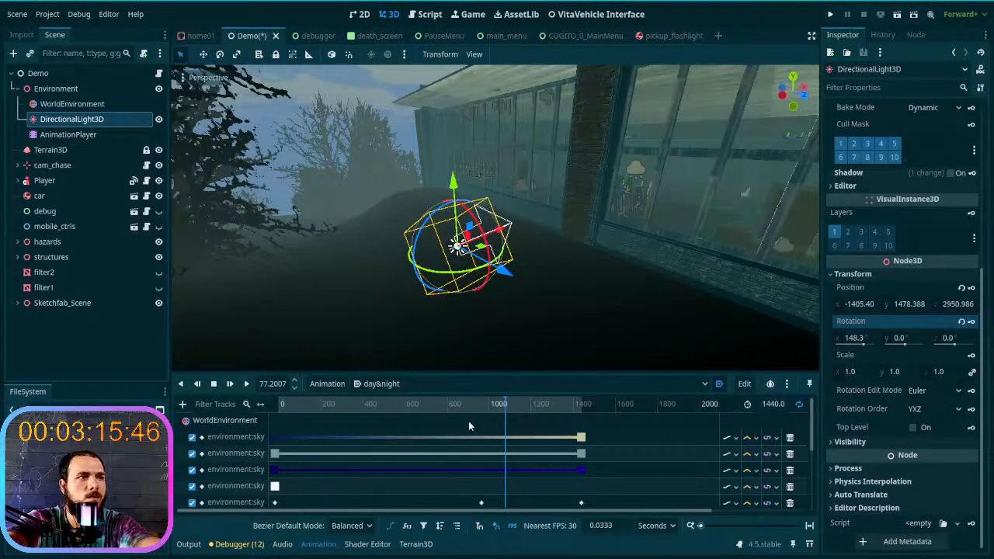
# - Delete the DirectionalLight3D rotation track from the day&night animation
pyautogui.scroll(-5, 435, 434)
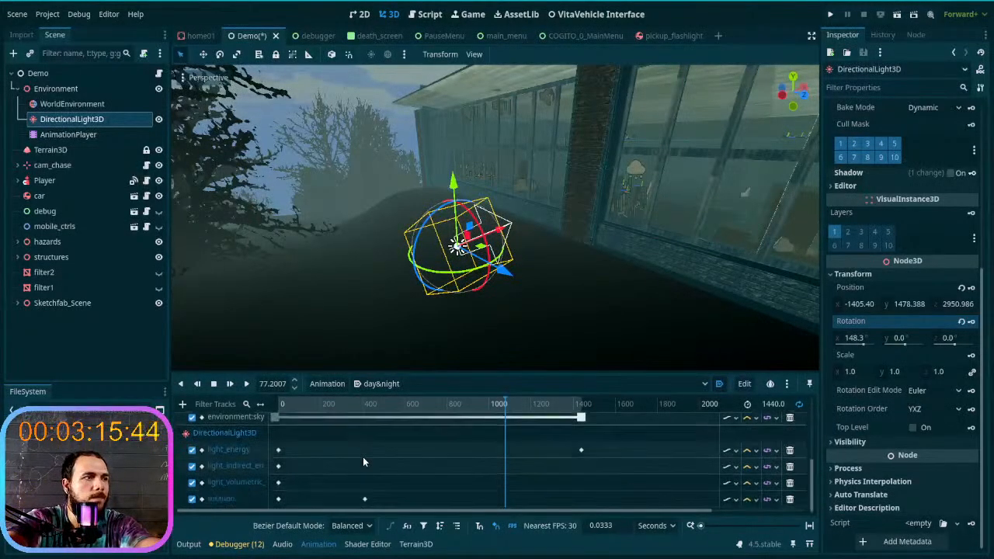
pyautogui.doubleClick(229, 500)
pyautogui.rightClick(229, 501)
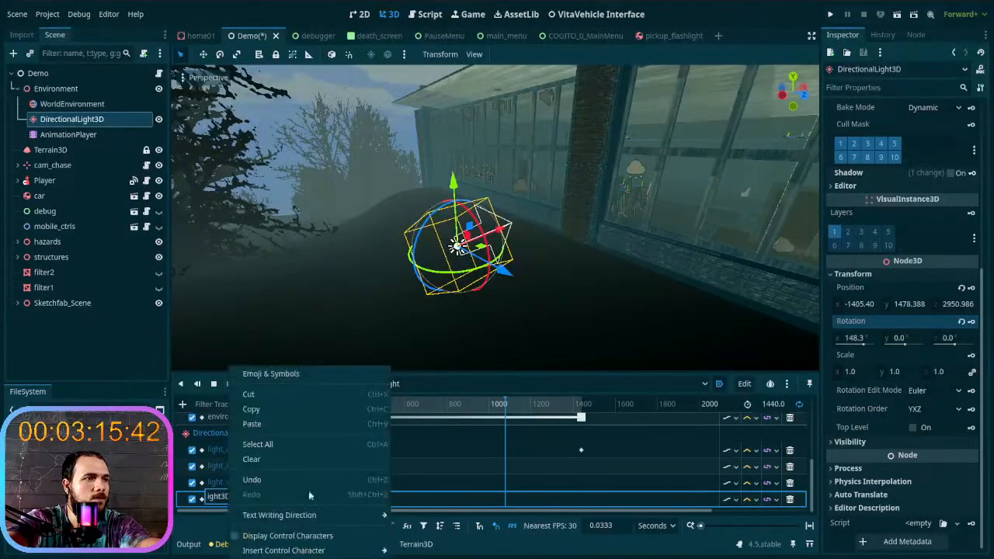
pyautogui.click(790, 499)
pyautogui.click(790, 499)
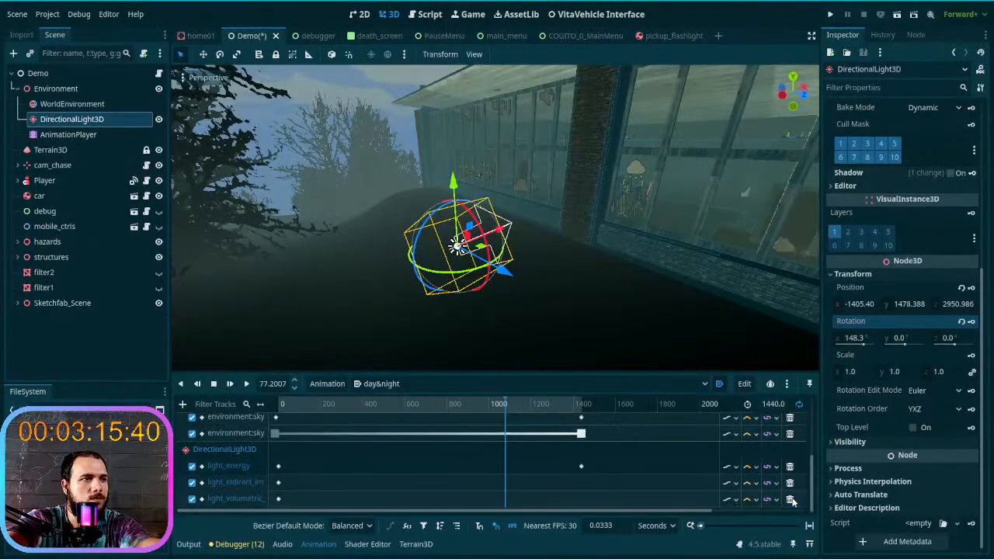
# - Set the DirectionalLight3D X rotation to 0° with the day&night animation at 1440 s
pyautogui.moveTo(506, 406); pyautogui.dragTo(275, 406)
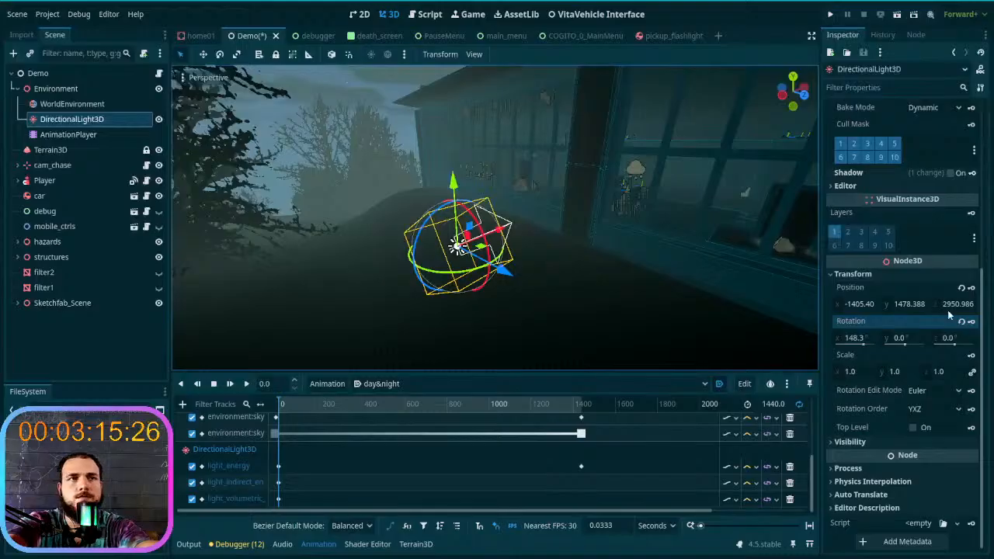
pyautogui.moveTo(284, 401); pyautogui.dragTo(578, 412)
pyautogui.moveTo(496, 329)
pyautogui.mouseDown(button='right')
pyautogui.moveTo(812, 328)
pyautogui.moveTo(745, 323)
pyautogui.moveTo(780, 326)
pyautogui.moveTo(807, 311)
pyautogui.moveTo(777, 334)
pyautogui.moveTo(501, 334)
pyautogui.mouseUp(button='right')
pyautogui.click(592, 407)
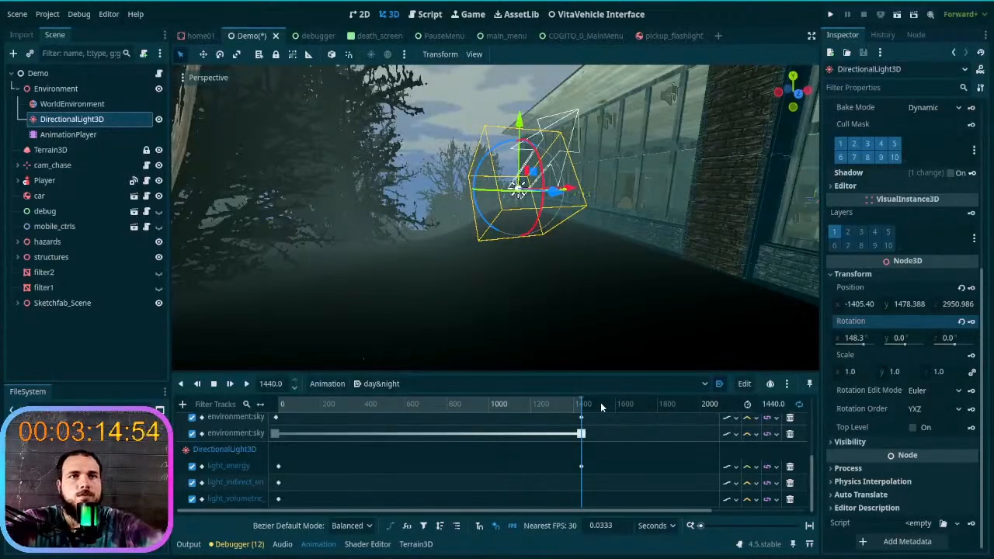
pyautogui.click(849, 339)
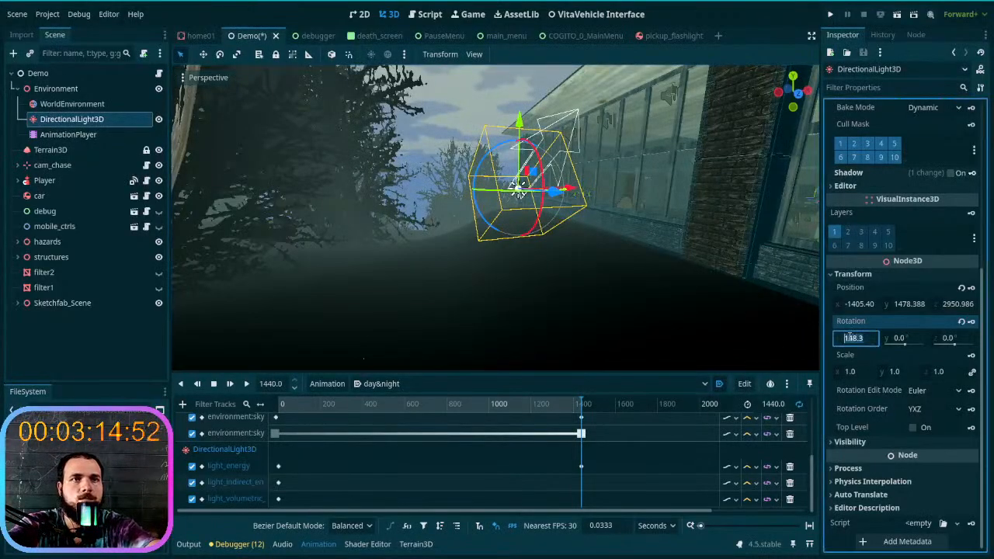
pyautogui.write('0')
pyautogui.press('Return')
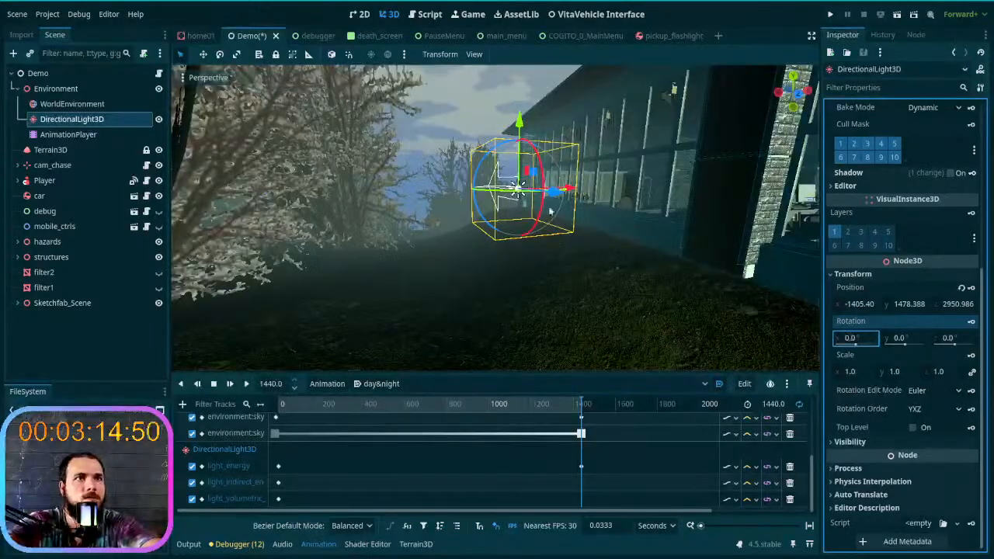
# - Rotate DirectionalLight3D about its X axis to about -88.5° at 1440 s so that it points down at the ground
pyautogui.moveTo(497, 218); pyautogui.dragTo(653, 222, button='right')
pyautogui.press('w')
pyautogui.press('s')
pyautogui.press('w')
pyautogui.press('s')
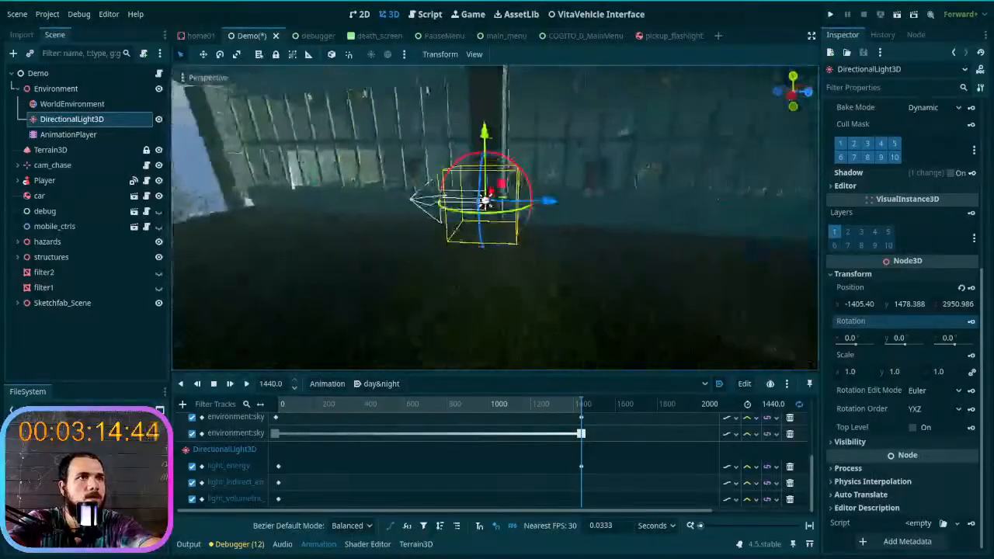
pyautogui.moveTo(530, 191); pyautogui.dragTo(478, 166)
pyautogui.moveTo(478, 166); pyautogui.dragTo(478, 166)
pyautogui.click(846, 339)
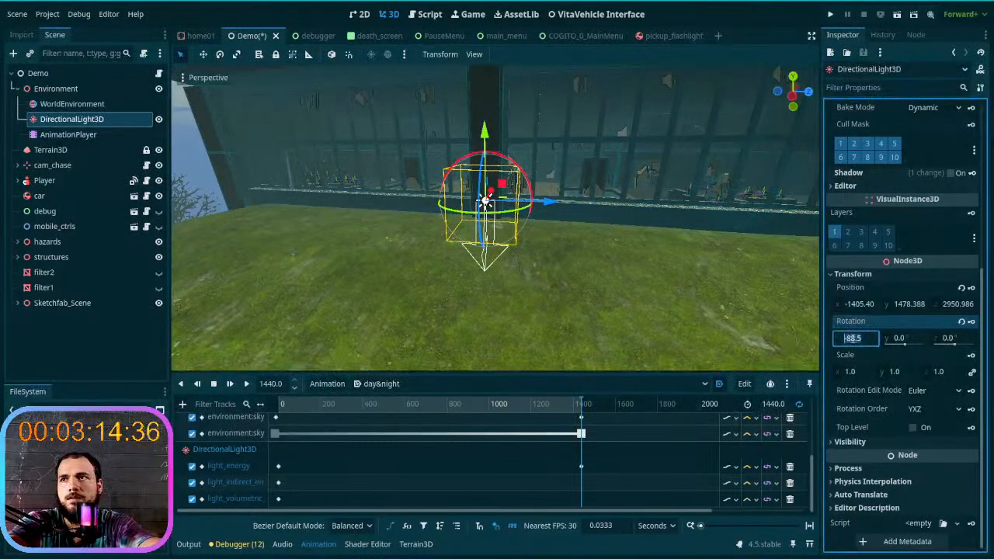
# - Set the DirectionalLight3D X rotation to -90° with the day&night animation at 0 s
pyautogui.moveTo(522, 167); pyautogui.dragTo(400, 247)
pyautogui.click(525, 172)
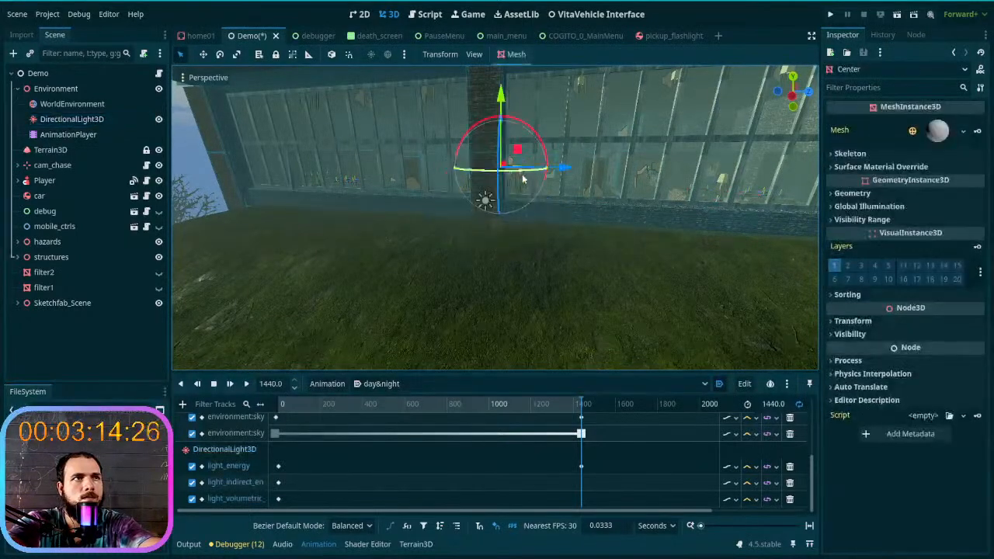
pyautogui.click(104, 120)
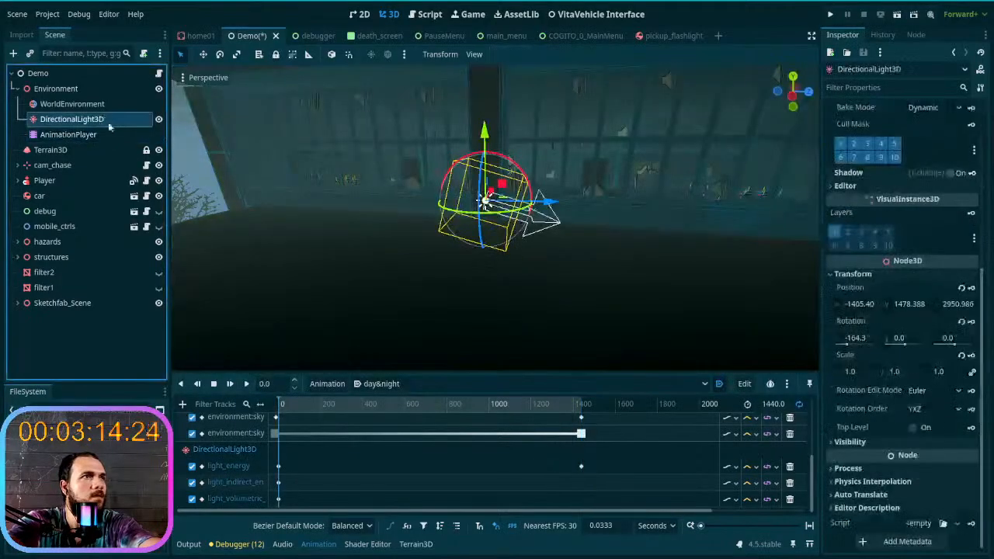
pyautogui.click(859, 338)
pyautogui.moveTo(845, 338); pyautogui.dragTo(870, 338)
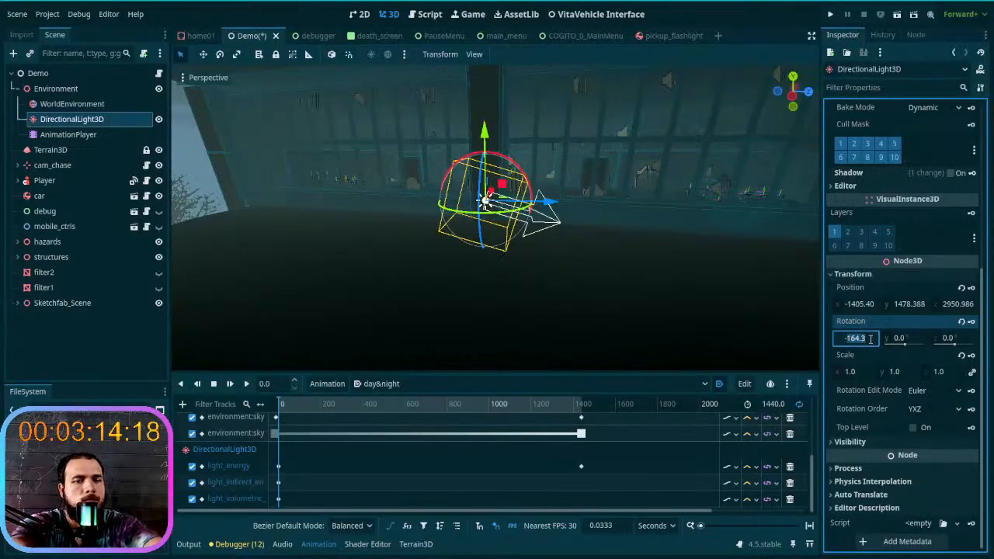
pyautogui.write('-90')
pyautogui.press('Return')
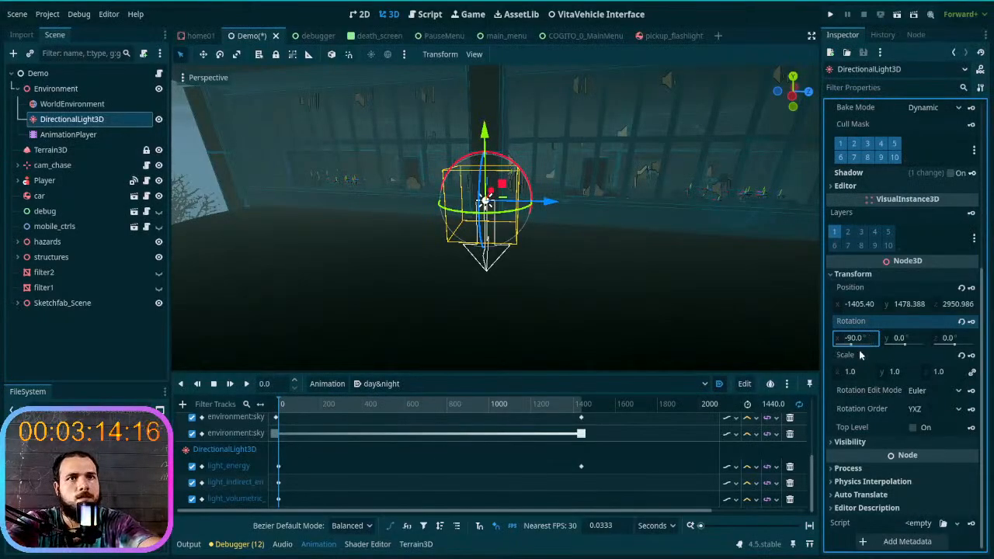
# - Create a rotation track for DirectionalLight3D with a key at 1440 s of the day&night animation
pyautogui.moveTo(625, 315); pyautogui.dragTo(761, 314, button='right')
pyautogui.moveTo(311, 331); pyautogui.dragTo(272, 323, button='right')
pyautogui.scroll(-5, 357, 331)
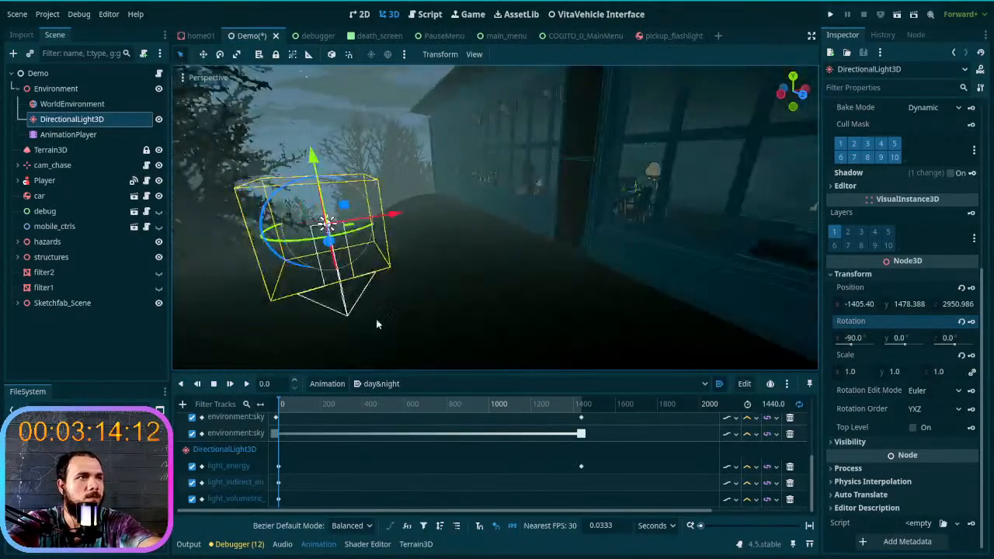
pyautogui.scroll(-6, 357, 331)
pyautogui.moveTo(286, 402); pyautogui.dragTo(622, 415)
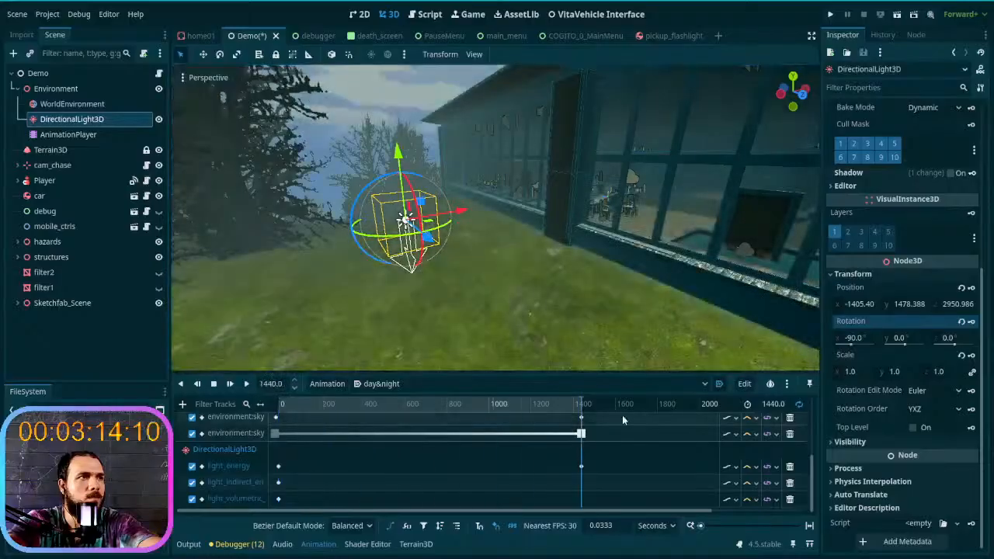
pyautogui.moveTo(495, 304); pyautogui.dragTo(435, 301, button='right')
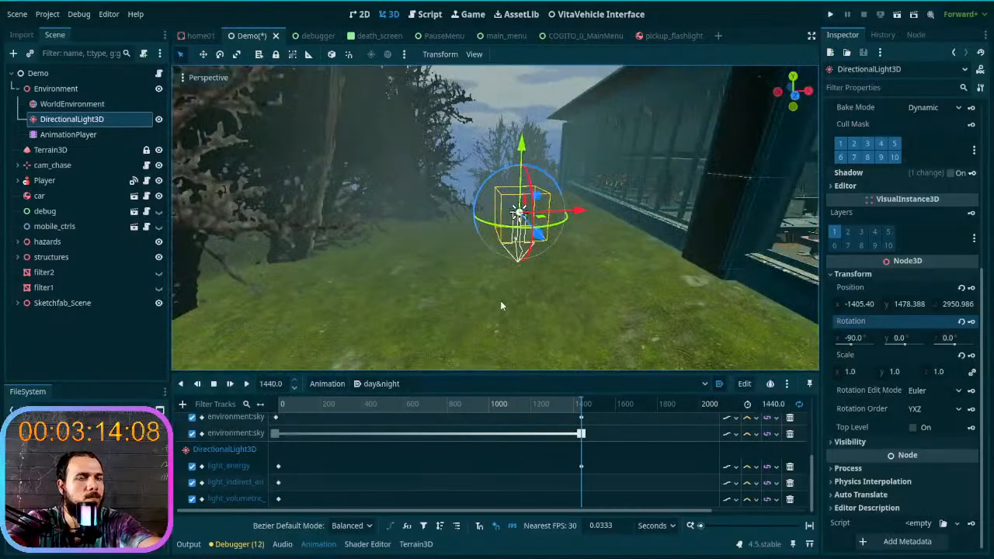
pyautogui.click(967, 326)
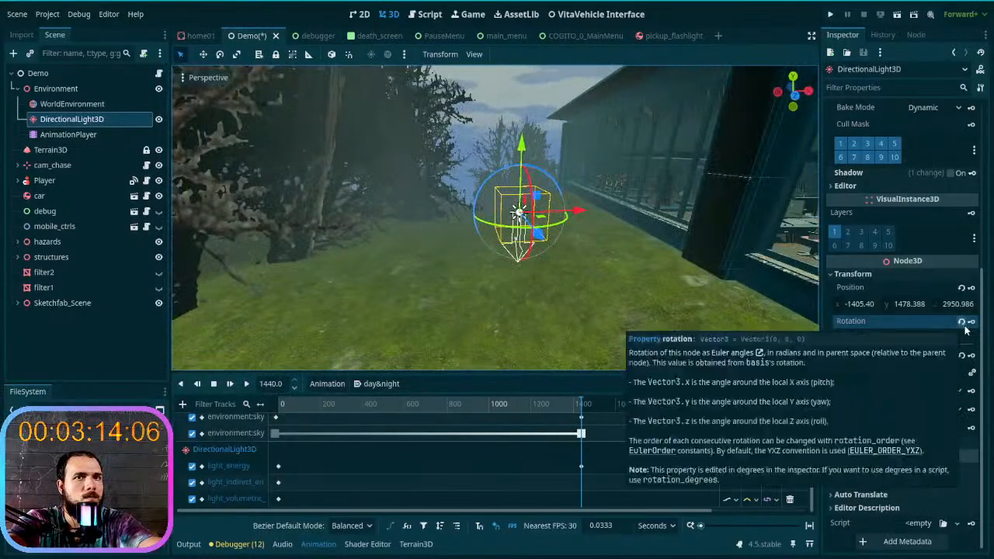
pyautogui.click(971, 322)
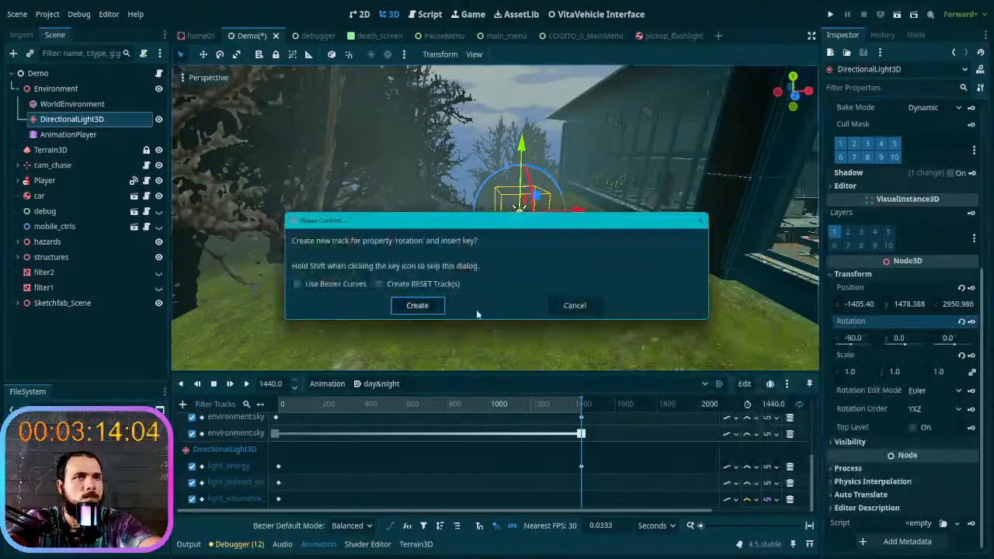
pyautogui.click(418, 305)
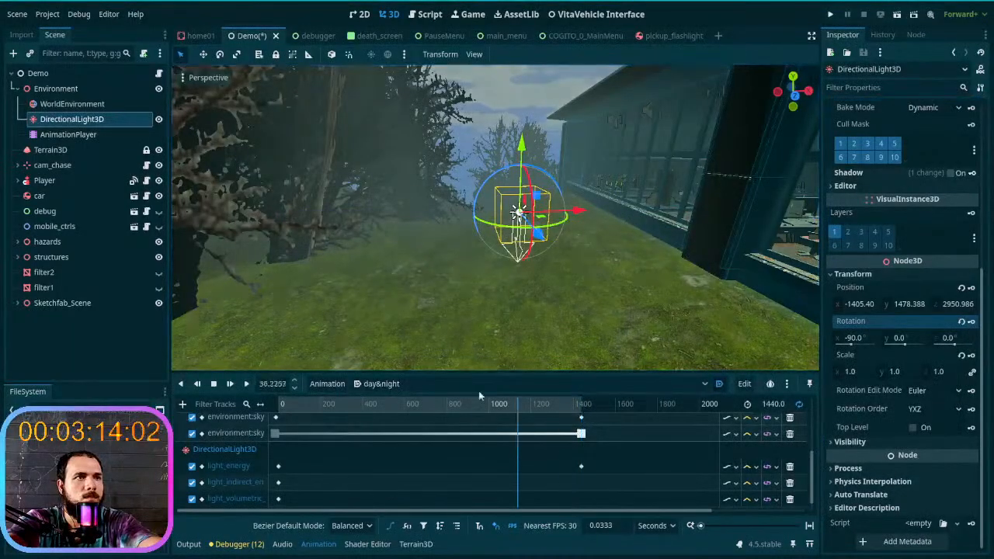
# - Scrub the day&night animation between 0 s and 1440 s to check how the light falls on the ground and building
pyautogui.moveTo(494, 397); pyautogui.dragTo(378, 390)
pyautogui.click(327, 384)
pyautogui.click(536, 402)
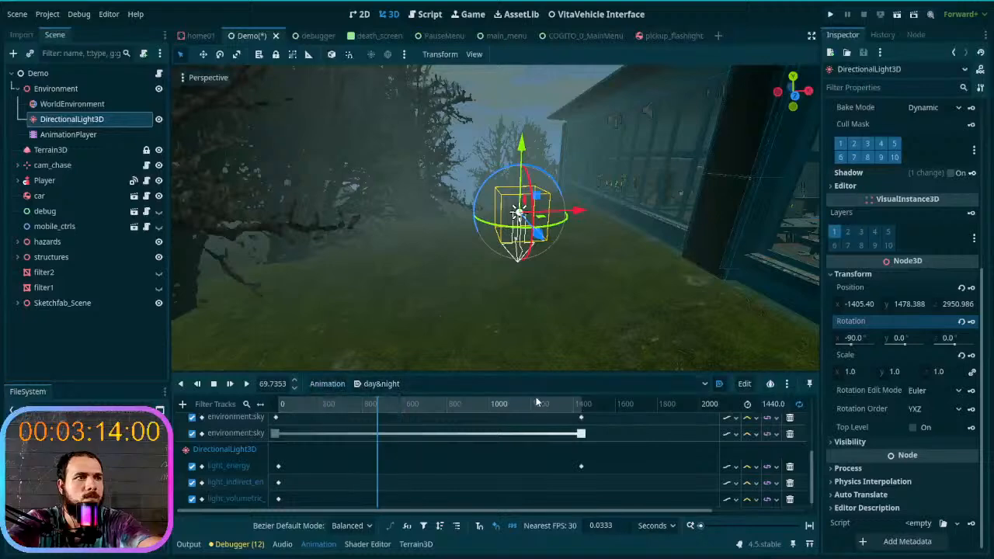
pyautogui.moveTo(377, 405); pyautogui.dragTo(595, 412)
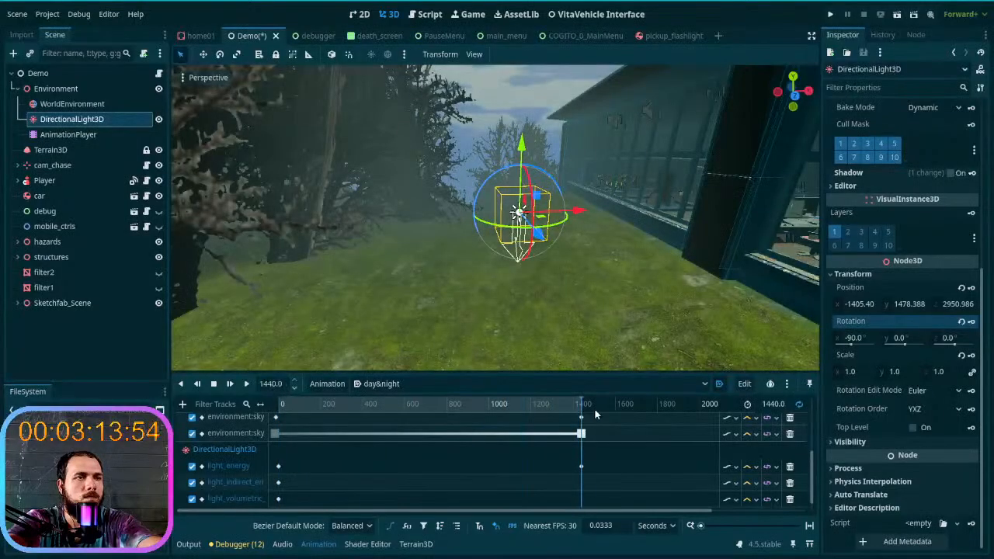
pyautogui.moveTo(610, 303); pyautogui.dragTo(514, 327, button='middle')
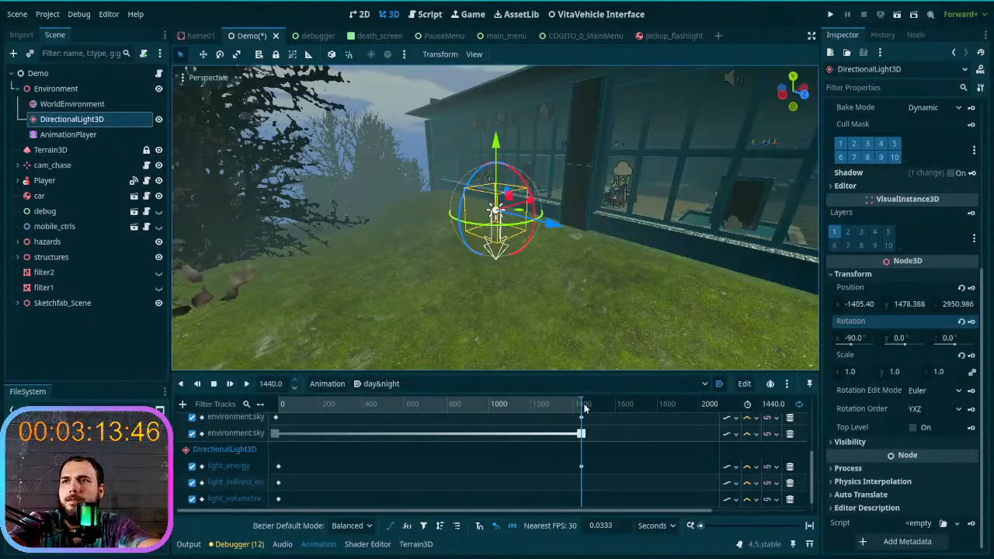
pyautogui.moveTo(585, 405); pyautogui.dragTo(250, 404)
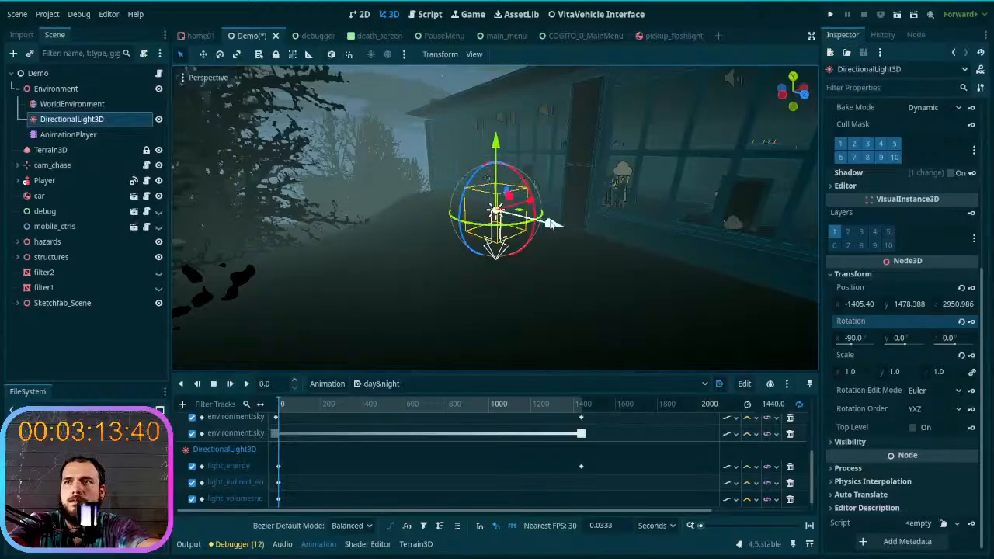
pyautogui.moveTo(293, 408); pyautogui.dragTo(361, 404)
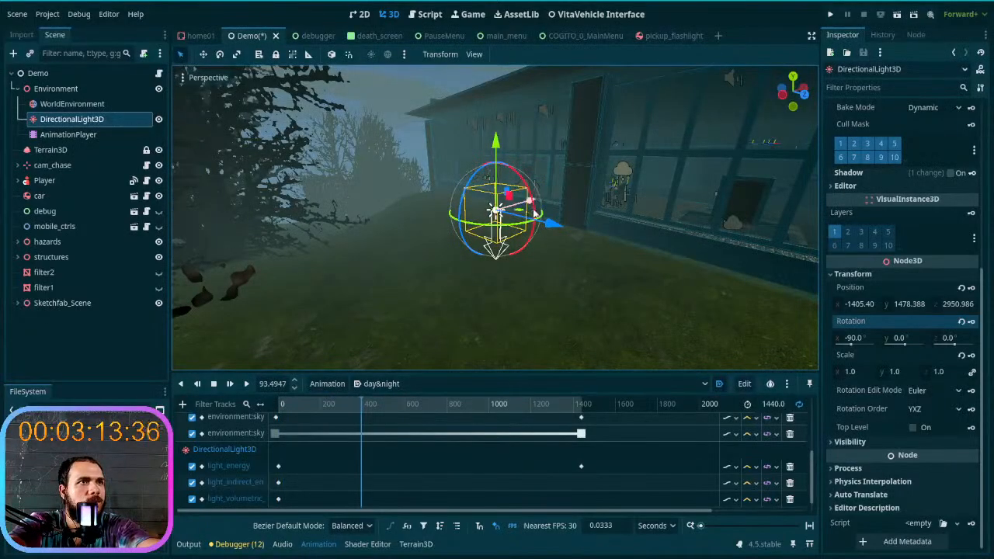
# - Try tilting DirectionalLight3D sideways with its rotation rings and reset its rotation to the default
pyautogui.moveTo(536, 217); pyautogui.dragTo(460, 204)
pyautogui.moveTo(488, 184); pyautogui.dragTo(487, 185)
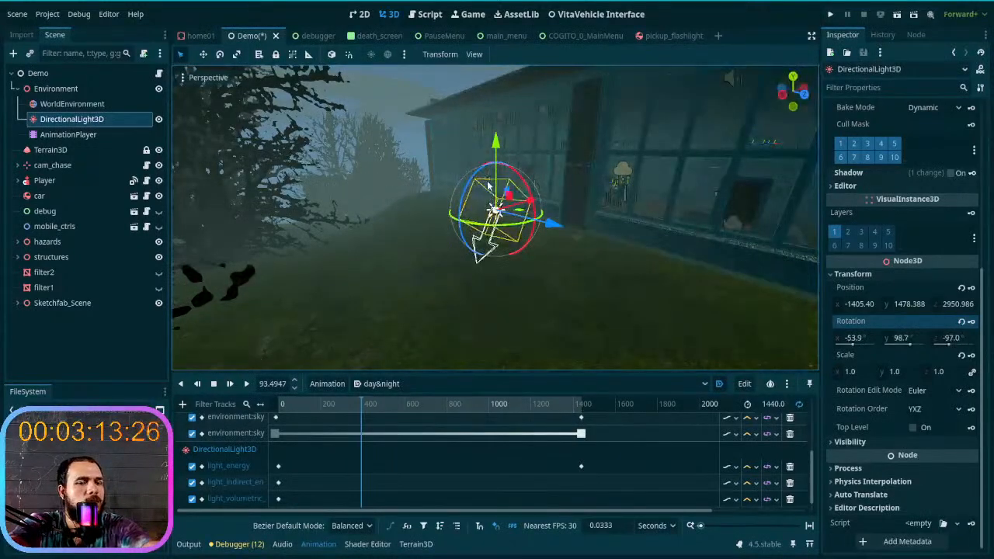
pyautogui.click(961, 322)
# - Remove the DirectionalLight3D rotation track holding the single key at 1440 s
pyautogui.scroll(-1, 293, 497)
pyautogui.click(243, 501)
pyautogui.click(274, 498)
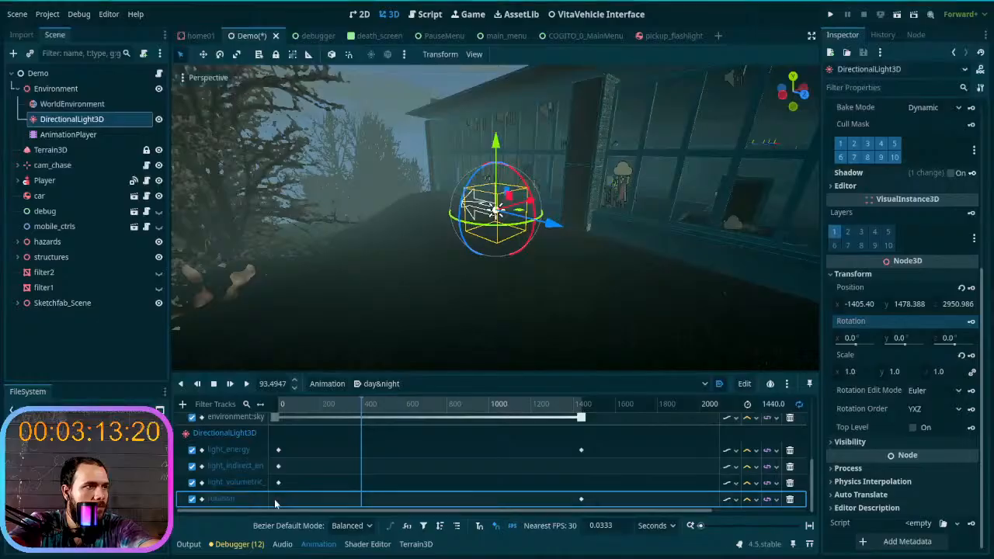
pyautogui.click(790, 499)
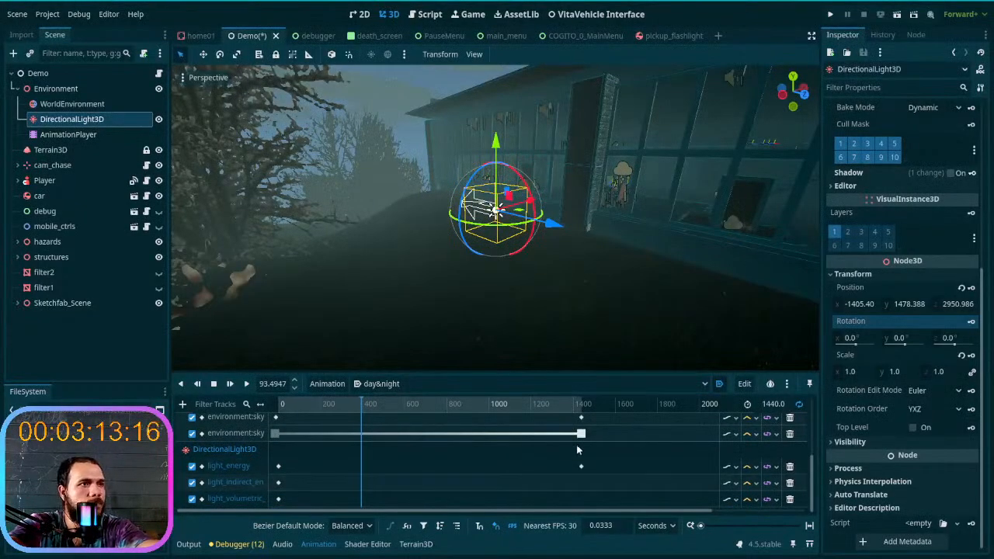
# - Scrub the day&night animation to its end and back to 0 s to check the light beside the building
pyautogui.moveTo(324, 406); pyautogui.dragTo(602, 415)
pyautogui.moveTo(647, 312); pyautogui.dragTo(194, 311, button='right')
pyautogui.press('w')
pyautogui.press('d')
pyautogui.moveTo(580, 405); pyautogui.dragTo(248, 407)
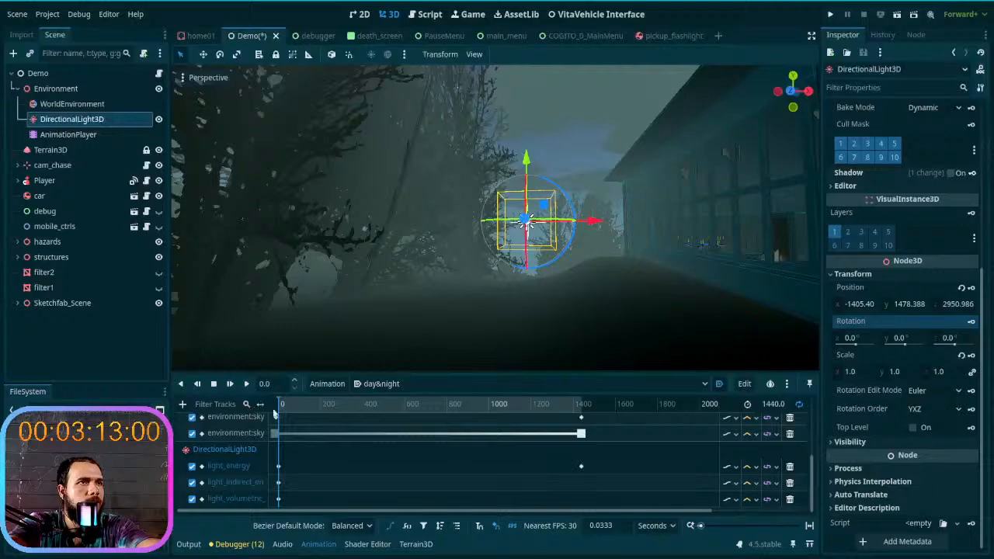
# - Try tilting DirectionalLight3D at 1440 s with its rotation rings and reset its rotation to the default
pyautogui.click(620, 406)
pyautogui.moveTo(581, 303); pyautogui.dragTo(623, 316, button='right')
pyautogui.moveTo(516, 270); pyautogui.dragTo(511, 303, button='right')
pyautogui.moveTo(518, 303); pyautogui.dragTo(452, 240)
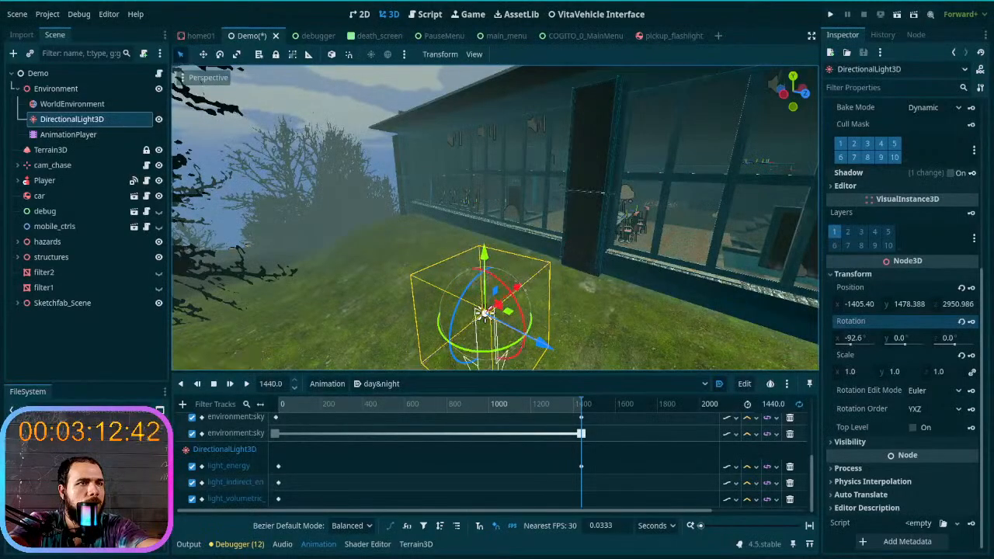
pyautogui.moveTo(525, 275); pyautogui.dragTo(497, 275, button='right')
pyautogui.moveTo(379, 286); pyautogui.dragTo(348, 275)
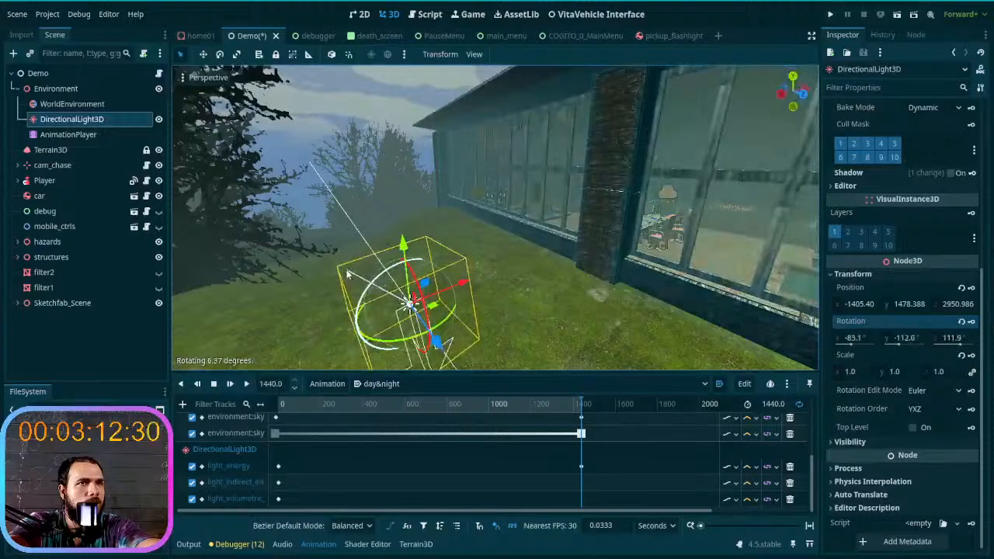
pyautogui.click(962, 321)
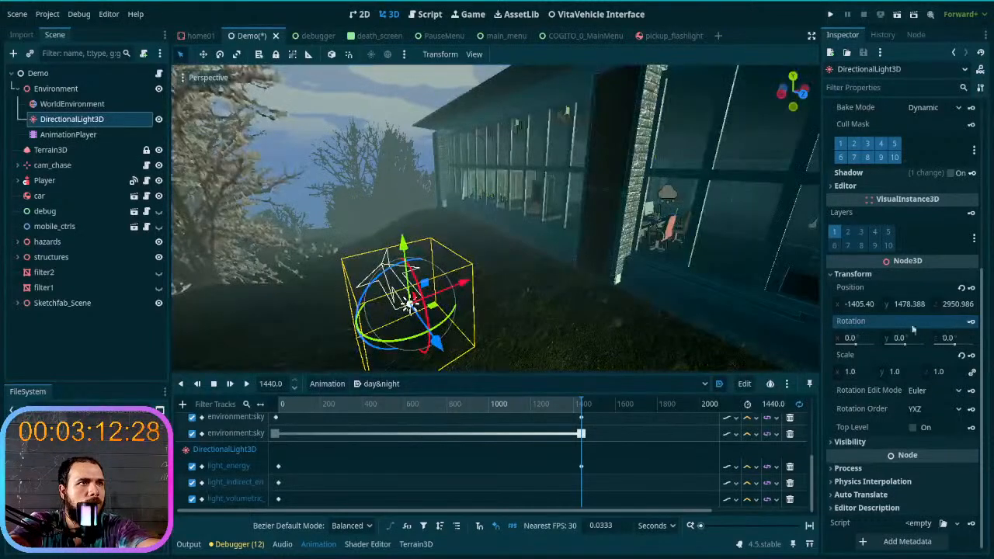
# - Reselect only DirectionalLight3D, try tilting it about its X axis at 0 s, and reset its rotation
pyautogui.moveTo(425, 307); pyautogui.dragTo(452, 299)
pyautogui.moveTo(448, 283); pyautogui.dragTo(427, 248)
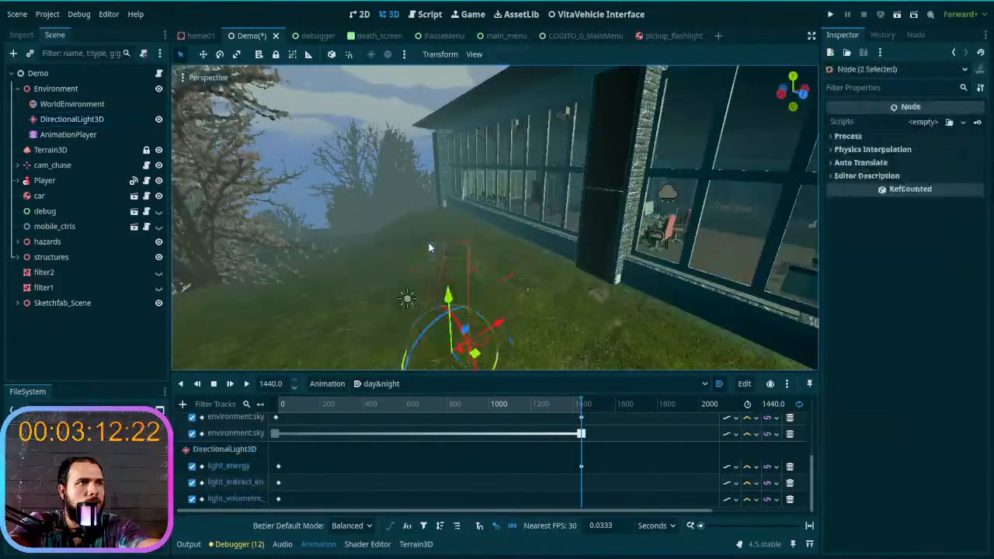
pyautogui.click(68, 135)
pyautogui.click(79, 120)
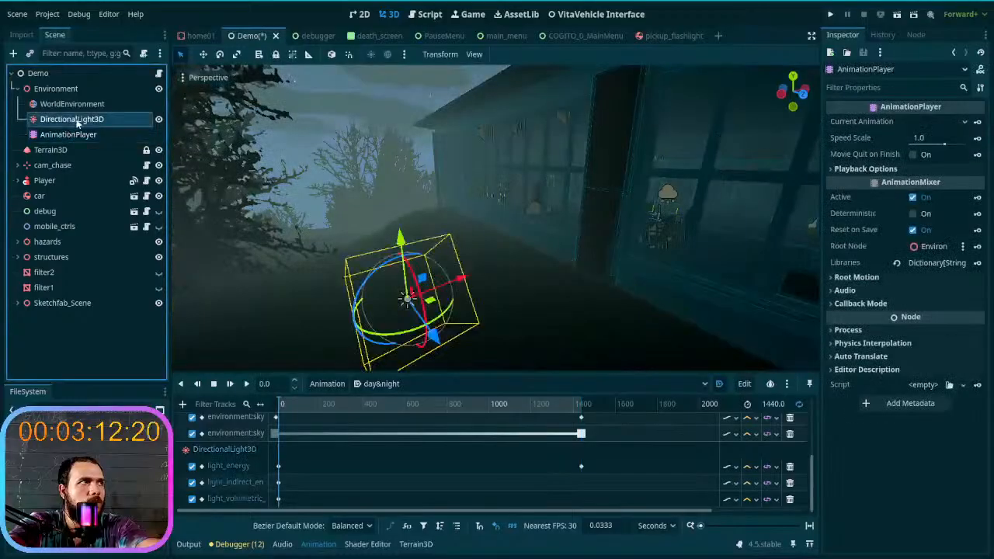
pyautogui.moveTo(503, 322); pyautogui.dragTo(529, 309, button='middle')
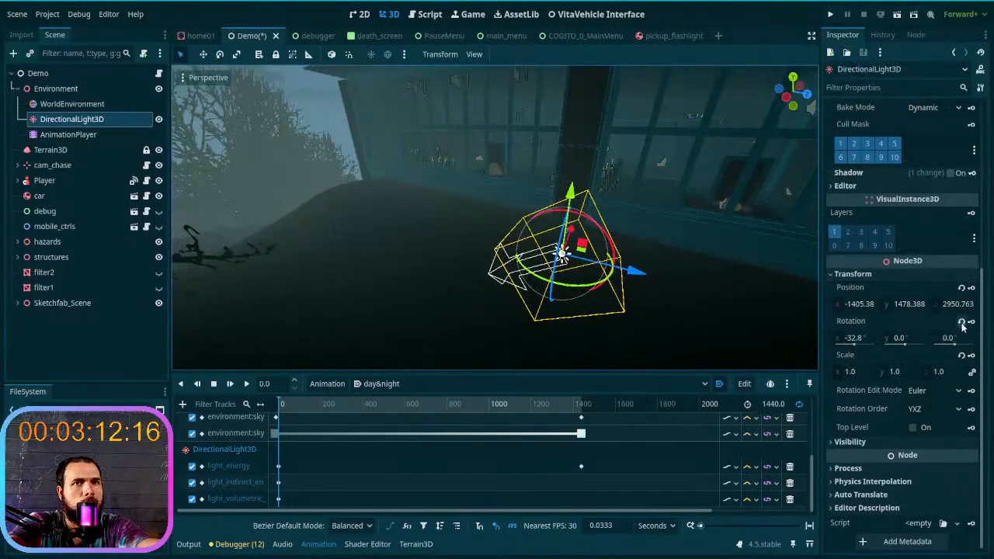
pyautogui.click(962, 321)
# - Rotate DirectionalLight3D with its rings at 0 s to about X -79.2°, Y -46.7°, Z 172.9°, pointing steeply down
pyautogui.moveTo(598, 233); pyautogui.dragTo(528, 218)
pyautogui.moveTo(560, 253); pyautogui.dragTo(619, 245)
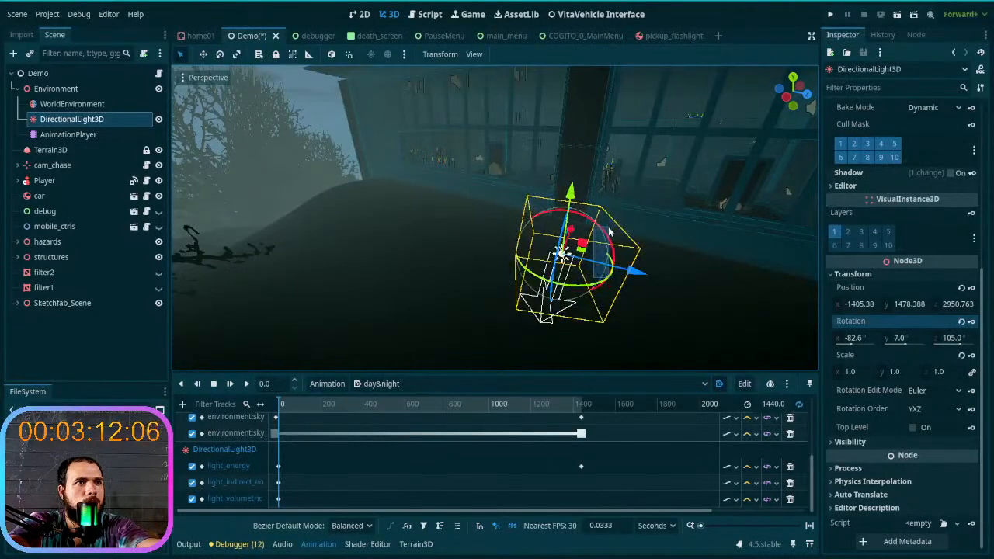
pyautogui.click(608, 232)
pyautogui.click(559, 256)
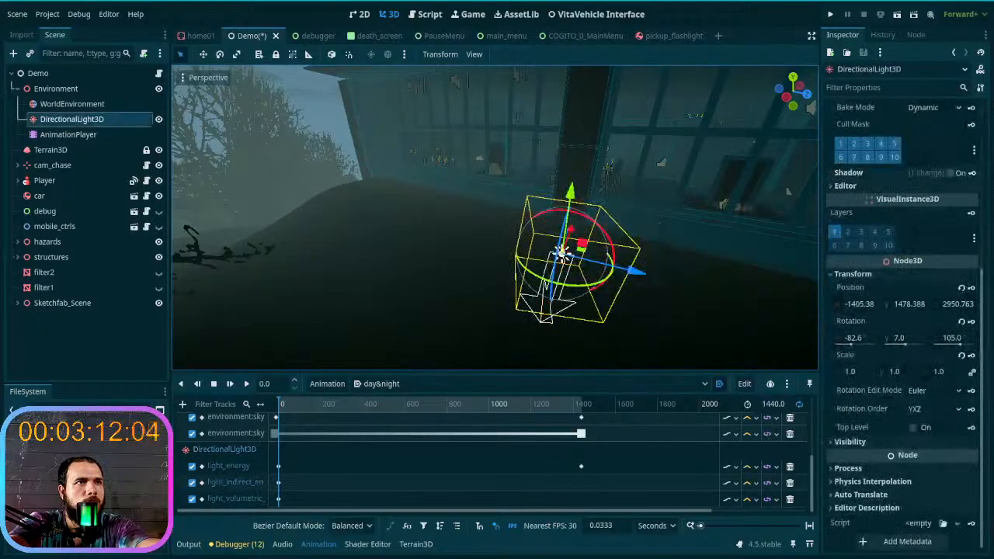
pyautogui.moveTo(570, 219); pyautogui.dragTo(537, 212, button='middle')
pyautogui.moveTo(506, 195); pyautogui.dragTo(442, 170)
pyautogui.moveTo(520, 243)
pyautogui.mouseDown()
pyautogui.moveTo(528, 235)
pyautogui.moveTo(531, 257)
pyautogui.moveTo(536, 242)
pyautogui.mouseUp()
pyautogui.moveTo(553, 188)
pyautogui.mouseDown()
pyautogui.moveTo(575, 225)
pyautogui.moveTo(517, 233)
pyautogui.moveTo(575, 222)
pyautogui.moveTo(554, 185)
pyautogui.mouseUp()
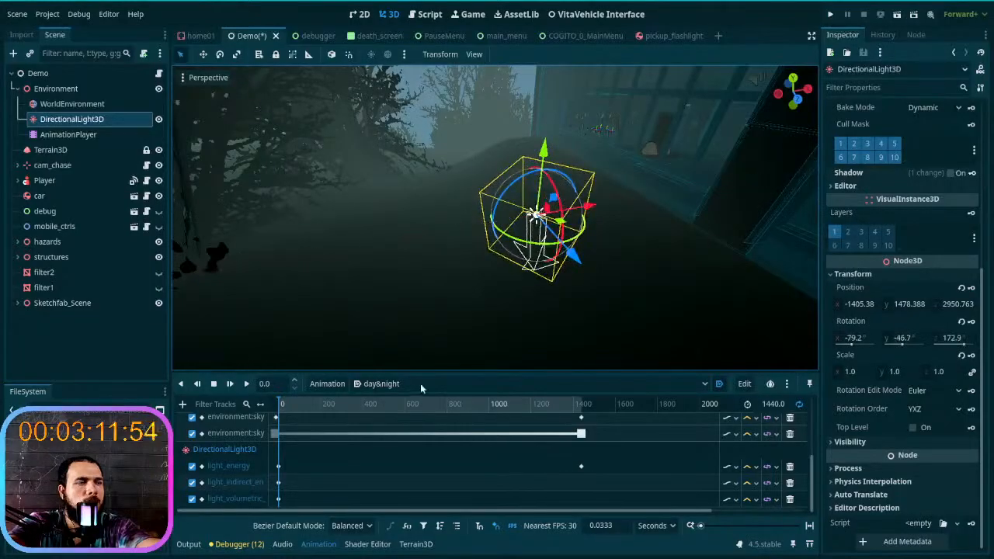
# - Adjust DirectionalLight3D at 1440 s to about X -80.1°, Y -41.5°, Z 167.6° and key it on a new rotation track
pyautogui.moveTo(445, 405); pyautogui.dragTo(615, 397)
pyautogui.moveTo(516, 187); pyautogui.dragTo(499, 159)
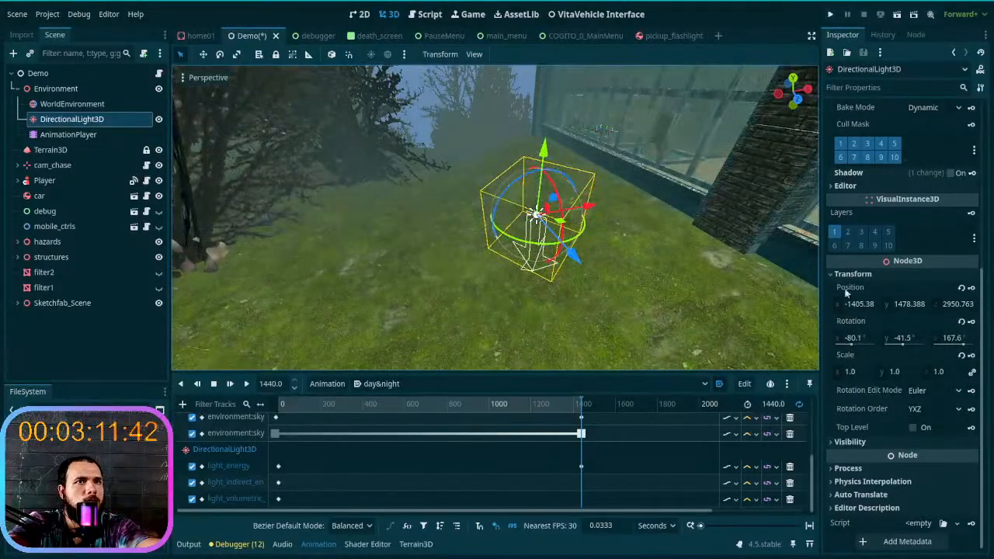
pyautogui.click(972, 321)
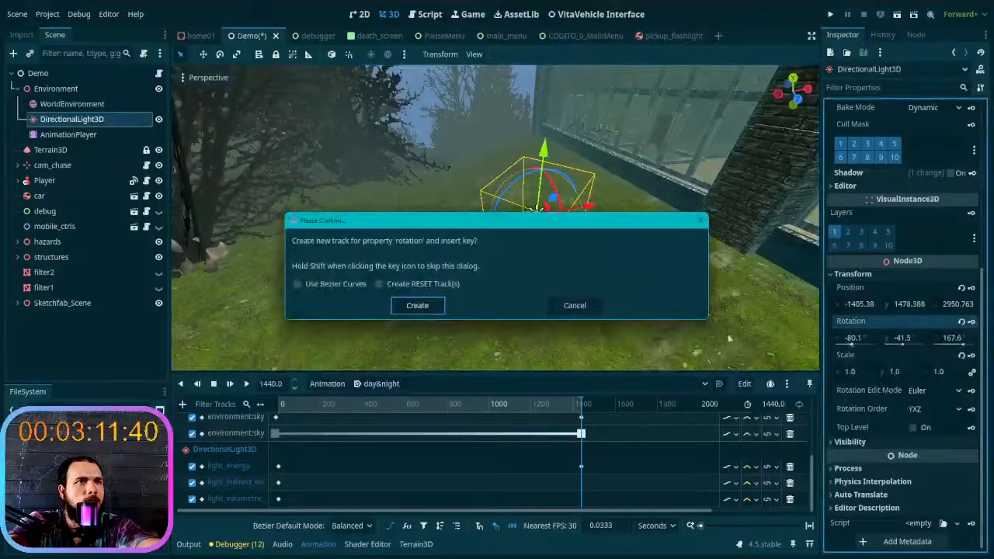
pyautogui.click(422, 306)
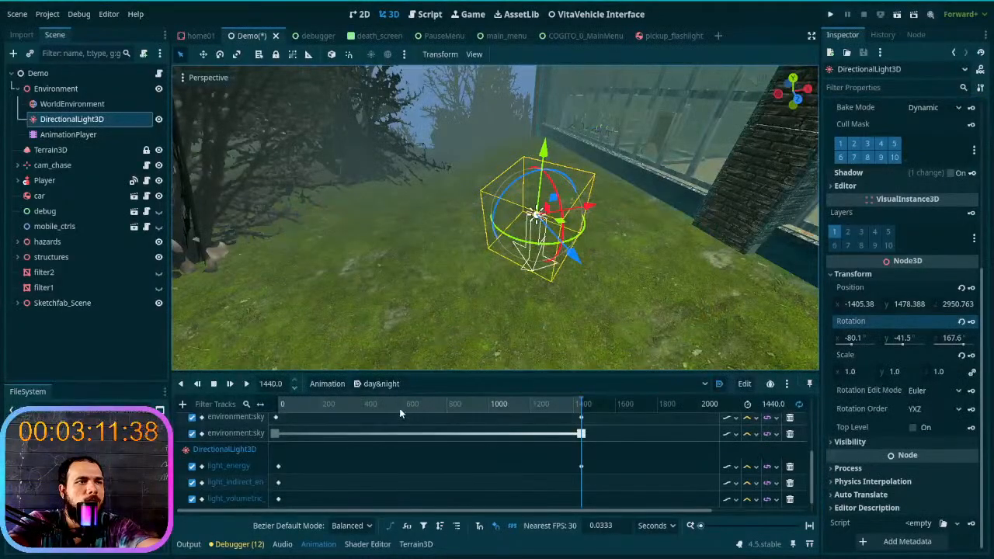
# - Try rotating DirectionalLight3D to about X -9.1°, Y -82.5°, Z -145.4° near mid-animation, and return the playhead to 0 s
pyautogui.moveTo(334, 409); pyautogui.dragTo(426, 414)
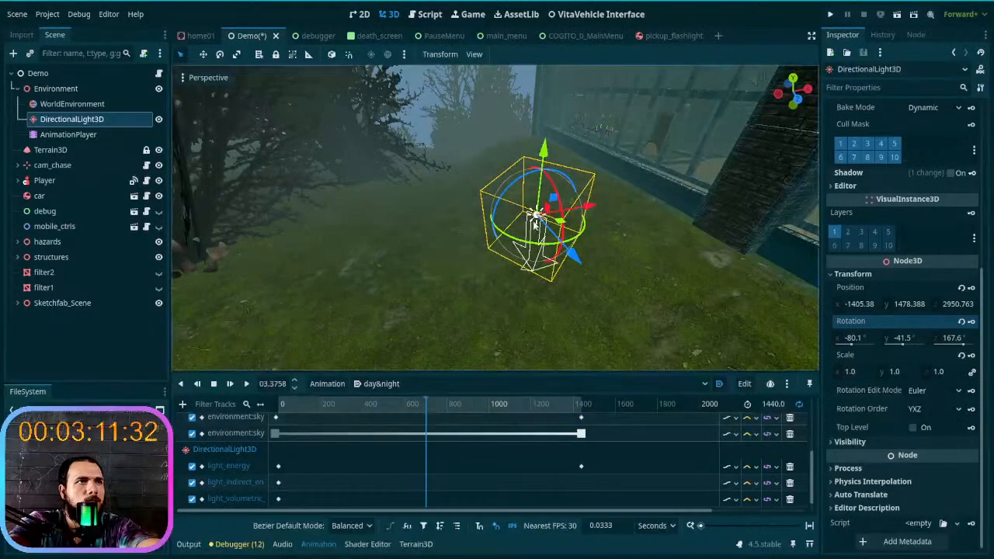
pyautogui.moveTo(509, 197); pyautogui.dragTo(470, 269)
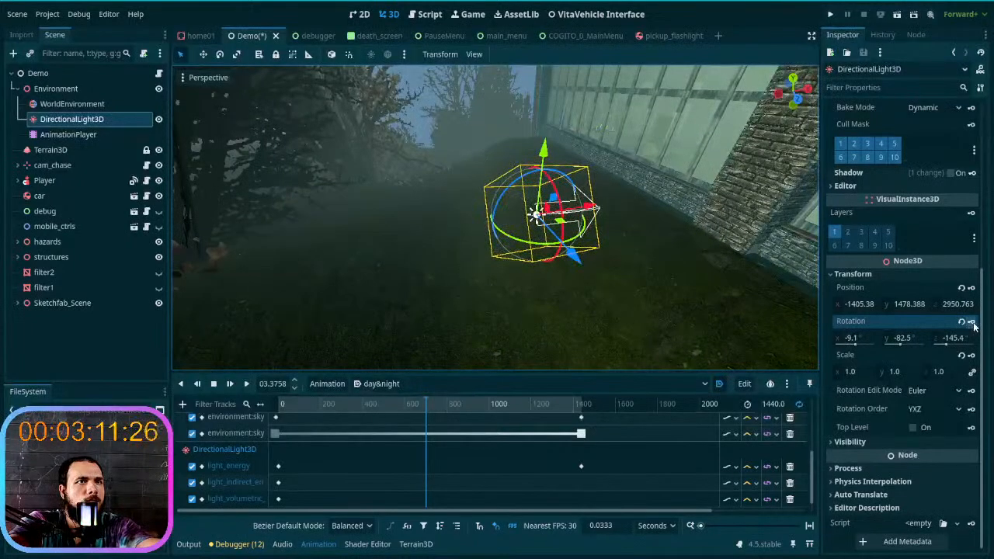
pyautogui.moveTo(432, 410); pyautogui.dragTo(273, 428)
# - Scrub the day&night animation between 0 s and 1440 s to check the lighting on the trees, ground and building, and clear the node selection
pyautogui.moveTo(471, 316); pyautogui.dragTo(339, 320, button='right')
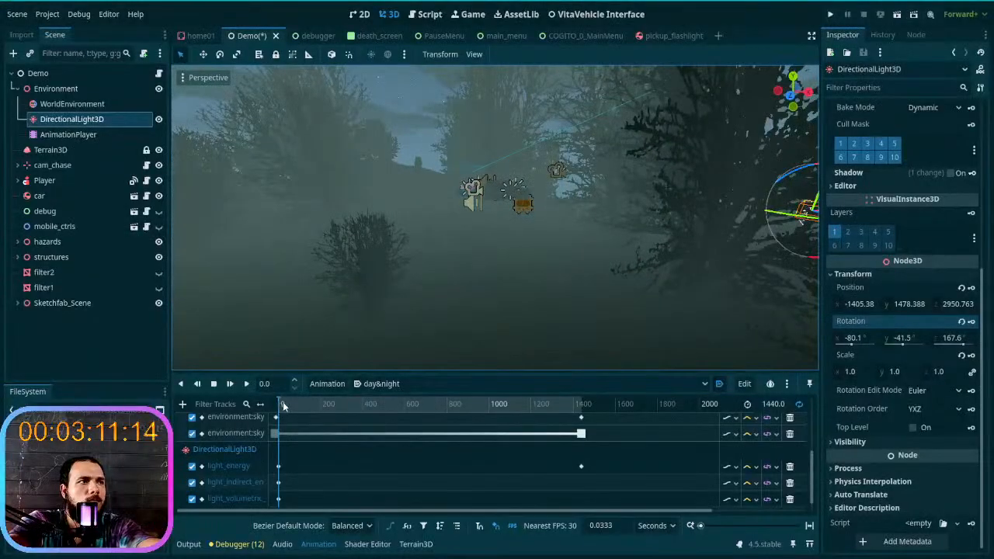
pyautogui.moveTo(434, 408); pyautogui.dragTo(490, 406)
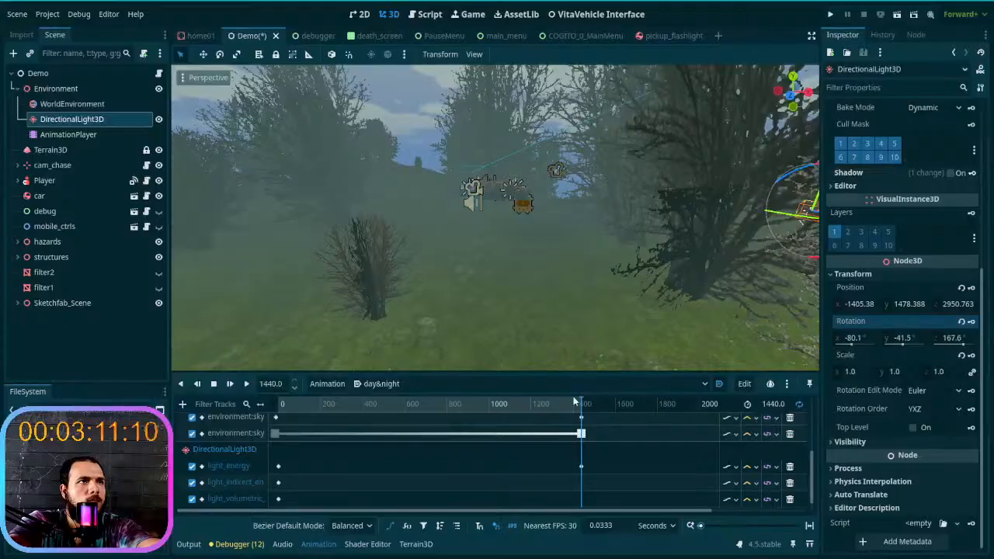
pyautogui.press('w')
pyautogui.moveTo(555, 311); pyautogui.dragTo(726, 311, button='right')
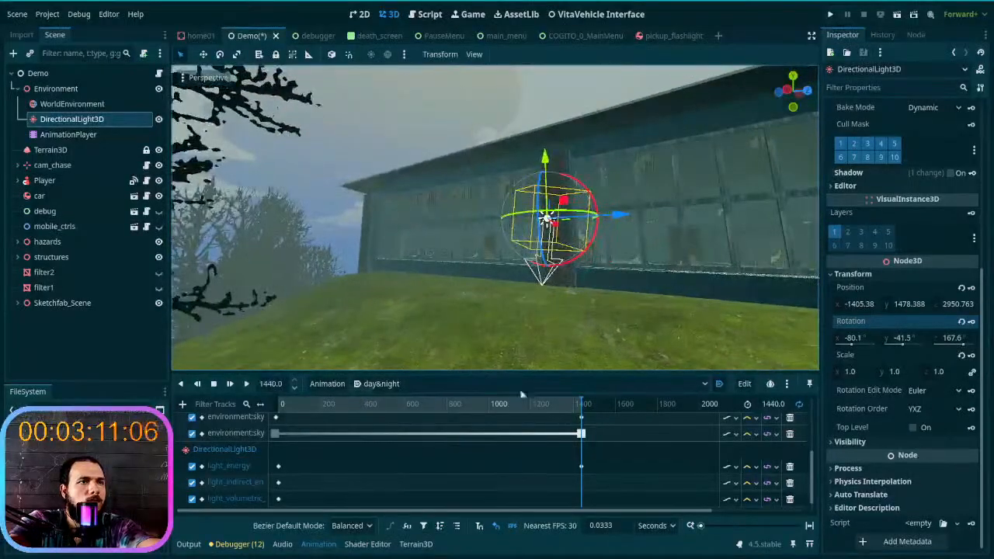
pyautogui.moveTo(584, 408)
pyautogui.mouseDown()
pyautogui.moveTo(287, 411)
pyautogui.moveTo(589, 405)
pyautogui.mouseUp()
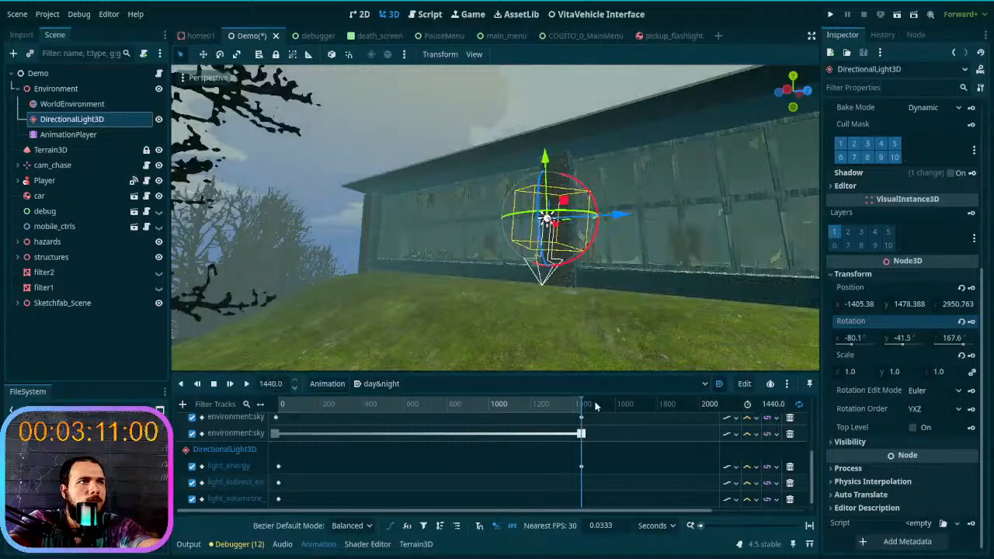
pyautogui.moveTo(594, 402); pyautogui.dragTo(256, 430)
pyautogui.moveTo(462, 346); pyautogui.dragTo(461, 345, button='right')
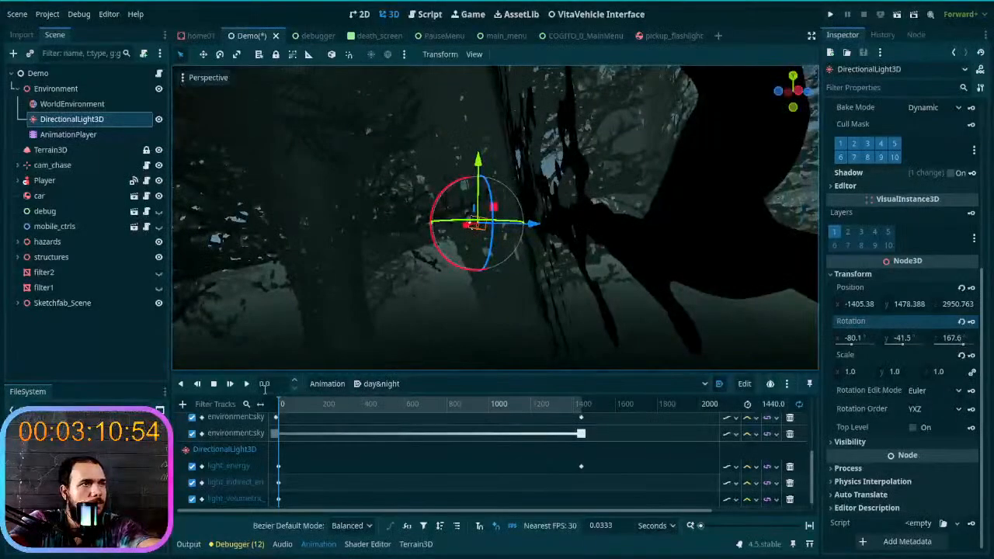
pyautogui.moveTo(274, 399); pyautogui.dragTo(611, 410)
pyautogui.press('w')
pyautogui.moveTo(603, 310); pyautogui.dragTo(652, 307, button='right')
pyautogui.moveTo(584, 411); pyautogui.dragTo(339, 426)
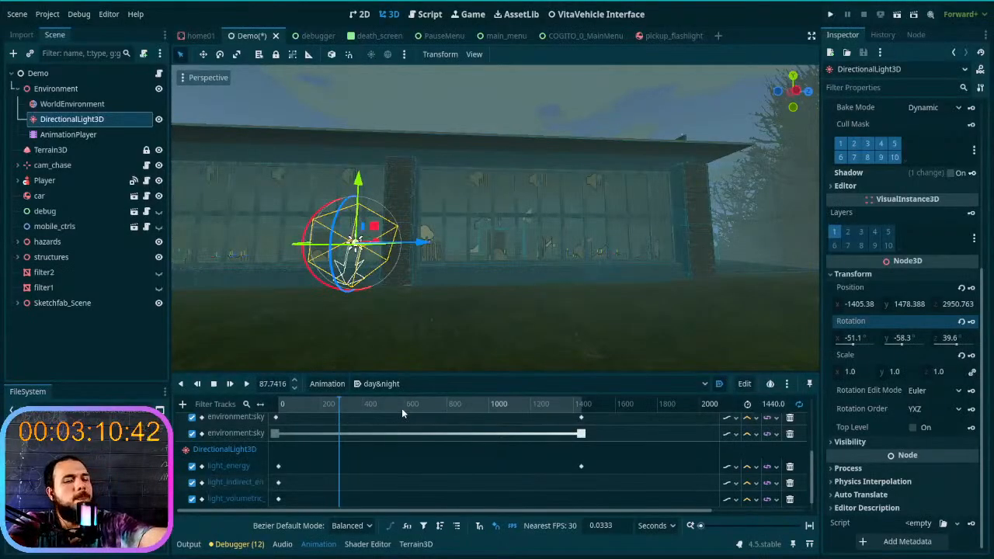
pyautogui.click(129, 349)
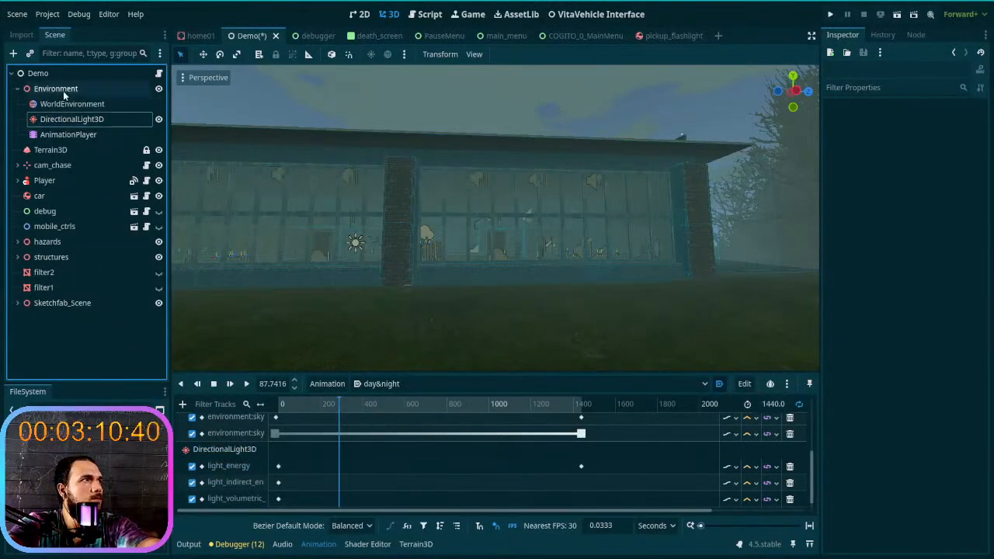
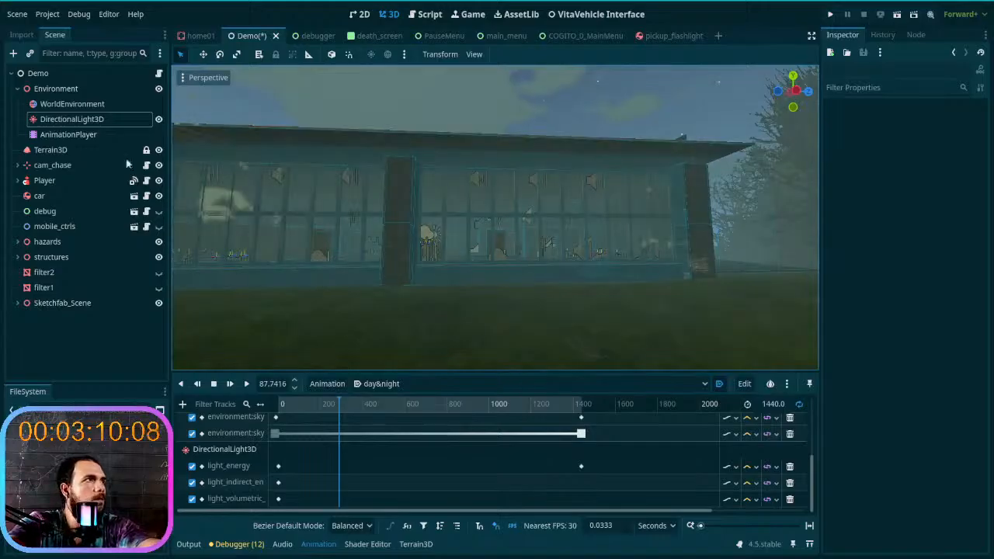
# - Filter the scene tree for "dire", check both DirectionalLight3D nodes, and select the one at Y position 2.0 m
pyautogui.write('dire')
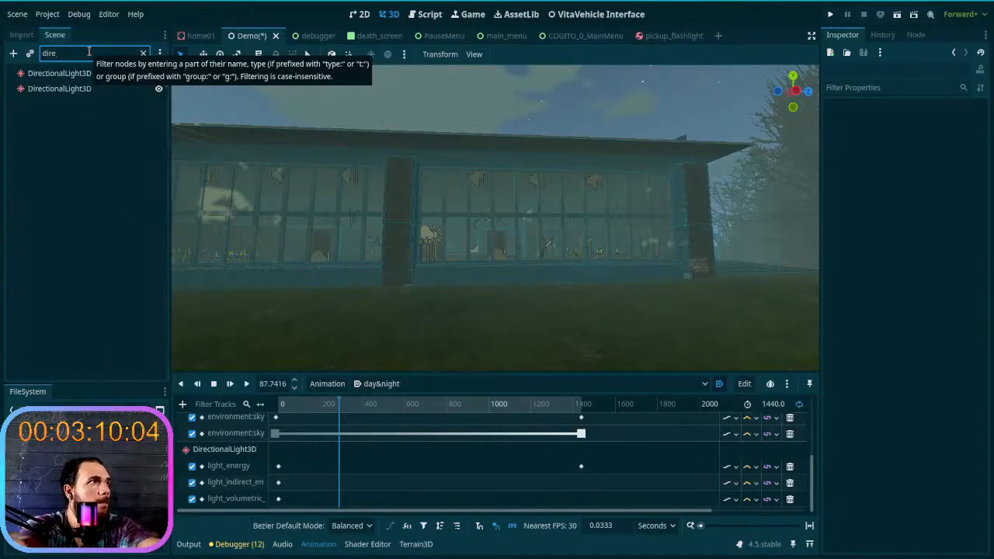
pyautogui.click(109, 89)
pyautogui.click(159, 89)
pyautogui.click(158, 90)
pyautogui.click(153, 74)
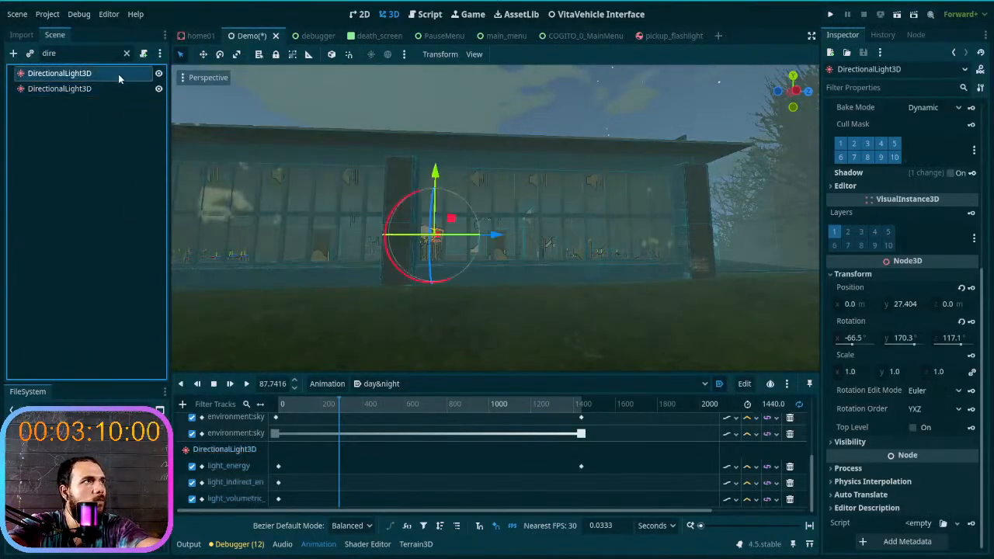
pyautogui.click(895, 277)
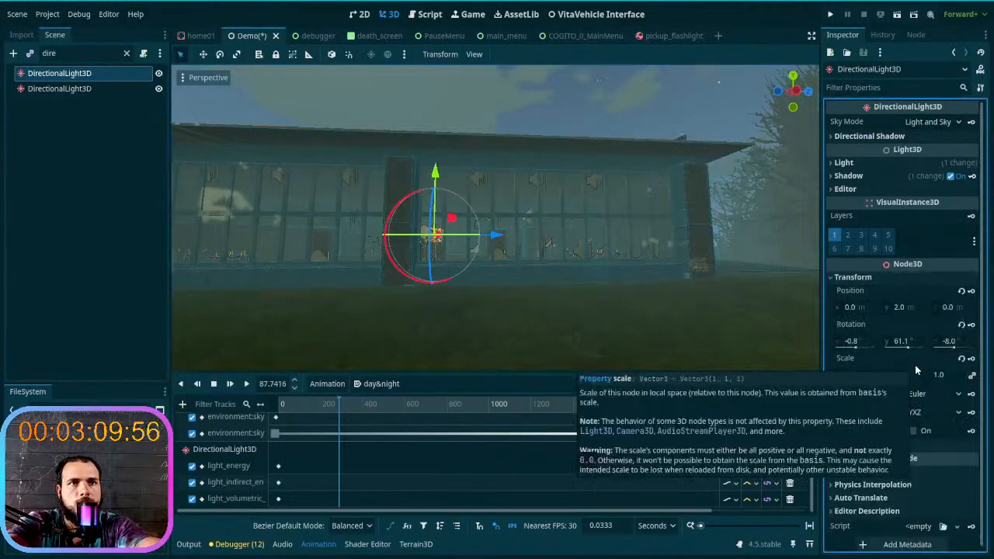
# - Examine the lighting on the building's glass facade from several angles and save the Demo scene
pyautogui.moveTo(610, 275)
pyautogui.mouseDown(button='right')
pyautogui.moveTo(575, 276)
pyautogui.moveTo(544, 300)
pyautogui.moveTo(466, 295)
pyautogui.moveTo(536, 311)
pyautogui.moveTo(513, 319)
pyautogui.moveTo(536, 299)
pyautogui.moveTo(645, 291)
pyautogui.moveTo(601, 288)
pyautogui.mouseUp(button='right')
pyautogui.press('w')
pyautogui.press('w')
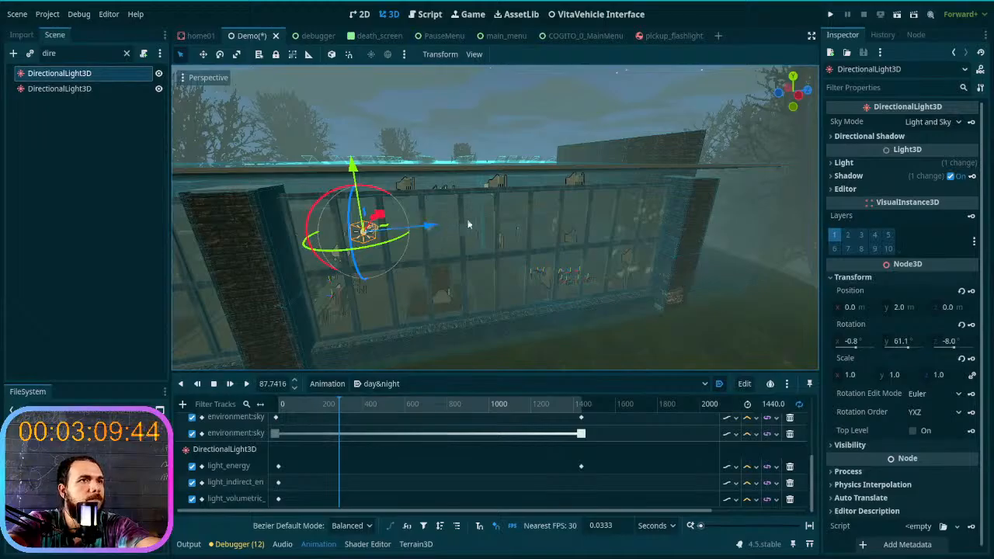
pyautogui.moveTo(485, 221); pyautogui.dragTo(507, 285, button='right')
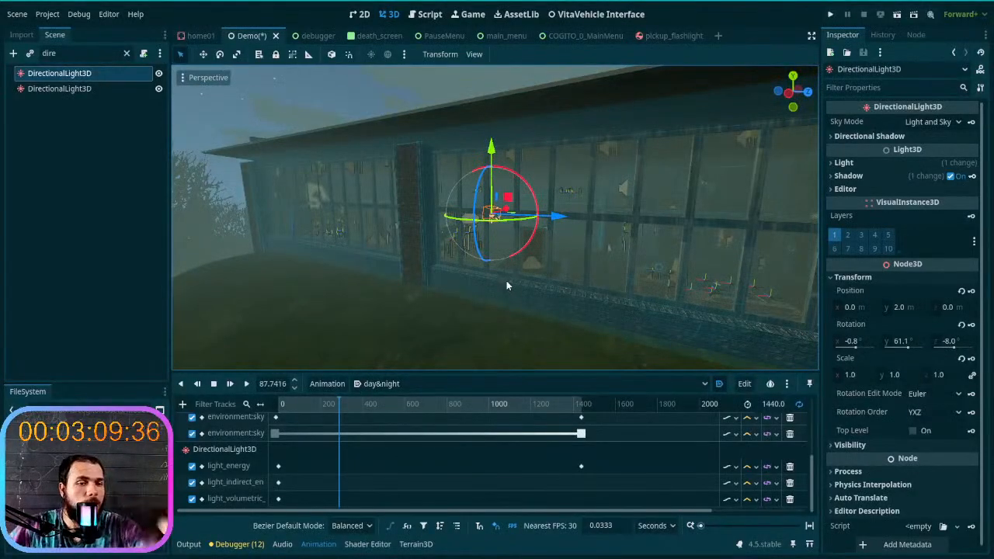
pyautogui.moveTo(503, 274); pyautogui.dragTo(555, 272, button='right')
pyautogui.press('w')
pyautogui.press('s')
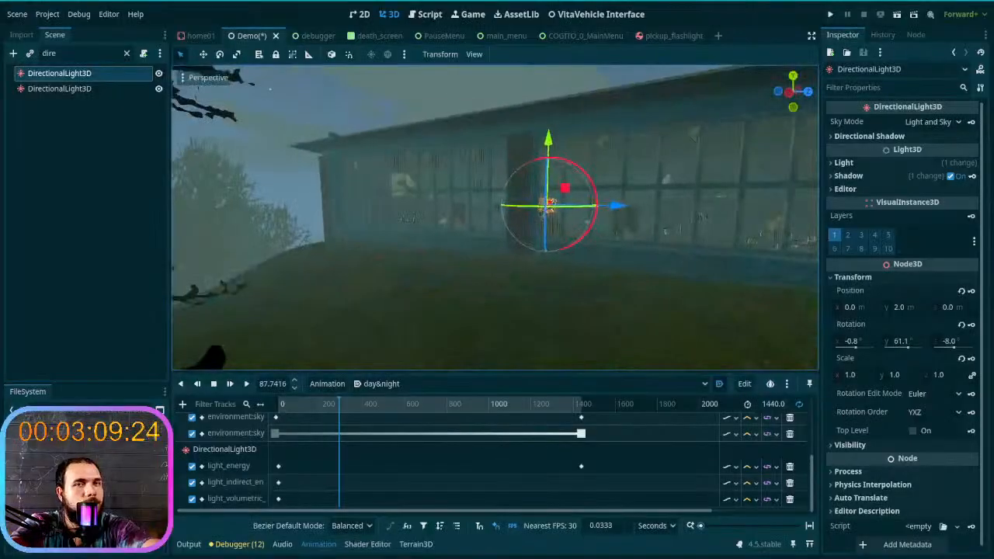
pyautogui.hotkey('ctrl', 's')
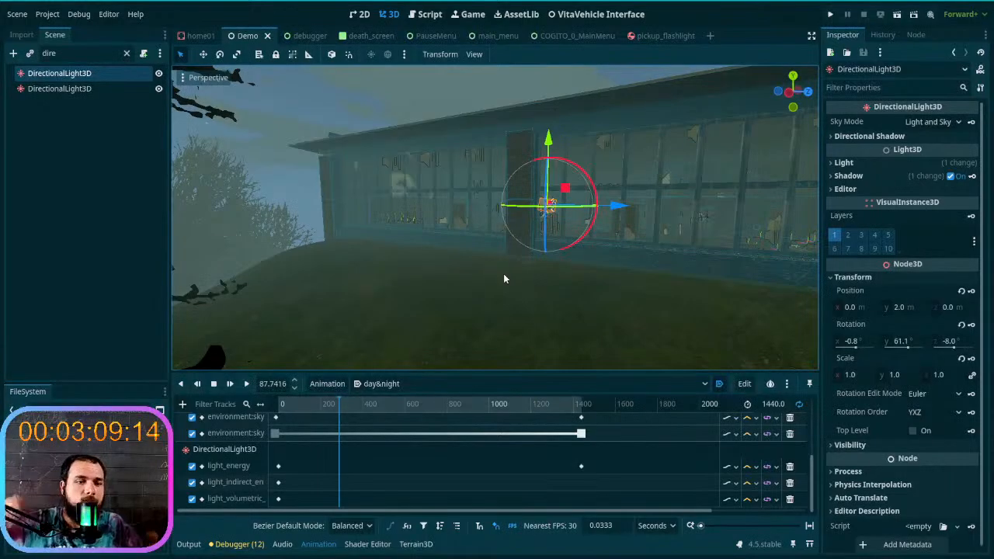
pyautogui.press('w')
pyautogui.moveTo(503, 274); pyautogui.dragTo(531, 301, button='right')
pyautogui.press('d')
pyautogui.press('w')
pyautogui.press('a')
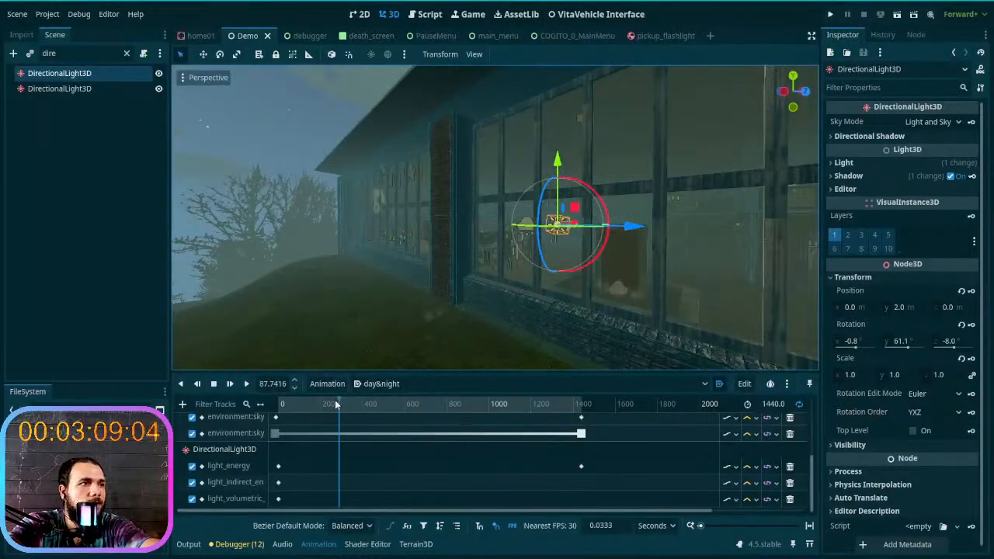
# - Set the light's energy to 0.0 at 0 s of the day&night animation and key it on a new light_energy track
pyautogui.click(96, 72)
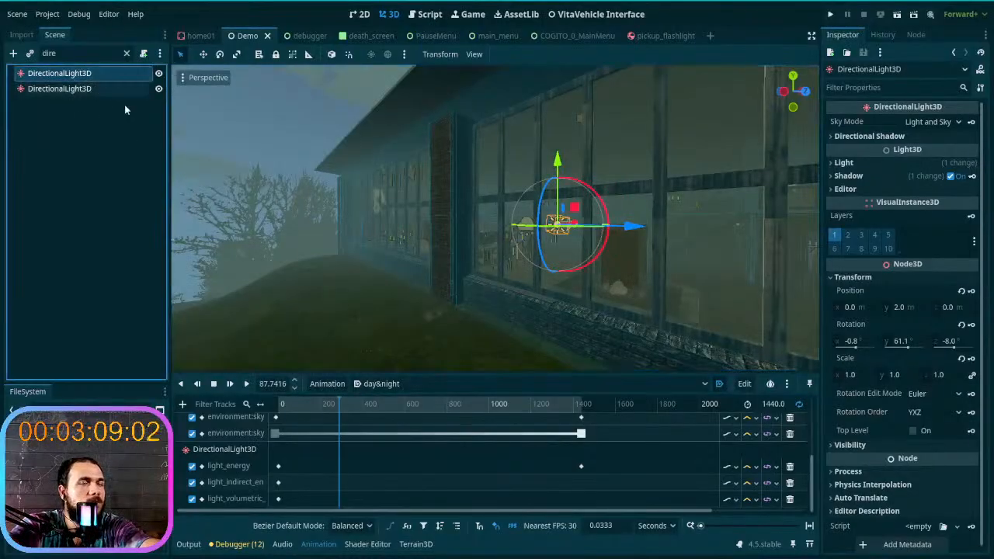
pyautogui.moveTo(349, 407); pyautogui.dragTo(277, 409)
pyautogui.moveTo(404, 271); pyautogui.dragTo(543, 291, button='right')
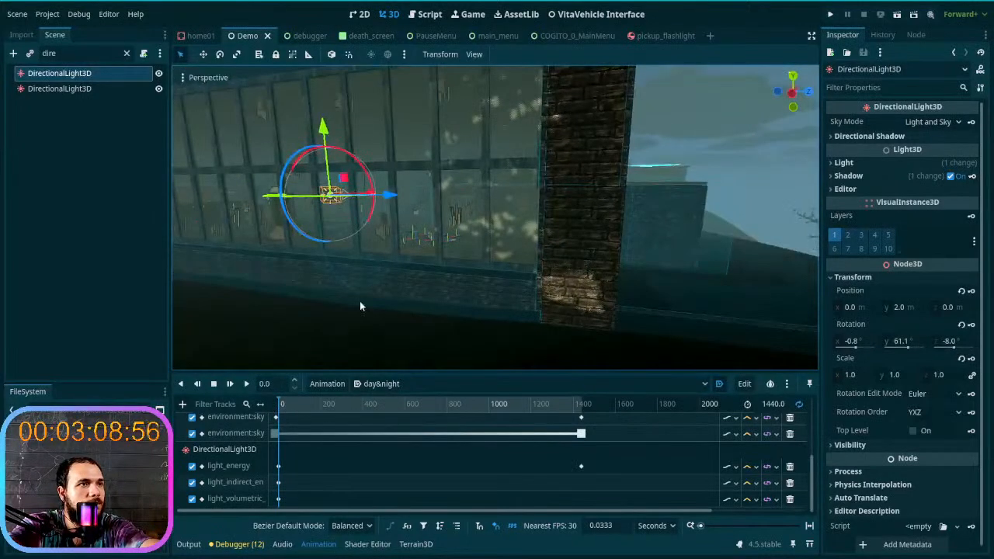
pyautogui.click(867, 163)
pyautogui.moveTo(910, 200); pyautogui.dragTo(901, 205)
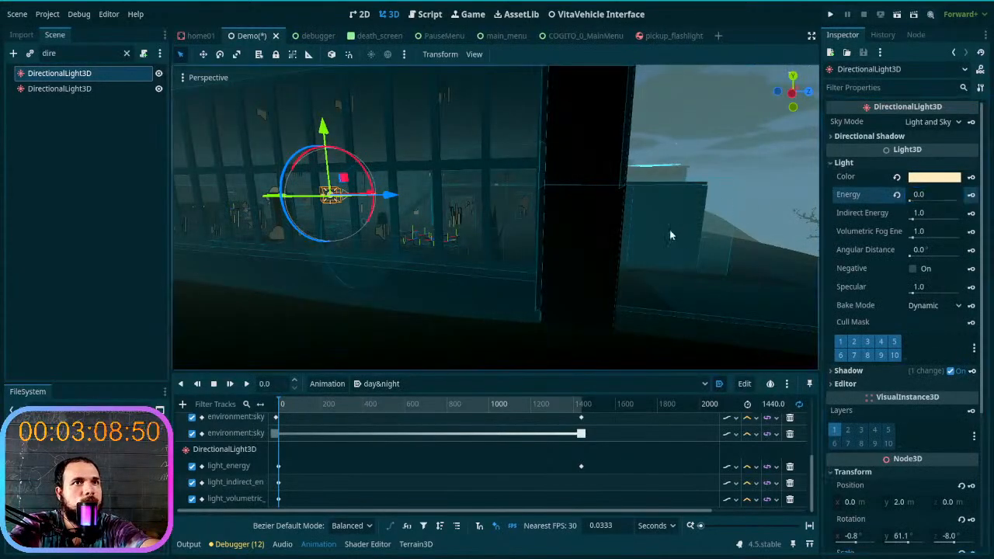
pyautogui.click(970, 195)
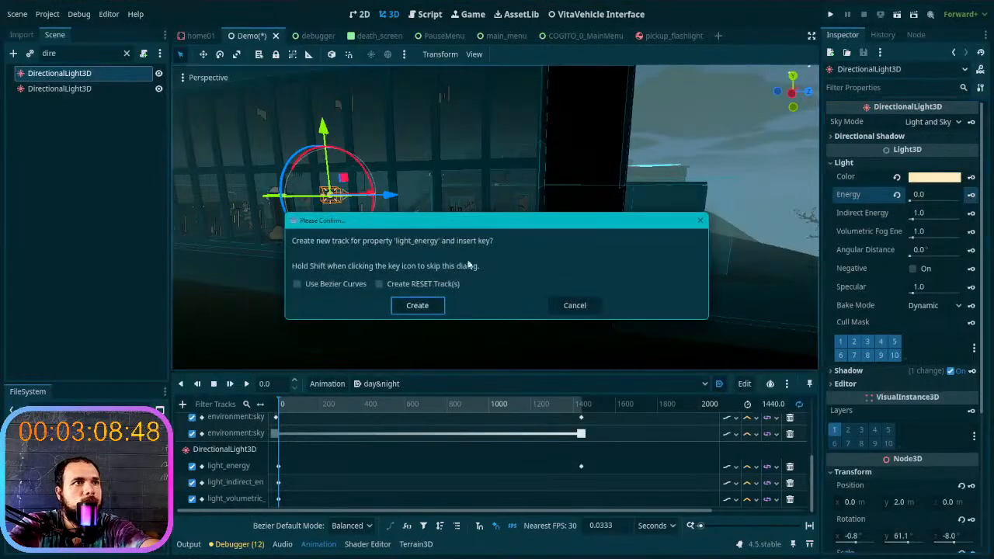
pyautogui.click(413, 303)
pyautogui.scroll(-2, 409, 466)
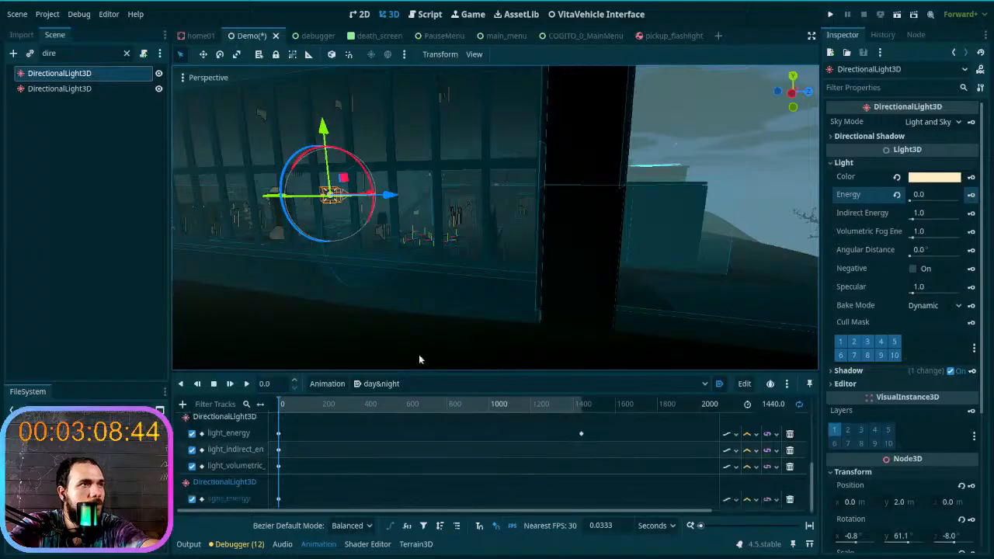
# - Set the light's energy to 0.34 at about 327 s and insert a light_energy key
pyautogui.moveTo(278, 405); pyautogui.dragTo(347, 410)
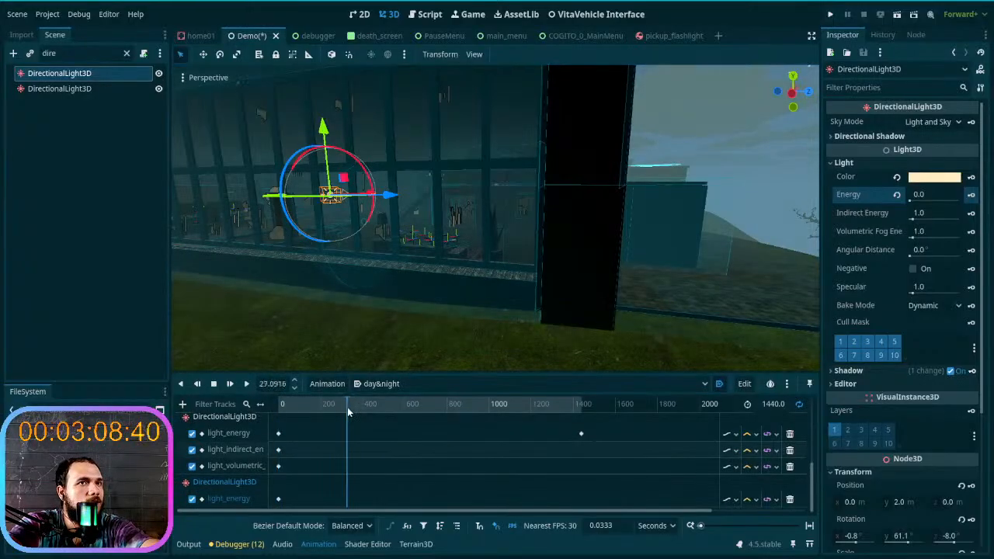
pyautogui.click(897, 195)
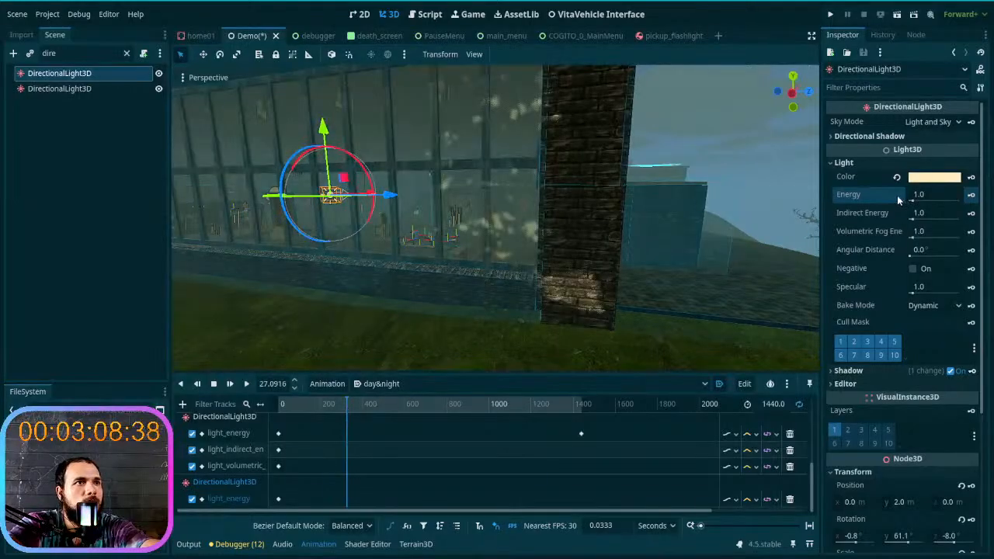
pyautogui.moveTo(912, 200); pyautogui.dragTo(911, 201)
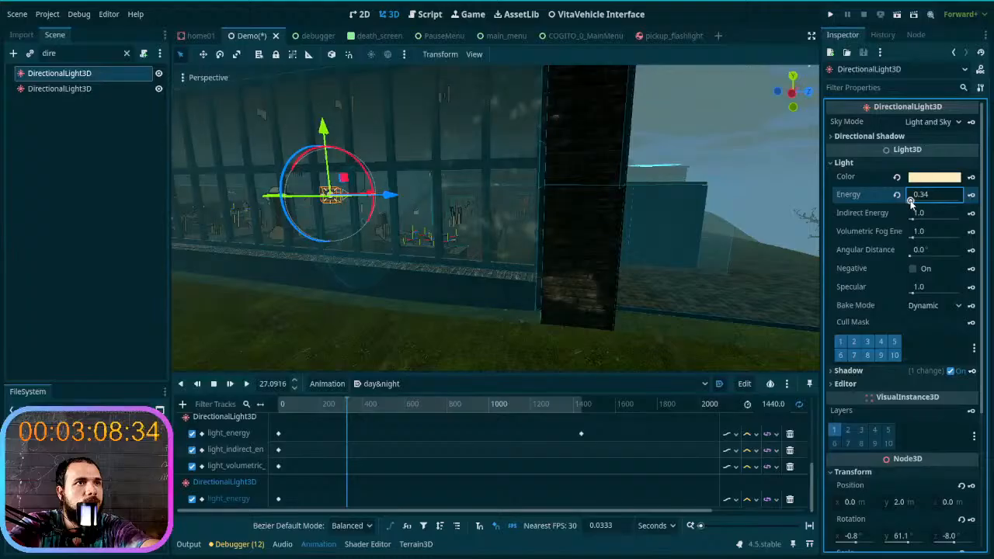
pyautogui.click(971, 197)
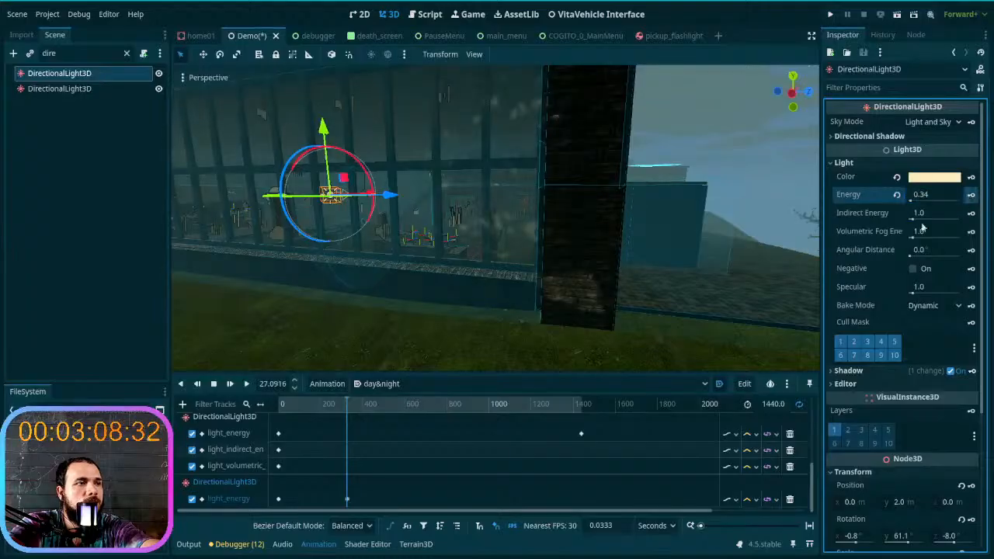
# - Reset the light's energy to 1.0 at 1440 s and insert a light_energy key
pyautogui.moveTo(349, 401); pyautogui.dragTo(590, 422)
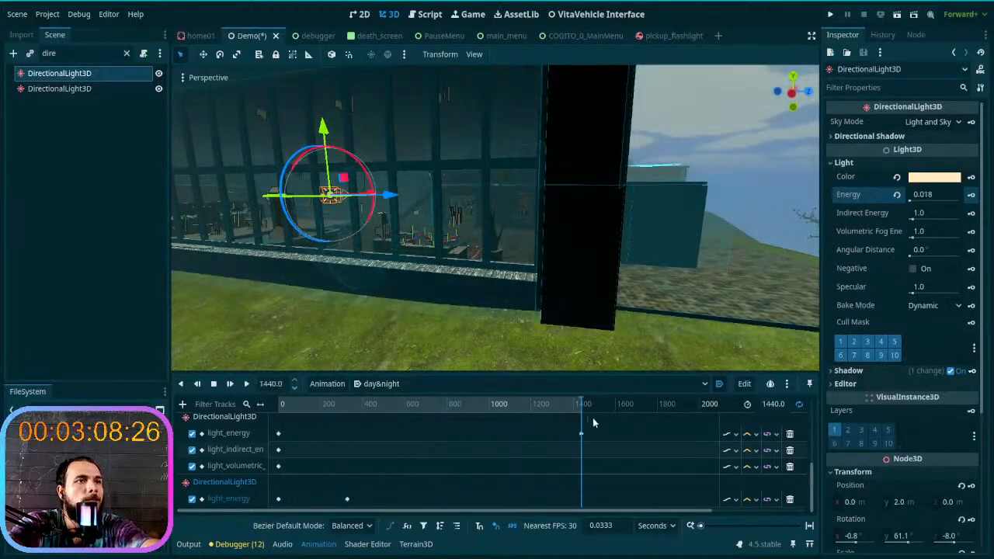
pyautogui.moveTo(584, 289); pyautogui.dragTo(463, 335, button='right')
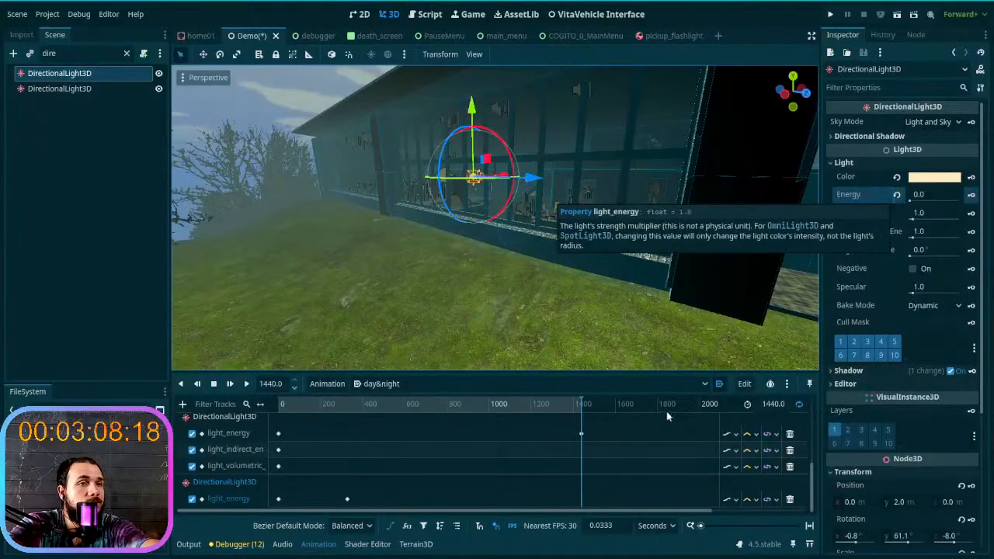
pyautogui.moveTo(544, 410); pyautogui.dragTo(585, 410)
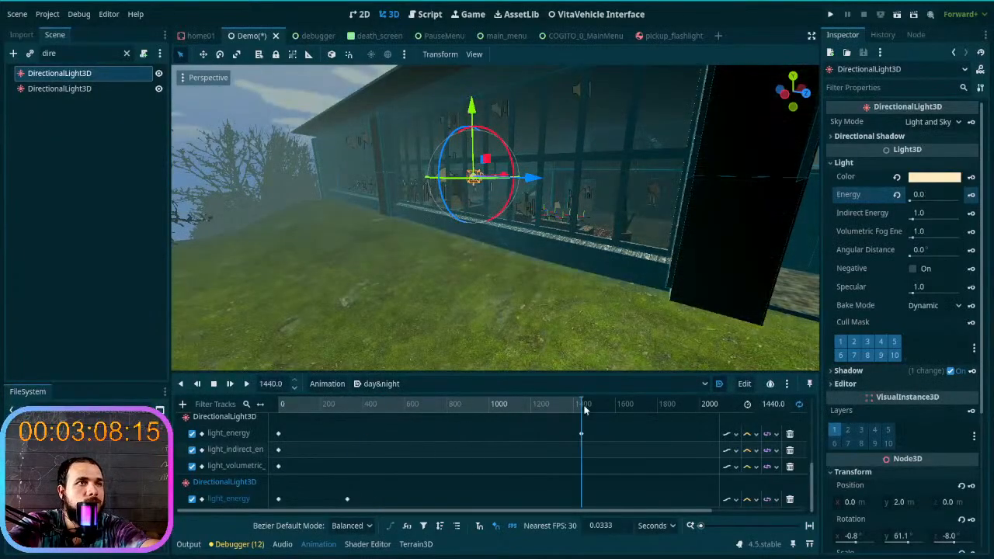
pyautogui.click(898, 195)
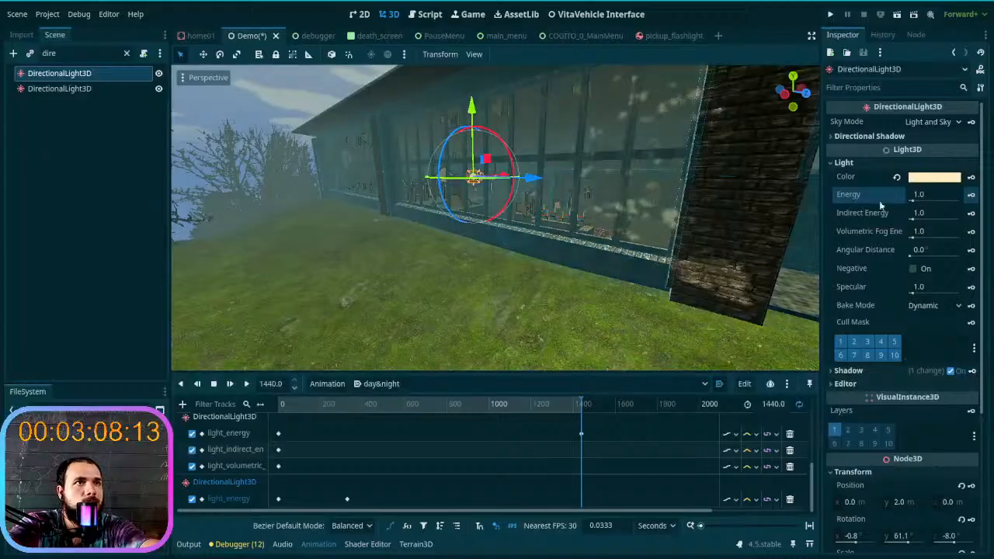
pyautogui.click(969, 199)
# - Scrub the animation between about 366 s and 1440 s to check the light's energy transition on the building
pyautogui.click(508, 408)
pyautogui.moveTo(479, 408); pyautogui.dragTo(356, 416)
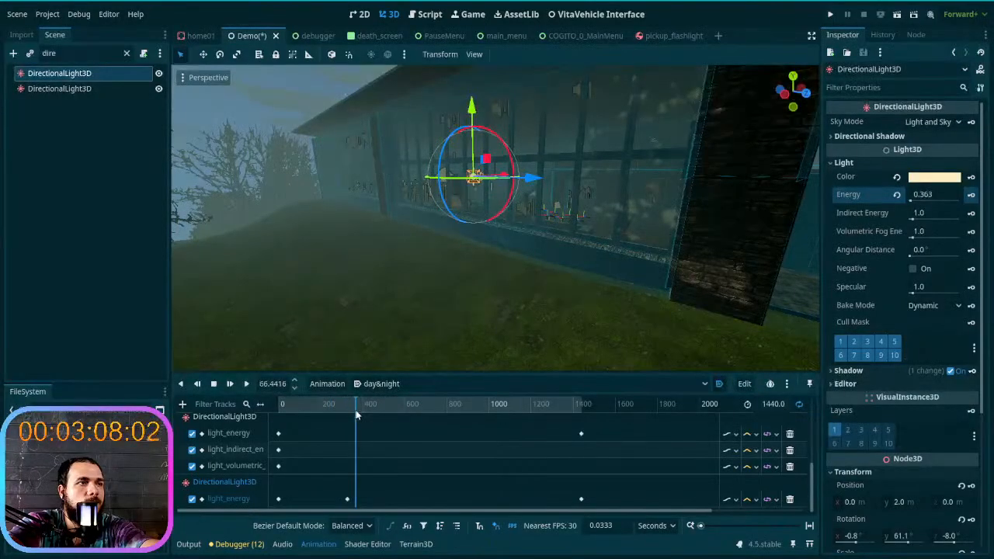
pyautogui.moveTo(360, 415); pyautogui.dragTo(584, 408)
# - Rotate the light at 1440 s to about X -41.3°, Y -31.4°, Z 131.7° and key it on a new rotation track
pyautogui.moveTo(509, 333)
pyautogui.mouseDown(button='right')
pyautogui.moveTo(491, 252)
pyautogui.moveTo(497, 326)
pyautogui.moveTo(579, 326)
pyautogui.moveTo(507, 330)
pyautogui.mouseUp(button='right')
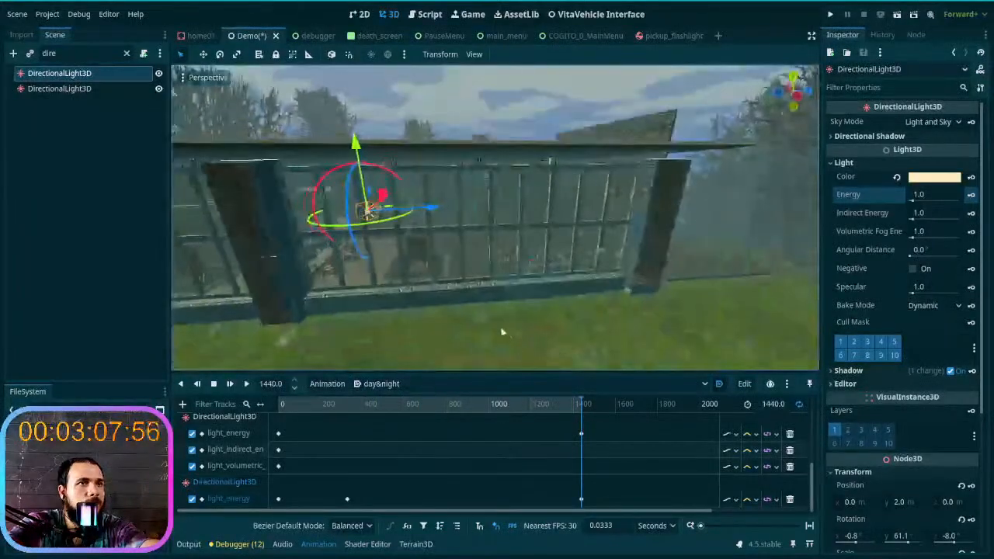
pyautogui.moveTo(354, 219); pyautogui.dragTo(356, 204)
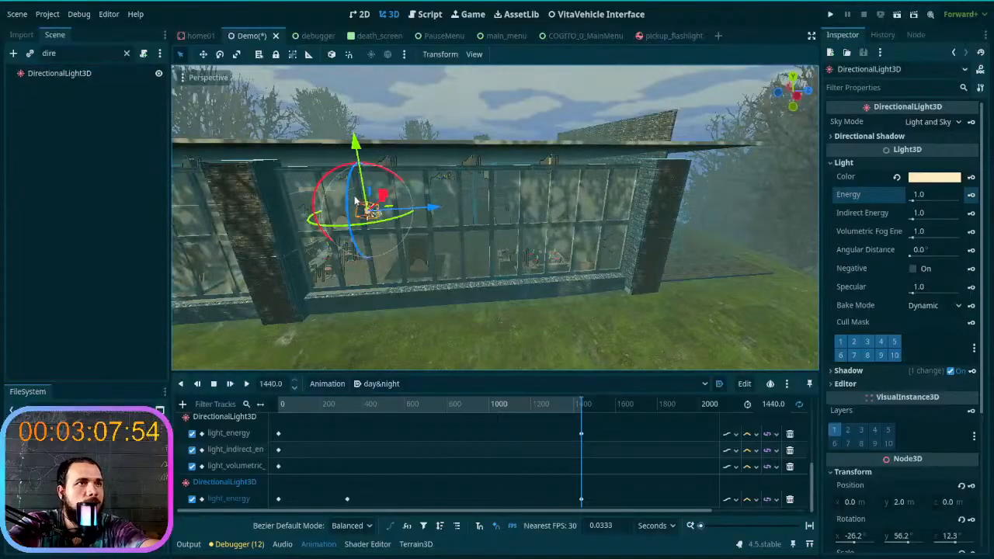
pyautogui.click(347, 212)
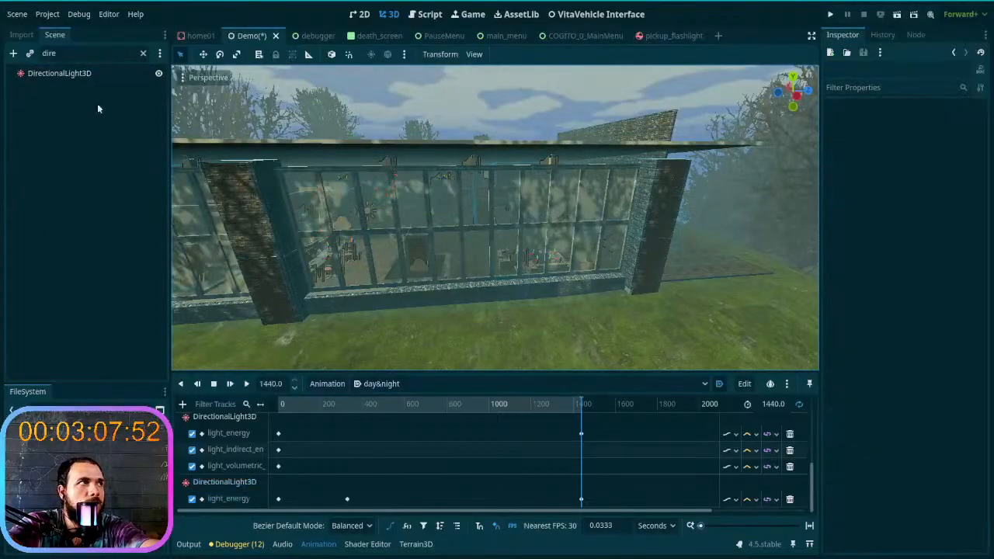
pyautogui.click(73, 78)
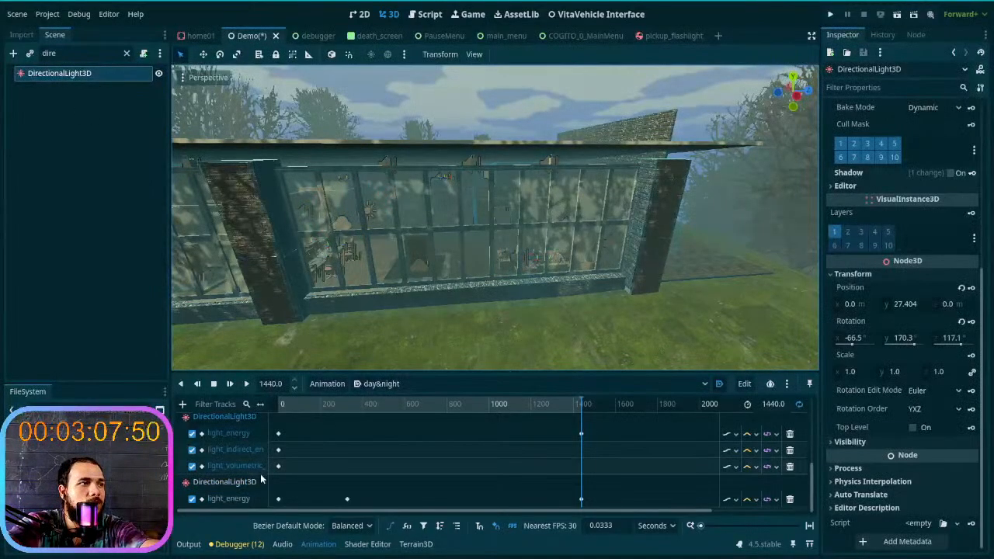
pyautogui.click(226, 482)
pyautogui.moveTo(365, 245); pyautogui.dragTo(360, 201)
pyautogui.scroll(-5, 880, 386)
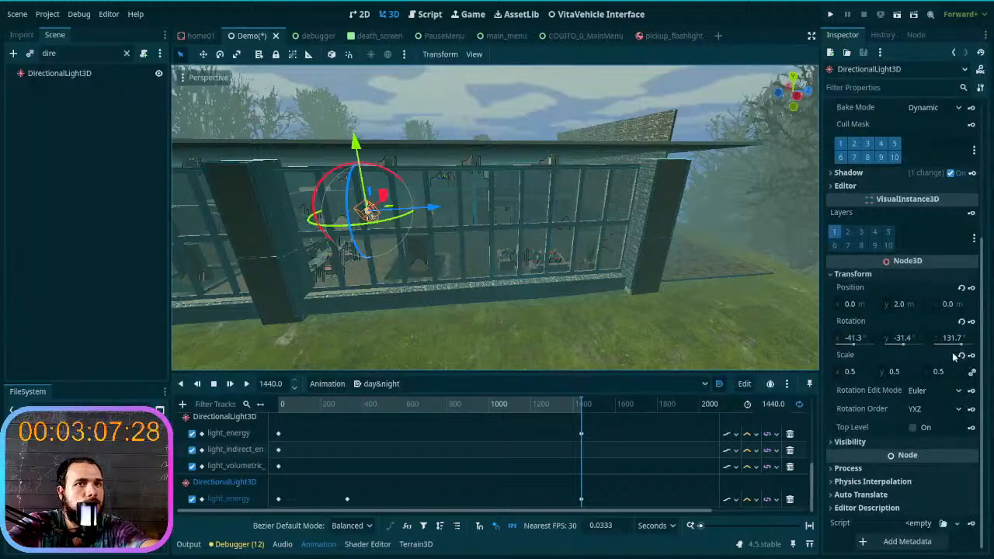
pyautogui.click(969, 326)
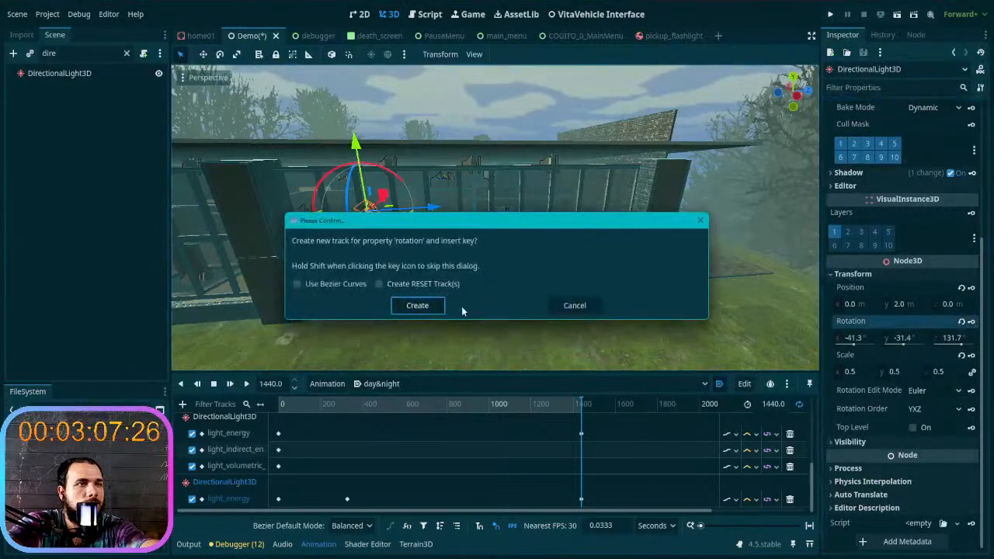
pyautogui.click(419, 306)
# - Rotate the light at about 415.6 s to about X -15.8°, Y 59.5°, Z 3.2°, key it, and check an earlier time
pyautogui.moveTo(581, 404); pyautogui.dragTo(366, 405)
pyautogui.moveTo(351, 206); pyautogui.dragTo(355, 263)
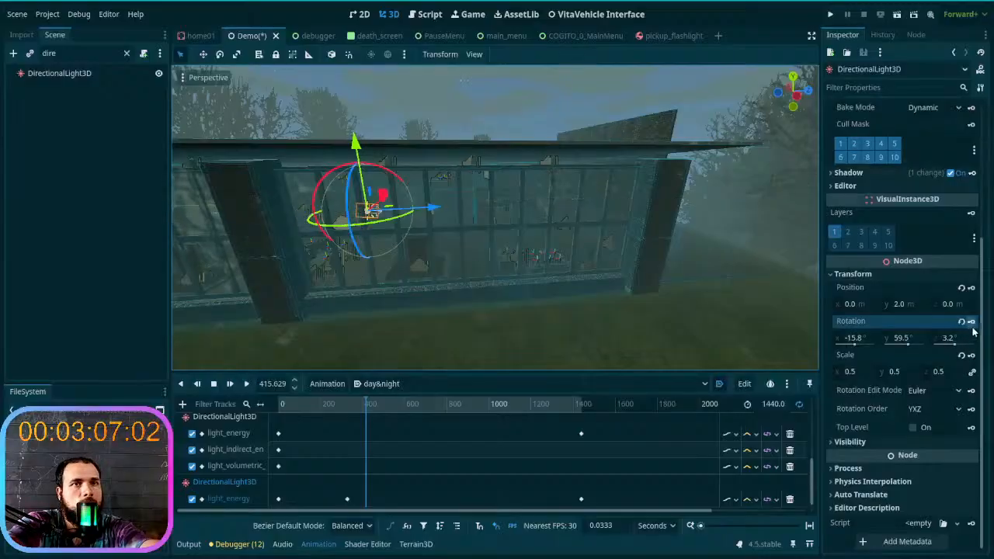
pyautogui.click(300, 407)
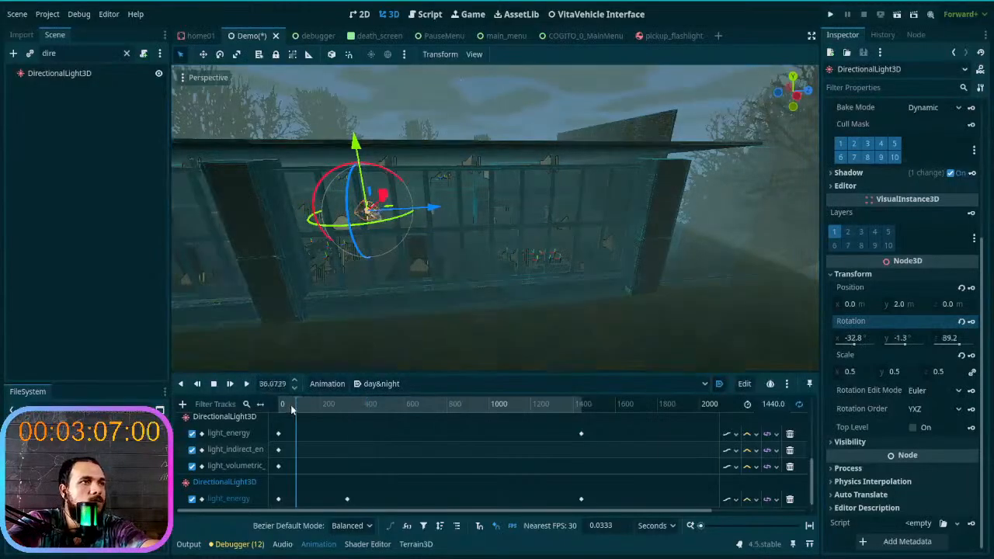
# - Rotate the light at about 464.8 s to about X -17.0°, Y 145.4°, Z 9.4°, key it, and scrub onward to check
pyautogui.moveTo(300, 407); pyautogui.dragTo(376, 395)
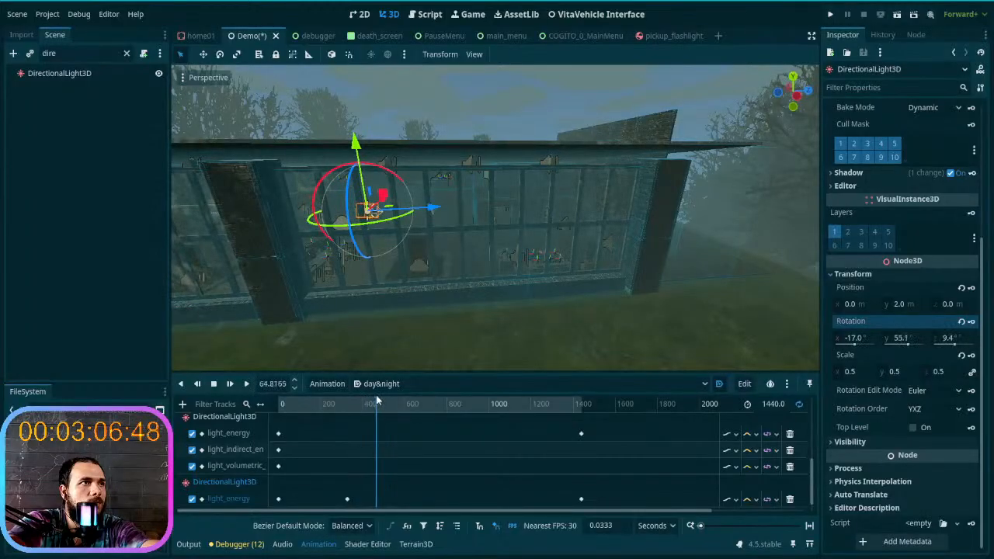
pyautogui.moveTo(369, 227); pyautogui.dragTo(421, 254)
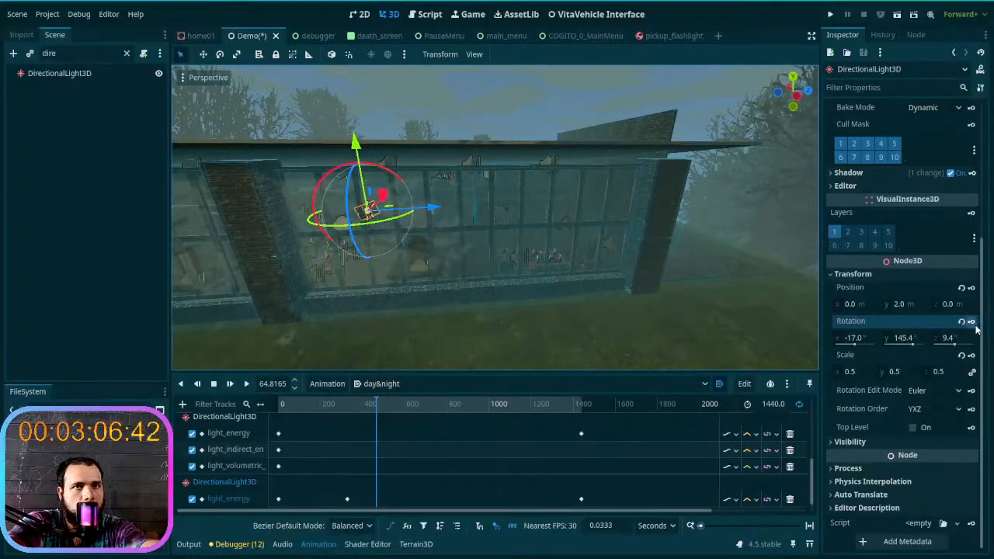
pyautogui.moveTo(380, 405)
pyautogui.mouseDown()
pyautogui.moveTo(268, 398)
pyautogui.moveTo(447, 390)
pyautogui.moveTo(358, 394)
pyautogui.moveTo(395, 394)
pyautogui.mouseUp()
# - Delete the light's rotation track from the day&night animation
pyautogui.scroll(-2, 398, 456)
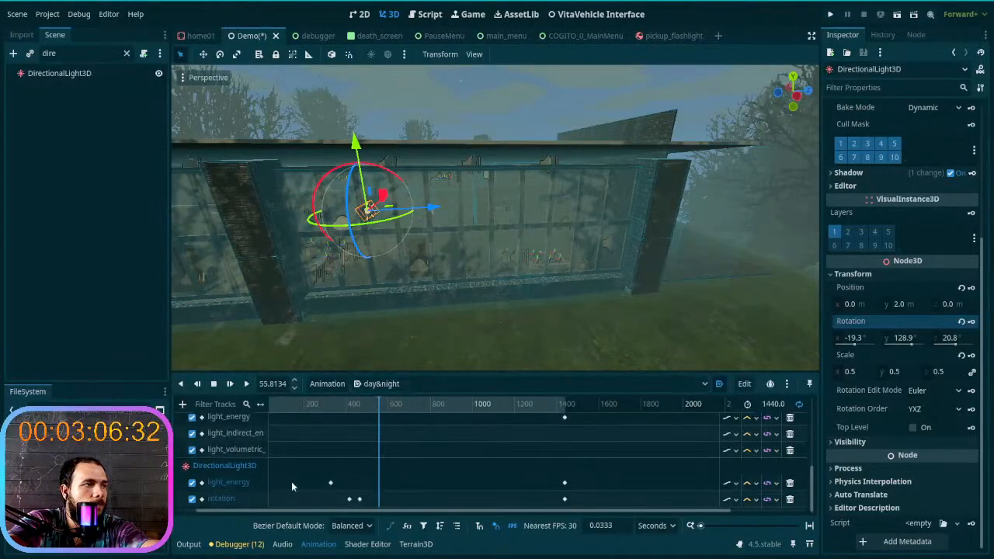
pyautogui.click(796, 505)
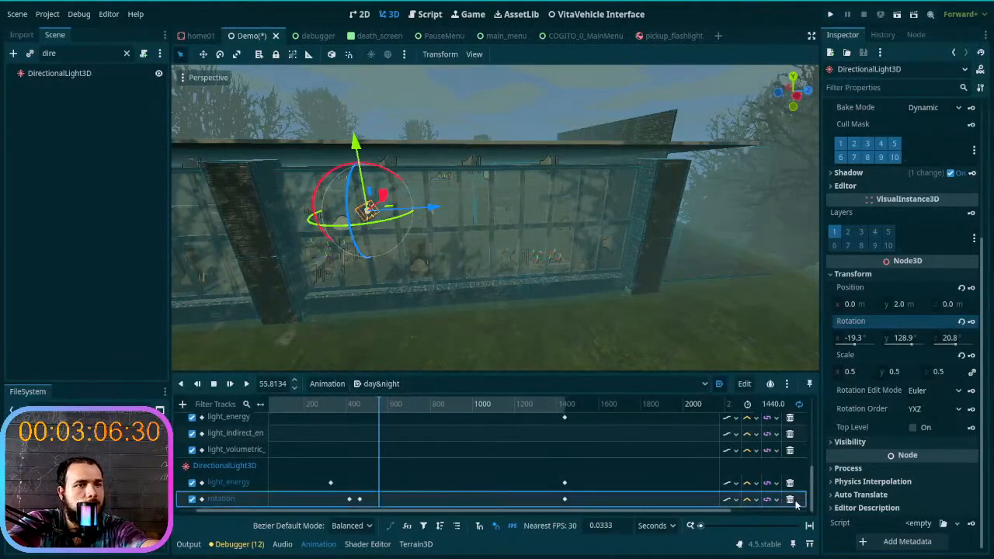
pyautogui.click(790, 500)
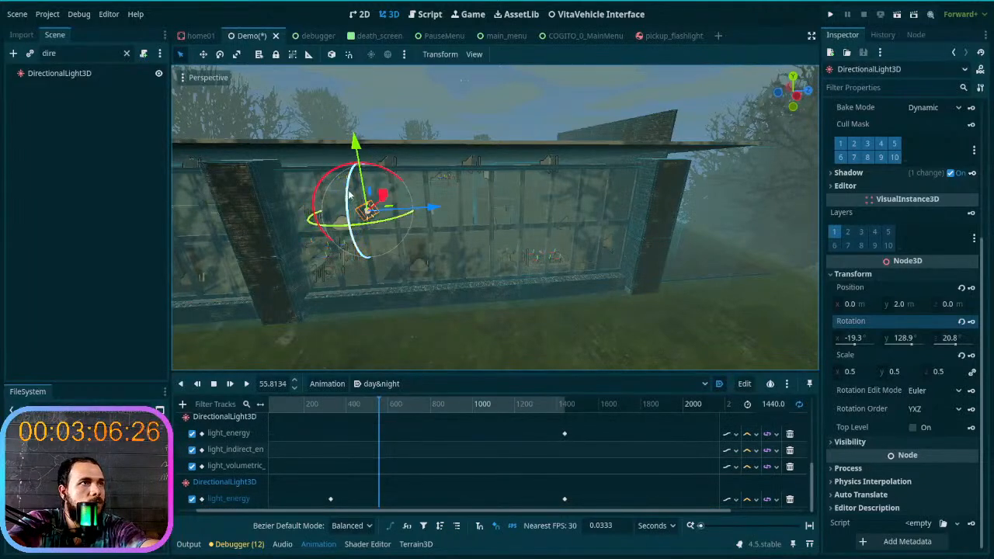
# - Rotate the light at about 76.2 s to about X -62.3°, Y 128.6°, Z 3.8° and key it on a new rotation track
pyautogui.moveTo(379, 397); pyautogui.dragTo(284, 409)
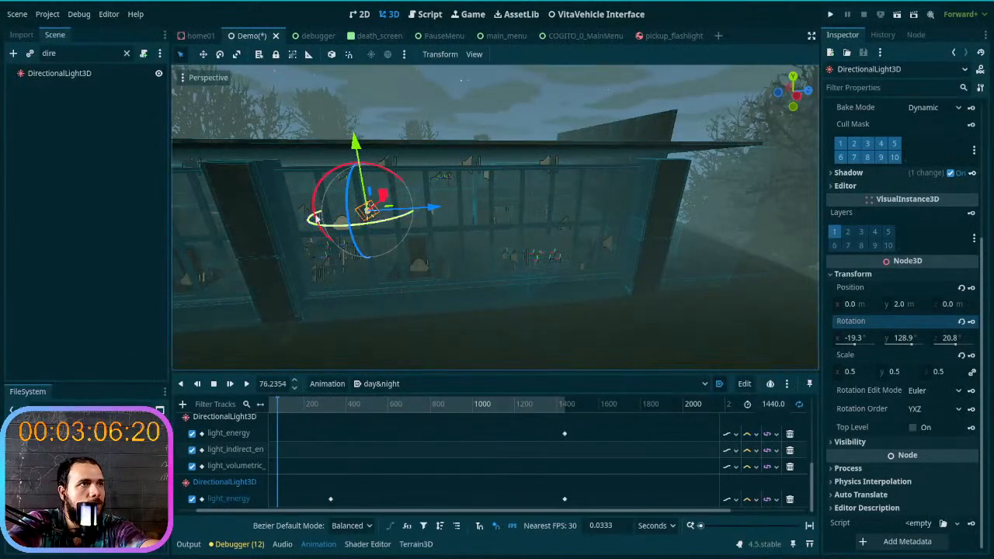
pyautogui.moveTo(345, 222)
pyautogui.mouseDown()
pyautogui.moveTo(363, 205)
pyautogui.moveTo(353, 195)
pyautogui.moveTo(372, 198)
pyautogui.moveTo(379, 187)
pyautogui.moveTo(336, 219)
pyautogui.mouseUp()
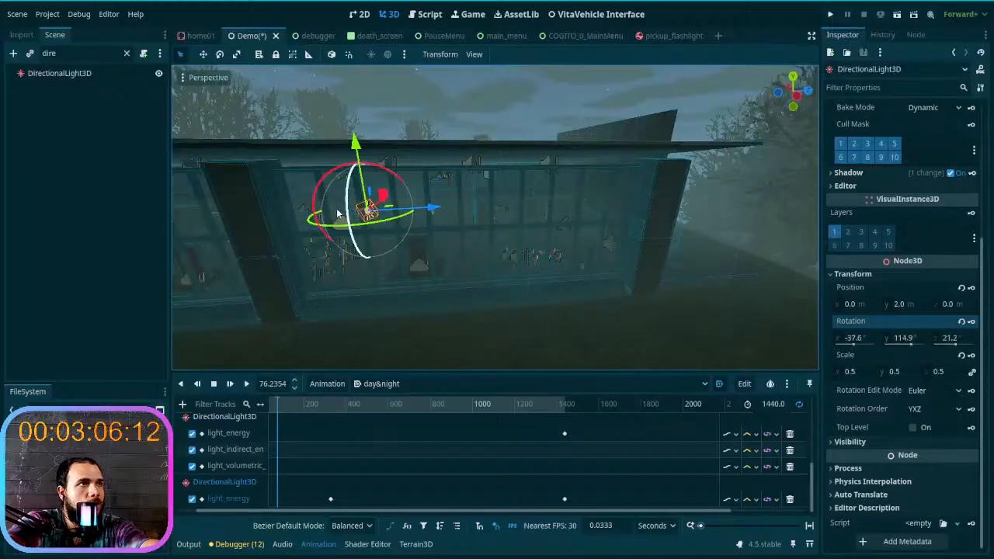
pyautogui.click(342, 207)
pyautogui.click(369, 210)
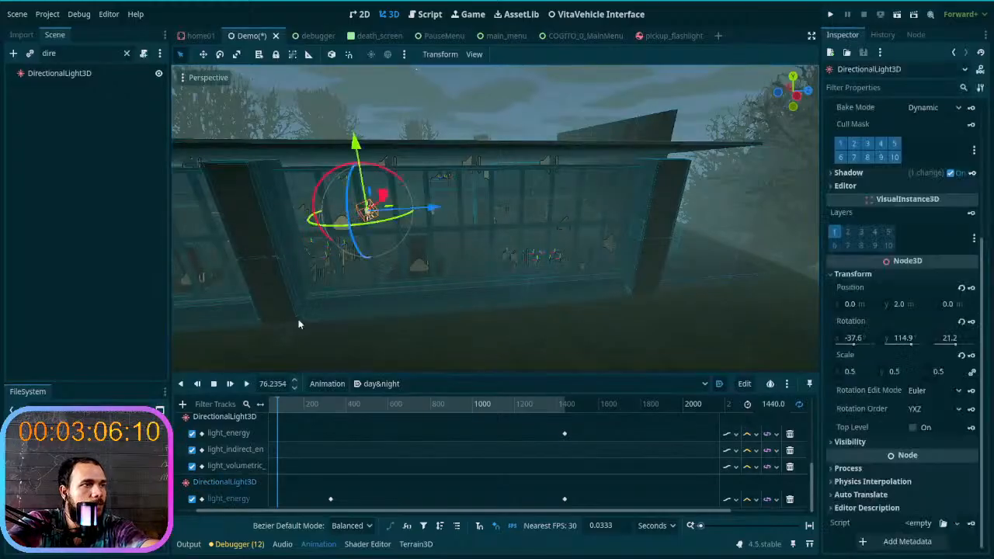
pyautogui.moveTo(348, 195); pyautogui.dragTo(351, 189)
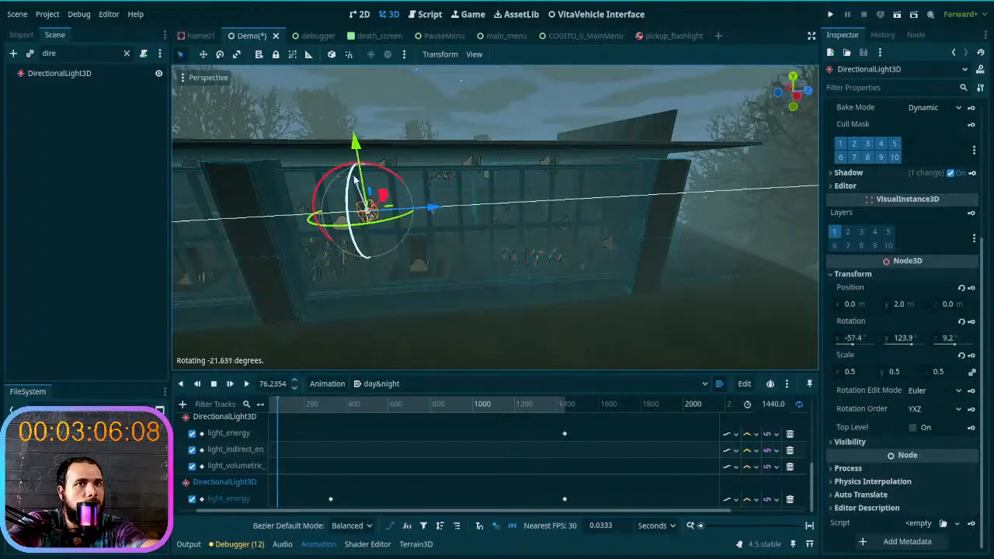
pyautogui.moveTo(361, 163); pyautogui.dragTo(362, 162)
pyautogui.click(790, 504)
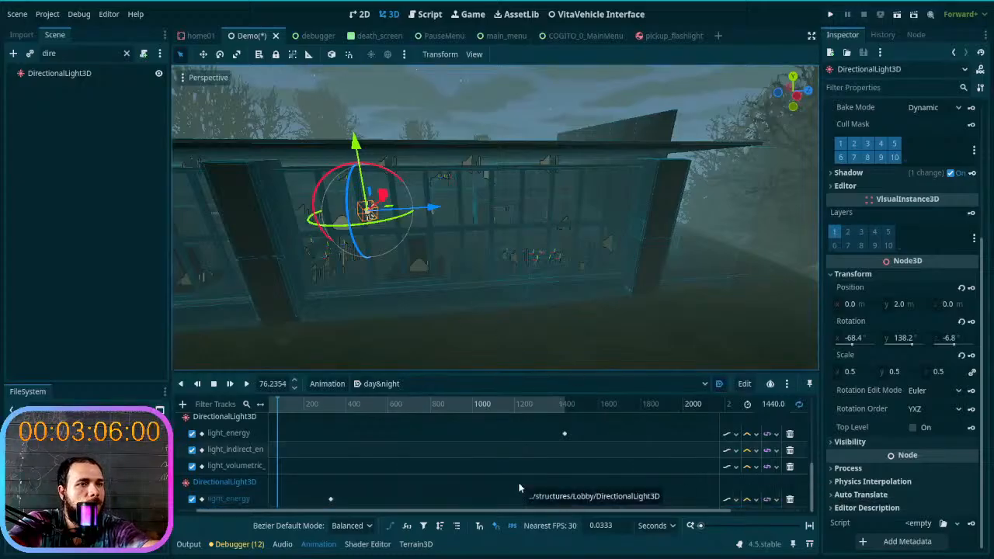
pyautogui.hotkey('ctrl', 'z')
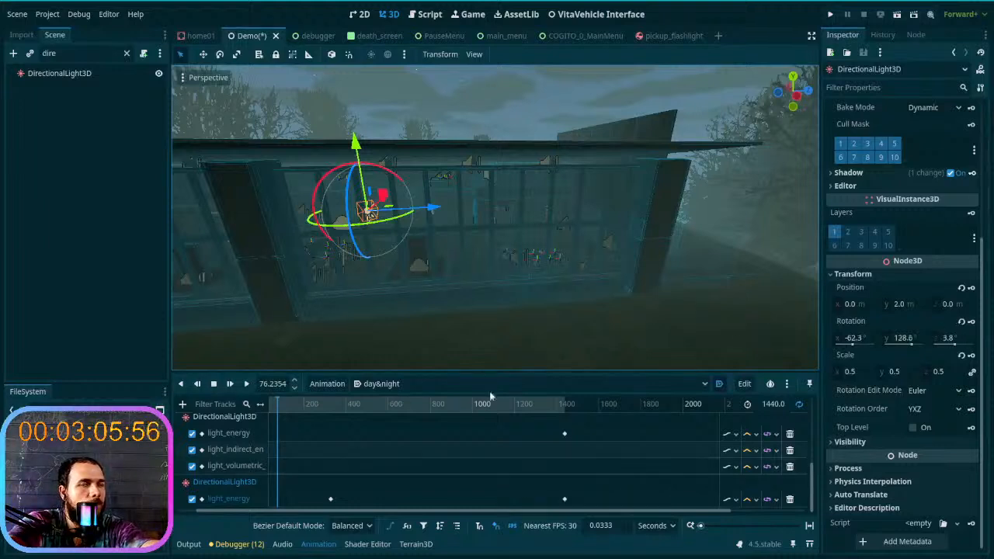
pyautogui.click(971, 322)
pyautogui.click(393, 311)
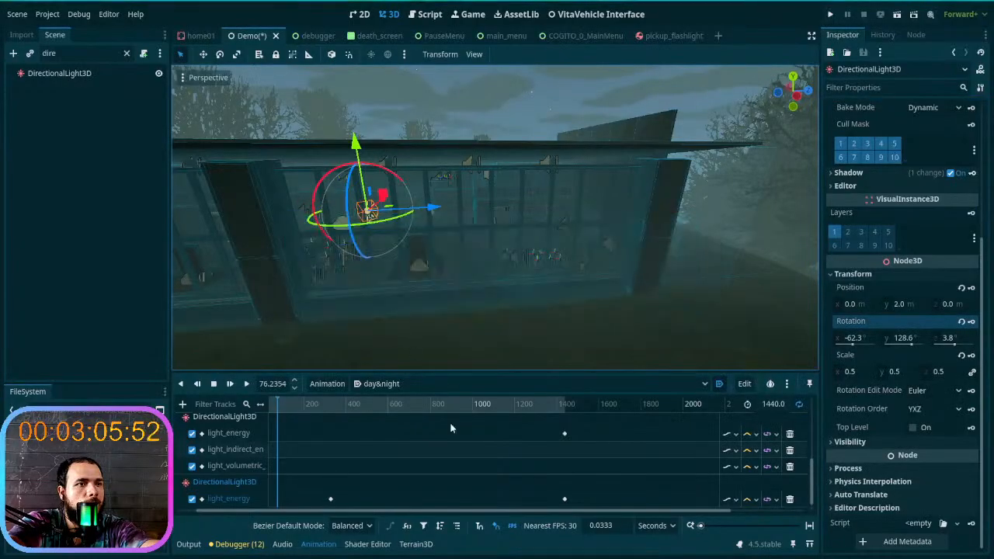
# - Rotate the light at about 1219.8 s to about X -67.4°, Y 136.2°, Z -4.7° and key its rotation
pyautogui.moveTo(275, 405); pyautogui.dragTo(519, 406)
pyautogui.moveTo(339, 201)
pyautogui.mouseDown()
pyautogui.moveTo(336, 243)
pyautogui.moveTo(336, 186)
pyautogui.mouseUp()
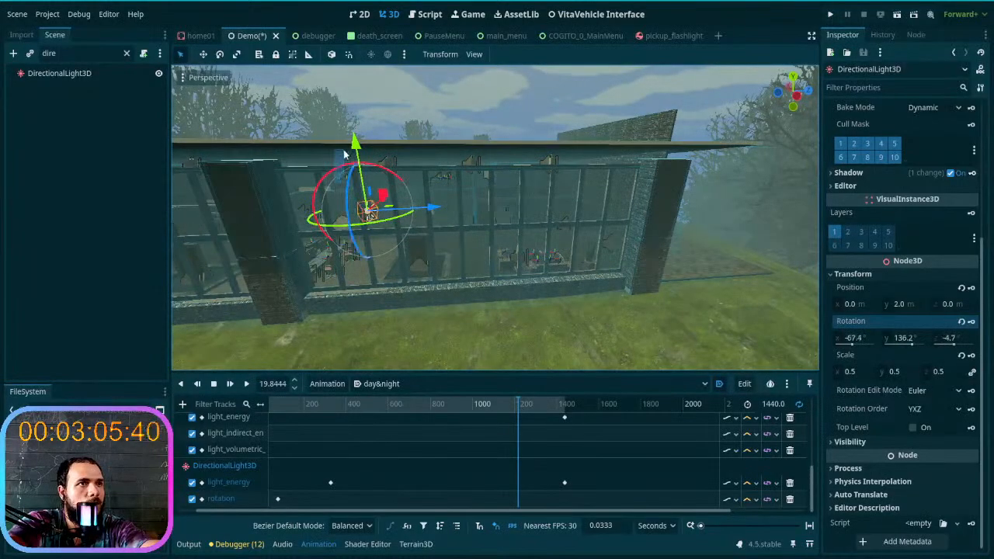
pyautogui.click(345, 158)
pyautogui.doubleClick(222, 498)
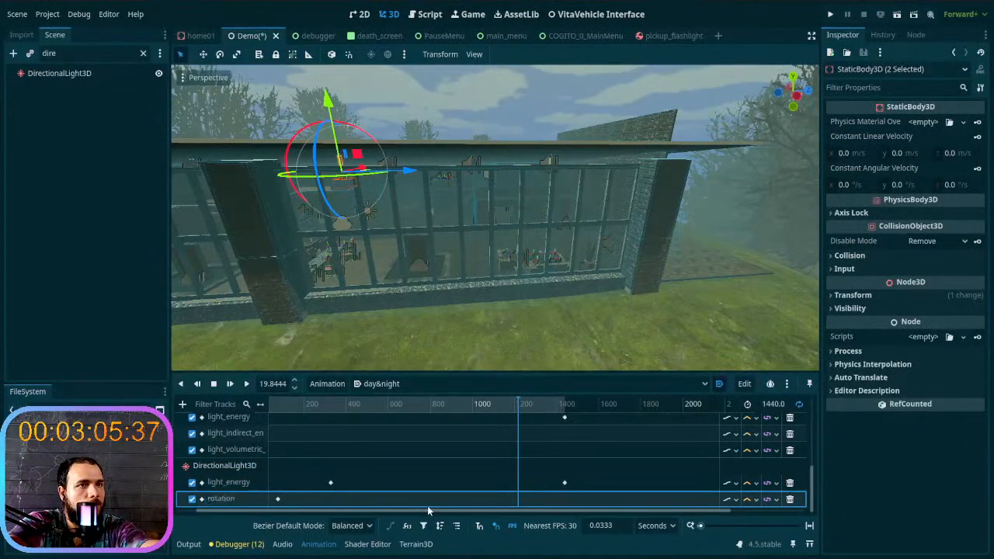
pyautogui.click(240, 470)
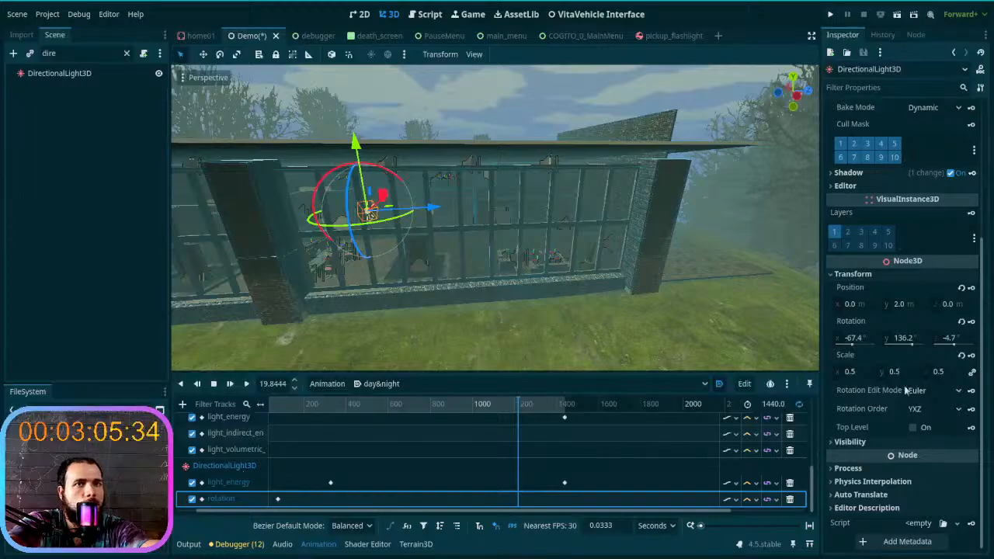
pyautogui.click(972, 323)
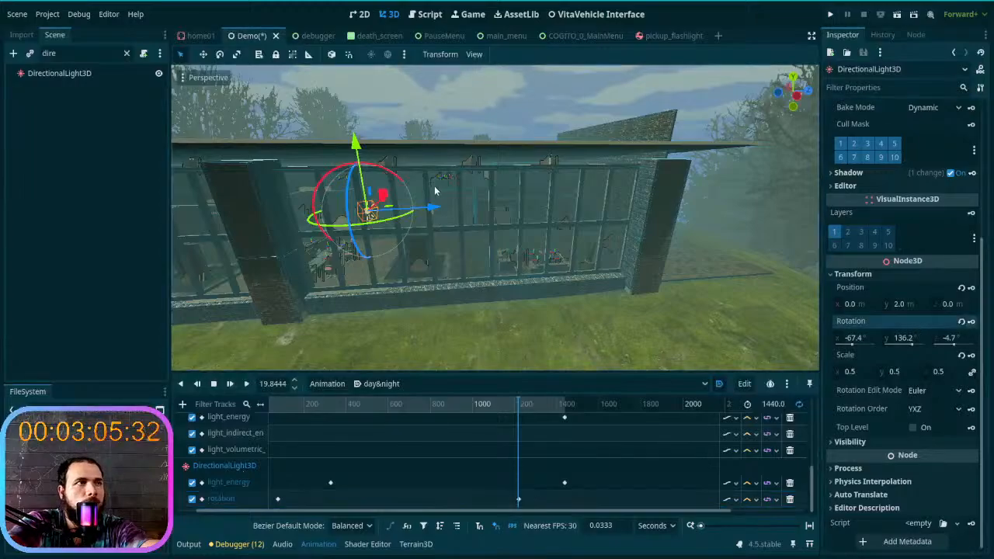
# - Check the lighting at 1440 s, delete the light's rotation track, and scrub back to about 341.8 s
pyautogui.moveTo(523, 403); pyautogui.dragTo(575, 401)
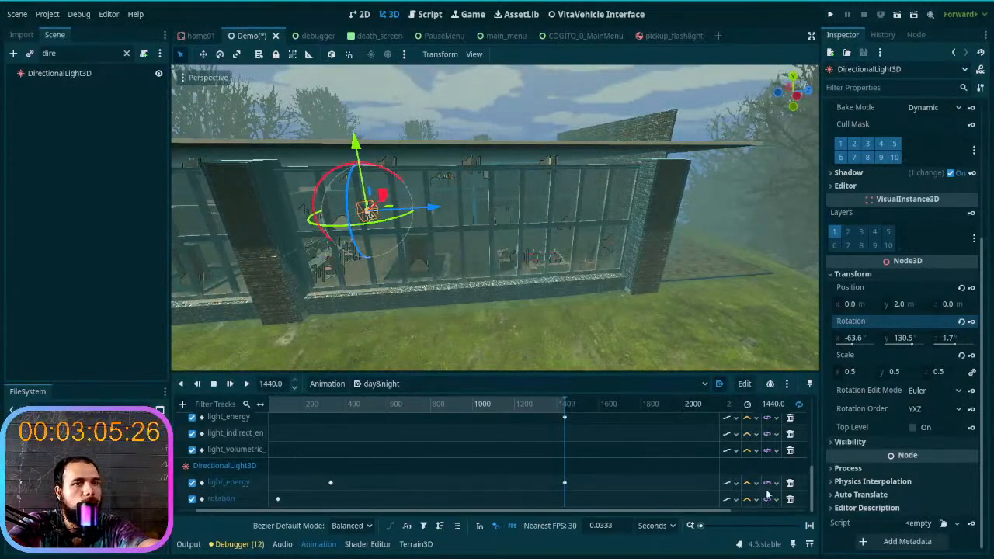
pyautogui.scroll(1, 489, 435)
pyautogui.moveTo(559, 405); pyautogui.dragTo(335, 418)
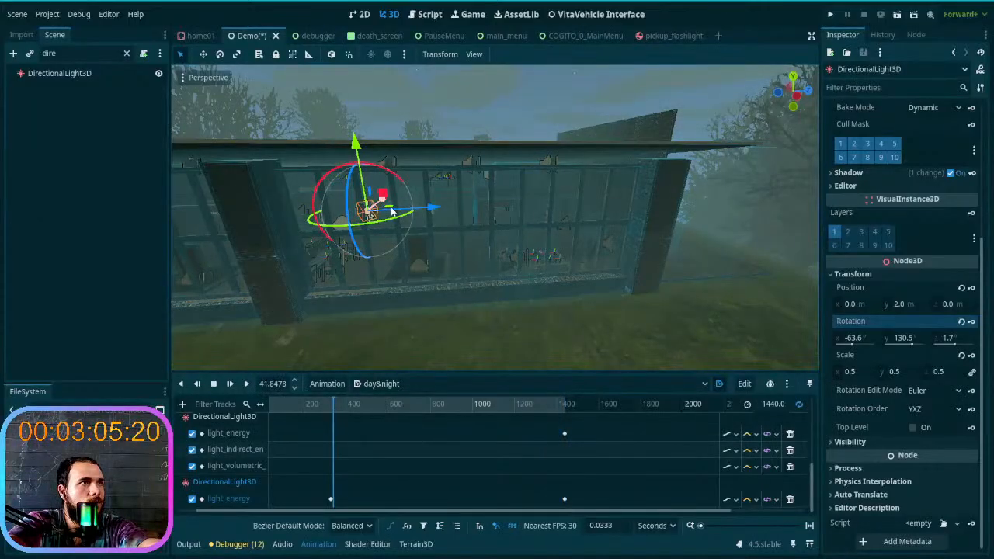
# - Move the light in front of the building to about X 11.735 m, Z -4.719 m and rotate it to about X 5.8°, Y 111.4°, Z 33.7°
pyautogui.moveTo(394, 209); pyautogui.dragTo(425, 293)
pyautogui.moveTo(334, 325)
pyautogui.mouseDown()
pyautogui.moveTo(315, 378)
pyautogui.moveTo(326, 360)
pyautogui.mouseUp()
pyautogui.moveTo(333, 355); pyautogui.dragTo(429, 346, button='right')
# - Rotate the light at about 137.7 s to about X -75.7°, Y -165.7°, Z -65.1° and key it on a new rotation track
pyautogui.click(275, 411)
pyautogui.moveTo(275, 416)
pyautogui.mouseDown()
pyautogui.moveTo(304, 416)
pyautogui.moveTo(282, 411)
pyautogui.mouseUp()
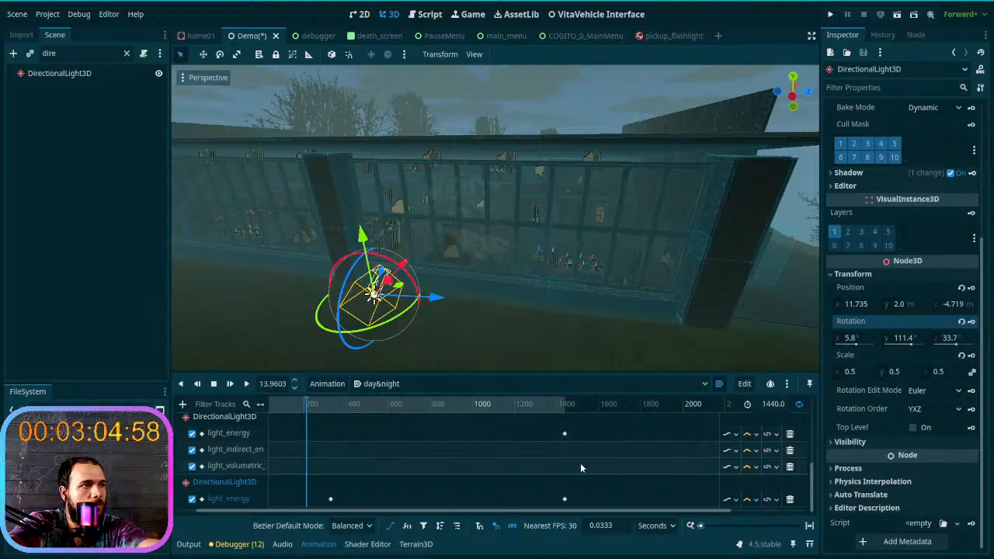
pyautogui.moveTo(308, 407); pyautogui.dragTo(291, 424)
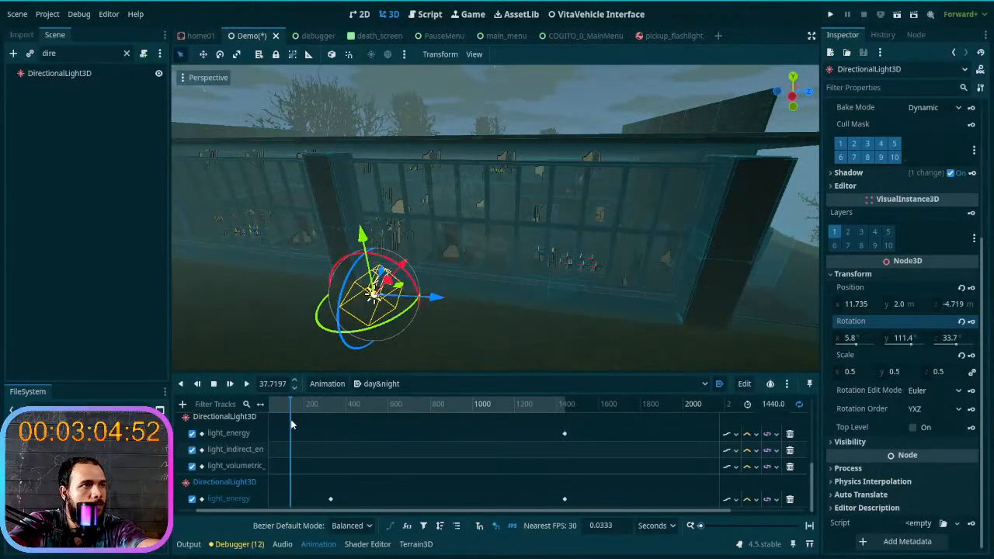
pyautogui.moveTo(343, 329); pyautogui.dragTo(360, 266)
pyautogui.moveTo(528, 326); pyautogui.dragTo(349, 322, button='right')
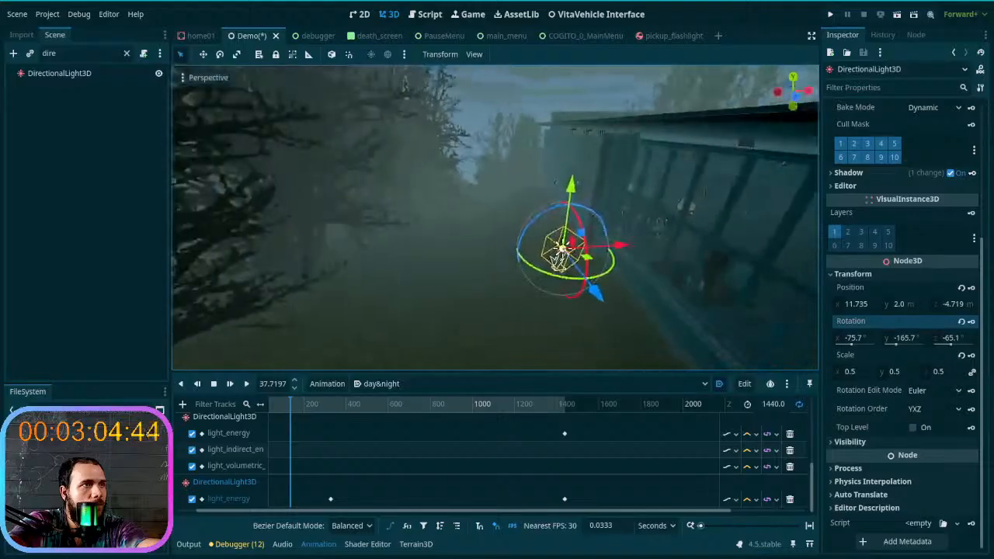
pyautogui.moveTo(508, 265); pyautogui.dragTo(561, 284, button='right')
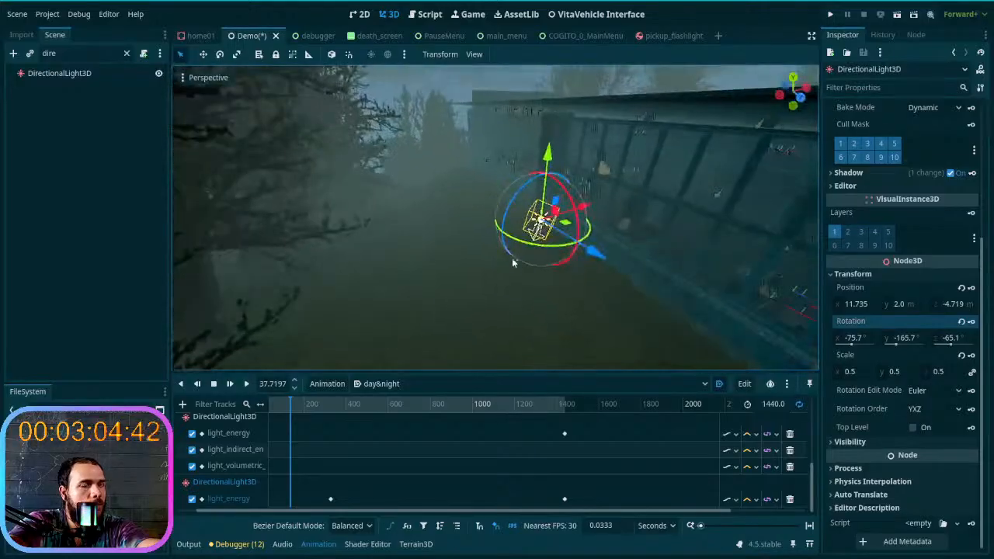
pyautogui.click(970, 322)
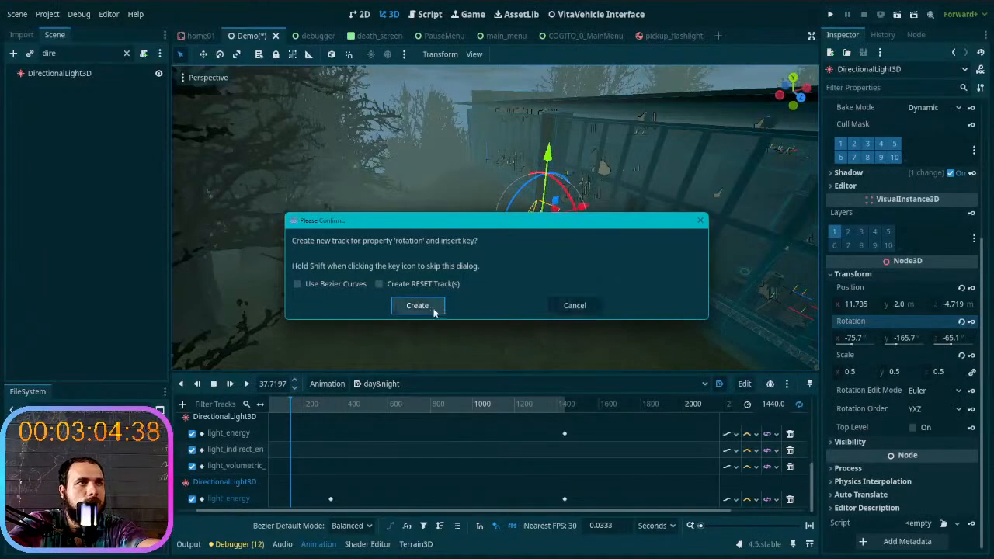
pyautogui.click(437, 308)
# - Rotate the light at 1440 s to about X 67.6°, Y 137.0°, Z 70.0° and key its rotation
pyautogui.moveTo(554, 261); pyautogui.dragTo(535, 269, button='right')
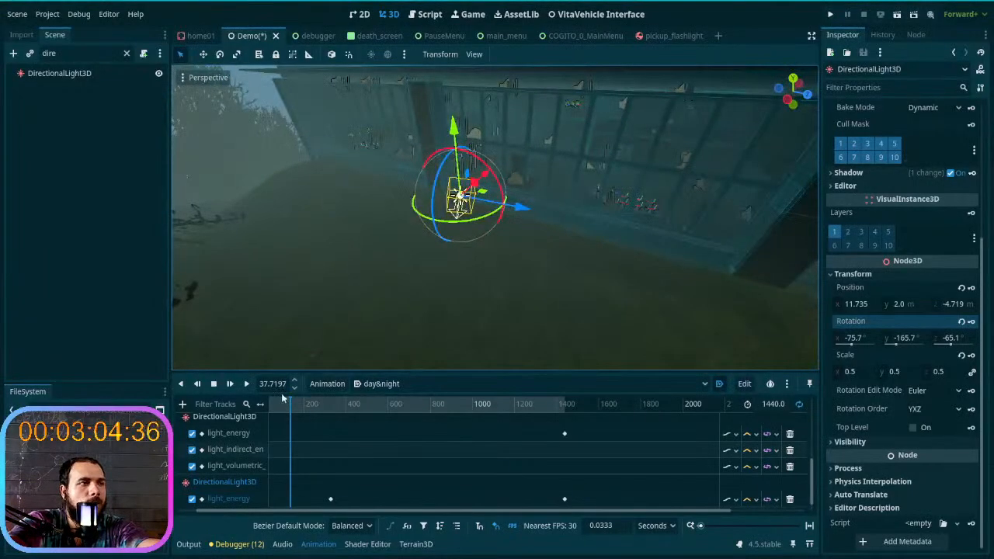
pyautogui.moveTo(292, 402); pyautogui.dragTo(559, 437)
pyautogui.moveTo(414, 250); pyautogui.dragTo(466, 209, button='right')
pyautogui.moveTo(351, 256); pyautogui.dragTo(436, 303)
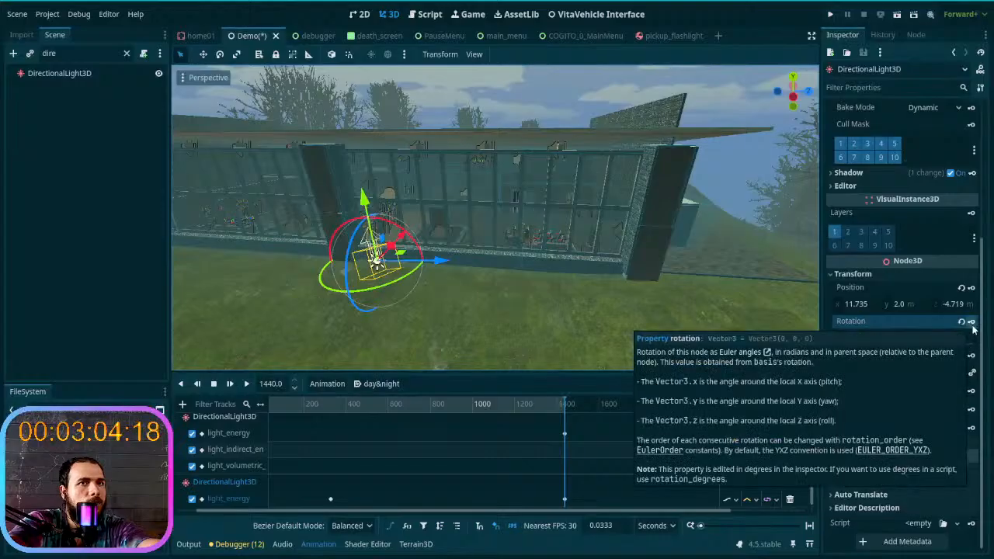
pyautogui.moveTo(557, 407); pyautogui.dragTo(571, 388)
pyautogui.moveTo(598, 335); pyautogui.dragTo(492, 282, button='middle')
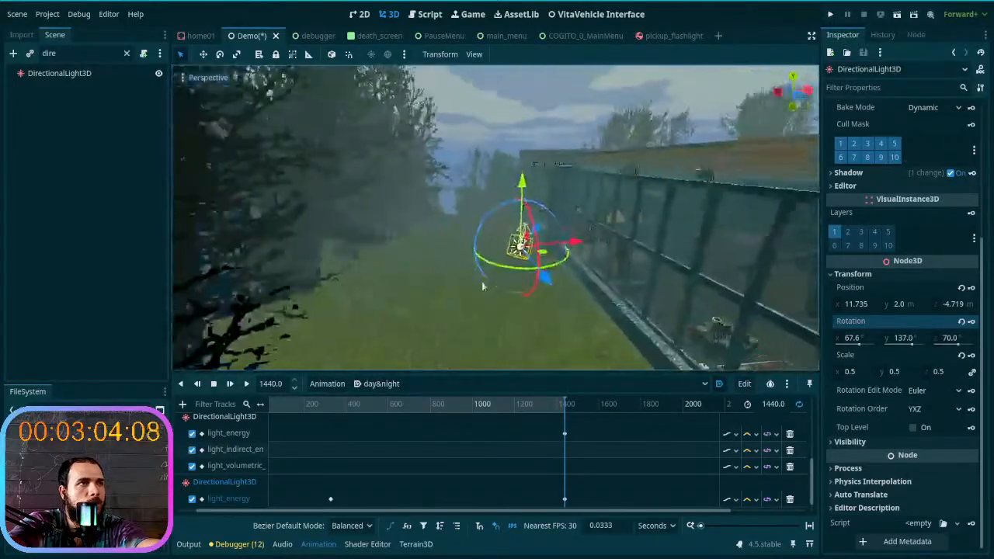
# - Examine the night lighting at about 71.3 s, hiding and showing the light to compare its effect
pyautogui.moveTo(547, 404); pyautogui.dragTo(277, 396)
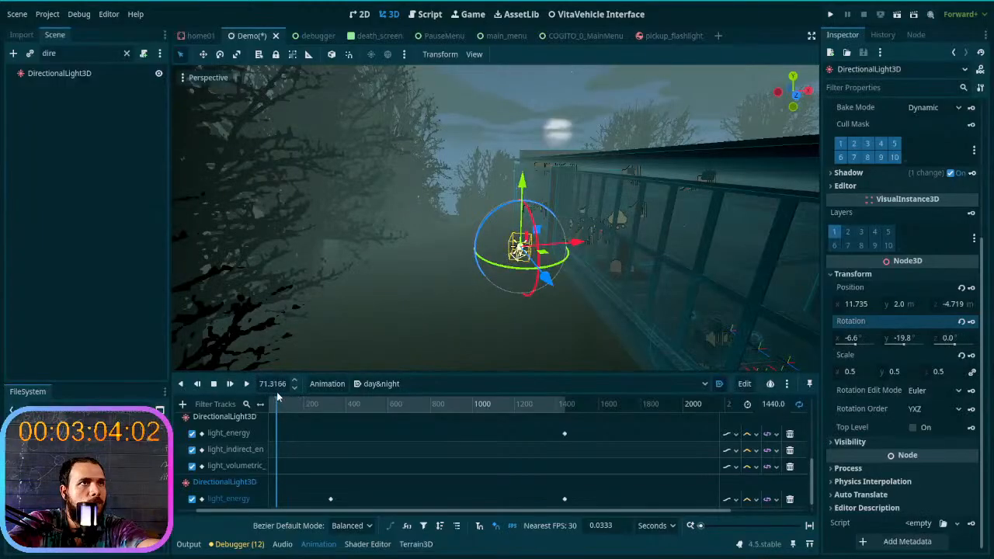
pyautogui.moveTo(345, 340); pyautogui.dragTo(376, 300, button='right')
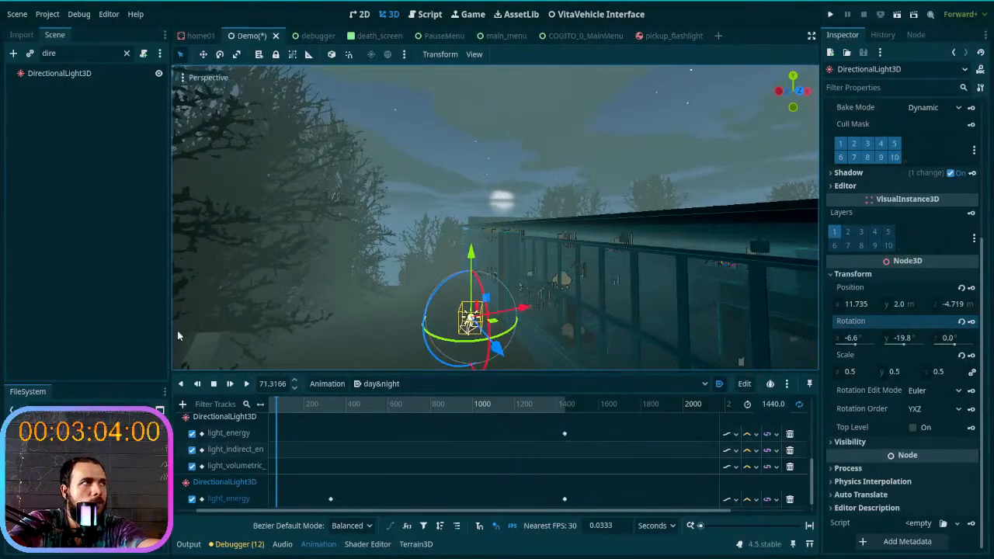
pyautogui.click(157, 76)
pyautogui.click(157, 76)
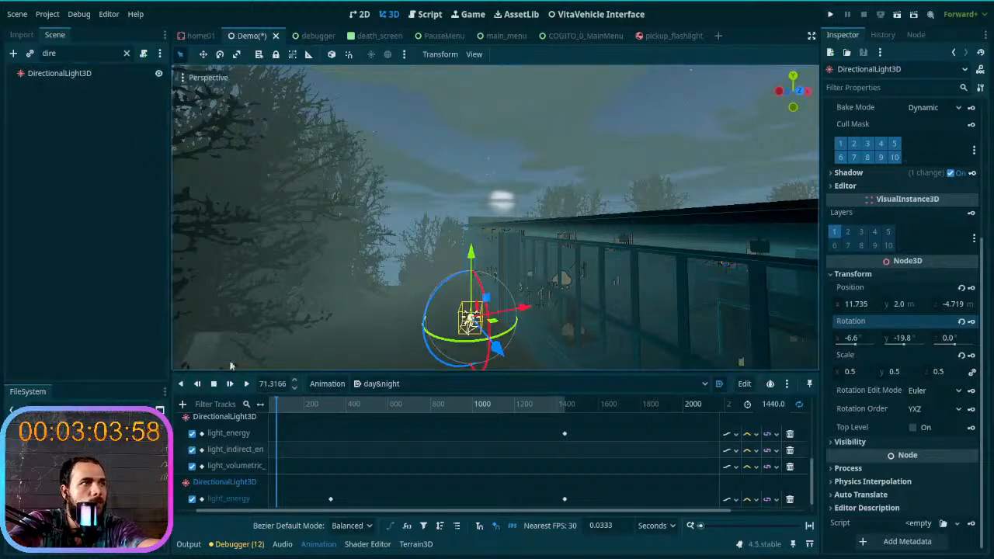
pyautogui.moveTo(278, 406); pyautogui.dragTo(280, 411)
pyautogui.moveTo(272, 342); pyautogui.dragTo(310, 323, button='right')
# - Scrub through the rest of the day&night animation and toggle the light's visibility at about 637 s to compare the lighting
pyautogui.moveTo(294, 405); pyautogui.dragTo(365, 423)
pyautogui.moveTo(394, 340); pyautogui.dragTo(374, 428, button='right')
pyautogui.moveTo(370, 407); pyautogui.dragTo(562, 403)
pyautogui.moveTo(474, 241); pyautogui.dragTo(471, 258, button='right')
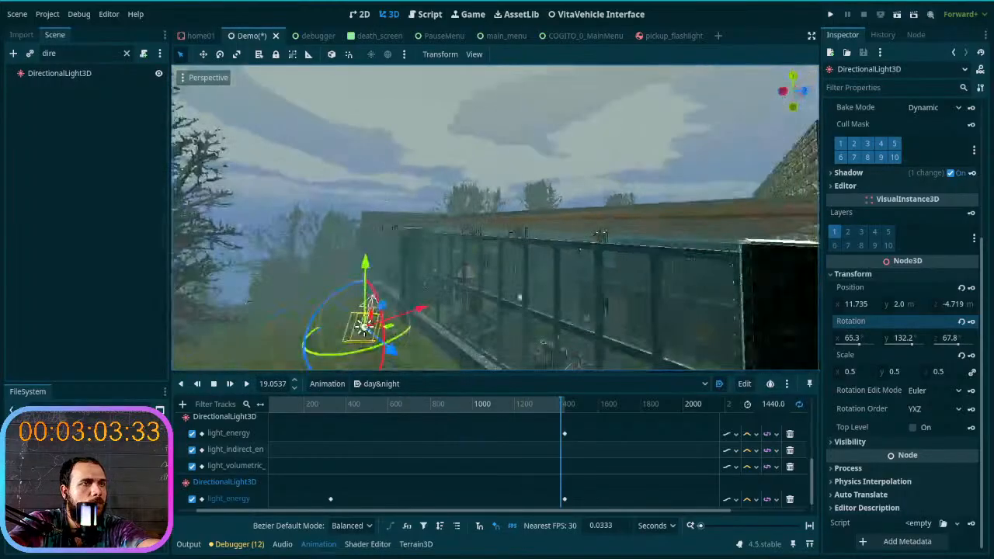
pyautogui.moveTo(573, 407); pyautogui.dragTo(397, 417)
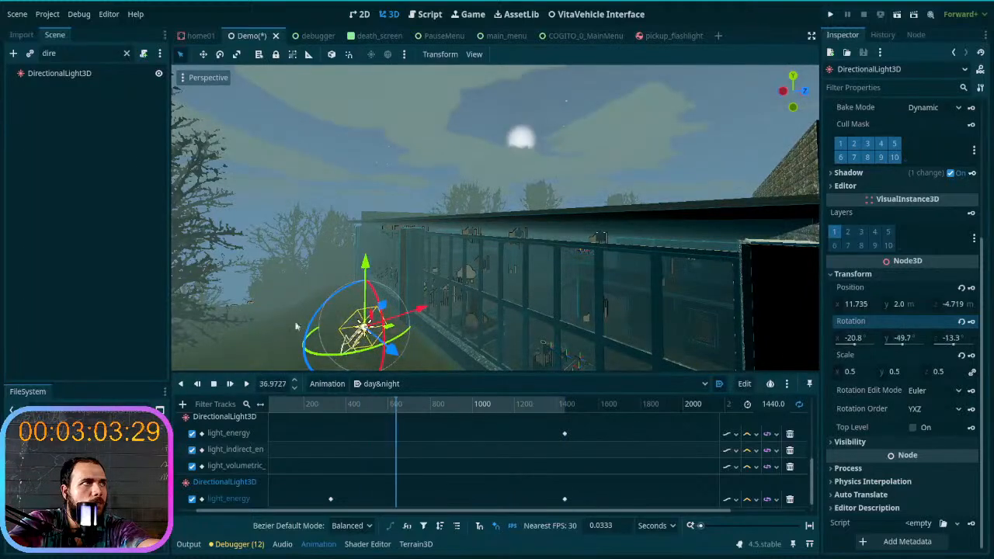
pyautogui.click(158, 75)
pyautogui.click(155, 75)
pyautogui.click(155, 75)
pyautogui.moveTo(559, 287); pyautogui.dragTo(536, 349, button='right')
# - Check the building's lighting at about 1436.3 s and delete the light's rotation track
pyautogui.moveTo(390, 411); pyautogui.dragTo(531, 389)
pyautogui.click(560, 388)
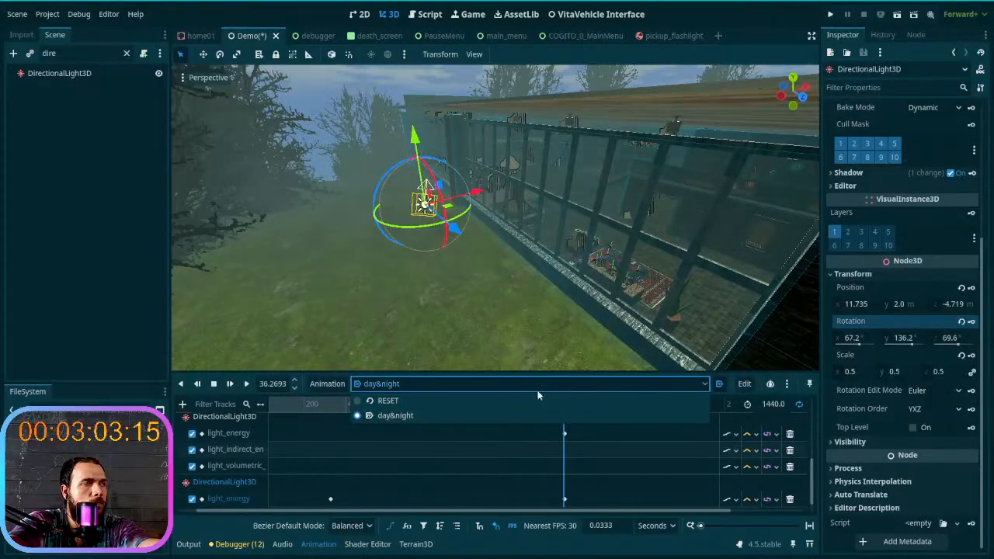
pyautogui.click(335, 399)
pyautogui.moveTo(429, 204); pyautogui.dragTo(435, 225, button='right')
pyautogui.press('w')
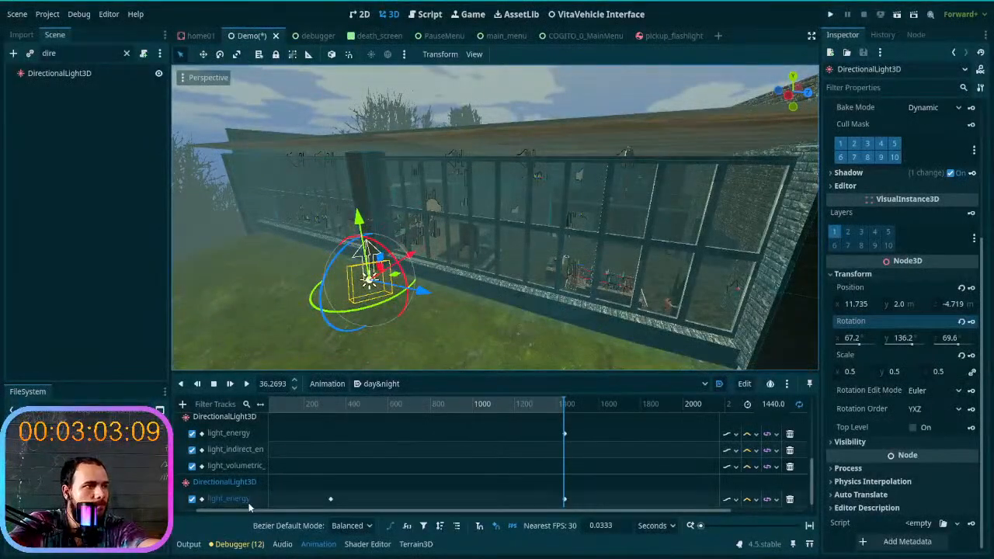
pyautogui.scroll(-1, 242, 498)
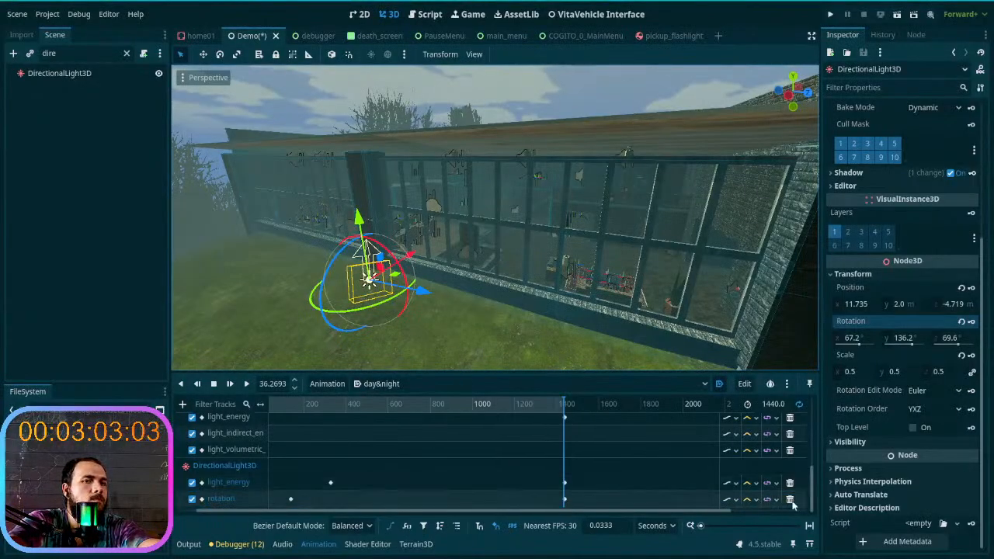
pyautogui.scroll(1, 701, 483)
# - Rotate the light at about 1364.9 s to about X 38.0°, Y -101.0°, Z -158.6°
pyautogui.moveTo(407, 288); pyautogui.dragTo(354, 251, button='right')
pyautogui.moveTo(535, 409); pyautogui.dragTo(410, 432)
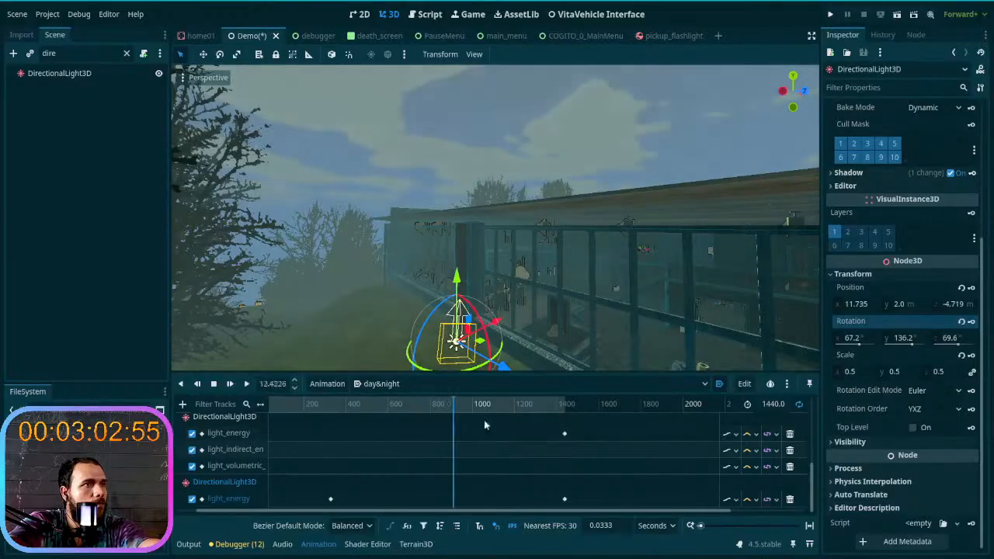
pyautogui.click(550, 405)
pyautogui.moveTo(428, 326); pyautogui.dragTo(517, 338)
pyautogui.moveTo(517, 338); pyautogui.dragTo(493, 368, button='right')
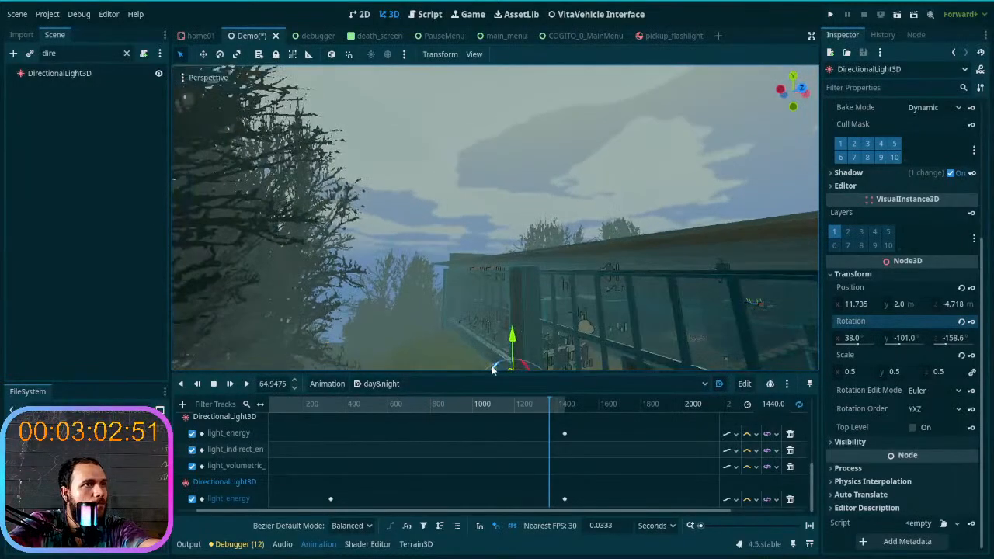
pyautogui.moveTo(498, 277); pyautogui.dragTo(505, 311, button='right')
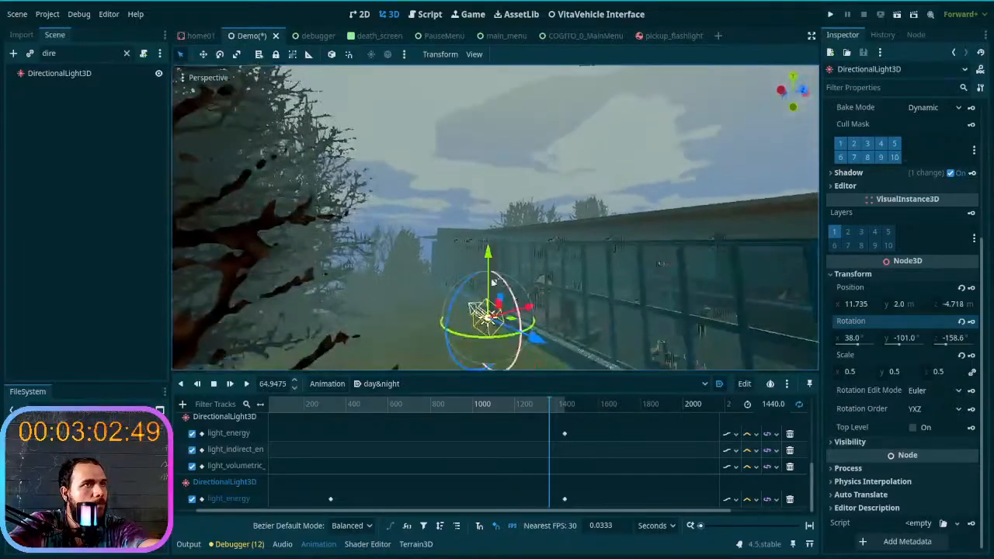
# - Try rotating the light to about X 52.3°, Y 76.0°, Z -161.9°, and reset its rotation to zero on all axes
pyautogui.moveTo(465, 290); pyautogui.dragTo(386, 344)
pyautogui.moveTo(430, 292); pyautogui.dragTo(423, 342, button='right')
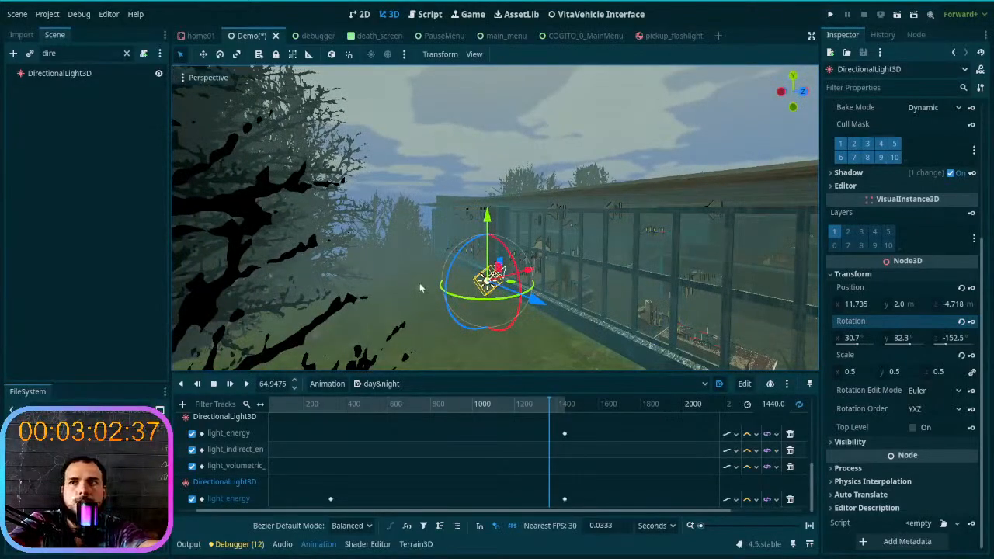
pyautogui.moveTo(461, 250); pyautogui.dragTo(544, 277)
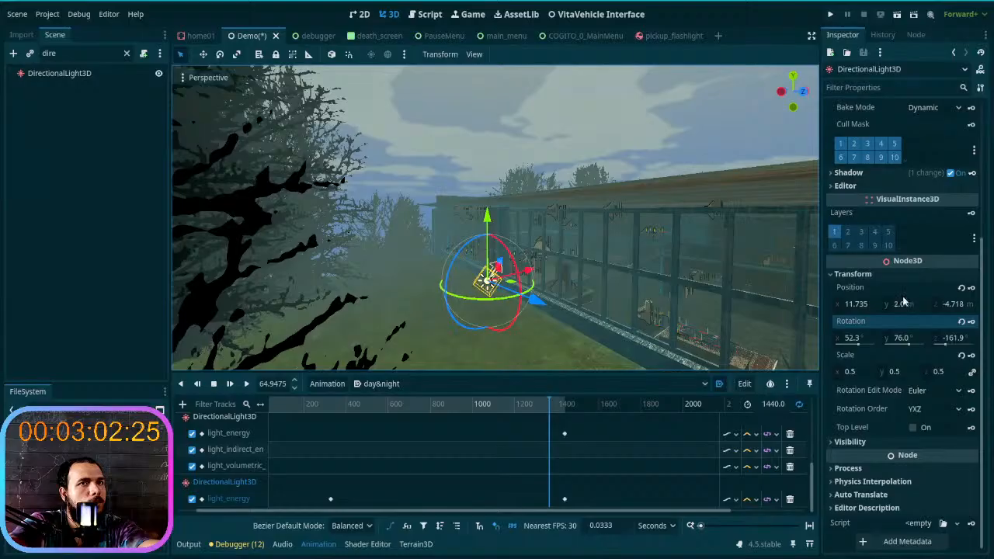
pyautogui.click(961, 322)
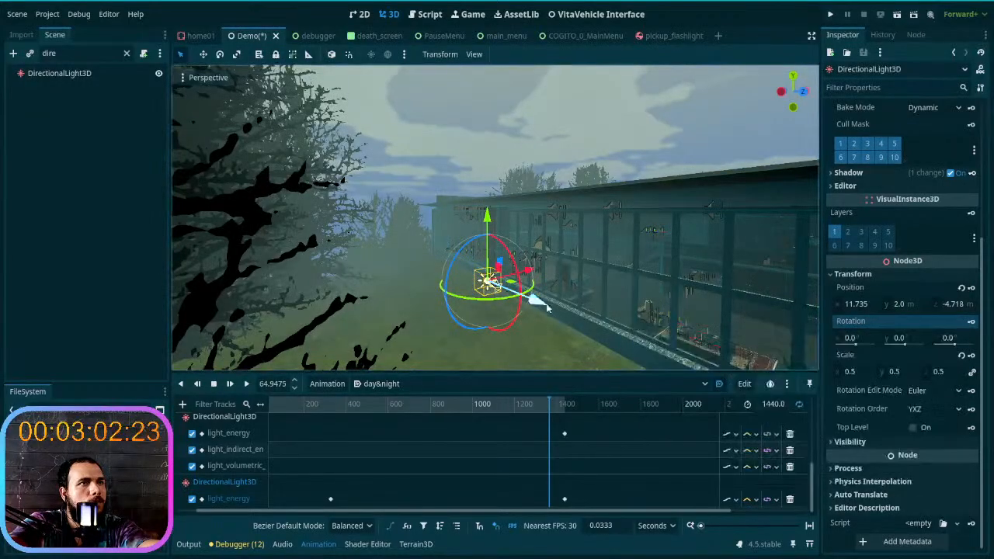
# - Try tilting the light to about X -6.4°, Y 0.0°, Z 0.8°, and reset its rotation to zero
pyautogui.press('w')
pyautogui.moveTo(498, 285); pyautogui.dragTo(472, 276, button='right')
pyautogui.moveTo(540, 264)
pyautogui.mouseDown()
pyautogui.moveTo(541, 281)
pyautogui.moveTo(541, 270)
pyautogui.mouseUp()
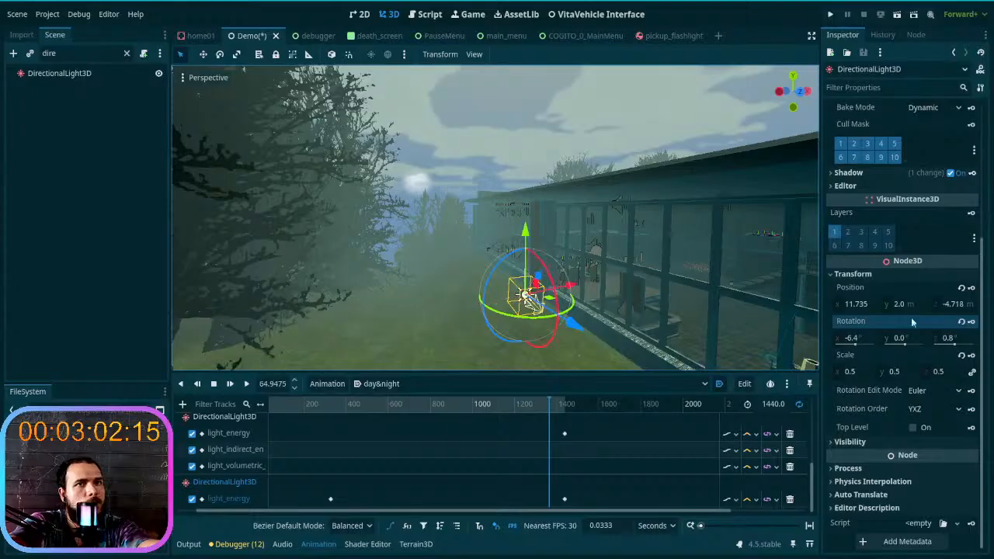
pyautogui.click(964, 322)
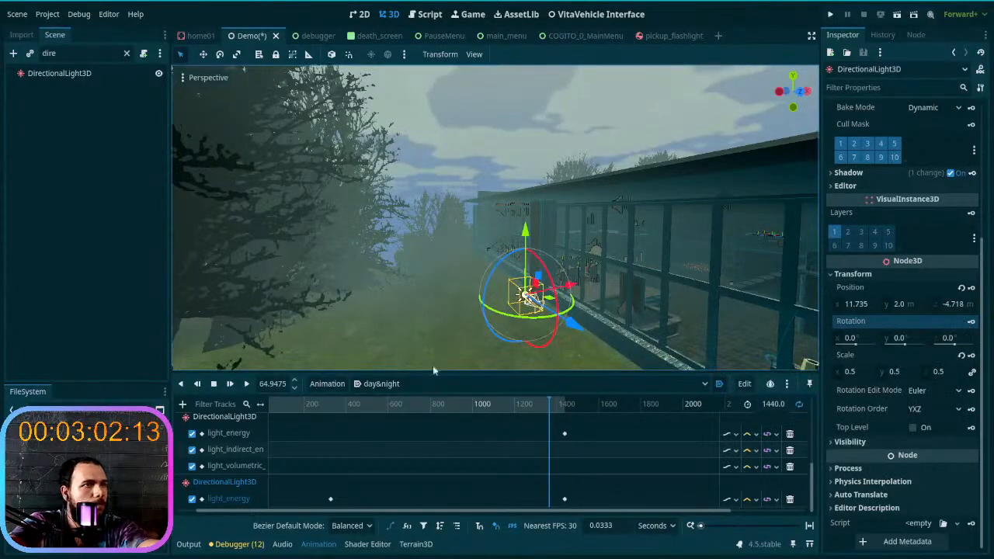
# - Scrub the day&night animation from near its start to about 350 s and examine the lighting beside the building
pyautogui.moveTo(543, 413); pyautogui.dragTo(254, 422)
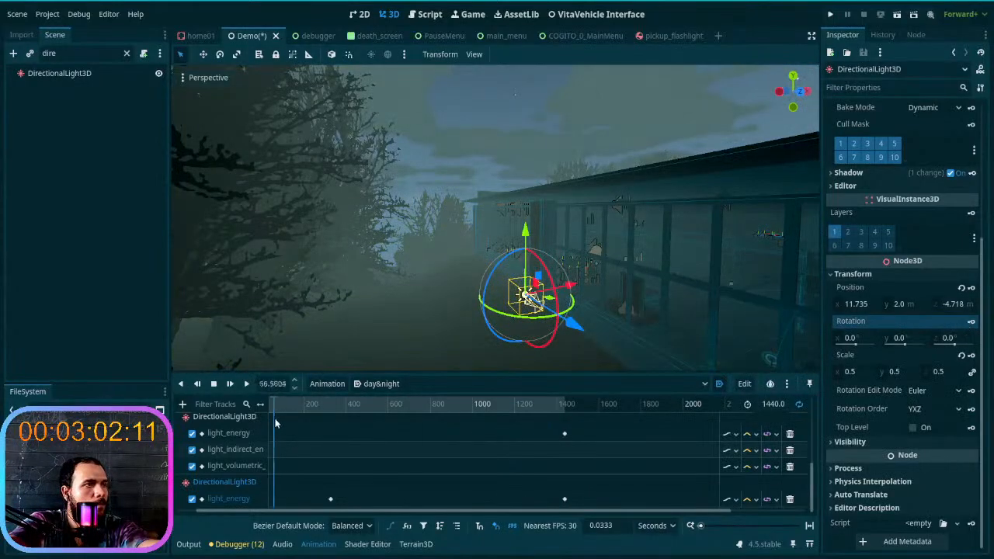
pyautogui.moveTo(435, 296); pyautogui.dragTo(314, 250, button='right')
pyautogui.press('w')
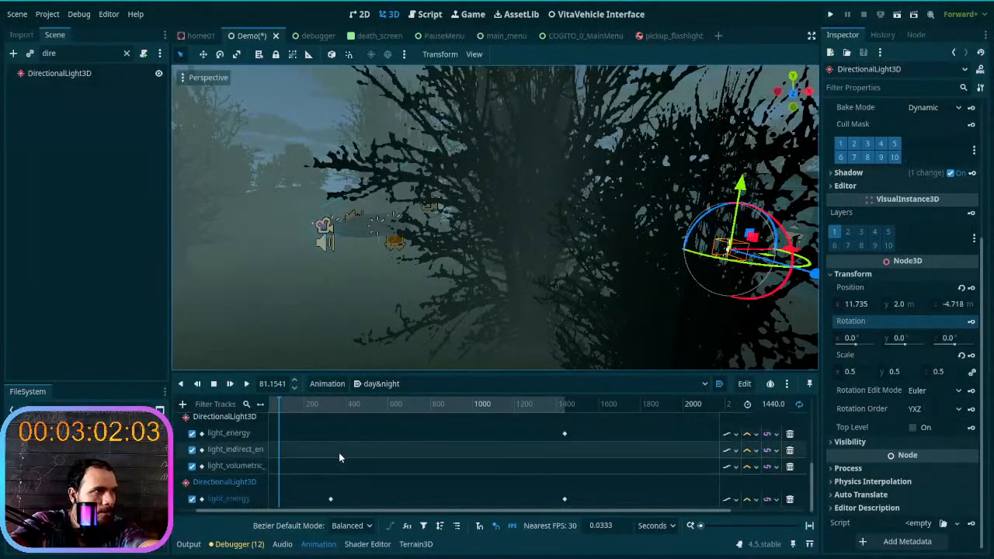
pyautogui.moveTo(334, 225); pyautogui.dragTo(345, 200, button='right')
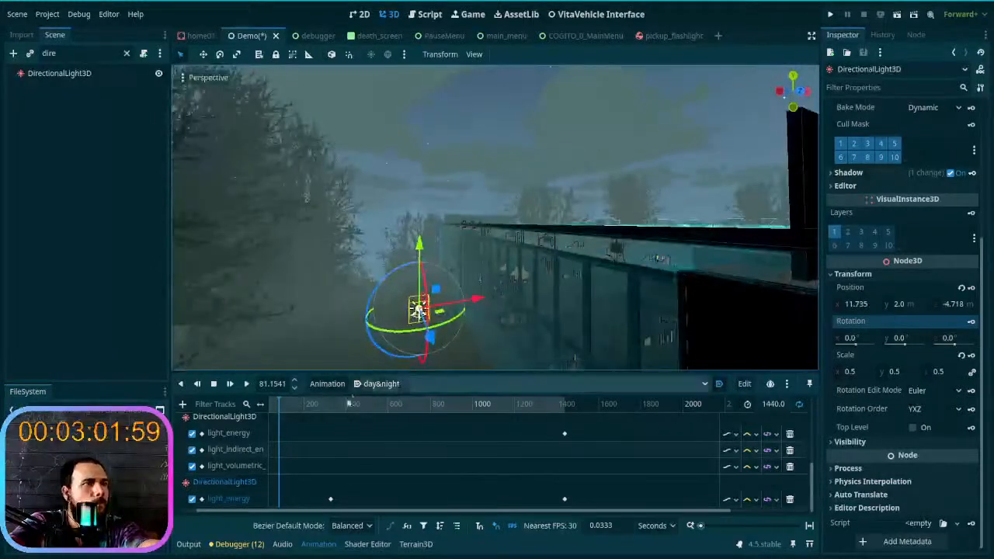
pyautogui.moveTo(282, 401); pyautogui.dragTo(349, 419)
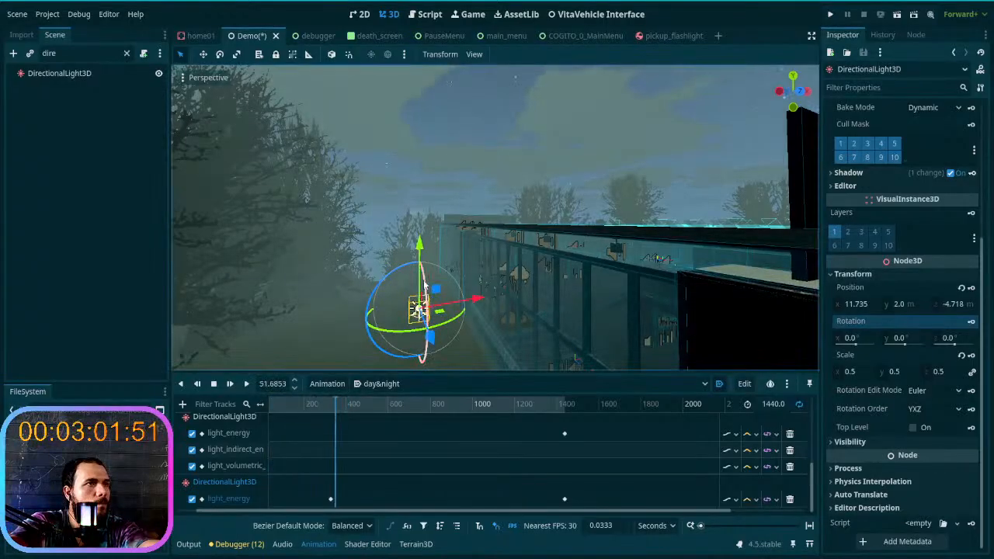
# - Try tilting the light to about X -5.7°, Y 0.0°, Z 0.7° during the night part of the animation
pyautogui.moveTo(424, 285); pyautogui.dragTo(424, 294)
pyautogui.moveTo(423, 293); pyautogui.dragTo(501, 276, button='right')
pyautogui.press('a')
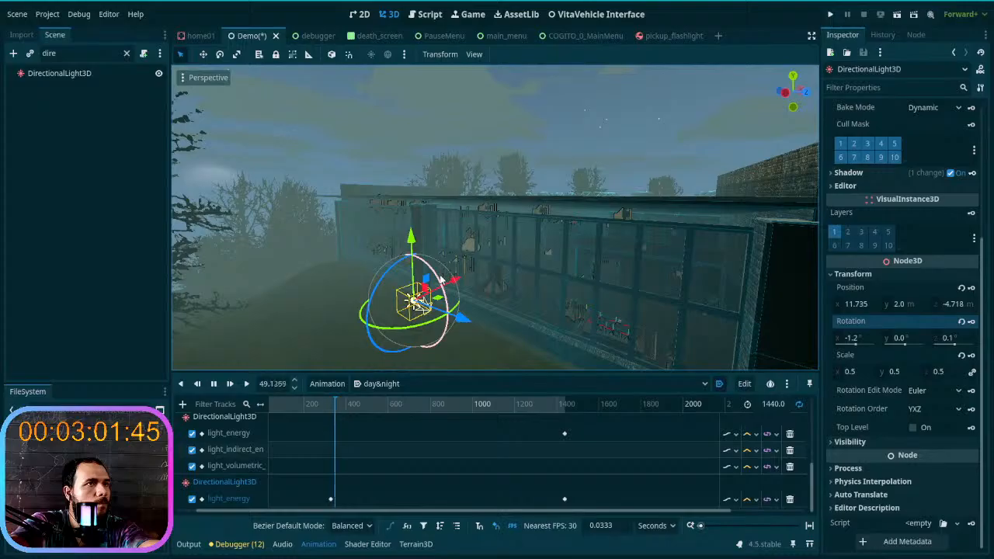
pyautogui.moveTo(440, 279)
pyautogui.mouseDown()
pyautogui.moveTo(418, 302)
pyautogui.moveTo(441, 282)
pyautogui.mouseUp()
pyautogui.moveTo(470, 317); pyautogui.dragTo(438, 321, button='right')
pyautogui.press('d')
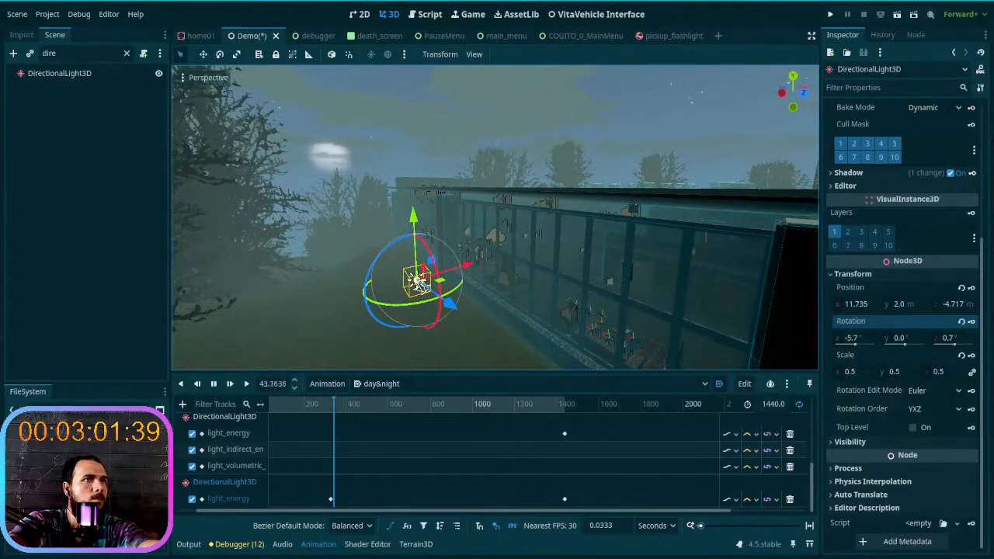
# - Examine the sky, the trees and the building from several viewpoints under the tilted night light
pyautogui.press('a')
pyautogui.moveTo(423, 286); pyautogui.dragTo(59, 281, button='right')
pyautogui.press('w')
pyautogui.press('d')
pyautogui.press('d')
pyautogui.press('s')
pyautogui.moveTo(471, 341); pyautogui.dragTo(500, 313, button='right')
pyautogui.press('a')
pyautogui.press('d')
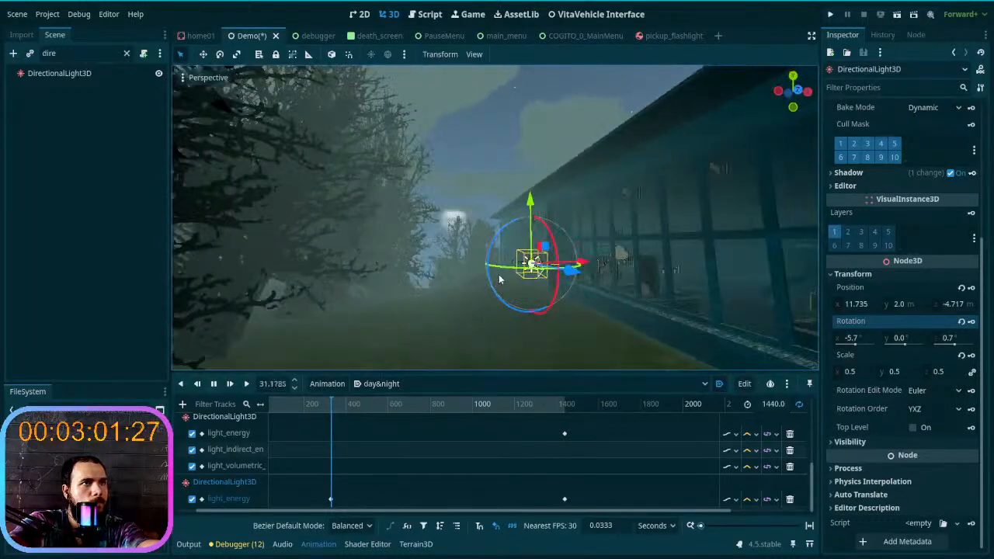
# - Try turning the light about its vertical axis to about Y 144.1° and check how it falls on the building
pyautogui.moveTo(507, 270); pyautogui.dragTo(547, 276)
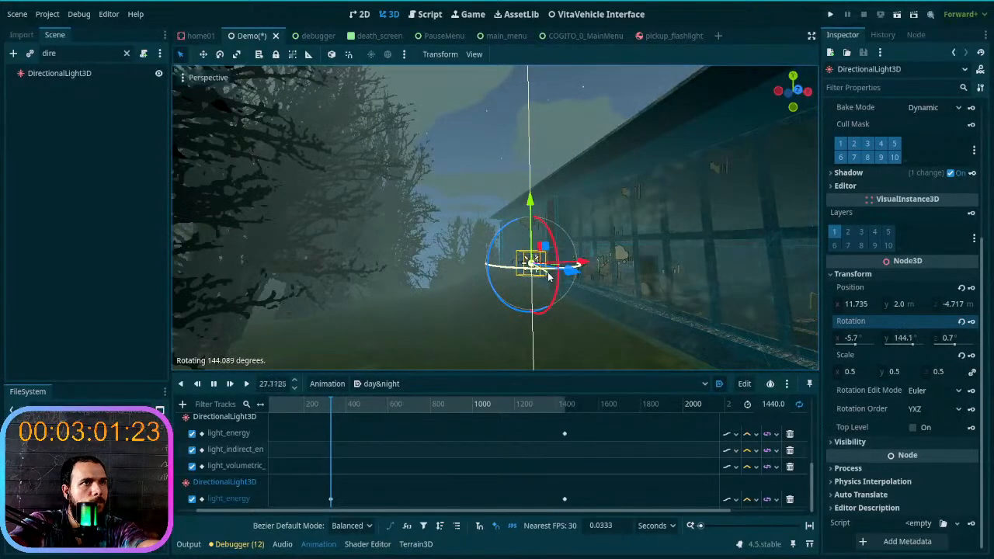
pyautogui.press('w')
pyautogui.moveTo(543, 278); pyautogui.dragTo(482, 302, button='right')
pyautogui.press('d')
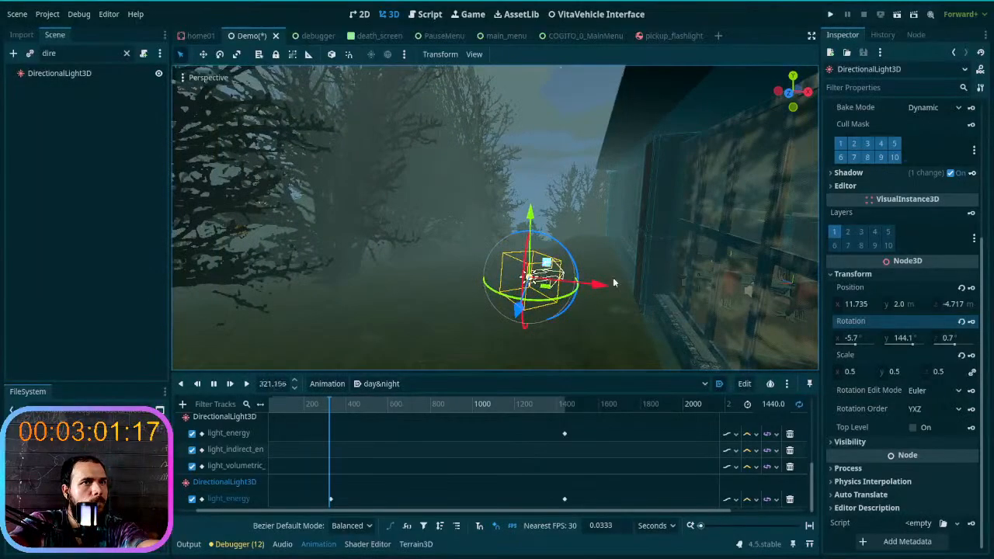
# - Reset the light's rotation and set its Y rotation to 180°
pyautogui.click(961, 322)
pyautogui.click(910, 339)
pyautogui.write('180')
pyautogui.press('Return')
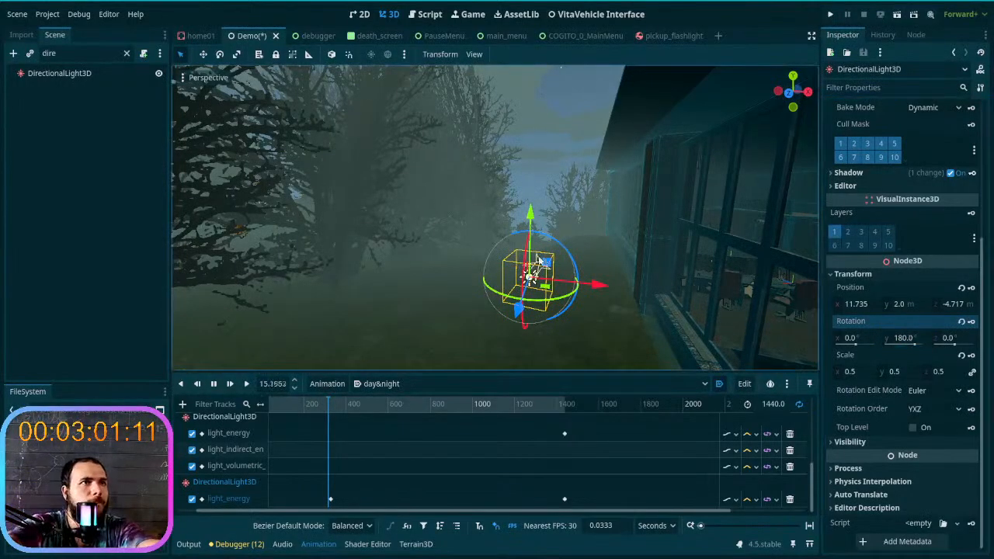
# - Try rolling the light to about X -2.0°, Y -179.7°, Z -15.8°, and undo that rotation
pyautogui.moveTo(574, 272); pyautogui.dragTo(506, 241, button='right')
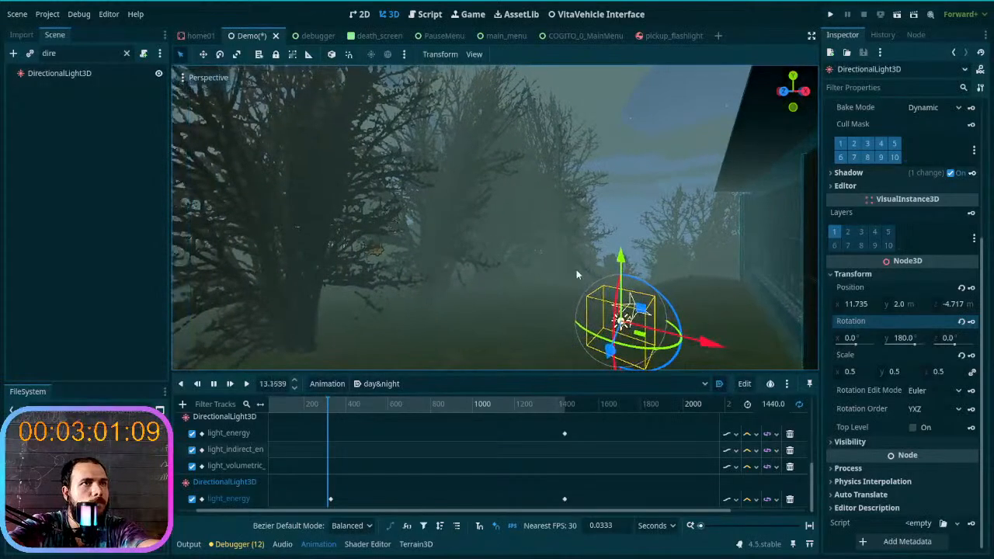
pyautogui.moveTo(662, 294); pyautogui.dragTo(676, 308)
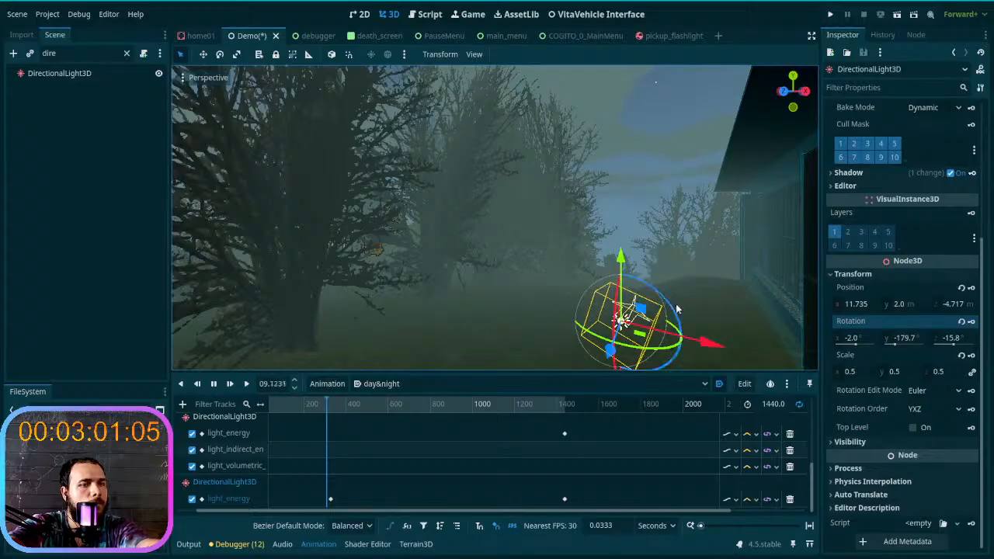
pyautogui.hotkey('ctrl', 'z')
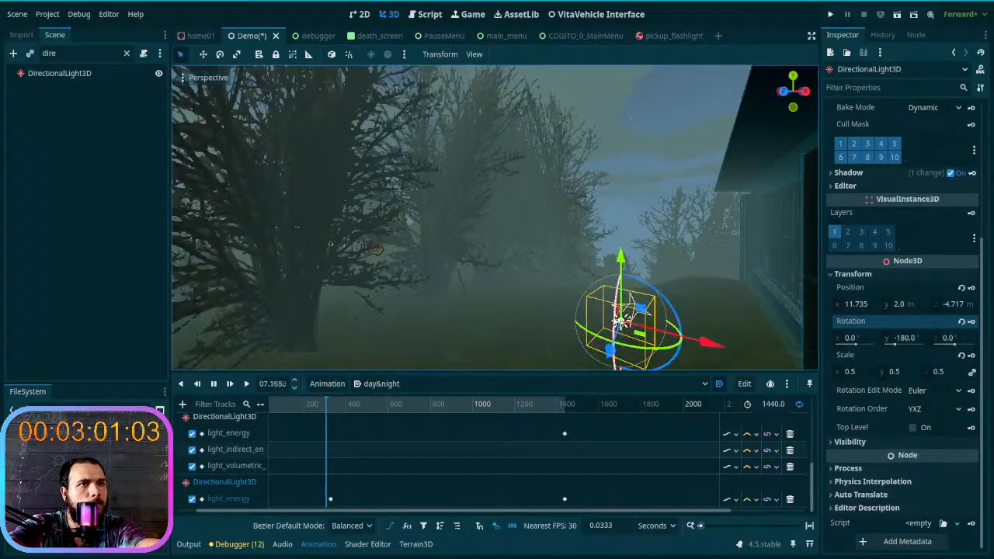
# - Try tilting the light to about X -18.9°, Y 179.6°, Z 2.4° and check the building from the opposite side
pyautogui.moveTo(615, 317)
pyautogui.mouseDown()
pyautogui.moveTo(614, 332)
pyautogui.moveTo(617, 311)
pyautogui.mouseUp()
pyautogui.moveTo(629, 309); pyautogui.dragTo(604, 283, button='middle')
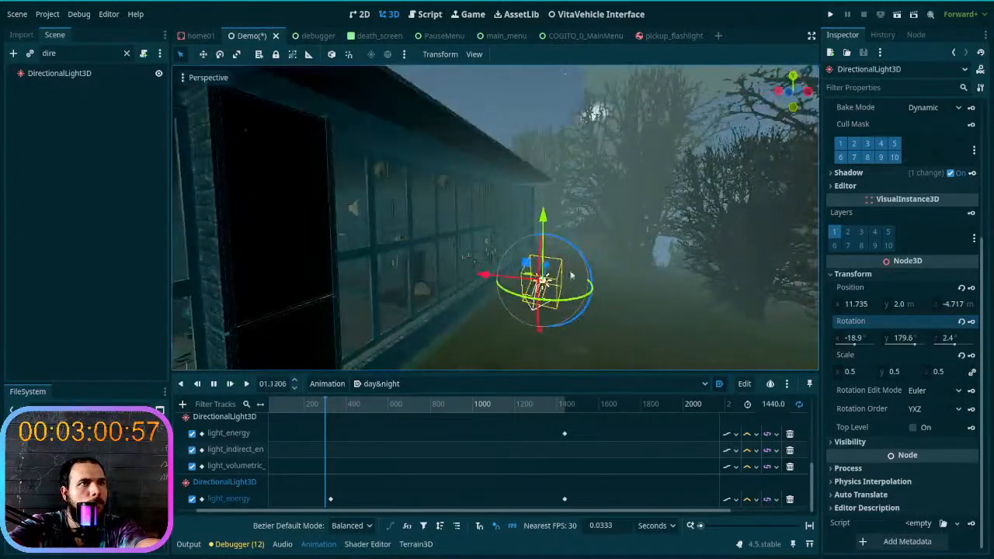
pyautogui.moveTo(542, 264); pyautogui.dragTo(422, 285, button='middle')
pyautogui.moveTo(420, 284); pyautogui.dragTo(420, 345)
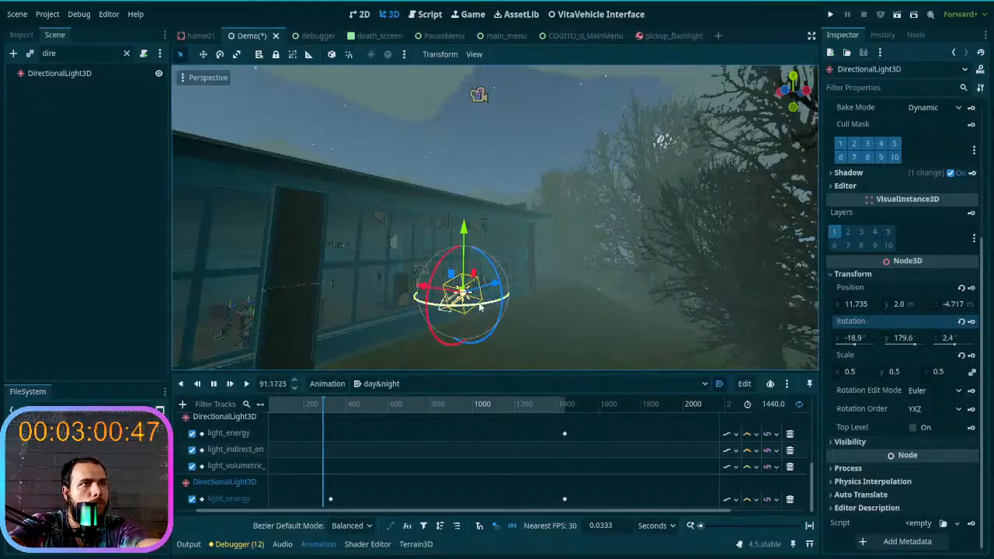
# - Reset the light's rotation and set its Y rotation to 90° so it points toward the building
pyautogui.moveTo(482, 307); pyautogui.dragTo(396, 285)
pyautogui.moveTo(395, 285); pyautogui.dragTo(419, 272, button='right')
pyautogui.click(962, 322)
pyautogui.moveTo(420, 272); pyautogui.dragTo(219, 273, button='middle')
pyautogui.click(901, 339)
pyautogui.write('90')
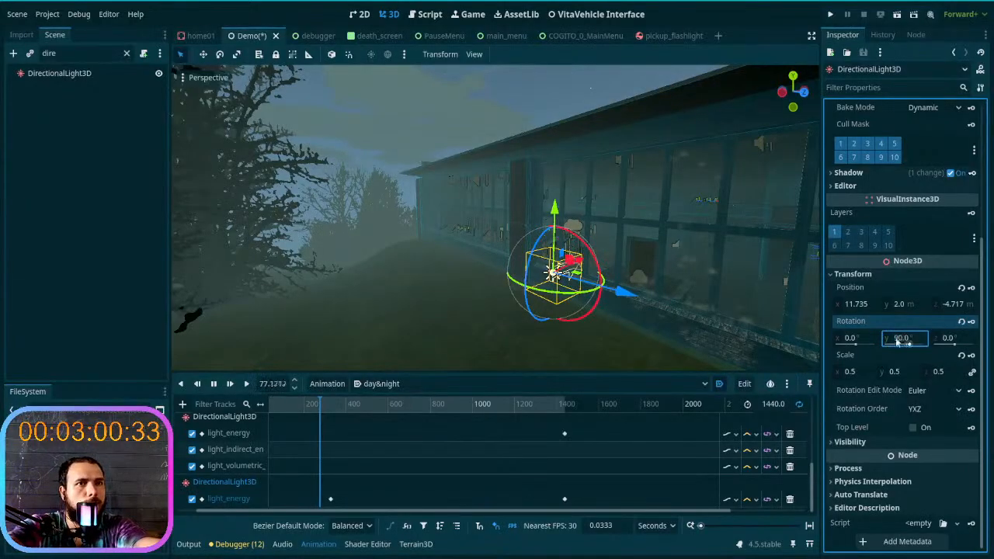
# - Try tilting the light to about X -34.2°, Y 88.5°, Z 4.9°, and restore its rotation to X 0°, Y 90°, Z 0°
pyautogui.moveTo(773, 330); pyautogui.dragTo(653, 285, button='right')
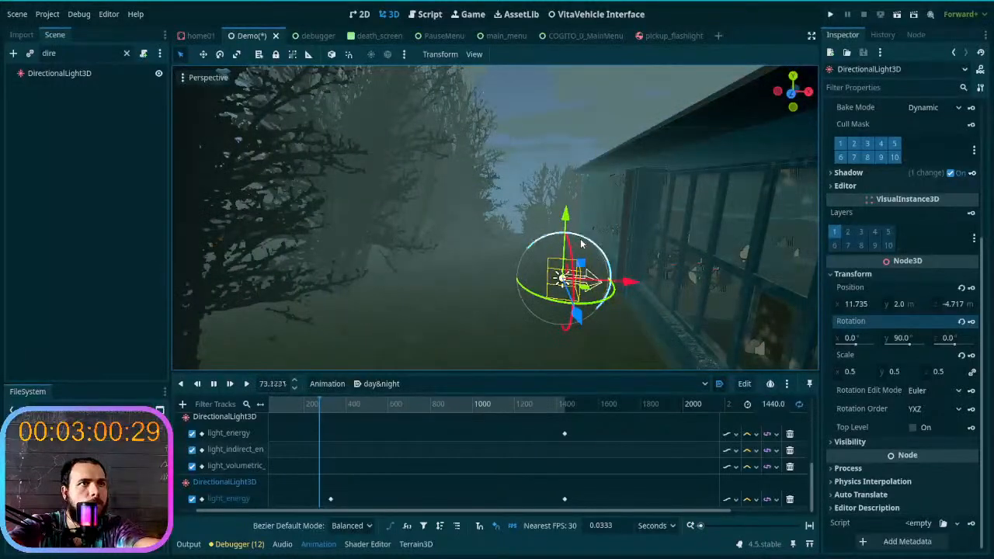
pyautogui.moveTo(582, 243); pyautogui.dragTo(610, 262)
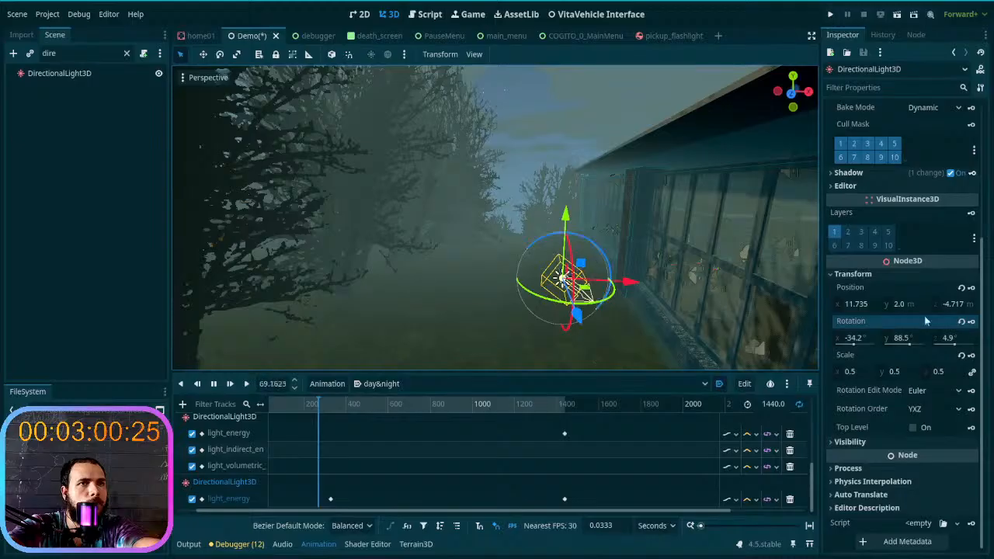
pyautogui.click(962, 321)
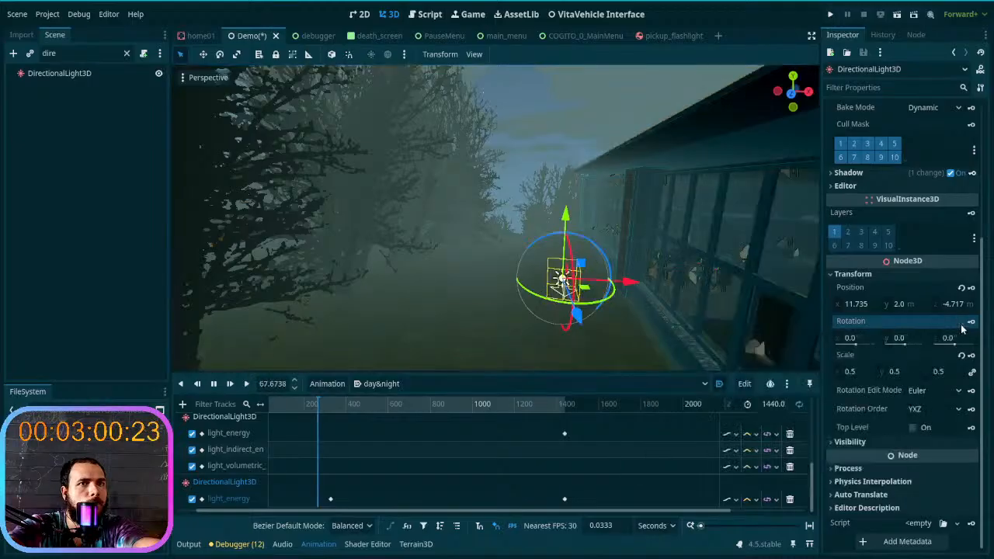
pyautogui.click(899, 339)
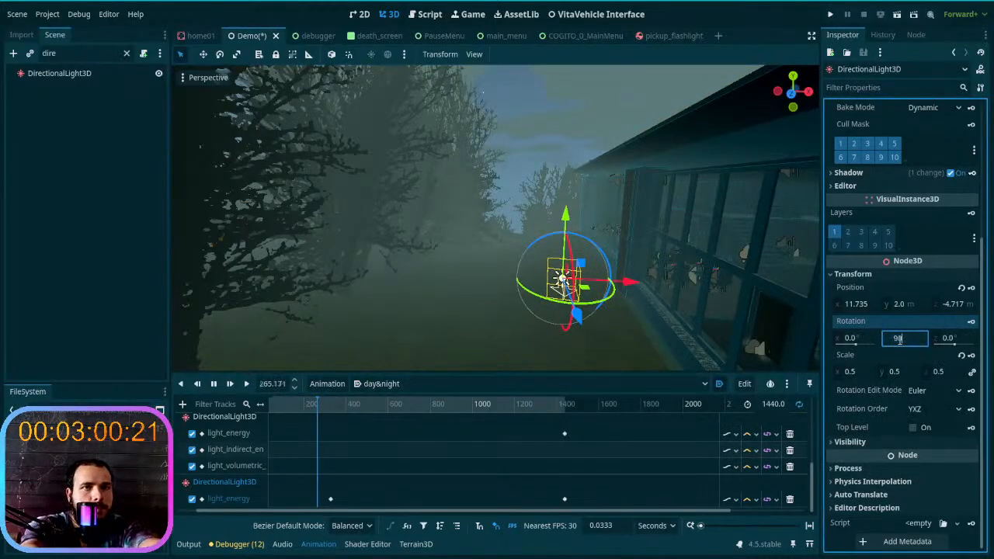
pyautogui.write('90')
pyautogui.press('Return')
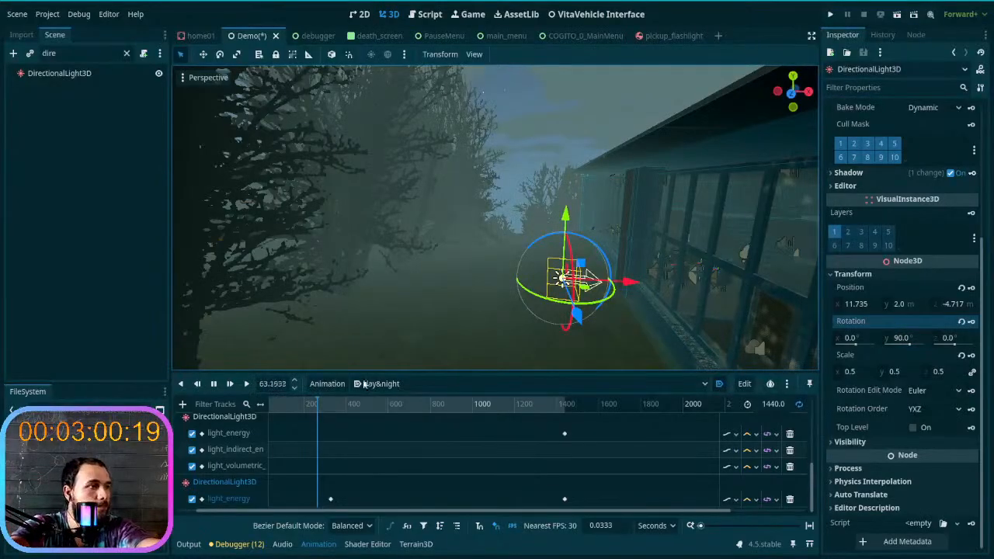
# - Stop the animation playback, scrub through the opening part of the night, and return the playhead to 0 s
pyautogui.click(231, 386)
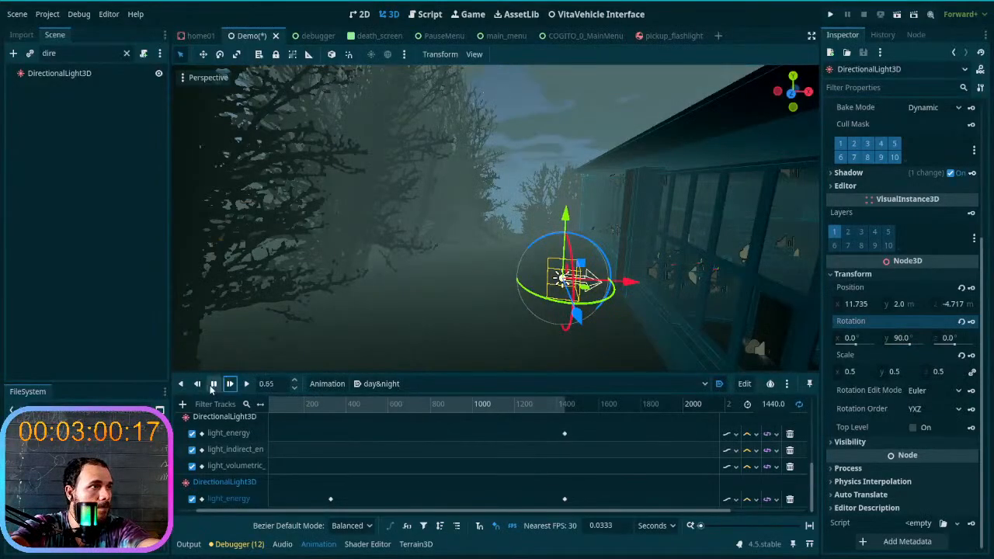
pyautogui.click(195, 385)
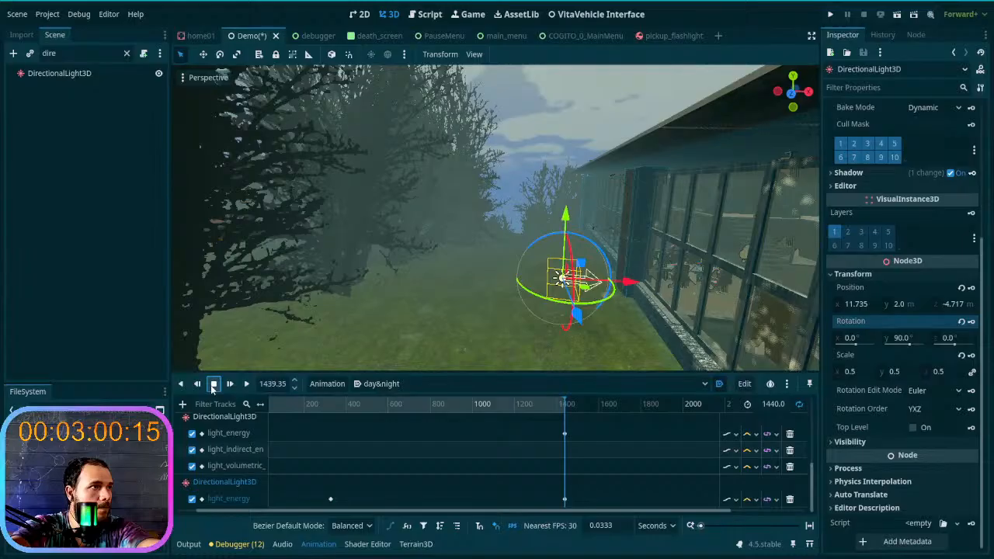
pyautogui.click(213, 384)
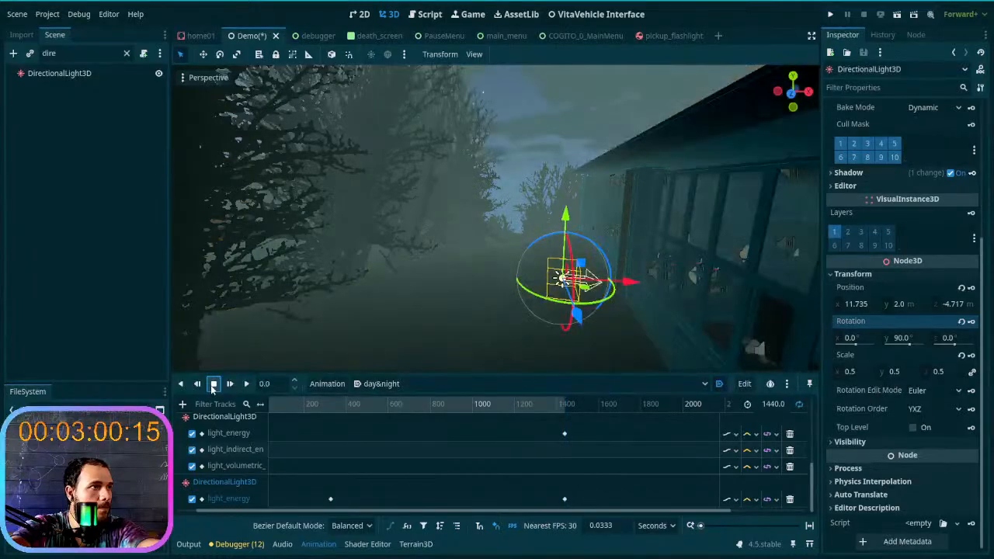
pyautogui.click(333, 405)
pyautogui.moveTo(273, 409); pyautogui.dragTo(254, 415)
pyautogui.scroll(2, 376, 448)
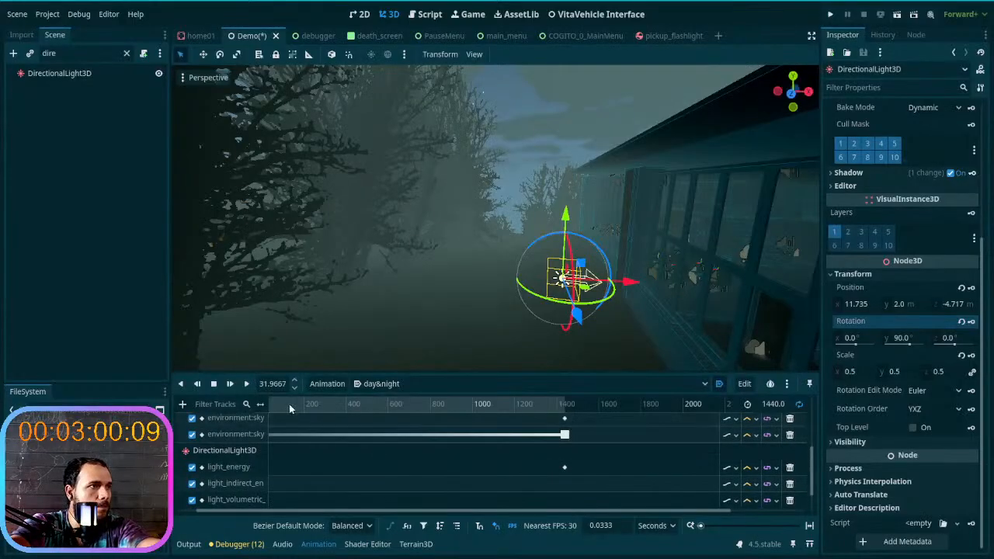
pyautogui.moveTo(293, 407); pyautogui.dragTo(366, 410, button='middle')
pyautogui.moveTo(282, 403); pyautogui.dragTo(270, 403)
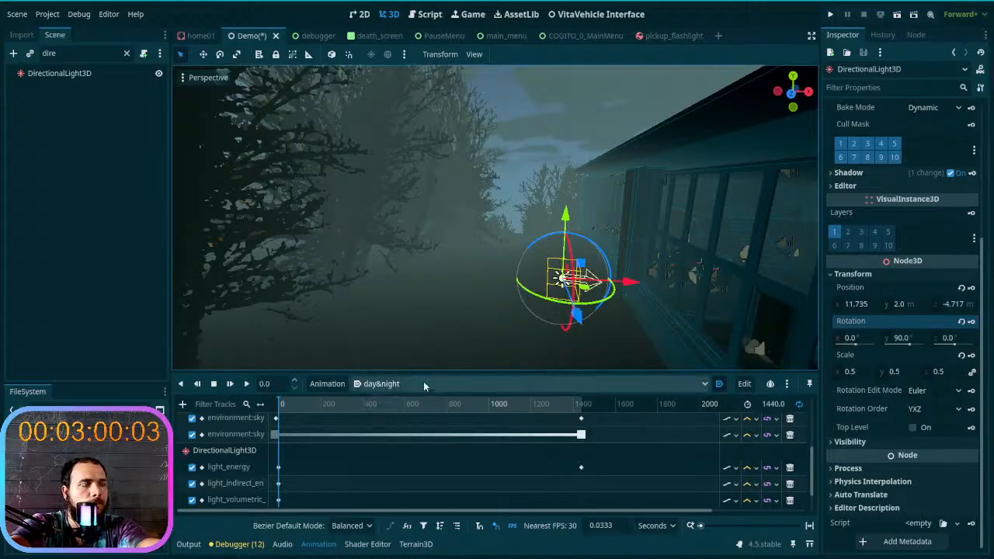
# - Key the light's rotation of X 0°, Y 90°, Z 0° at 0 s on a new rotation track
pyautogui.click(971, 322)
pyautogui.click(416, 304)
pyautogui.moveTo(426, 308); pyautogui.dragTo(531, 328, button='right')
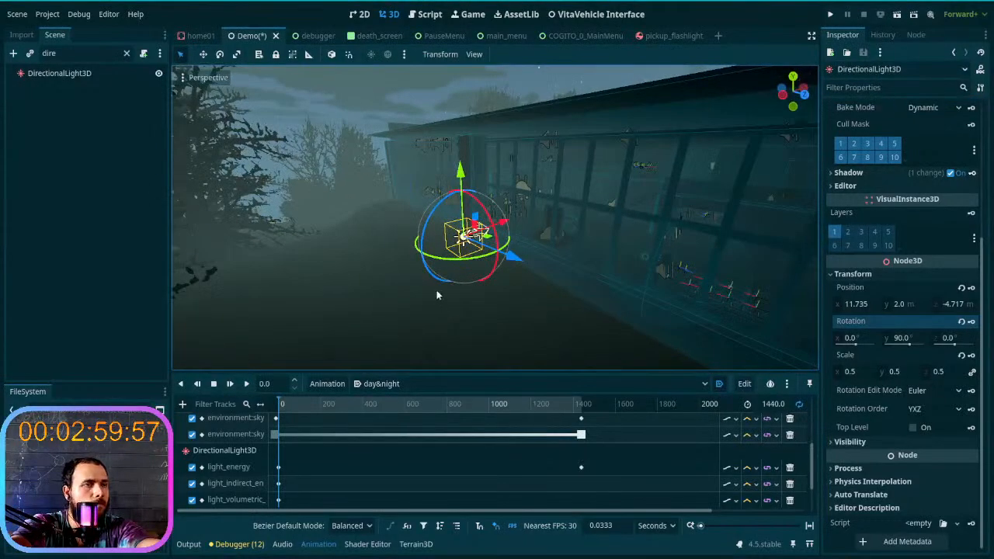
pyautogui.scroll(2, 874, 372)
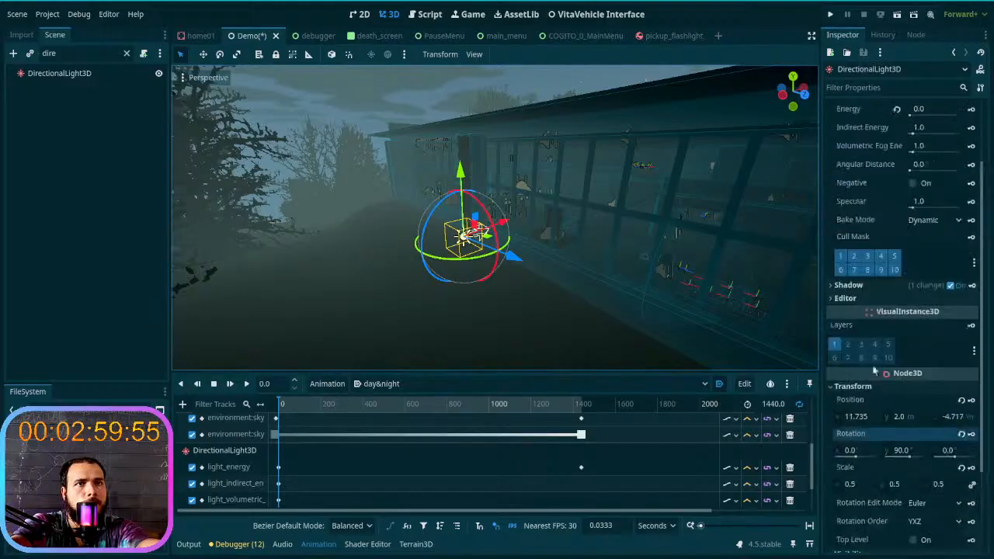
pyautogui.scroll(-2, 877, 335)
pyautogui.scroll(-3, 410, 445)
pyautogui.scroll(-1, 410, 445)
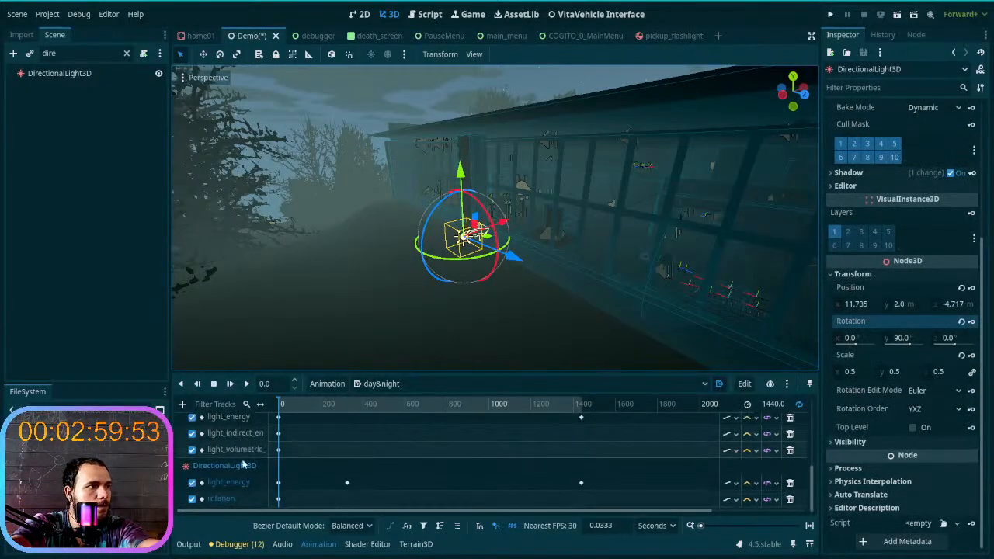
# - Move the playhead to the animation's end at 1440 s and set the light's X rotation to 90°
pyautogui.click(284, 405)
pyautogui.moveTo(285, 405); pyautogui.dragTo(600, 419)
pyautogui.moveTo(597, 275); pyautogui.dragTo(501, 269, button='right')
pyautogui.click(851, 339)
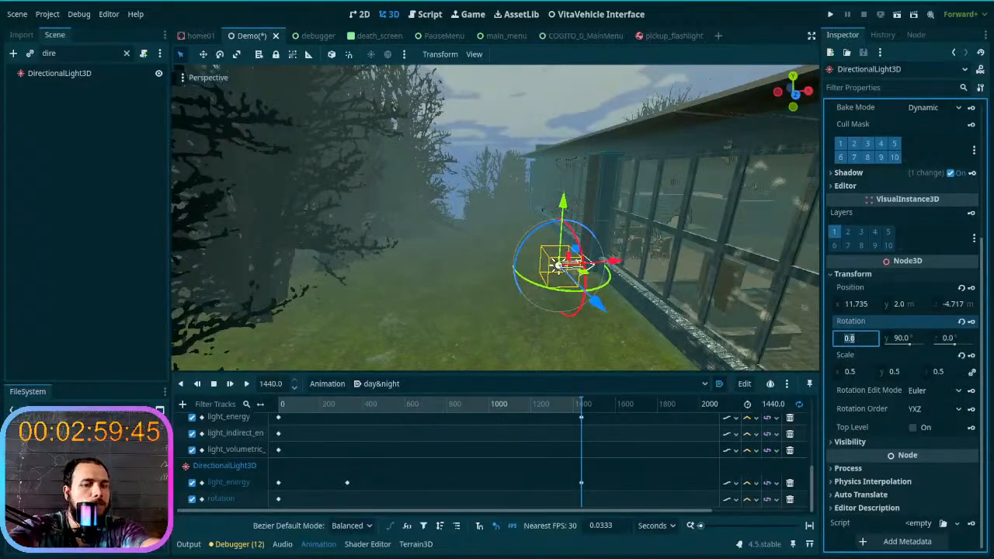
pyautogui.write('90')
pyautogui.press('Return')
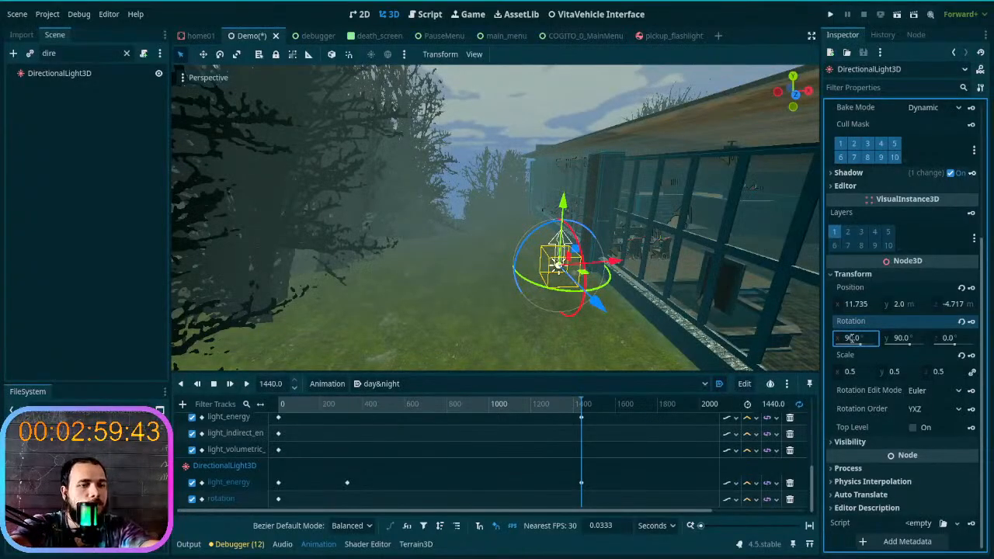
# - Check the daytime sky and trees, and set the light's X rotation to -90° at 1440 s
pyautogui.moveTo(778, 330); pyautogui.dragTo(621, 349, button='right')
pyautogui.click(848, 338)
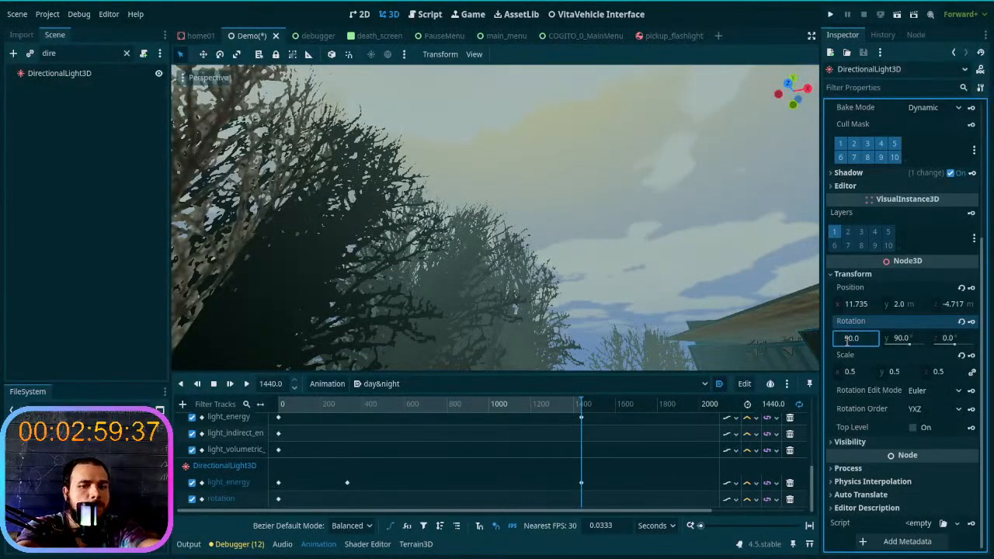
pyautogui.write('-')
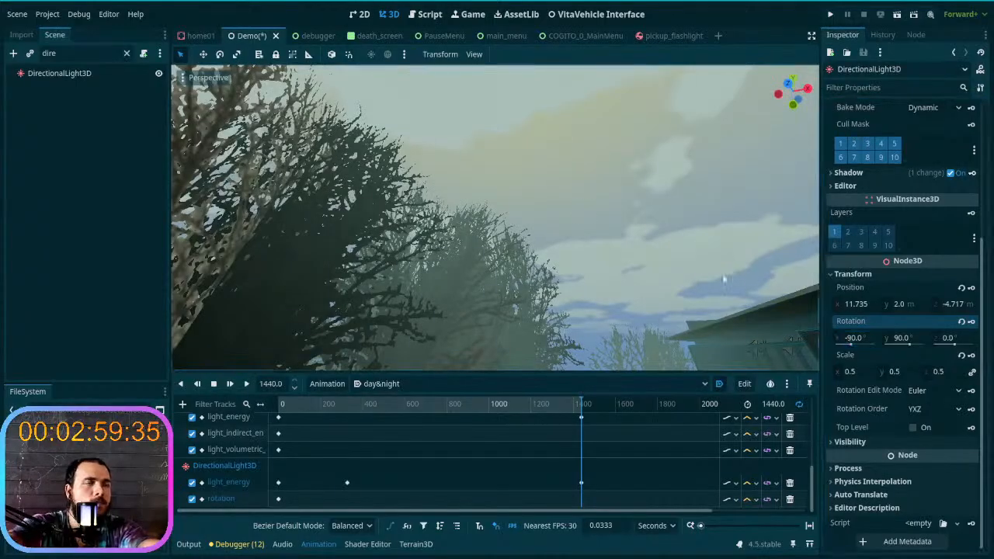
pyautogui.press('Return')
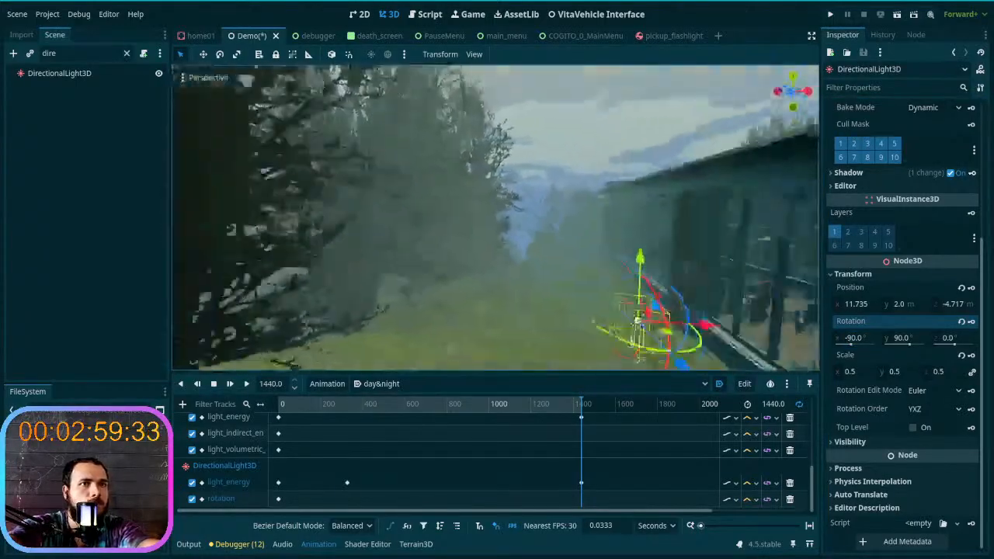
# - Try rotating the light by hand in the viewport at 1440 s, and undo the last rotation
pyautogui.moveTo(577, 290); pyautogui.dragTo(584, 271, button='middle')
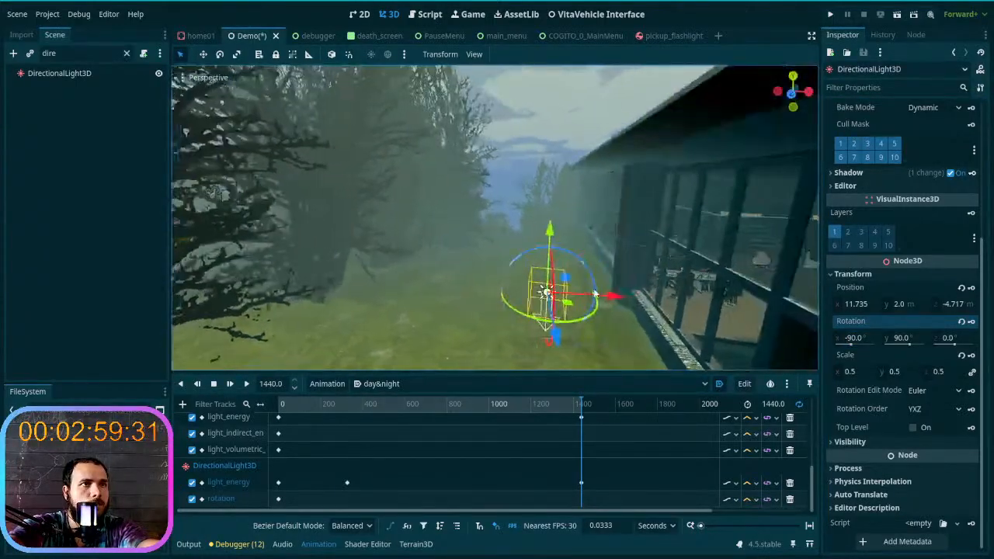
pyautogui.moveTo(584, 271); pyautogui.dragTo(554, 271)
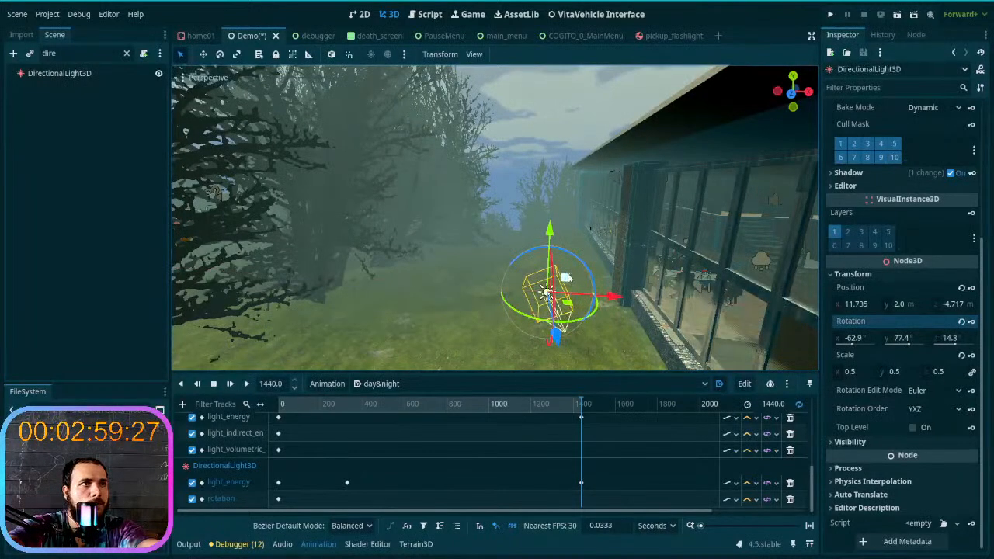
pyautogui.moveTo(584, 280)
pyautogui.mouseDown(button='right')
pyautogui.moveTo(489, 249)
pyautogui.moveTo(473, 186)
pyautogui.moveTo(450, 256)
pyautogui.moveTo(412, 311)
pyautogui.moveTo(505, 342)
pyautogui.moveTo(544, 271)
pyautogui.moveTo(513, 295)
pyautogui.moveTo(466, 268)
pyautogui.moveTo(497, 233)
pyautogui.moveTo(481, 264)
pyautogui.moveTo(505, 194)
pyautogui.moveTo(497, 233)
pyautogui.moveTo(451, 256)
pyautogui.moveTo(588, 280)
pyautogui.mouseUp(button='right')
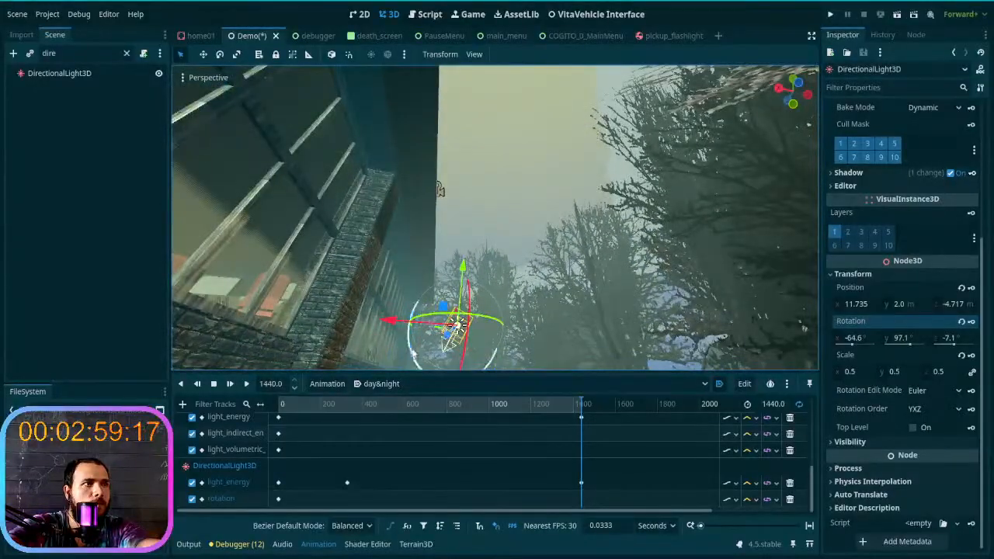
pyautogui.moveTo(412, 354); pyautogui.dragTo(446, 343)
pyautogui.moveTo(449, 340); pyautogui.dragTo(697, 315, button='right')
pyautogui.press('s')
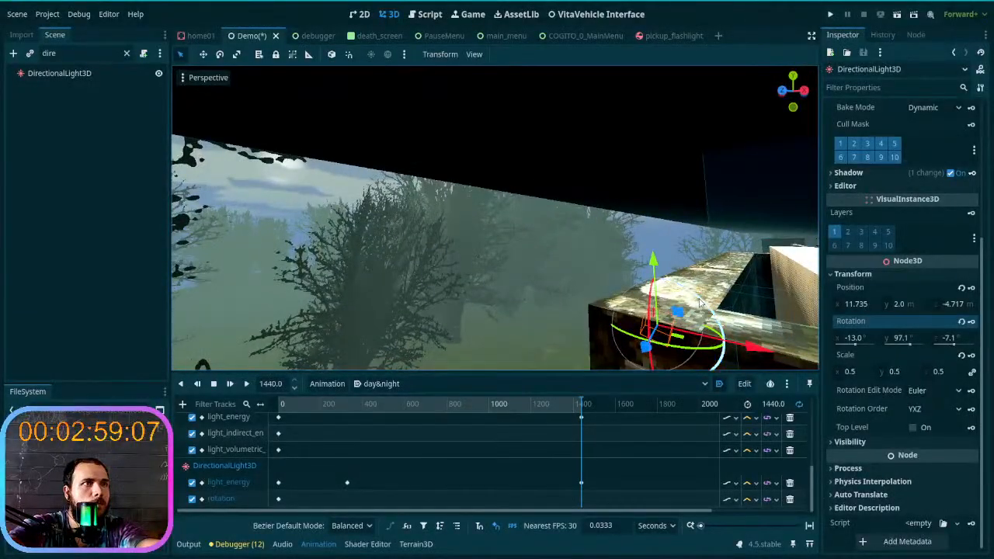
pyautogui.moveTo(699, 303); pyautogui.dragTo(588, 310)
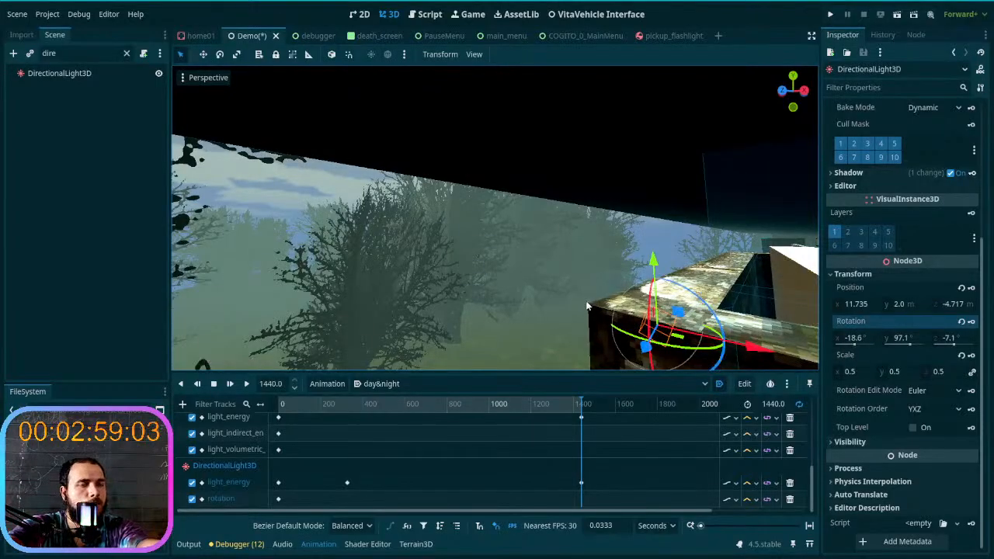
pyautogui.moveTo(547, 299); pyautogui.dragTo(547, 298, button='right')
pyautogui.hotkey('ctrl', 'z')
# - Scrub the playhead back to 0 s, reselect DirectionalLight3D, and look at the night scene beside the building
pyautogui.press('w')
pyautogui.moveTo(577, 408); pyautogui.dragTo(324, 424)
pyautogui.moveTo(317, 427); pyautogui.dragTo(272, 437)
pyautogui.moveTo(324, 405); pyautogui.dragTo(279, 405)
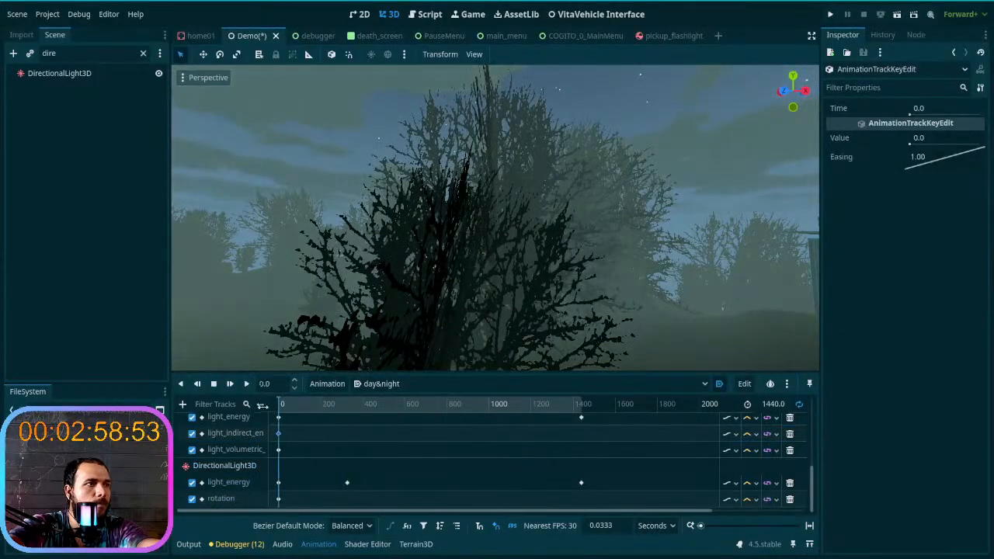
pyautogui.click(235, 465)
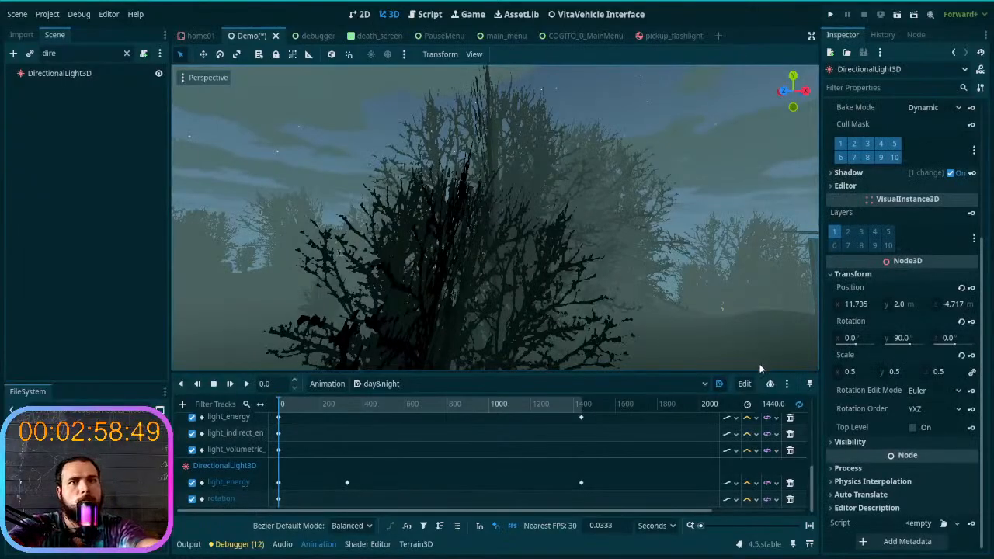
pyautogui.moveTo(586, 331); pyautogui.dragTo(617, 341, button='right')
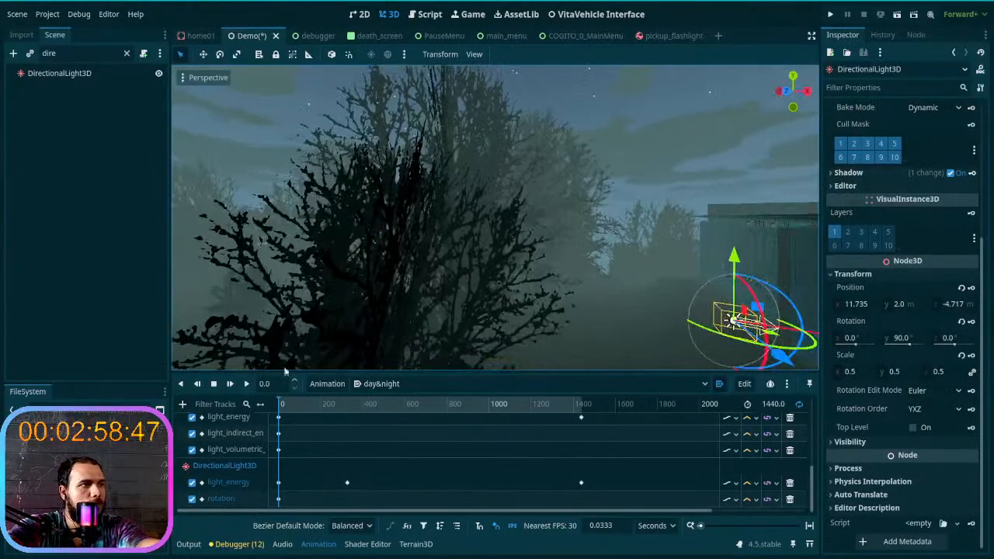
# - Set the light's X rotation to -90° at 1440 s and key the rotation there
pyautogui.moveTo(282, 412); pyautogui.dragTo(594, 413)
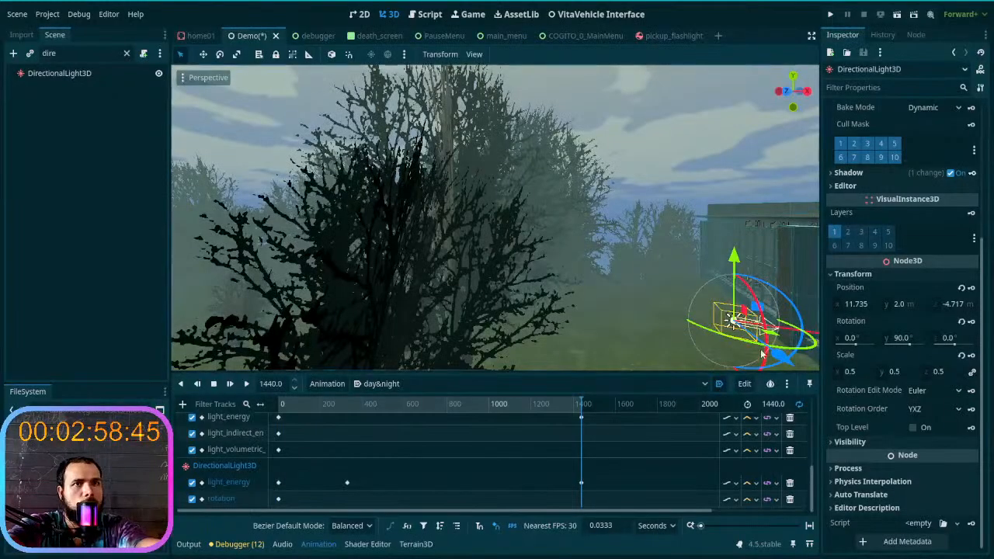
pyautogui.click(861, 339)
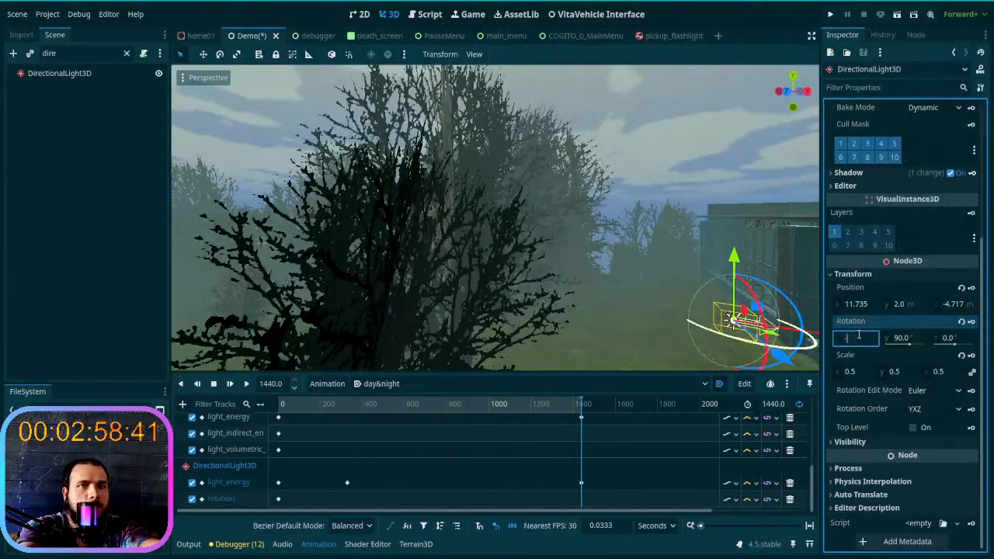
pyautogui.press('Return')
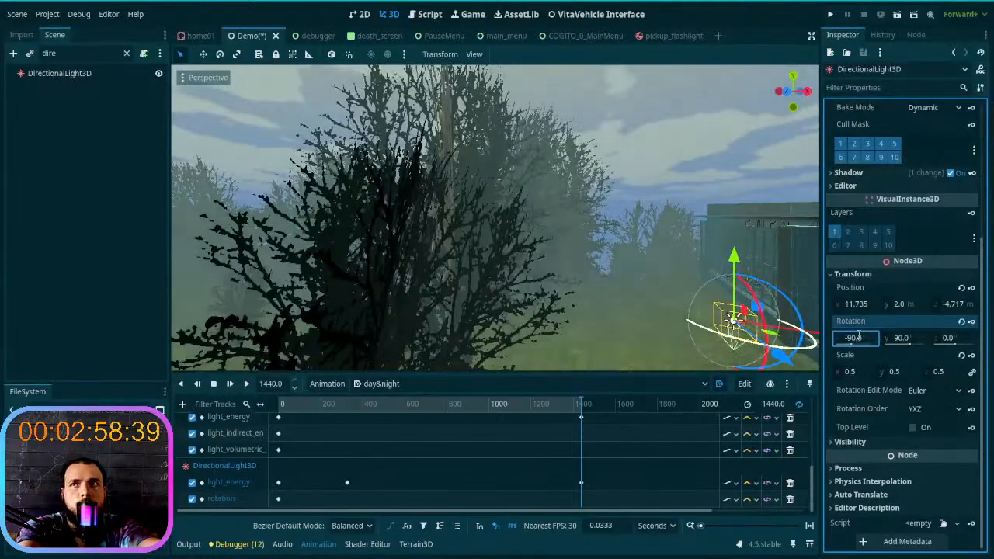
pyautogui.moveTo(495, 218); pyautogui.dragTo(544, 271, button='right')
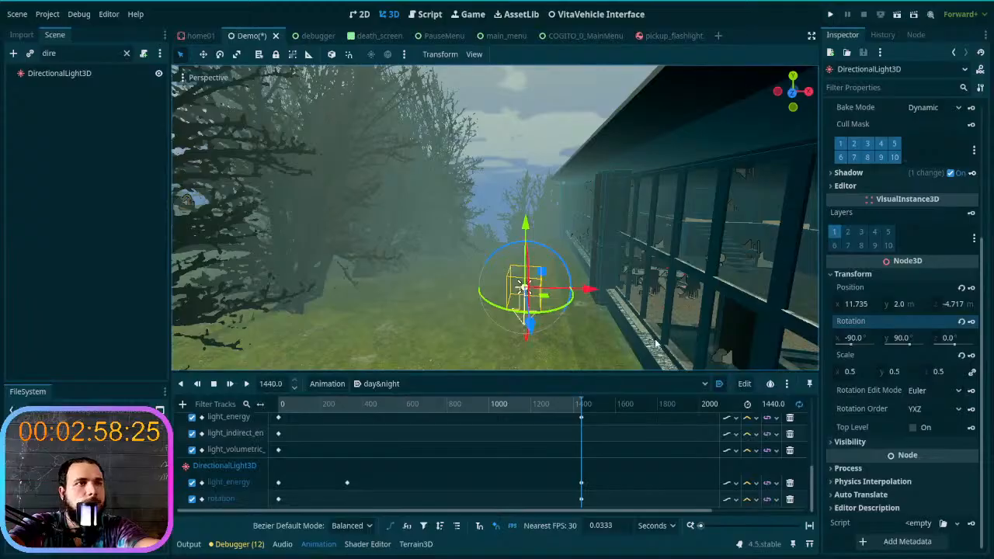
# - Scrub between 1440 s and the middle of the animation to examine the sun's position in the sky
pyautogui.moveTo(656, 343); pyautogui.dragTo(365, 264, button='right')
pyautogui.moveTo(331, 225); pyautogui.dragTo(588, 329, button='right')
pyautogui.press('s')
pyautogui.press('w')
pyautogui.moveTo(582, 409); pyautogui.dragTo(426, 369)
pyautogui.moveTo(419, 364); pyautogui.dragTo(441, 306, button='right')
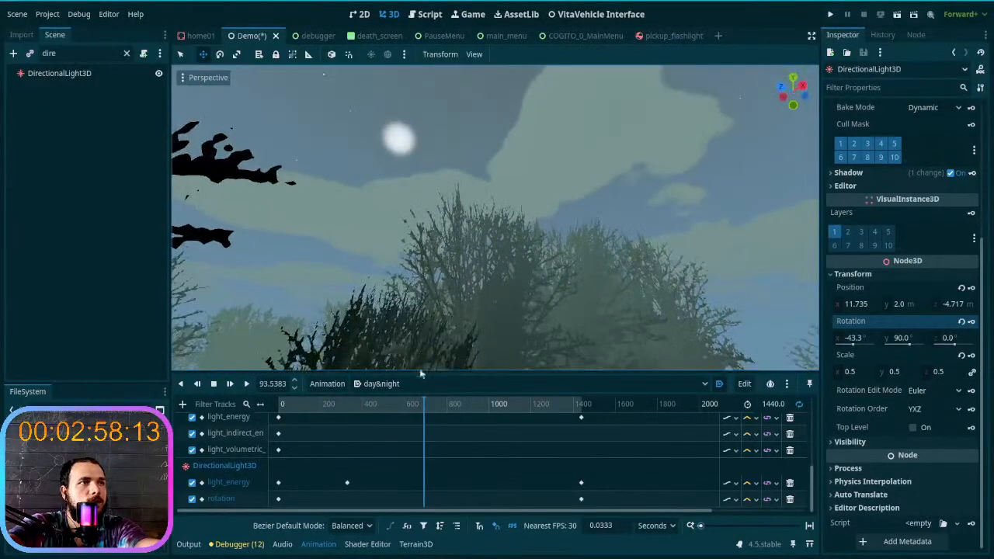
pyautogui.moveTo(428, 403); pyautogui.dragTo(581, 404)
pyautogui.moveTo(513, 334); pyautogui.dragTo(587, 279, button='right')
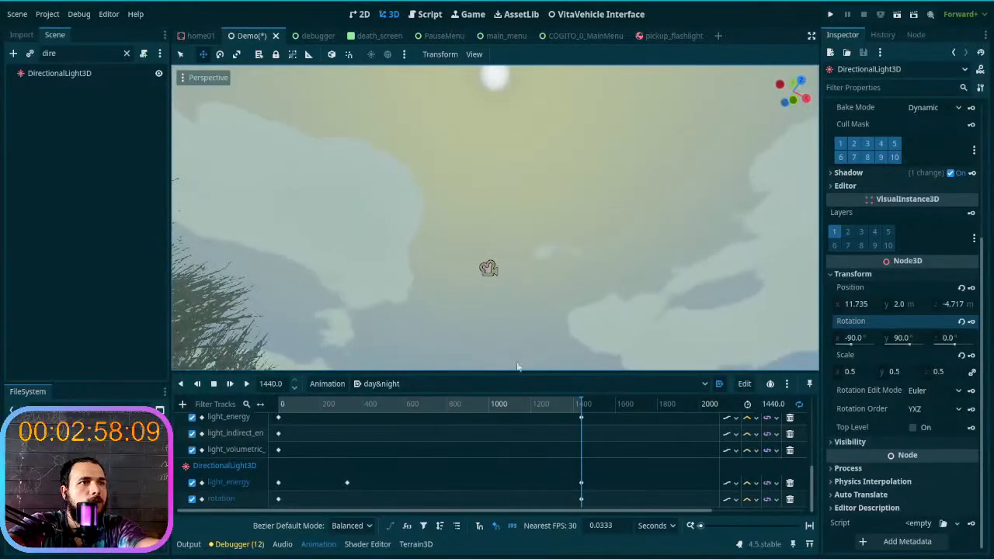
pyautogui.moveTo(488, 307); pyautogui.dragTo(458, 247, button='right')
pyautogui.moveTo(509, 220); pyautogui.dragTo(447, 135, button='right')
pyautogui.moveTo(581, 408)
pyautogui.mouseDown()
pyautogui.moveTo(315, 408)
pyautogui.moveTo(518, 406)
pyautogui.moveTo(587, 423)
pyautogui.mouseUp()
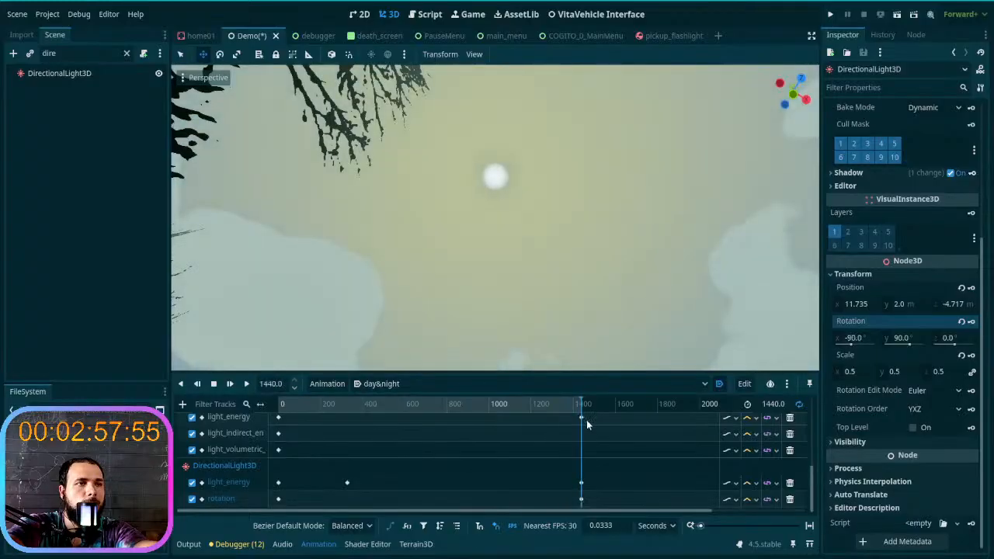
# - Set the day&night animation's length to 1880 s and place the playhead past the 1440 s keys
pyautogui.moveTo(586, 423)
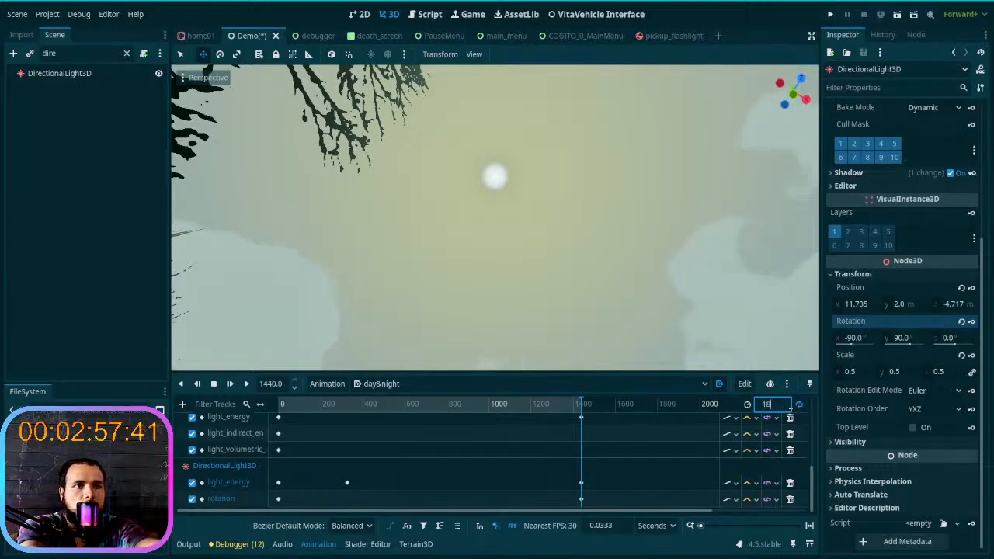
pyautogui.press('Return')
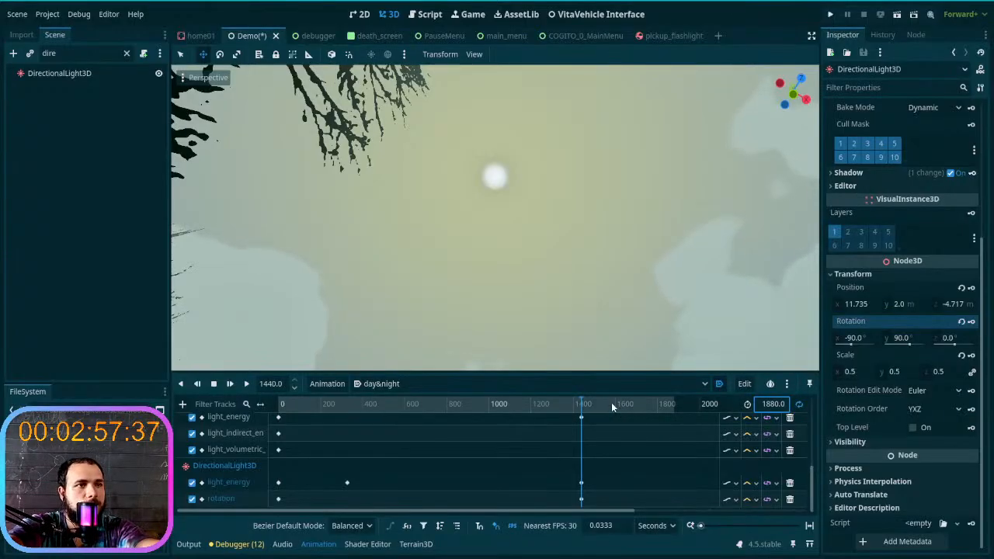
pyautogui.keyDown('shift'); pyautogui.hscroll(5, 611, 403); pyautogui.keyUp('shift')
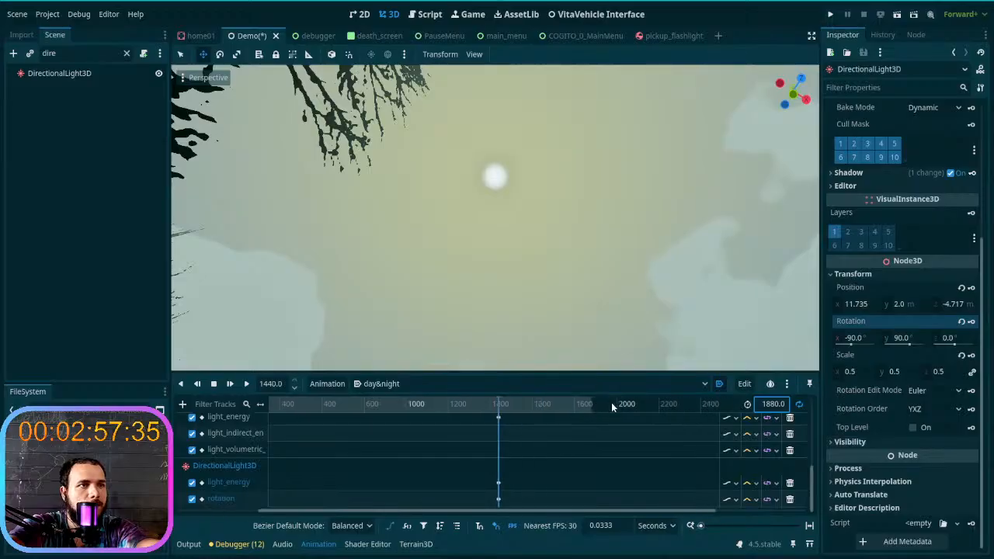
pyautogui.keyDown('shift'); pyautogui.hscroll(-5, 611, 402); pyautogui.keyUp('shift')
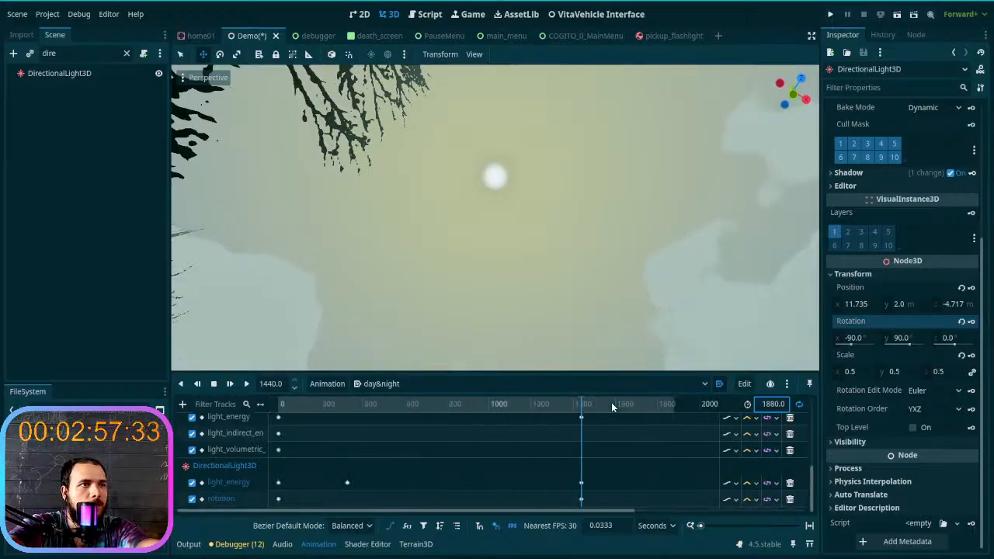
pyautogui.click(611, 402)
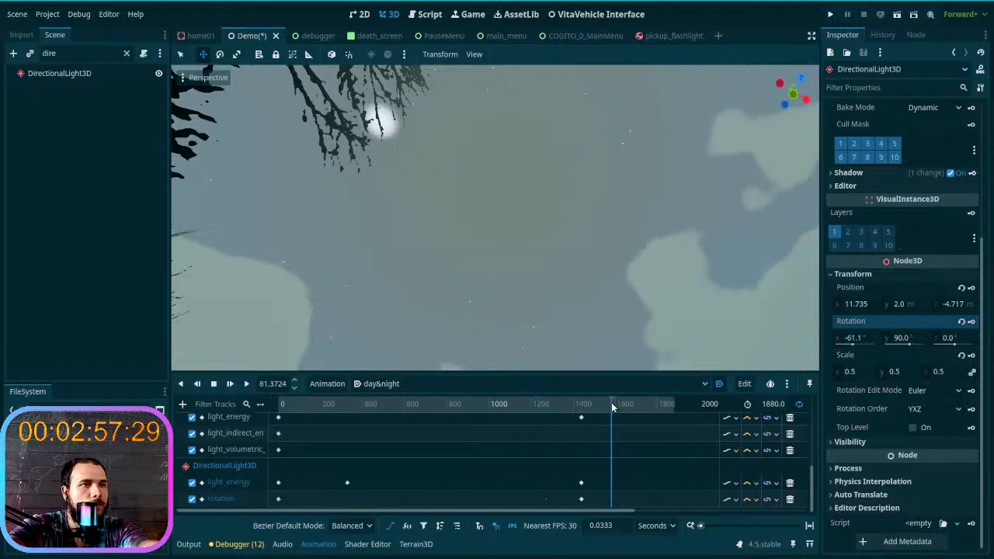
# - Scrub through the day&night timeline to examine the sun's movement, return to 0 s, and view the night sky above the trees
pyautogui.keyDown('shift'); pyautogui.hscroll(3, 612, 402); pyautogui.keyUp('shift')
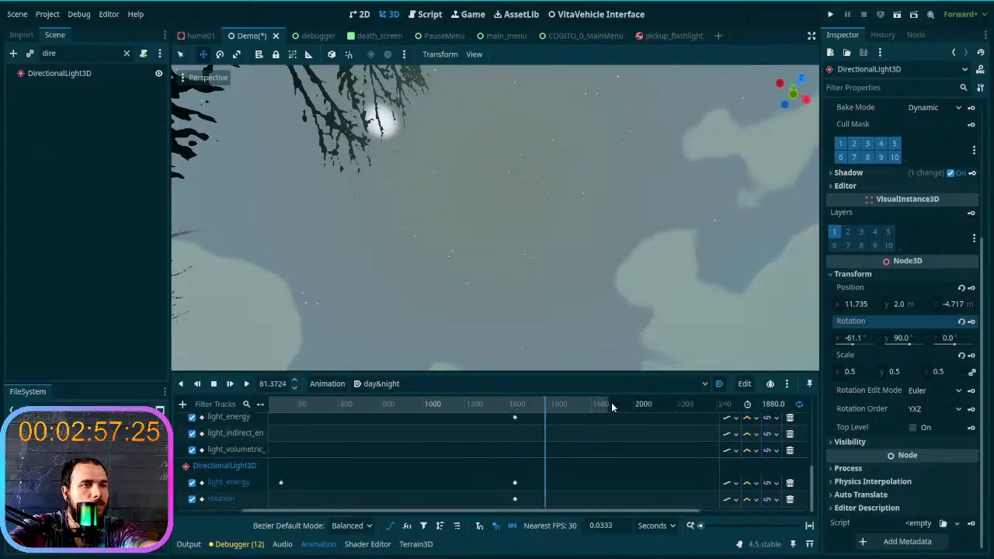
pyautogui.keyDown('shift'); pyautogui.hscroll(-3, 611, 402); pyautogui.keyUp('shift')
pyautogui.keyDown('shift'); pyautogui.hscroll(1, 611, 403); pyautogui.keyUp('shift')
pyautogui.moveTo(611, 402); pyautogui.dragTo(532, 406)
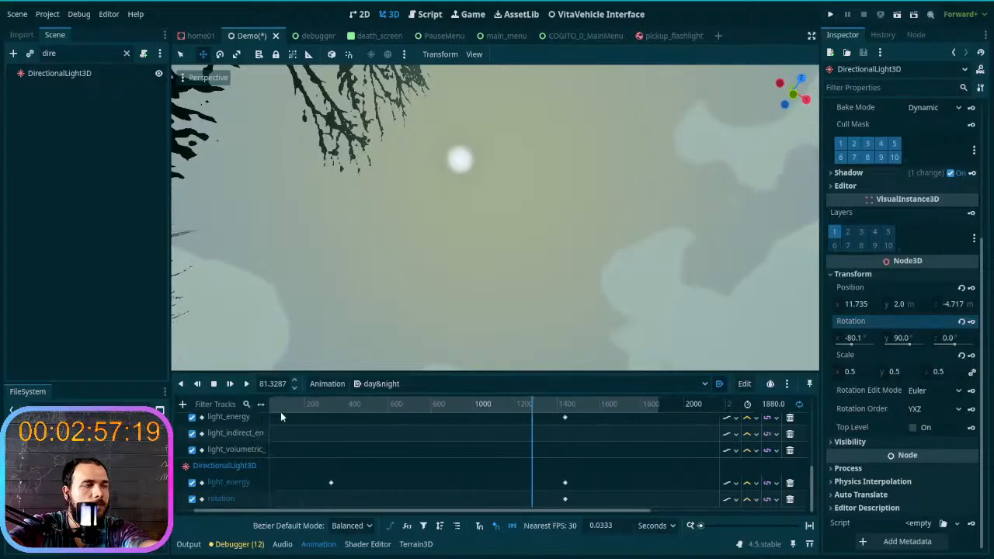
pyautogui.click(331, 405)
pyautogui.moveTo(331, 405); pyautogui.dragTo(357, 405)
pyautogui.hscroll(5, 358, 404)
pyautogui.hscroll(3, 358, 405)
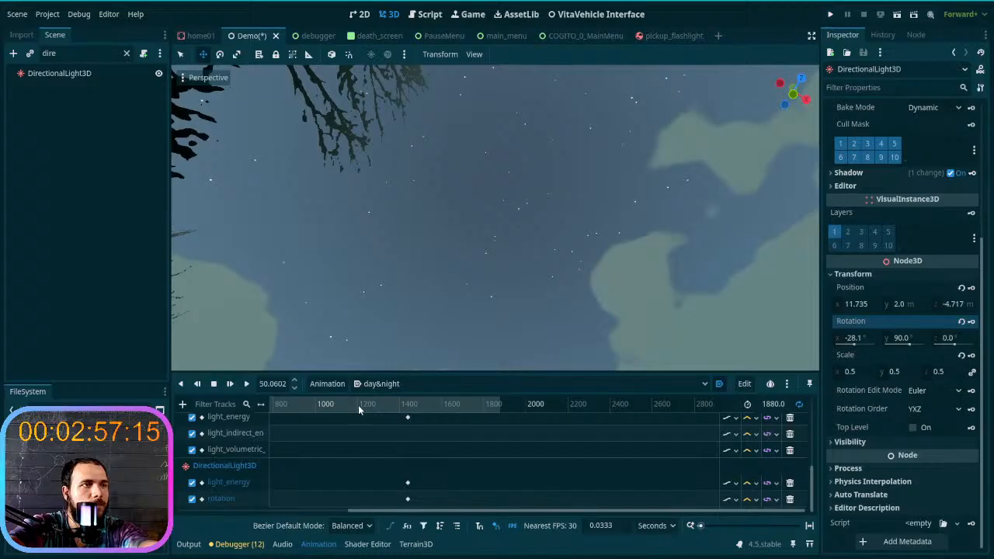
pyautogui.click(358, 405)
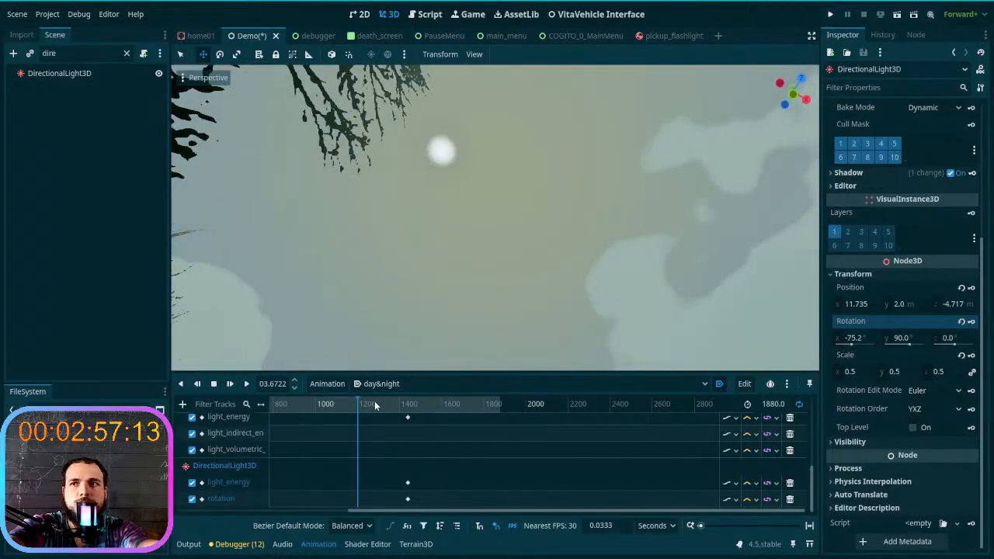
pyautogui.hscroll(-8, 413, 405)
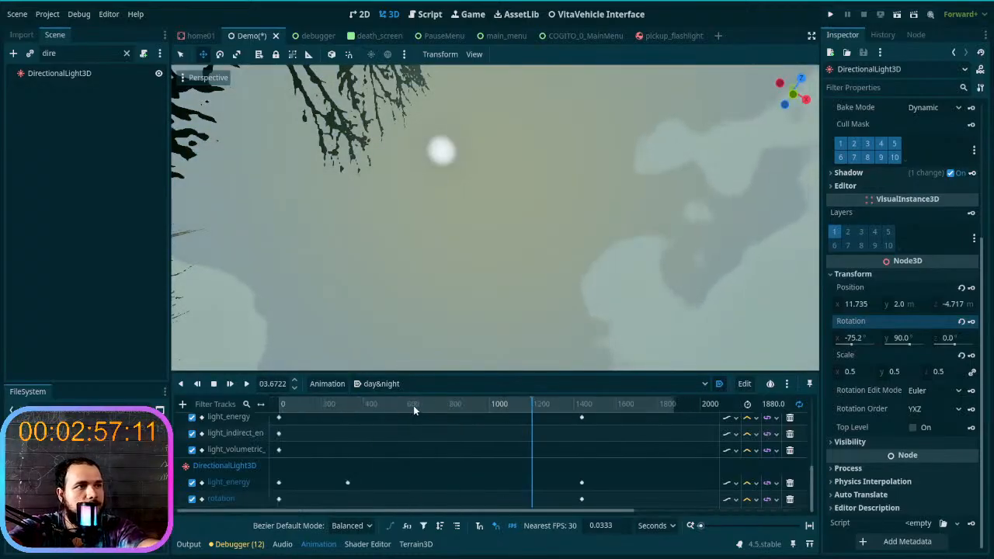
pyautogui.moveTo(485, 405); pyautogui.dragTo(269, 407)
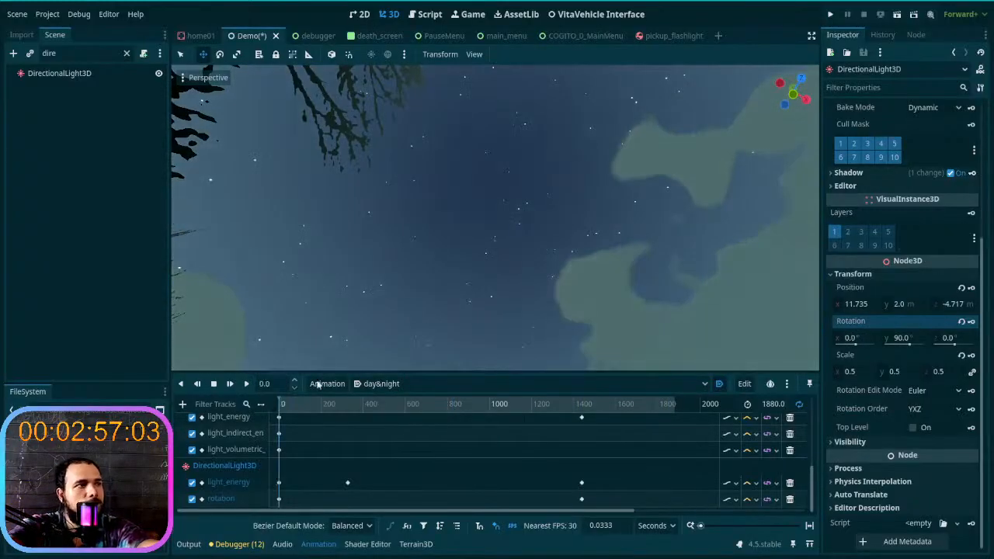
pyautogui.moveTo(495, 217); pyautogui.dragTo(617, 251, button='right')
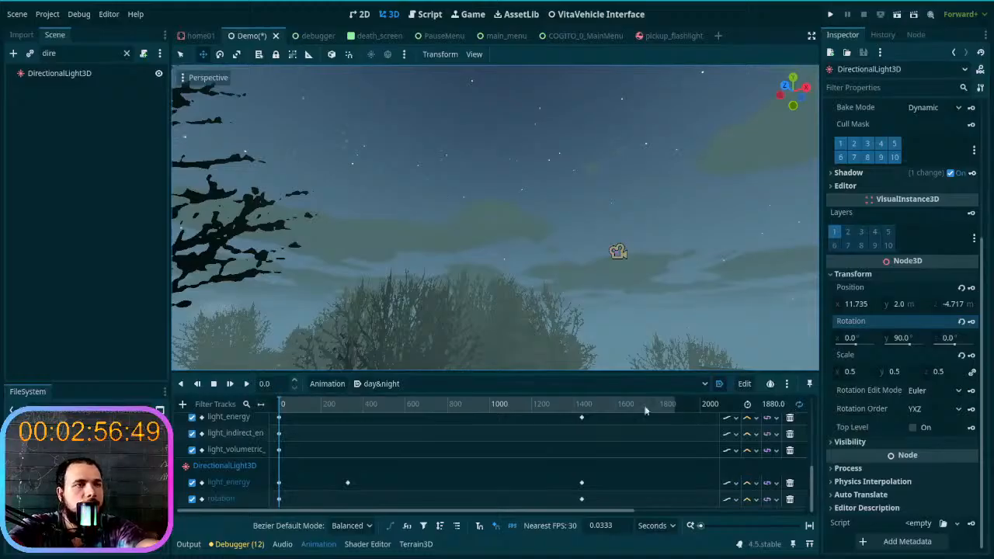
# - Set the day&night animation's length to 2880 s
pyautogui.hscroll(8, 590, 404)
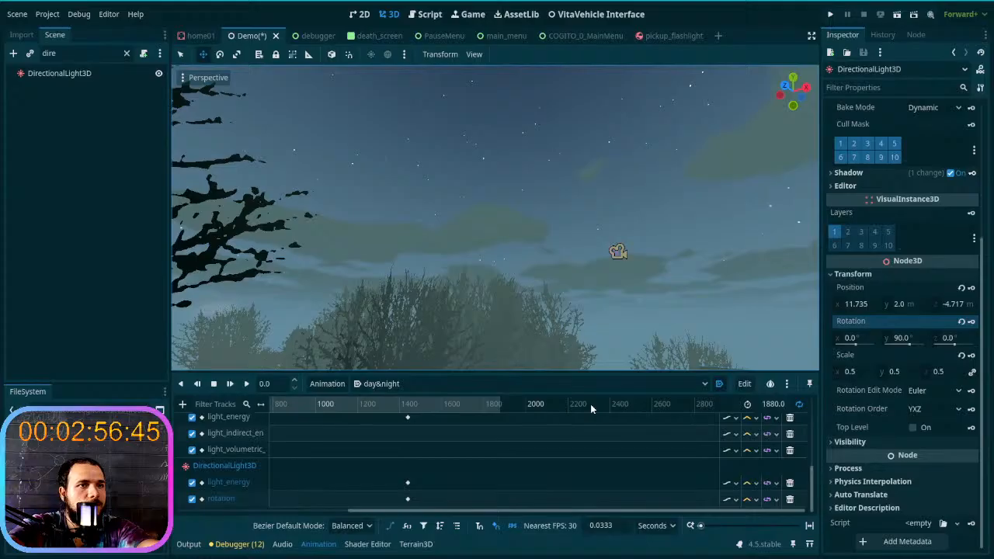
pyautogui.hscroll(-3, 590, 409)
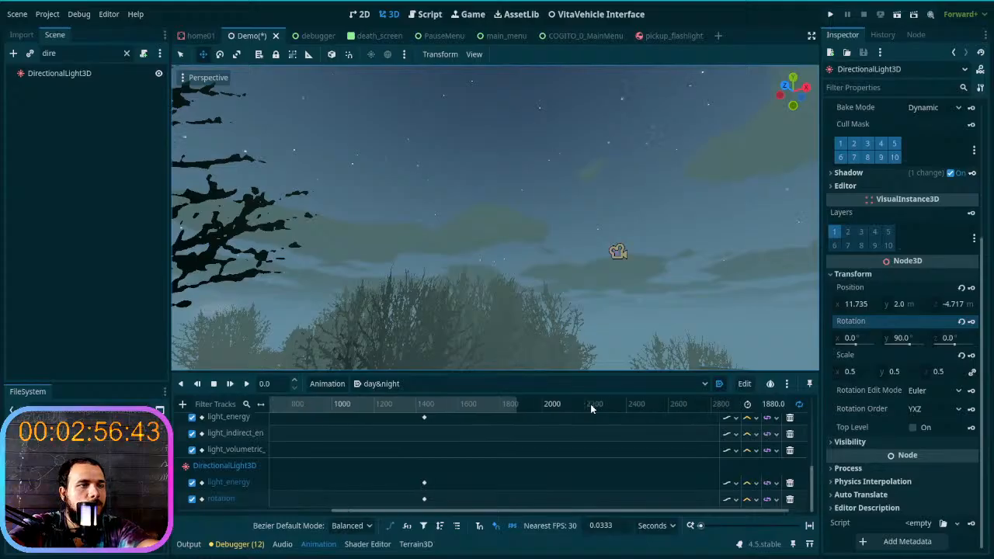
pyautogui.hscroll(3, 590, 409)
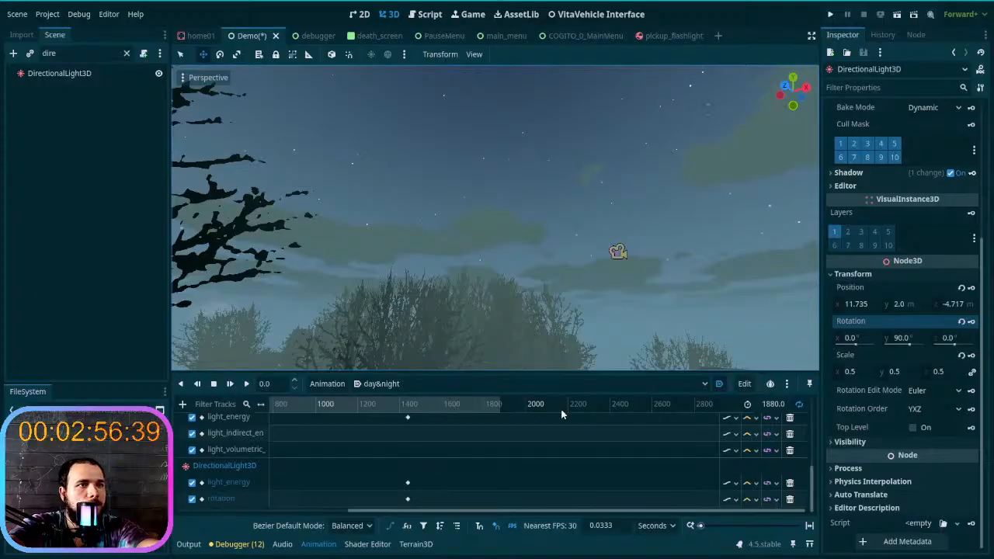
pyautogui.click(767, 408)
pyautogui.click(768, 407)
pyautogui.press('BackSpace')
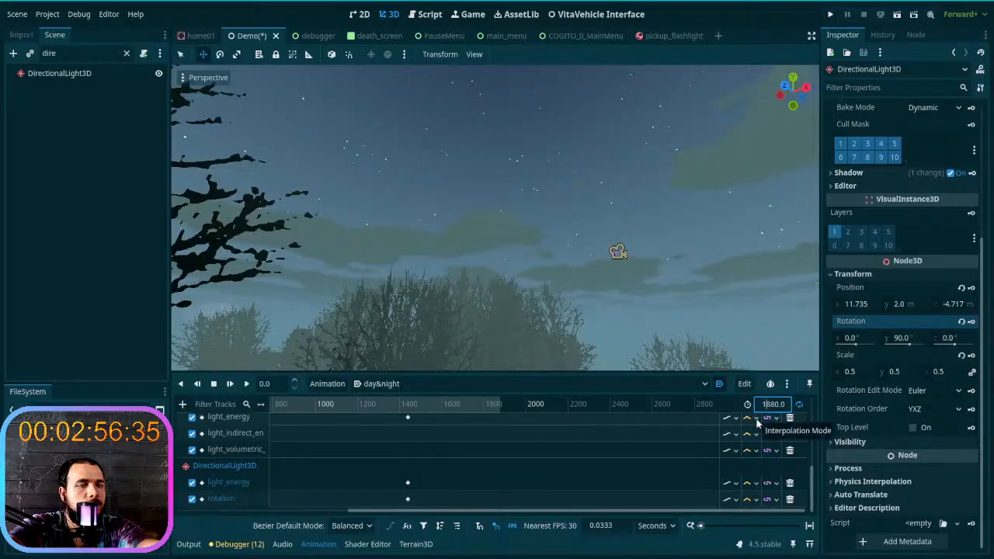
pyautogui.write('2')
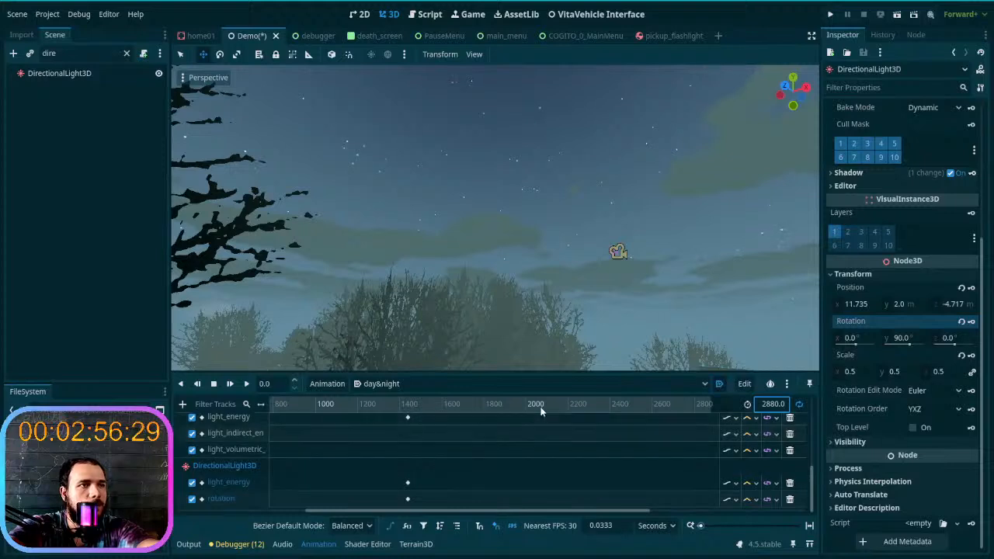
# - Scrub the day&night timeline between about 1961 s and the 1440 s keys to examine the sun's position above the trees
pyautogui.click(517, 407)
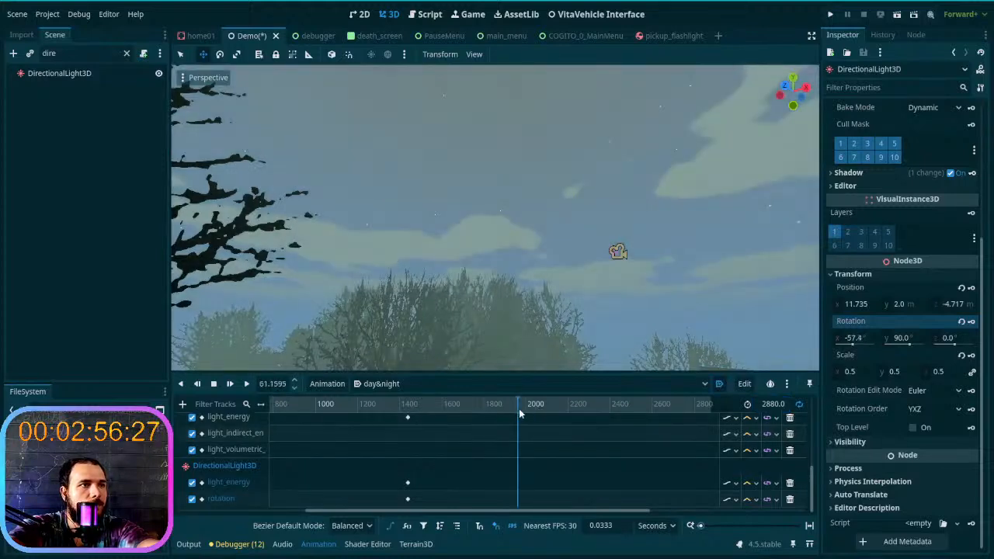
pyautogui.hscroll(5, 518, 409)
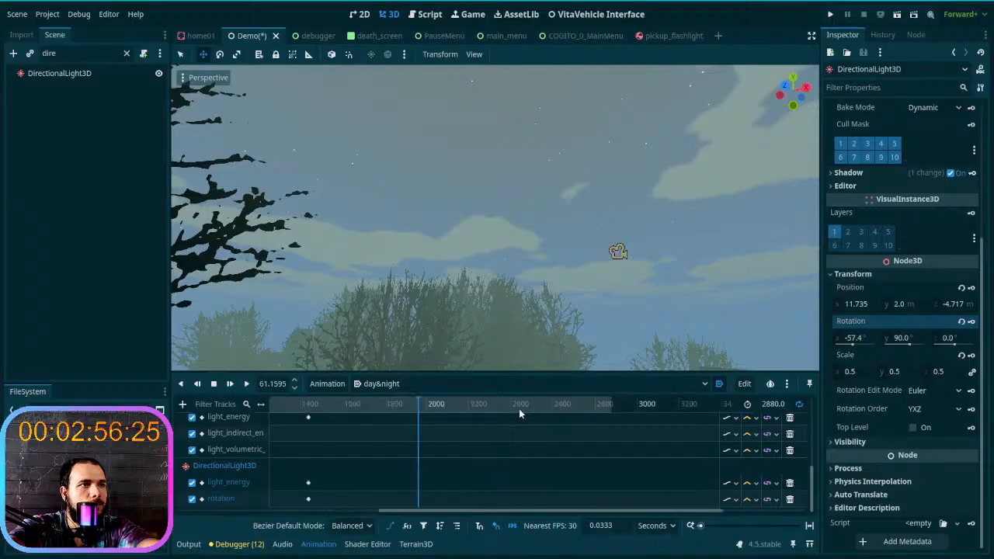
pyautogui.hscroll(-2, 519, 408)
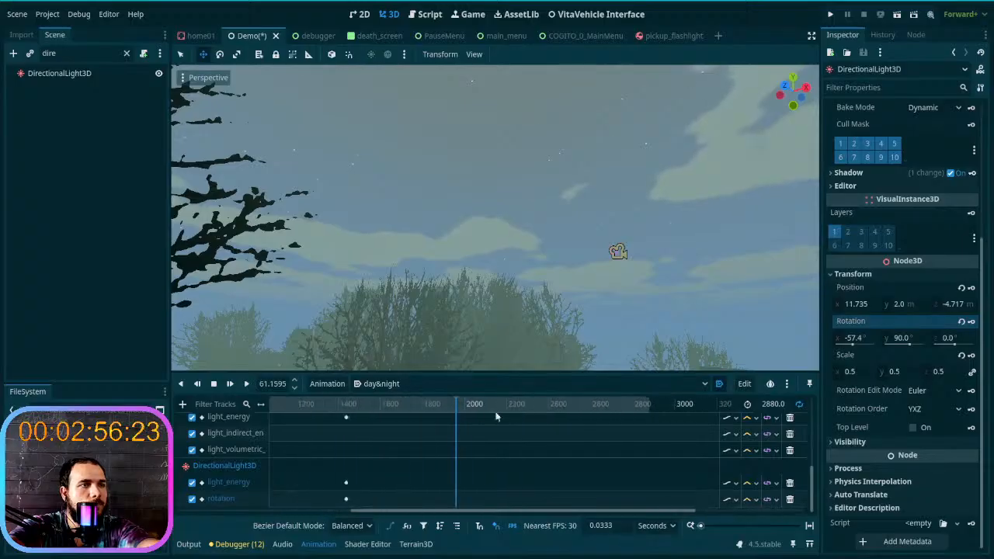
pyautogui.moveTo(452, 409); pyautogui.dragTo(335, 417)
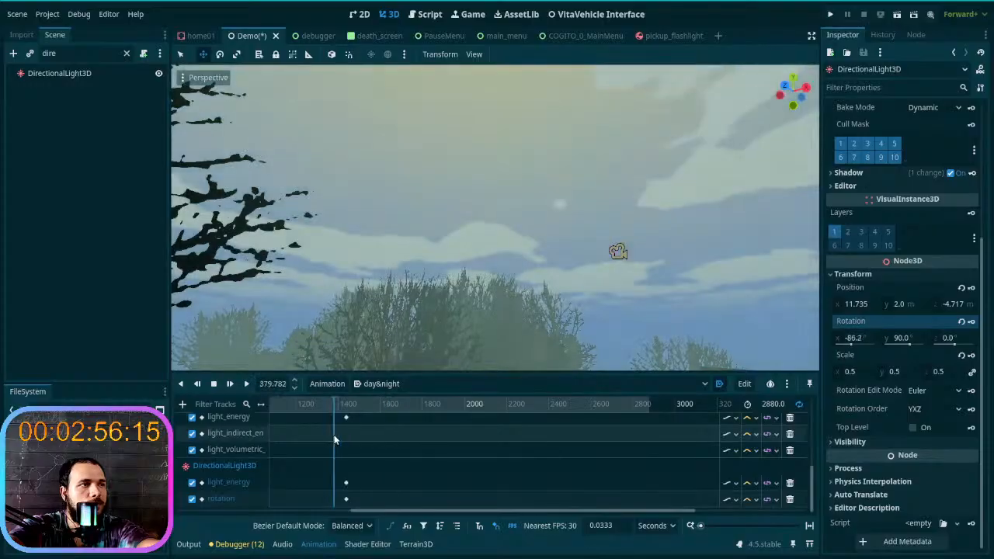
pyautogui.moveTo(497, 309); pyautogui.dragTo(511, 454, button='right')
pyautogui.press('w')
pyautogui.scroll(5, 528, 469)
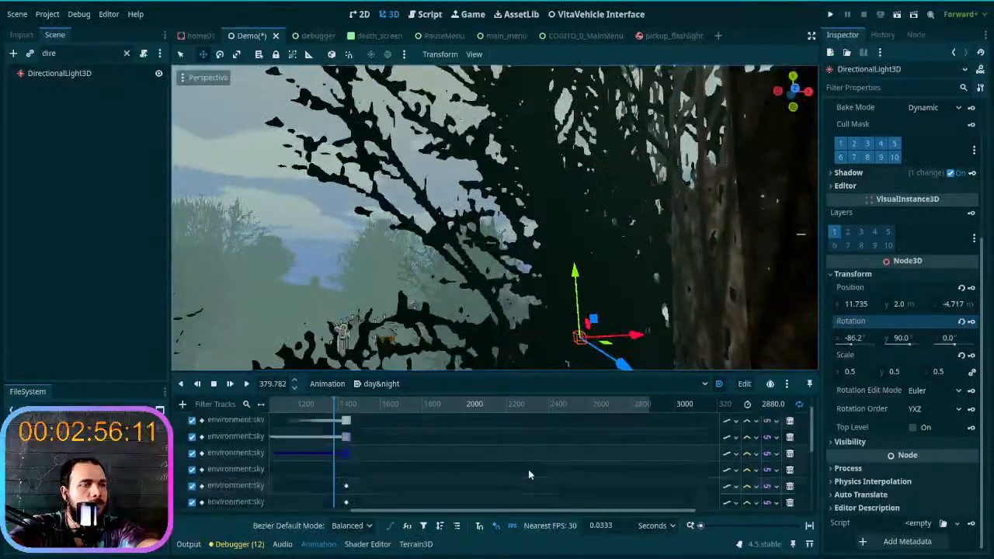
pyautogui.scroll(1, 528, 469)
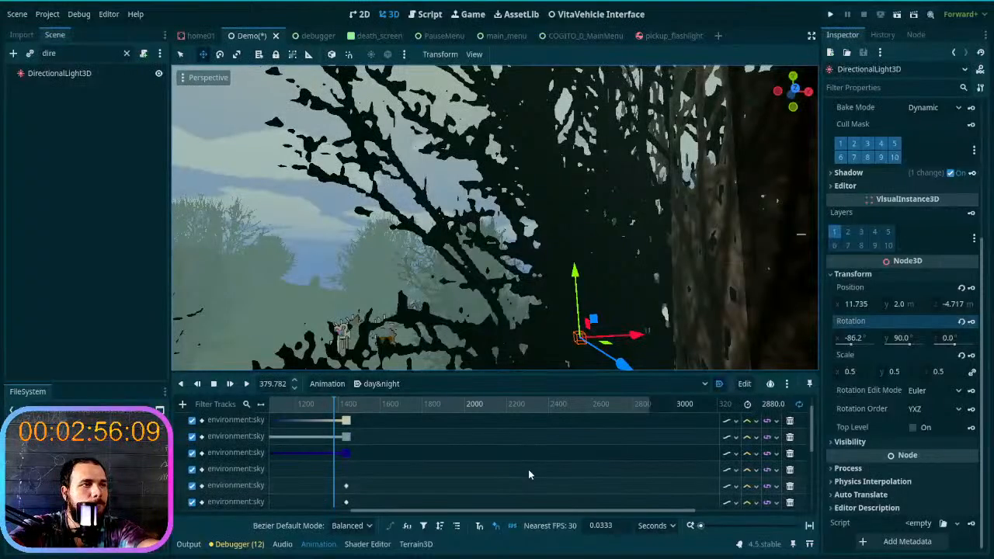
pyautogui.click(347, 407)
pyautogui.moveTo(346, 408); pyautogui.dragTo(347, 409)
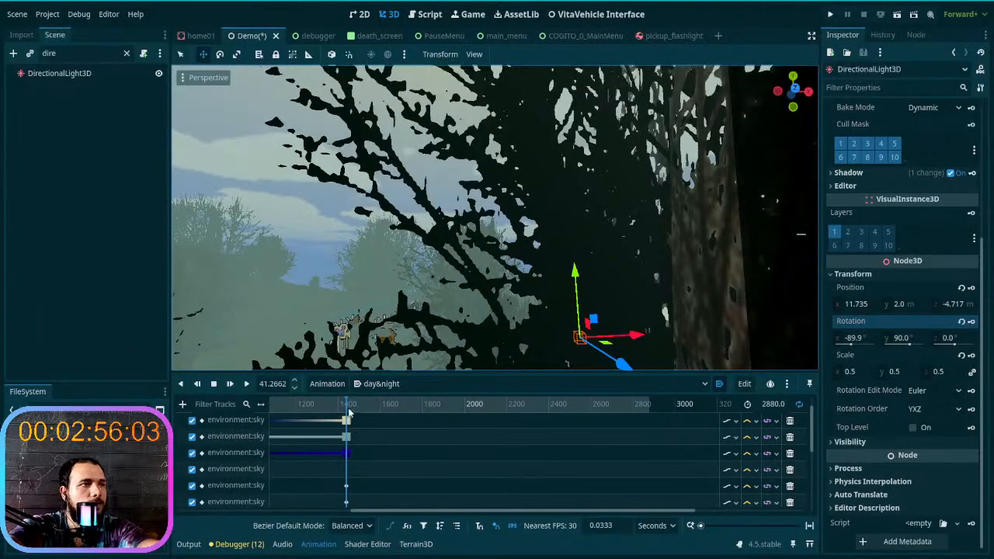
# - Scrub from 1440 s to the animation's end at 2880 s and examine the scene around the directional light
pyautogui.moveTo(432, 318); pyautogui.dragTo(500, 313, button='middle')
pyautogui.moveTo(349, 411); pyautogui.dragTo(651, 420)
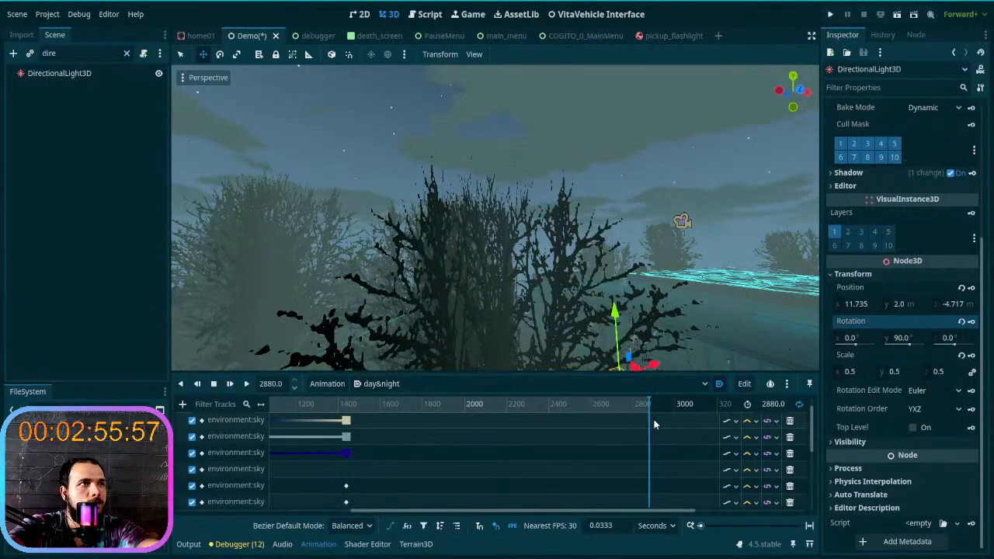
pyautogui.moveTo(528, 272); pyautogui.dragTo(645, 299, button='right')
pyautogui.moveTo(497, 280)
pyautogui.mouseDown(button='right')
pyautogui.moveTo(357, 276)
pyautogui.moveTo(481, 275)
pyautogui.mouseUp(button='right')
pyautogui.press('w')
pyautogui.press('s')
# - At 2880 s, set DirectionalLight3D's X rotation to -180° and key its rotation
pyautogui.moveTo(649, 414); pyautogui.dragTo(345, 428)
pyautogui.click(654, 424)
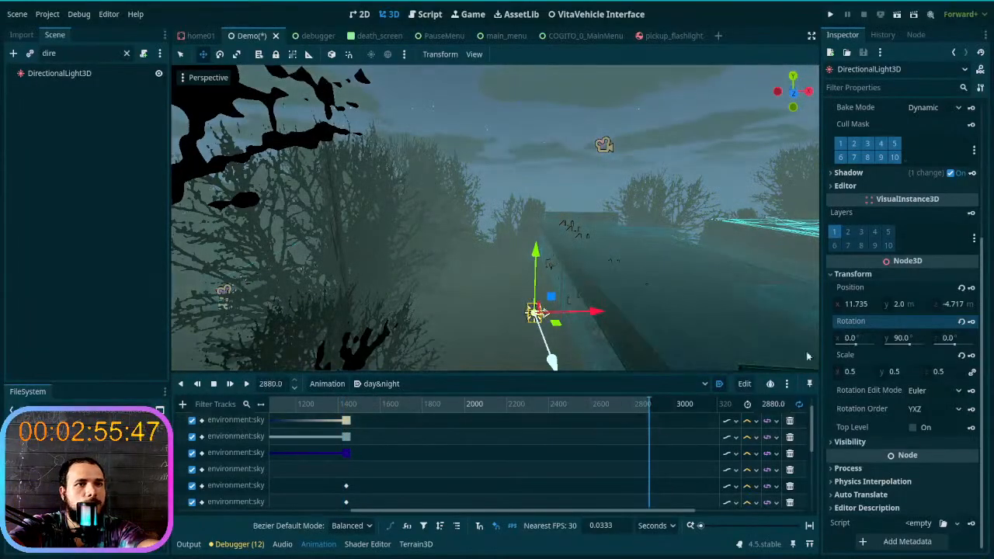
pyautogui.click(852, 337)
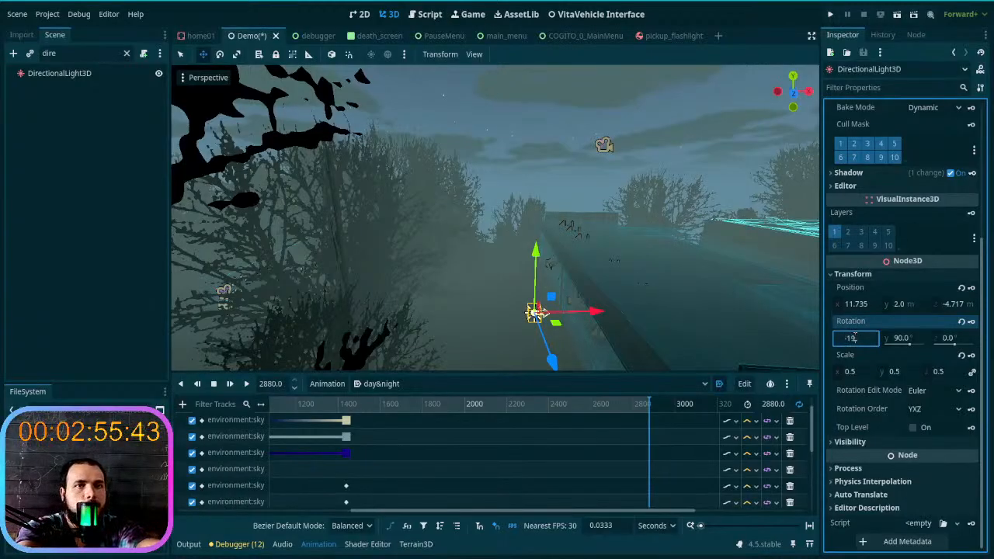
pyautogui.press('Return')
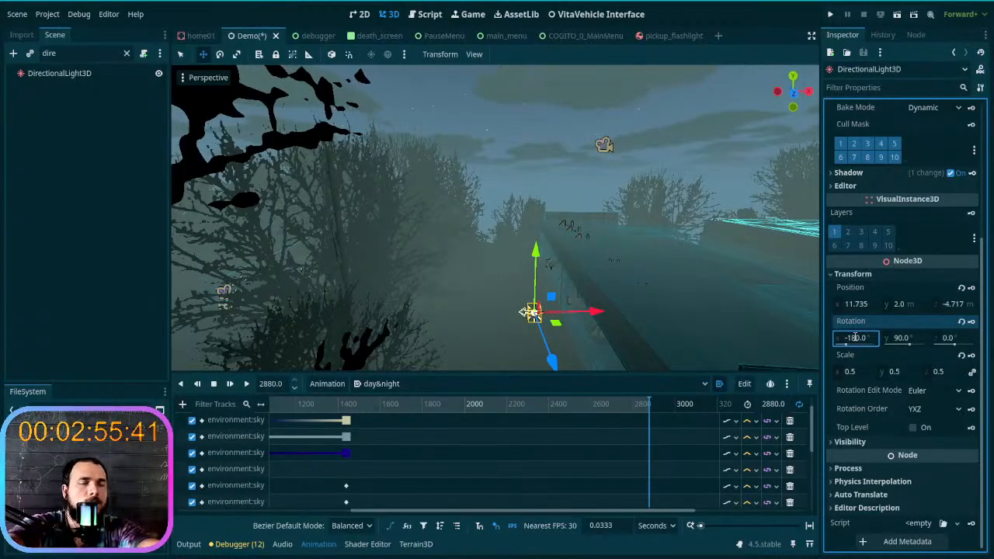
pyautogui.click(972, 323)
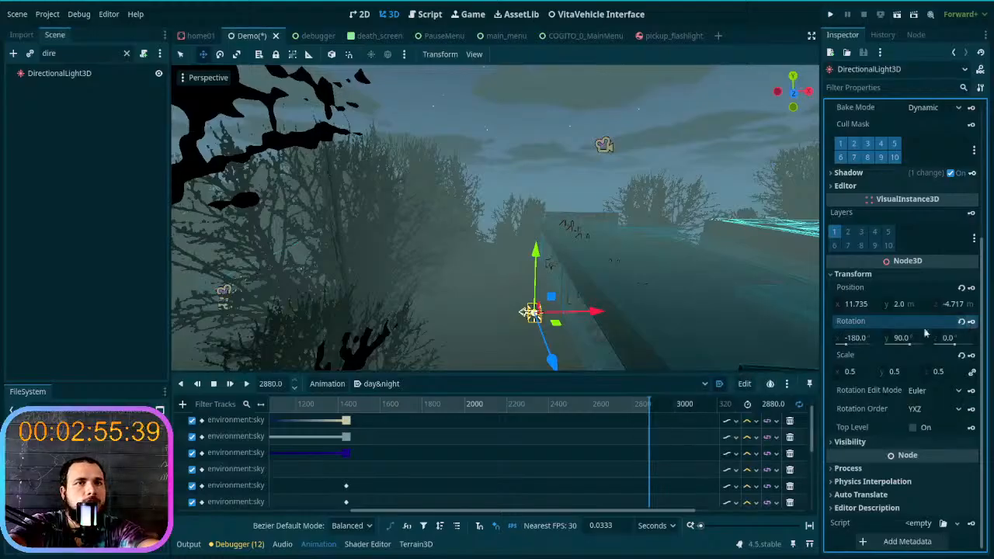
# - Scrub back and forth between 2880 s and the 1440 s keys to examine how the sky and sun change
pyautogui.moveTo(572, 310); pyautogui.dragTo(668, 155, button='right')
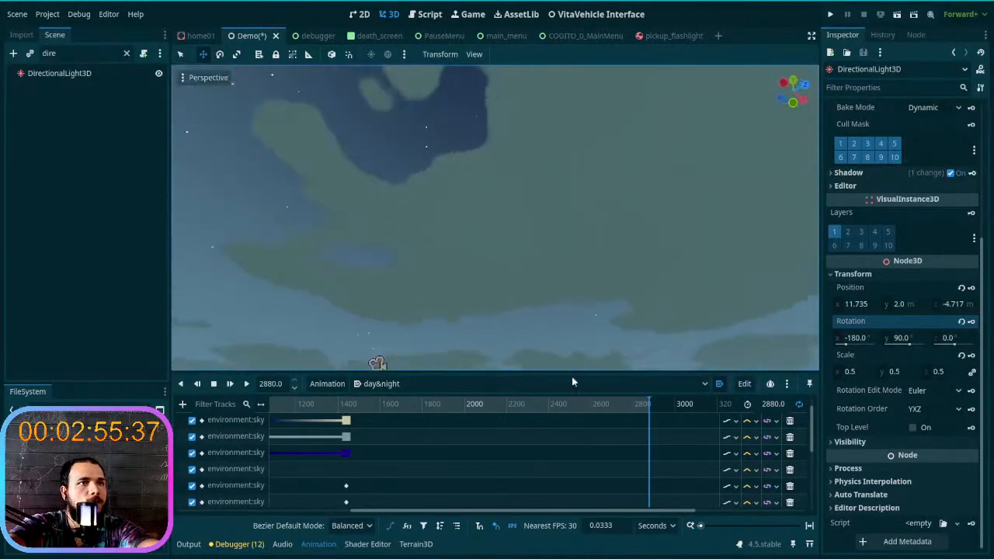
pyautogui.moveTo(643, 407); pyautogui.dragTo(355, 404)
pyautogui.moveTo(410, 343); pyautogui.dragTo(319, 268, button='right')
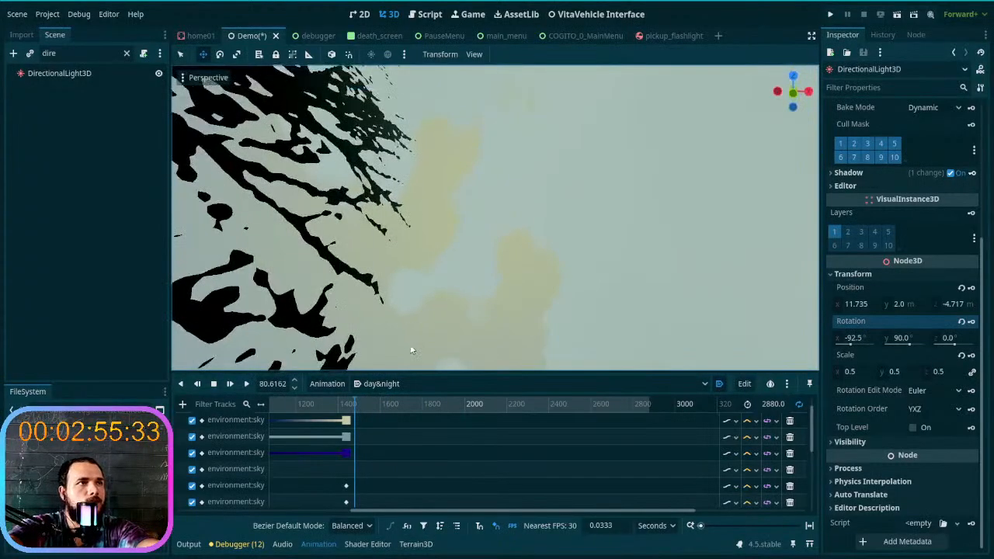
pyautogui.moveTo(352, 407); pyautogui.dragTo(655, 423)
pyautogui.moveTo(621, 295); pyautogui.dragTo(543, 342, button='right')
pyautogui.moveTo(543, 233); pyautogui.dragTo(551, 256, button='right')
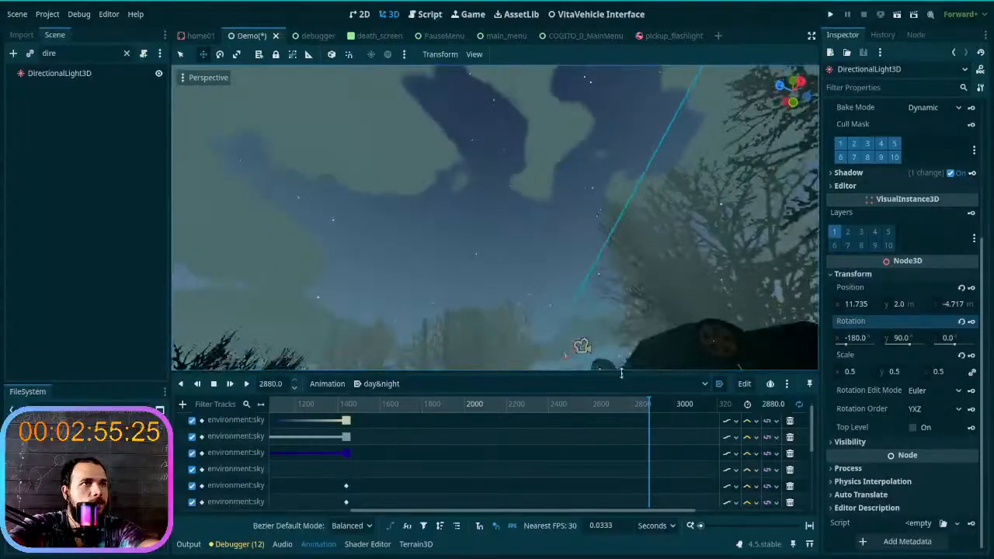
pyautogui.moveTo(655, 406); pyautogui.dragTo(322, 414)
pyautogui.moveTo(406, 279); pyautogui.dragTo(423, 236, button='right')
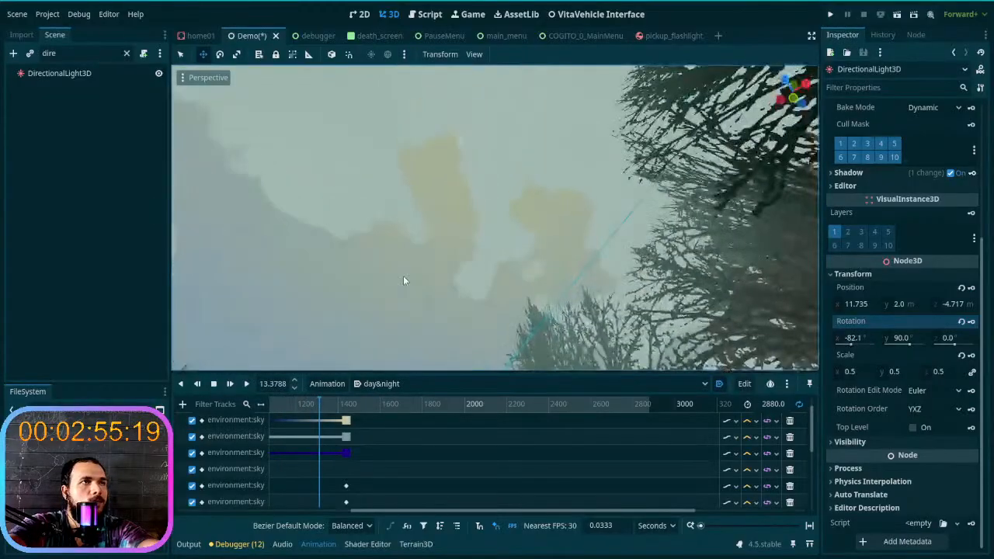
# - Scrub forward to 2880 s, inspect the night lighting around the trees and building, and save the scene
pyautogui.moveTo(325, 410); pyautogui.dragTo(513, 405)
pyautogui.moveTo(459, 287); pyautogui.dragTo(506, 357, button='right')
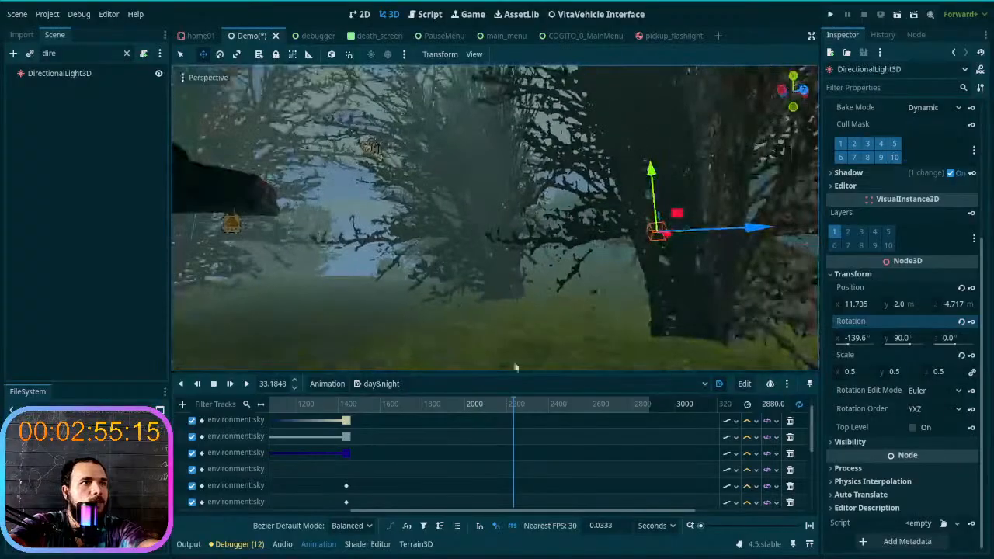
pyautogui.moveTo(512, 402); pyautogui.dragTo(657, 413)
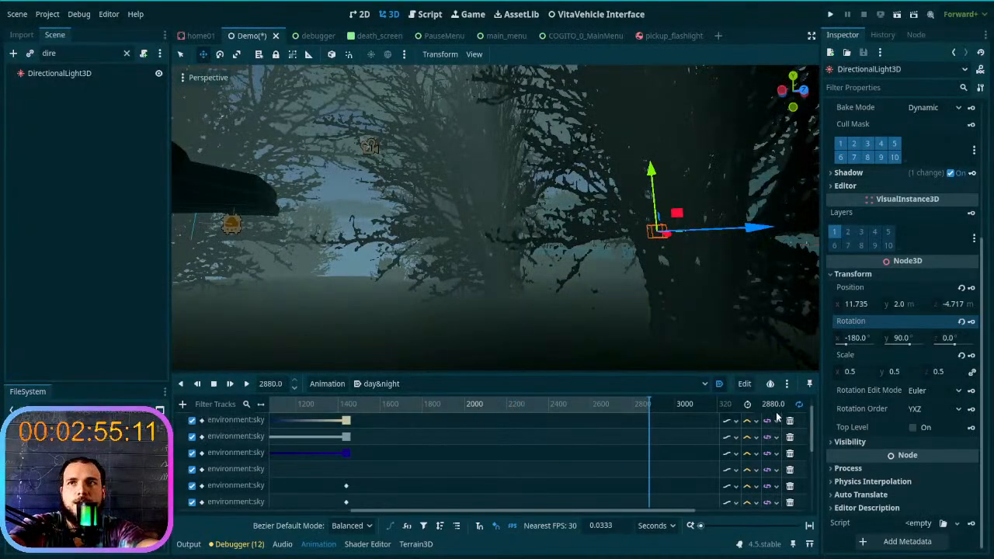
pyautogui.moveTo(625, 320); pyautogui.dragTo(584, 293, button='right')
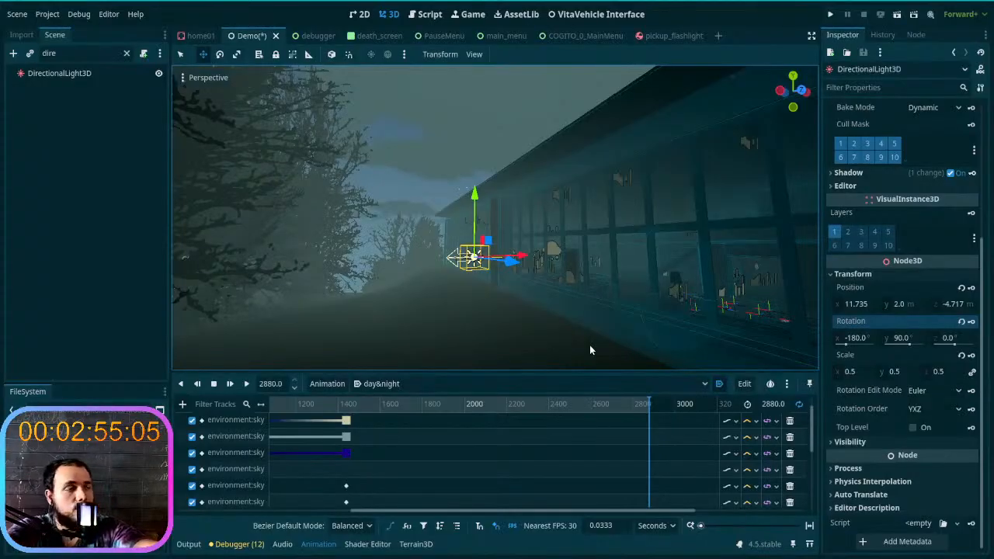
pyautogui.moveTo(463, 342); pyautogui.dragTo(417, 313, button='right')
pyautogui.moveTo(647, 400)
pyautogui.mouseDown()
pyautogui.moveTo(276, 398)
pyautogui.moveTo(380, 385)
pyautogui.moveTo(665, 403)
pyautogui.mouseUp()
pyautogui.moveTo(608, 336); pyautogui.dragTo(602, 333, button='right')
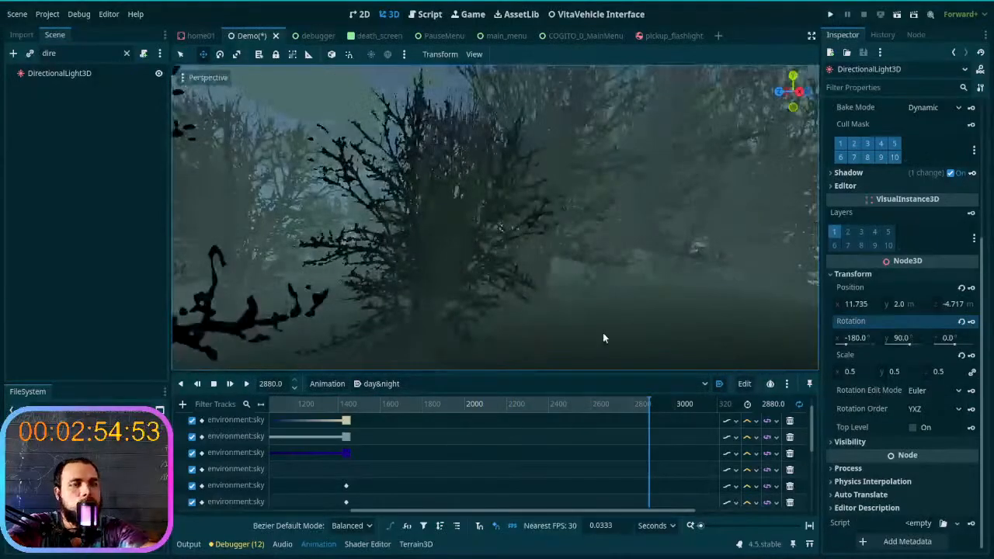
pyautogui.hotkey('ctrl', 's')
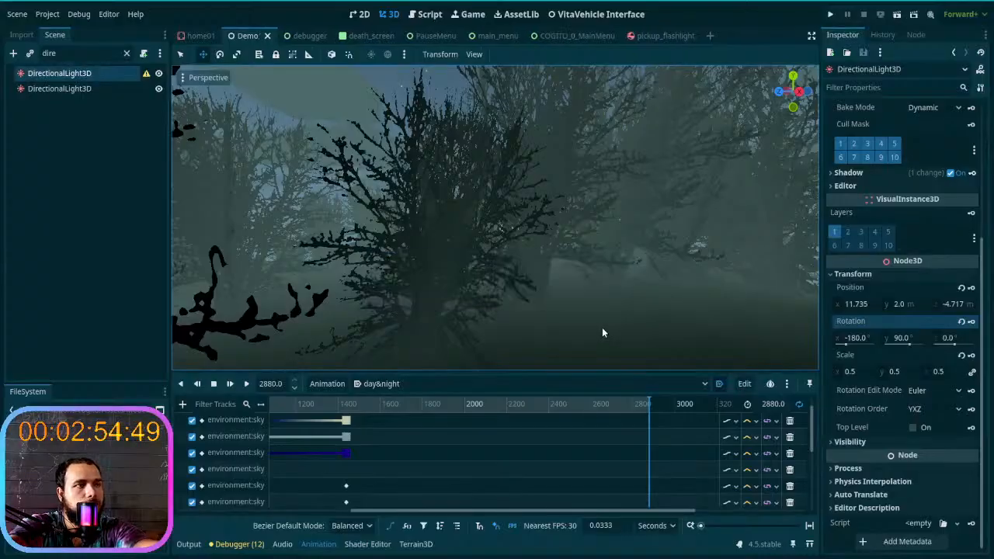
# - Review the DirectionalLight3D energy and rotation tracks, scrub back to about 1901 s, and save the scene
pyautogui.moveTo(602, 327); pyautogui.dragTo(377, 297, button='right')
pyautogui.press('w')
pyautogui.scroll(-3, 377, 470)
pyautogui.scroll(-2, 380, 468)
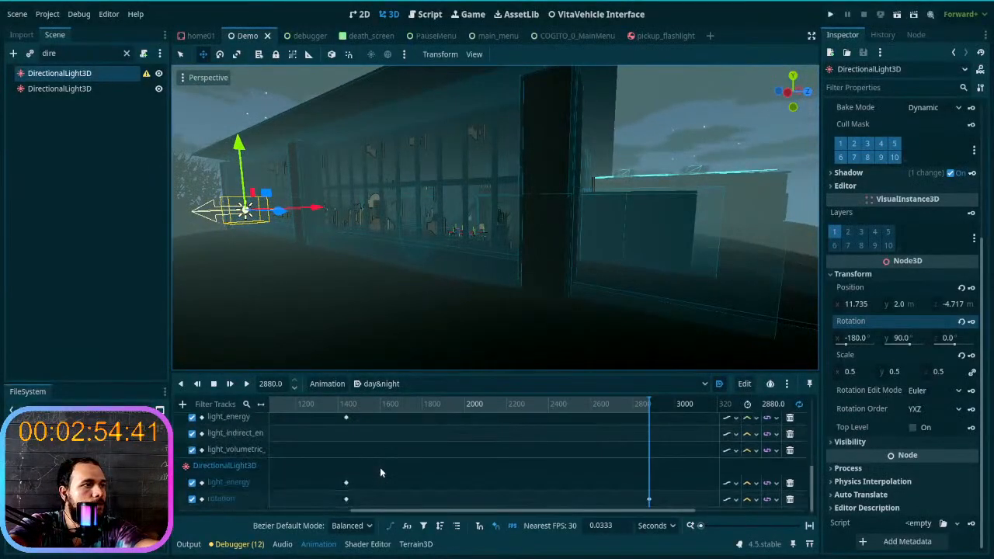
pyautogui.click(259, 487)
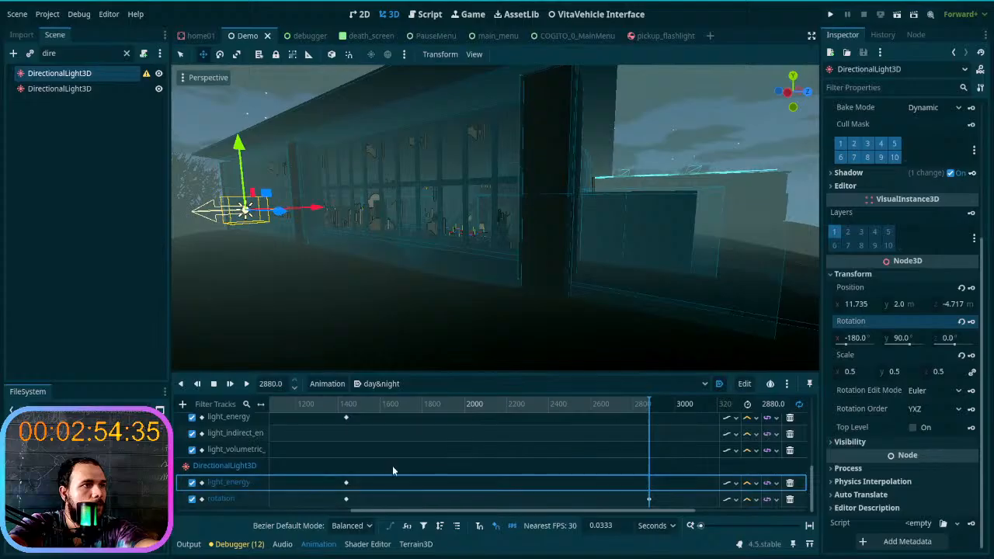
pyautogui.scroll(5, 392, 466)
pyautogui.scroll(-5, 392, 469)
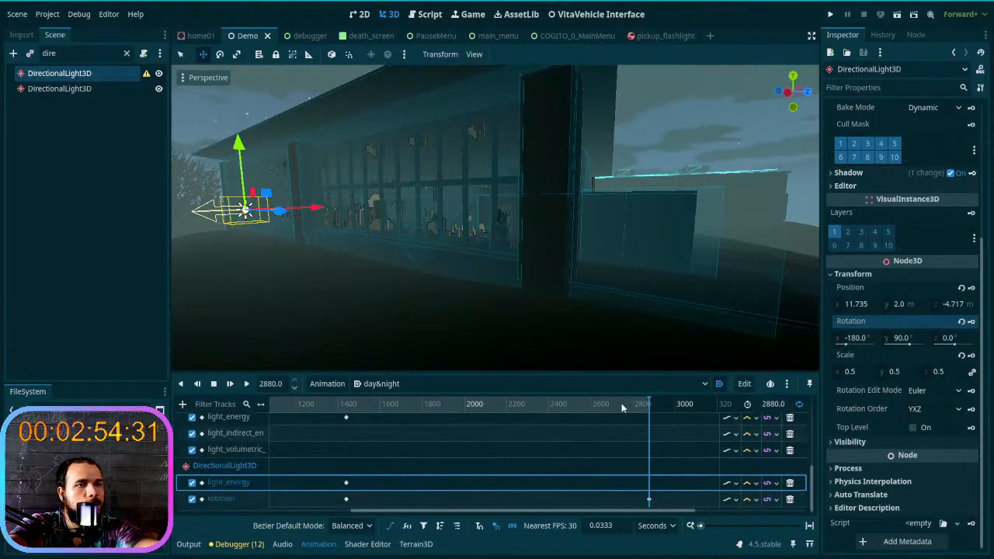
pyautogui.moveTo(645, 407); pyautogui.dragTo(443, 407)
pyautogui.hotkey('ctrl', 's')
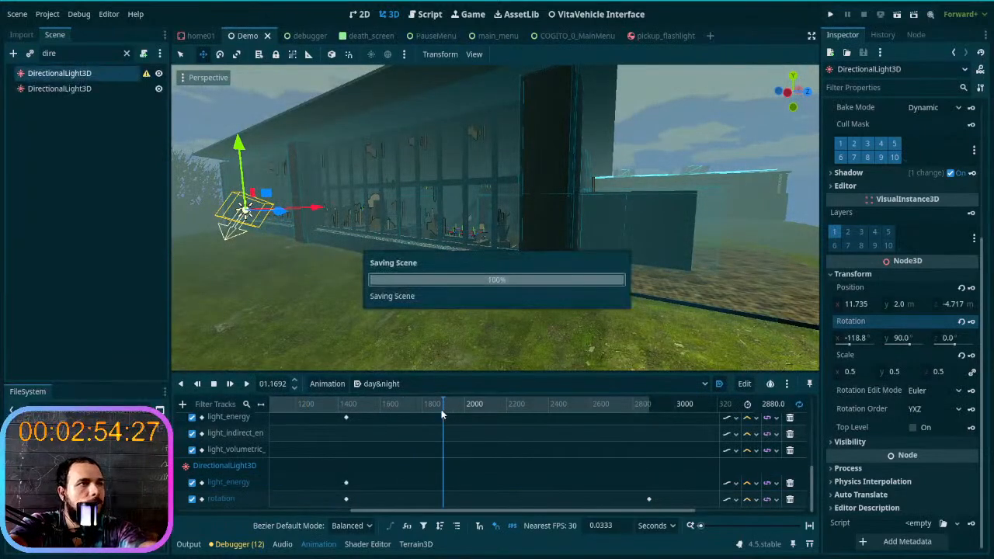
# - Read the DirectionalLight3D configuration warning, reset the light's scale to 1.0, and save the scene
pyautogui.click(146, 74)
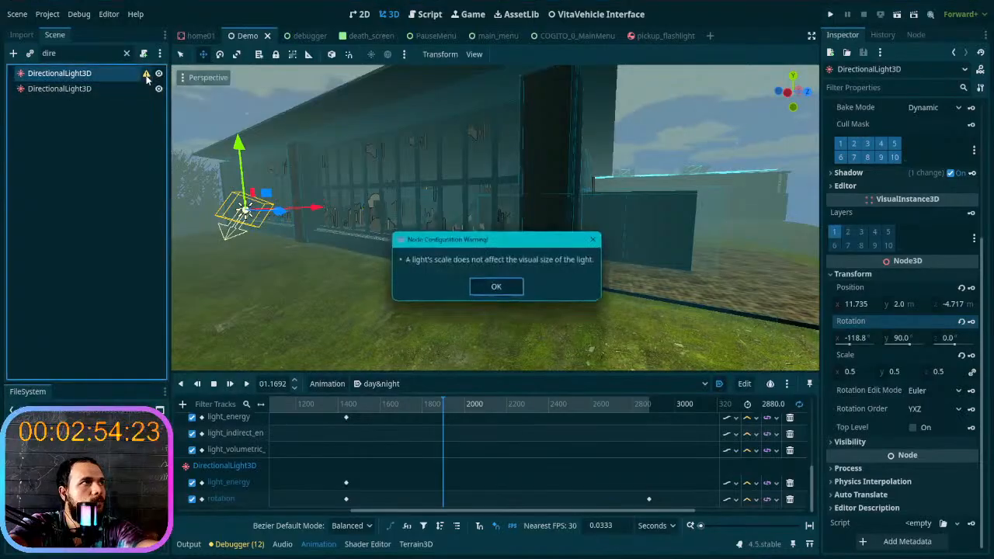
pyautogui.click(488, 288)
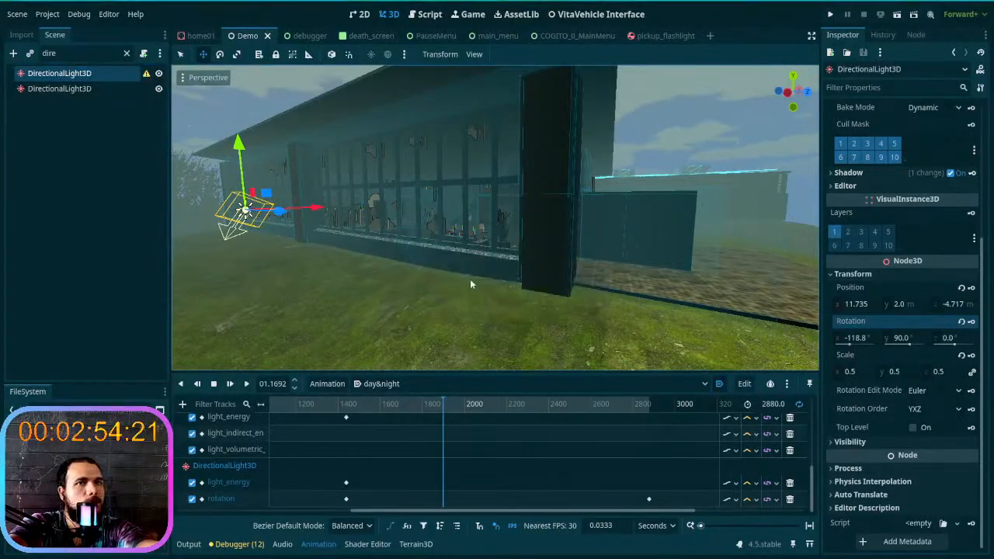
pyautogui.click(961, 356)
pyautogui.moveTo(648, 309); pyautogui.dragTo(626, 308, button='right')
pyautogui.hotkey('ctrl', 's')
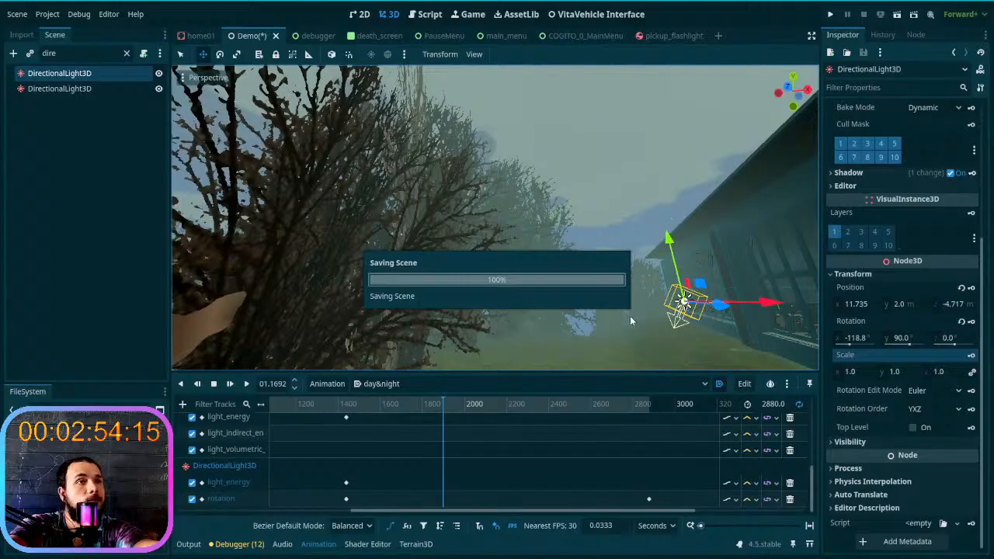
# - Bring the player and car into view and clear the scene tree's node filter
pyautogui.moveTo(639, 313); pyautogui.dragTo(601, 313, button='right')
pyautogui.press('w')
pyautogui.press('a')
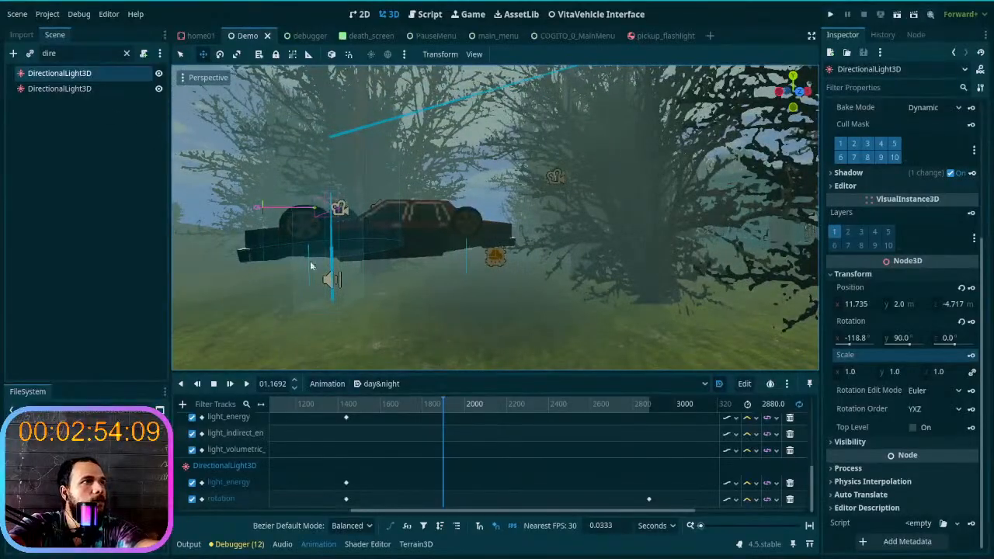
pyautogui.click(332, 277)
pyautogui.click(127, 54)
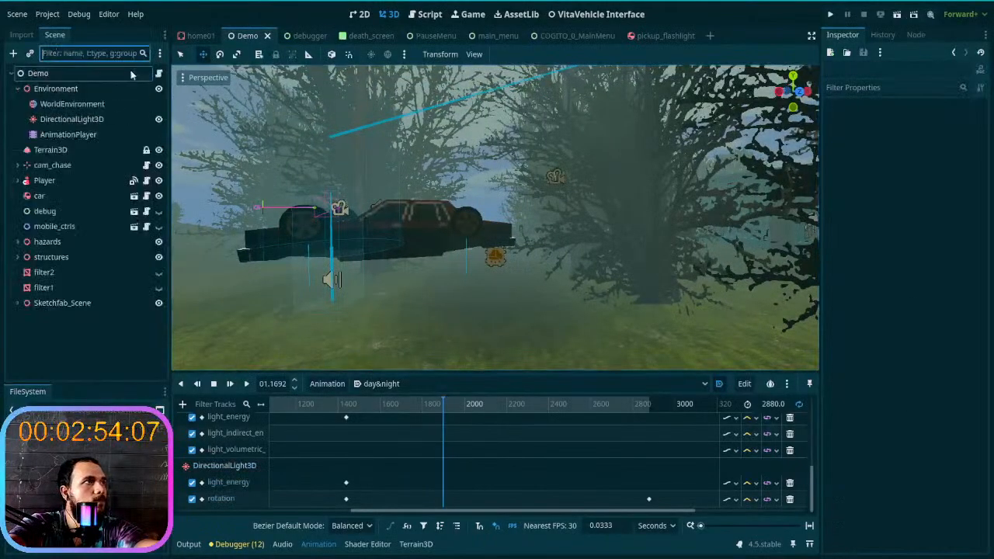
# - Reposition the Player node beside the red car and save the scene
pyautogui.click(67, 180)
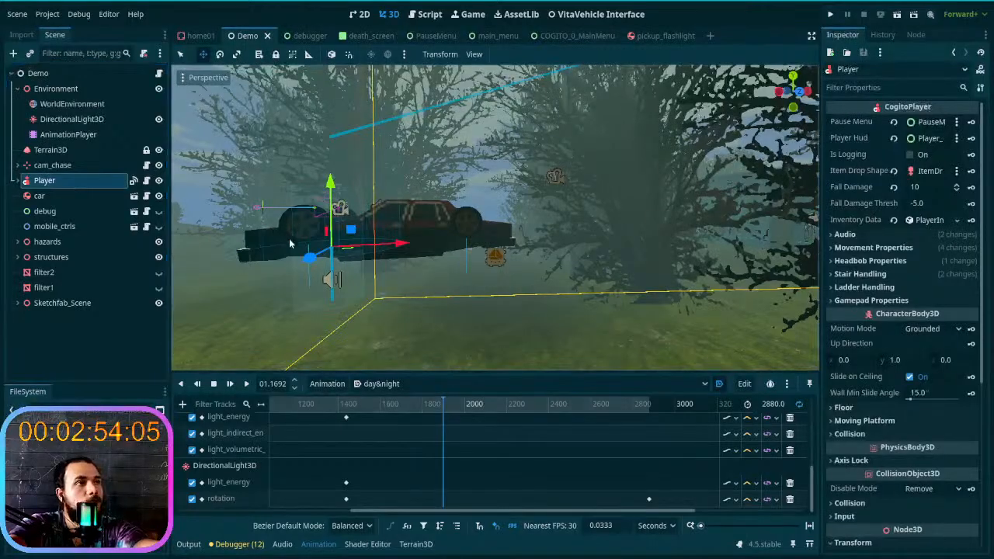
pyautogui.press('w')
pyautogui.moveTo(327, 253)
pyautogui.mouseDown(button='right')
pyautogui.moveTo(310, 186)
pyautogui.moveTo(327, 252)
pyautogui.mouseUp(button='right')
pyautogui.moveTo(399, 300); pyautogui.dragTo(610, 198)
pyautogui.press('w')
pyautogui.moveTo(609, 198); pyautogui.dragTo(571, 194, button='right')
pyautogui.press('s')
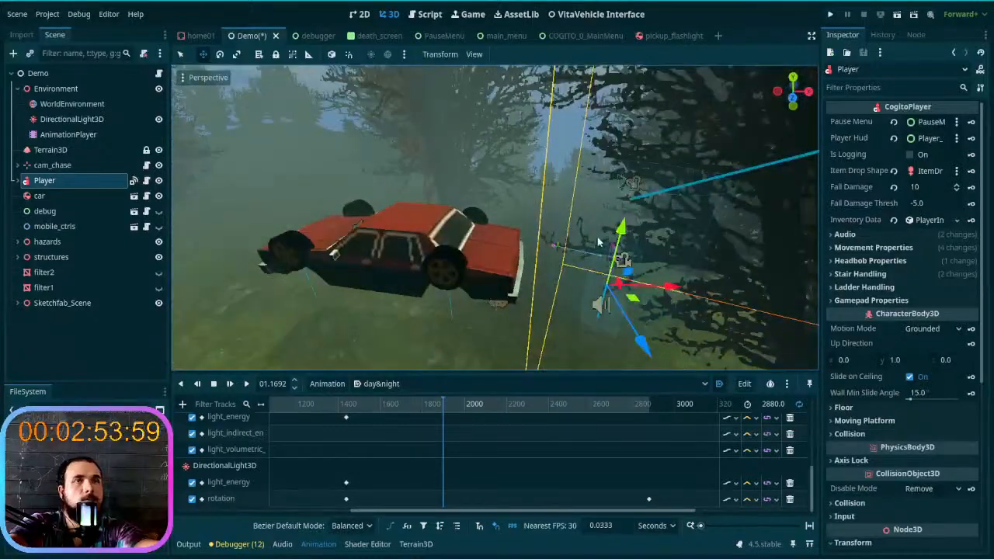
pyautogui.hotkey('ctrl', 's')
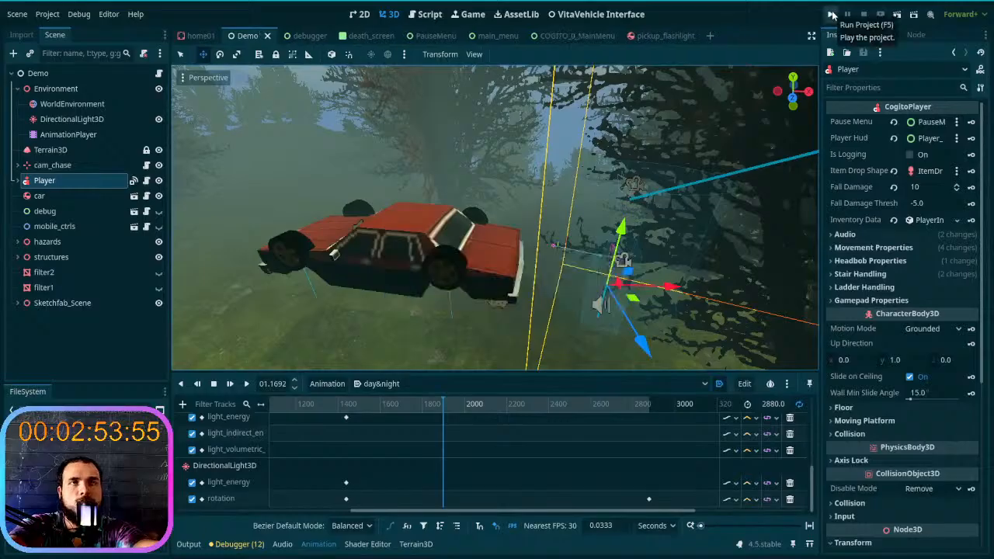
# - Run the project and start a new game in the first save slot
pyautogui.click(832, 14)
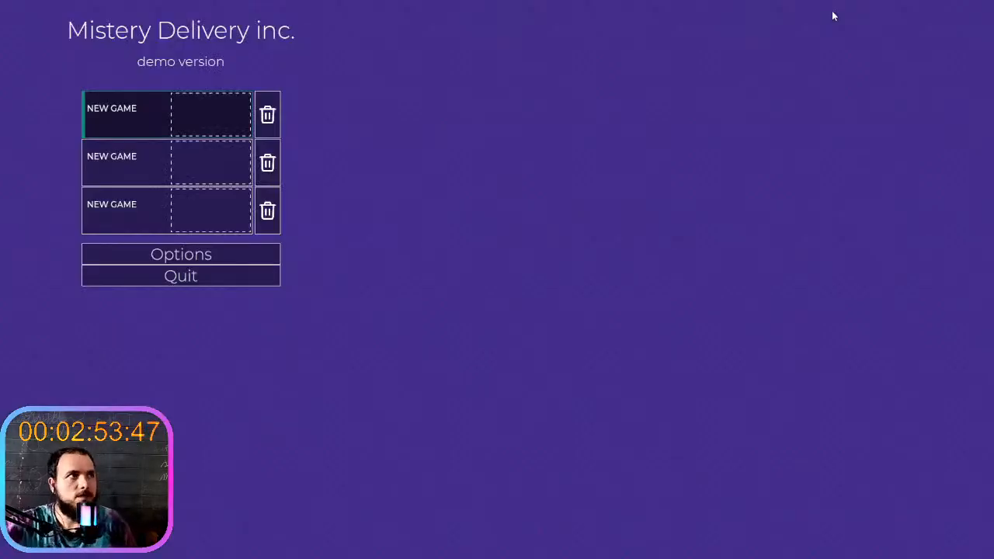
pyautogui.click(200, 124)
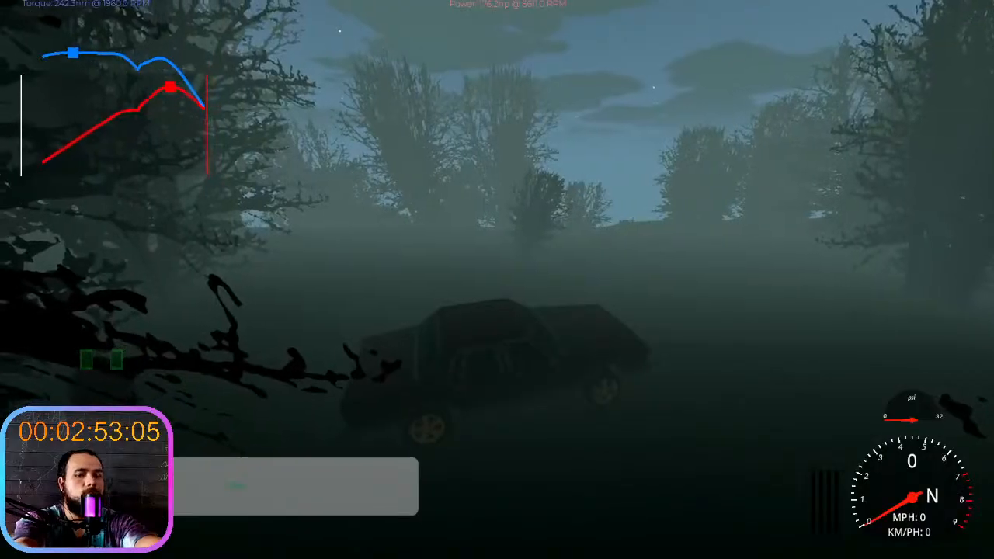
# - Drive the car across the foggy night terrain and between the trees to check the lighting in the running game
pyautogui.press('w')
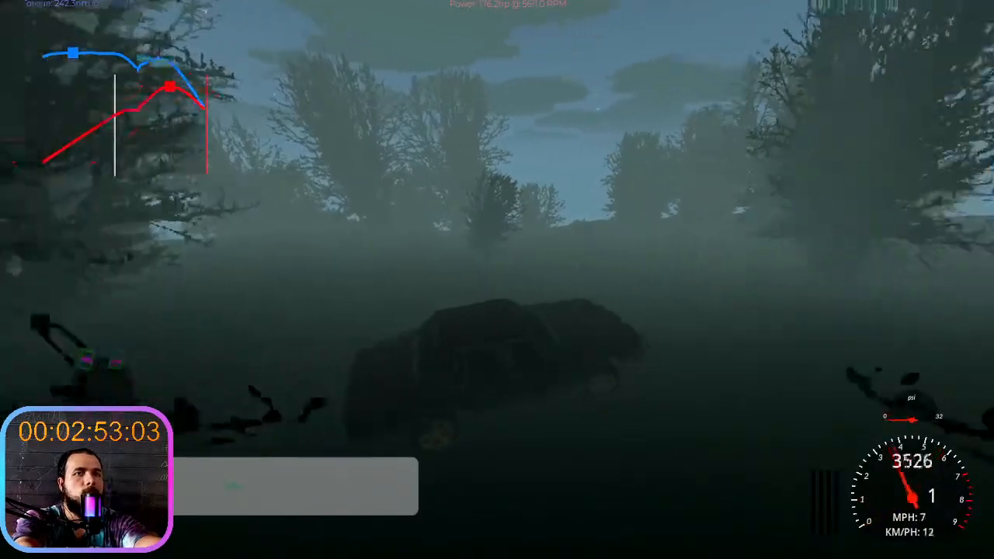
pyautogui.press('w')
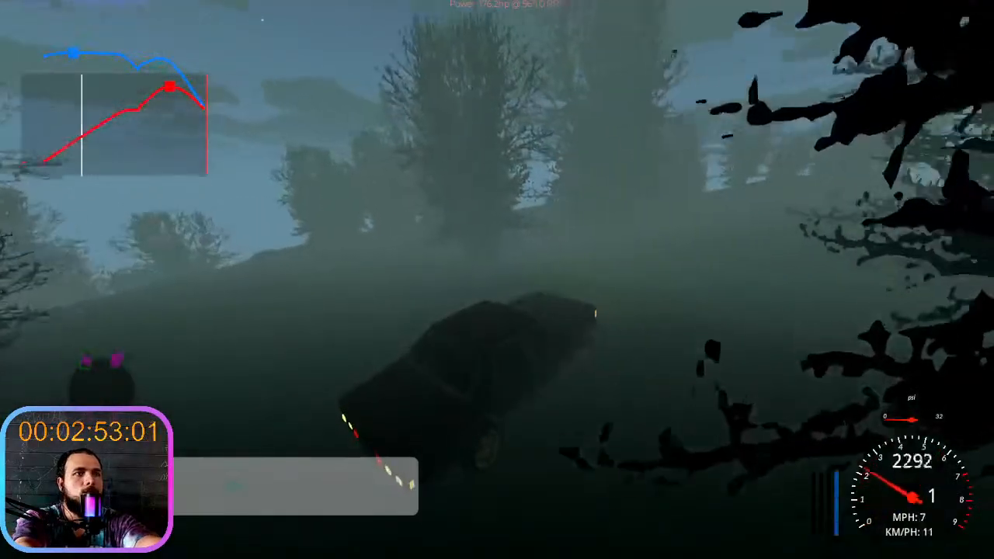
pyautogui.press('w')
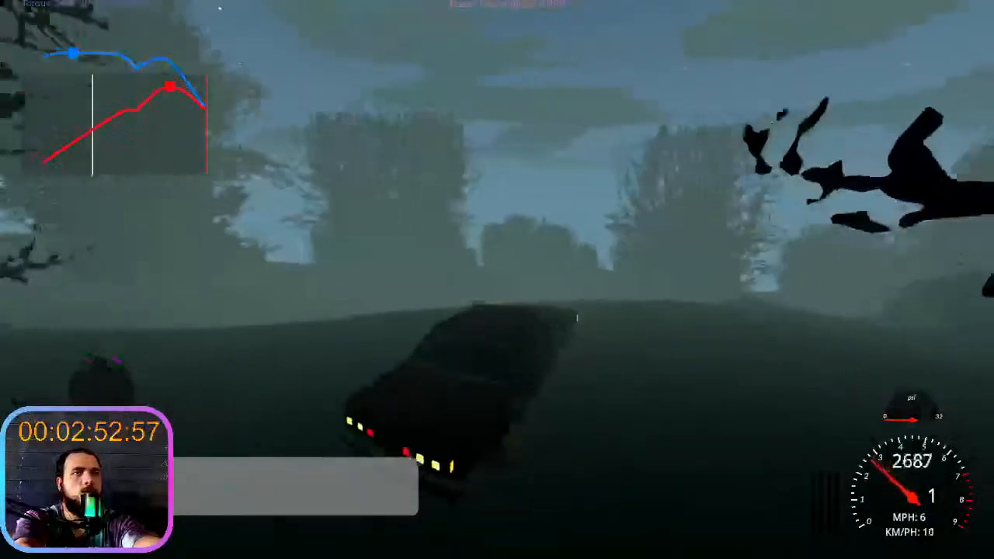
pyautogui.press('w')
pyautogui.press('w')
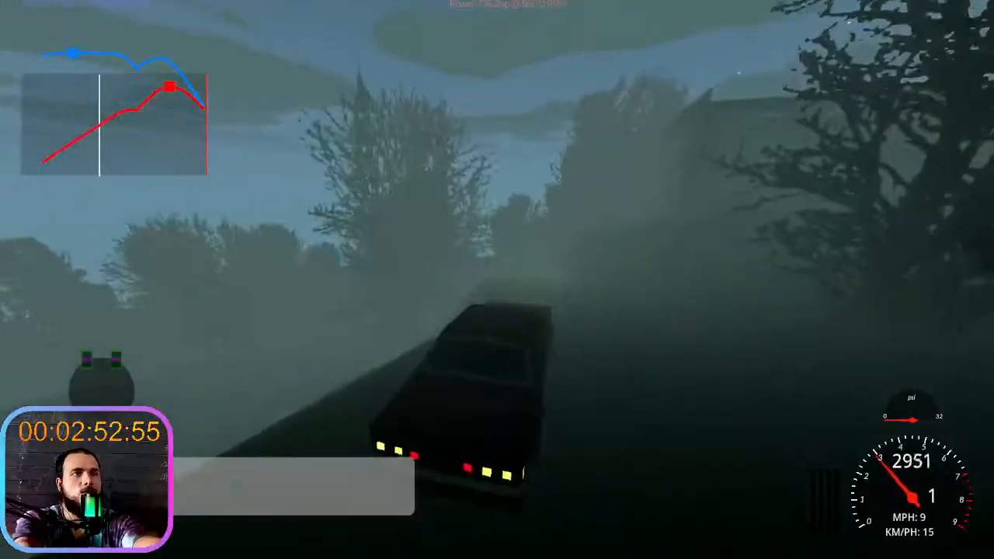
pyautogui.press('w')
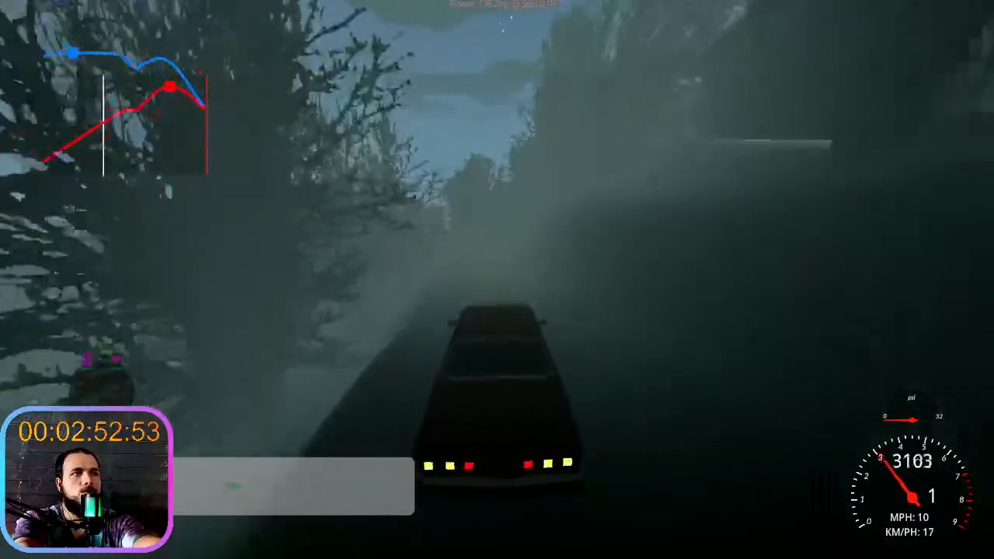
pyautogui.press('w')
pyautogui.press('w')
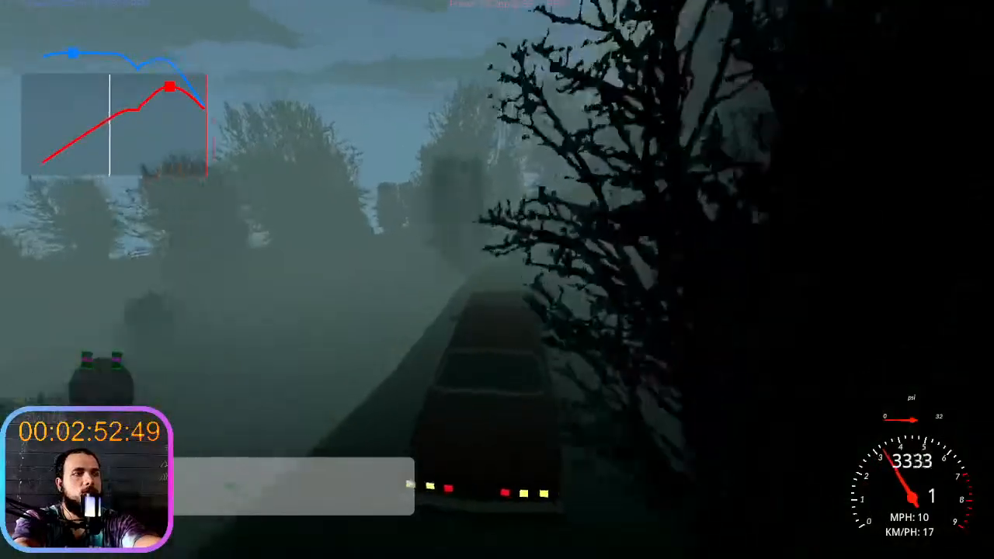
pyautogui.press('s')
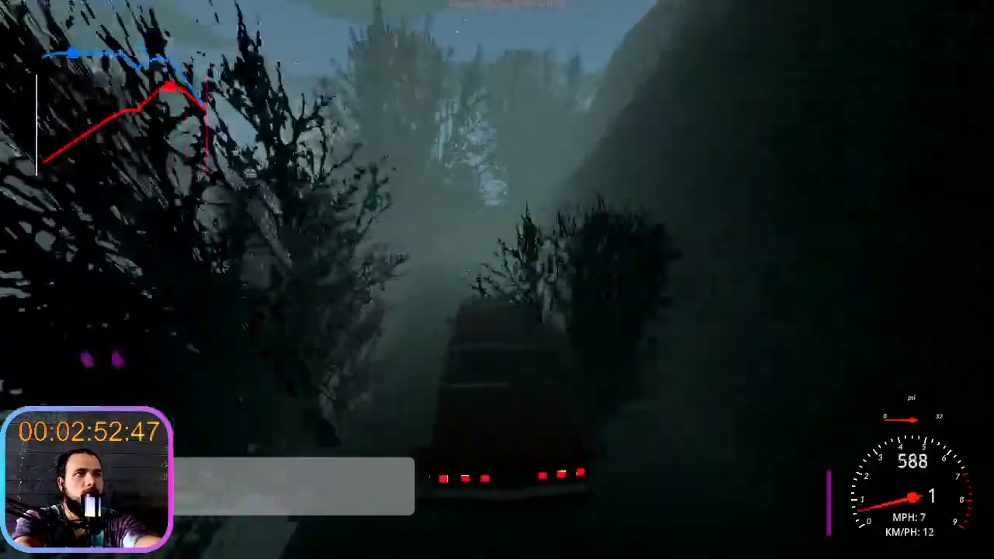
pyautogui.press('w')
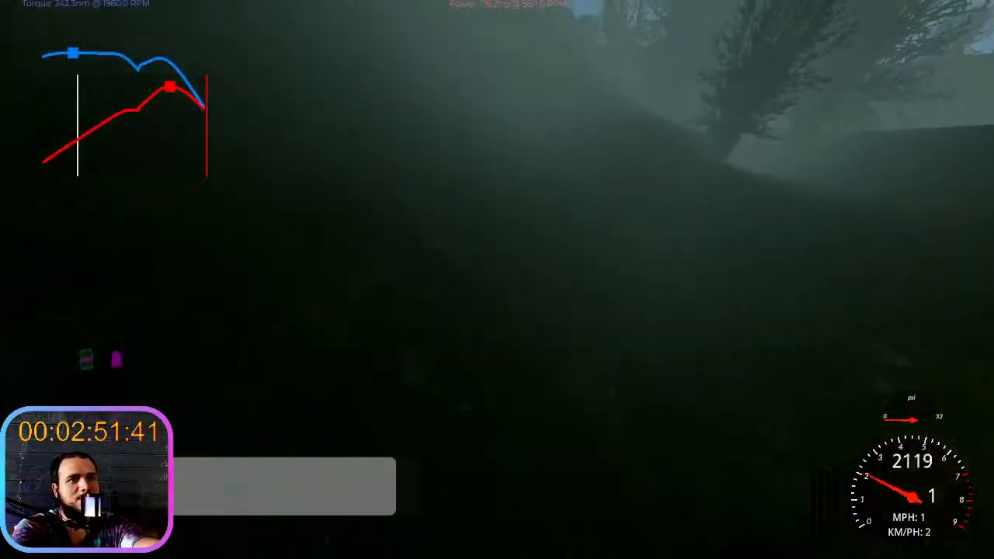
# - Get the player out of the falling car and try sprinting away from it on foot
pyautogui.press('e')
pyautogui.press('e')
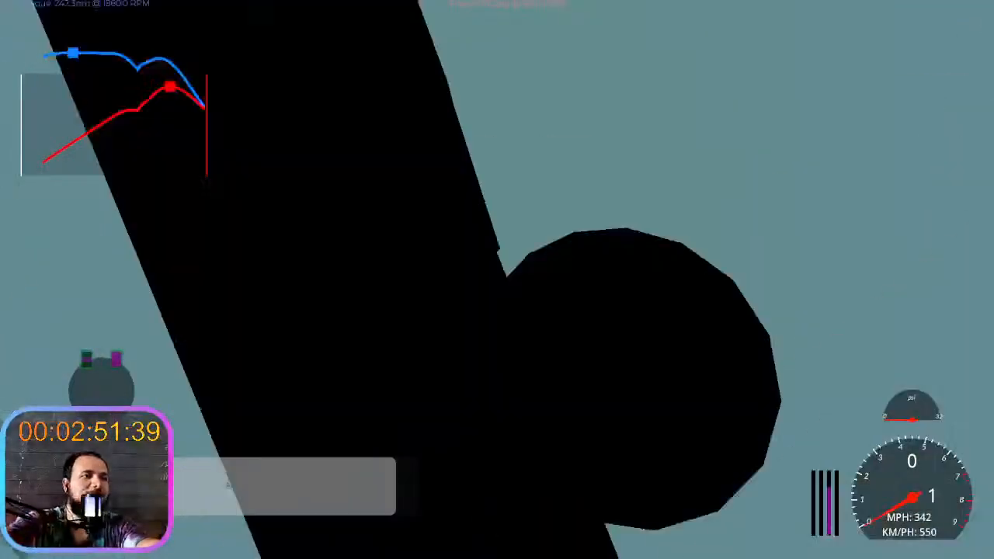
pyautogui.press('e')
pyautogui.press('e')
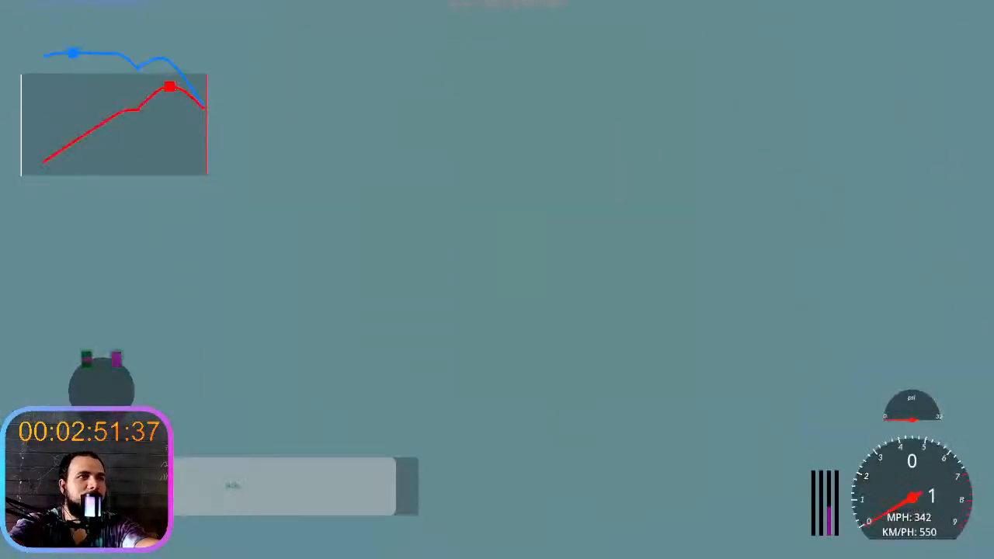
pyautogui.press('e')
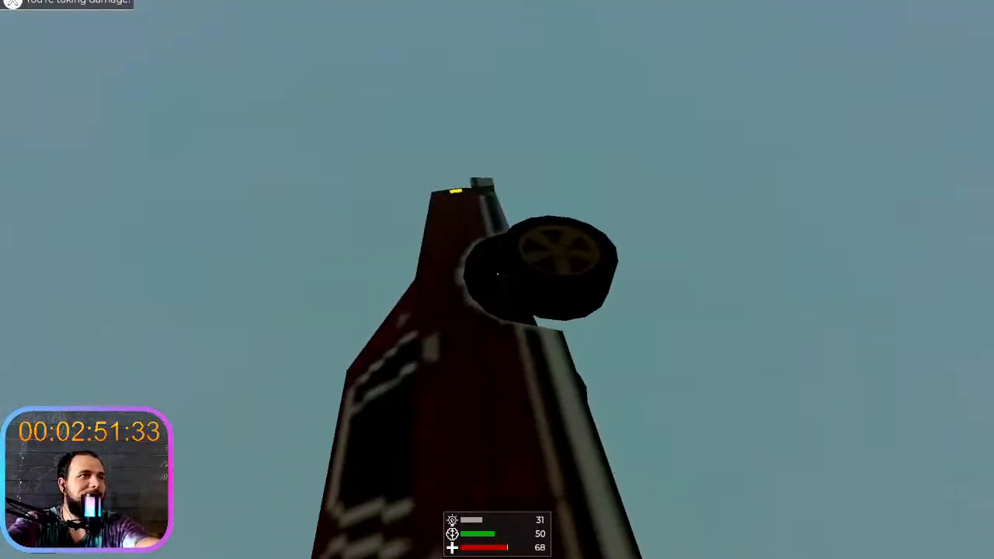
pyautogui.hotkey('shift', 'w')
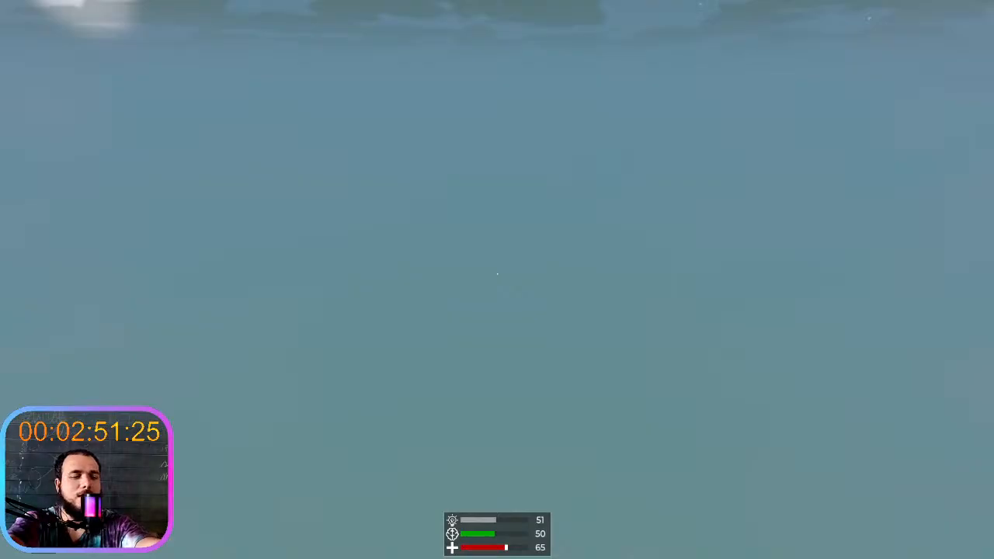
# - Stop the running game and review the project's FPS log in the output
pyautogui.press('F8')
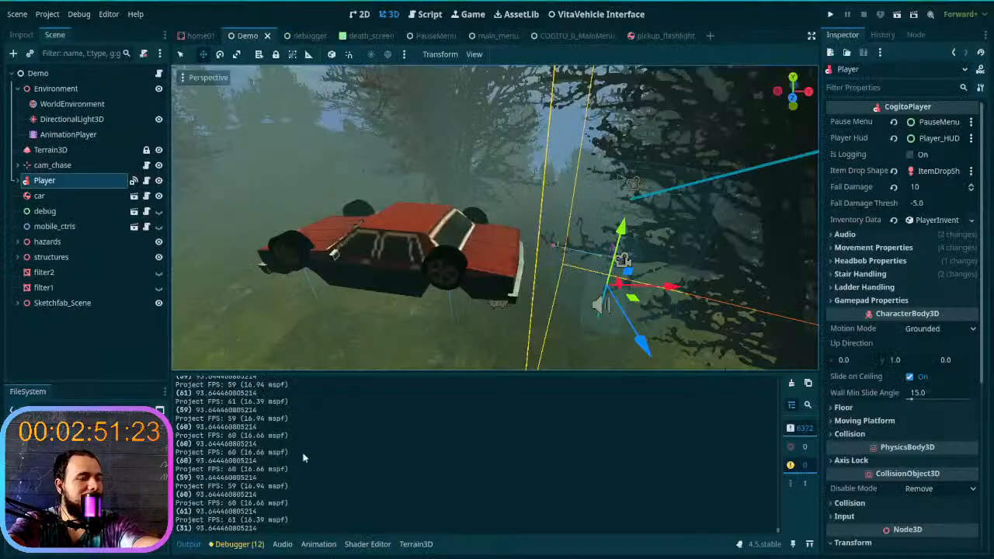
pyautogui.scroll(7, 286, 435)
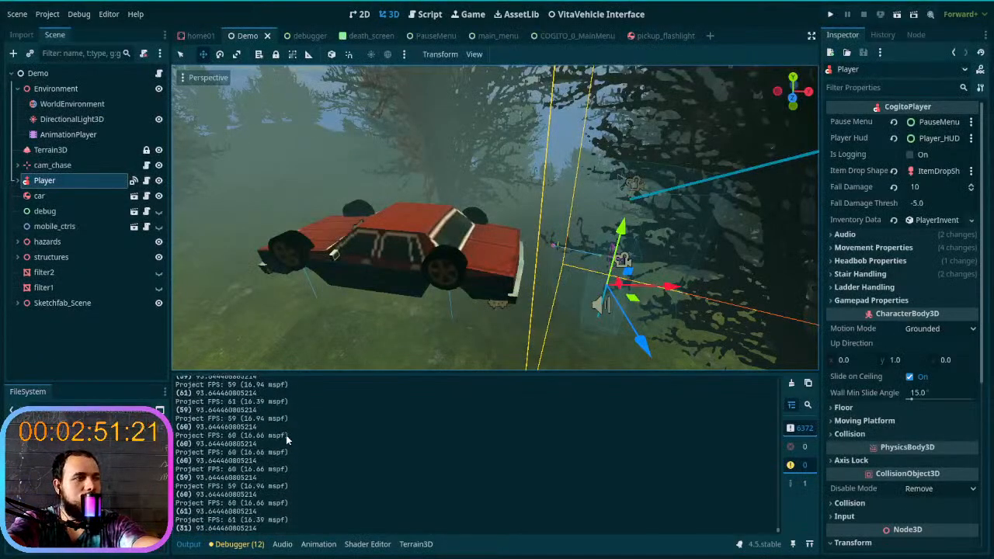
pyautogui.scroll(5, 286, 434)
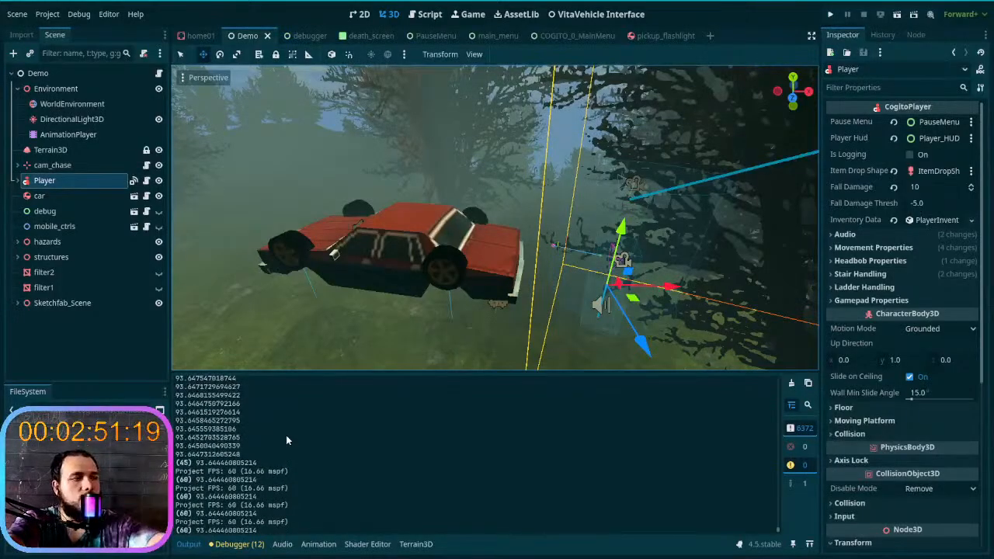
pyautogui.scroll(-12, 286, 435)
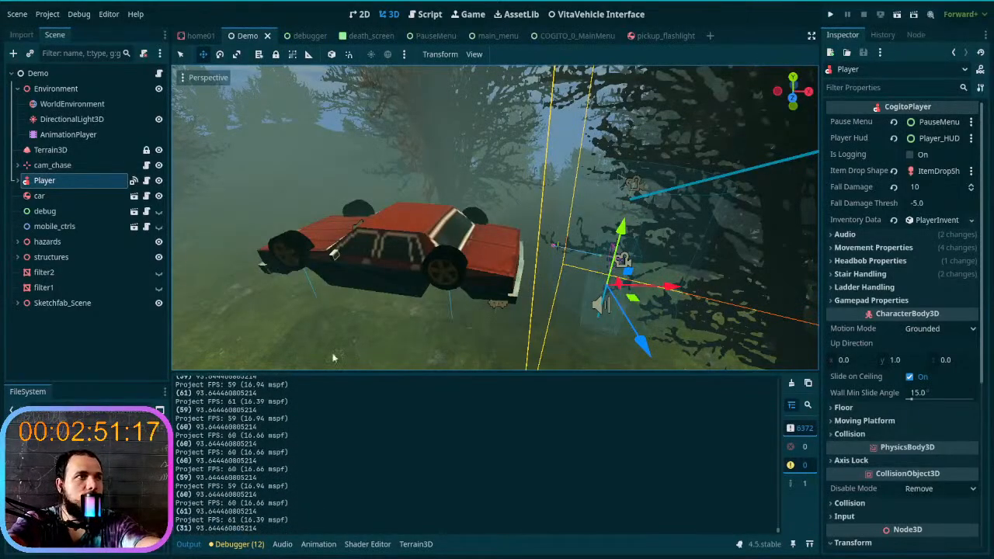
# - Raise the Terrain3D node's Mesh LODs to 7 and look over the distant terrain around the car
pyautogui.moveTo(337, 343); pyautogui.dragTo(339, 341, button='right')
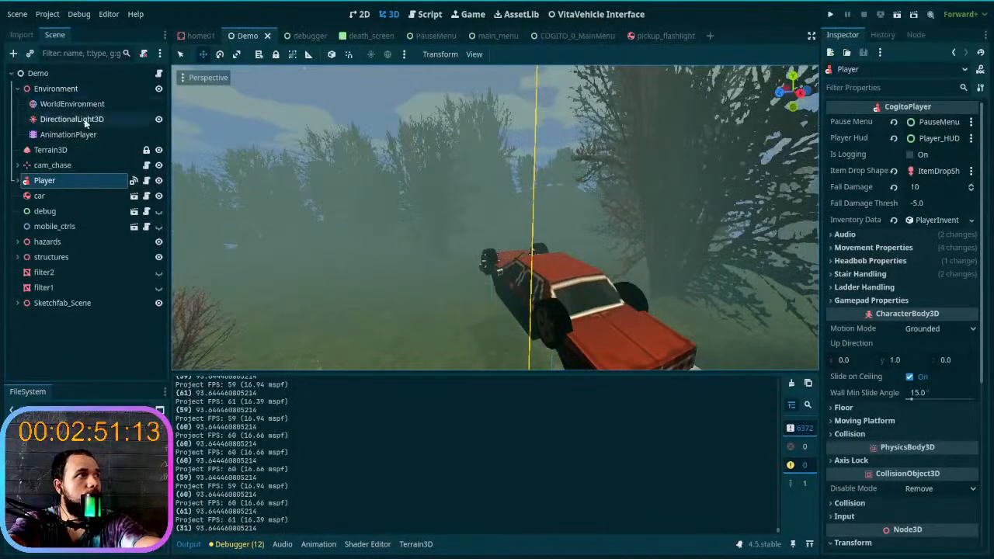
pyautogui.click(64, 149)
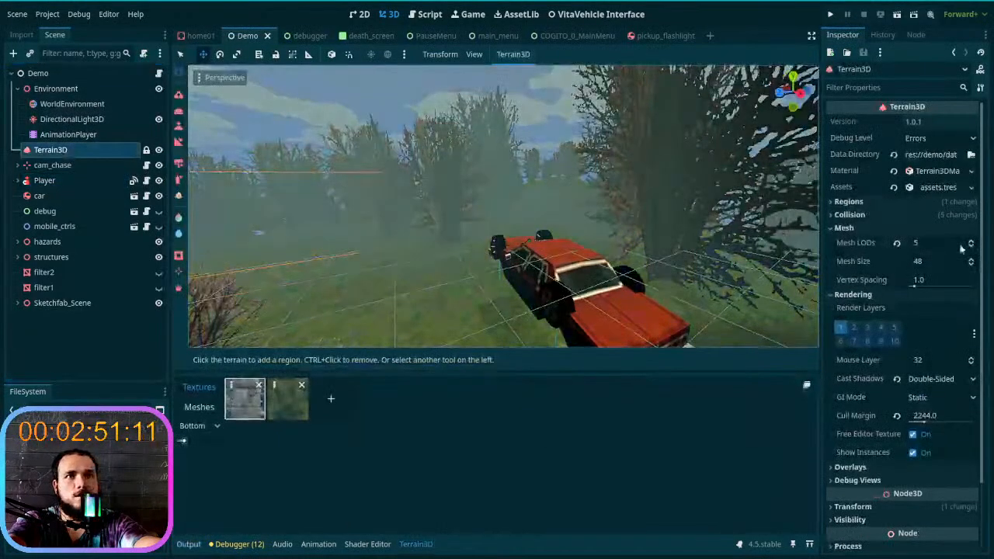
pyautogui.click(972, 241)
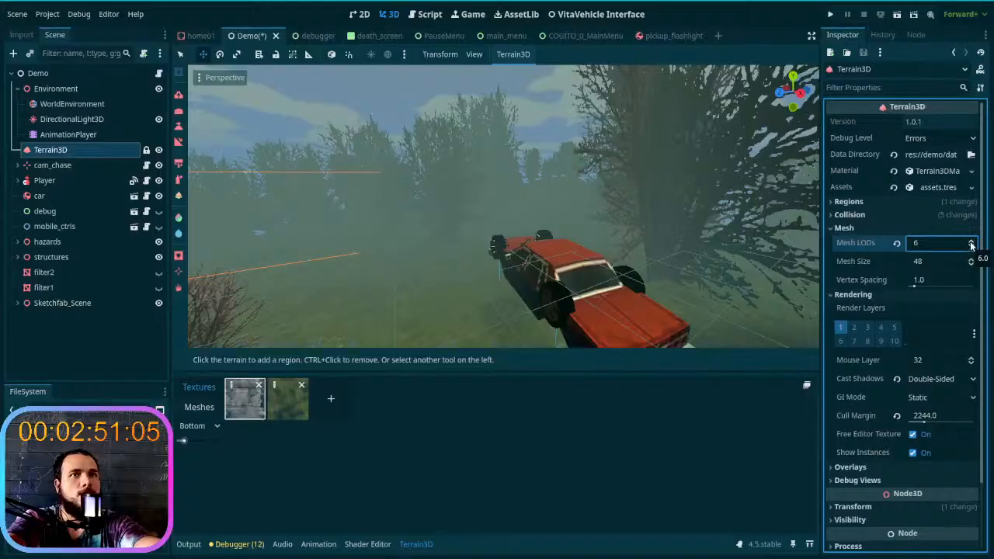
pyautogui.moveTo(485, 246); pyautogui.dragTo(398, 247, button='middle')
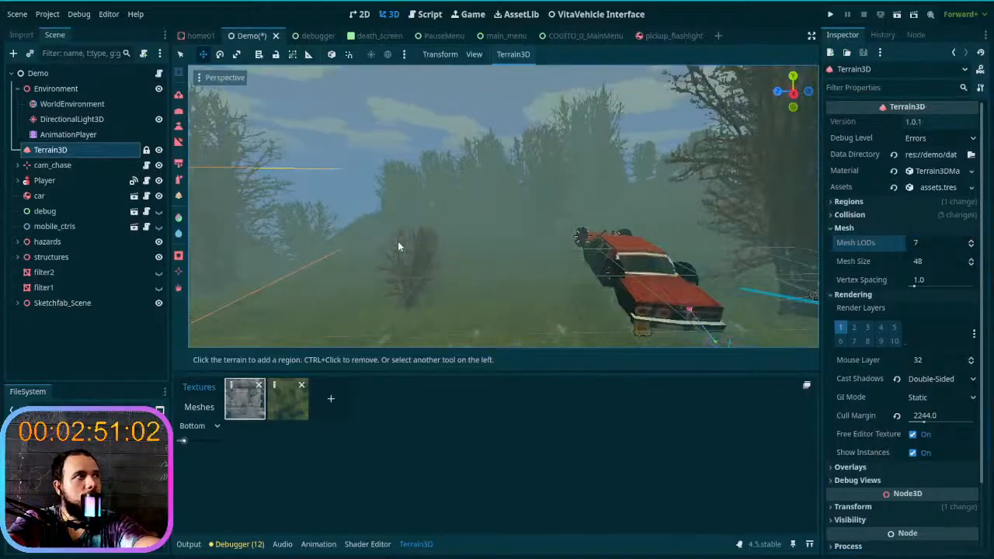
# - Set the Lod 0 Range of Terrain3D's trees01 mesh asset to 700
pyautogui.click(178, 288)
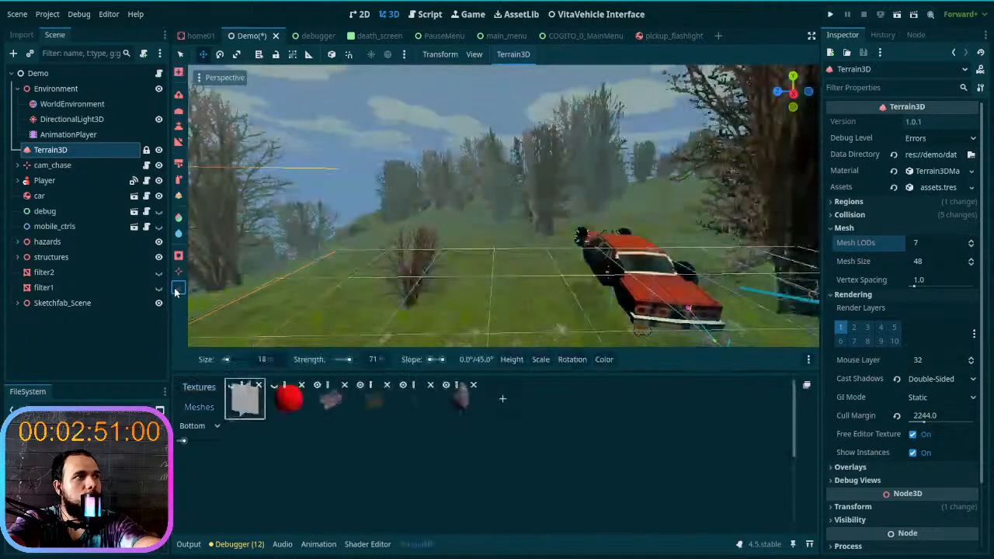
pyautogui.click(327, 392)
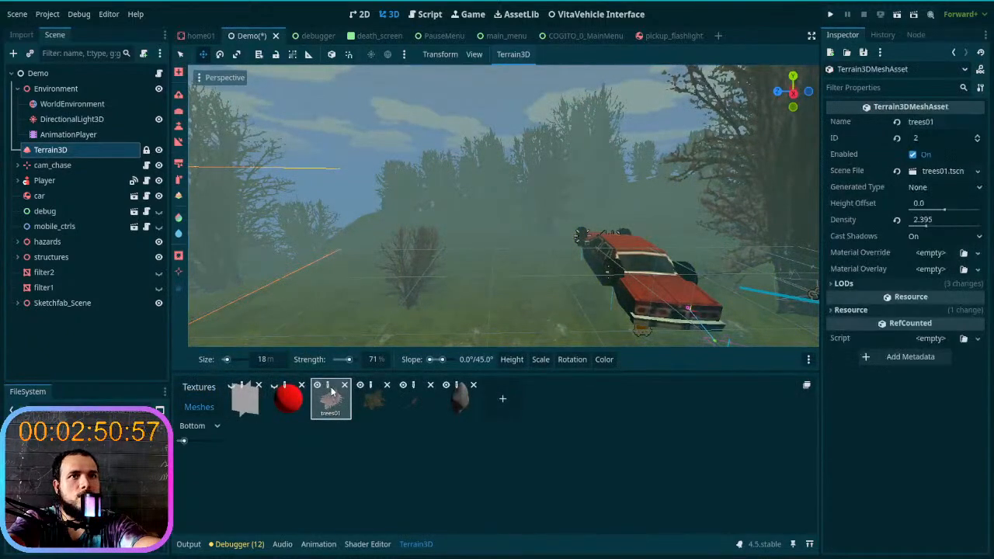
pyautogui.click(844, 284)
pyautogui.click(931, 374)
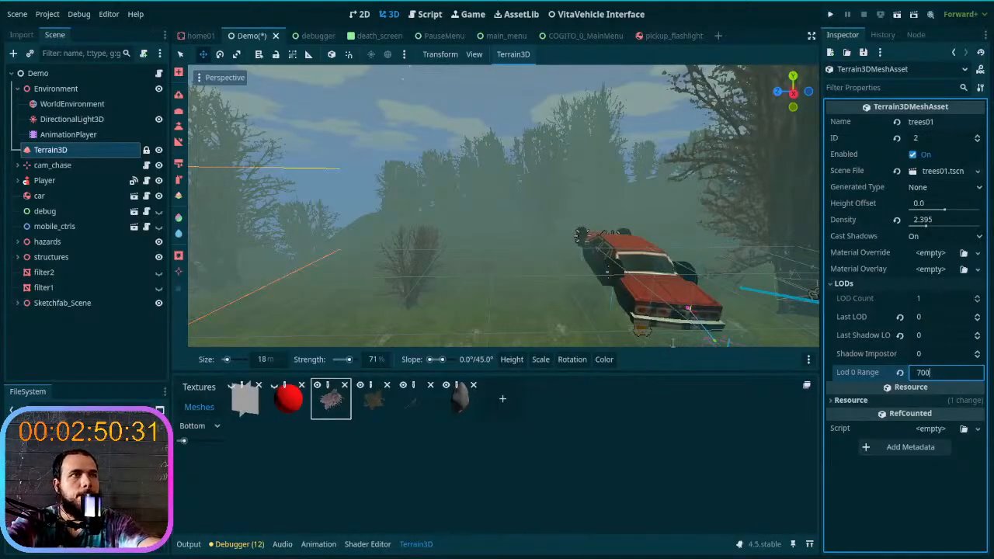
pyautogui.press('Return')
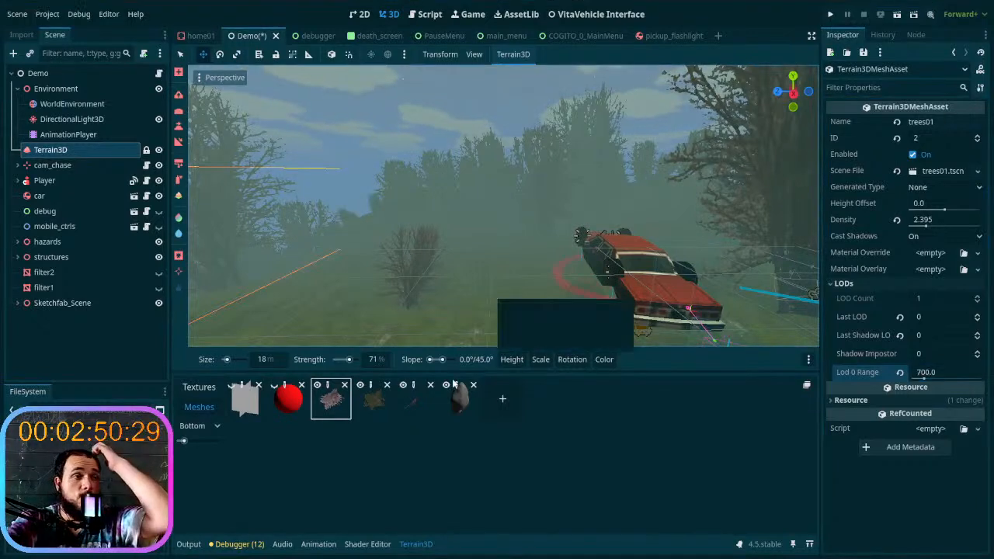
# - Set the Lod 0 Range of the trees02 mesh asset to 700
pyautogui.click(373, 390)
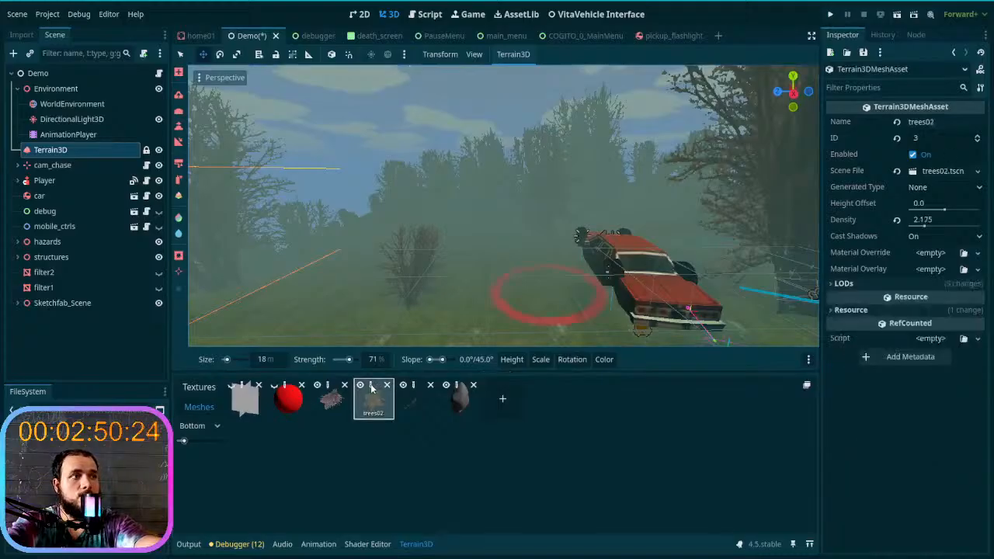
pyautogui.click(923, 282)
pyautogui.click(925, 373)
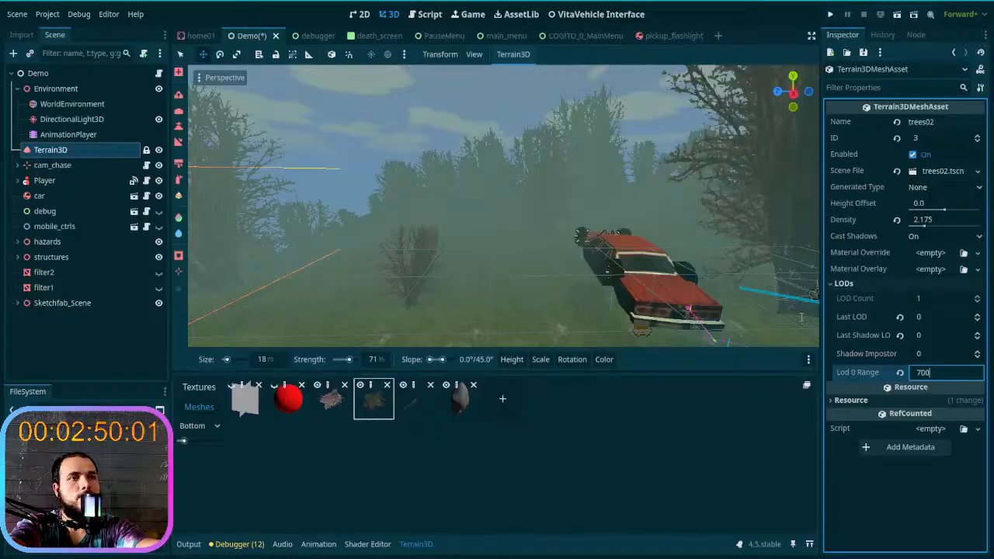
pyautogui.press('Return')
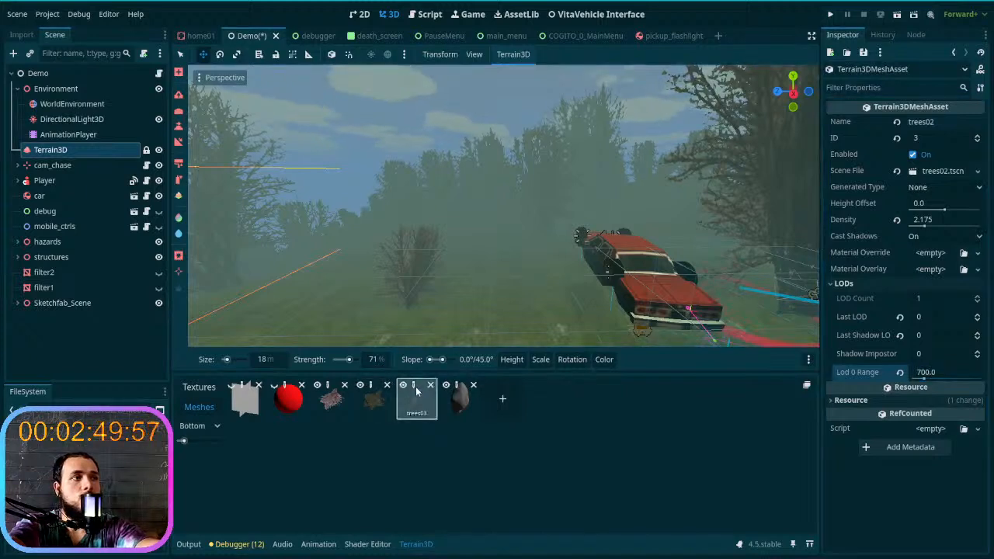
# - Set the Lod 0 Range of the trees03 mesh asset to 700
pyautogui.click(416, 396)
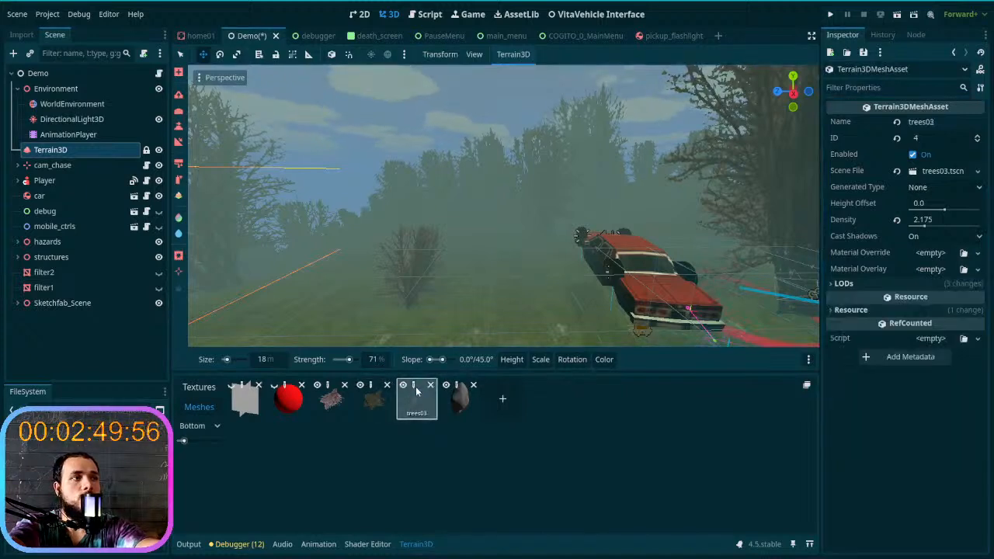
pyautogui.click(920, 285)
pyautogui.click(937, 374)
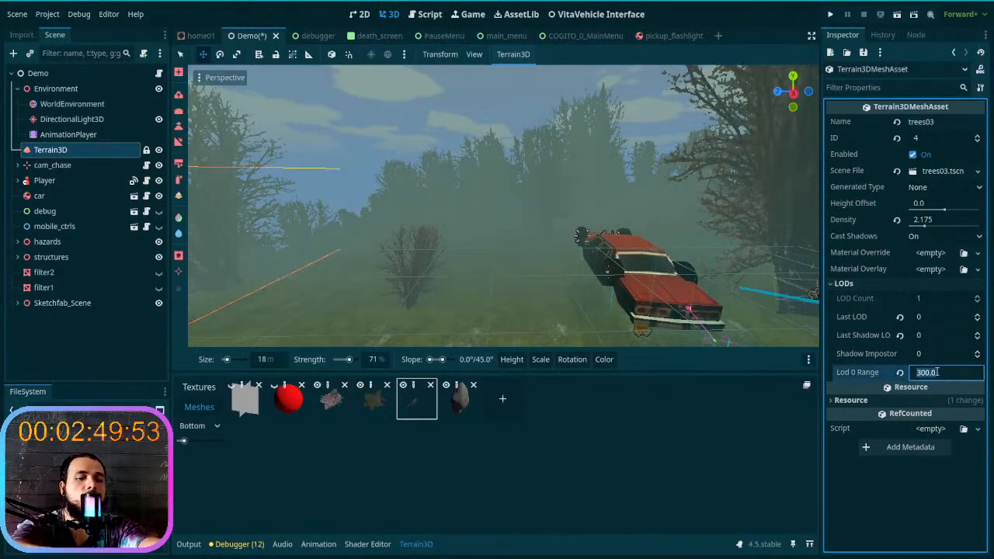
pyautogui.write('700')
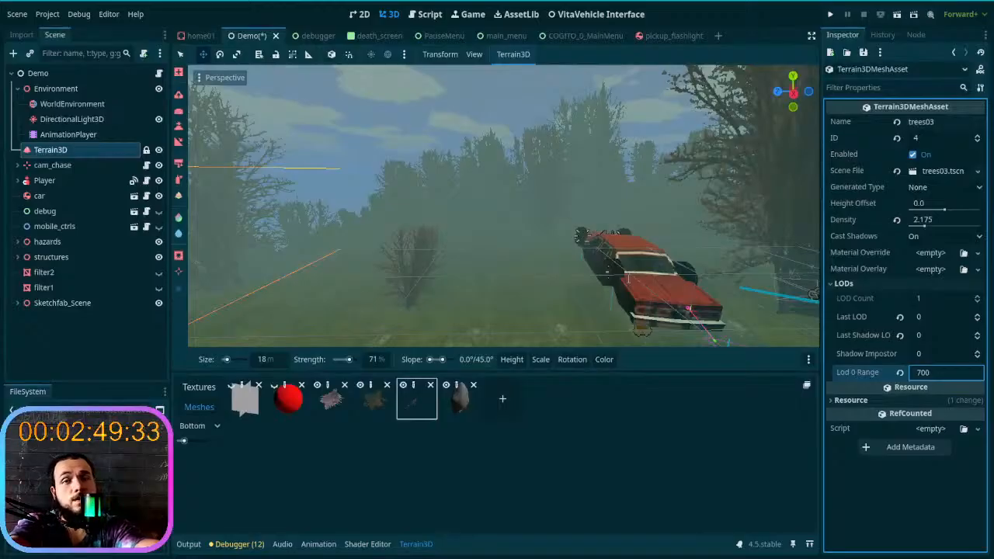
pyautogui.press('Return')
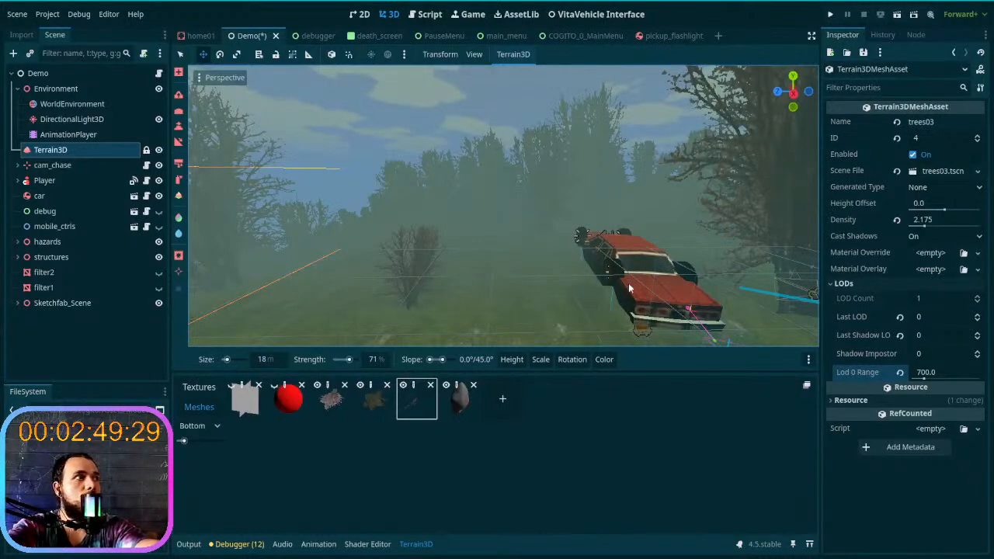
# - Set the Volumetric Fog Length of the WorldEnvironment to 165.55 m
pyautogui.click(71, 119)
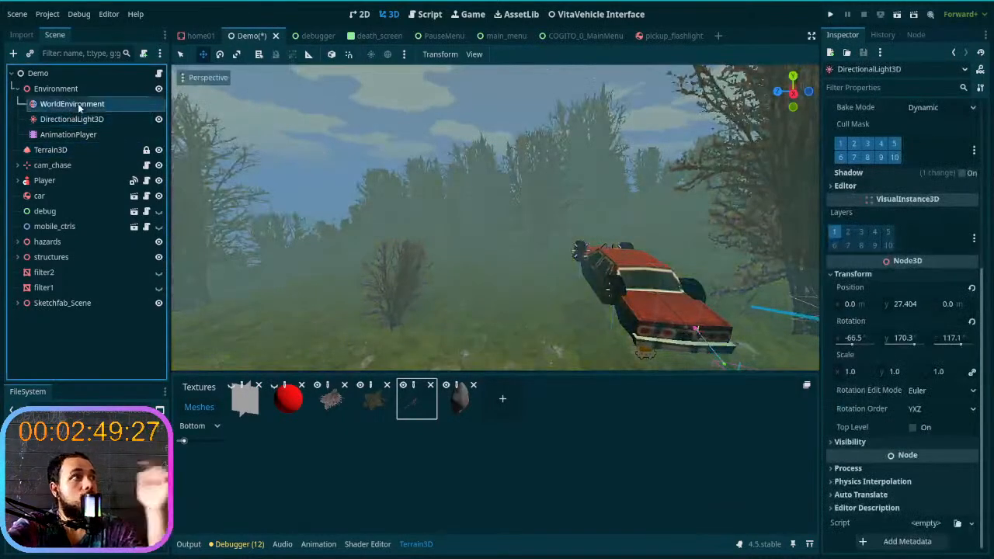
pyautogui.click(78, 103)
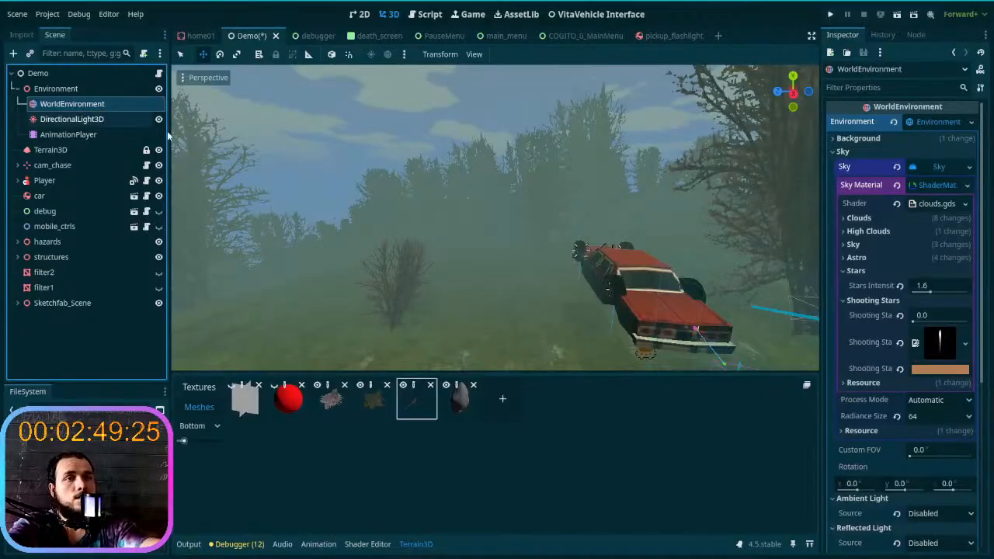
pyautogui.click(926, 186)
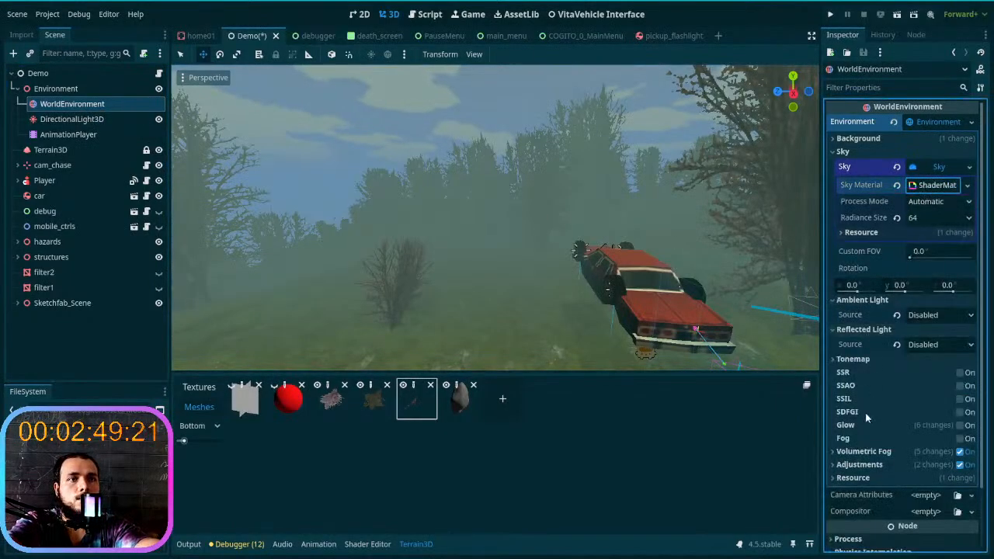
pyautogui.scroll(-3, 865, 413)
pyautogui.click(890, 380)
pyautogui.scroll(-5, 889, 380)
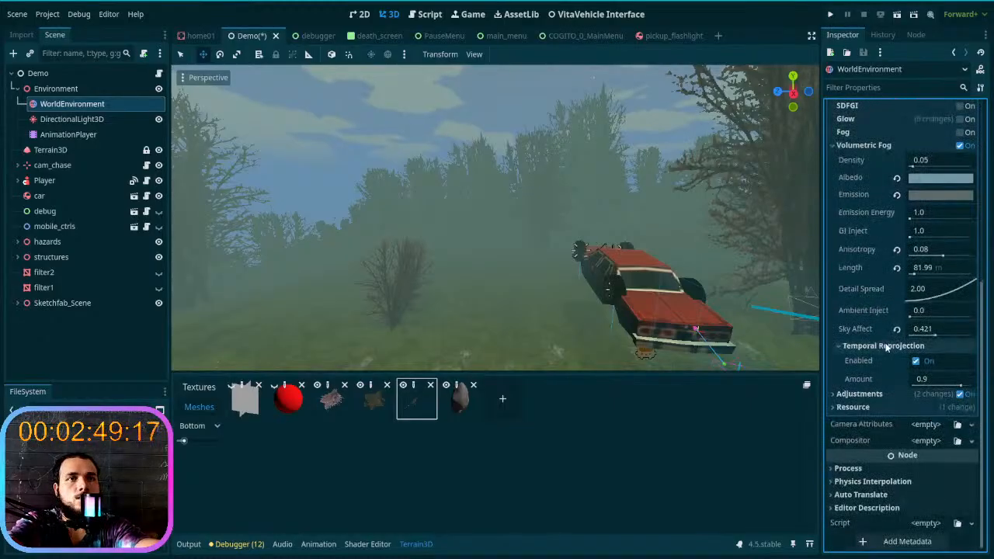
pyautogui.scroll(1, 888, 337)
pyautogui.moveTo(914, 330)
pyautogui.mouseDown()
pyautogui.moveTo(928, 329)
pyautogui.moveTo(901, 333)
pyautogui.moveTo(919, 333)
pyautogui.mouseUp()
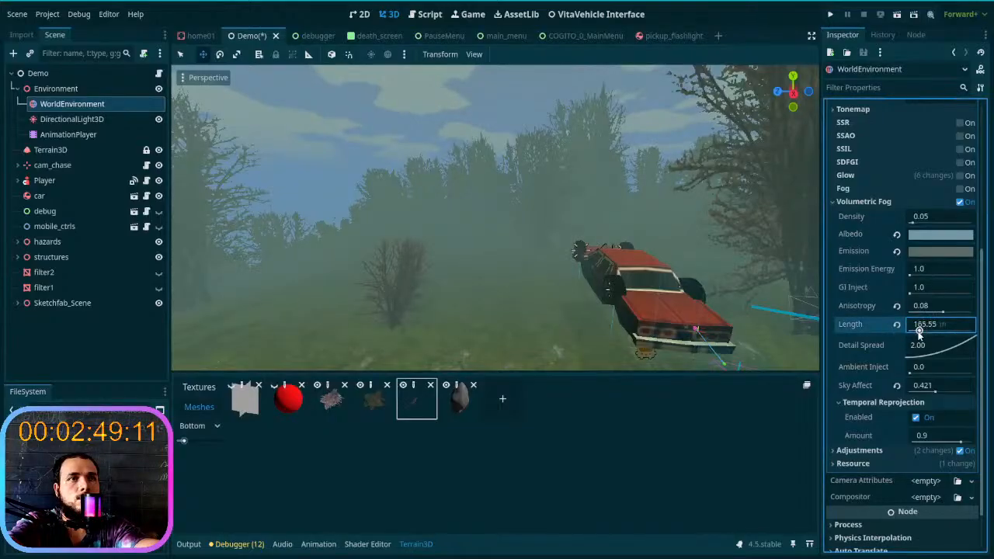
# - Set the volumetric fog's Emission Energy to 1.3, after trying 1.5
pyautogui.moveTo(913, 276); pyautogui.dragTo(918, 275)
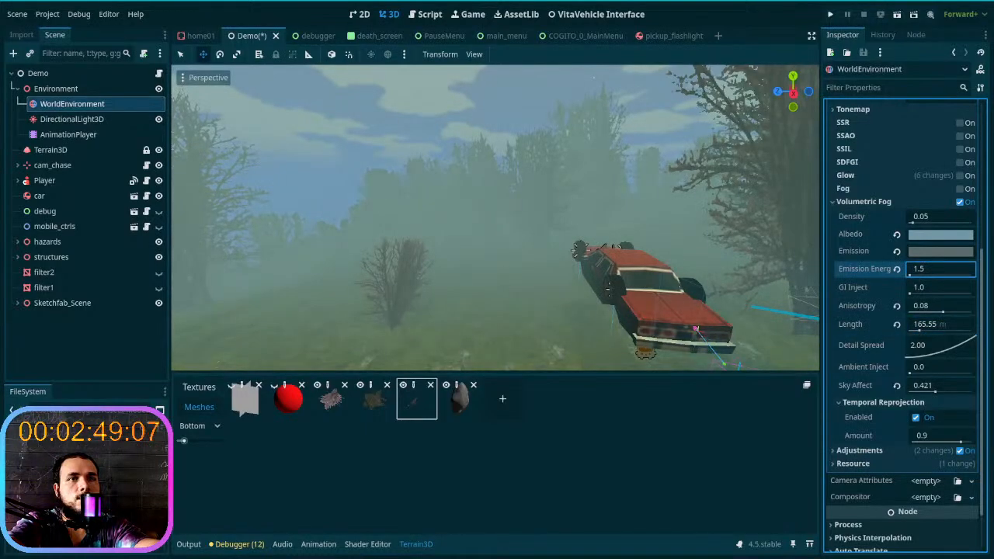
pyautogui.click(928, 270)
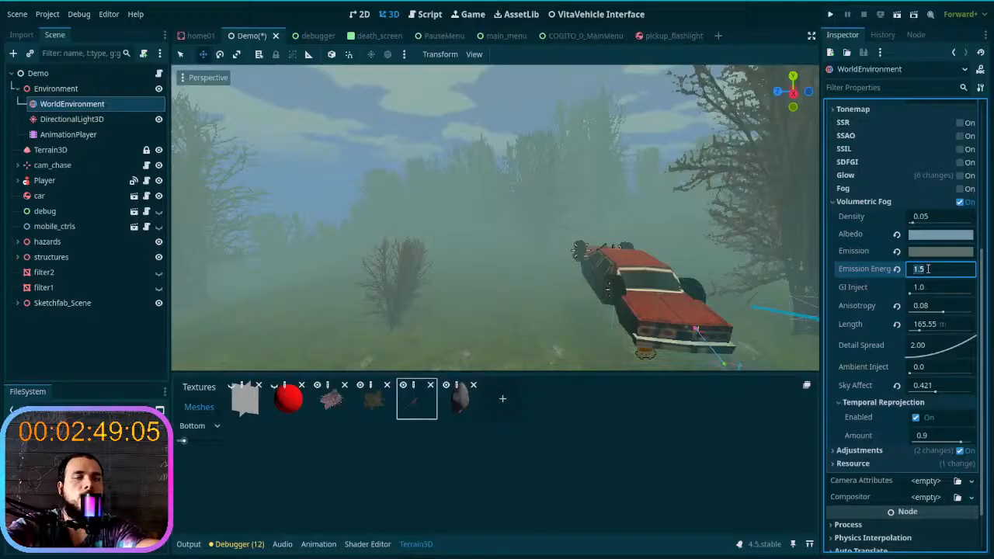
pyautogui.click(928, 268)
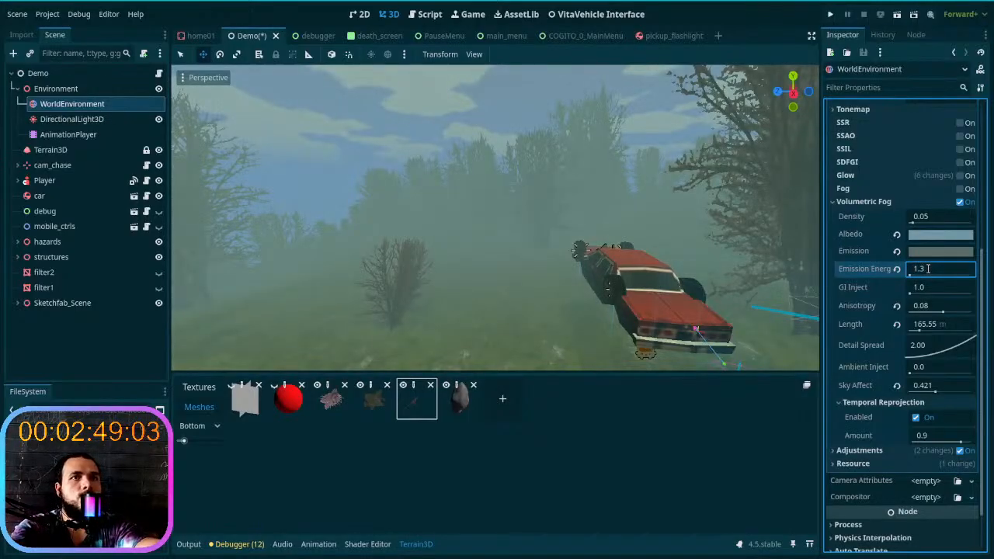
# - Set the volumetric fog's Density to 0.07
pyautogui.click(926, 217)
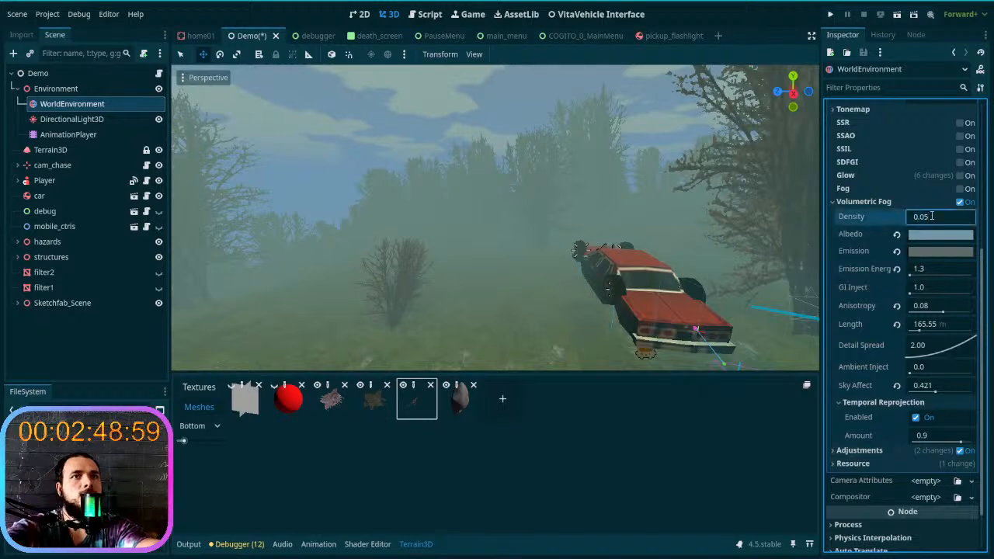
pyautogui.press('Up')
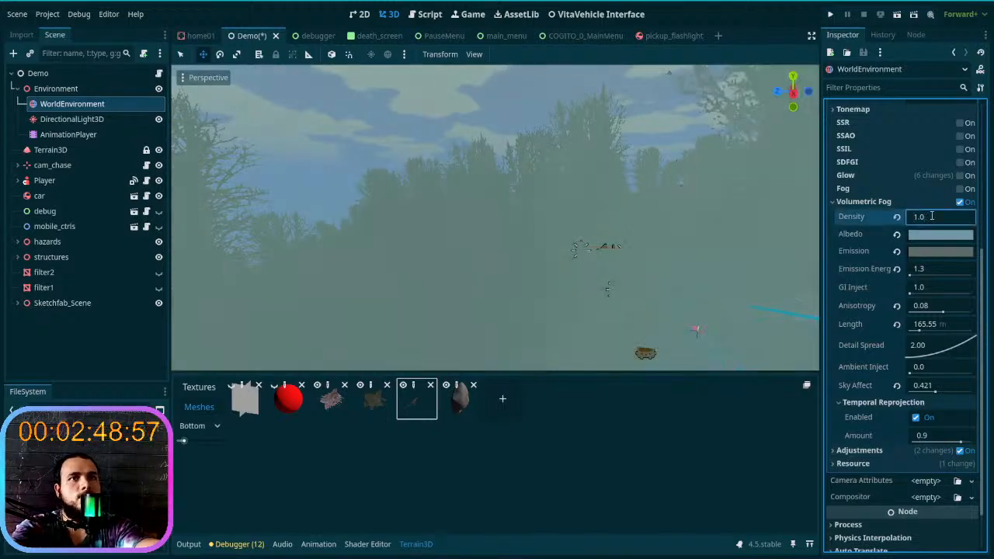
pyautogui.press('Down')
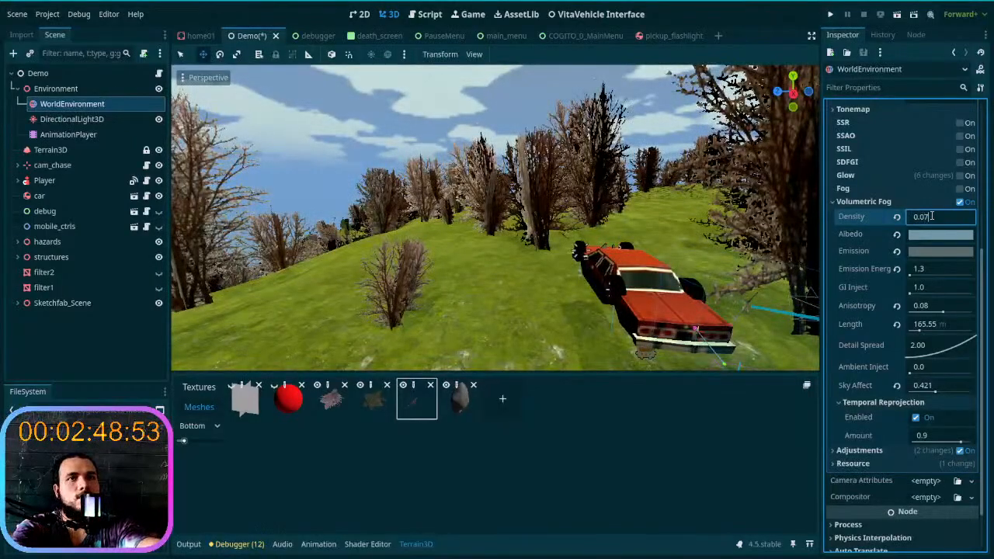
pyautogui.press('Return')
# - Check the fog close to the car and lower its Density to 0.06
pyautogui.moveTo(567, 236); pyautogui.dragTo(692, 206, button='right')
pyautogui.press('w')
pyautogui.press('w')
pyautogui.click(937, 218)
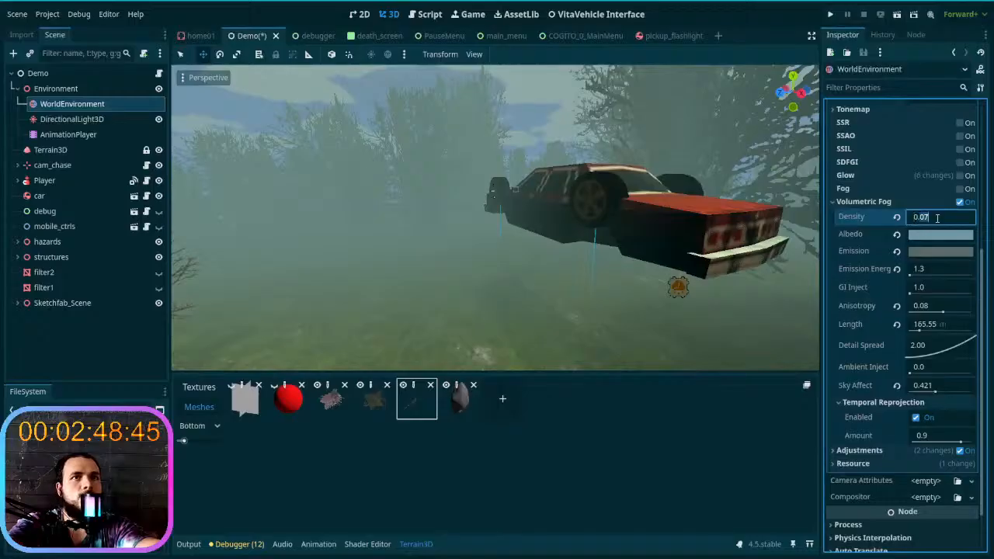
pyautogui.write('0.06')
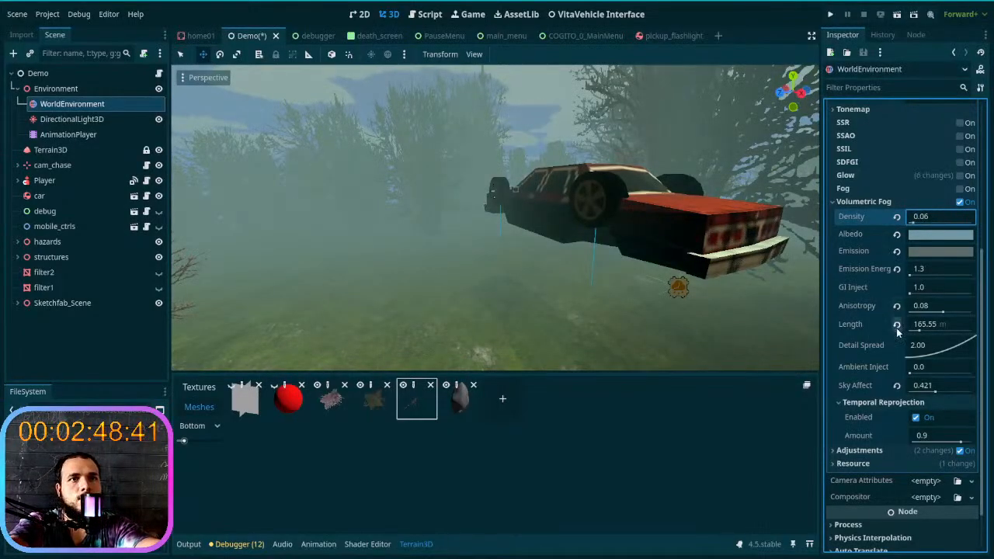
# - Lower the volumetric fog's Sky Affect to 0.231 and collapse the Temporal Reprojection settings
pyautogui.moveTo(769, 315); pyautogui.dragTo(643, 303, button='right')
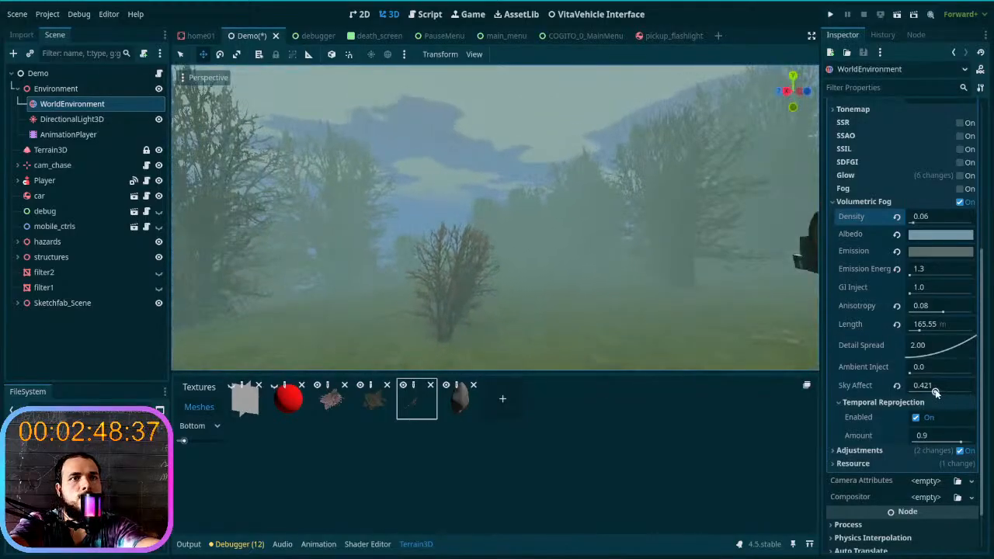
pyautogui.moveTo(936, 393); pyautogui.dragTo(922, 390)
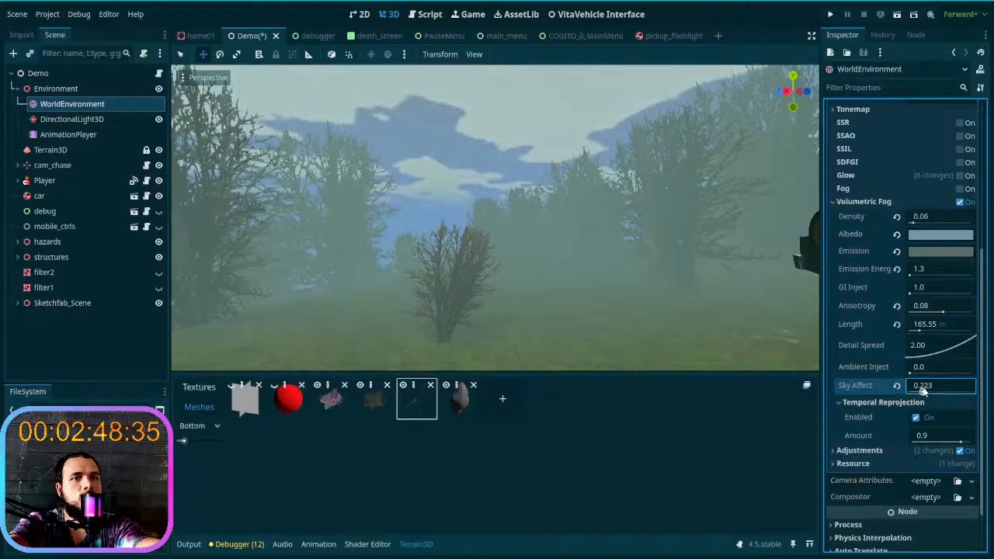
pyautogui.click(866, 402)
# - Bring the AnimationPlayer's day&night animation to time 0 and examine the foggy forest at night
pyautogui.moveTo(603, 295); pyautogui.dragTo(656, 301, button='right')
pyautogui.press('w')
pyautogui.click(66, 134)
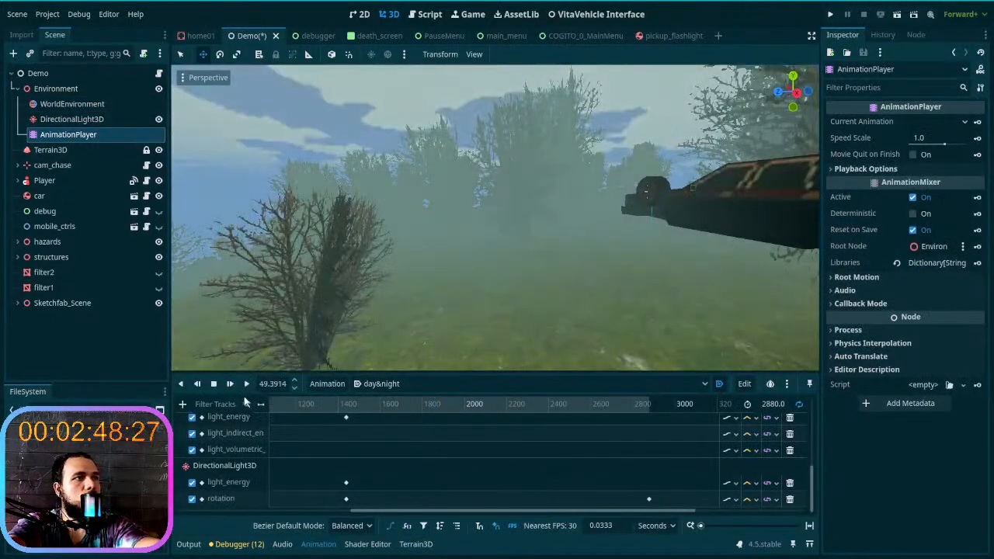
pyautogui.click(247, 384)
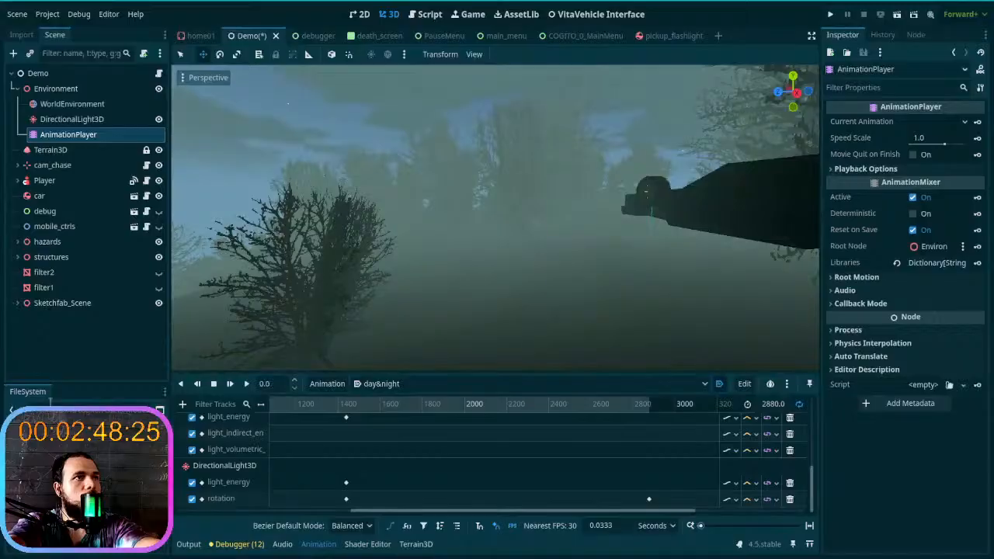
pyautogui.hscroll(-5, 328, 407)
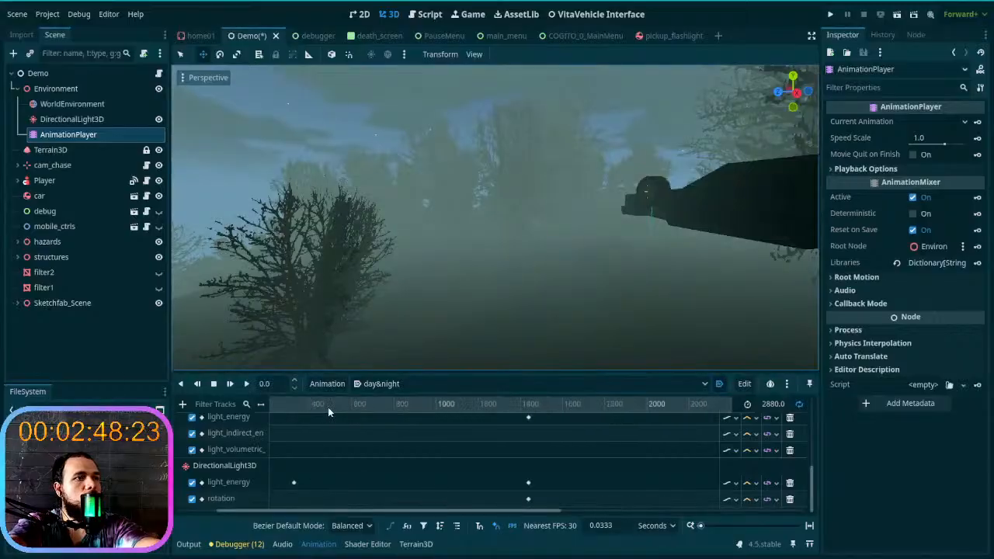
pyautogui.moveTo(357, 357); pyautogui.dragTo(472, 272, button='right')
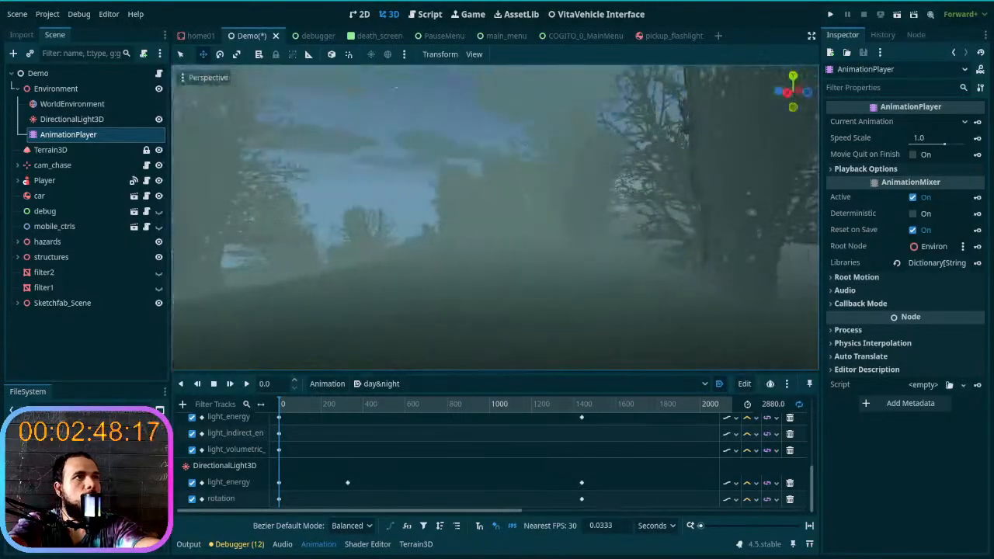
# - Try a Detail Spread of 0.659 on the WorldEnvironment's volumetric fog and reset it to 2.00
pyautogui.click(104, 120)
pyautogui.click(104, 107)
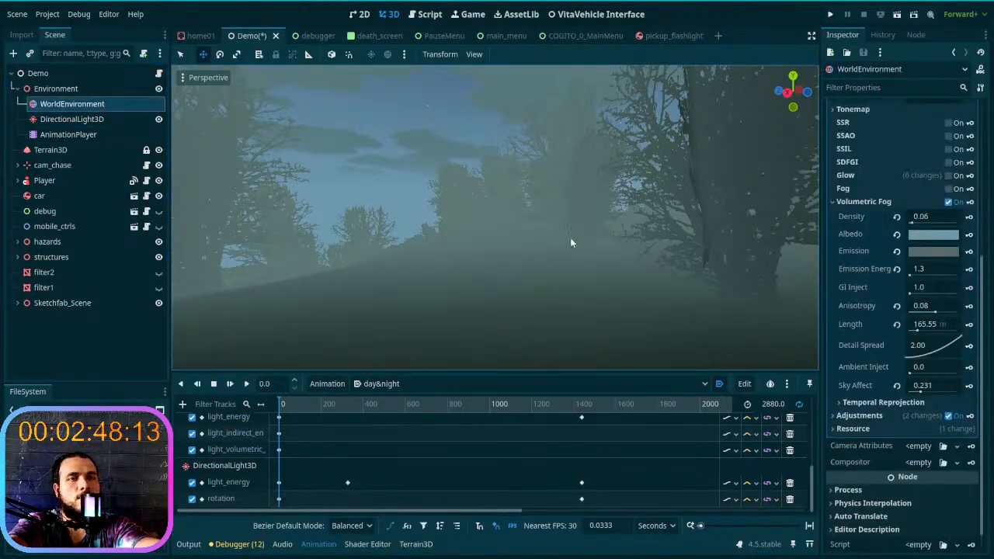
pyautogui.moveTo(921, 346)
pyautogui.mouseDown()
pyautogui.moveTo(893, 347)
pyautogui.moveTo(877, 330)
pyautogui.moveTo(933, 346)
pyautogui.mouseUp()
pyautogui.moveTo(723, 295); pyautogui.dragTo(773, 313, button='right')
pyautogui.press('s')
pyautogui.moveTo(937, 353); pyautogui.dragTo(902, 330)
pyautogui.moveTo(765, 309); pyautogui.dragTo(741, 303, button='right')
pyautogui.press('s')
pyautogui.press('d')
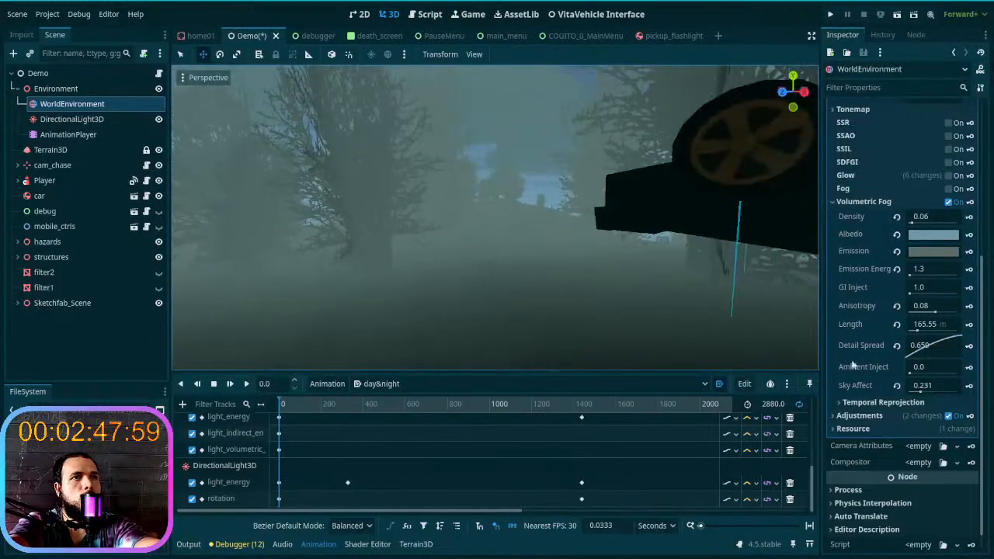
pyautogui.click(897, 345)
# - Reset the volumetric fog's Length, Anisotropy and GI Inject to their defaults of 64 m, 0.2 and 1.0
pyautogui.moveTo(917, 332); pyautogui.dragTo(951, 332)
pyautogui.click(898, 325)
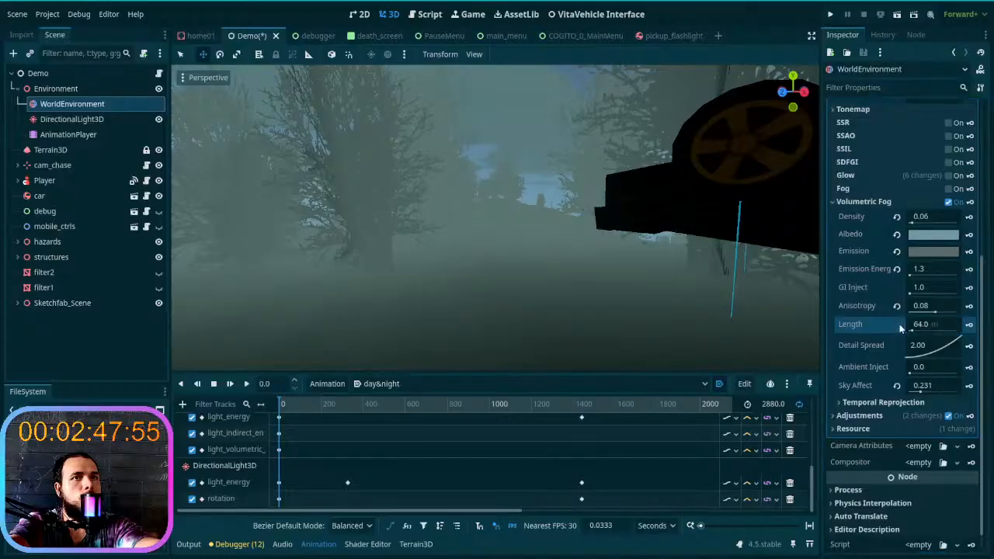
pyautogui.click(897, 307)
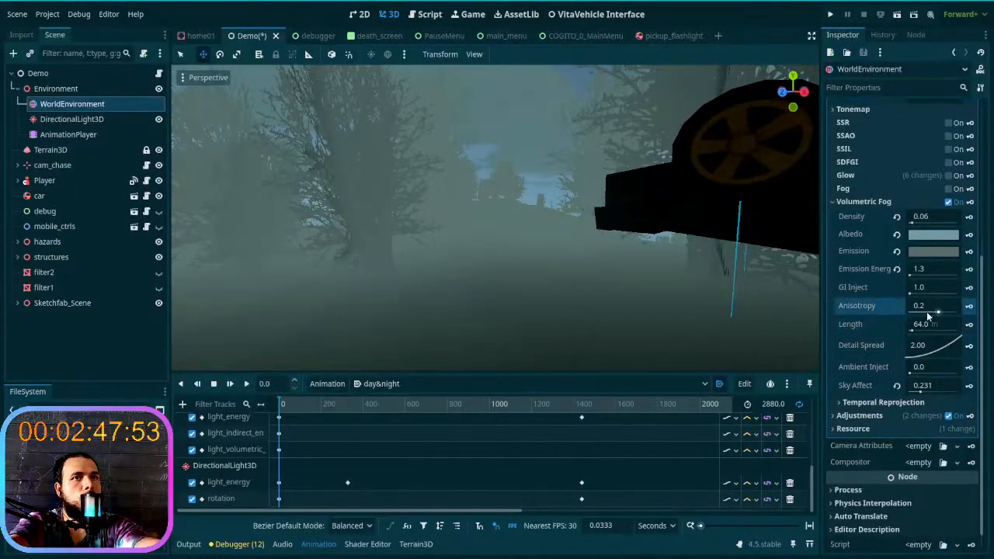
pyautogui.moveTo(911, 295); pyautogui.dragTo(913, 295)
pyautogui.click(898, 289)
# - Try the WorldEnvironment's standard Fog effect and switch it off again
pyautogui.scroll(-1, 858, 363)
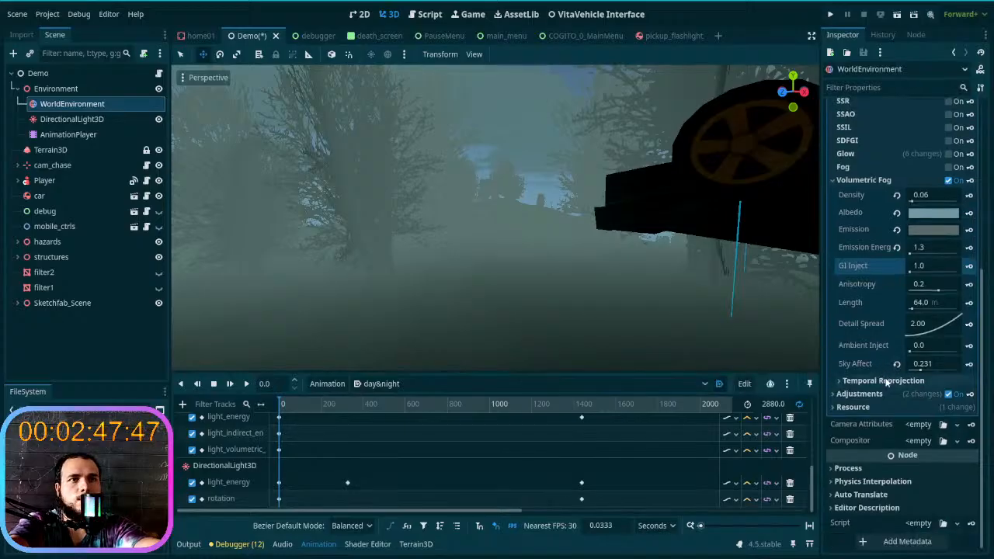
pyautogui.scroll(3, 871, 307)
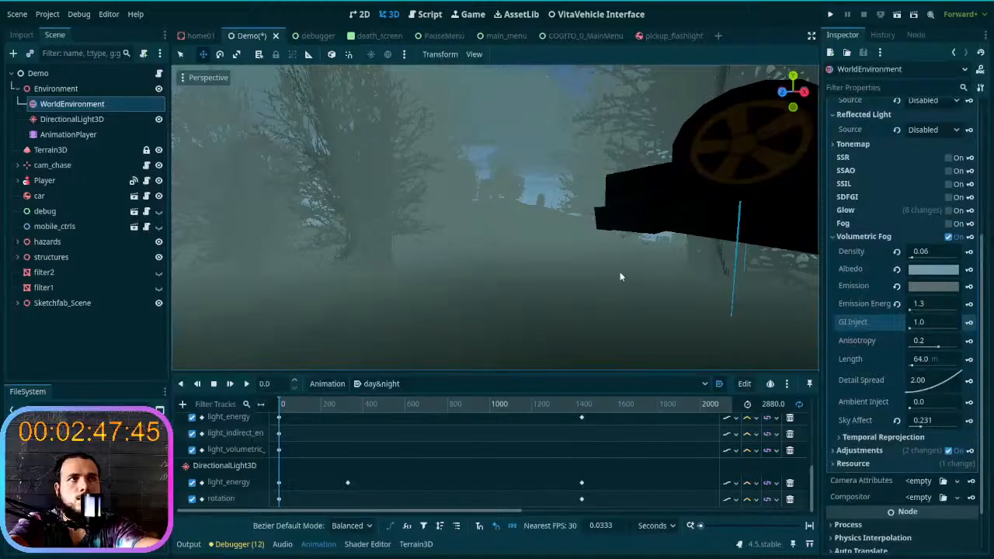
pyautogui.moveTo(497, 218); pyautogui.dragTo(442, 217, button='right')
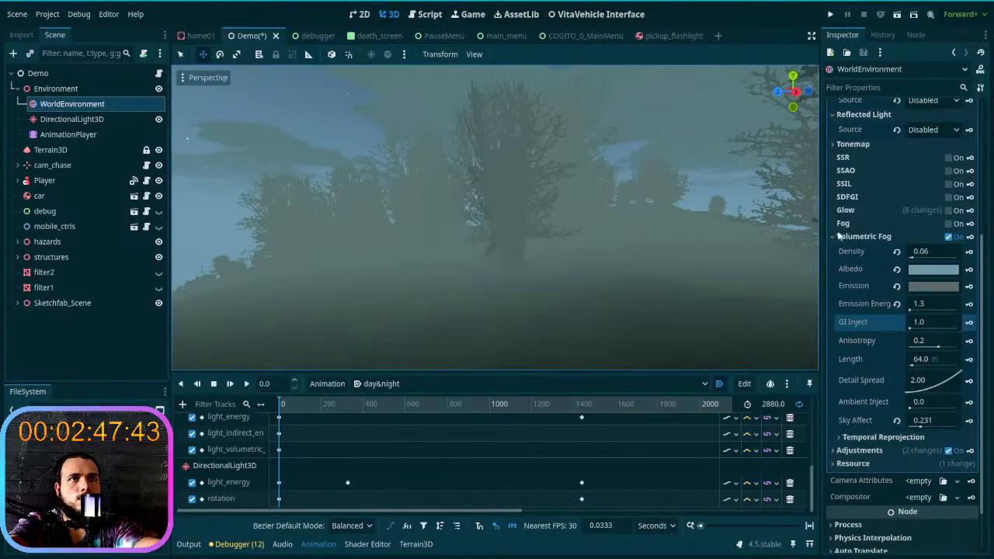
pyautogui.click(949, 224)
pyautogui.click(949, 224)
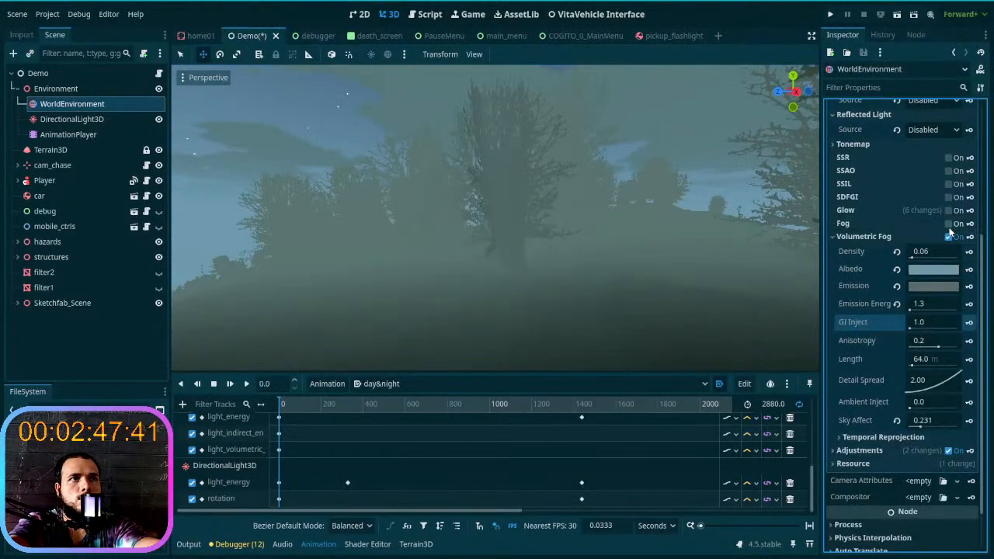
# - Set the Volumetric Fog Density to 0.05 after checking the fog among the trees at night
pyautogui.moveTo(660, 226); pyautogui.dragTo(493, 215, button='right')
pyautogui.press('w')
pyautogui.press('w')
pyautogui.press('w')
pyautogui.press('w')
pyautogui.press('w')
pyautogui.press('w')
pyautogui.press('d')
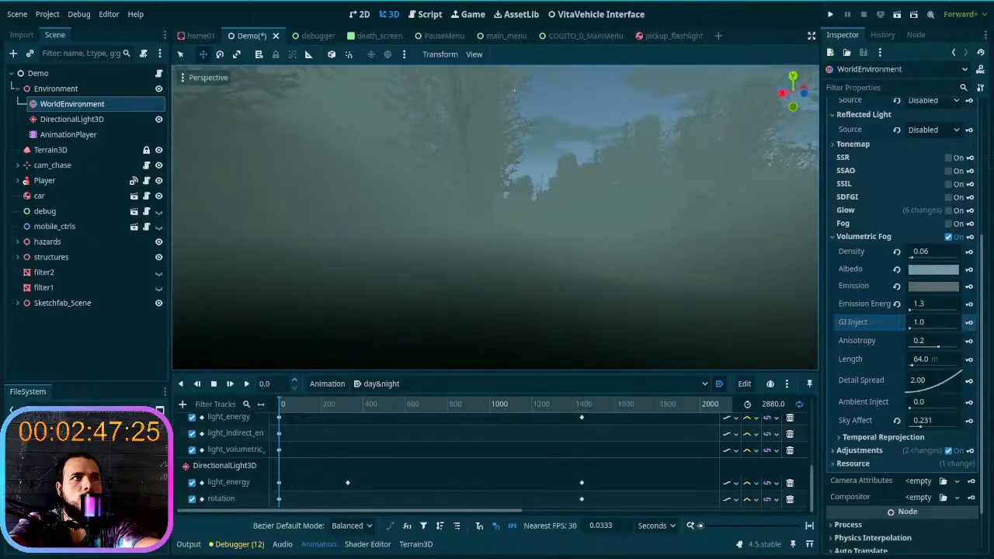
pyautogui.press('a')
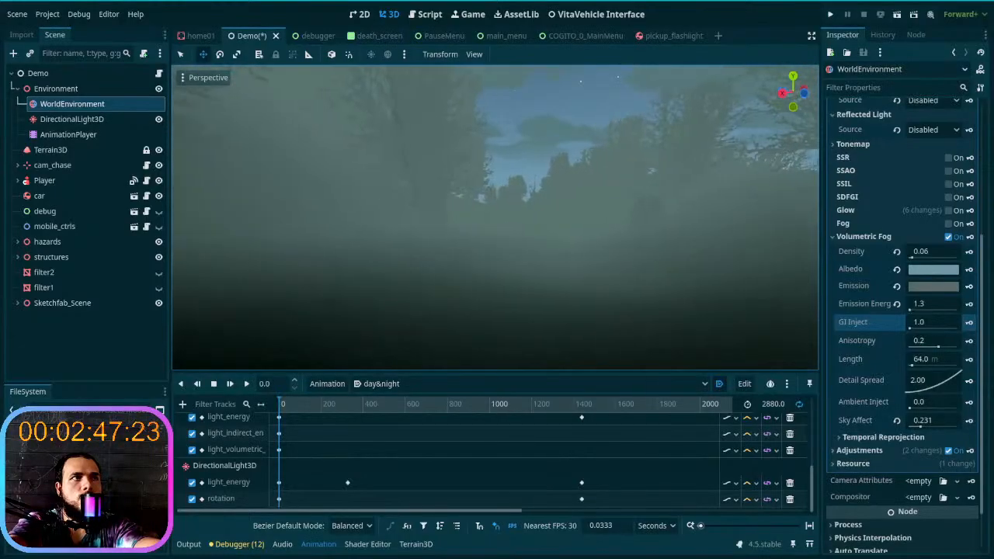
pyautogui.click(942, 252)
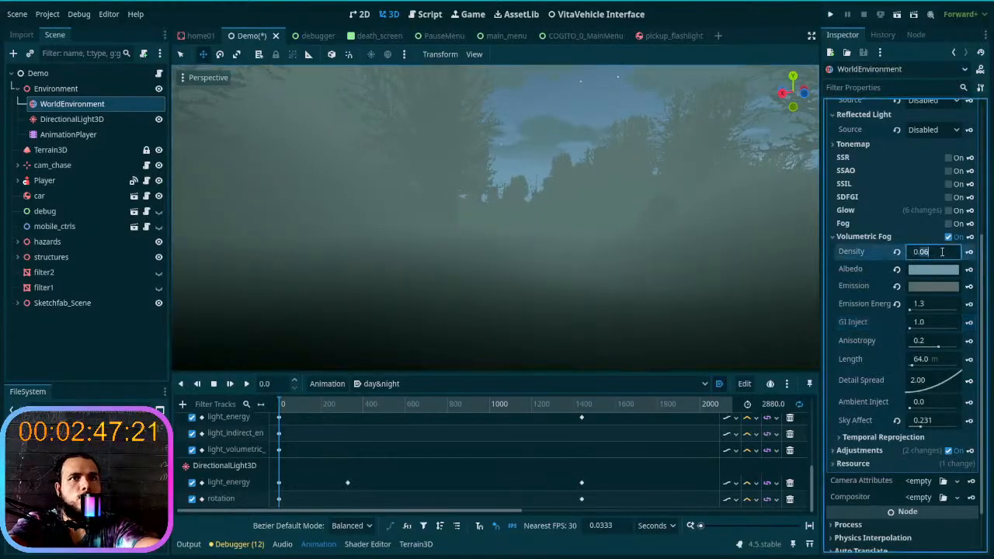
pyautogui.press('Return')
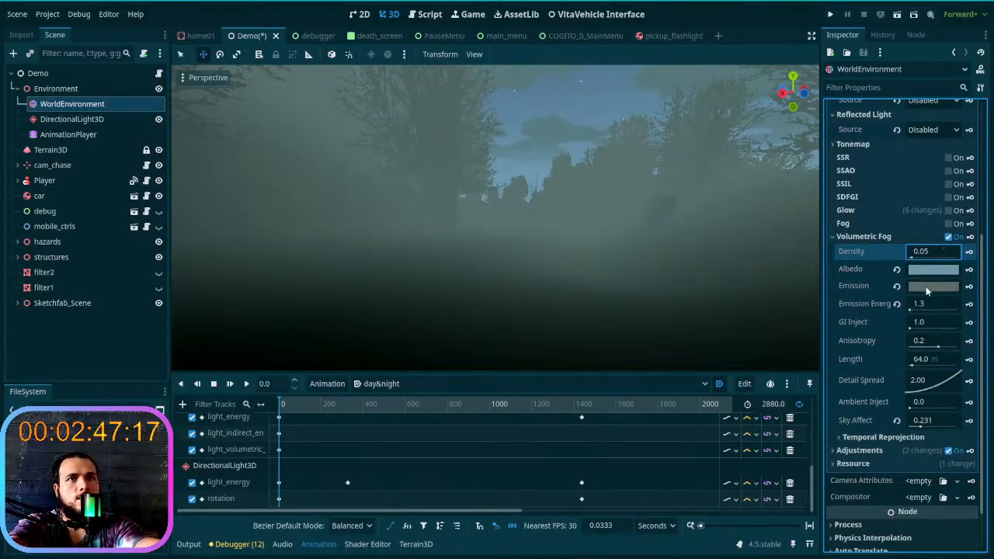
# - Darken the volumetric fog's Emission color to 4c5a59
pyautogui.click(932, 286)
pyautogui.moveTo(987, 72)
pyautogui.mouseDown()
pyautogui.moveTo(989, 34)
pyautogui.moveTo(982, 84)
pyautogui.mouseUp()
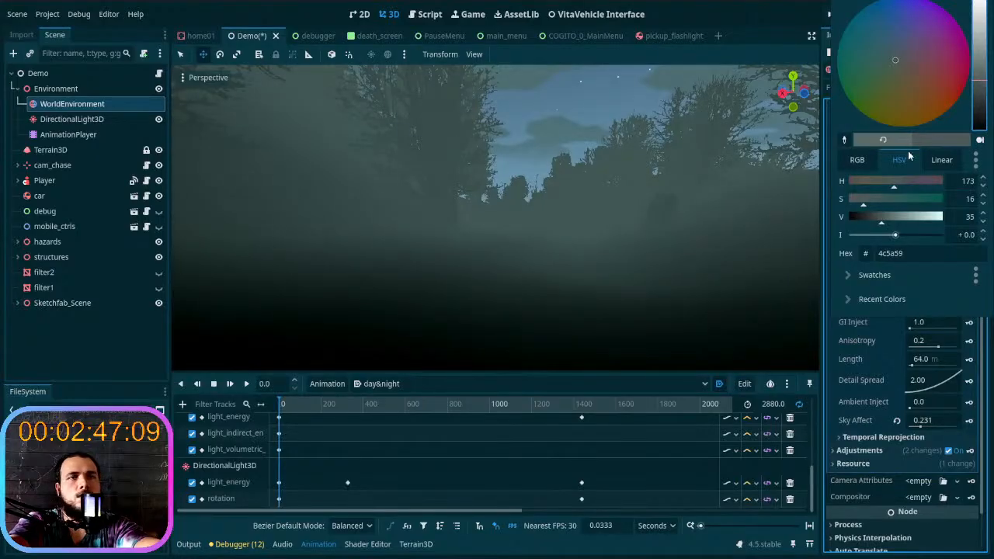
pyautogui.click(884, 328)
# - Change the volumetric fog's Albedo to a muted green, 668c79
pyautogui.click(914, 272)
pyautogui.moveTo(887, 305)
pyautogui.mouseDown()
pyautogui.moveTo(890, 316)
pyautogui.moveTo(901, 303)
pyautogui.moveTo(884, 308)
pyautogui.mouseUp()
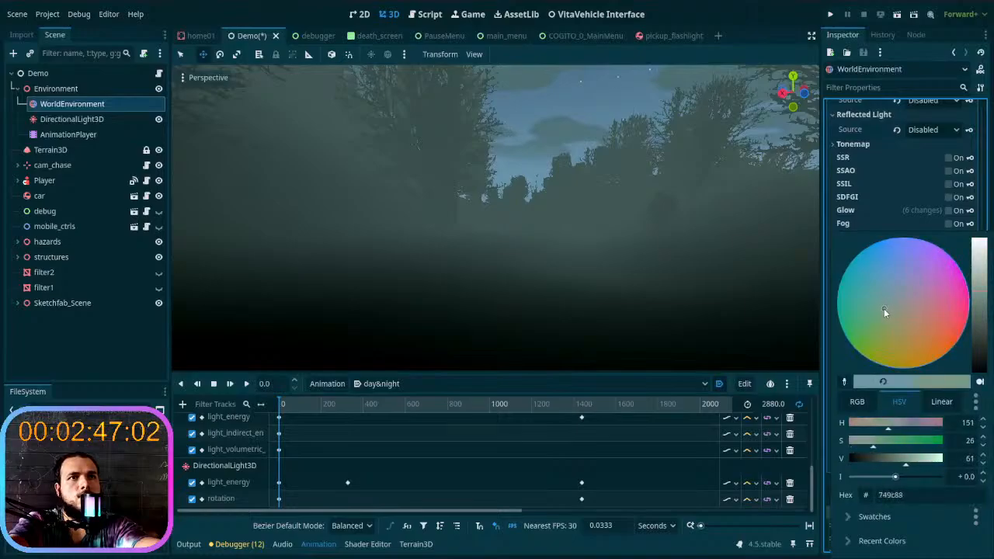
pyautogui.click(982, 299)
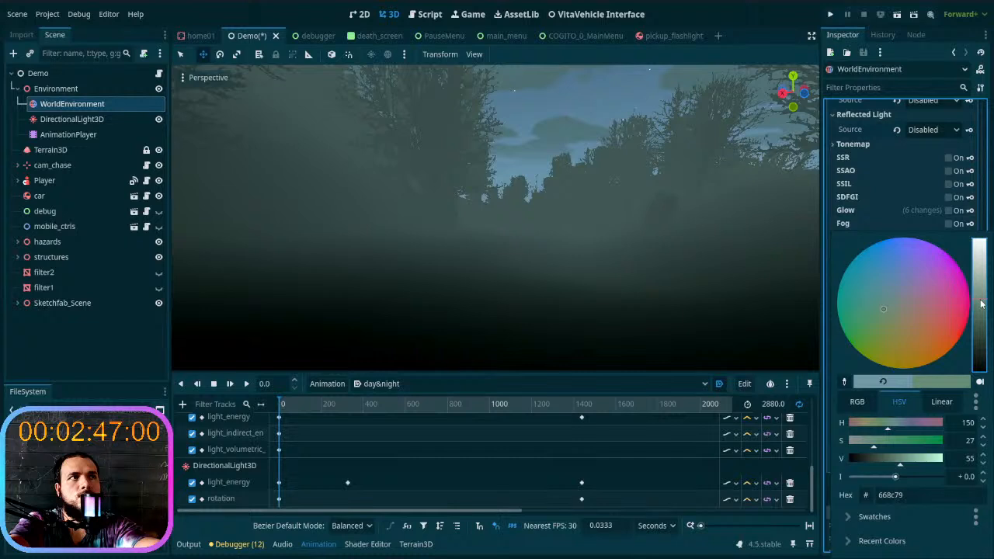
pyautogui.click(858, 225)
# - Set the volumetric fog's Emission color to a dark grey-green, 4f5d5c
pyautogui.click(921, 284)
pyautogui.moveTo(985, 92); pyautogui.dragTo(980, 75)
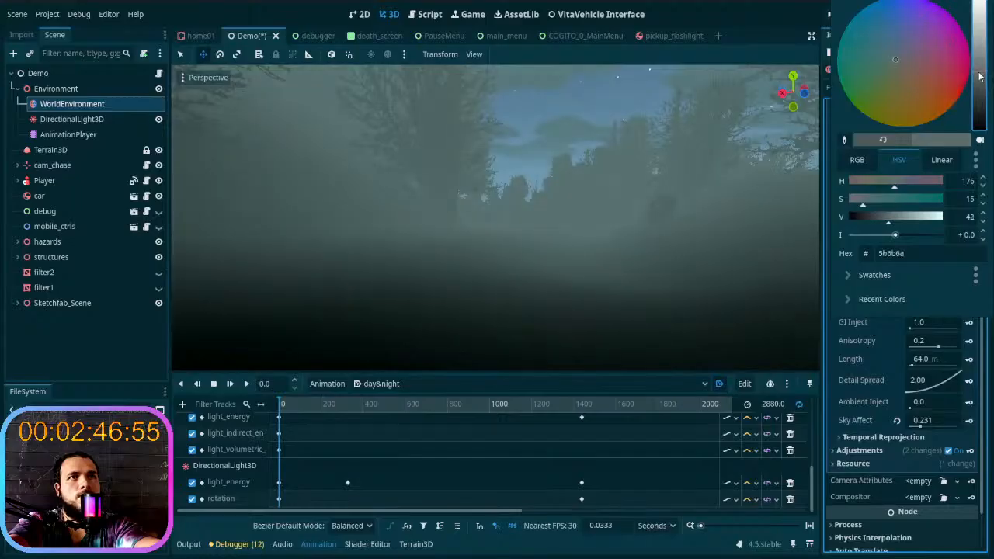
pyautogui.moveTo(898, 237); pyautogui.dragTo(895, 239)
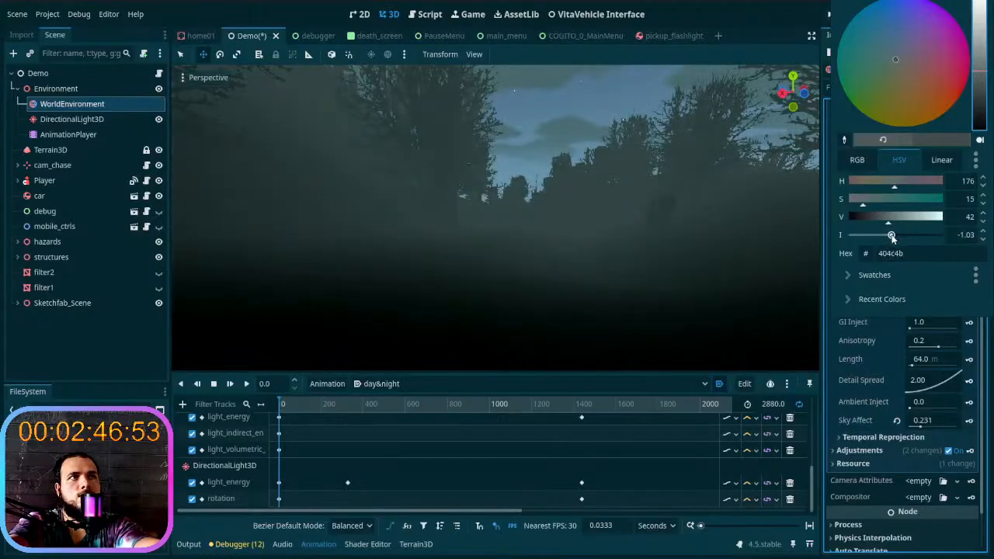
# - Examine the volumetric fog around the trees at night and in the daytime part of the day&night animation
pyautogui.click(450, 288)
pyautogui.moveTo(451, 288); pyautogui.dragTo(307, 283, button='right')
pyautogui.press('w')
pyautogui.moveTo(435, 256); pyautogui.dragTo(796, 252, button='right')
pyautogui.moveTo(284, 405); pyautogui.dragTo(570, 402)
pyautogui.moveTo(533, 327); pyautogui.dragTo(715, 338, button='right')
pyautogui.press('w')
pyautogui.moveTo(507, 292)
pyautogui.mouseDown(button='right')
pyautogui.moveTo(560, 293)
pyautogui.moveTo(507, 292)
pyautogui.mouseUp(button='right')
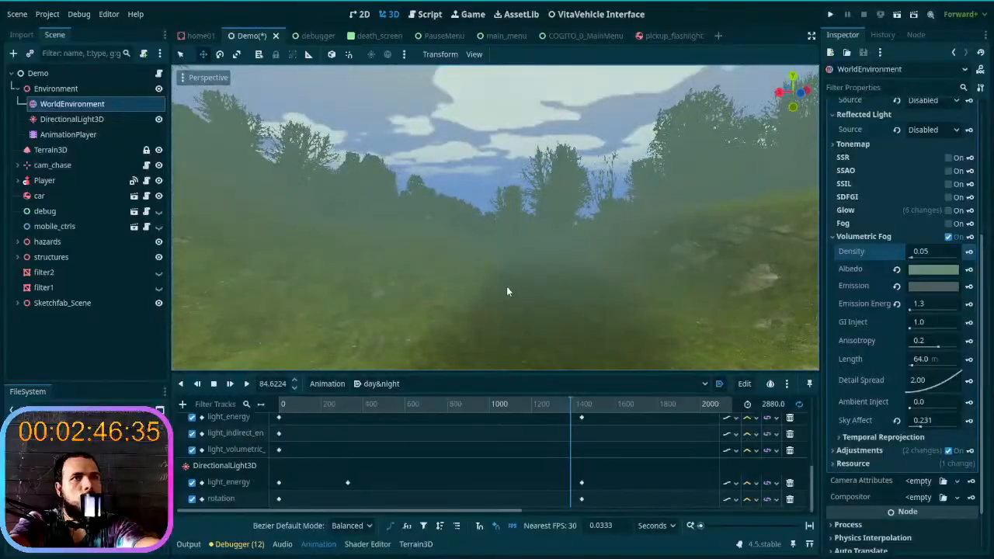
# - Create animation tracks keying the volumetric fog's Albedo, Emission and Density at time 0 of day&night
pyautogui.moveTo(551, 407); pyautogui.dragTo(242, 415)
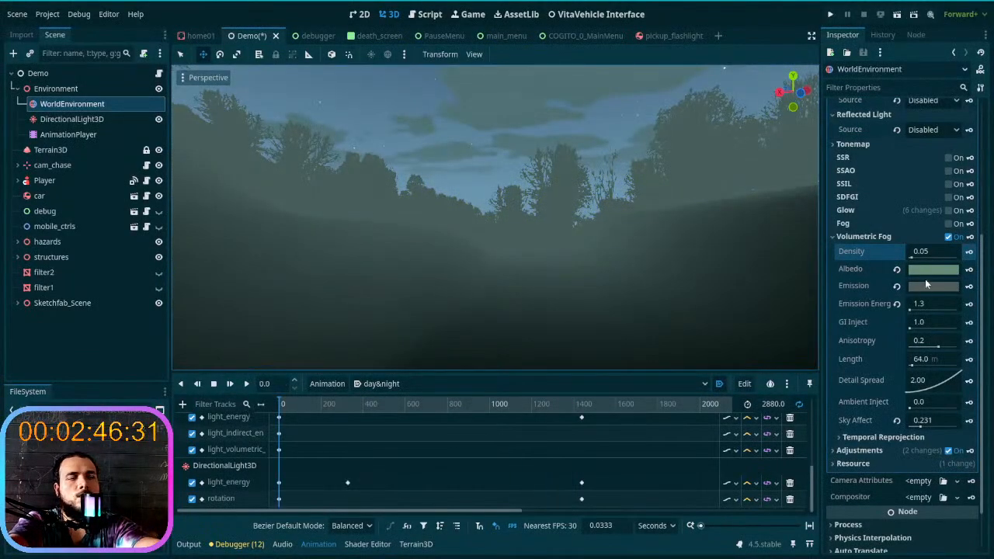
pyautogui.click(969, 269)
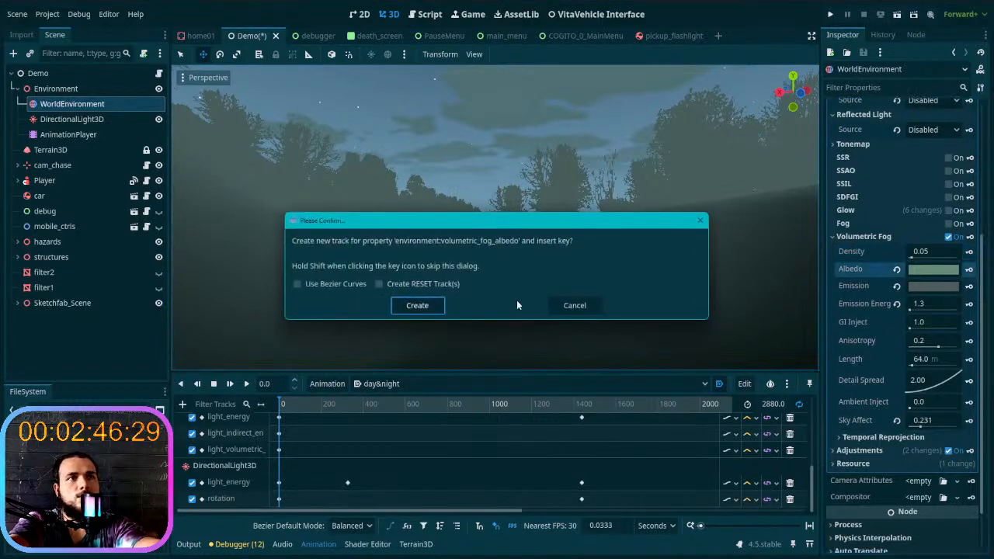
pyautogui.click(412, 307)
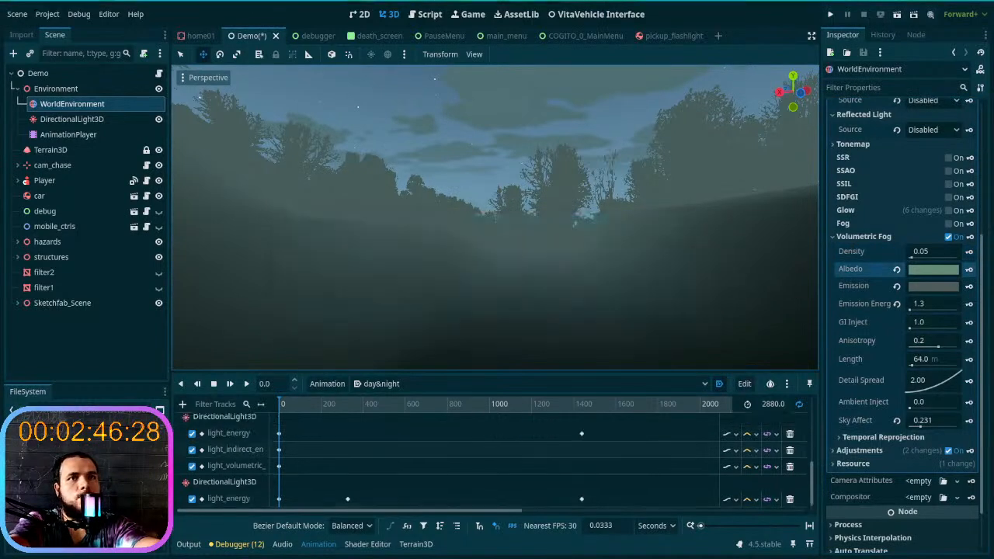
pyautogui.click(969, 286)
pyautogui.click(419, 306)
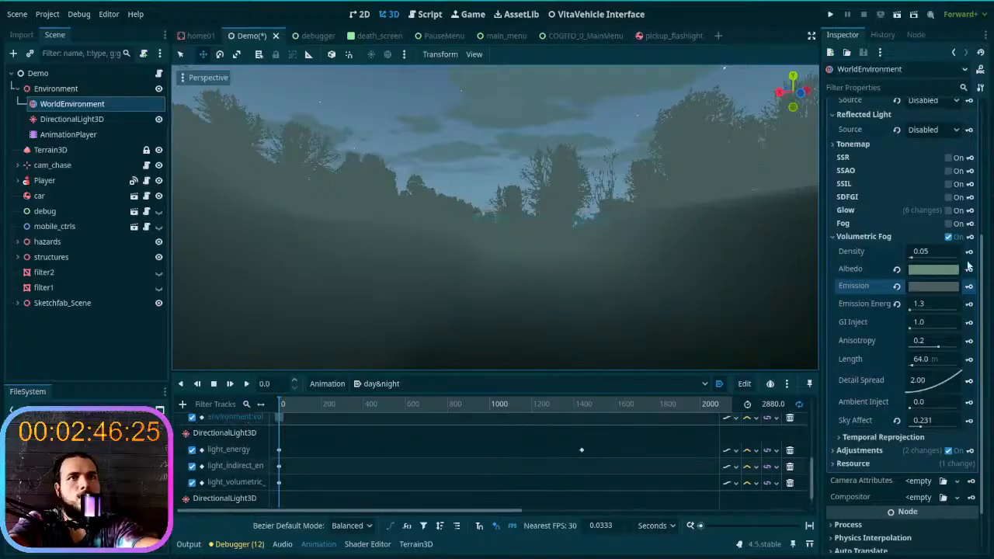
pyautogui.click(969, 250)
pyautogui.click(412, 306)
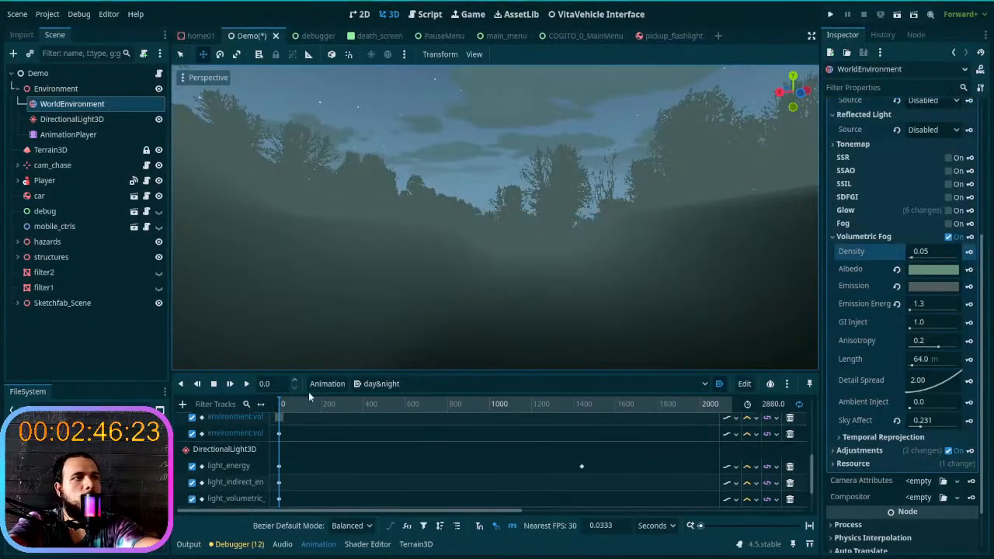
# - In the daytime part of the animation, try fog Density values of 1.05 and 0.2, and reset the Density
pyautogui.moveTo(276, 403); pyautogui.dragTo(581, 408)
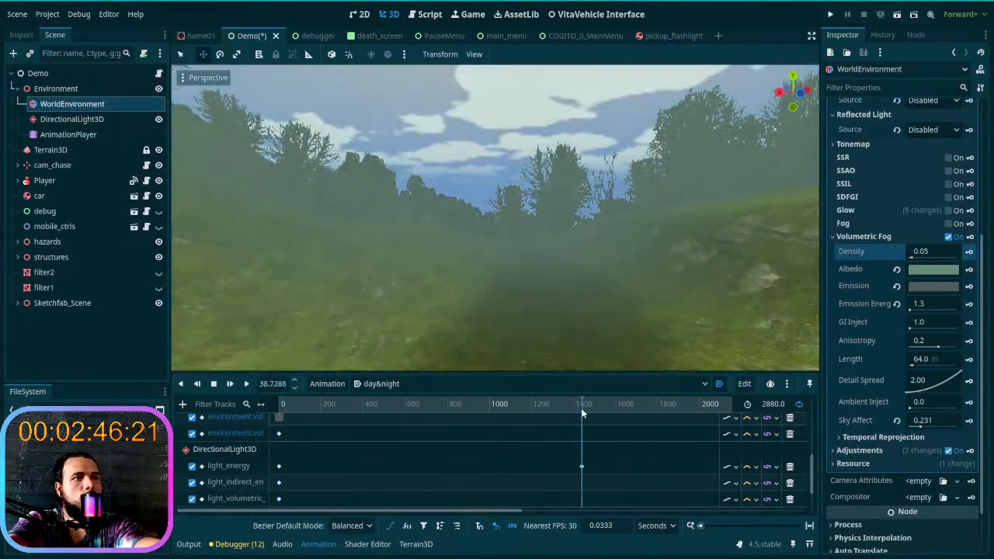
pyautogui.click(929, 253)
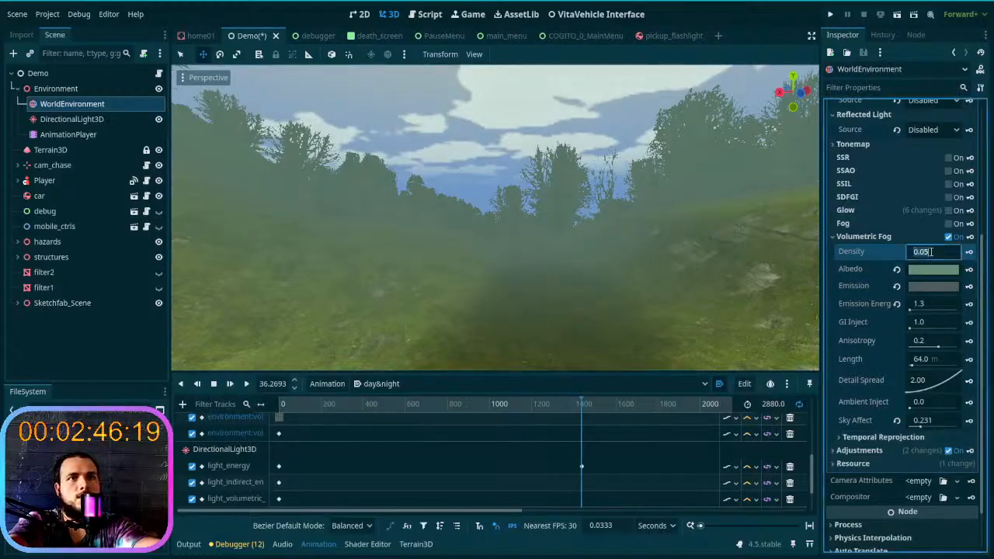
pyautogui.write('1')
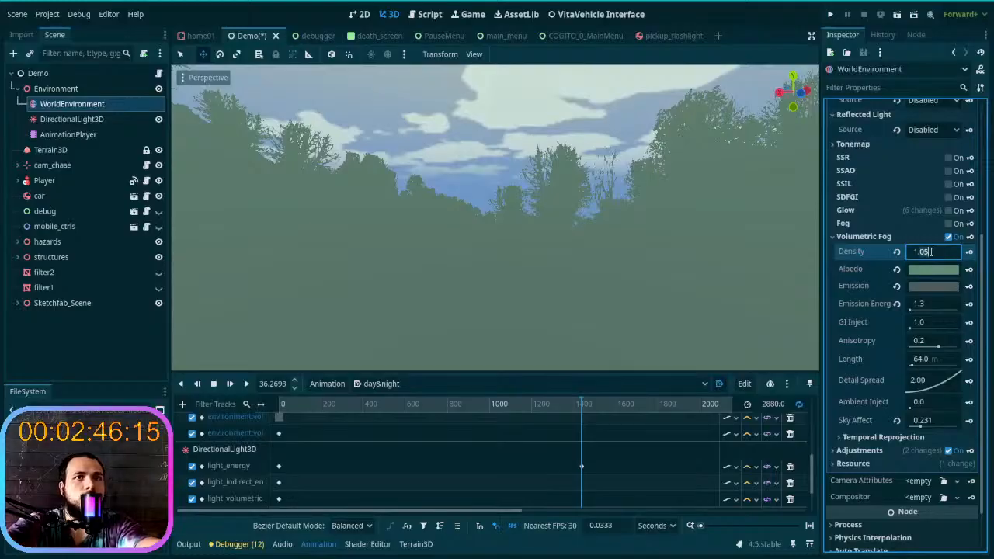
pyautogui.write('0.2')
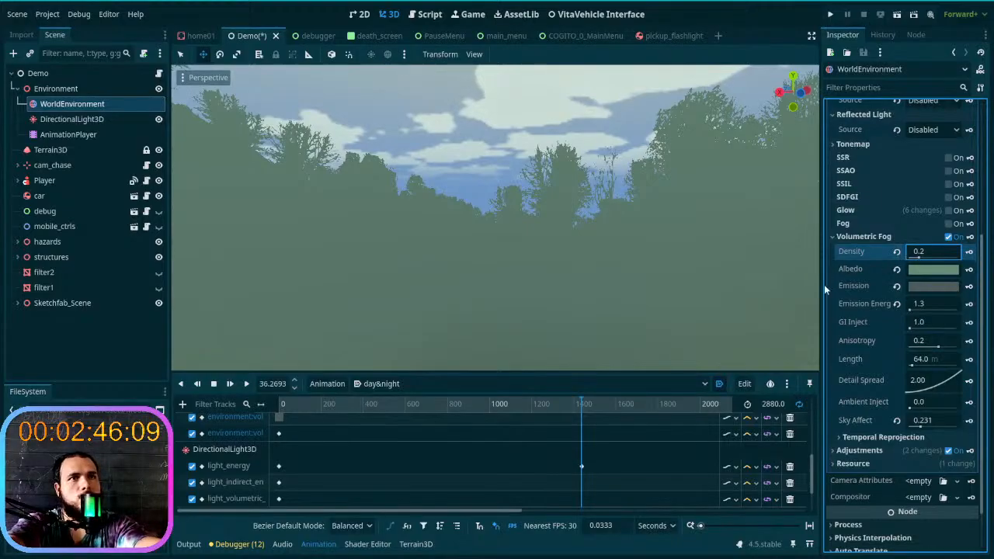
pyautogui.click(932, 269)
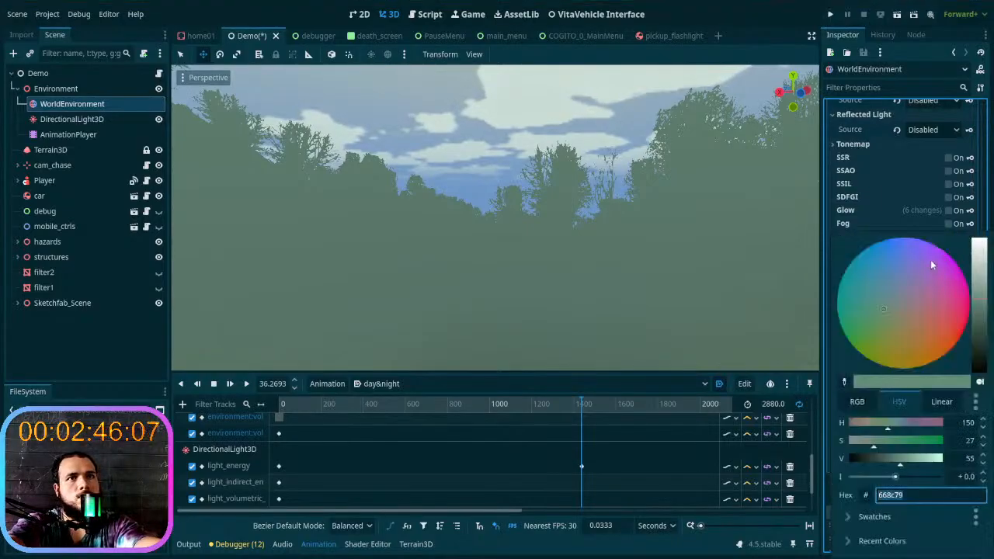
pyautogui.click(920, 232)
pyautogui.click(897, 252)
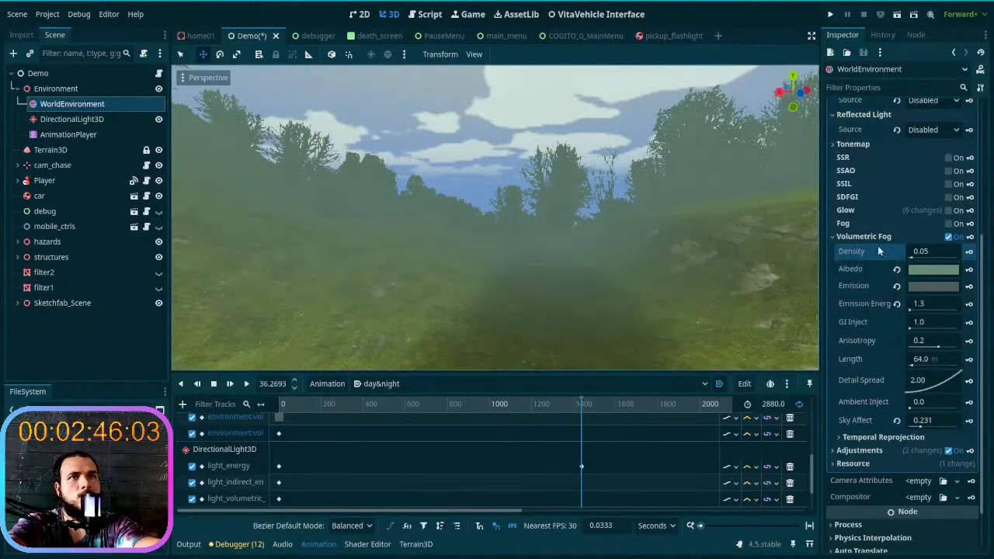
# - Try a fog Density of 0.02 in daylight, inspect it among the trees, and reset the Density to default
pyautogui.click(930, 253)
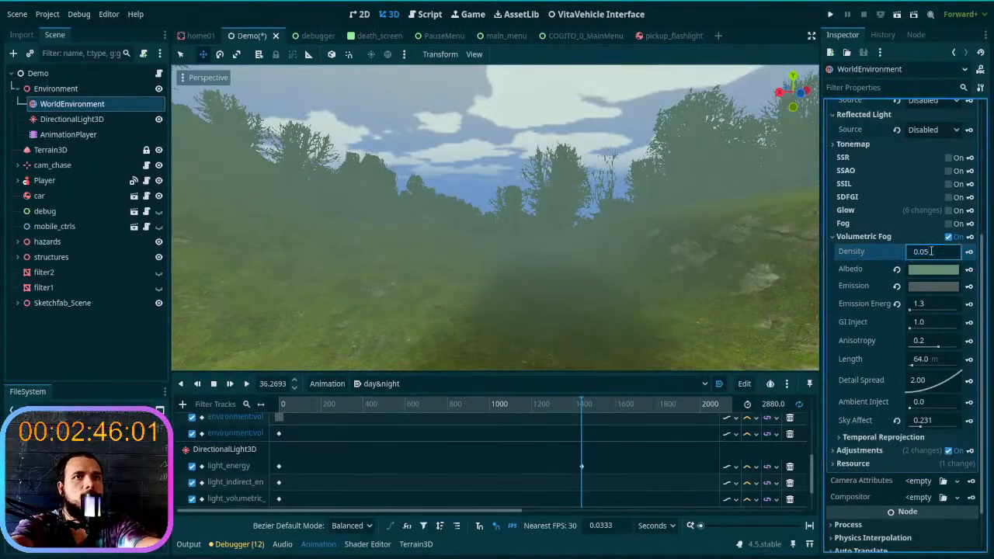
pyautogui.press('BackSpace')
pyautogui.write('2')
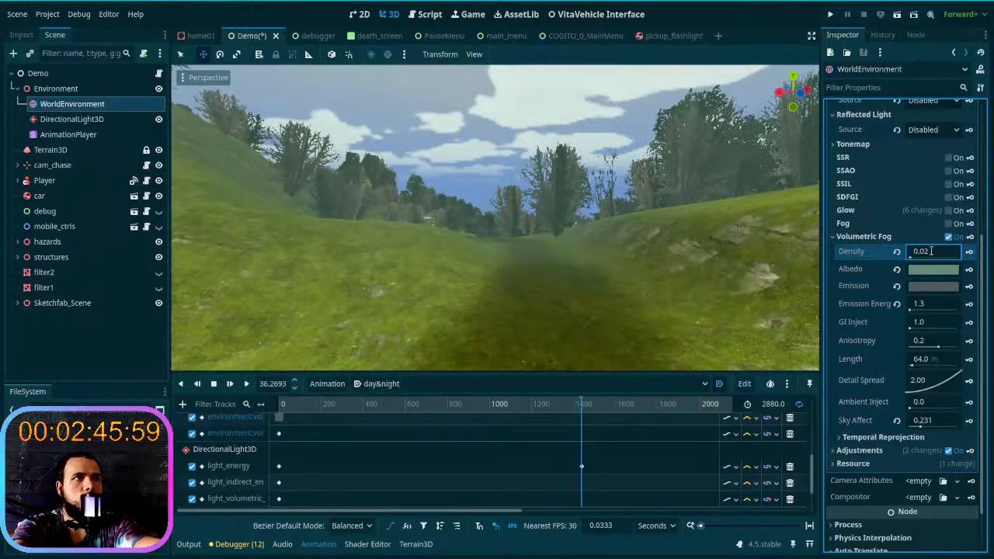
pyautogui.moveTo(591, 271); pyautogui.dragTo(725, 235, button='right')
pyautogui.press('w')
pyautogui.press('w')
pyautogui.press('w')
pyautogui.press('w')
pyautogui.press('w')
pyautogui.press('w')
pyautogui.click(898, 252)
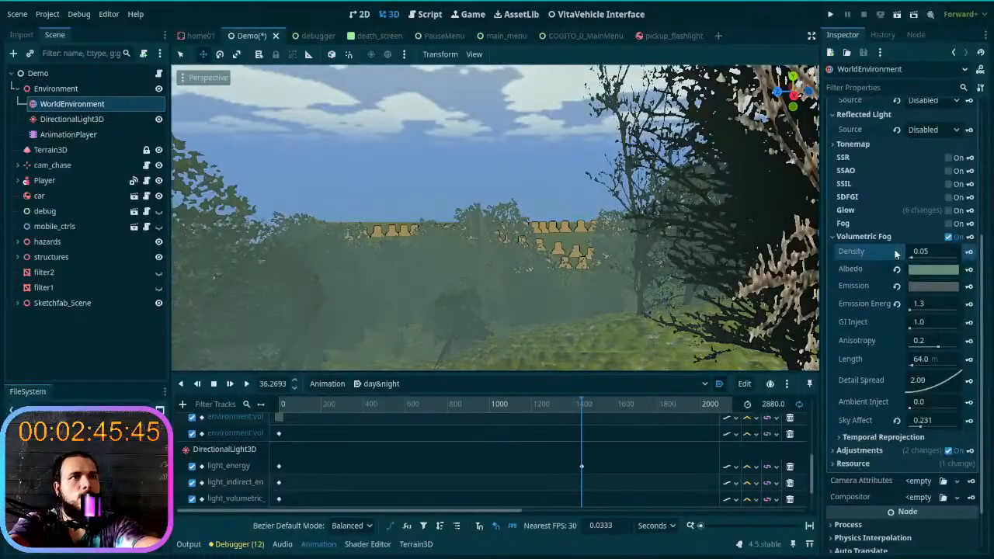
# - Inspect the daytime fog near the trees, try resetting its Emission Energy, and undo that reset
pyautogui.press('w')
pyautogui.moveTo(527, 239); pyautogui.dragTo(499, 247, button='right')
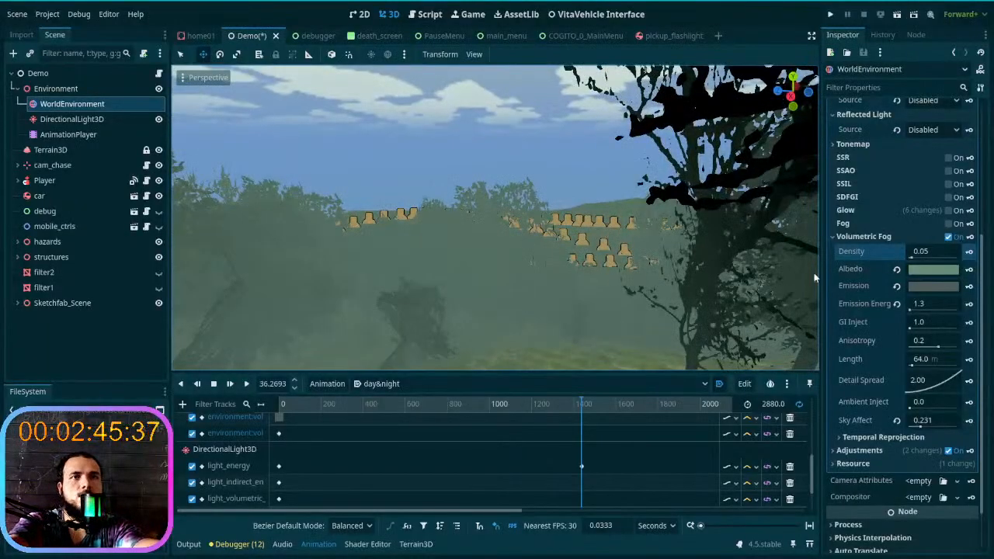
pyautogui.click(897, 304)
pyautogui.hotkey('ctrl', 'z')
pyautogui.hotkey('ctrl', 'z')
pyautogui.hotkey('ctrl', 'shift', 'z')
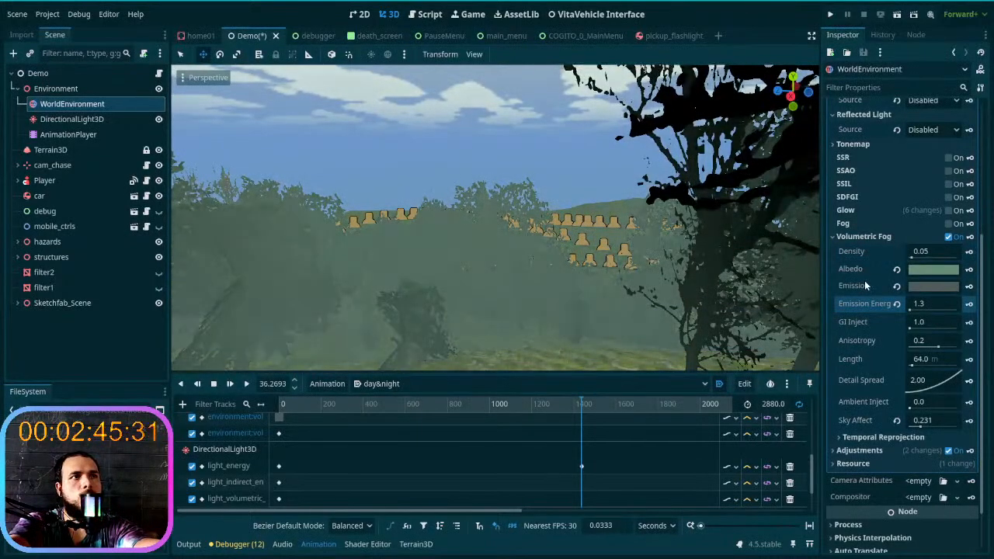
# - Return the animation to night at time 0, try a fog Density of 0.2113, and reset it
pyautogui.moveTo(525, 407); pyautogui.dragTo(232, 411)
pyautogui.moveTo(430, 315); pyautogui.dragTo(431, 318, button='right')
pyautogui.press('s')
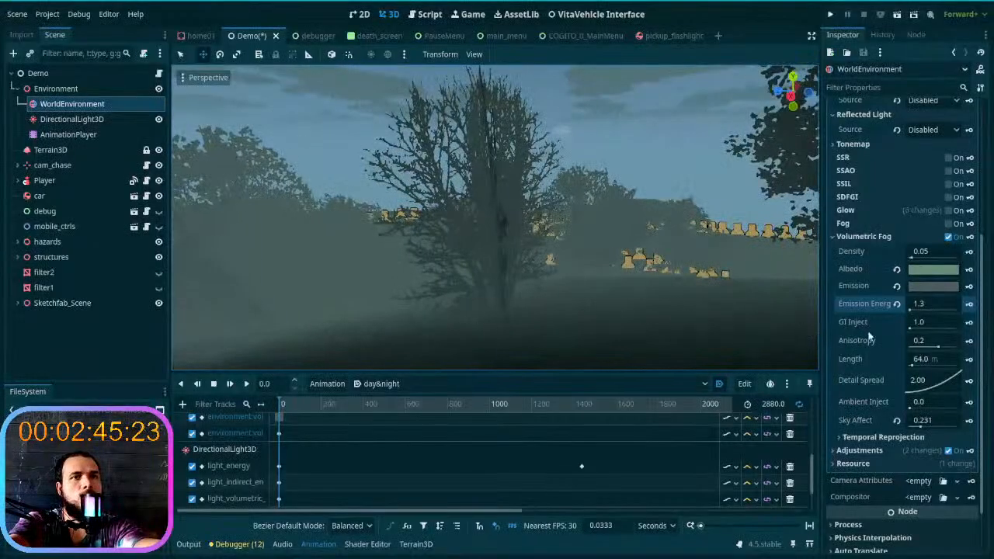
pyautogui.moveTo(914, 257); pyautogui.dragTo(921, 261)
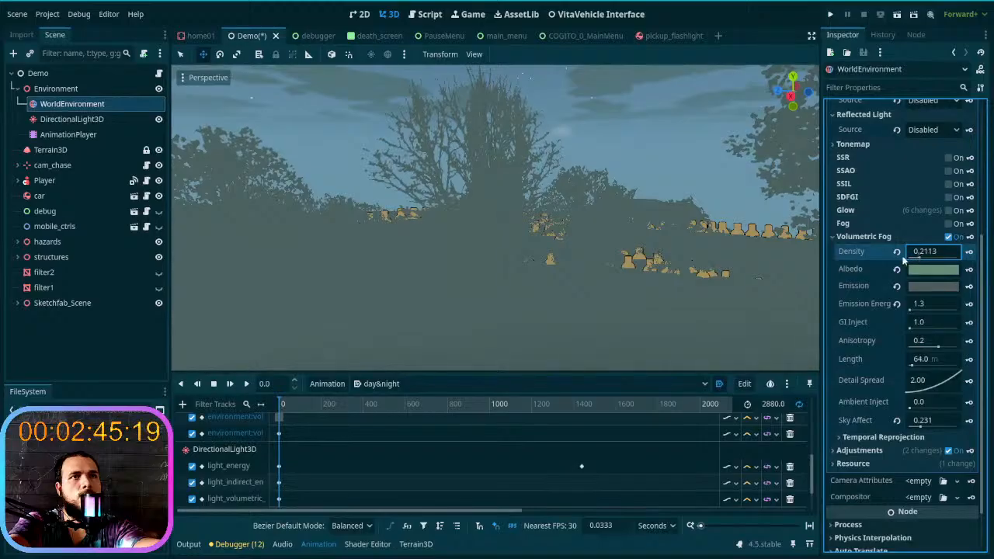
pyautogui.click(897, 252)
# - Set the volumetric fog's Anisotropy to 0.53 and Length to 735.65 m, keeping Detail Spread at its default
pyautogui.moveTo(933, 385); pyautogui.dragTo(945, 349)
pyautogui.click(898, 381)
pyautogui.press('d')
pyautogui.moveTo(759, 294)
pyautogui.mouseDown(button='right')
pyautogui.moveTo(691, 293)
pyautogui.moveTo(760, 293)
pyautogui.mouseUp(button='right')
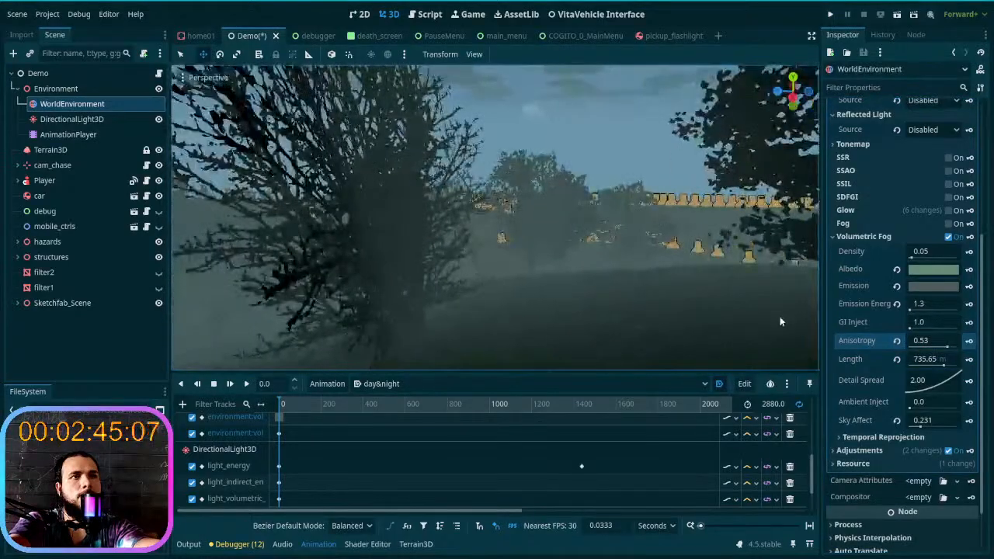
# - Set the volumetric fog's Sky Affect to 0.325 after testing stronger values against the night sky and trees
pyautogui.moveTo(922, 426); pyautogui.dragTo(938, 432)
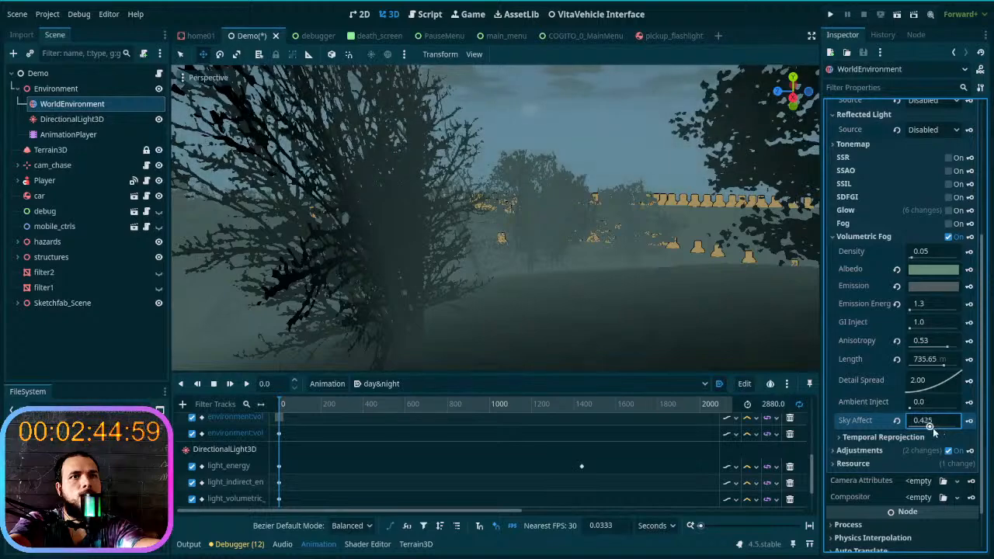
pyautogui.moveTo(746, 303)
pyautogui.mouseDown(button='right')
pyautogui.moveTo(755, 306)
pyautogui.moveTo(744, 309)
pyautogui.mouseUp(button='right')
pyautogui.press('d')
pyautogui.press('w')
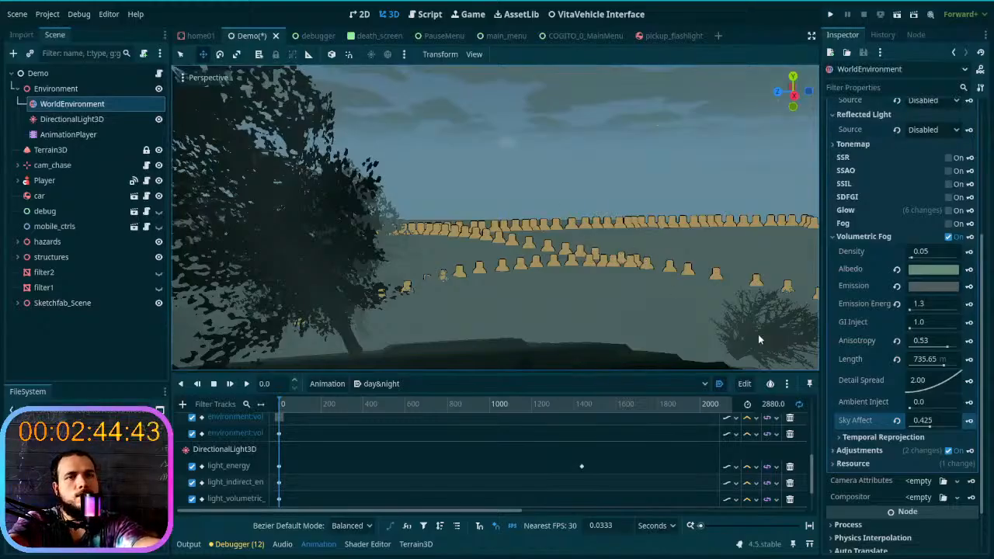
pyautogui.moveTo(929, 427)
pyautogui.mouseDown()
pyautogui.moveTo(947, 429)
pyautogui.moveTo(933, 429)
pyautogui.mouseUp()
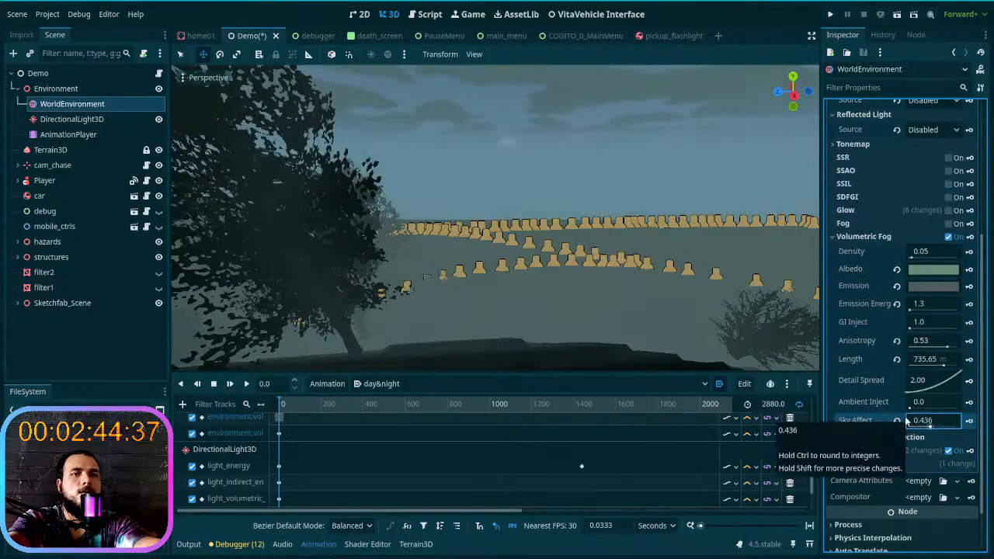
pyautogui.click(897, 421)
pyautogui.moveTo(926, 427)
pyautogui.mouseDown()
pyautogui.moveTo(911, 427)
pyautogui.moveTo(924, 427)
pyautogui.mouseUp()
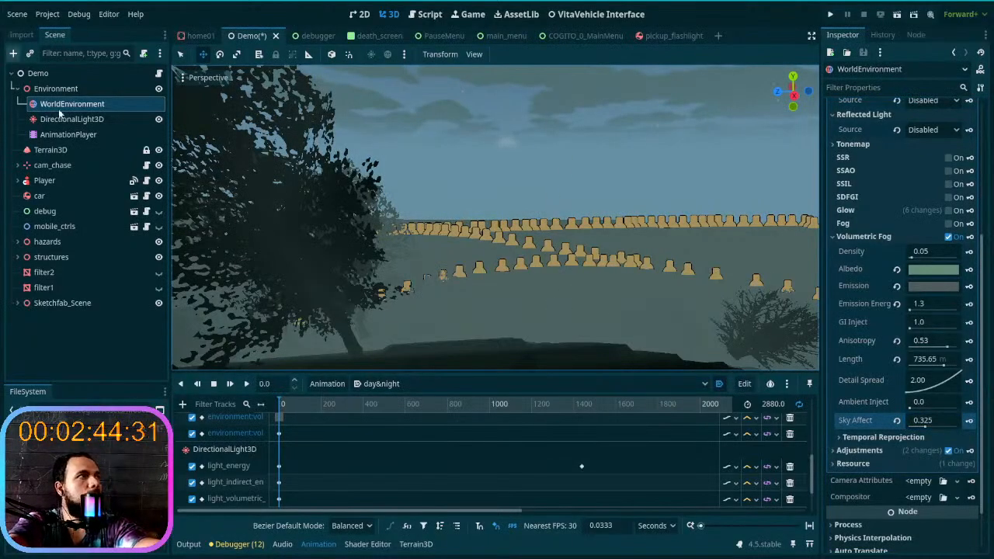
# - Review the DirectionalLight3D's light settings and the WorldEnvironment's ambient, reflected light and fog Emission color settings
pyautogui.click(95, 118)
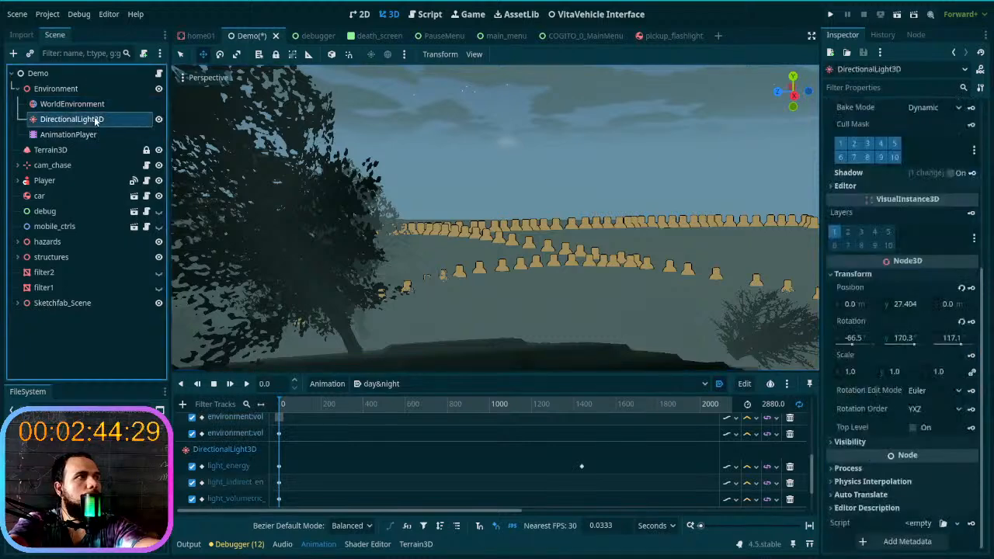
pyautogui.scroll(5, 883, 313)
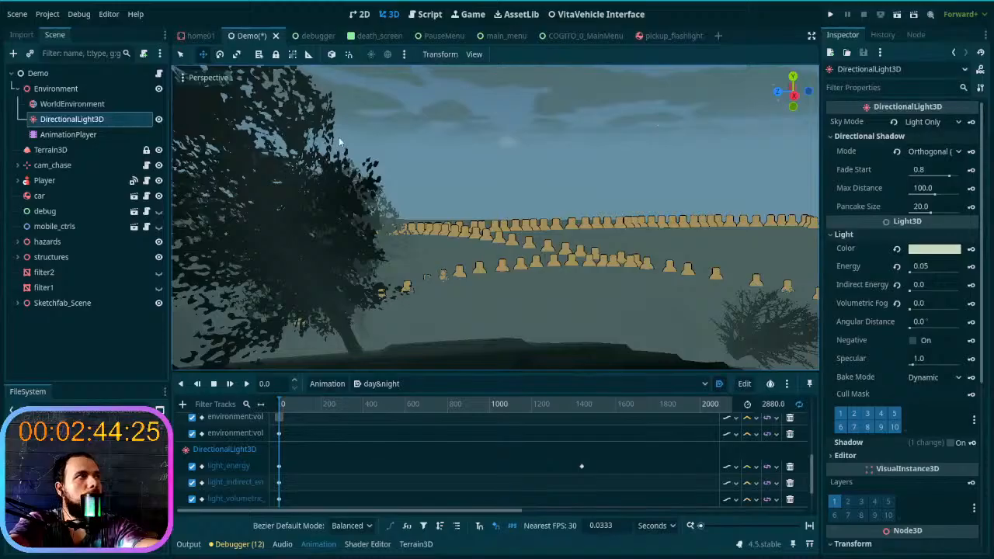
pyautogui.click(63, 105)
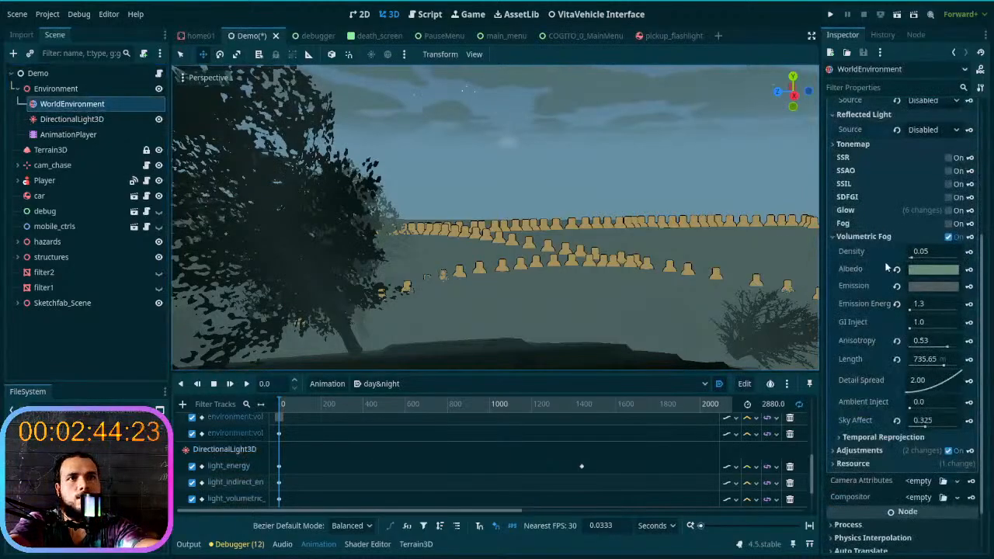
pyautogui.scroll(4, 888, 272)
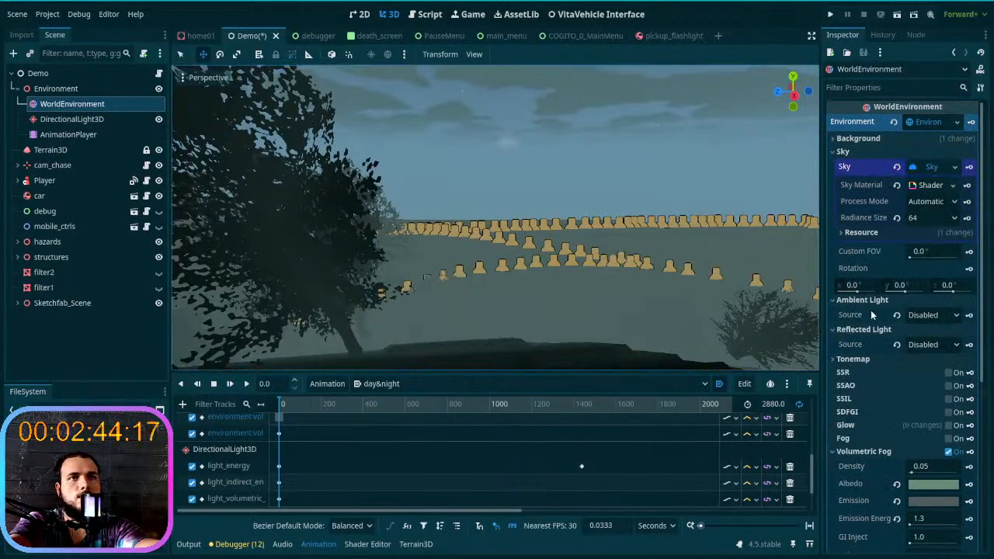
pyautogui.scroll(-5, 908, 411)
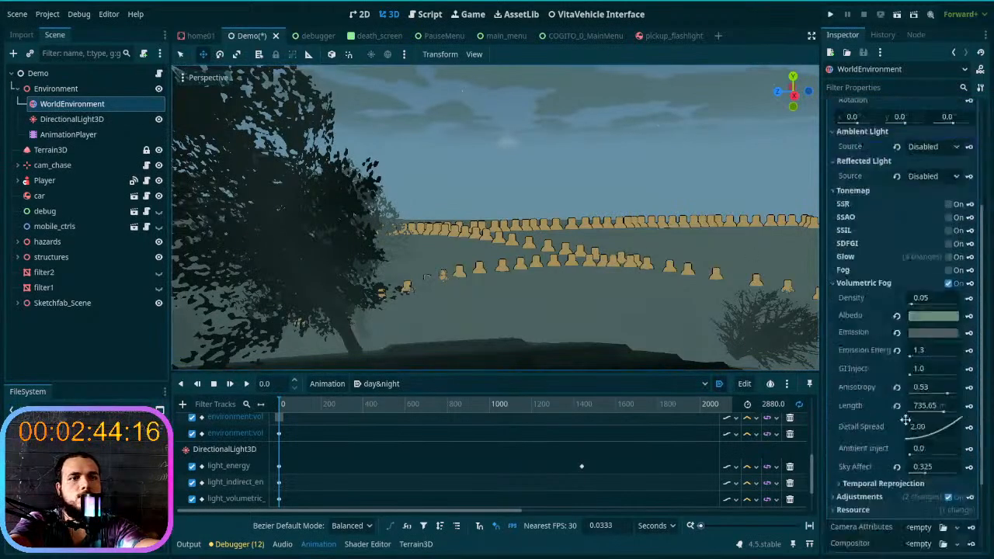
pyautogui.click(940, 333)
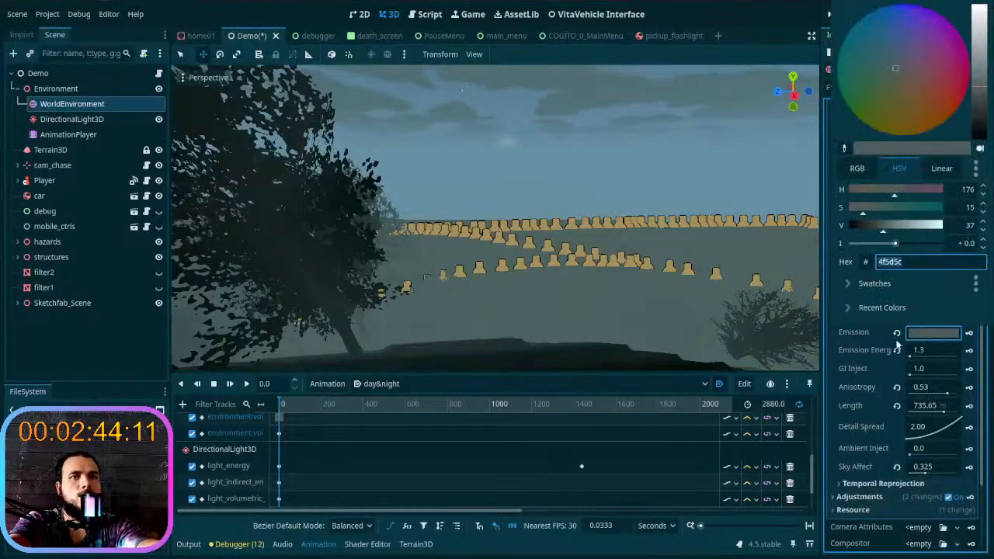
pyautogui.click(860, 334)
# - Try the fog's Emission color 4f5d5c as the sky material's Bottom Color and undo the change
pyautogui.scroll(5, 917, 243)
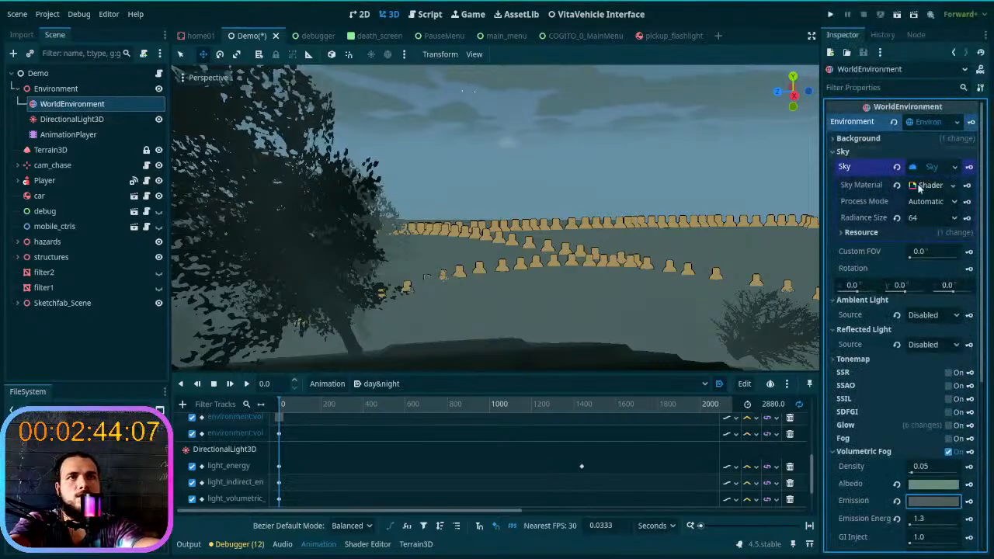
pyautogui.click(931, 185)
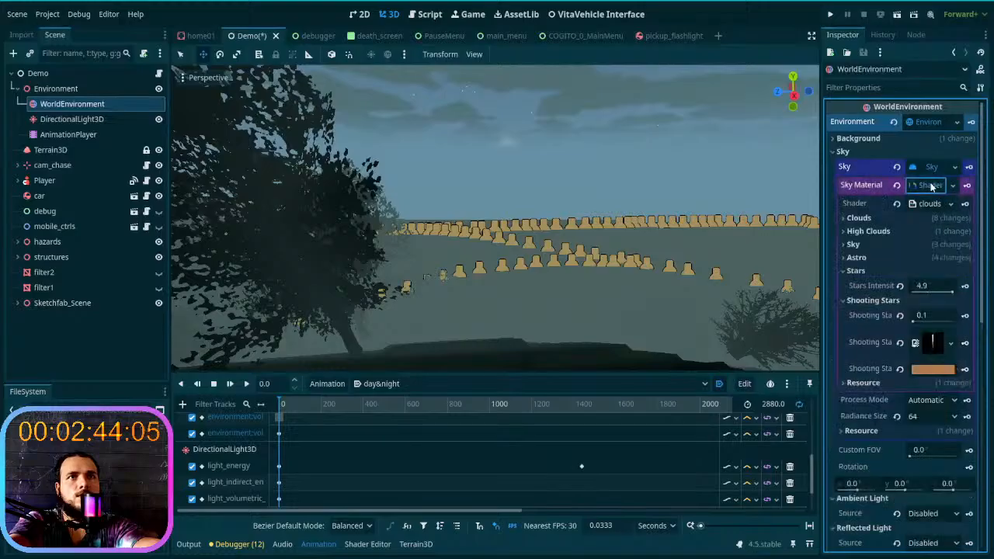
pyautogui.click(878, 244)
pyautogui.click(925, 281)
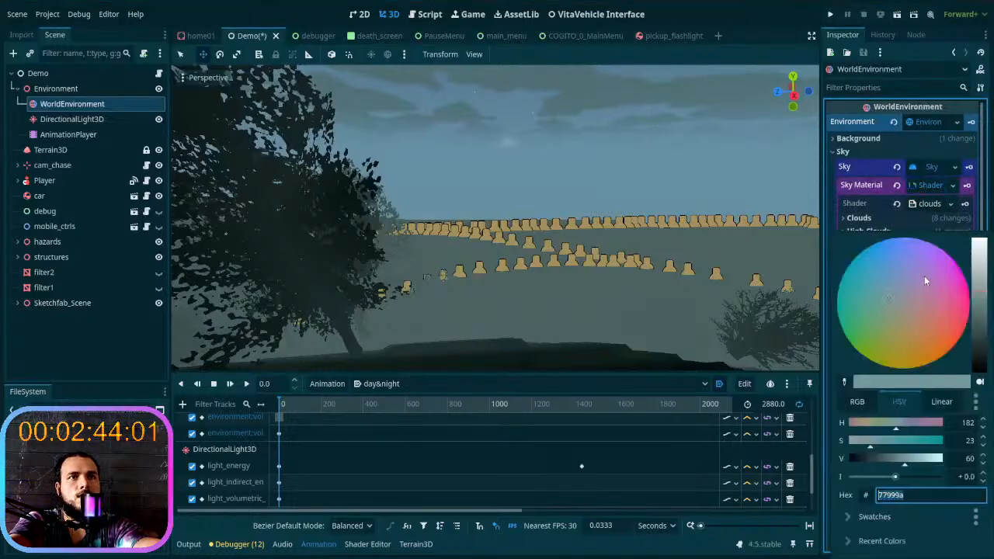
pyautogui.click(912, 494)
pyautogui.doubleClick(913, 495)
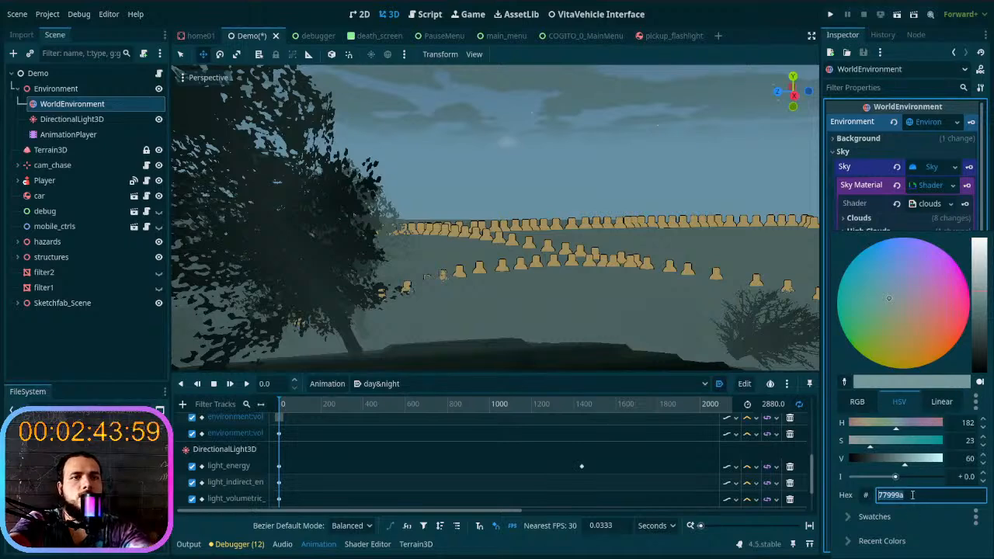
pyautogui.write('4f5d5d')
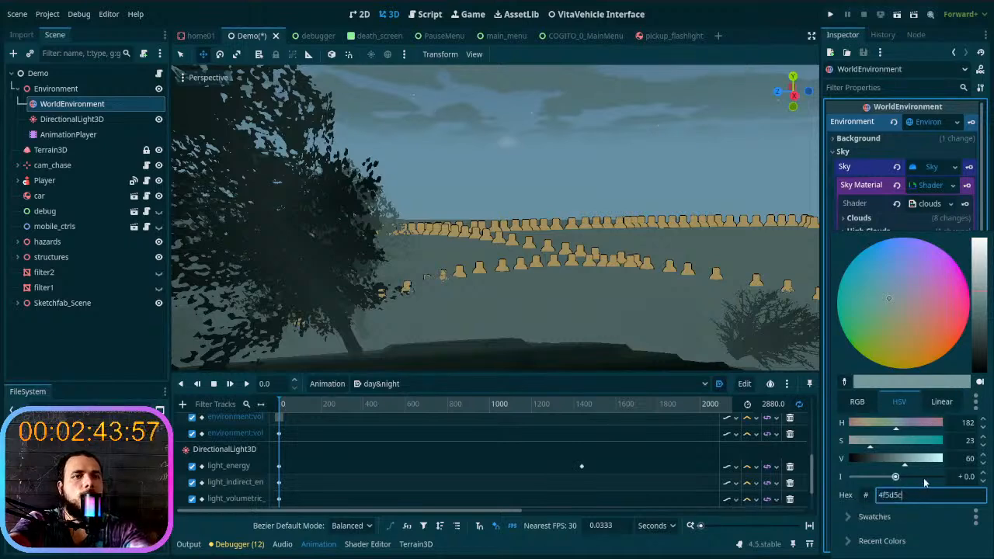
pyautogui.press('Return')
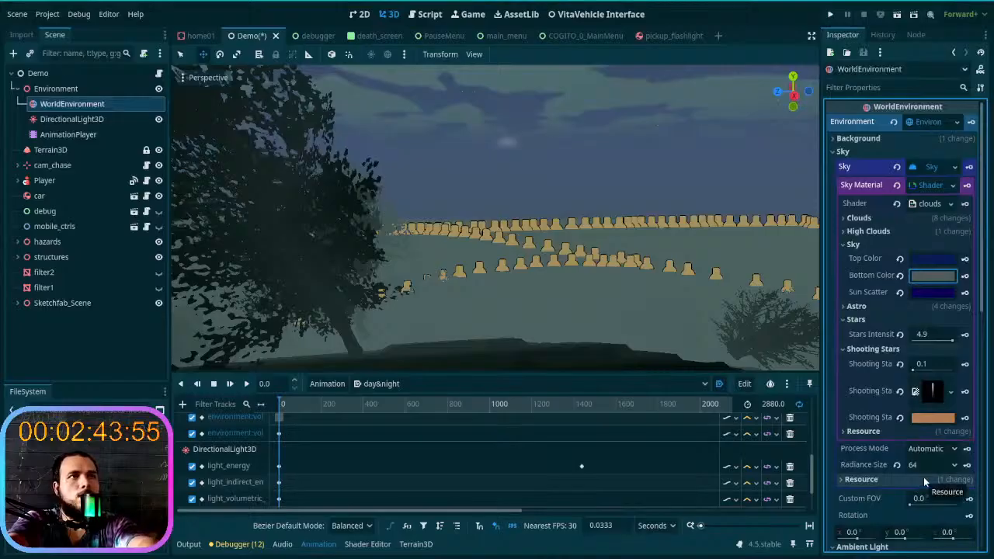
pyautogui.hotkey('ctrl', 'z')
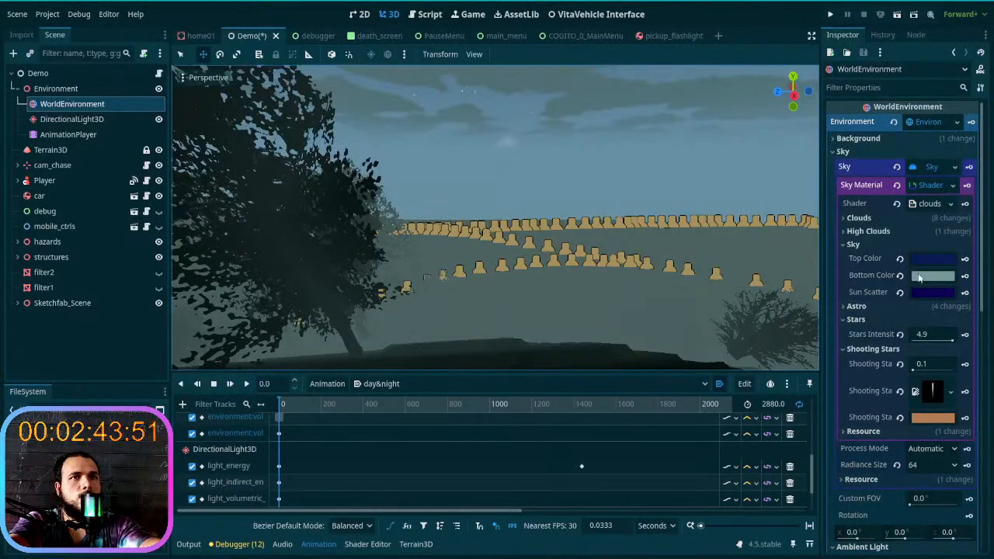
# - Collapse the sky color settings and copy the volumetric fog's Emission hex value again
pyautogui.click(873, 245)
pyautogui.scroll(-3, 907, 386)
pyautogui.scroll(-3, 907, 386)
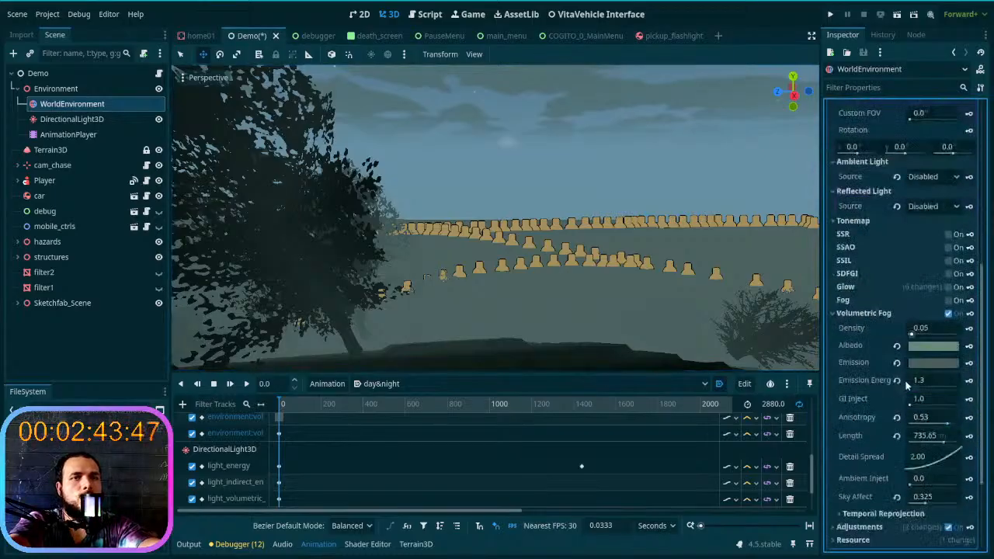
pyautogui.click(944, 362)
pyautogui.hotkey('ctrl', 'c')
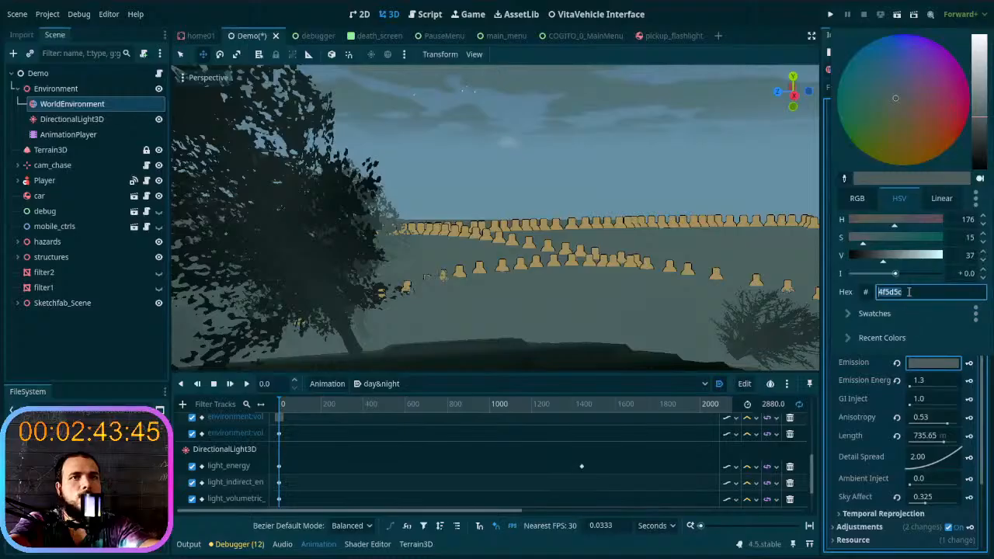
pyautogui.click(868, 372)
# - Try 4f5d5c as the sky material's Bottom Color again, and play the day&night animation briefly to test it
pyautogui.scroll(10, 887, 245)
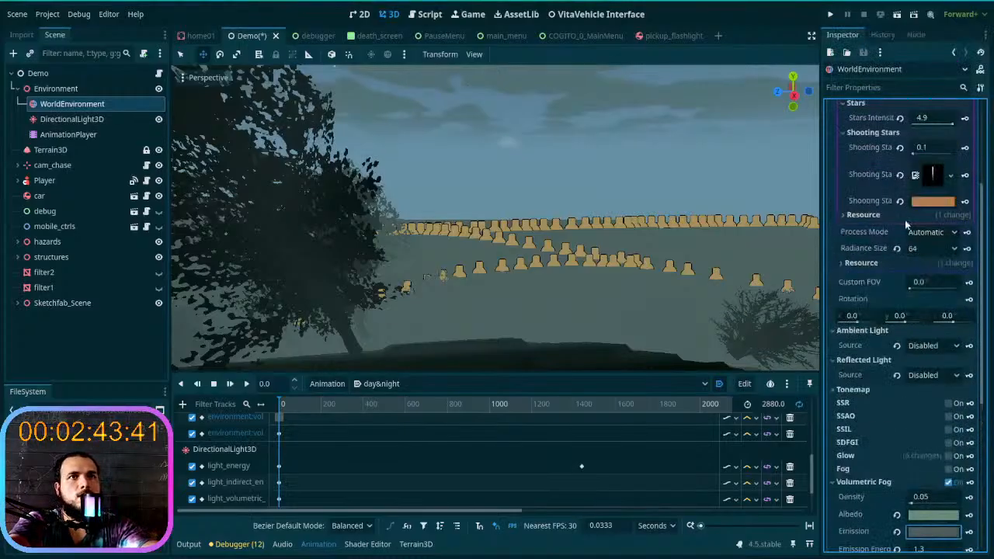
pyautogui.click(926, 187)
pyautogui.click(927, 187)
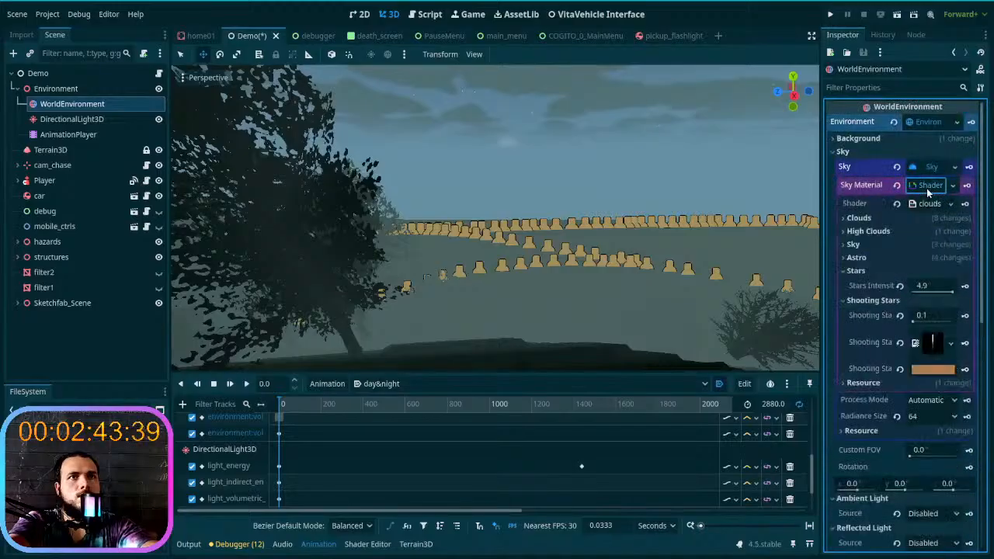
pyautogui.click(885, 246)
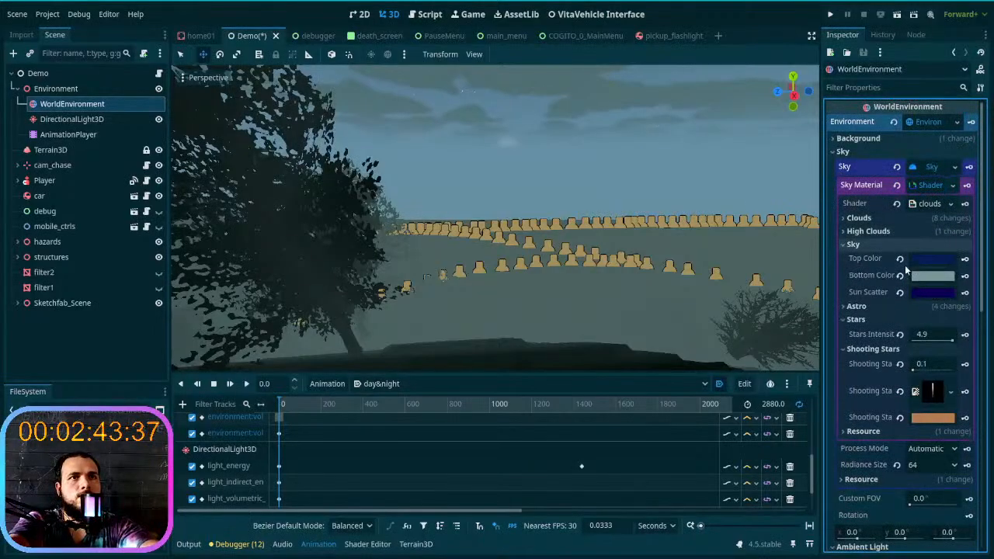
pyautogui.click(922, 278)
pyautogui.click(903, 300)
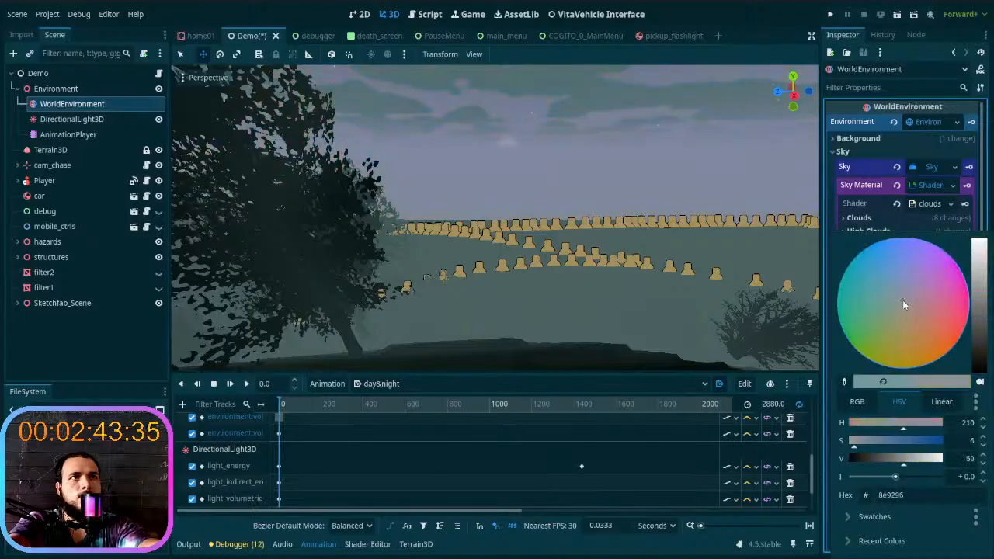
pyautogui.click(894, 498)
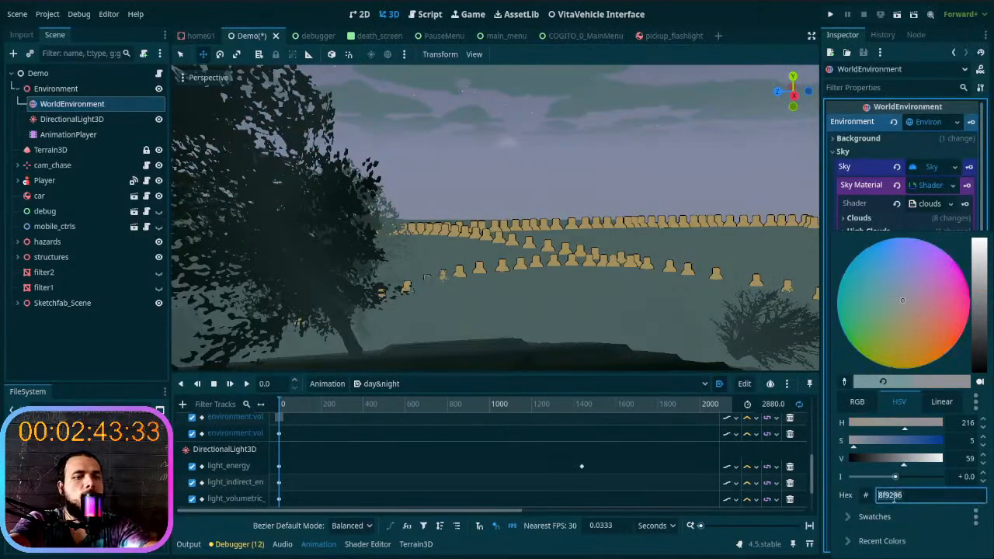
pyautogui.write('4f5d6c')
pyautogui.press('Return')
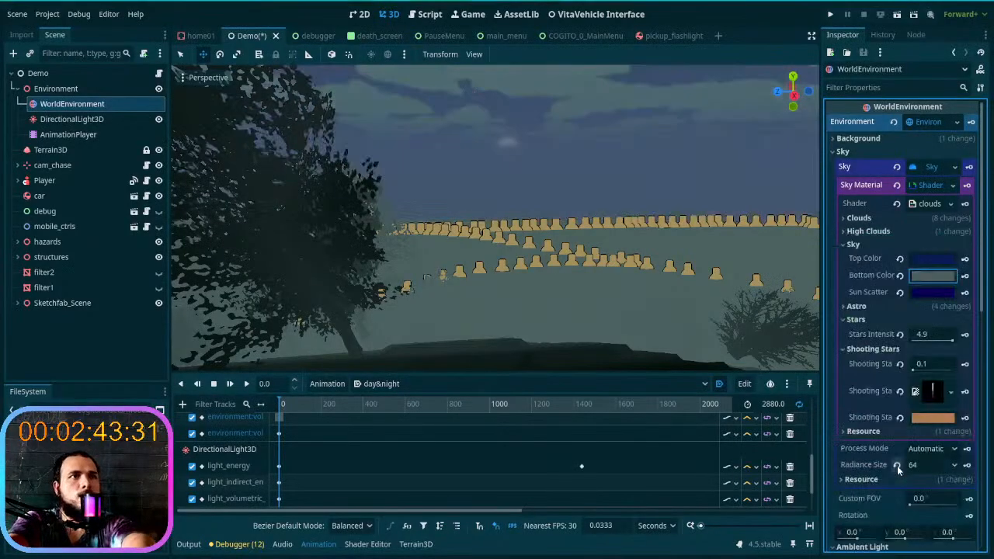
pyautogui.press('d')
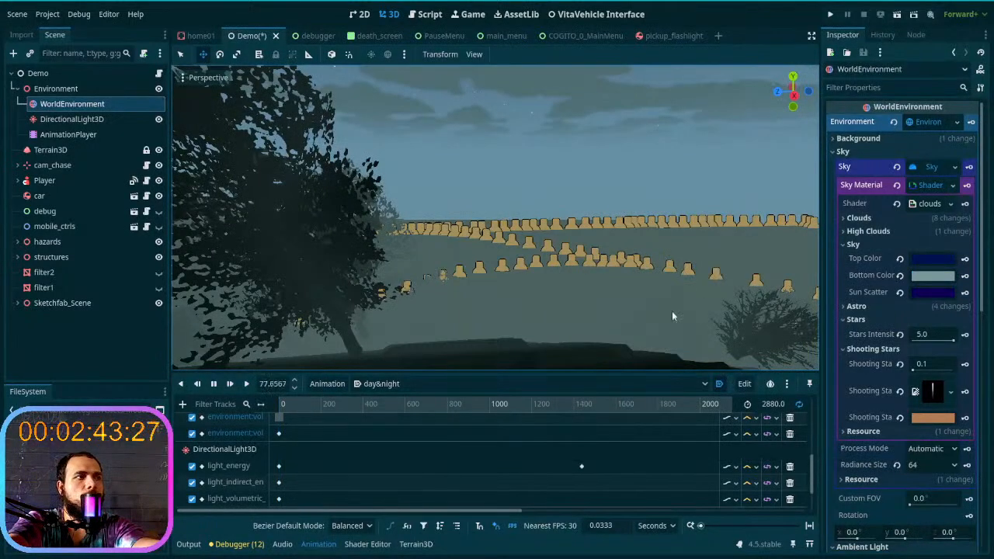
pyautogui.click(214, 385)
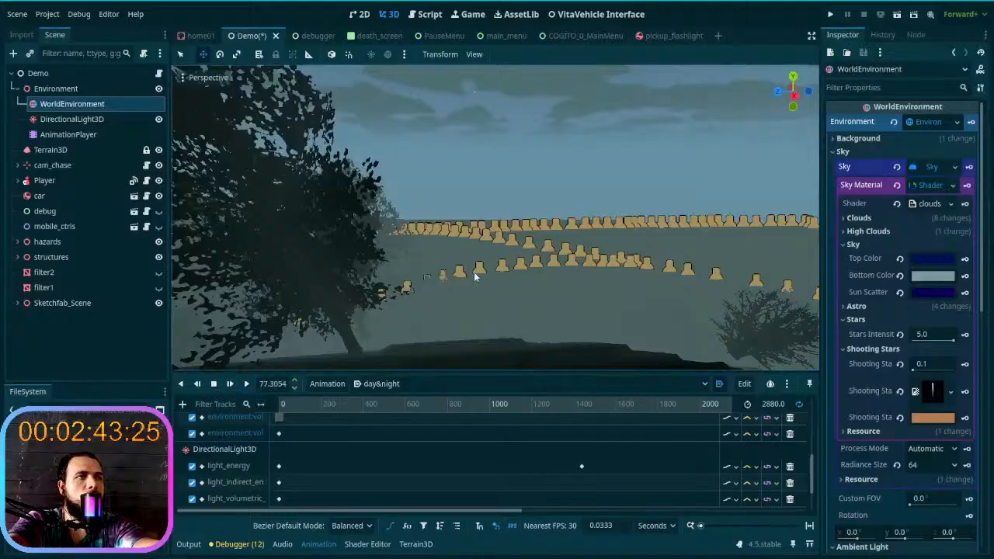
# - Try 4f5d5c as the sky material's Sun Scatter color, check it against the horizon, and undo it
pyautogui.moveTo(438, 293); pyautogui.dragTo(497, 294, button='right')
pyautogui.click(917, 292)
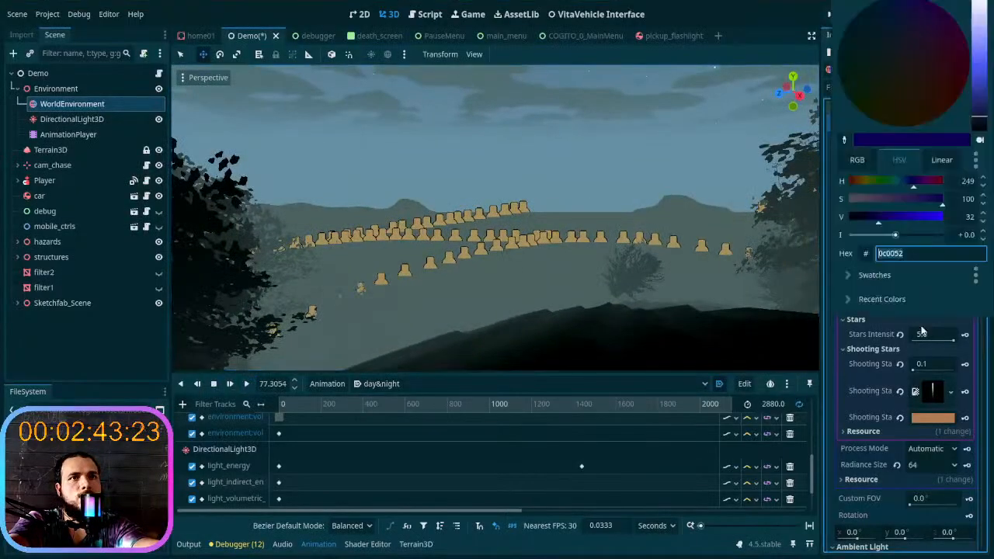
pyautogui.hotkey('ctrl', 'v')
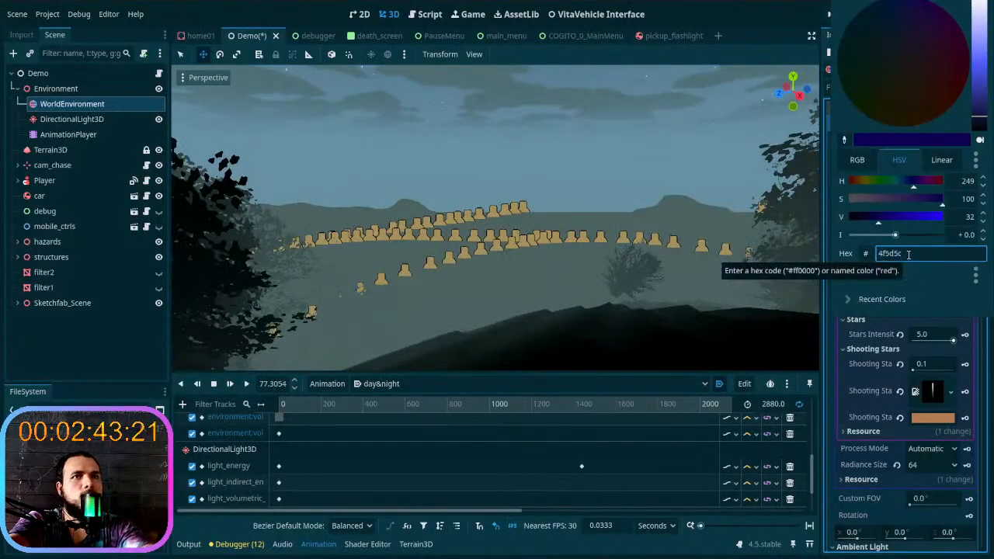
pyautogui.press('Return')
pyautogui.moveTo(551, 233)
pyautogui.mouseDown(button='right')
pyautogui.moveTo(625, 236)
pyautogui.moveTo(551, 234)
pyautogui.mouseUp(button='right')
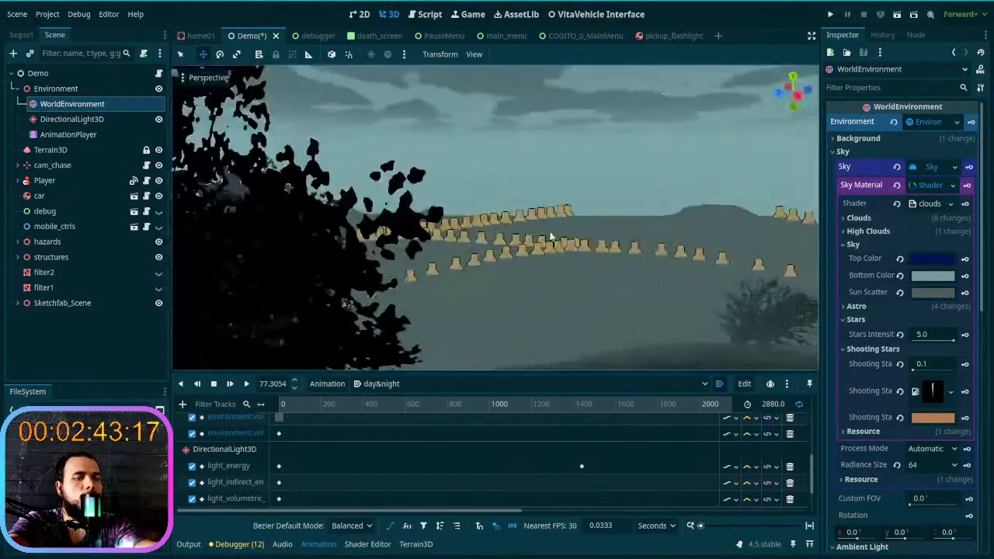
pyautogui.hotkey('ctrl', 'z')
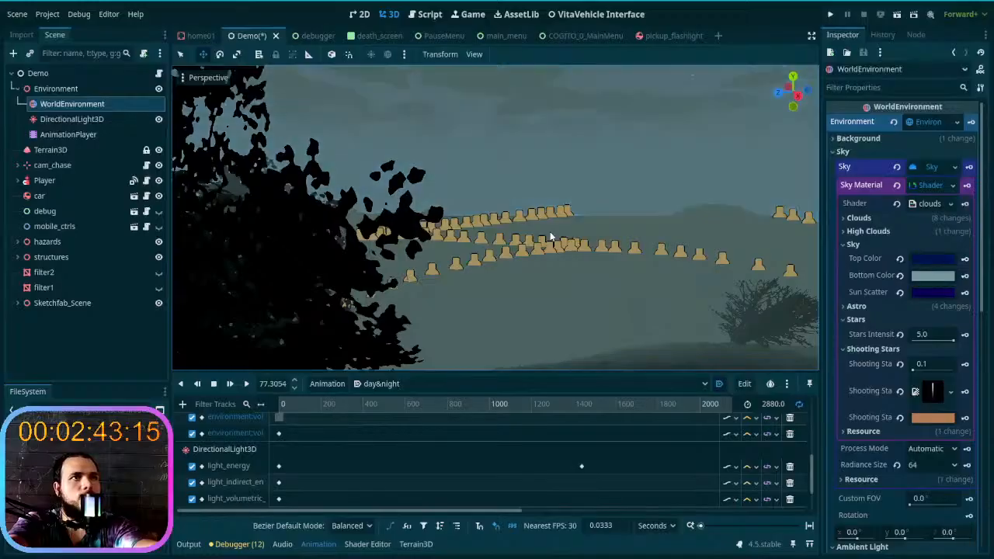
# - Return the day&night animation to time 0 and turn off the WorldEnvironment's Volumetric Fog
pyautogui.click(924, 185)
pyautogui.moveTo(323, 408); pyautogui.dragTo(214, 424)
pyautogui.moveTo(496, 217); pyautogui.dragTo(598, 301, button='right')
pyautogui.scroll(3, 496, 218)
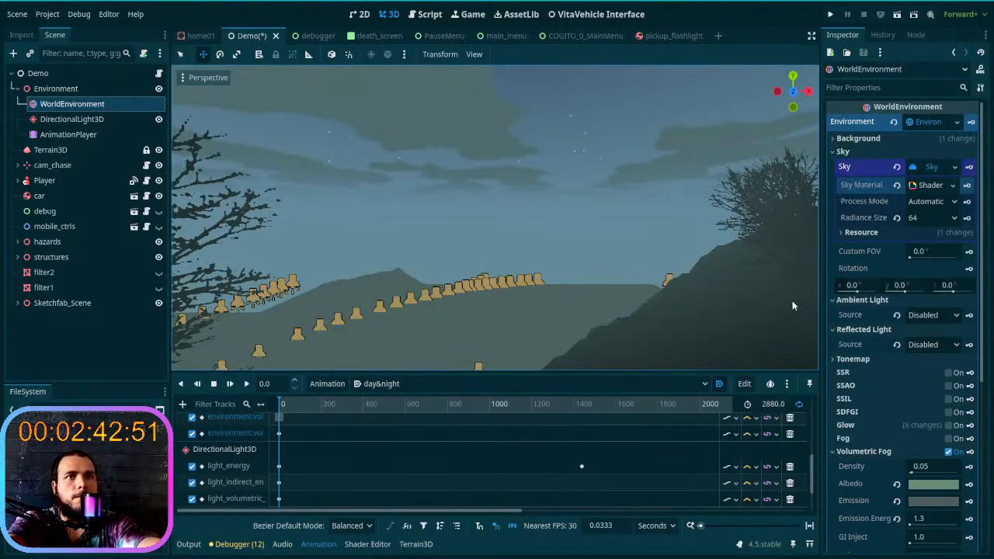
pyautogui.scroll(-3, 894, 388)
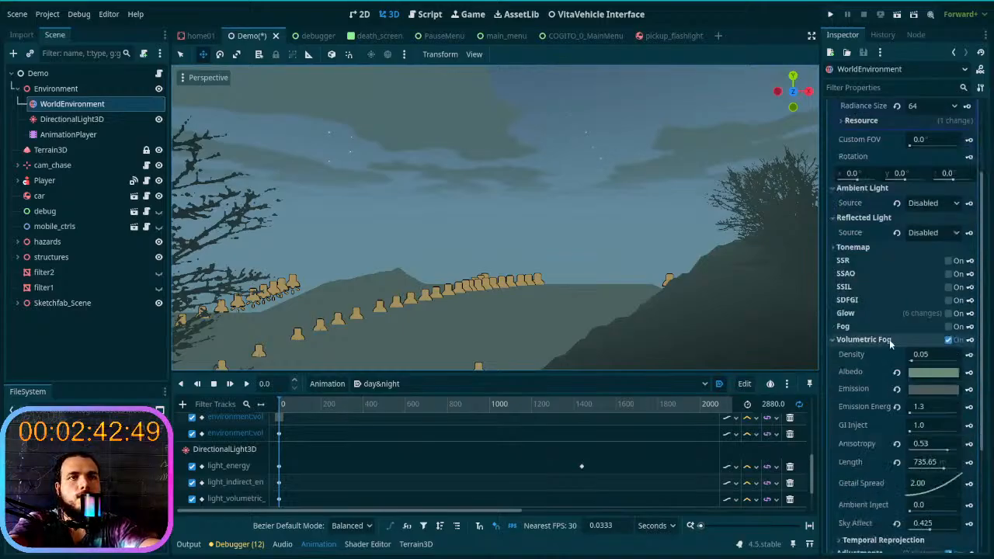
pyautogui.click(949, 340)
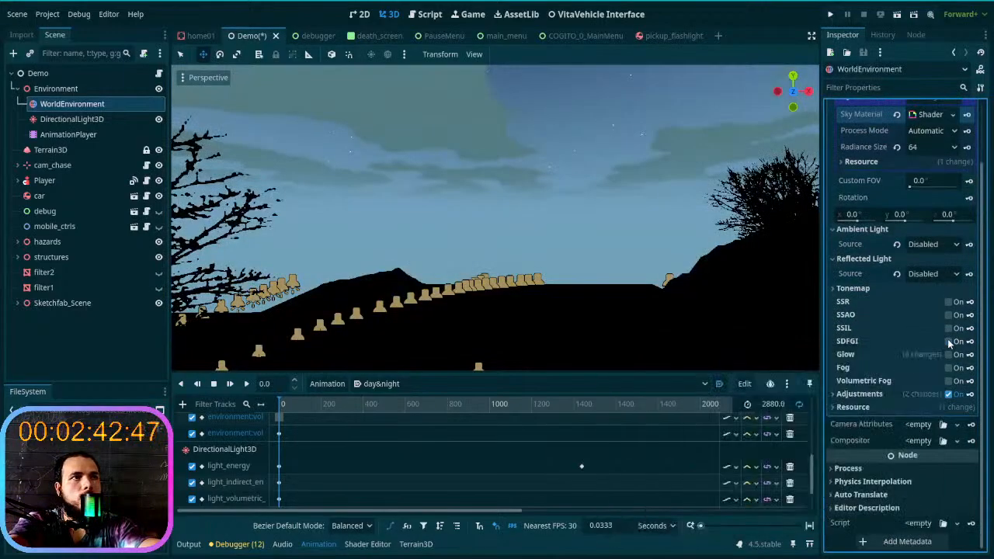
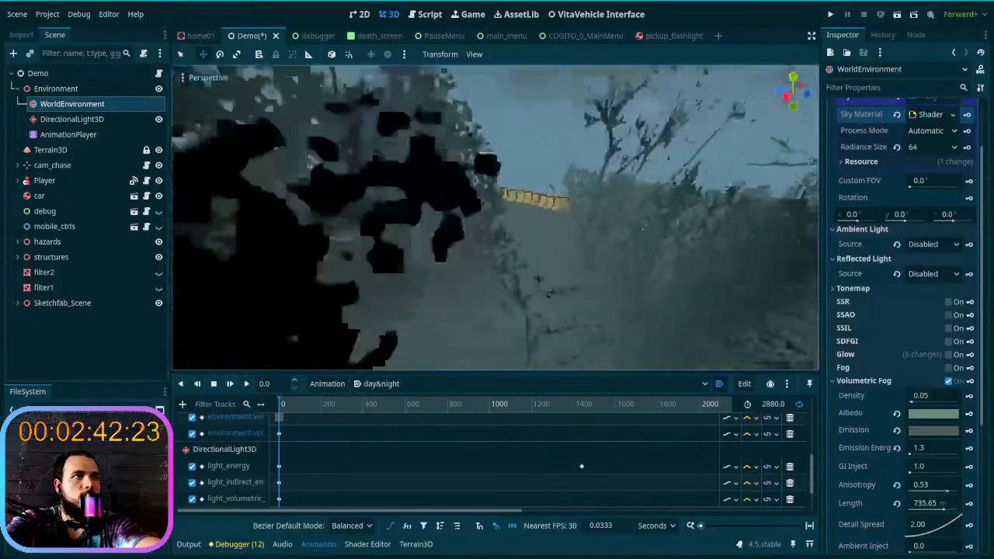
# - Set the Terrain3D node's Mesh LODs to 6 and save the Demo scene
pyautogui.press('w')
pyautogui.moveTo(495, 218); pyautogui.dragTo(672, 336, button='right')
pyautogui.press('w')
pyautogui.press('s')
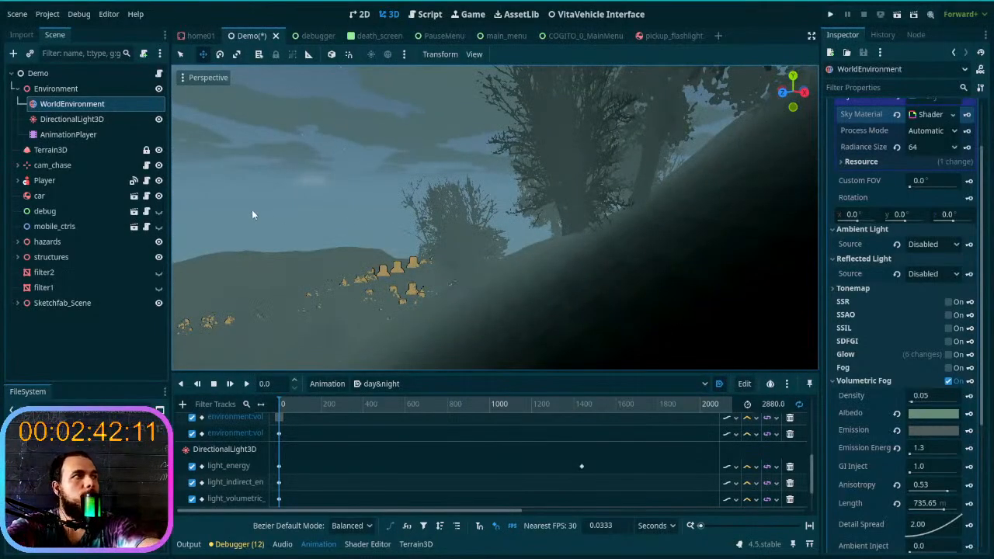
pyautogui.click(79, 149)
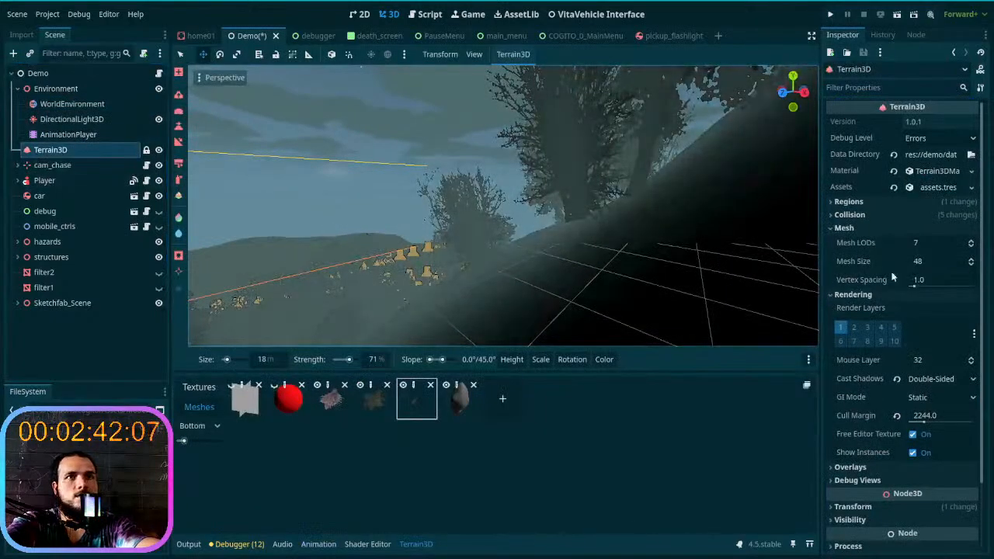
pyautogui.click(971, 246)
pyautogui.moveTo(668, 233)
pyautogui.mouseDown(button='right')
pyautogui.moveTo(575, 264)
pyautogui.moveTo(497, 225)
pyautogui.moveTo(521, 222)
pyautogui.moveTo(287, 225)
pyautogui.moveTo(276, 222)
pyautogui.moveTo(276, 198)
pyautogui.moveTo(283, 240)
pyautogui.moveTo(385, 225)
pyautogui.mouseUp(button='right')
pyautogui.press('w')
pyautogui.press('w')
pyautogui.press('w')
pyautogui.press('w')
pyautogui.press('w')
pyautogui.hotkey('ctrl', 's')
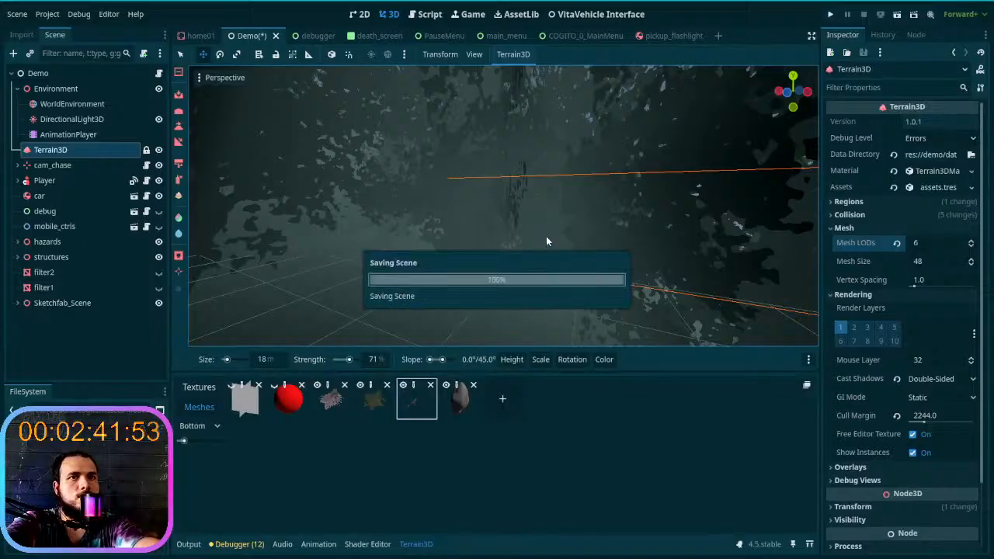
# - Move the day&night animation's playhead from 0 to the keyframes around 1400 s and view the forest in daylight
pyautogui.moveTo(546, 237)
pyautogui.mouseDown(button='right')
pyautogui.moveTo(435, 231)
pyautogui.moveTo(563, 230)
pyautogui.moveTo(435, 230)
pyautogui.moveTo(545, 241)
pyautogui.mouseUp(button='right')
pyautogui.press('w')
pyautogui.press('w')
pyautogui.press('w')
pyautogui.press('w')
pyautogui.click(68, 134)
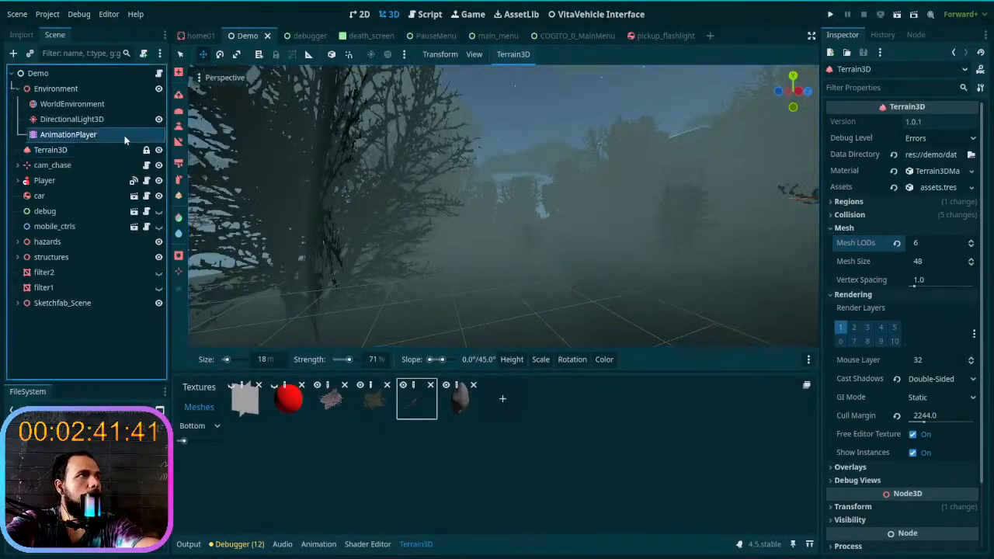
pyautogui.click(282, 405)
pyautogui.moveTo(281, 405); pyautogui.dragTo(582, 422)
pyautogui.moveTo(510, 253); pyautogui.dragTo(590, 233, button='right')
# - Change the WorldEnvironment's volumetric fog density for the daytime keyframe around 1400 s and key it in the day&night animation
pyautogui.click(61, 118)
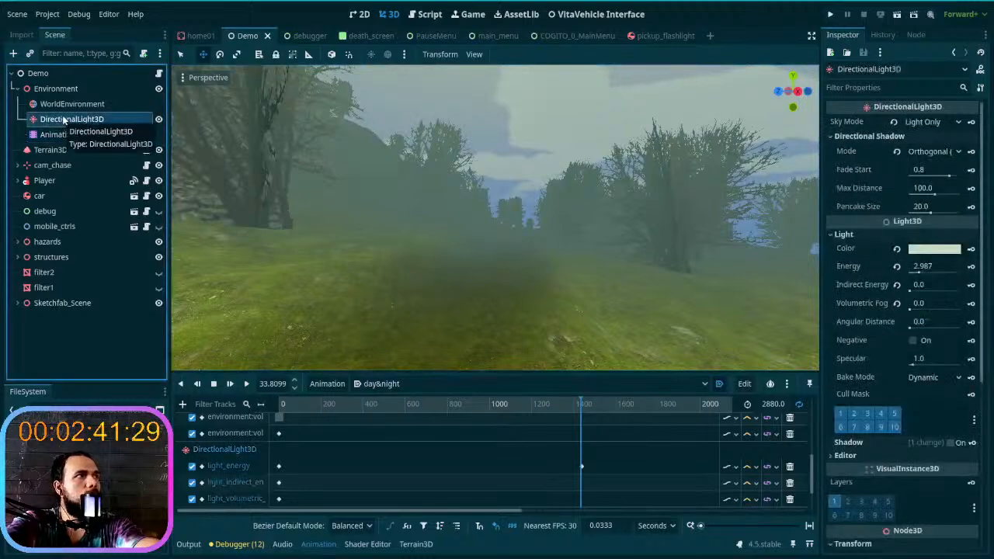
pyautogui.click(72, 103)
pyautogui.scroll(-3, 948, 357)
pyautogui.scroll(-2, 948, 357)
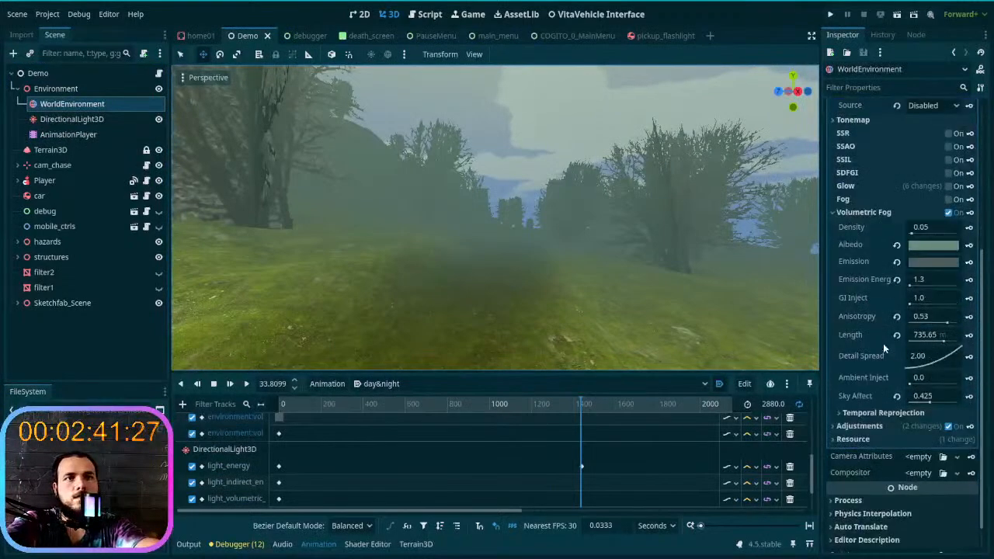
pyautogui.scroll(5, 398, 489)
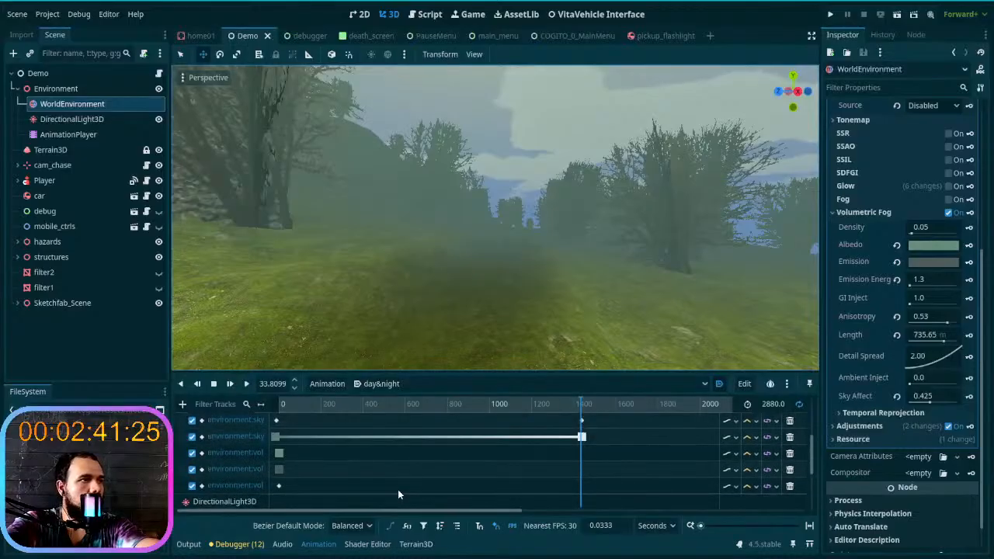
pyautogui.scroll(-5, 398, 494)
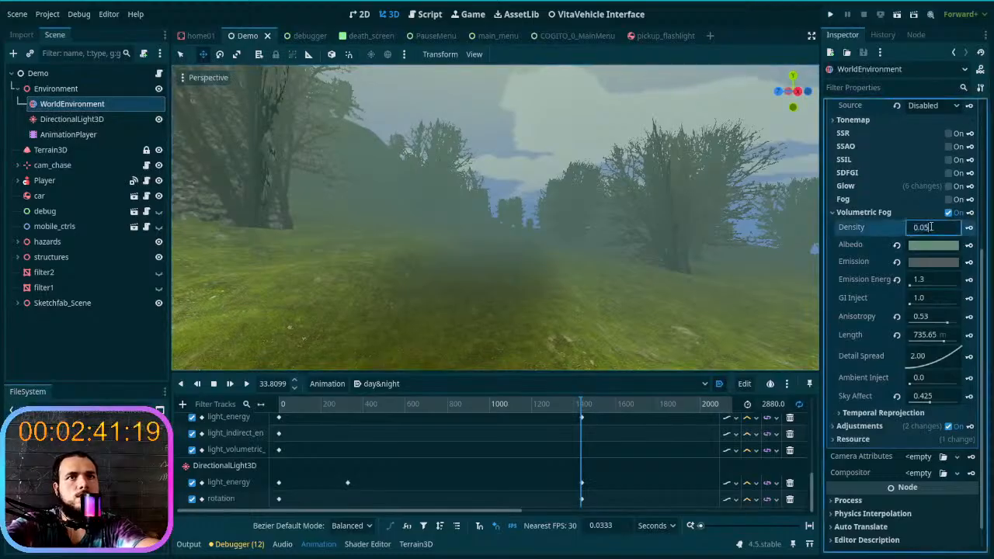
pyautogui.write('2')
pyautogui.press('Return')
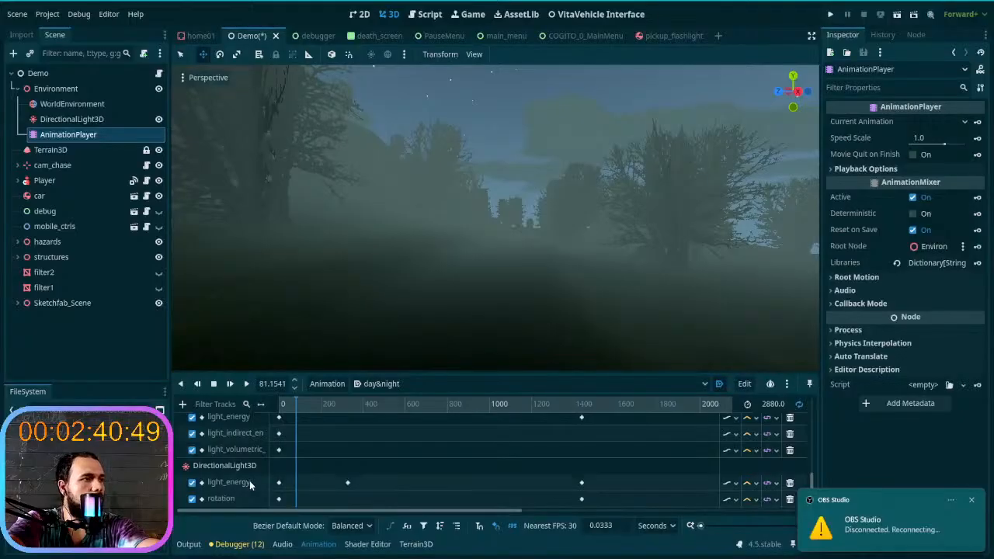
# - Enlarge the animation timeline and review the environment and DirectionalLight3D tracks of the day&night animation
pyautogui.scroll(2, 271, 482)
pyautogui.scroll(5, 237, 474)
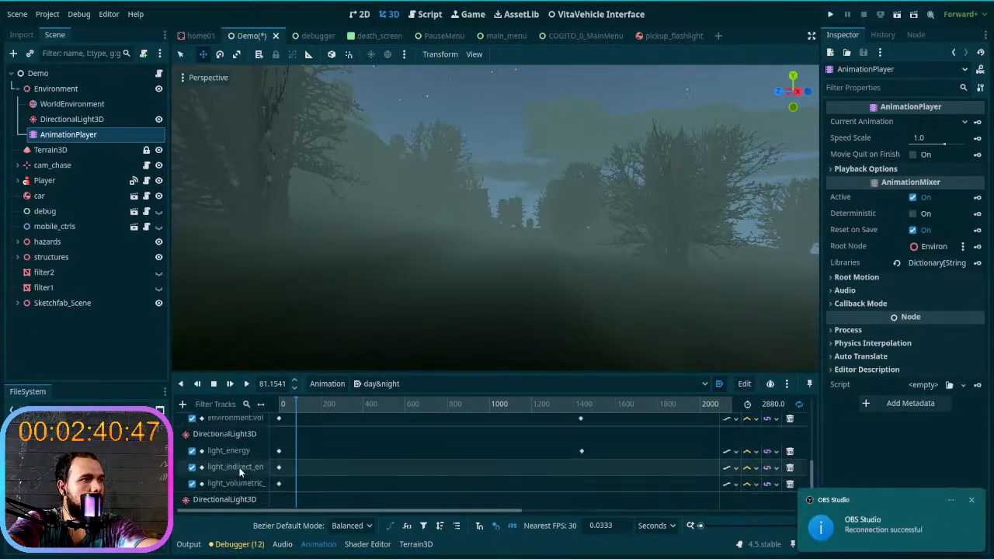
pyautogui.scroll(4, 241, 473)
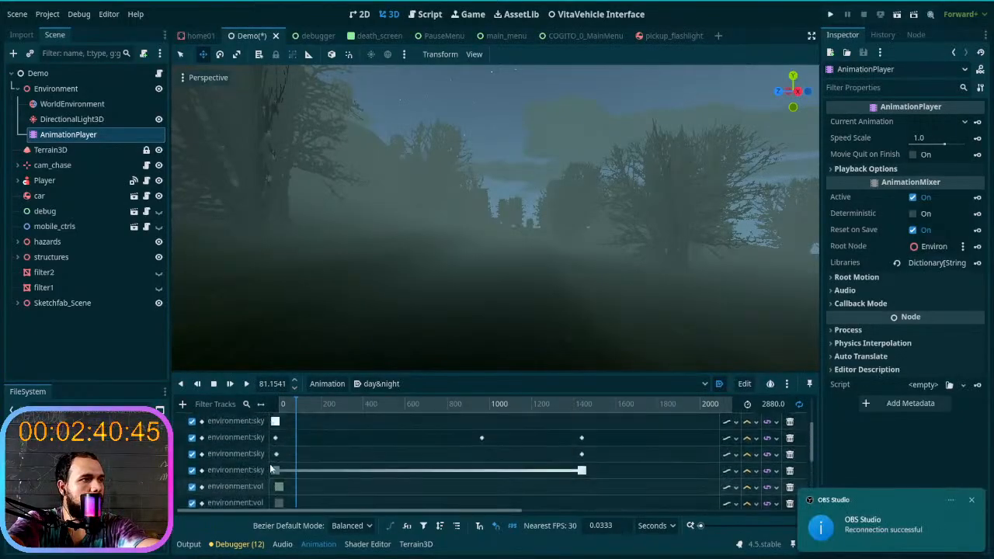
pyautogui.scroll(-10, 269, 468)
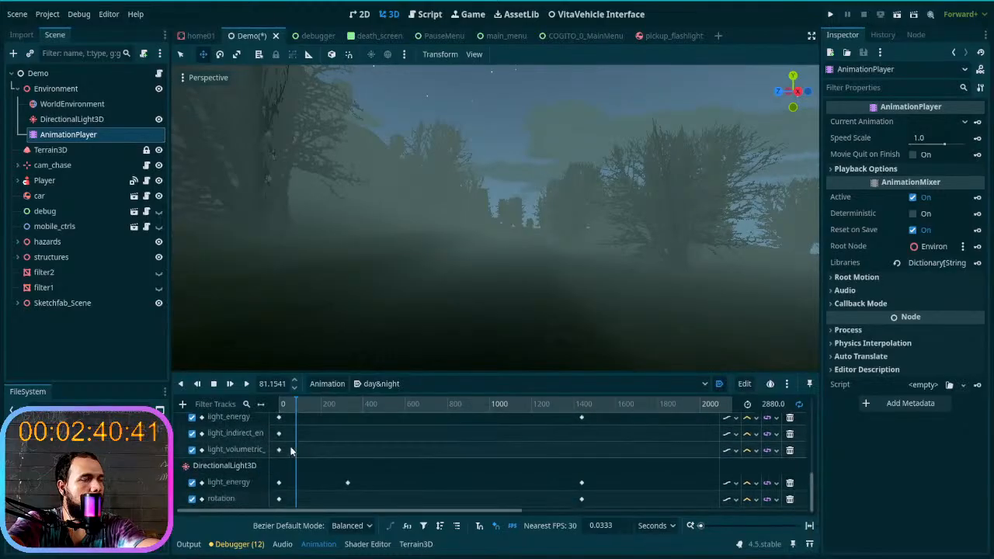
pyautogui.moveTo(422, 371); pyautogui.dragTo(423, 246)
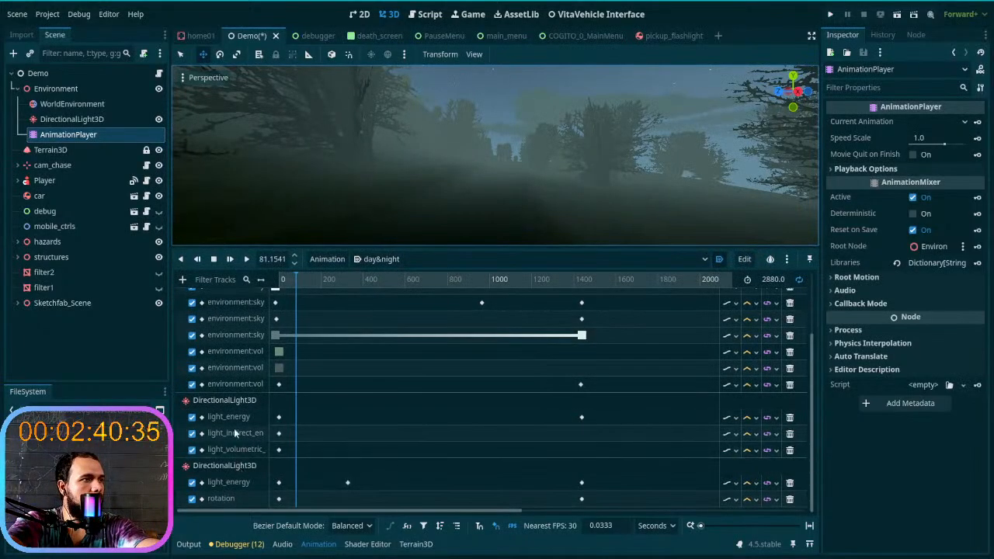
pyautogui.scroll(2, 235, 433)
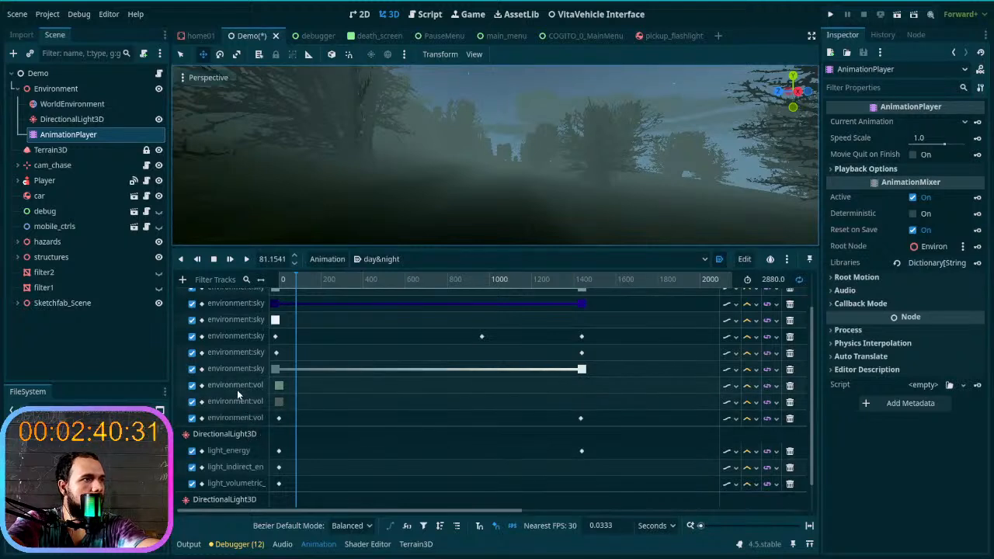
# - Scrub the day&night animation from 0 to around 1400 s and examine the fog over the distant hills
pyautogui.click(274, 278)
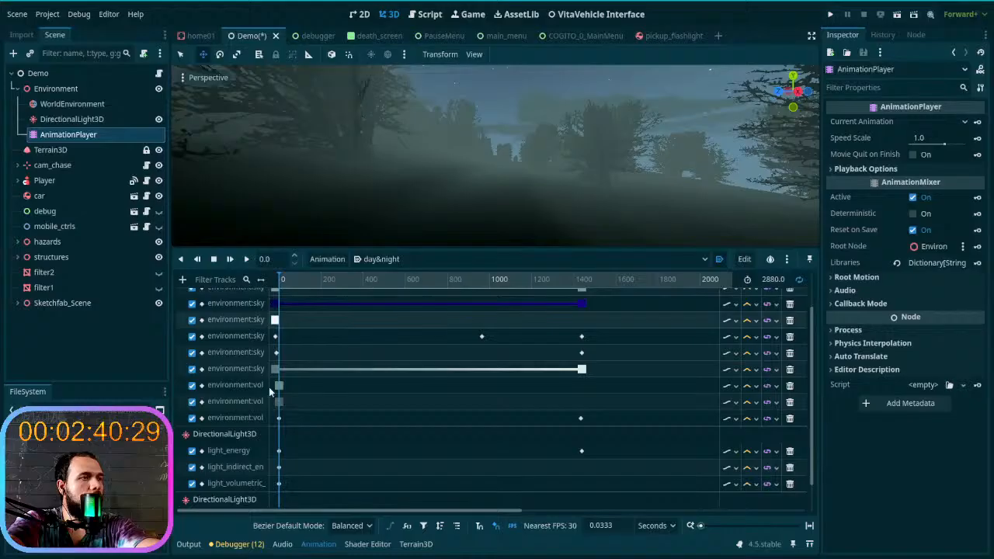
pyautogui.moveTo(284, 282); pyautogui.dragTo(581, 319)
pyautogui.moveTo(544, 187); pyautogui.dragTo(691, 167, button='right')
pyautogui.press('w')
pyautogui.moveTo(562, 222); pyautogui.dragTo(699, 221, button='right')
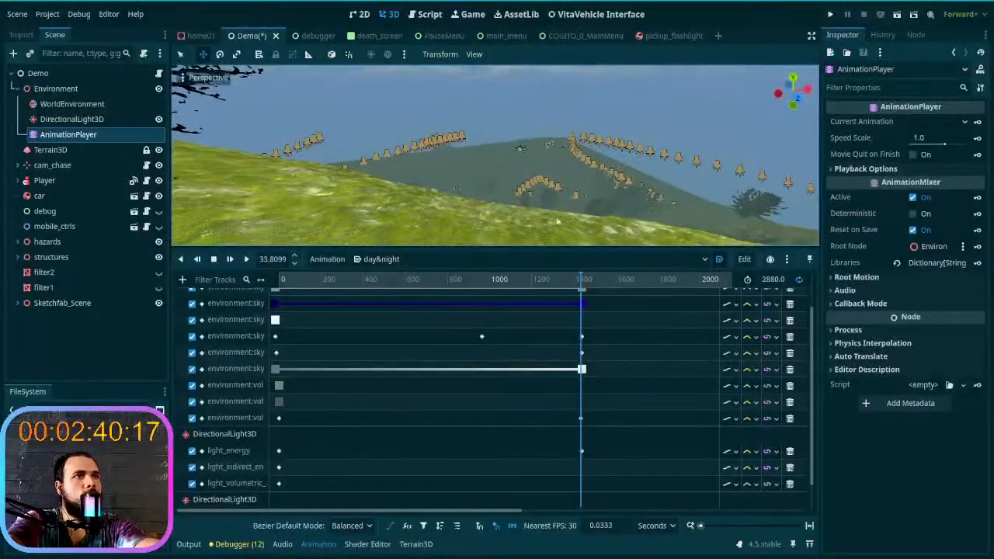
pyautogui.moveTo(553, 212); pyautogui.dragTo(557, 217, button='right')
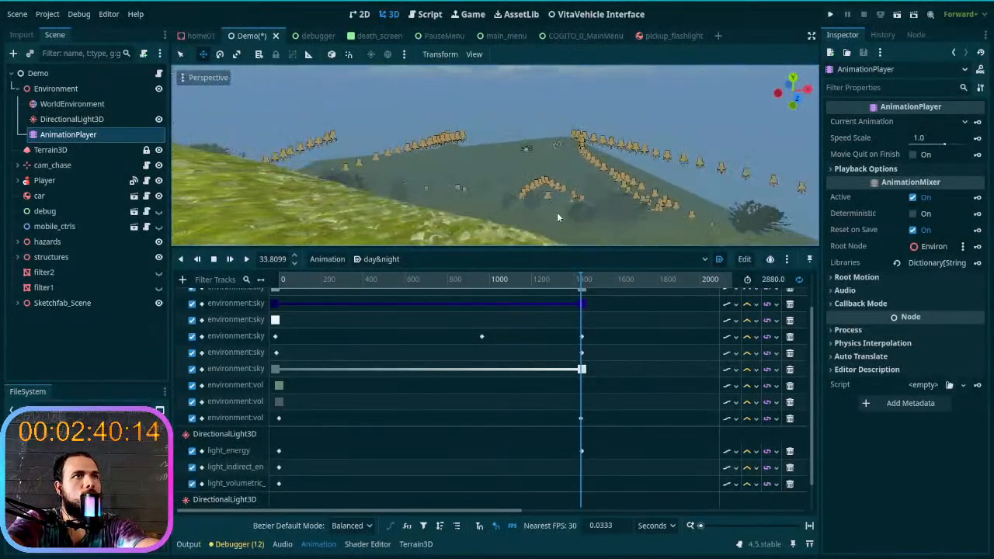
# - Run the project with a new game in the first save slot and get into the car
pyautogui.click(832, 15)
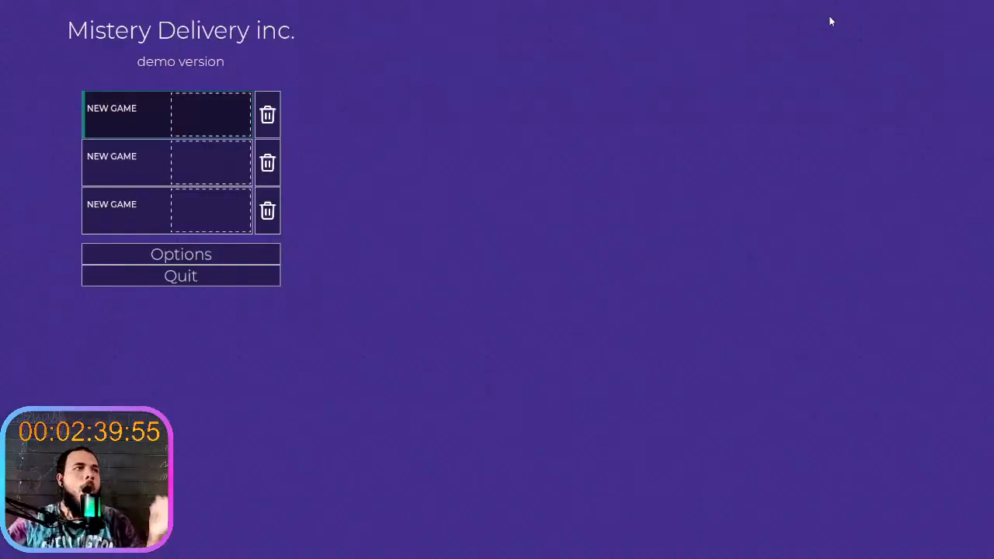
pyautogui.click(103, 101)
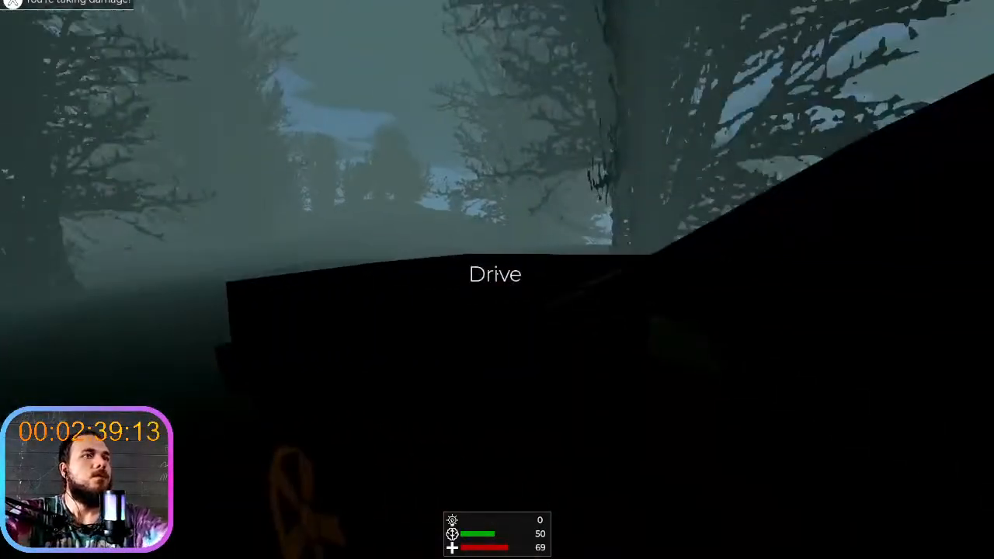
pyautogui.press('w')
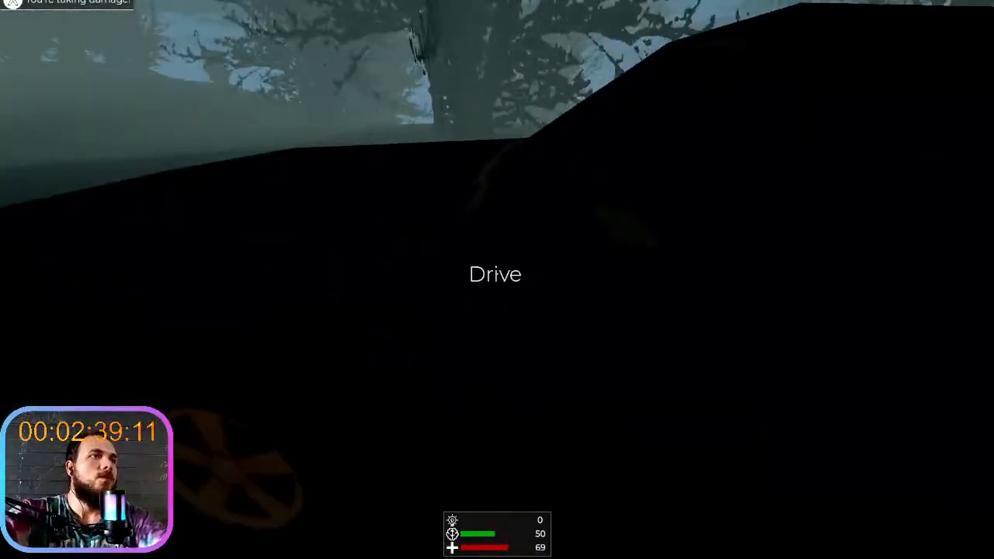
pyautogui.press('e')
# - Drive the car between the trees to examine the night fog and terrain in the running game
pyautogui.press('w')
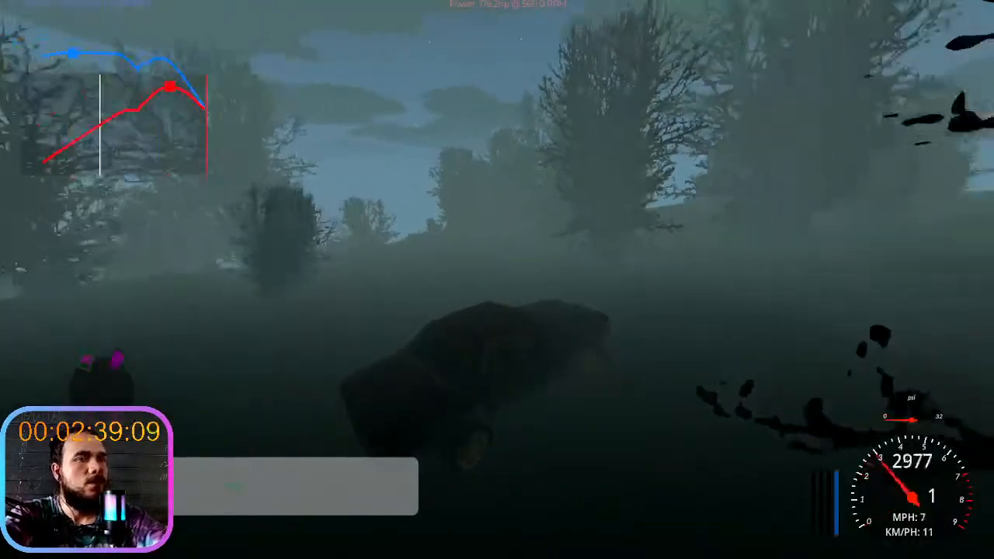
pyautogui.press('w')
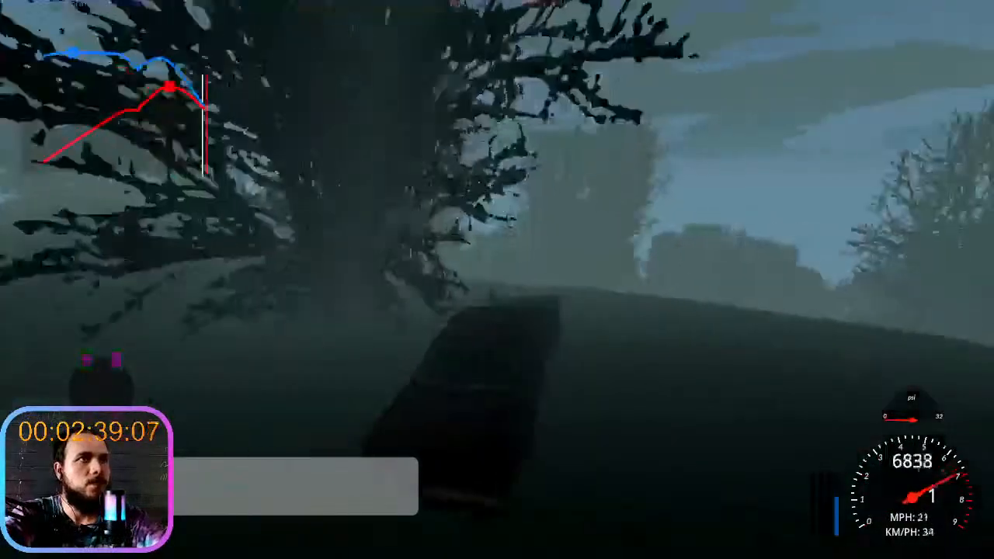
pyautogui.press('s')
pyautogui.press('w')
pyautogui.press('d')
pyautogui.press('s')
pyautogui.press('w')
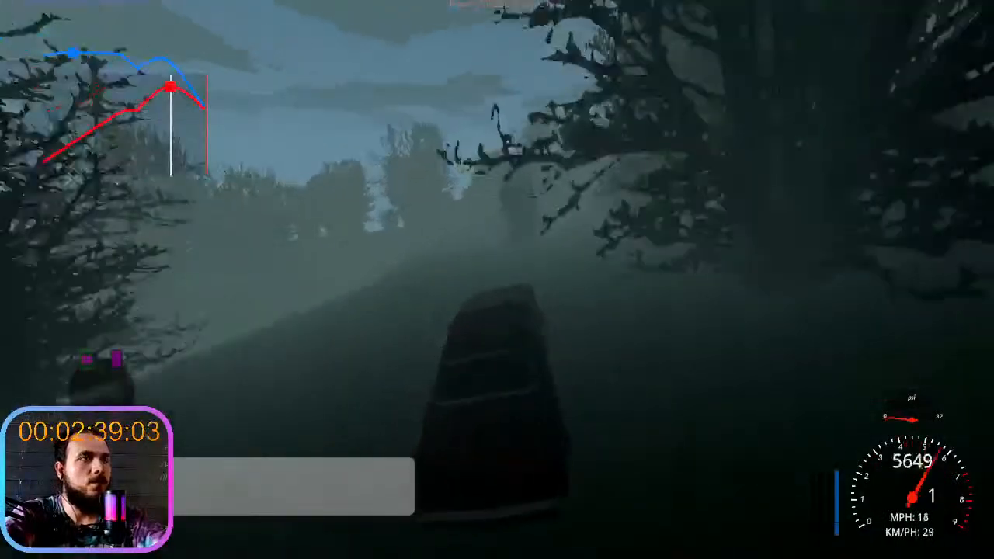
pyautogui.press('a')
pyautogui.press('d')
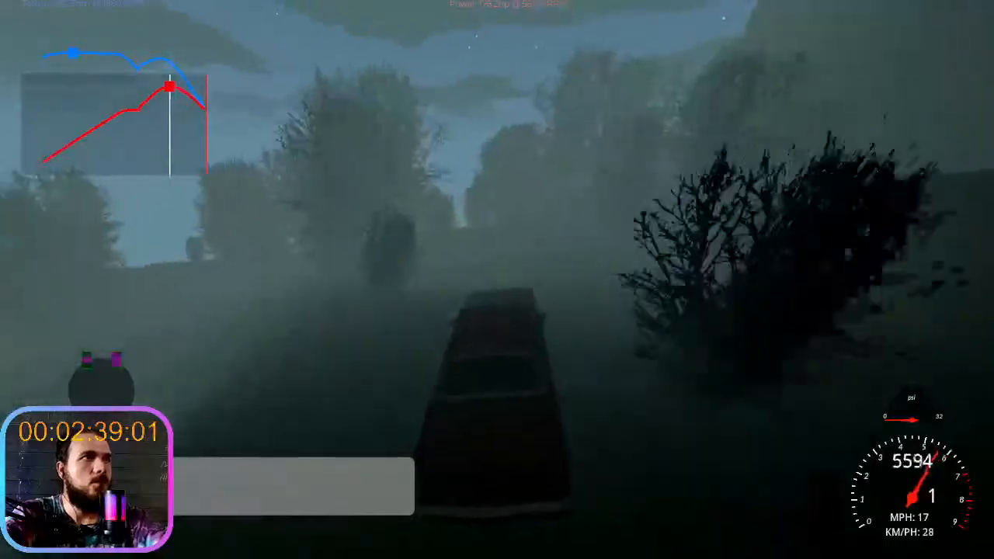
pyautogui.press('a')
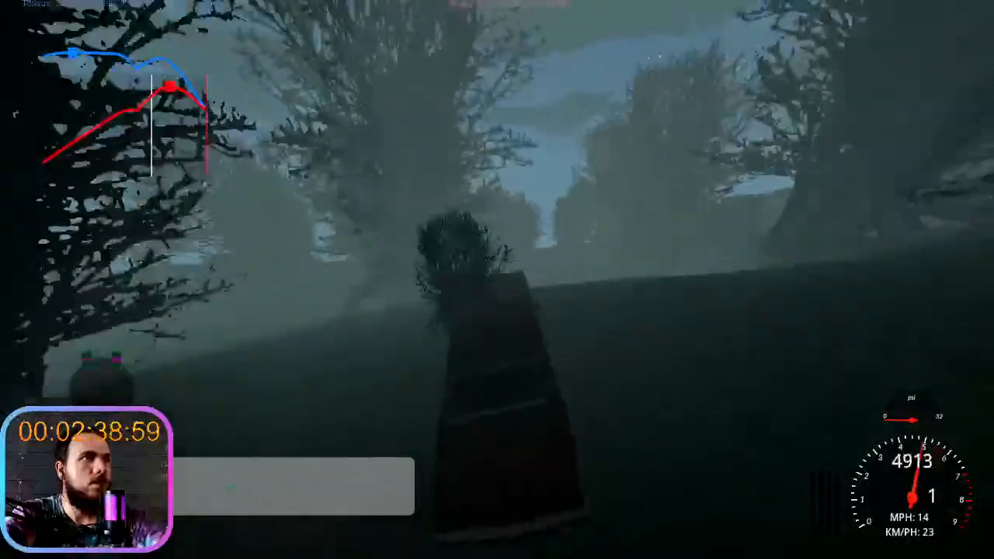
pyautogui.press('s')
pyautogui.press('d')
pyautogui.press('w')
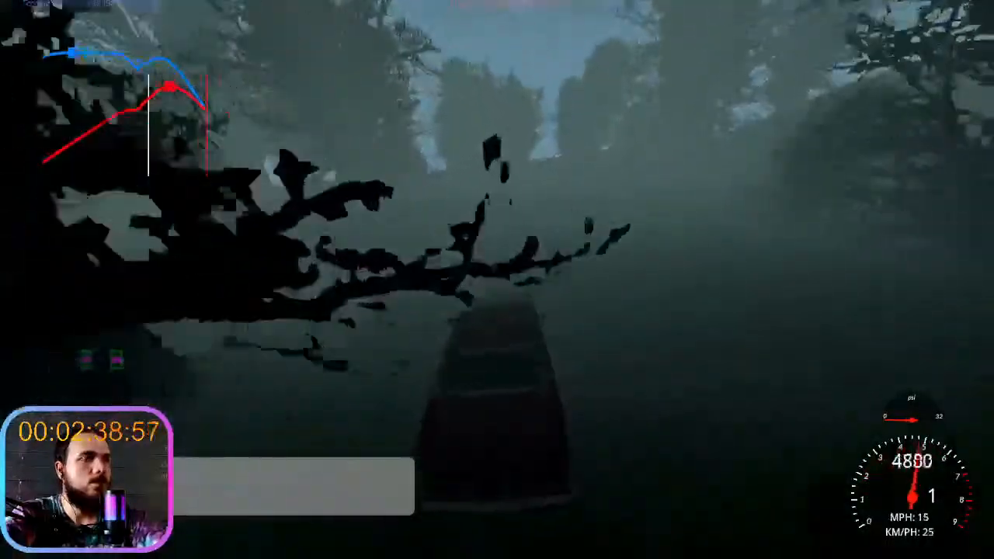
pyautogui.press('w')
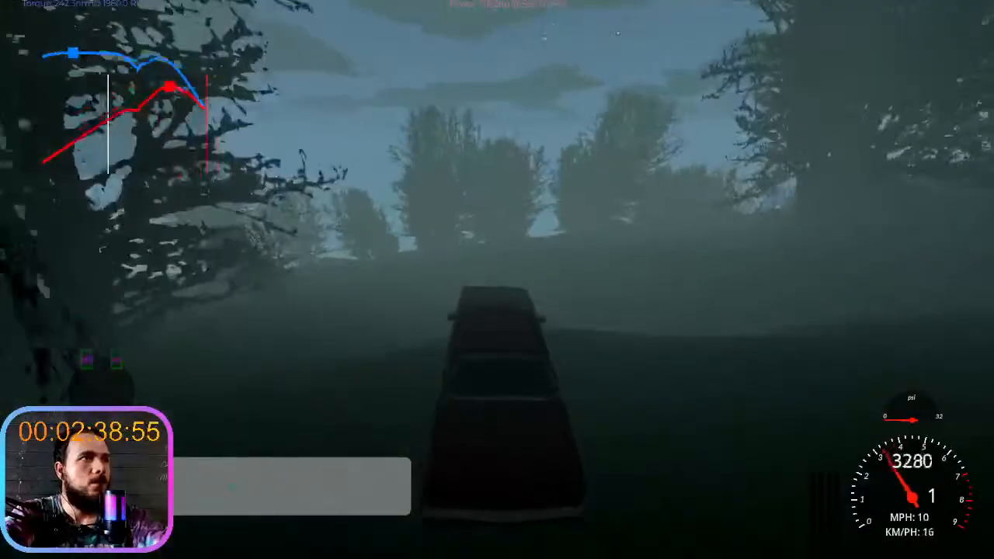
pyautogui.press('w')
pyautogui.press('a')
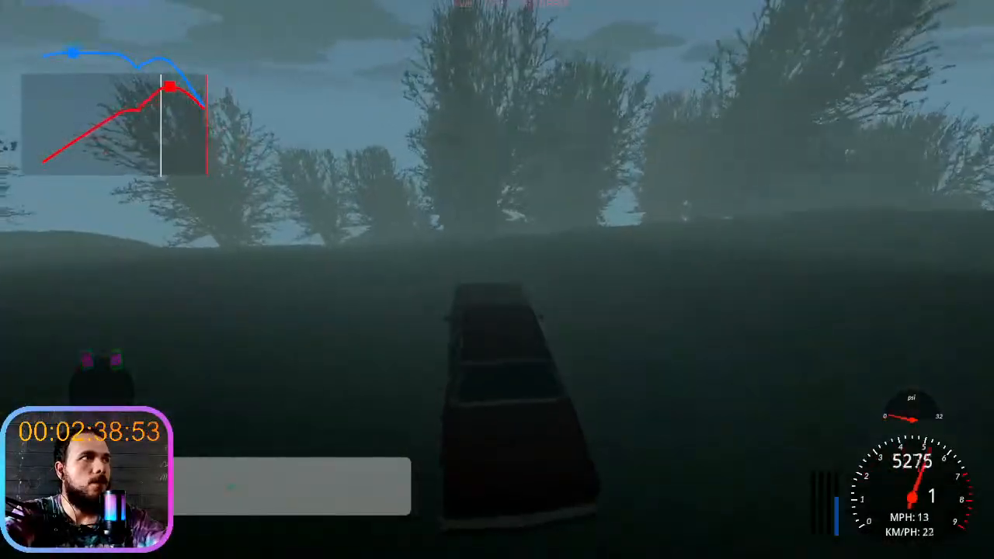
pyautogui.press('a')
pyautogui.press('w')
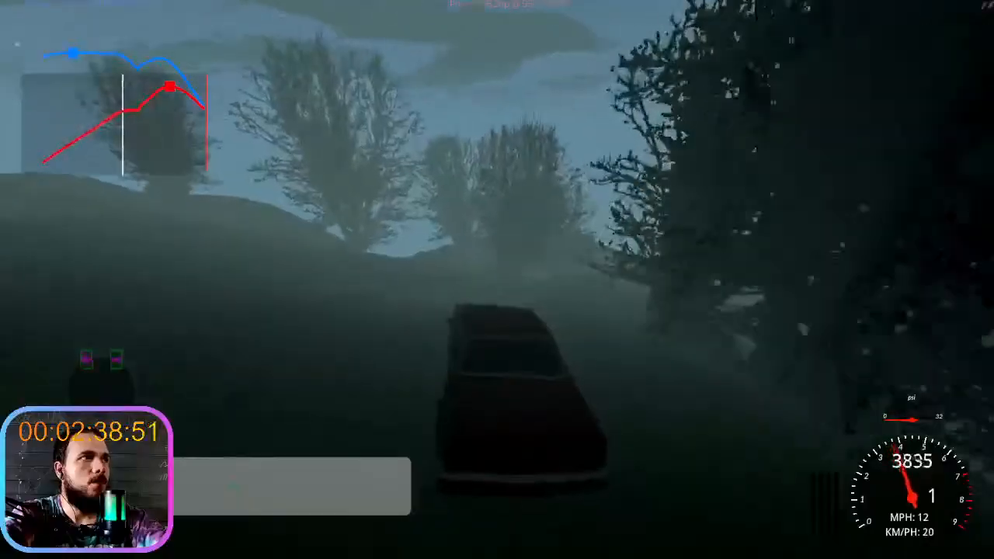
pyautogui.press('s')
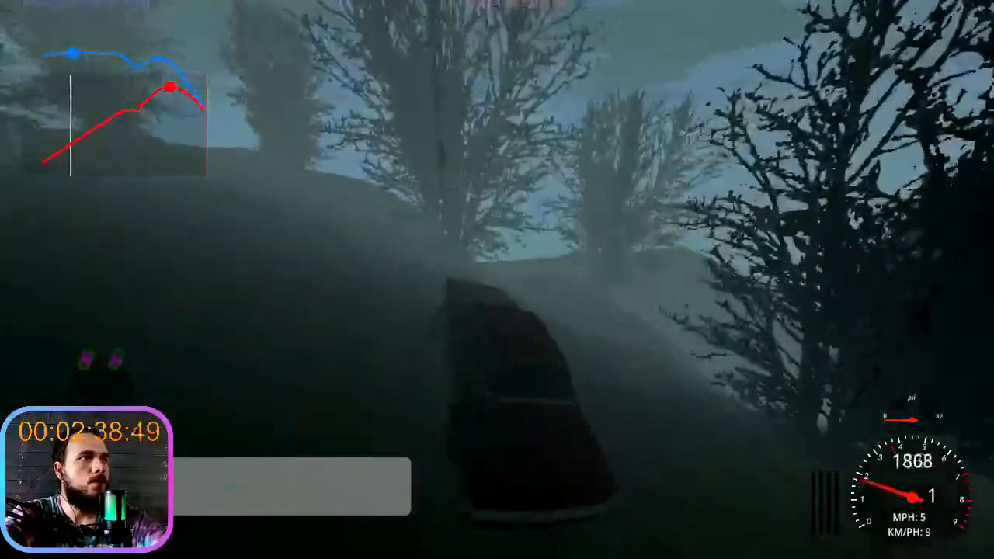
pyautogui.press('s')
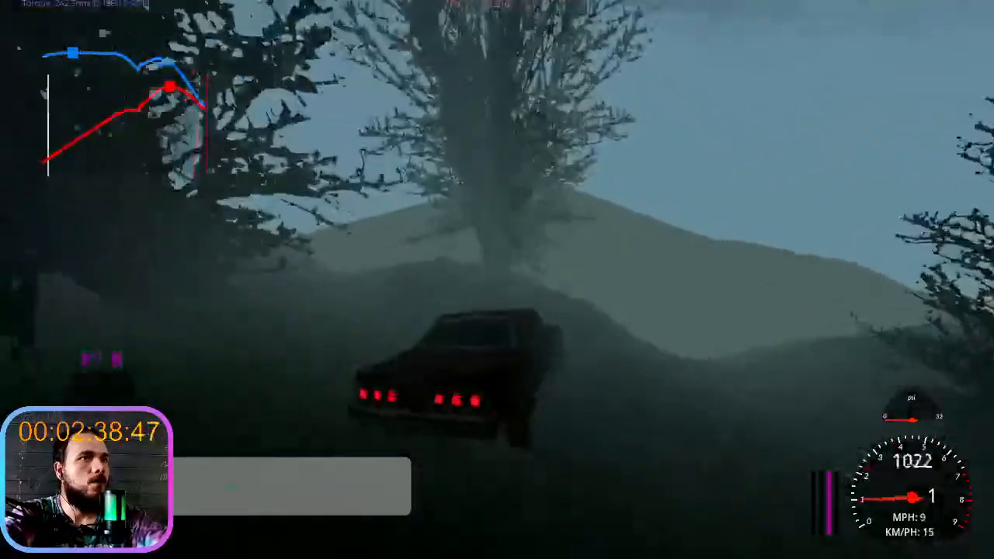
# - Get out of the car and run between the trees to examine the night fog on the hillside
pyautogui.press('e')
pyautogui.hotkey('shift', 'w')
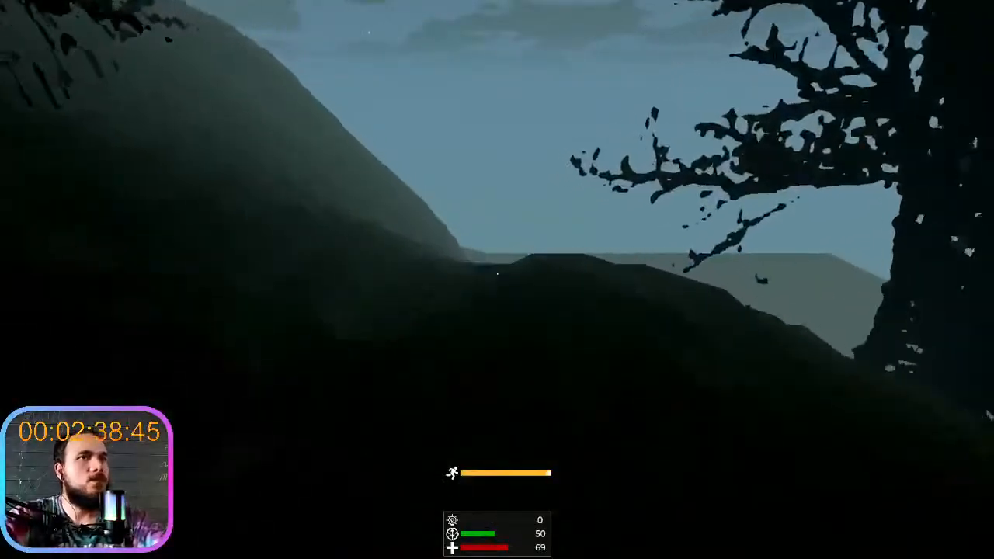
pyautogui.hotkey('shift', 'w')
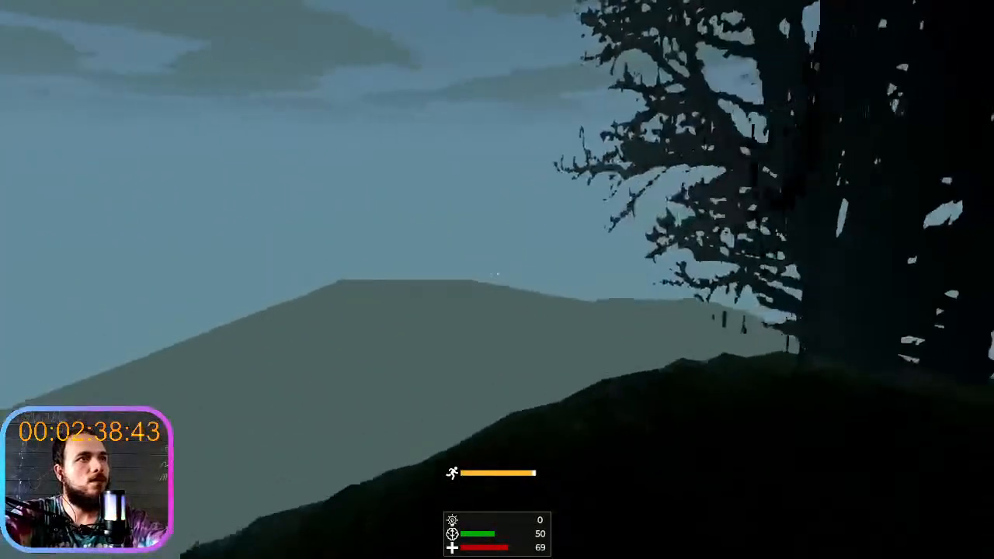
pyautogui.press('w')
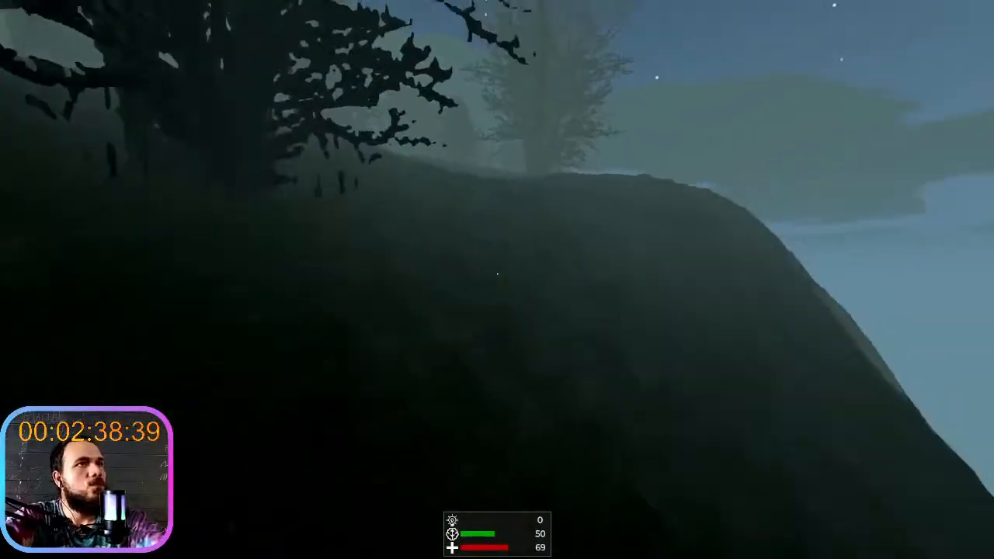
pyautogui.hotkey('shift', 'w')
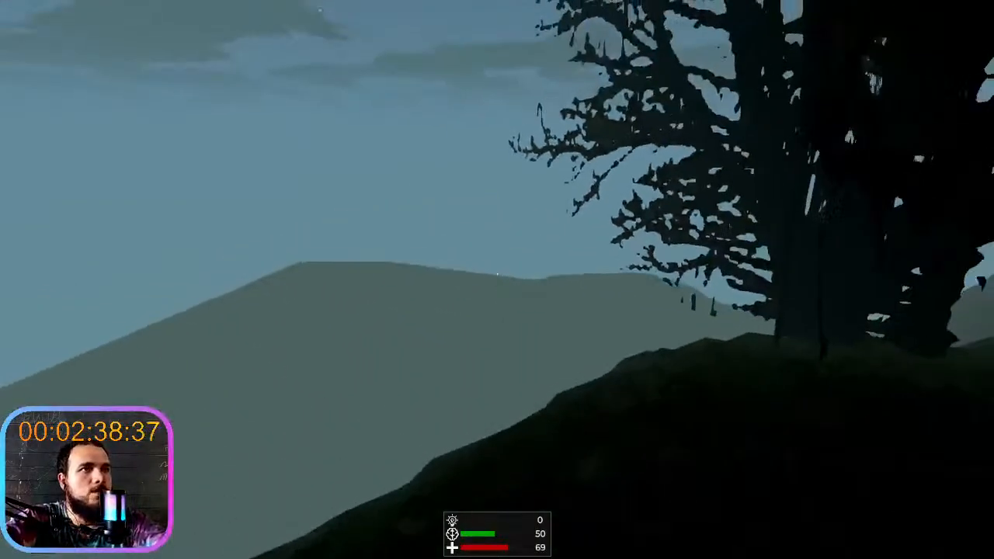
pyautogui.hotkey('shift', 'w')
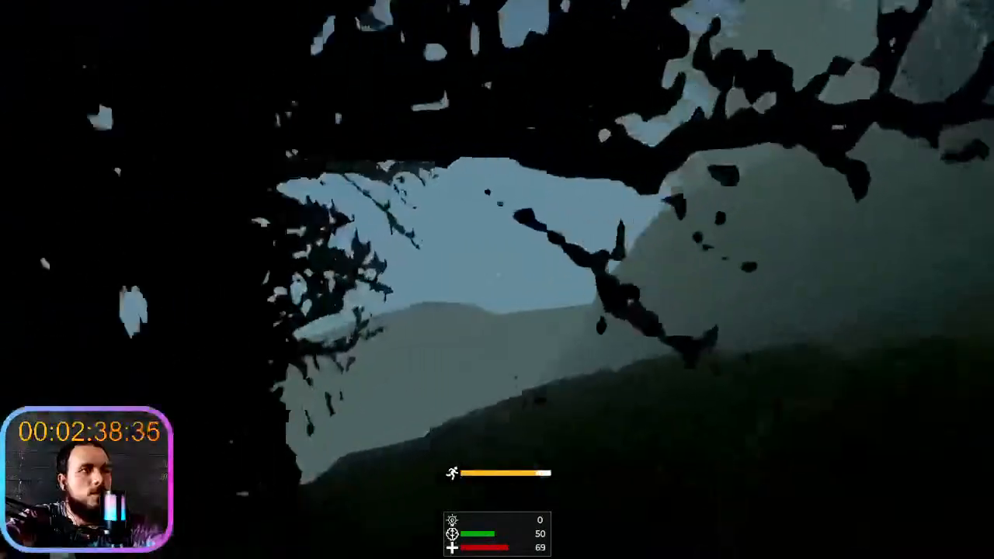
pyautogui.hotkey('shift', 'w')
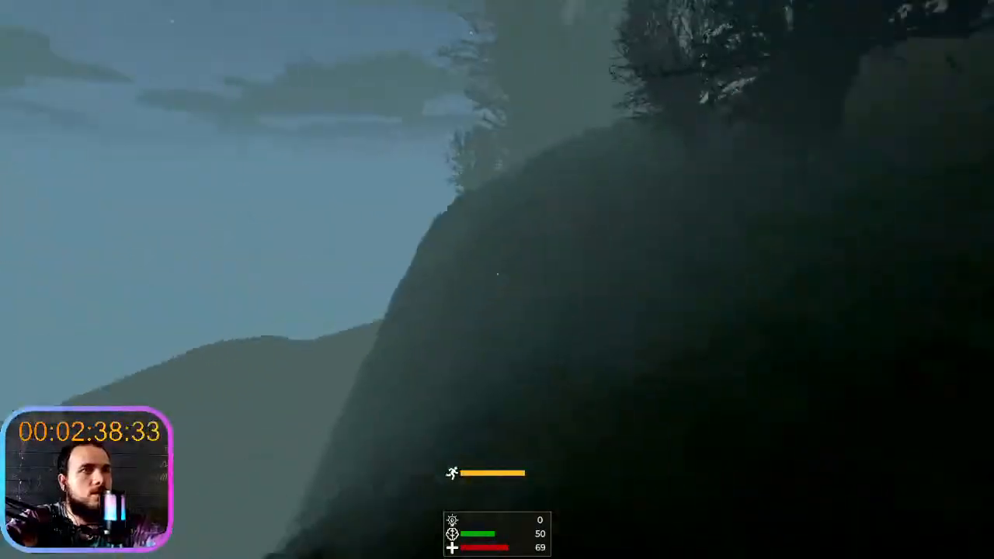
pyautogui.press('w')
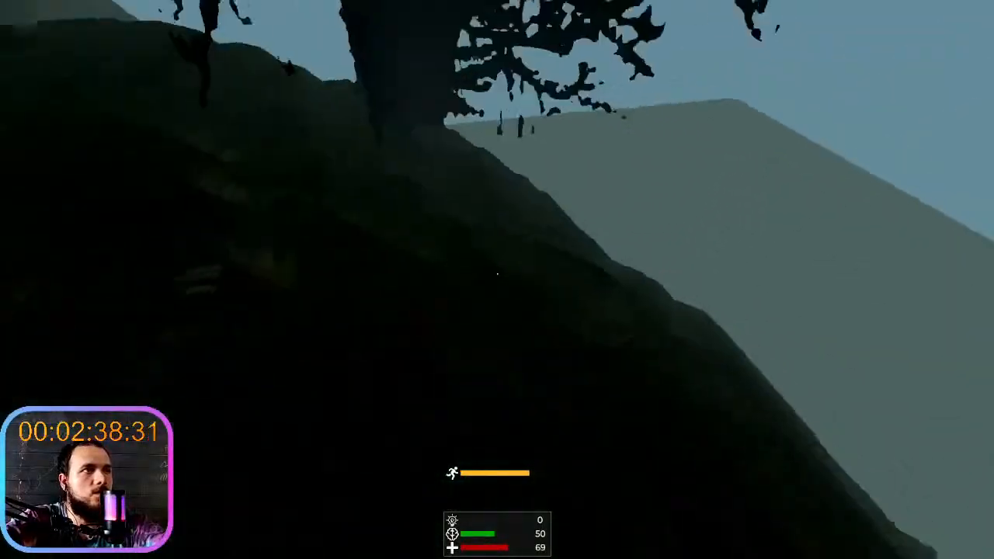
pyautogui.hotkey('shift', 'w')
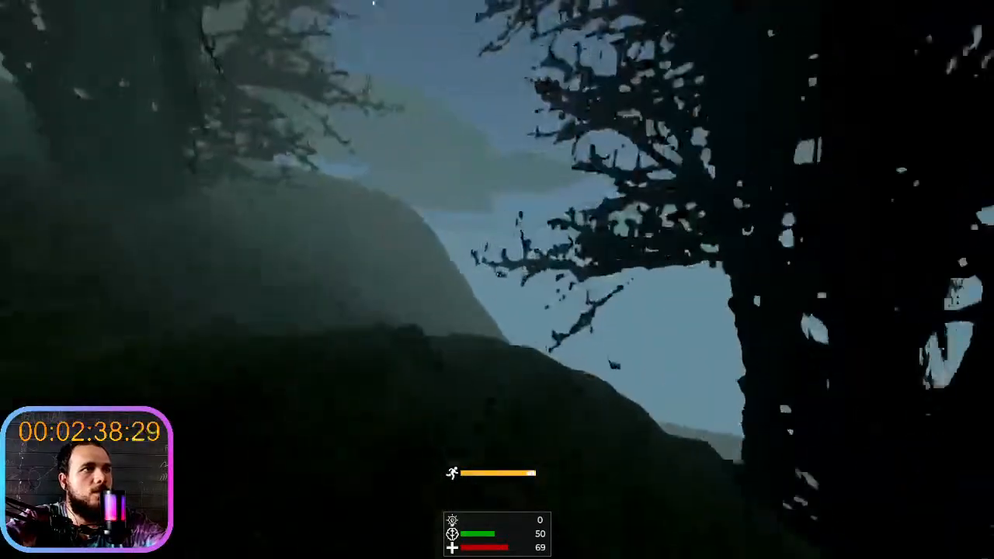
pyautogui.hotkey('shift', 'w')
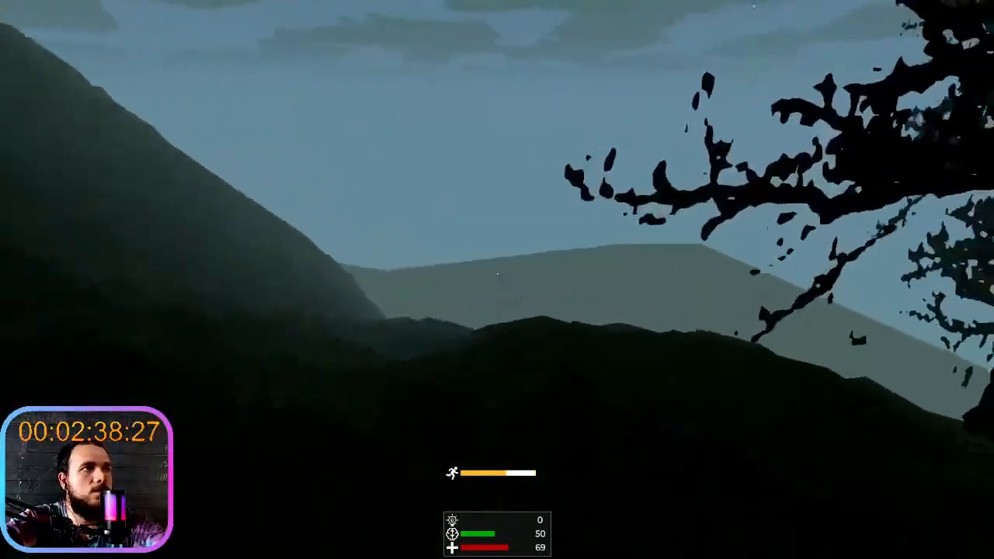
# - Run across the open slopes towards the valley and examine the fog over the distant mountain
pyautogui.hotkey('shift', 'w')
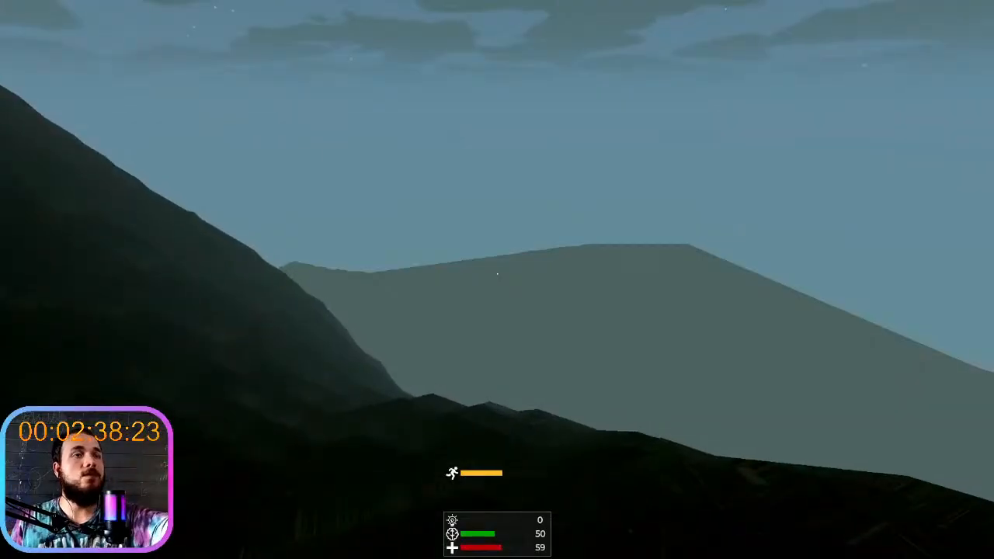
pyautogui.hotkey('shift', 'd')
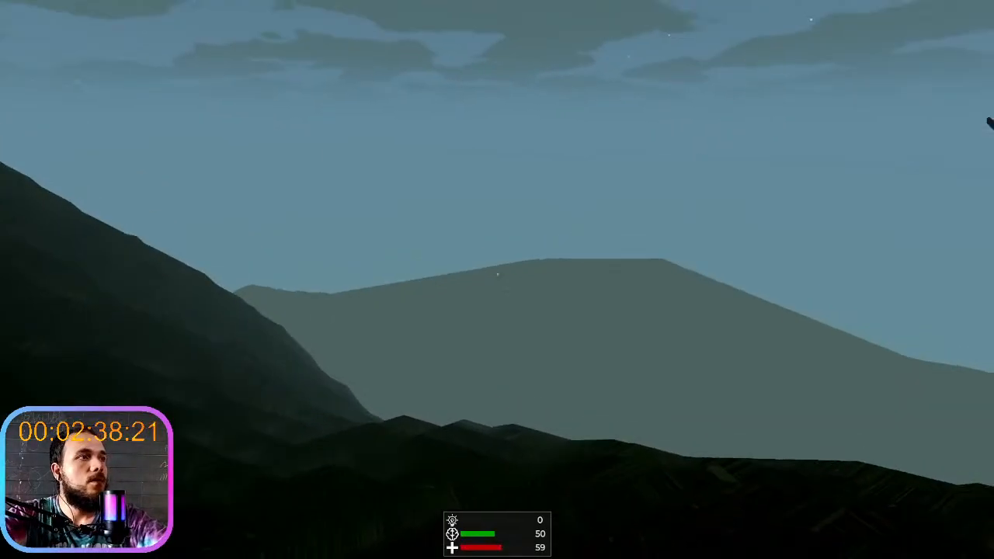
pyautogui.hotkey('shift', 'w')
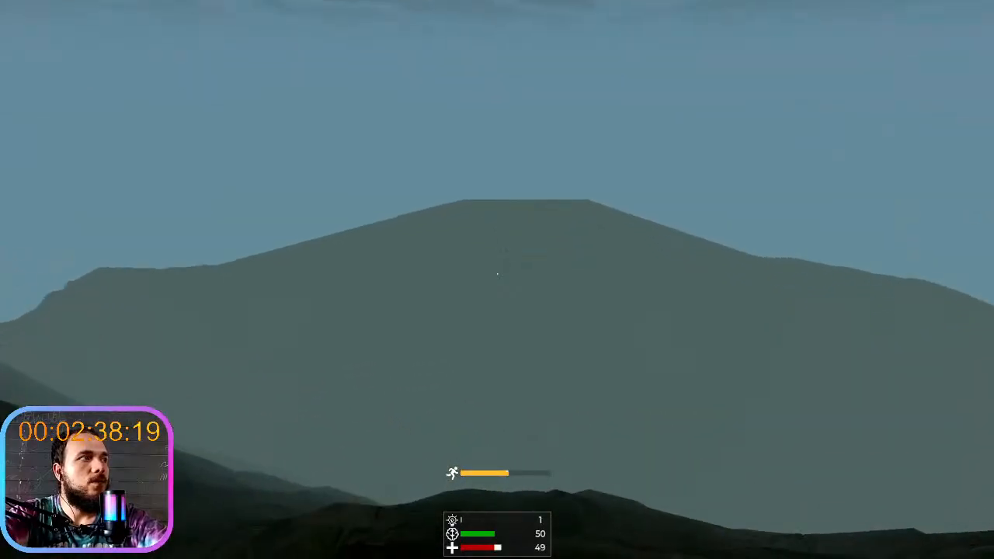
pyautogui.hotkey('shift', 'w')
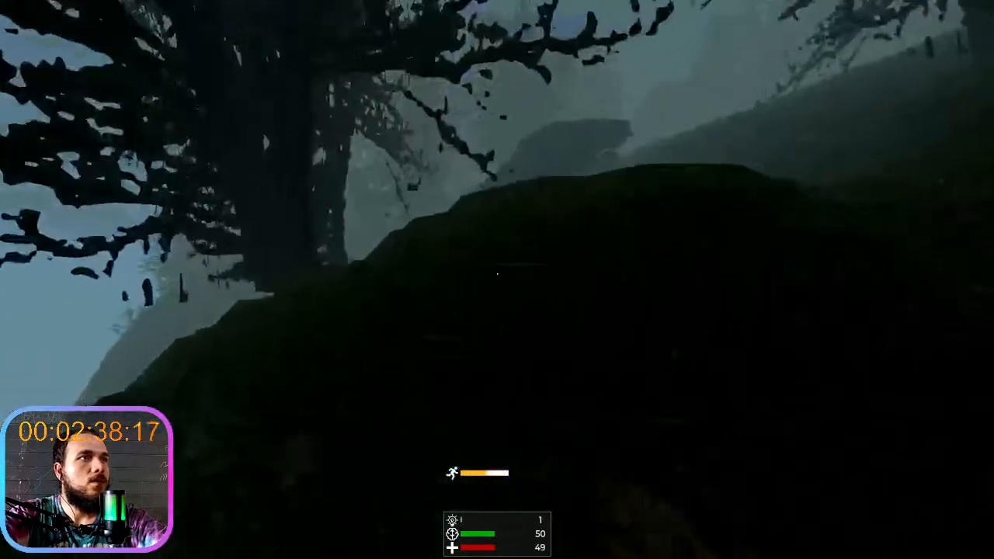
pyautogui.hotkey('shift', 'w')
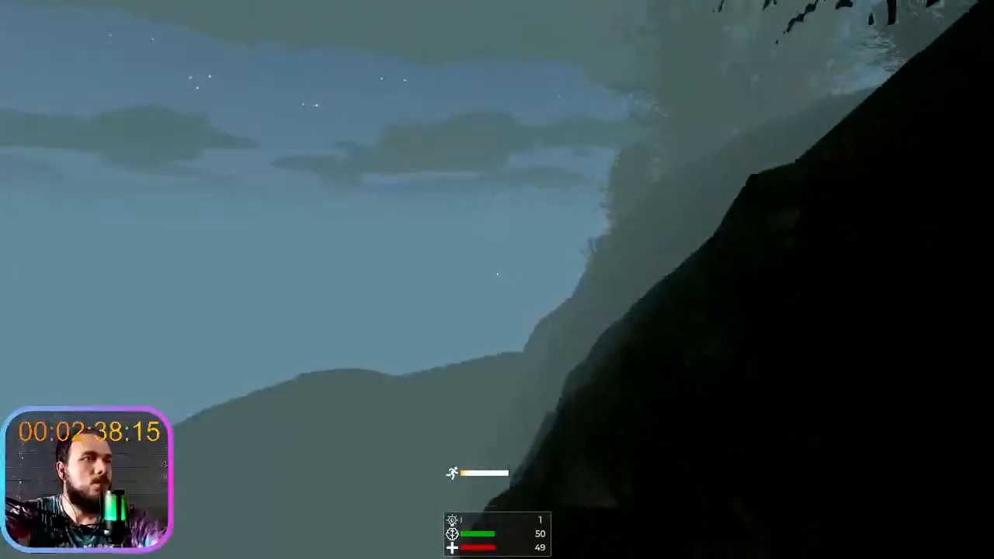
pyautogui.hotkey('shift', 'w')
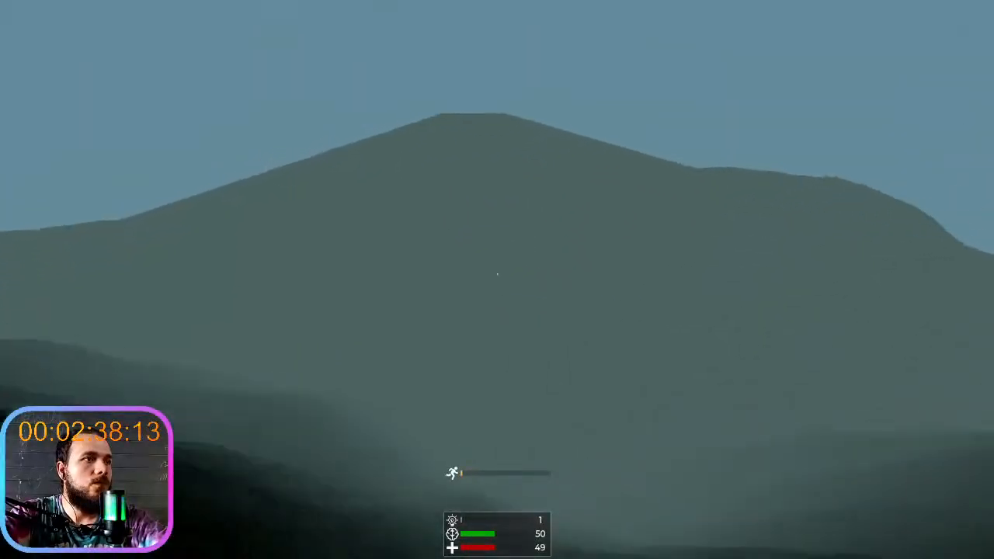
pyautogui.hotkey('shift', 'w')
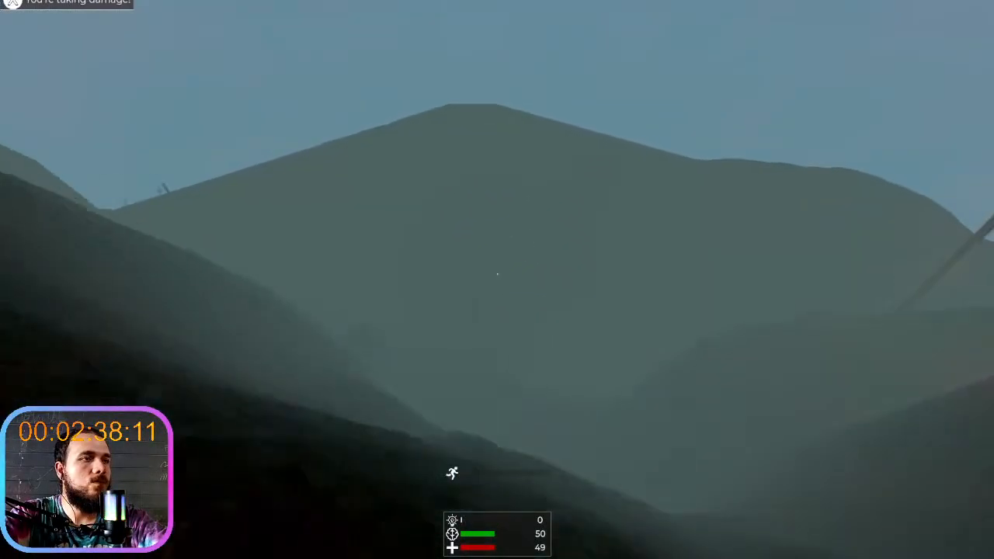
pyautogui.press('w')
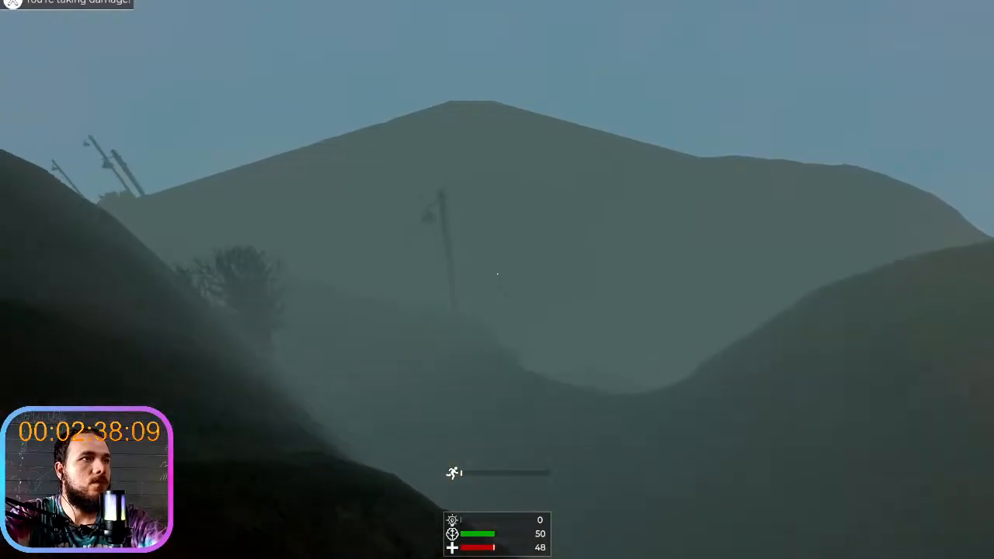
# - Walk along the street lamps on the cliffside path and examine the fog around the lights and distant hills
pyautogui.press('w')
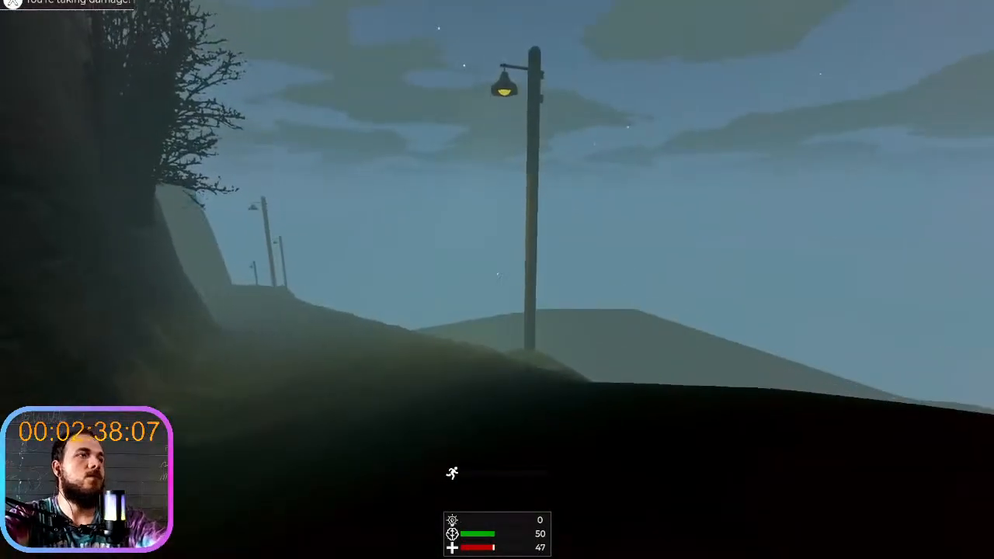
pyautogui.press('w')
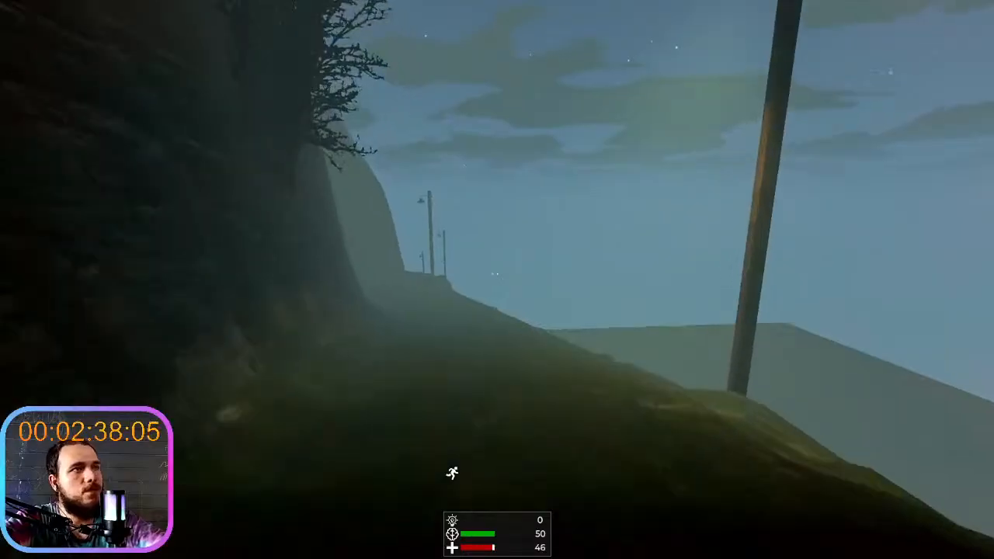
pyautogui.press('w')
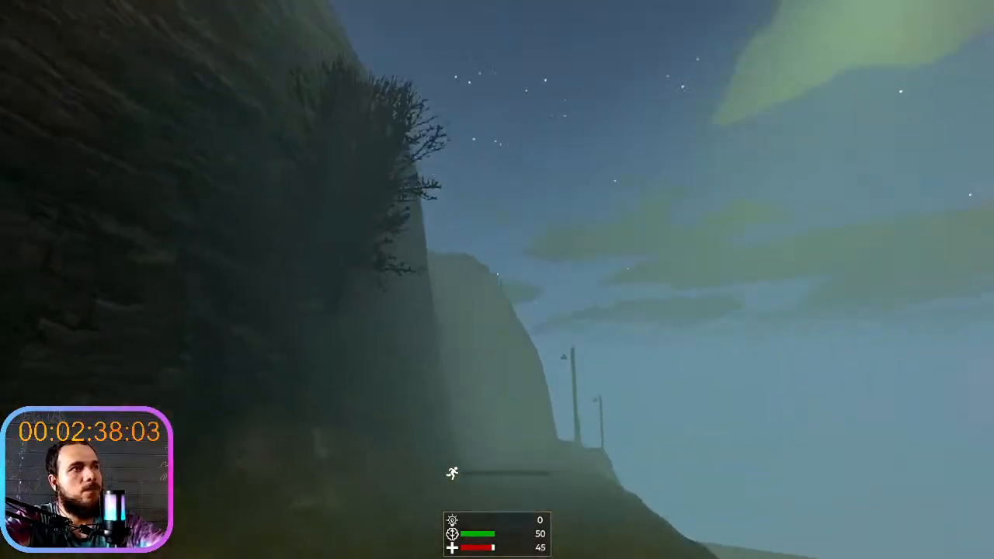
pyautogui.press('w')
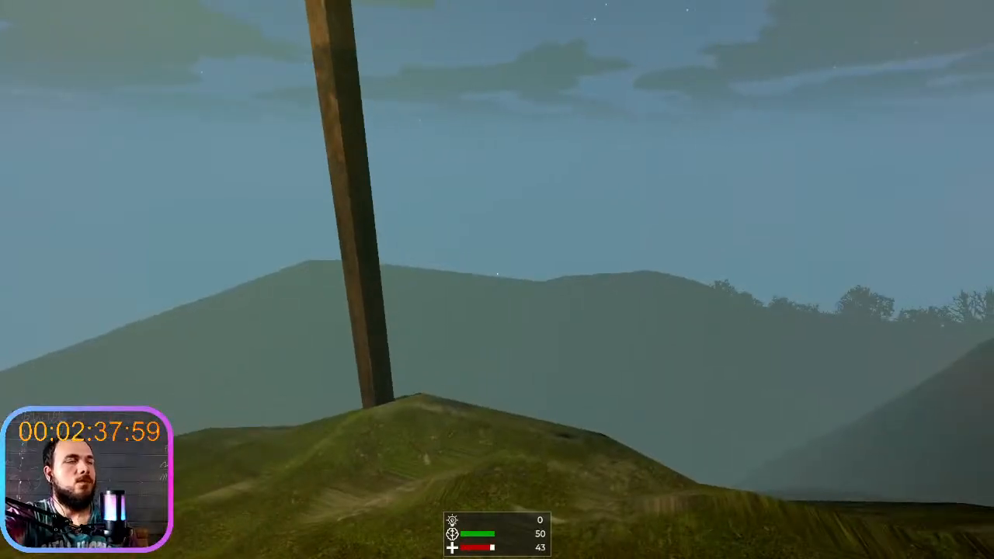
pyautogui.press('w')
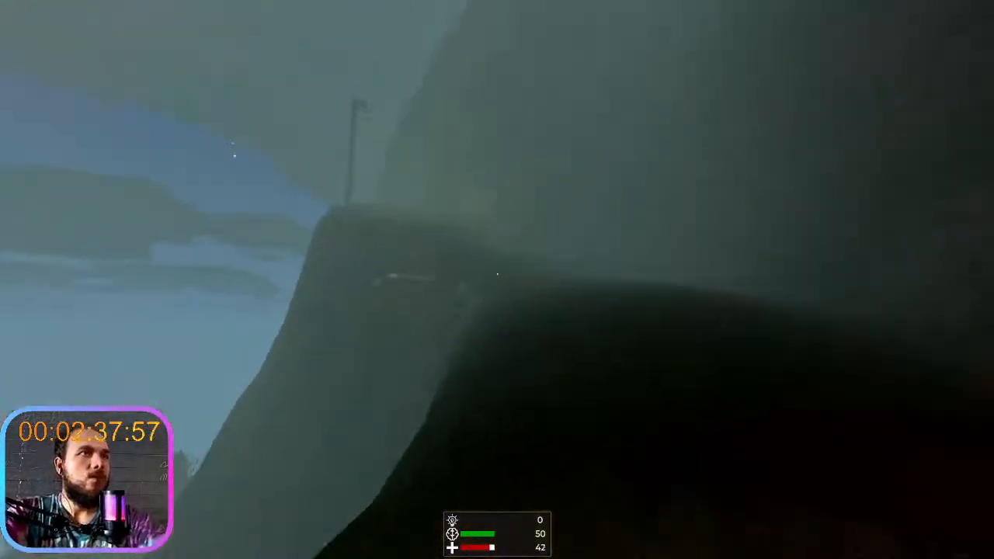
pyautogui.press('w')
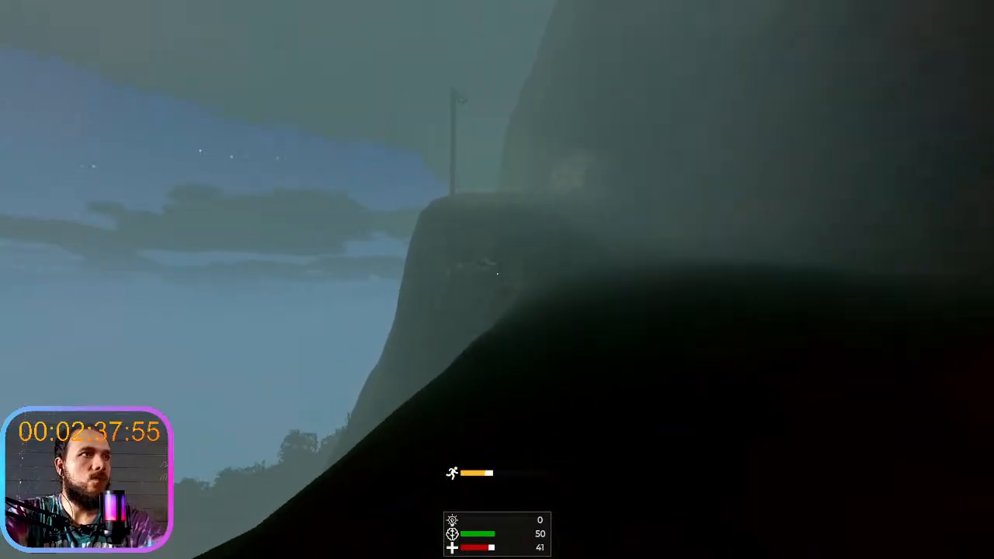
pyautogui.press('w')
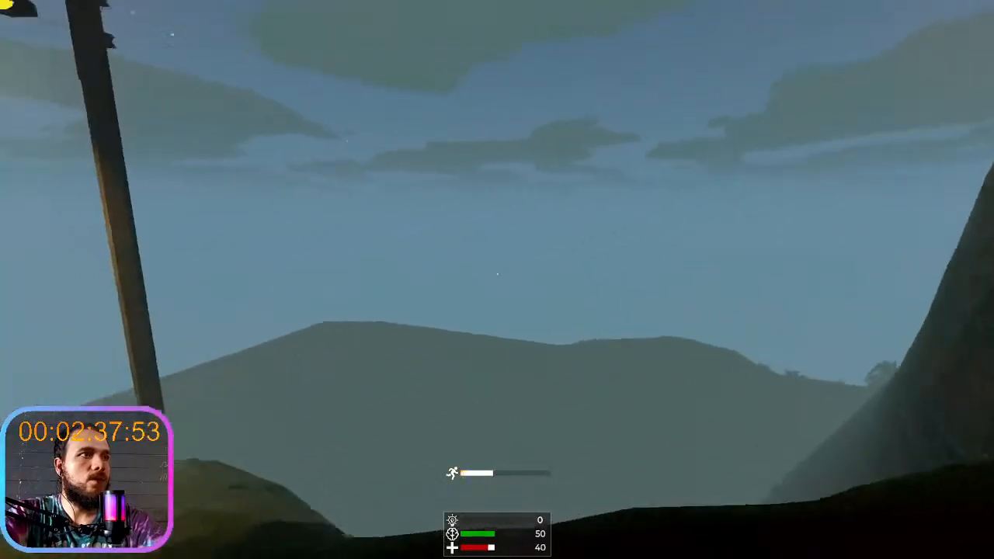
pyautogui.press('w')
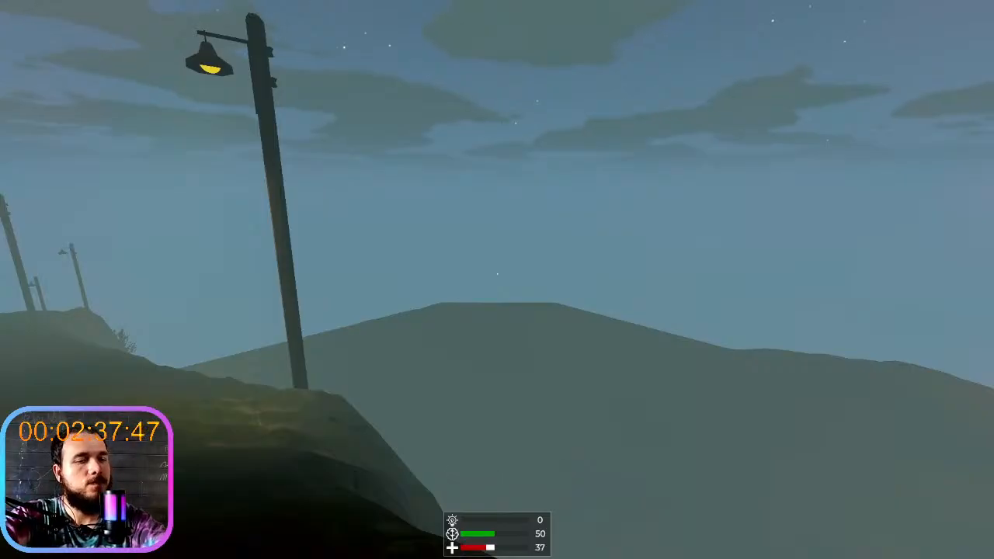
# - Stop the running game, enlarge the 3D viewport and select the Terrain3D node with the distant hills in view
pyautogui.press('F8')
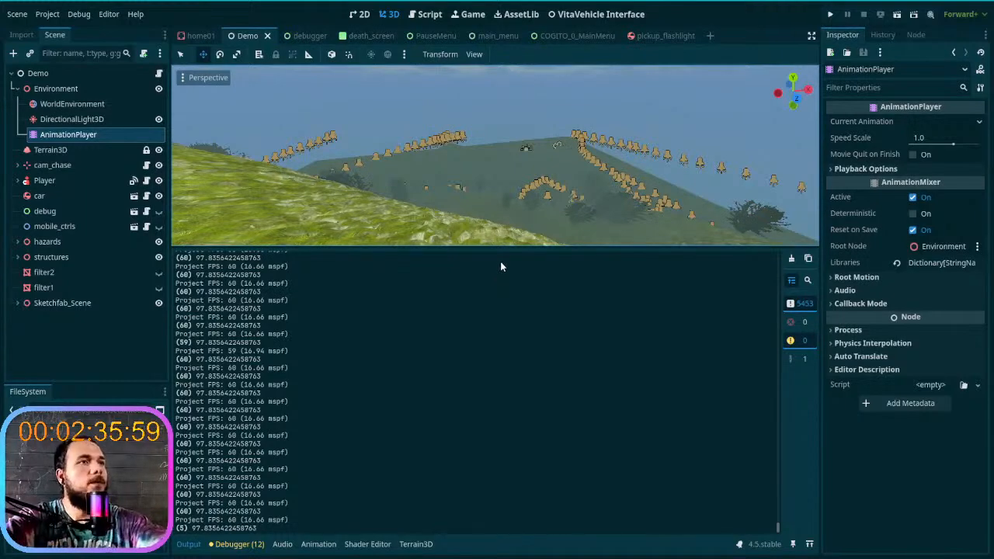
pyautogui.moveTo(500, 249); pyautogui.dragTo(498, 415)
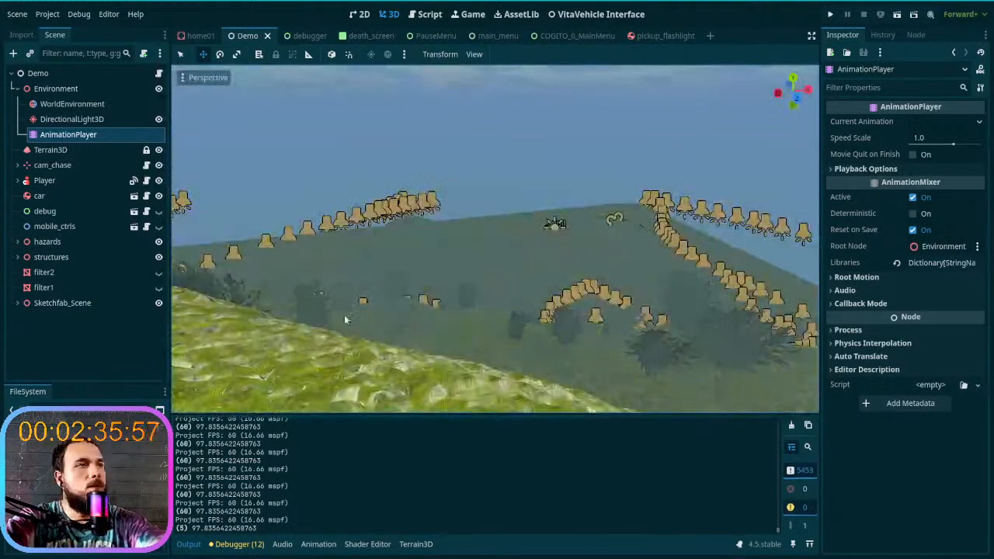
pyautogui.moveTo(221, 216); pyautogui.dragTo(358, 253, button='right')
pyautogui.click(50, 150)
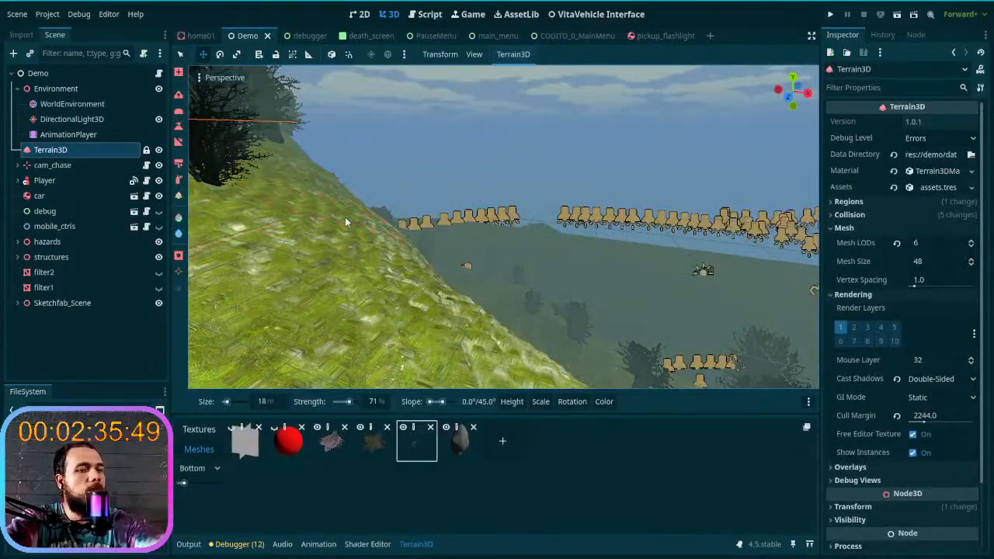
pyautogui.moveTo(389, 222); pyautogui.dragTo(481, 226, button='right')
pyautogui.press('w')
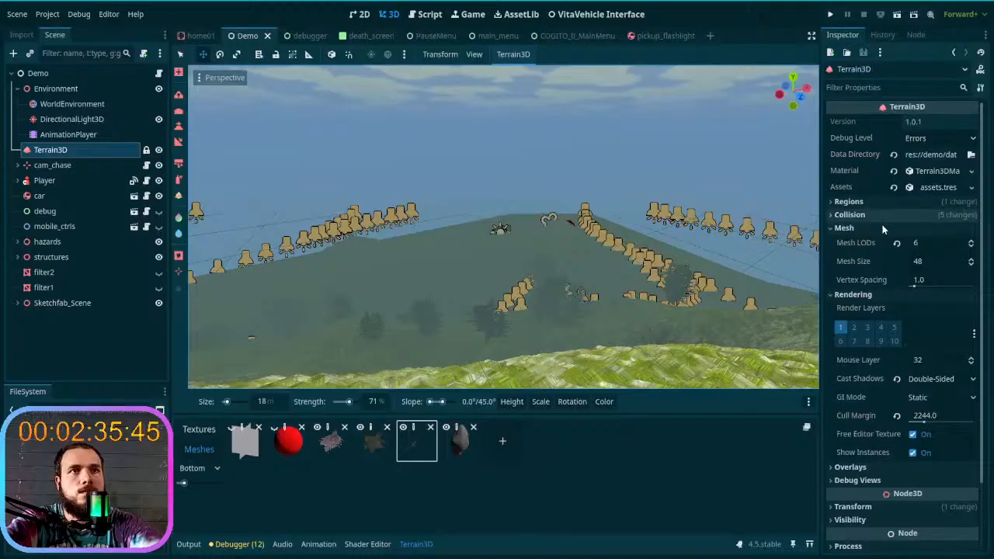
# - Try 5 and 7 Mesh LODs on Terrain3D, return the value to 6 and compare the distant hills
pyautogui.click(971, 247)
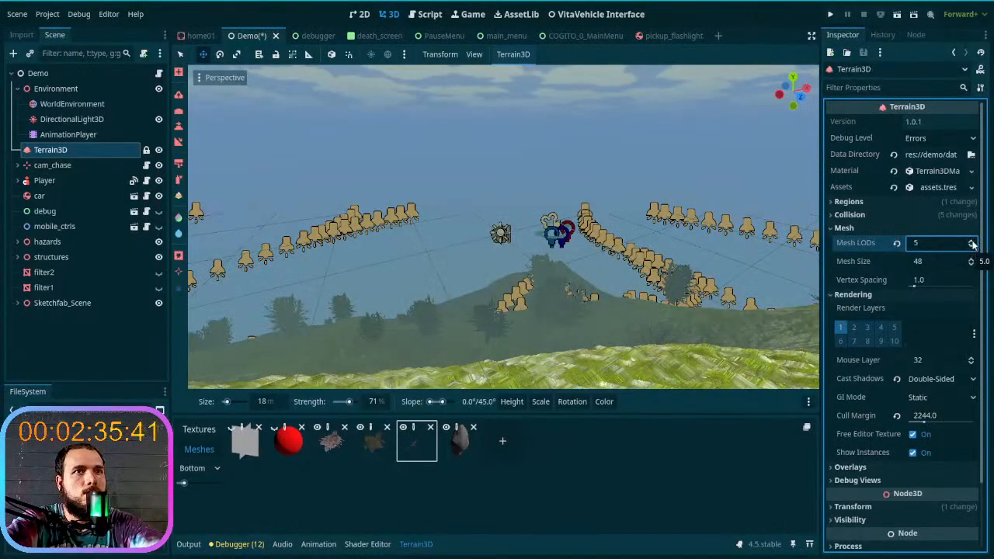
pyautogui.click(972, 242)
pyautogui.click(973, 242)
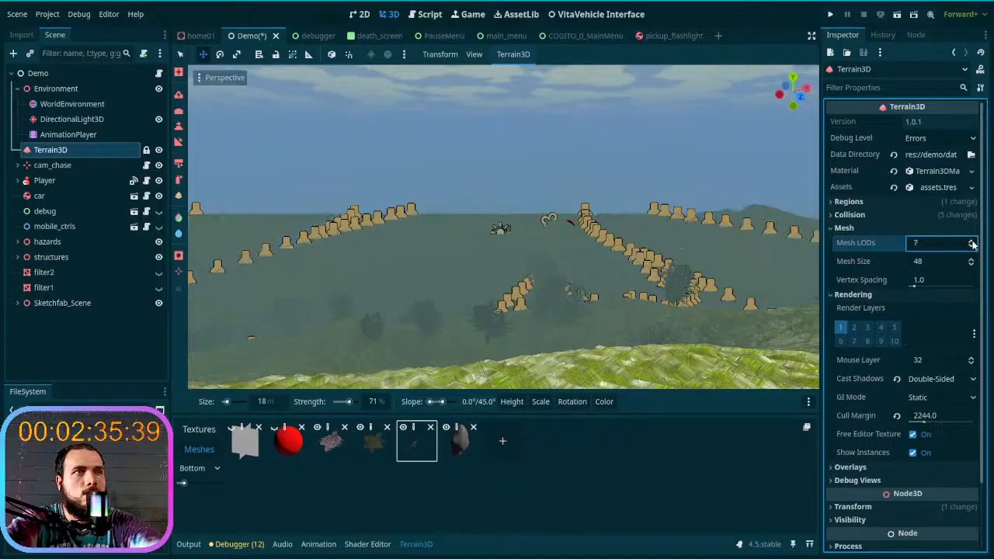
pyautogui.click(971, 247)
pyautogui.moveTo(619, 229); pyautogui.dragTo(932, 202, button='right')
pyautogui.press('w')
pyautogui.press('w')
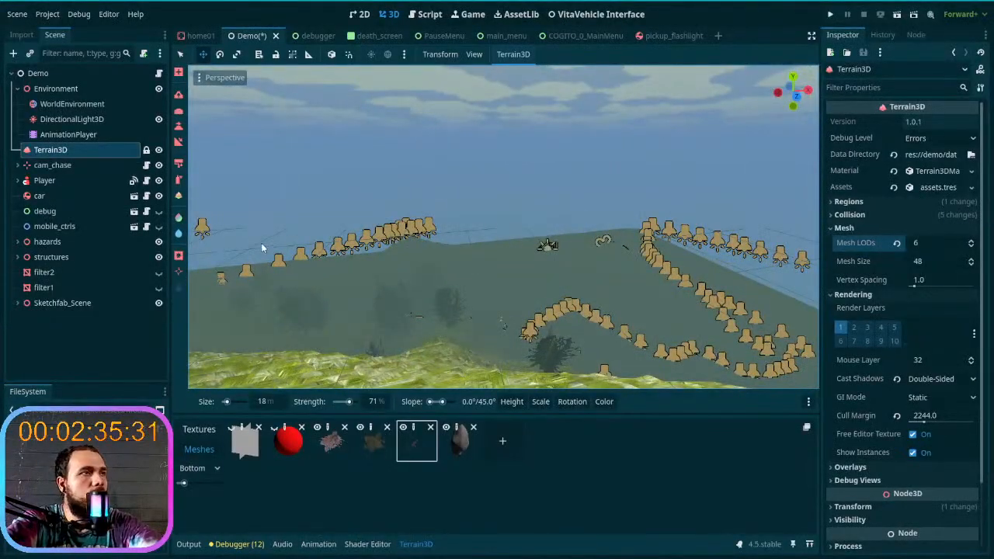
# - Try an olive volumetric fog Albedo of 878646 on WorldEnvironment and restore the previous colour
pyautogui.click(69, 134)
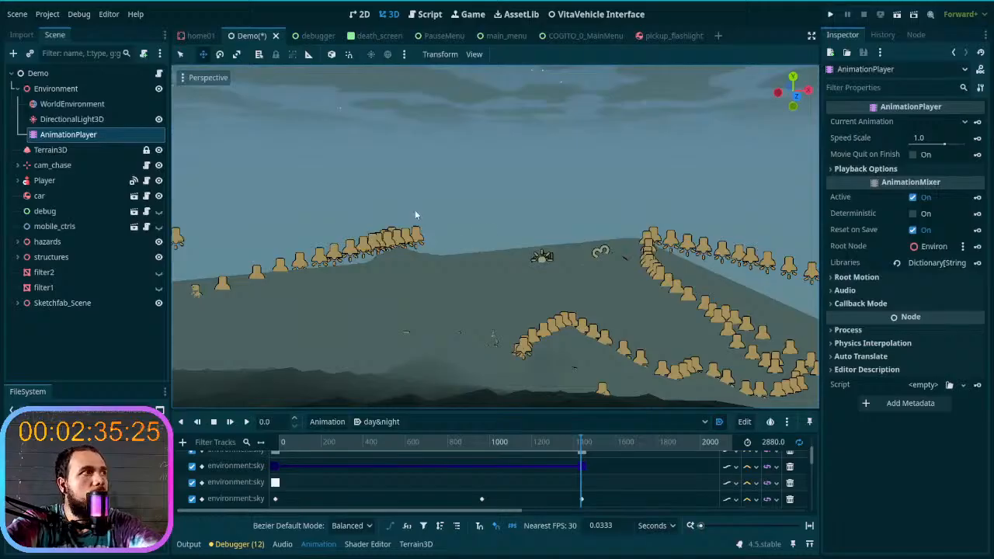
pyautogui.click(98, 104)
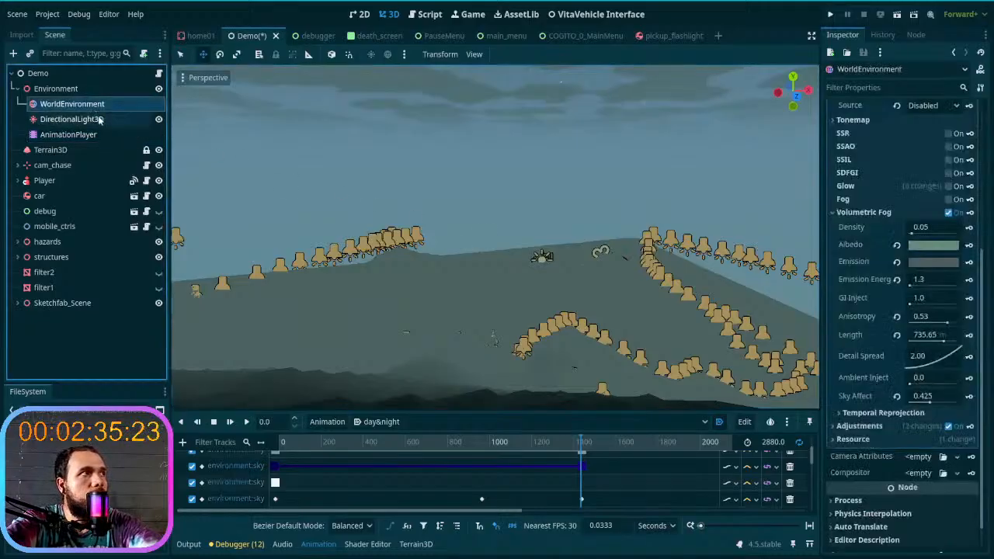
pyautogui.scroll(2, 867, 258)
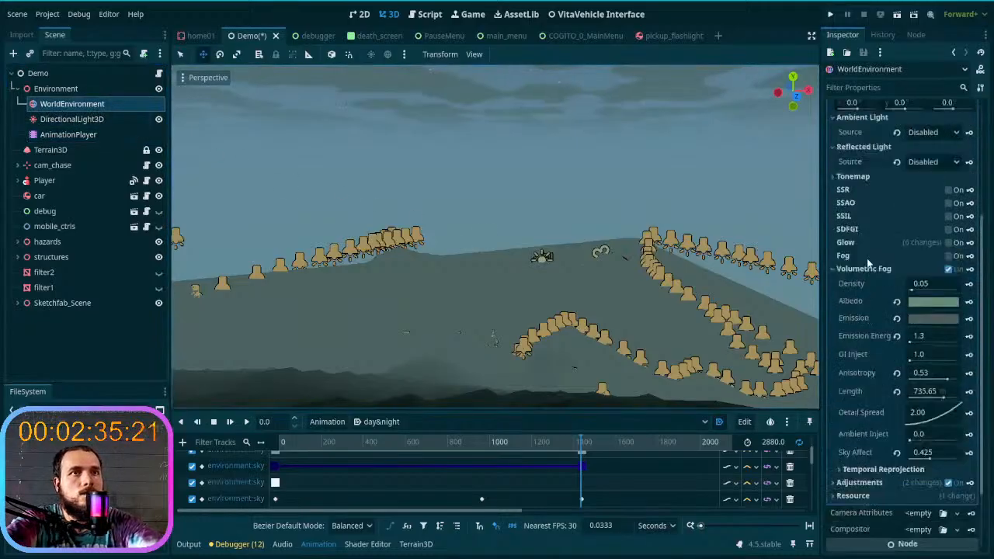
pyautogui.click(925, 305)
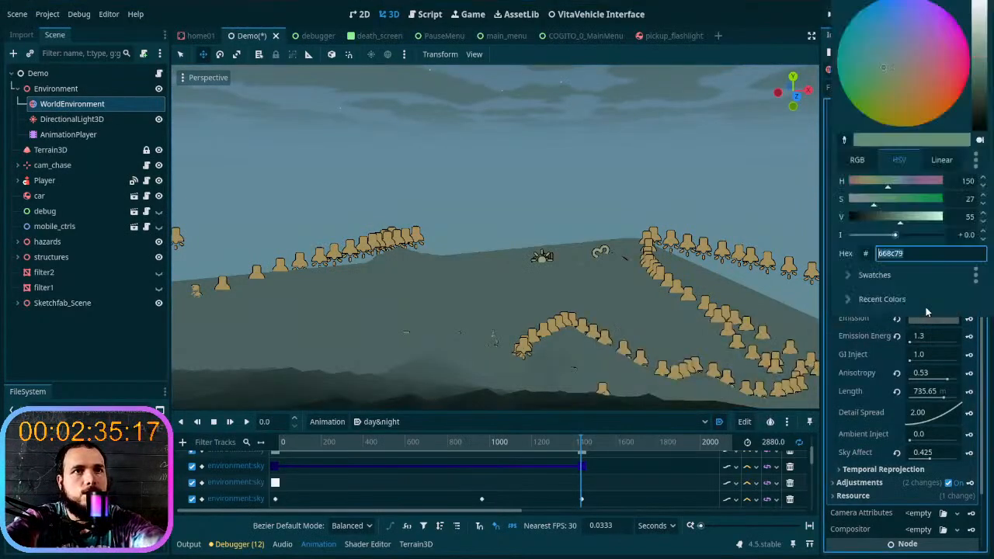
pyautogui.moveTo(877, 70)
pyautogui.mouseDown()
pyautogui.moveTo(923, 52)
pyautogui.moveTo(893, 96)
pyautogui.mouseUp()
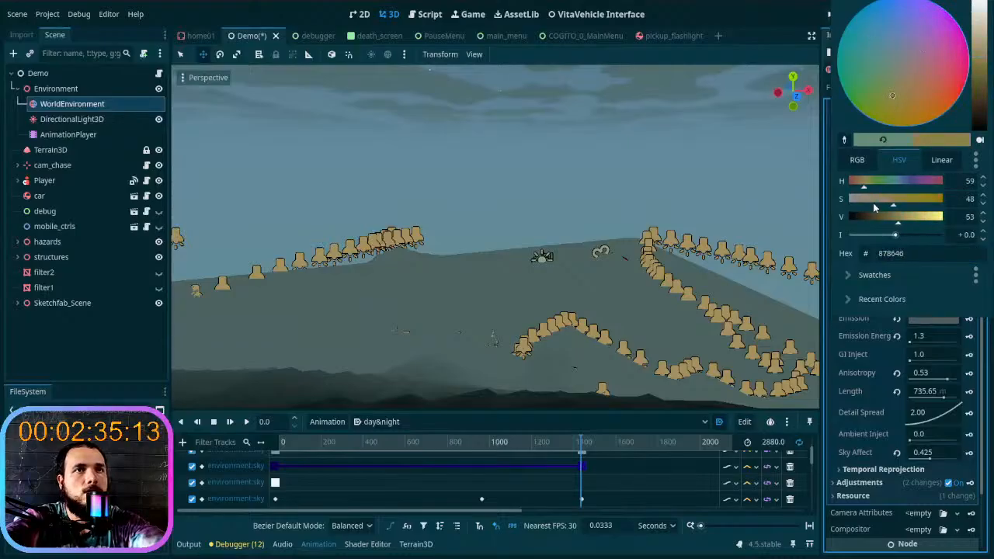
pyautogui.click(869, 145)
# - Try a green volumetric fog Emission of 45633a and restore the previous colour
pyautogui.click(872, 327)
pyautogui.click(937, 320)
pyautogui.moveTo(898, 52)
pyautogui.mouseDown()
pyautogui.moveTo(898, 96)
pyautogui.moveTo(934, 39)
pyautogui.moveTo(940, 69)
pyautogui.moveTo(925, 85)
pyautogui.moveTo(878, 87)
pyautogui.moveTo(873, 68)
pyautogui.moveTo(901, 37)
pyautogui.moveTo(926, 34)
pyautogui.moveTo(924, 73)
pyautogui.moveTo(907, 100)
pyautogui.moveTo(876, 105)
pyautogui.moveTo(876, 114)
pyautogui.moveTo(864, 85)
pyautogui.moveTo(876, 78)
pyautogui.mouseUp()
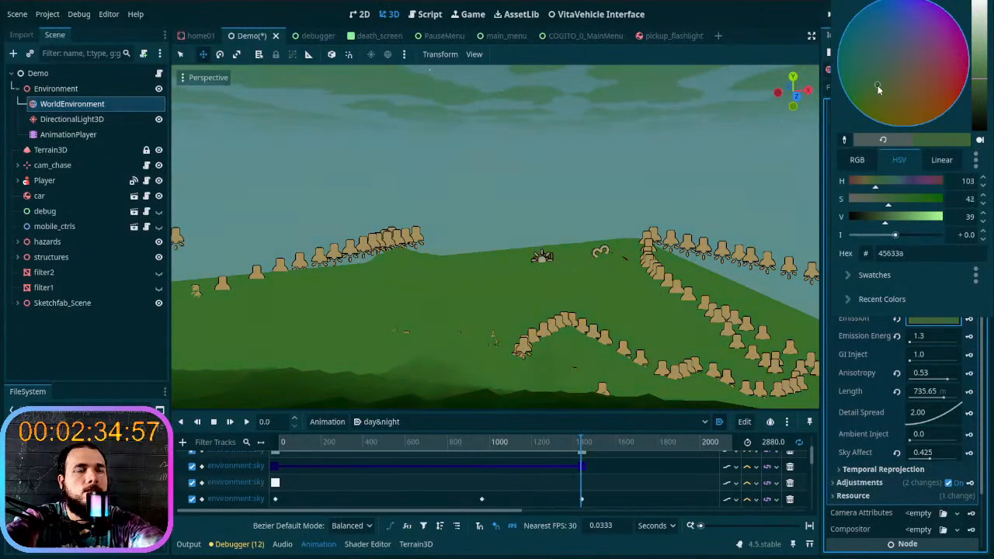
pyautogui.click(883, 141)
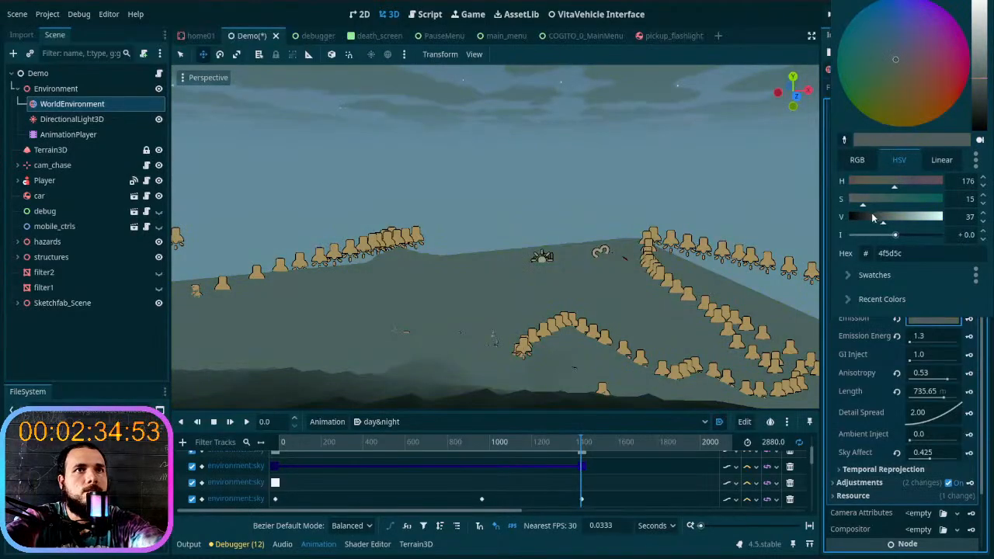
# - Try a teal volumetric fog Emission of 456766 with intensity +0.303 and compare the distant hills
pyautogui.moveTo(895, 236)
pyautogui.mouseDown()
pyautogui.moveTo(870, 234)
pyautogui.moveTo(927, 235)
pyautogui.moveTo(894, 233)
pyautogui.moveTo(882, 203)
pyautogui.moveTo(859, 203)
pyautogui.moveTo(880, 200)
pyautogui.mouseUp()
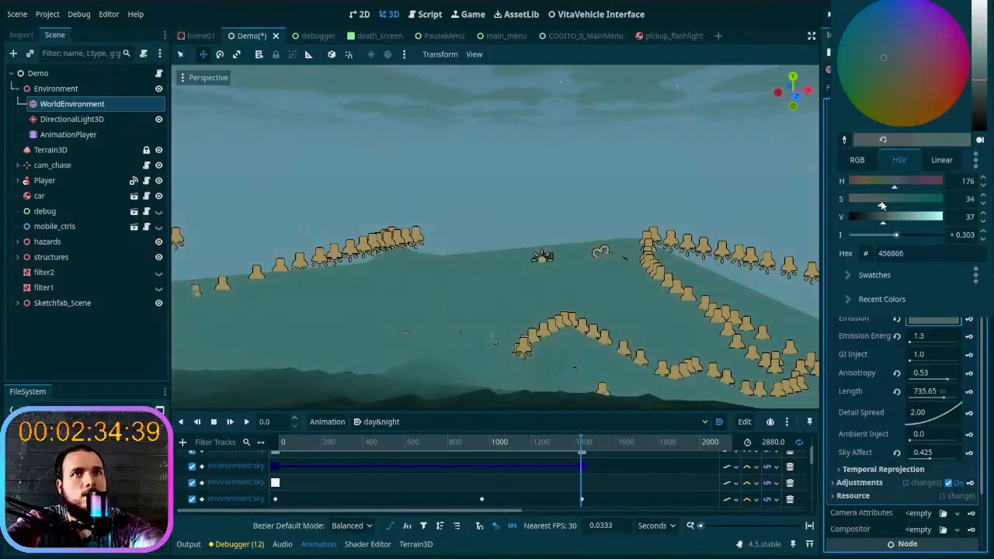
pyautogui.click(940, 161)
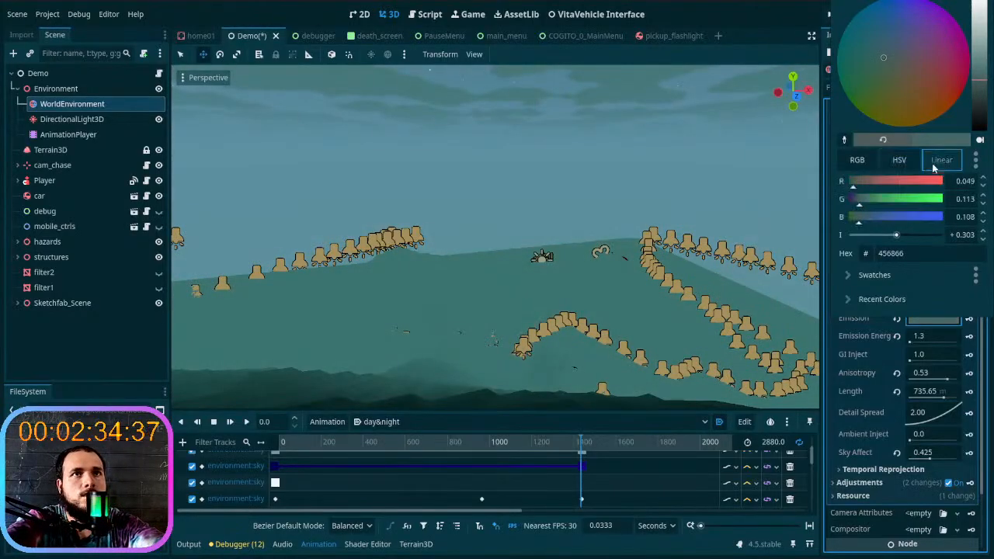
pyautogui.click(856, 159)
pyautogui.moveTo(877, 201)
pyautogui.mouseDown()
pyautogui.moveTo(895, 206)
pyautogui.moveTo(884, 204)
pyautogui.mouseUp()
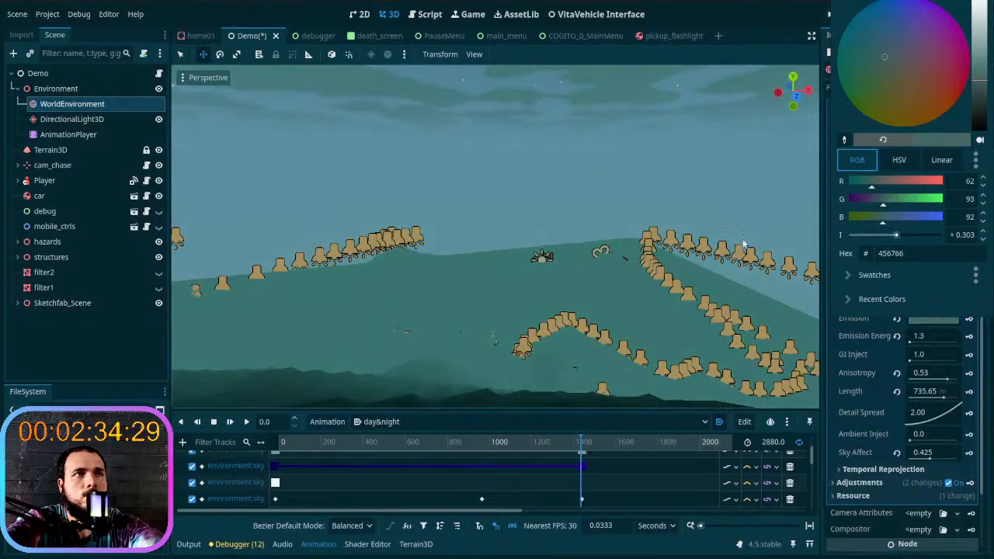
pyautogui.click(722, 254)
pyautogui.press('w')
pyautogui.moveTo(722, 254); pyautogui.dragTo(711, 234, button='right')
pyautogui.press('s')
pyautogui.press('s')
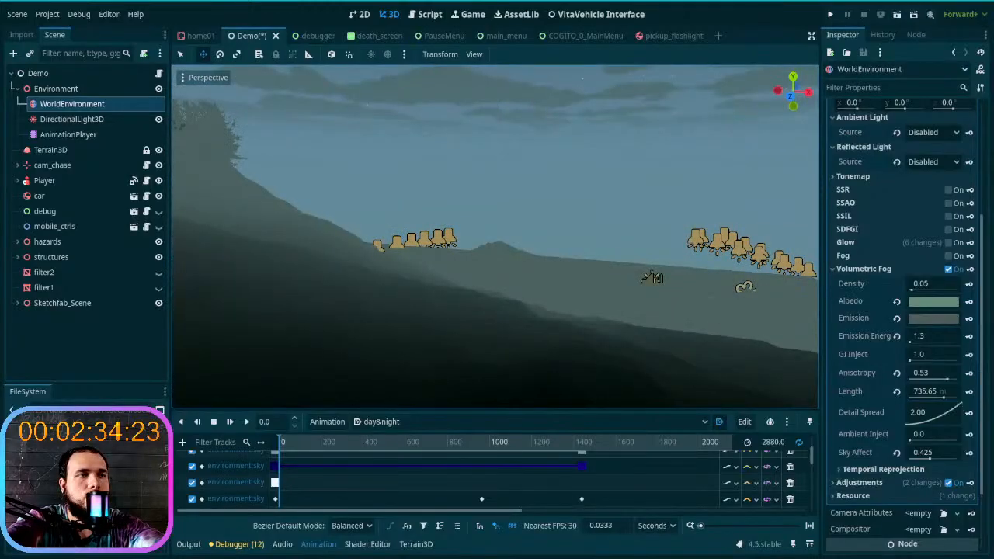
# - Review the DirectionalLight3D and WorldEnvironment settings, collapse the Volumetric Fog group and save the Demo scene
pyautogui.click(75, 119)
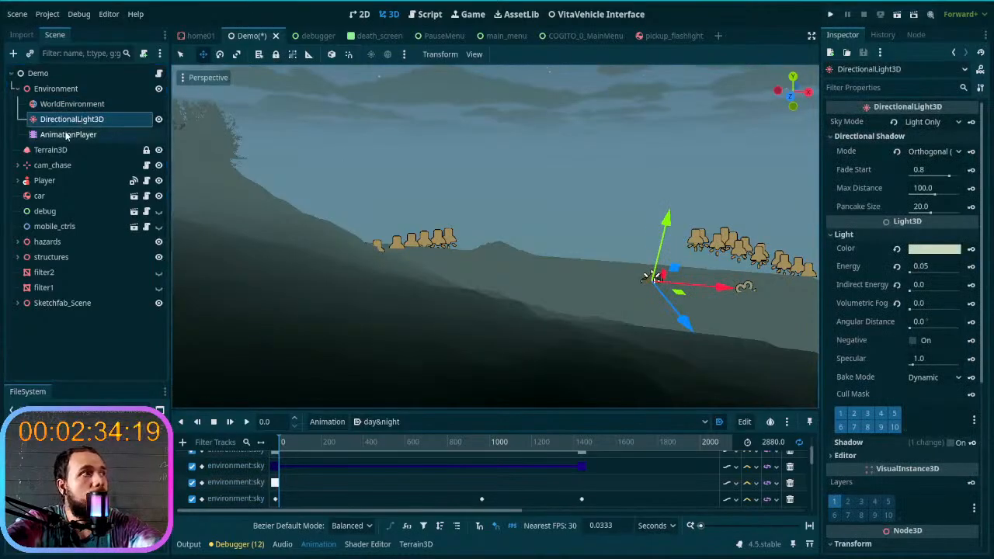
pyautogui.click(72, 104)
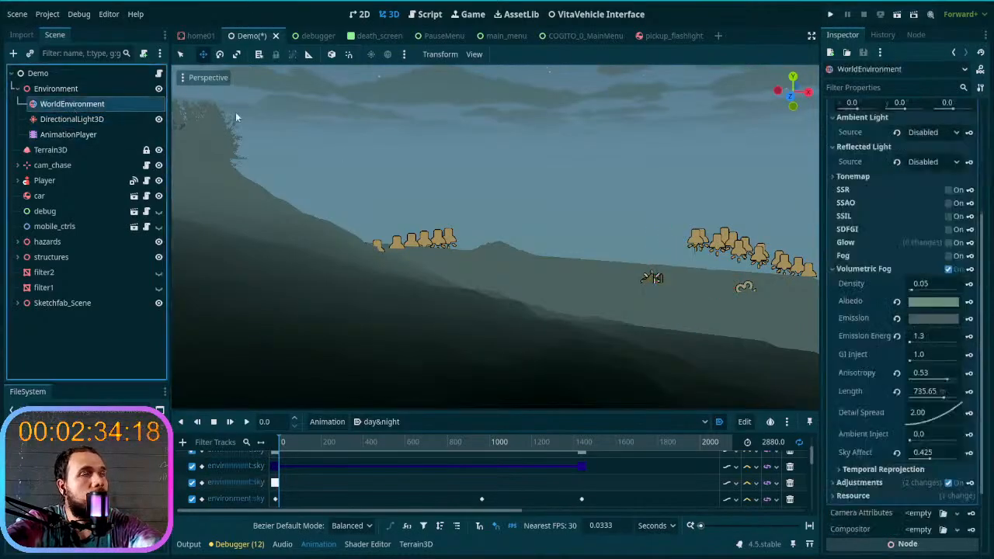
pyautogui.click(893, 258)
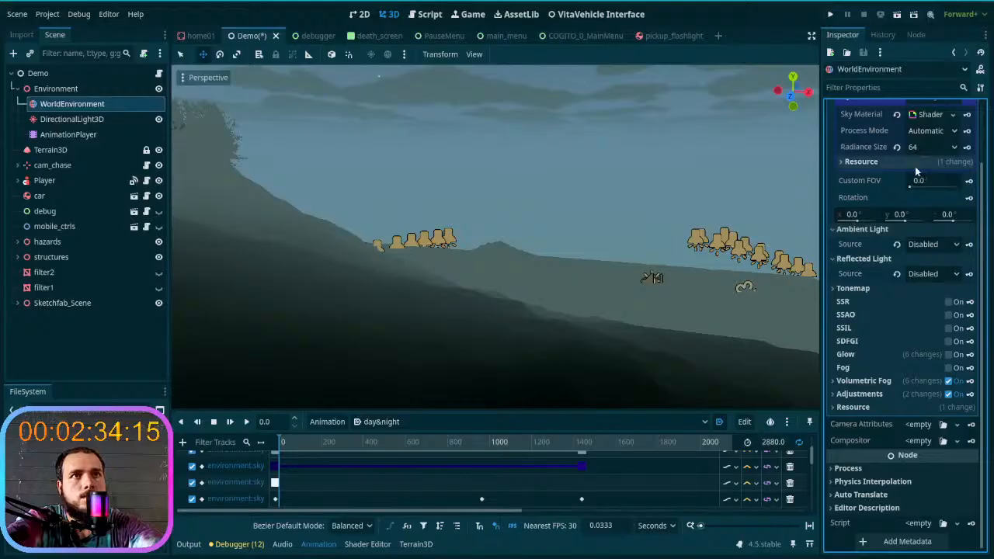
pyautogui.scroll(3, 915, 166)
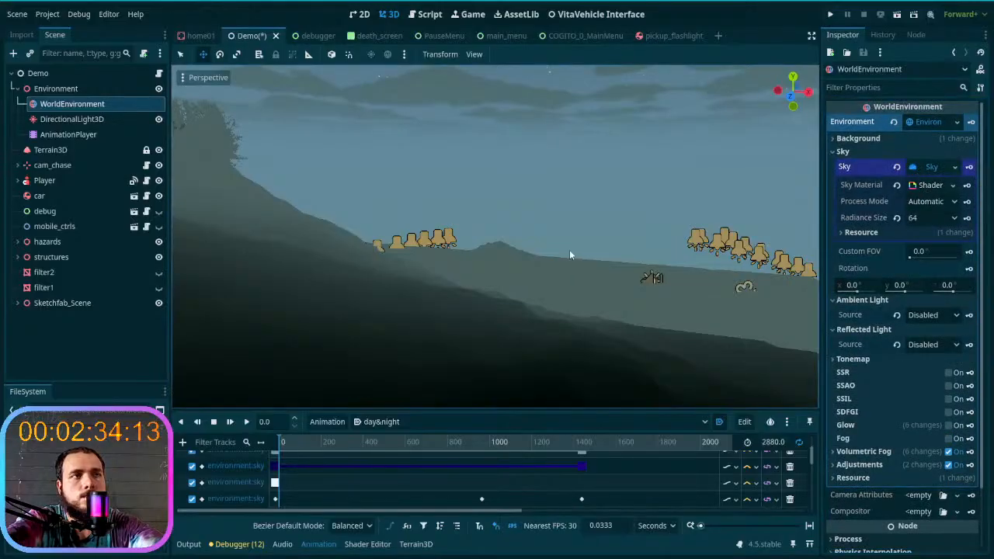
pyautogui.hotkey('ctrl', 's')
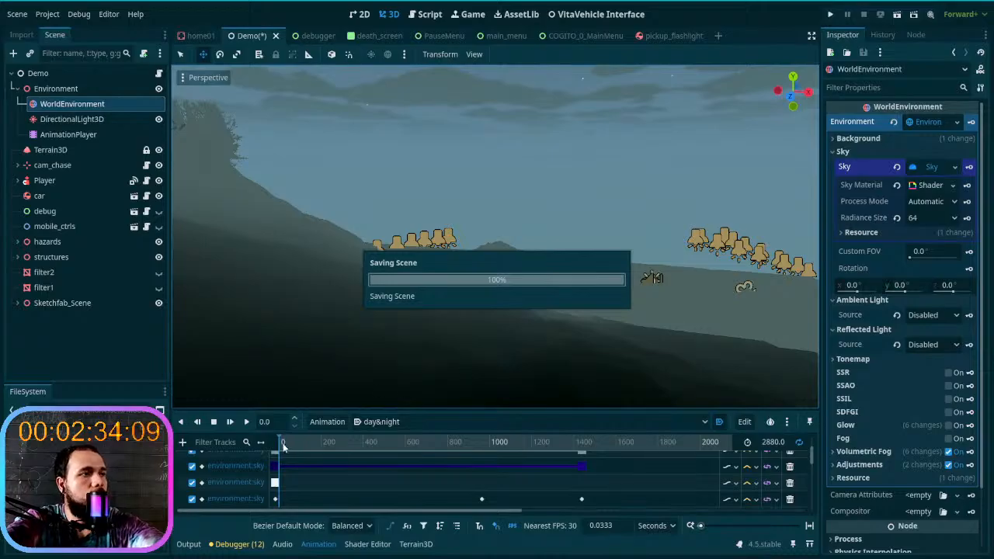
# - Scrub the day&night animation from its start to between 1200 and 1400 s and examine the fog around the trees
pyautogui.moveTo(280, 444); pyautogui.dragTo(325, 455)
pyautogui.moveTo(397, 454); pyautogui.dragTo(254, 458)
pyautogui.moveTo(384, 361); pyautogui.dragTo(474, 346, button='right')
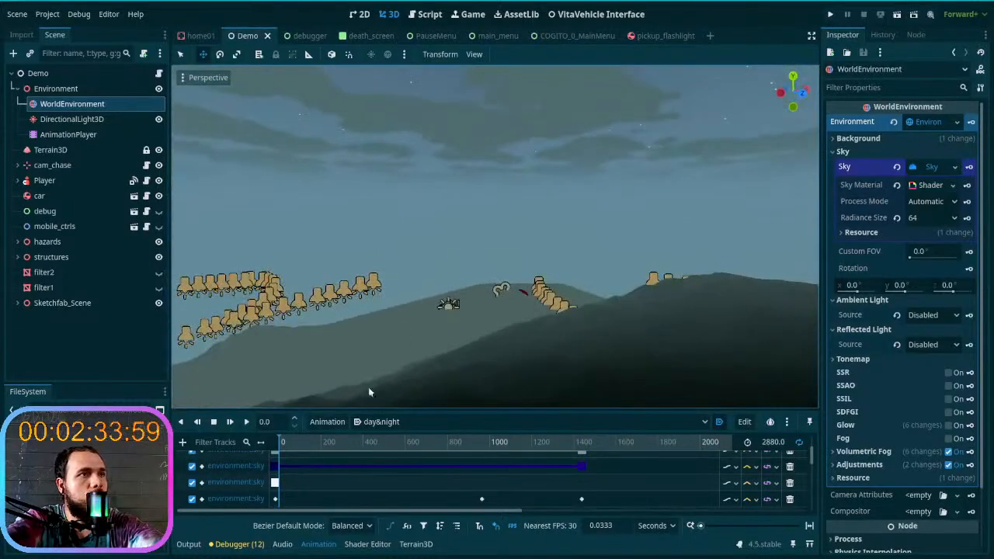
pyautogui.moveTo(286, 447); pyautogui.dragTo(555, 459)
pyautogui.moveTo(536, 334); pyautogui.dragTo(471, 375, button='right')
pyautogui.press('w')
pyautogui.scroll(3, 509, 339)
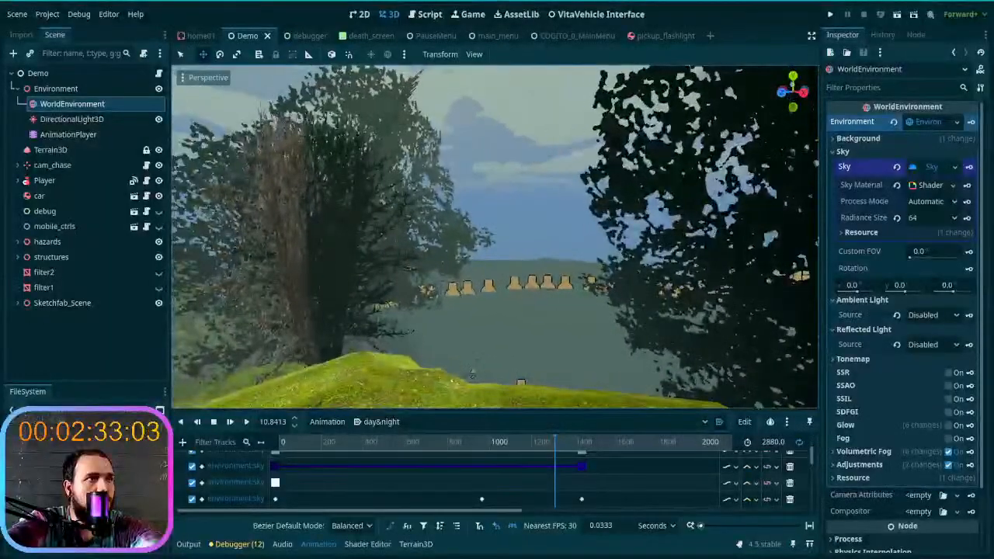
pyautogui.moveTo(528, 324); pyautogui.dragTo(569, 386, button='right')
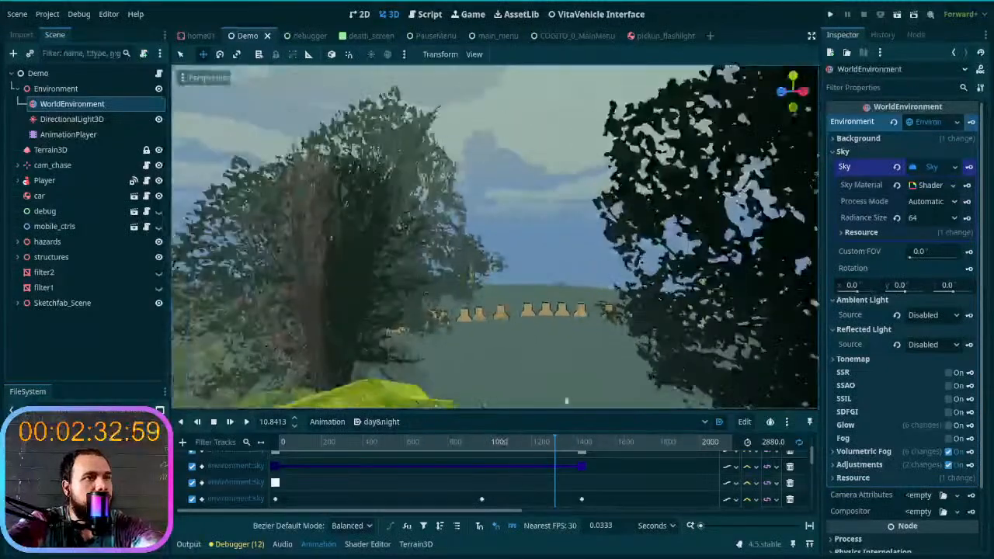
# - Scrub the day&night animation to just past 1400 s and compare the fog around the trees and distant hills
pyautogui.moveTo(550, 443); pyautogui.dragTo(586, 453)
pyautogui.press('s')
pyautogui.moveTo(550, 405); pyautogui.dragTo(484, 331, button='right')
pyautogui.press('w')
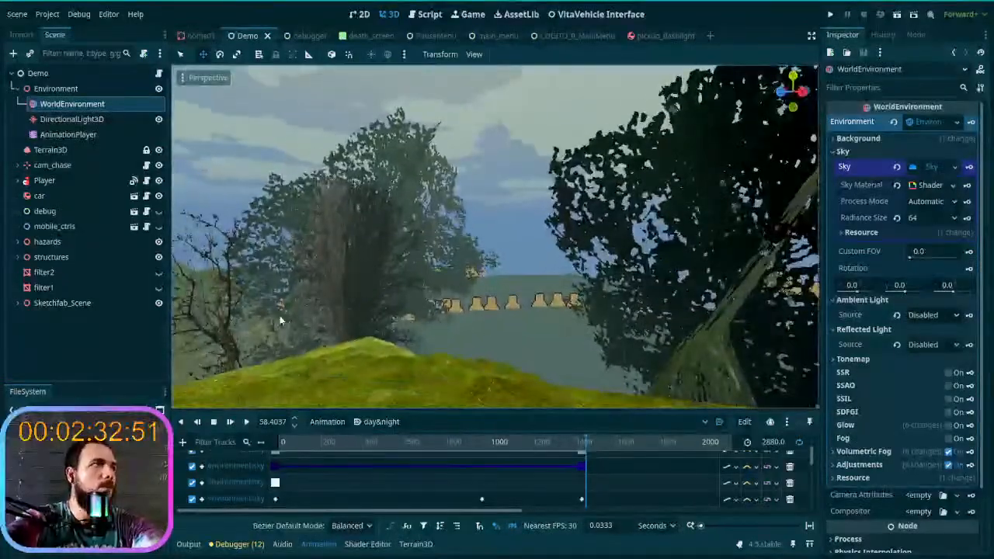
# - Set Mesh LODs on Terrain3D to 4, comparing the distant terrain against a value of 5
pyautogui.click(49, 150)
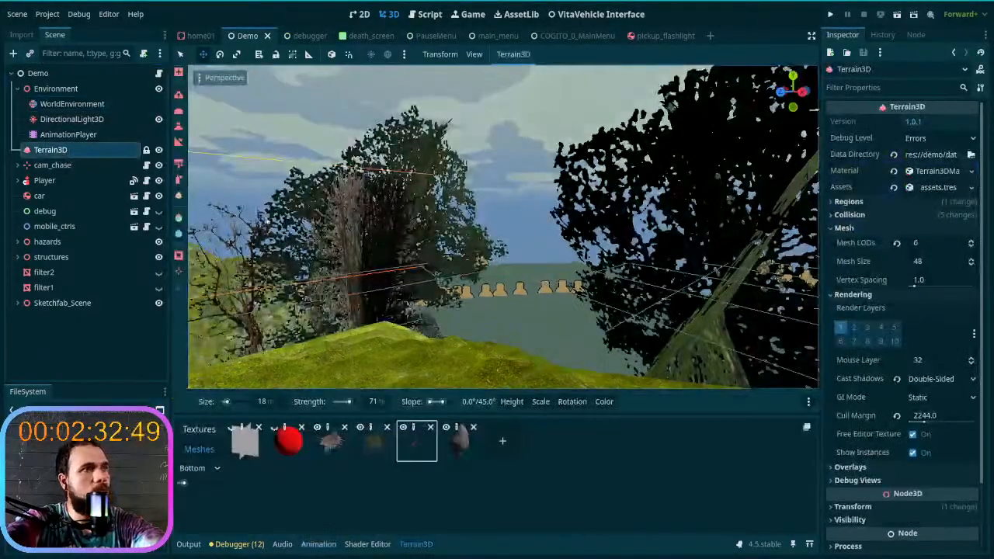
pyautogui.click(970, 247)
pyautogui.click(971, 247)
pyautogui.press('a')
pyautogui.moveTo(634, 295)
pyautogui.mouseDown(button='right')
pyautogui.moveTo(590, 301)
pyautogui.moveTo(622, 317)
pyautogui.moveTo(651, 292)
pyautogui.mouseUp(button='right')
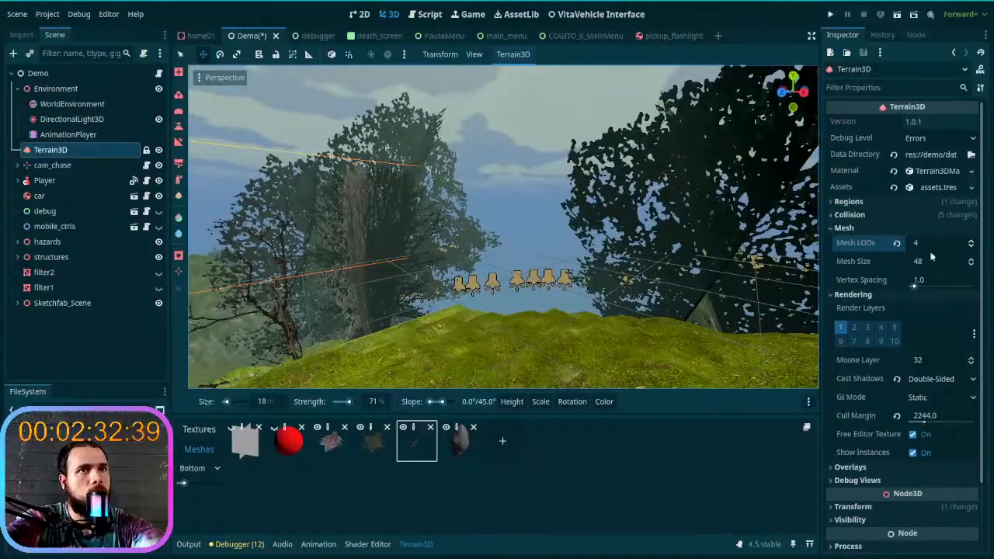
pyautogui.click(971, 241)
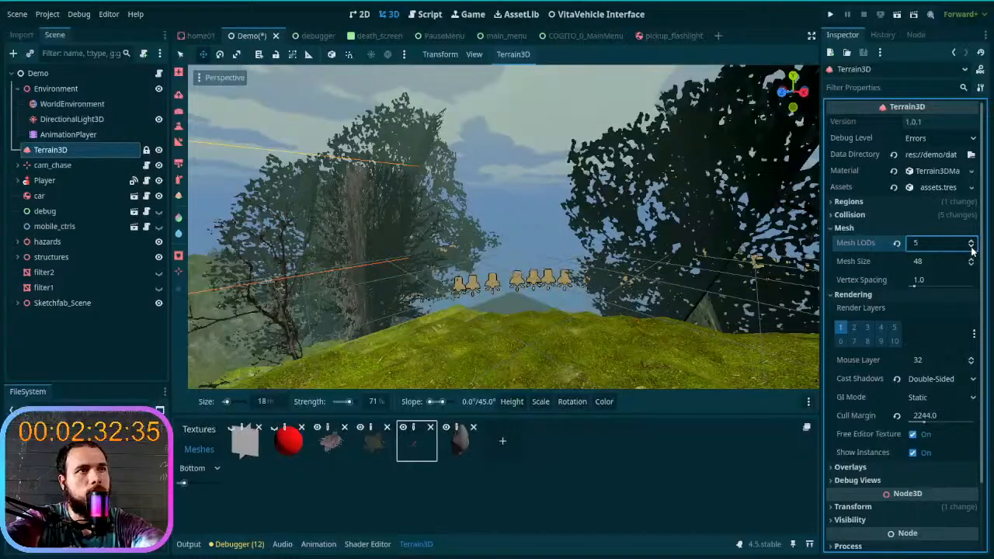
pyautogui.moveTo(535, 274); pyautogui.dragTo(488, 244, button='right')
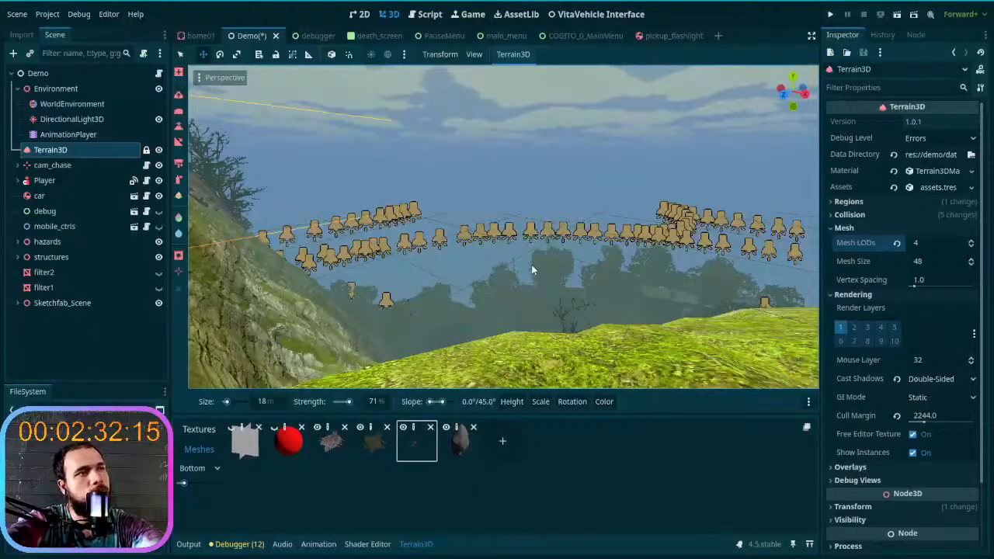
pyautogui.moveTo(533, 269); pyautogui.dragTo(373, 289, button='right')
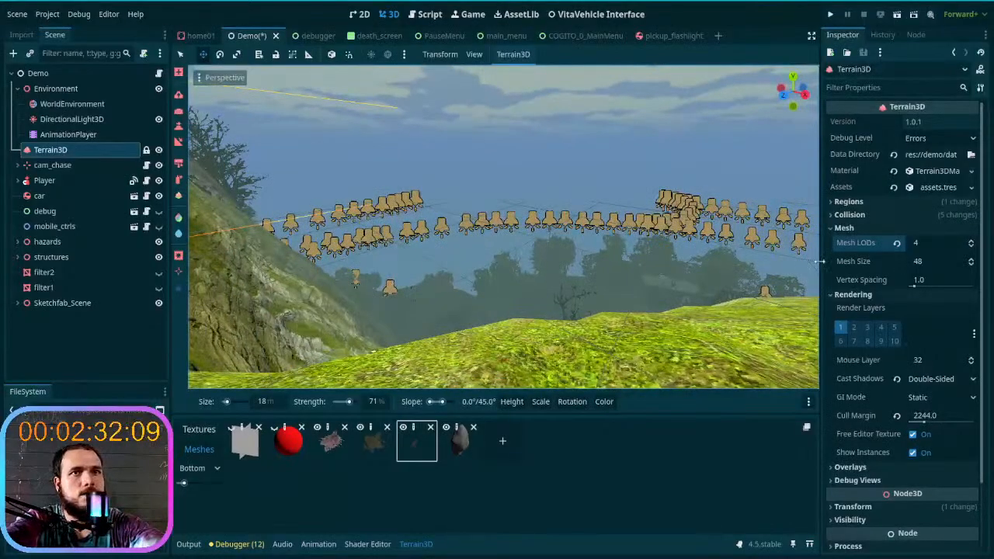
# - Try 5 and 6 Mesh LODs on Terrain3D, return the value to 5 and examine the distant hills
pyautogui.click(970, 243)
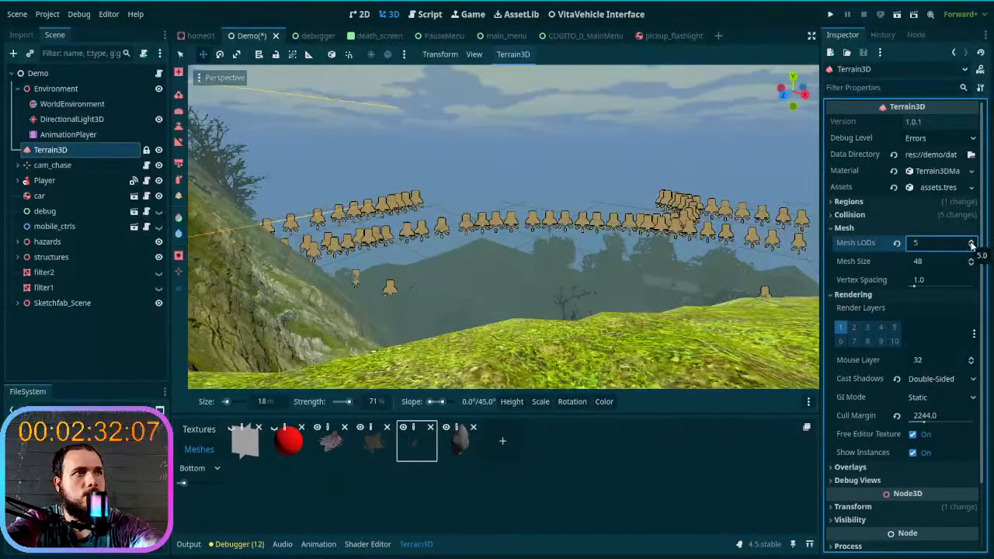
pyautogui.click(971, 243)
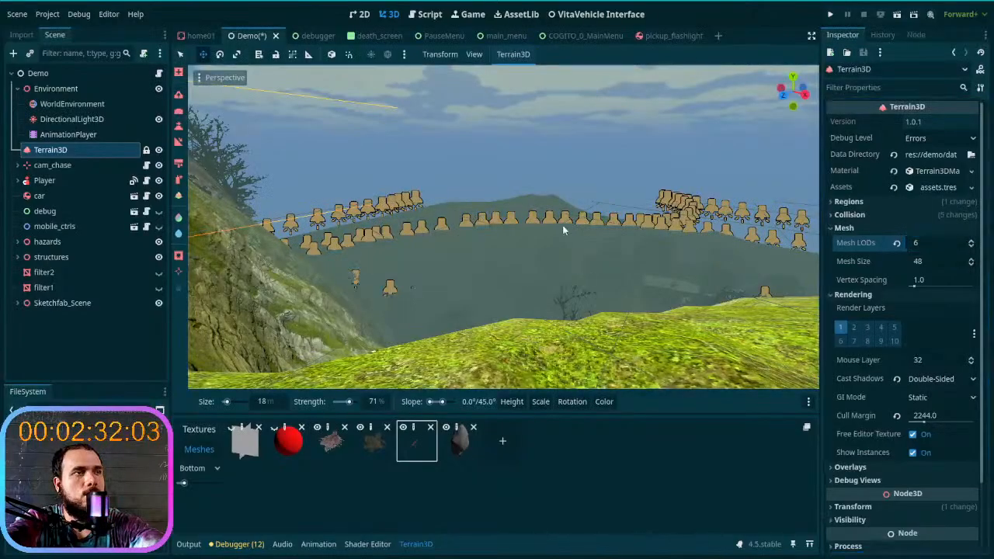
pyautogui.click(971, 247)
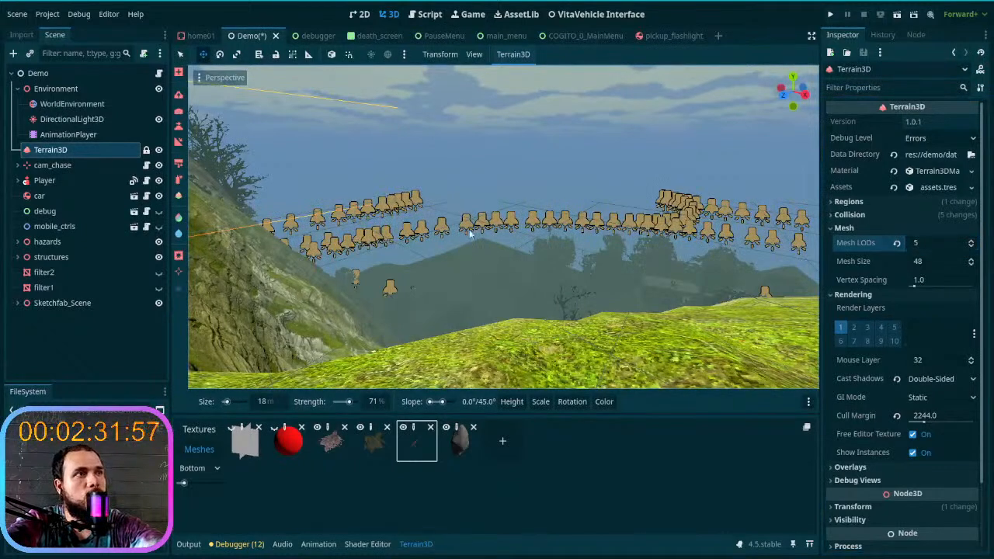
pyautogui.moveTo(464, 252)
pyautogui.mouseDown(button='right')
pyautogui.moveTo(508, 250)
pyautogui.moveTo(471, 256)
pyautogui.mouseUp(button='right')
pyautogui.press('w')
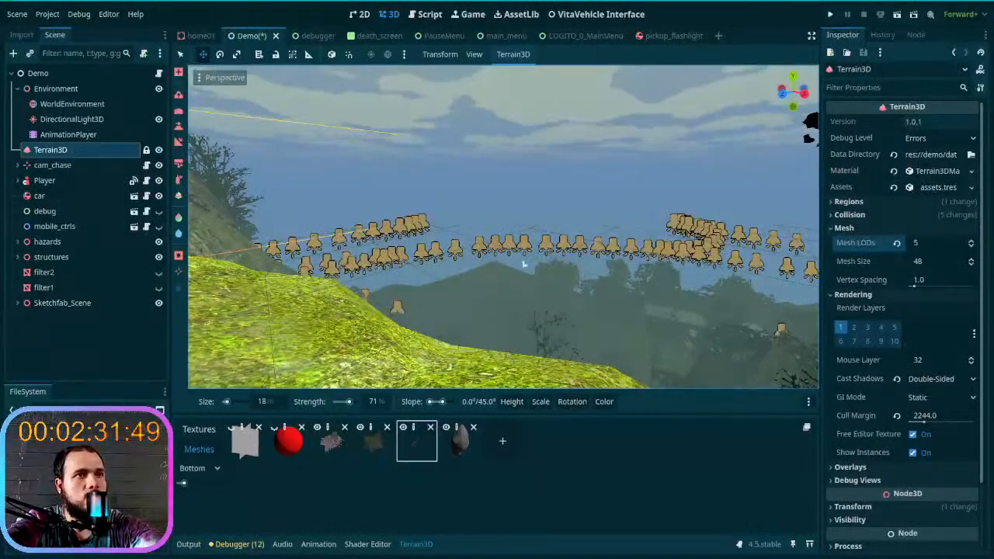
pyautogui.press('s')
pyautogui.moveTo(618, 286); pyautogui.dragTo(673, 280, button='right')
# - Reduce Mesh LODs on Terrain3D to 4 and compare the horizon behind the trees
pyautogui.click(973, 248)
pyautogui.press('w')
pyautogui.press('s')
pyautogui.press('s')
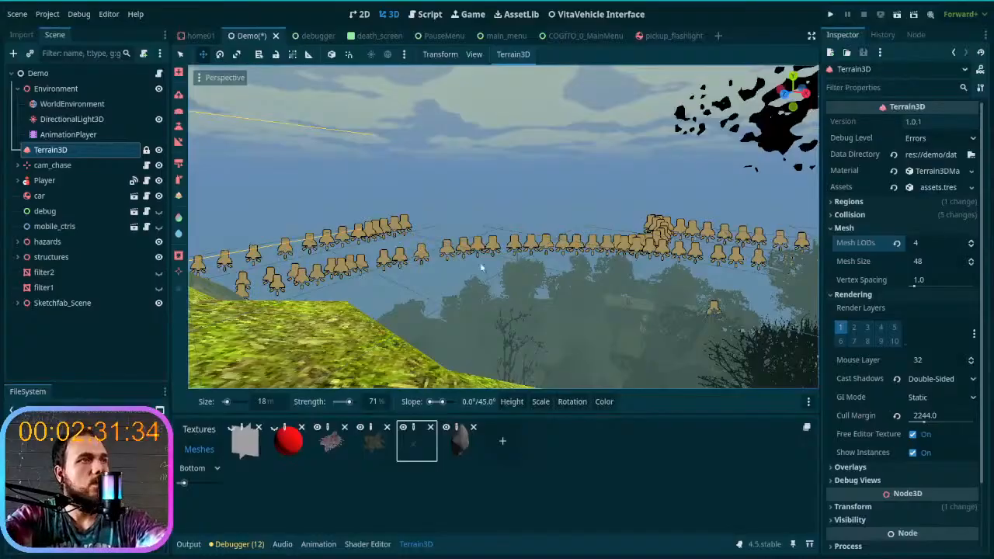
# - Darken the Sun Scatter colour of WorldEnvironment's sky material to 07003d
pyautogui.click(88, 107)
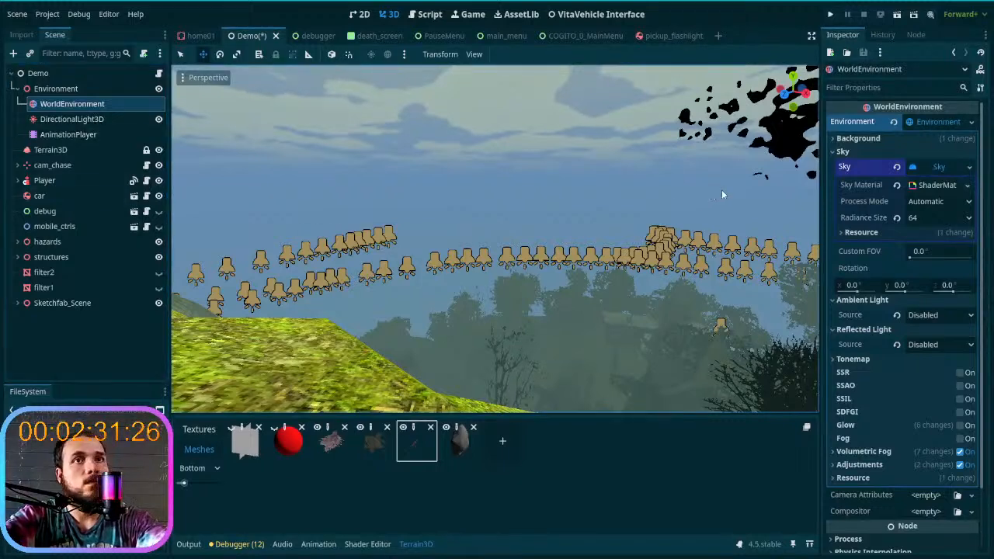
pyautogui.click(936, 186)
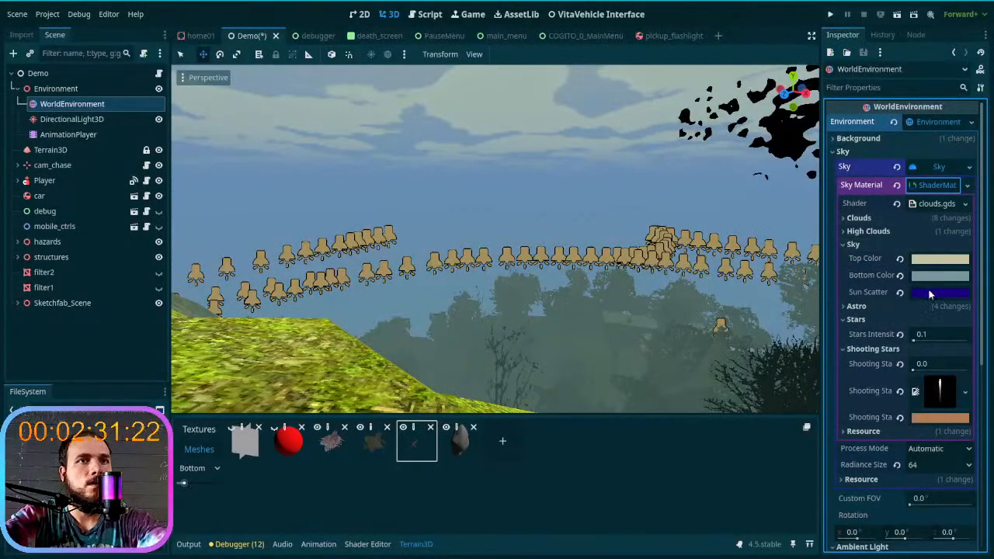
pyautogui.click(930, 294)
pyautogui.click(860, 161)
pyautogui.click(899, 161)
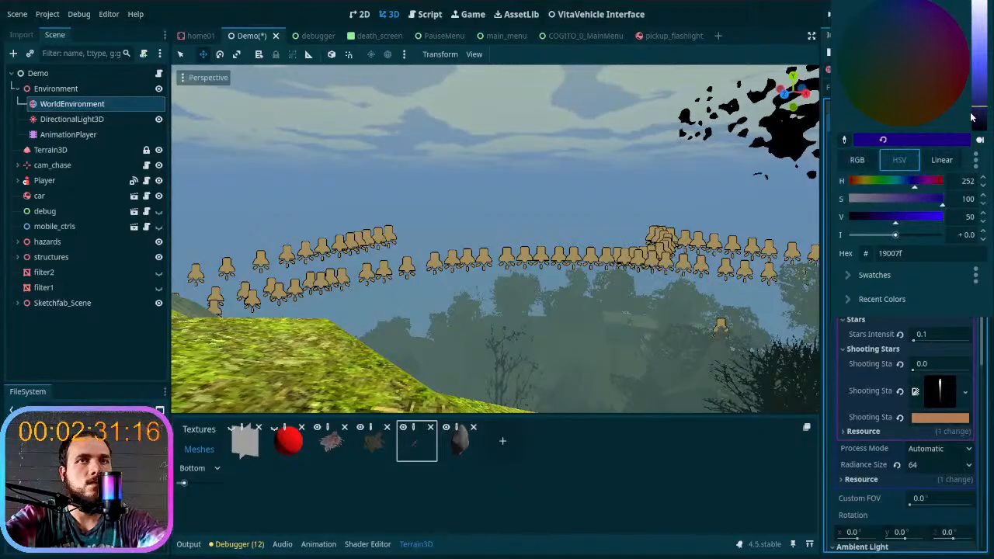
pyautogui.moveTo(978, 104); pyautogui.dragTo(986, 126)
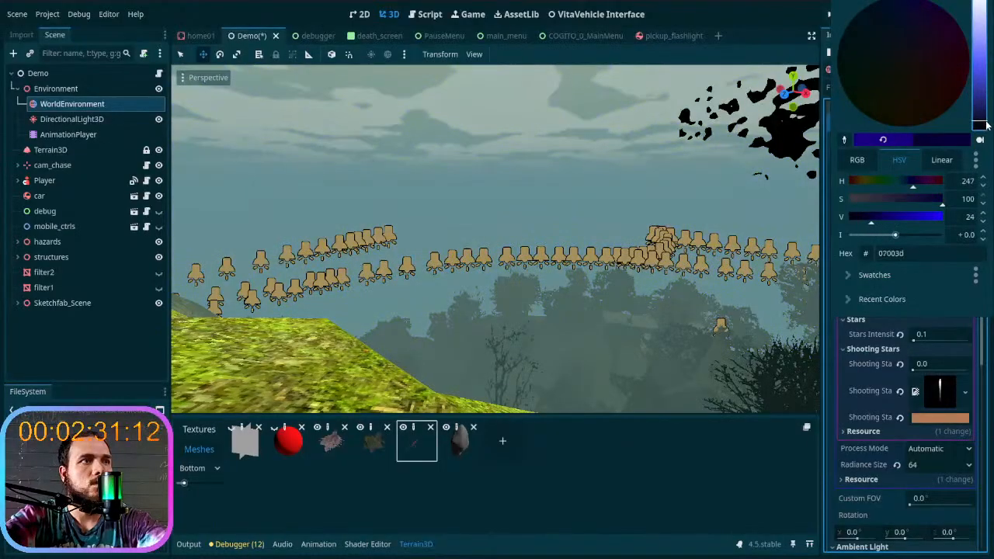
# - Fly across the grassy slopes and examine how the distant mountains blend with the recoloured sky
pyautogui.click(680, 245)
pyautogui.moveTo(639, 259); pyautogui.dragTo(518, 256, button='right')
pyautogui.press('w')
pyautogui.press('w')
pyautogui.scroll(3, 612, 302)
pyautogui.press('w')
pyautogui.press('w')
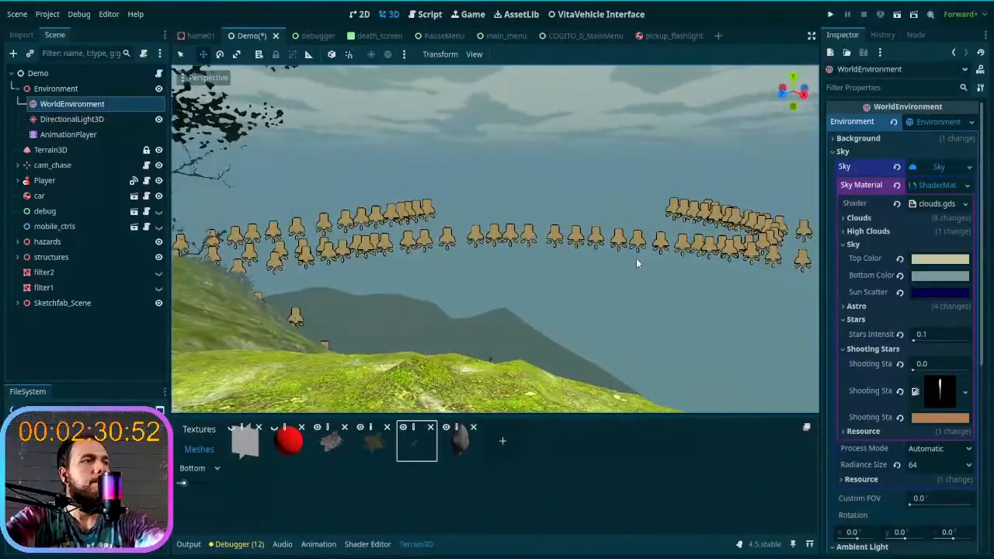
# - Try 3 Mesh LODs on Terrain3D, examine the distant hills and return the value to 4
pyautogui.click(78, 149)
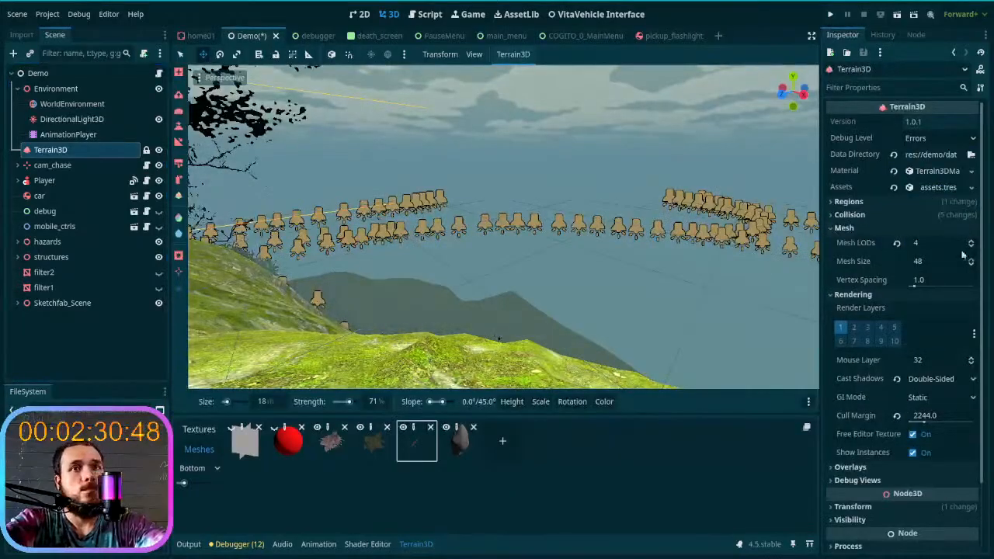
pyautogui.click(972, 245)
pyautogui.moveTo(503, 227); pyautogui.dragTo(481, 262, button='right')
pyautogui.press('w')
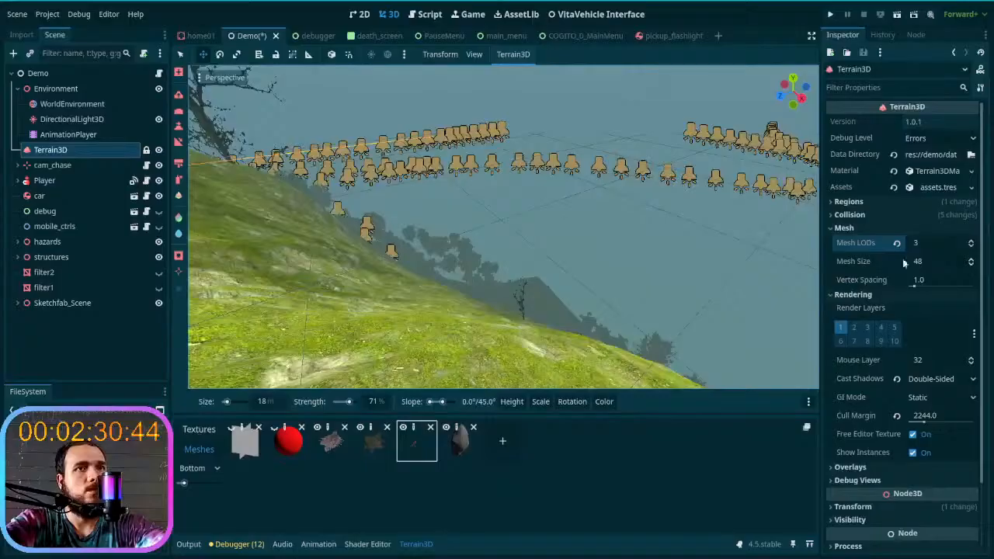
pyautogui.click(971, 242)
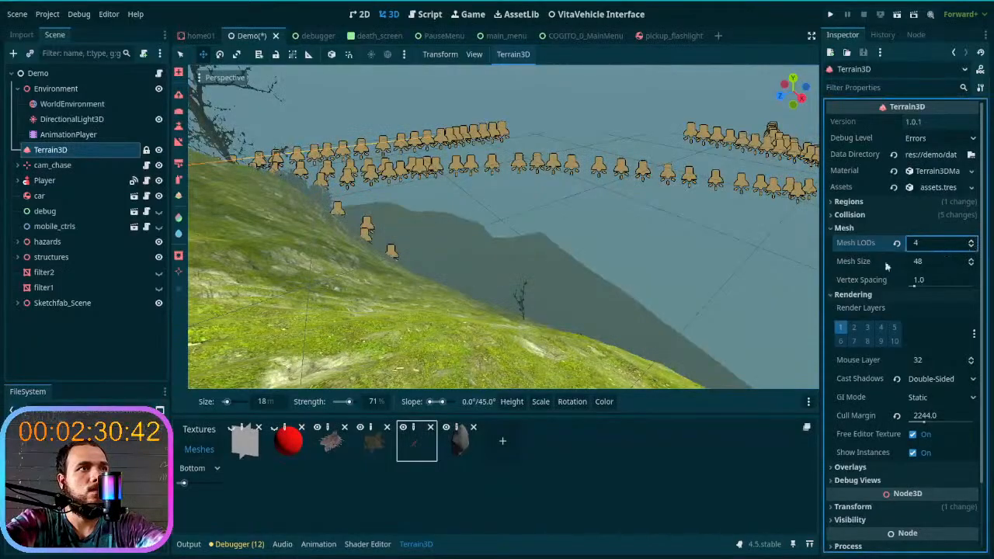
# - Try smaller Mesh Size values on Terrain3D, including 26 and 14, and bring the value back up to 40
pyautogui.click(971, 266)
pyautogui.click(971, 265)
pyautogui.click(971, 265)
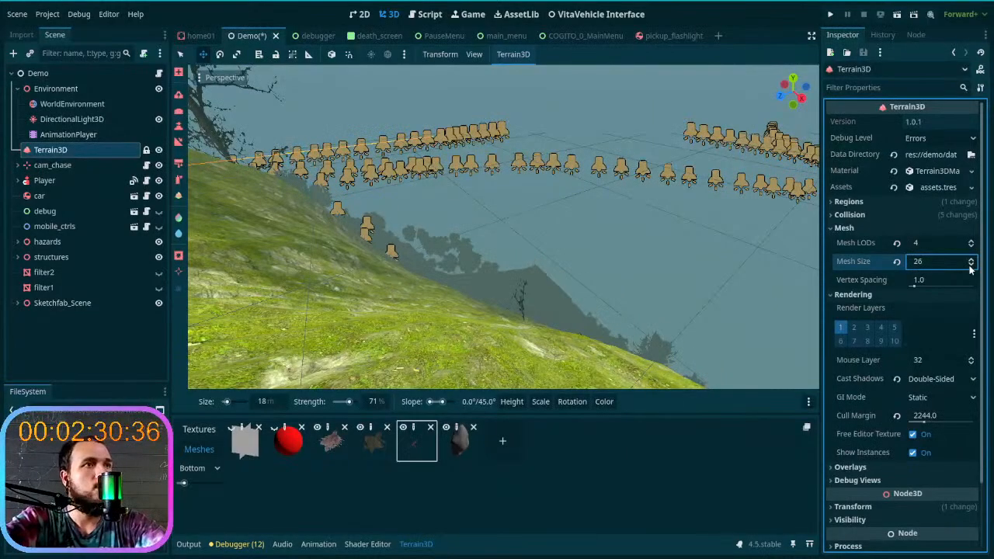
pyautogui.click(971, 266)
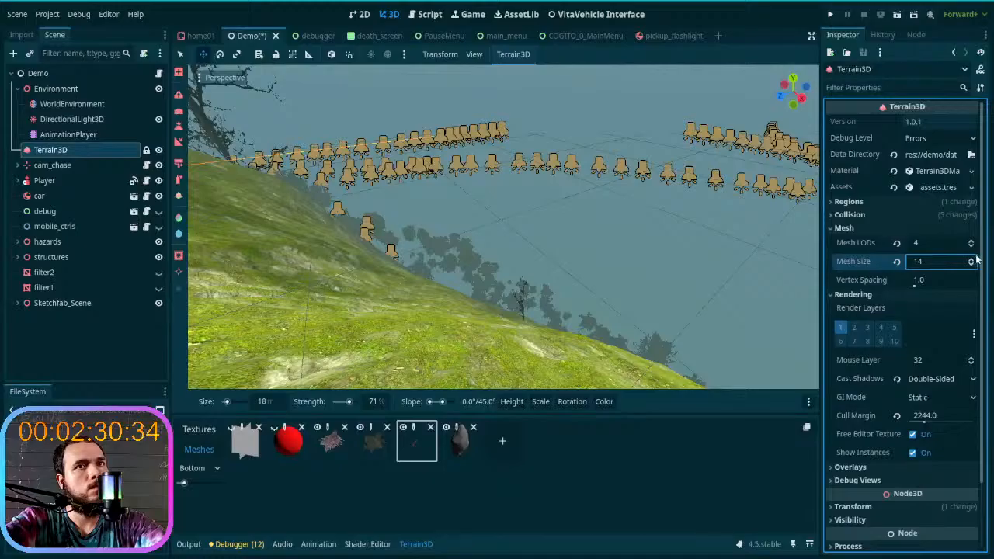
pyautogui.click(971, 260)
pyautogui.click(971, 261)
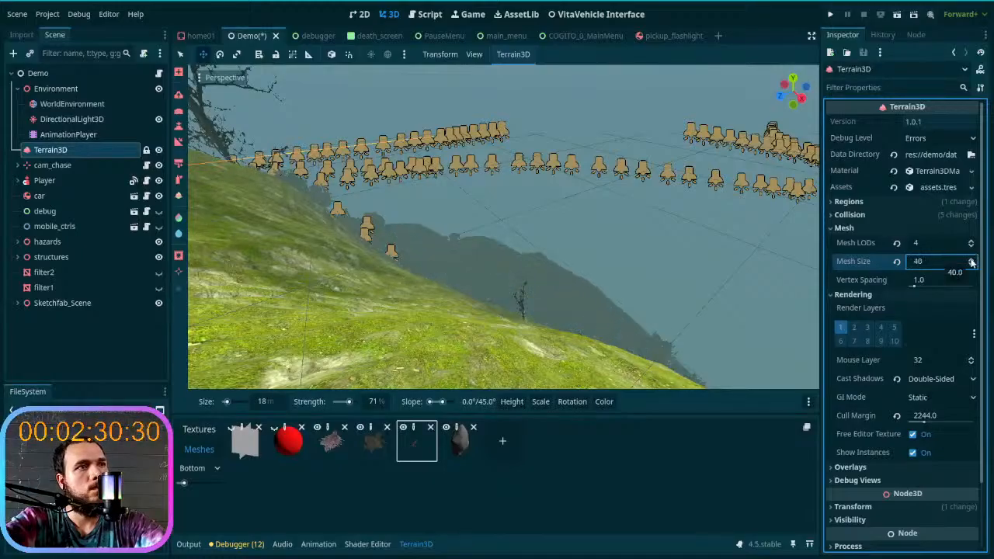
# - Fly across the hills and between the trees to examine how the terrain looks with the changed mesh settings
pyautogui.press('w')
pyautogui.moveTo(694, 287); pyautogui.dragTo(891, 290, button='right')
pyautogui.press('w')
pyautogui.press('w')
pyautogui.press('w')
pyautogui.press('w')
pyautogui.press('w')
pyautogui.press('w')
pyautogui.press('w')
pyautogui.press('w')
pyautogui.press('w')
pyautogui.press('d')
pyautogui.press('s')
pyautogui.moveTo(724, 274); pyautogui.dragTo(691, 286, button='right')
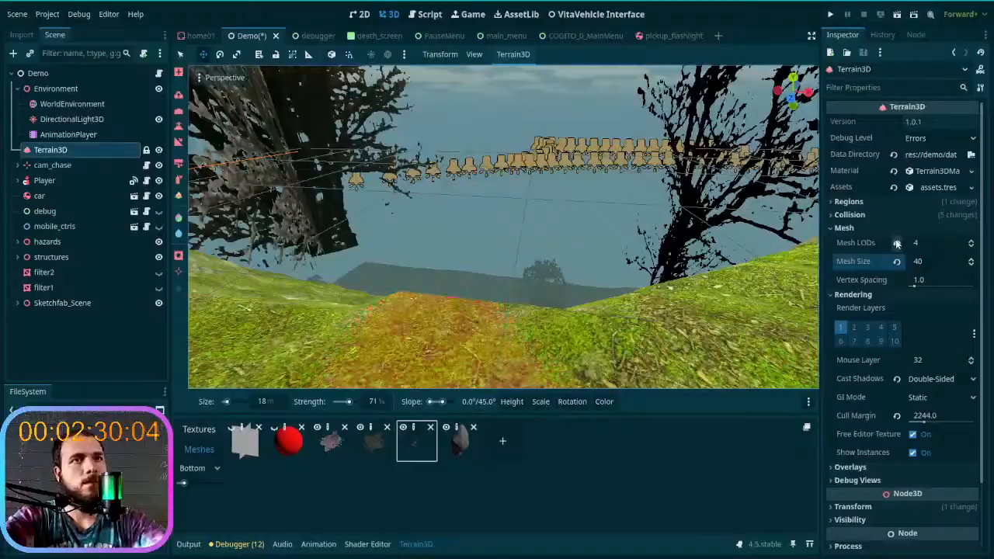
# - Reset Terrain3D's Mesh LODs to 7 and Mesh Size to 48, and examine the horizon over the trees
pyautogui.click(897, 243)
pyautogui.press('s')
pyautogui.moveTo(504, 226); pyautogui.dragTo(503, 205, button='right')
pyautogui.moveTo(579, 258)
pyautogui.mouseDown(button='right')
pyautogui.moveTo(589, 267)
pyautogui.moveTo(661, 257)
pyautogui.moveTo(575, 264)
pyautogui.moveTo(637, 263)
pyautogui.moveTo(613, 233)
pyautogui.moveTo(598, 237)
pyautogui.moveTo(622, 233)
pyautogui.moveTo(606, 229)
pyautogui.moveTo(660, 178)
pyautogui.moveTo(605, 210)
pyautogui.moveTo(638, 206)
pyautogui.moveTo(618, 206)
pyautogui.moveTo(637, 200)
pyautogui.moveTo(605, 233)
pyautogui.moveTo(500, 296)
pyautogui.moveTo(458, 251)
pyautogui.mouseUp(button='right')
pyautogui.scroll(2, 614, 233)
pyautogui.press('w')
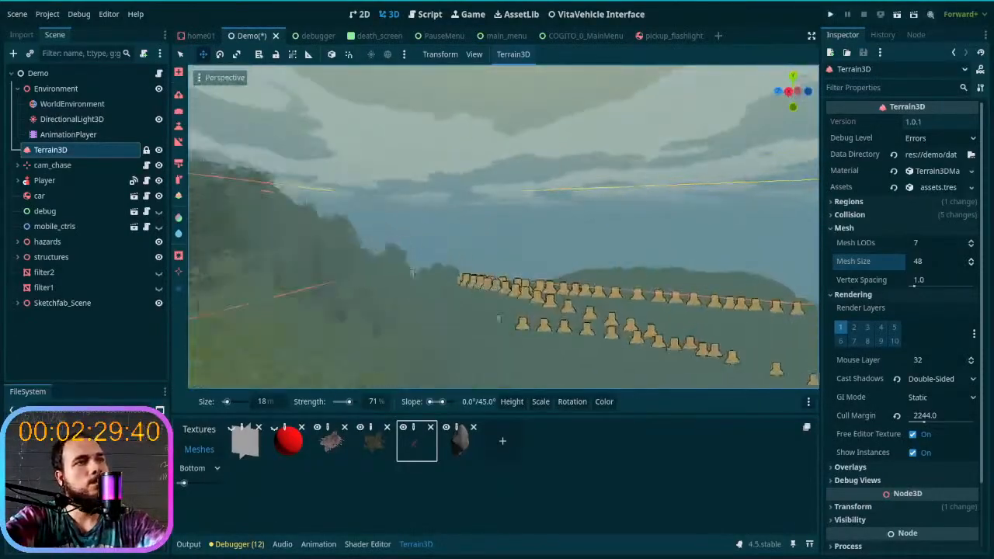
pyautogui.press('w')
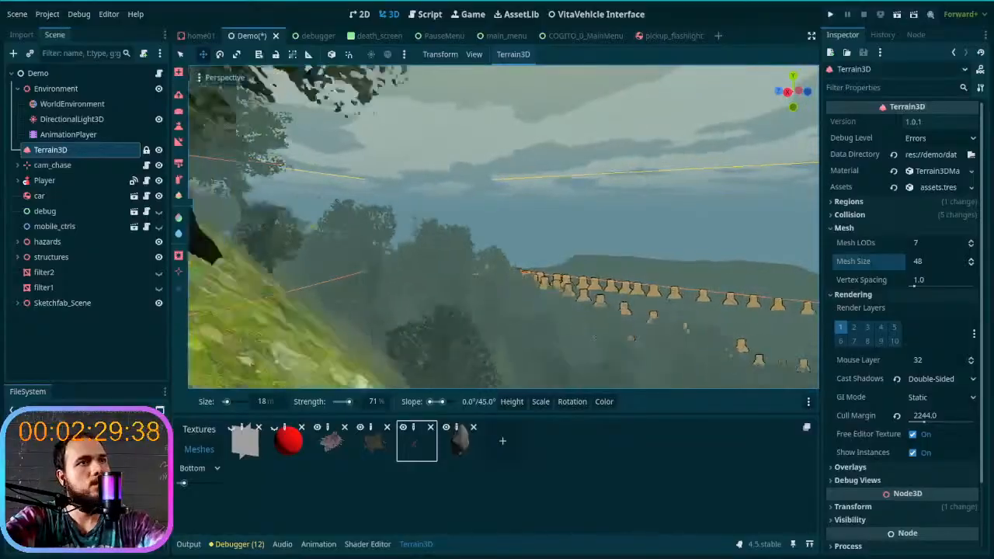
pyautogui.press('w')
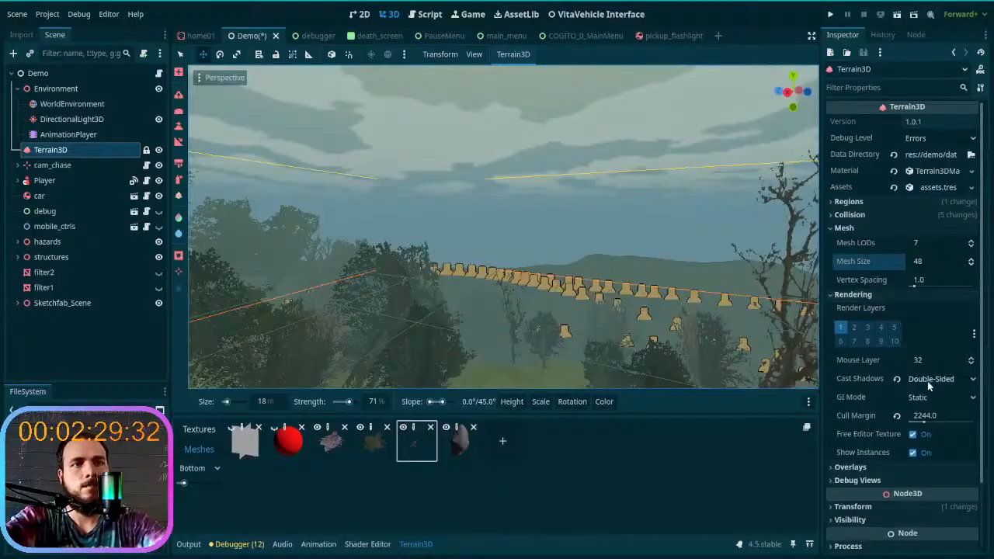
# - Reset Terrain3D's Cull Margin to 0.0 and briefly try the Region Grid overlay
pyautogui.moveTo(922, 419); pyautogui.dragTo(886, 420)
pyautogui.click(898, 416)
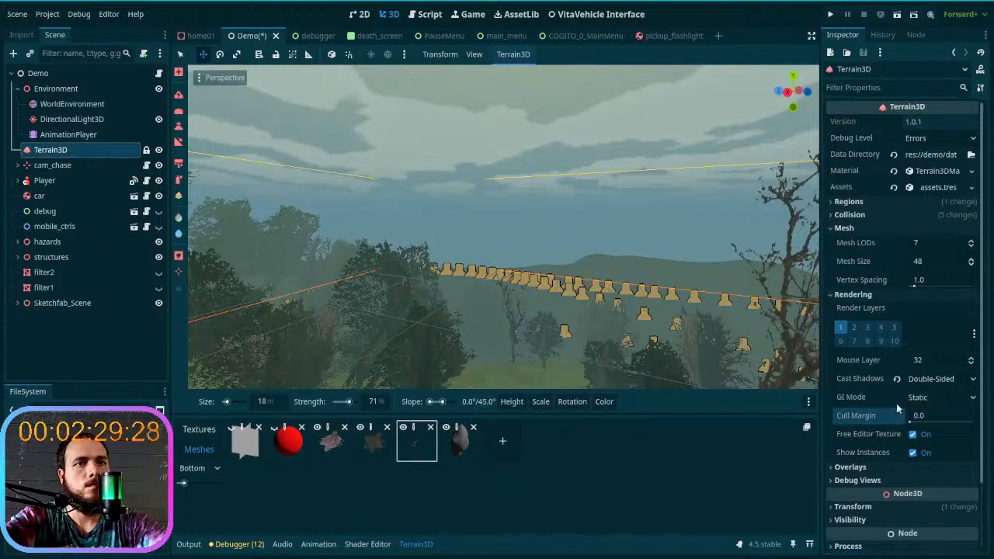
pyautogui.scroll(-2, 896, 403)
pyautogui.click(872, 389)
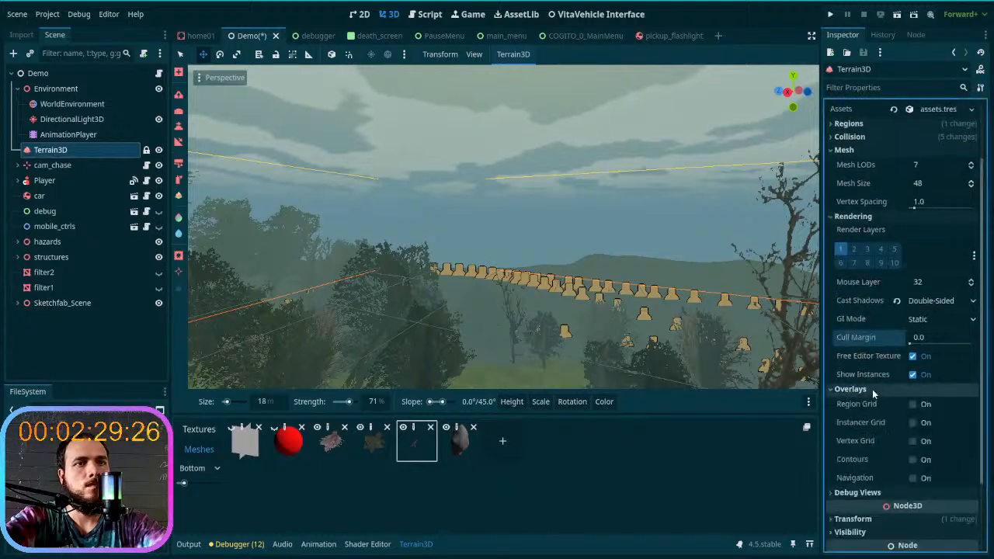
pyautogui.click(912, 404)
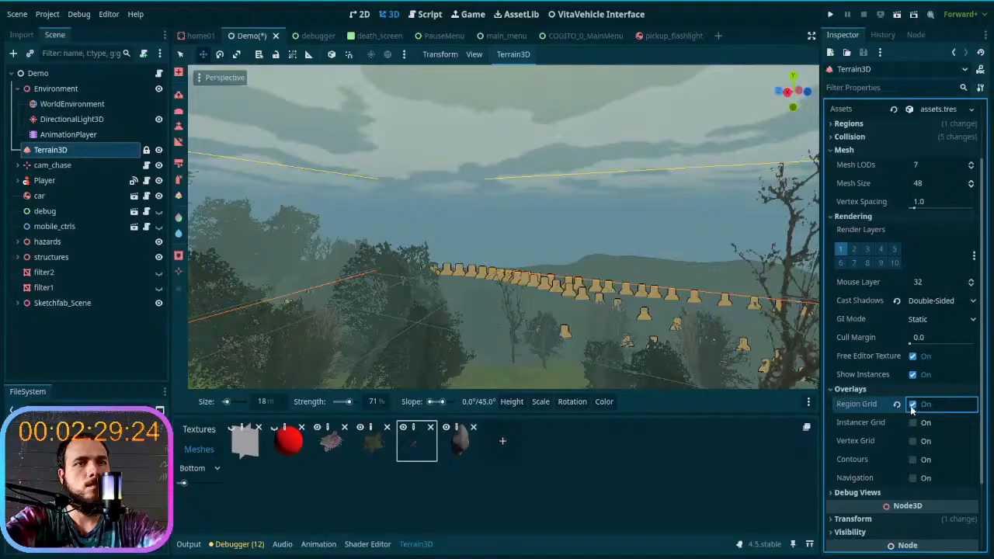
pyautogui.click(868, 389)
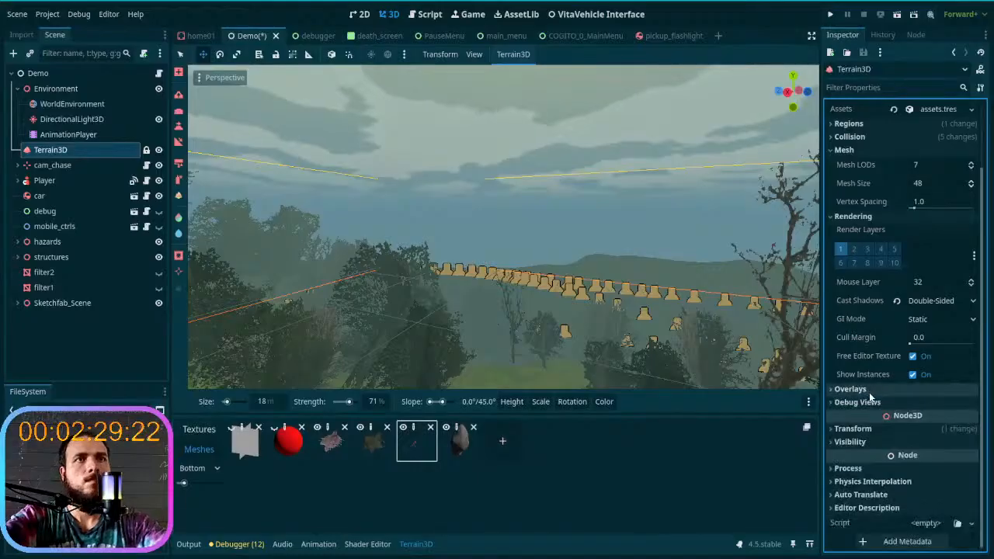
pyautogui.scroll(2, 869, 392)
# - Review Terrain3D's Collision and Regions settings, including the available Region Size options
pyautogui.click(871, 293)
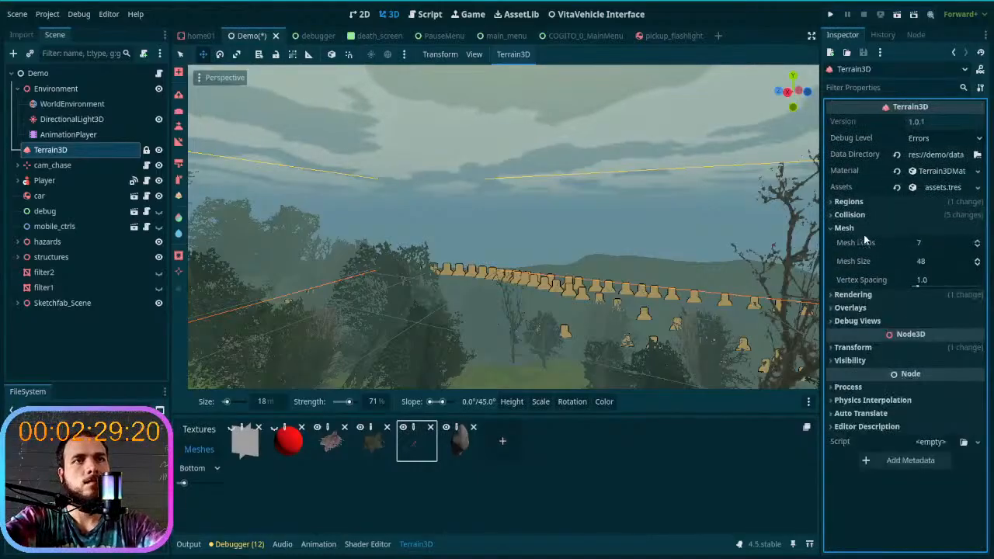
pyautogui.click(844, 228)
pyautogui.click(866, 215)
pyautogui.click(868, 216)
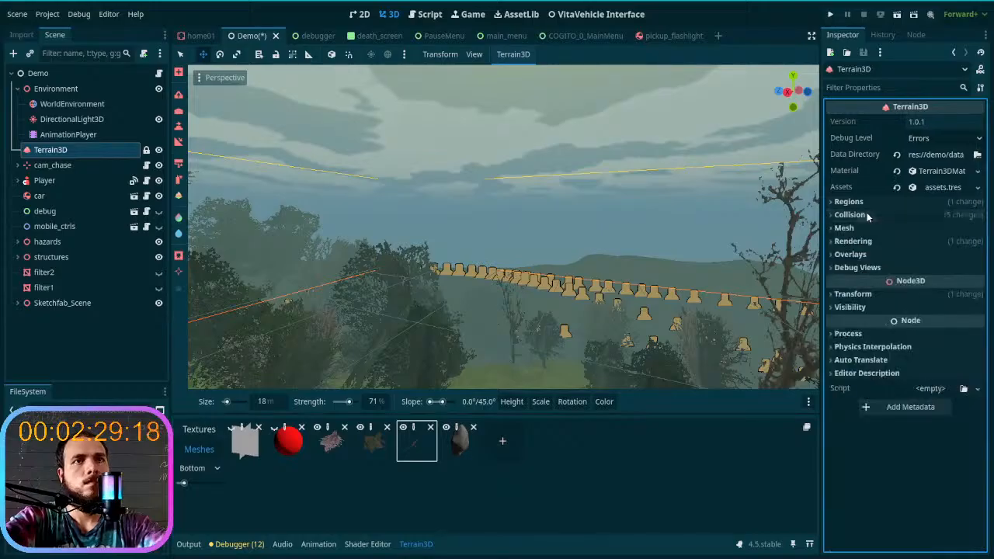
pyautogui.click(876, 202)
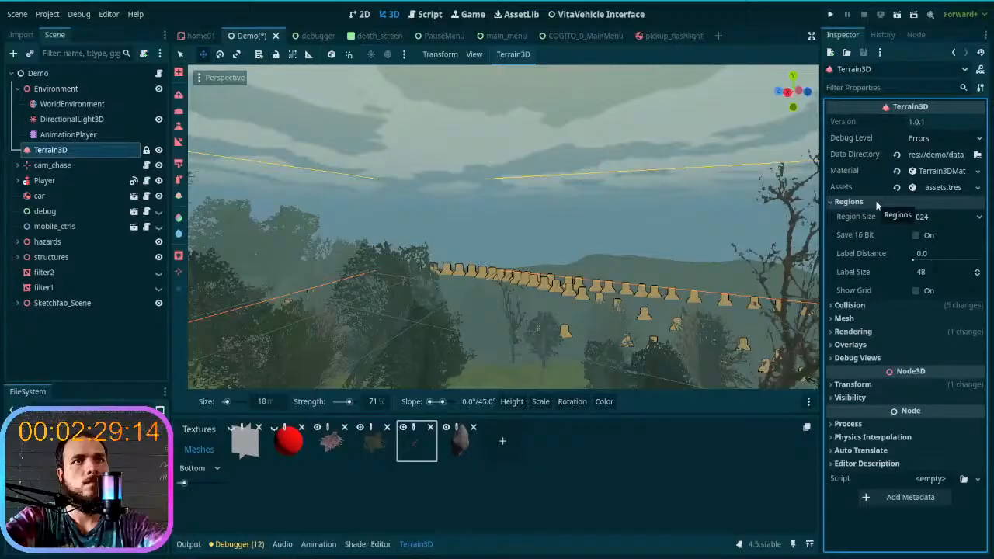
pyautogui.click(925, 217)
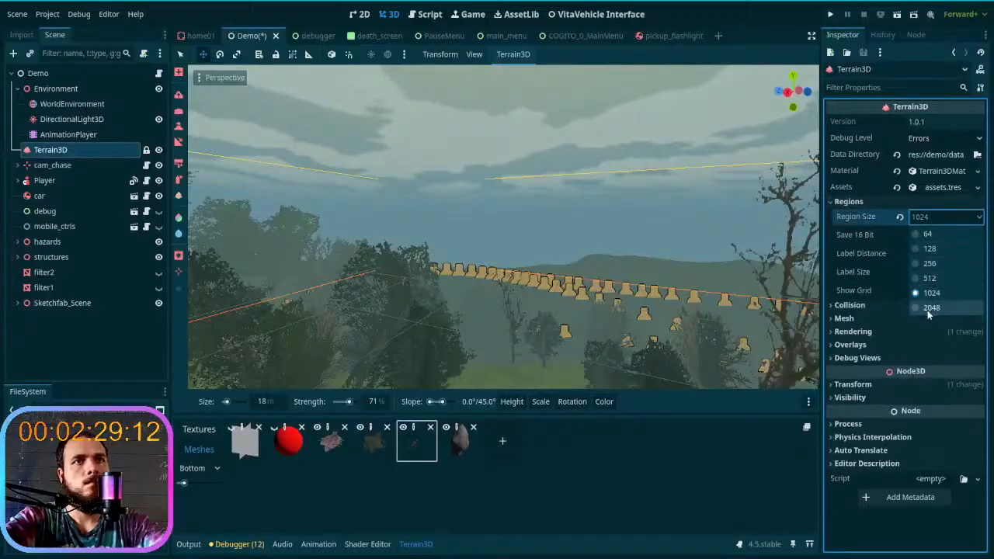
pyautogui.click(936, 218)
# - Switch to GitHub Desktop, commit all changed files to main with a summary ending in "on daynight", and push the commit to origin
pyautogui.moveTo(429, 550)
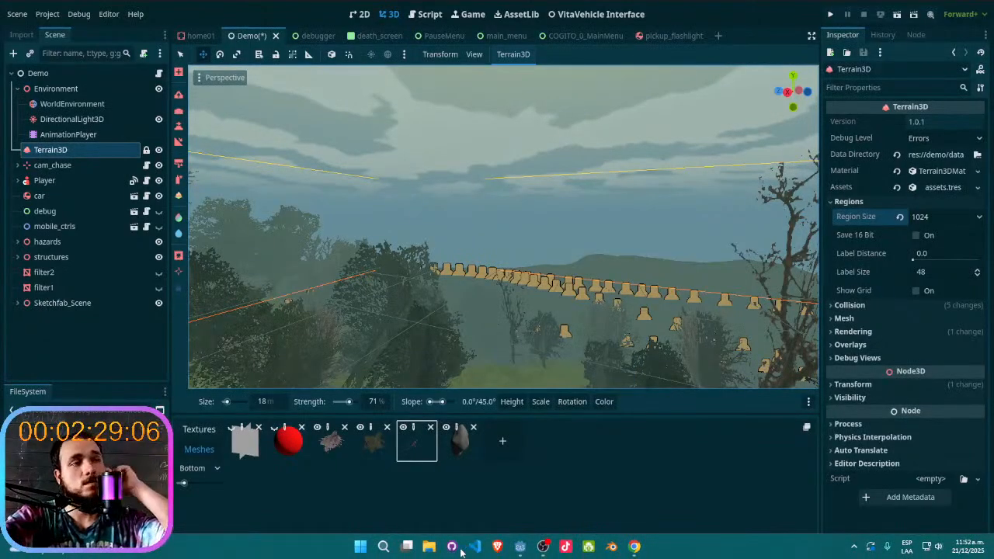
pyautogui.click(452, 546)
pyautogui.click(196, 459)
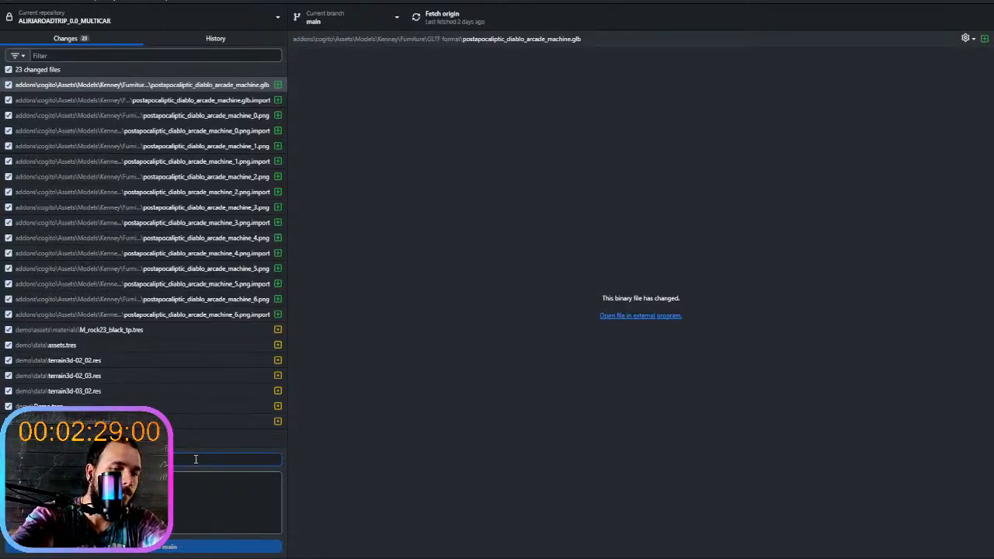
pyautogui.write('a')
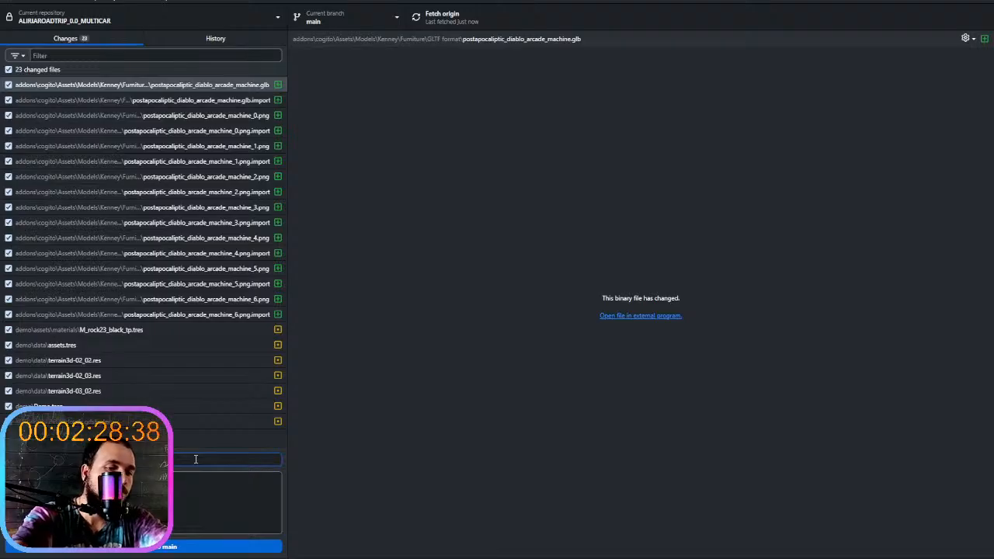
pyautogui.write('on daynight')
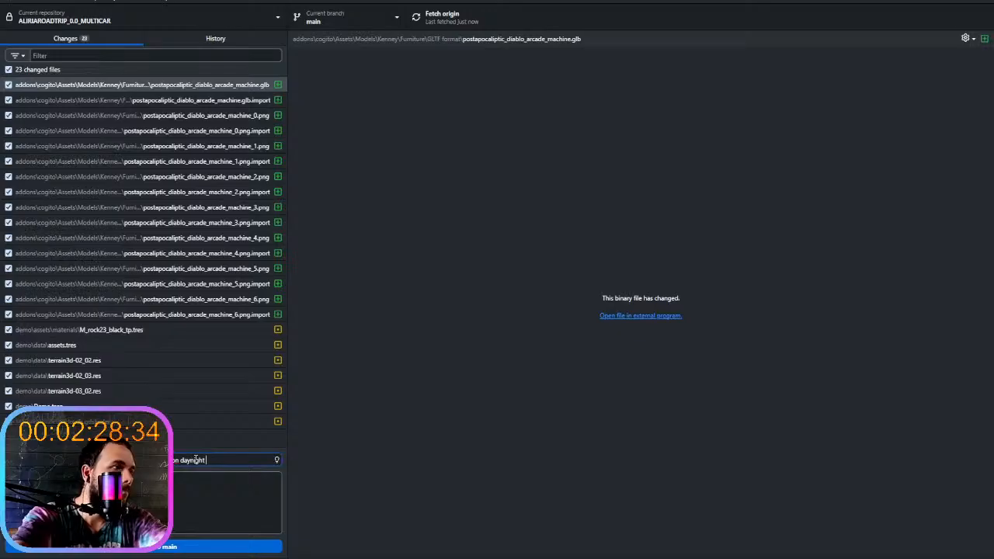
pyautogui.click(225, 547)
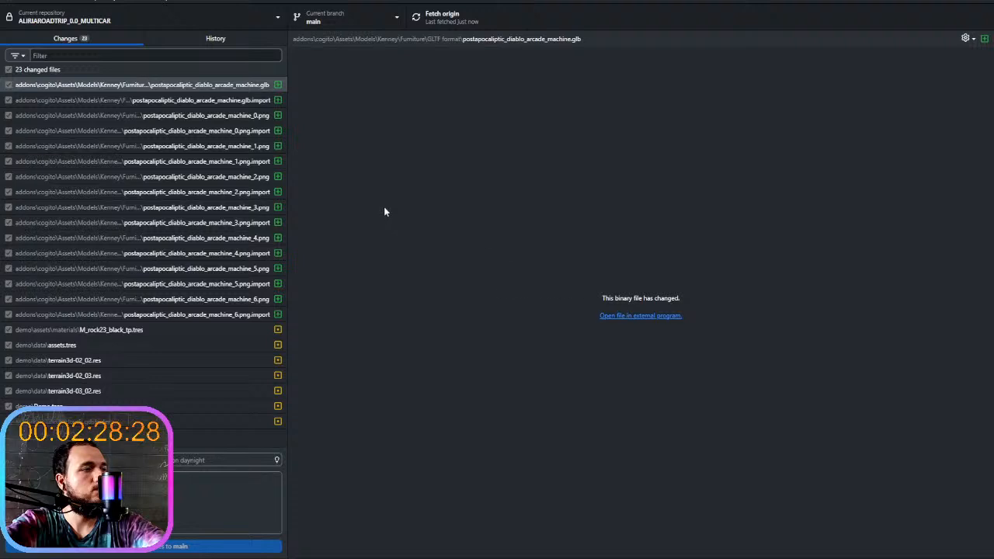
pyautogui.click(466, 25)
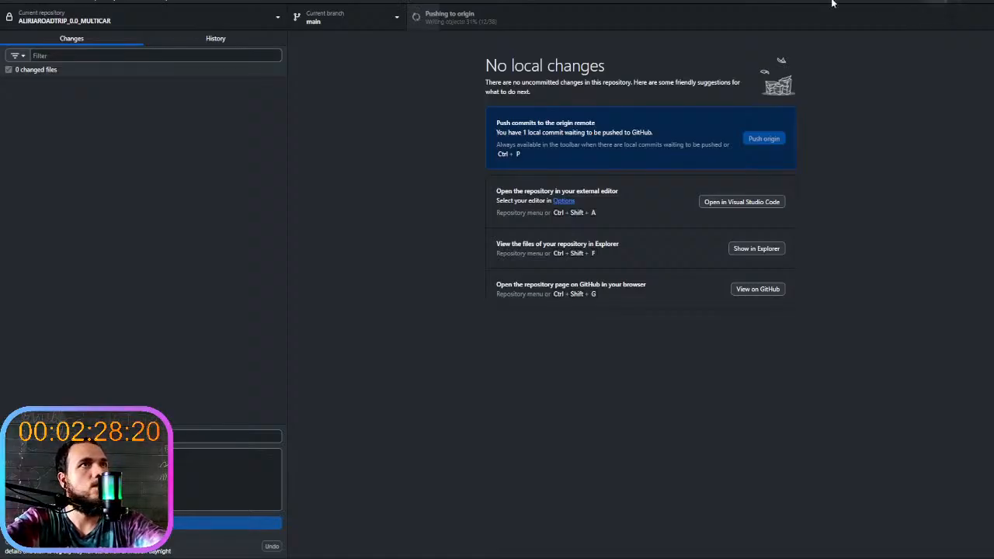
pyautogui.click(928, 4)
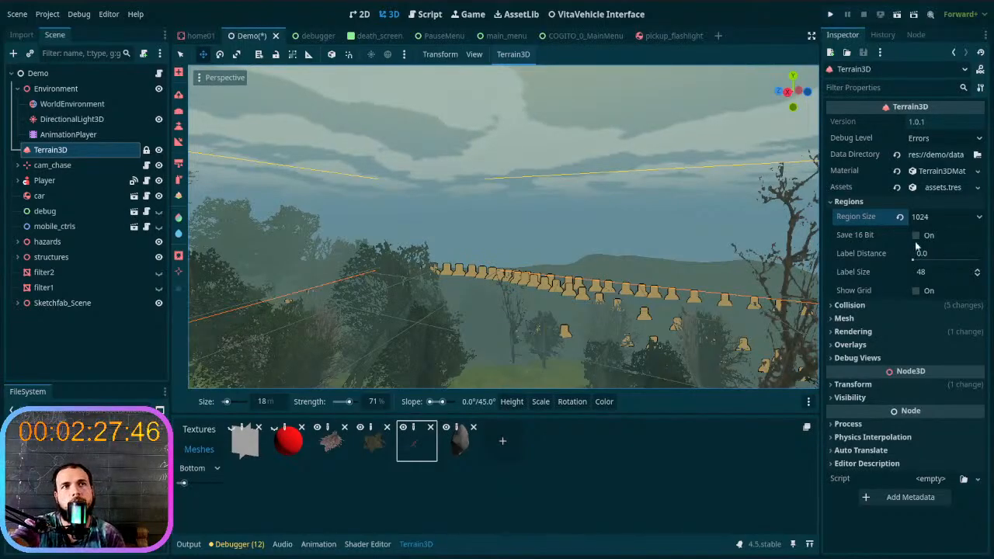
# - Return to Terrain3D's Mesh settings, closing the Regions section and checking the Collision section
pyautogui.click(868, 205)
pyautogui.click(875, 214)
pyautogui.click(875, 214)
pyautogui.click(873, 228)
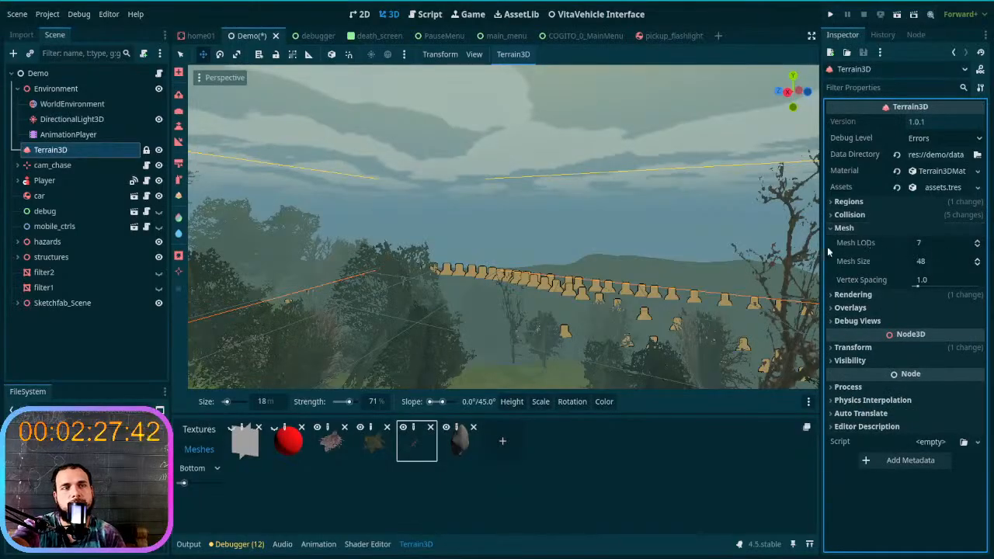
# - Fly along the hillside and look in several directions to examine how distant hills and trees fade into the sky
pyautogui.moveTo(679, 245); pyautogui.dragTo(637, 245, button='right')
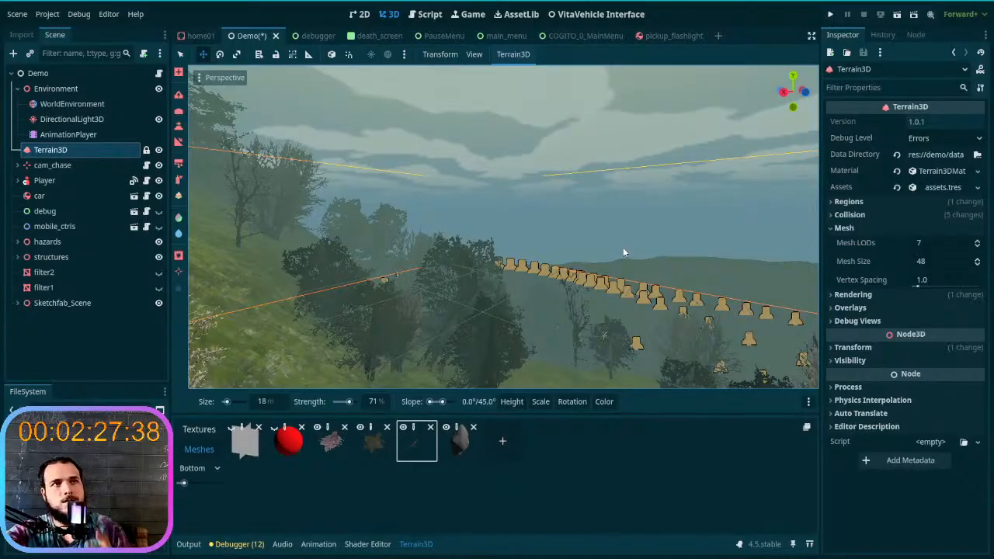
pyautogui.moveTo(621, 251)
pyautogui.mouseDown(button='right')
pyautogui.moveTo(659, 253)
pyautogui.moveTo(622, 246)
pyautogui.mouseUp(button='right')
pyautogui.press('w')
pyautogui.press('w')
pyautogui.press('s')
pyautogui.press('w')
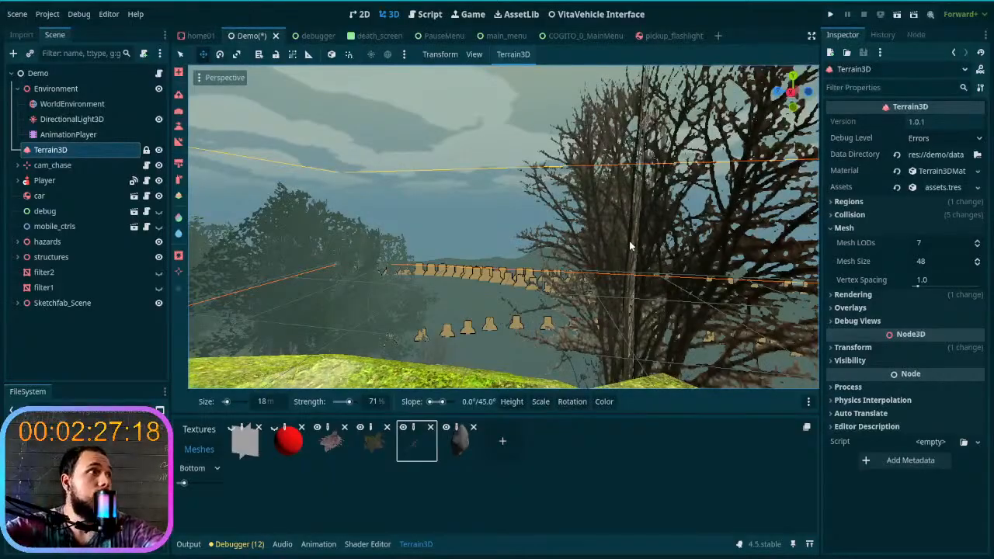
pyautogui.moveTo(481, 262); pyautogui.dragTo(509, 266, button='right')
pyautogui.press('w')
pyautogui.press('s')
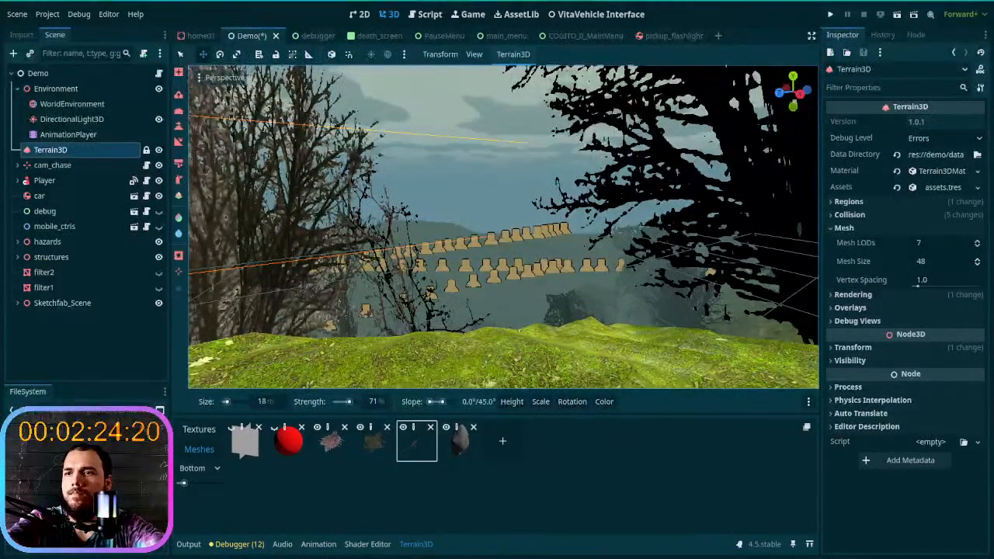
pyautogui.press('super+d')
pyautogui.press('super+d')
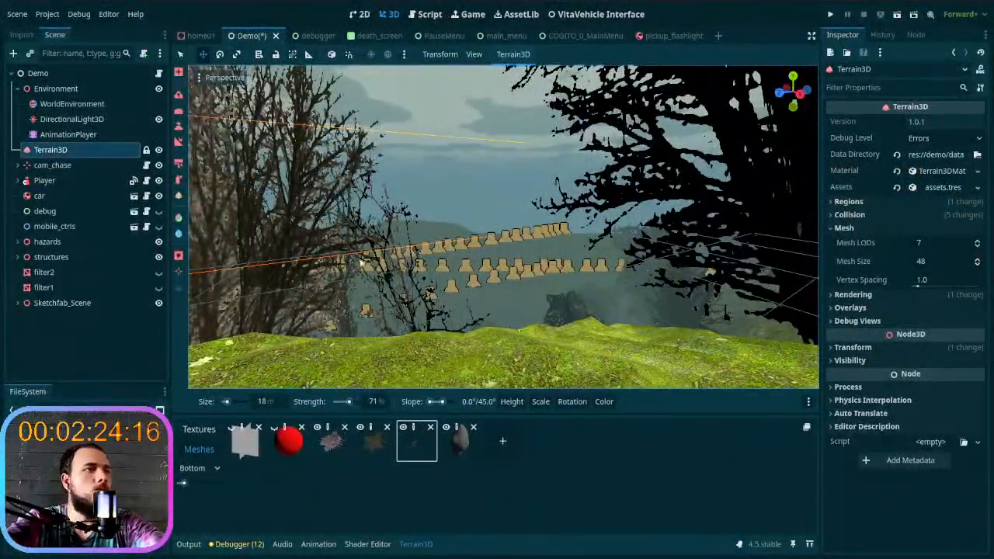
pyautogui.moveTo(360, 279); pyautogui.dragTo(218, 264, button='right')
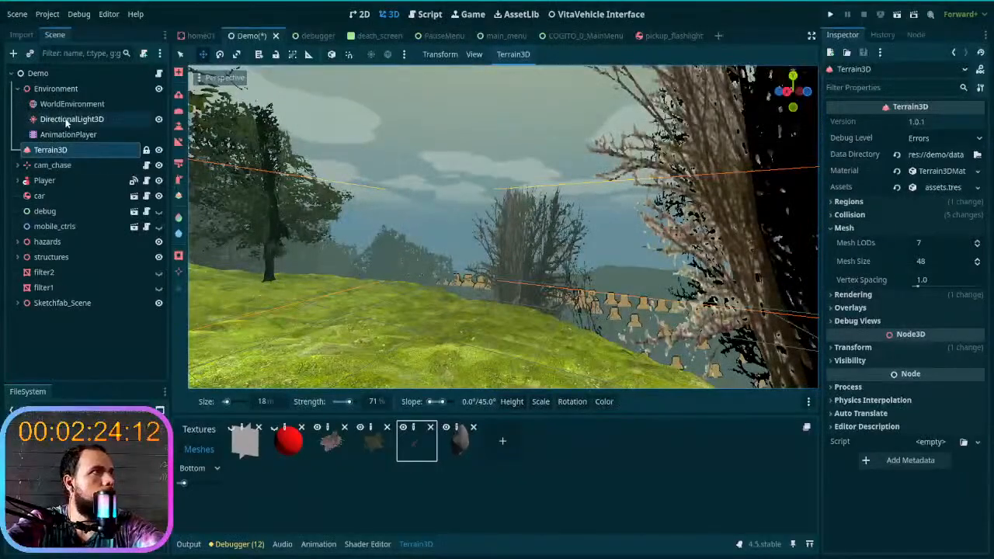
# - Enable Fog in WorldEnvironment's environment, collapsing the sky material's settings
pyautogui.click(71, 118)
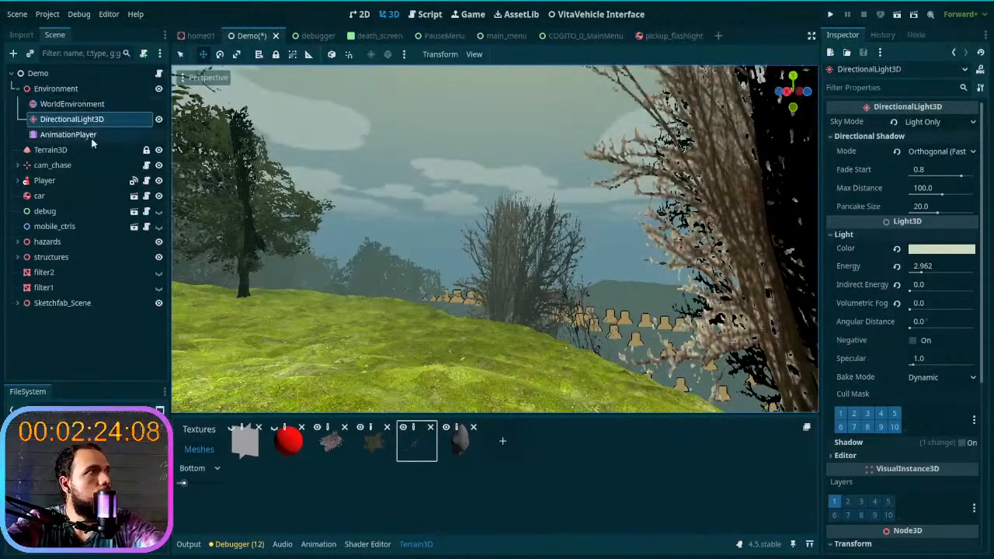
pyautogui.click(81, 104)
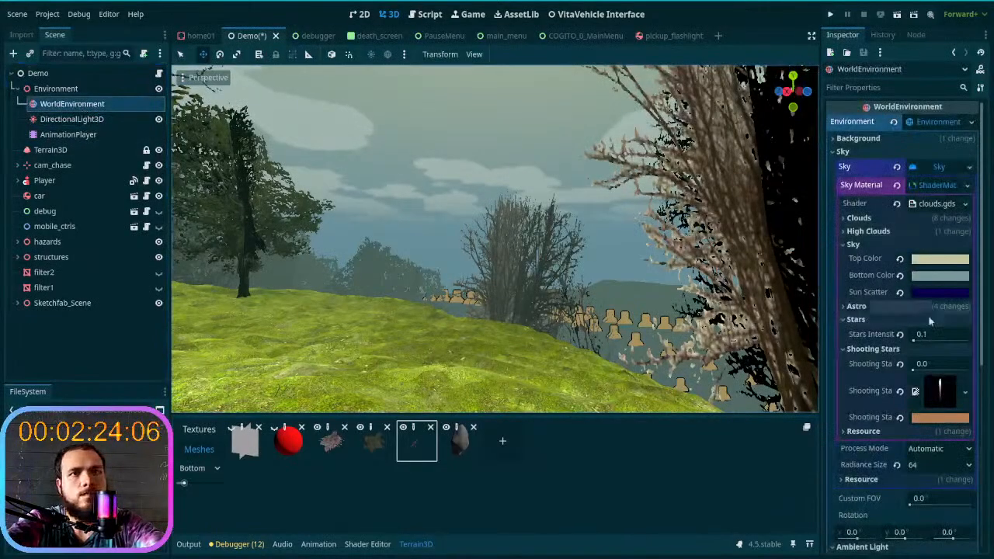
pyautogui.click(918, 186)
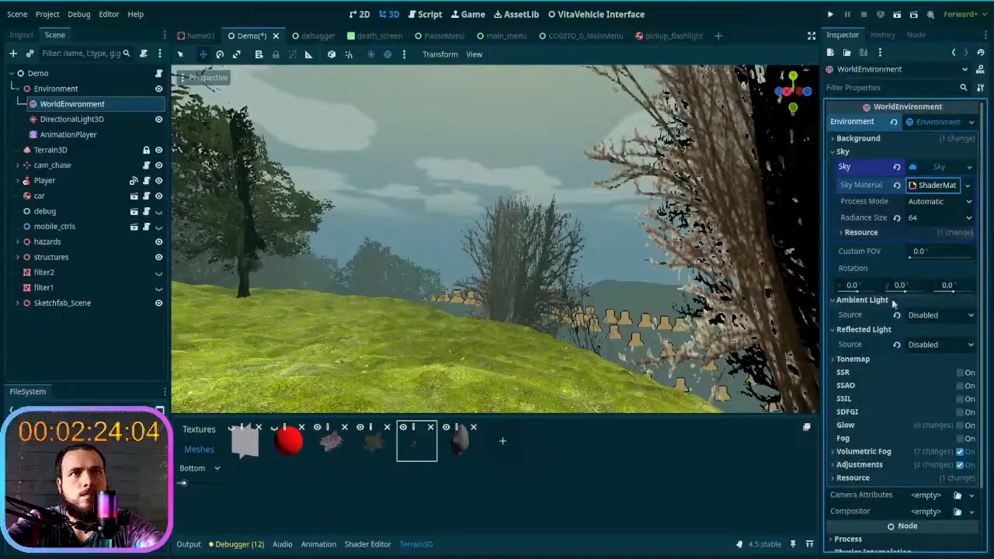
pyautogui.click(963, 439)
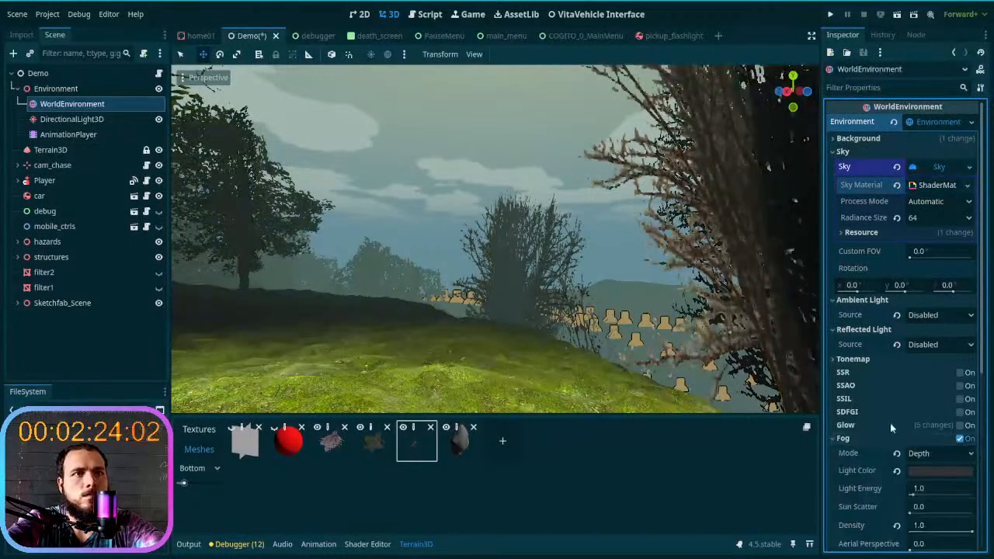
# - Try setting the fog's Aerial Perspective to 1.0 and its Depth Begin to about 761 m
pyautogui.scroll(-3, 890, 423)
pyautogui.scroll(-3, 889, 422)
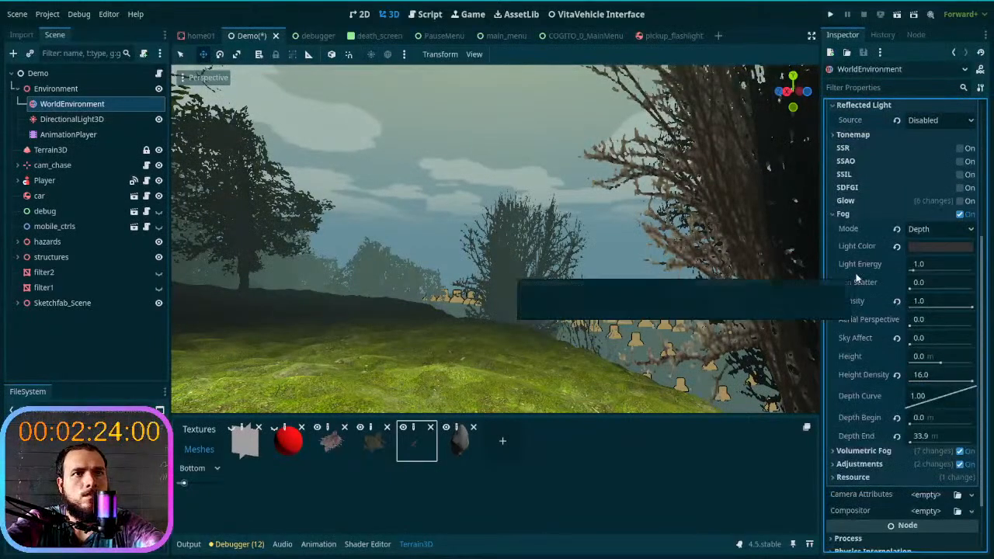
pyautogui.scroll(-2, 875, 402)
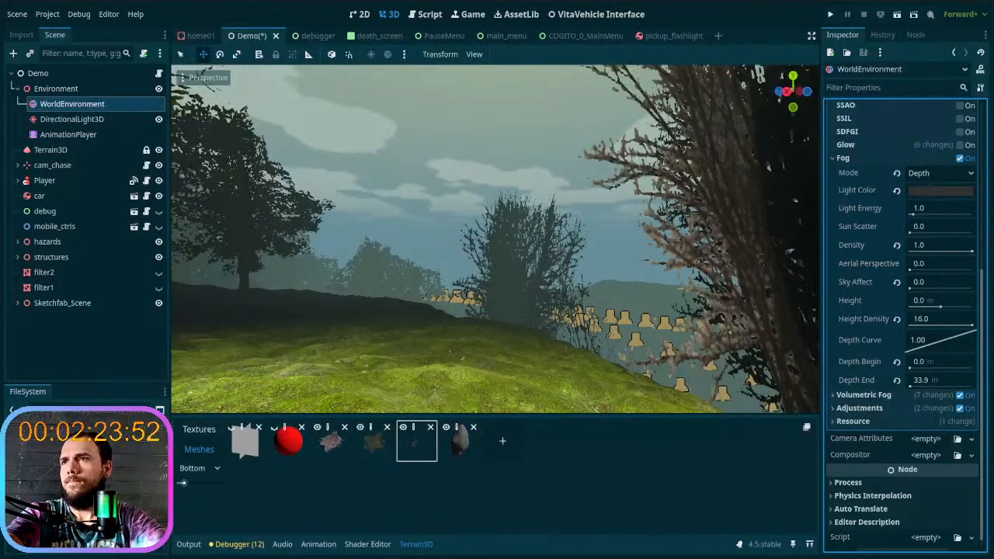
pyautogui.moveTo(910, 270); pyautogui.dragTo(980, 272)
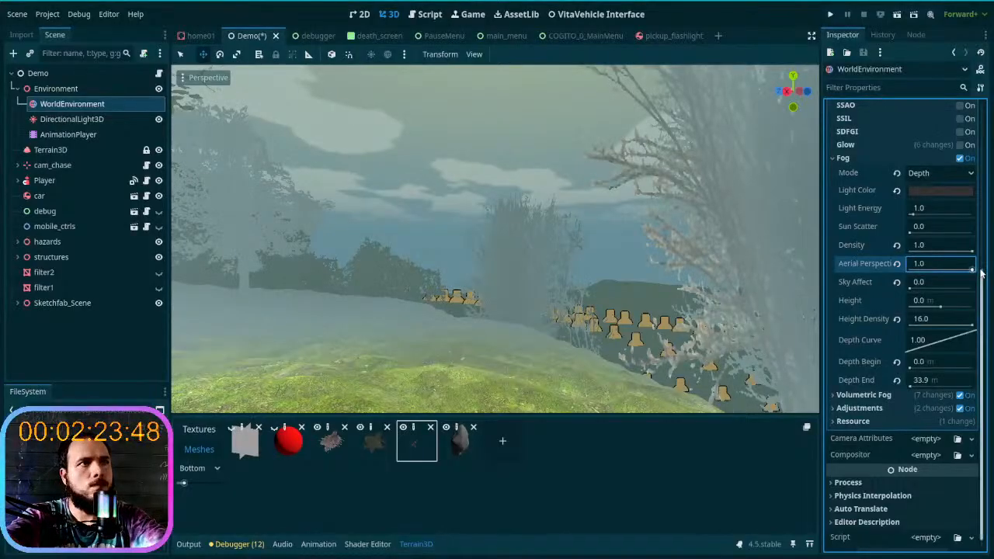
pyautogui.moveTo(978, 269)
pyautogui.mouseDown()
pyautogui.moveTo(905, 270)
pyautogui.moveTo(981, 270)
pyautogui.mouseUp()
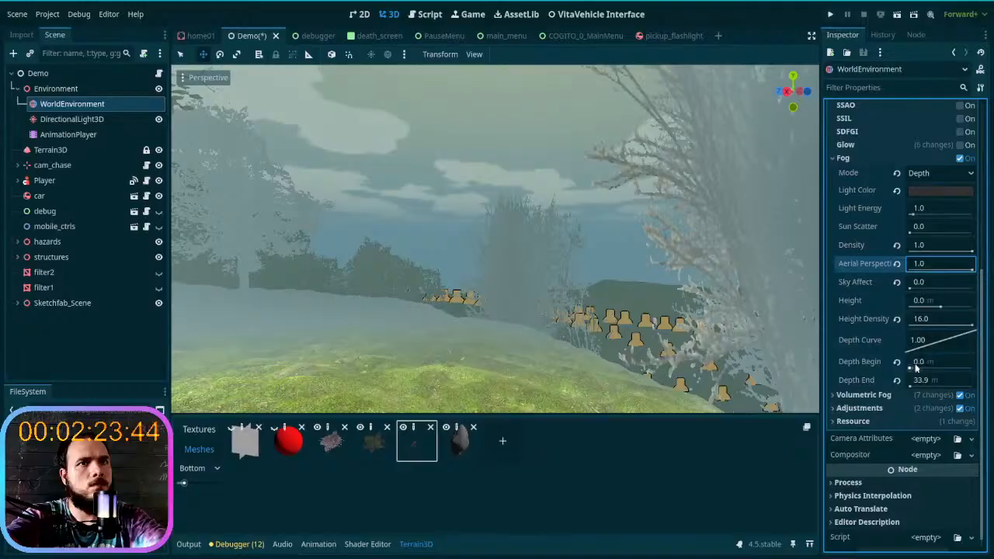
pyautogui.moveTo(910, 370)
pyautogui.mouseDown()
pyautogui.moveTo(955, 370)
pyautogui.moveTo(907, 372)
pyautogui.moveTo(944, 369)
pyautogui.moveTo(912, 369)
pyautogui.moveTo(920, 376)
pyautogui.mouseUp()
pyautogui.click(898, 381)
pyautogui.click(898, 380)
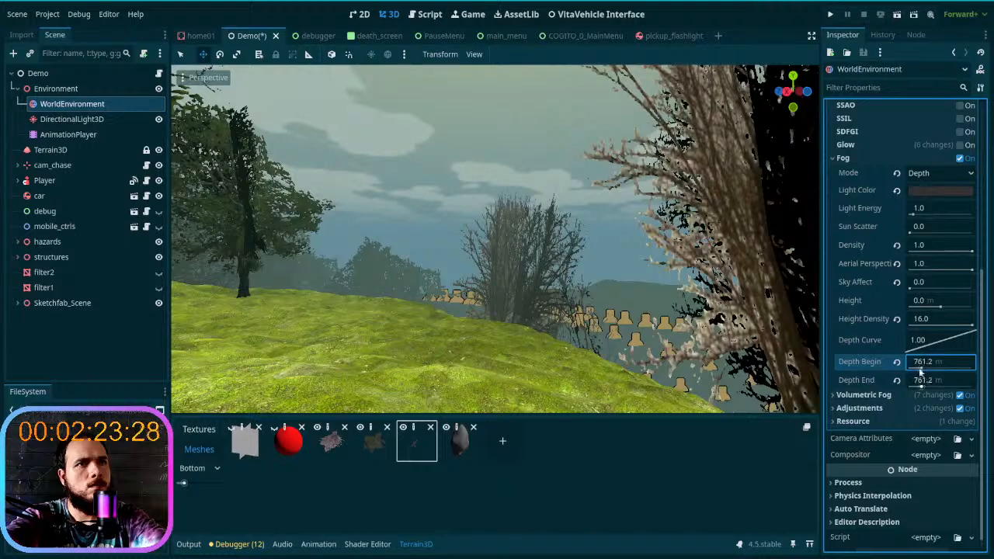
# - Try a pink fog Light Color (d18e92), a Depth Curve of 0.267 and a Depth End of about 1984 m
pyautogui.click(927, 174)
pyautogui.click(927, 174)
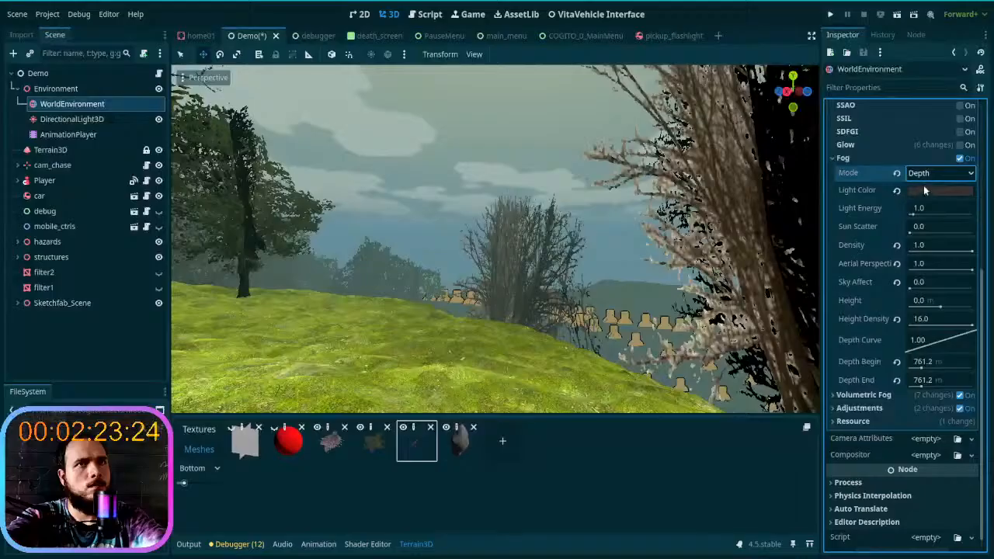
pyautogui.click(925, 189)
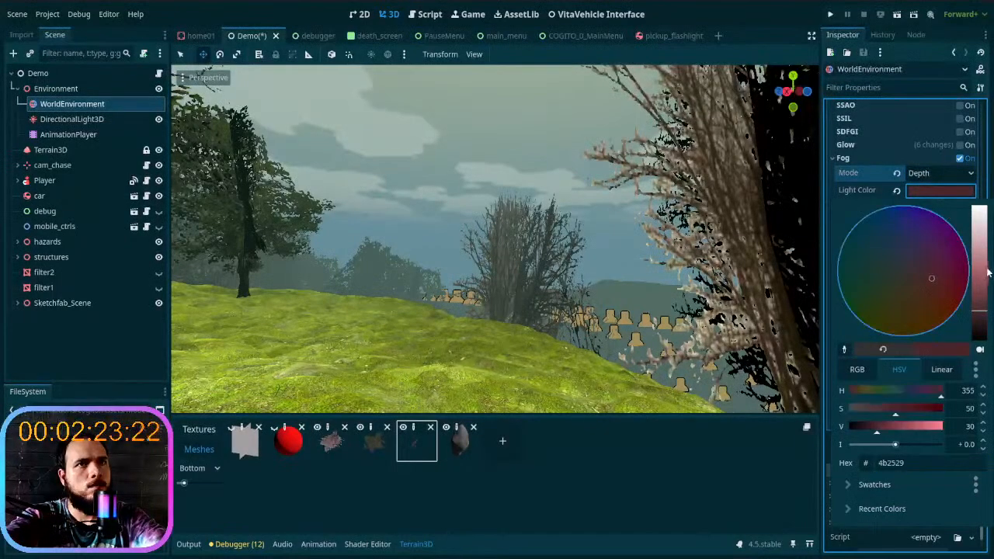
pyautogui.moveTo(980, 275); pyautogui.dragTo(981, 250)
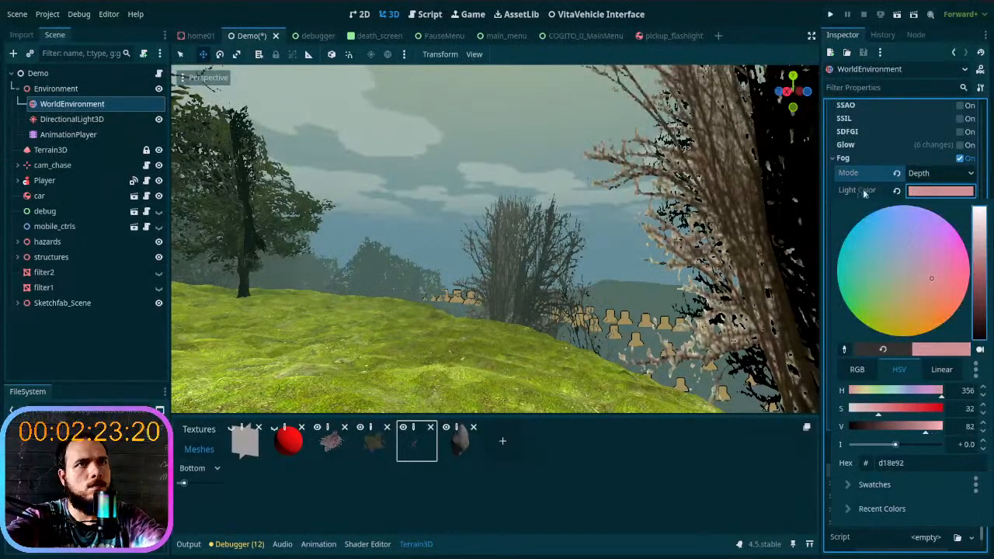
pyautogui.click(868, 195)
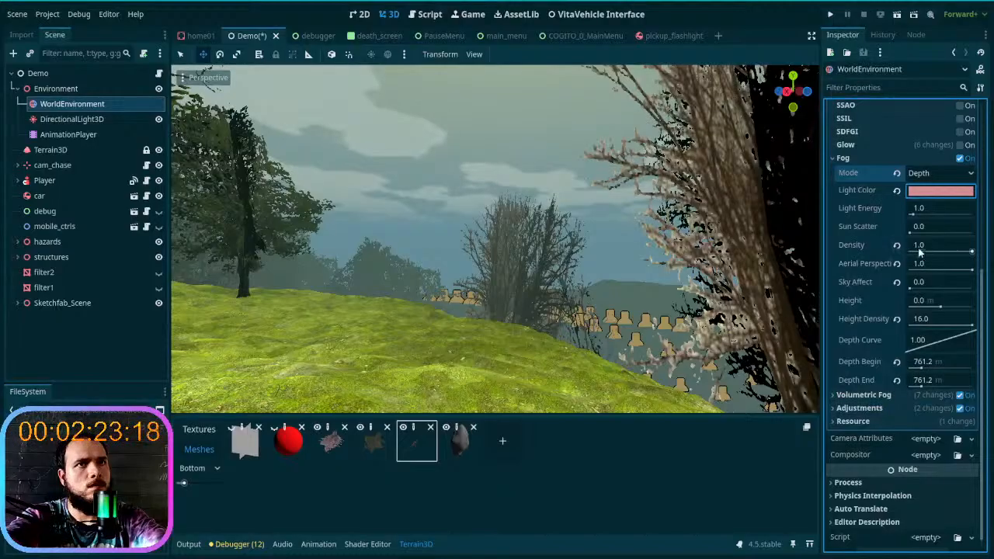
pyautogui.click(914, 212)
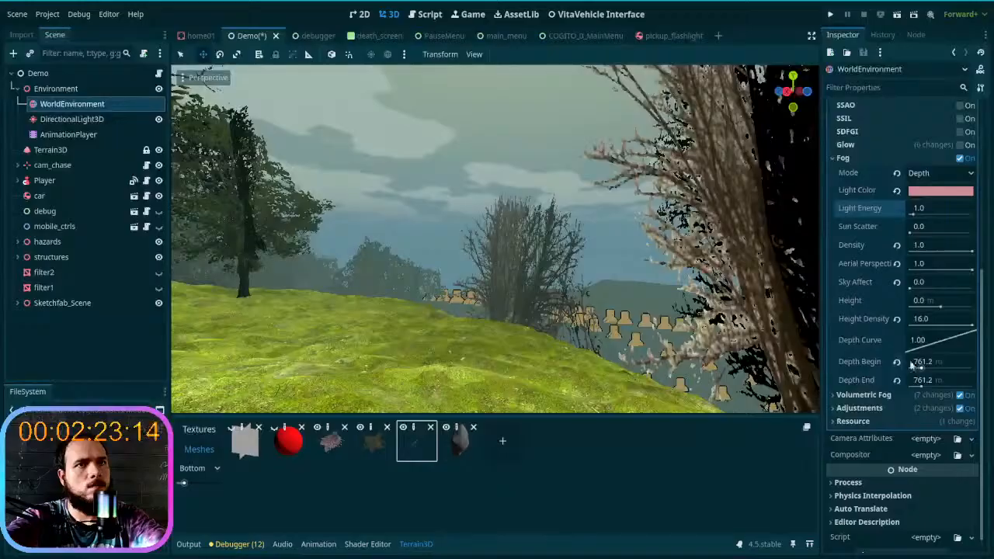
pyautogui.moveTo(918, 347); pyautogui.dragTo(941, 387)
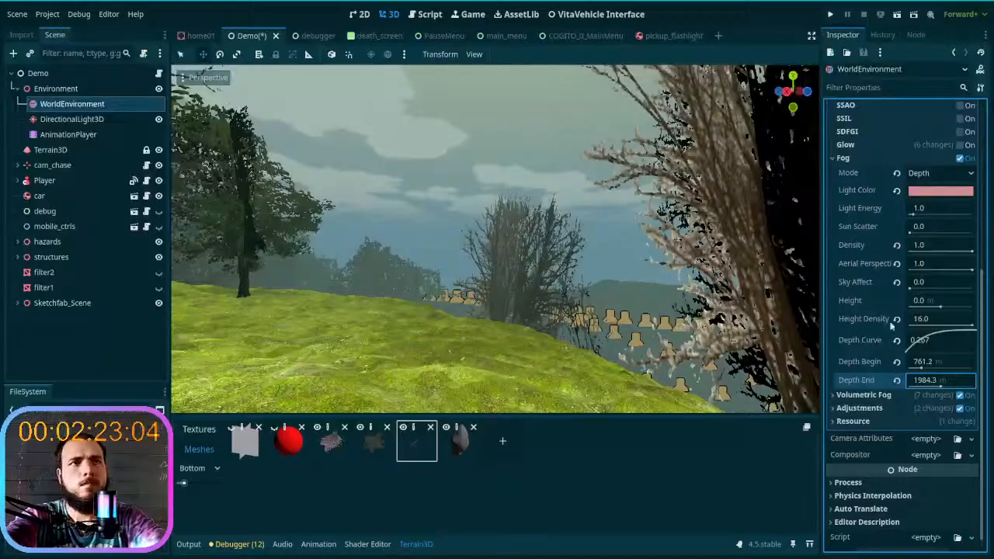
# - Reset the fog's depth, height density, sky affect, aerial perspective, density, light colour and mode properties to their defaults
pyautogui.click(897, 380)
pyautogui.click(898, 361)
pyautogui.click(897, 339)
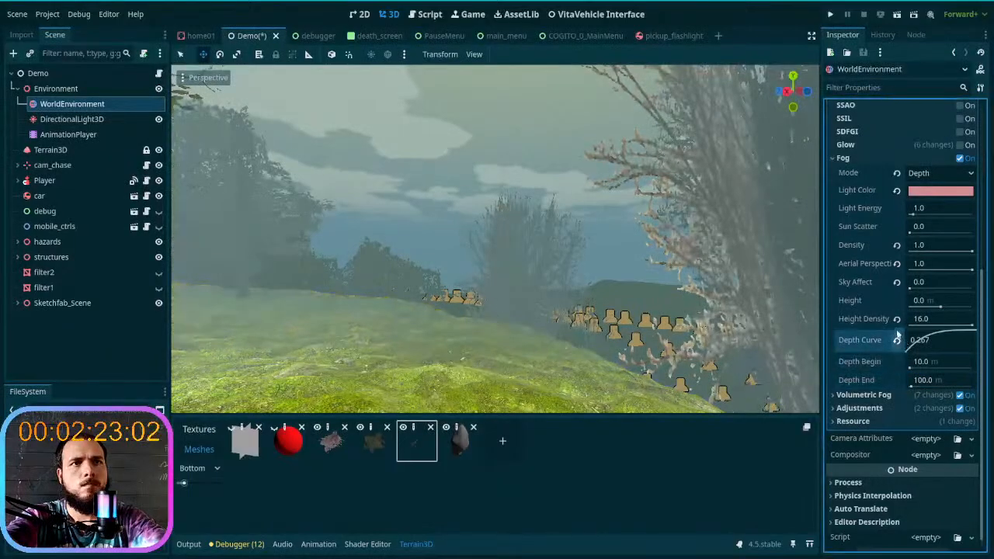
pyautogui.click(897, 318)
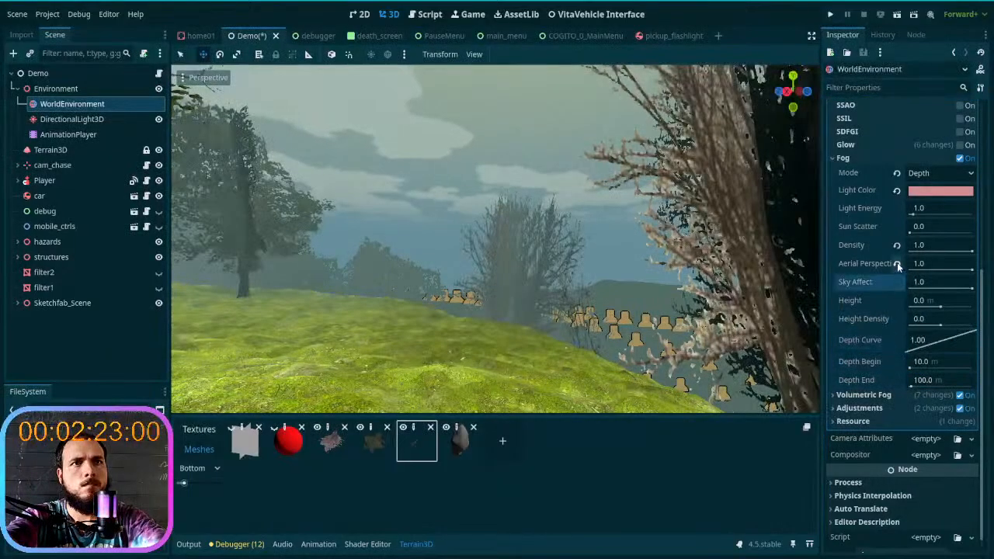
pyautogui.click(899, 283)
pyautogui.click(897, 263)
pyautogui.click(896, 244)
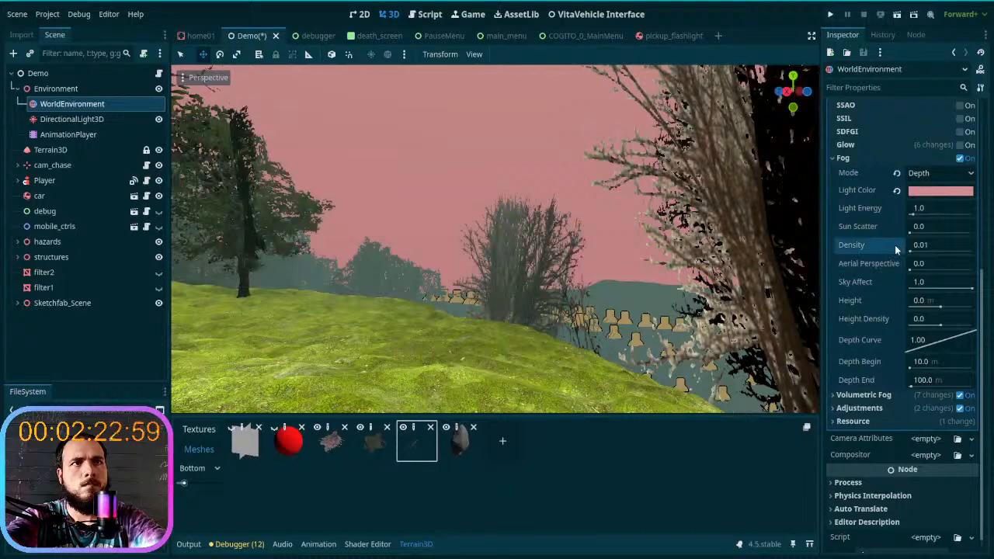
pyautogui.click(897, 191)
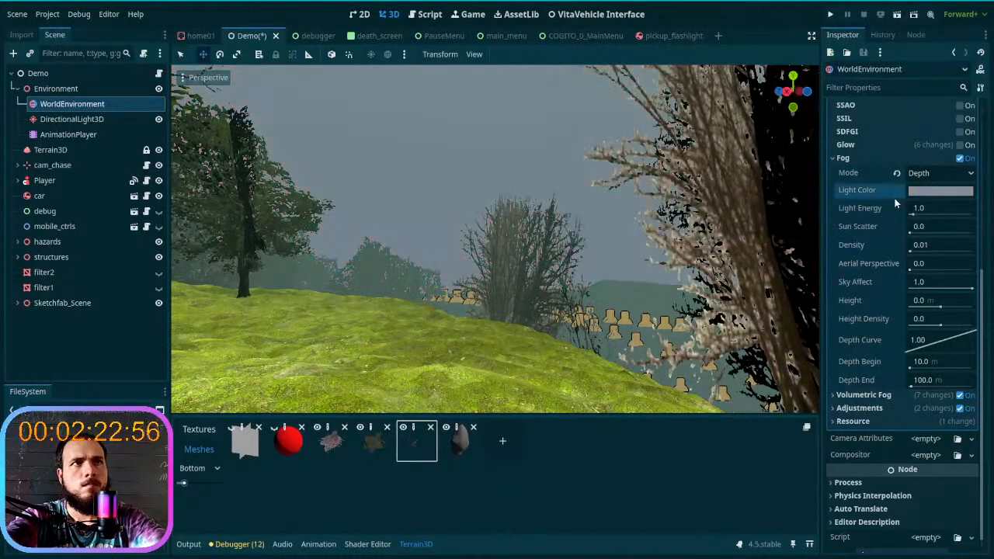
pyautogui.click(897, 172)
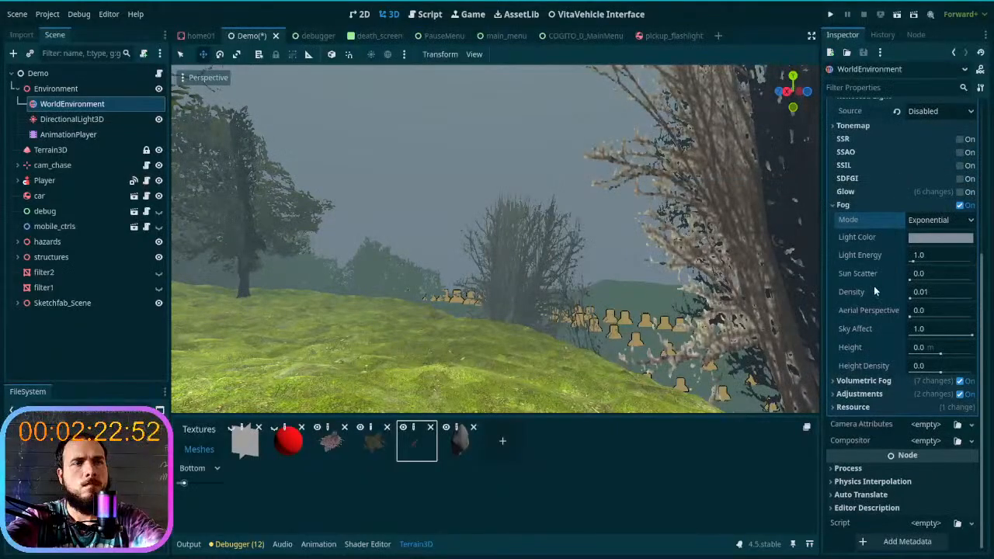
# - Toggle Fog off and on to compare the view, and lower its Sky Affect to 0.0
pyautogui.moveTo(875, 290)
pyautogui.click(959, 205)
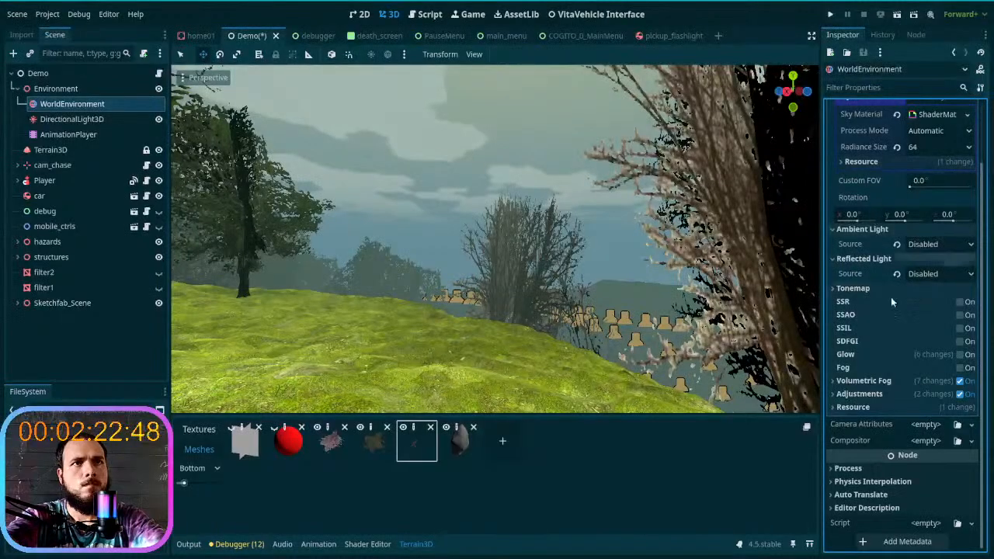
pyautogui.click(960, 368)
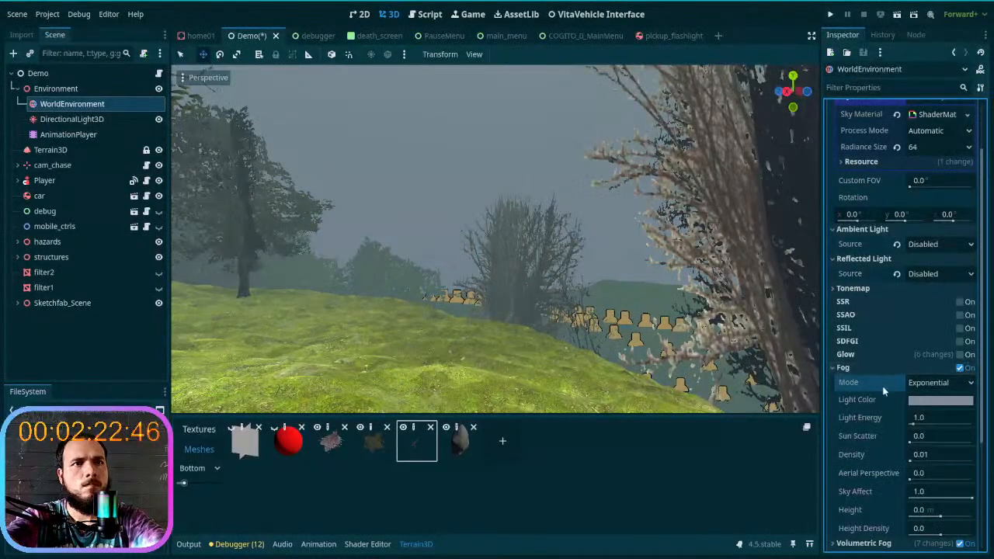
pyautogui.scroll(-3, 885, 389)
pyautogui.scroll(-2, 883, 392)
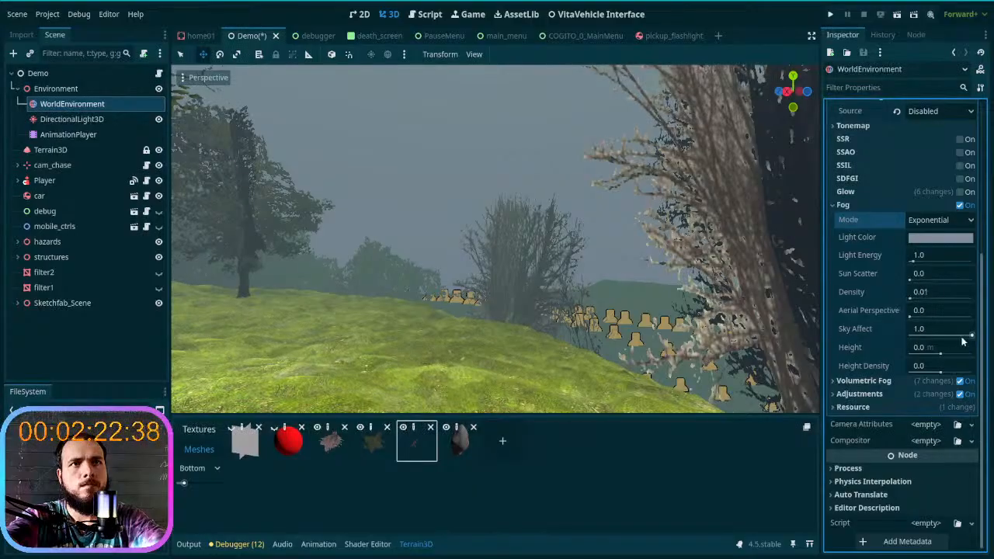
pyautogui.moveTo(972, 335); pyautogui.dragTo(887, 339)
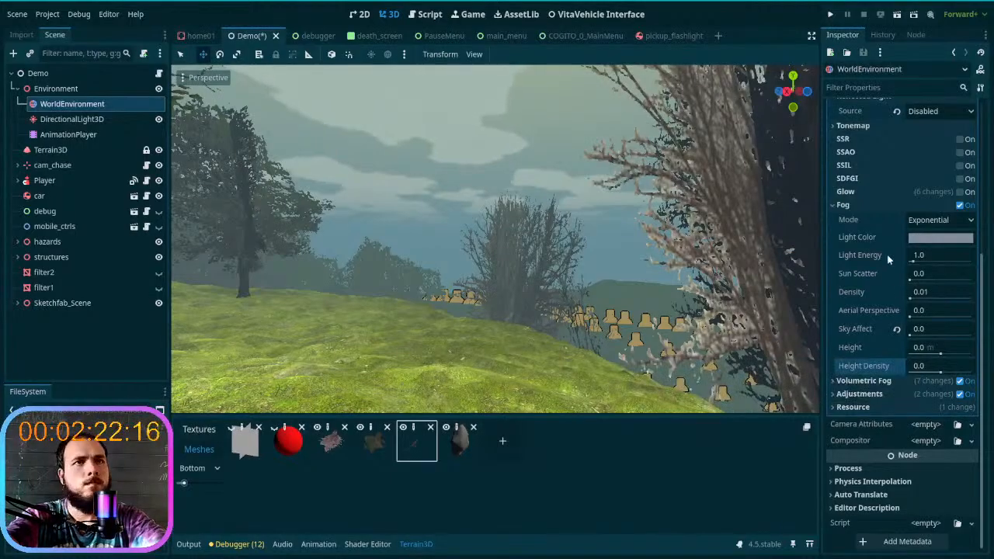
# - Disable Fog, and set Volumetric Fog's Length to about 301 m and Anisotropy to -0.66
pyautogui.click(866, 205)
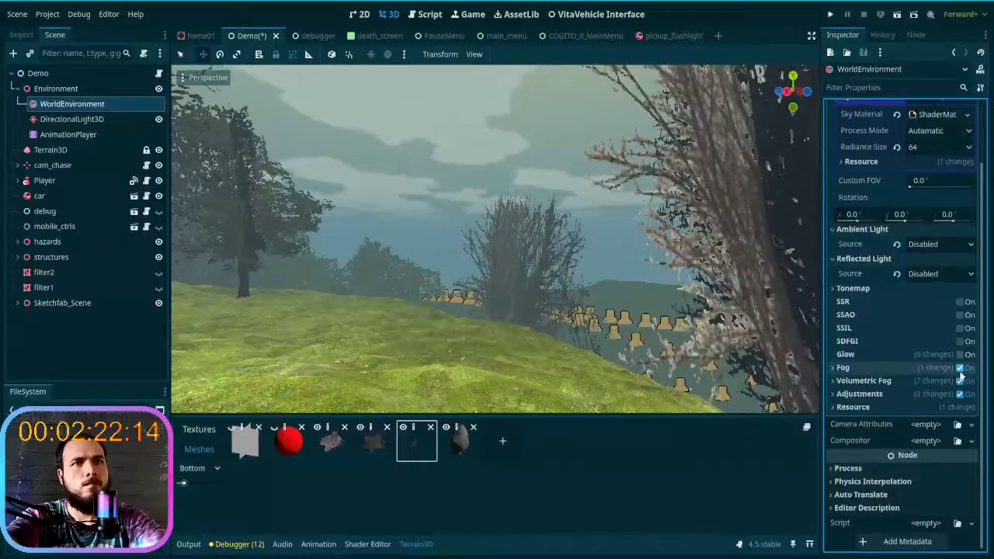
pyautogui.click(962, 368)
pyautogui.click(887, 381)
pyautogui.scroll(-5, 886, 383)
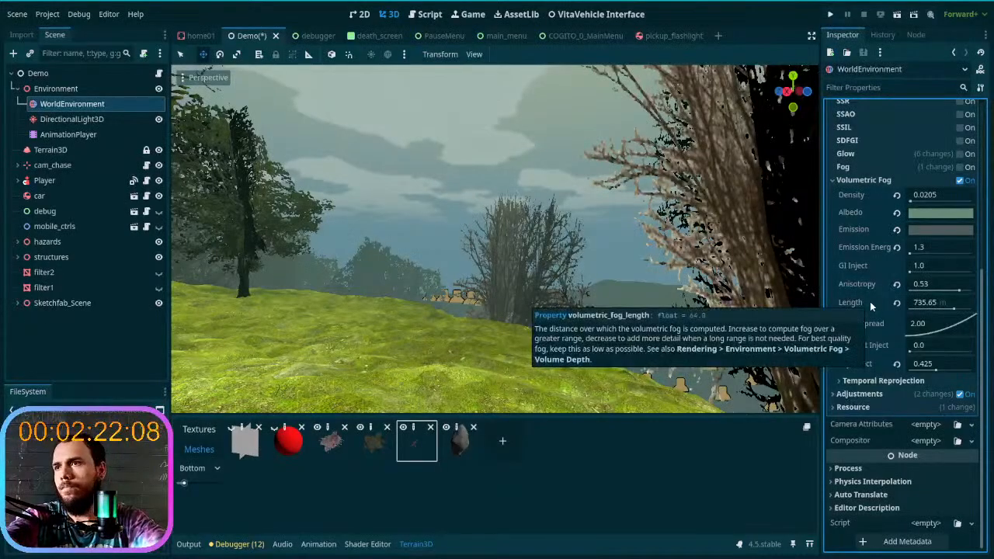
pyautogui.moveTo(955, 310); pyautogui.dragTo(917, 310)
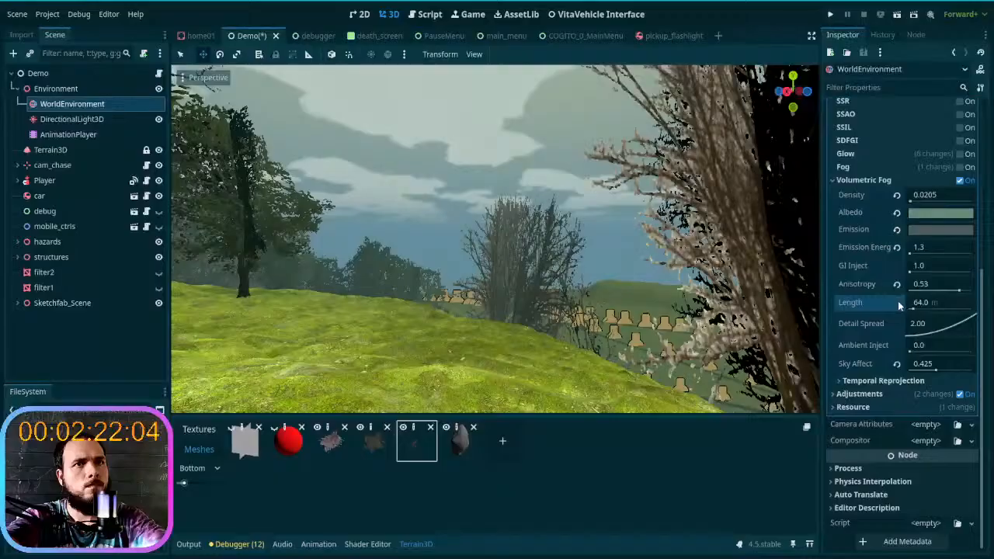
pyautogui.moveTo(914, 310); pyautogui.dragTo(918, 289)
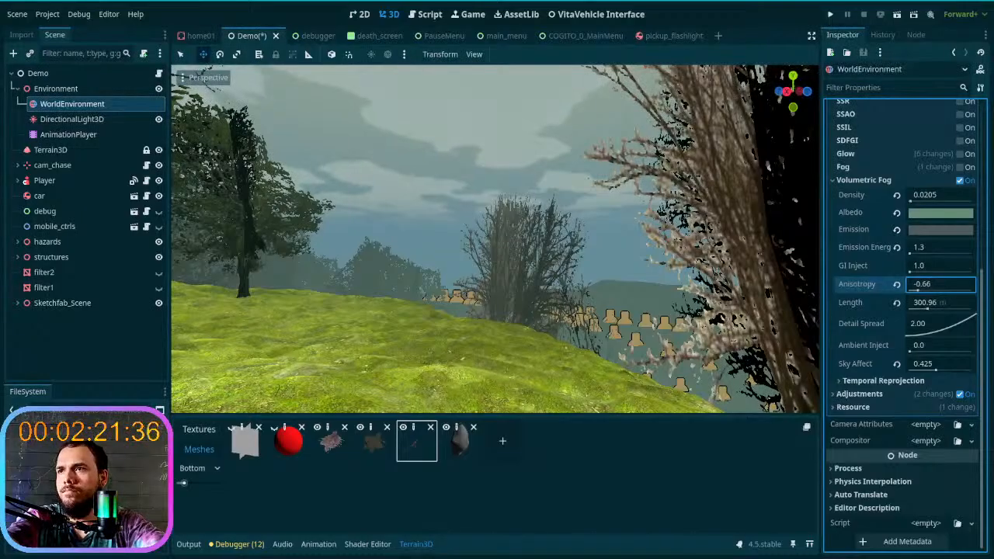
# - Try the sky's Radiance Size at 32, 512 and 128, return it to 64, and check the Process Mode options
pyautogui.scroll(5, 835, 266)
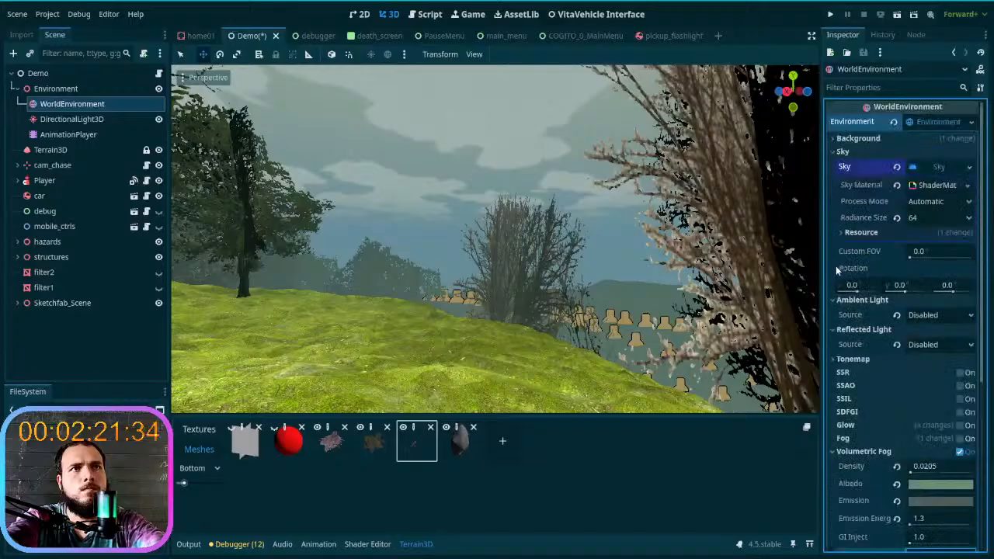
pyautogui.click(968, 219)
pyautogui.click(932, 236)
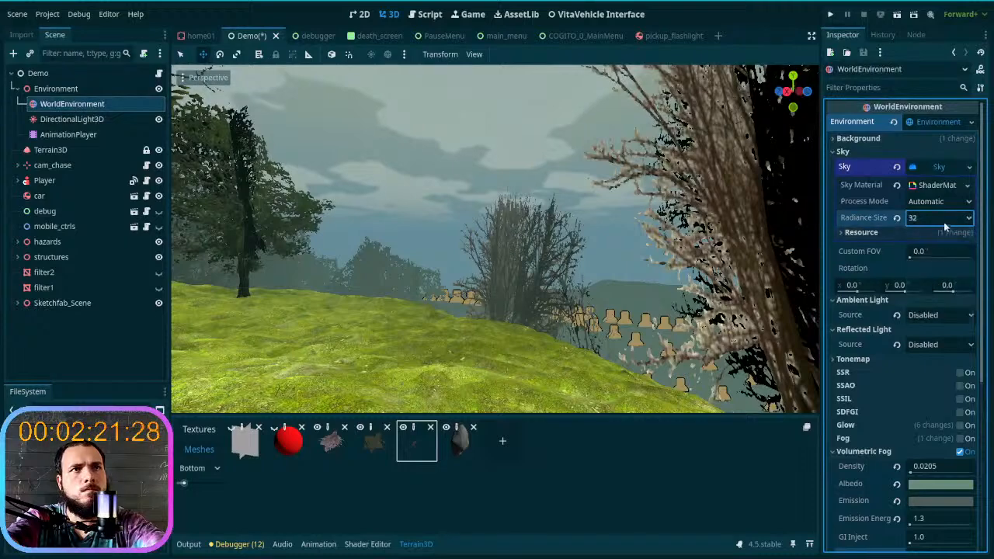
pyautogui.click(943, 220)
pyautogui.click(936, 293)
pyautogui.click(939, 222)
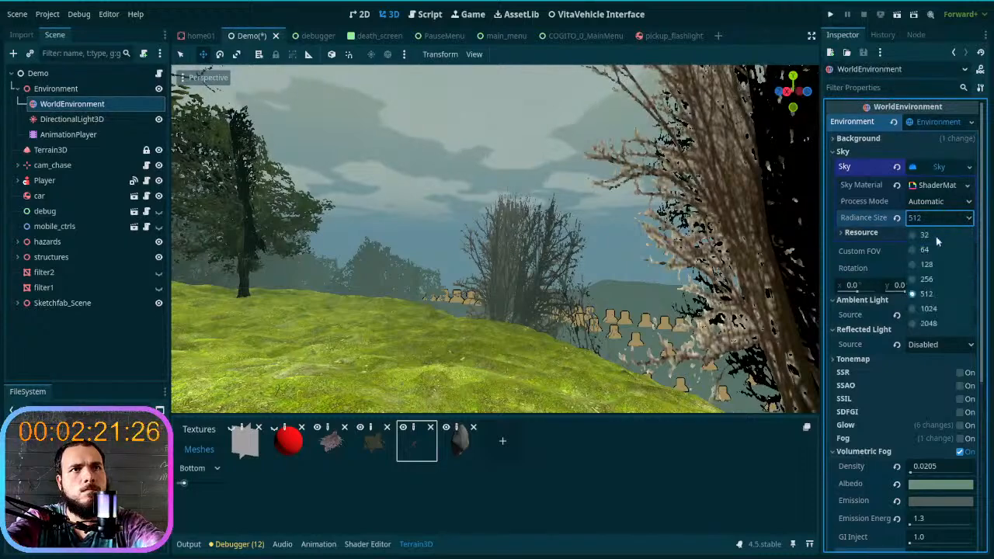
pyautogui.click(935, 265)
pyautogui.click(936, 220)
pyautogui.click(938, 251)
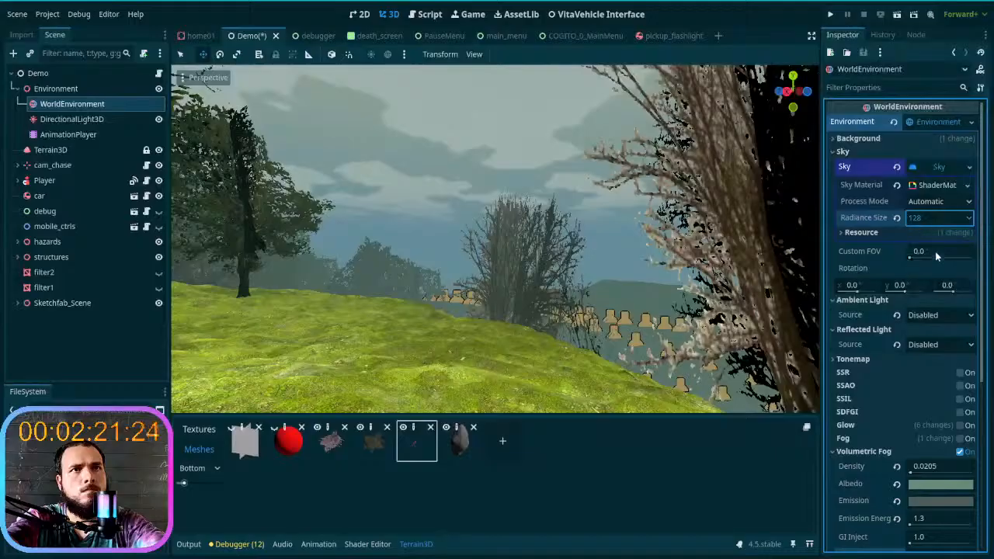
pyautogui.click(942, 201)
pyautogui.click(932, 215)
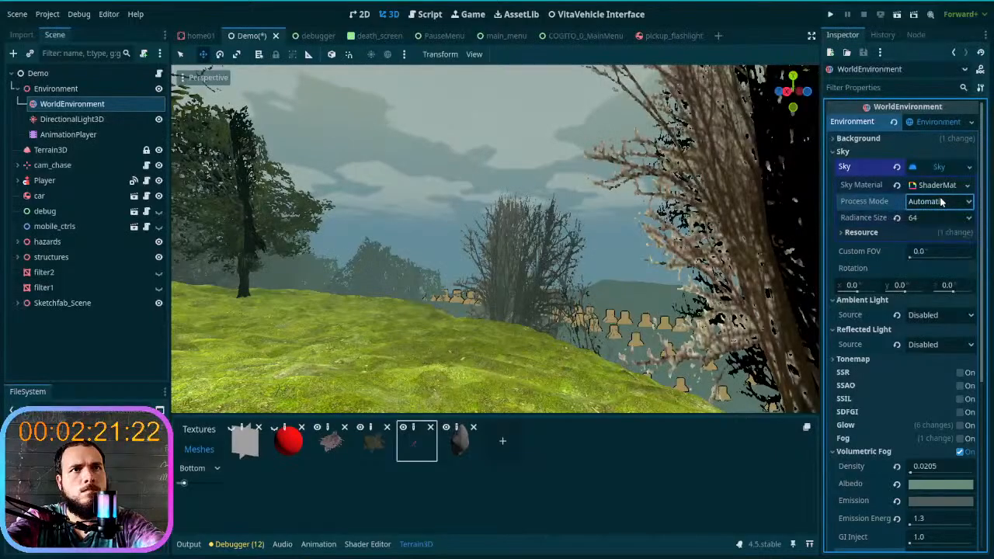
# - Expand the sky's ShaderMaterial and review its cloud, sky colour and star settings
pyautogui.click(939, 185)
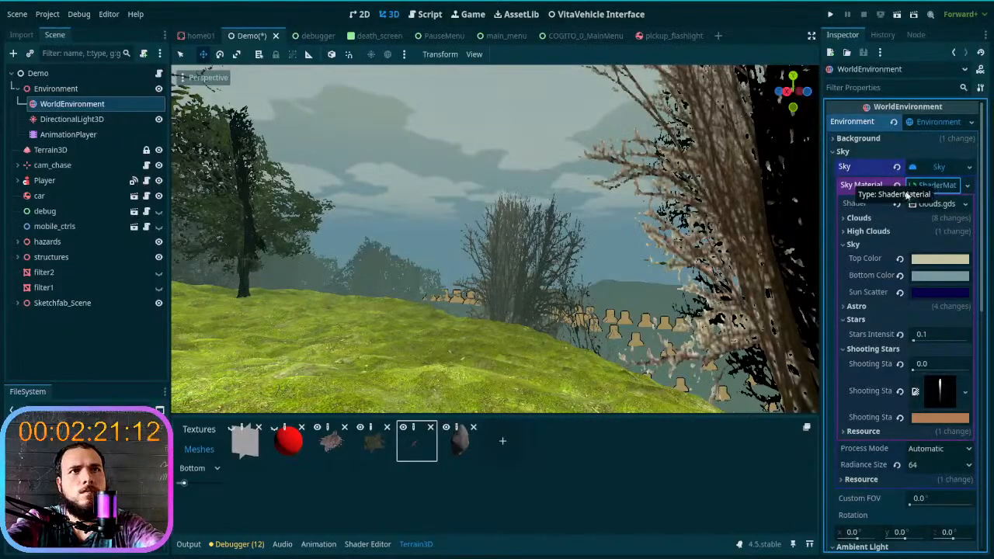
pyautogui.click(928, 185)
pyautogui.click(928, 184)
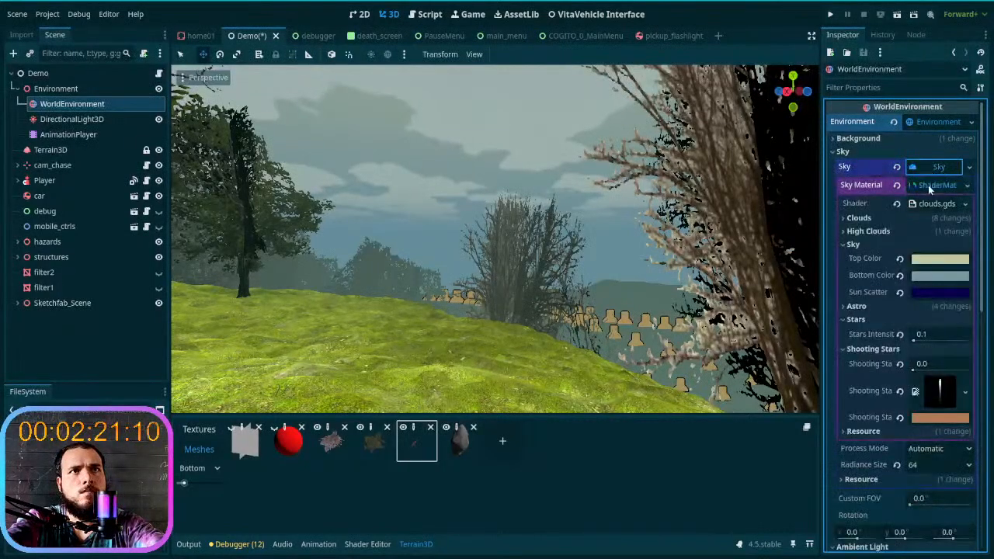
pyautogui.click(928, 185)
pyautogui.click(928, 185)
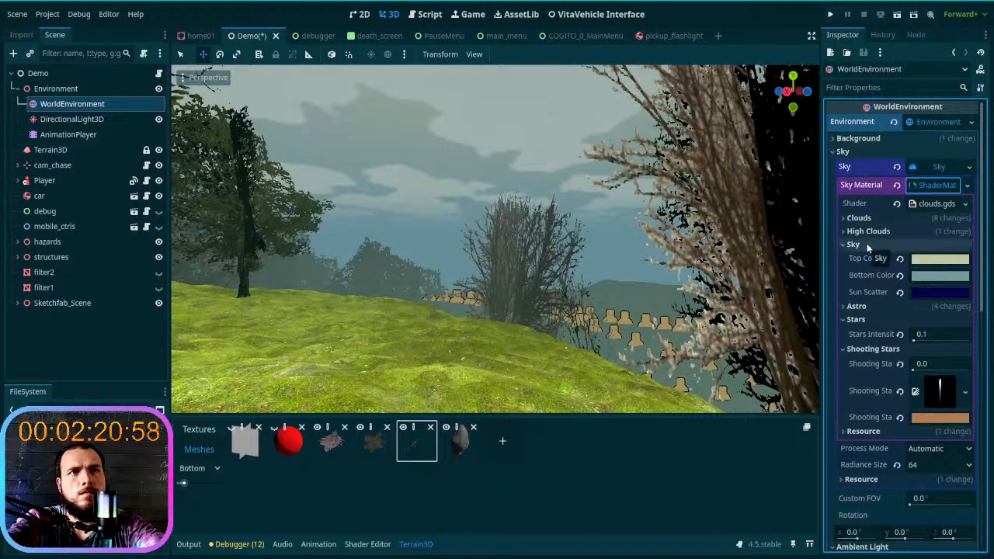
# - Collapse the sky material's settings and disable Volumetric Fog
pyautogui.click(922, 189)
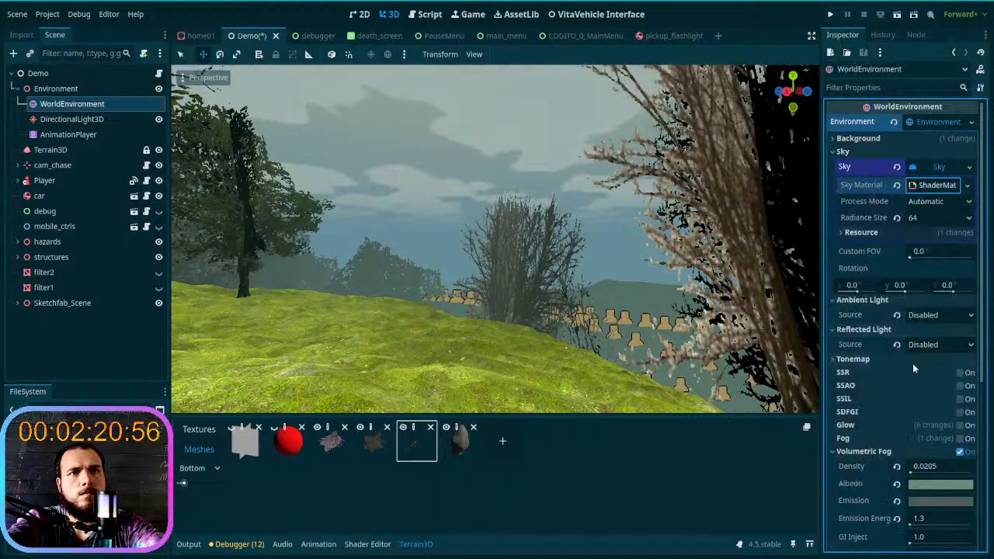
pyautogui.scroll(-4, 907, 395)
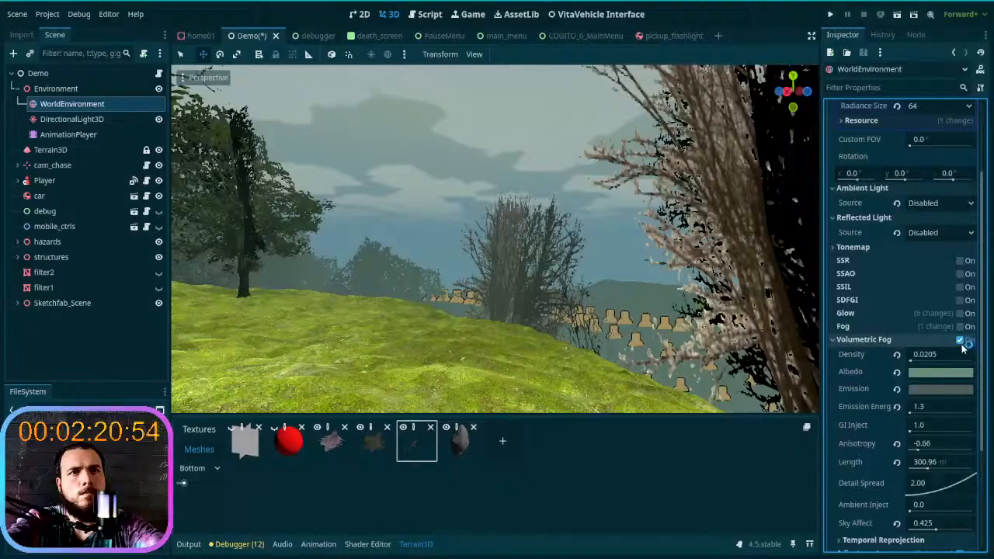
pyautogui.click(961, 339)
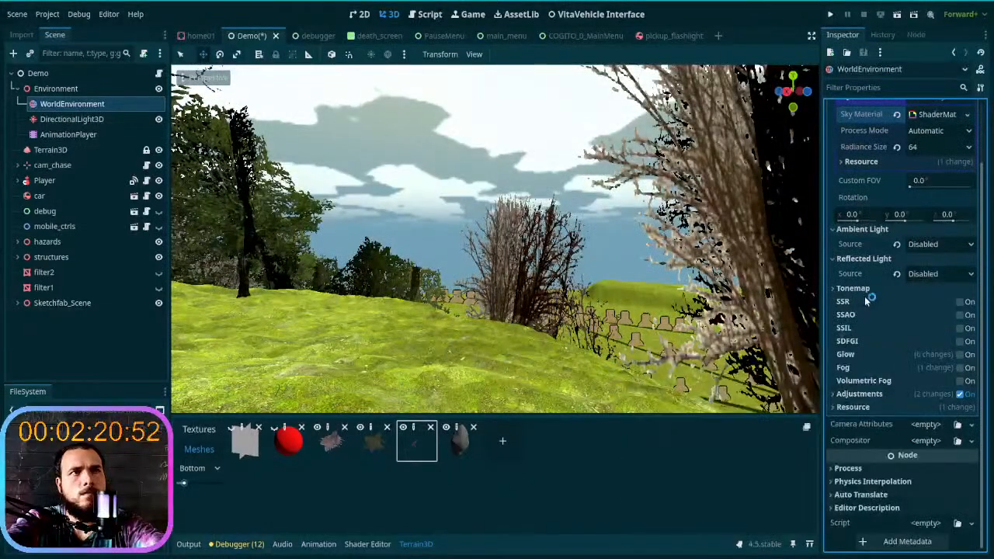
# - Enable Volumetric Fog again and bring its full list of settings into view
pyautogui.click(962, 382)
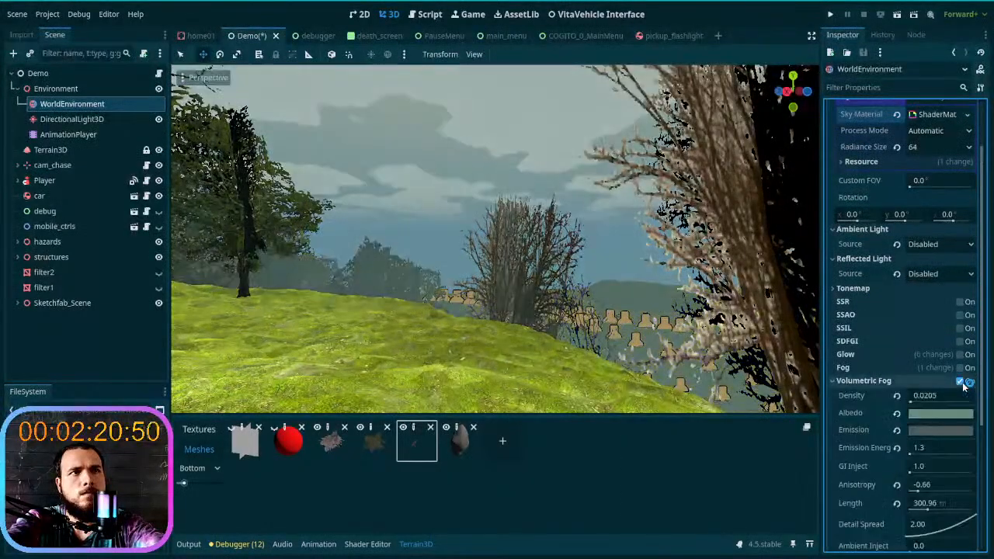
pyautogui.scroll(-2, 914, 353)
pyautogui.scroll(-2, 916, 365)
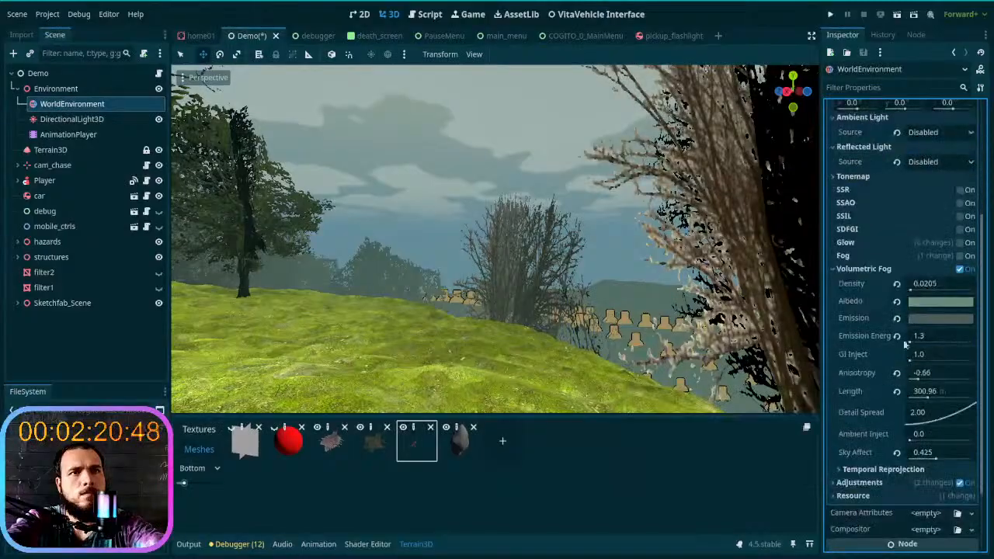
# - Try the default Emission and Albedo colors for the volumetric fog
pyautogui.click(897, 318)
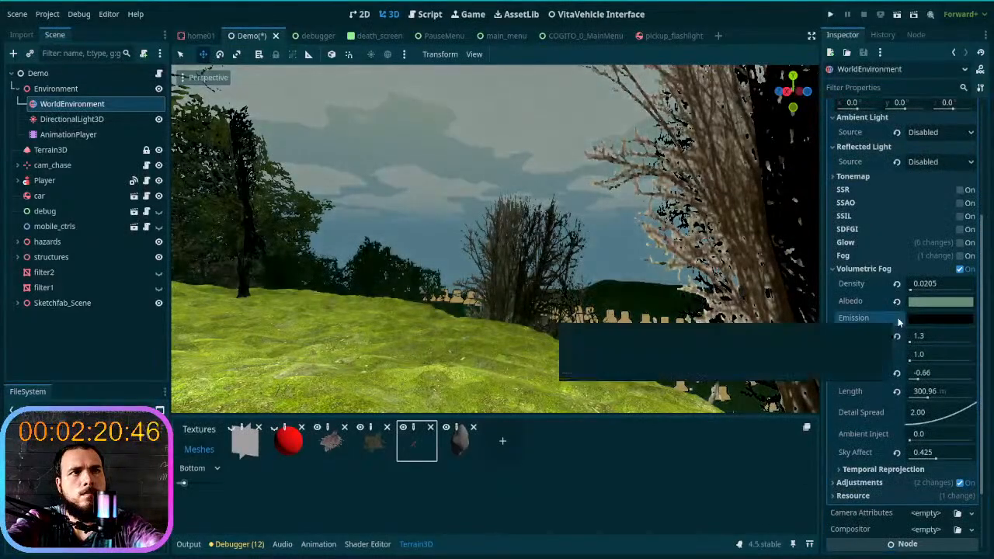
pyautogui.click(897, 301)
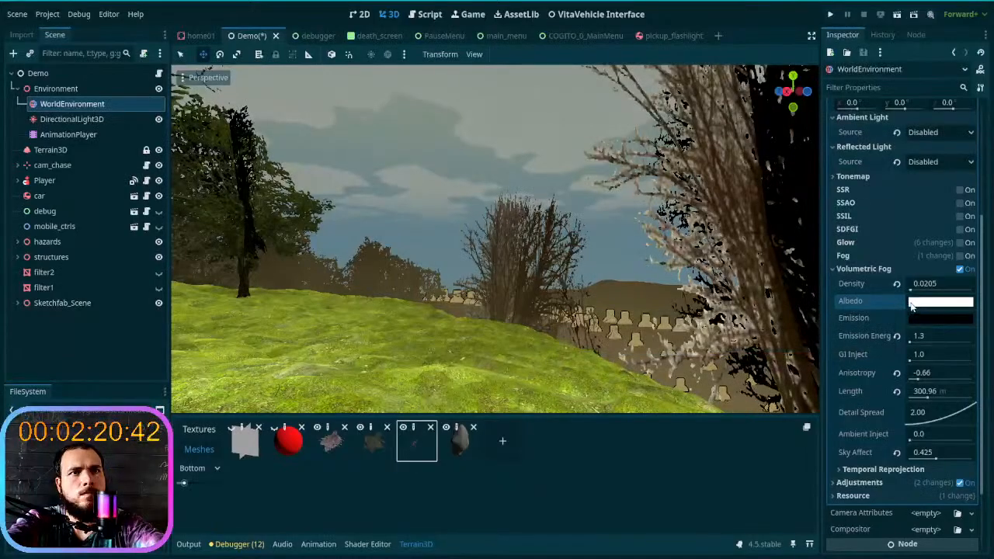
pyautogui.click(912, 305)
pyautogui.click(873, 318)
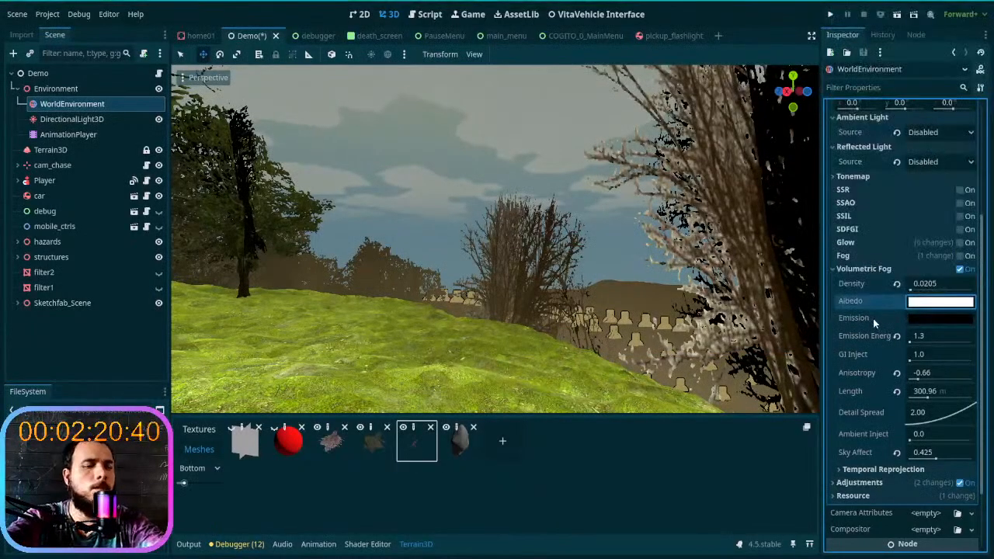
# - Copy the volumetric fog's Albedo color 668c79 into its Emission color
pyautogui.click(915, 319)
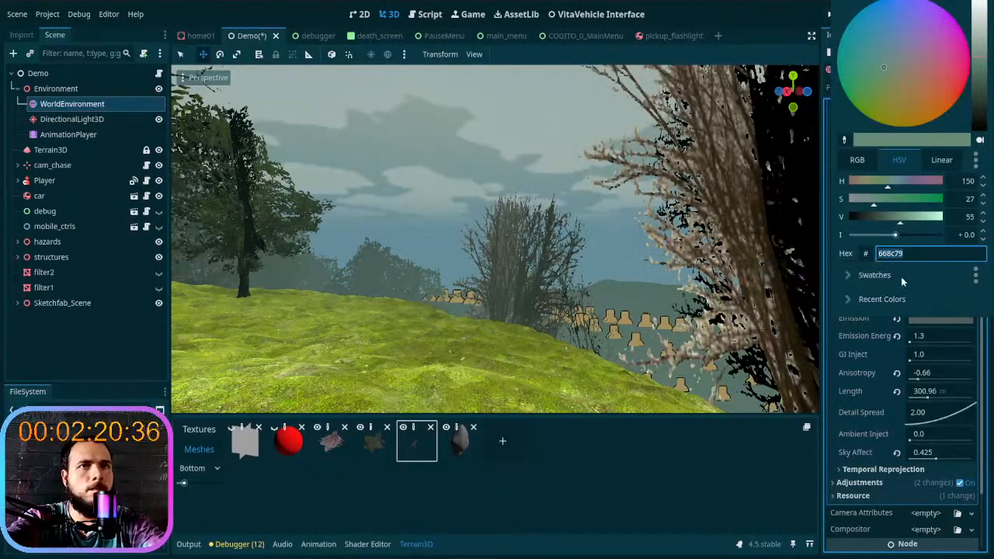
pyautogui.click(872, 320)
pyautogui.click(922, 318)
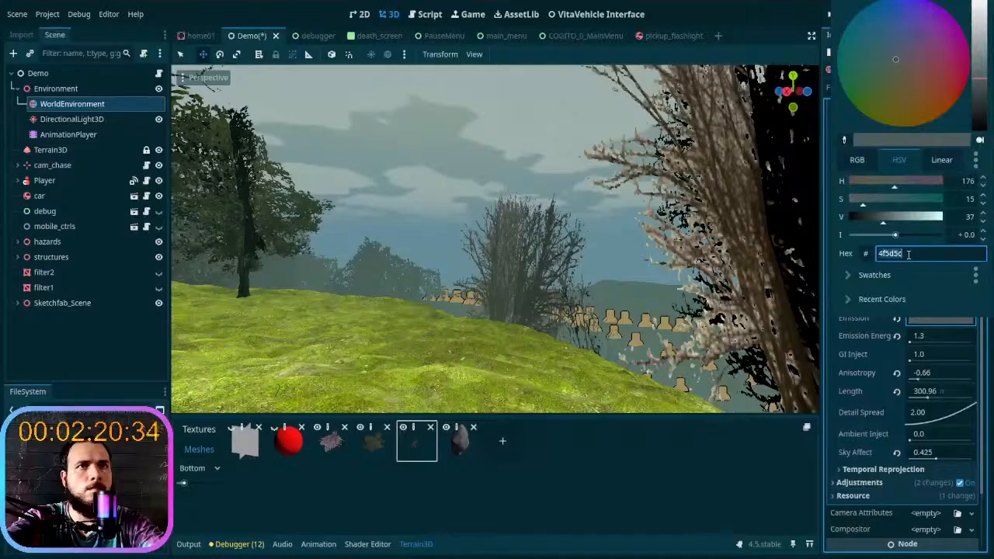
pyautogui.write('668c79')
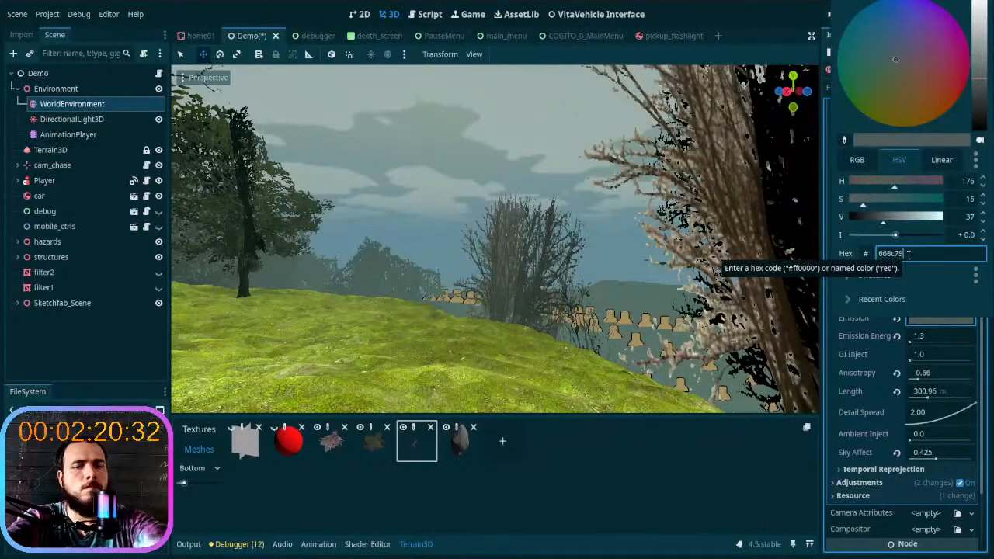
pyautogui.press('Return')
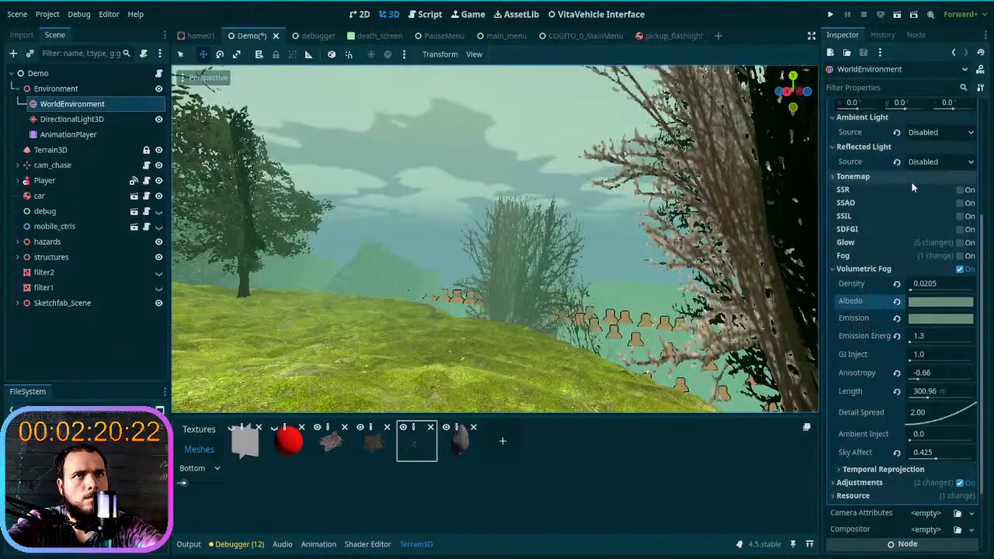
# - Expand the settings of the sky's ShaderMaterial
pyautogui.scroll(3, 901, 184)
pyautogui.scroll(2, 890, 183)
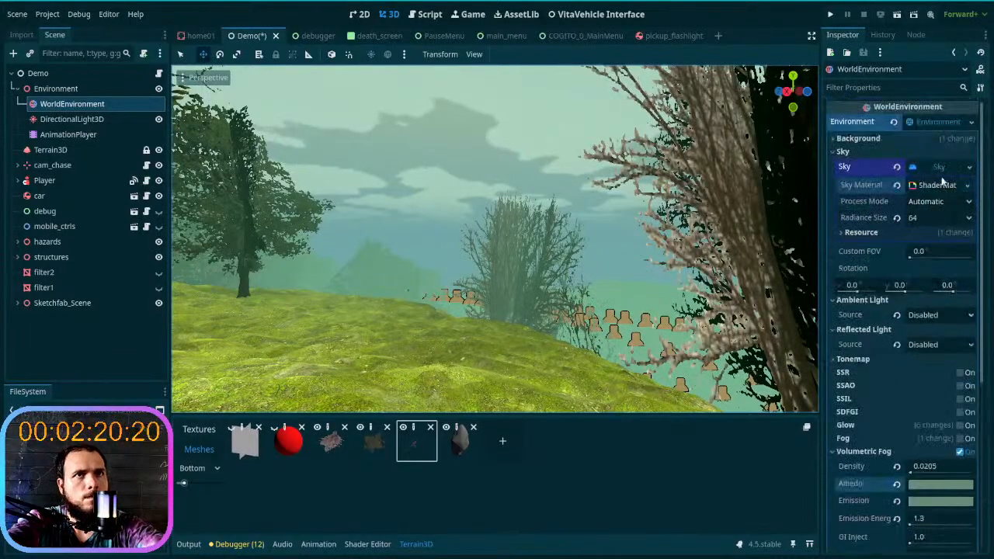
pyautogui.click(939, 185)
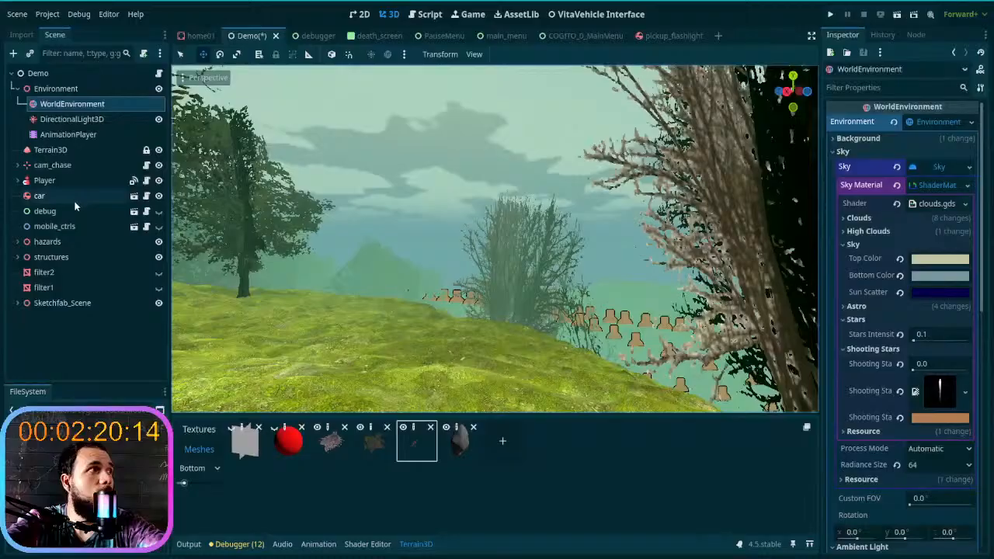
# - Move the day&night playhead to about 1400 and try the default white color for DirectionalLight3D
pyautogui.click(78, 134)
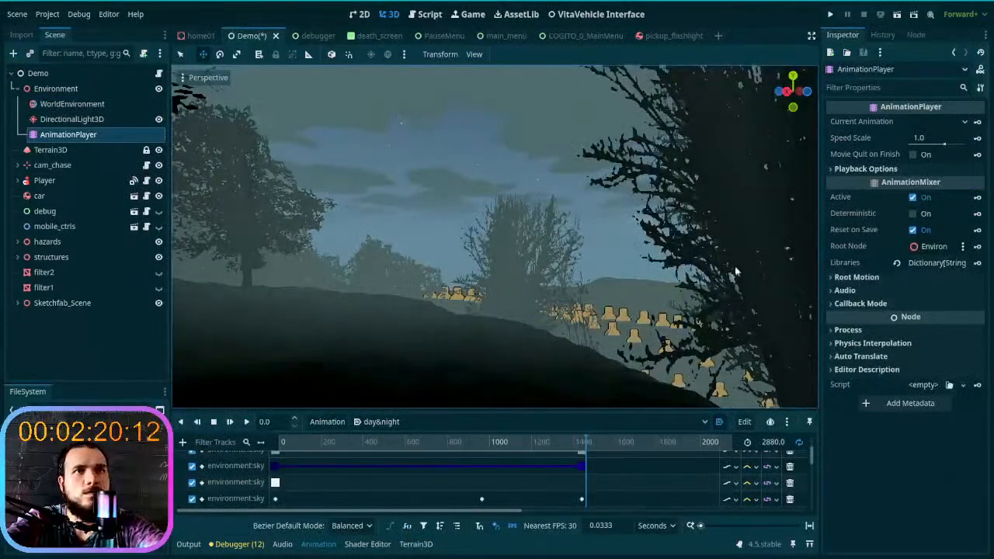
pyautogui.moveTo(587, 443)
pyautogui.mouseDown()
pyautogui.moveTo(266, 442)
pyautogui.moveTo(582, 442)
pyautogui.moveTo(589, 459)
pyautogui.mouseUp()
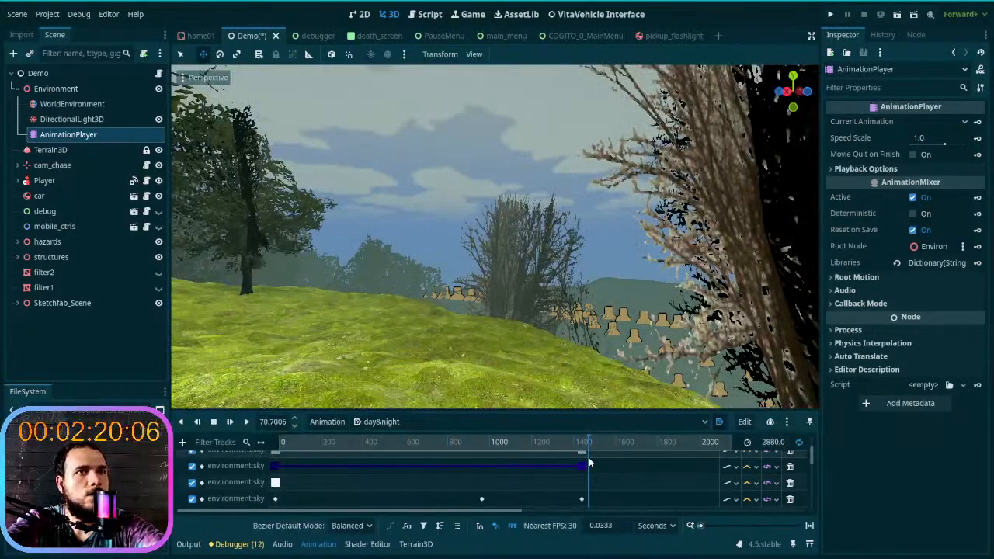
pyautogui.click(71, 119)
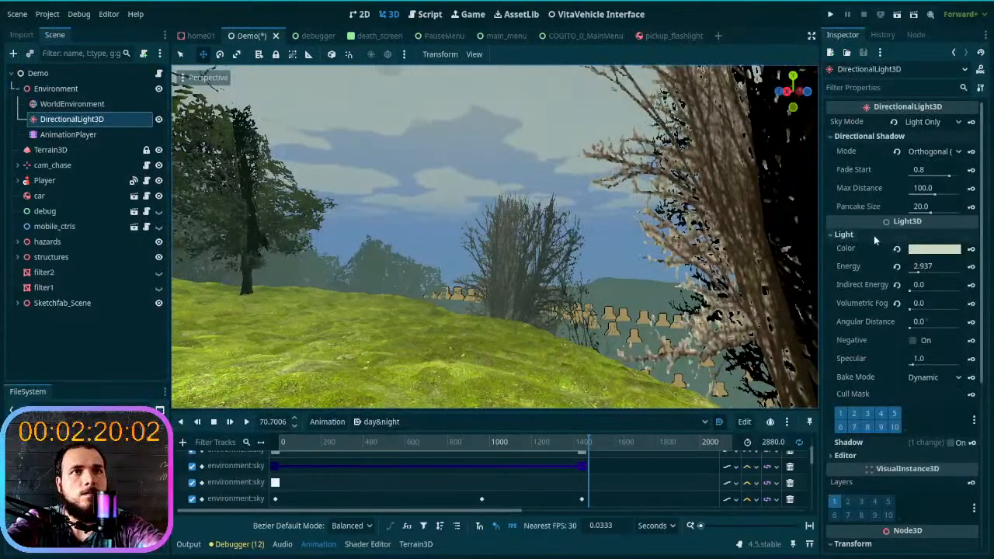
pyautogui.click(897, 249)
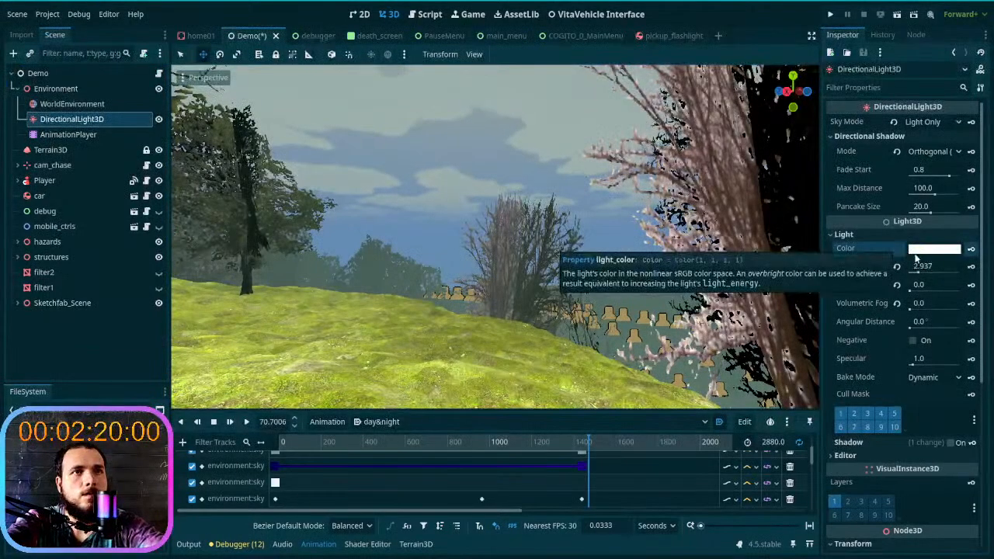
pyautogui.press('super+x')
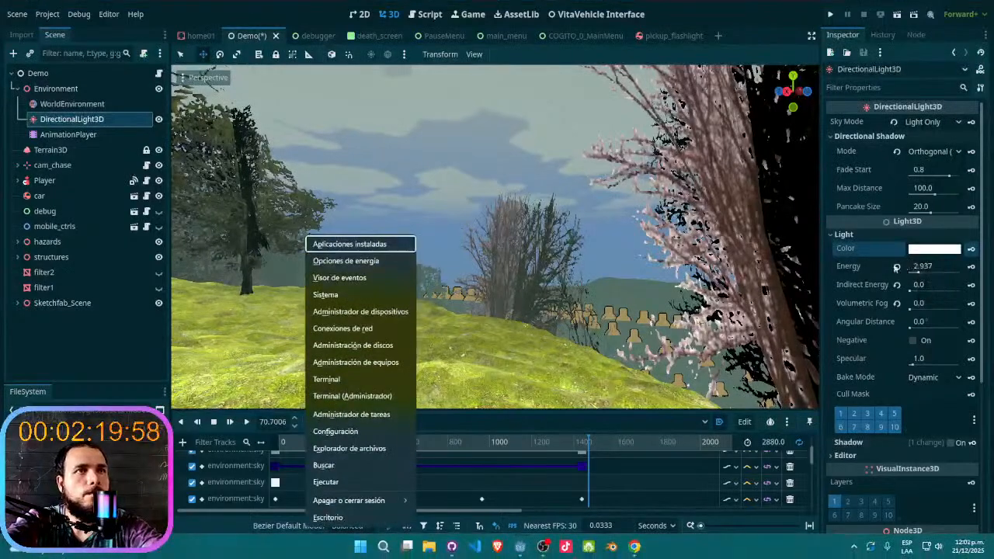
pyautogui.press('Escape')
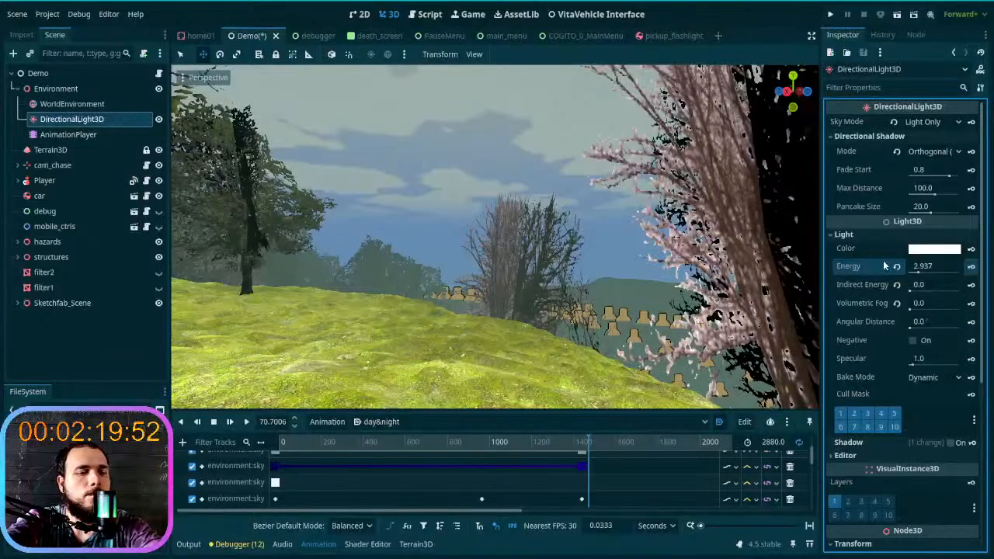
pyautogui.press('Delete')
pyautogui.hotkey('ctrl', 'z')
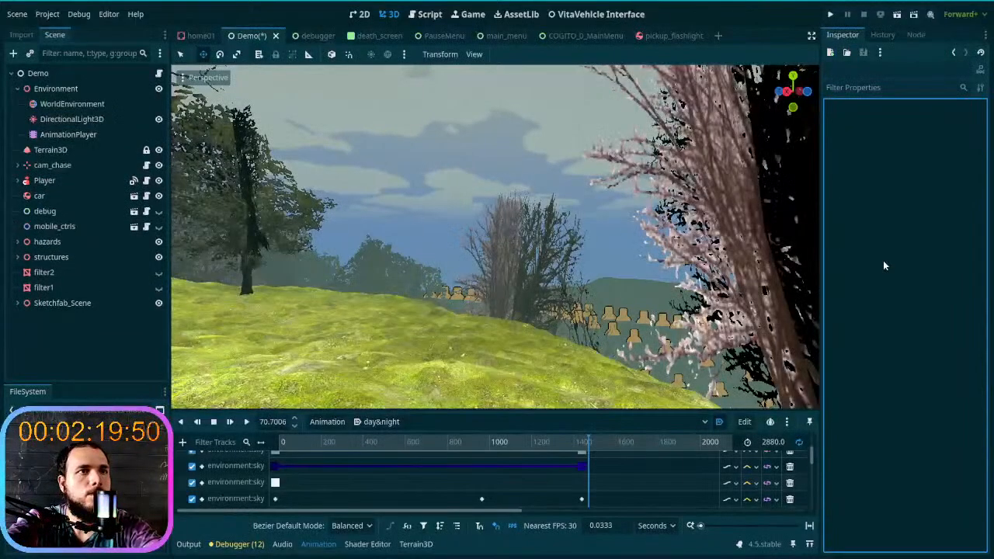
# - Return the day&night animation to its start and check the light settings of DirectionalLight3D
pyautogui.click(77, 134)
pyautogui.click(88, 119)
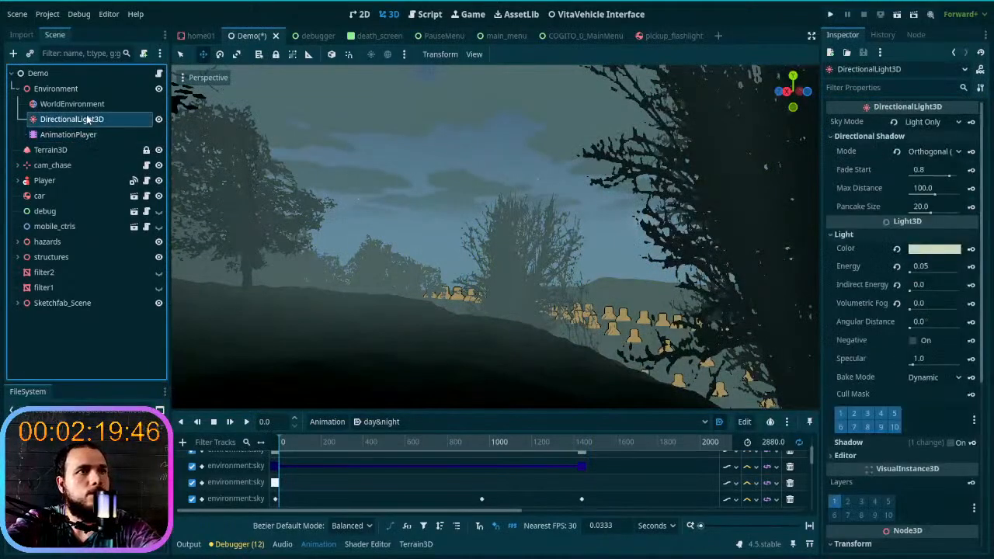
pyautogui.click(918, 245)
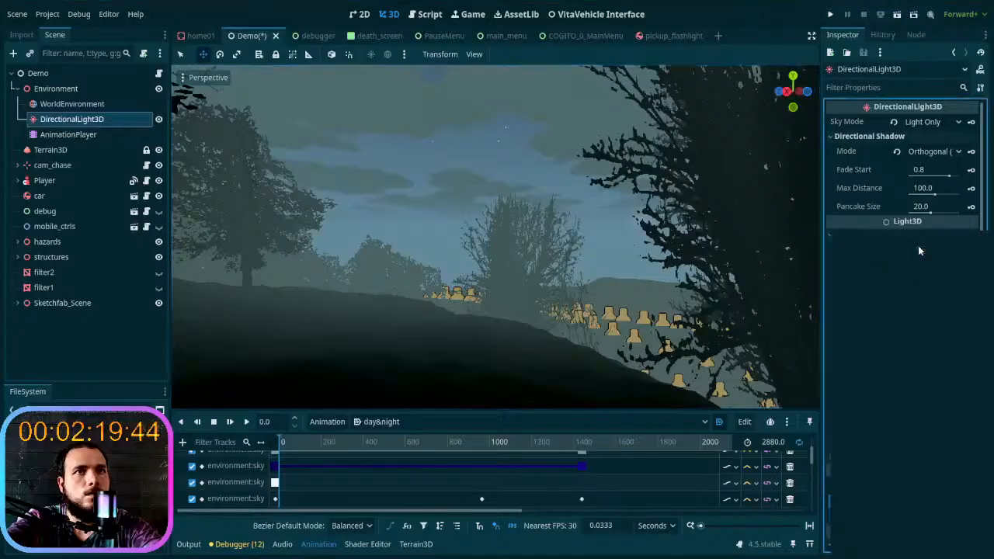
pyautogui.click(887, 226)
pyautogui.click(858, 233)
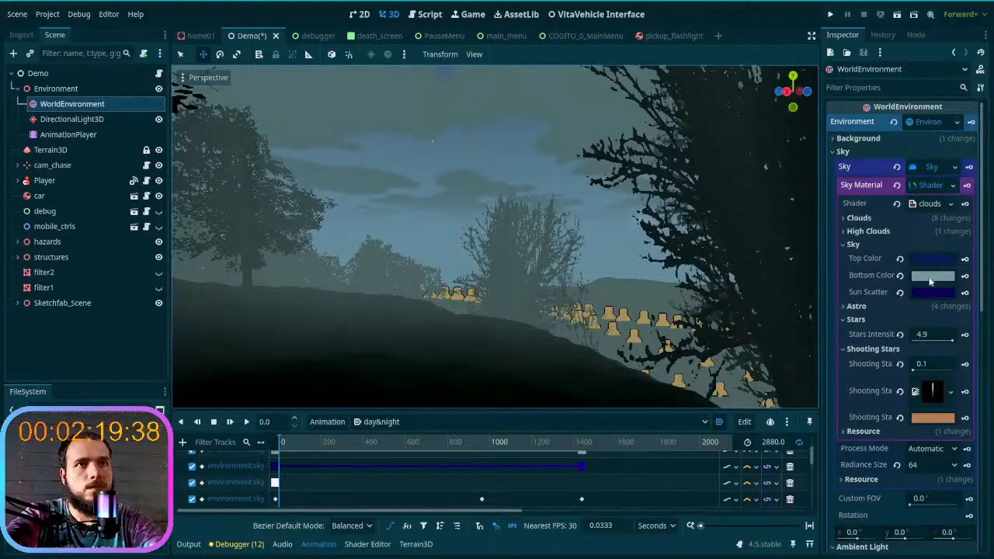
# - Collapse the Sky, Stars and Shooting Stars groups of WorldEnvironment's sky material
pyautogui.click(874, 247)
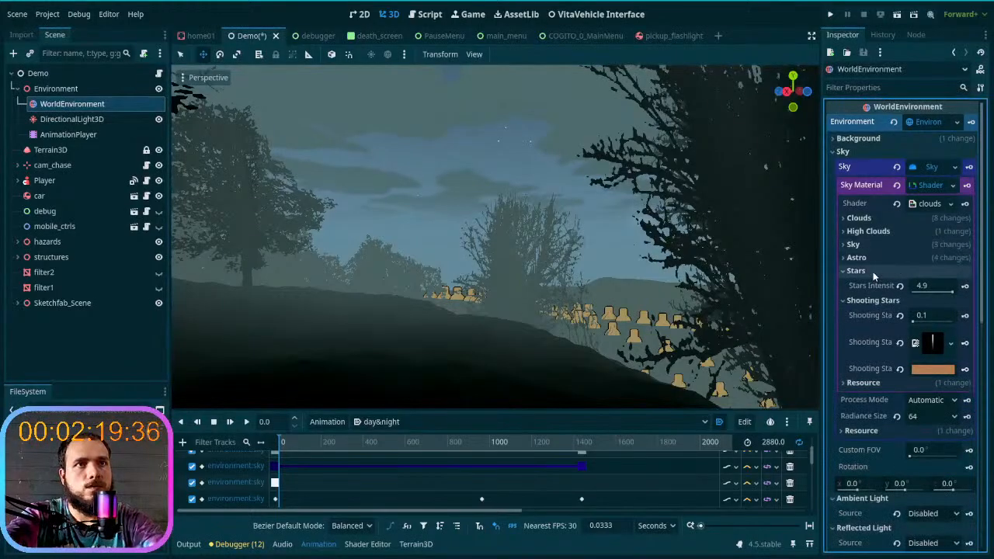
pyautogui.click(874, 274)
pyautogui.click(874, 282)
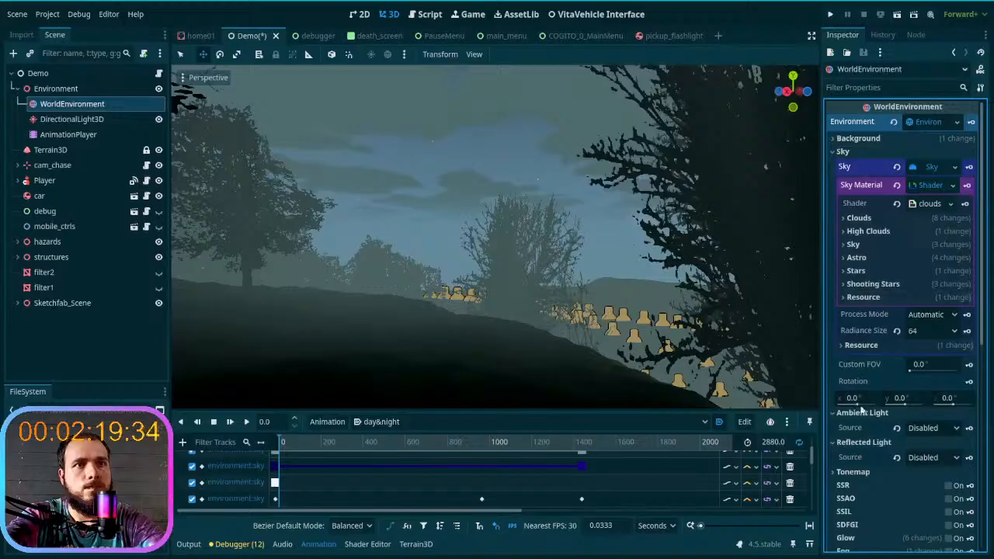
pyautogui.click(870, 414)
pyautogui.click(869, 414)
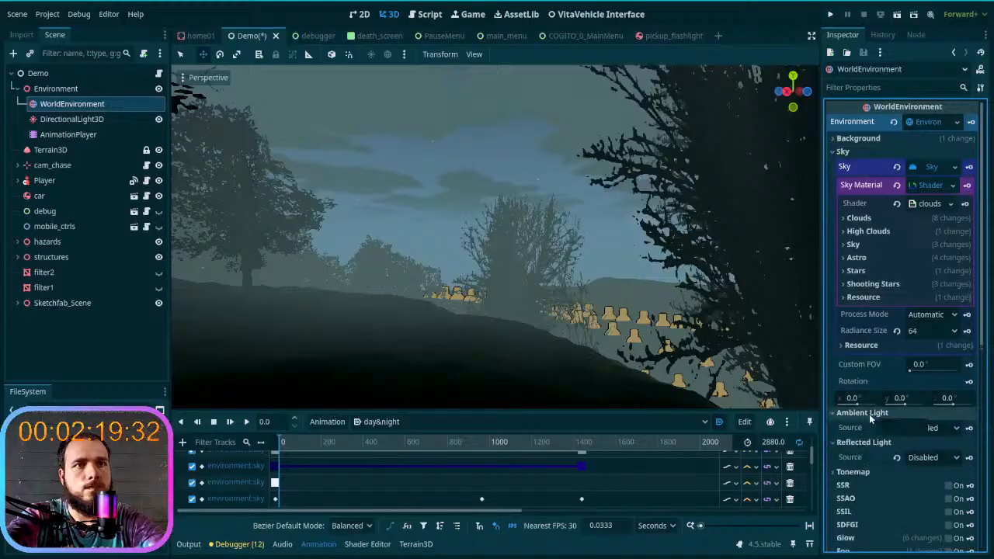
# - Try Background as the Ambient Light source and return it to Disabled
pyautogui.scroll(-3, 860, 369)
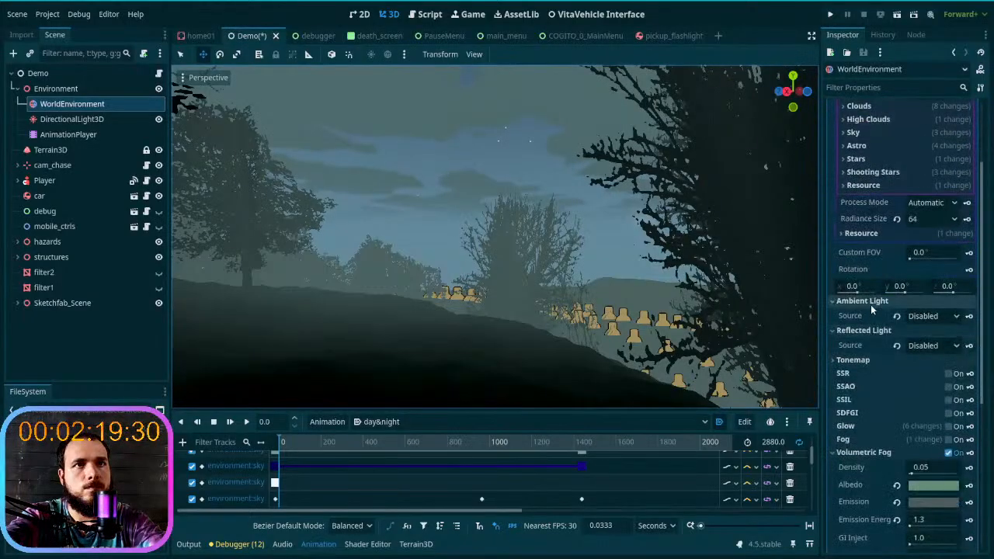
pyautogui.click(928, 316)
pyautogui.click(935, 340)
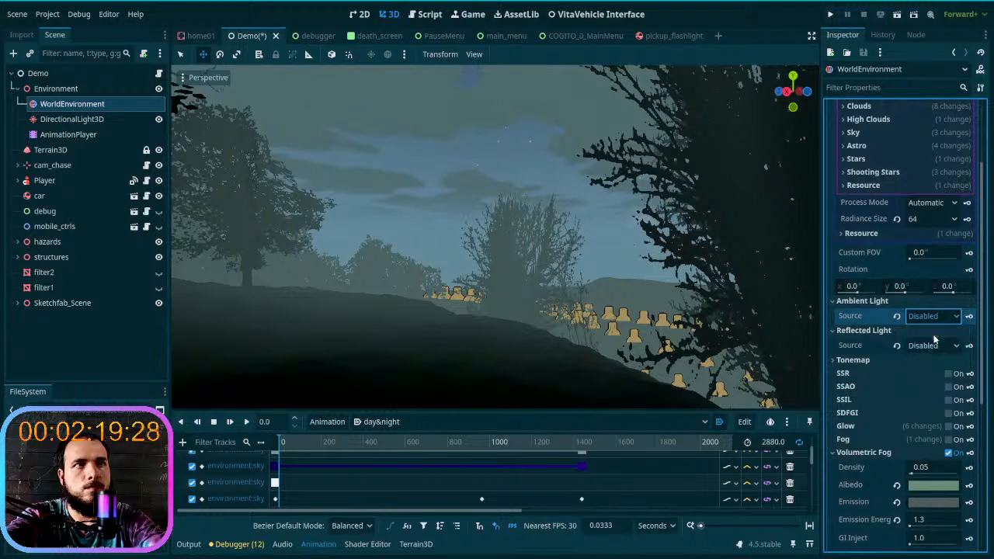
pyautogui.click(932, 320)
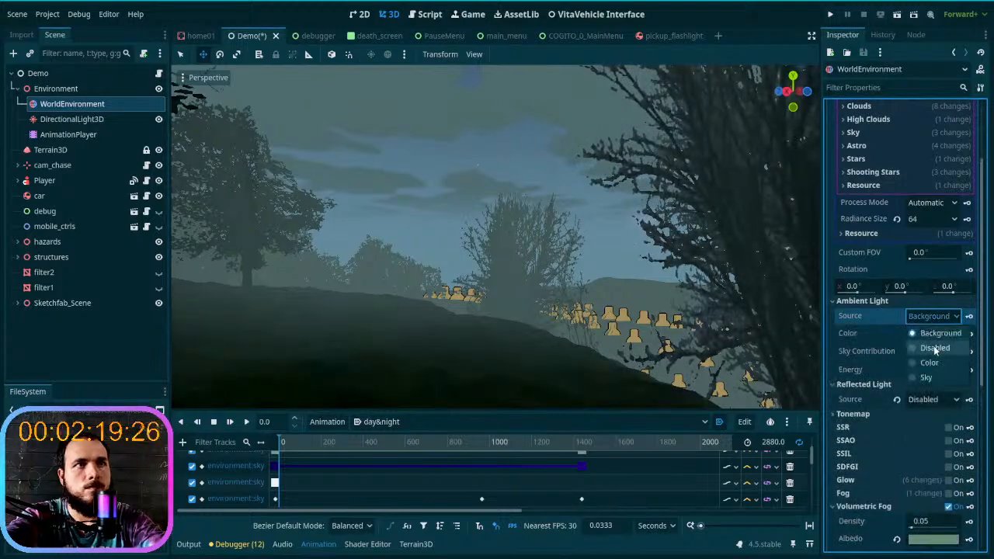
pyautogui.click(934, 345)
# - Collapse the Ambient Light and Reflected Light groups of WorldEnvironment
pyautogui.click(888, 303)
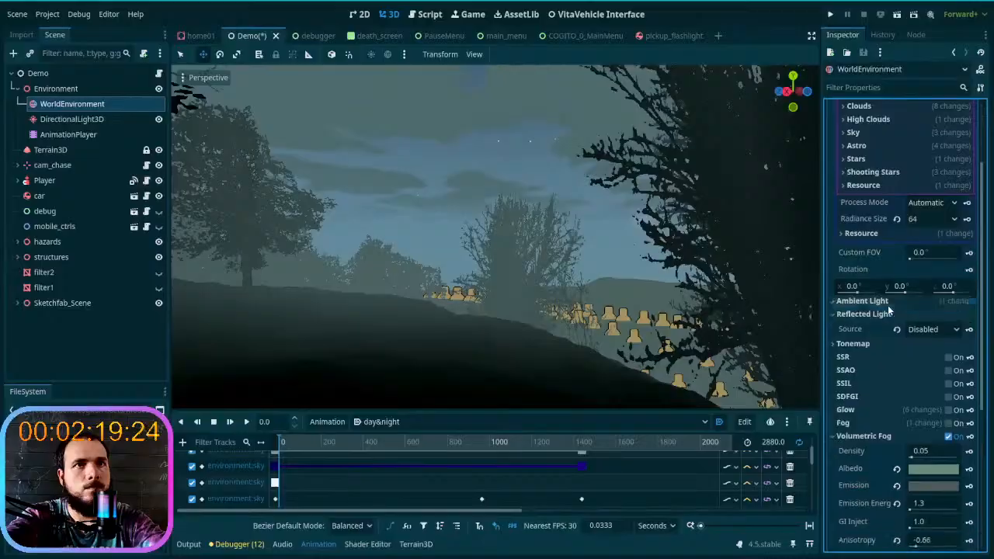
pyautogui.click(884, 314)
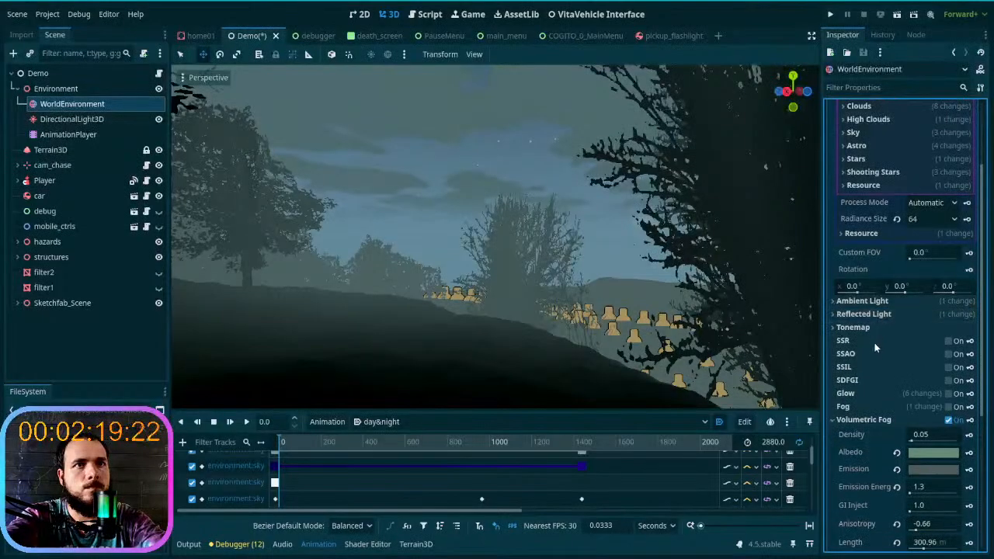
pyautogui.click(873, 420)
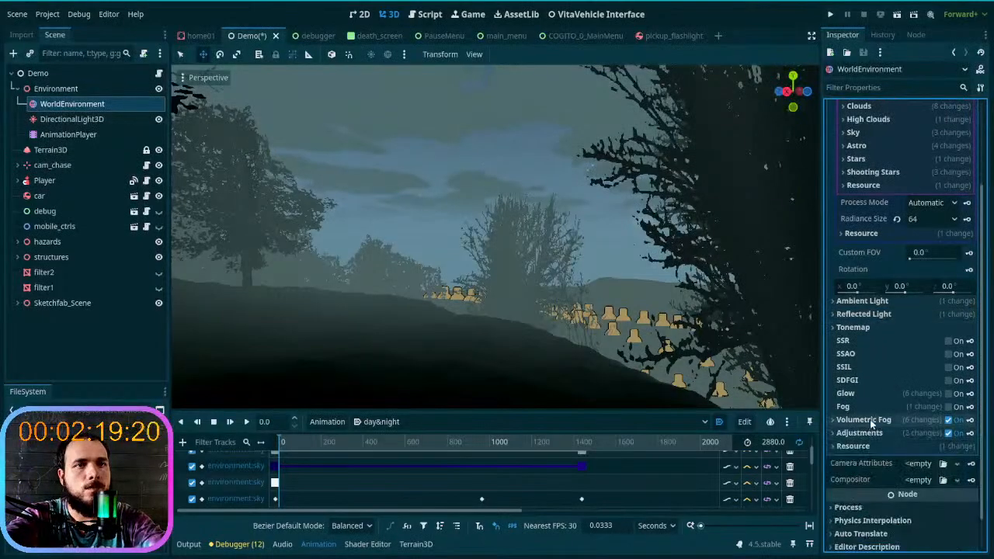
pyautogui.click(871, 420)
pyautogui.scroll(4, 872, 420)
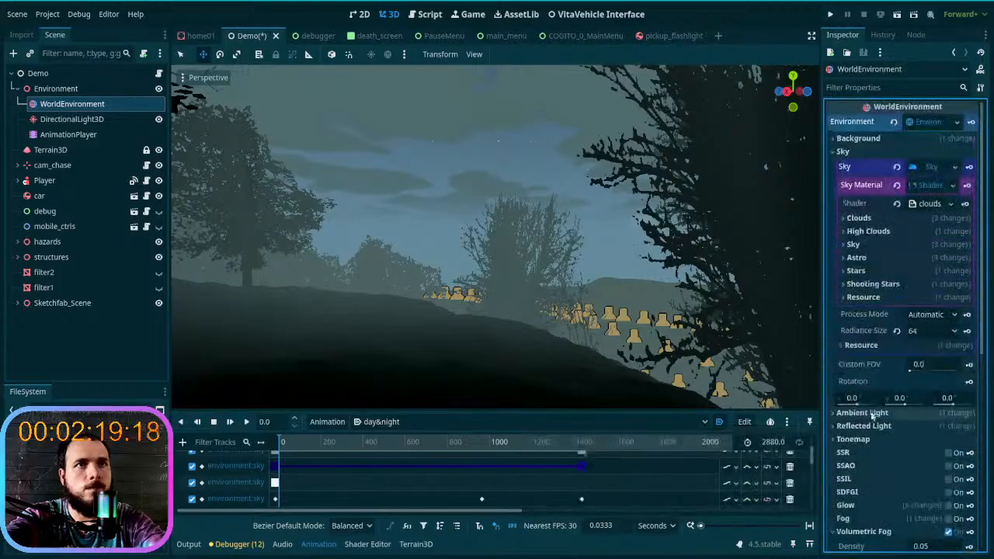
# - Set the sky material's Bottom Color to 668c79, matching the volumetric fog's Albedo
pyautogui.click(881, 245)
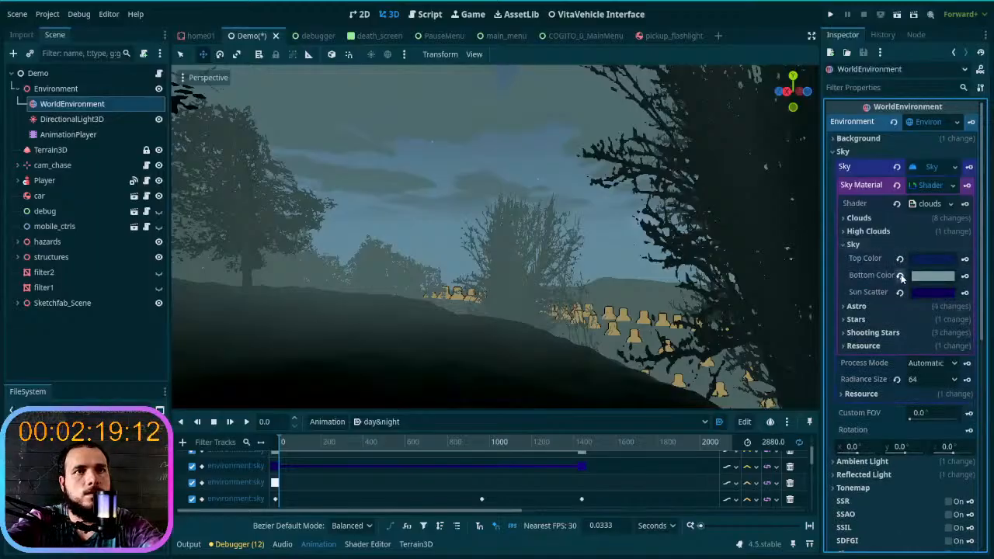
pyautogui.click(900, 276)
pyautogui.click(924, 277)
pyautogui.click(887, 495)
pyautogui.hotkey('ctrl', 'v')
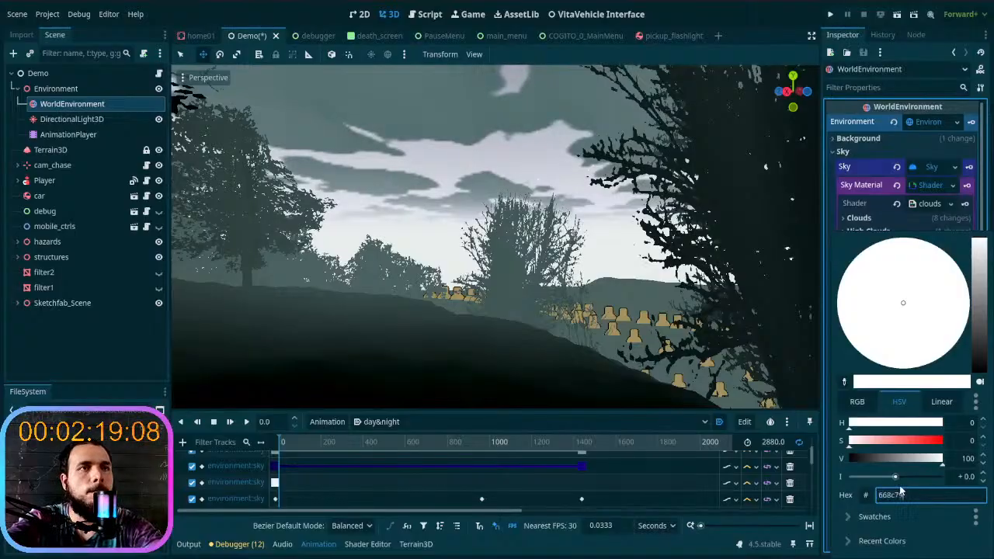
pyautogui.press('Return')
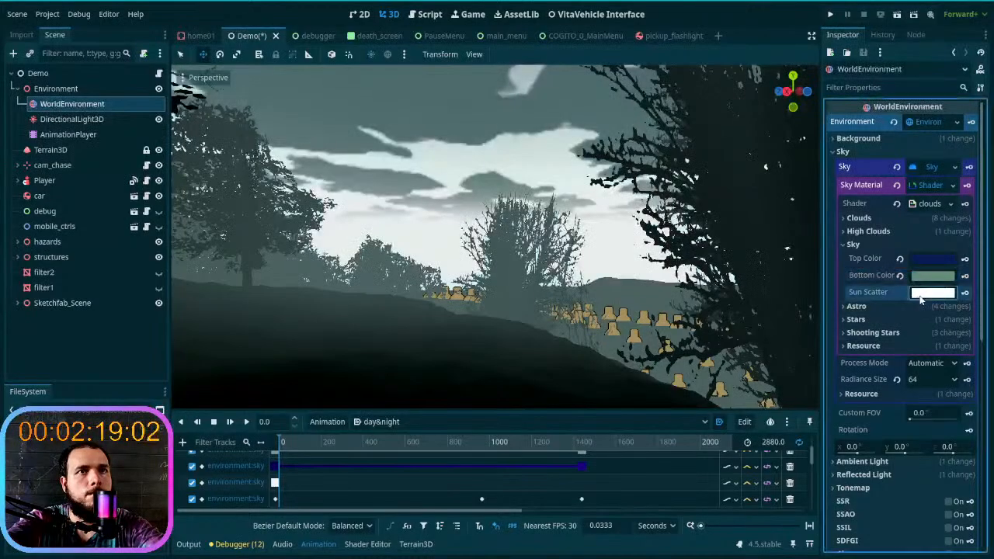
# - Set the sky material's Sun Scatter color to 668c79
pyautogui.click(929, 292)
pyautogui.hotkey('ctrl', 'v')
pyautogui.press('Return')
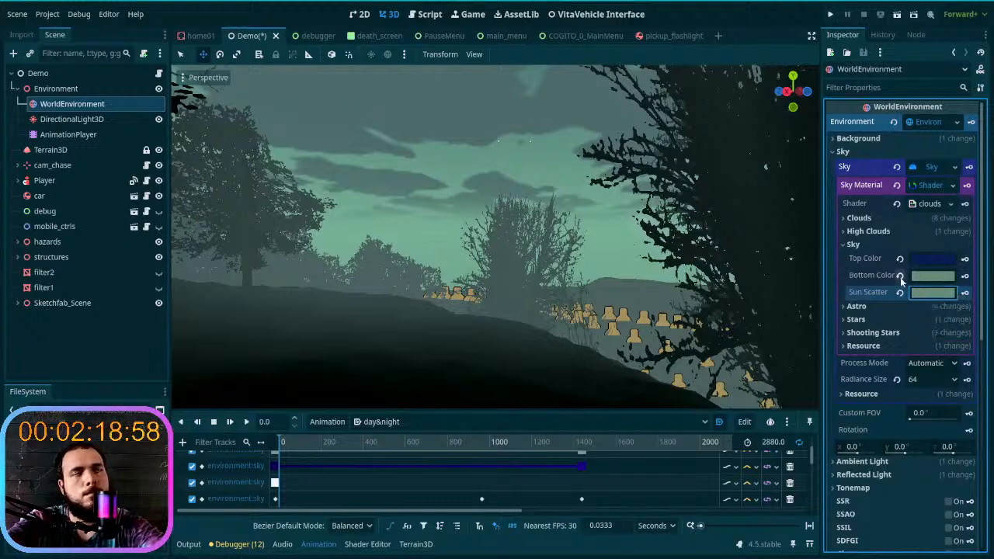
# - Set the volumetric fog's Emission color to 668c79, matching its Albedo, and check the effect on the distant trees
pyautogui.scroll(-5, 885, 310)
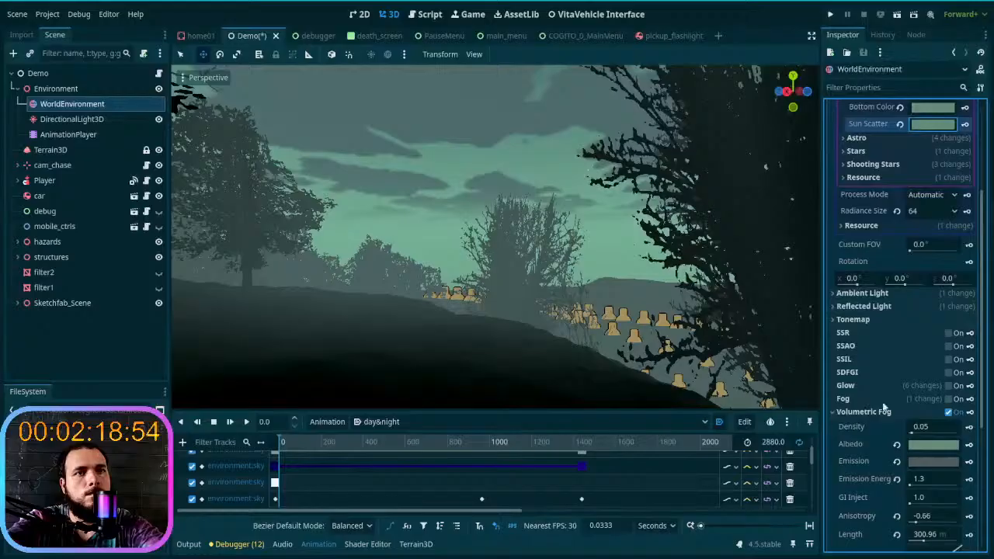
pyautogui.scroll(-3, 928, 389)
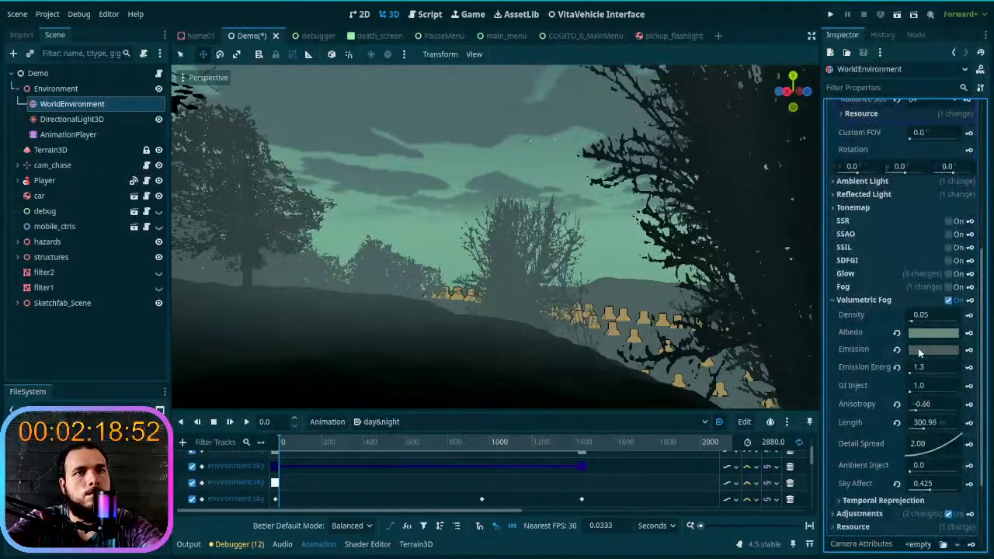
pyautogui.click(921, 351)
pyautogui.hotkey('ctrl', 'v')
pyautogui.press('Return')
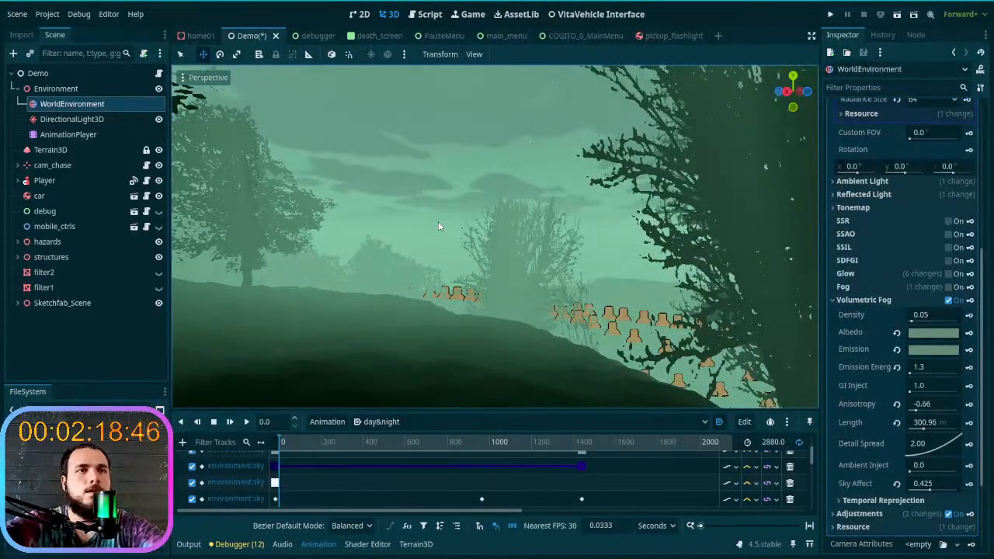
pyautogui.moveTo(519, 252)
pyautogui.mouseDown(button='right')
pyautogui.moveTo(583, 255)
pyautogui.moveTo(525, 265)
pyautogui.mouseUp(button='right')
pyautogui.press('w')
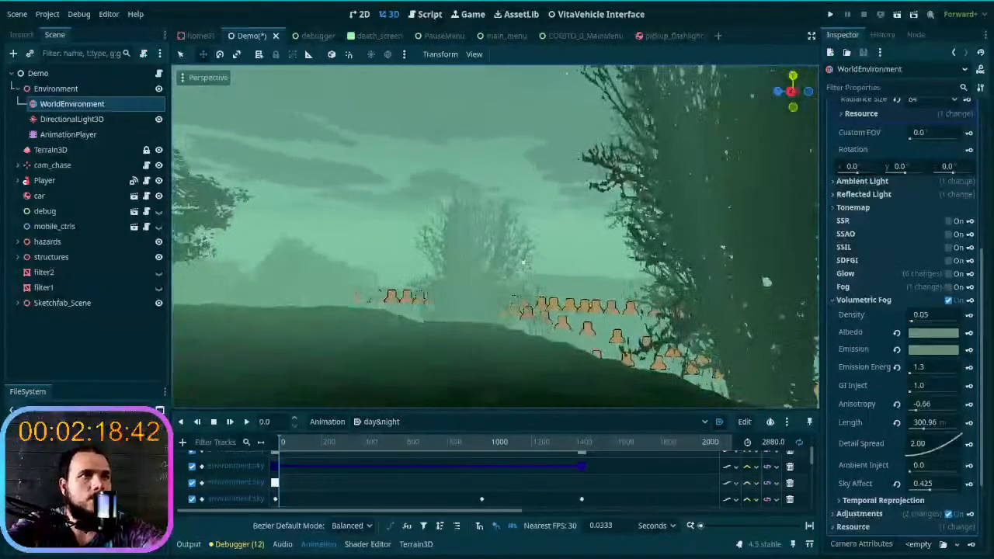
# - Brighten the volumetric fog's Emission color to 7da591
pyautogui.click(921, 349)
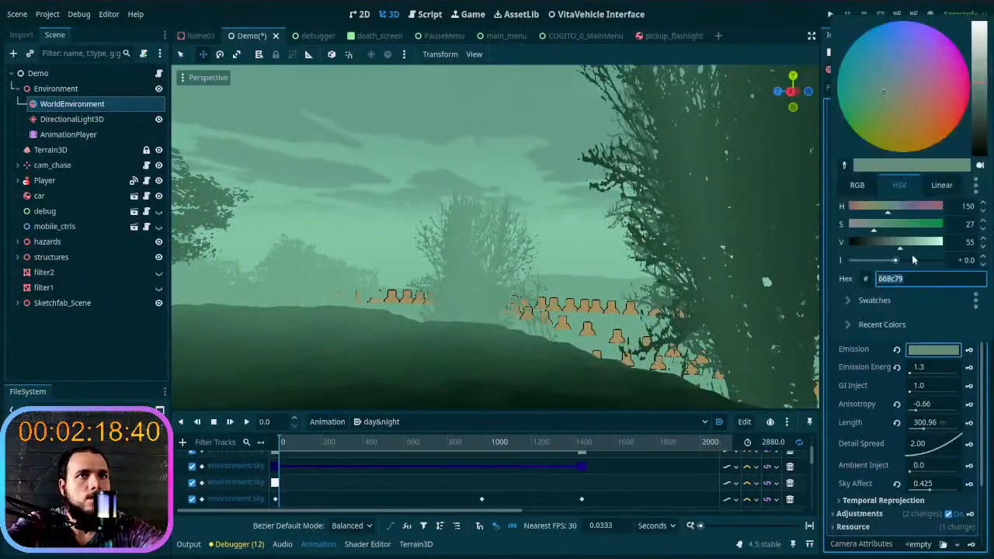
pyautogui.moveTo(978, 134); pyautogui.dragTo(984, 73)
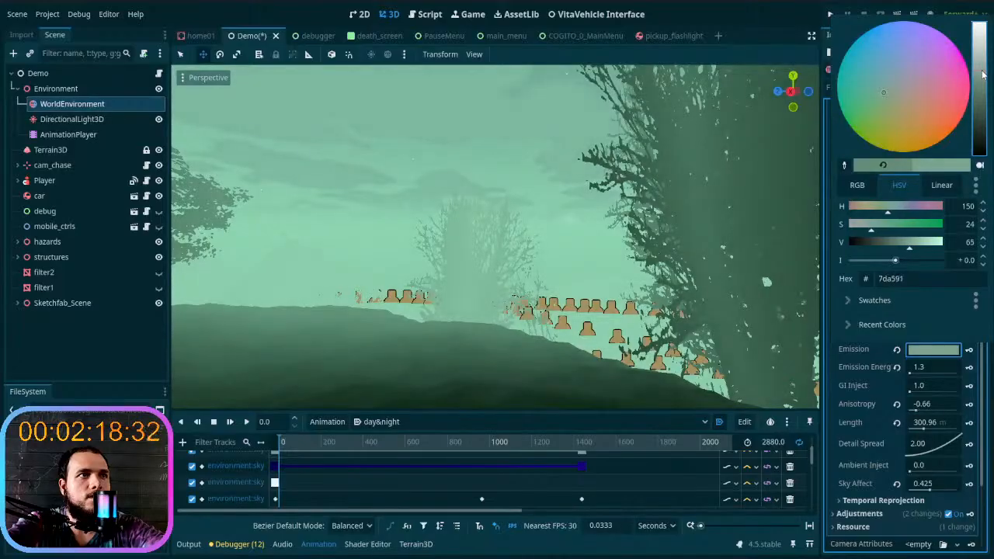
pyautogui.click(601, 284)
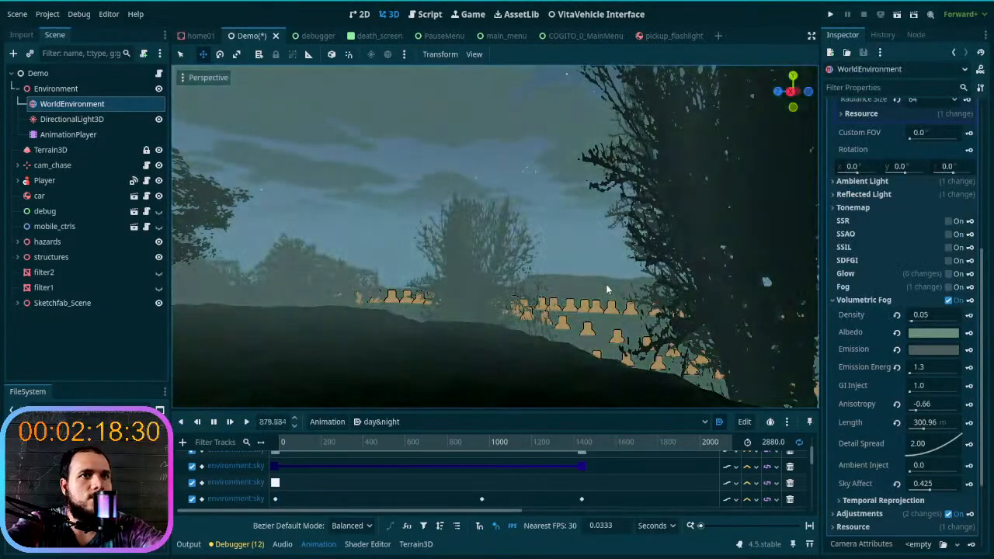
# - Try to copy the volumetric fog's Albedo color 668c79 to its Emission
pyautogui.click(940, 349)
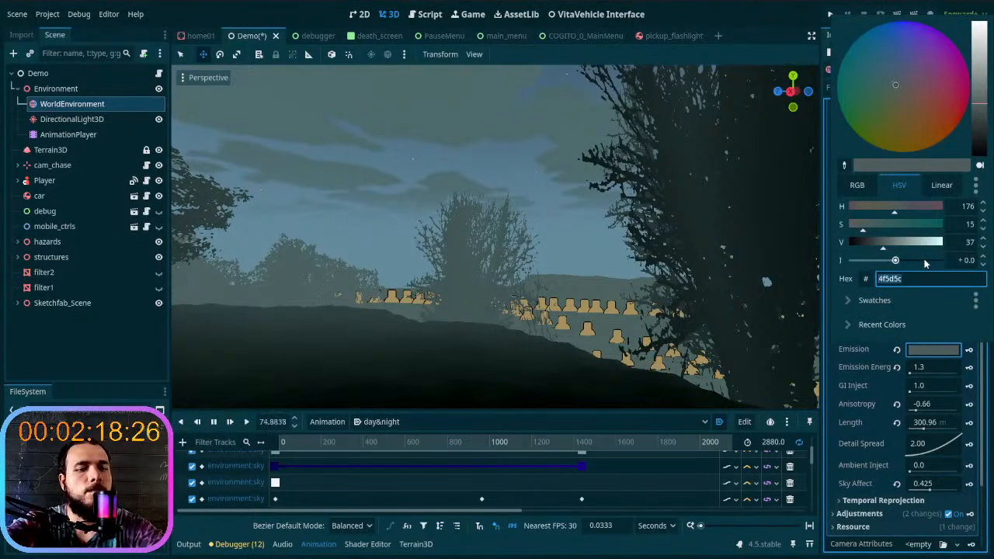
pyautogui.click(860, 357)
pyautogui.click(932, 333)
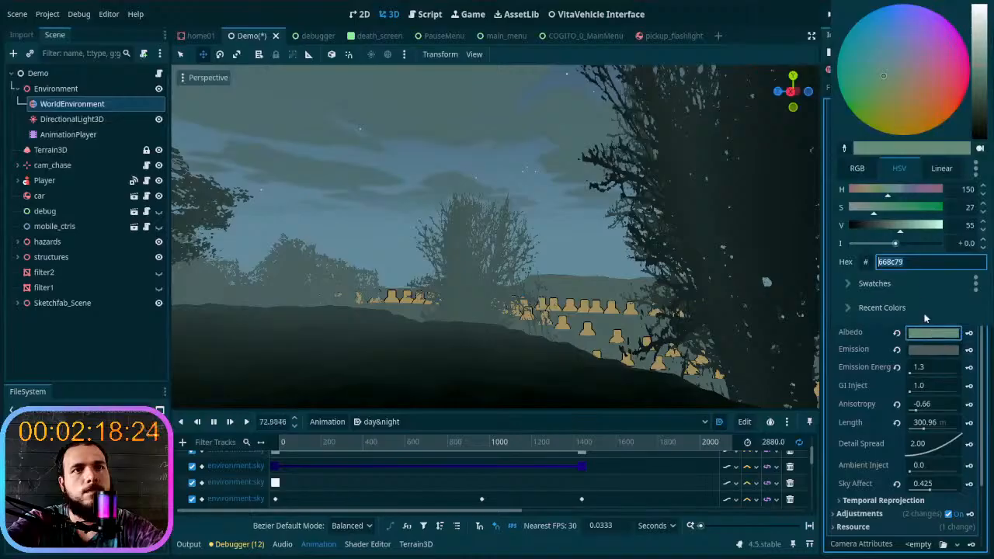
pyautogui.click(923, 360)
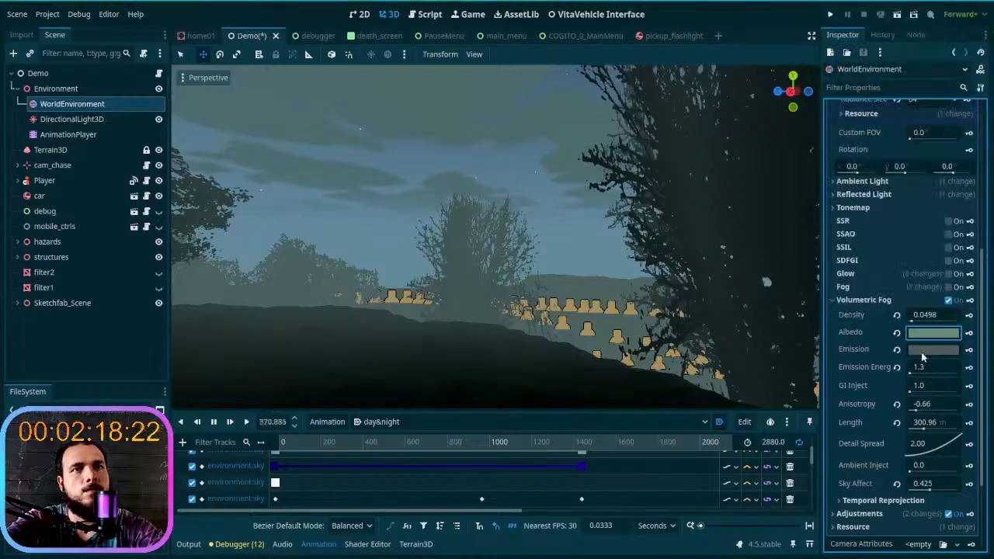
pyautogui.click(924, 349)
pyautogui.press('Return')
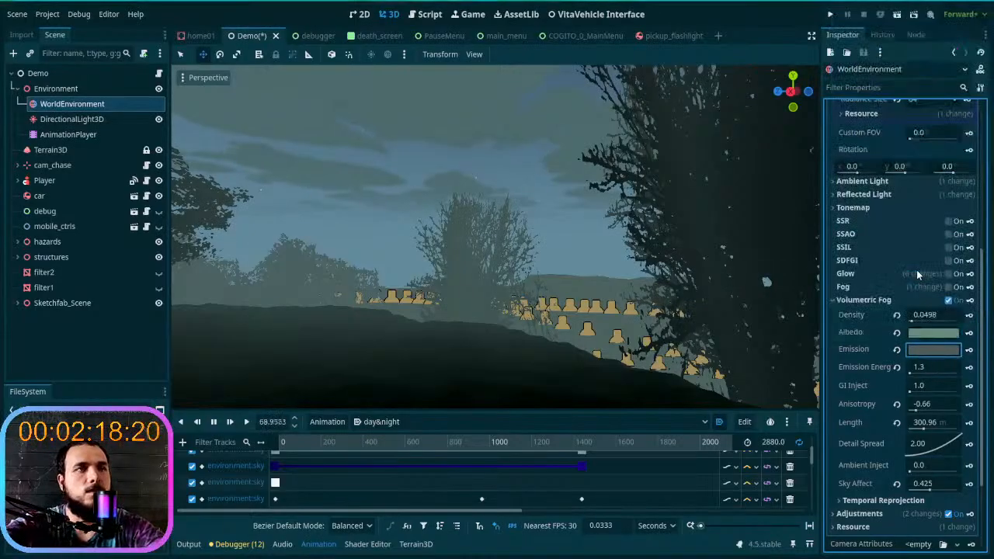
pyautogui.click(924, 351)
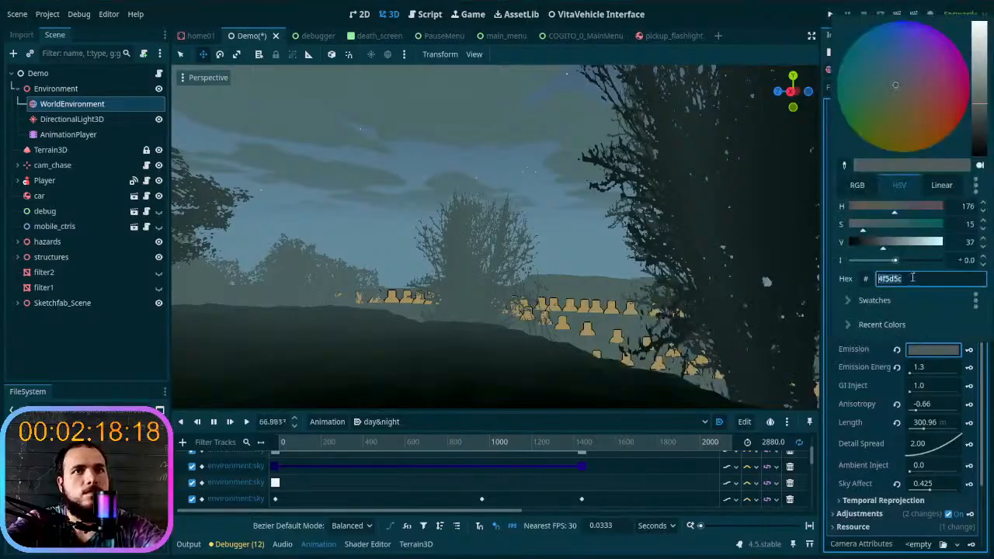
pyautogui.press('Return')
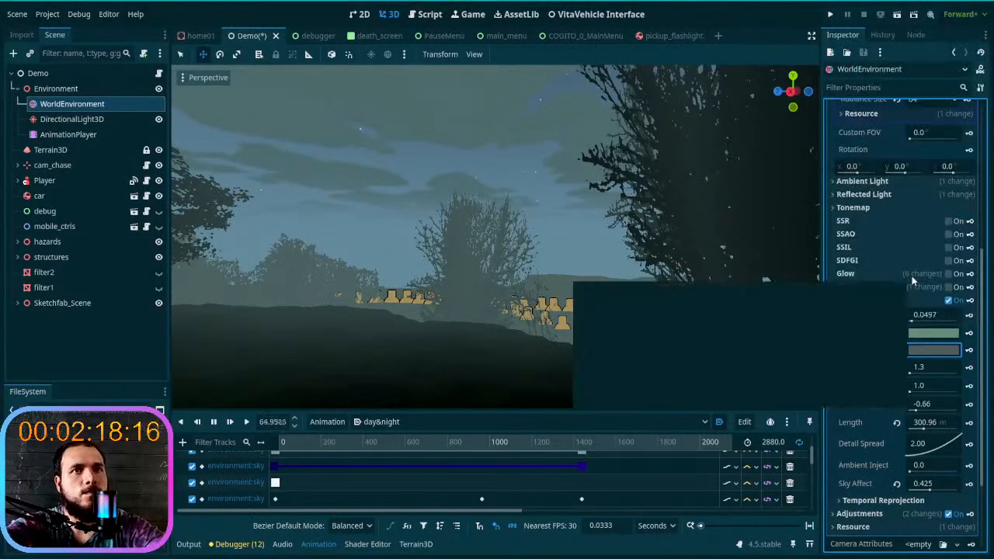
pyautogui.click(919, 334)
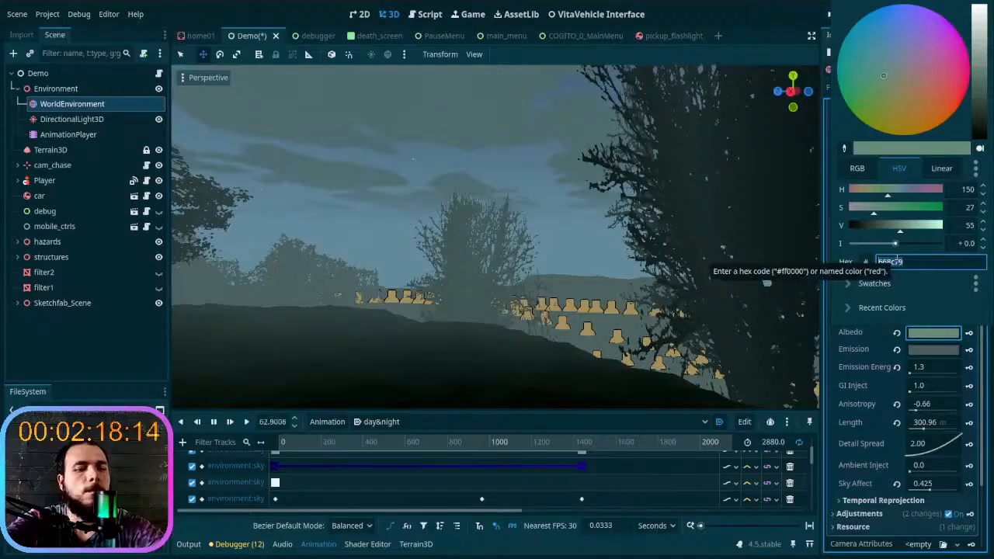
pyautogui.click(927, 349)
pyautogui.click(927, 348)
pyautogui.press('Escape')
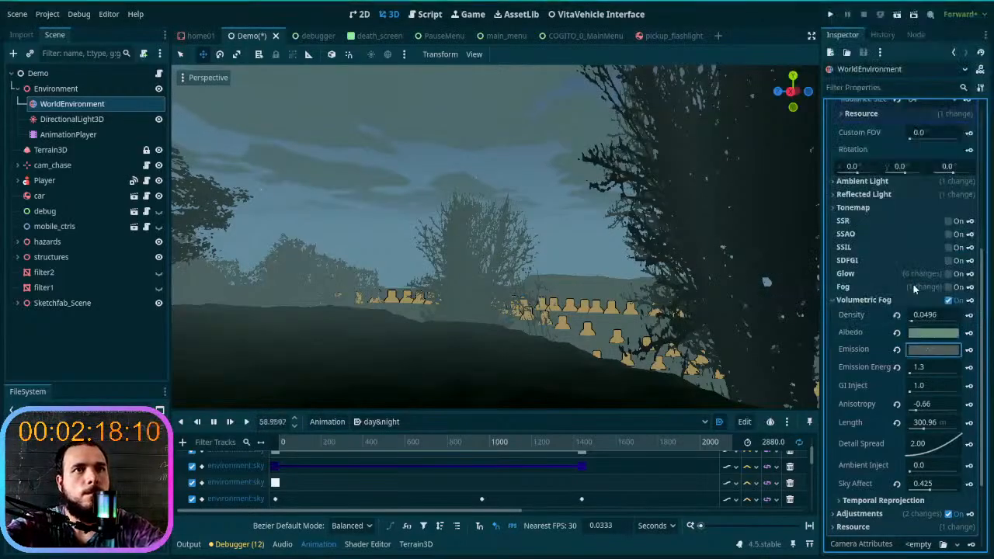
# - Retry entering Albedo's hex code 668c79 as the Emission color of the volumetric fog
pyautogui.click(933, 350)
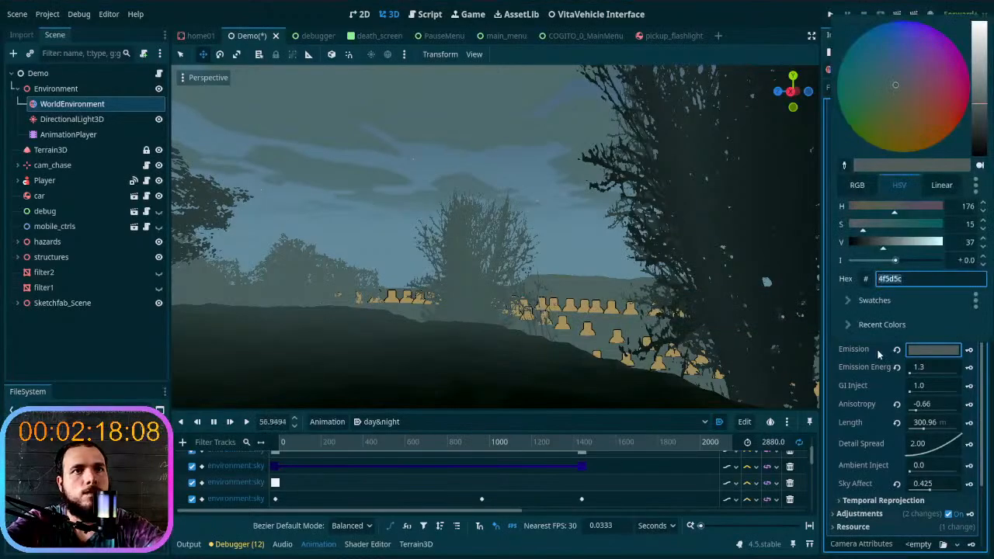
pyautogui.click(878, 350)
pyautogui.click(878, 351)
pyautogui.click(915, 335)
pyautogui.click(919, 352)
pyautogui.click(921, 334)
pyautogui.doubleClick(894, 259)
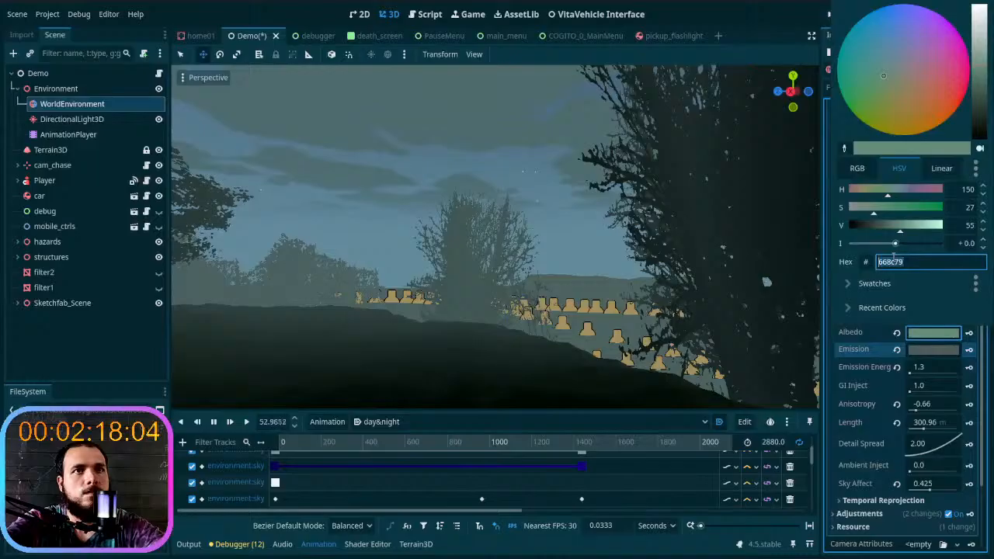
pyautogui.click(927, 349)
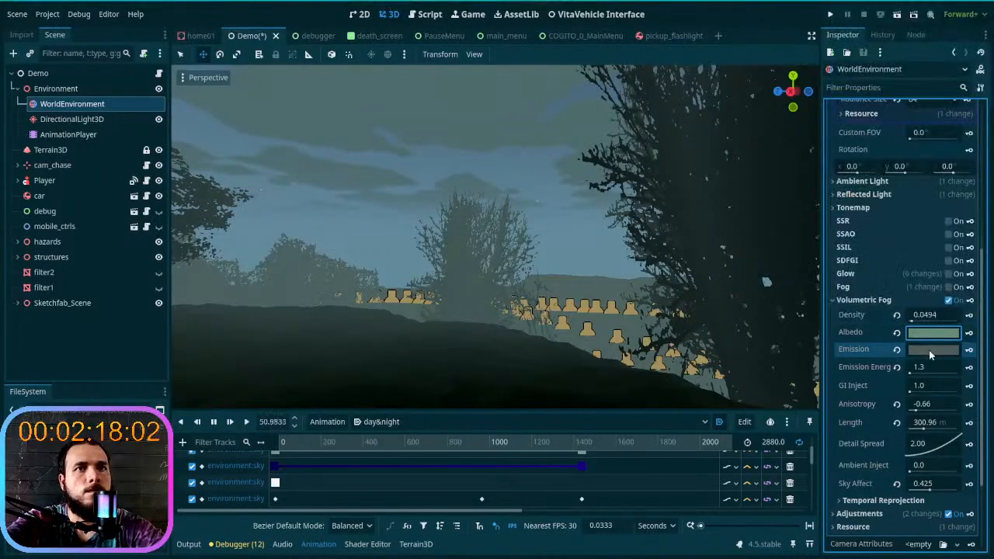
pyautogui.click(929, 350)
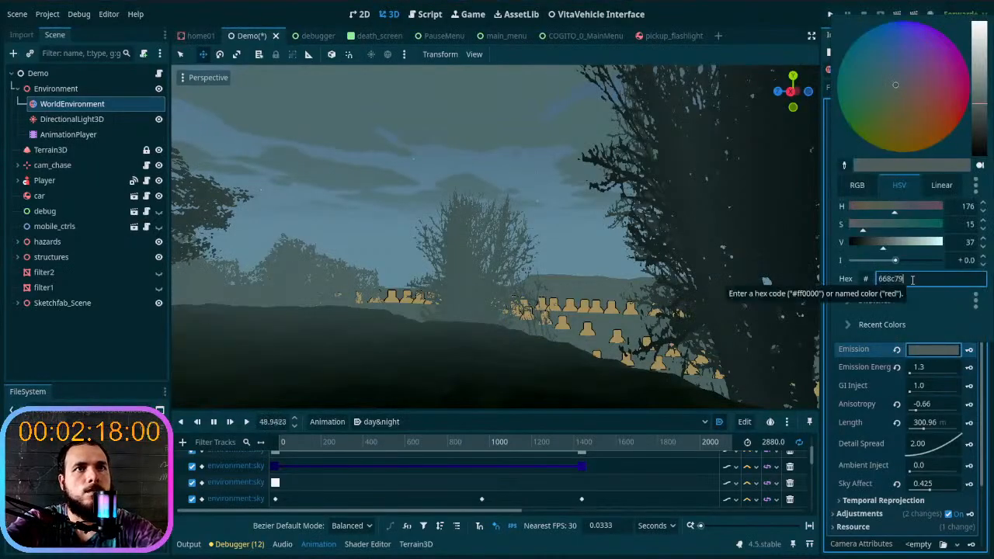
pyautogui.press('Escape')
# - Try to brighten the volumetric fog's Emission color by raising its value
pyautogui.click(929, 350)
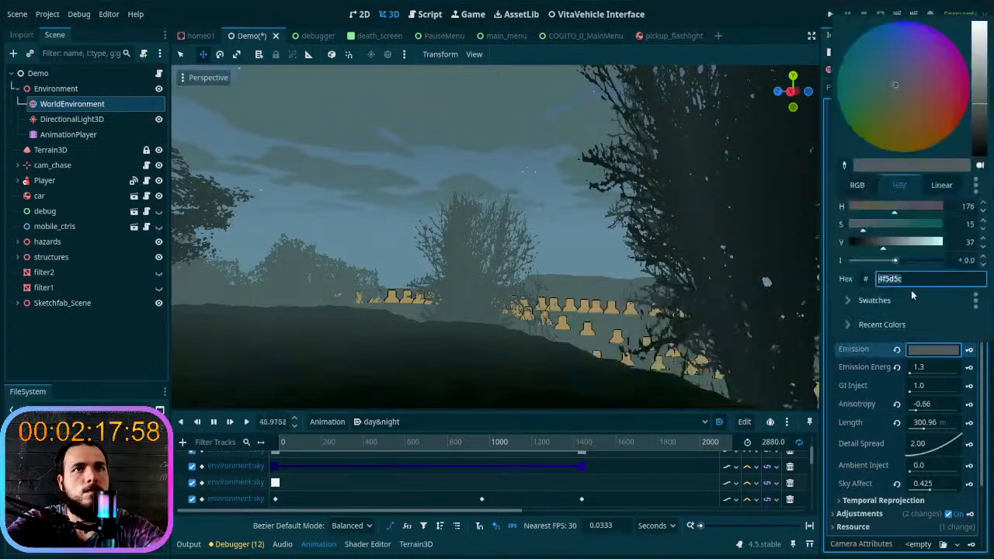
pyautogui.click(975, 115)
pyautogui.moveTo(981, 117); pyautogui.dragTo(983, 92)
pyautogui.click(864, 357)
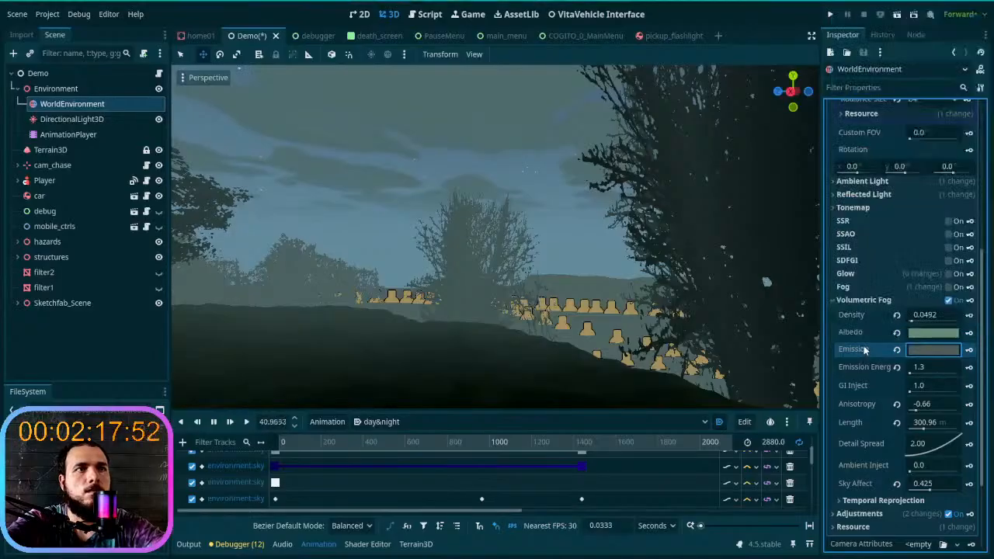
# - Inspect the hex codes of the volumetric fog's Emission and Albedo colors
pyautogui.click(917, 355)
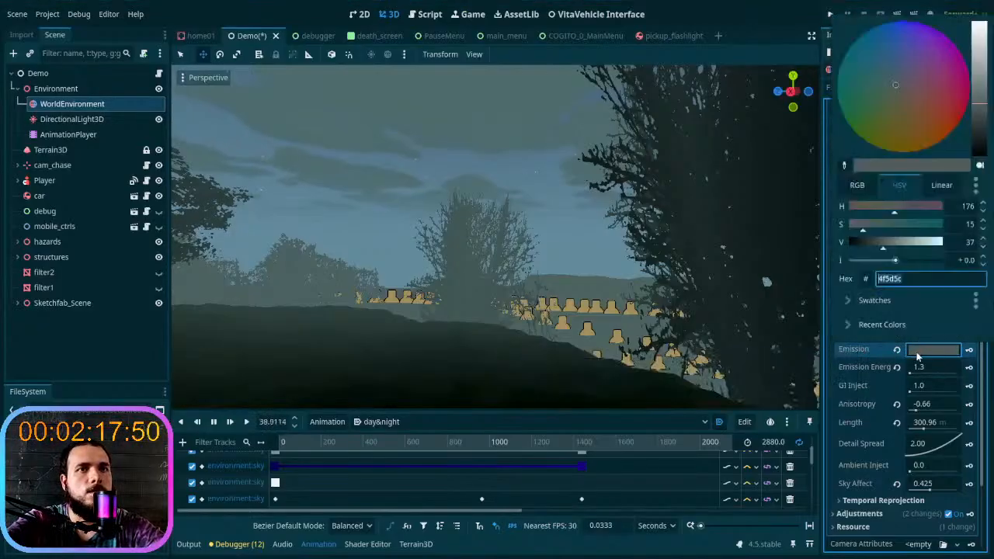
pyautogui.press('Escape')
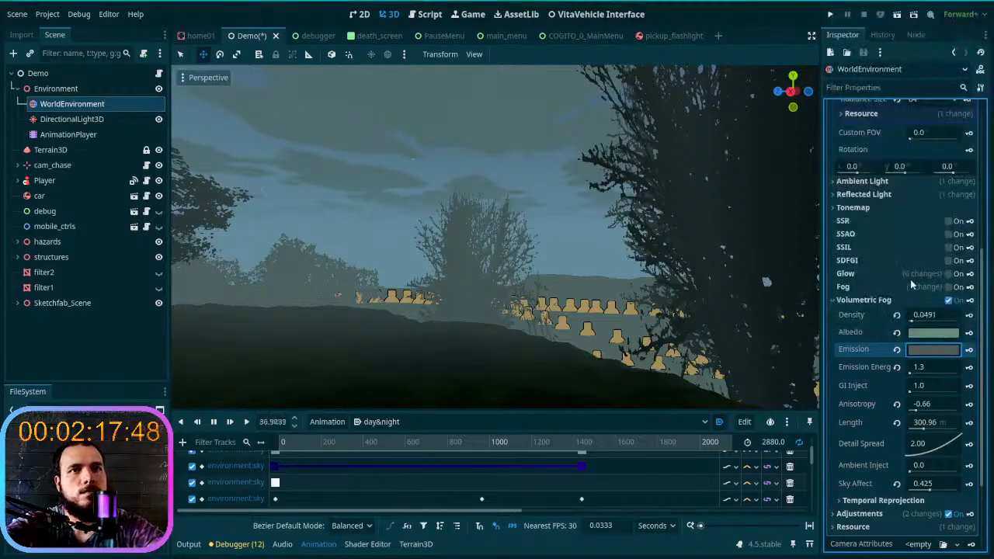
pyautogui.click(918, 332)
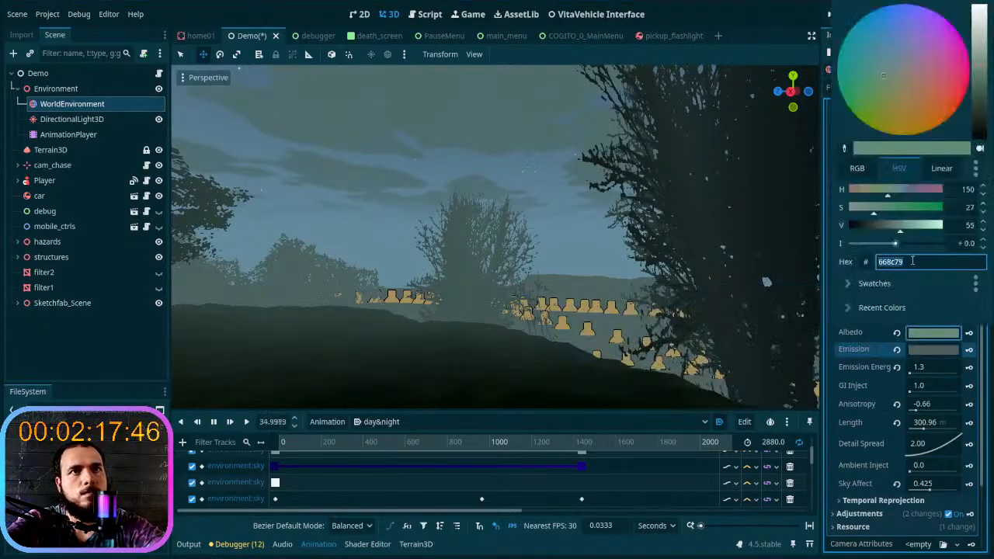
pyautogui.press('Escape')
# - Stop the day&night animation, return it to time 0, and look over the trees and distant hills
pyautogui.scroll(10, 916, 311)
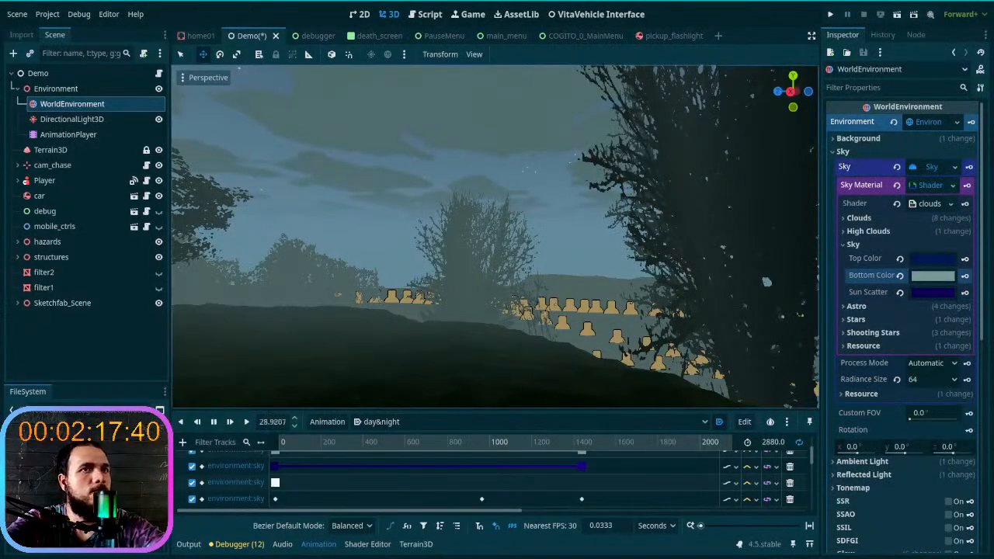
pyautogui.moveTo(492, 381); pyautogui.dragTo(538, 350, button='right')
pyautogui.moveTo(538, 350); pyautogui.dragTo(436, 356, button='middle')
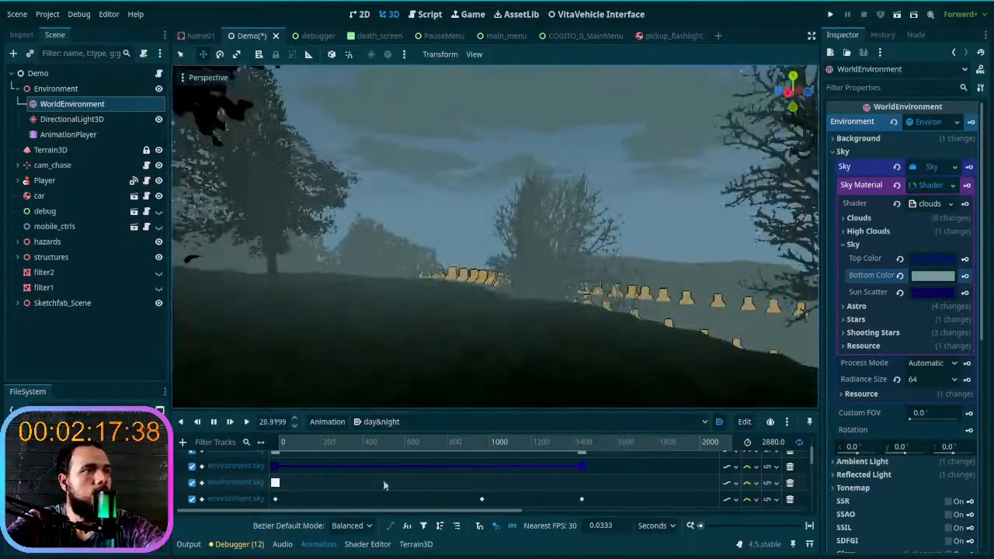
pyautogui.click(244, 422)
pyautogui.click(213, 422)
pyautogui.moveTo(510, 301); pyautogui.dragTo(543, 299, button='right')
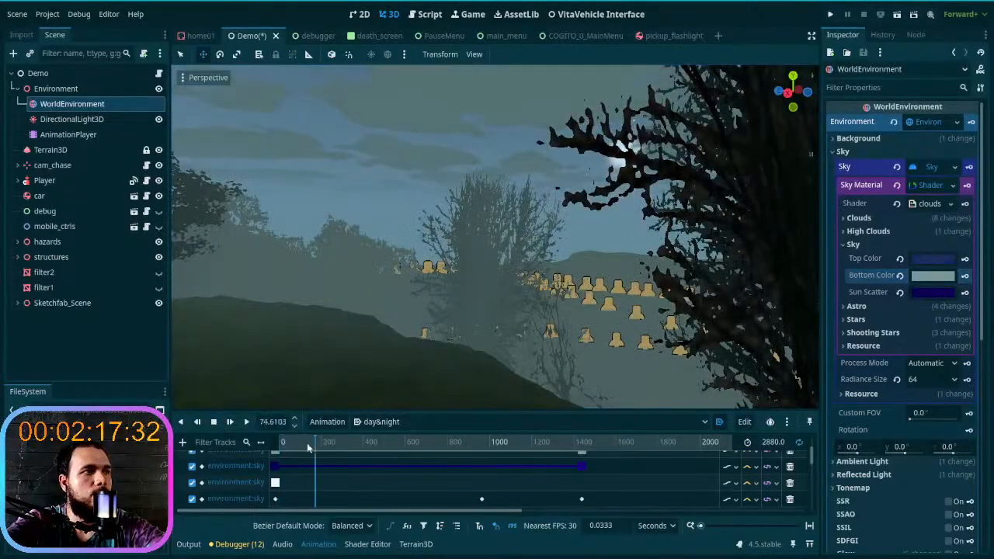
pyautogui.moveTo(436, 328); pyautogui.dragTo(433, 324, button='right')
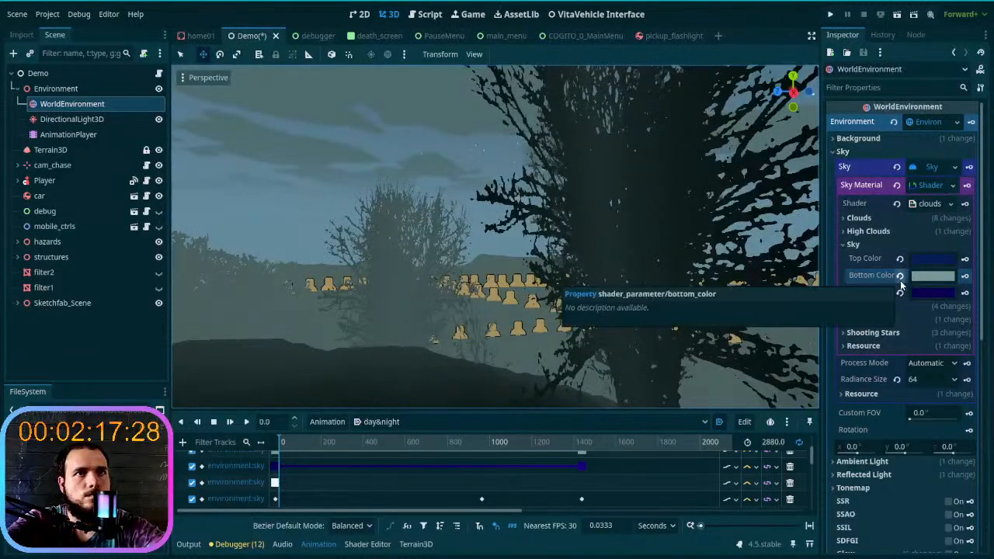
# - Copy the sky material's Bottom Color 77999a to its Sun Scatter color
pyautogui.click(939, 277)
pyautogui.click(906, 496)
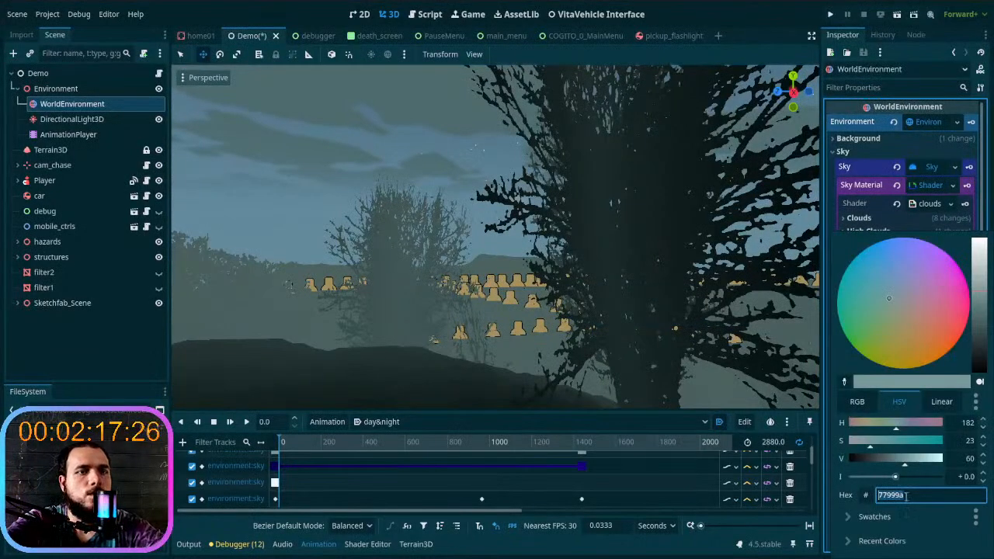
pyautogui.click(896, 219)
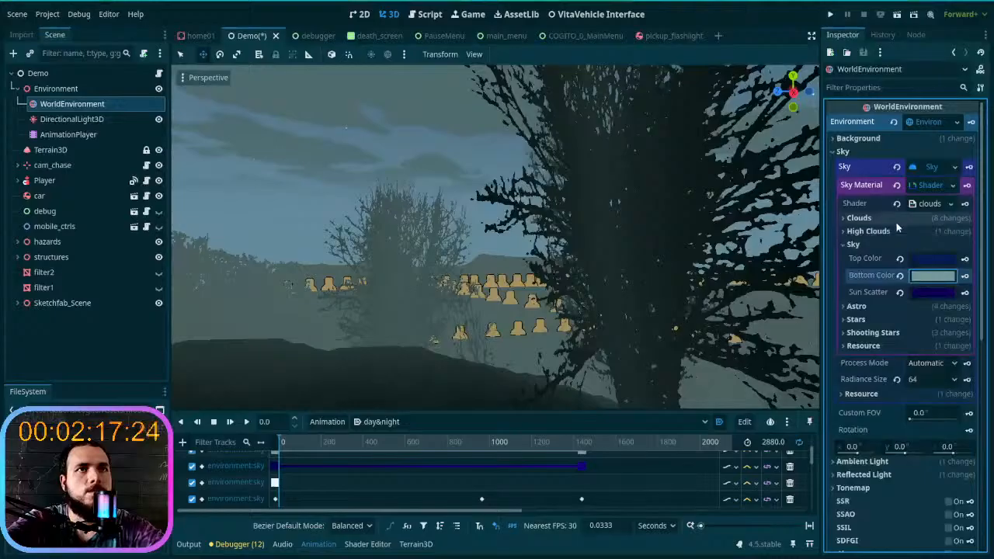
pyautogui.click(930, 296)
pyautogui.press('Escape')
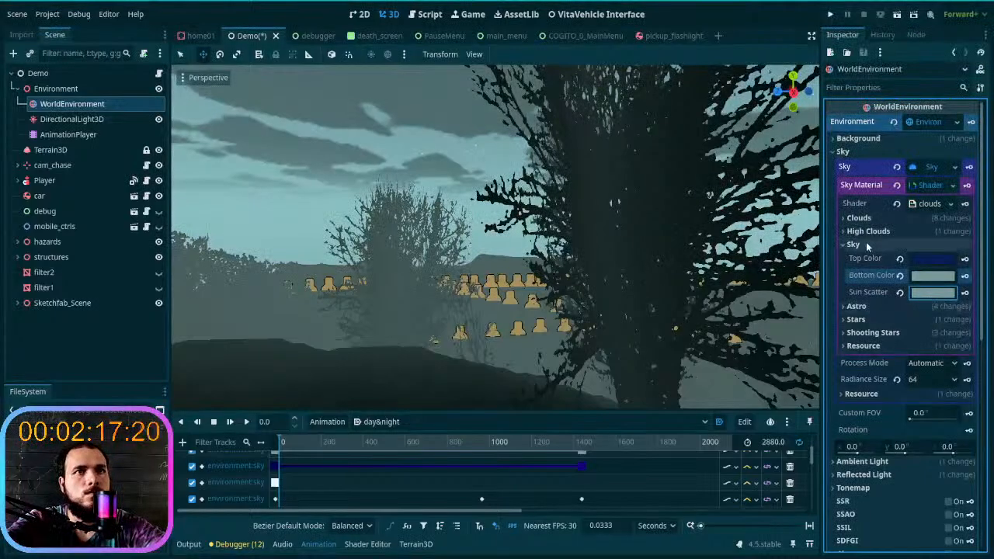
# - Set the volumetric fog's Albedo and Emission colors to 77999a and check the fog from farther back
pyautogui.scroll(-5, 893, 386)
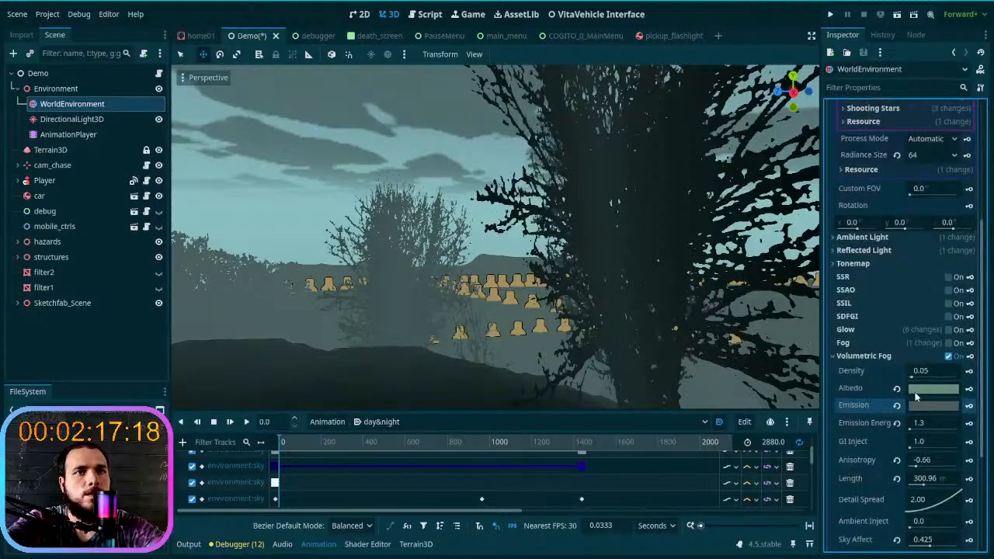
pyautogui.click(917, 389)
pyautogui.press('Escape')
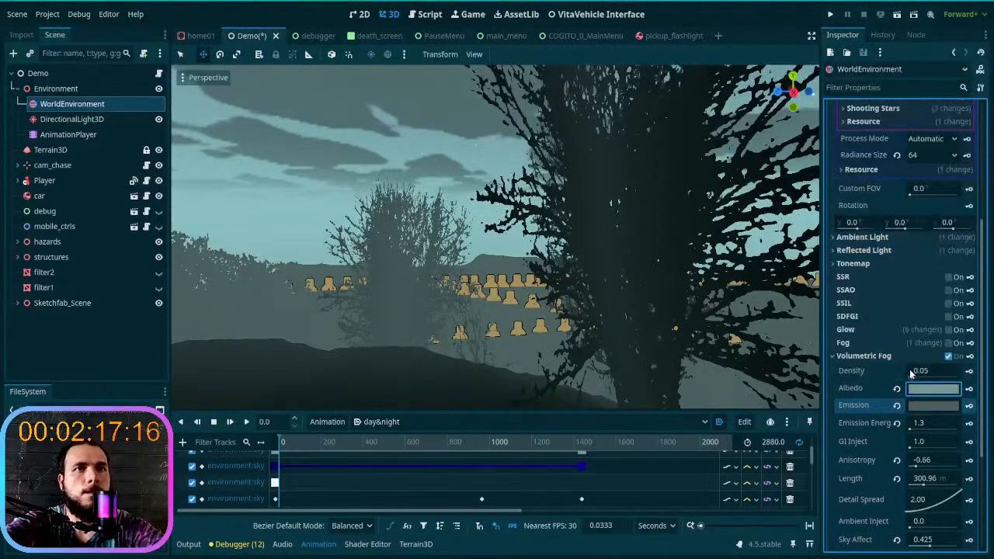
pyautogui.click(924, 408)
pyautogui.hotkey('ctrl', 'v')
pyautogui.press('Return')
pyautogui.moveTo(598, 287); pyautogui.dragTo(598, 288, button='right')
pyautogui.press('s')
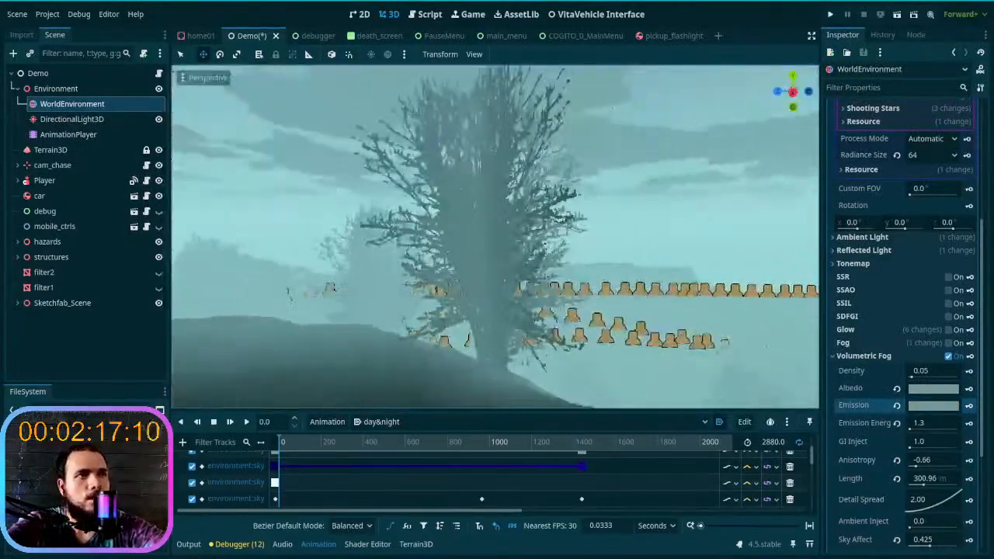
# - Try brightening the volumetric fog's Emission color to 8fb1b2 and check the fog around the trees
pyautogui.click(929, 405)
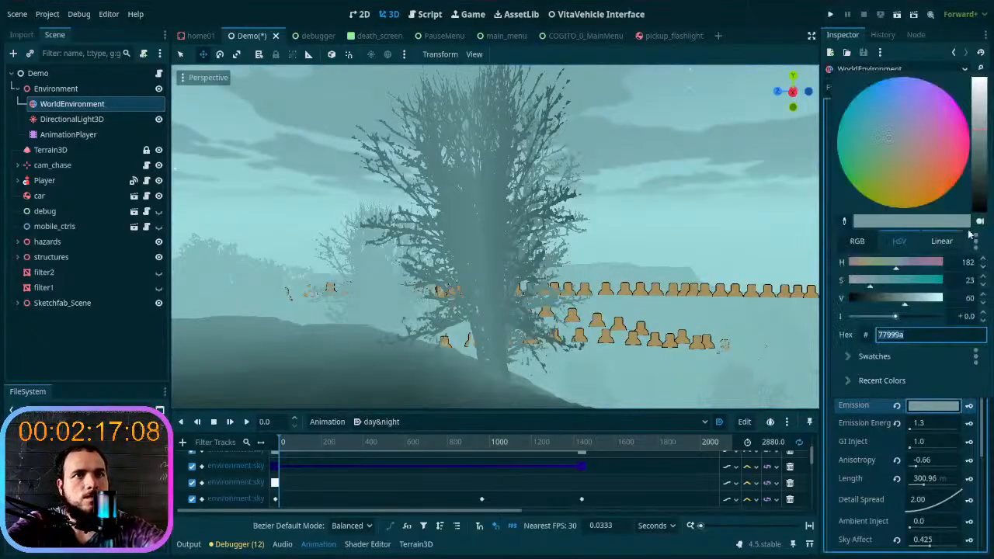
pyautogui.moveTo(983, 135); pyautogui.dragTo(984, 122)
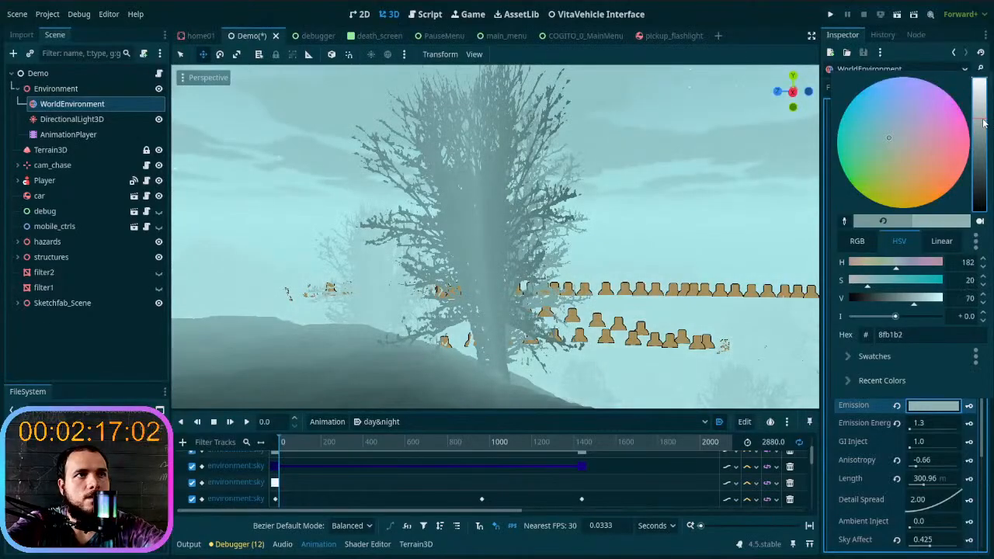
pyautogui.click(711, 205)
pyautogui.press('a')
pyautogui.moveTo(703, 212)
pyautogui.mouseDown(button='right')
pyautogui.moveTo(761, 239)
pyautogui.moveTo(707, 210)
pyautogui.mouseUp(button='right')
pyautogui.press('a')
pyautogui.press('d')
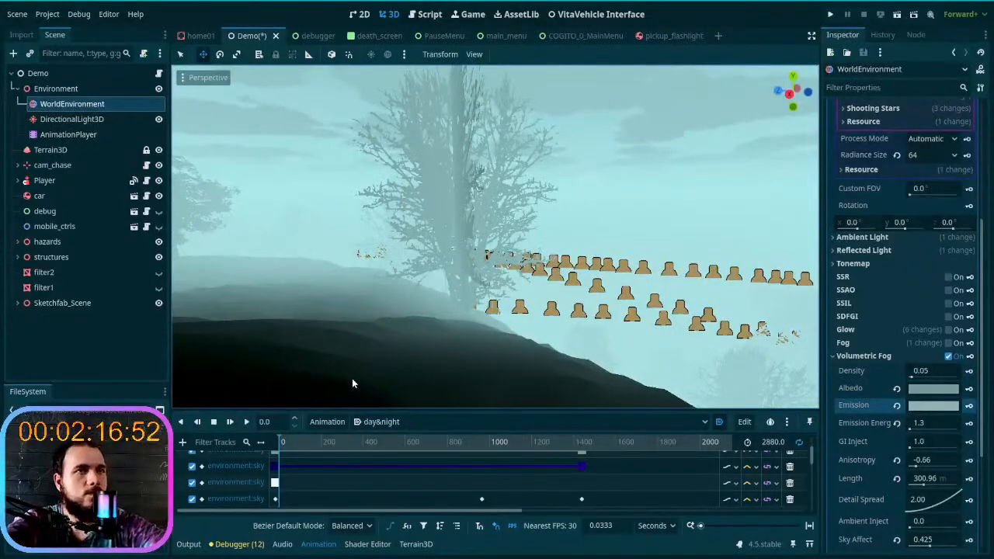
# - Return the day&night animation to time 0, view the distant hills, and find the sky material's bottom_color track
pyautogui.moveTo(277, 445)
pyautogui.mouseDown()
pyautogui.moveTo(590, 441)
pyautogui.moveTo(301, 443)
pyautogui.moveTo(265, 431)
pyautogui.mouseUp()
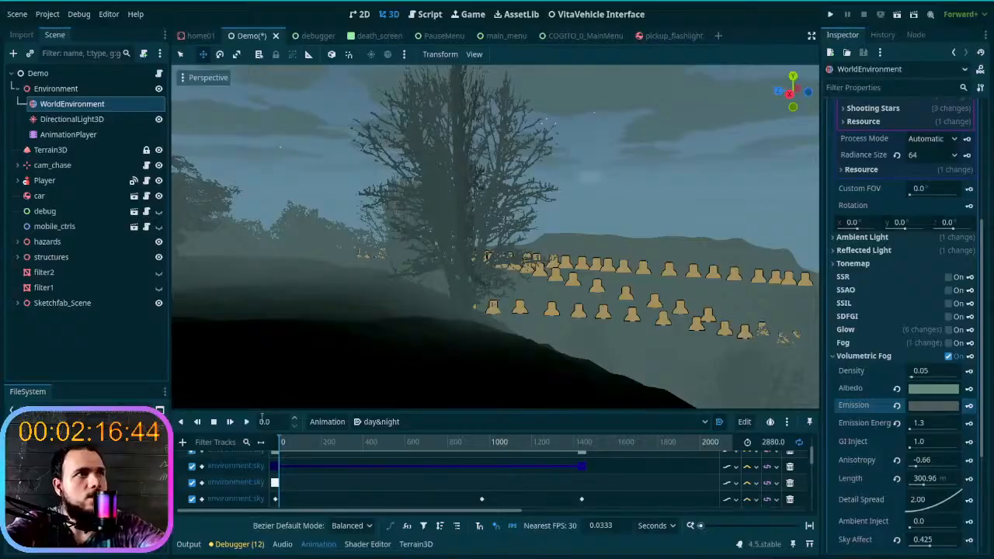
pyautogui.moveTo(280, 445); pyautogui.dragTo(207, 451)
pyautogui.moveTo(347, 299); pyautogui.dragTo(443, 252, button='right')
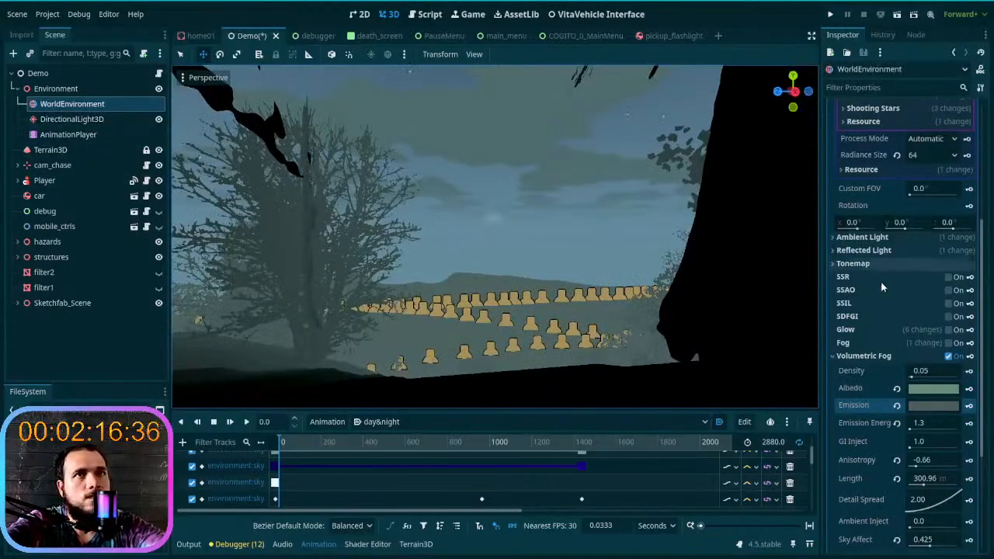
pyautogui.scroll(5, 874, 279)
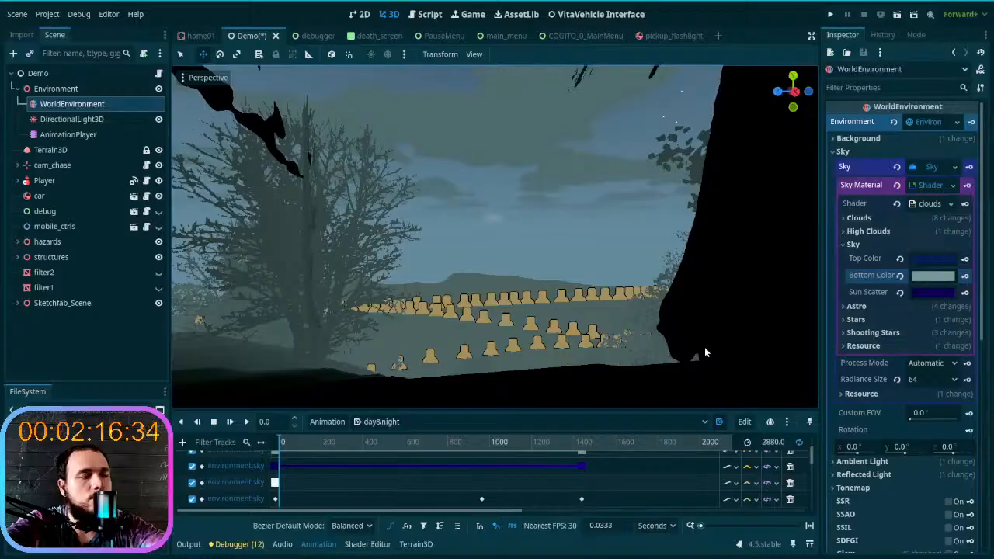
pyautogui.scroll(1, 298, 464)
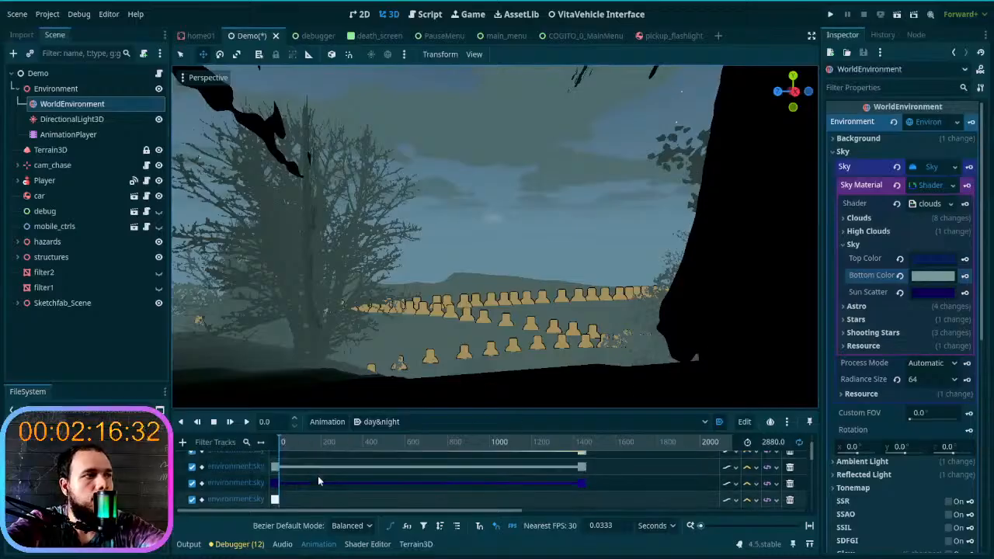
pyautogui.scroll(1, 318, 482)
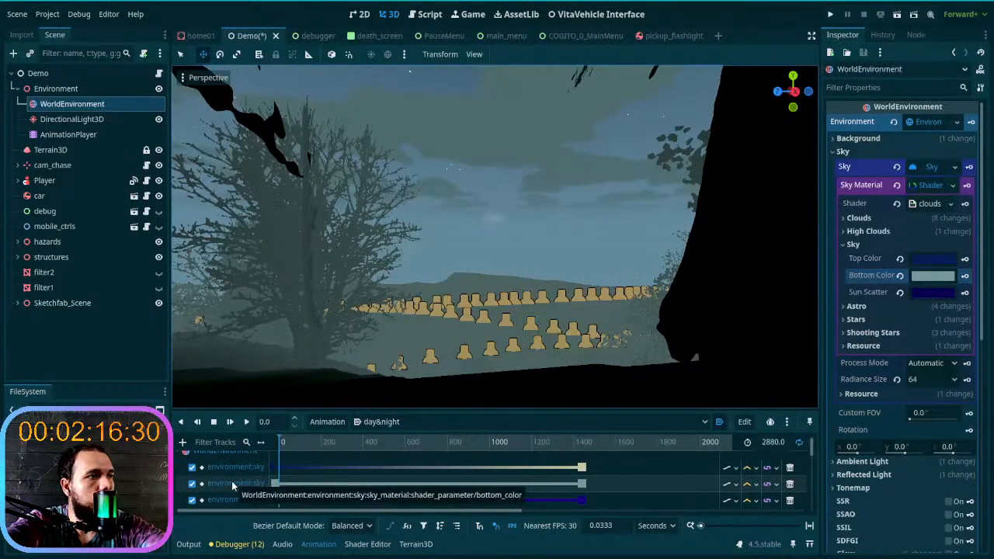
pyautogui.click(925, 277)
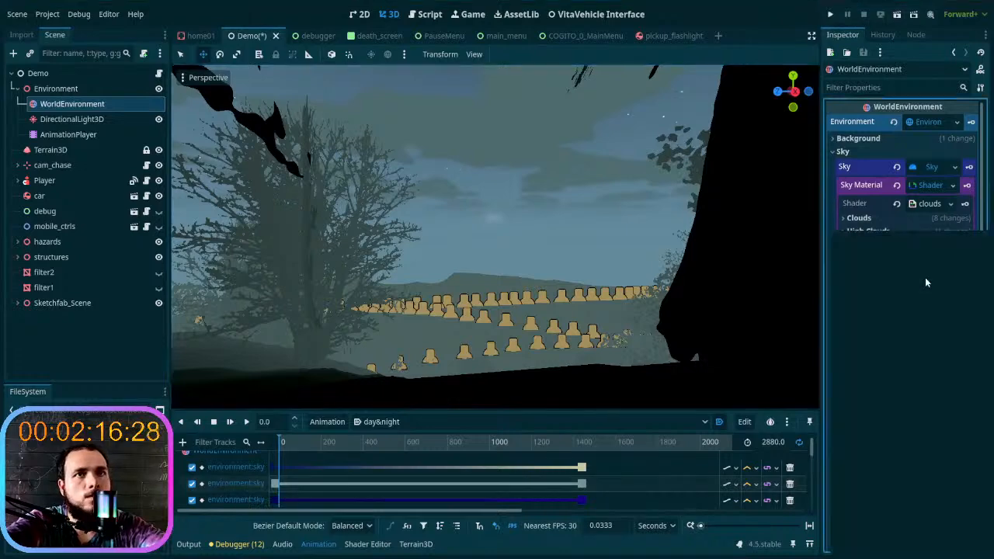
pyautogui.click(925, 278)
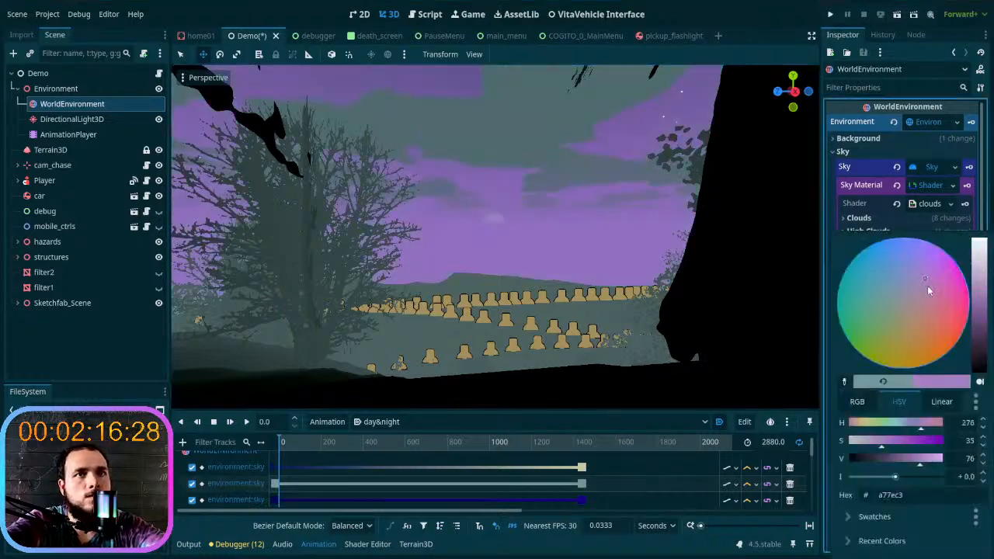
pyautogui.click(278, 468)
pyautogui.moveTo(295, 444); pyautogui.dragTo(255, 450)
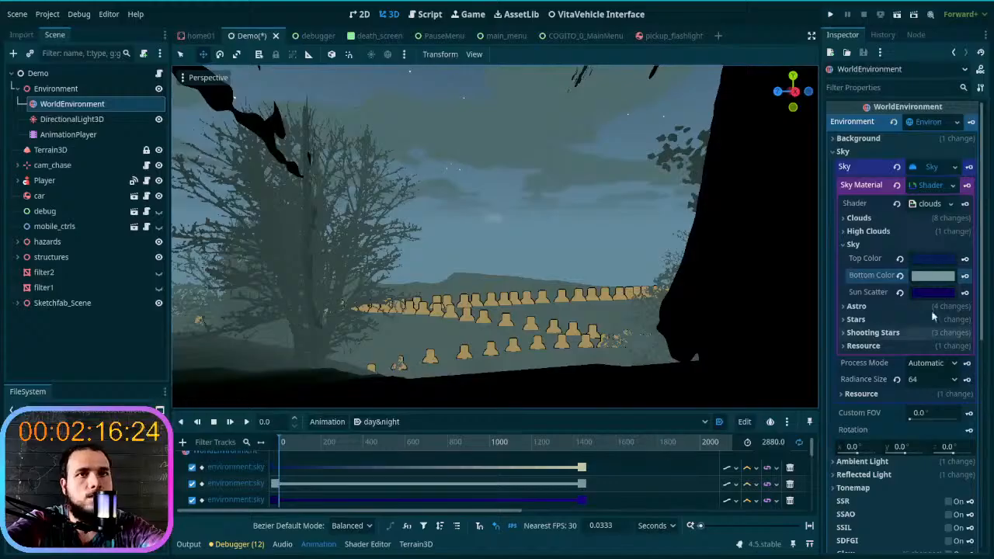
# - Copy the sky material's Bottom Color 77999a into its Sun Scatter color at time 0
pyautogui.click(944, 277)
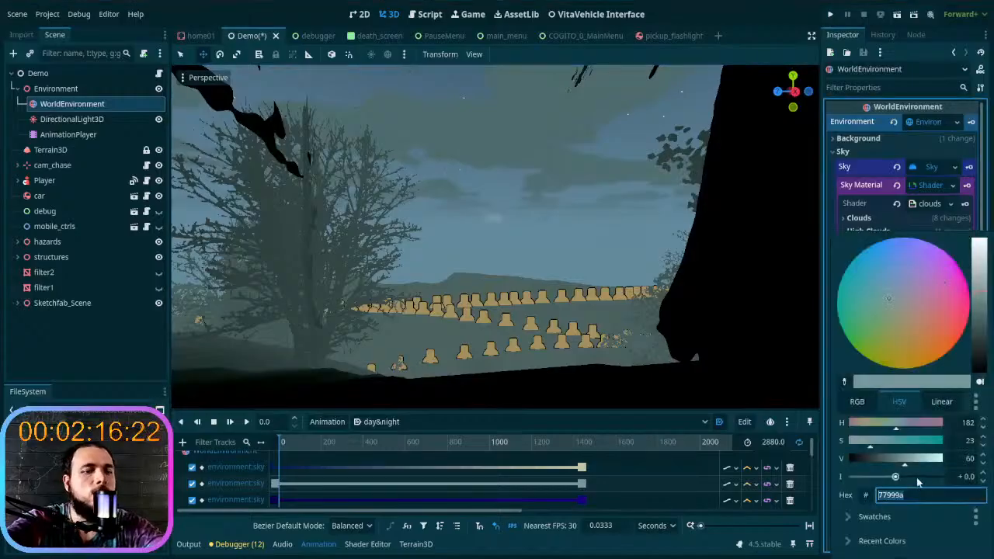
pyautogui.click(834, 200)
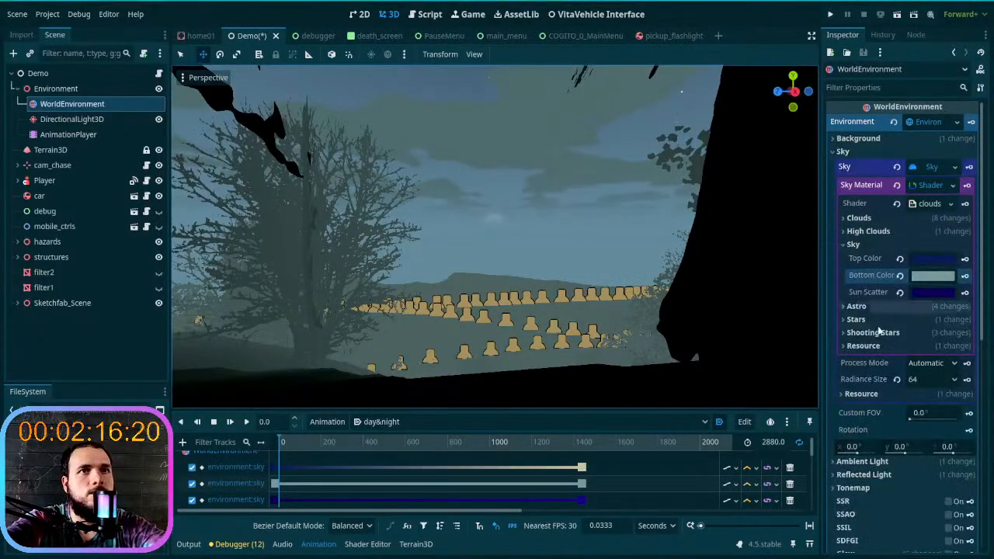
pyautogui.click(929, 292)
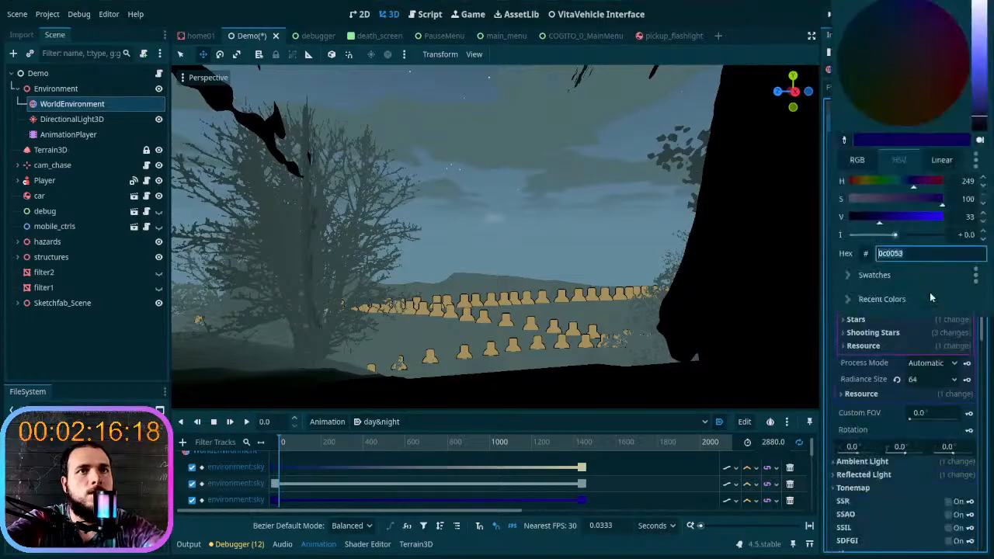
pyautogui.hotkey('ctrl', 'v')
pyautogui.press('Return')
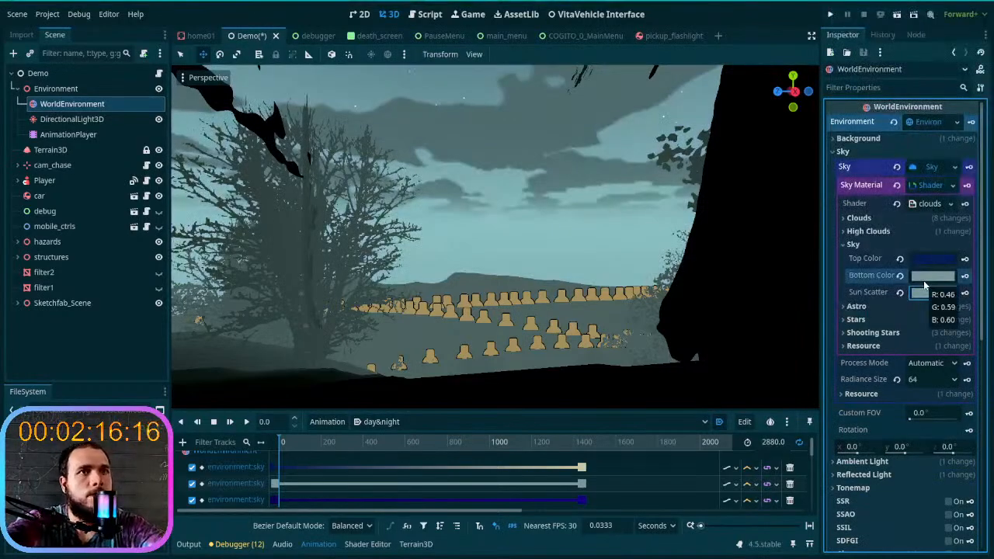
# - Darken the Sun Scatter color to 2b3e3e, key it at time 0, and check the keyed sky
pyautogui.click(930, 293)
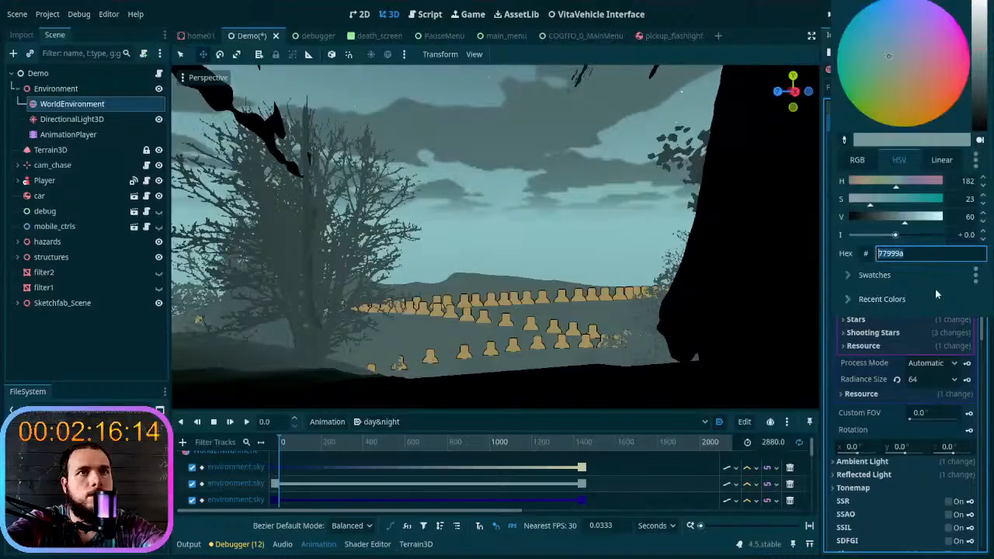
pyautogui.moveTo(982, 60); pyautogui.dragTo(993, 114)
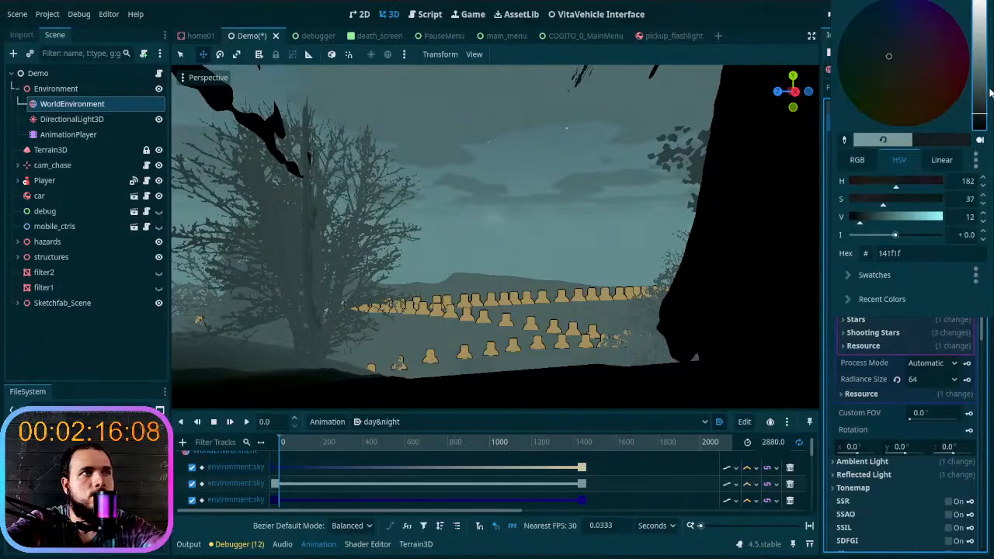
pyautogui.moveTo(985, 79); pyautogui.dragTo(982, 99)
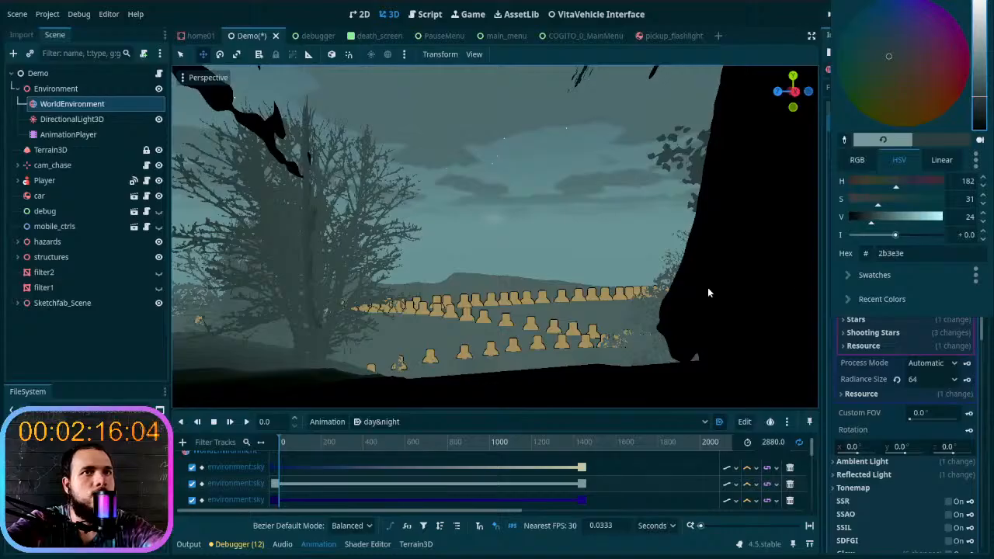
pyautogui.press('Escape')
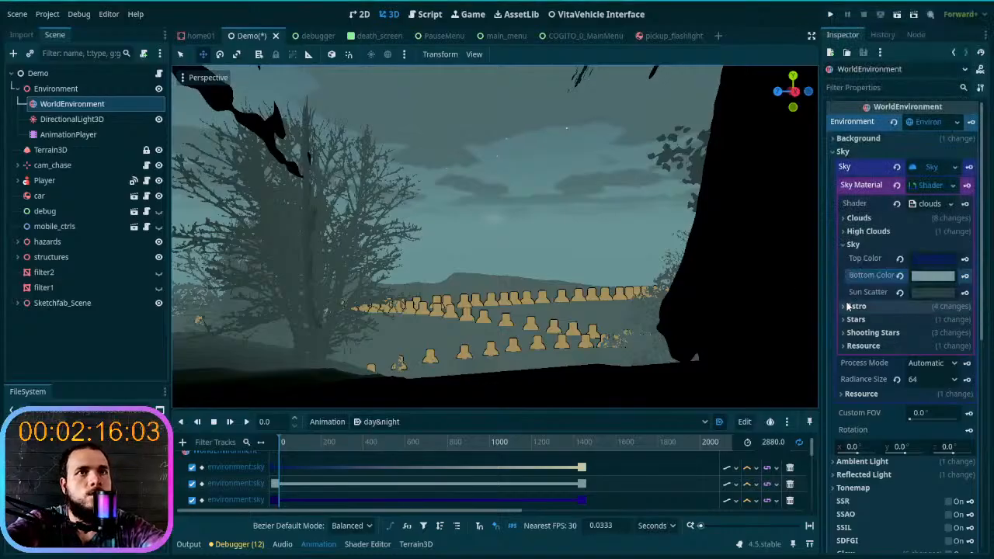
pyautogui.click(965, 294)
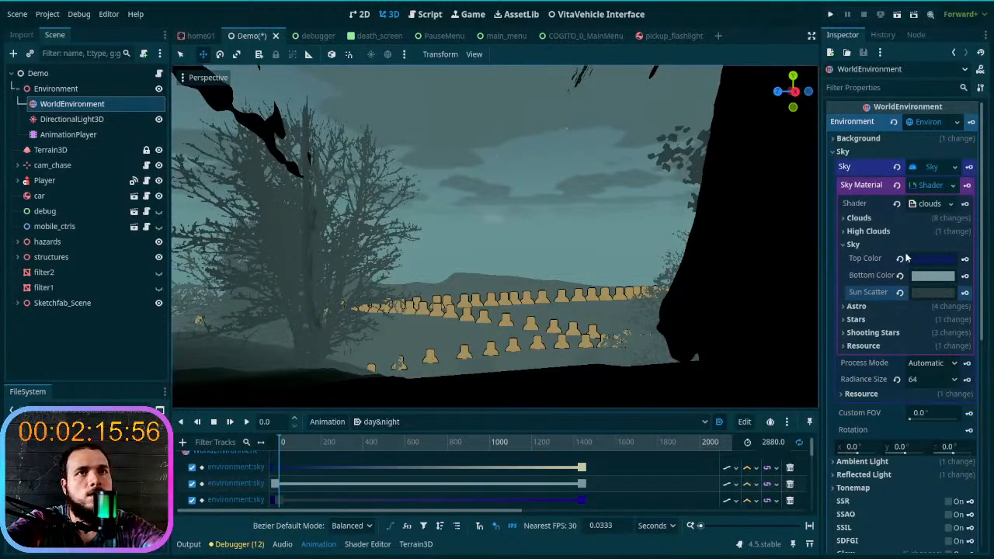
pyautogui.moveTo(285, 443); pyautogui.dragTo(270, 459)
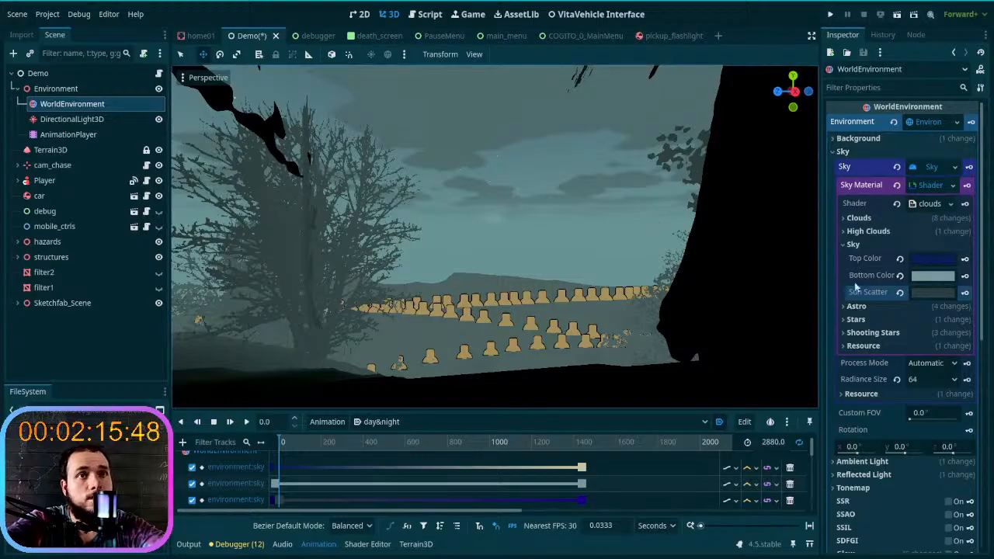
# - Set the volumetric fog's Emission color to 77999a and darken it slightly to 709192
pyautogui.scroll(-3, 901, 307)
pyautogui.scroll(-2, 903, 316)
pyautogui.click(932, 353)
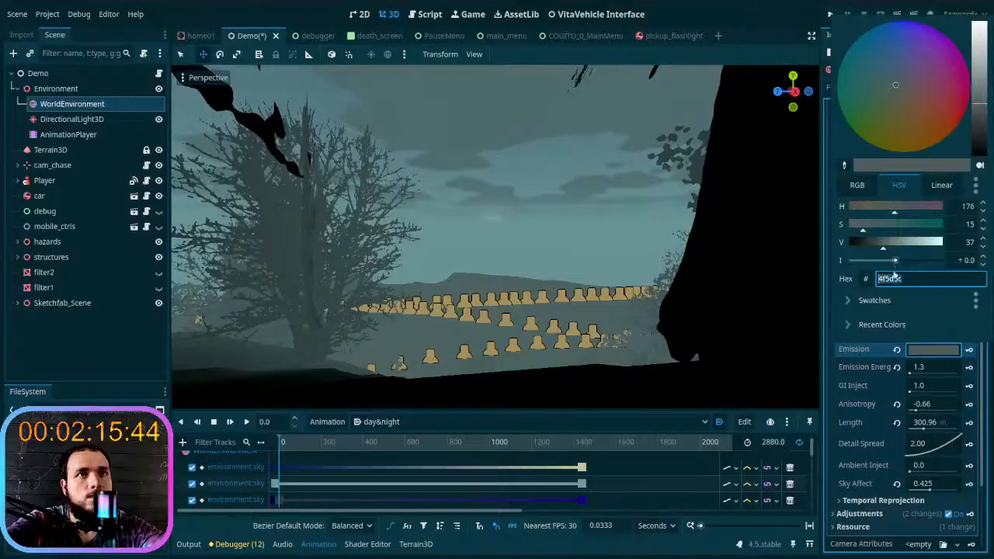
pyautogui.hotkey('ctrl', 'v')
pyautogui.press('Return')
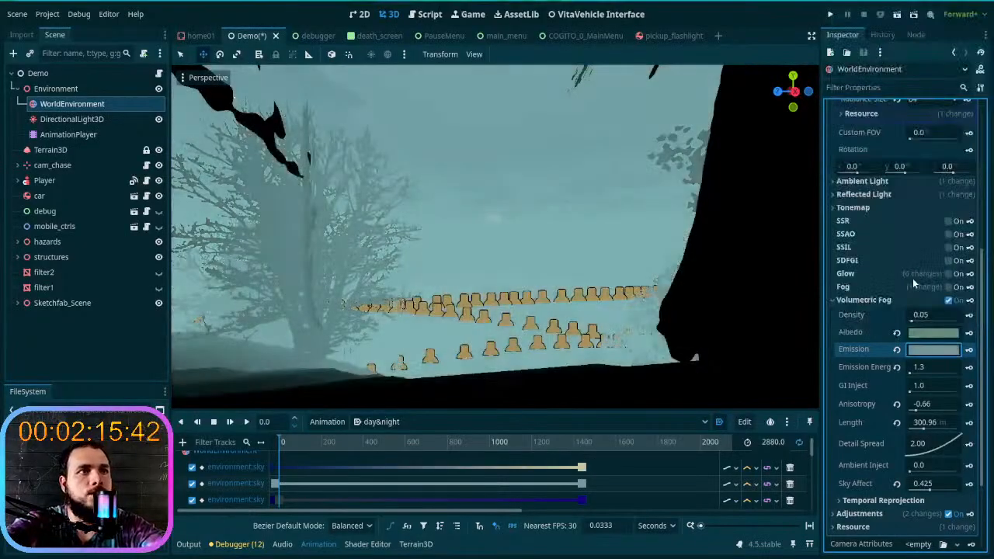
pyautogui.click(935, 352)
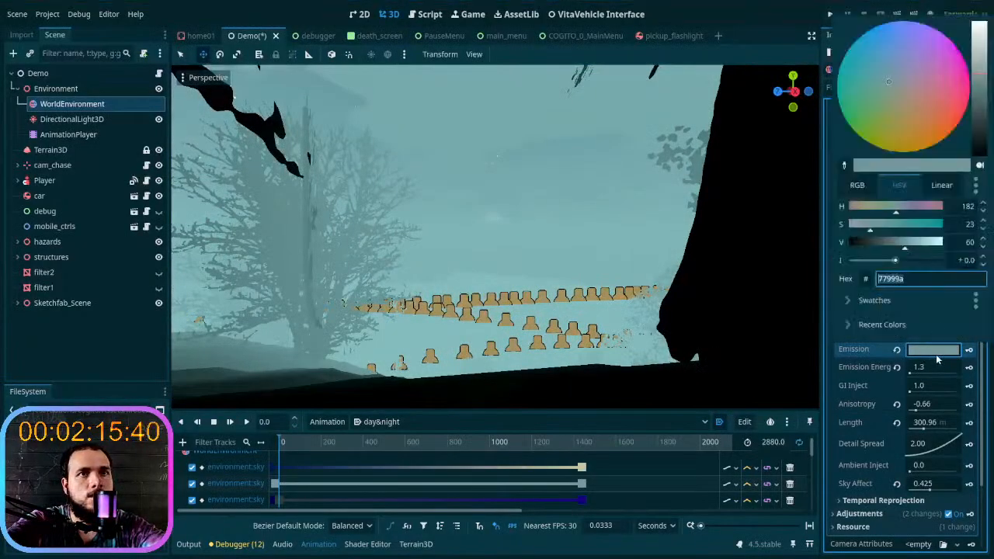
pyautogui.moveTo(980, 80)
pyautogui.mouseDown()
pyautogui.moveTo(980, 54)
pyautogui.moveTo(981, 83)
pyautogui.mouseUp()
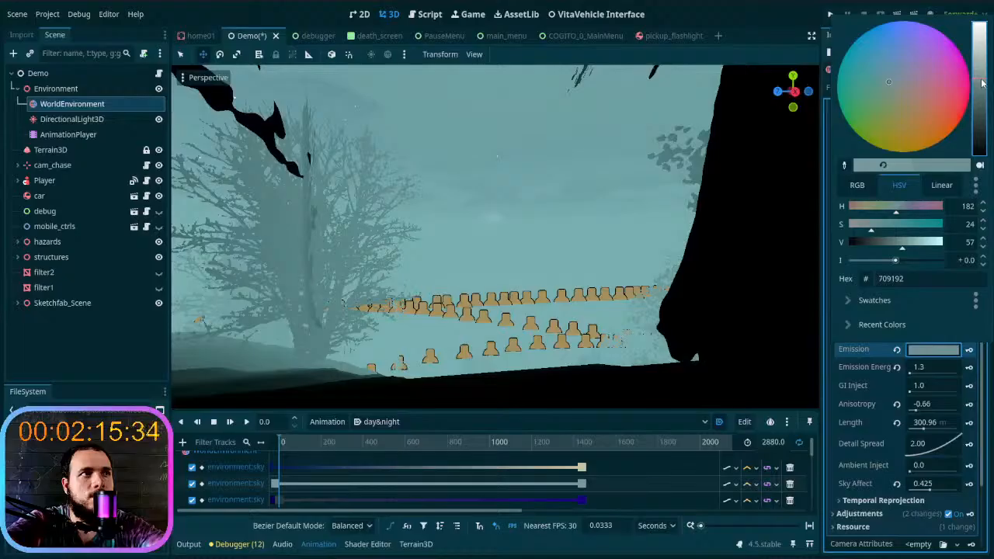
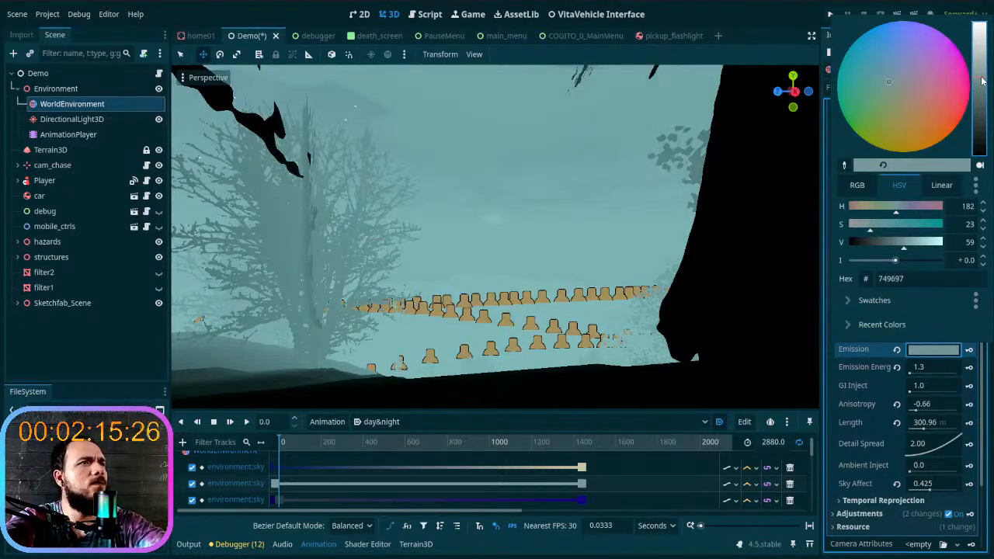
# - Darken the volumetric fog's Emission color to 6f9091, key it at time 0, and move the animation to the sky keyframes near 1400
pyautogui.moveTo(982, 81); pyautogui.dragTo(983, 83)
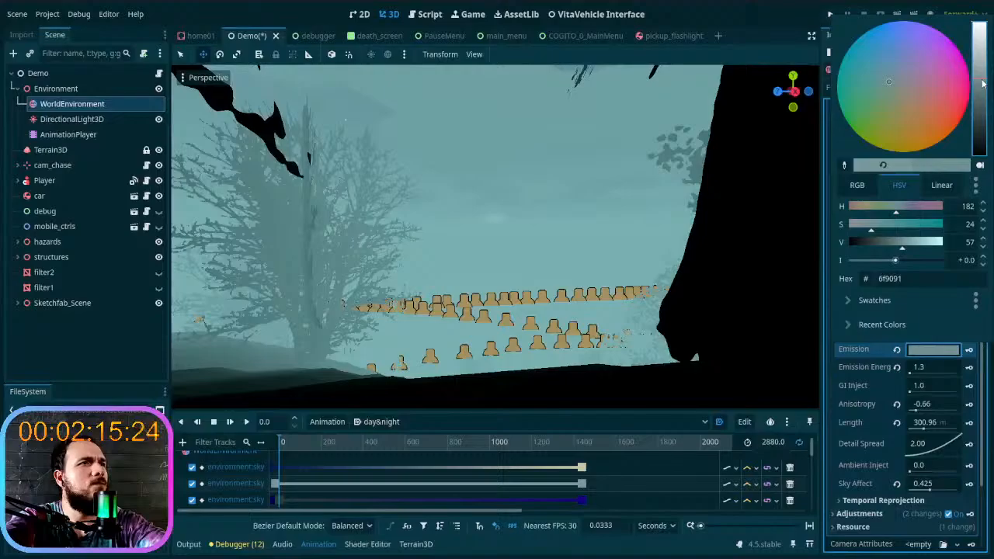
pyautogui.press('Escape')
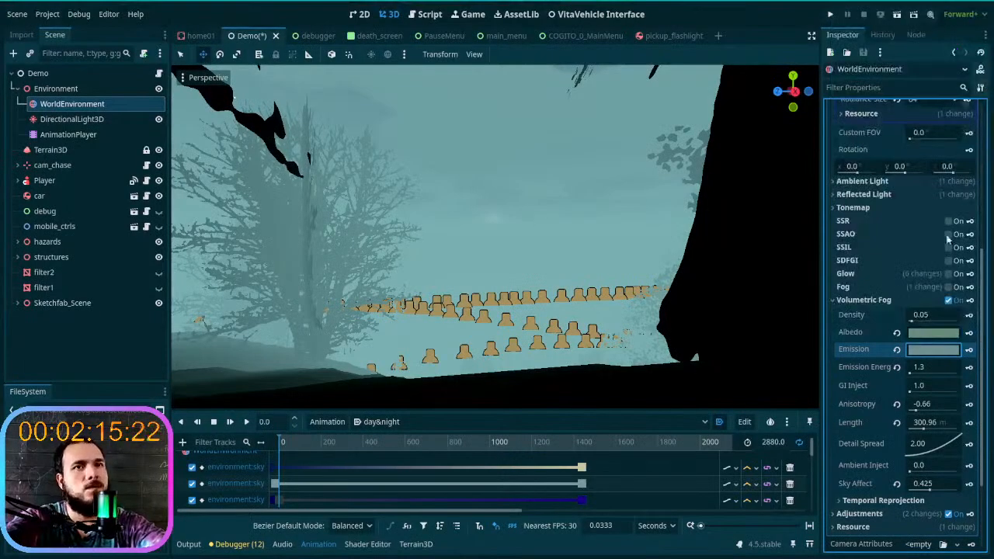
pyautogui.click(969, 351)
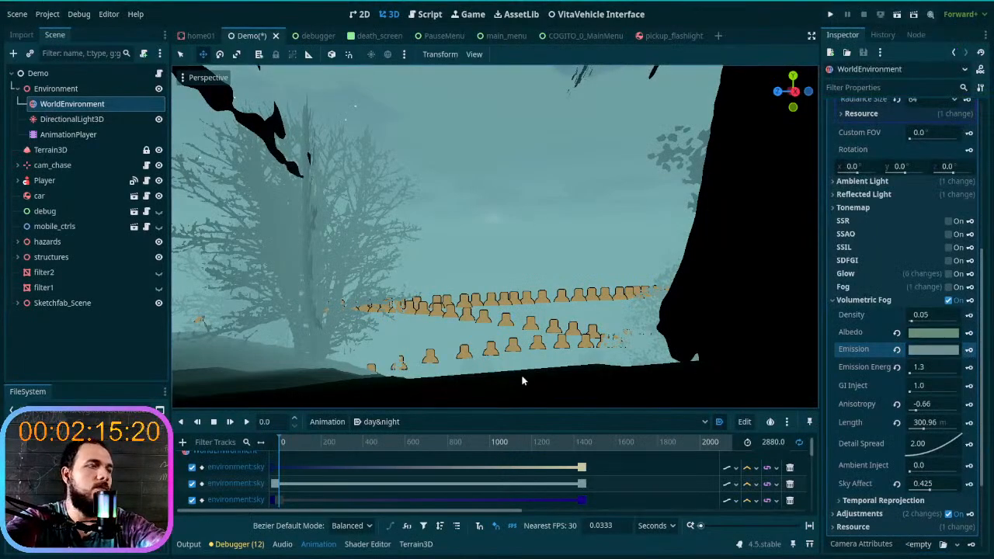
pyautogui.moveTo(277, 448); pyautogui.dragTo(583, 452)
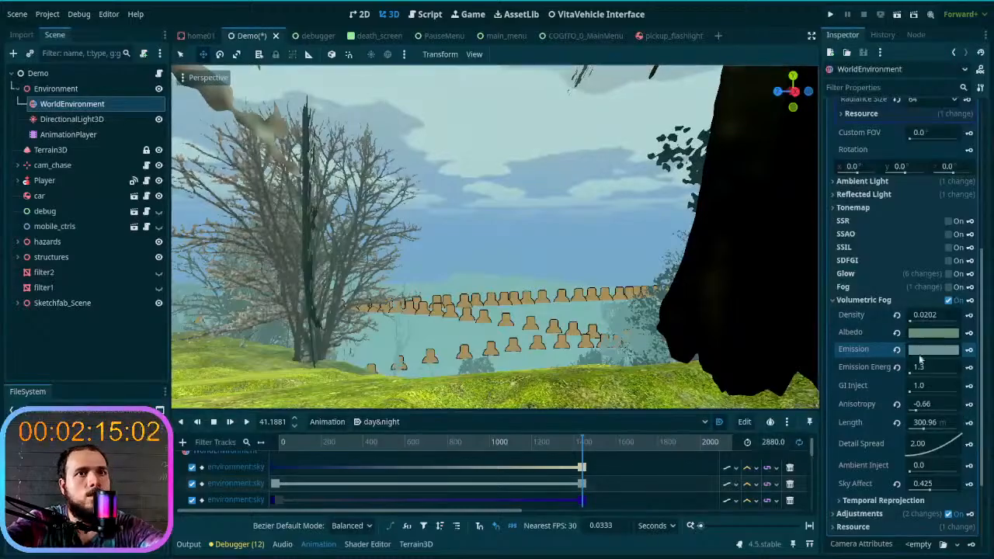
# - Try brightening the sky material's Sun Scatter color to 5565ff and undo the change
pyautogui.scroll(5, 913, 361)
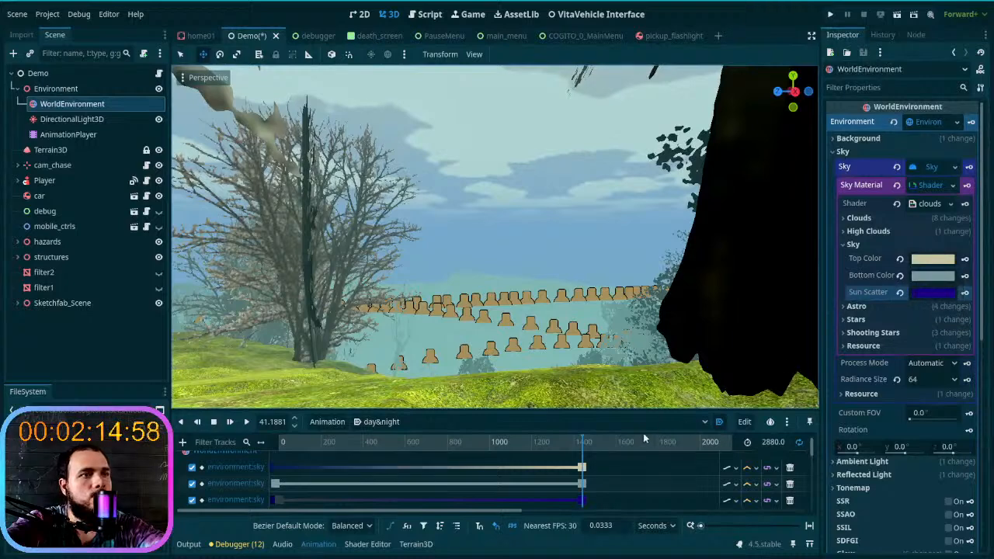
pyautogui.click(924, 295)
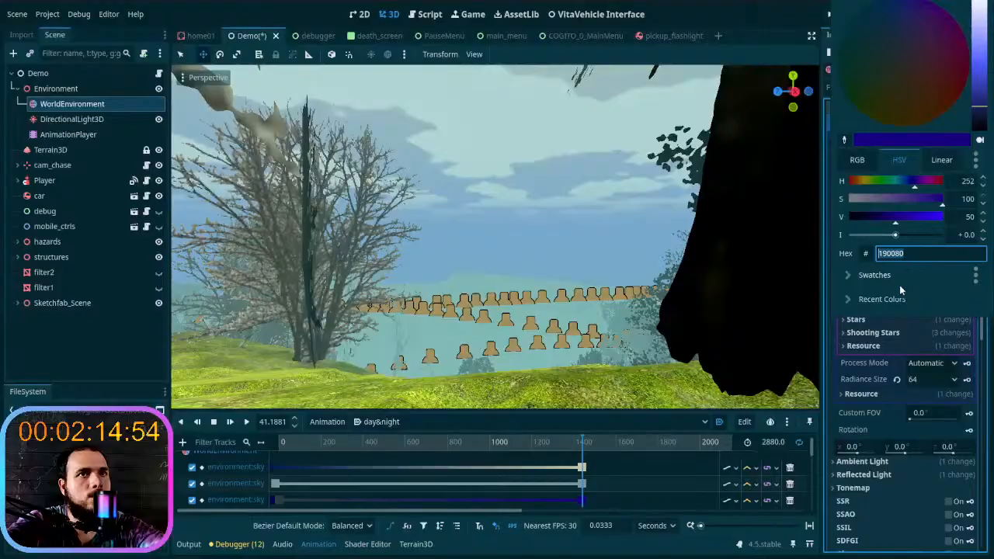
pyautogui.moveTo(982, 107); pyautogui.dragTo(981, 60)
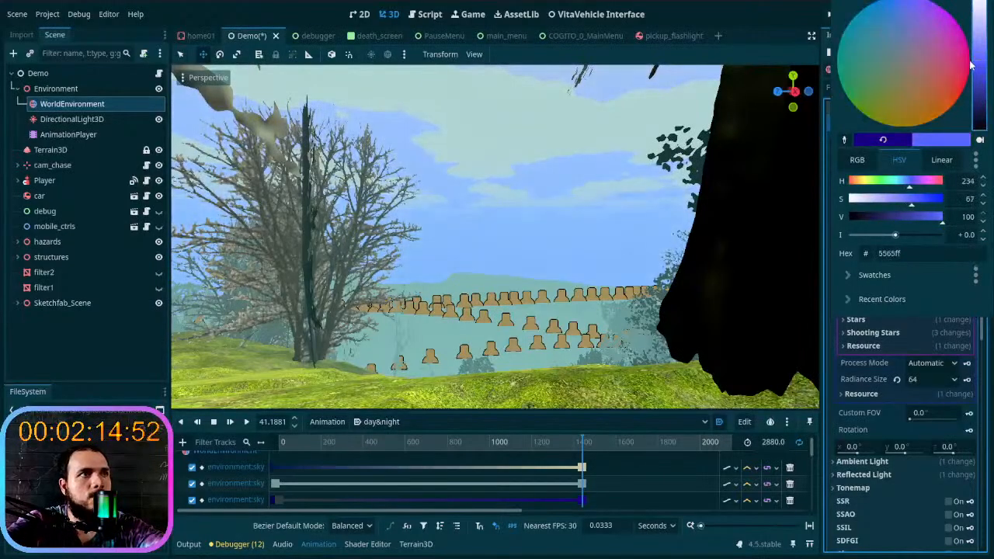
pyautogui.click(833, 375)
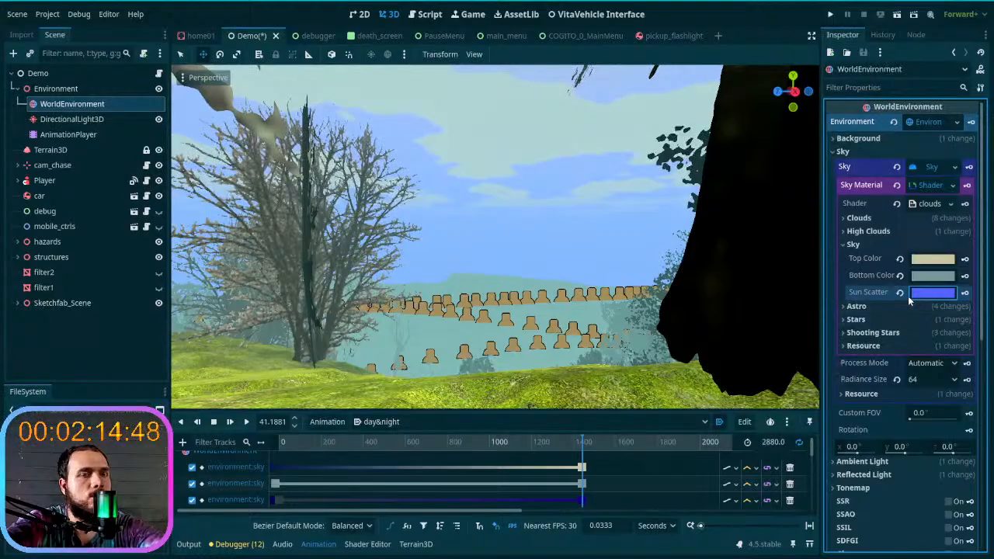
pyautogui.hotkey('ctrl', 'z')
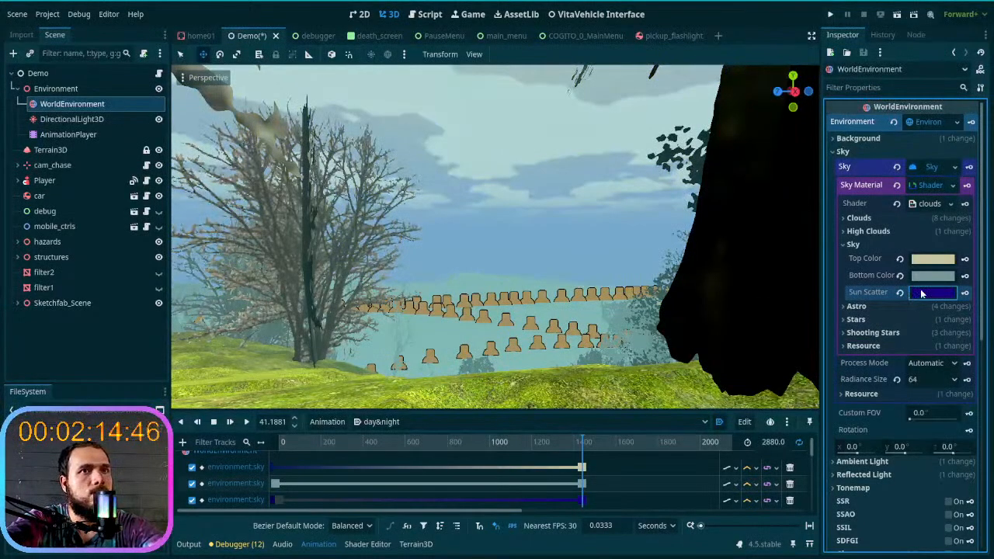
# - Brighten the sky material's Sun Scatter color to 2600af and copy its hex code
pyautogui.click(920, 295)
pyautogui.click(981, 103)
pyautogui.moveTo(981, 103)
pyautogui.mouseDown()
pyautogui.moveTo(980, 82)
pyautogui.moveTo(979, 101)
pyautogui.mouseUp()
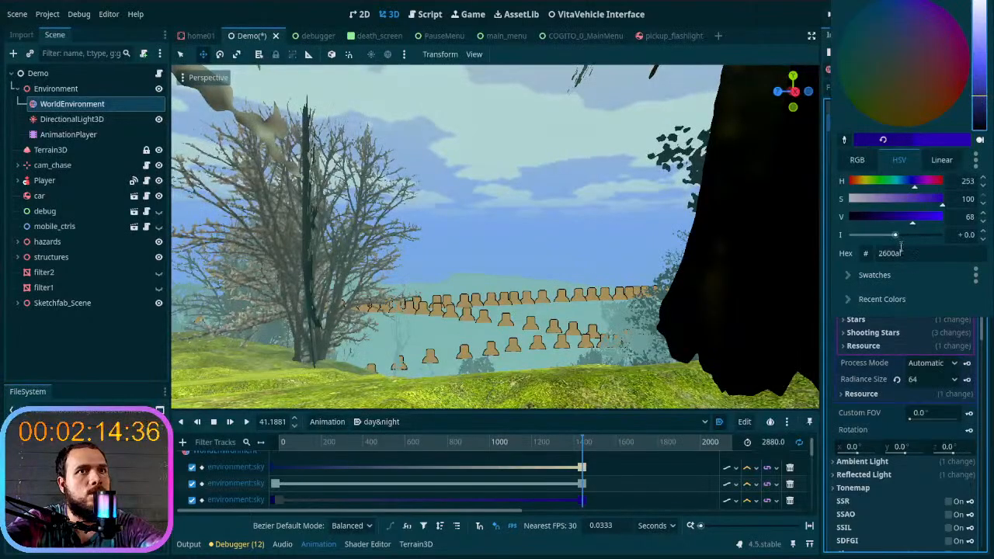
pyautogui.press('Escape')
pyautogui.click(927, 297)
pyautogui.hotkey('ctrl', 'c')
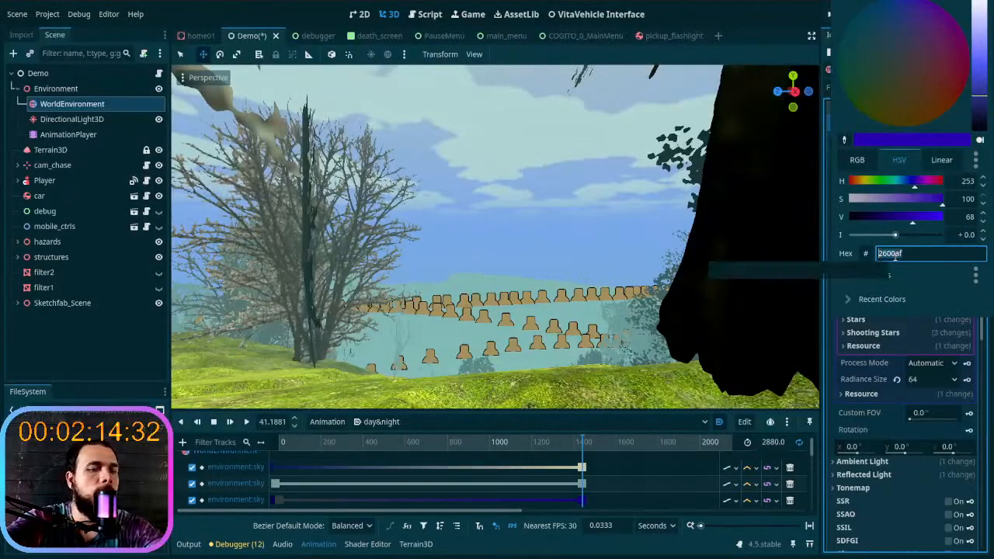
pyautogui.click(854, 410)
# - Paste the copied color 2600af into the volumetric fog's Emission color
pyautogui.scroll(-5, 853, 417)
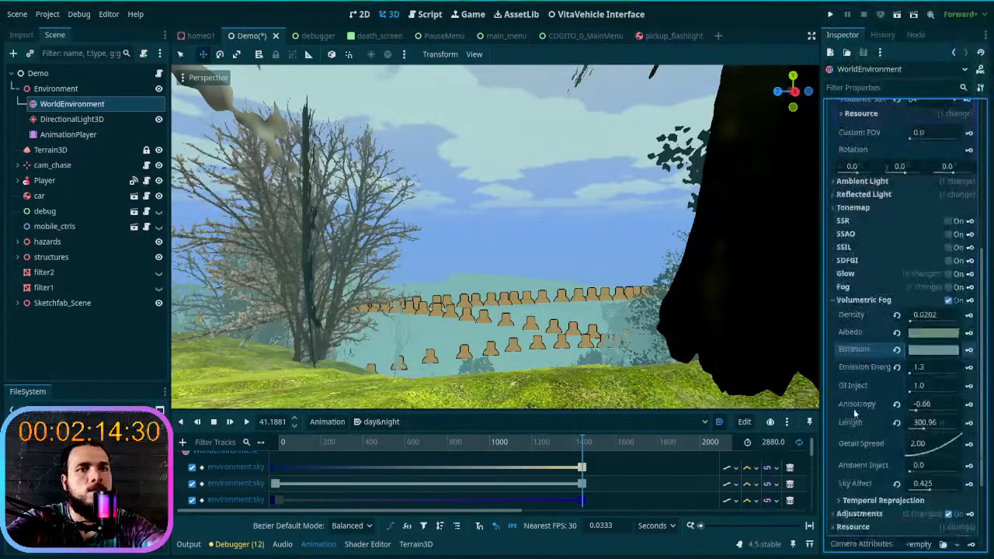
pyautogui.click(918, 349)
pyautogui.hotkey('ctrl', 'v')
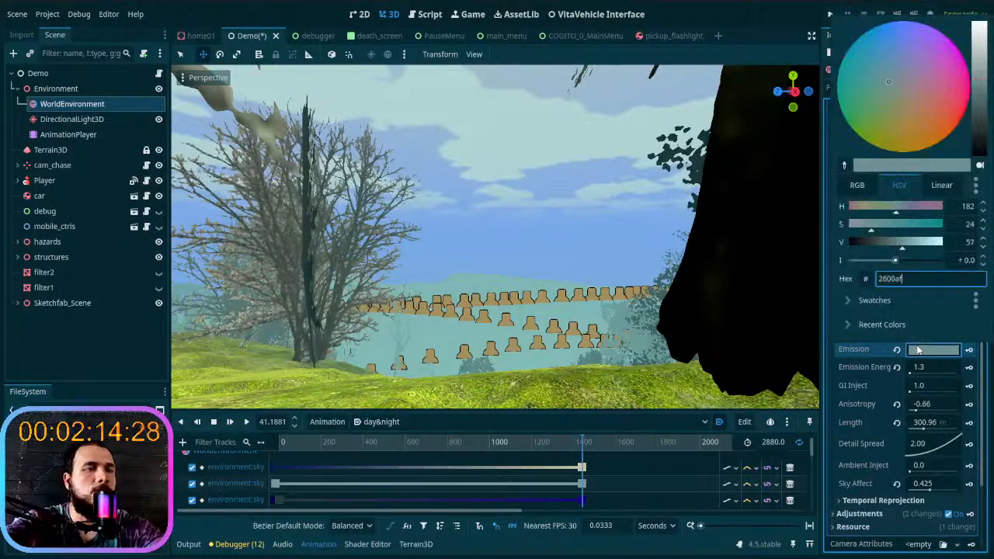
pyautogui.press('Return')
# - Lighten the fog's Emission color to 6a80ff, raise its intensity to 0.06, and check the fog around the trees
pyautogui.click(931, 350)
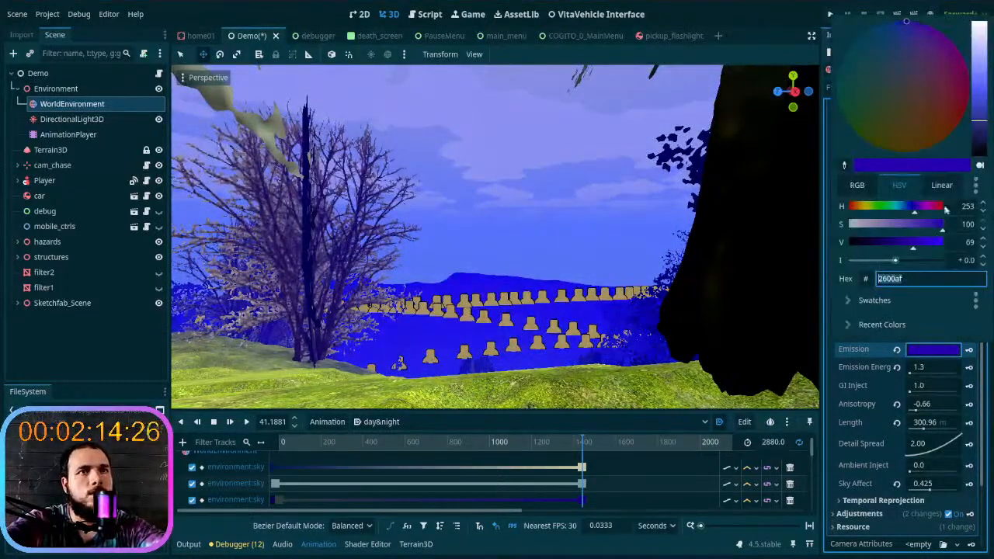
pyautogui.moveTo(979, 128); pyautogui.dragTo(982, 81)
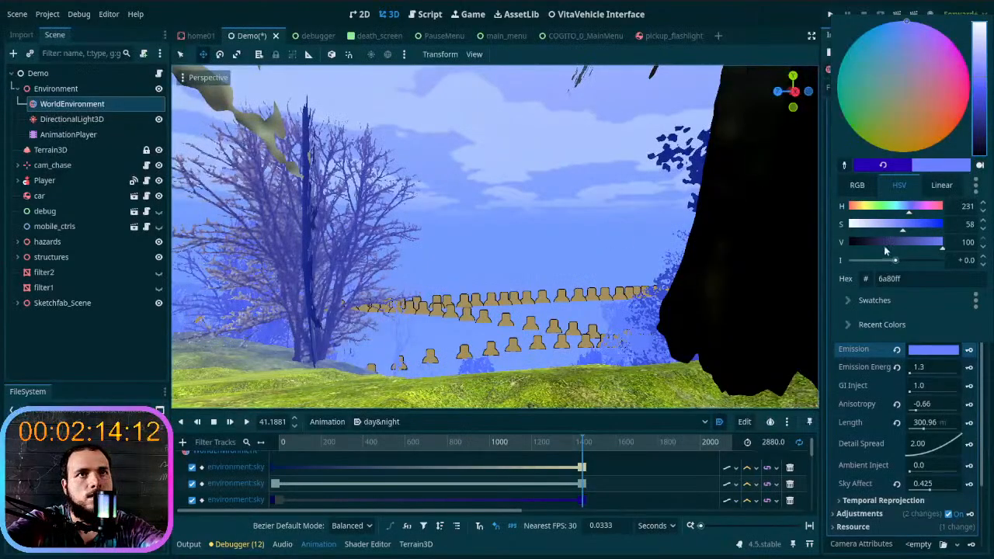
pyautogui.moveTo(894, 260); pyautogui.dragTo(896, 262)
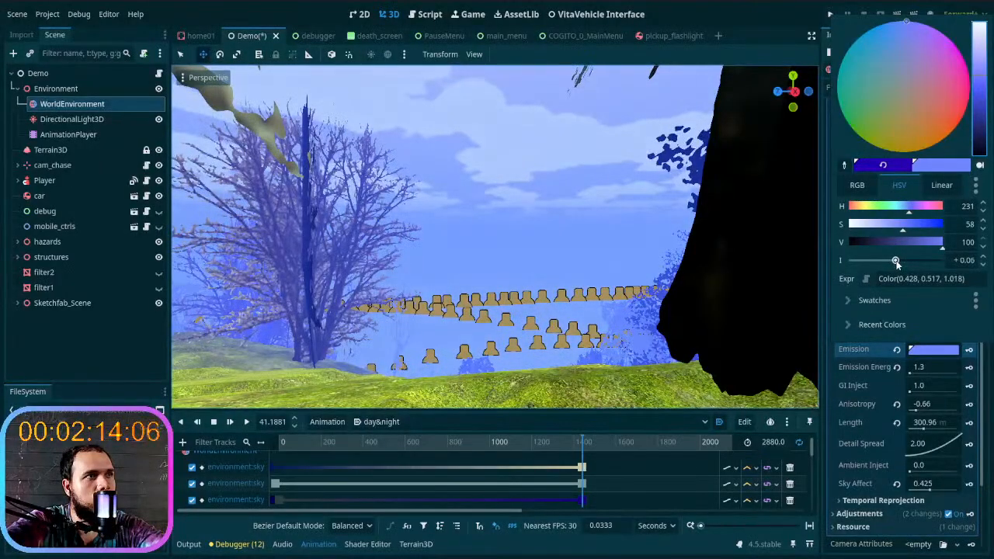
pyautogui.click(597, 264)
pyautogui.moveTo(597, 264); pyautogui.dragTo(597, 264, button='right')
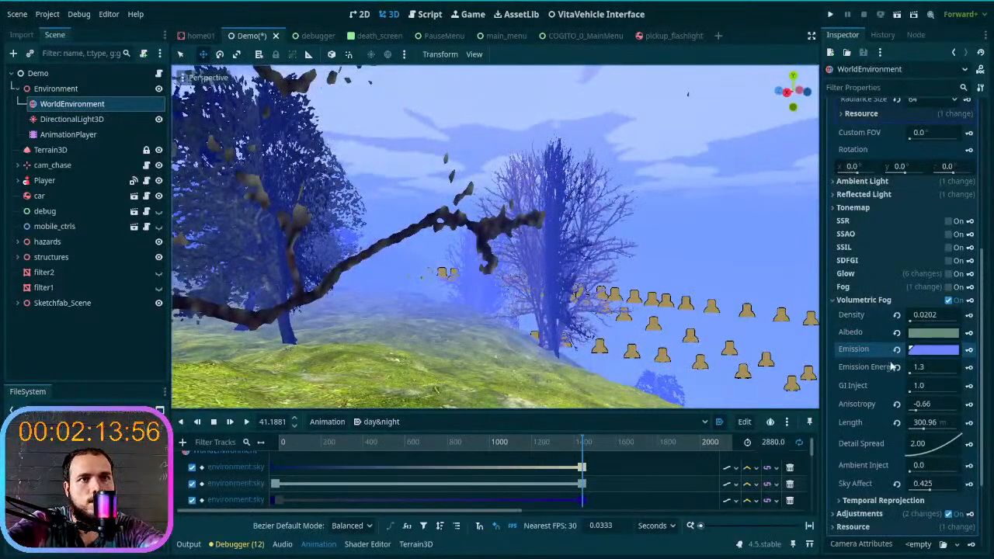
# - Set the volumetric fog's Density to 0
pyautogui.moveTo(909, 374); pyautogui.dragTo(909, 375)
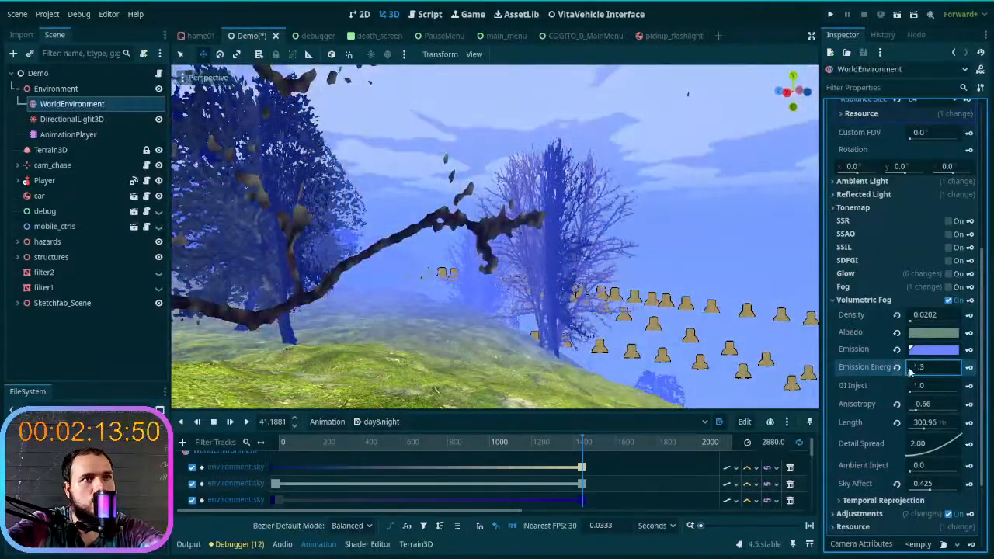
pyautogui.click(928, 315)
pyautogui.click(936, 315)
pyautogui.moveTo(935, 315); pyautogui.dragTo(924, 316)
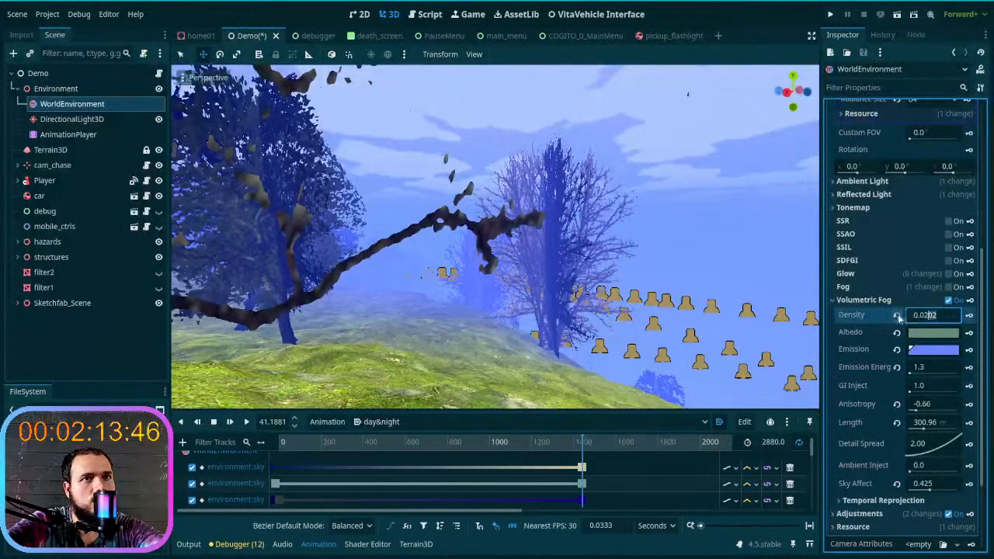
pyautogui.tripleClick(919, 316)
pyautogui.press('BackSpace')
pyautogui.press('Return')
pyautogui.click(919, 316)
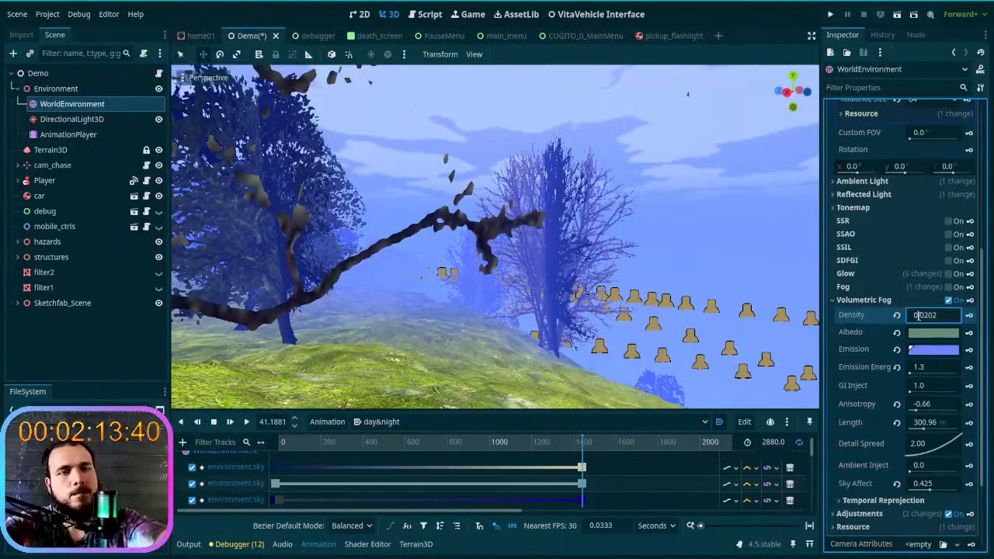
pyautogui.moveTo(953, 317); pyautogui.dragTo(903, 321)
pyautogui.write('0')
pyautogui.press('Return')
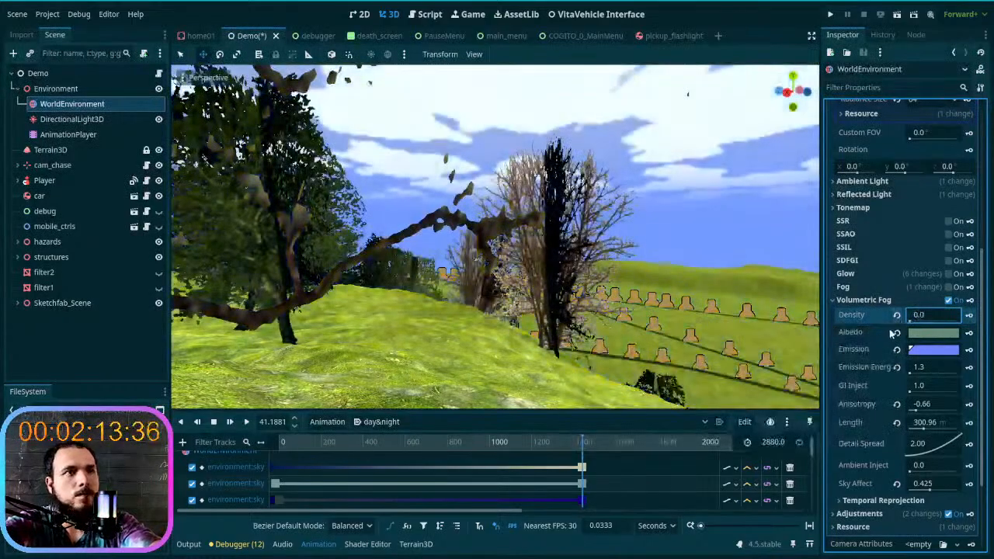
# - Reset the volumetric fog's Density to its default of 0.05 and view the fogged trees and hills
pyautogui.click(928, 300)
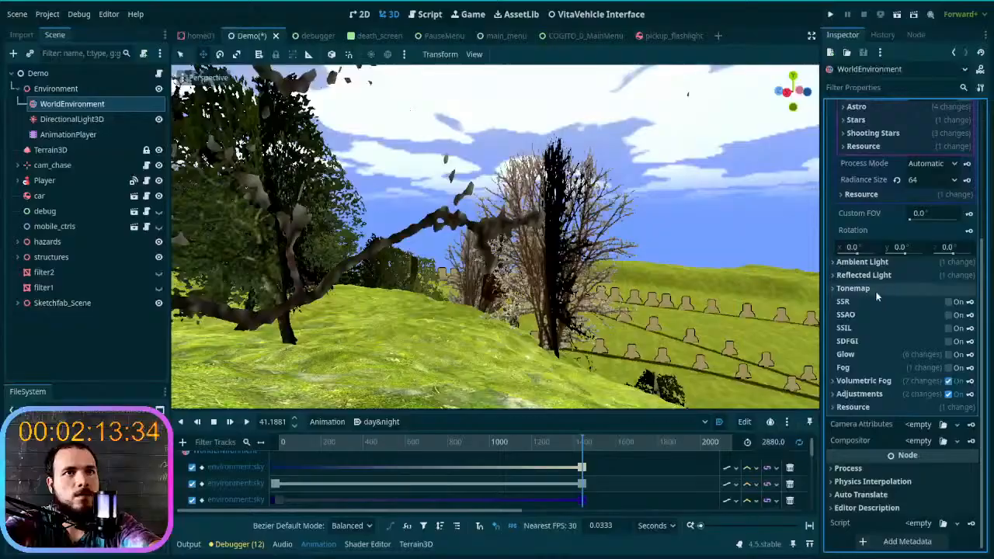
pyautogui.click(879, 381)
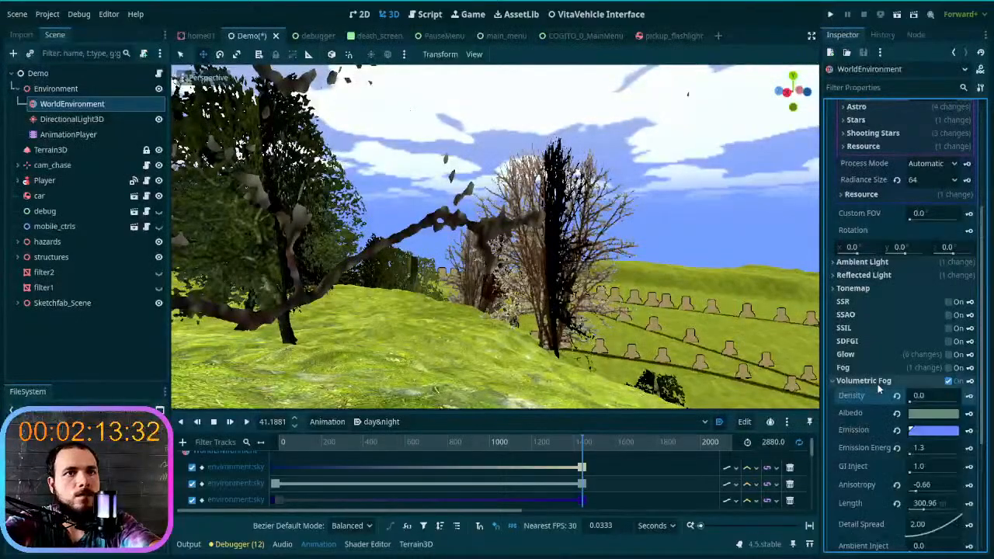
pyautogui.scroll(-3, 924, 364)
pyautogui.click(897, 284)
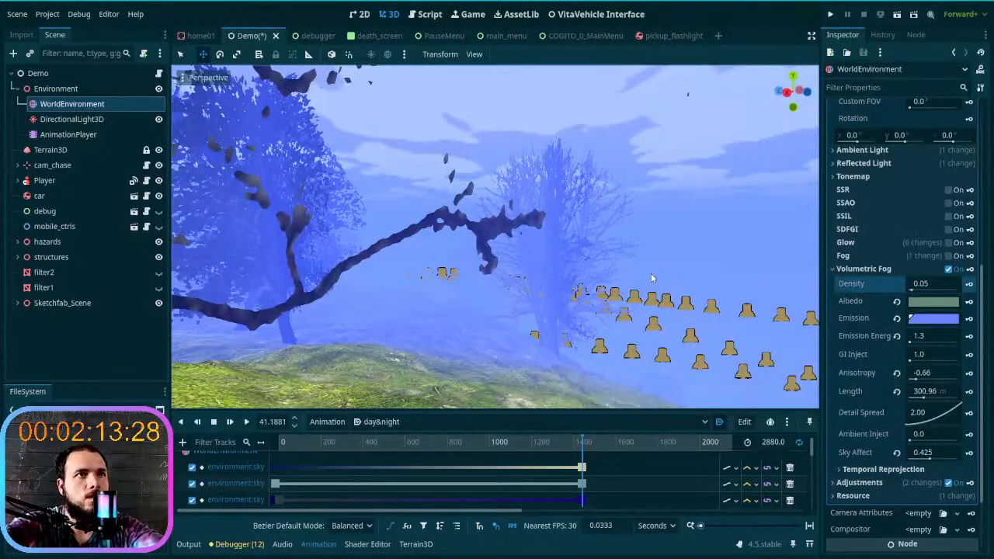
pyautogui.moveTo(651, 273); pyautogui.dragTo(685, 272, button='right')
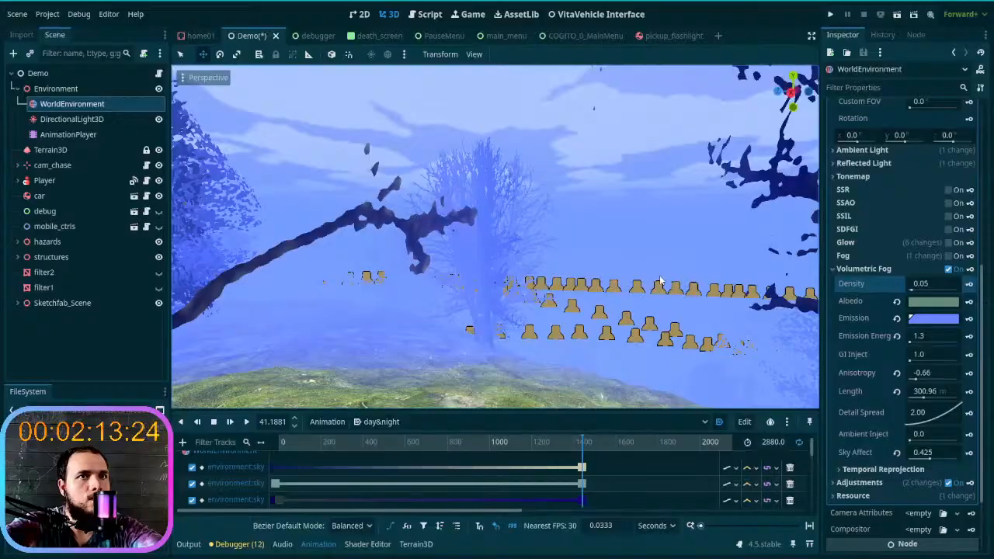
# - Reduce the volumetric fog's Length to 152.09 m and its Sky Affect to 0.027
pyautogui.moveTo(923, 391)
pyautogui.mouseDown()
pyautogui.moveTo(909, 393)
pyautogui.moveTo(942, 399)
pyautogui.moveTo(895, 402)
pyautogui.moveTo(919, 390)
pyautogui.mouseUp()
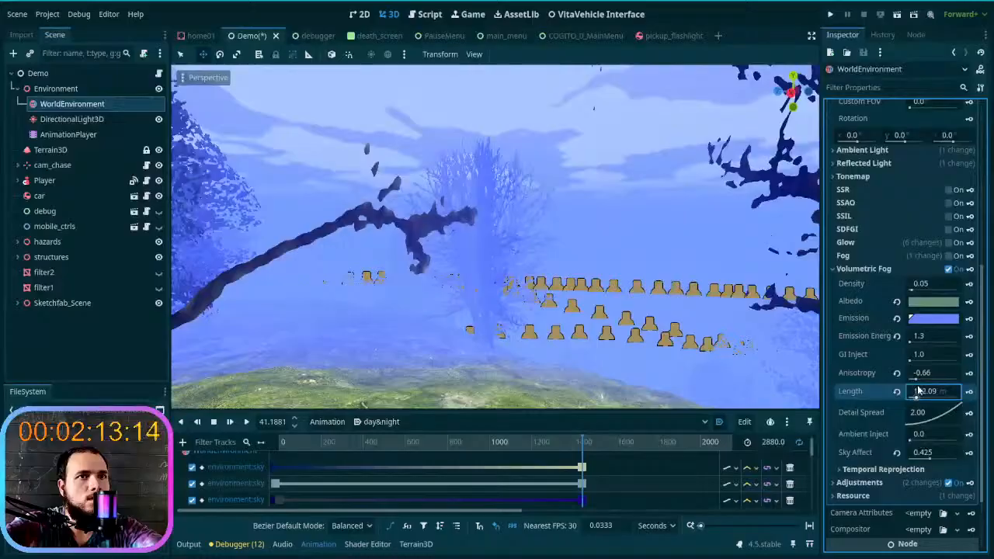
pyautogui.scroll(-2, 877, 419)
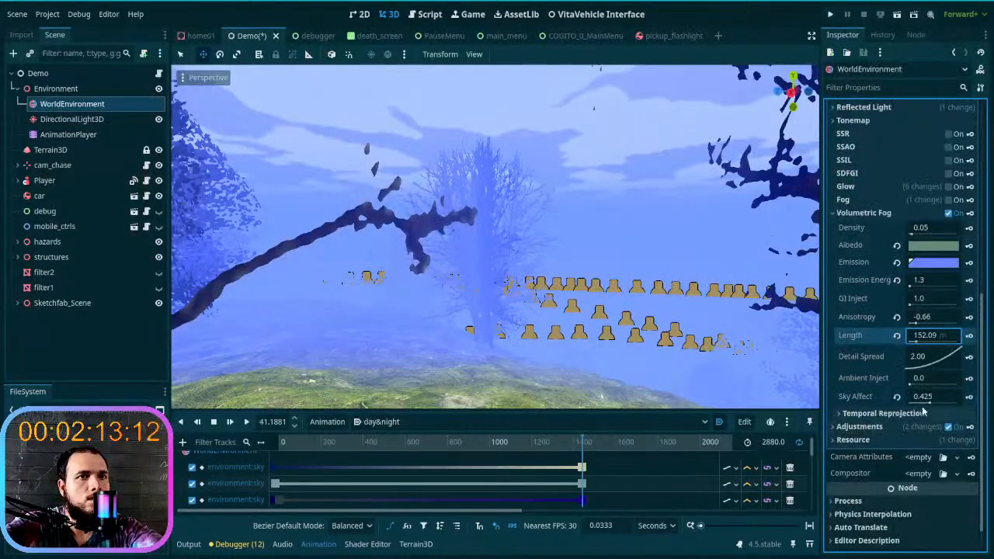
pyautogui.moveTo(927, 403)
pyautogui.mouseDown()
pyautogui.moveTo(902, 407)
pyautogui.moveTo(949, 412)
pyautogui.moveTo(895, 414)
pyautogui.moveTo(910, 410)
pyautogui.mouseUp()
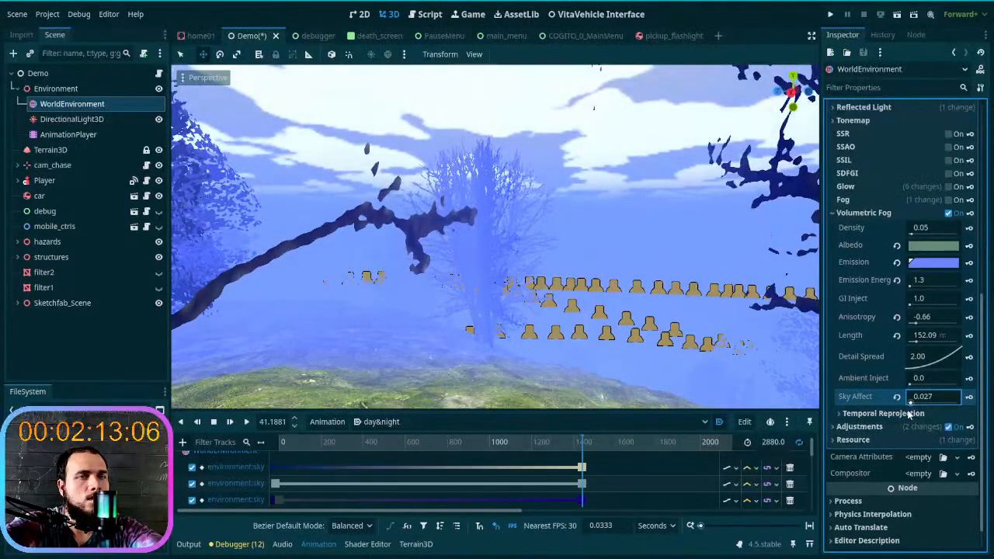
# - Change the fog's Emission color to the pale gray-blue a5bad3 and look around the trees to judge it
pyautogui.click(937, 262)
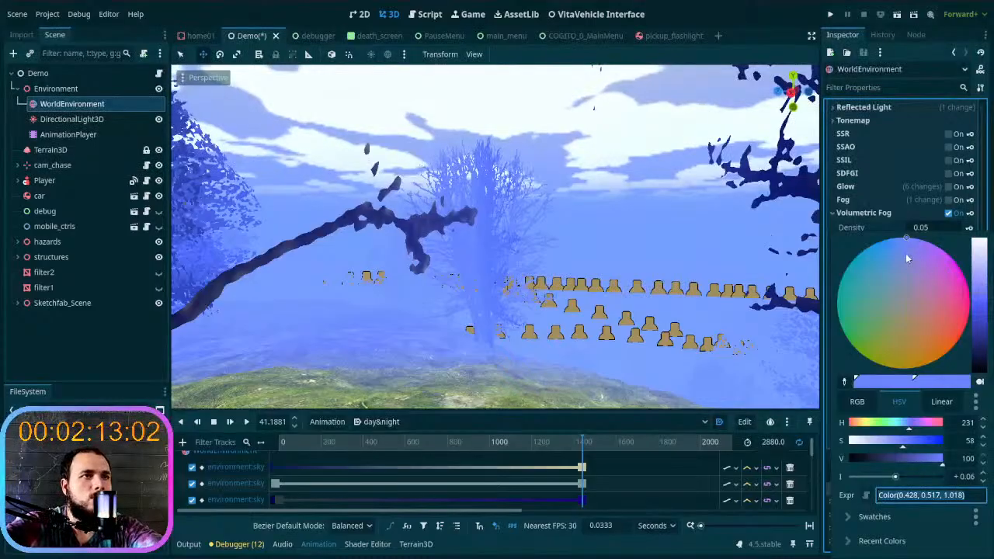
pyautogui.moveTo(983, 293); pyautogui.dragTo(983, 278)
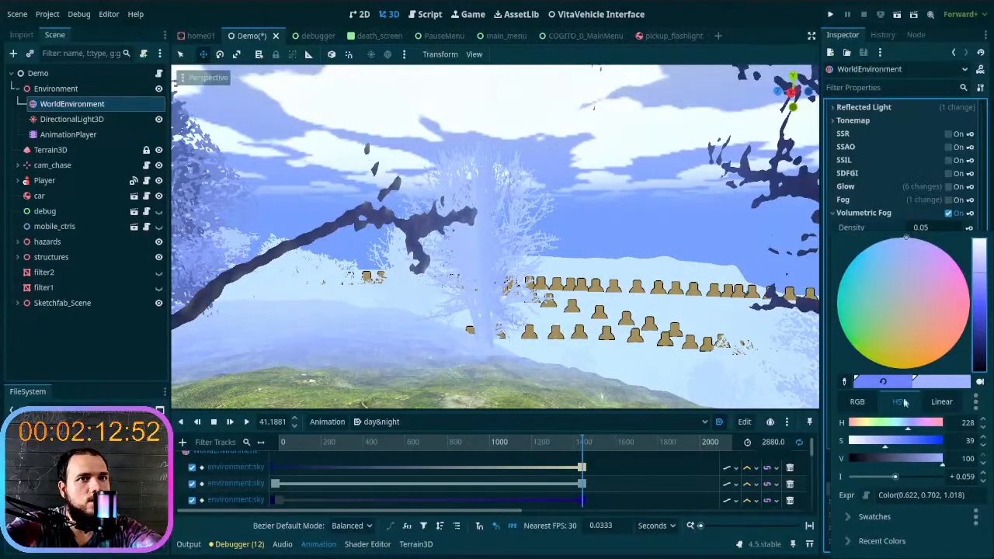
pyautogui.moveTo(932, 278); pyautogui.dragTo(897, 284)
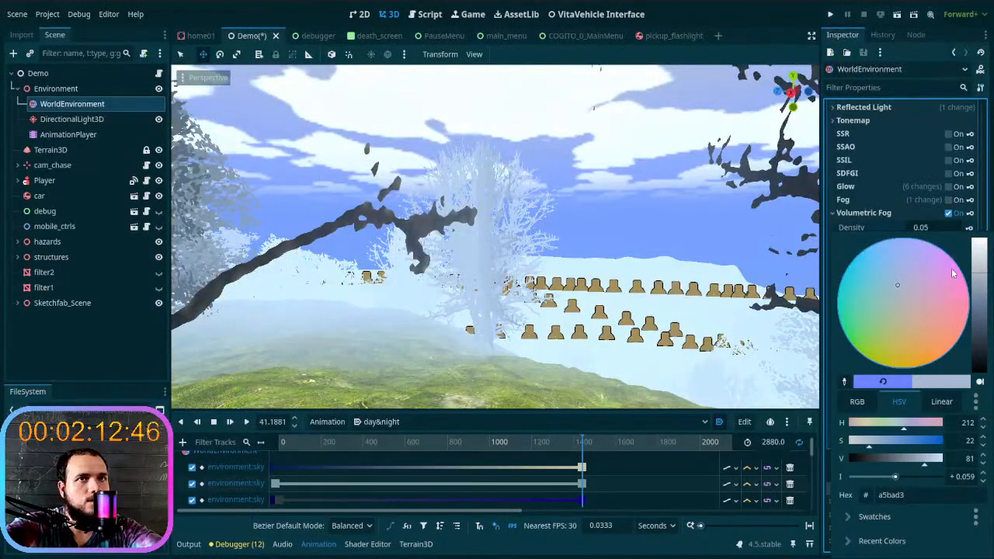
pyautogui.click(884, 226)
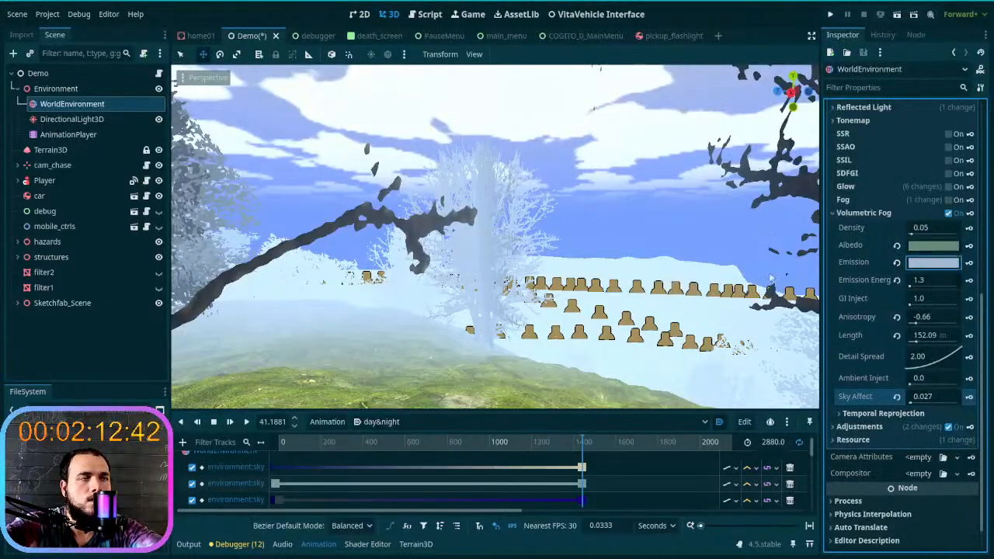
pyautogui.press('w')
pyautogui.moveTo(566, 303); pyautogui.dragTo(373, 311, button='right')
pyautogui.moveTo(497, 311); pyautogui.dragTo(590, 296, button='right')
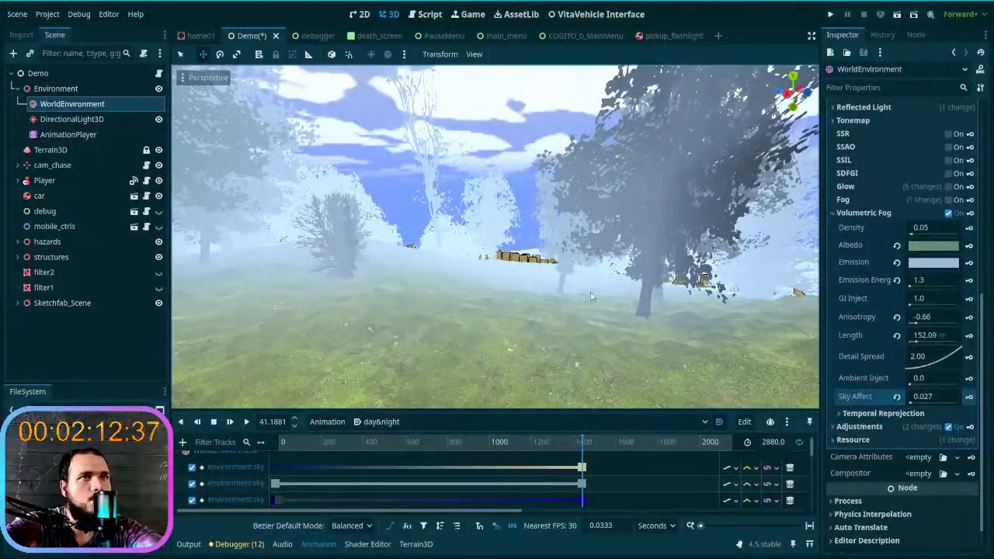
# - Reset the fog's Emission color, set it to a neutral gray of 0.33 per RGB channel, and view the distant hills
pyautogui.click(897, 263)
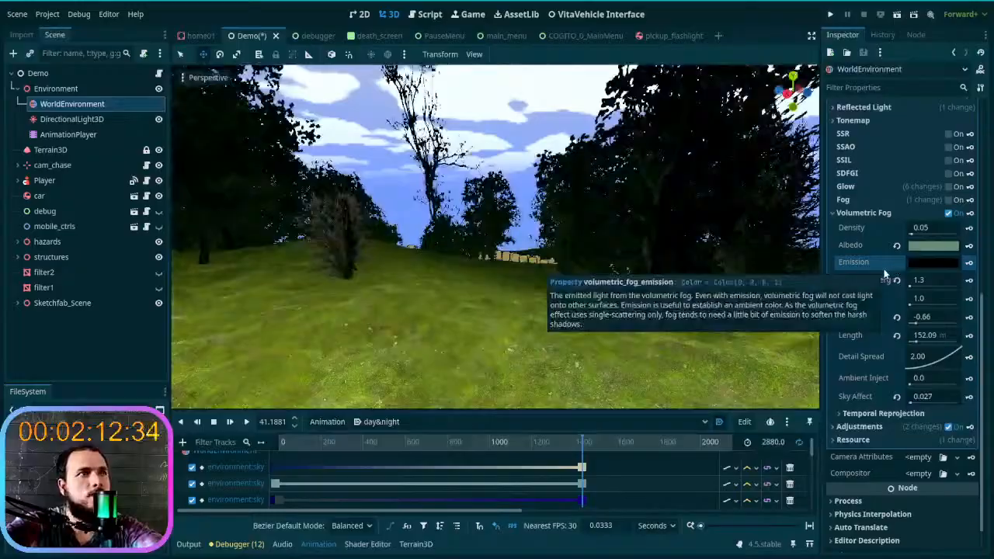
pyautogui.click(946, 266)
pyautogui.moveTo(979, 313)
pyautogui.mouseDown()
pyautogui.moveTo(980, 284)
pyautogui.moveTo(990, 360)
pyautogui.moveTo(991, 328)
pyautogui.mouseUp()
pyautogui.click(594, 279)
pyautogui.moveTo(608, 278); pyautogui.dragTo(763, 247, button='middle')
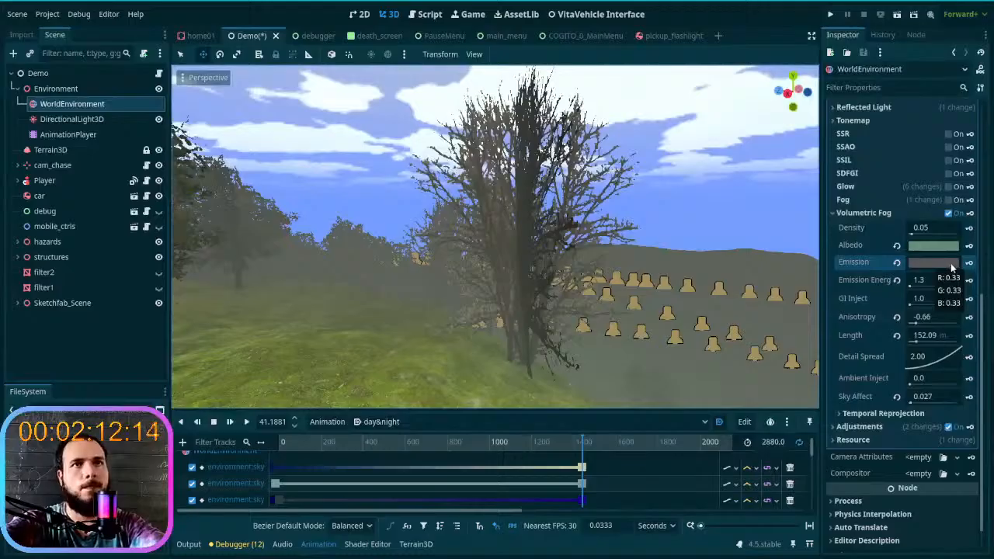
# - Lower the volumetric fog's Density, comparing 0.01 with 0.02, and settle on 0.02
pyautogui.click(925, 227)
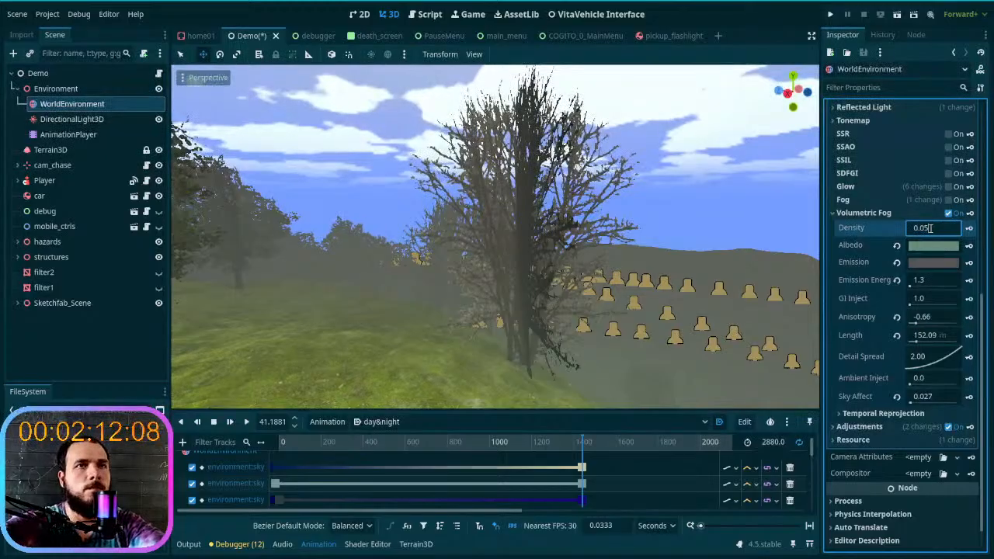
pyautogui.press('Return')
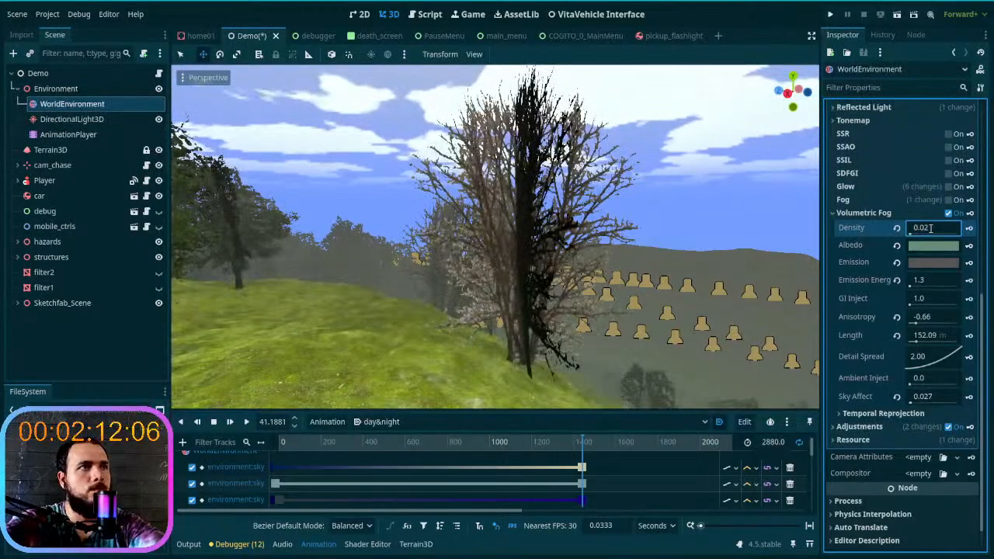
pyautogui.click(930, 228)
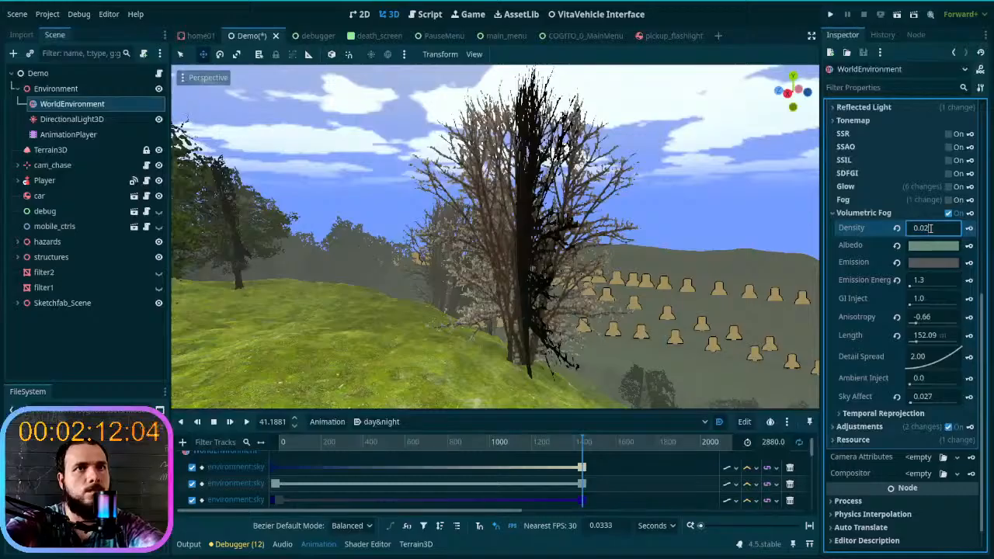
pyautogui.click(930, 228)
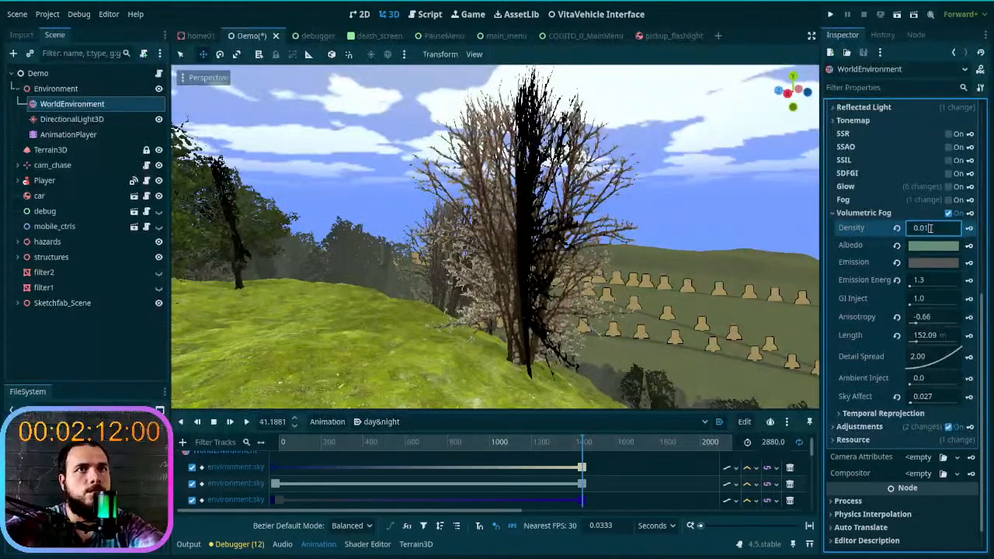
pyautogui.press('Return')
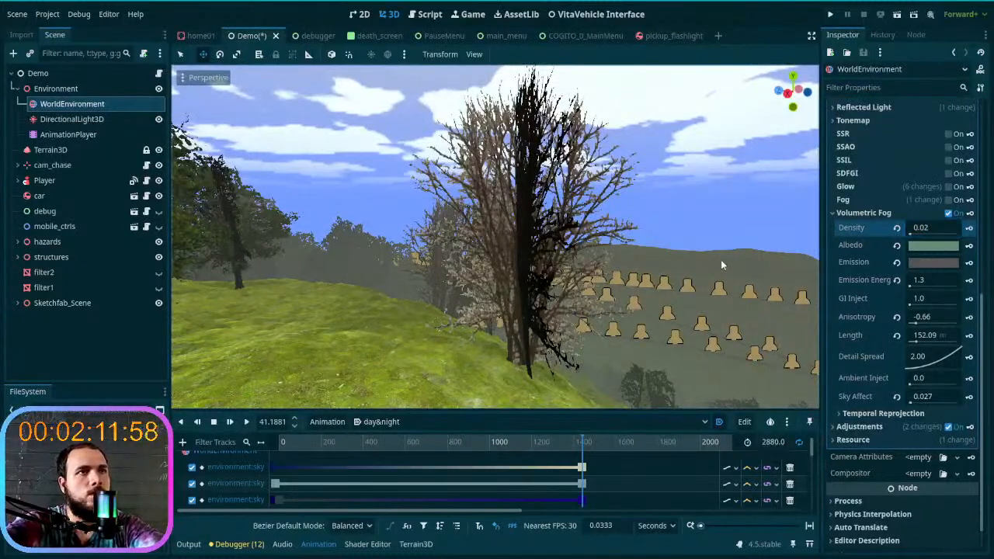
# - Change the volumetric fog's Albedo color to the muted teal 4b8f93
pyautogui.click(937, 247)
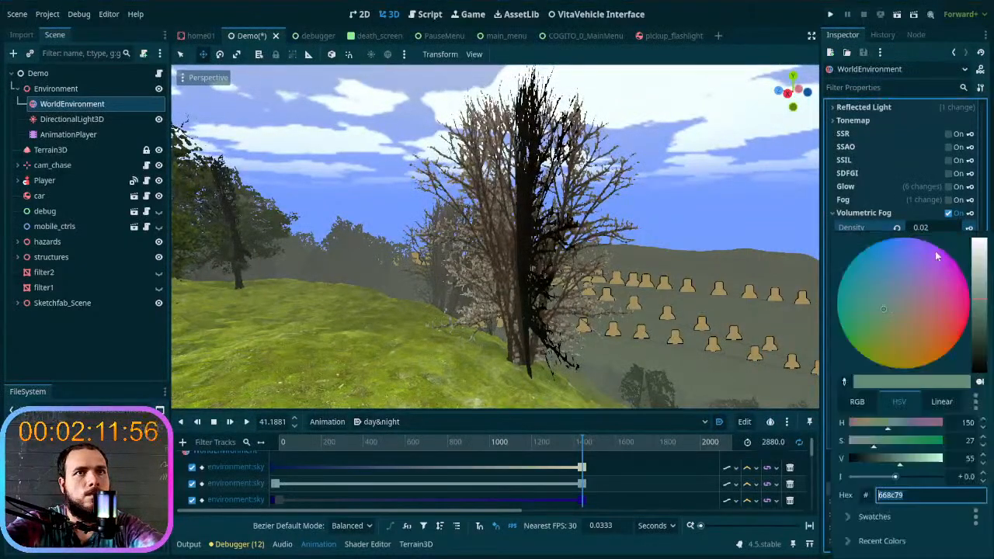
pyautogui.moveTo(905, 343)
pyautogui.mouseDown()
pyautogui.moveTo(911, 292)
pyautogui.moveTo(895, 306)
pyautogui.moveTo(867, 296)
pyautogui.moveTo(878, 291)
pyautogui.moveTo(867, 304)
pyautogui.moveTo(872, 289)
pyautogui.mouseUp()
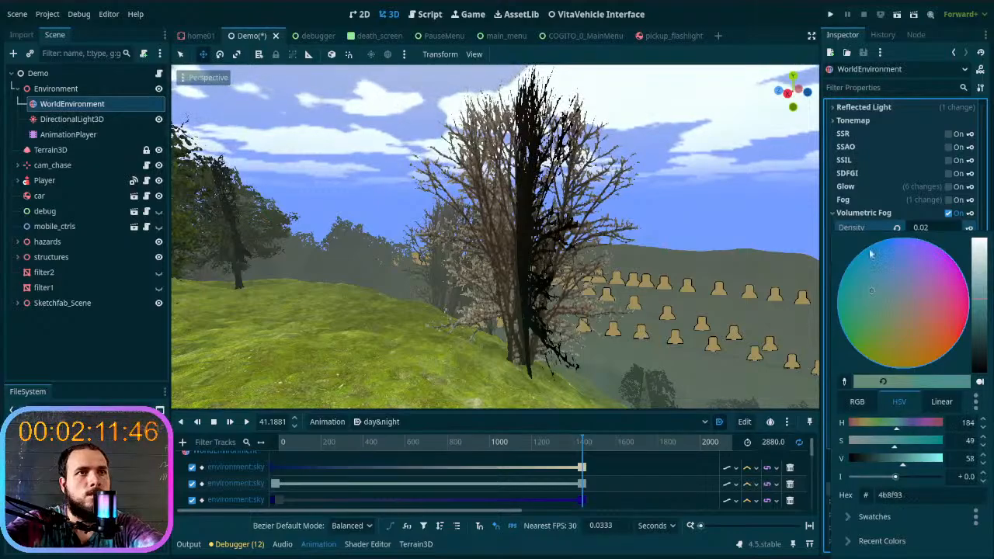
pyautogui.click(866, 227)
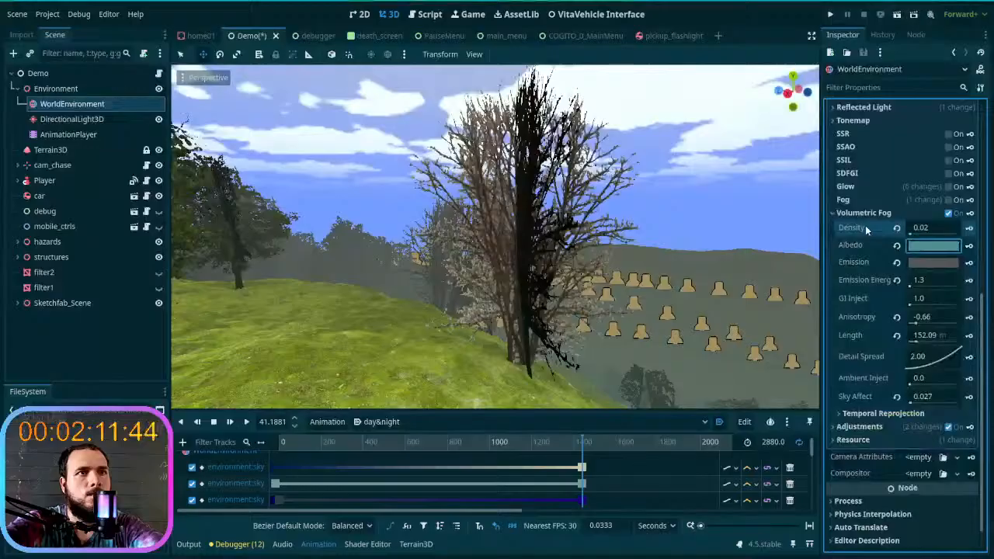
# - Set the fog's Emission color to the gray-green 556460 and copy its hex code
pyautogui.click(914, 266)
pyautogui.click(980, 319)
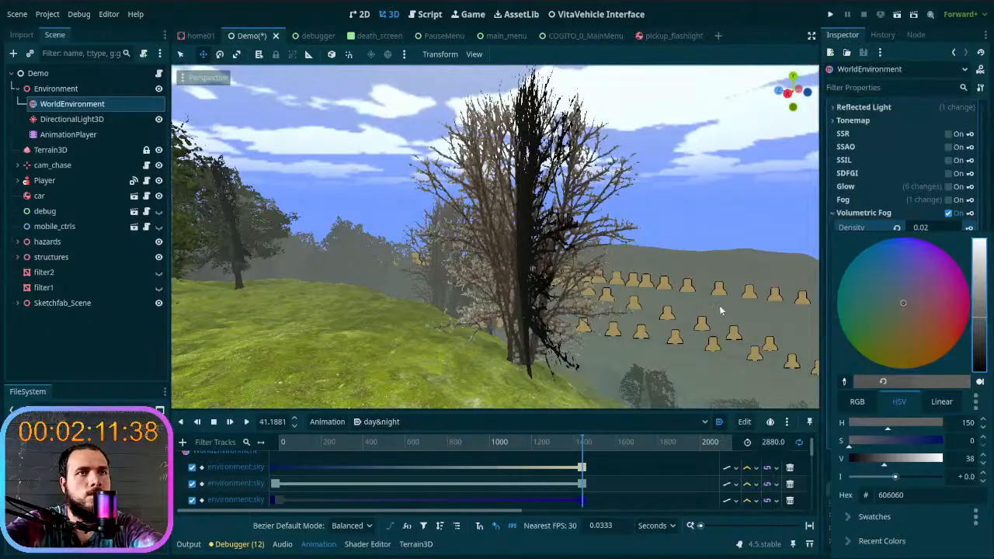
pyautogui.moveTo(894, 302); pyautogui.dragTo(895, 302)
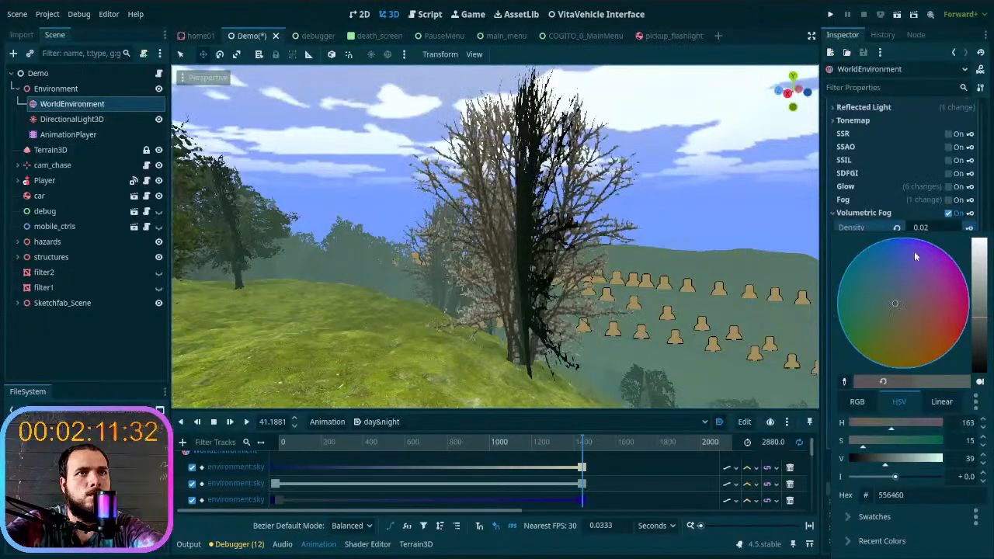
pyautogui.click(887, 494)
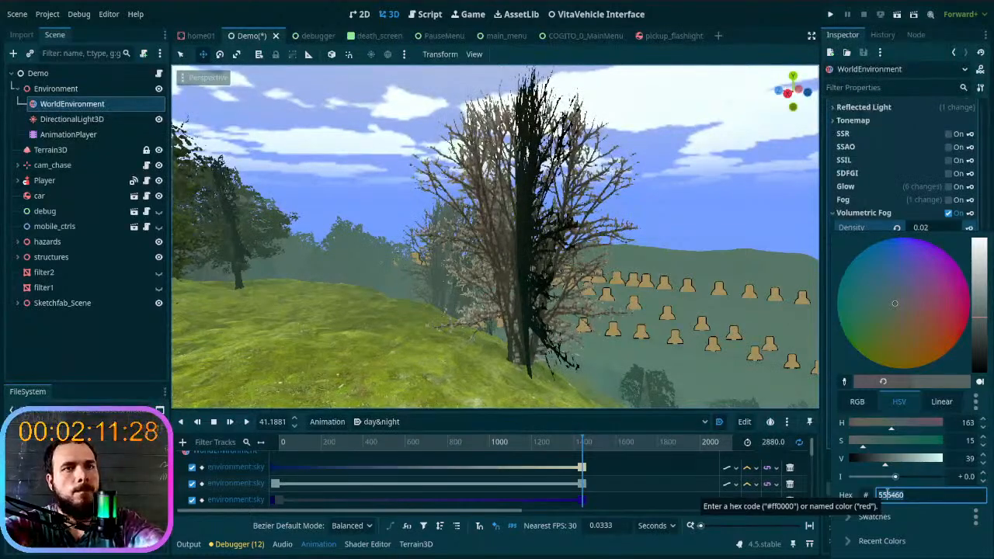
pyautogui.press('Escape')
# - Apply the copied color 556460 to the sky's Sun Scatter and darken it to 36403d
pyautogui.scroll(5, 925, 222)
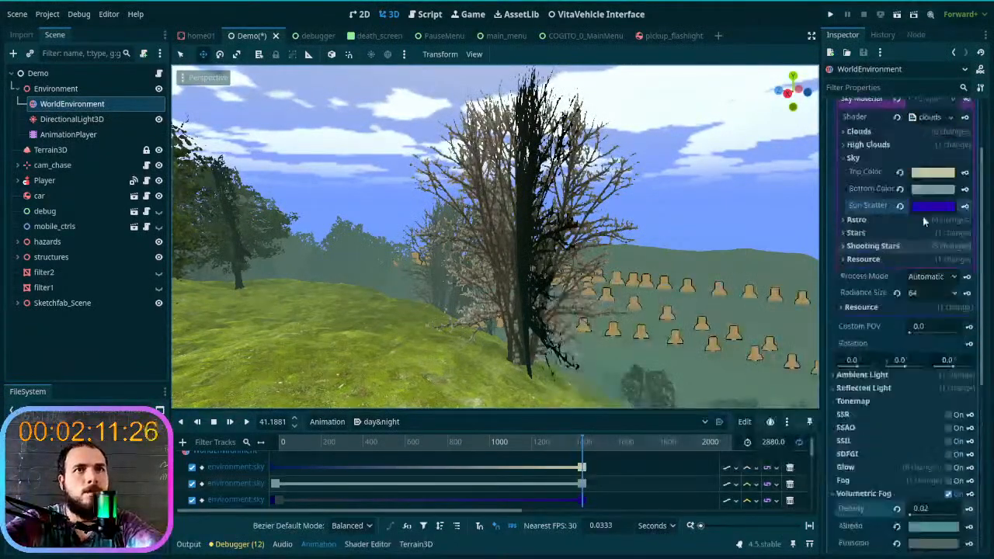
pyautogui.click(930, 203)
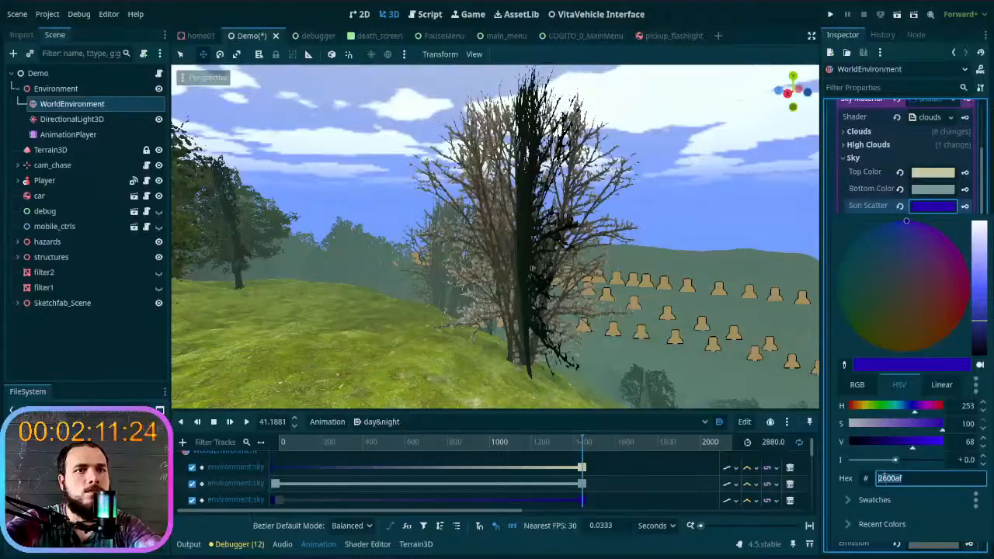
pyautogui.hotkey('ctrl', 'v')
pyautogui.press('Return')
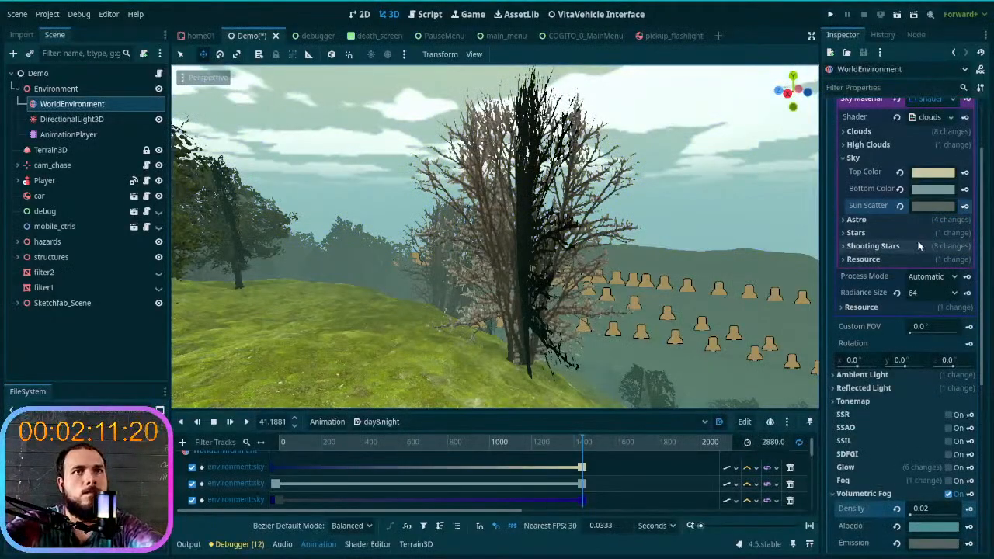
pyautogui.click(934, 210)
pyautogui.moveTo(979, 303); pyautogui.dragTo(992, 323)
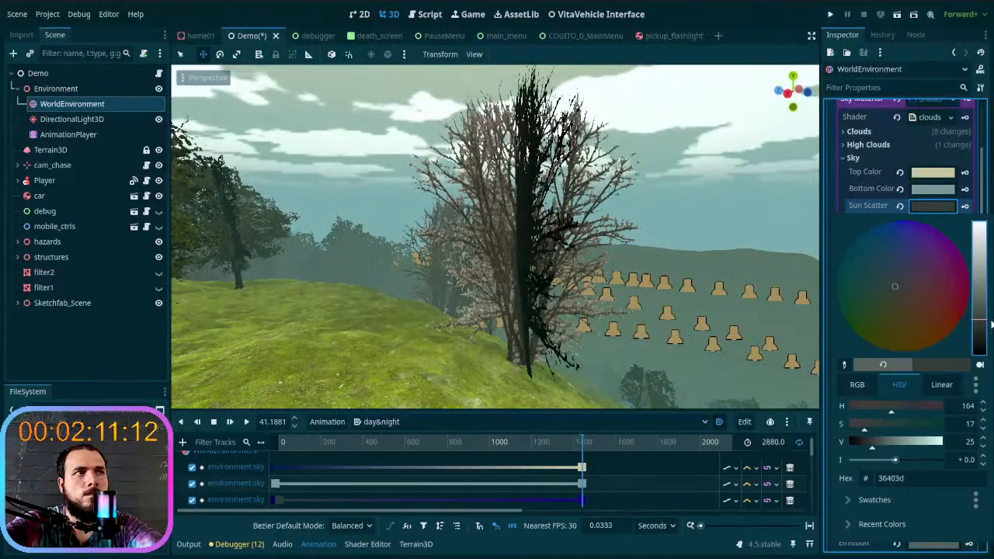
pyautogui.press('Escape')
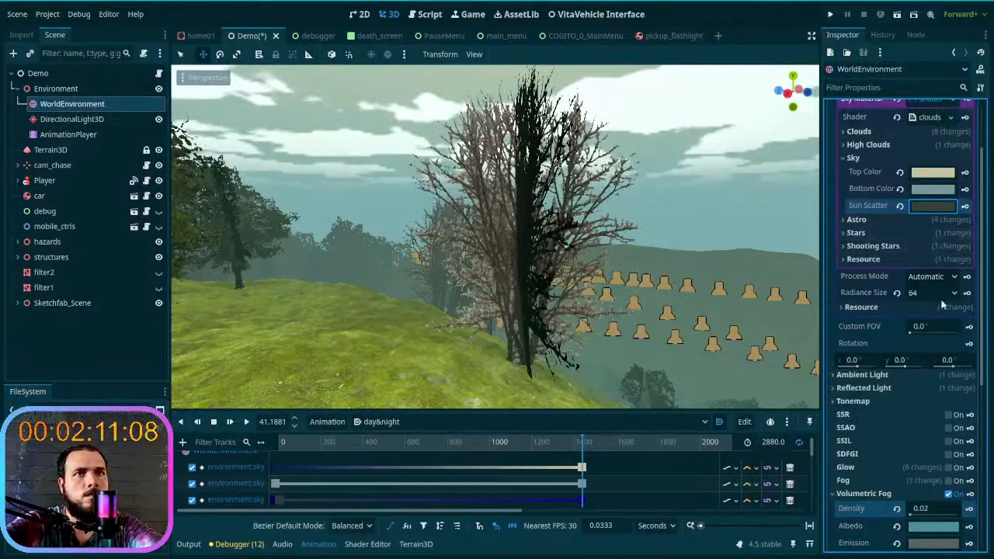
# - Brighten the volumetric fog's Emission color and shift it toward green, to 6d8f7e
pyautogui.scroll(-5, 912, 433)
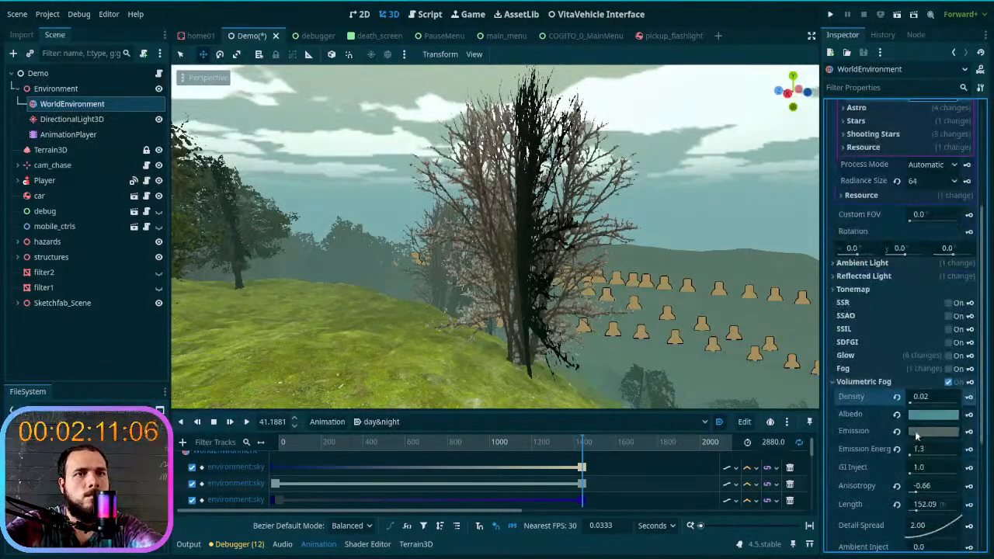
pyautogui.click(946, 376)
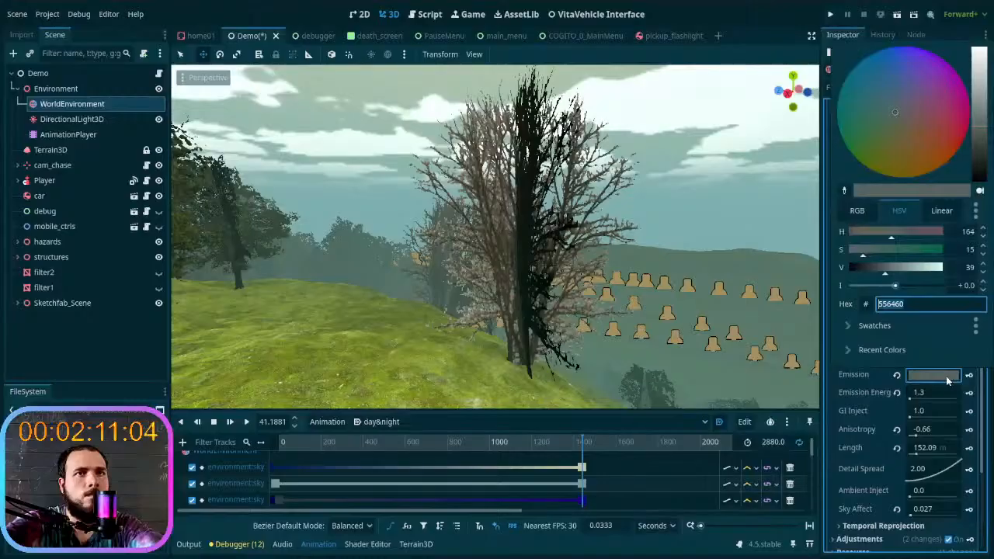
pyautogui.moveTo(896, 286); pyautogui.dragTo(900, 287)
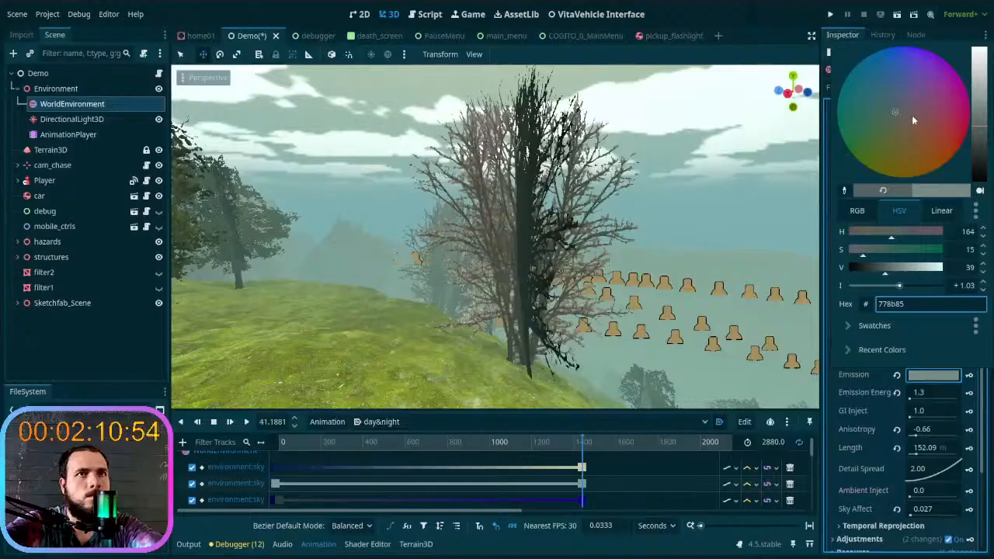
pyautogui.moveTo(891, 112); pyautogui.dragTo(887, 117)
pyautogui.click(872, 380)
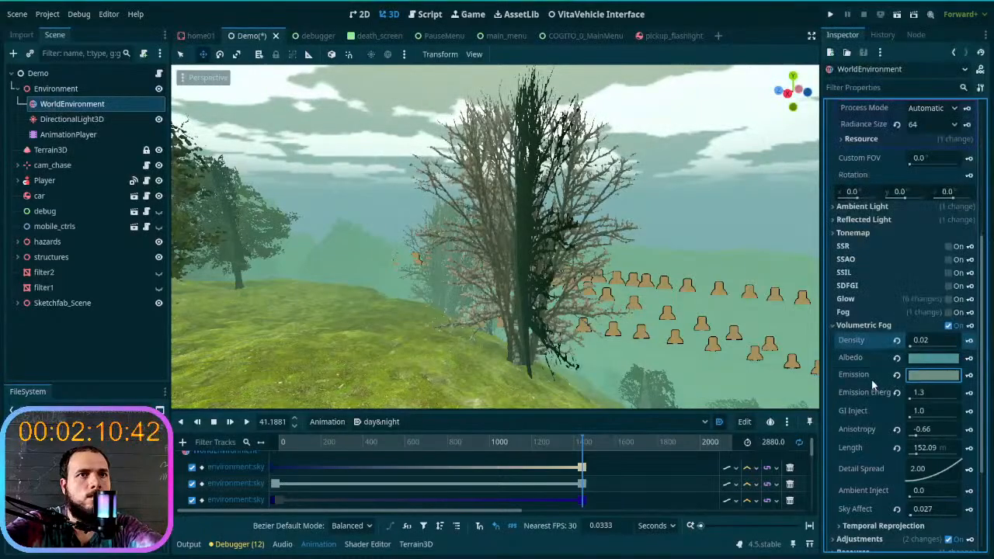
# - Copy the sky's Sun Scatter color 36403d and apply it to the volumetric fog's Emission
pyautogui.scroll(5, 924, 209)
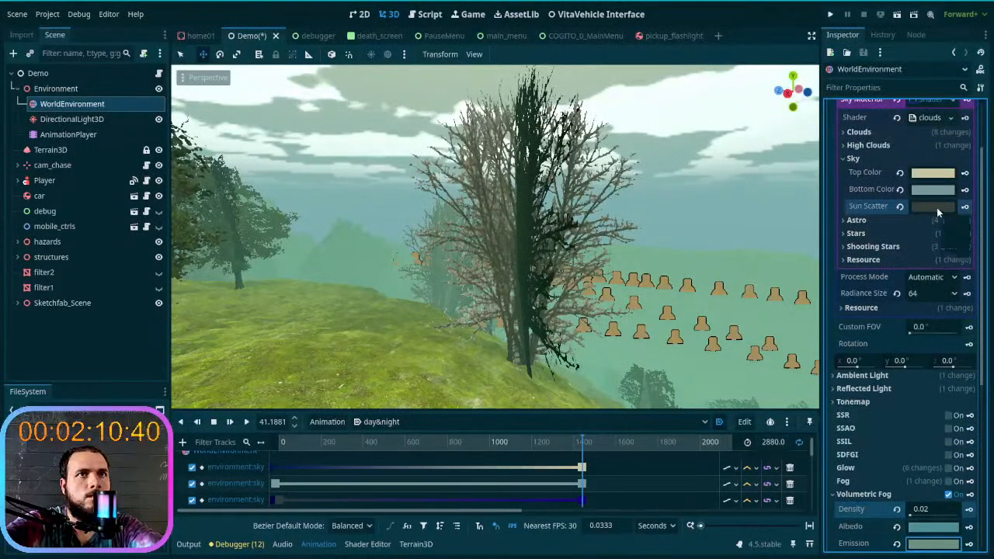
pyautogui.click(936, 208)
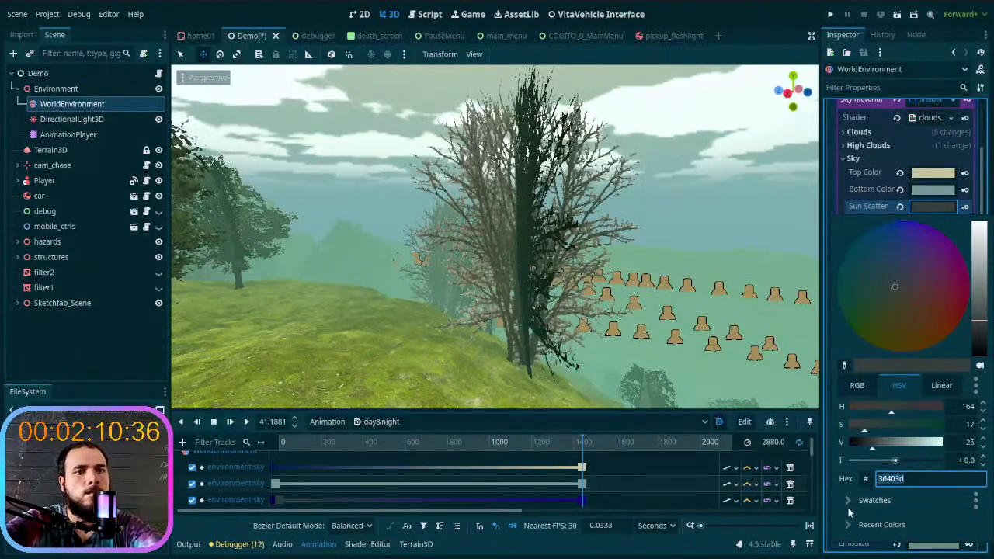
pyautogui.click(863, 551)
pyautogui.scroll(-3, 926, 528)
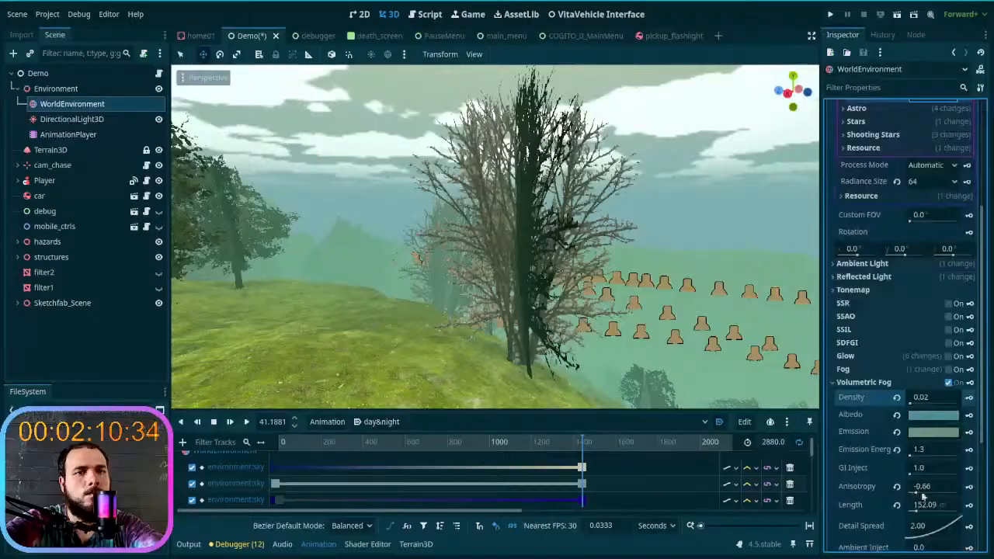
pyautogui.click(919, 432)
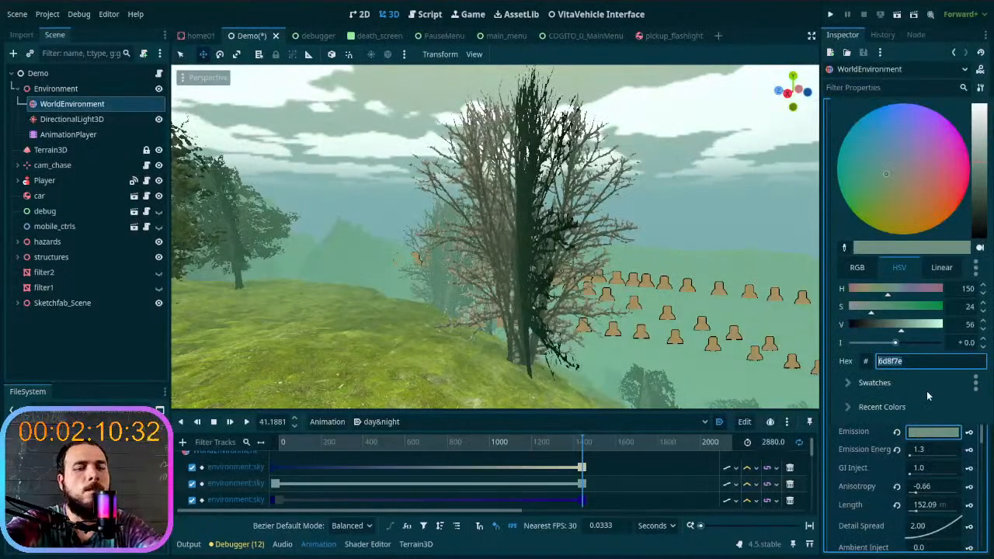
pyautogui.press('Escape')
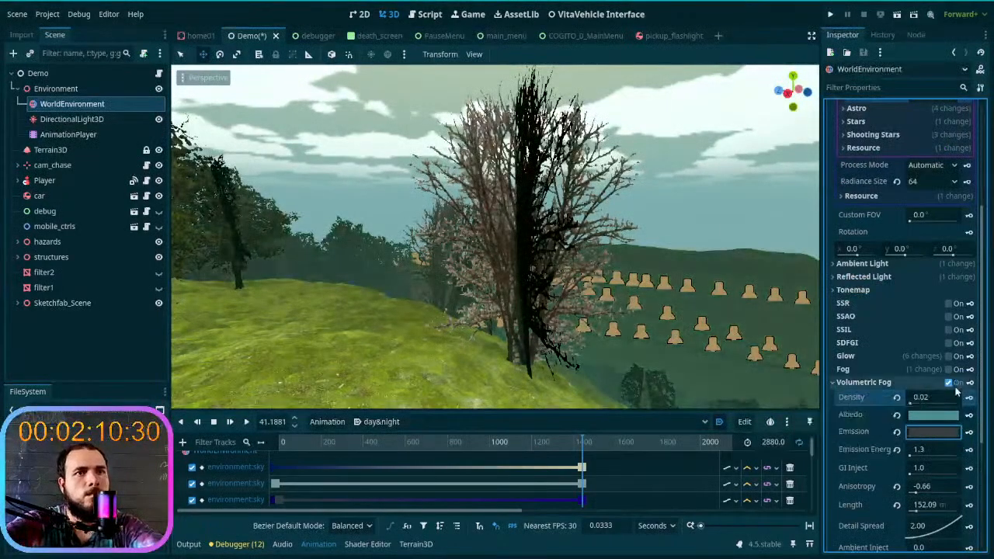
# - Brighten the volumetric fog's Emission color to the gray 7b8b86
pyautogui.click(936, 431)
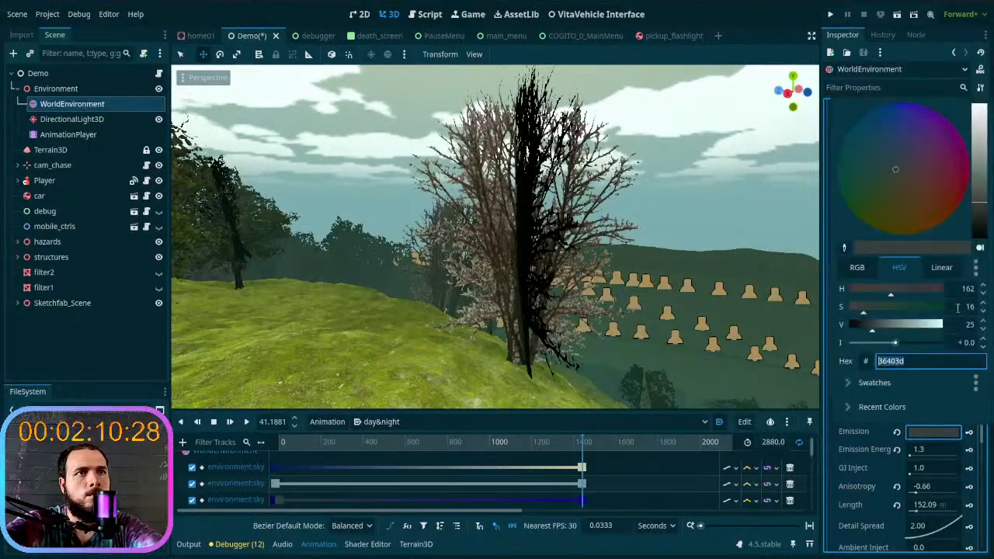
pyautogui.moveTo(978, 213); pyautogui.dragTo(979, 175)
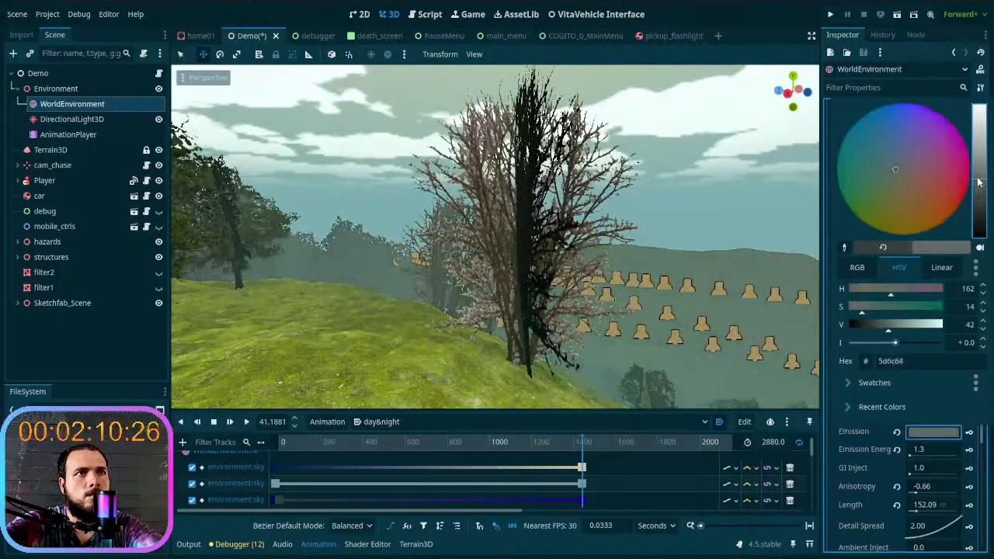
pyautogui.moveTo(977, 175); pyautogui.dragTo(975, 167)
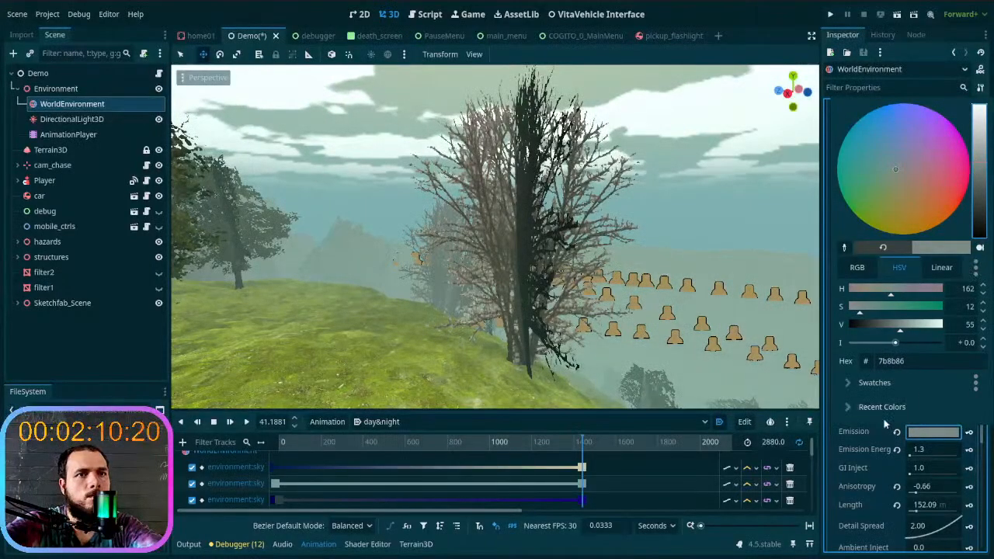
pyautogui.click(861, 439)
# - Replace the volumetric fog's Albedo color with the copied Sun Scatter color 36403d
pyautogui.click(933, 414)
pyautogui.click(924, 344)
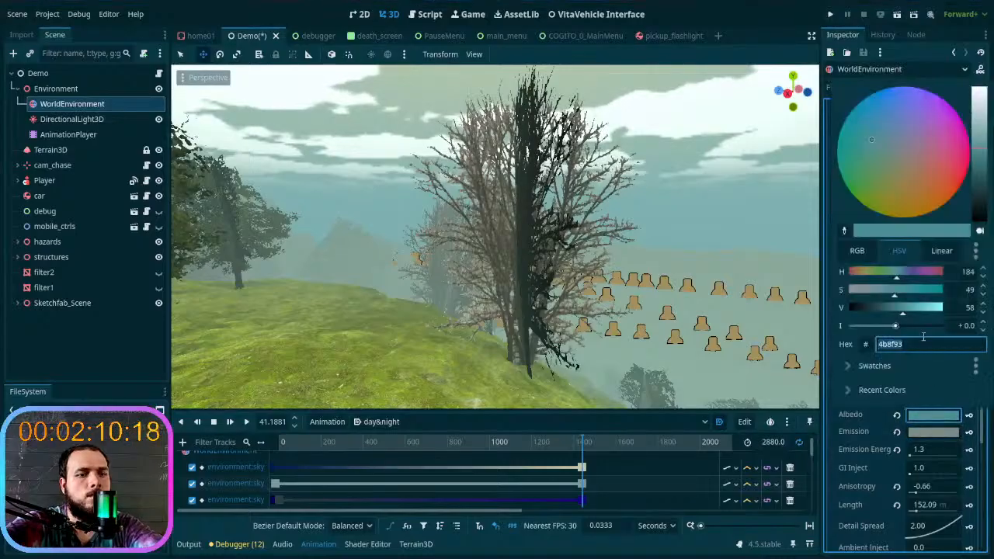
pyautogui.press('Escape')
pyautogui.hotkey('ctrl', 'z')
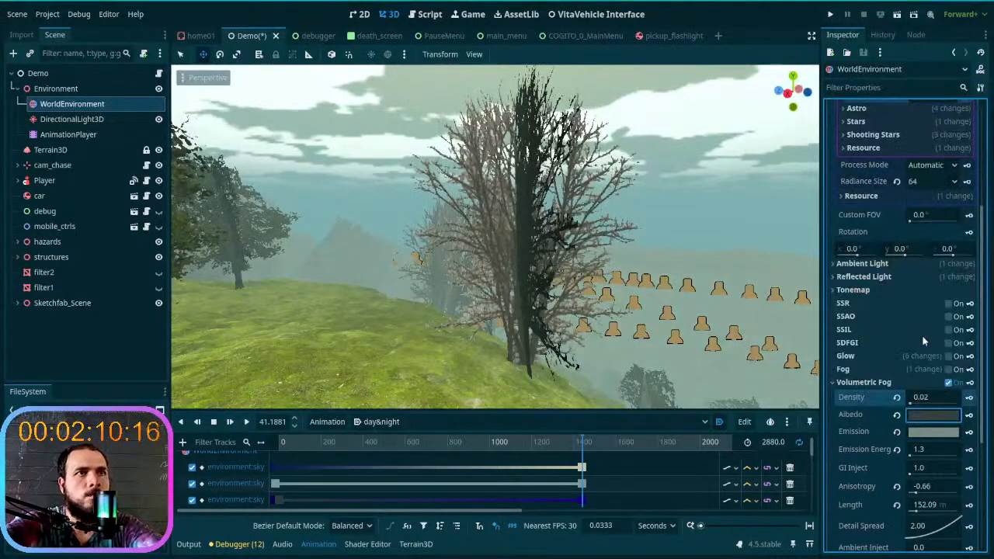
# - Try the bright pink f63cb1 as the fog's Albedo color and restore the dark gray-green
pyautogui.click(939, 418)
pyautogui.moveTo(977, 196); pyautogui.dragTo(965, 142)
pyautogui.click(964, 139)
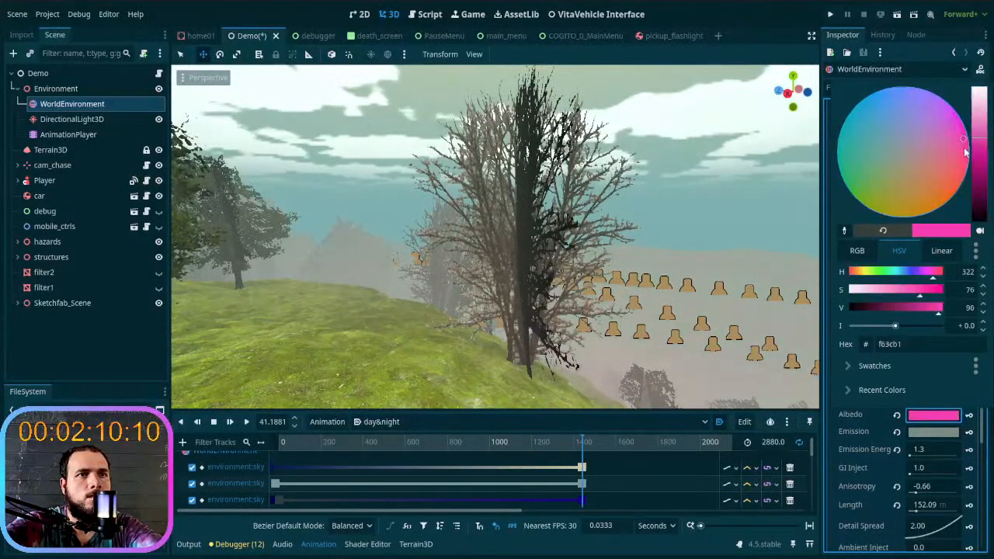
pyautogui.click(868, 433)
pyautogui.click(921, 418)
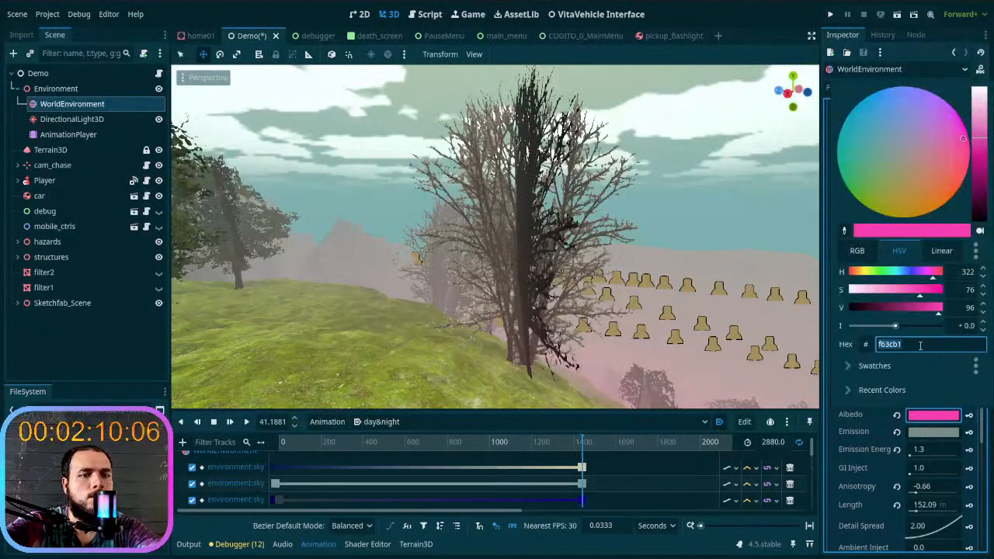
pyautogui.press('Escape')
pyautogui.hotkey('ctrl', 'z')
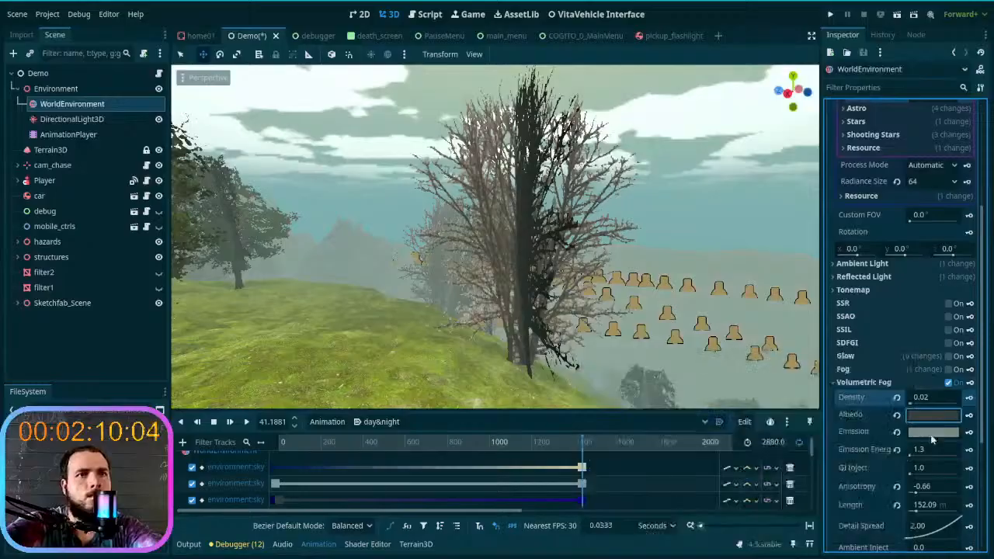
# - Replace the volumetric fog's Emission color with the copied dark gray-green 36403d
pyautogui.click(932, 431)
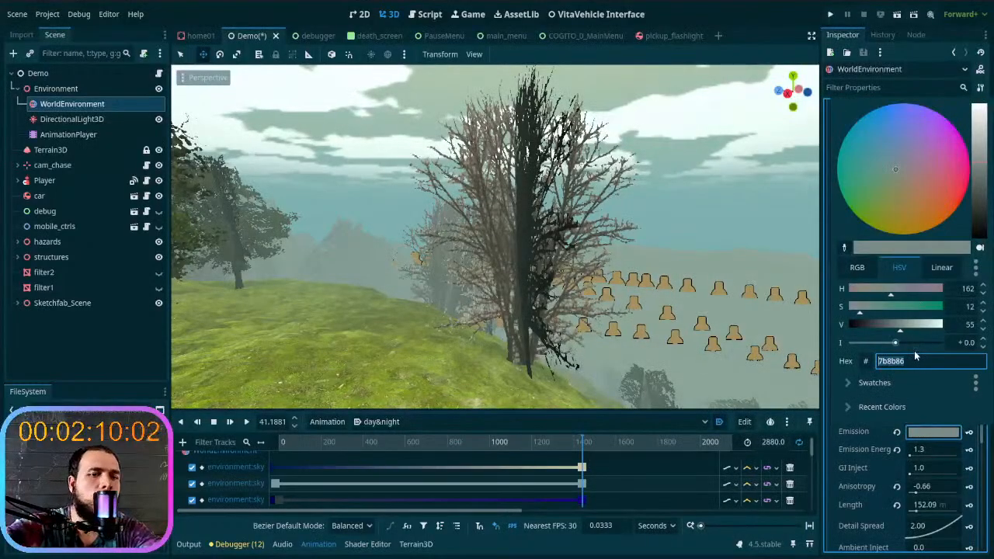
pyautogui.hotkey('ctrl', 'v')
pyautogui.press('Return')
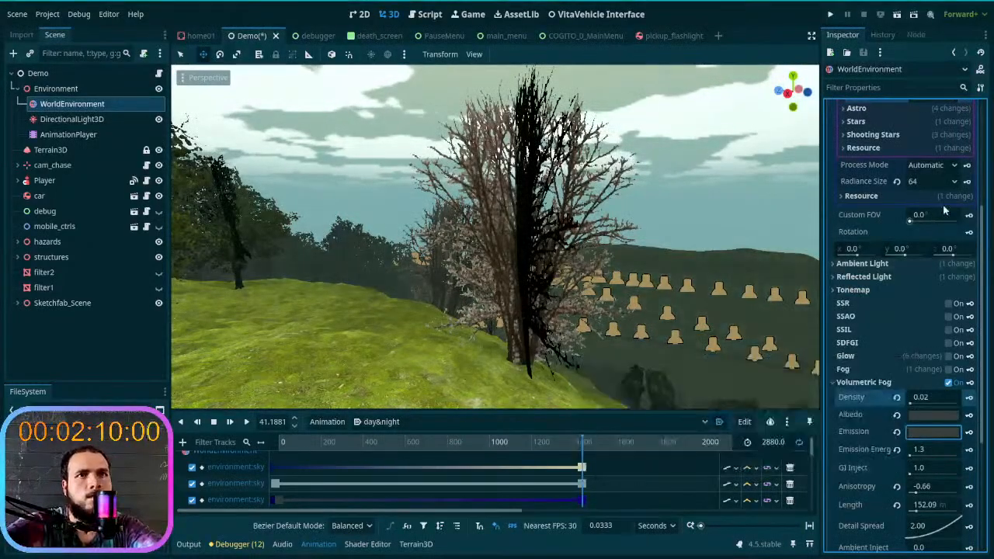
# - Try the dark gray-green 36403d as the sky's Bottom Color and undo the change
pyautogui.click(930, 418)
pyautogui.press('Escape')
pyautogui.scroll(5, 866, 423)
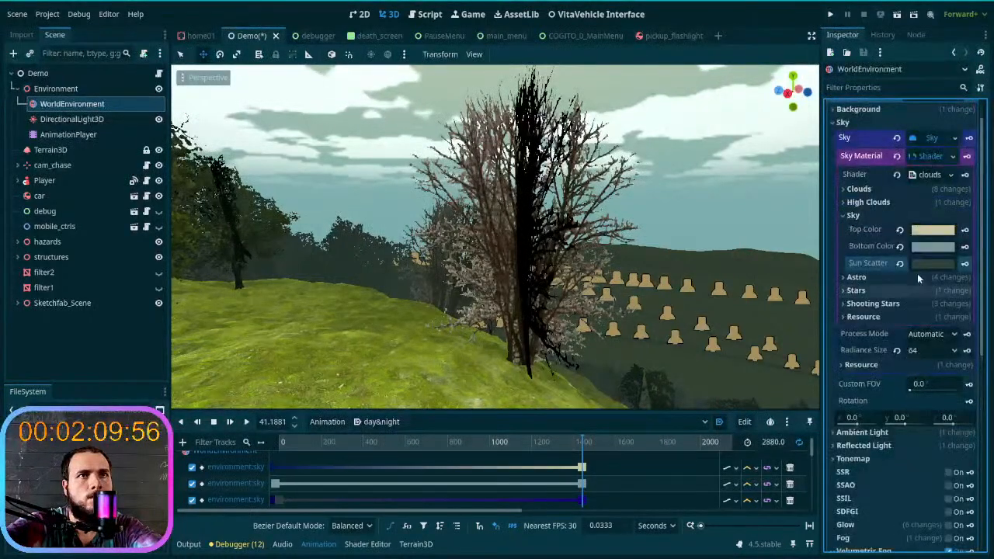
pyautogui.click(932, 229)
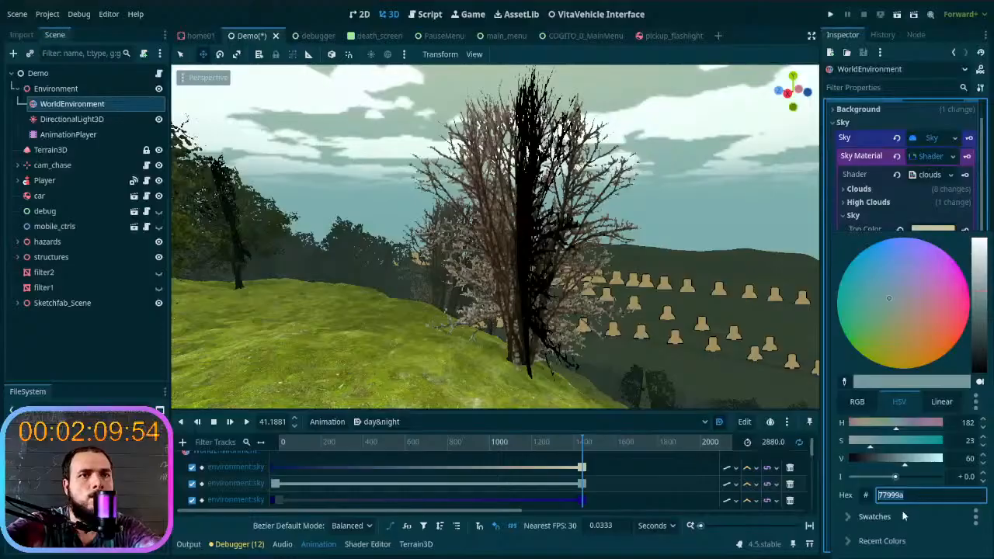
pyautogui.hotkey('ctrl', 'v')
pyautogui.press('Return')
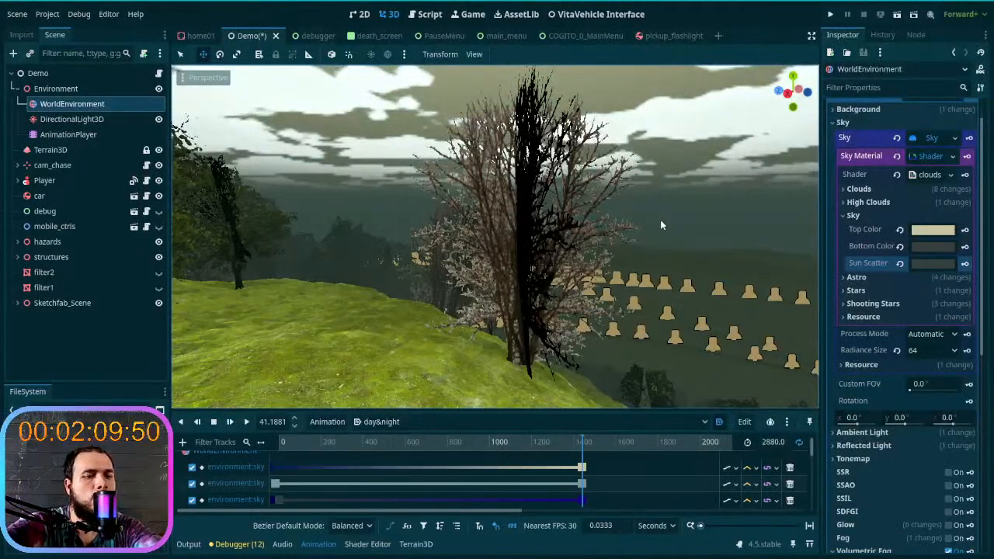
pyautogui.hotkey('ctrl', 'z')
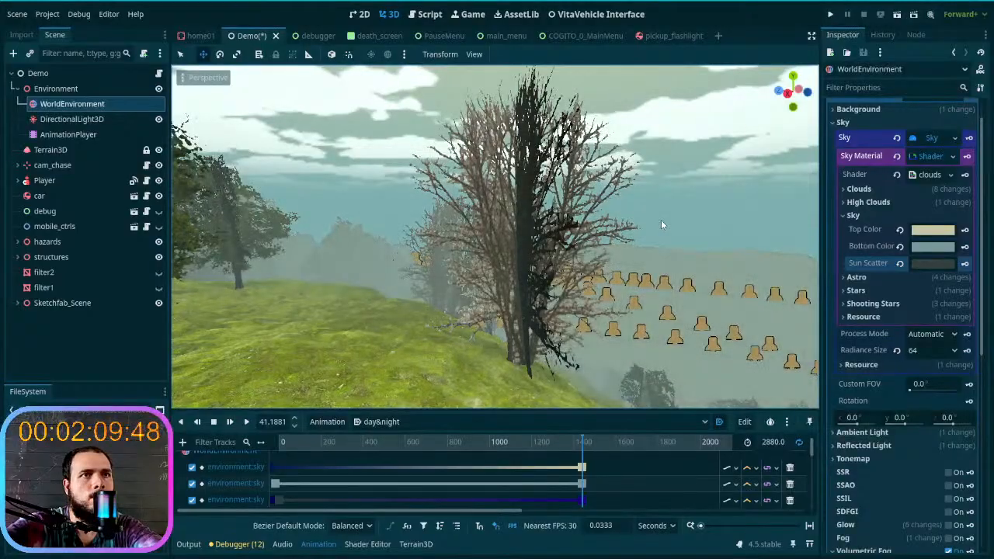
# - Replace the sky's Sun Scatter color with the copied Bottom Color 77999a
pyautogui.click(924, 247)
pyautogui.hotkey('ctrl', 'c')
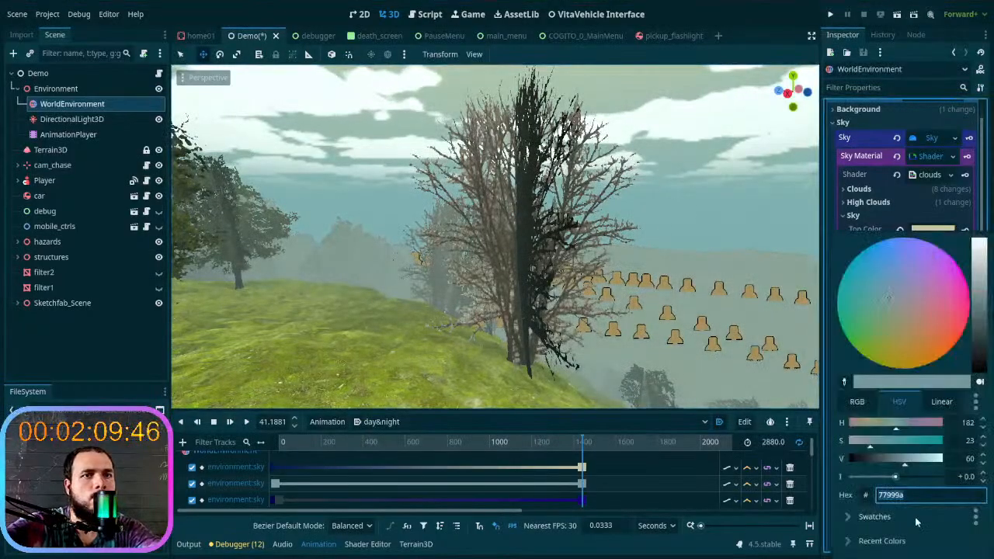
pyautogui.press('Escape')
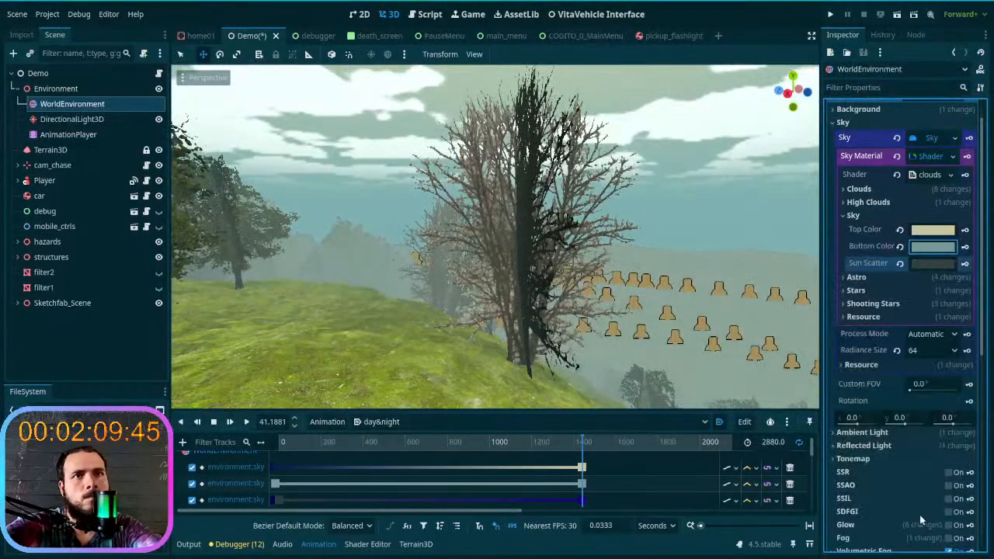
pyautogui.click(929, 267)
pyautogui.hotkey('ctrl', 'v')
pyautogui.press('Return')
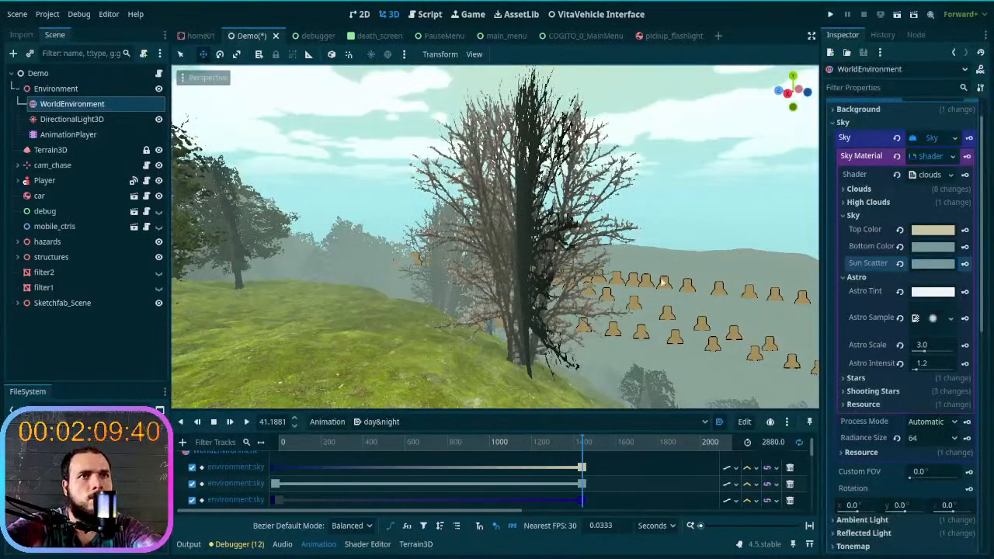
# - Set the volumetric fog's Albedo and Emission colors to the copied sky color 77999a
pyautogui.scroll(-6, 877, 349)
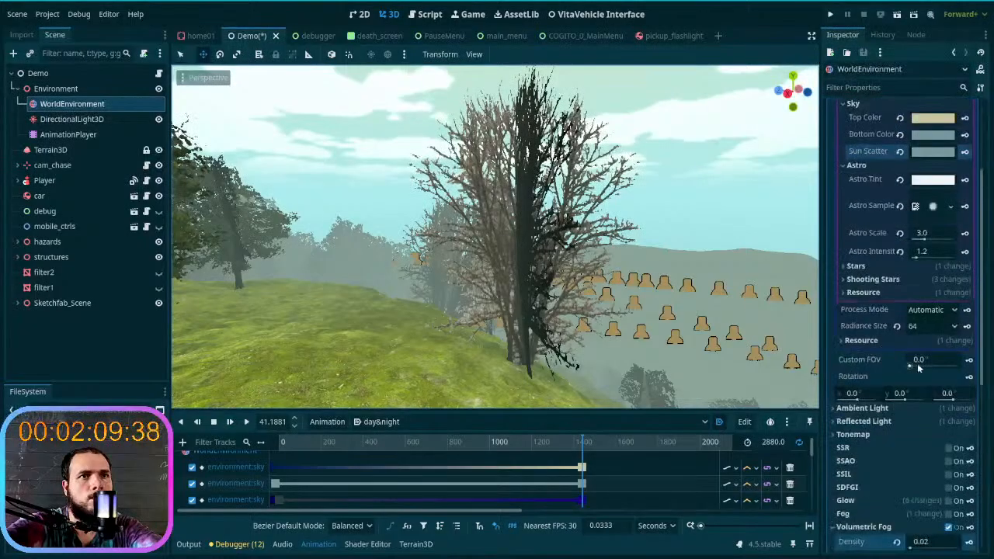
pyautogui.click(935, 336)
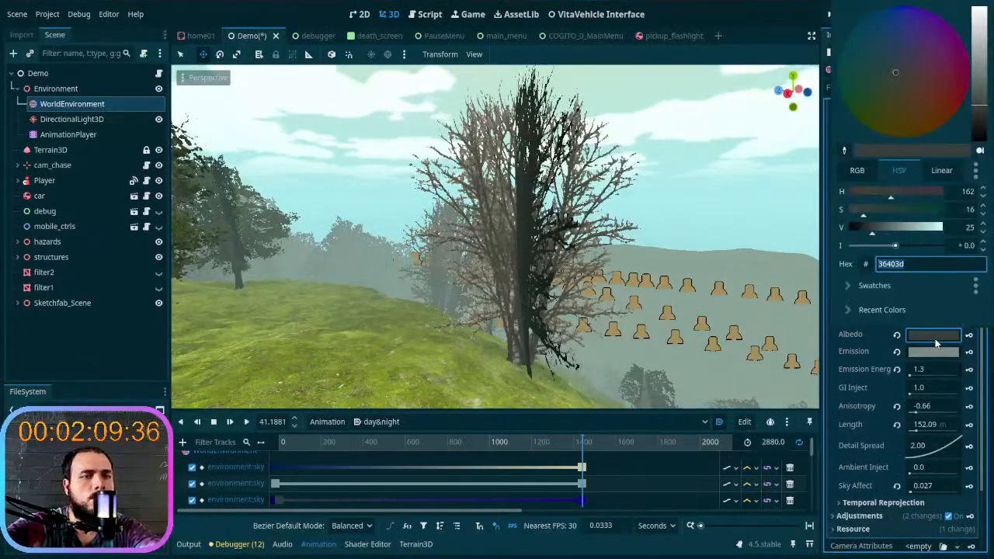
pyautogui.hotkey('ctrl', 'v')
pyautogui.press('Return')
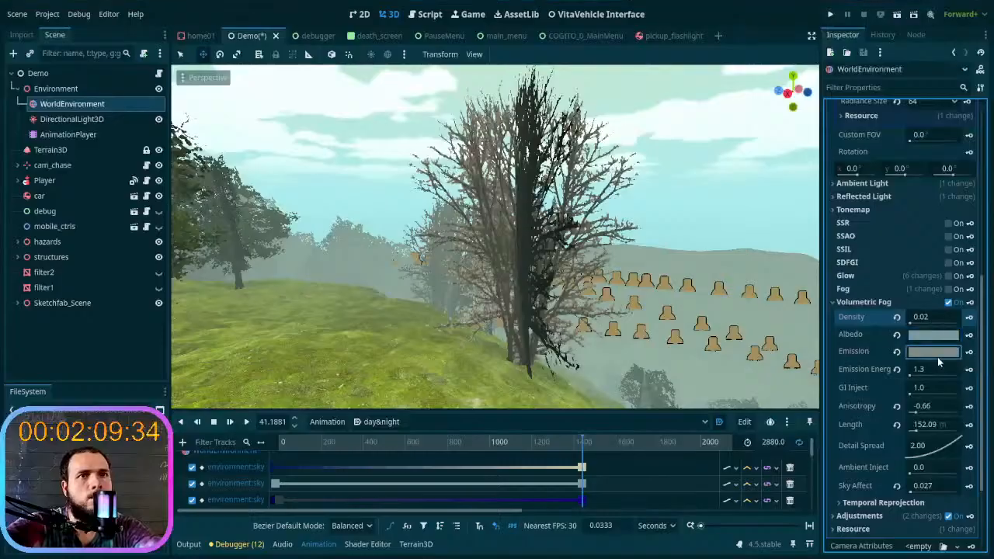
pyautogui.click(938, 354)
pyautogui.hotkey('ctrl', 'v')
pyautogui.press('Return')
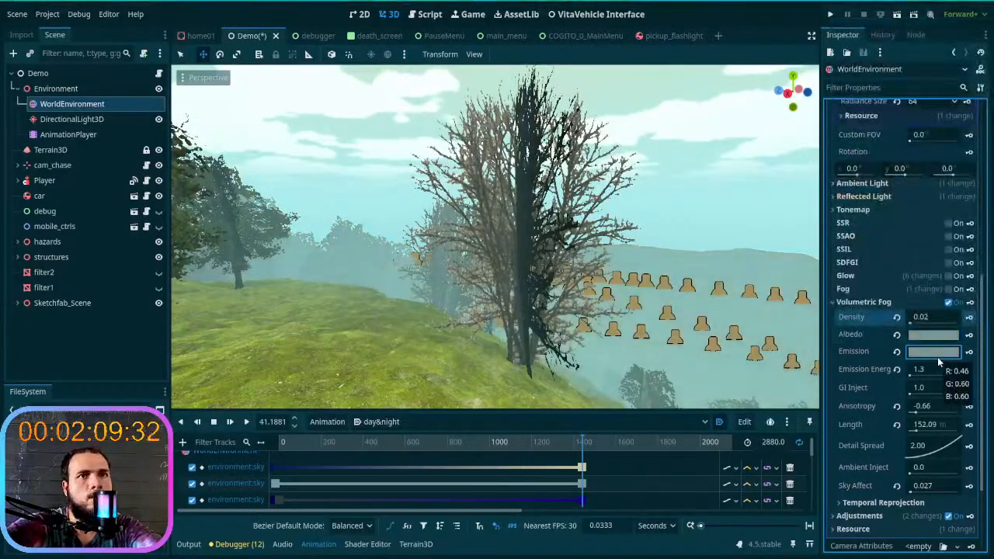
# - Raise the fog Emission color's intensity to +0.545 and keyframe the sky's Sun Scatter color at the current daytime position
pyautogui.click(937, 355)
pyautogui.moveTo(895, 263); pyautogui.dragTo(897, 264)
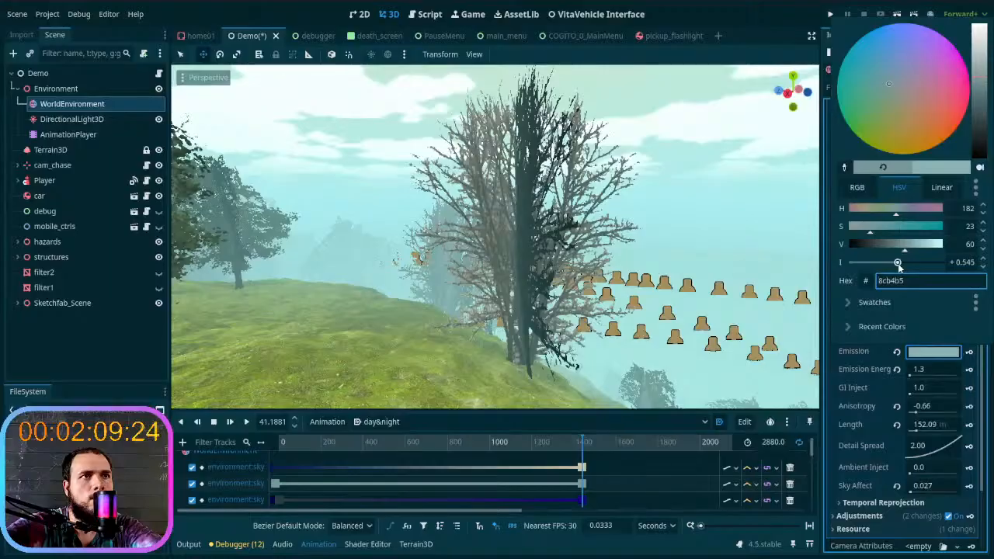
pyautogui.click(872, 357)
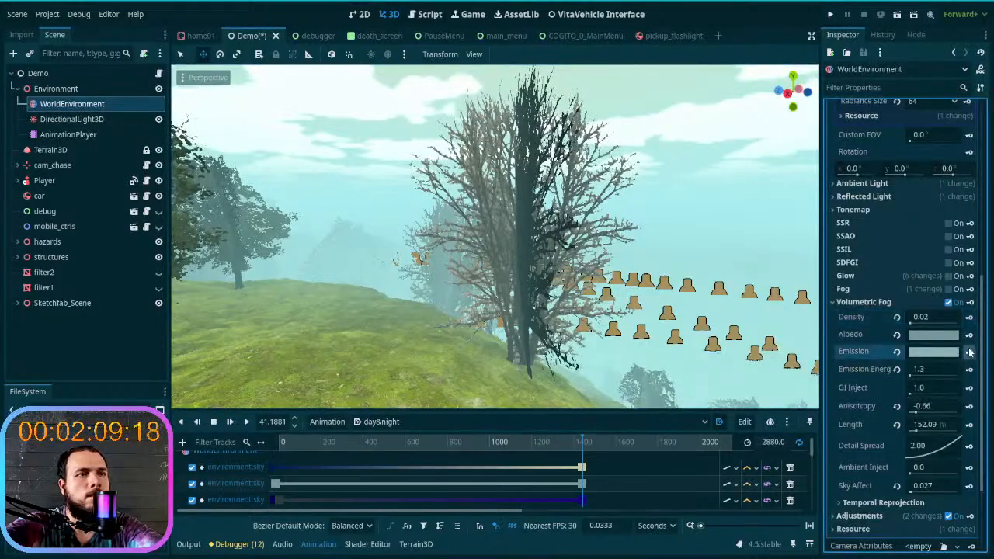
pyautogui.scroll(5, 975, 311)
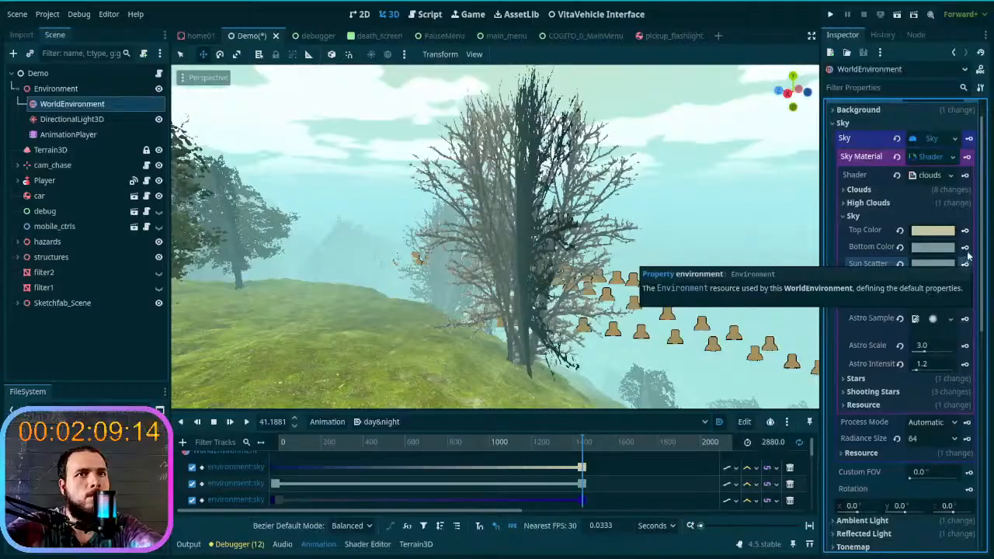
pyautogui.click(966, 265)
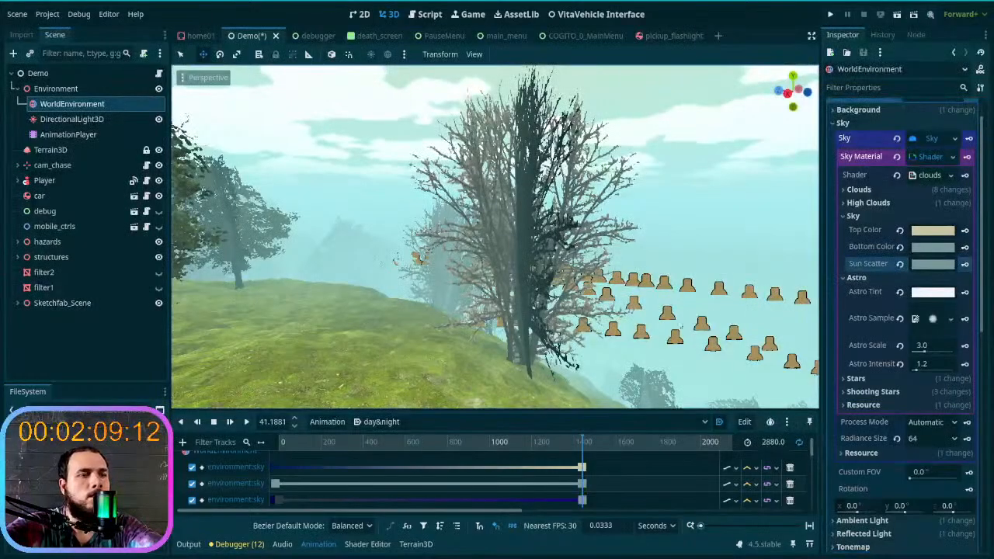
# - Enlarge the animation timeline and delete the dark blue Sun Scatter keyframe just before time 0
pyautogui.moveTo(573, 449)
pyautogui.mouseDown()
pyautogui.moveTo(247, 450)
pyautogui.moveTo(568, 423)
pyautogui.moveTo(587, 425)
pyautogui.moveTo(583, 441)
pyautogui.mouseUp()
pyautogui.click(525, 498)
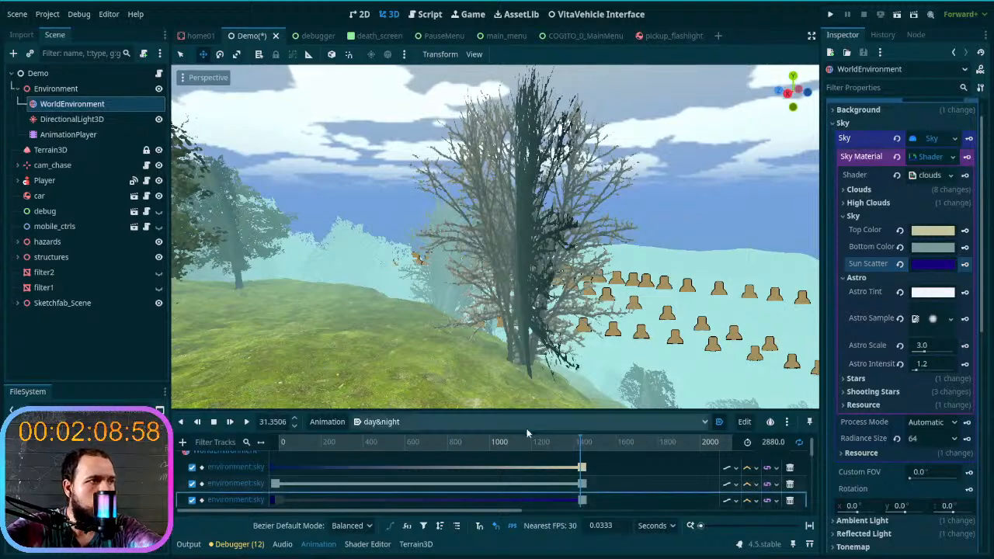
pyautogui.scroll(-1, 510, 463)
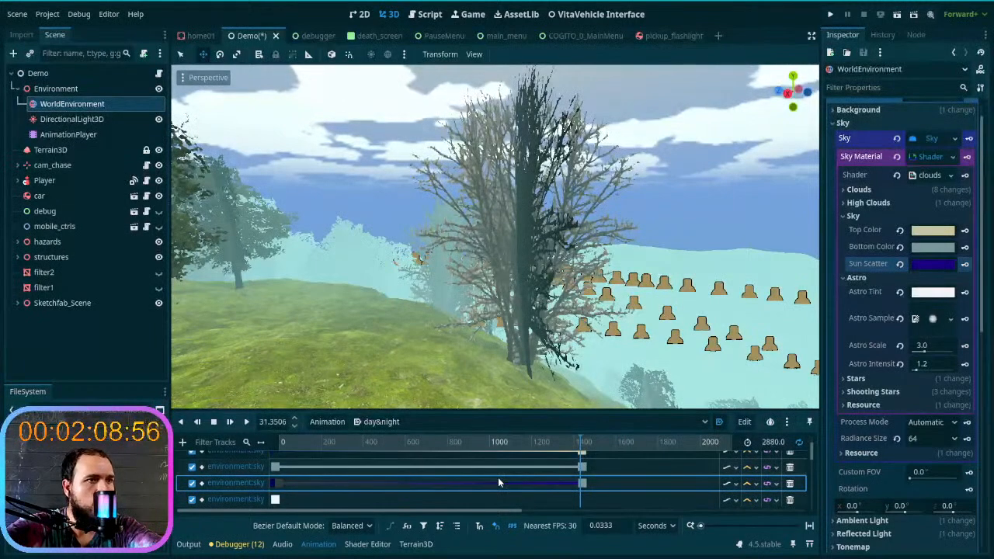
pyautogui.moveTo(510, 410); pyautogui.dragTo(503, 253)
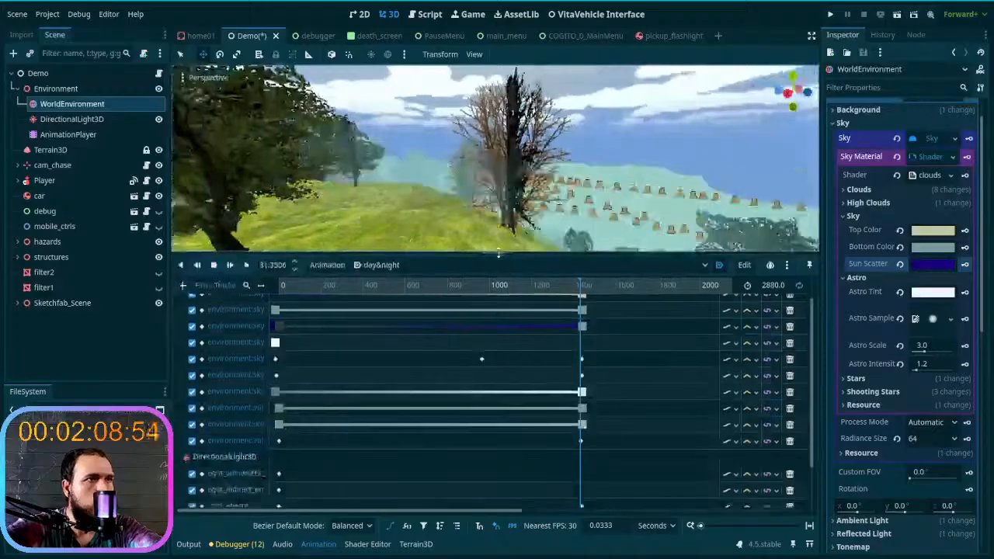
pyautogui.scroll(5, 492, 421)
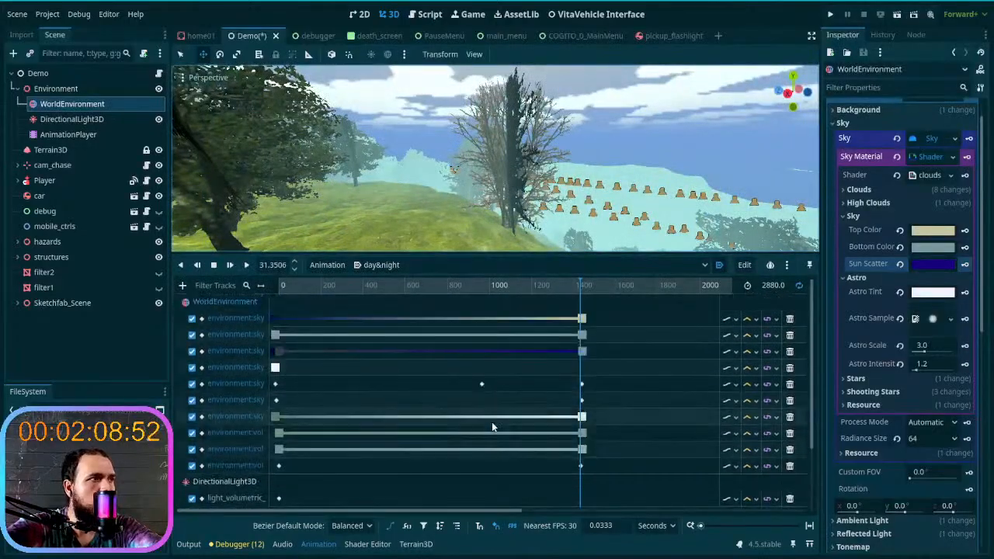
pyautogui.click(274, 351)
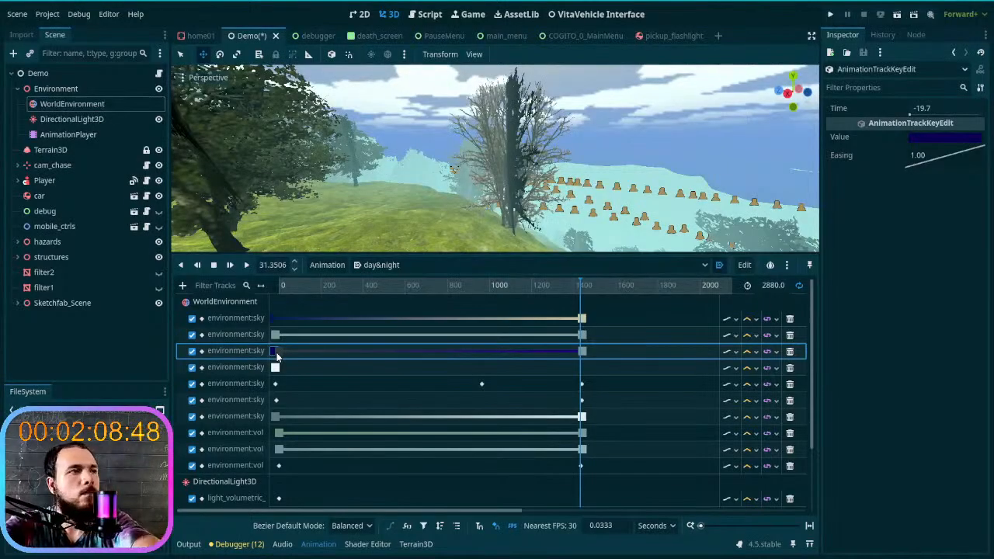
pyautogui.press('Delete')
# - Remove the blue Sun Scatter keyframe overlapping the gray one at the daytime end, and place the gray keyframe at 1438.7
pyautogui.click(272, 319)
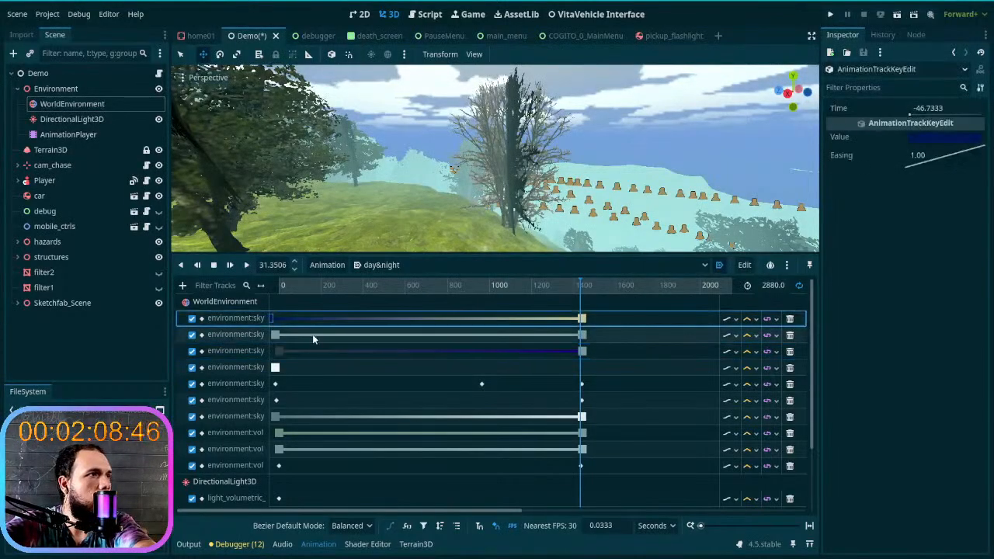
pyautogui.moveTo(587, 286); pyautogui.dragTo(378, 303)
pyautogui.click(572, 352)
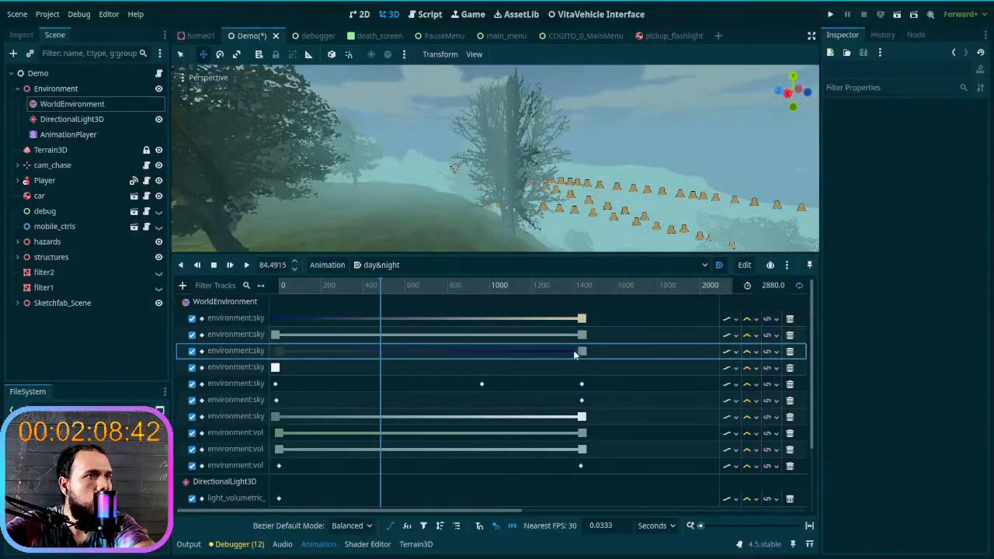
pyautogui.click(582, 352)
pyautogui.click(582, 352)
pyautogui.moveTo(581, 352); pyautogui.dragTo(544, 359)
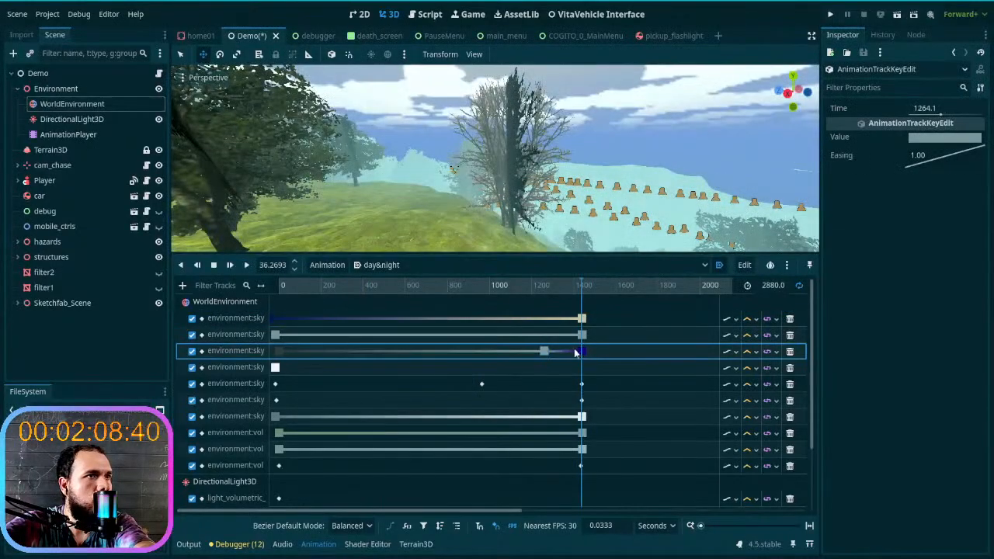
pyautogui.click(582, 352)
pyautogui.press('Delete')
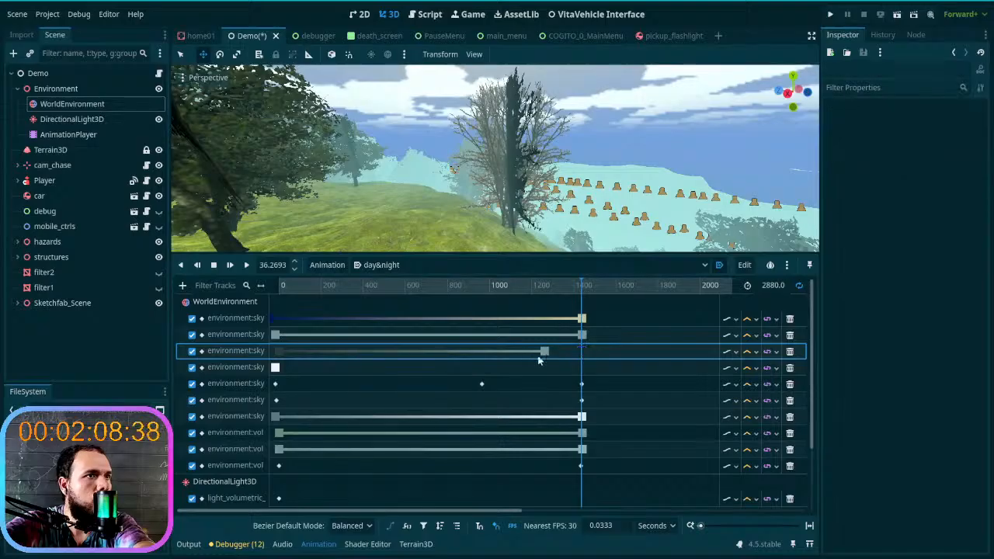
pyautogui.moveTo(544, 352); pyautogui.dragTo(581, 352)
# - Scrub through the day&night animation in an enlarged viewport and examine how the fog and distant hills blend with the sky
pyautogui.moveTo(577, 289); pyautogui.dragTo(274, 320)
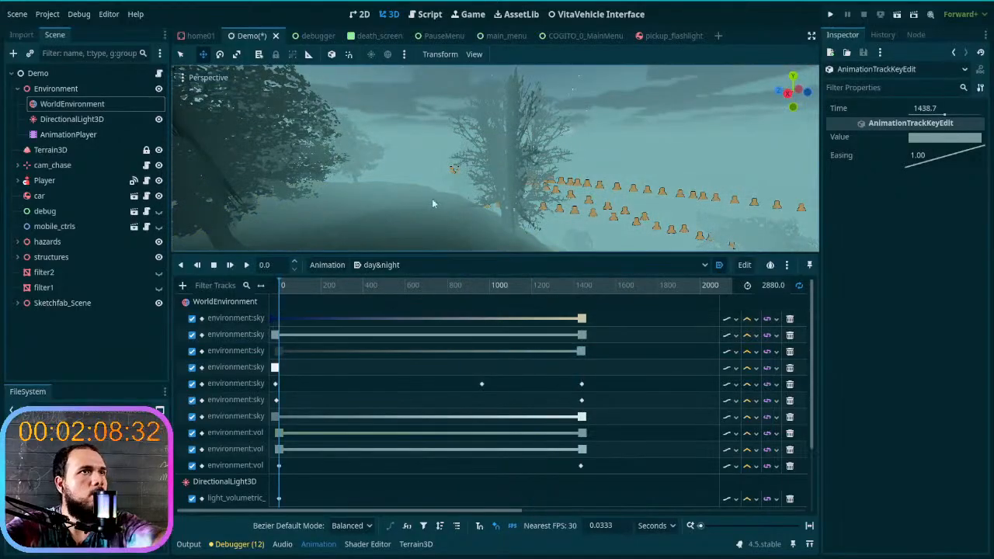
pyautogui.press('w')
pyautogui.moveTo(497, 211)
pyautogui.mouseDown(button='right')
pyautogui.moveTo(516, 210)
pyautogui.moveTo(497, 211)
pyautogui.mouseUp(button='right')
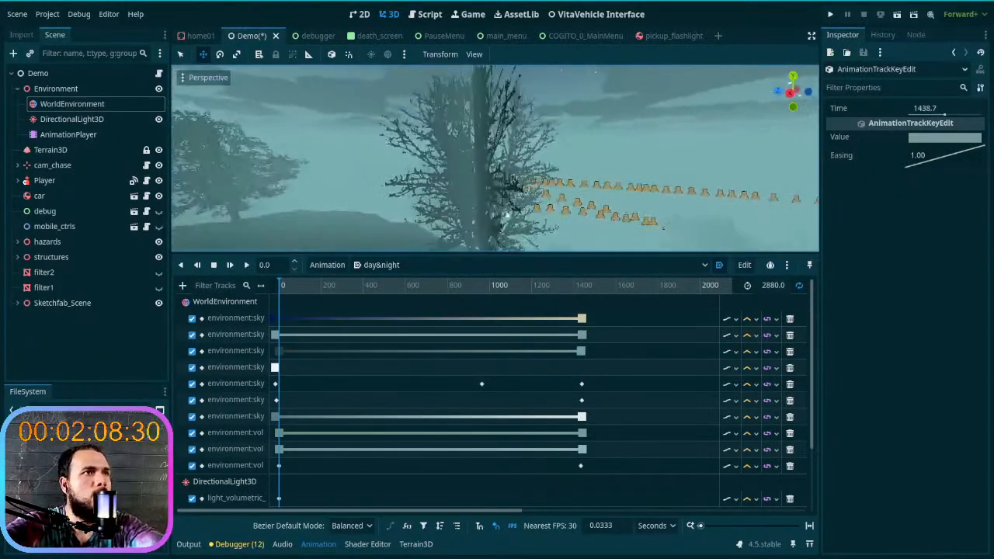
pyautogui.moveTo(511, 256); pyautogui.dragTo(508, 427)
pyautogui.moveTo(282, 427); pyautogui.dragTo(718, 434)
pyautogui.moveTo(571, 310); pyautogui.dragTo(505, 311, button='right')
pyautogui.moveTo(552, 337)
pyautogui.mouseDown(button='right')
pyautogui.moveTo(497, 334)
pyautogui.moveTo(528, 388)
pyautogui.moveTo(552, 337)
pyautogui.mouseUp(button='right')
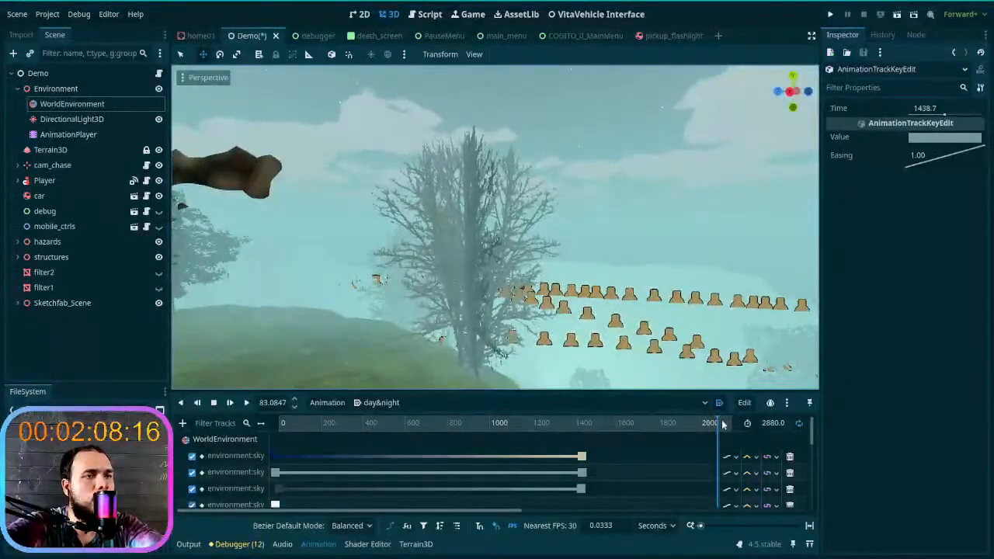
pyautogui.moveTo(719, 425)
pyautogui.mouseDown()
pyautogui.moveTo(775, 422)
pyautogui.moveTo(734, 433)
pyautogui.mouseUp()
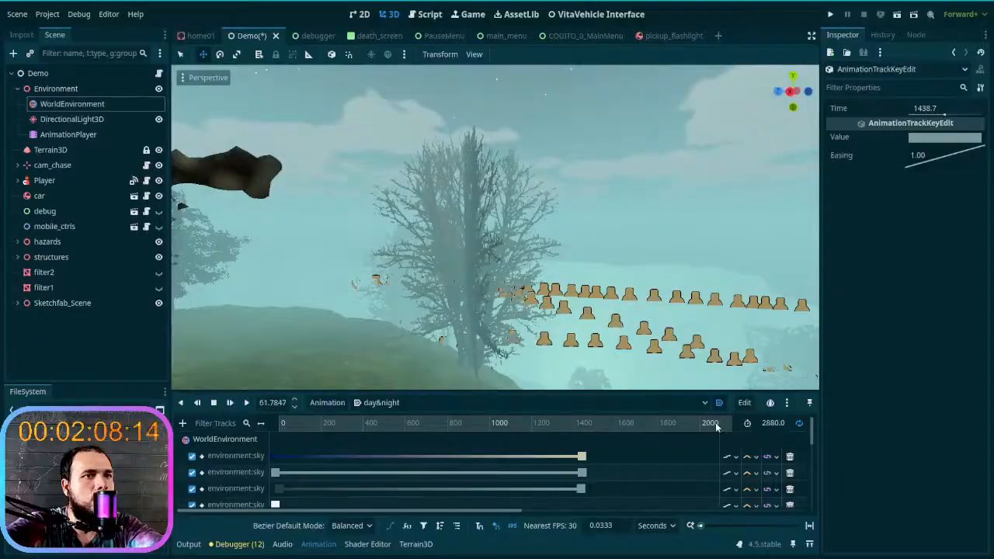
pyautogui.moveTo(821, 425); pyautogui.dragTo(915, 431)
pyautogui.moveTo(742, 425); pyautogui.dragTo(435, 449)
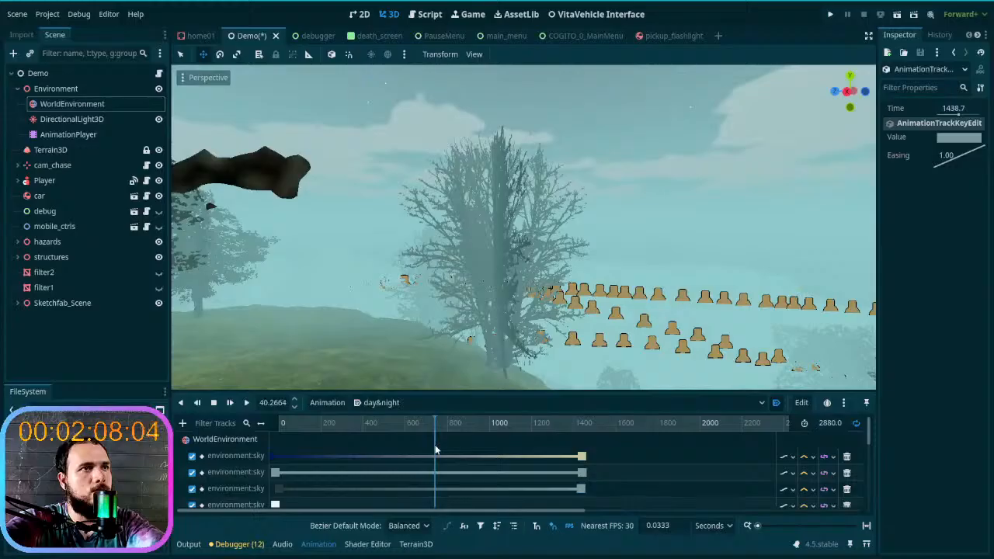
pyautogui.moveTo(410, 355)
pyautogui.mouseDown(button='right')
pyautogui.moveTo(382, 355)
pyautogui.moveTo(418, 355)
pyautogui.mouseUp(button='right')
pyautogui.press('d')
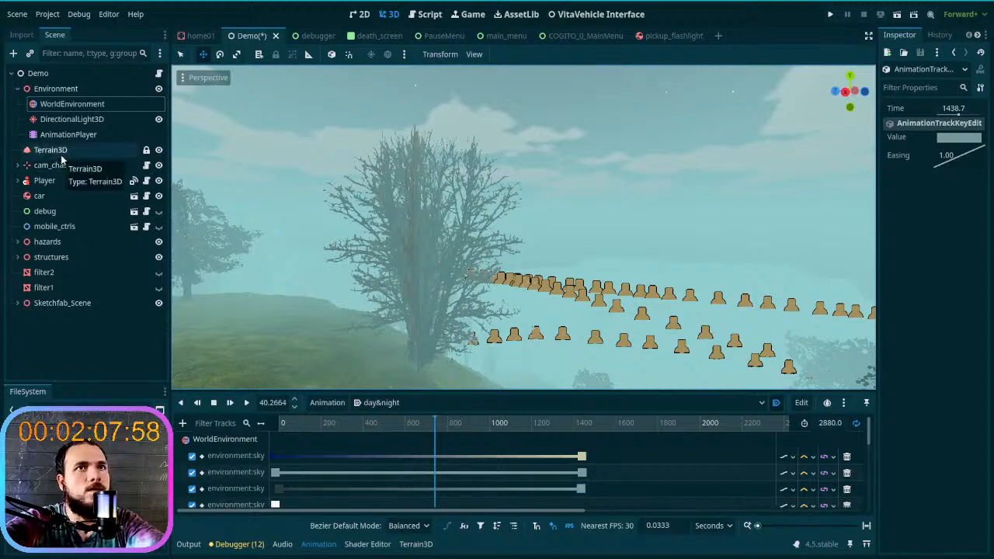
# - Undo the easing change on the Sun Scatter keyframe at 1438.7 and select the WorldEnvironment node
pyautogui.moveTo(969, 157); pyautogui.dragTo(947, 165)
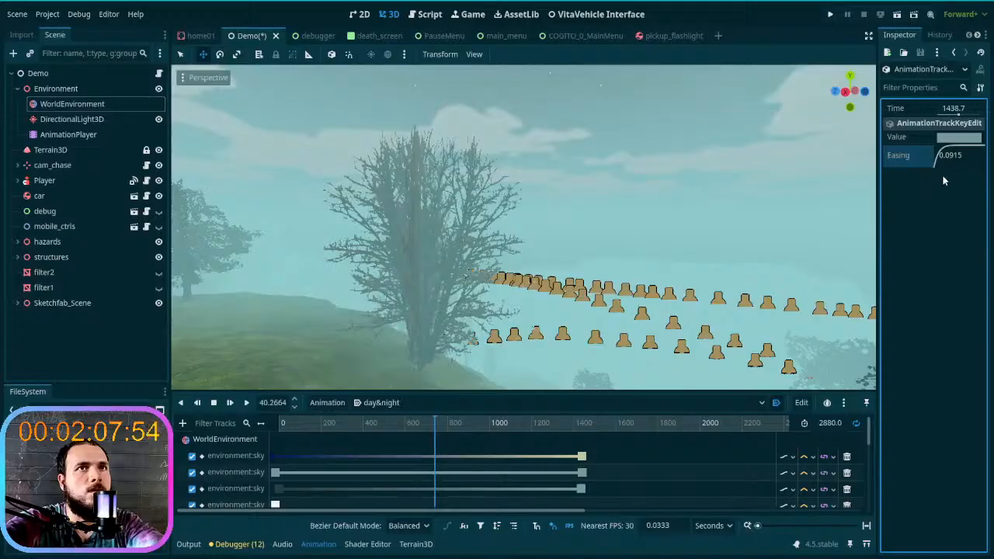
pyautogui.hotkey('ctrl', 'z')
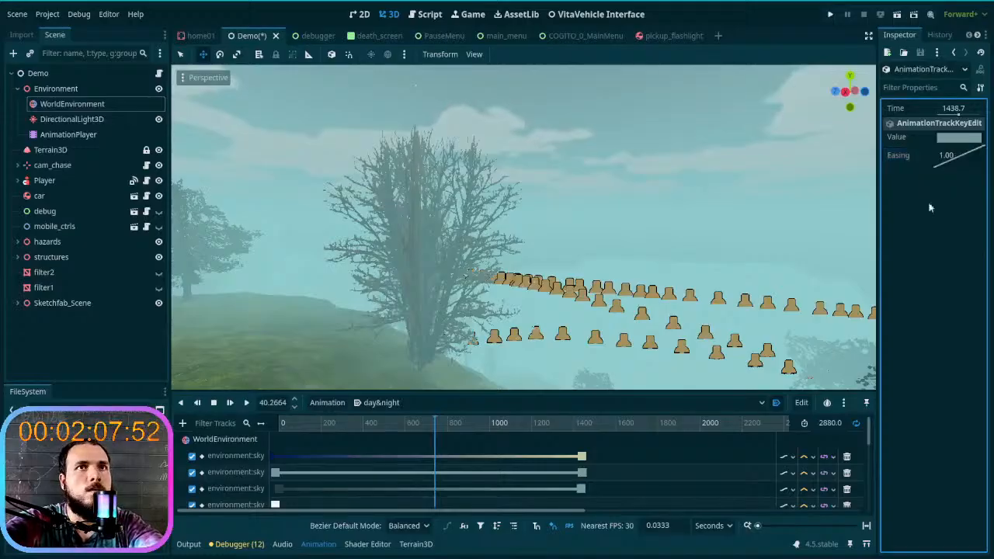
pyautogui.click(72, 118)
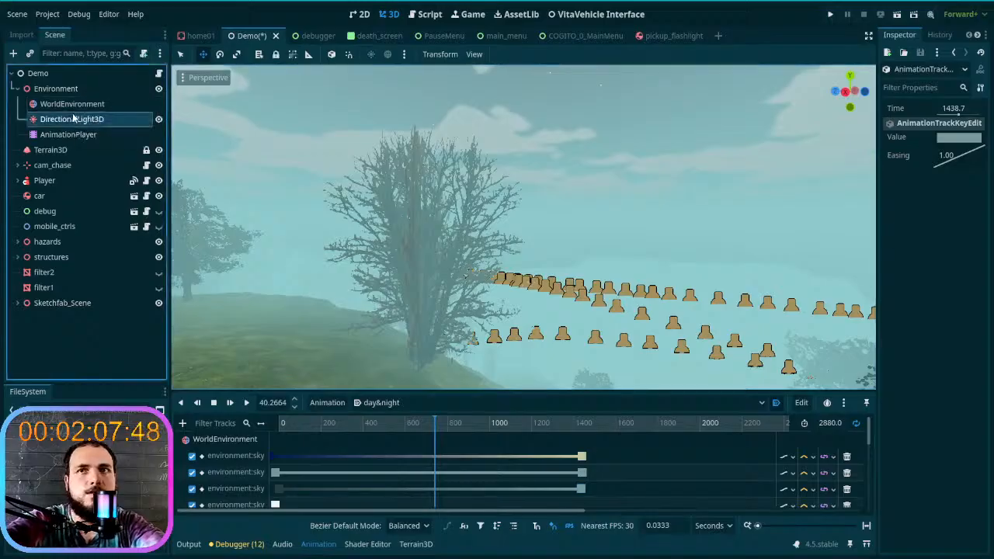
pyautogui.click(68, 134)
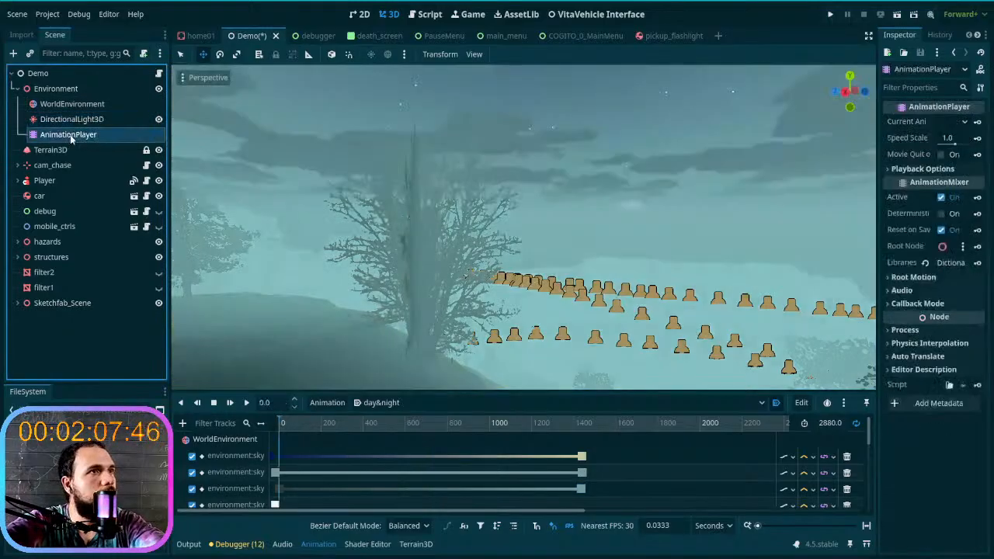
pyautogui.click(84, 104)
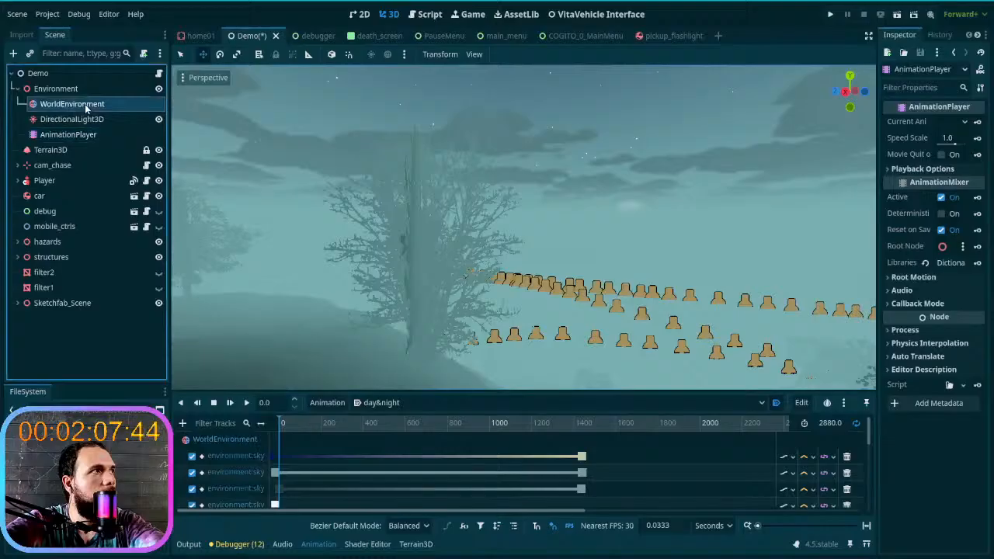
# - Move the dark blue Top Color keyframe to time -17.2333 and scrub the animation to daytime to check the fogged horizon
pyautogui.moveTo(307, 426); pyautogui.dragTo(292, 441)
pyautogui.click(274, 456)
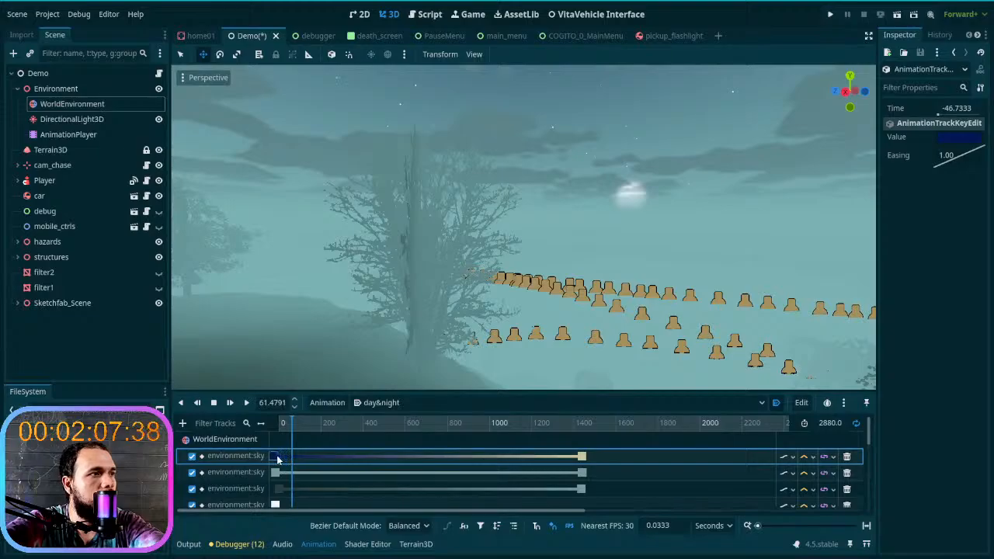
pyautogui.moveTo(290, 423); pyautogui.dragTo(470, 439)
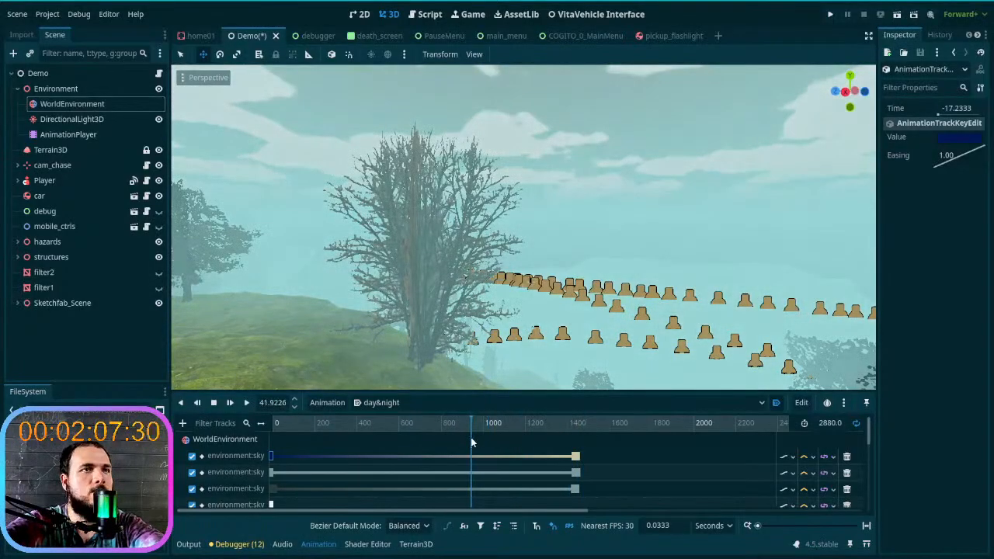
pyautogui.moveTo(510, 324); pyautogui.dragTo(513, 324, button='right')
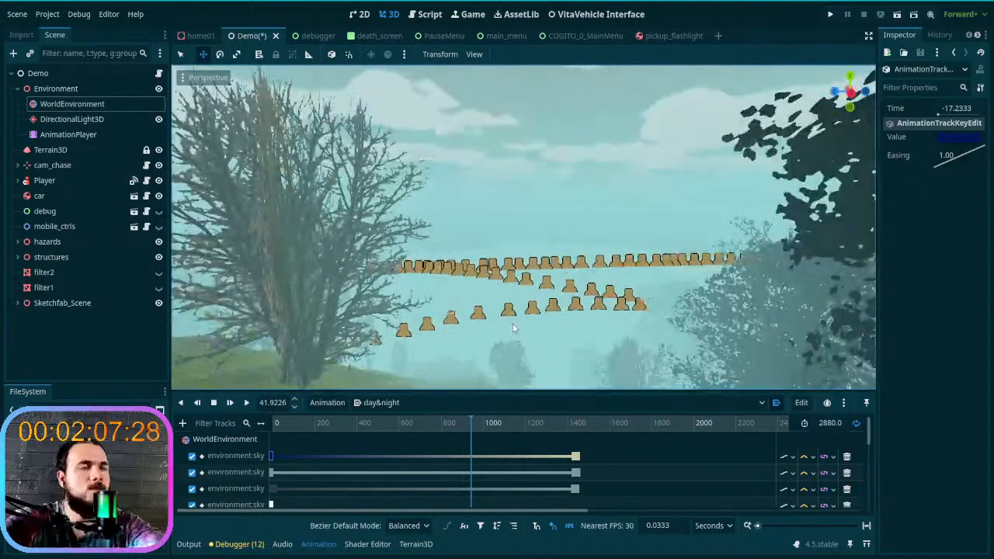
# - Select the WorldEnvironment node and widen the Inspector to show its Volumetric Fog settings
pyautogui.click(83, 120)
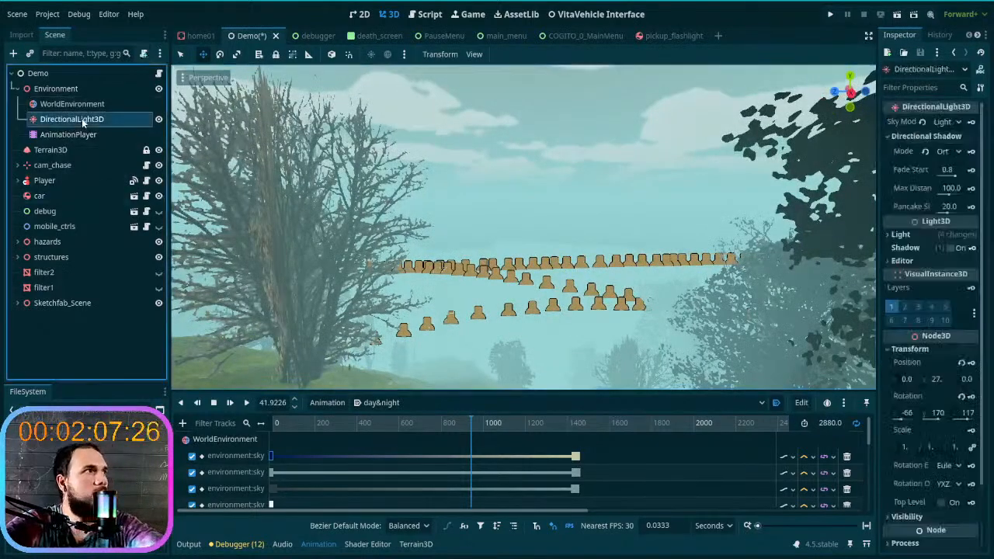
pyautogui.click(86, 104)
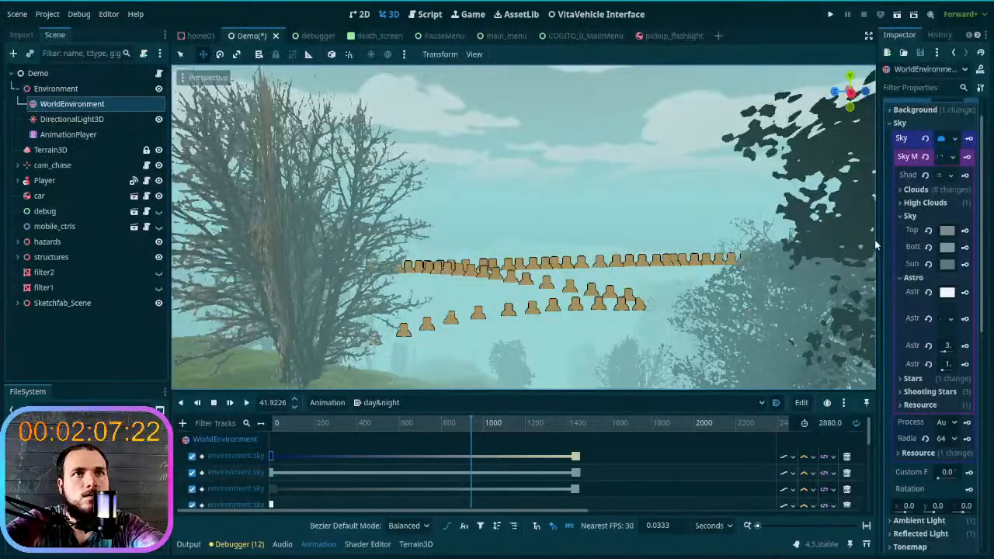
pyautogui.moveTo(876, 240); pyautogui.dragTo(809, 242)
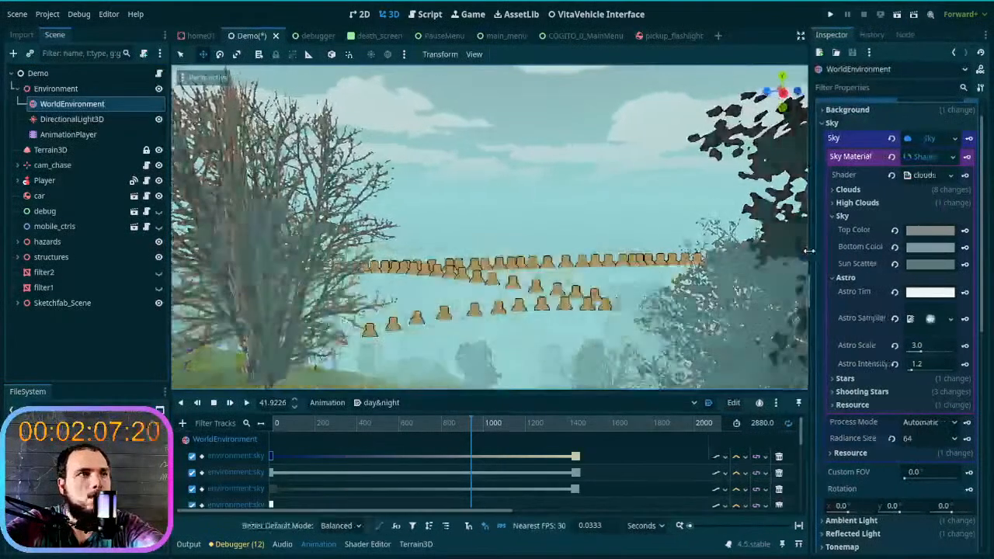
pyautogui.scroll(-6, 895, 365)
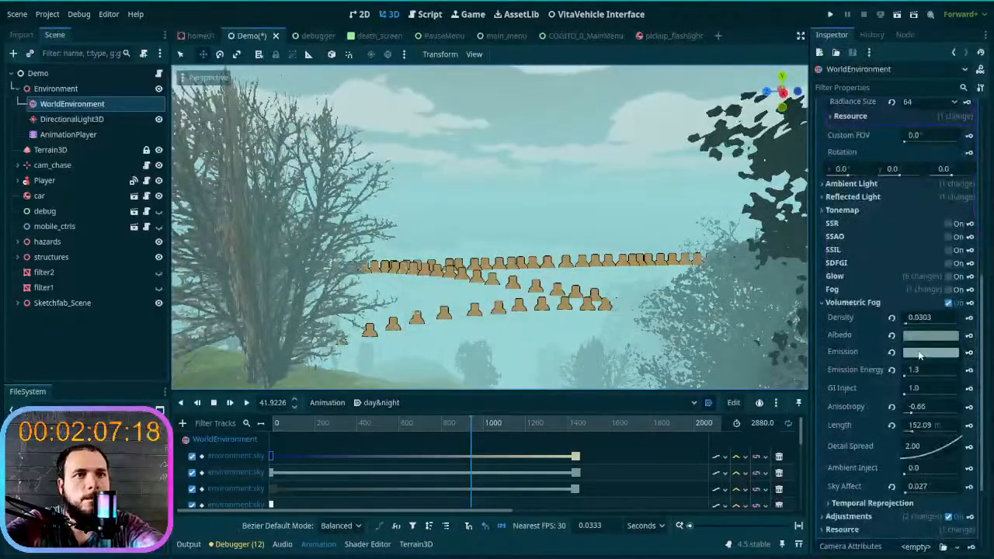
# - Set the Volumetric Fog Emission color to 7da1a2 with an intensity of +0.182 at the current daytime position
pyautogui.click(920, 354)
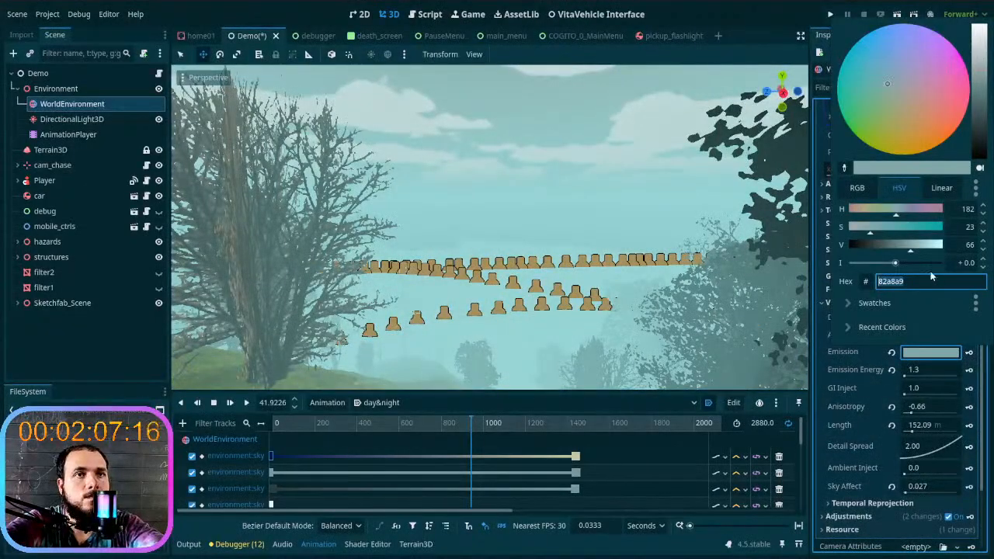
pyautogui.press('Escape')
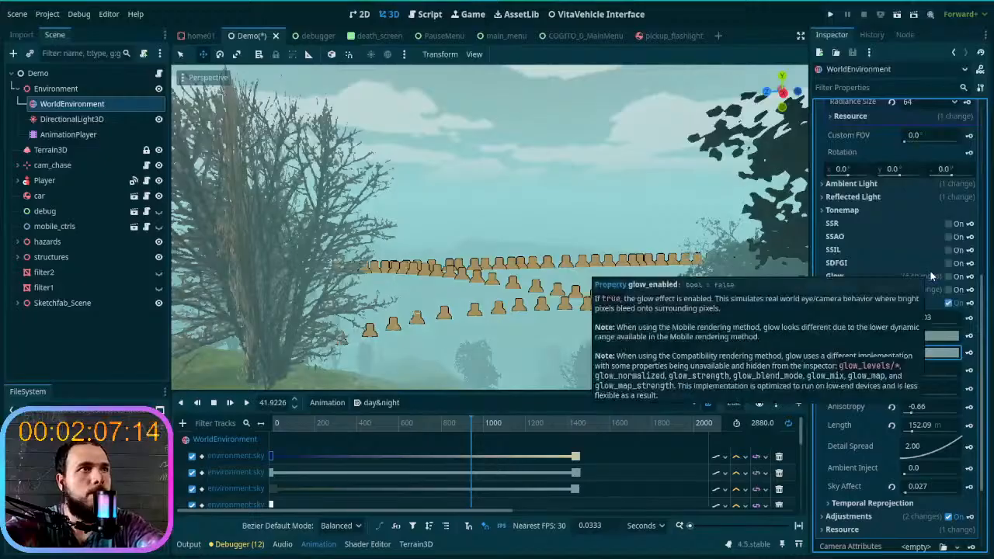
pyautogui.click(941, 354)
pyautogui.click(941, 355)
pyautogui.click(942, 355)
pyautogui.moveTo(895, 263); pyautogui.dragTo(898, 264)
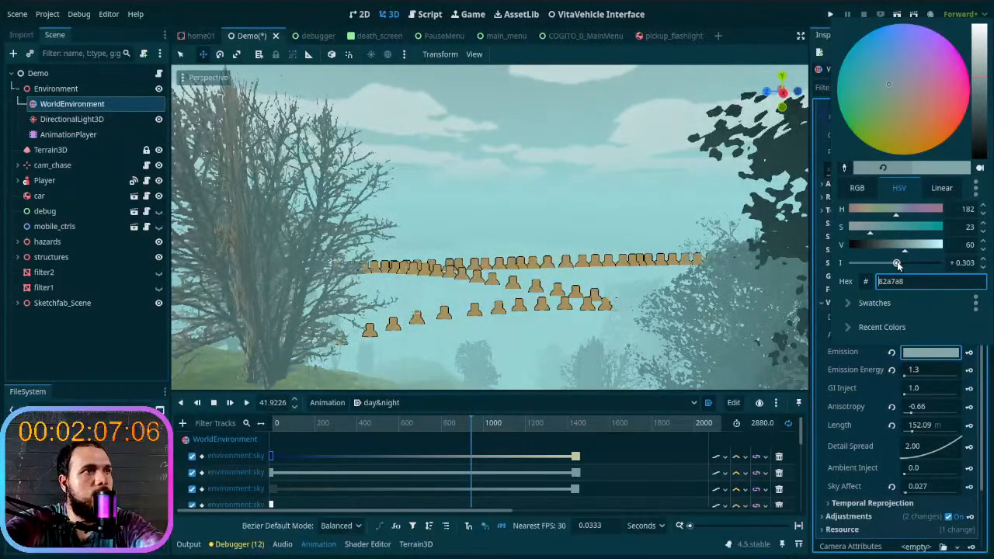
pyautogui.moveTo(898, 264); pyautogui.dragTo(897, 264)
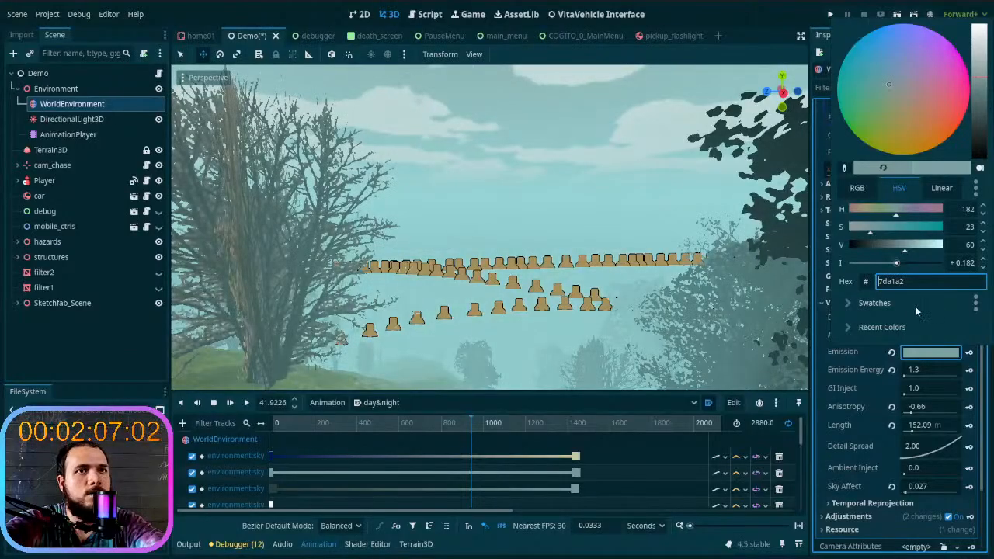
pyautogui.press('Escape')
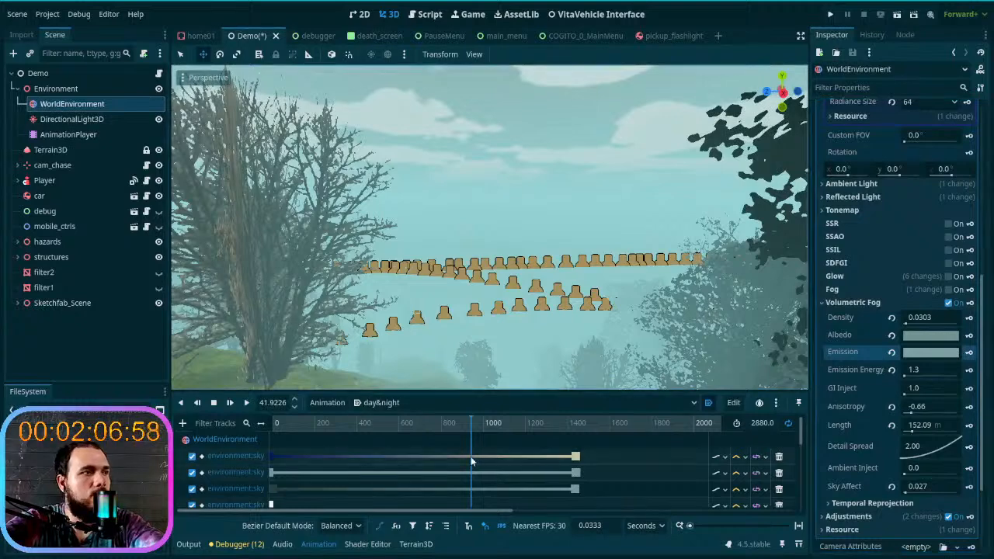
# - Scrub to the evening part of the cycle and examine how the distant trees and hills blend with the sky
pyautogui.moveTo(470, 426); pyautogui.dragTo(746, 434)
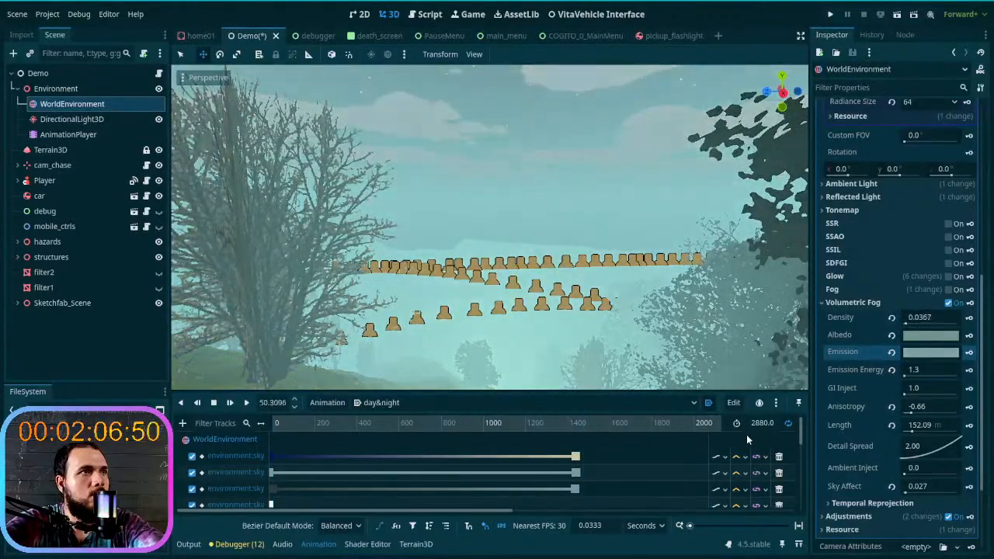
pyautogui.press('s')
pyautogui.moveTo(570, 354); pyautogui.dragTo(211, 332, button='right')
pyautogui.press('w')
pyautogui.press('s')
pyautogui.press('s')
pyautogui.press('w')
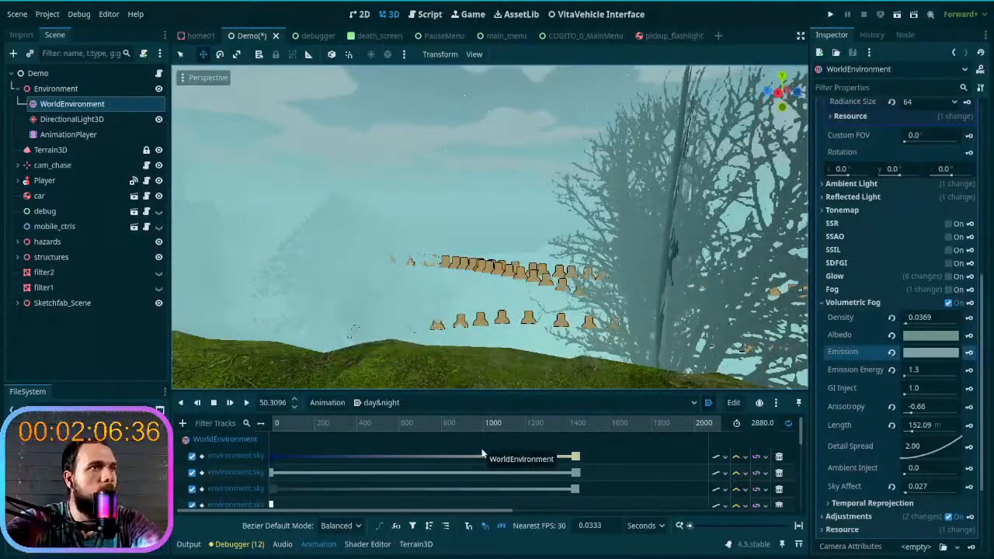
# - Set the sky's Sun Scatter color to 5b7a7b and keyframe it at the current evening time
pyautogui.scroll(3, 858, 292)
pyautogui.scroll(2, 863, 289)
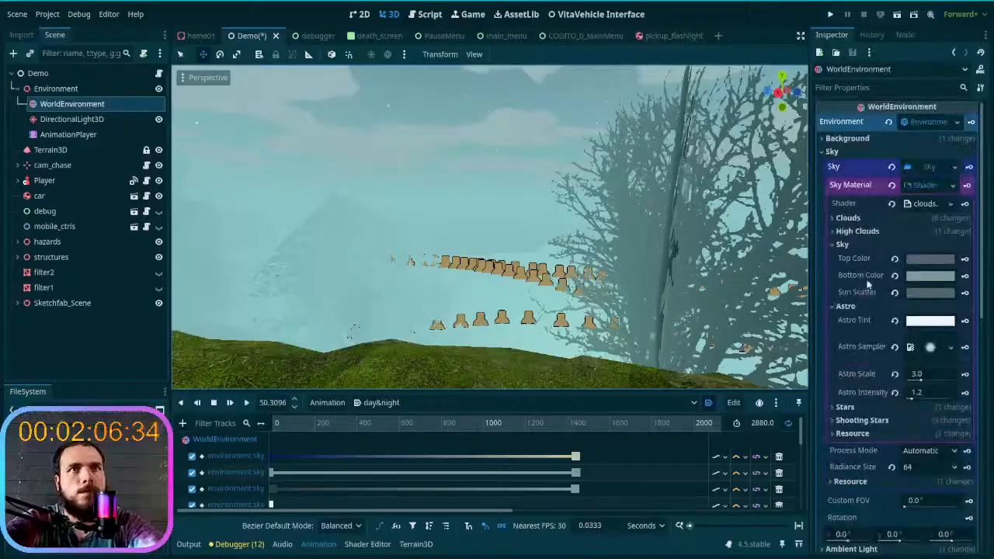
pyautogui.click(930, 292)
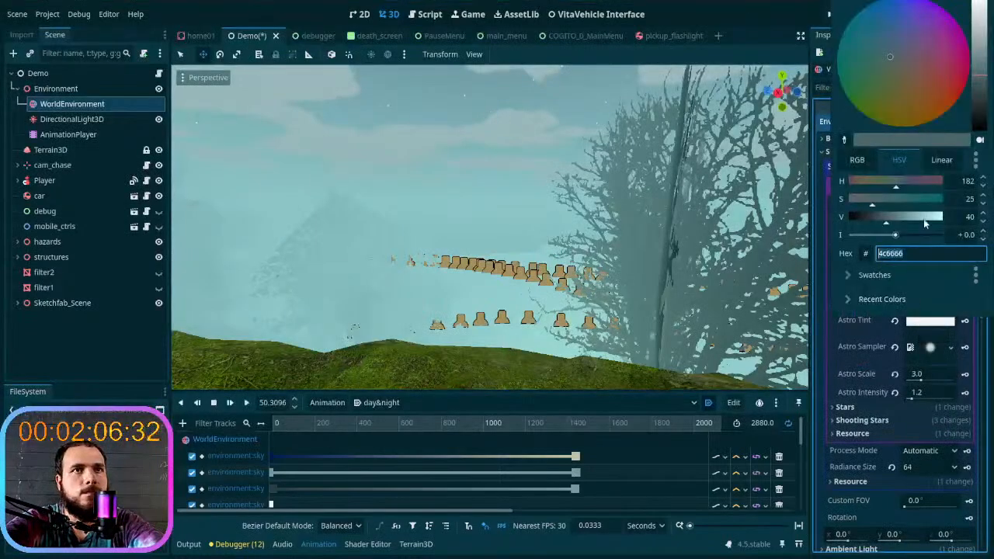
pyautogui.press('Return')
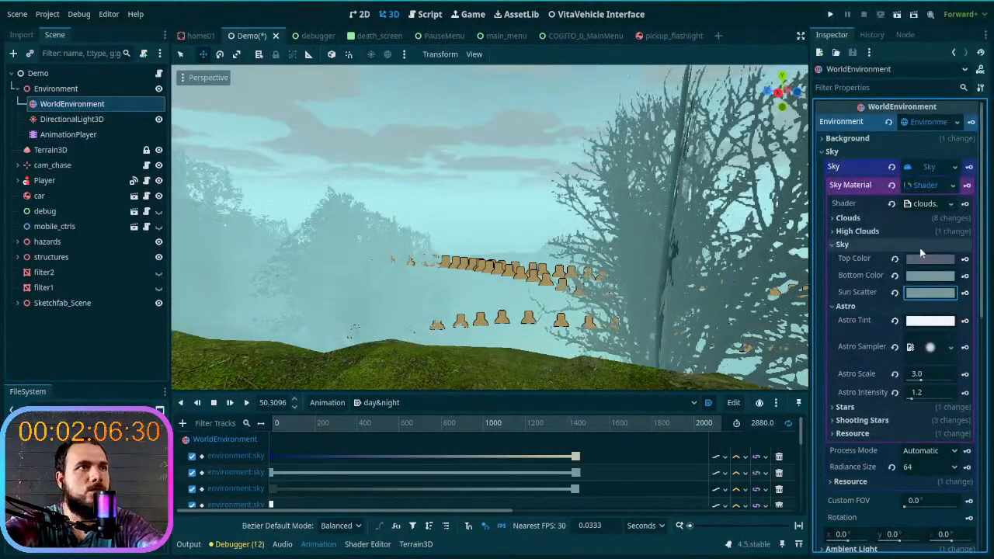
pyautogui.click(926, 294)
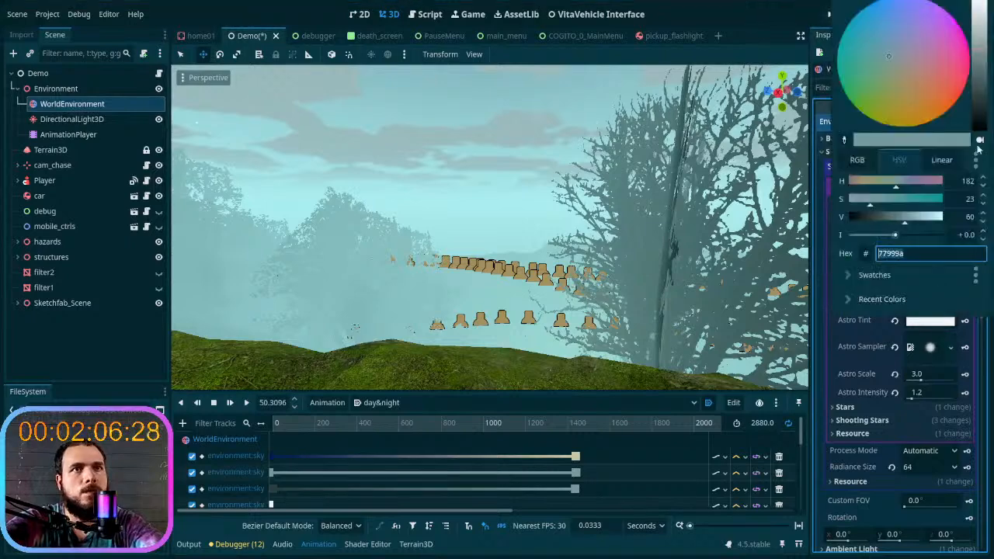
pyautogui.moveTo(978, 56); pyautogui.dragTo(979, 68)
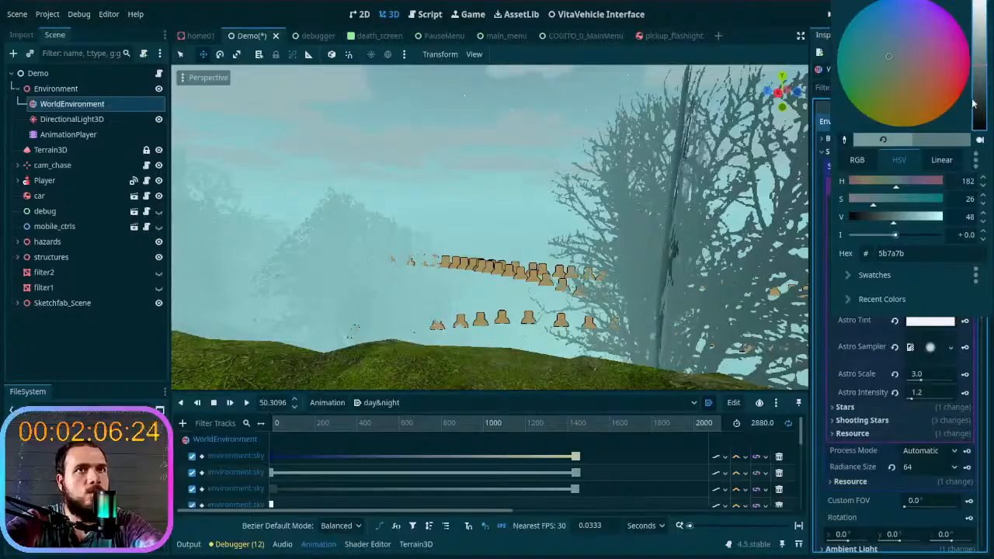
pyautogui.press('Escape')
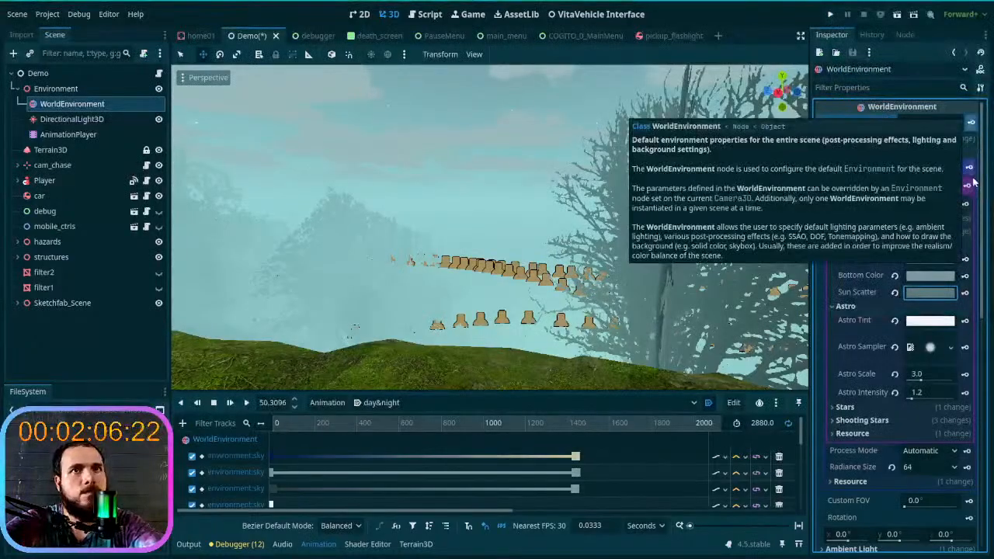
pyautogui.click(966, 293)
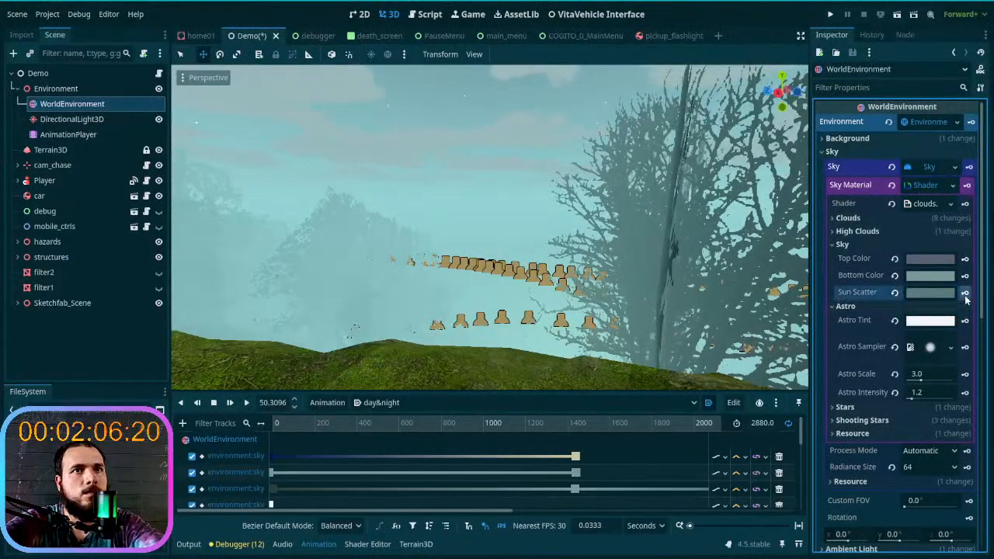
# - Scrub to about time 1870, set Sun Scatter to 77999a and keyframe it there
pyautogui.click(272, 424)
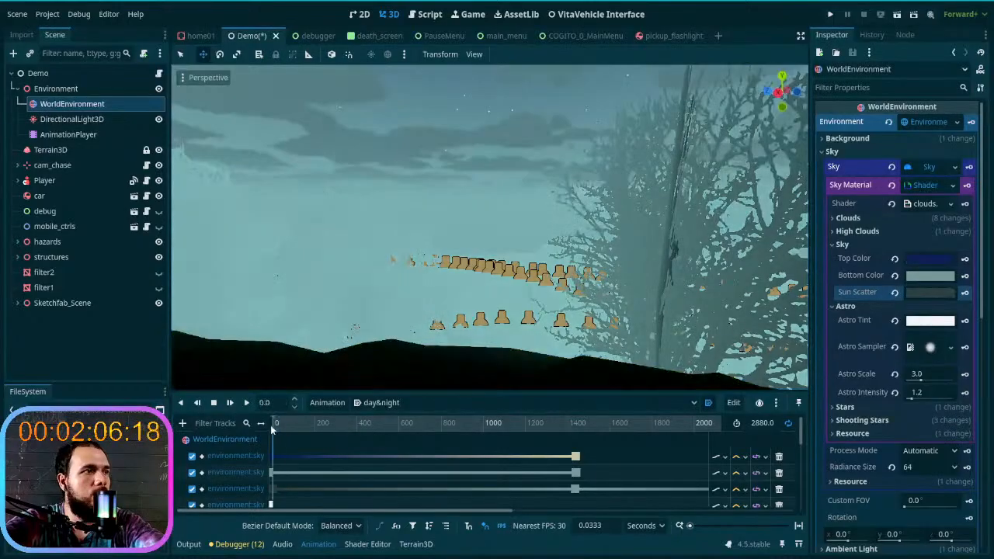
pyautogui.moveTo(303, 424); pyautogui.dragTo(667, 439)
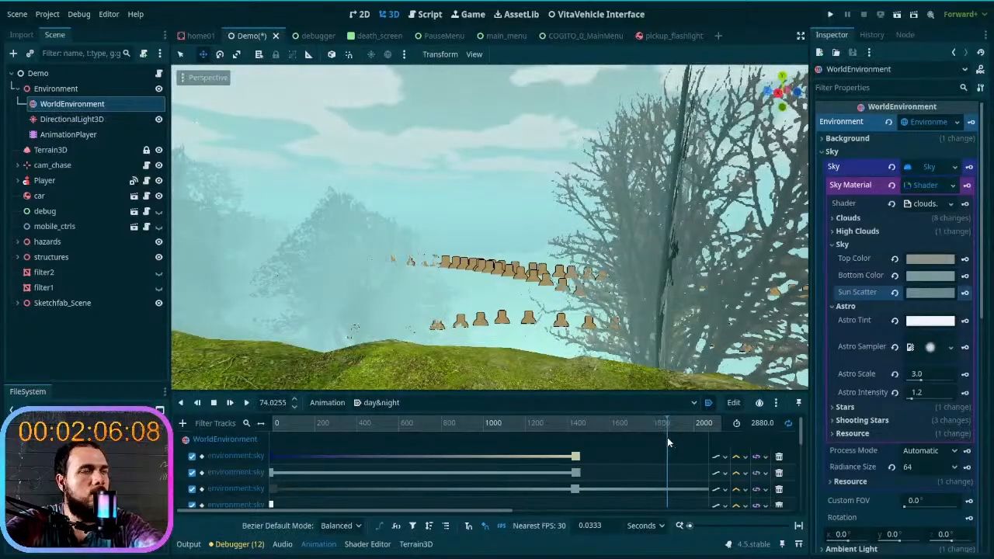
pyautogui.click(955, 293)
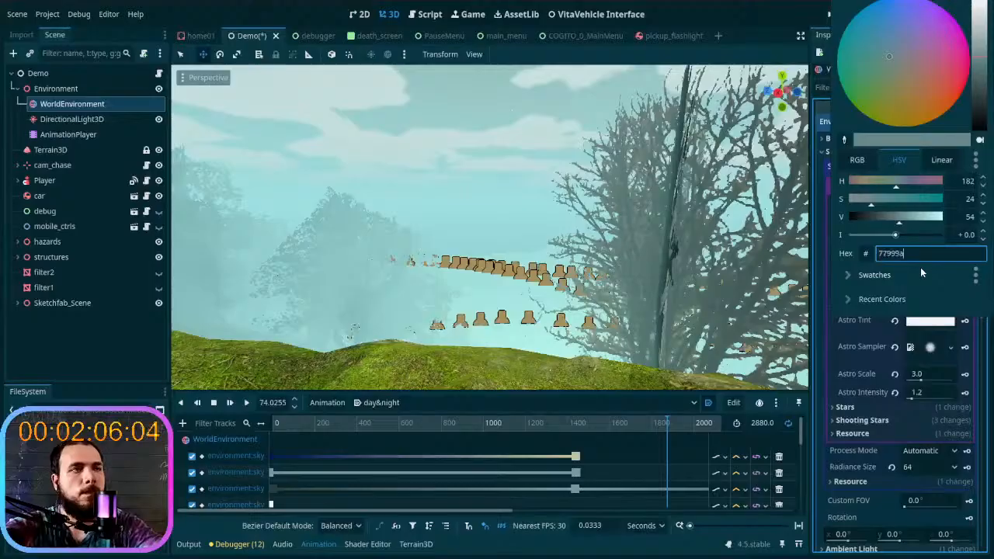
pyautogui.press('Escape')
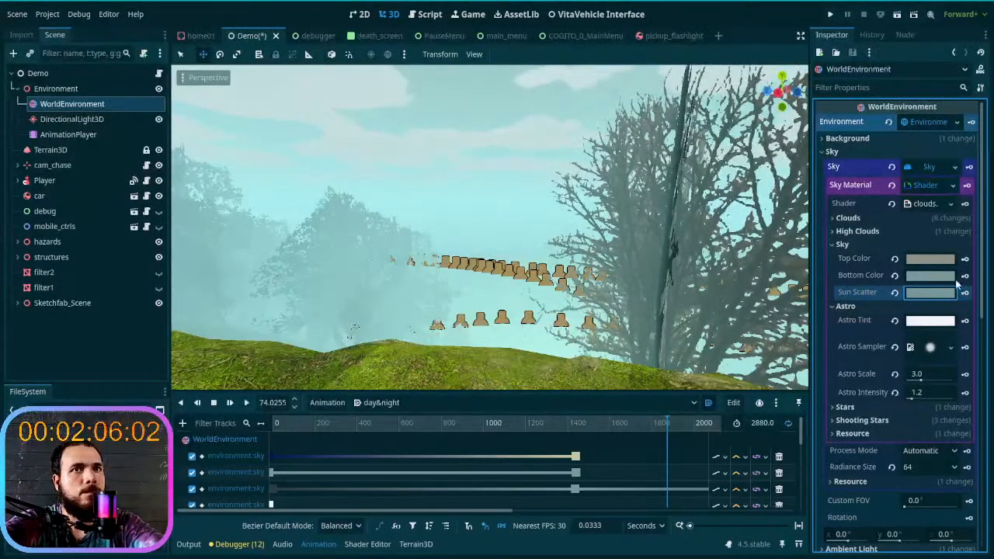
# - Scrub to about time 2110 and lower the Volumetric Fog Emission intensity to -0.182, giving color 789b9d
pyautogui.moveTo(656, 428); pyautogui.dragTo(774, 439)
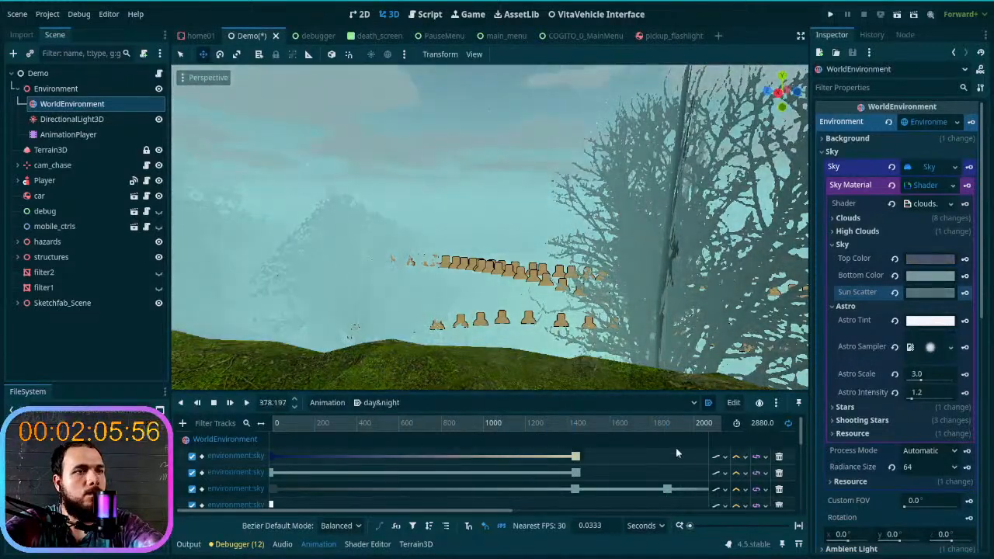
pyautogui.moveTo(664, 427); pyautogui.dragTo(677, 433)
pyautogui.scroll(-3, 677, 433)
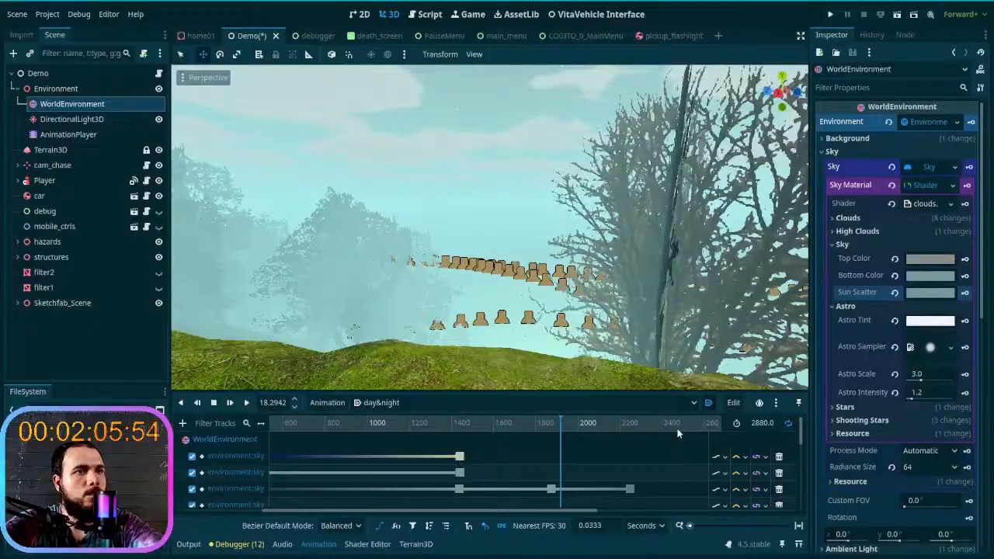
pyautogui.scroll(-1, 677, 432)
pyautogui.moveTo(351, 422); pyautogui.dragTo(333, 447)
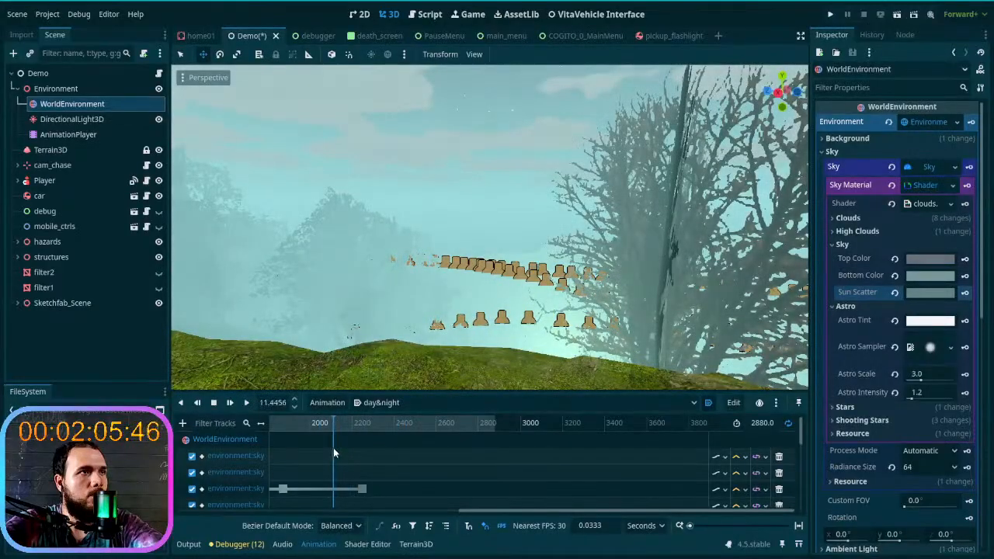
pyautogui.scroll(-4, 920, 371)
pyautogui.scroll(-4, 919, 367)
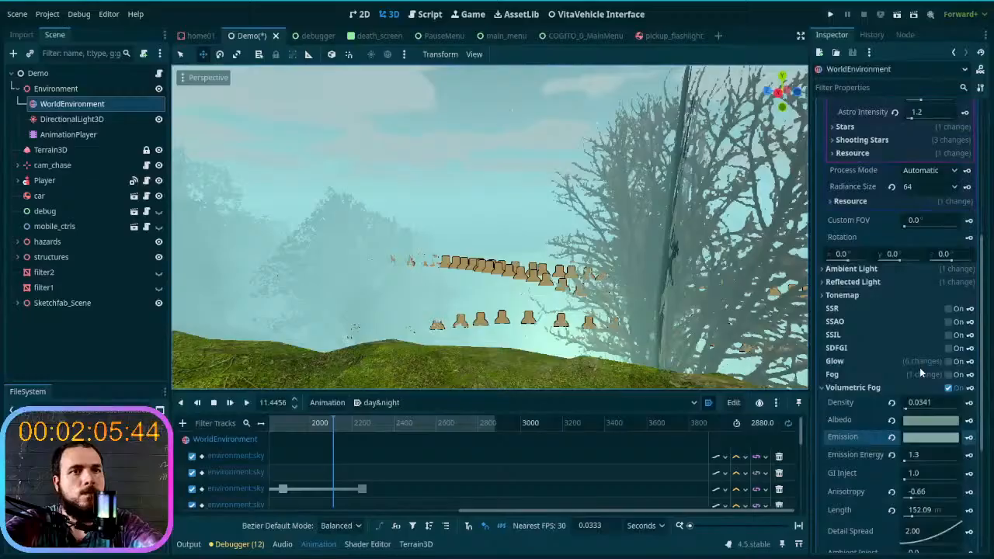
pyautogui.click(931, 381)
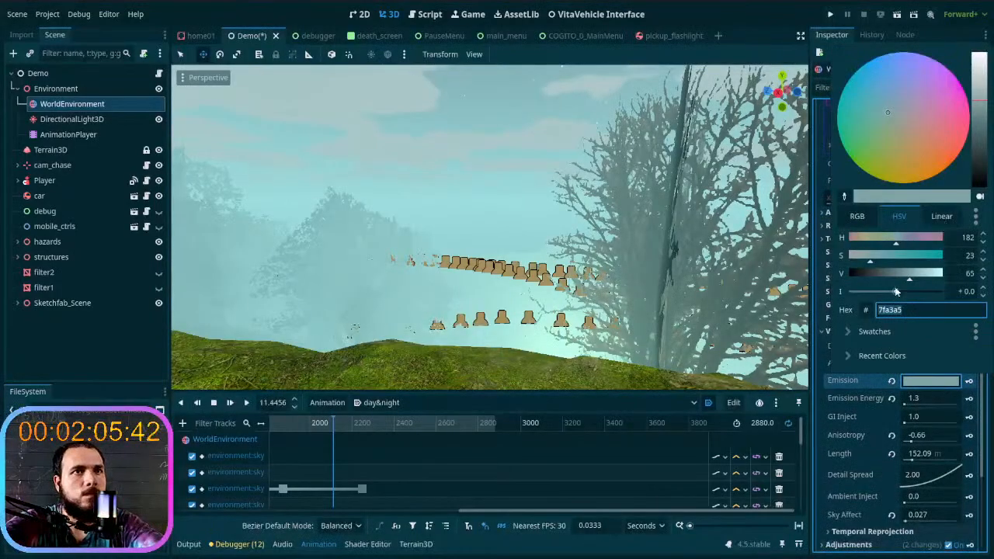
pyautogui.moveTo(895, 292); pyautogui.dragTo(894, 293)
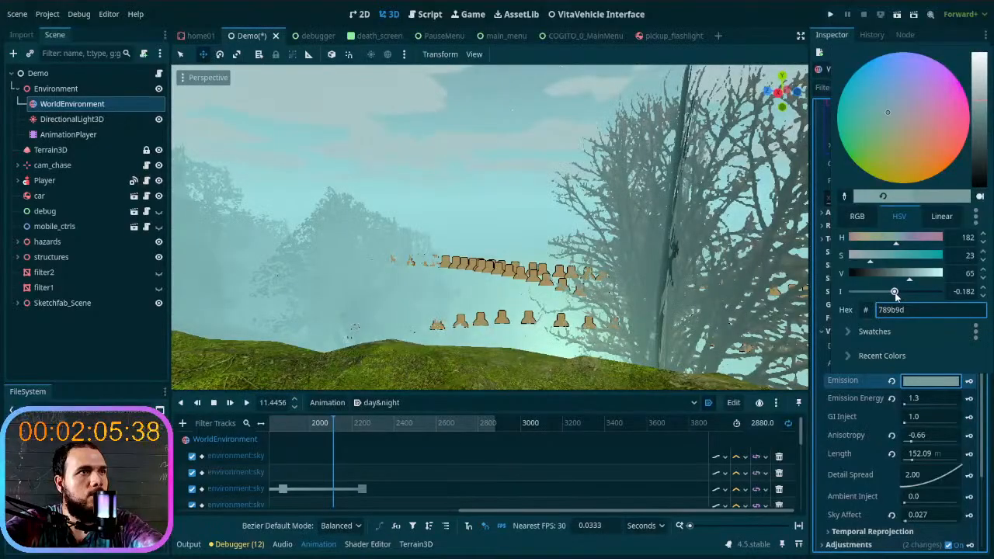
pyautogui.press('Escape')
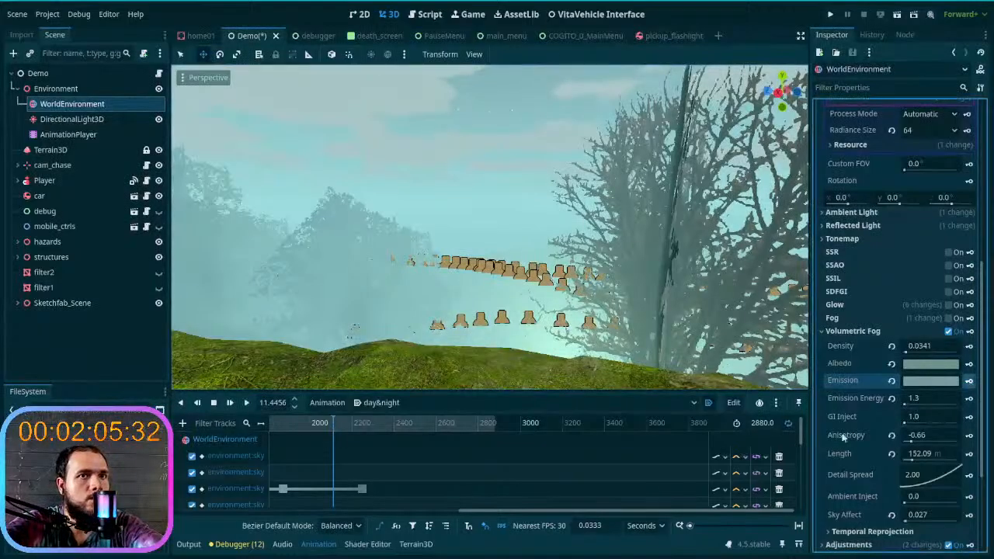
# - Scrub the day&night animation to about time 1846 and raise the Volumetric Fog Emission intensity to +0.181, giving color 87adaf
pyautogui.moveTo(345, 423); pyautogui.dragTo(277, 452)
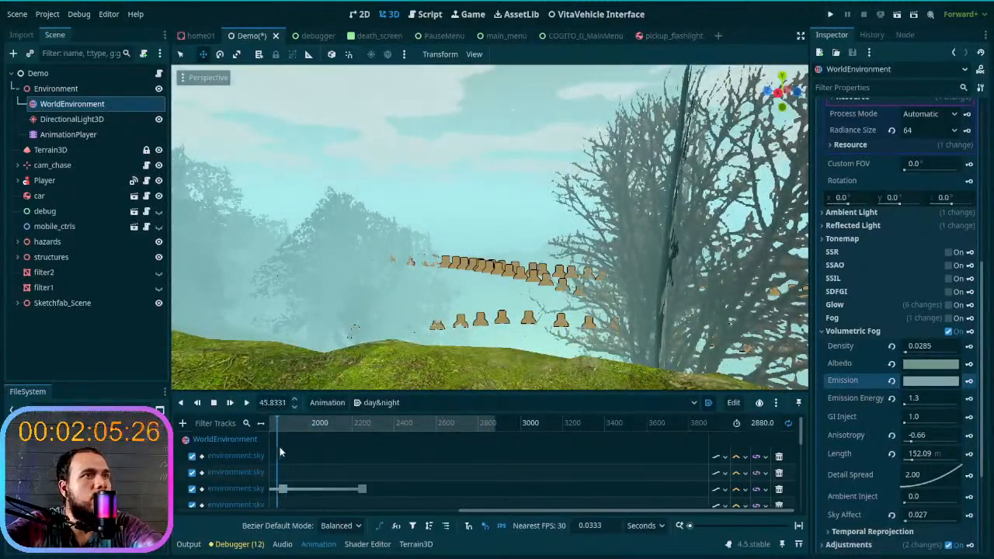
pyautogui.click(925, 381)
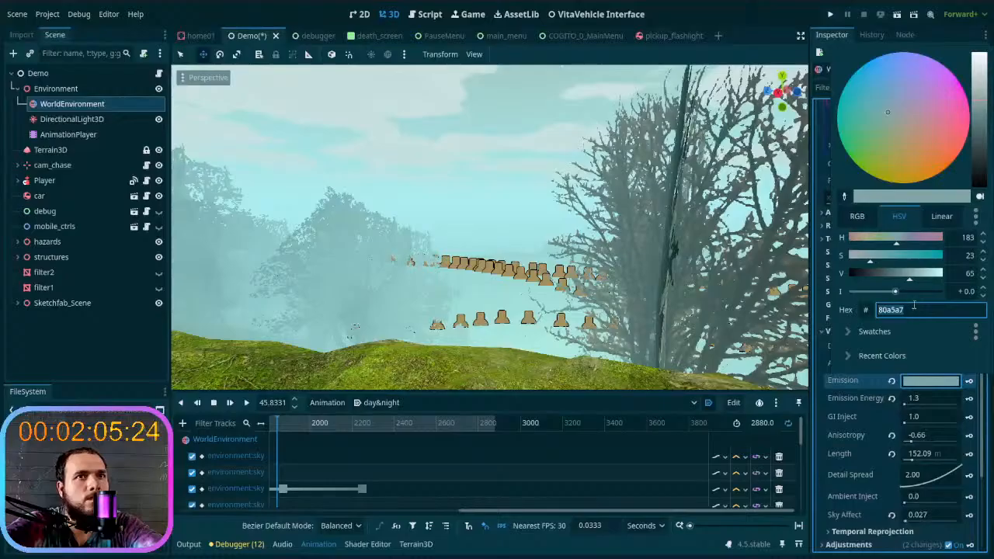
pyautogui.moveTo(895, 292); pyautogui.dragTo(897, 293)
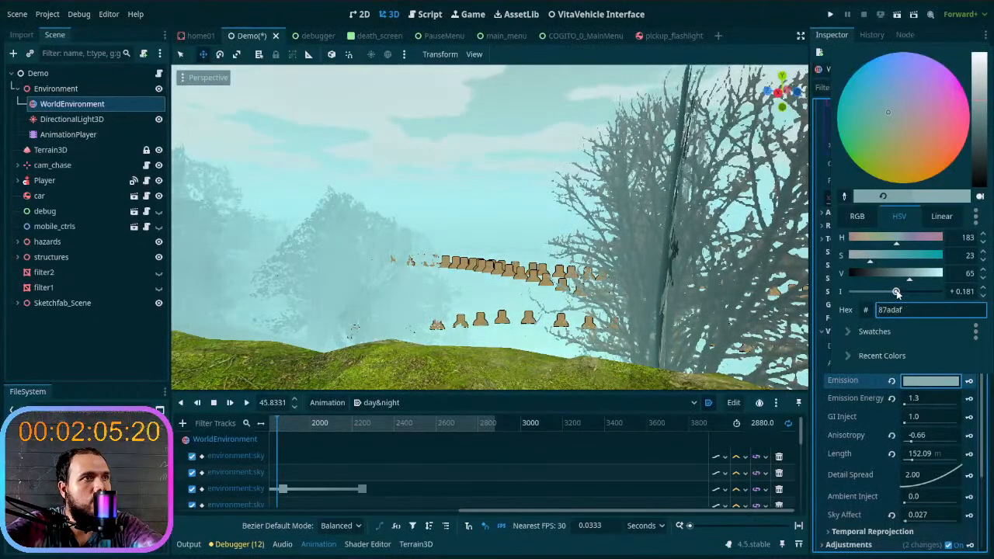
pyautogui.press('Escape')
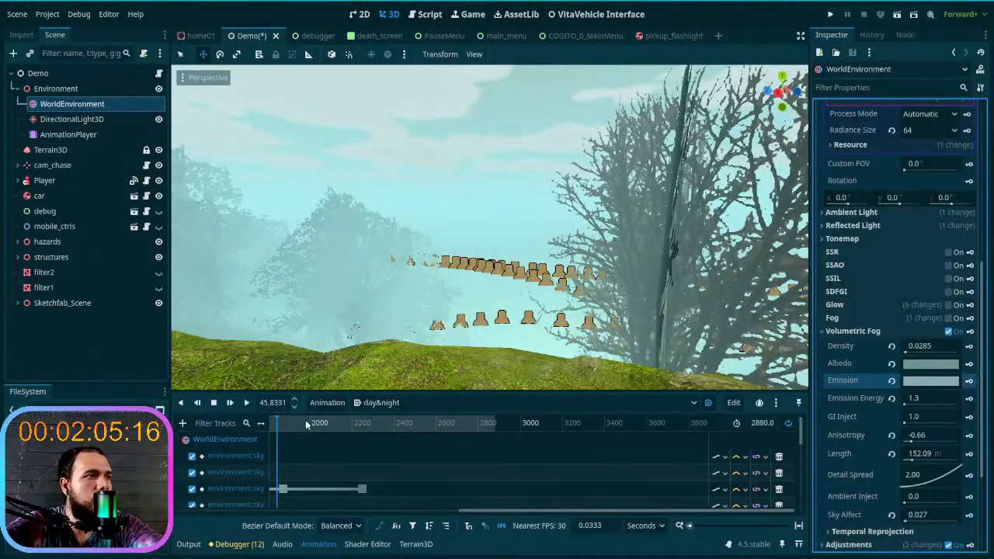
# - Scrub back through midday to about time 1116 and examine how the surrounding trees blend with the fog and sky
pyautogui.moveTo(281, 423); pyautogui.dragTo(183, 465)
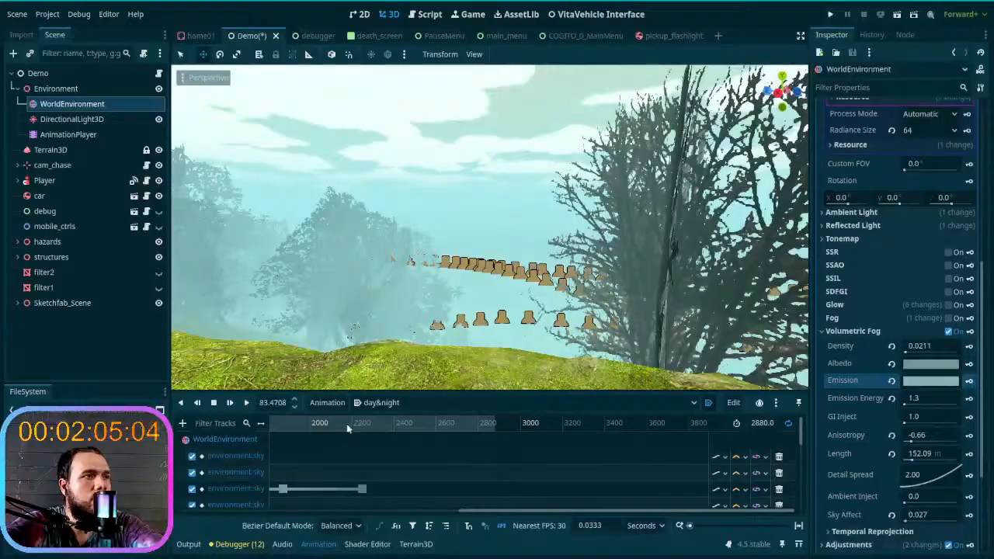
pyautogui.hscroll(-8, 348, 427)
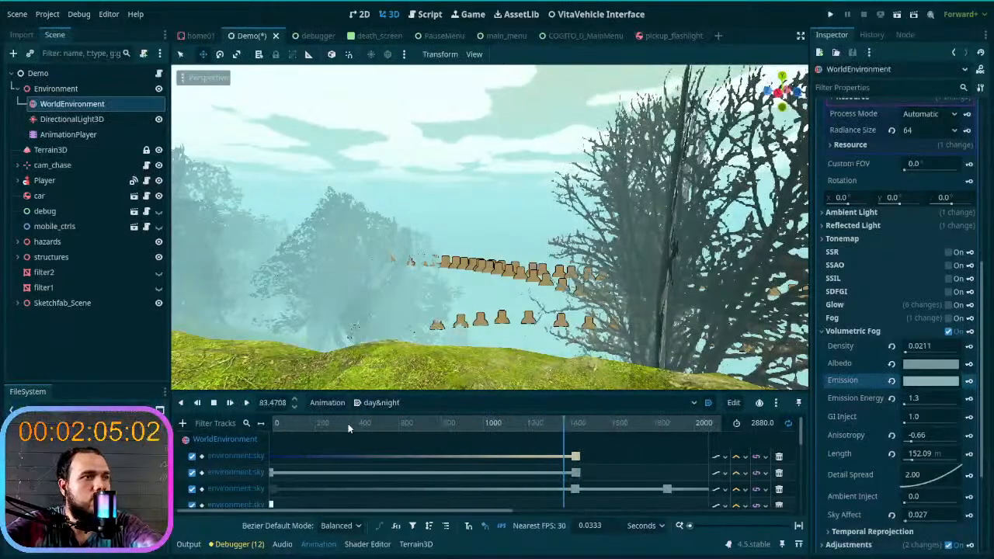
pyautogui.moveTo(574, 425); pyautogui.dragTo(501, 456)
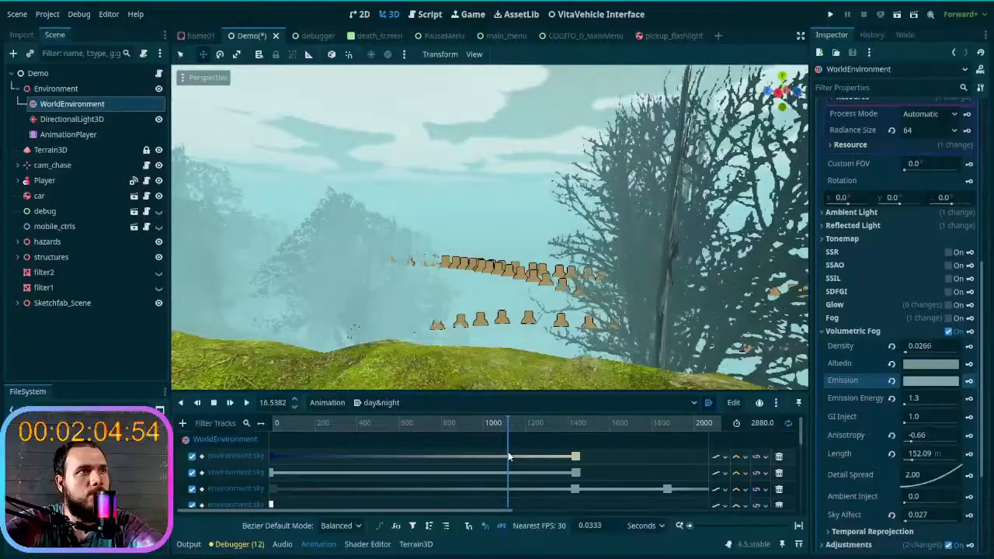
pyautogui.moveTo(505, 272); pyautogui.dragTo(268, 252, button='right')
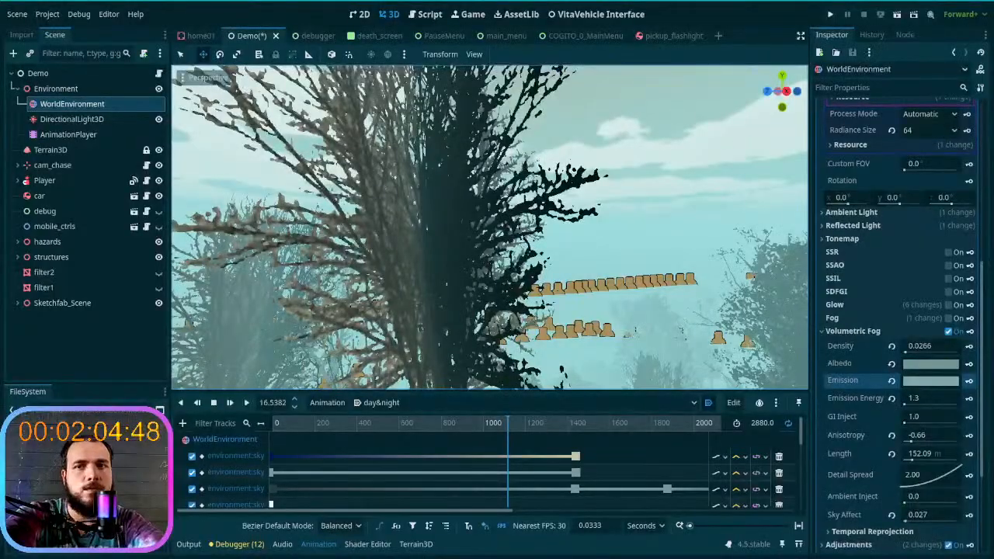
pyautogui.moveTo(489, 227); pyautogui.dragTo(345, 250, button='right')
# - Set the Terrain3D node's Mesh LODs to 6 and Mesh Size to 36, and save the scene
pyautogui.click(48, 150)
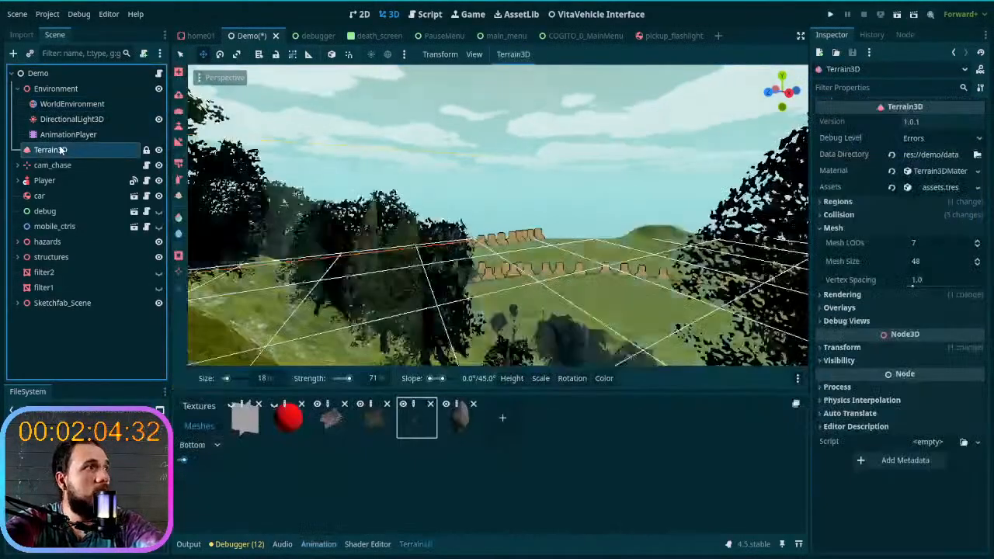
pyautogui.click(978, 247)
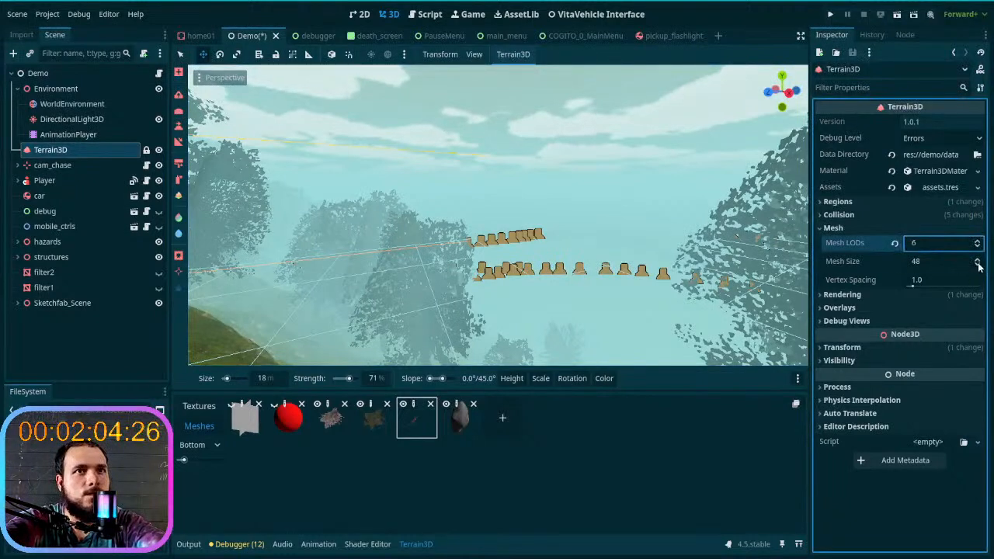
pyautogui.click(978, 265)
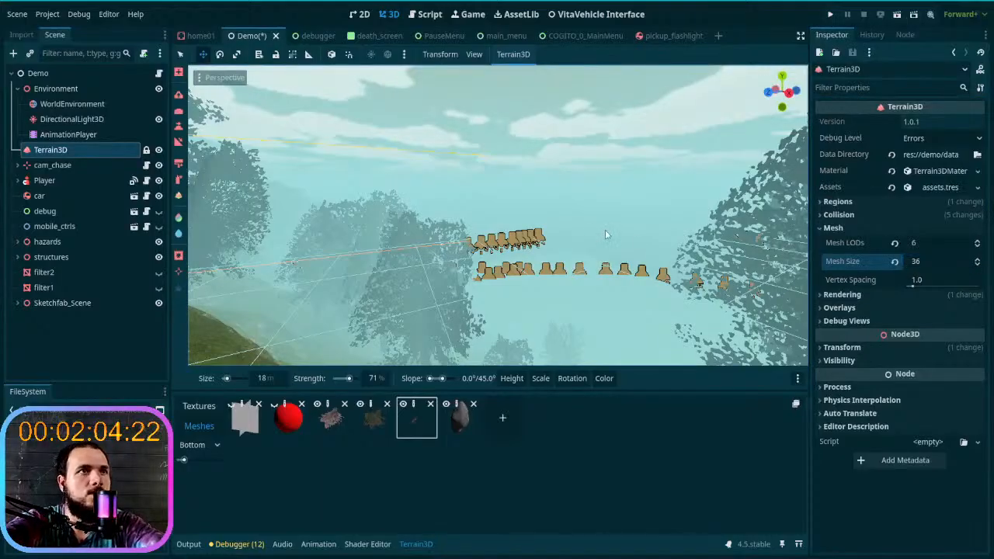
pyautogui.hotkey('ctrl', 's')
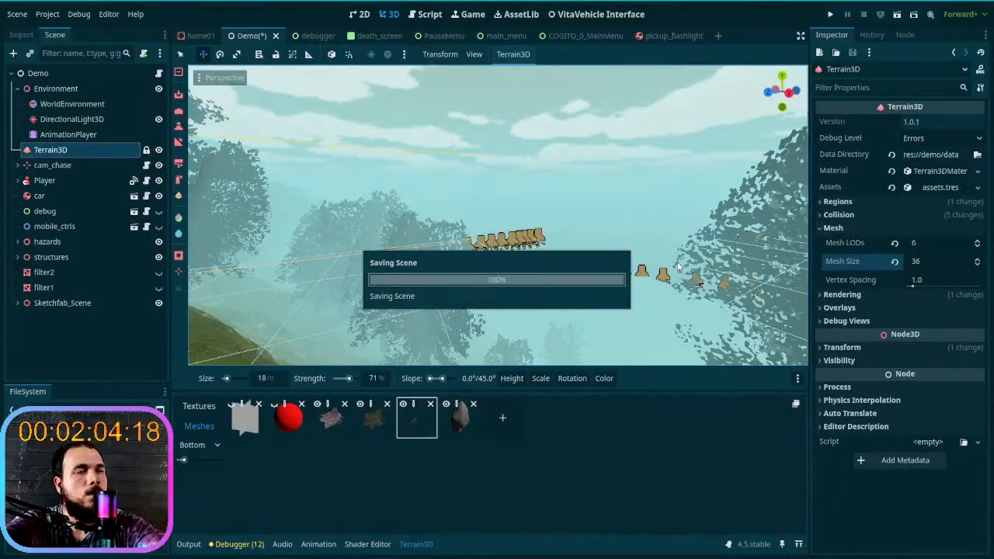
# - Return the day&night animation to time 0 and examine how the distant trees and hills blend with the night sky
pyautogui.moveTo(543, 225); pyautogui.dragTo(432, 221, button='right')
pyautogui.press('w')
pyautogui.click(86, 136)
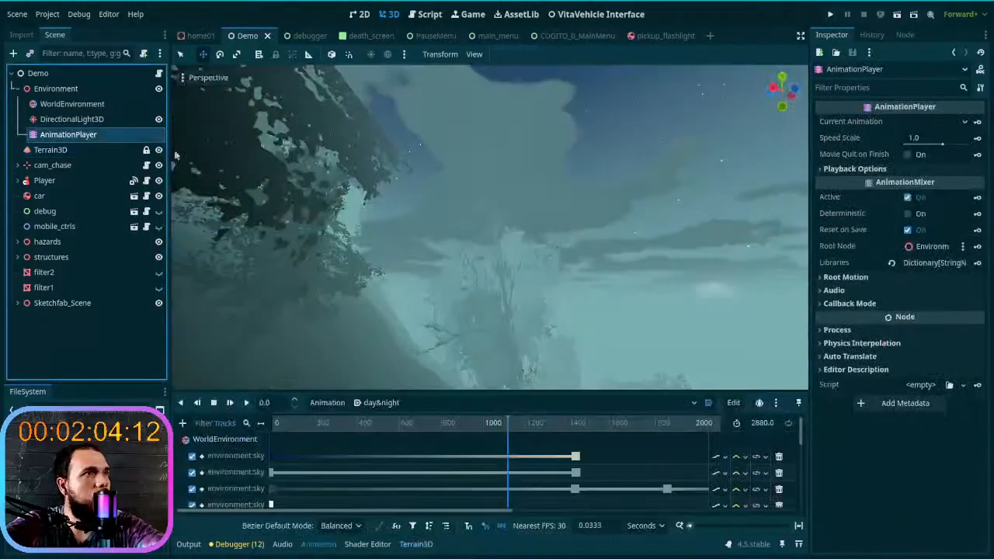
pyautogui.moveTo(529, 324); pyautogui.dragTo(553, 346, button='right')
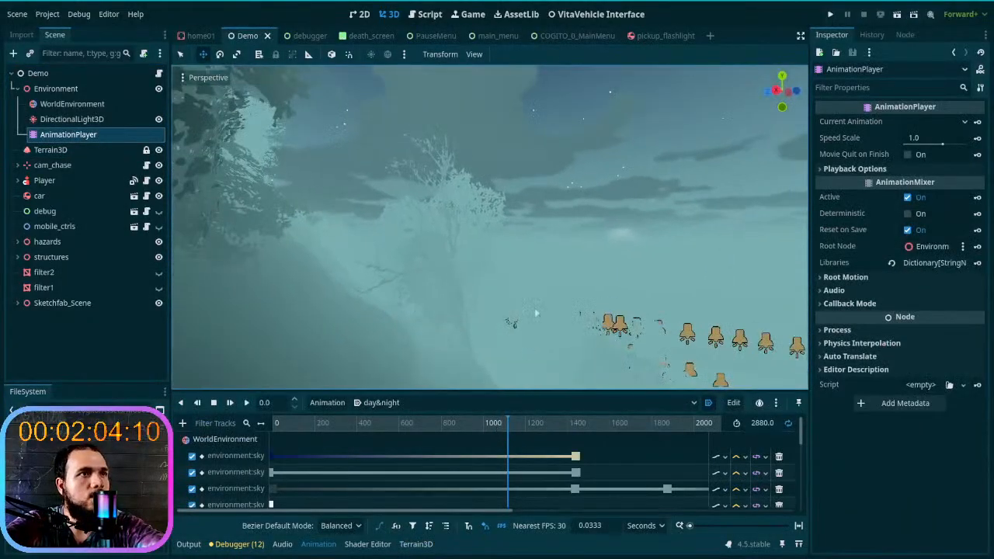
pyautogui.moveTo(497, 424); pyautogui.dragTo(221, 429)
pyautogui.moveTo(292, 423); pyautogui.dragTo(262, 408)
pyautogui.moveTo(396, 311); pyautogui.dragTo(498, 295, button='right')
pyautogui.press('w')
pyautogui.press('w')
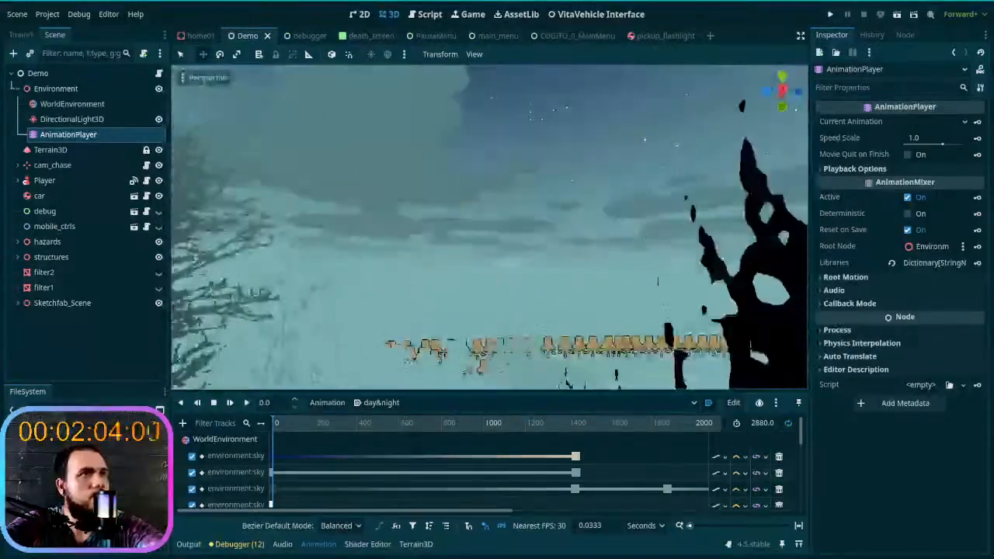
# - Scrub to about time 1458, examine the hillside against the daytime sky, and save the scene
pyautogui.moveTo(342, 423); pyautogui.dragTo(583, 433)
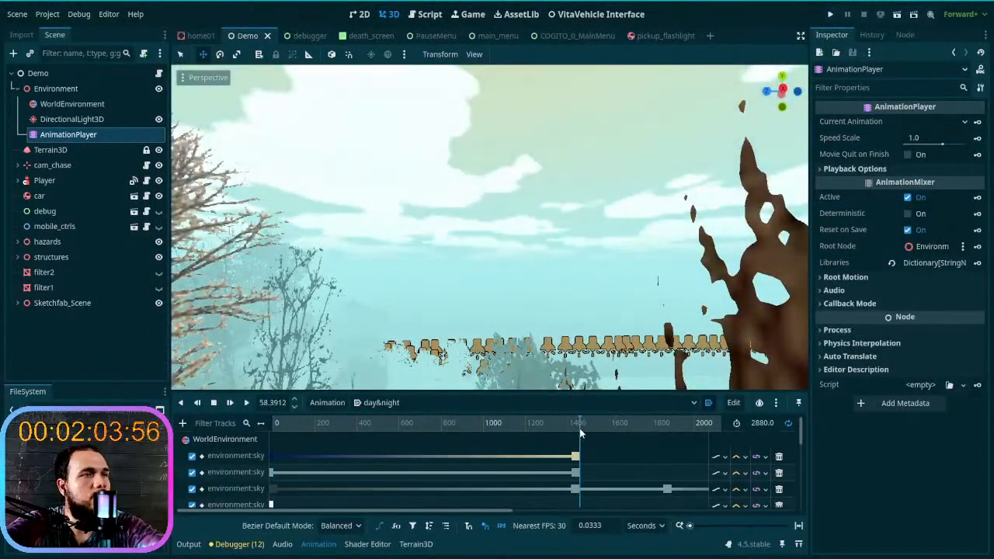
pyautogui.moveTo(513, 327); pyautogui.dragTo(231, 355, button='right')
pyautogui.press('w')
pyautogui.press('w')
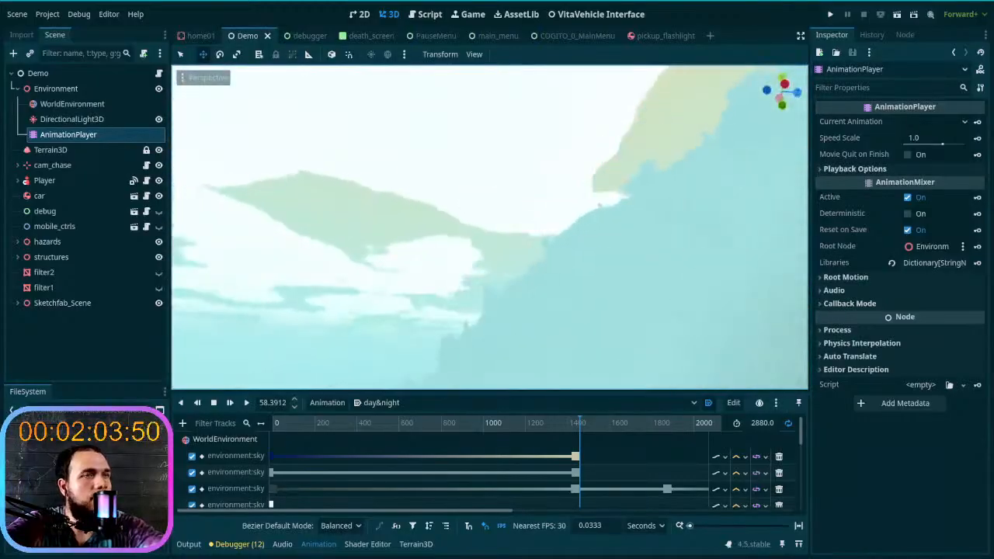
pyautogui.hotkey('ctrl', 's')
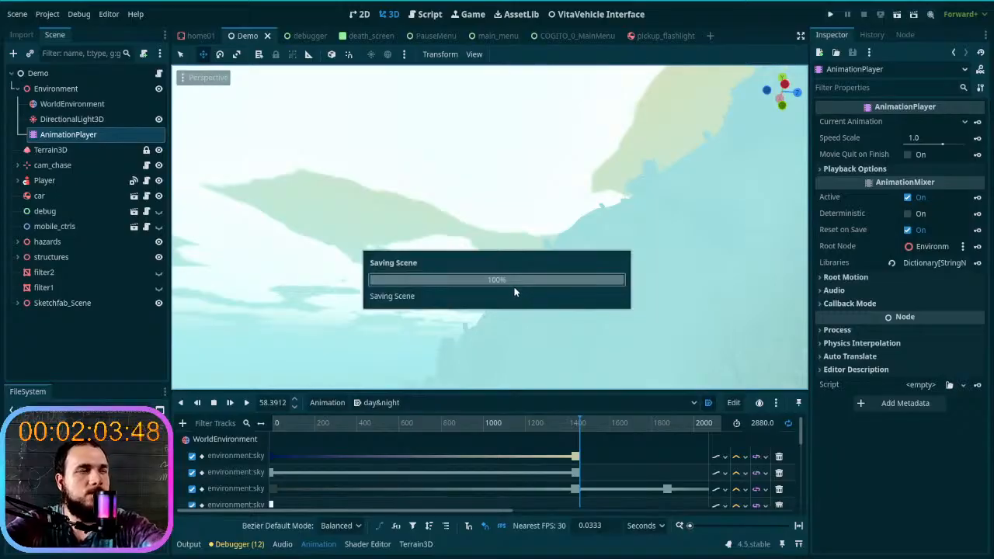
# - Go to the car in the 3D view and make the Player's MeshInstance3D2 visible
pyautogui.moveTo(587, 295)
pyautogui.mouseDown(button='right')
pyautogui.moveTo(631, 295)
pyautogui.moveTo(660, 315)
pyautogui.moveTo(667, 373)
pyautogui.moveTo(614, 385)
pyautogui.moveTo(560, 342)
pyautogui.moveTo(528, 353)
pyautogui.moveTo(482, 334)
pyautogui.moveTo(497, 346)
pyautogui.moveTo(536, 342)
pyautogui.moveTo(605, 380)
pyautogui.moveTo(660, 353)
pyautogui.moveTo(606, 350)
pyautogui.moveTo(520, 365)
pyautogui.mouseUp(button='right')
pyautogui.press('w')
pyautogui.press('w')
pyautogui.scroll(5, 631, 295)
pyautogui.press('w')
pyautogui.press('w')
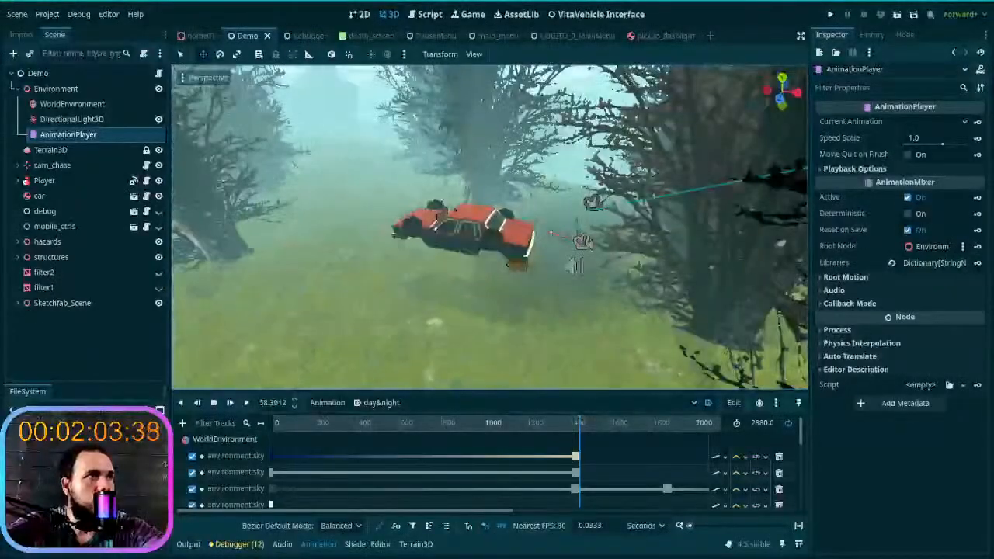
pyautogui.click(66, 181)
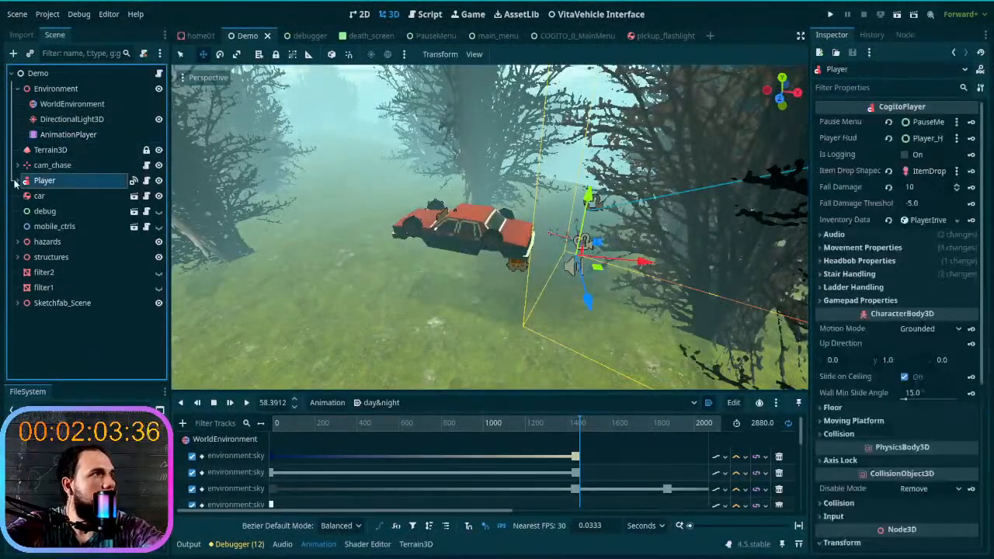
pyautogui.click(18, 180)
pyautogui.scroll(-8, 66, 212)
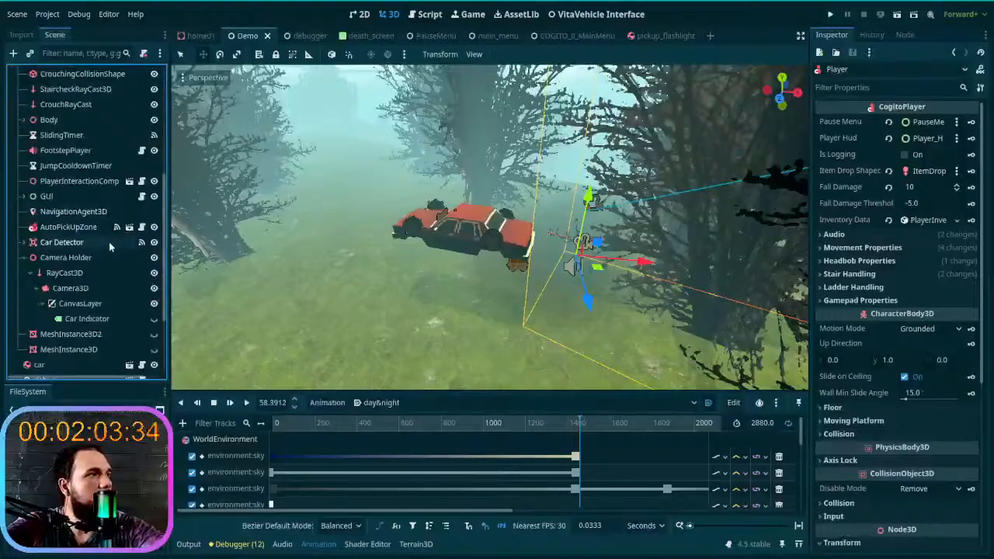
pyautogui.click(154, 258)
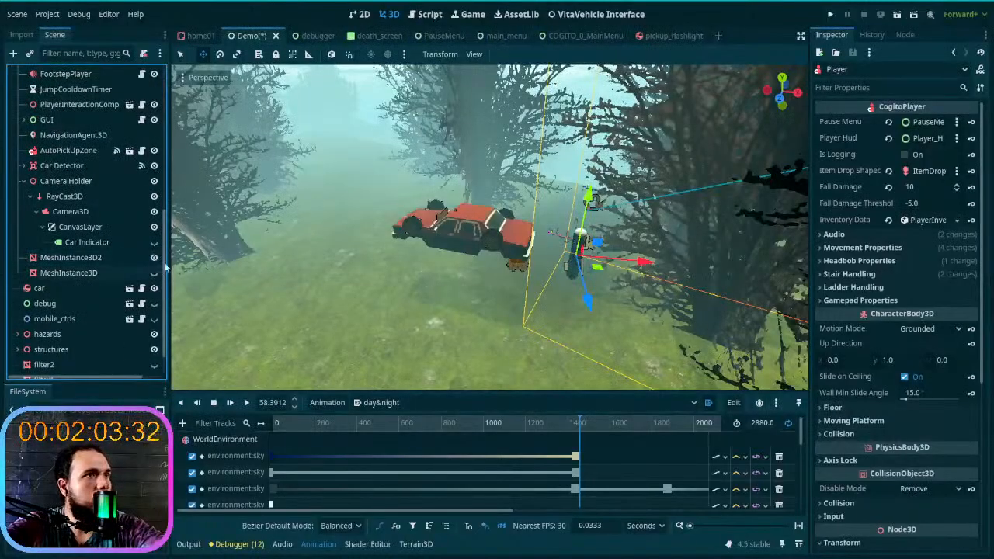
# - Inspect the player mesh up close beside the car and save the scene
pyautogui.moveTo(320, 246); pyautogui.dragTo(497, 282, button='right')
pyautogui.scroll(-3, 357, 264)
pyautogui.press('w')
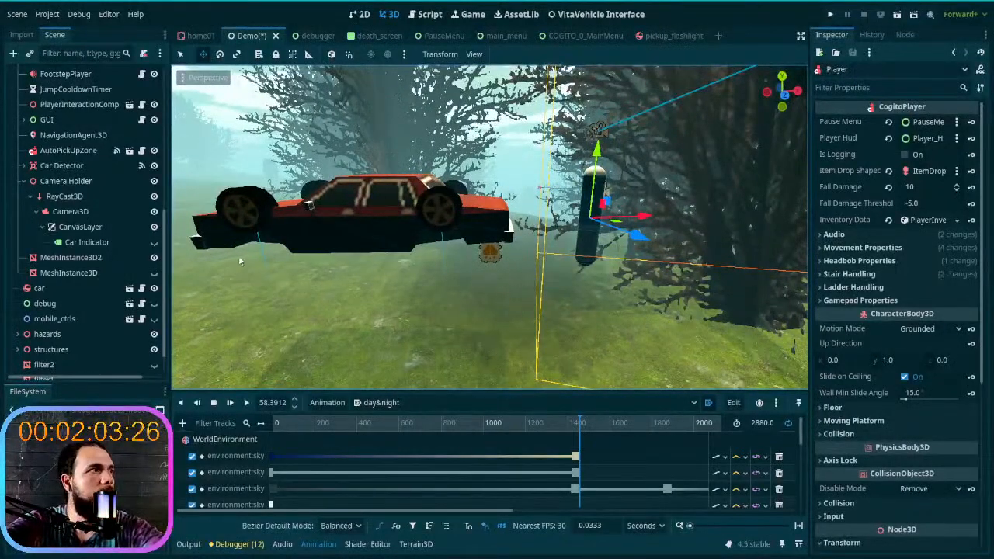
pyautogui.hotkey('ctrl', 's')
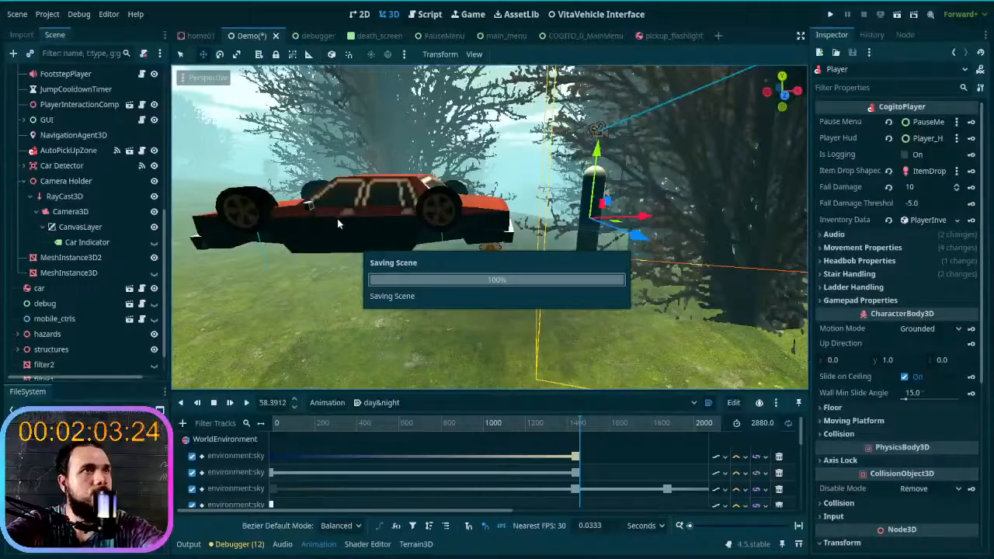
# - Run the project and start a new game in the first save slot
pyautogui.moveTo(470, 553)
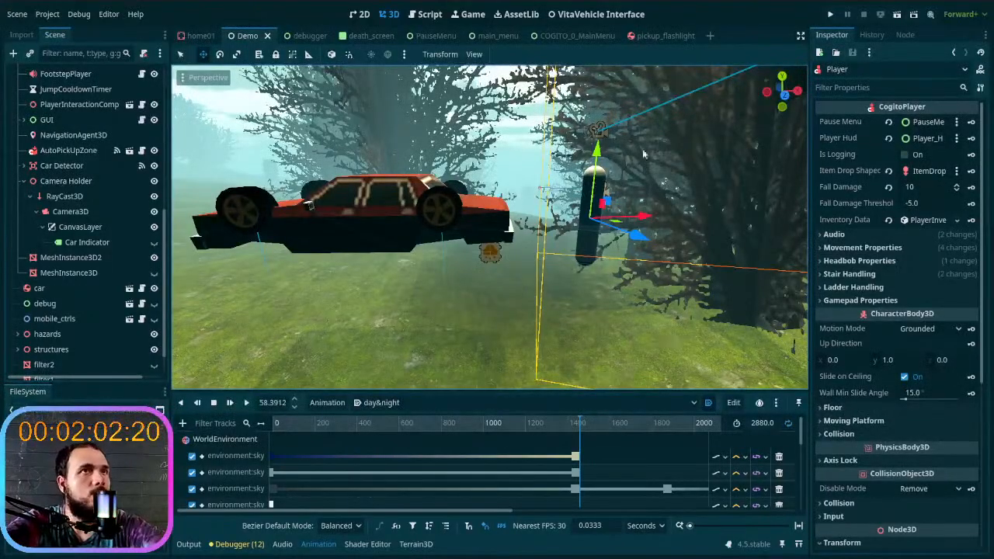
pyautogui.click(833, 15)
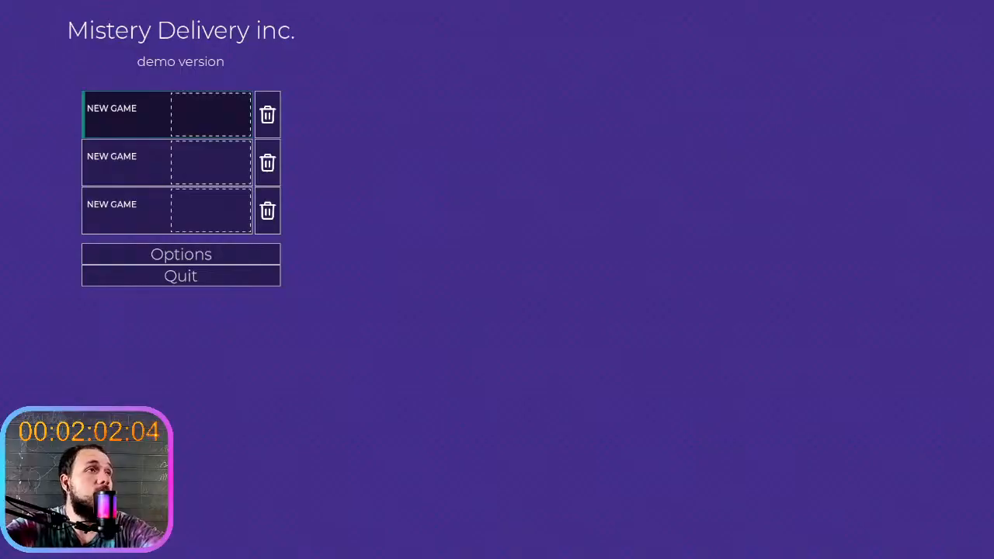
pyautogui.click(233, 128)
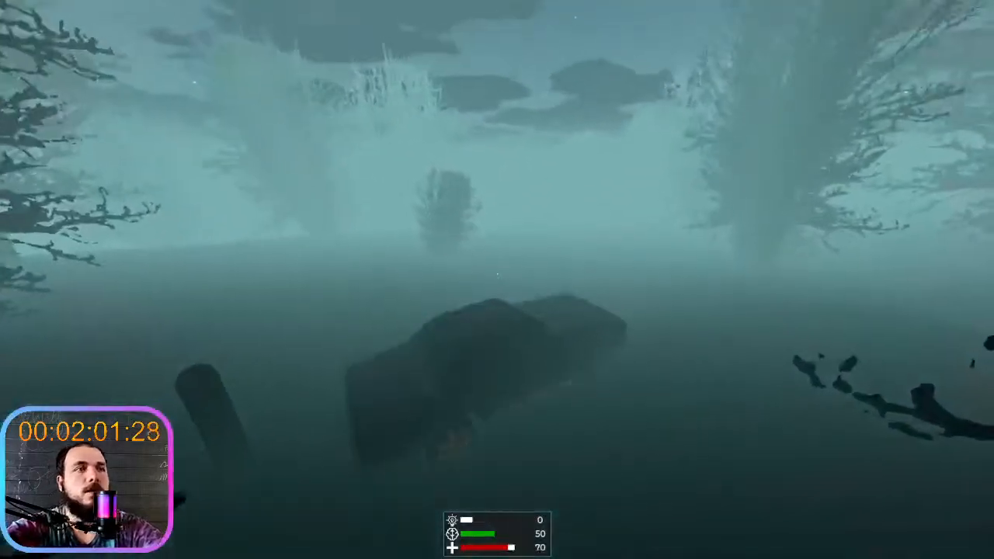
# - Get into the car and drive it past the foggy trees to examine how the fog looks from behind the wheel
pyautogui.press('e')
pyautogui.press('e')
pyautogui.press('e')
pyautogui.press('w')
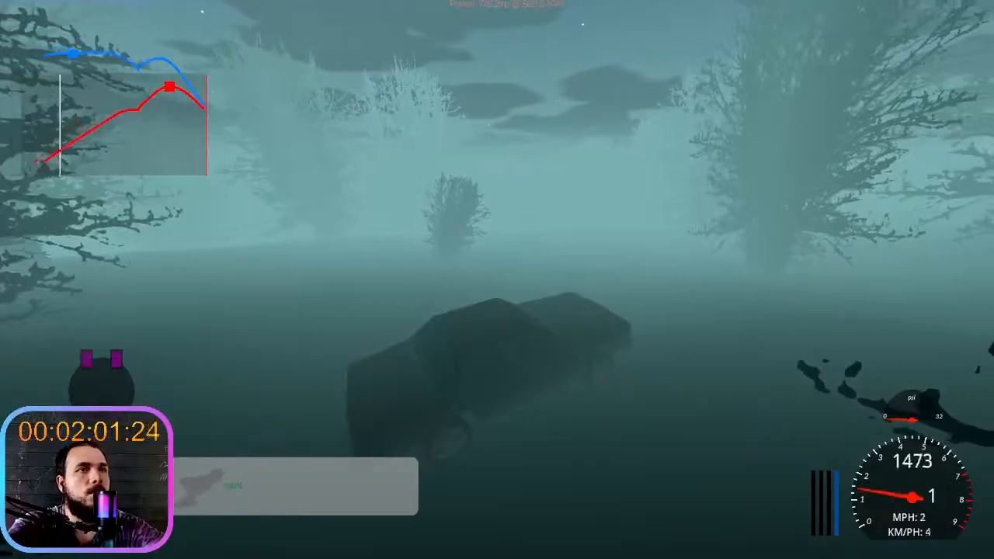
pyautogui.press('d')
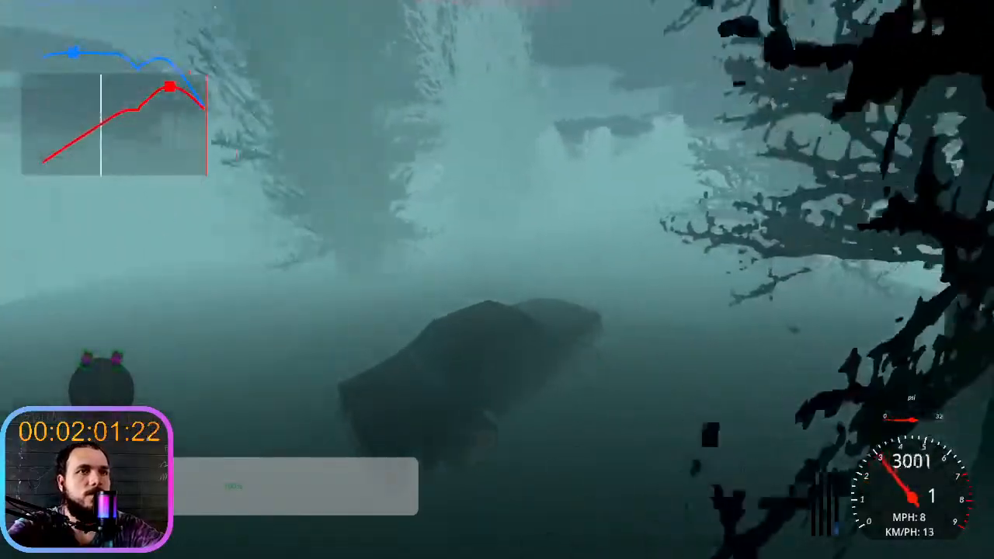
pyautogui.press('w')
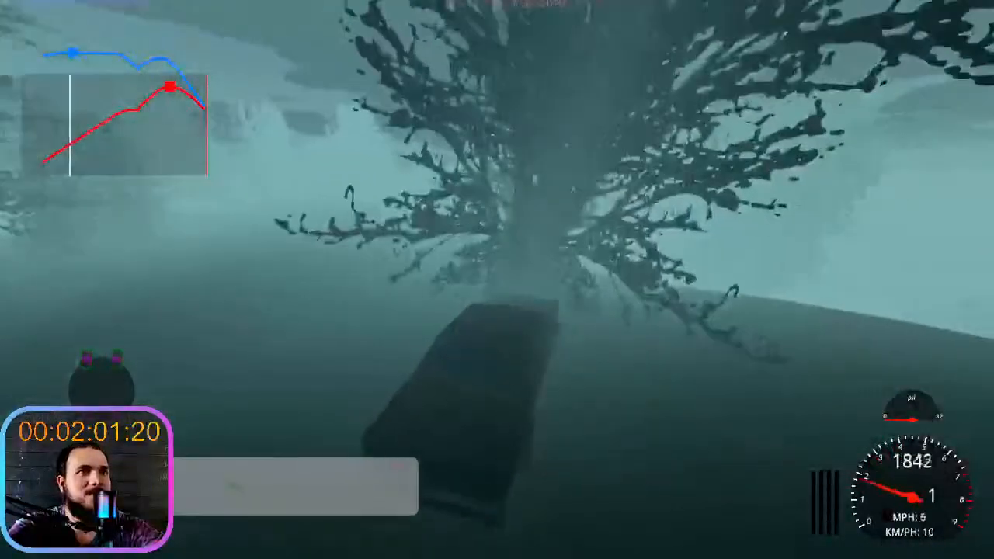
pyautogui.press('w')
pyautogui.press('d')
pyautogui.press('w')
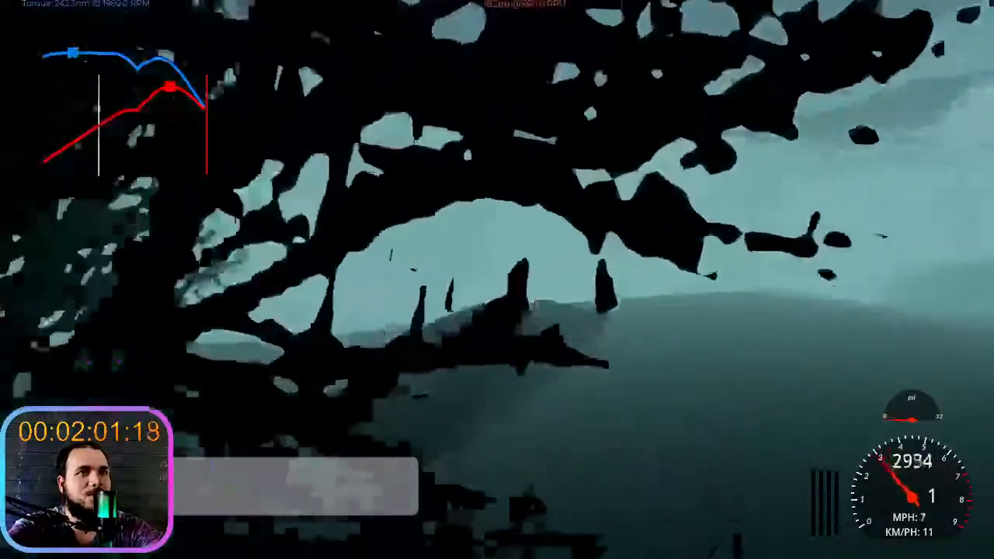
pyautogui.press('w')
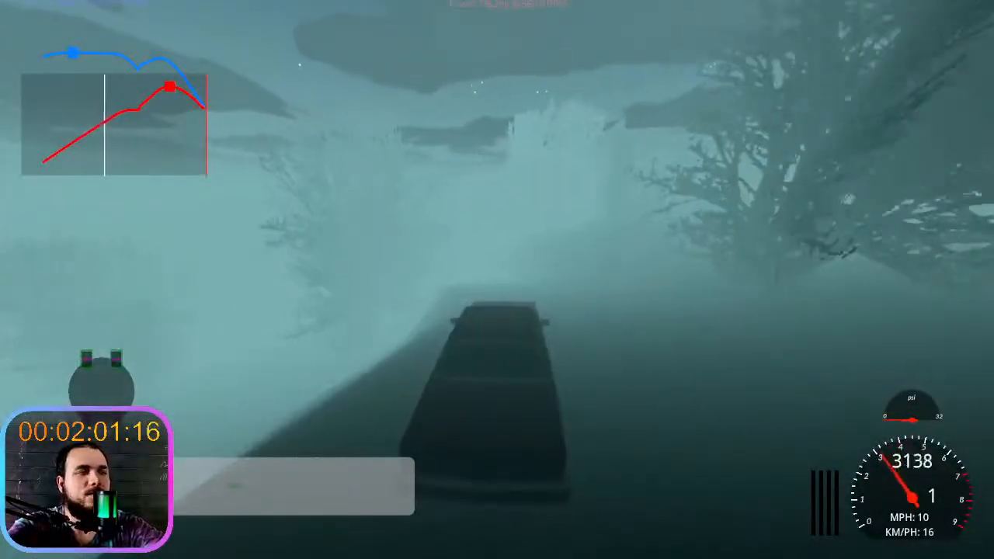
pyautogui.press('w')
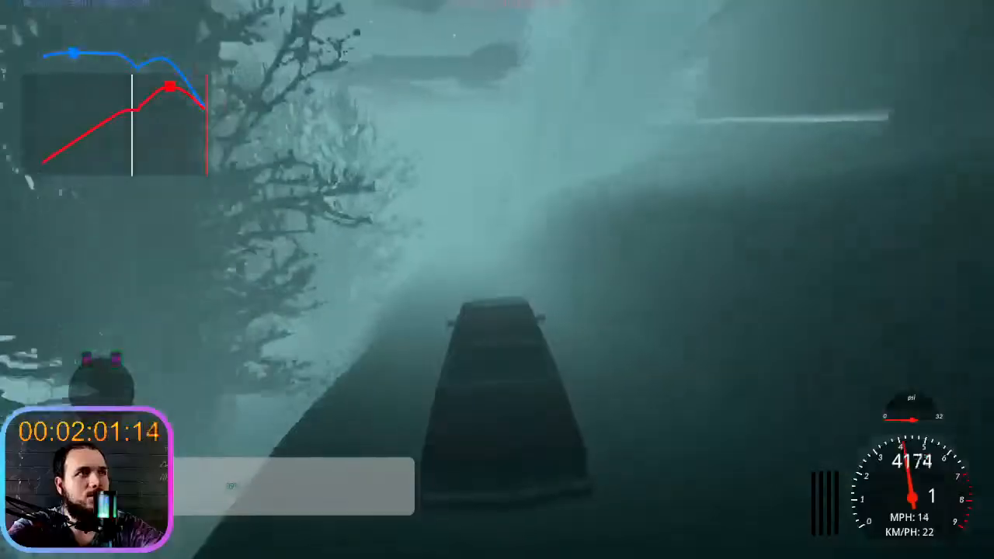
pyautogui.press('w')
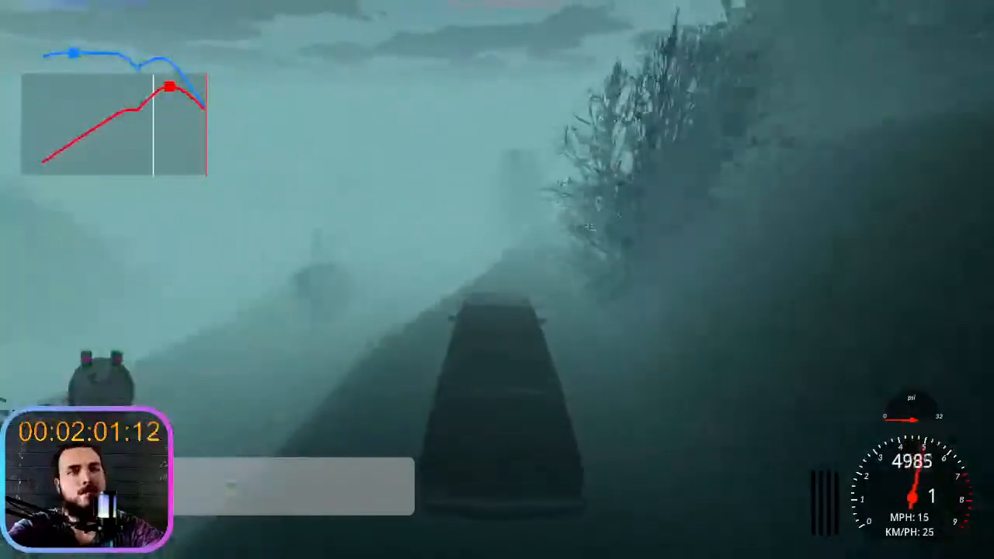
# - Manoeuvre the car around the trees and along the hillside, examine tree visibility in the fog, and brake
pyautogui.press('s')
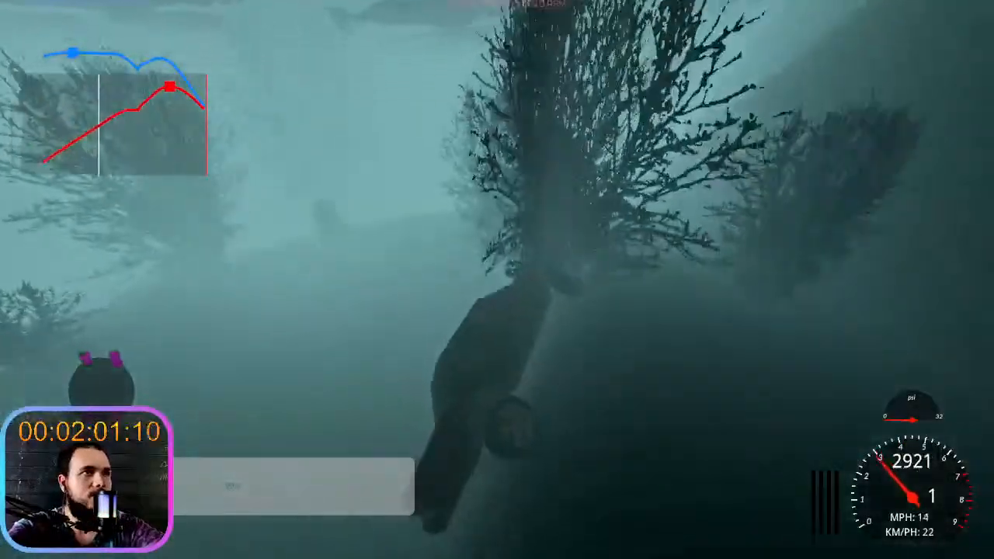
pyautogui.press('w')
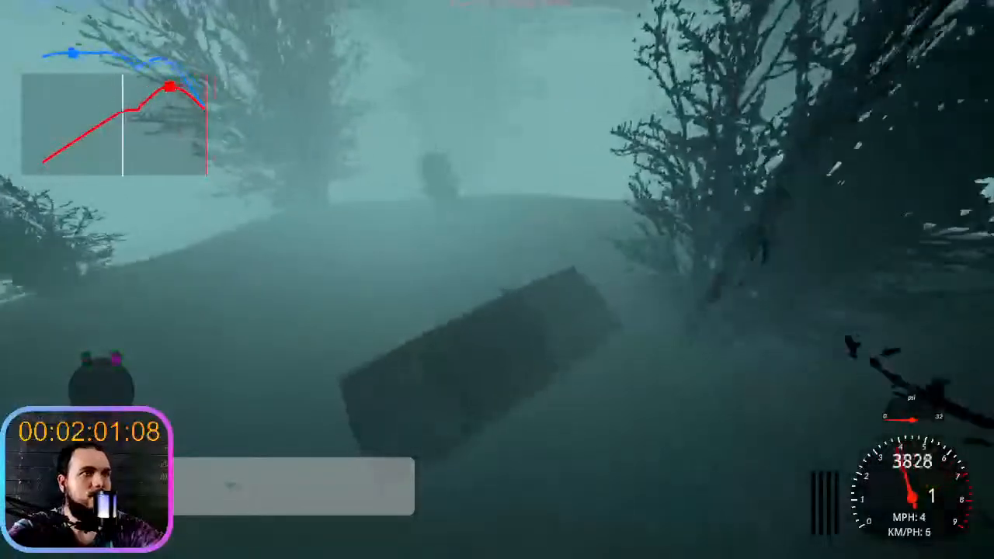
pyautogui.press('s')
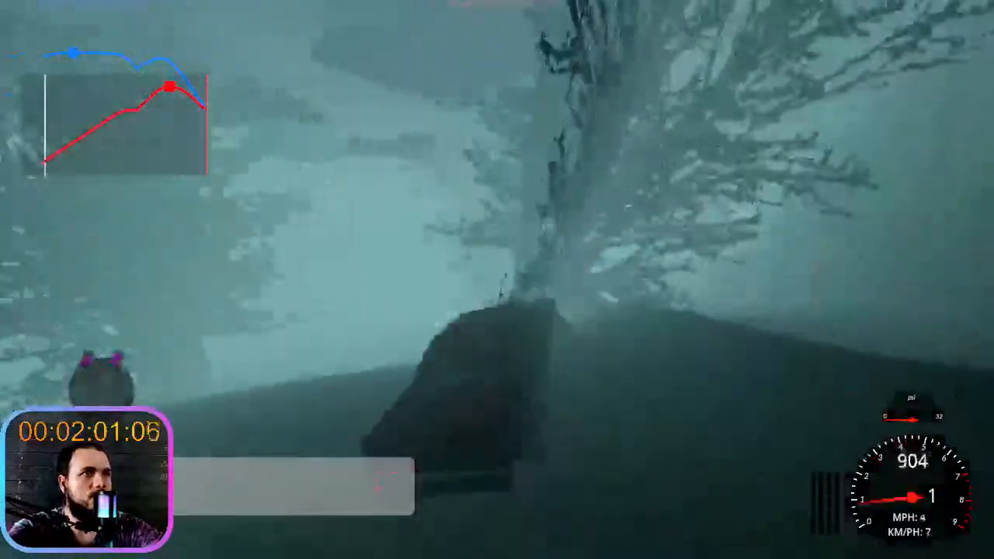
pyautogui.press('w')
pyautogui.press('s')
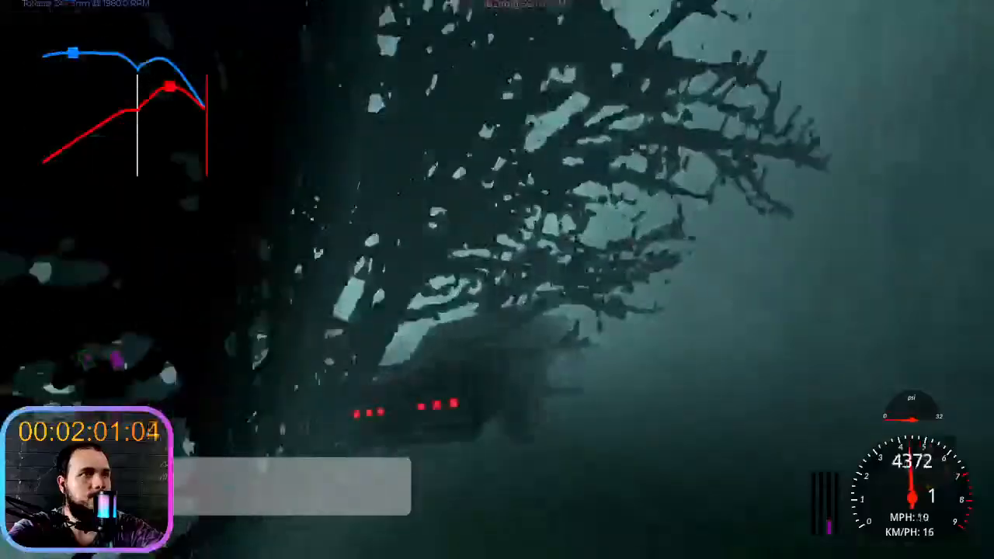
pyautogui.press('w')
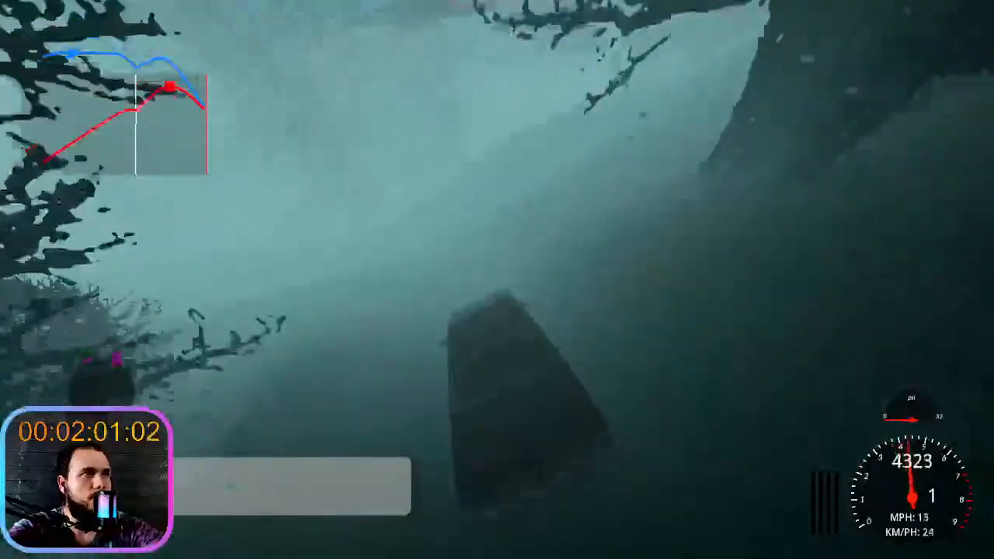
pyautogui.press('s')
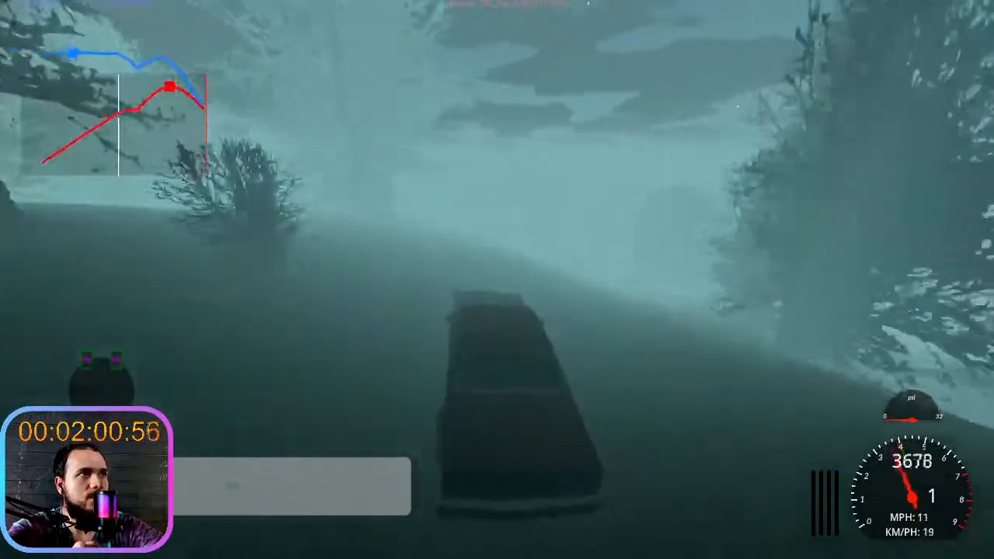
pyautogui.press('w')
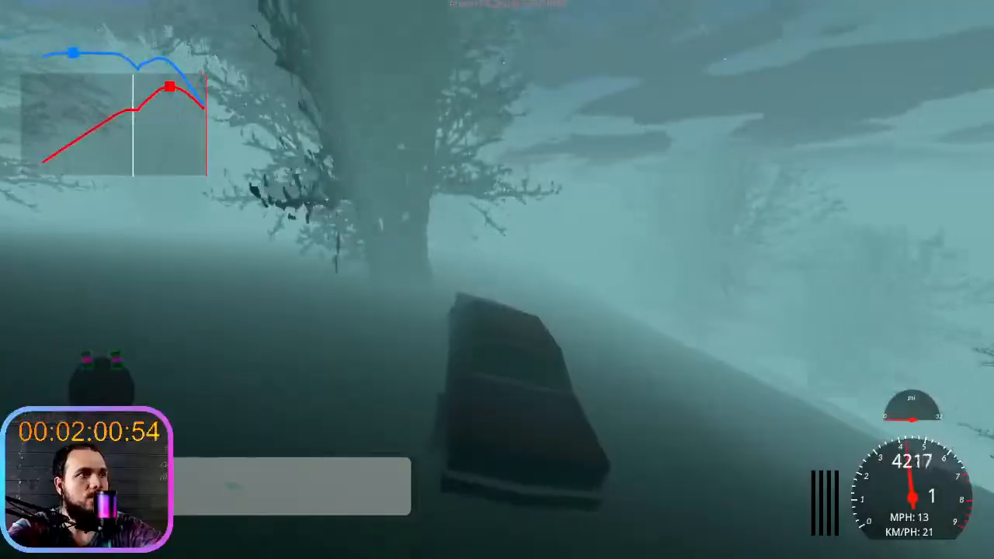
pyautogui.press('w')
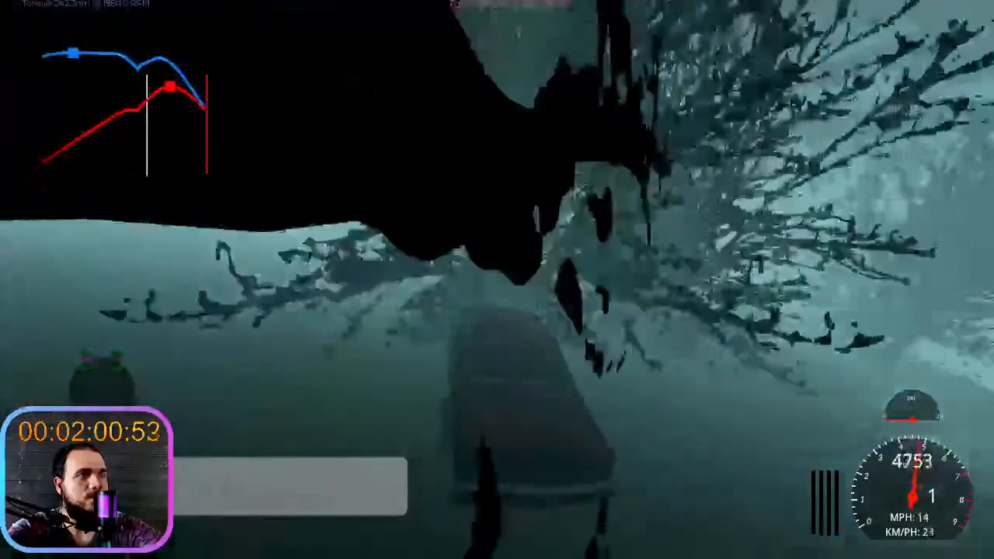
pyautogui.press('w')
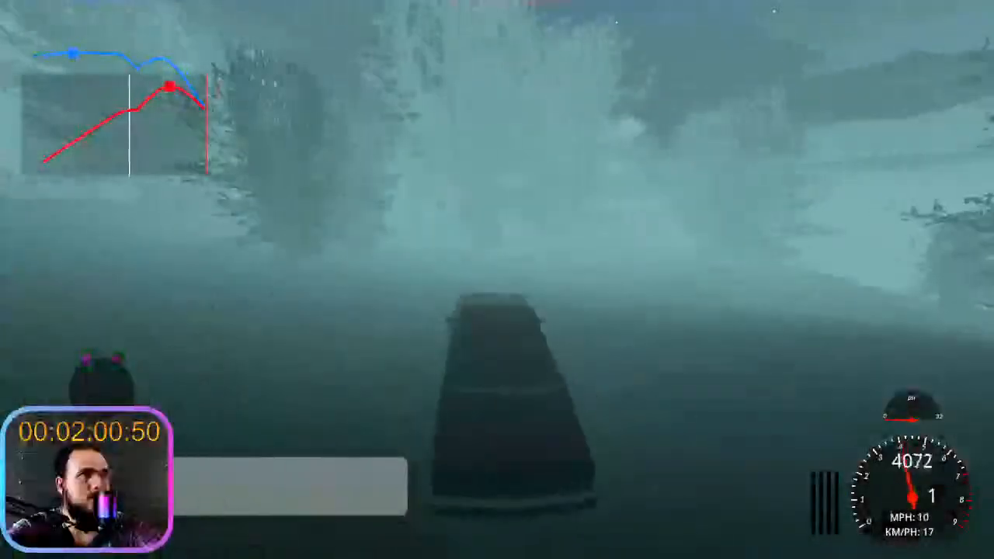
pyautogui.press('w')
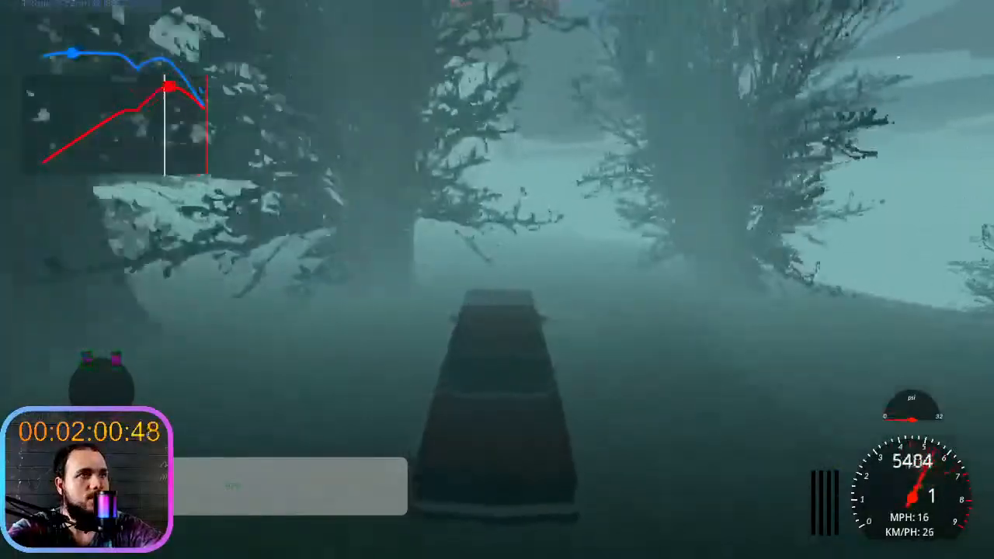
pyautogui.press('w')
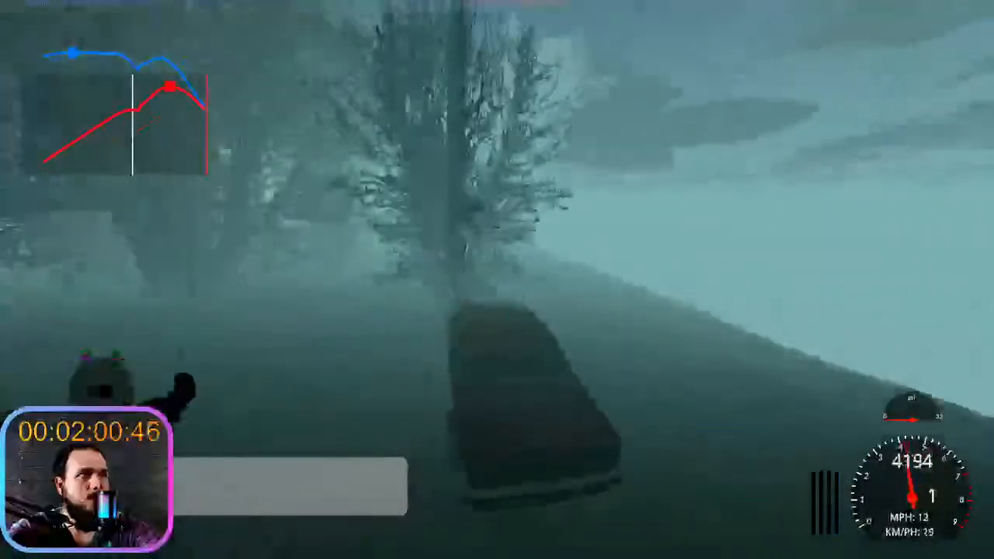
pyautogui.press('w')
pyautogui.press('s')
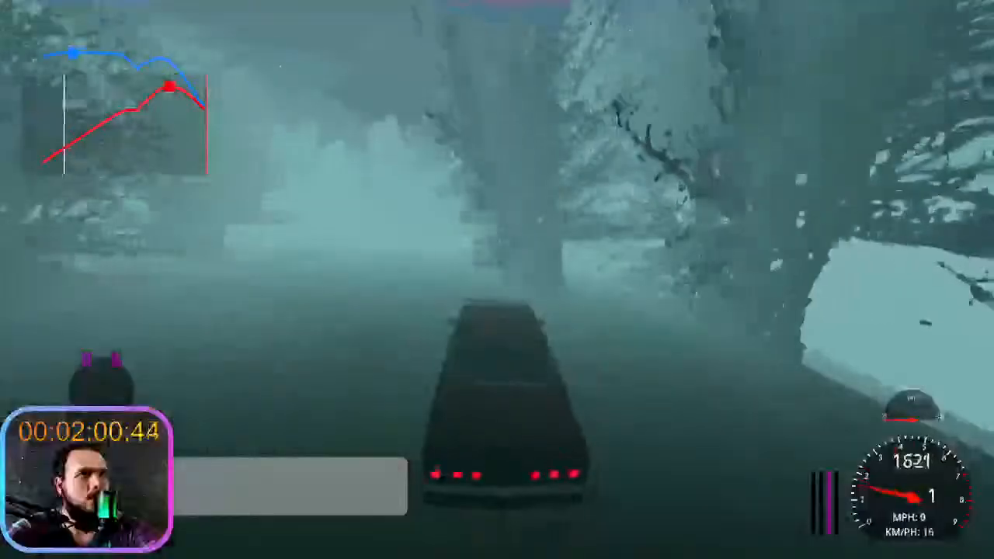
# - Leave the car, sprint across the open hills to examine how distant mountains blend into the sky, and stop the game run
pyautogui.press('e')
pyautogui.hotkey('shift', 'w')
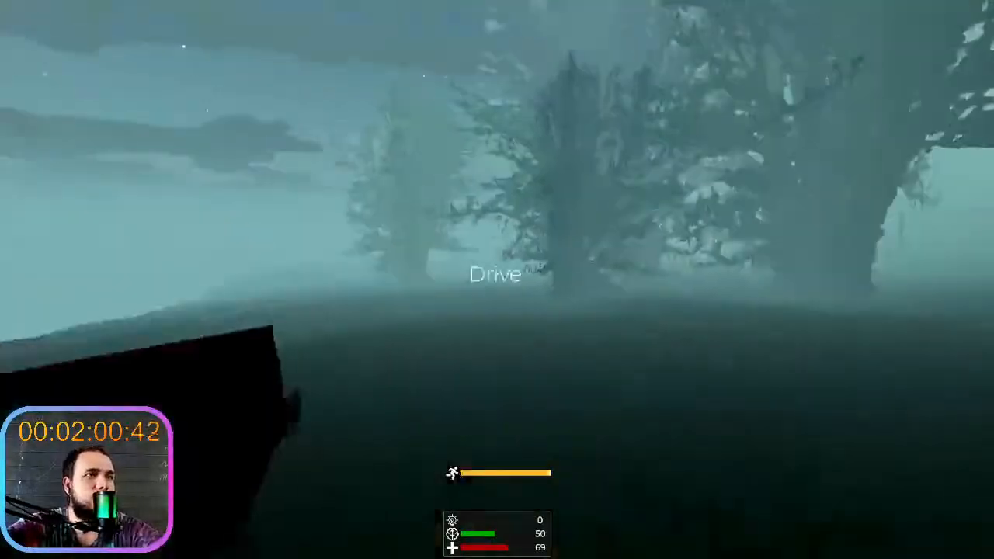
pyautogui.hotkey('shift', 'w')
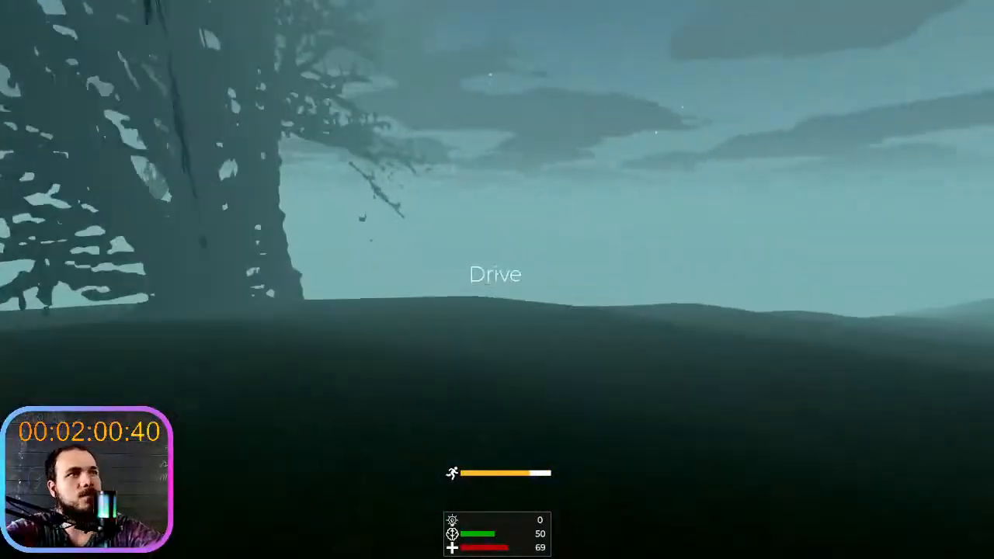
pyautogui.hotkey('shift', 'w')
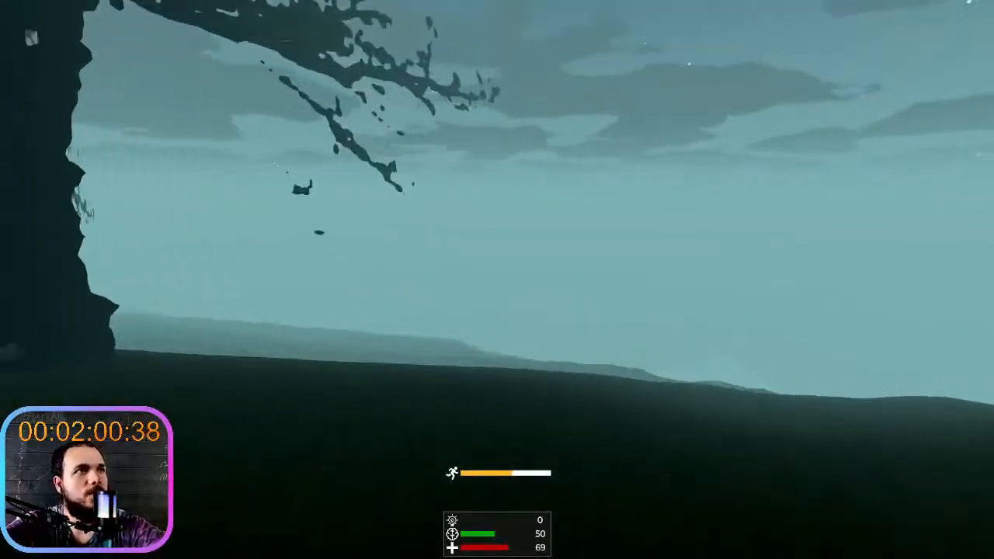
pyautogui.hotkey('shift', 'w')
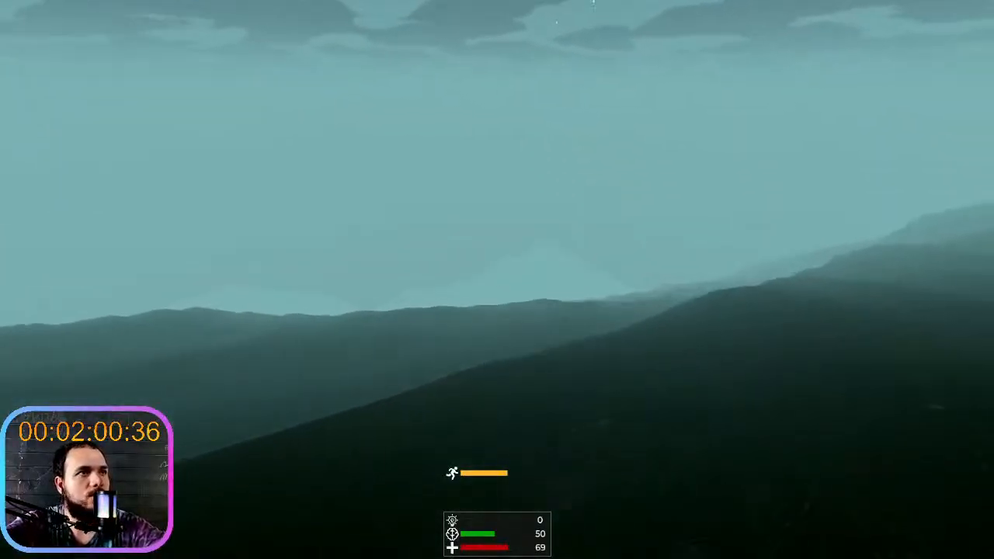
pyautogui.hotkey('shift', 'w')
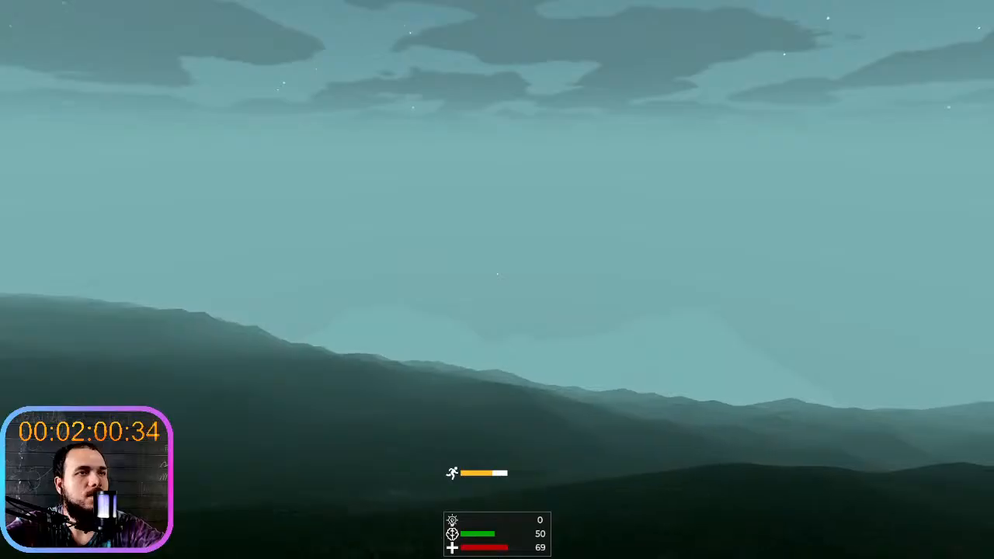
pyautogui.hotkey('shift', 'w')
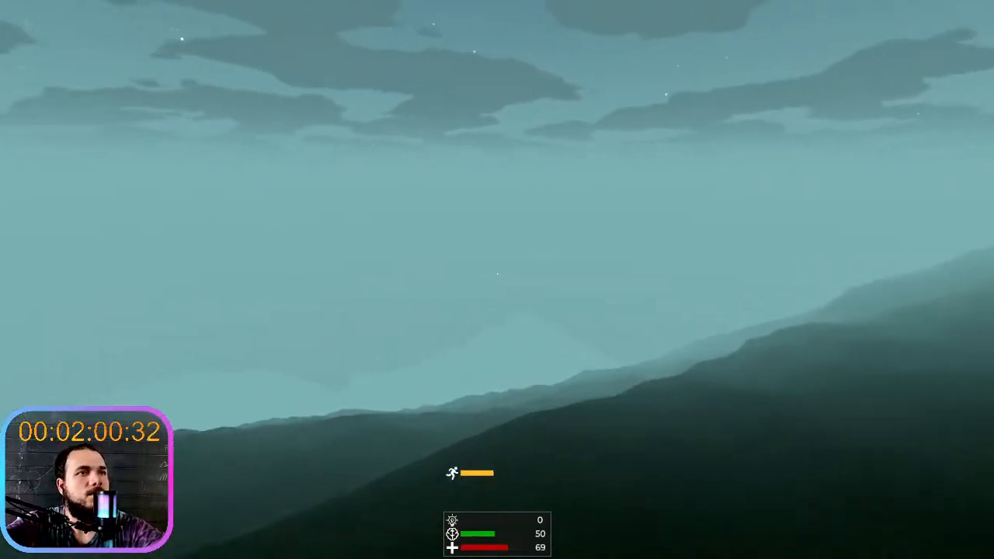
pyautogui.hotkey('shift', 'w')
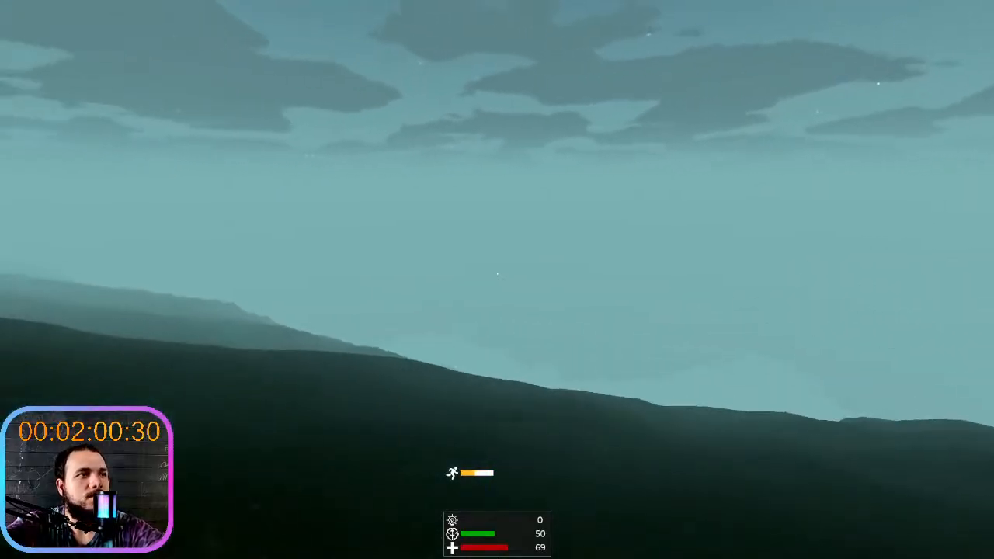
pyautogui.hotkey('shift', 'w')
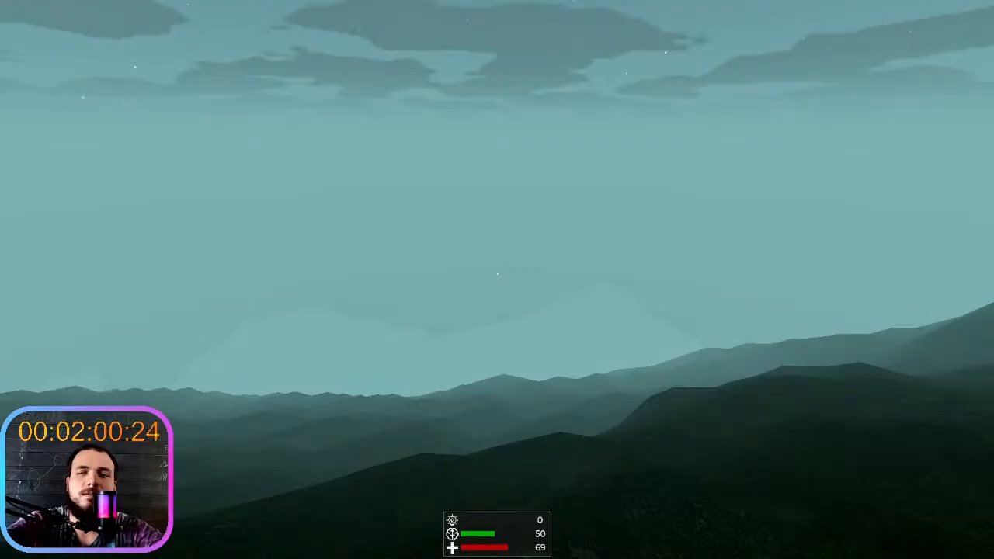
pyautogui.hotkey('shift', 'w')
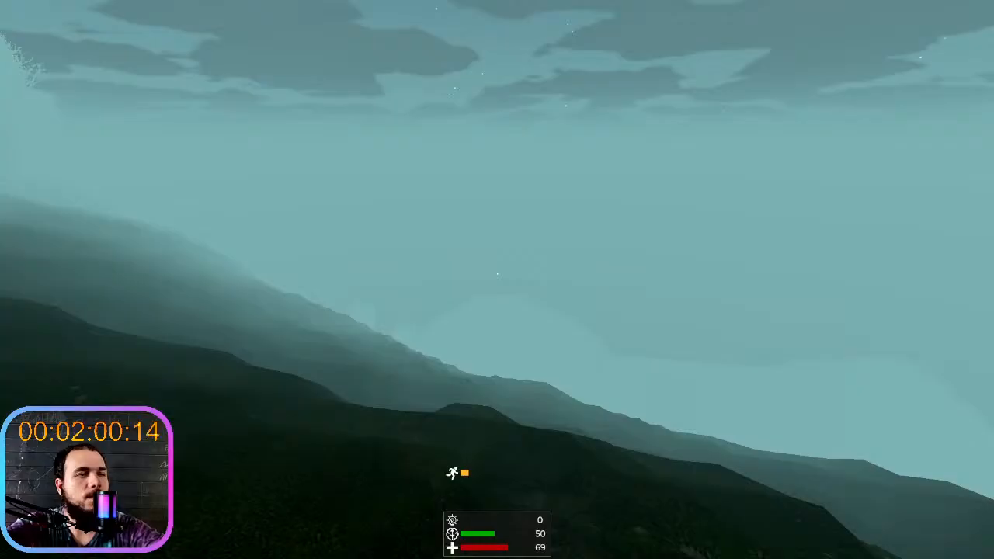
pyautogui.press('F8')
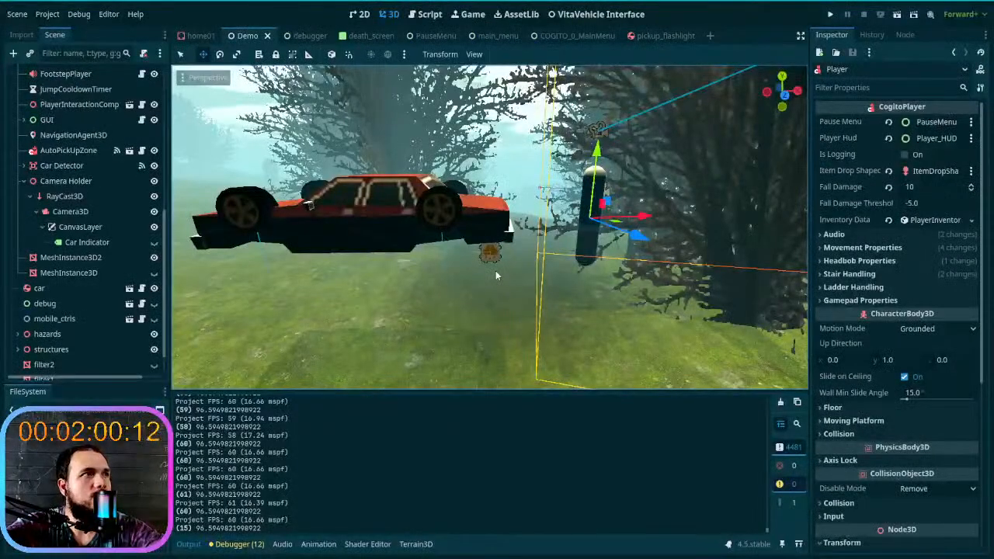
# - Open the AnimationPlayer's day&night animation, scrub it to time 0, and view the foggy trees beside the car
pyautogui.scroll(6, 91, 192)
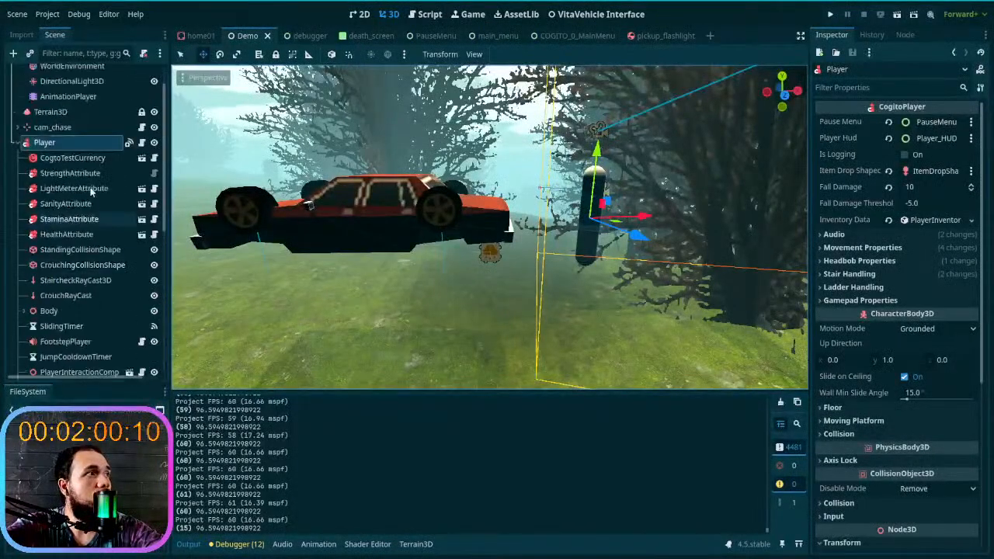
pyautogui.click(94, 138)
pyautogui.click(577, 425)
pyautogui.moveTo(577, 430); pyautogui.dragTo(272, 427)
pyautogui.press('w')
pyautogui.moveTo(468, 303); pyautogui.dragTo(334, 299, button='right')
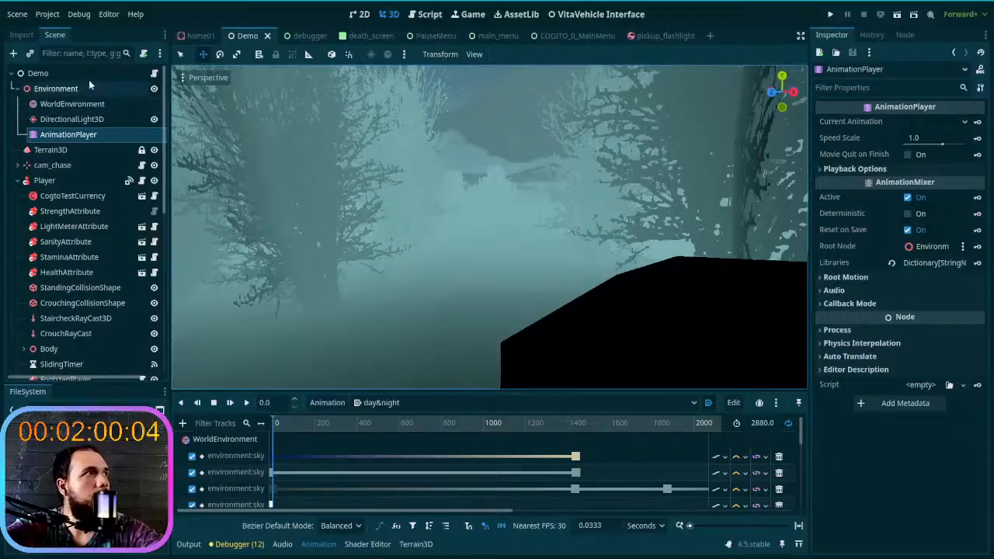
# - Set the WorldEnvironment's volumetric fog density to 0.02
pyautogui.click(117, 104)
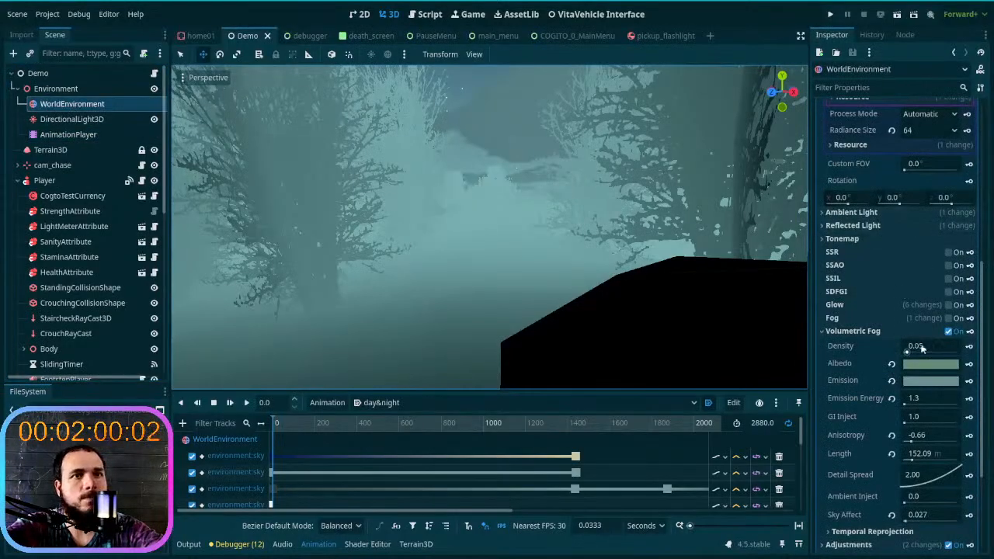
pyautogui.scroll(-2, 928, 350)
pyautogui.click(933, 292)
pyautogui.click(936, 290)
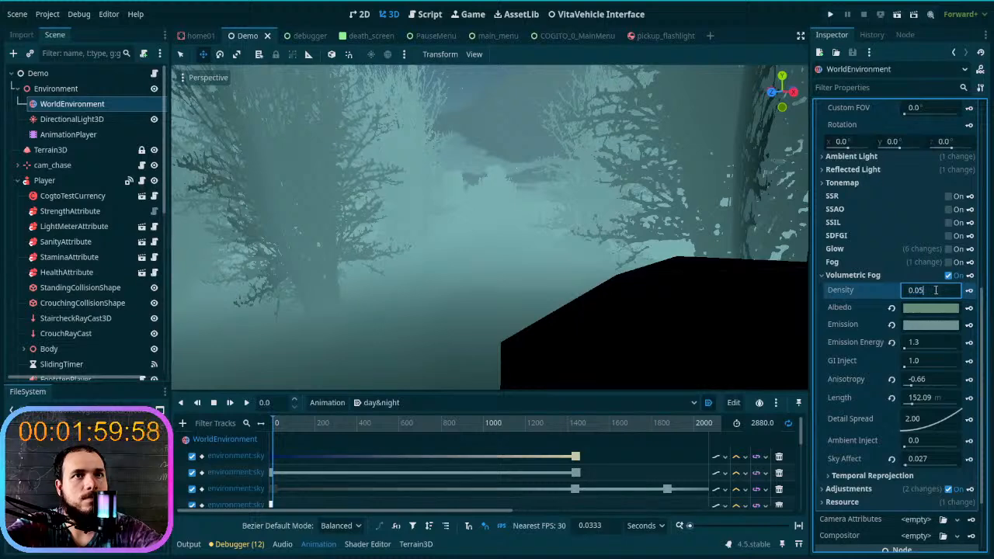
pyautogui.press('Left')
pyautogui.press('Delete')
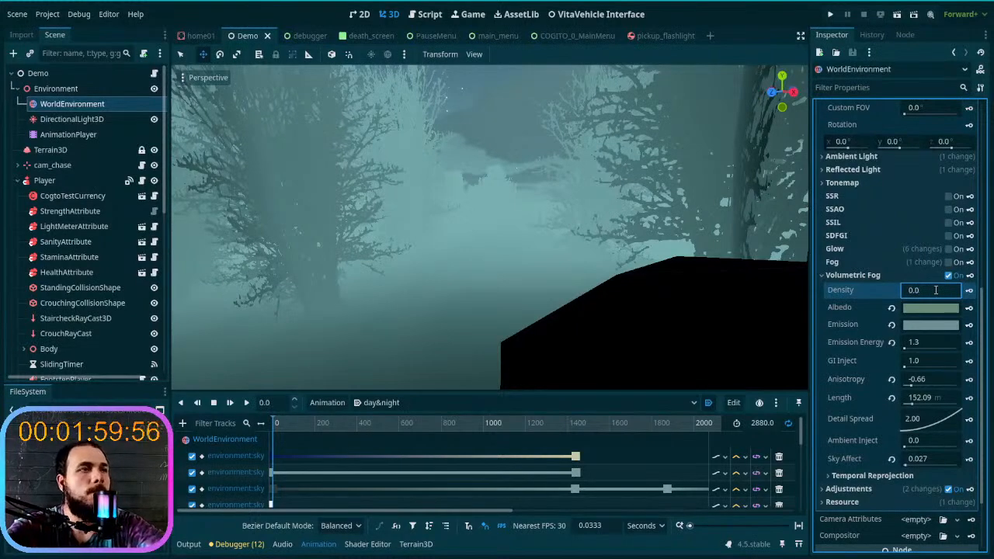
pyautogui.write('2')
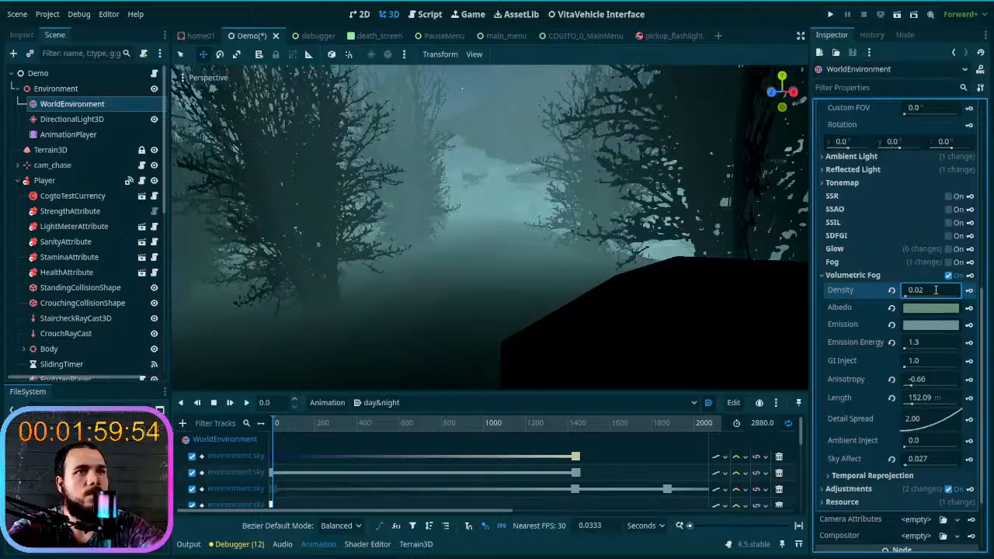
# - Reset the volumetric fog's Emission Energy to its default of 1.0 while viewing the car among the foggy trees
pyautogui.moveTo(577, 234); pyautogui.dragTo(657, 223, button='right')
pyautogui.press('s')
pyautogui.press('w')
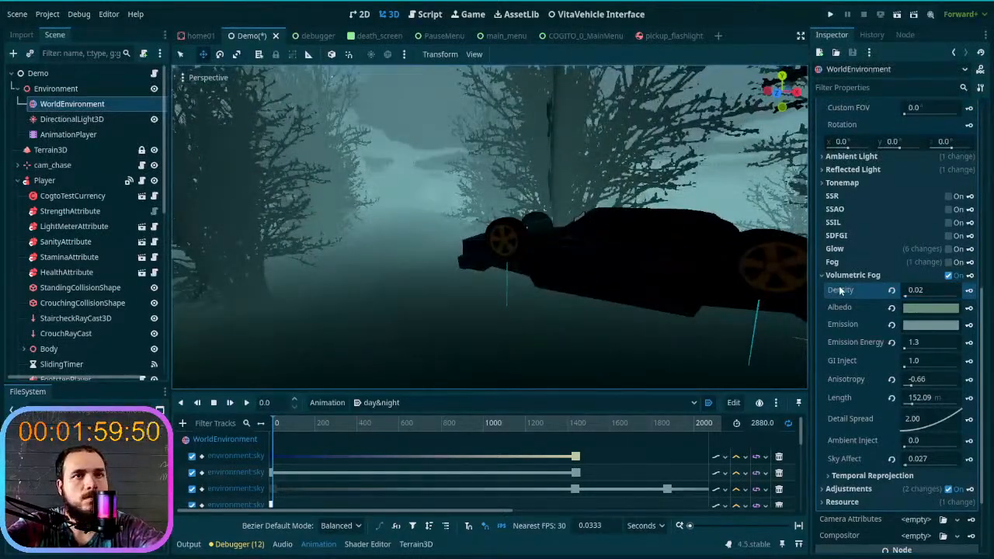
pyautogui.click(893, 343)
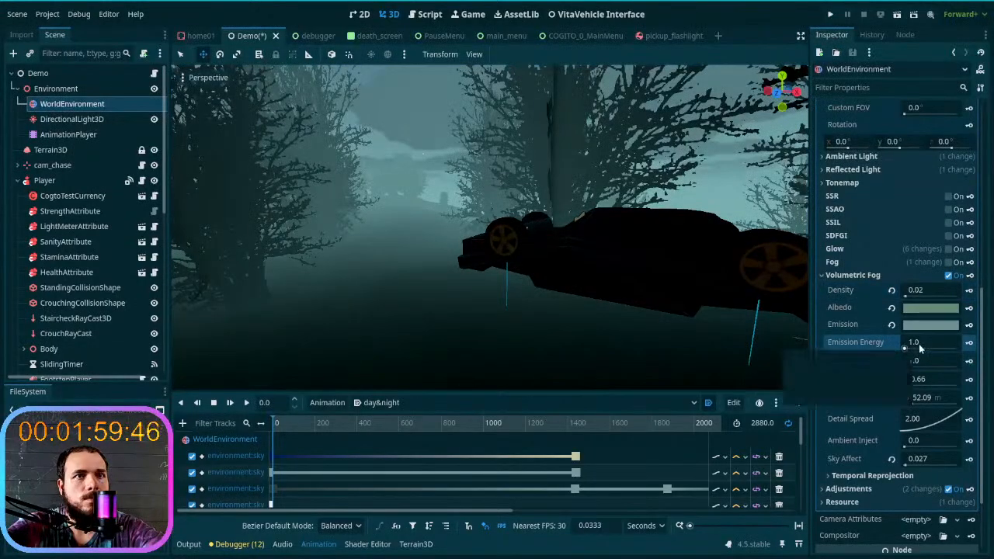
# - Set the volumetric fog's Sky Affect to 0.0 while viewing the trees against the sky
pyautogui.scroll(-2, 909, 353)
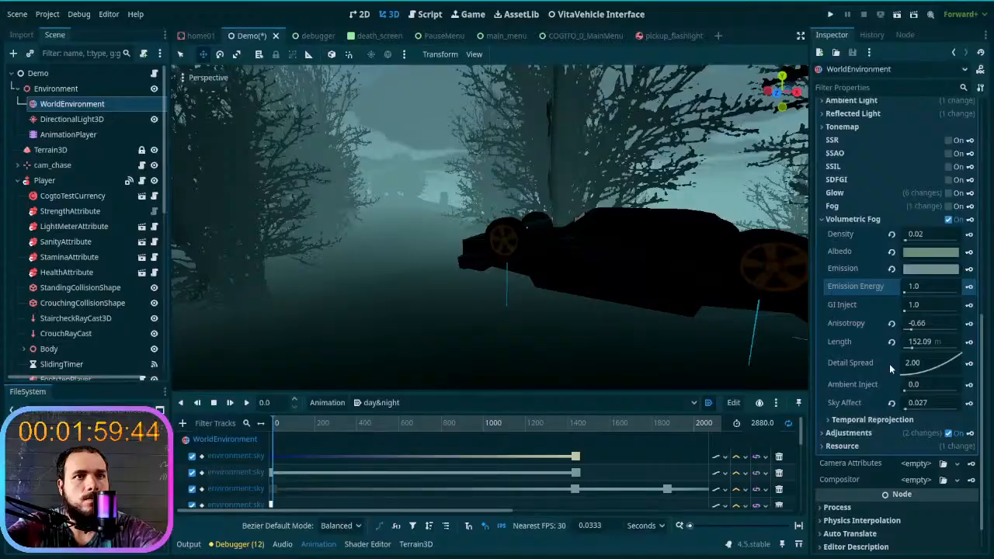
pyautogui.click(892, 405)
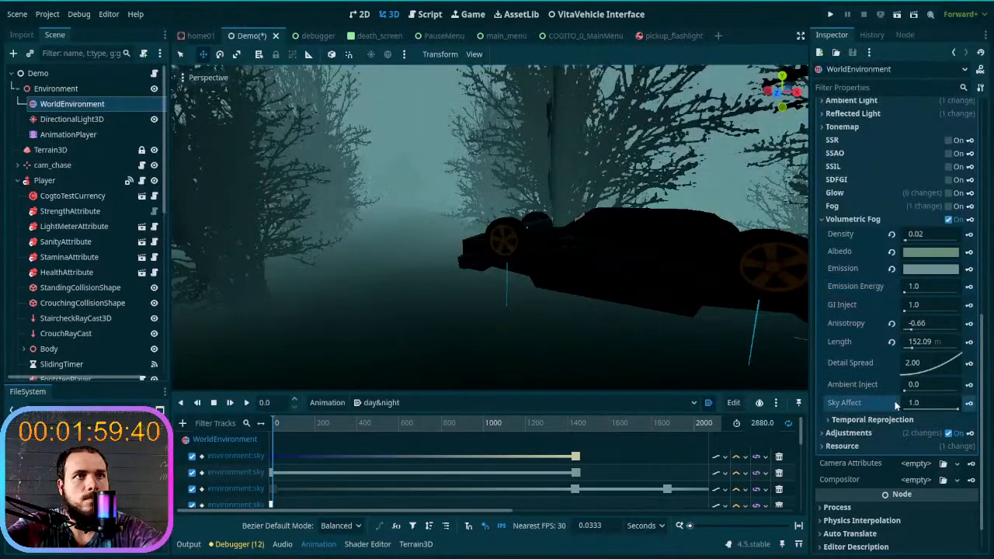
pyautogui.moveTo(650, 219)
pyautogui.mouseDown(button='right')
pyautogui.moveTo(691, 219)
pyautogui.moveTo(649, 220)
pyautogui.mouseUp(button='right')
pyautogui.press('w')
pyautogui.moveTo(958, 410); pyautogui.dragTo(869, 414)
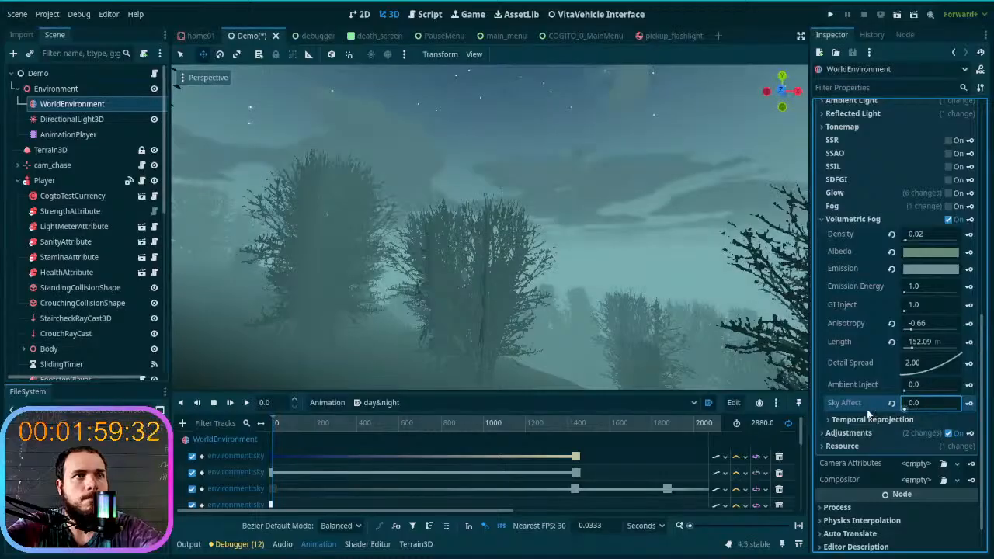
# - Key the fog's Sky Affect on a new track and its Density at time 0 of the day&night animation
pyautogui.click(969, 404)
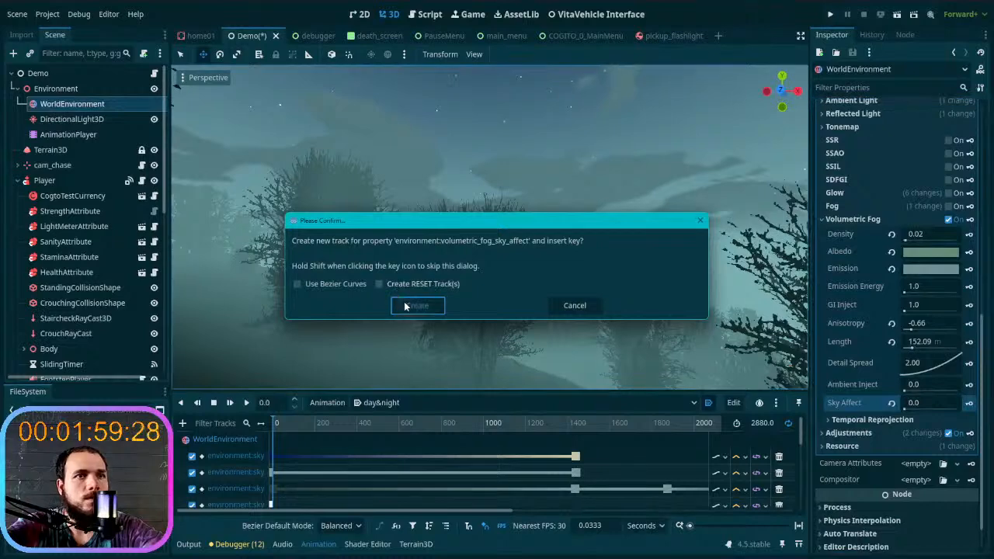
pyautogui.click(405, 307)
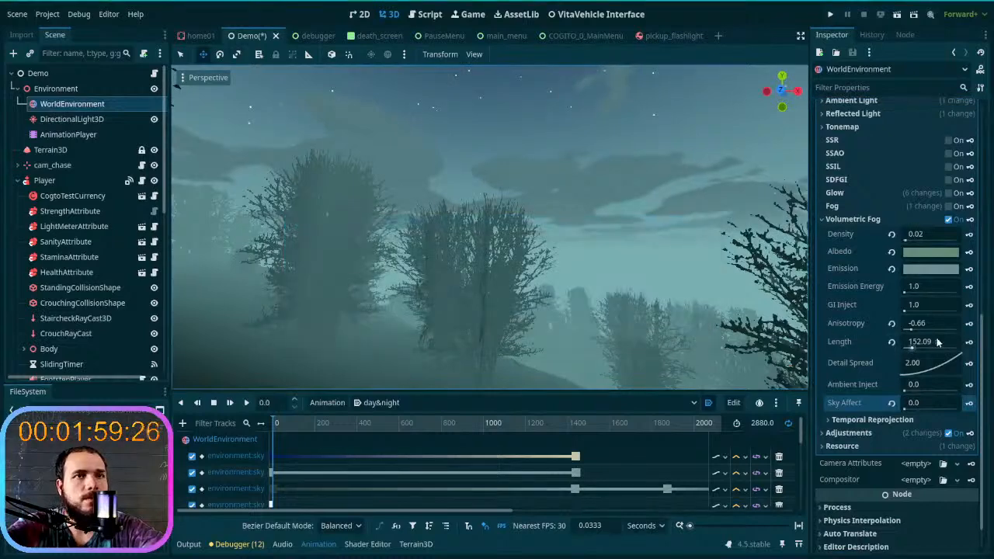
pyautogui.click(970, 288)
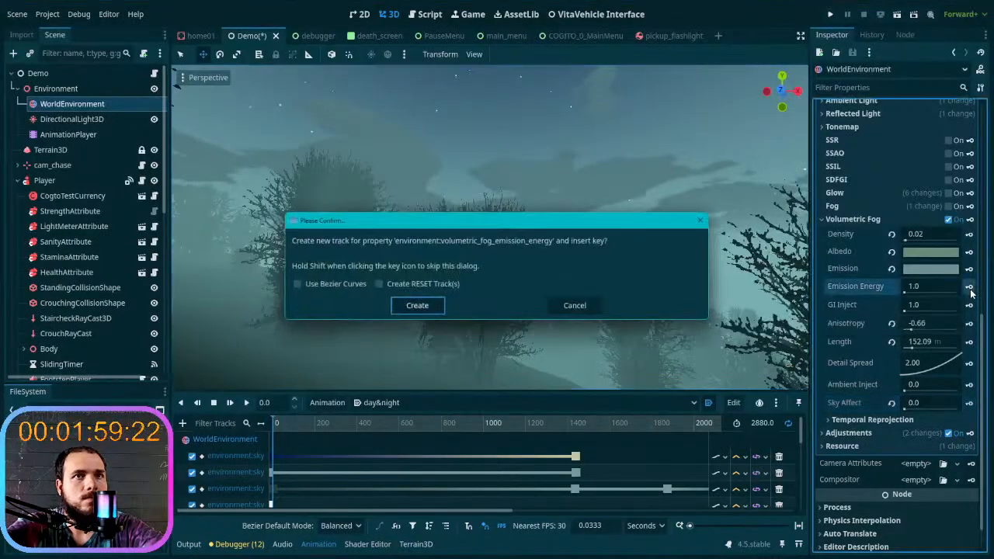
pyautogui.click(561, 308)
pyautogui.click(970, 236)
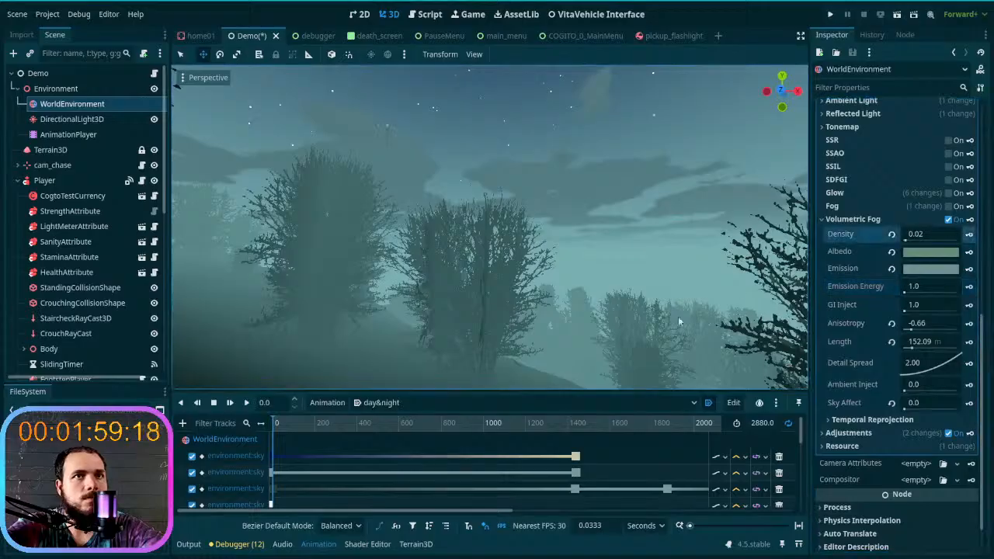
pyautogui.scroll(-4, 665, 322)
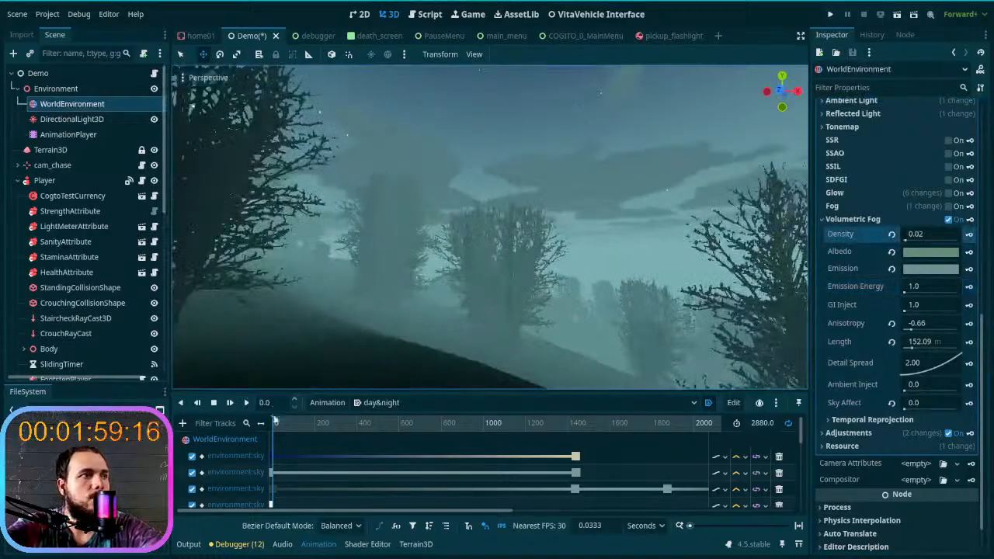
pyautogui.moveTo(272, 426); pyautogui.dragTo(258, 441)
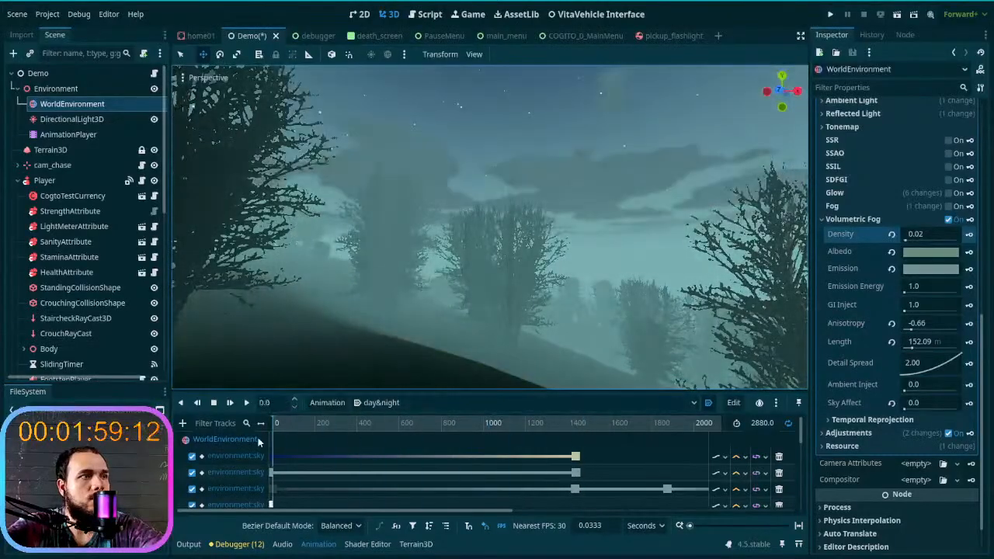
# - Reset the volumetric fog's Length to its default of 64.0 m and save the Demo scene
pyautogui.click(892, 342)
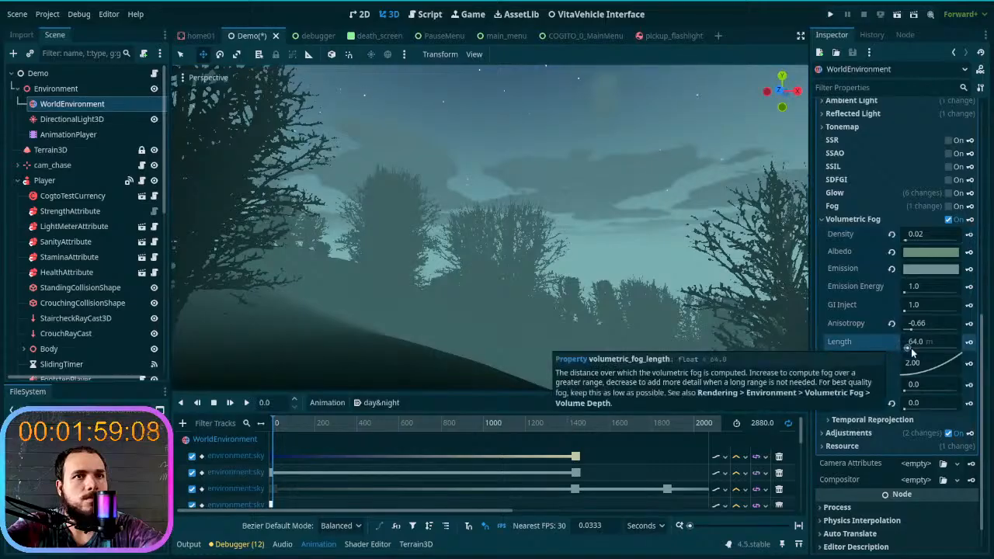
pyautogui.moveTo(909, 351); pyautogui.dragTo(940, 352)
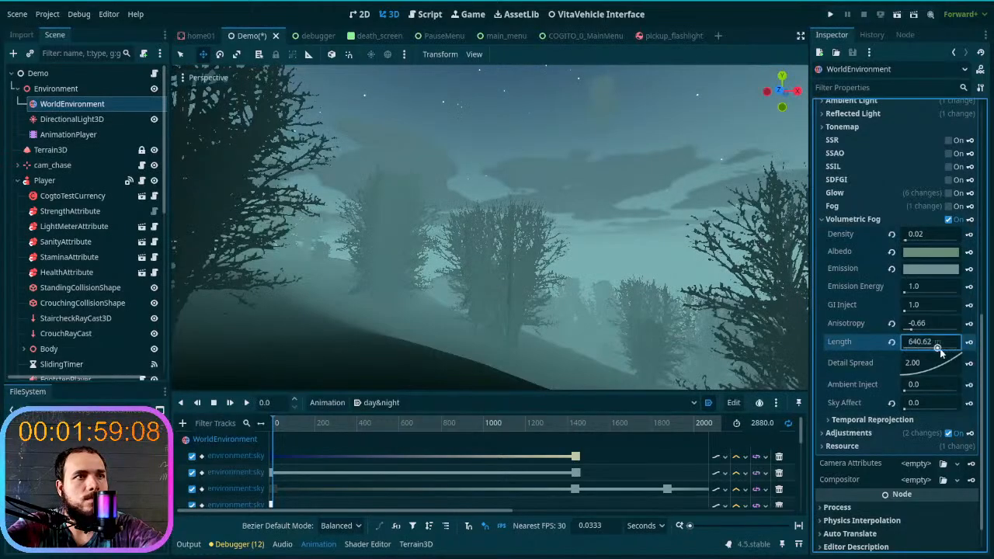
pyautogui.click(891, 343)
pyautogui.press('s')
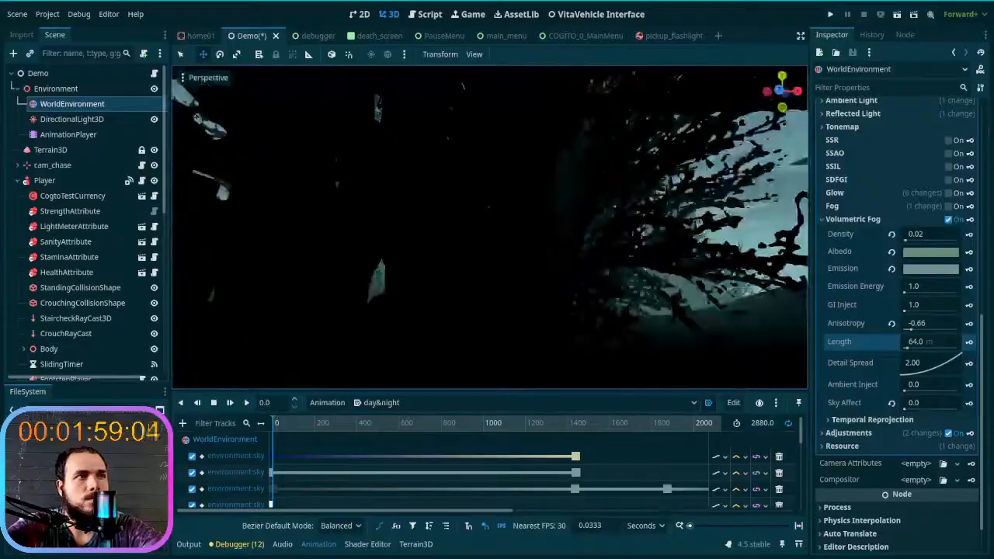
pyautogui.press('s')
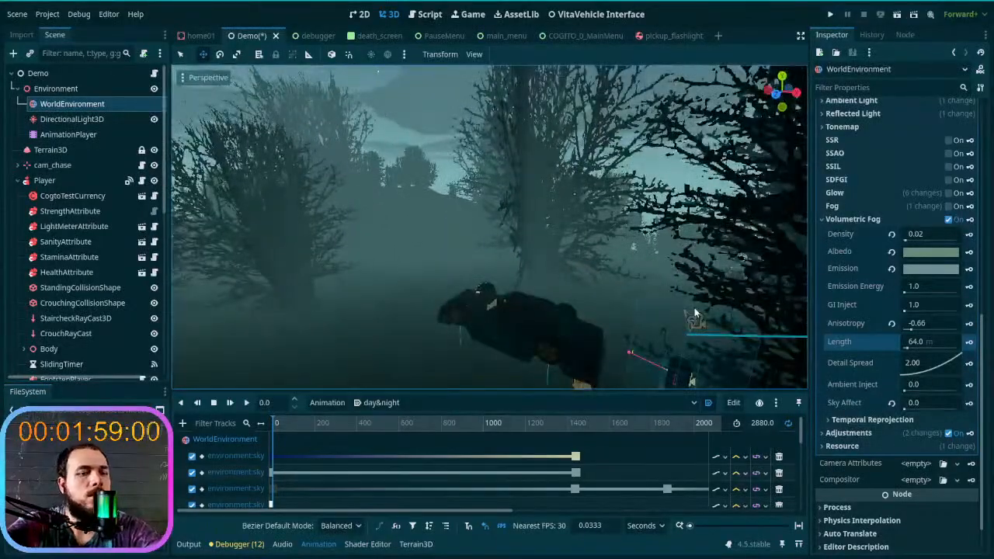
pyautogui.hotkey('ctrl', 's')
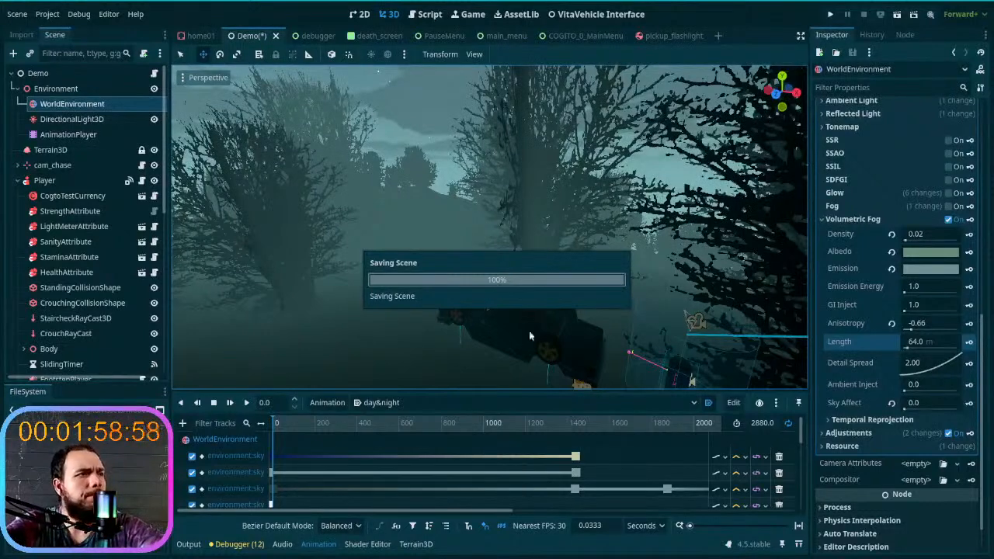
# - Scrub the start of the day&night animation back to time 0 and examine the fog around the car and trees
pyautogui.moveTo(306, 428); pyautogui.dragTo(251, 443)
pyautogui.moveTo(373, 295); pyautogui.dragTo(256, 284, button='right')
pyautogui.press('s')
pyautogui.press('w')
pyautogui.moveTo(490, 233)
pyautogui.mouseDown(button='right')
pyautogui.moveTo(280, 233)
pyautogui.moveTo(505, 235)
pyautogui.mouseUp(button='right')
pyautogui.moveTo(271, 424); pyautogui.dragTo(225, 473)
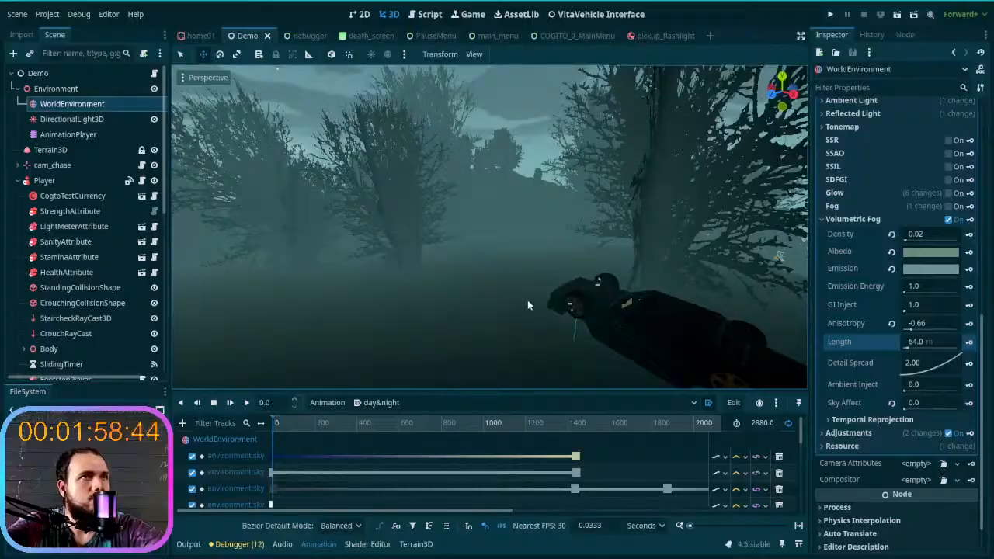
# - Run the project, start a new game in the first save slot, and get into the car
pyautogui.click(829, 16)
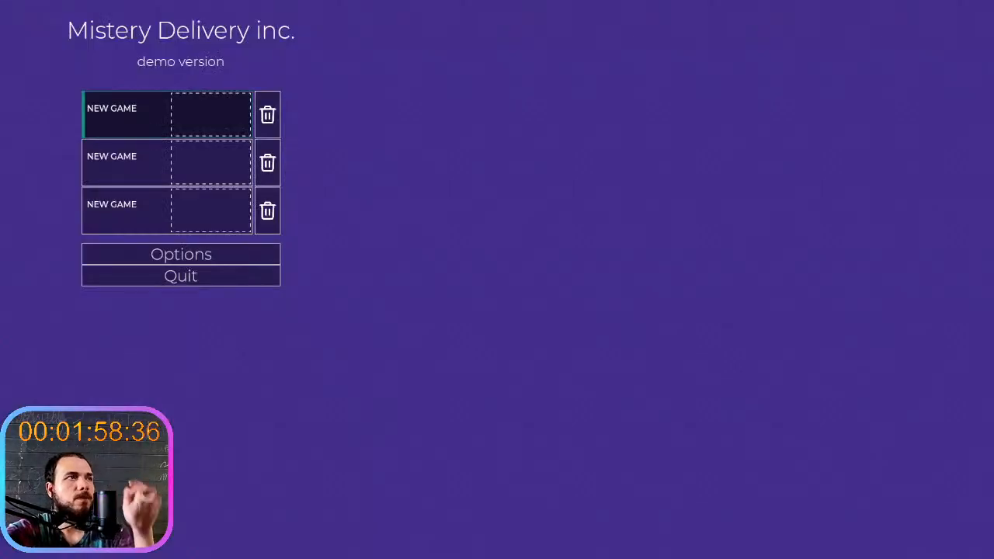
pyautogui.click(115, 131)
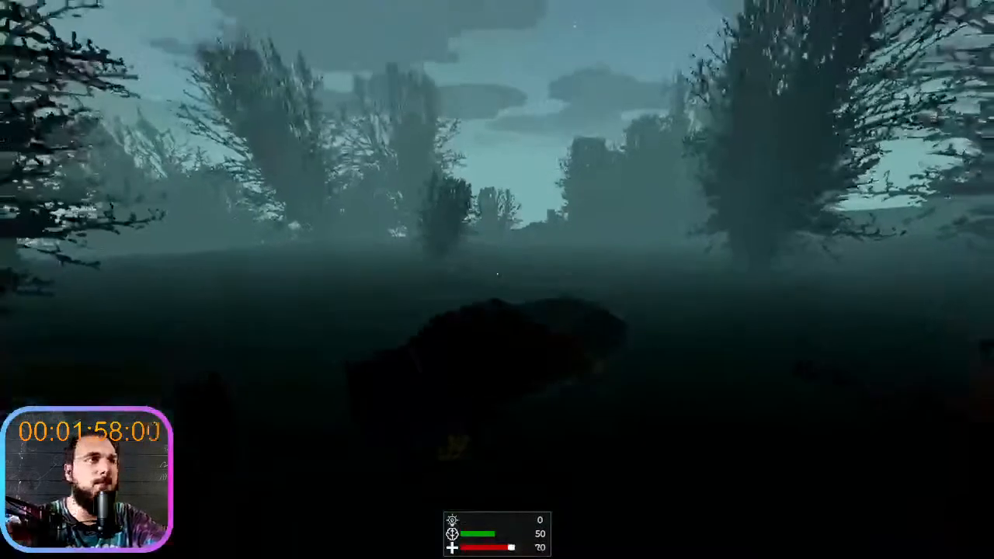
pyautogui.press('e')
# - Drive the car between the trees and up the hillside to examine how the night fog looks
pyautogui.press('w')
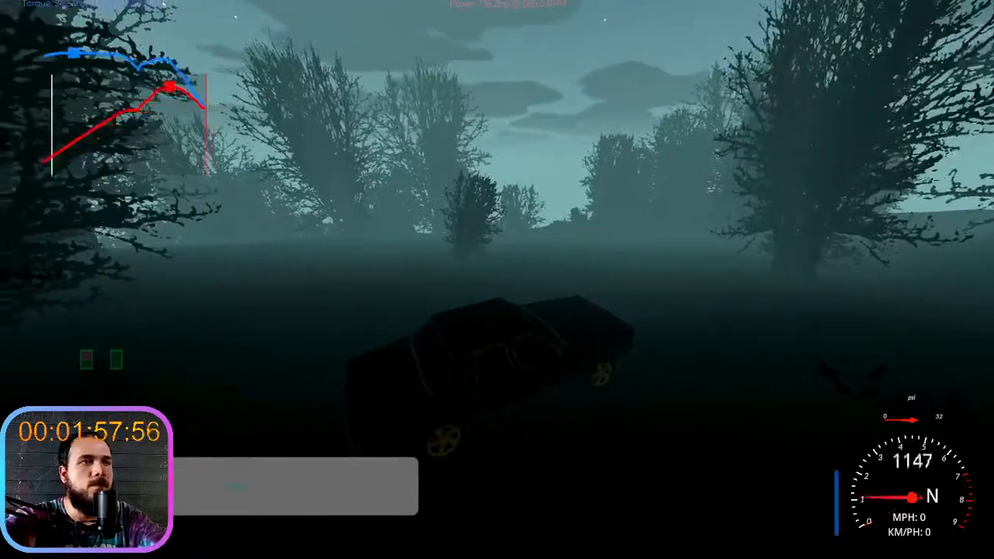
pyautogui.press('d')
pyautogui.press('w')
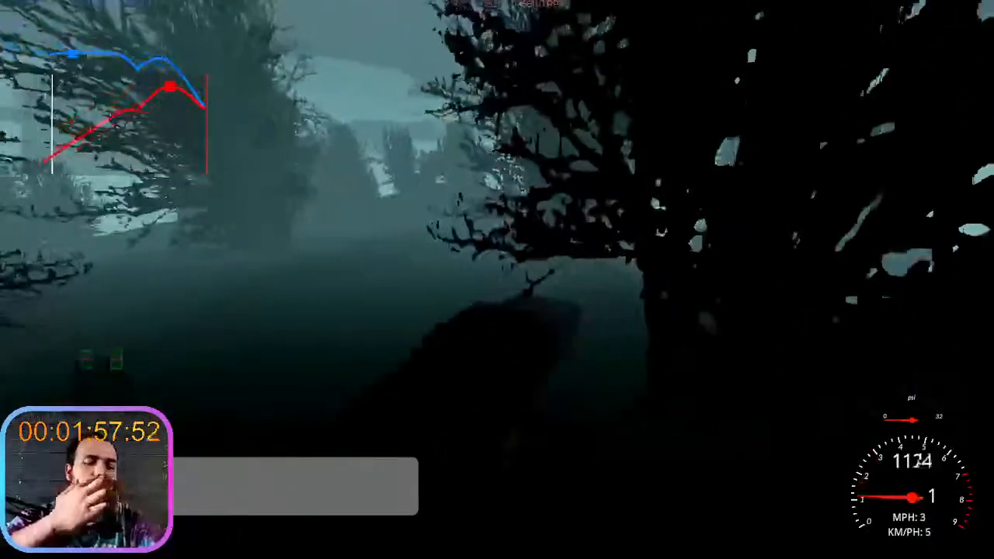
pyautogui.press('w')
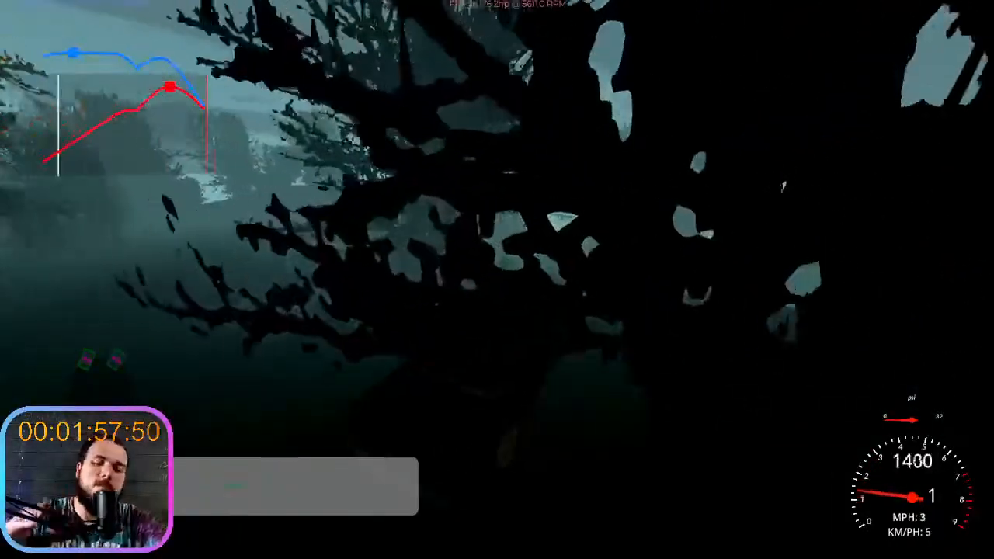
pyautogui.press('w')
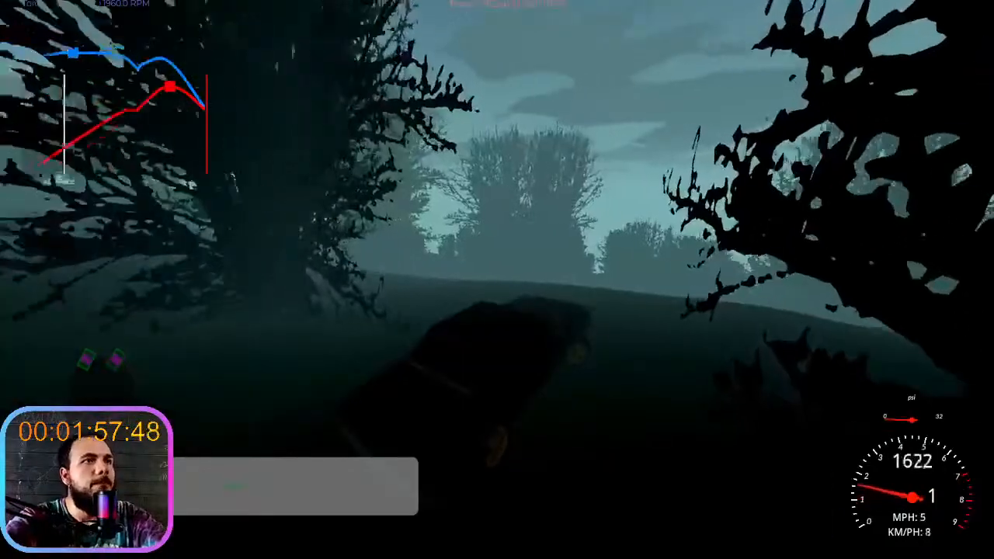
pyautogui.press('w')
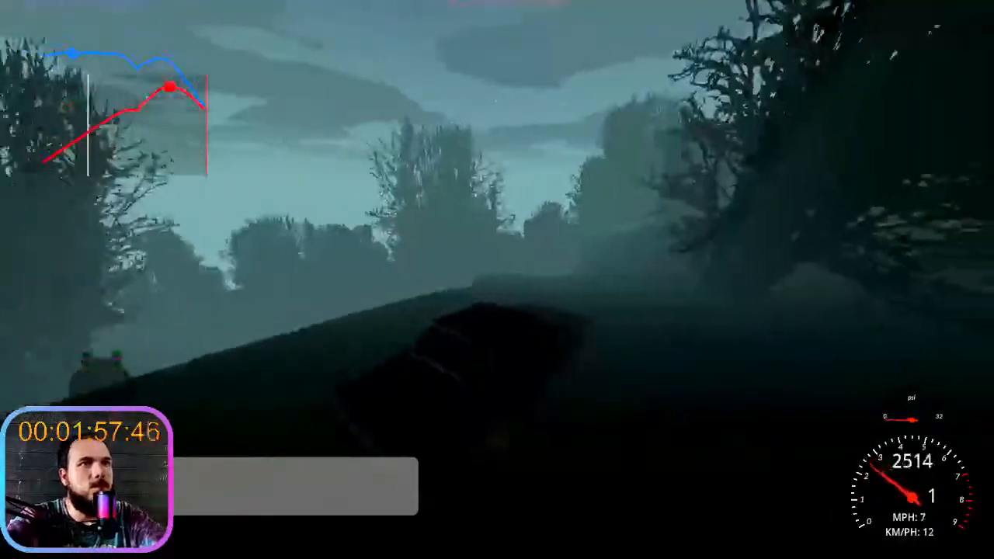
pyautogui.press('w')
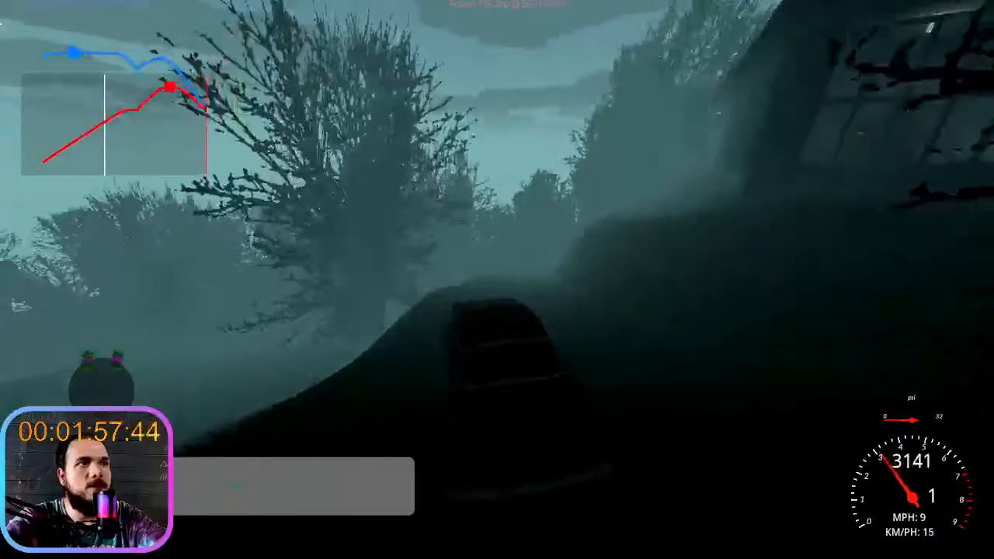
# - Brake on the hillside, switch on the headlights, and drive on towards the house to examine their glow in the fog
pyautogui.press('s')
pyautogui.press('l')
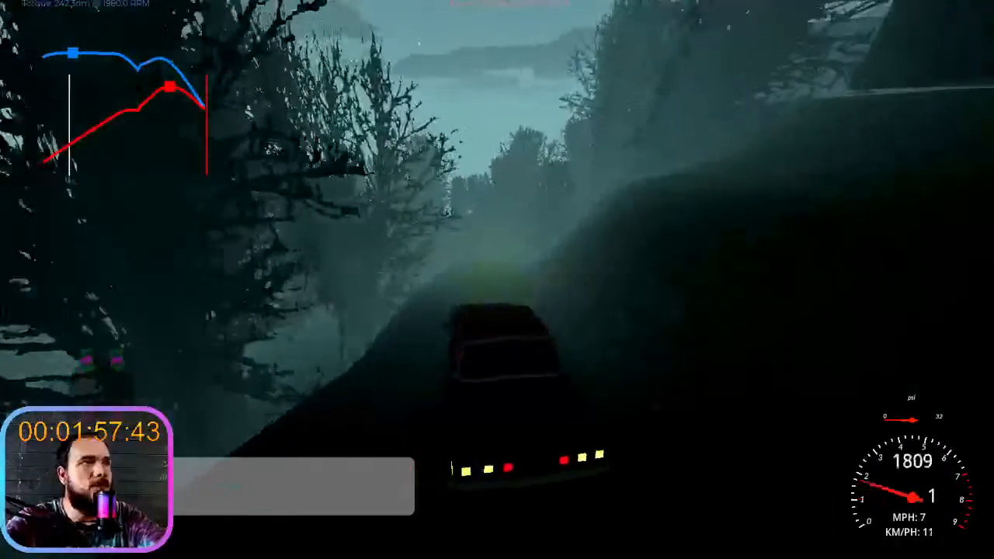
pyautogui.press('s')
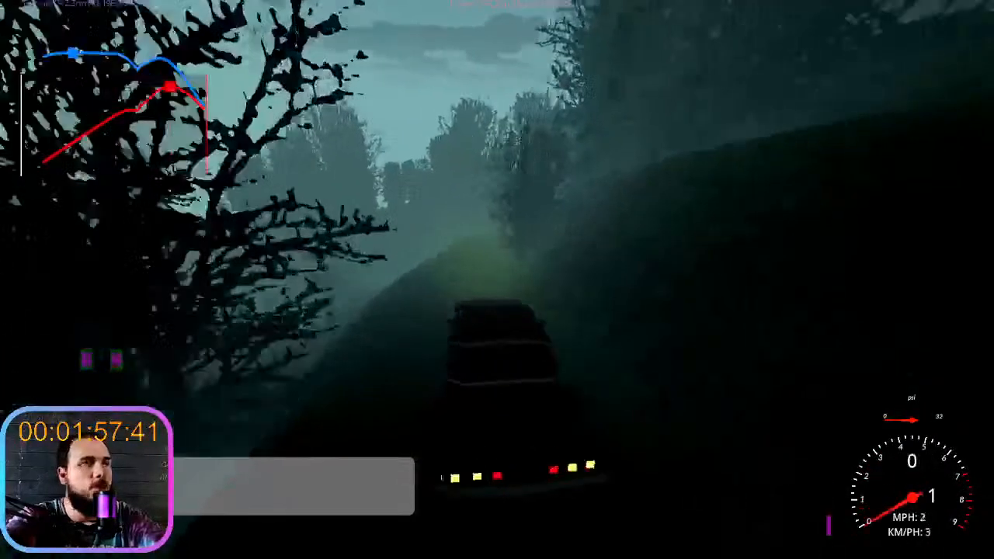
pyautogui.press('w')
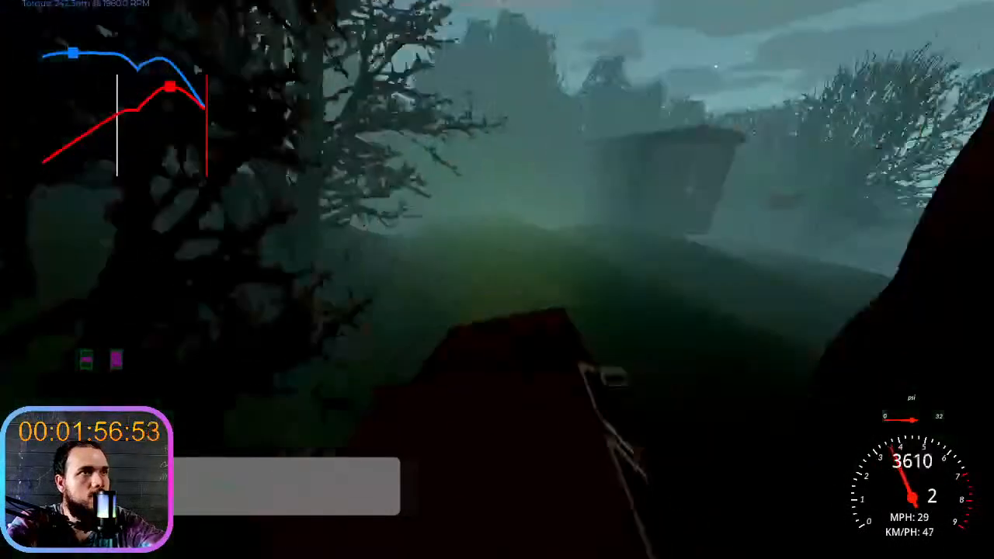
# - Leave the car and go on foot around the house to the clotheslines, examining the fog against trees and sky
pyautogui.press('e')
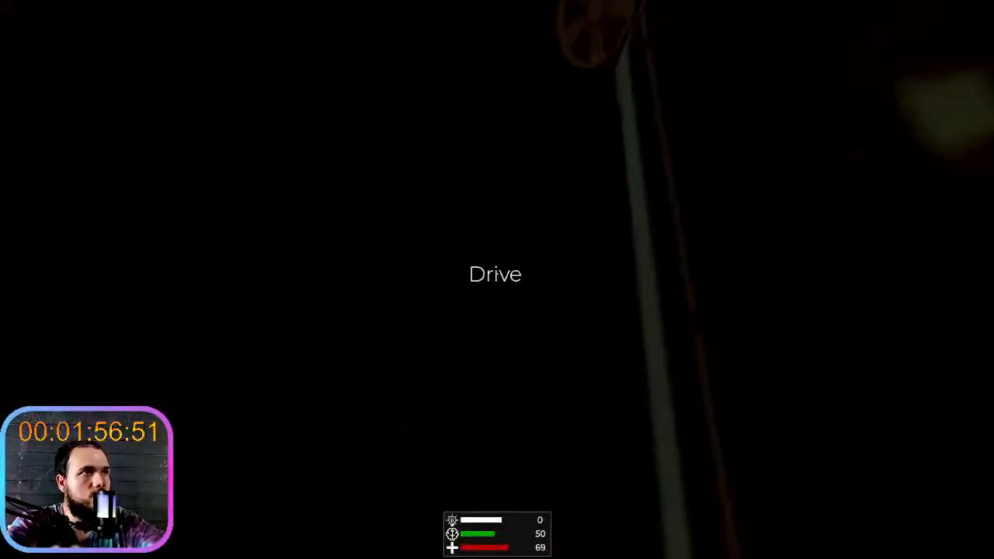
pyautogui.hotkey('shift', 'w')
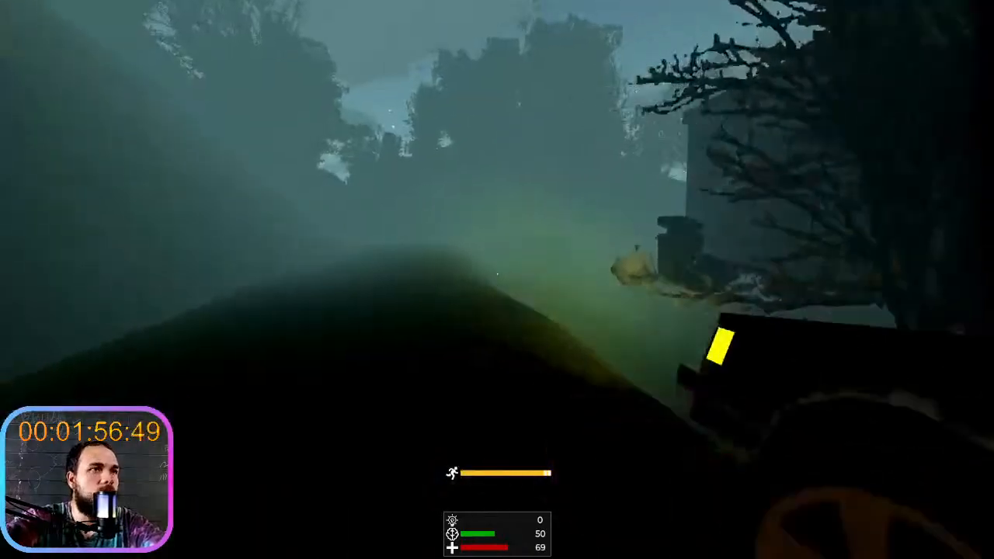
pyautogui.hotkey('shift', 'w')
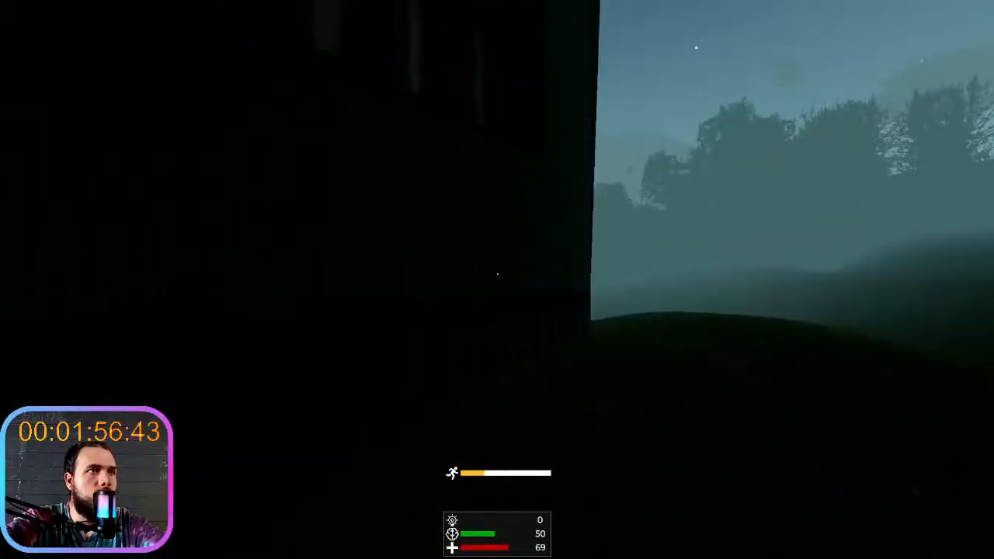
pyautogui.press('w')
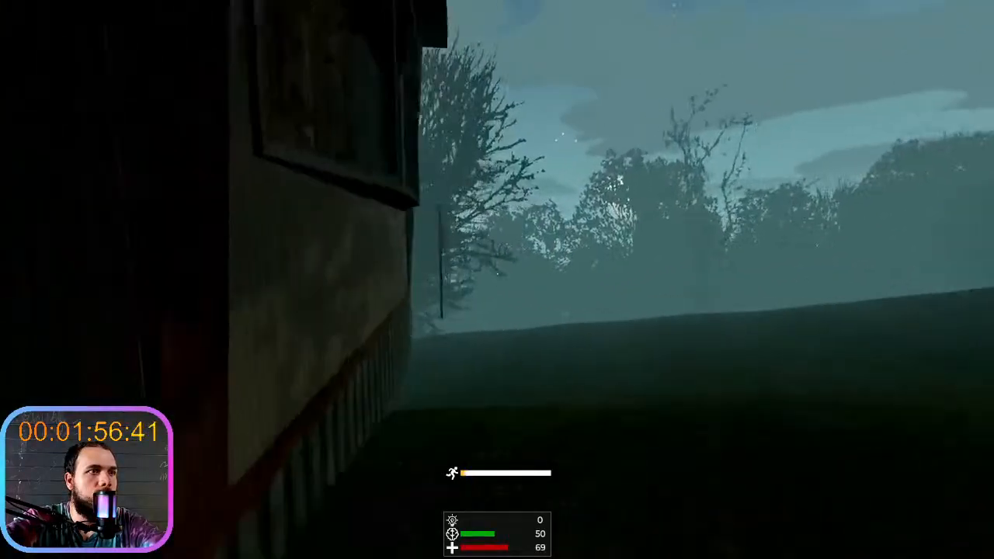
pyautogui.press('w')
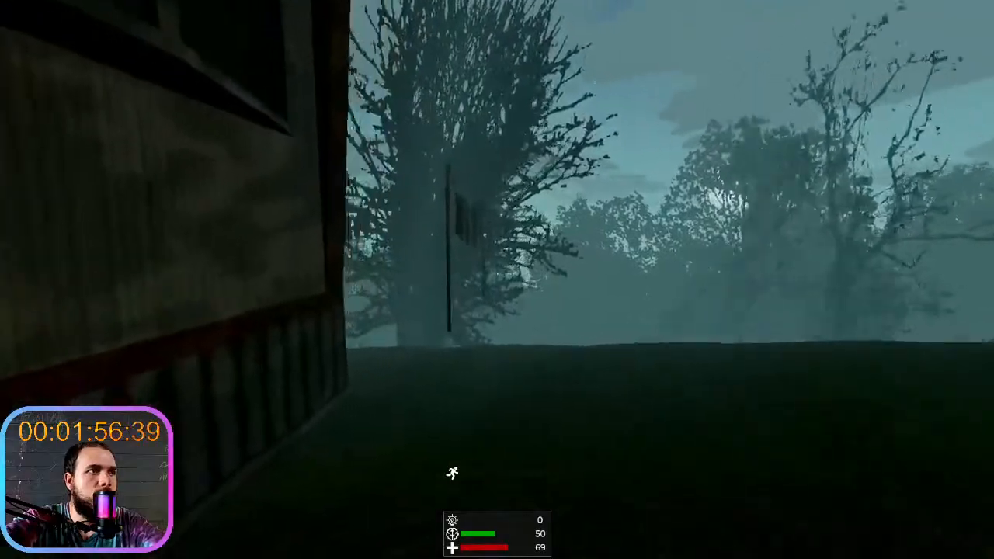
pyautogui.press('w')
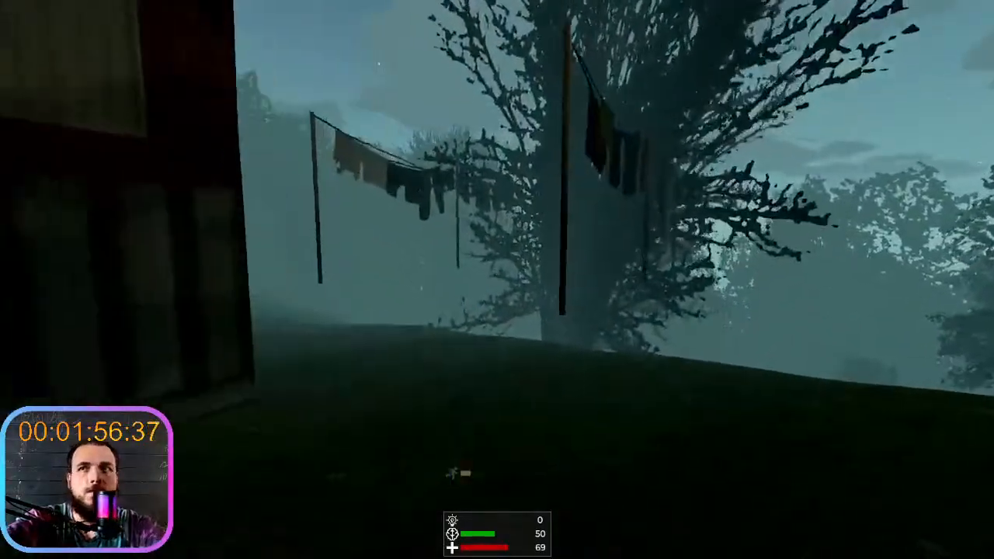
pyautogui.press('w')
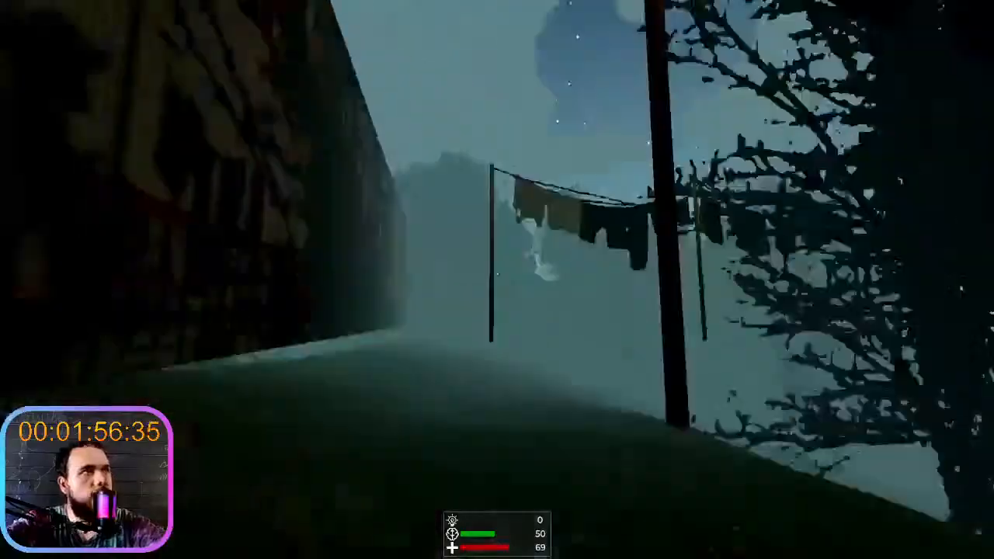
# - Run on foot past the clotheslines and out among the trees to examine how the fog blends them into the night sky
pyautogui.hotkey('shift', 'w')
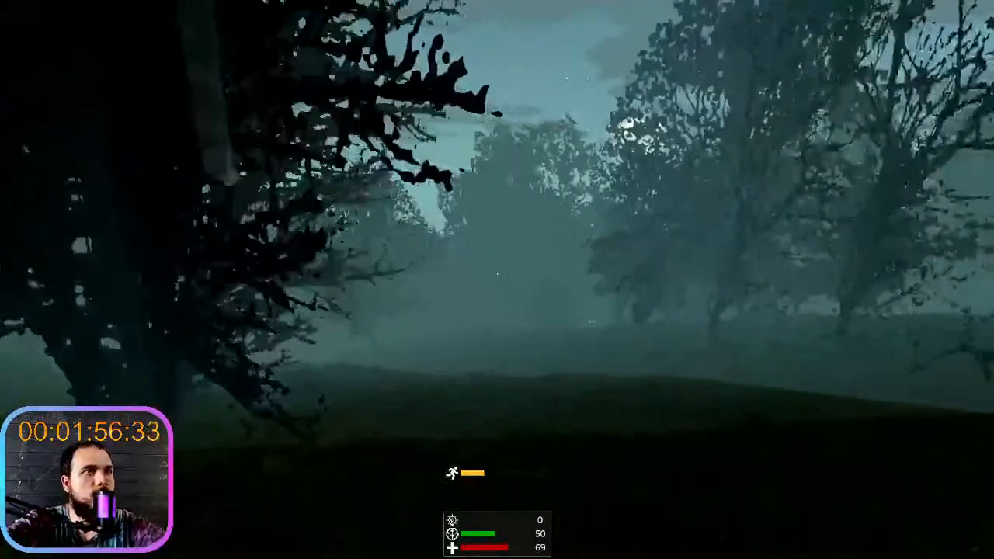
pyautogui.hotkey('shift', 'w')
pyautogui.press('w')
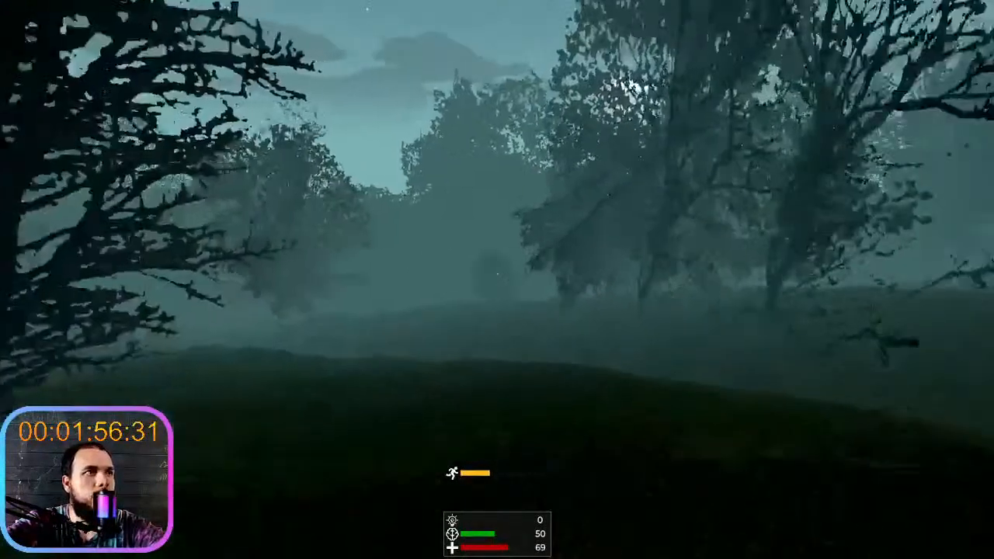
pyautogui.press('w')
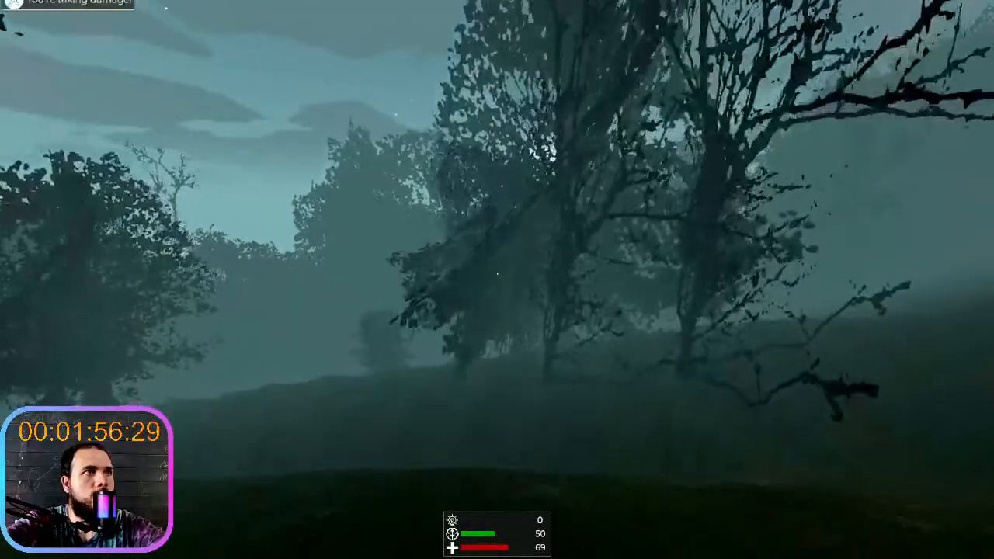
pyautogui.hotkey('shift', 'w')
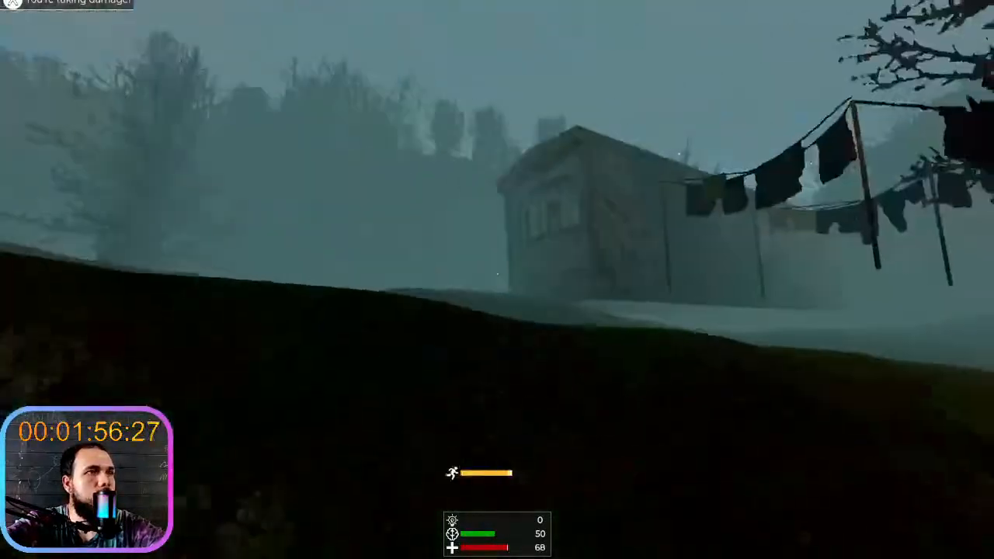
# - Return on foot along the house to the red car, examining its lights in the fog, and get in
pyautogui.press('w')
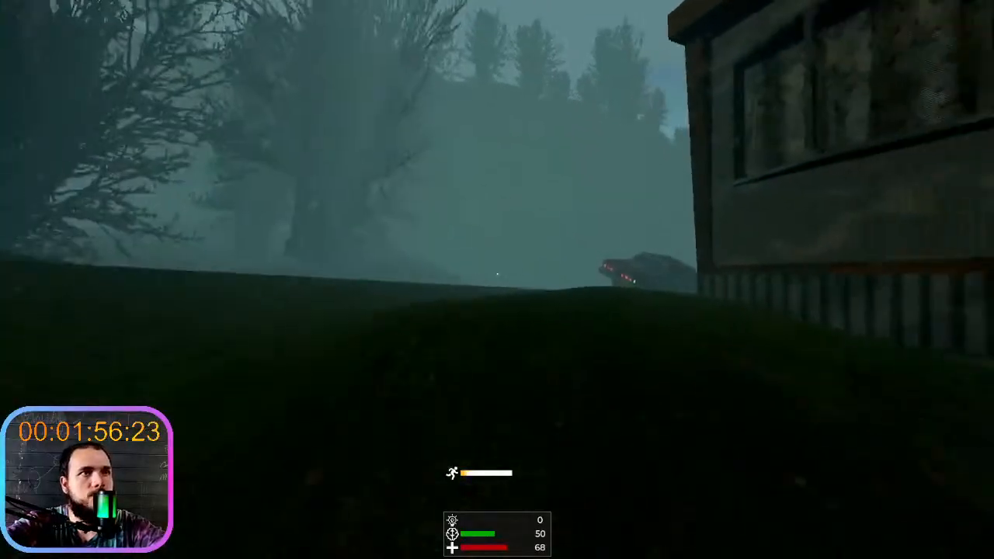
pyautogui.press('w')
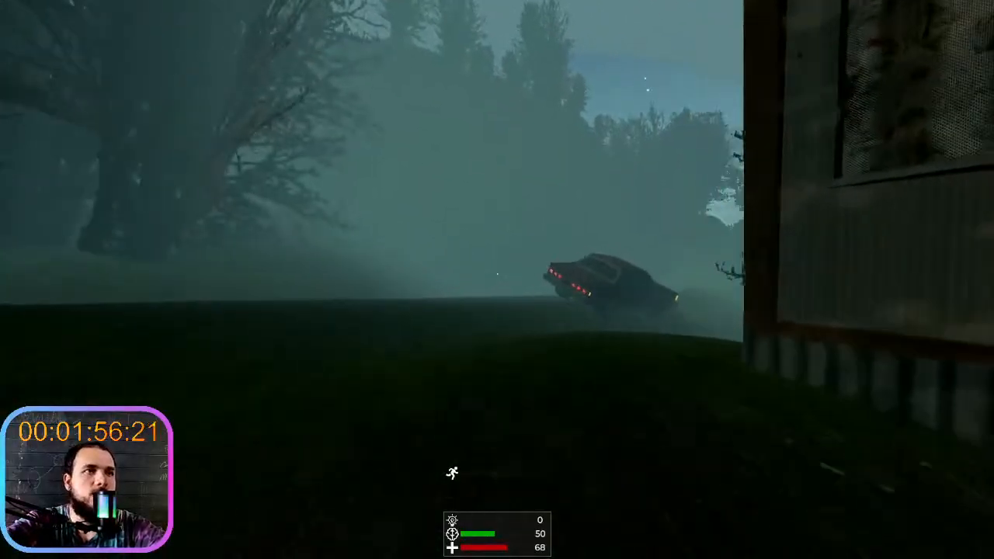
pyautogui.press('w')
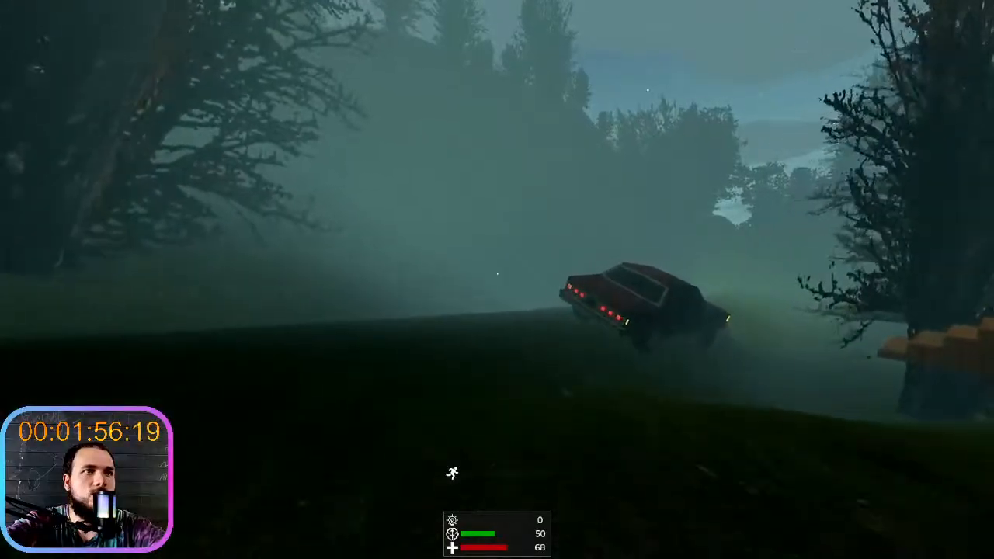
pyautogui.press('w')
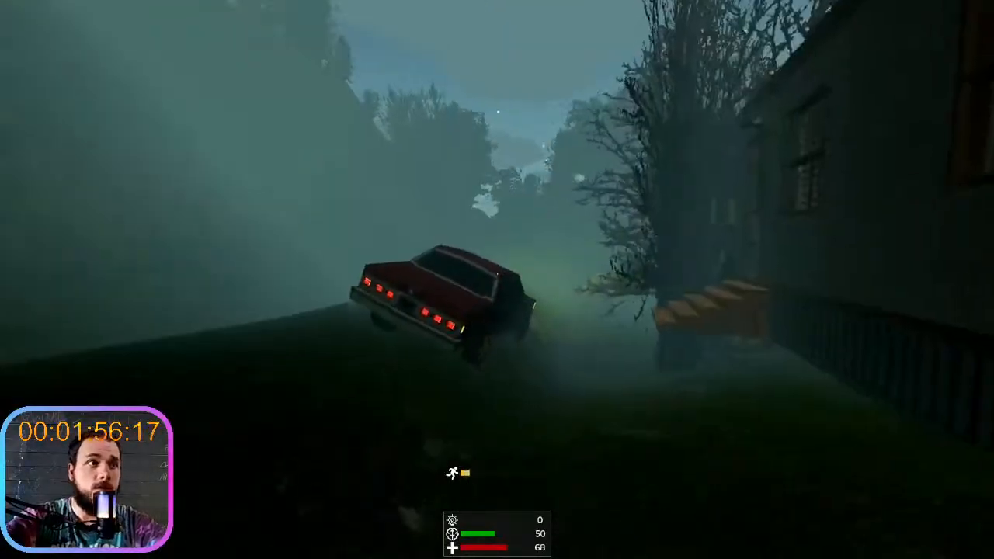
pyautogui.press('w')
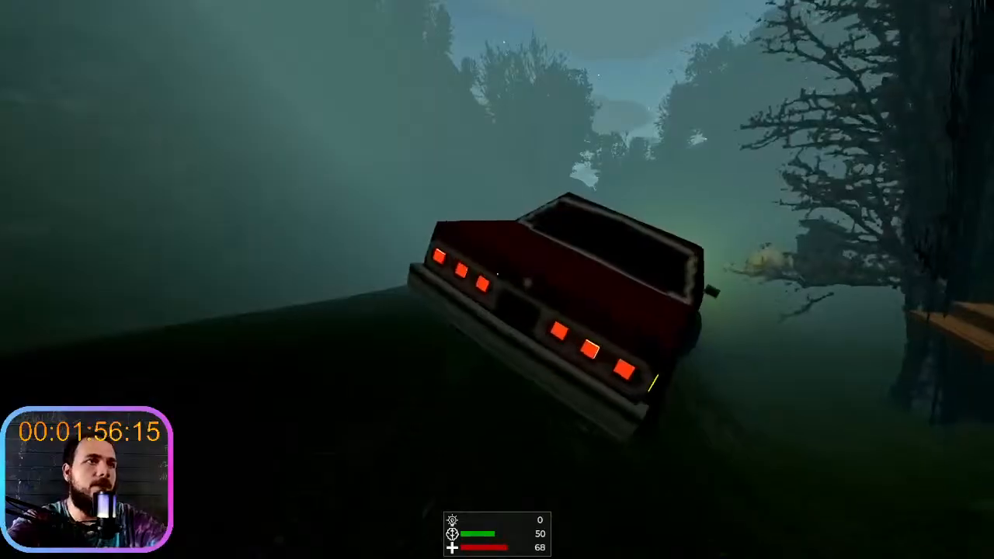
pyautogui.press('e')
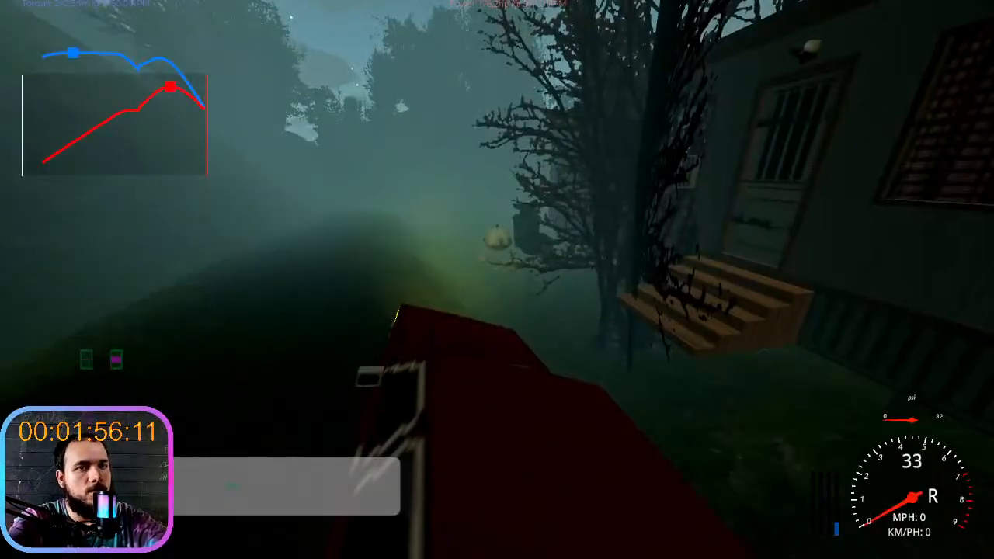
# - Back the car away from the house and drive through the valley to the hill, braking there, to examine the headlight glow in fog
pyautogui.press('s')
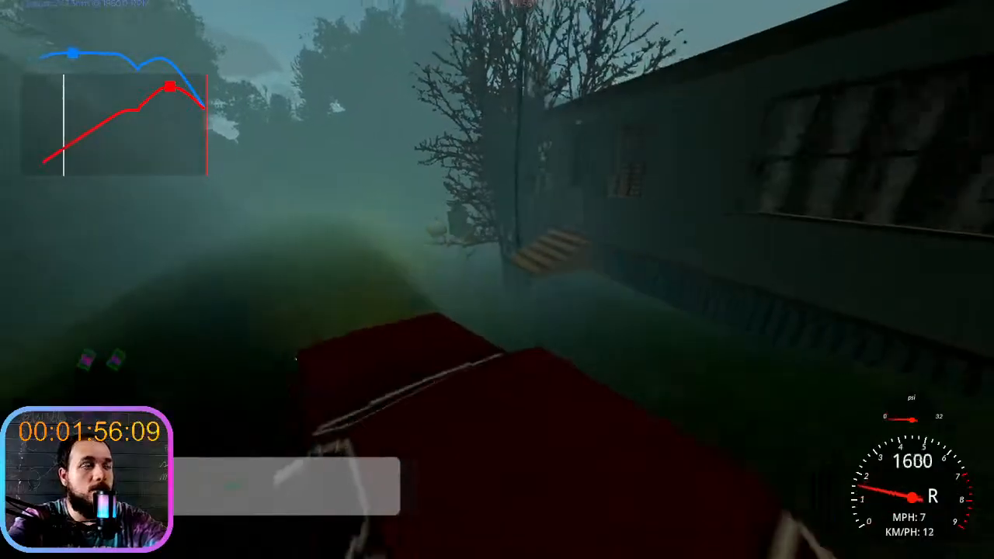
pyautogui.press('w')
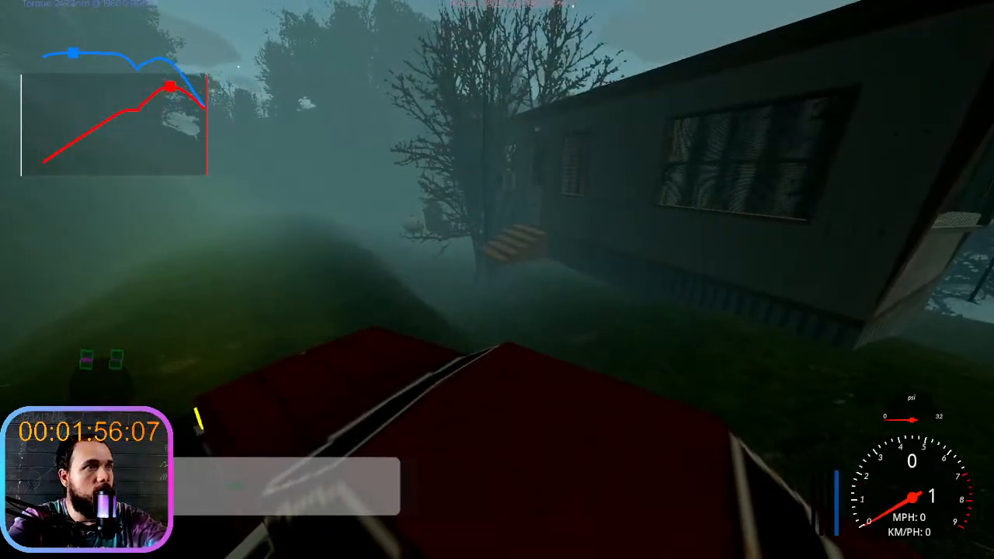
pyautogui.press('w')
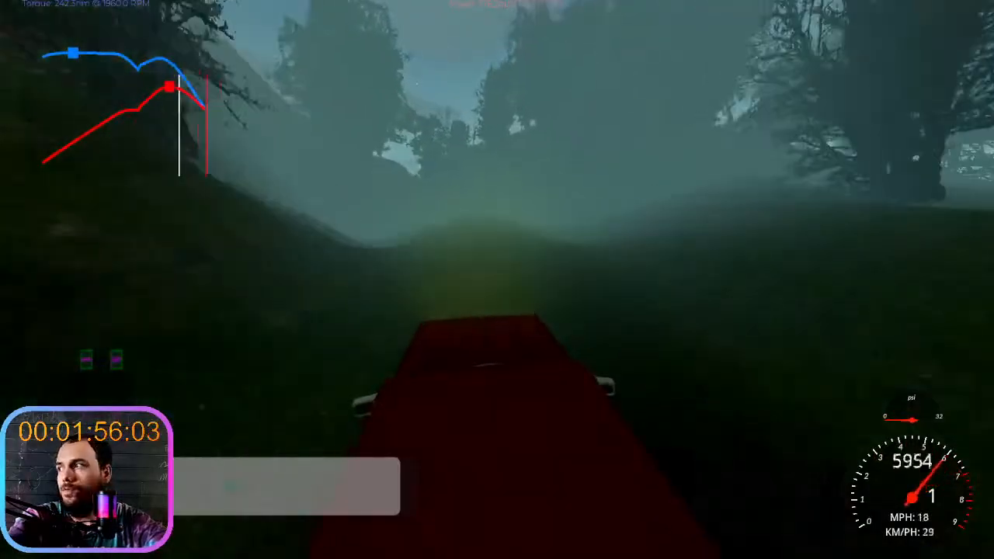
pyautogui.press('w')
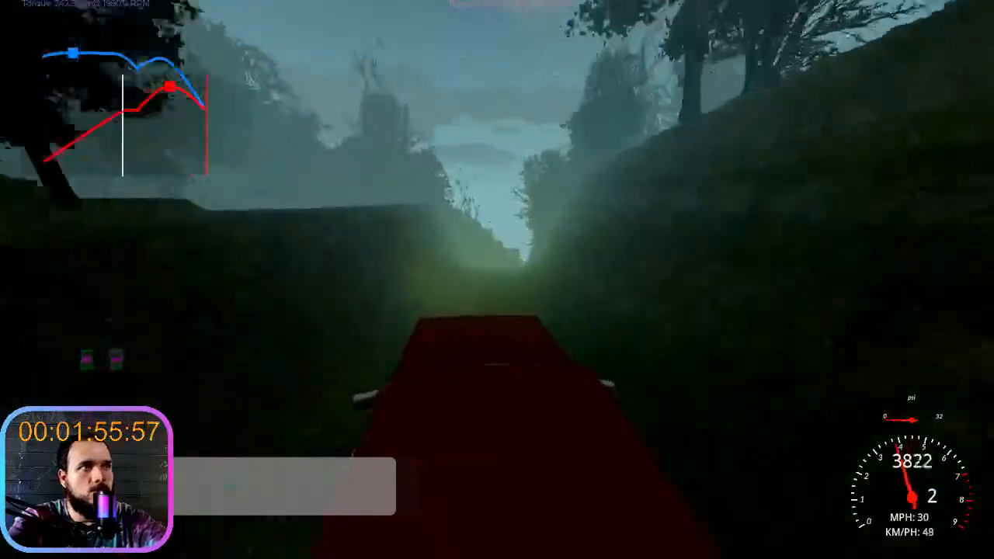
pyautogui.press('space')
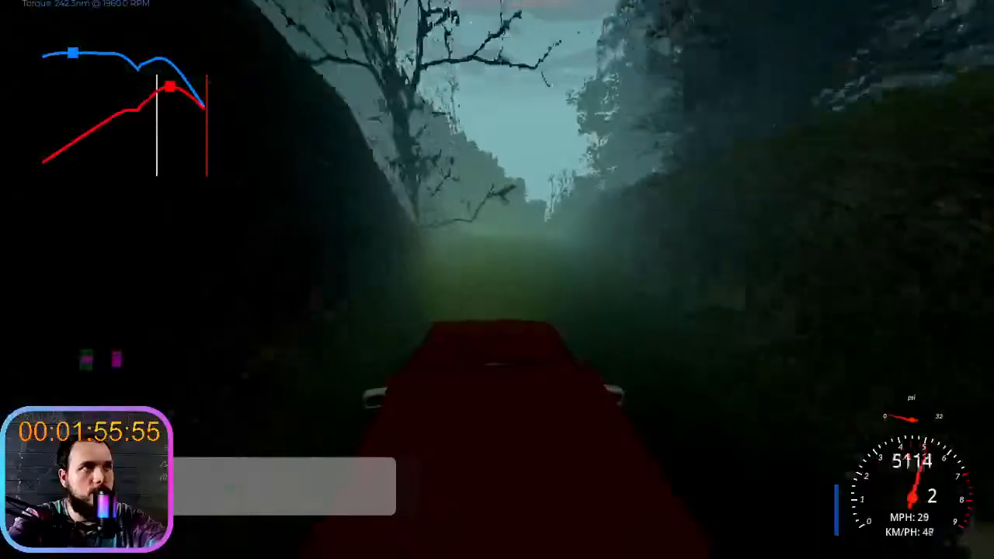
pyautogui.press('space')
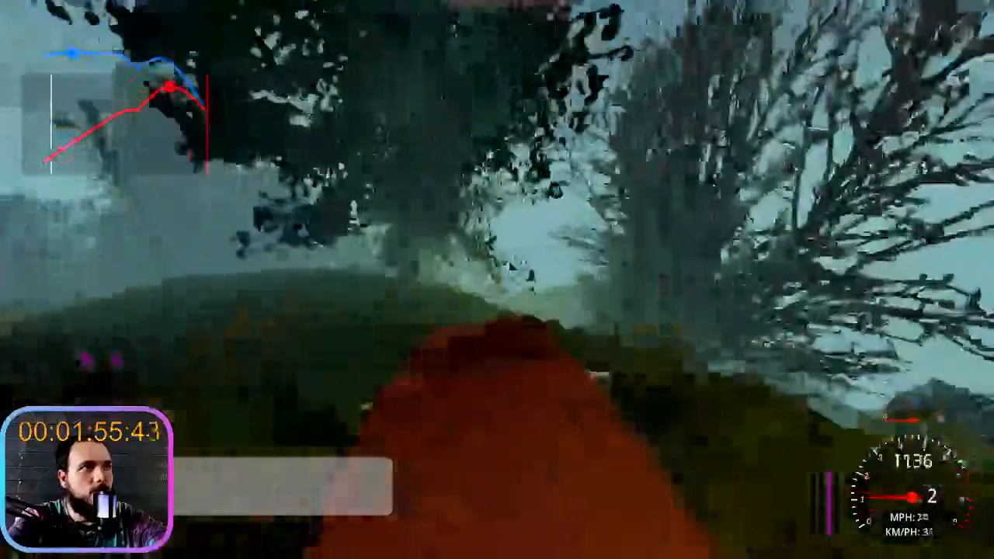
# - Leave the car to examine its lit headlights from the front, and get back in
pyautogui.press('e')
pyautogui.hotkey('shift', 'w')
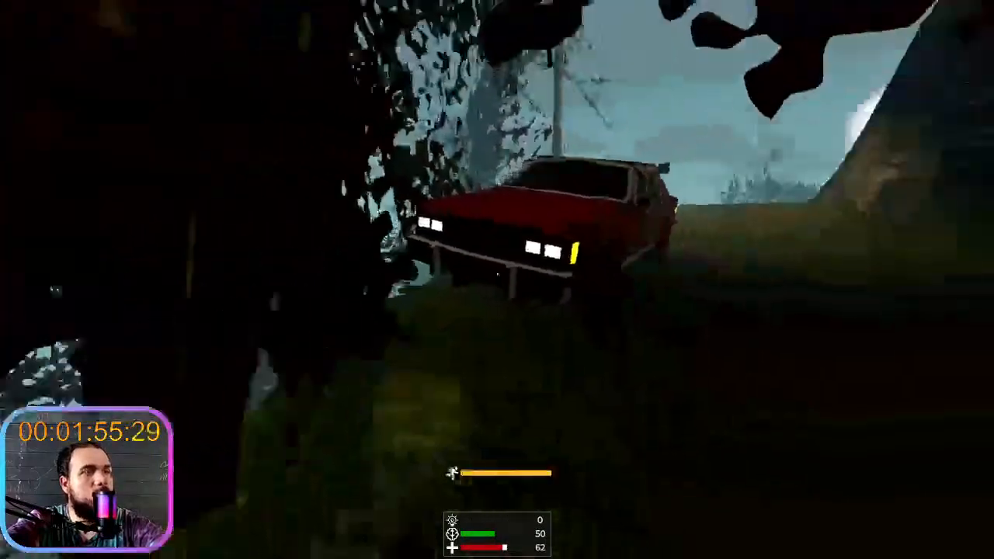
pyautogui.press('e')
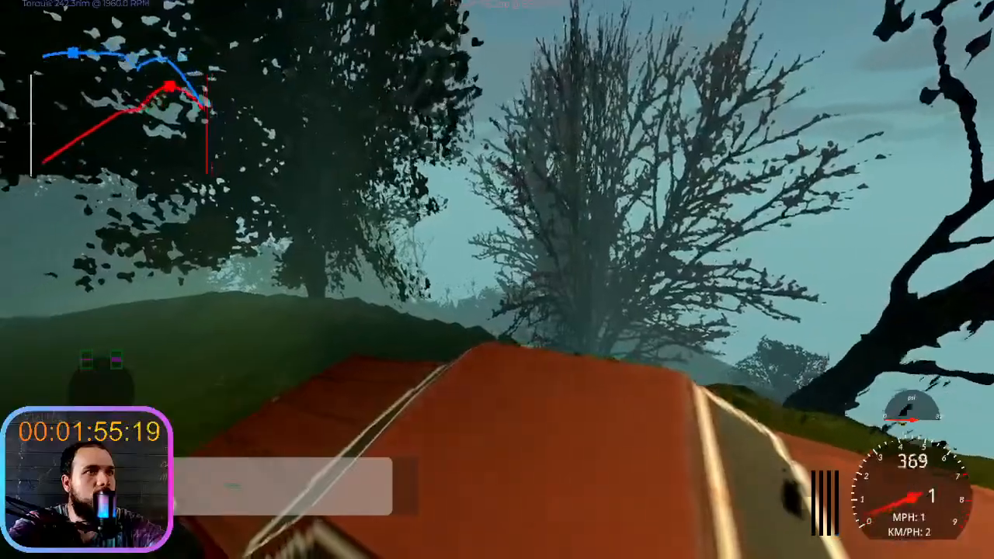
# - Drive on across the hillside in among the trees and get out of the car
pyautogui.press('w')
pyautogui.press('a')
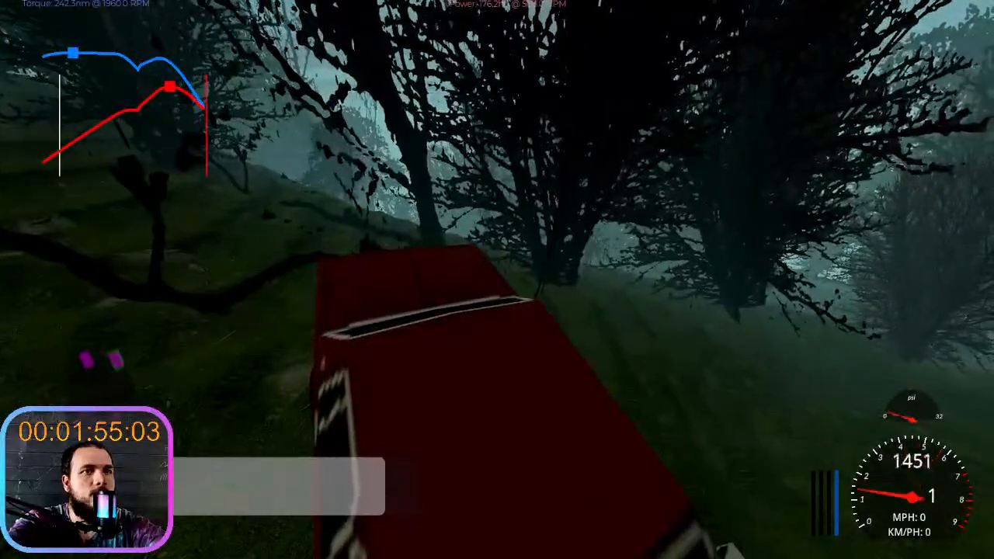
pyautogui.press('e')
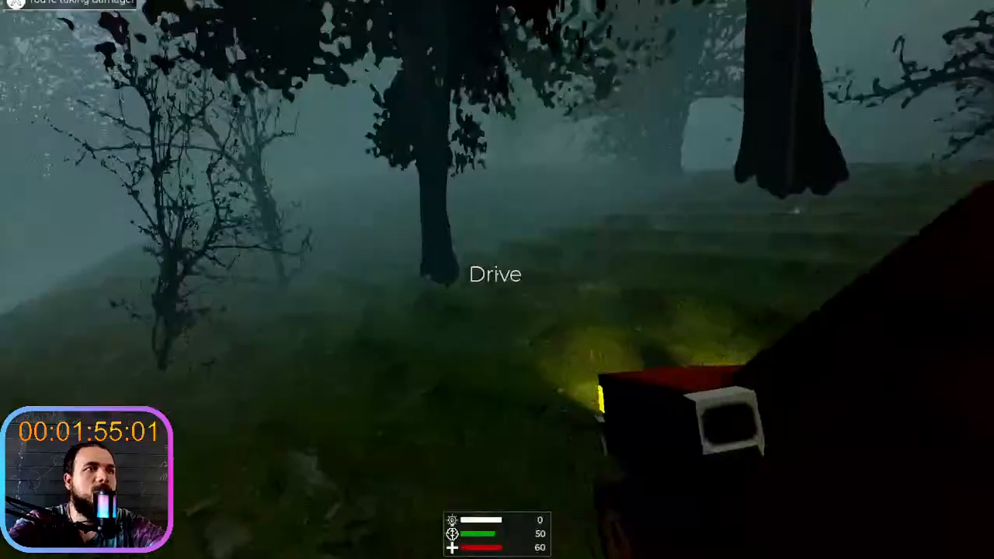
# - Run on foot from the car through the trees to the open hilltop, examining the fog against the sky
pyautogui.press('w')
pyautogui.press('shift')
pyautogui.hotkey('shift', 'w')
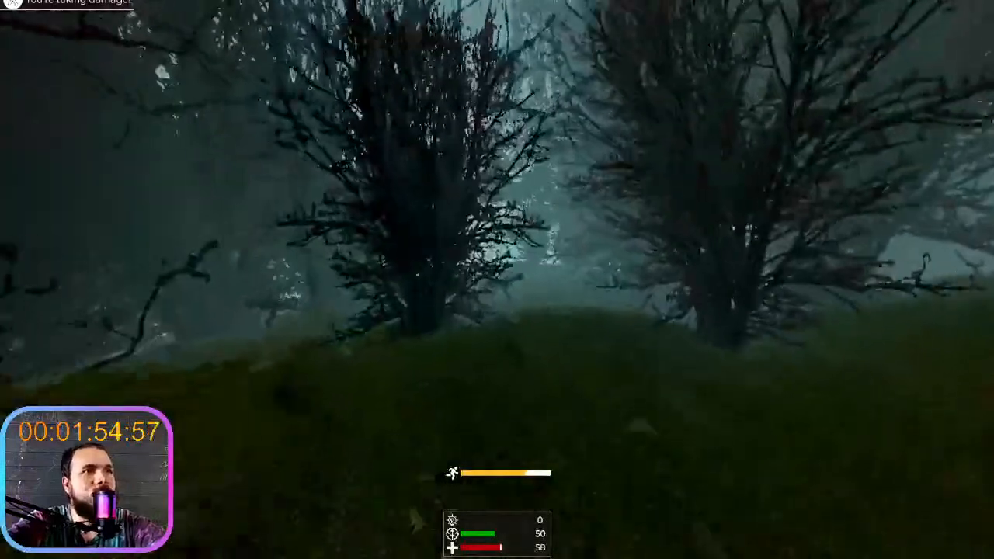
pyautogui.hotkey('shift', 'w')
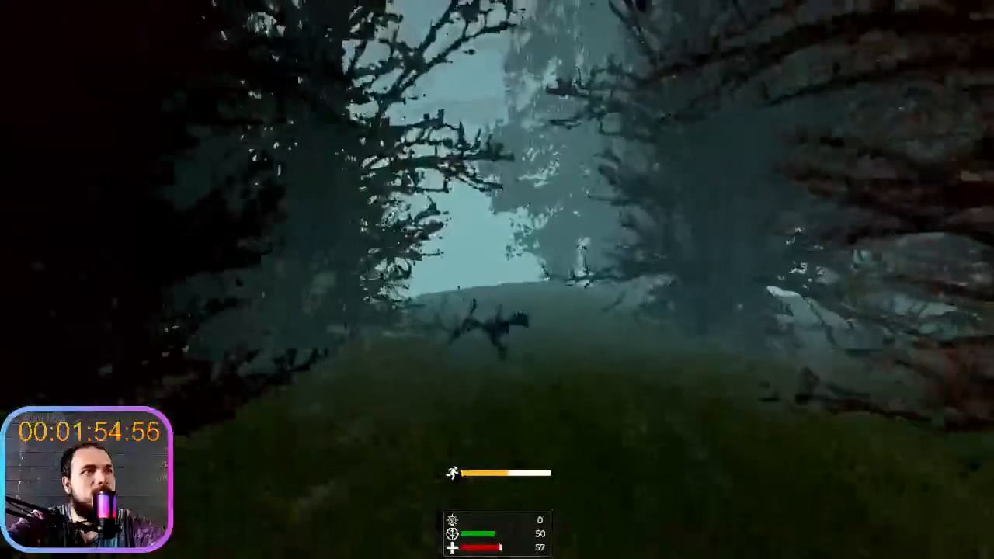
pyautogui.hotkey('shift', 'w')
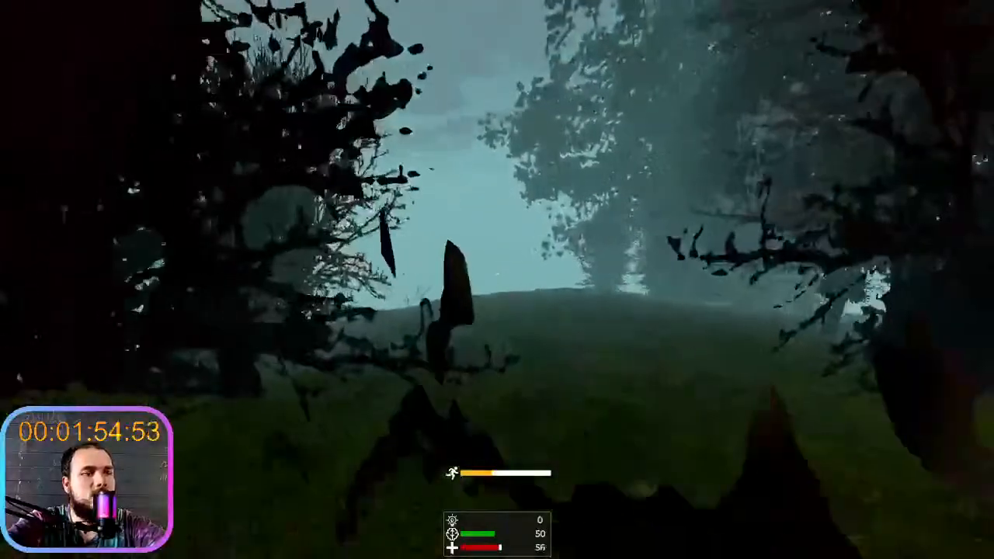
pyautogui.hotkey('shift', 'w')
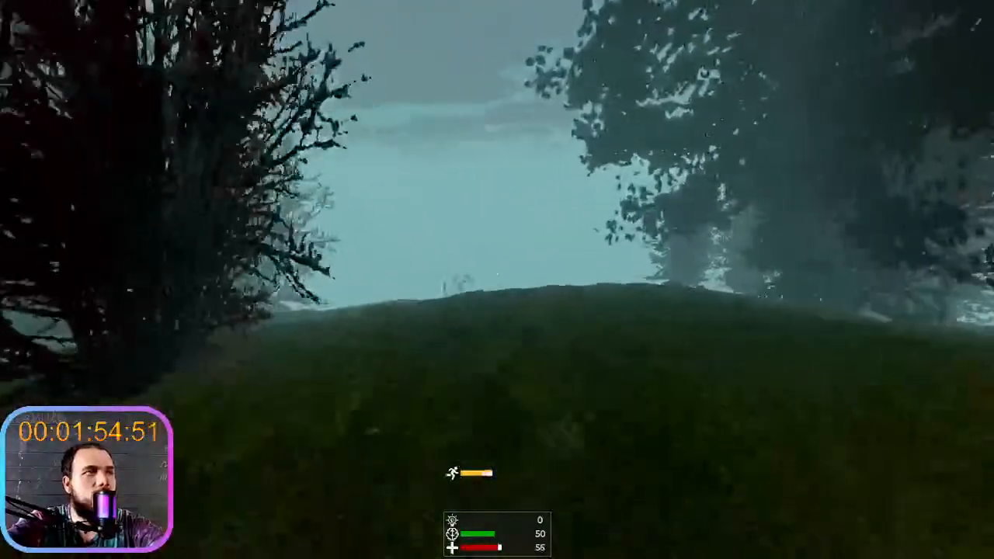
pyautogui.hotkey('shift', 'w')
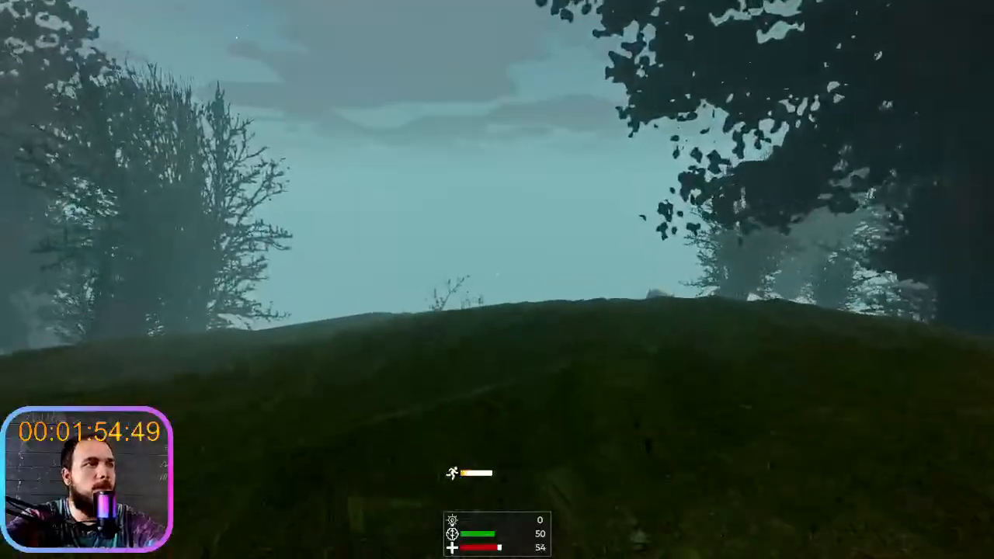
pyautogui.hotkey('shift', 'w')
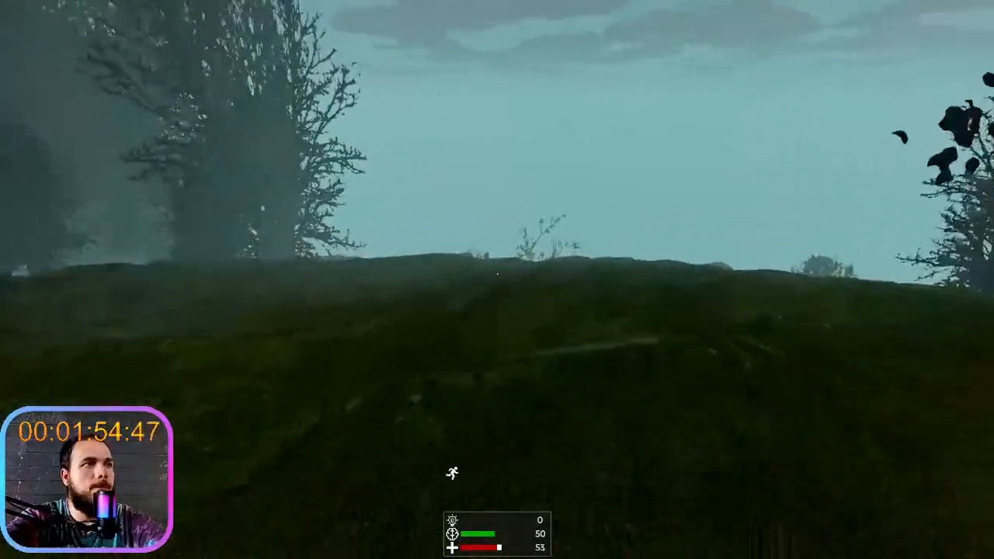
# - Examine how the distant mountain and horizon blend with the sky from the hilltop, and stop the game run
pyautogui.press('w')
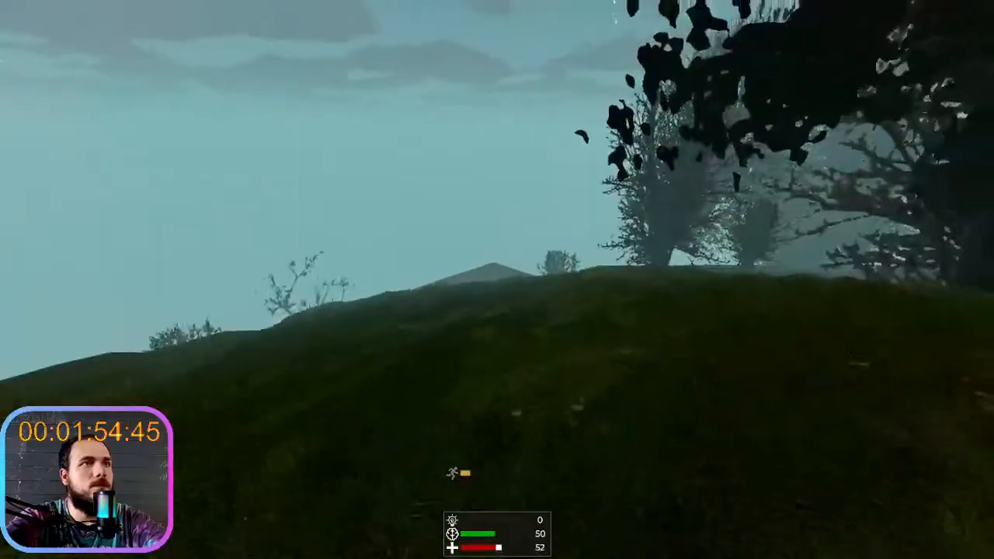
pyautogui.press('w')
pyautogui.press('w')
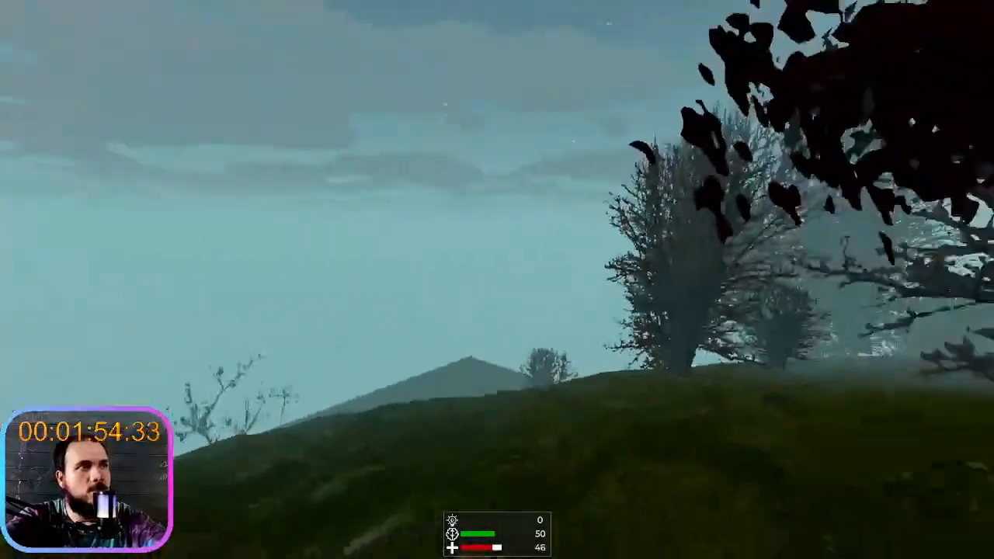
pyautogui.hotkey('shift', 'w')
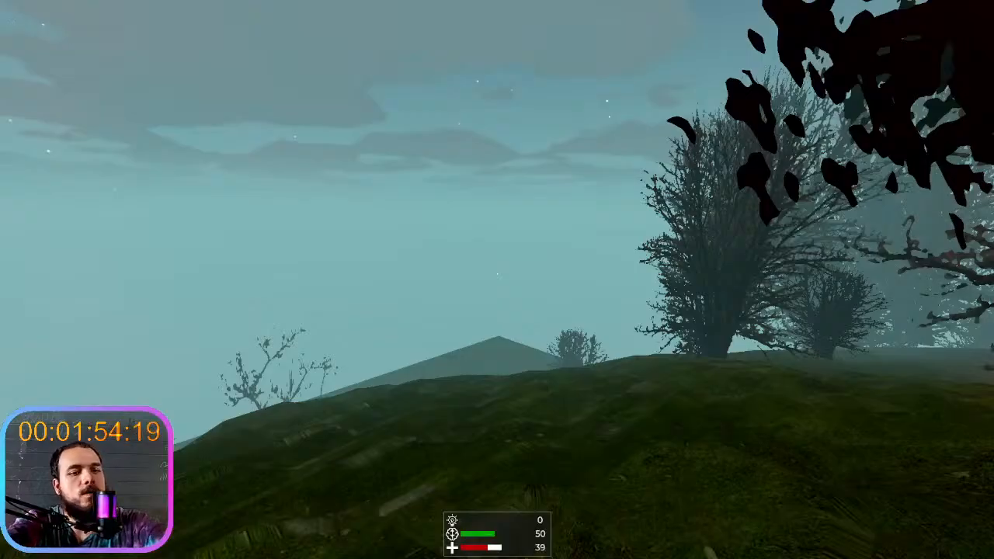
pyautogui.press('F8')
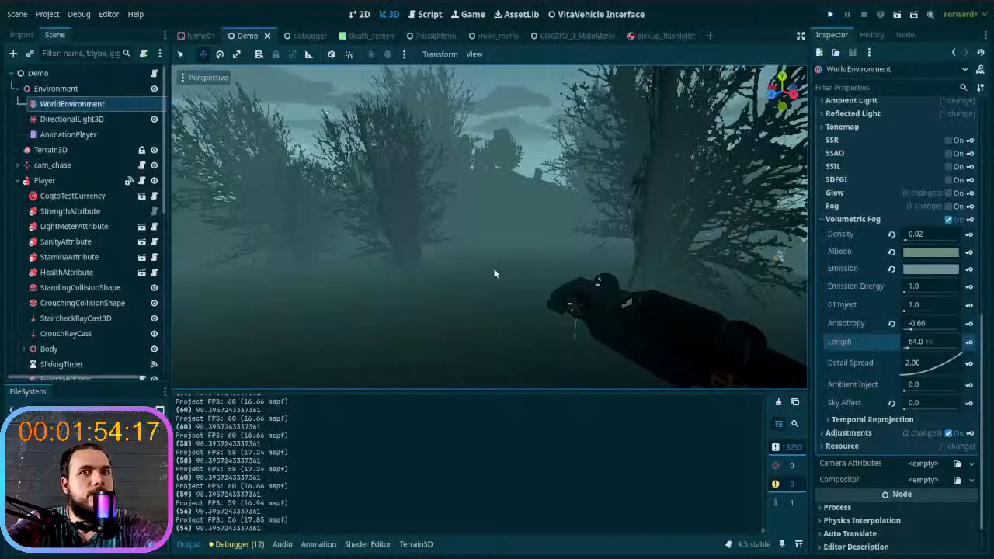